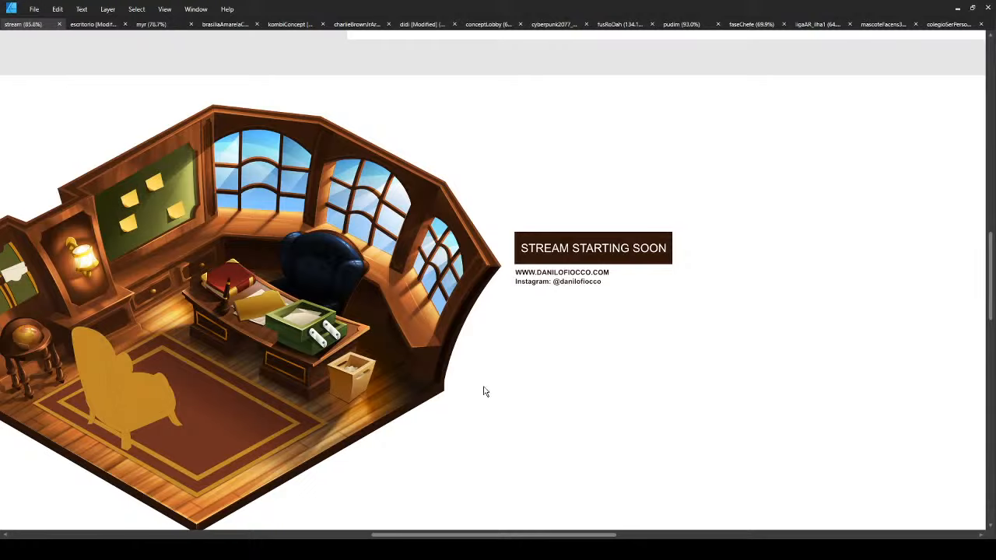
- Examine the coloured isometric office illustration in the stream document, from the overall room to the desk and wall details
{"action": "left_click_drag", "start_coordinate": [556, 334], "coordinate": [508, 357]}
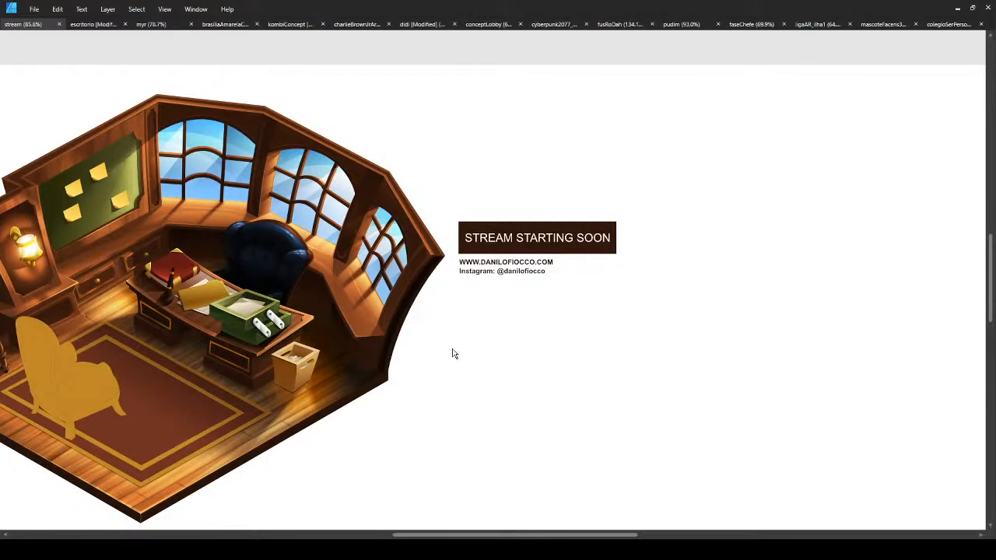
{"action": "left_click_drag", "start_coordinate": [251, 308], "coordinate": [304, 310]}
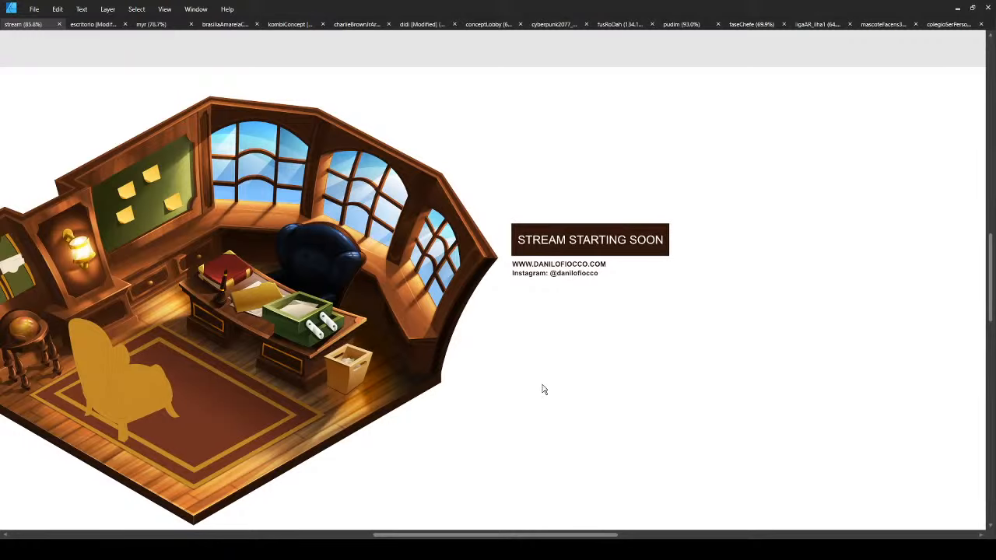
{"action": "left_click_drag", "start_coordinate": [308, 349], "coordinate": [383, 360]}
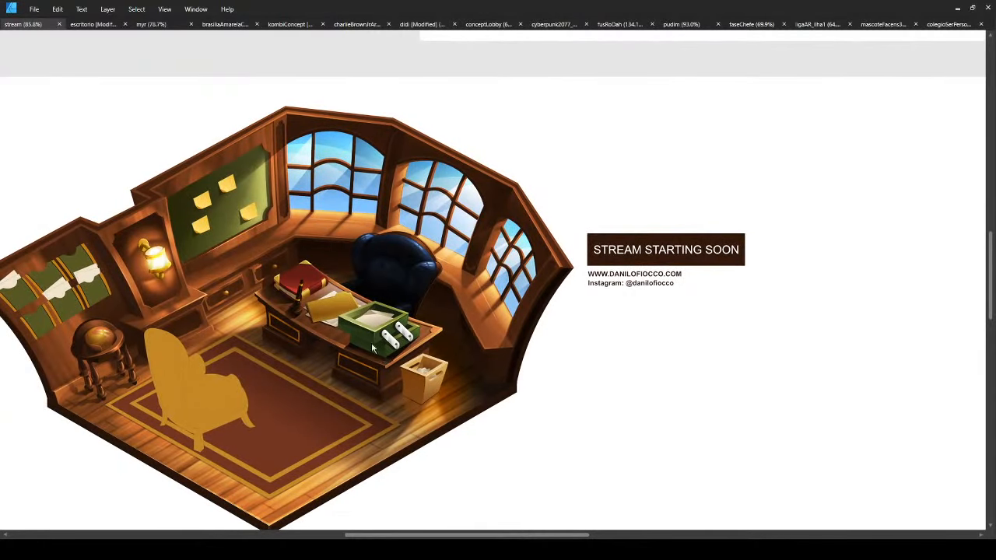
{"action": "mouse_move", "coordinate": [436, 317]}
{"action": "left_mouse_down"}
{"action": "mouse_move", "coordinate": [569, 317]}
{"action": "mouse_move", "coordinate": [444, 310]}
{"action": "left_mouse_up"}
{"action": "left_click_drag", "start_coordinate": [272, 325], "coordinate": [361, 319]}
{"action": "scroll", "coordinate": [470, 266], "scroll_direction": "up", "scroll_amount": 5}
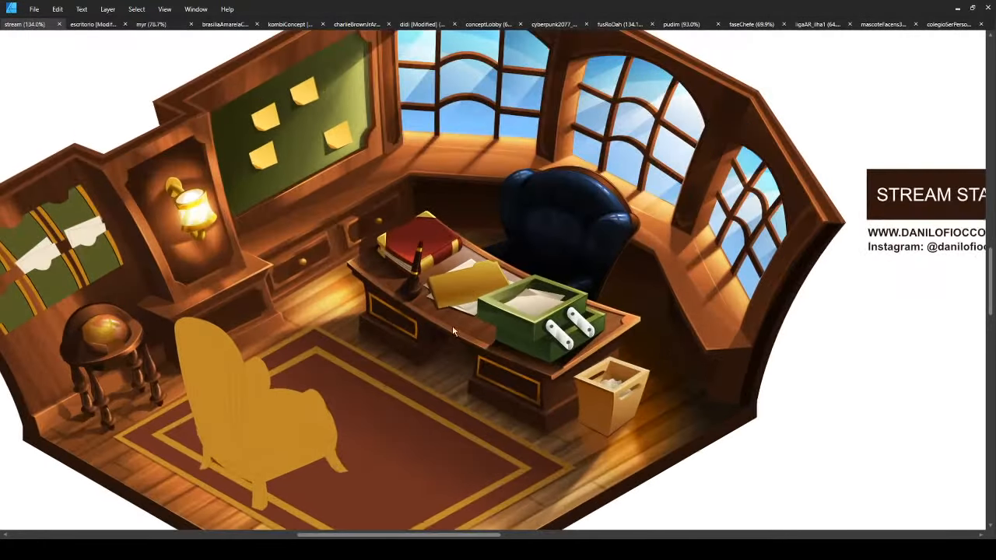
{"action": "scroll", "coordinate": [517, 265], "scroll_direction": "down", "scroll_amount": 3}
{"action": "scroll", "coordinate": [521, 350], "scroll_direction": "up", "scroll_amount": 1}
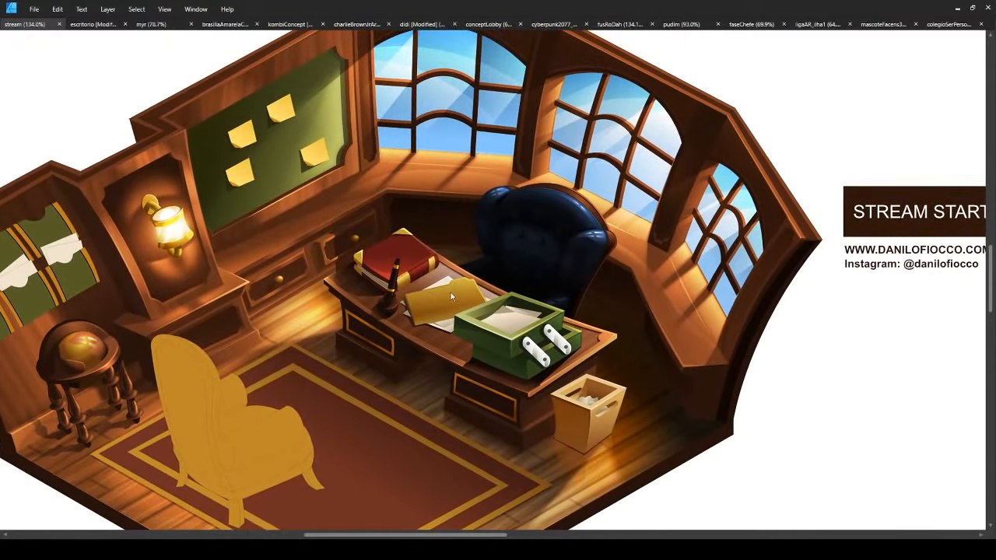
{"action": "scroll", "coordinate": [523, 395], "scroll_direction": "up", "scroll_amount": 2}
{"action": "scroll", "coordinate": [523, 395], "scroll_direction": "down", "scroll_amount": 2}
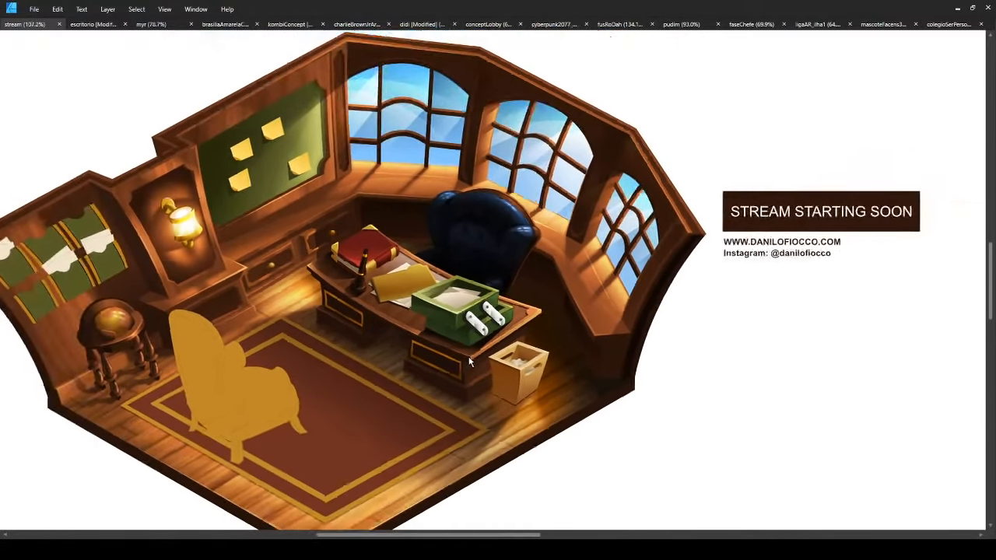
{"action": "scroll", "coordinate": [519, 351], "scroll_direction": "up", "scroll_amount": 1}
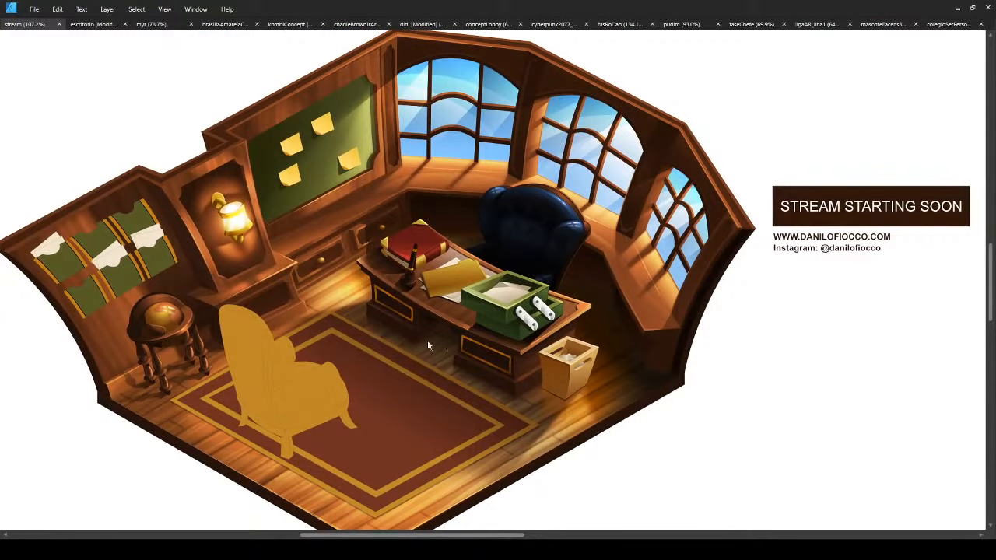
{"action": "scroll", "coordinate": [349, 352], "scroll_direction": "up", "scroll_amount": 5}
{"action": "scroll", "coordinate": [292, 372], "scroll_direction": "down", "scroll_amount": 2}
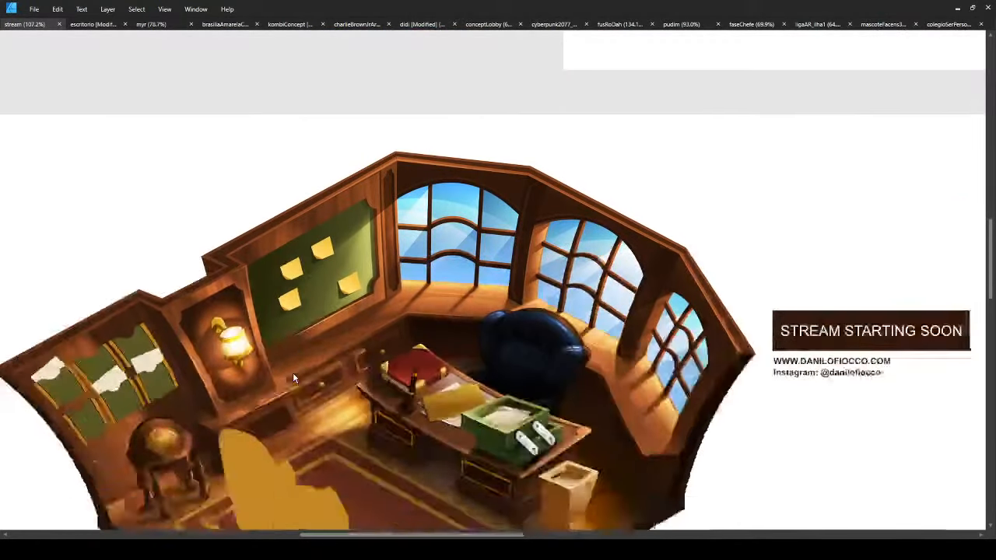
{"action": "scroll", "coordinate": [293, 372], "scroll_direction": "down", "scroll_amount": 4}
{"action": "scroll", "coordinate": [527, 223], "scroll_direction": "up", "scroll_amount": 1}
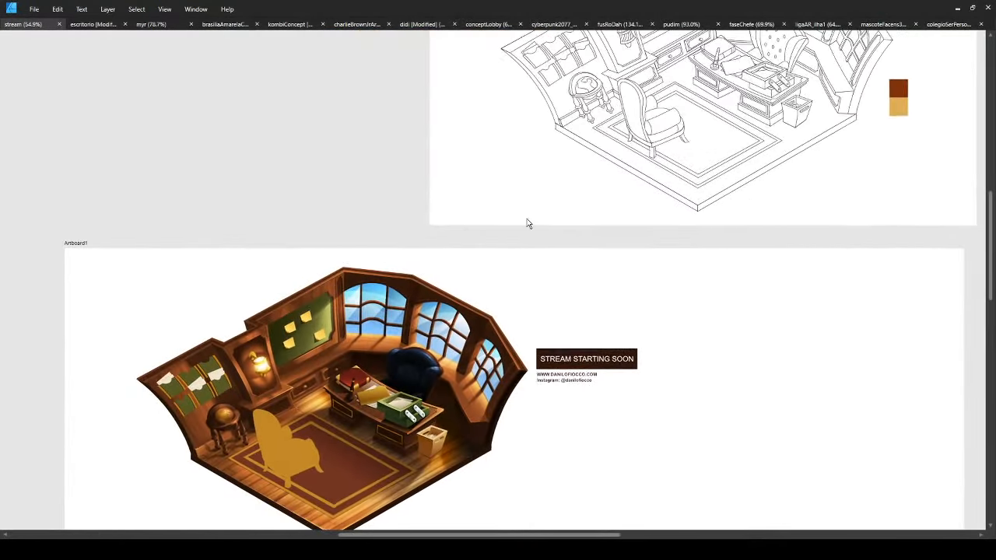
- Examine the line-art version of the office room on the artboard above and compare it with the coloured illustration
{"action": "left_click_drag", "start_coordinate": [547, 182], "coordinate": [425, 321]}
{"action": "left_click_drag", "start_coordinate": [515, 225], "coordinate": [367, 294]}
{"action": "scroll", "coordinate": [368, 295], "scroll_direction": "up", "scroll_amount": 2}
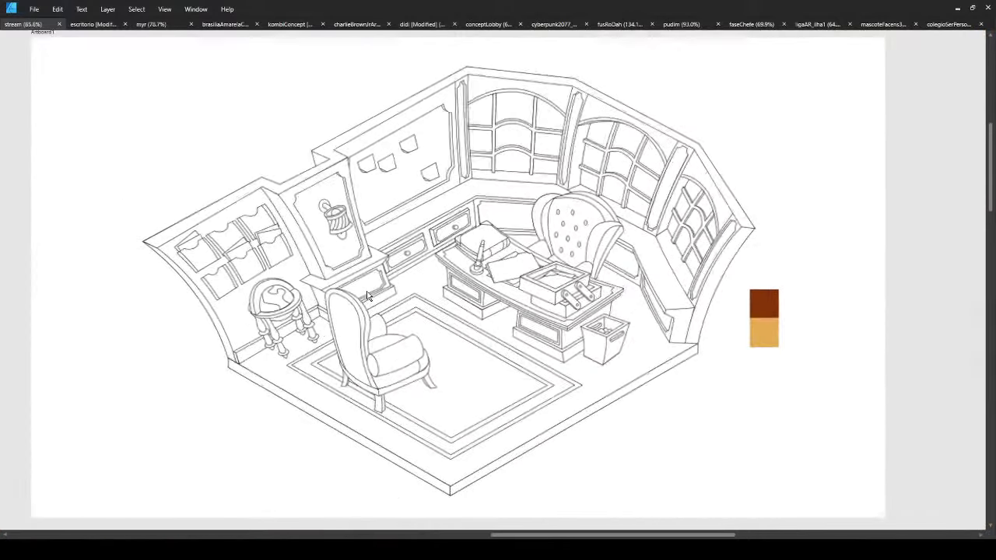
{"action": "scroll", "coordinate": [367, 296], "scroll_direction": "up", "scroll_amount": 2}
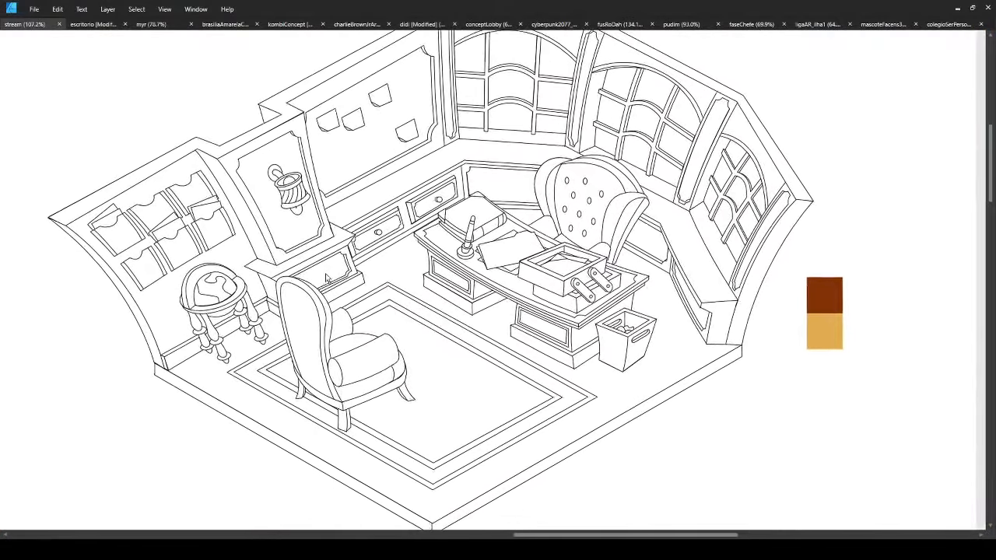
{"action": "left_click_drag", "start_coordinate": [327, 278], "coordinate": [325, 292]}
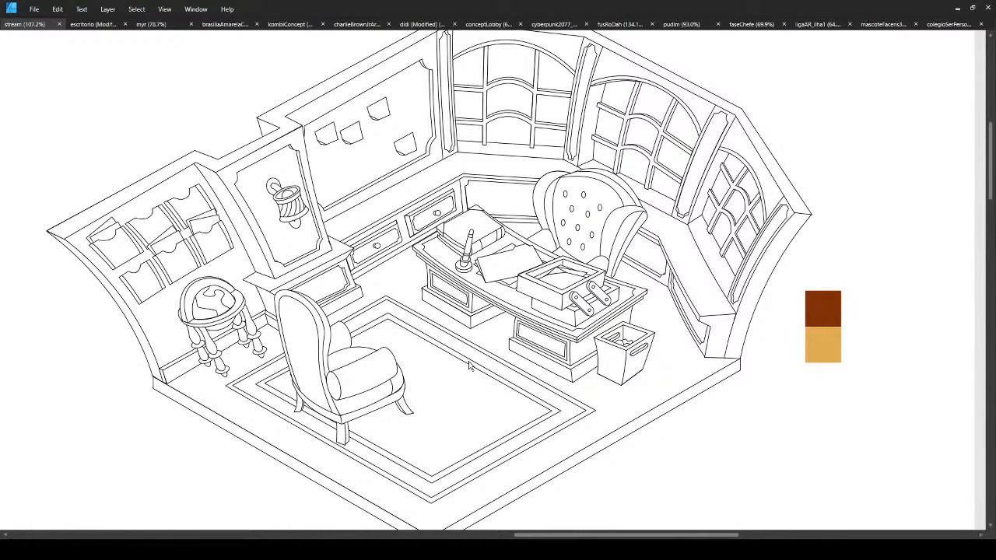
{"action": "mouse_move", "coordinate": [378, 382]}
{"action": "left_mouse_down"}
{"action": "mouse_move", "coordinate": [367, 378]}
{"action": "mouse_move", "coordinate": [391, 377]}
{"action": "left_mouse_up"}
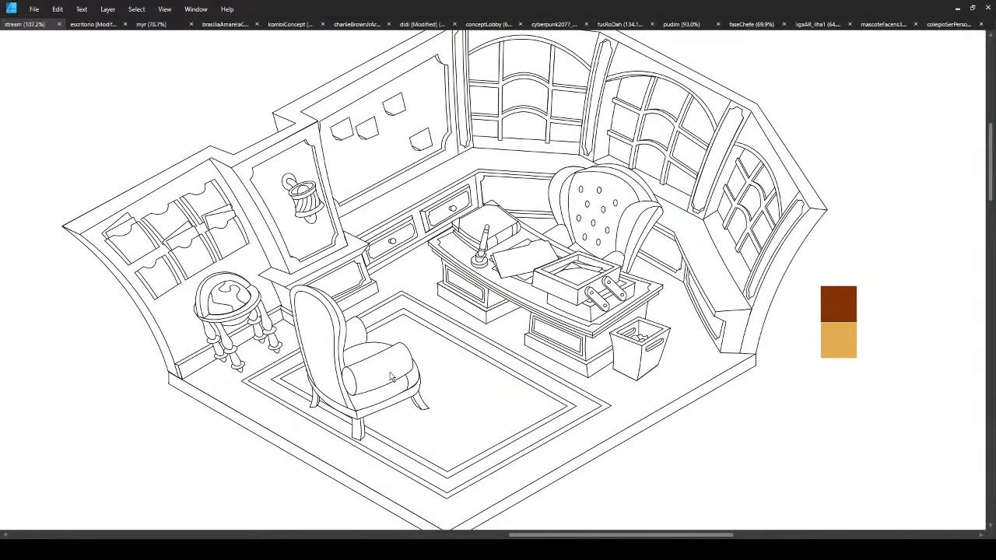
{"action": "scroll", "coordinate": [391, 376], "scroll_direction": "down", "scroll_amount": 1}
{"action": "left_click_drag", "start_coordinate": [327, 431], "coordinate": [509, 318]}
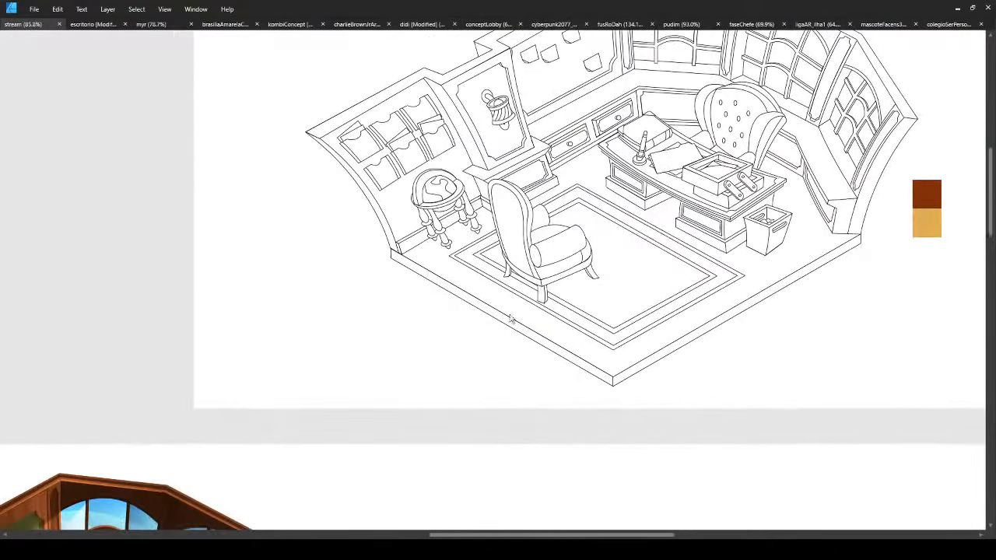
{"action": "left_click_drag", "start_coordinate": [375, 387], "coordinate": [429, 216]}
{"action": "left_click_drag", "start_coordinate": [405, 303], "coordinate": [569, 341]}
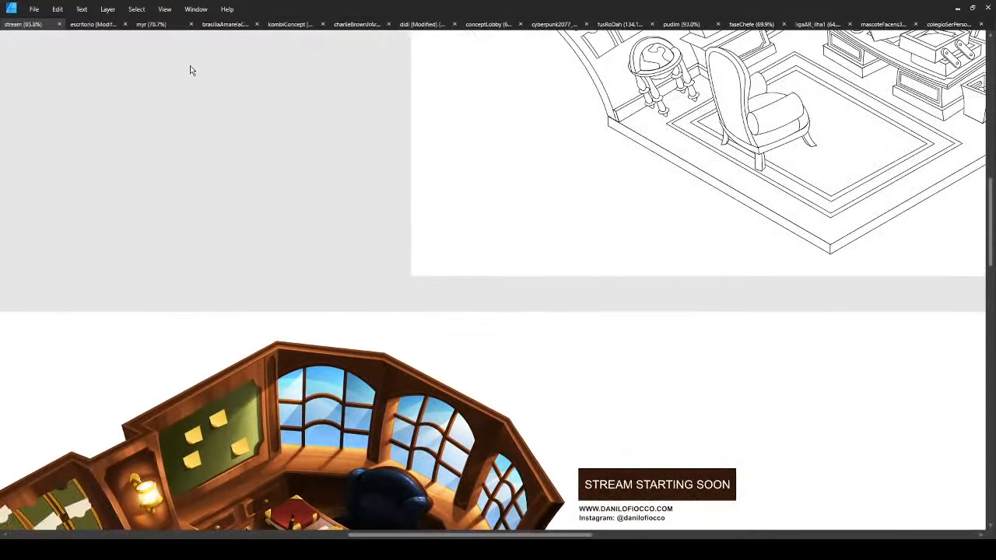
- Switch to the yellow Brasilia car document and look over its concept drawings
{"action": "left_click", "coordinate": [225, 25]}
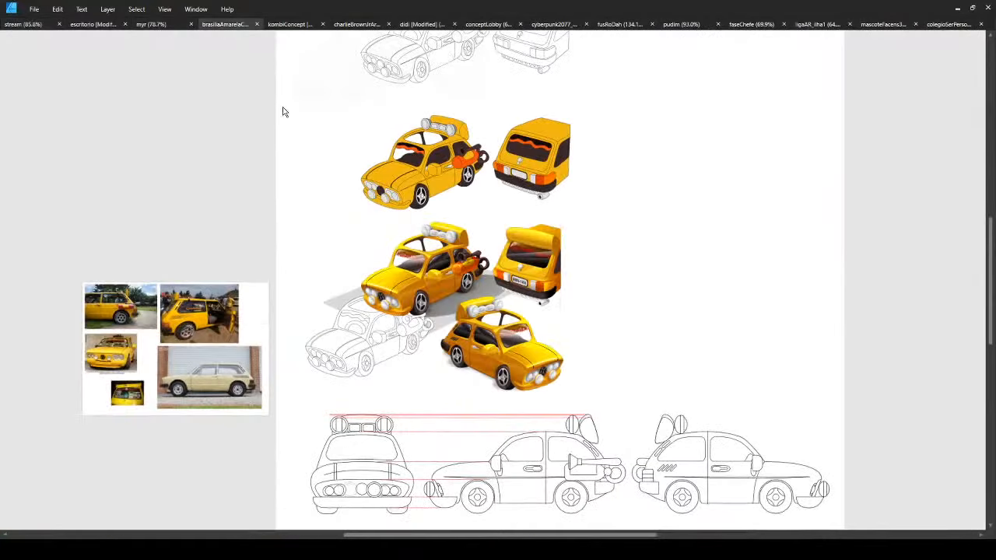
{"action": "left_click_drag", "start_coordinate": [283, 111], "coordinate": [302, 266]}
{"action": "scroll", "coordinate": [302, 267], "scroll_direction": "up", "scroll_amount": 1}
- Switch to the kombiConcept document and examine the inked van sketch and the thin line-art version below it
{"action": "left_click", "coordinate": [302, 25]}
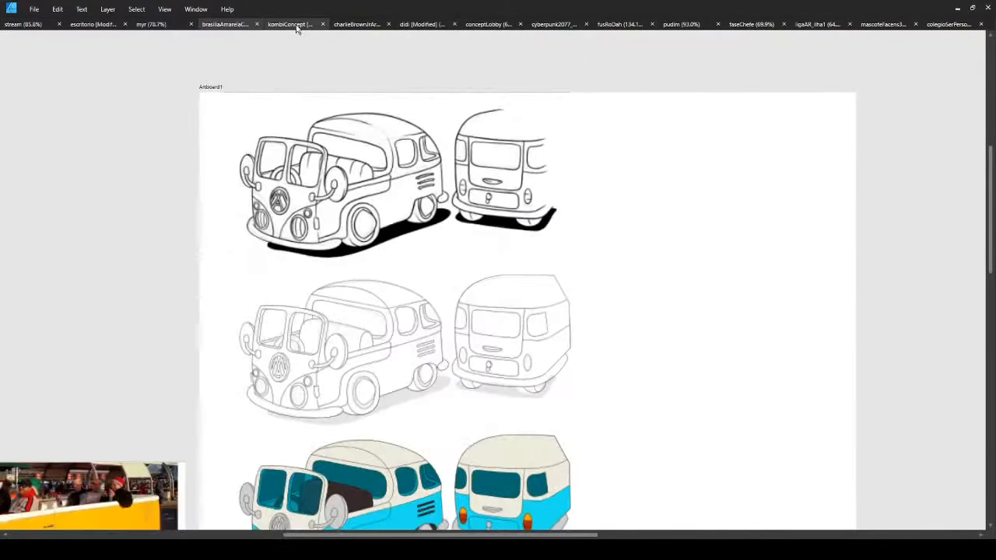
{"action": "scroll", "coordinate": [300, 160], "scroll_direction": "up", "scroll_amount": 3}
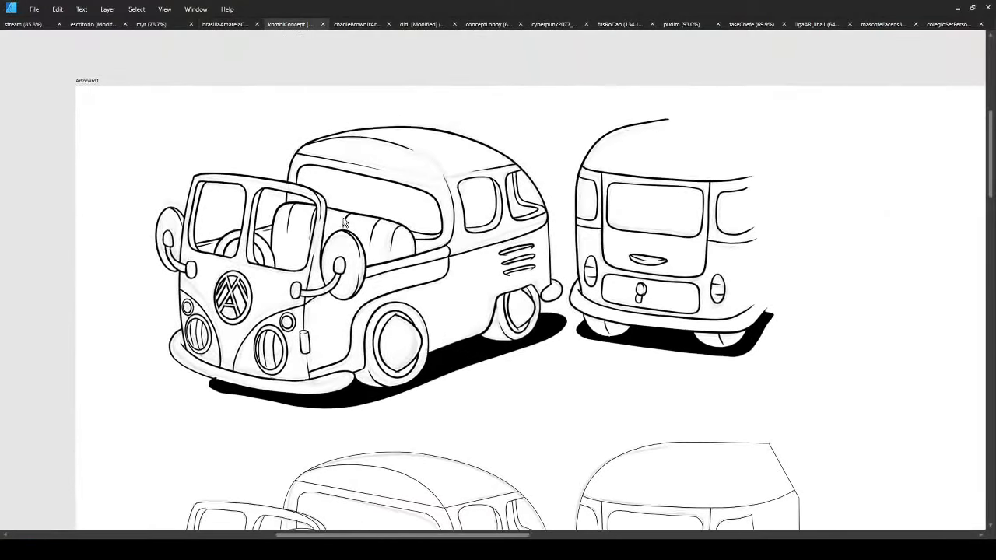
{"action": "left_click", "coordinate": [254, 270]}
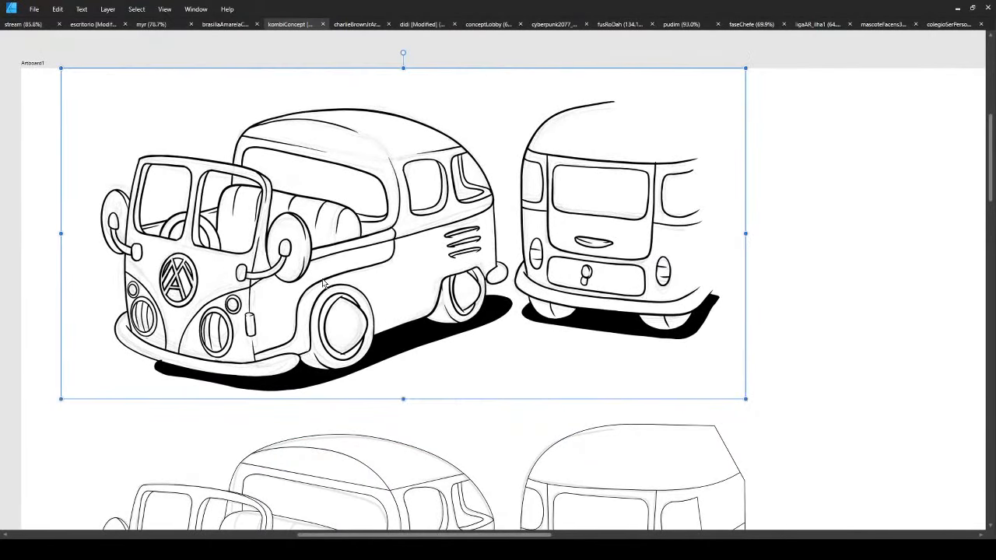
{"action": "left_click_drag", "start_coordinate": [322, 247], "coordinate": [362, 255]}
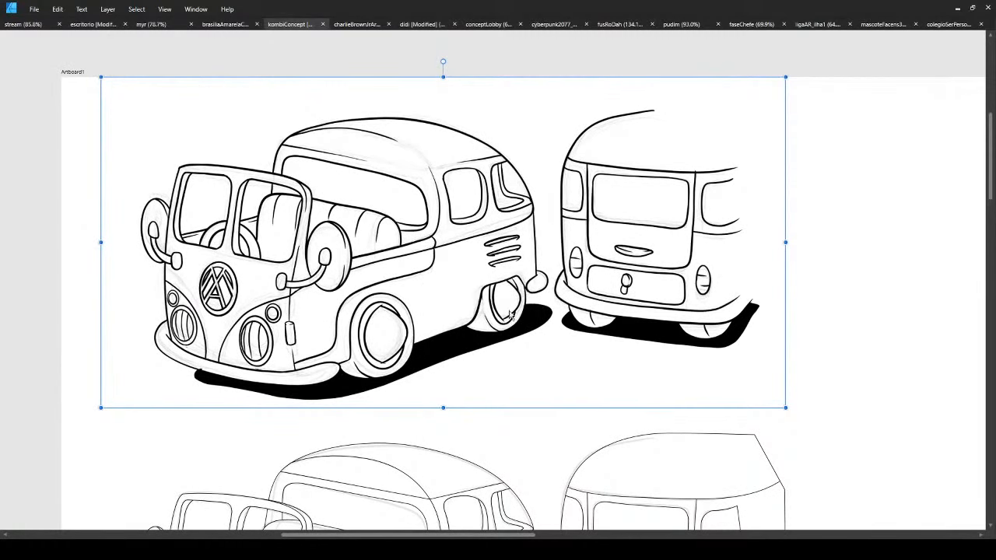
{"action": "left_click", "coordinate": [832, 313]}
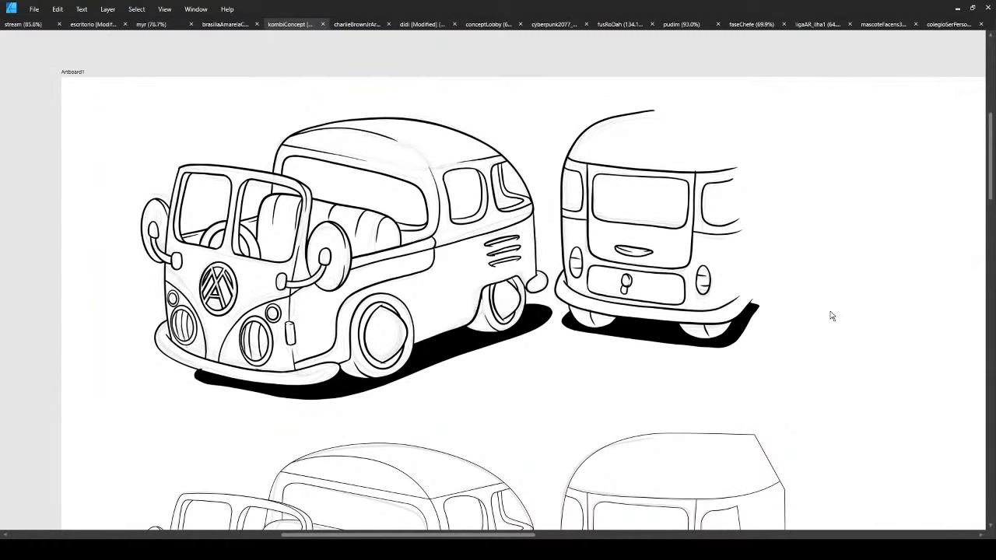
{"action": "left_click", "coordinate": [469, 315]}
{"action": "left_click", "coordinate": [817, 368]}
{"action": "scroll", "coordinate": [416, 297], "scroll_direction": "down", "scroll_amount": 1}
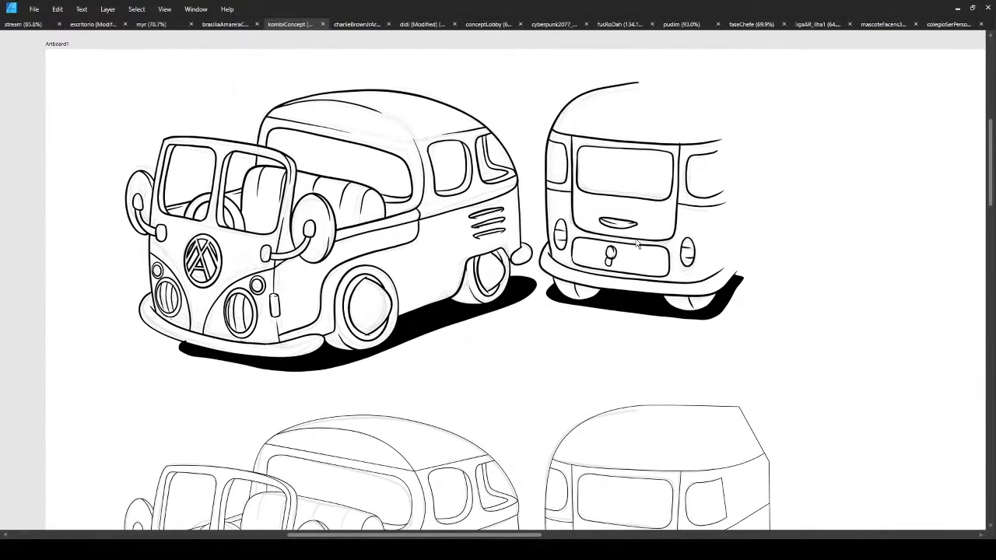
{"action": "scroll", "coordinate": [409, 249], "scroll_direction": "down", "scroll_amount": 5}
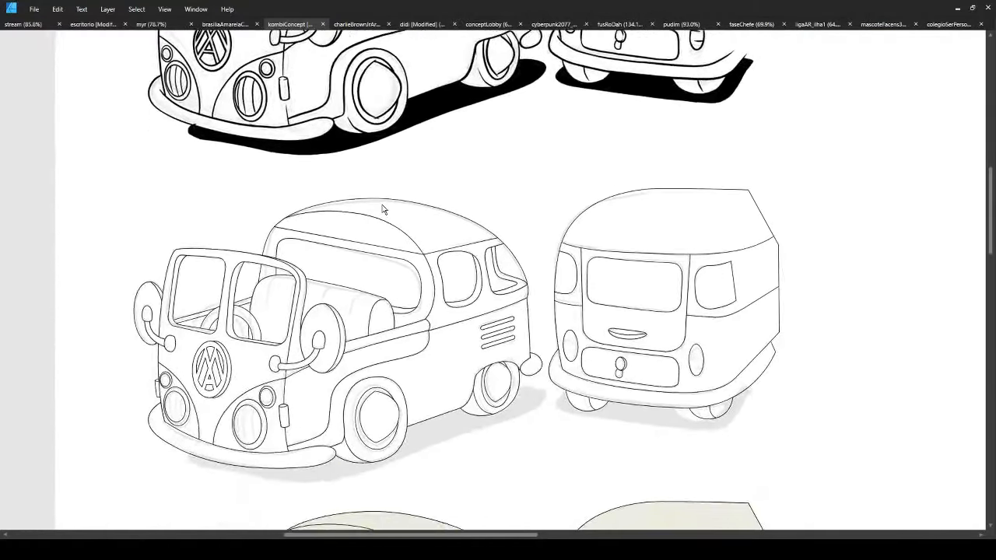
{"action": "scroll", "coordinate": [362, 257], "scroll_direction": "up", "scroll_amount": 3}
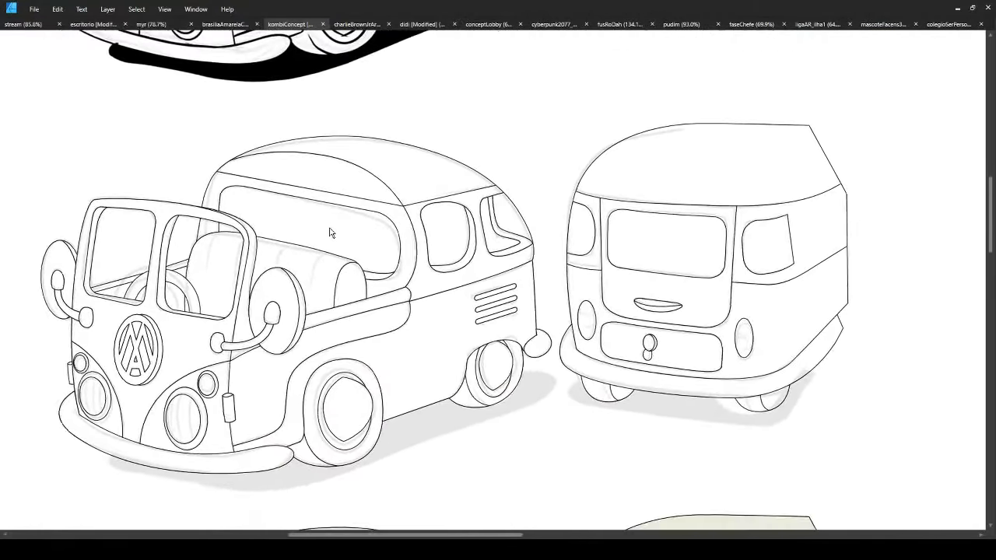
{"action": "scroll", "coordinate": [329, 232], "scroll_direction": "down", "scroll_amount": 2}
{"action": "scroll", "coordinate": [323, 233], "scroll_direction": "down", "scroll_amount": 1}
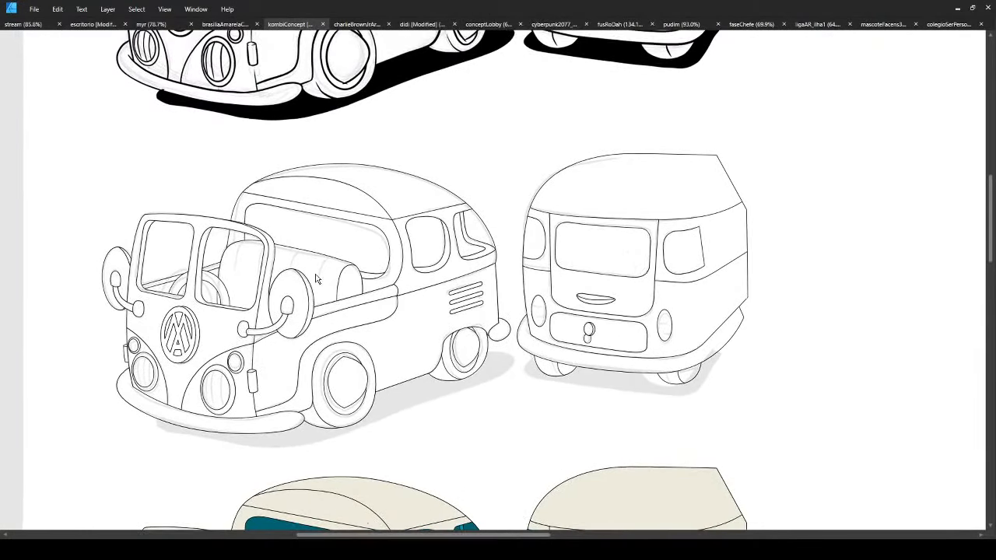
- Try moving the line-art van drawing on the artboard and undo both moves
{"action": "left_click", "coordinate": [319, 260]}
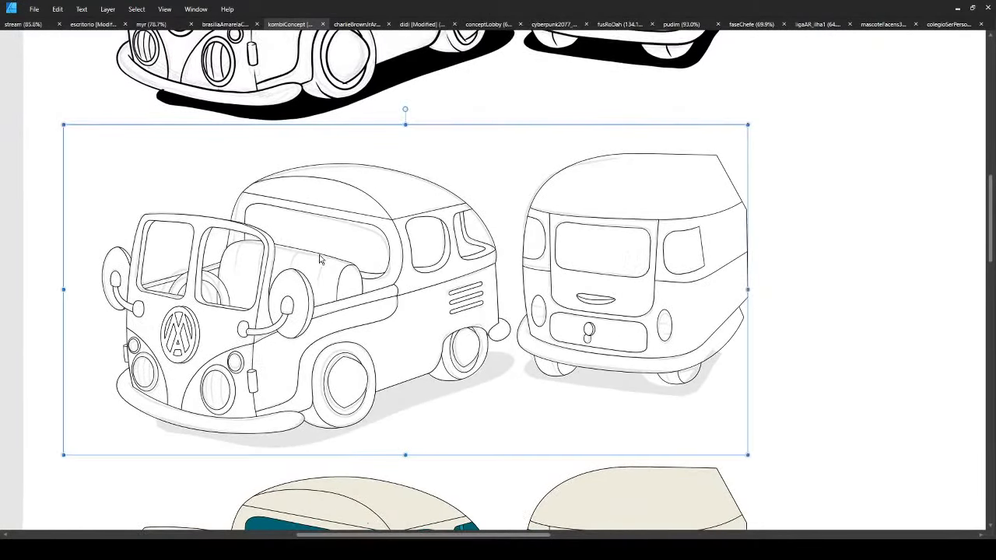
{"action": "mouse_move", "coordinate": [319, 260]}
{"action": "left_mouse_down"}
{"action": "mouse_move", "coordinate": [362, 255]}
{"action": "mouse_move", "coordinate": [449, 280]}
{"action": "mouse_move", "coordinate": [467, 242]}
{"action": "left_mouse_up"}
{"action": "key", "text": "ctrl+z"}
{"action": "mouse_move", "coordinate": [347, 281]}
{"action": "left_mouse_down"}
{"action": "mouse_move", "coordinate": [390, 193]}
{"action": "mouse_move", "coordinate": [600, 325]}
{"action": "mouse_move", "coordinate": [581, 332]}
{"action": "left_mouse_up"}
{"action": "key", "text": "ctrl+z"}
{"action": "left_click", "coordinate": [52, 291]}
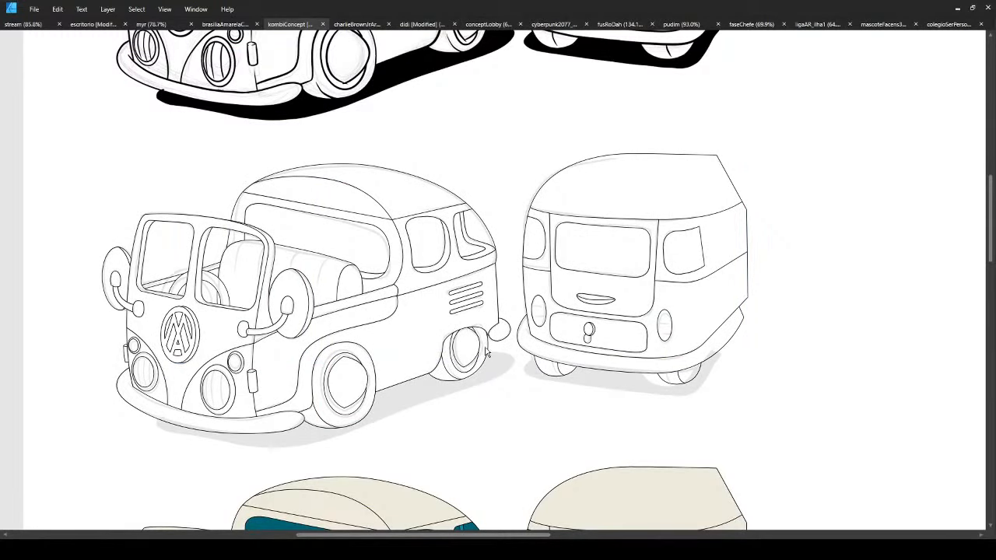
- Examine the flat-colour version of the van and the fully shaded rendering further down the artboard
{"action": "scroll", "coordinate": [469, 373], "scroll_direction": "down", "scroll_amount": 5}
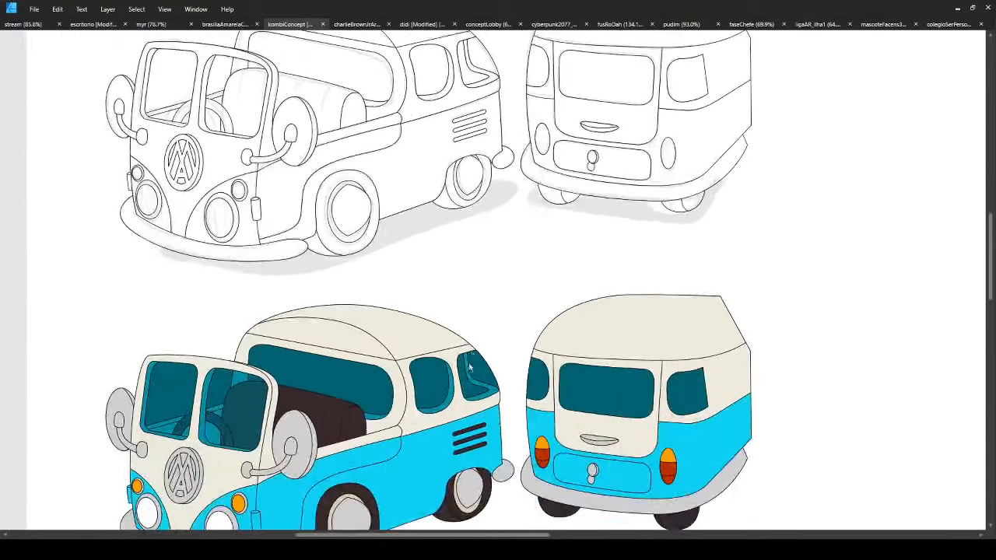
{"action": "scroll", "coordinate": [469, 368], "scroll_direction": "down", "scroll_amount": 4}
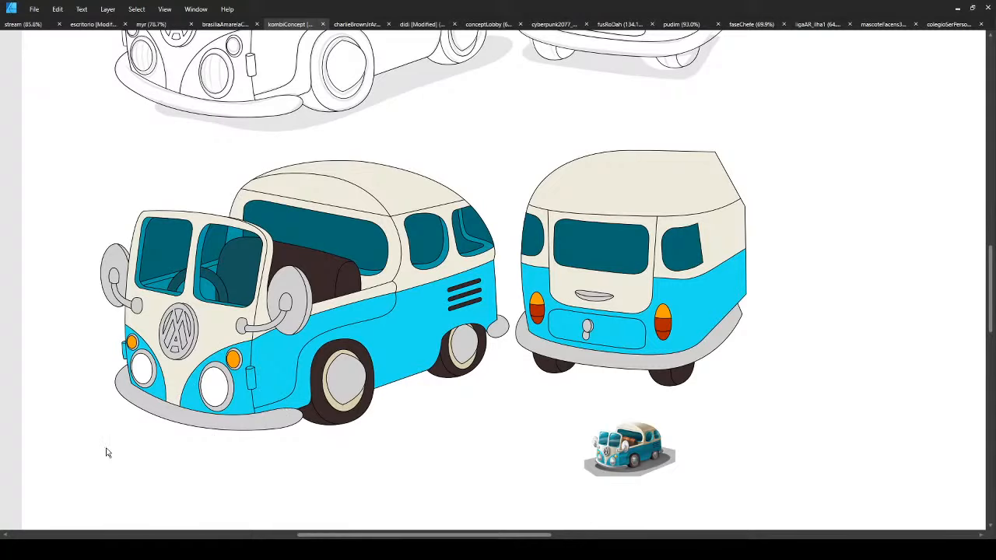
{"action": "mouse_move", "coordinate": [269, 437]}
{"action": "left_mouse_down"}
{"action": "mouse_move", "coordinate": [270, 412]}
{"action": "mouse_move", "coordinate": [276, 435]}
{"action": "left_mouse_up"}
{"action": "scroll", "coordinate": [269, 436], "scroll_direction": "down", "scroll_amount": 5}
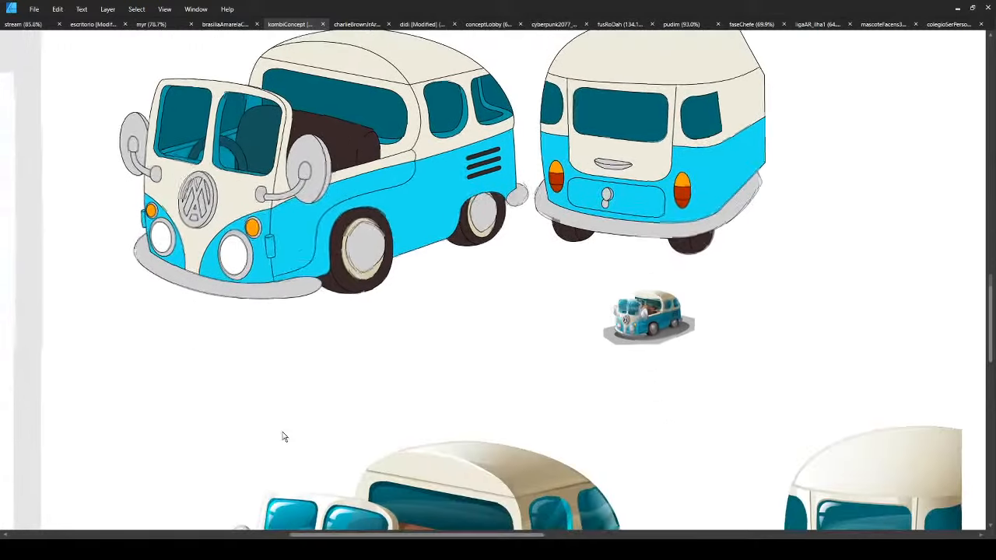
{"action": "scroll", "coordinate": [324, 393], "scroll_direction": "up", "scroll_amount": 2}
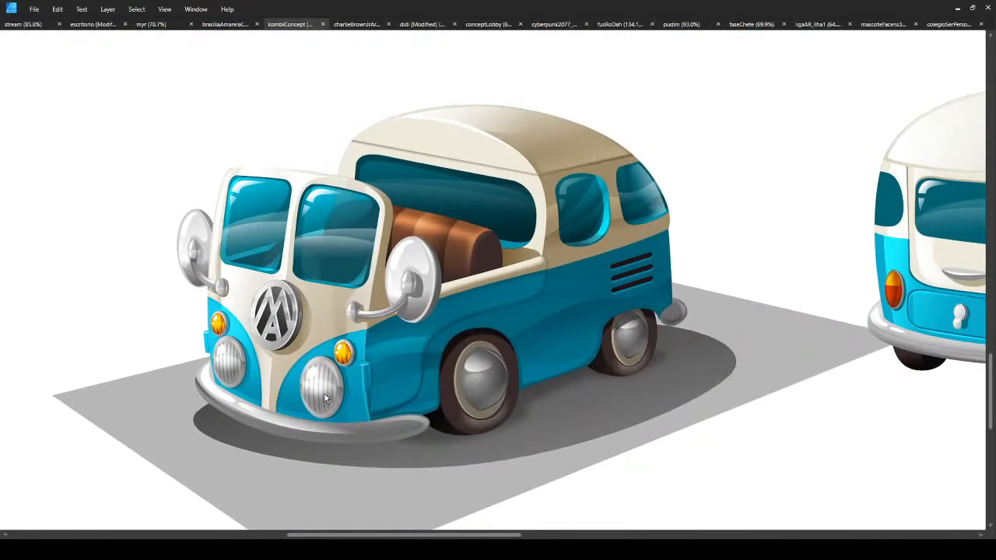
{"action": "scroll", "coordinate": [325, 393], "scroll_direction": "down", "scroll_amount": 2}
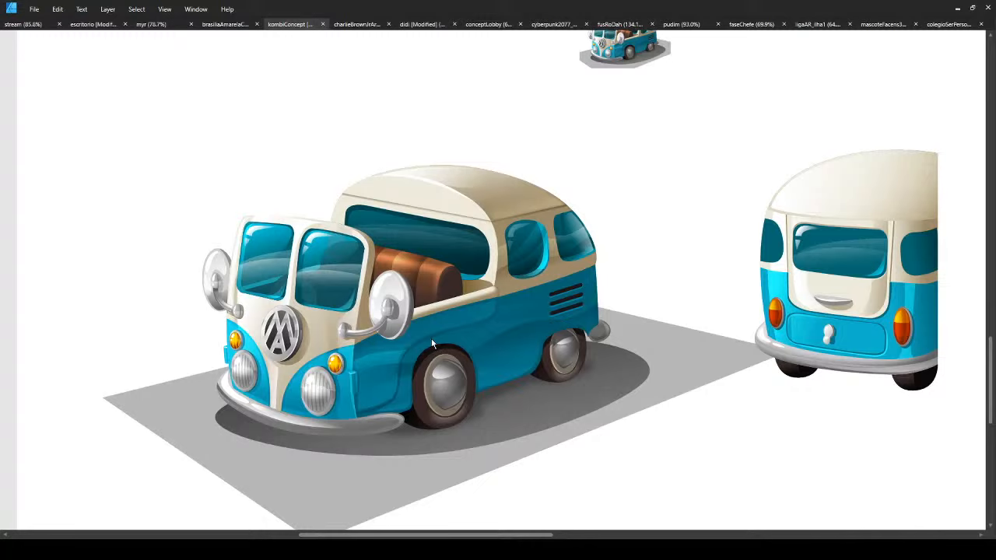
{"action": "scroll", "coordinate": [431, 338], "scroll_direction": "down", "scroll_amount": 4}
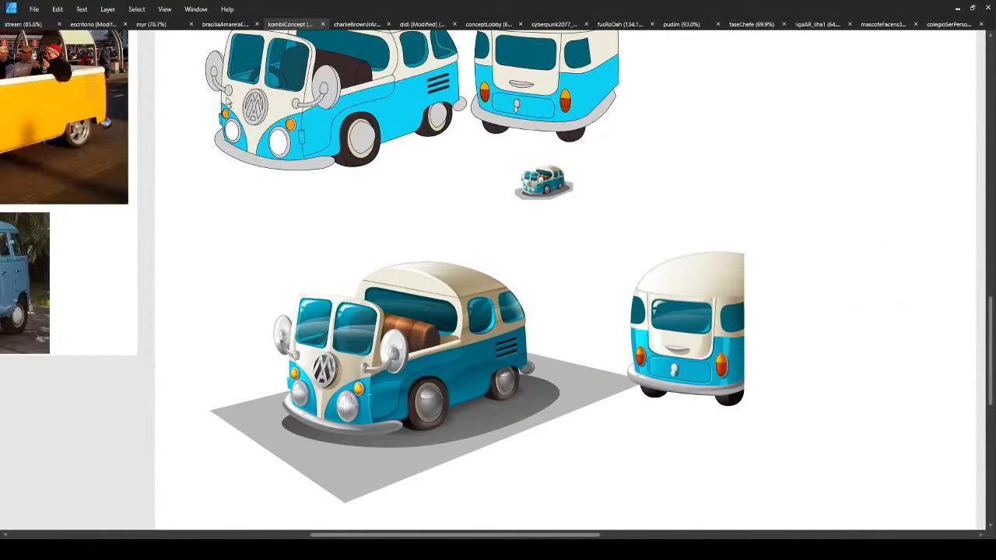
- Switch back to the yellow Brasilia car document and compare its line art, flat-colour version and shaded renderings
{"action": "left_click", "coordinate": [230, 24]}
{"action": "scroll", "coordinate": [409, 257], "scroll_direction": "up", "scroll_amount": 3}
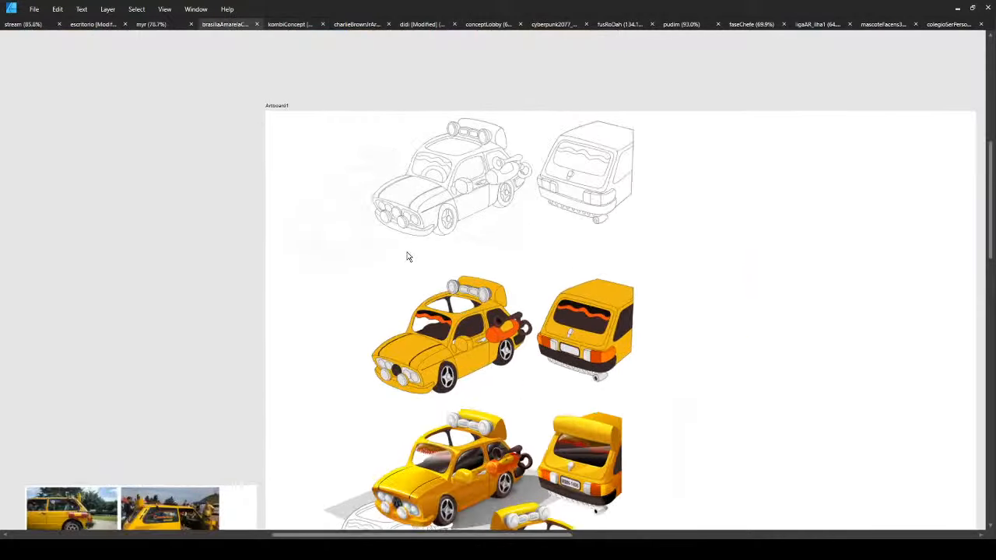
{"action": "scroll", "coordinate": [398, 296], "scroll_direction": "up", "scroll_amount": 1}
{"action": "scroll", "coordinate": [399, 315], "scroll_direction": "down", "scroll_amount": 5}
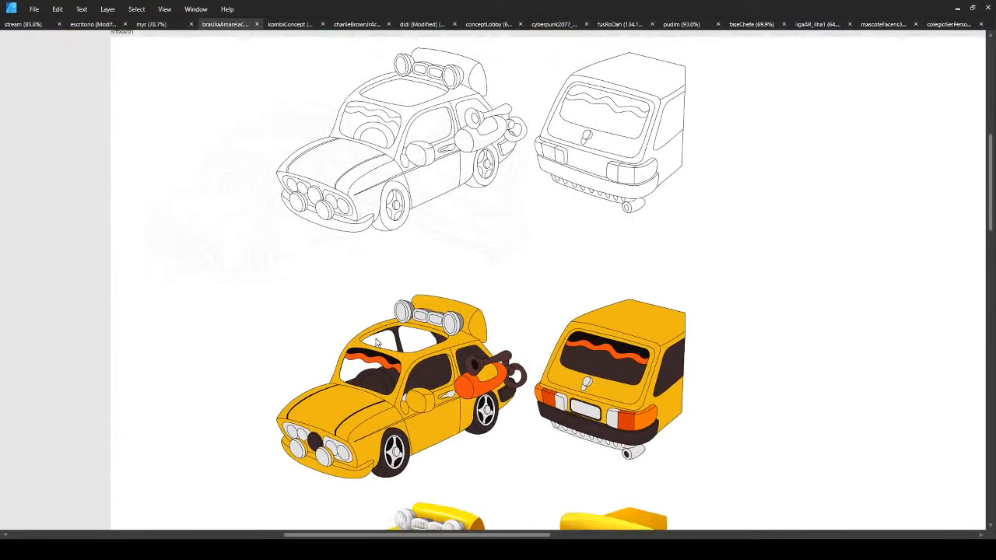
{"action": "scroll", "coordinate": [373, 337], "scroll_direction": "down", "scroll_amount": 3}
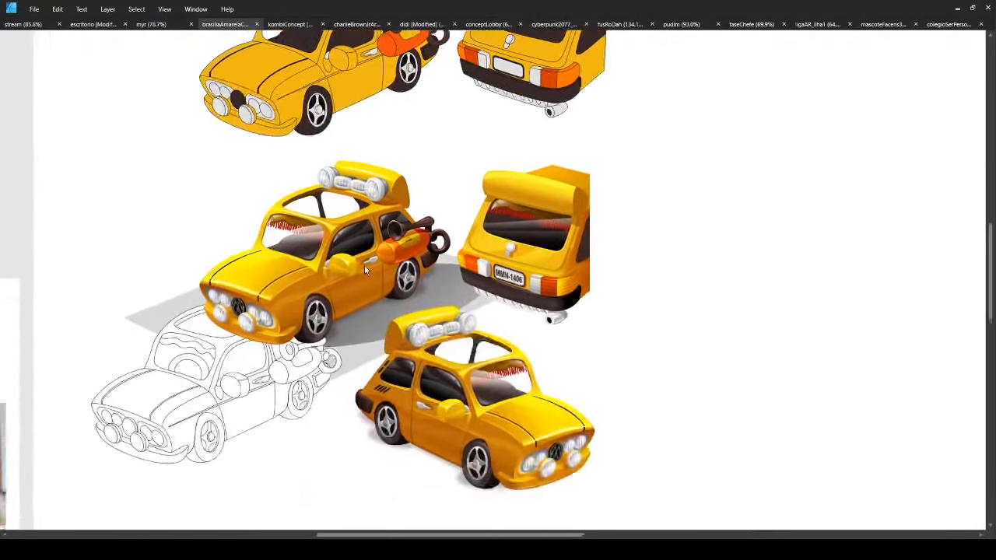
{"action": "scroll", "coordinate": [353, 296], "scroll_direction": "up", "scroll_amount": 1}
{"action": "left_click_drag", "start_coordinate": [353, 297], "coordinate": [361, 312]}
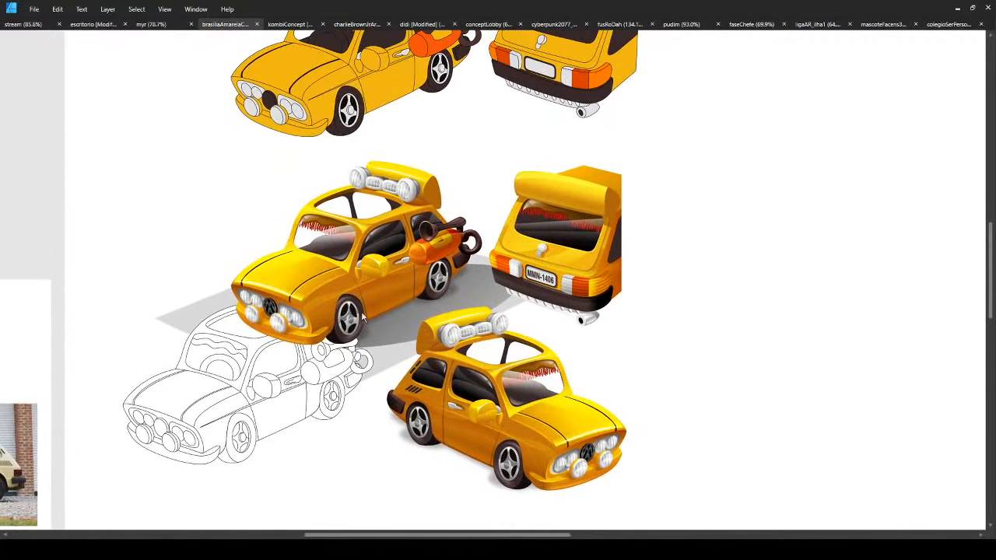
- Examine the car's front and side view line drawings with red alignment guides below the shaded renderings
{"action": "scroll", "coordinate": [343, 225], "scroll_direction": "down", "scroll_amount": 7}
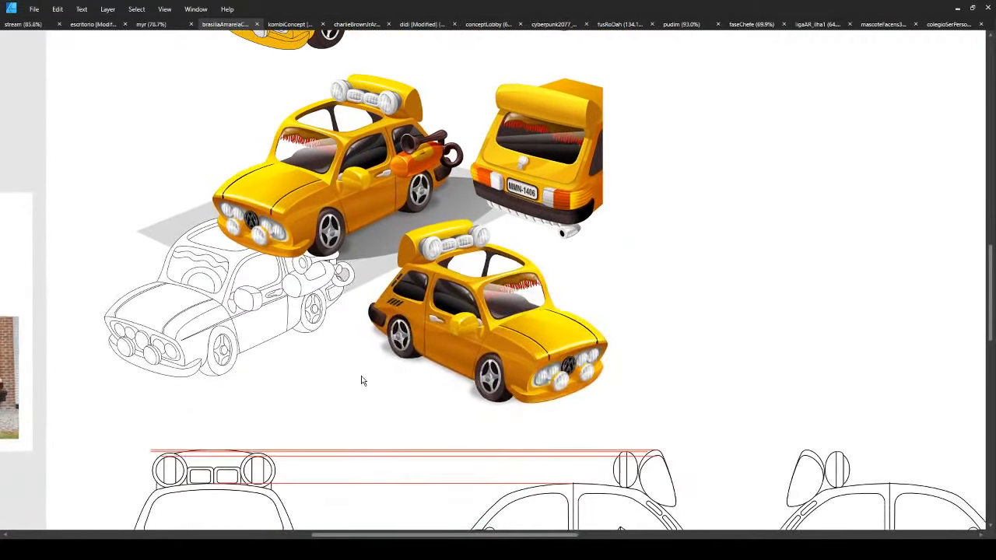
{"action": "left_click_drag", "start_coordinate": [379, 355], "coordinate": [143, 229]}
{"action": "left_click_drag", "start_coordinate": [222, 318], "coordinate": [421, 300]}
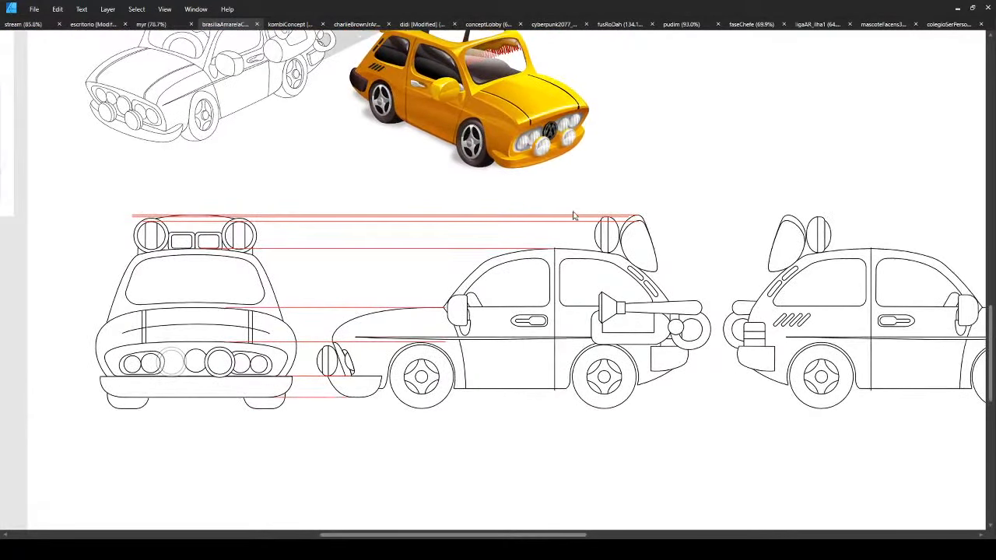
{"action": "left_click_drag", "start_coordinate": [416, 227], "coordinate": [295, 166]}
{"action": "scroll", "coordinate": [296, 165], "scroll_direction": "up", "scroll_amount": 3}
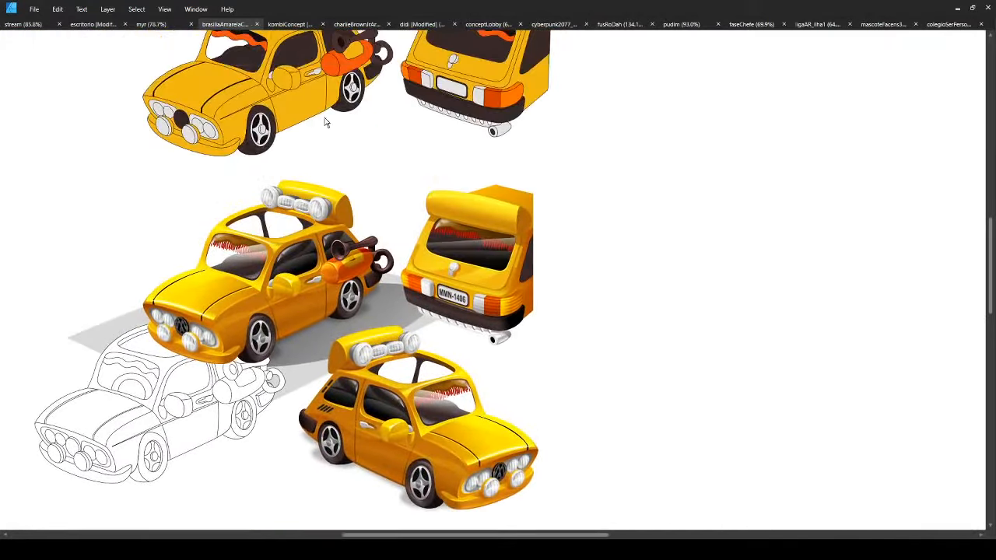
- Switch to the Charlie Brown Jr document and look over the row of shaded skateboarder variations on grey backgrounds
{"action": "left_click", "coordinate": [348, 25]}
{"action": "left_click_drag", "start_coordinate": [239, 183], "coordinate": [659, 158]}
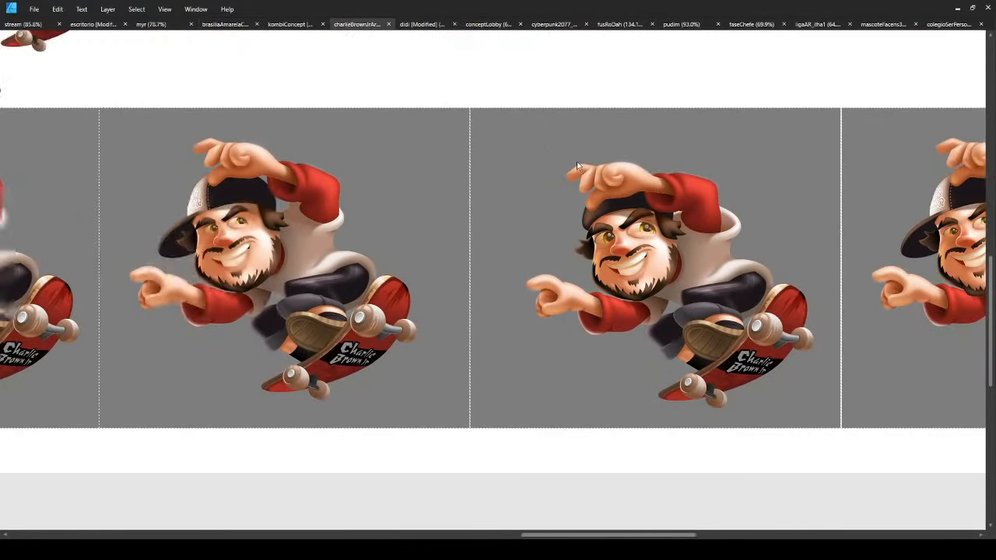
{"action": "left_click_drag", "start_coordinate": [115, 180], "coordinate": [600, 184]}
{"action": "scroll", "coordinate": [450, 216], "scroll_direction": "up", "scroll_amount": 2}
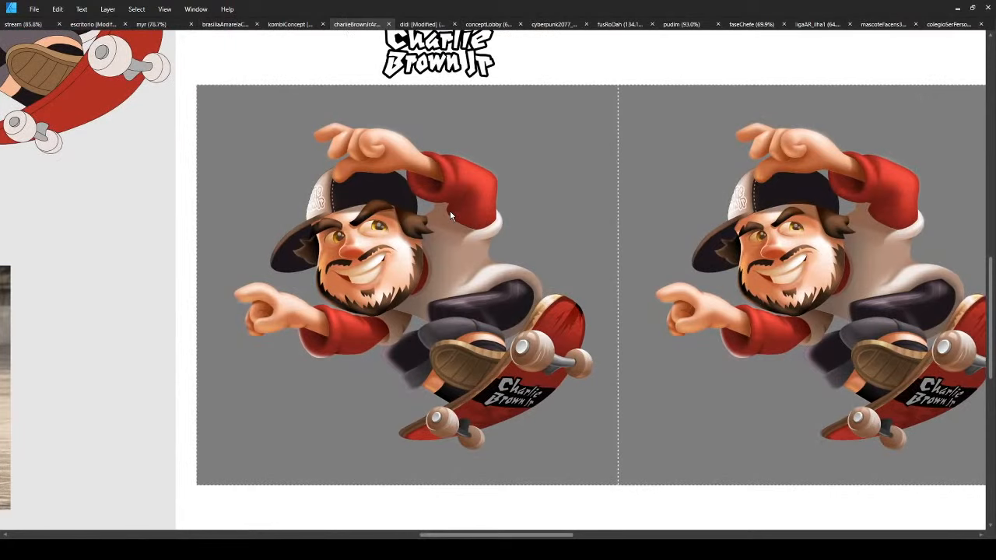
{"action": "scroll", "coordinate": [450, 212], "scroll_direction": "down", "scroll_amount": 2}
{"action": "left_click_drag", "start_coordinate": [434, 212], "coordinate": [211, 225]}
{"action": "left_click_drag", "start_coordinate": [533, 174], "coordinate": [155, 206]}
{"action": "left_click_drag", "start_coordinate": [428, 240], "coordinate": [161, 220]}
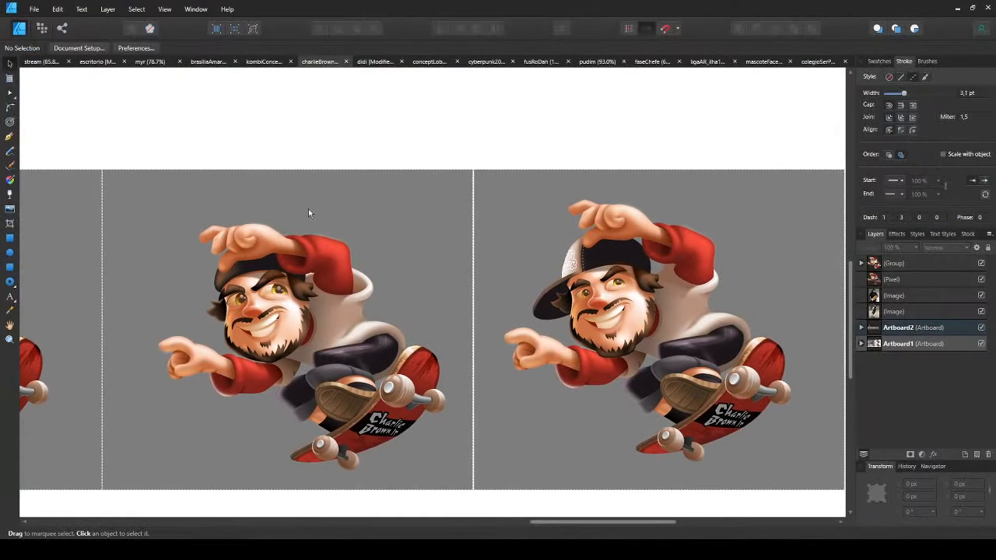
{"action": "left_click_drag", "start_coordinate": [309, 216], "coordinate": [95, 197]}
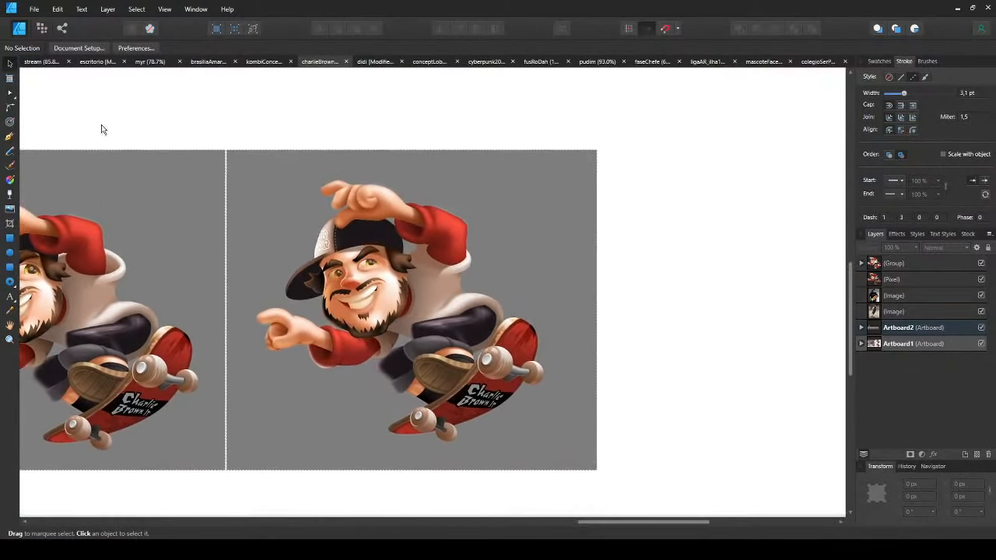
- Show the last skateboarder illustration in outline view, inspect its vector curves, and restore the full-colour display
{"action": "left_click", "coordinate": [252, 30]}
{"action": "left_click", "coordinate": [252, 30]}
{"action": "left_click", "coordinate": [252, 29]}
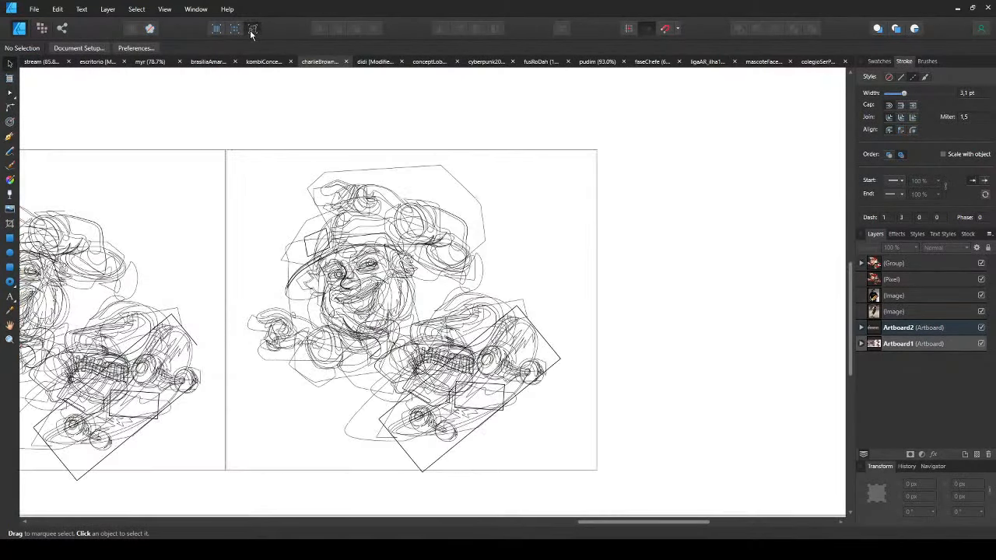
{"action": "scroll", "coordinate": [405, 288], "scroll_direction": "up", "scroll_amount": 2}
{"action": "scroll", "coordinate": [349, 356], "scroll_direction": "down", "scroll_amount": 2}
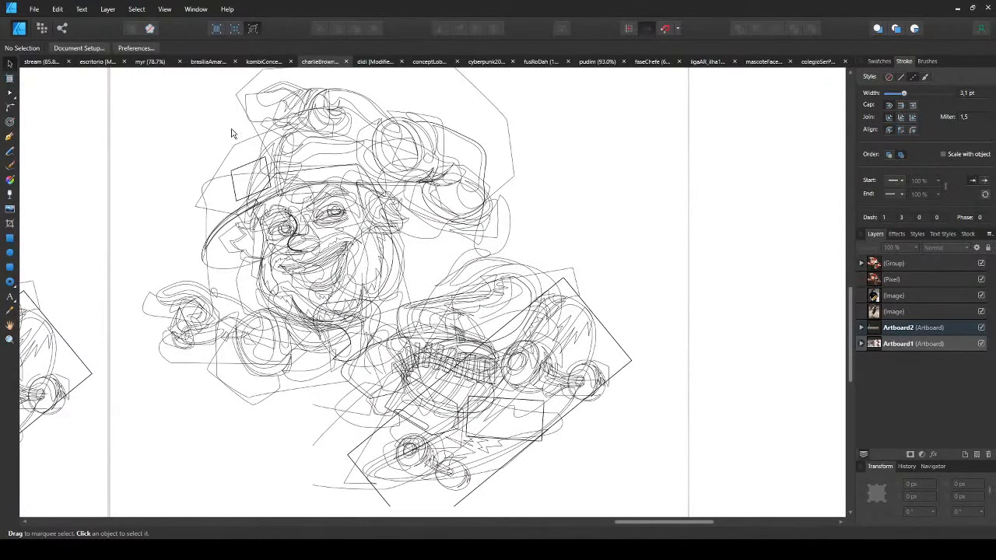
{"action": "left_click", "coordinate": [252, 29]}
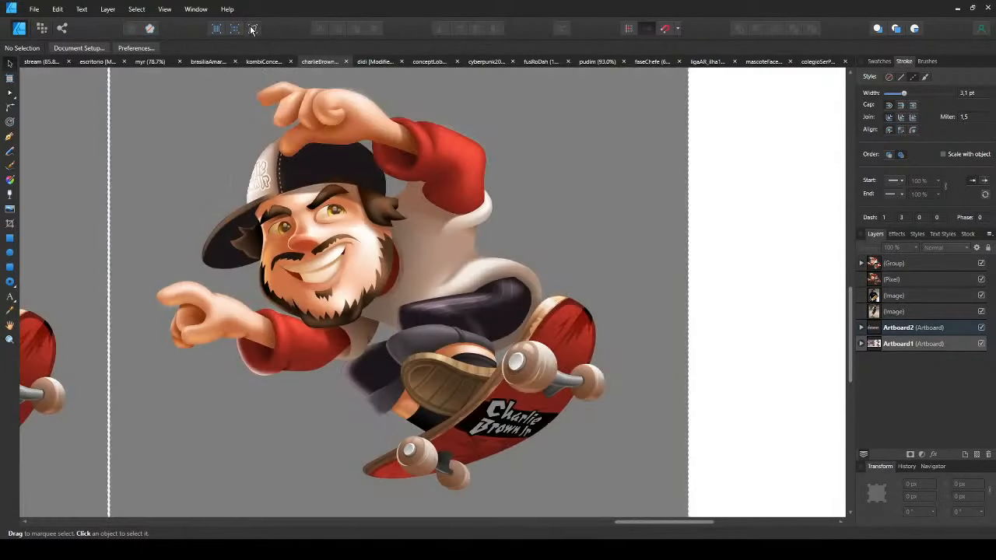
- Compare the skateboarder's outline curves with the finished rendering once more, ending in the full-colour display
{"action": "left_click", "coordinate": [253, 29]}
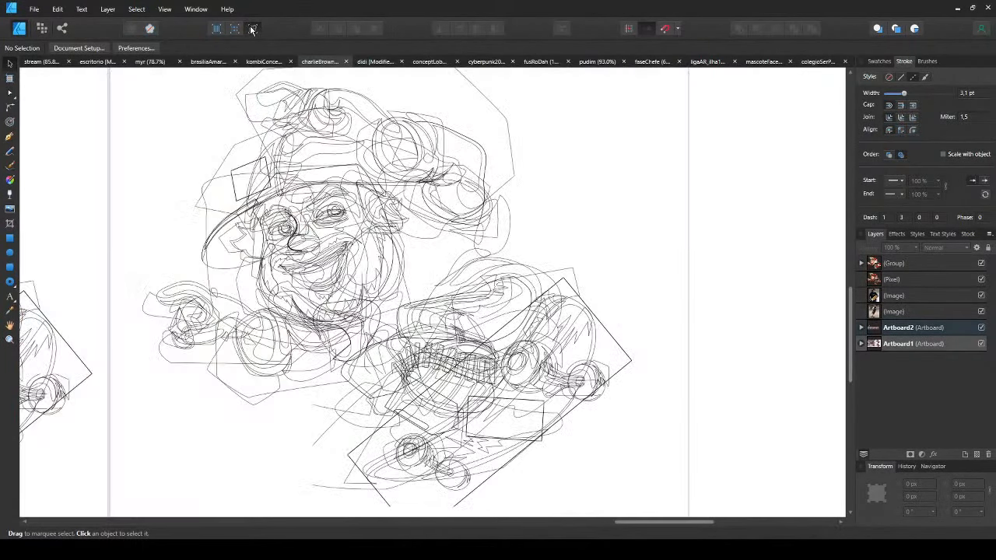
{"action": "left_click", "coordinate": [252, 30]}
{"action": "left_click", "coordinate": [252, 30]}
{"action": "scroll", "coordinate": [348, 243], "scroll_direction": "up", "scroll_amount": 3}
{"action": "scroll", "coordinate": [348, 244], "scroll_direction": "down", "scroll_amount": 3}
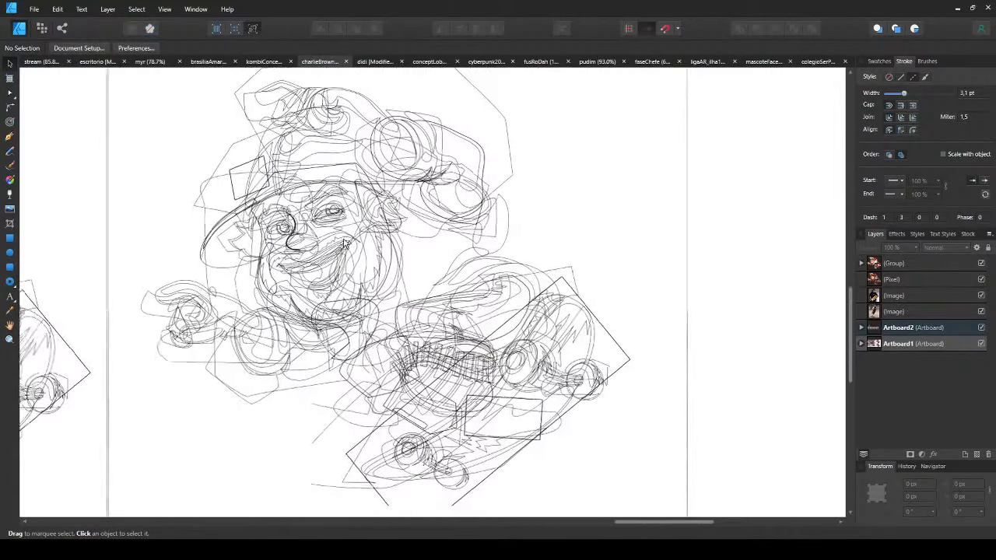
{"action": "left_click", "coordinate": [255, 29]}
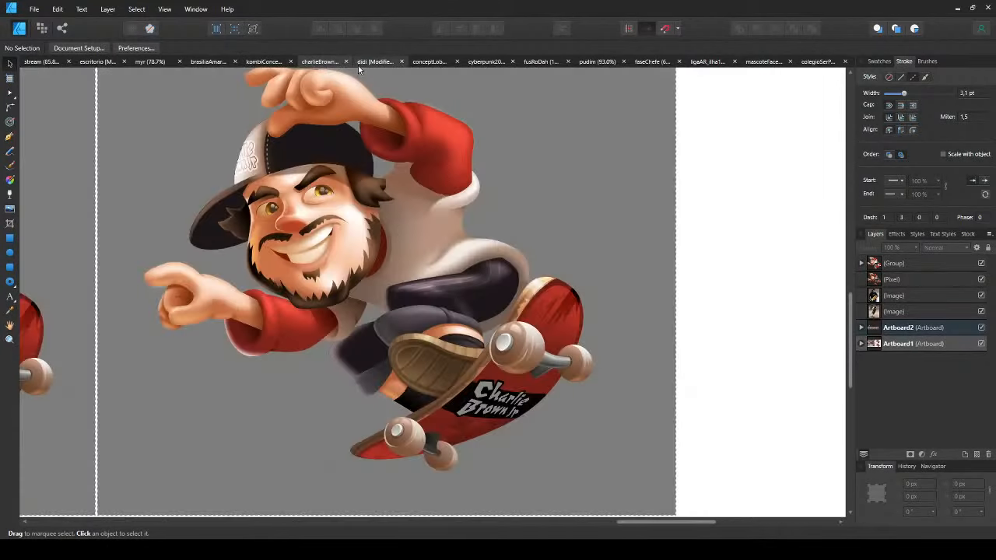
- Switch to the didi document and examine the room set's line art, flat-colour version and shaded rendering
{"action": "left_click", "coordinate": [368, 62]}
{"action": "scroll", "coordinate": [350, 232], "scroll_direction": "up", "scroll_amount": 2}
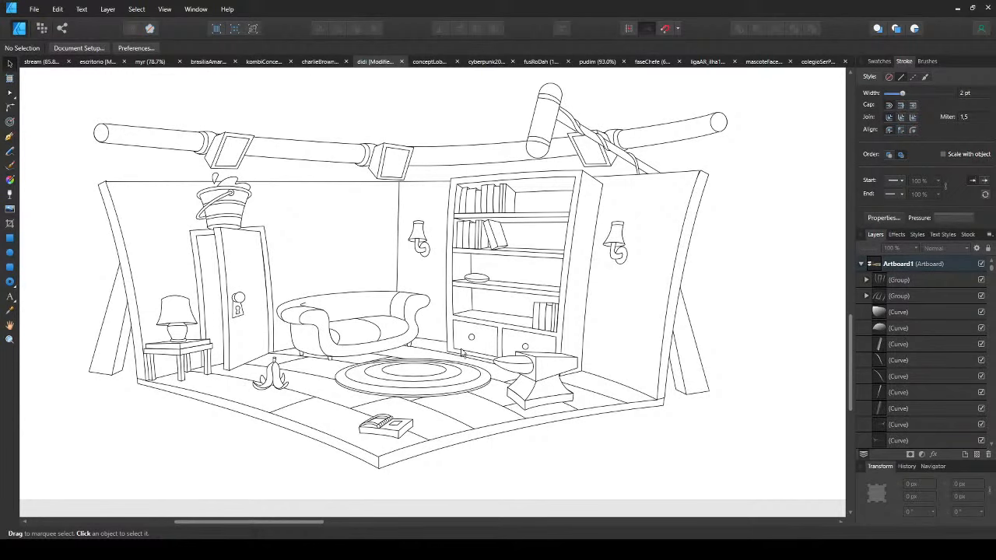
{"action": "left_click_drag", "start_coordinate": [508, 344], "coordinate": [484, 355]}
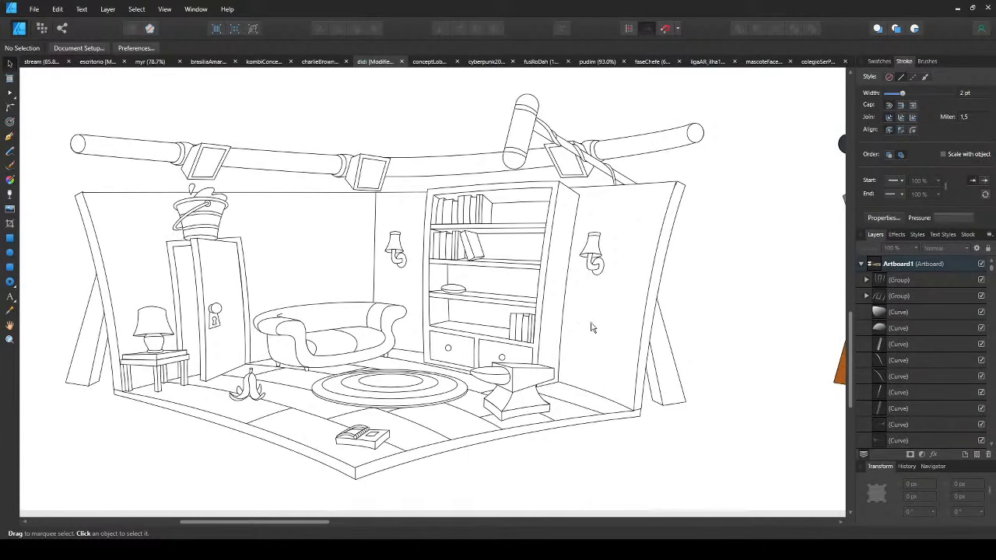
{"action": "left_click_drag", "start_coordinate": [591, 329], "coordinate": [283, 345]}
{"action": "left_click_drag", "start_coordinate": [507, 334], "coordinate": [330, 327]}
{"action": "left_click_drag", "start_coordinate": [549, 335], "coordinate": [281, 330]}
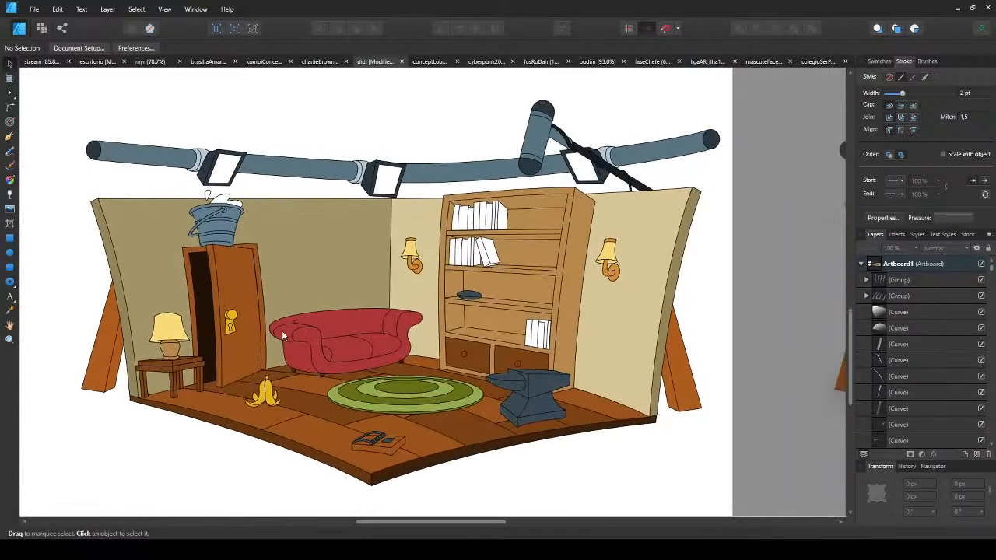
{"action": "left_click_drag", "start_coordinate": [549, 320], "coordinate": [194, 313]}
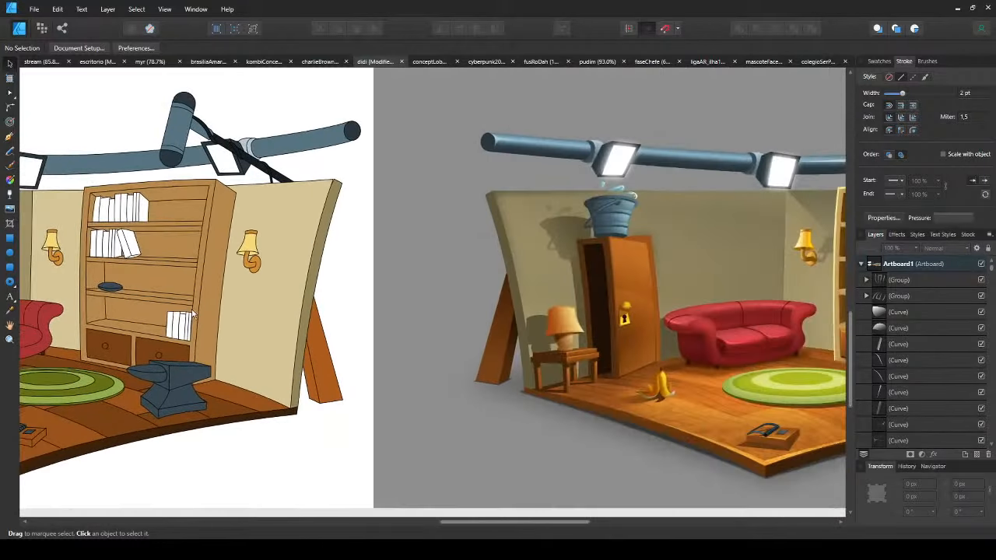
{"action": "left_click_drag", "start_coordinate": [411, 311], "coordinate": [122, 306]}
{"action": "left_click_drag", "start_coordinate": [356, 305], "coordinate": [259, 296]}
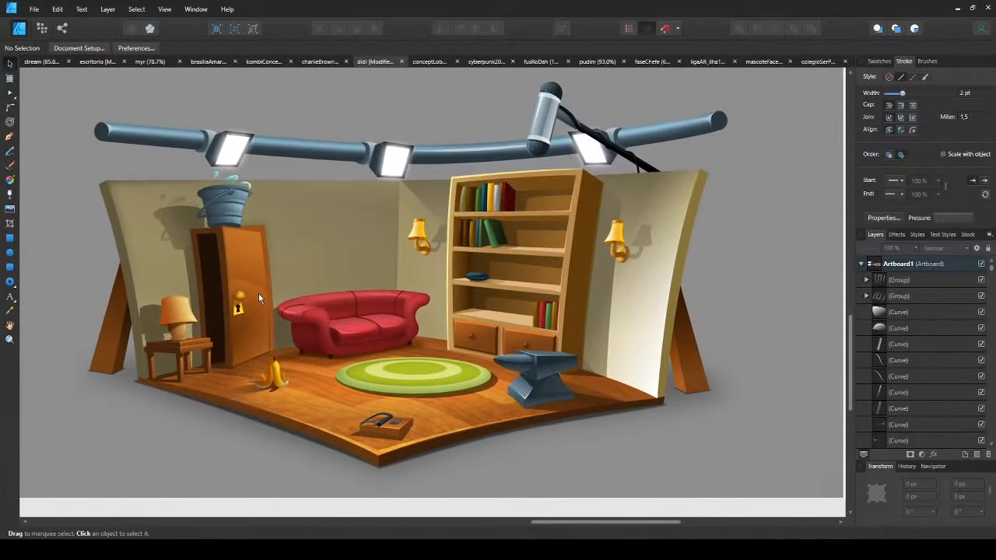
- Switch to the conceptLobby document and examine the lobby line art, the launch pad designs and the rendered lobby on Artboard2
{"action": "left_click", "coordinate": [424, 62]}
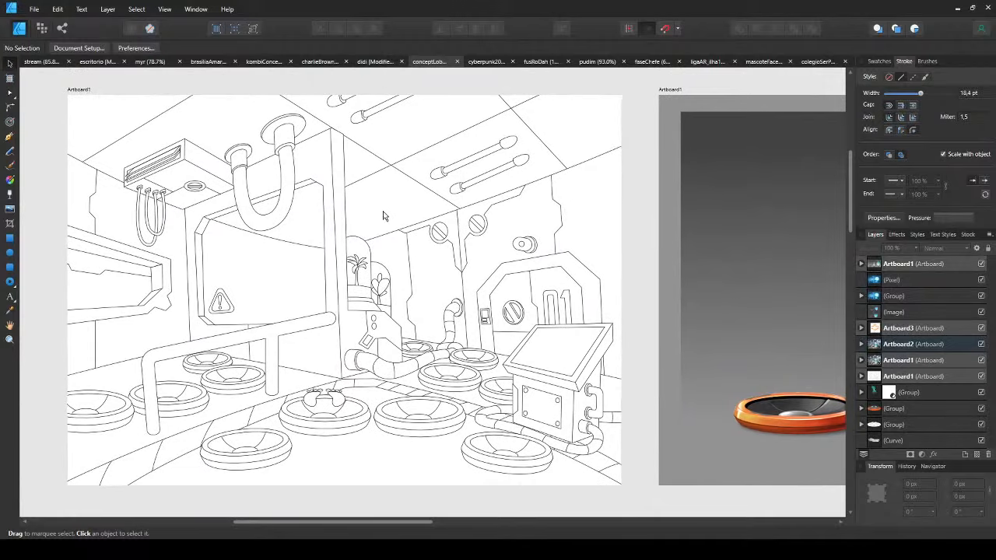
{"action": "scroll", "coordinate": [383, 216], "scroll_direction": "right", "scroll_amount": 10}
{"action": "scroll", "coordinate": [605, 136], "scroll_direction": "down", "scroll_amount": 5}
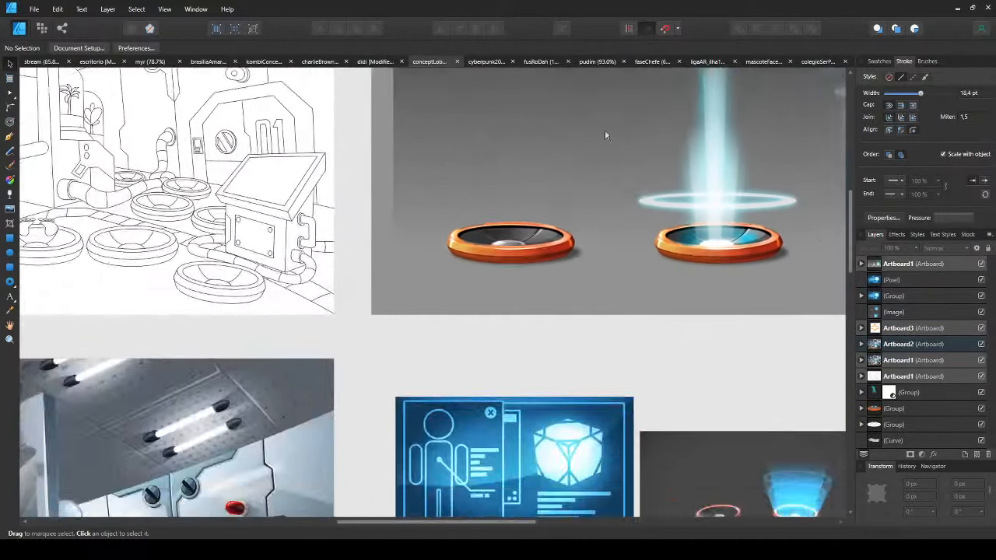
{"action": "left_click_drag", "start_coordinate": [158, 371], "coordinate": [437, 208]}
{"action": "scroll", "coordinate": [328, 129], "scroll_direction": "up", "scroll_amount": 1}
{"action": "left_click_drag", "start_coordinate": [328, 129], "coordinate": [379, 382]}
{"action": "scroll", "coordinate": [402, 456], "scroll_direction": "down", "scroll_amount": 1}
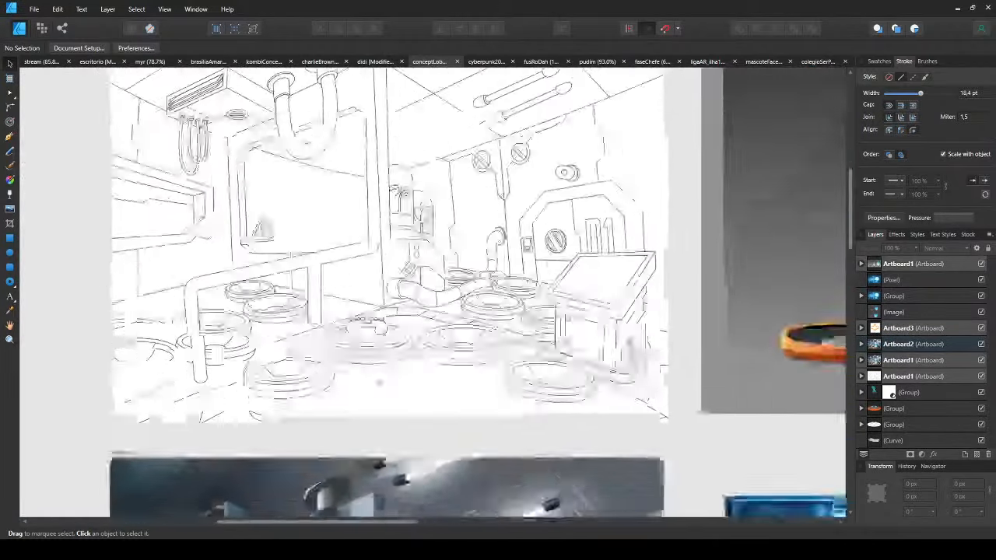
{"action": "scroll", "coordinate": [379, 382], "scroll_direction": "down", "scroll_amount": 5}
{"action": "scroll", "coordinate": [405, 192], "scroll_direction": "down", "scroll_amount": 10}
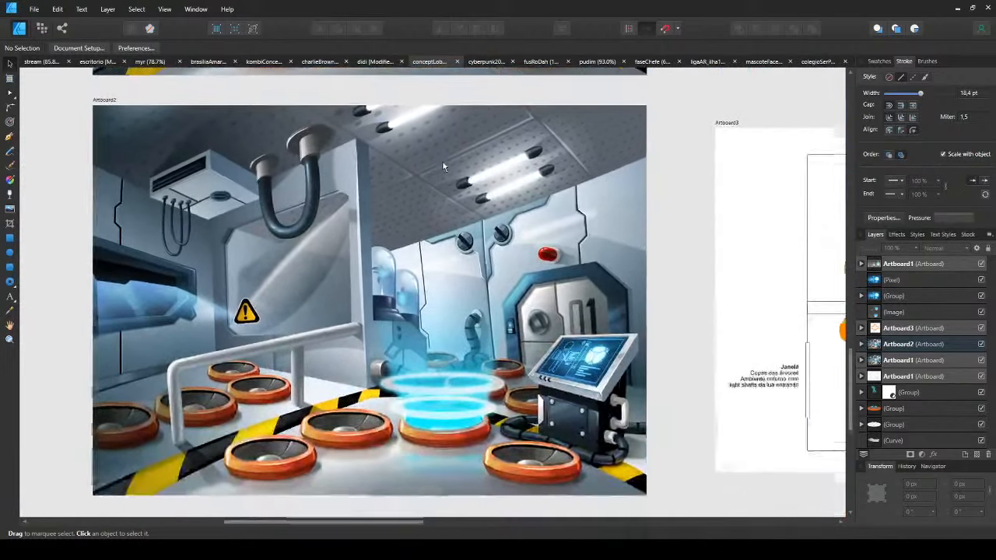
{"action": "left_click_drag", "start_coordinate": [442, 166], "coordinate": [438, 139]}
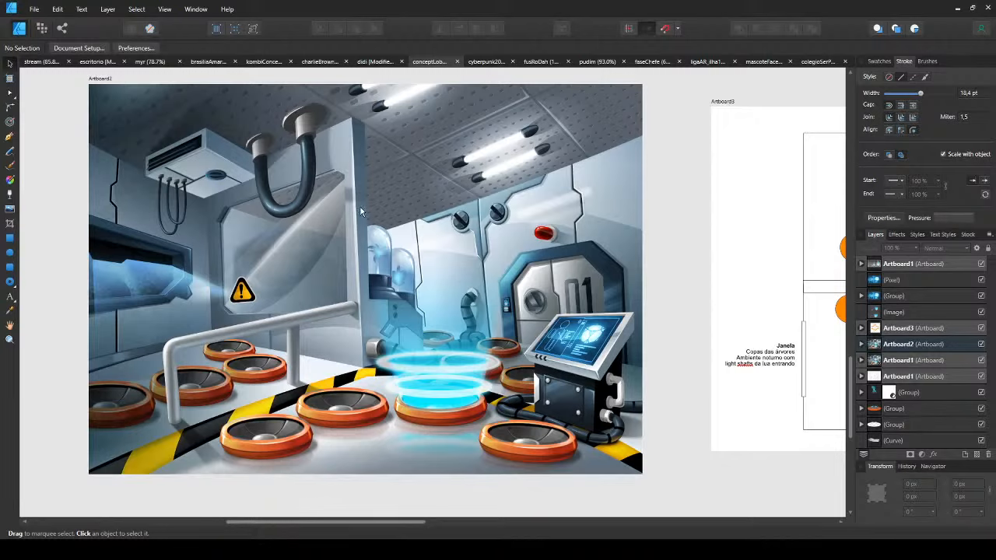
- Switch to the cyberpunk2077 document and examine the character render on the yellow background
{"action": "left_click", "coordinate": [482, 62]}
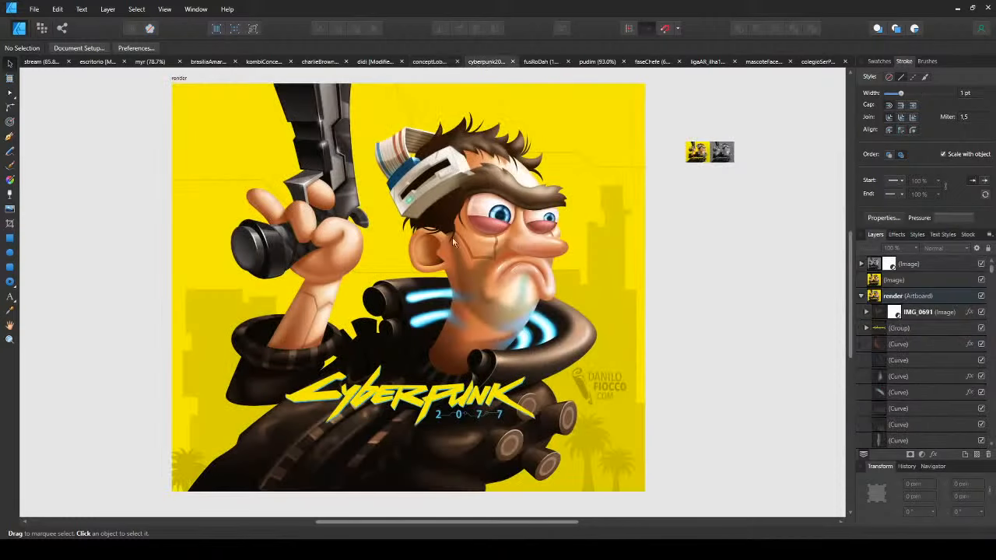
{"action": "left_click_drag", "start_coordinate": [481, 235], "coordinate": [456, 238]}
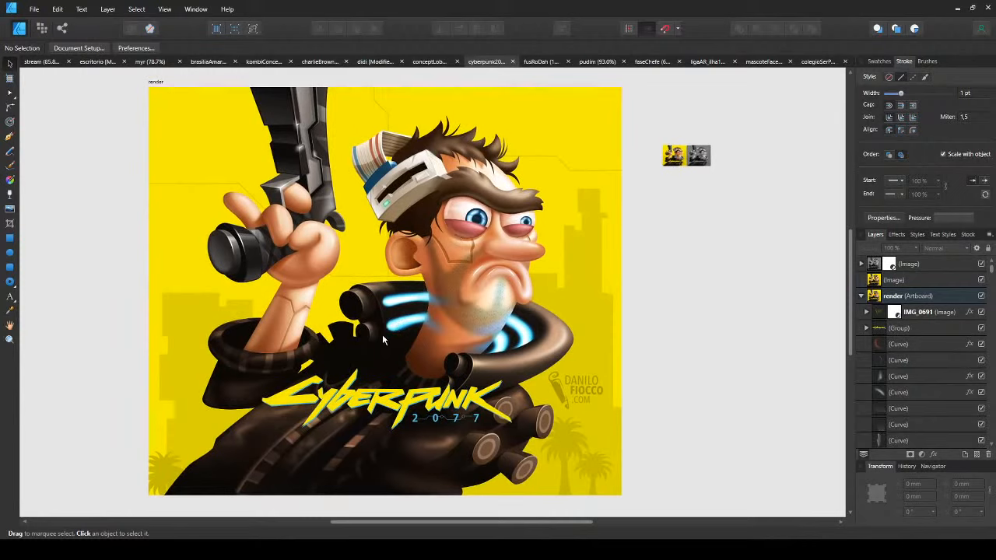
- Switch to the fusRoDah document and compare the warrior's greyscale study, line art, flat-colour version and shaded rendering
{"action": "left_click", "coordinate": [532, 62]}
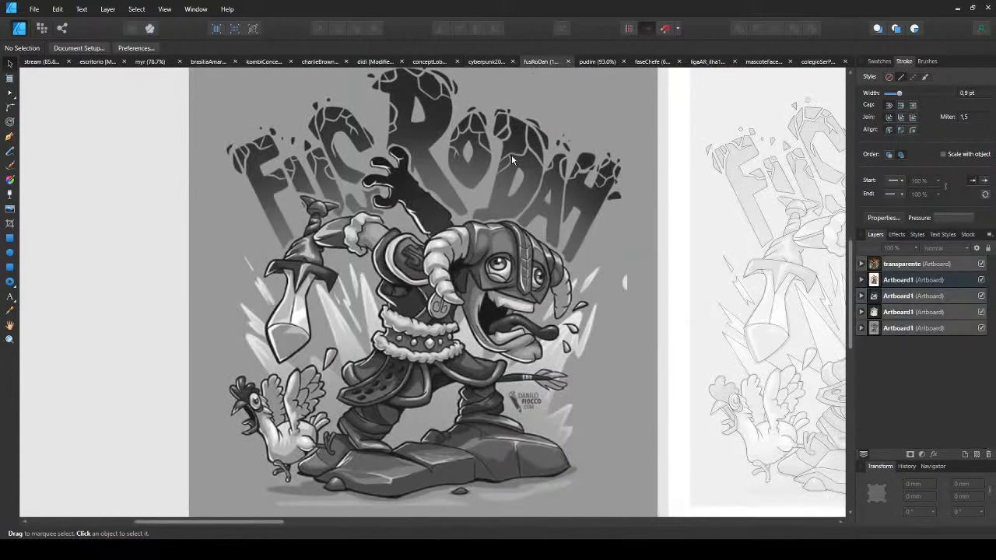
{"action": "left_click_drag", "start_coordinate": [511, 156], "coordinate": [462, 161]}
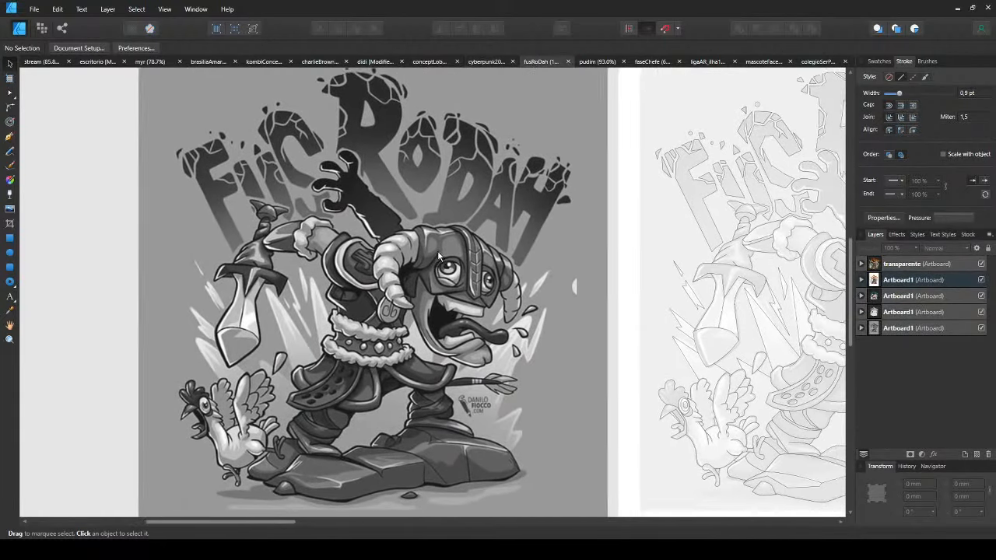
{"action": "left_click_drag", "start_coordinate": [701, 253], "coordinate": [407, 238]}
{"action": "left_click_drag", "start_coordinate": [539, 233], "coordinate": [327, 232]}
{"action": "left_click_drag", "start_coordinate": [589, 227], "coordinate": [225, 227]}
{"action": "left_click_drag", "start_coordinate": [530, 228], "coordinate": [122, 231]}
{"action": "left_click_drag", "start_coordinate": [267, 221], "coordinate": [75, 214]}
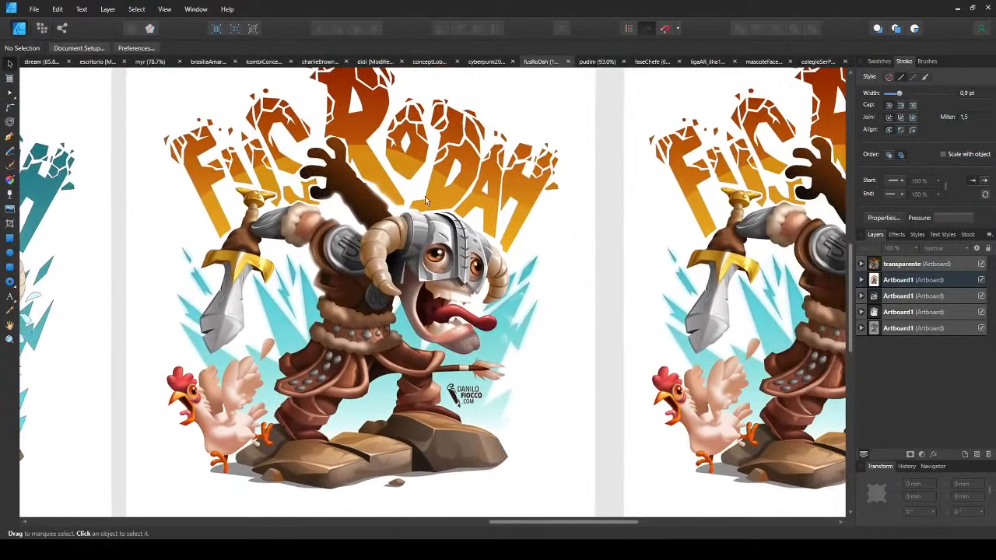
{"action": "left_click_drag", "start_coordinate": [425, 196], "coordinate": [408, 215]}
{"action": "left_click_drag", "start_coordinate": [169, 212], "coordinate": [451, 209]}
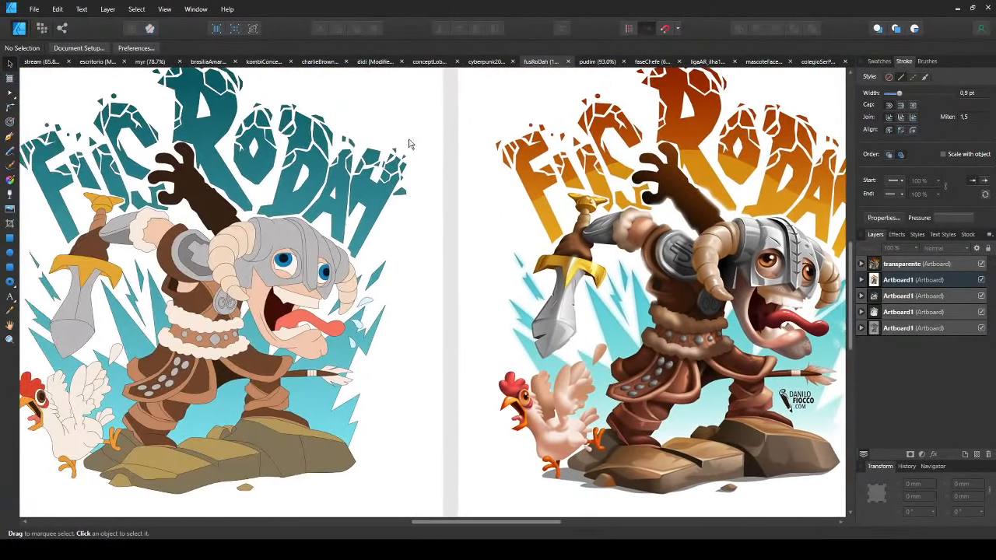
- Switch to the pudim document, check the pudding characters in outline view, and examine the full-colour variants with blue and orange backgrounds
{"action": "left_click", "coordinate": [597, 62]}
{"action": "left_click_drag", "start_coordinate": [533, 241], "coordinate": [513, 233]}
{"action": "left_click", "coordinate": [252, 29]}
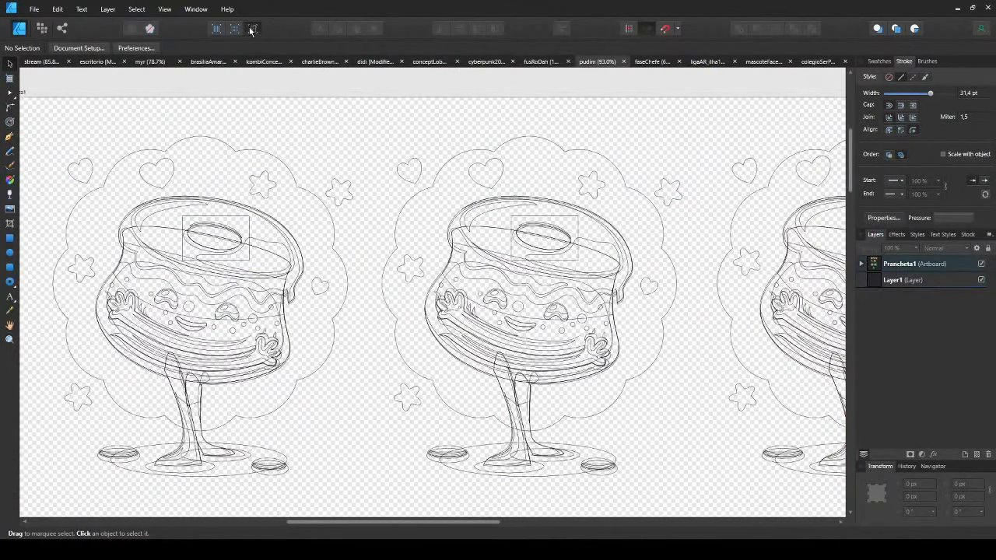
{"action": "left_click", "coordinate": [251, 29]}
{"action": "scroll", "coordinate": [494, 196], "scroll_direction": "right", "scroll_amount": 6}
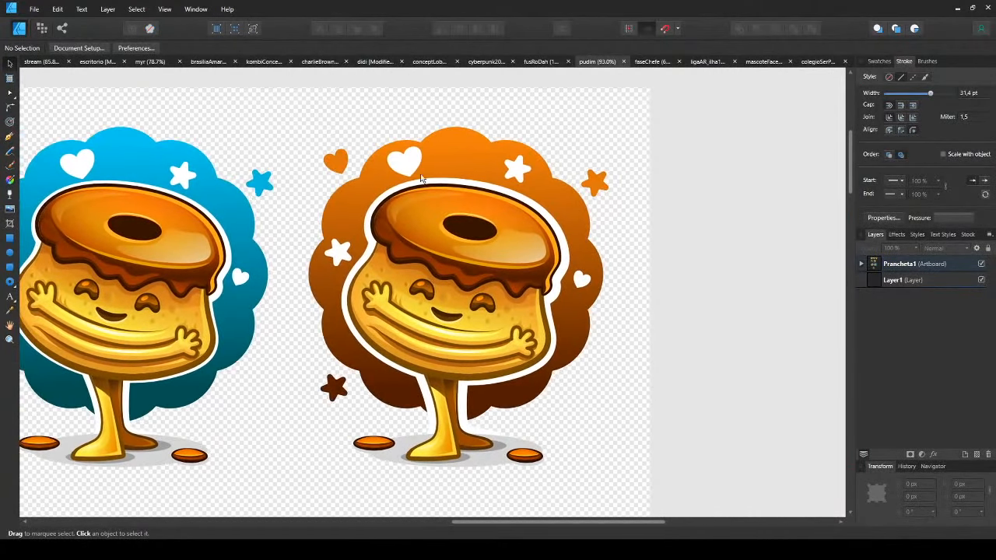
- Switch to the faseChefe document and examine the golden boss's idle, attack and hurt sprites on Artboard1
{"action": "left_click_drag", "start_coordinate": [422, 180], "coordinate": [621, 186]}
{"action": "left_click", "coordinate": [646, 61]}
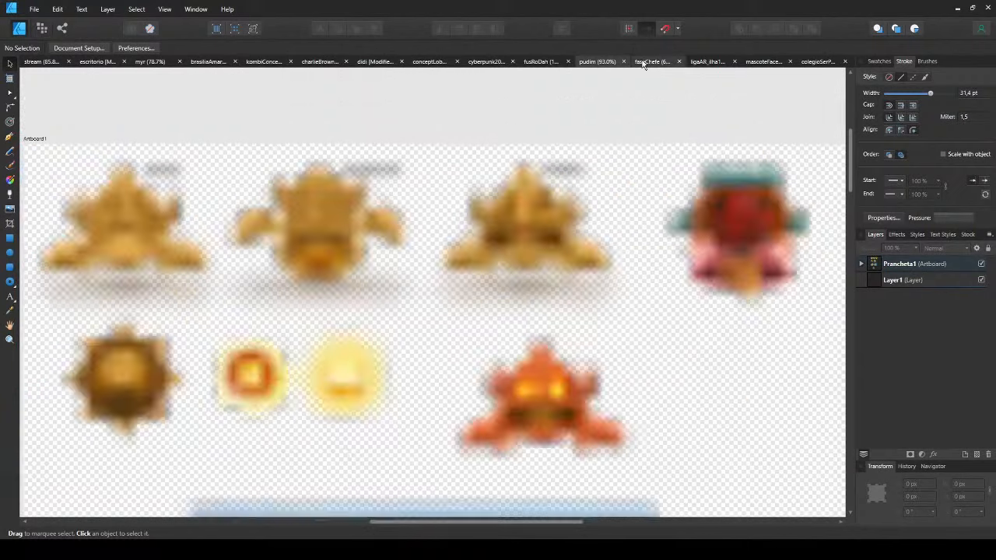
{"action": "left_click_drag", "start_coordinate": [195, 205], "coordinate": [300, 182]}
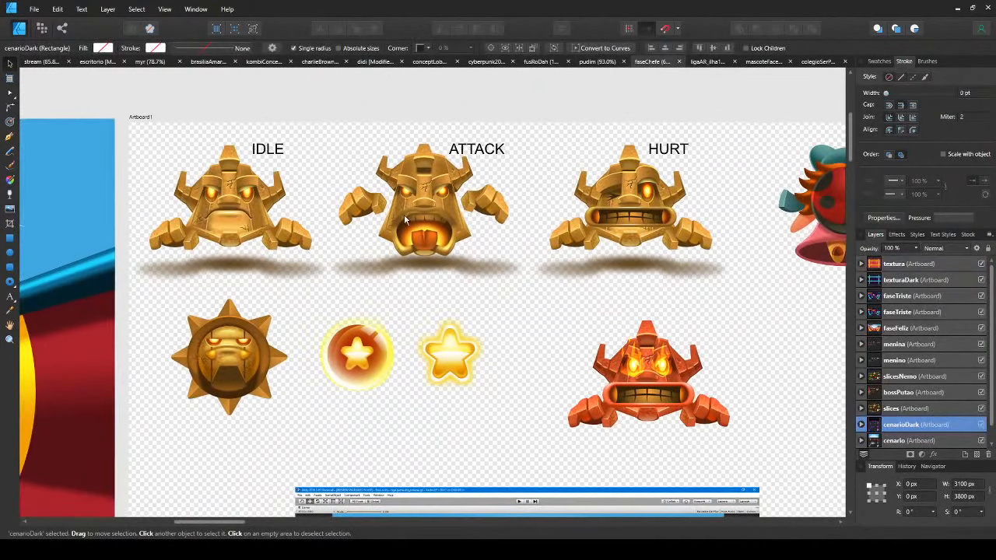
{"action": "left_click_drag", "start_coordinate": [403, 212], "coordinate": [284, 211]}
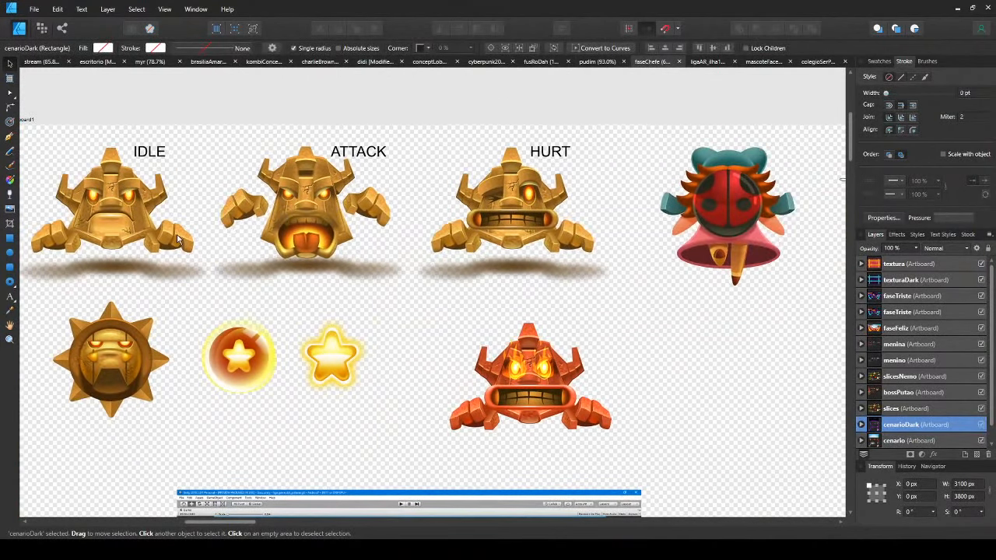
{"action": "left_click_drag", "start_coordinate": [168, 238], "coordinate": [223, 228]}
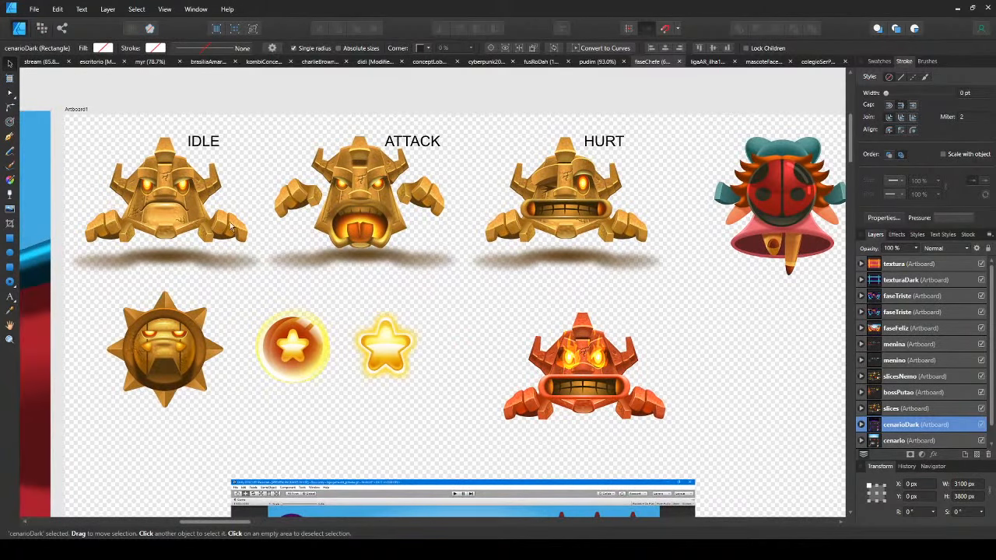
- Examine the faseFeliz and faseTriste game scenes, comparing the bright and dark versions of the track
{"action": "left_click_drag", "start_coordinate": [151, 255], "coordinate": [767, 189]}
{"action": "scroll", "coordinate": [747, 191], "scroll_direction": "down", "scroll_amount": 2}
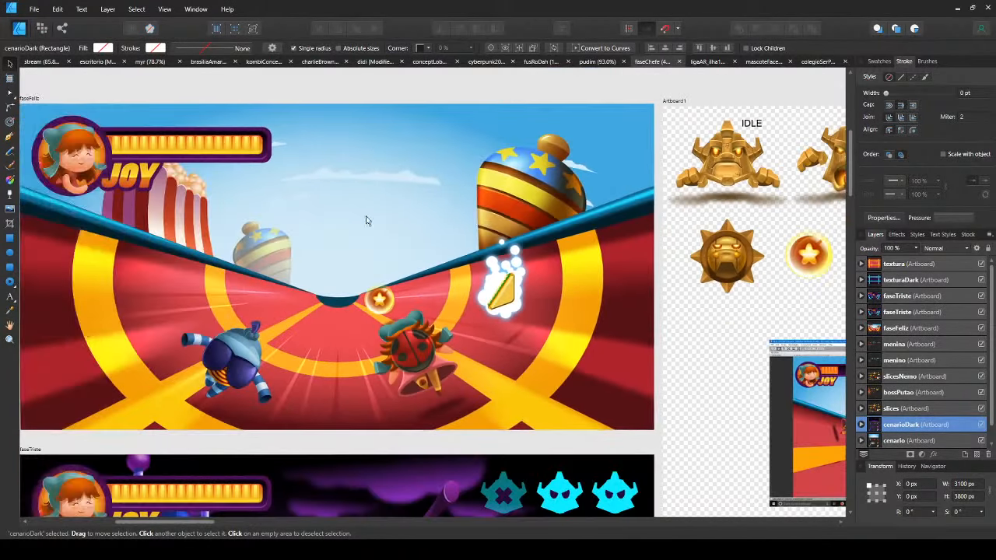
{"action": "left_click_drag", "start_coordinate": [282, 212], "coordinate": [338, 214]}
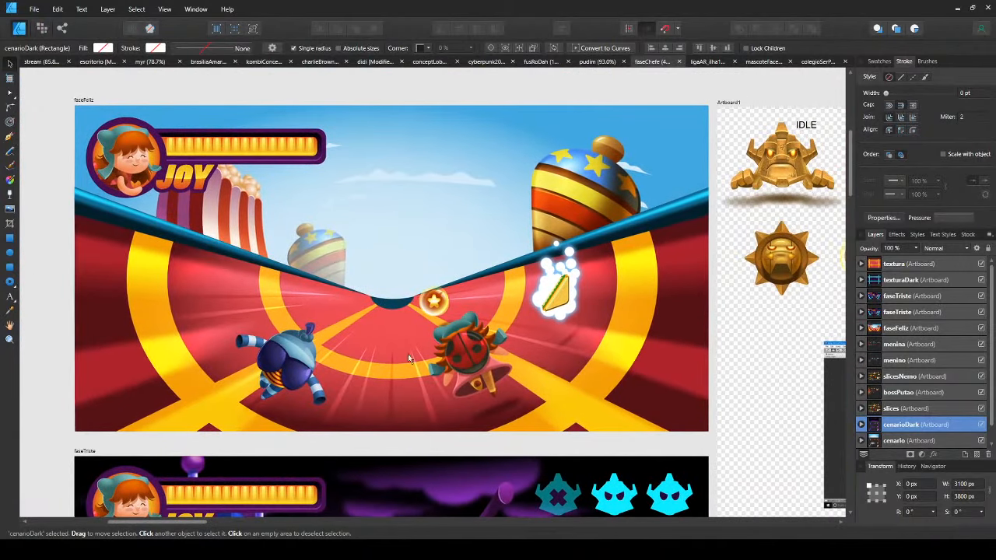
{"action": "left_click_drag", "start_coordinate": [402, 368], "coordinate": [389, 293]}
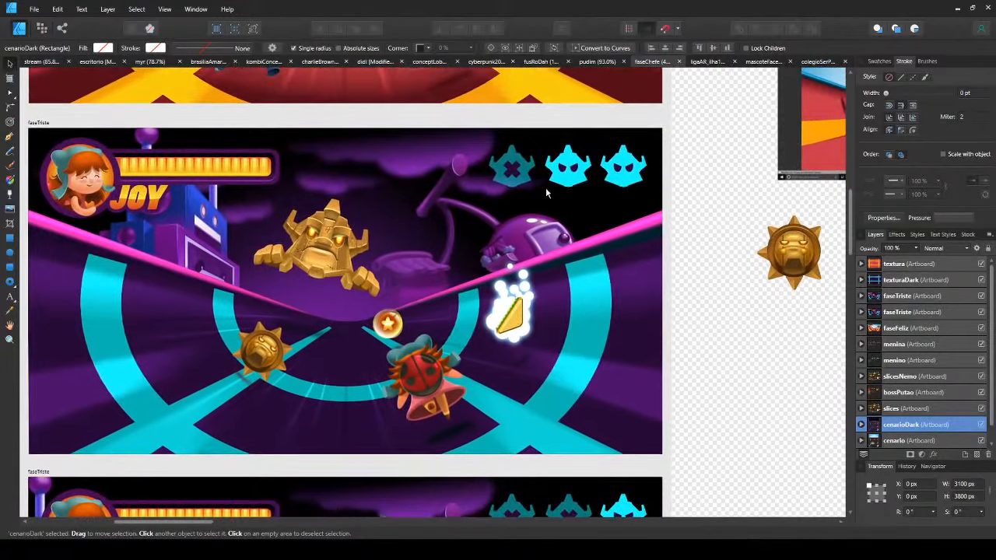
- Return to Artboard1 and examine the boss's expressions and the star collectibles at closer range
{"action": "left_click_drag", "start_coordinate": [543, 189], "coordinate": [339, 332]}
{"action": "left_click_drag", "start_coordinate": [437, 178], "coordinate": [274, 287]}
{"action": "left_click_drag", "start_coordinate": [418, 178], "coordinate": [231, 353]}
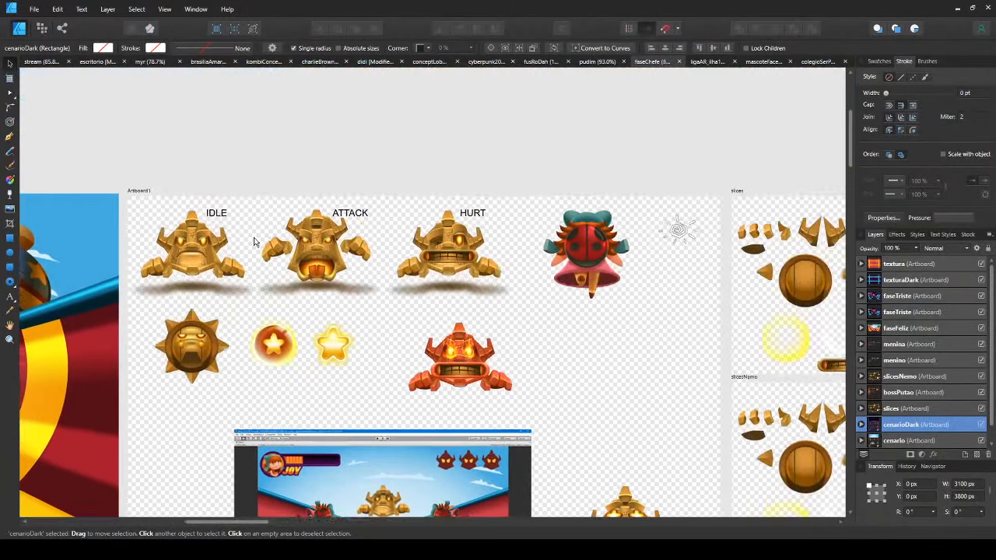
{"action": "scroll", "coordinate": [256, 242], "scroll_direction": "up", "scroll_amount": 3}
{"action": "left_click_drag", "start_coordinate": [284, 272], "coordinate": [272, 260]}
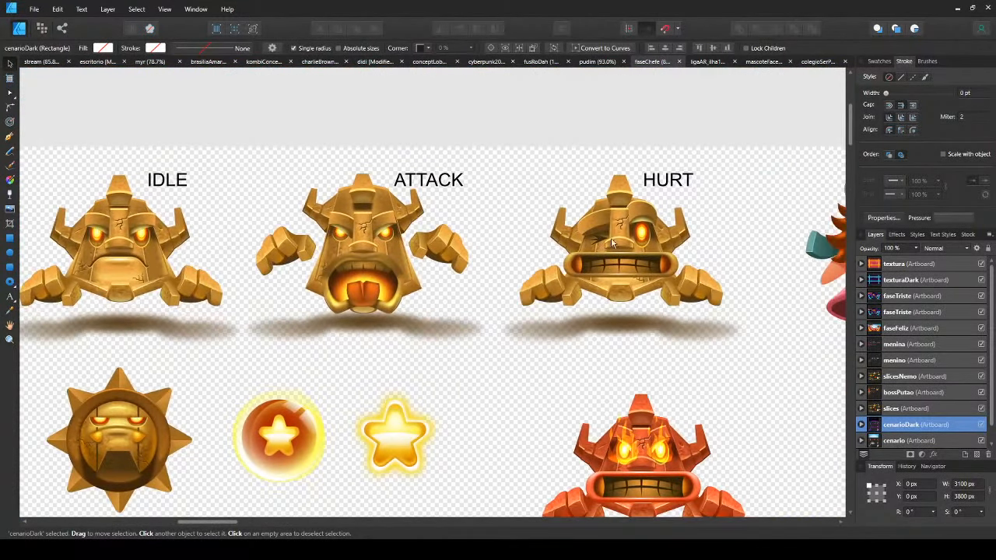
{"action": "left_click_drag", "start_coordinate": [652, 270], "coordinate": [625, 262]}
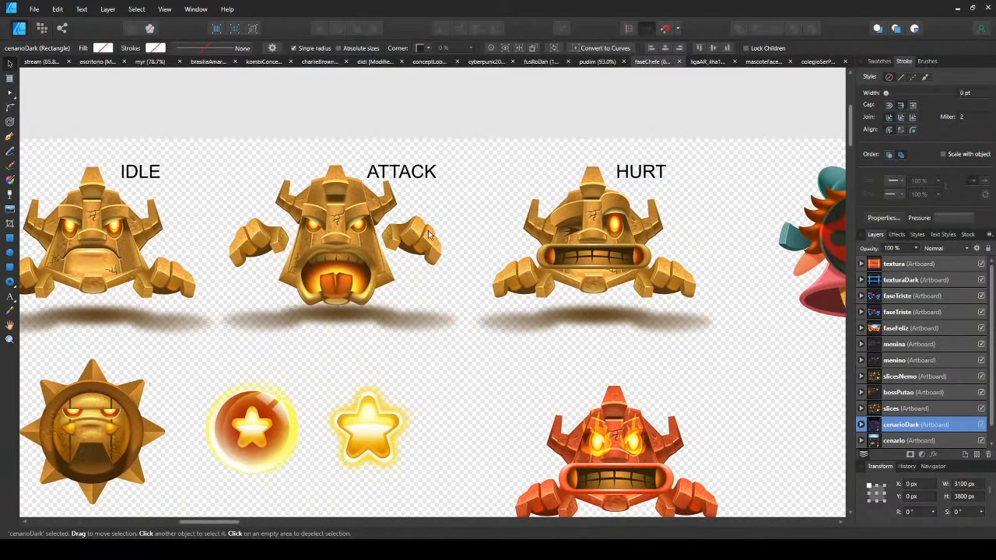
- Switch to the ligaAR island document and select the sketch image Untitled_Artwork (110) to examine its line work
{"action": "left_click", "coordinate": [701, 63]}
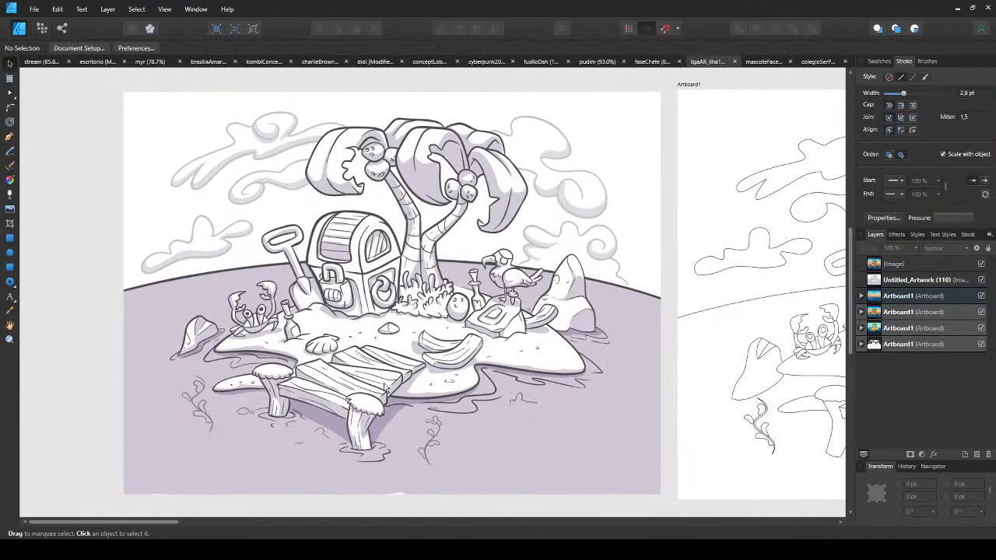
{"action": "left_click", "coordinate": [438, 286]}
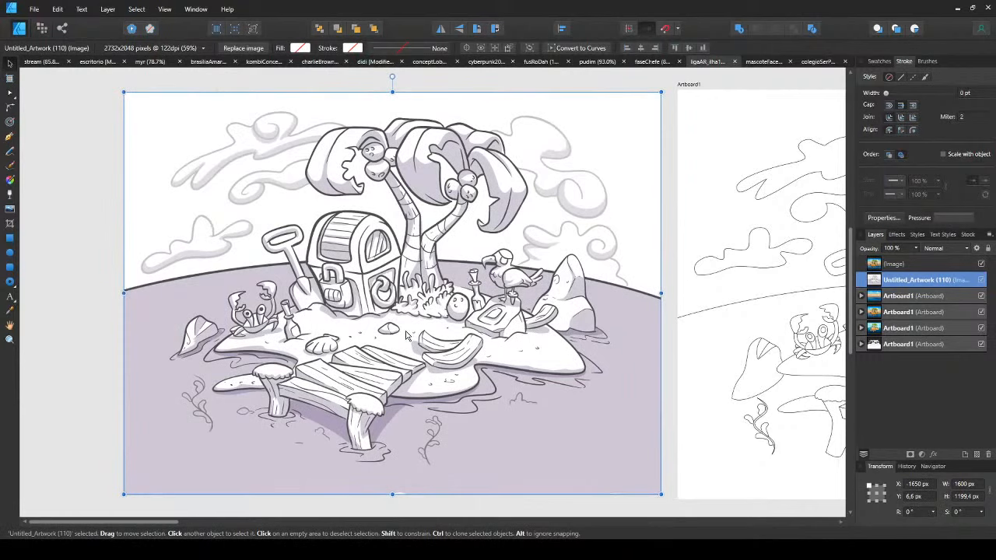
{"action": "left_click_drag", "start_coordinate": [502, 264], "coordinate": [488, 266]}
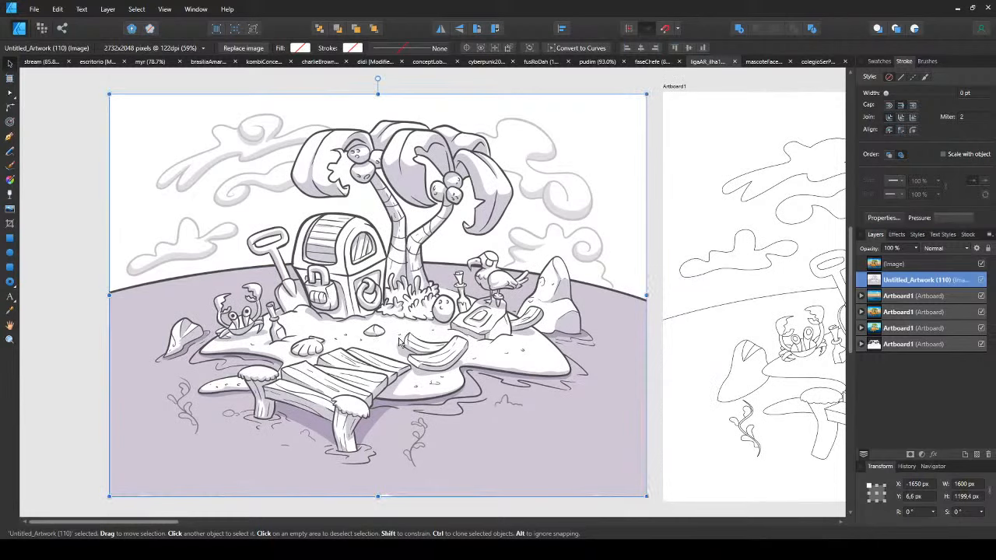
{"action": "left_click_drag", "start_coordinate": [479, 319], "coordinate": [477, 318]}
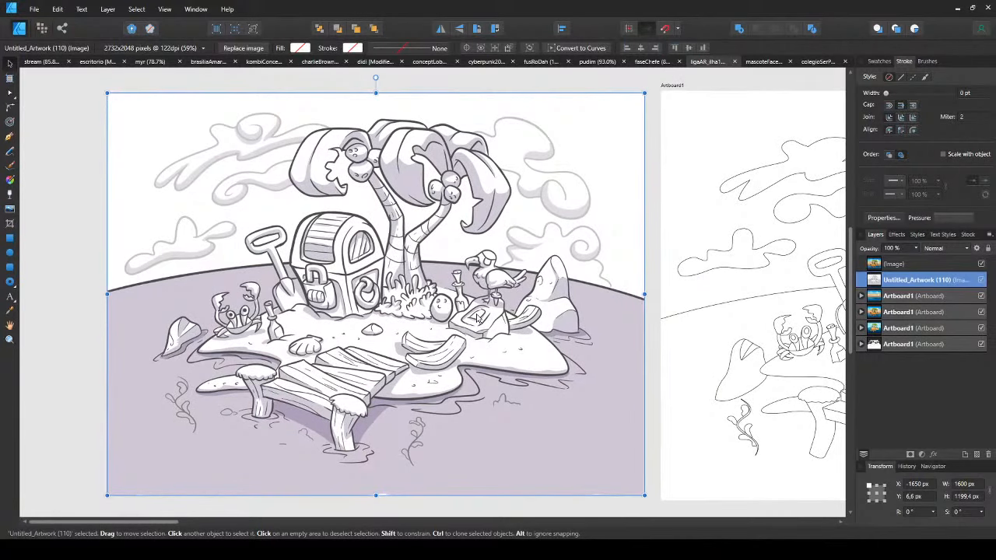
- Compare the treasure island's vector line art, flat-colour version and shaded rendering across the artboards
{"action": "scroll", "coordinate": [477, 317], "scroll_direction": "right", "scroll_amount": 10}
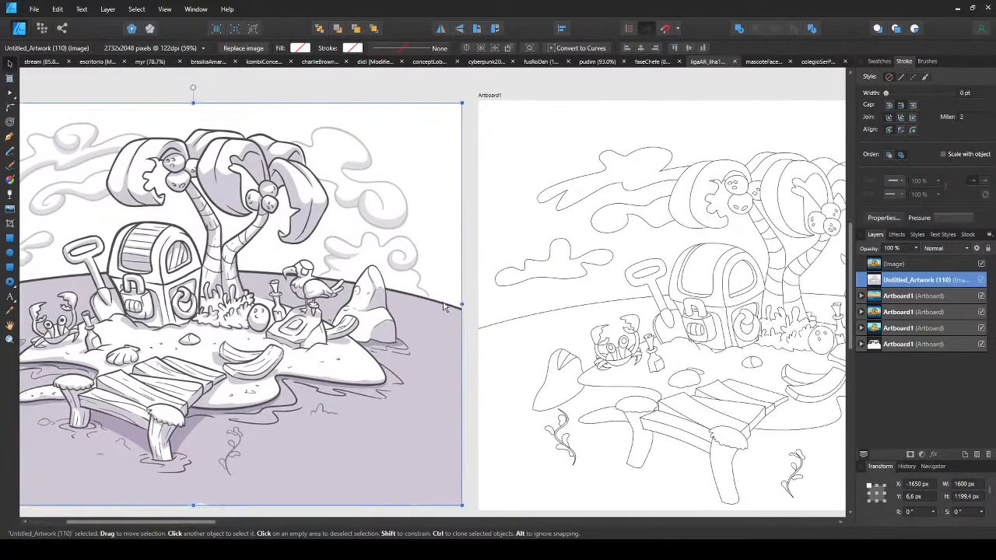
{"action": "scroll", "coordinate": [448, 316], "scroll_direction": "right", "scroll_amount": 3}
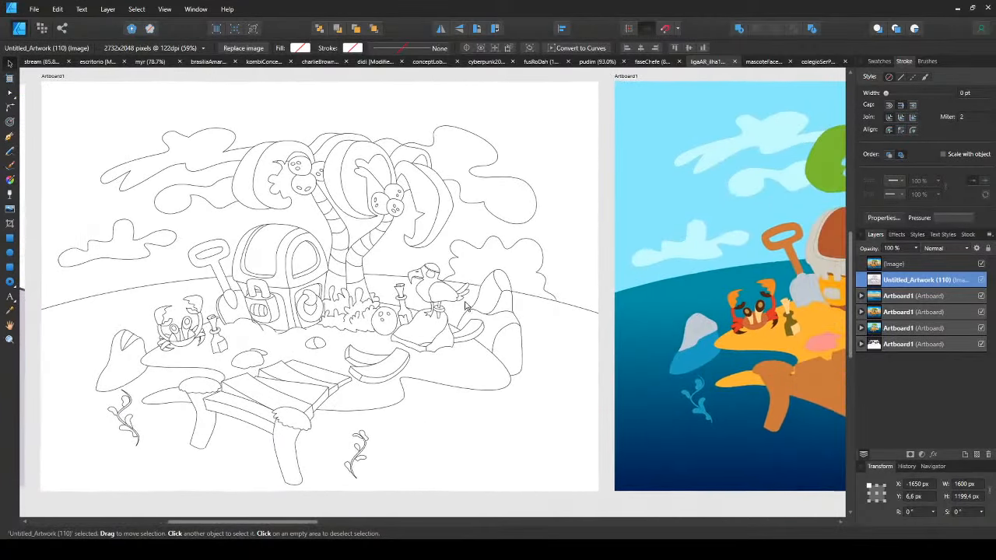
{"action": "scroll", "coordinate": [450, 303], "scroll_direction": "right", "scroll_amount": 12}
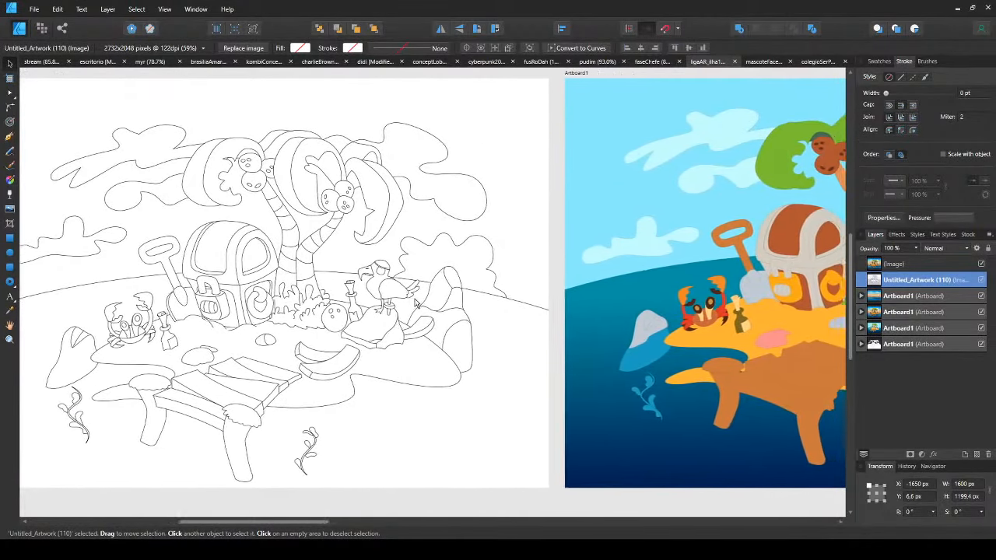
{"action": "scroll", "coordinate": [409, 314], "scroll_direction": "right", "scroll_amount": 8}
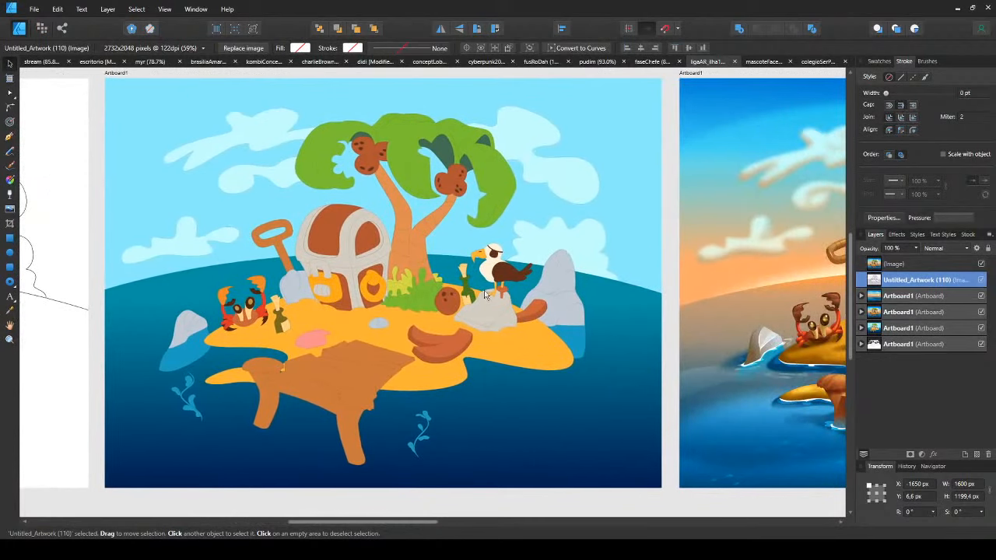
{"action": "scroll", "coordinate": [482, 294], "scroll_direction": "right", "scroll_amount": 10}
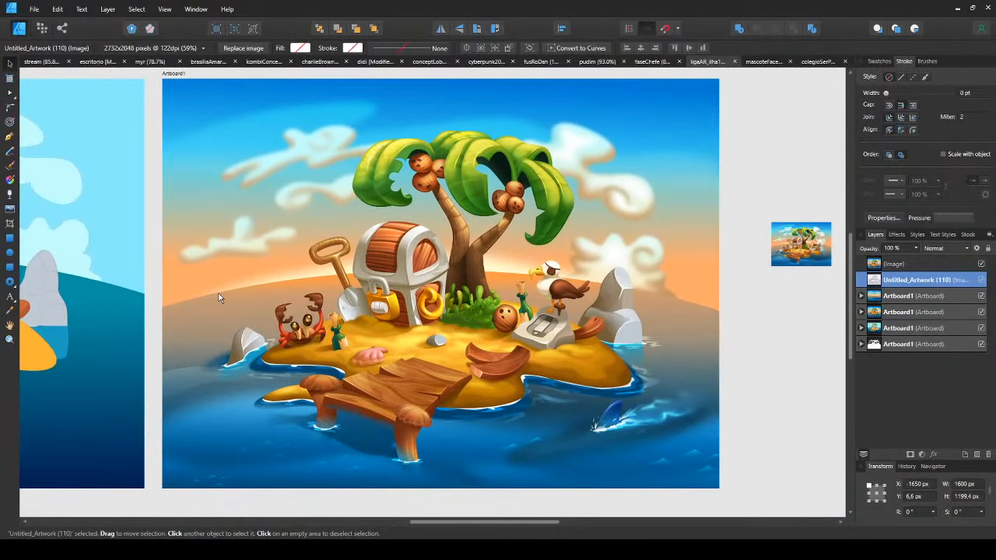
{"action": "scroll", "coordinate": [337, 310], "scroll_direction": "left", "scroll_amount": 5}
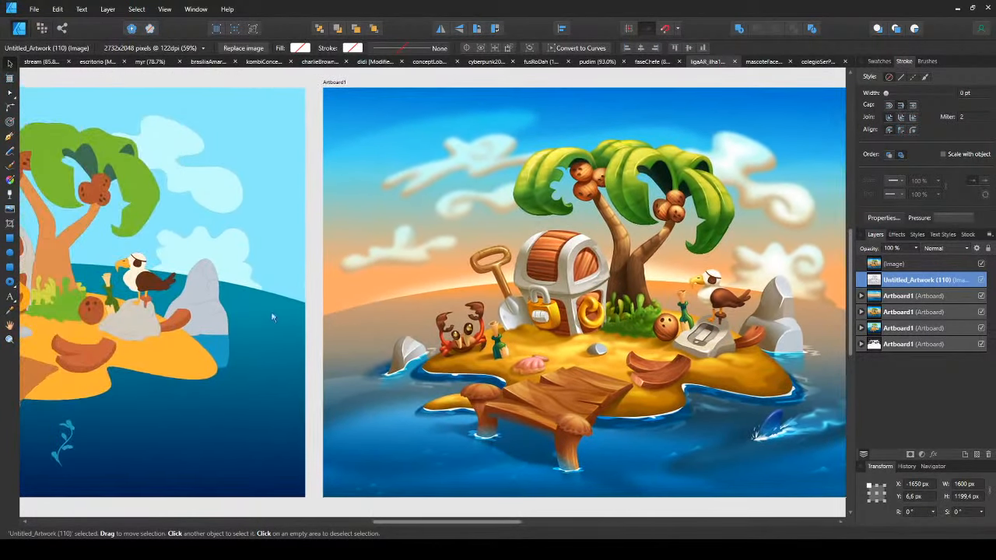
{"action": "scroll", "coordinate": [148, 333], "scroll_direction": "right", "scroll_amount": 2}
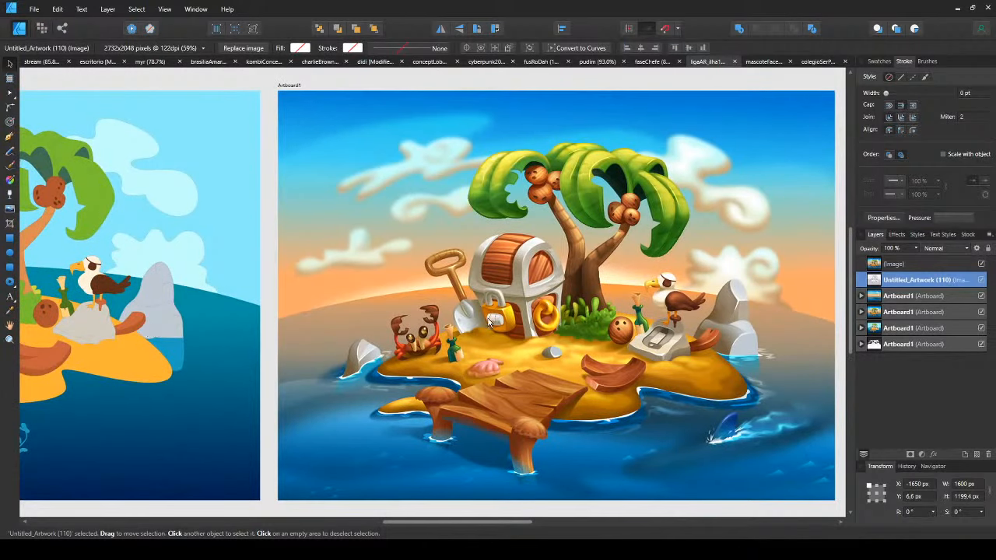
{"action": "scroll", "coordinate": [483, 323], "scroll_direction": "right", "scroll_amount": 3}
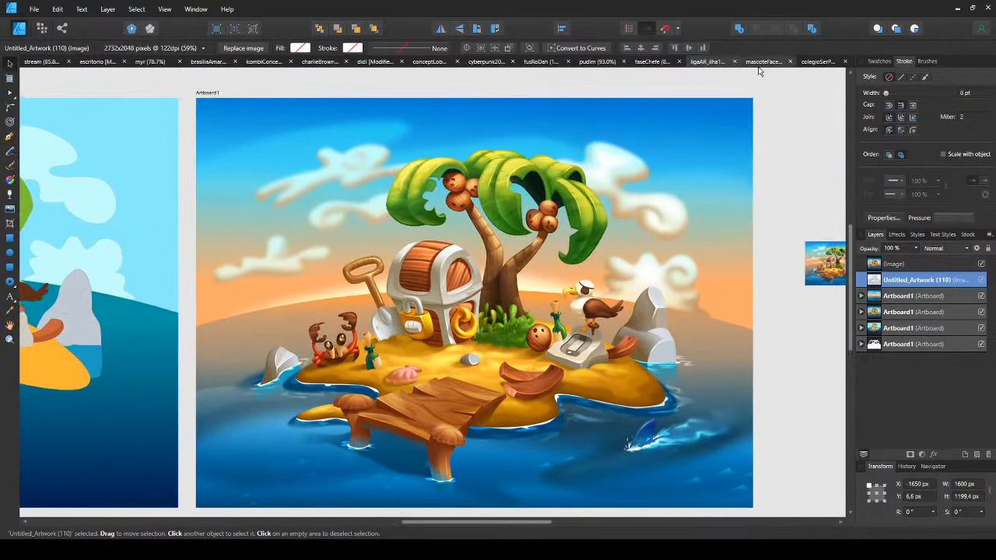
- Switch to the Facens mascot document and compare the owl's outline, flat colours and blue and brown renderings
{"action": "left_click", "coordinate": [759, 62]}
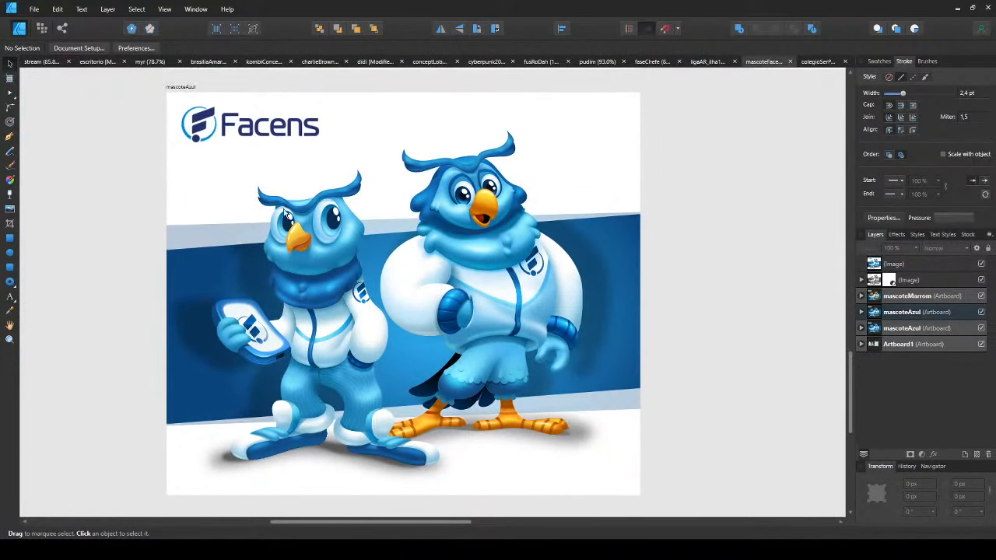
{"action": "scroll", "coordinate": [356, 247], "scroll_direction": "down", "scroll_amount": 4}
{"action": "scroll", "coordinate": [359, 233], "scroll_direction": "up", "scroll_amount": 3}
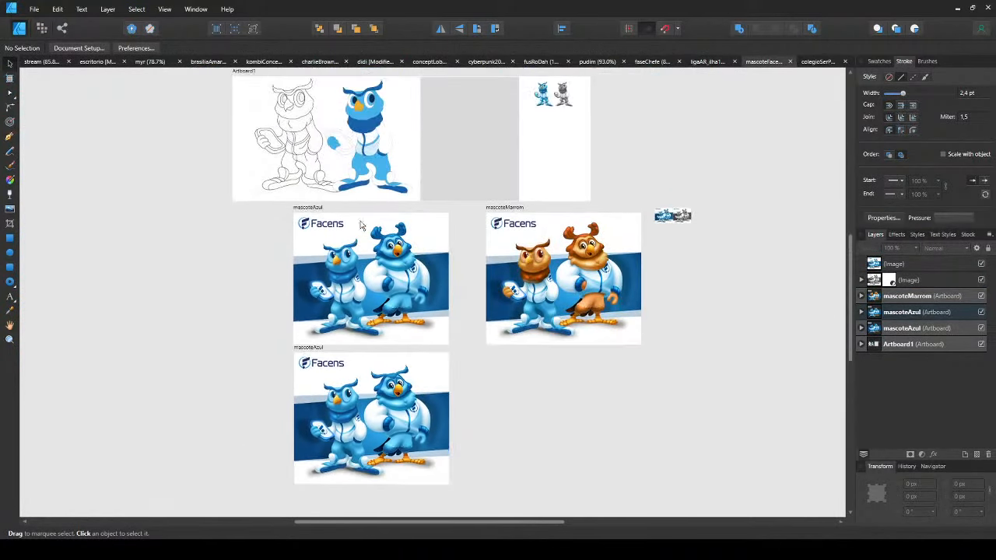
{"action": "scroll", "coordinate": [361, 212], "scroll_direction": "up", "scroll_amount": 4}
{"action": "scroll", "coordinate": [327, 229], "scroll_direction": "down", "scroll_amount": 2}
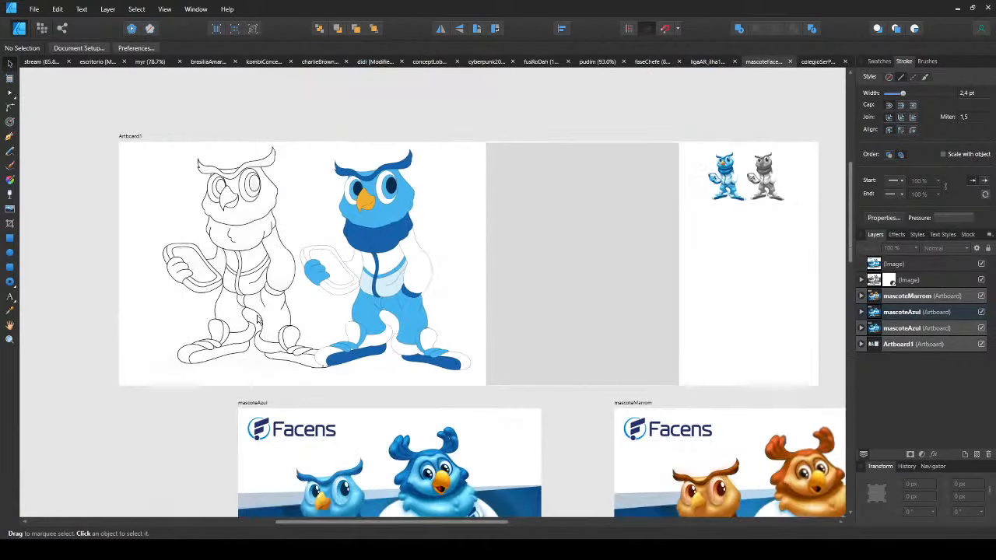
{"action": "scroll", "coordinate": [311, 334], "scroll_direction": "down", "scroll_amount": 1}
- Unlock the grey rectangle and the sketch image Untitled_Artwork (106) on Artboard1, and show the sketch over the owl's outline
{"action": "left_click", "coordinate": [231, 276]}
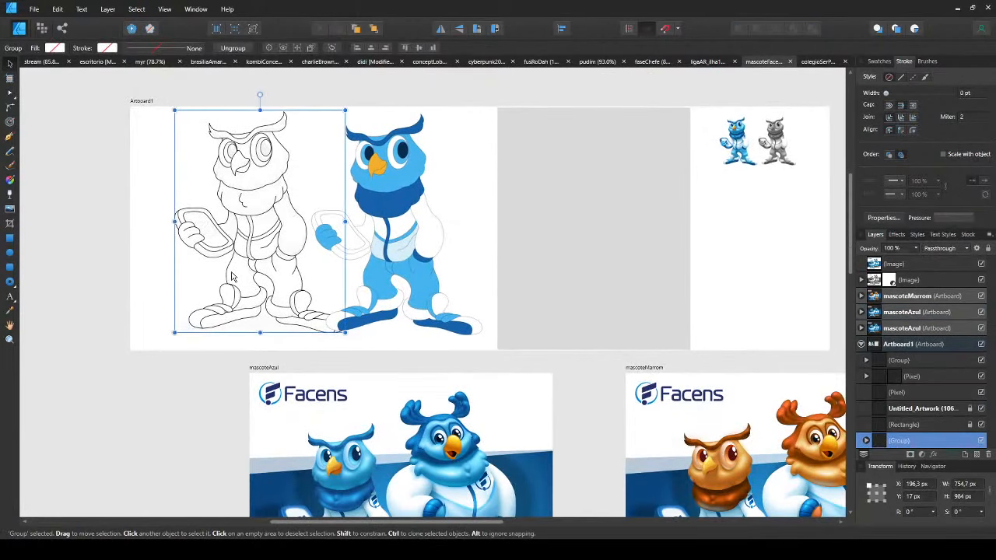
{"action": "left_click", "coordinate": [954, 425]}
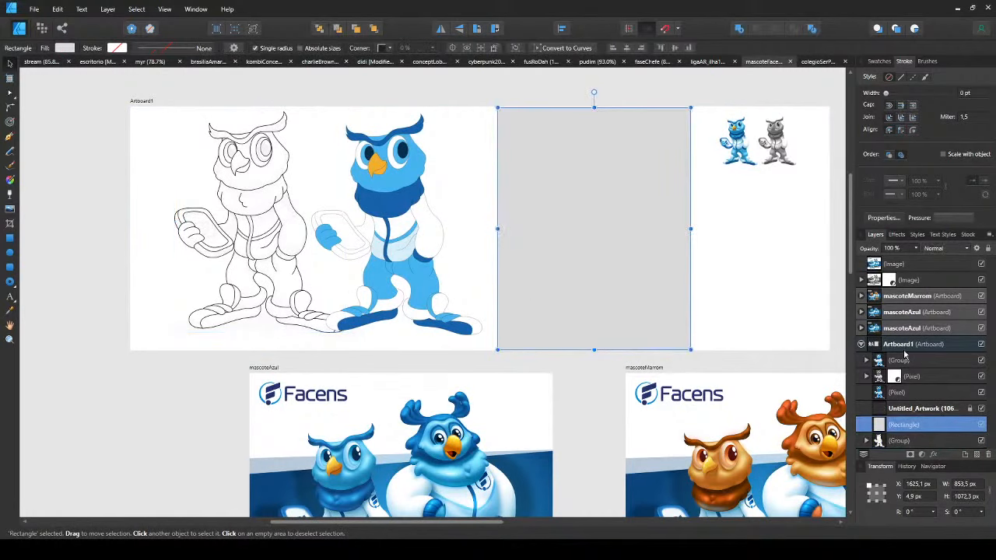
{"action": "left_click", "coordinate": [145, 101]}
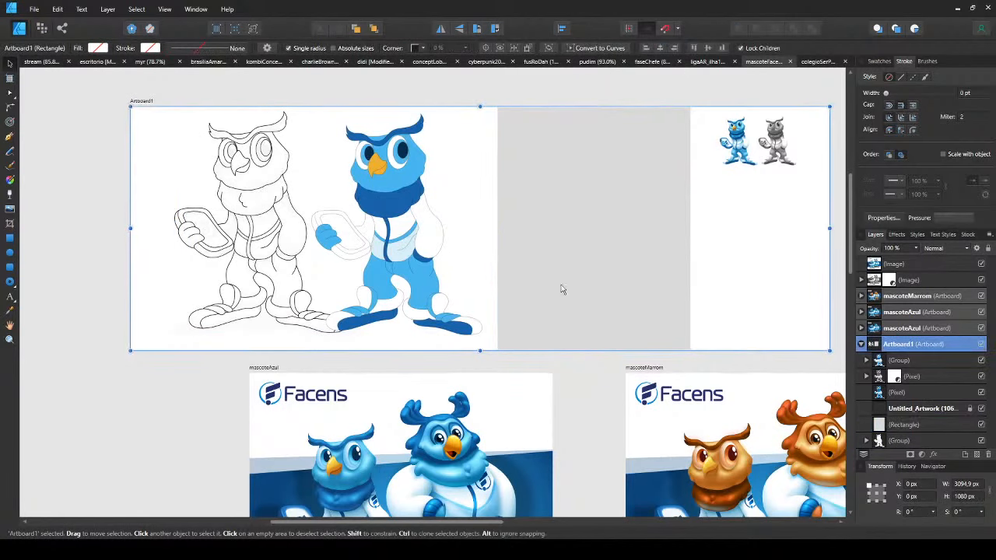
{"action": "left_click", "coordinate": [968, 409]}
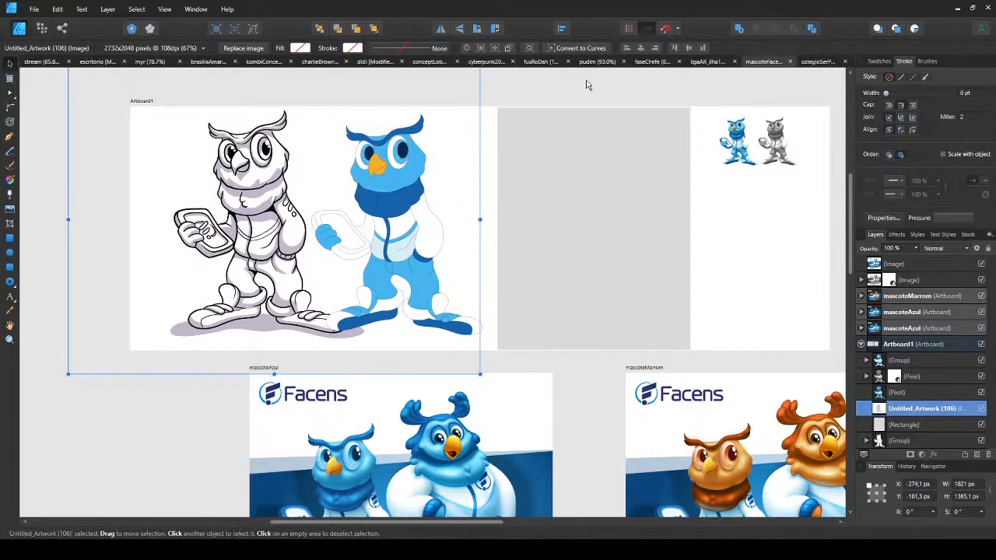
- Switch to the colegioSer document and compare the child character's sketch, flat-colour version and shaded rendering
{"action": "left_click", "coordinate": [810, 62]}
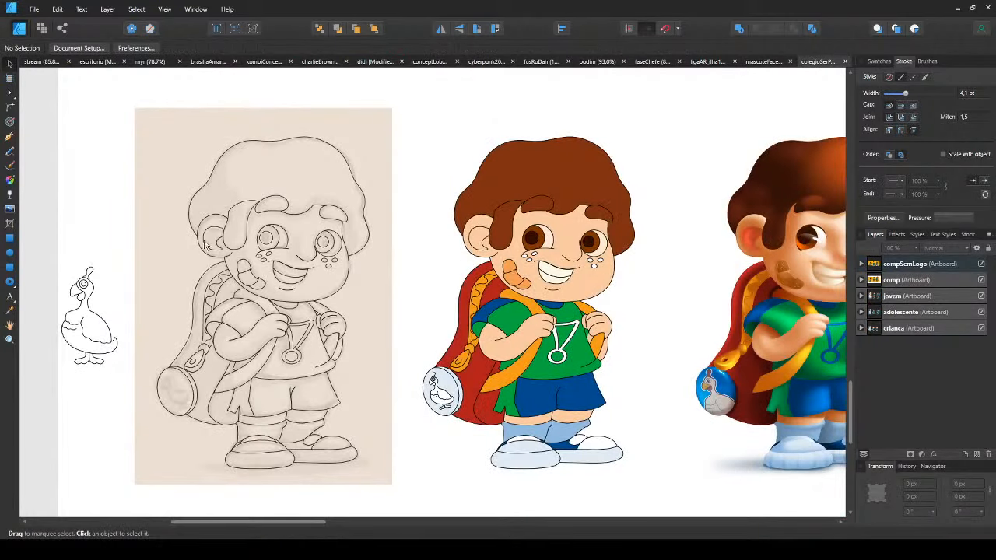
{"action": "scroll", "coordinate": [206, 246], "scroll_direction": "right", "scroll_amount": 7}
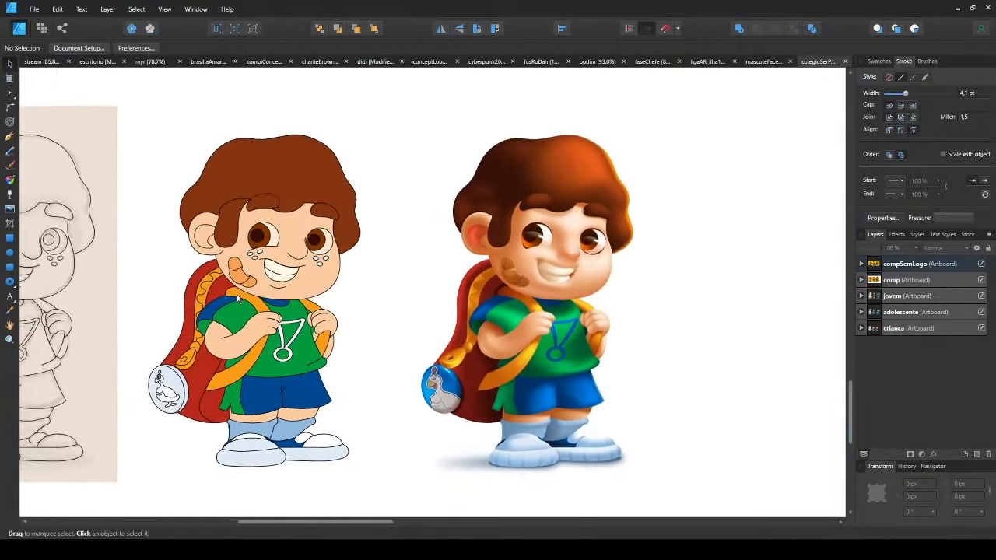
{"action": "left_click_drag", "start_coordinate": [238, 297], "coordinate": [328, 321]}
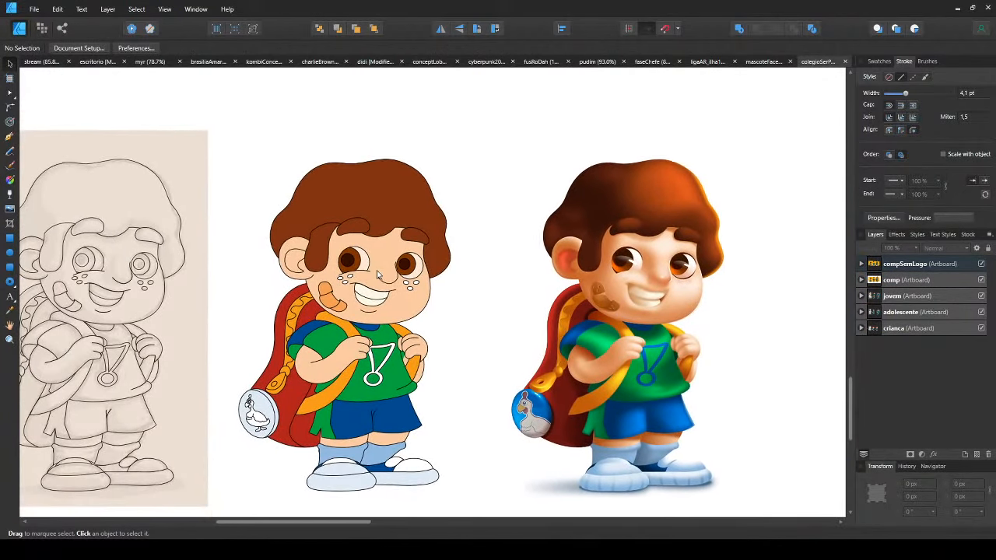
{"action": "scroll", "coordinate": [377, 275], "scroll_direction": "down", "scroll_amount": 2}
- Compare the sketches, flat colours and shaded renderings of the teenager and the bearded young man on their artboards
{"action": "scroll", "coordinate": [347, 171], "scroll_direction": "up", "scroll_amount": 10}
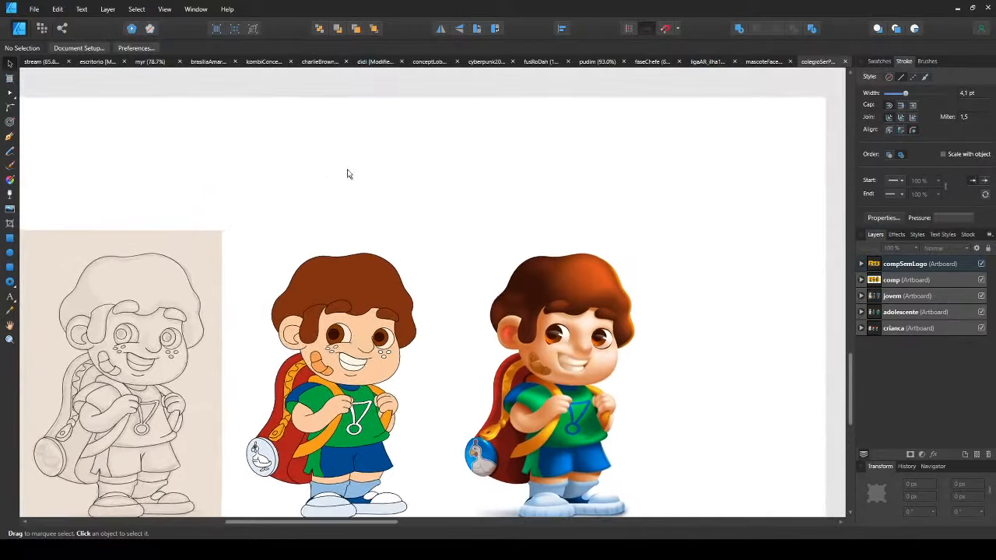
{"action": "scroll", "coordinate": [385, 328], "scroll_direction": "up", "scroll_amount": 4}
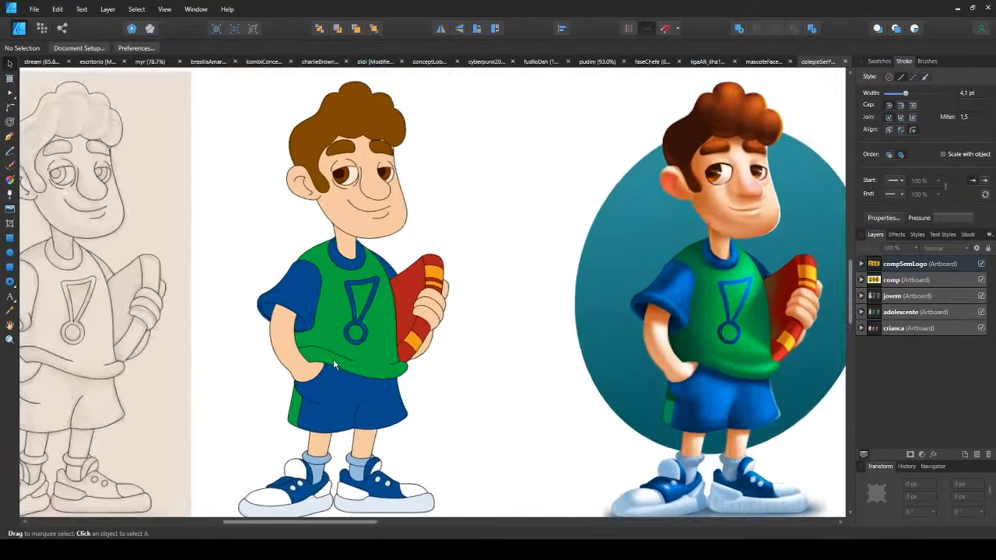
{"action": "scroll", "coordinate": [312, 335], "scroll_direction": "down", "scroll_amount": 2}
{"action": "left_click_drag", "start_coordinate": [261, 132], "coordinate": [279, 237]}
{"action": "scroll", "coordinate": [296, 264], "scroll_direction": "up", "scroll_amount": 8}
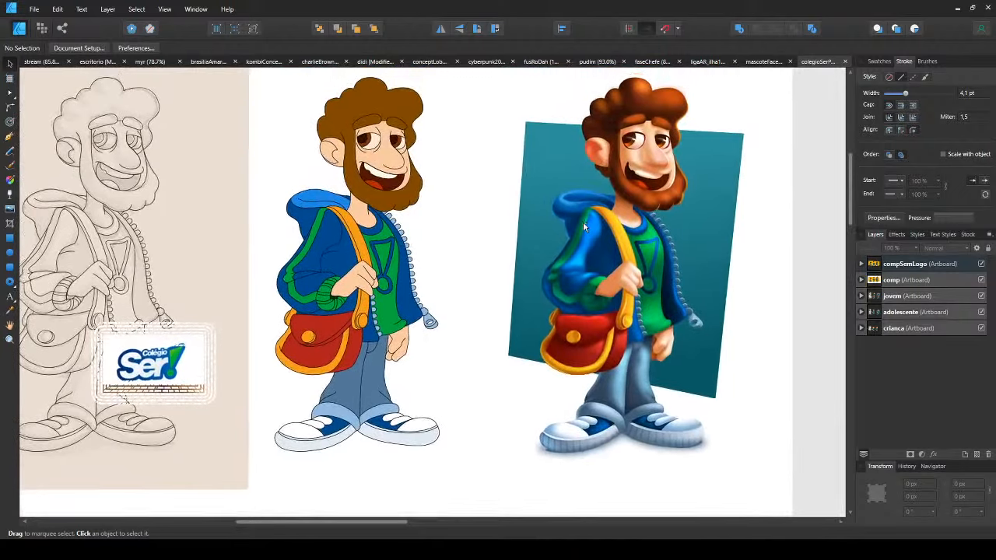
- Examine the shaded rendering of the bearded young man, focusing on the hair, face and beard
{"action": "left_click_drag", "start_coordinate": [582, 221], "coordinate": [337, 311]}
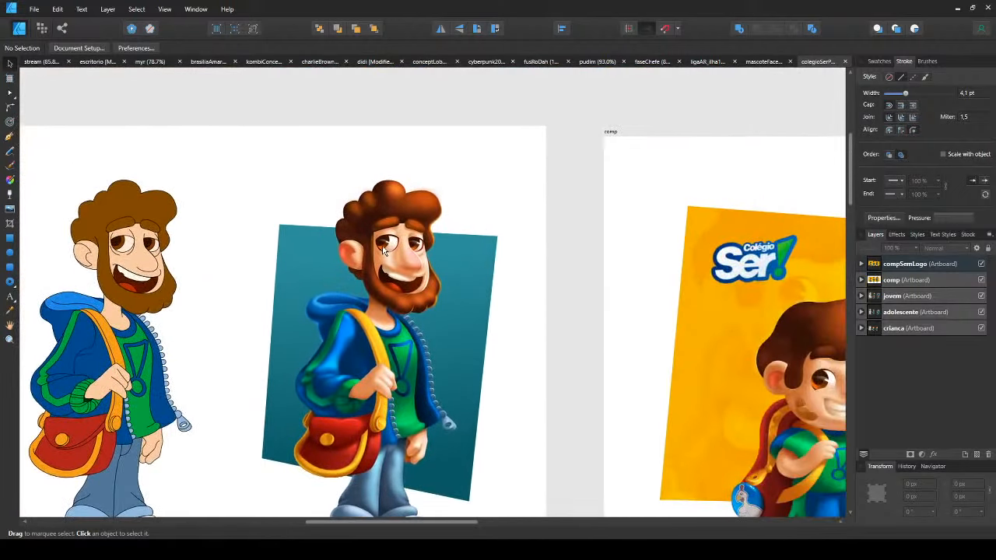
{"action": "scroll", "coordinate": [383, 249], "scroll_direction": "up", "scroll_amount": 2}
{"action": "scroll", "coordinate": [388, 272], "scroll_direction": "down", "scroll_amount": 1}
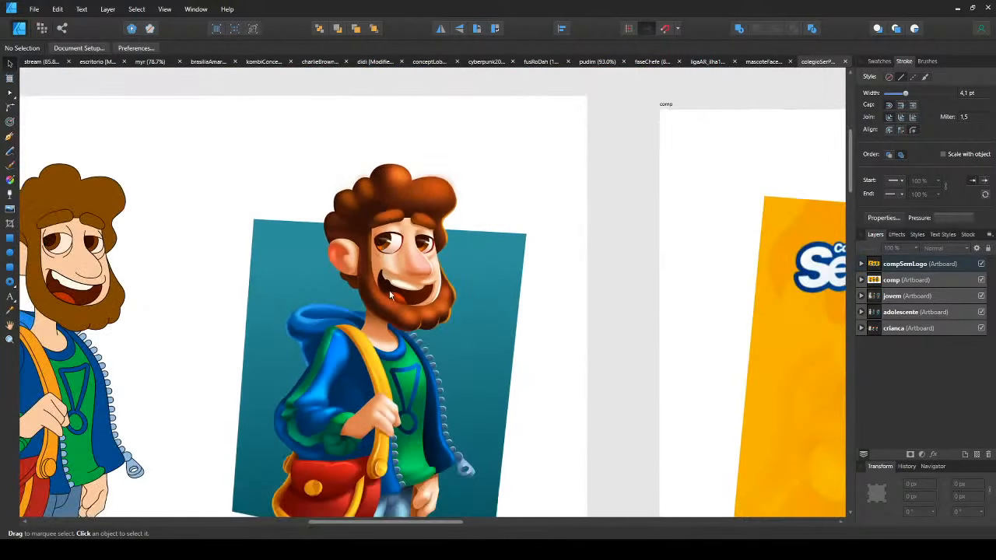
{"action": "scroll", "coordinate": [374, 287], "scroll_direction": "right", "scroll_amount": 2}
{"action": "scroll", "coordinate": [374, 288], "scroll_direction": "up", "scroll_amount": 1}
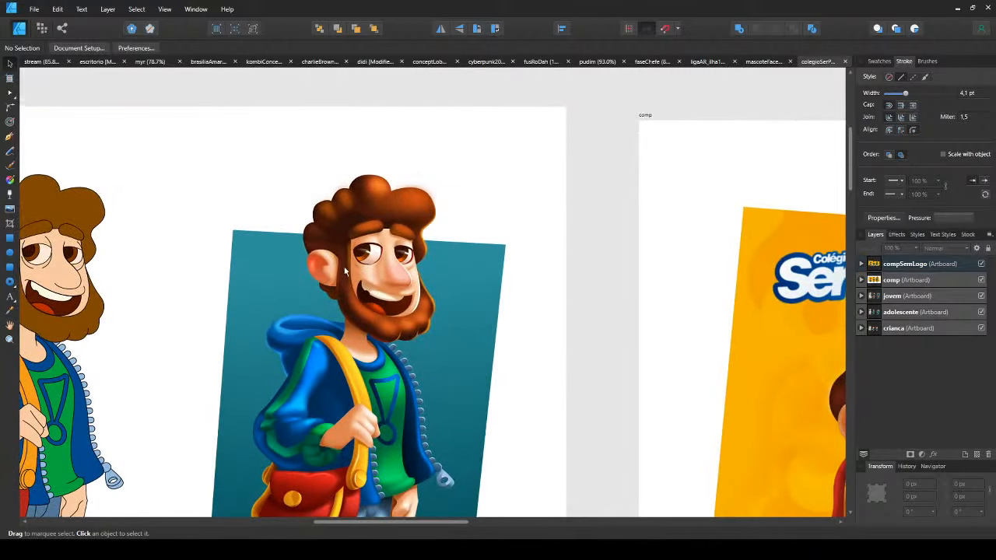
{"action": "scroll", "coordinate": [344, 271], "scroll_direction": "up", "scroll_amount": 3}
{"action": "scroll", "coordinate": [341, 284], "scroll_direction": "up", "scroll_amount": 1}
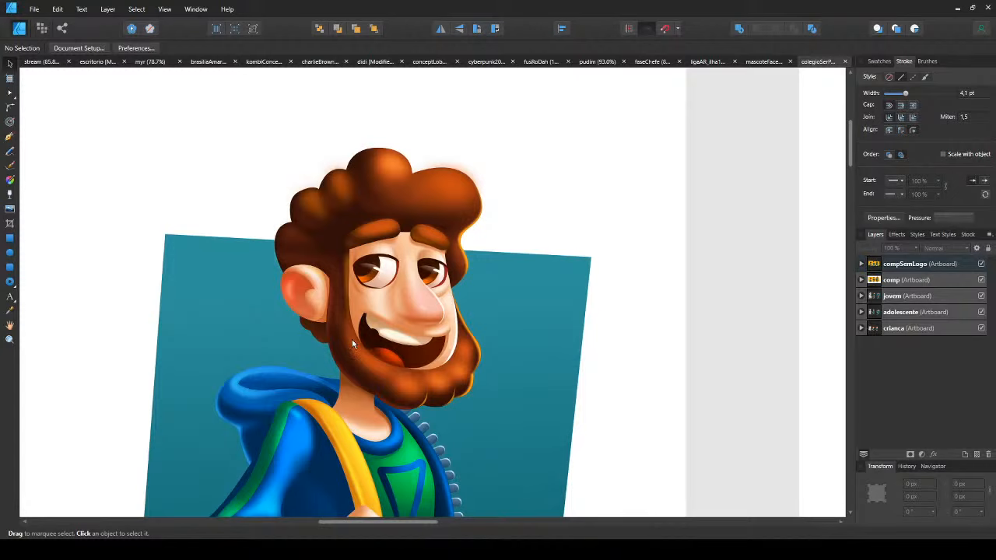
{"action": "scroll", "coordinate": [350, 343], "scroll_direction": "up", "scroll_amount": 2}
- Select individual shading curves inside the young man's beard on the jovem artboard and show the nodes of the dark brown one
{"action": "left_click", "coordinate": [326, 351]}
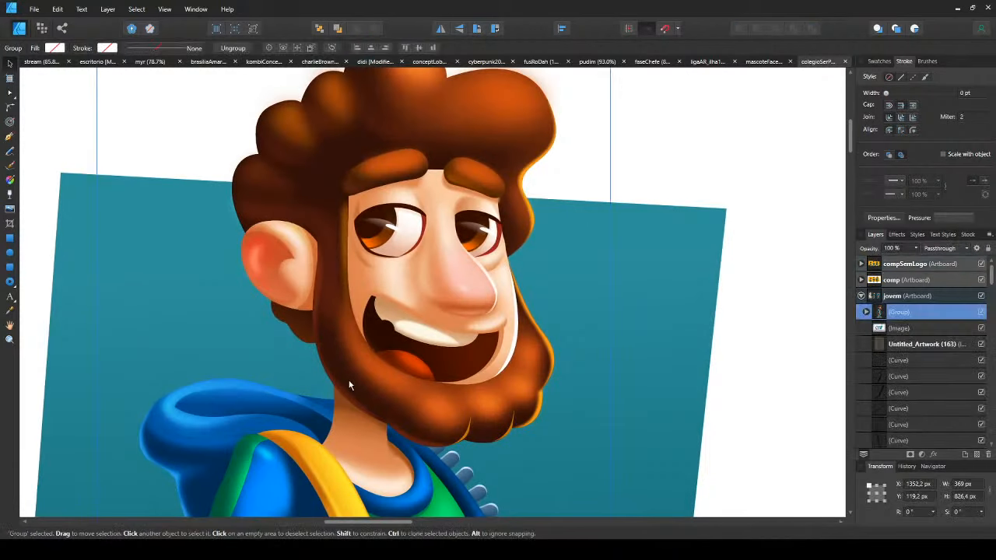
{"action": "double_click", "coordinate": [348, 375]}
{"action": "scroll", "coordinate": [348, 375], "scroll_direction": "down", "scroll_amount": 1}
{"action": "scroll", "coordinate": [348, 375], "scroll_direction": "up", "scroll_amount": 1}
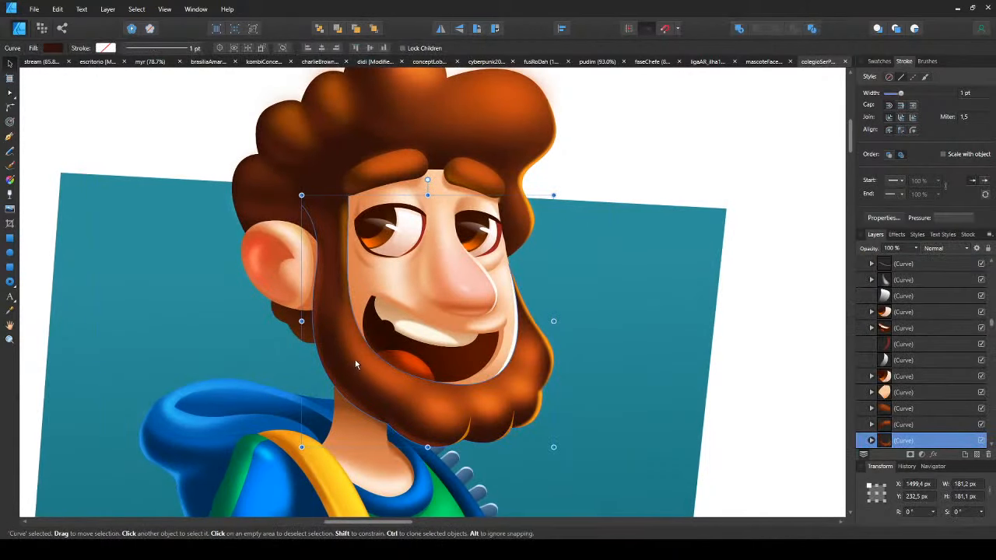
{"action": "left_click", "coordinate": [355, 359], "text": "ctrl"}
{"action": "left_click", "coordinate": [346, 349], "text": "ctrl"}
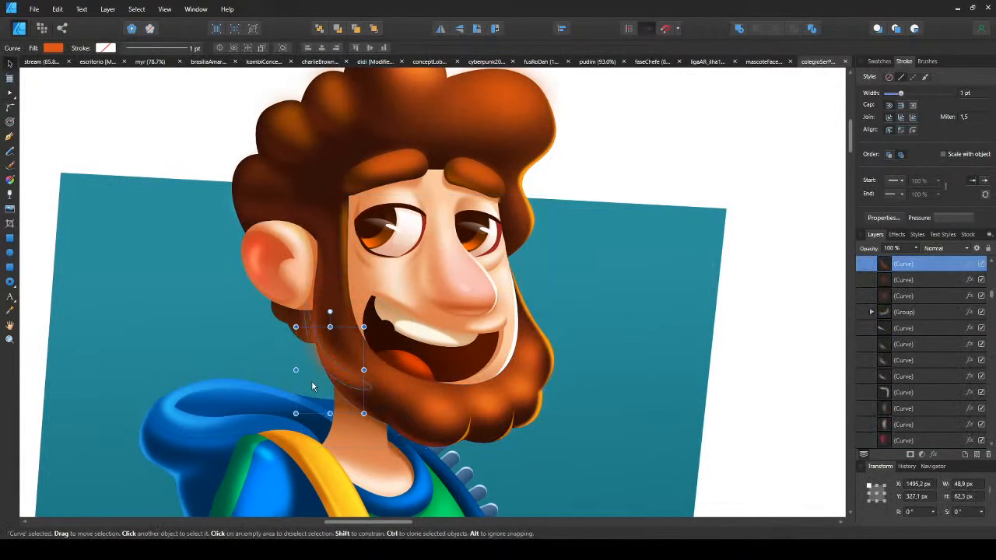
{"action": "left_click", "coordinate": [332, 363], "text": "ctrl"}
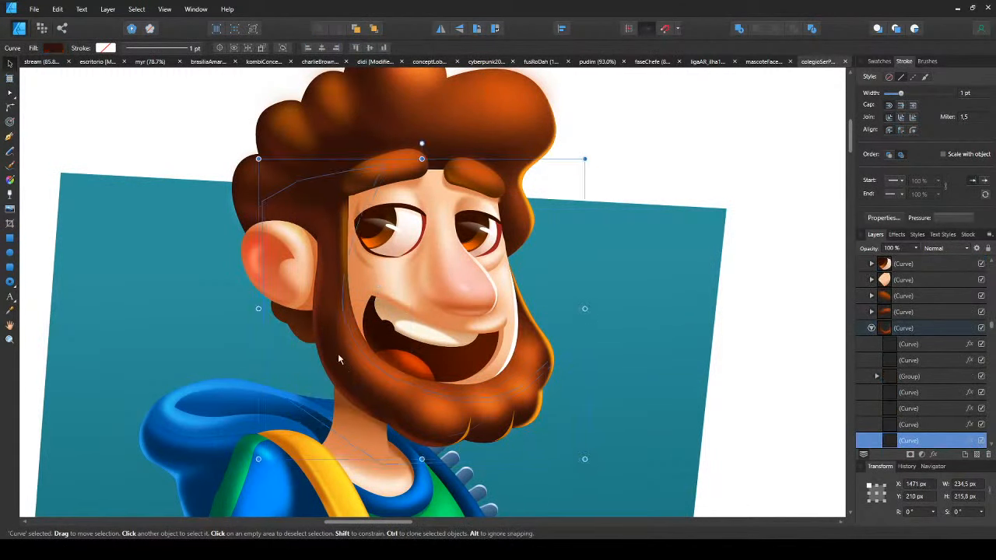
{"action": "left_click", "coordinate": [299, 401], "text": "ctrl"}
{"action": "left_click", "coordinate": [341, 364], "text": "ctrl"}
{"action": "key", "text": "a"}
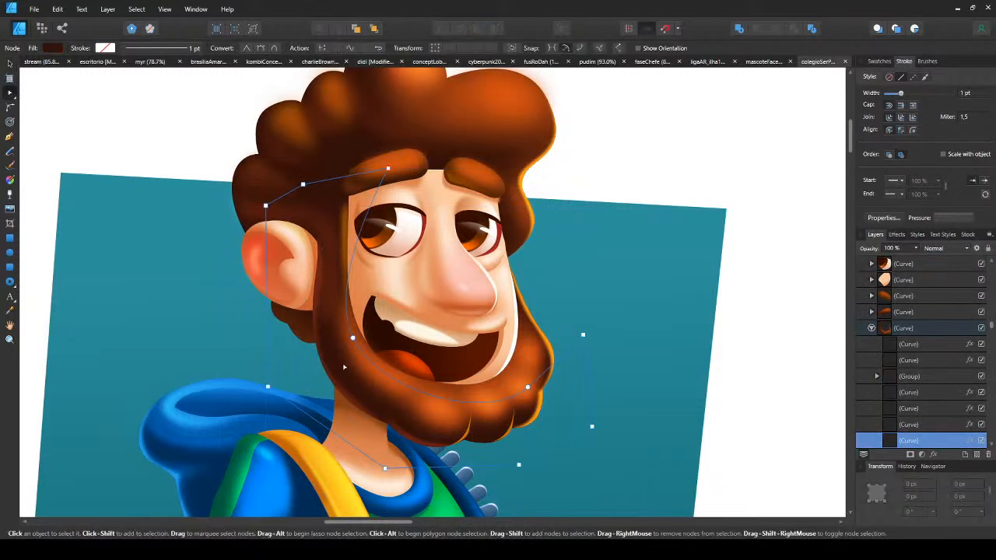
{"action": "key", "text": "v"}
- Close the colegioSer, mascoteFacens, ligaAR_ilha1, faseChefe and pudim documents
{"action": "left_click_drag", "start_coordinate": [340, 350], "coordinate": [264, 397]}
{"action": "left_click_drag", "start_coordinate": [362, 349], "coordinate": [489, 273]}
{"action": "left_click_drag", "start_coordinate": [377, 377], "coordinate": [74, 382]}
{"action": "scroll", "coordinate": [375, 361], "scroll_direction": "down", "scroll_amount": 2}
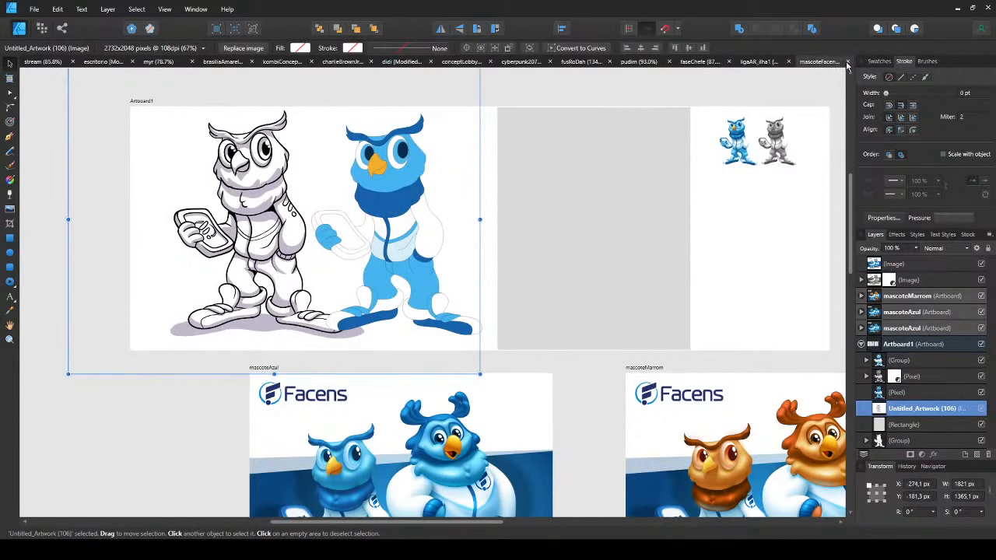
{"action": "left_click", "coordinate": [847, 61]}
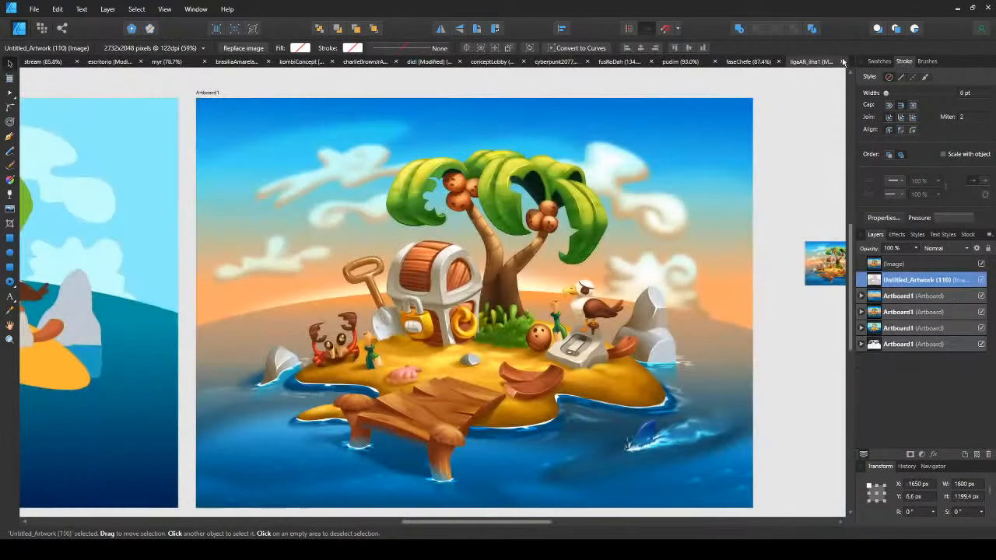
{"action": "left_click", "coordinate": [496, 287]}
{"action": "left_click", "coordinate": [846, 62]}
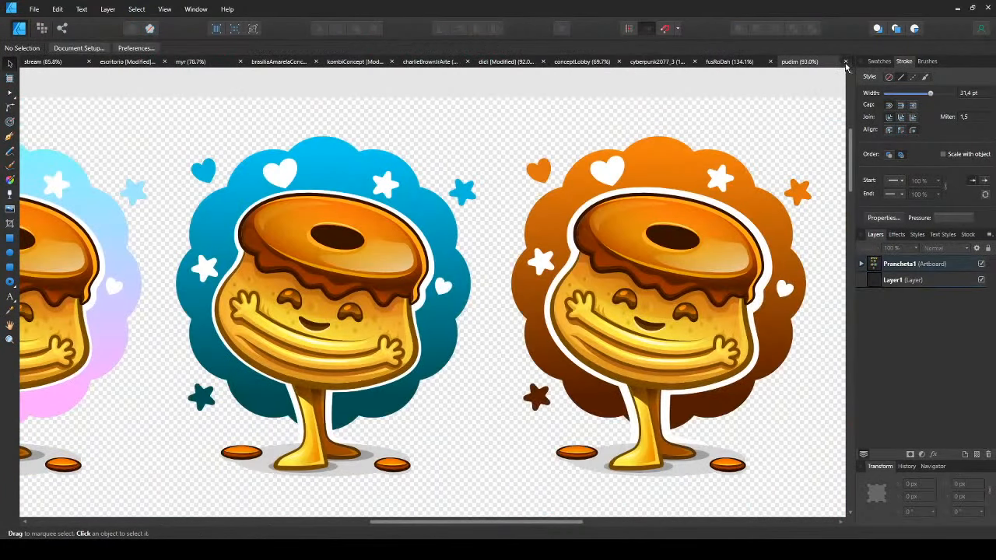
{"action": "left_click", "coordinate": [845, 61]}
- Look over the horned-helmet warrior rendering in the fusRoDah document and close that document
{"action": "left_click_drag", "start_coordinate": [639, 231], "coordinate": [322, 237]}
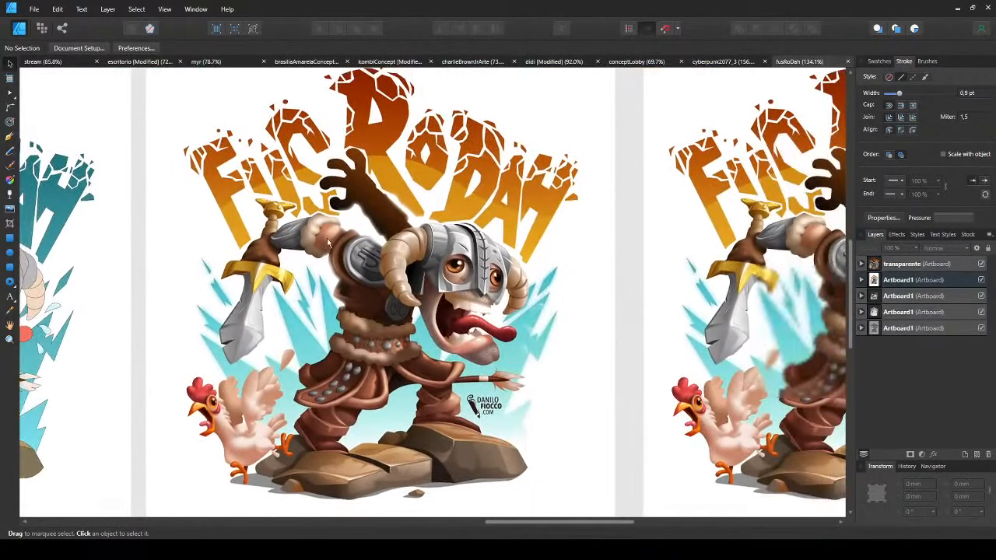
{"action": "mouse_move", "coordinate": [684, 279]}
{"action": "left_mouse_down"}
{"action": "mouse_move", "coordinate": [647, 261]}
{"action": "mouse_move", "coordinate": [348, 250]}
{"action": "left_mouse_up"}
{"action": "scroll", "coordinate": [374, 235], "scroll_direction": "left", "scroll_amount": 3}
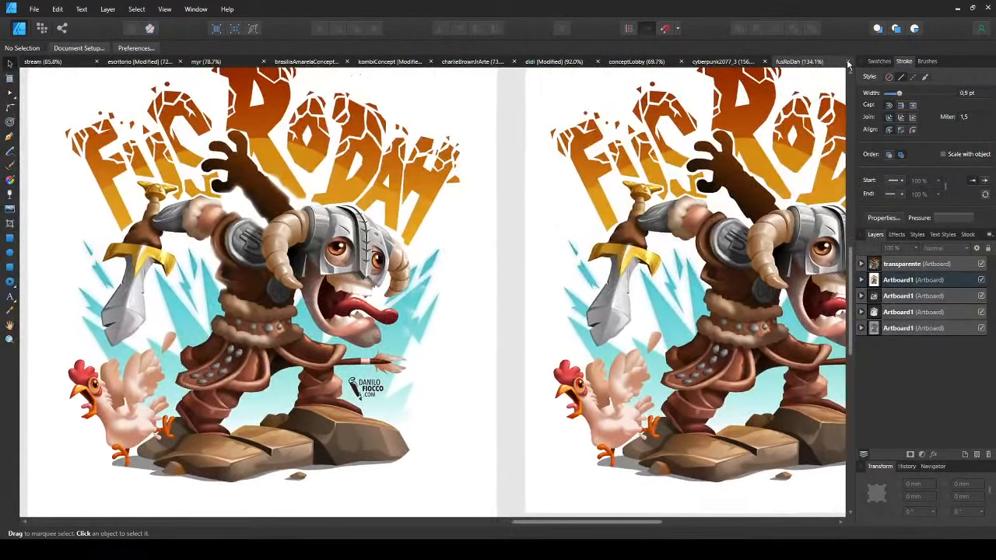
{"action": "left_click", "coordinate": [847, 62]}
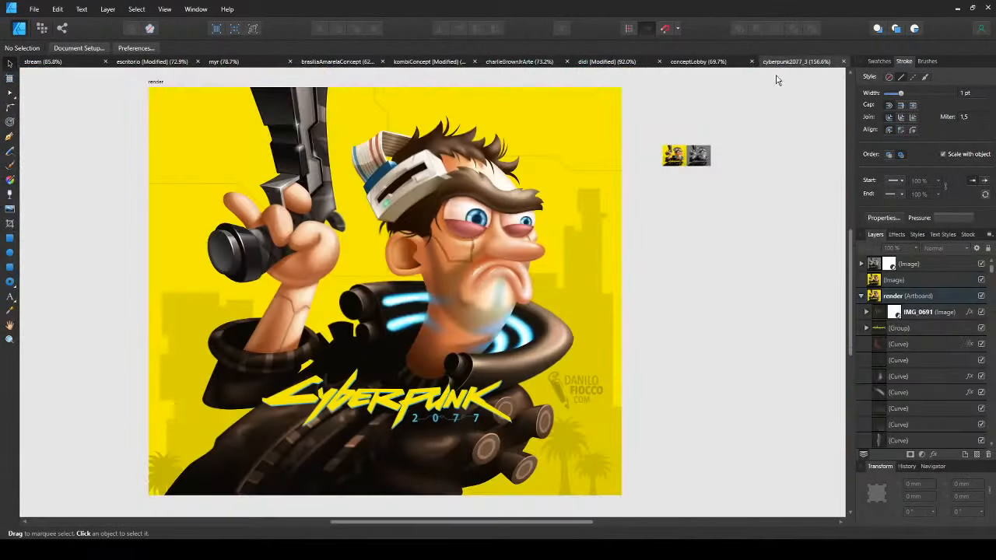
- Close the cyberpunk2077_3, conceptLobby, didi, charlieBrownJrArte, kombiConcept and brasiliaAmarelaConcept documents
{"action": "left_click", "coordinate": [844, 62]}
{"action": "left_click", "coordinate": [847, 62]}
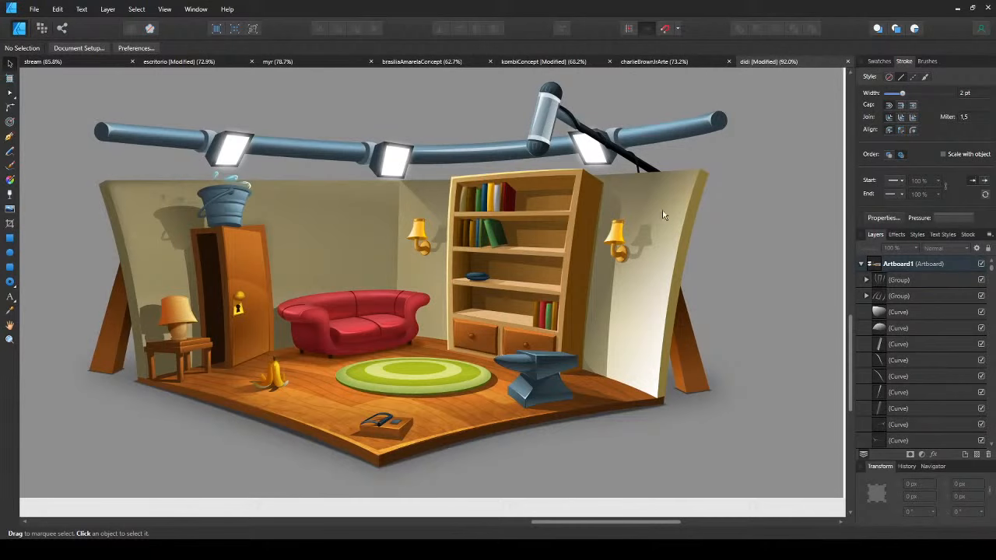
{"action": "left_click", "coordinate": [502, 289]}
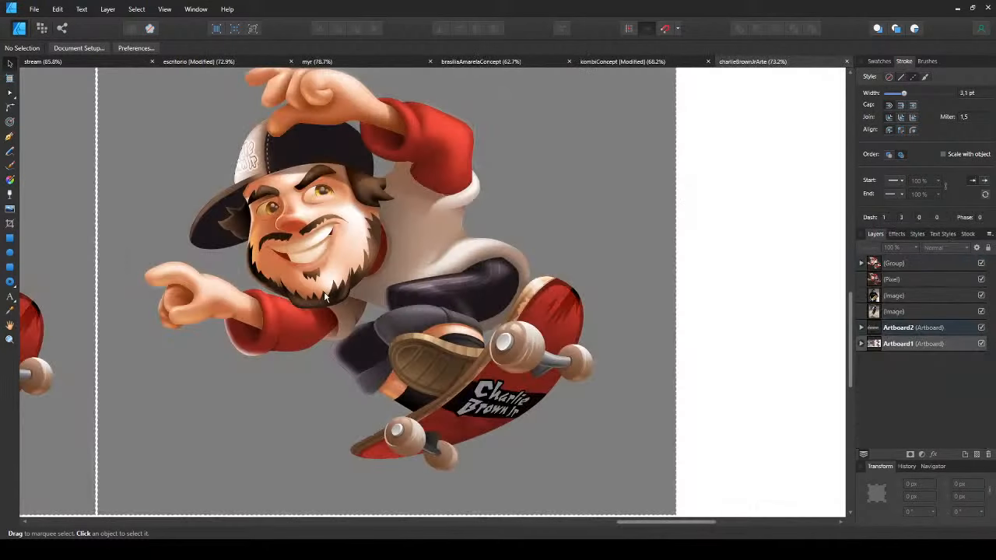
{"action": "scroll", "coordinate": [286, 252], "scroll_direction": "down", "scroll_amount": 1}
{"action": "left_click_drag", "start_coordinate": [285, 253], "coordinate": [375, 286]}
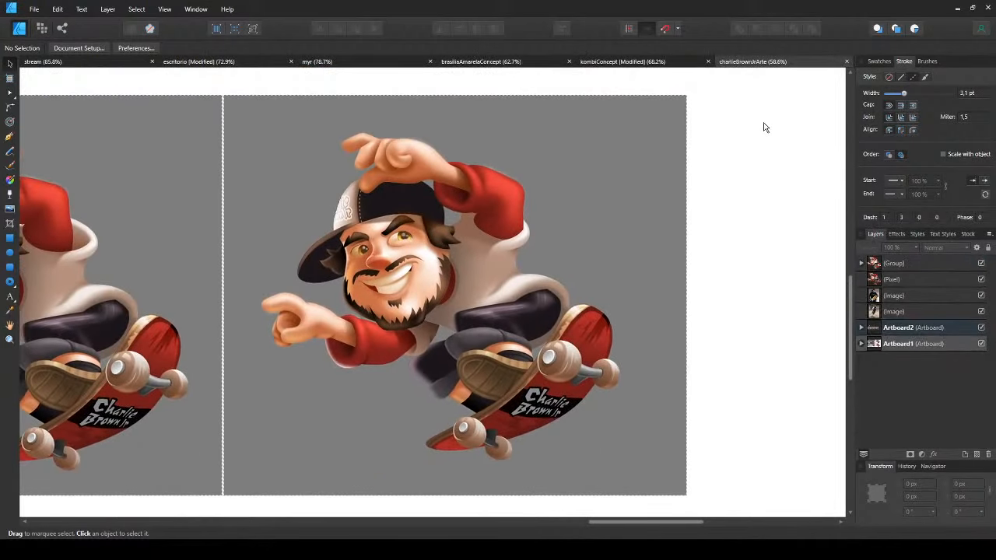
{"action": "left_click", "coordinate": [846, 62]}
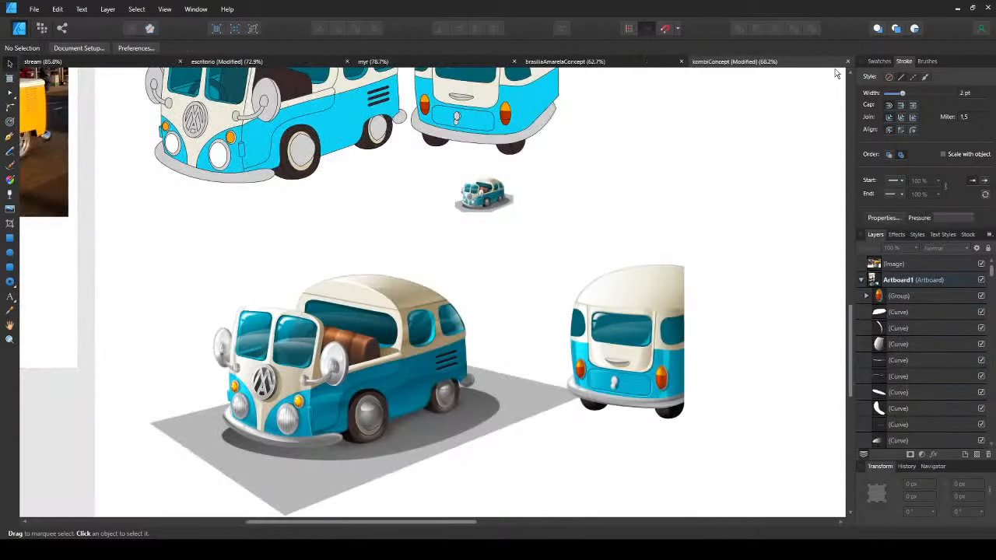
{"action": "key", "text": "ctrl+w"}
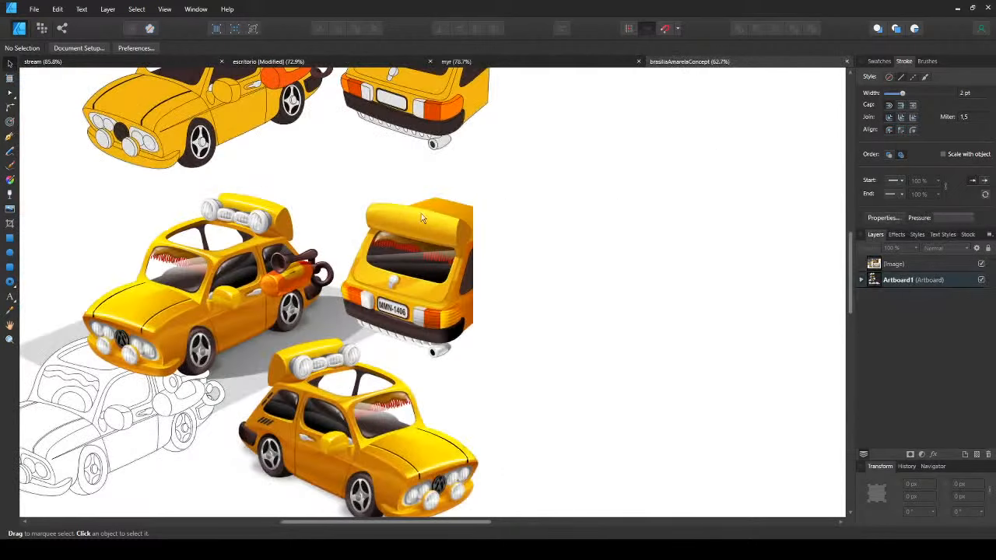
{"action": "left_click", "coordinate": [846, 61]}
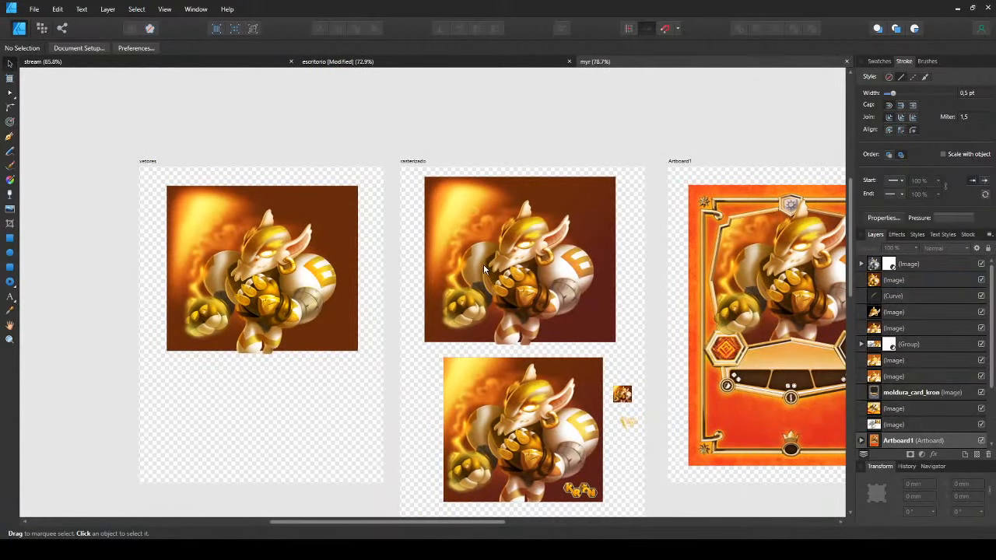
- Compare the creature's rasterizado version, framed card and vetores version across the artboards of the myr document
{"action": "scroll", "coordinate": [483, 264], "scroll_direction": "up", "scroll_amount": 5}
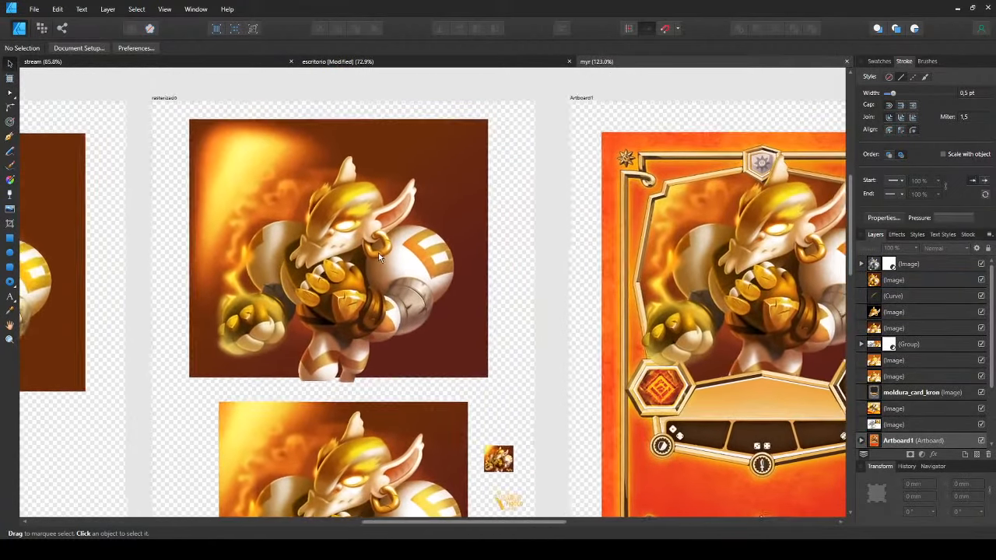
{"action": "left_click_drag", "start_coordinate": [378, 253], "coordinate": [364, 252]}
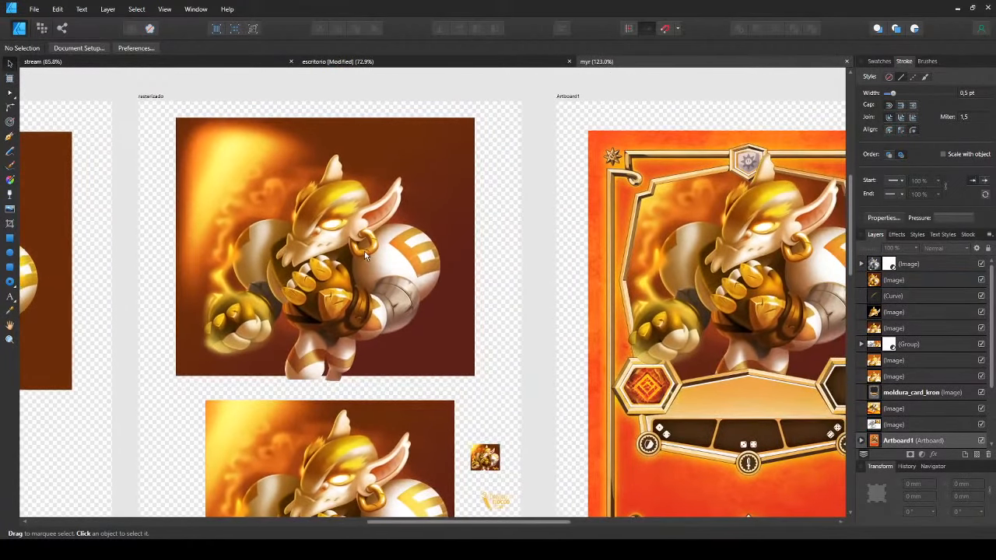
{"action": "scroll", "coordinate": [498, 247], "scroll_direction": "right", "scroll_amount": 10}
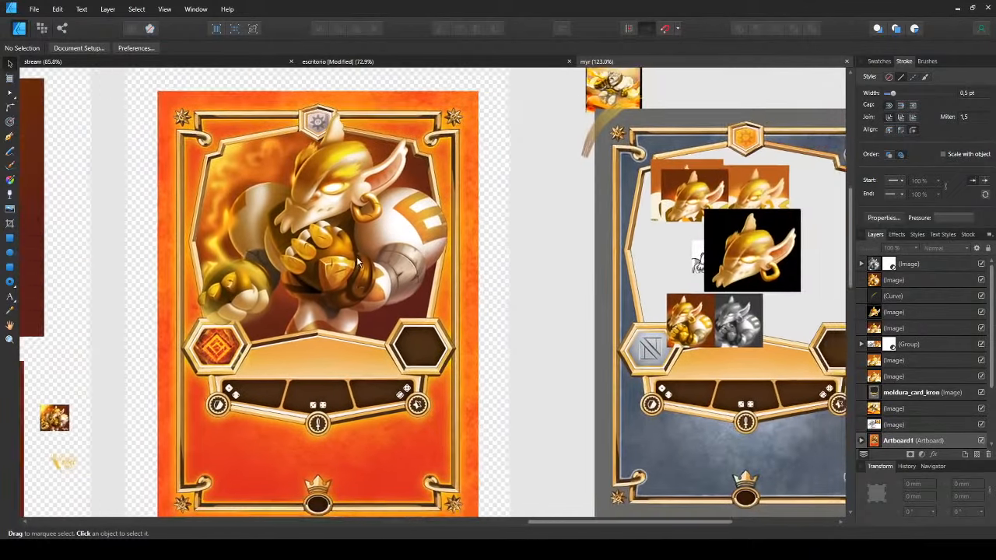
{"action": "left_click_drag", "start_coordinate": [358, 259], "coordinate": [501, 270]}
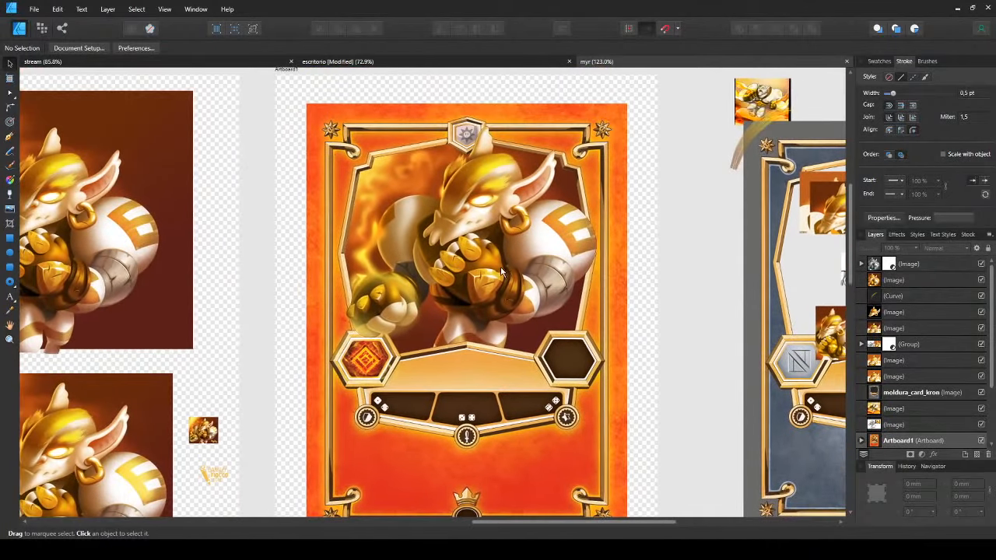
{"action": "scroll", "coordinate": [481, 240], "scroll_direction": "up", "scroll_amount": 2}
{"action": "scroll", "coordinate": [482, 244], "scroll_direction": "left", "scroll_amount": 15}
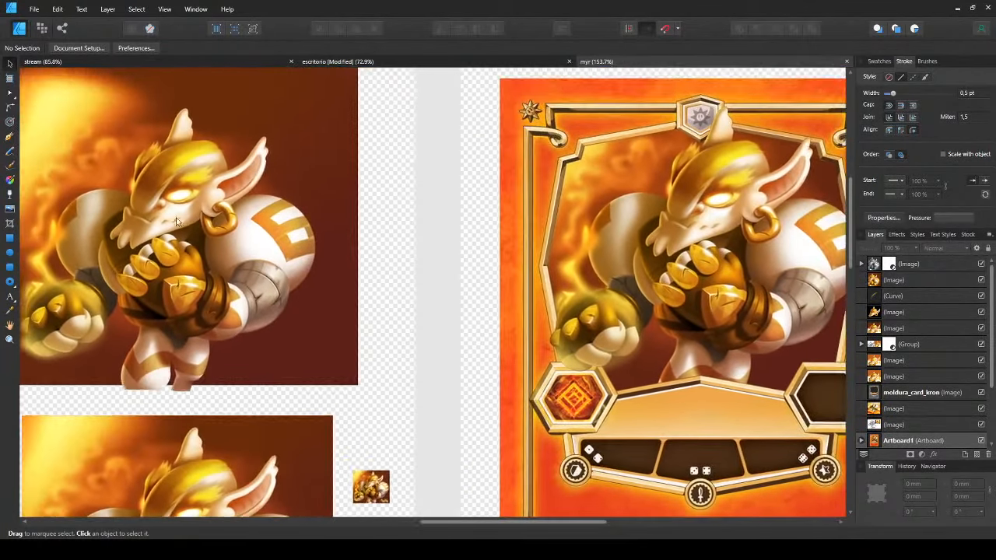
{"action": "scroll", "coordinate": [305, 224], "scroll_direction": "down", "scroll_amount": 2}
{"action": "left_click_drag", "start_coordinate": [306, 224], "coordinate": [539, 237]}
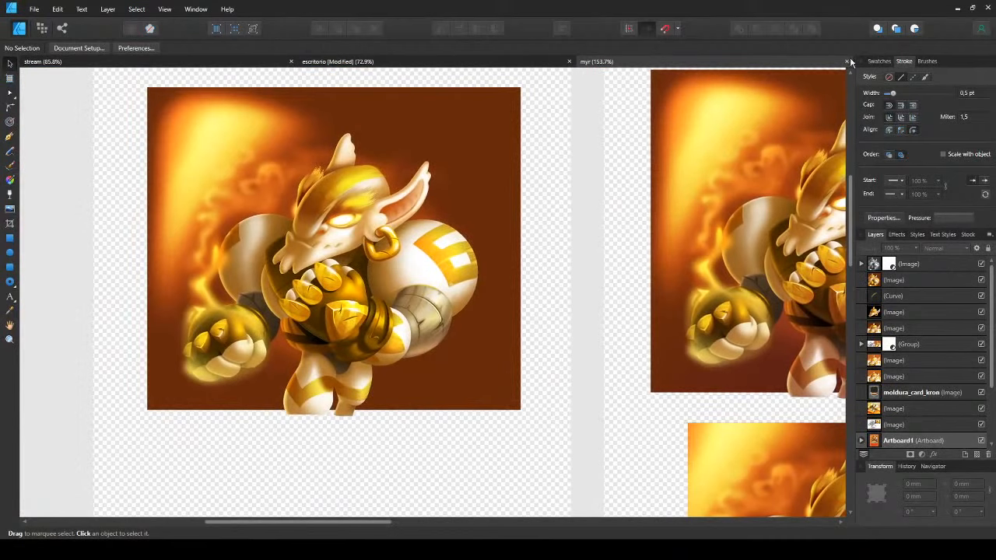
- Inspect the creature's vector curves on the vetores artboard in outline view and close the myr document
{"action": "left_click", "coordinate": [255, 28]}
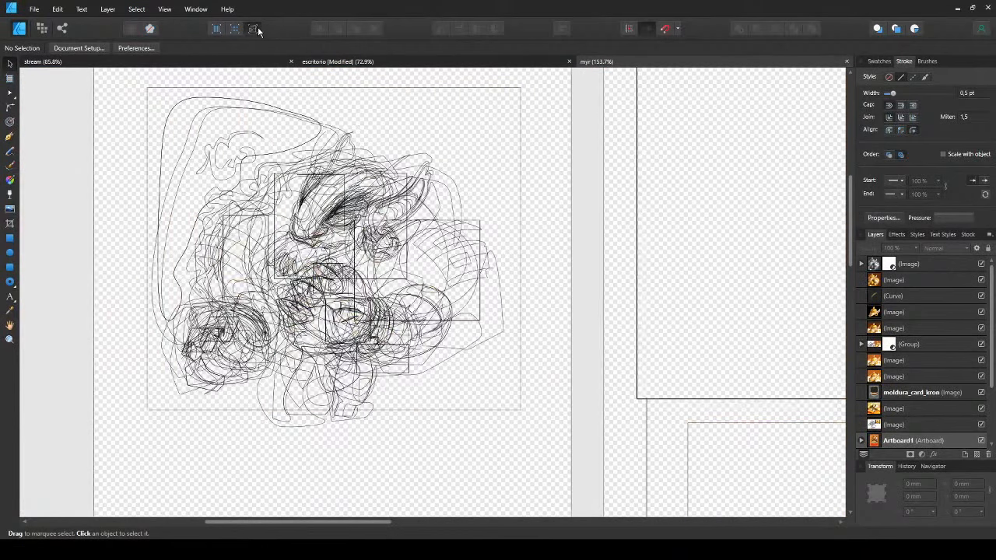
{"action": "left_click", "coordinate": [258, 29]}
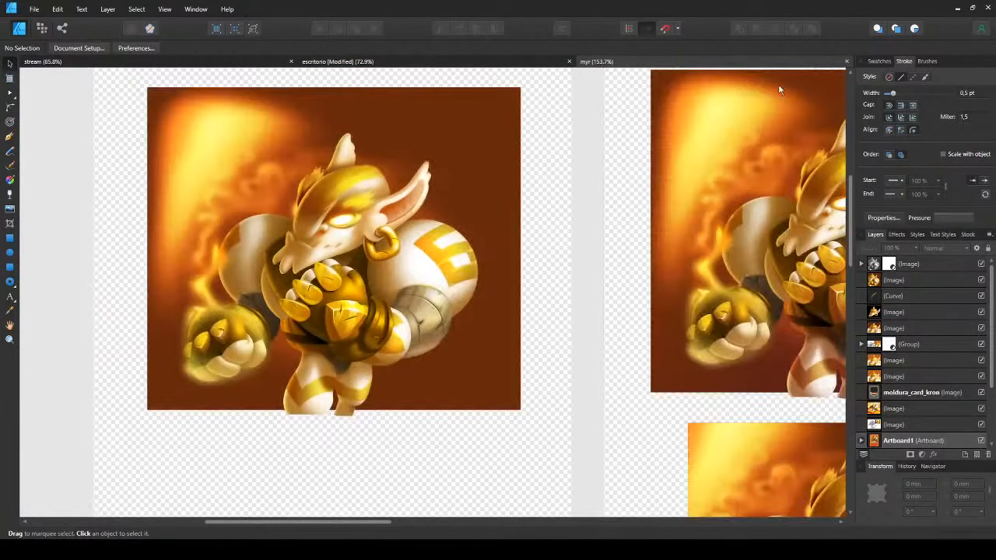
{"action": "left_click", "coordinate": [843, 62]}
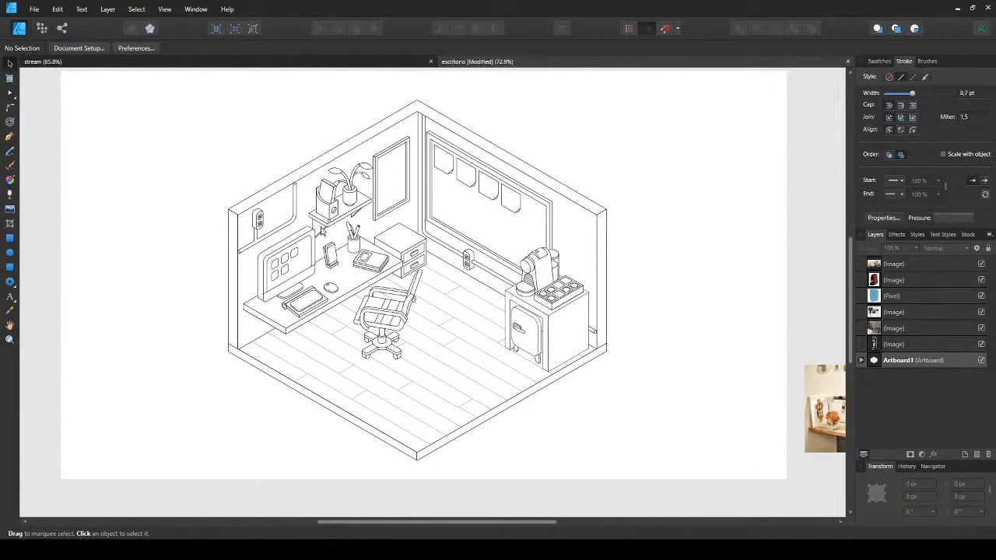
- Compare the isometric office line art in the escritorio document with the rendered wooden office in the stream document
{"action": "left_click_drag", "start_coordinate": [333, 188], "coordinate": [333, 213]}
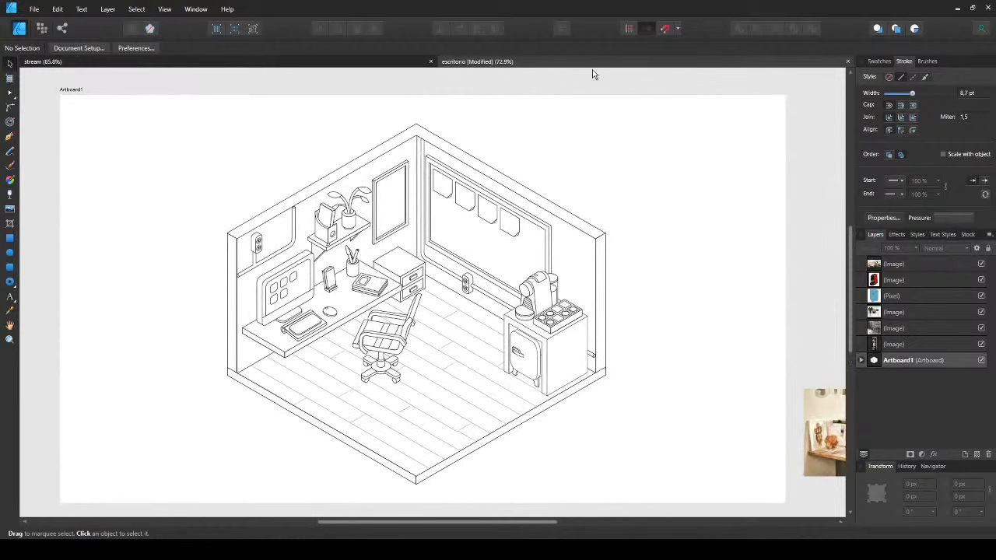
{"action": "scroll", "coordinate": [424, 452], "scroll_direction": "up", "scroll_amount": 1}
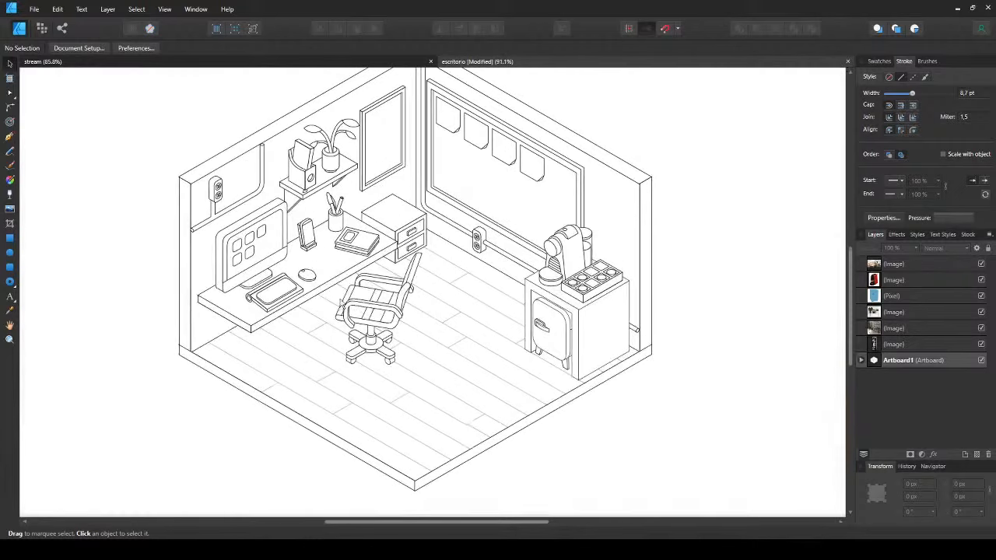
{"action": "left_click", "coordinate": [333, 63]}
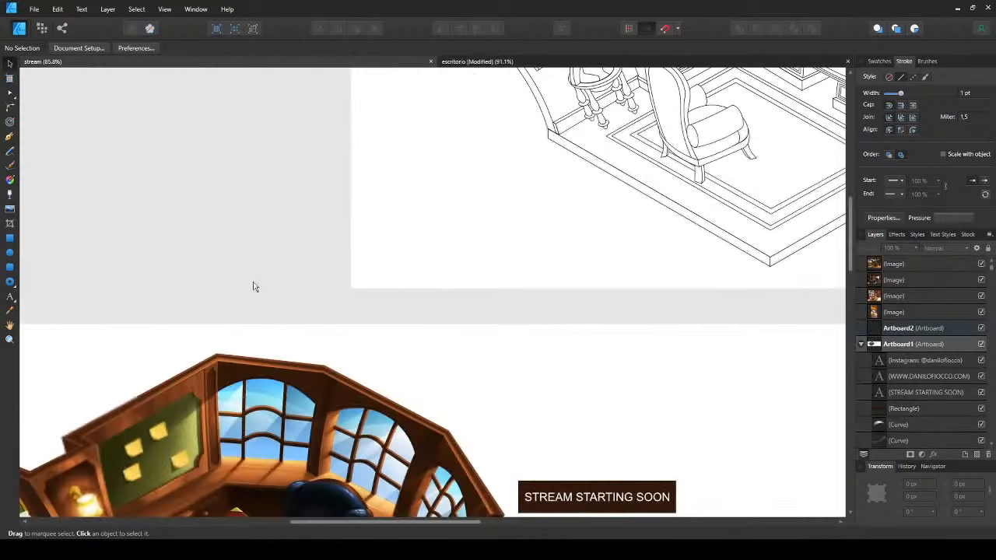
{"action": "scroll", "coordinate": [251, 285], "scroll_direction": "down", "scroll_amount": 2}
{"action": "scroll", "coordinate": [393, 317], "scroll_direction": "up", "scroll_amount": 2}
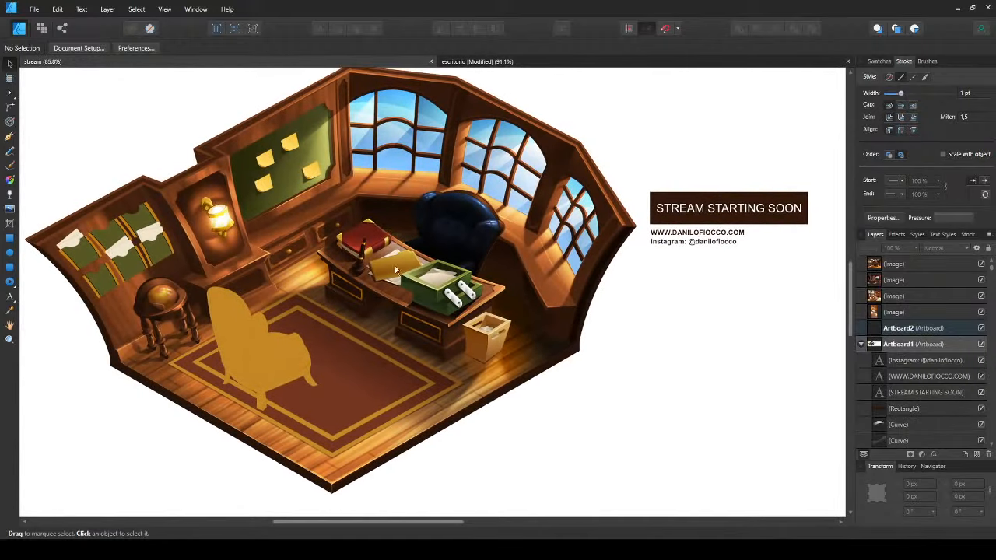
{"action": "left_click", "coordinate": [567, 67]}
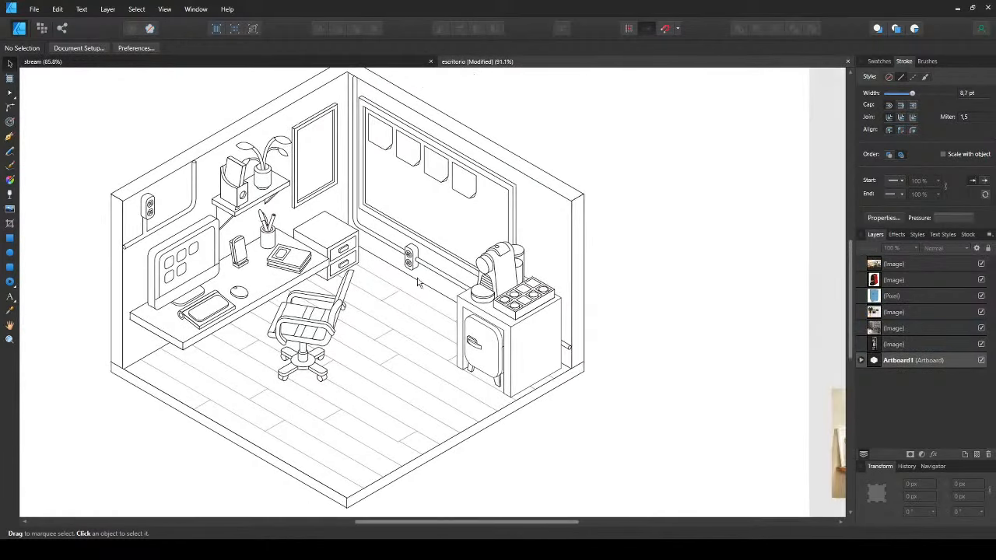
- Review the reference photos beside the escritorio artboard and compare them with the isometric office line art
{"action": "scroll", "coordinate": [523, 245], "scroll_direction": "right", "scroll_amount": 10}
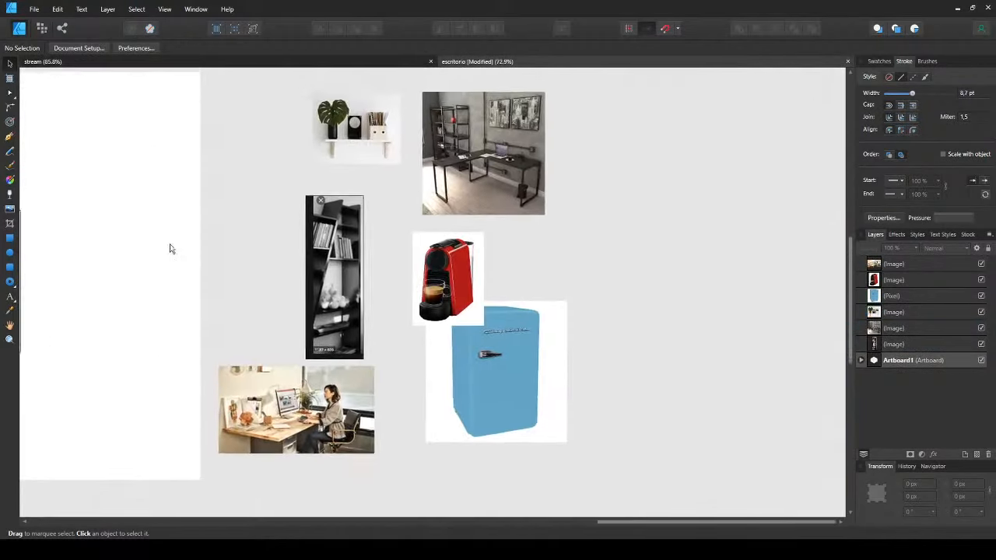
{"action": "scroll", "coordinate": [369, 245], "scroll_direction": "up", "scroll_amount": 2}
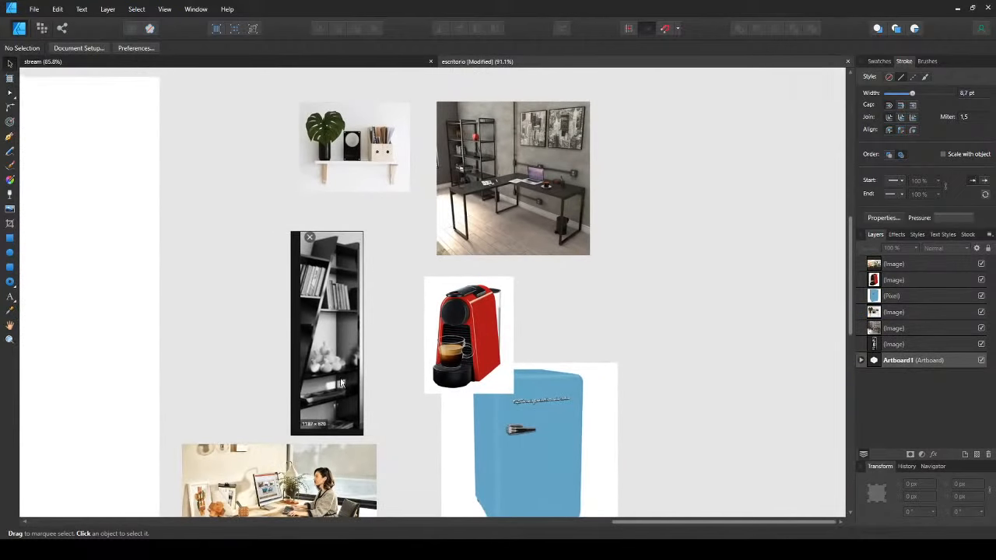
{"action": "scroll", "coordinate": [552, 256], "scroll_direction": "left", "scroll_amount": 10}
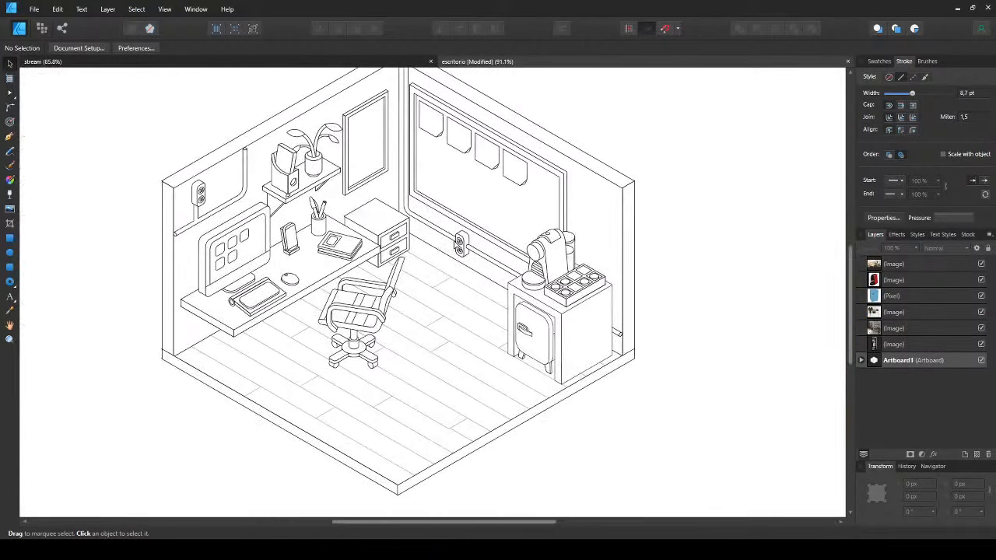
{"action": "scroll", "coordinate": [403, 221], "scroll_direction": "down", "scroll_amount": 2}
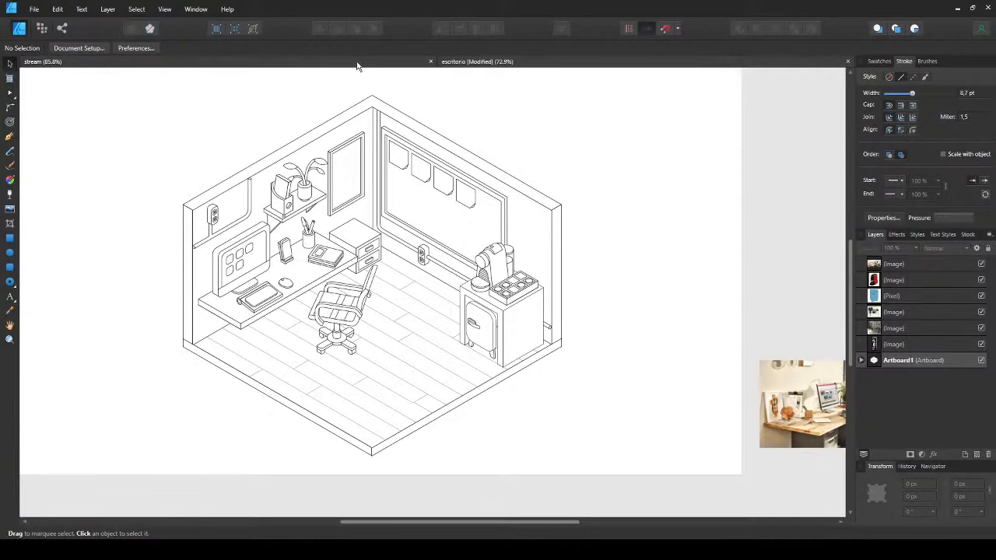
- Switch to the stream document and examine the wooden office reference photos placed beside its artboards
{"action": "left_click", "coordinate": [400, 62]}
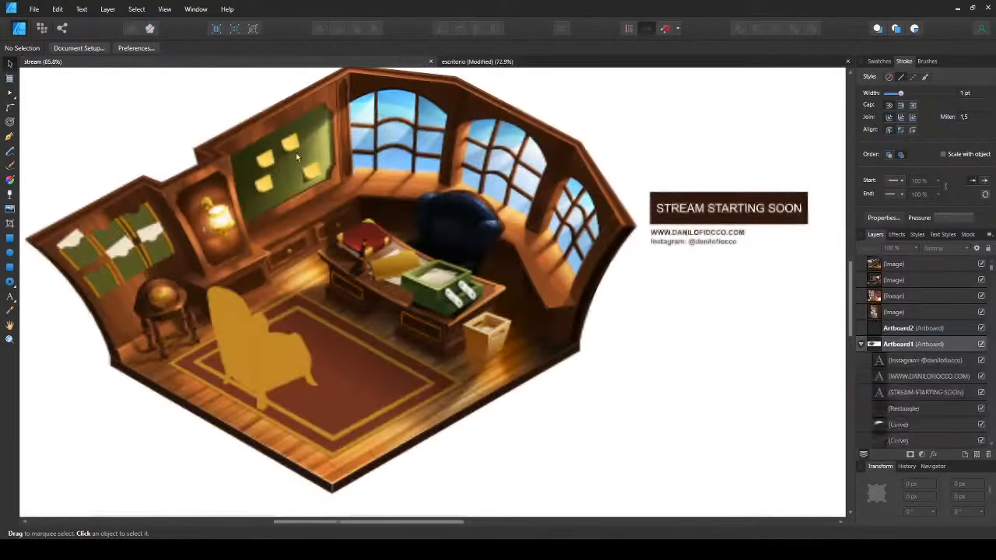
{"action": "scroll", "coordinate": [686, 236], "scroll_direction": "down", "scroll_amount": 1}
{"action": "left_click_drag", "start_coordinate": [687, 235], "coordinate": [465, 257]}
{"action": "left_click_drag", "start_coordinate": [786, 234], "coordinate": [342, 262]}
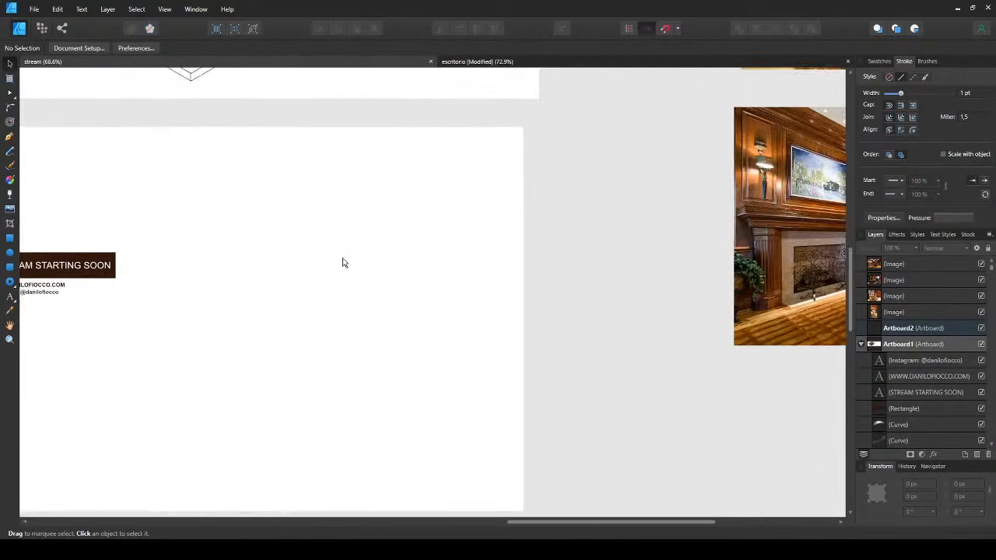
{"action": "scroll", "coordinate": [537, 233], "scroll_direction": "down", "scroll_amount": 1}
{"action": "left_click_drag", "start_coordinate": [537, 234], "coordinate": [342, 264]}
{"action": "scroll", "coordinate": [644, 222], "scroll_direction": "up", "scroll_amount": 1}
{"action": "left_click_drag", "start_coordinate": [645, 222], "coordinate": [280, 280]}
{"action": "scroll", "coordinate": [334, 264], "scroll_direction": "down", "scroll_amount": 1}
{"action": "left_click_drag", "start_coordinate": [333, 264], "coordinate": [389, 221]}
{"action": "scroll", "coordinate": [123, 262], "scroll_direction": "up", "scroll_amount": 2}
{"action": "scroll", "coordinate": [36, 240], "scroll_direction": "down", "scroll_amount": 1}
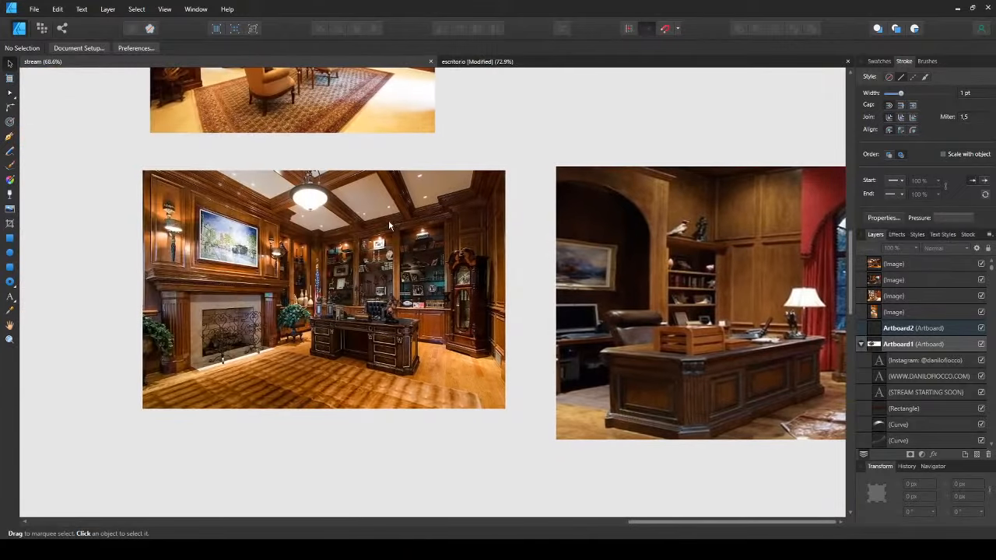
{"action": "left_click_drag", "start_coordinate": [162, 253], "coordinate": [583, 272]}
{"action": "left_click_drag", "start_coordinate": [190, 305], "coordinate": [646, 225]}
{"action": "left_click_drag", "start_coordinate": [330, 259], "coordinate": [638, 257]}
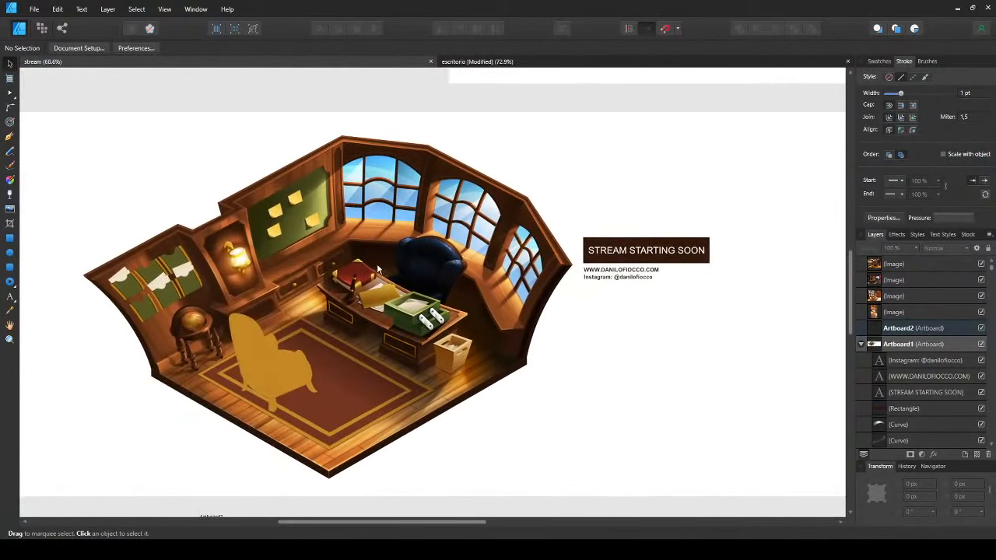
- Examine the rendered wooden office on Artboard1, checking the curve that forms the rug's inner area
{"action": "scroll", "coordinate": [398, 253], "scroll_direction": "up", "scroll_amount": 2}
{"action": "scroll", "coordinate": [398, 243], "scroll_direction": "down", "scroll_amount": 1}
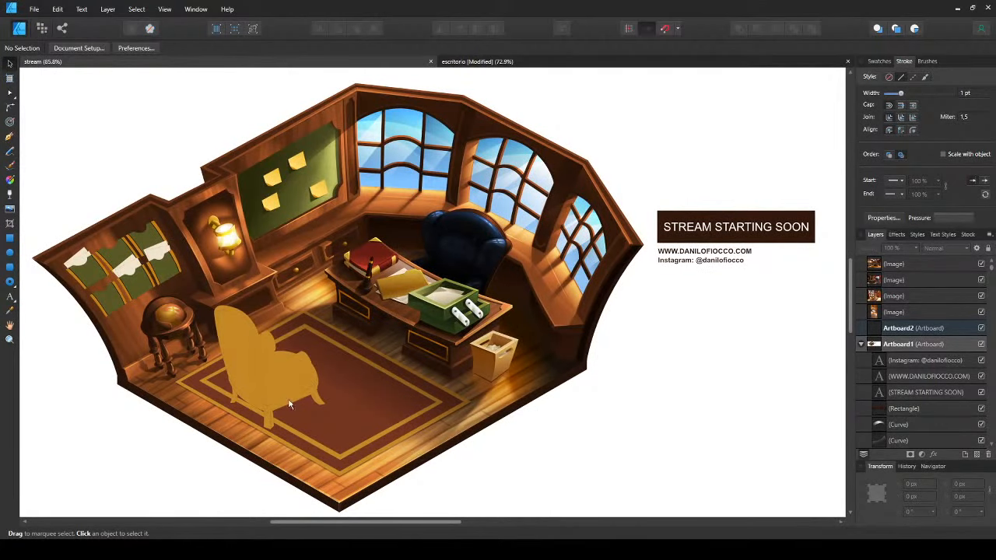
{"action": "left_click", "coordinate": [353, 405]}
{"action": "left_click", "coordinate": [381, 428]}
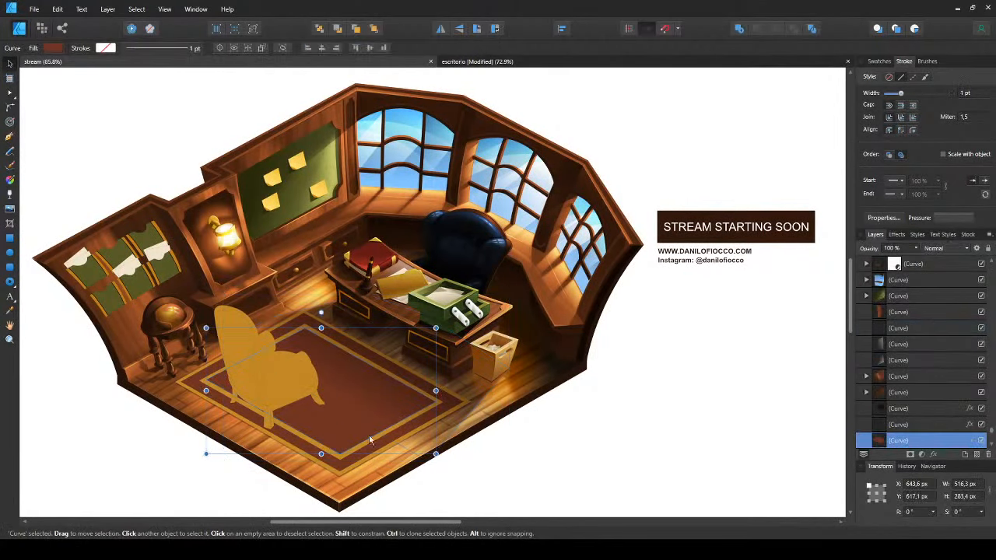
{"action": "left_click_drag", "start_coordinate": [382, 427], "coordinate": [384, 422]}
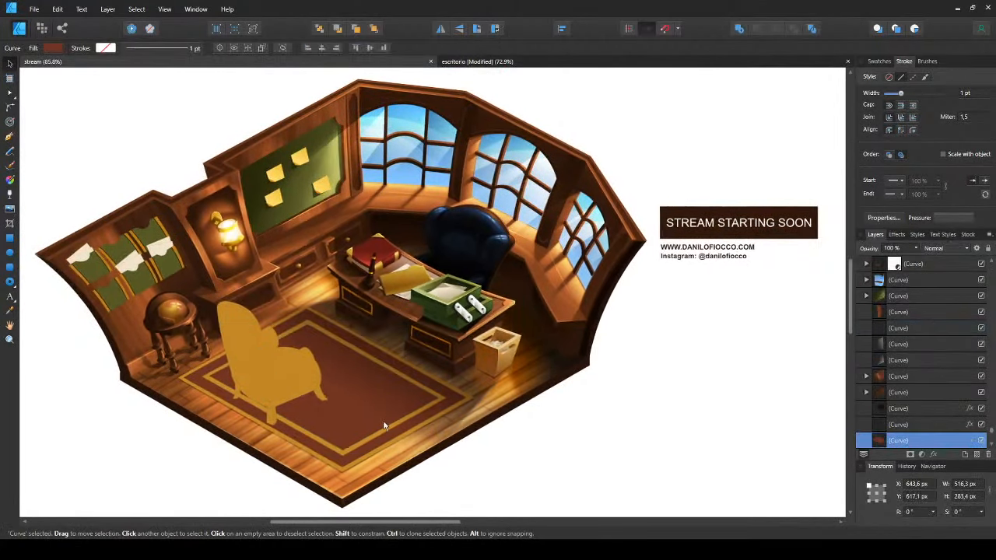
{"action": "left_click", "coordinate": [614, 440]}
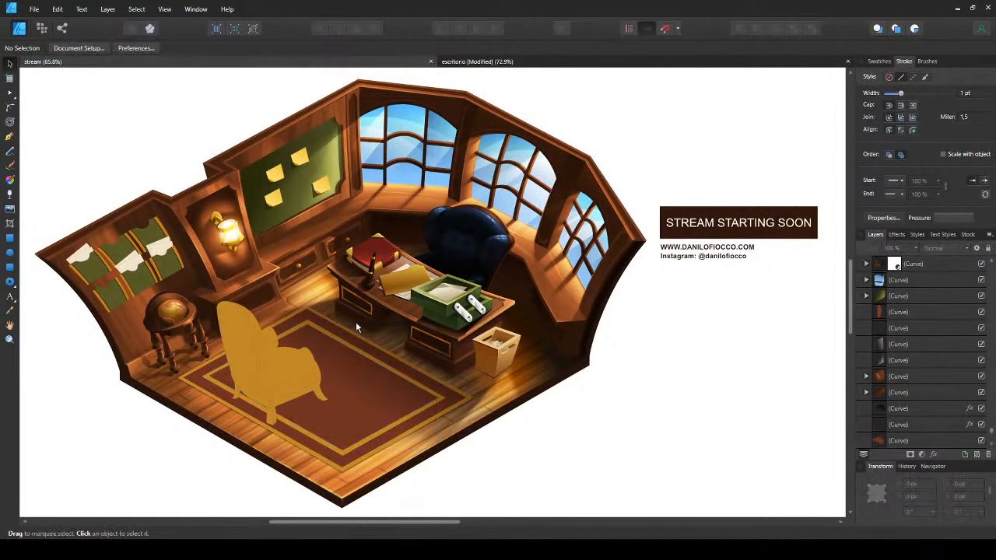
{"action": "scroll", "coordinate": [355, 327], "scroll_direction": "down", "scroll_amount": 4}
{"action": "scroll", "coordinate": [436, 315], "scroll_direction": "up", "scroll_amount": 2}
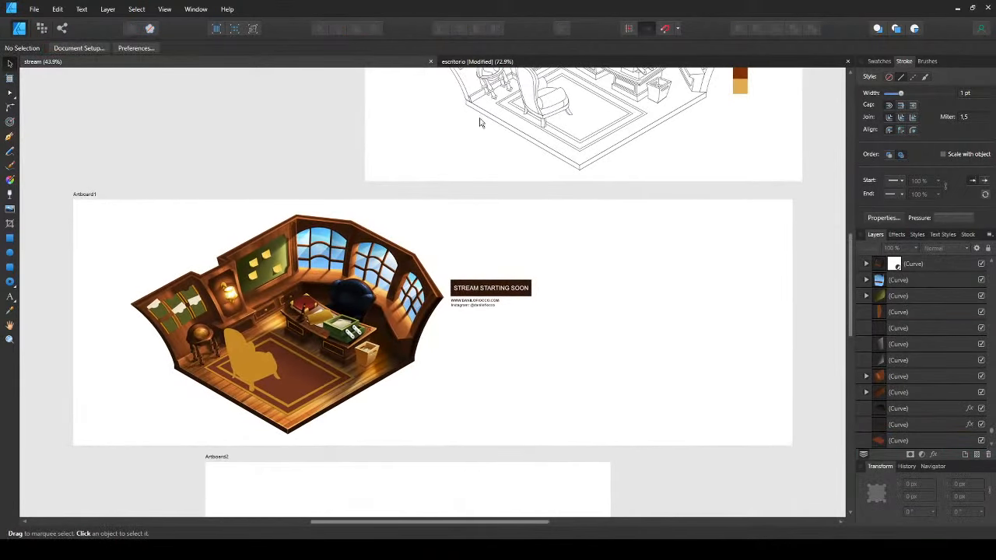
- Close the escritorio document and go to the empty Artboard2 in the stream document
{"action": "left_click", "coordinate": [841, 62]}
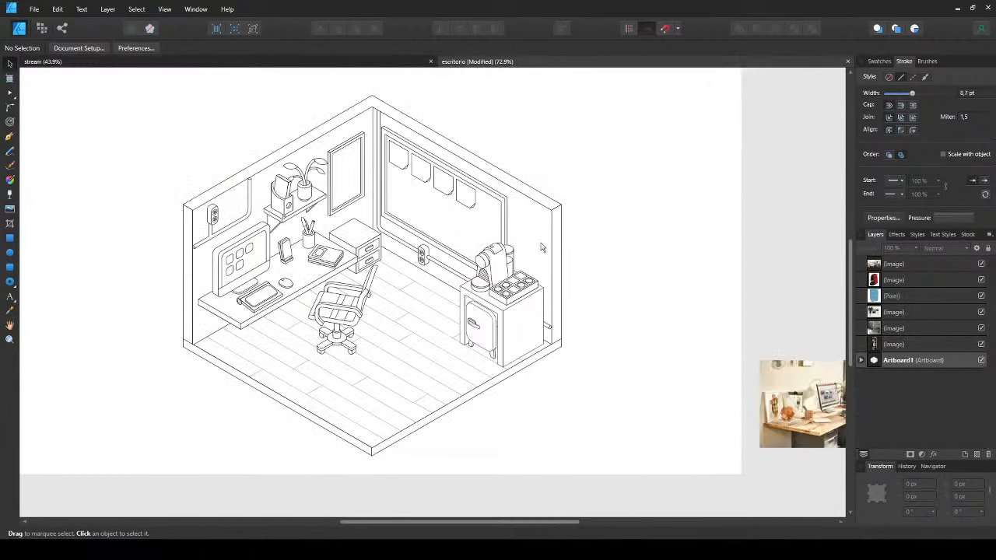
{"action": "key", "text": "ctrl+w"}
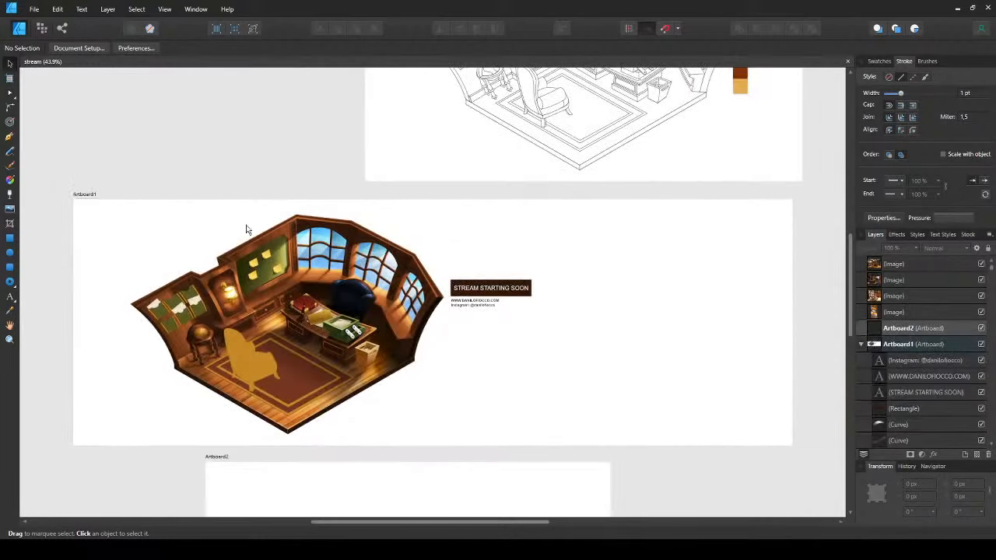
{"action": "scroll", "coordinate": [397, 373], "scroll_direction": "down", "scroll_amount": 5}
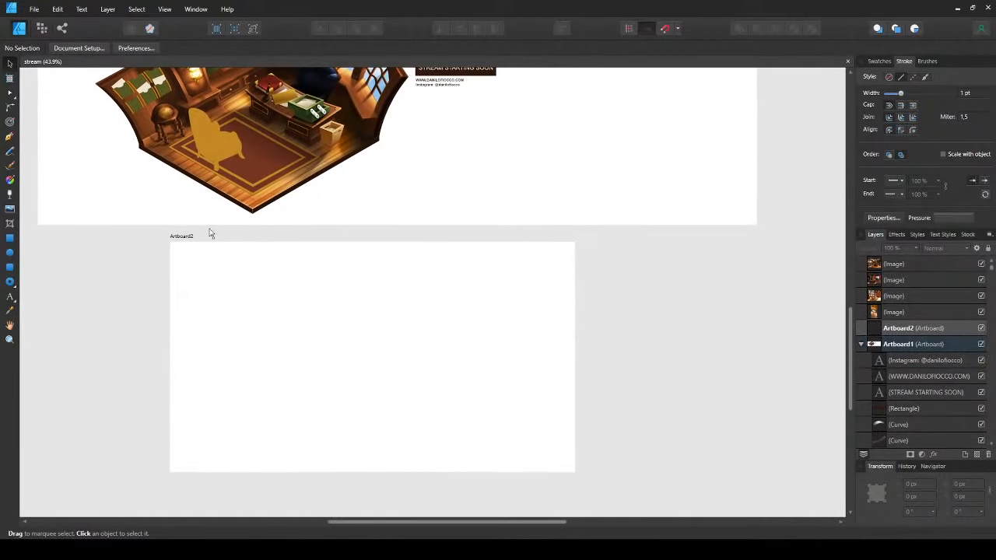
{"action": "left_click", "coordinate": [189, 236]}
{"action": "left_click", "coordinate": [99, 322]}
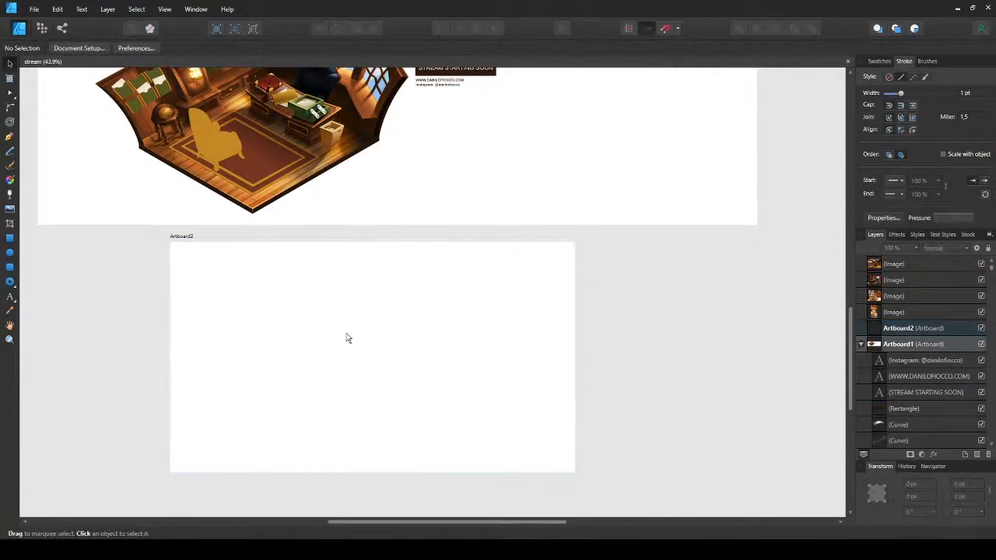
{"action": "scroll", "coordinate": [403, 323], "scroll_direction": "up", "scroll_amount": 2}
{"action": "scroll", "coordinate": [403, 315], "scroll_direction": "down", "scroll_amount": 1}
{"action": "left_click_drag", "start_coordinate": [403, 315], "coordinate": [446, 242]}
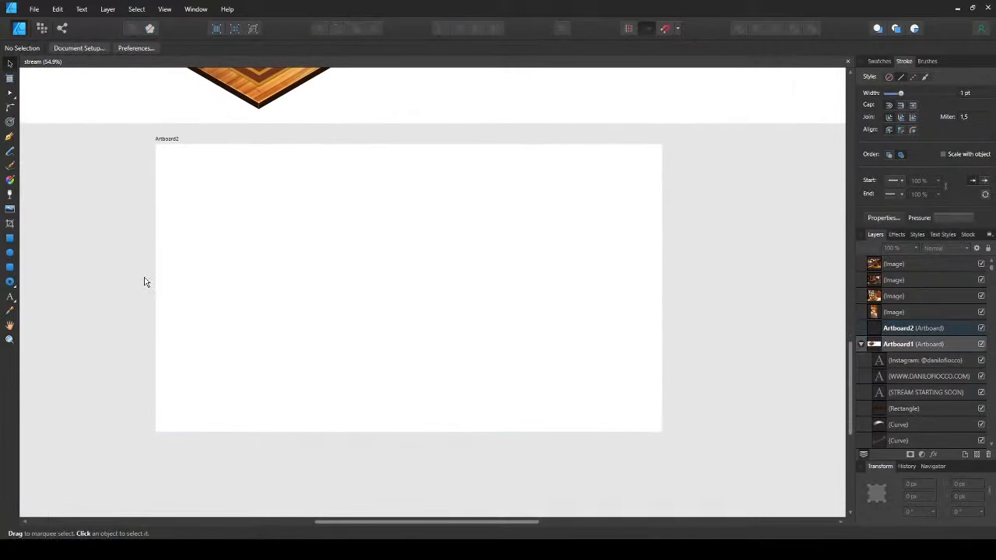
{"action": "scroll", "coordinate": [275, 309], "scroll_direction": "up", "scroll_amount": 1}
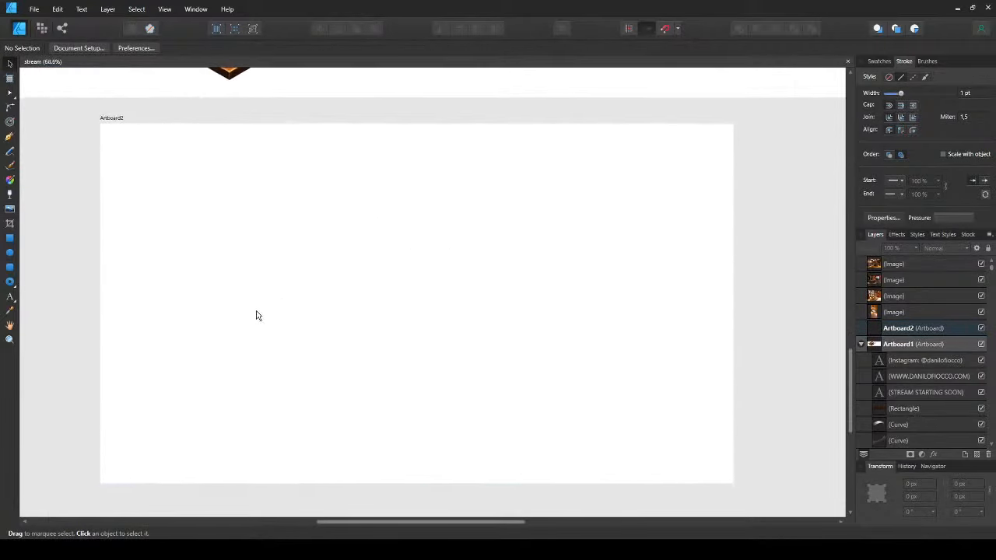
{"action": "left_click_drag", "start_coordinate": [377, 285], "coordinate": [384, 286]}
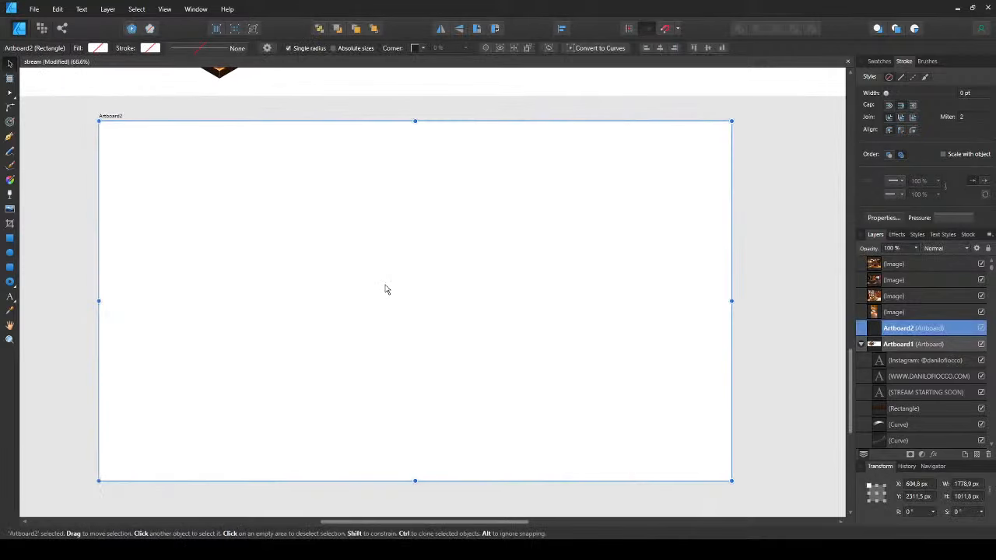
{"action": "key", "text": "ctrl+z"}
{"action": "left_click", "coordinate": [56, 204]}
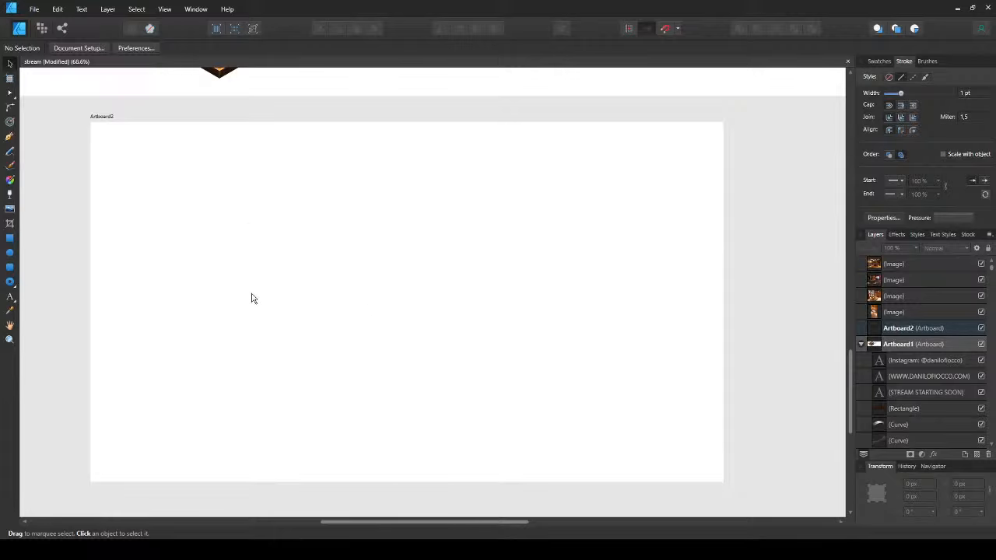
{"action": "key", "text": "p"}
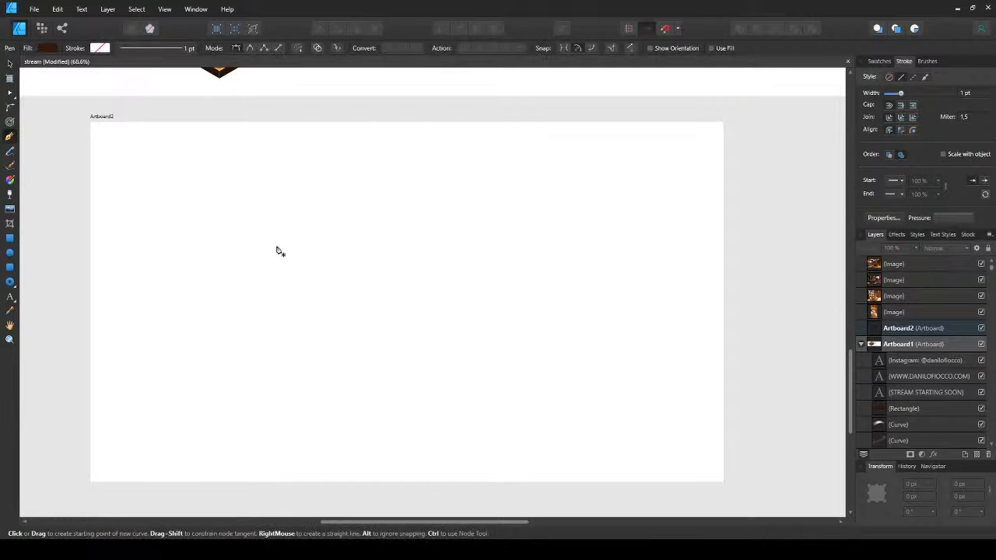
{"action": "key", "text": "v"}
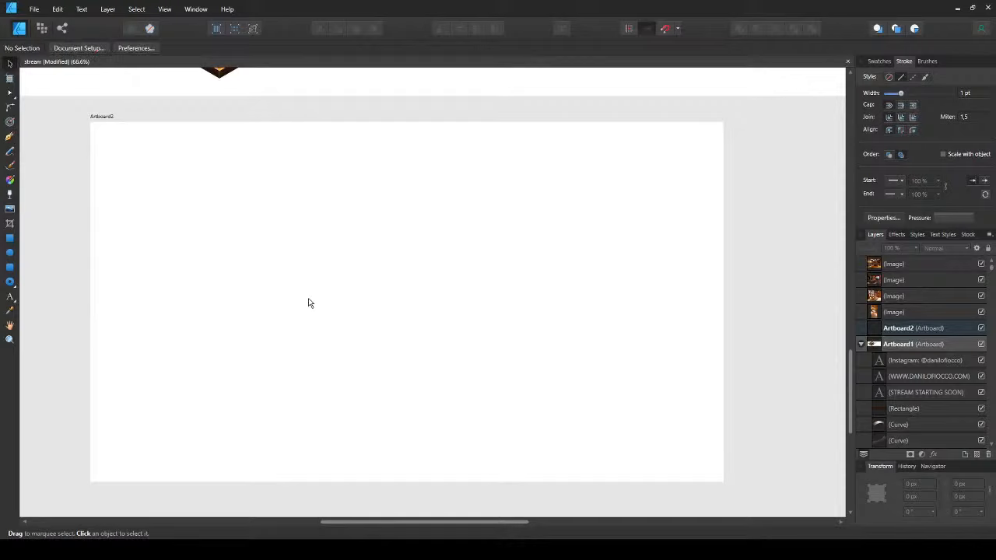
{"action": "mouse_move", "coordinate": [310, 303]}
{"action": "left_mouse_down"}
{"action": "mouse_move", "coordinate": [271, 280]}
{"action": "mouse_move", "coordinate": [323, 299]}
{"action": "left_mouse_up"}
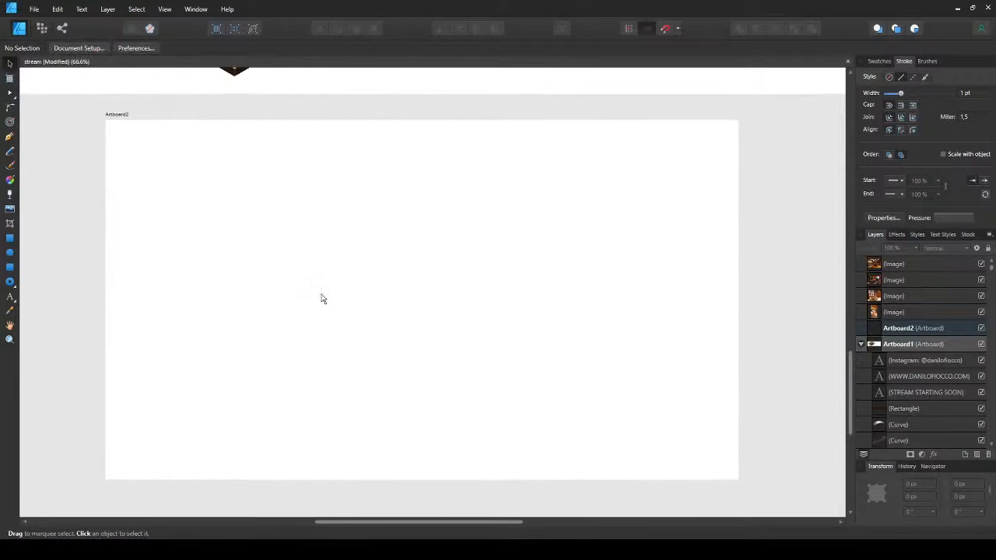
- Start an art text list near the upper left of Artboard2 with the lines "1. lineart" and "2. base colors"
{"action": "key", "text": "t"}
{"action": "left_click", "coordinate": [266, 203]}
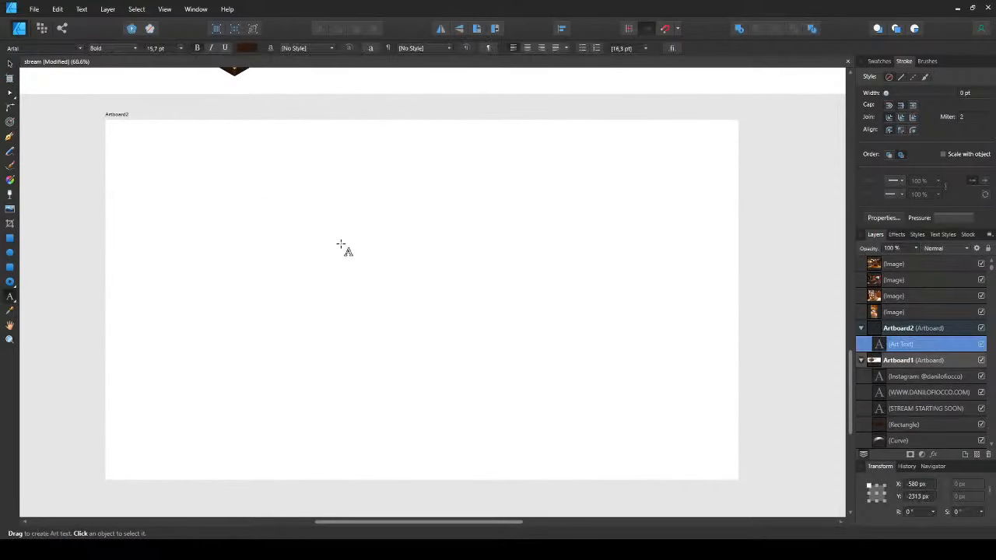
{"action": "type", "text": "a"}
{"action": "scroll", "coordinate": [341, 244], "scroll_direction": "up", "scroll_amount": 5}
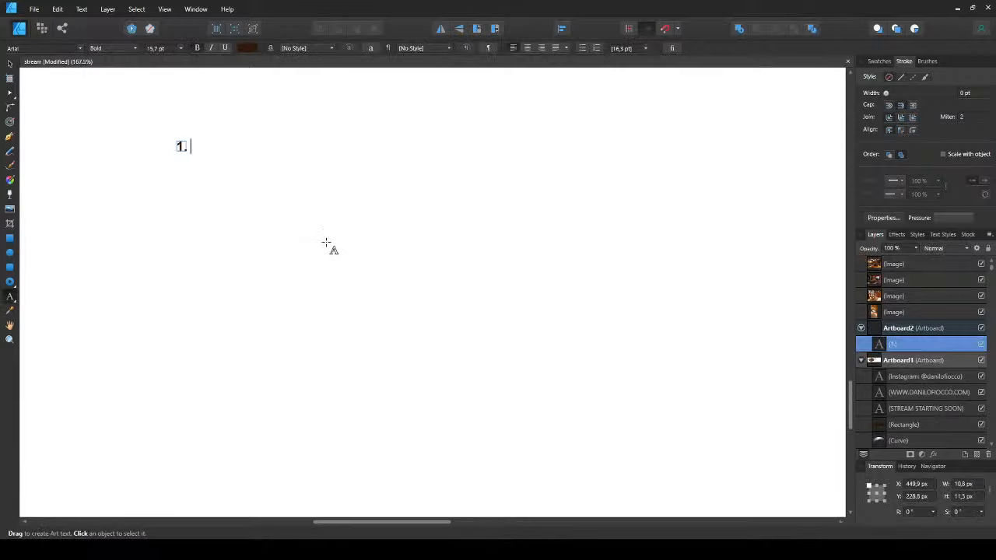
{"action": "type", "text": "line"}
{"action": "type", "text": "art "}
{"action": "type", "text": "2. "}
{"action": "type", "text": "base c"}
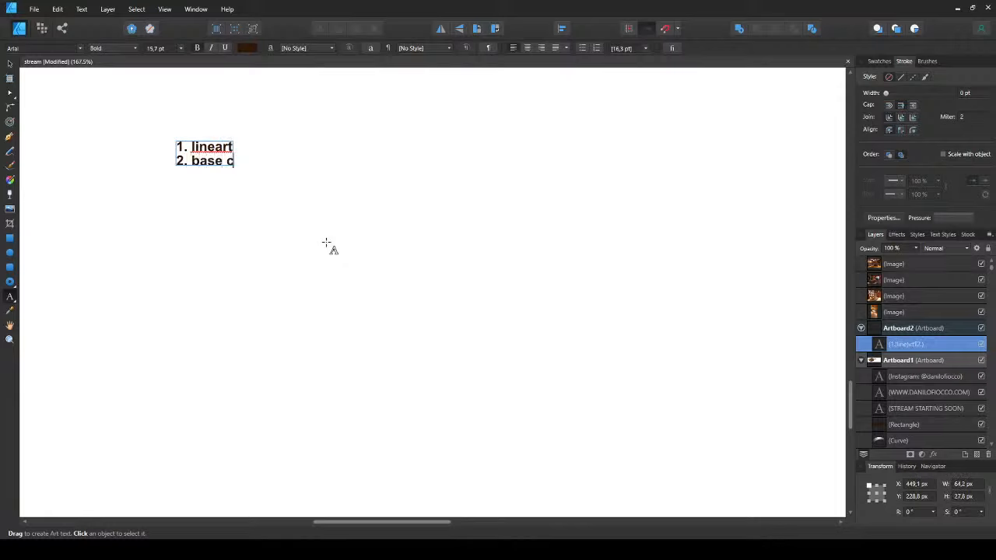
{"action": "type", "text": "olors"}
{"action": "key", "text": "Return"}
- Add the third line "3. rendering" to the text list and finish editing the text
{"action": "type", "text": "3. "}
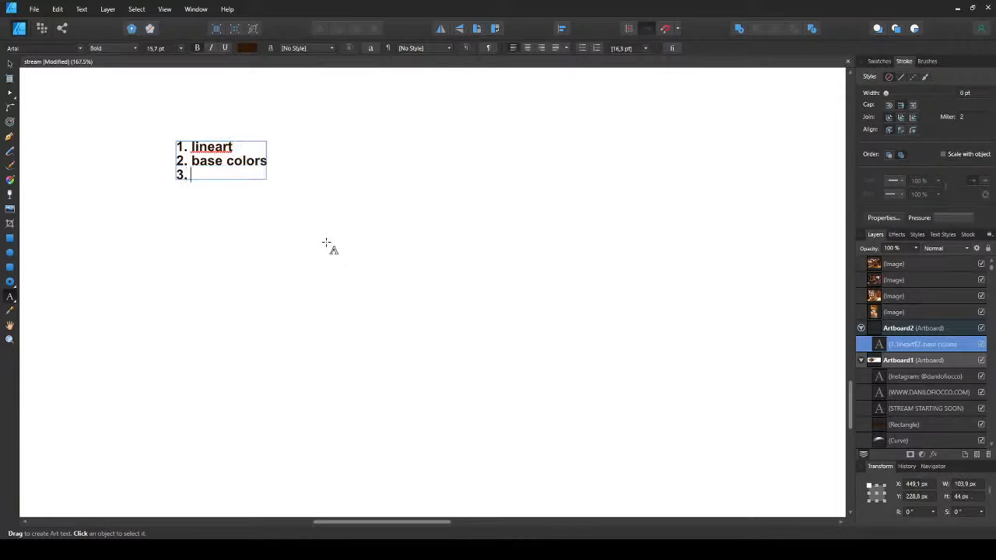
{"action": "type", "text": "rendereing"}
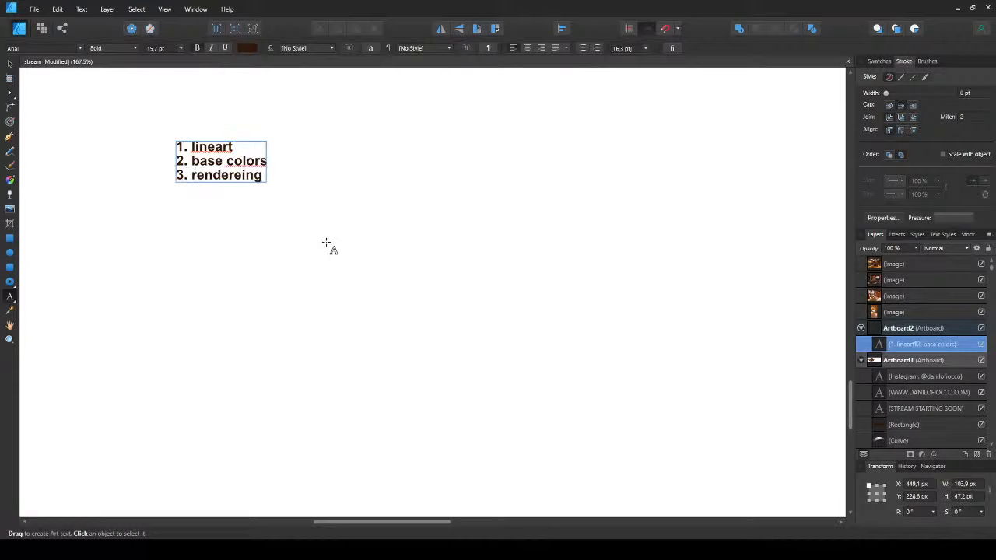
{"action": "key", "text": "BackSpace"}
{"action": "key", "text": "BackSpace"}
{"action": "key", "text": "BackSpace"}
{"action": "type", "text": "ng"}
{"action": "key", "text": "Escape"}
- Move the text list about 79 px to the left on Artboard2 and deselect it
{"action": "left_click_drag", "start_coordinate": [223, 171], "coordinate": [154, 168]}
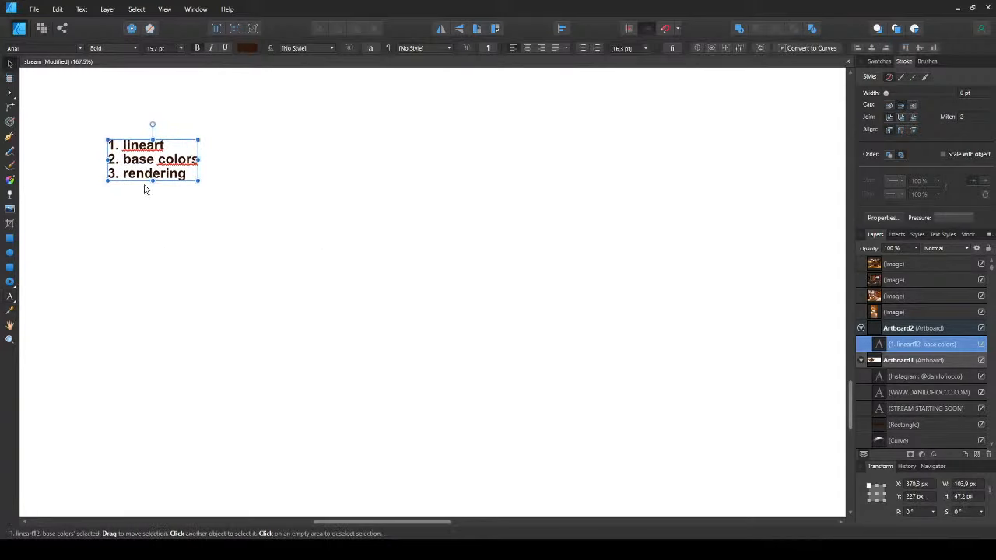
{"action": "left_click", "coordinate": [191, 253]}
{"action": "left_click", "coordinate": [150, 177]}
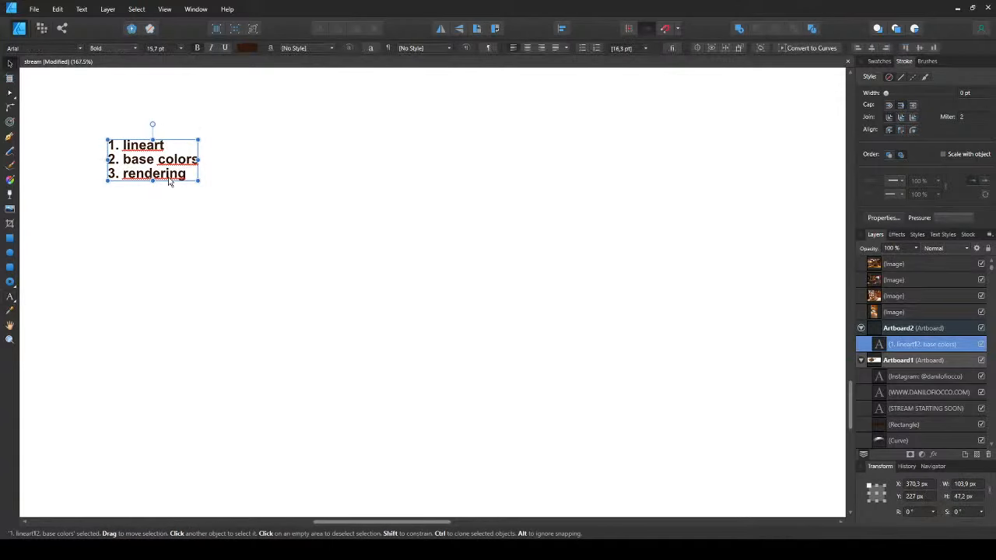
{"action": "left_click", "coordinate": [86, 228]}
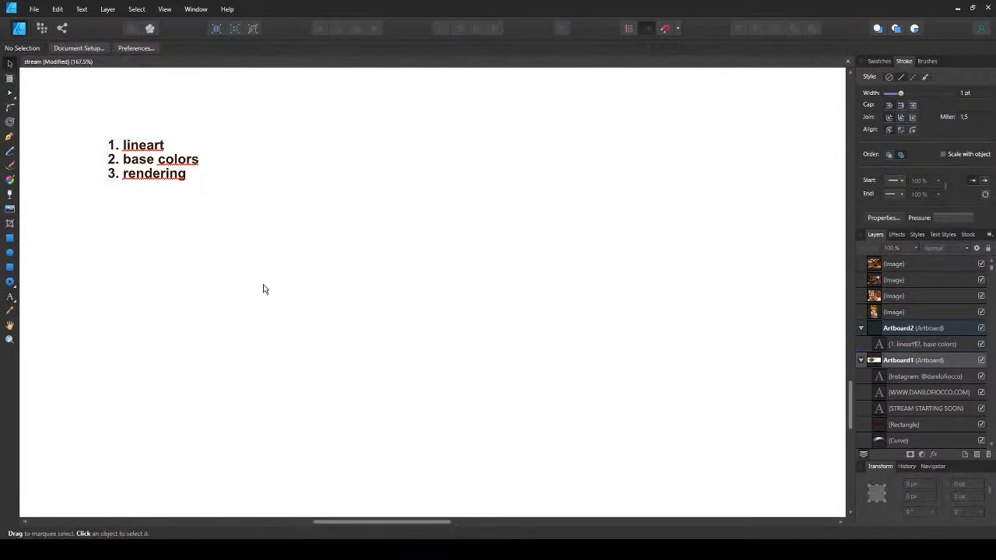
- Draw a closed bean-shaped curve with the Pen tool in the empty area beside the text list
{"action": "scroll", "coordinate": [249, 272], "scroll_direction": "down", "scroll_amount": 2}
{"action": "left_click_drag", "start_coordinate": [249, 272], "coordinate": [322, 262]}
{"action": "left_click_drag", "start_coordinate": [413, 275], "coordinate": [248, 284]}
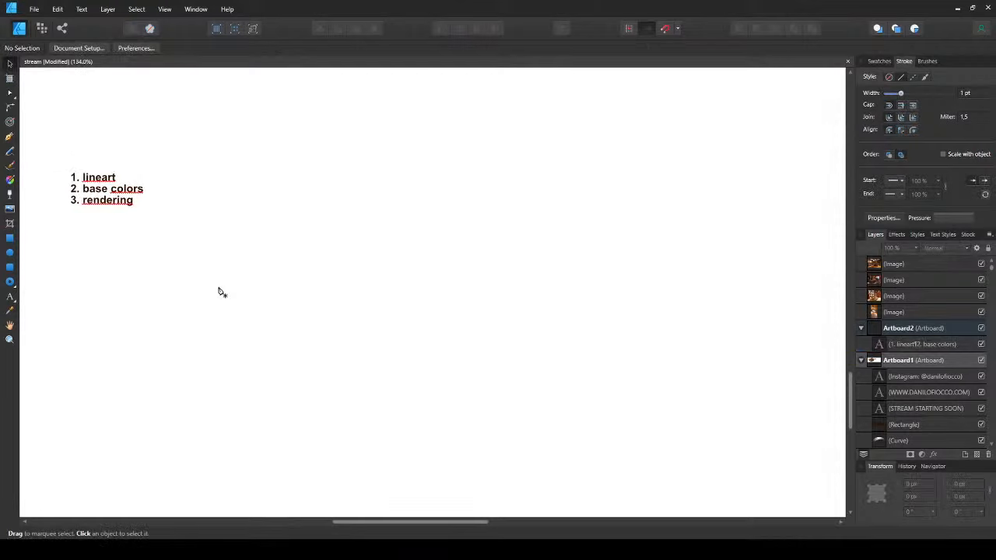
{"action": "key", "text": "p"}
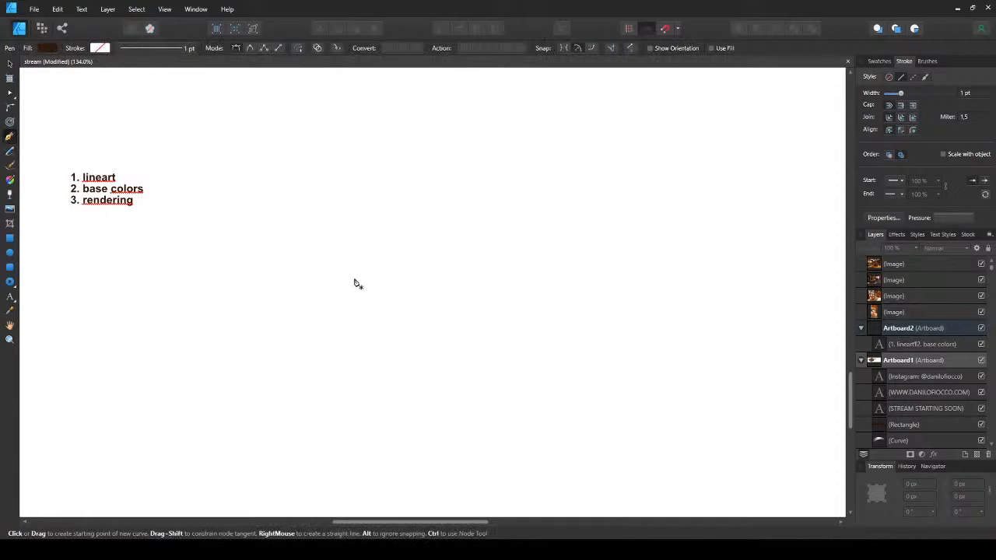
{"action": "left_click", "coordinate": [376, 262]}
{"action": "left_click_drag", "start_coordinate": [462, 209], "coordinate": [515, 169]}
{"action": "left_click_drag", "start_coordinate": [473, 367], "coordinate": [322, 405]}
{"action": "left_click_drag", "start_coordinate": [252, 282], "coordinate": [317, 223]}
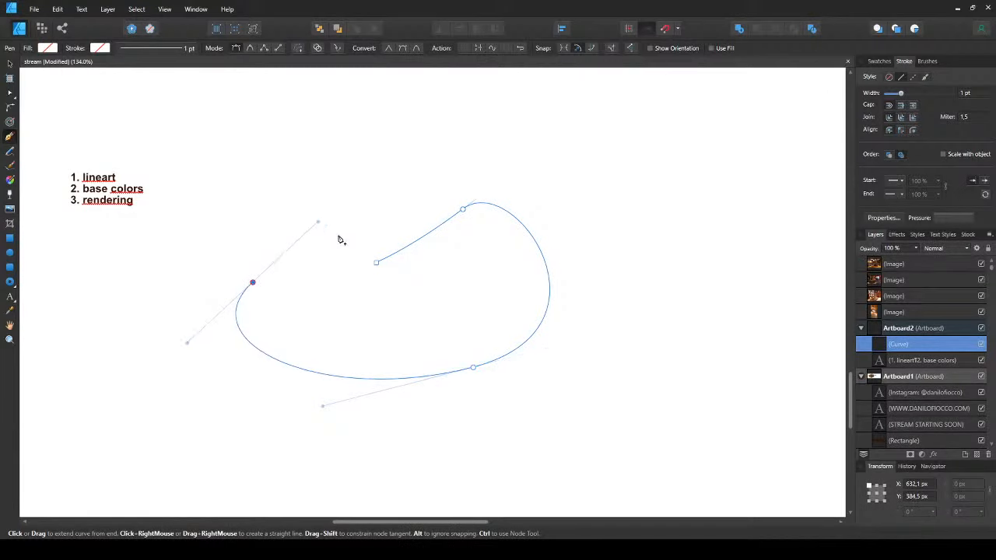
{"action": "left_click_drag", "start_coordinate": [378, 267], "coordinate": [441, 247]}
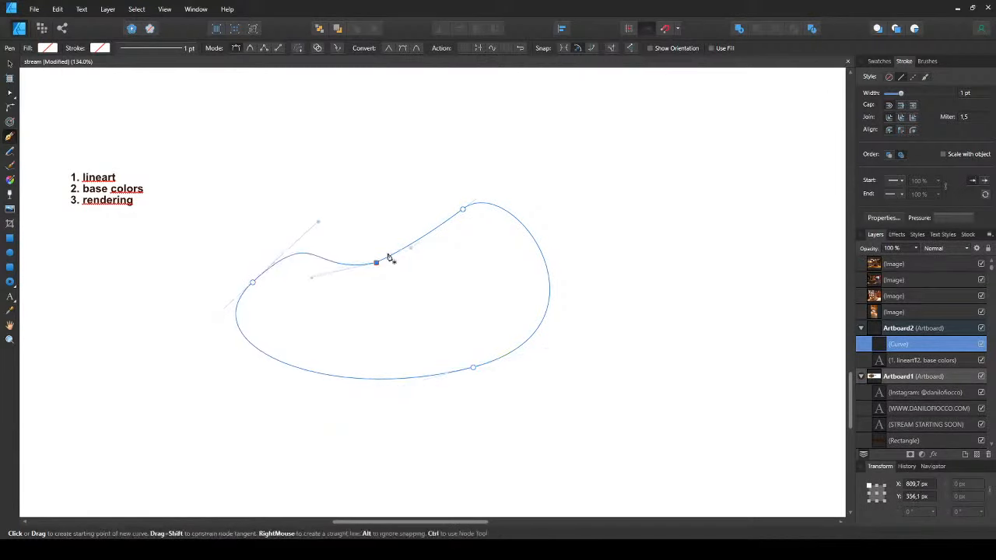
- Move the closed curve's left node outward and adjust its handles to reshape the left side with the Node tool
{"action": "key", "text": "a"}
{"action": "left_click", "coordinate": [253, 284]}
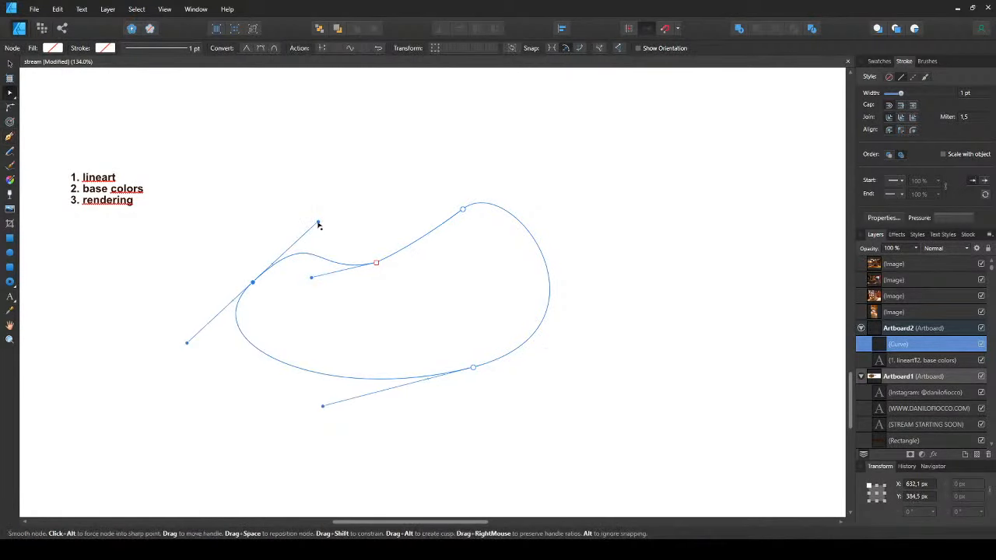
{"action": "left_click_drag", "start_coordinate": [318, 223], "coordinate": [304, 216]}
{"action": "left_click_drag", "start_coordinate": [252, 285], "coordinate": [217, 284]}
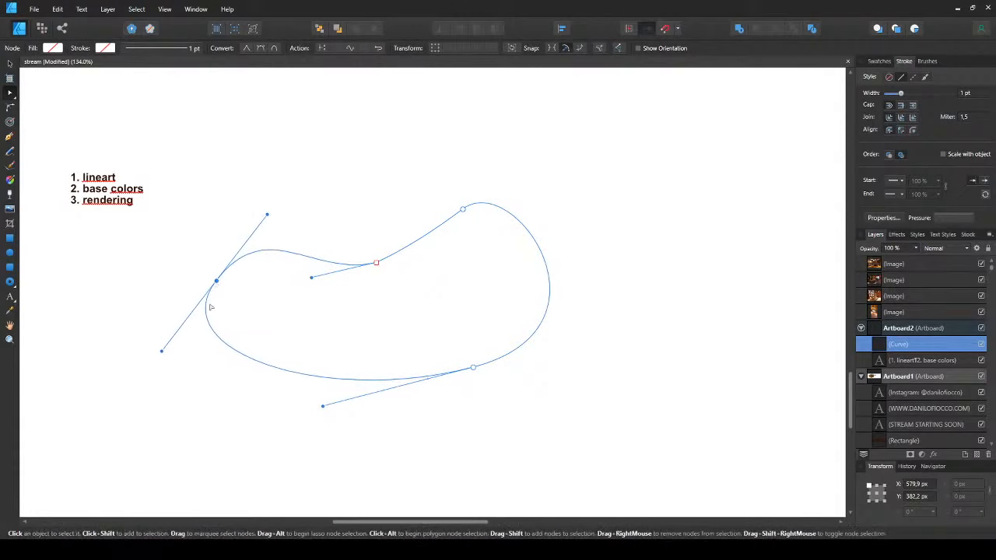
{"action": "left_click_drag", "start_coordinate": [161, 352], "coordinate": [155, 386]}
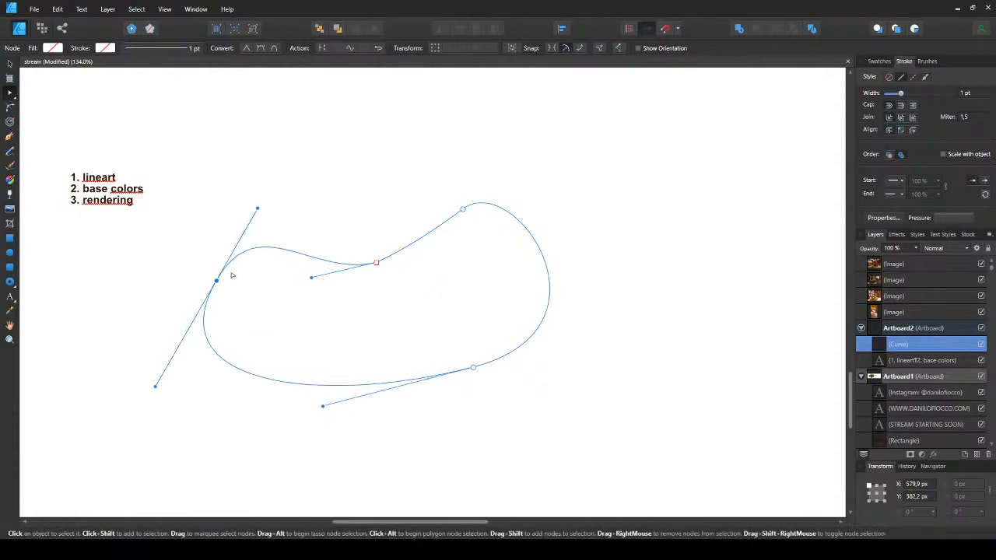
{"action": "left_click_drag", "start_coordinate": [258, 209], "coordinate": [262, 228]}
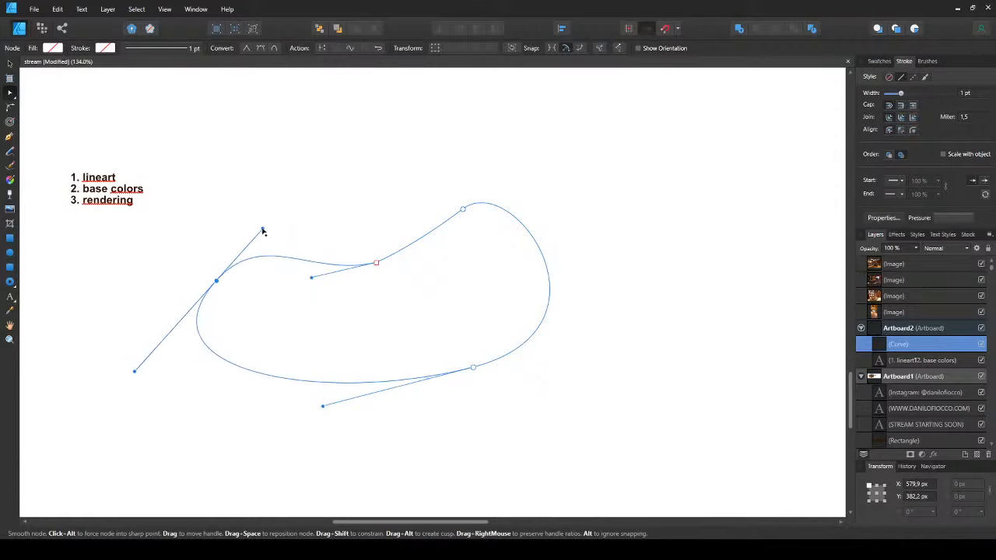
- Shift the closed curve's inner corner node slightly and lengthen its left handle
{"action": "left_click", "coordinate": [378, 263]}
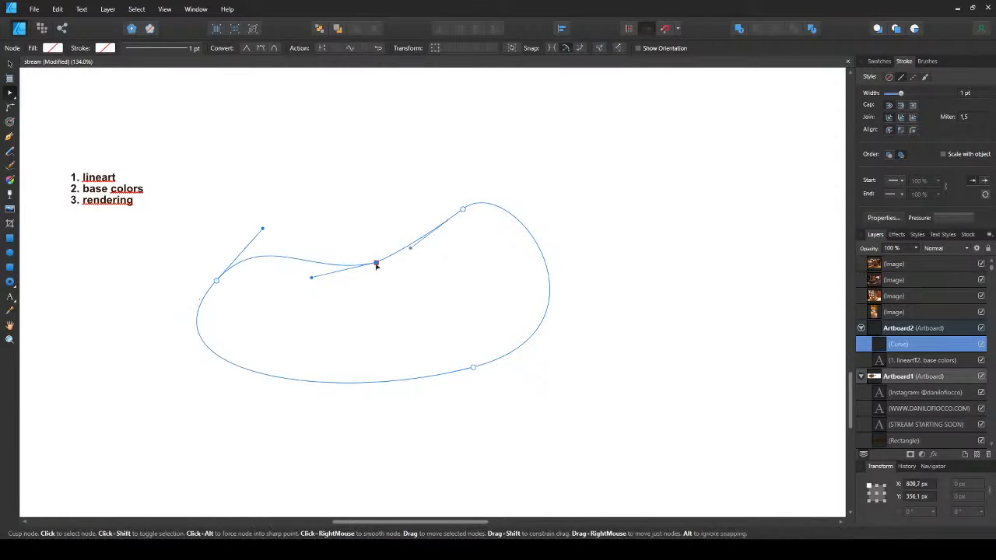
{"action": "left_click_drag", "start_coordinate": [378, 263], "coordinate": [380, 263]}
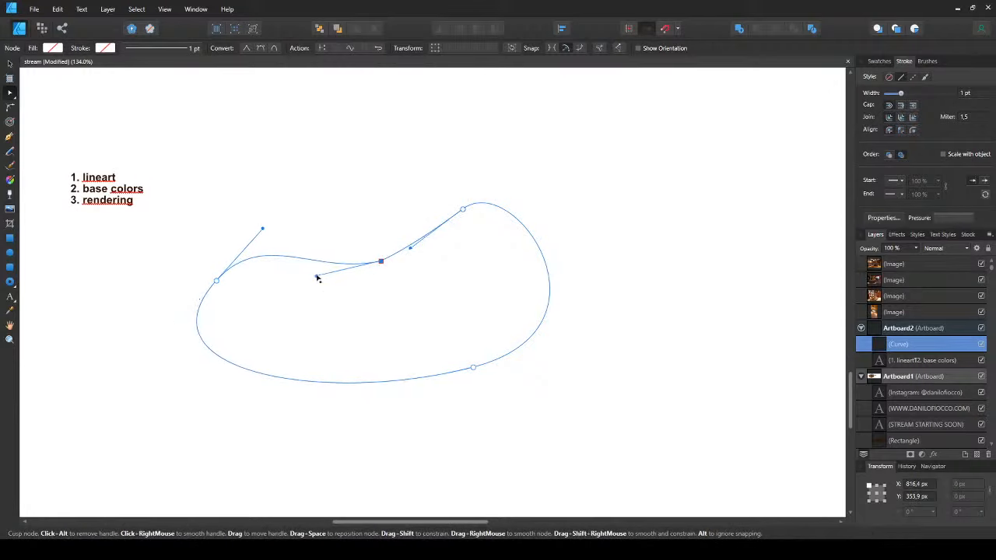
{"action": "left_click_drag", "start_coordinate": [317, 276], "coordinate": [304, 277]}
- Give the closed curve a white fill and a black stroke, and deselect it
{"action": "key", "text": "v"}
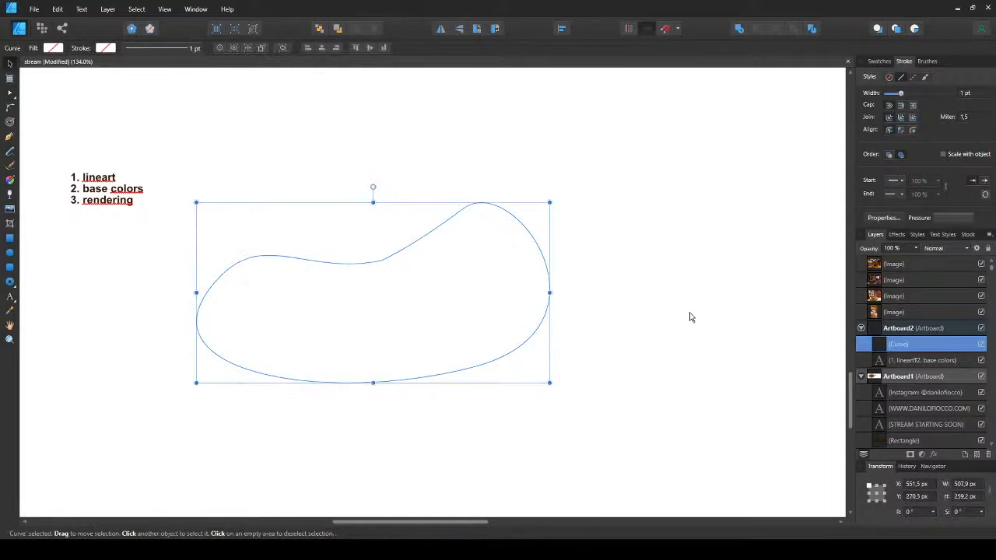
{"action": "key", "text": "ctrl+z"}
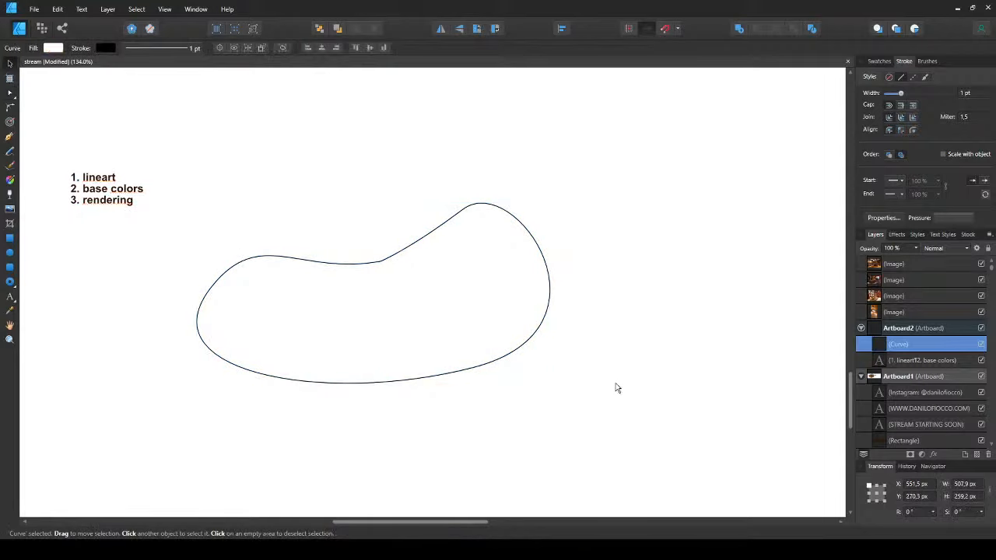
{"action": "left_click", "coordinate": [616, 389]}
- Draw an open path of seven straight segments and a curved end below the bean shape, about 399 by 179 px
{"action": "scroll", "coordinate": [314, 367], "scroll_direction": "down", "scroll_amount": 3}
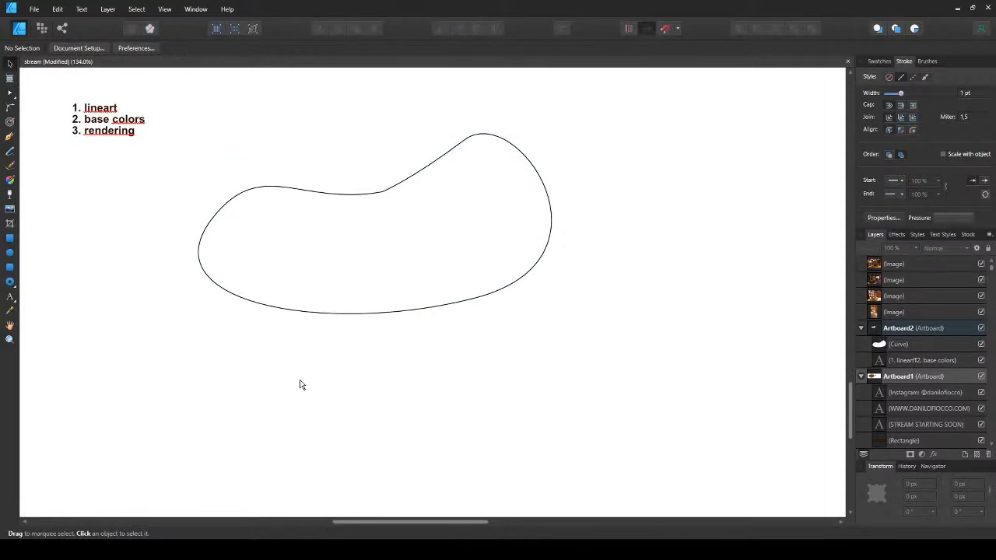
{"action": "key", "text": "p"}
{"action": "left_click", "coordinate": [104, 401]}
{"action": "left_click", "coordinate": [182, 362]}
{"action": "left_click", "coordinate": [250, 388]}
{"action": "left_click", "coordinate": [376, 423]}
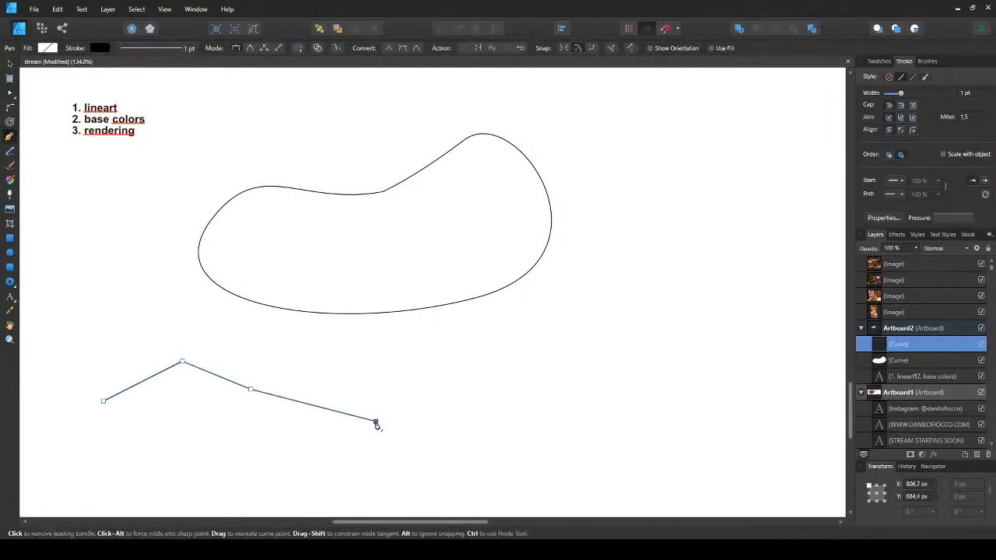
{"action": "left_click", "coordinate": [376, 454]}
{"action": "left_click", "coordinate": [278, 473]}
{"action": "left_click", "coordinate": [175, 457]}
{"action": "left_click", "coordinate": [126, 435]}
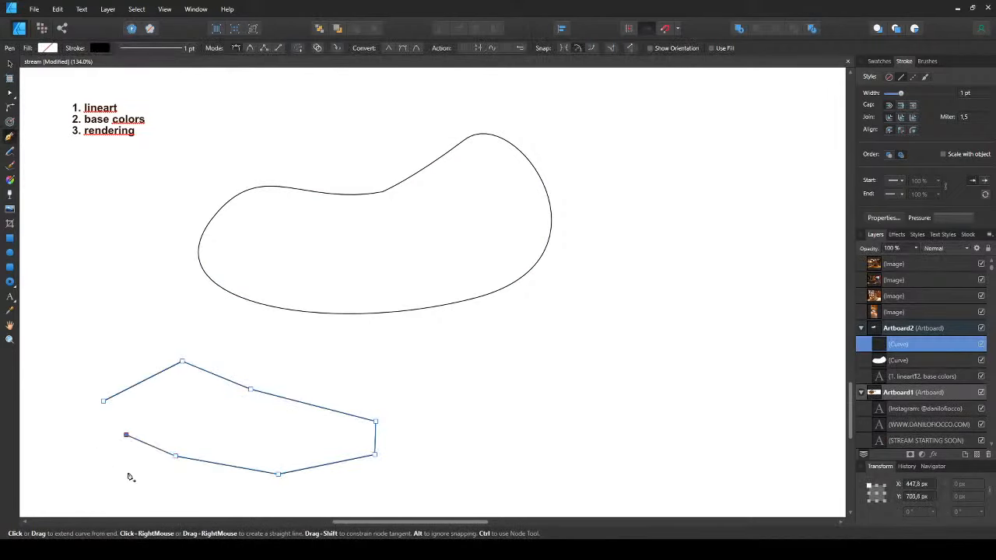
{"action": "mouse_move", "coordinate": [141, 484]}
{"action": "left_mouse_down"}
{"action": "mouse_move", "coordinate": [205, 467]}
{"action": "mouse_move", "coordinate": [162, 506]}
{"action": "mouse_move", "coordinate": [156, 445]}
{"action": "mouse_move", "coordinate": [211, 491]}
{"action": "mouse_move", "coordinate": [231, 471]}
{"action": "left_mouse_up"}
{"action": "key", "text": "v"}
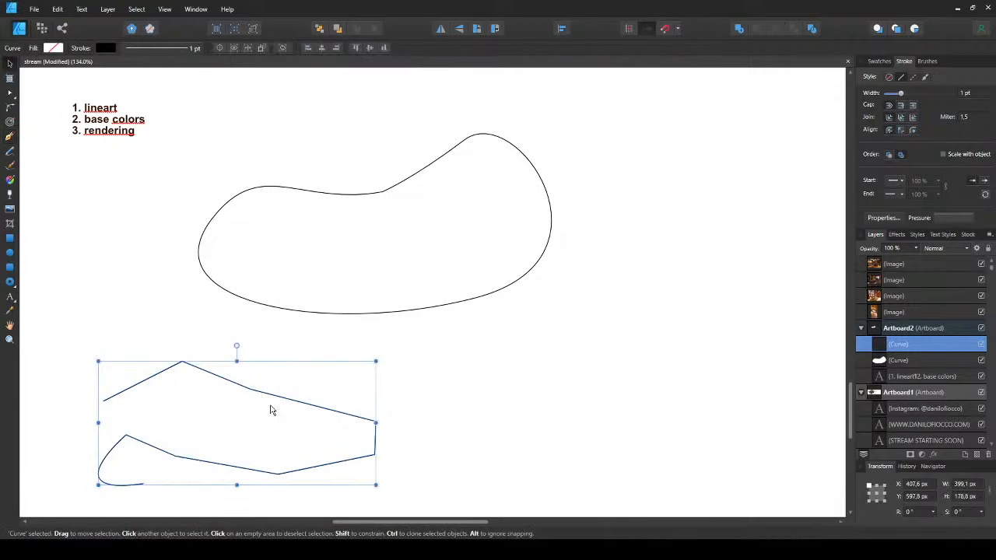
{"action": "left_click", "coordinate": [445, 400]}
- Draw an open S-shaped curve with the Pen tool to the right of the straight-sided path, about 340 by 151 px
{"action": "key", "text": "p"}
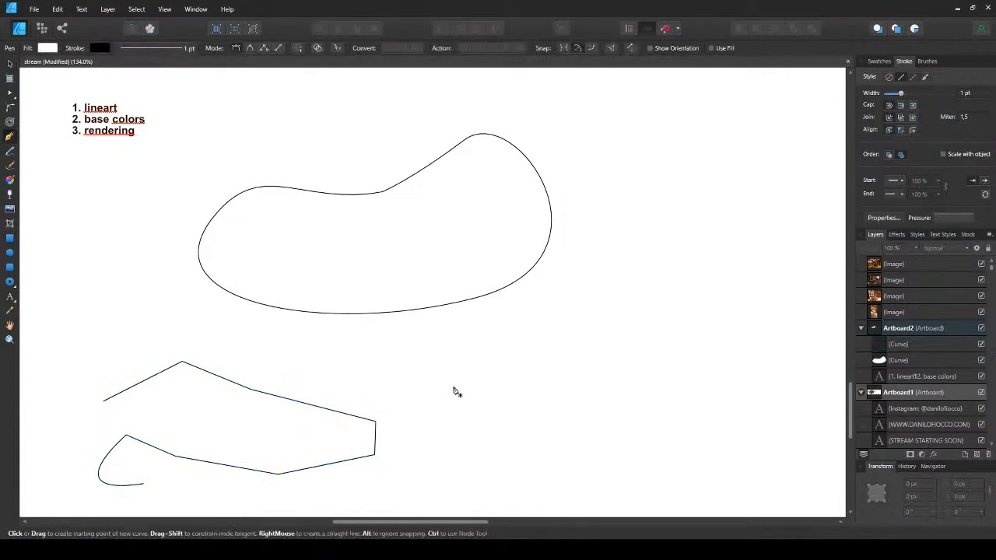
{"action": "left_click_drag", "start_coordinate": [560, 356], "coordinate": [595, 405]}
{"action": "left_click_drag", "start_coordinate": [683, 440], "coordinate": [756, 417]}
{"action": "key", "text": "v"}
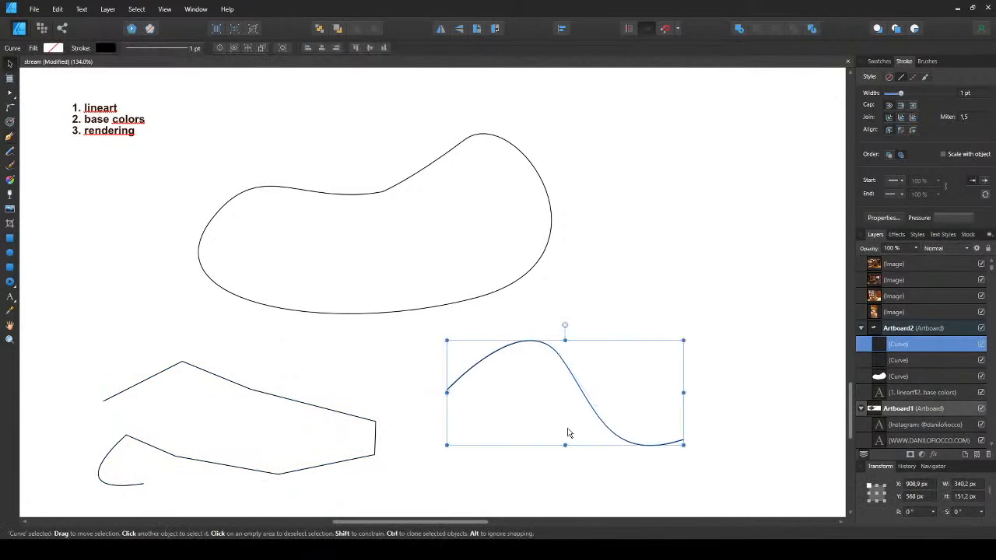
- Break the S-curve's middle node into a cusp by swinging its lower handle upward
{"action": "left_click_drag", "start_coordinate": [547, 400], "coordinate": [462, 381]}
{"action": "key", "text": "a"}
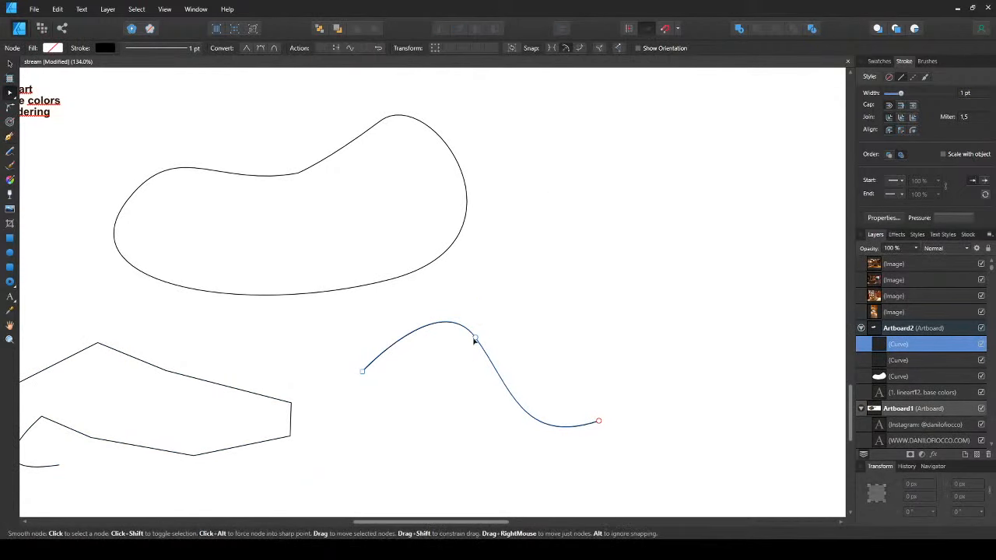
{"action": "left_click", "coordinate": [474, 339]}
{"action": "left_click_drag", "start_coordinate": [511, 389], "coordinate": [534, 289]}
- Delete the S-shaped curve and the straight-sided open path together
{"action": "key", "text": "v"}
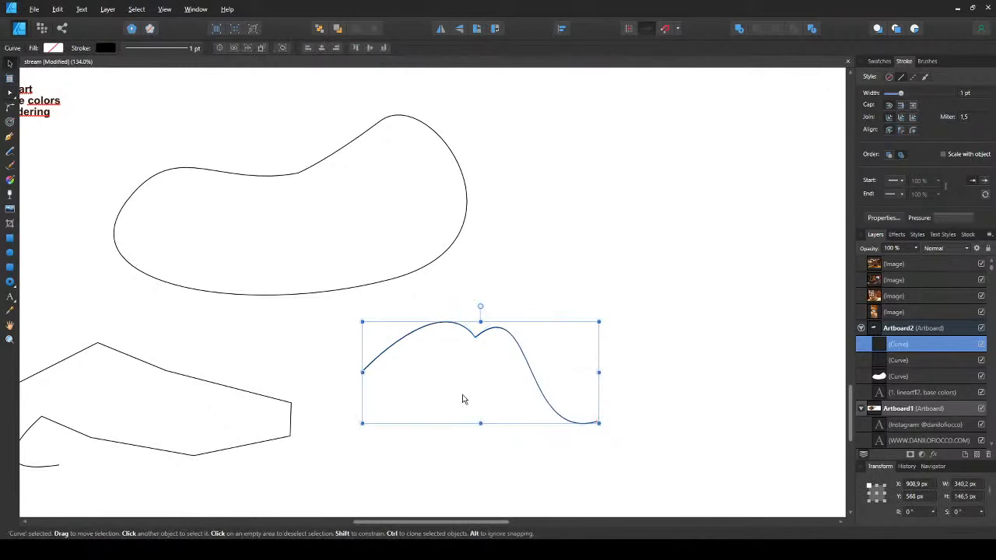
{"action": "left_click", "coordinate": [283, 399], "text": "shift"}
{"action": "key", "text": "Delete"}
{"action": "left_click", "coordinate": [283, 398]}
- Move the bean shape's bottom node down and inward, and steepen the left node's handles to reshape the outline
{"action": "left_click", "coordinate": [296, 272]}
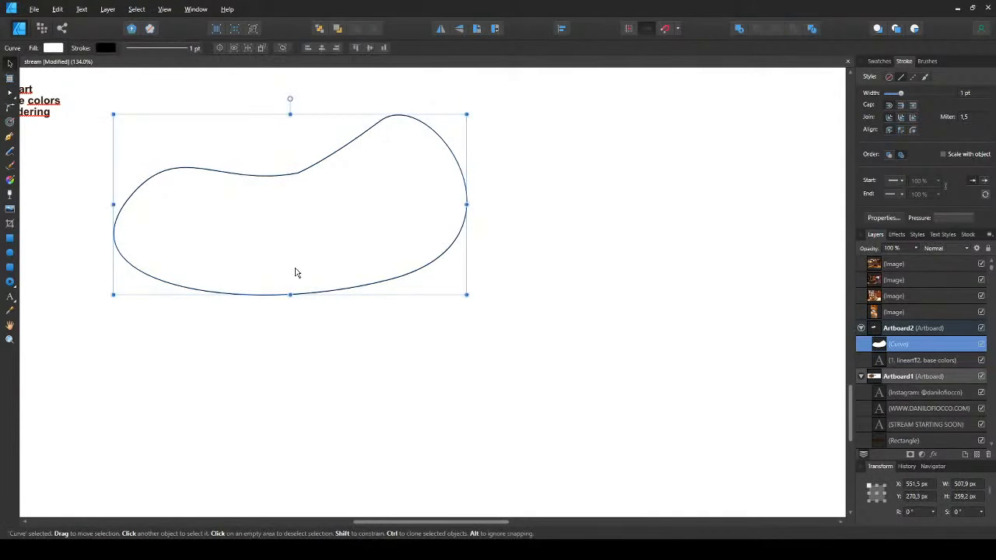
{"action": "scroll", "coordinate": [314, 278], "scroll_direction": "up", "scroll_amount": 2}
{"action": "scroll", "coordinate": [314, 277], "scroll_direction": "left", "scroll_amount": 1}
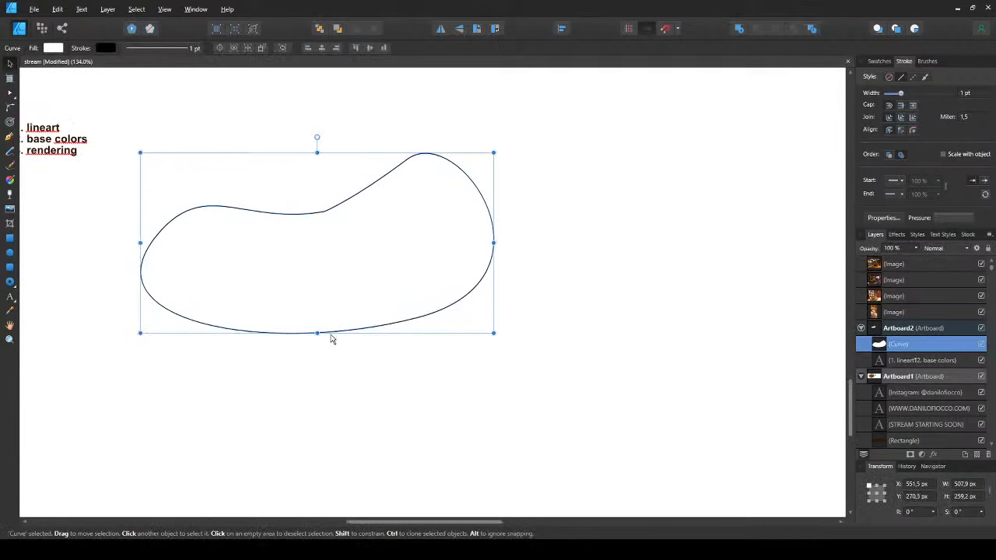
{"action": "key", "text": "a"}
{"action": "left_click_drag", "start_coordinate": [418, 320], "coordinate": [379, 348]}
{"action": "left_click", "coordinate": [159, 231]}
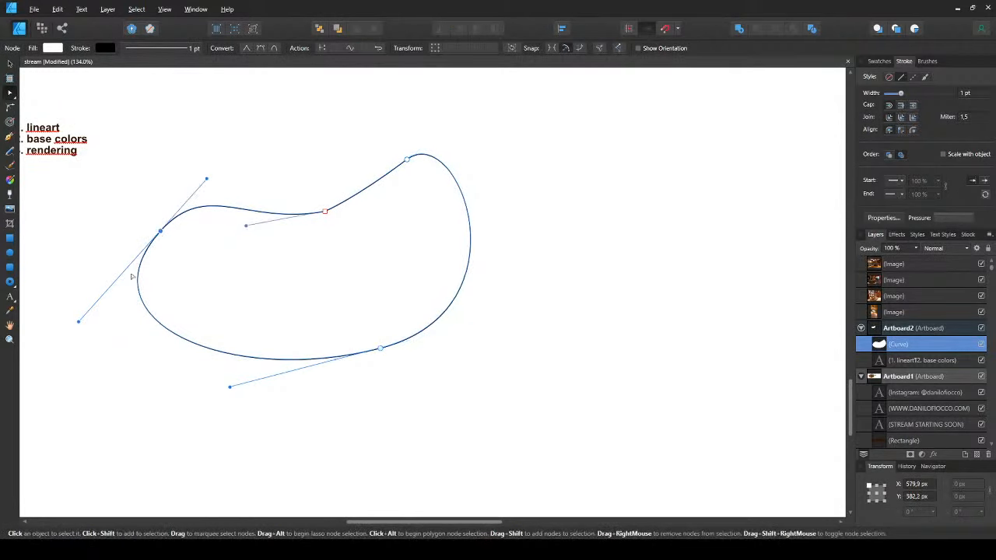
{"action": "scroll", "coordinate": [132, 276], "scroll_direction": "up", "scroll_amount": 2}
{"action": "scroll", "coordinate": [132, 277], "scroll_direction": "left", "scroll_amount": 3}
{"action": "left_click_drag", "start_coordinate": [161, 360], "coordinate": [197, 372]}
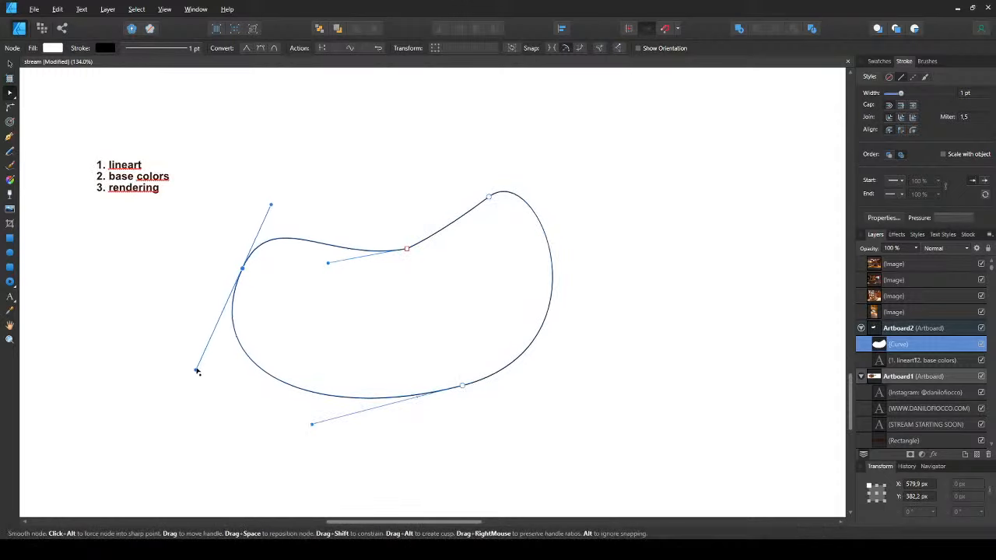
- Lower the bean shape's inner corner node, shift its upper node left, and extend the bottom node's handle to widen the right side
{"action": "left_click", "coordinate": [405, 249]}
{"action": "left_click_drag", "start_coordinate": [405, 249], "coordinate": [403, 264]}
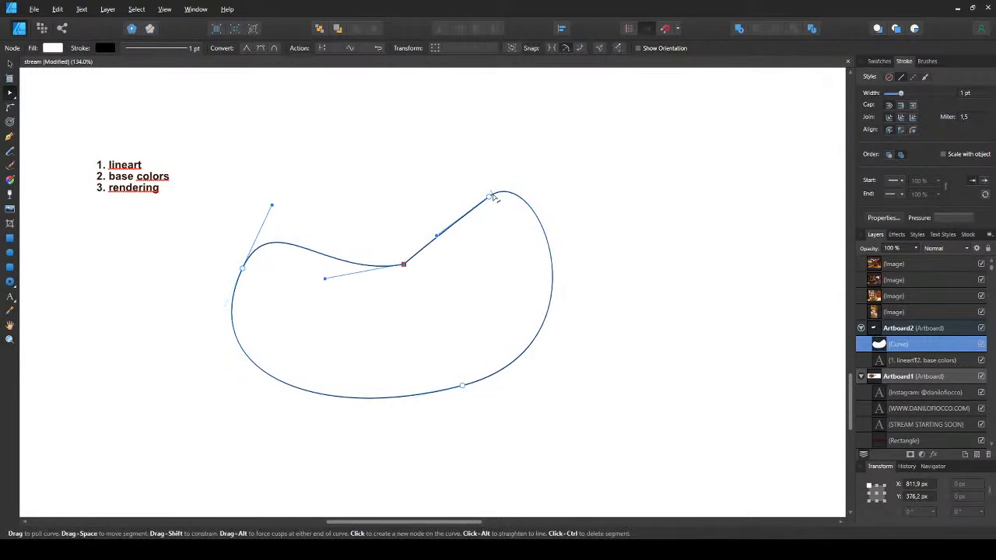
{"action": "left_click_drag", "start_coordinate": [489, 200], "coordinate": [476, 202]}
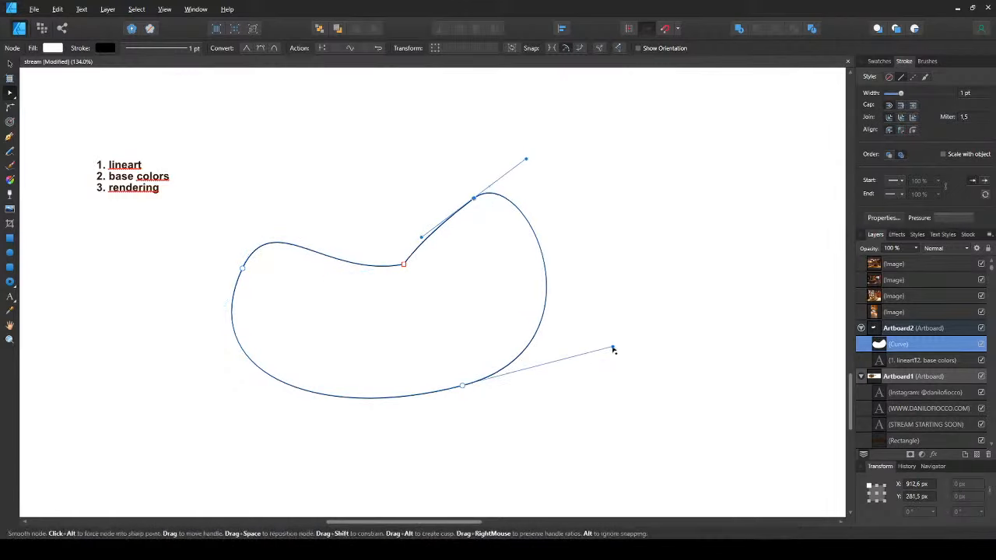
{"action": "left_click_drag", "start_coordinate": [613, 348], "coordinate": [686, 325]}
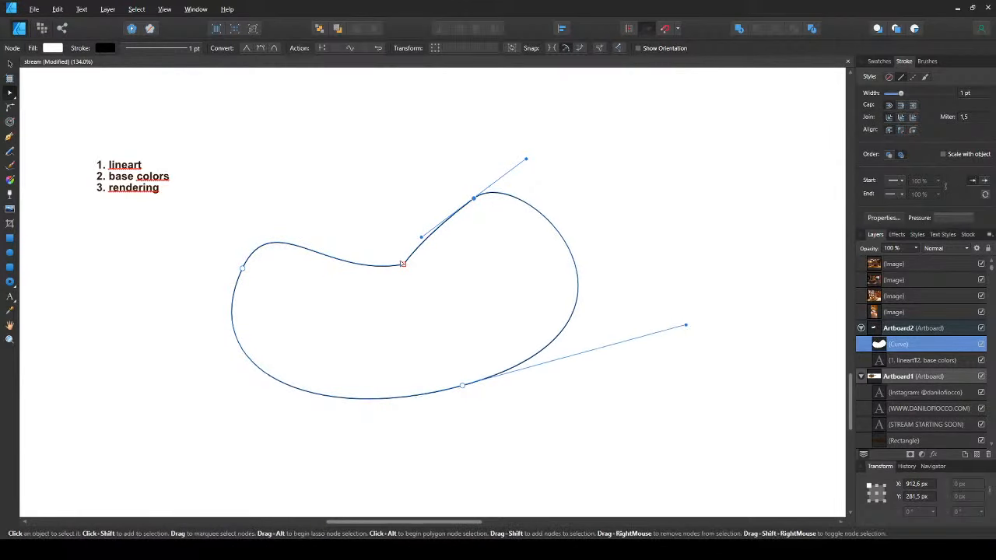
{"action": "key", "text": "c"}
{"action": "left_click", "coordinate": [402, 264]}
{"action": "key", "text": "Delete"}
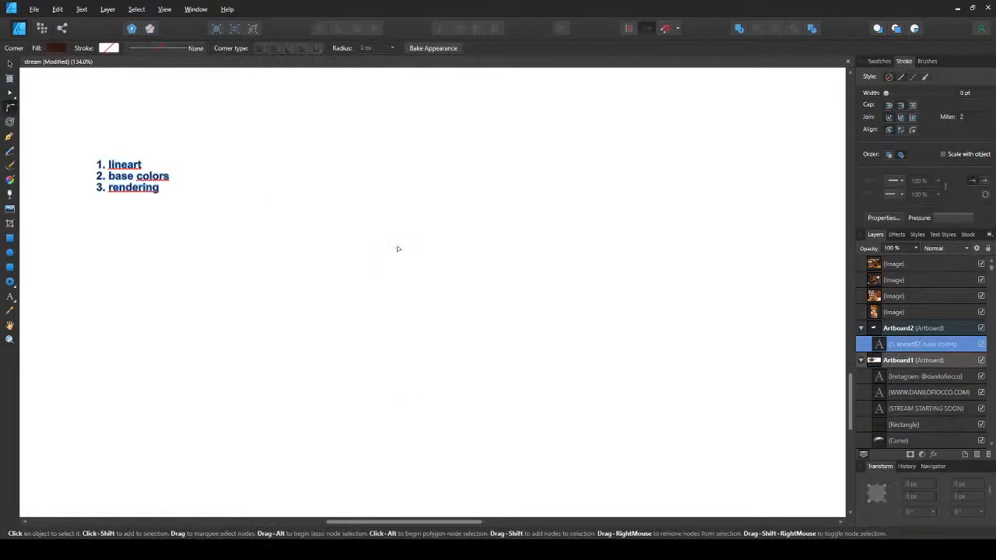
{"action": "key", "text": "ctrl+z"}
{"action": "key", "text": "v"}
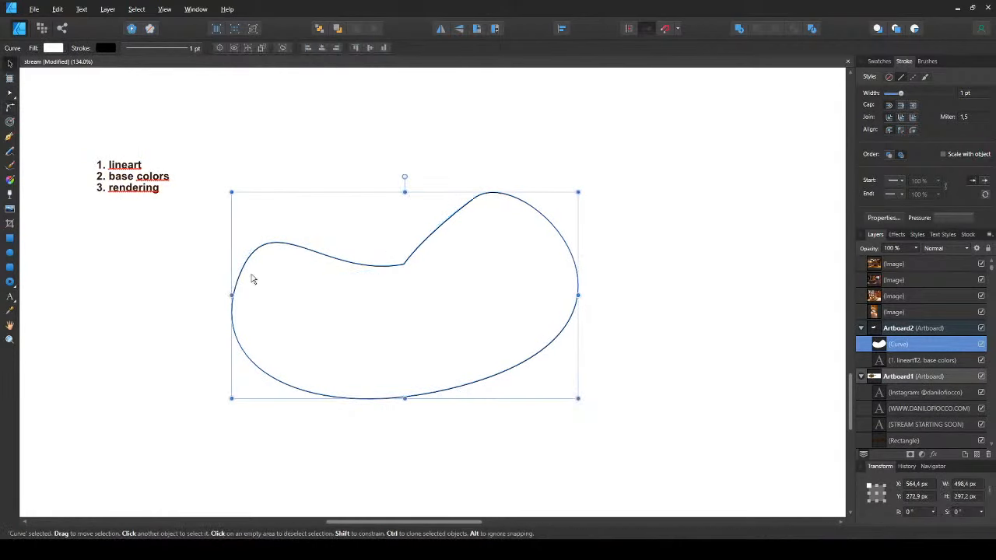
- Select the bean-shaped curve and its sharp inner corner node with the Node tool
{"action": "left_click", "coordinate": [184, 281]}
{"action": "left_click", "coordinate": [394, 269]}
{"action": "scroll", "coordinate": [365, 288], "scroll_direction": "up", "scroll_amount": 3}
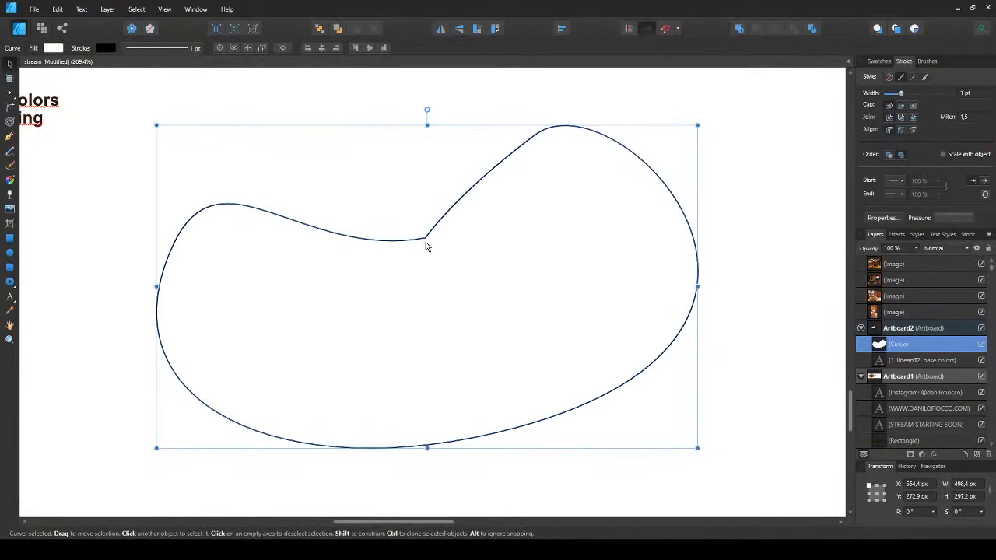
{"action": "key", "text": "a"}
{"action": "left_click", "coordinate": [427, 238]}
{"action": "key", "text": "v"}
{"action": "left_click", "coordinate": [425, 242]}
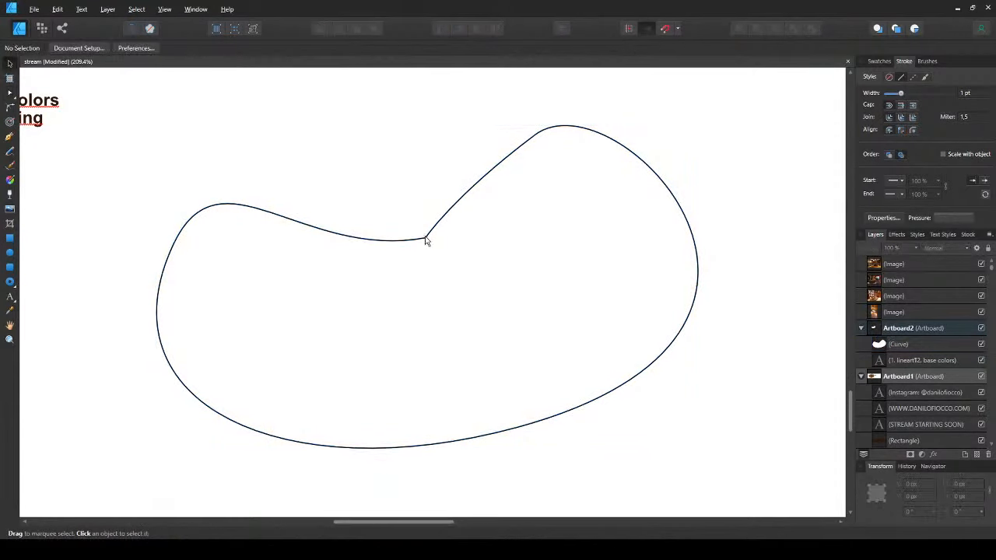
{"action": "left_click", "coordinate": [424, 242]}
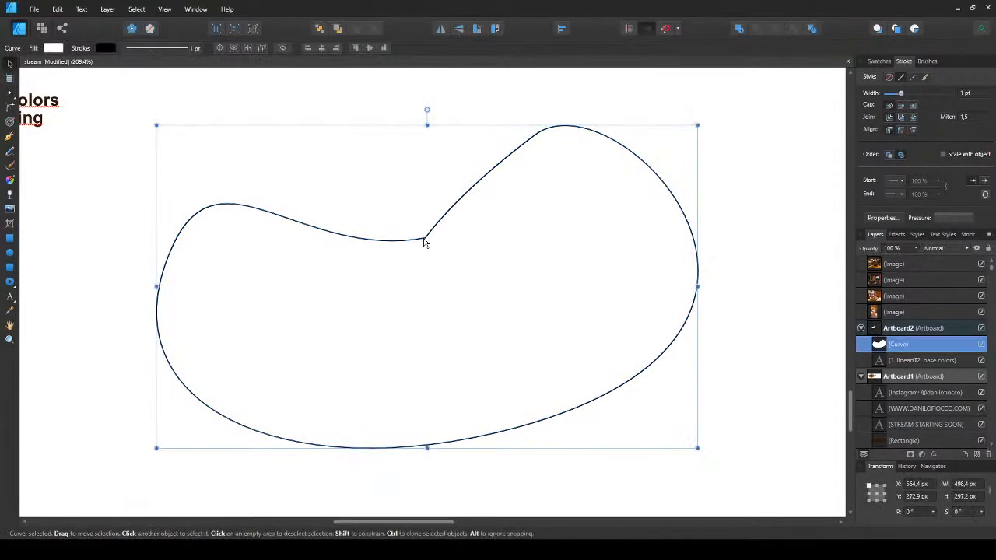
{"action": "key", "text": "a"}
{"action": "left_click", "coordinate": [425, 239]}
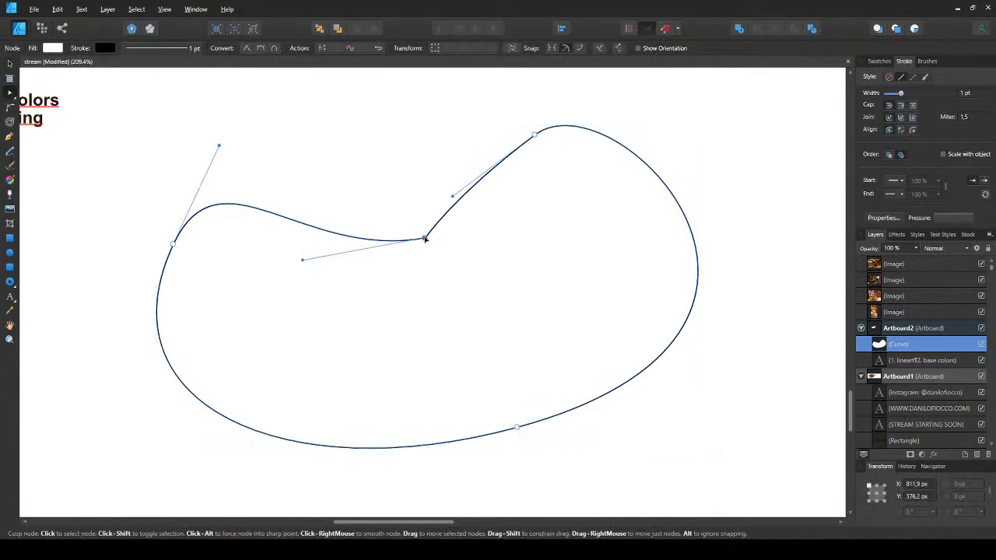
- Round the bean shape's sharp inner corner to a radius of about 57.2 px with the Corner tool
{"action": "key", "text": "p"}
{"action": "left_click_drag", "start_coordinate": [425, 239], "coordinate": [469, 235]}
{"action": "key", "text": "v"}
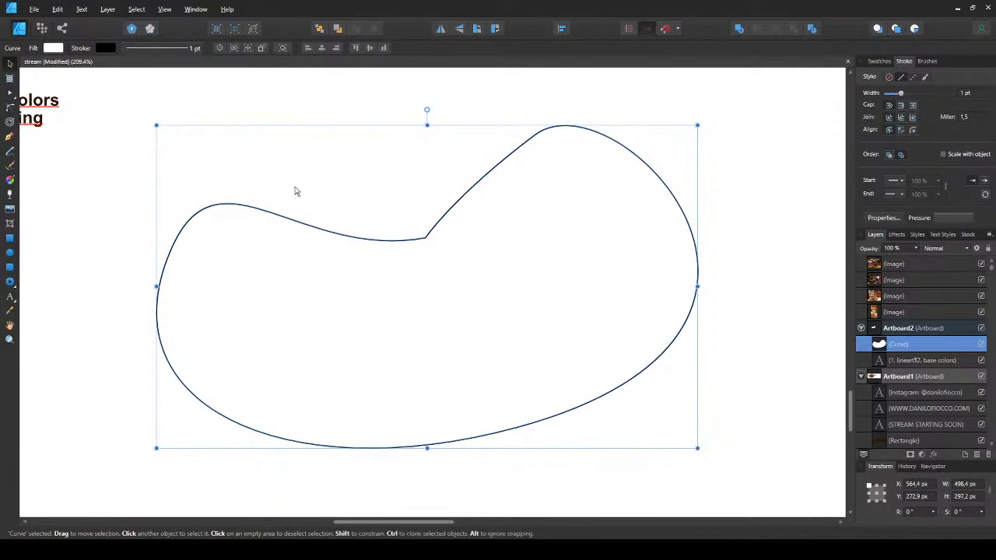
{"action": "key", "text": "a"}
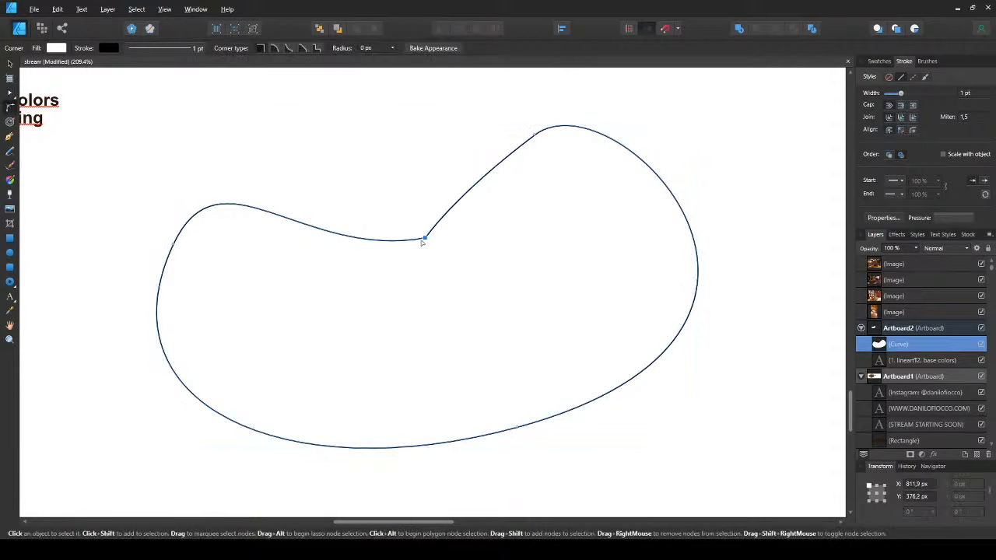
{"action": "left_click_drag", "start_coordinate": [425, 238], "coordinate": [382, 187]}
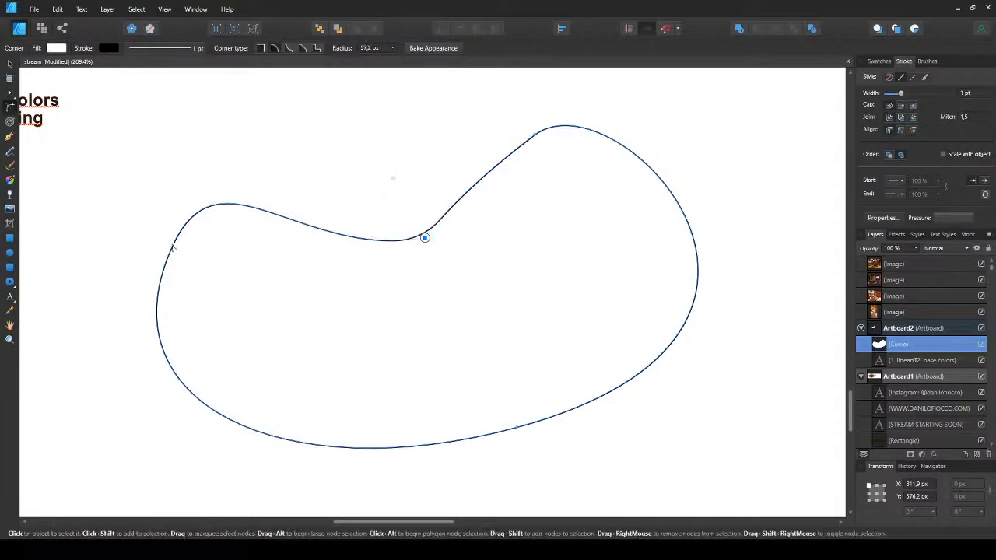
- Move the bean shape's left node outward and tilt its upper handle to widen the left side
{"action": "key", "text": "v"}
{"action": "left_click", "coordinate": [164, 252]}
{"action": "left_click", "coordinate": [169, 254]}
{"action": "key", "text": "a"}
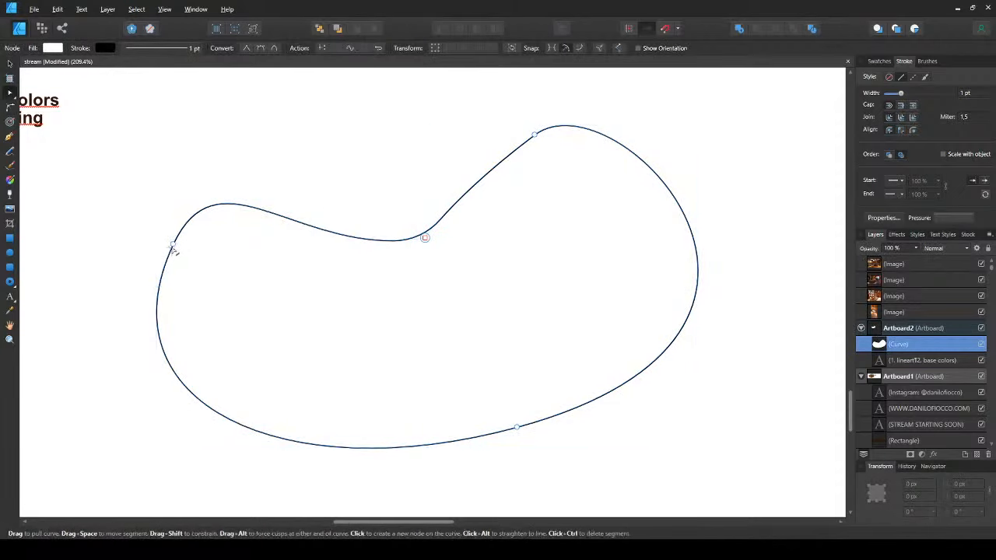
{"action": "left_click_drag", "start_coordinate": [174, 251], "coordinate": [135, 252]}
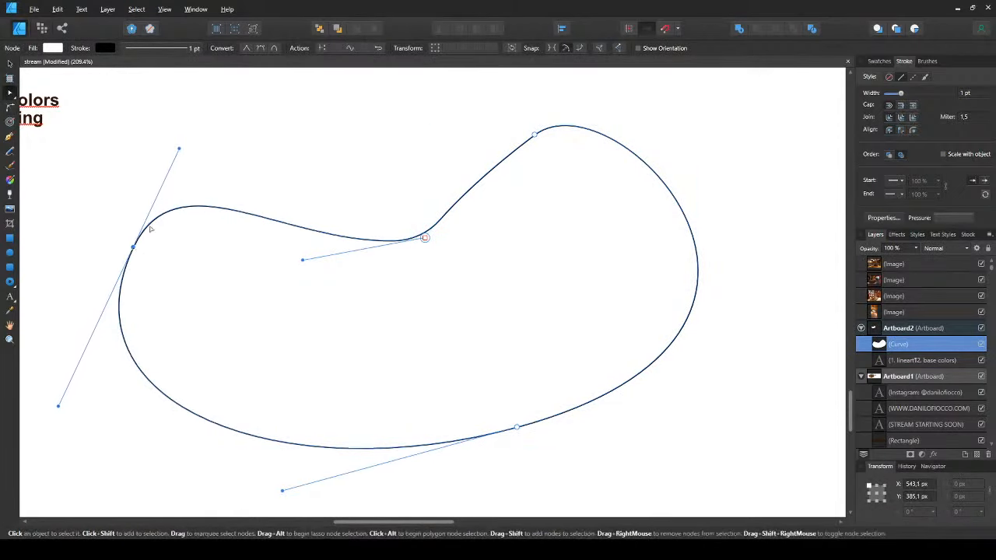
{"action": "mouse_move", "coordinate": [179, 148]}
{"action": "left_mouse_down"}
{"action": "mouse_move", "coordinate": [185, 163]}
{"action": "mouse_move", "coordinate": [195, 144]}
{"action": "left_mouse_up"}
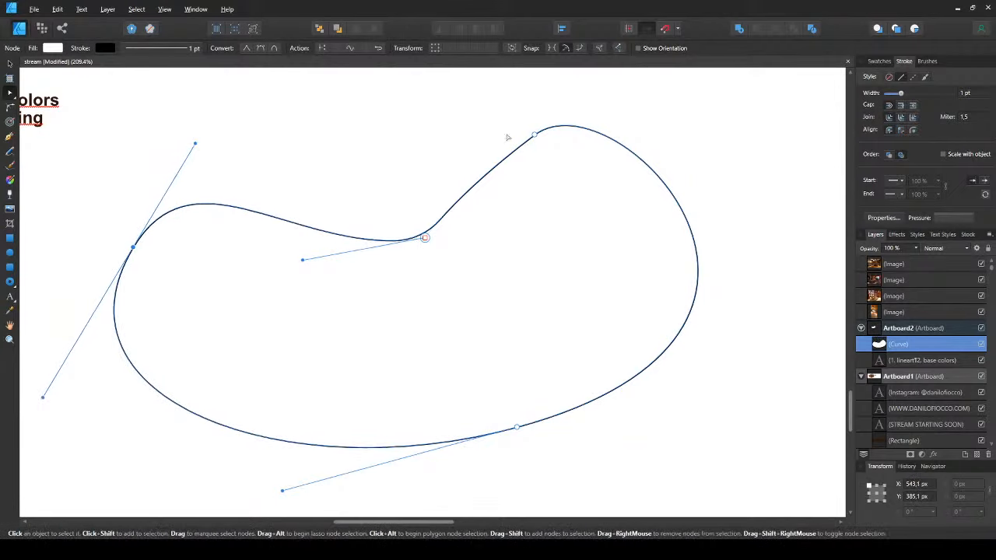
- Extend the outer handle of the bean shape's upper-right node to make that lobe fuller
{"action": "left_click", "coordinate": [534, 137]}
{"action": "scroll", "coordinate": [534, 136], "scroll_direction": "down", "scroll_amount": 1}
{"action": "left_click_drag", "start_coordinate": [535, 137], "coordinate": [335, 193]}
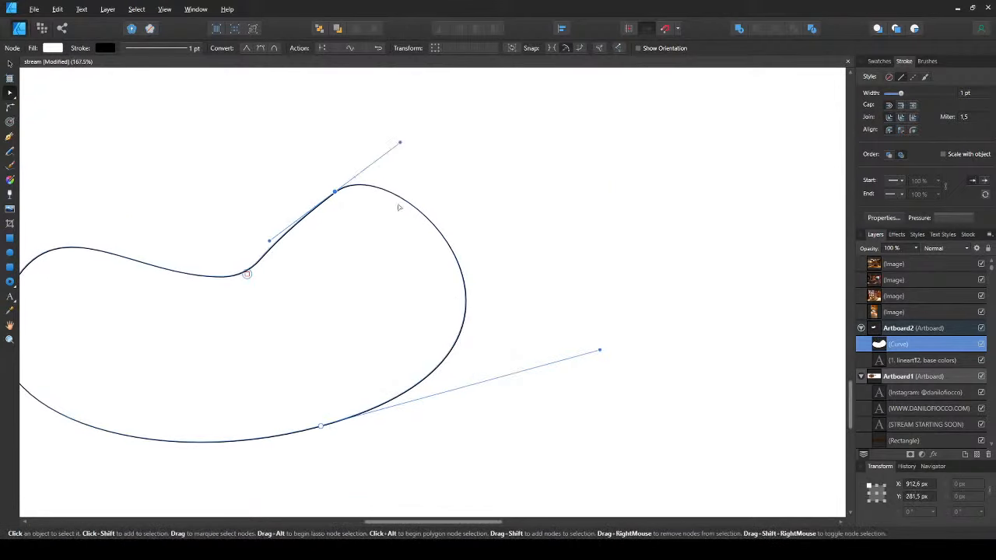
{"action": "left_click_drag", "start_coordinate": [400, 147], "coordinate": [430, 141]}
{"action": "key", "text": "v"}
{"action": "left_click", "coordinate": [407, 163]}
- Save the document with the whole bean shape in view
{"action": "left_click_drag", "start_coordinate": [211, 281], "coordinate": [345, 286]}
{"action": "scroll", "coordinate": [211, 268], "scroll_direction": "down", "scroll_amount": 1}
{"action": "key", "text": "ctrl+s"}
{"action": "scroll", "coordinate": [210, 303], "scroll_direction": "down", "scroll_amount": 1}
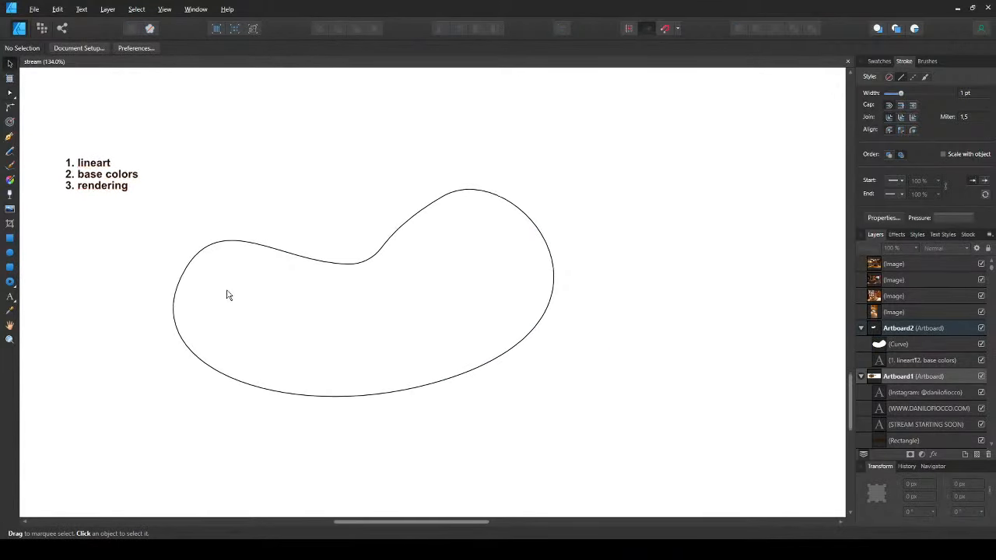
- Move the bean shape up and slightly right, duplicate it, and place the copy directly below the original
{"action": "left_click", "coordinate": [307, 258]}
{"action": "left_click_drag", "start_coordinate": [307, 258], "coordinate": [343, 188]}
{"action": "scroll", "coordinate": [343, 188], "scroll_direction": "down", "scroll_amount": 2}
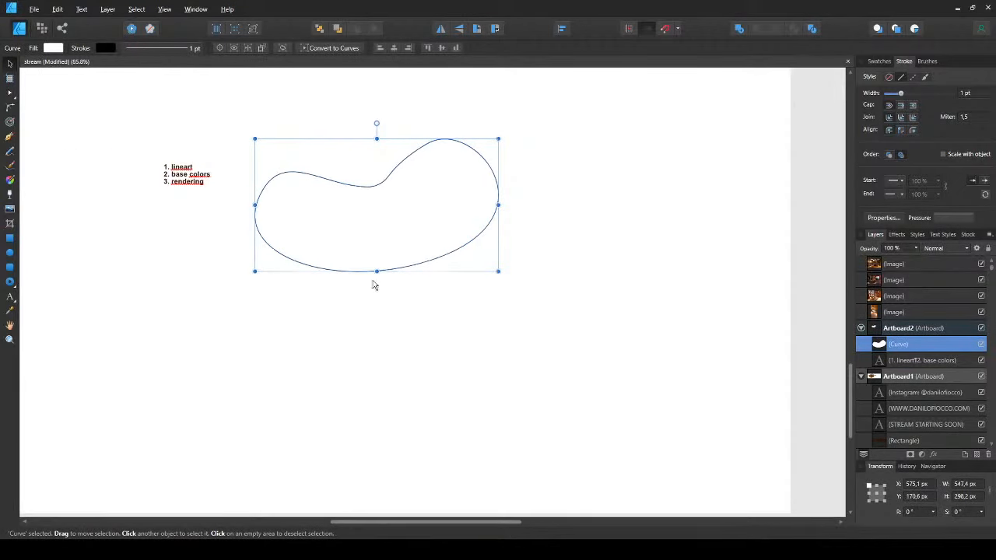
{"action": "key", "text": "ctrl+j"}
{"action": "left_click_drag", "start_coordinate": [338, 127], "coordinate": [376, 304]}
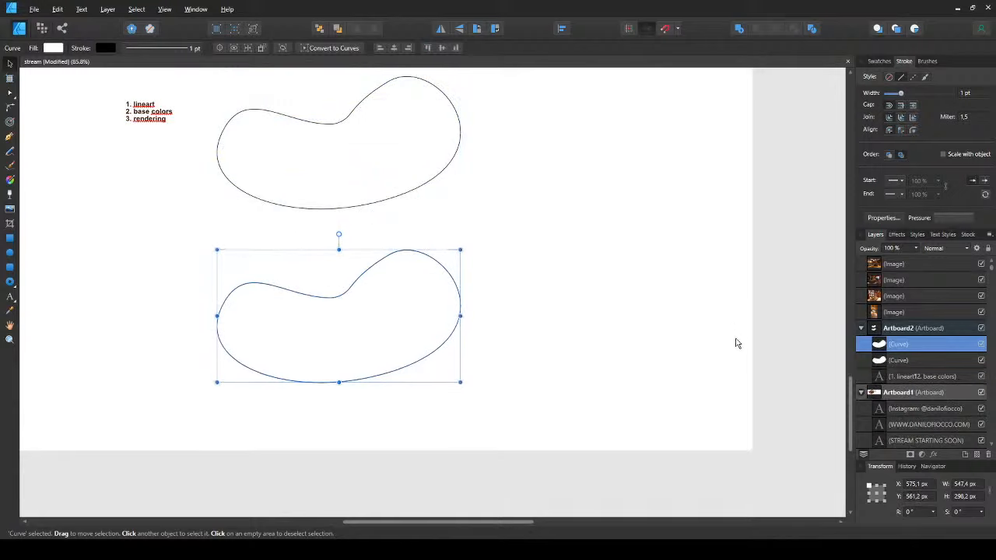
- Fill the lower bean copy with green
{"action": "left_click", "coordinate": [717, 340]}
{"action": "left_click", "coordinate": [725, 314]}
{"action": "mouse_move", "coordinate": [721, 340]}
{"action": "left_mouse_down"}
{"action": "mouse_move", "coordinate": [736, 363]}
{"action": "mouse_move", "coordinate": [716, 338]}
{"action": "left_mouse_up"}
{"action": "left_click", "coordinate": [716, 337]}
{"action": "left_click", "coordinate": [709, 365]}
{"action": "left_click", "coordinate": [715, 337]}
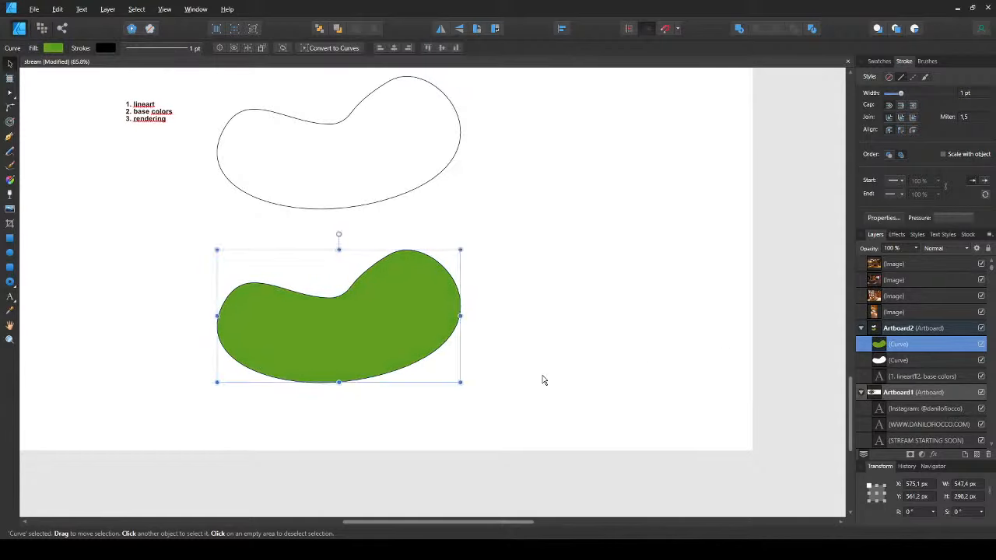
- Remove the black stroke from the green bean copy
{"action": "left_click", "coordinate": [543, 381]}
{"action": "scroll", "coordinate": [309, 337], "scroll_direction": "up", "scroll_amount": 3}
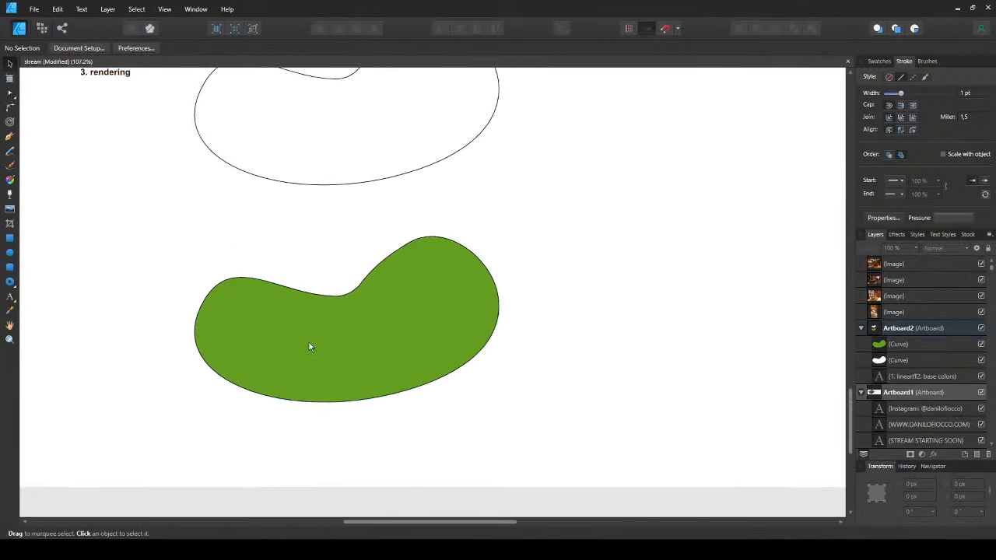
{"action": "left_click_drag", "start_coordinate": [309, 347], "coordinate": [332, 365]}
{"action": "left_click", "coordinate": [331, 361]}
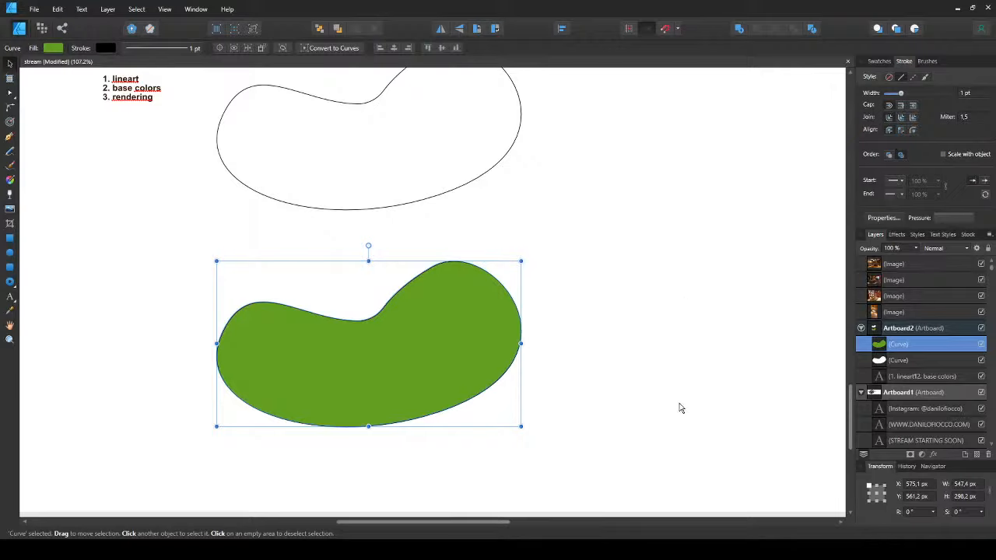
{"action": "key", "text": "slash"}
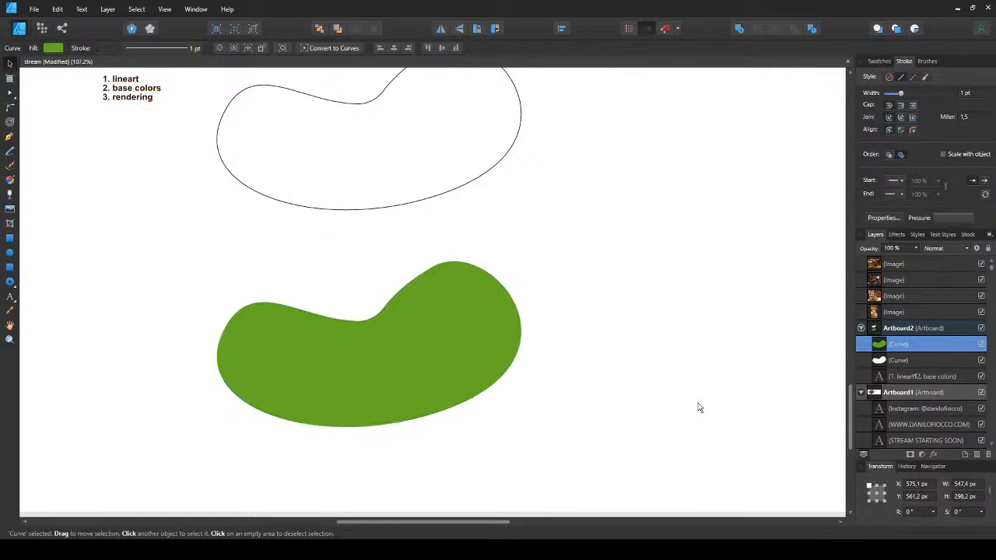
{"action": "left_click", "coordinate": [601, 422]}
- Examine the green bean's strokeless edges up close and compare its flat fill with the outlined bean above
{"action": "left_click", "coordinate": [383, 315]}
{"action": "scroll", "coordinate": [382, 313], "scroll_direction": "up", "scroll_amount": 3}
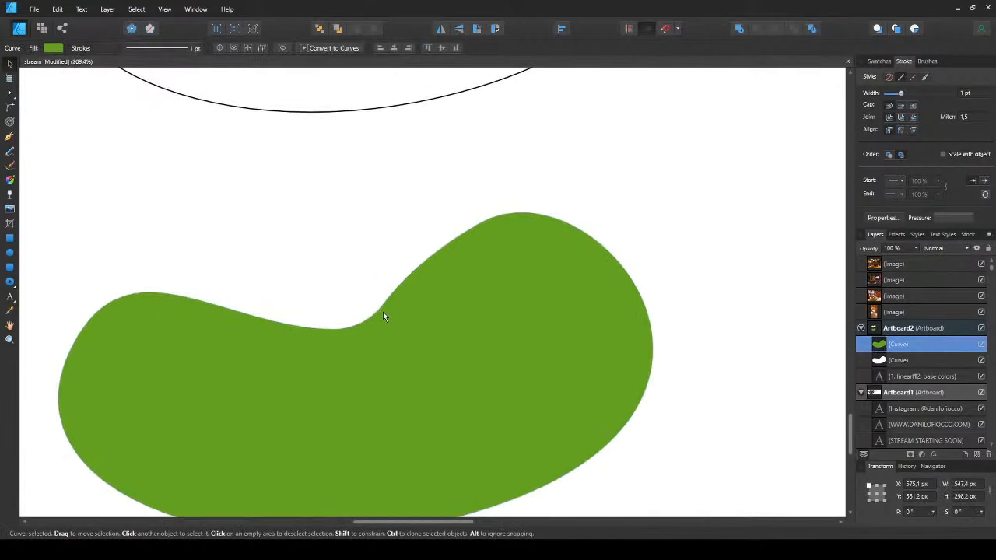
{"action": "scroll", "coordinate": [383, 313], "scroll_direction": "down", "scroll_amount": 3}
{"action": "key", "text": "ctrl+d"}
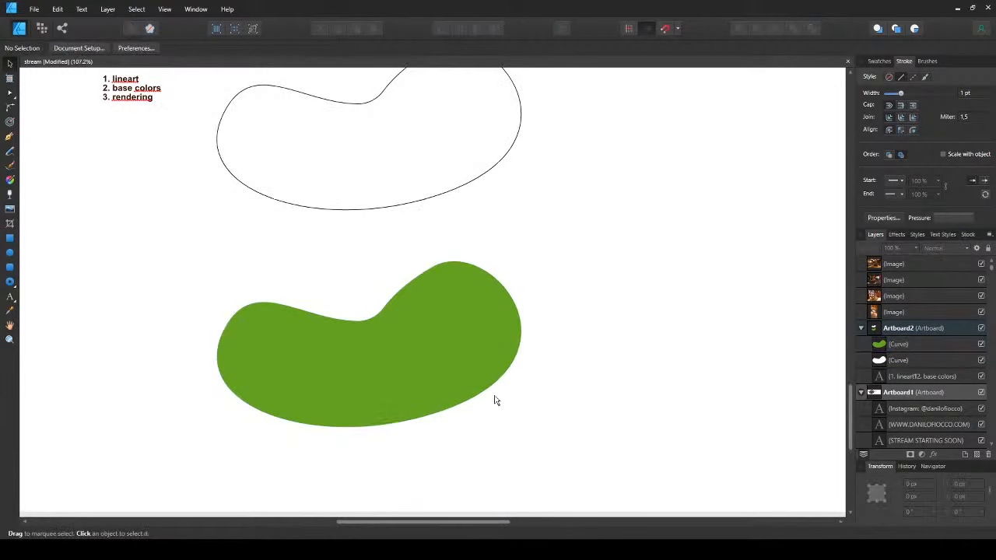
{"action": "left_click", "coordinate": [430, 354]}
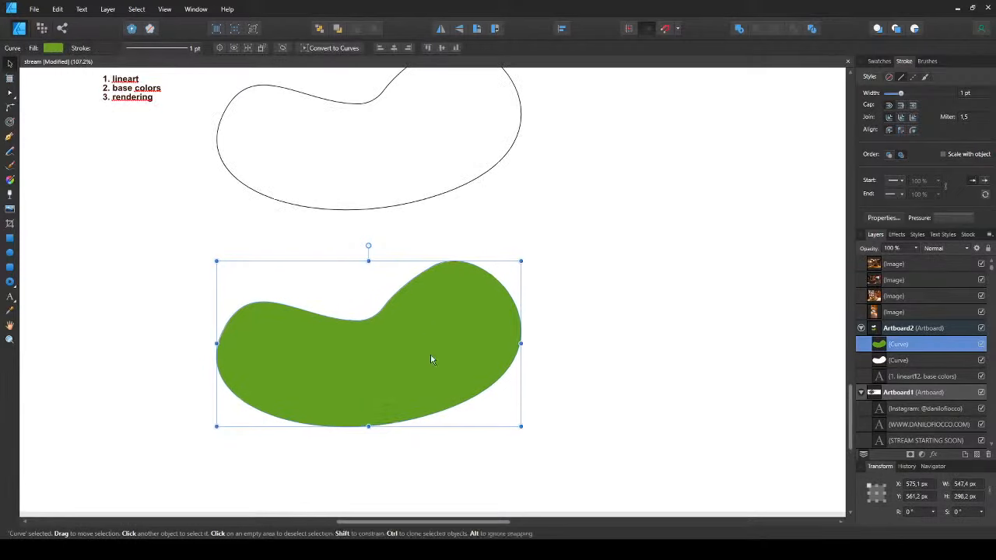
{"action": "left_click", "coordinate": [574, 378]}
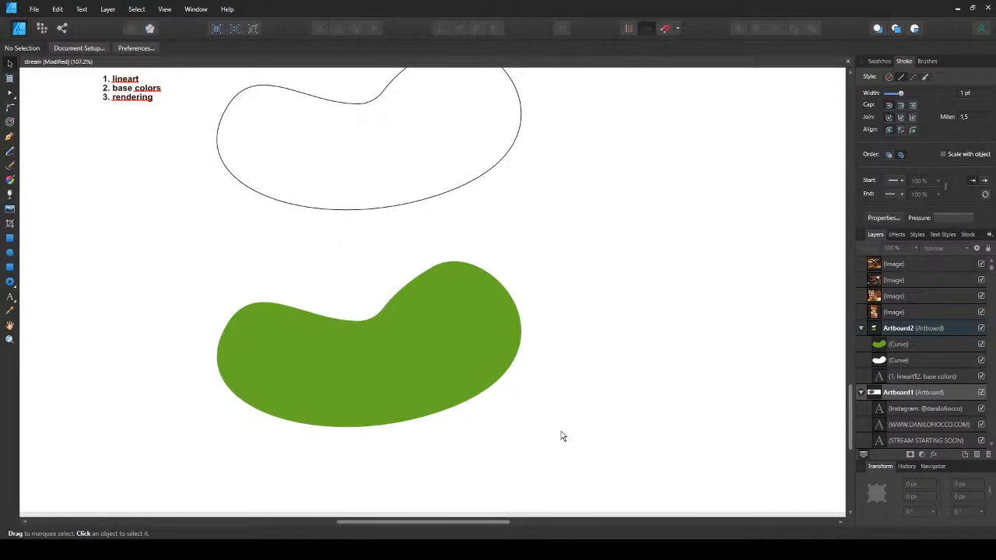
{"action": "left_click", "coordinate": [470, 342]}
{"action": "scroll", "coordinate": [338, 322], "scroll_direction": "up", "scroll_amount": 3}
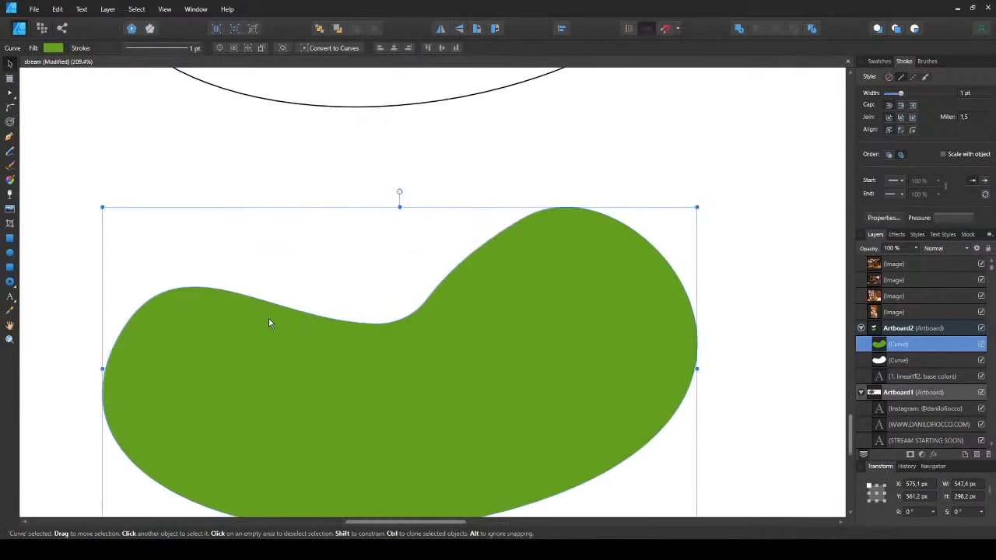
{"action": "scroll", "coordinate": [269, 322], "scroll_direction": "down", "scroll_amount": 3}
{"action": "left_click", "coordinate": [470, 397]}
{"action": "scroll", "coordinate": [394, 338], "scroll_direction": "up", "scroll_amount": 4}
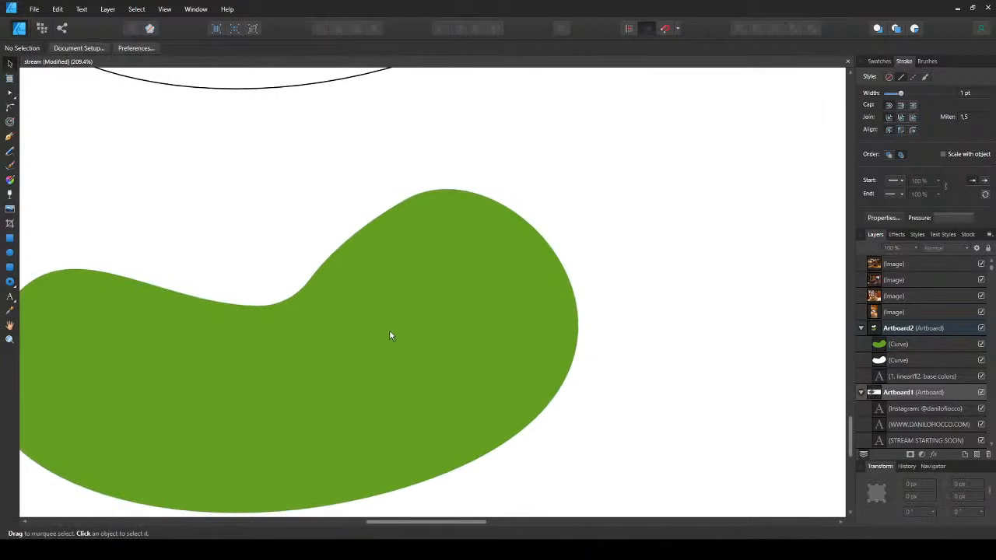
{"action": "scroll", "coordinate": [421, 324], "scroll_direction": "down", "scroll_amount": 3}
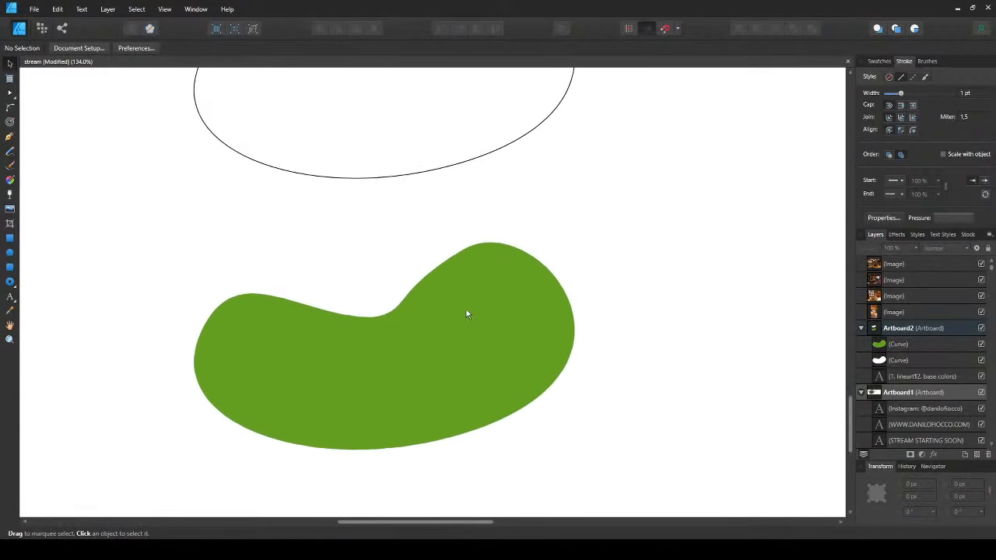
{"action": "left_click", "coordinate": [467, 313]}
{"action": "left_click", "coordinate": [529, 439]}
{"action": "left_click_drag", "start_coordinate": [309, 349], "coordinate": [302, 320]}
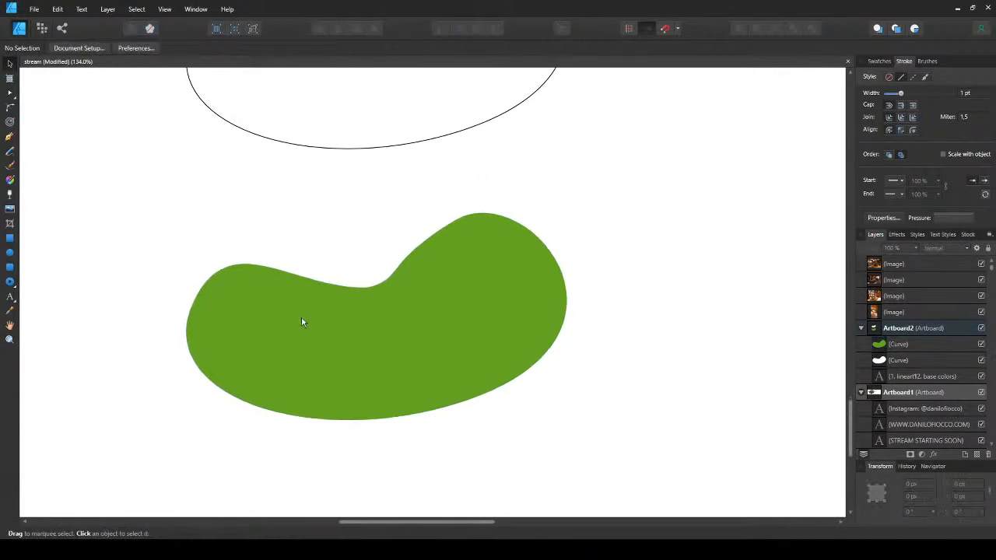
{"action": "left_click", "coordinate": [427, 361]}
{"action": "left_click", "coordinate": [605, 389]}
{"action": "left_click", "coordinate": [403, 309]}
{"action": "scroll", "coordinate": [402, 309], "scroll_direction": "down", "scroll_amount": 4}
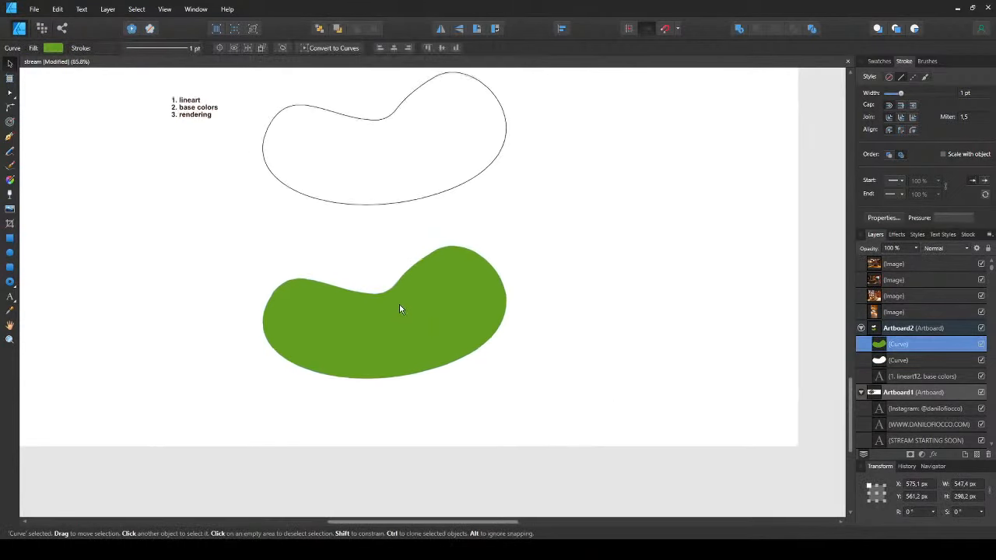
{"action": "scroll", "coordinate": [379, 327], "scroll_direction": "up", "scroll_amount": 3}
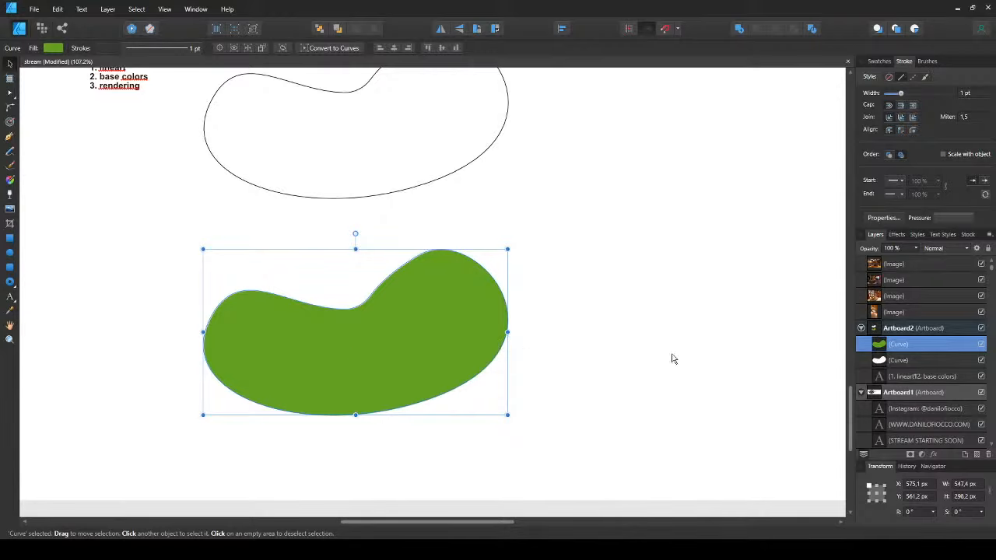
{"action": "left_click_drag", "start_coordinate": [350, 347], "coordinate": [412, 333]}
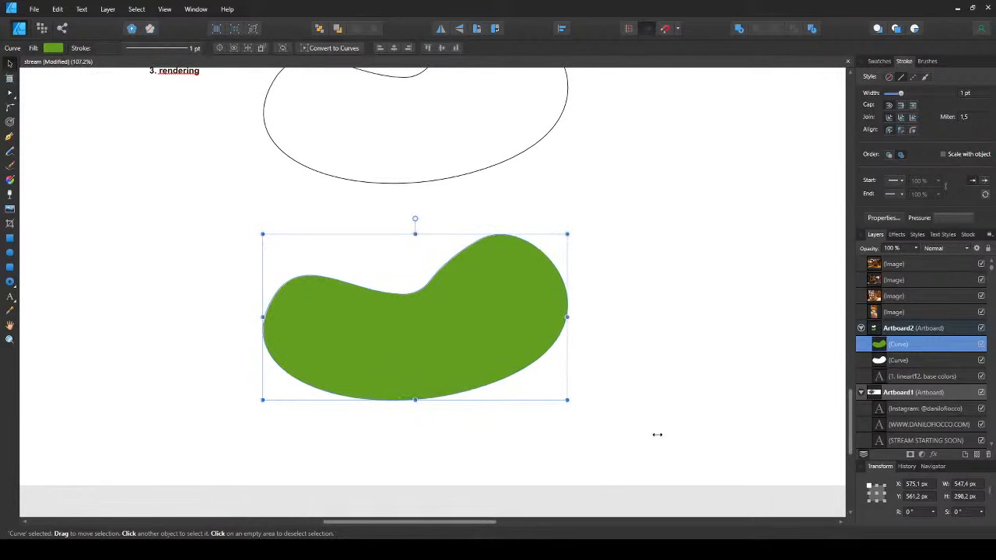
{"action": "left_click", "coordinate": [439, 424]}
{"action": "left_click", "coordinate": [373, 345]}
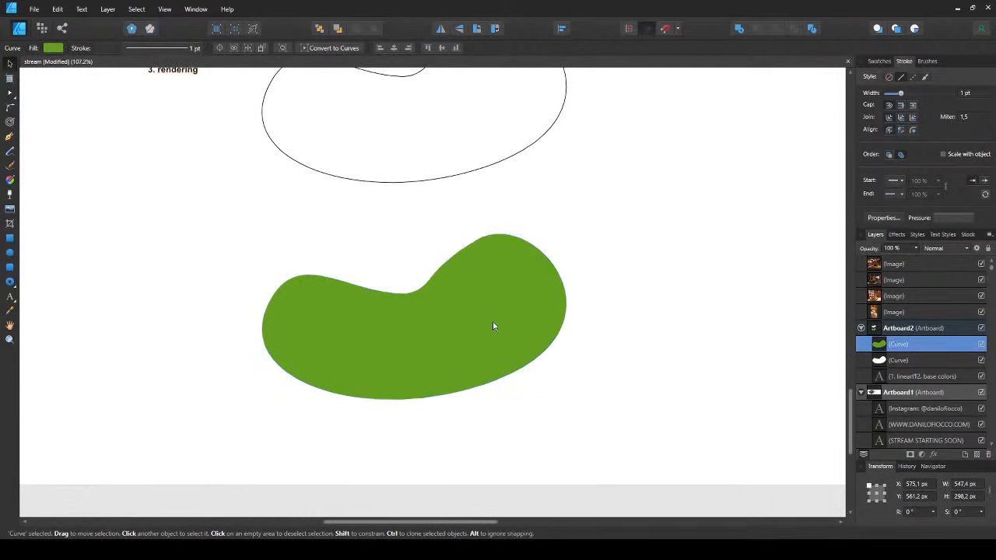
{"action": "left_click_drag", "start_coordinate": [506, 428], "coordinate": [460, 412]}
{"action": "scroll", "coordinate": [346, 294], "scroll_direction": "down", "scroll_amount": 3}
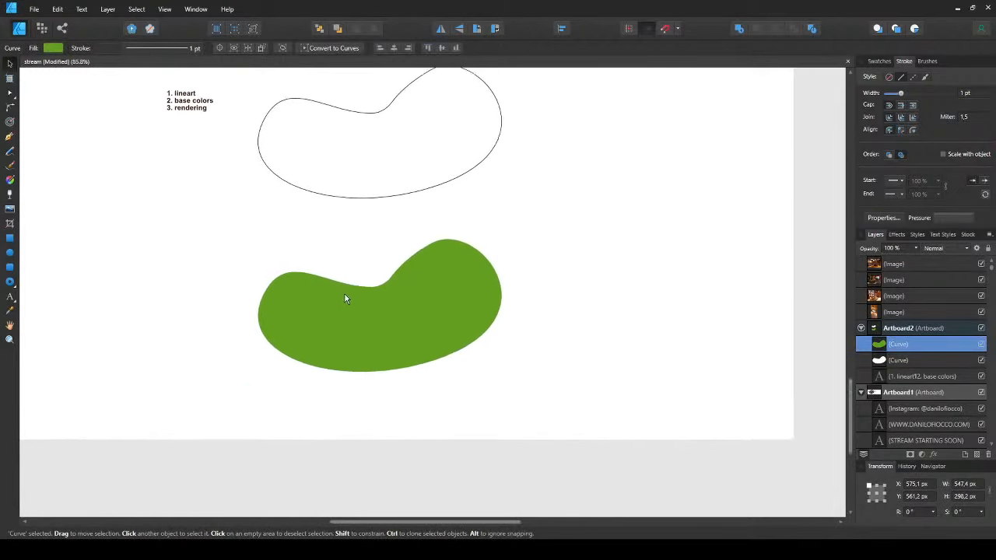
- Move both bean shapes together up and to the right on Artboard2, and lower the green one to widen the gap
{"action": "scroll", "coordinate": [351, 292], "scroll_direction": "down", "scroll_amount": 3}
{"action": "left_click_drag", "start_coordinate": [548, 390], "coordinate": [274, 155]}
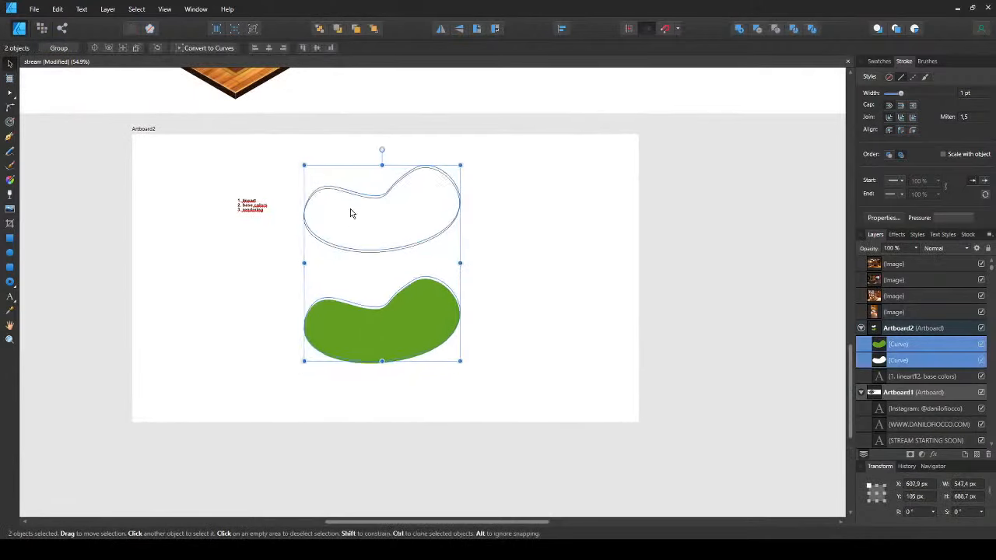
{"action": "left_click", "coordinate": [285, 305]}
{"action": "scroll", "coordinate": [285, 305], "scroll_direction": "up", "scroll_amount": 3}
{"action": "left_click_drag", "start_coordinate": [400, 340], "coordinate": [433, 370]}
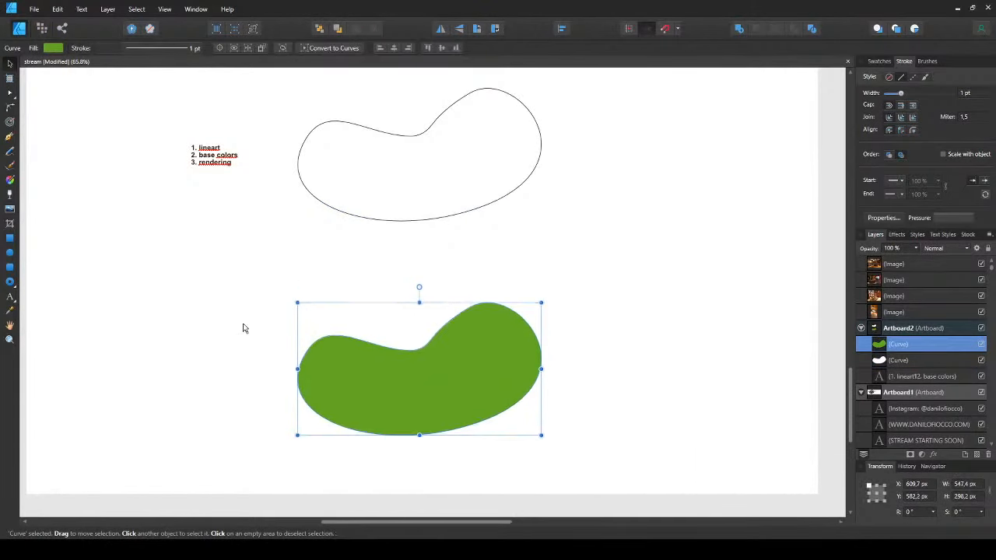
{"action": "left_click", "coordinate": [263, 313]}
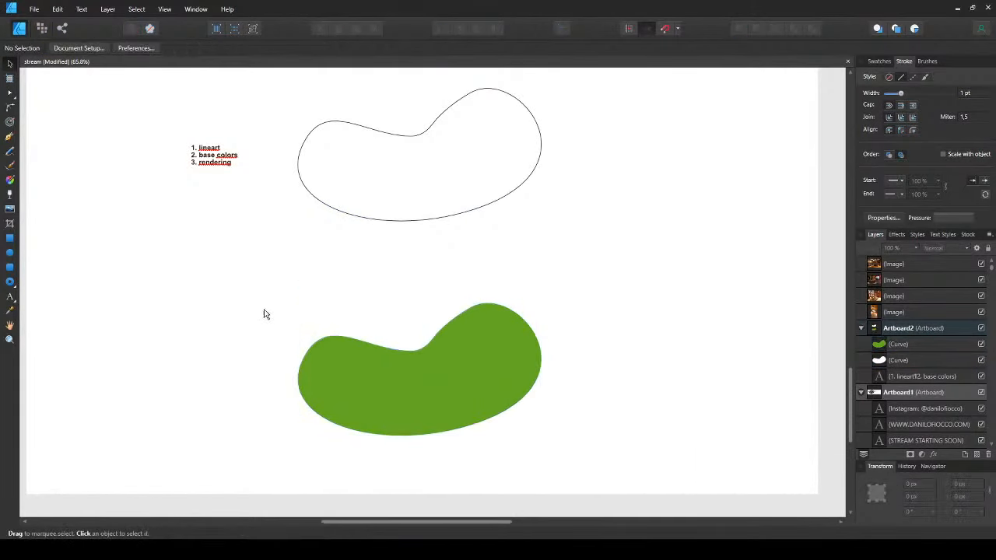
- Draw a tall ellipse about 100 by 199 px at the green bean's upper left and rotate it to about -42.2°
{"action": "left_click", "coordinate": [10, 253]}
{"action": "left_click_drag", "start_coordinate": [290, 264], "coordinate": [244, 351]}
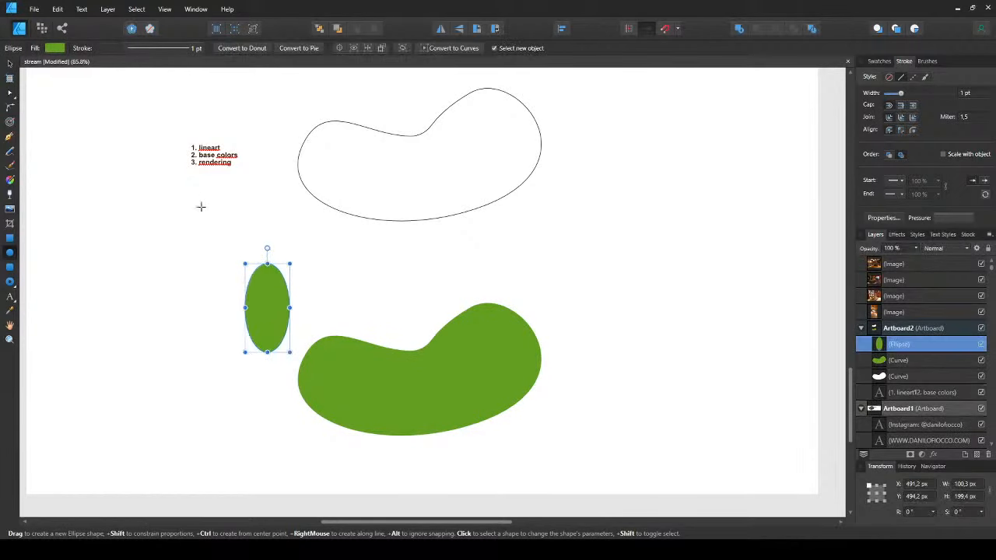
{"action": "left_click_drag", "start_coordinate": [267, 248], "coordinate": [308, 264]}
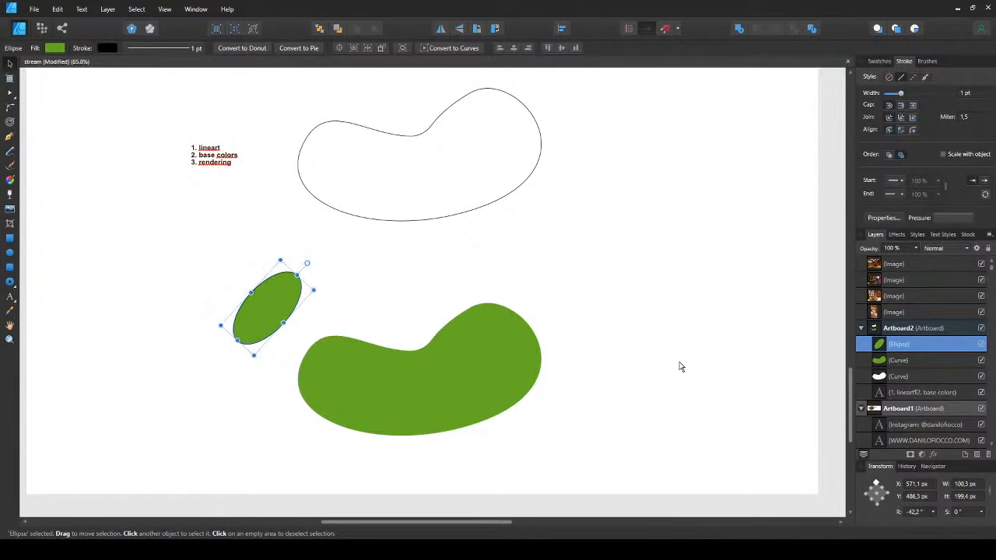
- Give the tilted ellipse a white fill and black stroke, and move it up and left away from the green bean
{"action": "key", "text": "d"}
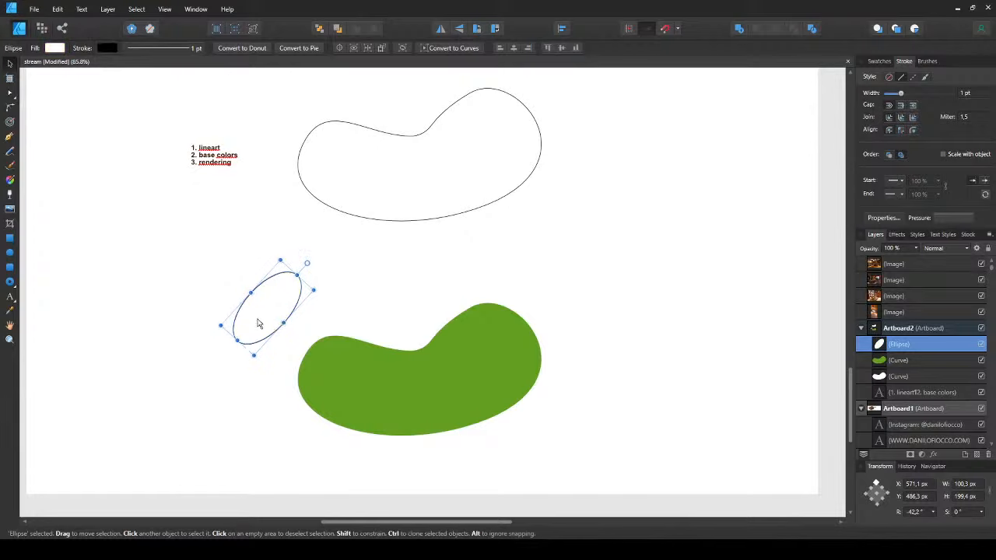
{"action": "mouse_move", "coordinate": [277, 313]}
{"action": "left_mouse_down"}
{"action": "mouse_move", "coordinate": [273, 304]}
{"action": "mouse_move", "coordinate": [295, 291]}
{"action": "mouse_move", "coordinate": [264, 298]}
{"action": "left_mouse_up"}
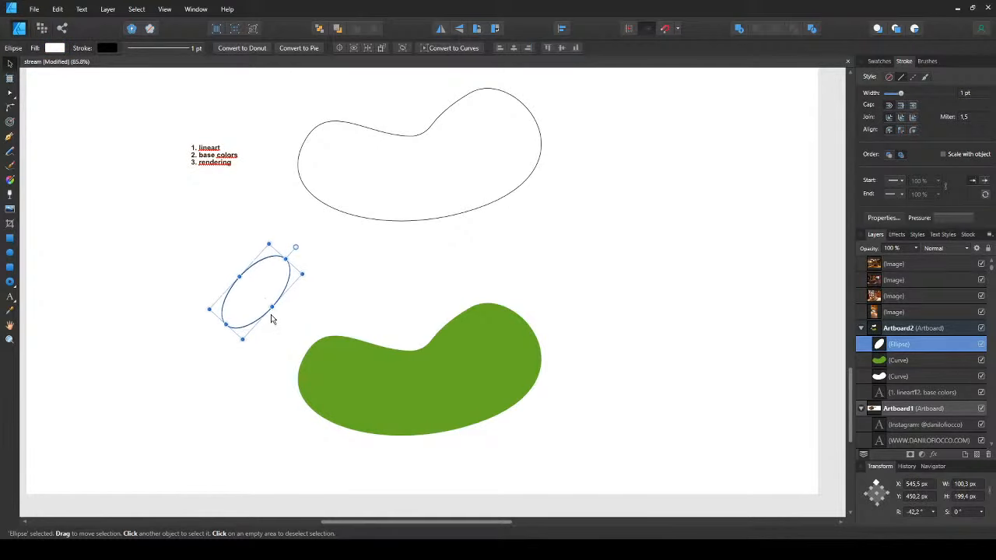
{"action": "scroll", "coordinate": [262, 326], "scroll_direction": "up", "scroll_amount": 2}
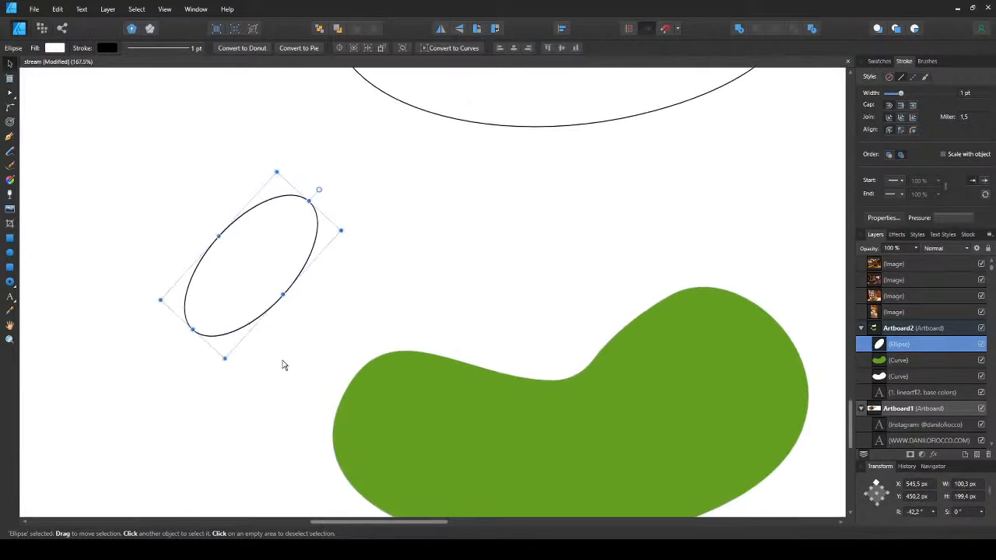
- Draw a closed cone outline from the tilted ellipse's two ends to a point near the green bean, and send it behind the ellipse
{"action": "scroll", "coordinate": [229, 340], "scroll_direction": "up", "scroll_amount": 1}
{"action": "left_click", "coordinate": [194, 357]}
{"action": "key", "text": "p"}
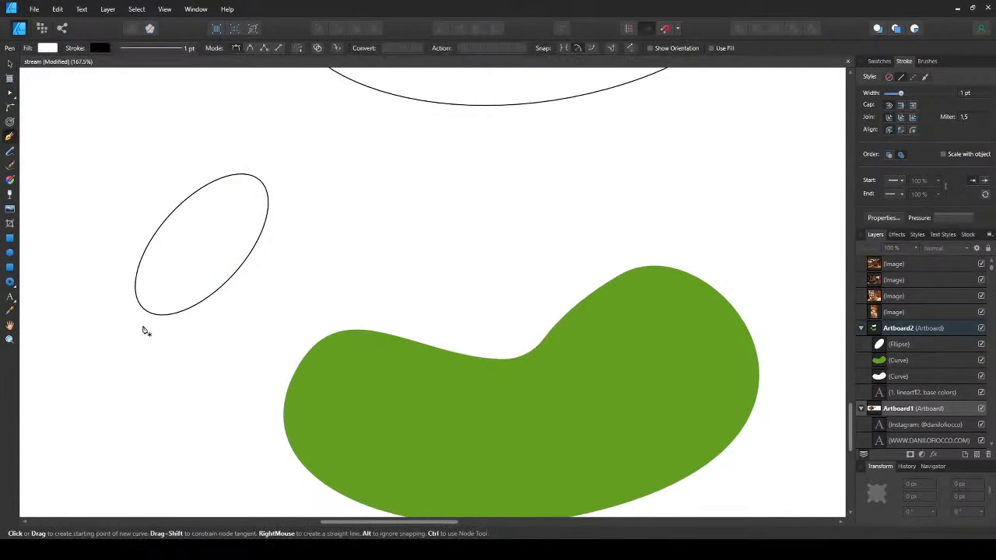
{"action": "left_click", "coordinate": [152, 316]}
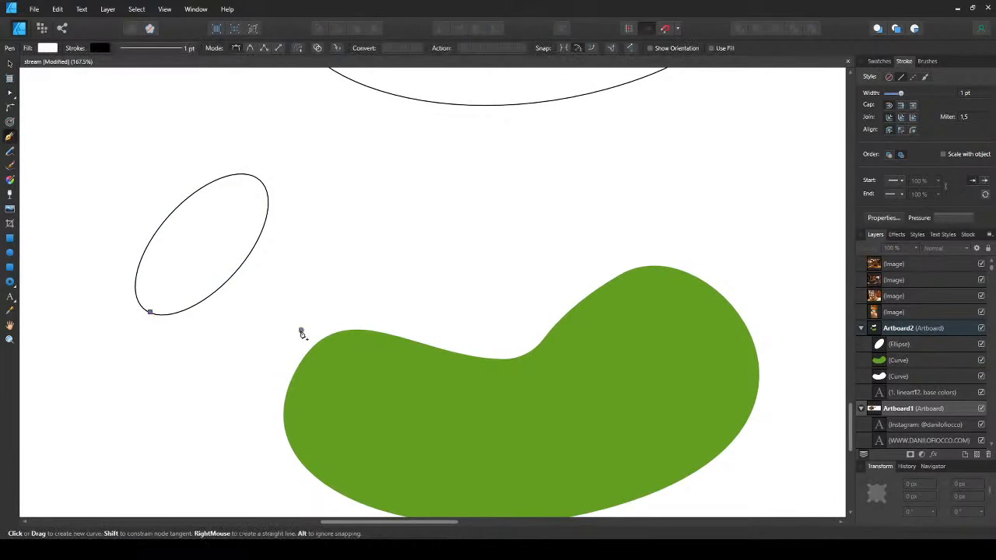
{"action": "left_click", "coordinate": [301, 330]}
{"action": "left_click_drag", "start_coordinate": [267, 190], "coordinate": [205, 243]}
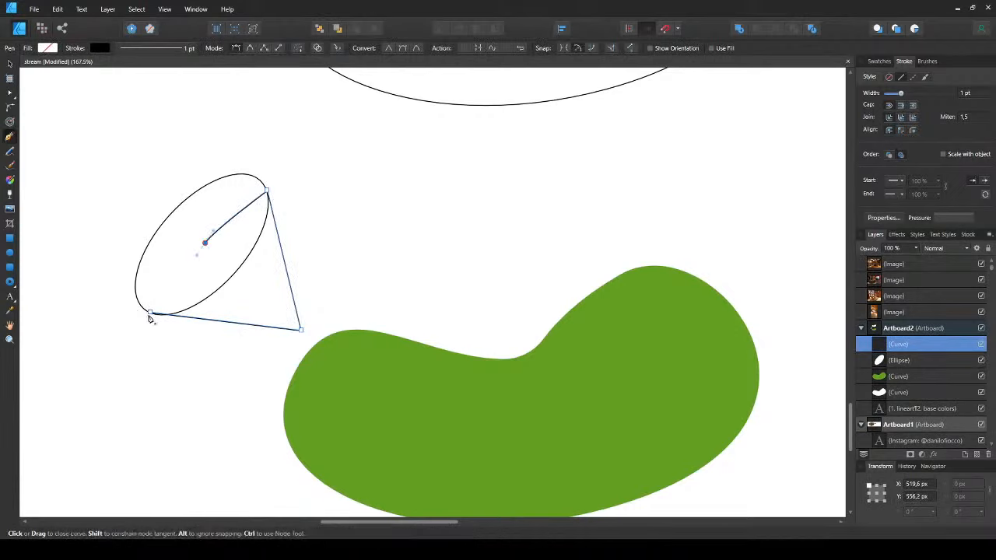
{"action": "left_click", "coordinate": [152, 315]}
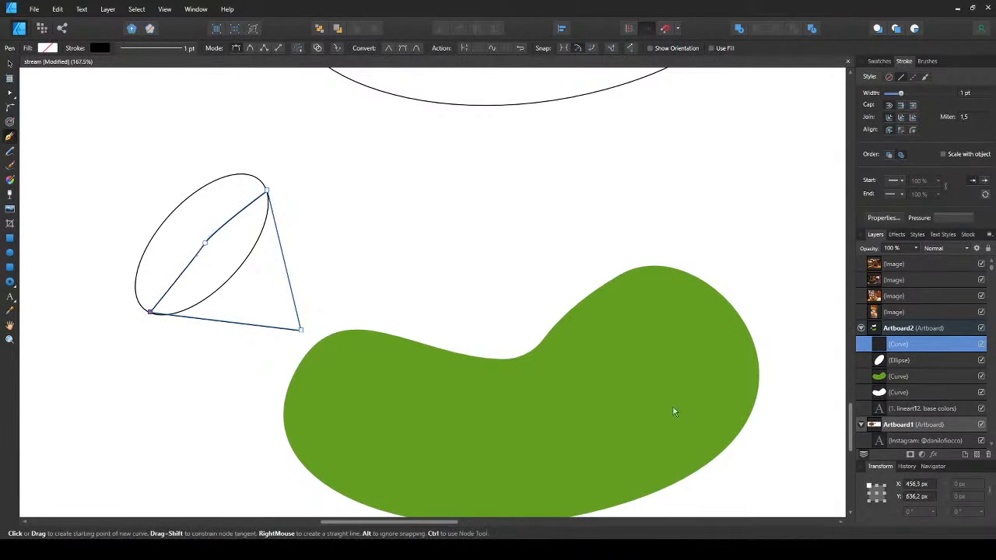
{"action": "key", "text": "v"}
{"action": "key", "text": "ctrl+shift+bracketleft"}
{"action": "left_click", "coordinate": [383, 300]}
- Duplicate the tilted ellipse into two smaller copies, one inside the original and one beyond its upper-left side
{"action": "left_click", "coordinate": [210, 245]}
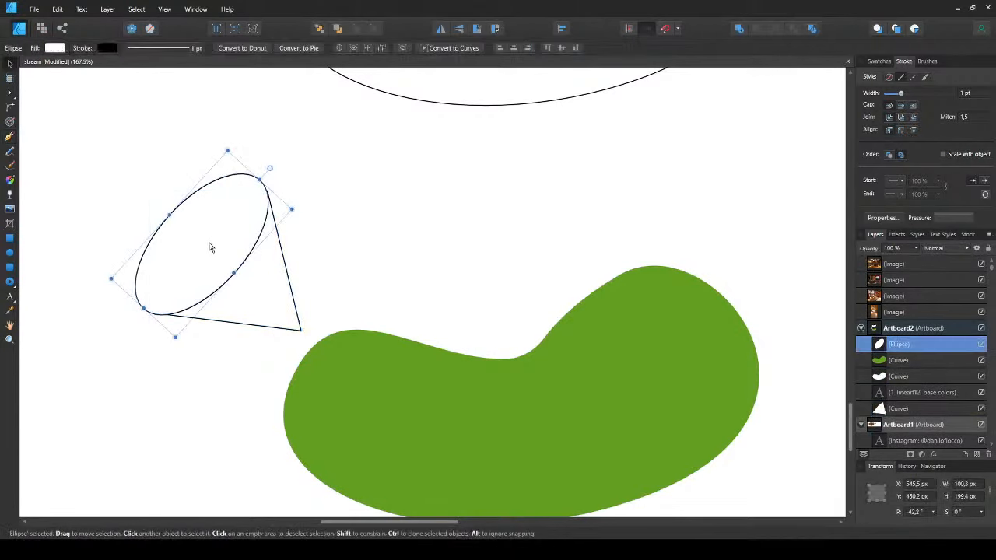
{"action": "key", "text": "ctrl+j"}
{"action": "left_click_drag", "start_coordinate": [291, 208], "coordinate": [155, 248]}
{"action": "left_click", "coordinate": [143, 293]}
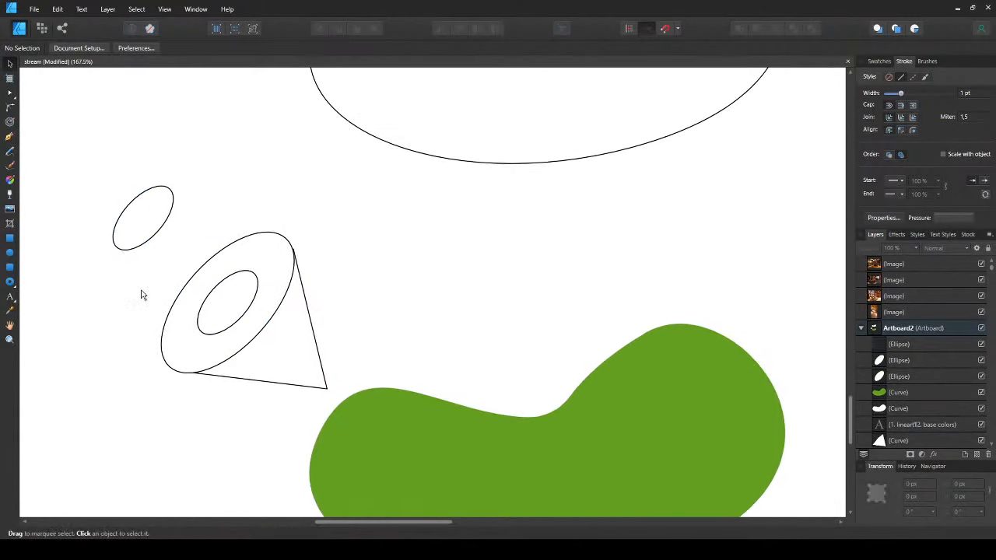
- Draw a closed four-sided outline connecting the ends of the two small ellipses with the Pen tool
{"action": "key", "text": "p"}
{"action": "left_click", "coordinate": [115, 246]}
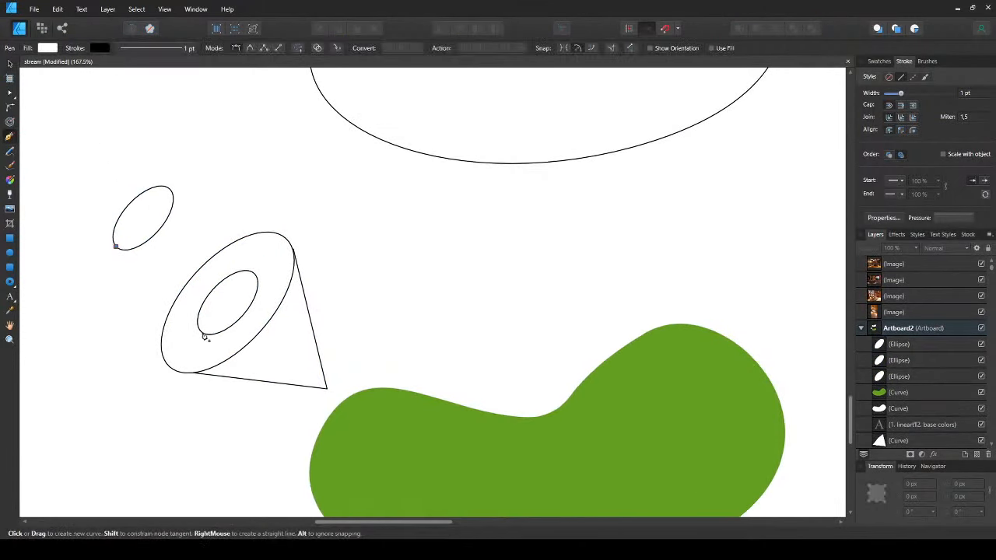
{"action": "left_click", "coordinate": [202, 333]}
{"action": "left_click", "coordinate": [255, 274]}
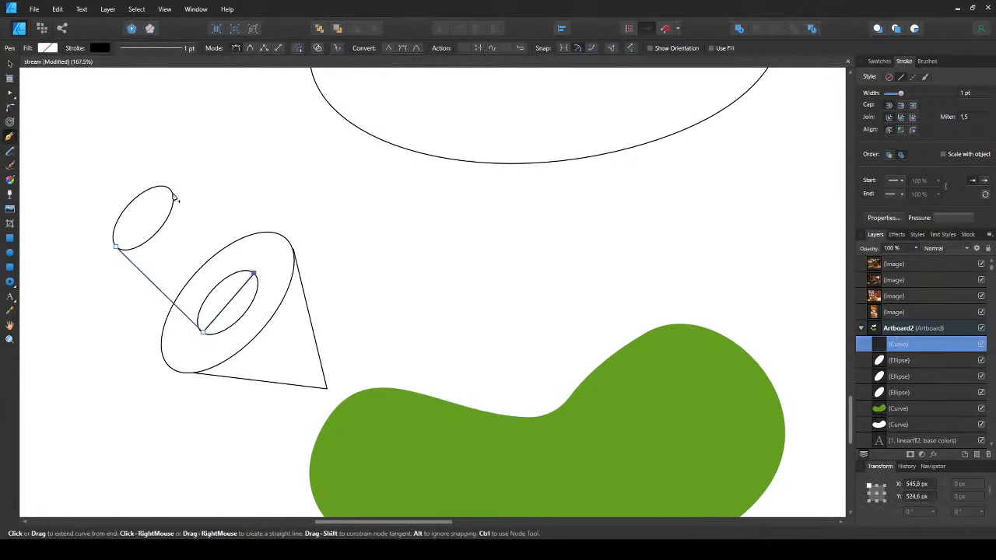
{"action": "left_click", "coordinate": [172, 191]}
{"action": "left_click", "coordinate": [116, 247]}
{"action": "key", "text": "v"}
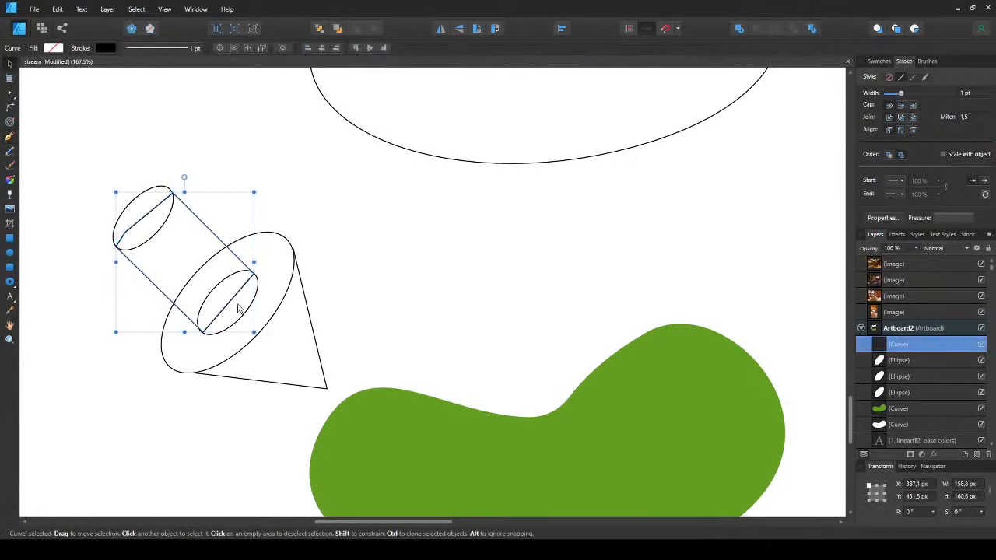
- Merge the four-sided outline with the inner small ellipse and bring the outer small ellipse in front to form a cylinder
{"action": "left_click", "coordinate": [245, 319], "text": "shift"}
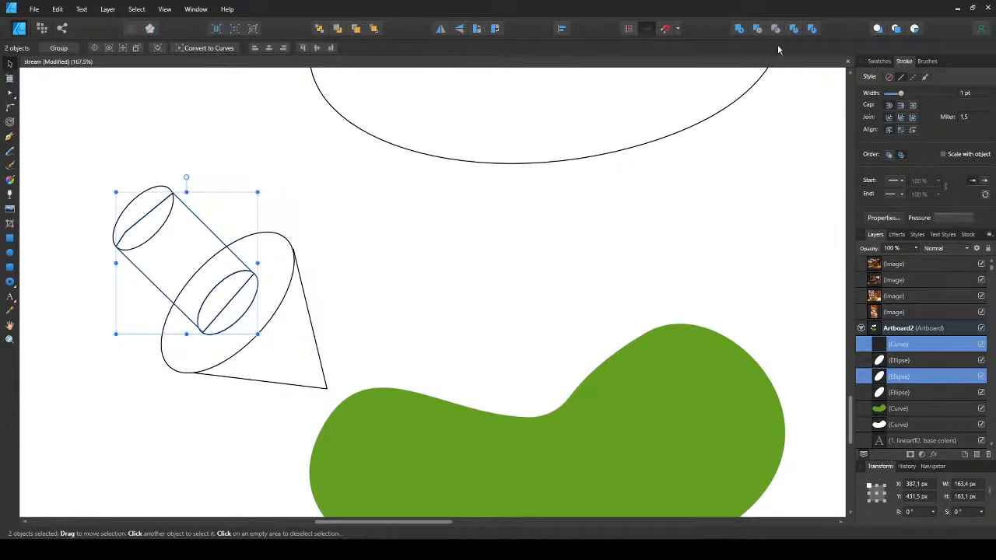
{"action": "left_click", "coordinate": [739, 32]}
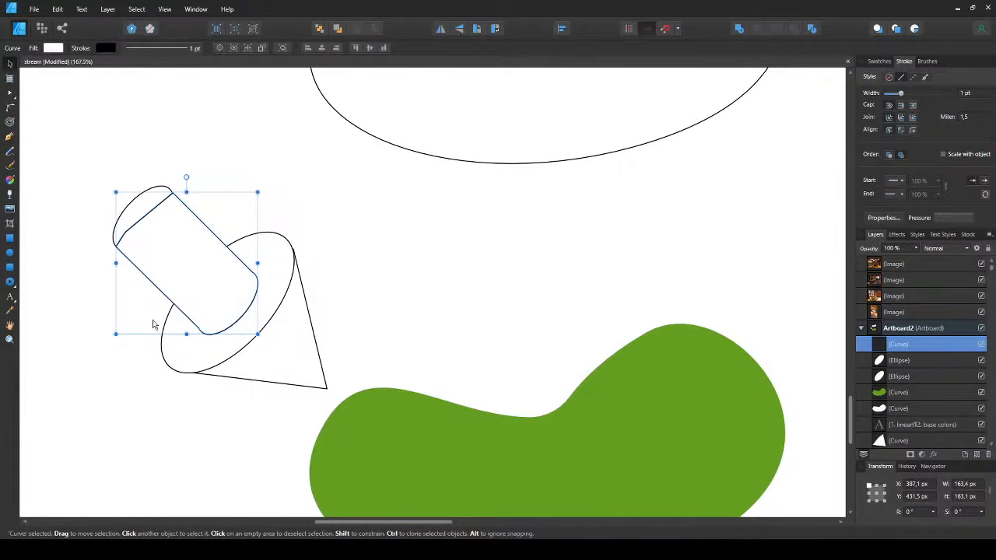
{"action": "left_click", "coordinate": [143, 221]}
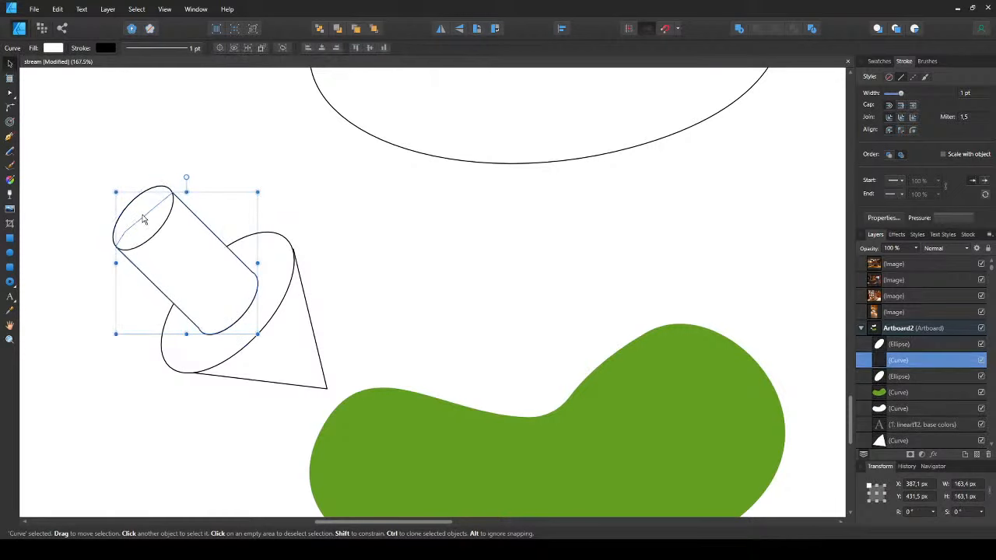
{"action": "key", "text": "ctrl+d"}
{"action": "left_click_drag", "start_coordinate": [405, 427], "coordinate": [332, 345]}
{"action": "left_click", "coordinate": [332, 352]}
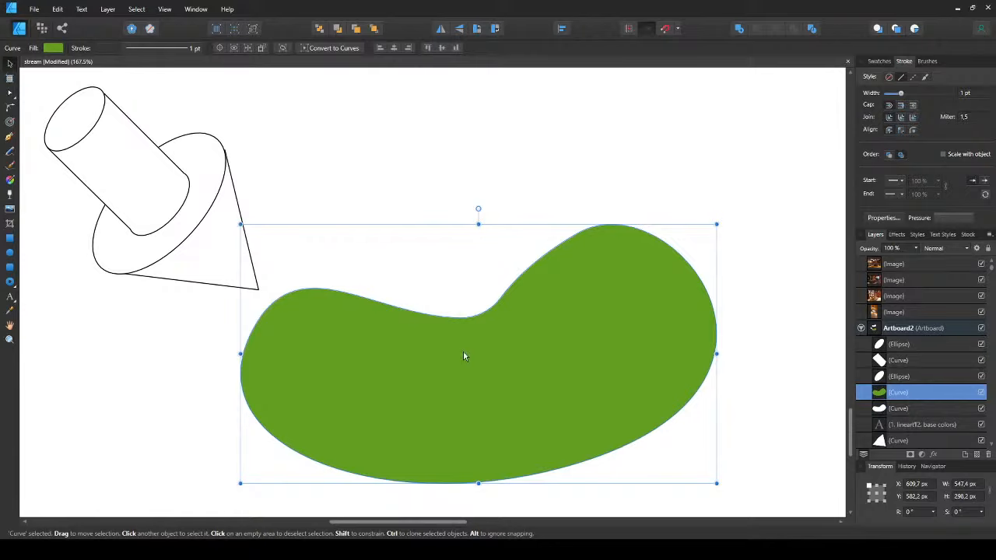
{"action": "left_click_drag", "start_coordinate": [480, 375], "coordinate": [457, 355]}
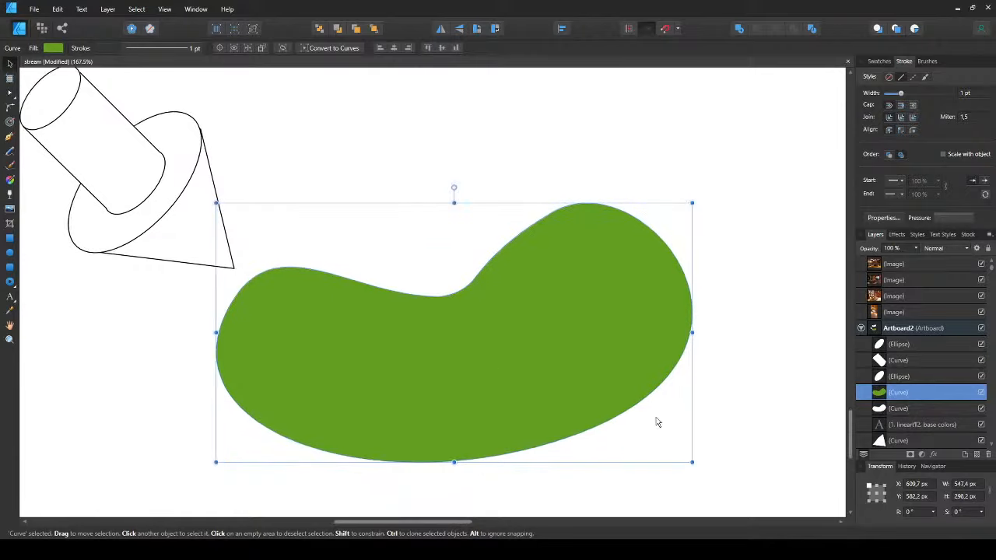
{"action": "left_click", "coordinate": [688, 457]}
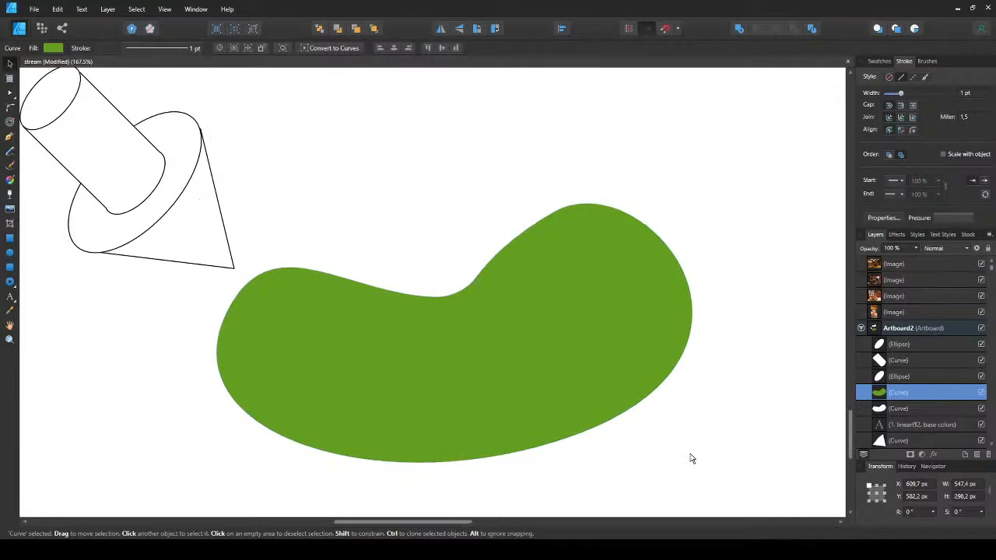
{"action": "left_click_drag", "start_coordinate": [305, 373], "coordinate": [315, 335]}
{"action": "left_click", "coordinate": [172, 396]}
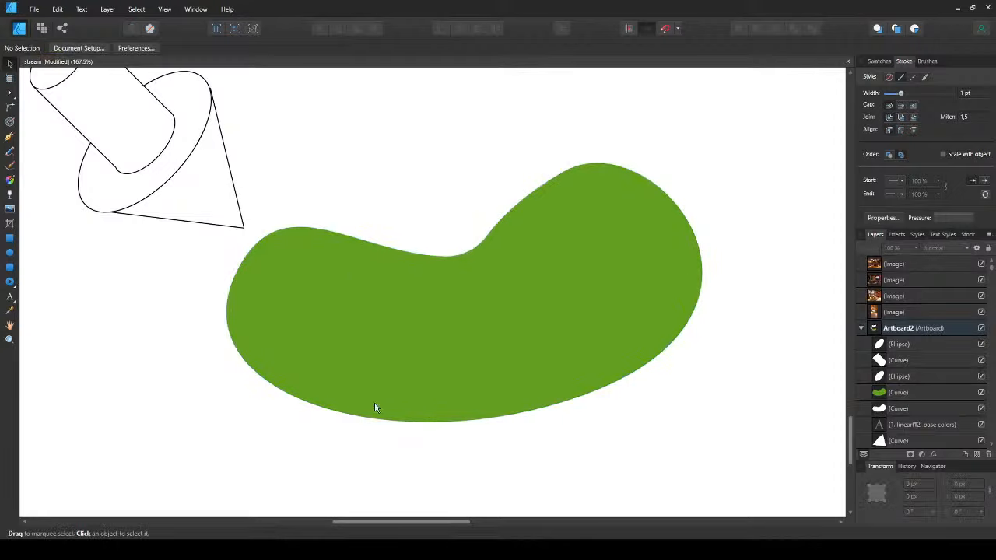
{"action": "left_click_drag", "start_coordinate": [374, 407], "coordinate": [298, 376]}
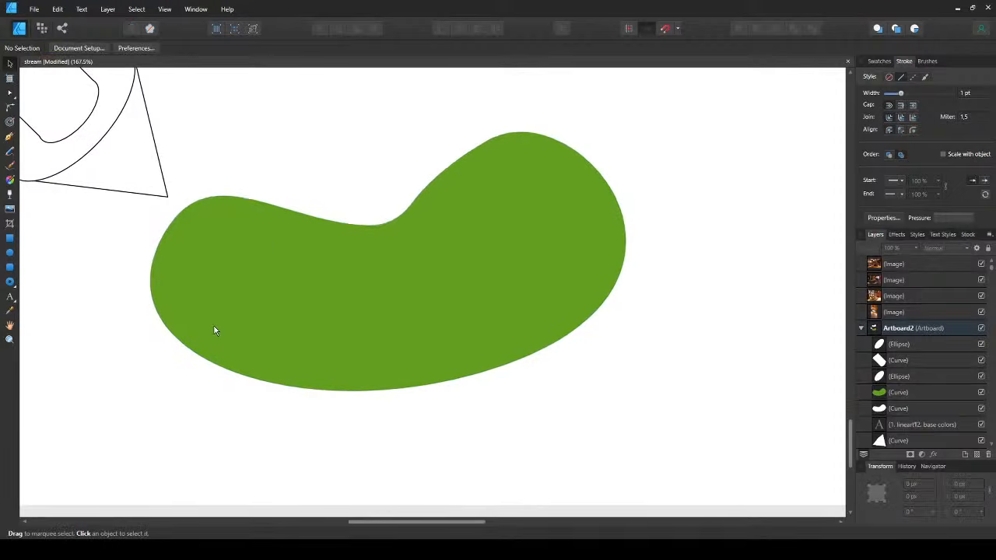
- Draw an open curved line about 257 px wide from the green bean's lower-left edge into its middle
{"action": "key", "text": "p"}
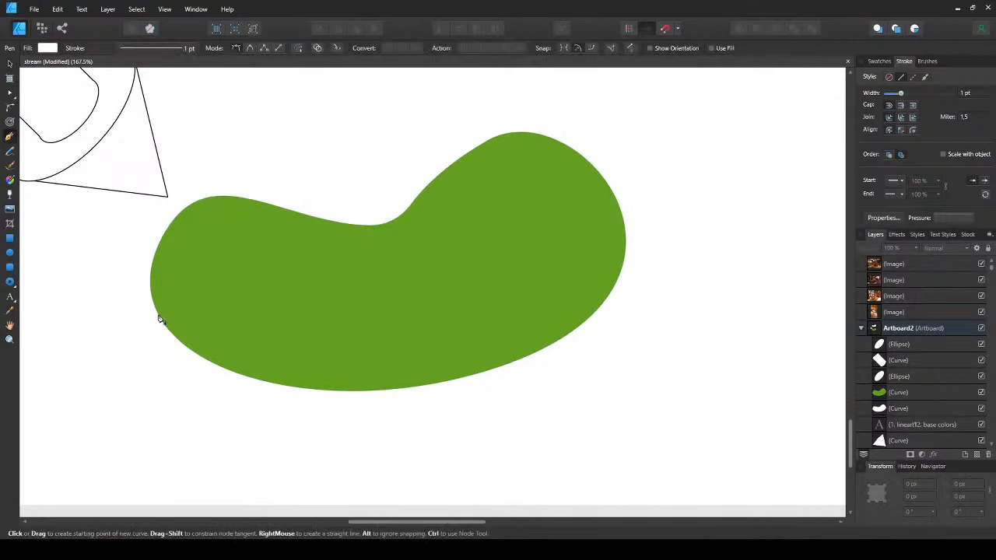
{"action": "left_click", "coordinate": [157, 311]}
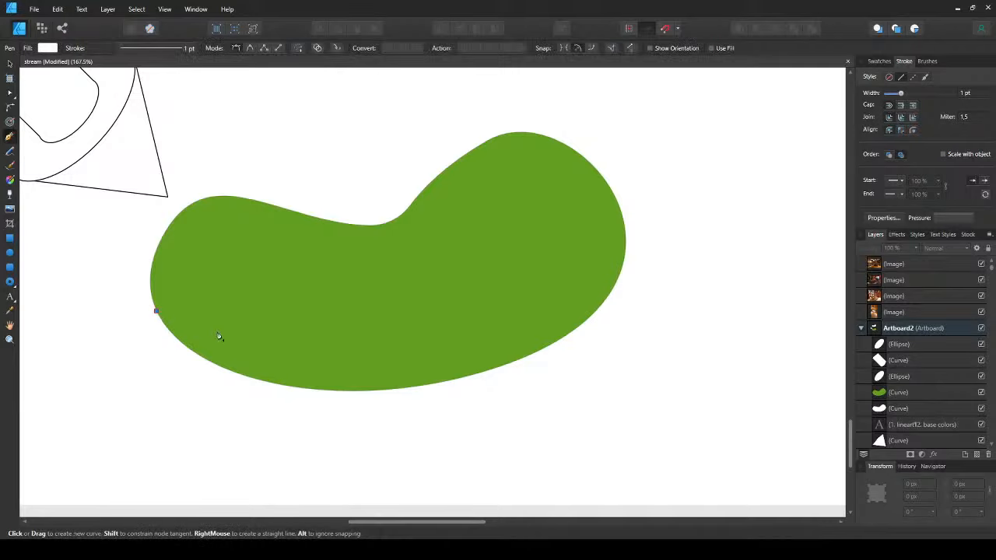
{"action": "left_click_drag", "start_coordinate": [381, 301], "coordinate": [482, 252]}
{"action": "key", "text": "v"}
{"action": "left_click", "coordinate": [482, 423]}
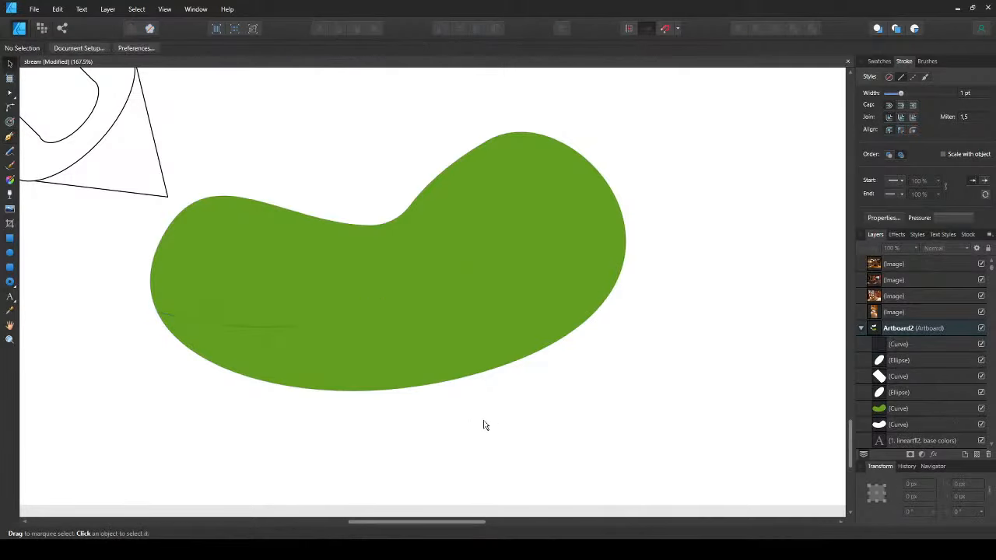
- Try moving the thin curved line down and to the right across the green bean, and undo each move
{"action": "left_click_drag", "start_coordinate": [363, 278], "coordinate": [361, 320]}
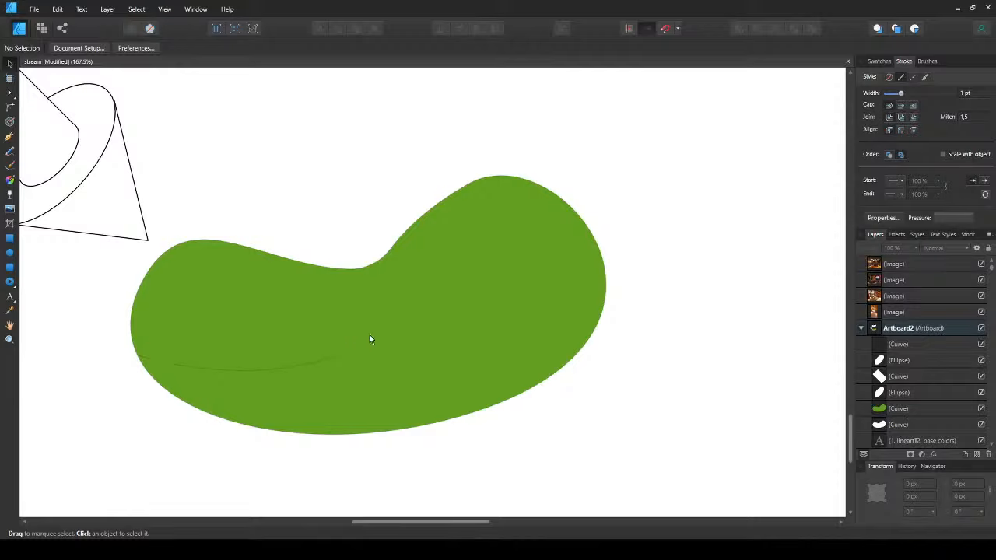
{"action": "left_click", "coordinate": [298, 369]}
{"action": "left_click_drag", "start_coordinate": [293, 365], "coordinate": [344, 420]}
{"action": "key", "text": "ctrl+z"}
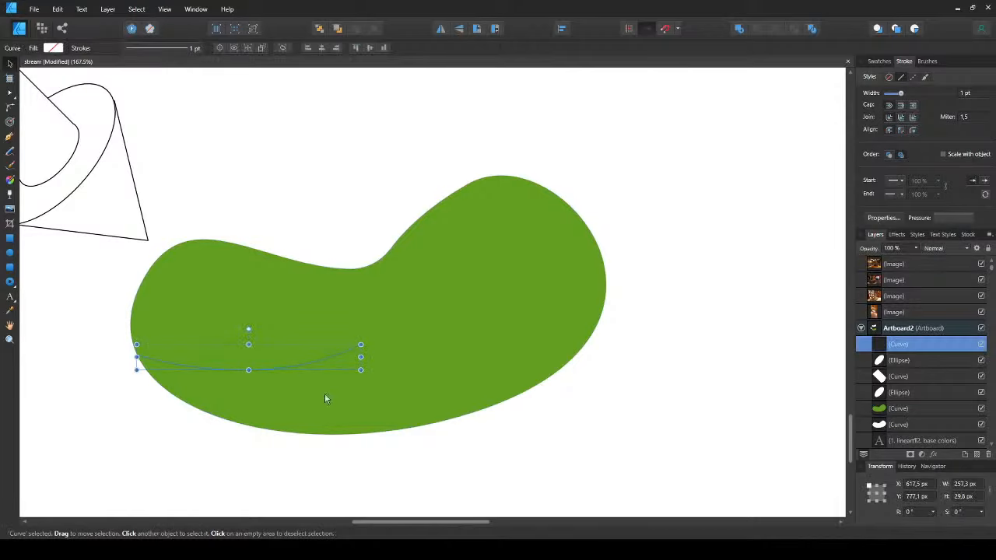
{"action": "left_click_drag", "start_coordinate": [315, 366], "coordinate": [371, 442]}
{"action": "key", "text": "ctrl+z"}
- Delete the thin curved line from the green bean
{"action": "left_click", "coordinate": [522, 454]}
{"action": "left_click", "coordinate": [320, 363]}
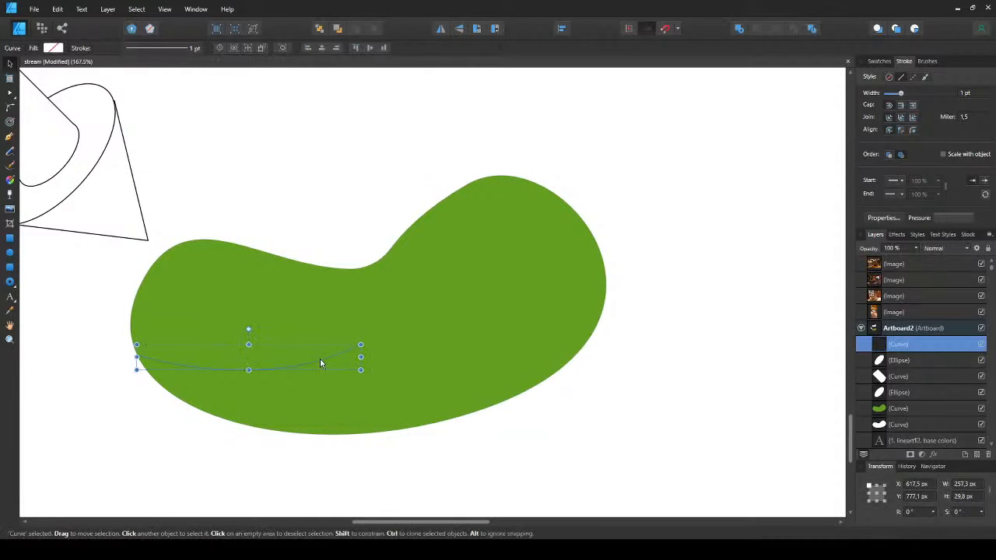
{"action": "key", "text": "Delete"}
{"action": "left_click", "coordinate": [322, 362]}
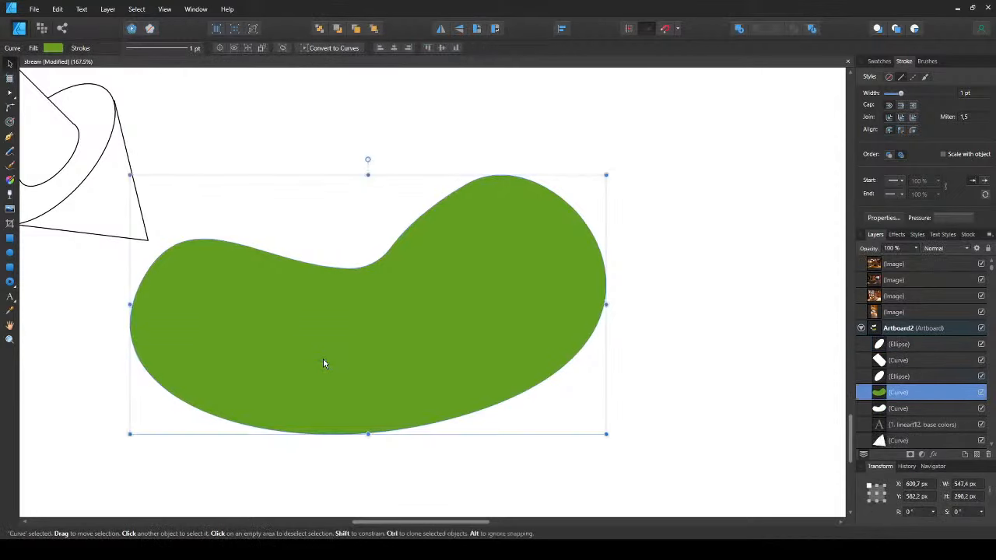
- Examine the carpet and wooden floor of the isometric office illustration up close
{"action": "scroll", "coordinate": [429, 333], "scroll_direction": "down", "scroll_amount": 2}
{"action": "left_click", "coordinate": [342, 251]}
{"action": "scroll", "coordinate": [340, 234], "scroll_direction": "up", "scroll_amount": 1}
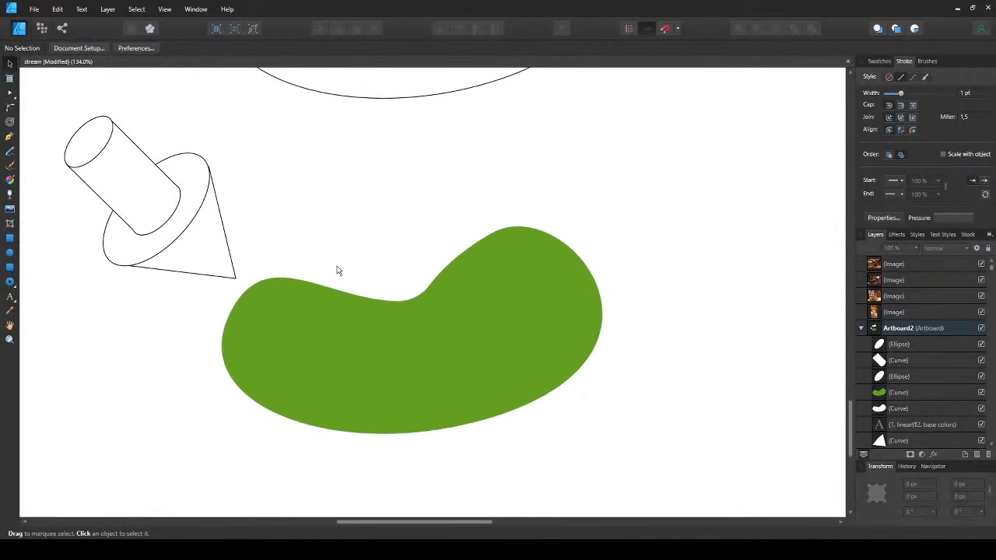
{"action": "scroll", "coordinate": [289, 218], "scroll_direction": "down", "scroll_amount": 1}
{"action": "scroll", "coordinate": [289, 218], "scroll_direction": "down", "scroll_amount": 3}
{"action": "scroll", "coordinate": [244, 171], "scroll_direction": "up", "scroll_amount": 4}
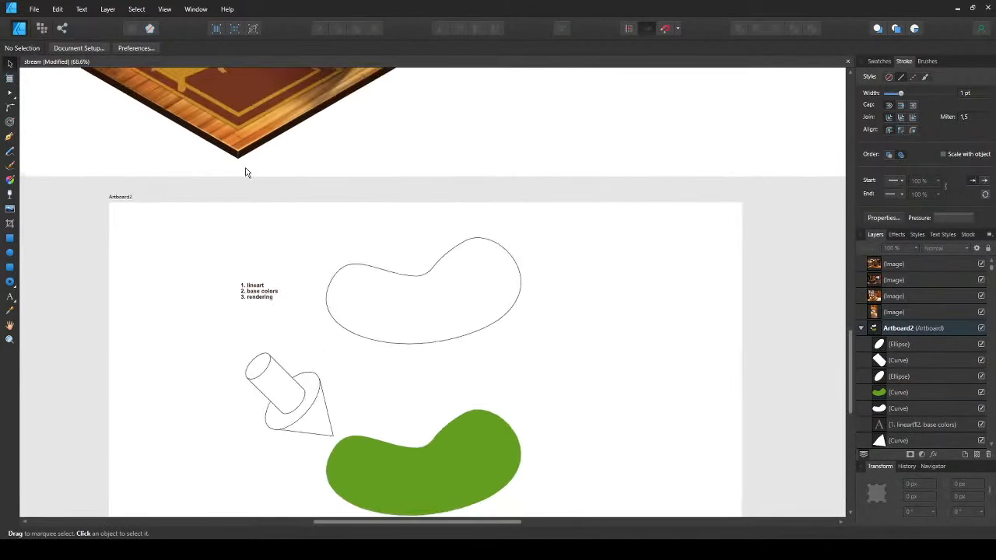
{"action": "scroll", "coordinate": [244, 217], "scroll_direction": "up", "scroll_amount": 3}
{"action": "scroll", "coordinate": [223, 278], "scroll_direction": "up", "scroll_amount": 3}
{"action": "scroll", "coordinate": [296, 204], "scroll_direction": "up", "scroll_amount": 2}
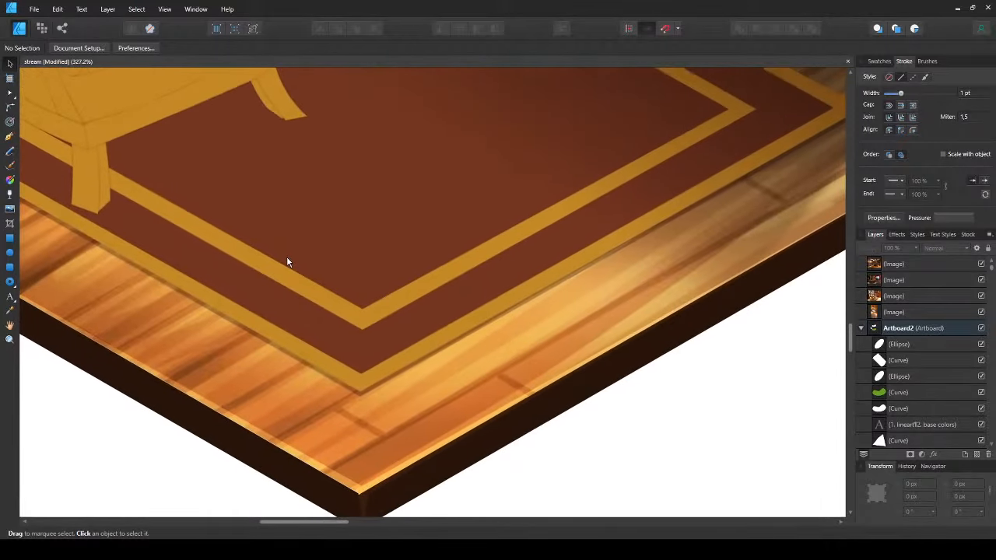
{"action": "scroll", "coordinate": [286, 262], "scroll_direction": "up", "scroll_amount": 2}
{"action": "scroll", "coordinate": [288, 259], "scroll_direction": "down", "scroll_amount": 4}
- Examine the rendered desk, wall lamp, windows and armchair across the office illustration
{"action": "left_click_drag", "start_coordinate": [475, 102], "coordinate": [316, 352]}
{"action": "left_click_drag", "start_coordinate": [426, 148], "coordinate": [379, 280]}
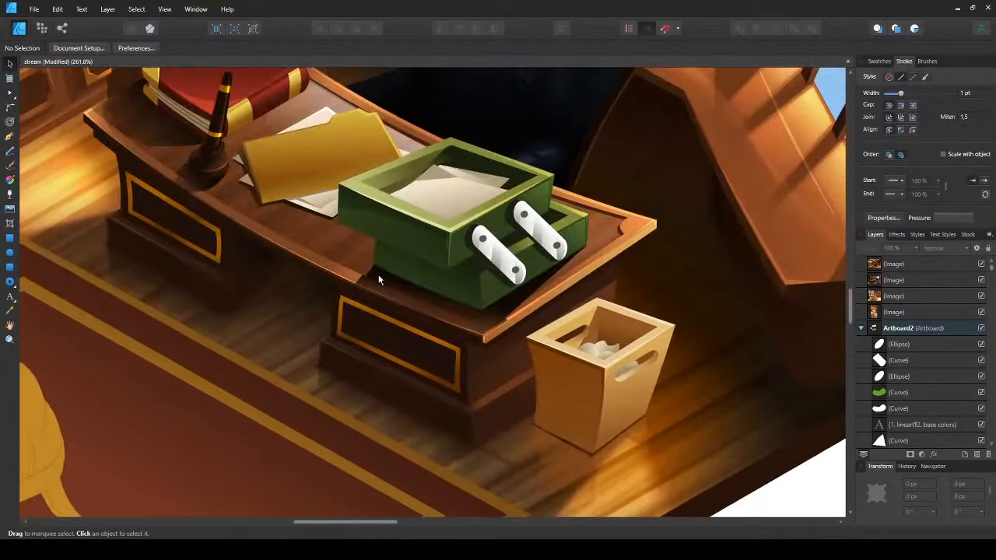
{"action": "left_click_drag", "start_coordinate": [215, 203], "coordinate": [443, 344]}
{"action": "left_click_drag", "start_coordinate": [247, 235], "coordinate": [550, 313]}
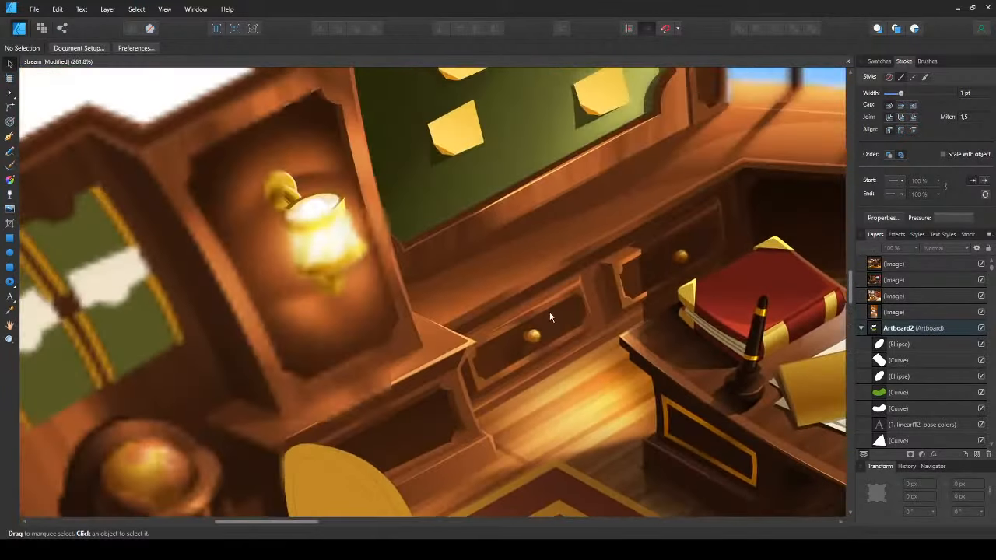
{"action": "left_click_drag", "start_coordinate": [275, 278], "coordinate": [139, 349]}
{"action": "left_click_drag", "start_coordinate": [563, 263], "coordinate": [267, 333]}
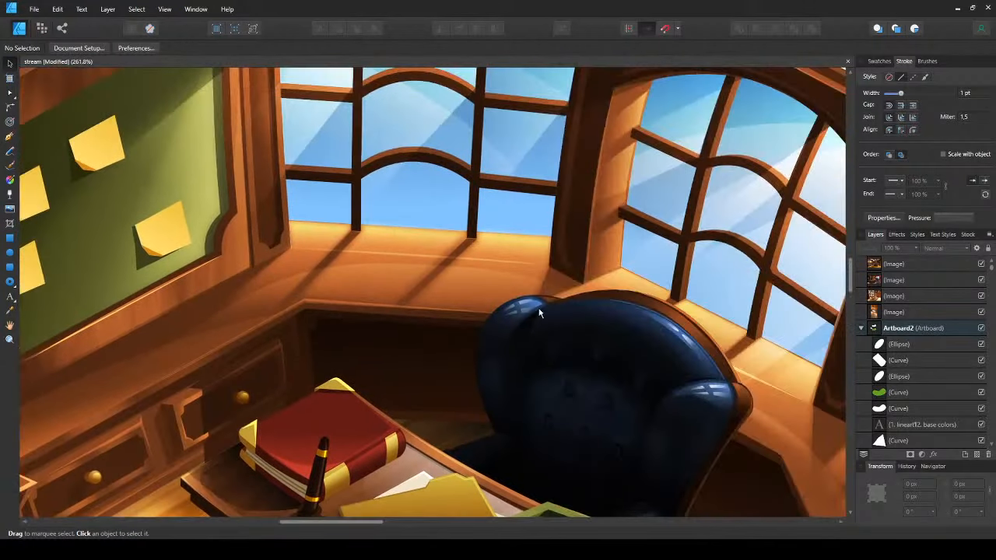
{"action": "scroll", "coordinate": [539, 309], "scroll_direction": "down", "scroll_amount": 2}
{"action": "left_click_drag", "start_coordinate": [539, 309], "coordinate": [413, 255]}
{"action": "left_click_drag", "start_coordinate": [482, 393], "coordinate": [449, 263]}
{"action": "left_click_drag", "start_coordinate": [470, 409], "coordinate": [449, 328]}
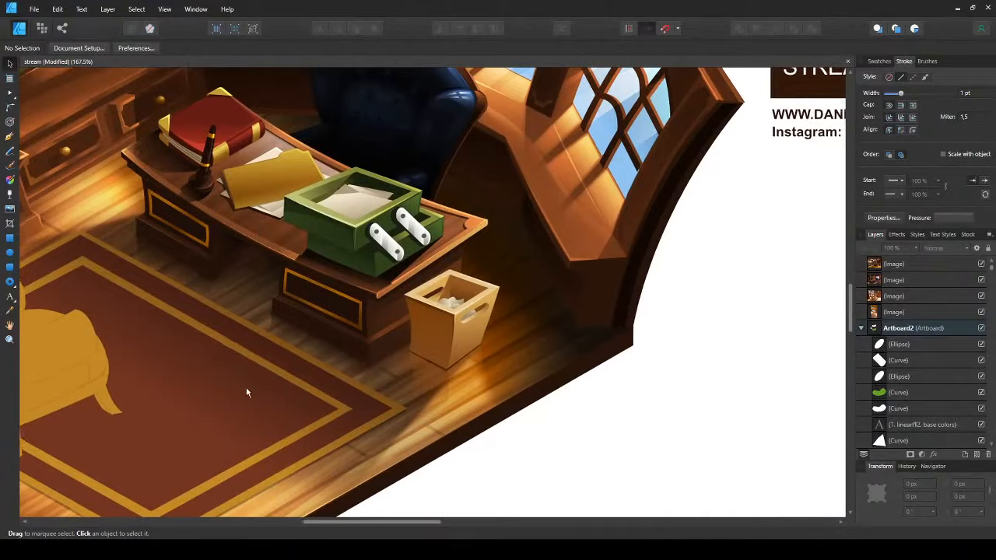
- Return to the green bean below the cone-and-cylinder drawing and examine its plain base shape
{"action": "left_click_drag", "start_coordinate": [246, 387], "coordinate": [312, 229]}
{"action": "left_click_drag", "start_coordinate": [277, 382], "coordinate": [298, 128]}
{"action": "scroll", "coordinate": [296, 201], "scroll_direction": "down", "scroll_amount": 1}
{"action": "scroll", "coordinate": [298, 131], "scroll_direction": "down", "scroll_amount": 5}
{"action": "scroll", "coordinate": [298, 131], "scroll_direction": "right", "scroll_amount": 3}
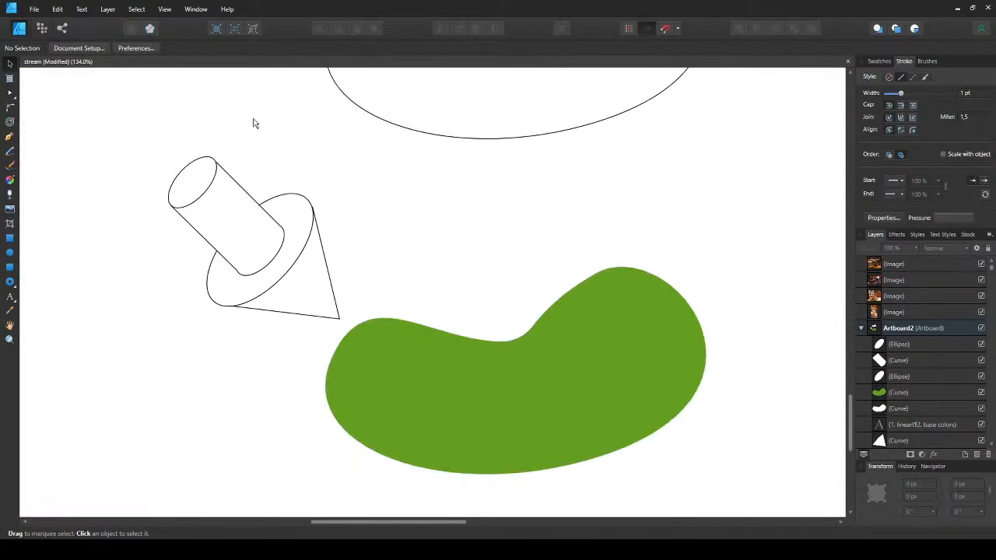
{"action": "left_click", "coordinate": [346, 281]}
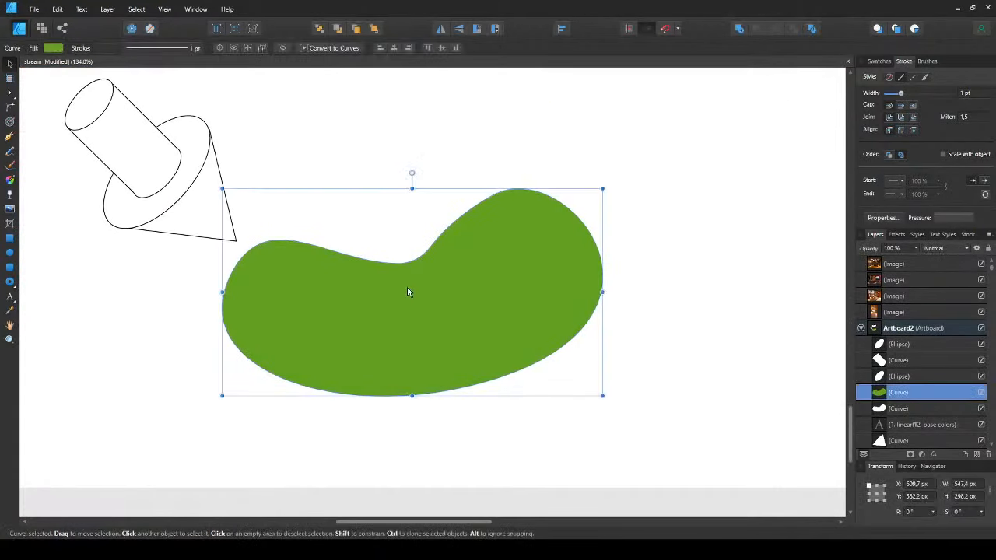
{"action": "left_click", "coordinate": [194, 312]}
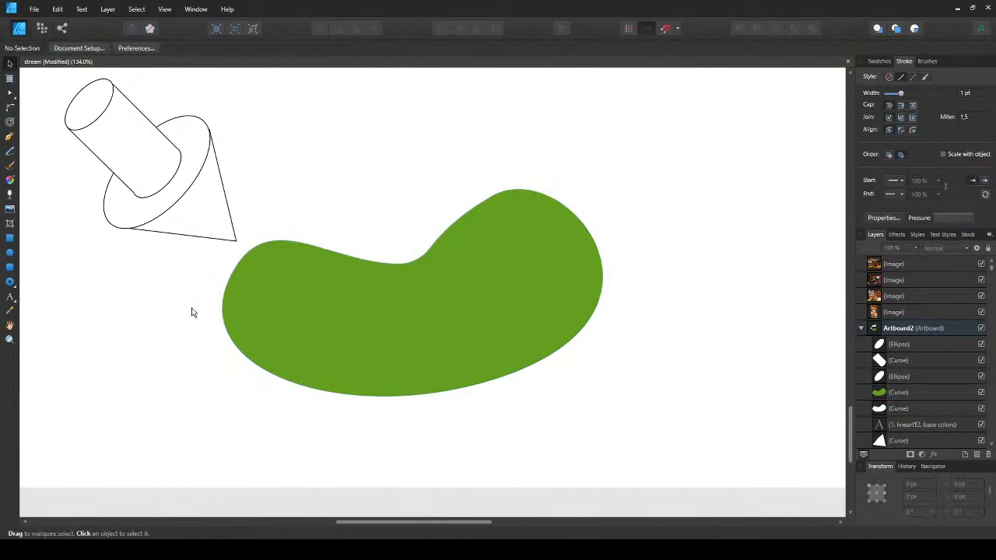
{"action": "left_click", "coordinate": [243, 294]}
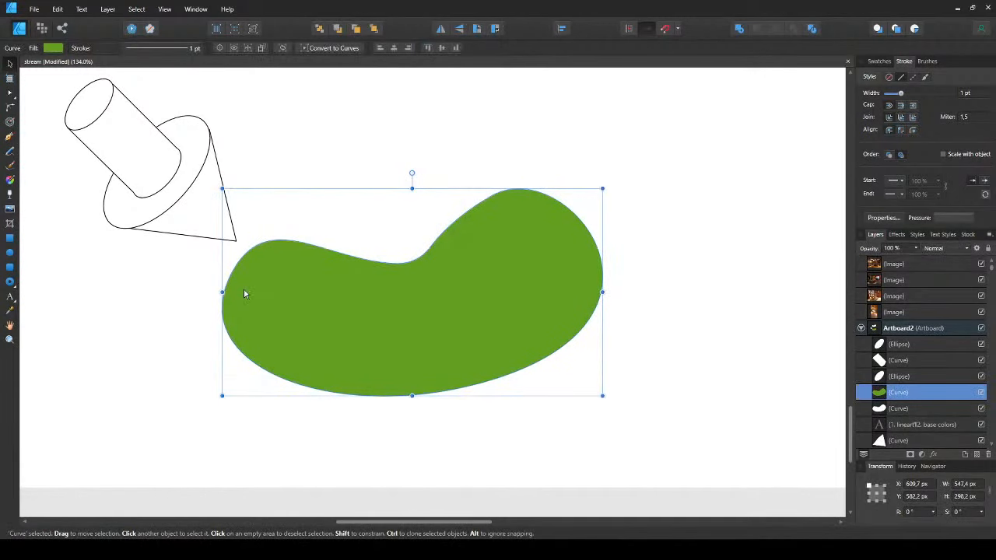
{"action": "left_click", "coordinate": [151, 303]}
{"action": "left_click", "coordinate": [414, 271]}
{"action": "key", "text": "a"}
{"action": "key", "text": "v"}
{"action": "left_click", "coordinate": [179, 343]}
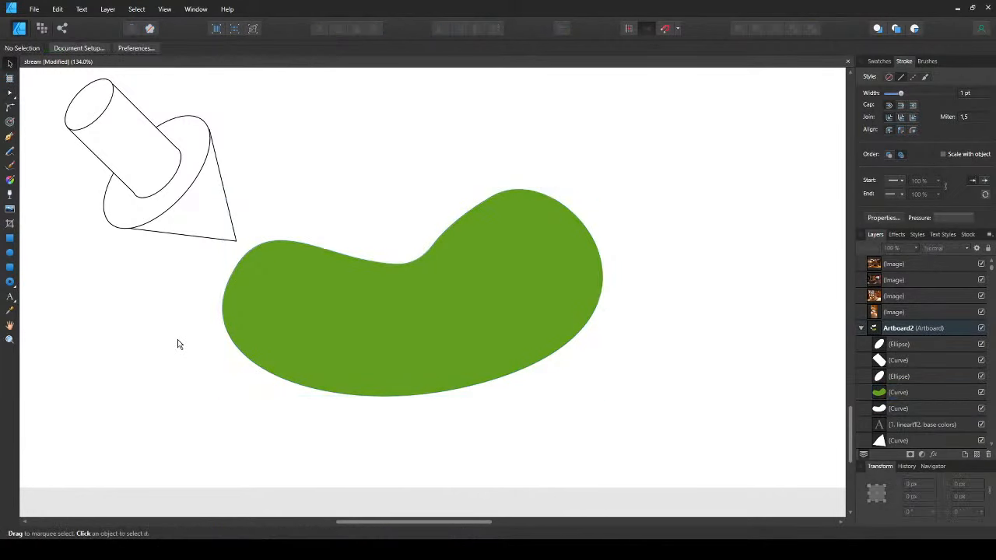
- Move the green bean slightly down and to the left, to about X 573.9 px and Y 615.1 px
{"action": "left_click", "coordinate": [402, 270]}
{"action": "left_click_drag", "start_coordinate": [458, 294], "coordinate": [434, 317]}
{"action": "left_click", "coordinate": [167, 279]}
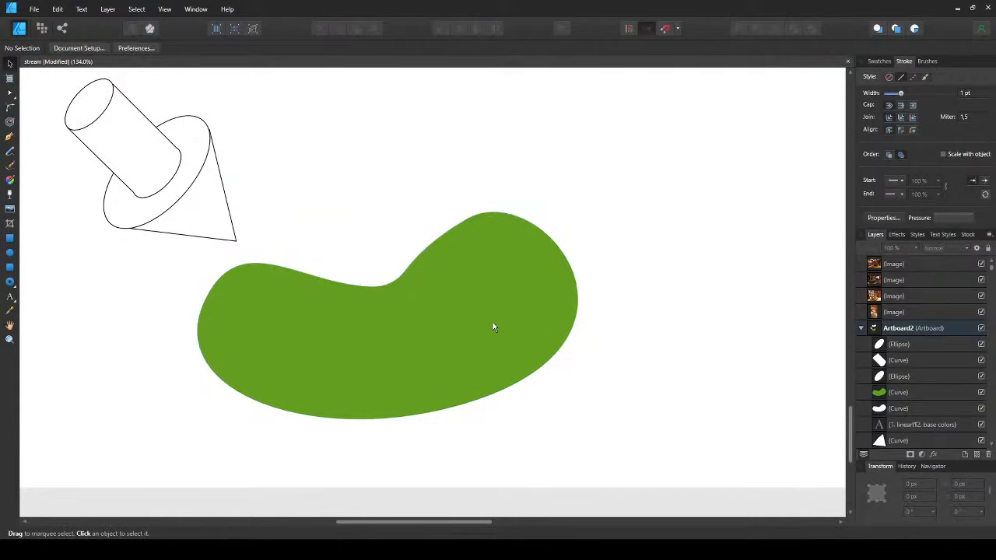
{"action": "scroll", "coordinate": [444, 309], "scroll_direction": "down", "scroll_amount": 1}
{"action": "left_click", "coordinate": [384, 305]}
{"action": "left_click", "coordinate": [127, 367]}
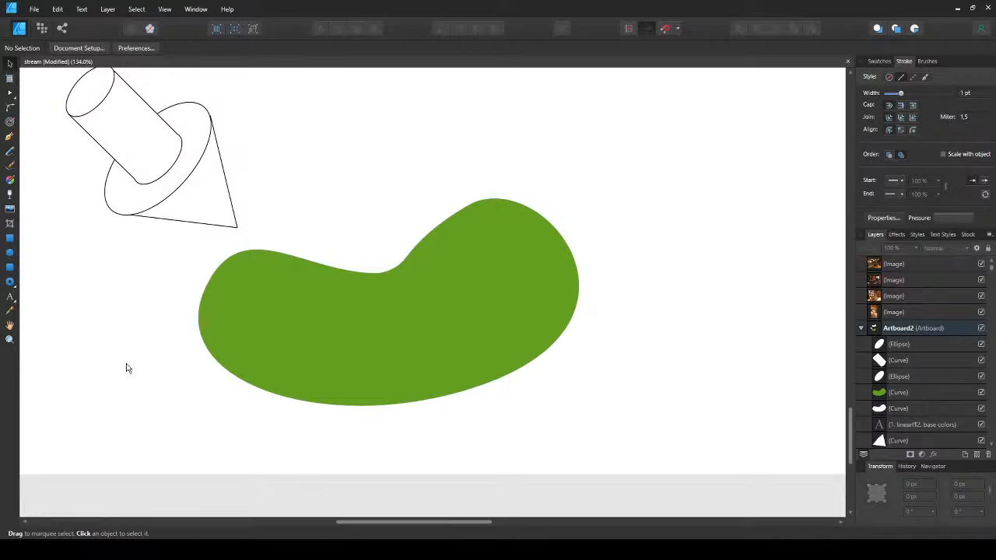
{"action": "left_click_drag", "start_coordinate": [419, 357], "coordinate": [436, 370]}
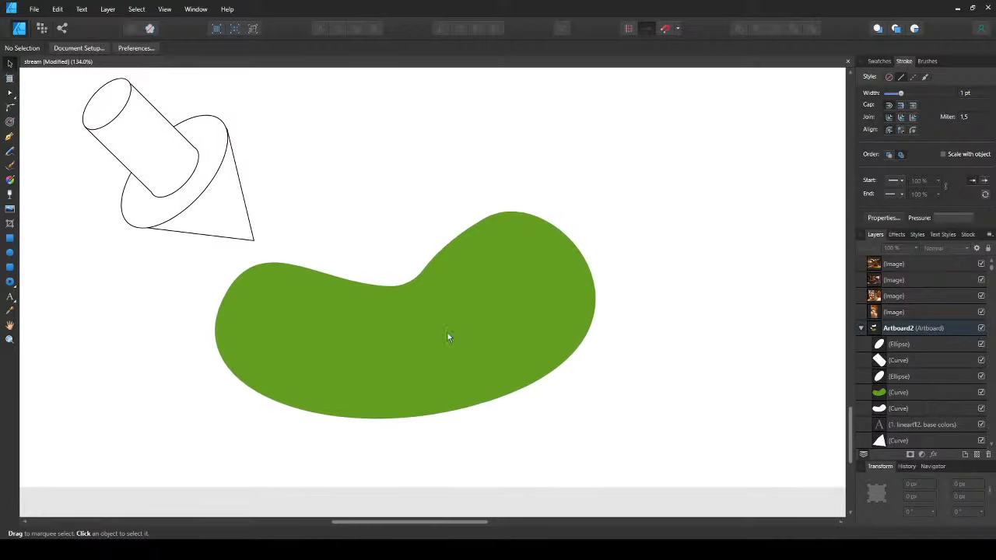
{"action": "left_click", "coordinate": [368, 331]}
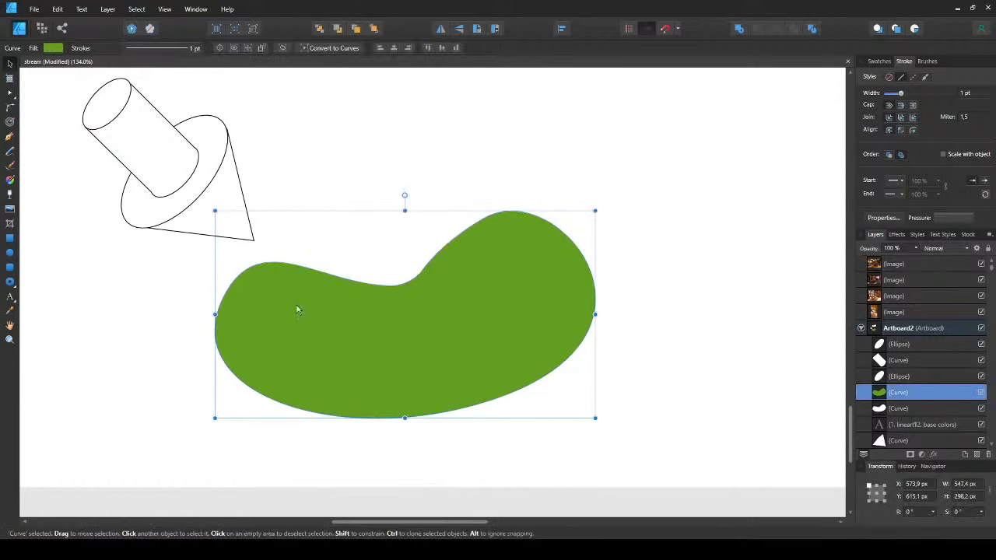
{"action": "left_click", "coordinate": [161, 357]}
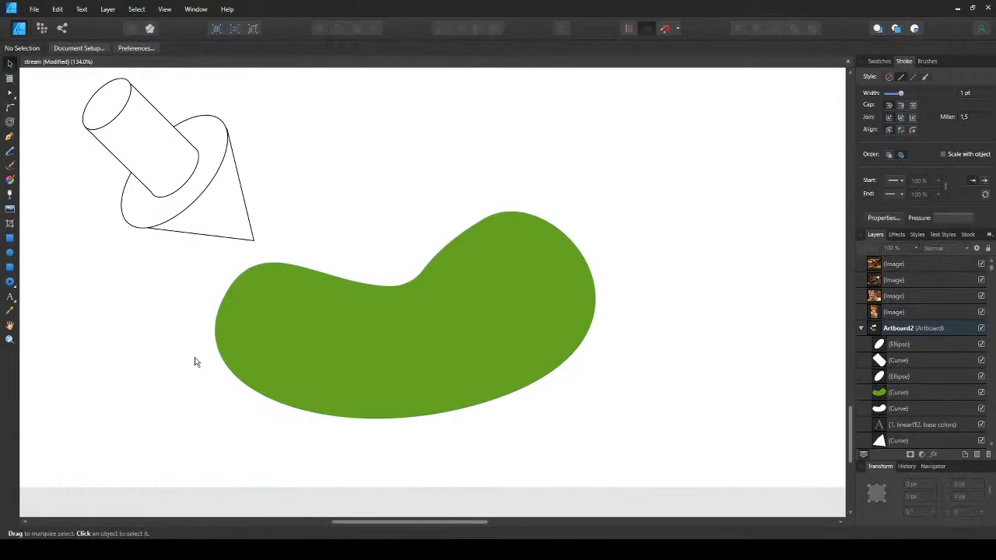
- Draw a closed Pen tool shape about 721 by 433 px, curving across the bean's middle and running outside around its lower half
{"action": "key", "text": "p"}
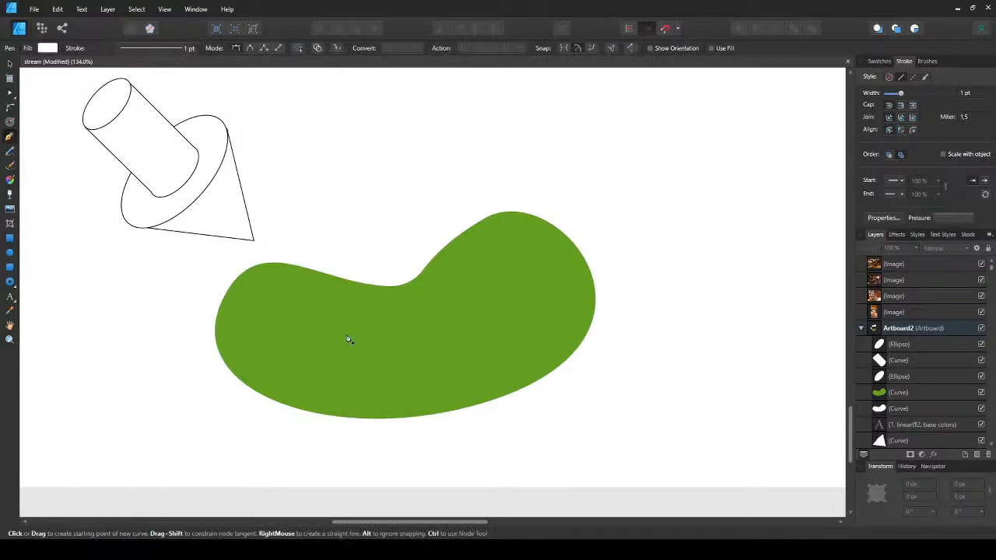
{"action": "left_click", "coordinate": [573, 164]}
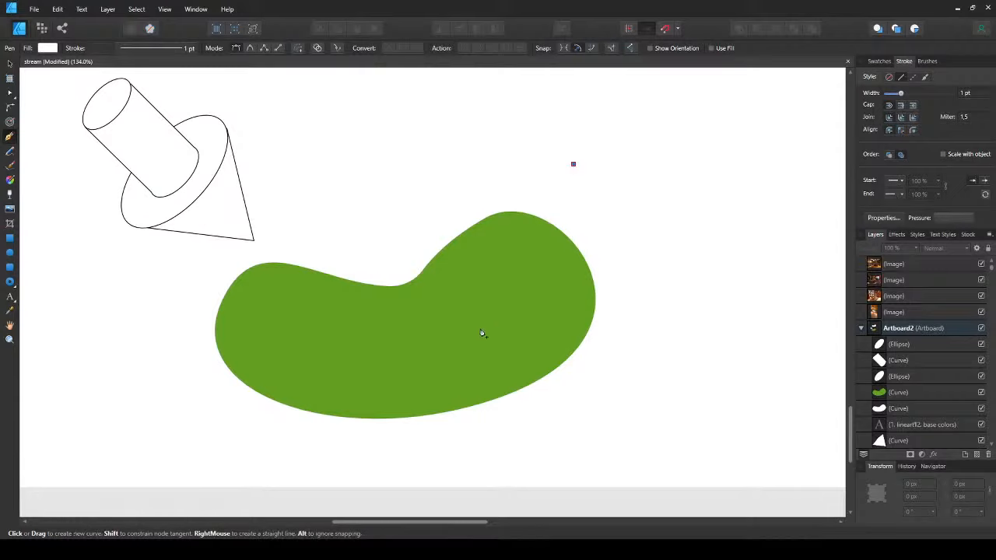
{"action": "left_click_drag", "start_coordinate": [475, 331], "coordinate": [179, 294]}
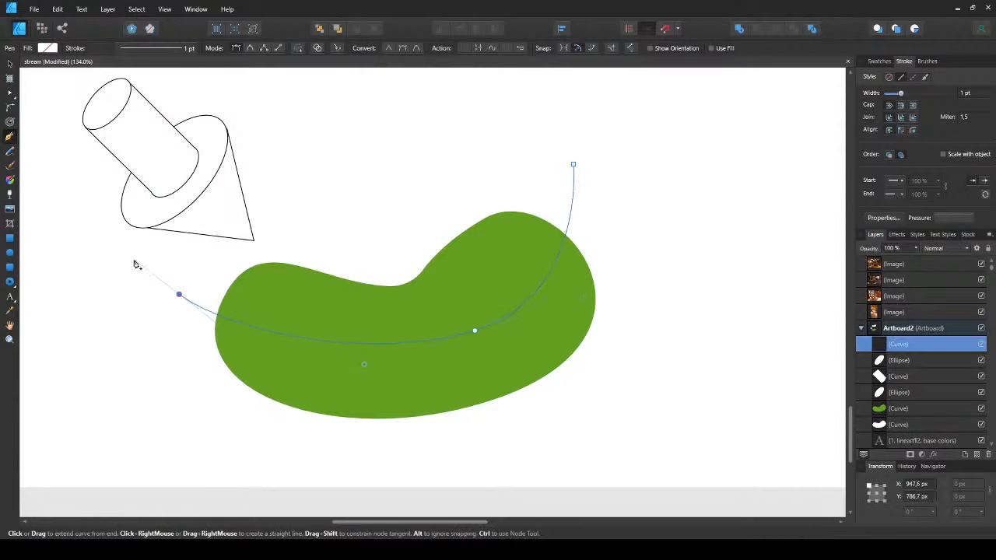
{"action": "left_click", "coordinate": [172, 450]}
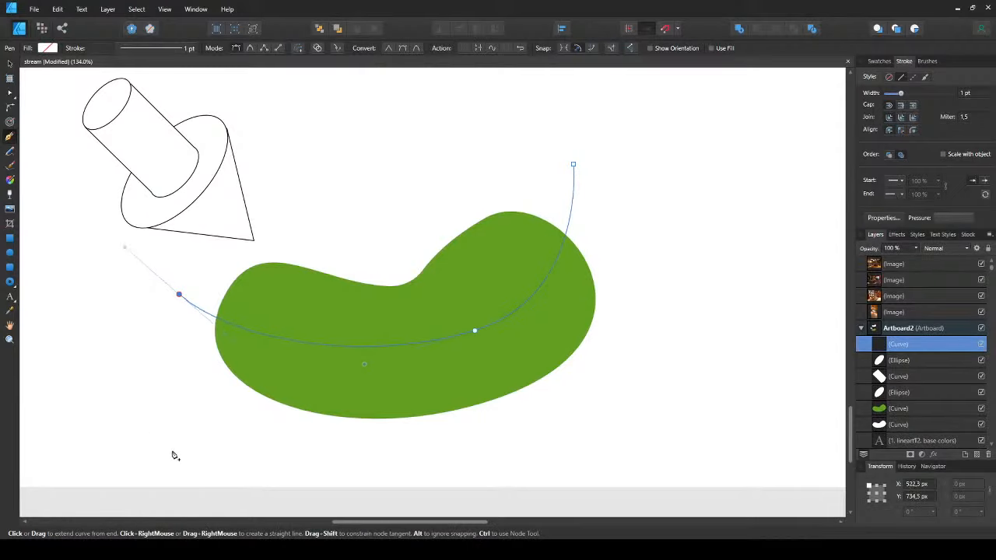
{"action": "left_click", "coordinate": [422, 464]}
{"action": "left_click", "coordinate": [576, 434]}
{"action": "left_click", "coordinate": [635, 383]}
{"action": "left_click", "coordinate": [654, 236]}
{"action": "left_click", "coordinate": [609, 170]}
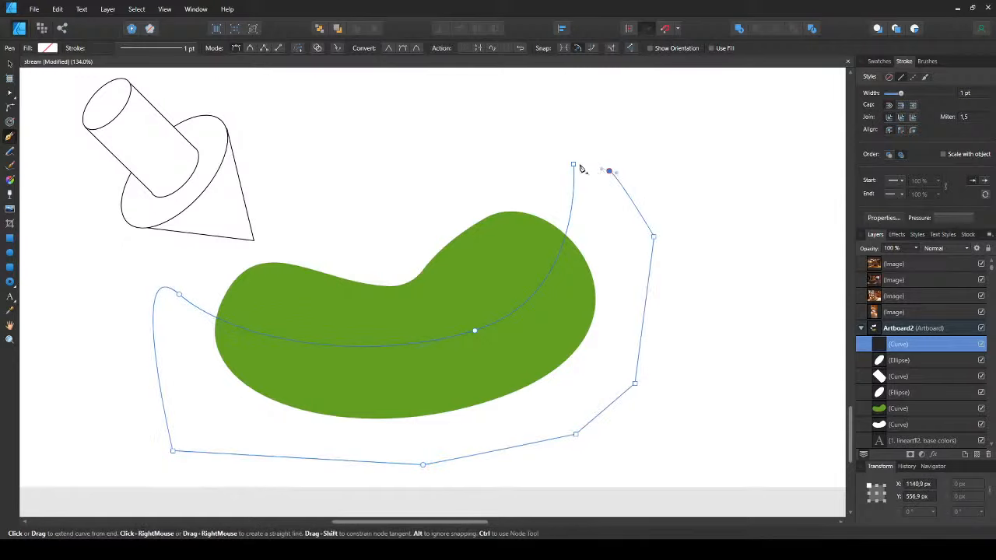
{"action": "left_click", "coordinate": [573, 164]}
{"action": "key", "text": "v"}
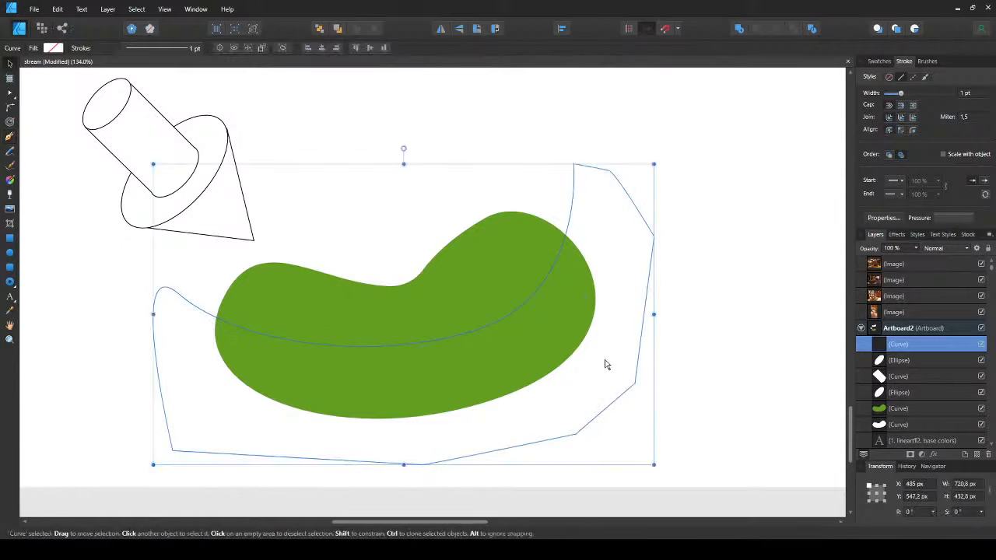
- Move the closed curve straight down over the bean to about Y 570.4 px and deselect it
{"action": "left_click", "coordinate": [698, 246]}
{"action": "left_click_drag", "start_coordinate": [497, 327], "coordinate": [493, 340]}
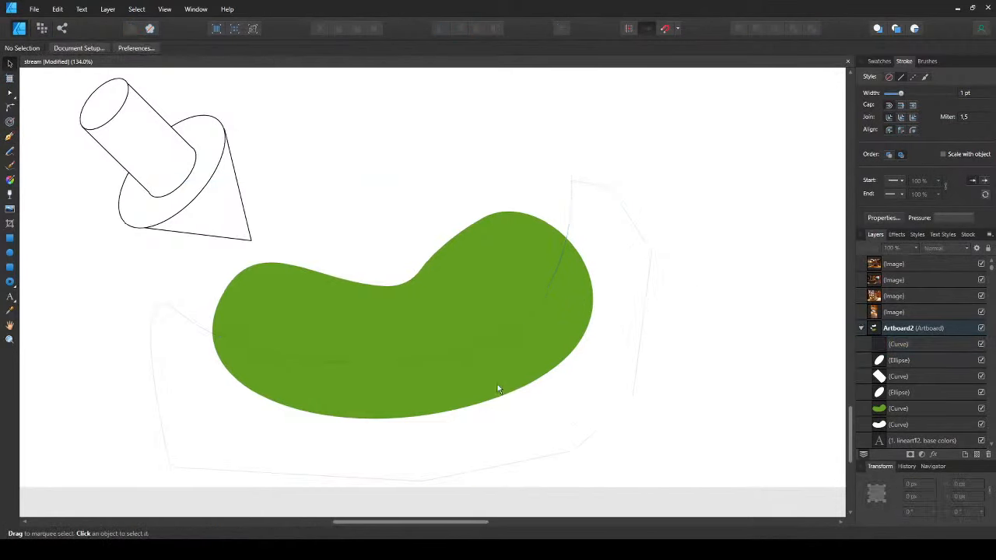
{"action": "left_click_drag", "start_coordinate": [499, 385], "coordinate": [449, 352]}
{"action": "left_click", "coordinate": [422, 319]}
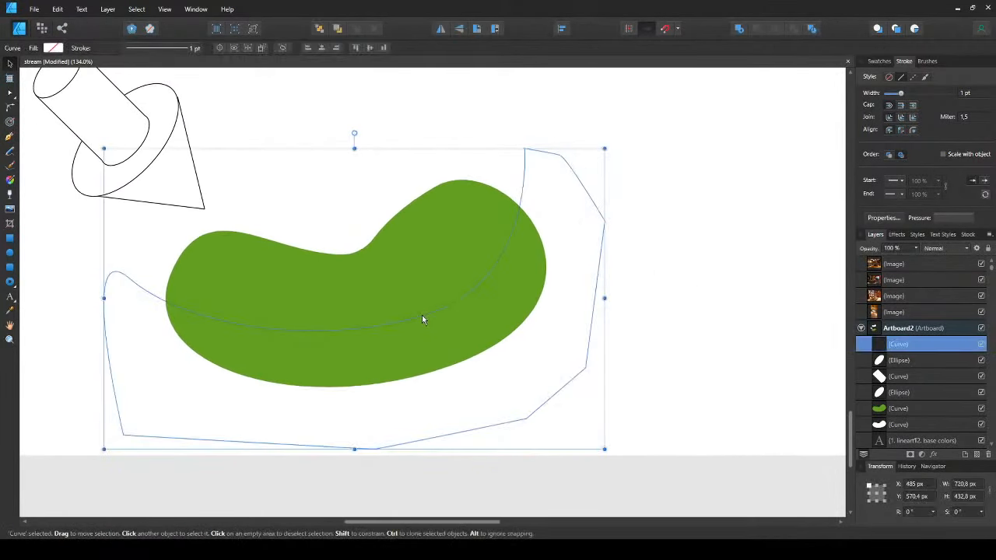
{"action": "left_click", "coordinate": [622, 276]}
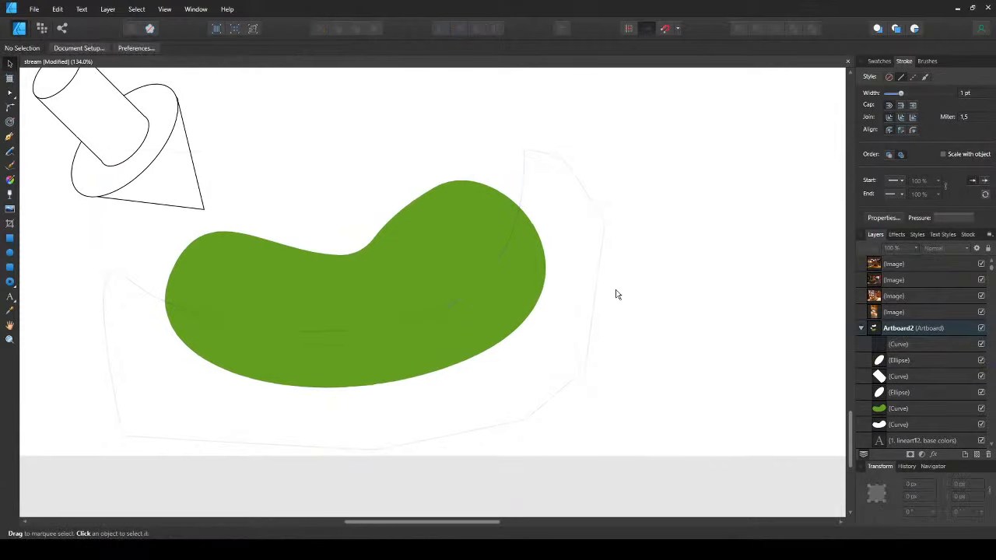
{"action": "left_click_drag", "start_coordinate": [616, 291], "coordinate": [532, 314]}
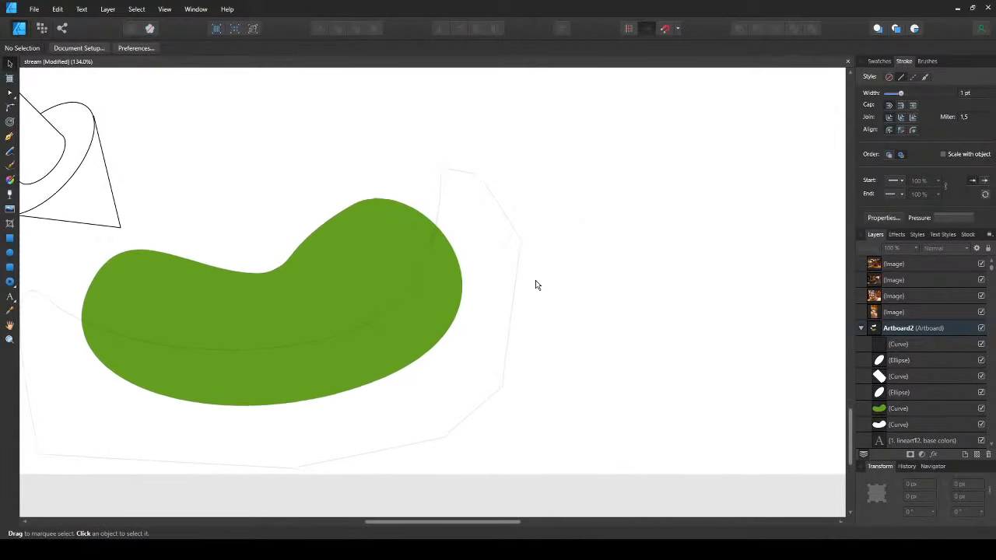
- Add the art text "CTRL + SHIT + V" on the empty area to the right of the bean
{"action": "key", "text": "t"}
{"action": "left_click", "coordinate": [573, 247]}
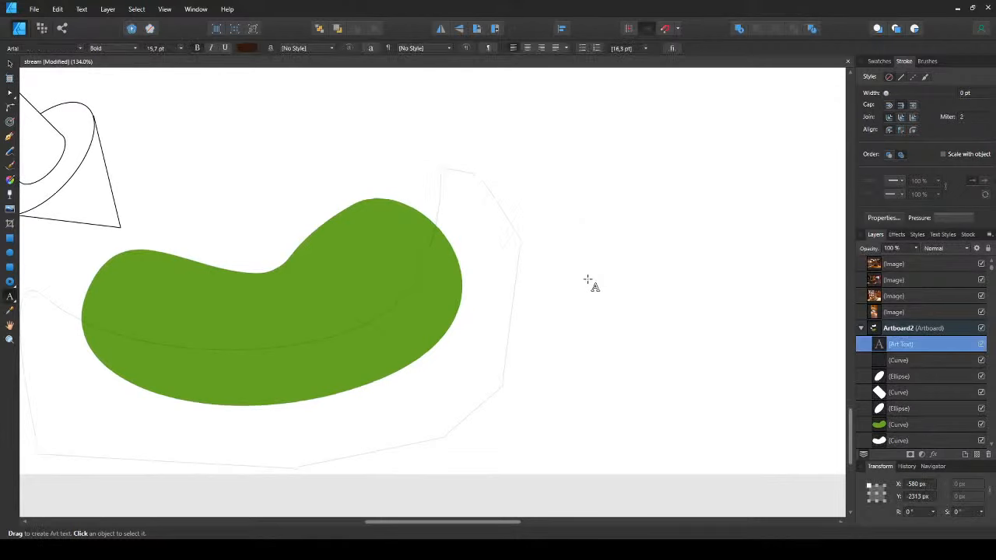
{"action": "type", "text": "[CTRL"}
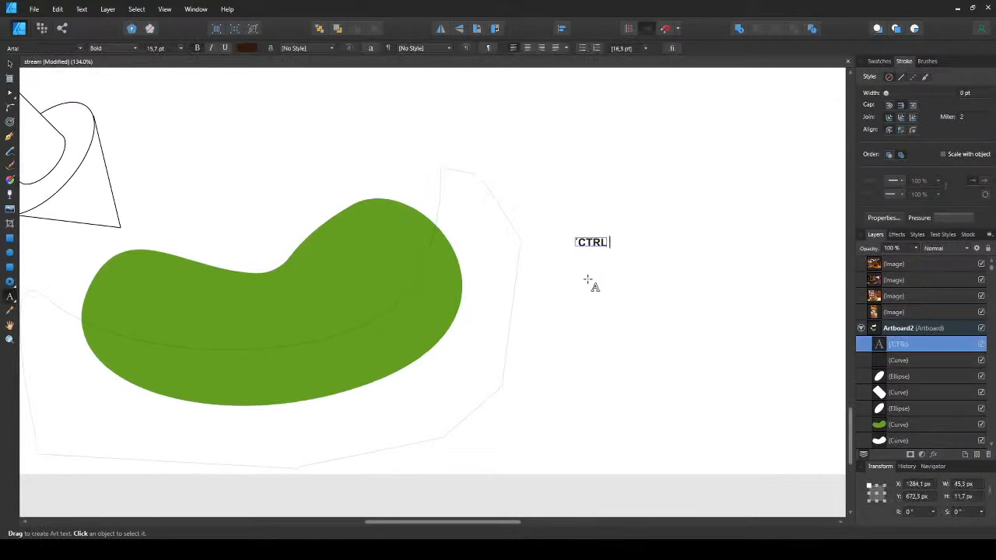
{"action": "type", "text": " + SHIT"}
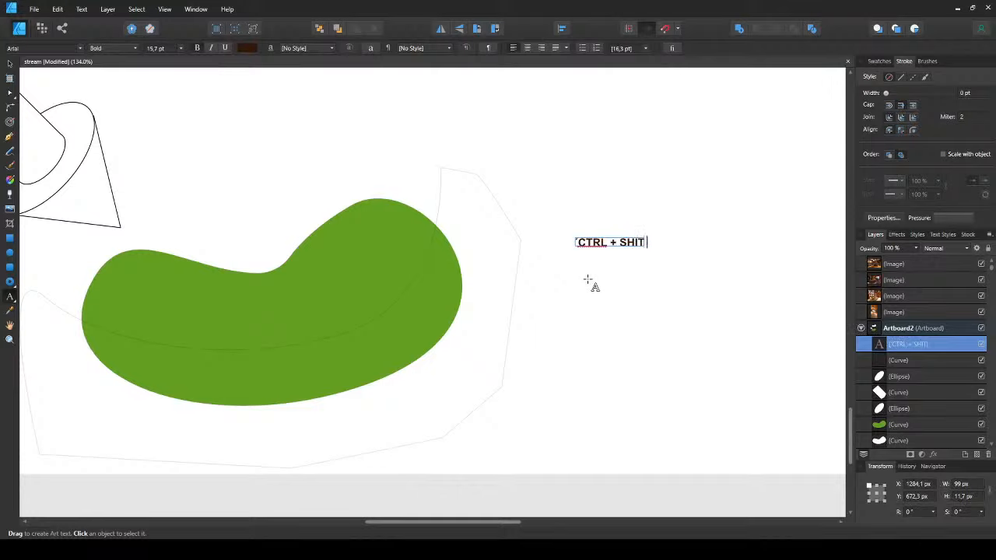
{"action": "type", "text": " + V"}
{"action": "key", "text": "Escape"}
{"action": "key", "text": "BackSpace"}
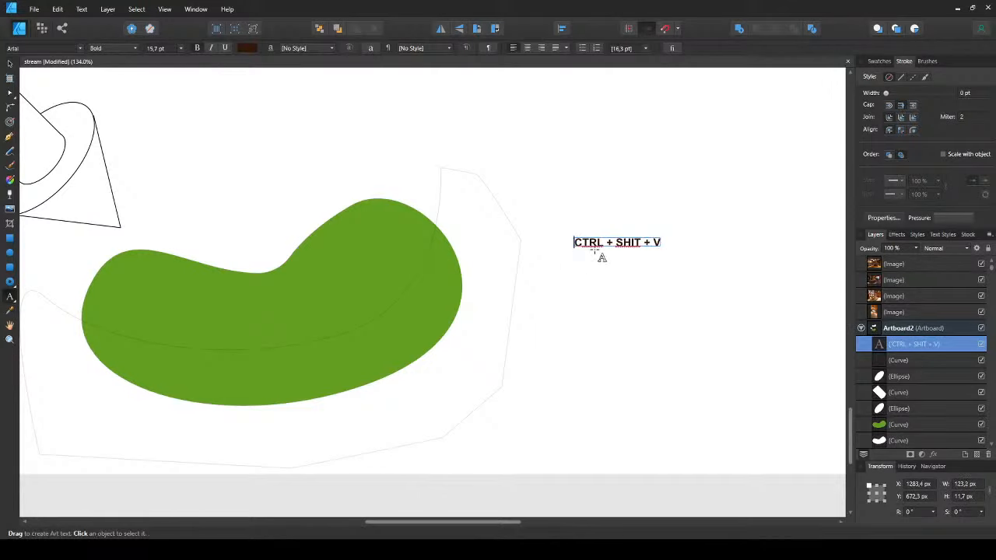
{"action": "key", "text": "Escape"}
{"action": "left_click", "coordinate": [593, 293]}
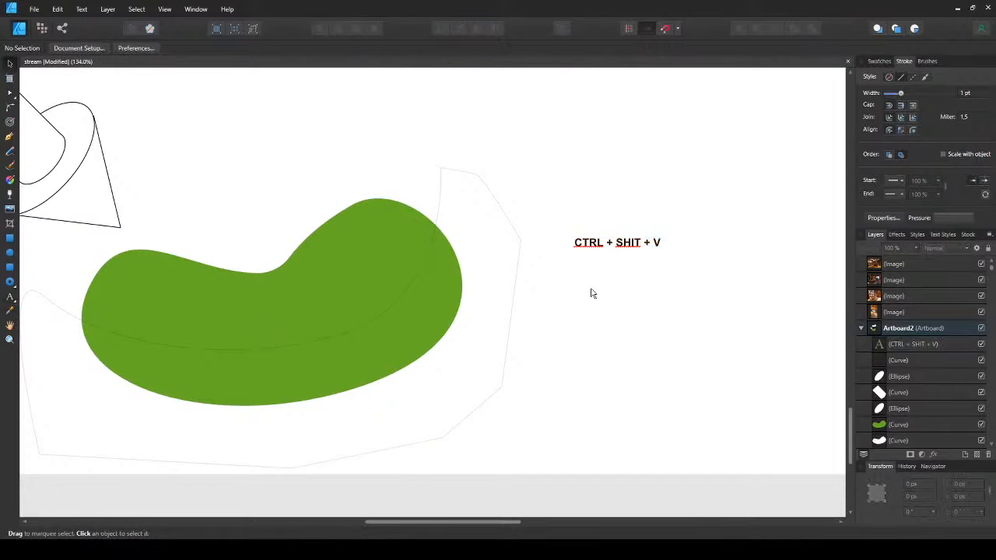
- Cut the closed curve and paste it inside the green bean so that it is clipped to the bean's outline
{"action": "left_click_drag", "start_coordinate": [329, 335], "coordinate": [334, 310]}
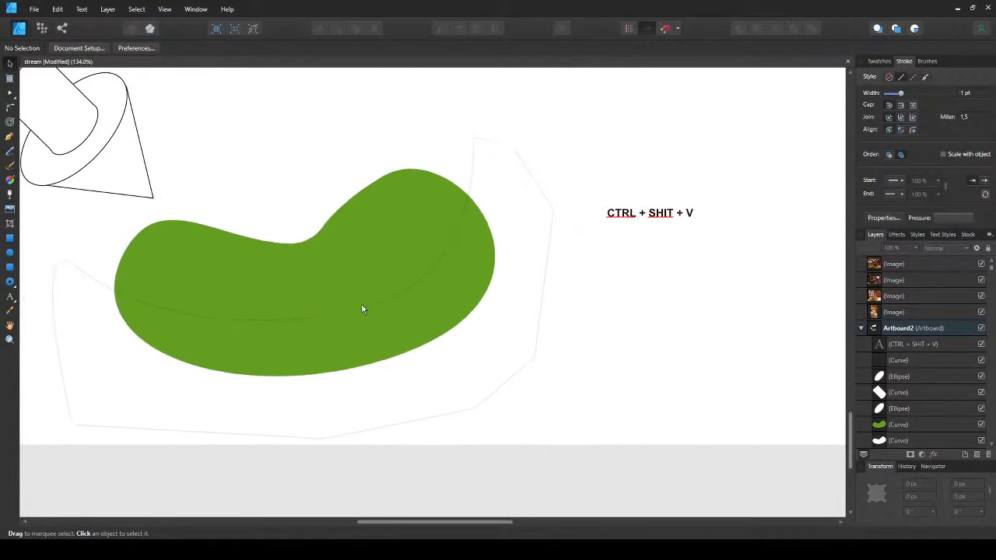
{"action": "left_click_drag", "start_coordinate": [362, 305], "coordinate": [413, 328]}
{"action": "left_click", "coordinate": [414, 327]}
{"action": "key", "text": "ctrl+x"}
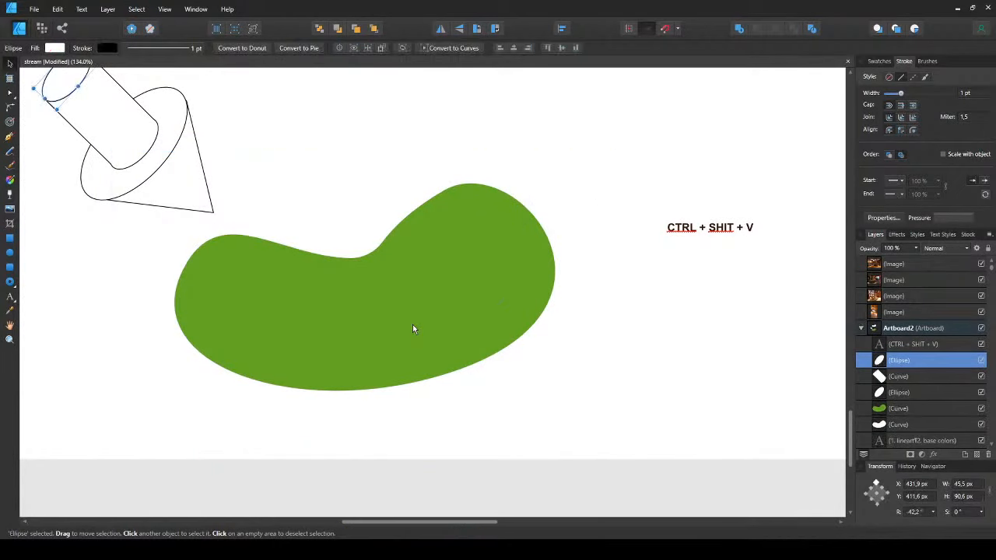
{"action": "left_click", "coordinate": [414, 326]}
{"action": "left_click", "coordinate": [374, 405]}
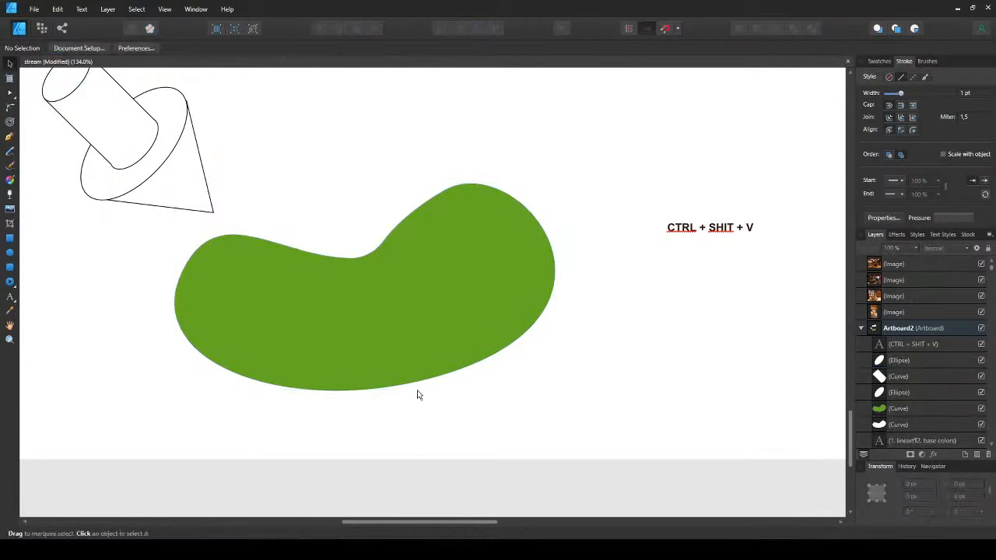
{"action": "left_click", "coordinate": [415, 356]}
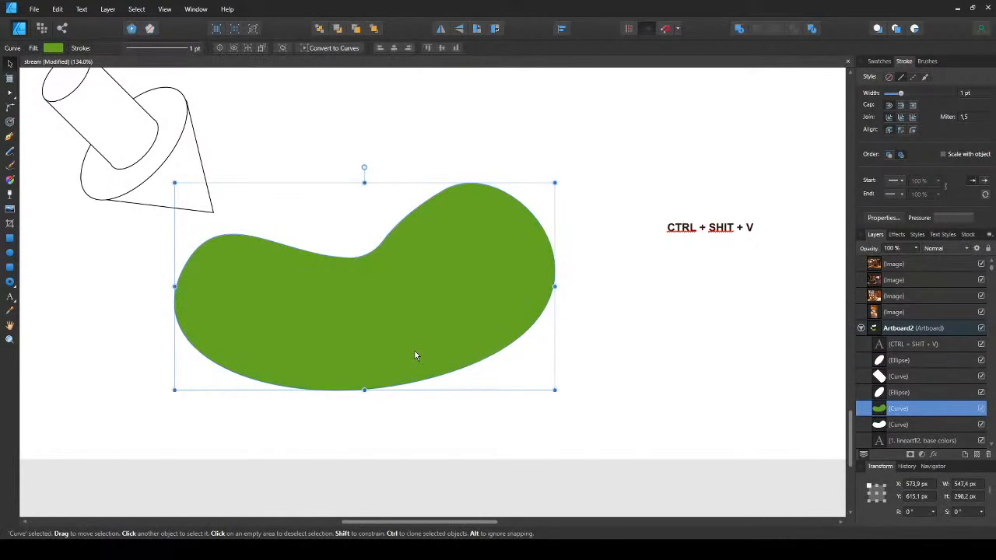
{"action": "key", "text": "ctrl+shift+v"}
{"action": "key", "text": "ctrl+z"}
{"action": "key", "text": "ctrl+z"}
{"action": "key", "text": "ctrl+shift+z"}
{"action": "key", "text": "ctrl+shift+v"}
{"action": "left_click", "coordinate": [54, 334]}
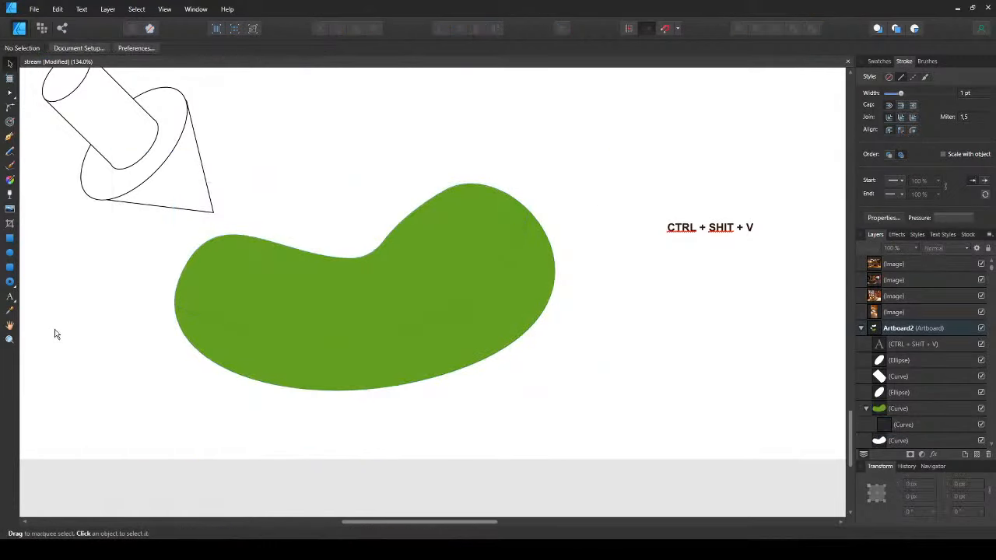
- Replace "SHIT" with "ALT" in the shortcut label beside the bean
{"action": "double_click", "coordinate": [710, 227]}
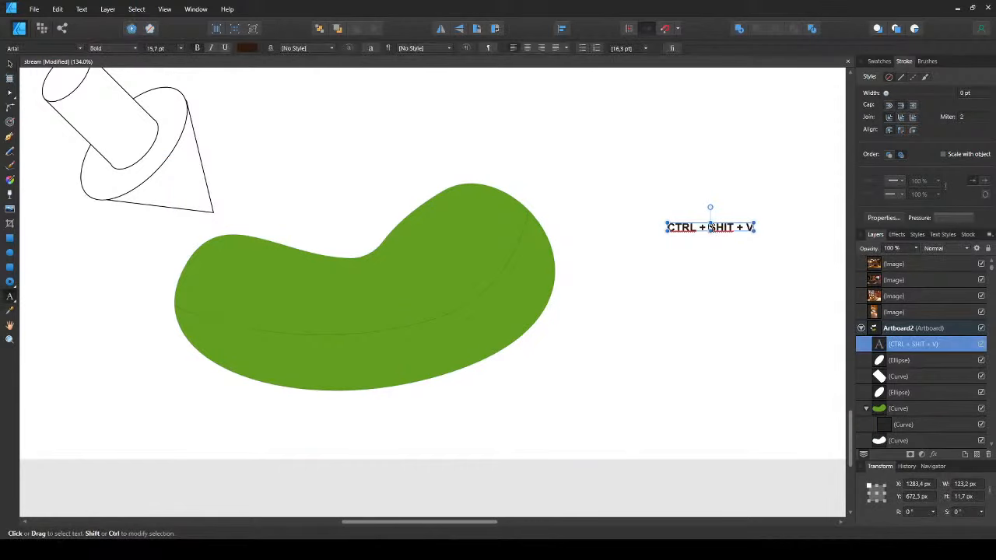
{"action": "left_click_drag", "start_coordinate": [709, 227], "coordinate": [734, 227]}
{"action": "type", "text": "ALT"}
{"action": "key", "text": "Escape"}
{"action": "left_click", "coordinate": [658, 282]}
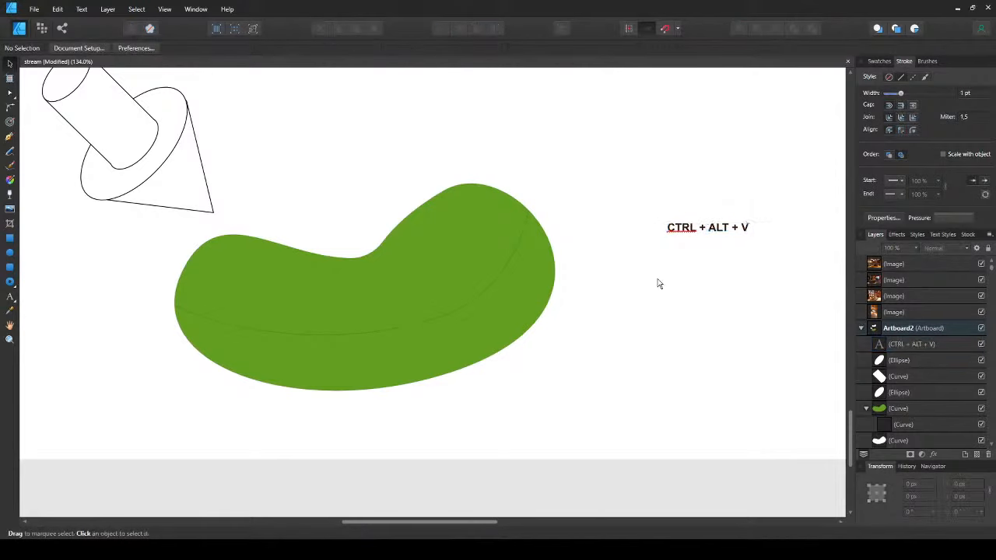
- Select the clipped curve inside the bean and the bean itself to inspect their outlines
{"action": "left_click", "coordinate": [443, 319]}
{"action": "left_click", "coordinate": [443, 319]}
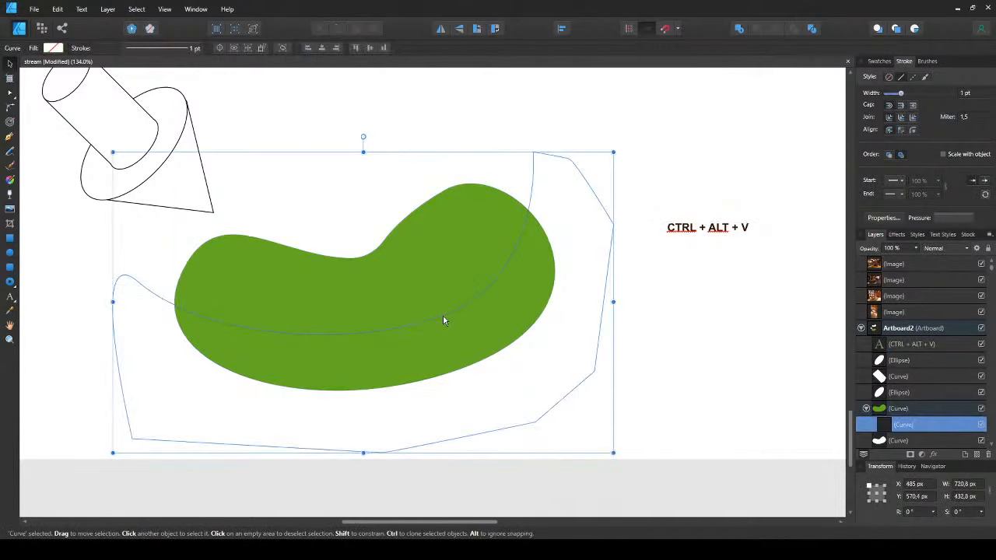
{"action": "key", "text": "Escape"}
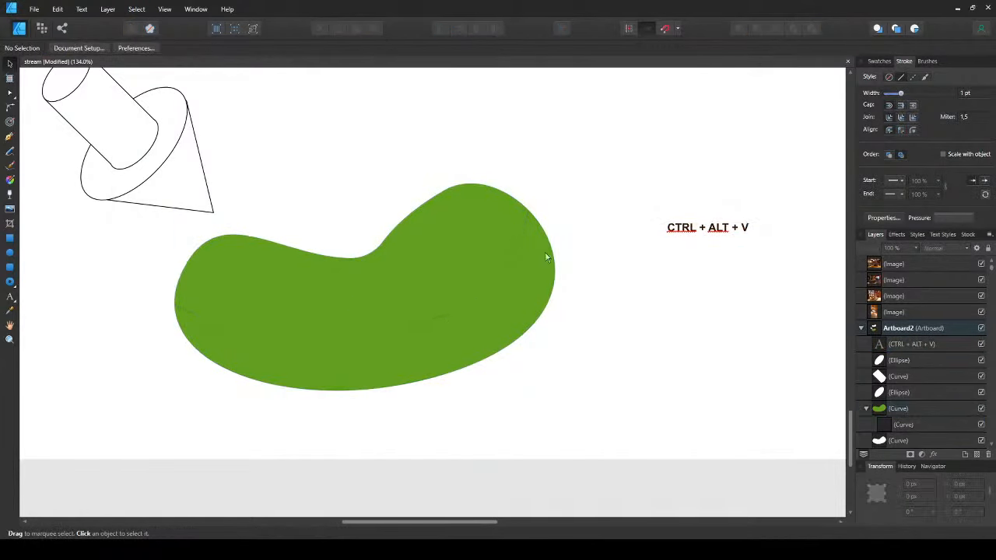
{"action": "left_click", "coordinate": [274, 332]}
{"action": "left_click", "coordinate": [304, 337]}
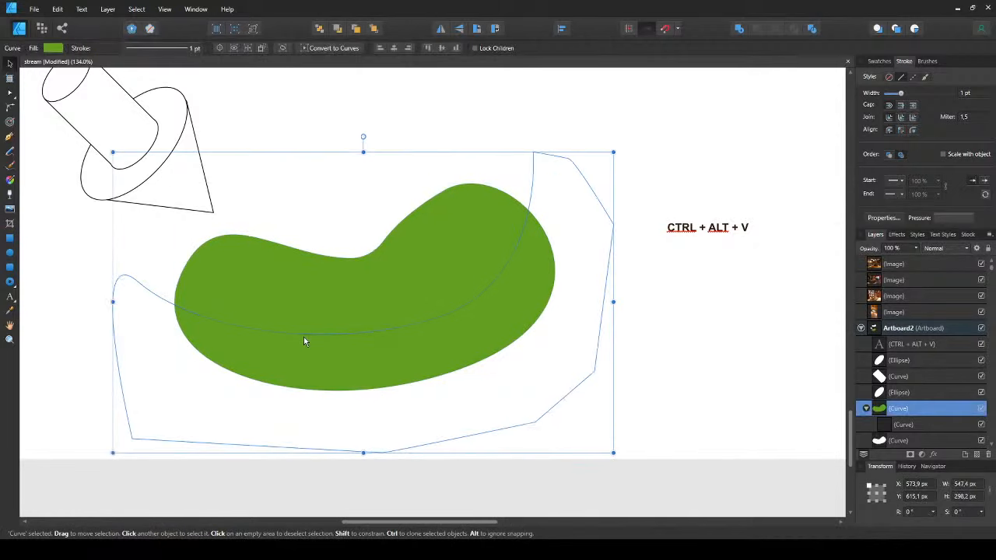
- Select the curve clipped inside the green bean and fill it with a dark green to form the shadow
{"action": "key", "text": "Escape"}
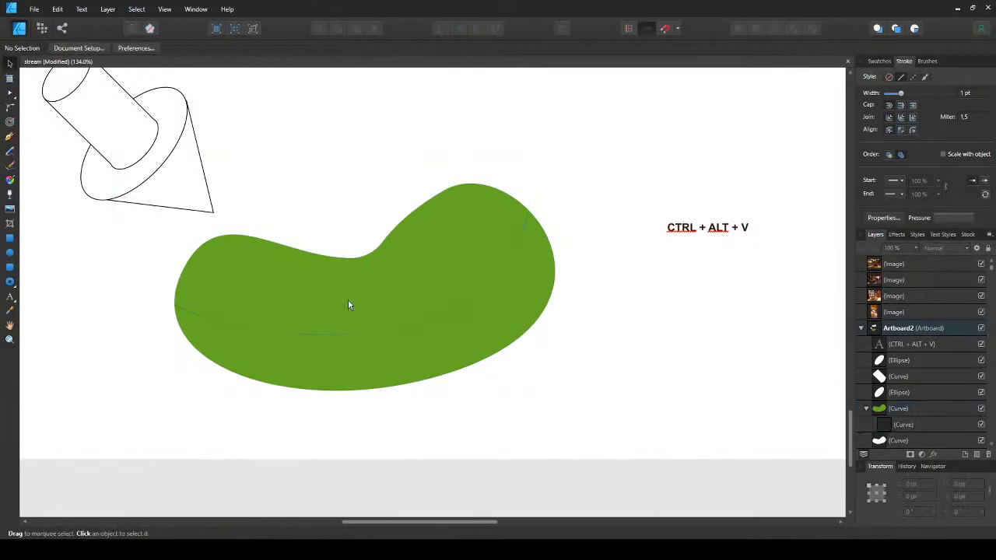
{"action": "left_click", "coordinate": [478, 302]}
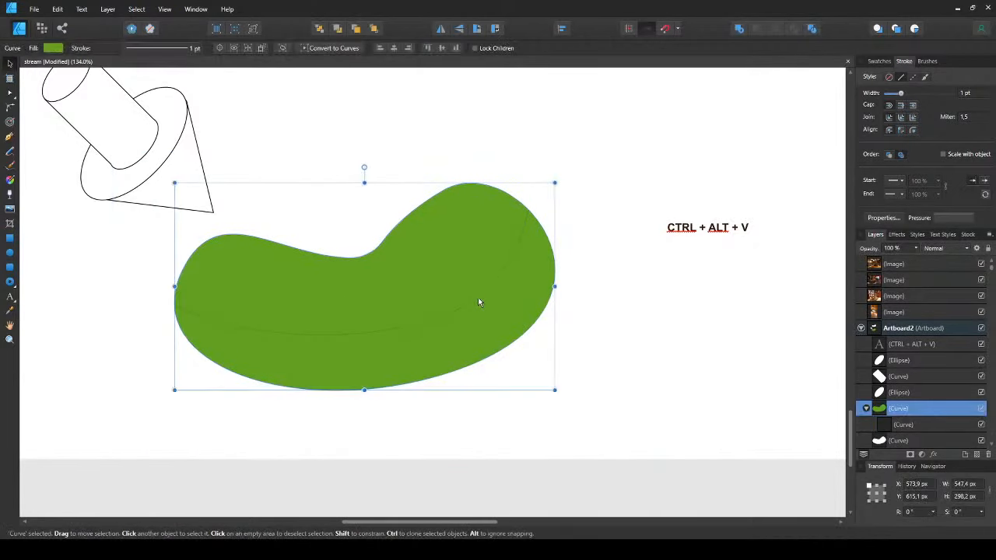
{"action": "left_click", "coordinate": [478, 301]}
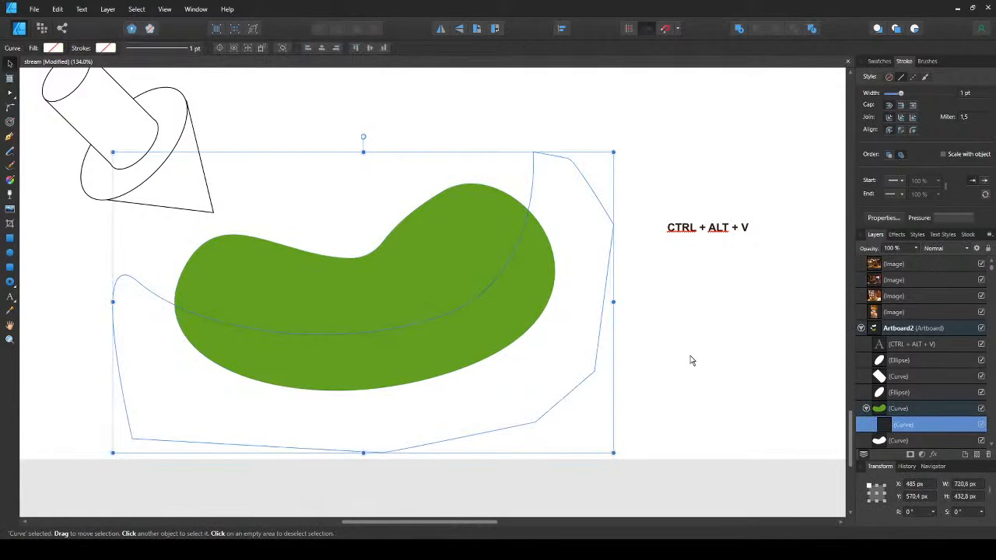
{"action": "key", "text": "space"}
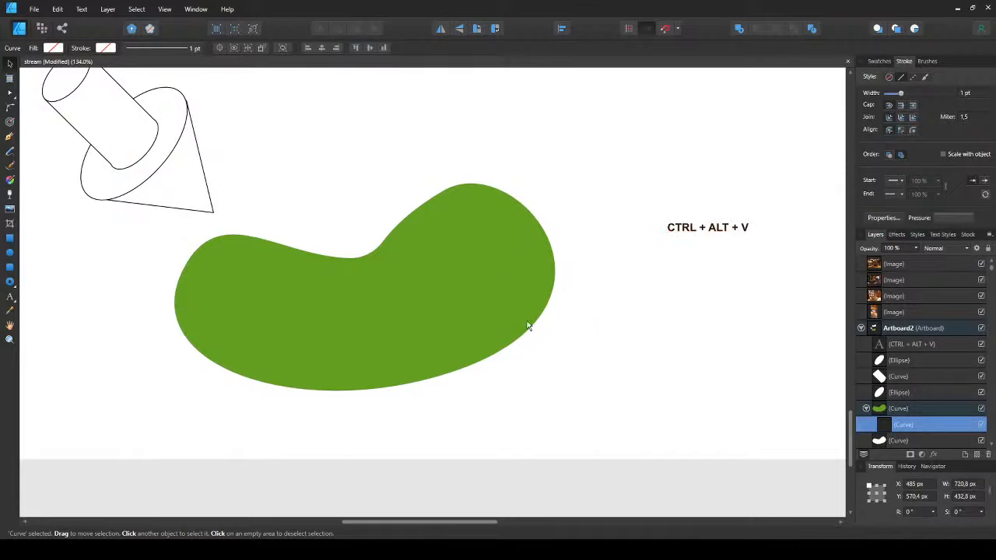
{"action": "key", "text": "space"}
{"action": "key", "text": "space"}
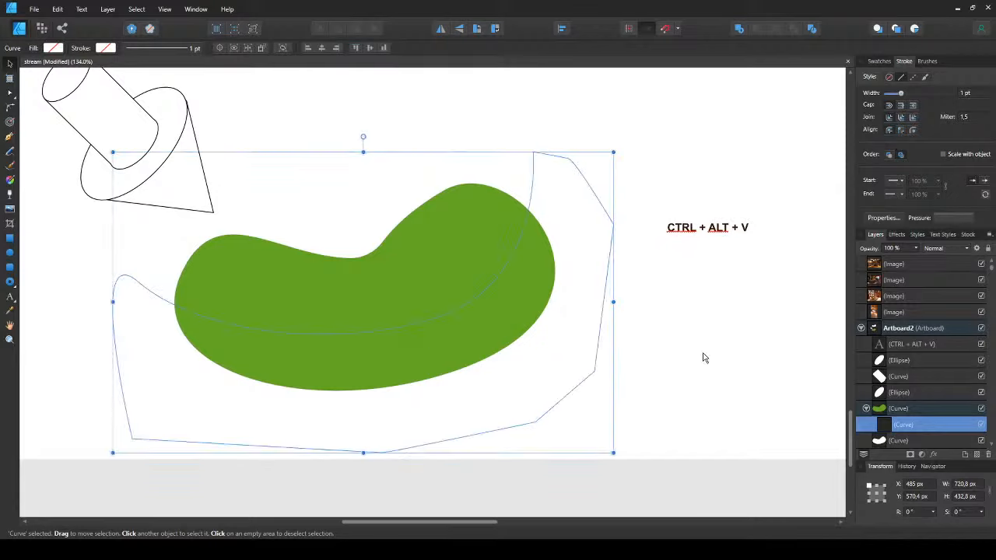
{"action": "key", "text": "ctrl+alt+v"}
{"action": "key", "text": "space"}
{"action": "key", "text": "space"}
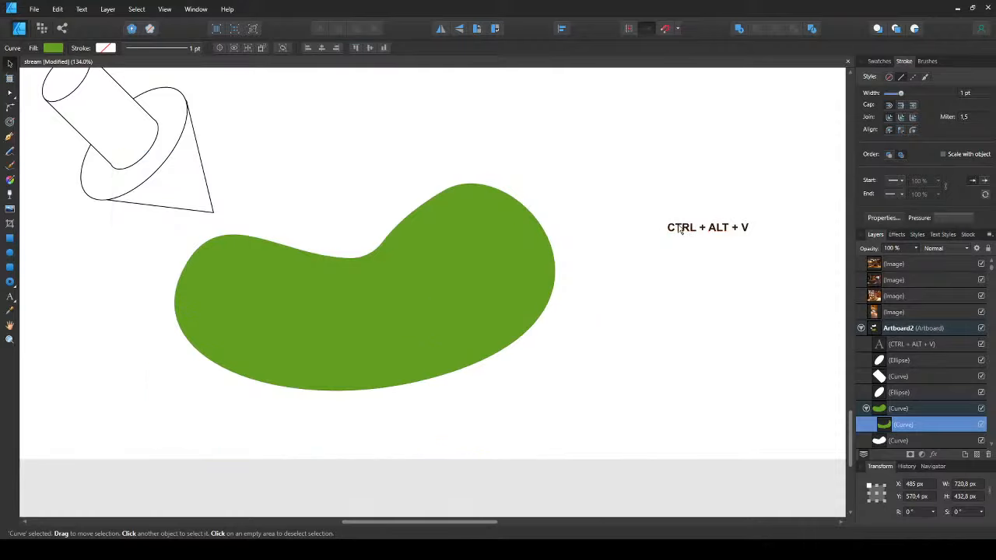
{"action": "key", "text": "ctrl+z"}
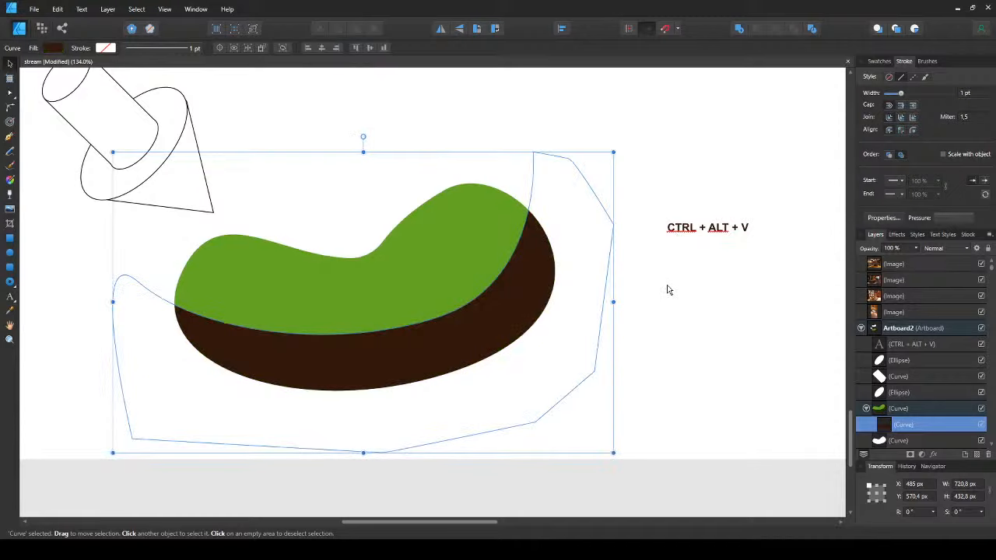
{"action": "key", "text": "ctrl+alt+v"}
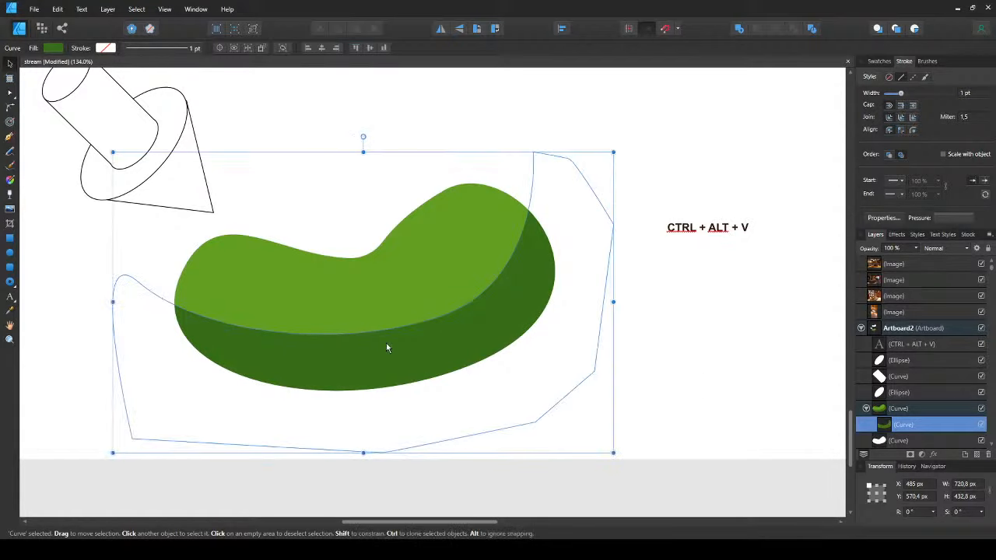
- Try shifting the dark green shading curve slightly within the bean's outline
{"action": "scroll", "coordinate": [394, 362], "scroll_direction": "down", "scroll_amount": 1}
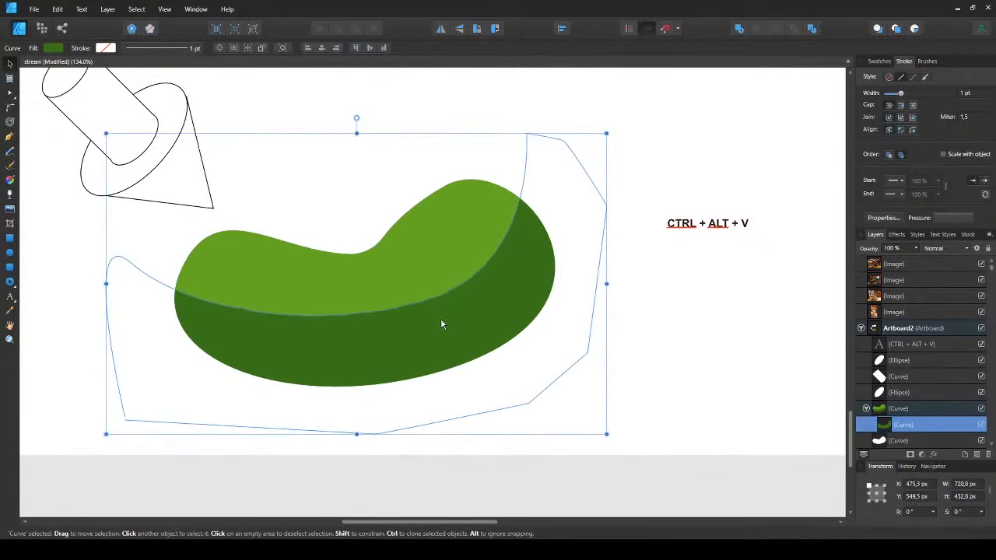
{"action": "left_click_drag", "start_coordinate": [293, 309], "coordinate": [347, 325]}
{"action": "scroll", "coordinate": [319, 336], "scroll_direction": "down", "scroll_amount": 1}
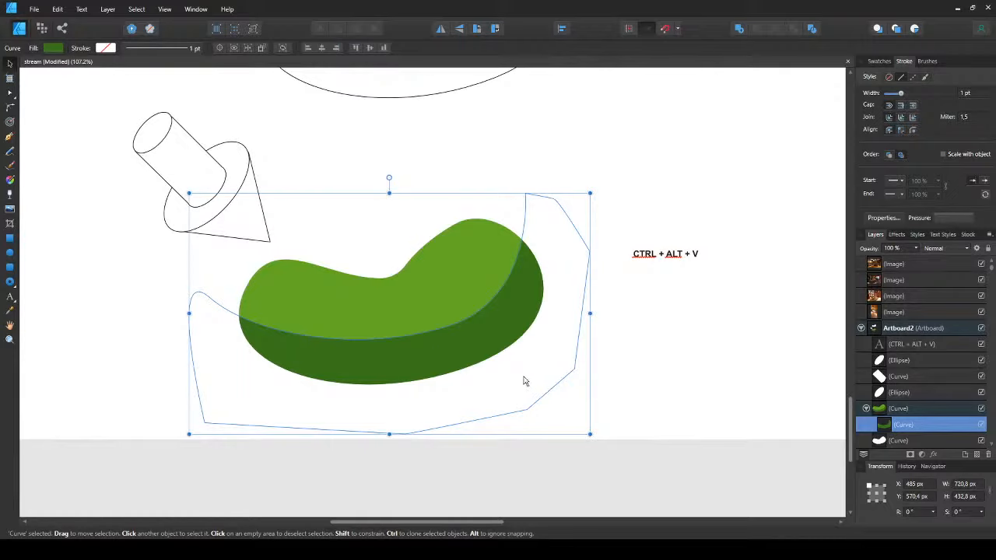
{"action": "left_click_drag", "start_coordinate": [417, 327], "coordinate": [386, 335]}
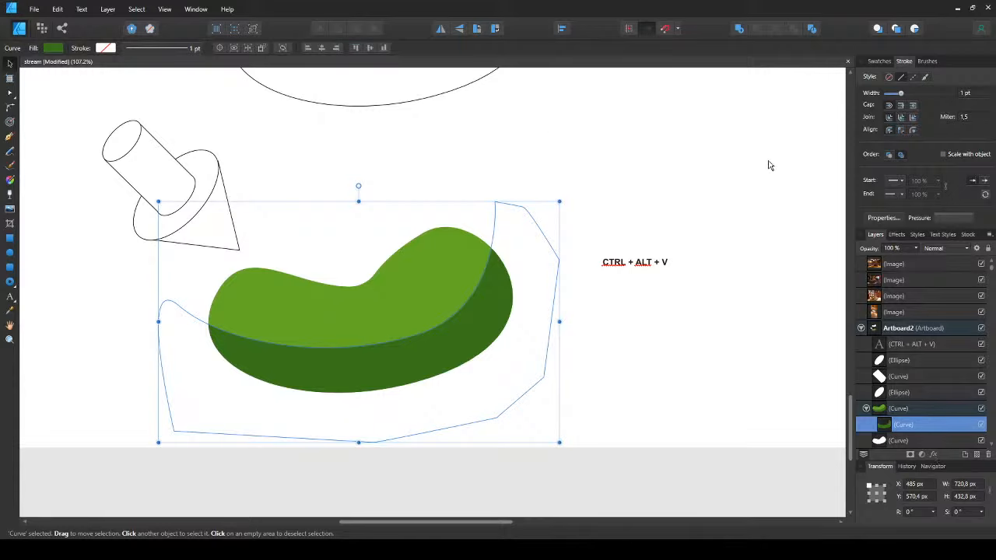
- Blur the dark green shading curve so its edge blends softly into the bean's base color
{"action": "left_click_drag", "start_coordinate": [759, 160], "coordinate": [832, 170]}
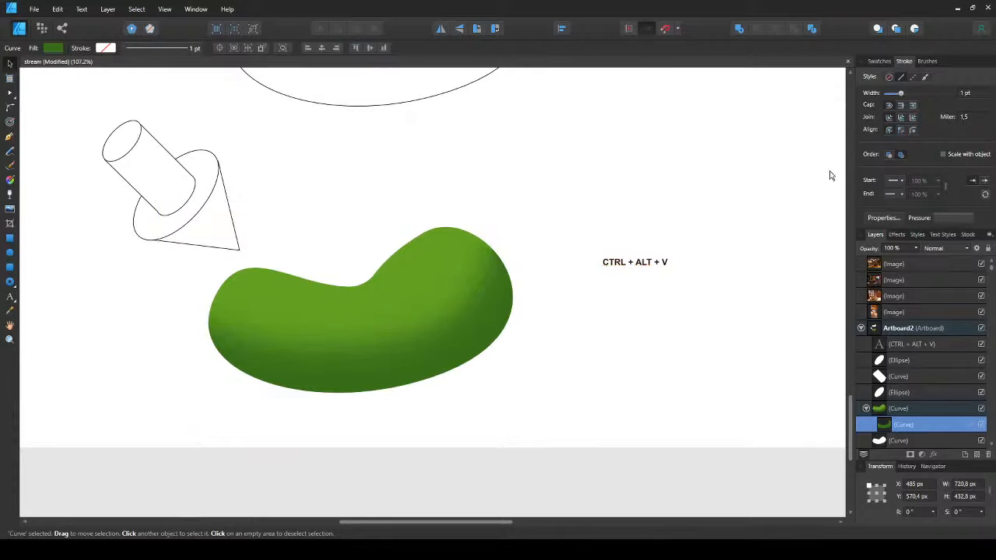
{"action": "left_click_drag", "start_coordinate": [830, 171], "coordinate": [830, 176]}
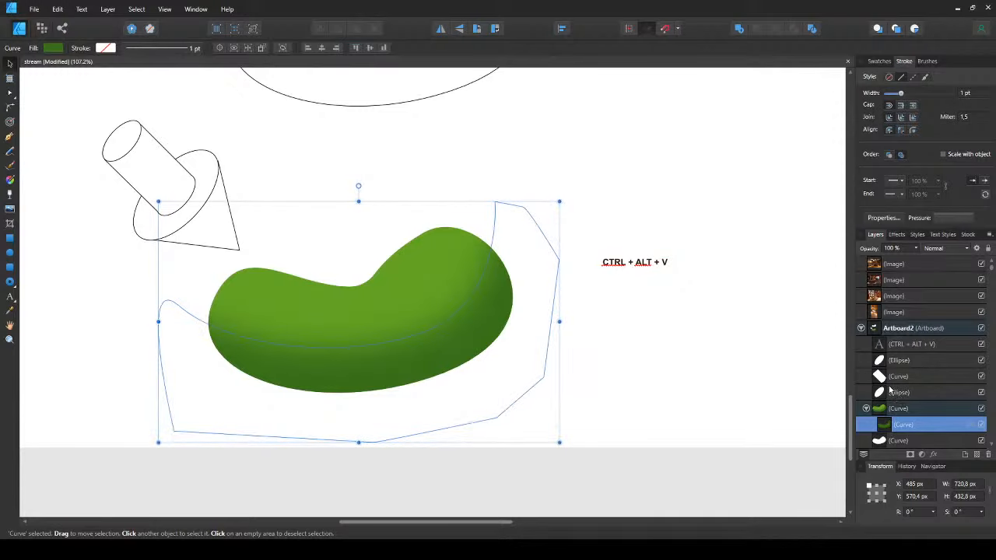
{"action": "left_click", "coordinate": [583, 416]}
- Move the whole cylinder-and-cone line drawing slightly up and left, away from the green bean
{"action": "left_click_drag", "start_coordinate": [226, 293], "coordinate": [262, 330]}
{"action": "left_click", "coordinate": [196, 249]}
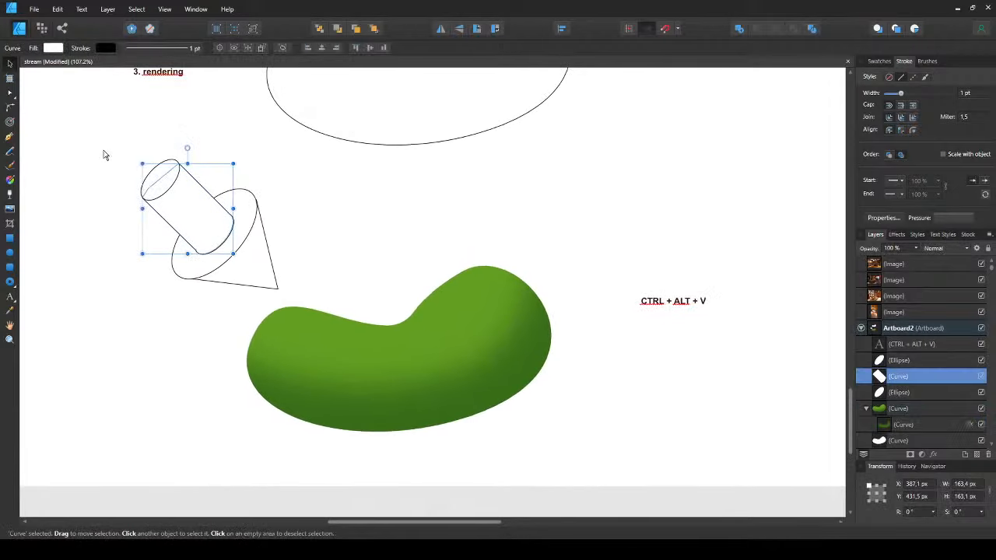
{"action": "left_click_drag", "start_coordinate": [105, 155], "coordinate": [285, 295]}
{"action": "left_click_drag", "start_coordinate": [247, 267], "coordinate": [233, 218]}
{"action": "left_click", "coordinate": [211, 322]}
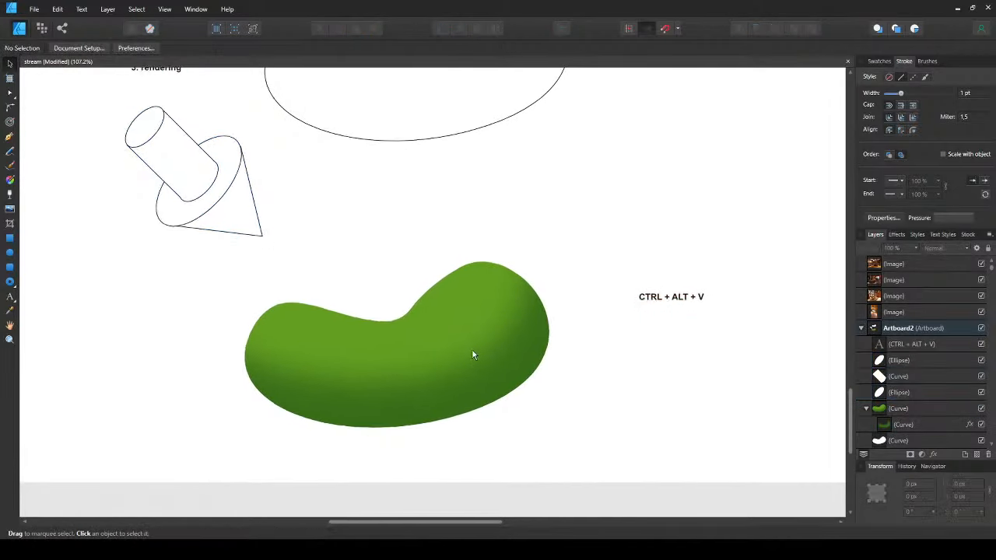
- Extend the artboard's lower edge downward to make room below the green bean
{"action": "left_click_drag", "start_coordinate": [473, 355], "coordinate": [391, 291]}
{"action": "left_click_drag", "start_coordinate": [244, 316], "coordinate": [289, 322]}
{"action": "left_click", "coordinate": [401, 322]}
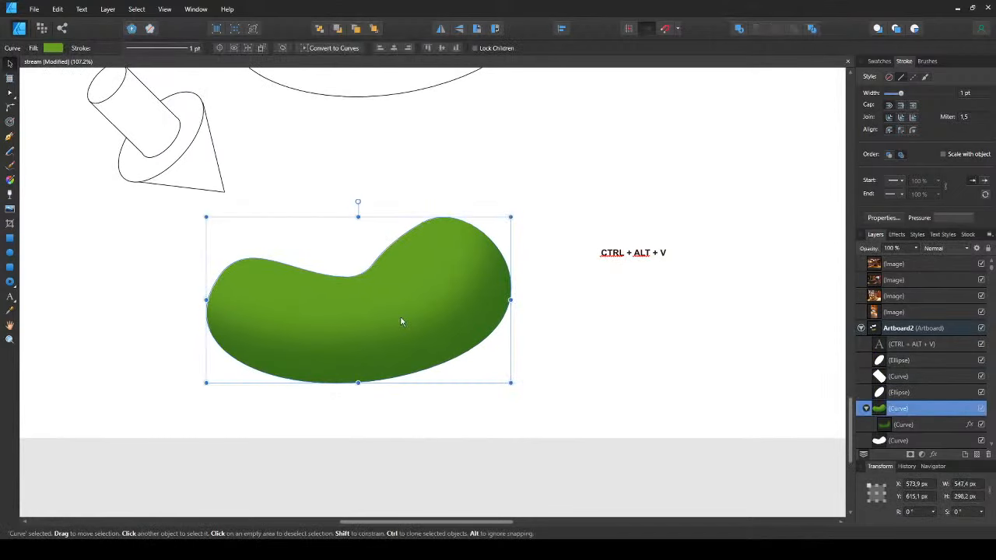
{"action": "scroll", "coordinate": [401, 321], "scroll_direction": "down", "scroll_amount": 3}
{"action": "left_click", "coordinate": [163, 114]}
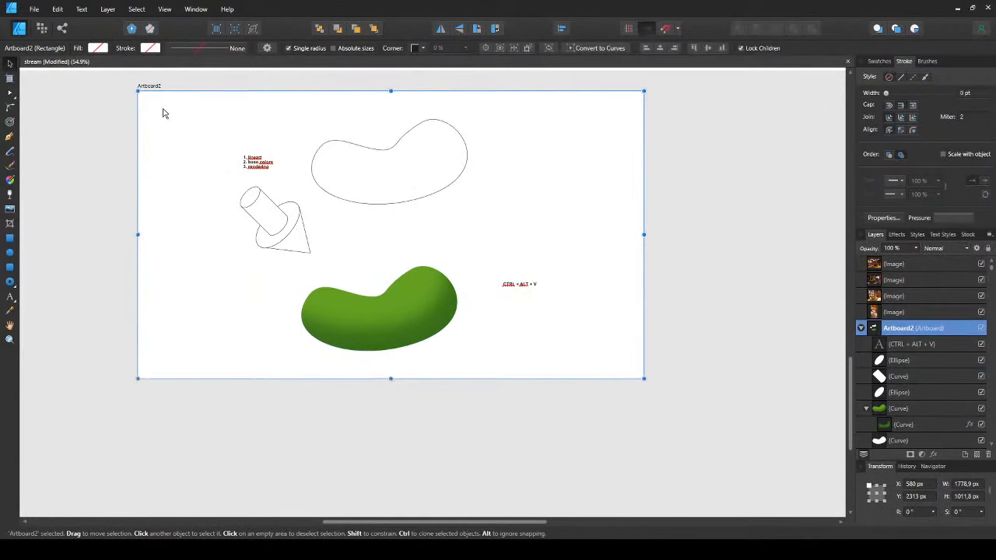
{"action": "left_click_drag", "start_coordinate": [391, 380], "coordinate": [390, 510]}
- Duplicate the shaded green bean straight down into the empty area of the artboard
{"action": "left_click", "coordinate": [400, 326]}
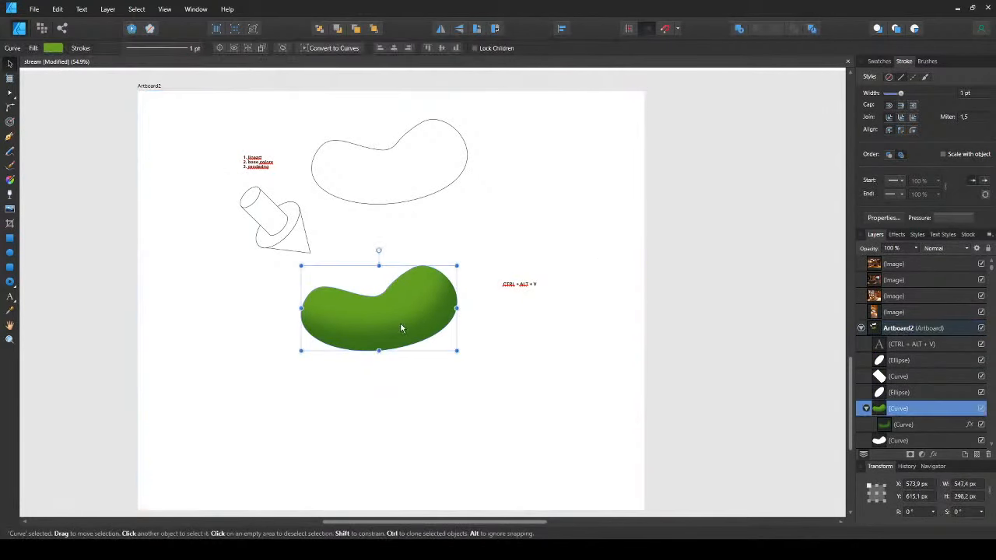
{"action": "left_click_drag", "start_coordinate": [408, 324], "coordinate": [411, 445], "text": "ctrl"}
{"action": "double_click", "coordinate": [417, 450]}
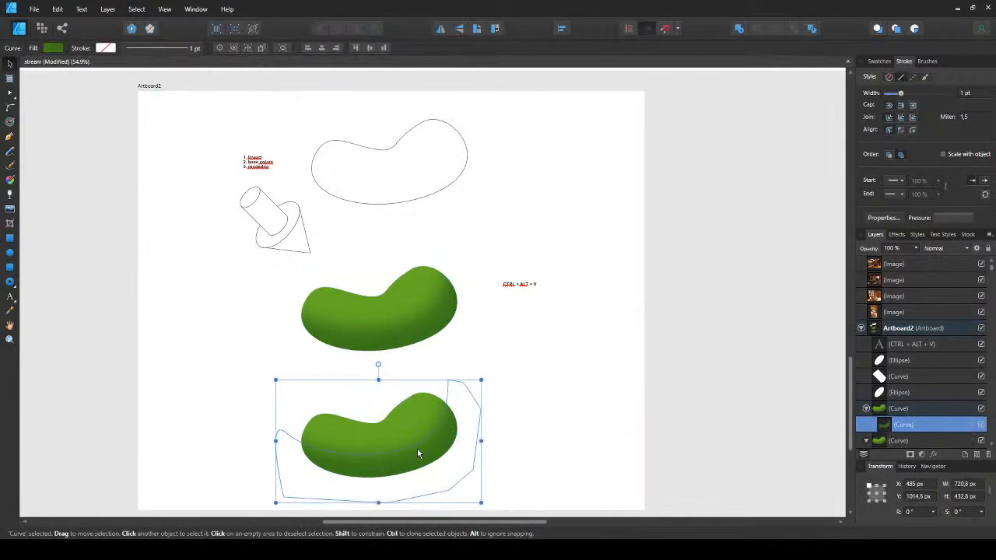
{"action": "key", "text": "Delete"}
{"action": "scroll", "coordinate": [417, 449], "scroll_direction": "up", "scroll_amount": 2}
{"action": "left_click", "coordinate": [417, 449]}
{"action": "key", "text": "ctrl+z"}
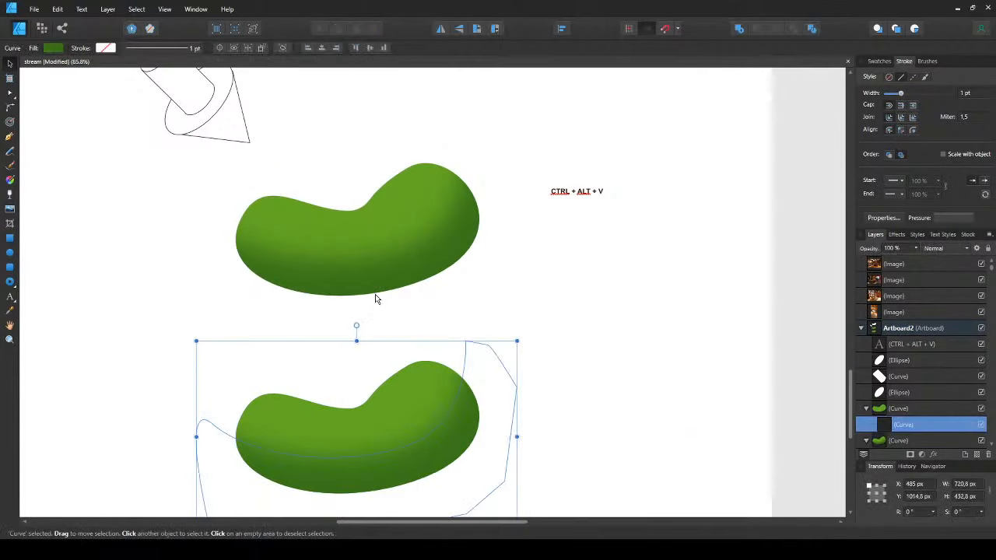
- Delete the blurred shading curve inside the upper green bean, leaving only its flat base color
{"action": "left_click", "coordinate": [371, 272]}
{"action": "double_click", "coordinate": [371, 273]}
{"action": "key", "text": "Delete"}
- Examine the shading on the lower bean and compare it with the flat green bean above
{"action": "scroll", "coordinate": [378, 344], "scroll_direction": "down", "scroll_amount": 4}
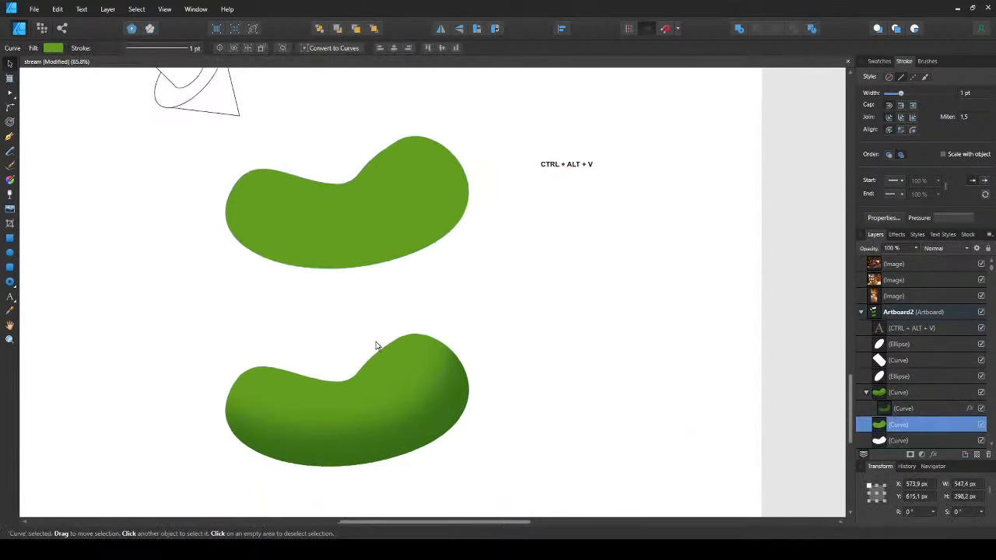
{"action": "left_click", "coordinate": [399, 298]}
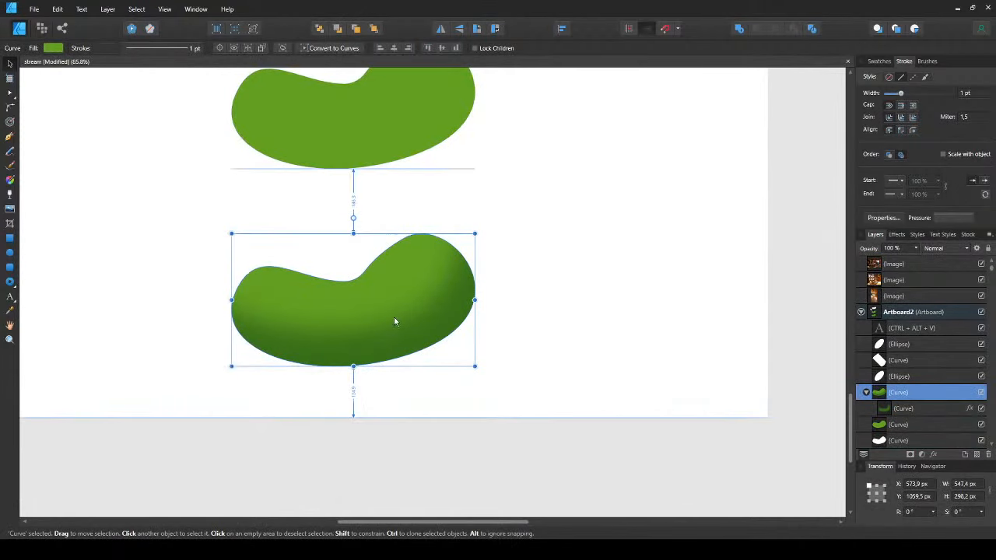
{"action": "left_click", "coordinate": [530, 359]}
{"action": "scroll", "coordinate": [304, 306], "scroll_direction": "up", "scroll_amount": 3}
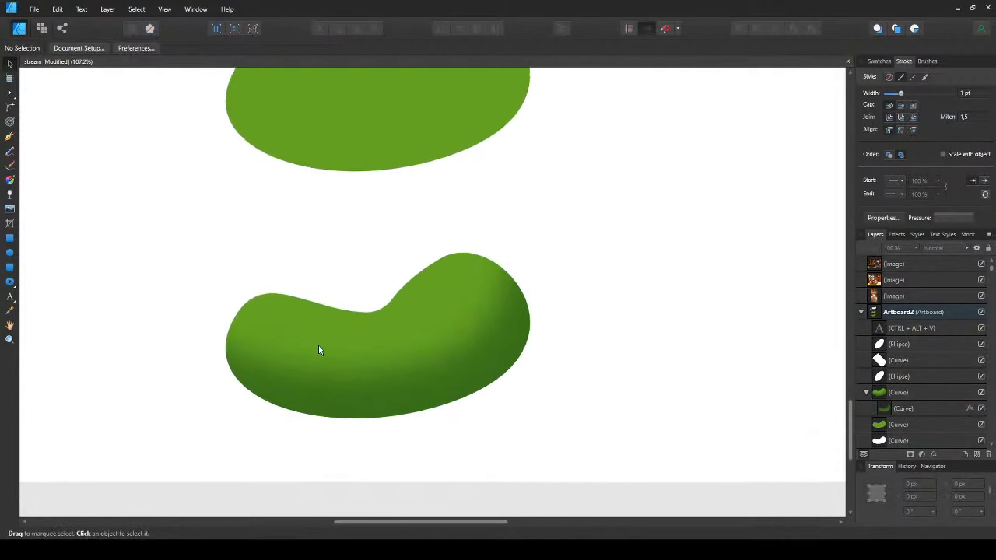
{"action": "scroll", "coordinate": [436, 330], "scroll_direction": "up", "scroll_amount": 2}
{"action": "scroll", "coordinate": [429, 338], "scroll_direction": "down", "scroll_amount": 2}
{"action": "scroll", "coordinate": [429, 343], "scroll_direction": "up", "scroll_amount": 2}
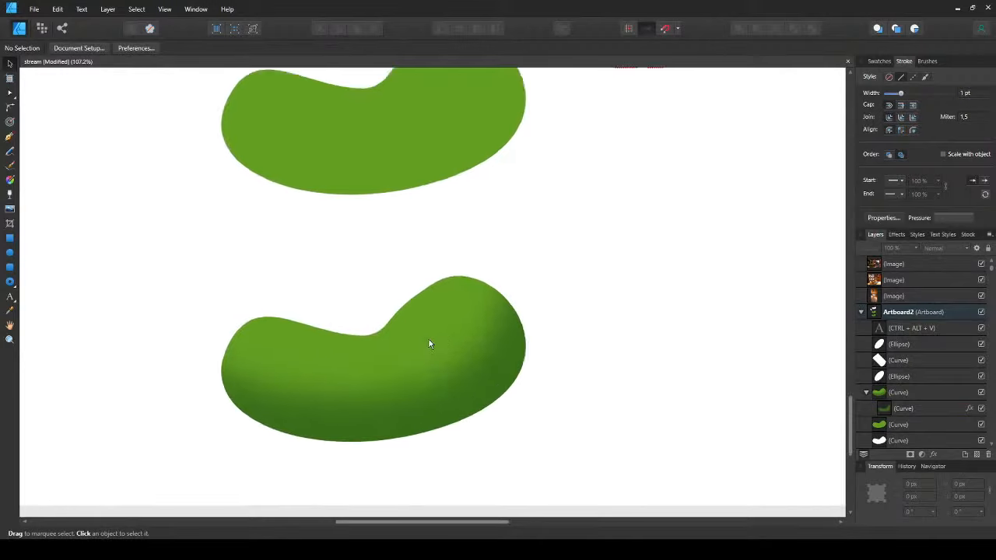
{"action": "scroll", "coordinate": [373, 304], "scroll_direction": "down", "scroll_amount": 2}
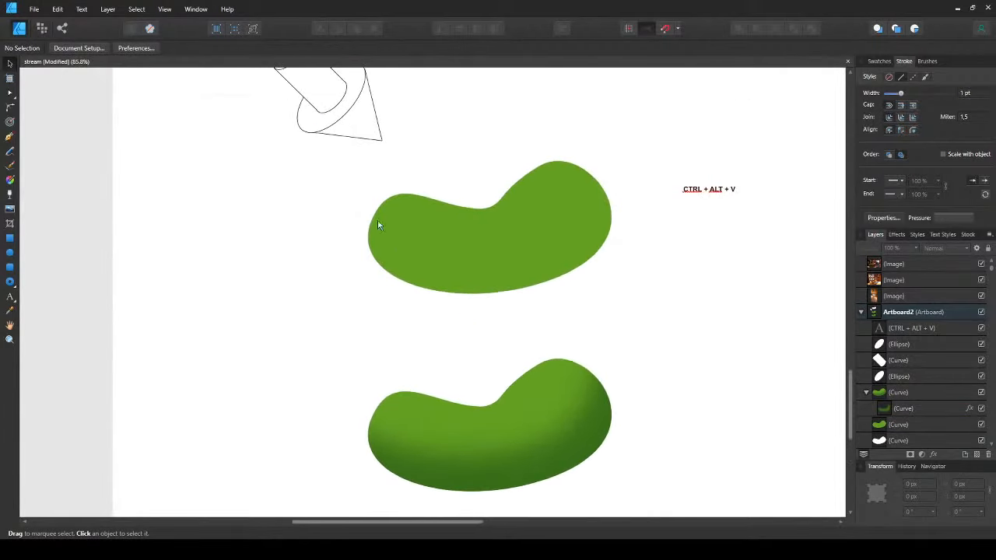
- Move all four objects of the cylinder-and-cone drawing down to the empty area left of the green beans
{"action": "left_click", "coordinate": [346, 137]}
{"action": "scroll", "coordinate": [307, 189], "scroll_direction": "up", "scroll_amount": 2}
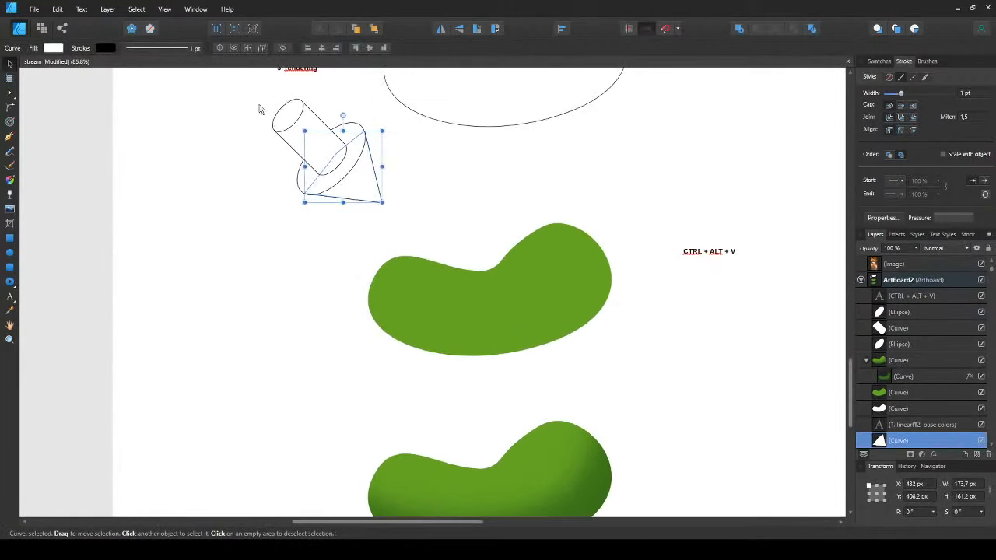
{"action": "left_click_drag", "start_coordinate": [249, 88], "coordinate": [436, 252]}
{"action": "mouse_move", "coordinate": [332, 177]}
{"action": "left_mouse_down"}
{"action": "mouse_move", "coordinate": [304, 258]}
{"action": "mouse_move", "coordinate": [329, 407]}
{"action": "mouse_move", "coordinate": [301, 403]}
{"action": "left_mouse_up"}
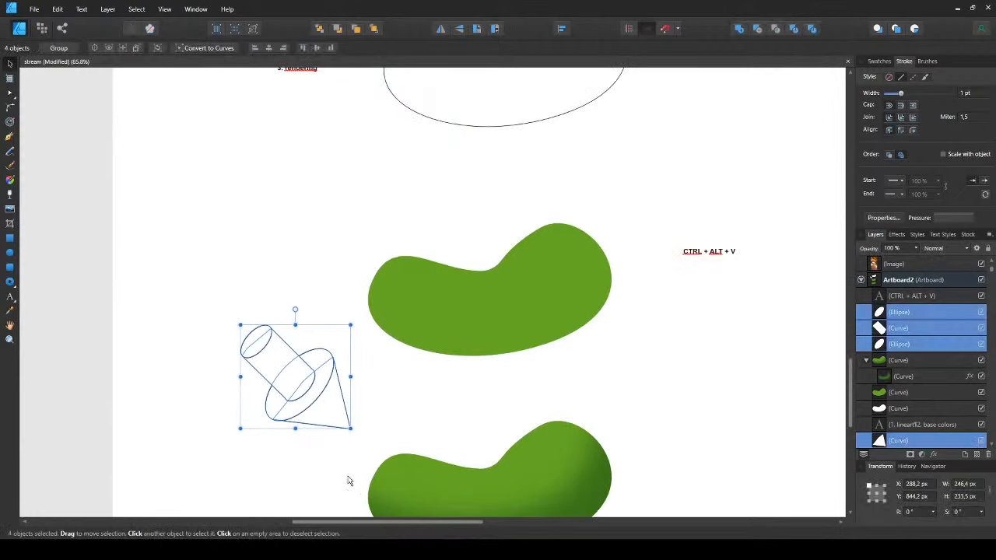
{"action": "left_click", "coordinate": [349, 464]}
- Draw a closed bean-shaped curve about 458 by 170 px with the Pen tool inside the lit upper part of the shaded bean
{"action": "scroll", "coordinate": [360, 389], "scroll_direction": "up", "scroll_amount": 5}
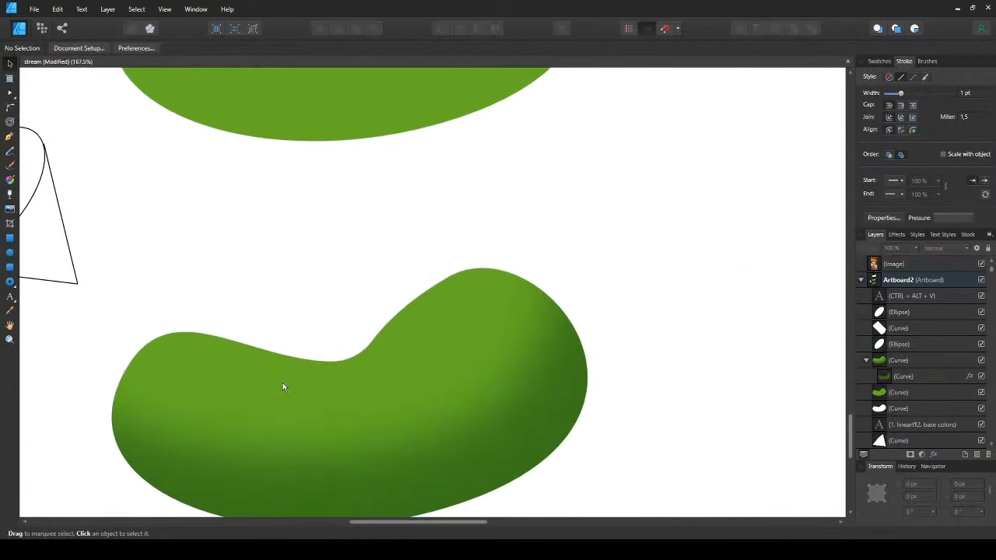
{"action": "left_click_drag", "start_coordinate": [282, 383], "coordinate": [377, 315]}
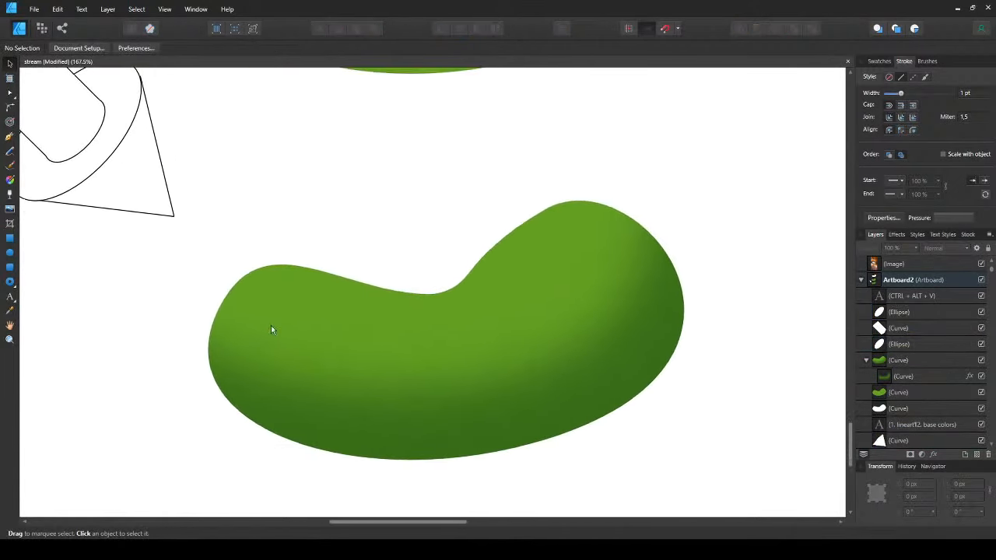
{"action": "left_click_drag", "start_coordinate": [309, 322], "coordinate": [309, 347]}
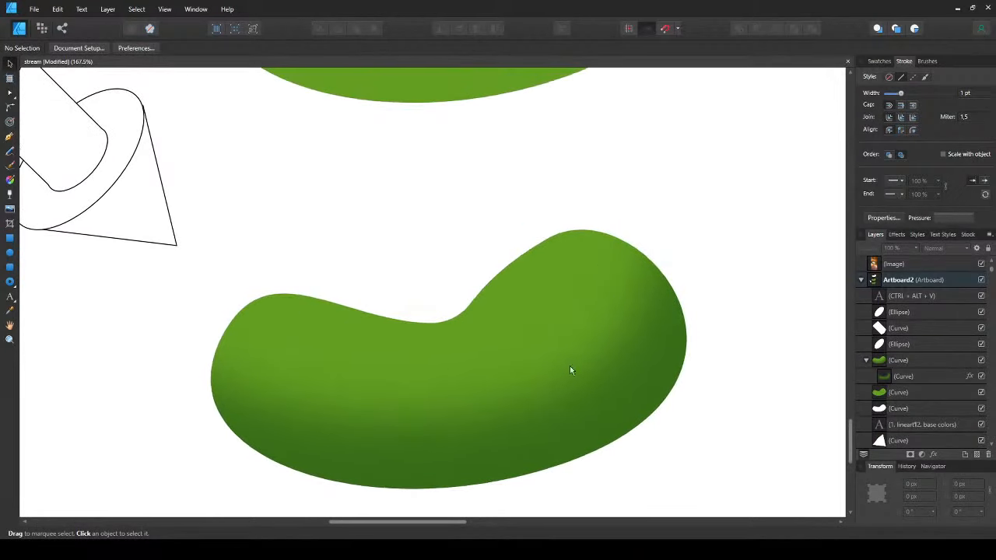
{"action": "key", "text": "p"}
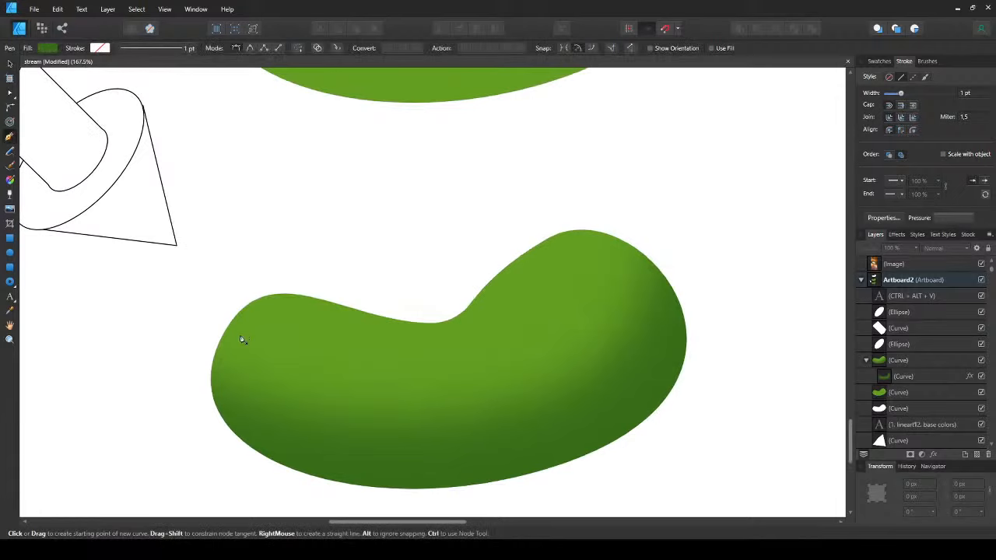
{"action": "left_click", "coordinate": [239, 335]}
{"action": "left_click_drag", "start_coordinate": [337, 321], "coordinate": [404, 351]}
{"action": "left_click_drag", "start_coordinate": [507, 293], "coordinate": [544, 232]}
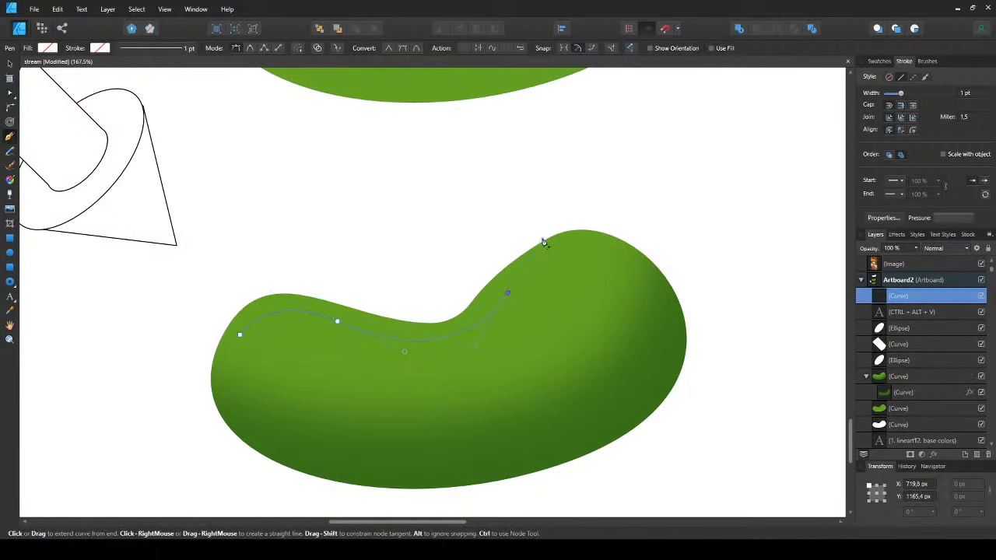
{"action": "left_click", "coordinate": [634, 278]}
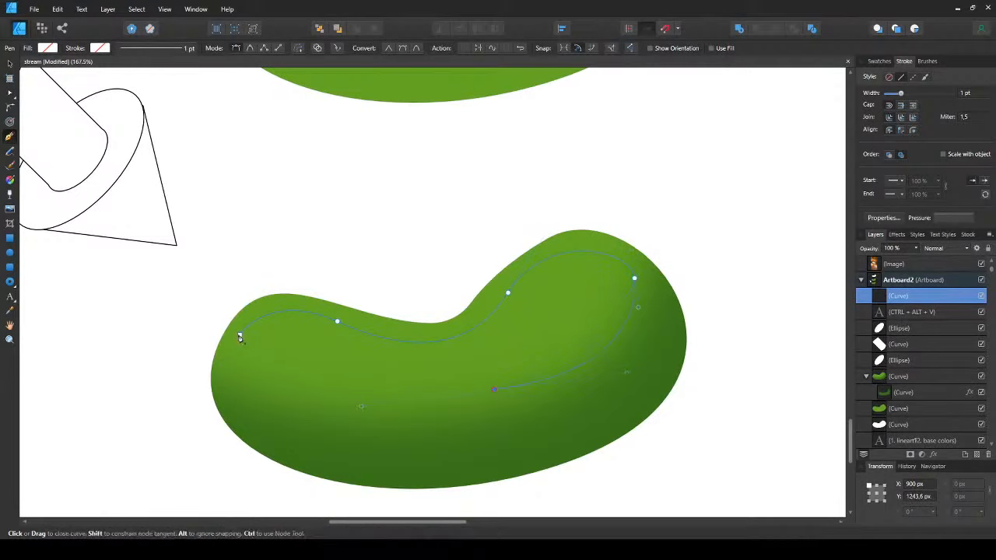
{"action": "key", "text": "Escape"}
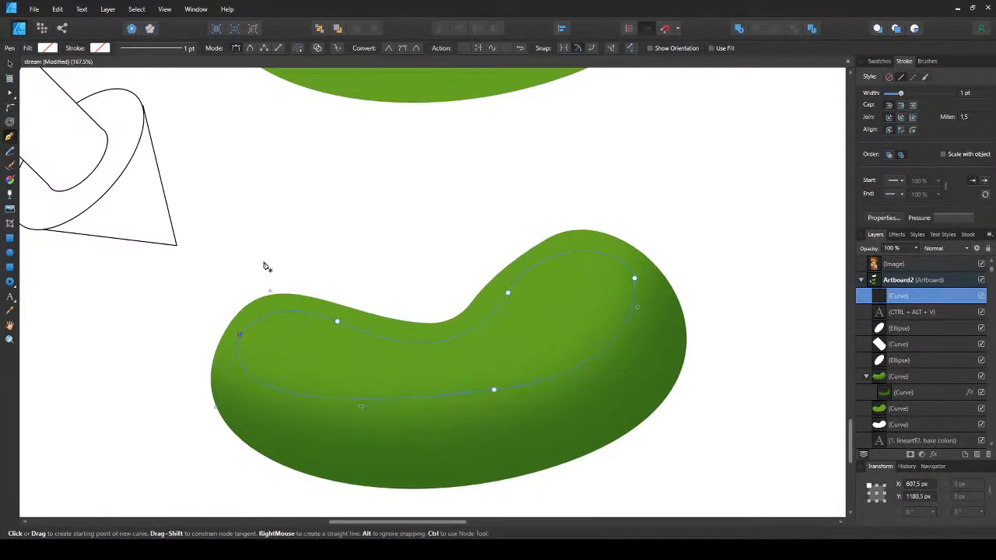
{"action": "key", "text": "v"}
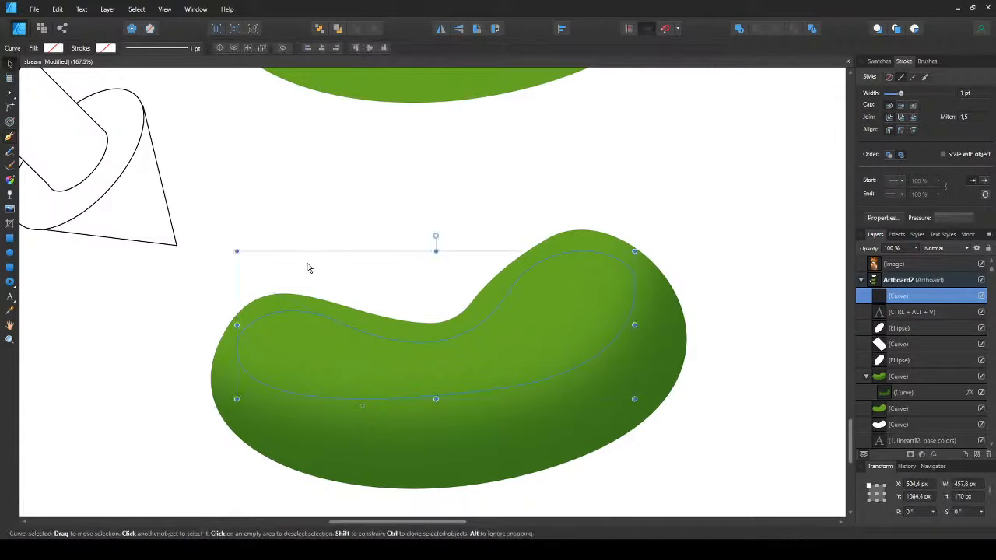
- Fill the new curve in the lit upper part of the shaded bean with a light yellow-green
{"action": "left_click", "coordinate": [705, 350]}
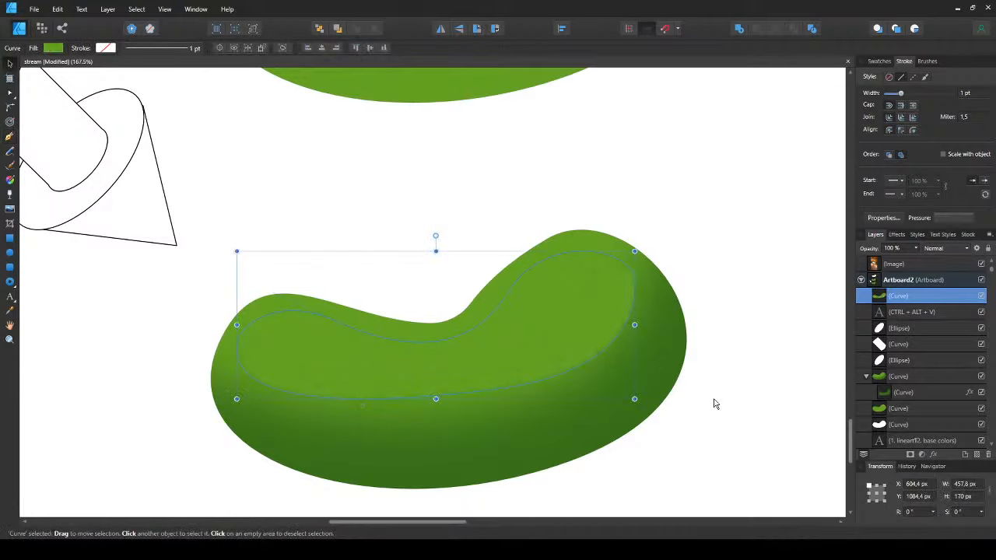
{"action": "left_click_drag", "start_coordinate": [714, 399], "coordinate": [720, 401]}
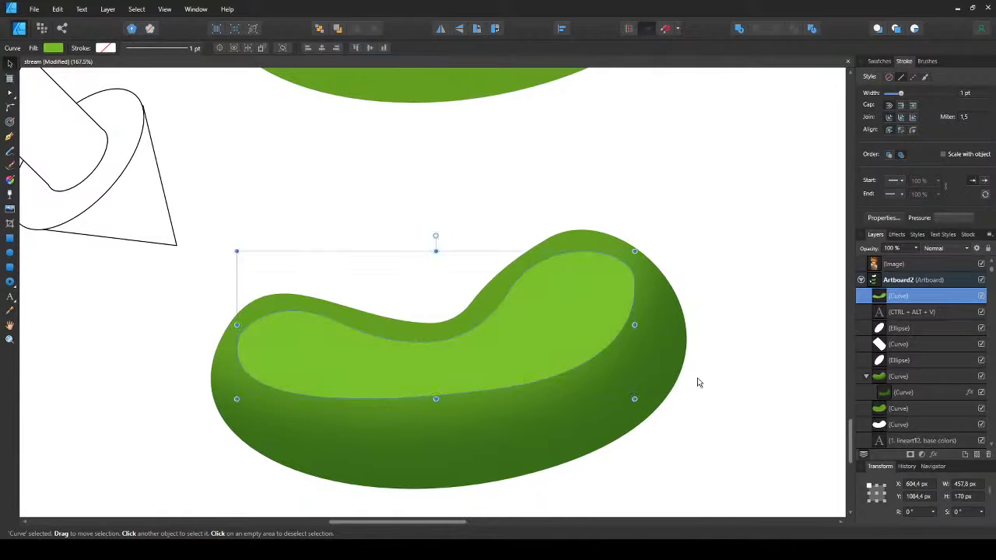
{"action": "left_click_drag", "start_coordinate": [698, 378], "coordinate": [697, 378]}
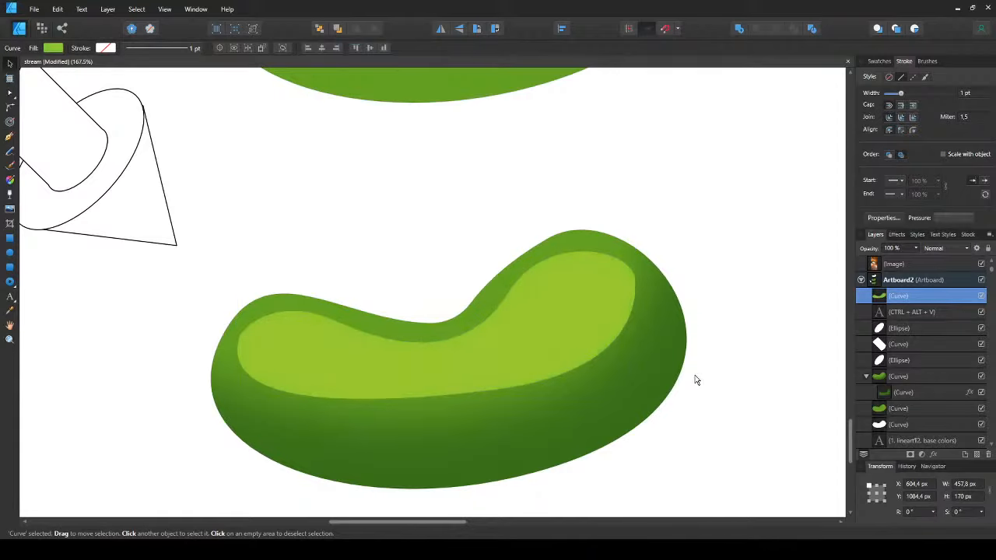
{"action": "left_click_drag", "start_coordinate": [696, 379], "coordinate": [695, 379]}
- Reshape the highlight curve's lower edge further down into the shading, making the curve about 188 px high
{"action": "key", "text": "a"}
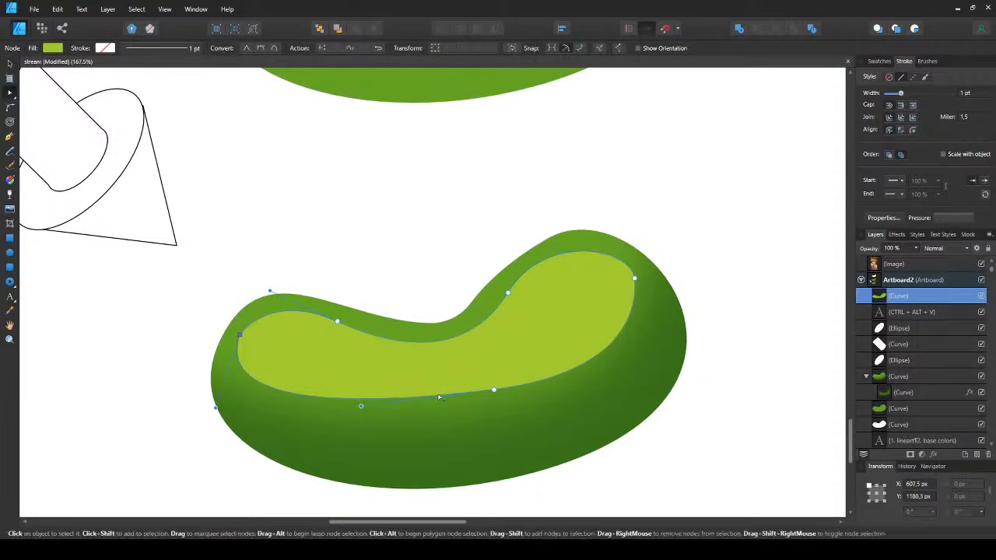
{"action": "left_click_drag", "start_coordinate": [494, 393], "coordinate": [487, 400]}
{"action": "left_click_drag", "start_coordinate": [354, 416], "coordinate": [352, 425]}
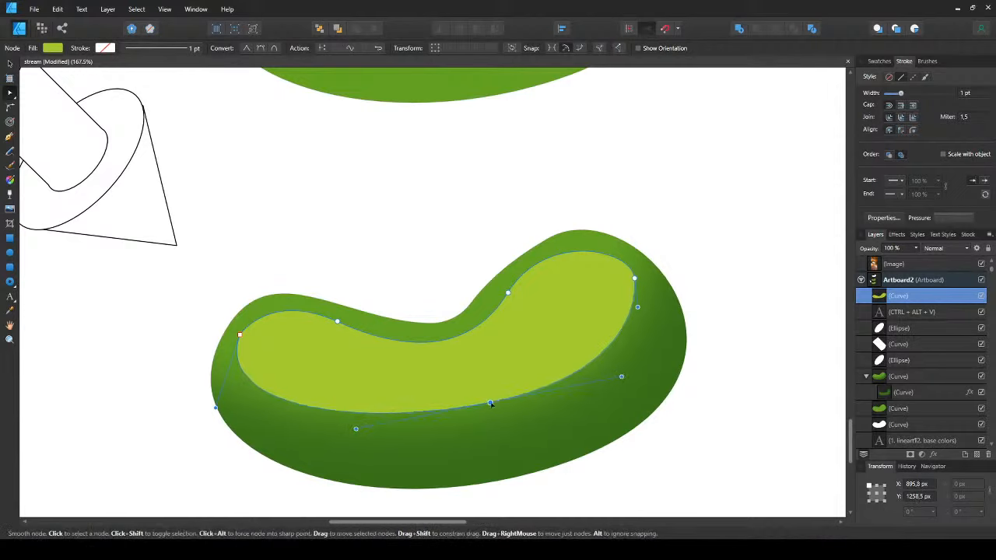
{"action": "key", "text": "v"}
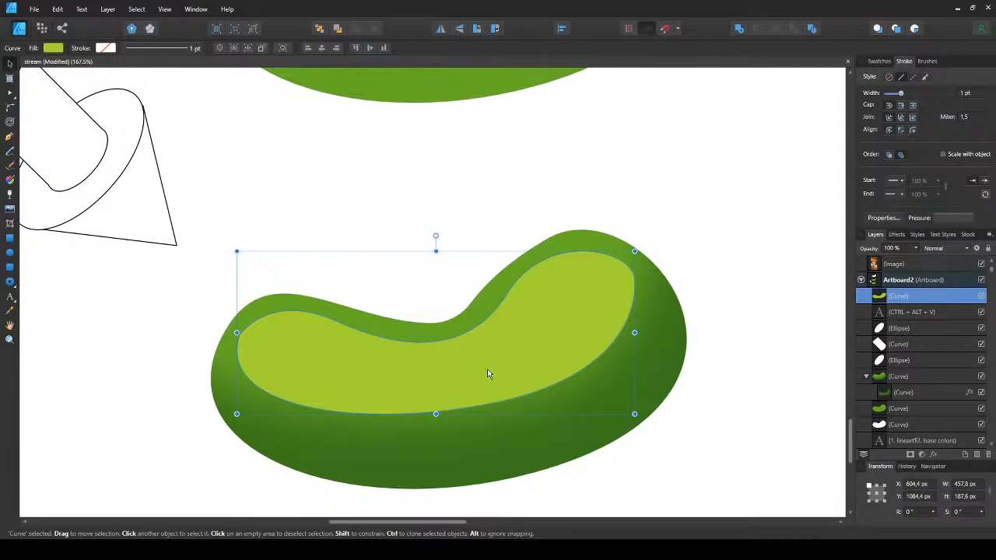
- Apply a soft blur effect to the yellow-green highlight curve so its edges fade into the bean
{"action": "scroll", "coordinate": [485, 349], "scroll_direction": "right", "scroll_amount": 2}
{"action": "scroll", "coordinate": [484, 350], "scroll_direction": "down", "scroll_amount": 1}
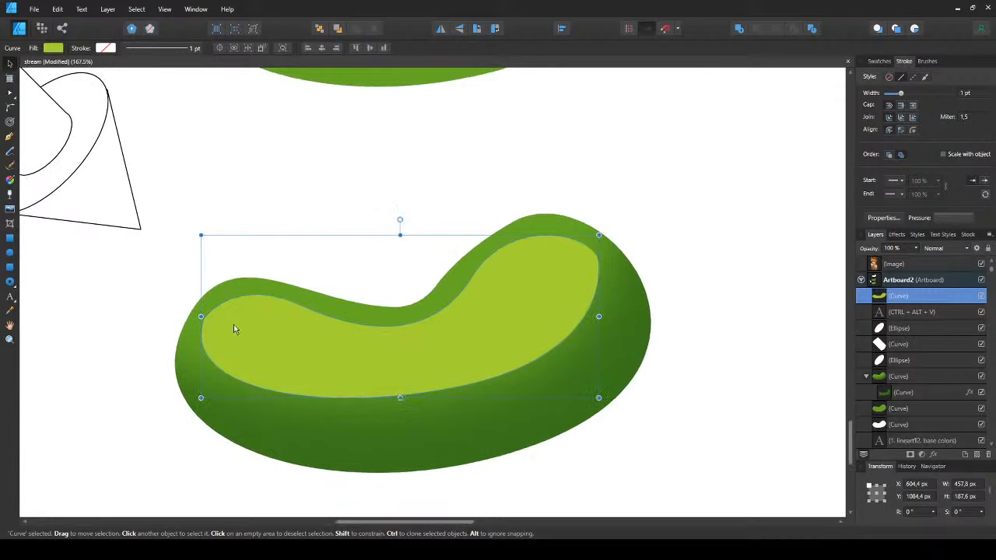
{"action": "left_click", "coordinate": [116, 325]}
{"action": "left_click", "coordinate": [307, 347]}
{"action": "scroll", "coordinate": [202, 311], "scroll_direction": "up", "scroll_amount": 1}
{"action": "scroll", "coordinate": [252, 344], "scroll_direction": "down", "scroll_amount": 1}
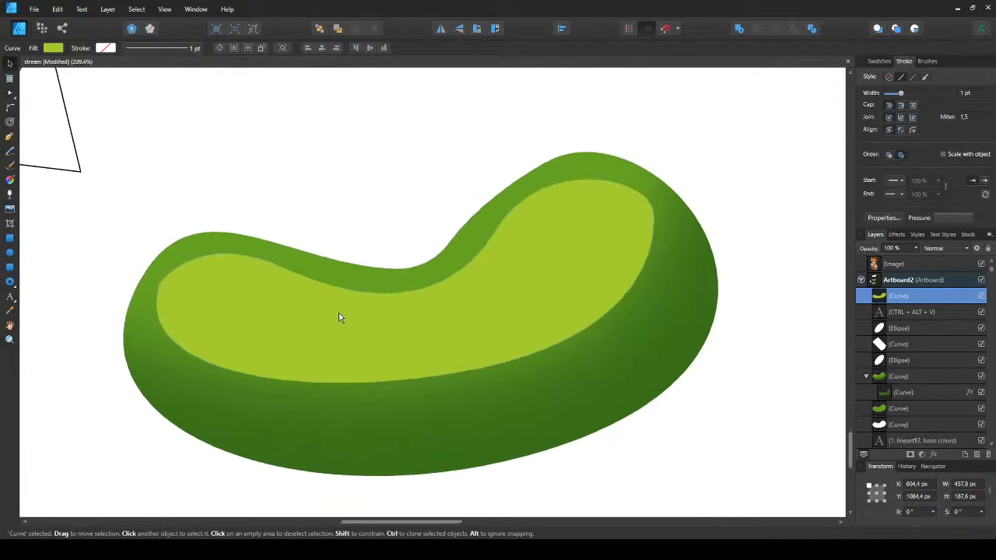
{"action": "mouse_move", "coordinate": [356, 332]}
{"action": "left_mouse_down"}
{"action": "mouse_move", "coordinate": [334, 316]}
{"action": "mouse_move", "coordinate": [352, 329]}
{"action": "left_mouse_up"}
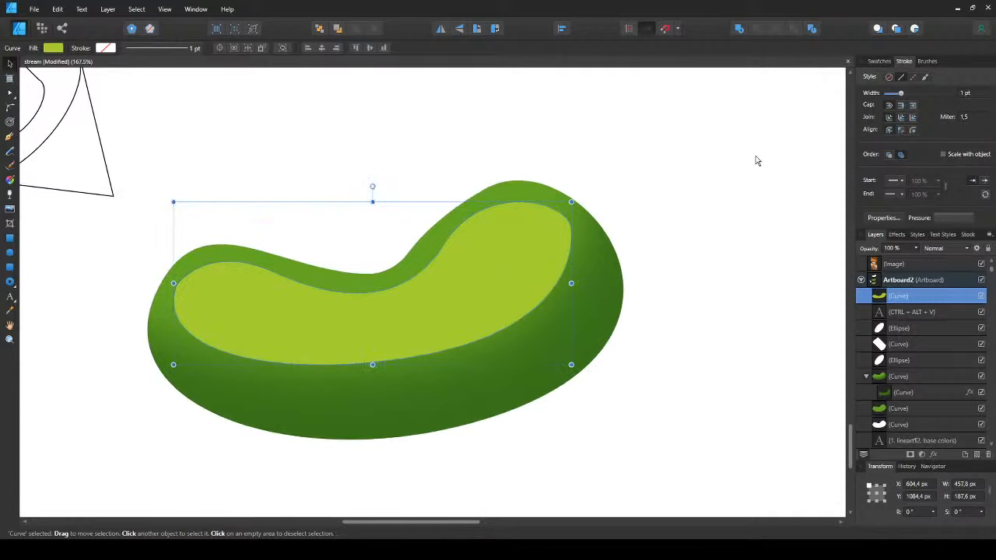
{"action": "left_click_drag", "start_coordinate": [760, 161], "coordinate": [824, 188]}
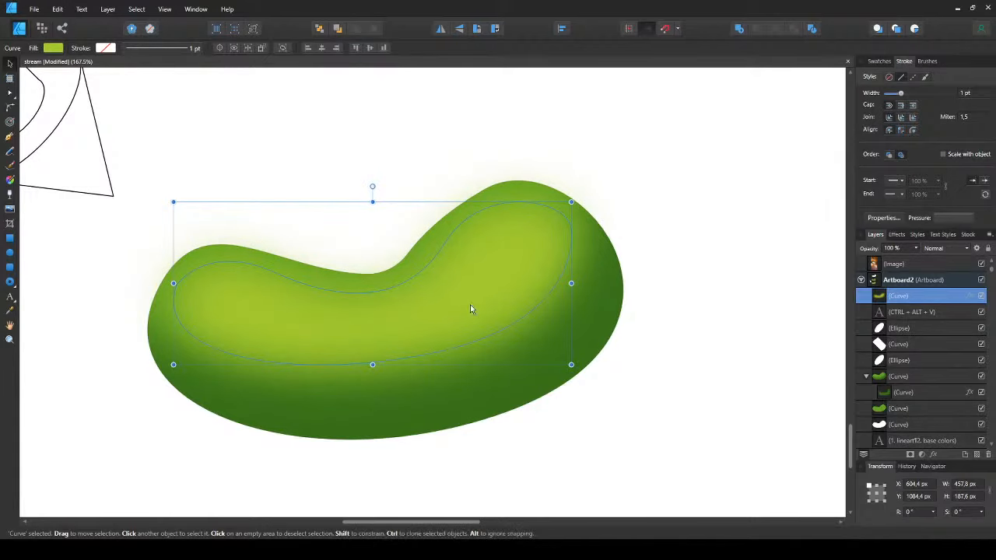
- Fill the background of Artboard2 with a medium grey
{"action": "left_click_drag", "start_coordinate": [470, 306], "coordinate": [432, 329]}
{"action": "scroll", "coordinate": [469, 302], "scroll_direction": "down", "scroll_amount": 3}
{"action": "left_click", "coordinate": [320, 405]}
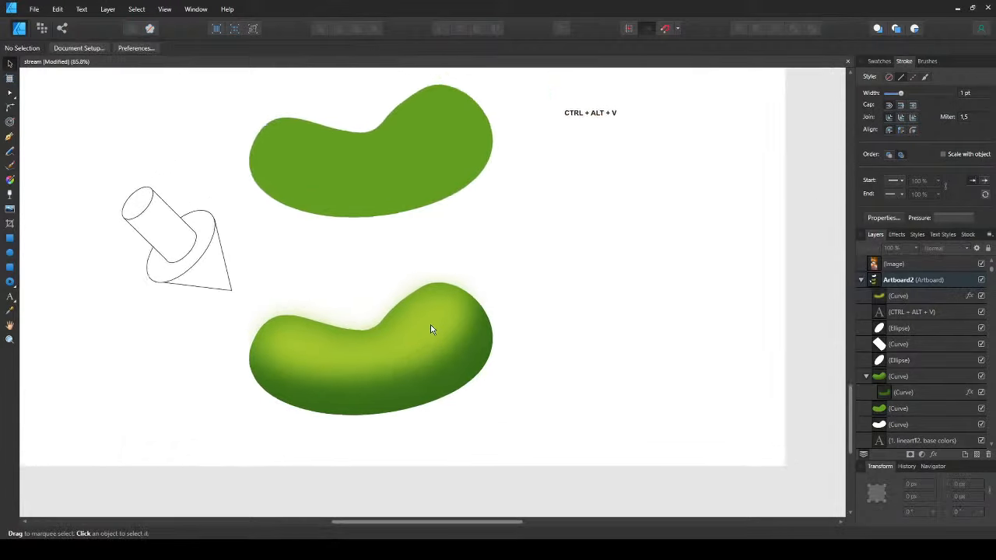
{"action": "scroll", "coordinate": [420, 332], "scroll_direction": "up", "scroll_amount": 1}
{"action": "scroll", "coordinate": [325, 339], "scroll_direction": "down", "scroll_amount": 2}
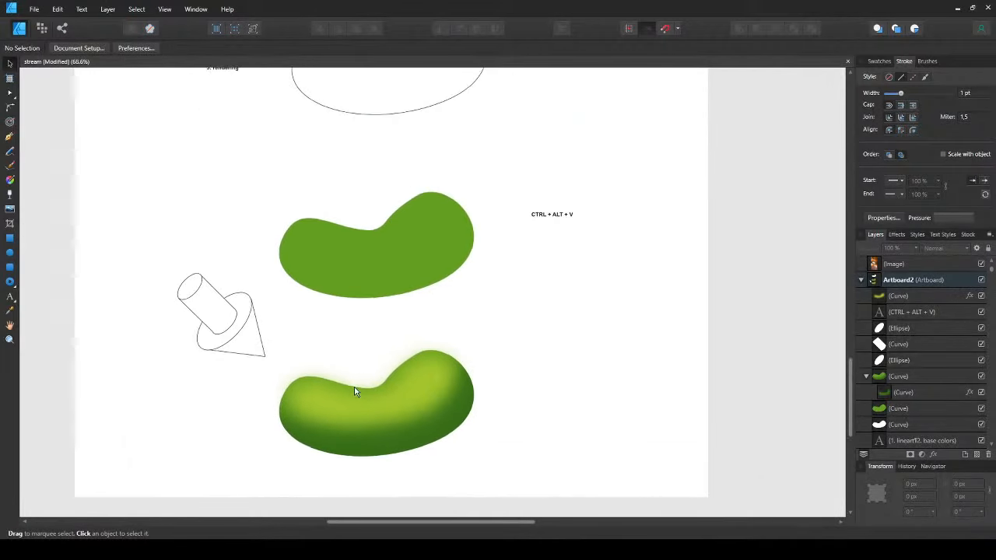
{"action": "scroll", "coordinate": [354, 391], "scroll_direction": "down", "scroll_amount": 2}
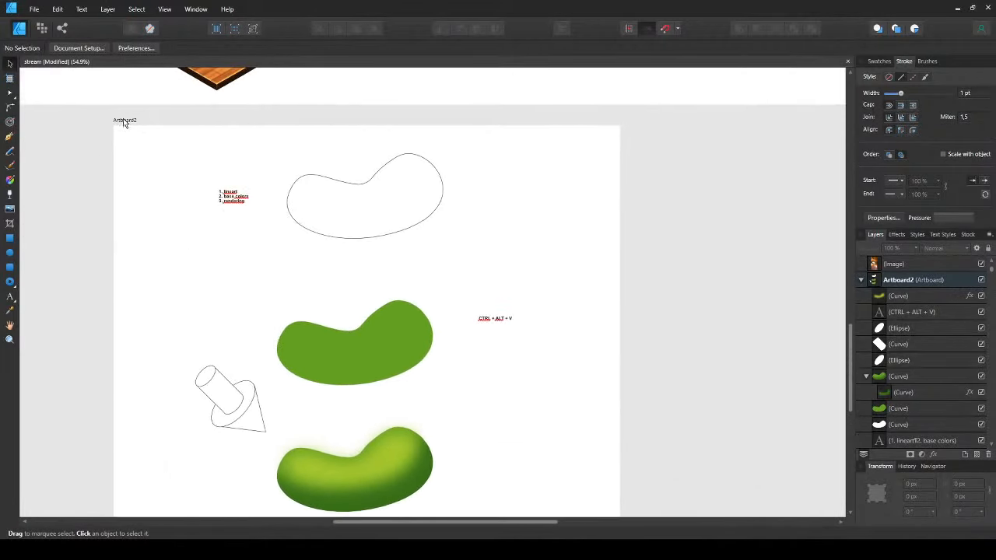
{"action": "left_click", "coordinate": [125, 121]}
{"action": "key", "text": "ctrl+shift+v"}
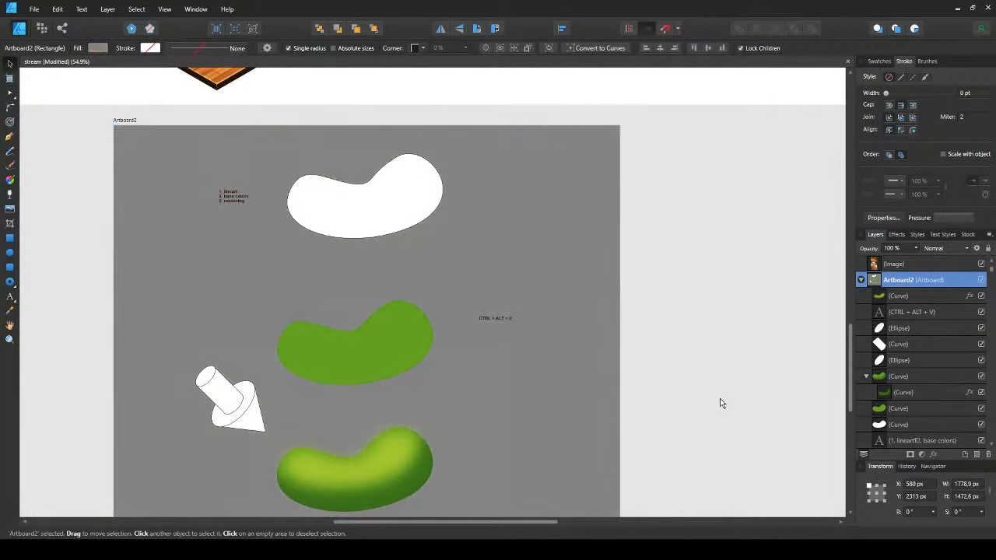
- Examine where the blurred highlight's glow spills over the upper outline of the shaded bean
{"action": "scroll", "coordinate": [357, 318], "scroll_direction": "up", "scroll_amount": 4}
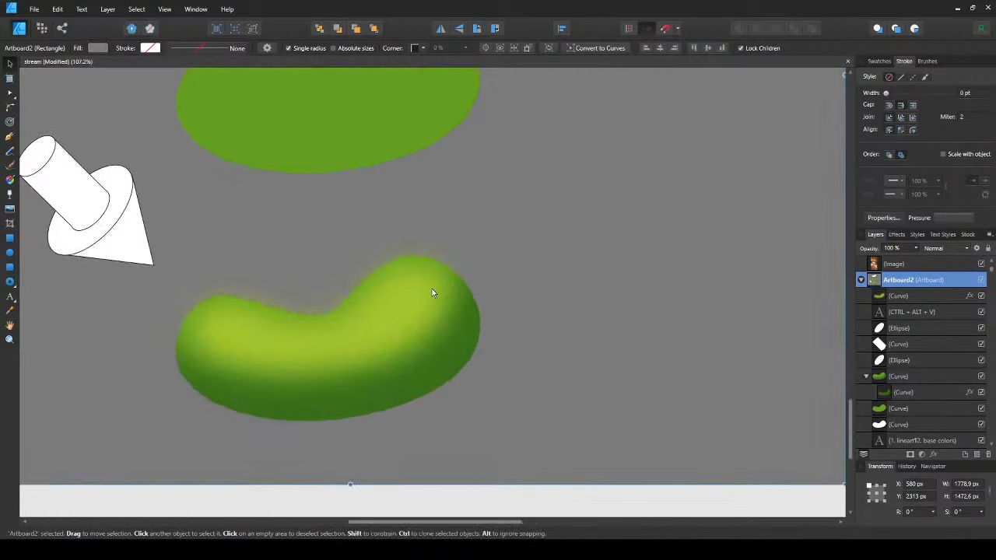
{"action": "left_click", "coordinate": [432, 288]}
{"action": "scroll", "coordinate": [394, 273], "scroll_direction": "up", "scroll_amount": 4}
{"action": "left_click", "coordinate": [371, 194]}
{"action": "left_click", "coordinate": [383, 287]}
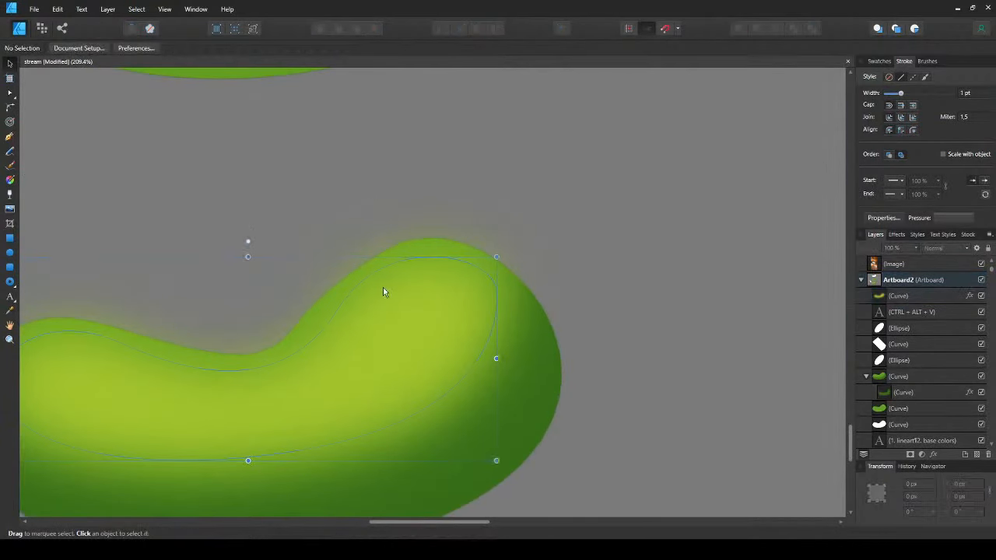
{"action": "left_click_drag", "start_coordinate": [383, 288], "coordinate": [402, 250]}
{"action": "key", "text": "ctrl+z"}
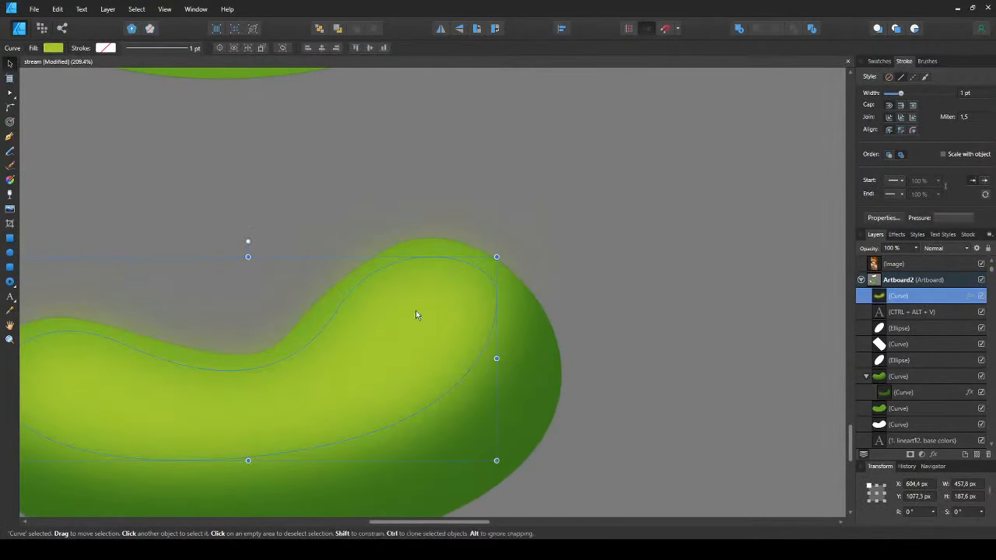
{"action": "left_click", "coordinate": [293, 235]}
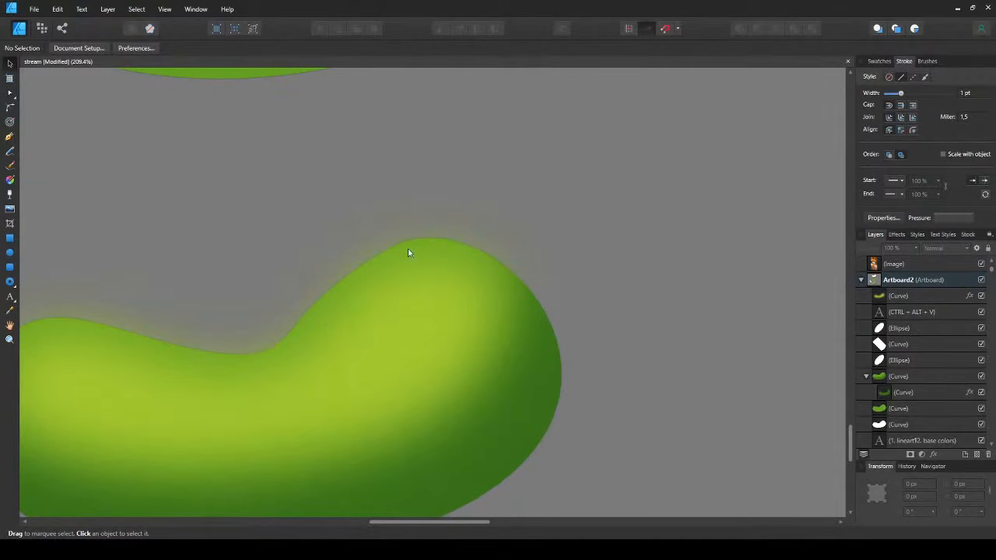
{"action": "left_click_drag", "start_coordinate": [198, 379], "coordinate": [322, 304]}
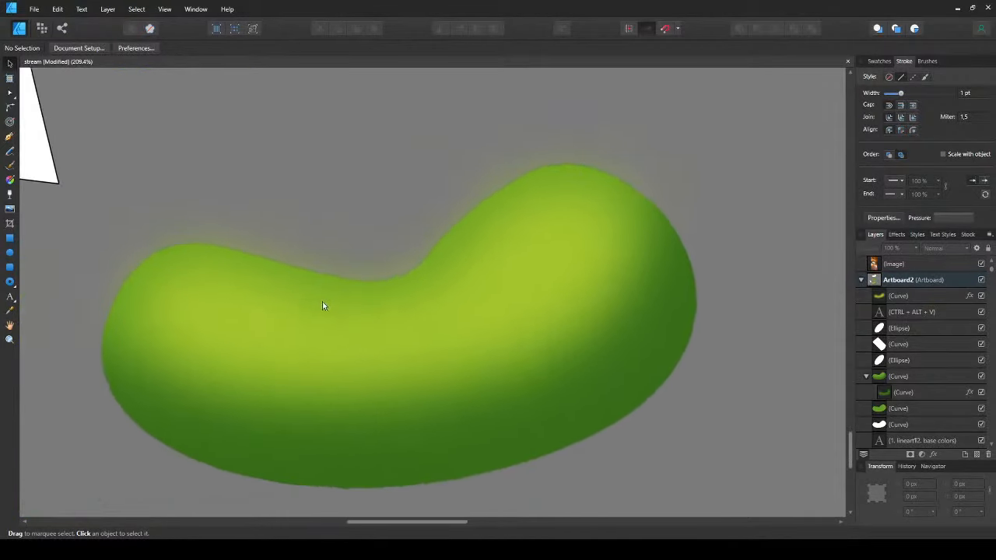
{"action": "scroll", "coordinate": [363, 292], "scroll_direction": "right", "scroll_amount": 2}
{"action": "left_click", "coordinate": [444, 244]}
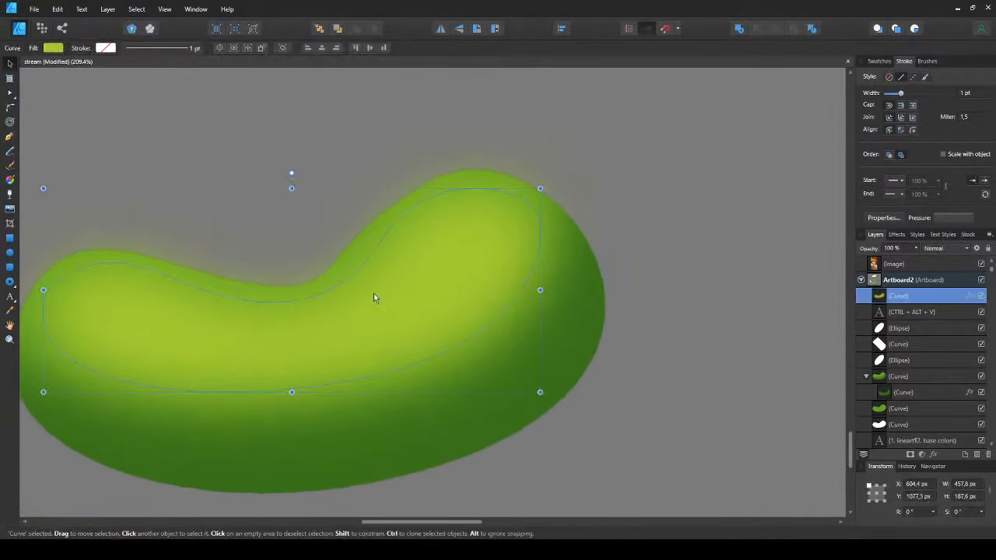
{"action": "scroll", "coordinate": [374, 293], "scroll_direction": "down", "scroll_amount": 4}
{"action": "left_click", "coordinate": [564, 339]}
{"action": "scroll", "coordinate": [386, 273], "scroll_direction": "up", "scroll_amount": 2}
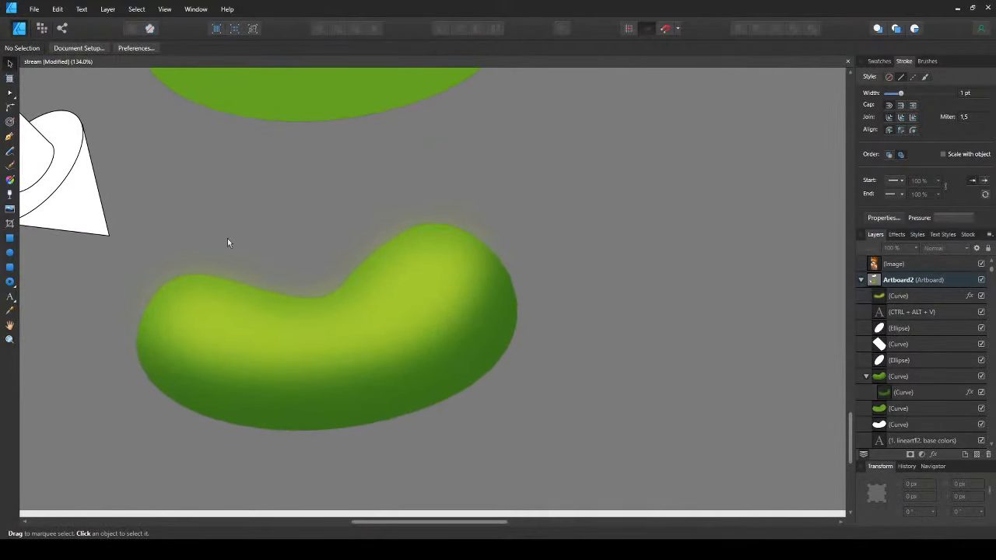
- Cut the blurred highlight curve and paste it inside the shaded bean so the bean's outline clips it
{"action": "left_click", "coordinate": [411, 311]}
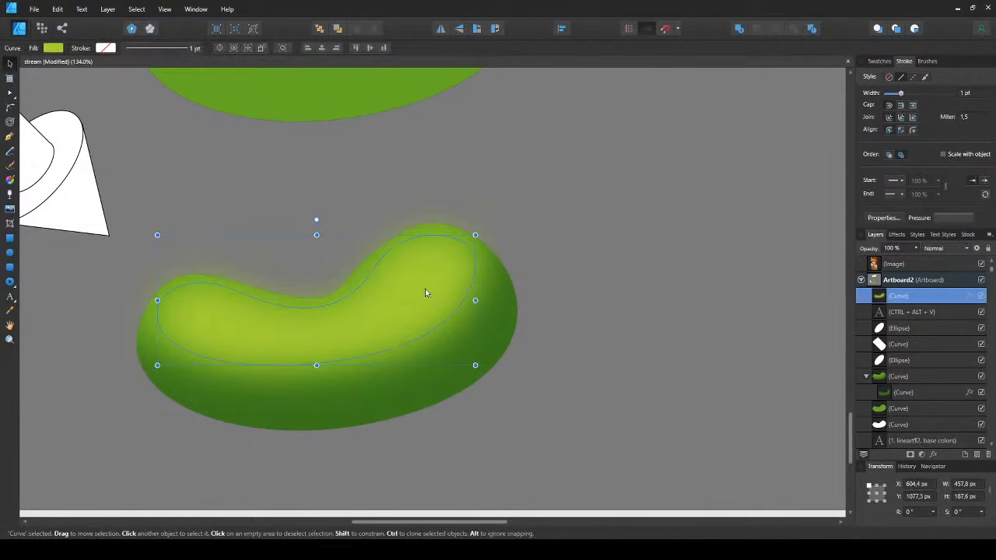
{"action": "key", "text": "Delete"}
{"action": "left_click", "coordinate": [399, 262]}
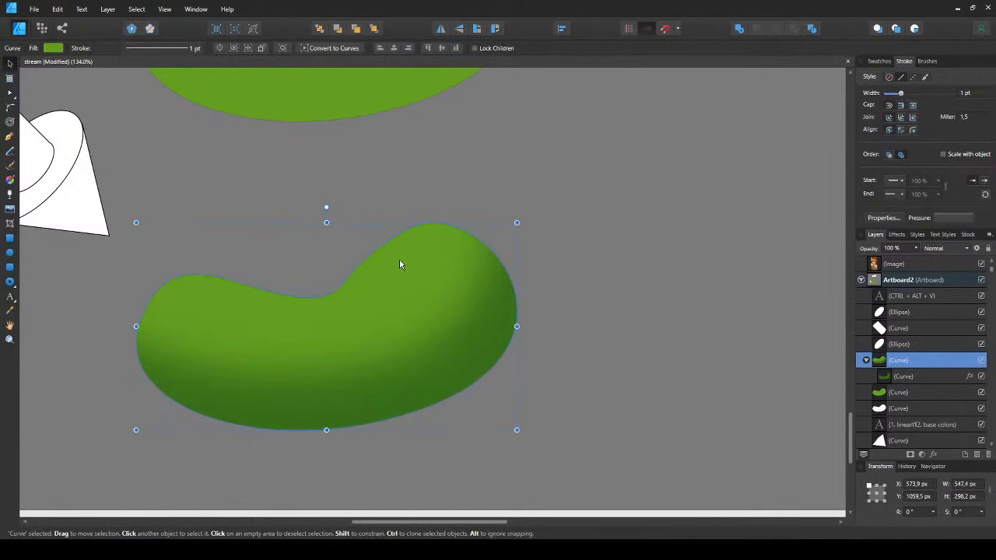
{"action": "key", "text": "ctrl+z"}
{"action": "left_click", "coordinate": [598, 270]}
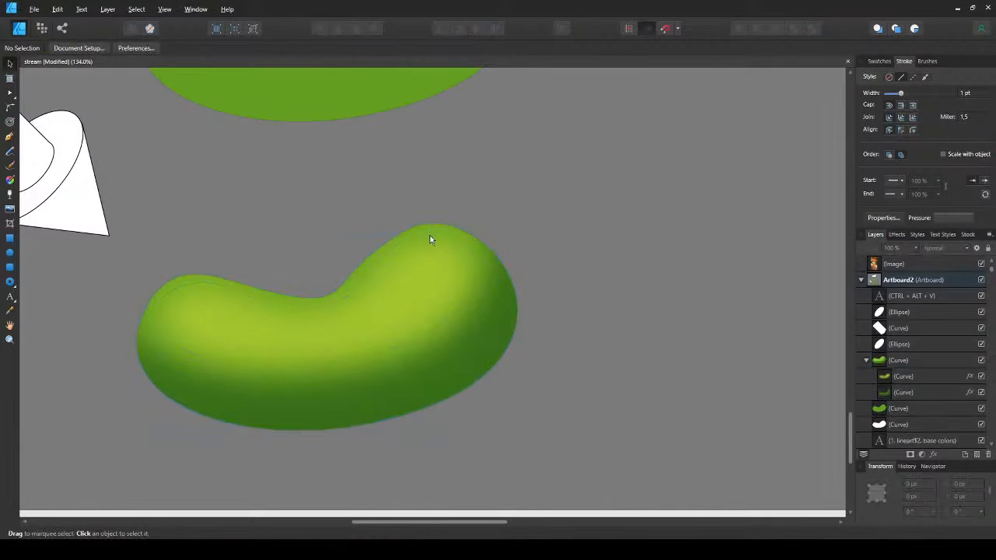
- Try moving the clipped highlight curve up within the bean, and undo the move
{"action": "double_click", "coordinate": [407, 293]}
{"action": "left_click_drag", "start_coordinate": [414, 300], "coordinate": [410, 264]}
{"action": "left_click", "coordinate": [591, 274]}
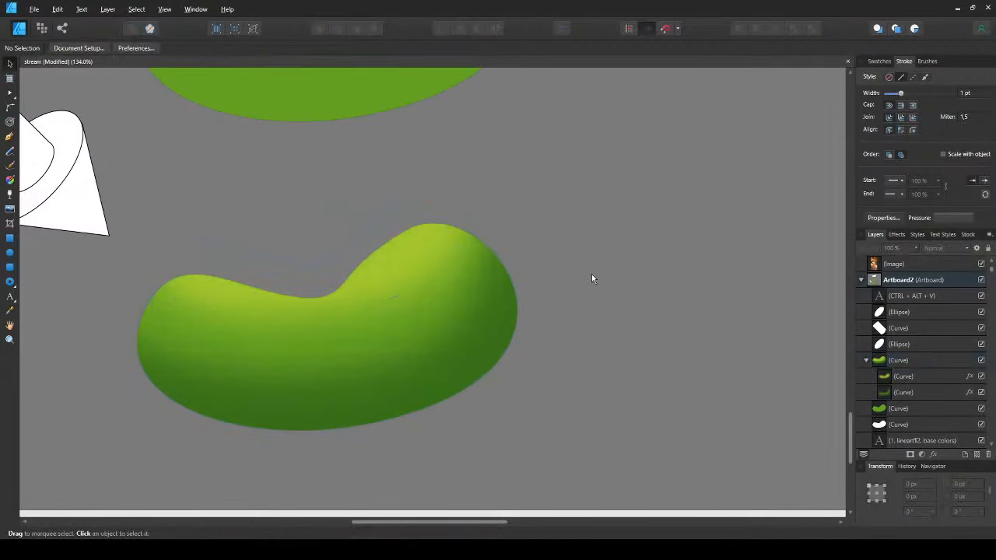
{"action": "key", "text": "ctrl+z"}
{"action": "key", "text": "ctrl+z"}
{"action": "left_click", "coordinate": [590, 278]}
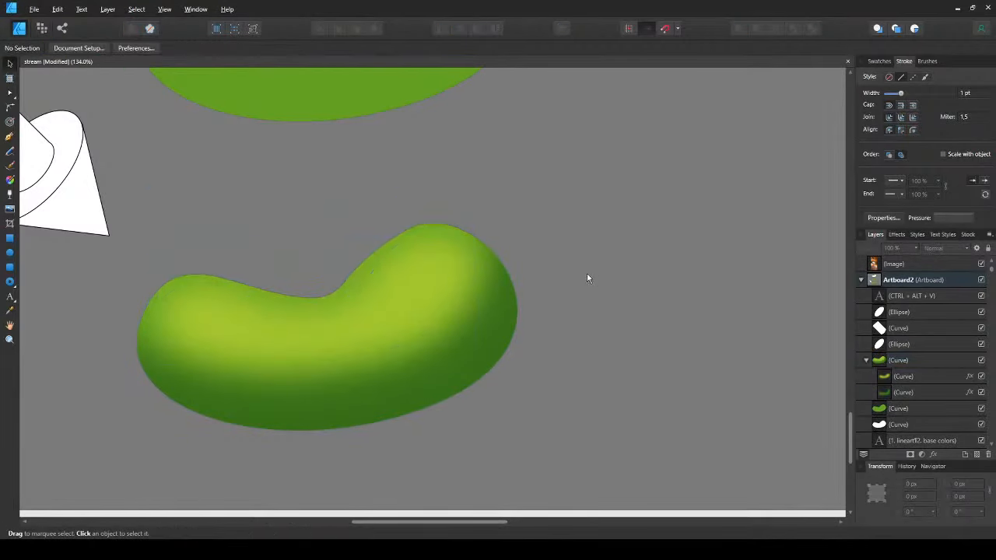
- Stretch the clipped highlight curve slightly toward the bean's right end and deselect it
{"action": "scroll", "coordinate": [588, 278], "scroll_direction": "down", "scroll_amount": 3}
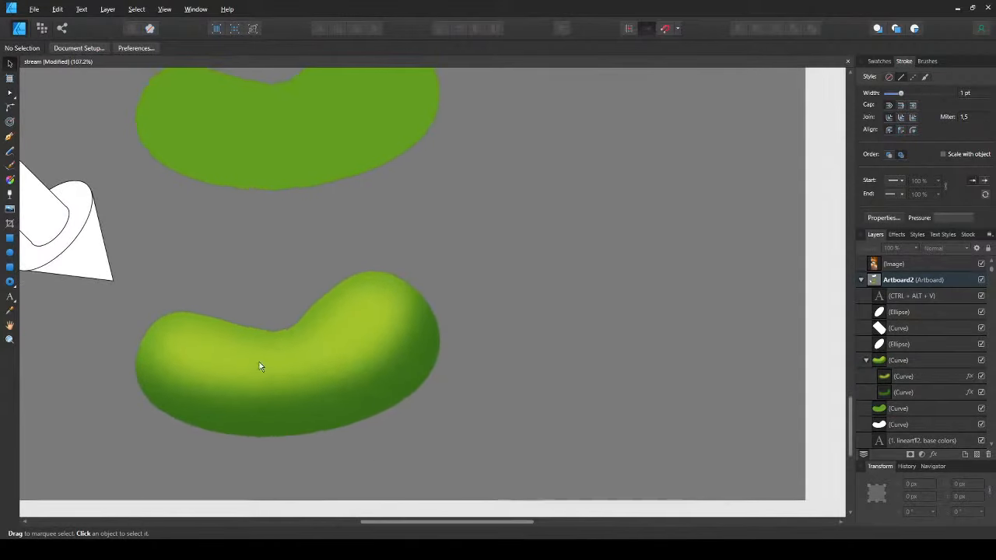
{"action": "scroll", "coordinate": [260, 366], "scroll_direction": "up", "scroll_amount": 3}
{"action": "left_click", "coordinate": [381, 256]}
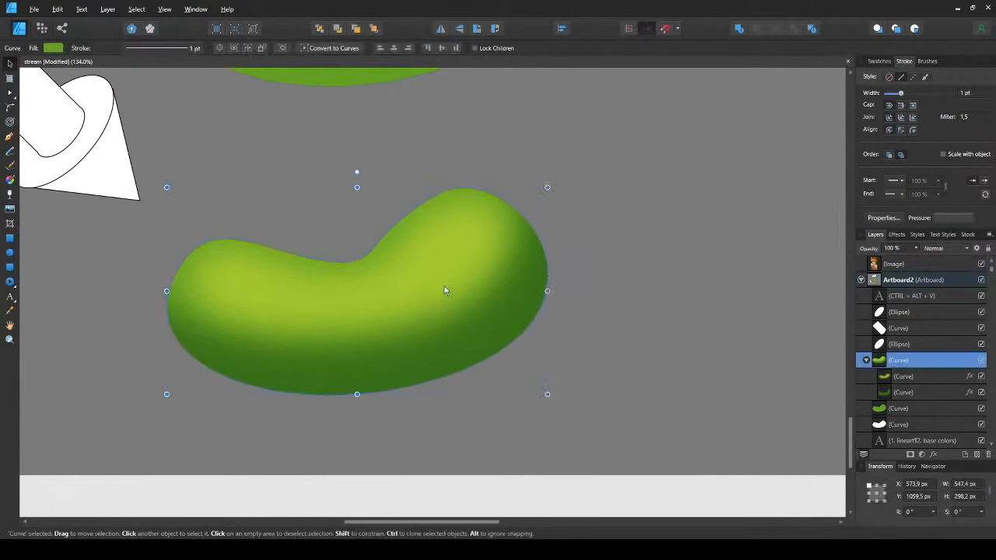
{"action": "double_click", "coordinate": [445, 291]}
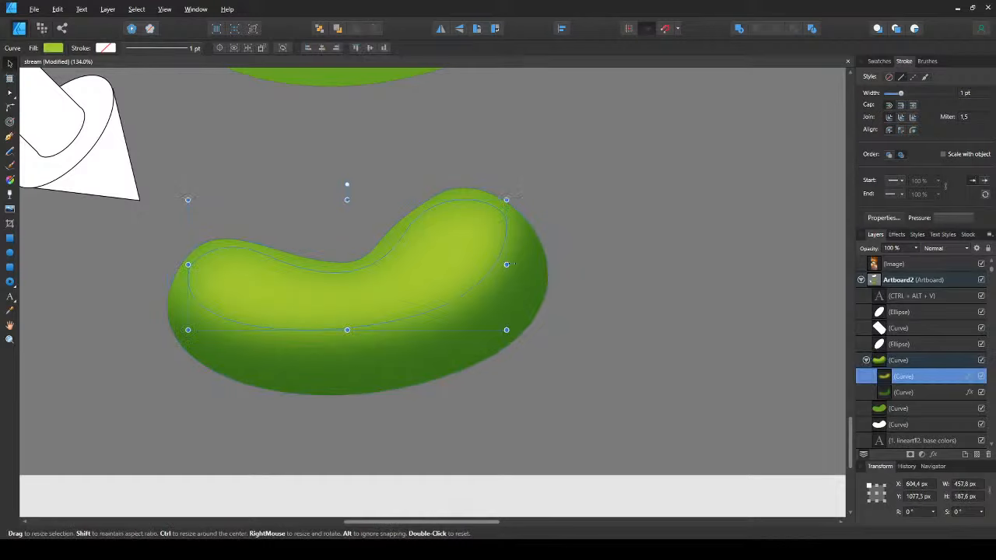
{"action": "left_click_drag", "start_coordinate": [507, 265], "coordinate": [510, 264]}
{"action": "left_click", "coordinate": [636, 271]}
{"action": "mouse_move", "coordinate": [314, 309]}
{"action": "left_mouse_down"}
{"action": "mouse_move", "coordinate": [300, 323]}
{"action": "mouse_move", "coordinate": [281, 318]}
{"action": "mouse_move", "coordinate": [330, 311]}
{"action": "left_mouse_up"}
{"action": "left_click", "coordinate": [328, 311]}
{"action": "key", "text": "ctrl+d"}
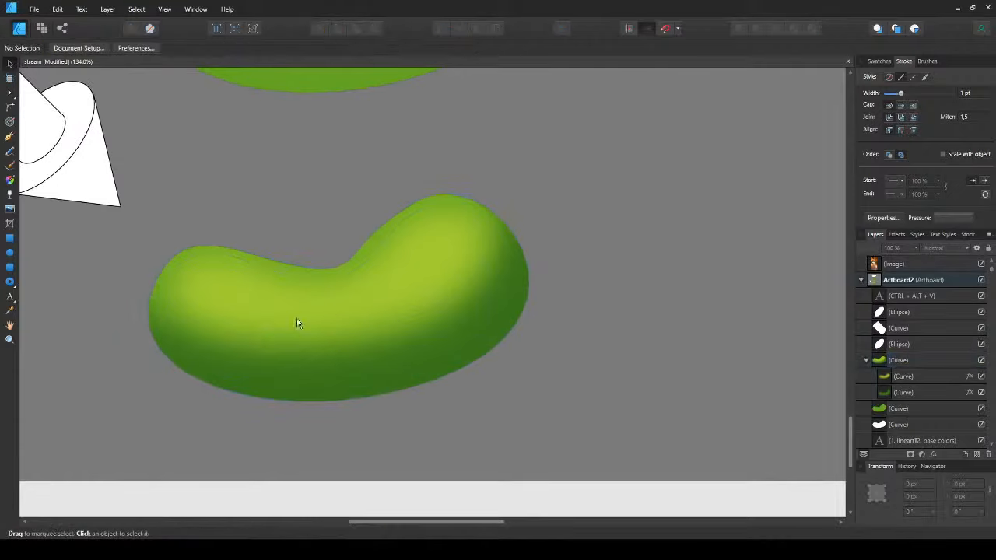
- Draw a flat ellipse about 501 by 33 px under the shaded bean and send it behind the bean
{"action": "left_click", "coordinate": [10, 253]}
{"action": "left_click_drag", "start_coordinate": [195, 390], "coordinate": [552, 410]}
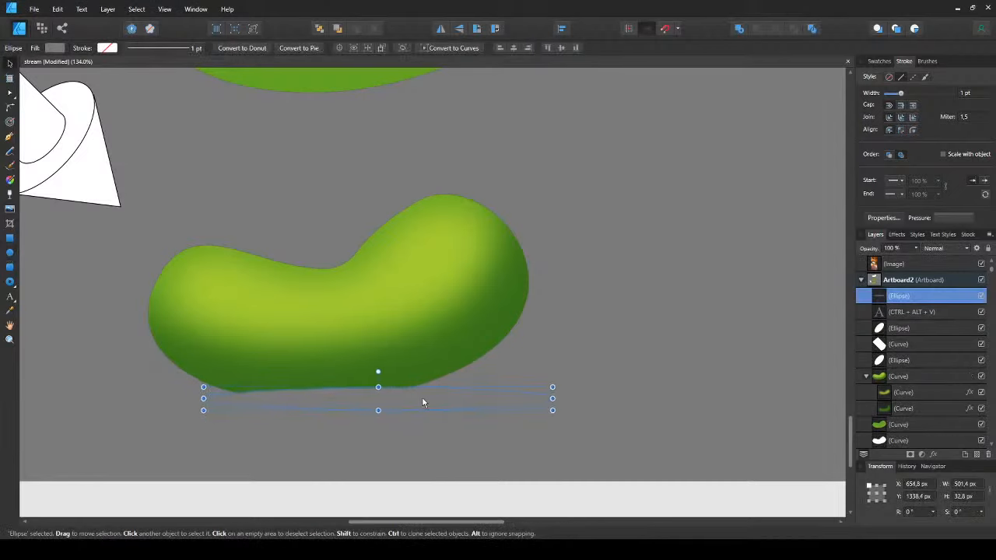
{"action": "key", "text": "Delete"}
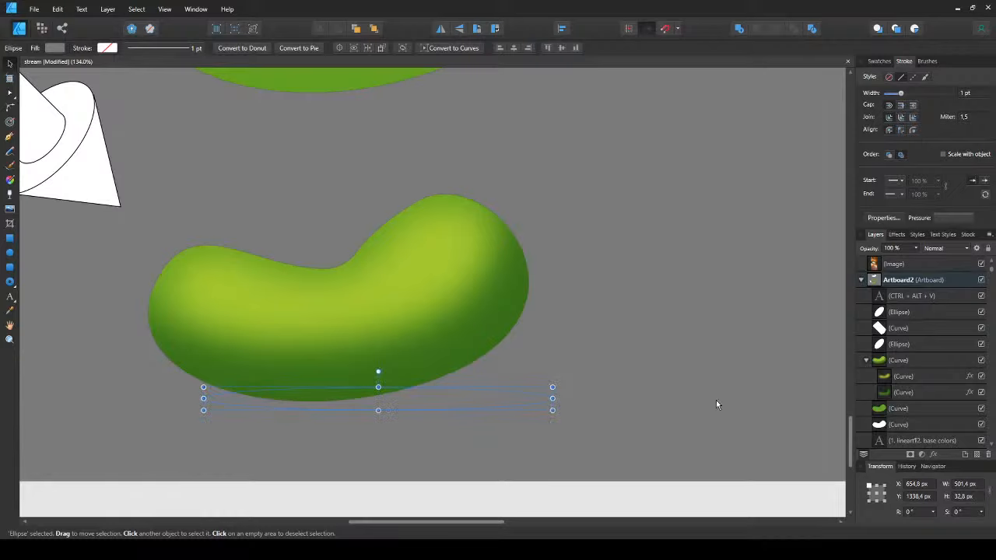
- Darken the ellipse's grey fill and apply a blur effect to make it a soft ground shadow under the bean
{"action": "key", "text": "l"}
{"action": "left_click_drag", "start_coordinate": [716, 401], "coordinate": [705, 401]}
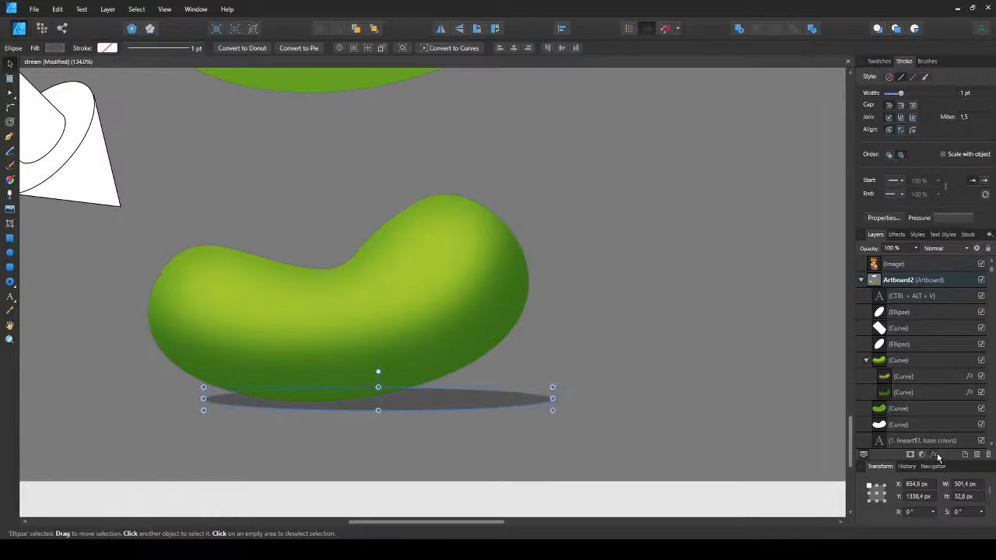
{"action": "left_click", "coordinate": [936, 456]}
{"action": "left_click_drag", "start_coordinate": [755, 161], "coordinate": [803, 166]}
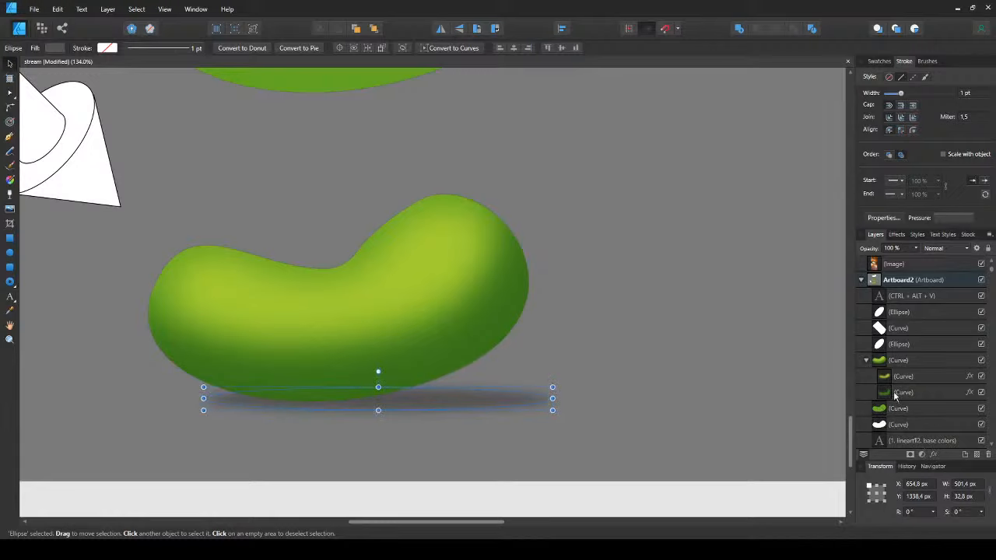
{"action": "left_click", "coordinate": [581, 333]}
{"action": "scroll", "coordinate": [363, 313], "scroll_direction": "down", "scroll_amount": 2}
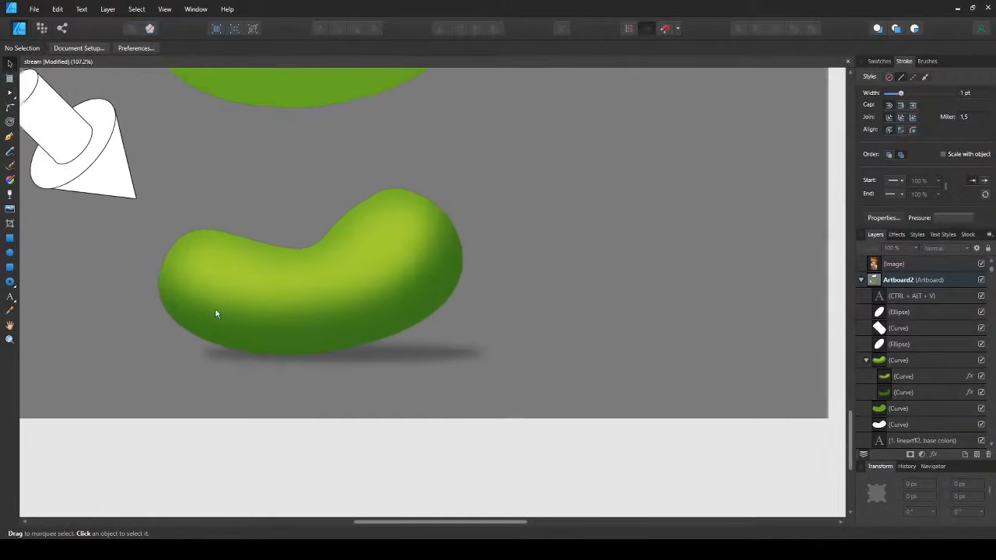
- Draw a wide grey ellipse about 973 by 218 px beneath the bean, send it to the back as ground and deselect it
{"action": "key", "text": "m"}
{"action": "left_click_drag", "start_coordinate": [69, 304], "coordinate": [613, 430]}
{"action": "key", "text": "v"}
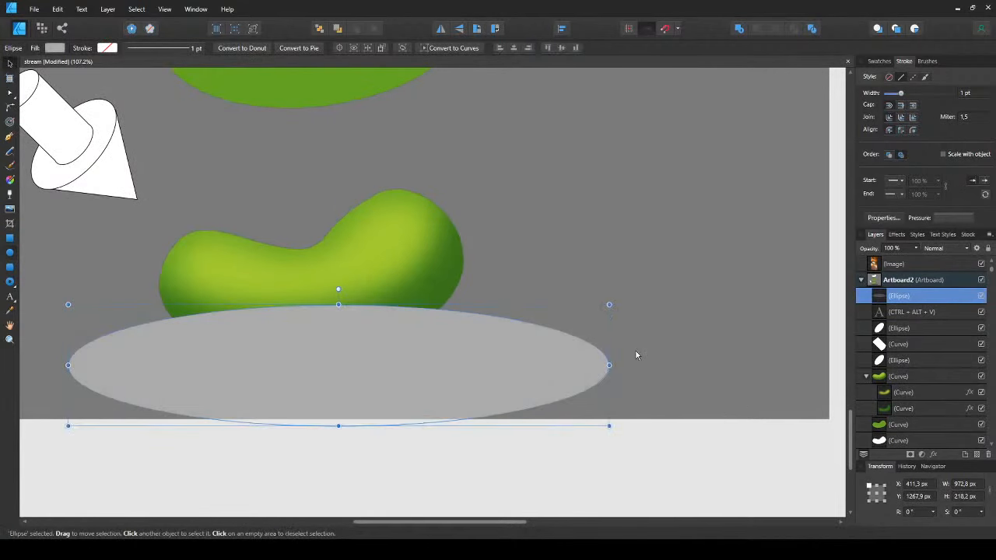
{"action": "key", "text": "ctrl+shift+["}
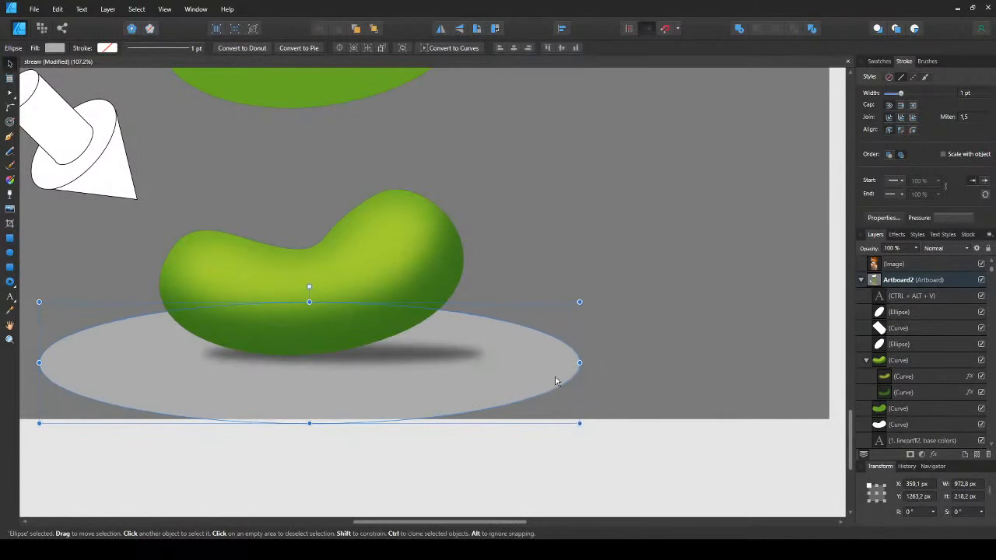
{"action": "left_click", "coordinate": [558, 285]}
- Examine the bean, its soft shadow and the ground ellipse against the light direction shown by the arrow
{"action": "scroll", "coordinate": [311, 355], "scroll_direction": "up", "scroll_amount": 2}
{"action": "scroll", "coordinate": [311, 350], "scroll_direction": "up", "scroll_amount": 1}
{"action": "left_click_drag", "start_coordinate": [311, 350], "coordinate": [352, 322]}
{"action": "scroll", "coordinate": [353, 322], "scroll_direction": "down", "scroll_amount": 2}
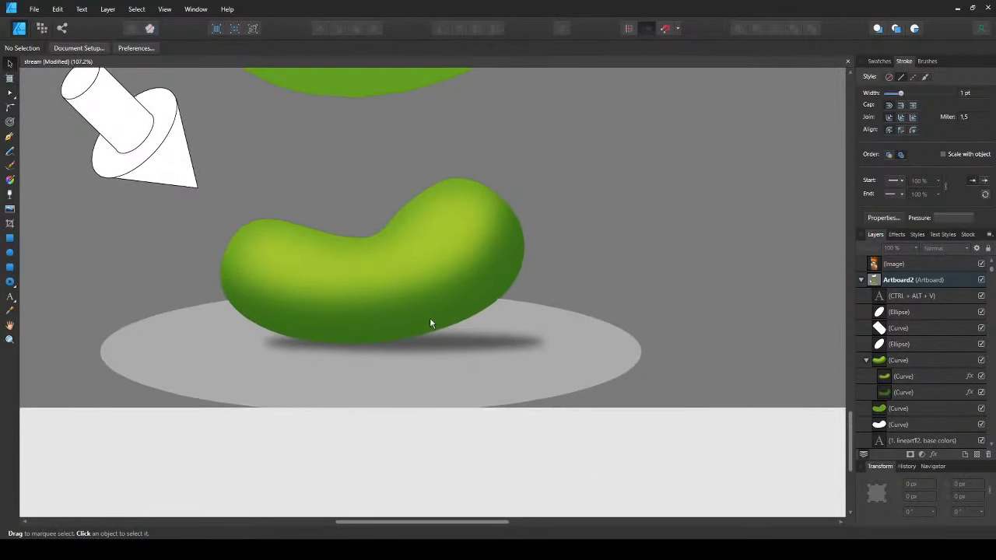
{"action": "scroll", "coordinate": [432, 324], "scroll_direction": "up", "scroll_amount": 2}
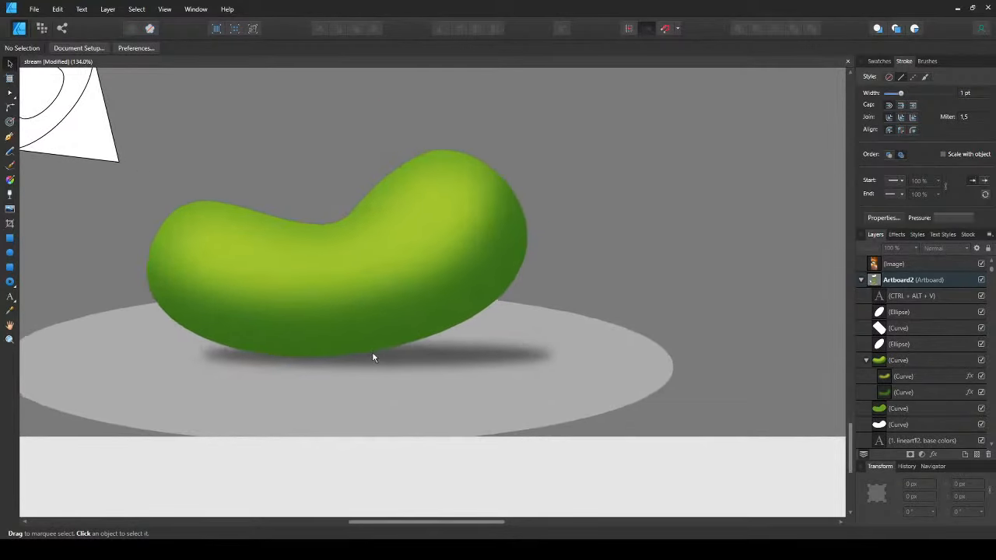
{"action": "scroll", "coordinate": [295, 319], "scroll_direction": "down", "scroll_amount": 2}
{"action": "scroll", "coordinate": [298, 327], "scroll_direction": "up", "scroll_amount": 2}
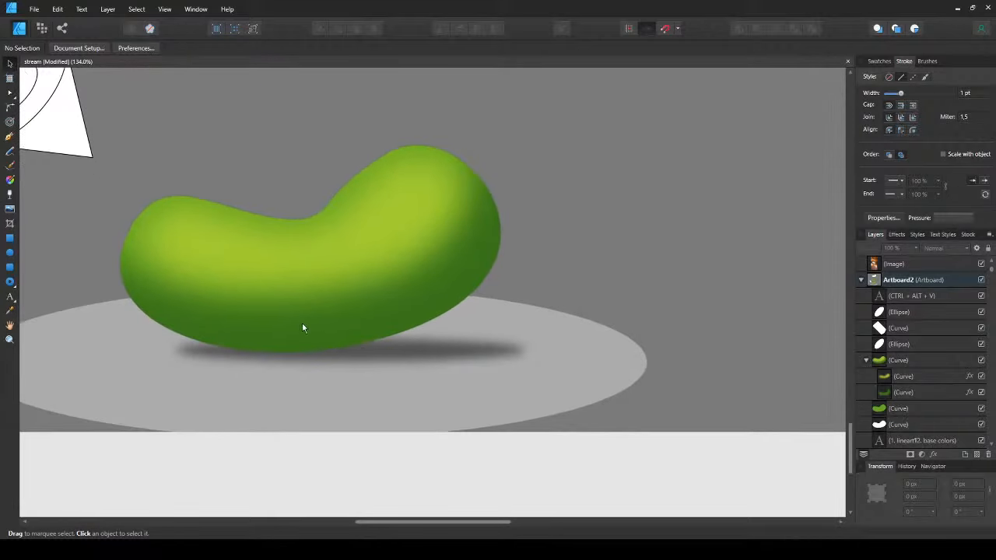
{"action": "scroll", "coordinate": [187, 203], "scroll_direction": "left", "scroll_amount": 4}
{"action": "scroll", "coordinate": [187, 202], "scroll_direction": "up", "scroll_amount": 2}
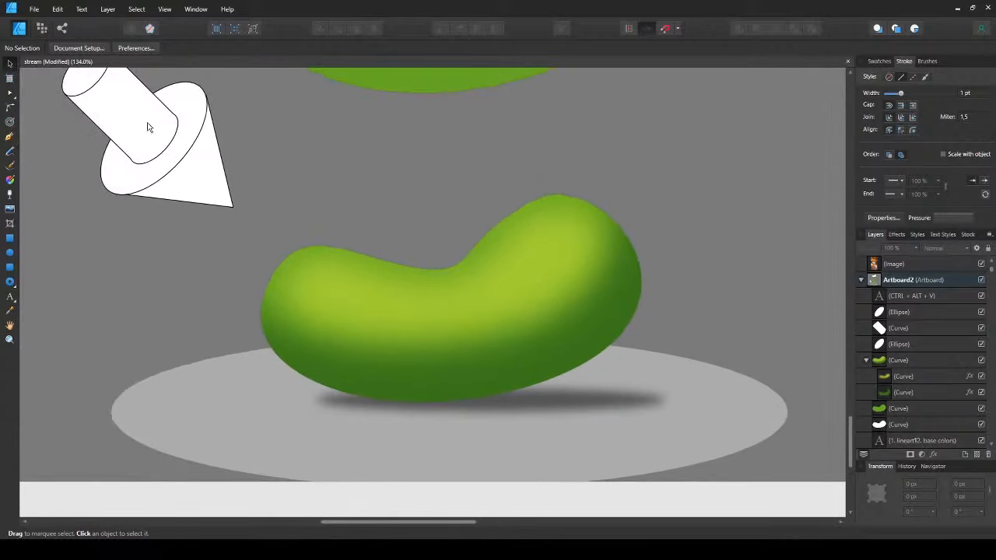
{"action": "left_click", "coordinate": [492, 428]}
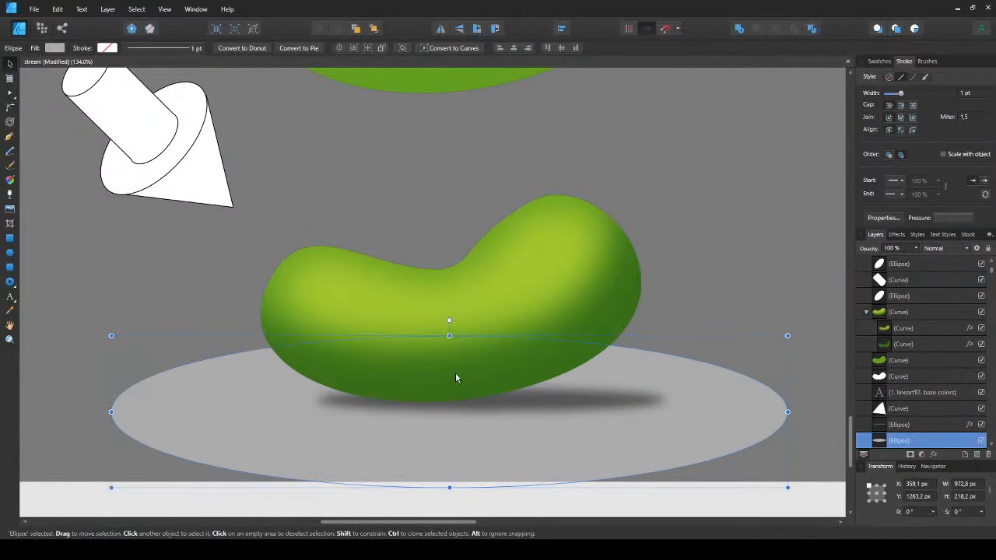
{"action": "left_click", "coordinate": [236, 320]}
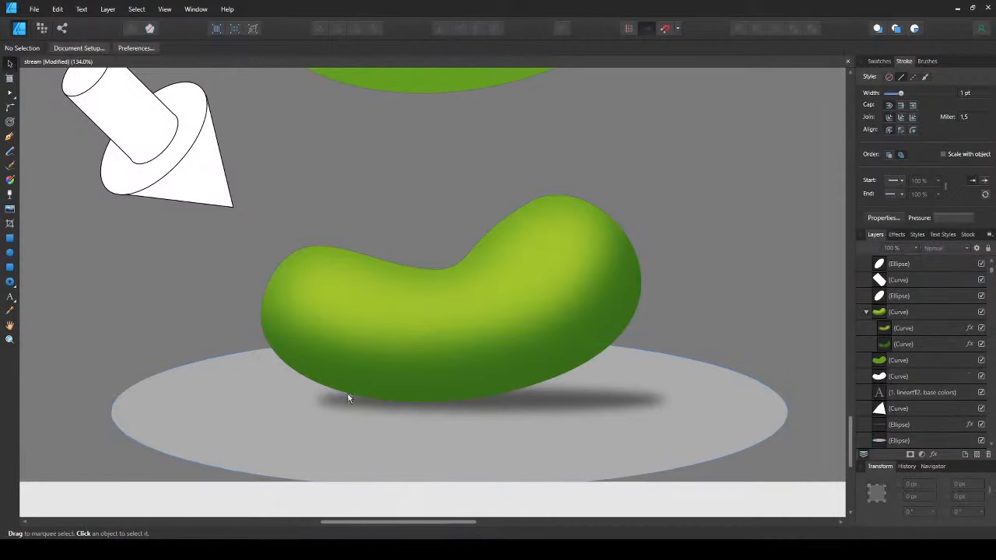
- Draw a thin closed crescent about 437 by 84 px along the bean's lower edge, with a grey fill and no stroke
{"action": "left_click_drag", "start_coordinate": [404, 387], "coordinate": [354, 364]}
{"action": "key", "text": "p"}
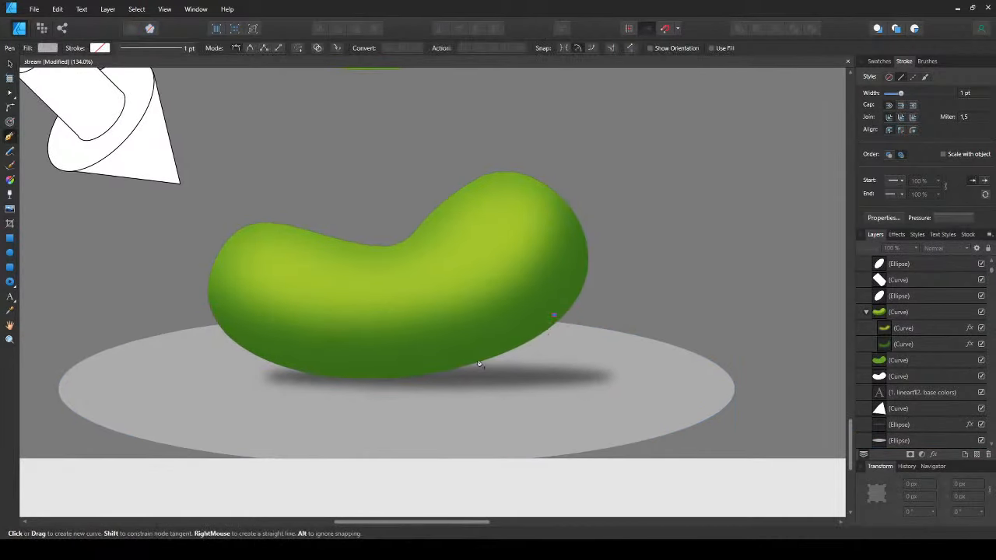
{"action": "left_click_drag", "start_coordinate": [389, 376], "coordinate": [282, 377]}
{"action": "left_click", "coordinate": [252, 349]}
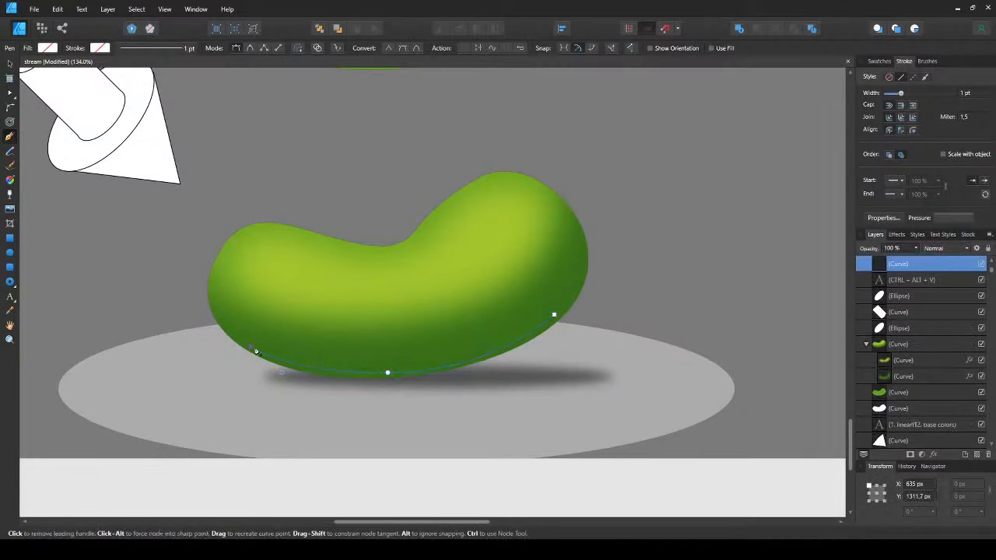
{"action": "left_click", "coordinate": [553, 315]}
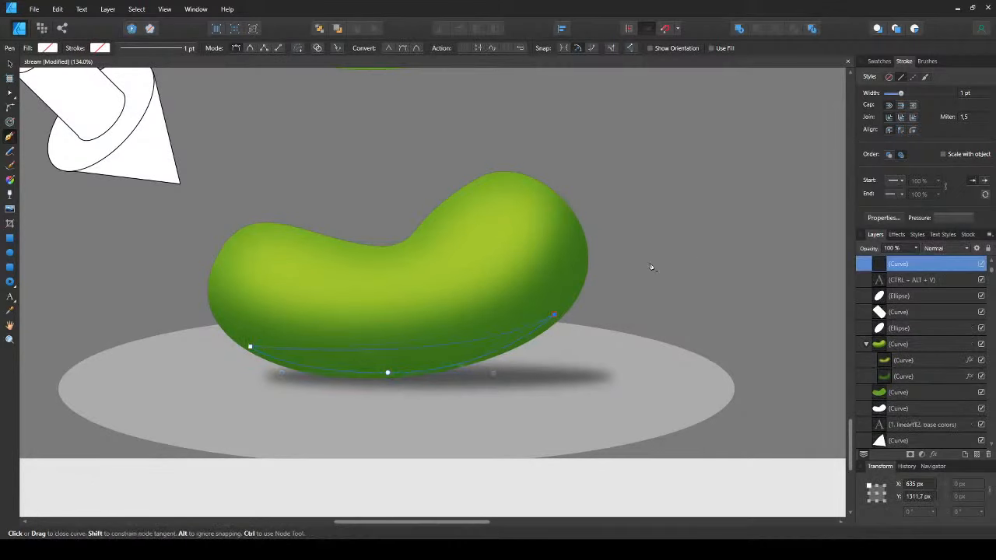
{"action": "mouse_move", "coordinate": [712, 227]}
{"action": "left_mouse_down"}
{"action": "mouse_move", "coordinate": [738, 223]}
{"action": "mouse_move", "coordinate": [716, 221]}
{"action": "left_mouse_up"}
{"action": "key", "text": "v"}
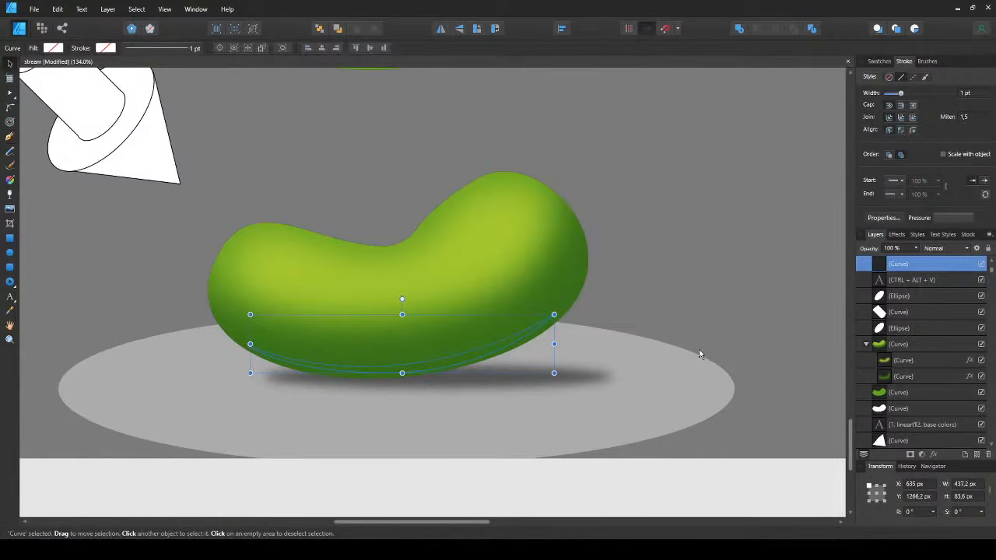
- Inspect how the bean is built by selecting its clipped highlight, the whole bean and the grey crescent in turn
{"action": "double_click", "coordinate": [475, 256]}
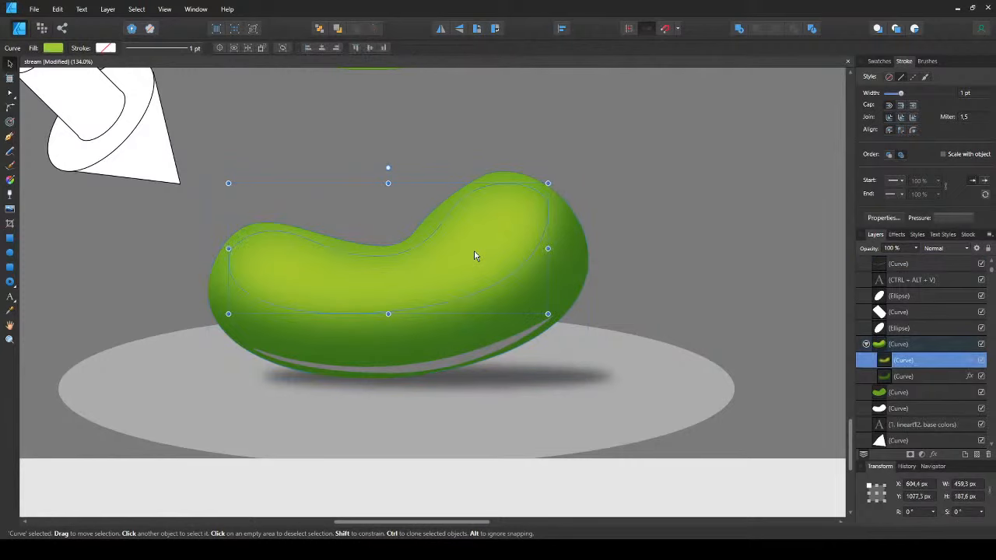
{"action": "left_click", "coordinate": [680, 235]}
{"action": "left_click", "coordinate": [451, 253]}
{"action": "left_click_drag", "start_coordinate": [428, 287], "coordinate": [369, 287]}
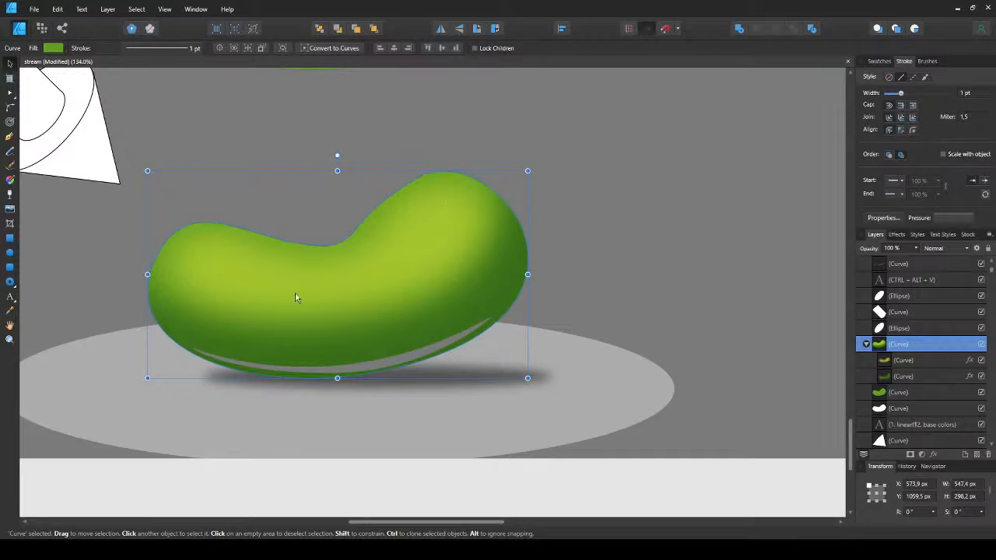
{"action": "left_click", "coordinate": [409, 357]}
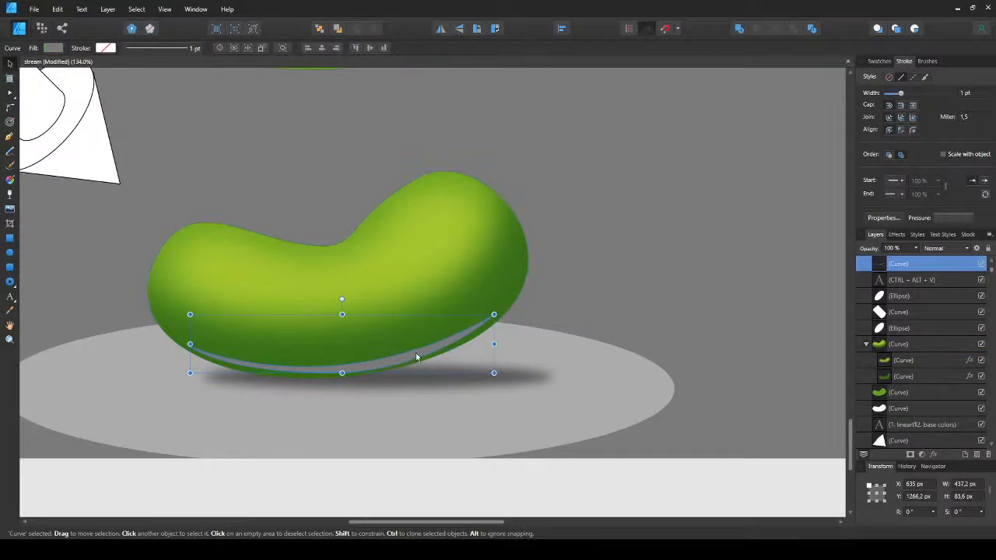
{"action": "left_click", "coordinate": [400, 247]}
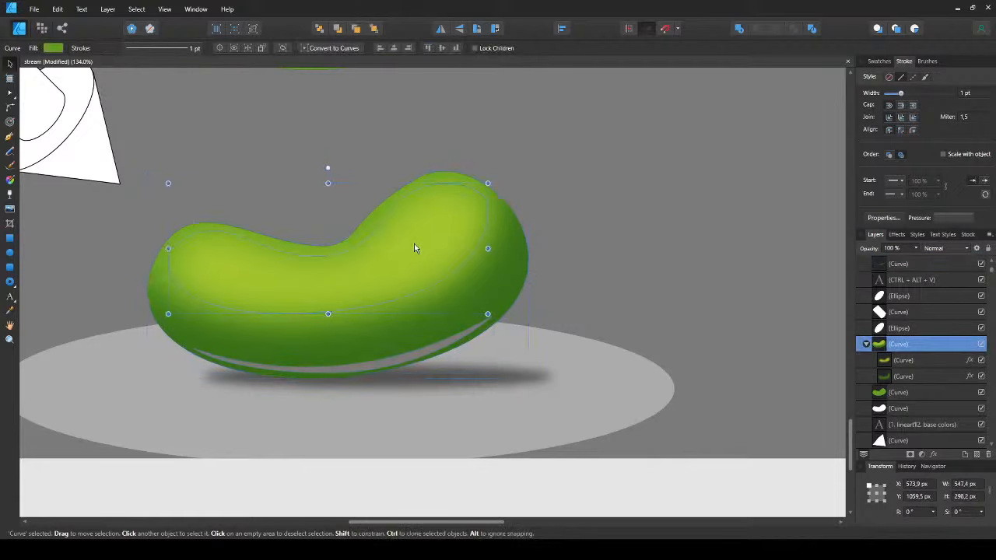
{"action": "double_click", "coordinate": [414, 243]}
{"action": "left_click", "coordinate": [557, 220]}
- Try moving the whole bean with its clipped shapes to the right, and undo the move
{"action": "left_click", "coordinate": [422, 238]}
{"action": "left_click_drag", "start_coordinate": [423, 236], "coordinate": [511, 257]}
{"action": "key", "text": "ctrl+z"}
- Compare the light highlight and dark shading curves clipped inside the bean by alternating between them, and select the grey crescent
{"action": "double_click", "coordinate": [401, 244]}
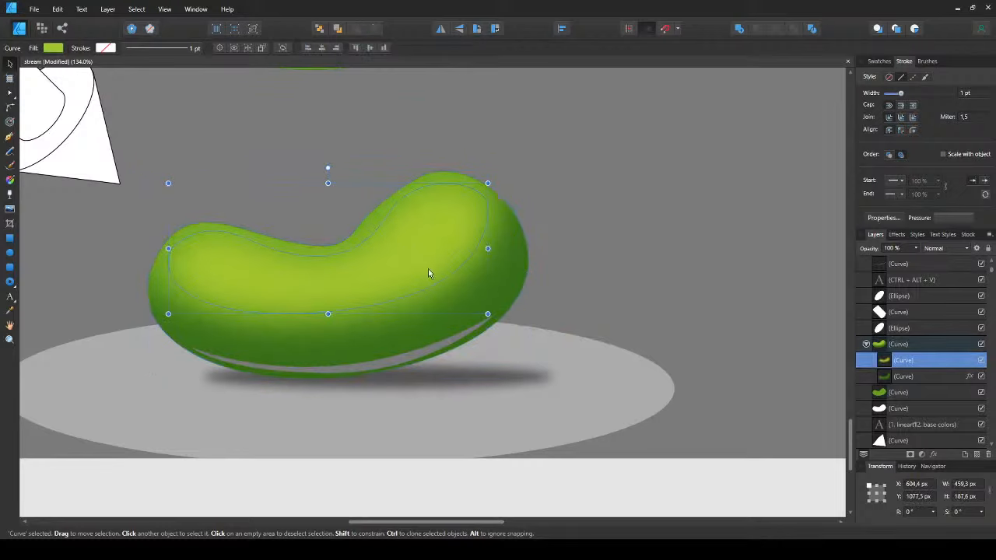
{"action": "left_click", "coordinate": [515, 288]}
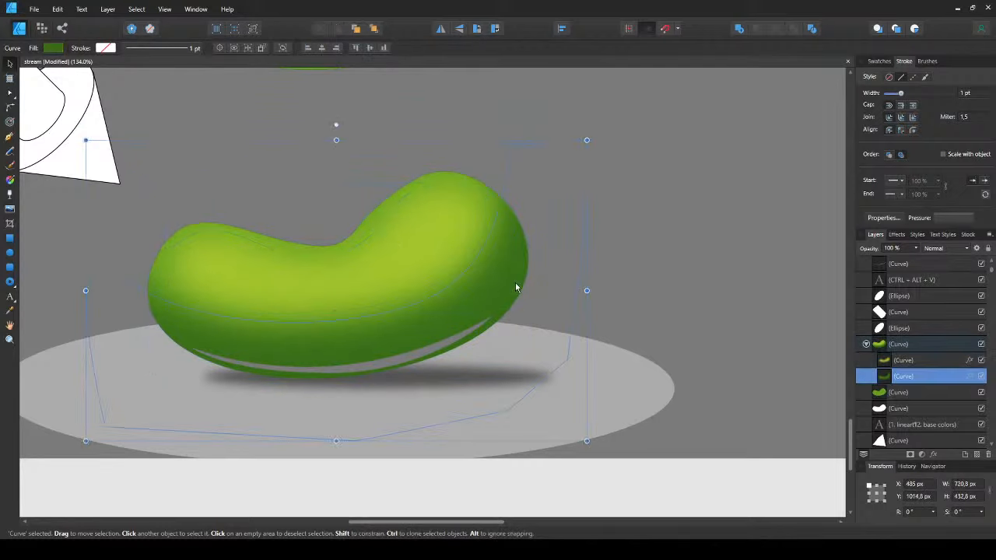
{"action": "left_click", "coordinate": [408, 230]}
{"action": "left_click", "coordinate": [511, 282]}
{"action": "left_click", "coordinate": [426, 242]}
{"action": "left_click", "coordinate": [509, 290]}
{"action": "left_click", "coordinate": [417, 245]}
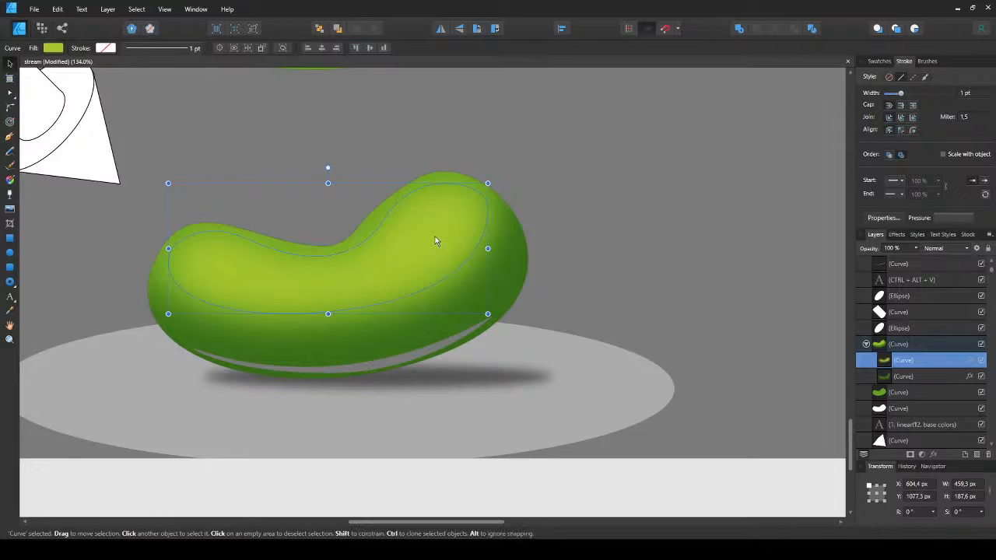
{"action": "left_click", "coordinate": [415, 354]}
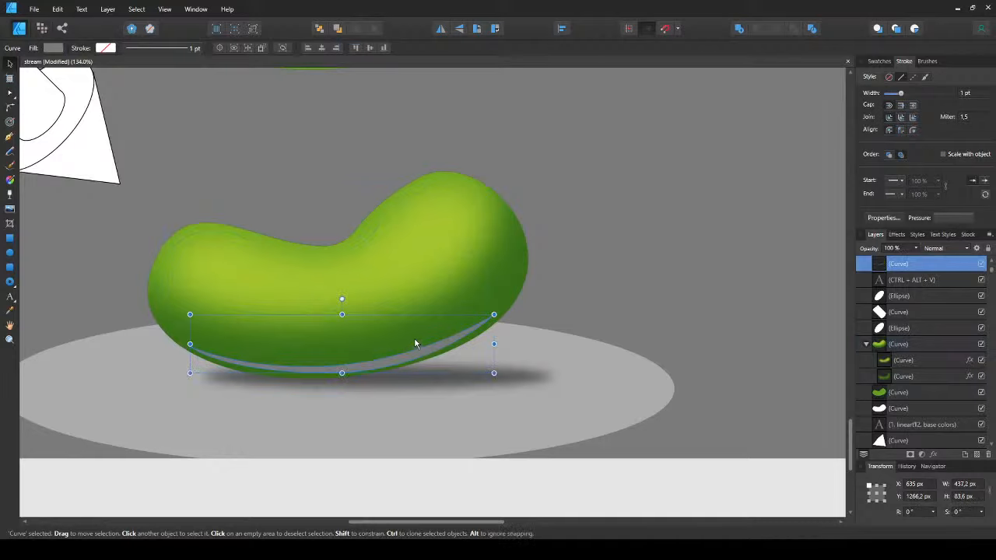
- Paste the bean's light green inner highlight style onto the grey crescent along its lower edge
{"action": "scroll", "coordinate": [415, 350], "scroll_direction": "down", "scroll_amount": 3}
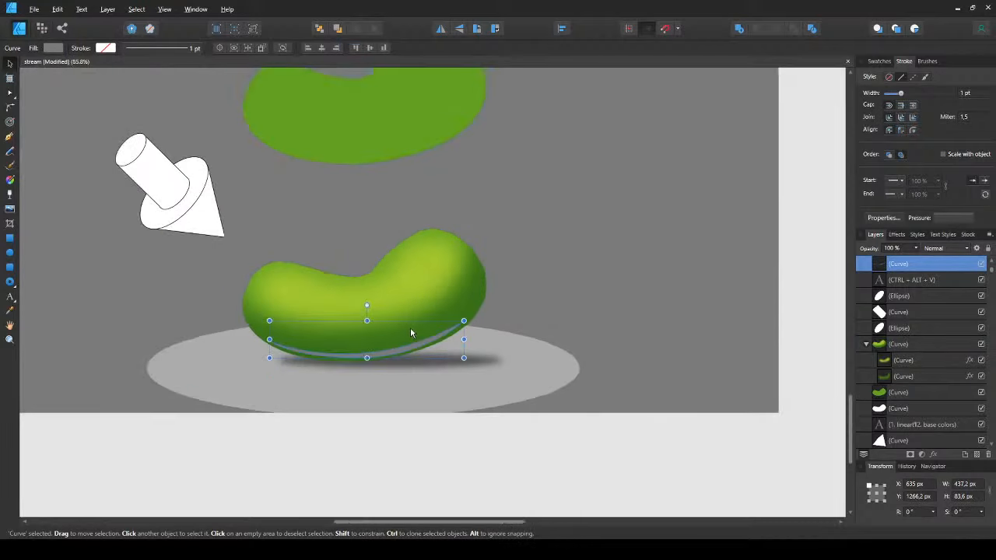
{"action": "left_click", "coordinate": [410, 327]}
{"action": "left_click", "coordinate": [416, 350]}
{"action": "key", "text": "ctrl+shift+v"}
{"action": "scroll", "coordinate": [415, 343], "scroll_direction": "up", "scroll_amount": 3}
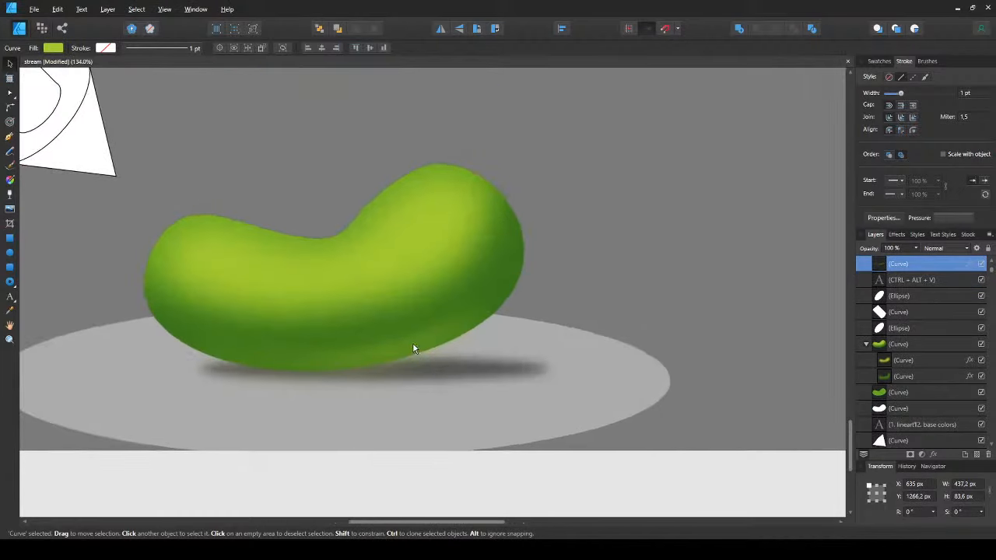
- Duplicate the "CTRL + ALT + V" label beside the shaded bean and change the copy's text to "CTRL + SHIFT + V"
{"action": "scroll", "coordinate": [352, 380], "scroll_direction": "down", "scroll_amount": 3}
{"action": "left_click", "coordinate": [513, 94]}
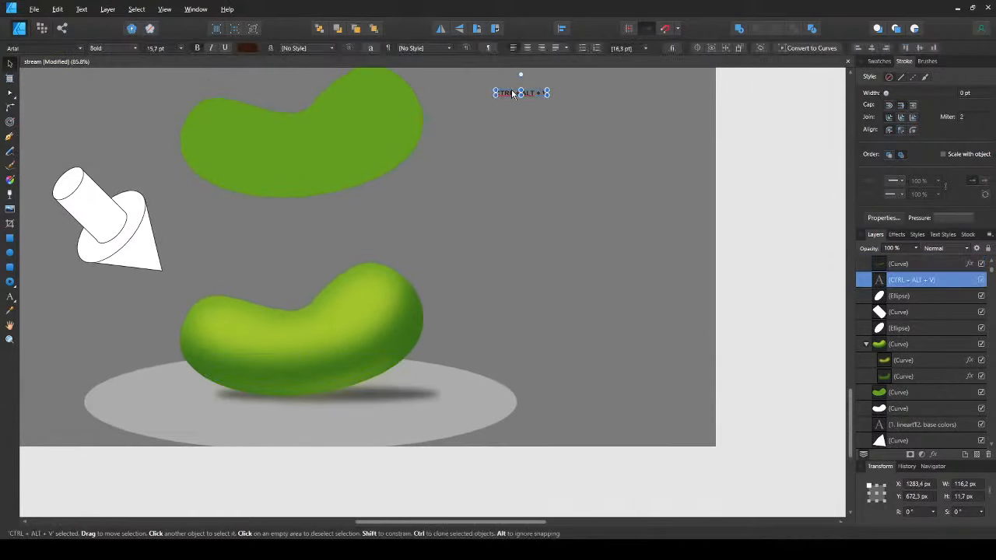
{"action": "left_click_drag", "start_coordinate": [512, 94], "coordinate": [516, 319]}
{"action": "scroll", "coordinate": [537, 319], "scroll_direction": "up", "scroll_amount": 3}
{"action": "double_click", "coordinate": [550, 325]}
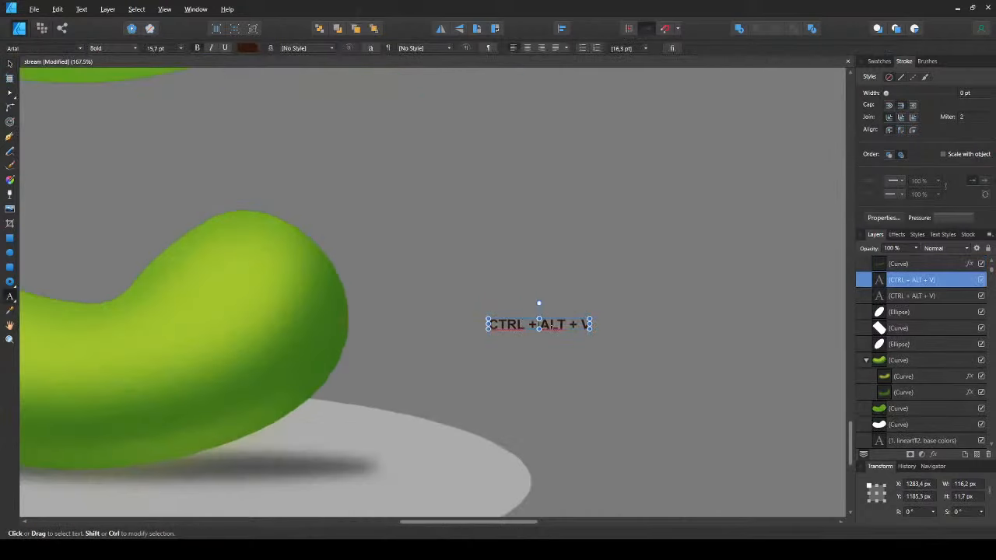
{"action": "double_click", "coordinate": [553, 325]}
{"action": "type", "text": "SHIFT"}
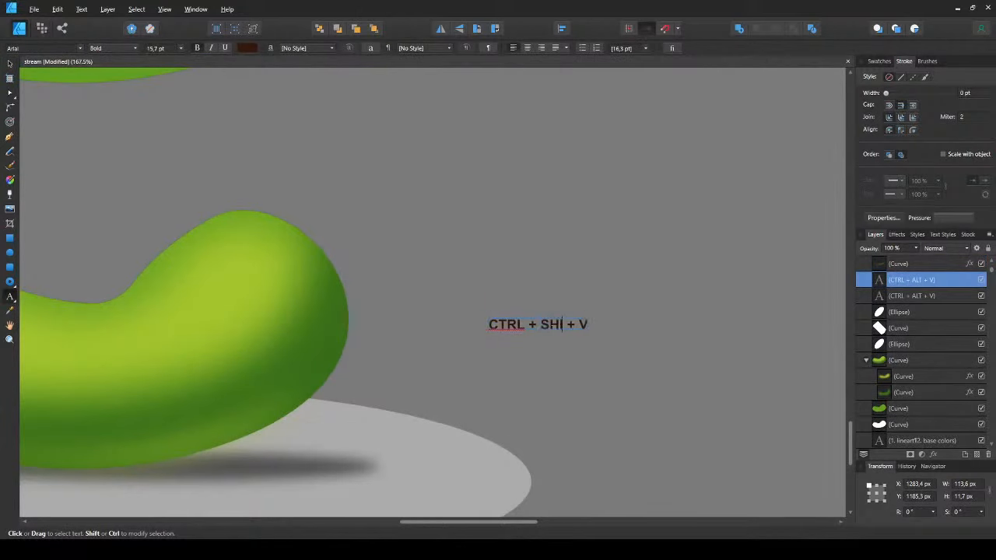
{"action": "key", "text": "Escape"}
- Move the "CTRL + SHIFT + V" label up and closer to the shaded bean
{"action": "scroll", "coordinate": [446, 329], "scroll_direction": "down", "scroll_amount": 1}
{"action": "left_click_drag", "start_coordinate": [446, 330], "coordinate": [593, 242]}
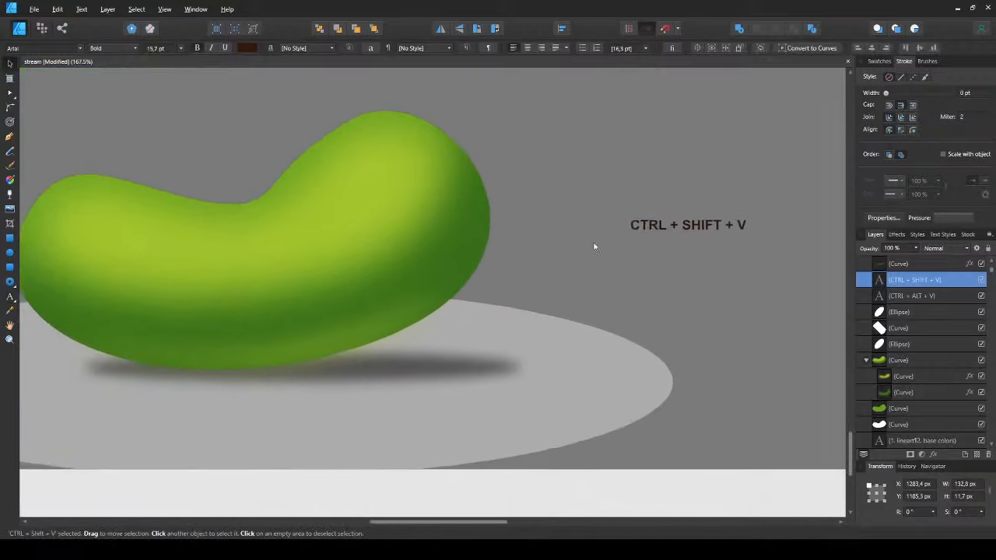
{"action": "left_click_drag", "start_coordinate": [669, 224], "coordinate": [626, 206]}
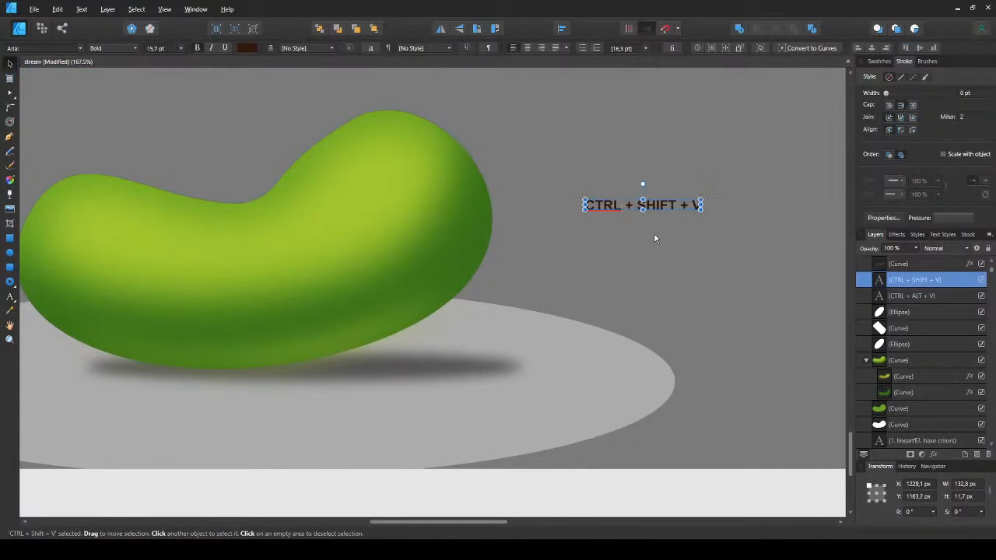
{"action": "key", "text": "Escape"}
- Examine the bean's inner highlight curve and the crescent reflection along its lower edge
{"action": "left_click", "coordinate": [363, 205]}
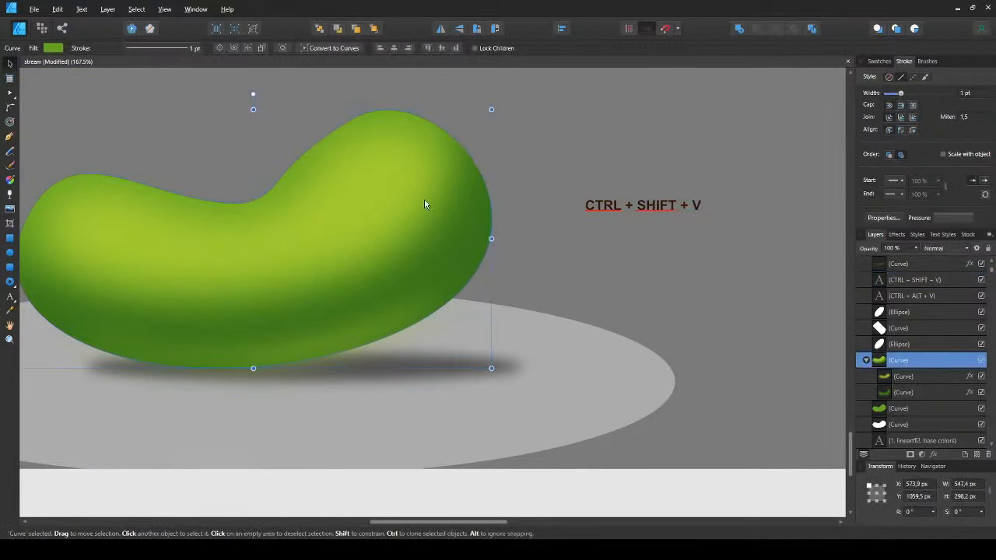
{"action": "double_click", "coordinate": [405, 202]}
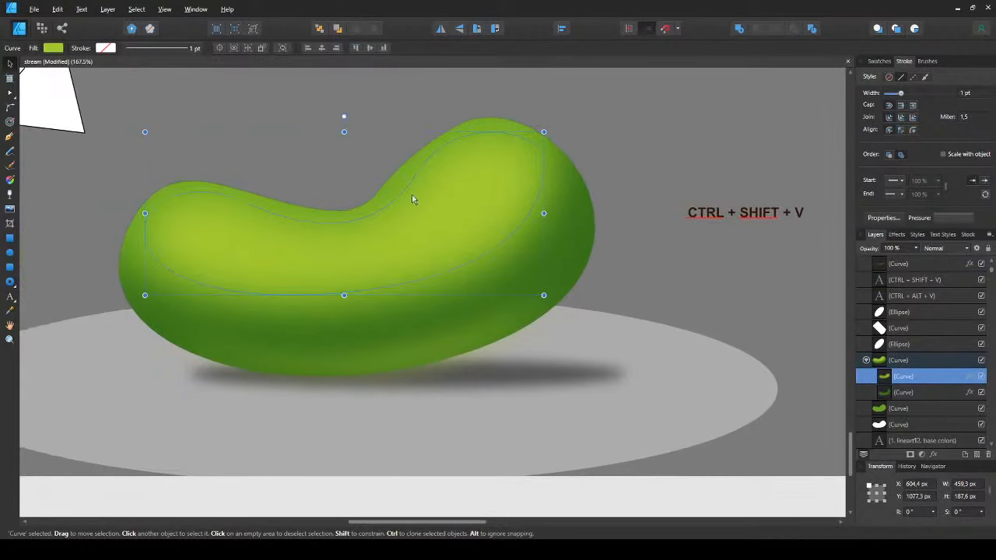
{"action": "left_click", "coordinate": [434, 342]}
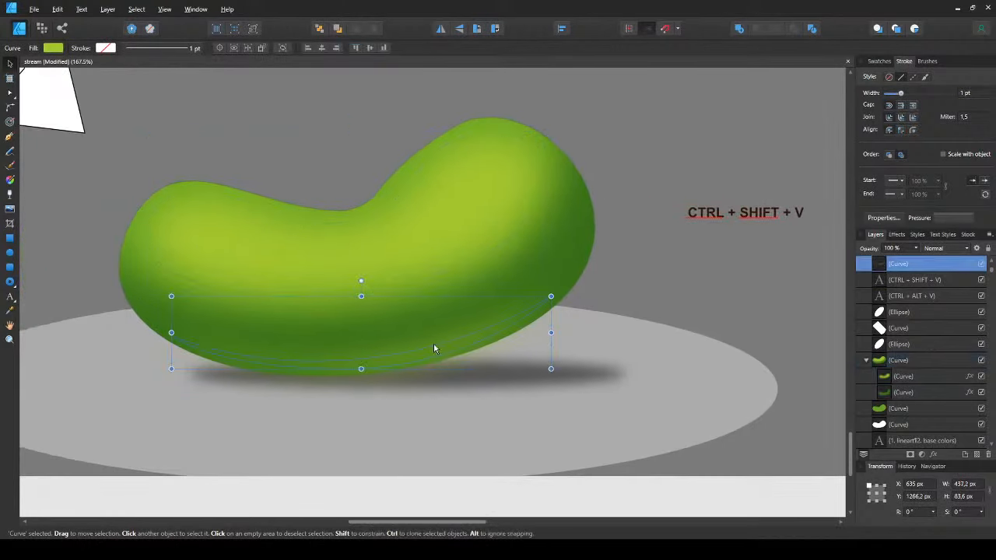
{"action": "scroll", "coordinate": [443, 340], "scroll_direction": "down", "scroll_amount": 1}
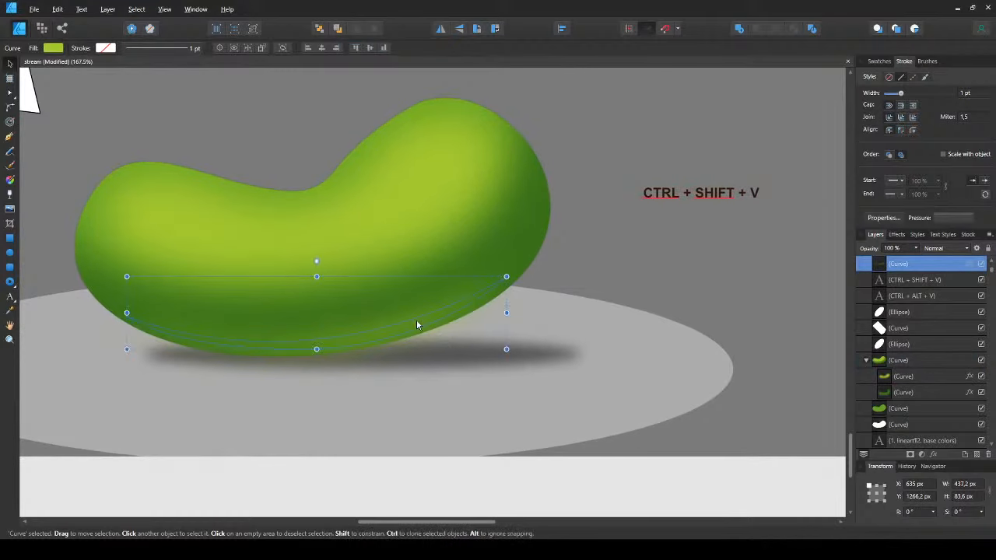
{"action": "left_click", "coordinate": [593, 260]}
{"action": "left_click", "coordinate": [408, 322]}
{"action": "left_click", "coordinate": [603, 236]}
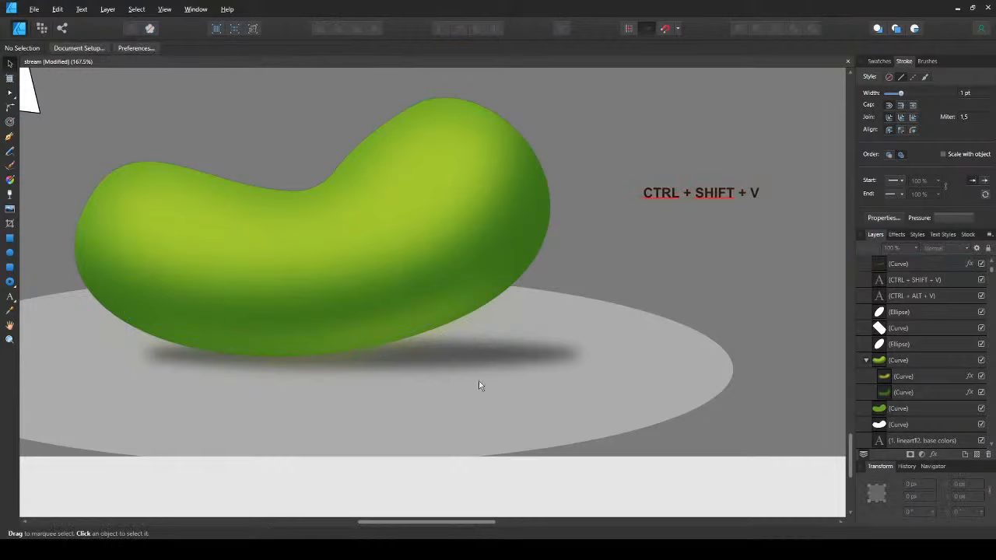
- Restyle the crescent reflection along the bean's lower edge with a crisper, brighter light green
{"action": "left_click", "coordinate": [399, 330]}
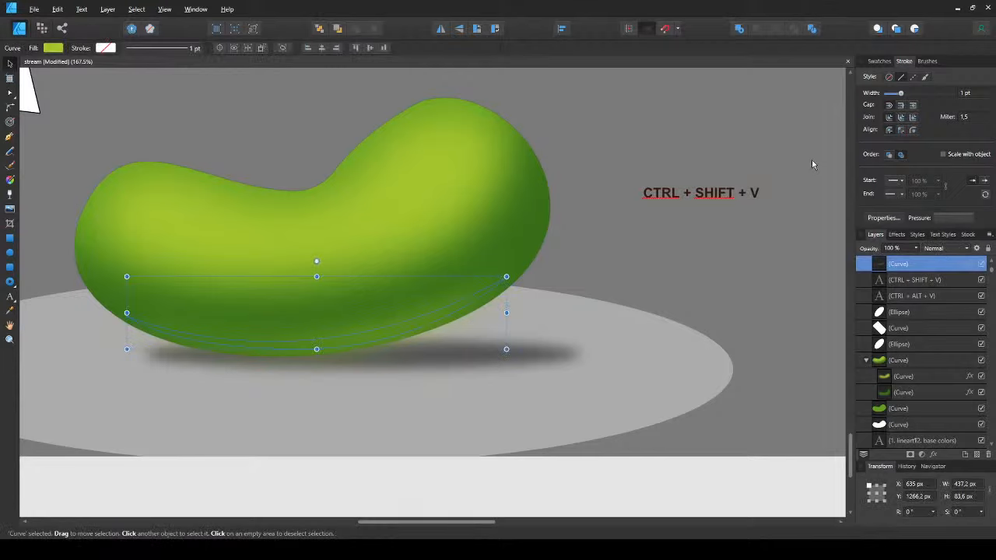
{"action": "key", "text": "ctrl+shift+v"}
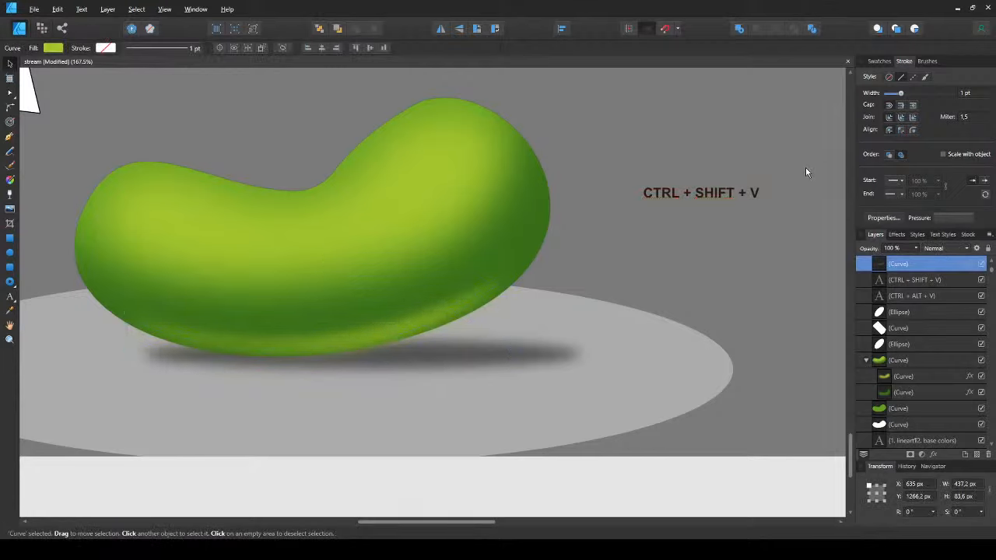
{"action": "left_click", "coordinate": [624, 257]}
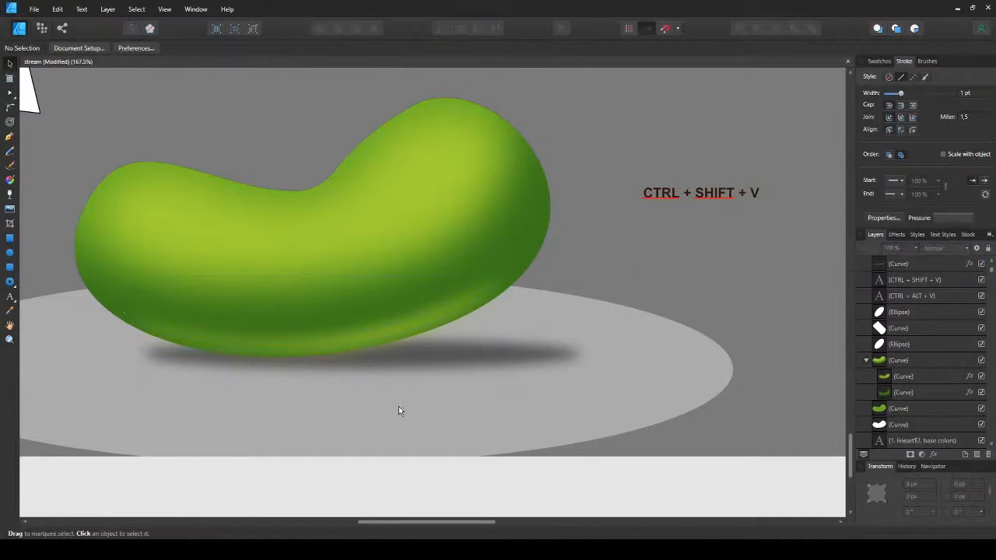
{"action": "left_click", "coordinate": [394, 327]}
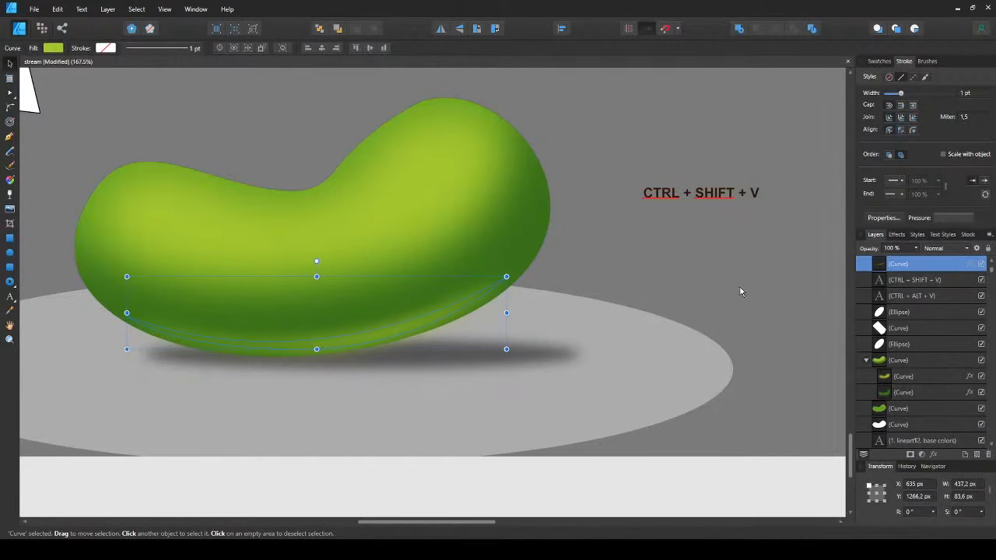
{"action": "key", "text": "ctrl+shift+v"}
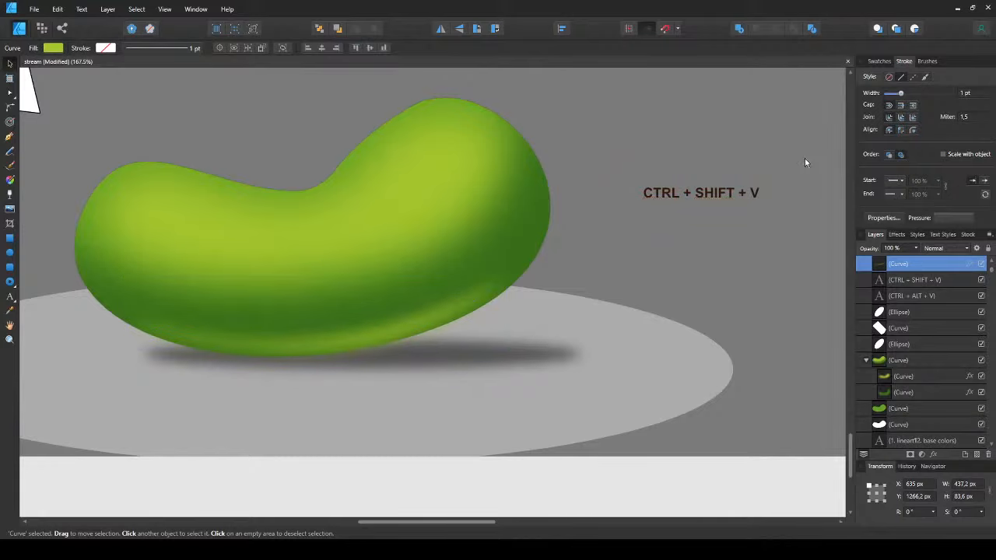
{"action": "left_click", "coordinate": [560, 251]}
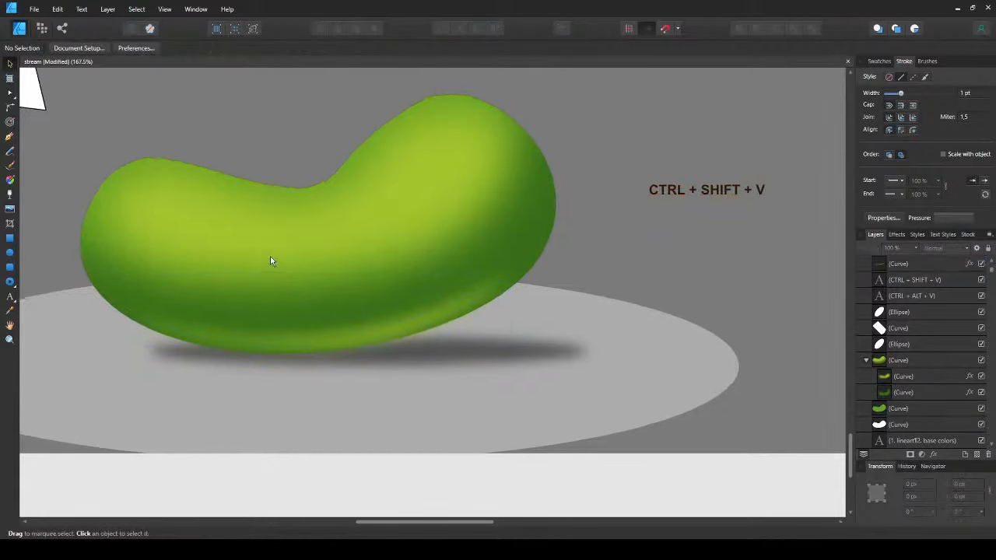
- Nudge the crescent reflection slightly down toward the bean's lower edge, to about X 635.7 px, Y 1267.7 px
{"action": "scroll", "coordinate": [272, 259], "scroll_direction": "down", "scroll_amount": 3}
{"action": "scroll", "coordinate": [389, 265], "scroll_direction": "up", "scroll_amount": 2}
{"action": "left_click", "coordinate": [440, 319]}
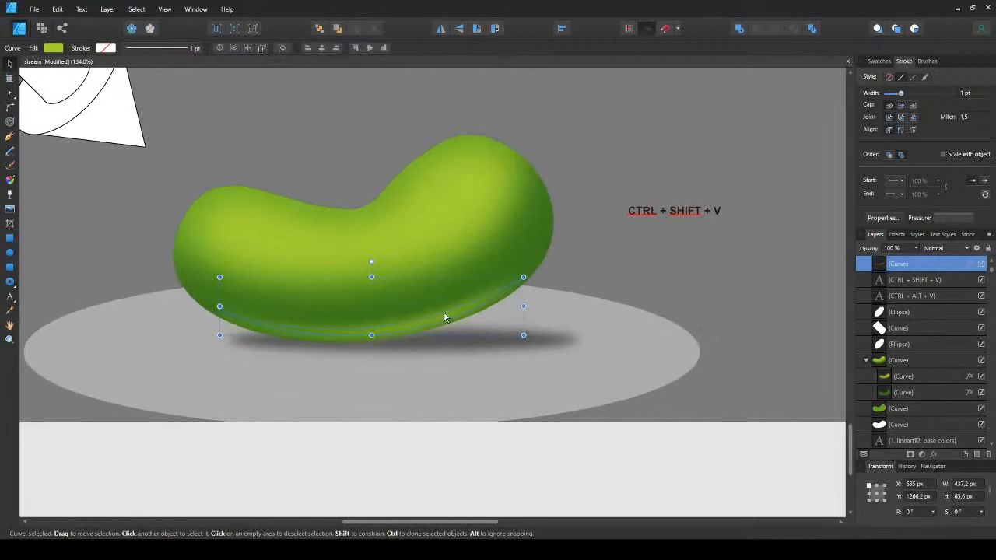
{"action": "left_click_drag", "start_coordinate": [443, 317], "coordinate": [439, 319]}
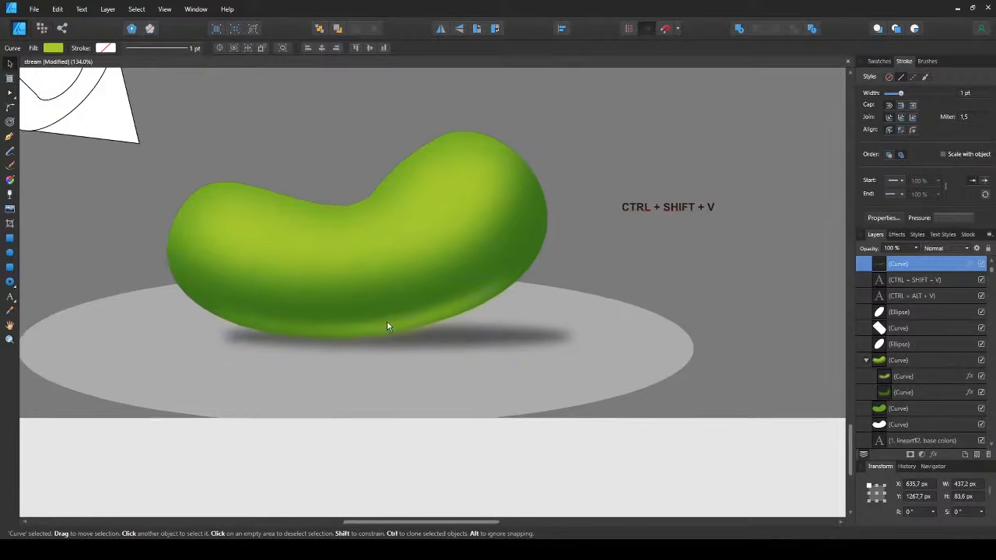
- Set the crescent reflection's opacity to 70 %
{"action": "scroll", "coordinate": [390, 327], "scroll_direction": "up", "scroll_amount": 2}
{"action": "scroll", "coordinate": [309, 334], "scroll_direction": "down", "scroll_amount": 2}
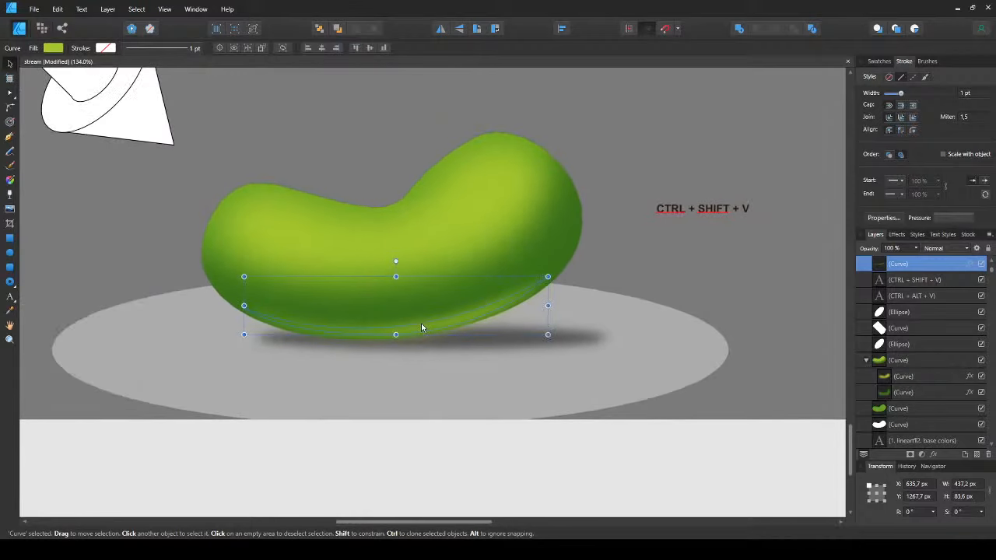
{"action": "key", "text": "5"}
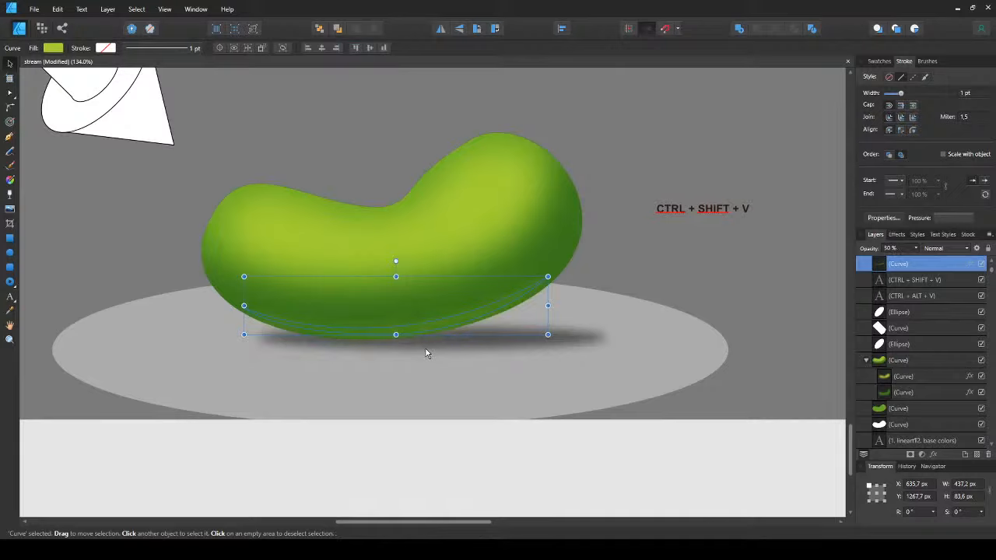
{"action": "key", "text": "7"}
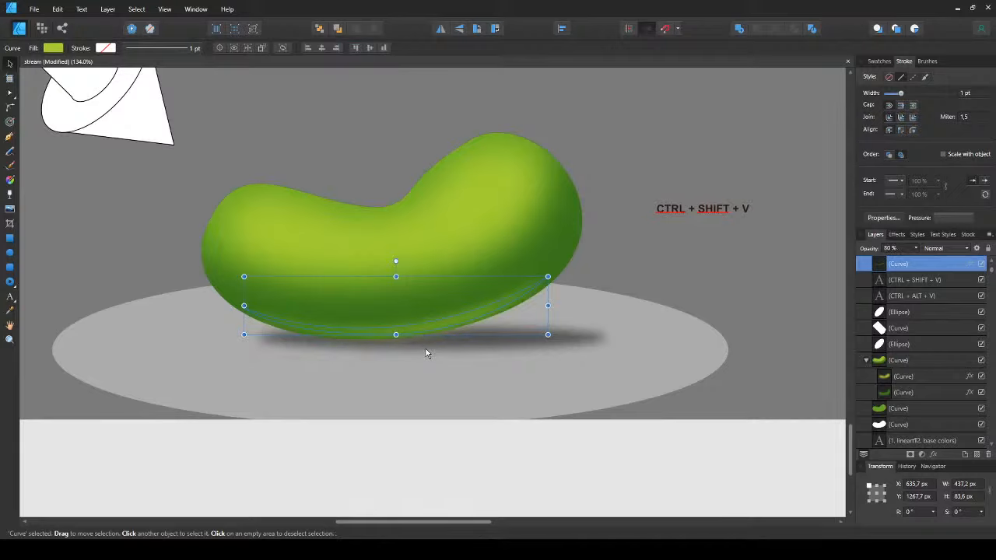
{"action": "left_click", "coordinate": [637, 270]}
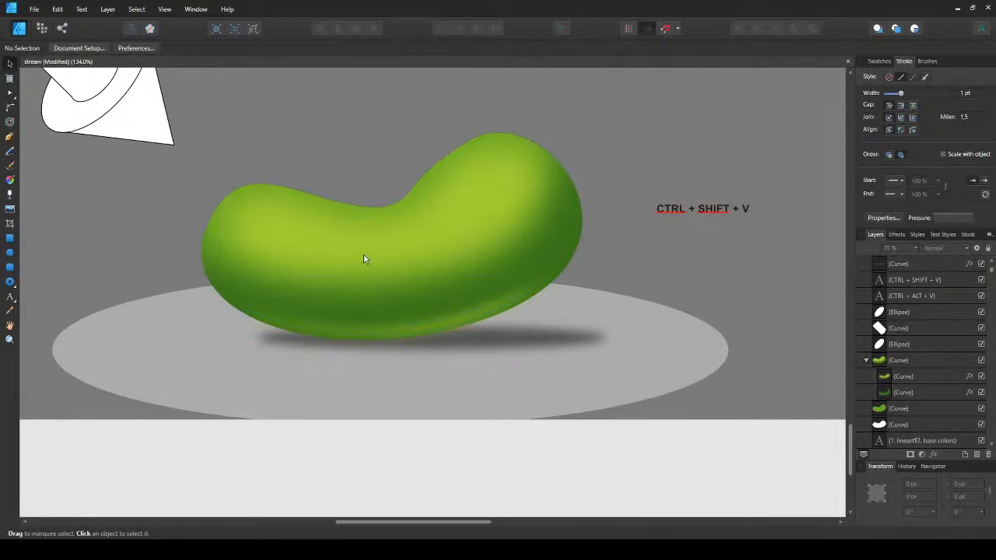
- Draw a closed wavy highlight about 180 × 41 px with the Pen tool along the upper edge of the bean's left lobe
{"action": "left_click_drag", "start_coordinate": [353, 248], "coordinate": [340, 276]}
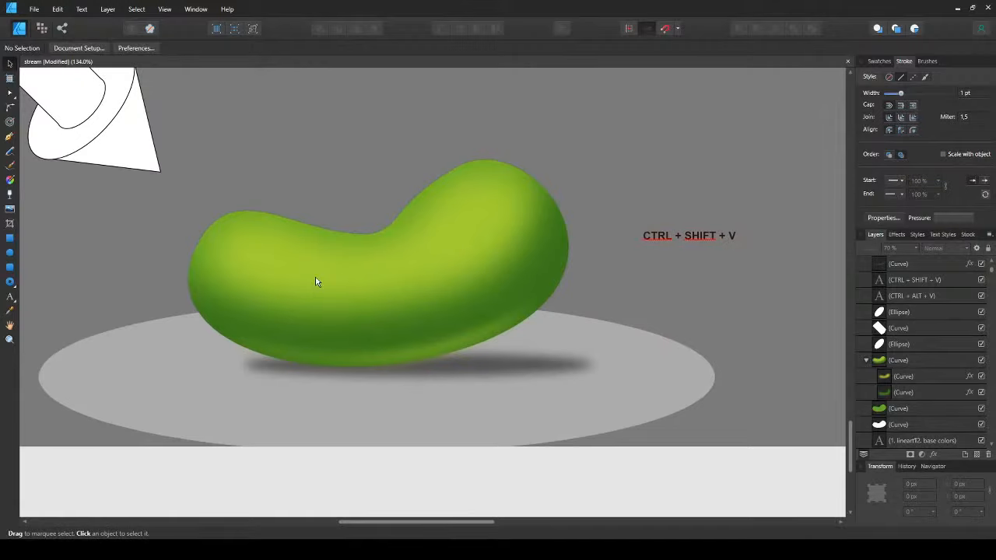
{"action": "scroll", "coordinate": [316, 281], "scroll_direction": "up", "scroll_amount": 3}
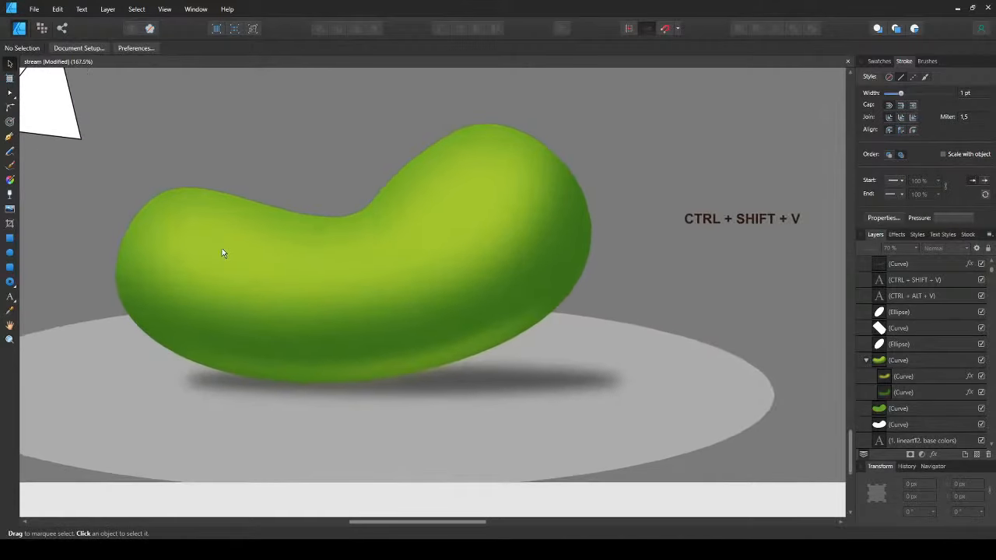
{"action": "left_click_drag", "start_coordinate": [245, 245], "coordinate": [254, 270]}
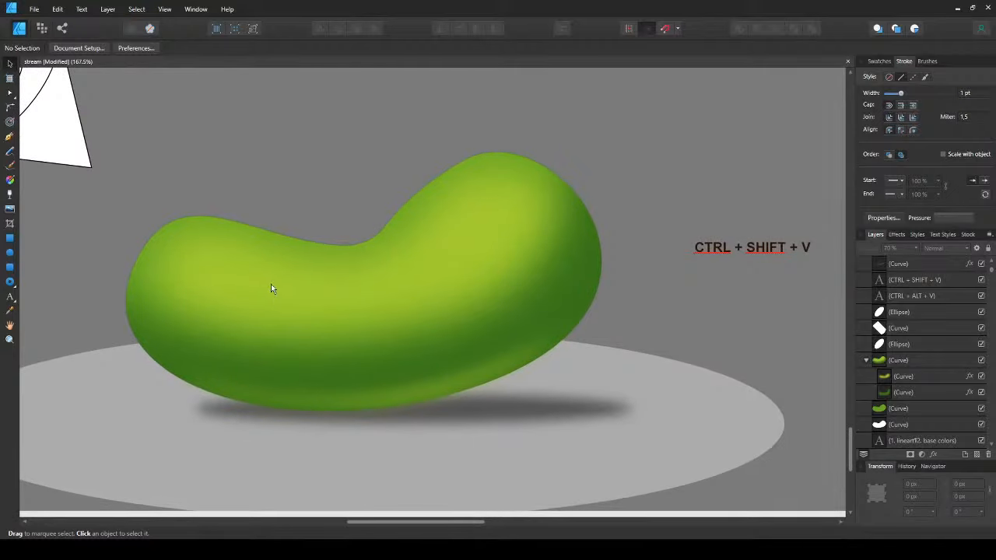
{"action": "key", "text": "p"}
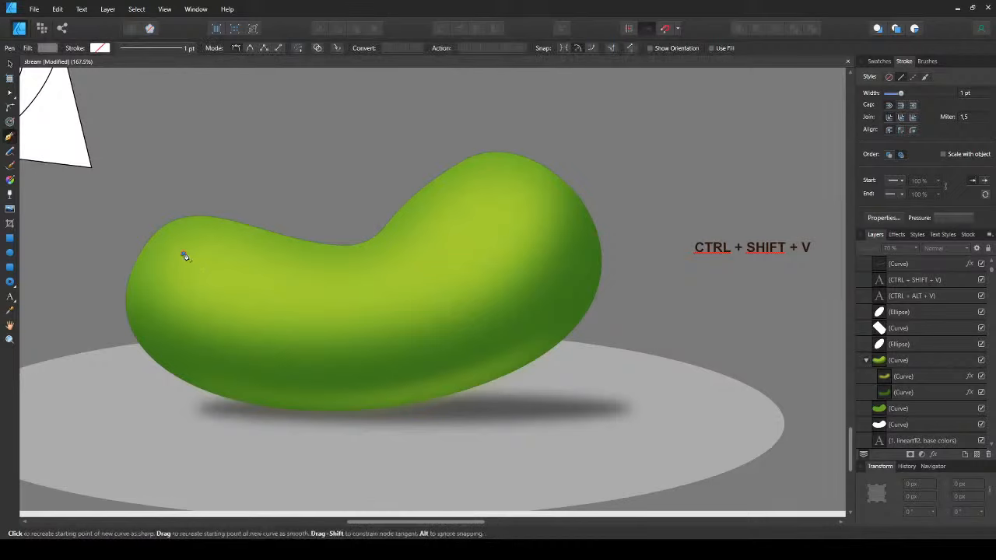
{"action": "left_click", "coordinate": [182, 253]}
{"action": "left_click", "coordinate": [235, 250]}
{"action": "left_click", "coordinate": [317, 267]}
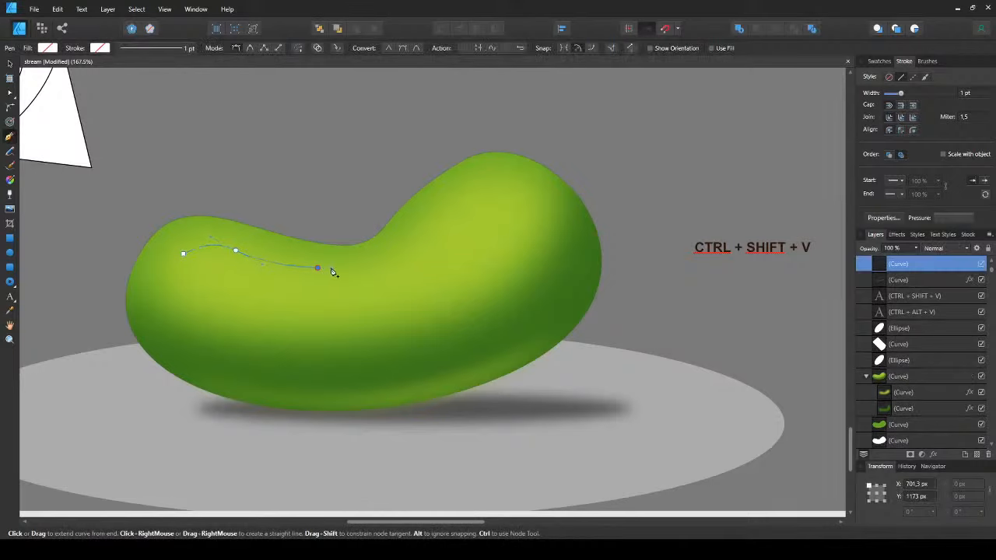
{"action": "left_click_drag", "start_coordinate": [251, 275], "coordinate": [213, 261]}
{"action": "left_click", "coordinate": [183, 254]}
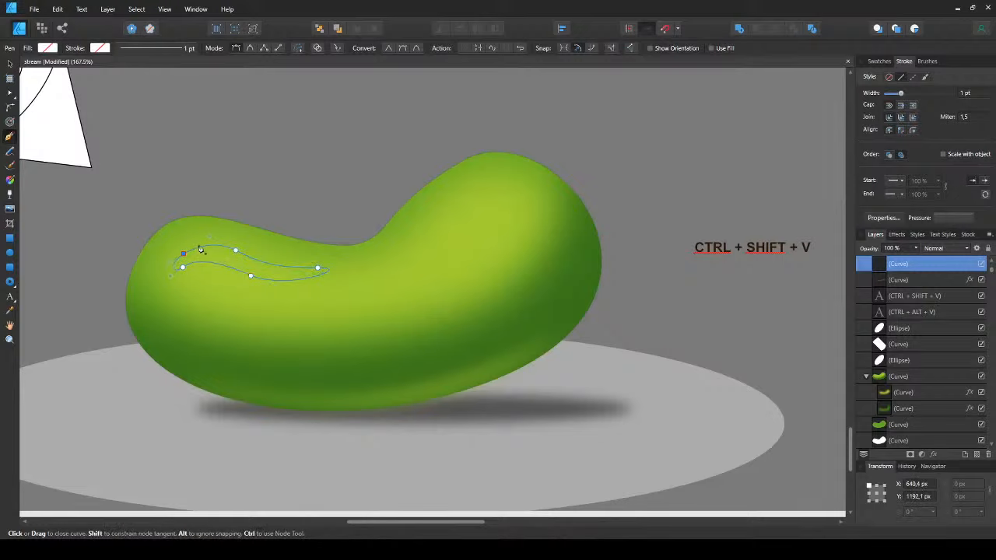
- Fill the wavy highlight with white and shift it slightly up and left on the bean
{"action": "key", "text": "v"}
{"action": "key", "text": "ctrl+shift+v"}
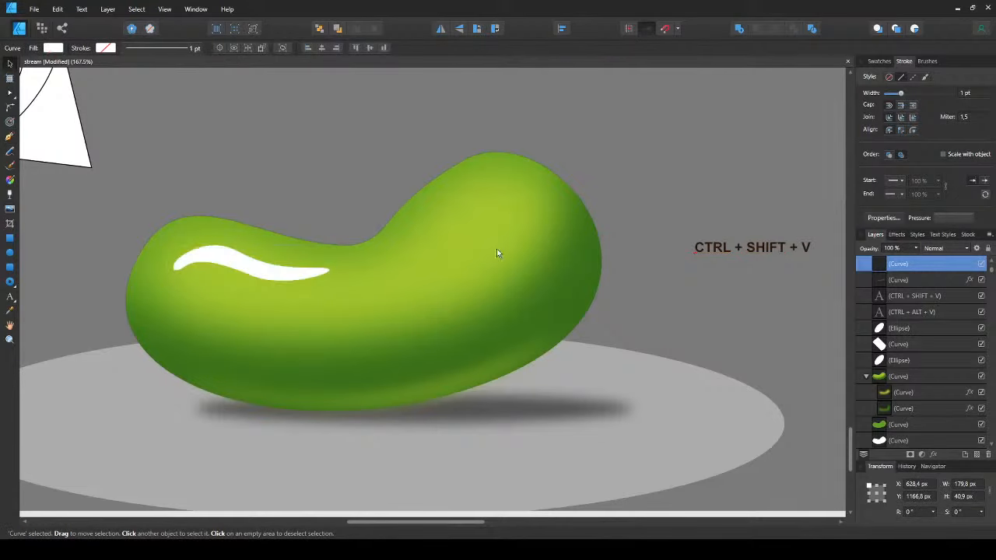
{"action": "mouse_move", "coordinate": [240, 269]}
{"action": "left_mouse_down"}
{"action": "mouse_move", "coordinate": [248, 261]}
{"action": "mouse_move", "coordinate": [237, 262]}
{"action": "left_mouse_up"}
{"action": "scroll", "coordinate": [237, 263], "scroll_direction": "up", "scroll_amount": 2}
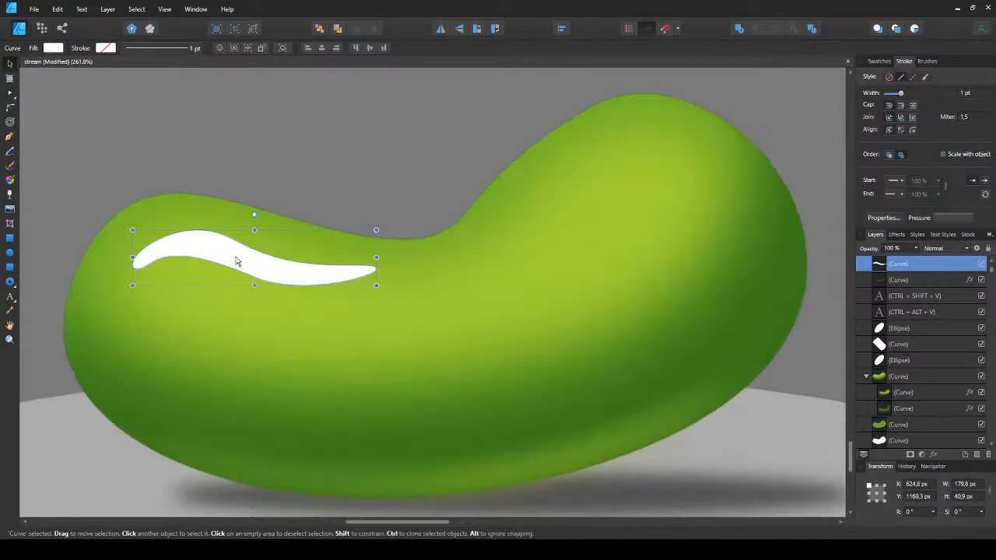
- Draw a closed slanted strip about 54 × 61 px across the white highlight with the Pen tool and fill it light grey
{"action": "key", "text": "ctrl+d"}
{"action": "key", "text": "p"}
{"action": "left_click", "coordinate": [253, 227]}
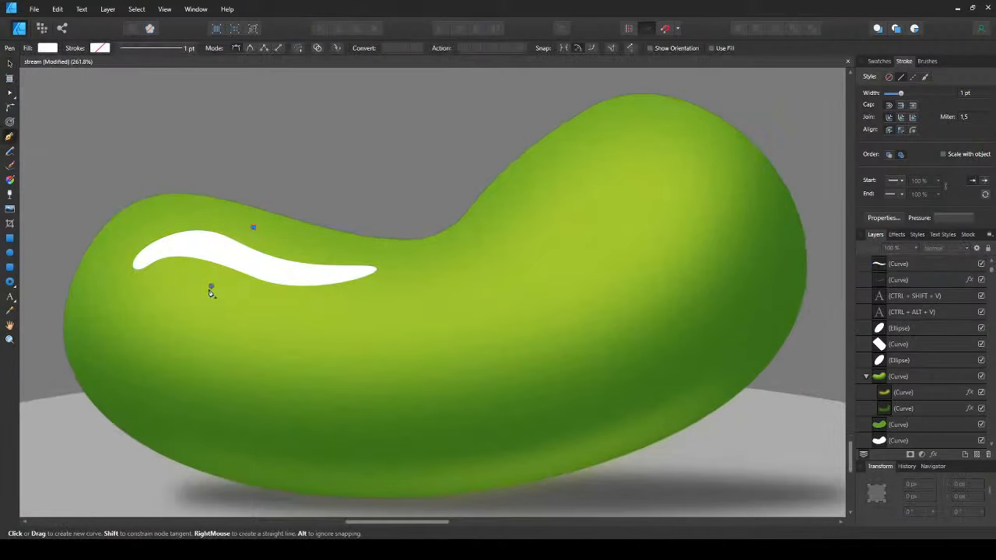
{"action": "left_click_drag", "start_coordinate": [210, 286], "coordinate": [300, 220]}
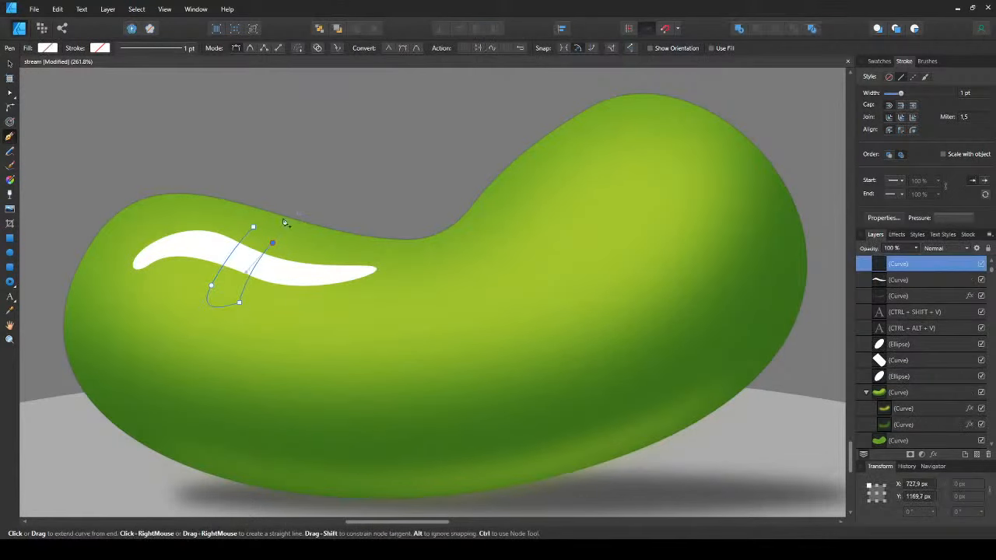
{"action": "left_click", "coordinate": [252, 227]}
{"action": "key", "text": "d"}
{"action": "key", "text": "v"}
{"action": "mouse_move", "coordinate": [239, 263]}
{"action": "left_mouse_down"}
{"action": "mouse_move", "coordinate": [253, 246]}
{"action": "mouse_move", "coordinate": [242, 266]}
{"action": "left_mouse_up"}
{"action": "key", "text": "ctrl+z"}
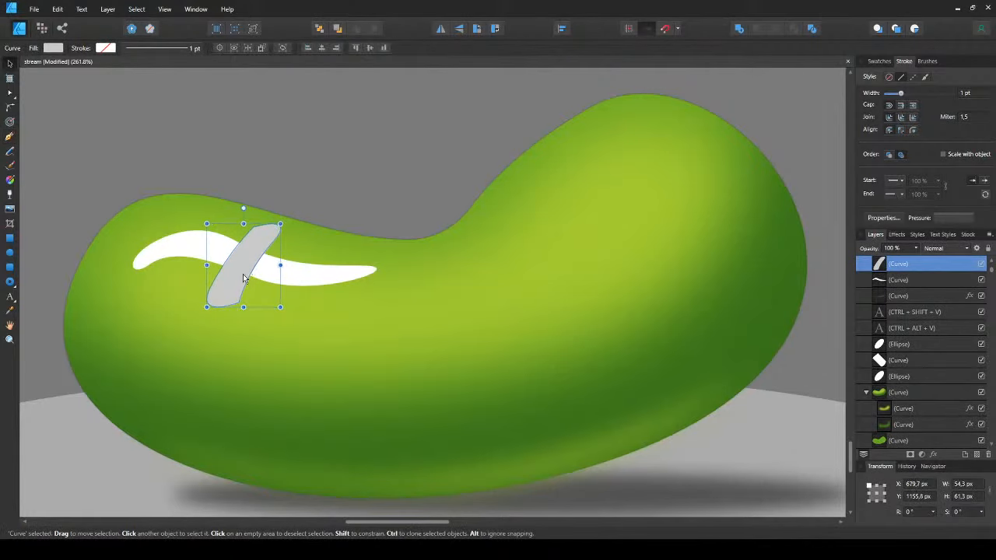
- Subtract the light grey strip from the white wavy highlight on the bean's left lobe, splitting the highlight into two pieces
{"action": "left_click", "coordinate": [286, 276], "text": "shift"}
{"action": "key", "text": "ctrl+d"}
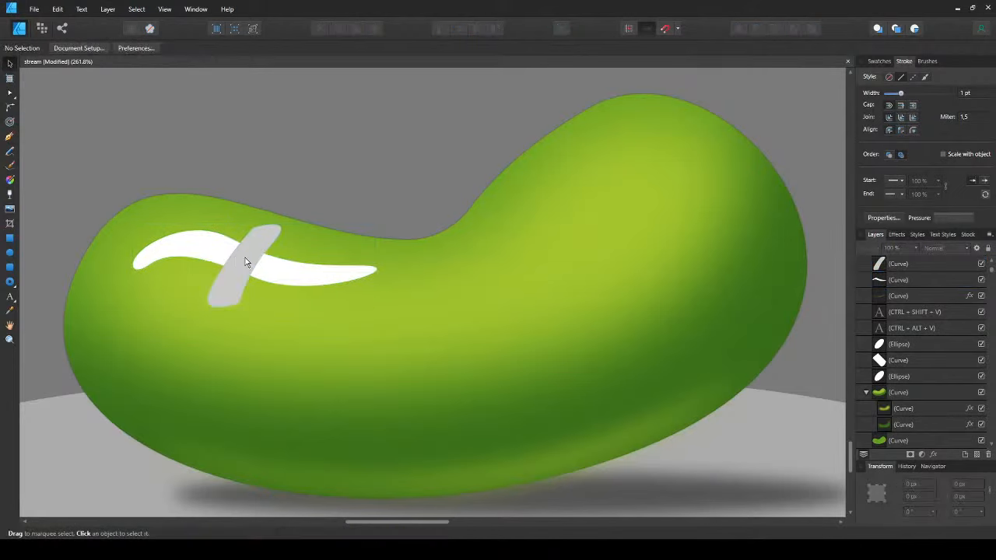
{"action": "left_click", "coordinate": [246, 261]}
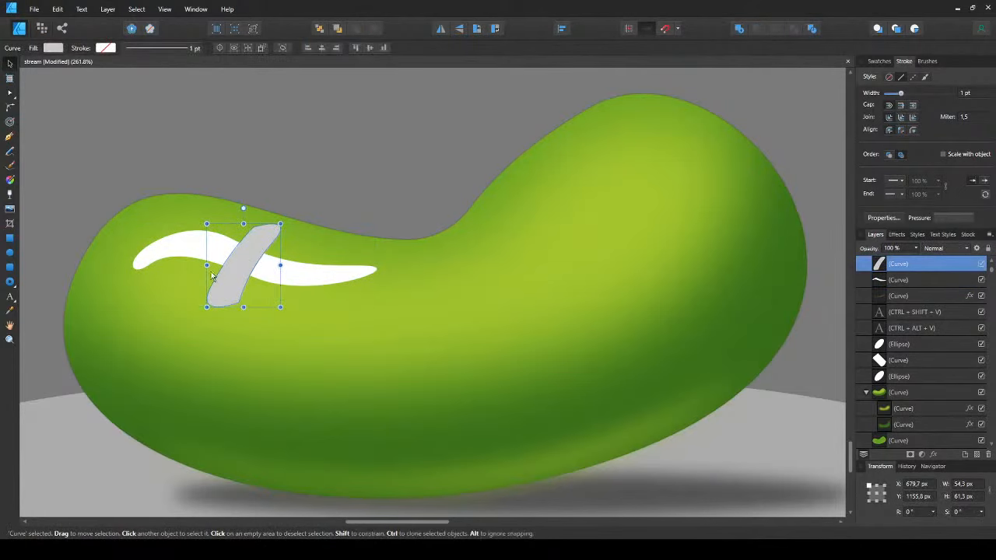
{"action": "left_click", "coordinate": [329, 274], "text": "shift"}
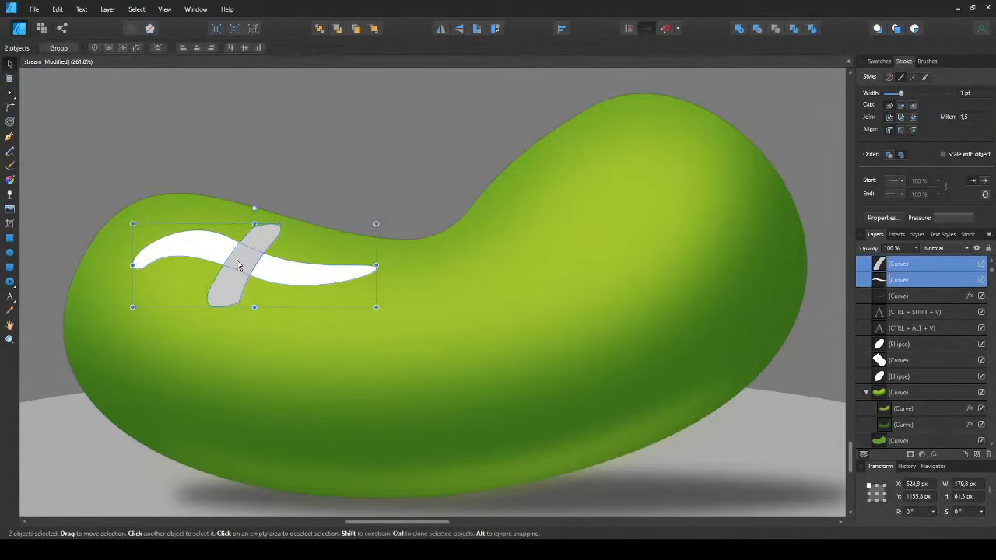
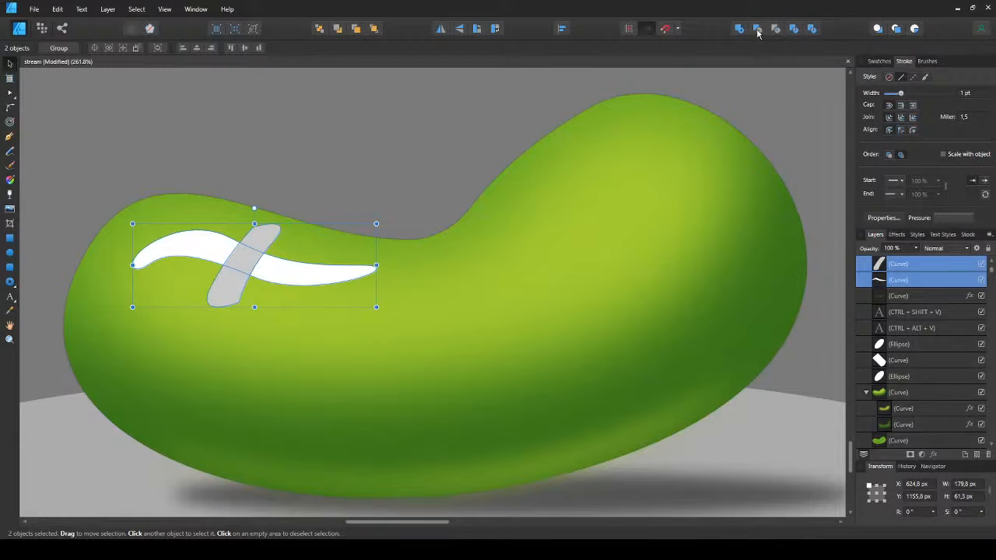
{"action": "left_click", "coordinate": [285, 222]}
{"action": "left_click", "coordinate": [269, 246]}
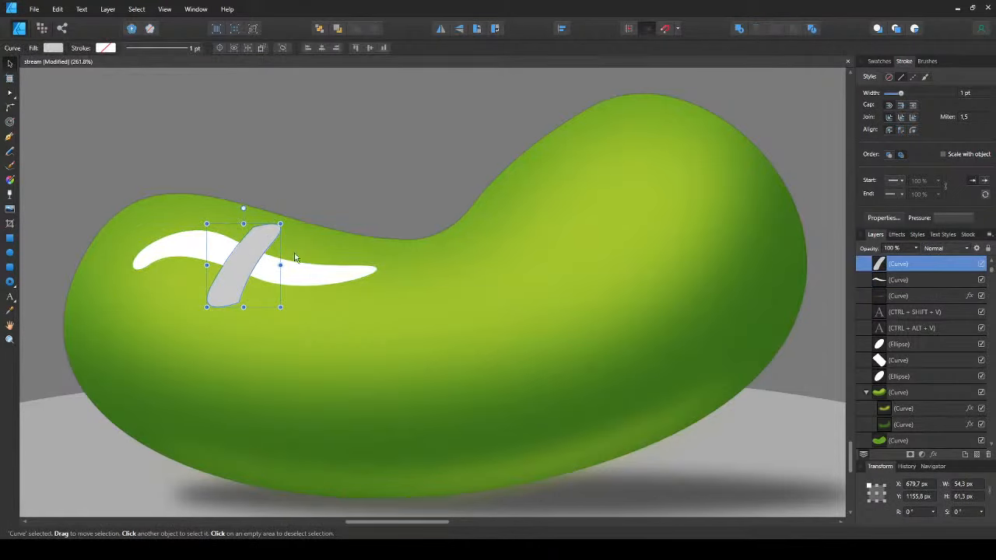
{"action": "left_click", "coordinate": [316, 271]}
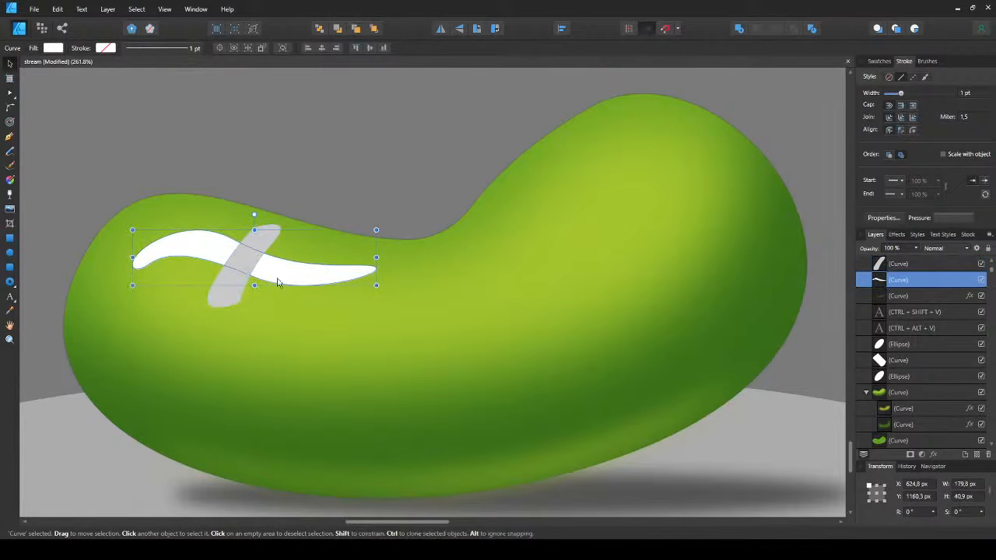
{"action": "left_click", "coordinate": [271, 249], "text": "shift"}
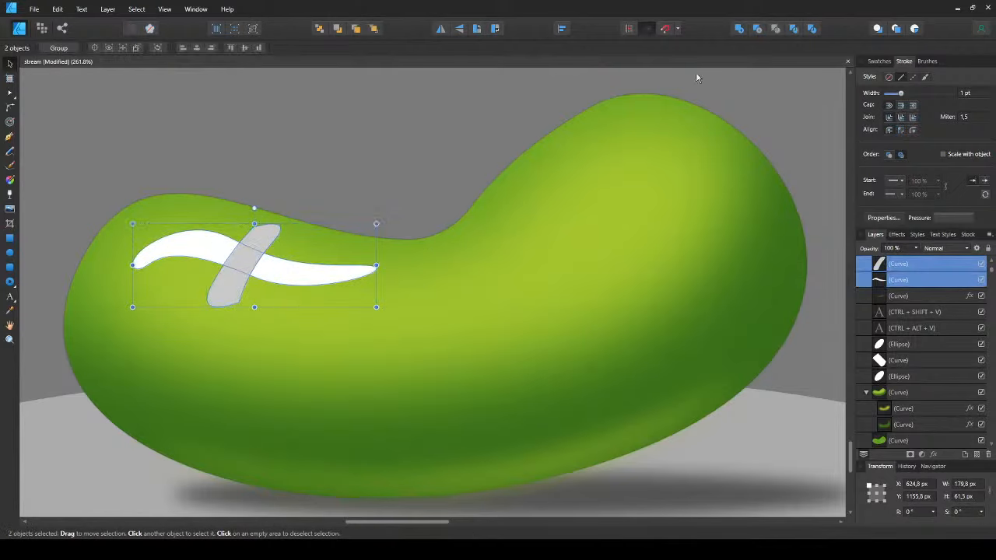
{"action": "left_click", "coordinate": [759, 29]}
{"action": "left_click", "coordinate": [429, 215]}
- Shift the split white highlight slightly up, closer to the bean's upper edge
{"action": "left_click", "coordinate": [291, 268]}
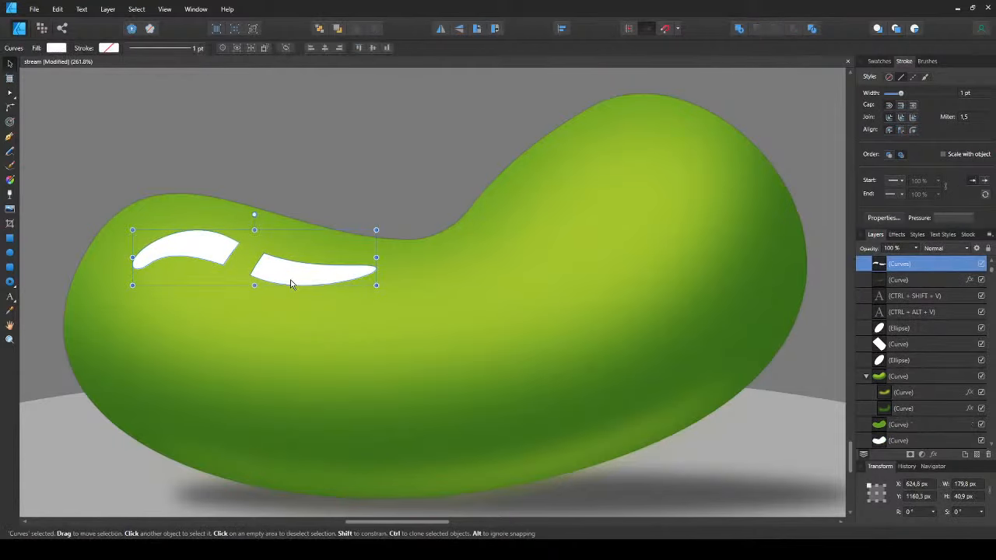
{"action": "left_click_drag", "start_coordinate": [296, 284], "coordinate": [296, 273]}
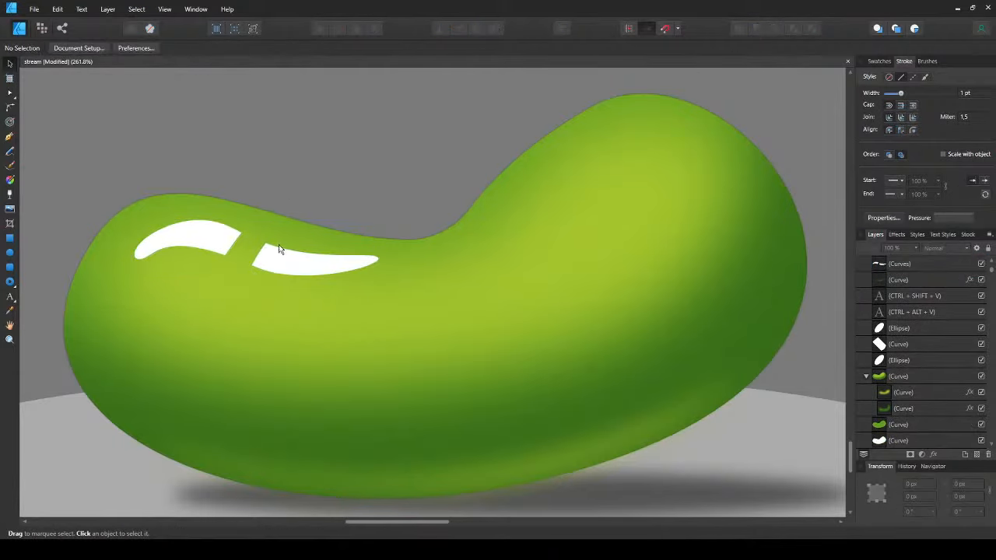
{"action": "scroll", "coordinate": [244, 258], "scroll_direction": "down", "scroll_amount": 1}
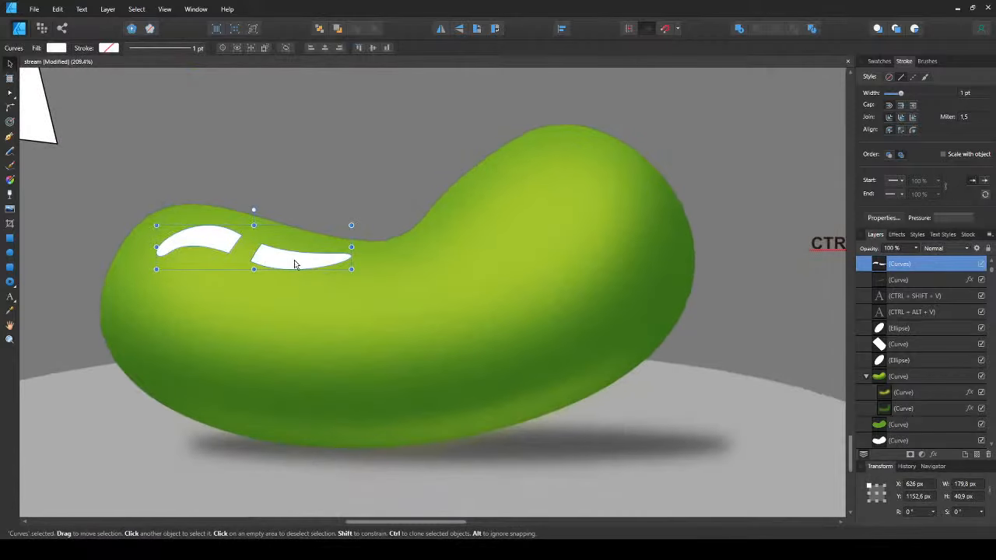
- Try a different blend mode on the split white highlight
{"action": "left_click", "coordinate": [928, 248]}
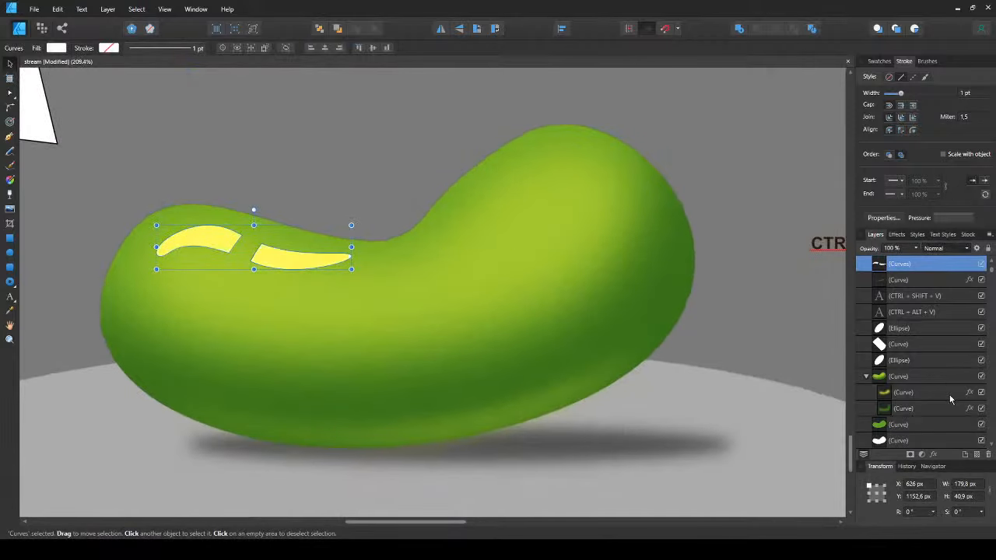
{"action": "left_click", "coordinate": [949, 394]}
{"action": "key", "text": "ctrl+z"}
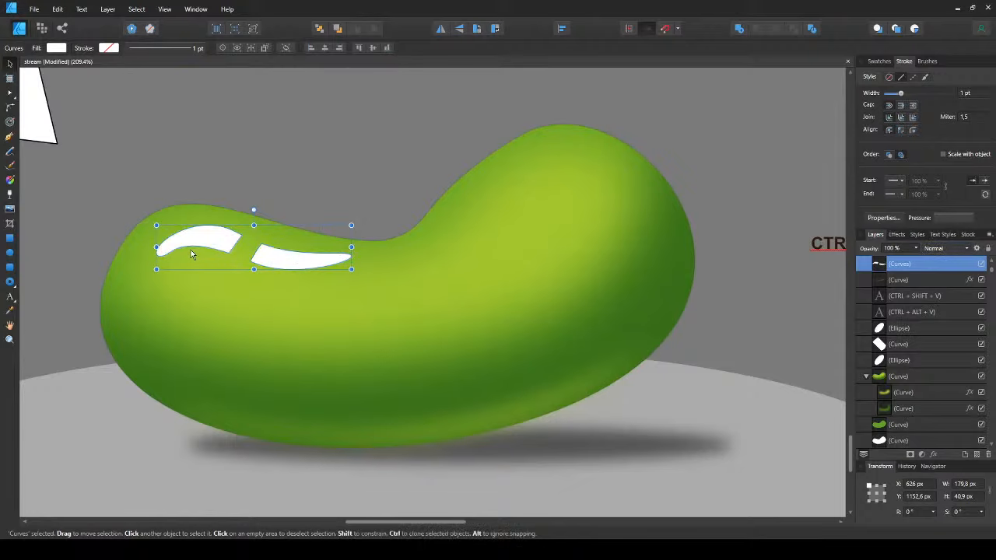
- Apply a linear transparency gradient to the split left-lobe highlight, fading from its upper edge down to just below it
{"action": "left_click_drag", "start_coordinate": [192, 250], "coordinate": [210, 257]}
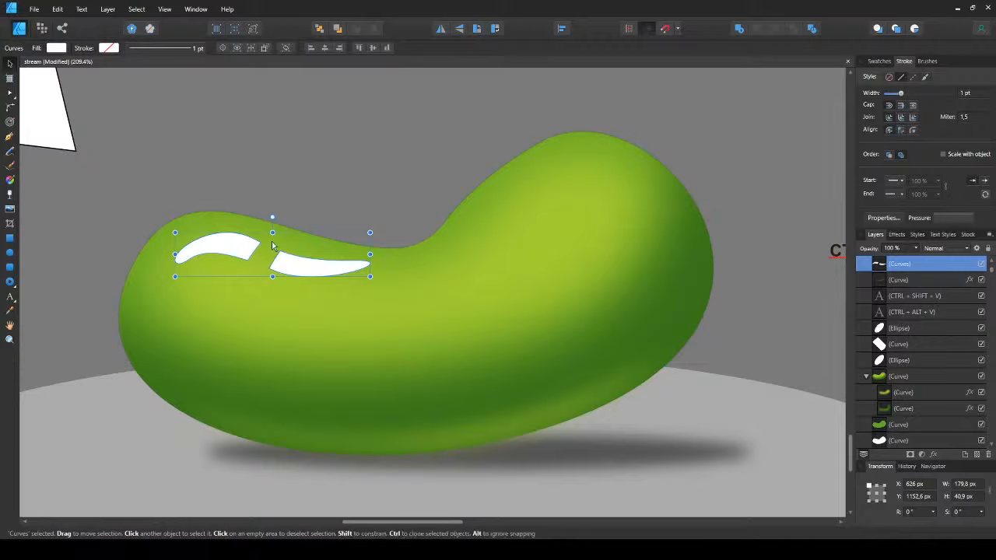
{"action": "key", "text": "y"}
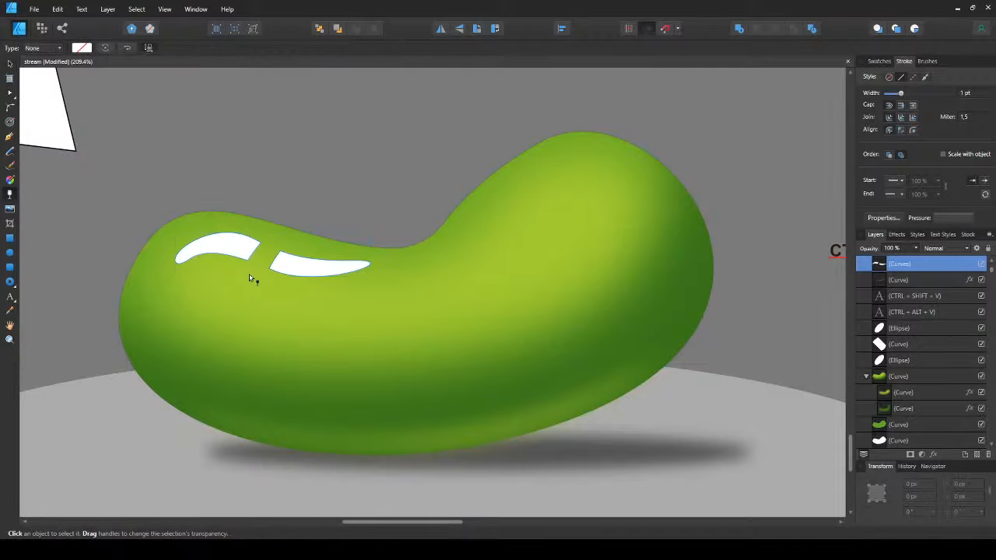
{"action": "left_click_drag", "start_coordinate": [246, 228], "coordinate": [241, 277]}
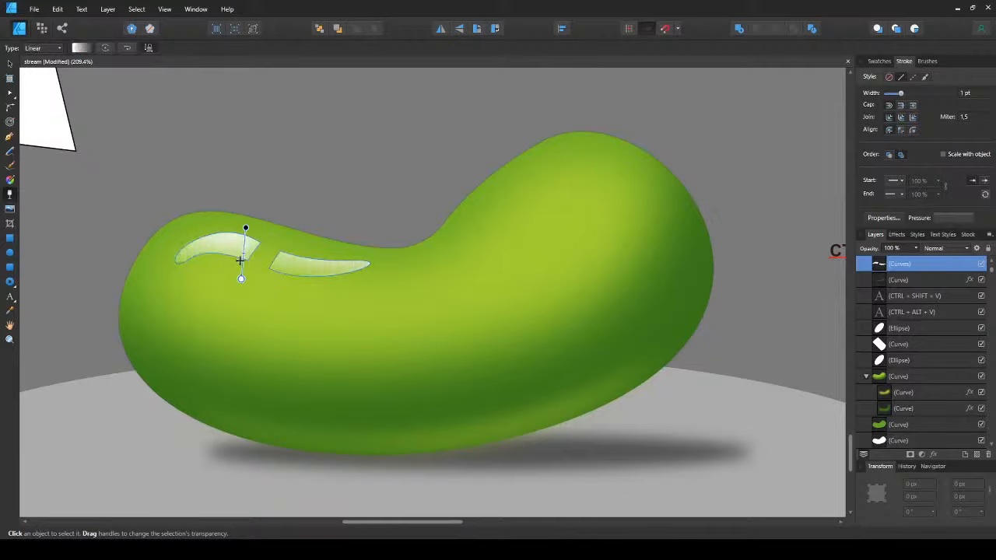
{"action": "mouse_move", "coordinate": [244, 227]}
{"action": "left_mouse_down"}
{"action": "mouse_move", "coordinate": [240, 210]}
{"action": "mouse_move", "coordinate": [240, 223]}
{"action": "left_mouse_up"}
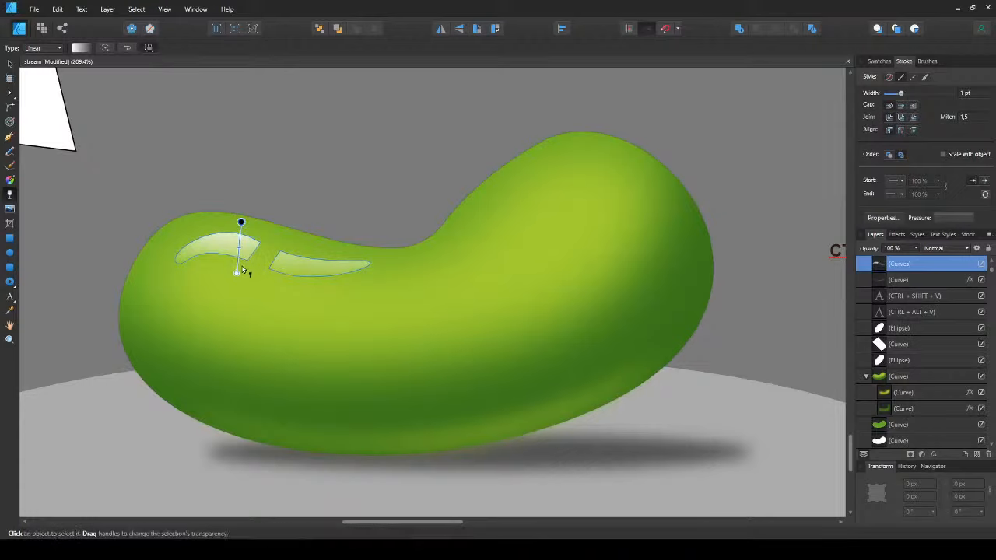
{"action": "left_click_drag", "start_coordinate": [237, 272], "coordinate": [236, 284]}
{"action": "key", "text": "v"}
{"action": "key", "text": "ctrl+d"}
- Move the faded highlight slightly up and left on the bean's left lobe
{"action": "scroll", "coordinate": [252, 224], "scroll_direction": "down", "scroll_amount": 2}
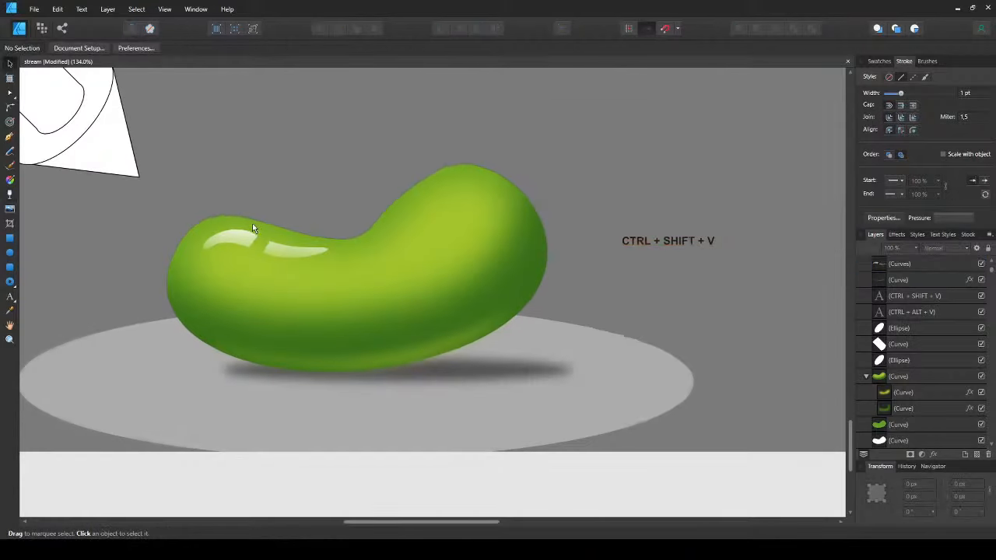
{"action": "left_click_drag", "start_coordinate": [253, 227], "coordinate": [265, 263]}
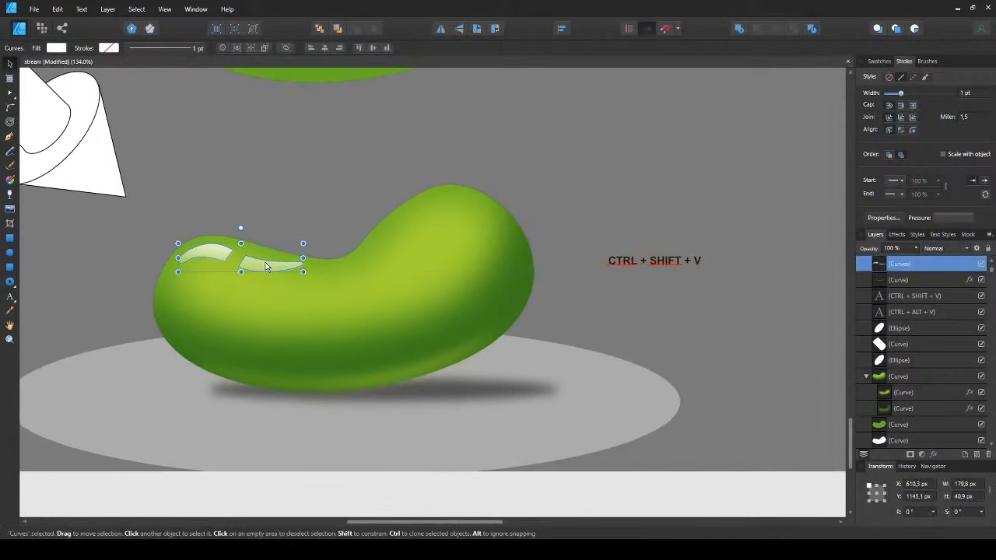
{"action": "key", "text": "ctrl+d"}
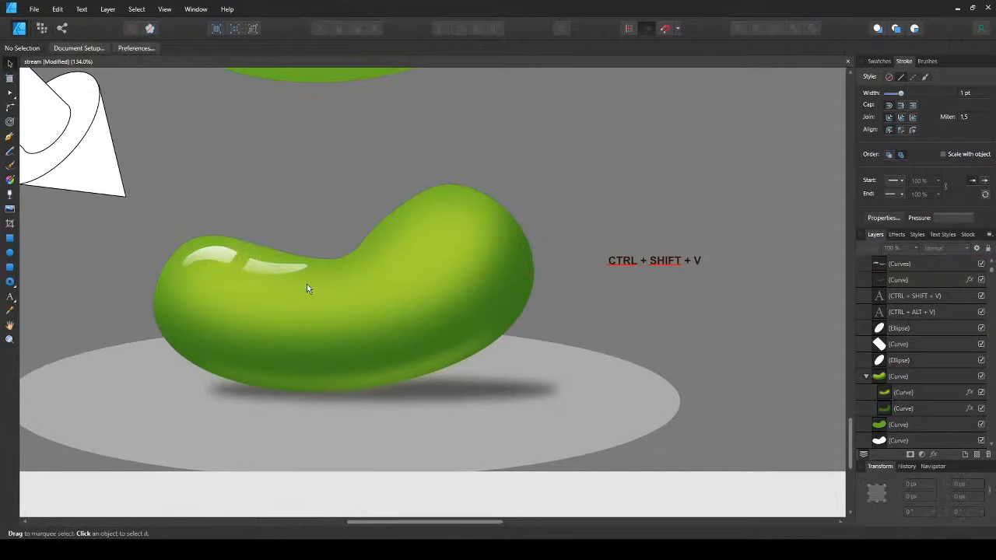
{"action": "left_click", "coordinate": [282, 293]}
{"action": "left_click", "coordinate": [282, 294]}
{"action": "left_click_drag", "start_coordinate": [285, 303], "coordinate": [317, 333]}
{"action": "key", "text": "ctrl+z"}
{"action": "key", "text": "ctrl+d"}
- Draw a closed curved highlight about 151 × 80 px with the Pen tool along the right lobe's upper-left edge and fill it white
{"action": "scroll", "coordinate": [320, 267], "scroll_direction": "up", "scroll_amount": 3}
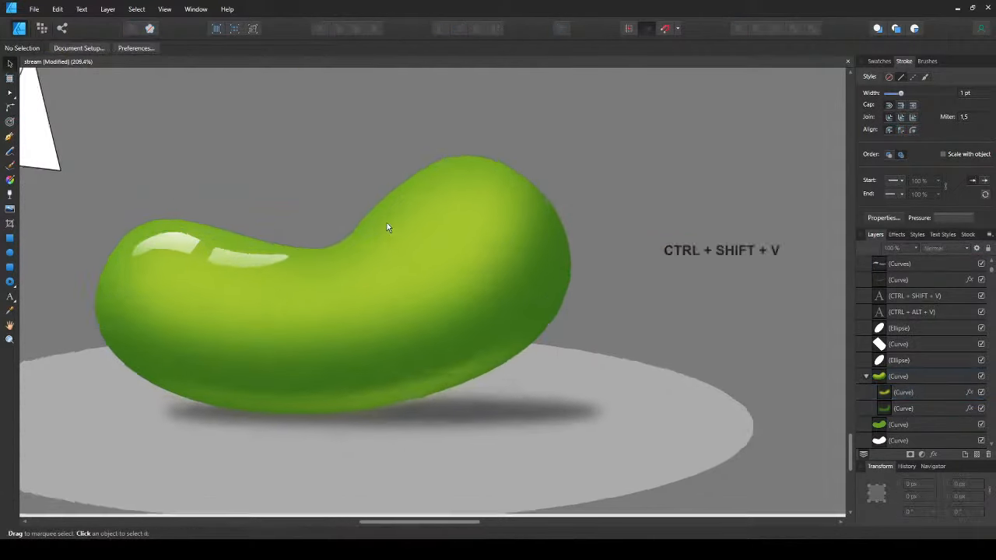
{"action": "key", "text": "p"}
{"action": "left_click", "coordinate": [509, 157]}
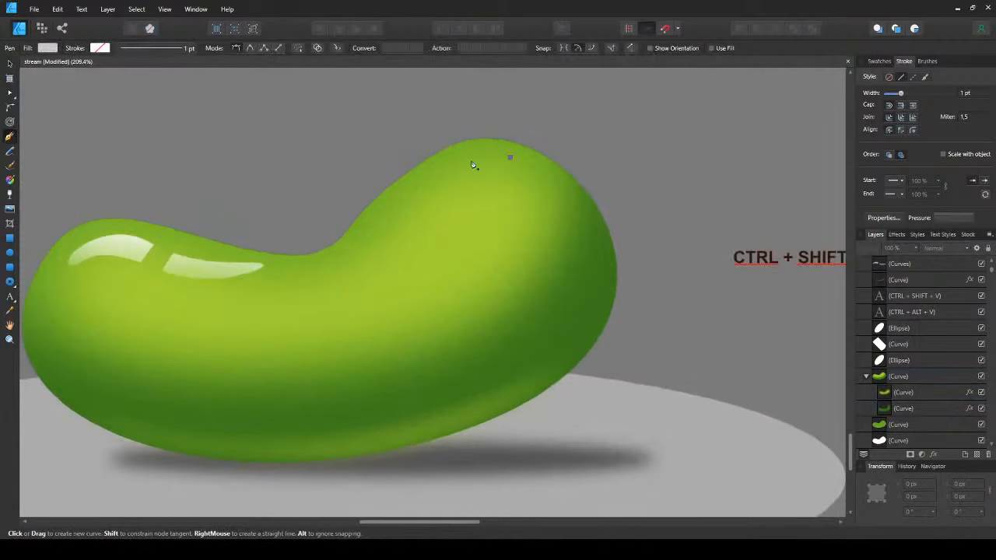
{"action": "left_click_drag", "start_coordinate": [423, 185], "coordinate": [397, 209]}
{"action": "left_click_drag", "start_coordinate": [372, 240], "coordinate": [363, 251]}
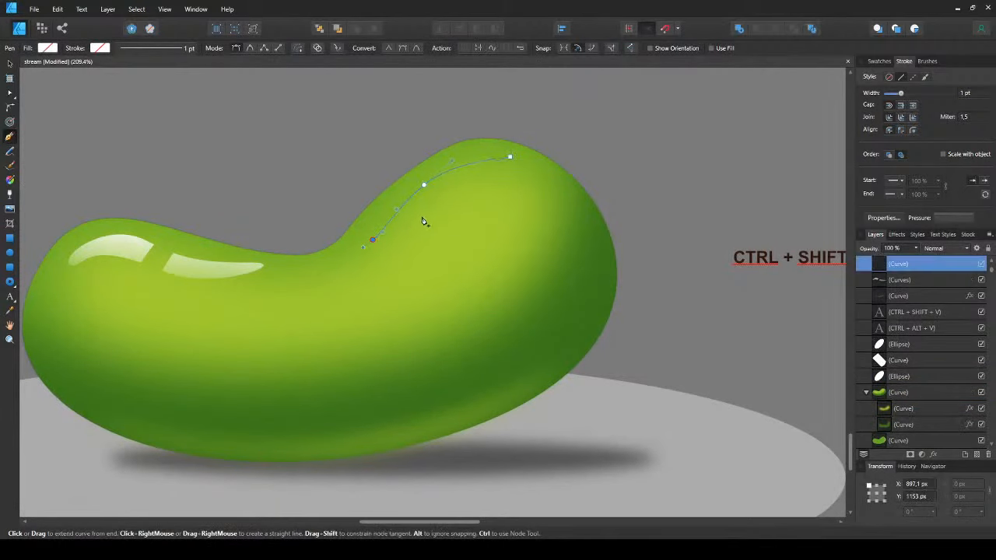
{"action": "left_click", "coordinate": [419, 217]}
{"action": "left_click", "coordinate": [523, 172]}
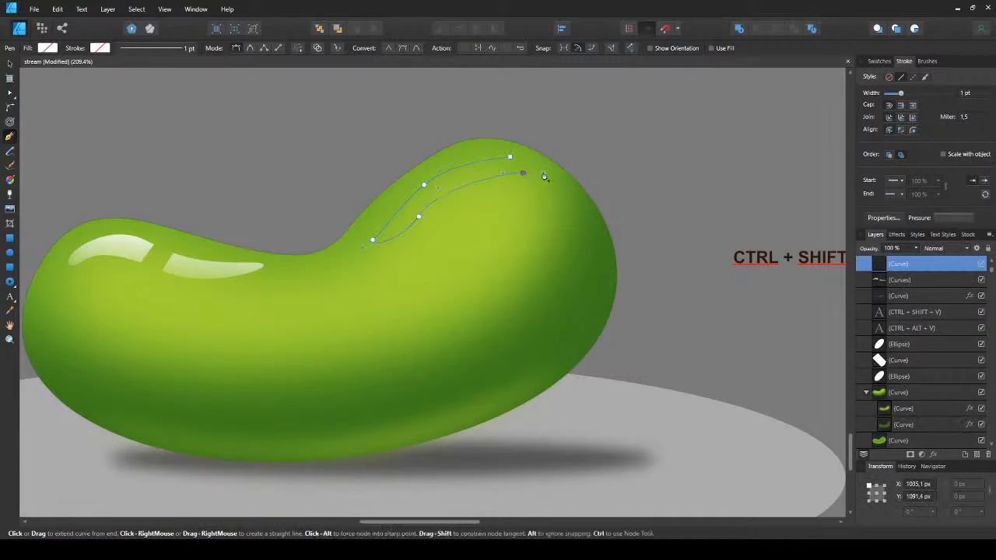
{"action": "left_click", "coordinate": [510, 156]}
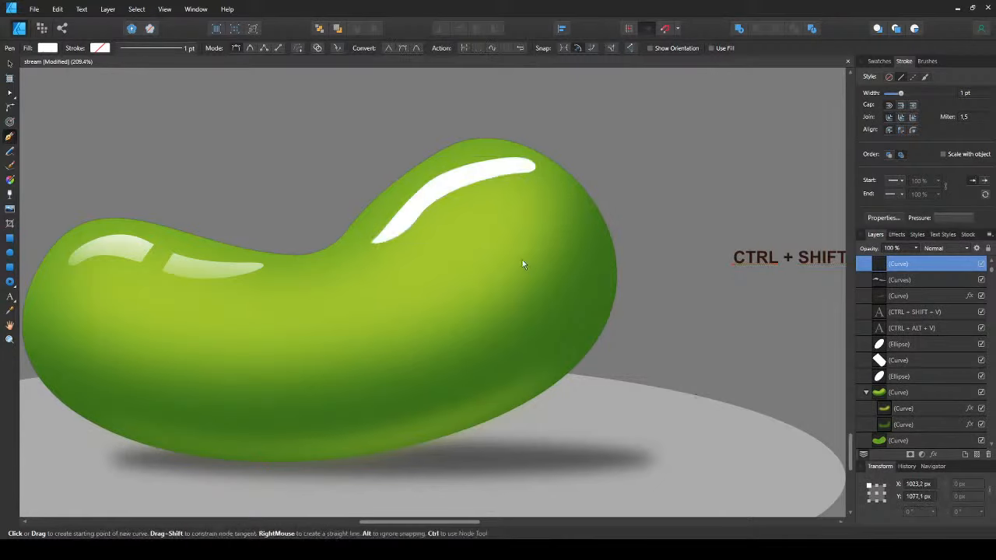
{"action": "key", "text": "v"}
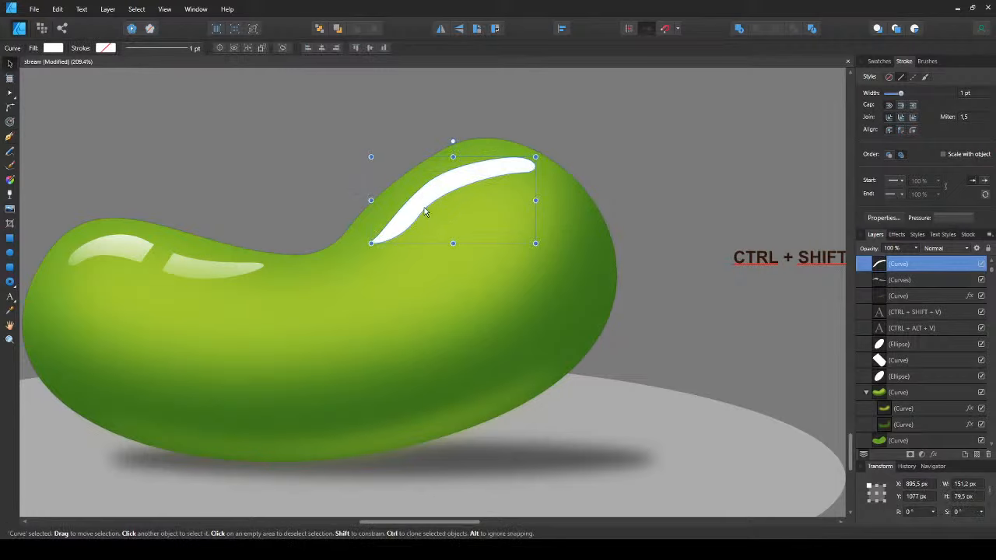
{"action": "key", "text": "ctrl+d"}
- Draw a closed narrow strip across the right-lobe highlight with the Pen tool and subtract it to split the highlight in two
{"action": "key", "text": "p"}
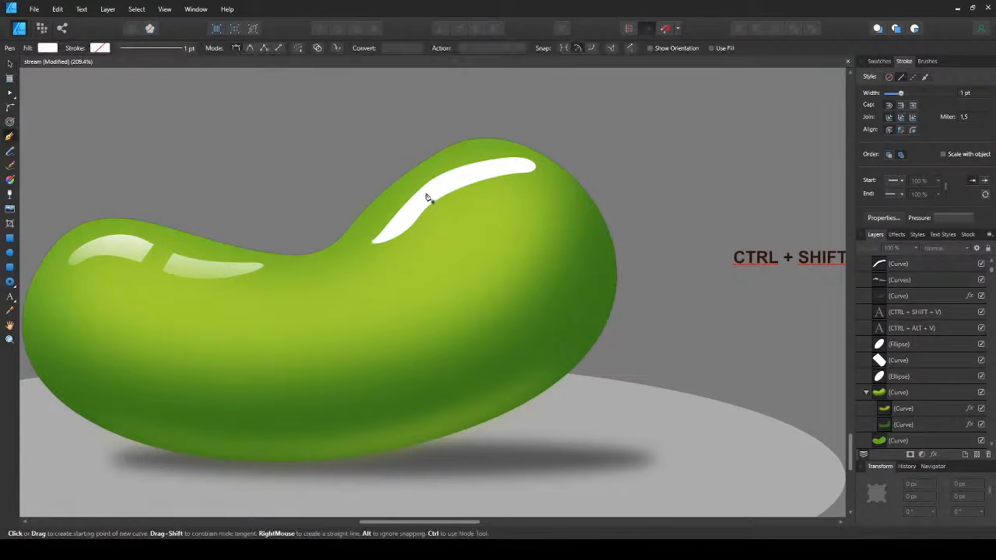
{"action": "left_click", "coordinate": [422, 172]}
{"action": "left_click_drag", "start_coordinate": [454, 206], "coordinate": [460, 226]}
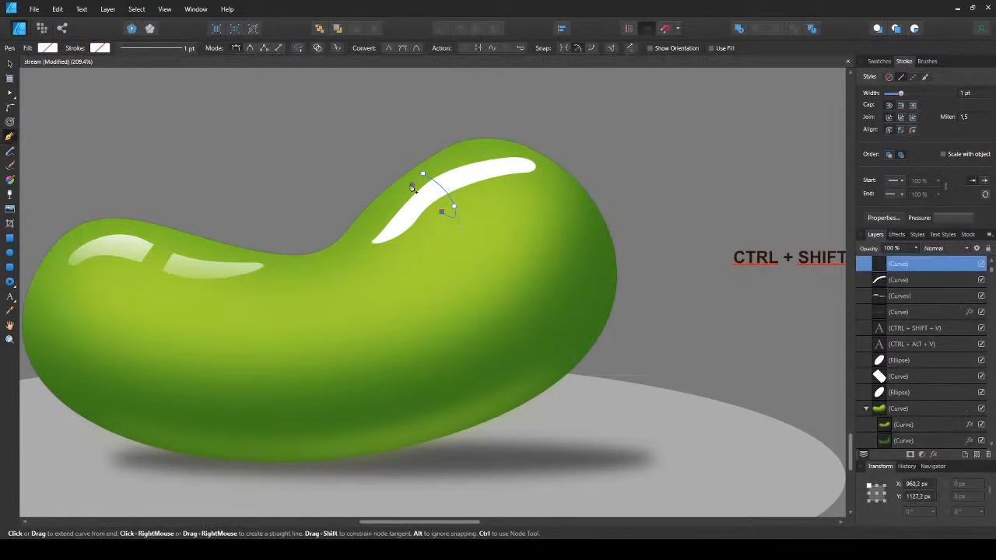
{"action": "key", "text": "v"}
{"action": "left_click", "coordinate": [478, 173], "text": "shift"}
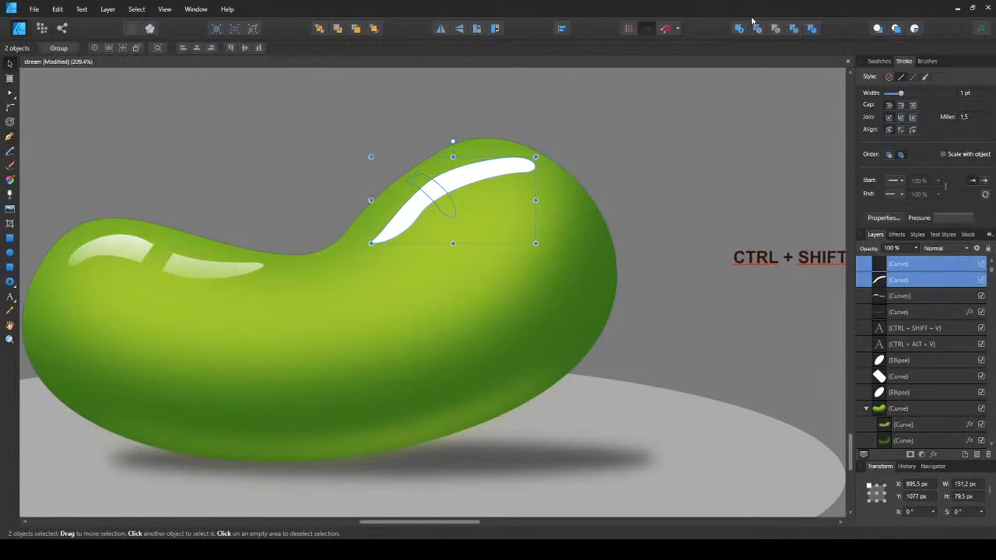
{"action": "left_click", "coordinate": [757, 29]}
{"action": "key", "text": "ctrl+d"}
- Apply a linear transparency gradient to the split right-lobe highlight, fading diagonally from its upper-left edge toward the bean's interior
{"action": "left_click", "coordinate": [457, 181]}
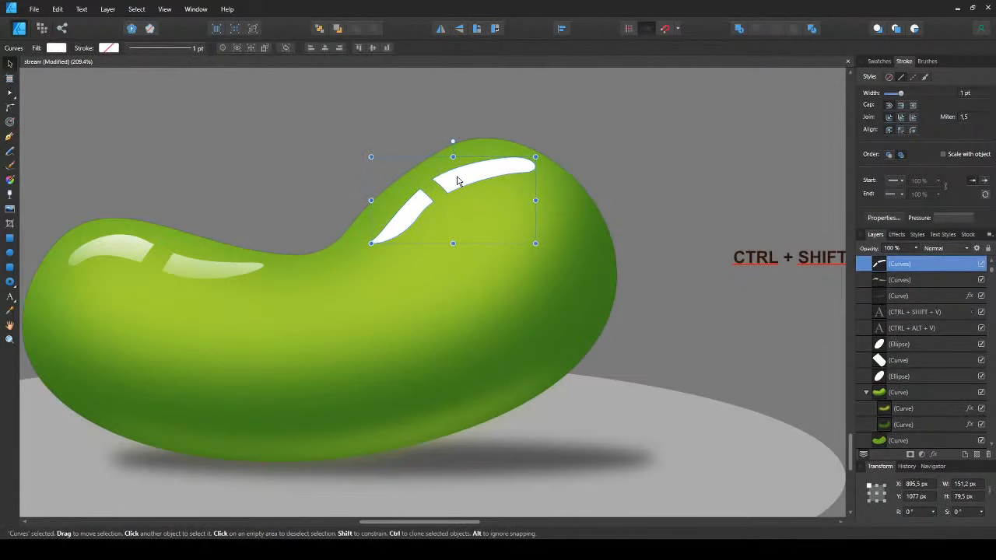
{"action": "key", "text": "y"}
{"action": "left_click_drag", "start_coordinate": [420, 157], "coordinate": [456, 232]}
{"action": "key", "text": "v"}
{"action": "key", "text": "ctrl+d"}
{"action": "scroll", "coordinate": [424, 222], "scroll_direction": "down", "scroll_amount": 3}
{"action": "scroll", "coordinate": [414, 218], "scroll_direction": "up", "scroll_amount": 2}
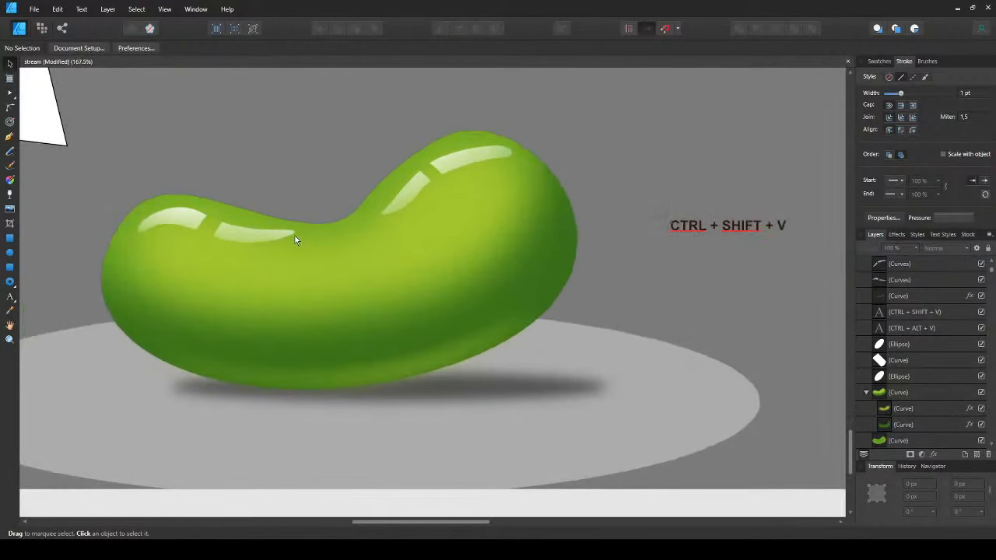
- Draw a closed bean-like shape about 426 × 142 px with the Pen tool across the bean's upper body and paste the white fill style onto it
{"action": "key", "text": "p"}
{"action": "left_click", "coordinate": [132, 246]}
{"action": "left_click_drag", "start_coordinate": [224, 222], "coordinate": [278, 240]}
{"action": "left_click_drag", "start_coordinate": [362, 230], "coordinate": [401, 218]}
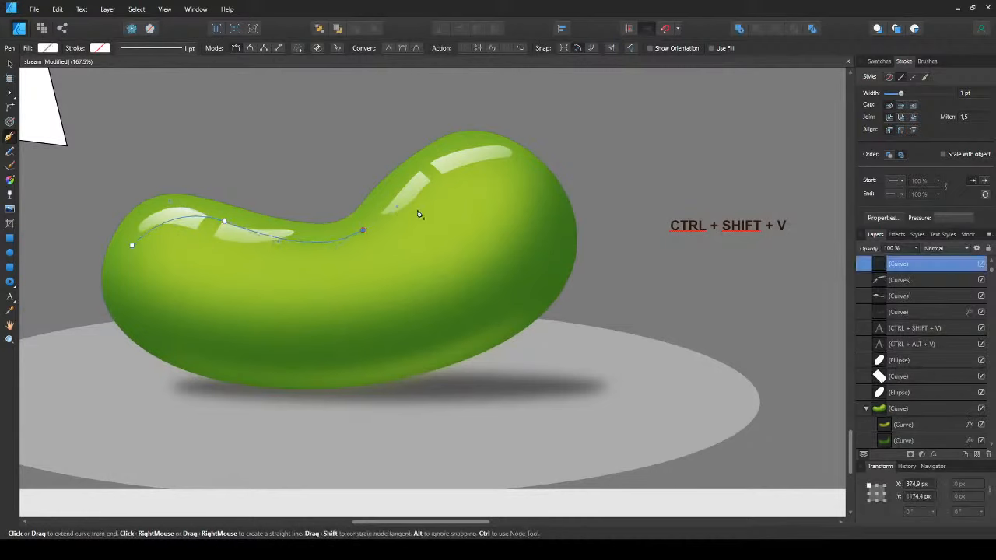
{"action": "left_click_drag", "start_coordinate": [473, 162], "coordinate": [497, 168]}
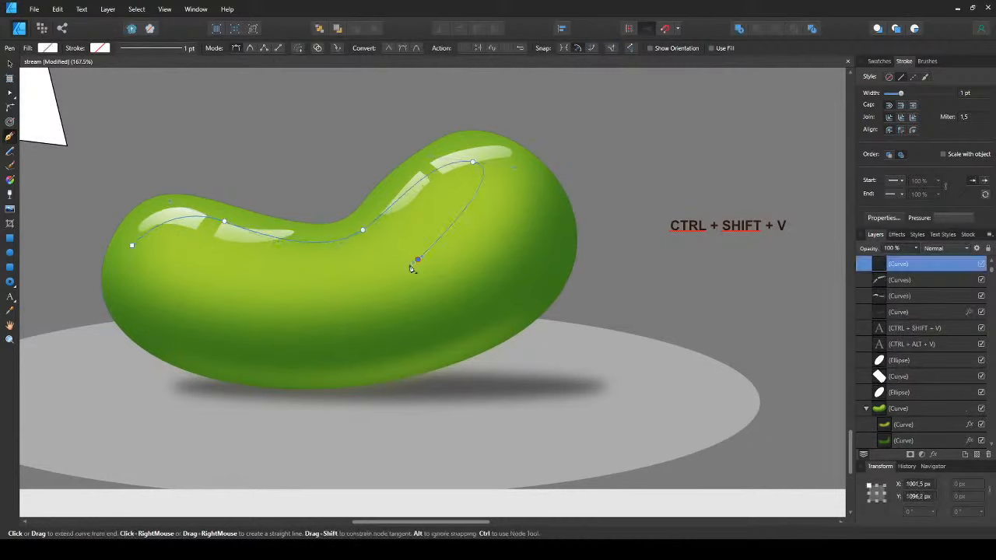
{"action": "left_click_drag", "start_coordinate": [418, 259], "coordinate": [367, 288]}
{"action": "left_click", "coordinate": [239, 278]}
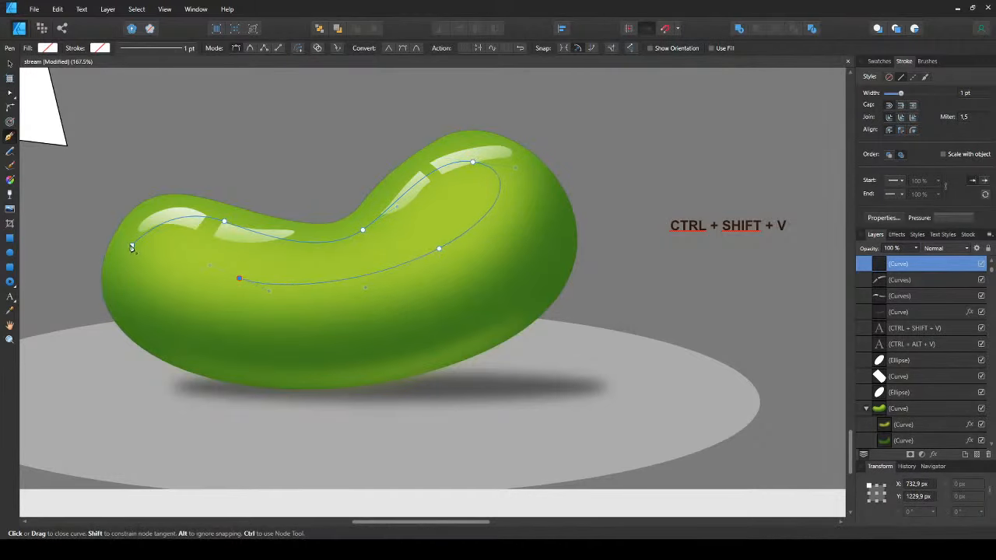
{"action": "left_click", "coordinate": [149, 220]}
{"action": "key", "text": "v"}
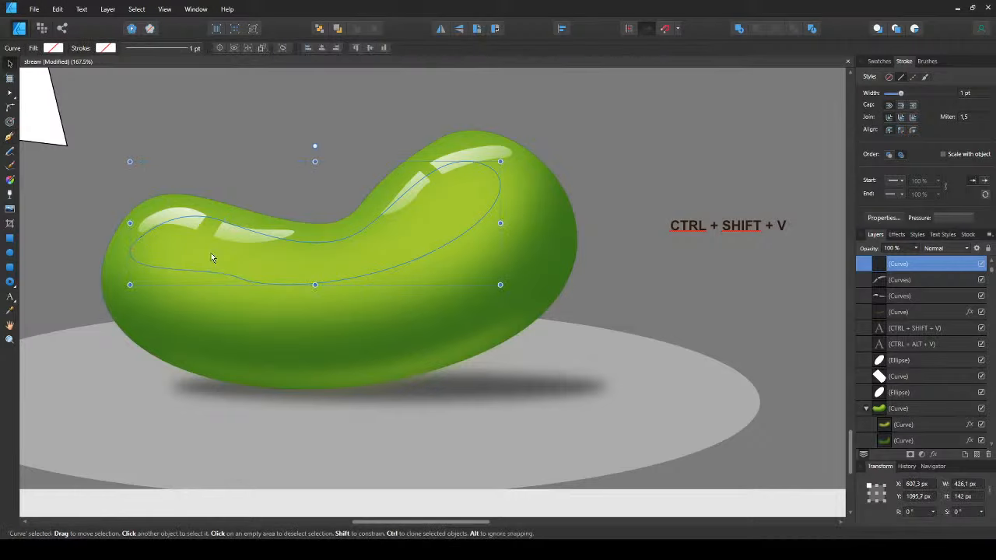
{"action": "key", "text": "ctrl+shift+v"}
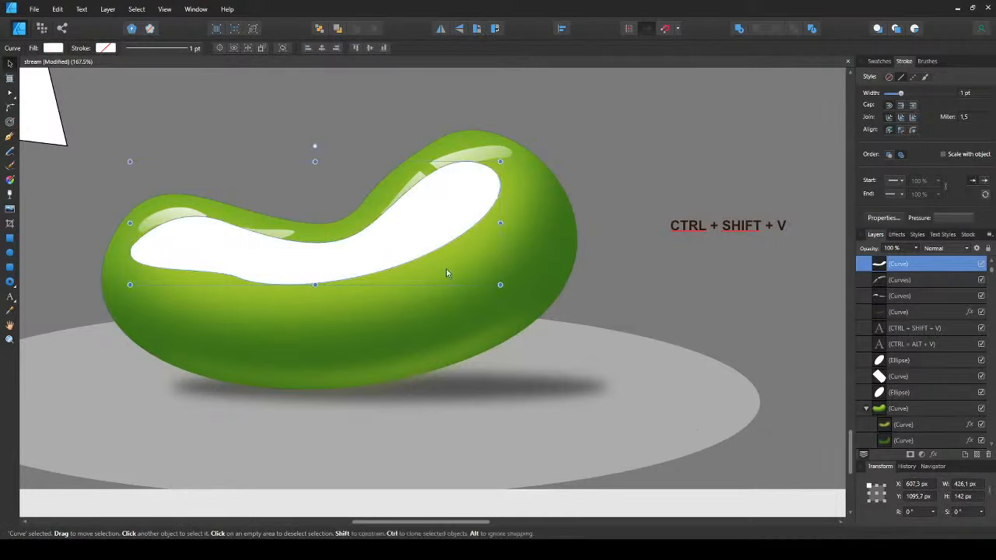
- Set the large upper gloss shape's blend mode to Overlay and soften it with a Gaussian blur
{"action": "left_click_drag", "start_coordinate": [334, 258], "coordinate": [387, 270]}
{"action": "key", "text": "ctrl+z"}
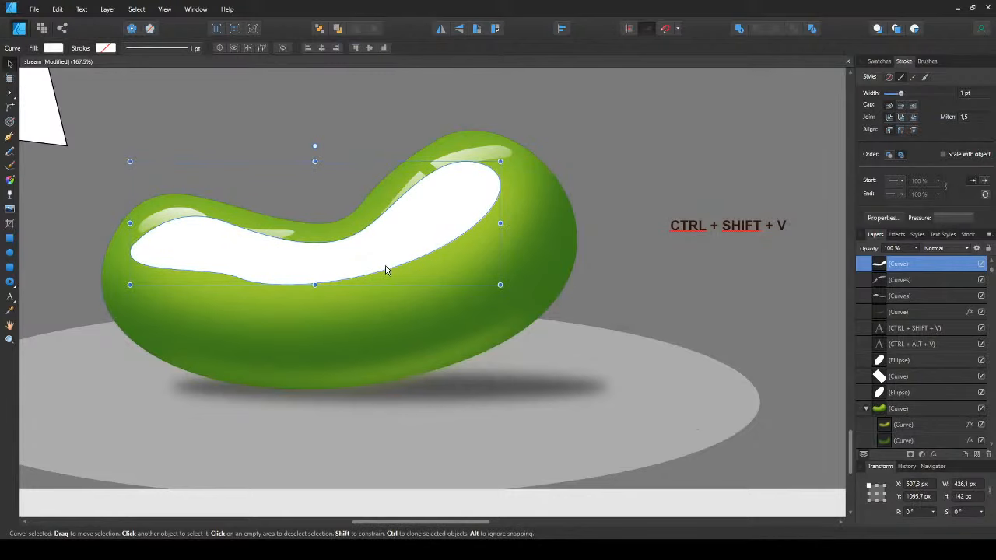
{"action": "left_click", "coordinate": [949, 256]}
{"action": "left_click", "coordinate": [947, 401]}
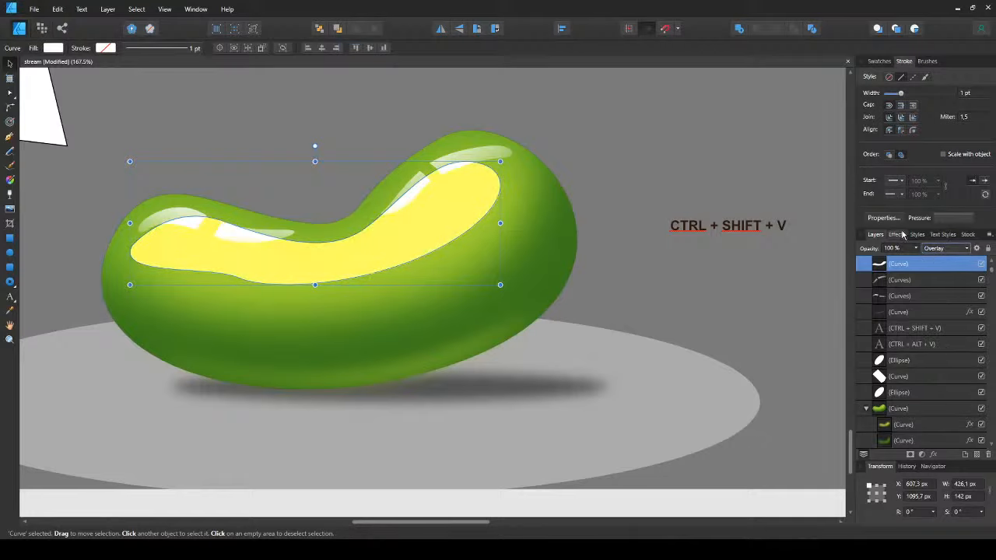
{"action": "mouse_move", "coordinate": [387, 231]}
{"action": "left_mouse_down"}
{"action": "mouse_move", "coordinate": [420, 246]}
{"action": "mouse_move", "coordinate": [395, 247]}
{"action": "left_mouse_up"}
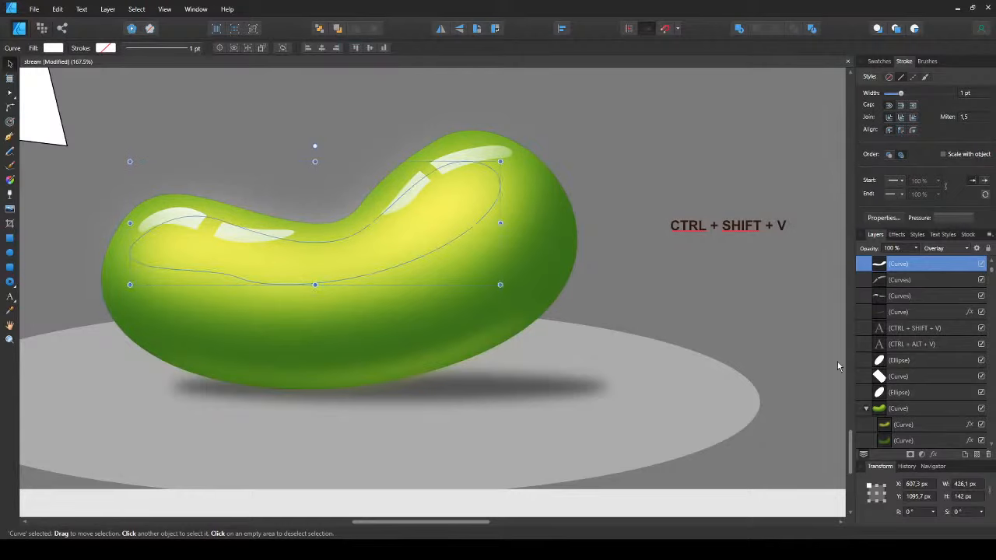
{"action": "left_click_drag", "start_coordinate": [407, 219], "coordinate": [351, 106]}
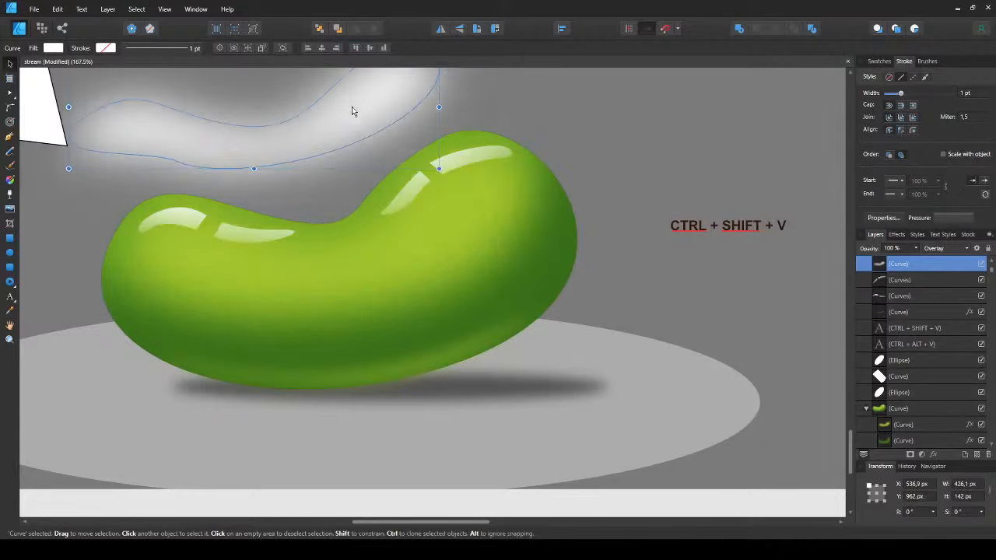
{"action": "key", "text": "ctrl+z"}
{"action": "scroll", "coordinate": [402, 234], "scroll_direction": "down", "scroll_amount": 4}
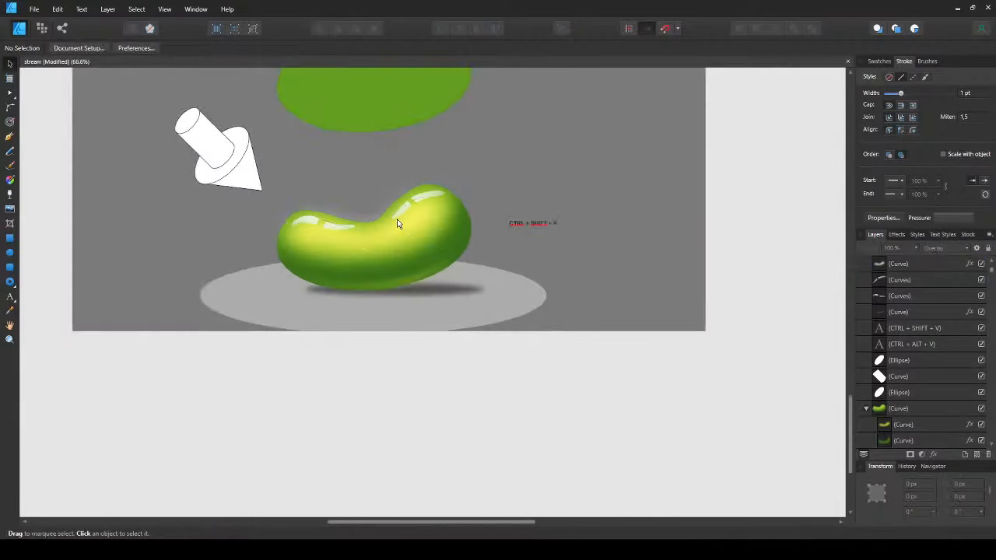
{"action": "scroll", "coordinate": [397, 218], "scroll_direction": "up", "scroll_amount": 3}
{"action": "key", "text": "ctrl+d"}
{"action": "scroll", "coordinate": [409, 232], "scroll_direction": "down", "scroll_amount": 2}
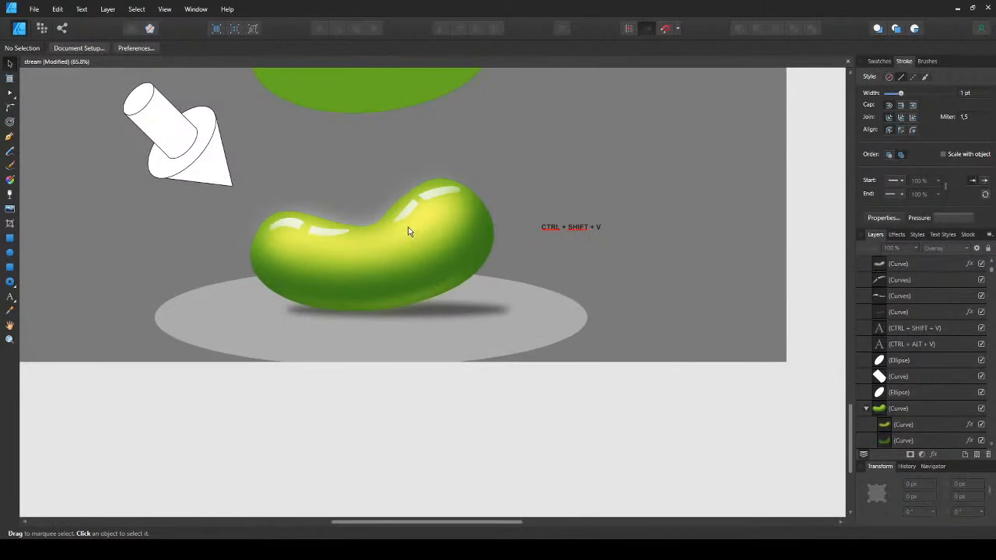
- Scale the split right-lobe highlight down to about 130 × 69 px
{"action": "left_click", "coordinate": [434, 198]}
{"action": "scroll", "coordinate": [435, 197], "scroll_direction": "up", "scroll_amount": 3}
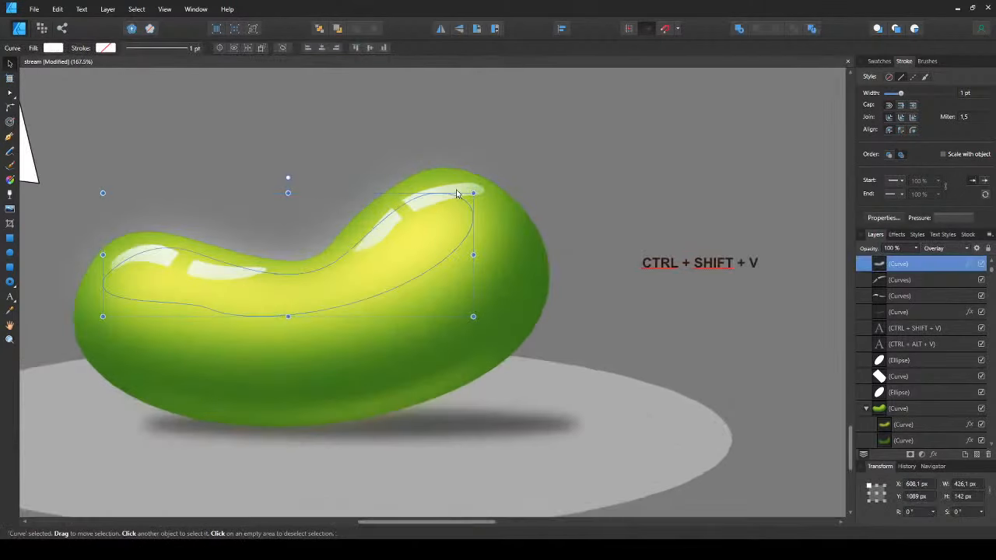
{"action": "left_click", "coordinate": [458, 191]}
{"action": "left_click_drag", "start_coordinate": [464, 190], "coordinate": [382, 208]}
{"action": "key", "text": "ctrl+z"}
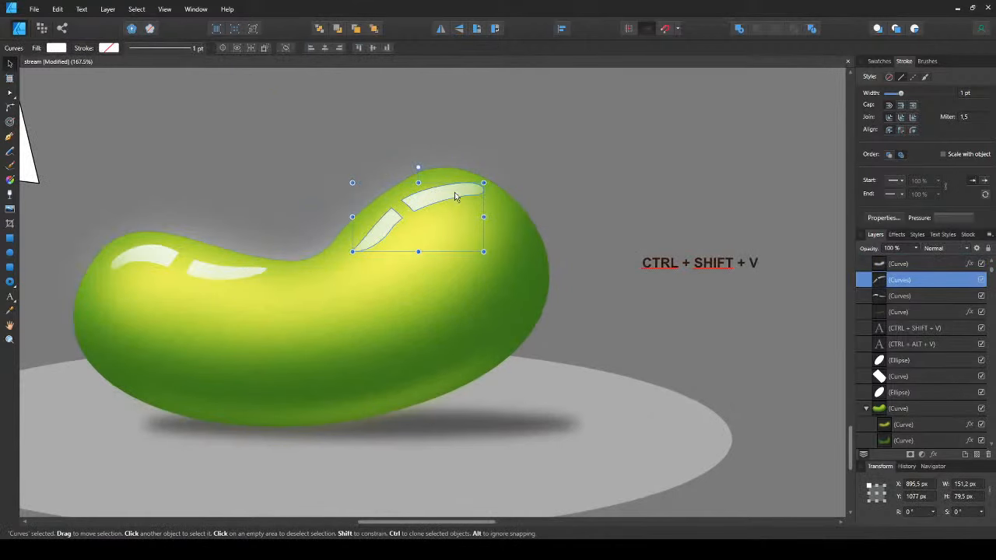
{"action": "left_click_drag", "start_coordinate": [483, 183], "coordinate": [432, 199]}
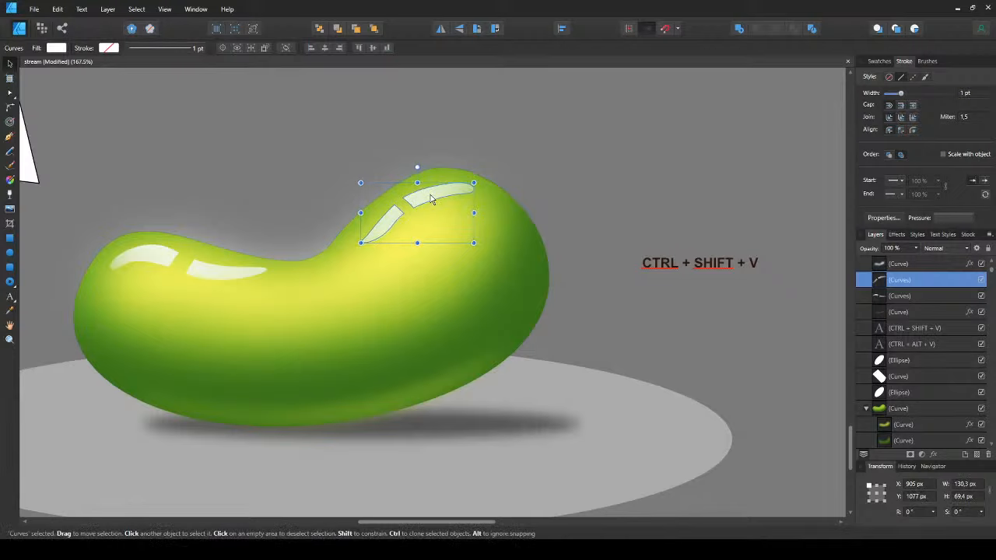
- Adjust the right-lobe highlight's linear transparency gradient so it starts just outside the bean's upper-left edge and fades the highlight more
{"action": "key", "text": "y"}
{"action": "mouse_move", "coordinate": [396, 177]}
{"action": "left_mouse_down"}
{"action": "mouse_move", "coordinate": [389, 166]}
{"action": "mouse_move", "coordinate": [383, 174]}
{"action": "left_mouse_up"}
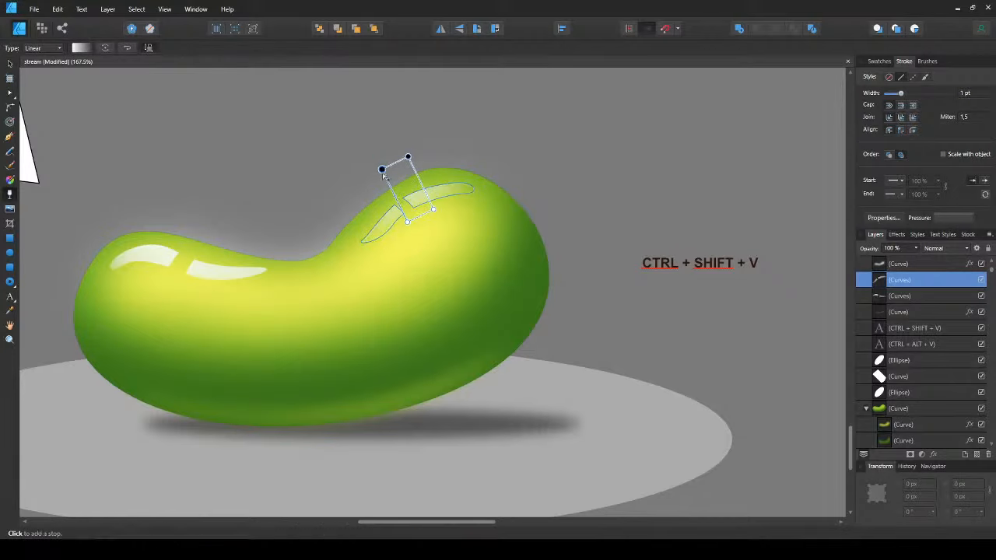
{"action": "key", "text": "v"}
{"action": "left_click", "coordinate": [268, 193]}
{"action": "scroll", "coordinate": [272, 193], "scroll_direction": "down", "scroll_amount": 1}
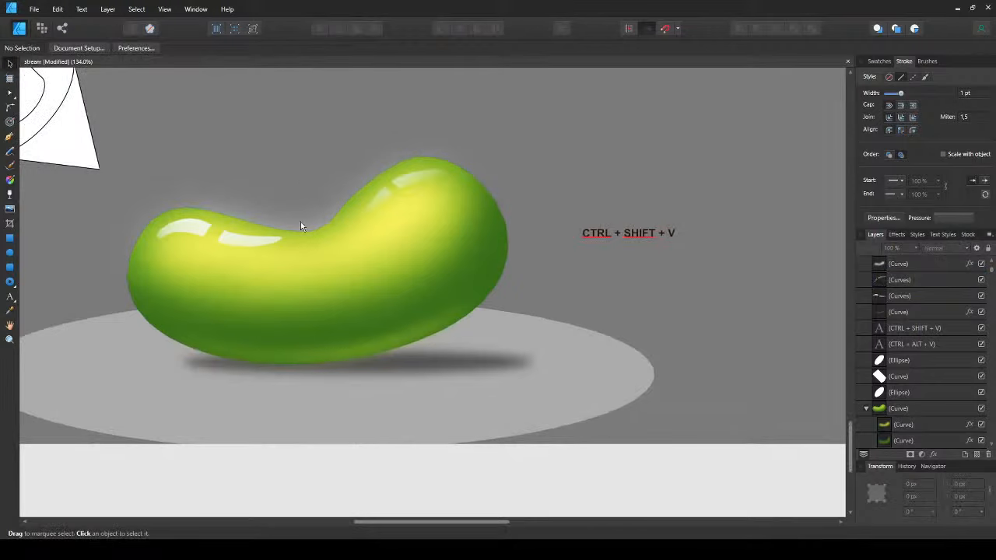
- Draw a closed curve about 754 × 335 px with the Pen tool, its upper edge sweeping across the bean's middle and the rest enclosing its lower half
{"action": "mouse_move", "coordinate": [228, 284]}
{"action": "left_mouse_down"}
{"action": "mouse_move", "coordinate": [342, 285]}
{"action": "mouse_move", "coordinate": [248, 288]}
{"action": "left_mouse_up"}
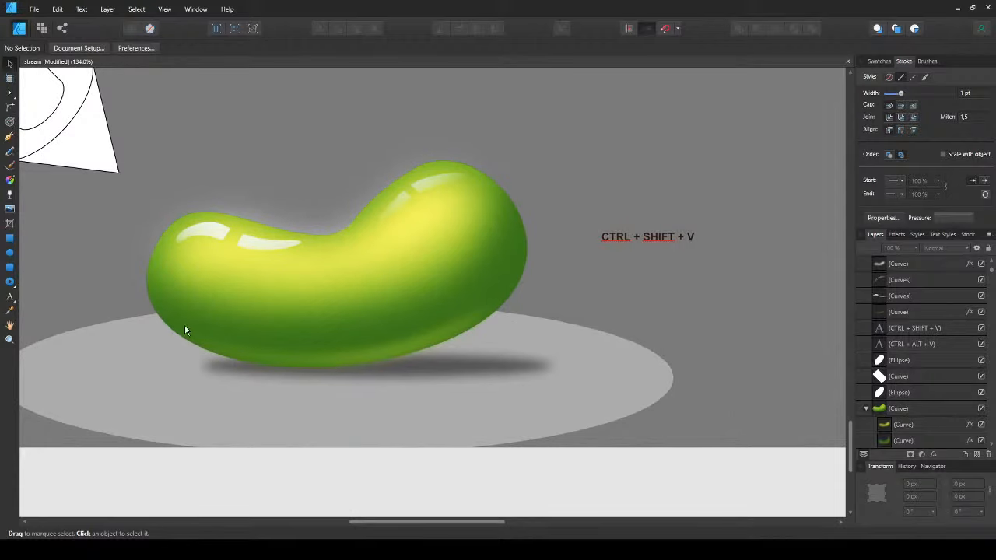
{"action": "key", "text": "p"}
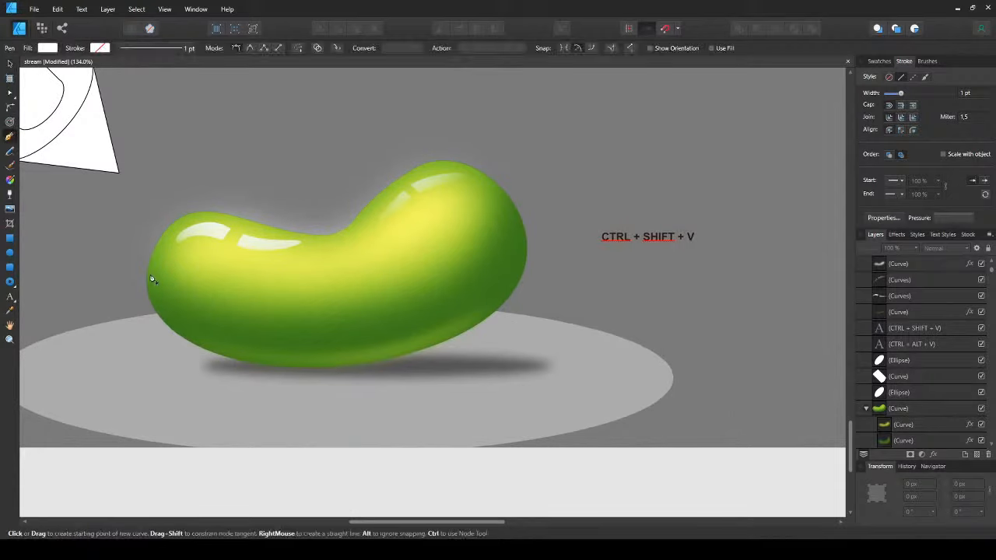
{"action": "left_click", "coordinate": [111, 246]}
{"action": "left_click_drag", "start_coordinate": [359, 286], "coordinate": [503, 245]}
{"action": "left_click", "coordinate": [543, 180]}
{"action": "left_click", "coordinate": [595, 340]}
{"action": "left_click_drag", "start_coordinate": [507, 403], "coordinate": [499, 407]}
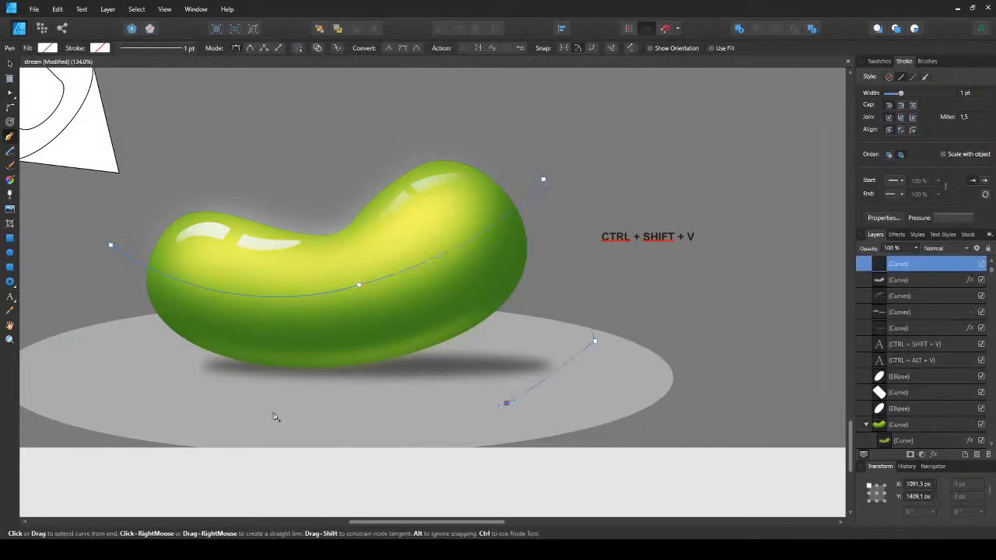
{"action": "left_click", "coordinate": [265, 411]}
{"action": "left_click", "coordinate": [89, 356]}
{"action": "left_click", "coordinate": [110, 246]}
{"action": "key", "text": "v"}
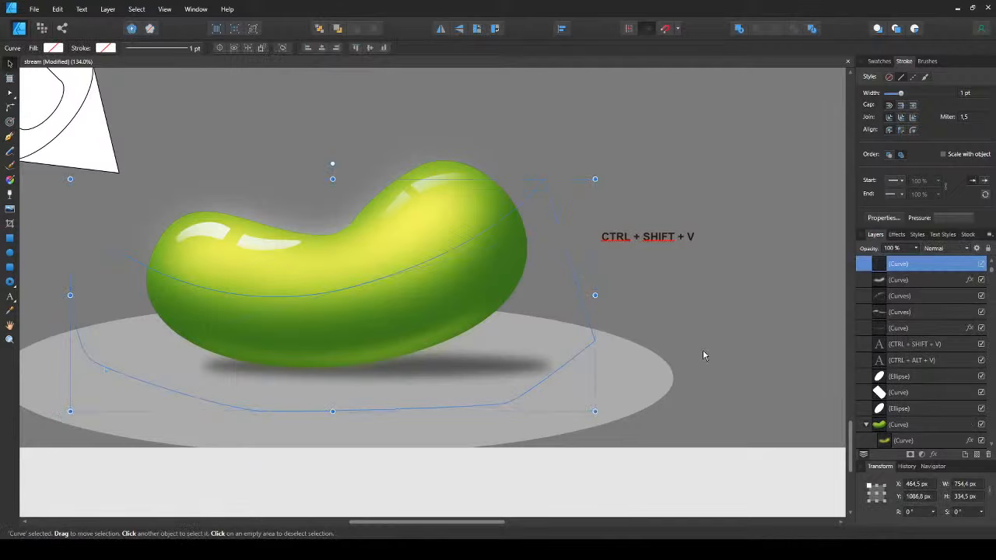
- Give the large lower shape a white fill and the Overlay blend mode
{"action": "key", "text": "ctrl+shift+v"}
{"action": "left_click_drag", "start_coordinate": [355, 314], "coordinate": [389, 357]}
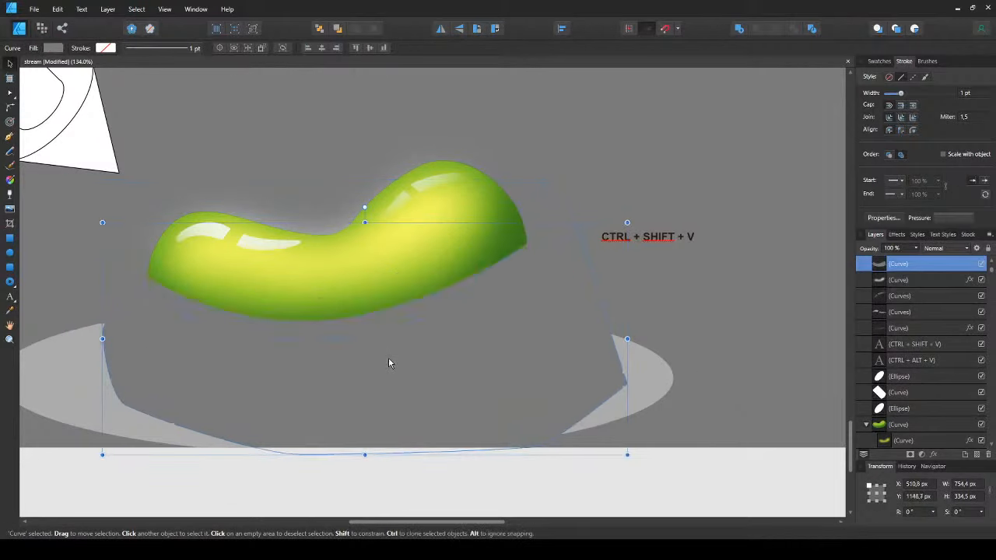
{"action": "key", "text": "ctrl+z"}
{"action": "key", "text": "ctrl+shift+v"}
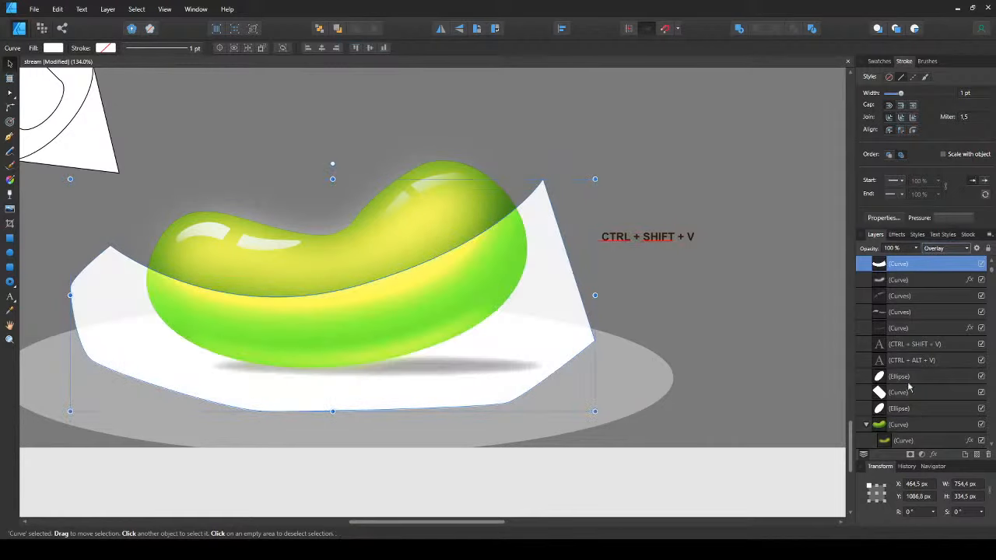
- Fade the lower shape downward with a linear transparency gradient and set its opacity to 30%
{"action": "key", "text": "y"}
{"action": "left_click_drag", "start_coordinate": [309, 245], "coordinate": [322, 329]}
{"action": "key", "text": "v"}
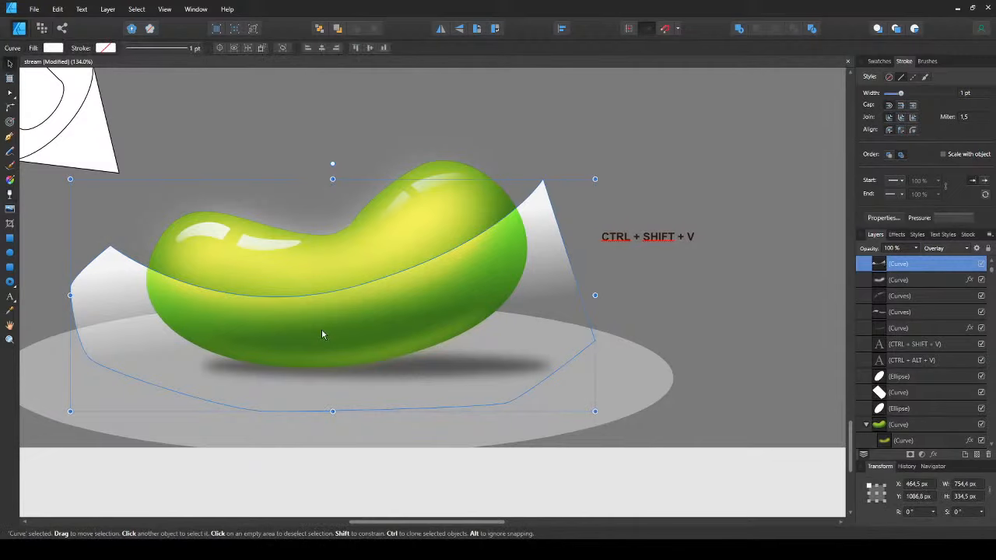
{"action": "key", "text": "3"}
{"action": "key", "text": "ctrl+d"}
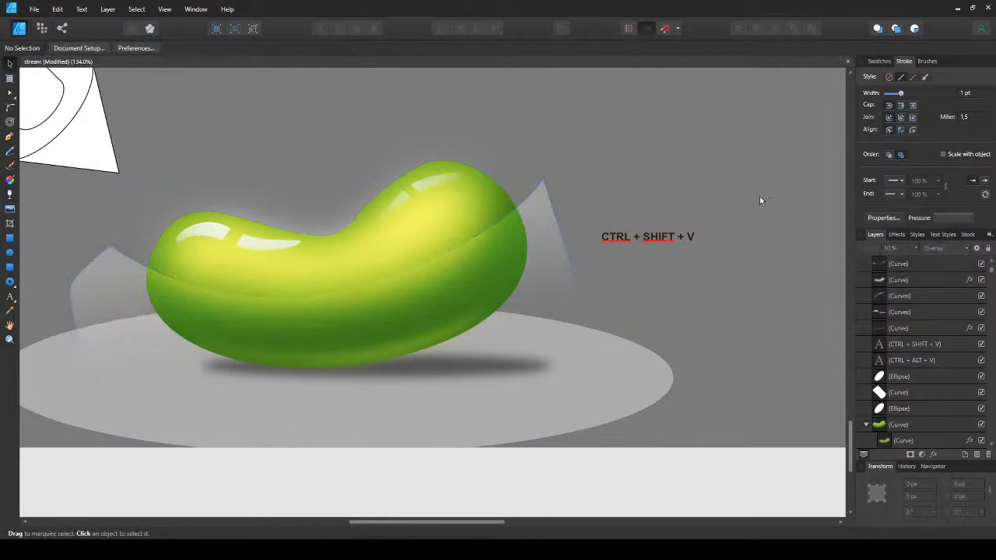
- Cut the lower overlay shape and paste it inside the bean's base curve to clip it to the outline
{"action": "left_click", "coordinate": [509, 263]}
{"action": "left_click", "coordinate": [514, 221]}
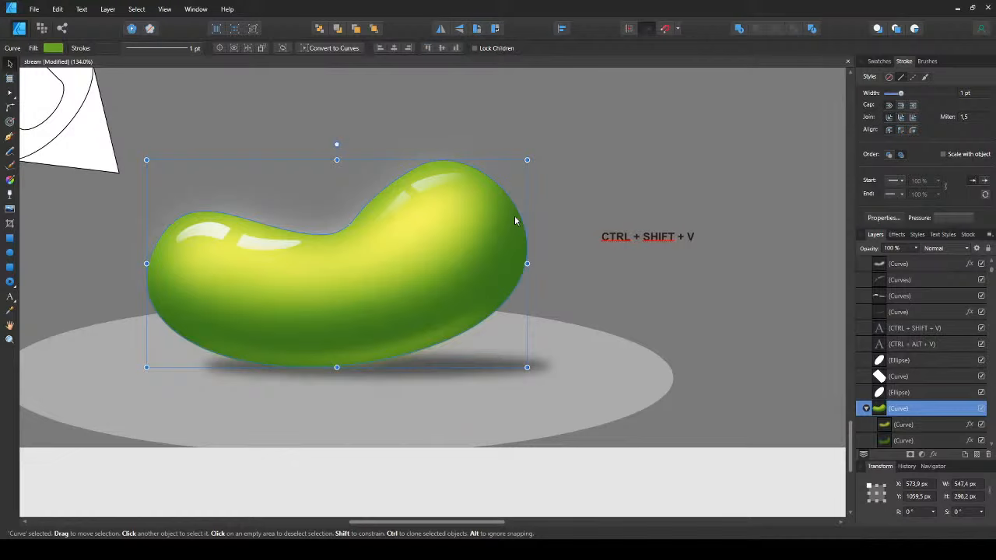
{"action": "key", "text": "ctrl+shift+v"}
{"action": "key", "text": "ctrl+z"}
{"action": "key", "text": "ctrl+alt+v"}
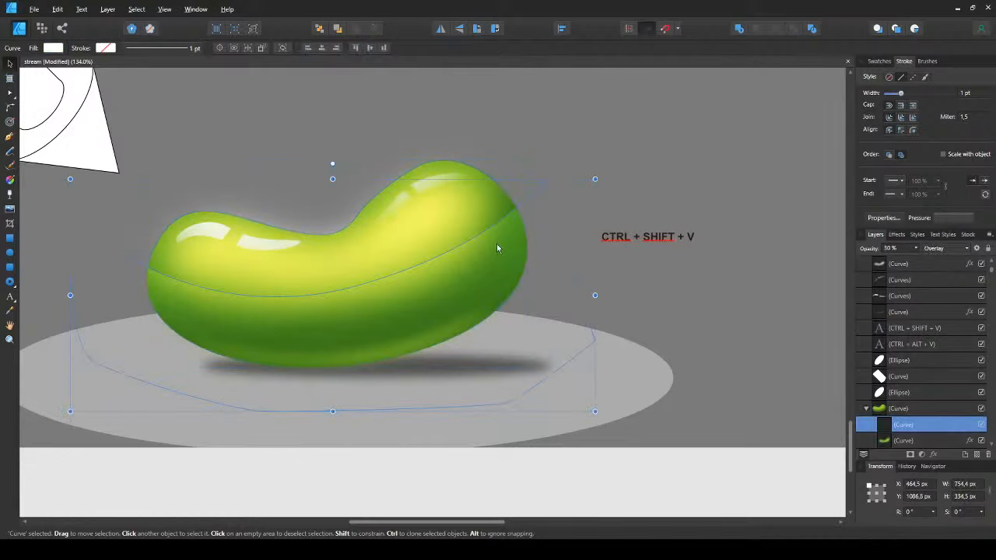
- Move the clipped lower overlay shape slightly downward inside the bean
{"action": "left_click_drag", "start_coordinate": [497, 245], "coordinate": [500, 247]}
{"action": "left_click", "coordinate": [617, 170]}
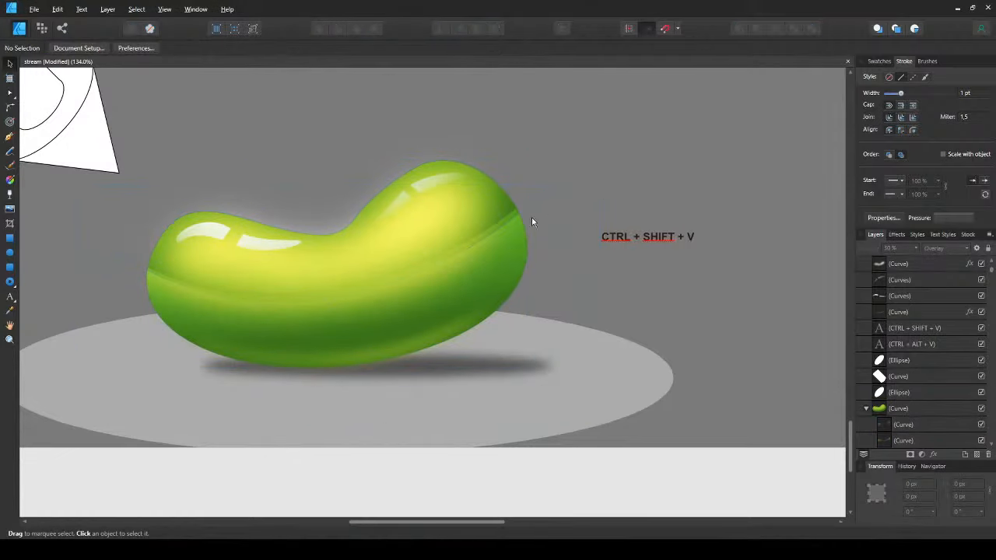
{"action": "left_click", "coordinate": [520, 225]}
{"action": "left_click_drag", "start_coordinate": [521, 225], "coordinate": [522, 232]}
{"action": "left_click", "coordinate": [629, 145]}
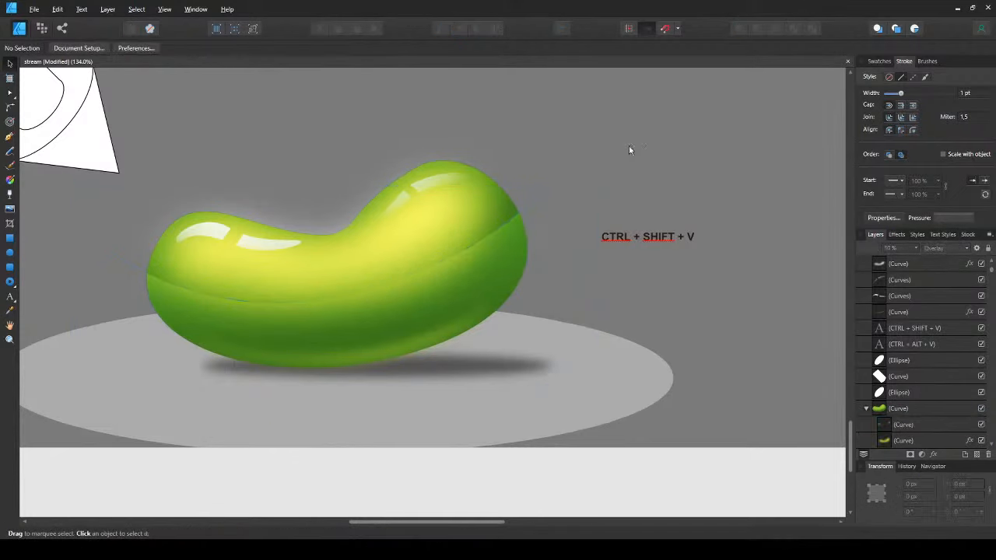
{"action": "scroll", "coordinate": [414, 257], "scroll_direction": "up", "scroll_amount": 1}
{"action": "scroll", "coordinate": [435, 257], "scroll_direction": "down", "scroll_amount": 1}
{"action": "left_click", "coordinate": [505, 236]}
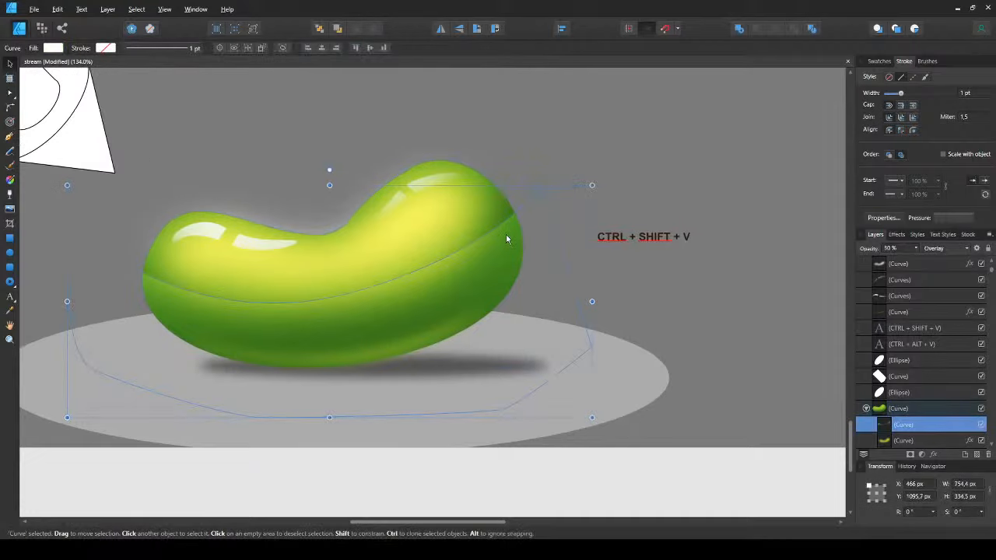
{"action": "key", "text": "ctrl+d"}
- Review the rendered bean alongside its lineart and base-colour versions
{"action": "scroll", "coordinate": [504, 240], "scroll_direction": "down", "scroll_amount": 3}
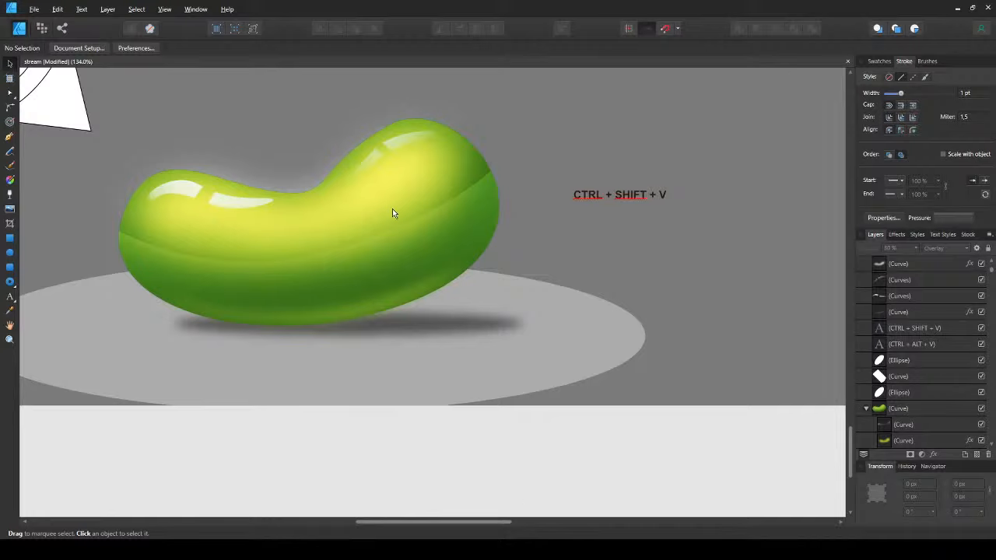
{"action": "scroll", "coordinate": [393, 209], "scroll_direction": "down", "scroll_amount": 4}
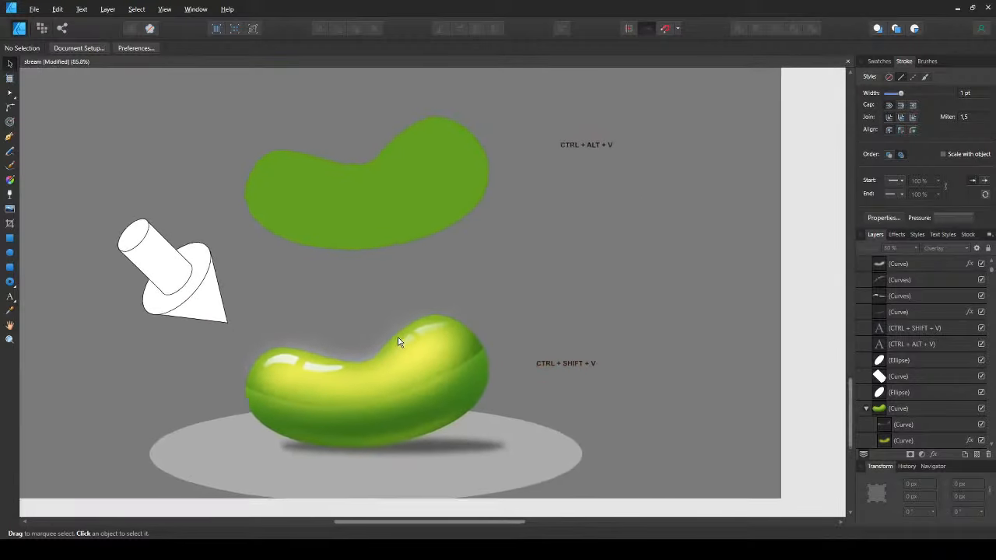
{"action": "scroll", "coordinate": [397, 337], "scroll_direction": "up", "scroll_amount": 1}
{"action": "mouse_move", "coordinate": [398, 337]}
{"action": "left_mouse_down"}
{"action": "mouse_move", "coordinate": [379, 295]}
{"action": "mouse_move", "coordinate": [388, 345]}
{"action": "left_mouse_up"}
{"action": "scroll", "coordinate": [379, 297], "scroll_direction": "down", "scroll_amount": 2}
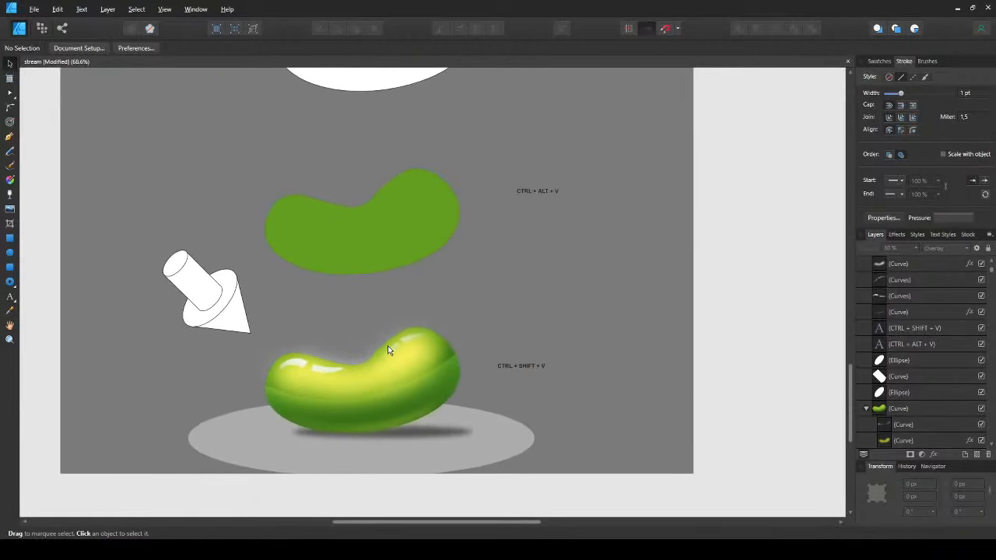
{"action": "scroll", "coordinate": [381, 290], "scroll_direction": "up", "scroll_amount": 2}
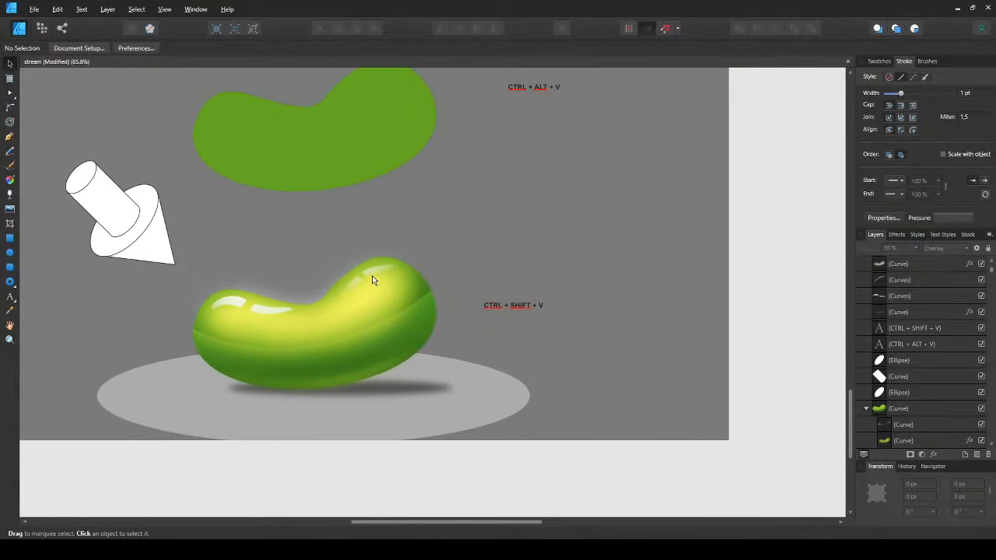
{"action": "left_click_drag", "start_coordinate": [335, 182], "coordinate": [360, 286]}
{"action": "left_click_drag", "start_coordinate": [455, 324], "coordinate": [370, 254]}
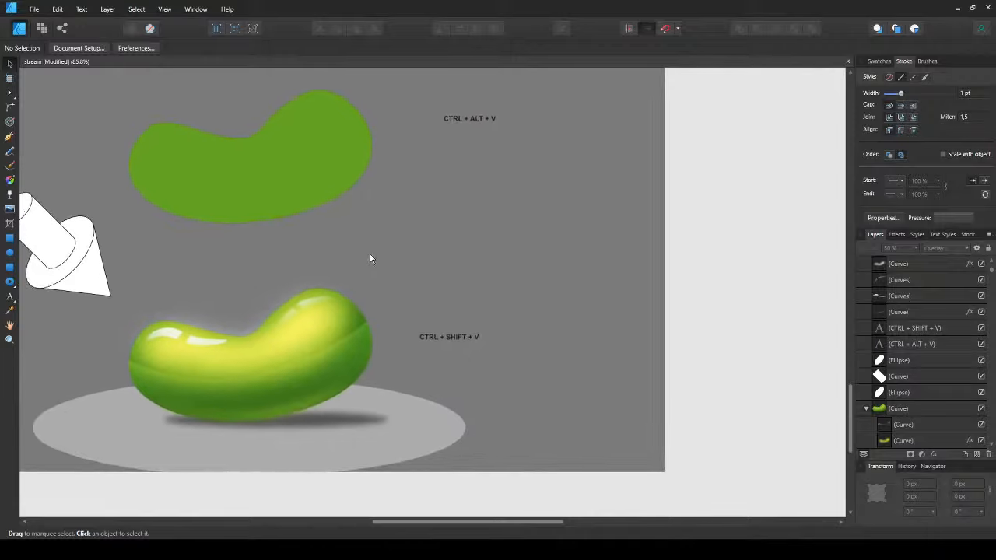
{"action": "scroll", "coordinate": [369, 258], "scroll_direction": "up", "scroll_amount": 8}
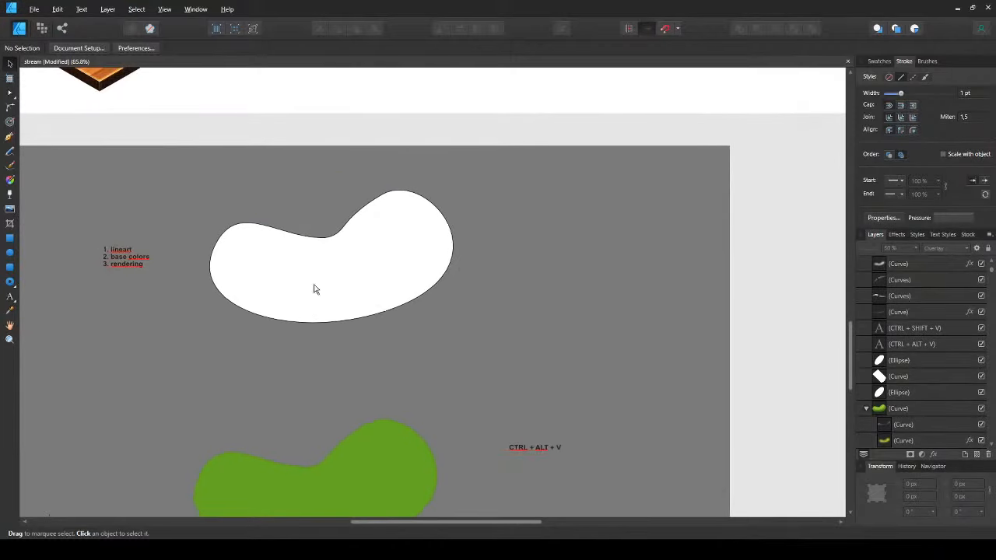
{"action": "scroll", "coordinate": [305, 333], "scroll_direction": "down", "scroll_amount": 4}
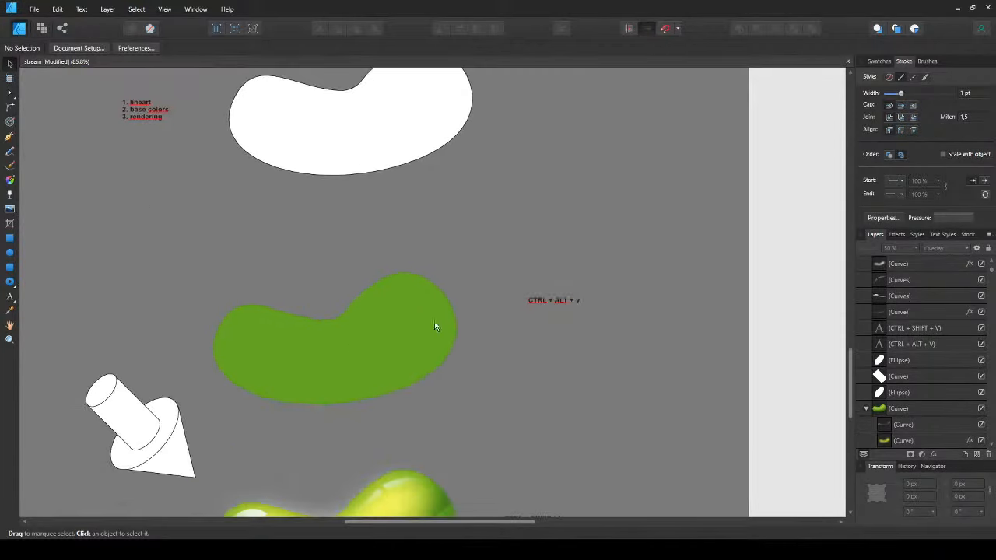
{"action": "scroll", "coordinate": [315, 366], "scroll_direction": "down", "scroll_amount": 2}
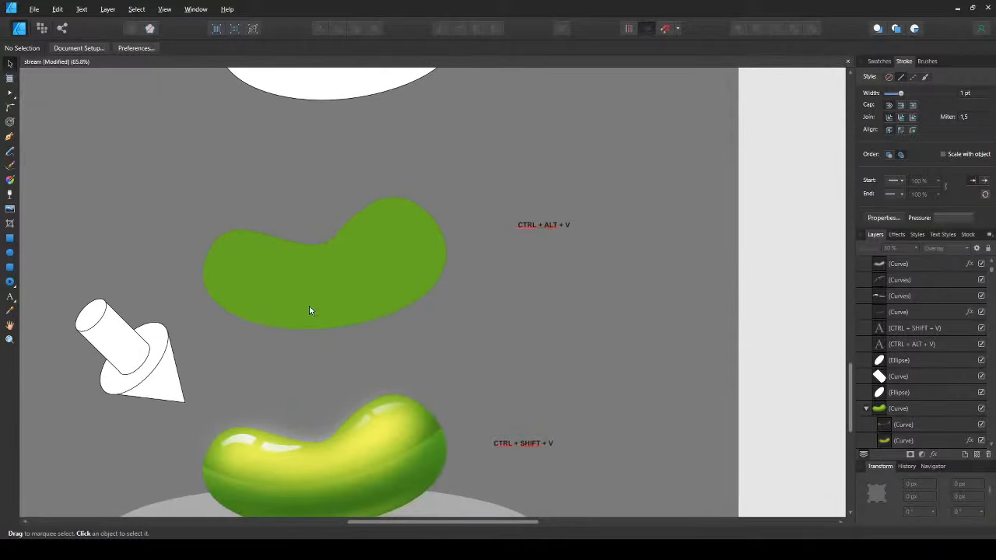
{"action": "scroll", "coordinate": [306, 234], "scroll_direction": "up", "scroll_amount": 3}
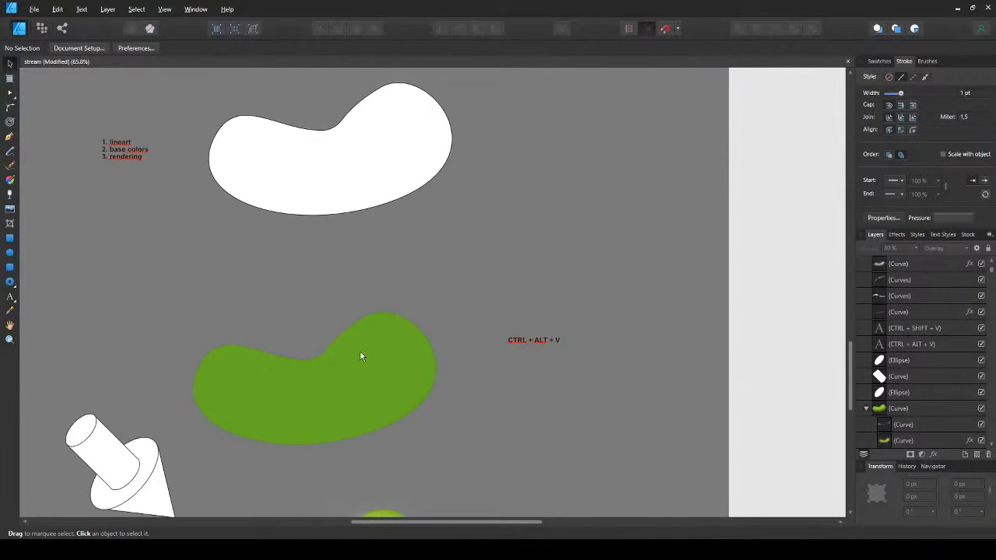
{"action": "left_click_drag", "start_coordinate": [299, 308], "coordinate": [304, 301]}
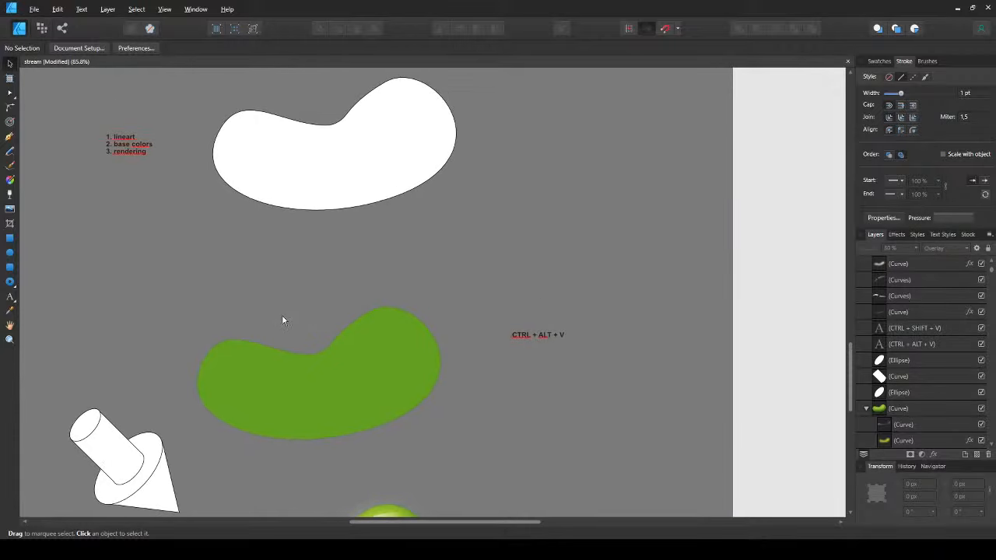
{"action": "left_click_drag", "start_coordinate": [292, 355], "coordinate": [298, 381]}
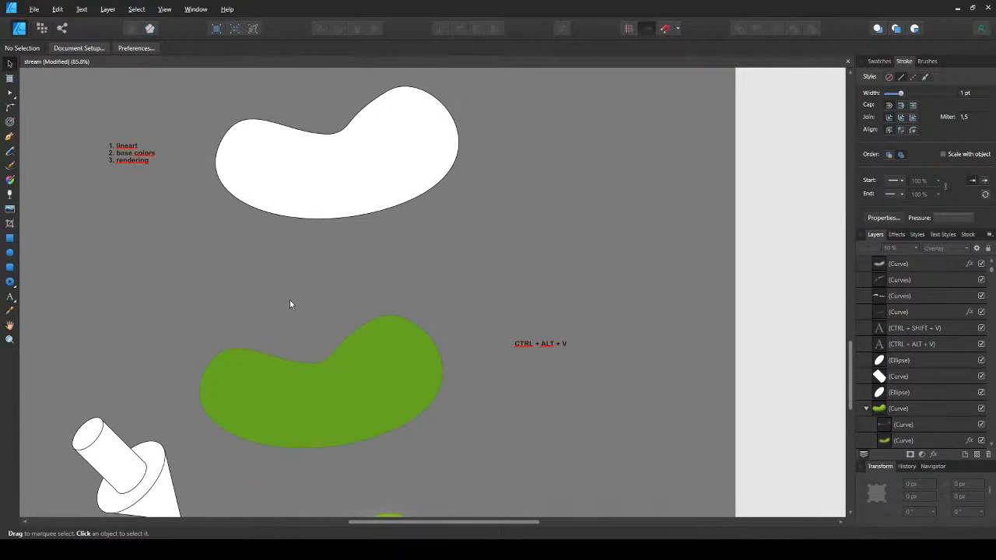
- Compare the lineart, flat green base and rendered versions of the bean on the artboard
{"action": "left_click_drag", "start_coordinate": [471, 396], "coordinate": [444, 344]}
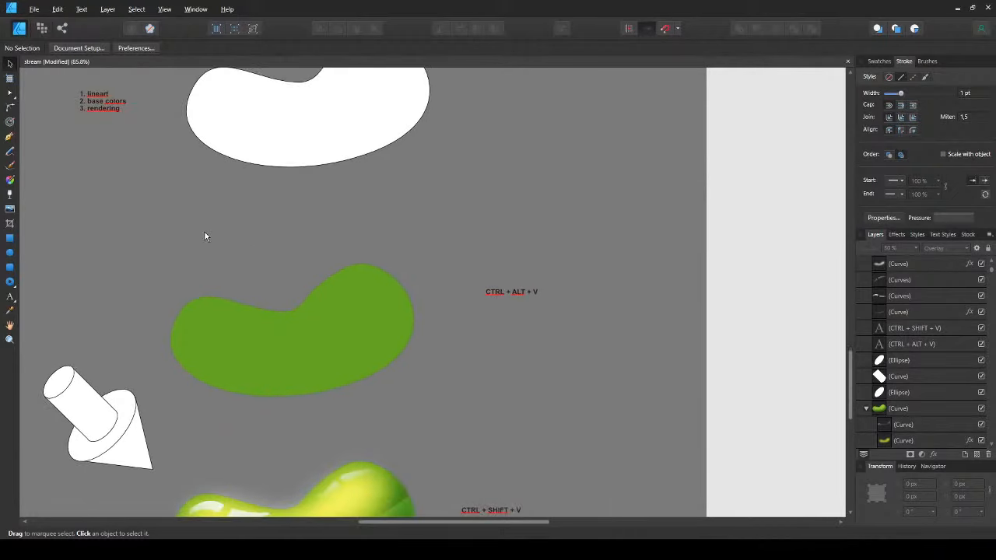
{"action": "left_click_drag", "start_coordinate": [185, 208], "coordinate": [195, 239]}
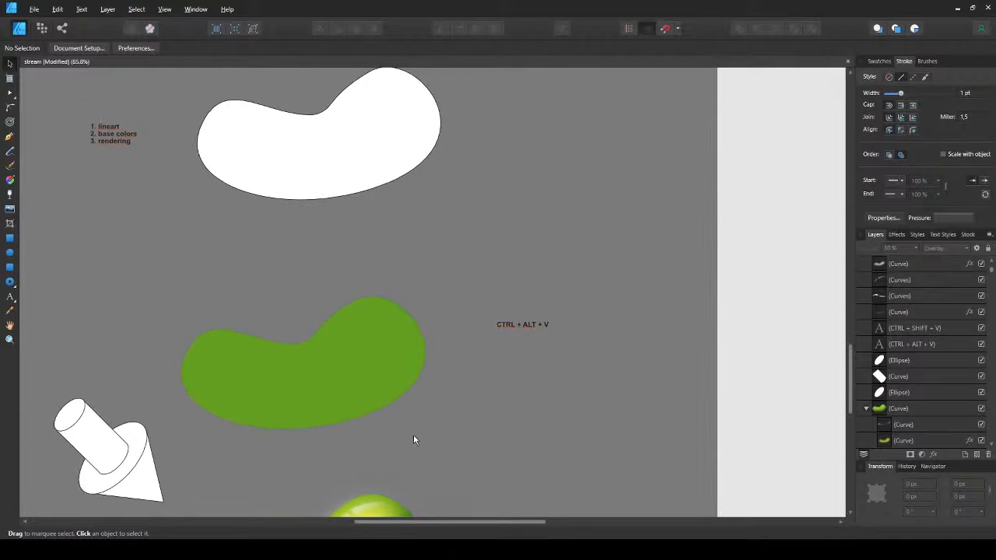
{"action": "left_click_drag", "start_coordinate": [413, 438], "coordinate": [416, 308]}
{"action": "left_click_drag", "start_coordinate": [406, 372], "coordinate": [425, 318]}
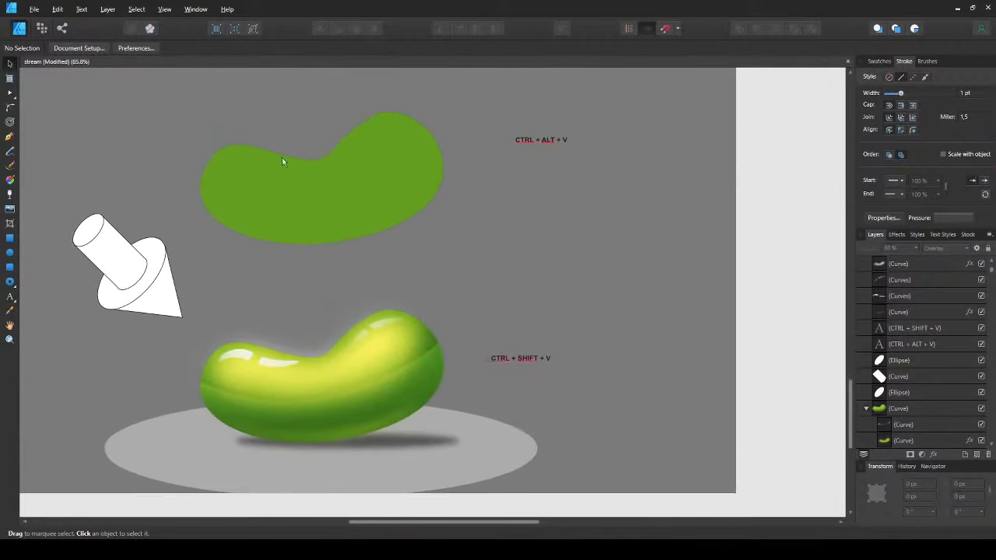
{"action": "left_click_drag", "start_coordinate": [283, 159], "coordinate": [317, 421]}
{"action": "left_click_drag", "start_coordinate": [227, 234], "coordinate": [268, 70]}
{"action": "left_click_drag", "start_coordinate": [337, 361], "coordinate": [286, 58]}
{"action": "scroll", "coordinate": [362, 213], "scroll_direction": "up", "scroll_amount": 3}
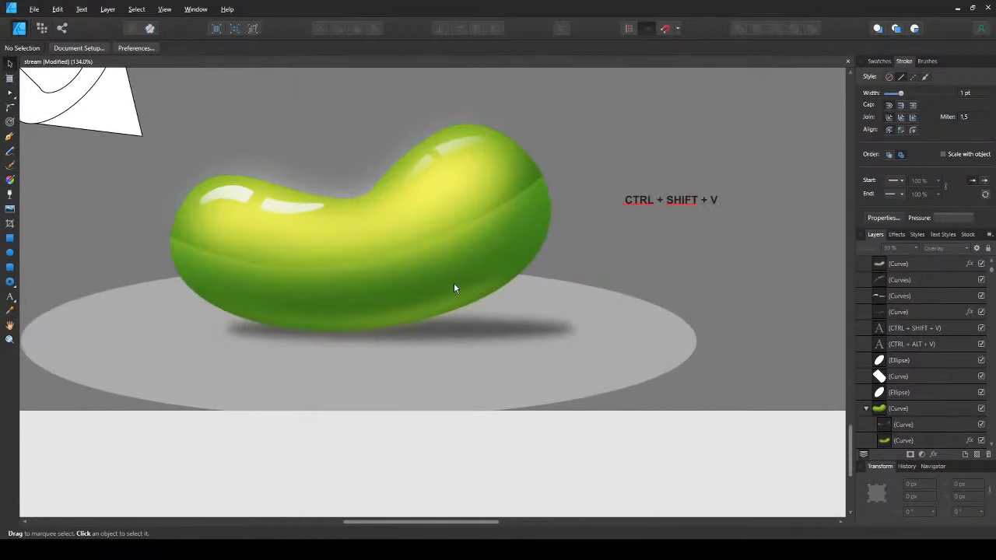
{"action": "scroll", "coordinate": [454, 287], "scroll_direction": "down", "scroll_amount": 3}
{"action": "scroll", "coordinate": [466, 271], "scroll_direction": "right", "scroll_amount": 3}
{"action": "scroll", "coordinate": [452, 234], "scroll_direction": "up", "scroll_amount": 1}
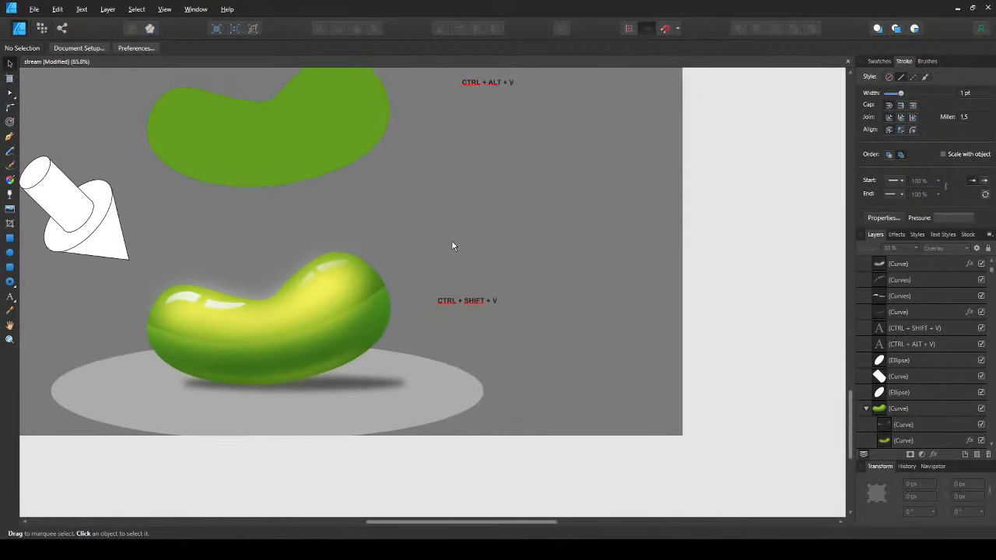
{"action": "scroll", "coordinate": [451, 246], "scroll_direction": "down", "scroll_amount": 6}
{"action": "scroll", "coordinate": [402, 267], "scroll_direction": "up", "scroll_amount": 1}
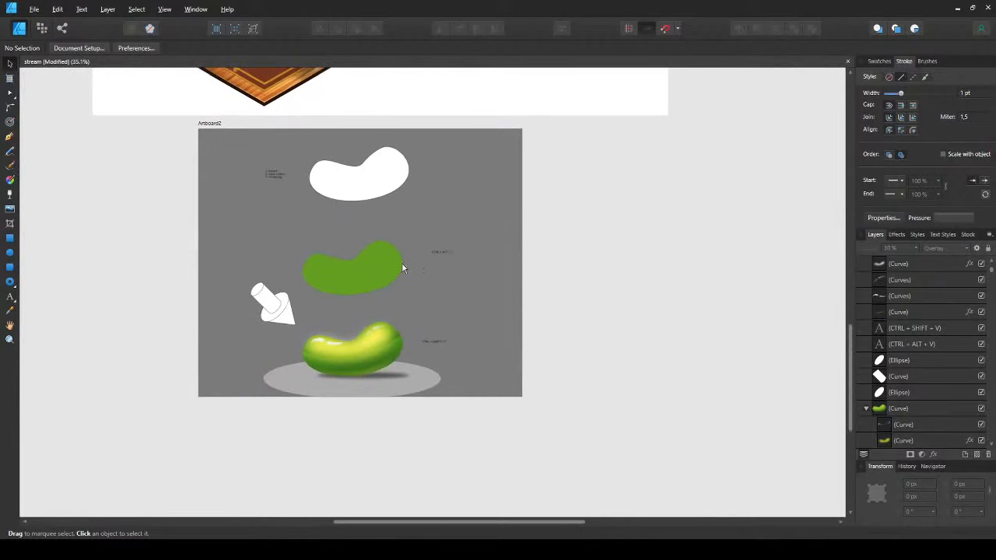
- Widen Artboard2 on its right side to make empty space beside the bean drawings
{"action": "left_click", "coordinate": [210, 123]}
{"action": "left_click_drag", "start_coordinate": [522, 262], "coordinate": [700, 258]}
{"action": "left_click", "coordinate": [564, 265]}
{"action": "scroll", "coordinate": [467, 276], "scroll_direction": "right", "scroll_amount": 3}
{"action": "scroll", "coordinate": [449, 285], "scroll_direction": "up", "scroll_amount": 1}
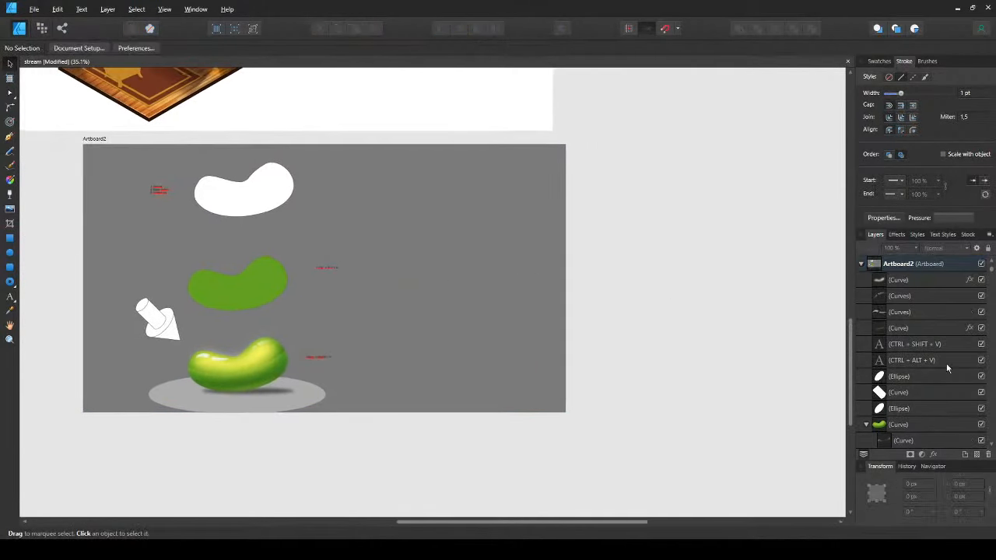
- Examine the layer stack of Artboard2 and how its curves, ellipses and text objects are ordered
{"action": "scroll", "coordinate": [923, 335], "scroll_direction": "up", "scroll_amount": 3}
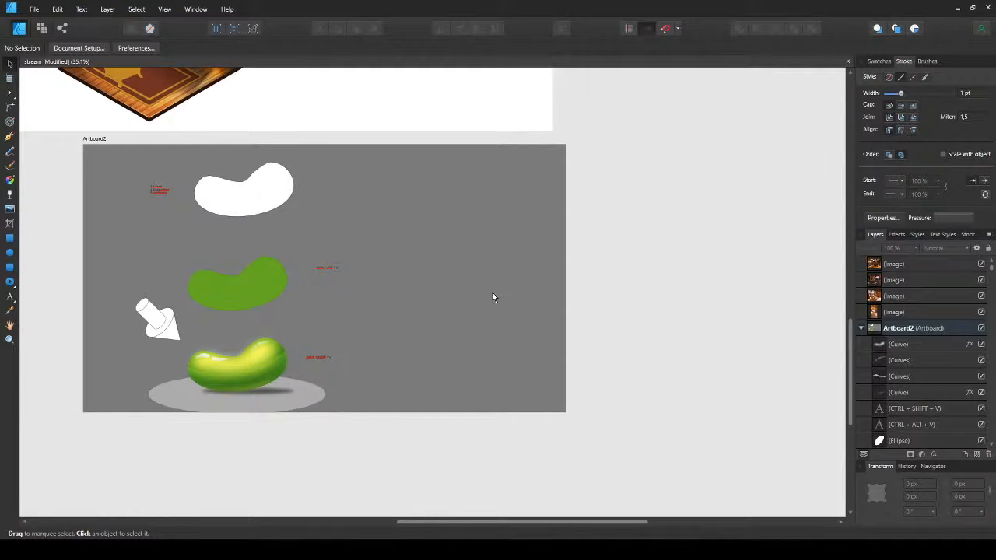
{"action": "scroll", "coordinate": [449, 326], "scroll_direction": "up", "scroll_amount": 3}
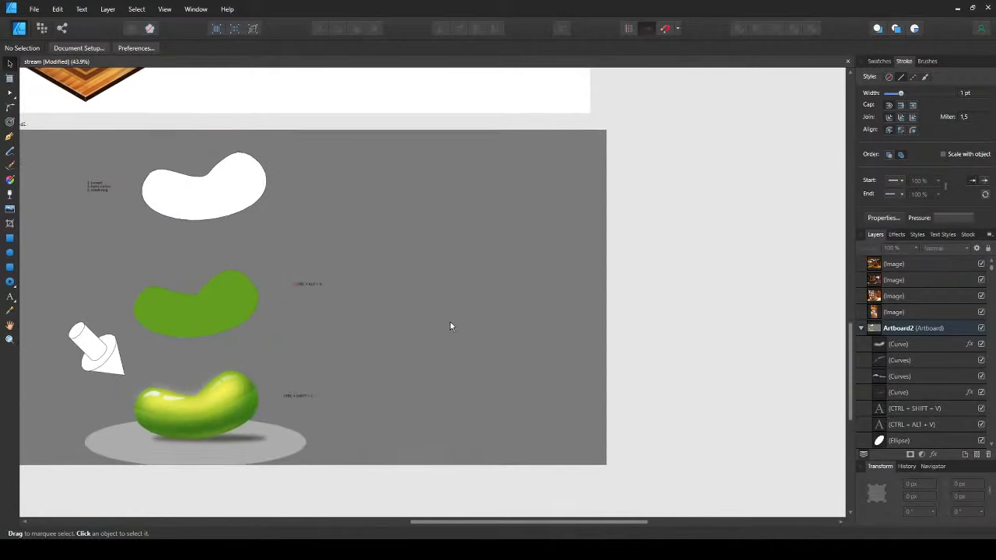
{"action": "left_click_drag", "start_coordinate": [450, 325], "coordinate": [477, 325]}
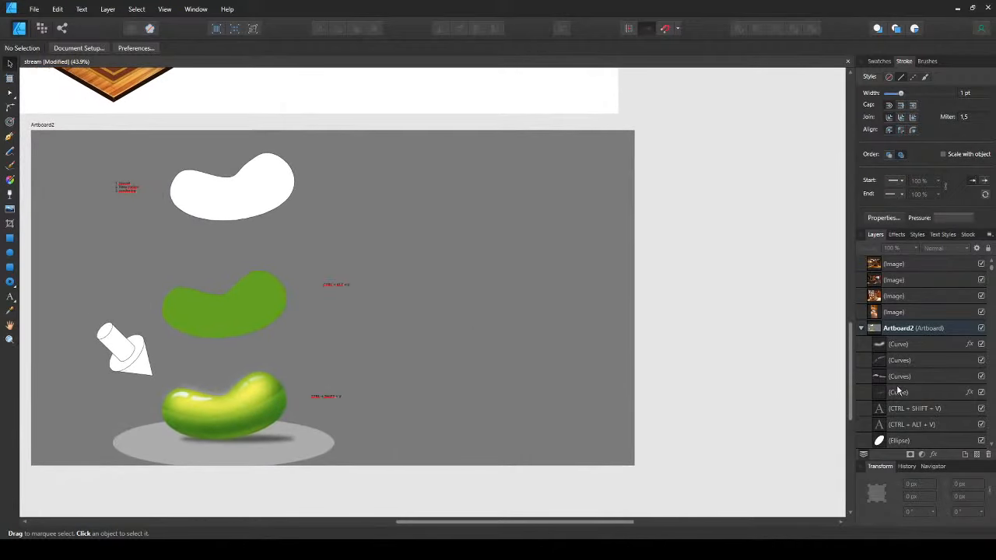
{"action": "scroll", "coordinate": [923, 364], "scroll_direction": "down", "scroll_amount": 5}
{"action": "scroll", "coordinate": [928, 369], "scroll_direction": "up", "scroll_amount": 2}
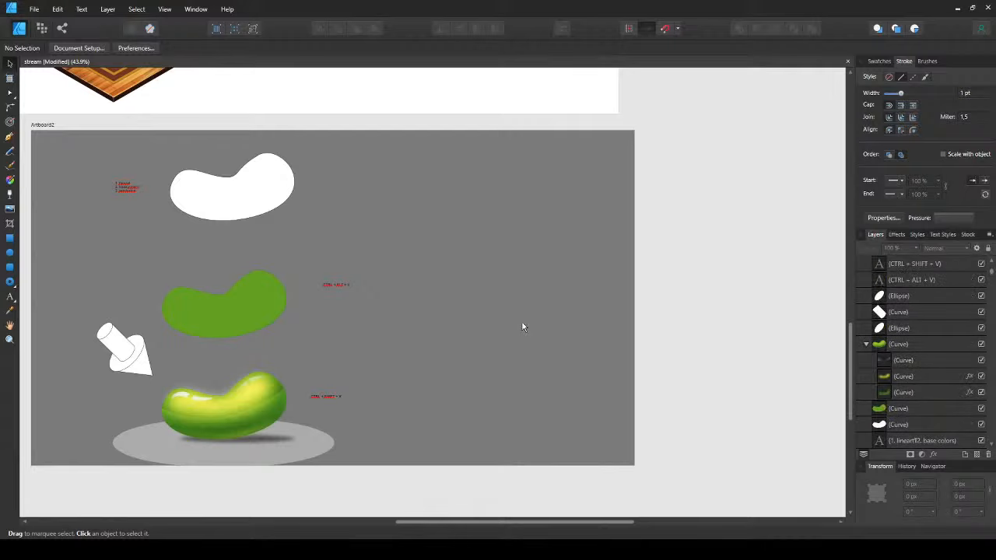
{"action": "scroll", "coordinate": [256, 319], "scroll_direction": "up", "scroll_amount": 4}
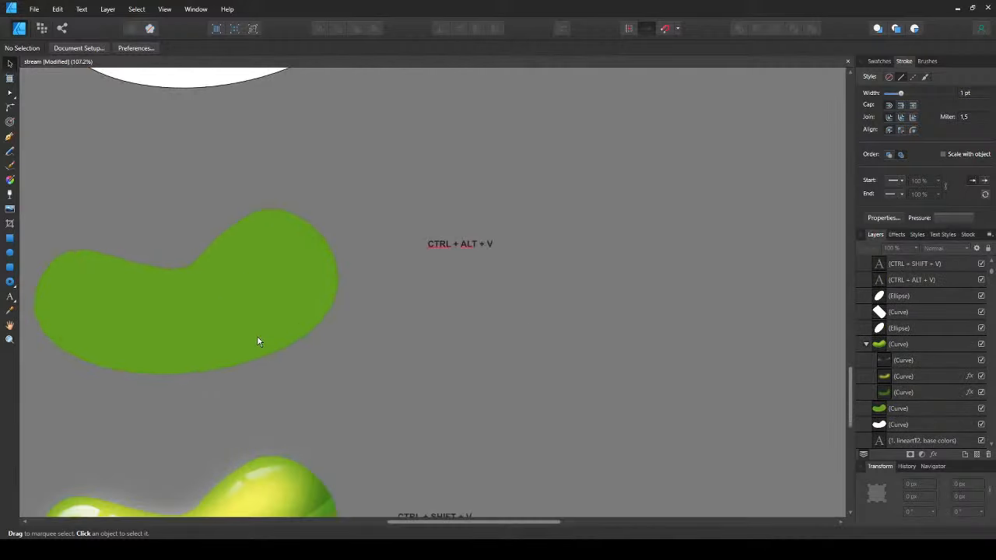
{"action": "scroll", "coordinate": [257, 327], "scroll_direction": "down", "scroll_amount": 1}
{"action": "left_click_drag", "start_coordinate": [405, 363], "coordinate": [390, 348]}
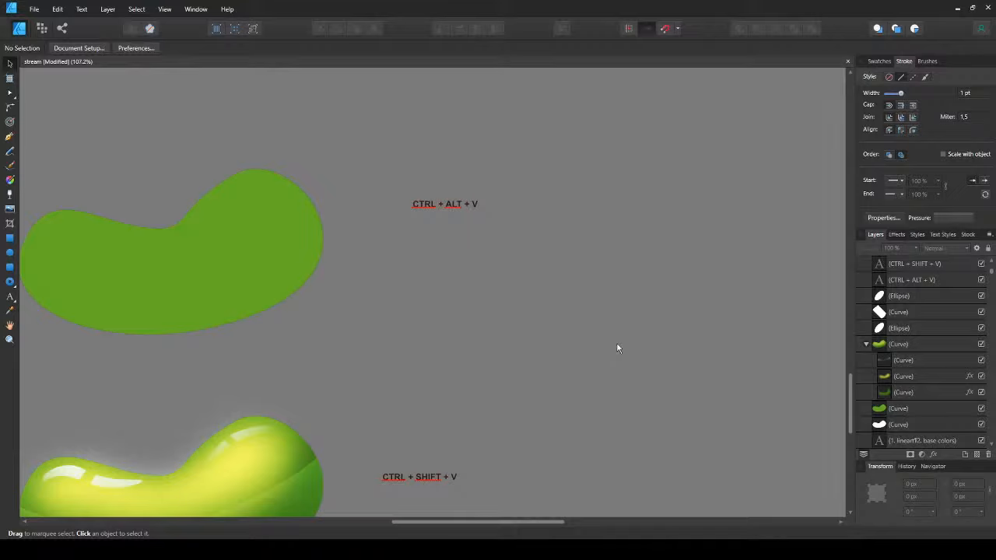
{"action": "mouse_move", "coordinate": [588, 353]}
{"action": "left_mouse_down"}
{"action": "mouse_move", "coordinate": [513, 329]}
{"action": "mouse_move", "coordinate": [447, 326]}
{"action": "left_mouse_up"}
{"action": "left_click_drag", "start_coordinate": [535, 295], "coordinate": [366, 326]}
{"action": "scroll", "coordinate": [366, 326], "scroll_direction": "down", "scroll_amount": 1}
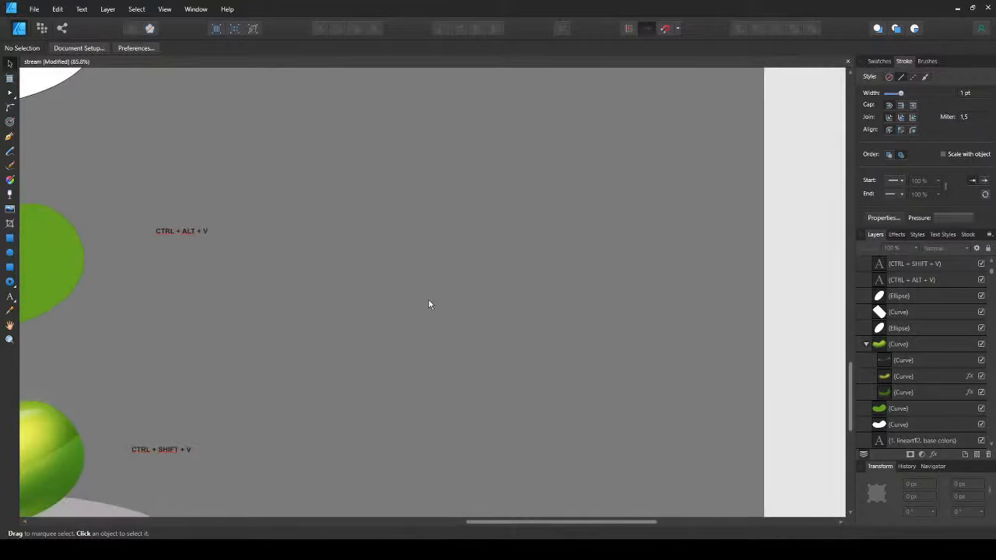
{"action": "left_click_drag", "start_coordinate": [429, 303], "coordinate": [519, 289]}
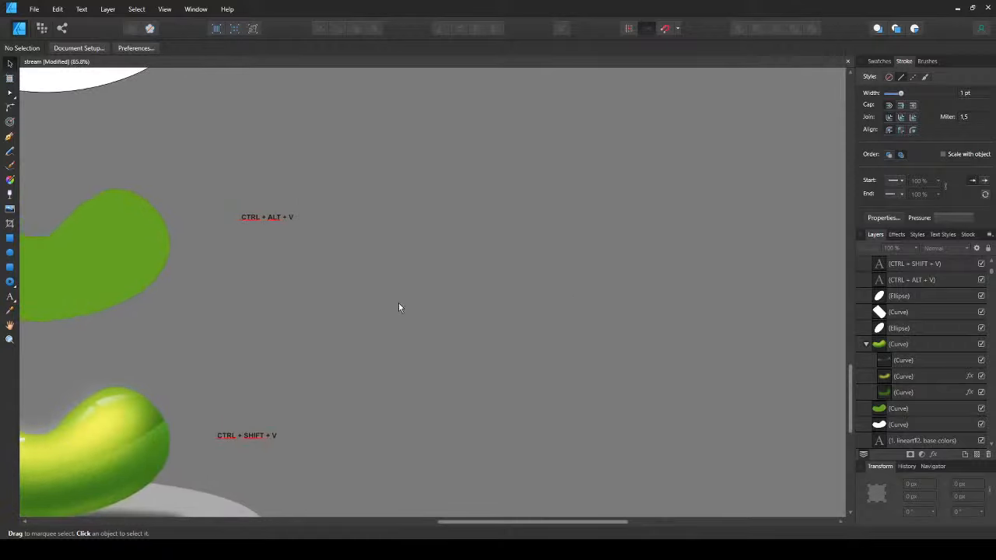
{"action": "scroll", "coordinate": [947, 338], "scroll_direction": "up", "scroll_amount": 3}
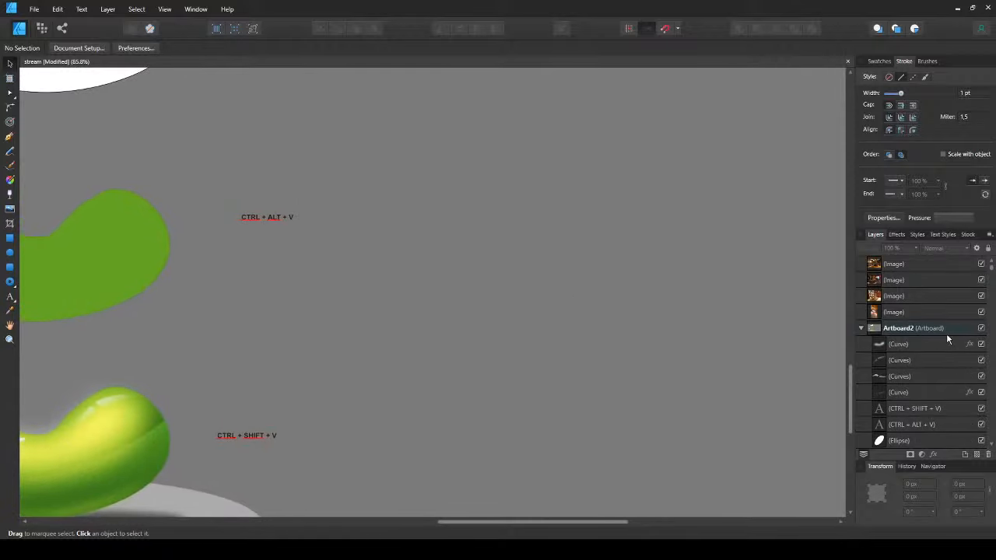
{"action": "scroll", "coordinate": [934, 327], "scroll_direction": "down", "scroll_amount": 10}
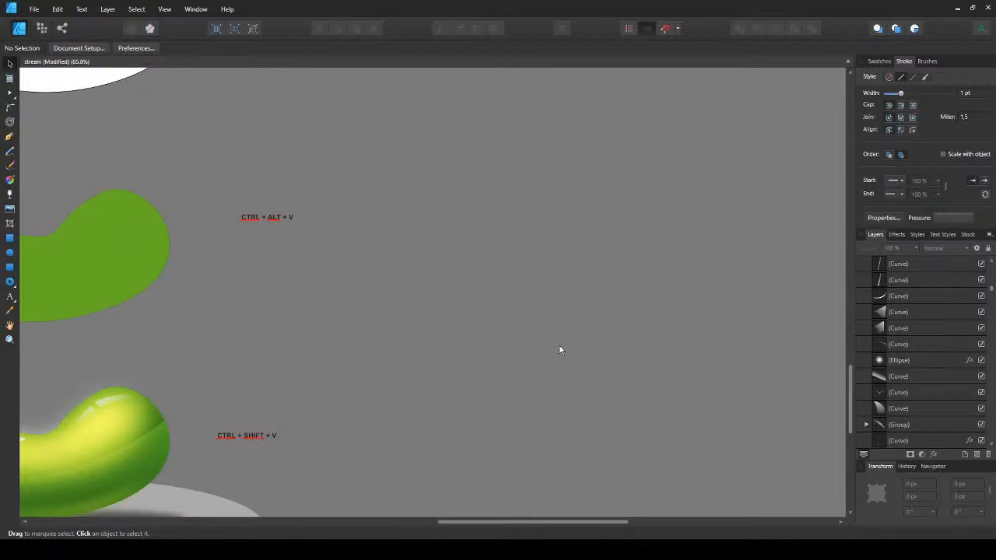
- Inspect the isometric office illustration on Artboard1 together with its layer stack
{"action": "scroll", "coordinate": [458, 235], "scroll_direction": "down", "scroll_amount": 6}
{"action": "left_click_drag", "start_coordinate": [449, 225], "coordinate": [485, 488]}
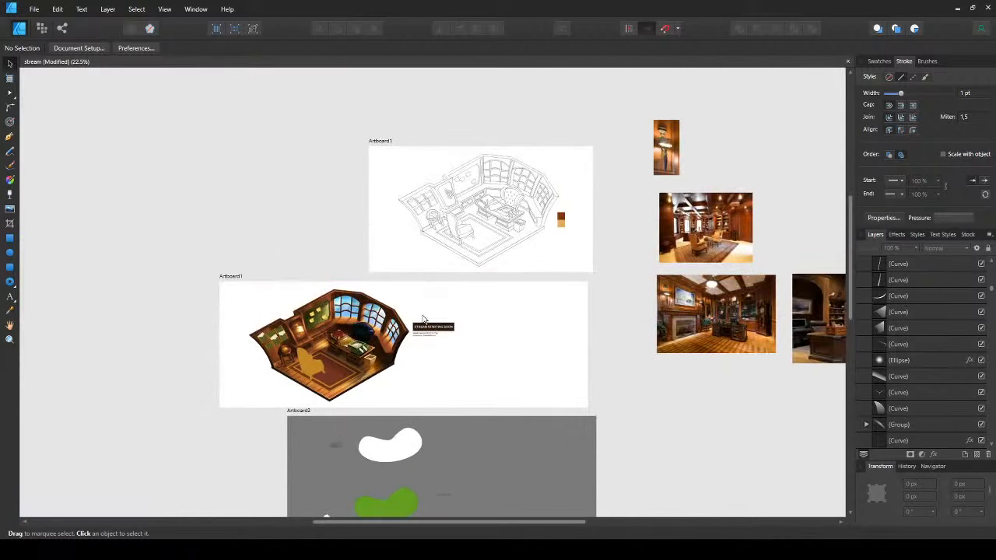
{"action": "left_click", "coordinate": [309, 335]}
{"action": "scroll", "coordinate": [308, 333], "scroll_direction": "up", "scroll_amount": 5}
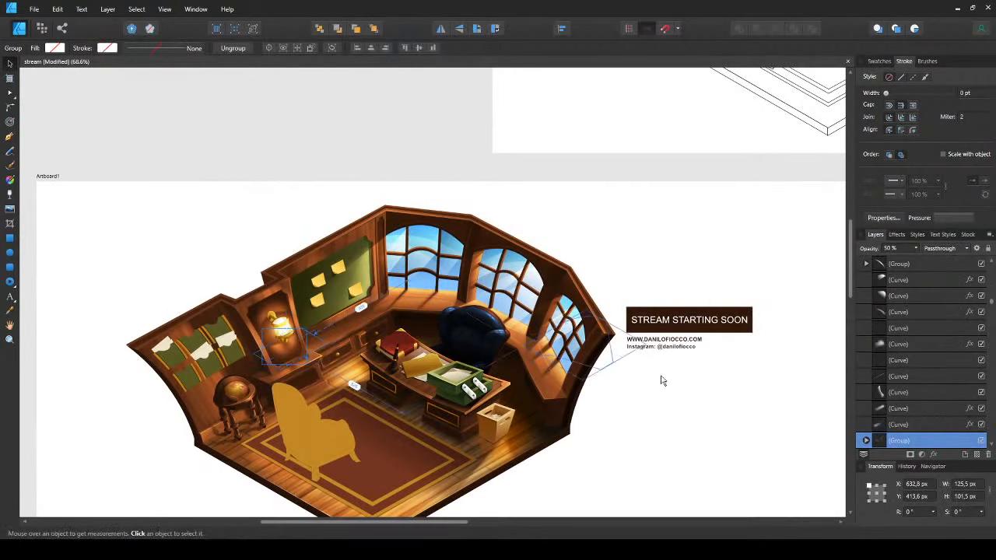
{"action": "scroll", "coordinate": [945, 330], "scroll_direction": "down", "scroll_amount": 3}
{"action": "scroll", "coordinate": [934, 328], "scroll_direction": "down", "scroll_amount": 2}
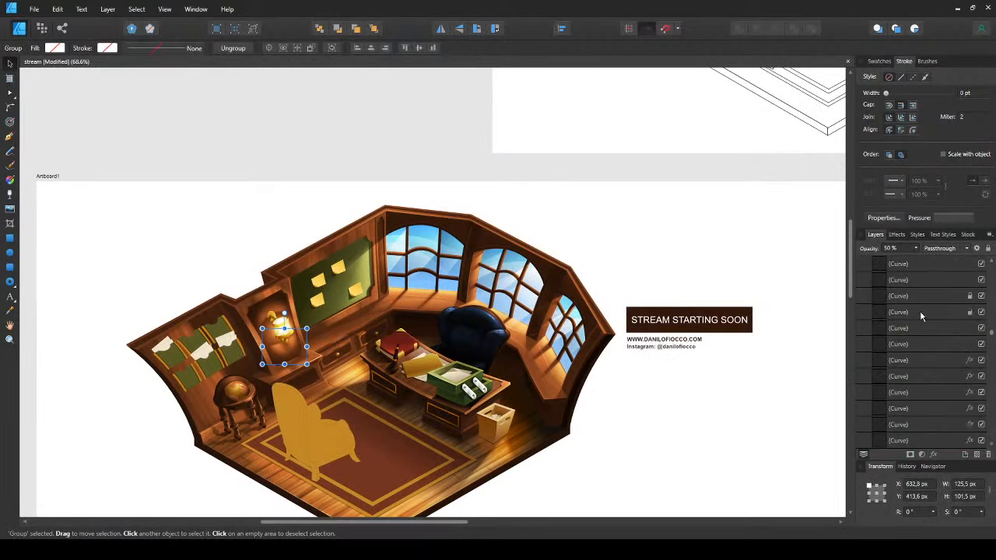
{"action": "scroll", "coordinate": [536, 424], "scroll_direction": "down", "scroll_amount": 10}
{"action": "scroll", "coordinate": [490, 334], "scroll_direction": "right", "scroll_amount": 8}
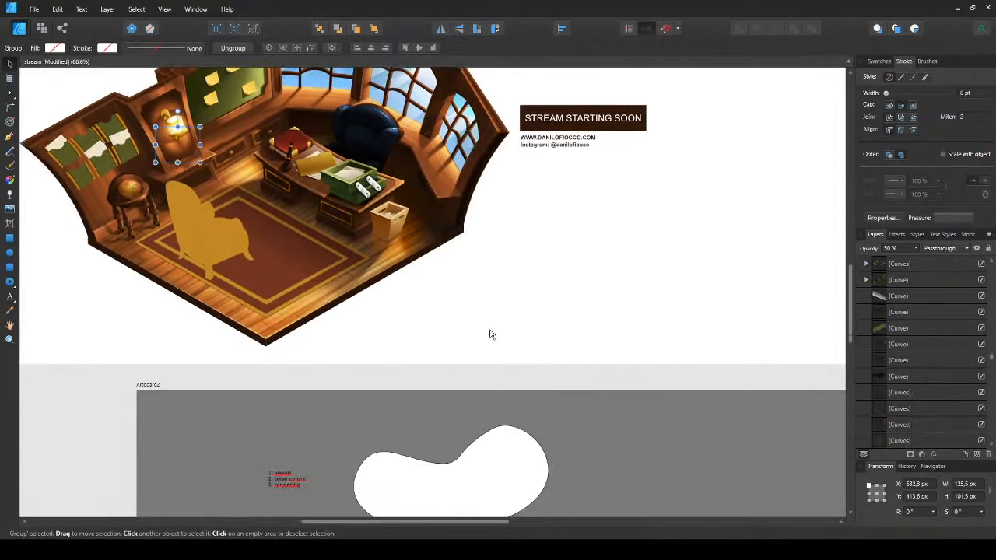
- Draw a square about 356 px wide in the empty area of Artboard2 and fill it lime green
{"action": "left_click", "coordinate": [333, 241]}
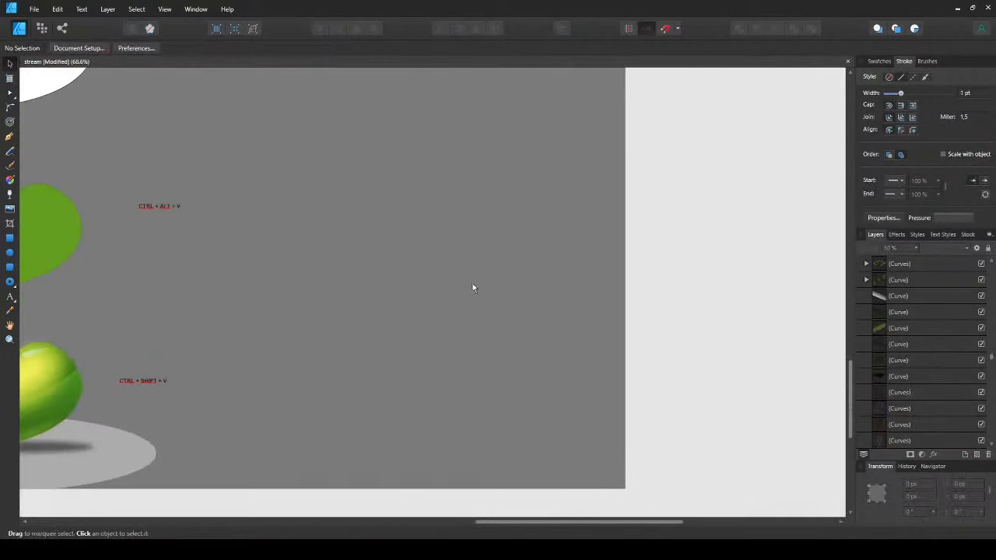
{"action": "left_click", "coordinate": [9, 237]}
{"action": "left_click_drag", "start_coordinate": [261, 206], "coordinate": [414, 318]}
{"action": "key", "text": "ctrl+shift+v"}
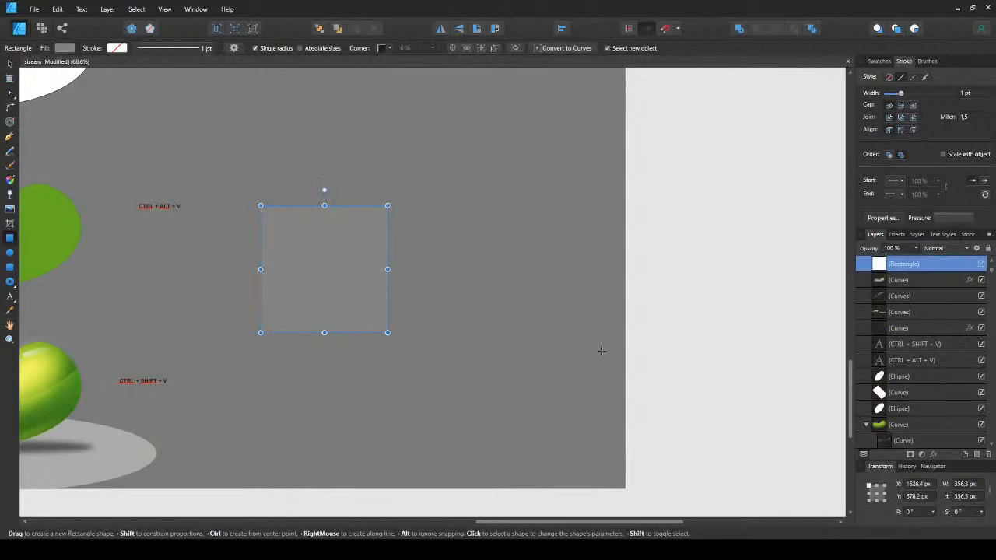
{"action": "key", "text": "ctrl+alt+v"}
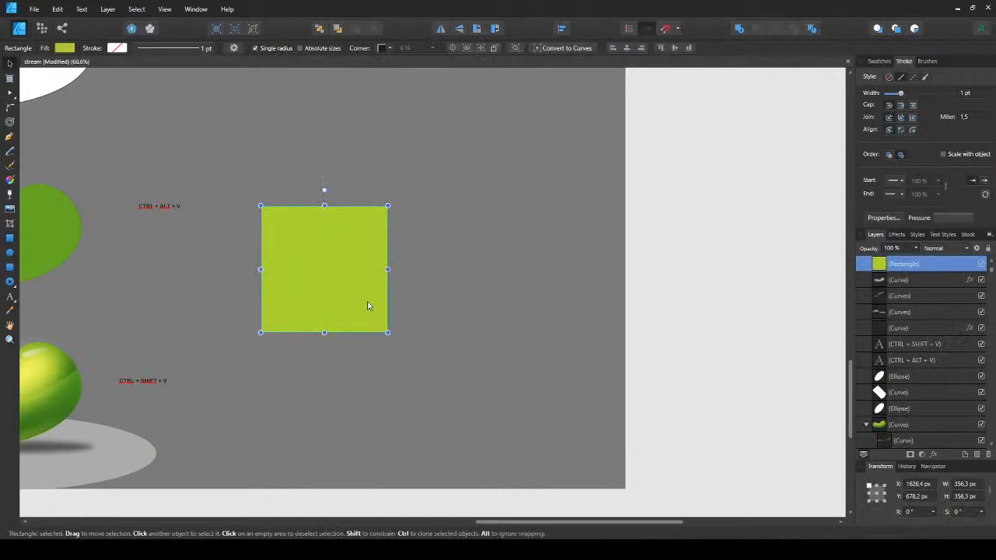
- Duplicate the lime green square, colour the copy blue and rotate it to -30° so it overlaps the original
{"action": "left_click_drag", "start_coordinate": [337, 288], "coordinate": [391, 339]}
{"action": "left_click_drag", "start_coordinate": [724, 379], "coordinate": [708, 373]}
{"action": "left_click_drag", "start_coordinate": [379, 242], "coordinate": [415, 253]}
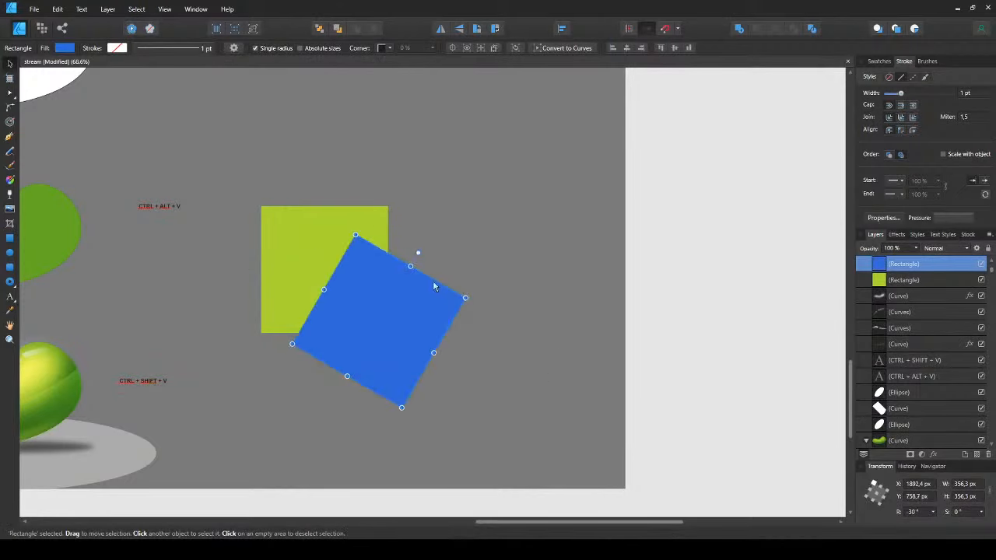
{"action": "key", "text": "ctrl+d"}
- Draw a red circle about 234 px wide over the blue square
{"action": "left_click", "coordinate": [9, 252]}
{"action": "left_click_drag", "start_coordinate": [315, 276], "coordinate": [398, 359]}
{"action": "key", "text": "ctrl+z"}
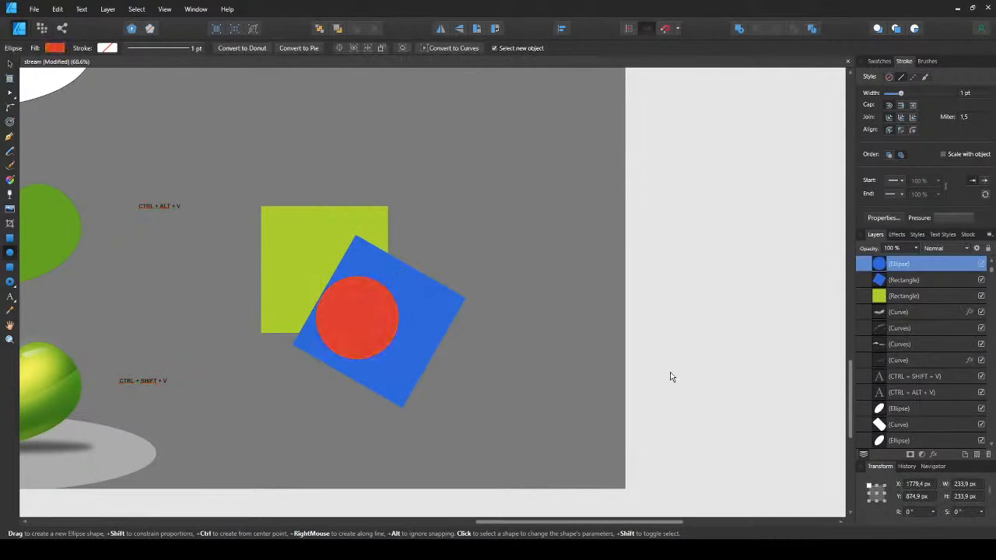
{"action": "key", "text": "v"}
- Add a cyan rounded rectangle about 415 × 214 px overlapping the red circle and the blue square
{"action": "mouse_move", "coordinate": [358, 318]}
{"action": "left_mouse_down"}
{"action": "mouse_move", "coordinate": [338, 309]}
{"action": "mouse_move", "coordinate": [495, 374]}
{"action": "left_mouse_up"}
{"action": "left_click", "coordinate": [165, 335]}
{"action": "key", "text": "m"}
{"action": "left_click_drag", "start_coordinate": [725, 405], "coordinate": [722, 424]}
{"action": "key", "text": "v"}
{"action": "left_click_drag", "start_coordinate": [371, 350], "coordinate": [351, 330]}
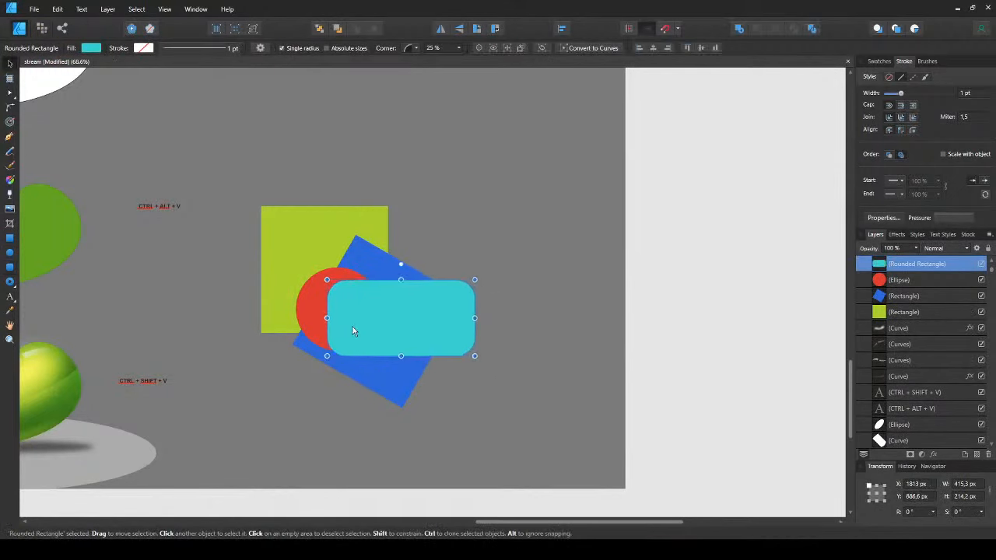
- Move the cyan rounded rectangle, red circle and blue square together up and left over the lime green square
{"action": "left_click", "coordinate": [328, 272], "text": "shift"}
{"action": "left_click", "coordinate": [365, 265], "text": "shift"}
{"action": "left_click_drag", "start_coordinate": [364, 265], "coordinate": [349, 248]}
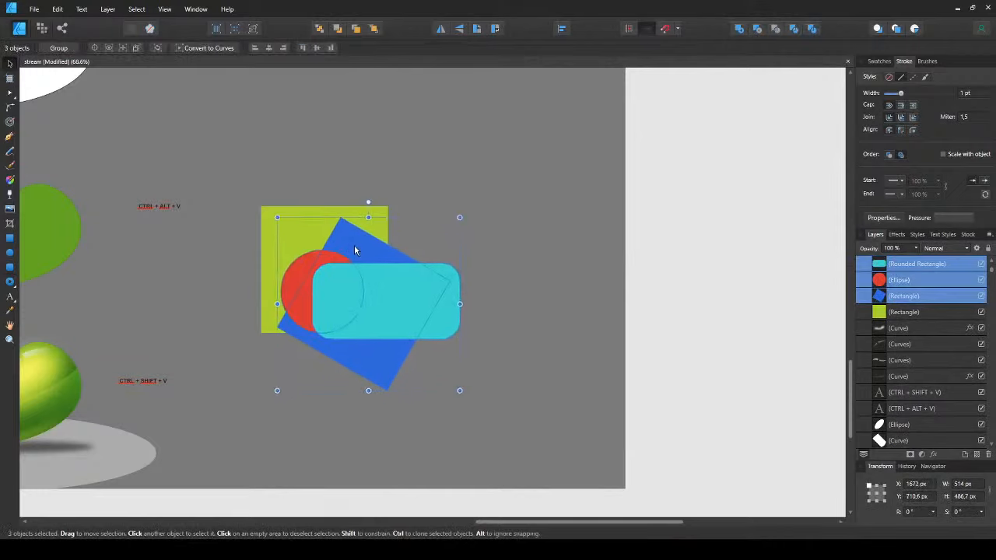
{"action": "left_click", "coordinate": [509, 343]}
- Send the blue square one level back so it sits behind the lime green square
{"action": "left_click_drag", "start_coordinate": [301, 286], "coordinate": [440, 298]}
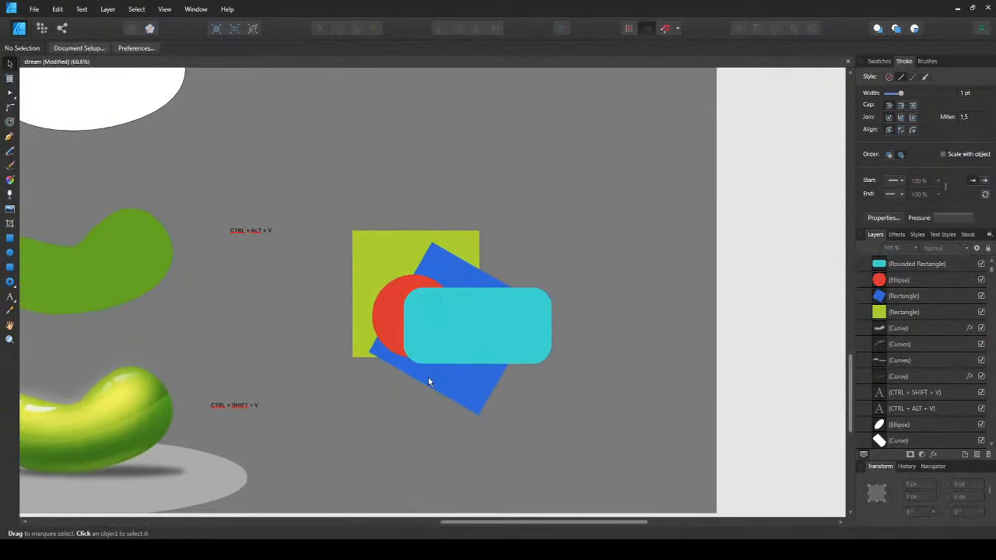
{"action": "scroll", "coordinate": [424, 309], "scroll_direction": "right", "scroll_amount": 3}
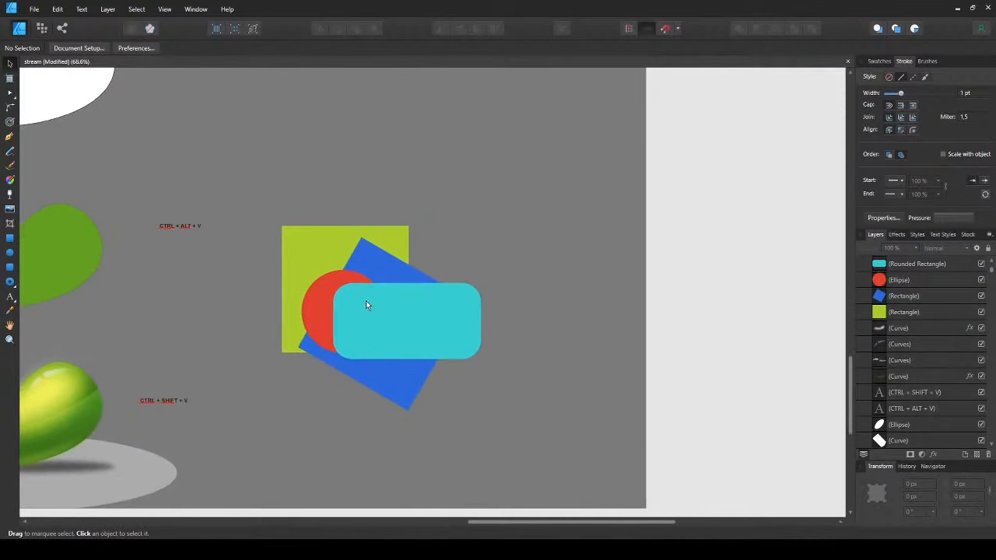
{"action": "left_click", "coordinate": [369, 251]}
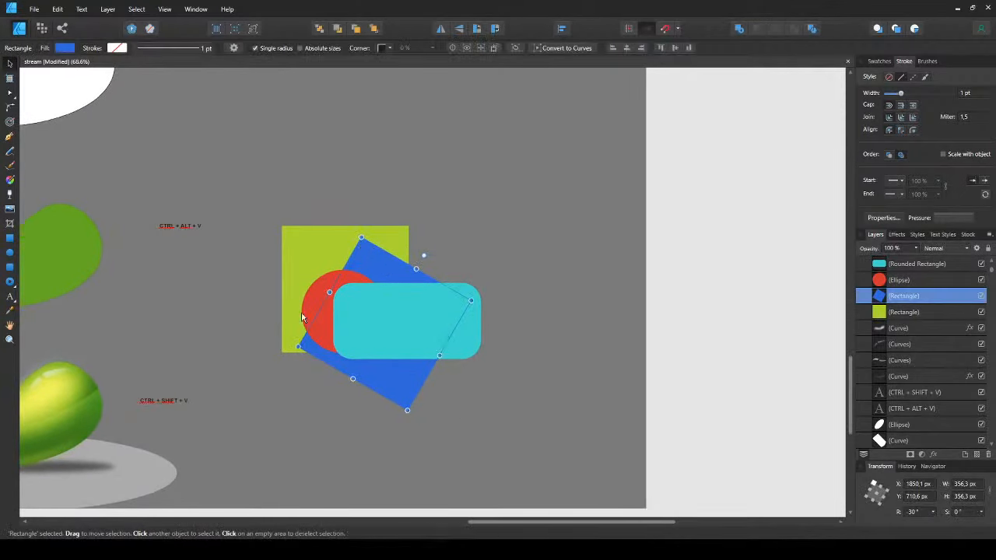
{"action": "left_click", "coordinate": [321, 239]}
{"action": "left_click", "coordinate": [379, 265]}
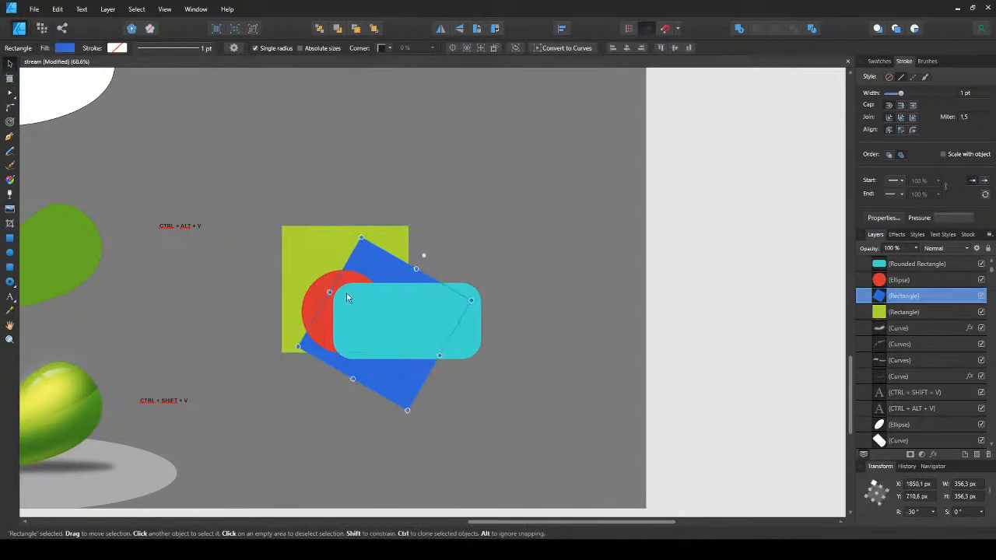
{"action": "left_click", "coordinate": [324, 241]}
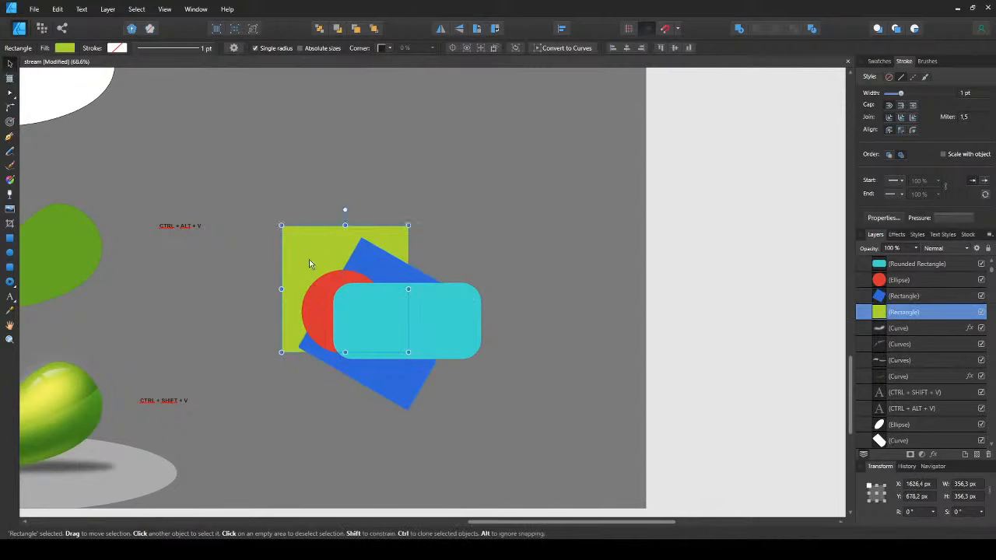
{"action": "left_click", "coordinate": [363, 262]}
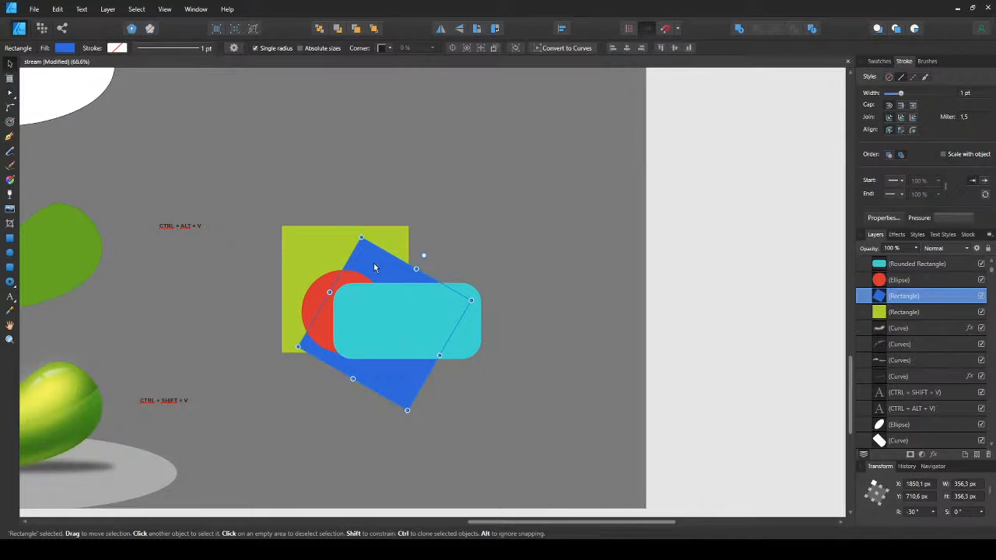
{"action": "key", "text": "ctrl+bracketleft"}
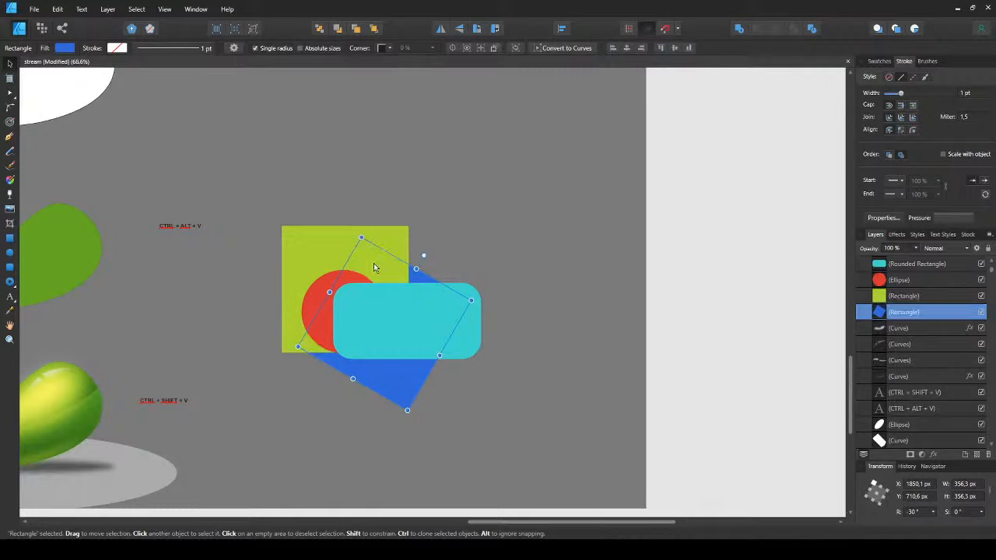
- Bring the blue square one level forward so it sits above the lime green square
{"action": "key", "text": "ctrl+bracketright"}
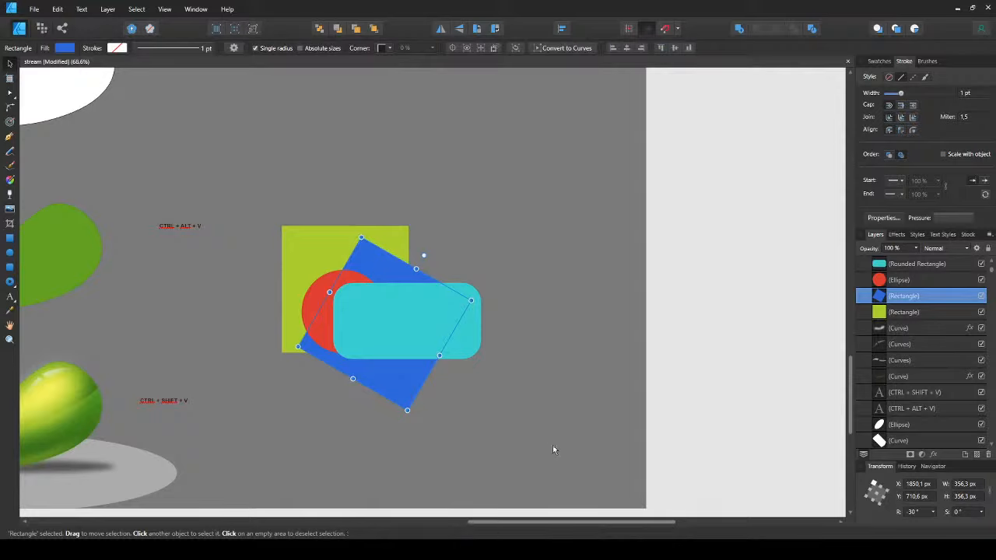
{"action": "left_click", "coordinate": [527, 426]}
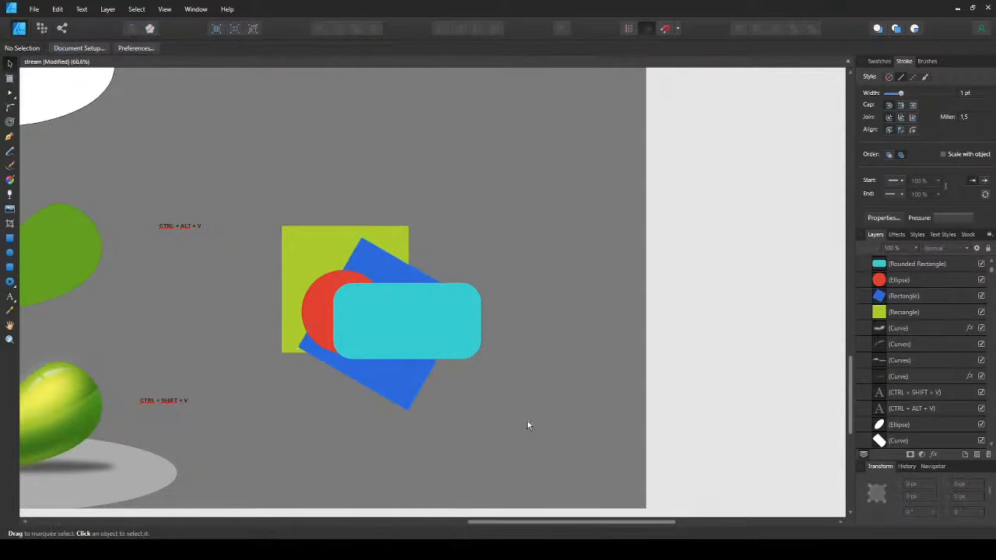
{"action": "left_click", "coordinate": [397, 334]}
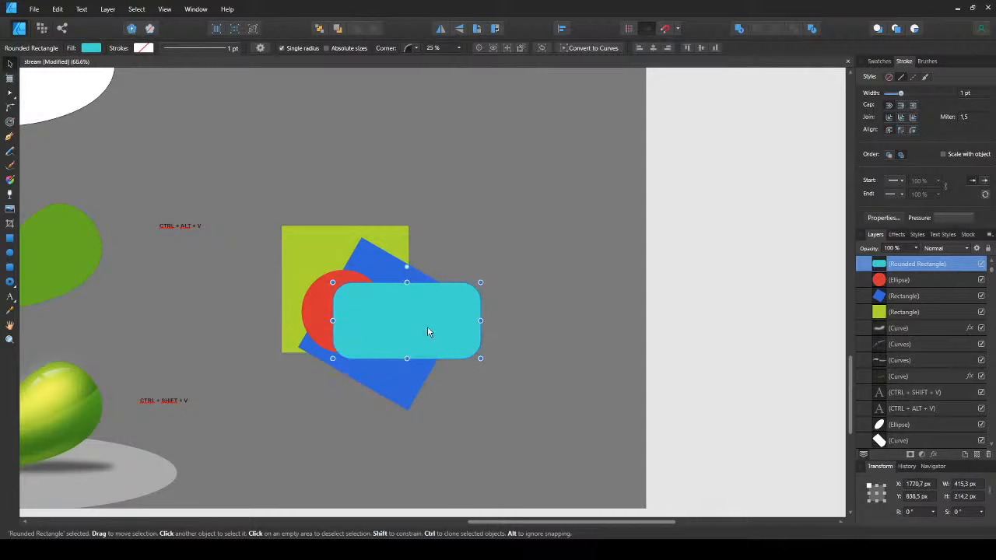
{"action": "left_click", "coordinate": [363, 266]}
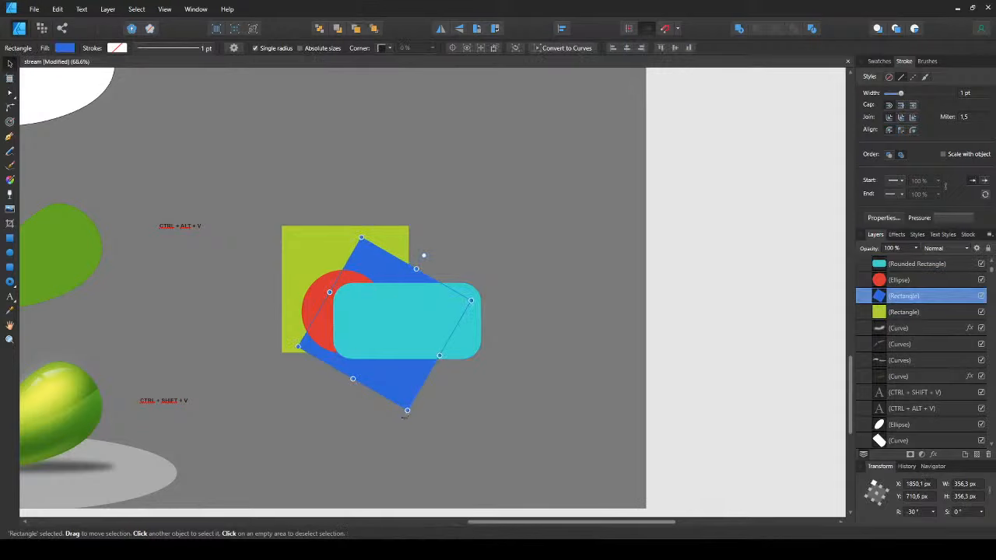
{"action": "left_click", "coordinate": [474, 426]}
- Cut the cyan rounded rectangle and paste it back in the layer order directly above the blue square
{"action": "left_click", "coordinate": [414, 325]}
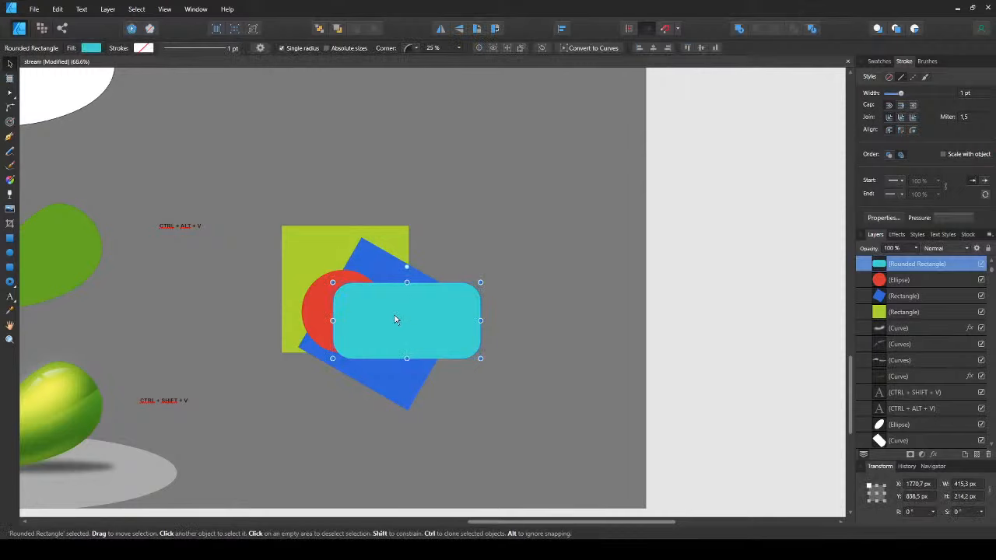
{"action": "key", "text": "Delete"}
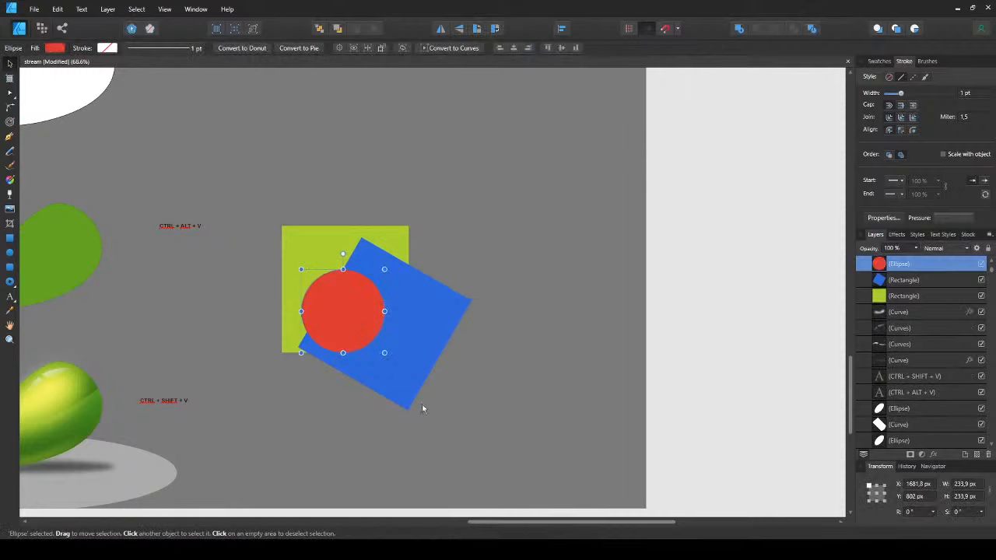
{"action": "left_click", "coordinate": [404, 286]}
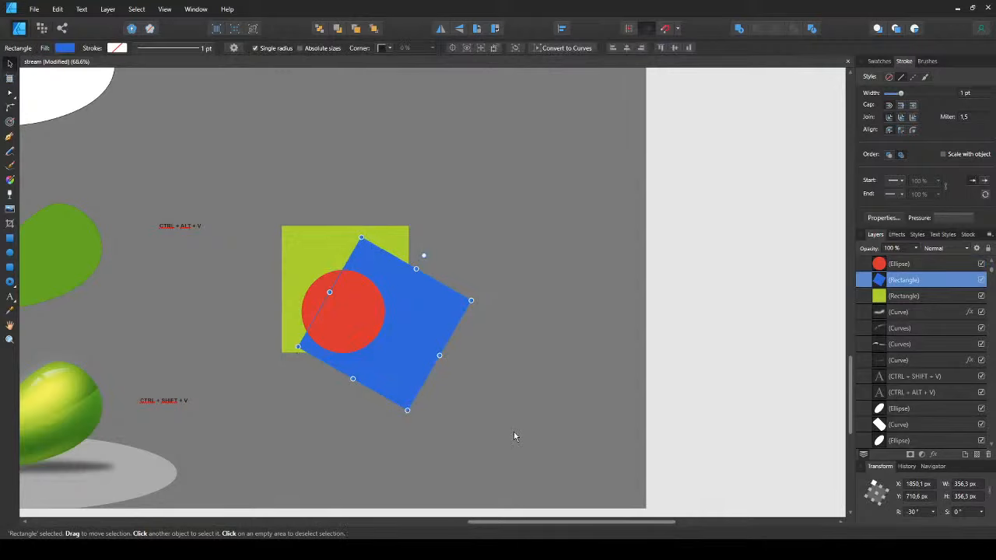
{"action": "key", "text": "ctrl+v"}
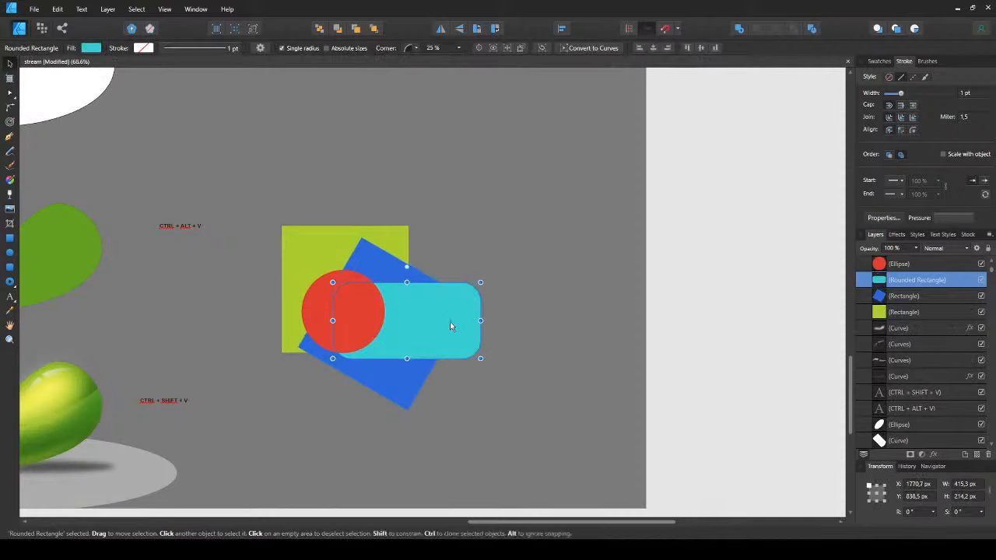
- Send the cyan rounded rectangle one level back behind the blue square, and bring it forward two levels above the red circle
{"action": "key", "text": "ctrl+bracketleft"}
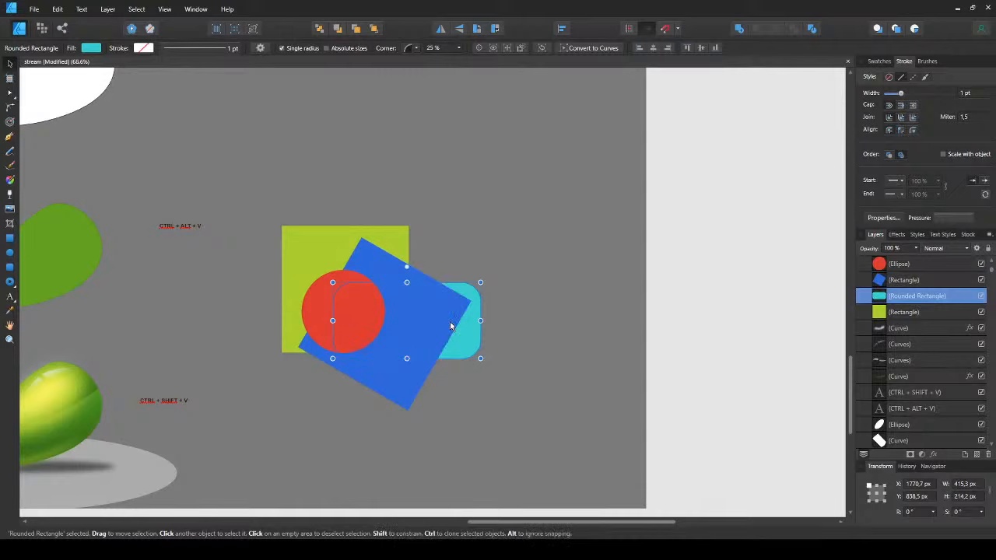
{"action": "left_click", "coordinate": [507, 405]}
{"action": "left_click", "coordinate": [474, 339]}
{"action": "key", "text": "ctrl+bracketright"}
{"action": "key", "text": "ctrl+bracketright"}
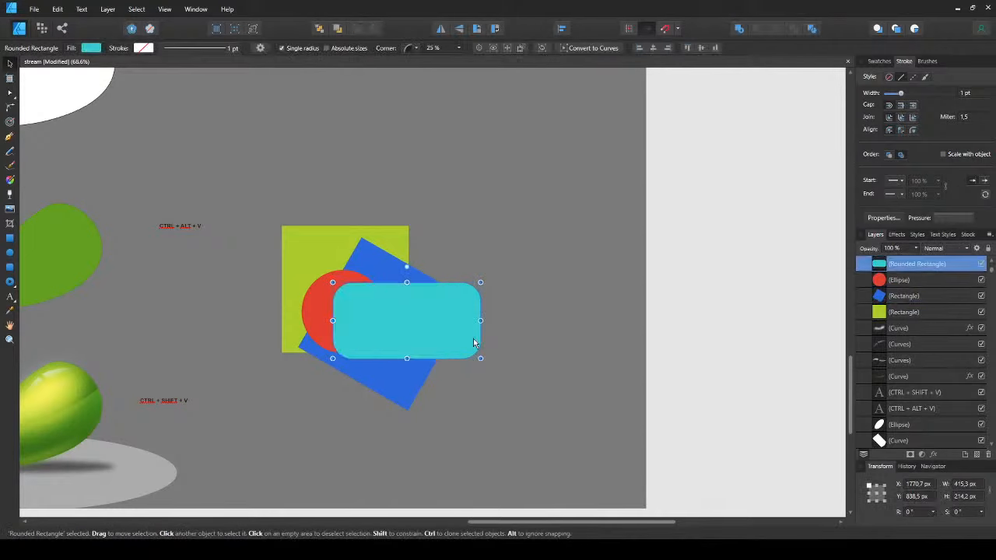
{"action": "left_click", "coordinate": [483, 401]}
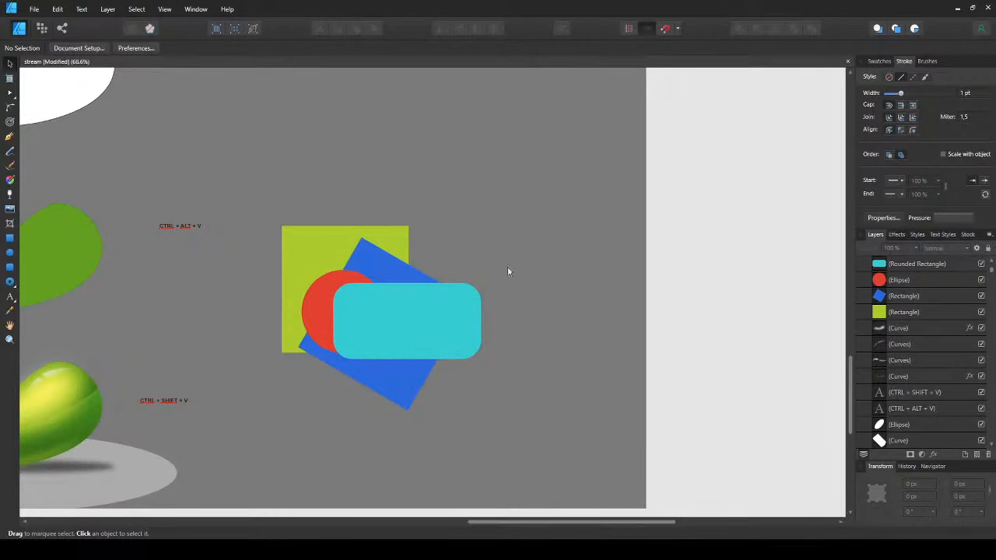
- Review the stacking order by selecting the cyan rounded rectangle, red circle, blue square and lime green square in turn
{"action": "scroll", "coordinate": [362, 207], "scroll_direction": "up", "scroll_amount": 10}
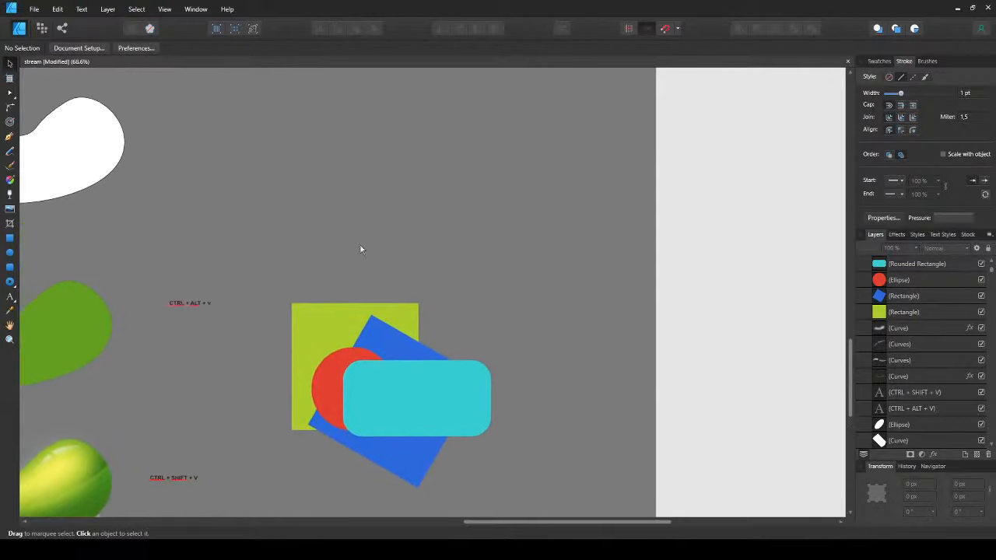
{"action": "scroll", "coordinate": [349, 345], "scroll_direction": "down", "scroll_amount": 5}
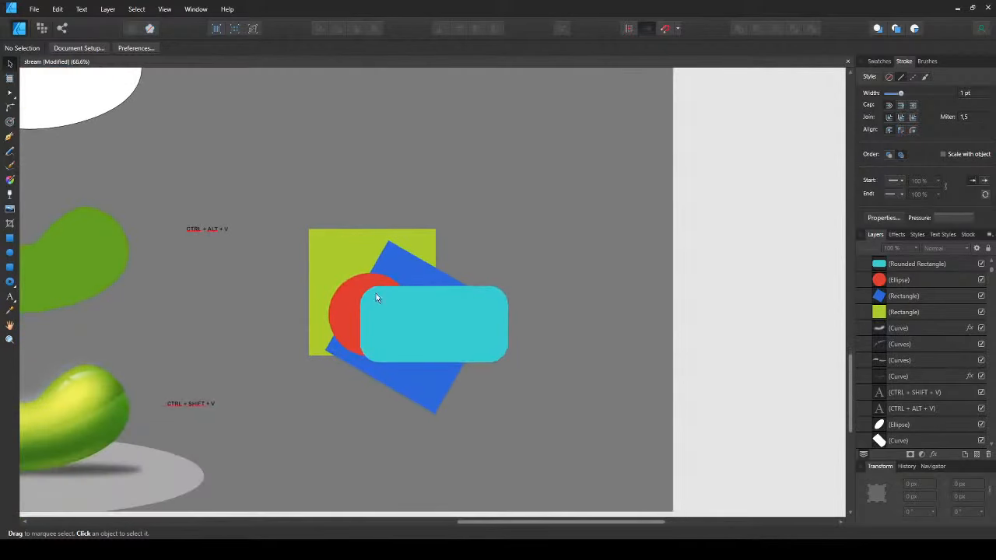
{"action": "left_click", "coordinate": [402, 342]}
{"action": "left_click", "coordinate": [344, 314]}
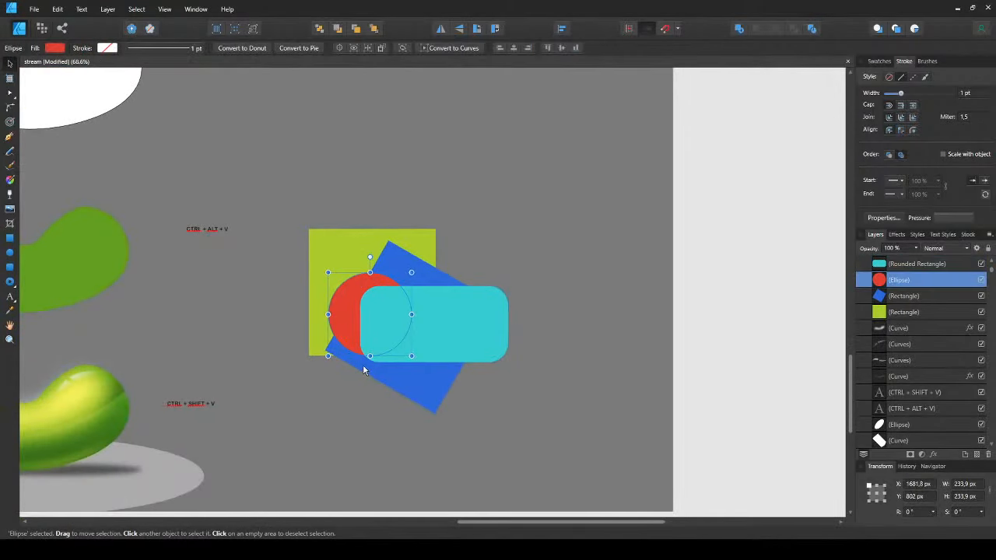
{"action": "left_click", "coordinate": [364, 367]}
{"action": "left_click", "coordinate": [544, 421]}
{"action": "left_click", "coordinate": [395, 349]}
{"action": "scroll", "coordinate": [327, 401], "scroll_direction": "down", "scroll_amount": 1}
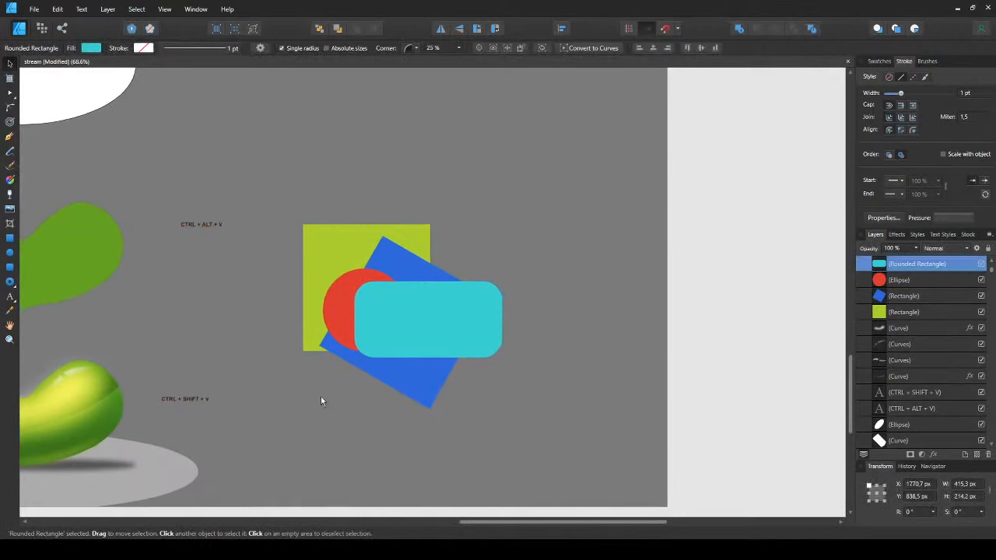
{"action": "left_click", "coordinate": [333, 309]}
{"action": "left_click", "coordinate": [339, 340]}
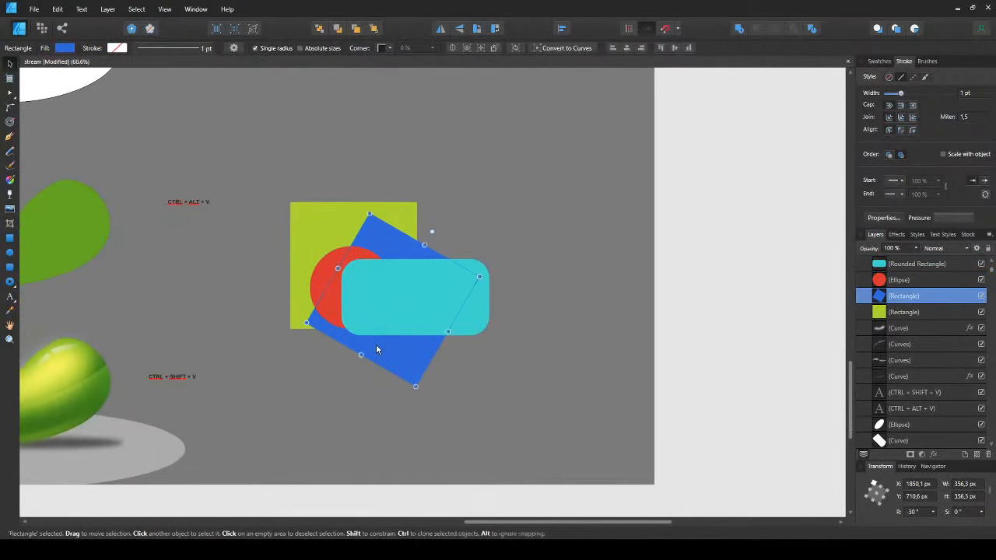
{"action": "left_click", "coordinate": [300, 278]}
{"action": "scroll", "coordinate": [300, 278], "scroll_direction": "down", "scroll_amount": 2}
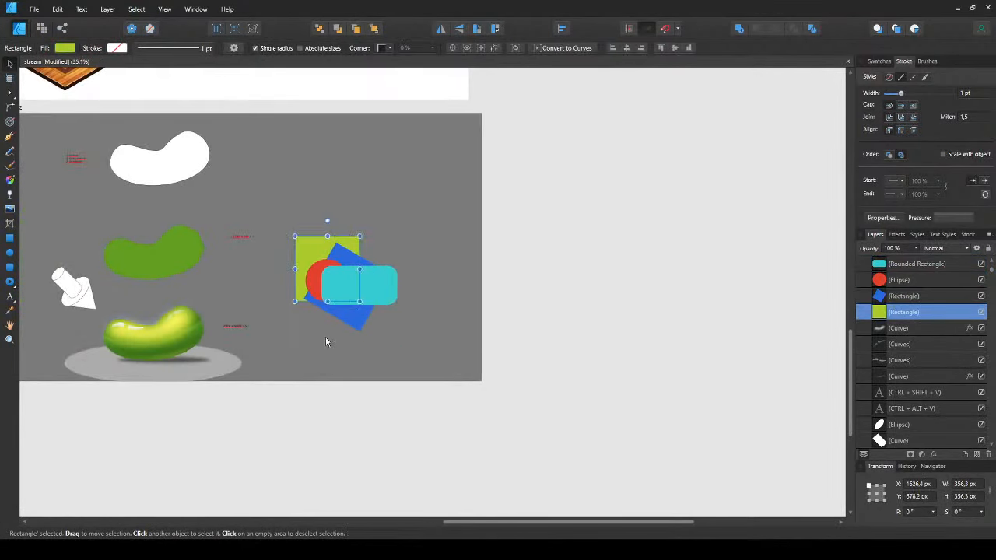
{"action": "left_click", "coordinate": [325, 341]}
- Save the stream document with the overlapping shapes
{"action": "left_click_drag", "start_coordinate": [228, 232], "coordinate": [385, 283]}
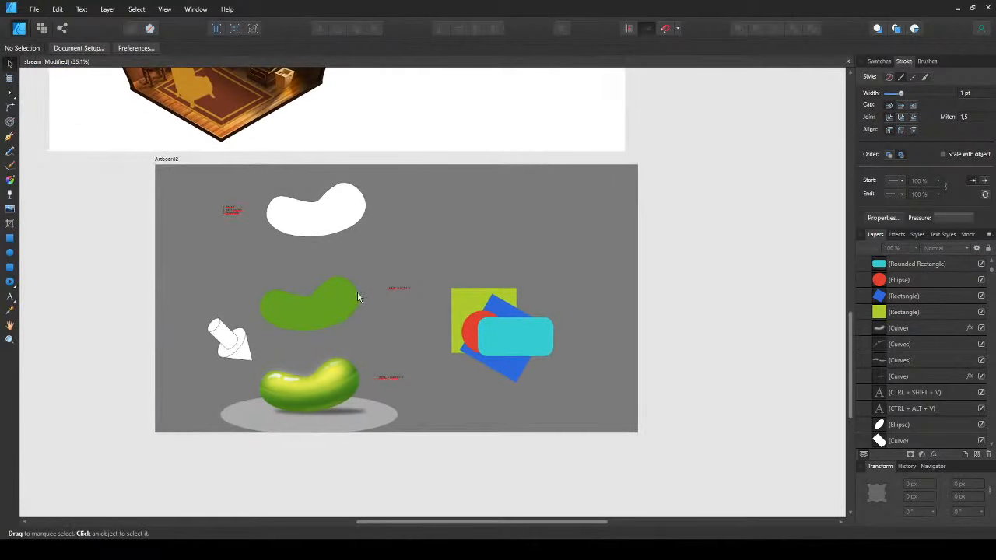
{"action": "key", "text": "ctrl+s"}
{"action": "left_click_drag", "start_coordinate": [562, 289], "coordinate": [465, 291]}
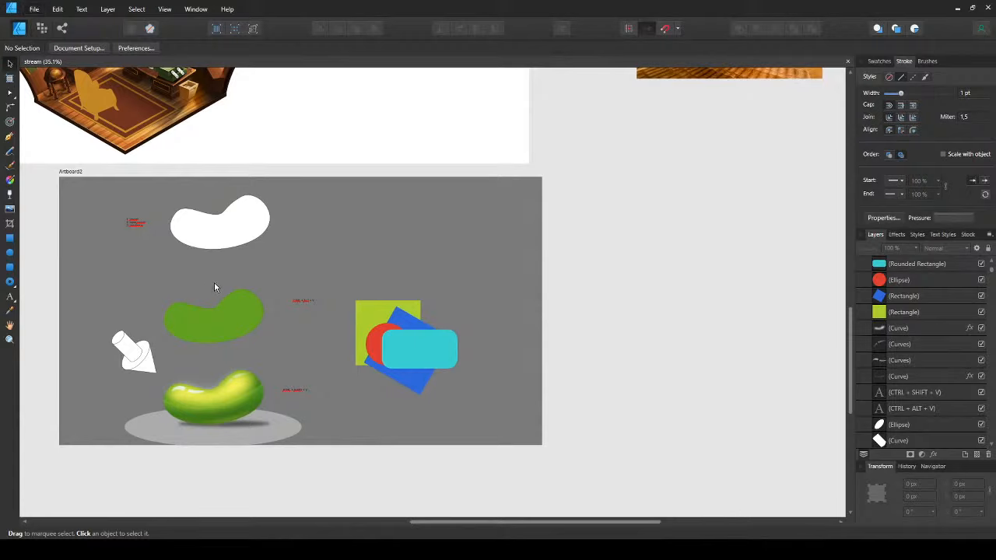
- Create a new blank document and paste the samurai rabbit image onto its page
{"action": "left_click", "coordinate": [704, 436]}
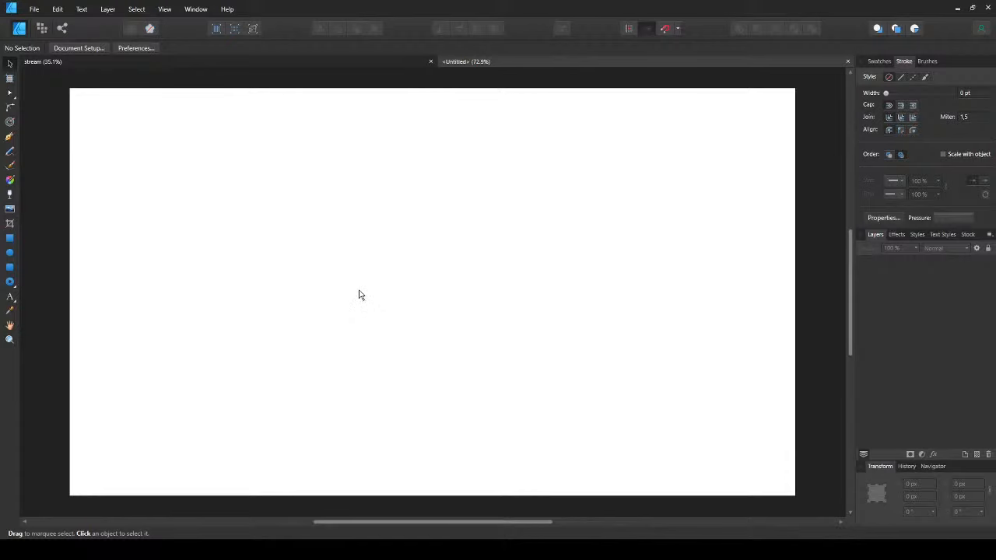
{"action": "key", "text": "ctrl+v"}
{"action": "left_click_drag", "start_coordinate": [379, 298], "coordinate": [300, 256]}
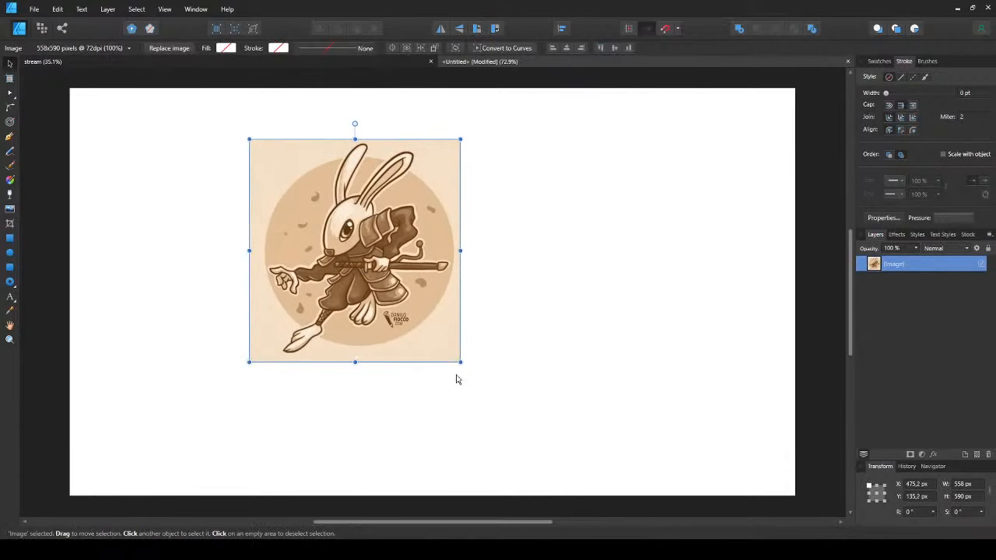
- Enlarge the rabbit image proportionally to about 808 × 854 px and shift it up to fit within the page
{"action": "left_click_drag", "start_coordinate": [458, 360], "coordinate": [554, 461]}
{"action": "left_click_drag", "start_coordinate": [379, 356], "coordinate": [379, 336]}
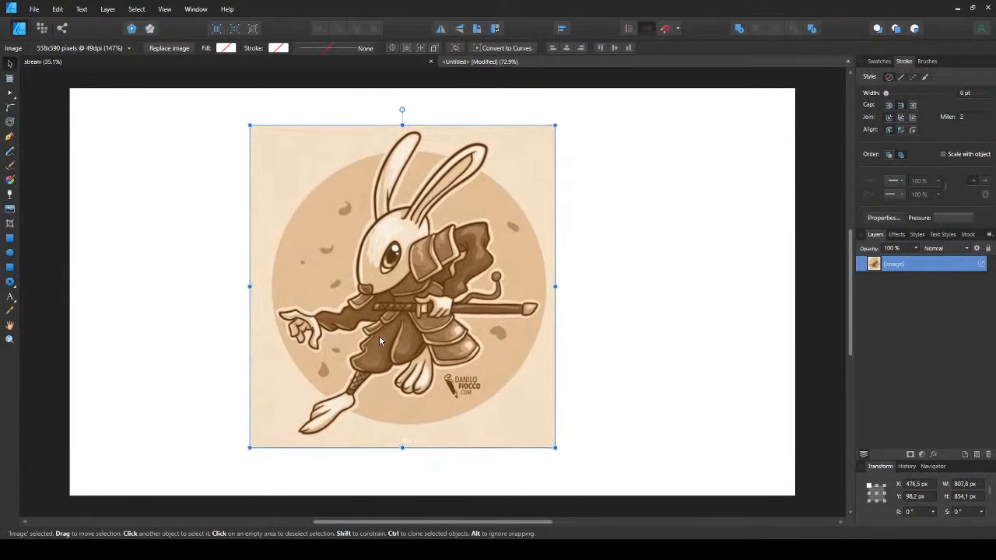
- Save the new document as rabbit
{"action": "left_click", "coordinate": [216, 339]}
{"action": "left_click_drag", "start_coordinate": [492, 343], "coordinate": [454, 331]}
{"action": "scroll", "coordinate": [383, 336], "scroll_direction": "down", "scroll_amount": 1}
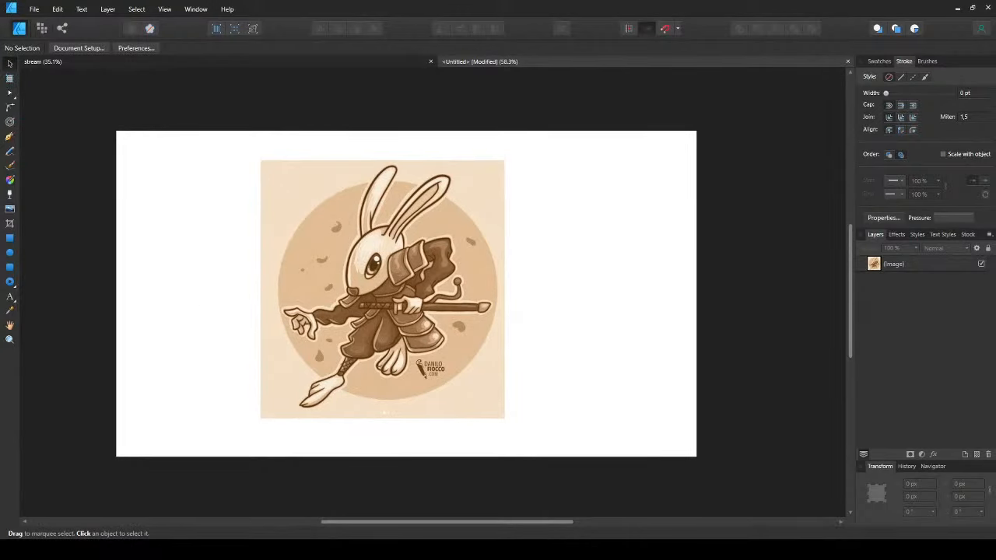
{"action": "left_click", "coordinate": [266, 391]}
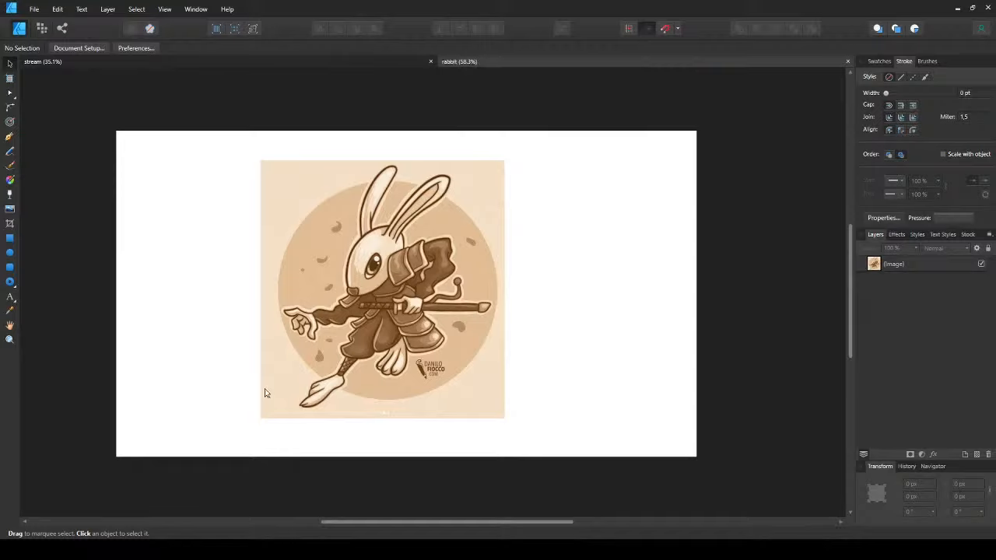
- Move the rabbit image to about X 569 px, Y 121 px near the page's centre and set its opacity to 10%
{"action": "left_click", "coordinate": [379, 321]}
{"action": "left_click_drag", "start_coordinate": [383, 306], "coordinate": [424, 304]}
{"action": "left_click", "coordinate": [597, 393]}
{"action": "left_click", "coordinate": [417, 322]}
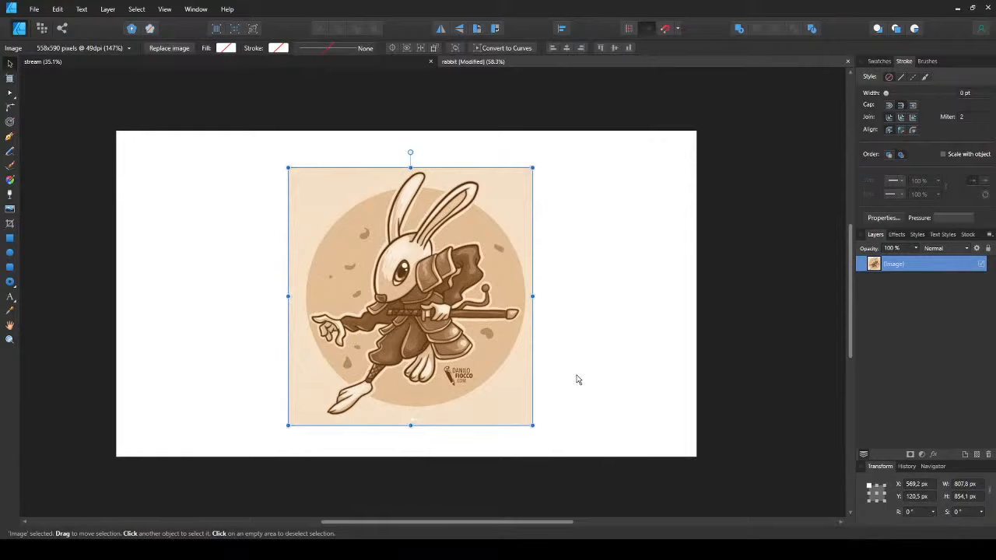
{"action": "key", "text": "1"}
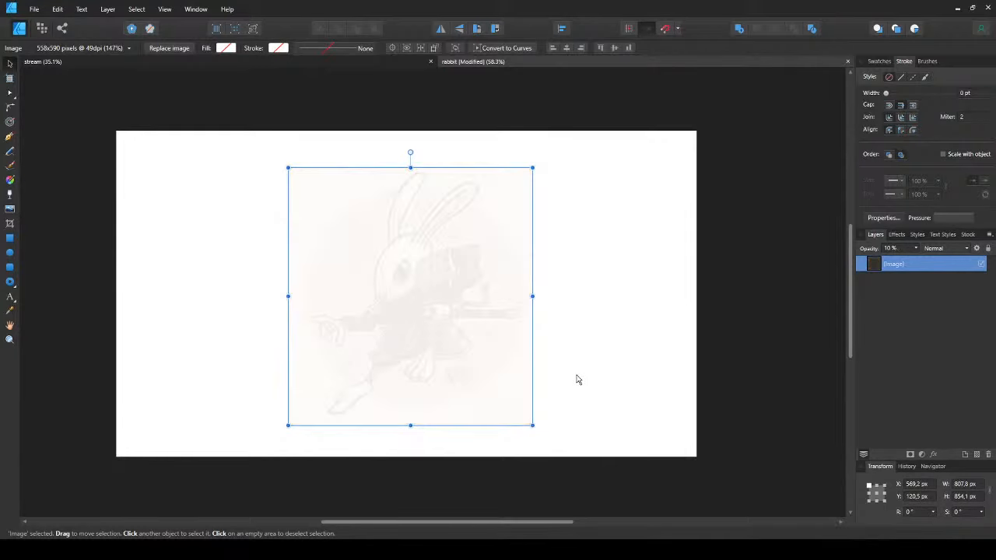
- Examine how clearly the faded rabbit image's outlines read for tracing, both close up and as a whole
{"action": "scroll", "coordinate": [406, 246], "scroll_direction": "up", "scroll_amount": 4, "text": "ctrl"}
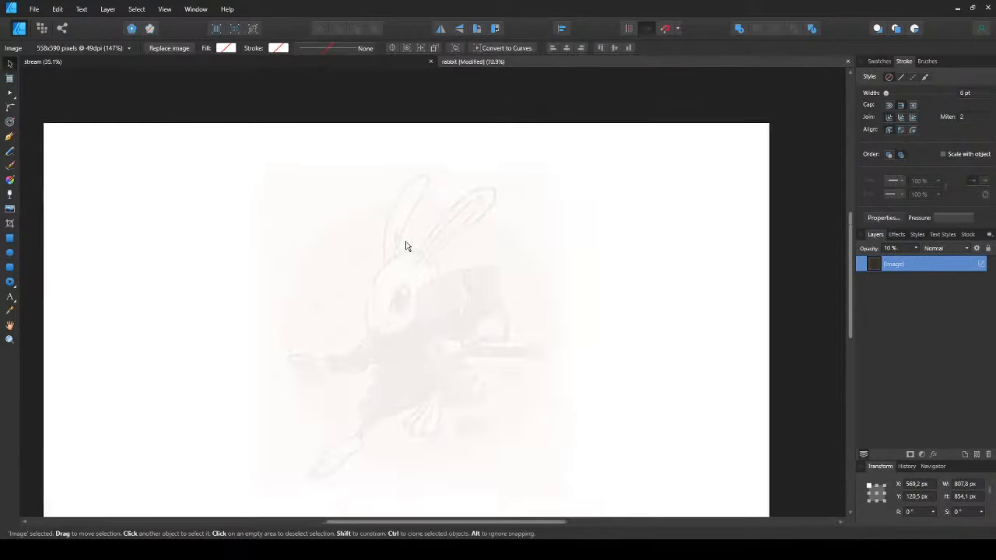
{"action": "scroll", "coordinate": [370, 336], "scroll_direction": "down", "scroll_amount": 2, "text": "ctrl"}
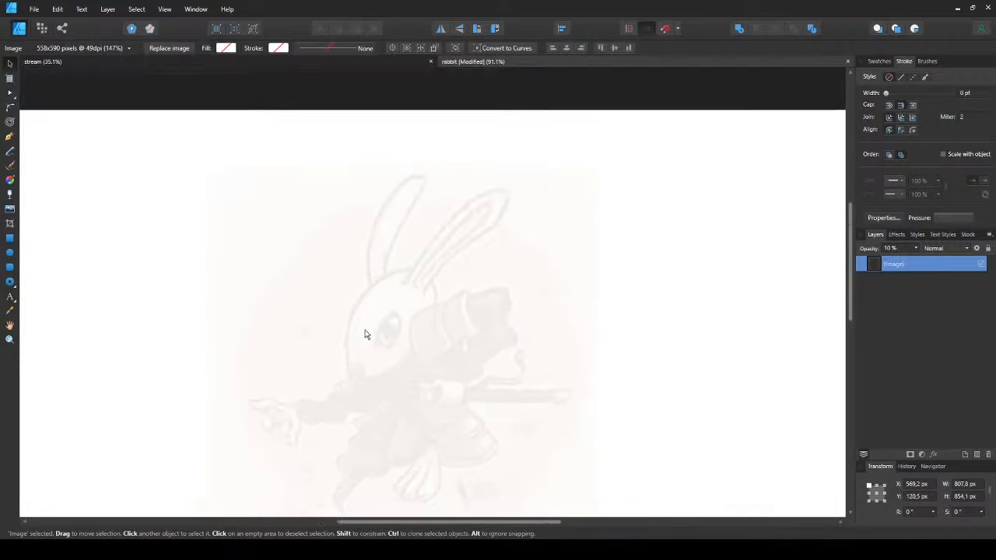
{"action": "scroll", "coordinate": [216, 278], "scroll_direction": "up", "scroll_amount": 2, "text": "ctrl"}
{"action": "scroll", "coordinate": [340, 278], "scroll_direction": "down", "scroll_amount": 2, "text": "ctrl"}
{"action": "scroll", "coordinate": [341, 280], "scroll_direction": "up", "scroll_amount": 3, "text": "ctrl"}
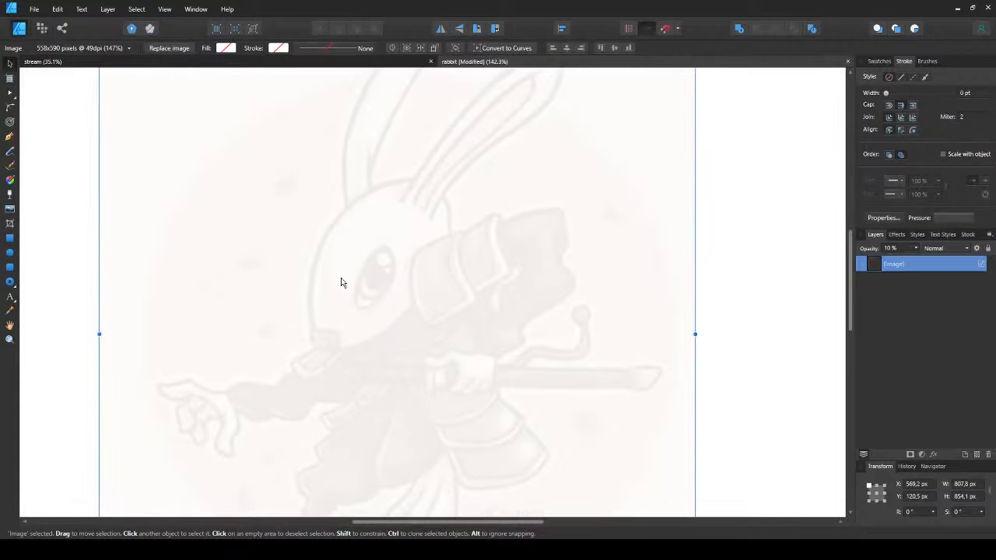
{"action": "left_click_drag", "start_coordinate": [467, 195], "coordinate": [253, 268]}
{"action": "scroll", "coordinate": [389, 258], "scroll_direction": "down", "scroll_amount": 3, "text": "ctrl"}
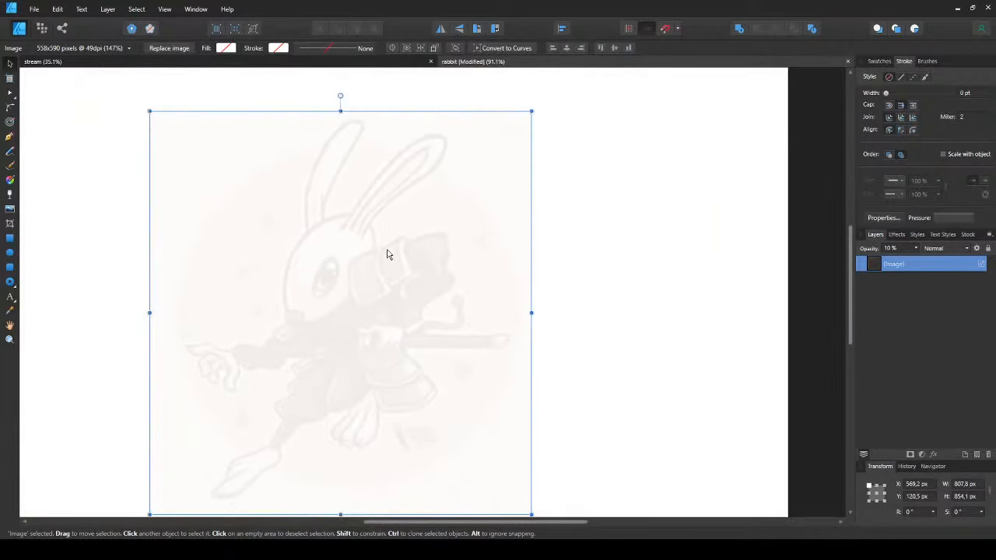
{"action": "left_click", "coordinate": [607, 327]}
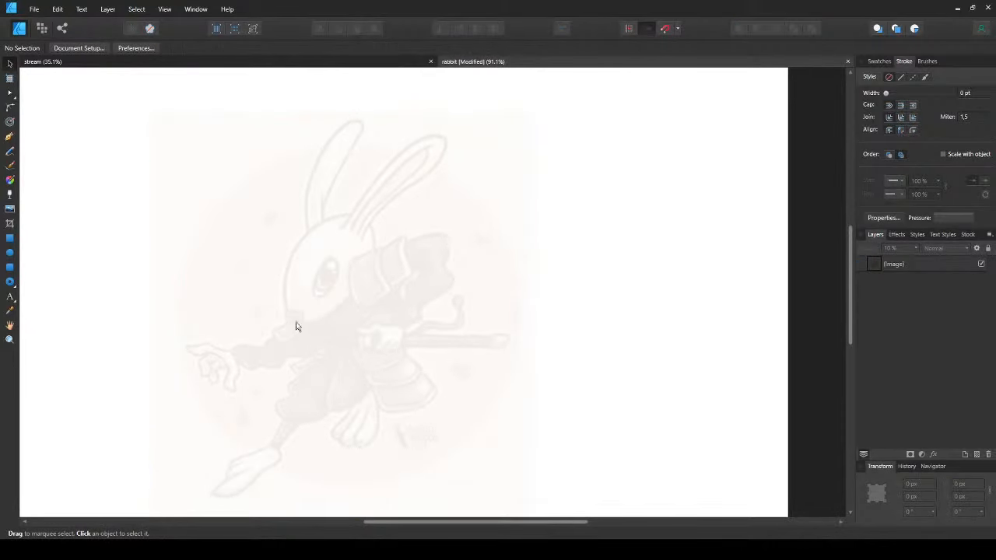
{"action": "left_click_drag", "start_coordinate": [290, 291], "coordinate": [320, 333]}
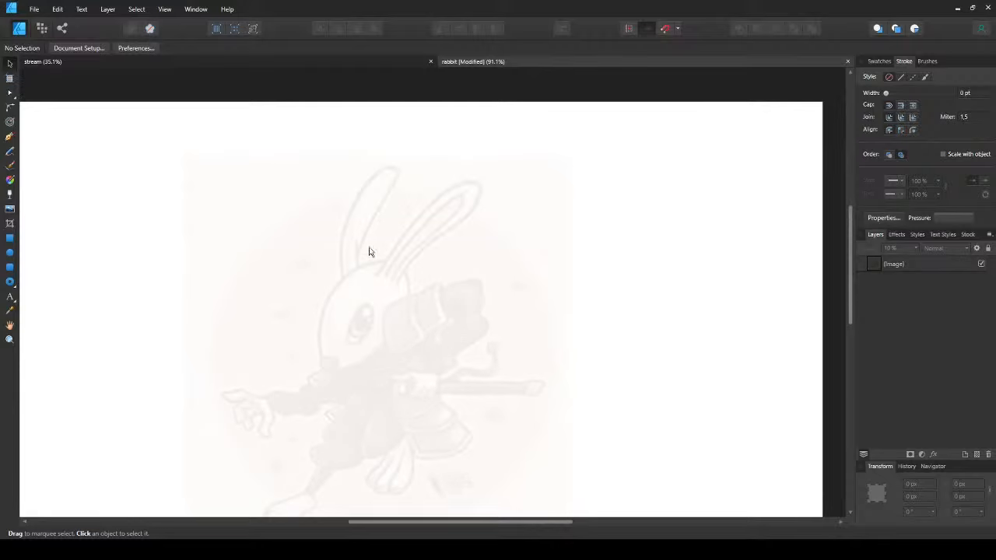
{"action": "mouse_move", "coordinate": [396, 345]}
{"action": "left_mouse_down"}
{"action": "mouse_move", "coordinate": [369, 307]}
{"action": "mouse_move", "coordinate": [403, 284]}
{"action": "mouse_move", "coordinate": [444, 305]}
{"action": "mouse_move", "coordinate": [418, 319]}
{"action": "left_mouse_up"}
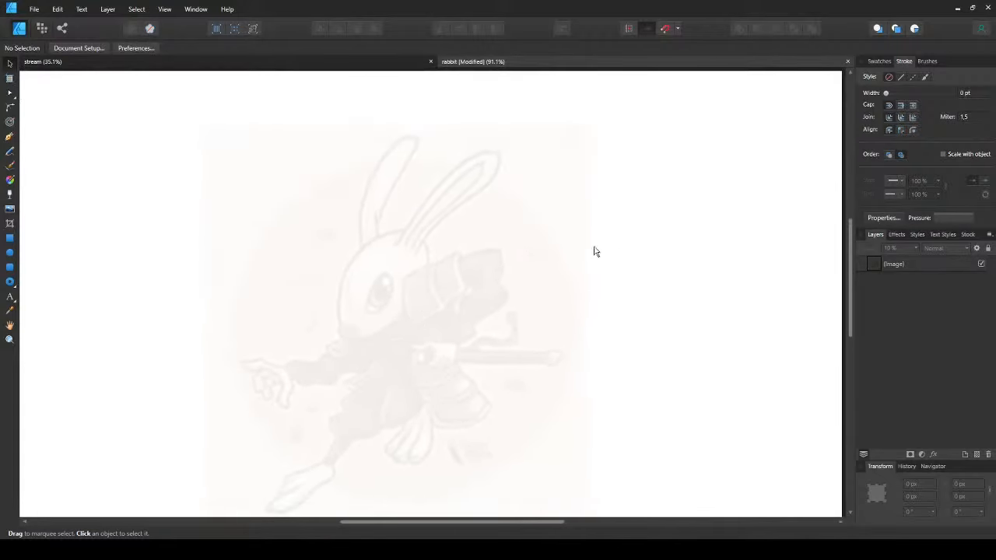
- Set the rabbit image's opacity to 1%
{"action": "left_click", "coordinate": [422, 264]}
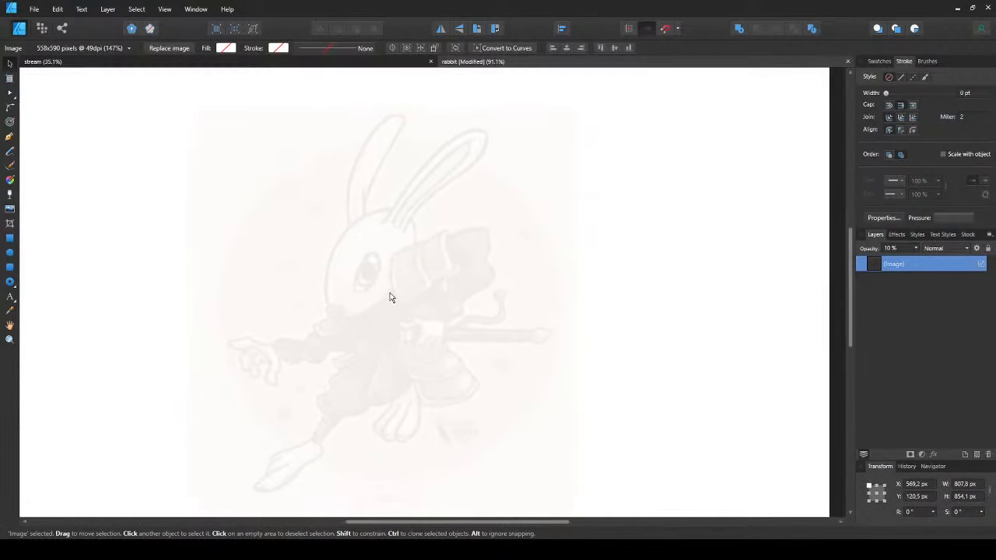
{"action": "key", "text": "0"}
{"action": "key", "text": "1"}
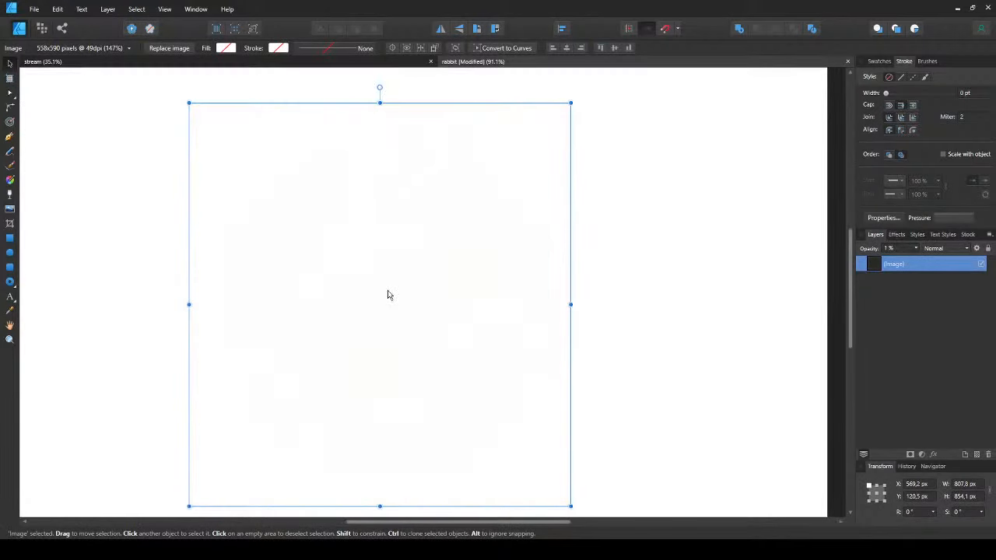
- Set the rabbit image's opacity to 10% and lock the image so it cannot be moved
{"action": "key", "text": "1"}
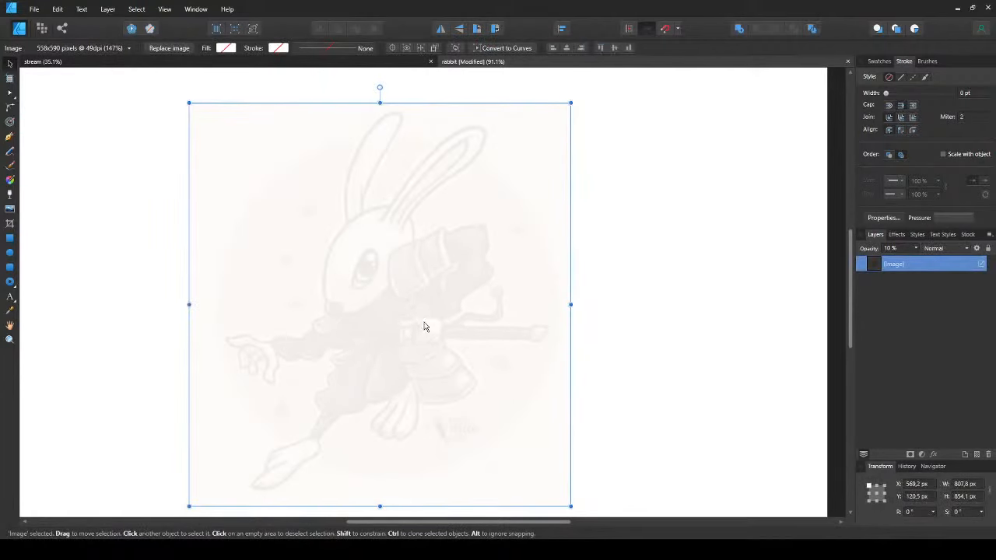
{"action": "key", "text": "ctrl+l"}
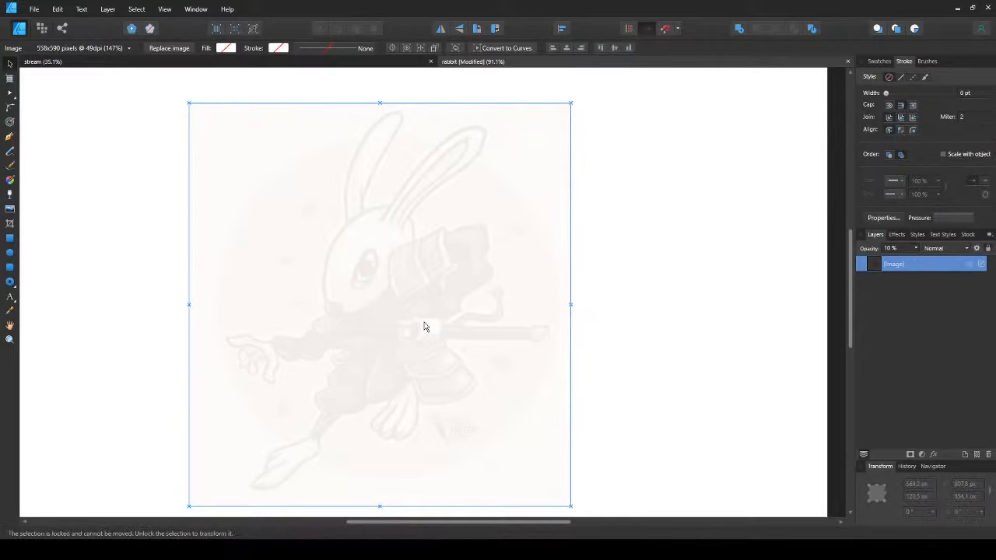
{"action": "left_click_drag", "start_coordinate": [404, 267], "coordinate": [416, 288]}
{"action": "left_click_drag", "start_coordinate": [369, 235], "coordinate": [368, 271]}
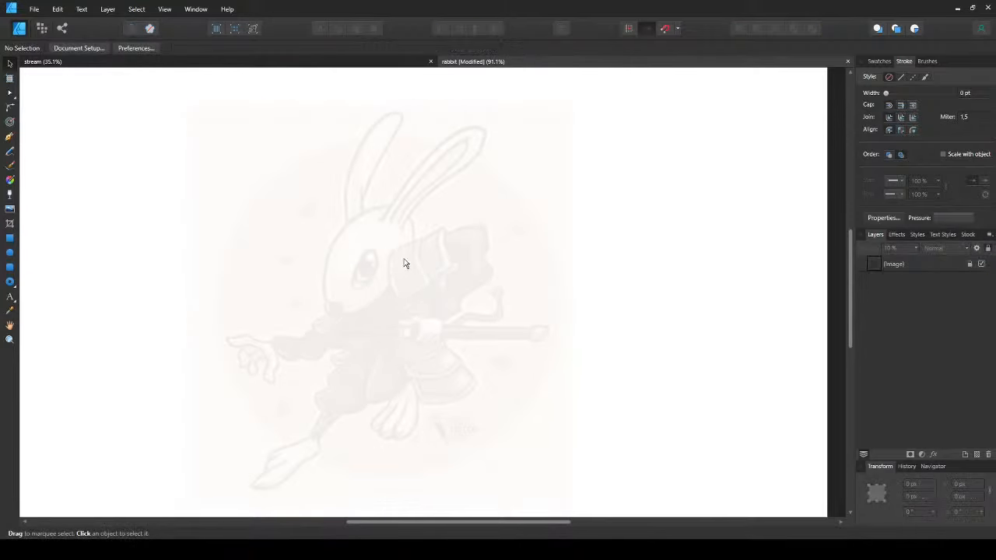
{"action": "left_click_drag", "start_coordinate": [455, 235], "coordinate": [343, 402]}
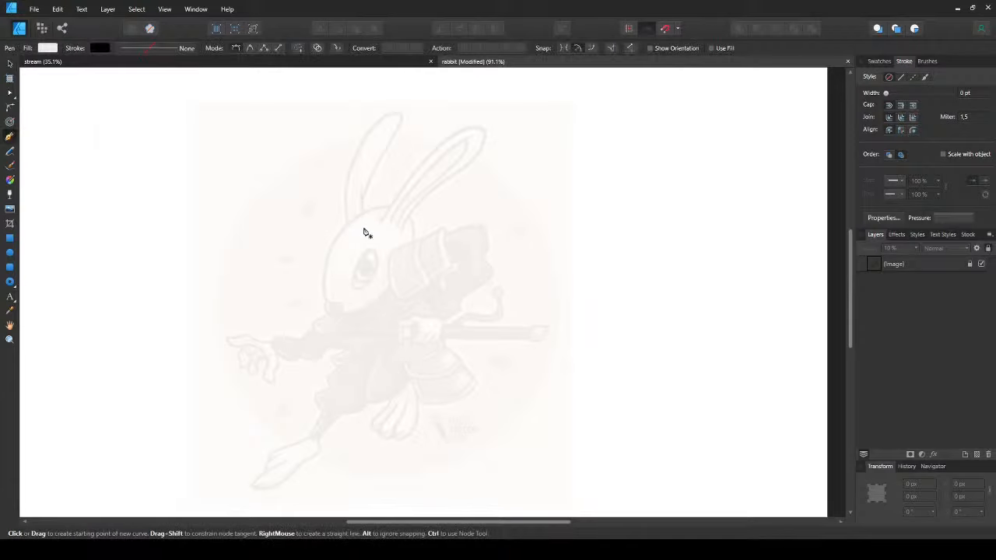
- Draw an ellipse about 270 by 128 px over the rabbit's head and rotate it about 50° to follow the head's tilt
{"action": "scroll", "coordinate": [365, 232], "scroll_direction": "up", "scroll_amount": 3}
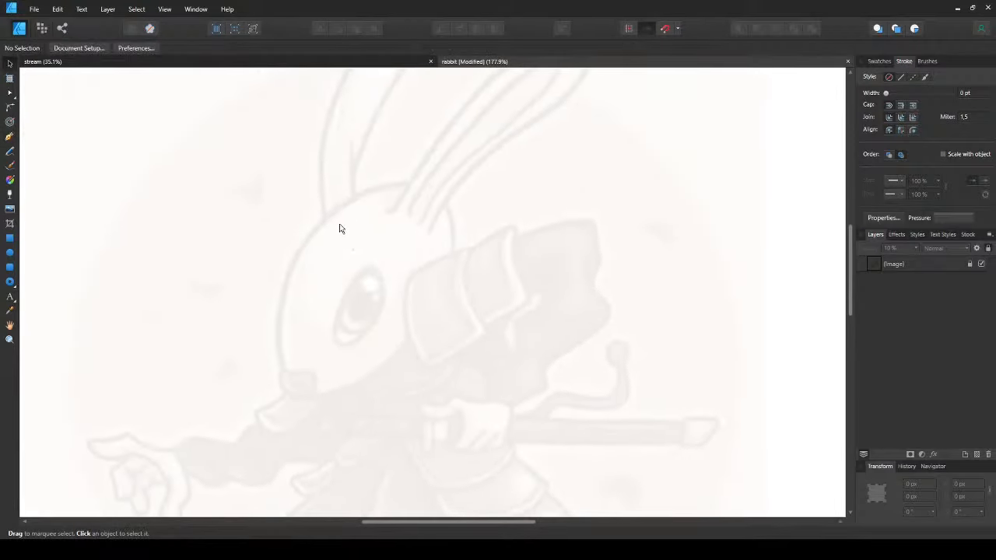
{"action": "left_click", "coordinate": [10, 252]}
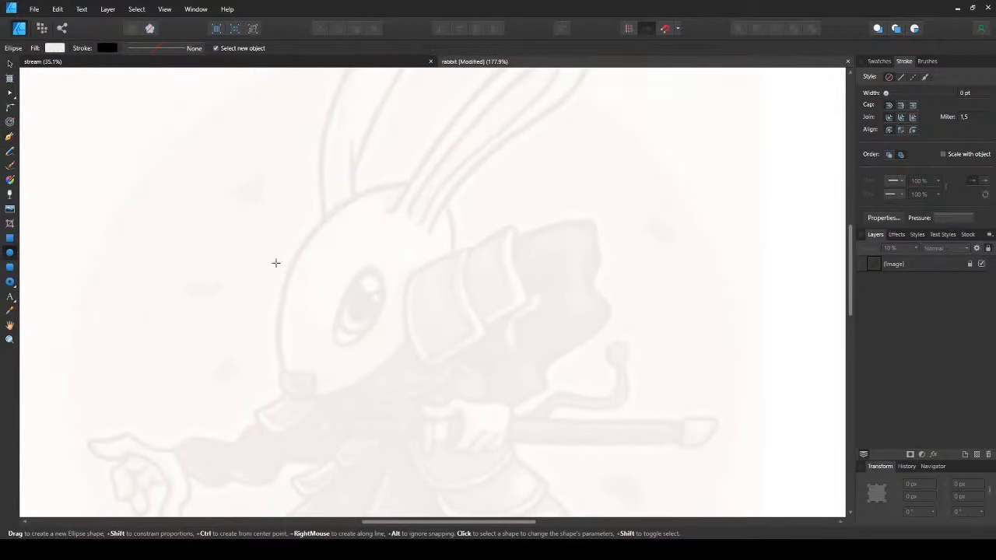
{"action": "left_click_drag", "start_coordinate": [250, 200], "coordinate": [499, 316]}
{"action": "left_click_drag", "start_coordinate": [374, 183], "coordinate": [317, 212]}
{"action": "left_click_drag", "start_coordinate": [395, 277], "coordinate": [384, 285]}
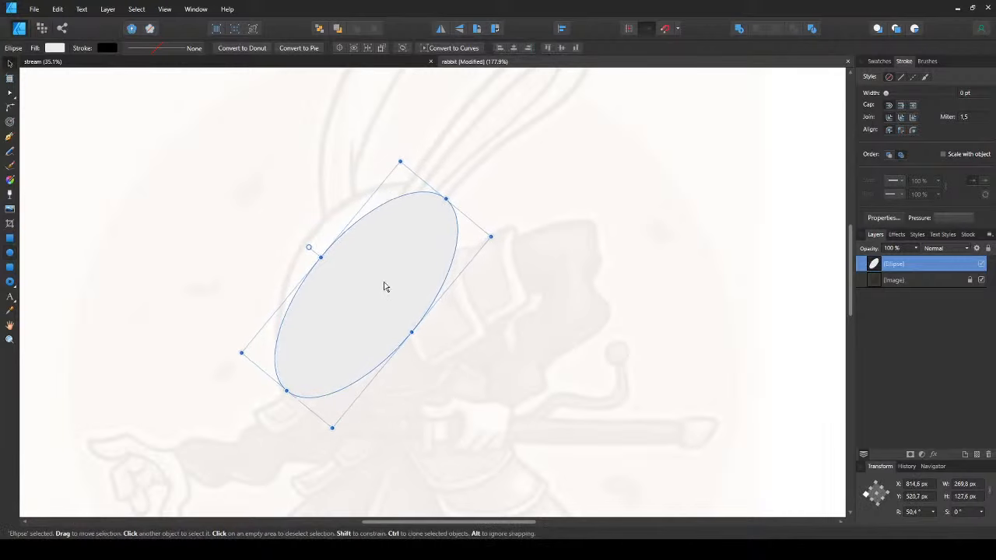
- Fit the ellipse to the rabbit's head at about 265 by 155 px with a rotation of about 58°
{"action": "mouse_move", "coordinate": [444, 200]}
{"action": "left_mouse_down"}
{"action": "mouse_move", "coordinate": [422, 216]}
{"action": "mouse_move", "coordinate": [439, 201]}
{"action": "left_mouse_up"}
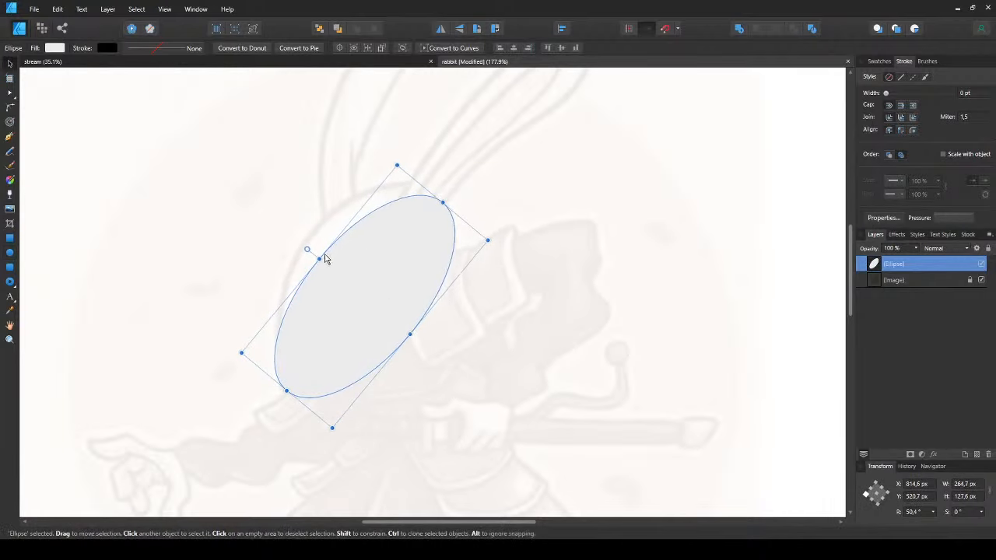
{"action": "left_click_drag", "start_coordinate": [322, 257], "coordinate": [282, 231]}
{"action": "left_click_drag", "start_coordinate": [344, 289], "coordinate": [385, 275]}
- Place the head ellipse beneath the rabbit image and give it a white fill with a 1 pt black stroke
{"action": "key", "text": "ctrl+bracketleft"}
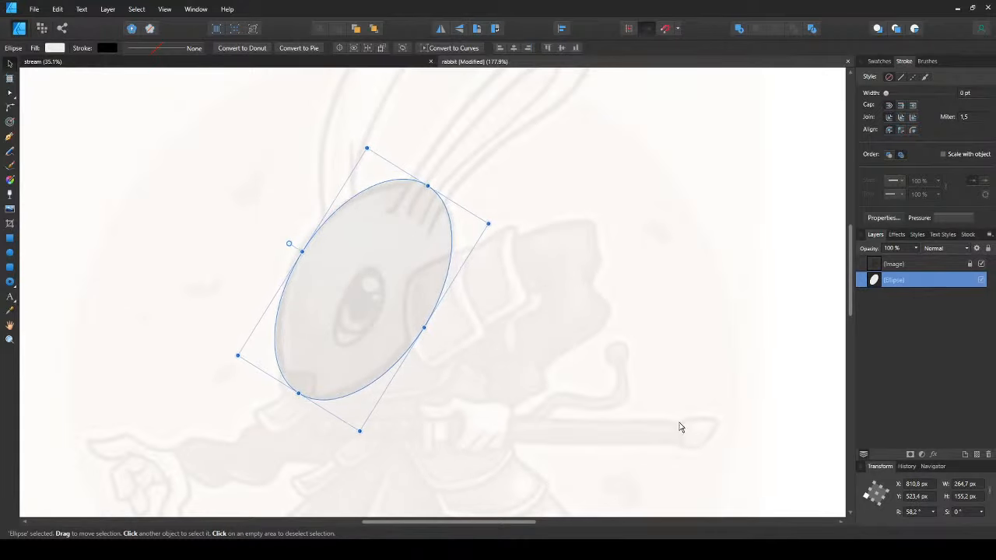
{"action": "key", "text": "d"}
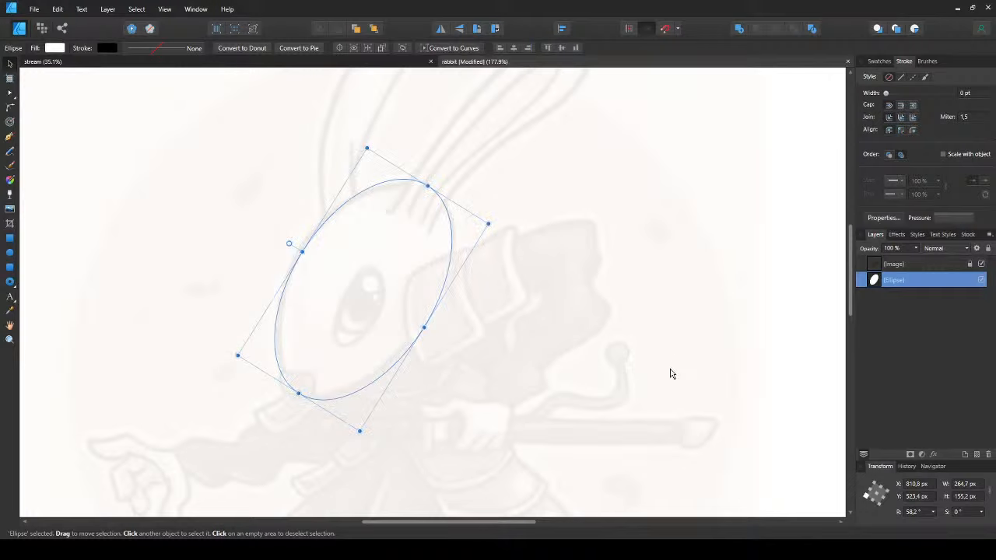
{"action": "key", "text": "bracketright"}
{"action": "left_click_drag", "start_coordinate": [380, 301], "coordinate": [370, 282]}
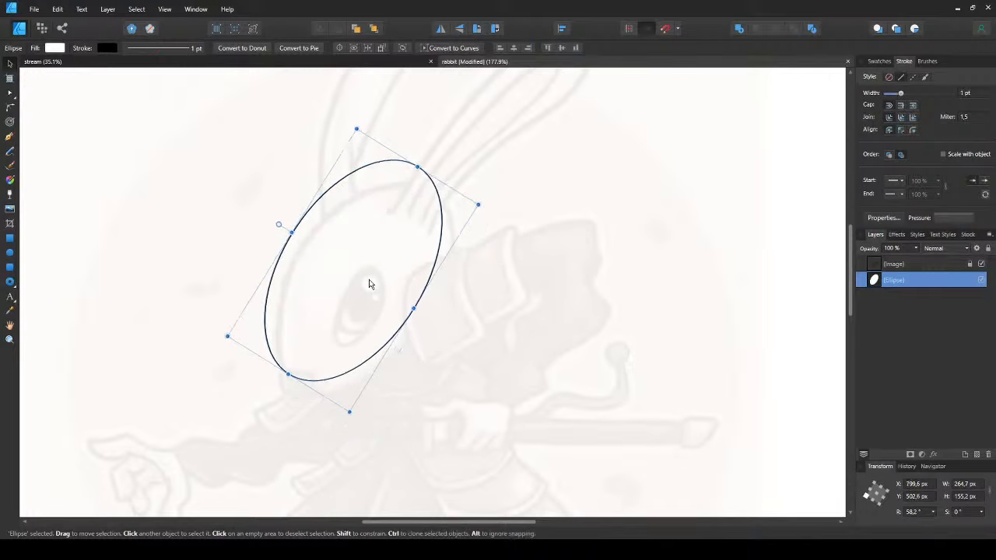
{"action": "key", "text": "ctrl+z"}
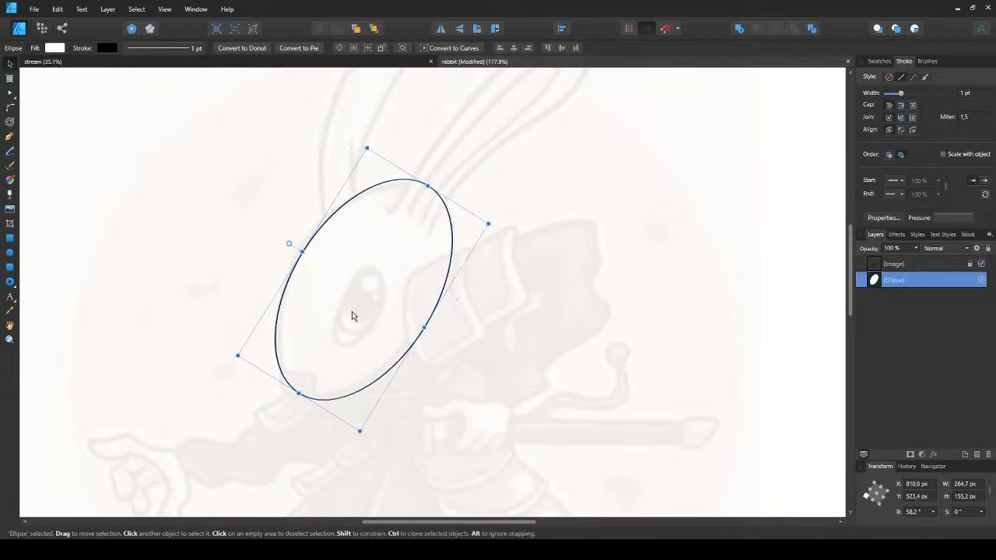
- Insert a document-sized artboard around the drawing and give it a grey fill
{"action": "scroll", "coordinate": [355, 313], "scroll_direction": "down", "scroll_amount": 3}
{"action": "scroll", "coordinate": [202, 177], "scroll_direction": "left", "scroll_amount": 2}
{"action": "left_click", "coordinate": [105, 189]}
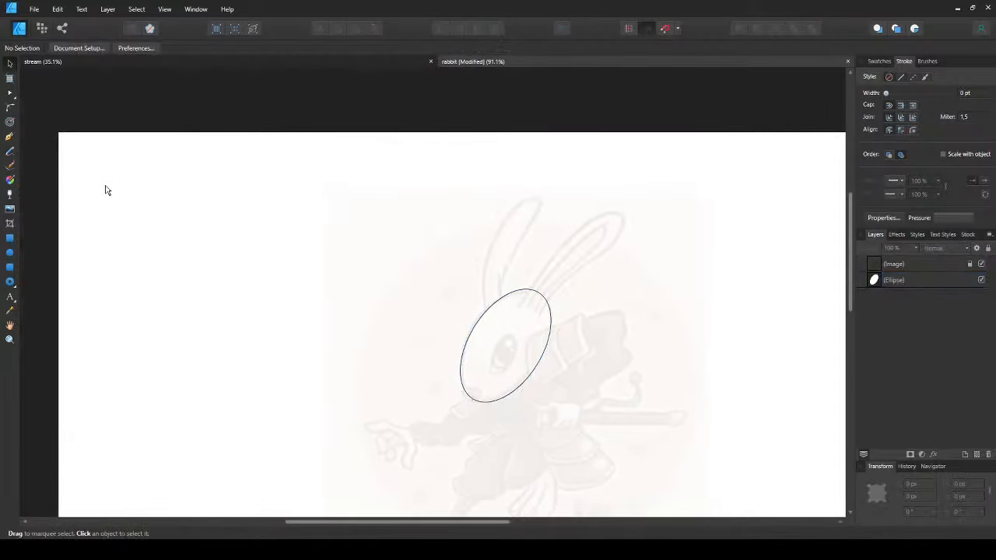
{"action": "scroll", "coordinate": [107, 191], "scroll_direction": "down", "scroll_amount": 2}
{"action": "left_click", "coordinate": [10, 78]}
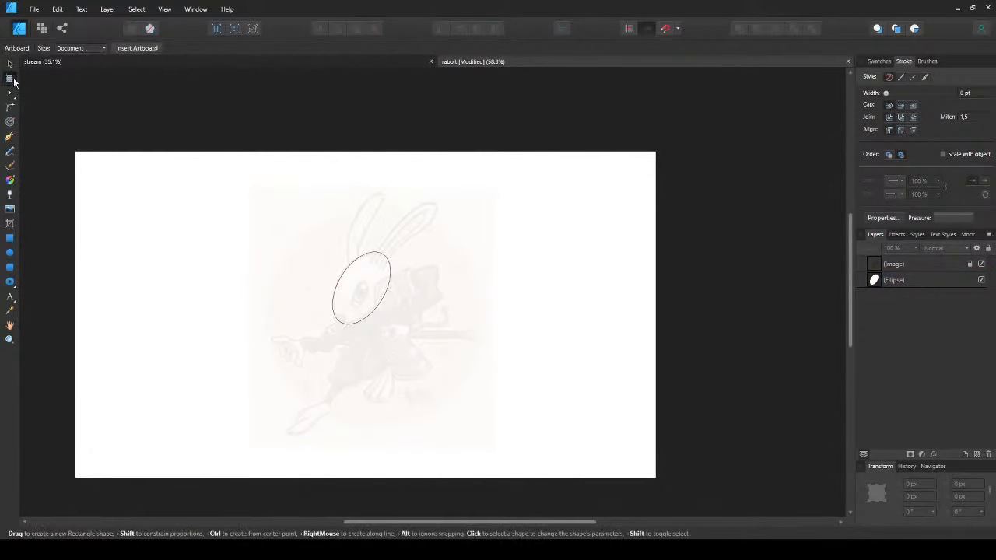
{"action": "left_click", "coordinate": [136, 49]}
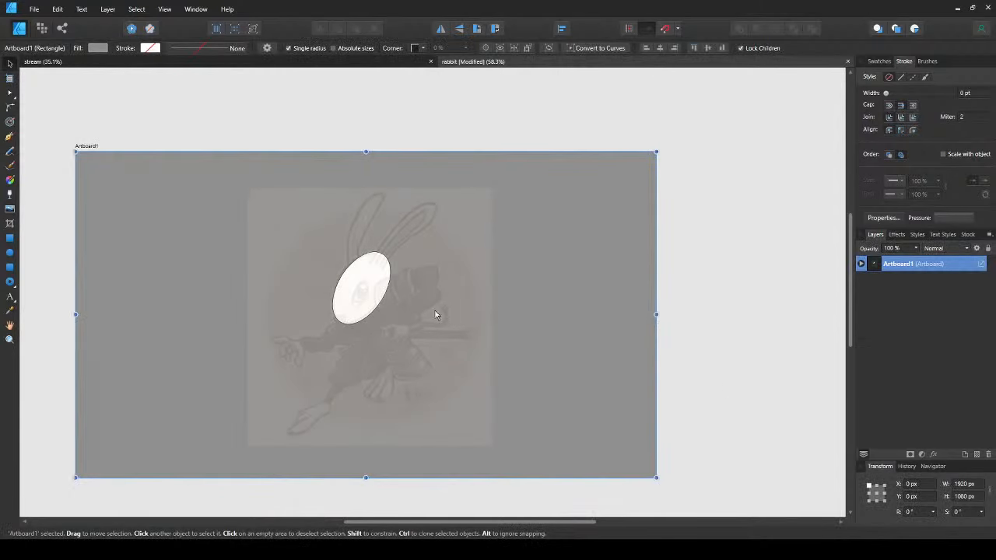
- Refine the head ellipse's fit to the reference, at about 265 by 156 px
{"action": "scroll", "coordinate": [376, 288], "scroll_direction": "up", "scroll_amount": 3}
{"action": "left_click", "coordinate": [377, 304]}
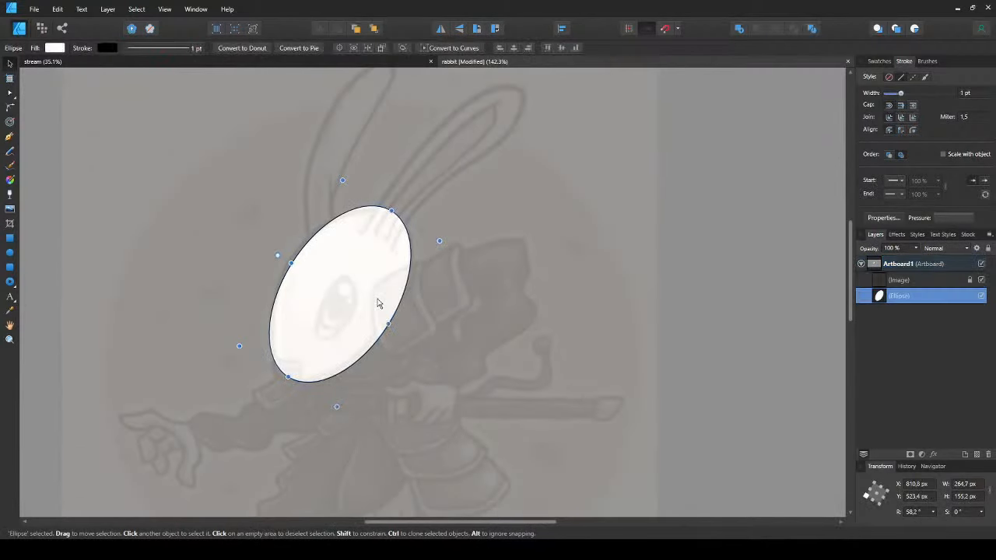
{"action": "scroll", "coordinate": [378, 304], "scroll_direction": "up", "scroll_amount": 3}
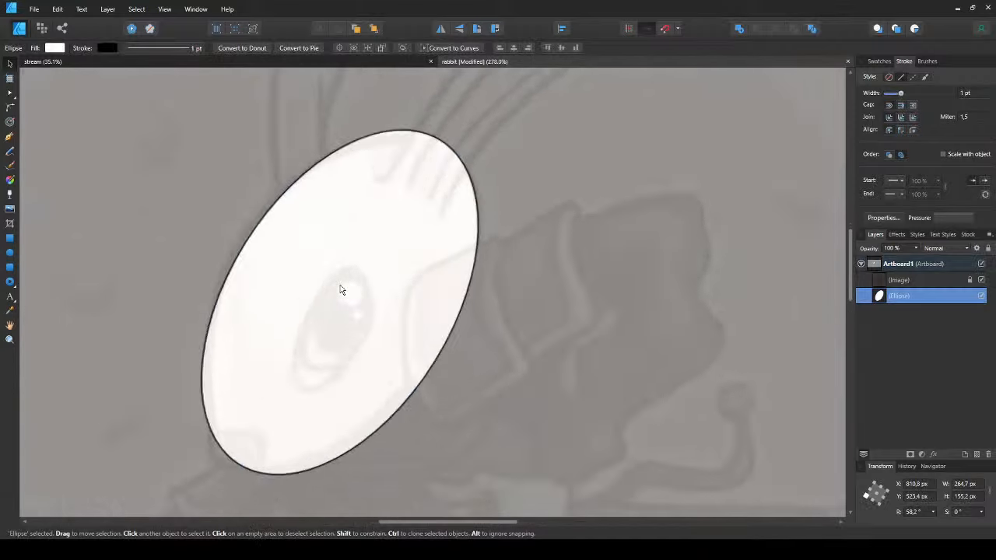
{"action": "scroll", "coordinate": [340, 289], "scroll_direction": "down", "scroll_amount": 2}
{"action": "scroll", "coordinate": [345, 288], "scroll_direction": "up", "scroll_amount": 2}
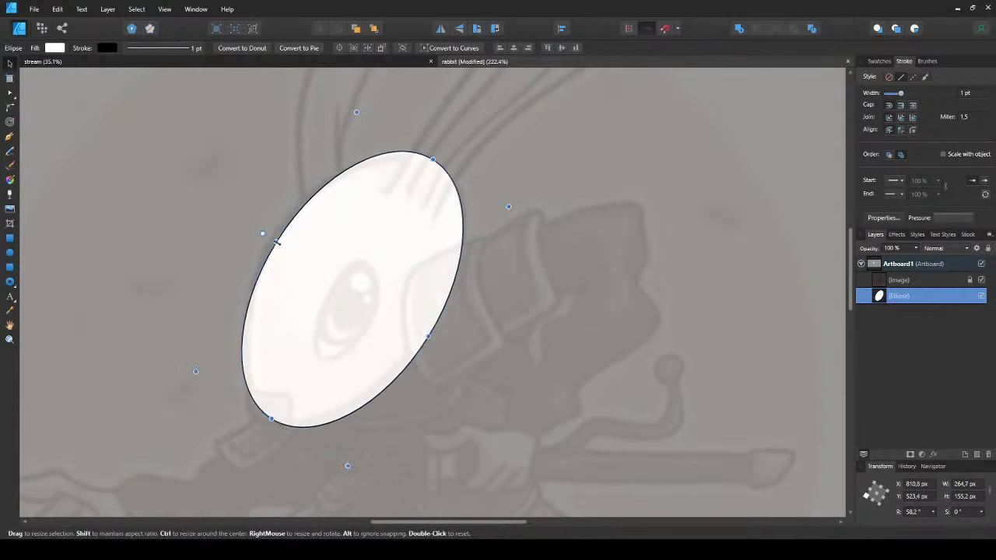
{"action": "mouse_move", "coordinate": [276, 242]}
{"action": "left_mouse_down"}
{"action": "mouse_move", "coordinate": [259, 229]}
{"action": "mouse_move", "coordinate": [273, 241]}
{"action": "left_mouse_up"}
{"action": "left_click_drag", "start_coordinate": [427, 337], "coordinate": [427, 334]}
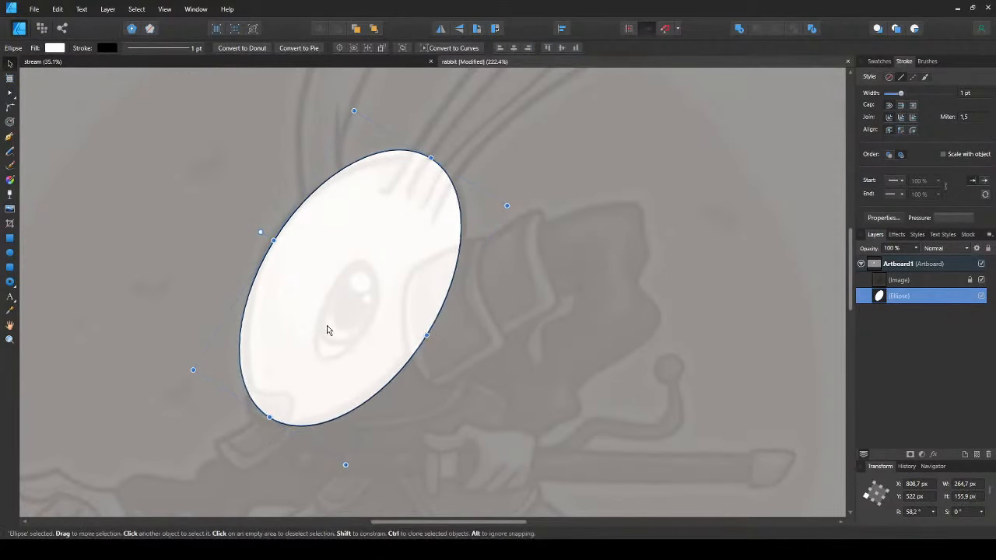
- Convert the head ellipse to curves and adjust its nodes and handles to match the traced head outline
{"action": "key", "text": "ctrl+Return"}
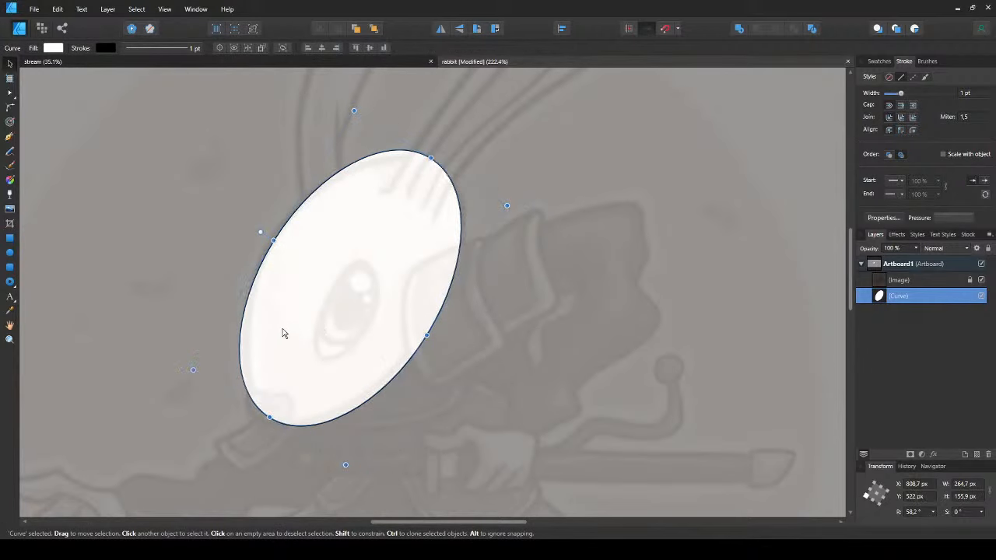
{"action": "key", "text": "a"}
{"action": "left_click", "coordinate": [269, 418]}
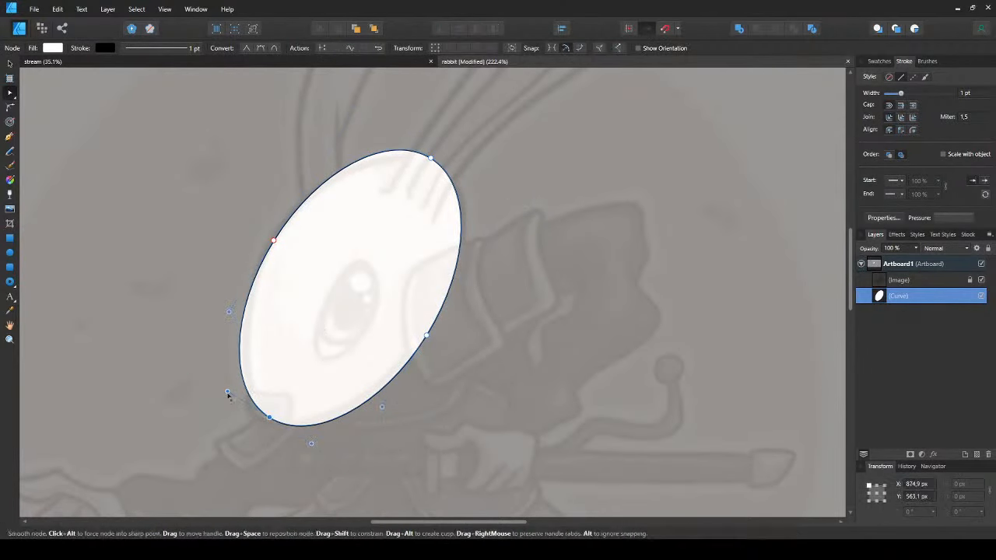
{"action": "left_click_drag", "start_coordinate": [231, 397], "coordinate": [242, 403]}
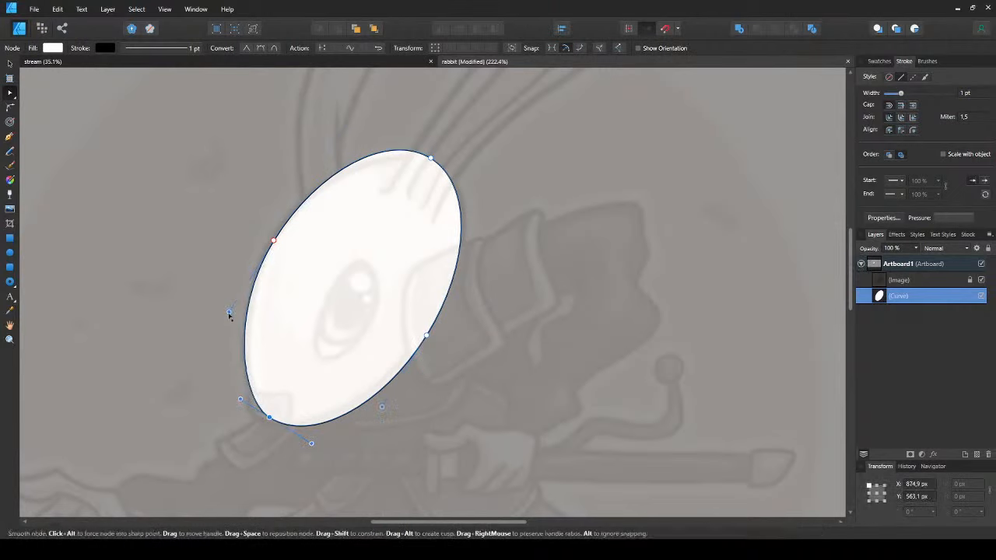
{"action": "left_click_drag", "start_coordinate": [229, 315], "coordinate": [237, 301]}
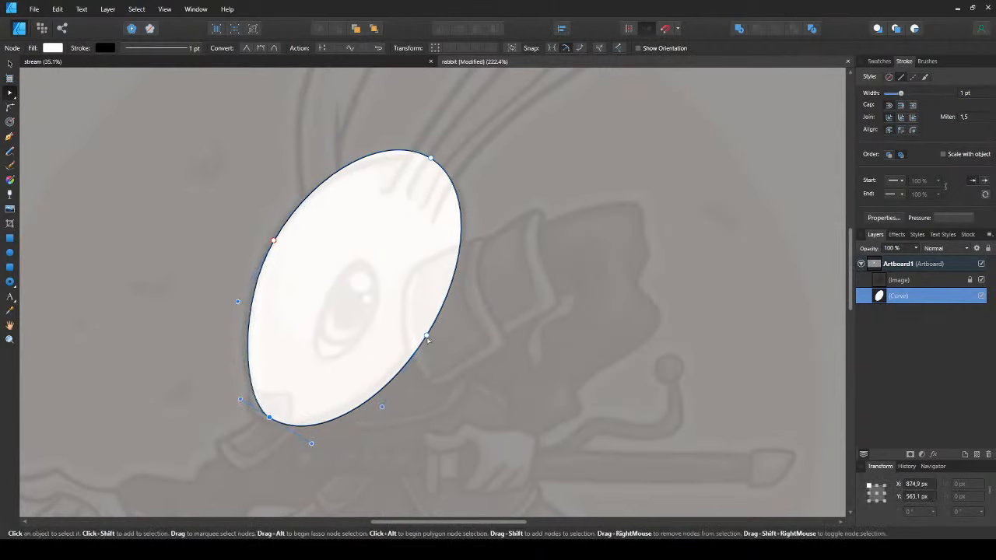
{"action": "left_click_drag", "start_coordinate": [427, 340], "coordinate": [424, 334]}
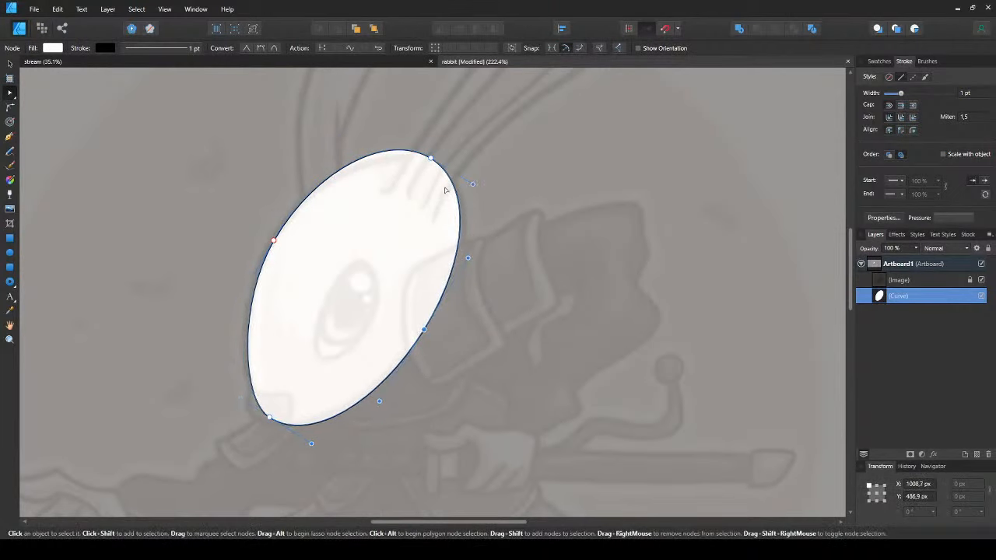
{"action": "left_click_drag", "start_coordinate": [431, 160], "coordinate": [438, 161]}
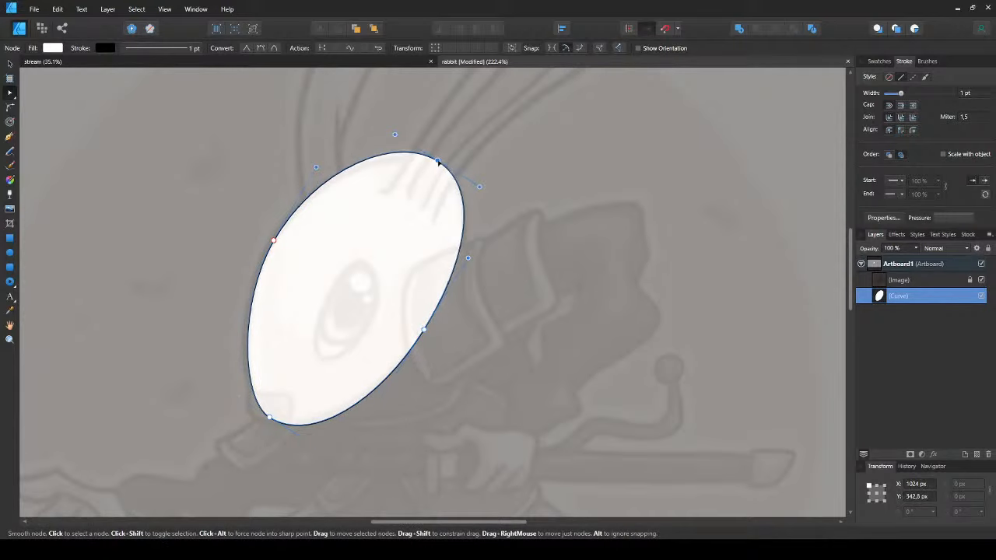
{"action": "key", "text": "v"}
{"action": "key", "text": "Escape"}
- Trace the slanted ear with inner lines using the Pen tool, from the head around the tip and back, and fill it white
{"action": "left_click_drag", "start_coordinate": [418, 220], "coordinate": [295, 387]}
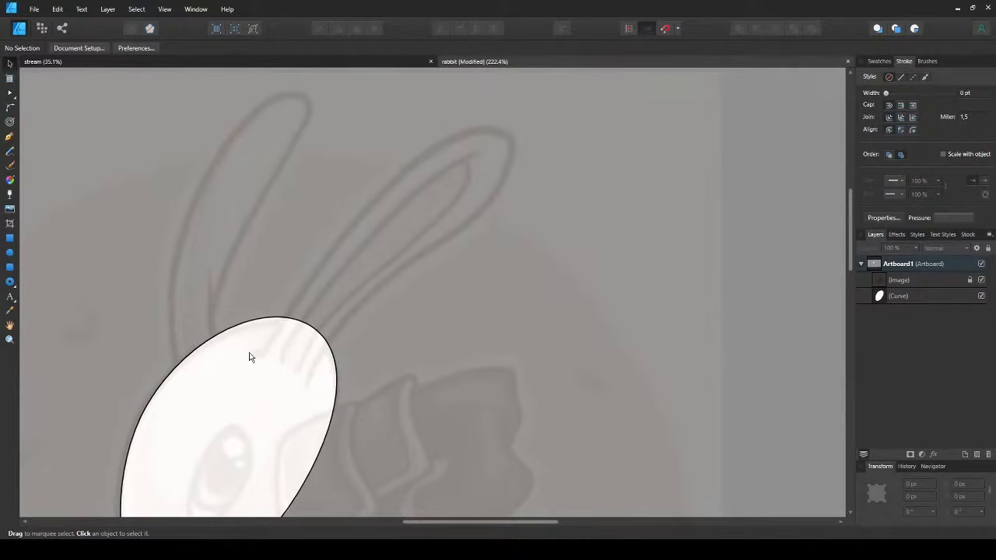
{"action": "left_click", "coordinate": [252, 354]}
{"action": "key", "text": "ctrl+d"}
{"action": "key", "text": "p"}
{"action": "left_click", "coordinate": [249, 357]}
{"action": "left_click_drag", "start_coordinate": [278, 334], "coordinate": [291, 302]}
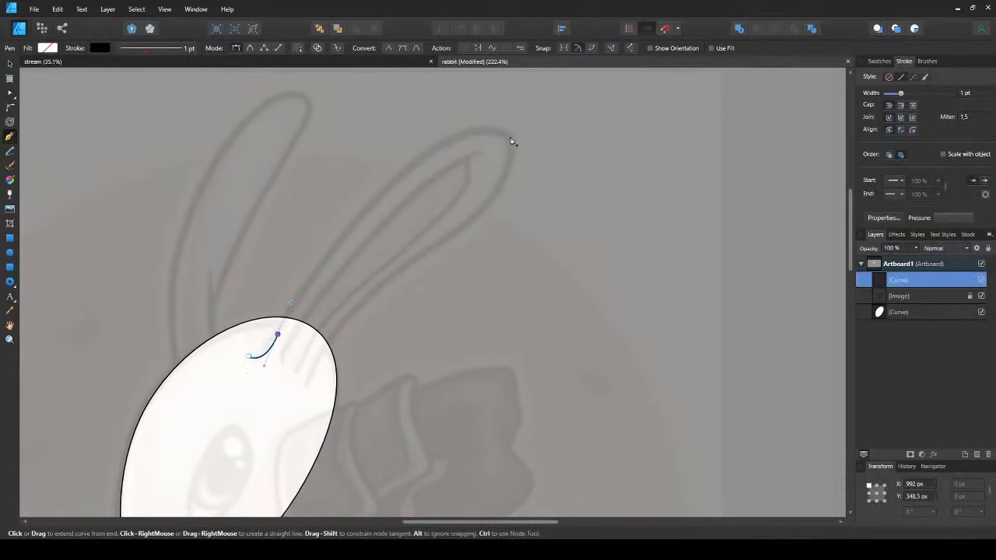
{"action": "mouse_move", "coordinate": [511, 140]}
{"action": "left_mouse_down"}
{"action": "mouse_move", "coordinate": [600, 182]}
{"action": "mouse_move", "coordinate": [512, 140]}
{"action": "left_mouse_up"}
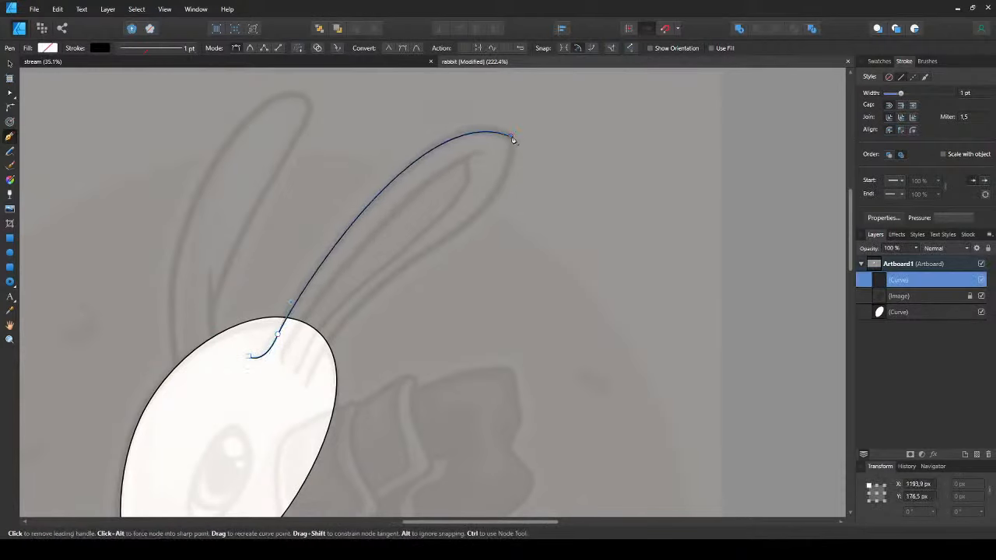
{"action": "left_click_drag", "start_coordinate": [480, 214], "coordinate": [445, 254]}
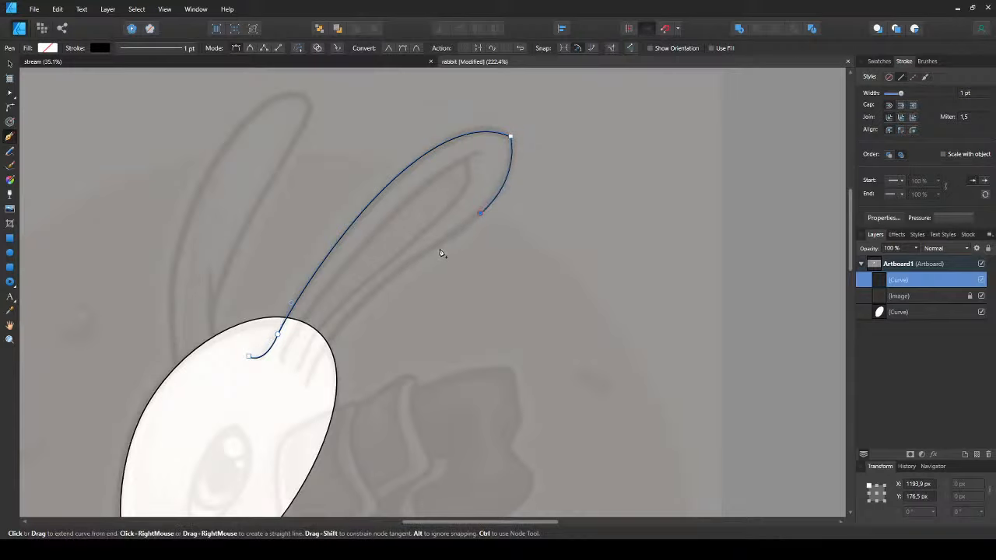
{"action": "left_click_drag", "start_coordinate": [309, 386], "coordinate": [276, 481]}
{"action": "key", "text": "d"}
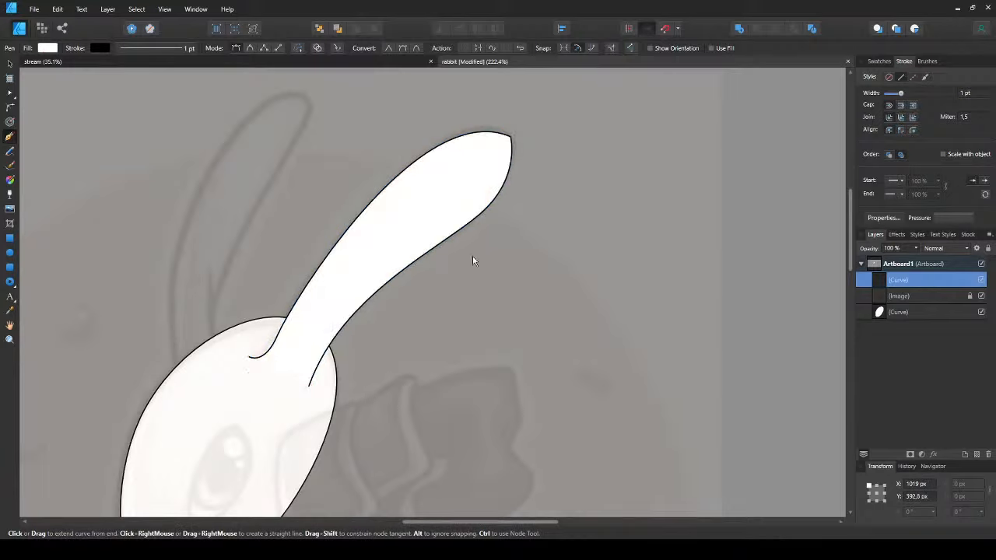
- Move the white ear shape beneath the rabbit image but above the head shape in the artboard's stacking order
{"action": "key", "text": "v"}
{"action": "key", "text": "ctrl+x"}
{"action": "key", "text": "ctrl+v"}
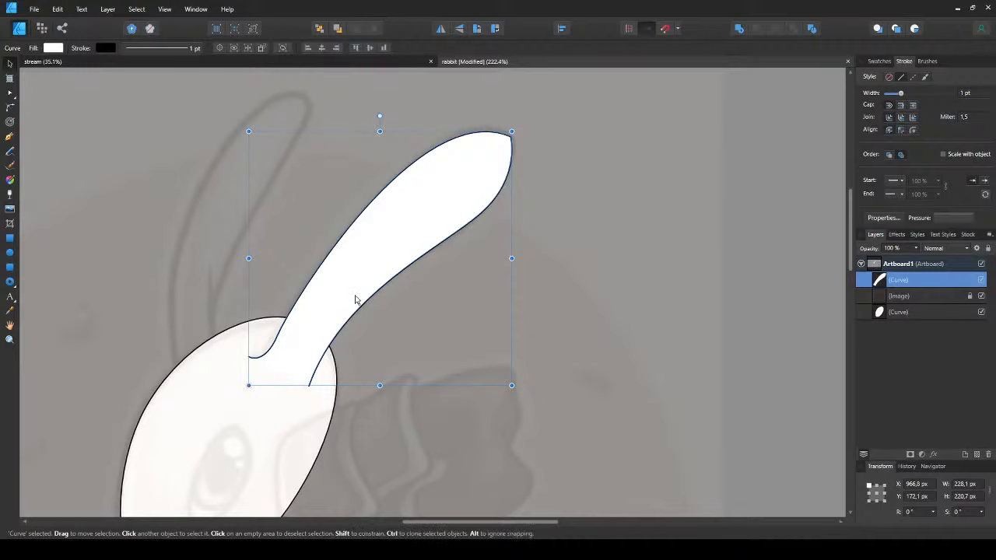
{"action": "key", "text": "Delete"}
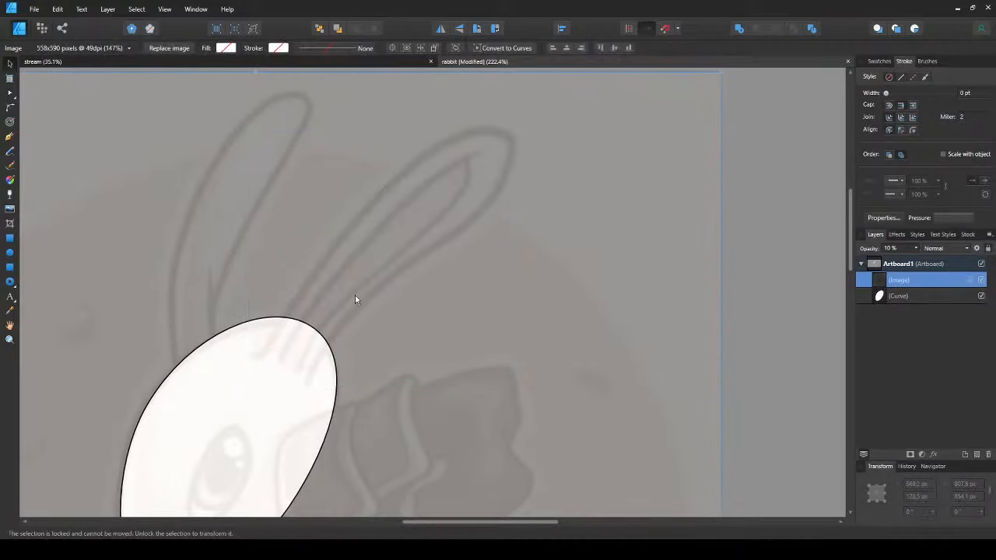
{"action": "left_click", "coordinate": [289, 392]}
{"action": "key", "text": "ctrl+z"}
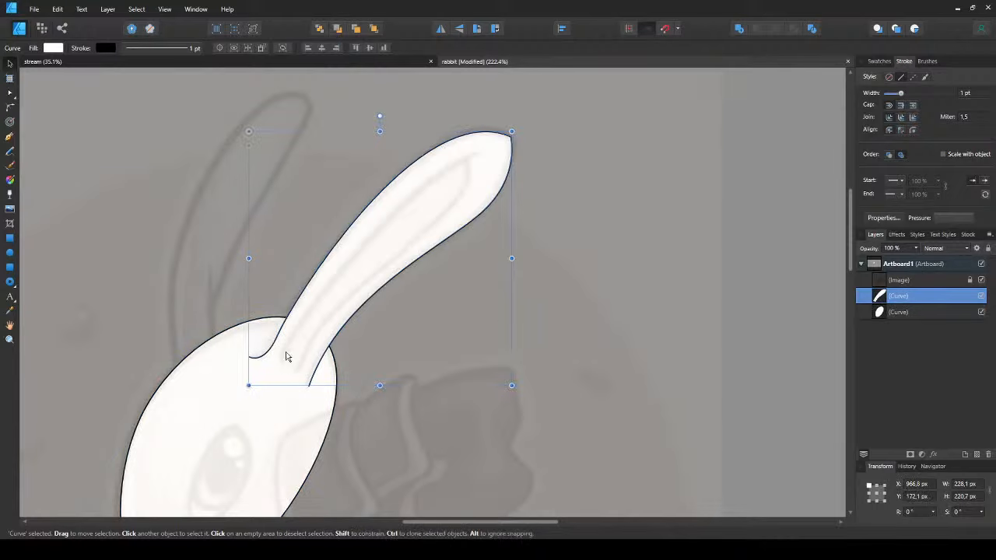
{"action": "left_click_drag", "start_coordinate": [285, 352], "coordinate": [337, 390]}
{"action": "left_click", "coordinate": [603, 242]}
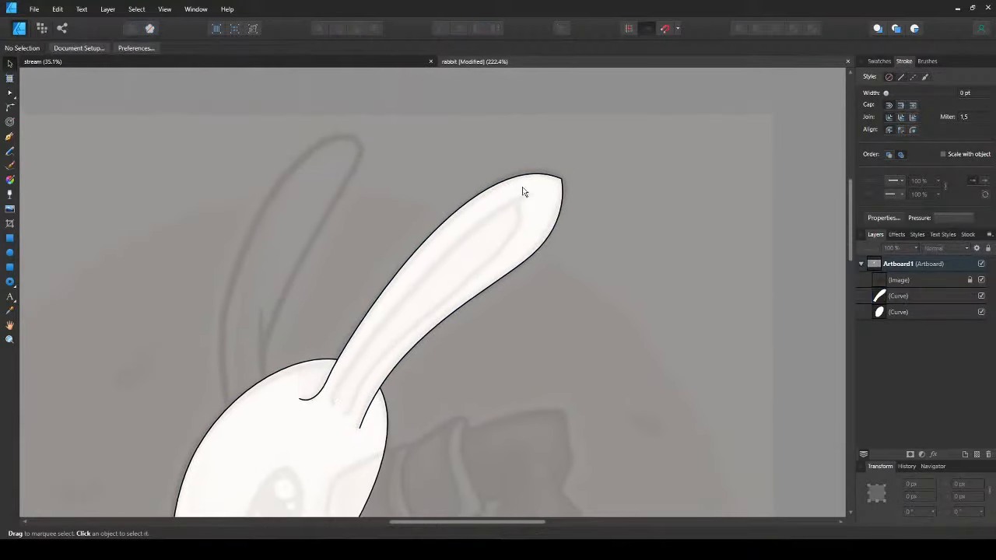
- Round off the sharp corner at the tip of the slanted white ear with the Corner tool
{"action": "left_click", "coordinate": [522, 192]}
{"action": "scroll", "coordinate": [527, 191], "scroll_direction": "up", "scroll_amount": 3}
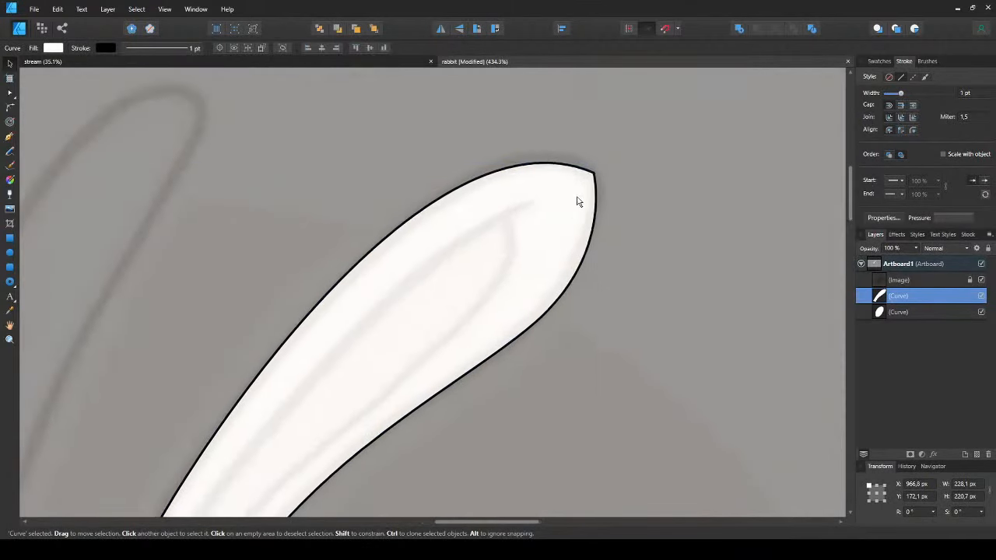
{"action": "left_click_drag", "start_coordinate": [577, 198], "coordinate": [406, 269]}
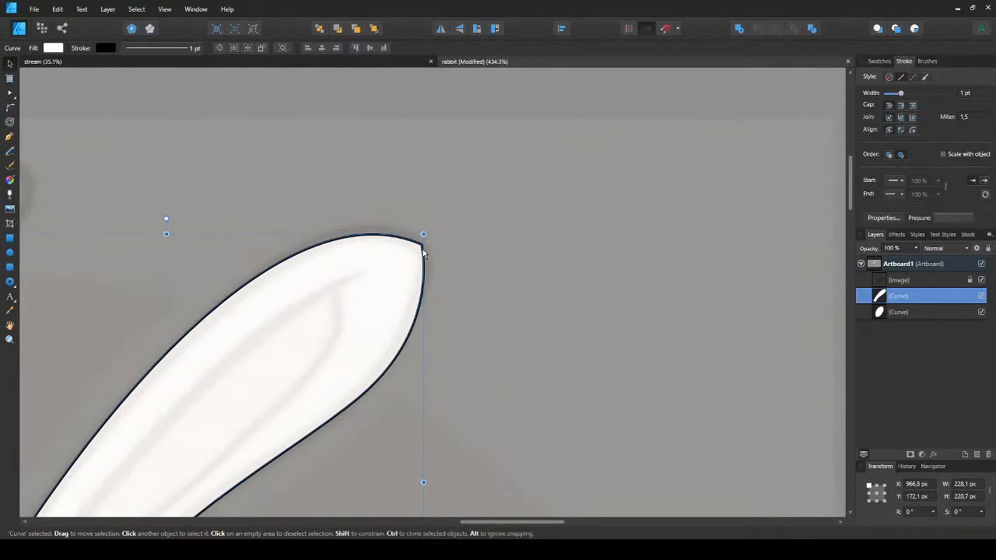
{"action": "double_click", "coordinate": [421, 245]}
{"action": "key", "text": "c"}
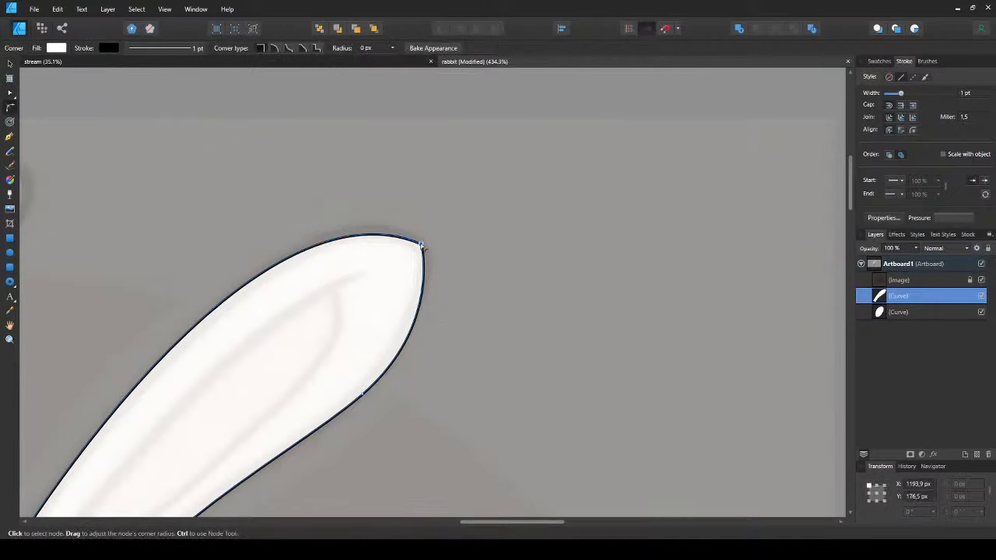
{"action": "left_click_drag", "start_coordinate": [421, 245], "coordinate": [405, 260]}
{"action": "key", "text": "v"}
{"action": "key", "text": "ctrl+d"}
{"action": "scroll", "coordinate": [366, 291], "scroll_direction": "down", "scroll_amount": 4}
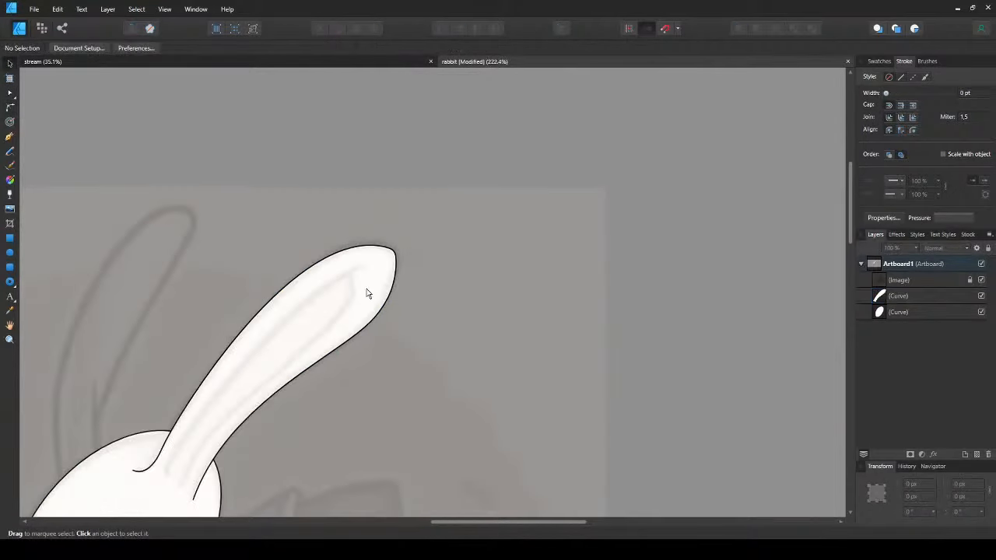
{"action": "scroll", "coordinate": [271, 370], "scroll_direction": "up", "scroll_amount": 1}
{"action": "left_click_drag", "start_coordinate": [270, 369], "coordinate": [329, 251]}
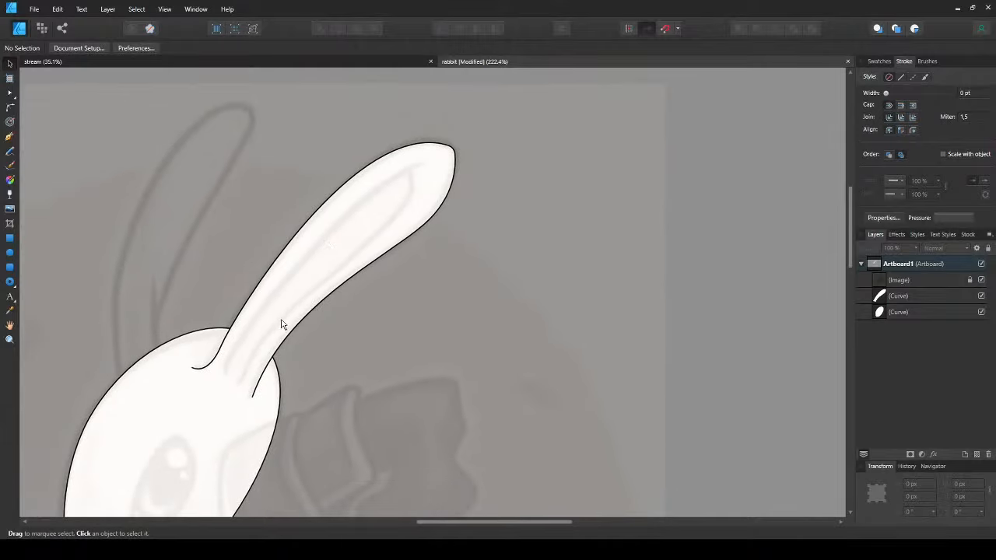
{"action": "key", "text": "p"}
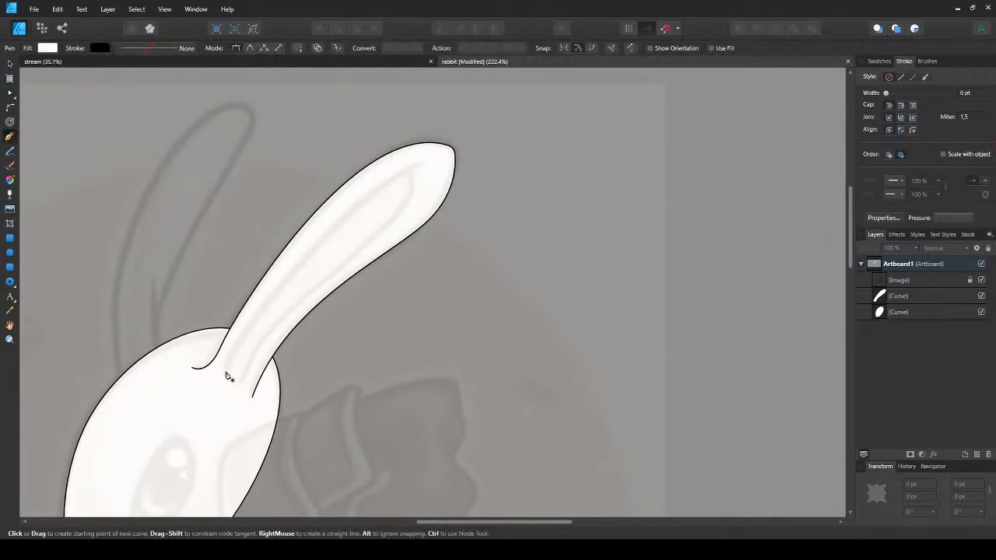
{"action": "left_click", "coordinate": [226, 371]}
{"action": "left_click_drag", "start_coordinate": [282, 282], "coordinate": [331, 236]}
{"action": "left_click_drag", "start_coordinate": [423, 165], "coordinate": [470, 151]}
{"action": "key", "text": "a"}
{"action": "left_click_drag", "start_coordinate": [282, 282], "coordinate": [286, 271]}
{"action": "left_click_drag", "start_coordinate": [335, 226], "coordinate": [341, 212]}
{"action": "key", "text": "Delete"}
{"action": "key", "text": "Delete"}
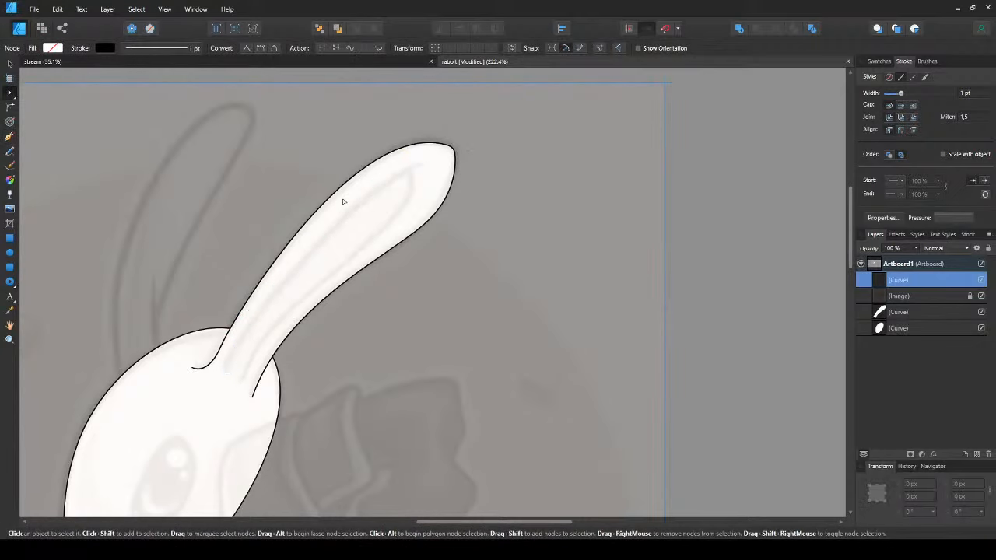
- Trace the slanted ear's inner outline with the Pen tool, from its base around the inner tip and back, leaving the base open
{"action": "key", "text": "p"}
{"action": "left_click", "coordinate": [226, 376]}
{"action": "left_click_drag", "start_coordinate": [234, 350], "coordinate": [251, 322]}
{"action": "left_click_drag", "start_coordinate": [408, 173], "coordinate": [511, 116]}
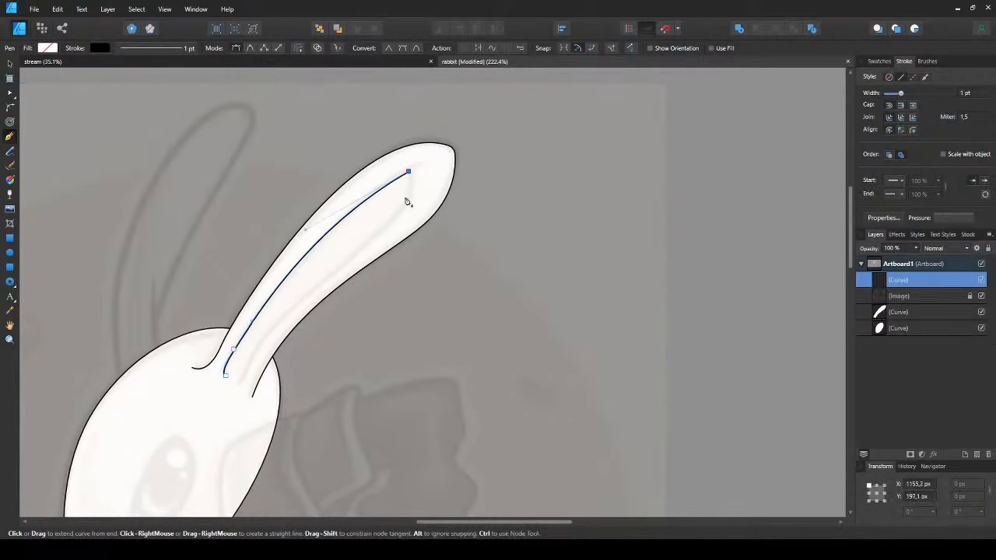
{"action": "left_click_drag", "start_coordinate": [372, 241], "coordinate": [316, 282]}
{"action": "left_click_drag", "start_coordinate": [251, 361], "coordinate": [236, 397]}
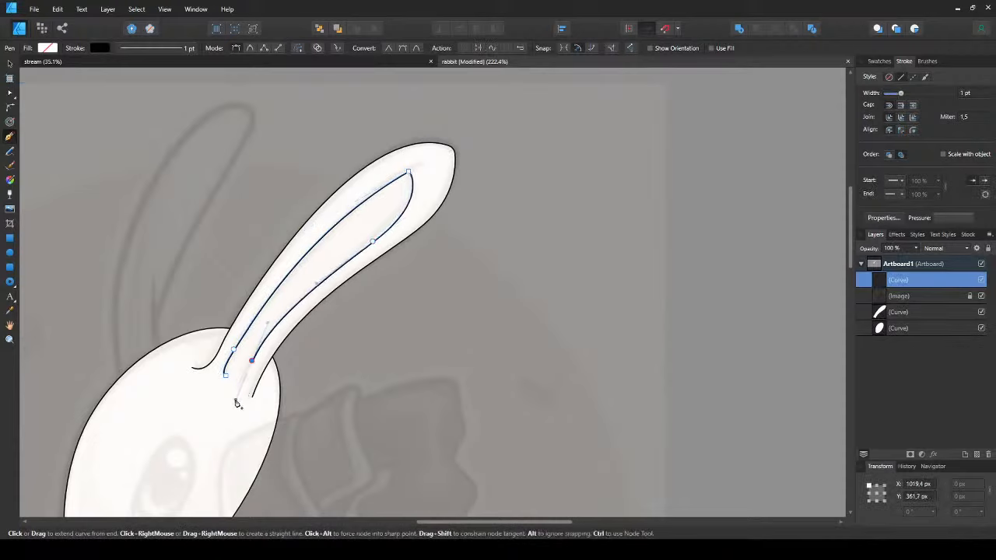
{"action": "left_click", "coordinate": [229, 385]}
{"action": "key", "text": "a"}
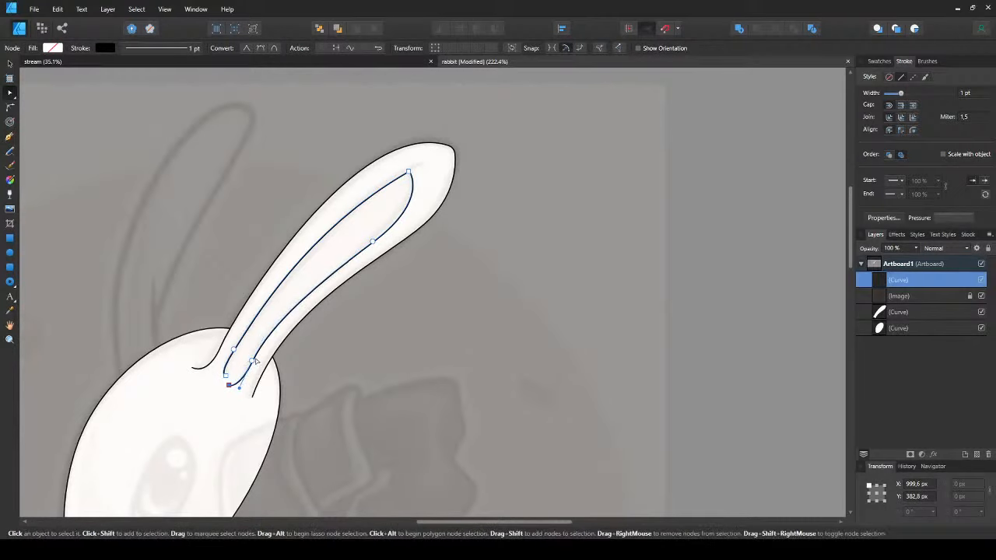
{"action": "left_click_drag", "start_coordinate": [251, 362], "coordinate": [233, 382]}
{"action": "key", "text": "v"}
{"action": "left_click", "coordinate": [360, 271]}
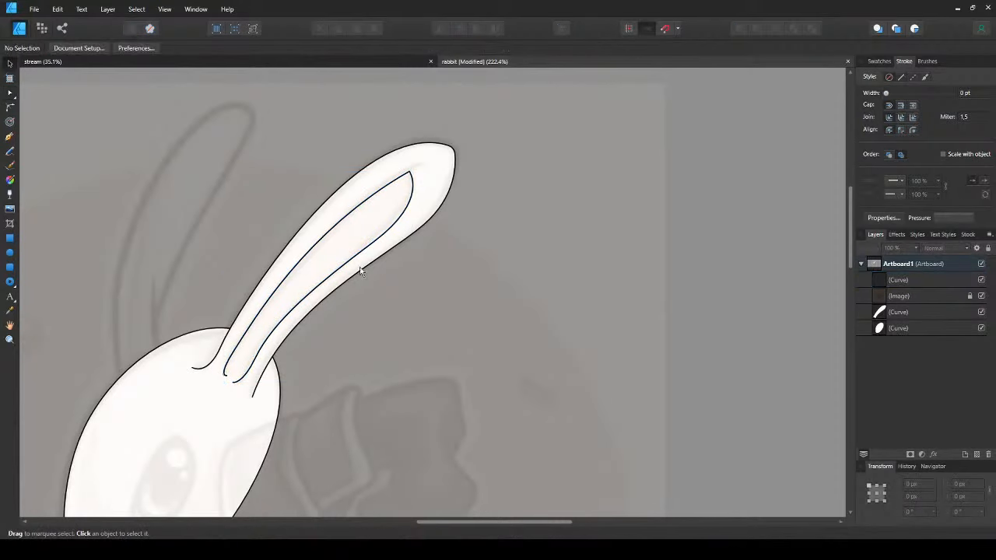
- Shift the inner ear outline's tip node slightly upward and adjust its handle to follow the reference
{"action": "left_click", "coordinate": [400, 179]}
{"action": "scroll", "coordinate": [400, 179], "scroll_direction": "up", "scroll_amount": 4}
{"action": "key", "text": "a"}
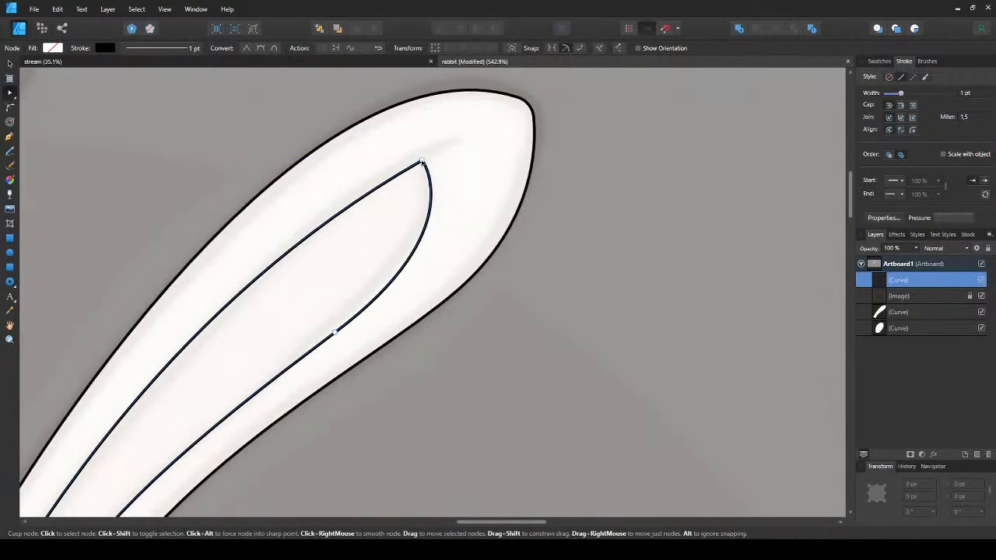
{"action": "left_click_drag", "start_coordinate": [422, 162], "coordinate": [418, 154]}
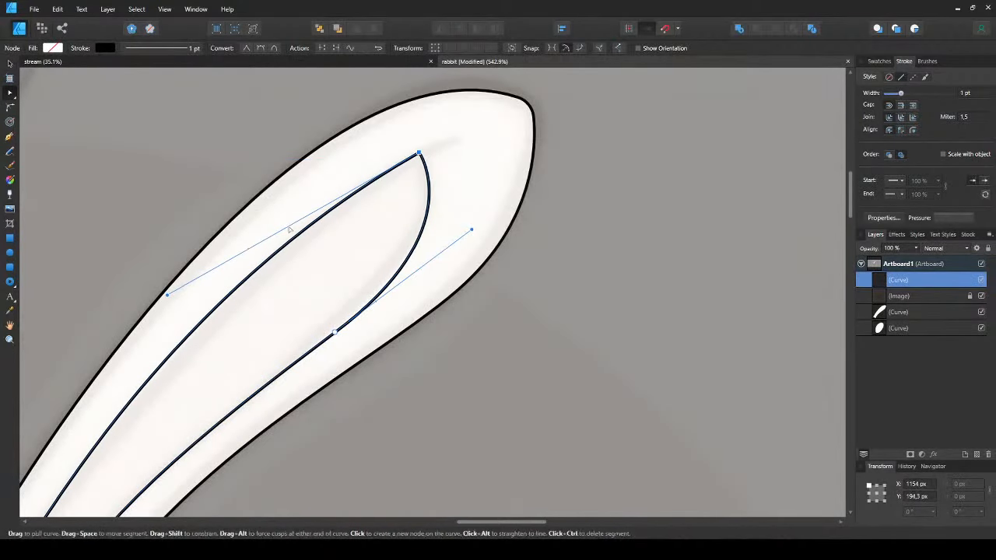
{"action": "left_click_drag", "start_coordinate": [167, 293], "coordinate": [163, 294]}
{"action": "key", "text": "v"}
{"action": "left_click", "coordinate": [163, 293]}
{"action": "scroll", "coordinate": [195, 269], "scroll_direction": "down", "scroll_amount": 2}
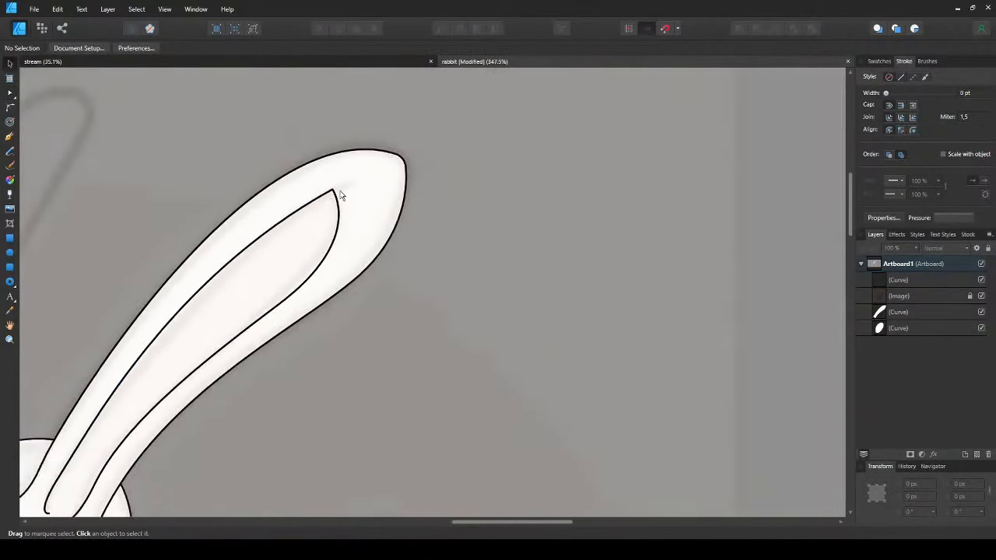
- Draw a short curved crease line from the inner ear outline's tip toward the slanted ear's tip
{"action": "scroll", "coordinate": [340, 191], "scroll_direction": "up", "scroll_amount": 3}
{"action": "key", "text": "p"}
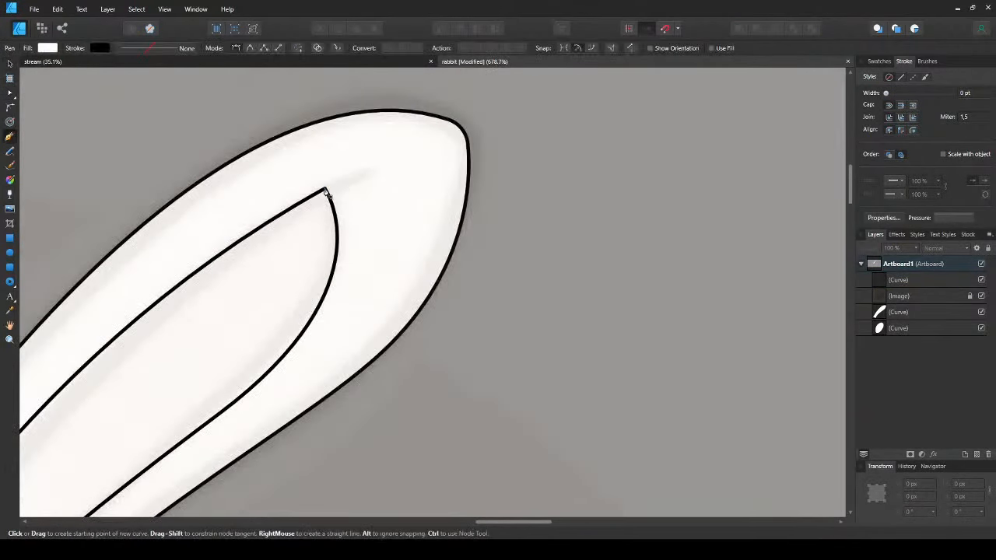
{"action": "left_click_drag", "start_coordinate": [379, 170], "coordinate": [413, 162]}
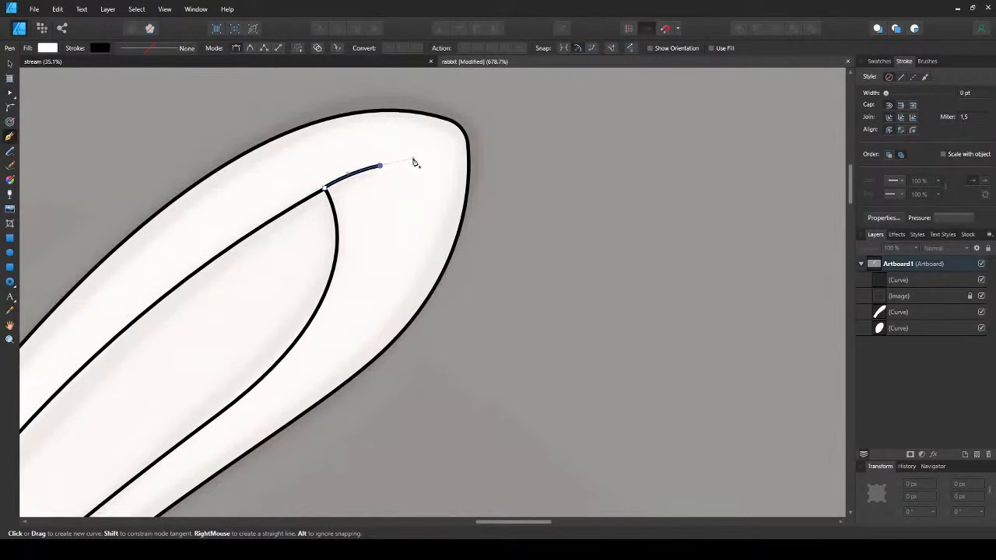
{"action": "key", "text": "v"}
{"action": "mouse_move", "coordinate": [347, 179]}
{"action": "left_mouse_down"}
{"action": "mouse_move", "coordinate": [355, 182]}
{"action": "mouse_move", "coordinate": [348, 180]}
{"action": "left_mouse_up"}
{"action": "scroll", "coordinate": [347, 179], "scroll_direction": "down", "scroll_amount": 7}
{"action": "left_click", "coordinate": [258, 221]}
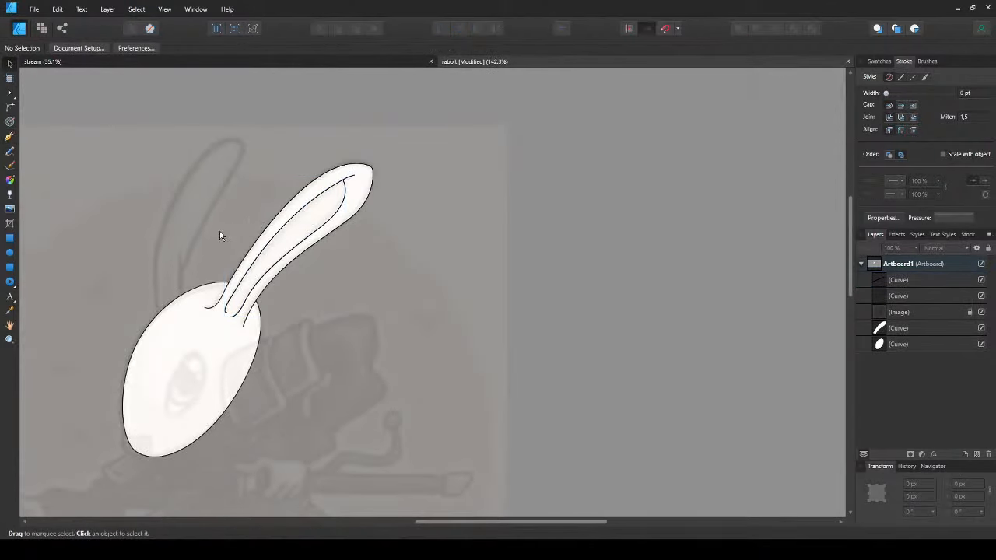
- Trace the upright ear with the Pen tool, from the head around the tip and back, at about 126 by 250 px
{"action": "scroll", "coordinate": [220, 233], "scroll_direction": "up", "scroll_amount": 2}
{"action": "key", "text": "p"}
{"action": "left_click", "coordinate": [237, 372]}
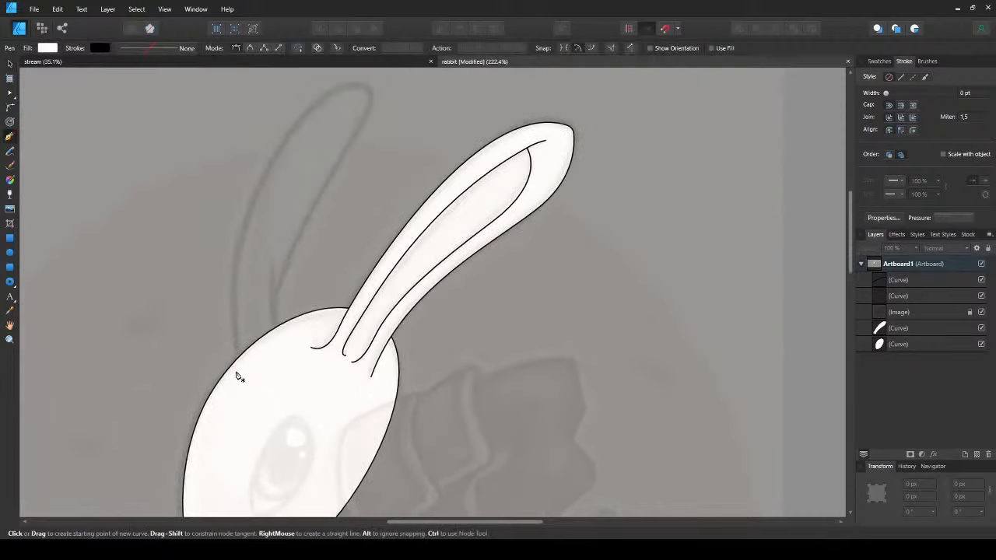
{"action": "left_click_drag", "start_coordinate": [239, 246], "coordinate": [315, 245]}
{"action": "scroll", "coordinate": [244, 216], "scroll_direction": "up", "scroll_amount": 3}
{"action": "scroll", "coordinate": [244, 215], "scroll_direction": "right", "scroll_amount": 1}
{"action": "left_click", "coordinate": [283, 282]}
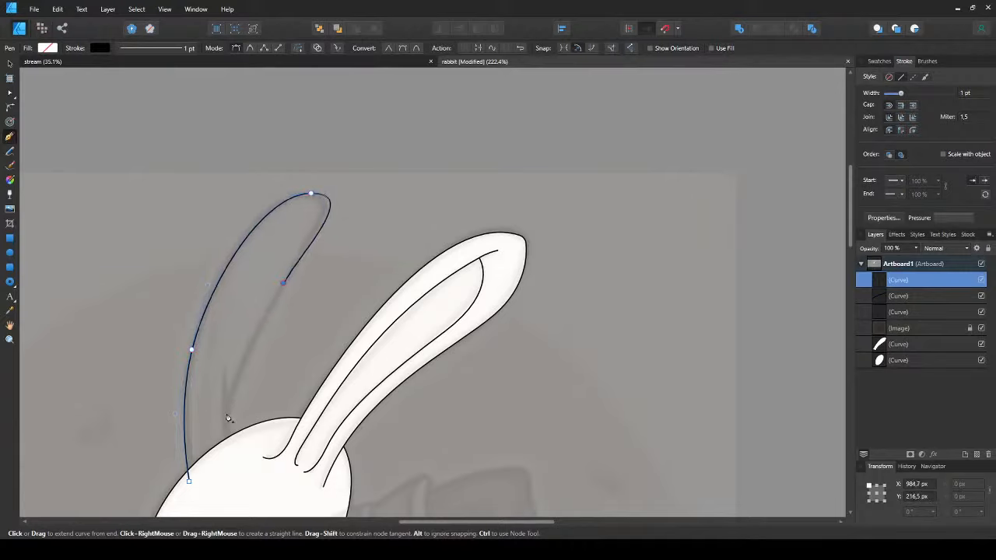
{"action": "key", "text": "ctrl+z"}
{"action": "left_click", "coordinate": [284, 283]}
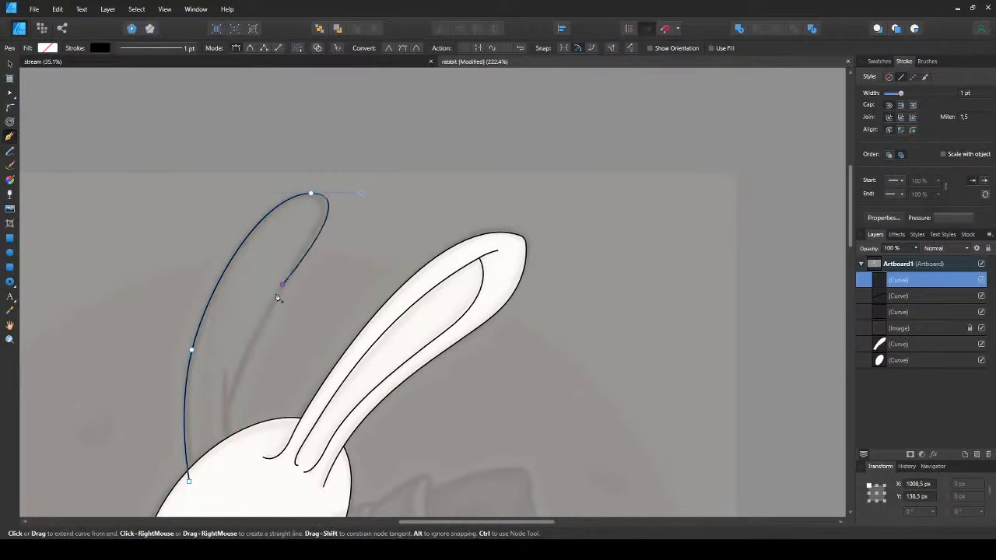
{"action": "left_click", "coordinate": [228, 406]}
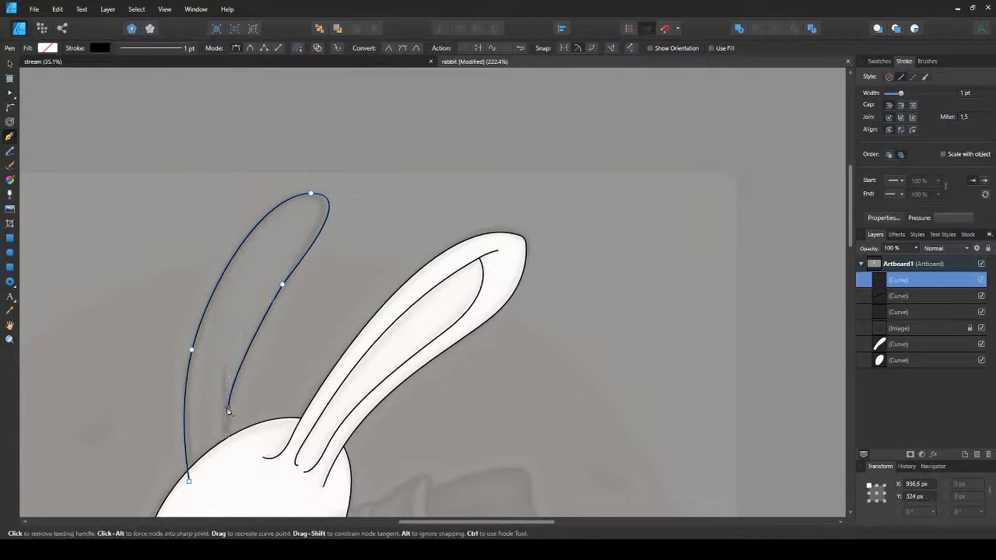
{"action": "left_click", "coordinate": [233, 449]}
- Fill the upright ear white with a black outline and send it to the back, behind the head
{"action": "key", "text": "v"}
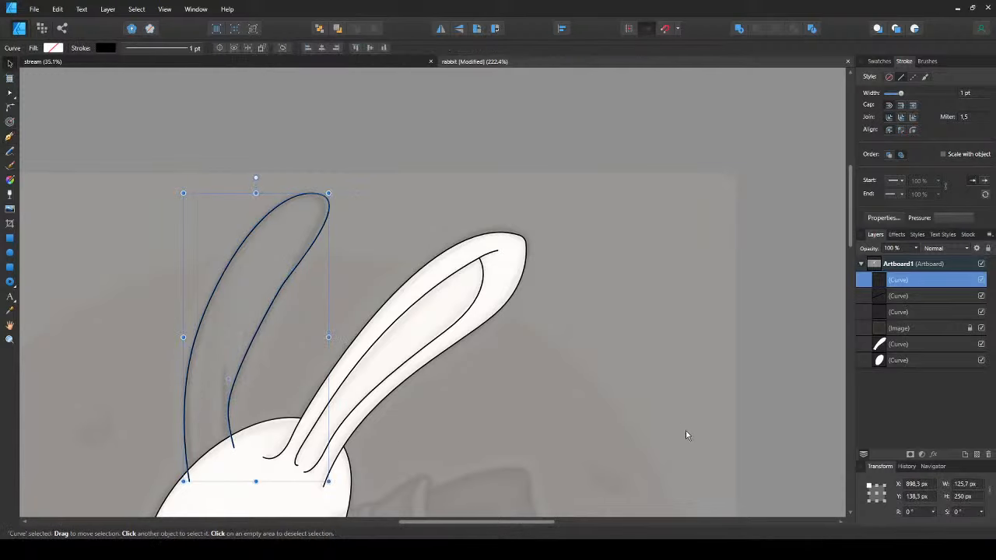
{"action": "key", "text": "d"}
{"action": "key", "text": "ctrl+shift+bracketleft"}
{"action": "key", "text": "ctrl+d"}
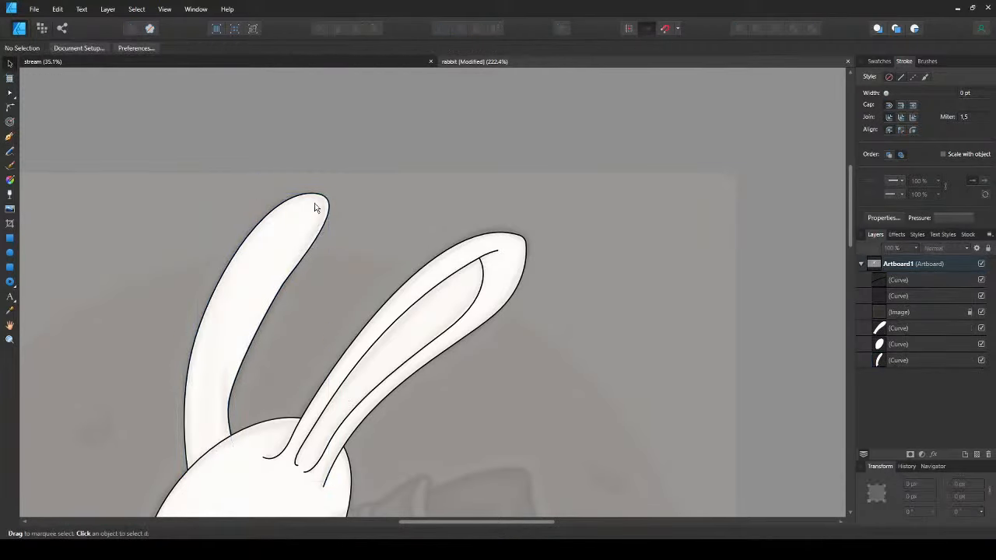
- Shorten the curve handle at the upright ear's tip to match the reference, and save the document
{"action": "left_click", "coordinate": [314, 203]}
{"action": "scroll", "coordinate": [314, 204], "scroll_direction": "up", "scroll_amount": 3}
{"action": "key", "text": "a"}
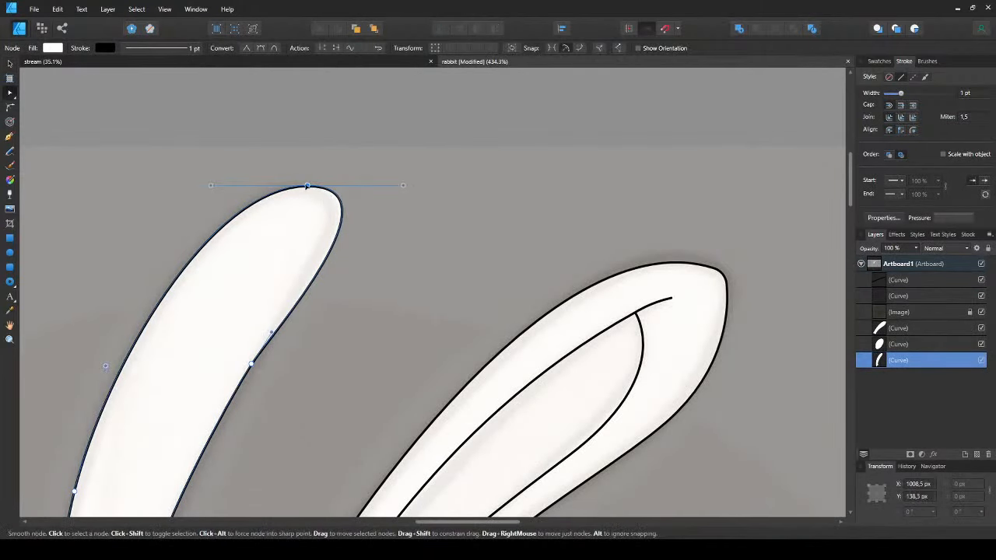
{"action": "left_click_drag", "start_coordinate": [403, 185], "coordinate": [391, 186]}
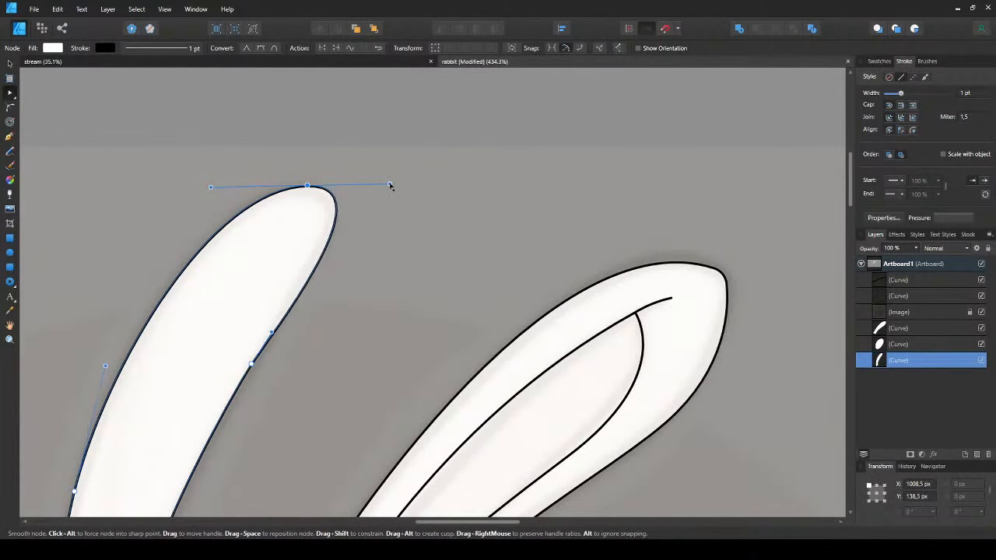
{"action": "key", "text": "v"}
{"action": "key", "text": "ctrl+s"}
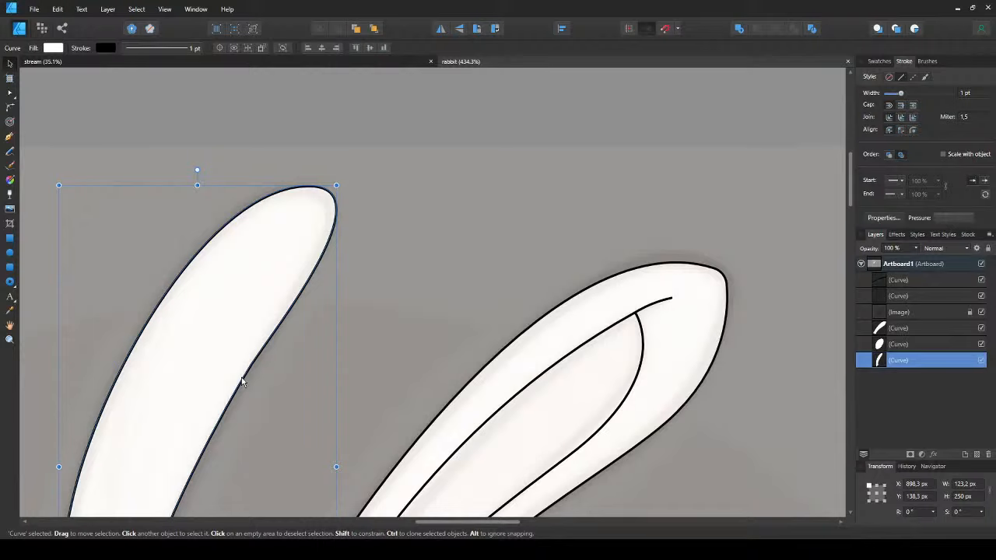
- Draw a short crease line about 42 px tall up from the upright ear's inner bend, then nudge and slightly rotate it to meet the edge
{"action": "scroll", "coordinate": [241, 375], "scroll_direction": "down", "scroll_amount": 4}
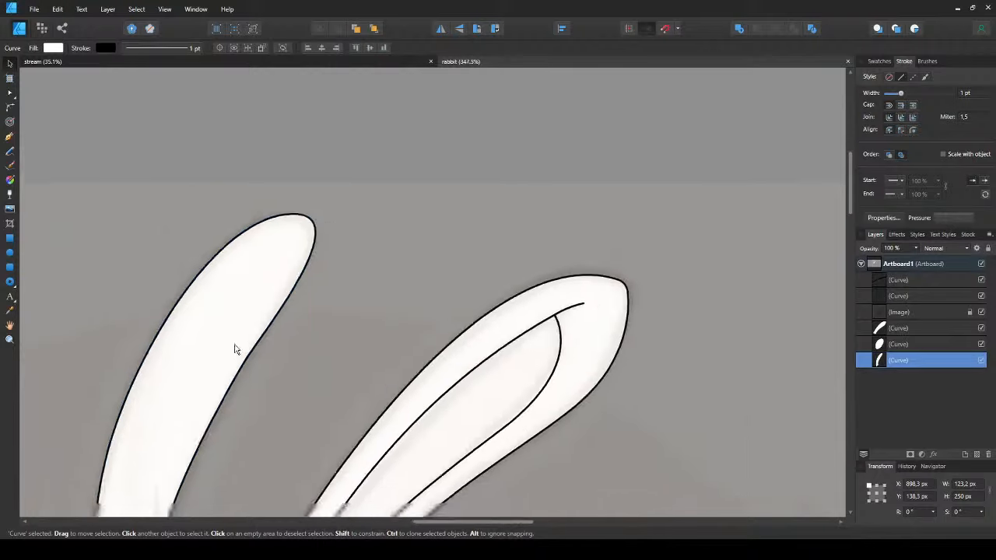
{"action": "scroll", "coordinate": [226, 391], "scroll_direction": "down", "scroll_amount": 2}
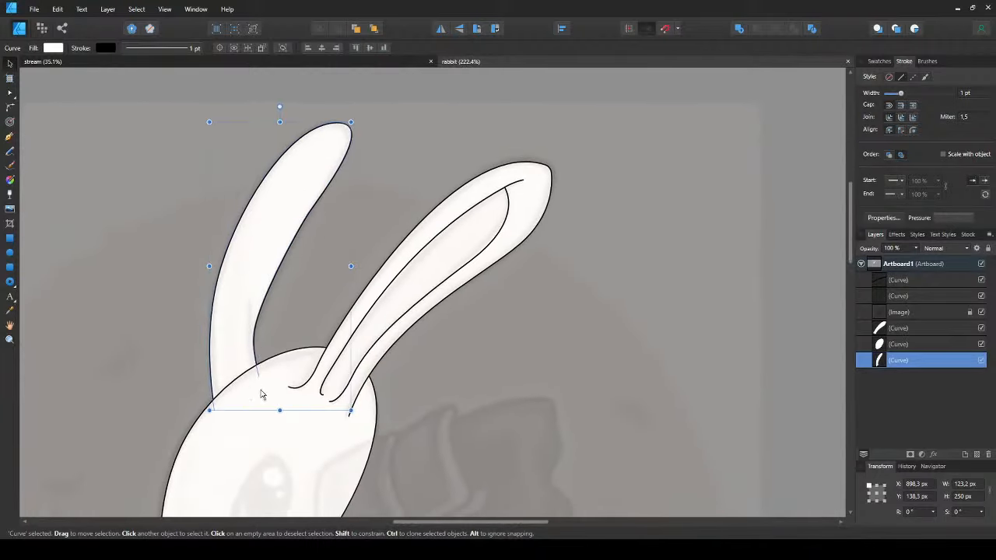
{"action": "scroll", "coordinate": [262, 394], "scroll_direction": "down", "scroll_amount": 1}
{"action": "key", "text": "ctrl+d"}
{"action": "scroll", "coordinate": [237, 278], "scroll_direction": "up", "scroll_amount": 3}
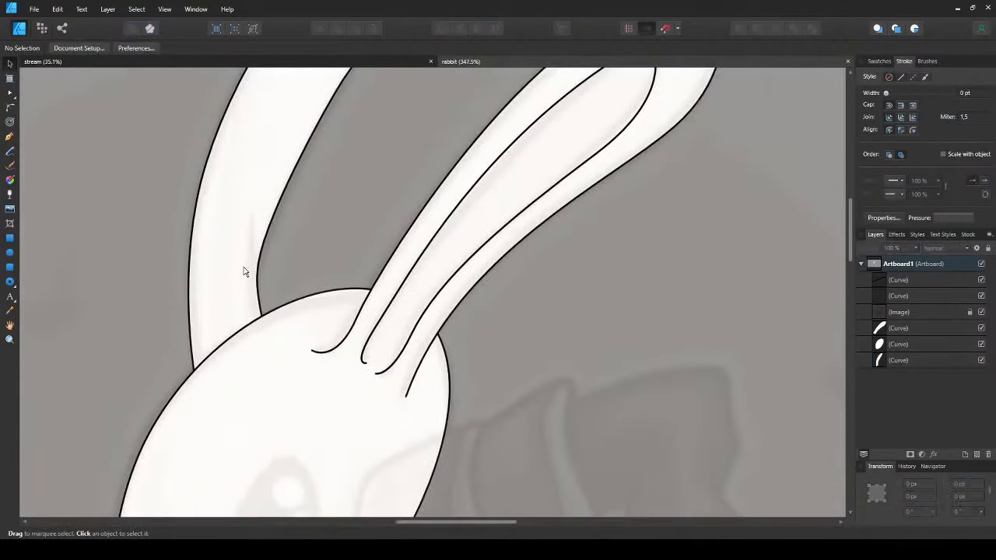
{"action": "key", "text": "p"}
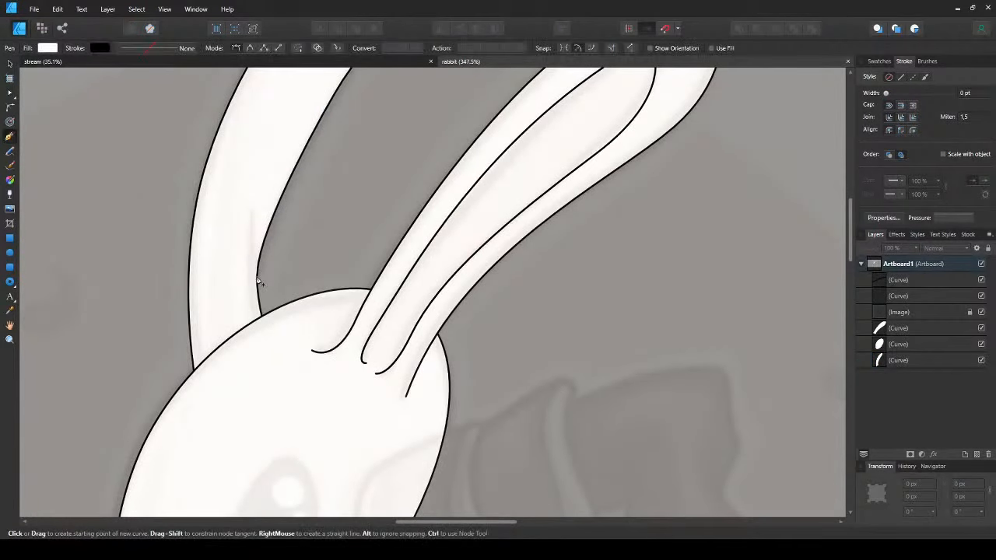
{"action": "left_click", "coordinate": [257, 278]}
{"action": "left_click_drag", "start_coordinate": [256, 200], "coordinate": [263, 166]}
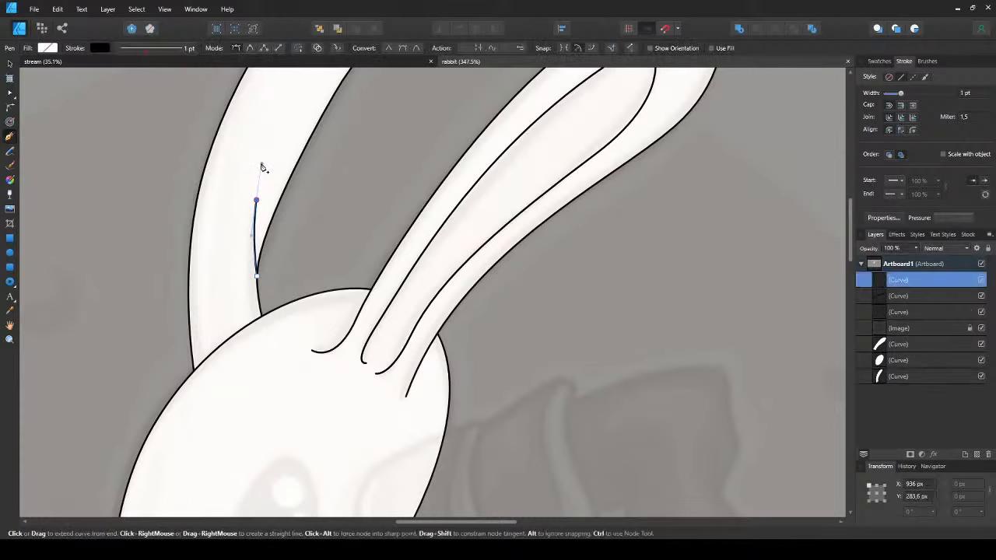
{"action": "key", "text": "v"}
{"action": "left_click_drag", "start_coordinate": [257, 265], "coordinate": [259, 257]}
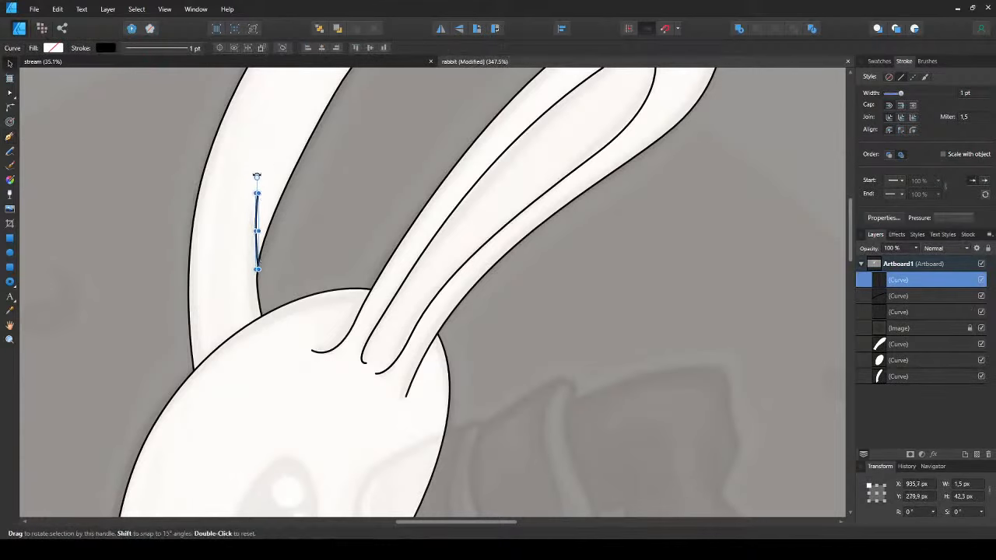
{"action": "left_click_drag", "start_coordinate": [260, 178], "coordinate": [264, 179]}
{"action": "key", "text": "ctrl+d"}
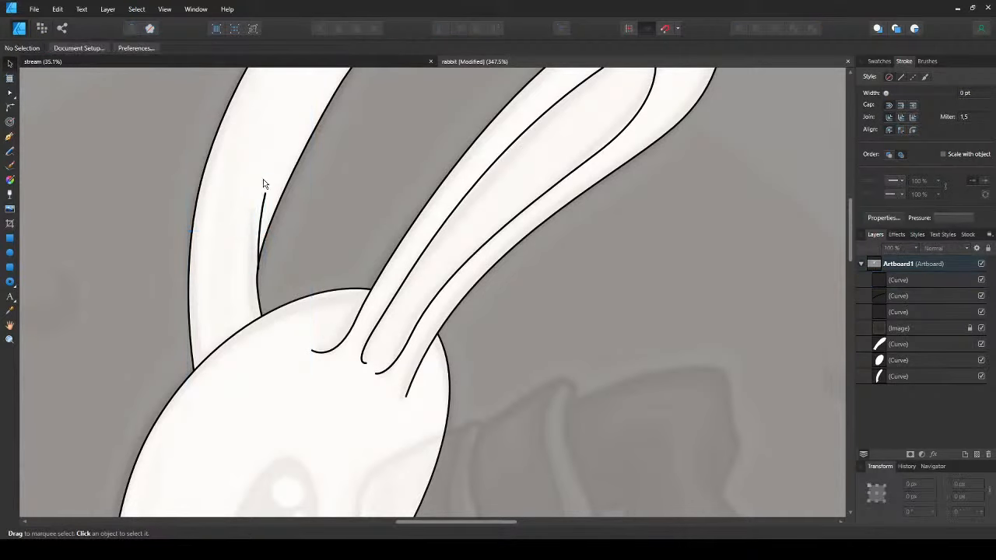
- Trace the eye's outer outline on the head with the Pen tool as a closed oval about 55 by 88 px
{"action": "scroll", "coordinate": [263, 179], "scroll_direction": "down", "scroll_amount": 5}
{"action": "scroll", "coordinate": [283, 305], "scroll_direction": "up", "scroll_amount": 8}
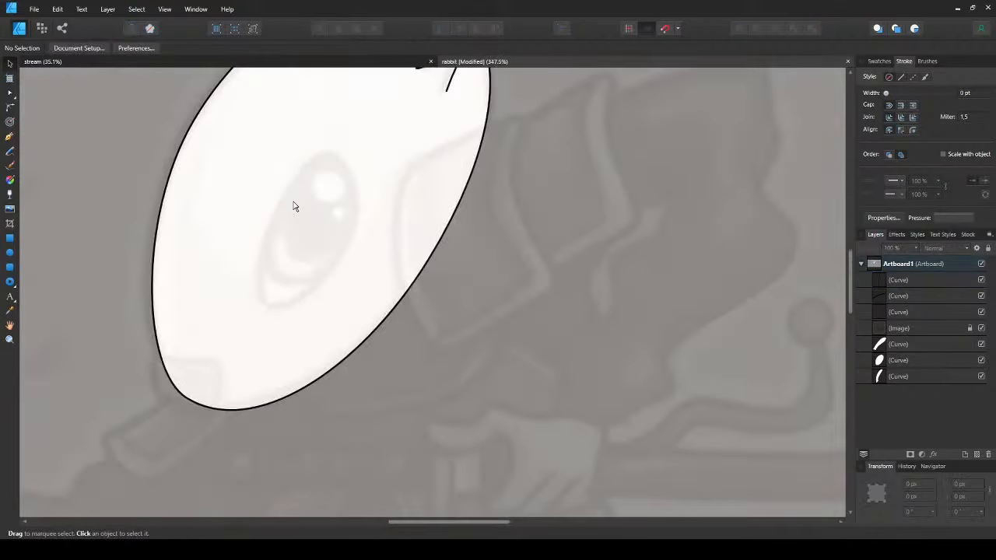
{"action": "key", "text": "p"}
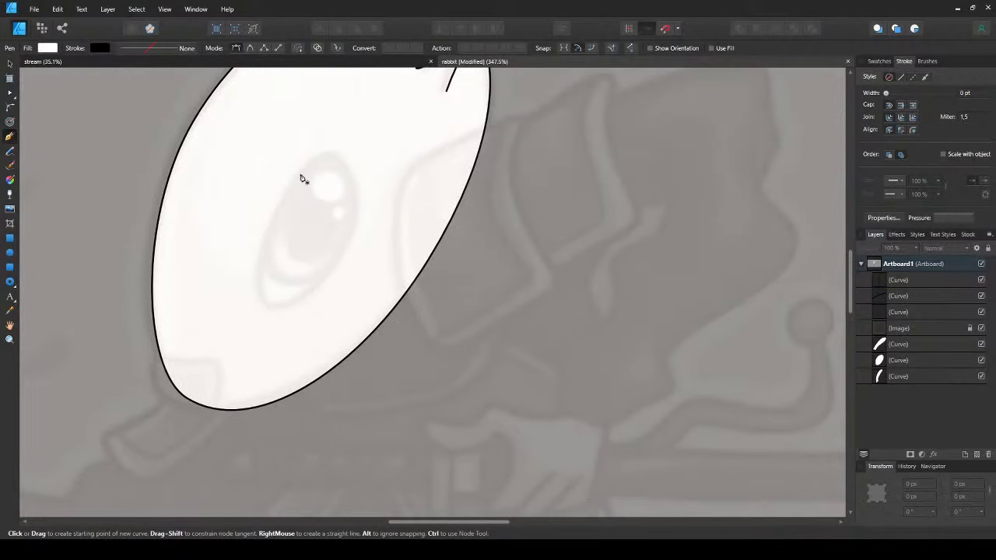
{"action": "left_click", "coordinate": [280, 204]}
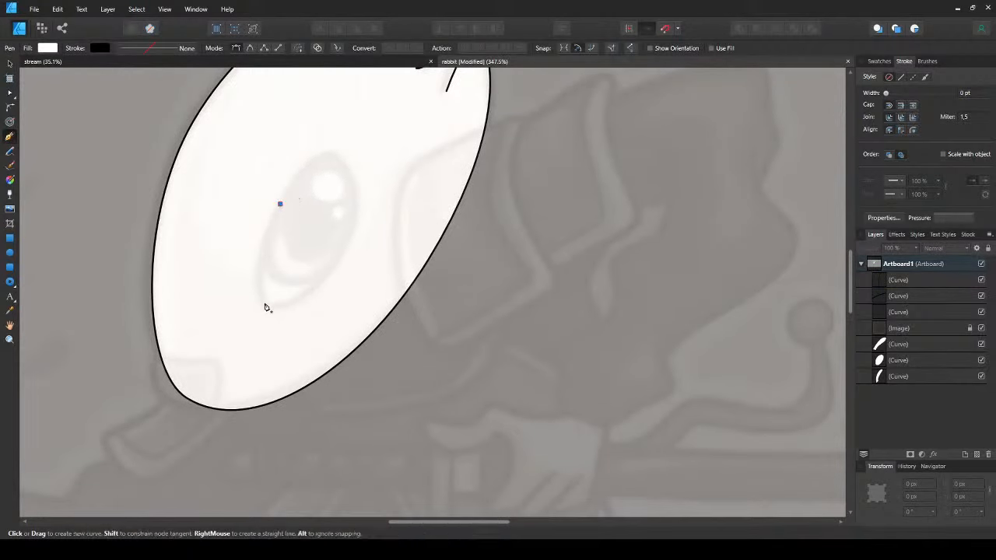
{"action": "left_click_drag", "start_coordinate": [271, 310], "coordinate": [301, 321]}
{"action": "left_click_drag", "start_coordinate": [354, 225], "coordinate": [363, 187]}
{"action": "left_click_drag", "start_coordinate": [328, 153], "coordinate": [305, 150]}
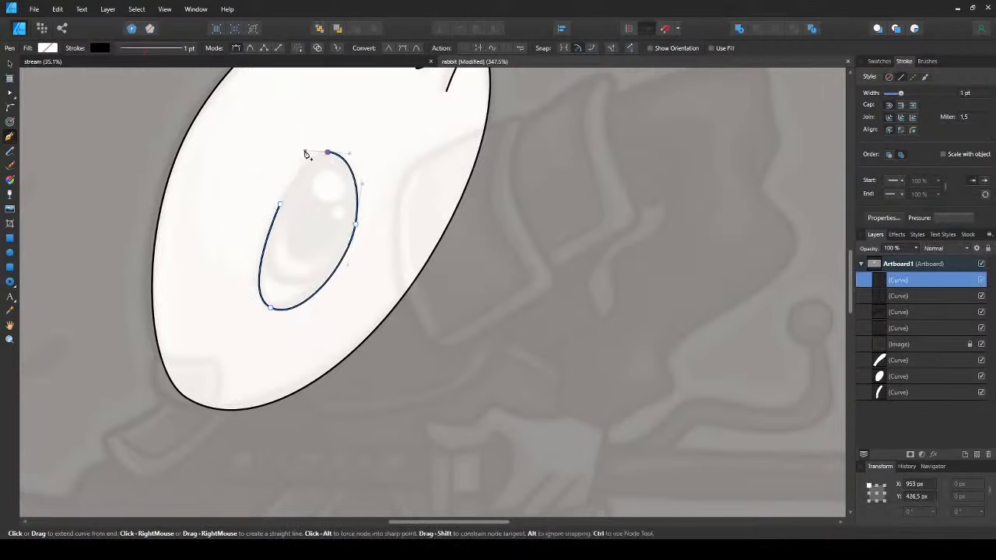
{"action": "left_click_drag", "start_coordinate": [281, 205], "coordinate": [274, 231]}
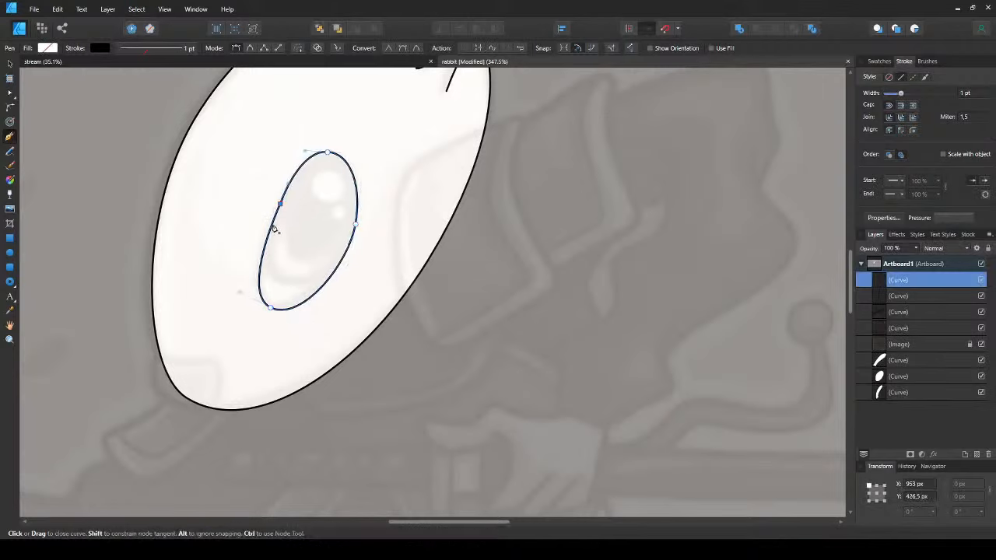
- Fill the eye outline white with a black outline and place it beneath the reference image, just above the head
{"action": "key", "text": "v"}
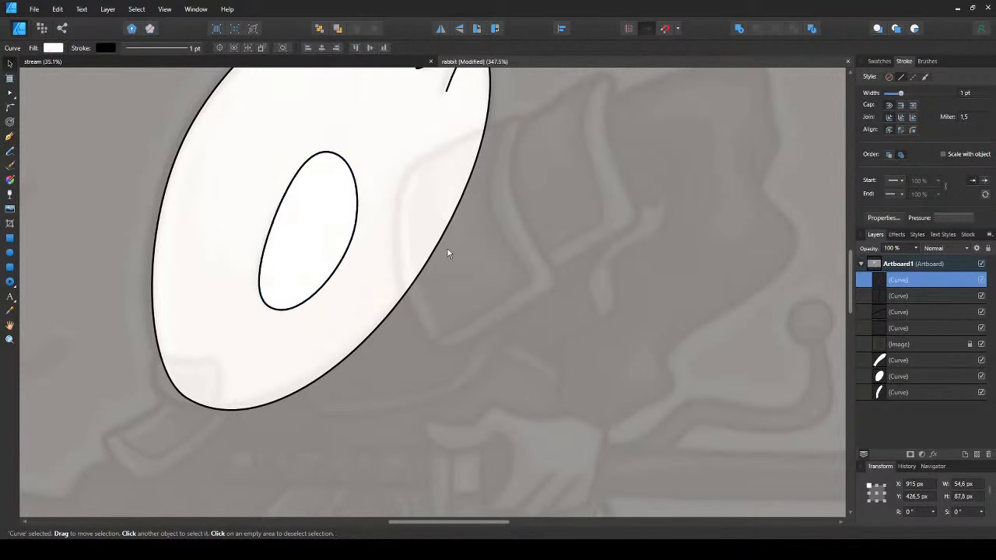
{"action": "key", "text": "ctrl+x"}
{"action": "left_click", "coordinate": [315, 237]}
{"action": "key", "text": "ctrl+v"}
{"action": "key", "text": "ctrl+d"}
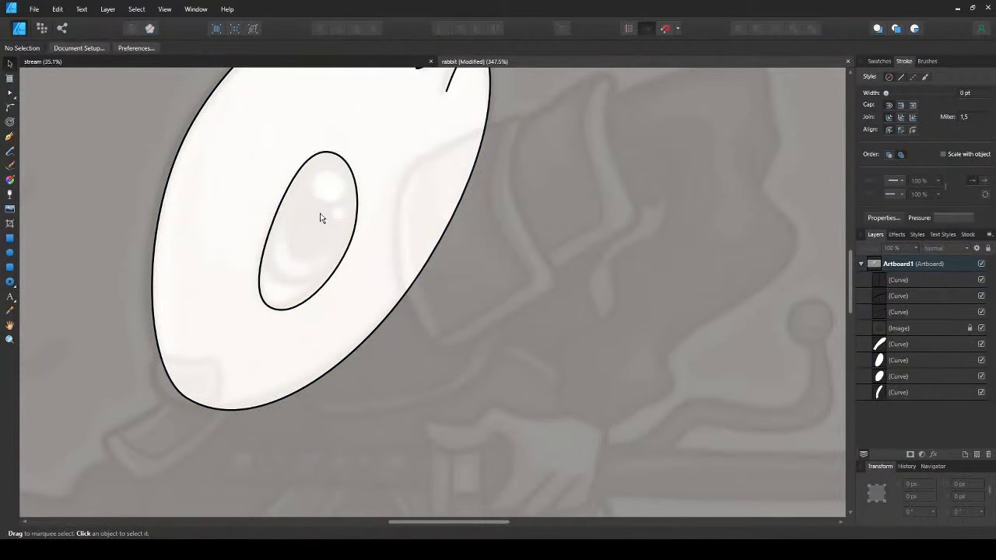
{"action": "left_click_drag", "start_coordinate": [319, 215], "coordinate": [262, 259]}
{"action": "double_click", "coordinate": [298, 286]}
{"action": "key", "text": "v"}
{"action": "key", "text": "ctrl+d"}
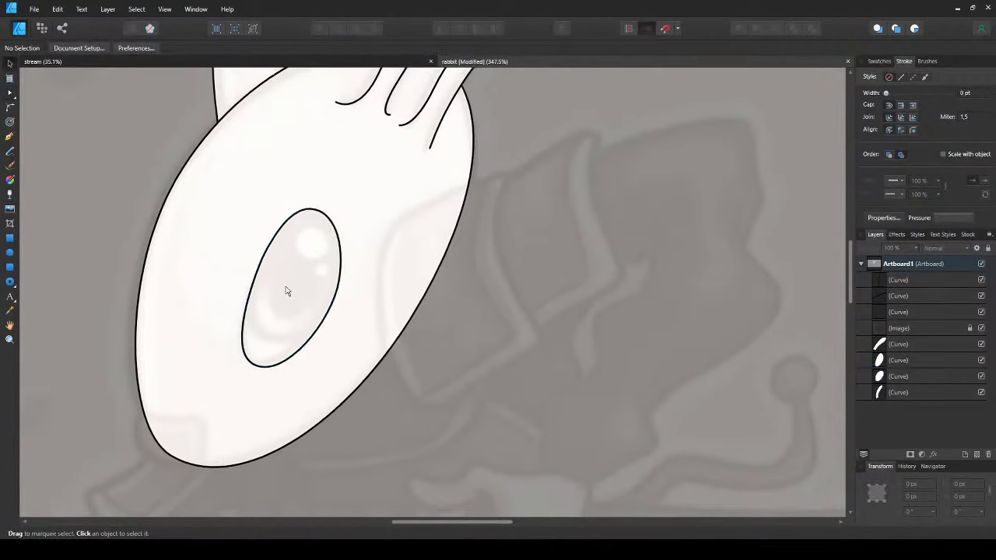
{"action": "left_click_drag", "start_coordinate": [286, 291], "coordinate": [271, 295]}
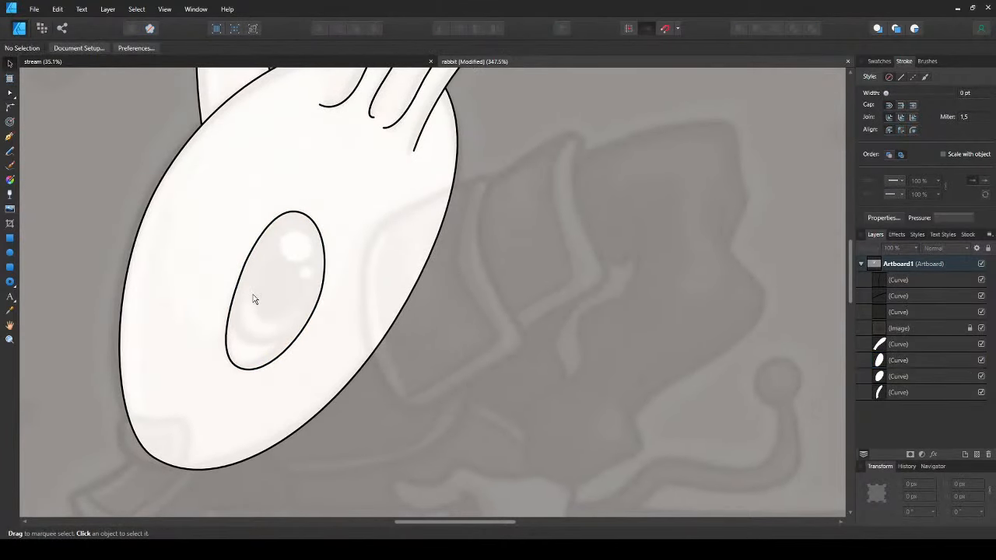
{"action": "key", "text": "p"}
{"action": "left_click", "coordinate": [238, 262]}
{"action": "left_click_drag", "start_coordinate": [312, 324], "coordinate": [420, 227]}
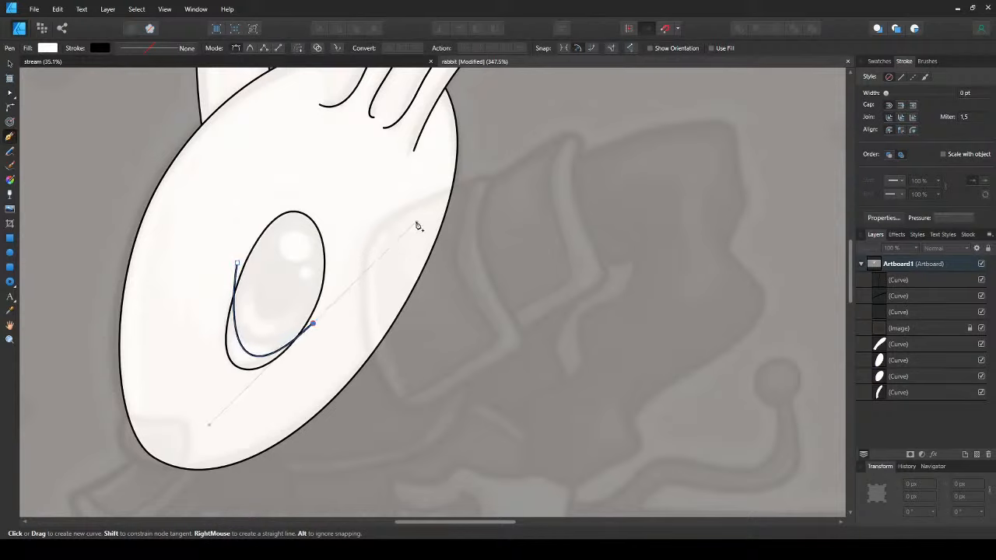
{"action": "key", "text": "Escape"}
{"action": "key", "text": "v"}
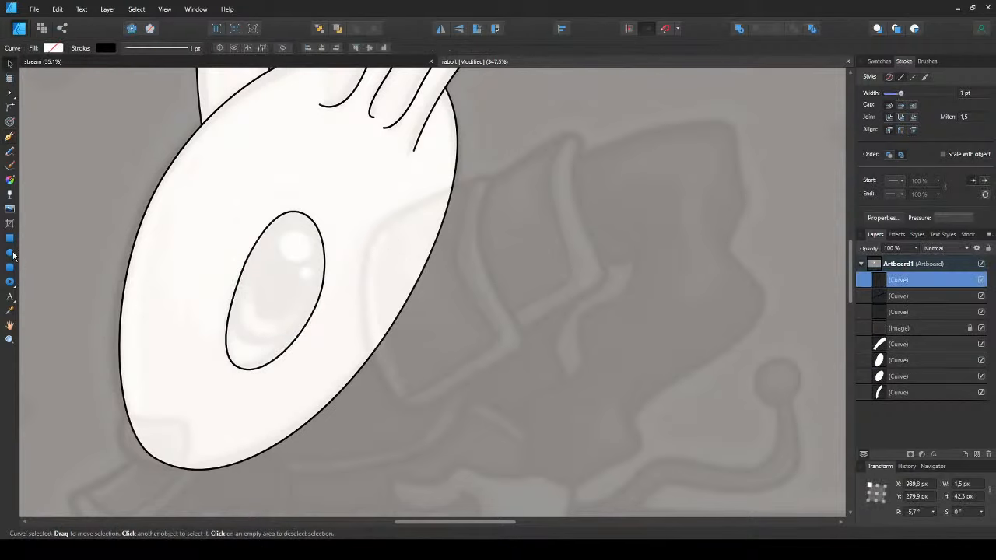
- Draw an ellipse about 81 by 46 px over the eye, then rotate and reshape it to match the iris
{"action": "left_click", "coordinate": [10, 252]}
{"action": "left_click_drag", "start_coordinate": [252, 187], "coordinate": [397, 270]}
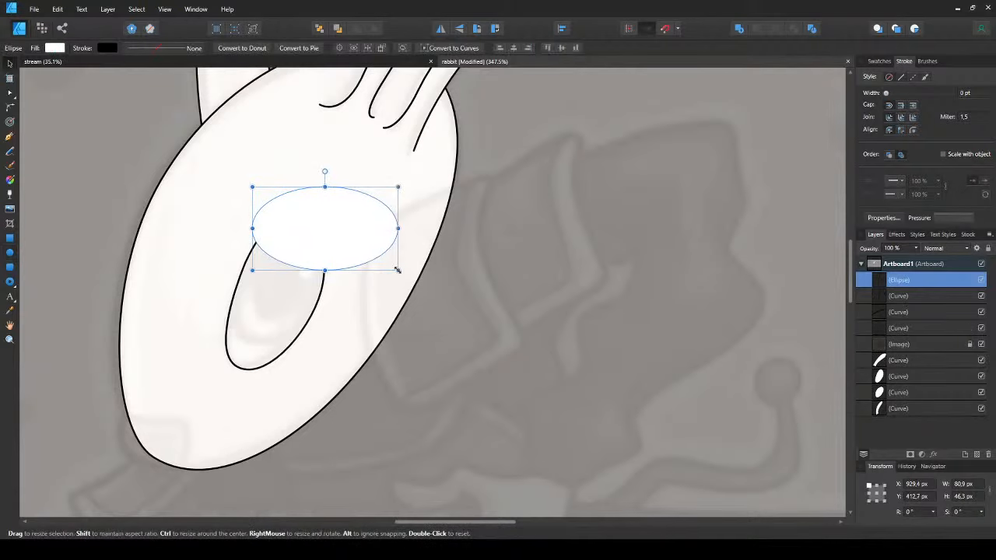
{"action": "left_click_drag", "start_coordinate": [326, 170], "coordinate": [282, 194]}
{"action": "mouse_move", "coordinate": [317, 264]}
{"action": "left_mouse_down"}
{"action": "mouse_move", "coordinate": [274, 272]}
{"action": "mouse_move", "coordinate": [280, 280]}
{"action": "left_mouse_up"}
{"action": "left_click_drag", "start_coordinate": [248, 241], "coordinate": [284, 268]}
- Give the iris ellipse a 1 pt black outline and nest it inside the eye shape, clipped beneath the reference image
{"action": "key", "text": "ctrl+["}
{"action": "key", "text": "ctrl+["}
{"action": "key", "text": "ctrl+["}
{"action": "key", "text": "ctrl+["}
{"action": "key", "text": "ctrl+["}
{"action": "key", "text": "ctrl+["}
- Duplicate the iris ellipse and scale the copy down to about 45 by 32 px for the pupil
{"action": "key", "text": "ctrl+j"}
{"action": "left_click_drag", "start_coordinate": [361, 237], "coordinate": [326, 252]}
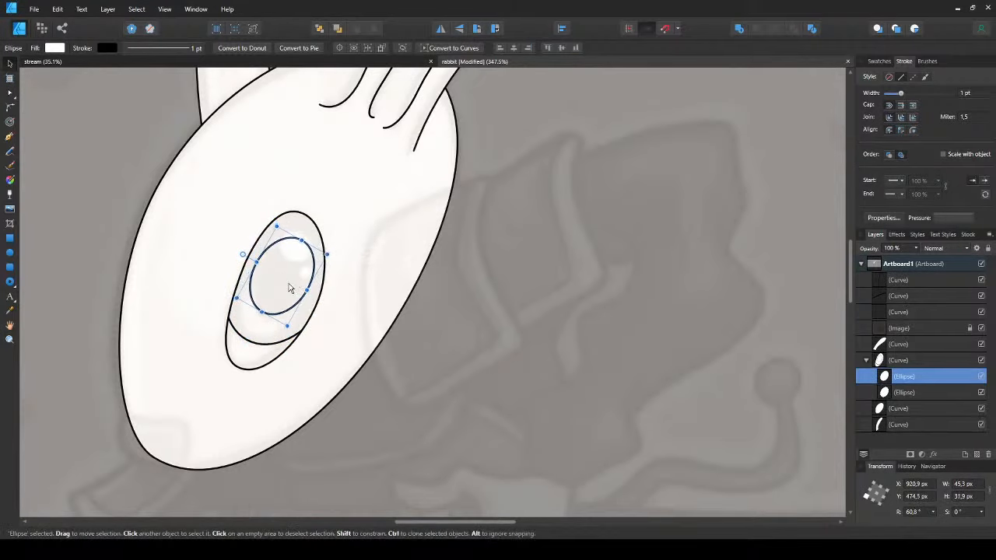
{"action": "key", "text": "ctrl+d"}
{"action": "scroll", "coordinate": [276, 284], "scroll_direction": "down", "scroll_amount": 2}
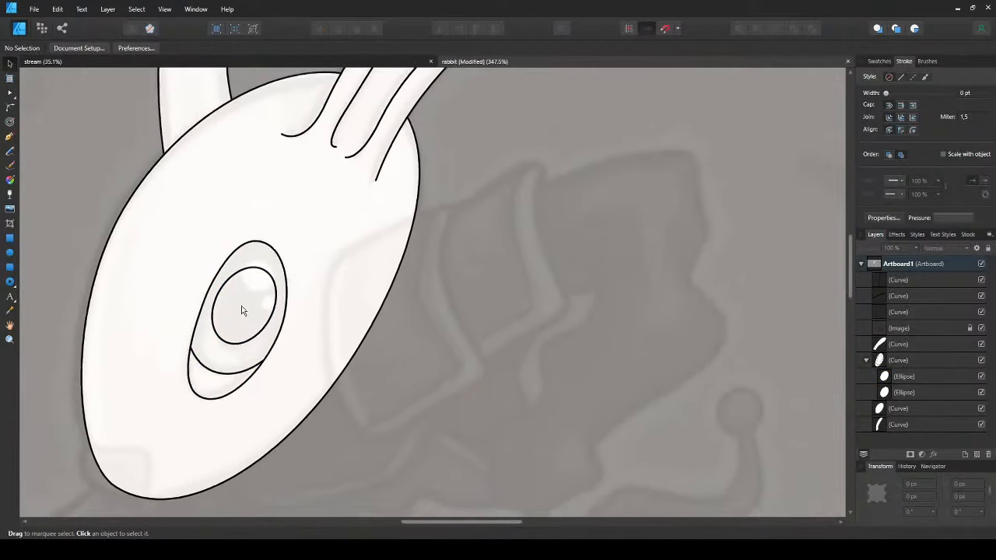
- Trace the nose at the lower tip of the head with the Pen tool as a closed shape bulging past the head outline
{"action": "left_click_drag", "start_coordinate": [169, 399], "coordinate": [202, 341]}
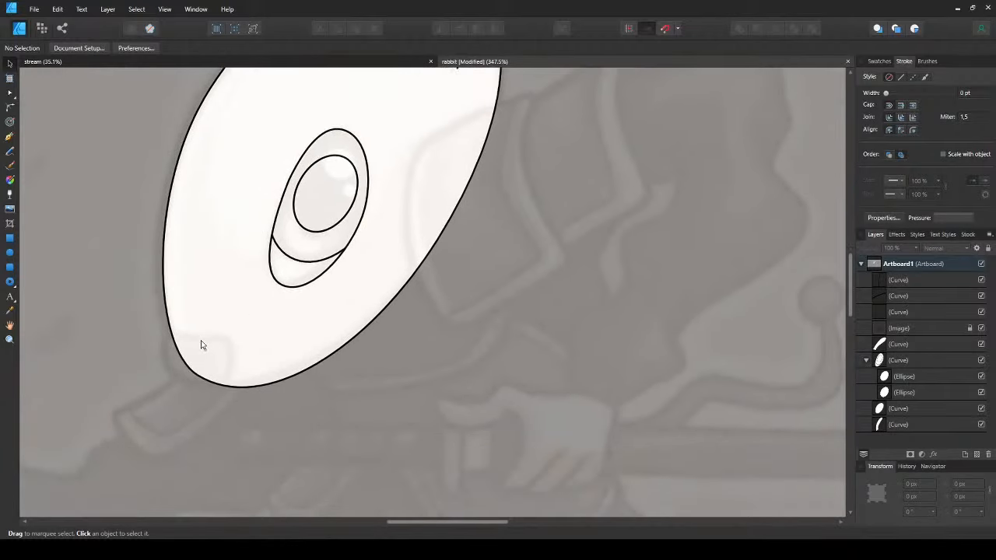
{"action": "key", "text": "p"}
{"action": "left_click", "coordinate": [172, 338]}
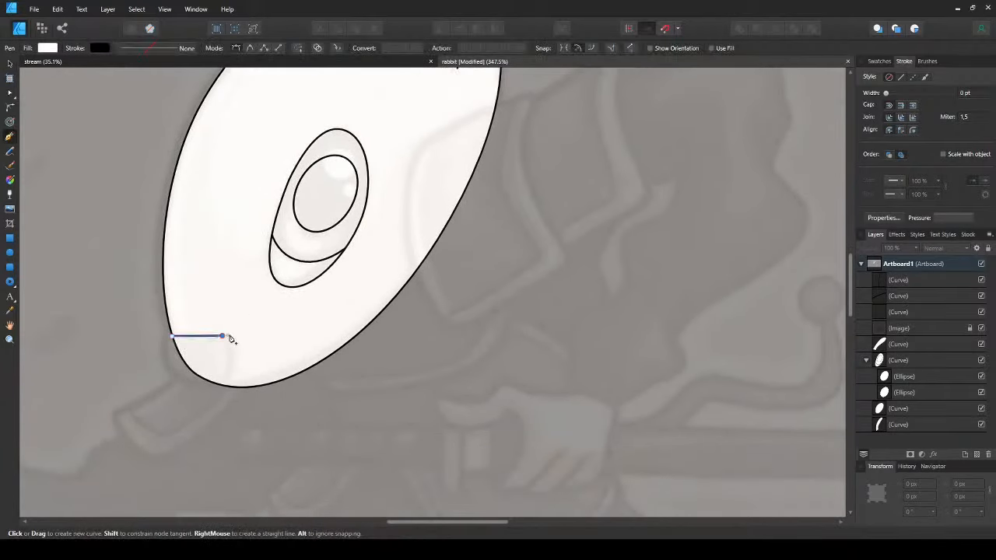
{"action": "left_click_drag", "start_coordinate": [222, 337], "coordinate": [249, 331]}
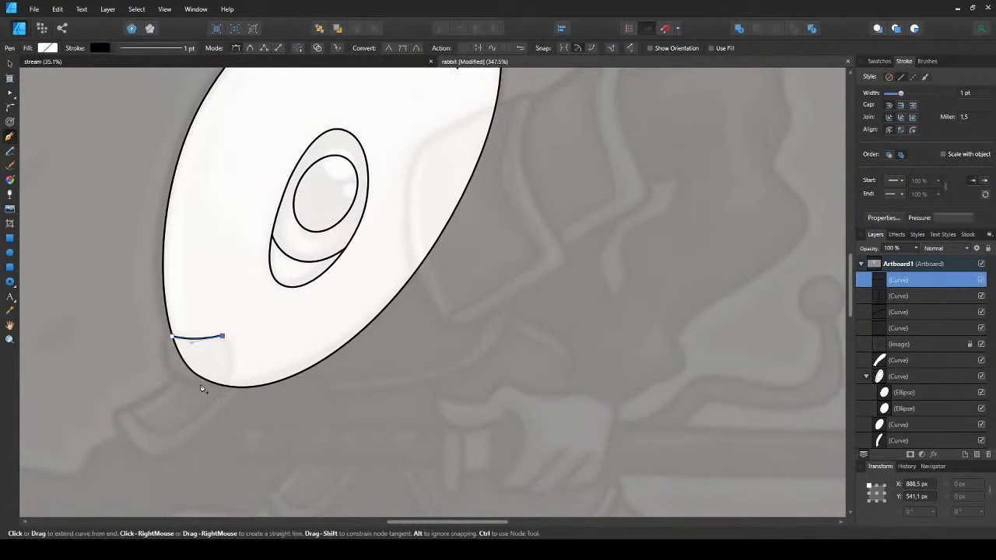
{"action": "left_click_drag", "start_coordinate": [200, 385], "coordinate": [152, 383]}
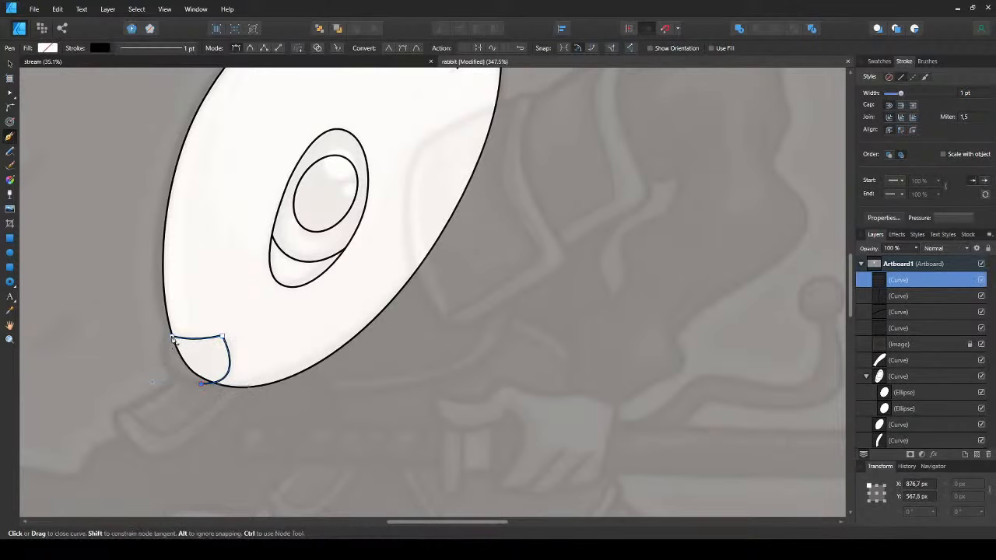
{"action": "left_click_drag", "start_coordinate": [173, 340], "coordinate": [191, 333]}
{"action": "scroll", "coordinate": [162, 372], "scroll_direction": "up", "scroll_amount": 2}
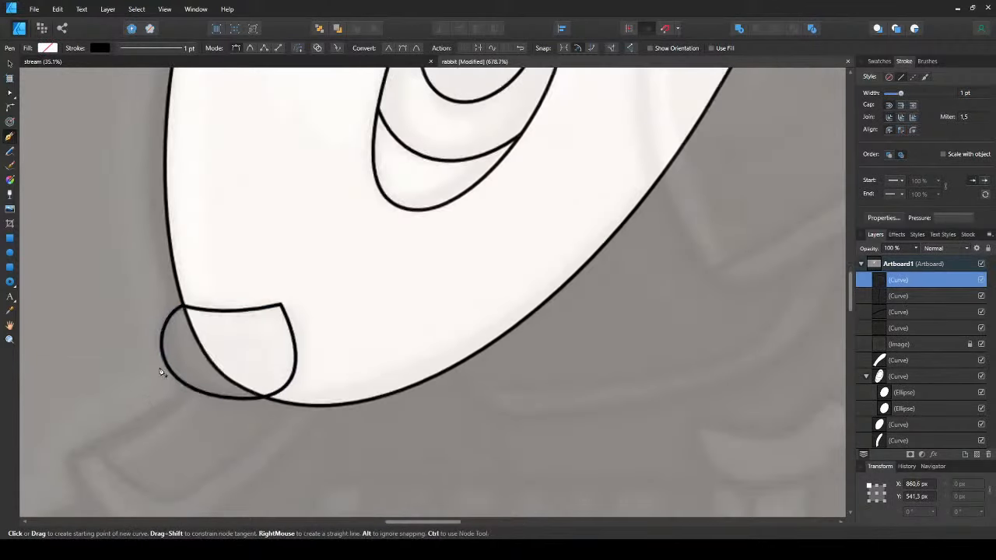
- Adjust the curve handles of the nose's lower outer edge and round off its sharp upper corner inside the head
{"action": "key", "text": "a"}
{"action": "mouse_move", "coordinate": [143, 394]}
{"action": "left_mouse_down"}
{"action": "mouse_move", "coordinate": [132, 395]}
{"action": "mouse_move", "coordinate": [154, 396]}
{"action": "left_mouse_up"}
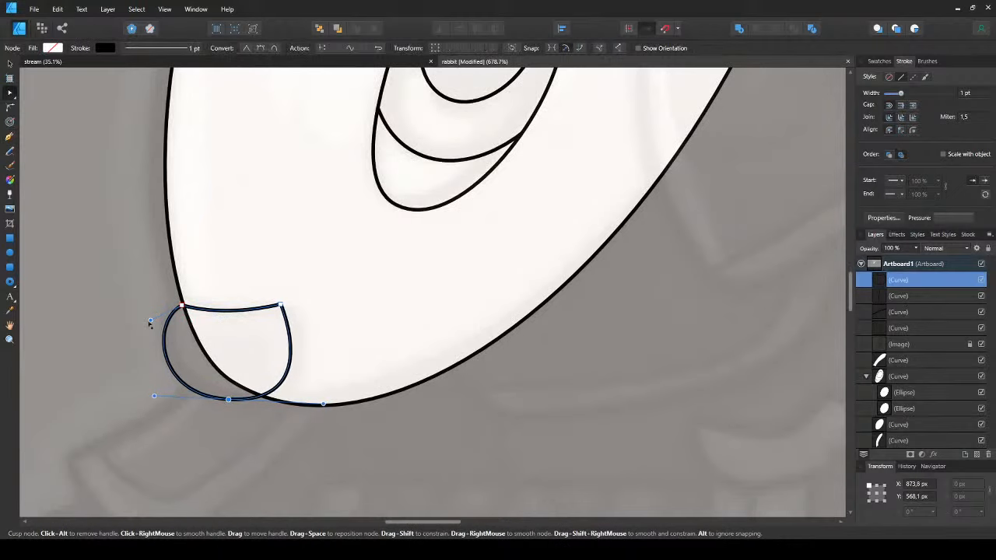
{"action": "left_click_drag", "start_coordinate": [150, 324], "coordinate": [150, 329]}
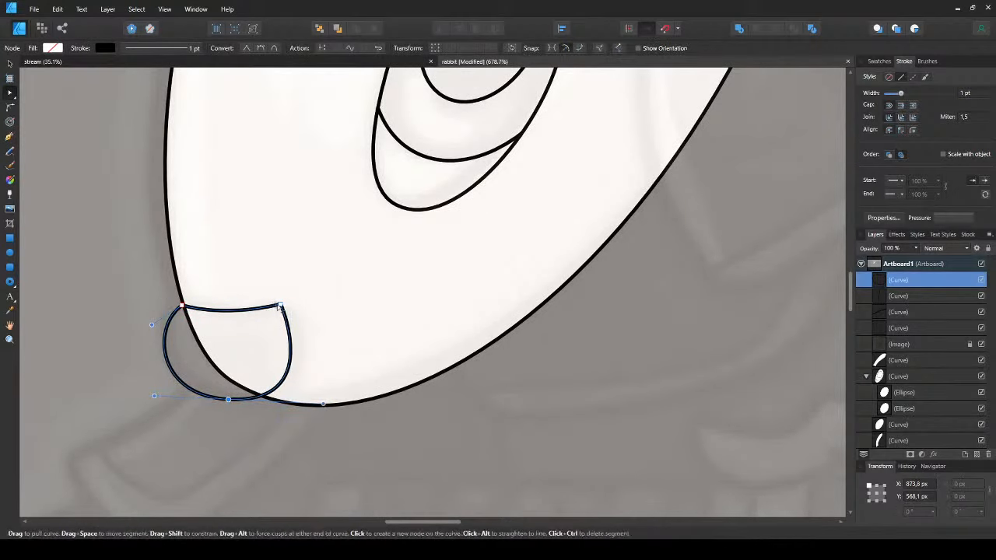
{"action": "left_click", "coordinate": [281, 307]}
{"action": "key", "text": "c"}
{"action": "left_click_drag", "start_coordinate": [281, 307], "coordinate": [256, 322]}
{"action": "scroll", "coordinate": [257, 323], "scroll_direction": "down", "scroll_amount": 4}
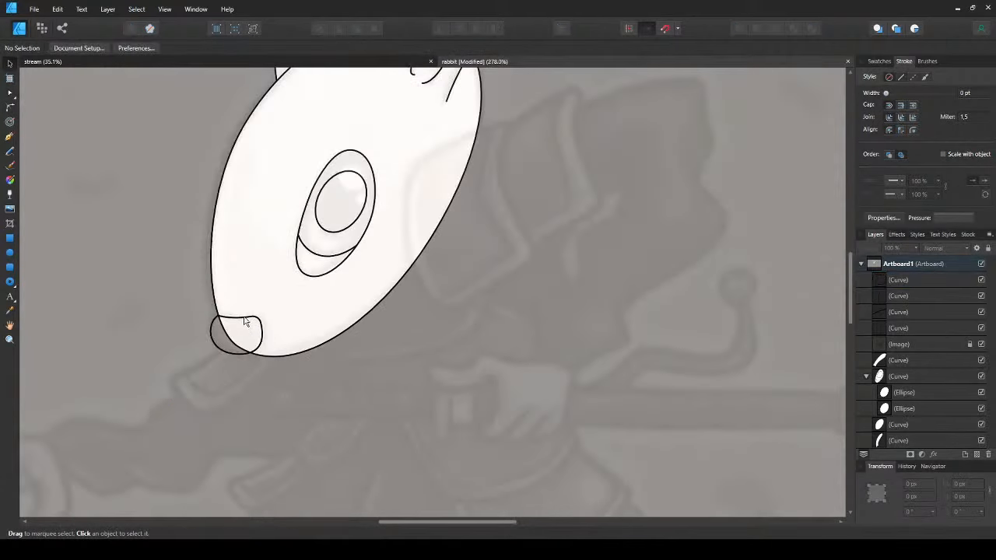
- Fill the nose white with a black outline and place it beneath the reference image and eye, above the head
{"action": "key", "text": "v"}
{"action": "key", "text": "d"}
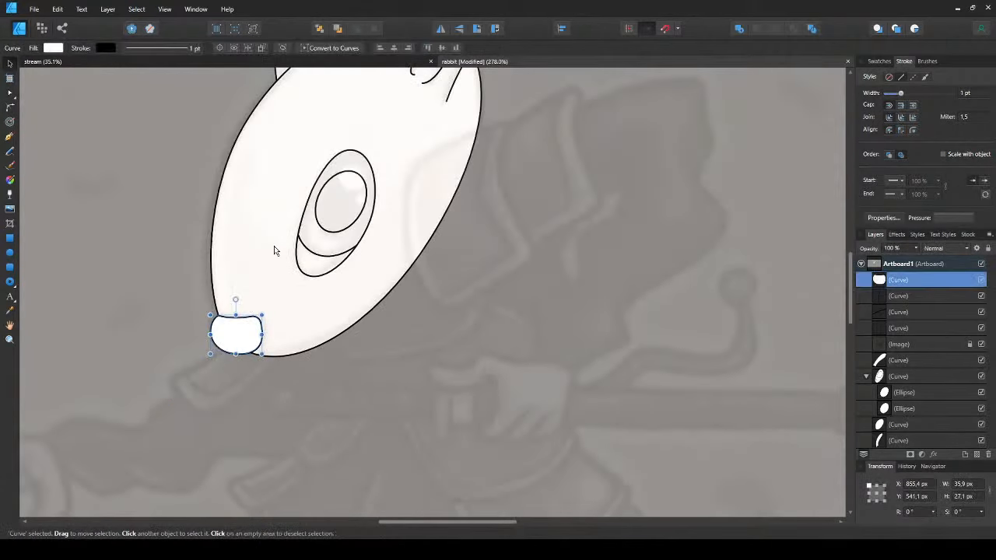
{"action": "scroll", "coordinate": [274, 251], "scroll_direction": "down", "scroll_amount": 1}
{"action": "key", "text": "ctrl+bracketleft"}
{"action": "scroll", "coordinate": [257, 425], "scroll_direction": "up", "scroll_amount": 3}
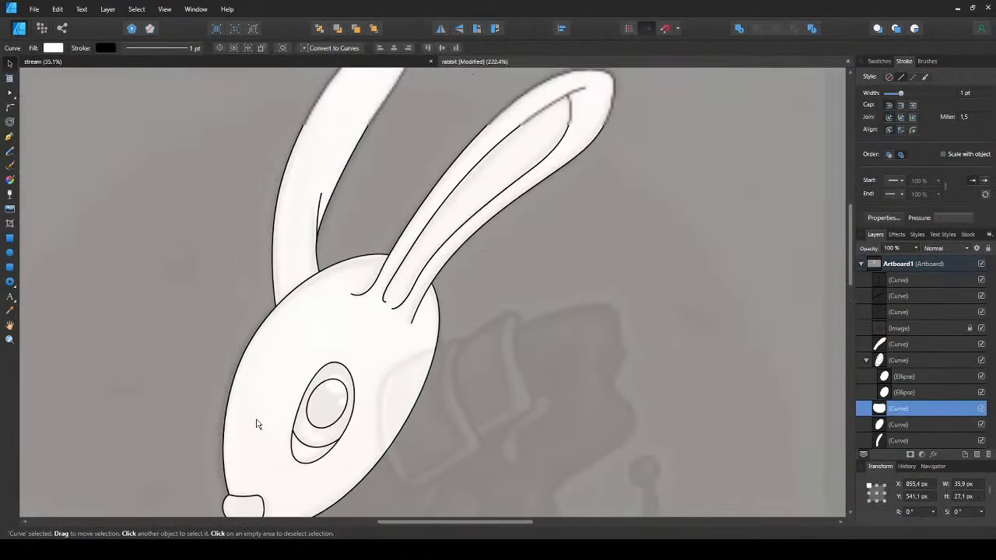
{"action": "scroll", "coordinate": [257, 424], "scroll_direction": "down", "scroll_amount": 3}
{"action": "scroll", "coordinate": [260, 355], "scroll_direction": "up", "scroll_amount": 3}
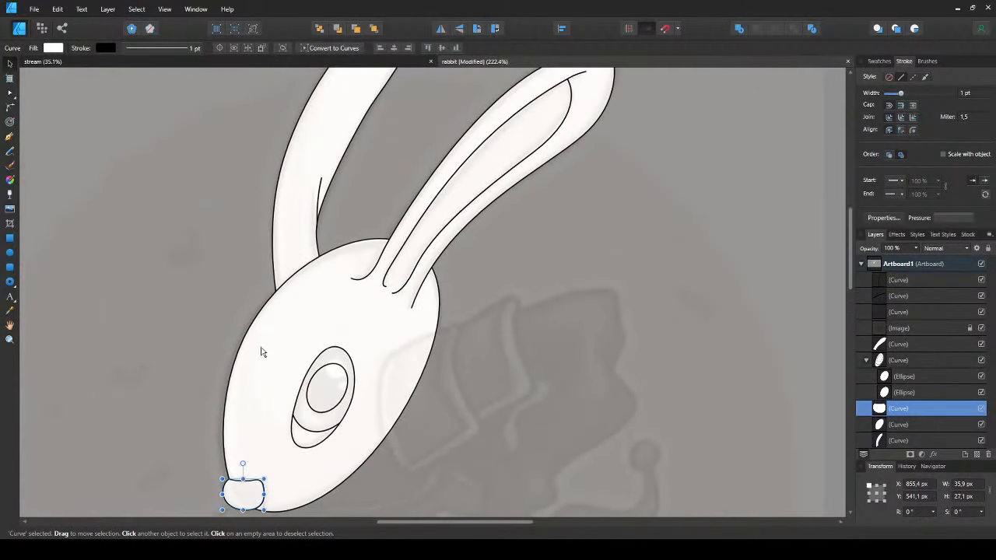
{"action": "left_click_drag", "start_coordinate": [281, 378], "coordinate": [252, 309]}
{"action": "key", "text": "ctrl+d"}
- Trace the first clothing panel behind the eye with the Pen tool, from its upper front corner down and along the lower edge
{"action": "left_click_drag", "start_coordinate": [345, 385], "coordinate": [300, 358]}
{"action": "scroll", "coordinate": [300, 358], "scroll_direction": "up", "scroll_amount": 1}
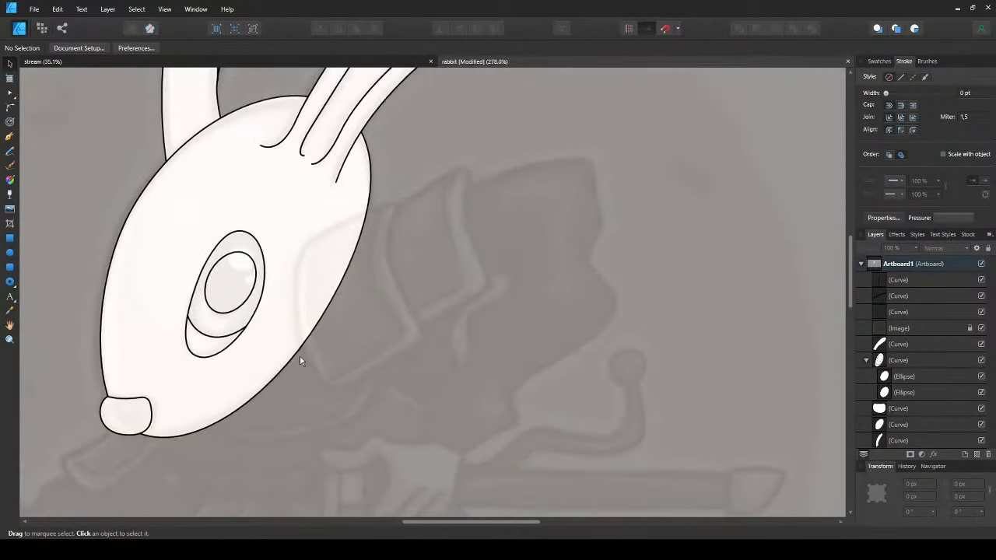
{"action": "key", "text": "p"}
{"action": "scroll", "coordinate": [329, 233], "scroll_direction": "up", "scroll_amount": 3}
{"action": "scroll", "coordinate": [290, 235], "scroll_direction": "down", "scroll_amount": 3}
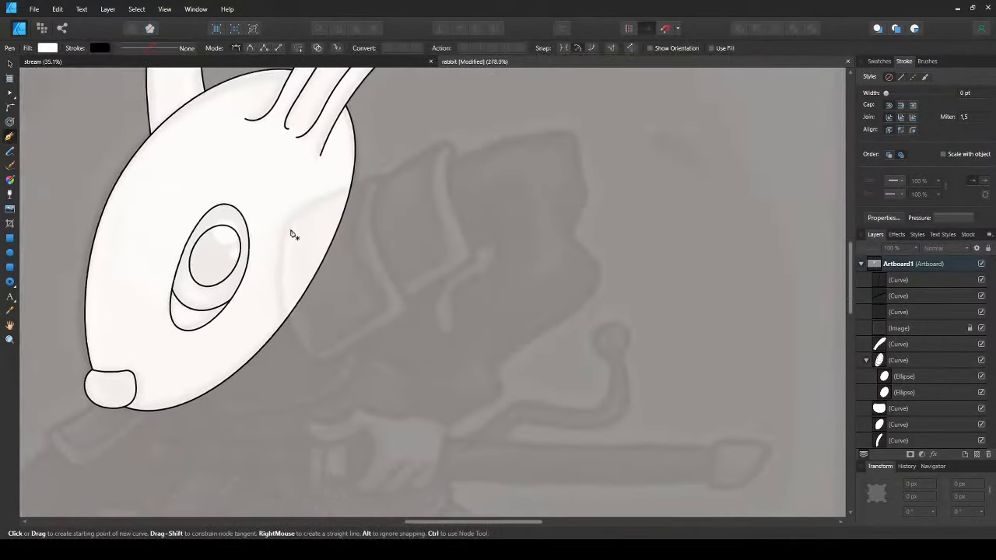
{"action": "left_click_drag", "start_coordinate": [291, 233], "coordinate": [309, 231]}
{"action": "scroll", "coordinate": [309, 213], "scroll_direction": "up", "scroll_amount": 3}
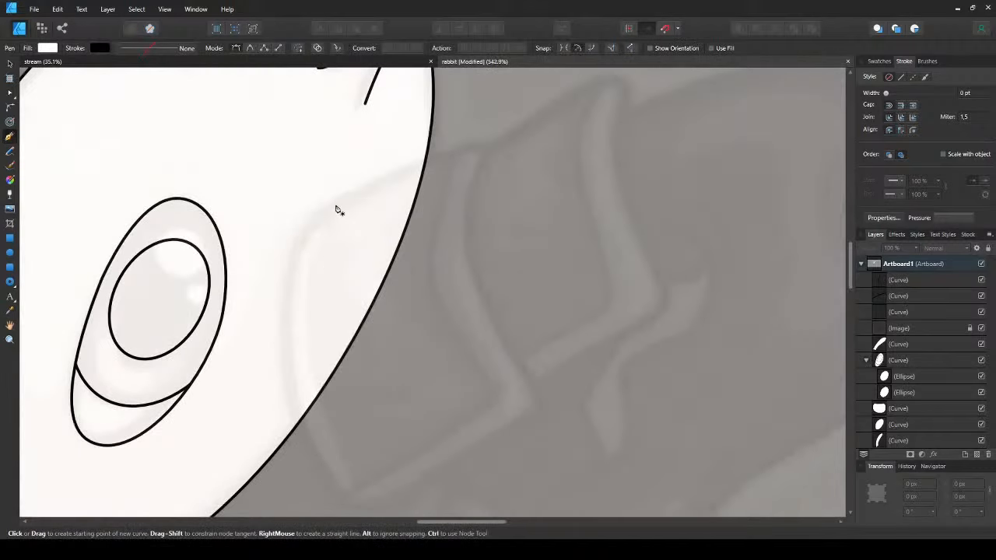
{"action": "left_click", "coordinate": [330, 209]}
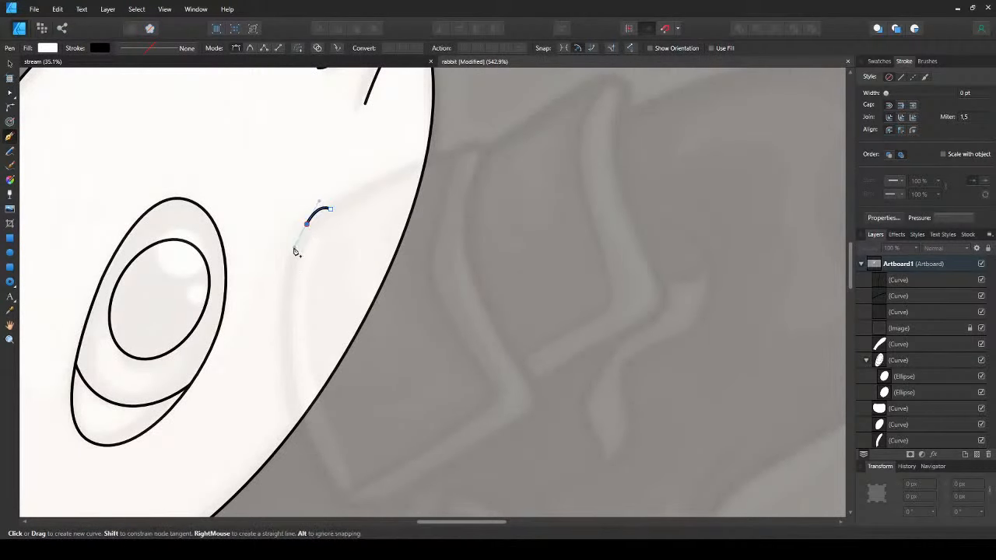
{"action": "left_click_drag", "start_coordinate": [291, 247], "coordinate": [293, 245]}
{"action": "left_click_drag", "start_coordinate": [307, 470], "coordinate": [246, 362]}
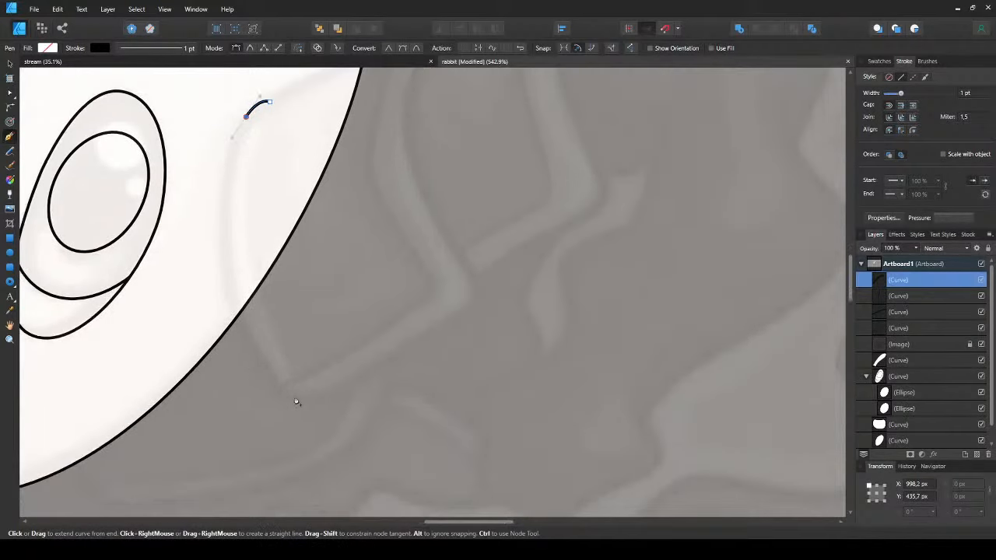
{"action": "left_click_drag", "start_coordinate": [301, 401], "coordinate": [419, 488]}
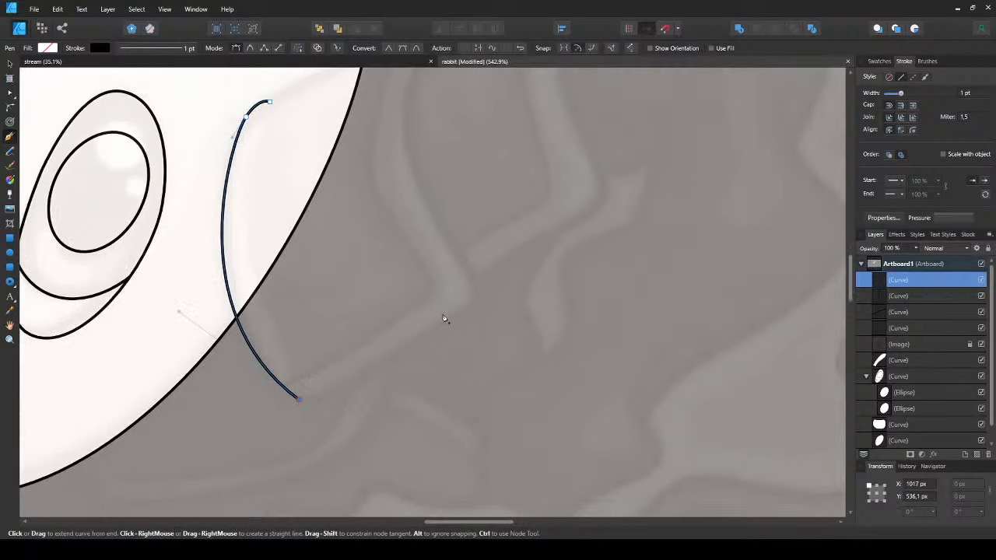
{"action": "mouse_move", "coordinate": [470, 309]}
{"action": "left_mouse_down"}
{"action": "mouse_move", "coordinate": [524, 254]}
{"action": "mouse_move", "coordinate": [471, 309]}
{"action": "left_mouse_up"}
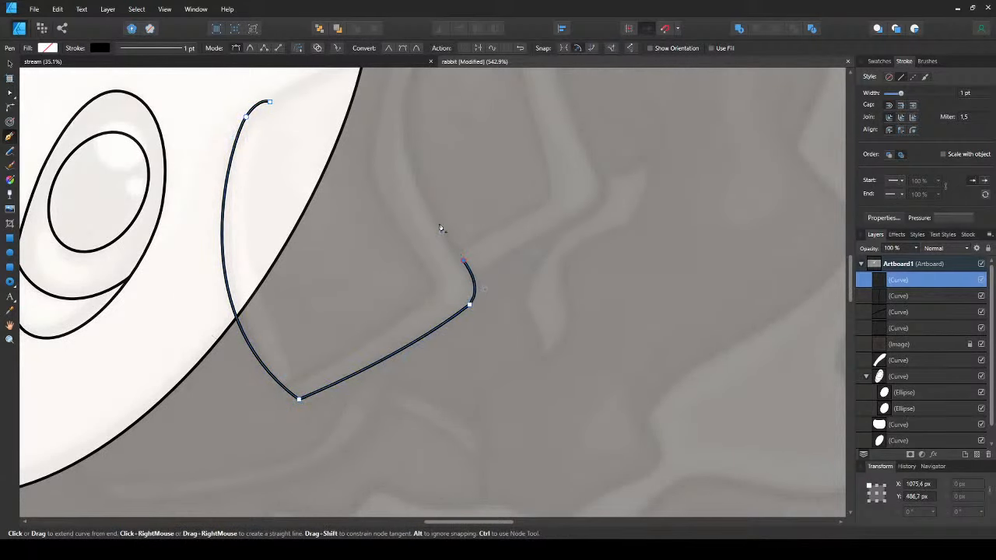
- Close the clothing panel along its curved rear and top edges at about 90 by 130 px, and fill it white with a black outline
{"action": "left_click_drag", "start_coordinate": [417, 184], "coordinate": [390, 318]}
{"action": "left_click_drag", "start_coordinate": [376, 264], "coordinate": [383, 178]}
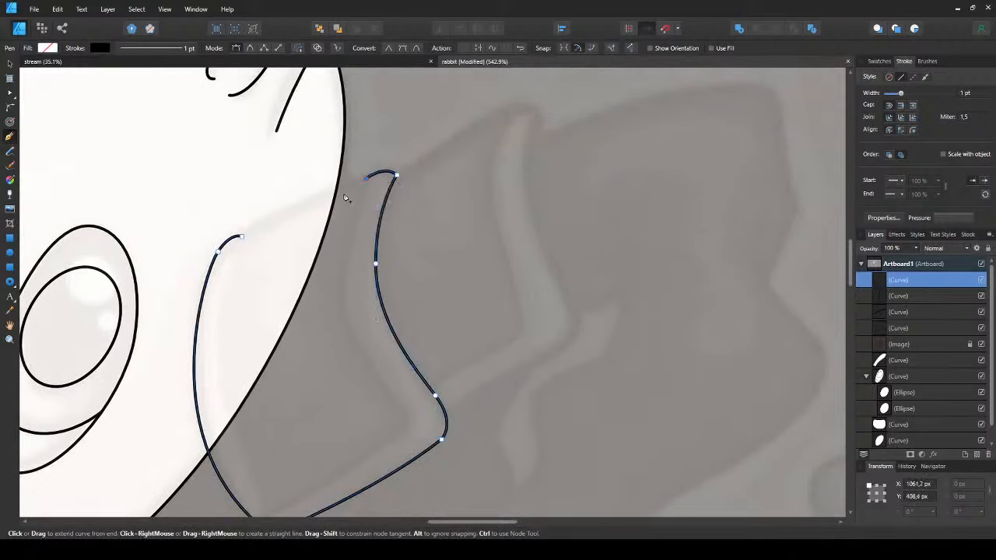
{"action": "left_click", "coordinate": [242, 236]}
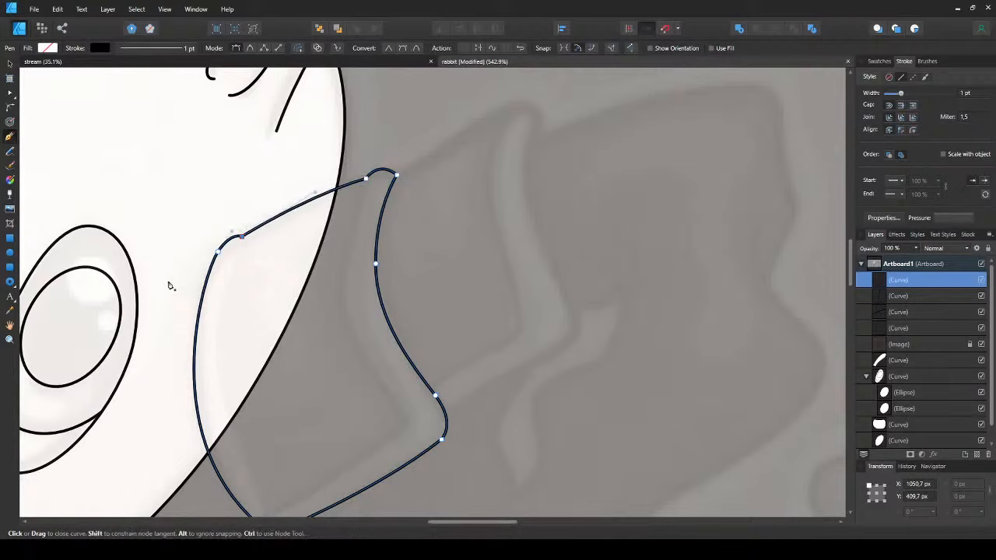
{"action": "key", "text": "v"}
{"action": "key", "text": "ctrl+shift+v"}
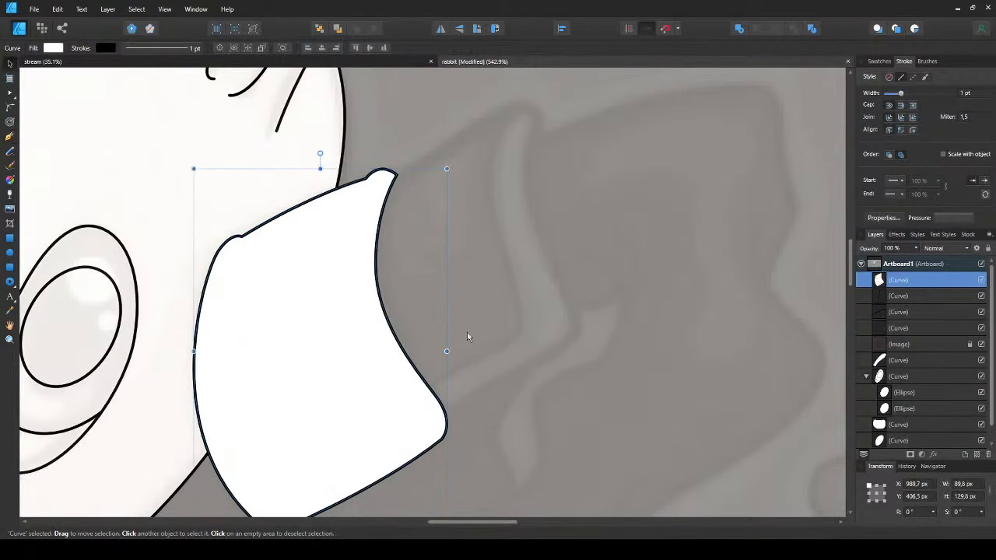
- Move the finished clothing panel beneath the reference image, directly above the head in the layer stack
{"action": "key", "text": "ctrl+x"}
{"action": "left_click", "coordinate": [294, 301]}
{"action": "key", "text": "ctrl+v"}
{"action": "key", "text": "ctrl+d"}
{"action": "scroll", "coordinate": [295, 302], "scroll_direction": "down", "scroll_amount": 3}
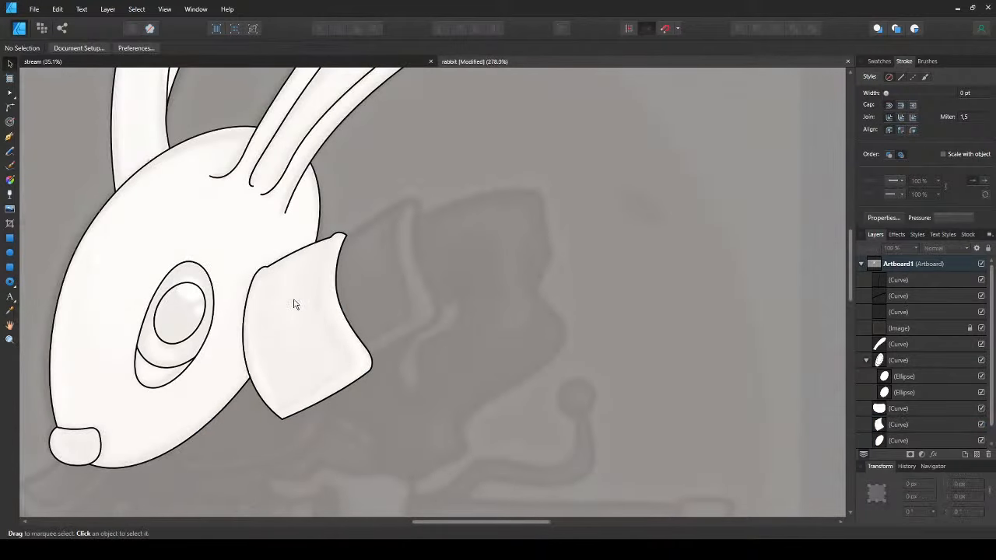
{"action": "scroll", "coordinate": [298, 330], "scroll_direction": "up", "scroll_amount": 2}
{"action": "left_click_drag", "start_coordinate": [277, 327], "coordinate": [295, 314]}
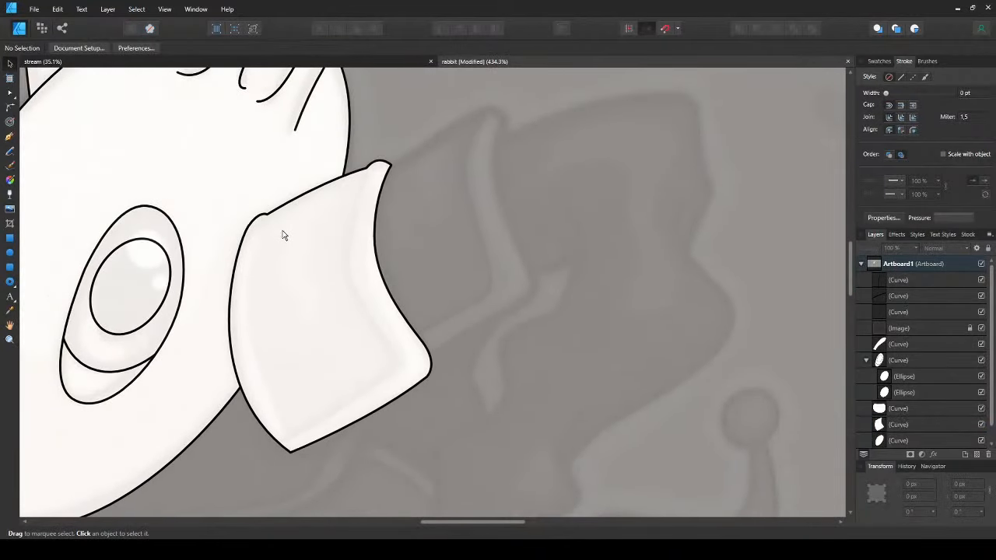
{"action": "key", "text": "p"}
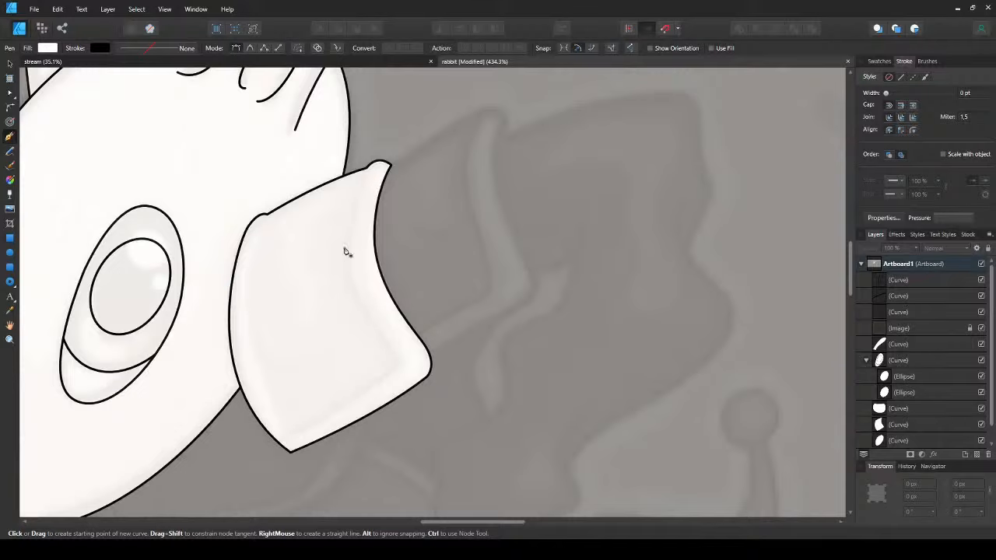
{"action": "left_click", "coordinate": [269, 204]}
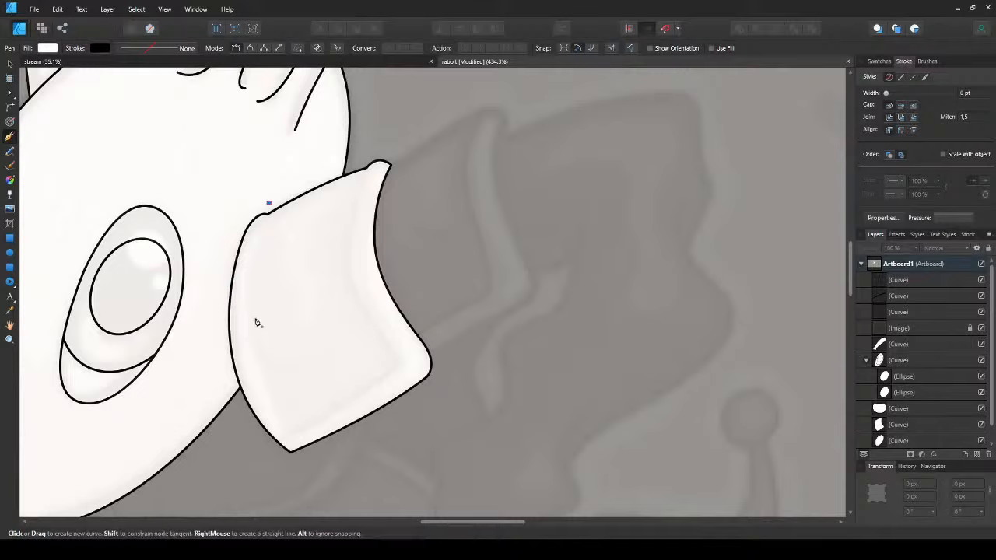
{"action": "left_click_drag", "start_coordinate": [255, 337], "coordinate": [271, 406]}
{"action": "left_click", "coordinate": [288, 434]}
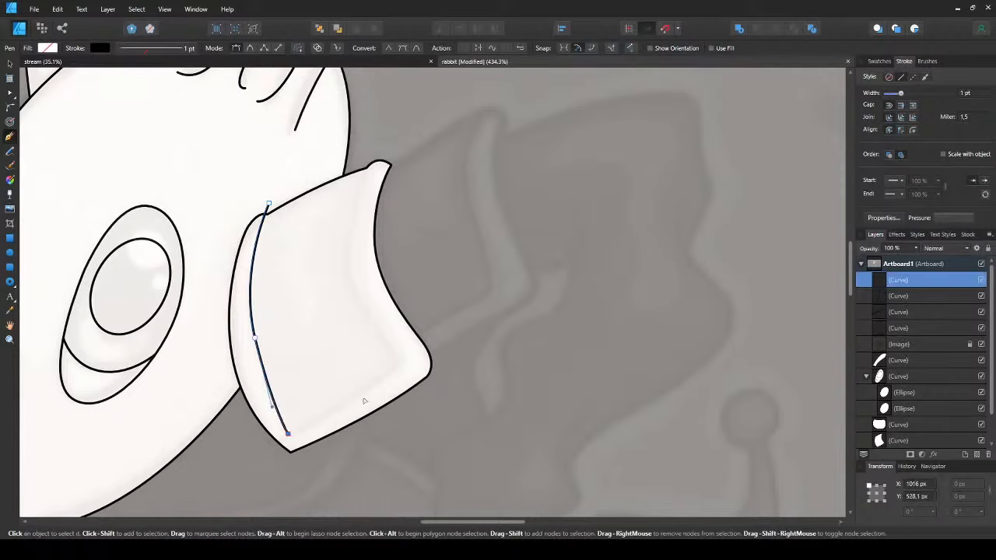
{"action": "key", "text": "ctrl+z"}
{"action": "key", "text": "ctrl+z"}
- Trace an inner panel inside the clothing panel with the Pen tool, along its curved front edge and up the lower edge
{"action": "left_click", "coordinate": [269, 210]}
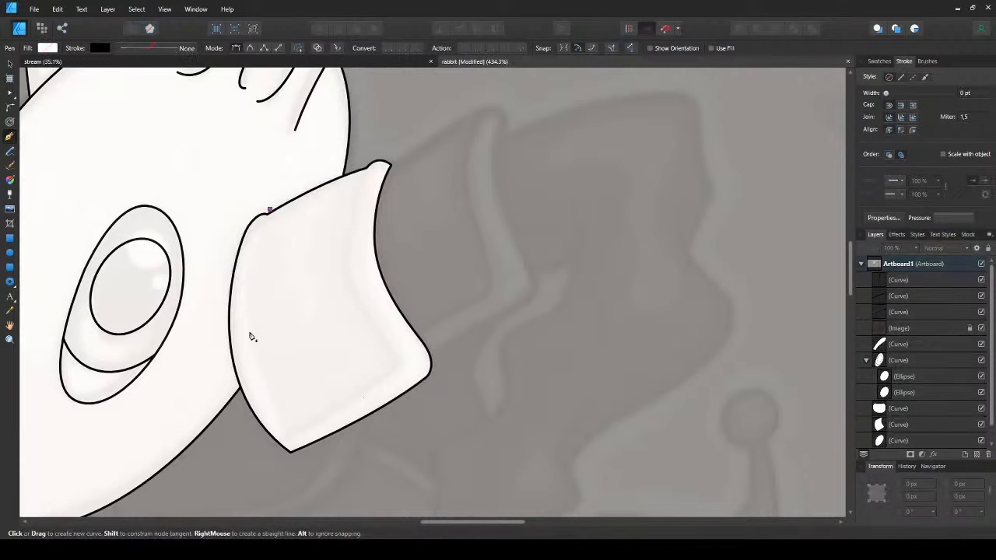
{"action": "left_click", "coordinate": [287, 438]}
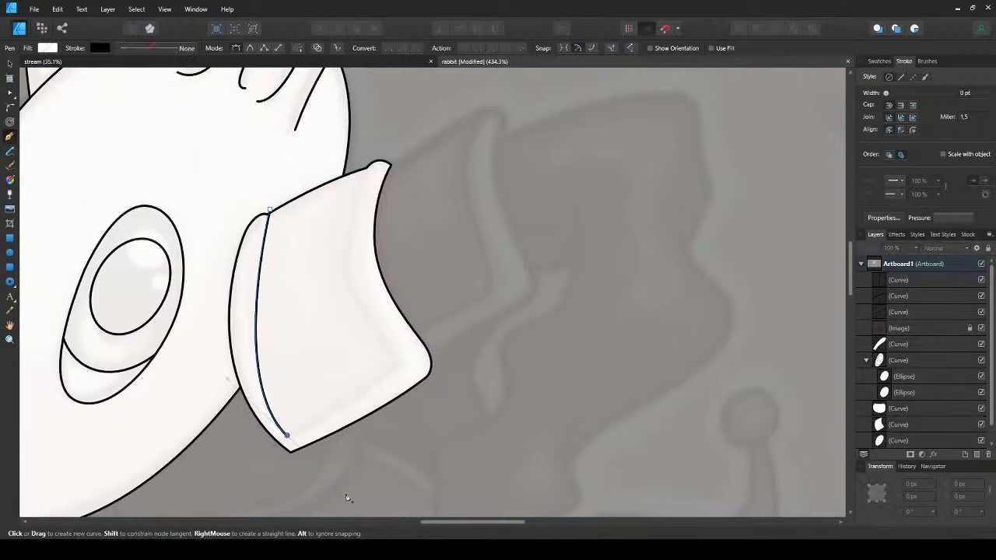
{"action": "scroll", "coordinate": [344, 498], "scroll_direction": "down", "scroll_amount": 4}
{"action": "left_click_drag", "start_coordinate": [355, 449], "coordinate": [362, 374]}
{"action": "left_click_drag", "start_coordinate": [361, 304], "coordinate": [272, 449]}
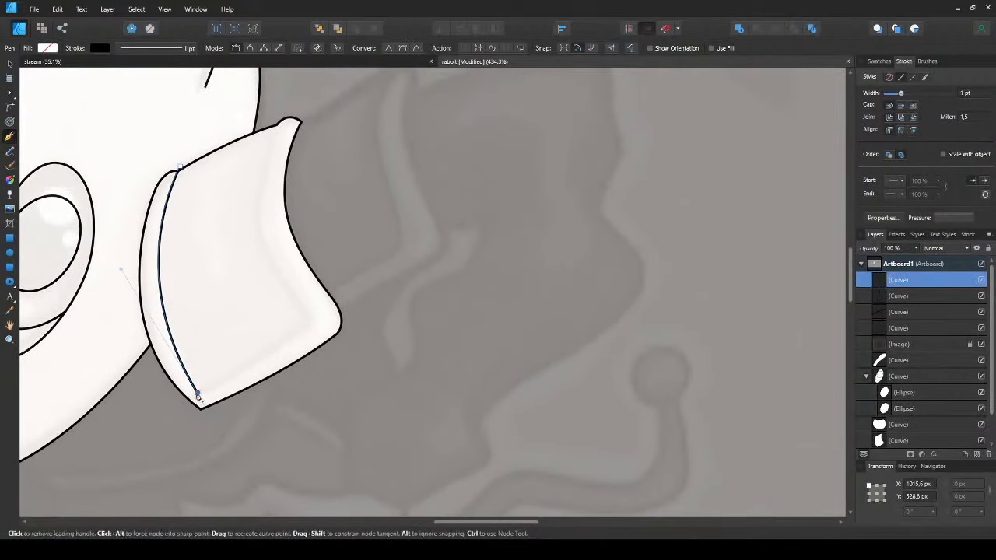
{"action": "left_click", "coordinate": [199, 393], "text": "alt"}
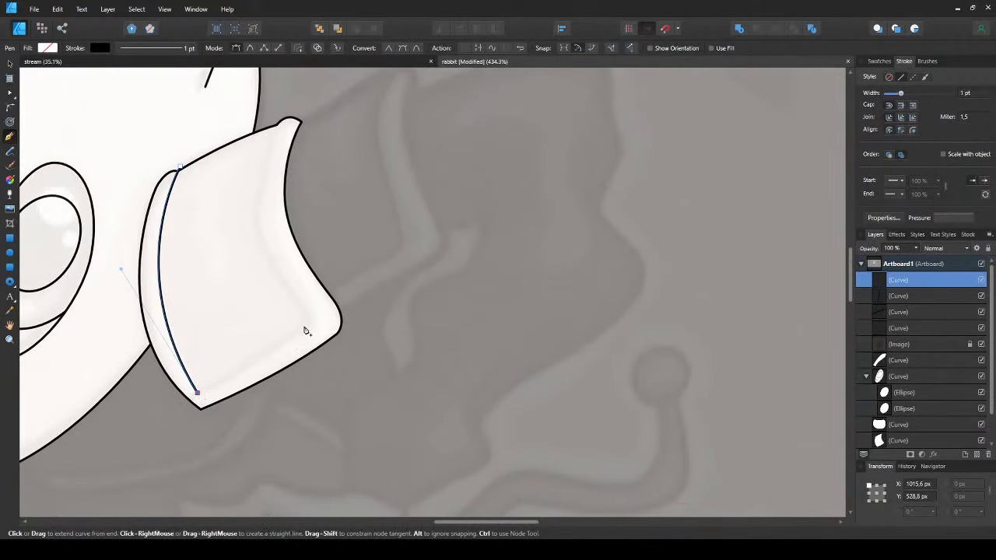
{"action": "left_click_drag", "start_coordinate": [309, 323], "coordinate": [338, 294]}
{"action": "left_click_drag", "start_coordinate": [274, 286], "coordinate": [307, 355]}
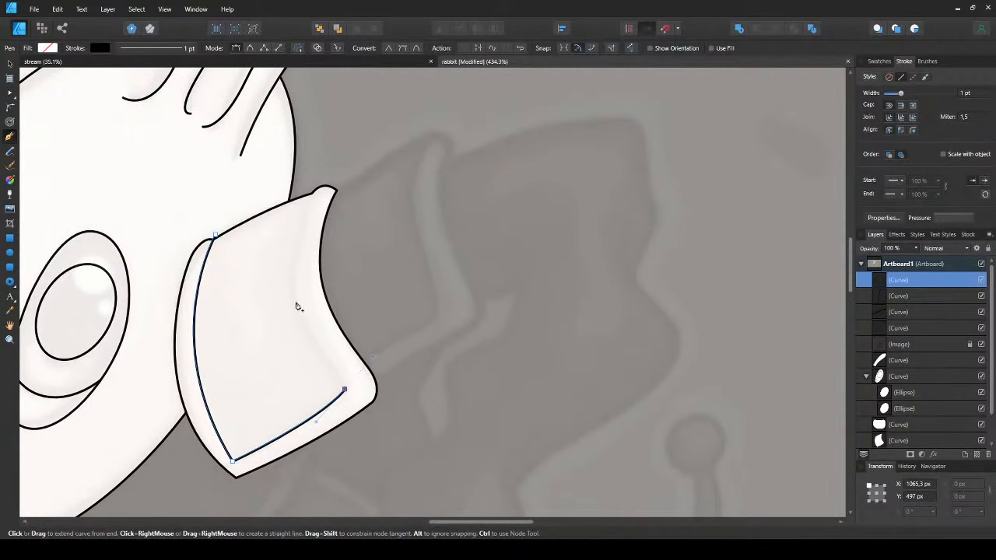
- Close the inner panel along its rear and top edges at about 67 by 127 px, fill it white, and nest it inside the clothing panel
{"action": "left_click_drag", "start_coordinate": [295, 299], "coordinate": [289, 247]}
{"action": "left_click_drag", "start_coordinate": [323, 183], "coordinate": [344, 166]}
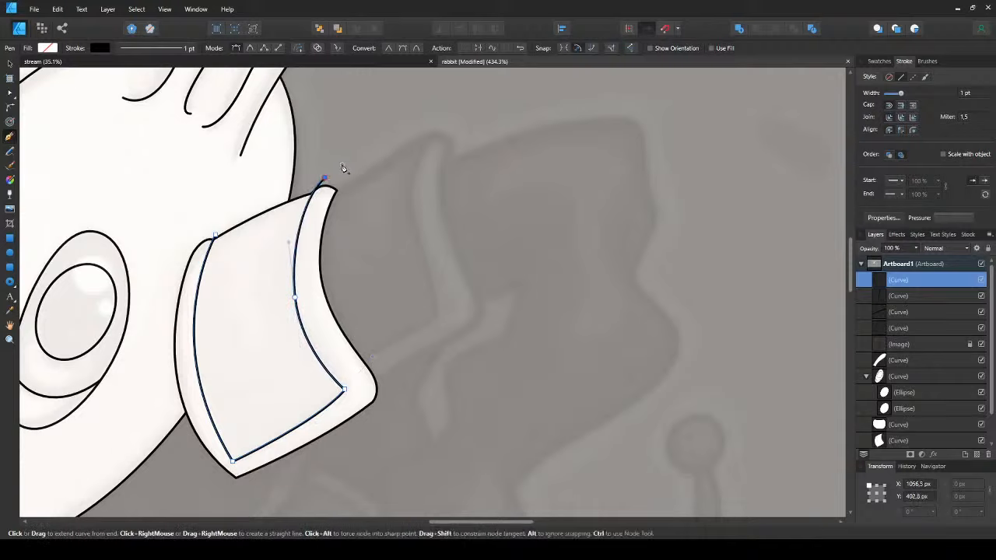
{"action": "left_click", "coordinate": [218, 237]}
{"action": "key", "text": "v"}
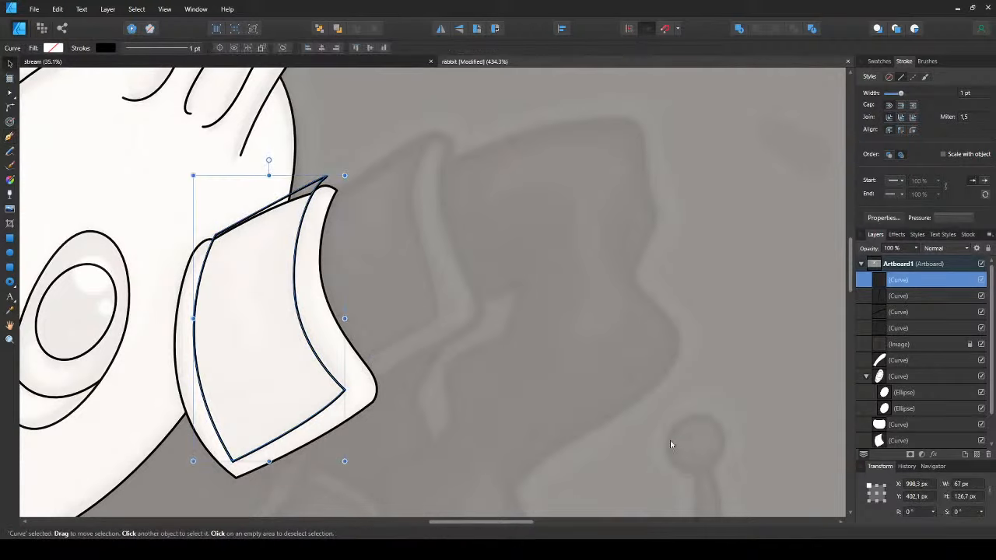
{"action": "left_click", "coordinate": [207, 348]}
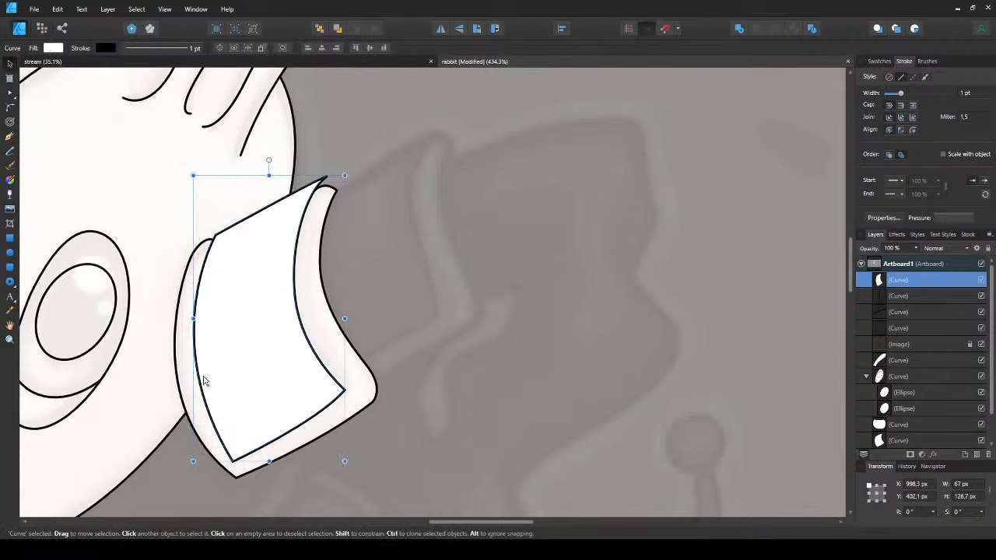
{"action": "key", "text": "Delete"}
{"action": "left_click", "coordinate": [237, 343]}
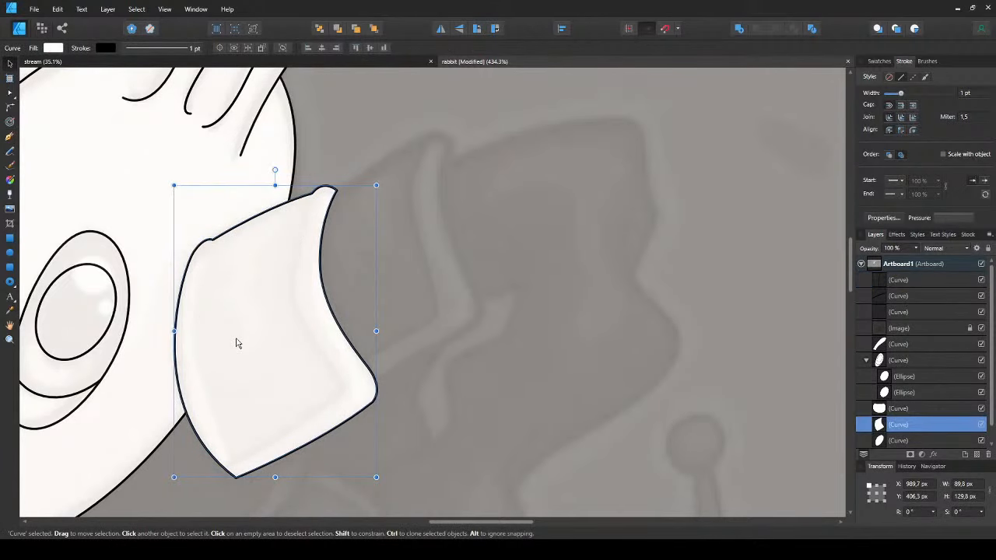
{"action": "key", "text": "ctrl+alt+v"}
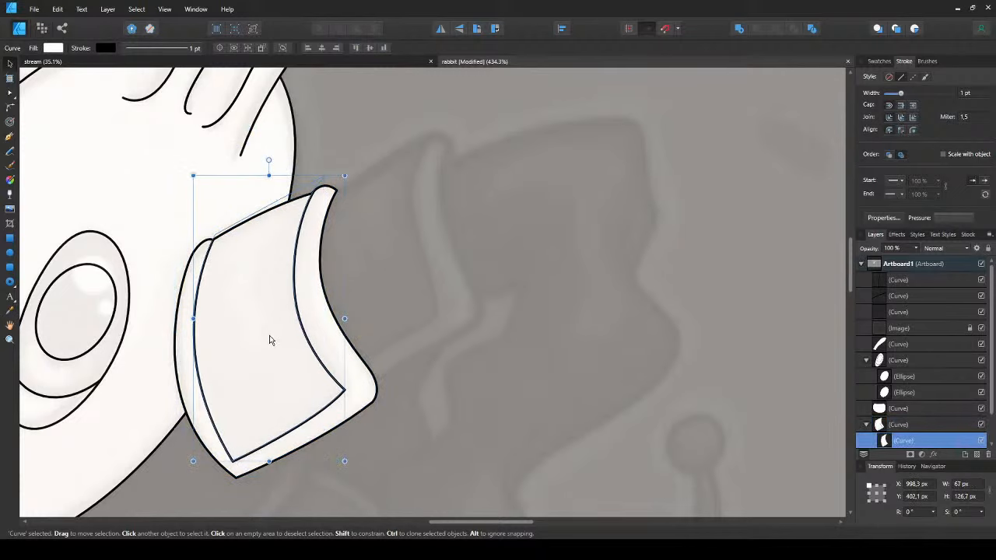
- Round off the outer clothing panel's sharp lower corner with the Corner tool
{"action": "left_click", "coordinate": [235, 473]}
{"action": "left_click_drag", "start_coordinate": [233, 471], "coordinate": [226, 455]}
{"action": "scroll", "coordinate": [226, 455], "scroll_direction": "up", "scroll_amount": 3}
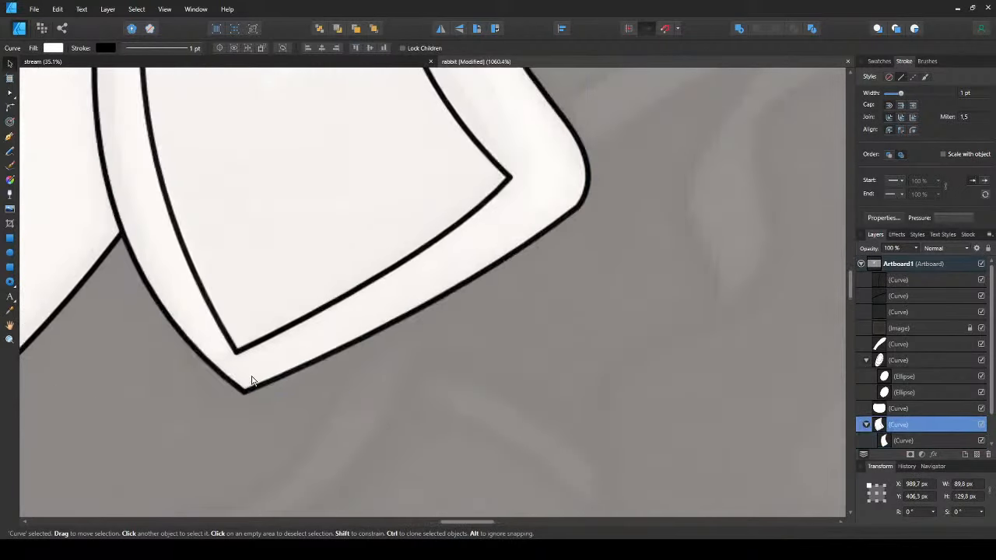
{"action": "key", "text": "a"}
{"action": "key", "text": "c"}
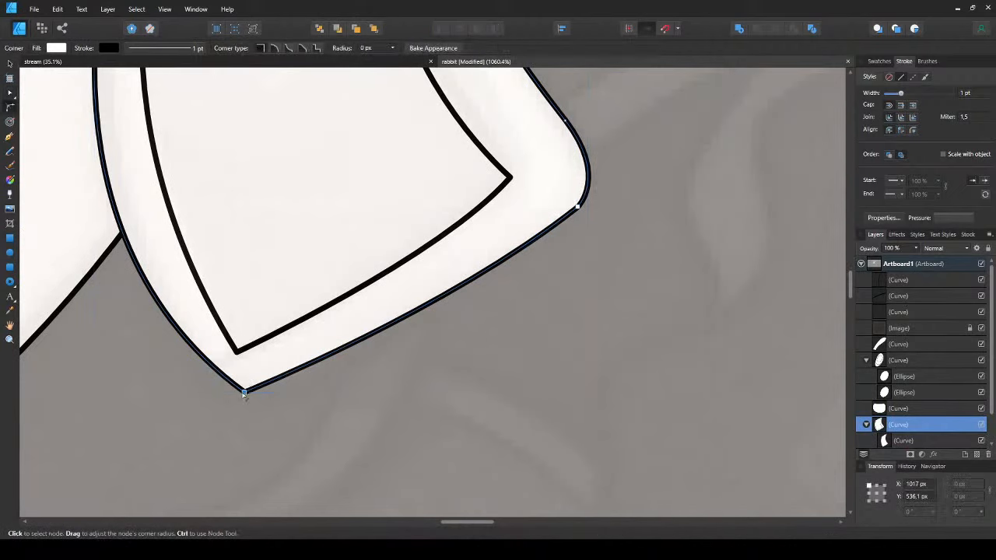
{"action": "left_click_drag", "start_coordinate": [243, 393], "coordinate": [244, 356]}
{"action": "key", "text": "v"}
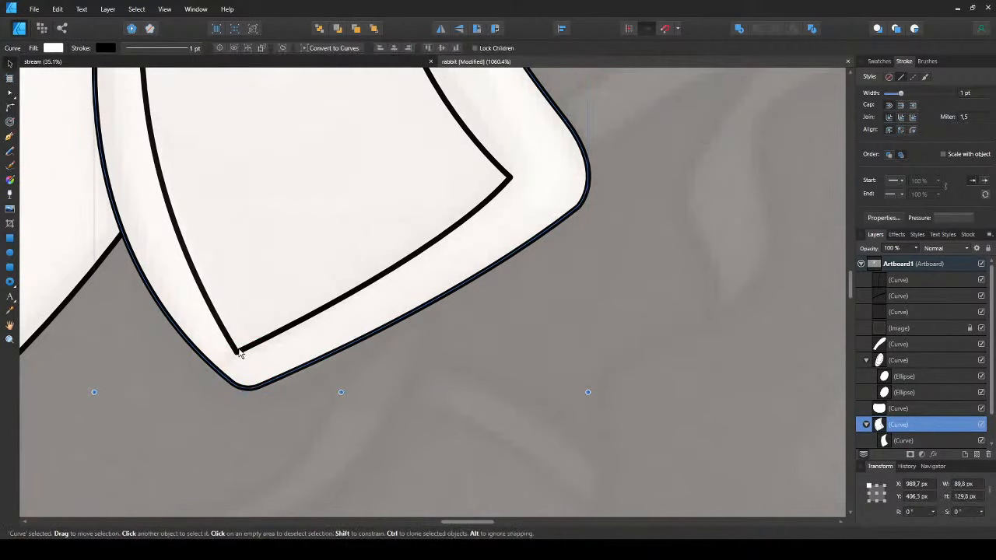
- Round off the matching lower corner of the nested inner panel
{"action": "left_click", "coordinate": [241, 354]}
{"action": "key", "text": "c"}
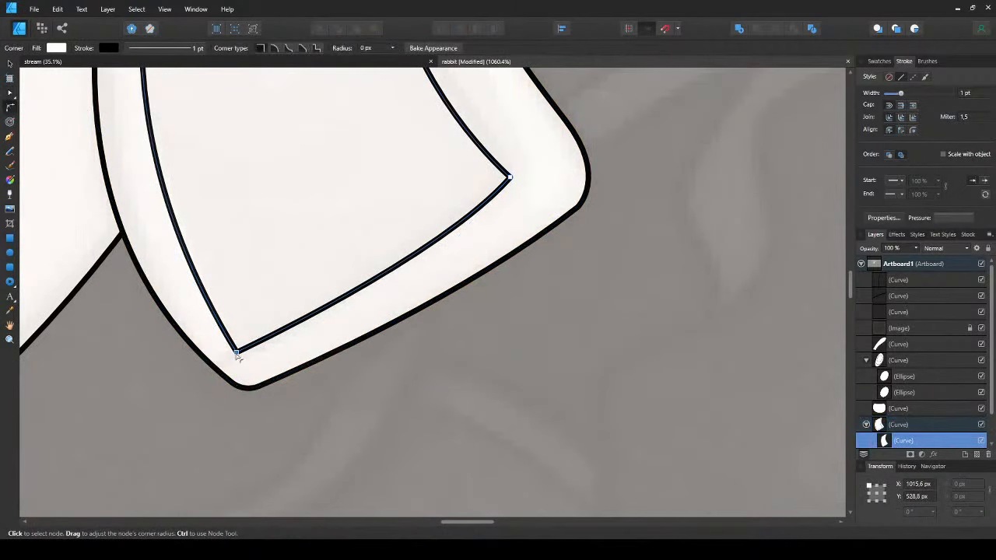
{"action": "left_click_drag", "start_coordinate": [237, 354], "coordinate": [244, 325]}
{"action": "key", "text": "v"}
{"action": "scroll", "coordinate": [245, 327], "scroll_direction": "down", "scroll_amount": 5}
{"action": "key", "text": "ctrl+d"}
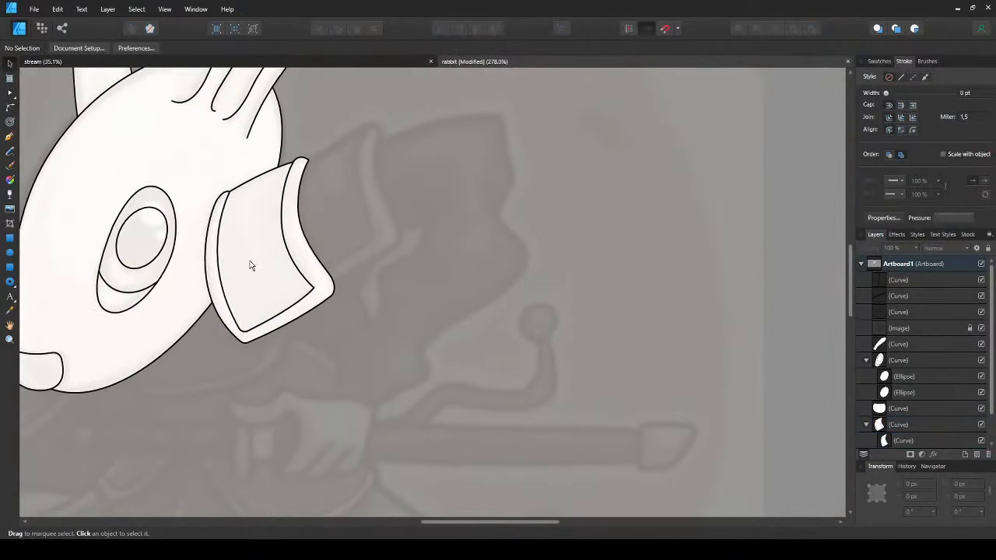
{"action": "left_click_drag", "start_coordinate": [250, 265], "coordinate": [404, 359]}
{"action": "left_click", "coordinate": [382, 367]}
{"action": "left_click", "coordinate": [382, 366]}
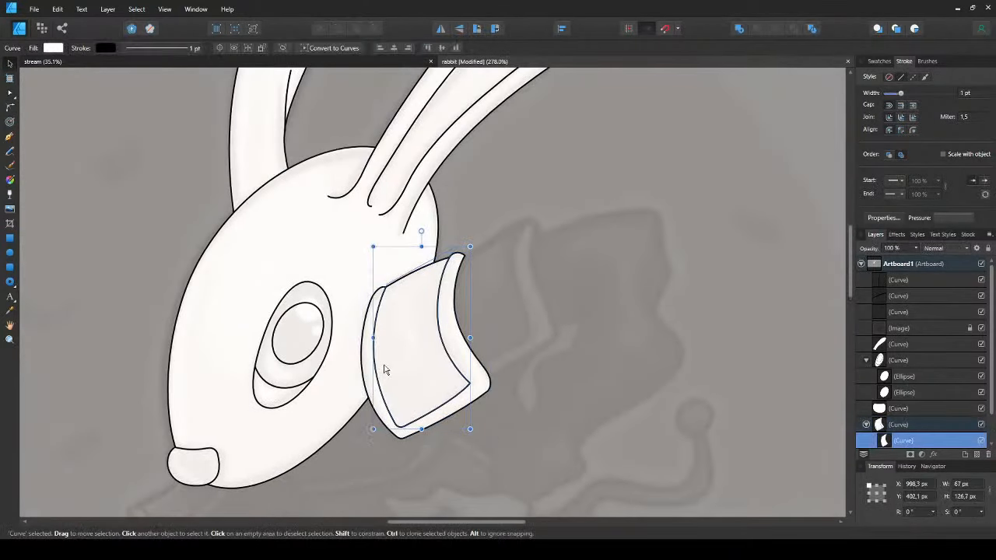
{"action": "key", "text": "ctrl+d"}
{"action": "double_click", "coordinate": [382, 347]}
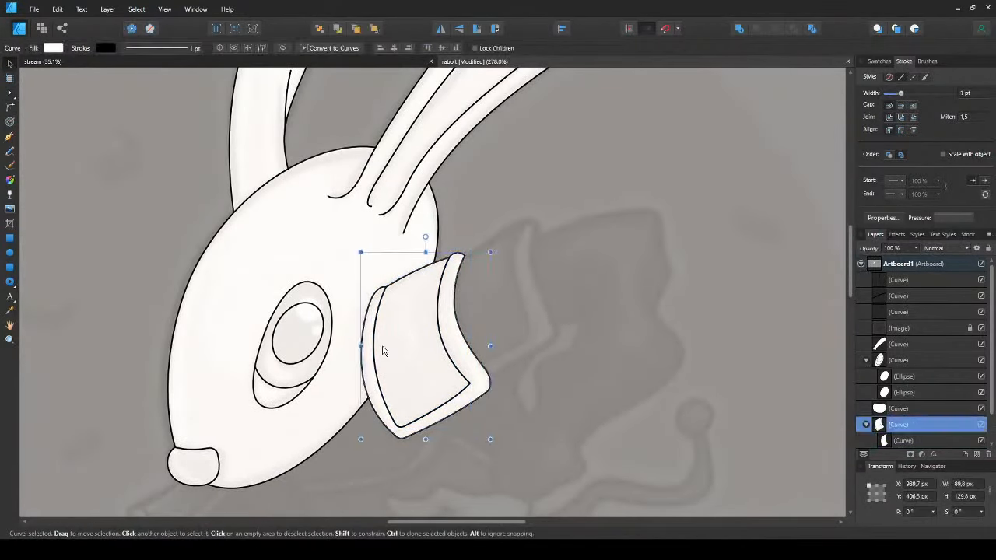
{"action": "key", "text": "a"}
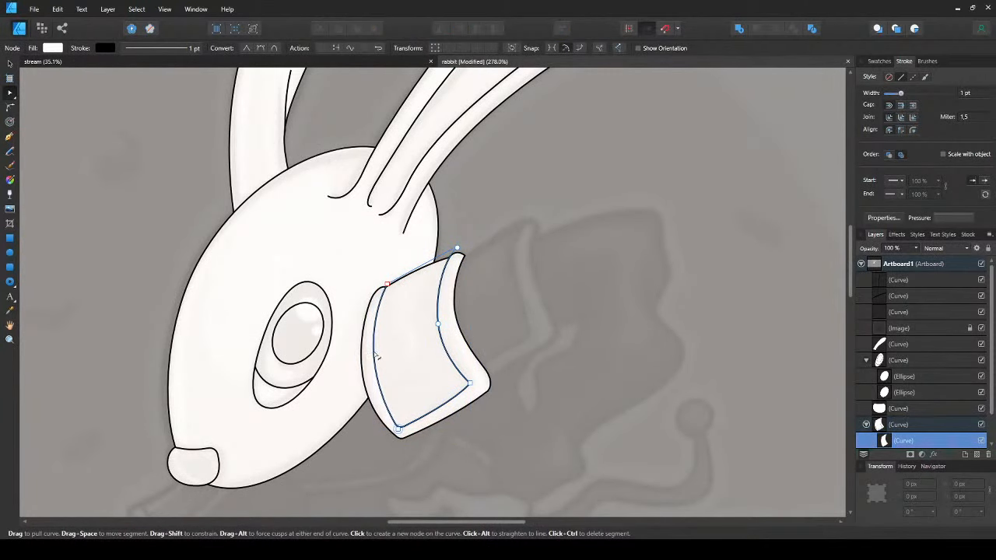
{"action": "key", "text": "v"}
{"action": "key", "text": "ctrl+d"}
{"action": "scroll", "coordinate": [325, 315], "scroll_direction": "down", "scroll_amount": 2}
{"action": "scroll", "coordinate": [324, 315], "scroll_direction": "up", "scroll_amount": 2}
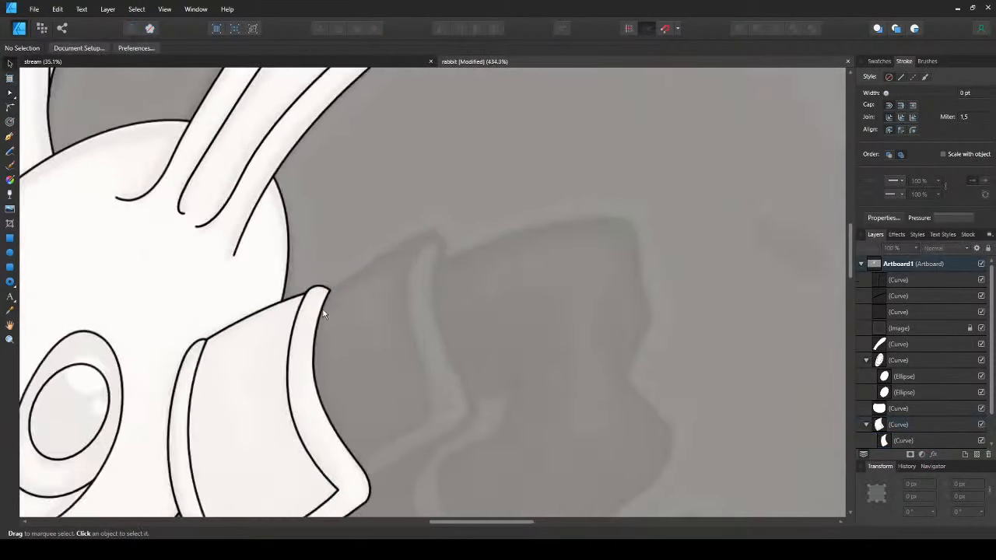
{"action": "scroll", "coordinate": [325, 314], "scroll_direction": "down", "scroll_amount": 2}
{"action": "scroll", "coordinate": [322, 309], "scroll_direction": "up", "scroll_amount": 3}
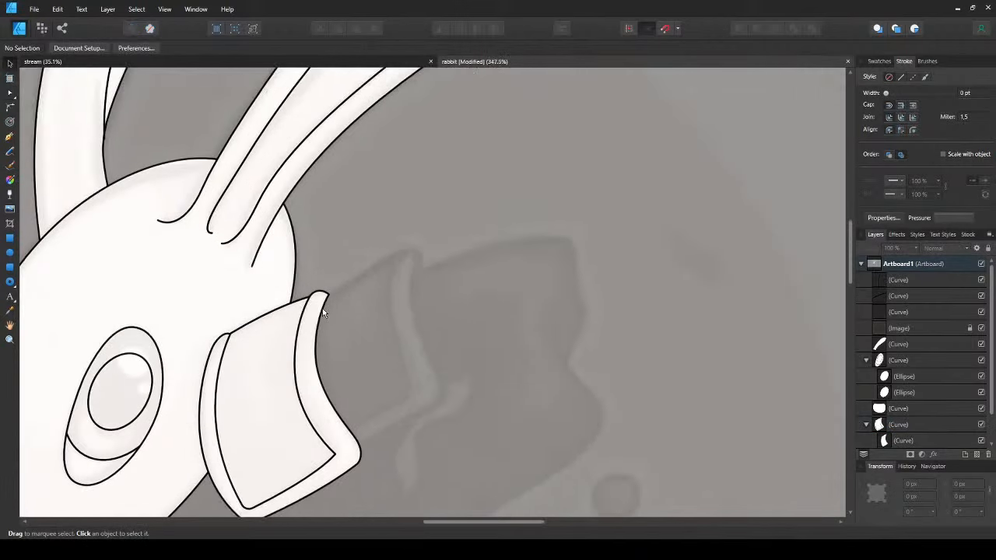
- Trace a second clothing panel behind the first with the Pen tool, closing its outline beneath the first panel's rear edge
{"action": "key", "text": "p"}
{"action": "left_click", "coordinate": [399, 251]}
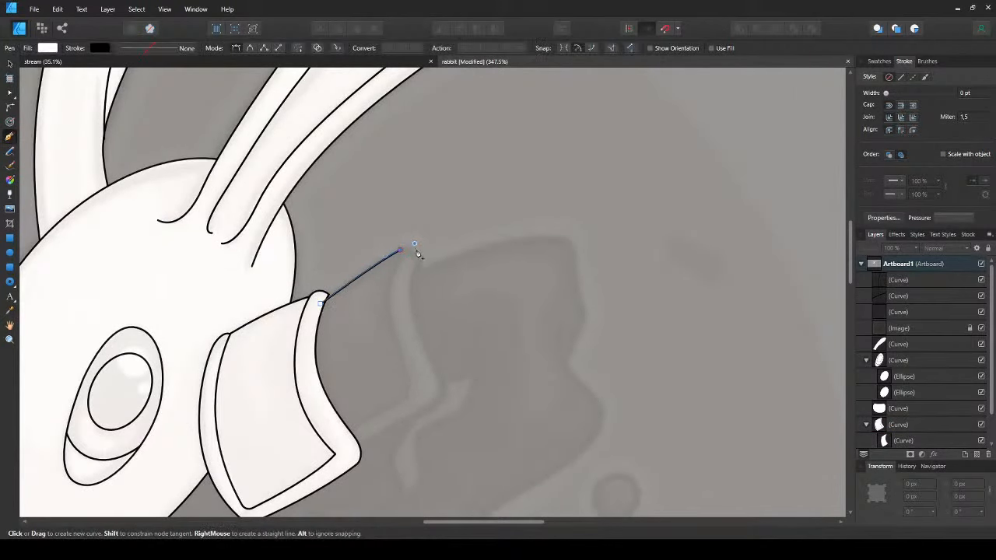
{"action": "left_click_drag", "start_coordinate": [422, 340], "coordinate": [441, 403]}
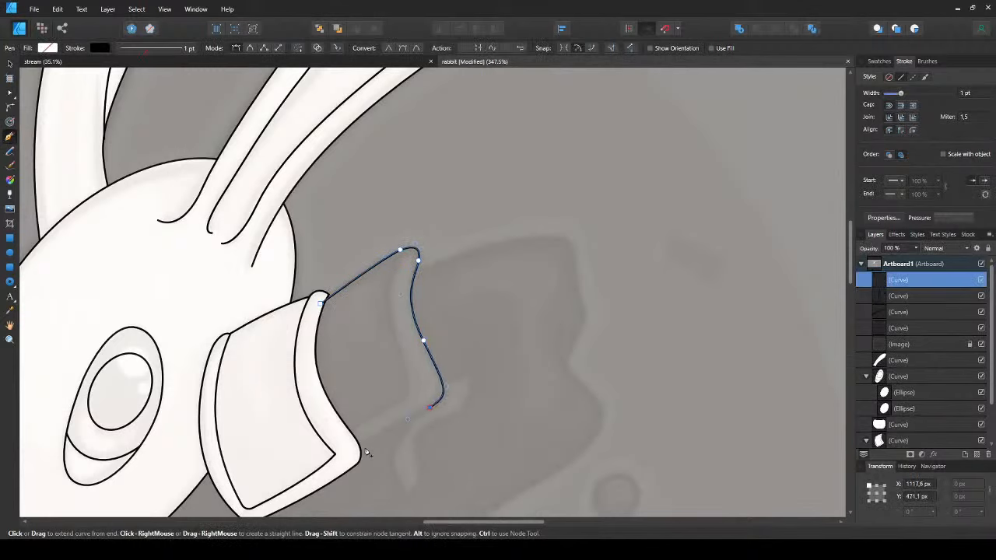
{"action": "left_click_drag", "start_coordinate": [357, 450], "coordinate": [280, 368]}
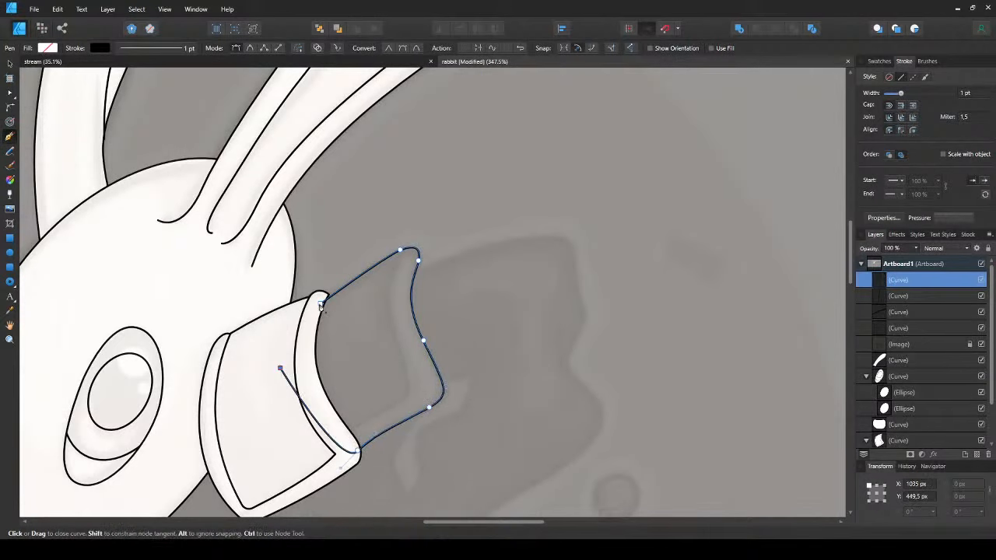
{"action": "left_click", "coordinate": [320, 305]}
- Fill the second clothing panel white with a black outline and place it beneath the first panel
{"action": "key", "text": "d"}
{"action": "key", "text": "v"}
{"action": "key", "text": "ctrl+x"}
{"action": "left_click", "coordinate": [353, 459]}
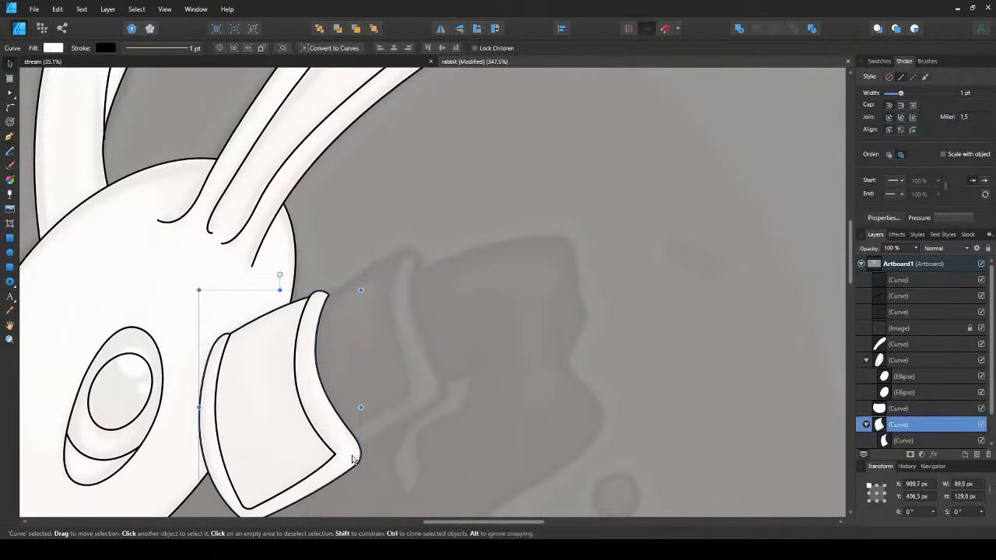
{"action": "key", "text": "ctrl+v"}
{"action": "key", "text": "ctrl+d"}
- Adjust the second panel's front upper node so its top edge meets the first panel's upper rear corner cleanly
{"action": "scroll", "coordinate": [361, 300], "scroll_direction": "up", "scroll_amount": 2}
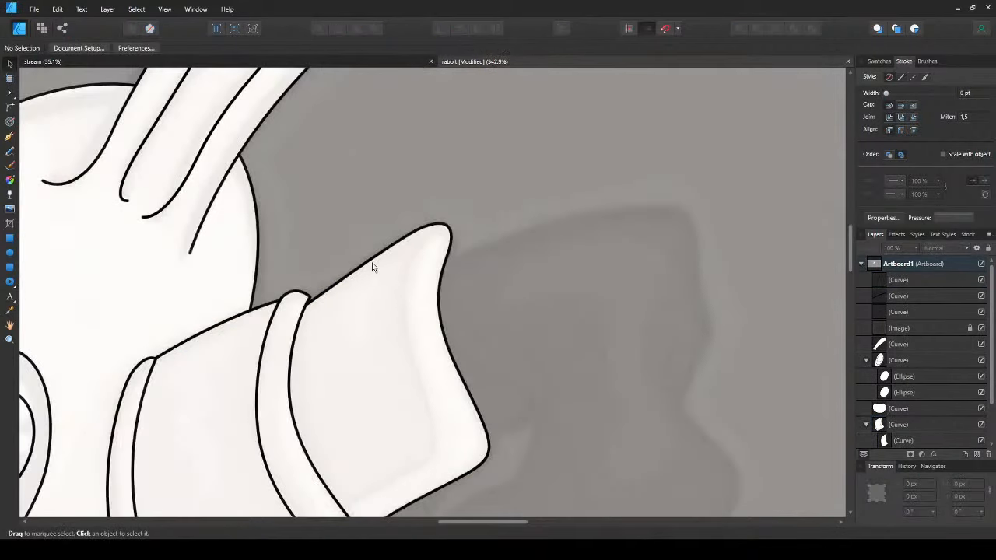
{"action": "key", "text": "p"}
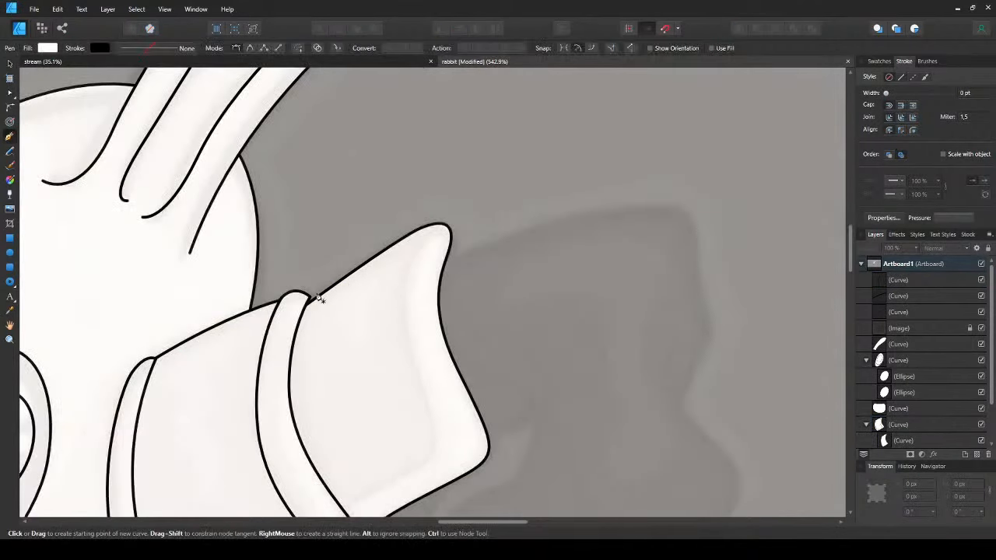
{"action": "key", "text": "v"}
{"action": "left_click", "coordinate": [319, 306]}
{"action": "key", "text": "a"}
{"action": "left_click_drag", "start_coordinate": [298, 310], "coordinate": [296, 307]}
{"action": "key", "text": "v"}
{"action": "key", "text": "ctrl+d"}
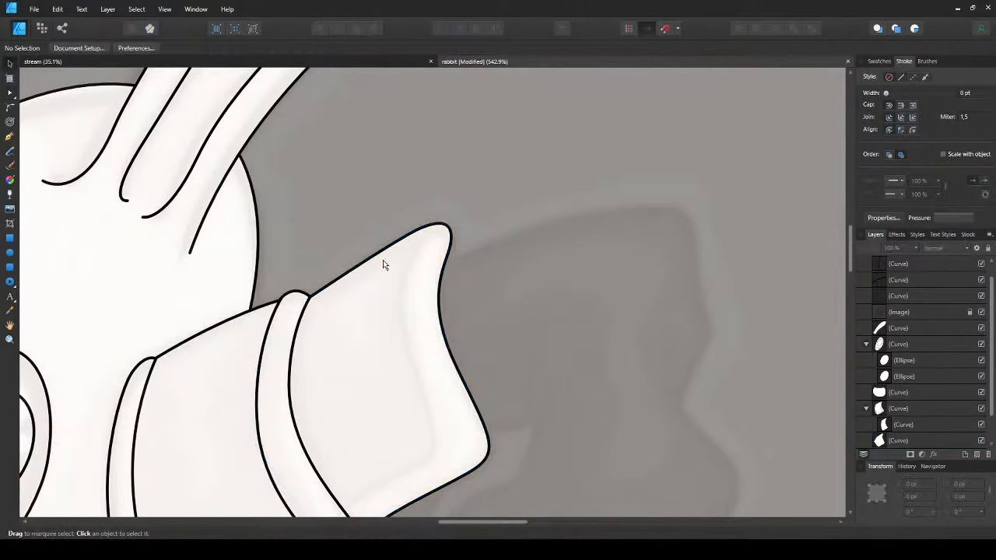
- Trace the second clothing panel's inner border with the Pen tool, from its front upper corner round to its front lower corner
{"action": "key", "text": "p"}
{"action": "left_click", "coordinate": [303, 296]}
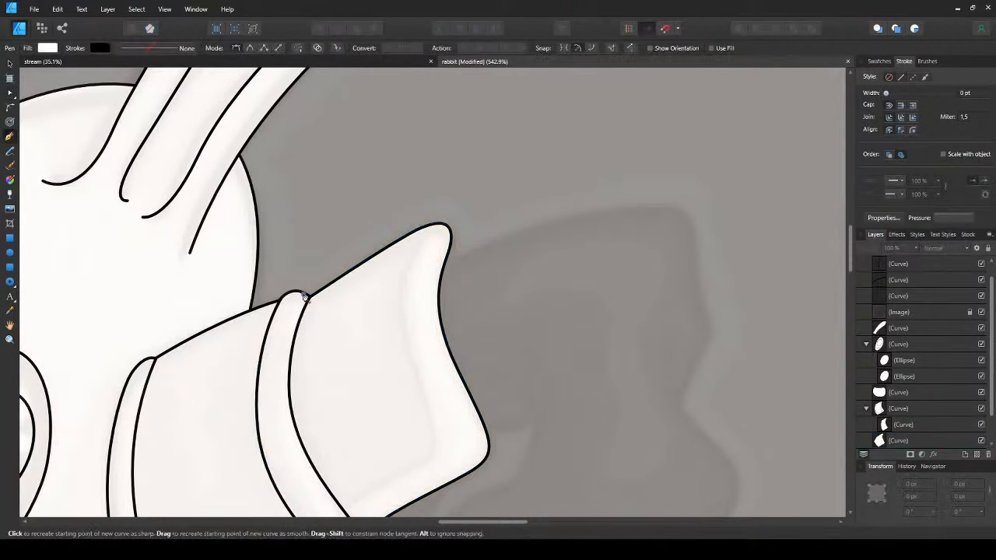
{"action": "left_click", "coordinate": [420, 245]}
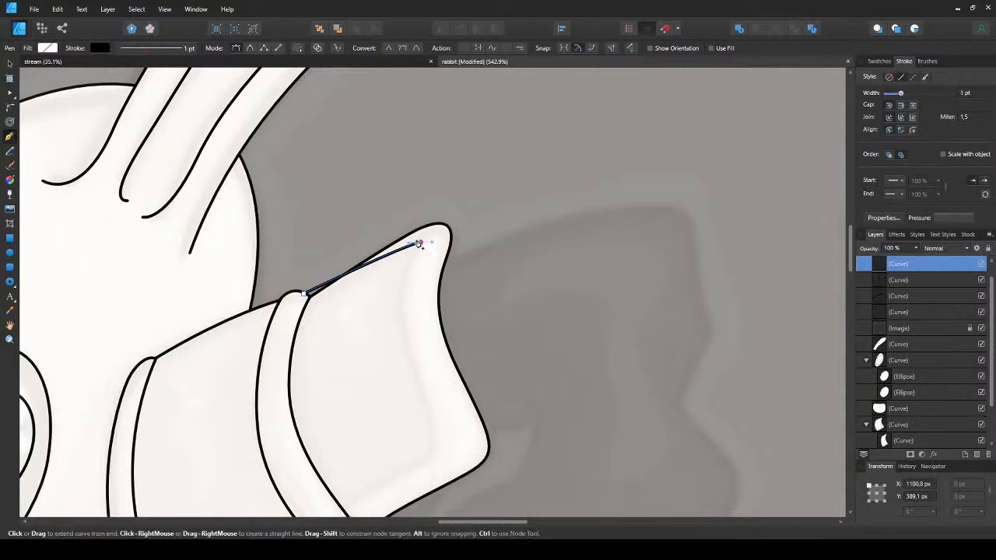
{"action": "left_click_drag", "start_coordinate": [409, 332], "coordinate": [432, 392]}
{"action": "left_click_drag", "start_coordinate": [432, 454], "coordinate": [422, 475]}
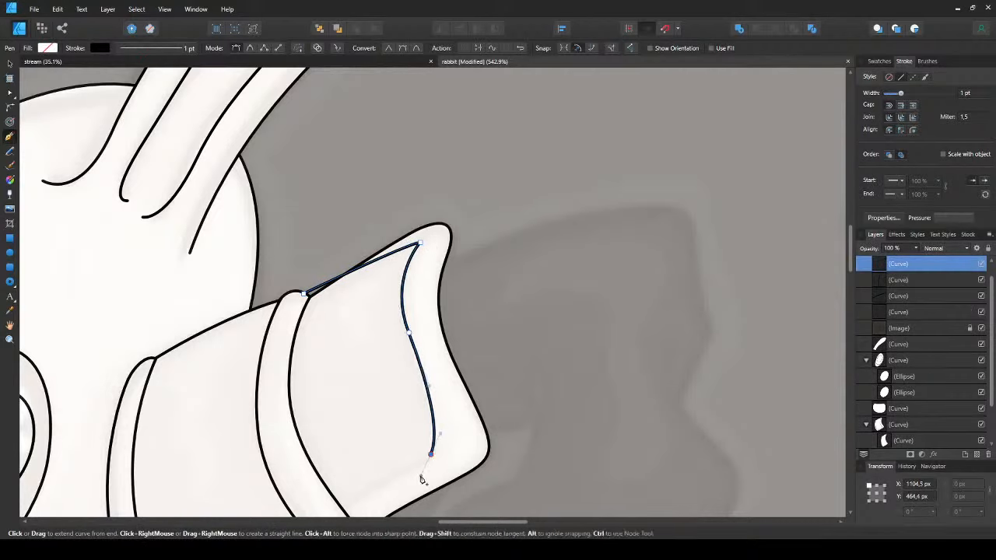
{"action": "left_click_drag", "start_coordinate": [334, 459], "coordinate": [324, 395]}
{"action": "left_click_drag", "start_coordinate": [332, 454], "coordinate": [308, 414]}
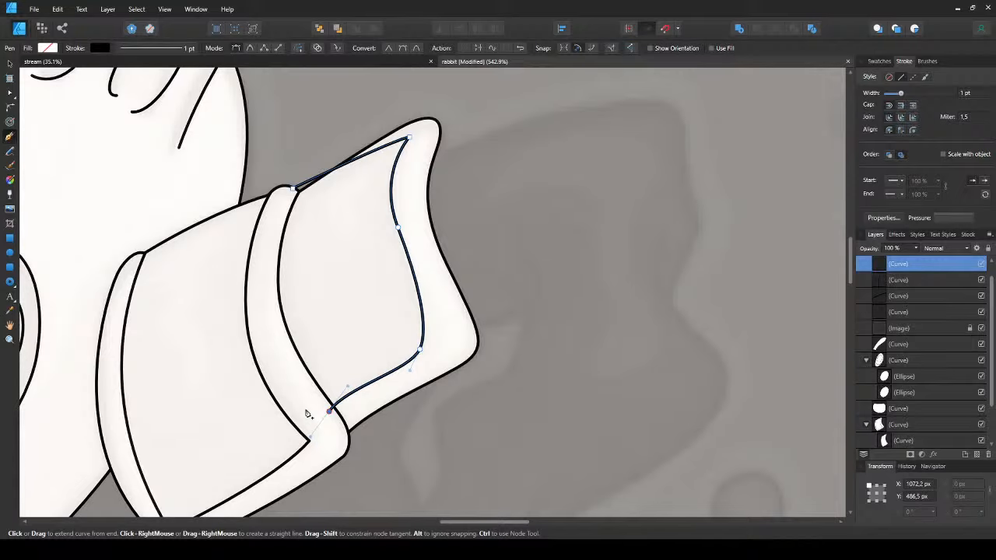
- Close the inner border path with a loose loop running outside the second clothing panel back to its starting node
{"action": "scroll", "coordinate": [309, 414], "scroll_direction": "down", "scroll_amount": 1}
{"action": "left_click", "coordinate": [337, 449]}
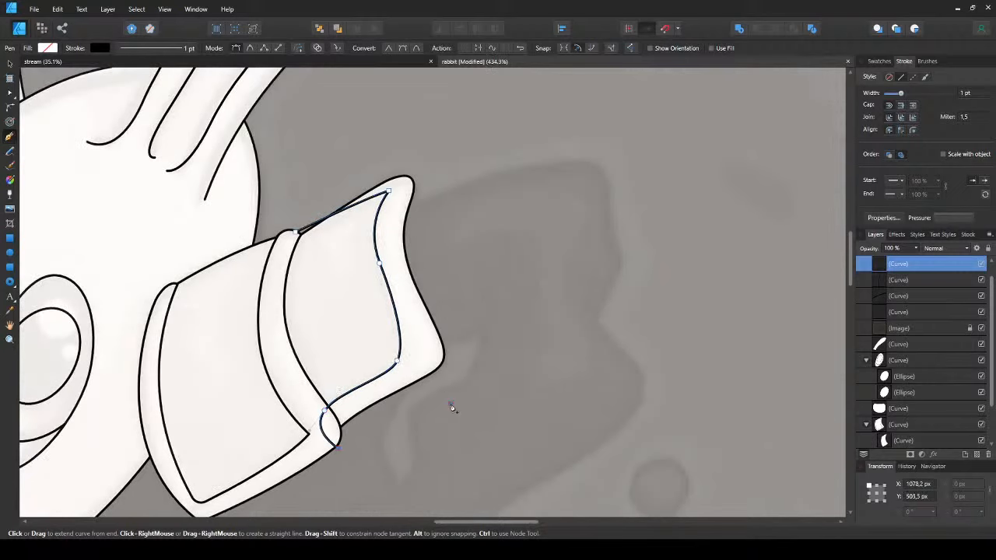
{"action": "left_click", "coordinate": [451, 404]}
{"action": "left_click", "coordinate": [493, 270]}
{"action": "left_click", "coordinate": [474, 150]}
{"action": "left_click", "coordinate": [384, 130]}
{"action": "left_click", "coordinate": [302, 173]}
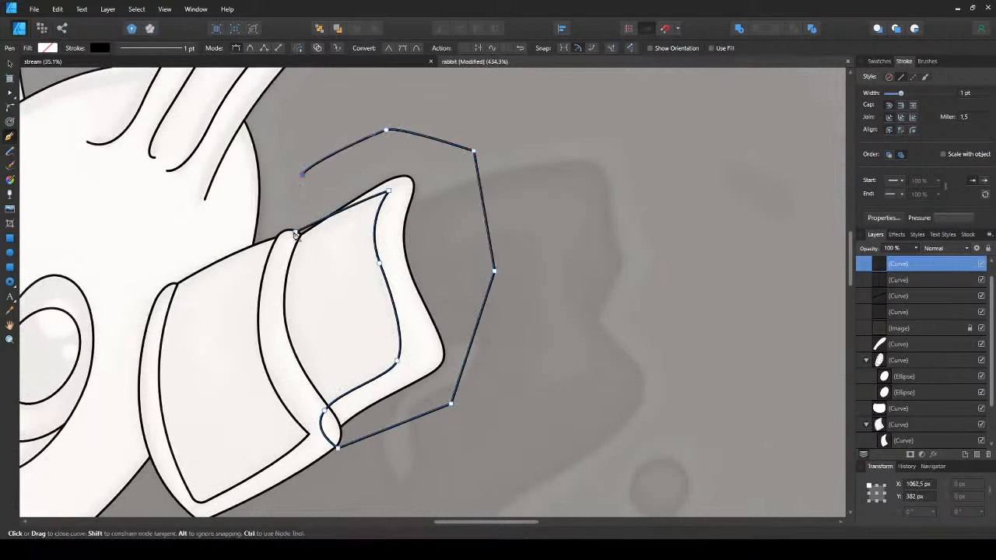
{"action": "left_click", "coordinate": [296, 232]}
- Give the new inner shape the default white fill and nest it inside the second clothing panel
{"action": "key", "text": "v"}
{"action": "key", "text": "d"}
{"action": "key", "text": "ctrl+x"}
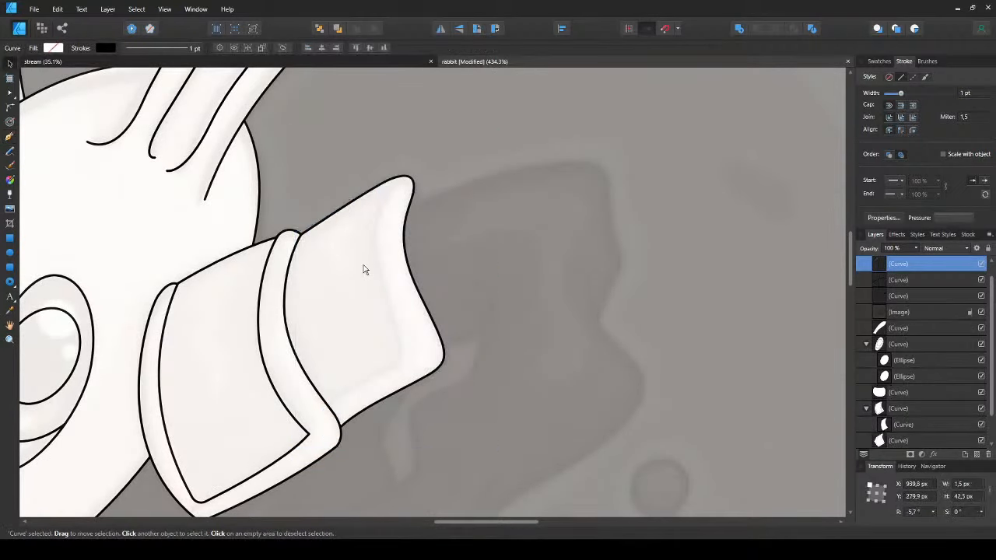
{"action": "left_click", "coordinate": [364, 266]}
{"action": "key", "text": "ctrl+alt+v"}
{"action": "key", "text": "ctrl+d"}
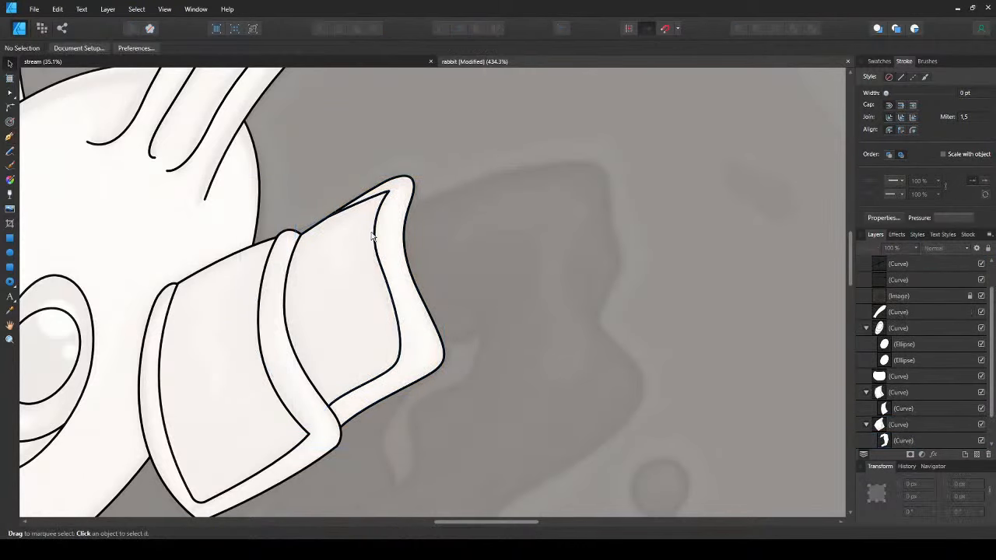
- Narrow the artboard from both sides around the reference image to a width of about 976.5 px
{"action": "scroll", "coordinate": [371, 228], "scroll_direction": "down", "scroll_amount": 4}
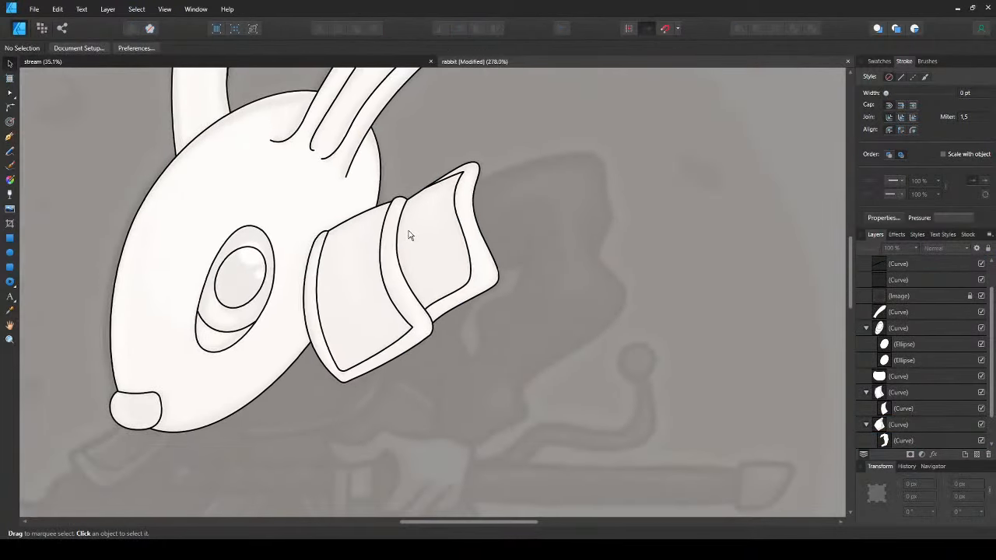
{"action": "scroll", "coordinate": [470, 255], "scroll_direction": "down", "scroll_amount": 6}
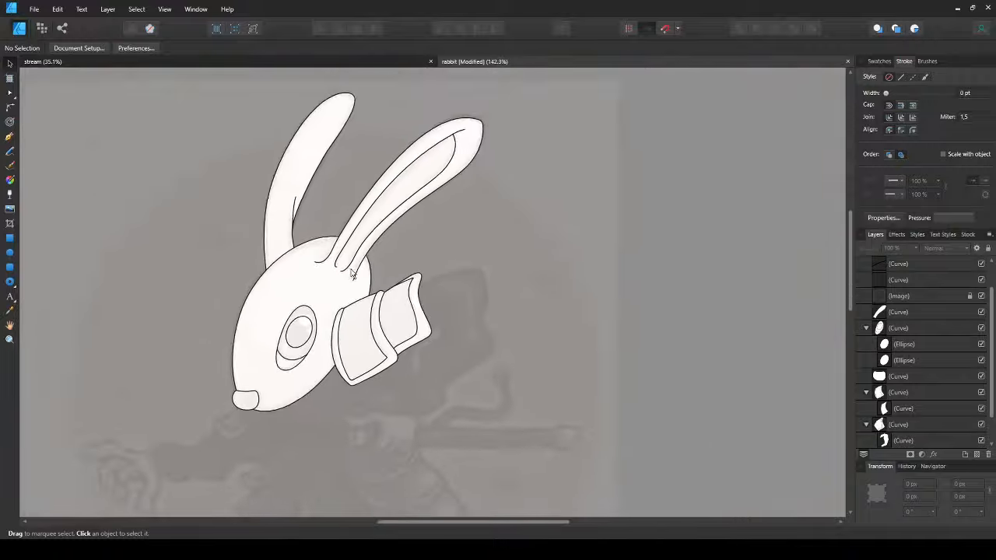
{"action": "scroll", "coordinate": [319, 244], "scroll_direction": "down", "scroll_amount": 4}
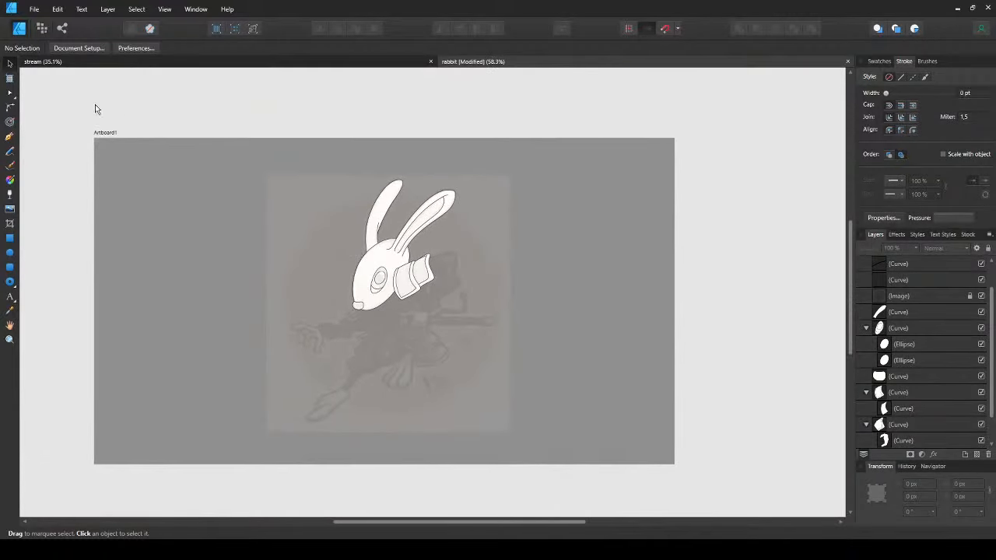
{"action": "left_click_drag", "start_coordinate": [404, 330], "coordinate": [328, 315]}
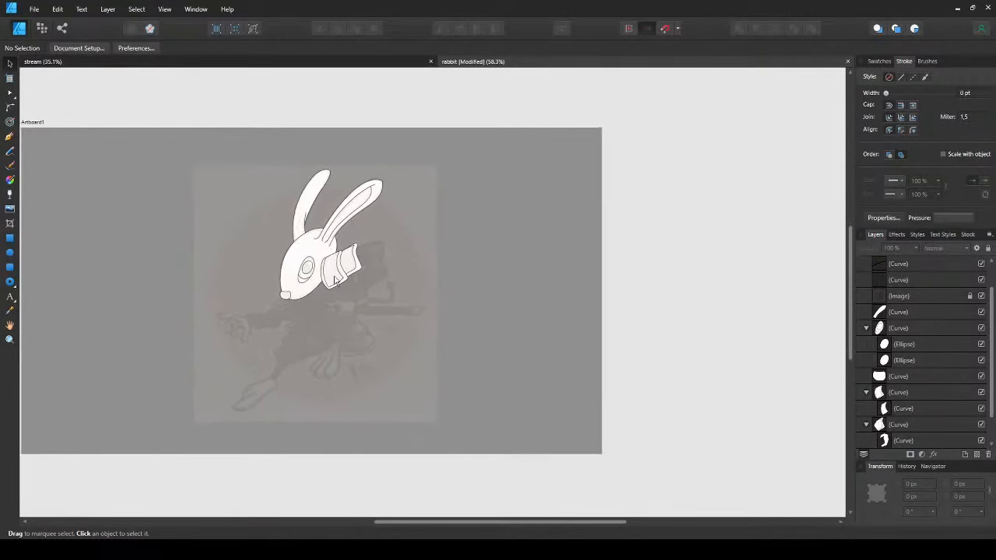
{"action": "left_click", "coordinate": [40, 125]}
{"action": "left_click_drag", "start_coordinate": [214, 262], "coordinate": [242, 285]}
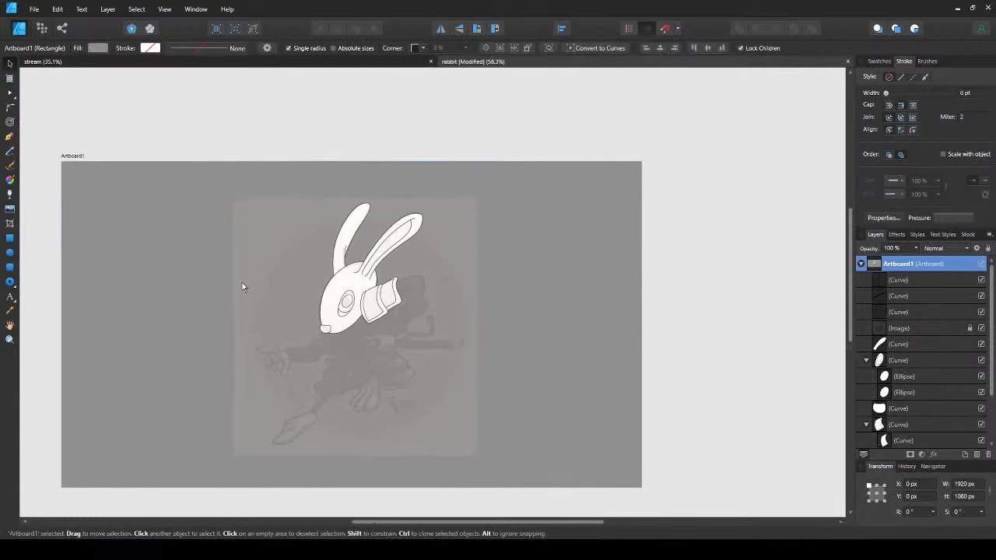
{"action": "left_click_drag", "start_coordinate": [65, 325], "coordinate": [205, 325]}
{"action": "left_click", "coordinate": [167, 296]}
- Duplicate the artboard with all its artwork and place the copy directly to the right of the original
{"action": "left_click", "coordinate": [214, 157]}
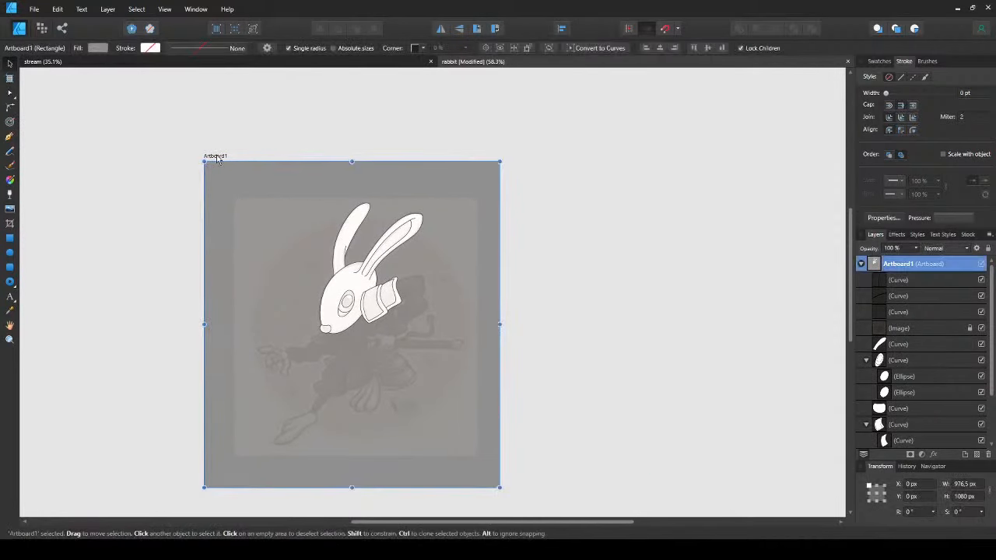
{"action": "left_click_drag", "start_coordinate": [218, 159], "coordinate": [527, 159]}
{"action": "scroll", "coordinate": [382, 210], "scroll_direction": "right", "scroll_amount": 5}
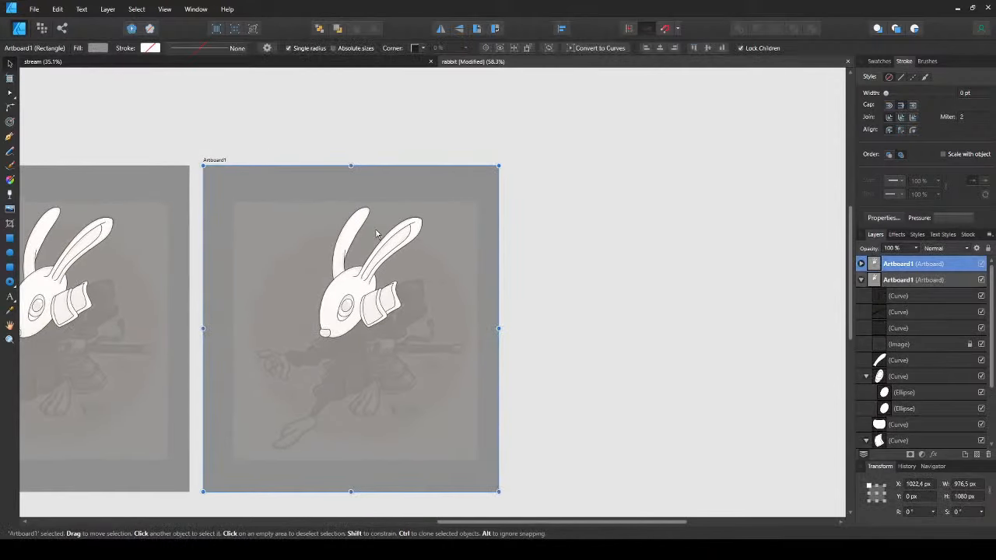
{"action": "left_click", "coordinate": [455, 250]}
{"action": "scroll", "coordinate": [272, 282], "scroll_direction": "left", "scroll_amount": 5}
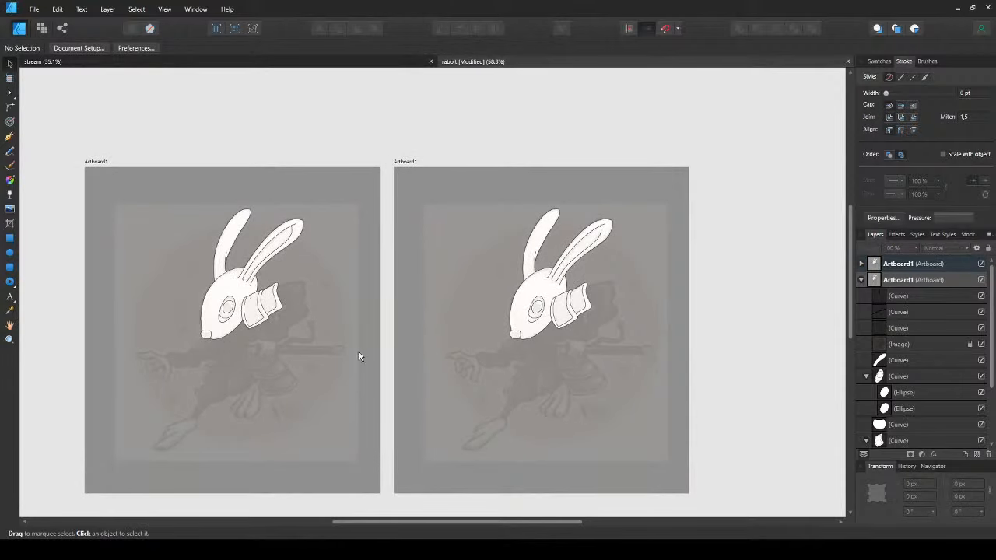
- Select all the unnested rabbit shapes on the duplicate artboard and recolour their black outlines to a very light stroke
{"action": "scroll", "coordinate": [234, 287], "scroll_direction": "up", "scroll_amount": 5}
{"action": "left_click_drag", "start_coordinate": [498, 269], "coordinate": [9, 279]}
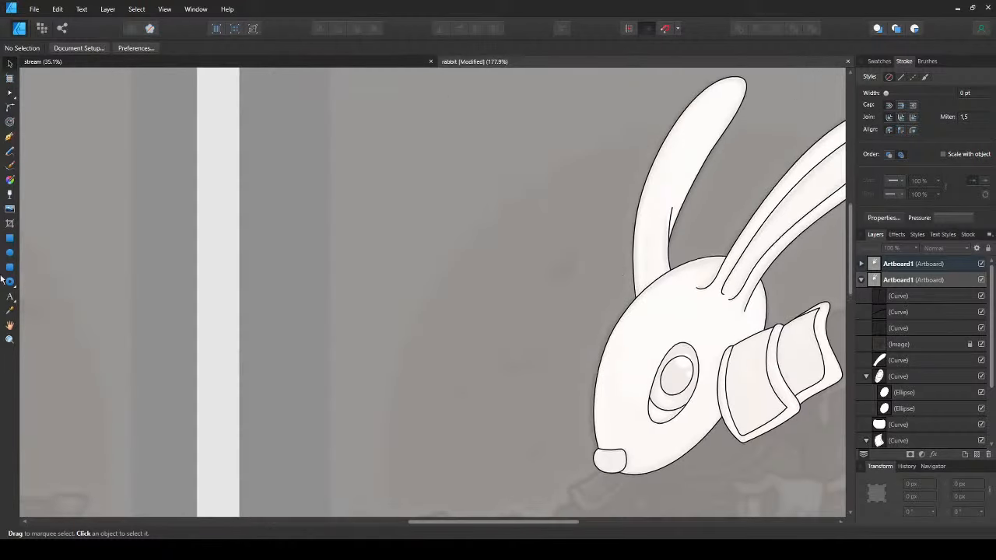
{"action": "left_click_drag", "start_coordinate": [632, 265], "coordinate": [322, 286]}
{"action": "scroll", "coordinate": [280, 243], "scroll_direction": "down", "scroll_amount": 2}
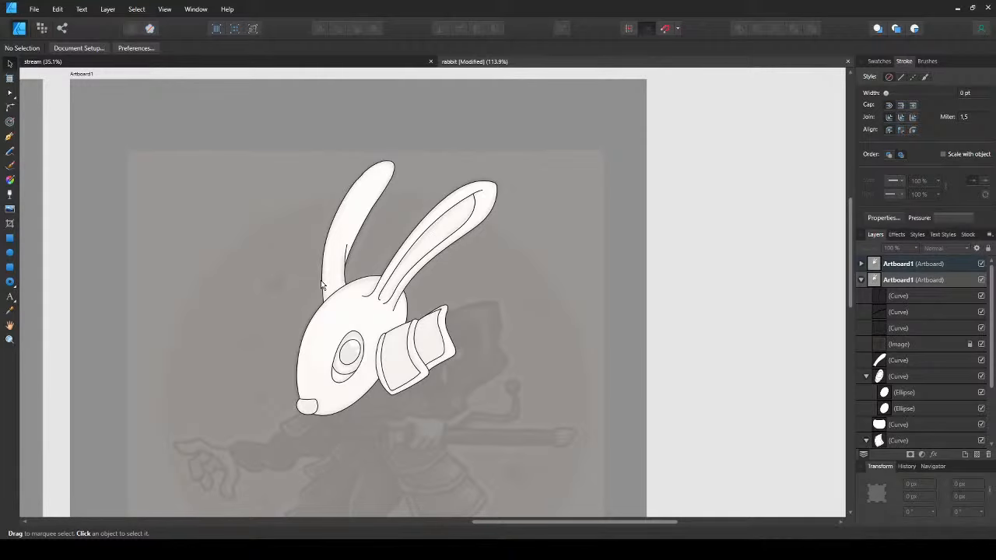
{"action": "mouse_move", "coordinate": [388, 277]}
{"action": "left_mouse_down"}
{"action": "mouse_move", "coordinate": [332, 235]}
{"action": "mouse_move", "coordinate": [445, 270]}
{"action": "mouse_move", "coordinate": [498, 266]}
{"action": "mouse_move", "coordinate": [407, 261]}
{"action": "mouse_move", "coordinate": [372, 289]}
{"action": "left_mouse_up"}
{"action": "scroll", "coordinate": [498, 259], "scroll_direction": "down", "scroll_amount": 1}
{"action": "scroll", "coordinate": [413, 251], "scroll_direction": "up", "scroll_amount": 1}
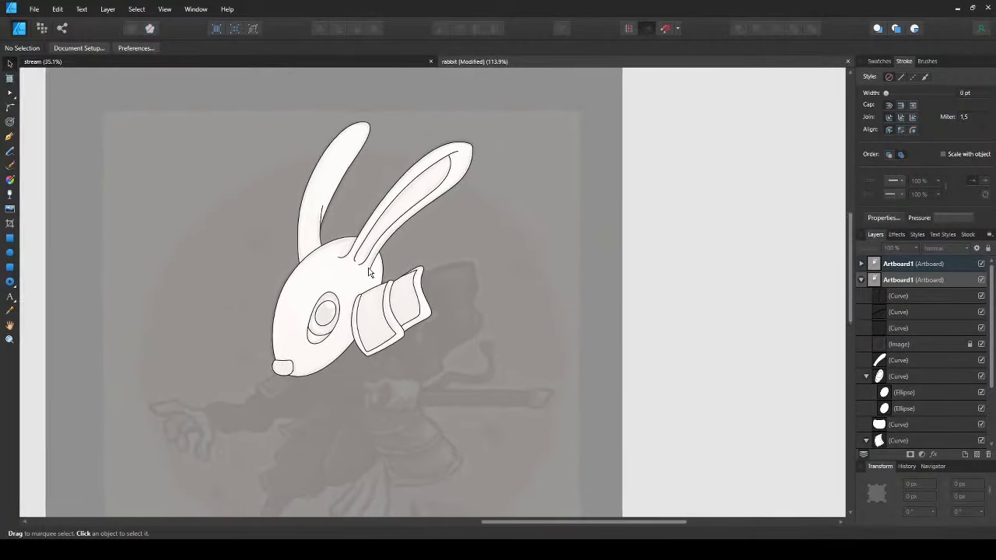
{"action": "scroll", "coordinate": [367, 289], "scroll_direction": "up", "scroll_amount": 2}
{"action": "scroll", "coordinate": [367, 288], "scroll_direction": "down", "scroll_amount": 2}
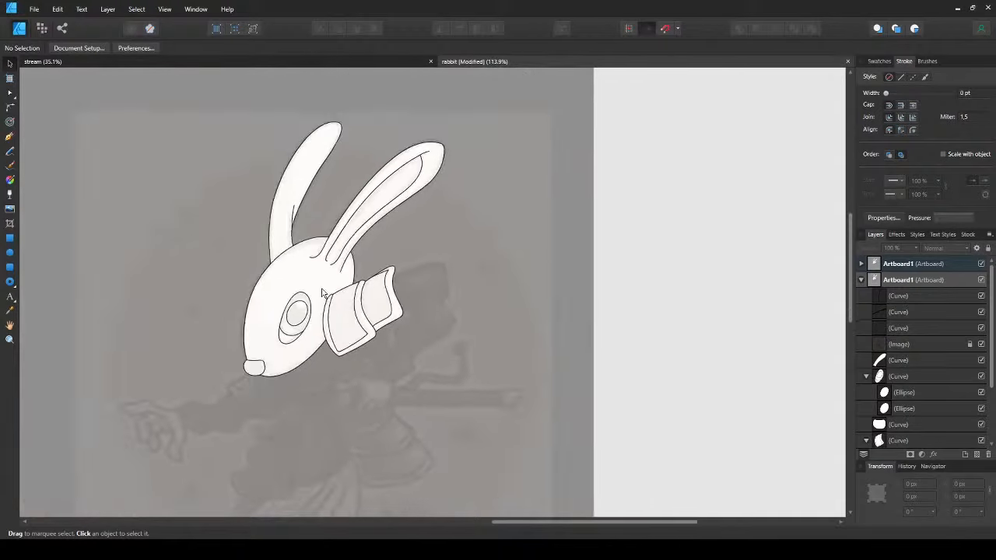
{"action": "left_click_drag", "start_coordinate": [599, 428], "coordinate": [155, 101]}
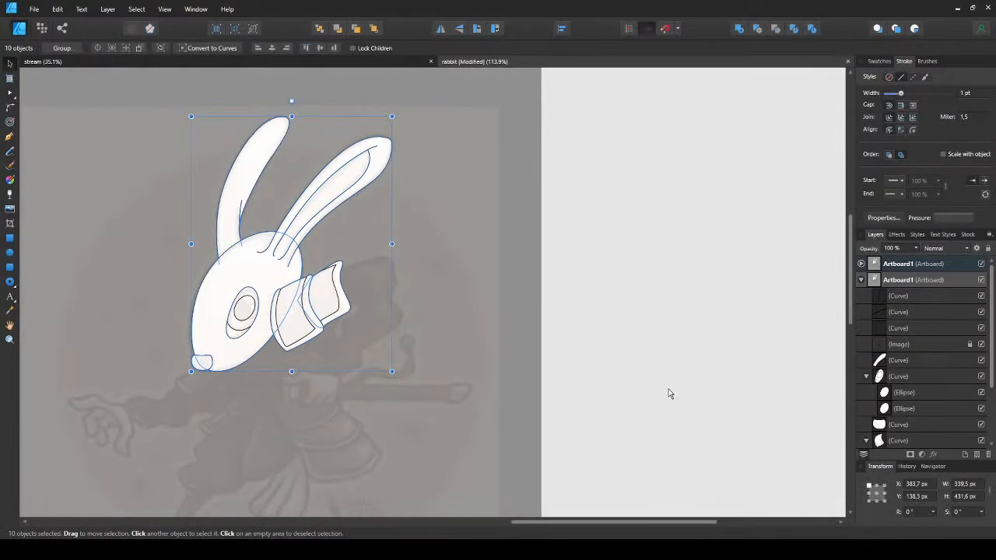
{"action": "left_click", "coordinate": [753, 458]}
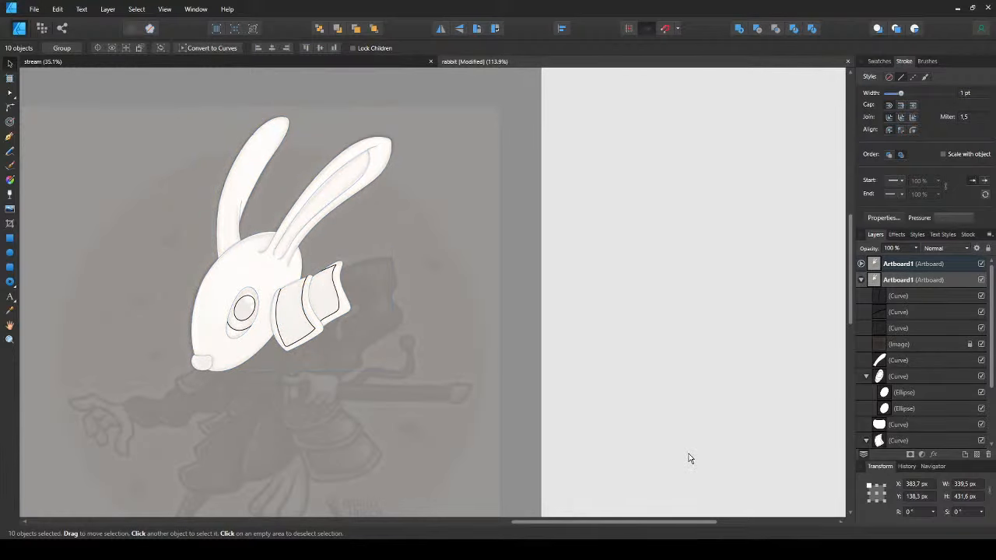
{"action": "left_click", "coordinate": [667, 447]}
- Hide the locked reference image on the duplicate artboard
{"action": "scroll", "coordinate": [257, 307], "scroll_direction": "down", "scroll_amount": 2}
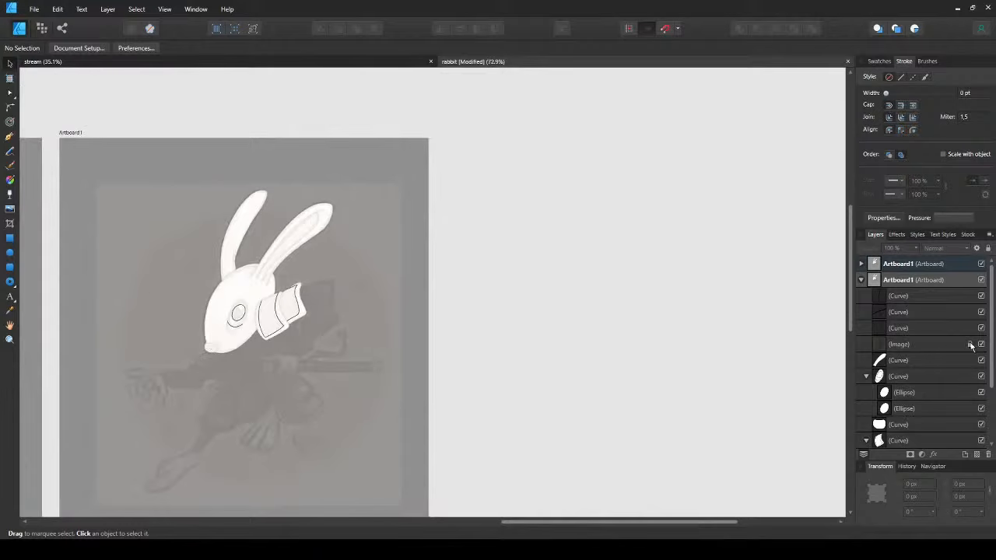
{"action": "left_click", "coordinate": [862, 264]}
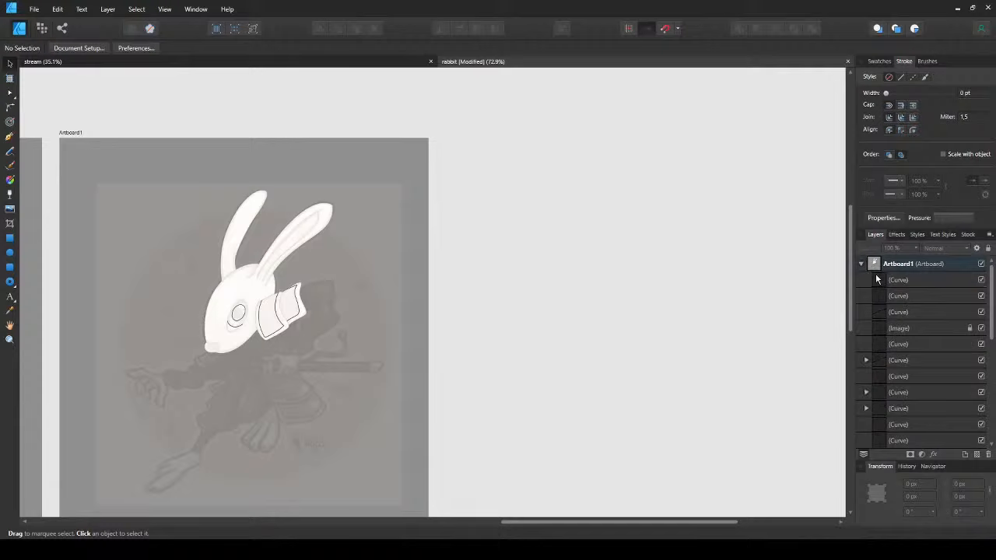
{"action": "left_click", "coordinate": [981, 327]}
{"action": "scroll", "coordinate": [251, 285], "scroll_direction": "up", "scroll_amount": 5}
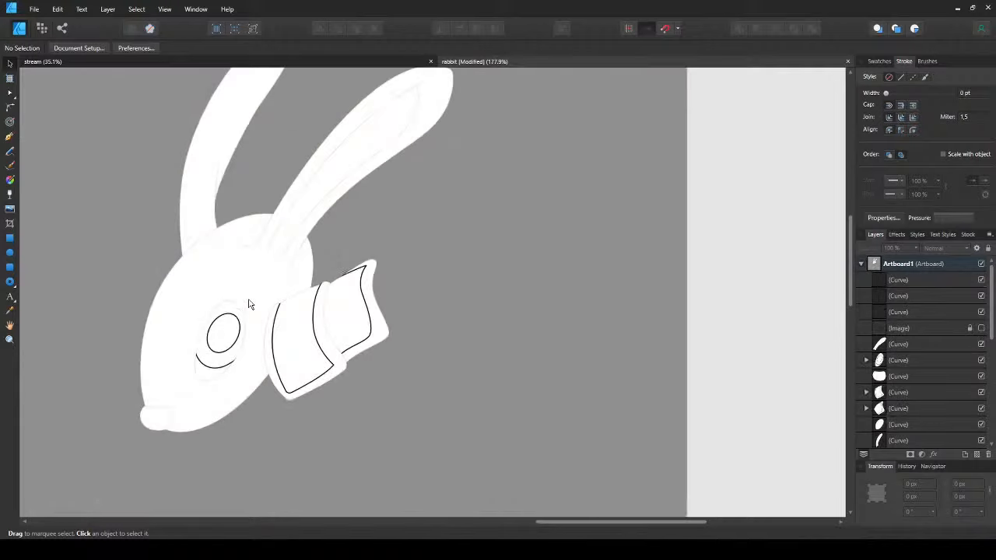
- Recolour the outlines of both nested inner clothing panels on the duplicate artboard to the same light stroke
{"action": "scroll", "coordinate": [293, 316], "scroll_direction": "down", "scroll_amount": 2}
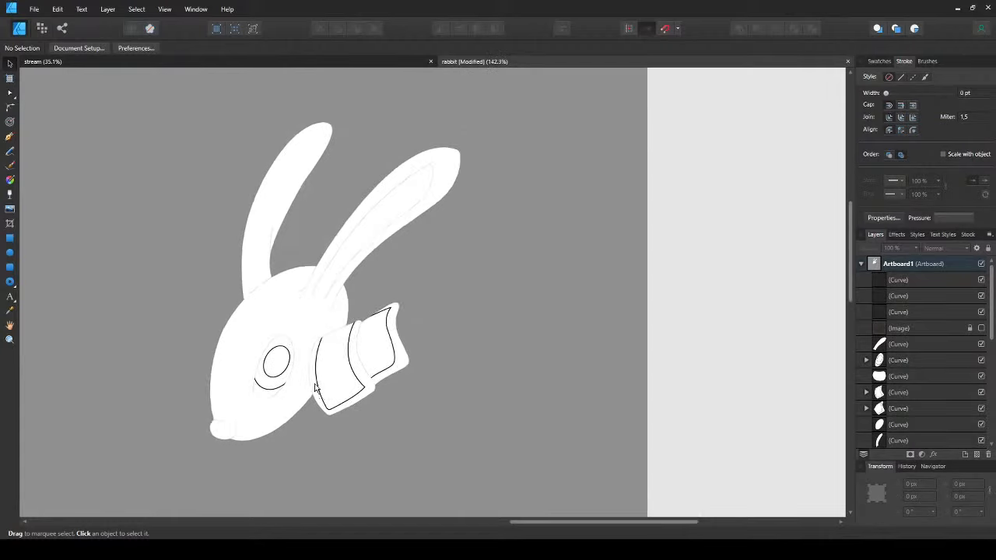
{"action": "scroll", "coordinate": [319, 393], "scroll_direction": "up", "scroll_amount": 2}
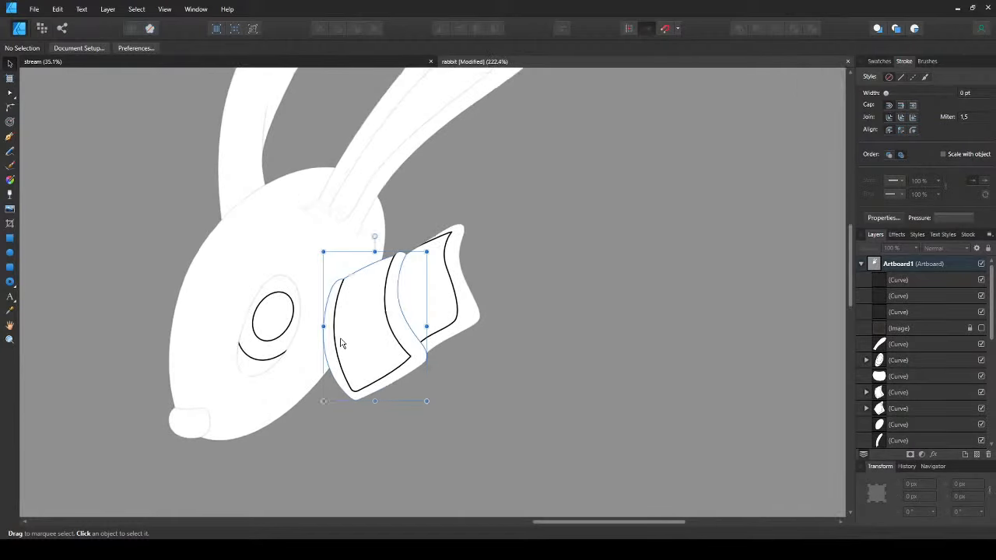
{"action": "left_click", "coordinate": [335, 339]}
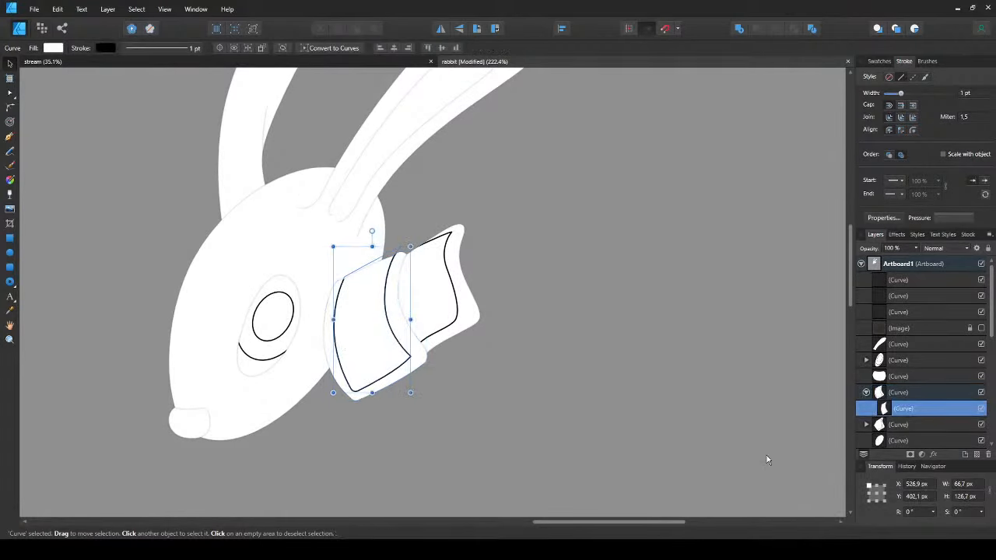
{"action": "left_click", "coordinate": [454, 326]}
{"action": "left_click", "coordinate": [454, 327]}
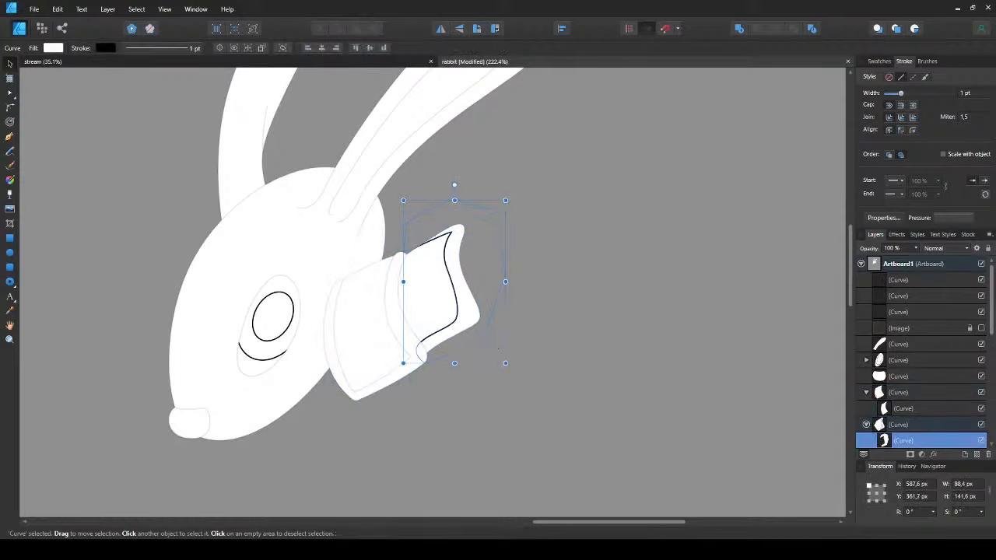
- Recolour the outlines of the two nested eye ellipses to the light stroke and save the document
{"action": "left_click", "coordinate": [273, 343]}
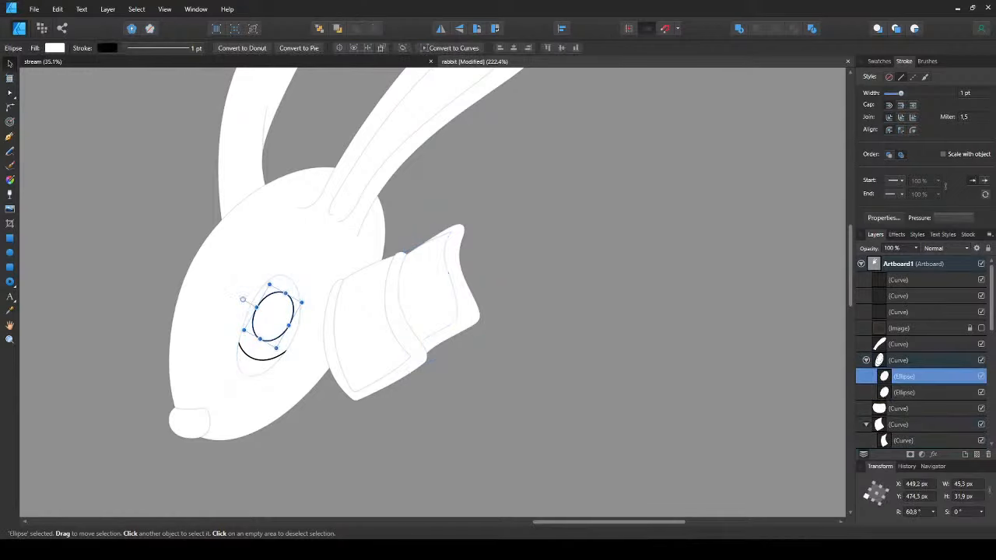
{"action": "key", "text": "slash"}
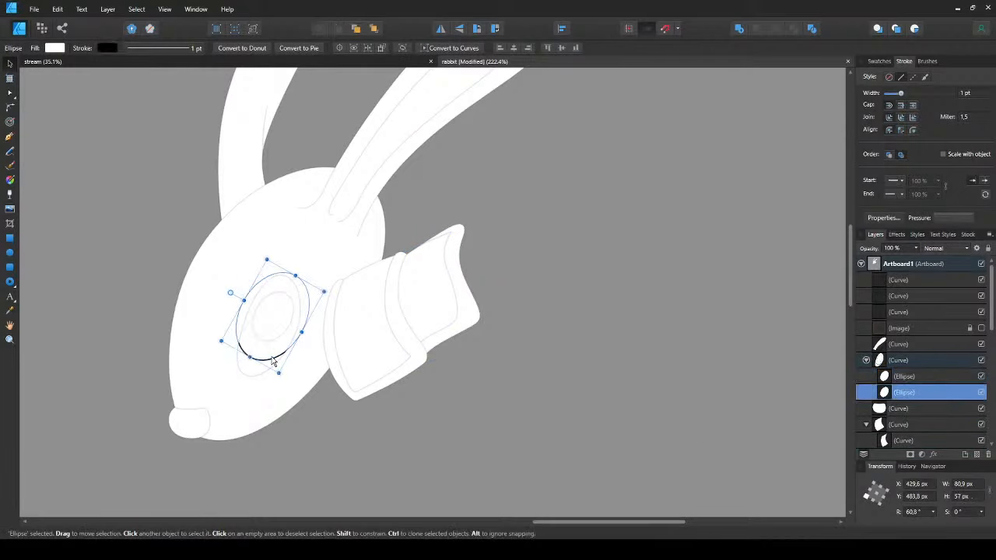
{"action": "left_click", "coordinate": [268, 358]}
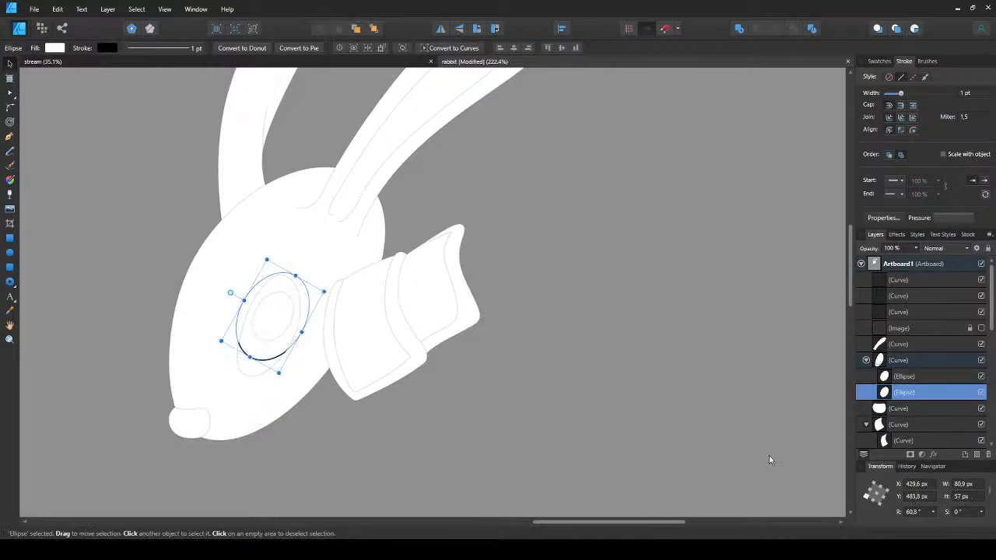
{"action": "scroll", "coordinate": [330, 307], "scroll_direction": "down", "scroll_amount": 3}
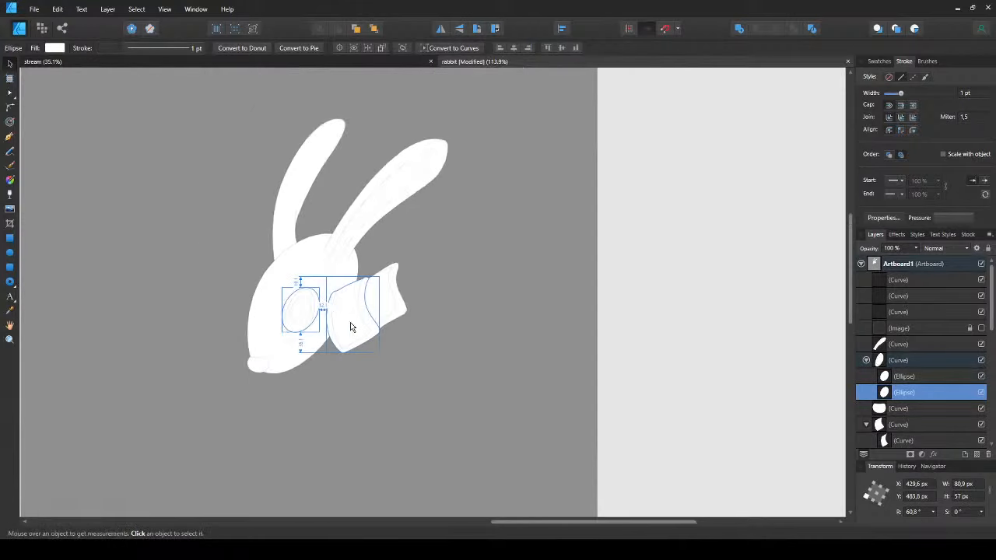
{"action": "left_click", "coordinate": [438, 362]}
{"action": "key", "text": "ctrl+s"}
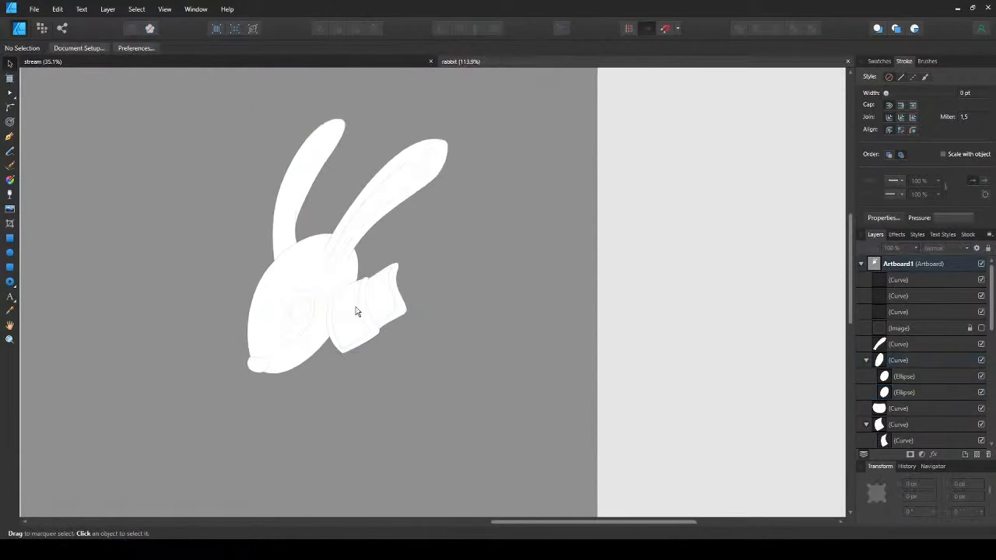
{"action": "left_click", "coordinate": [314, 326]}
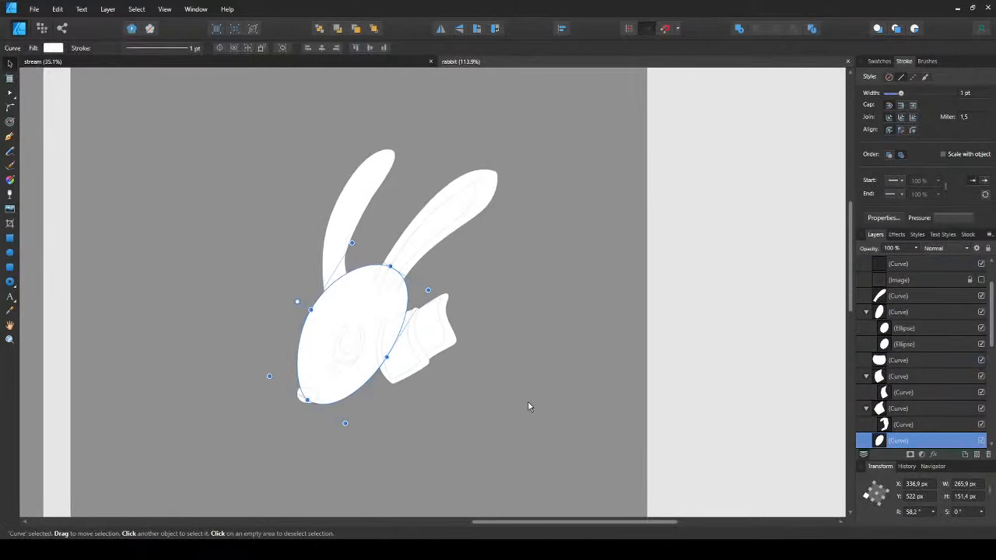
{"action": "left_click_drag", "start_coordinate": [529, 402], "coordinate": [505, 392]}
{"action": "left_click", "coordinate": [308, 213], "text": "shift"}
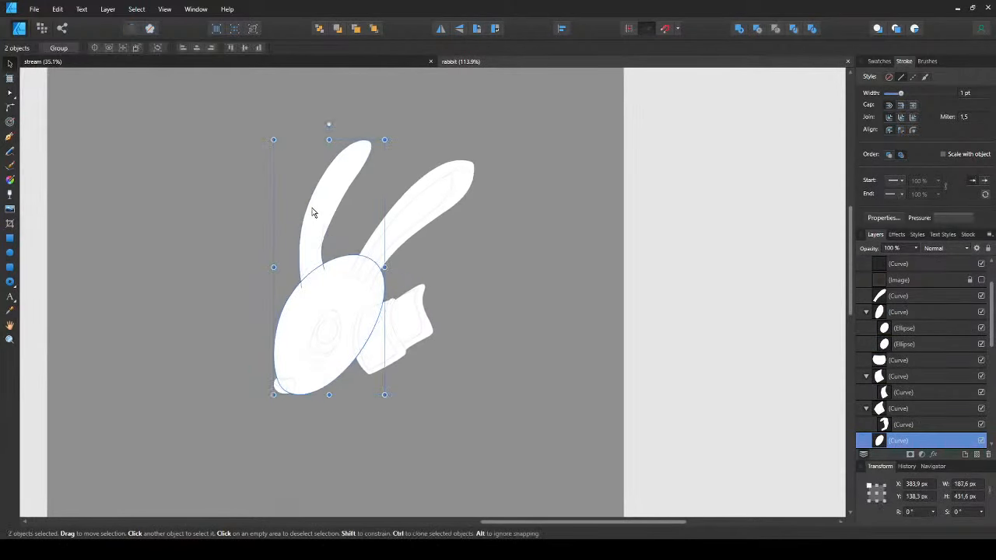
{"action": "left_click", "coordinate": [459, 191], "text": "shift"}
{"action": "left_click_drag", "start_coordinate": [456, 180], "coordinate": [460, 200]}
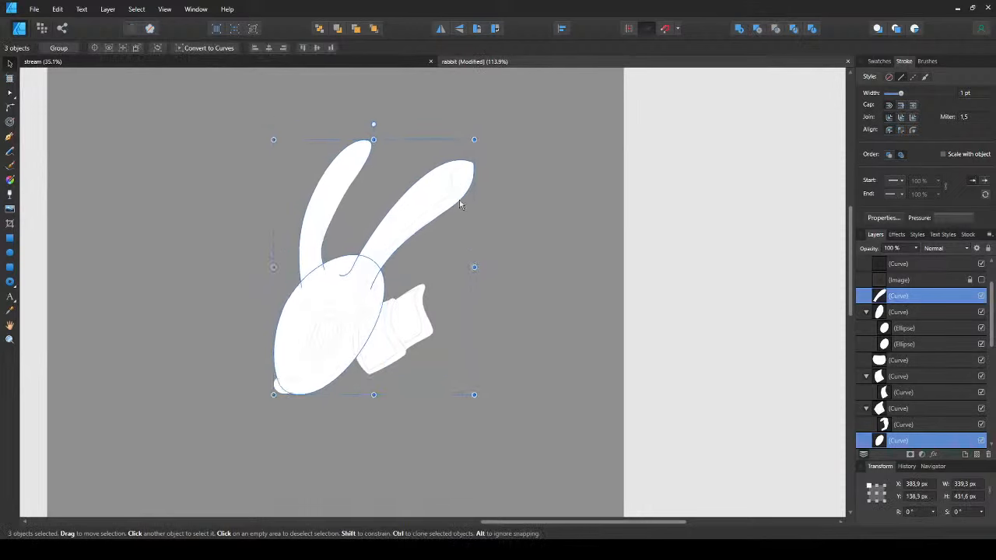
{"action": "key", "text": "ctrl+d"}
- Select the rabbit's head and both ears together and fill them with light blue
{"action": "left_click", "coordinate": [301, 268]}
{"action": "left_click", "coordinate": [307, 319], "text": "shift"}
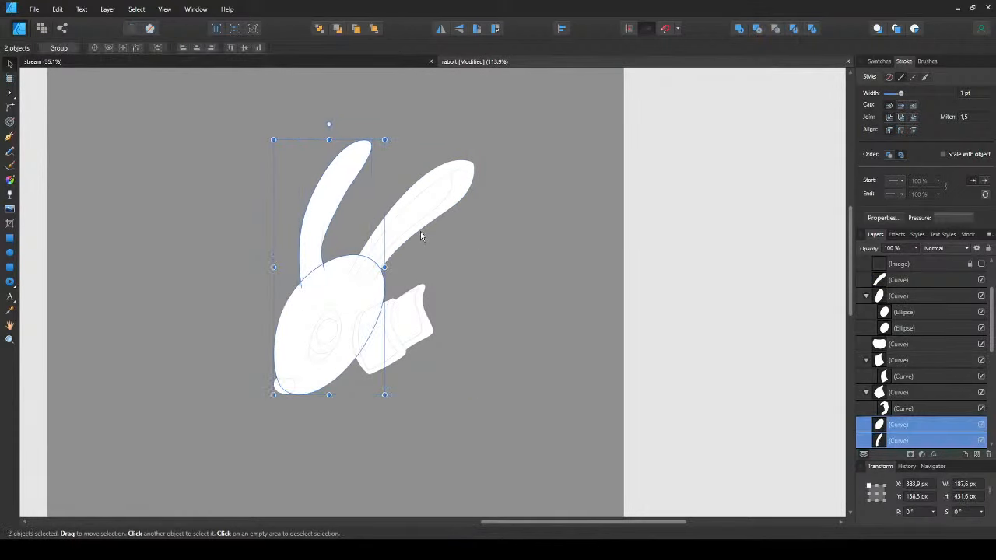
{"action": "left_click", "coordinate": [420, 227], "text": "shift"}
{"action": "left_click_drag", "start_coordinate": [419, 227], "coordinate": [502, 285]}
{"action": "key", "text": "ctrl+z"}
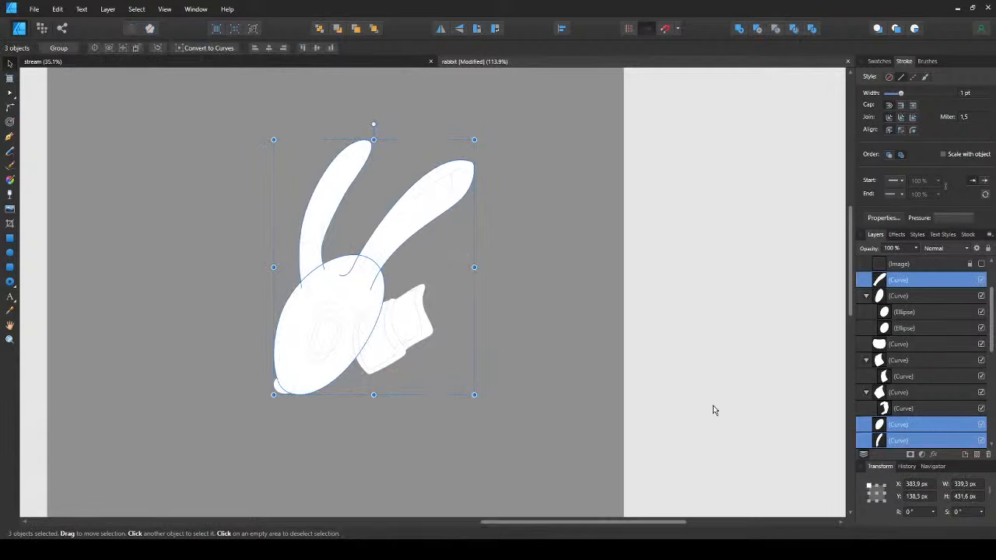
{"action": "key", "text": "space"}
{"action": "left_click_drag", "start_coordinate": [725, 392], "coordinate": [749, 400]}
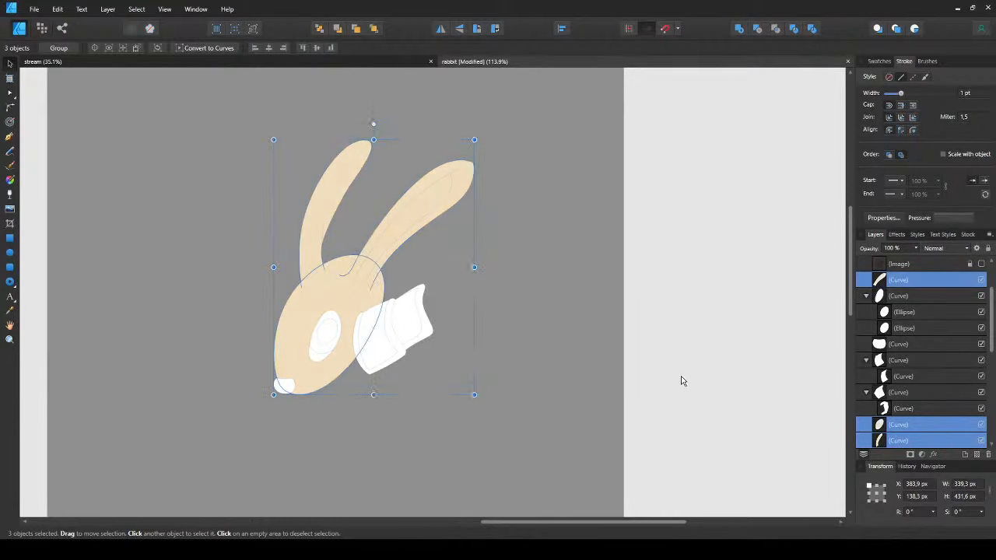
{"action": "left_click_drag", "start_coordinate": [681, 376], "coordinate": [684, 378]}
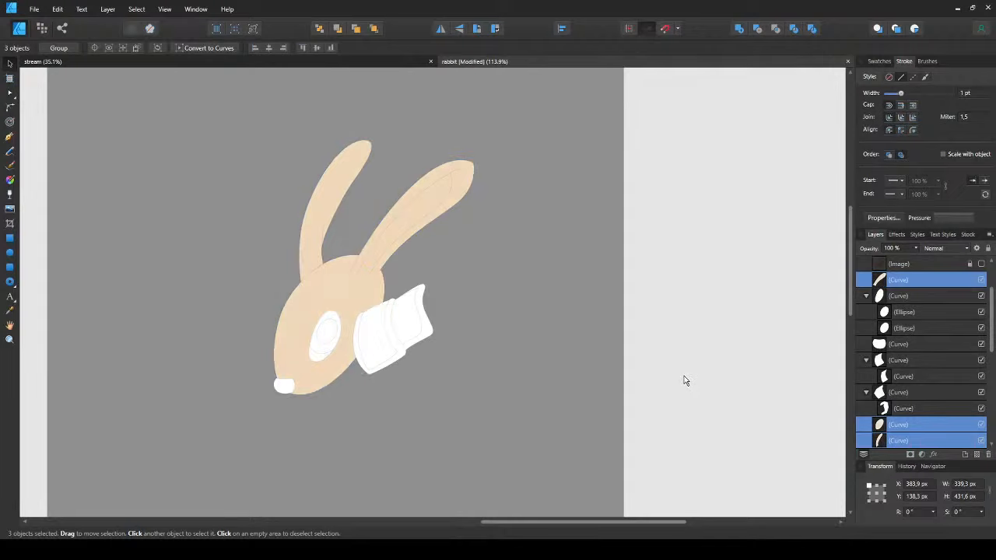
{"action": "left_click_drag", "start_coordinate": [684, 380], "coordinate": [746, 402]}
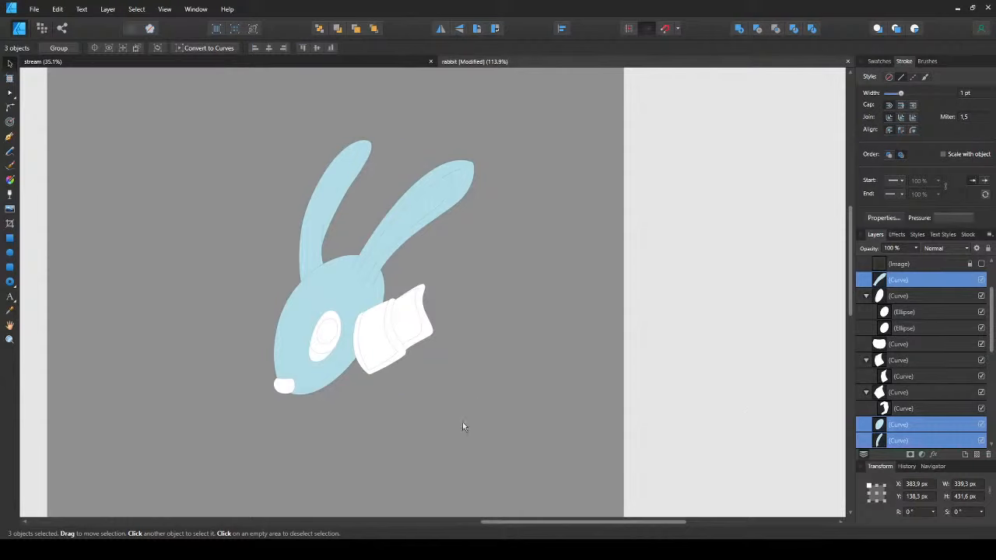
{"action": "left_click", "coordinate": [358, 409]}
{"action": "left_click_drag", "start_coordinate": [260, 334], "coordinate": [269, 346]}
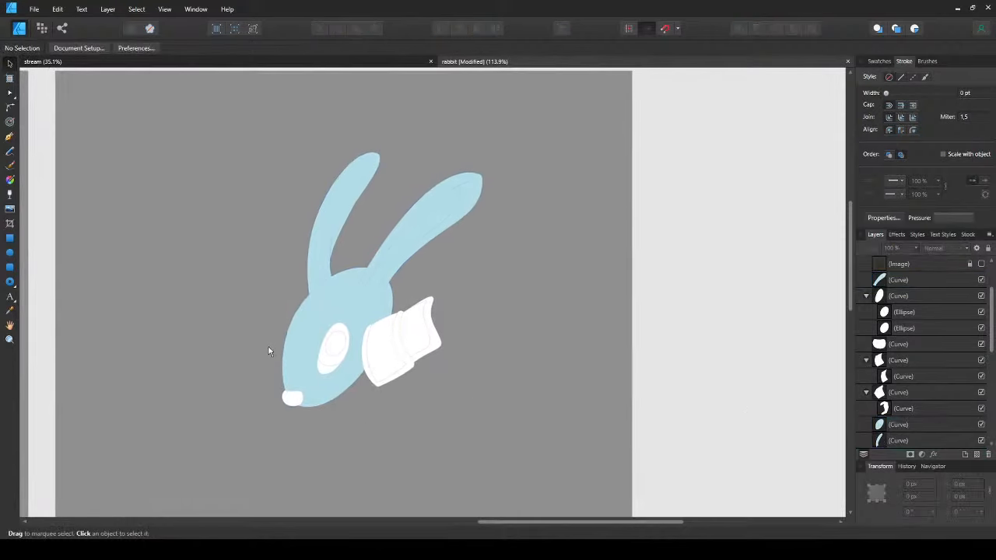
{"action": "left_click", "coordinate": [299, 334]}
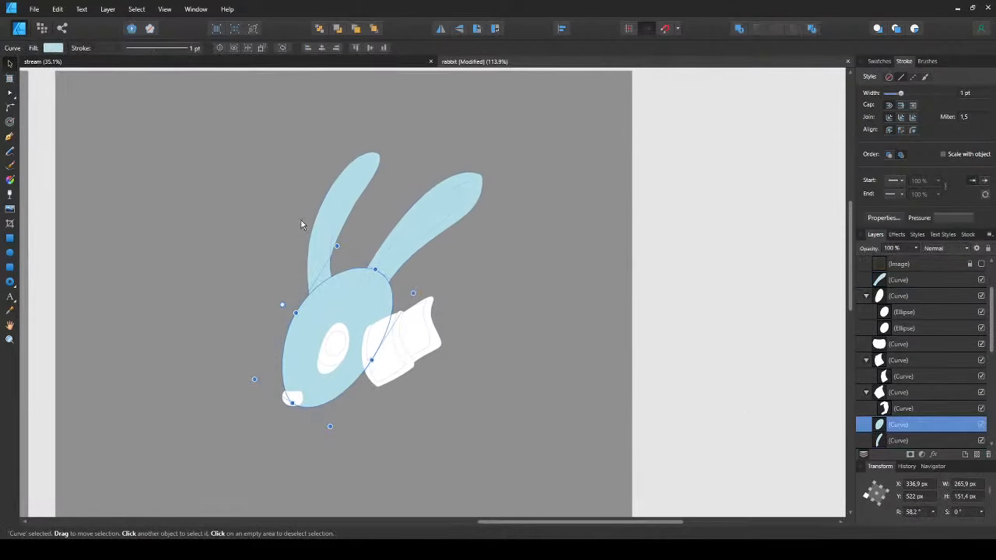
{"action": "left_click", "coordinate": [325, 204]}
{"action": "left_click", "coordinate": [448, 187]}
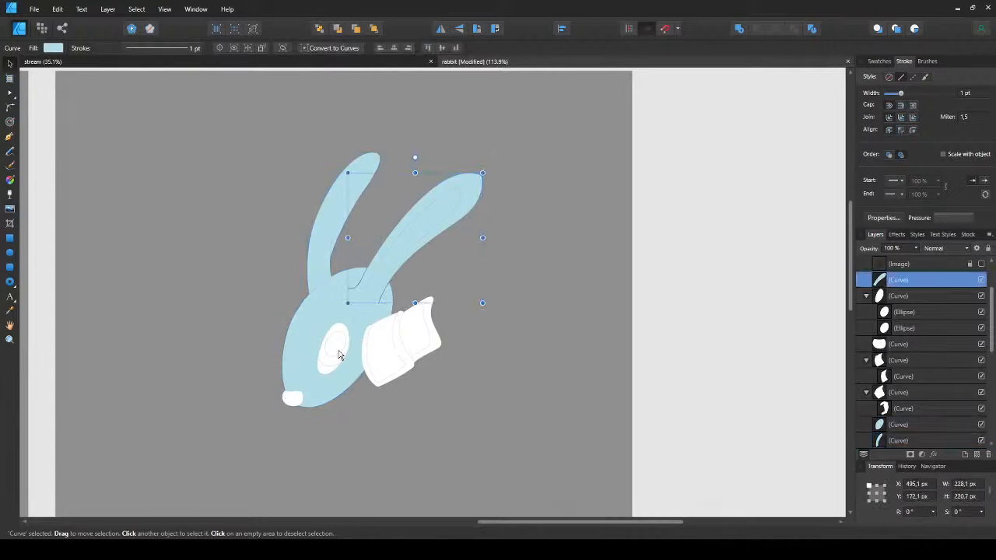
{"action": "left_click", "coordinate": [310, 435]}
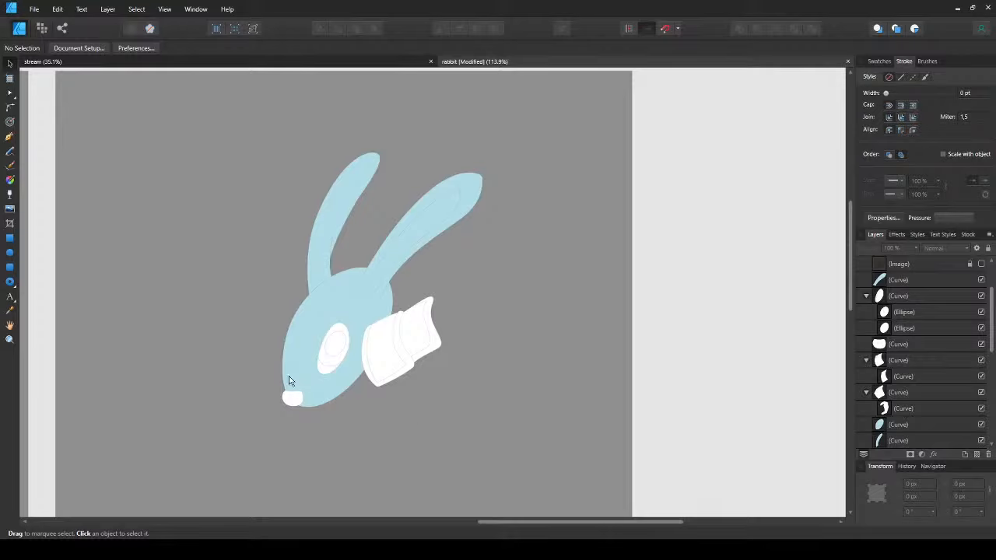
{"action": "mouse_move", "coordinate": [231, 354]}
{"action": "left_mouse_down"}
{"action": "mouse_move", "coordinate": [335, 350]}
{"action": "mouse_move", "coordinate": [229, 351]}
{"action": "left_mouse_up"}
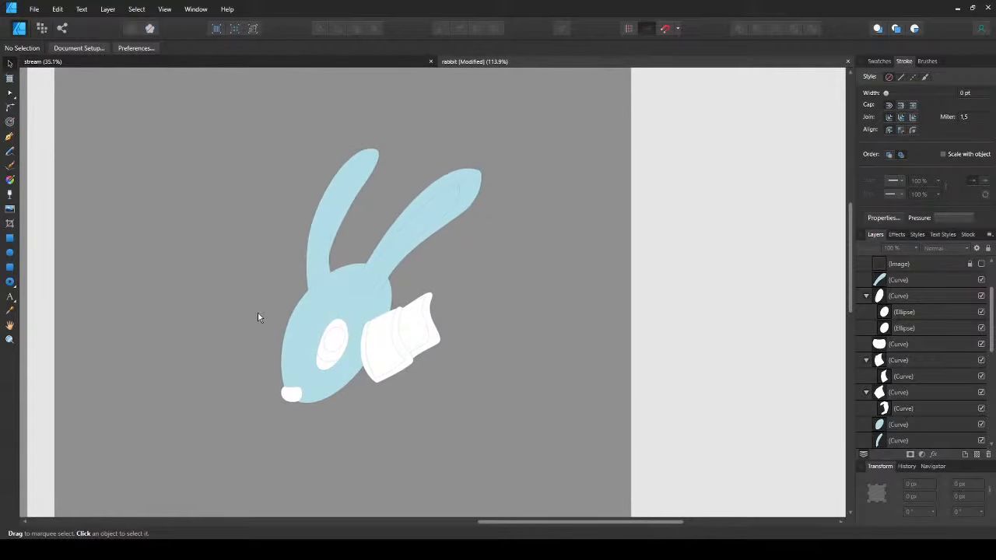
- Fill the inner-ear shape of the front ear with a soft peach orange
{"action": "scroll", "coordinate": [274, 312], "scroll_direction": "up", "scroll_amount": 3}
{"action": "scroll", "coordinate": [233, 306], "scroll_direction": "down", "scroll_amount": 1}
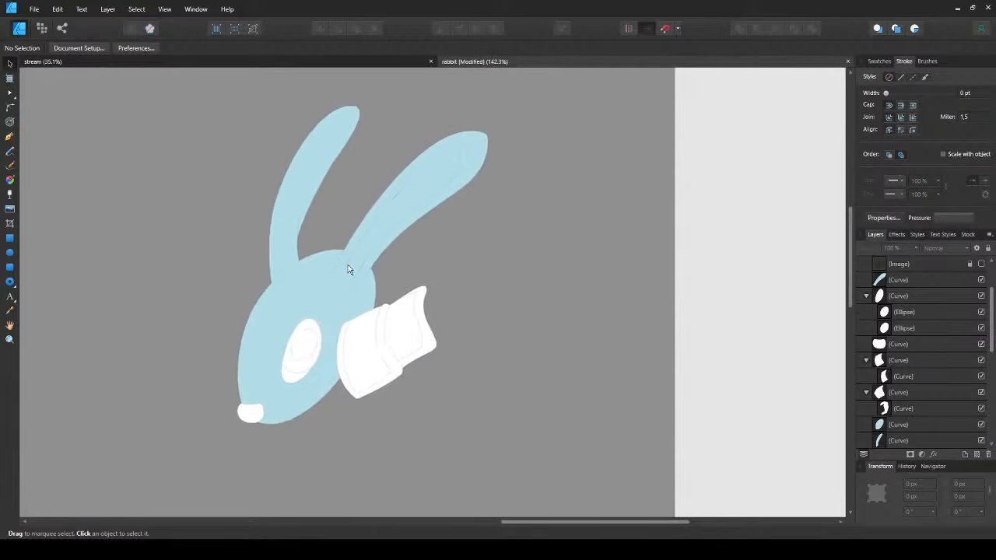
{"action": "key", "text": "ctrl+v"}
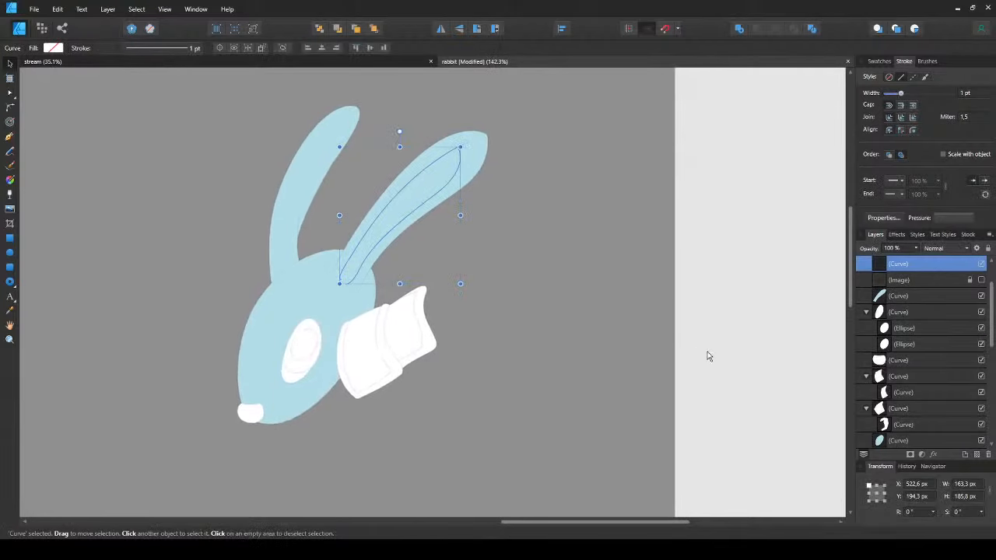
{"action": "key", "text": "ctrl+shift+v"}
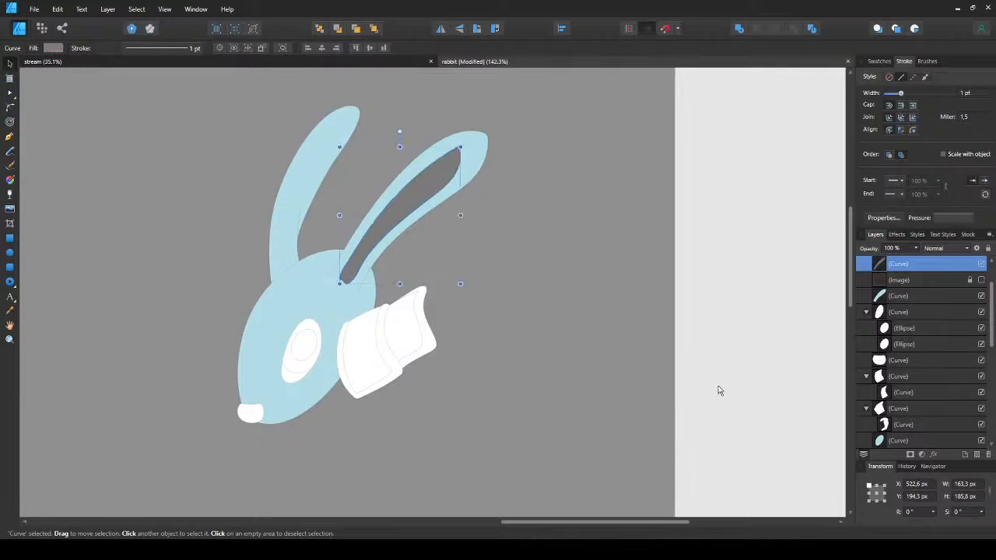
{"action": "left_click_drag", "start_coordinate": [691, 378], "coordinate": [738, 396]}
{"action": "mouse_move", "coordinate": [685, 378]}
{"action": "left_mouse_down"}
{"action": "mouse_move", "coordinate": [730, 390]}
{"action": "mouse_move", "coordinate": [736, 402]}
{"action": "mouse_move", "coordinate": [680, 382]}
{"action": "left_mouse_up"}
{"action": "left_click", "coordinate": [507, 378]}
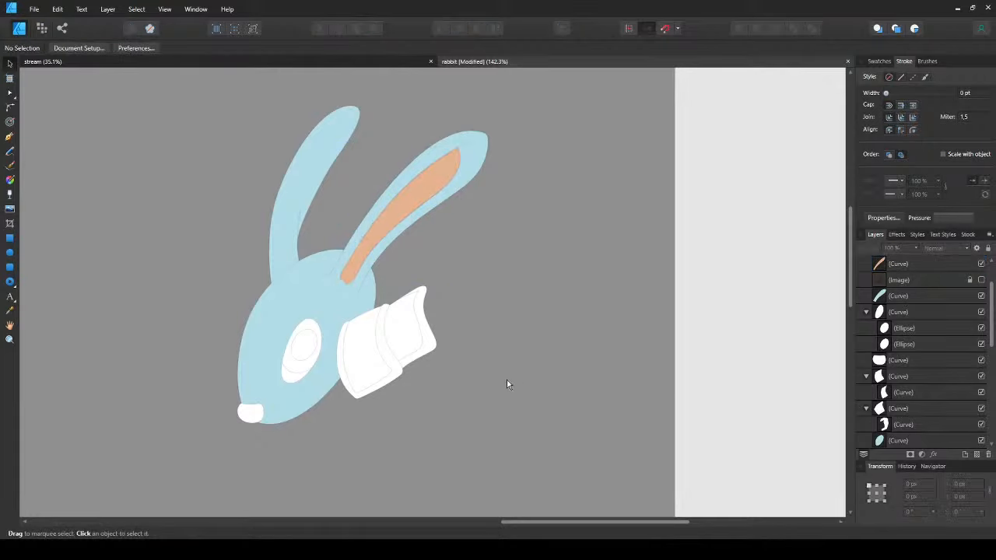
- Examine the two clothing pieces behind the head to tell their outer shapes from the nested panels
{"action": "left_click", "coordinate": [304, 182]}
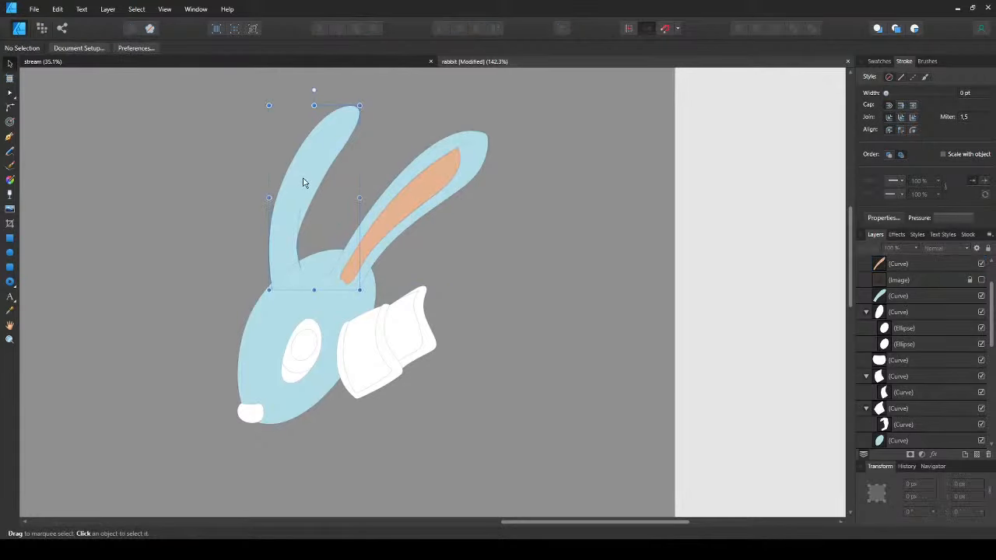
{"action": "left_click", "coordinate": [370, 373]}
{"action": "scroll", "coordinate": [361, 378], "scroll_direction": "up", "scroll_amount": 3}
{"action": "scroll", "coordinate": [335, 372], "scroll_direction": "down", "scroll_amount": 3}
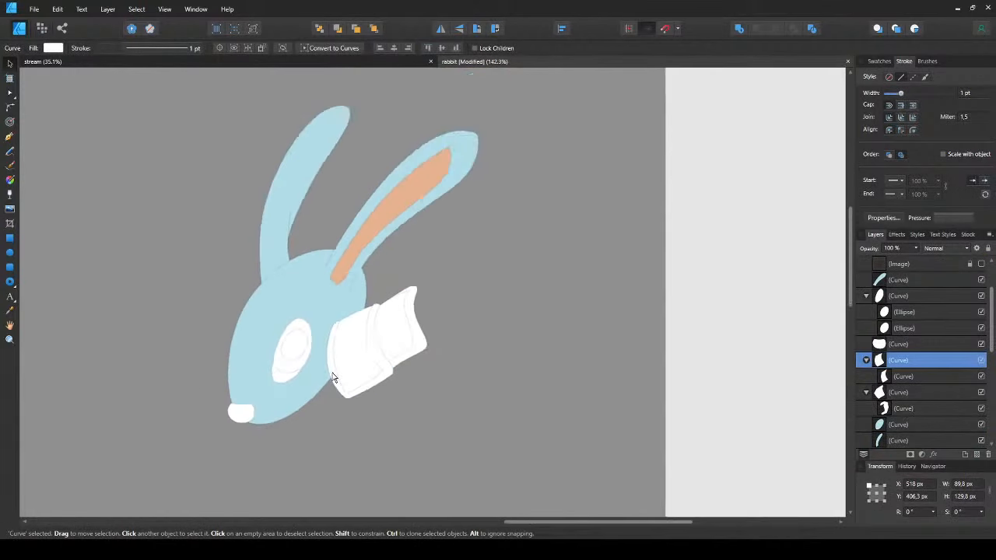
{"action": "left_click", "coordinate": [414, 342]}
{"action": "scroll", "coordinate": [417, 341], "scroll_direction": "up", "scroll_amount": 3}
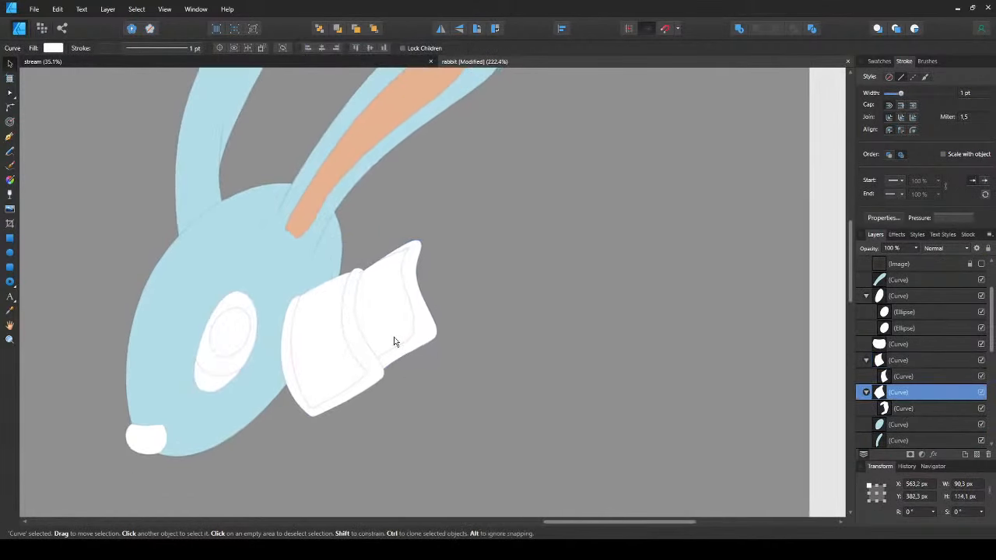
{"action": "double_click", "coordinate": [384, 316]}
{"action": "key", "text": "v"}
{"action": "left_click", "coordinate": [302, 374]}
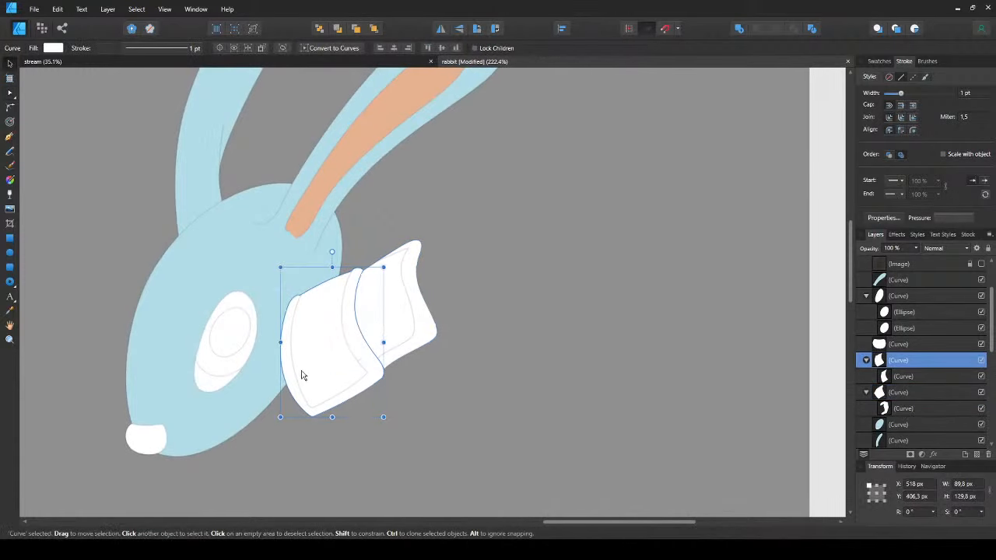
{"action": "left_click", "coordinate": [380, 321]}
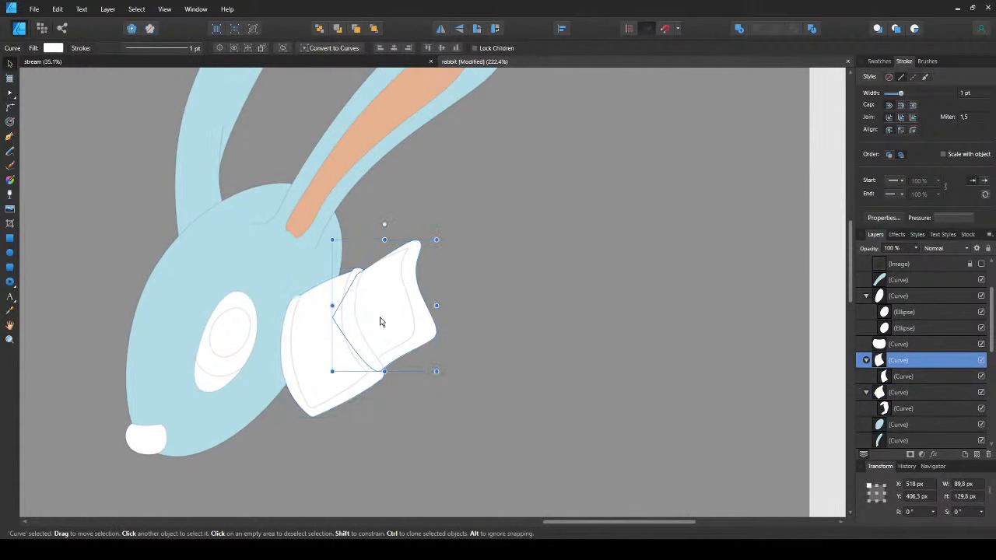
- Fill the nested inner panel of the clothing piece nearest the head with a dark rust orange
{"action": "double_click", "coordinate": [308, 355]}
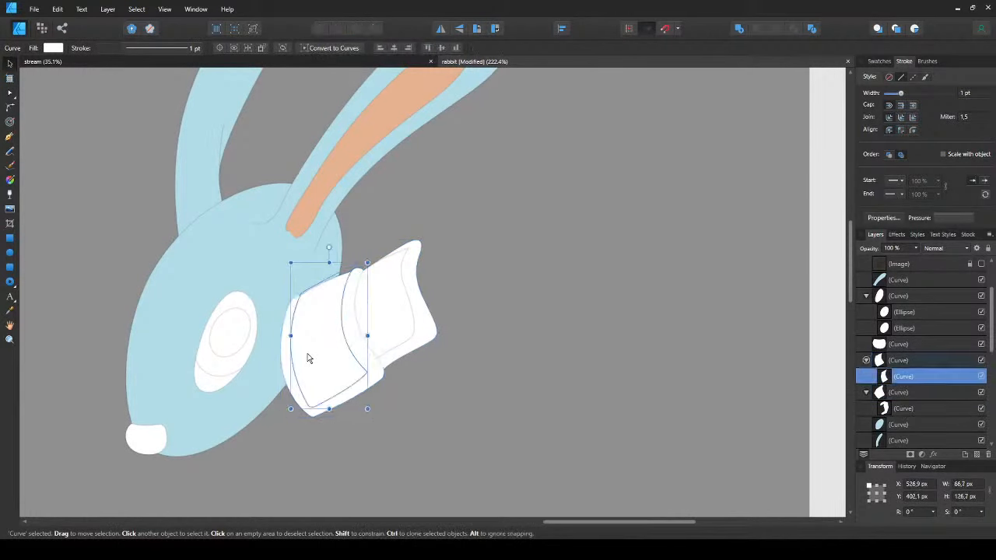
{"action": "left_click", "coordinate": [678, 382]}
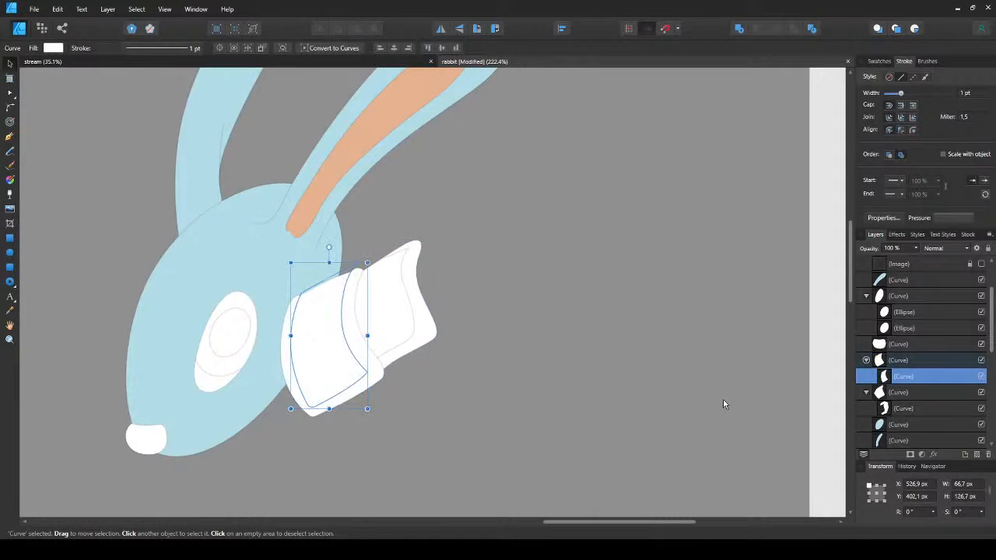
{"action": "key", "text": "ctrl+shift+v"}
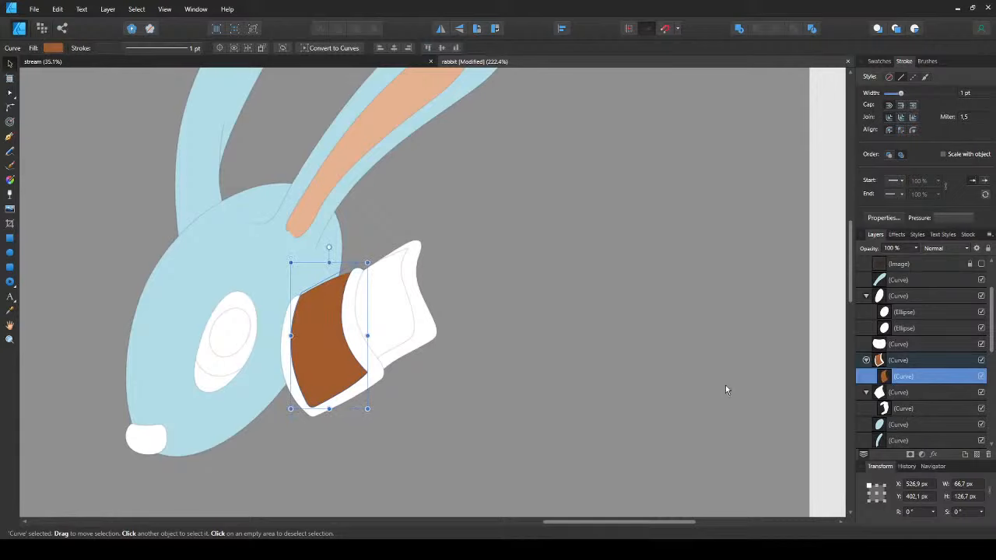
{"action": "left_click", "coordinate": [729, 388]}
{"action": "left_click_drag", "start_coordinate": [709, 399], "coordinate": [678, 375]}
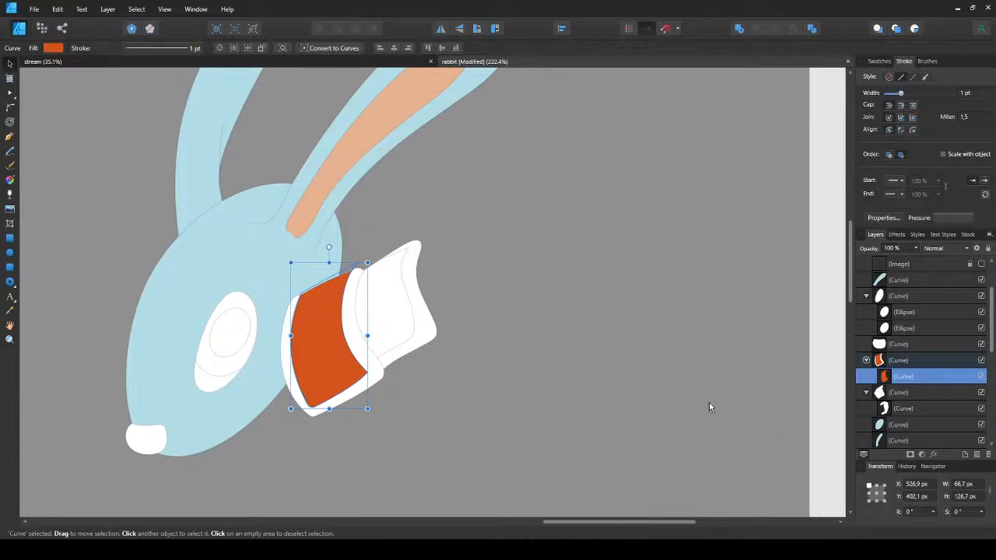
{"action": "scroll", "coordinate": [379, 363], "scroll_direction": "left", "scroll_amount": 3}
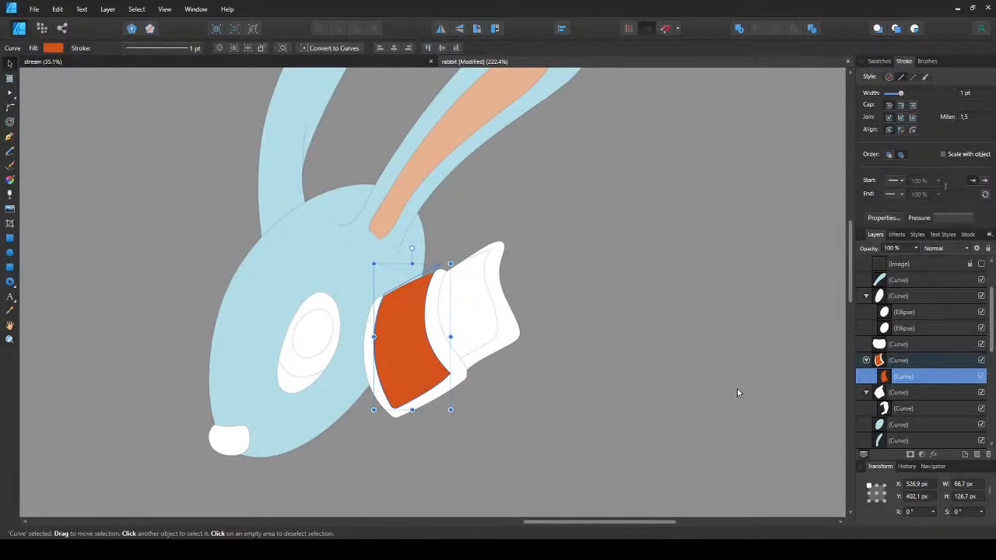
{"action": "key", "text": "alt"}
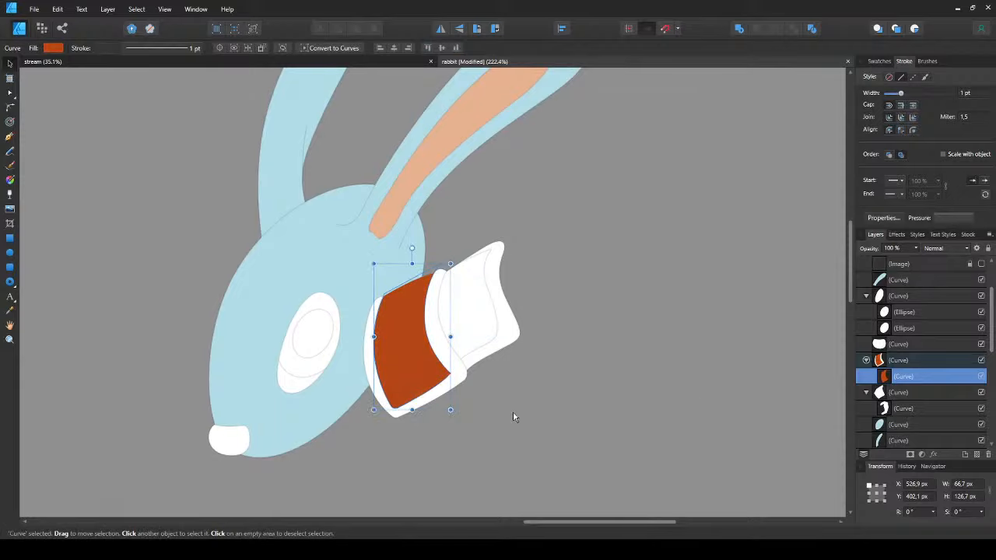
- Give the main shape of the rear clothing piece the same rust orange fill
{"action": "double_click", "coordinate": [480, 319]}
{"action": "key", "text": "v"}
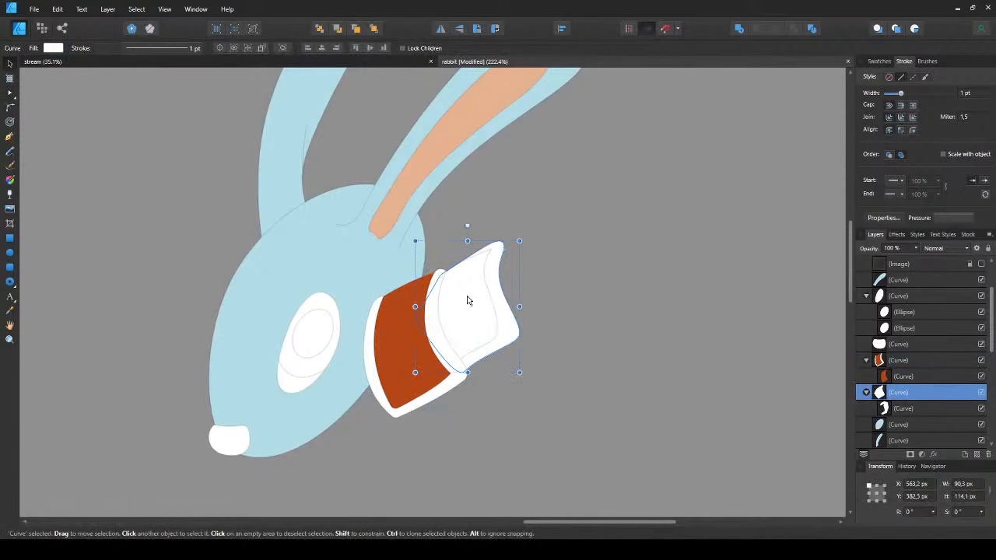
{"action": "key", "text": "ctrl+shift+v"}
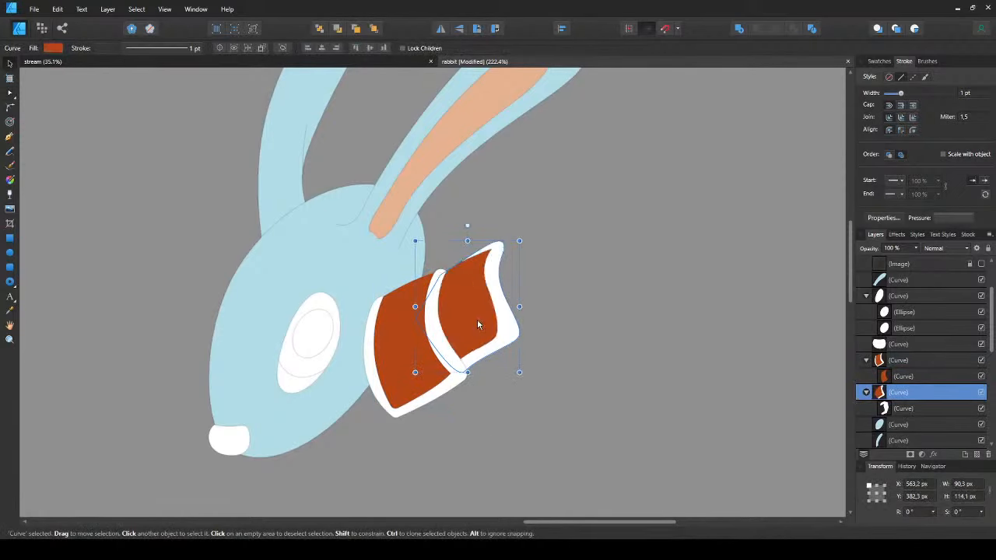
{"action": "left_click", "coordinate": [476, 419]}
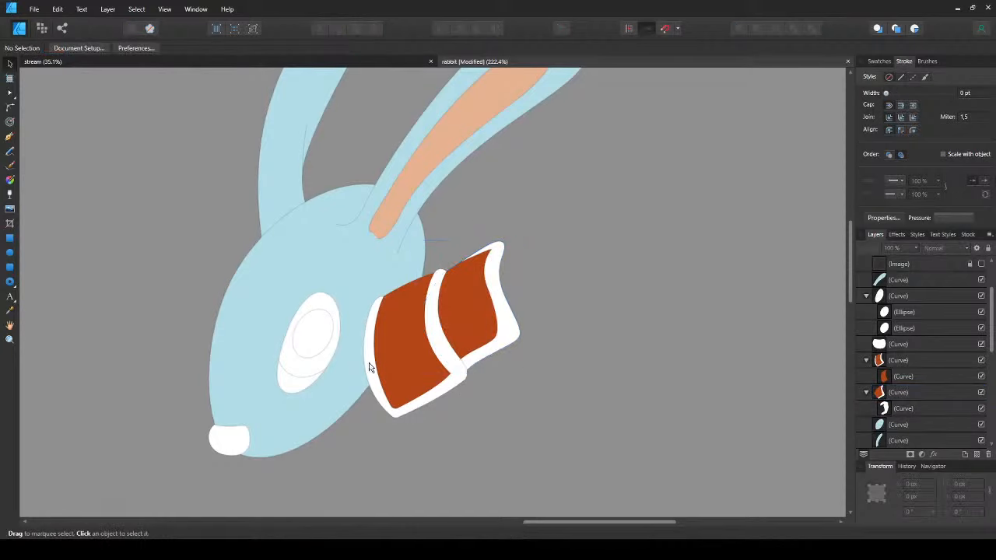
- Fill the border shape of the front clothing piece with golden yellow and apply the same gold to the rear piece's nested border
{"action": "double_click", "coordinate": [447, 352]}
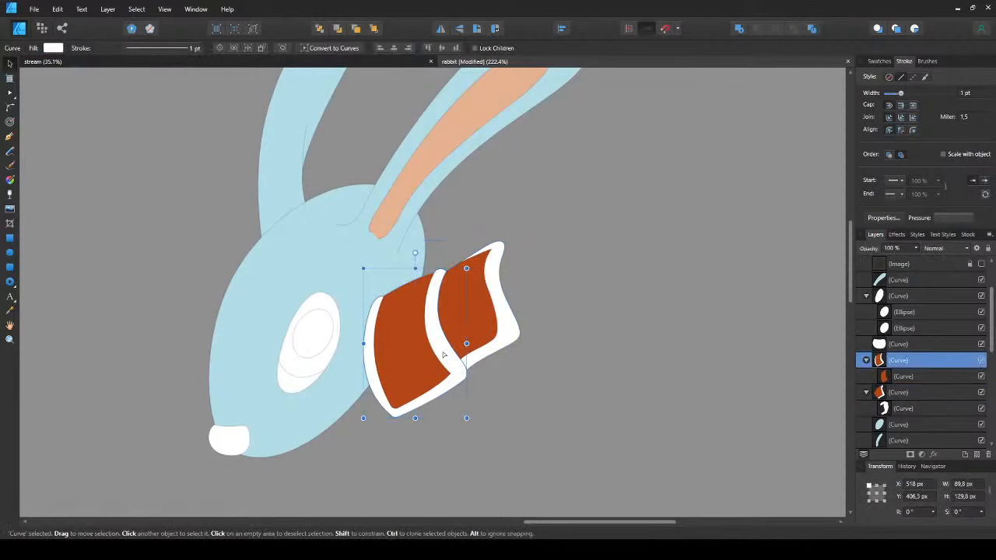
{"action": "key", "text": "v"}
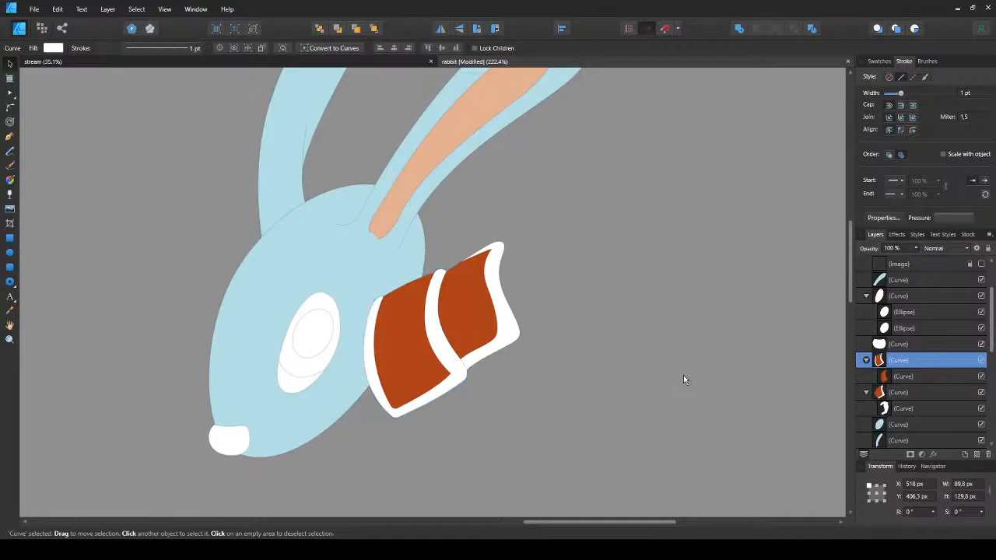
{"action": "mouse_move", "coordinate": [723, 396]}
{"action": "left_mouse_down"}
{"action": "mouse_move", "coordinate": [713, 400]}
{"action": "mouse_move", "coordinate": [684, 375]}
{"action": "mouse_move", "coordinate": [734, 402]}
{"action": "mouse_move", "coordinate": [683, 379]}
{"action": "mouse_move", "coordinate": [693, 387]}
{"action": "mouse_move", "coordinate": [686, 374]}
{"action": "mouse_move", "coordinate": [702, 397]}
{"action": "mouse_move", "coordinate": [734, 390]}
{"action": "mouse_move", "coordinate": [717, 400]}
{"action": "left_mouse_up"}
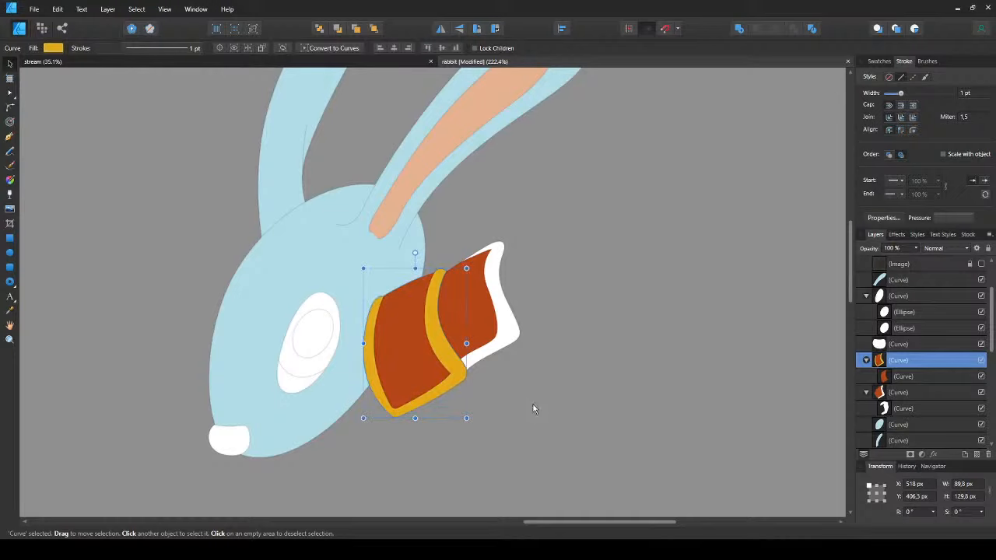
{"action": "double_click", "coordinate": [501, 330]}
{"action": "key", "text": "ctrl+shift+v"}
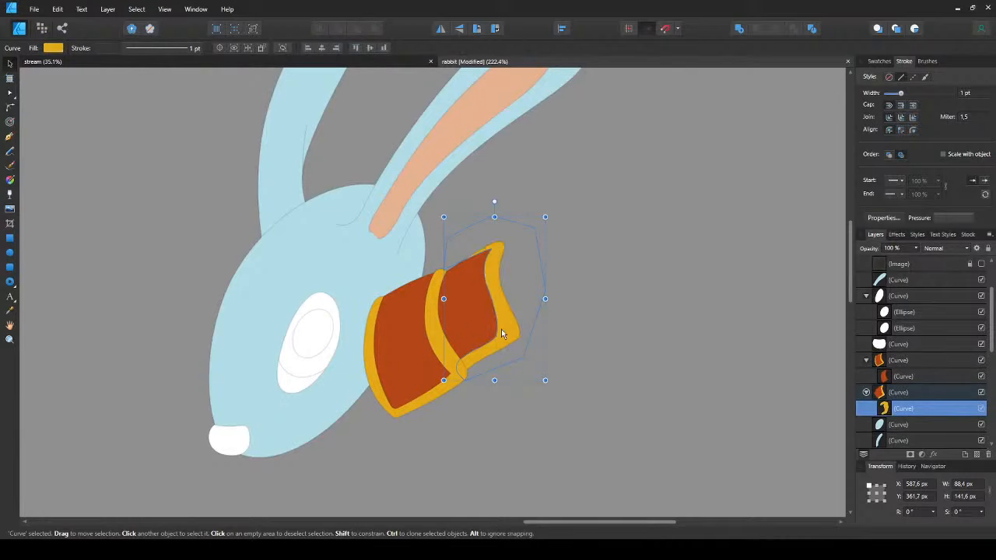
- Give the rabbit's nose the same rust orange fill as the front clothing piece's inner panel
{"action": "key", "text": "ctrl+d"}
{"action": "scroll", "coordinate": [331, 361], "scroll_direction": "down", "scroll_amount": 4}
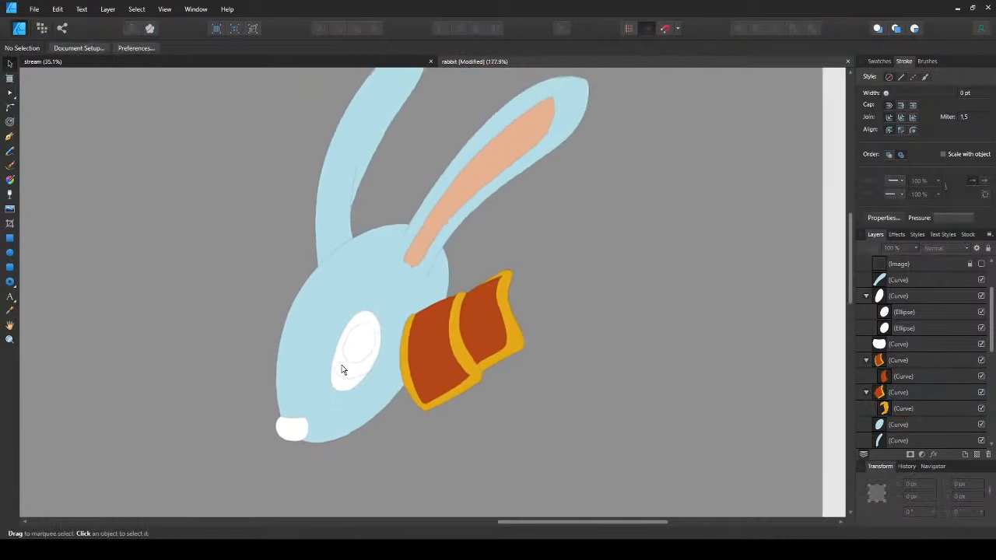
{"action": "left_click", "coordinate": [287, 405]}
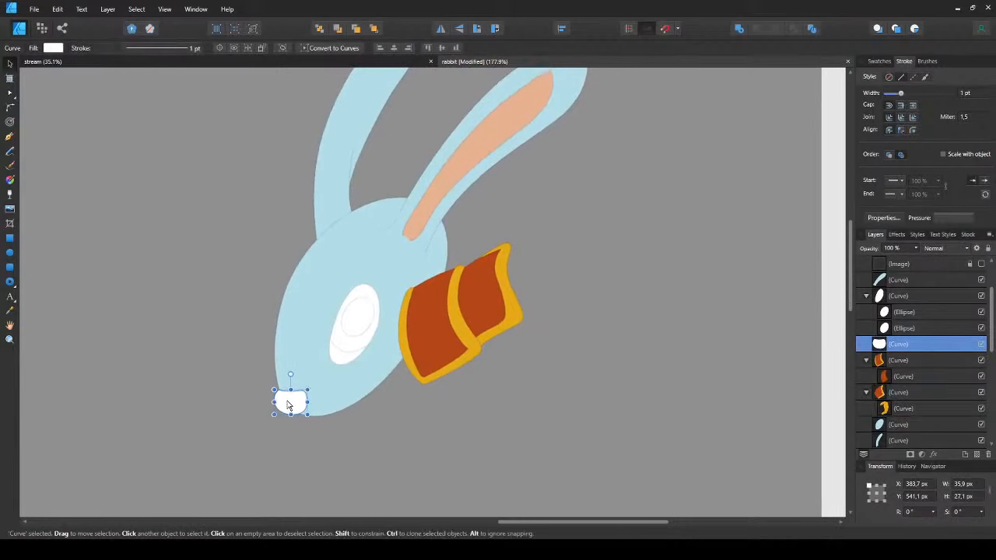
{"action": "left_click", "coordinate": [421, 341]}
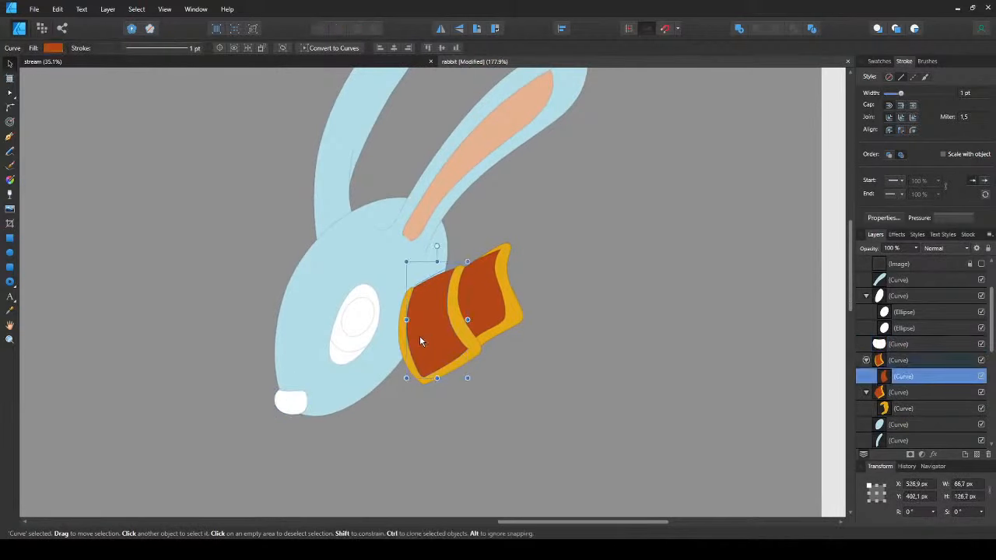
{"action": "left_click", "coordinate": [285, 410]}
{"action": "key", "text": "ctrl+shift+v"}
{"action": "key", "text": "ctrl+d"}
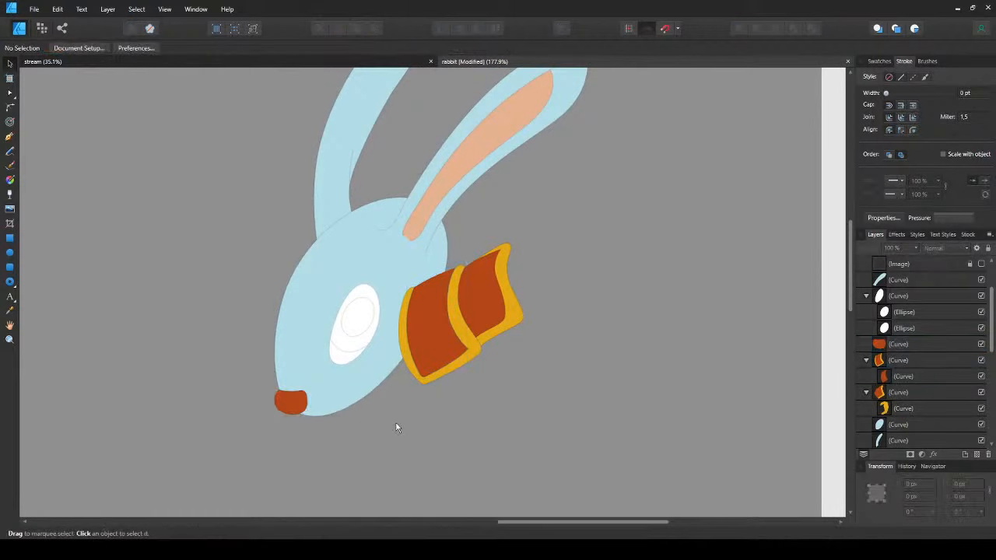
- Apply the same rust orange style to the larger ellipse nested in the eye as the iris colour
{"action": "scroll", "coordinate": [345, 364], "scroll_direction": "up", "scroll_amount": 3}
{"action": "scroll", "coordinate": [334, 334], "scroll_direction": "down", "scroll_amount": 2}
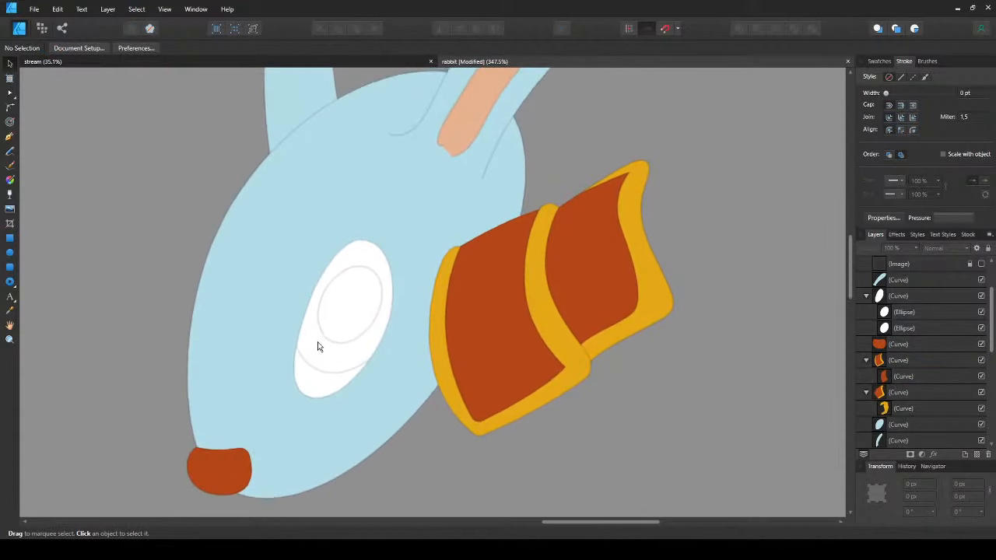
{"action": "left_click", "coordinate": [323, 357]}
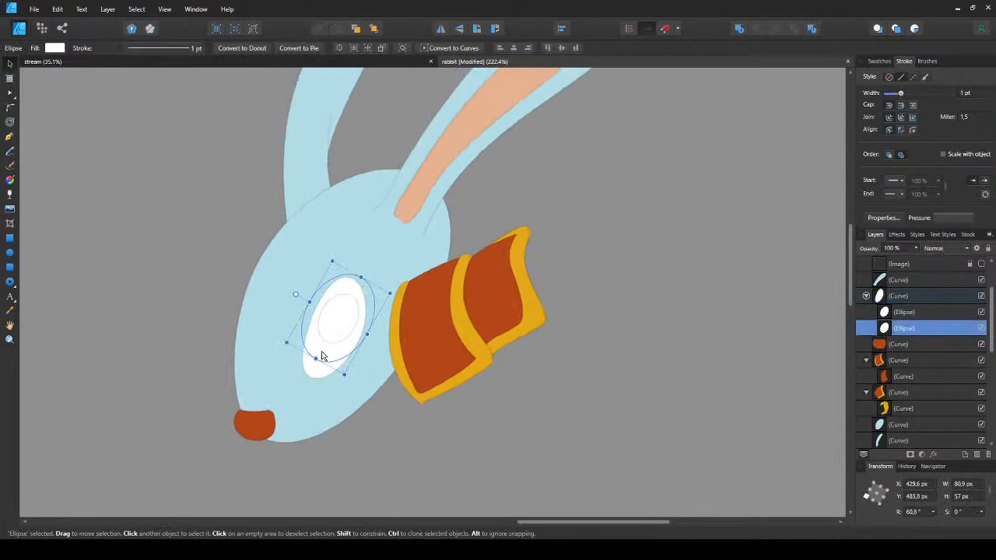
{"action": "key", "text": "ctrl+shift+v"}
{"action": "scroll", "coordinate": [322, 342], "scroll_direction": "up", "scroll_amount": 2}
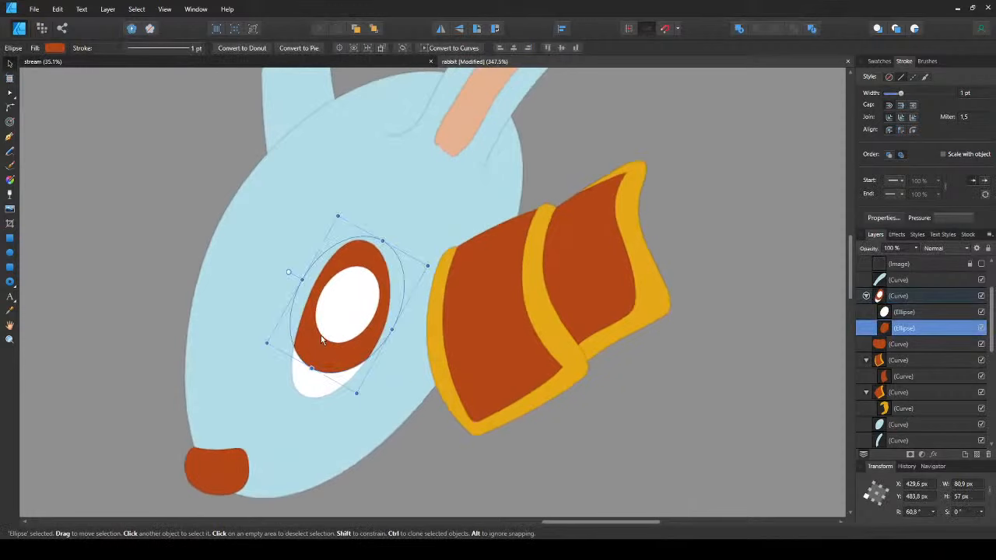
- Fill the smaller ellipse inside the eye with a very dark brown as the pupil
{"action": "scroll", "coordinate": [321, 338], "scroll_direction": "down", "scroll_amount": 3}
{"action": "scroll", "coordinate": [322, 335], "scroll_direction": "up", "scroll_amount": 2}
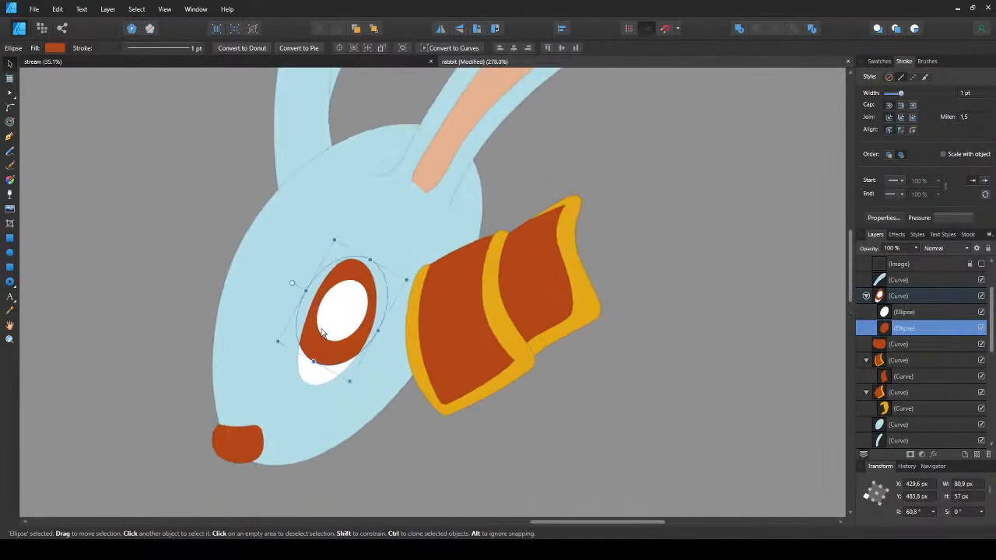
{"action": "left_click", "coordinate": [324, 333]}
{"action": "key", "text": "ctrl+shift+v"}
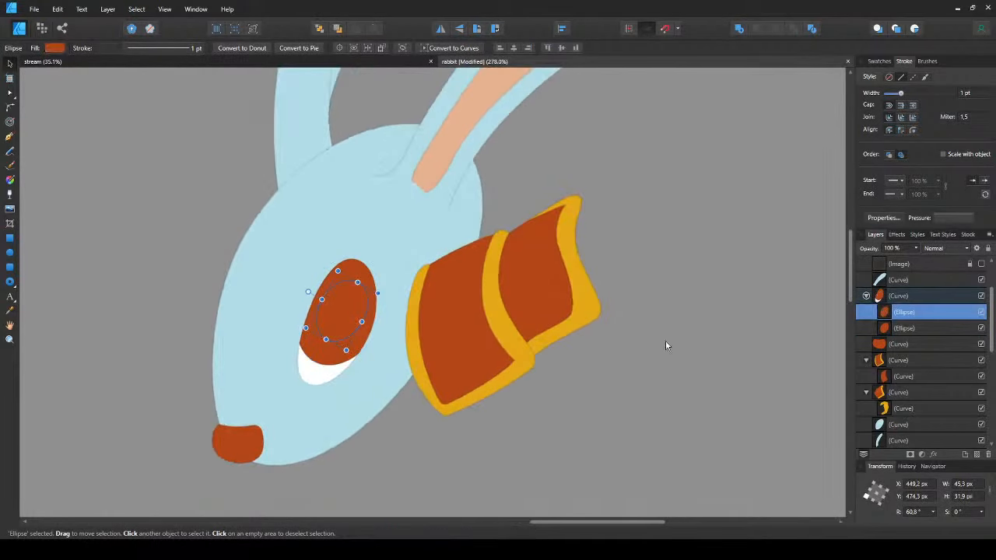
{"action": "mouse_move", "coordinate": [706, 401]}
{"action": "left_mouse_down"}
{"action": "mouse_move", "coordinate": [677, 394]}
{"action": "mouse_move", "coordinate": [686, 399]}
{"action": "left_mouse_up"}
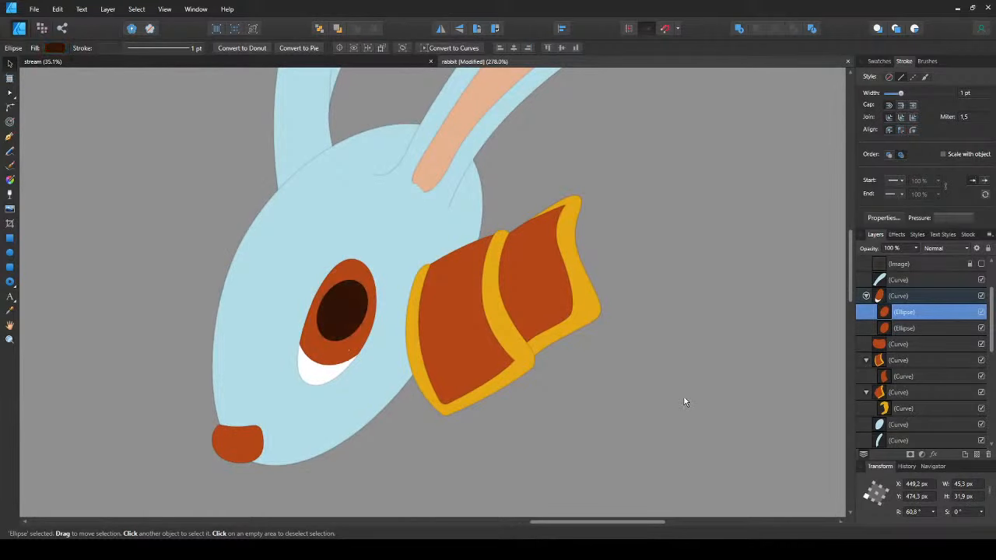
{"action": "left_click", "coordinate": [484, 428]}
- Change the fill of the eye's base shape from white to a pale cream peach
{"action": "scroll", "coordinate": [315, 368], "scroll_direction": "down", "scroll_amount": 2}
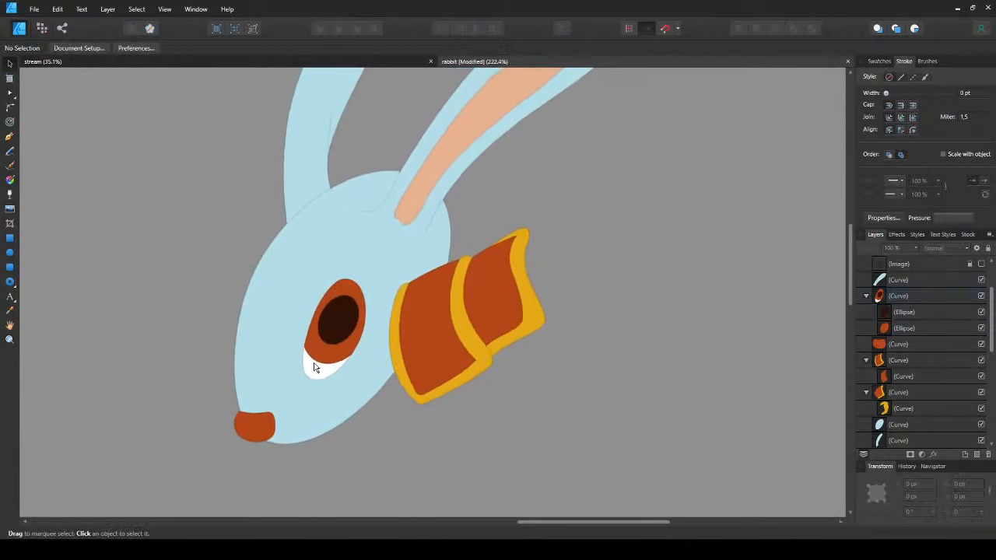
{"action": "left_click", "coordinate": [316, 370]}
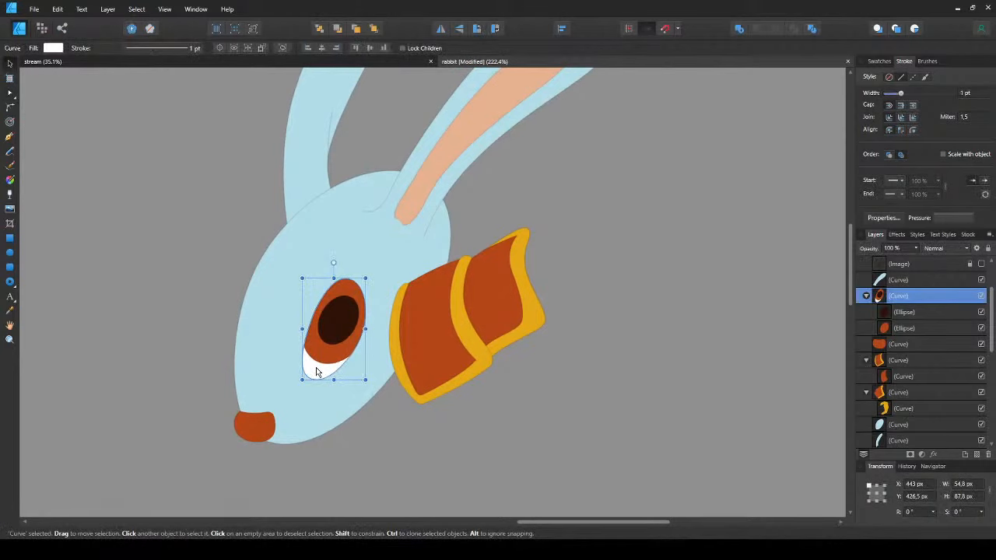
{"action": "scroll", "coordinate": [316, 369], "scroll_direction": "up", "scroll_amount": 3}
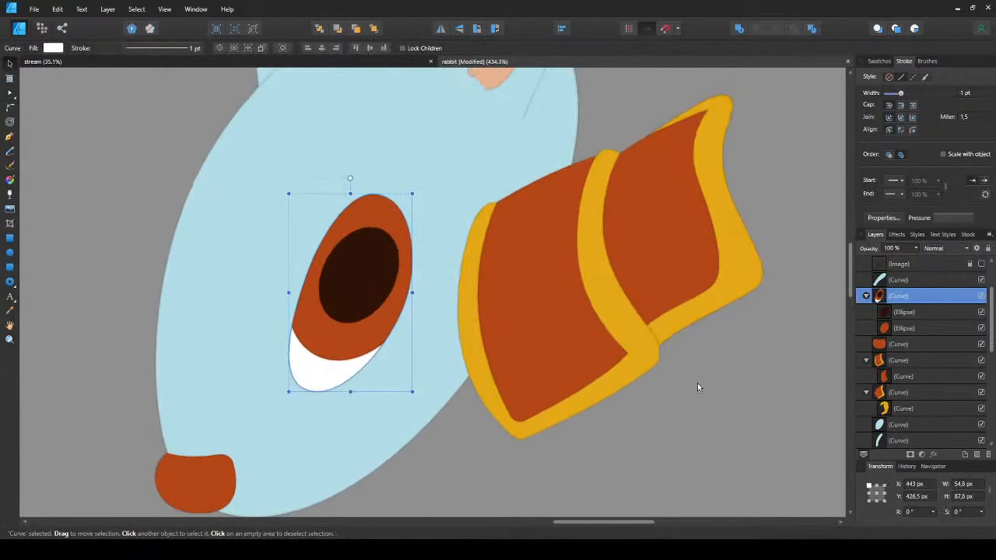
{"action": "left_click", "coordinate": [752, 400]}
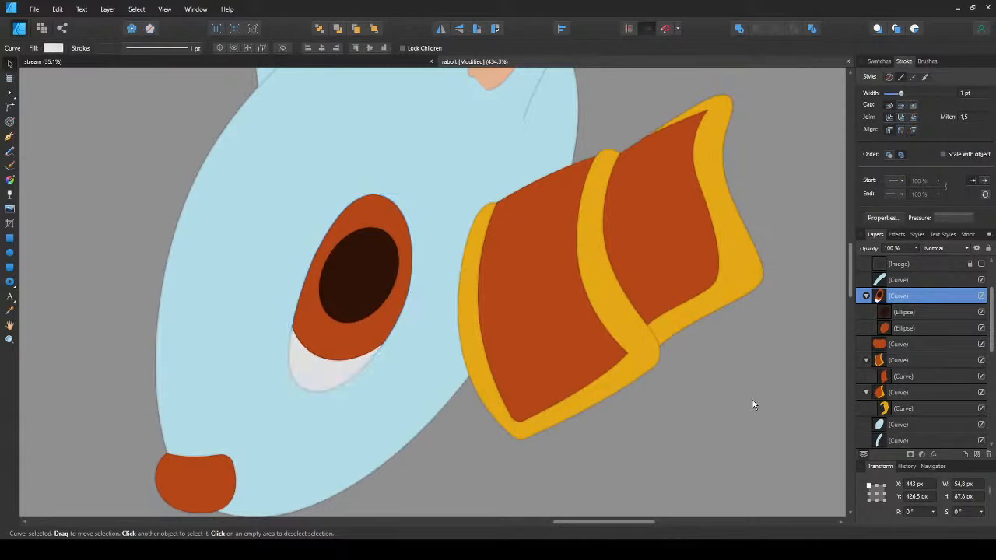
{"action": "left_click", "coordinate": [676, 378]}
{"action": "left_click_drag", "start_coordinate": [728, 390], "coordinate": [779, 385]}
{"action": "left_click_drag", "start_coordinate": [680, 376], "coordinate": [682, 374]}
{"action": "scroll", "coordinate": [461, 379], "scroll_direction": "down", "scroll_amount": 3}
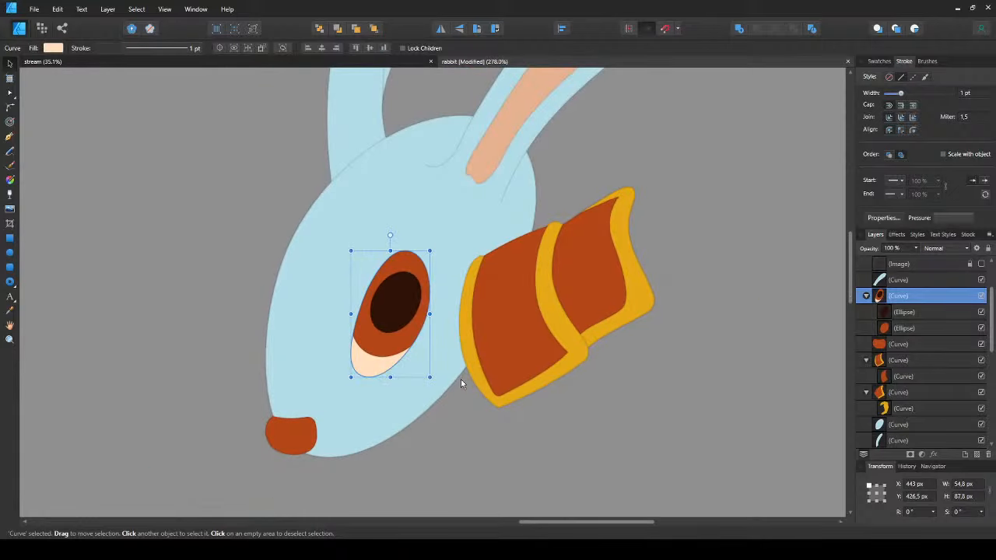
{"action": "left_click", "coordinate": [495, 426]}
{"action": "scroll", "coordinate": [379, 276], "scroll_direction": "down", "scroll_amount": 4}
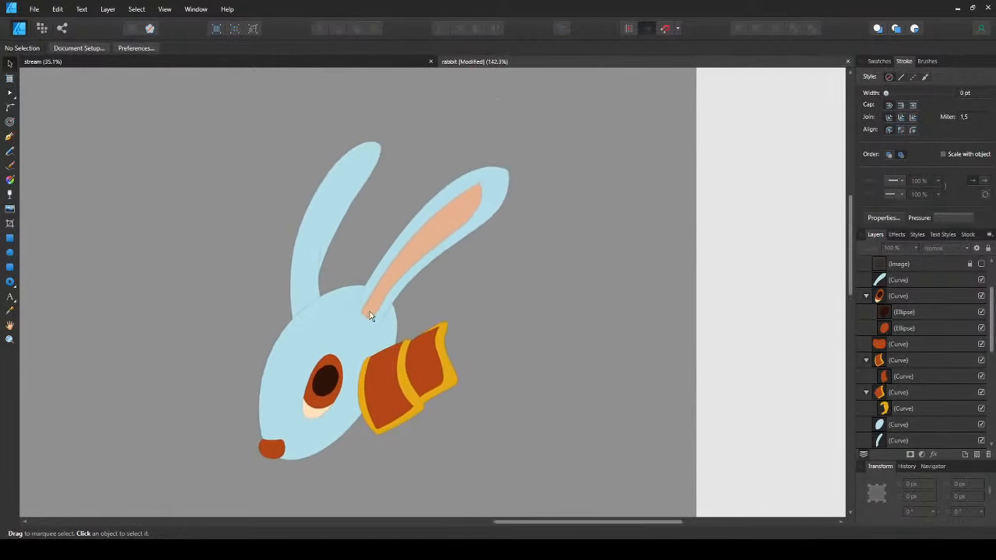
- Adjust the open end node at the base of the peach inner-ear curve with the Node tool
{"action": "left_click", "coordinate": [370, 312]}
{"action": "scroll", "coordinate": [366, 315], "scroll_direction": "up", "scroll_amount": 4}
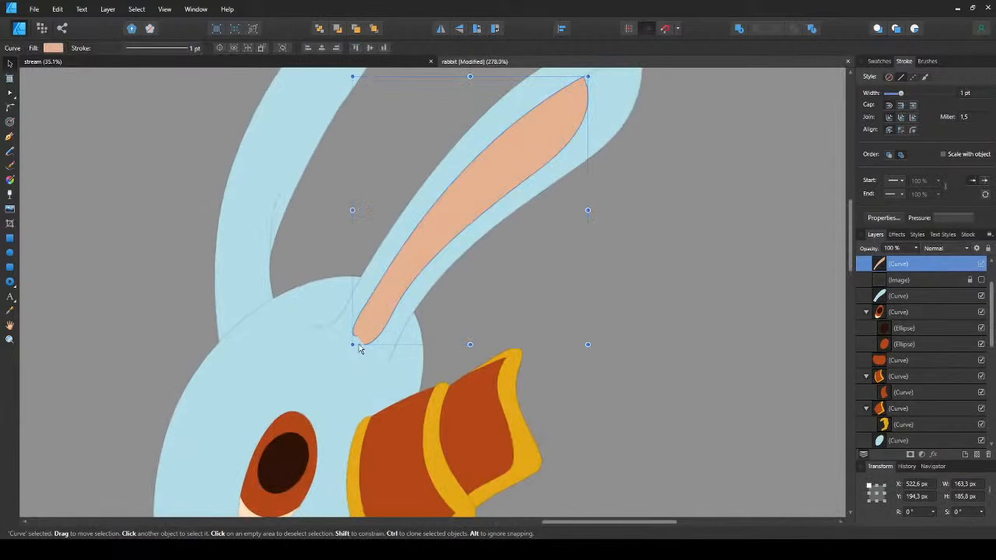
{"action": "scroll", "coordinate": [373, 326], "scroll_direction": "up", "scroll_amount": 4}
{"action": "key", "text": "a"}
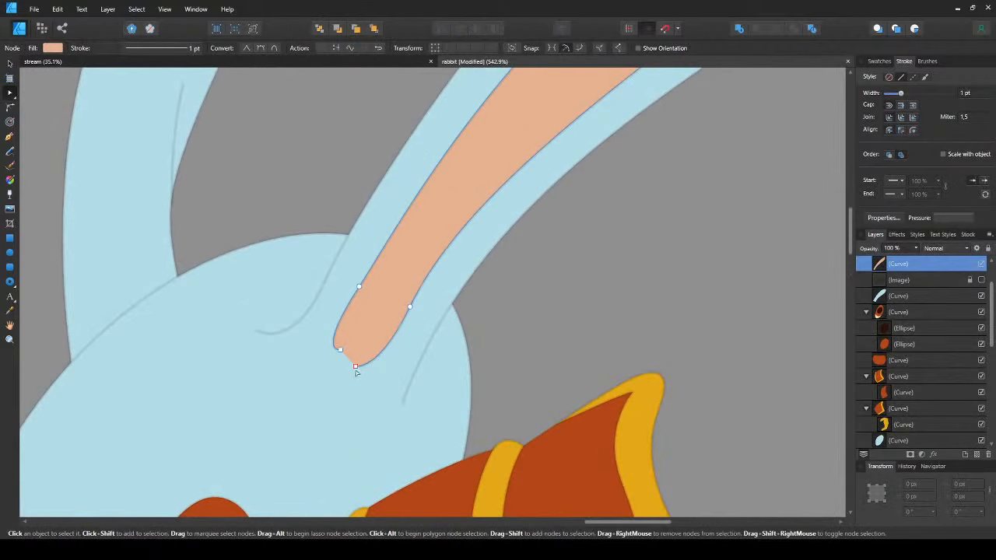
{"action": "left_click", "coordinate": [357, 366]}
{"action": "left_click_drag", "start_coordinate": [382, 376], "coordinate": [380, 378]}
{"action": "key", "text": "v"}
{"action": "scroll", "coordinate": [369, 321], "scroll_direction": "down", "scroll_amount": 4}
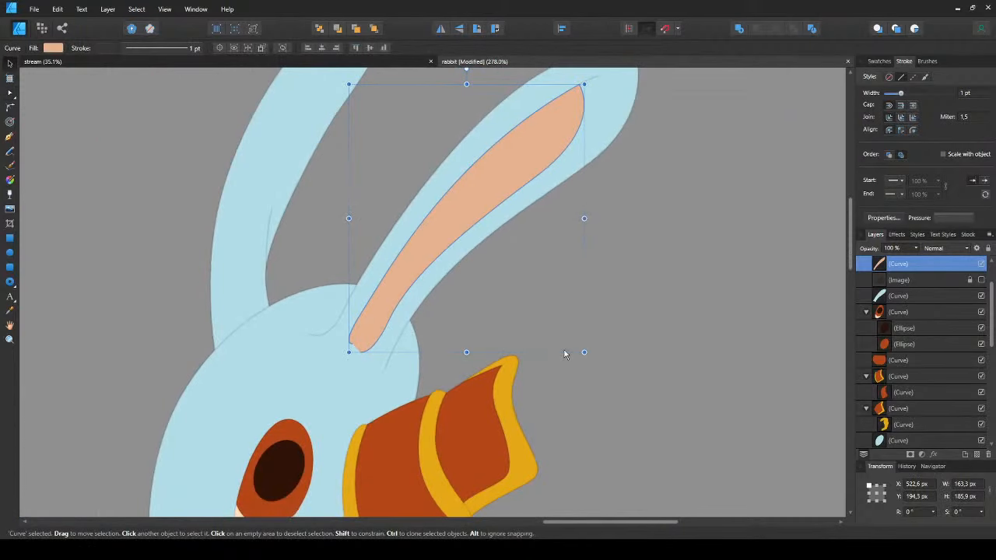
{"action": "left_click", "coordinate": [575, 395]}
{"action": "scroll", "coordinate": [341, 348], "scroll_direction": "up", "scroll_amount": 4}
- Close the peach inner-ear curve at its base with the Pen tool and delete the surplus end node
{"action": "left_click", "coordinate": [386, 352]}
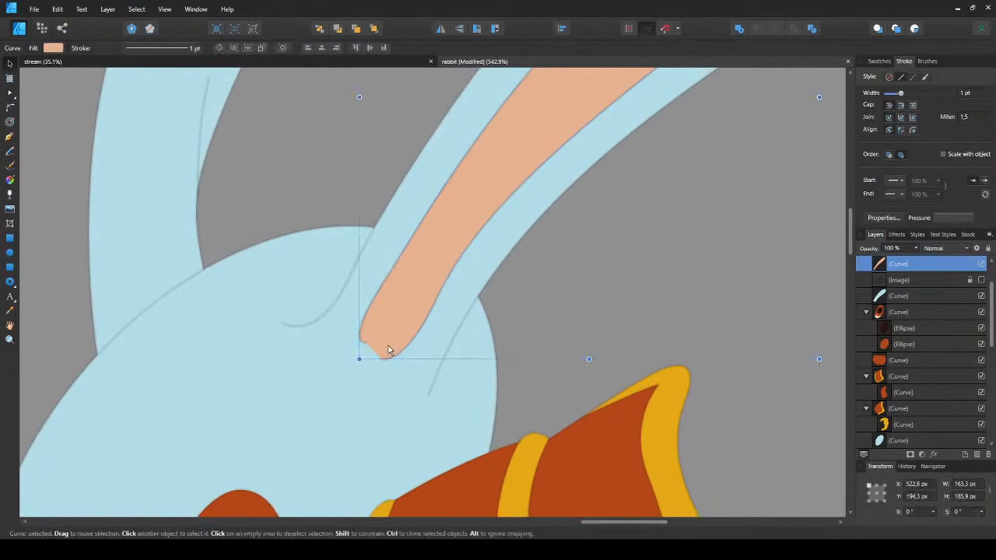
{"action": "key", "text": "a"}
{"action": "left_click", "coordinate": [381, 359]}
{"action": "key", "text": "p"}
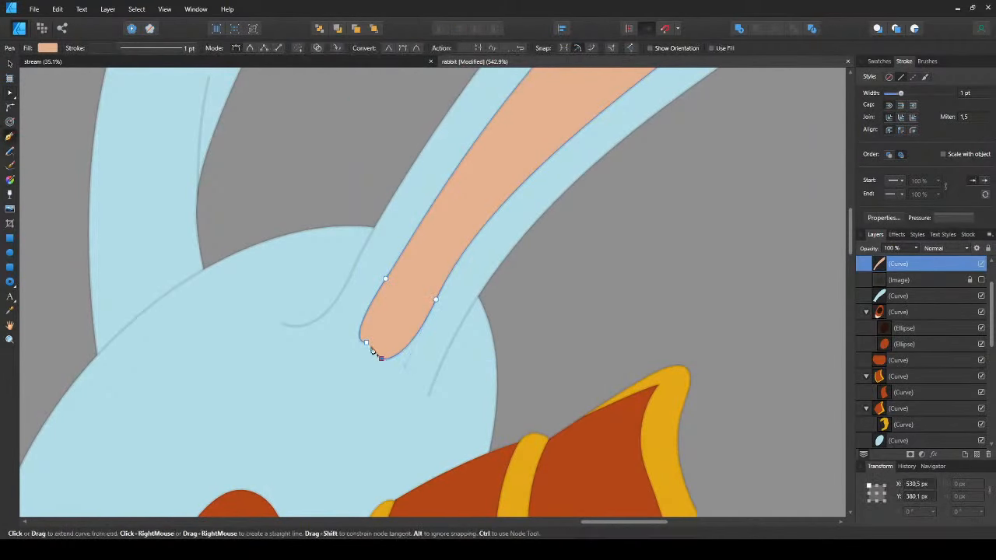
{"action": "left_click", "coordinate": [367, 344]}
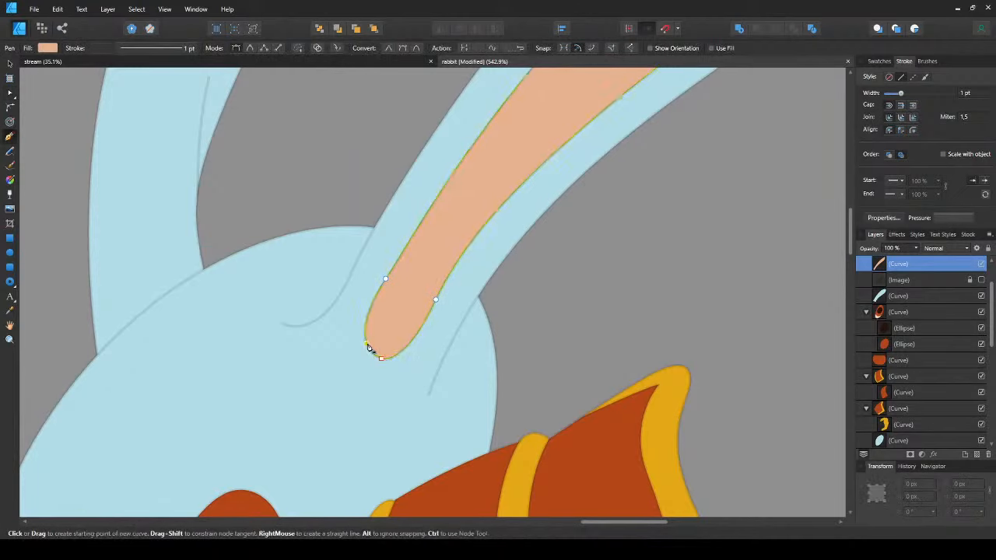
{"action": "key", "text": "a"}
{"action": "key", "text": "Delete"}
{"action": "scroll", "coordinate": [360, 342], "scroll_direction": "up", "scroll_amount": 8}
{"action": "key", "text": "ctrl+d"}
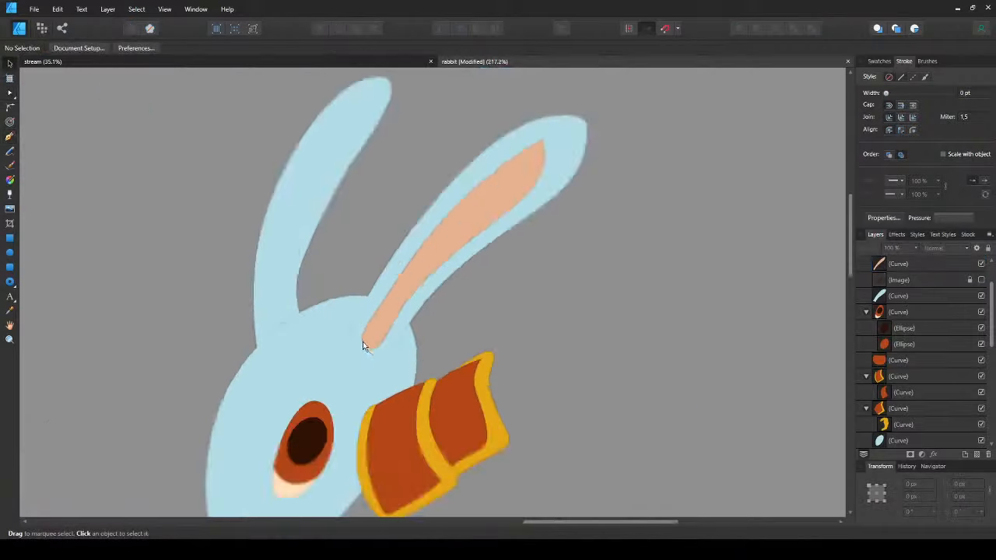
{"action": "scroll", "coordinate": [434, 404], "scroll_direction": "up", "scroll_amount": 3}
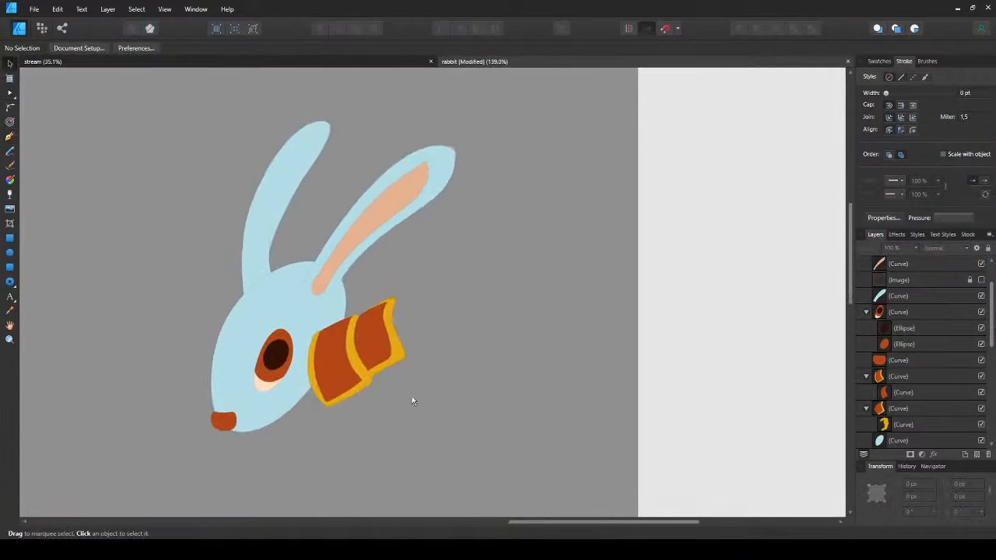
- Duplicate all parts of the coloured rabbit head and place the copy directly beneath the original at Y 593.6 px
{"action": "left_click_drag", "start_coordinate": [271, 291], "coordinate": [351, 336]}
{"action": "scroll", "coordinate": [337, 308], "scroll_direction": "down", "scroll_amount": 3}
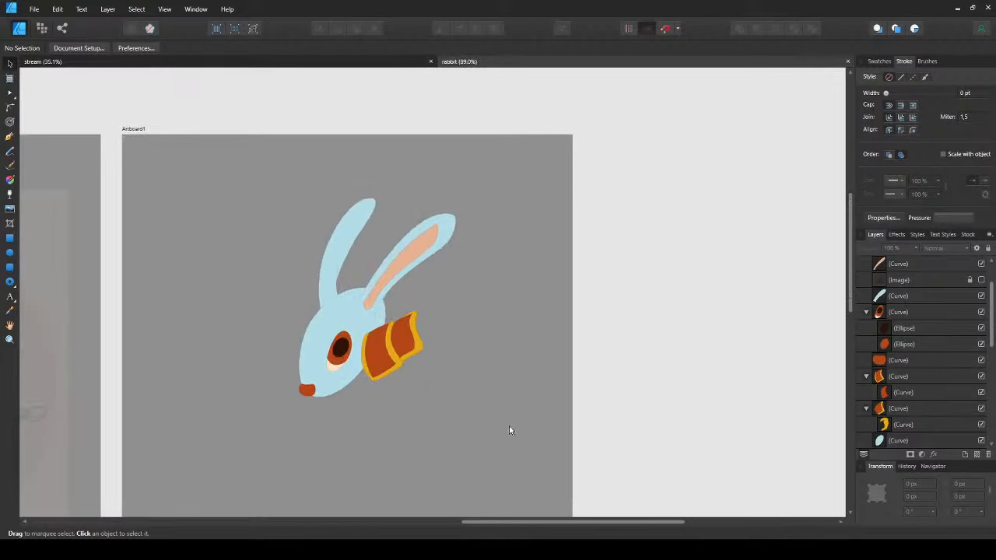
{"action": "left_click_drag", "start_coordinate": [510, 427], "coordinate": [227, 192]}
{"action": "left_click_drag", "start_coordinate": [480, 416], "coordinate": [434, 322]}
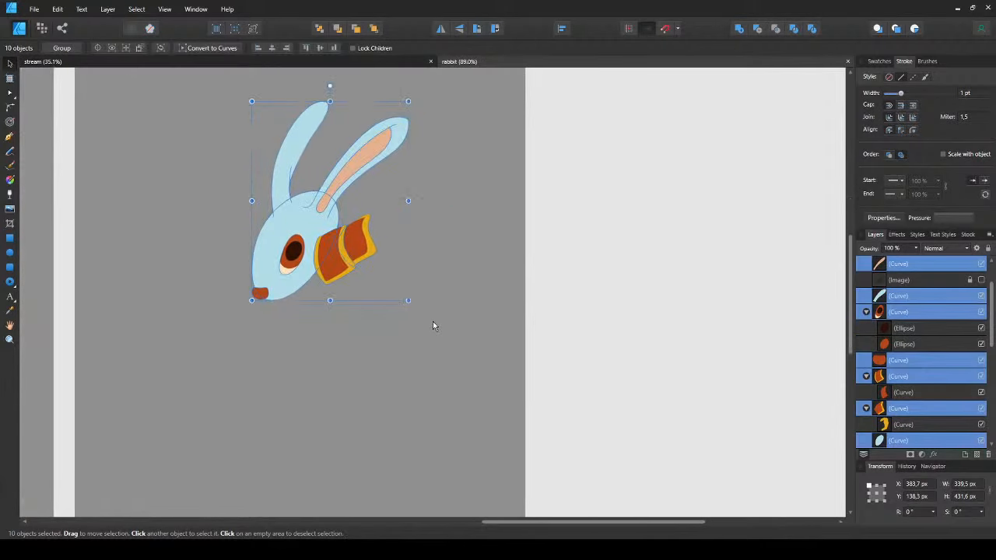
{"action": "key", "text": "ctrl+j"}
{"action": "left_click_drag", "start_coordinate": [315, 216], "coordinate": [303, 394]}
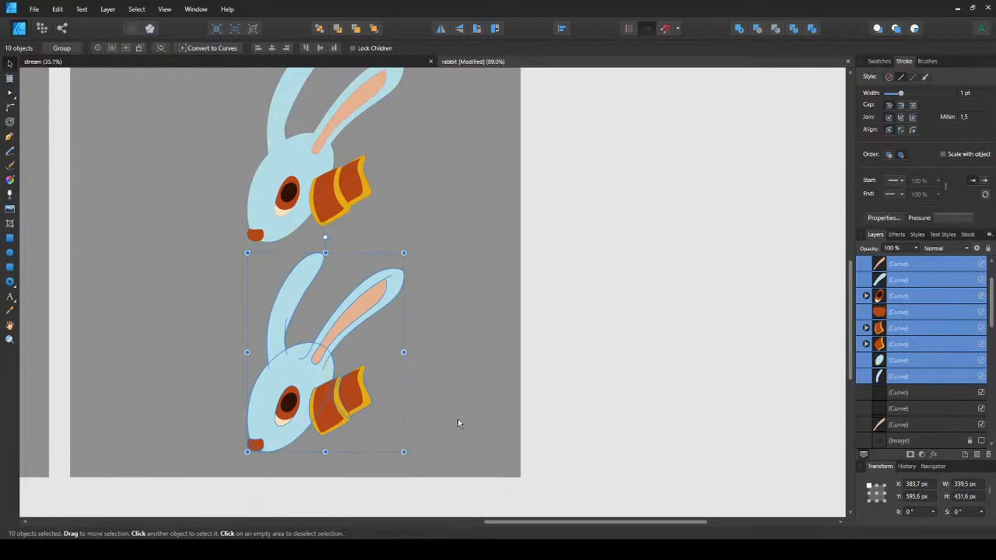
- Group all the objects of the lower rabbit head copy
{"action": "key", "text": "ctrl+d"}
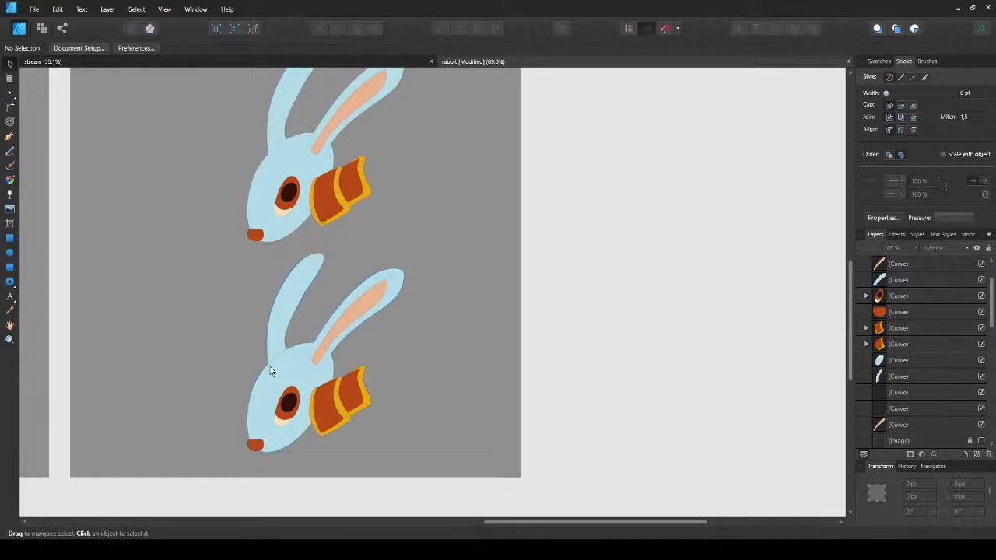
{"action": "left_click_drag", "start_coordinate": [501, 470], "coordinate": [172, 249]}
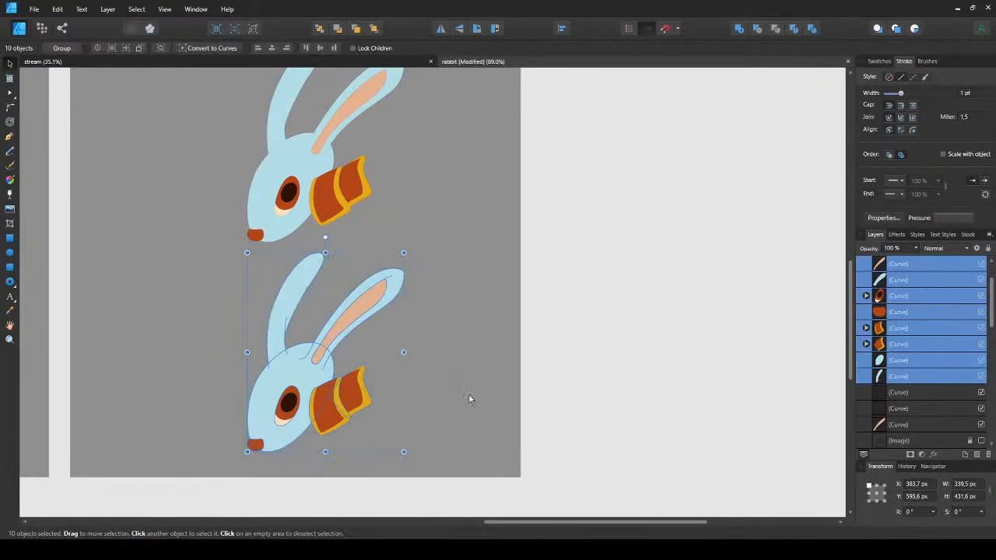
{"action": "key", "text": "ctrl+g"}
{"action": "mouse_move", "coordinate": [286, 368]}
{"action": "left_mouse_down"}
{"action": "mouse_move", "coordinate": [262, 344]}
{"action": "mouse_move", "coordinate": [202, 356]}
{"action": "mouse_move", "coordinate": [287, 370]}
{"action": "left_mouse_up"}
{"action": "left_click", "coordinate": [378, 345]}
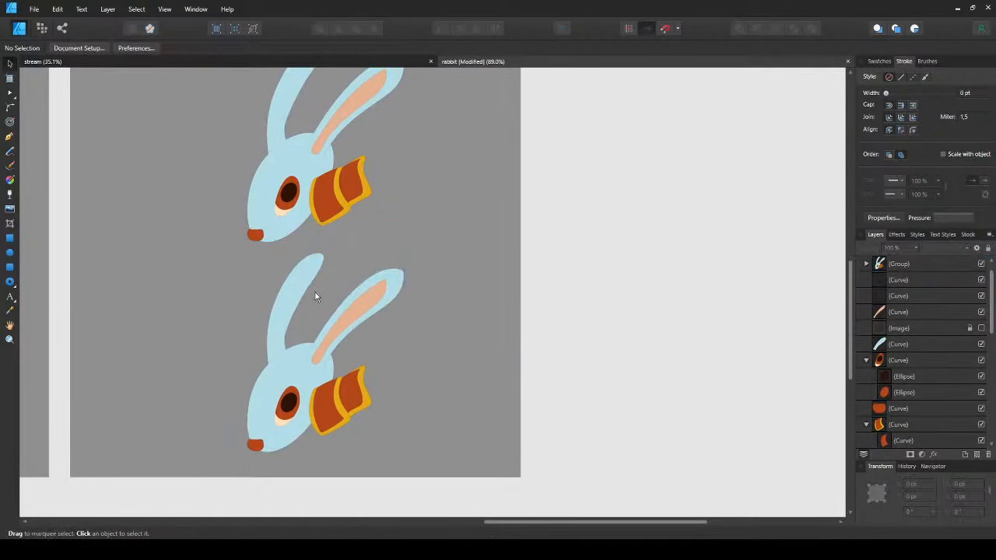
- Examine the nodes of the peach inner-ear curve inside the grouped head copy
{"action": "scroll", "coordinate": [320, 311], "scroll_direction": "up", "scroll_amount": 1}
{"action": "scroll", "coordinate": [338, 343], "scroll_direction": "up", "scroll_amount": 3}
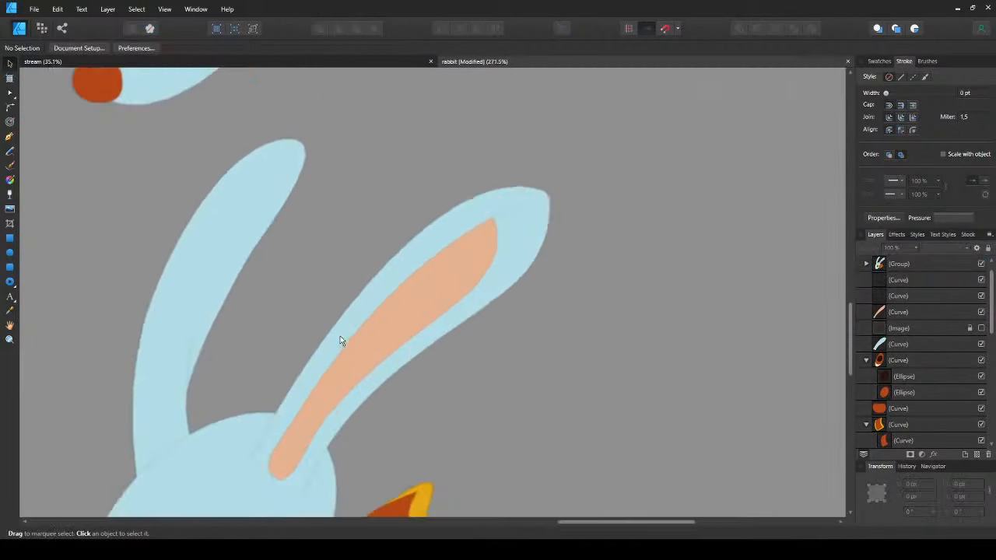
{"action": "left_click", "coordinate": [371, 345]}
{"action": "double_click", "coordinate": [371, 345]}
{"action": "scroll", "coordinate": [370, 344], "scroll_direction": "down", "scroll_amount": 2}
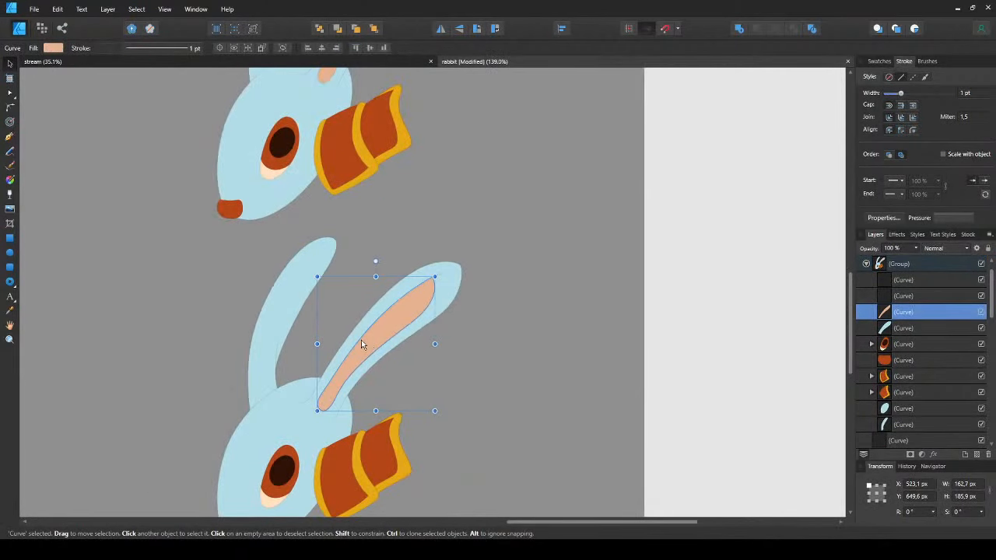
{"action": "double_click", "coordinate": [361, 340]}
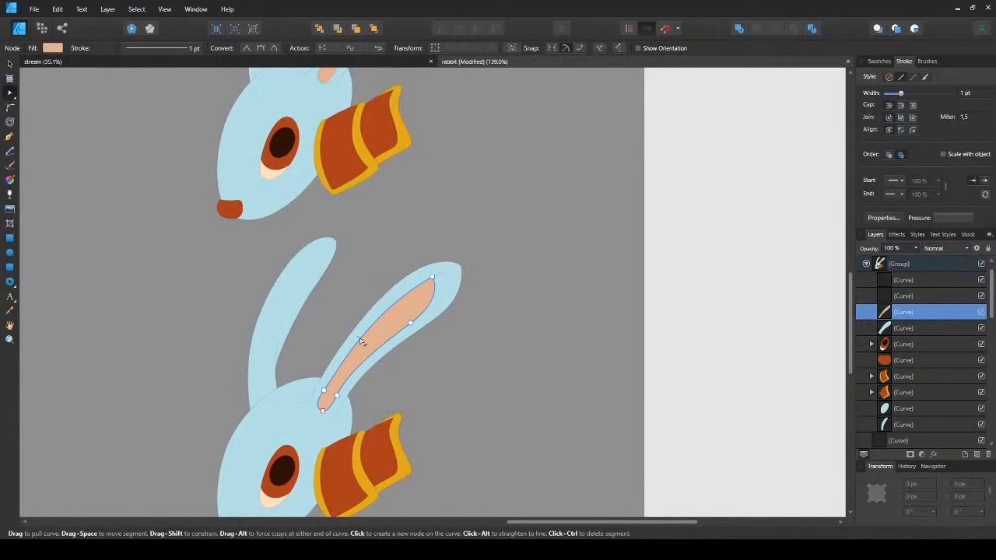
{"action": "key", "text": "v"}
{"action": "key", "text": "ctrl+d"}
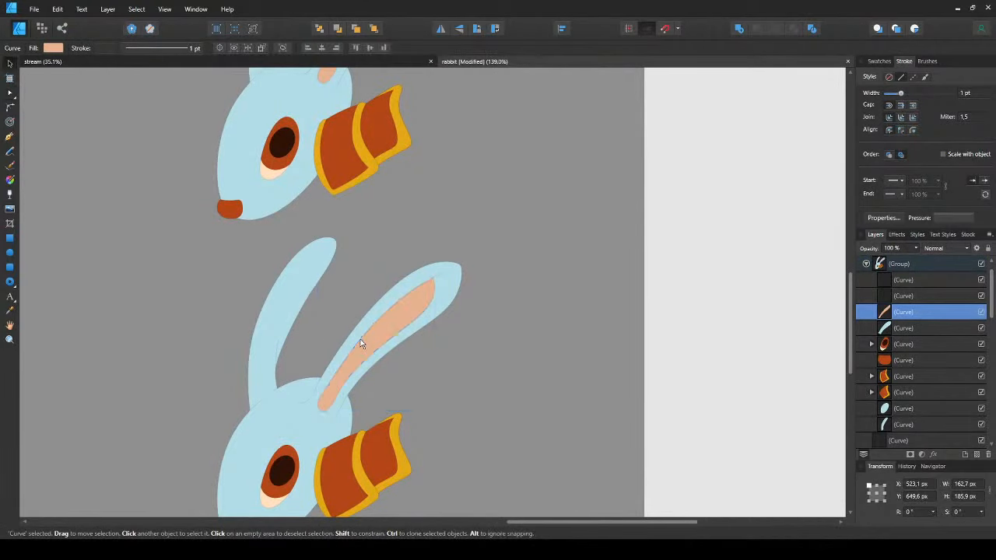
{"action": "left_click_drag", "start_coordinate": [423, 426], "coordinate": [402, 364]}
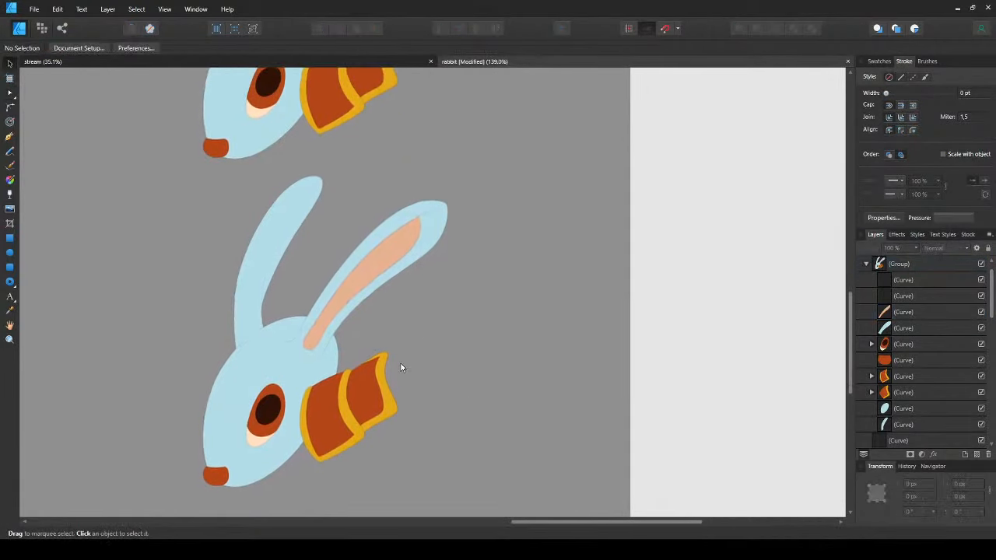
- Try shifting the hue of the grouped head copy toward red with an HSL Shift adjustment, and remove the adjustment
{"action": "left_click_drag", "start_coordinate": [263, 263], "coordinate": [299, 278]}
{"action": "left_click", "coordinate": [299, 278]}
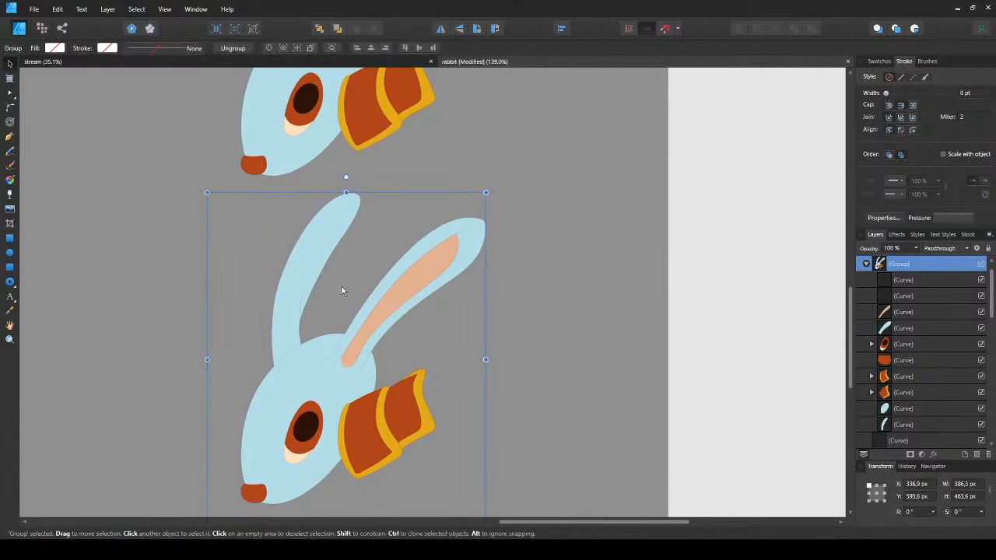
{"action": "left_click_drag", "start_coordinate": [337, 390], "coordinate": [260, 368]}
{"action": "key", "text": "ctrl+z"}
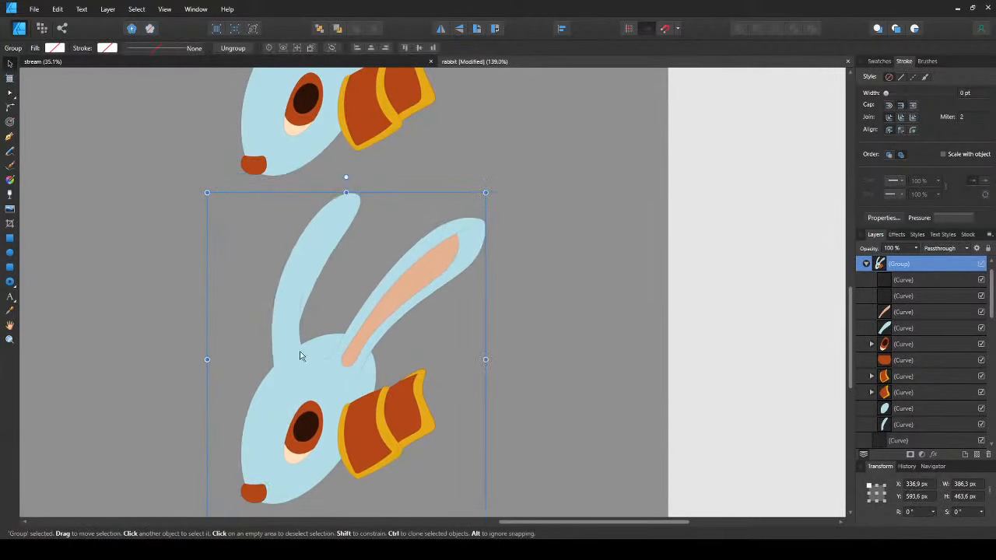
{"action": "left_click", "coordinate": [903, 230]}
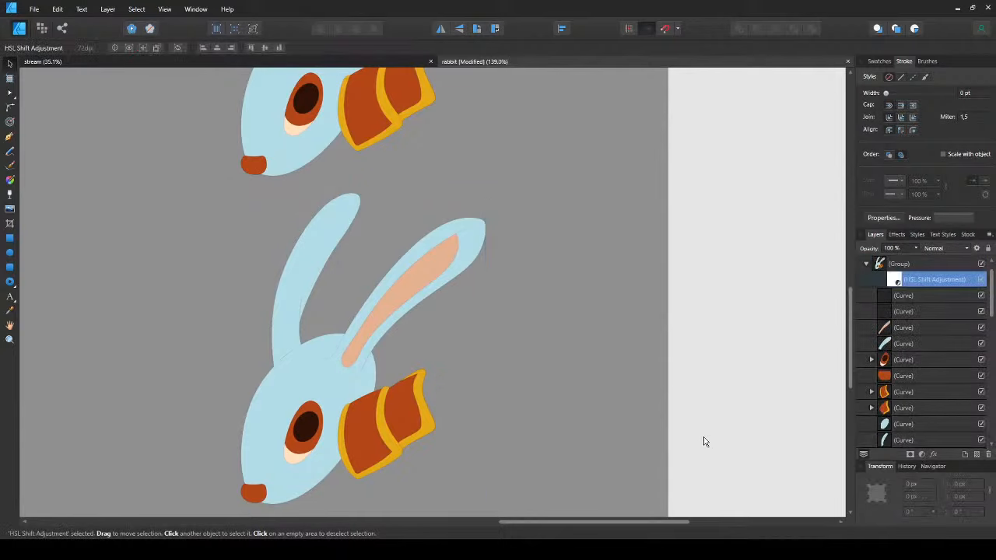
{"action": "mouse_move", "coordinate": [703, 437]}
{"action": "left_mouse_down"}
{"action": "mouse_move", "coordinate": [683, 438]}
{"action": "mouse_move", "coordinate": [721, 437]}
{"action": "mouse_move", "coordinate": [711, 437]}
{"action": "left_mouse_up"}
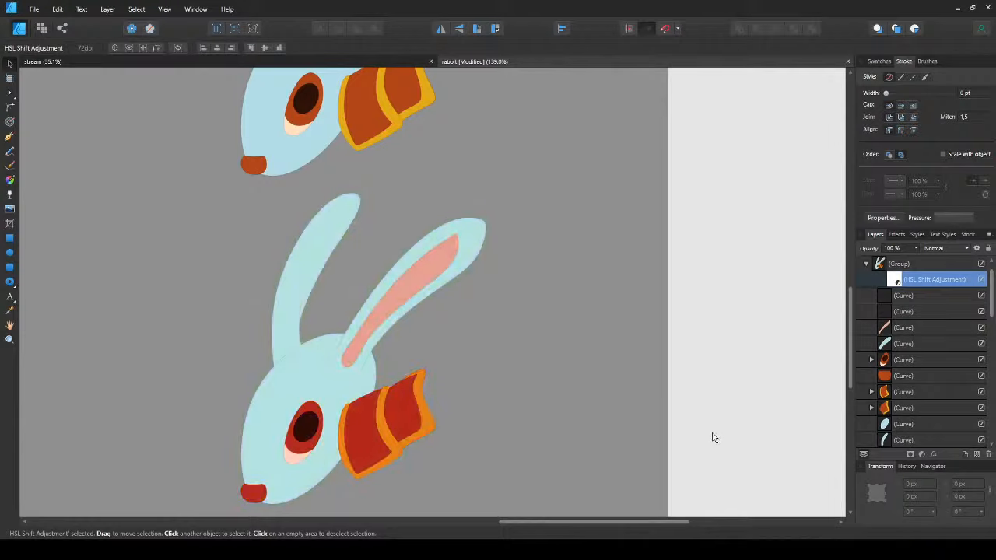
{"action": "left_click_drag", "start_coordinate": [703, 462], "coordinate": [716, 440]}
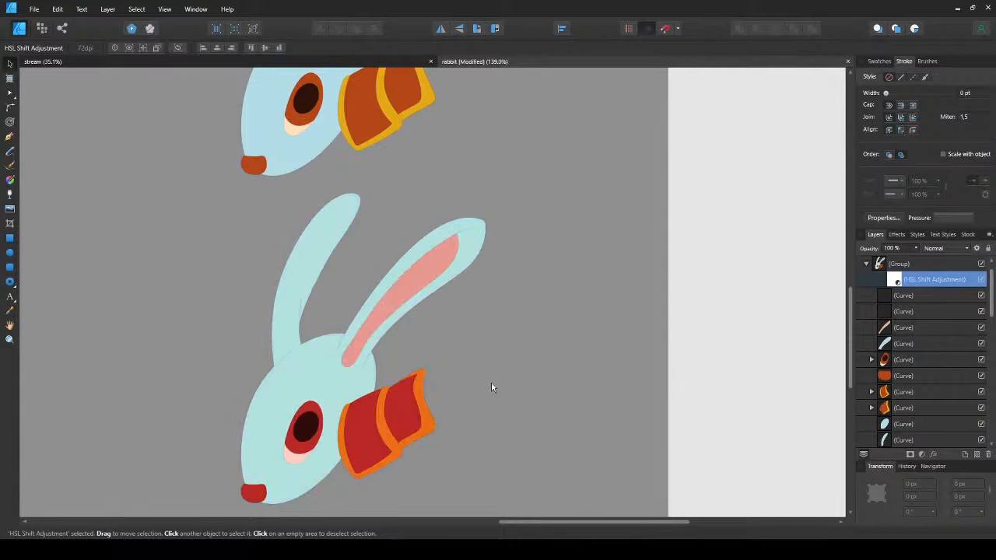
{"action": "key", "text": "Delete"}
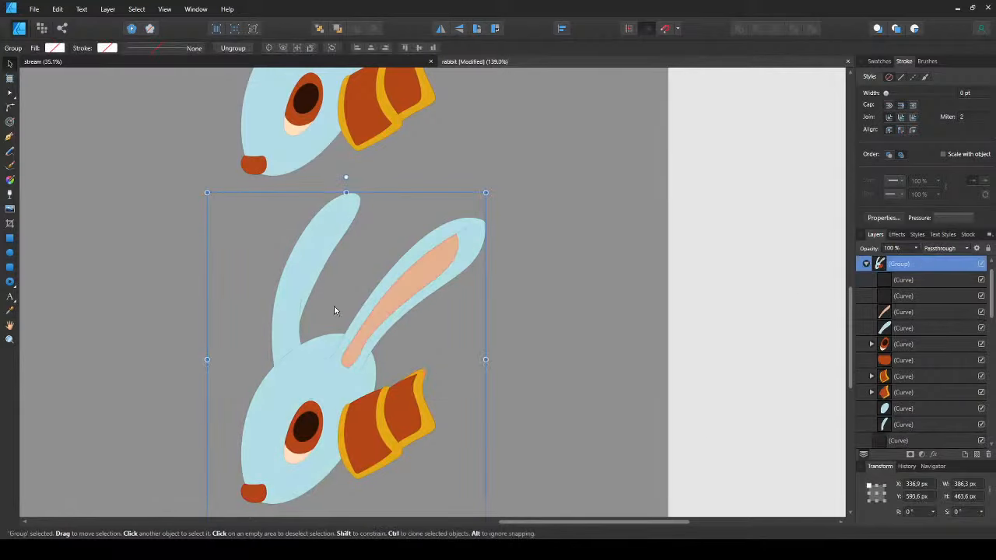
- Delete the grouped rabbit head copy, leaving only the original head on the artboard
{"action": "scroll", "coordinate": [334, 305], "scroll_direction": "down", "scroll_amount": 1}
{"action": "left_click_drag", "start_coordinate": [334, 305], "coordinate": [306, 323]}
{"action": "scroll", "coordinate": [334, 436], "scroll_direction": "up", "scroll_amount": 1}
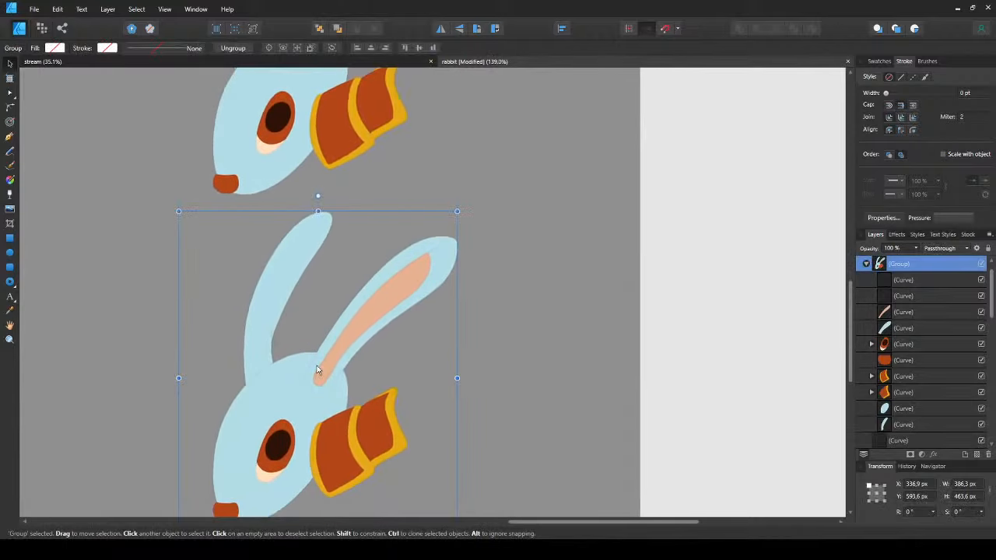
{"action": "key", "text": "Delete"}
{"action": "left_click_drag", "start_coordinate": [375, 172], "coordinate": [371, 368]}
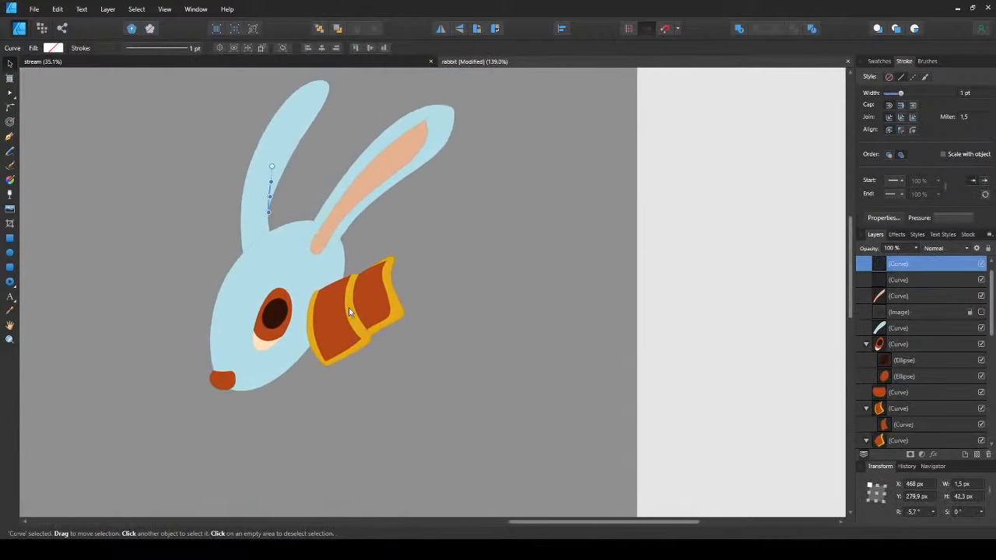
{"action": "left_click", "coordinate": [350, 309]}
- Save the rabbit document
{"action": "scroll", "coordinate": [448, 313], "scroll_direction": "down", "scroll_amount": 5}
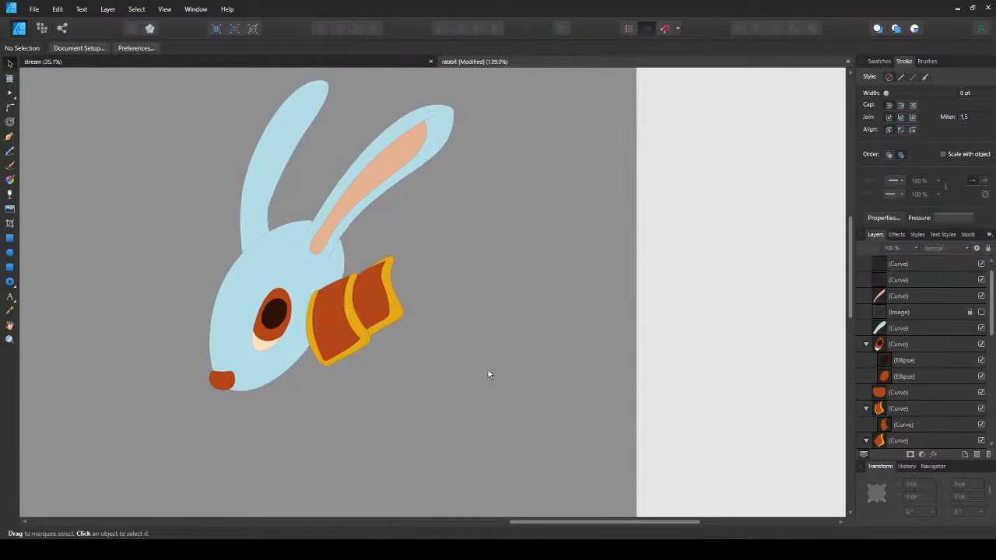
{"action": "scroll", "coordinate": [408, 293], "scroll_direction": "up", "scroll_amount": 2}
{"action": "key", "text": "ctrl+s"}
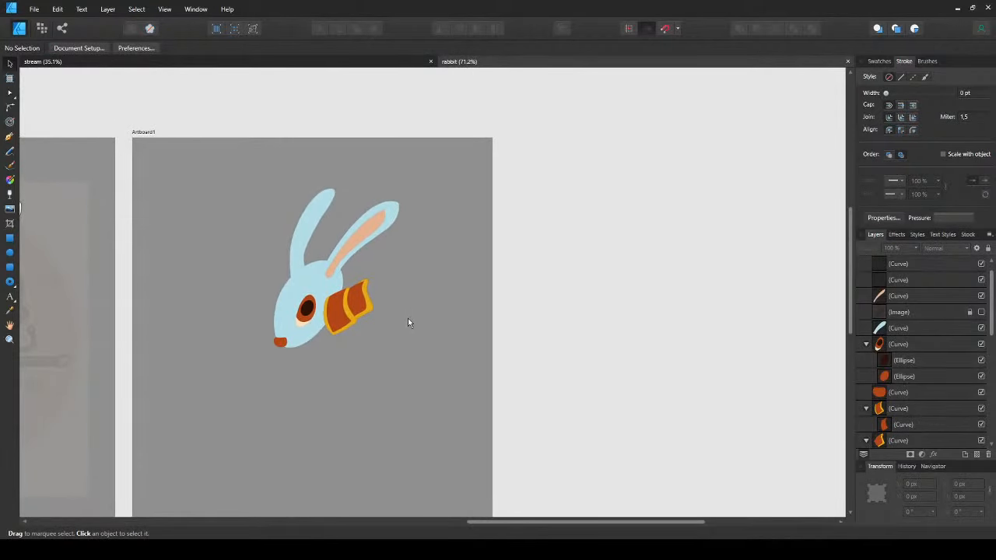
- Duplicate the artboard with the coloured rabbit head and place the copy just beside the original, on its right
{"action": "scroll", "coordinate": [377, 360], "scroll_direction": "down", "scroll_amount": 1}
{"action": "scroll", "coordinate": [378, 361], "scroll_direction": "right", "scroll_amount": 1}
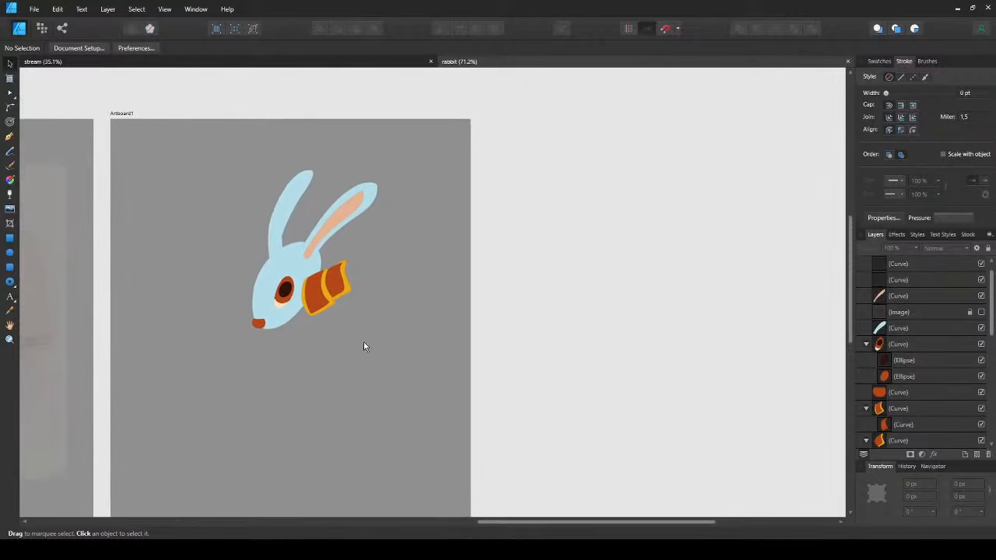
{"action": "left_click_drag", "start_coordinate": [364, 347], "coordinate": [349, 348]}
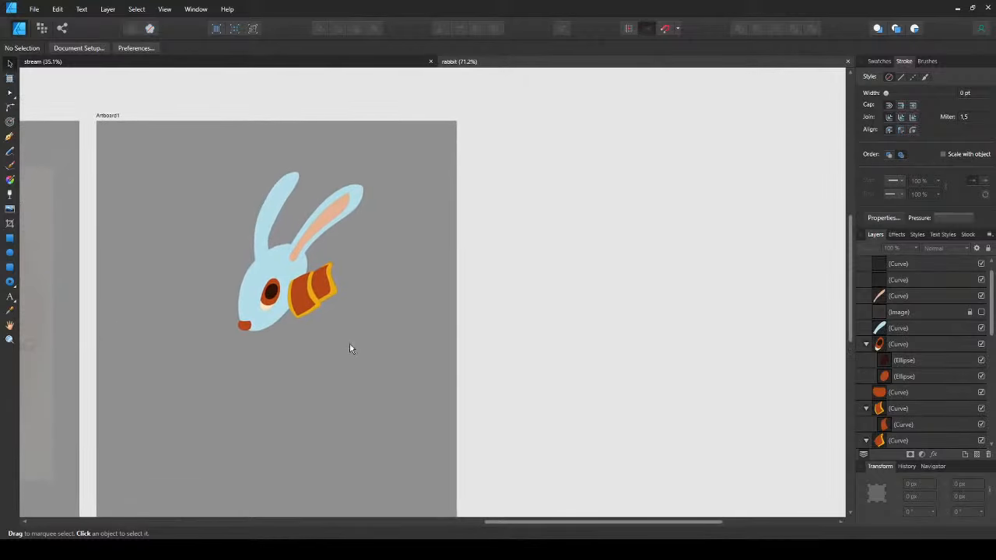
{"action": "left_click", "coordinate": [109, 116]}
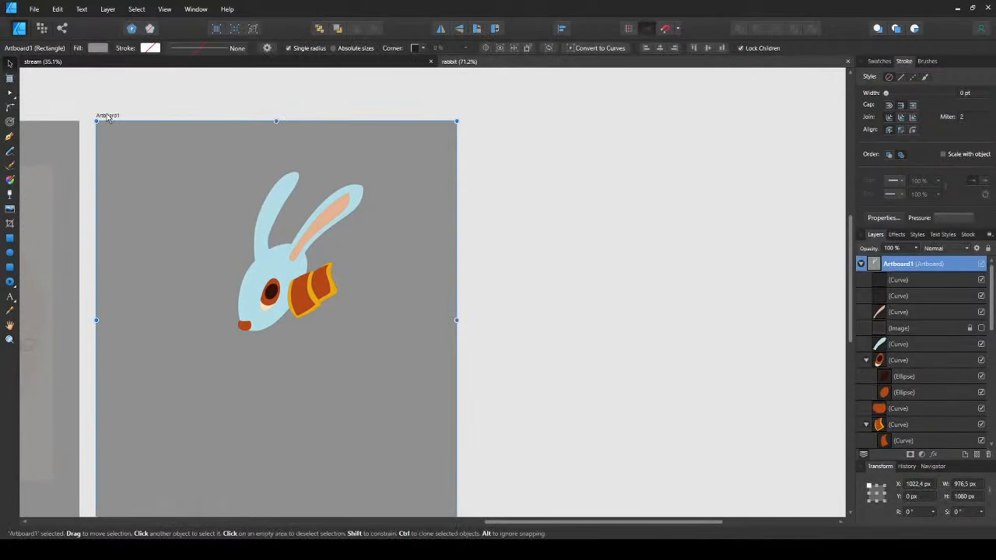
{"action": "key", "text": "ctrl+j"}
{"action": "left_click_drag", "start_coordinate": [108, 115], "coordinate": [478, 133]}
{"action": "key", "text": "ctrl+d"}
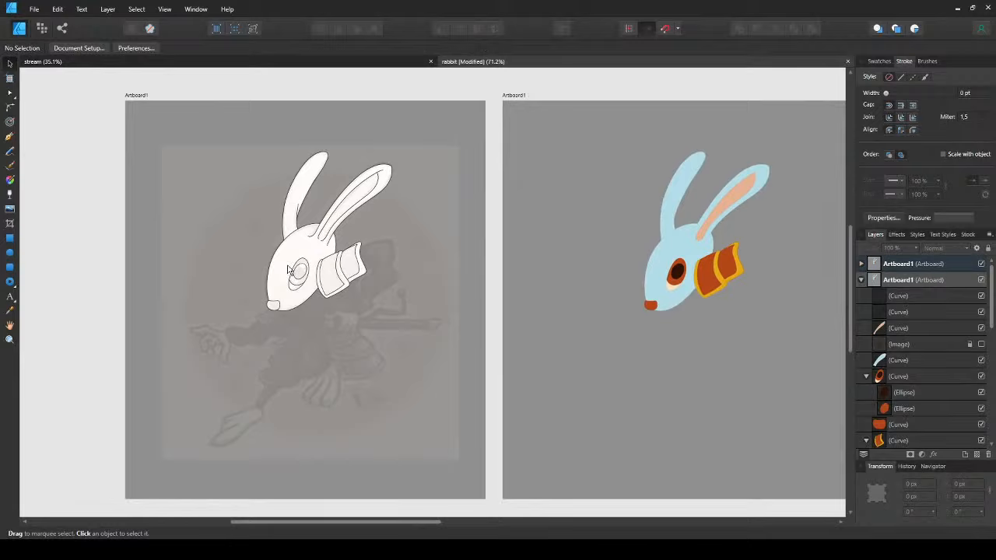
{"action": "scroll", "coordinate": [288, 269], "scroll_direction": "up", "scroll_amount": 3}
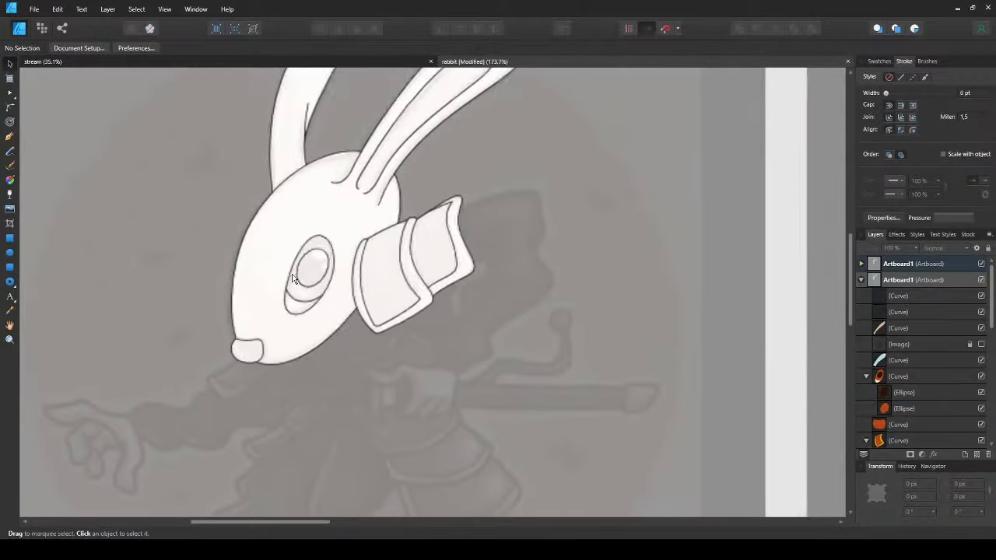
{"action": "scroll", "coordinate": [293, 309], "scroll_direction": "down", "scroll_amount": 2}
{"action": "scroll", "coordinate": [294, 309], "scroll_direction": "right", "scroll_amount": 8}
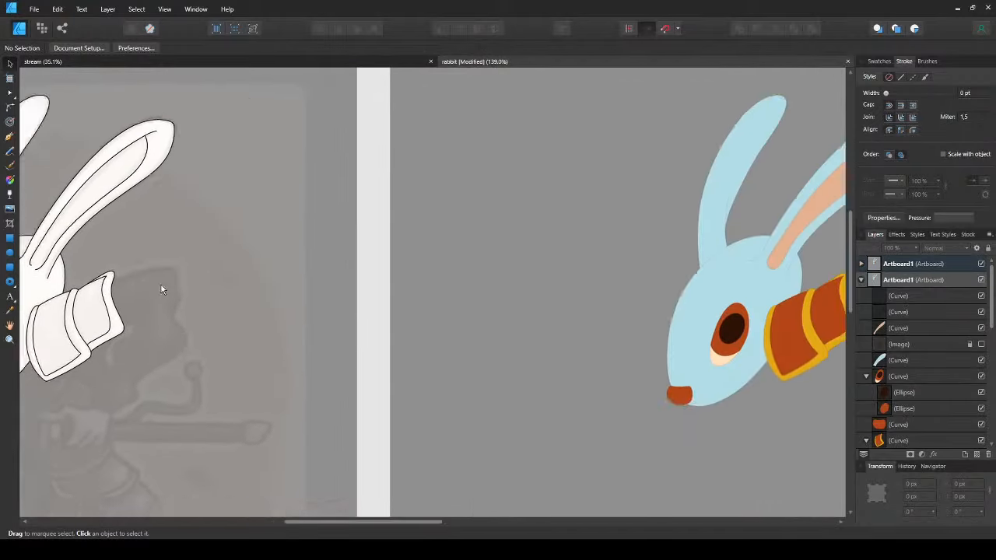
- Compare the line-art artboard with the two coloured rabbit artboards, and save the rabbit document
{"action": "scroll", "coordinate": [234, 280], "scroll_direction": "right", "scroll_amount": 8}
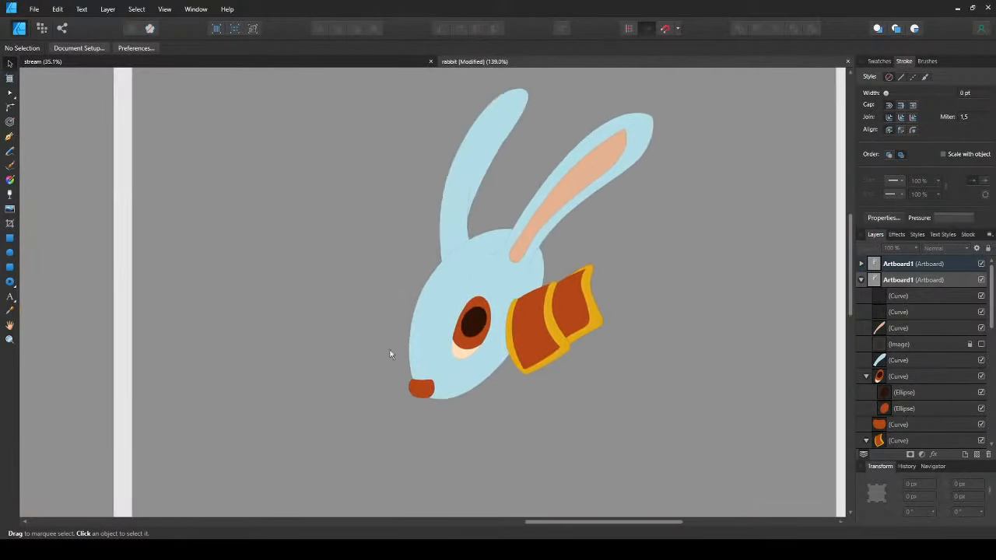
{"action": "scroll", "coordinate": [337, 309], "scroll_direction": "left", "scroll_amount": 1}
{"action": "scroll", "coordinate": [337, 313], "scroll_direction": "down", "scroll_amount": 2}
{"action": "scroll", "coordinate": [233, 296], "scroll_direction": "left", "scroll_amount": 8}
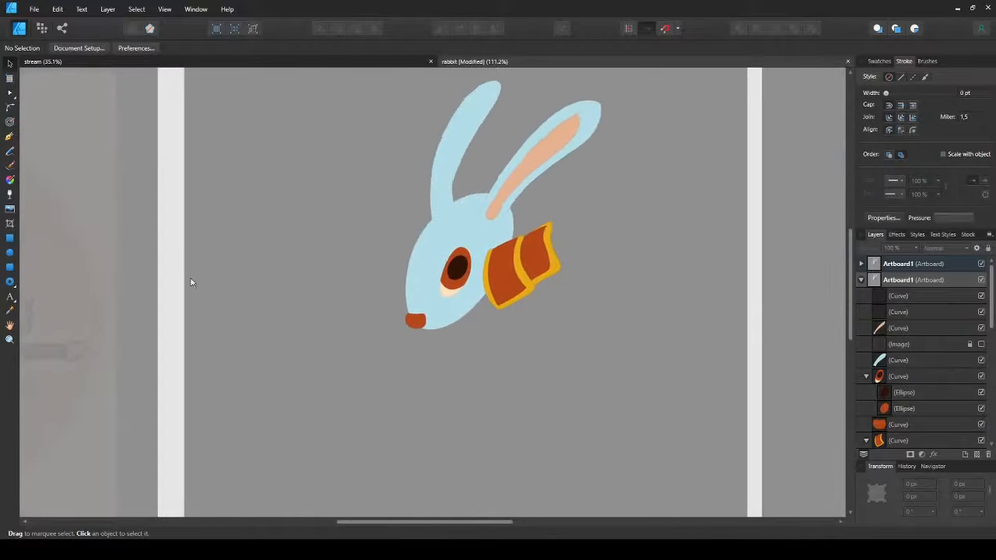
{"action": "scroll", "coordinate": [244, 275], "scroll_direction": "up", "scroll_amount": 1}
{"action": "scroll", "coordinate": [406, 305], "scroll_direction": "left", "scroll_amount": 4}
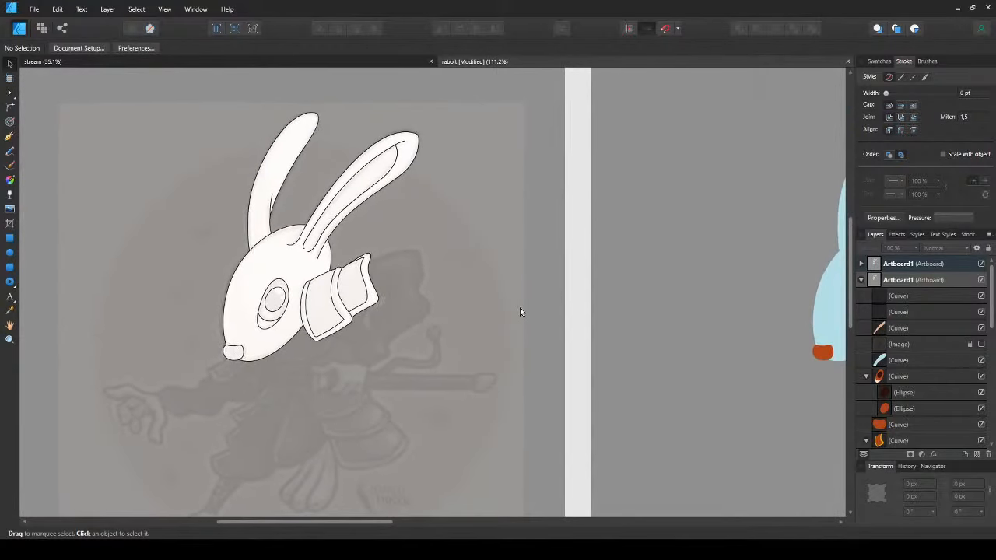
{"action": "scroll", "coordinate": [520, 311], "scroll_direction": "down", "scroll_amount": 2}
{"action": "scroll", "coordinate": [512, 323], "scroll_direction": "down", "scroll_amount": 1}
{"action": "scroll", "coordinate": [264, 295], "scroll_direction": "right", "scroll_amount": 4}
{"action": "scroll", "coordinate": [509, 301], "scroll_direction": "right", "scroll_amount": 1}
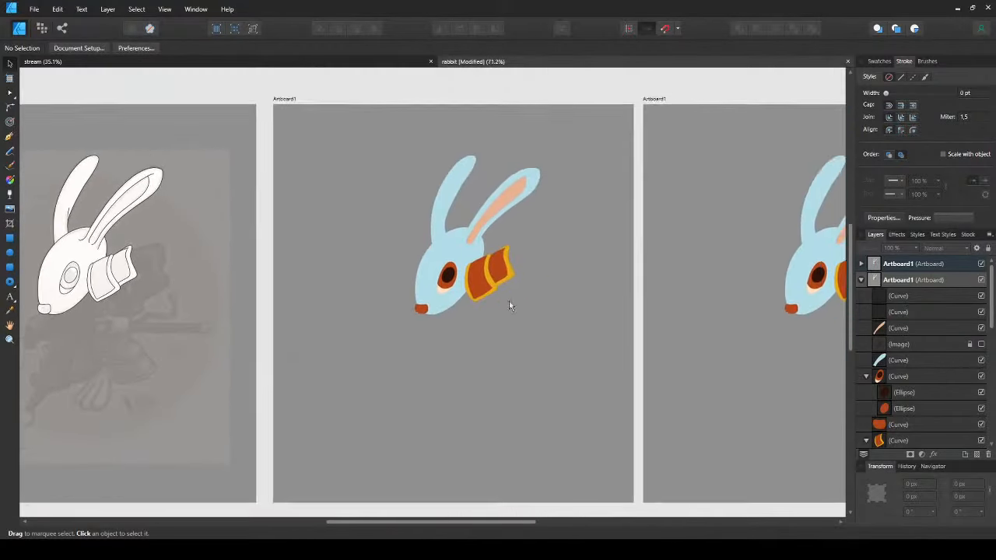
{"action": "scroll", "coordinate": [435, 300], "scroll_direction": "right", "scroll_amount": 5}
{"action": "key", "text": "ctrl+s"}
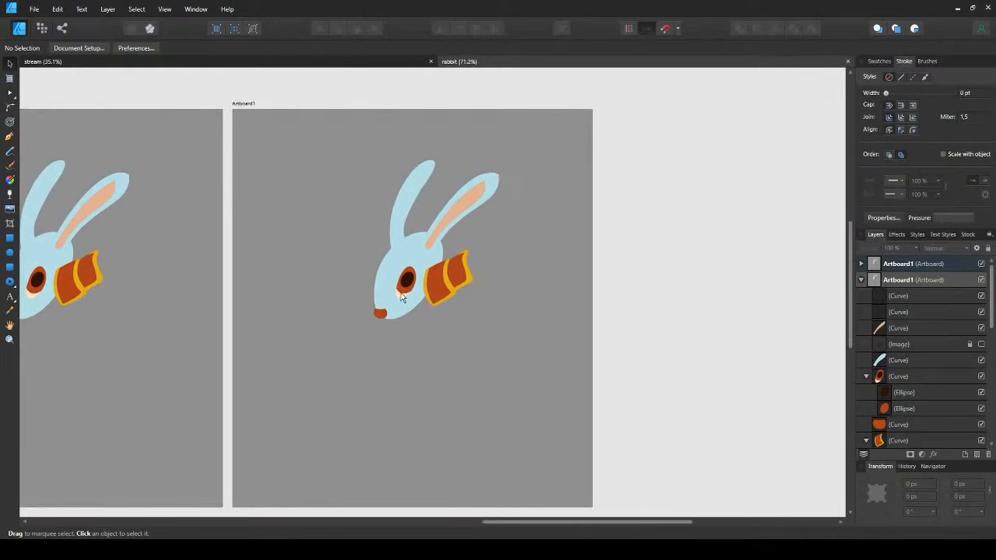
- Examine the edges of the head, ear and collar shapes up close in vector view and pixel preview
{"action": "left_click", "coordinate": [457, 274]}
{"action": "scroll", "coordinate": [457, 274], "scroll_direction": "up", "scroll_amount": 4}
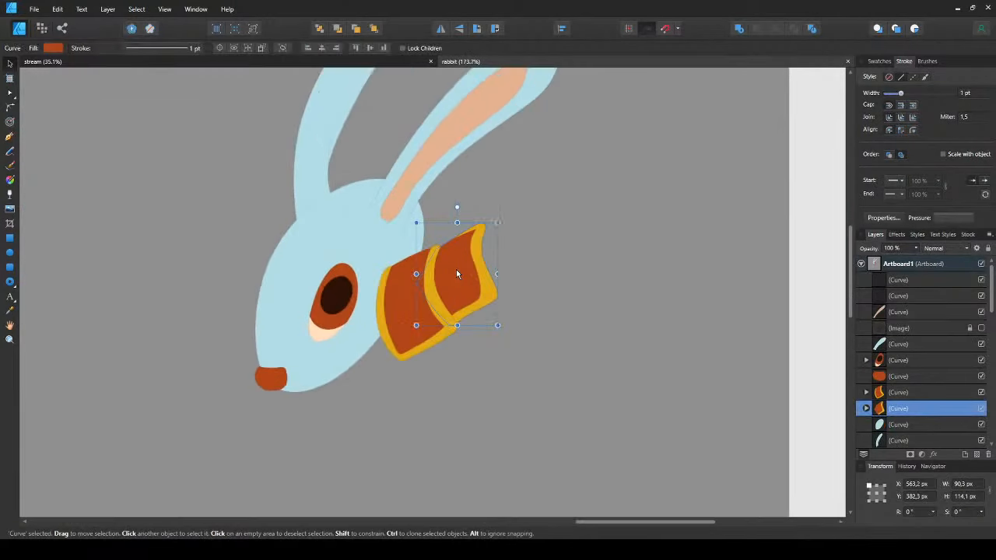
{"action": "scroll", "coordinate": [457, 274], "scroll_direction": "up", "scroll_amount": 3}
{"action": "left_click", "coordinate": [81, 179]}
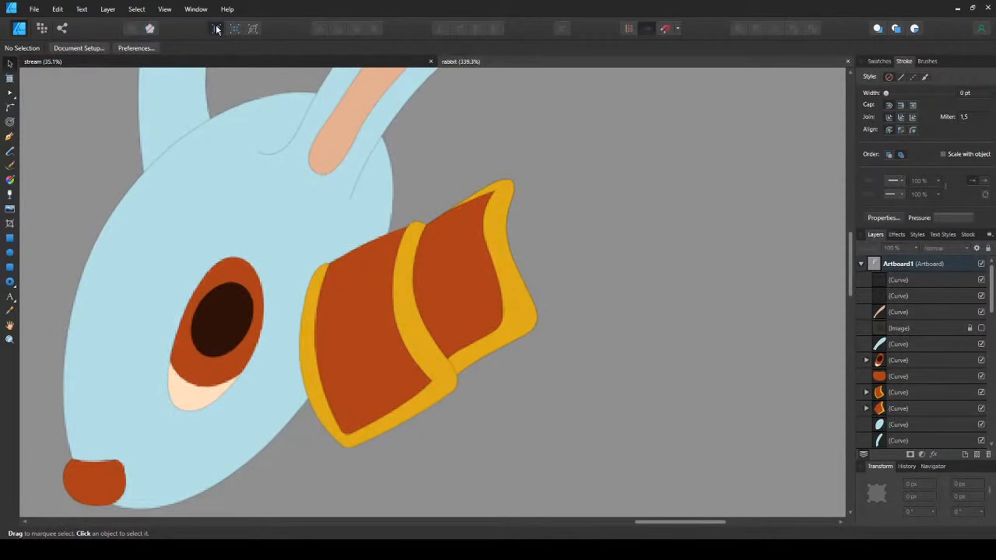
{"action": "scroll", "coordinate": [176, 133], "scroll_direction": "up", "scroll_amount": 5}
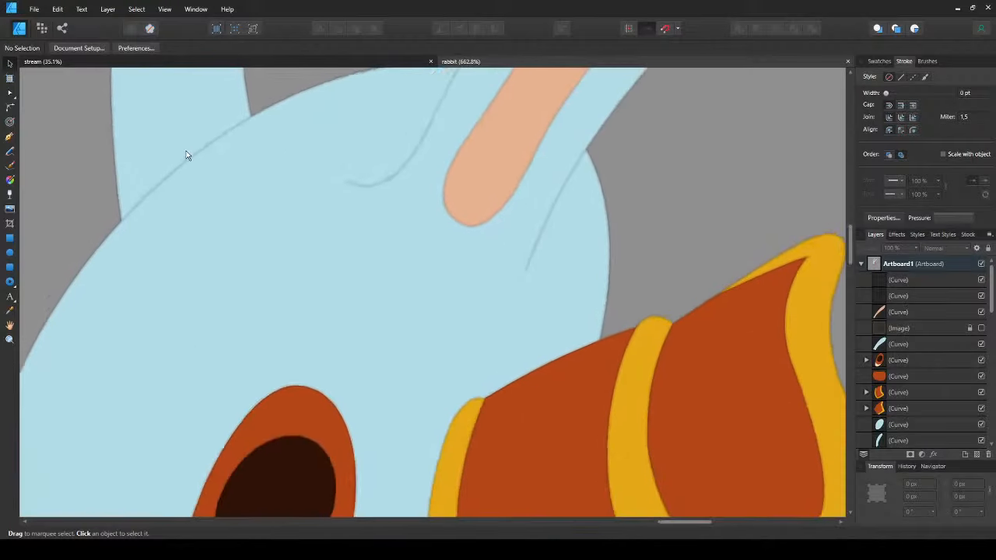
{"action": "scroll", "coordinate": [309, 189], "scroll_direction": "down", "scroll_amount": 2}
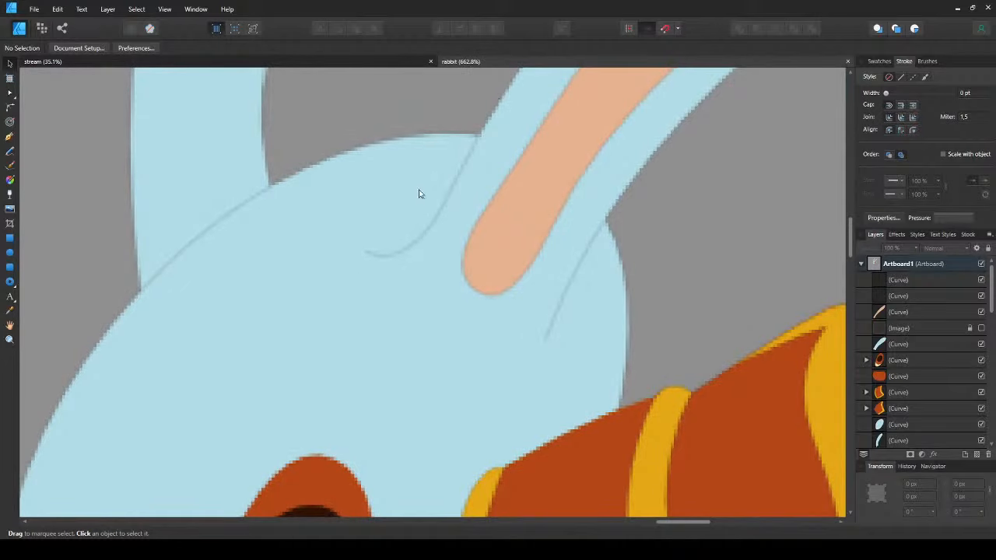
{"action": "scroll", "coordinate": [189, 240], "scroll_direction": "down", "scroll_amount": 4}
{"action": "scroll", "coordinate": [189, 240], "scroll_direction": "up", "scroll_amount": 4}
{"action": "scroll", "coordinate": [481, 194], "scroll_direction": "down", "scroll_amount": 4}
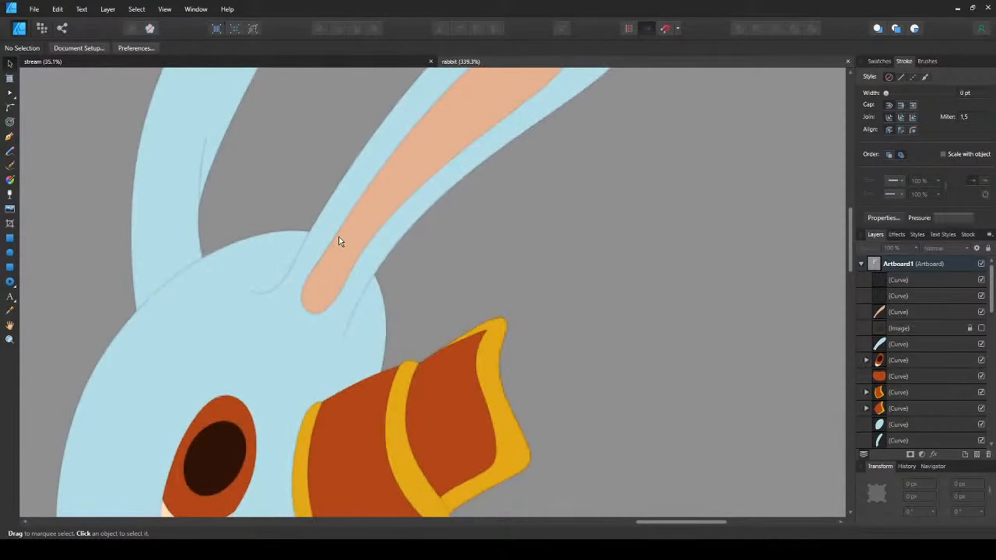
{"action": "scroll", "coordinate": [340, 240], "scroll_direction": "up", "scroll_amount": 8}
{"action": "scroll", "coordinate": [306, 282], "scroll_direction": "up", "scroll_amount": 13}
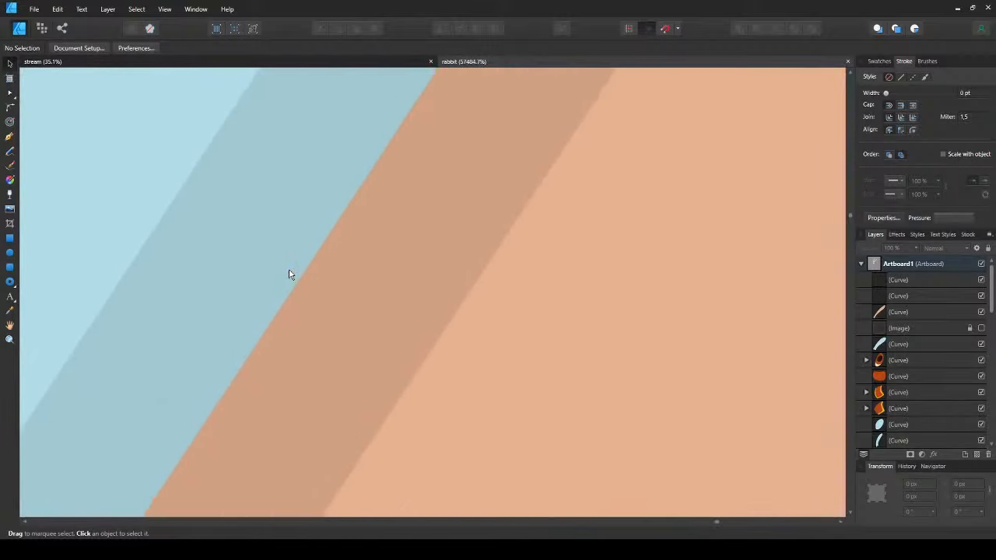
{"action": "scroll", "coordinate": [289, 273], "scroll_direction": "down", "scroll_amount": 3}
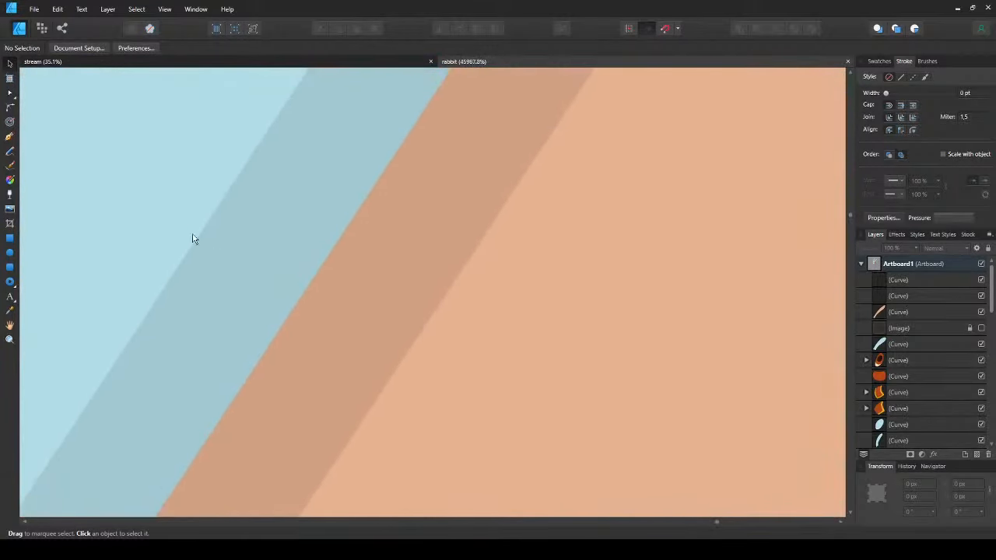
{"action": "scroll", "coordinate": [289, 267], "scroll_direction": "down", "scroll_amount": 2}
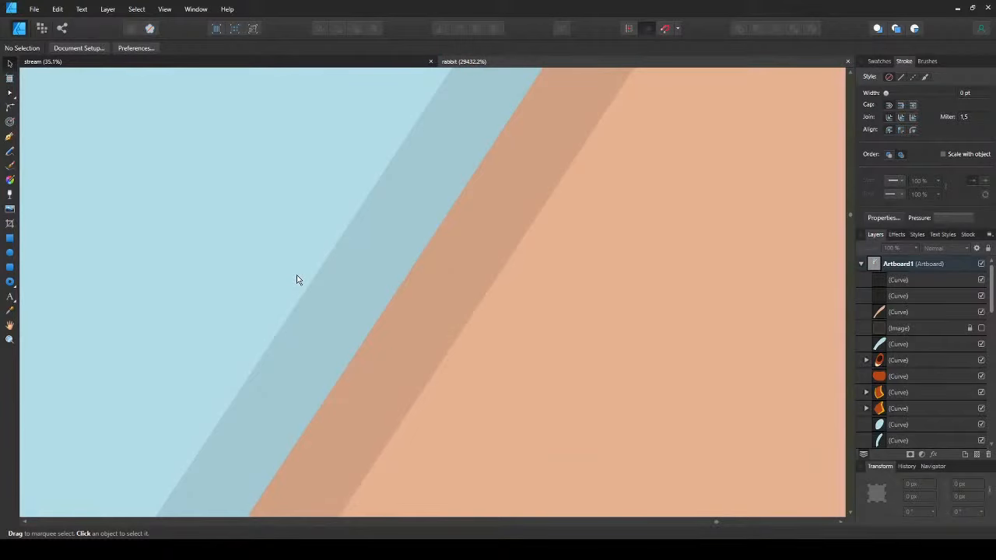
- View the rabbit at 100%, turn on pixel preview and examine the ear and head edges at several magnifications
{"action": "key", "text": "ctrl+1"}
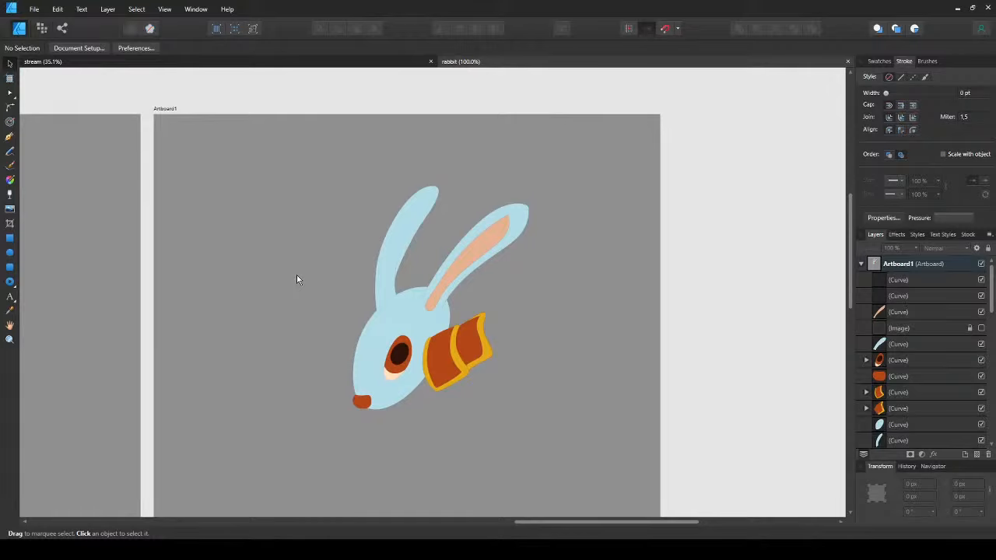
{"action": "scroll", "coordinate": [431, 289], "scroll_direction": "up", "scroll_amount": 3}
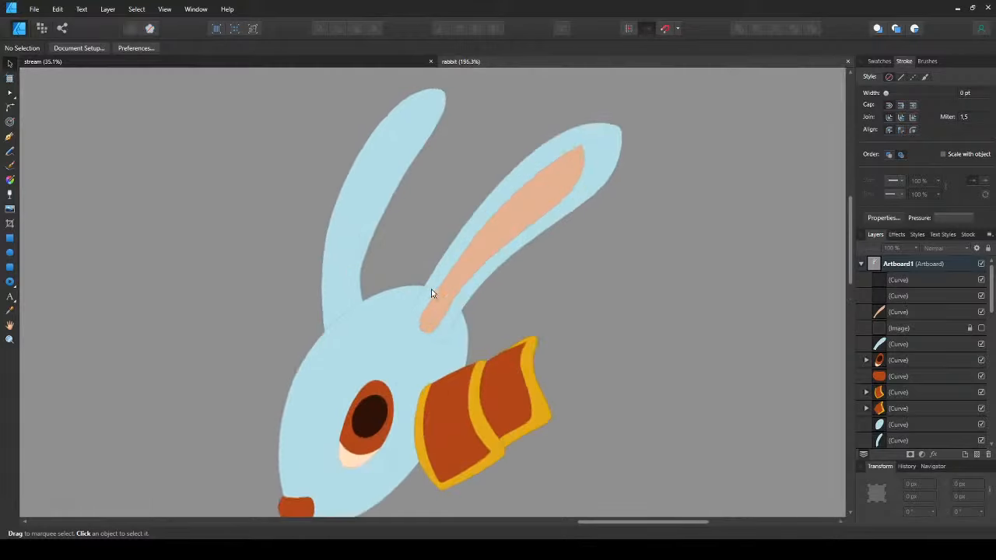
{"action": "left_click", "coordinate": [217, 33]}
{"action": "scroll", "coordinate": [361, 211], "scroll_direction": "up", "scroll_amount": 5}
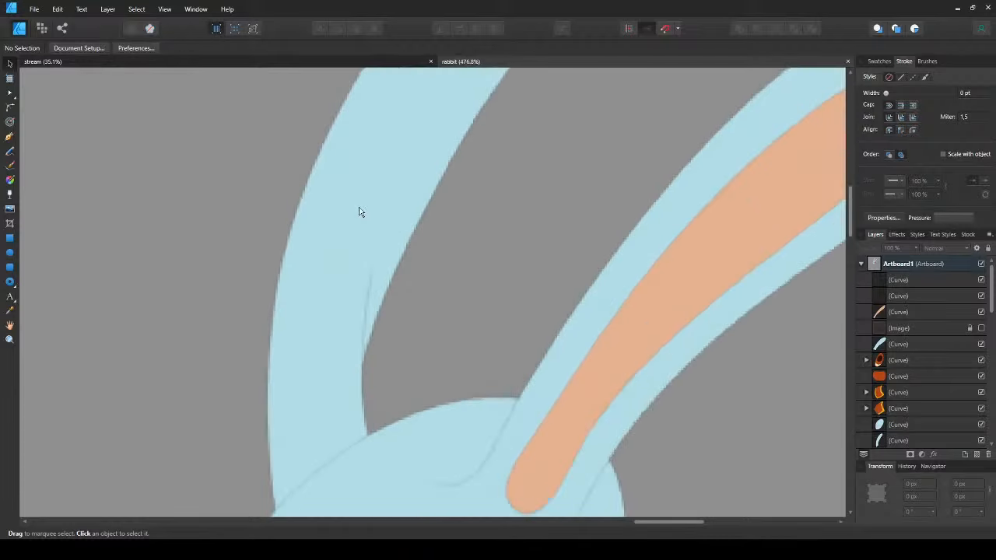
{"action": "scroll", "coordinate": [360, 211], "scroll_direction": "down", "scroll_amount": 2}
{"action": "scroll", "coordinate": [301, 329], "scroll_direction": "down", "scroll_amount": 2}
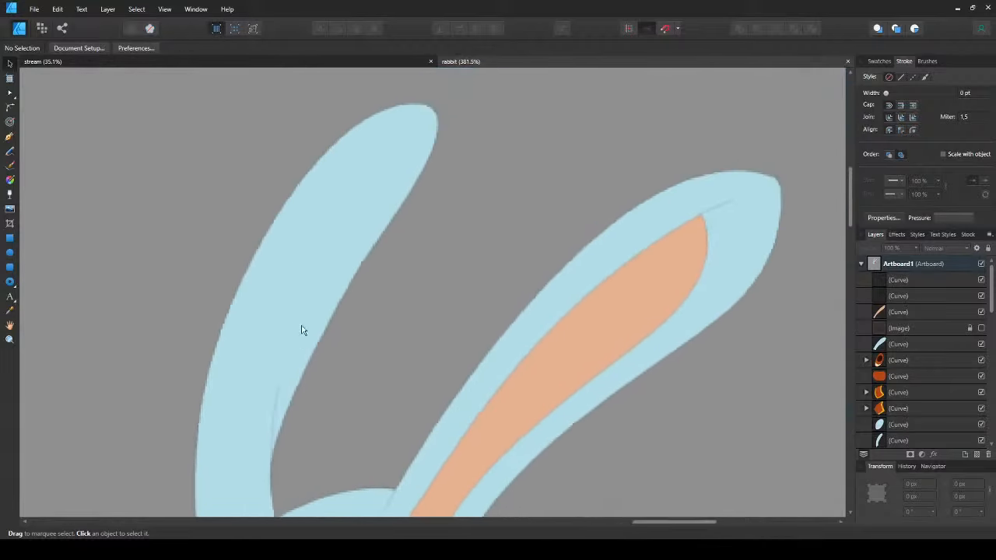
{"action": "scroll", "coordinate": [329, 259], "scroll_direction": "up", "scroll_amount": 4}
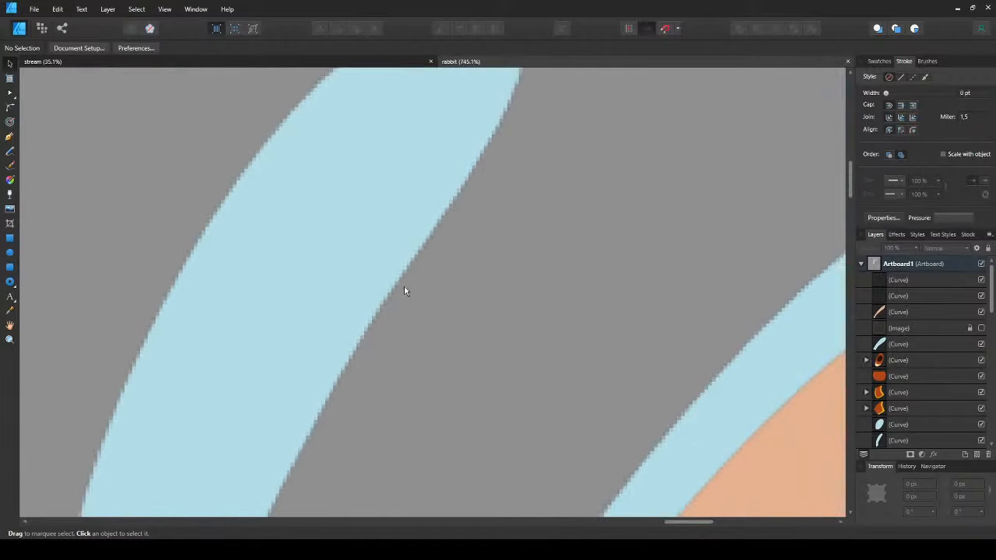
{"action": "scroll", "coordinate": [322, 313], "scroll_direction": "down", "scroll_amount": 5}
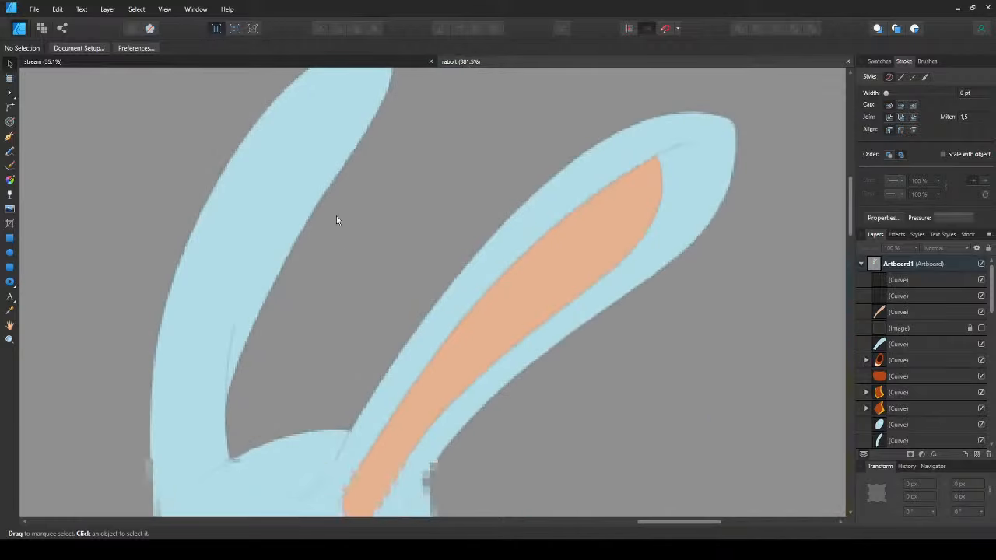
{"action": "left_click_drag", "start_coordinate": [224, 269], "coordinate": [295, 252]}
{"action": "scroll", "coordinate": [342, 295], "scroll_direction": "up", "scroll_amount": 1}
{"action": "scroll", "coordinate": [311, 303], "scroll_direction": "down", "scroll_amount": 2}
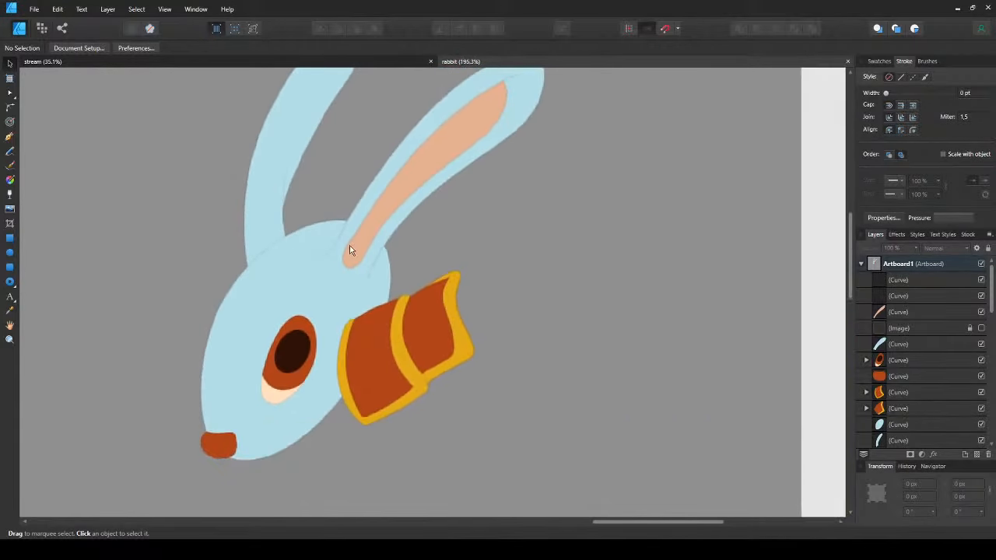
{"action": "scroll", "coordinate": [415, 286], "scroll_direction": "down", "scroll_amount": 2}
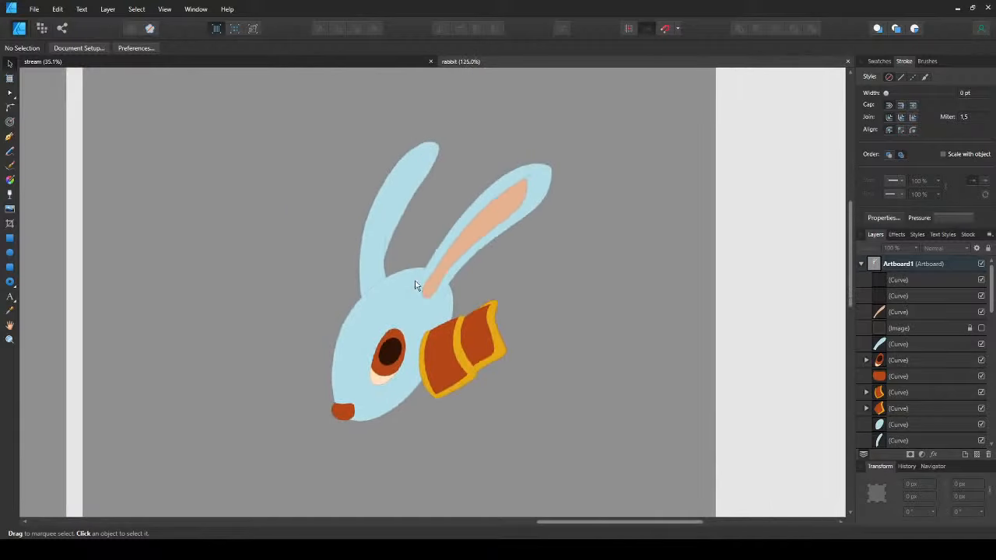
{"action": "scroll", "coordinate": [264, 269], "scroll_direction": "down", "scroll_amount": 2}
{"action": "scroll", "coordinate": [290, 288], "scroll_direction": "up", "scroll_amount": 1}
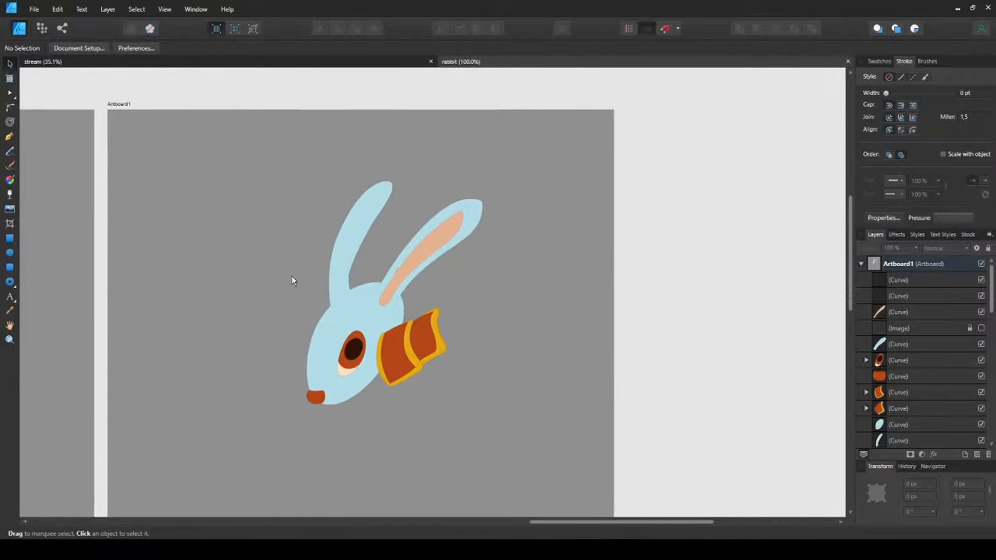
- Switch to the stream document, group the white cone-and-cylinder arrow shapes on Artboard2 and copy the group
{"action": "left_click", "coordinate": [357, 66]}
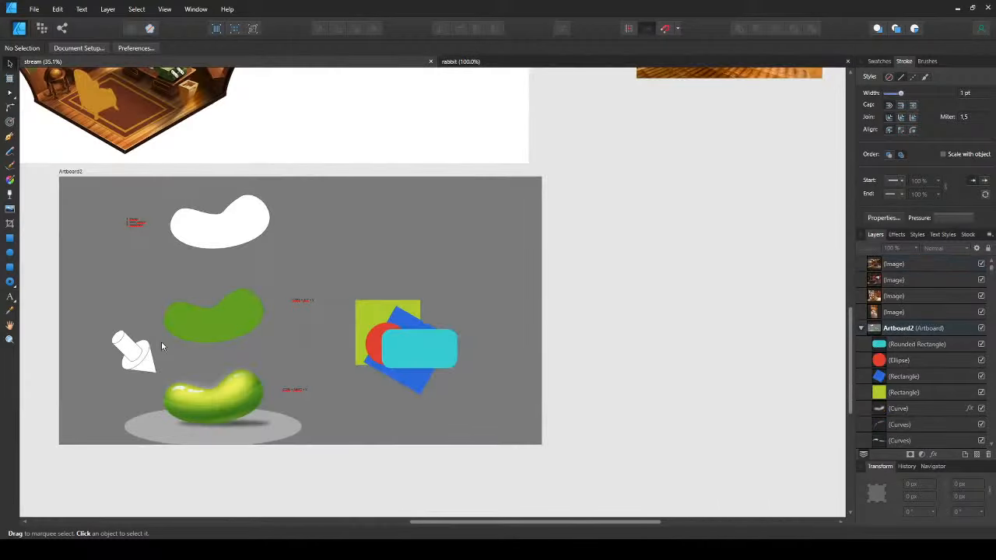
{"action": "left_click", "coordinate": [134, 352]}
{"action": "left_click_drag", "start_coordinate": [97, 319], "coordinate": [158, 390]}
{"action": "key", "text": "ctrl+g"}
{"action": "key", "text": "ctrl+c"}
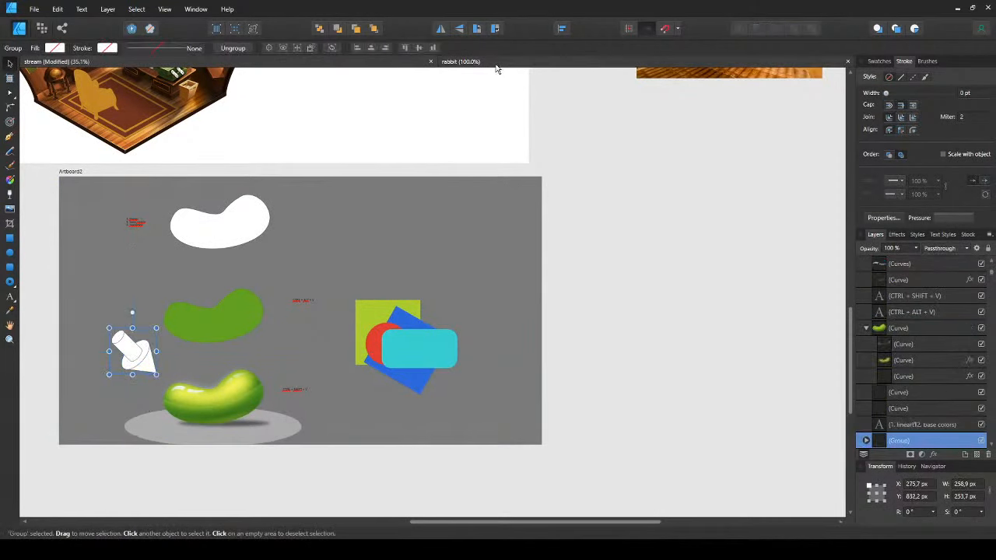
- Paste the arrow group into the rabbit document, scale it to about 194 × 190 px and place it left of the ears
{"action": "left_click", "coordinate": [495, 64]}
{"action": "key", "text": "ctrl+v"}
{"action": "left_click_drag", "start_coordinate": [319, 308], "coordinate": [218, 209]}
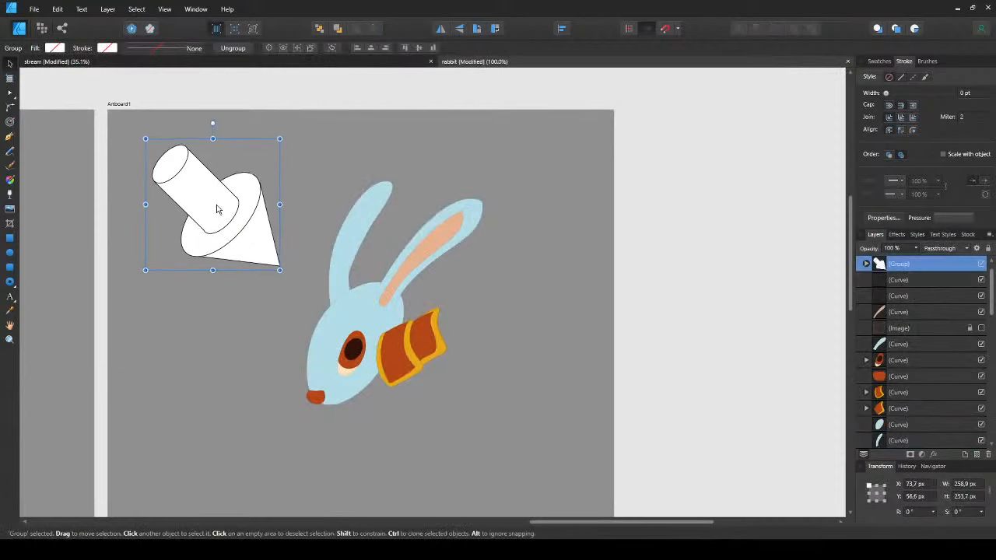
{"action": "left_click_drag", "start_coordinate": [146, 135], "coordinate": [179, 173]}
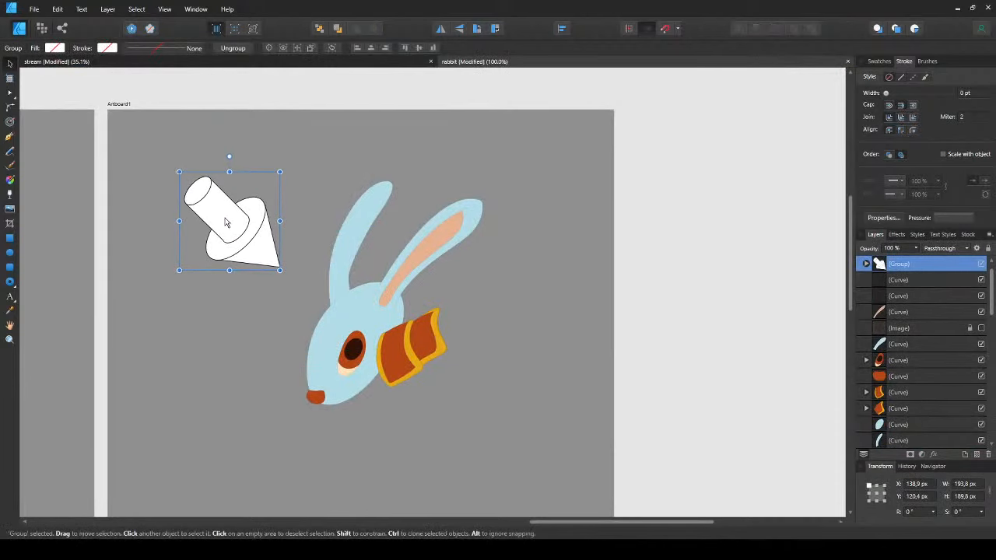
{"action": "left_click_drag", "start_coordinate": [230, 202], "coordinate": [239, 239]}
{"action": "left_click", "coordinate": [237, 335]}
- Save the rabbit document with the arrow group added
{"action": "scroll", "coordinate": [289, 316], "scroll_direction": "up", "scroll_amount": 5}
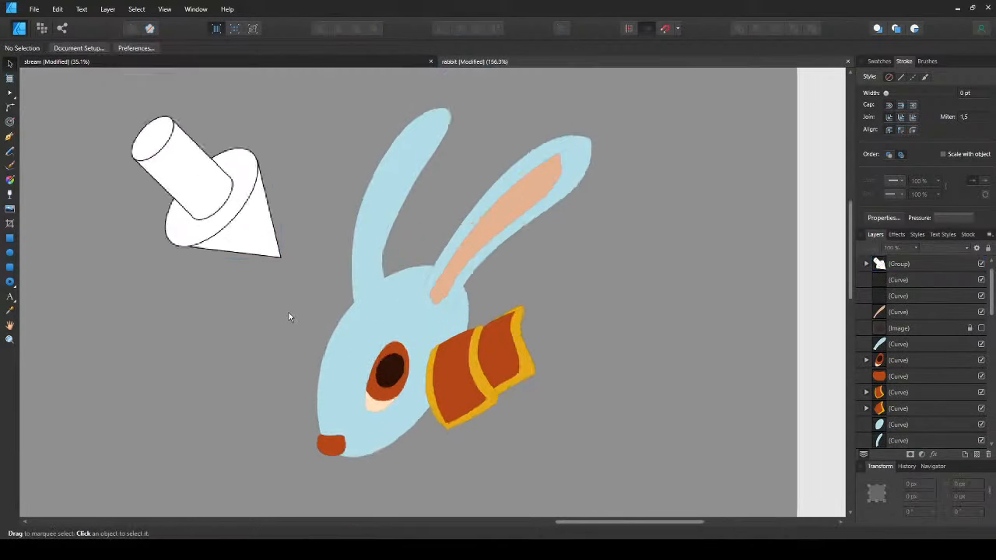
{"action": "scroll", "coordinate": [275, 318], "scroll_direction": "right", "scroll_amount": 3}
{"action": "scroll", "coordinate": [227, 355], "scroll_direction": "up", "scroll_amount": 2}
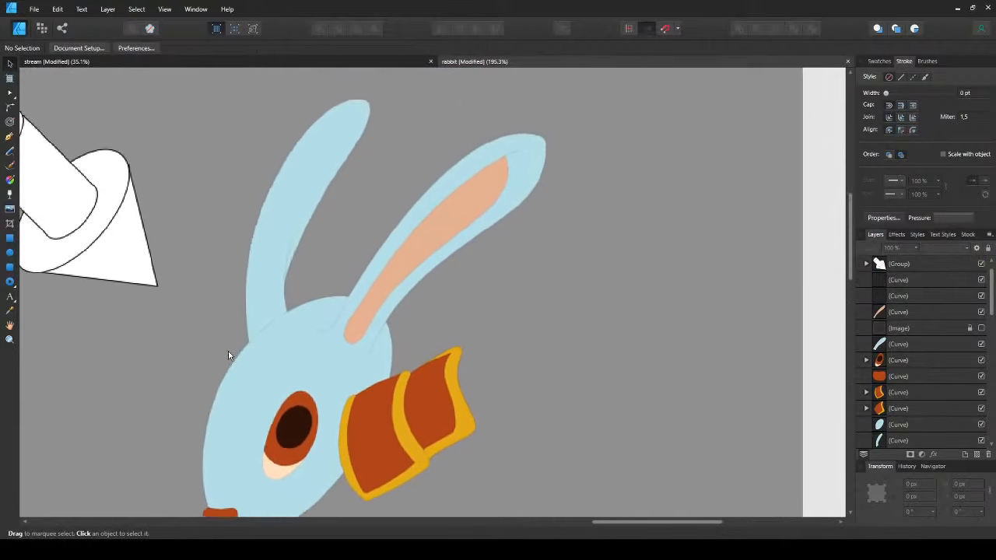
{"action": "key", "text": "ctrl+s"}
{"action": "scroll", "coordinate": [241, 309], "scroll_direction": "down", "scroll_amount": 2}
{"action": "scroll", "coordinate": [215, 285], "scroll_direction": "left", "scroll_amount": 1}
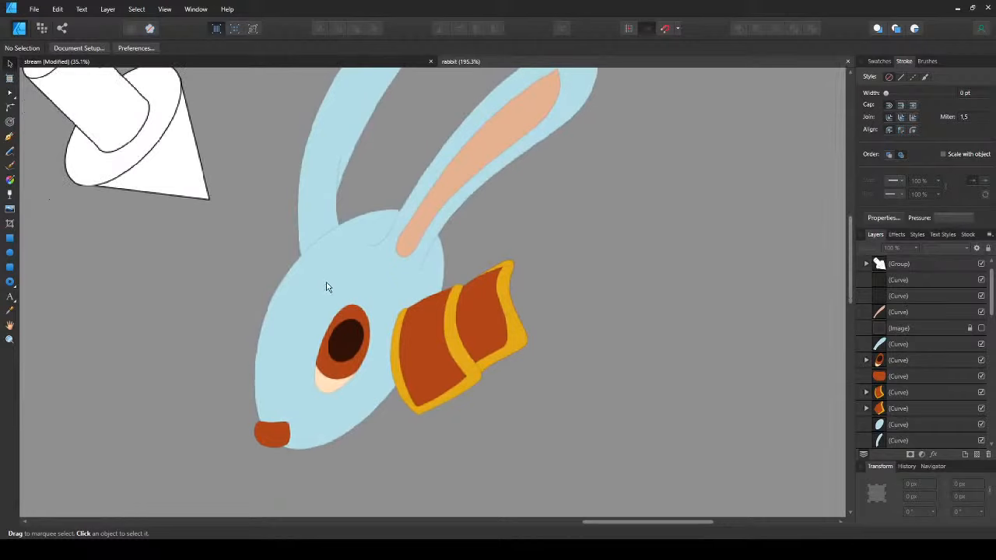
- Try moving the rabbit's main head shape to the left, undo the move and clear the selection
{"action": "left_click_drag", "start_coordinate": [304, 286], "coordinate": [191, 285]}
{"action": "key", "text": "ctrl+z"}
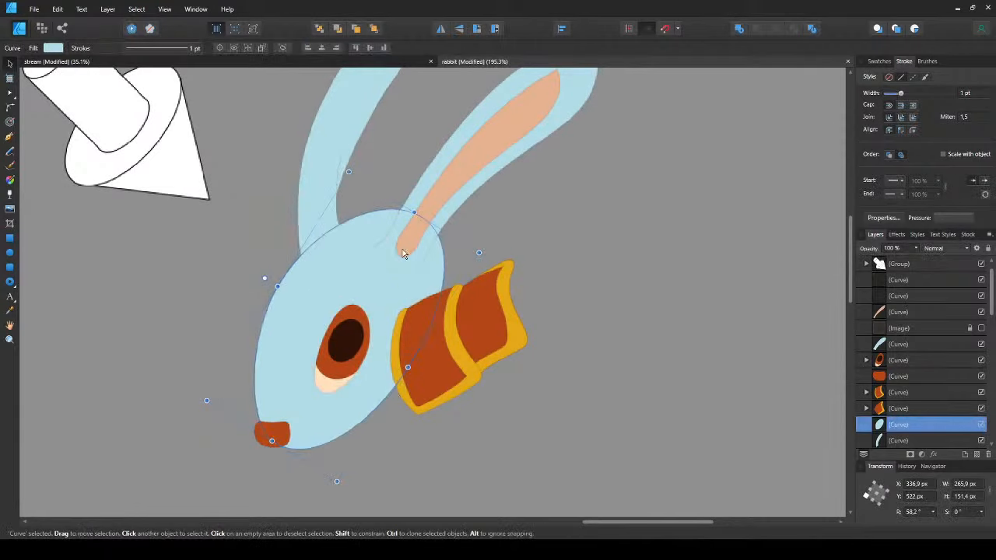
{"action": "left_click", "coordinate": [219, 291]}
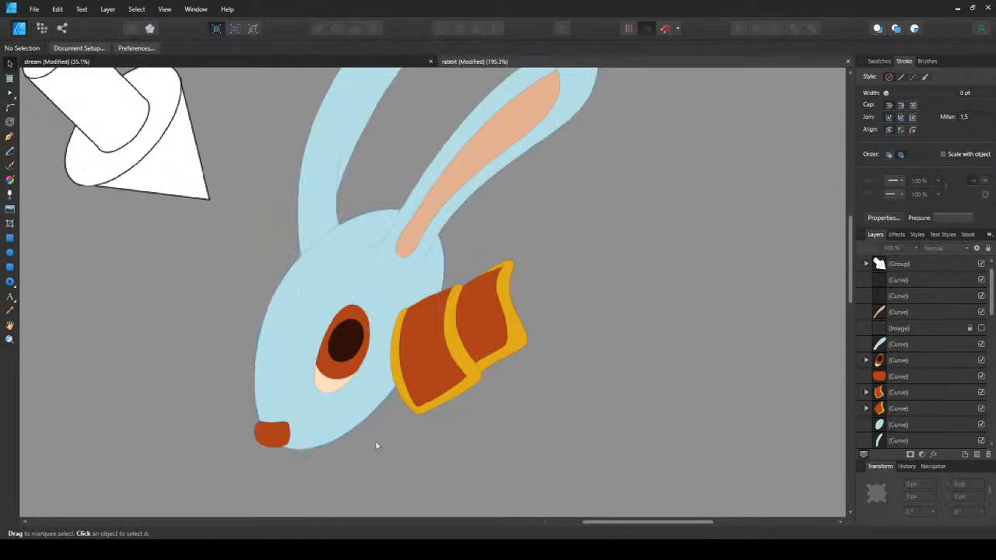
- Try drawing a Pen tool curve from beside the nose up to the eye, and undo it
{"action": "key", "text": "p"}
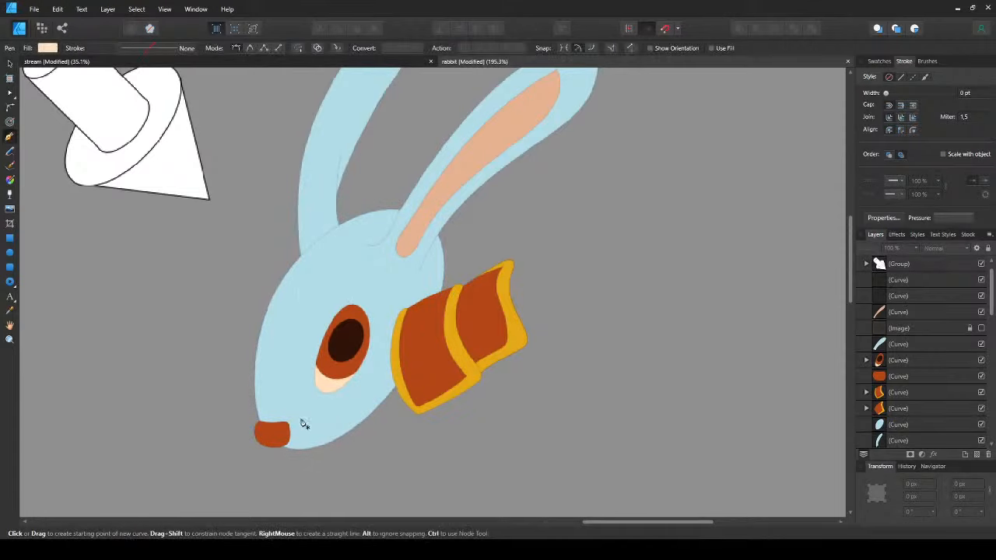
{"action": "left_click", "coordinate": [208, 431]}
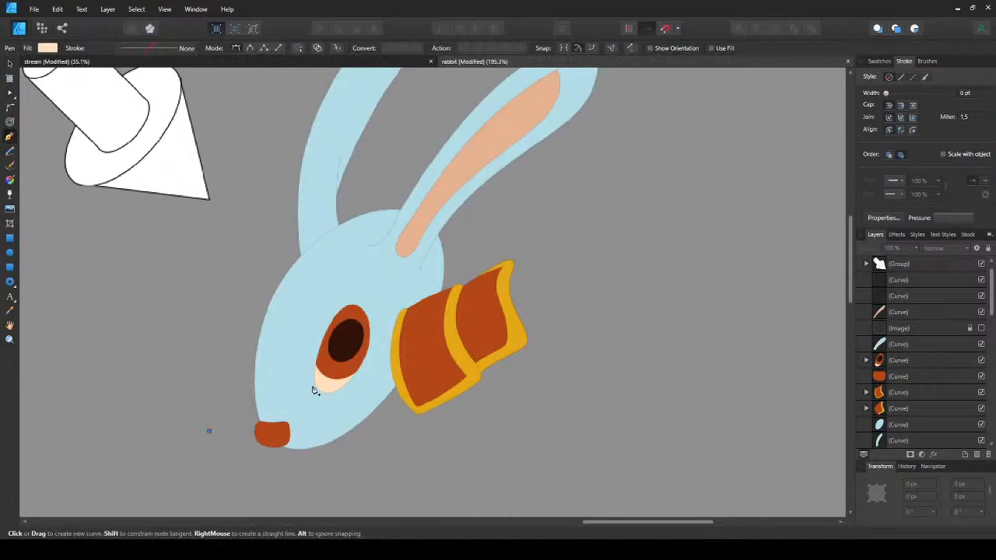
{"action": "left_click_drag", "start_coordinate": [341, 357], "coordinate": [415, 264]}
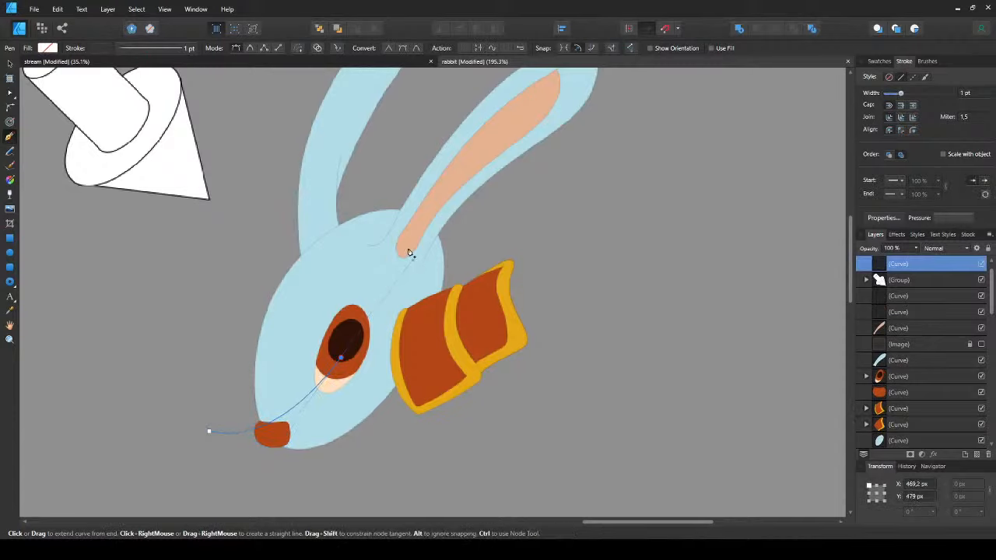
{"action": "key", "text": "ctrl+z"}
{"action": "key", "text": "v"}
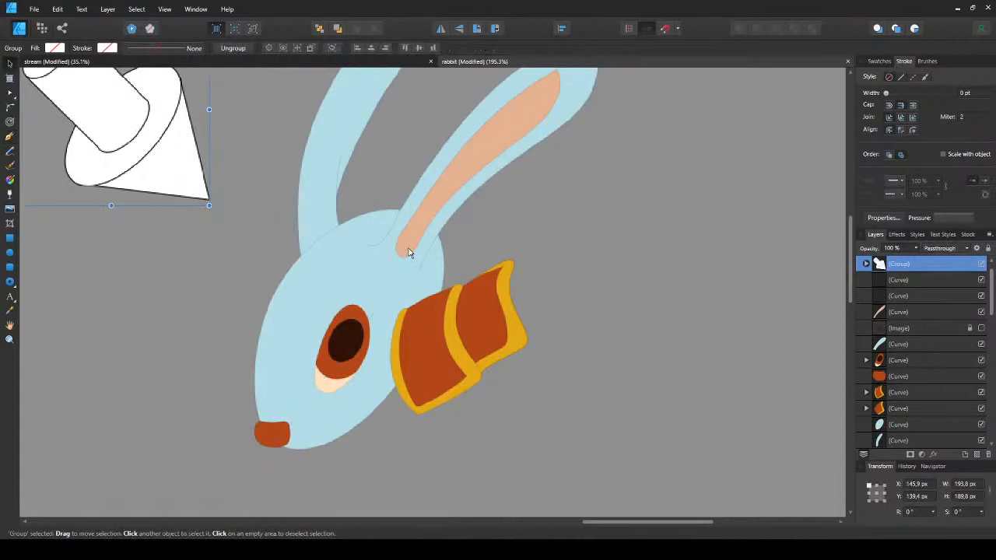
- Draw a closed Pen tool shape about 355 × 351 px, curving from beside the nose through the eye to the front ear and around the collar
{"action": "left_click", "coordinate": [244, 329]}
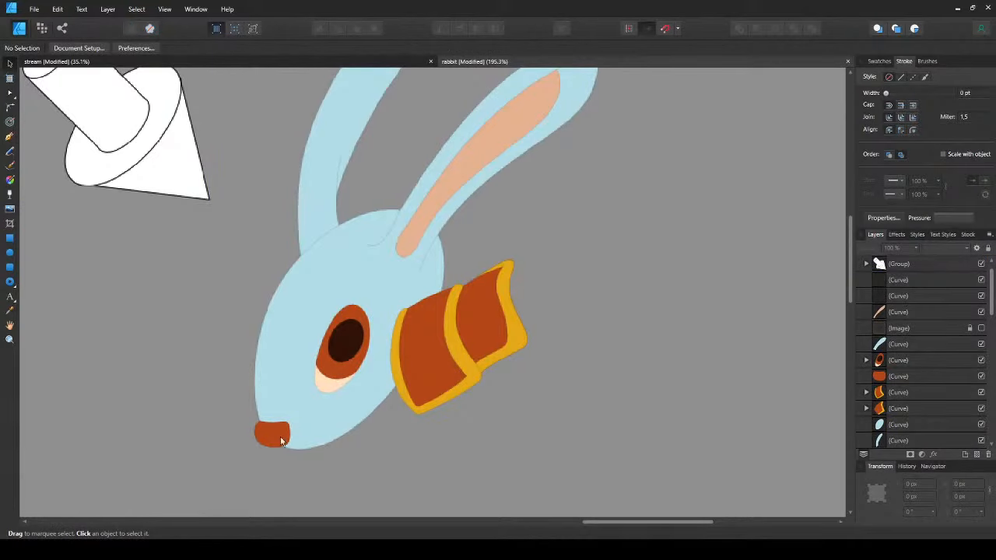
{"action": "left_click_drag", "start_coordinate": [238, 337], "coordinate": [223, 307]}
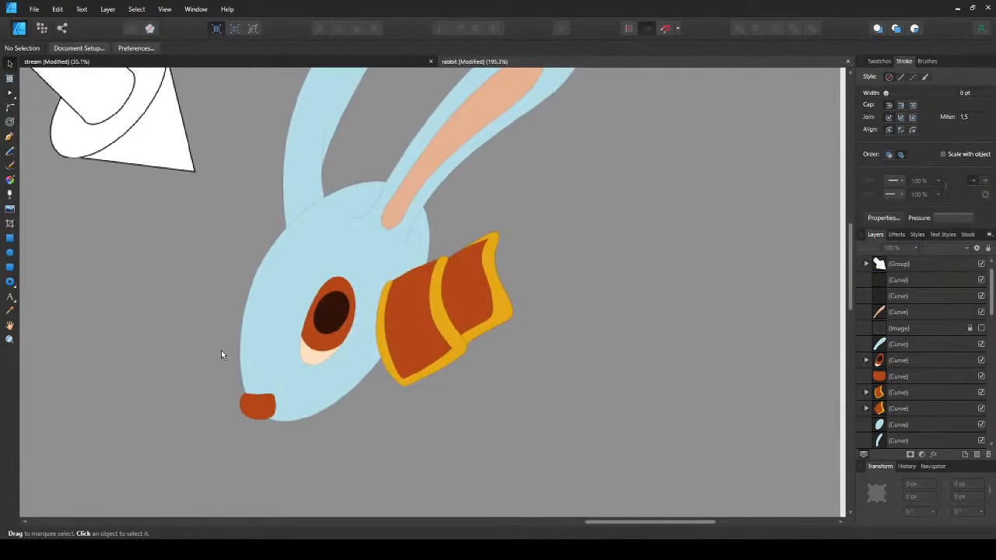
{"action": "key", "text": "p"}
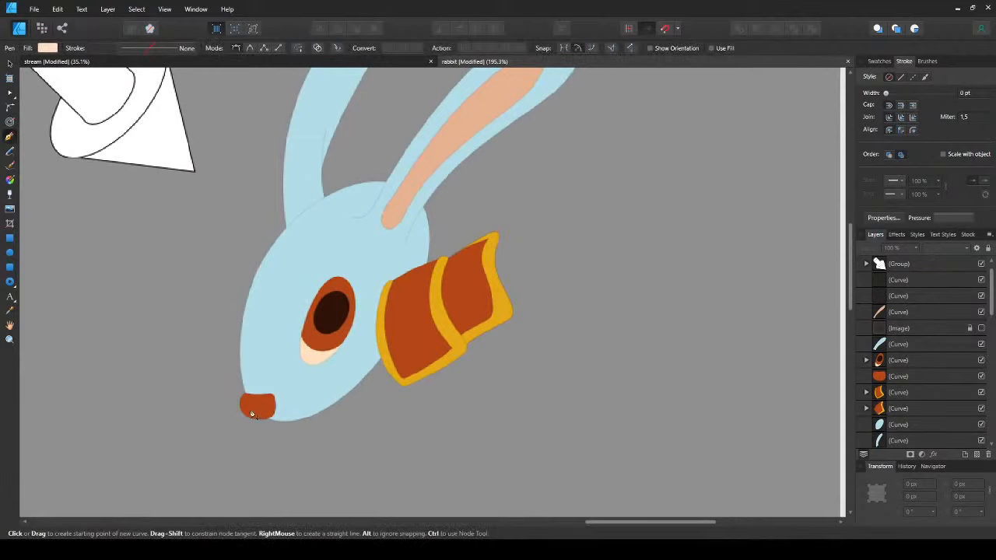
{"action": "left_click_drag", "start_coordinate": [176, 408], "coordinate": [345, 300]}
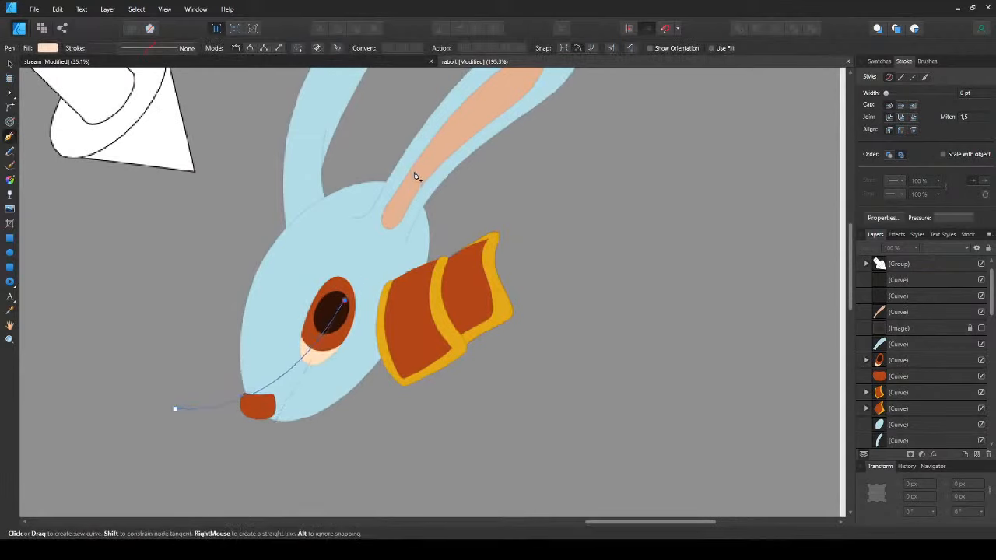
{"action": "left_click", "coordinate": [387, 125]}
{"action": "left_click", "coordinate": [534, 231]}
{"action": "left_click", "coordinate": [530, 404]}
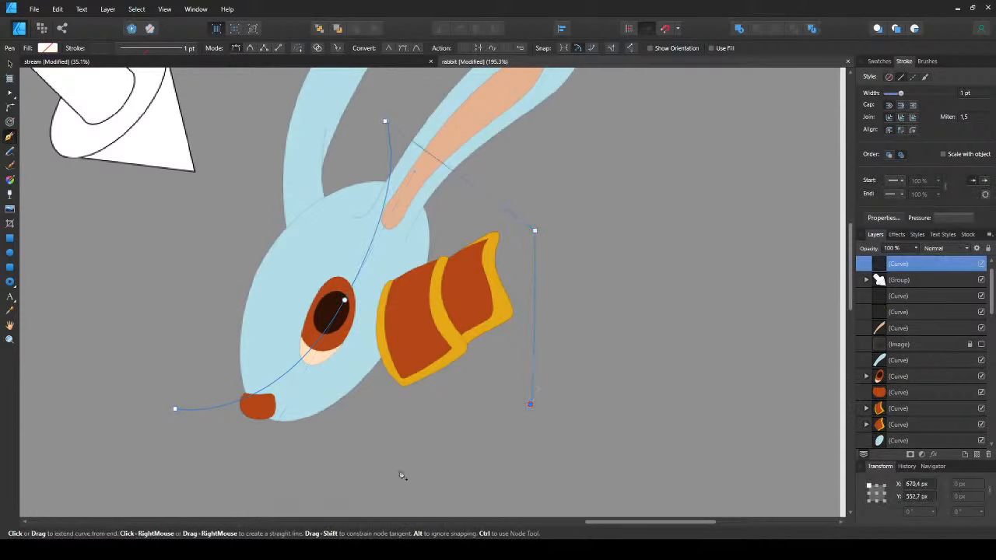
{"action": "left_click", "coordinate": [373, 474]}
{"action": "left_click", "coordinate": [190, 475]}
{"action": "left_click", "coordinate": [175, 410]}
{"action": "key", "text": "v"}
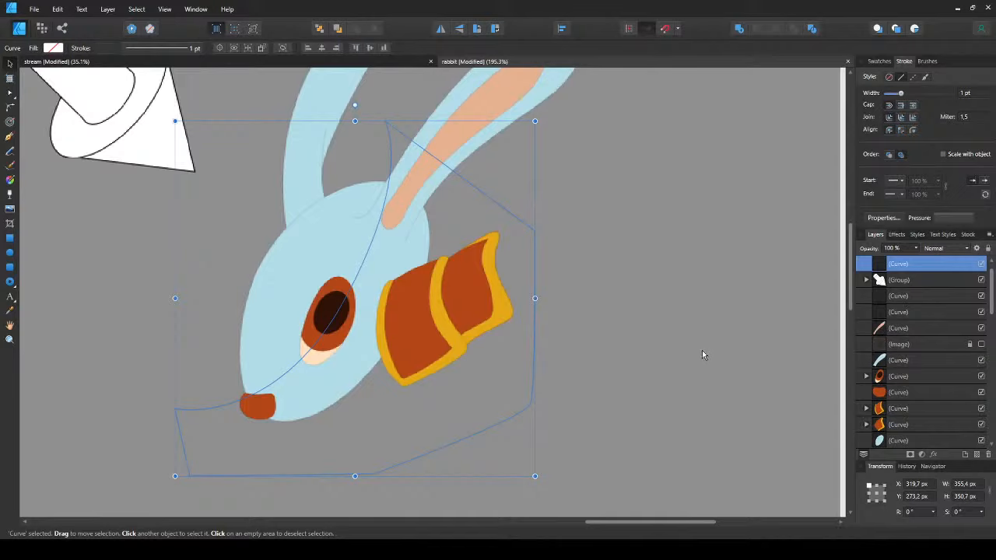
- Fill the drawn shape green and nest it inside the rabbit's main head shape so it is clipped to the head
{"action": "key", "text": "shift+x"}
{"action": "left_click_drag", "start_coordinate": [407, 382], "coordinate": [543, 424]}
{"action": "key", "text": "ctrl+z"}
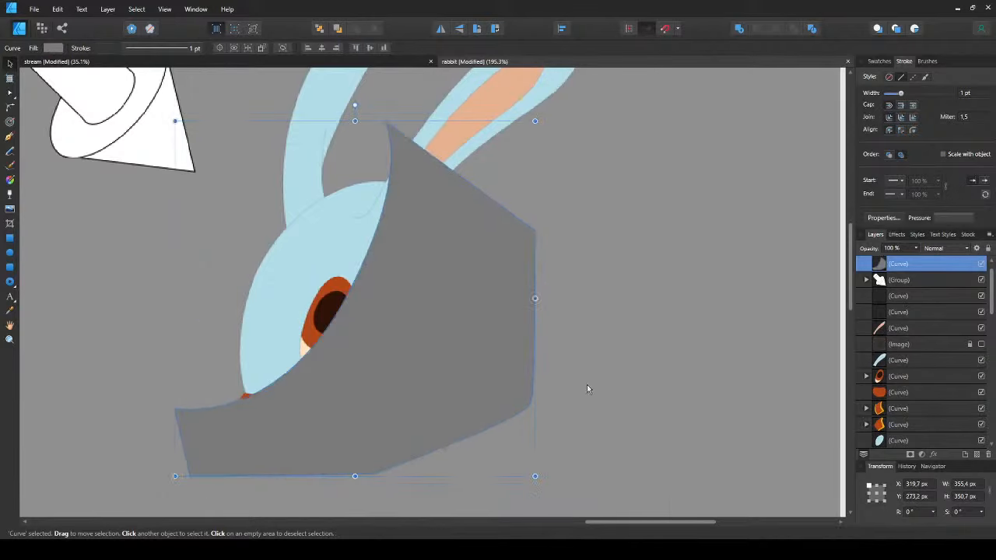
{"action": "left_click_drag", "start_coordinate": [699, 425], "coordinate": [704, 422]}
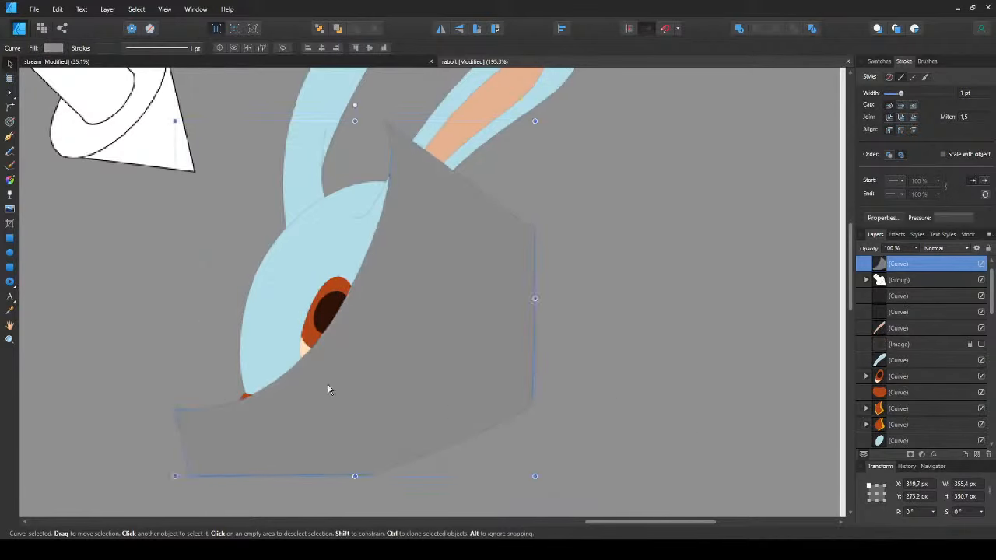
{"action": "left_click_drag", "start_coordinate": [328, 385], "coordinate": [583, 442]}
{"action": "key", "text": "ctrl+z"}
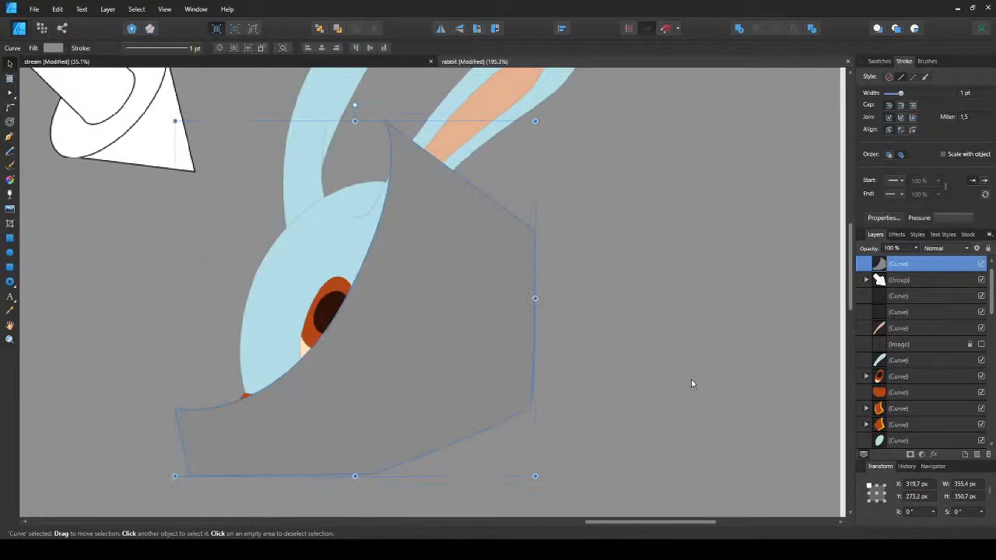
{"action": "left_click", "coordinate": [689, 411]}
{"action": "left_click_drag", "start_coordinate": [362, 350], "coordinate": [530, 411]}
{"action": "key", "text": "ctrl+z"}
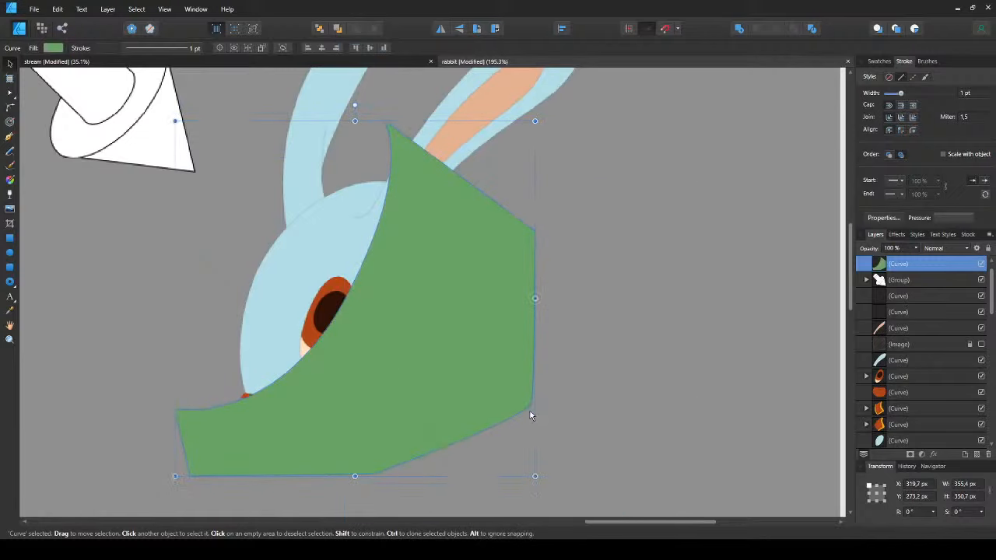
{"action": "key", "text": "Delete"}
{"action": "left_click", "coordinate": [325, 395]}
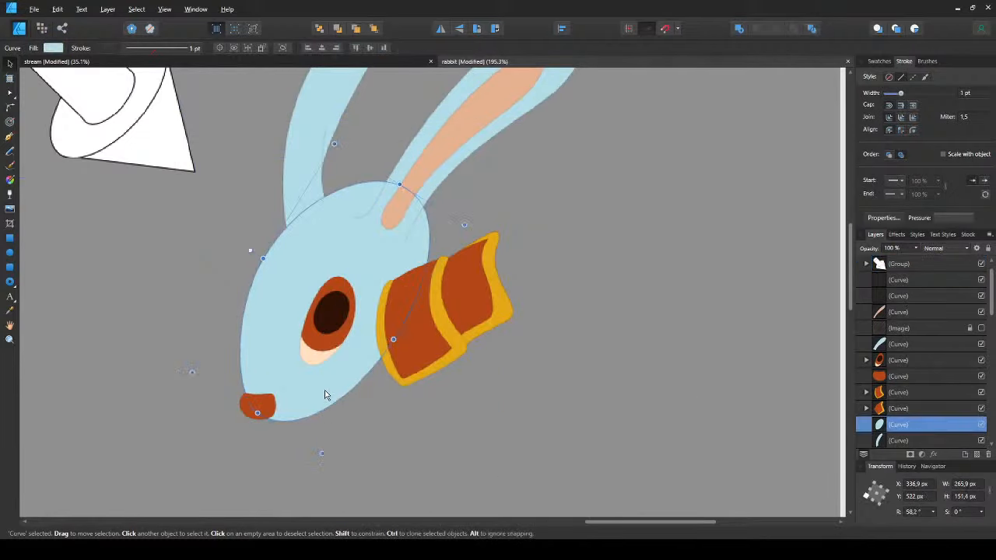
{"action": "key", "text": "ctrl+alt+v"}
{"action": "left_click", "coordinate": [139, 302]}
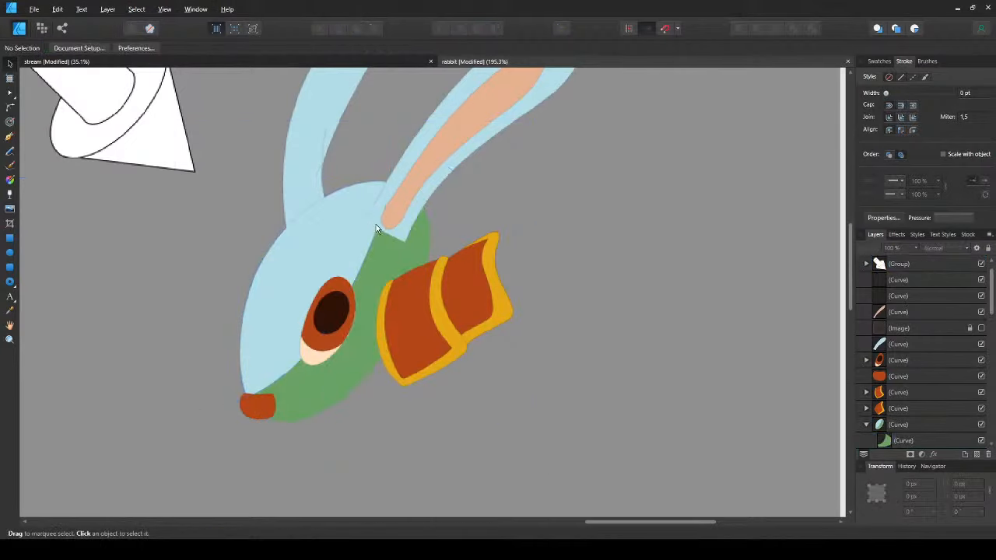
- Recolour the clipped shading shape to a medium blue and shift it slightly toward the collar, to X 334.1 px and Y 276.8 px
{"action": "left_click", "coordinate": [329, 367]}
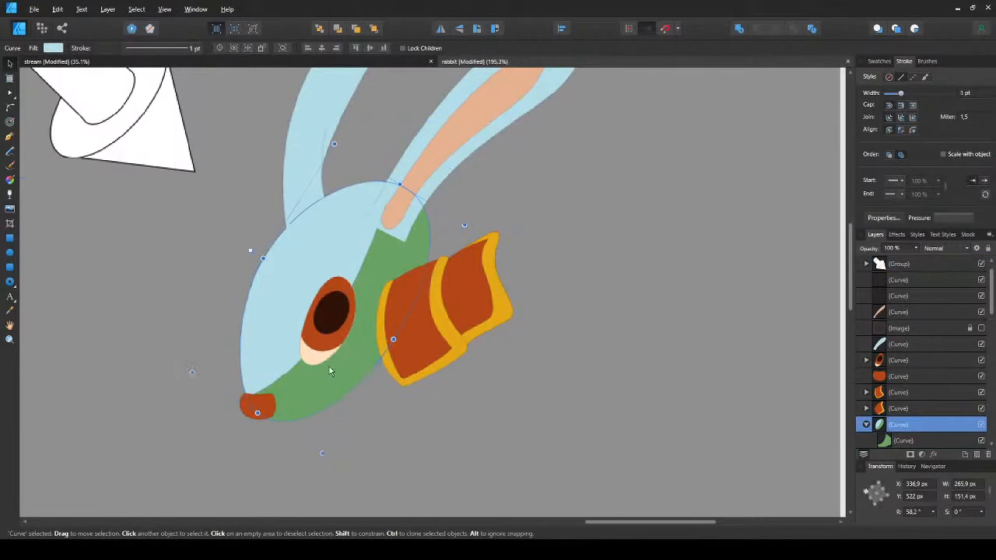
{"action": "double_click", "coordinate": [337, 375]}
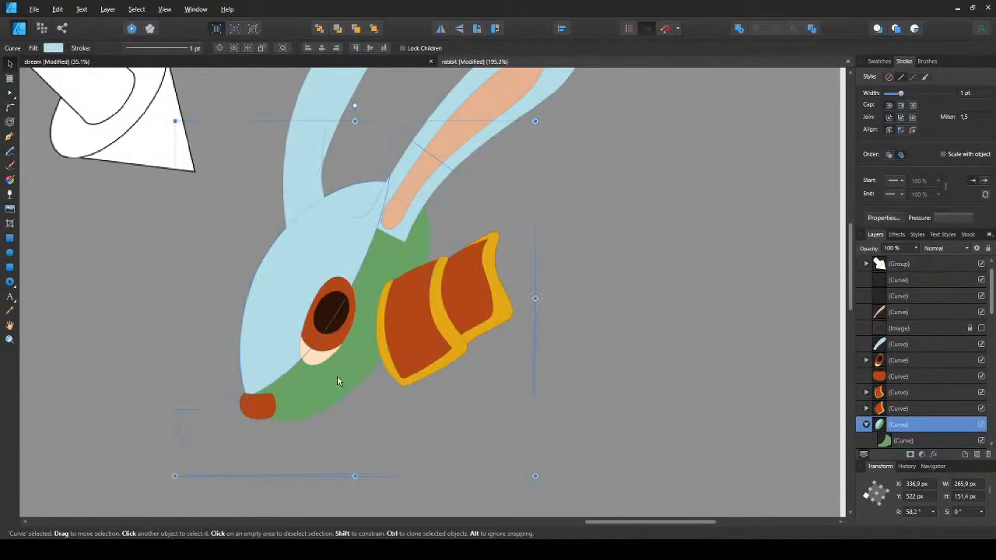
{"action": "left_click", "coordinate": [702, 356]}
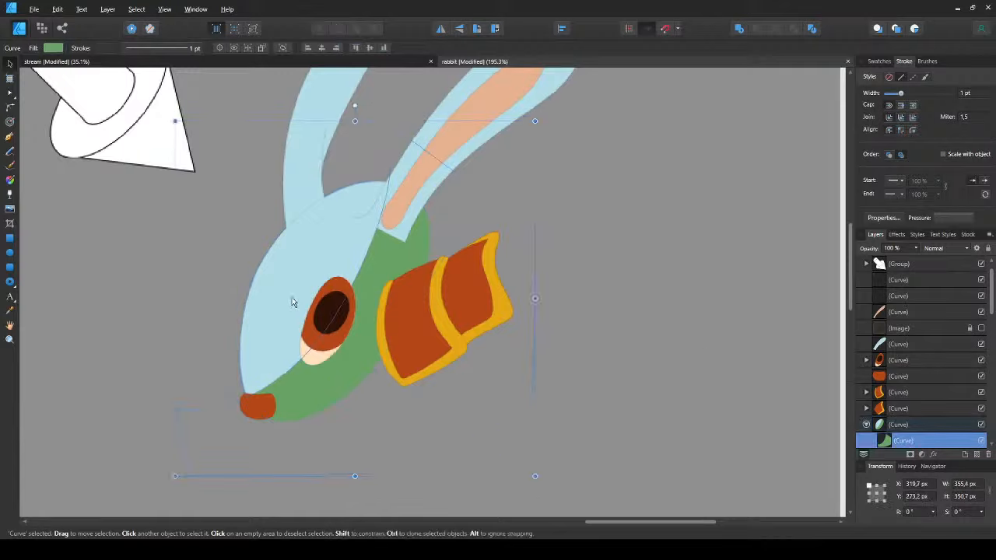
{"action": "key", "text": "ctrl+shift+v"}
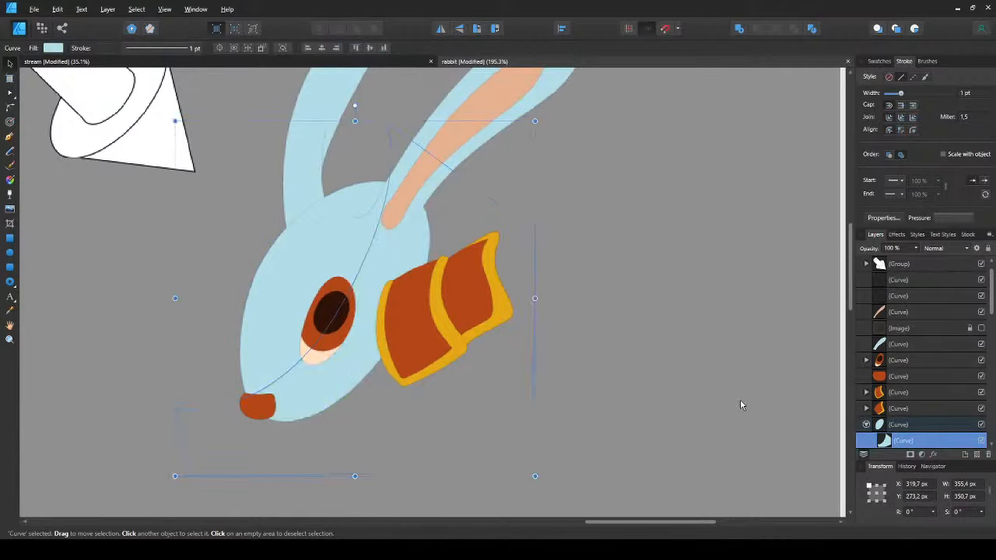
{"action": "left_click_drag", "start_coordinate": [740, 399], "coordinate": [724, 379]}
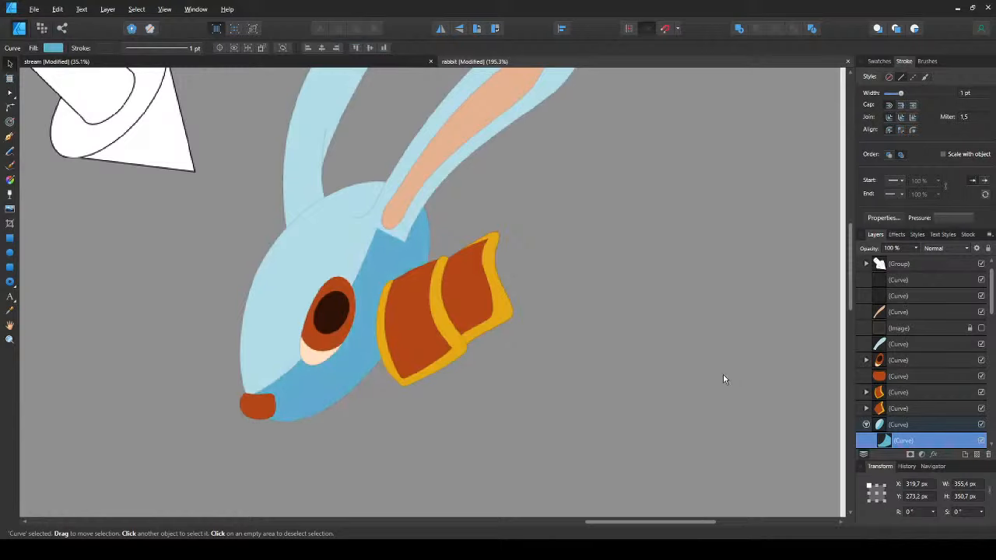
{"action": "left_click_drag", "start_coordinate": [340, 378], "coordinate": [355, 383]}
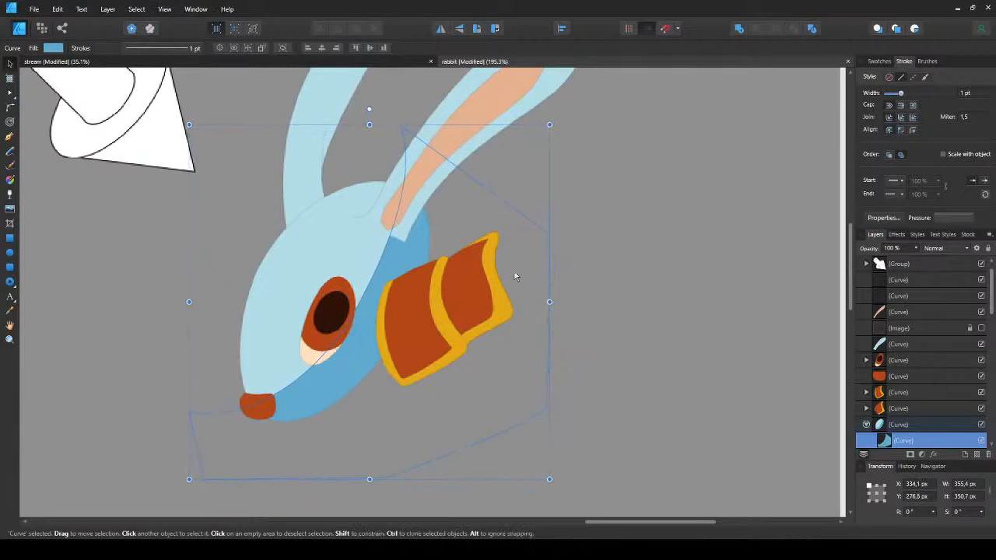
- Blur the medium-blue shading shape so it blends softly into the head, and save the document
{"action": "left_click", "coordinate": [762, 159]}
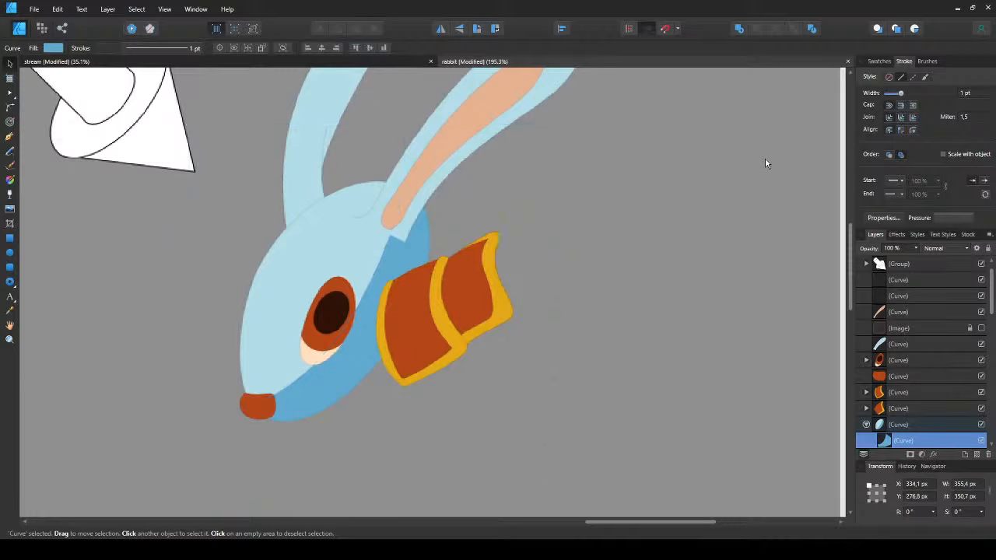
{"action": "left_click", "coordinate": [817, 176]}
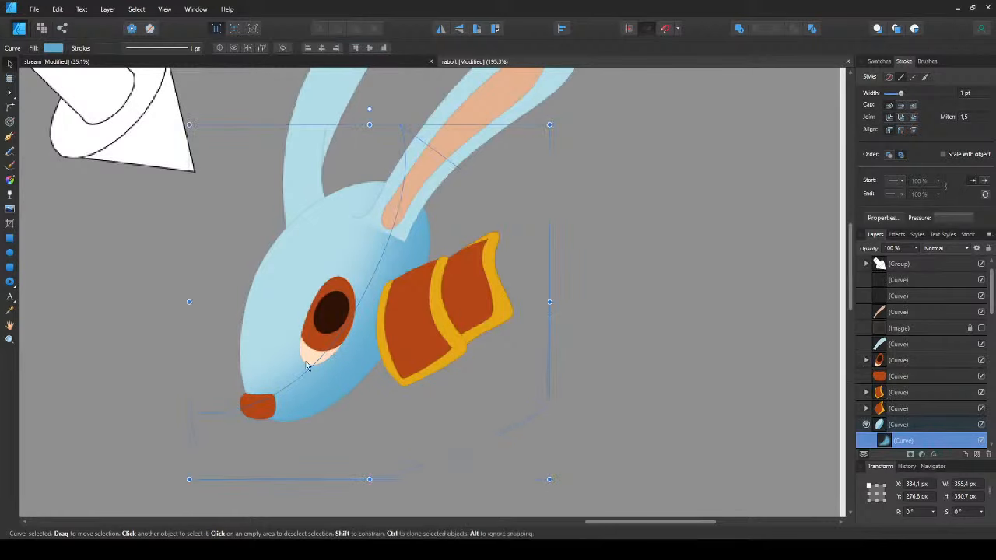
{"action": "left_click", "coordinate": [105, 377]}
{"action": "left_click_drag", "start_coordinate": [274, 298], "coordinate": [220, 327]}
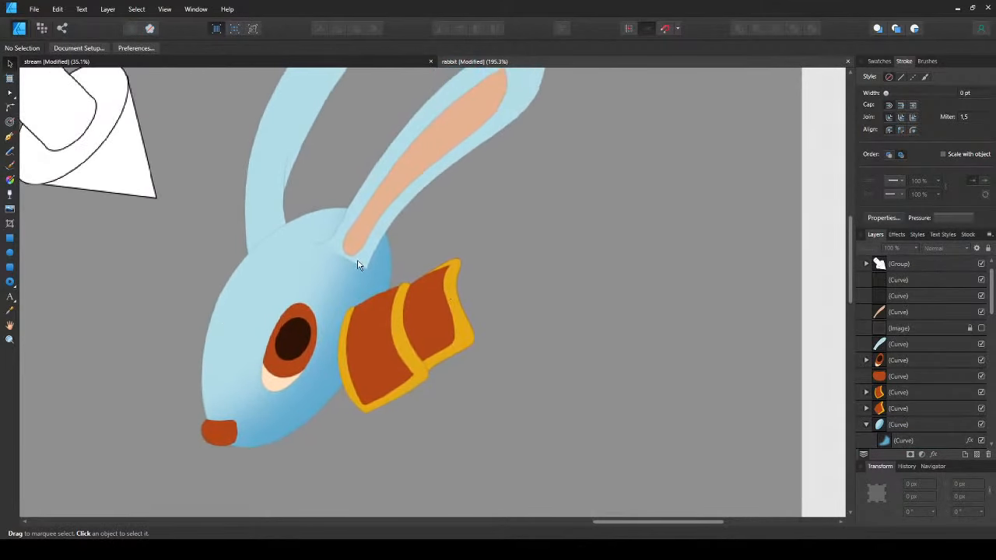
{"action": "key", "text": "ctrl+s"}
- Draw a second closed Pen tool shape about 354 × 299 px, curving from the nose just inside the head's lower edge and around the collar
{"action": "left_click_drag", "start_coordinate": [188, 327], "coordinate": [236, 280]}
{"action": "scroll", "coordinate": [327, 327], "scroll_direction": "up", "scroll_amount": 1}
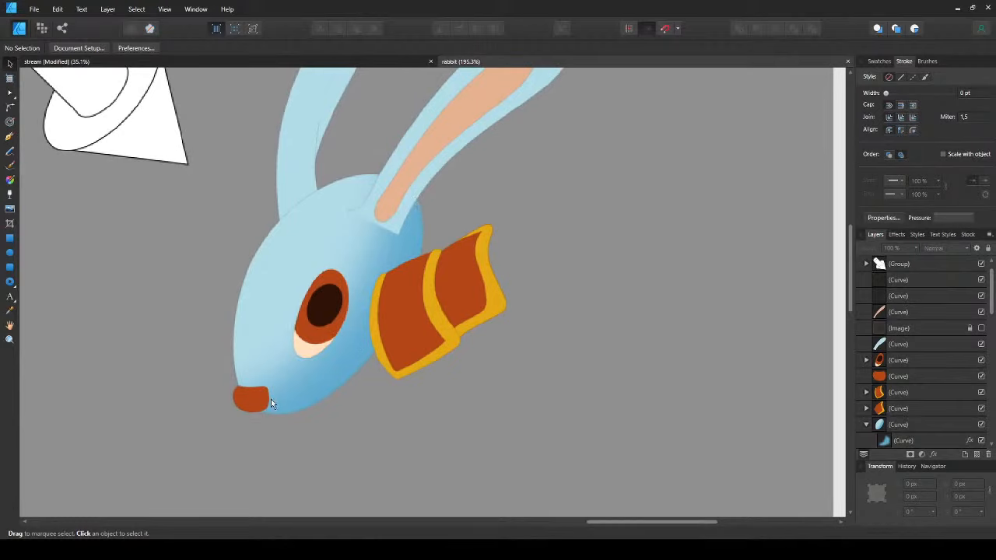
{"action": "key", "text": "p"}
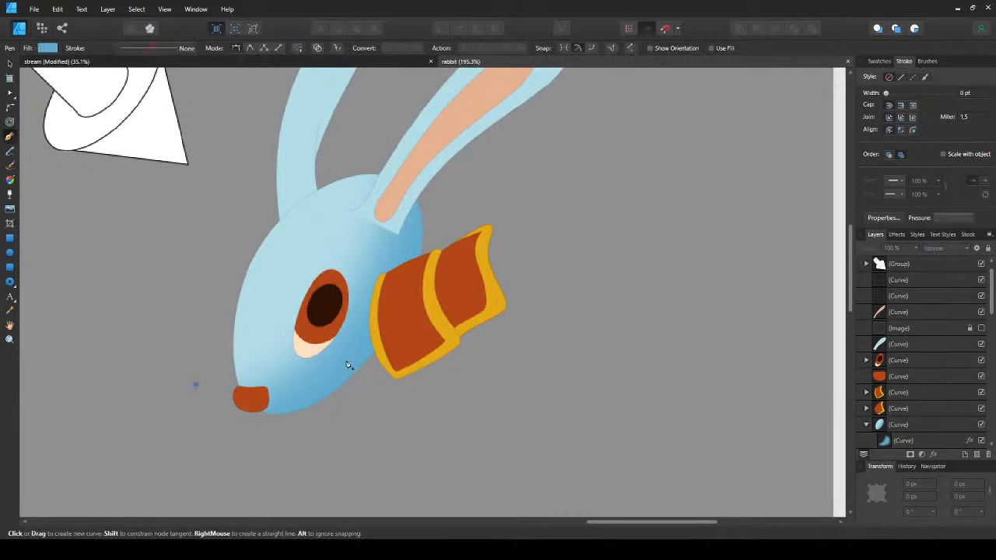
{"action": "left_click_drag", "start_coordinate": [354, 355], "coordinate": [420, 272]}
{"action": "left_click_drag", "start_coordinate": [400, 177], "coordinate": [391, 154]}
{"action": "left_click_drag", "start_coordinate": [469, 144], "coordinate": [495, 142]}
{"action": "left_click_drag", "start_coordinate": [541, 278], "coordinate": [544, 323]}
{"action": "left_click_drag", "start_coordinate": [501, 404], "coordinate": [445, 425]}
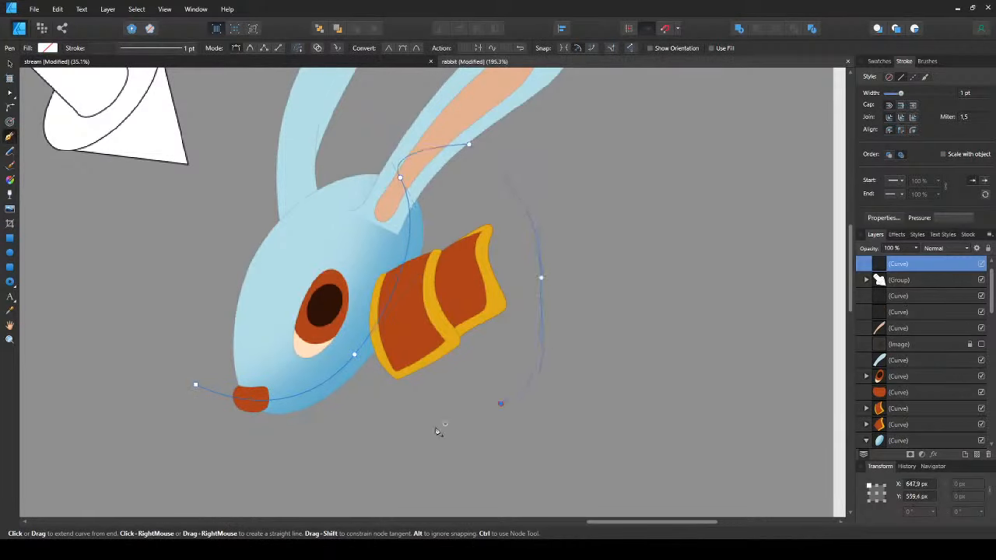
{"action": "left_click_drag", "start_coordinate": [345, 443], "coordinate": [287, 456]}
{"action": "left_click", "coordinate": [196, 386]}
{"action": "key", "text": "v"}
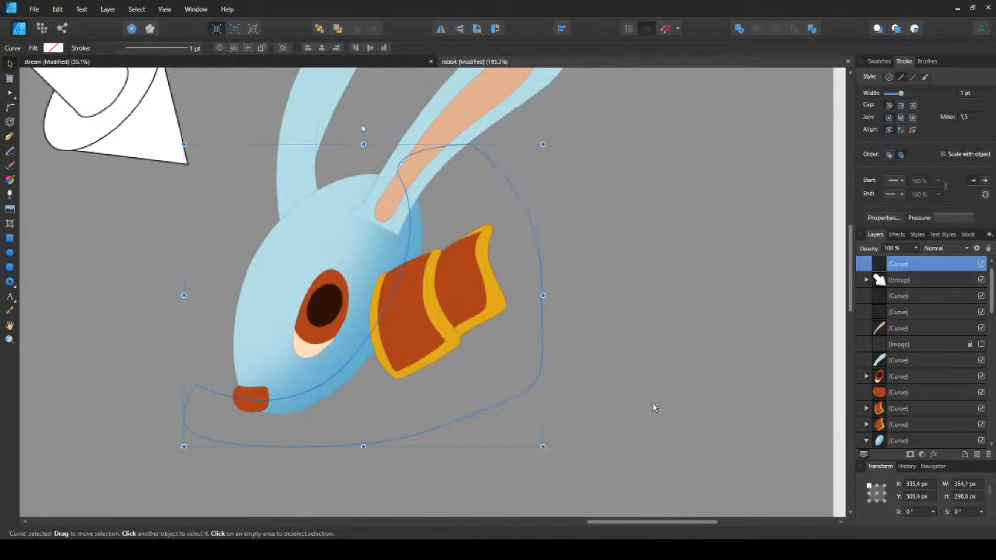
- Fill the second shape light green and clip it inside the main head shape as a narrow rim
{"action": "key", "text": "ctrl+z"}
{"action": "left_click", "coordinate": [325, 387]}
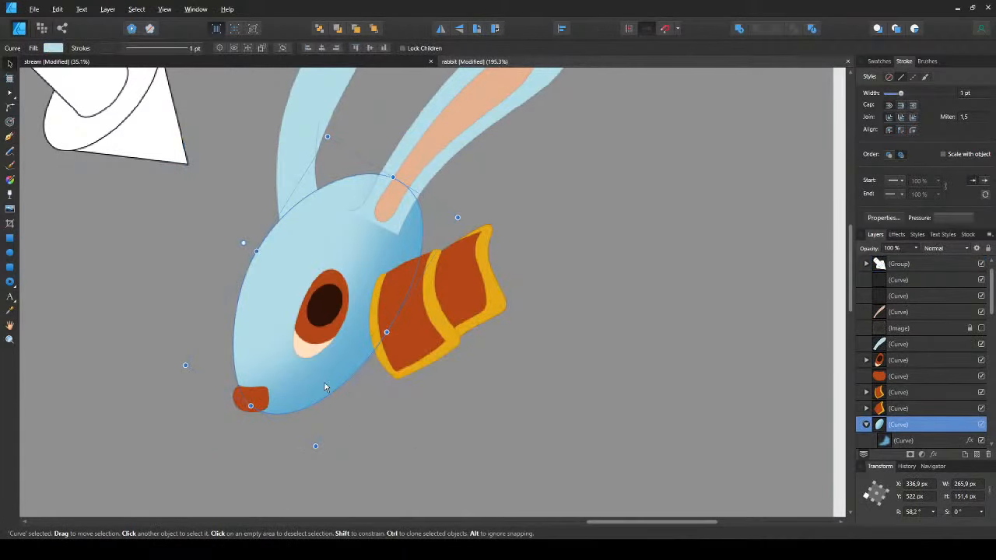
{"action": "key", "text": "ctrl+v"}
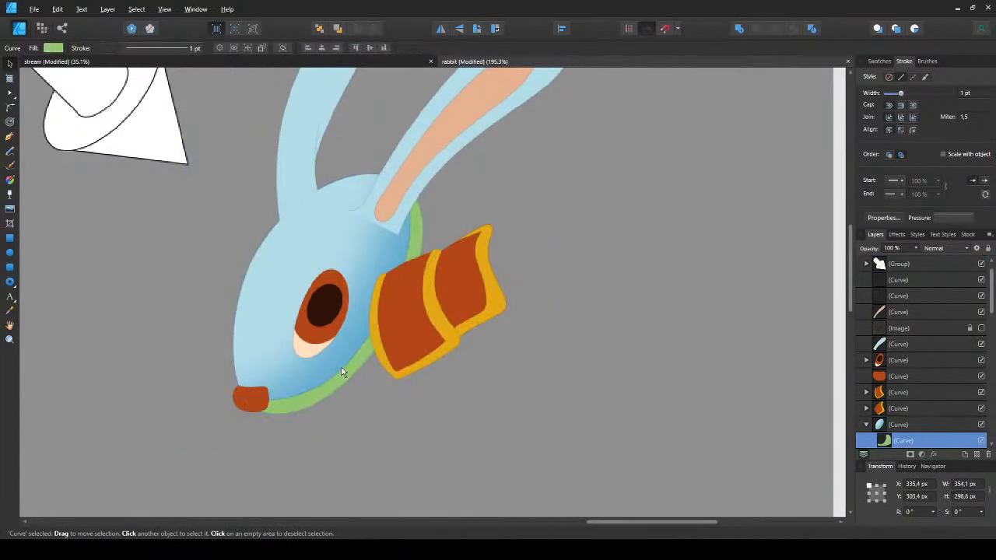
- Recolour the clipped rim shape along the head's lower edge to a darker blue
{"action": "key", "text": "ctrl+z"}
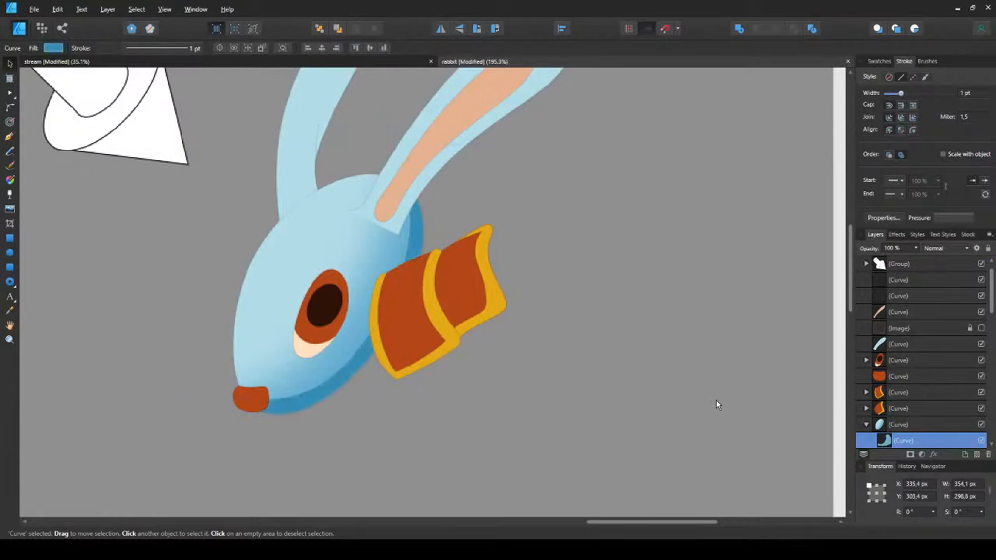
{"action": "scroll", "coordinate": [343, 401], "scroll_direction": "up", "scroll_amount": 3}
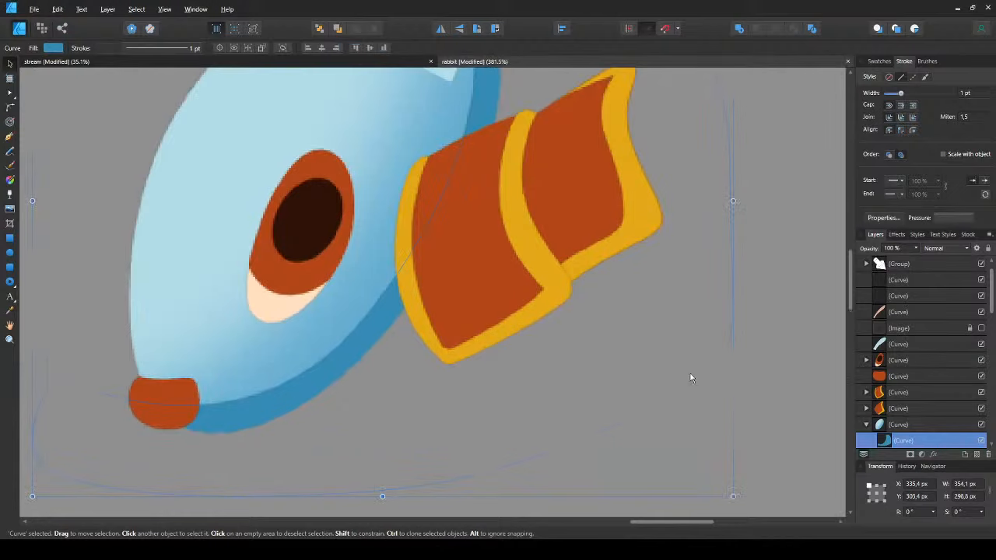
{"action": "scroll", "coordinate": [352, 366], "scroll_direction": "down", "scroll_amount": 3}
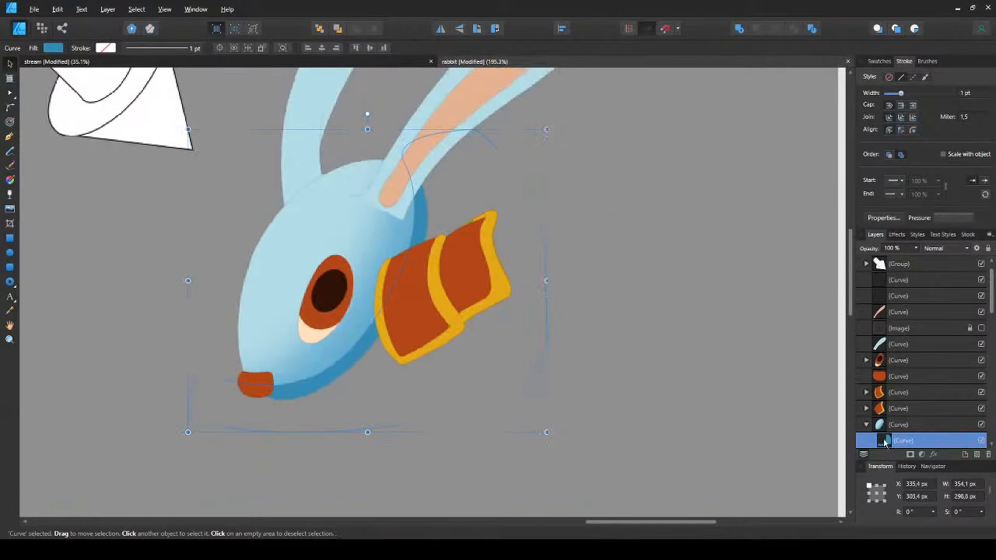
- Blur the dark blue rim shape so it blends into the head's softer shading, and clear the selection
{"action": "left_click", "coordinate": [763, 161]}
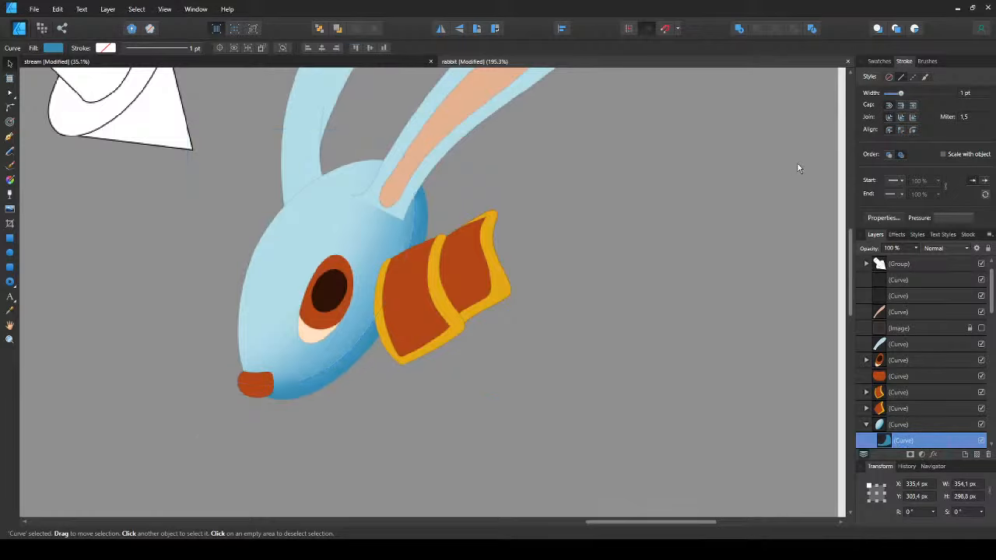
{"action": "left_click_drag", "start_coordinate": [800, 165], "coordinate": [802, 165]}
{"action": "left_click", "coordinate": [463, 393]}
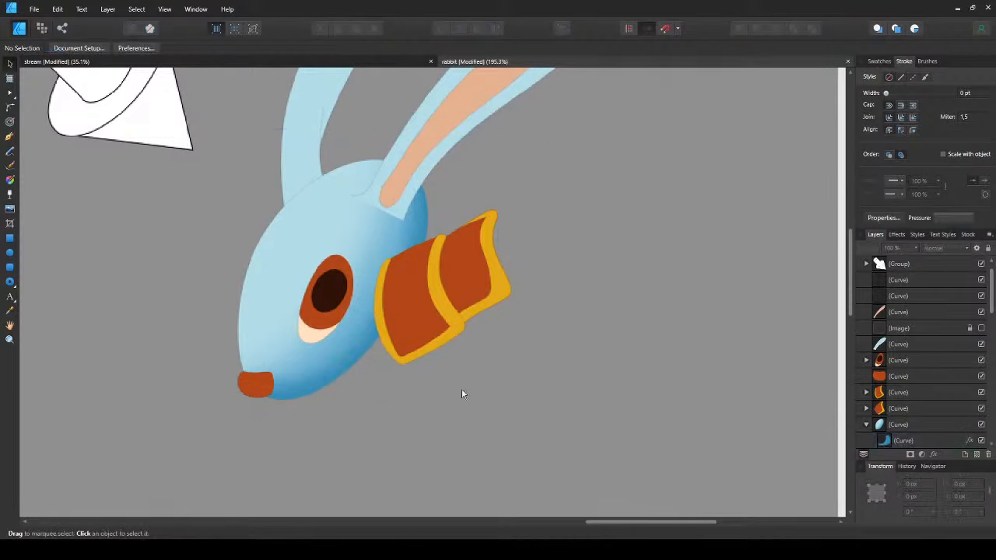
- Save the rabbit document with both shading layers on the head
{"action": "left_click_drag", "start_coordinate": [332, 226], "coordinate": [391, 284]}
{"action": "scroll", "coordinate": [391, 283], "scroll_direction": "down", "scroll_amount": 1}
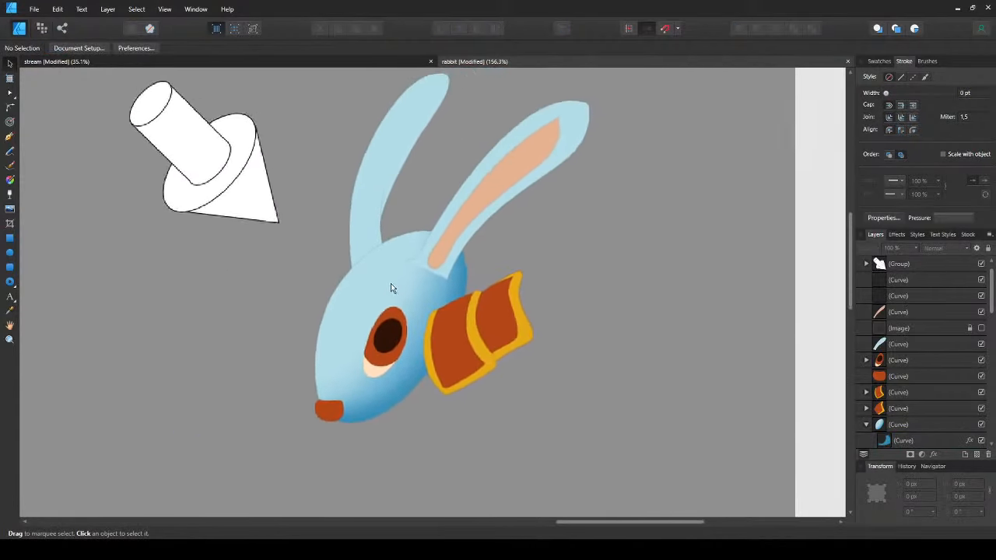
{"action": "scroll", "coordinate": [391, 283], "scroll_direction": "up", "scroll_amount": 1}
{"action": "key", "text": "ctrl+s"}
{"action": "scroll", "coordinate": [350, 293], "scroll_direction": "down", "scroll_amount": 1}
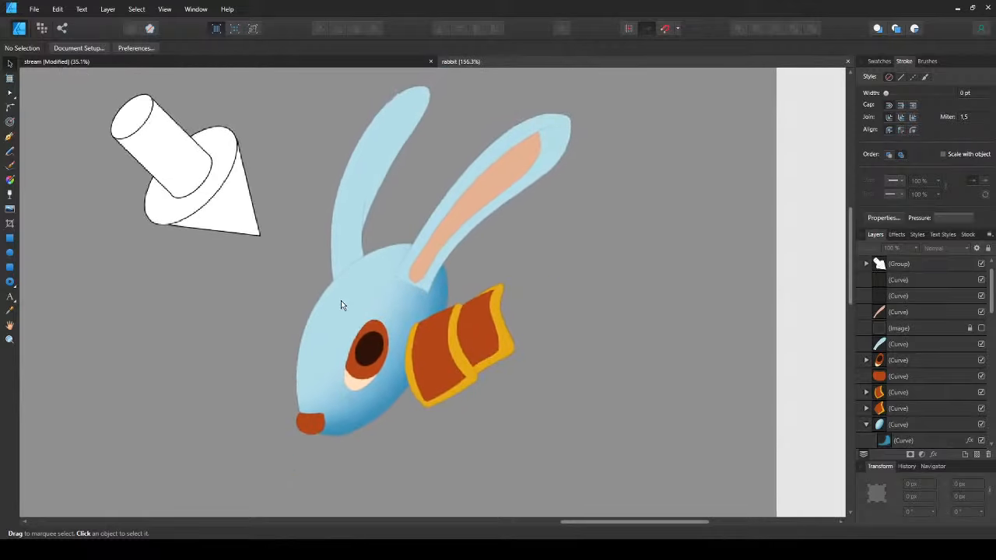
{"action": "scroll", "coordinate": [345, 289], "scroll_direction": "down", "scroll_amount": 1}
{"action": "scroll", "coordinate": [294, 345], "scroll_direction": "up", "scroll_amount": 1}
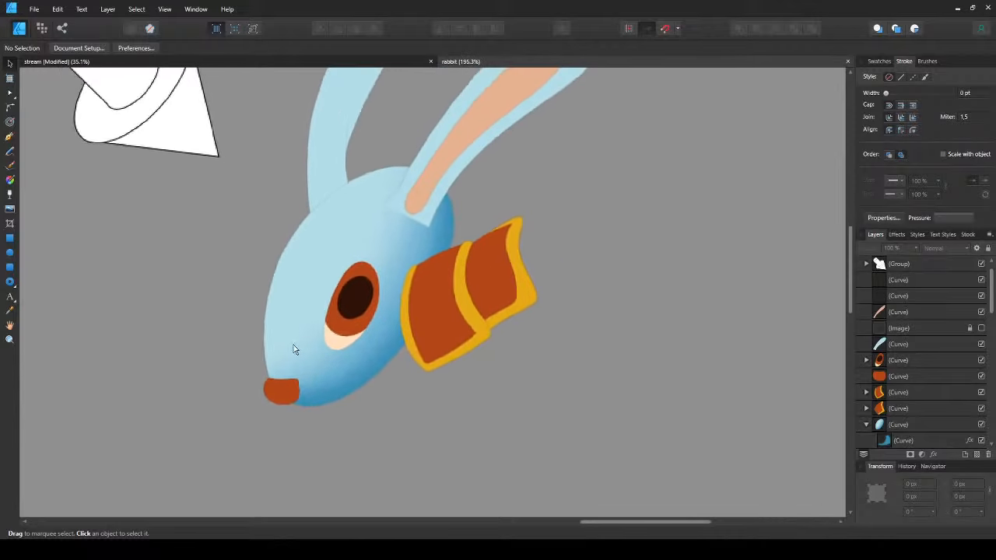
{"action": "scroll", "coordinate": [325, 291], "scroll_direction": "up", "scroll_amount": 1}
{"action": "left_click_drag", "start_coordinate": [308, 286], "coordinate": [283, 318]}
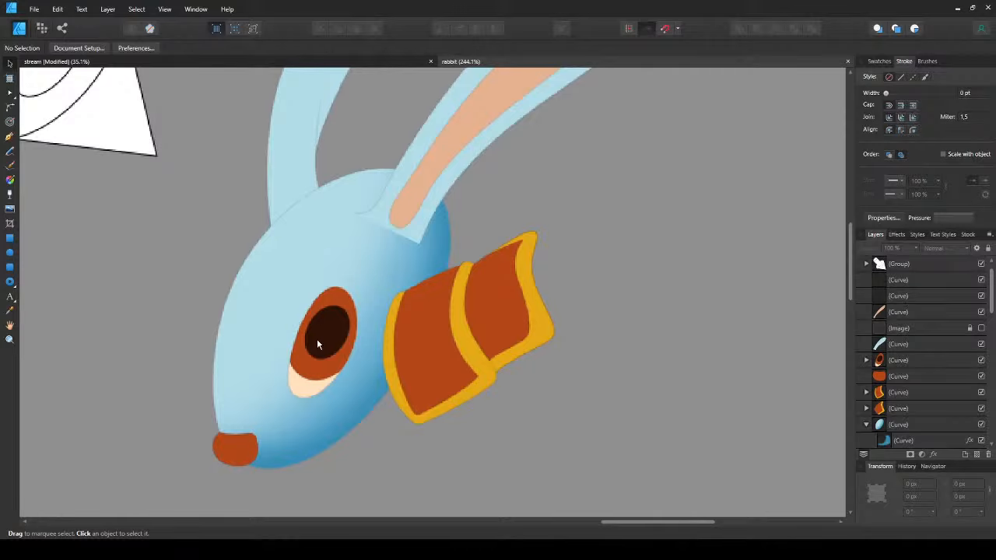
{"action": "left_click_drag", "start_coordinate": [280, 437], "coordinate": [363, 408]}
{"action": "left_click_drag", "start_coordinate": [182, 316], "coordinate": [267, 404]}
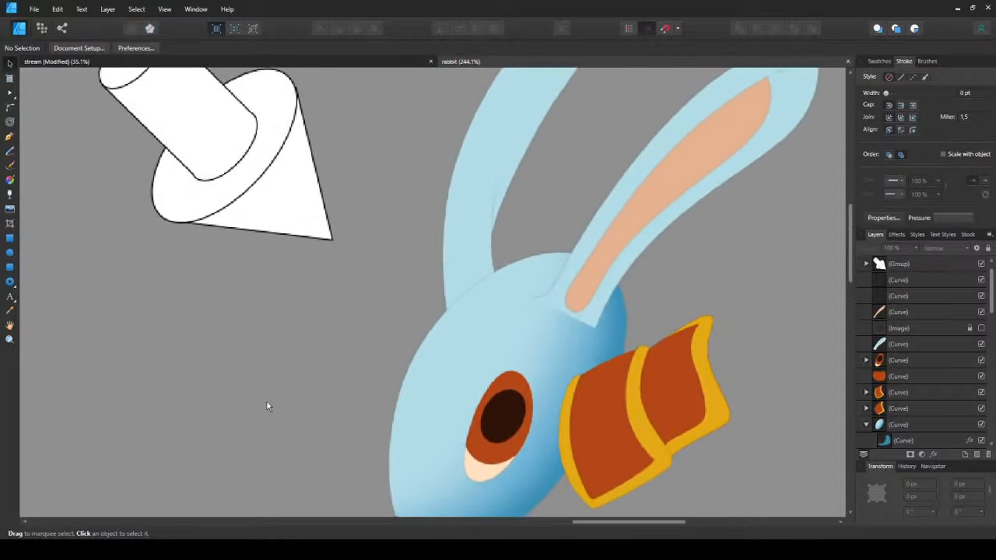
{"action": "left_click_drag", "start_coordinate": [387, 395], "coordinate": [315, 291]}
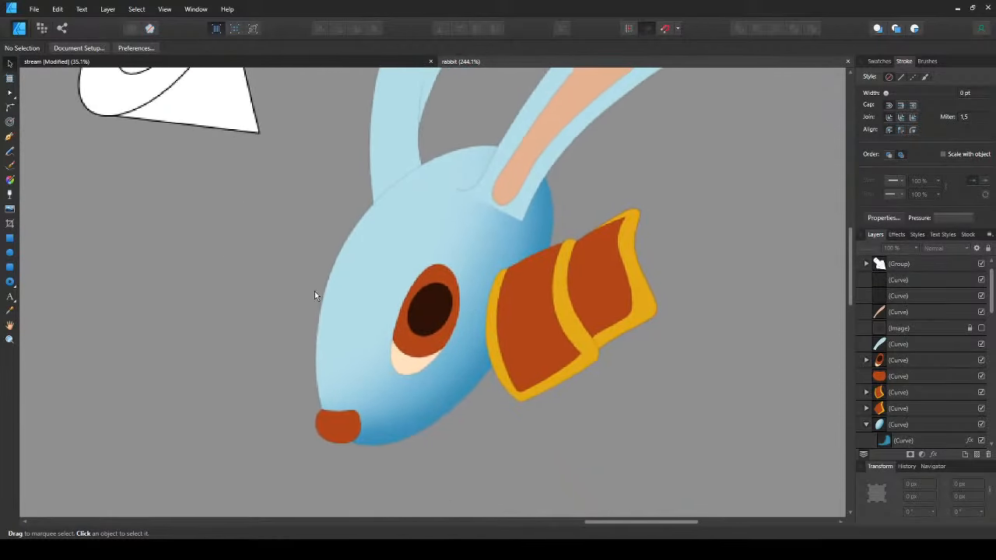
- Try moving the nose shape outward from the head, undo the move and clear the selection
{"action": "left_click", "coordinate": [351, 427]}
{"action": "left_click_drag", "start_coordinate": [351, 427], "coordinate": [306, 417]}
{"action": "key", "text": "ctrl+z"}
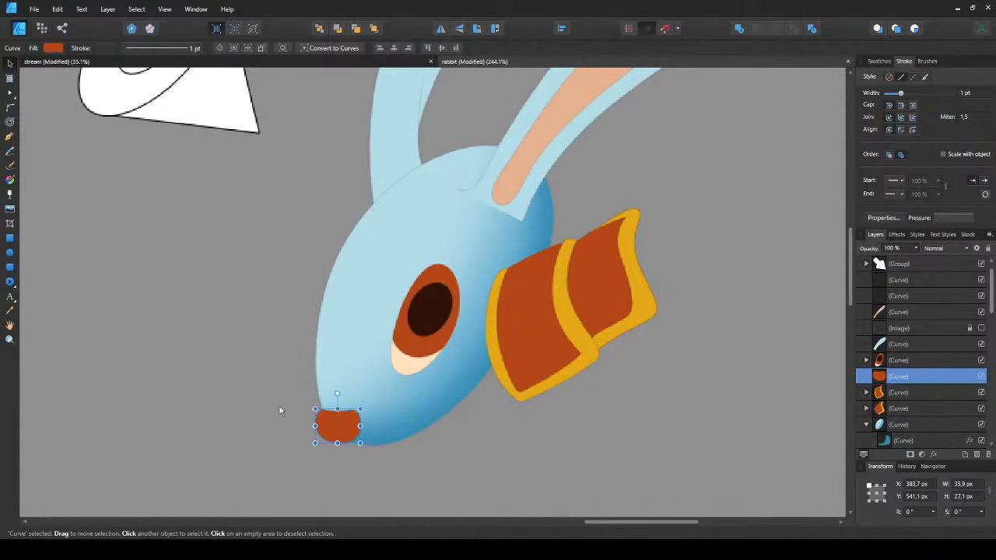
{"action": "left_click", "coordinate": [279, 406]}
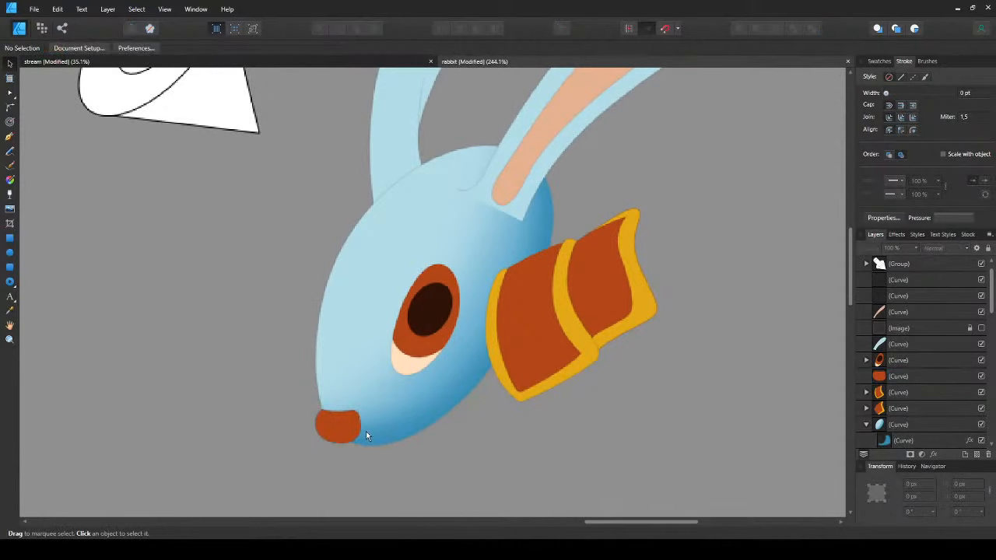
- Draw a closed curved Pen shape about 57 × 41 px from the nose's upper corner down past the head's lower edge
{"action": "scroll", "coordinate": [362, 424], "scroll_direction": "up", "scroll_amount": 2}
{"action": "key", "text": "p"}
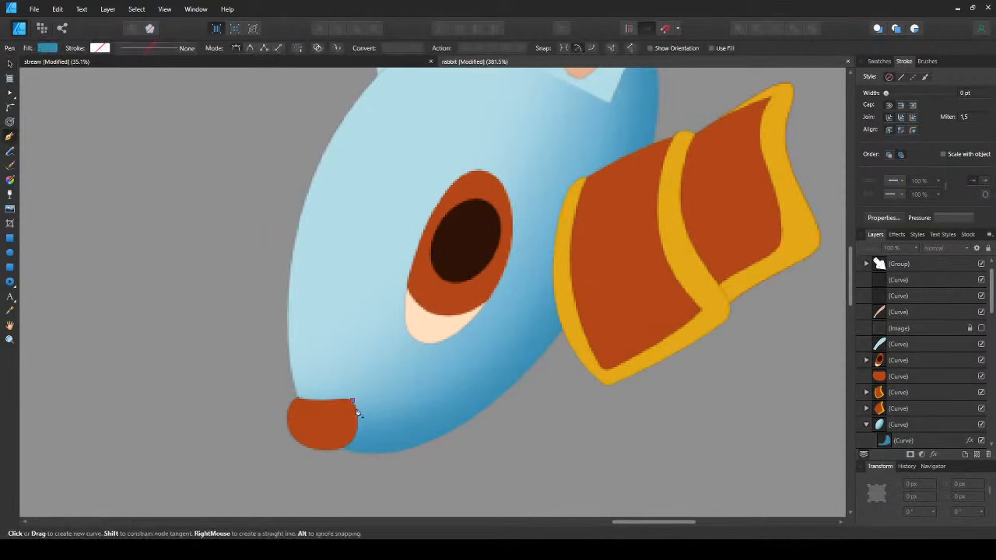
{"action": "left_click", "coordinate": [355, 408]}
{"action": "left_click_drag", "start_coordinate": [354, 481], "coordinate": [301, 460]}
{"action": "left_click", "coordinate": [353, 401]}
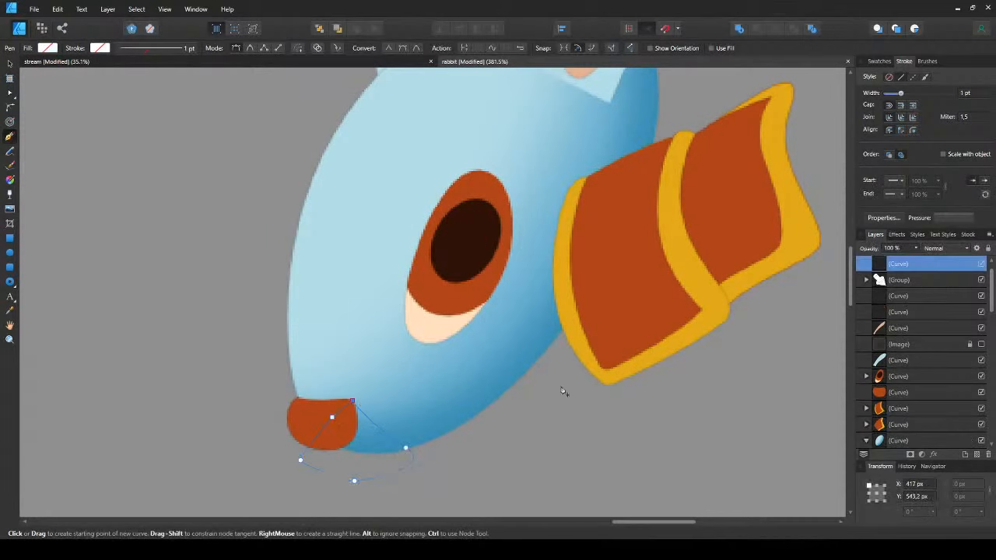
- Fill the new nose shadow shape with the darker shading blue and clip it inside the main head shape
{"action": "key", "text": "Escape"}
{"action": "left_click", "coordinate": [435, 425]}
{"action": "key", "text": "v"}
{"action": "key", "text": "ctrl+x"}
{"action": "left_click", "coordinate": [436, 425]}
{"action": "key", "text": "ctrl+alt+v"}
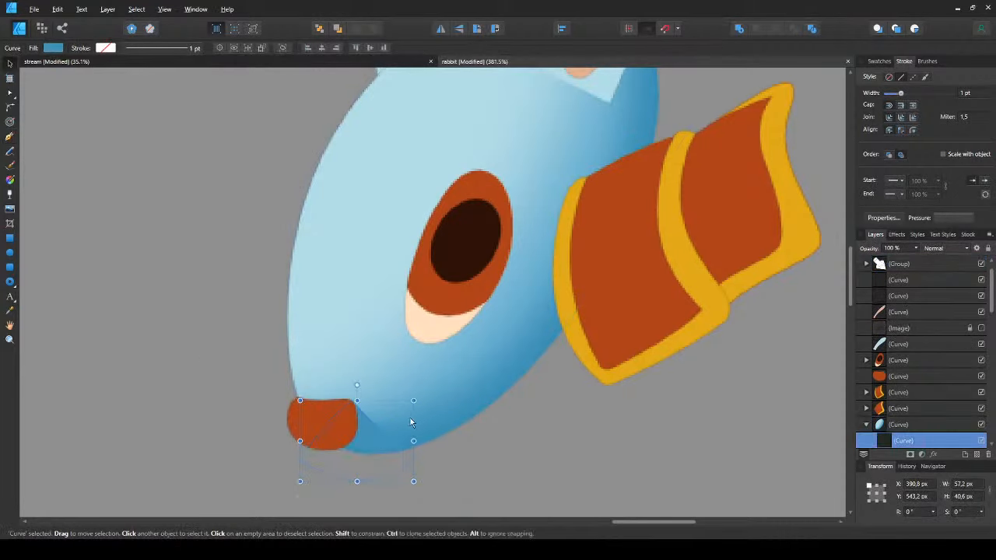
{"action": "left_click", "coordinate": [479, 437]}
{"action": "scroll", "coordinate": [441, 412], "scroll_direction": "down", "scroll_amount": 3}
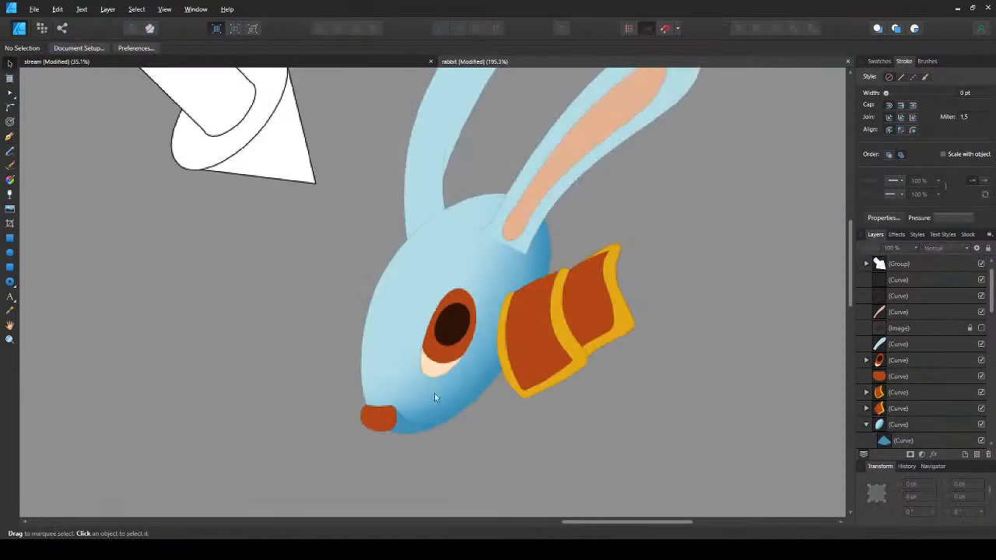
- Nudge the clipped nose shadow slightly closer to the nose, to X 389.8 px, and clear the selection
{"action": "scroll", "coordinate": [407, 419], "scroll_direction": "up", "scroll_amount": 3}
{"action": "left_click", "coordinate": [394, 411]}
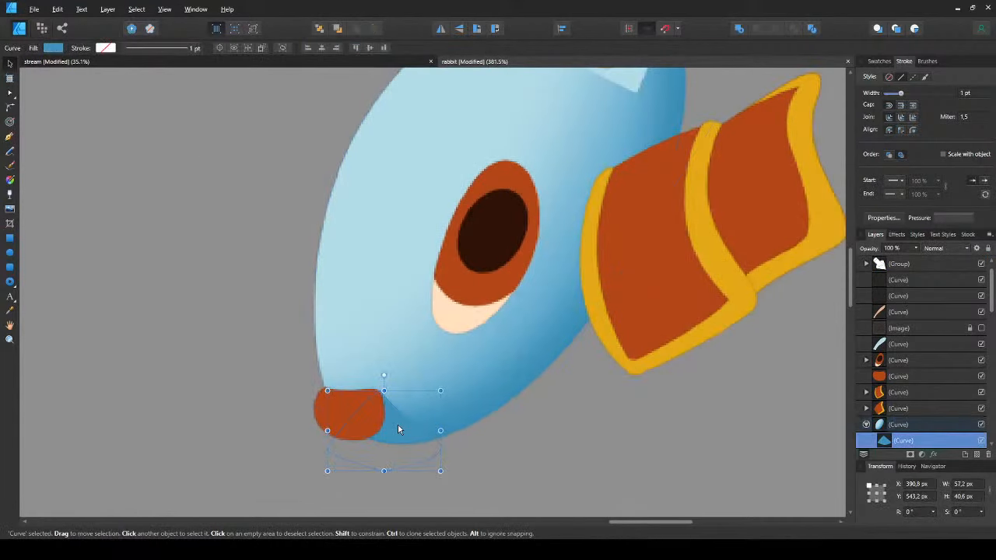
{"action": "key", "text": "ctrl+d"}
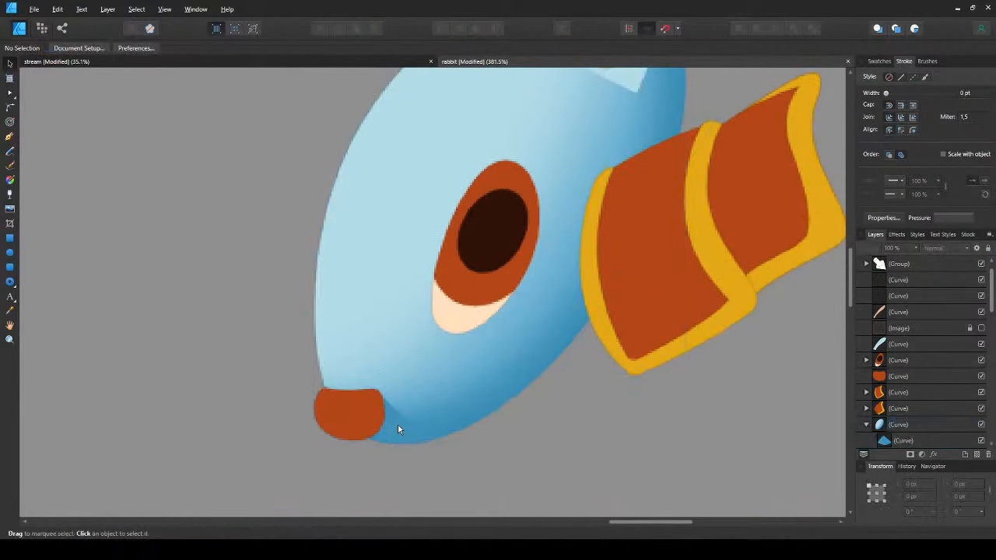
{"action": "left_click", "coordinate": [370, 423]}
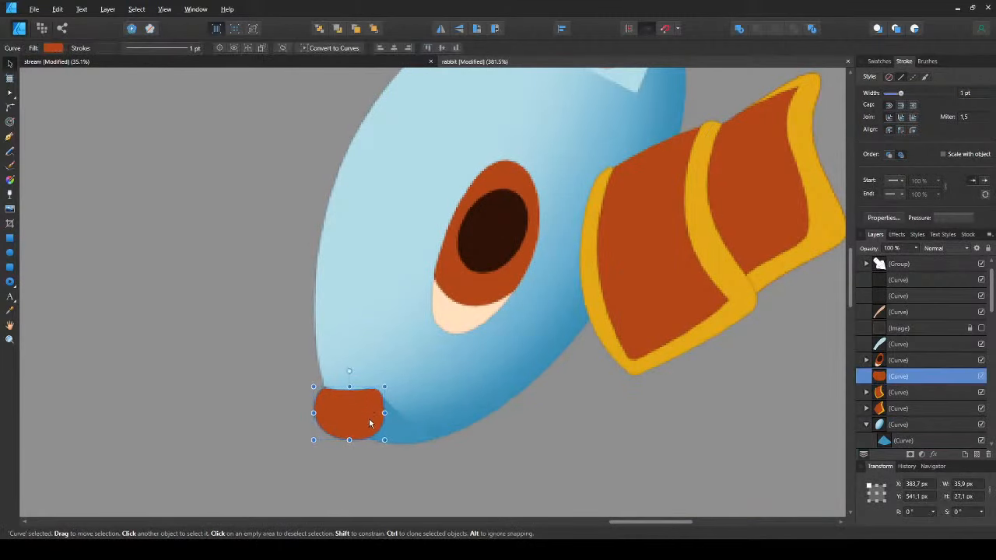
{"action": "left_click", "coordinate": [394, 388]}
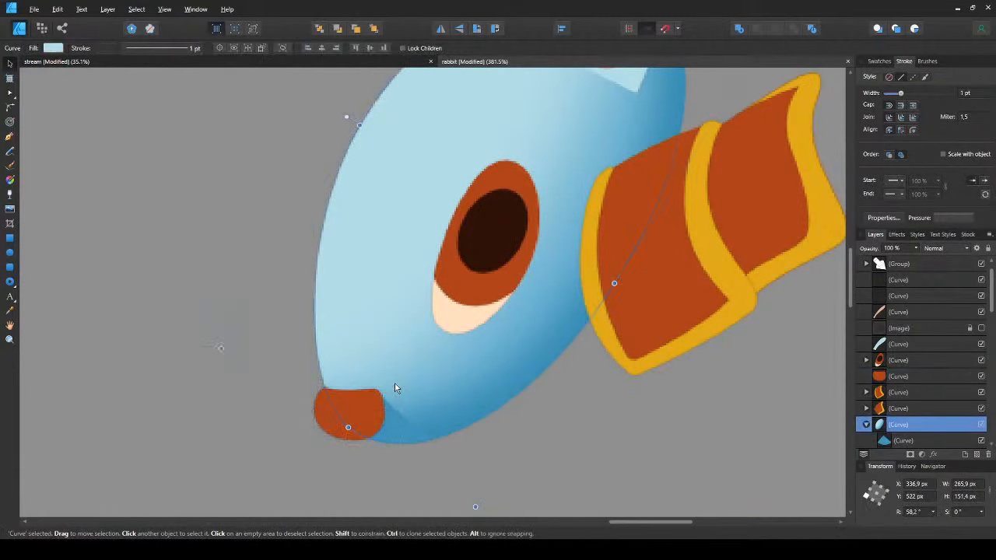
{"action": "left_click", "coordinate": [389, 411]}
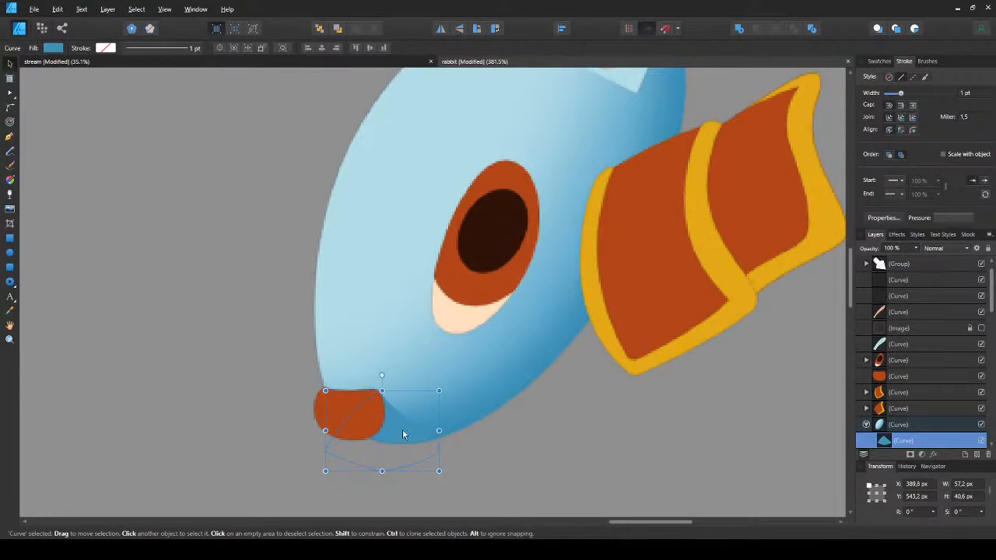
{"action": "key", "text": "ctrl+d"}
{"action": "scroll", "coordinate": [354, 358], "scroll_direction": "down", "scroll_amount": 3}
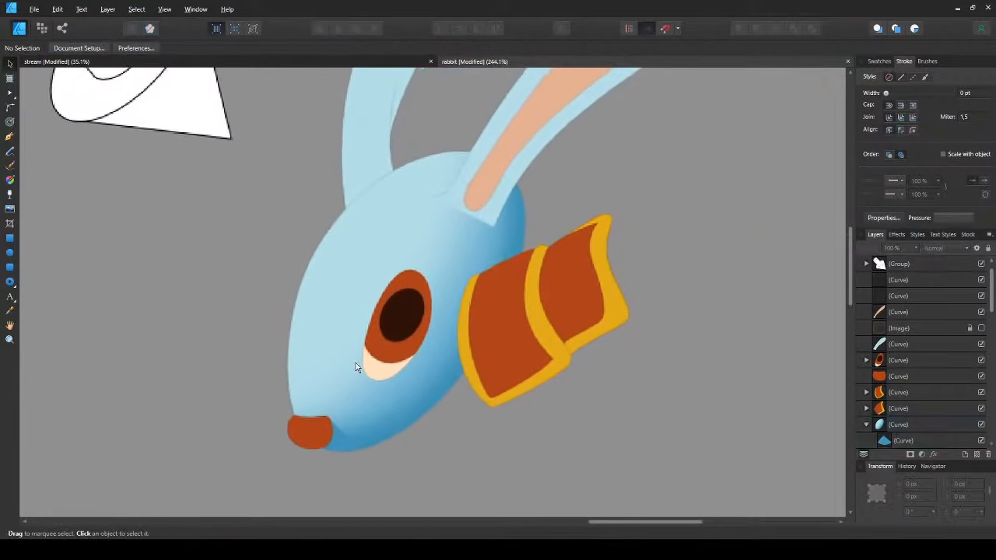
- Draw a closed crescent with the Pen tool along the eye's outer edge, from its lowest point up to near its top
{"action": "scroll", "coordinate": [337, 344], "scroll_direction": "up", "scroll_amount": 3}
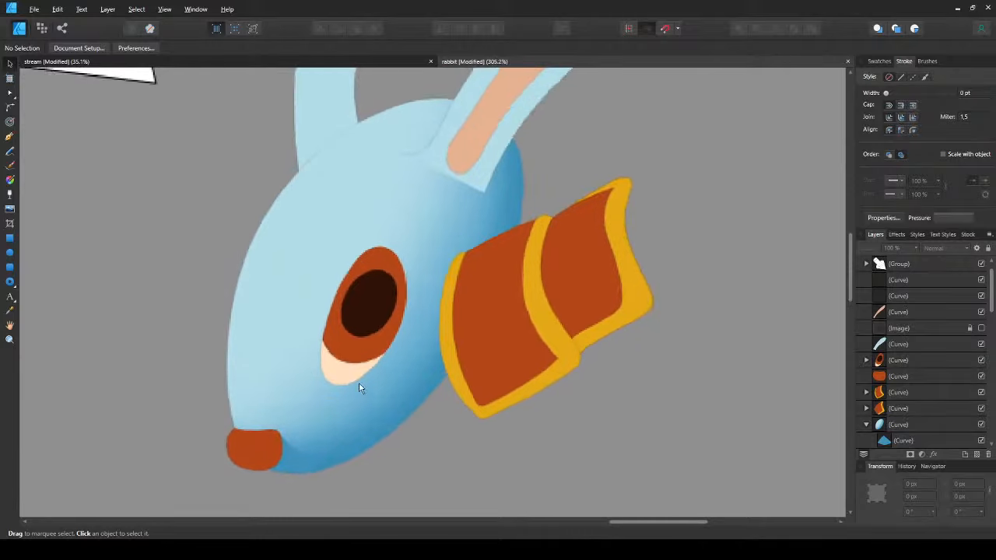
{"action": "left_click_drag", "start_coordinate": [369, 382], "coordinate": [352, 372]}
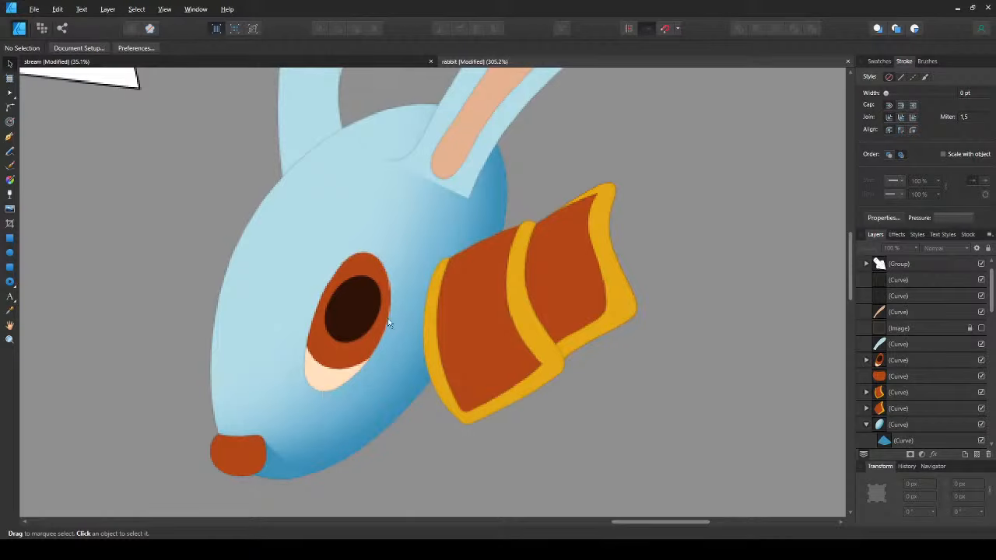
{"action": "key", "text": "p"}
{"action": "left_click", "coordinate": [319, 391]}
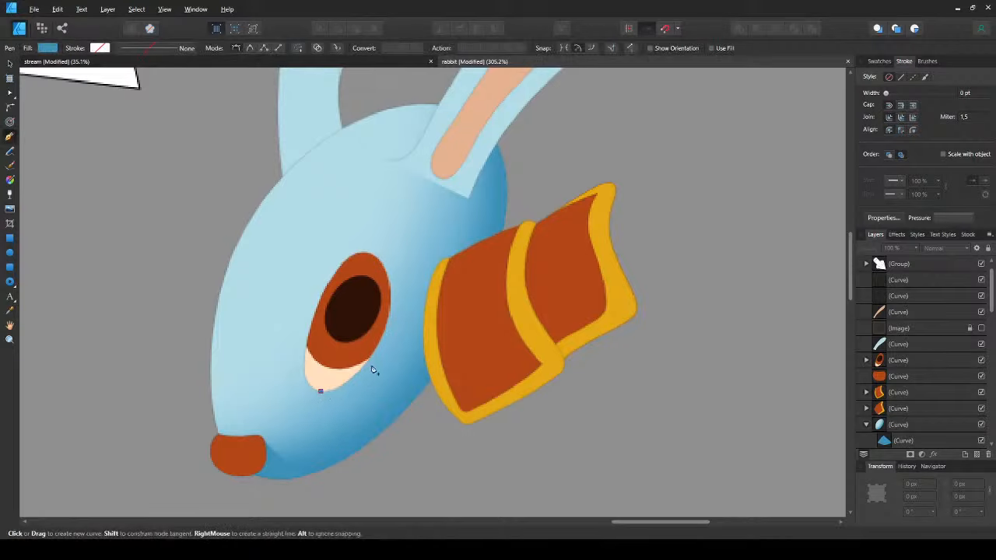
{"action": "left_click_drag", "start_coordinate": [379, 356], "coordinate": [411, 309]}
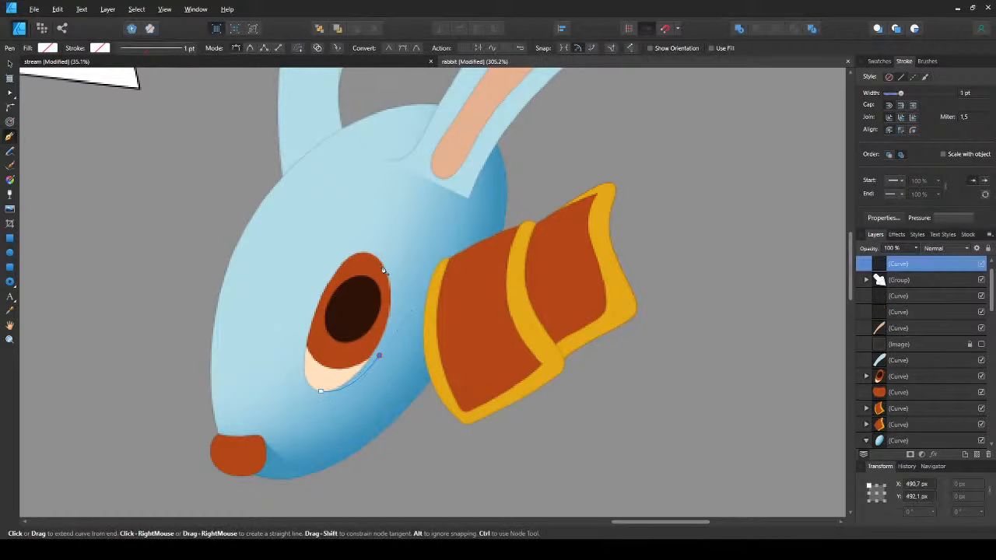
{"action": "left_click", "coordinate": [378, 262]}
{"action": "left_click", "coordinate": [319, 391]}
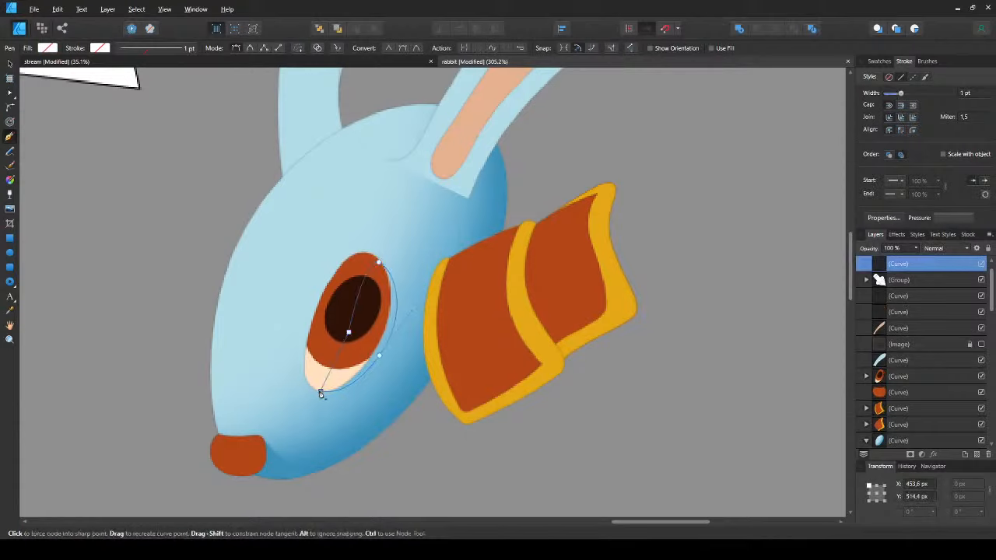
- Fill the eye crescent with the darker shading blue and place it directly above the head shape, behind the eye
{"action": "key", "text": "ctrl+shift+v"}
{"action": "key", "text": "v"}
{"action": "key", "text": "ctrl+x"}
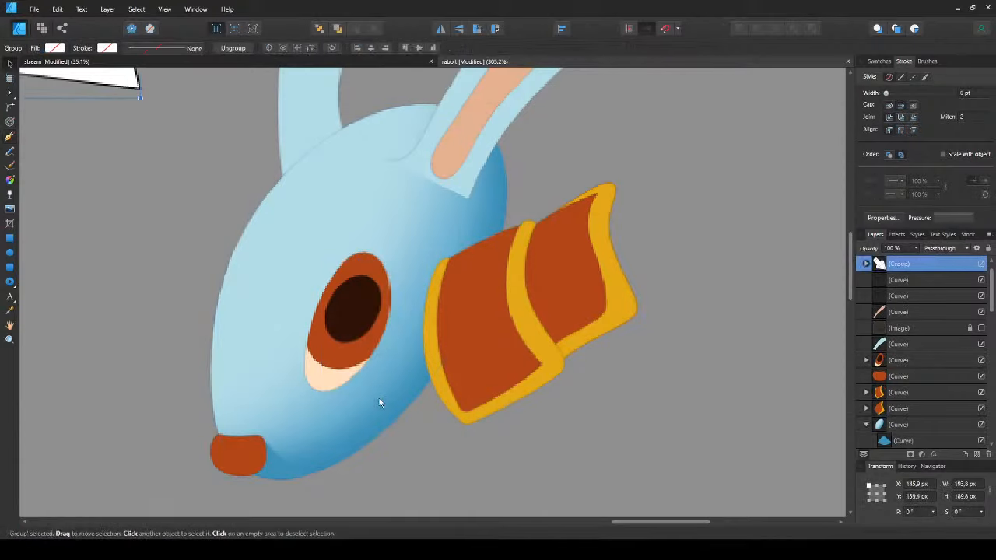
{"action": "left_click", "coordinate": [380, 402]}
{"action": "key", "text": "ctrl+v"}
{"action": "key", "text": "ctrl+d"}
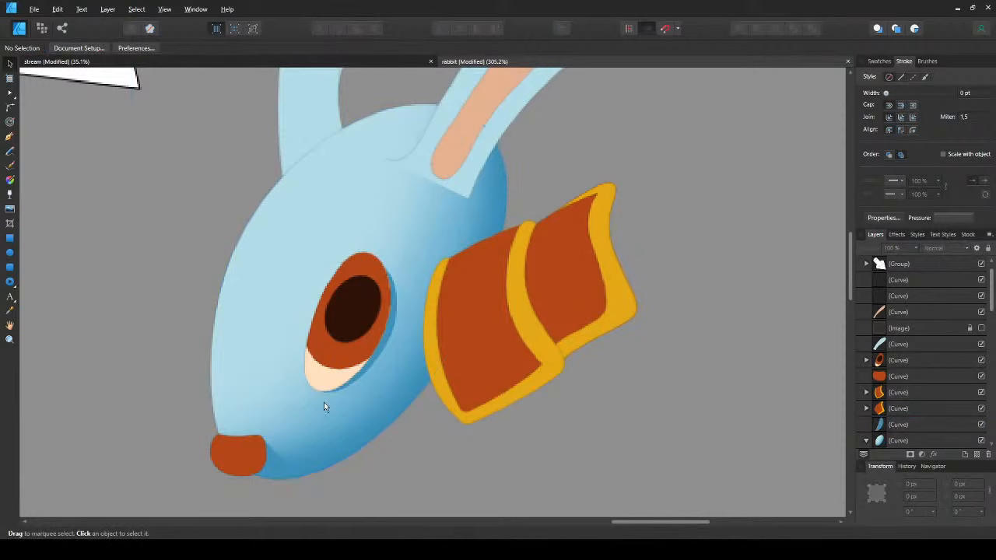
- Move the eye shadow's middle outer node closer to the eye to make the crescent thinner
{"action": "left_click", "coordinate": [390, 331]}
{"action": "key", "text": "a"}
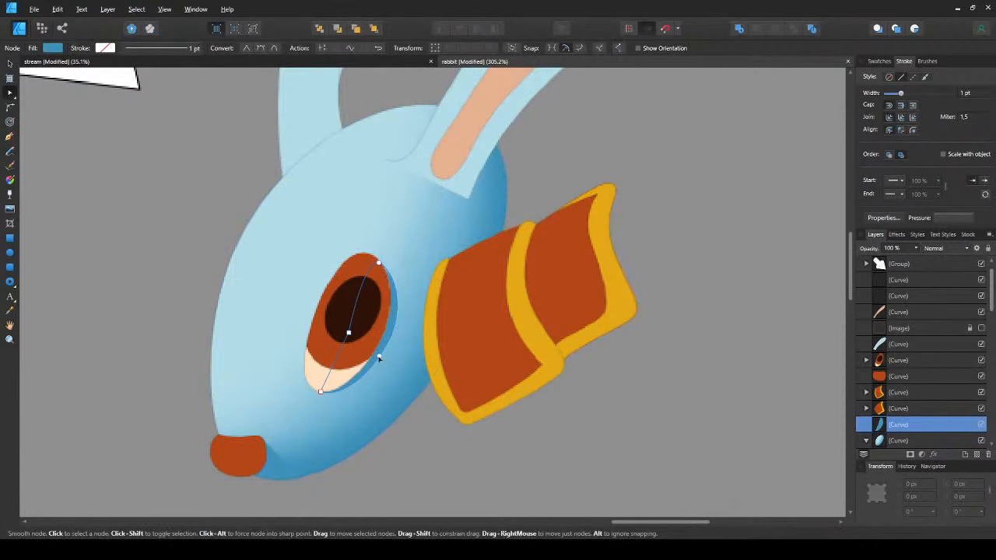
{"action": "left_click", "coordinate": [379, 358]}
{"action": "key", "text": "v"}
{"action": "key", "text": "ctrl+d"}
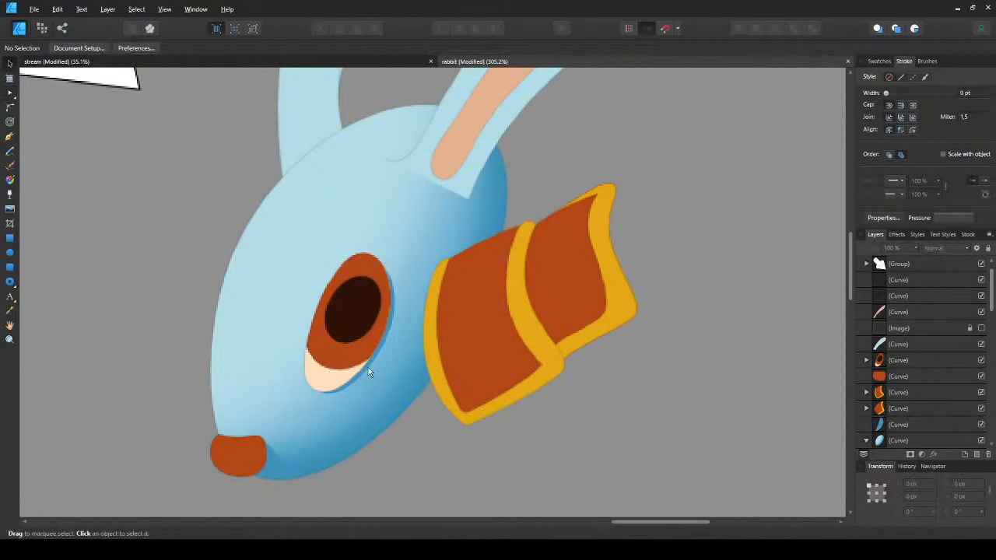
- Move the eye shadow's lower end node up beneath the eye so the crescent tapers off along the edge
{"action": "scroll", "coordinate": [316, 384], "scroll_direction": "down", "scroll_amount": 2}
{"action": "scroll", "coordinate": [316, 384], "scroll_direction": "up", "scroll_amount": 2}
{"action": "left_click", "coordinate": [362, 375]}
{"action": "key", "text": "a"}
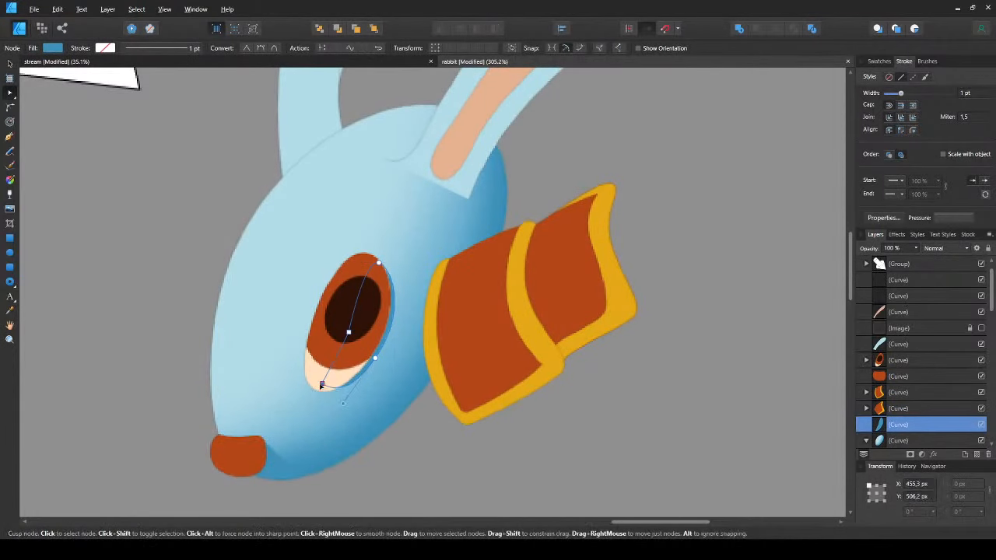
{"action": "key", "text": "v"}
{"action": "key", "text": "ctrl+d"}
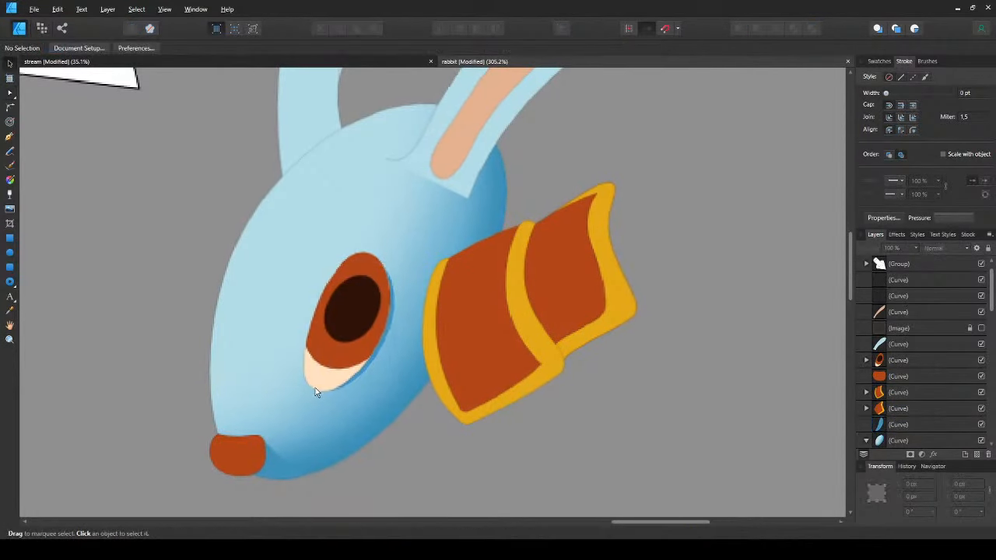
- Save the rabbit document with the nose and eye shadows added
{"action": "left_click_drag", "start_coordinate": [316, 392], "coordinate": [335, 427]}
{"action": "scroll", "coordinate": [332, 419], "scroll_direction": "down", "scroll_amount": 2}
{"action": "left_click_drag", "start_coordinate": [277, 240], "coordinate": [281, 267]}
{"action": "key", "text": "ctrl+s"}
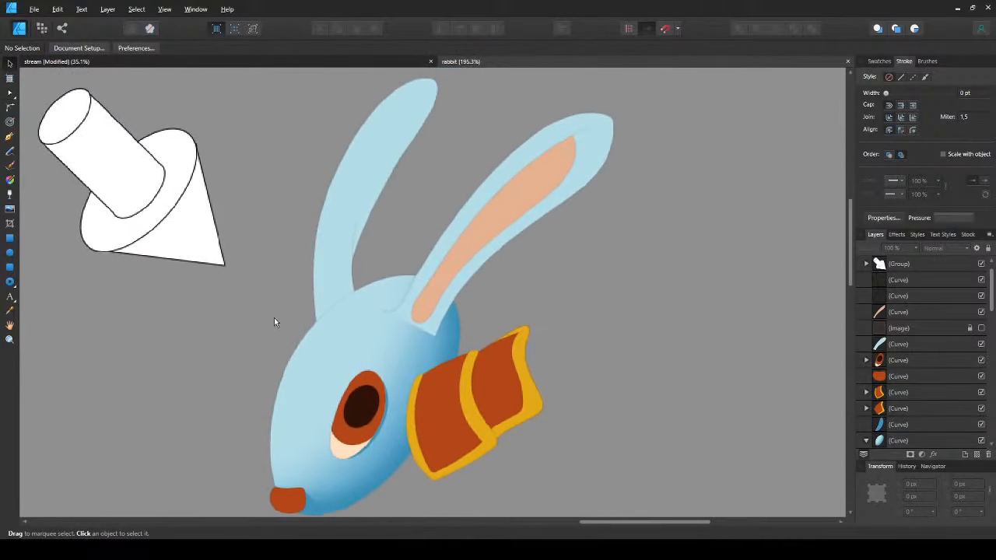
- Draw a closed Pen shape about 166 × 327 px over the back ear's inner side and fill it with the darker shading blue
{"action": "left_click_drag", "start_coordinate": [275, 320], "coordinate": [293, 414]}
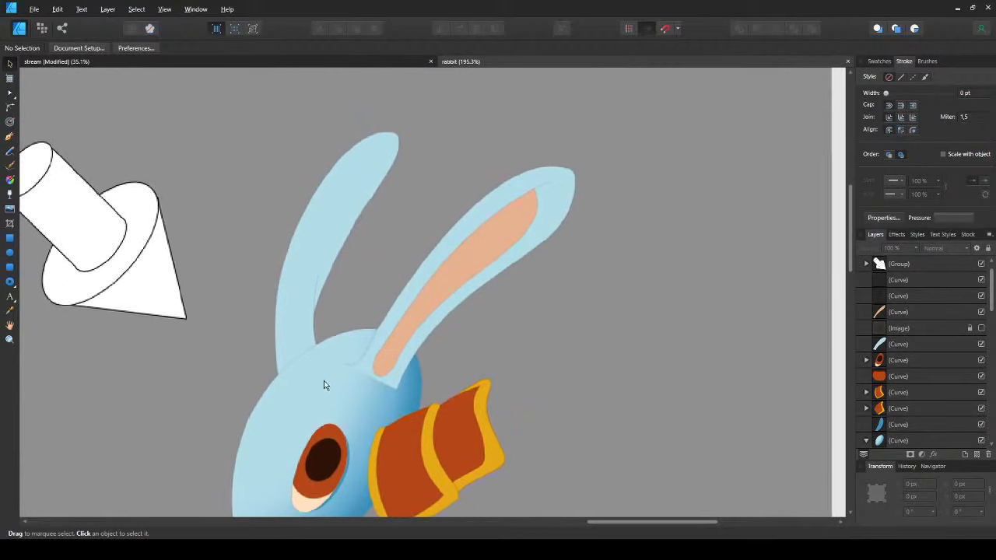
{"action": "scroll", "coordinate": [313, 370], "scroll_direction": "up", "scroll_amount": 1}
{"action": "key", "text": "p"}
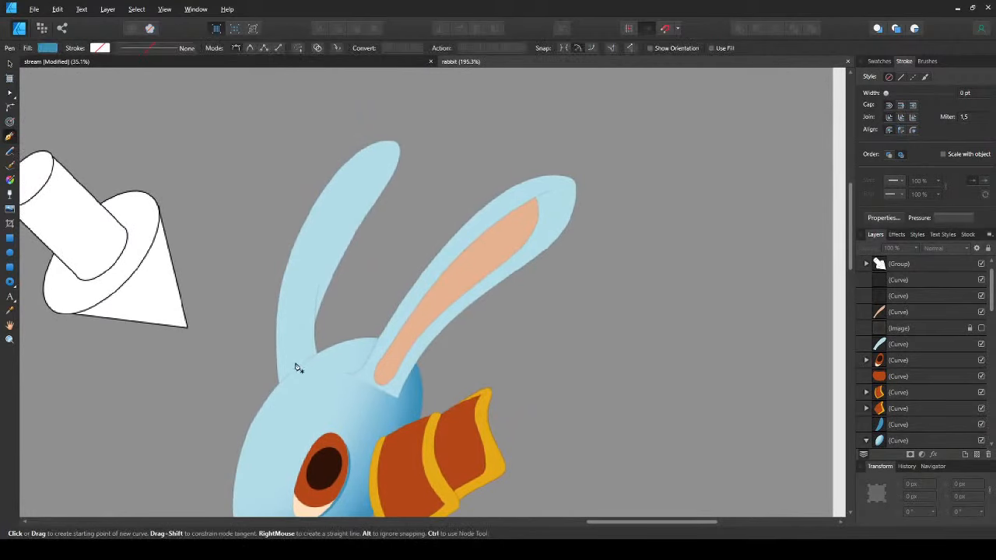
{"action": "left_click", "coordinate": [371, 120]}
{"action": "left_click_drag", "start_coordinate": [370, 181], "coordinate": [354, 196]}
{"action": "left_click_drag", "start_coordinate": [295, 378], "coordinate": [325, 478]}
{"action": "left_click_drag", "start_coordinate": [398, 359], "coordinate": [458, 223]}
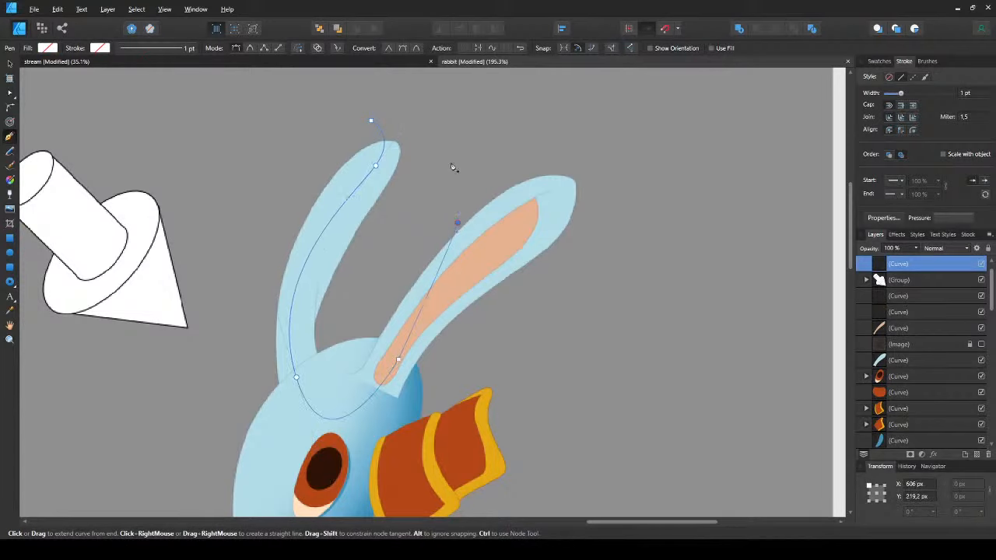
{"action": "left_click", "coordinate": [371, 121]}
{"action": "key", "text": "v"}
{"action": "key", "text": "ctrl+shift+v"}
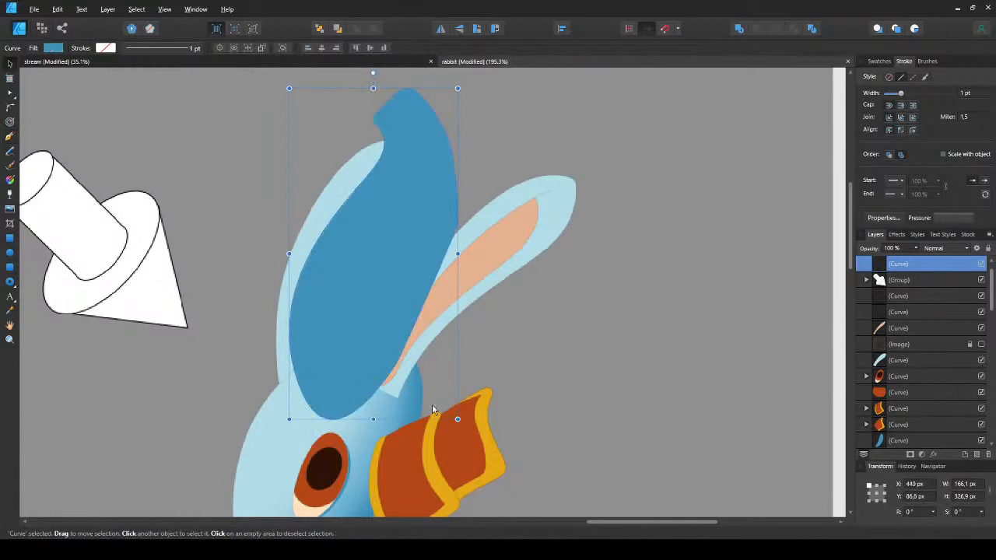
- Copy the lighter blue, blurred style of the head's large clipped shading shape onto the back ear's shading shape
{"action": "left_click_drag", "start_coordinate": [344, 417], "coordinate": [362, 295]}
{"action": "left_click", "coordinate": [319, 415]}
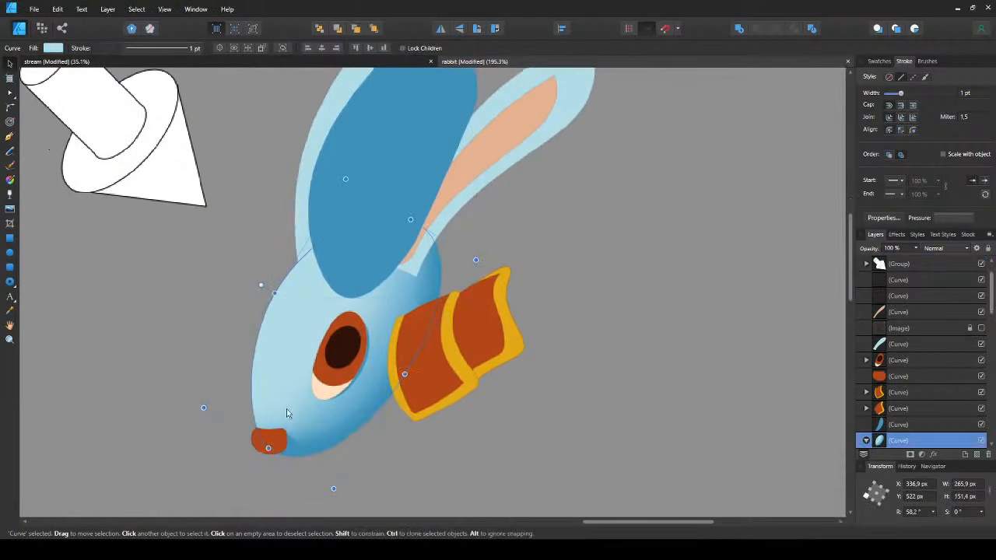
{"action": "double_click", "coordinate": [312, 417]}
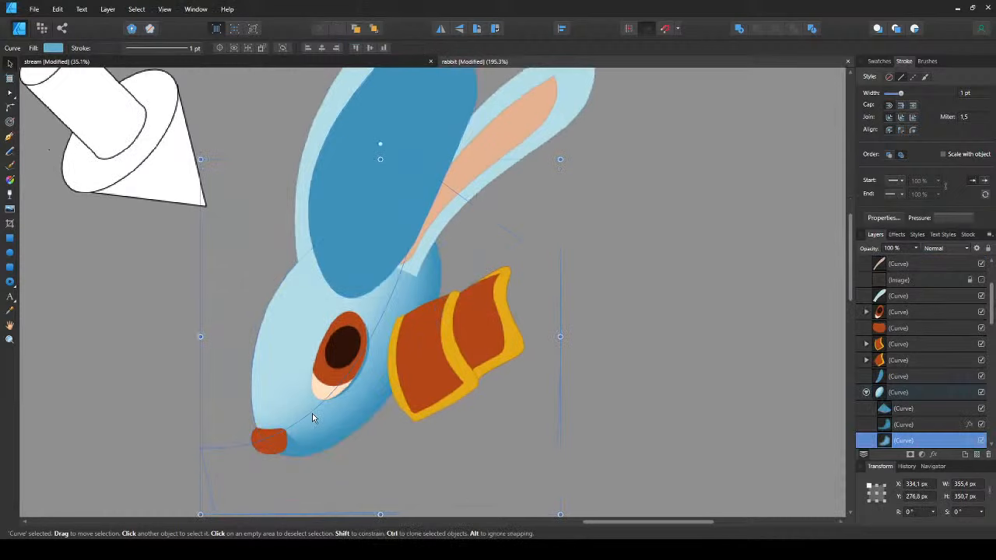
{"action": "mouse_move", "coordinate": [313, 418]}
{"action": "left_mouse_down"}
{"action": "mouse_move", "coordinate": [263, 361]}
{"action": "mouse_move", "coordinate": [315, 398]}
{"action": "left_mouse_up"}
{"action": "key", "text": "ctrl+z"}
{"action": "left_click", "coordinate": [332, 238]}
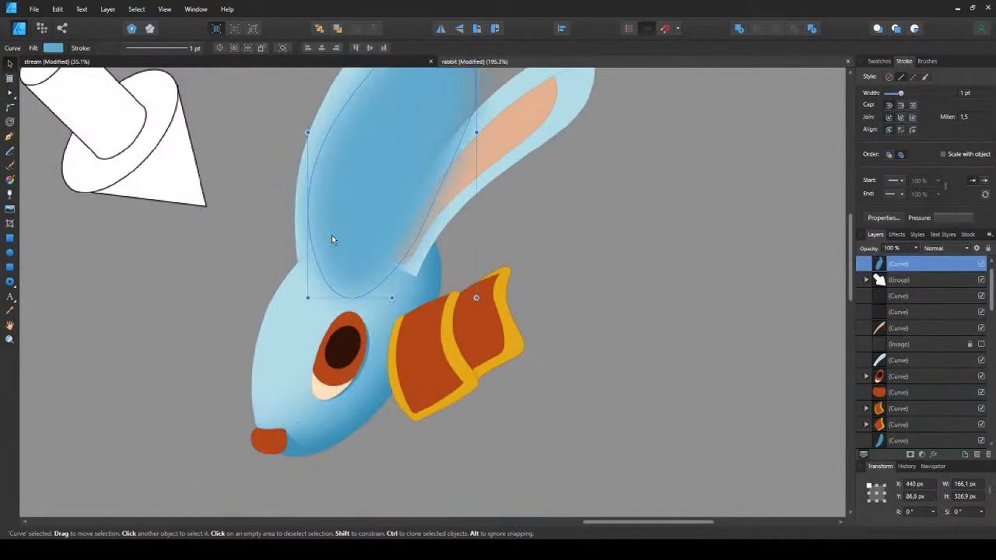
{"action": "scroll", "coordinate": [346, 200], "scroll_direction": "up", "scroll_amount": 4}
{"action": "scroll", "coordinate": [346, 201], "scroll_direction": "right", "scroll_amount": 1}
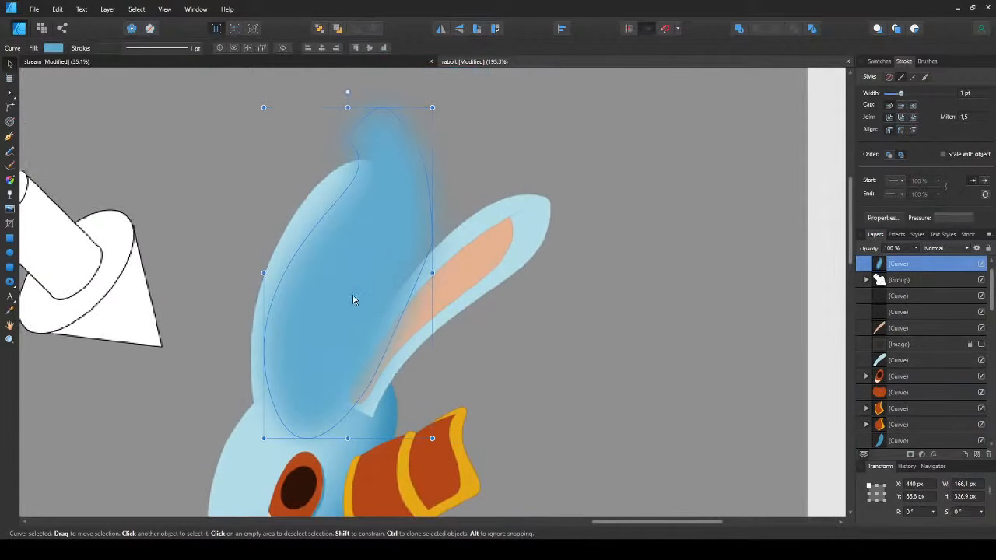
- Cut the blurred shading shape and paste it inside the back ear so it is clipped to the ear's outline
{"action": "key", "text": "Delete"}
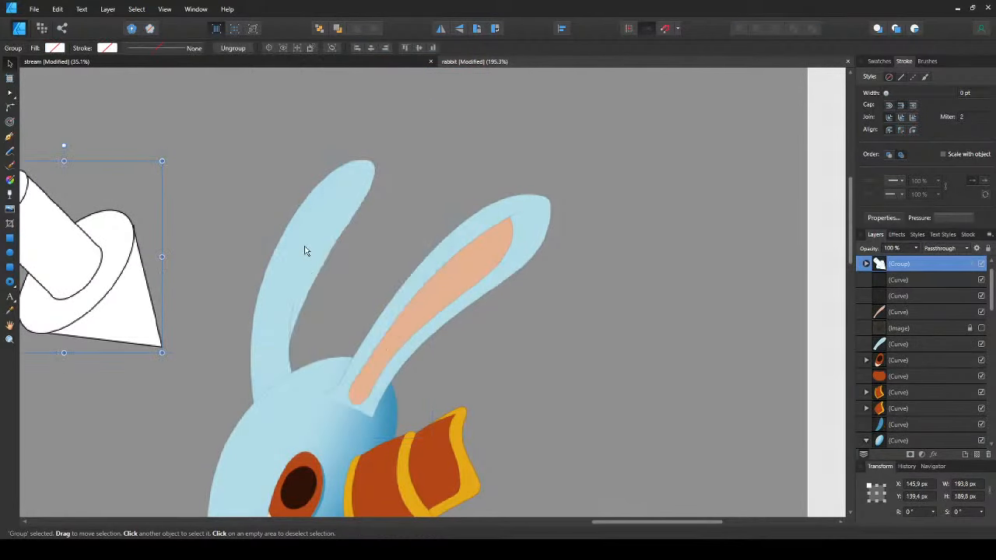
{"action": "left_click", "coordinate": [305, 249]}
{"action": "key", "text": "ctrl+z"}
{"action": "left_click", "coordinate": [200, 385]}
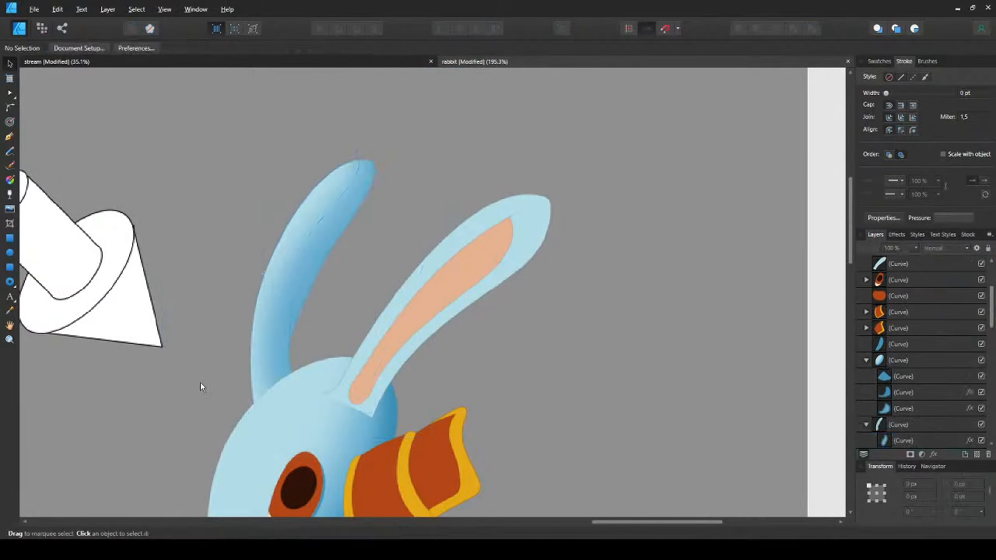
- Examine how the blurred shading shape sits within the back ear
{"action": "scroll", "coordinate": [215, 341], "scroll_direction": "down", "scroll_amount": 1}
{"action": "left_click", "coordinate": [312, 225]}
{"action": "left_click", "coordinate": [316, 222]}
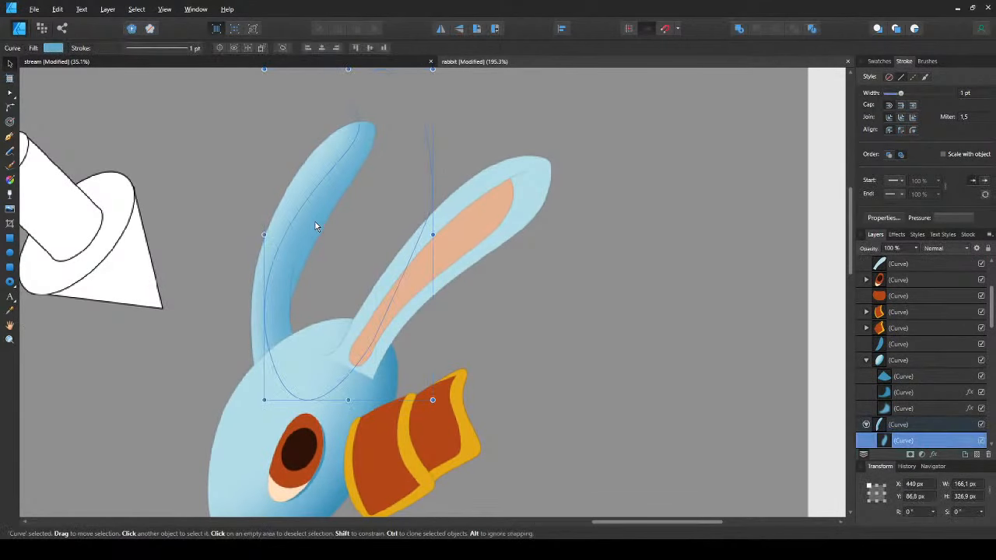
{"action": "left_click", "coordinate": [227, 322]}
{"action": "left_click", "coordinate": [301, 228]}
{"action": "left_click", "coordinate": [302, 224]}
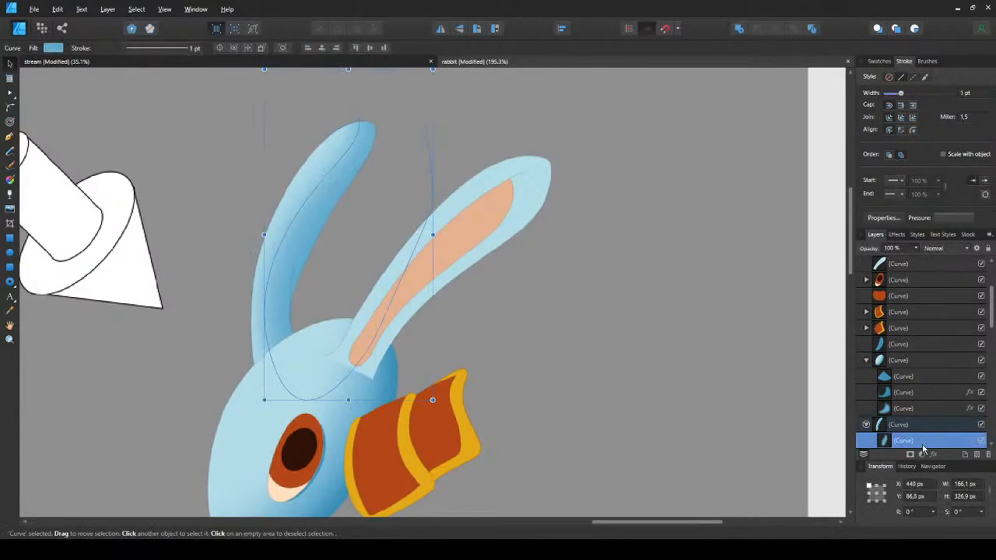
{"action": "left_click", "coordinate": [802, 165]}
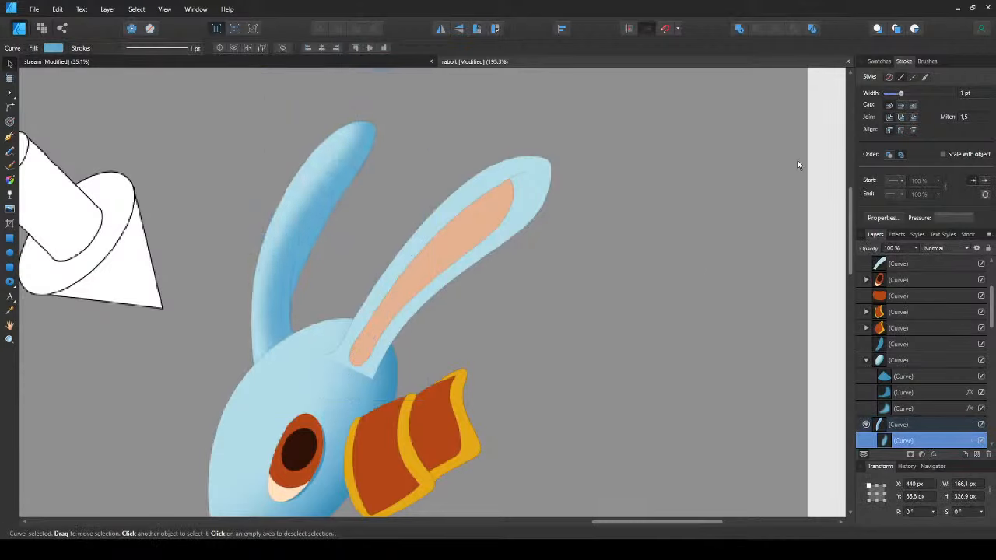
{"action": "left_click", "coordinate": [549, 370]}
- Move the upper node of the head's large blurred shading shape away from the front ear toward the back ear
{"action": "left_click_drag", "start_coordinate": [318, 330], "coordinate": [372, 254]}
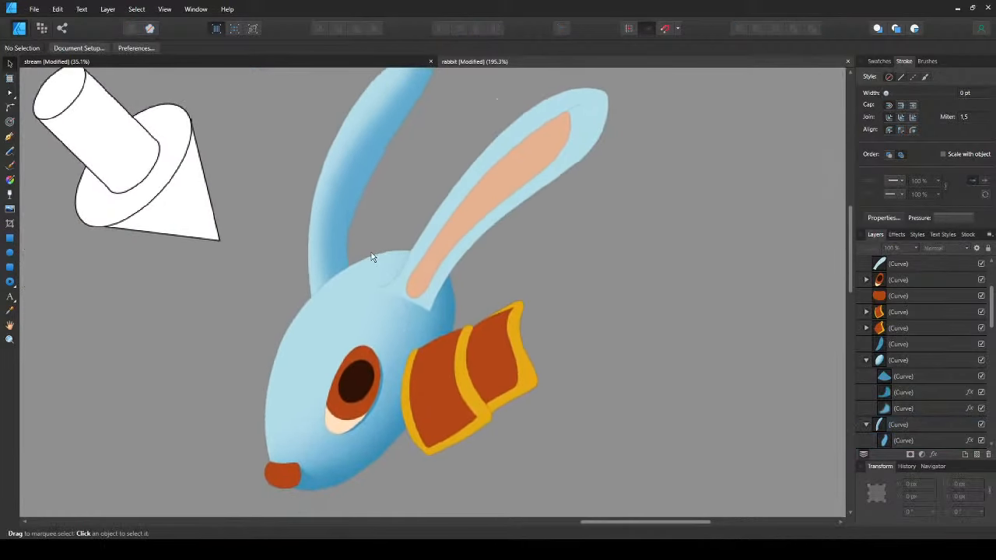
{"action": "scroll", "coordinate": [367, 263], "scroll_direction": "up", "scroll_amount": 1}
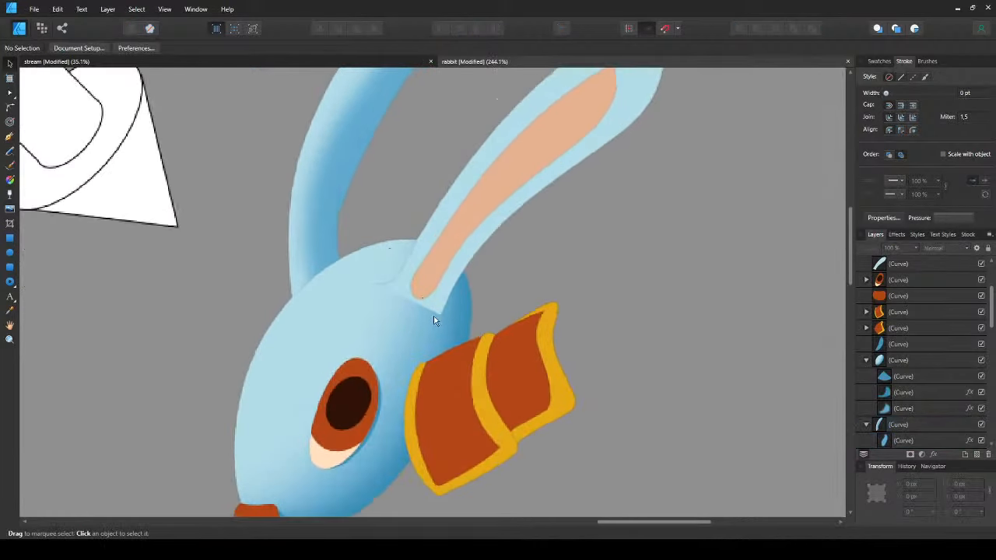
{"action": "double_click", "coordinate": [398, 358]}
{"action": "key", "text": "a"}
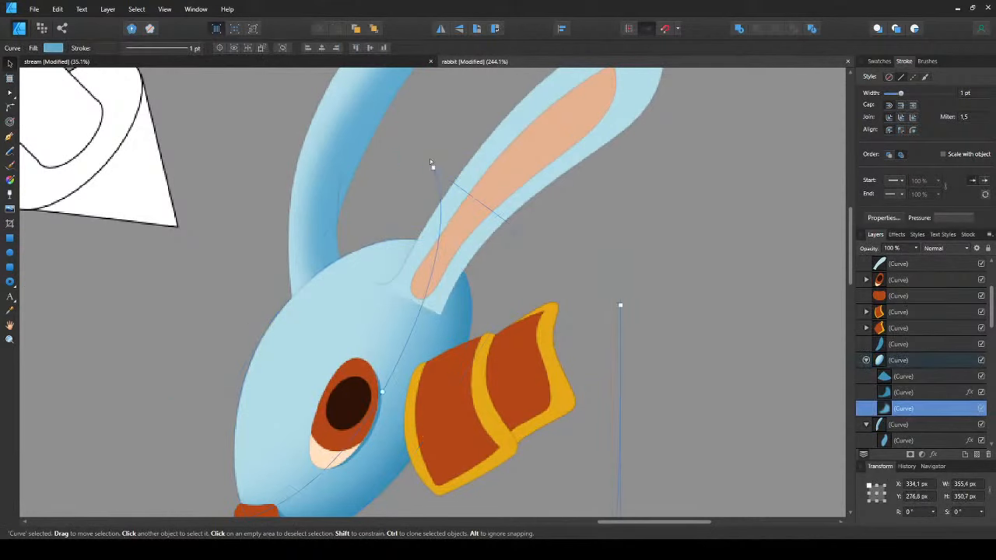
{"action": "left_click_drag", "start_coordinate": [436, 168], "coordinate": [364, 157]}
{"action": "key", "text": "v"}
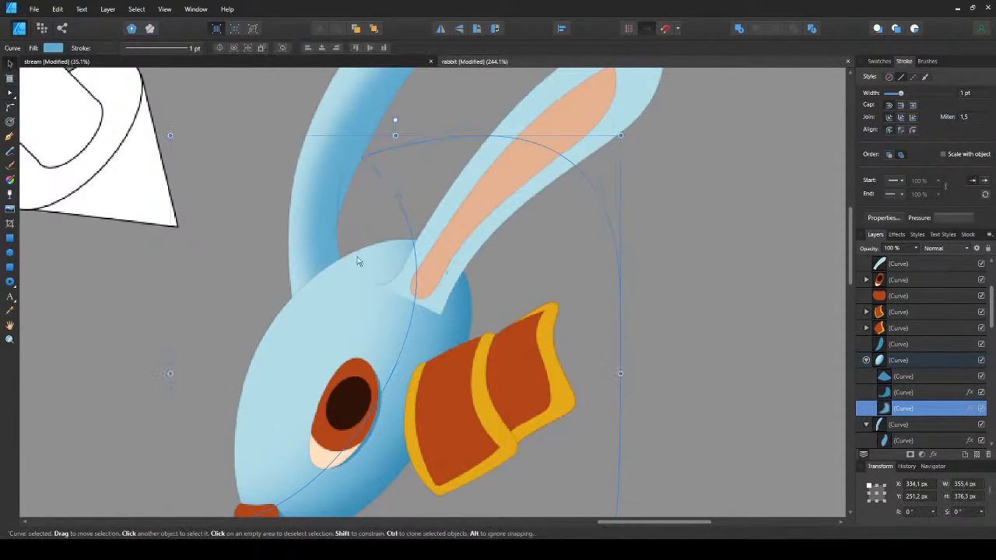
- Deselect the head shading and save the rabbit document
{"action": "key", "text": "ctrl+d"}
{"action": "scroll", "coordinate": [349, 287], "scroll_direction": "down", "scroll_amount": 2}
{"action": "key", "text": "ctrl+s"}
{"action": "left_click_drag", "start_coordinate": [358, 283], "coordinate": [339, 315]}
{"action": "scroll", "coordinate": [291, 309], "scroll_direction": "down", "scroll_amount": 2}
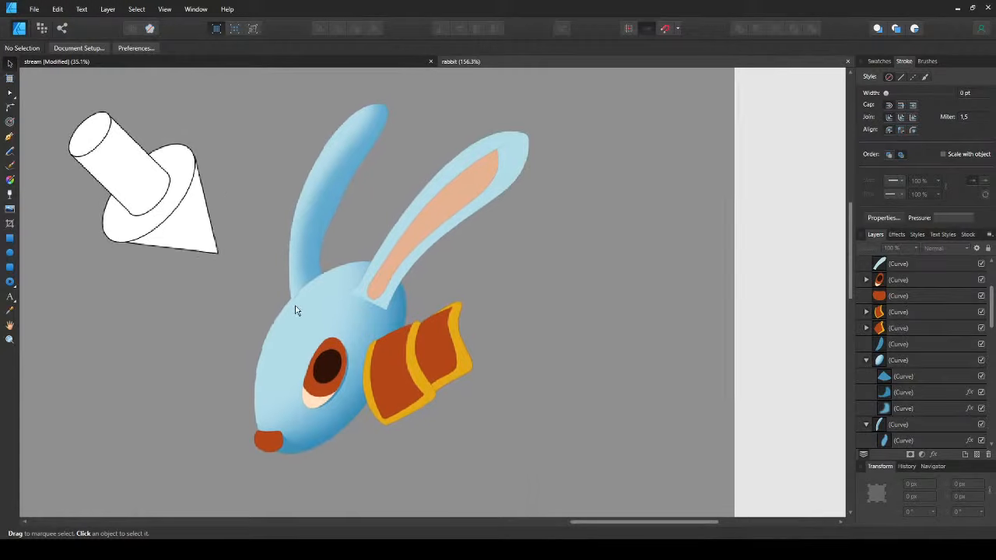
{"action": "scroll", "coordinate": [302, 297], "scroll_direction": "up", "scroll_amount": 3}
{"action": "scroll", "coordinate": [317, 308], "scroll_direction": "up", "scroll_amount": 1}
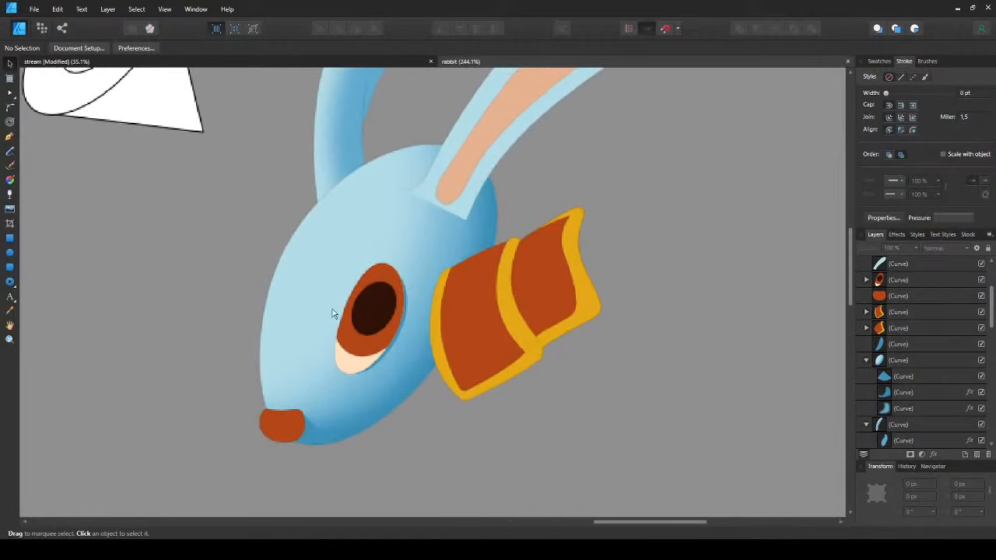
{"action": "scroll", "coordinate": [333, 312], "scroll_direction": "up", "scroll_amount": 1}
{"action": "scroll", "coordinate": [363, 311], "scroll_direction": "up", "scroll_amount": 1}
{"action": "left_click_drag", "start_coordinate": [363, 309], "coordinate": [338, 349]}
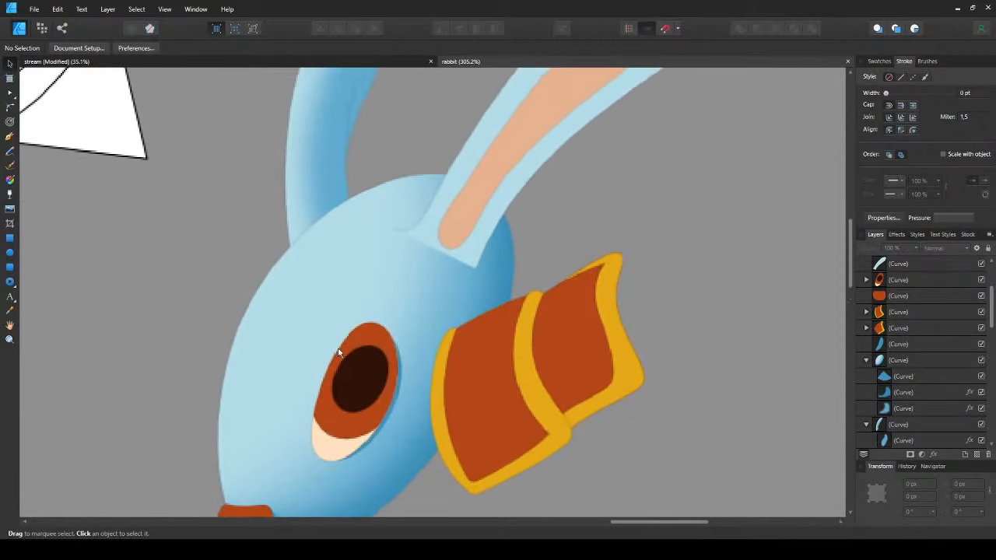
- Try shifting the front ear's light blue base shape, and undo the move
{"action": "key", "text": "p"}
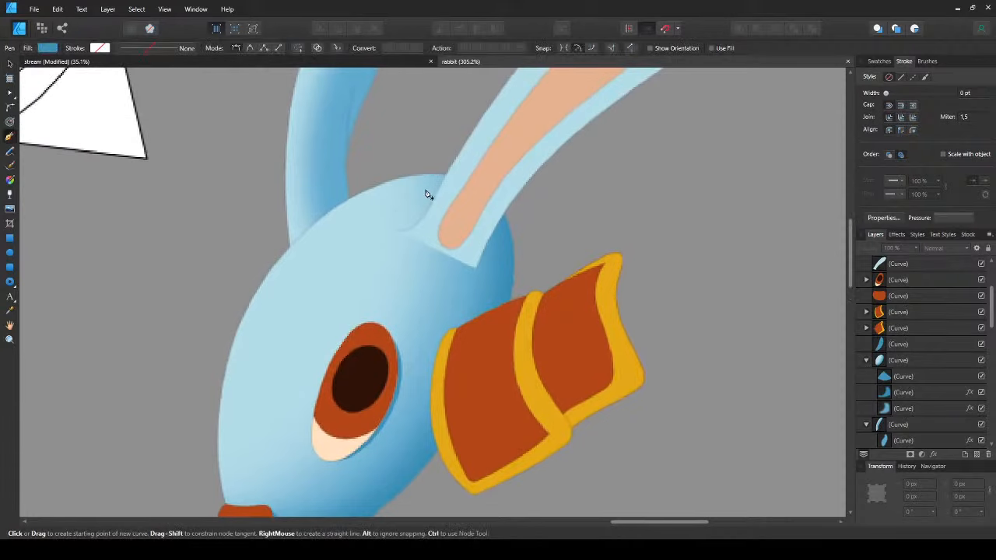
{"action": "key", "text": "v"}
{"action": "left_click_drag", "start_coordinate": [443, 230], "coordinate": [277, 309]}
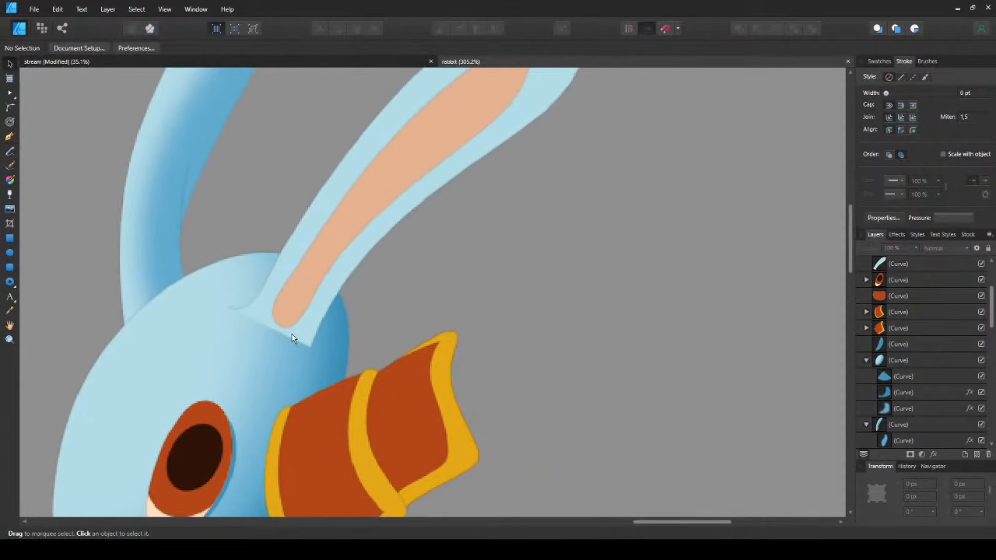
{"action": "left_click", "coordinate": [291, 336]}
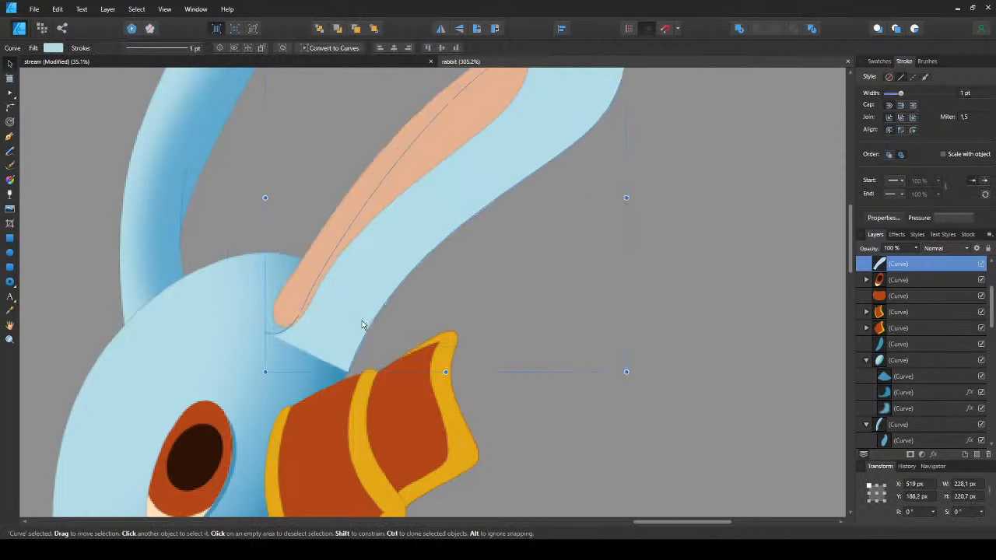
{"action": "left_click", "coordinate": [348, 316]}
{"action": "scroll", "coordinate": [336, 284], "scroll_direction": "down", "scroll_amount": 2}
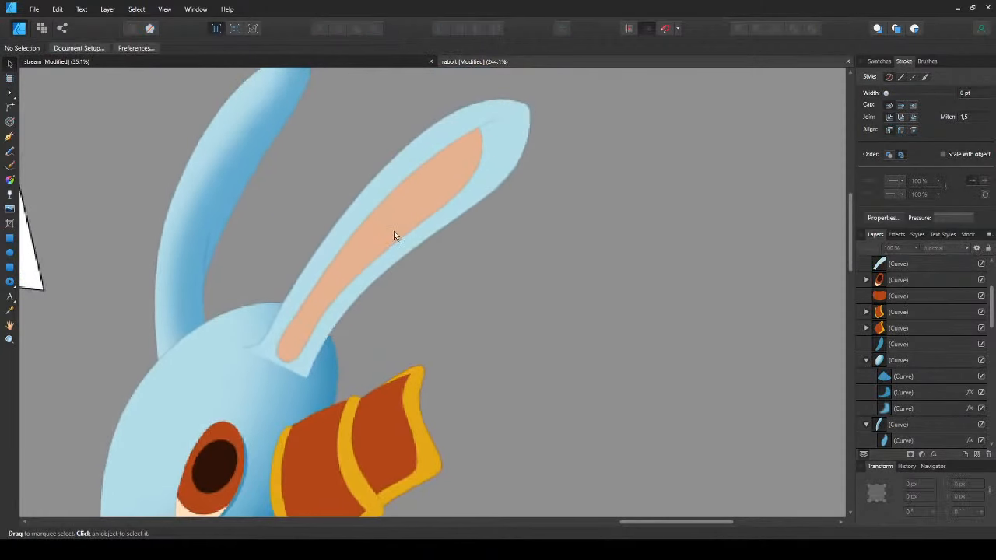
- Draw a closed Pen shape over the front ear, leaving its upper rim exposed, and fill it with the darker shading blue
{"action": "key", "text": "p"}
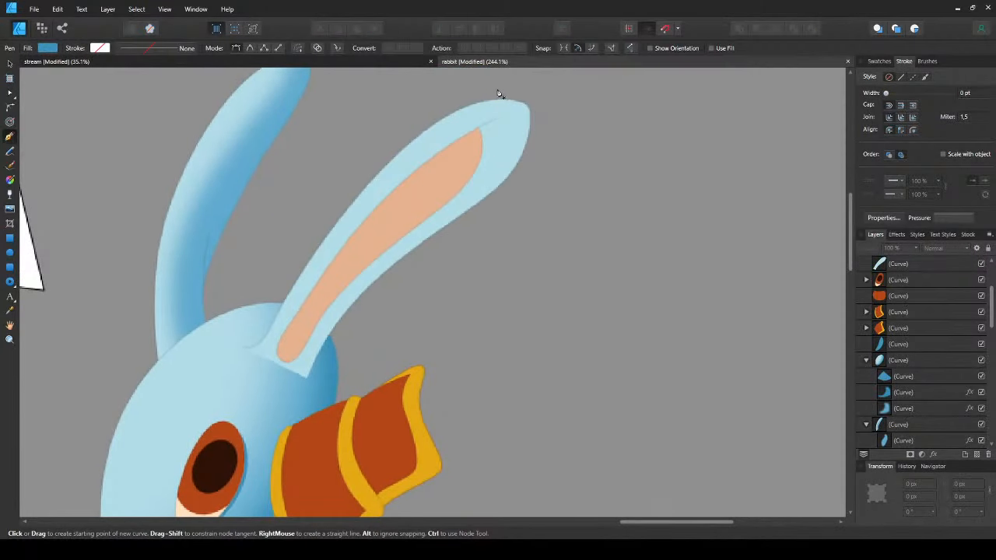
{"action": "left_click", "coordinate": [516, 91]}
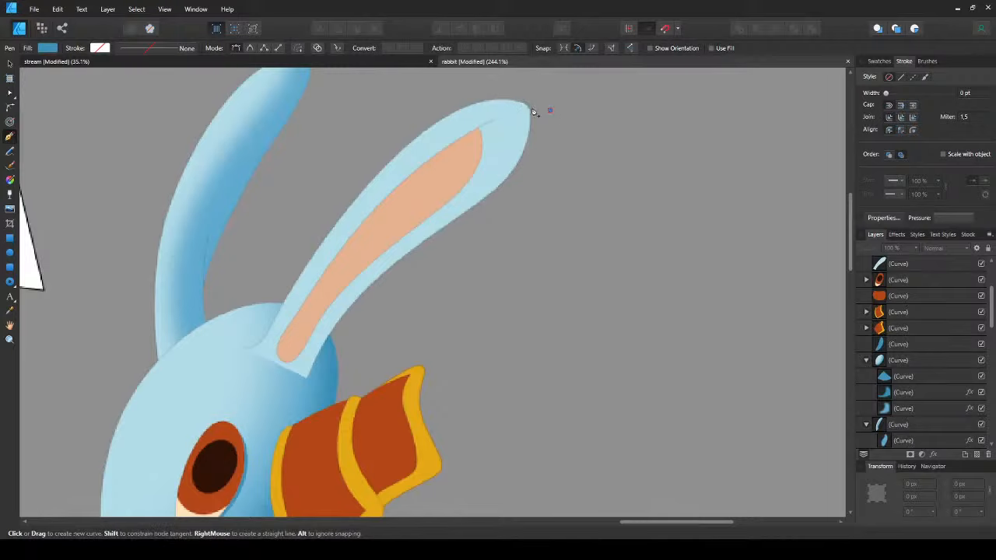
{"action": "left_click_drag", "start_coordinate": [445, 138], "coordinate": [368, 194]}
{"action": "left_click_drag", "start_coordinate": [266, 357], "coordinate": [246, 416]}
{"action": "left_click_drag", "start_coordinate": [366, 397], "coordinate": [520, 341]}
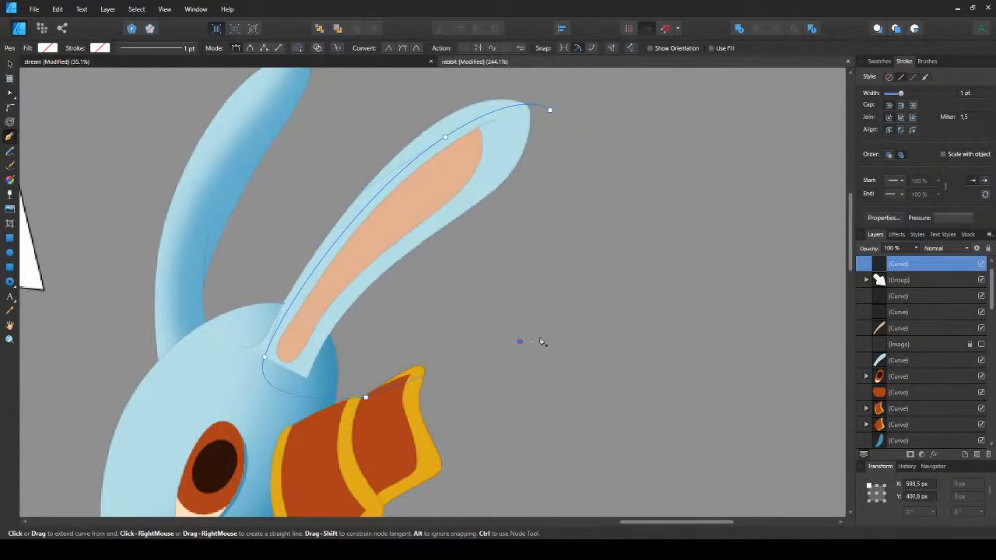
{"action": "left_click", "coordinate": [551, 113]}
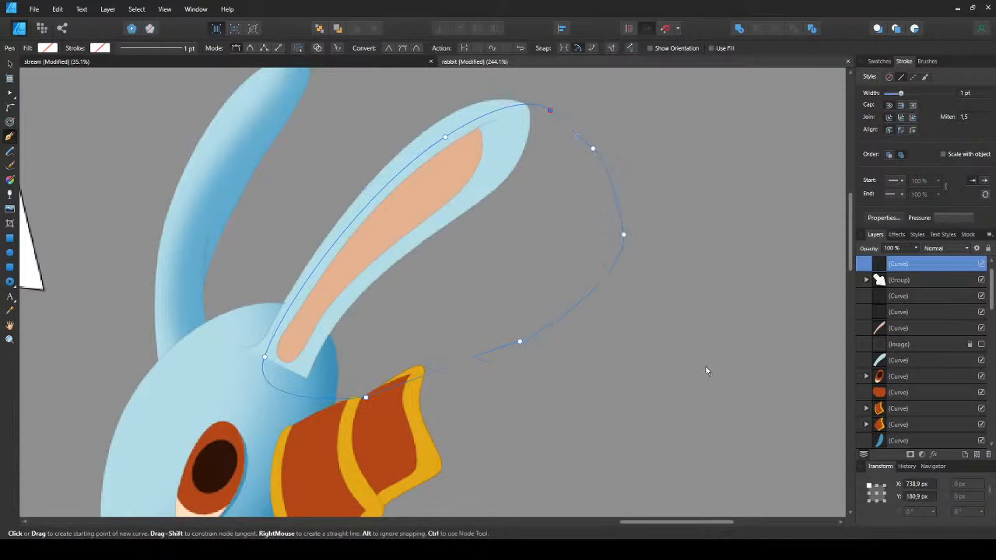
{"action": "key", "text": "ctrl+shift+v"}
- Apply the back ear shading's lighter blue, blurred style to the new shape and clip it inside the front ear
{"action": "key", "text": "v"}
{"action": "double_click", "coordinate": [206, 199]}
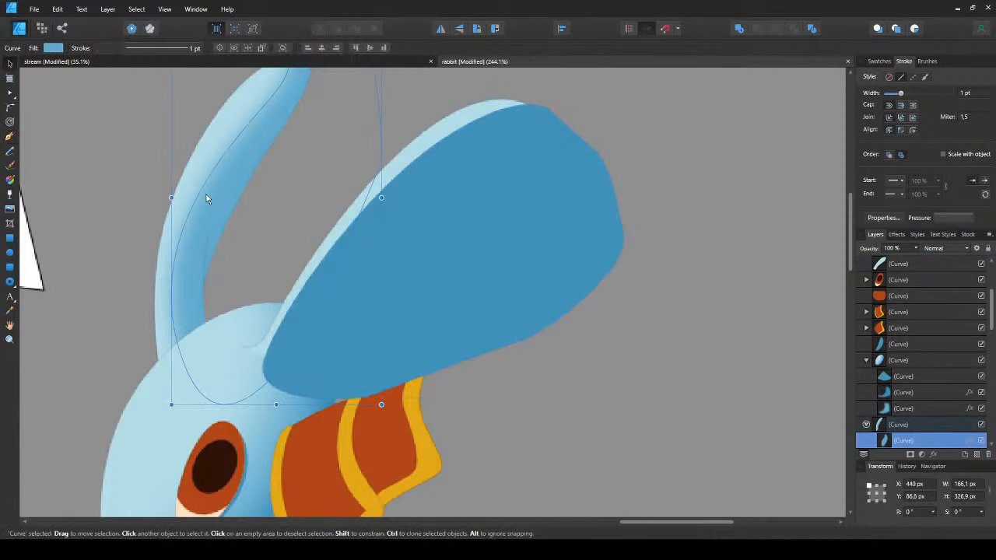
{"action": "left_click", "coordinate": [416, 263]}
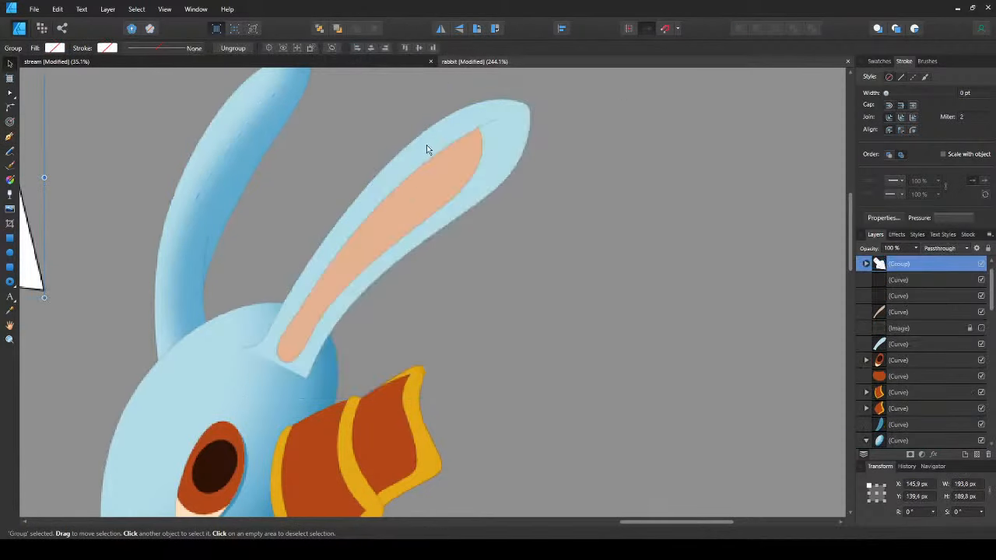
{"action": "left_click", "coordinate": [428, 146]}
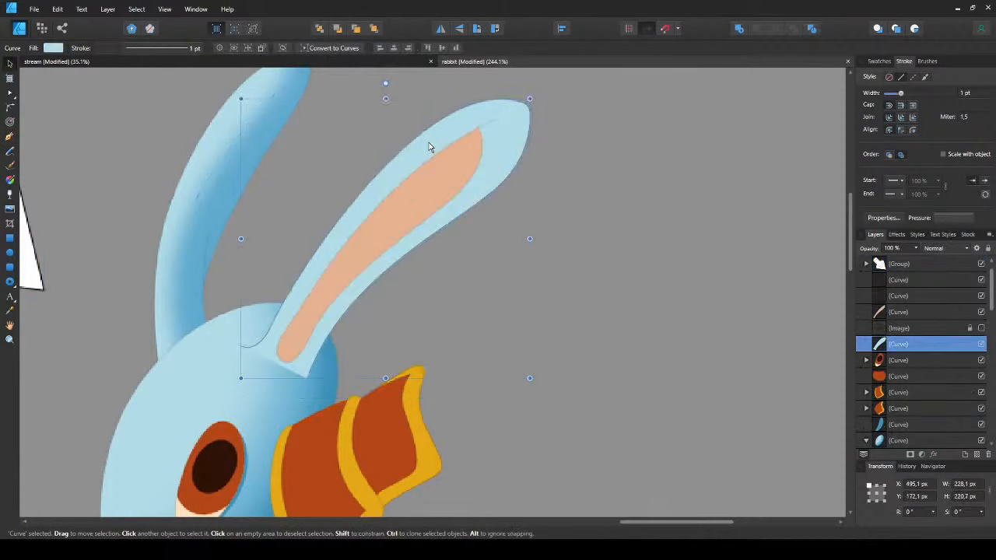
{"action": "key", "text": "ctrl+alt+v"}
{"action": "left_click", "coordinate": [573, 461]}
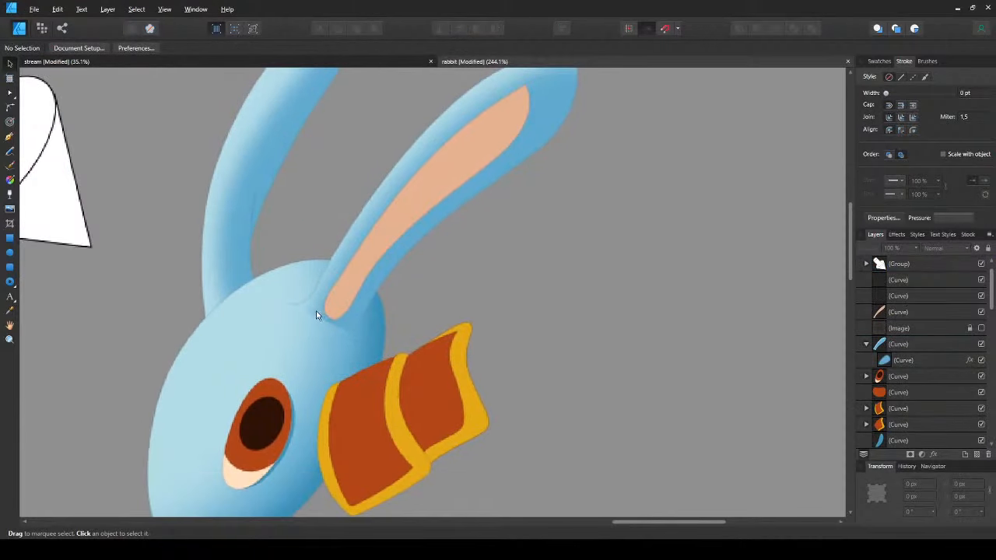
- Examine the front ear's shading around its base, rim and pink inner area
{"action": "scroll", "coordinate": [316, 311], "scroll_direction": "up", "scroll_amount": 4}
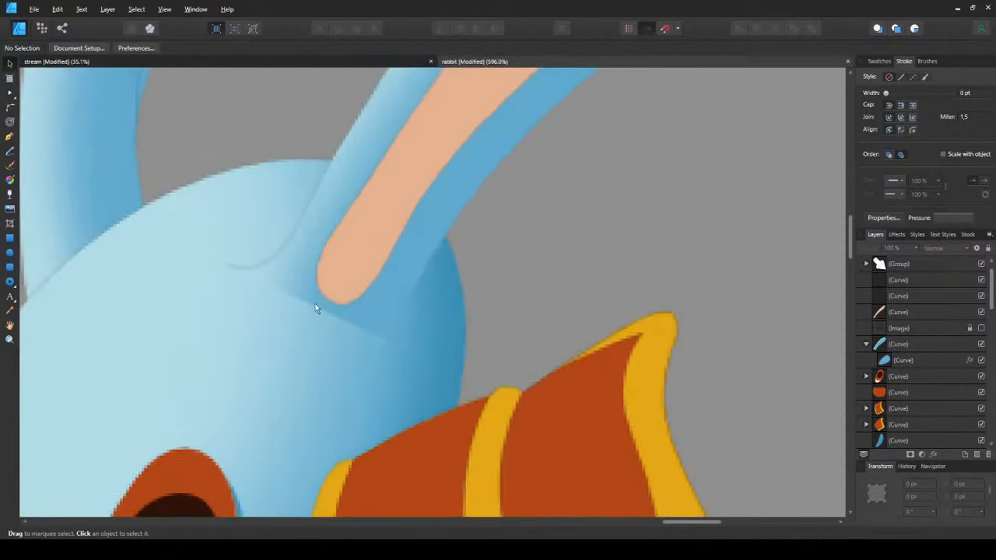
{"action": "scroll", "coordinate": [316, 308], "scroll_direction": "down", "scroll_amount": 5}
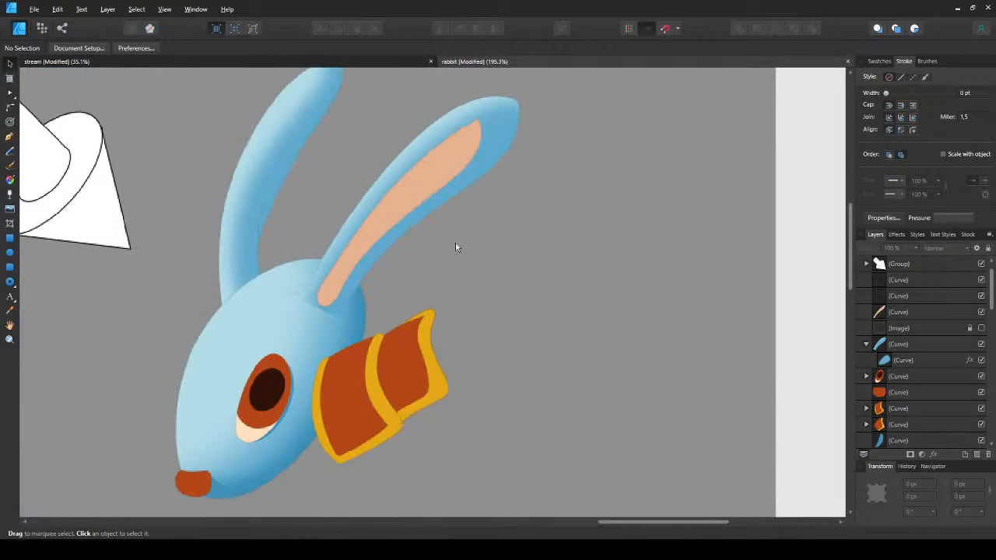
{"action": "scroll", "coordinate": [371, 229], "scroll_direction": "up", "scroll_amount": 3}
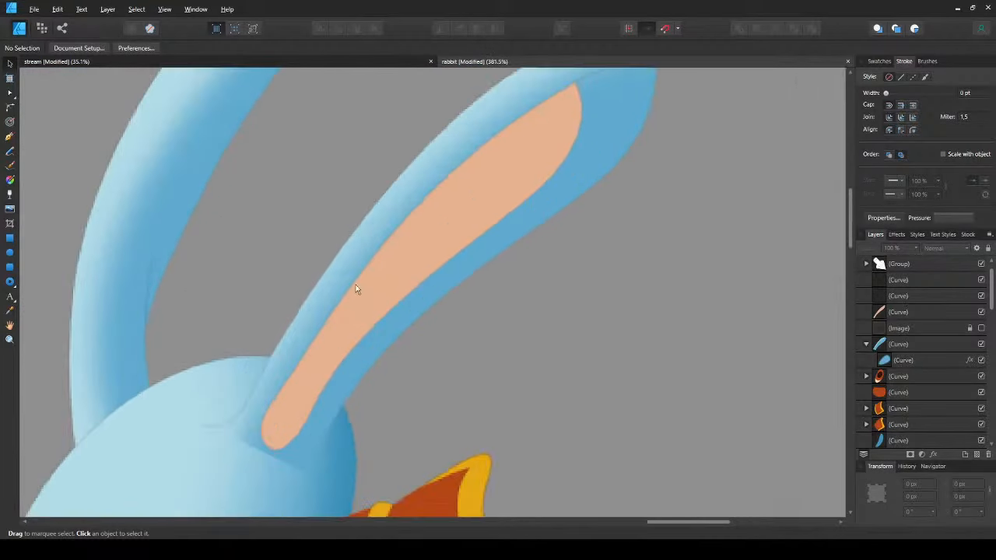
{"action": "left_click", "coordinate": [357, 269]}
{"action": "scroll", "coordinate": [356, 265], "scroll_direction": "down", "scroll_amount": 2}
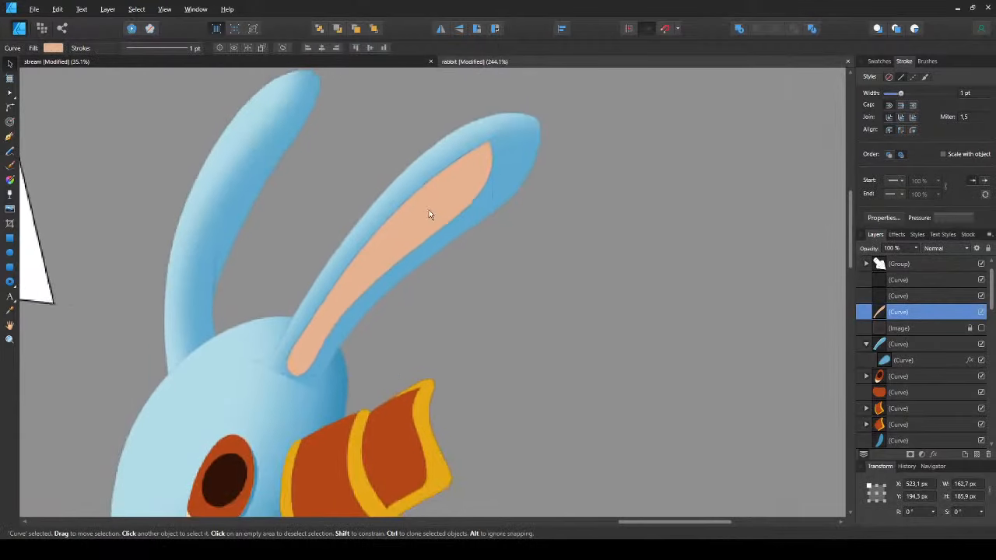
{"action": "scroll", "coordinate": [540, 230], "scroll_direction": "up", "scroll_amount": 1}
{"action": "left_click", "coordinate": [542, 229]}
{"action": "left_click_drag", "start_coordinate": [345, 342], "coordinate": [310, 305]}
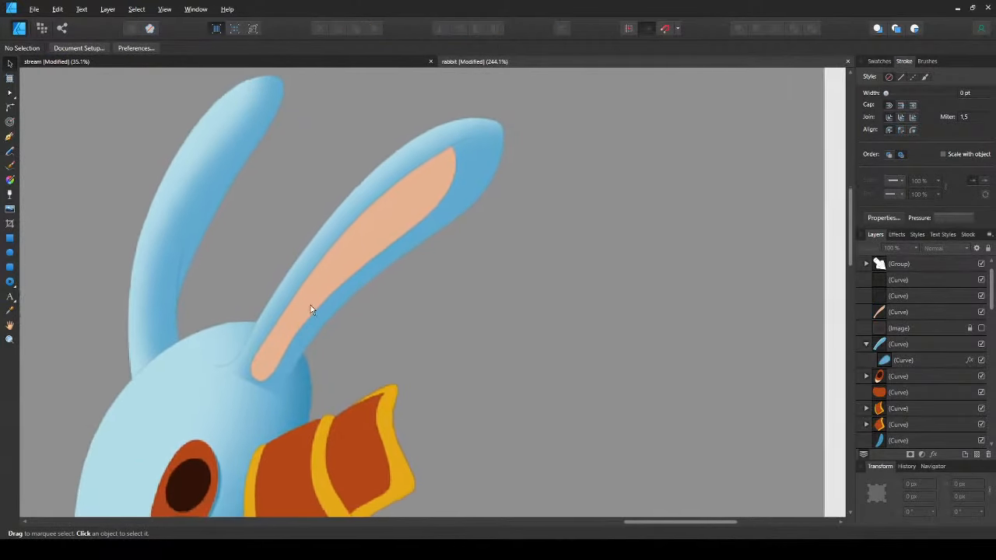
{"action": "scroll", "coordinate": [316, 244], "scroll_direction": "down", "scroll_amount": 2}
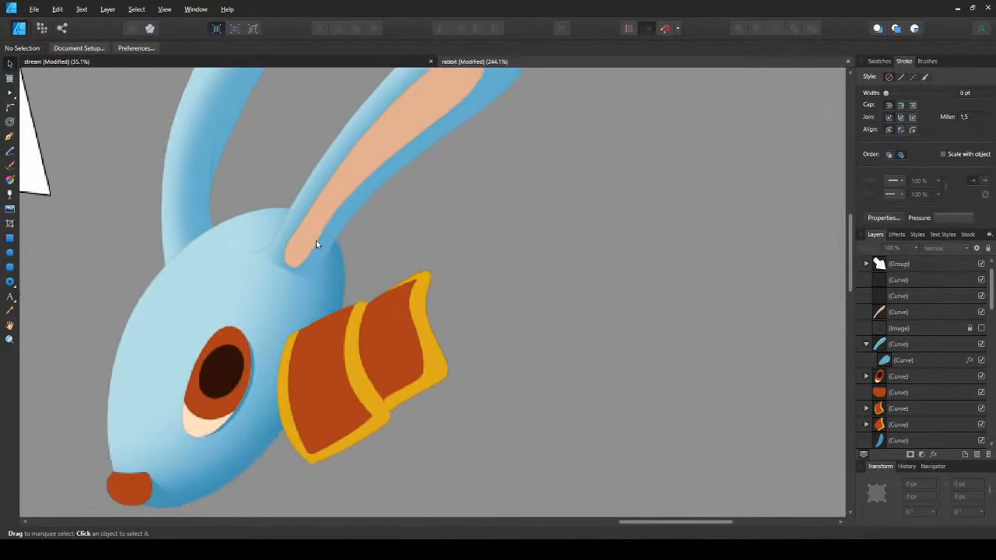
- Draw a closed Pen shape about 36 × 49 px from the pink inner ear's tip along the crease and back over its edge
{"action": "scroll", "coordinate": [304, 329], "scroll_direction": "up", "scroll_amount": 2}
{"action": "scroll", "coordinate": [485, 147], "scroll_direction": "up", "scroll_amount": 2}
{"action": "scroll", "coordinate": [485, 143], "scroll_direction": "up", "scroll_amount": 1}
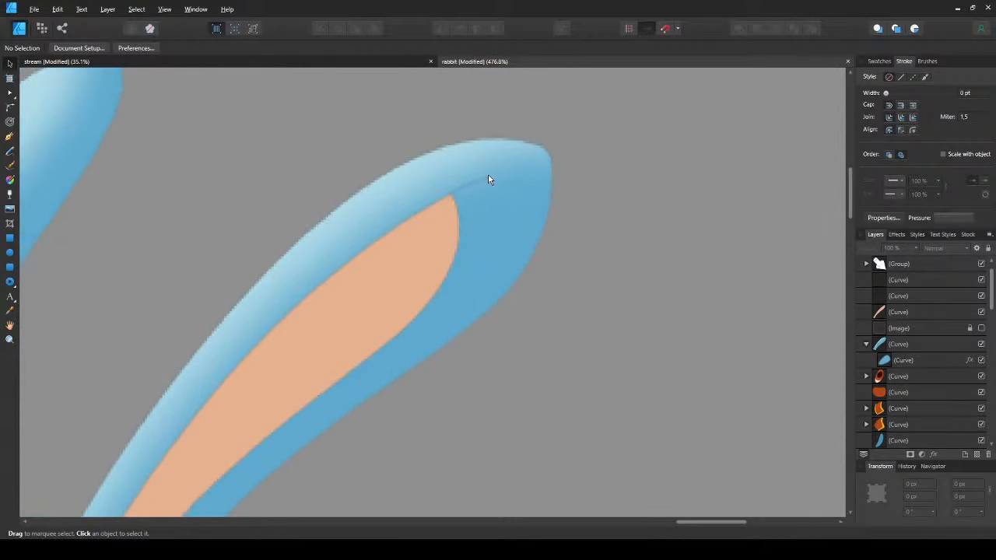
{"action": "key", "text": "p"}
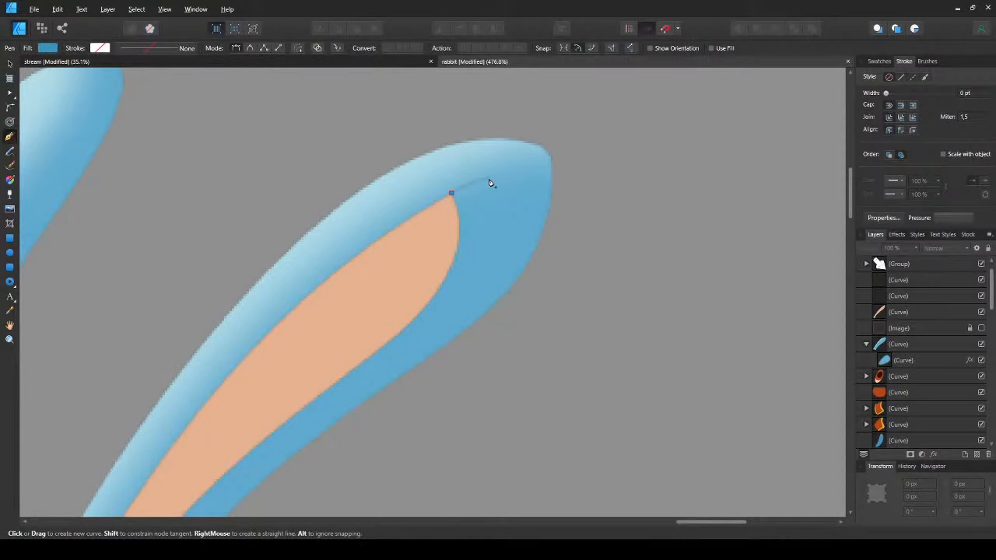
{"action": "left_click", "coordinate": [489, 179]}
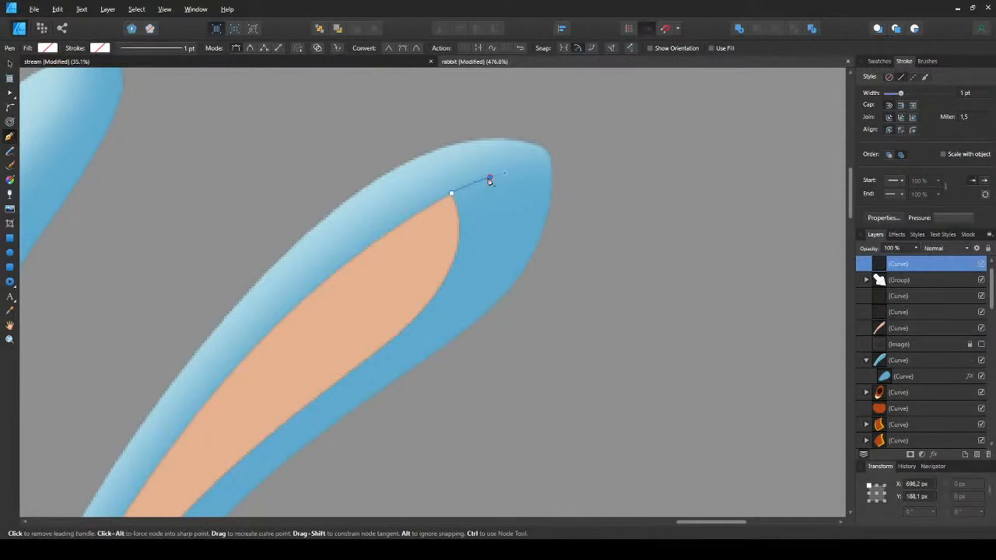
{"action": "left_click_drag", "start_coordinate": [442, 285], "coordinate": [402, 271]}
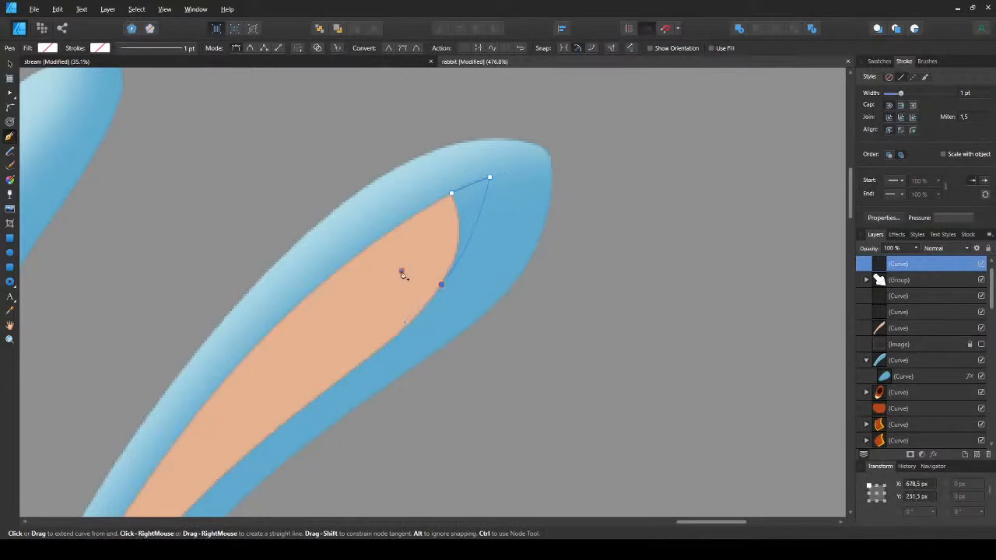
{"action": "left_click", "coordinate": [451, 194]}
{"action": "key", "text": "v"}
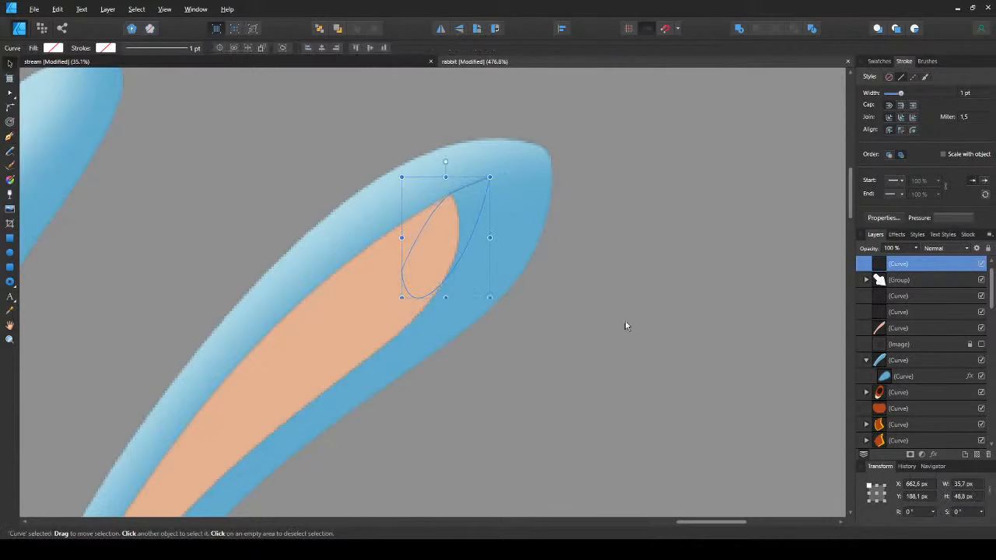
- Fill the closed crease shape with the darker shading blue and place it behind the pink inner ear
{"action": "scroll", "coordinate": [522, 311], "scroll_direction": "down", "scroll_amount": 3}
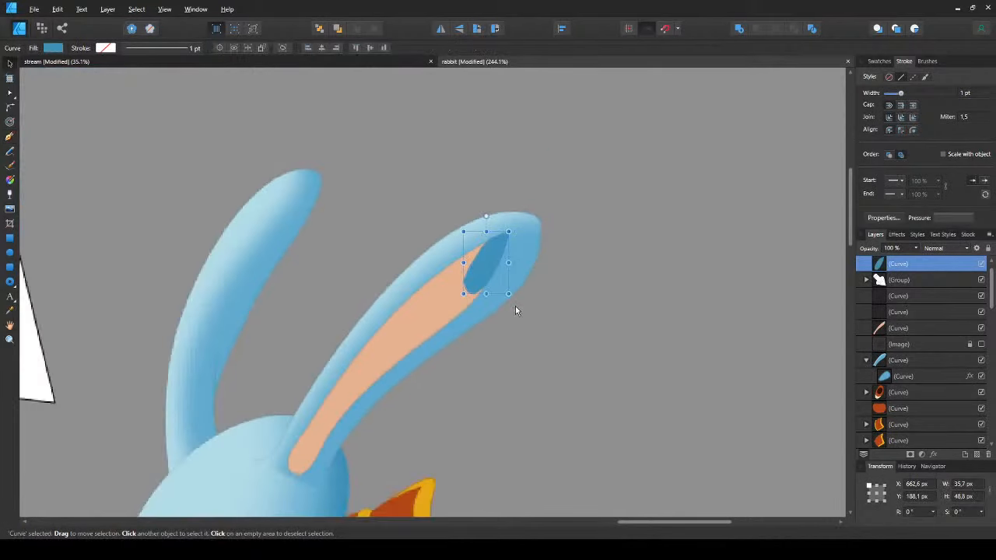
{"action": "key", "text": "Delete"}
{"action": "left_click", "coordinate": [510, 265]}
{"action": "key", "text": "ctrl+z"}
{"action": "scroll", "coordinate": [507, 251], "scroll_direction": "up", "scroll_amount": 3}
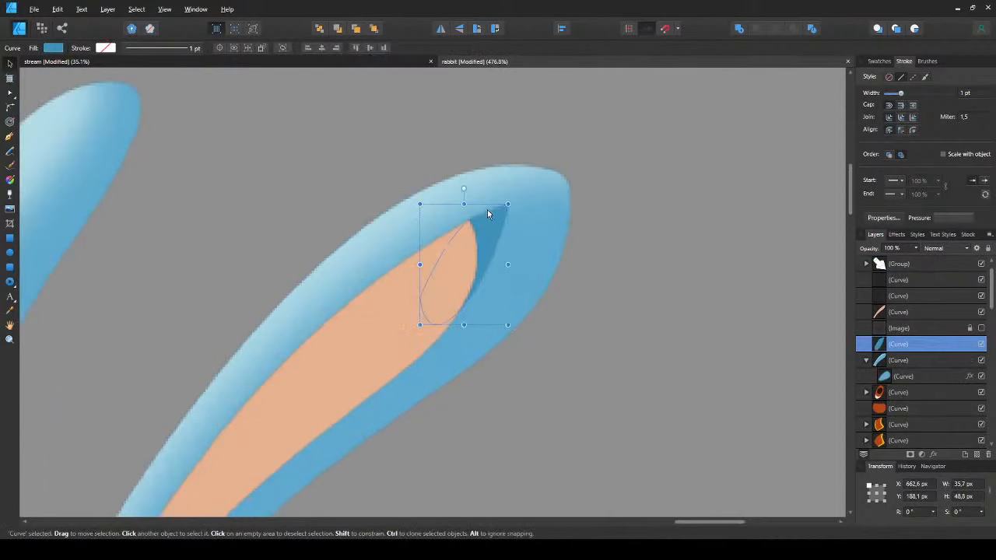
- Delete the leftover unfilled crease line at the tip of the pink inner ear
{"action": "left_click", "coordinate": [488, 211]}
{"action": "left_click_drag", "start_coordinate": [488, 210], "coordinate": [483, 175]}
{"action": "key", "text": "Delete"}
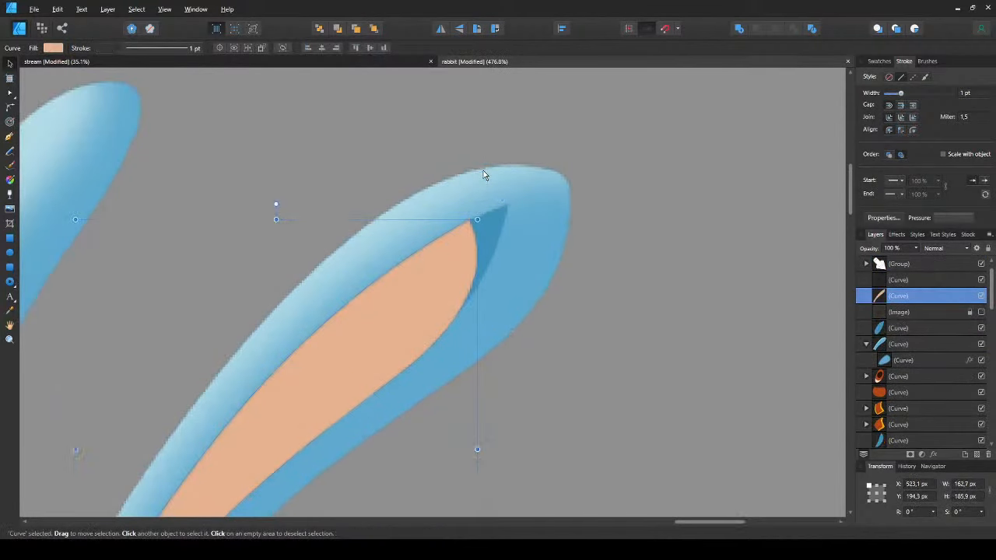
{"action": "left_click", "coordinate": [496, 235]}
{"action": "scroll", "coordinate": [496, 235], "scroll_direction": "down", "scroll_amount": 6}
{"action": "left_click", "coordinate": [564, 287]}
{"action": "scroll", "coordinate": [492, 220], "scroll_direction": "up", "scroll_amount": 5}
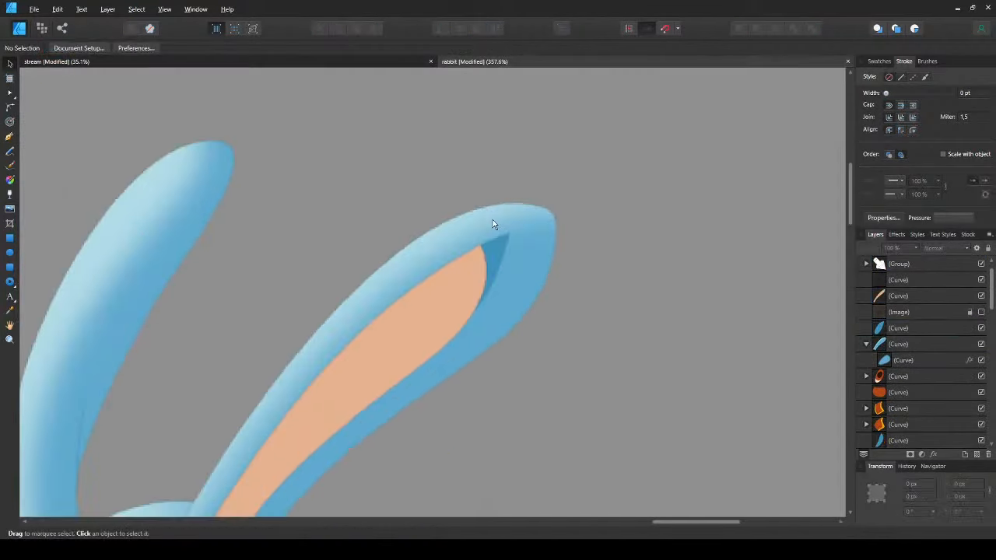
- Apply a linear transparency to the dark crease shape, fading from the inner ear's tip outward into the ear
{"action": "left_click", "coordinate": [491, 270]}
{"action": "scroll", "coordinate": [490, 271], "scroll_direction": "down", "scroll_amount": 1}
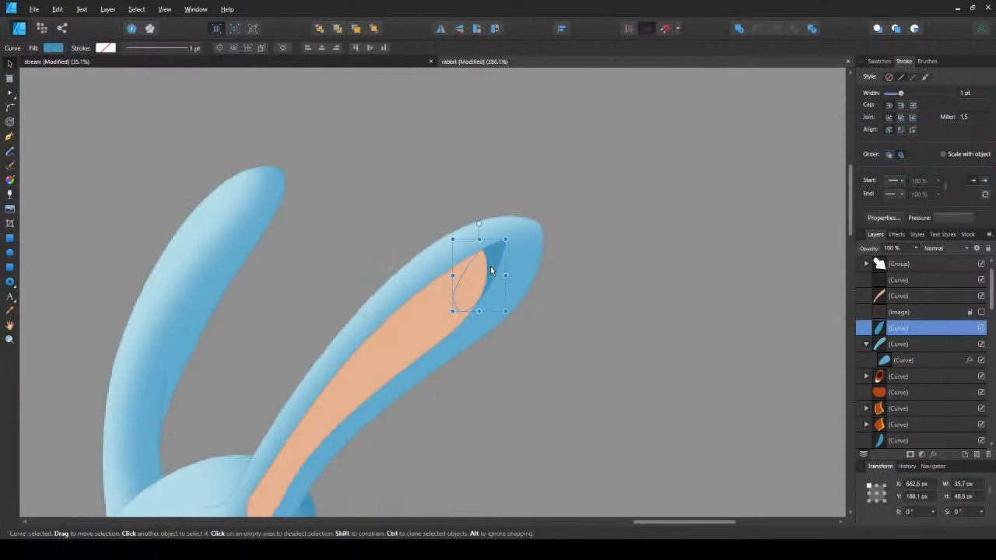
{"action": "scroll", "coordinate": [490, 266], "scroll_direction": "up", "scroll_amount": 2}
{"action": "key", "text": "y"}
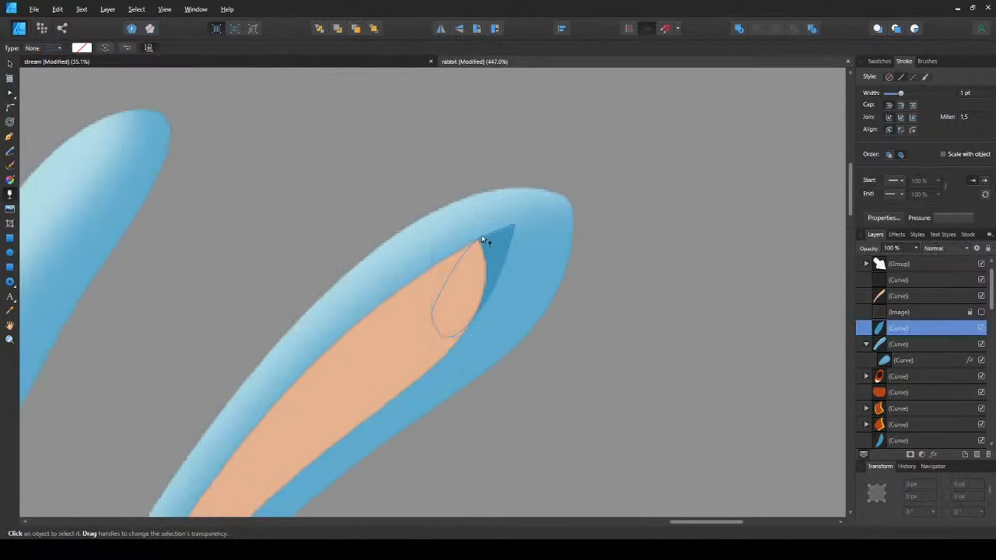
{"action": "left_click_drag", "start_coordinate": [480, 235], "coordinate": [521, 256]}
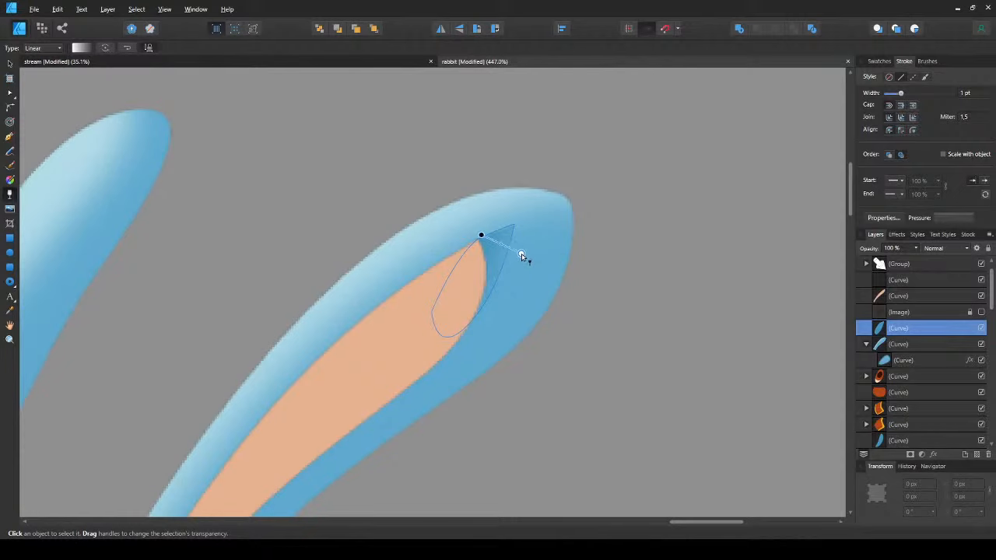
{"action": "key", "text": "v"}
{"action": "left_click", "coordinate": [596, 362]}
{"action": "scroll", "coordinate": [404, 291], "scroll_direction": "down", "scroll_amount": 1}
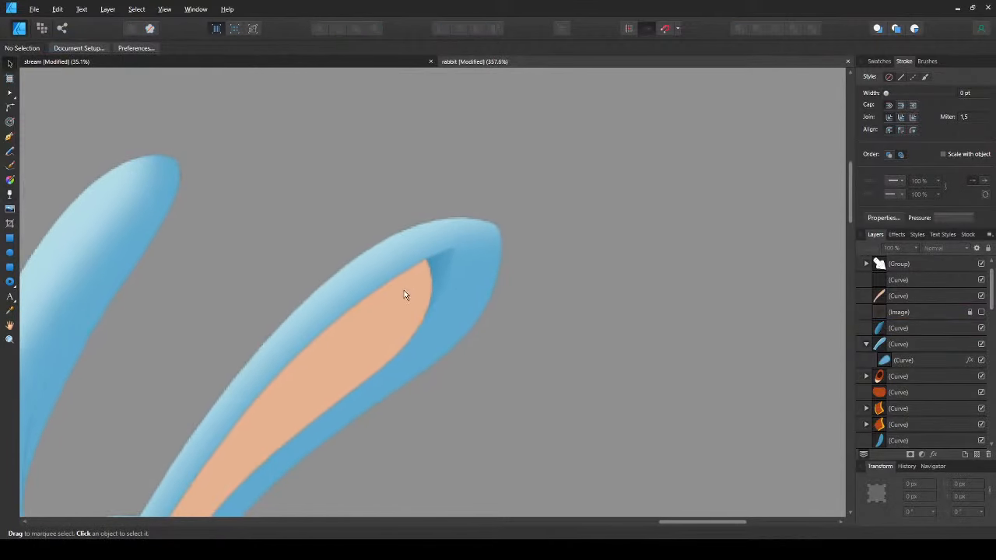
- Bulge the crease shadow's outer edge outward and shift its lower node further down the pink inner ear's edge
{"action": "key", "text": "a"}
{"action": "left_click", "coordinate": [444, 268]}
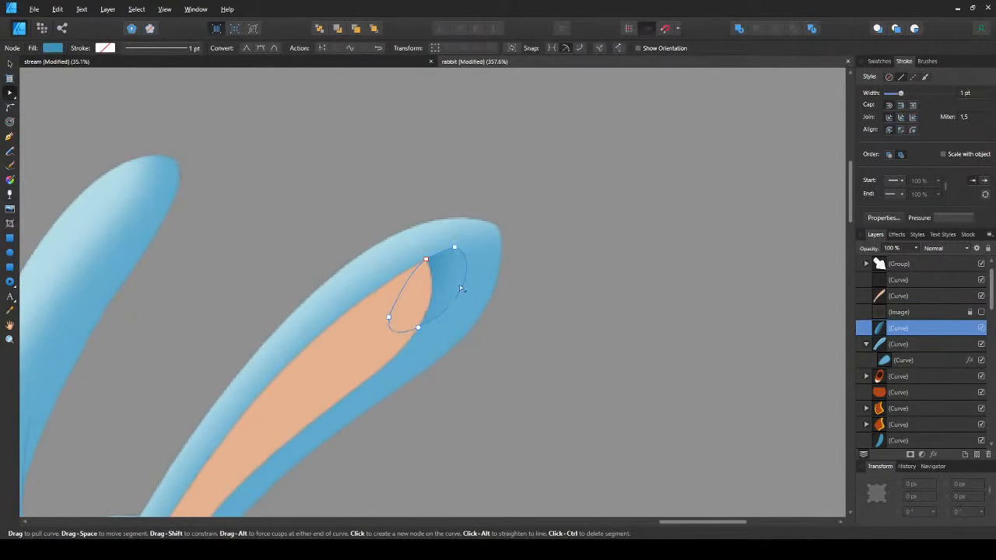
{"action": "left_click_drag", "start_coordinate": [418, 329], "coordinate": [412, 340]}
{"action": "key", "text": "v"}
{"action": "left_click", "coordinate": [525, 374]}
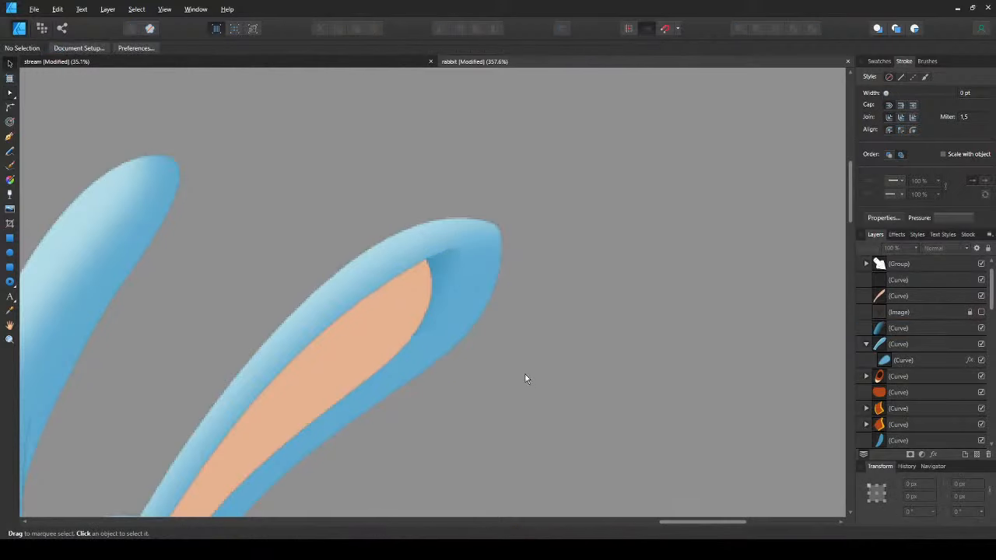
- Widen the crease shadow's outer curve near the ear's tip by editing its nodes
{"action": "left_click", "coordinate": [447, 268]}
{"action": "scroll", "coordinate": [456, 244], "scroll_direction": "up", "scroll_amount": 3}
{"action": "key", "text": "a"}
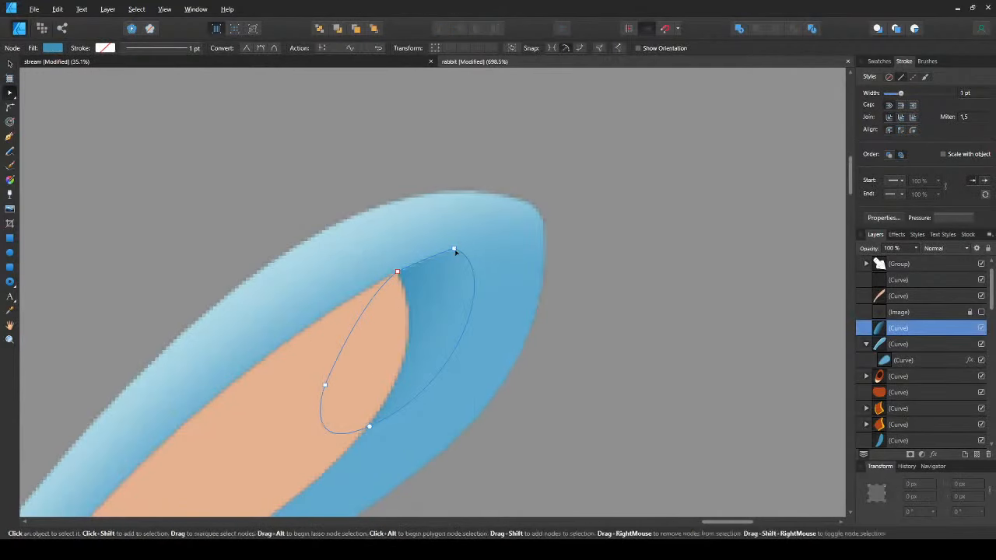
{"action": "left_click_drag", "start_coordinate": [500, 267], "coordinate": [540, 225]}
{"action": "key", "text": "v"}
{"action": "left_click", "coordinate": [589, 307]}
{"action": "scroll", "coordinate": [429, 226], "scroll_direction": "down", "scroll_amount": 5}
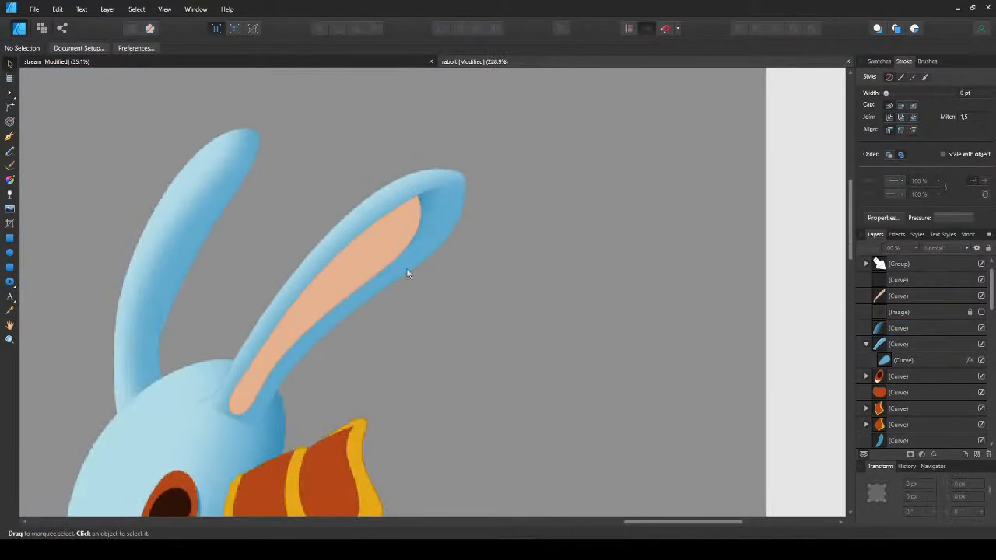
- Recolour the front ear's pink inner area to a deeper, more saturated orange
{"action": "left_click_drag", "start_coordinate": [364, 335], "coordinate": [477, 282]}
{"action": "left_click", "coordinate": [463, 210]}
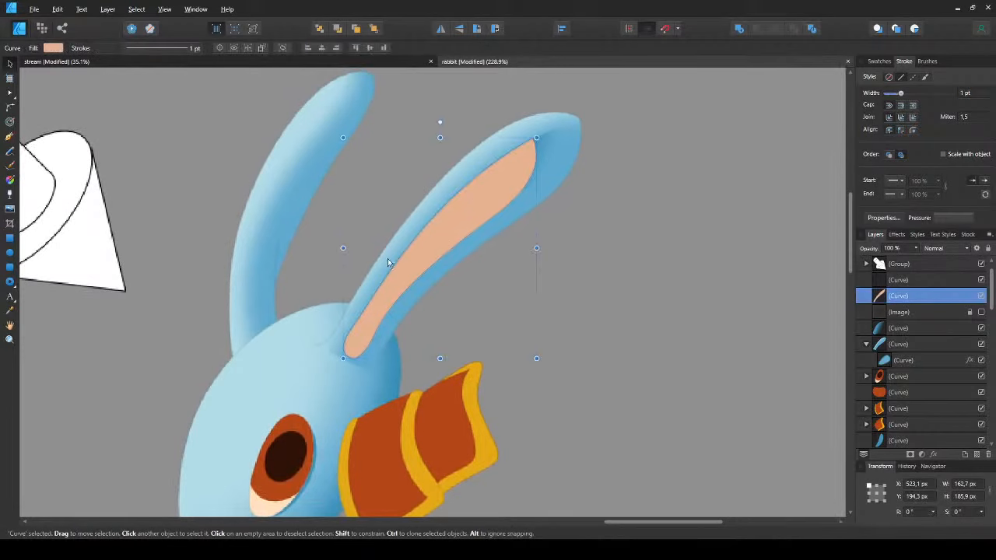
{"action": "left_click_drag", "start_coordinate": [388, 258], "coordinate": [371, 255]}
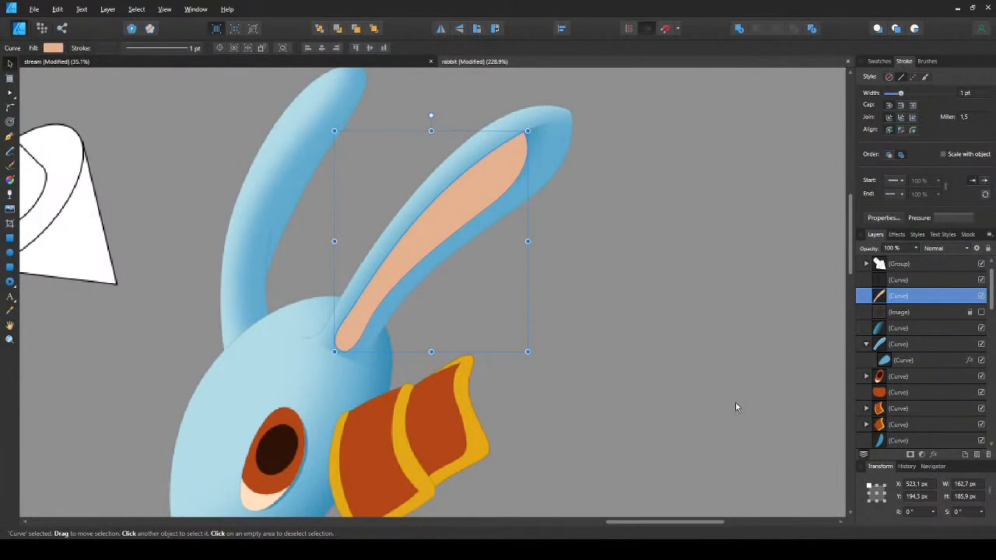
{"action": "key", "text": "l"}
{"action": "left_click_drag", "start_coordinate": [735, 402], "coordinate": [725, 400]}
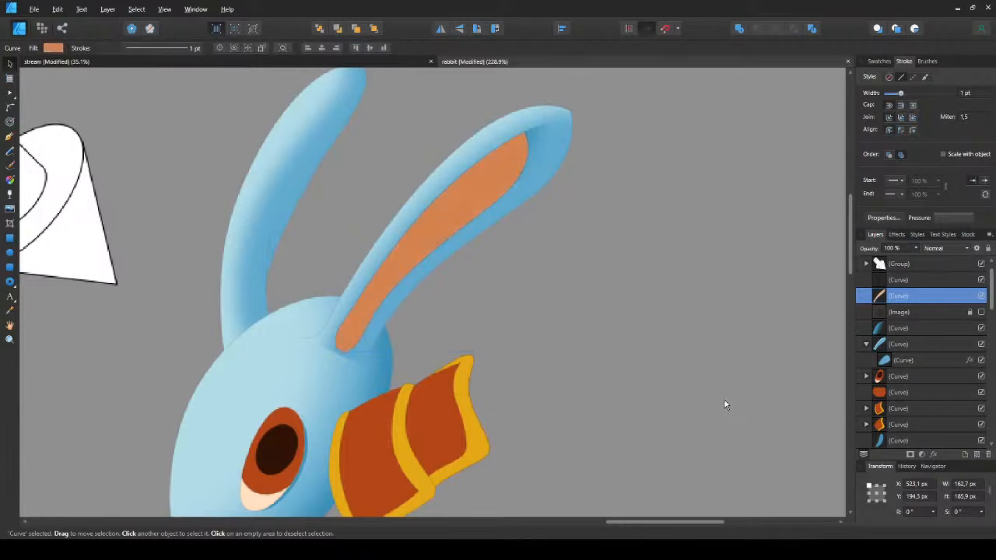
{"action": "left_click", "coordinate": [680, 377]}
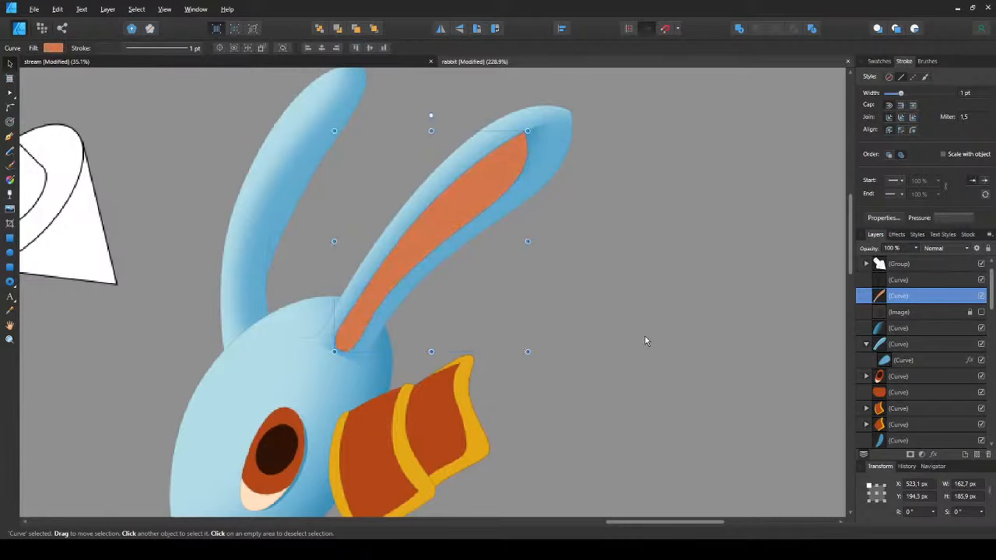
{"action": "left_click", "coordinate": [518, 291]}
{"action": "scroll", "coordinate": [340, 295], "scroll_direction": "up", "scroll_amount": 2}
{"action": "left_click", "coordinate": [453, 260]}
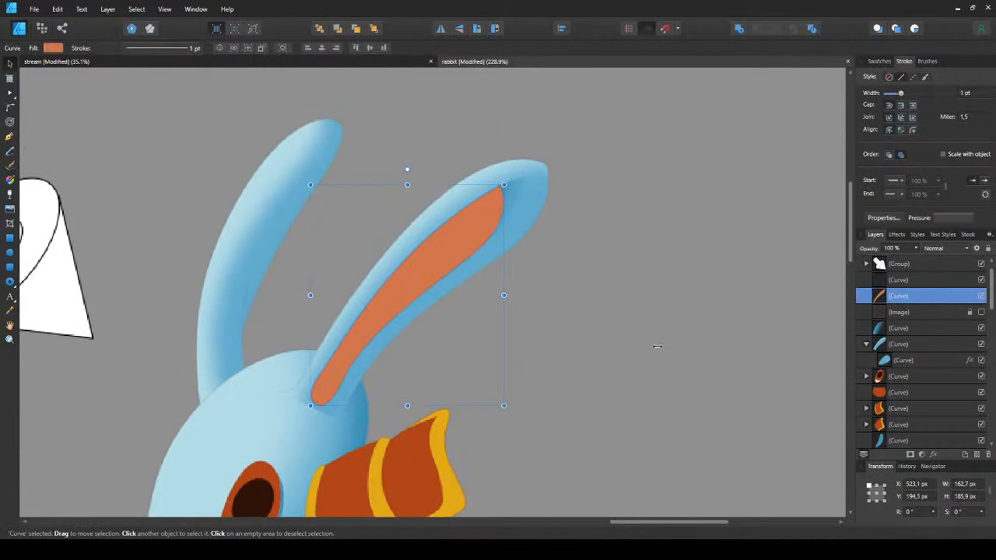
{"action": "left_click", "coordinate": [669, 370]}
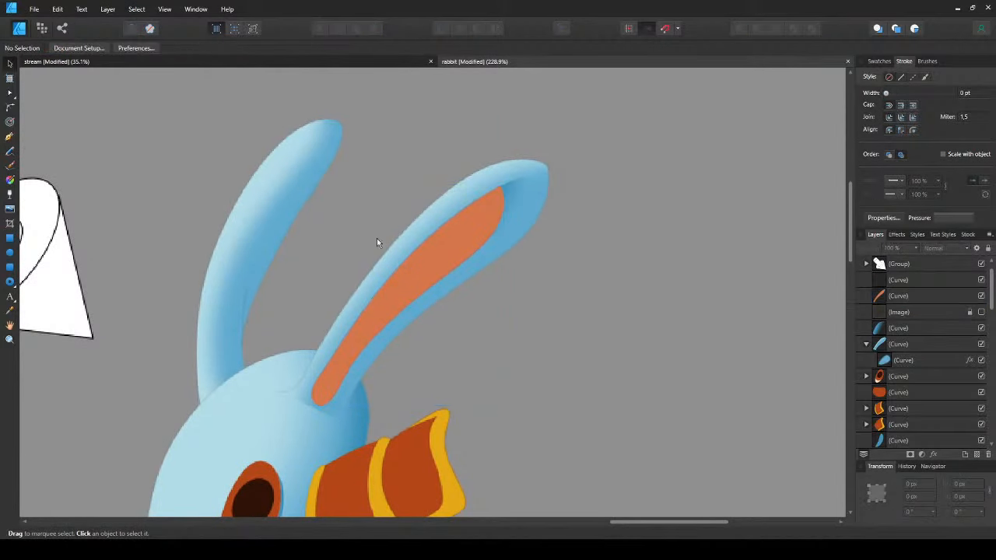
{"action": "left_click", "coordinate": [477, 215]}
{"action": "left_click", "coordinate": [534, 362]}
- Save the rabbit document
{"action": "left_click_drag", "start_coordinate": [258, 336], "coordinate": [299, 310]}
{"action": "key", "text": "ctrl+s"}
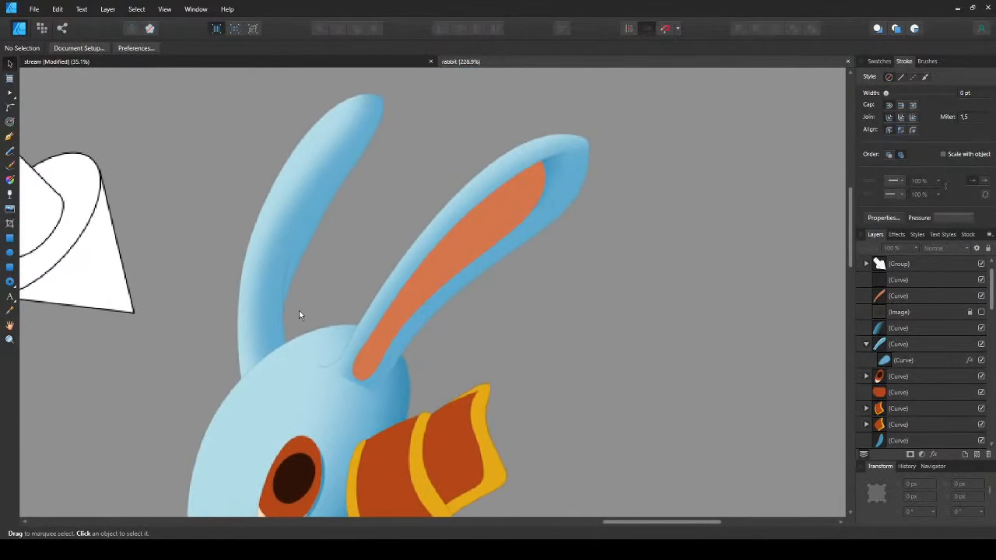
{"action": "scroll", "coordinate": [321, 364], "scroll_direction": "right", "scroll_amount": 3}
{"action": "left_click", "coordinate": [318, 348]}
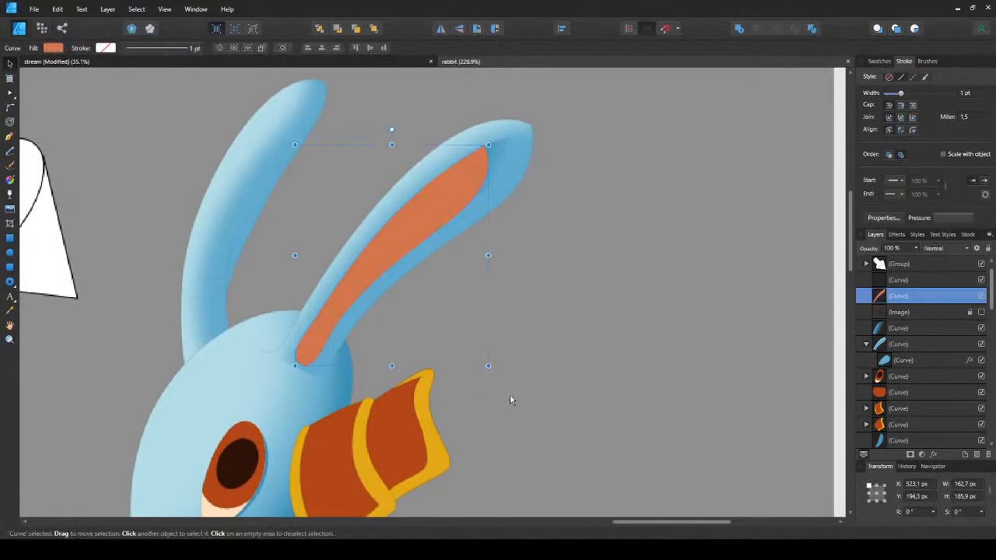
{"action": "left_click", "coordinate": [498, 389]}
- Close the front ear's open base with a rounded Pen curve over the head, making it about 233 × 233 px overall
{"action": "left_click", "coordinate": [311, 375]}
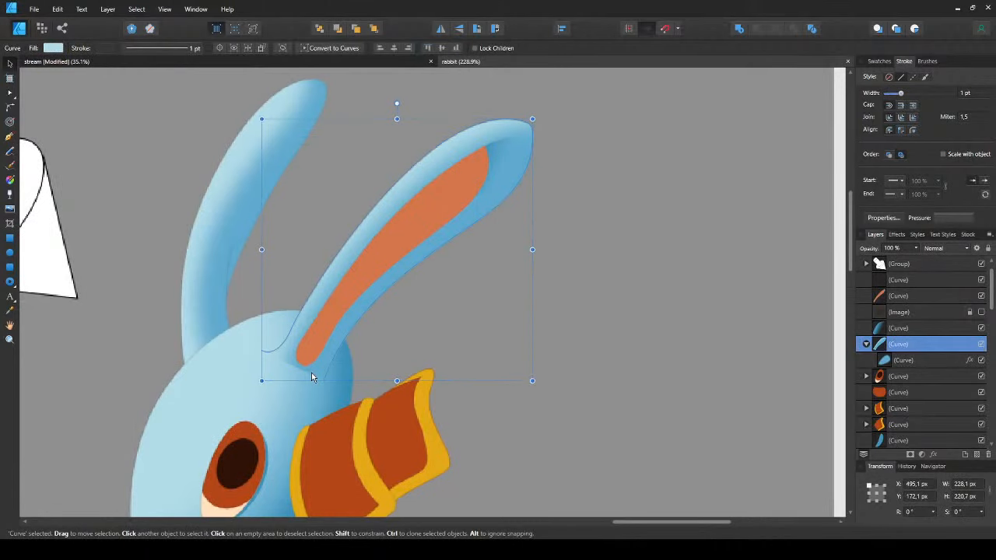
{"action": "scroll", "coordinate": [311, 374], "scroll_direction": "up", "scroll_amount": 3}
{"action": "key", "text": "a"}
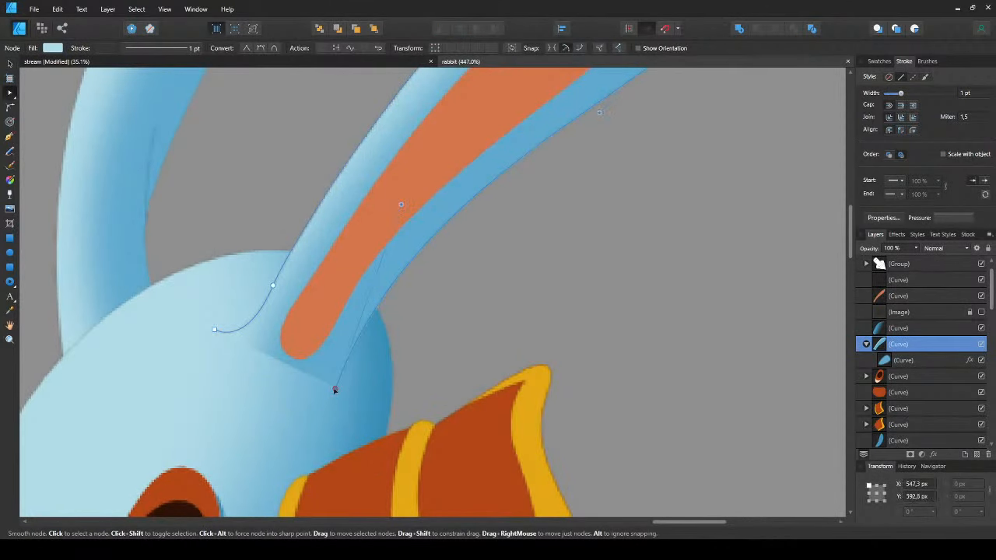
{"action": "key", "text": "p"}
{"action": "left_click_drag", "start_coordinate": [277, 418], "coordinate": [233, 411]}
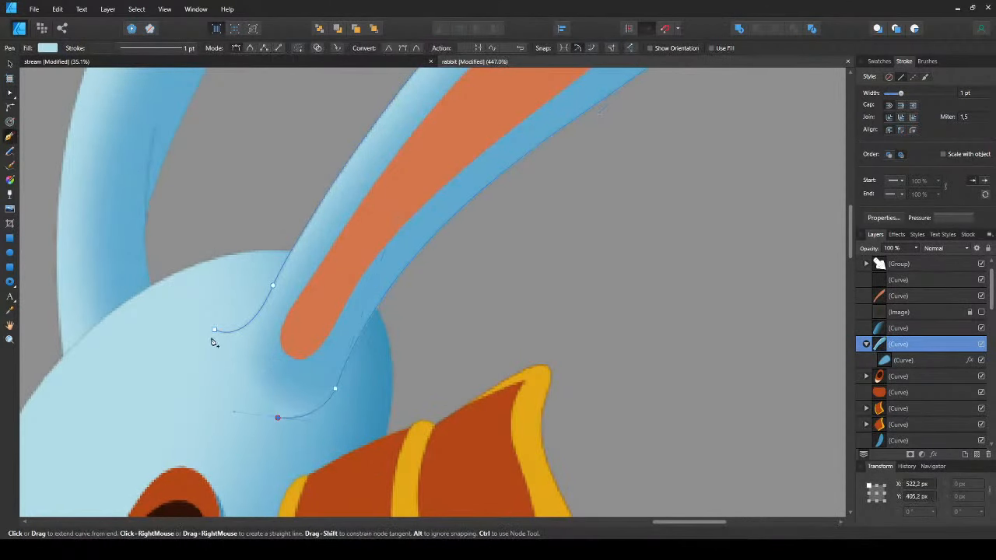
{"action": "left_click_drag", "start_coordinate": [214, 331], "coordinate": [252, 313]}
{"action": "key", "text": "v"}
{"action": "key", "text": "ctrl+d"}
{"action": "scroll", "coordinate": [251, 315], "scroll_direction": "down", "scroll_amount": 3}
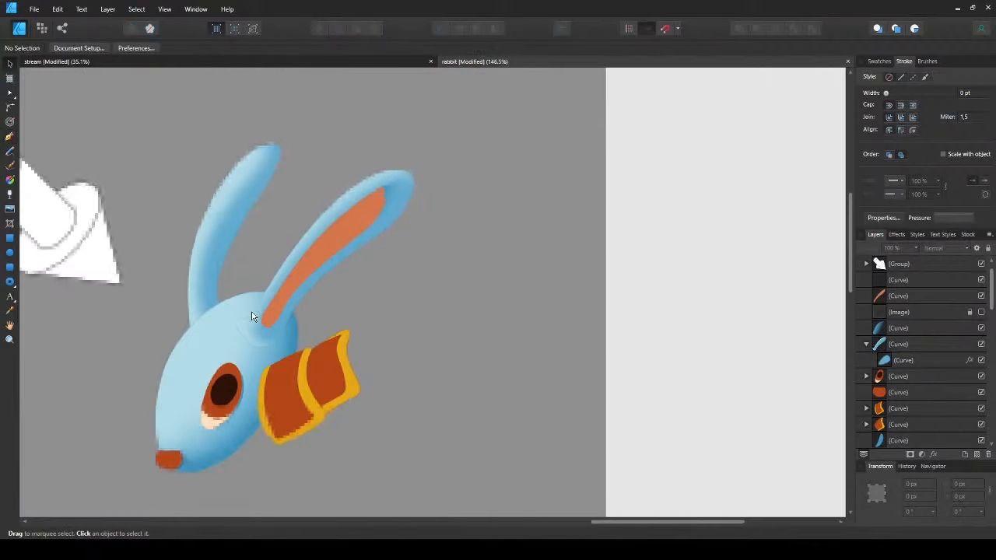
- Examine how the front ear's rounded base blends into the head, both close up and from a distance
{"action": "left_click", "coordinate": [251, 317]}
{"action": "scroll", "coordinate": [257, 322], "scroll_direction": "up", "scroll_amount": 3}
{"action": "key", "text": "ctrl+d"}
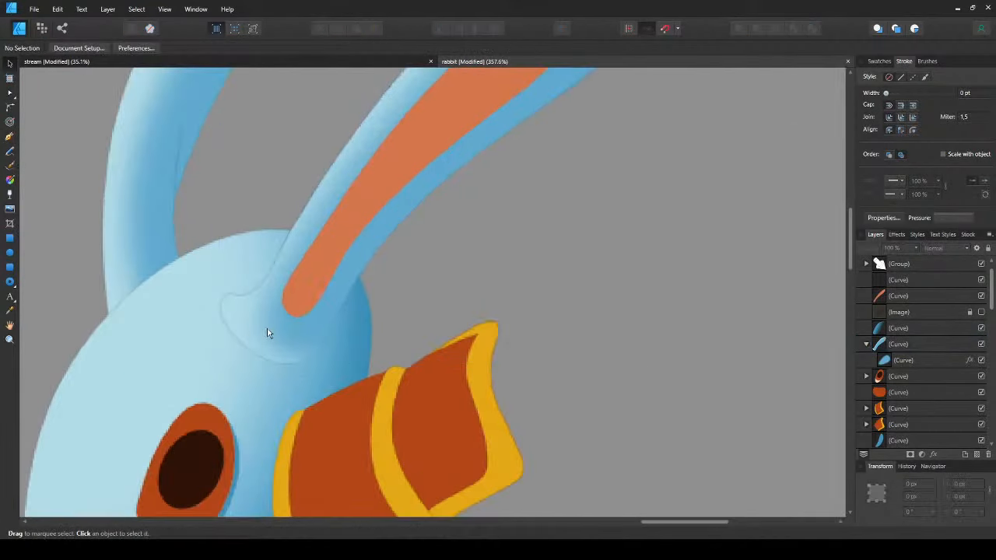
{"action": "scroll", "coordinate": [266, 333], "scroll_direction": "up", "scroll_amount": 3}
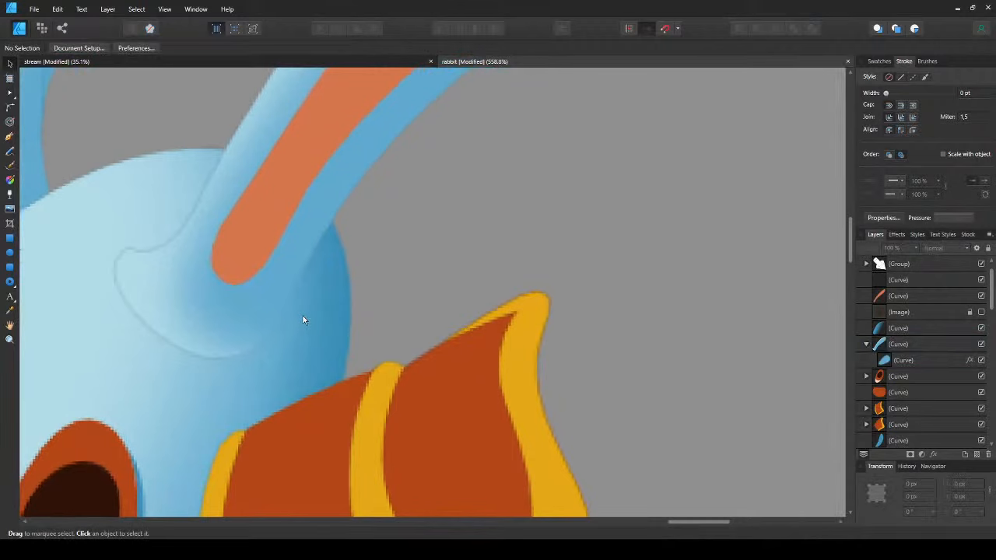
{"action": "scroll", "coordinate": [263, 307], "scroll_direction": "down", "scroll_amount": 1}
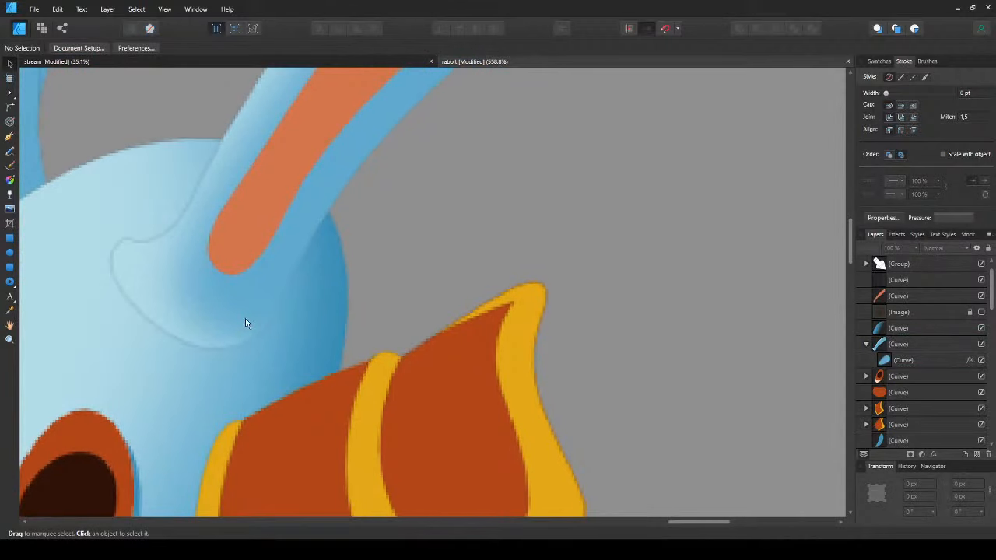
{"action": "left_click", "coordinate": [246, 322]}
{"action": "key", "text": "ctrl+d"}
{"action": "scroll", "coordinate": [245, 322], "scroll_direction": "down", "scroll_amount": 3}
{"action": "left_click", "coordinate": [246, 323]}
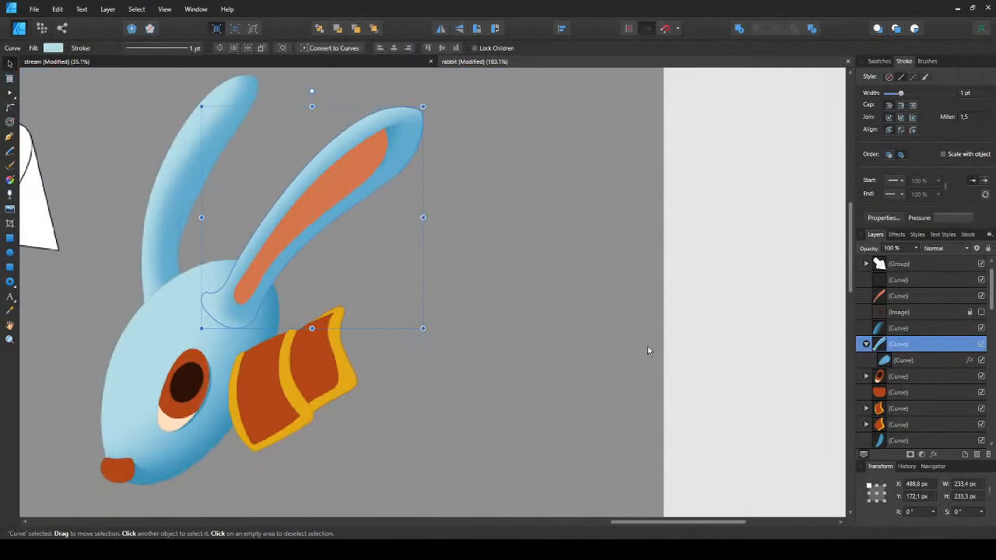
{"action": "left_click", "coordinate": [509, 352]}
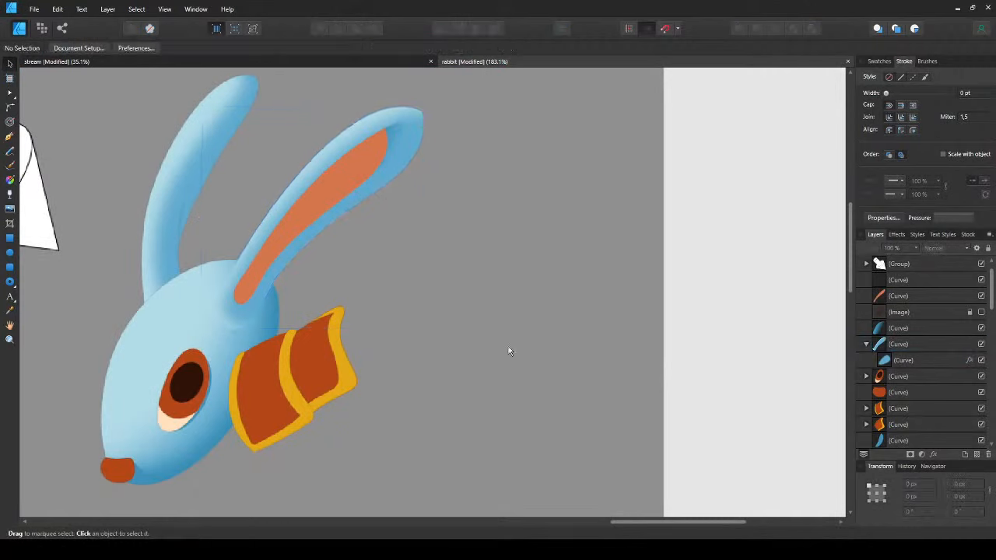
- Apply a linear transparency to the front ear, fading from the inner ear's lower end toward the rounded base
{"action": "scroll", "coordinate": [238, 327], "scroll_direction": "up", "scroll_amount": 2}
{"action": "left_click", "coordinate": [237, 317]}
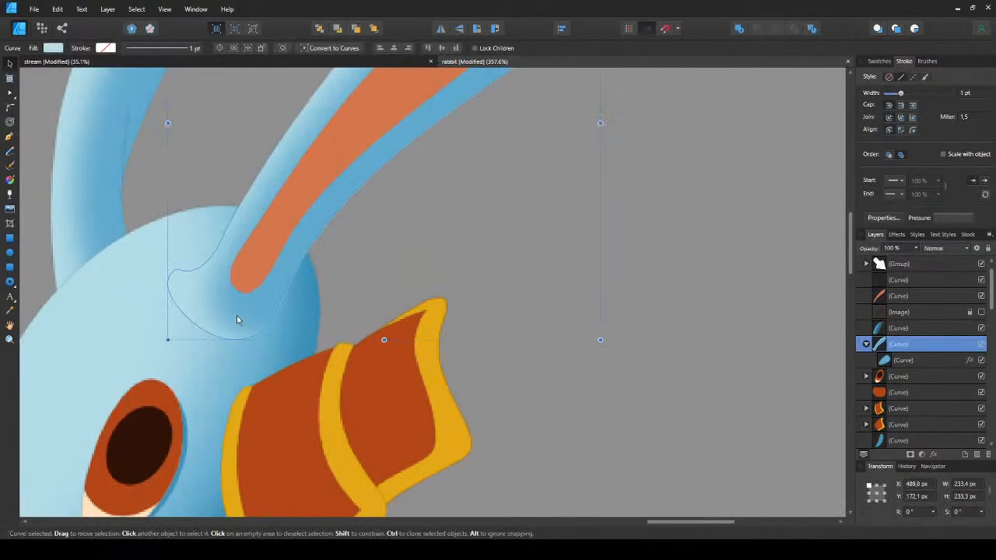
{"action": "scroll", "coordinate": [246, 305], "scroll_direction": "down", "scroll_amount": 1}
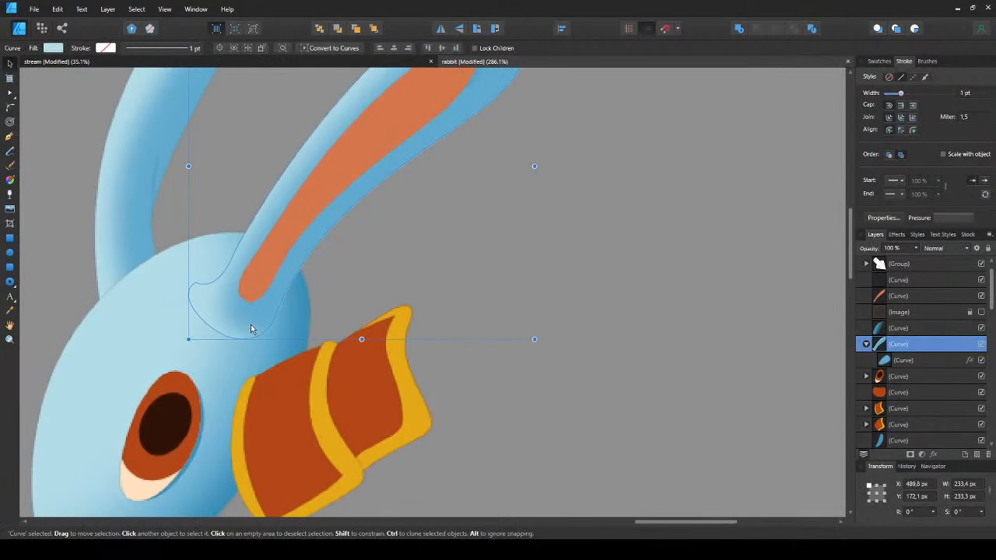
{"action": "key", "text": "y"}
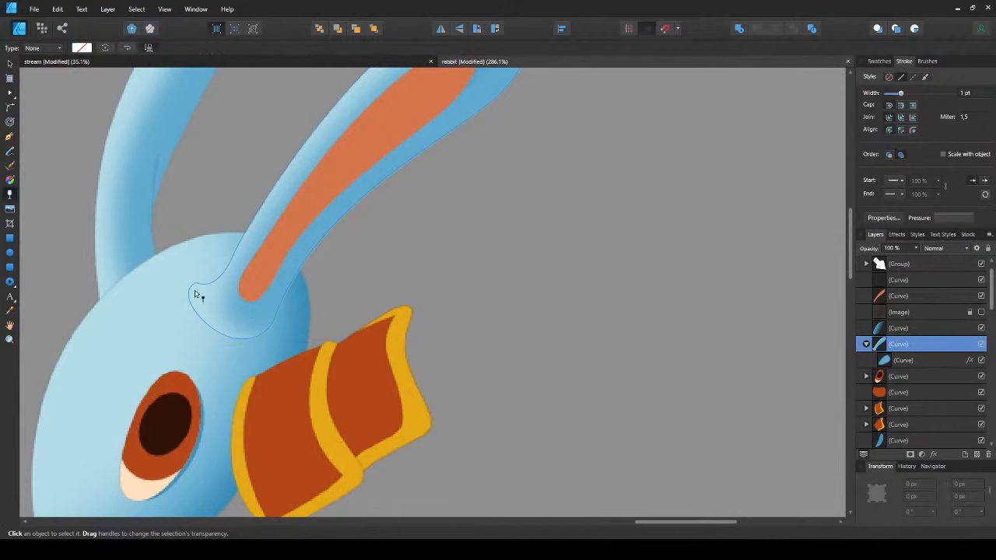
{"action": "left_click_drag", "start_coordinate": [241, 299], "coordinate": [230, 331]}
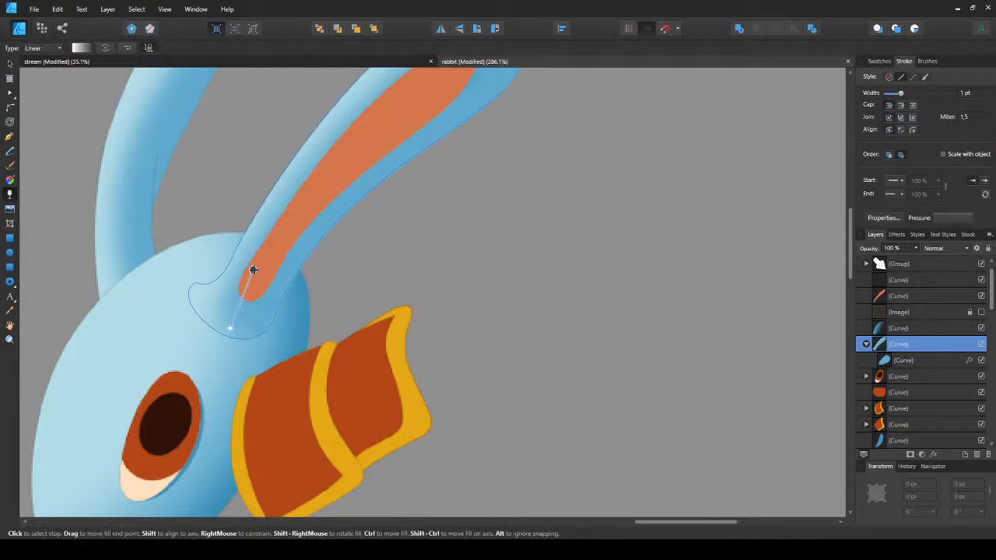
{"action": "key", "text": "v"}
{"action": "left_click", "coordinate": [439, 284]}
{"action": "scroll", "coordinate": [267, 328], "scroll_direction": "down", "scroll_amount": 5}
{"action": "scroll", "coordinate": [267, 328], "scroll_direction": "up", "scroll_amount": 6}
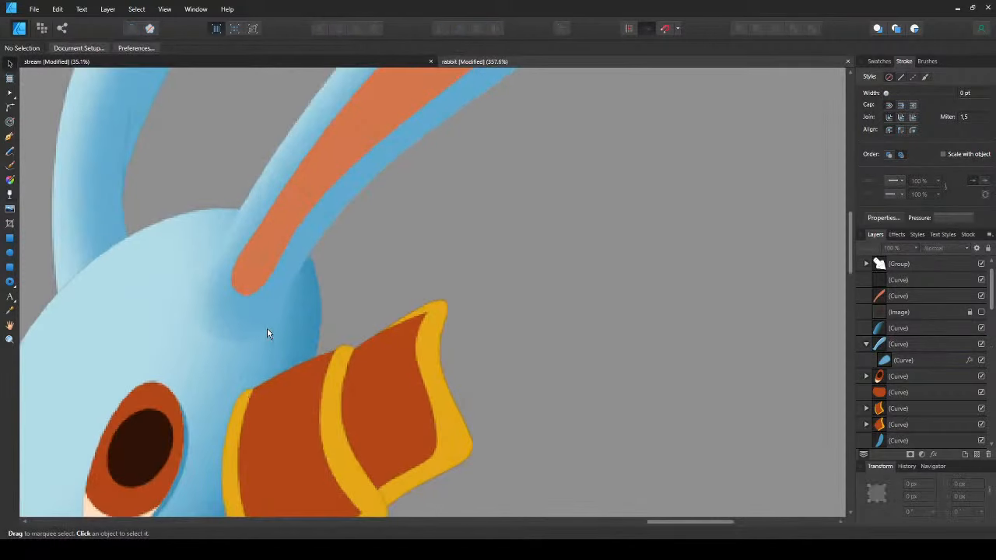
{"action": "left_click", "coordinate": [260, 333]}
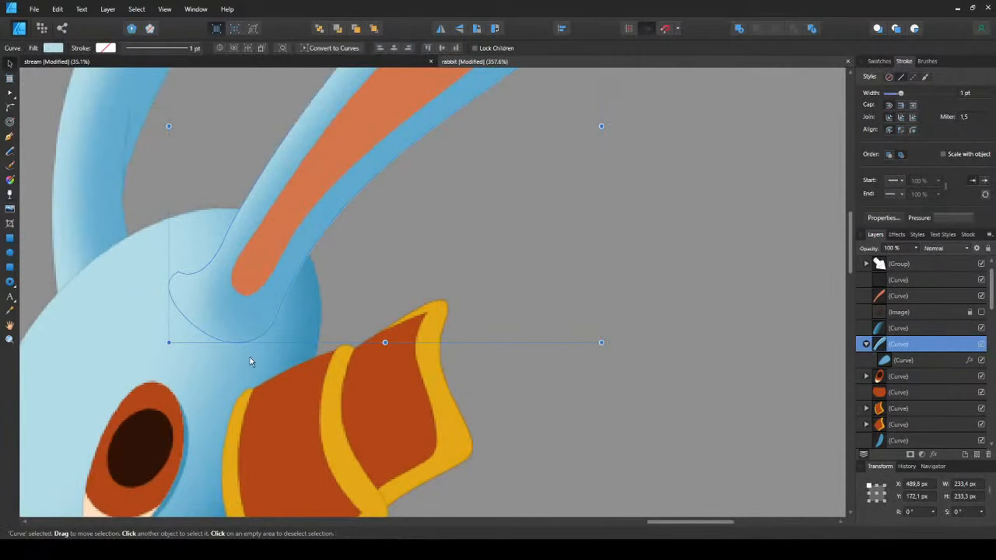
- Try moving the front ear aside to check its transparency fade on its own, and undo the move
{"action": "key", "text": "y"}
{"action": "mouse_move", "coordinate": [249, 256]}
{"action": "left_mouse_down"}
{"action": "mouse_move", "coordinate": [221, 330]}
{"action": "mouse_move", "coordinate": [236, 299]}
{"action": "mouse_move", "coordinate": [229, 314]}
{"action": "mouse_move", "coordinate": [248, 312]}
{"action": "mouse_move", "coordinate": [248, 277]}
{"action": "mouse_move", "coordinate": [182, 284]}
{"action": "left_mouse_up"}
{"action": "key", "text": "v"}
{"action": "key", "text": "ctrl+d"}
{"action": "key", "text": "ctrl+z"}
{"action": "left_click", "coordinate": [446, 359]}
{"action": "left_click_drag", "start_coordinate": [263, 322], "coordinate": [462, 281]}
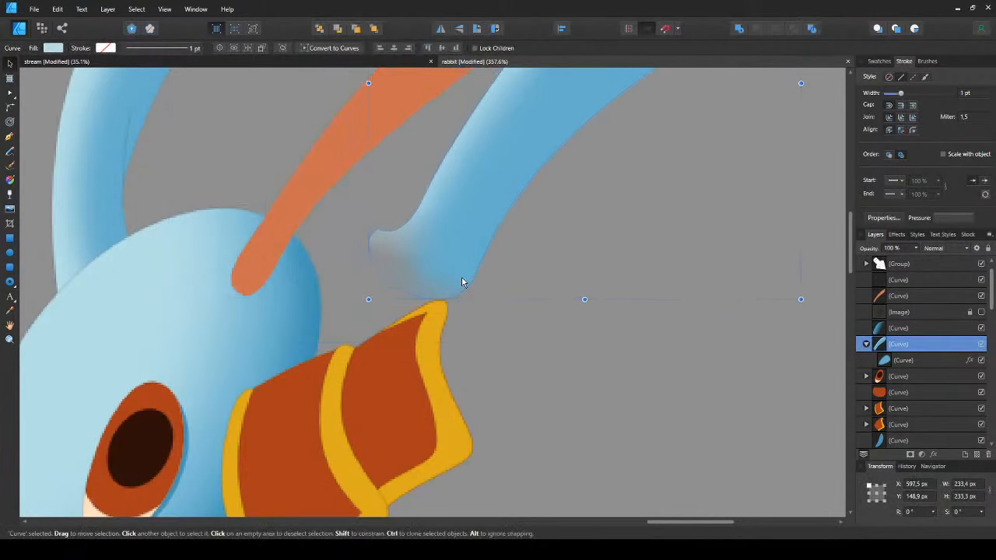
{"action": "key", "text": "ctrl+z"}
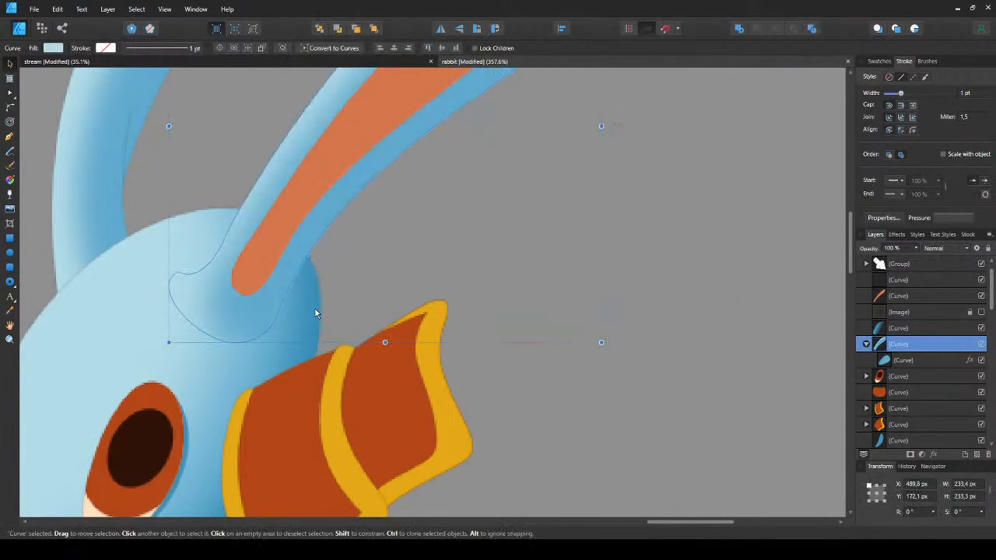
- Try extending the front ear's linear transparency further up from the base, and undo the changes
{"action": "key", "text": "g"}
{"action": "left_click_drag", "start_coordinate": [232, 283], "coordinate": [286, 72]}
{"action": "key", "text": "ctrl+z"}
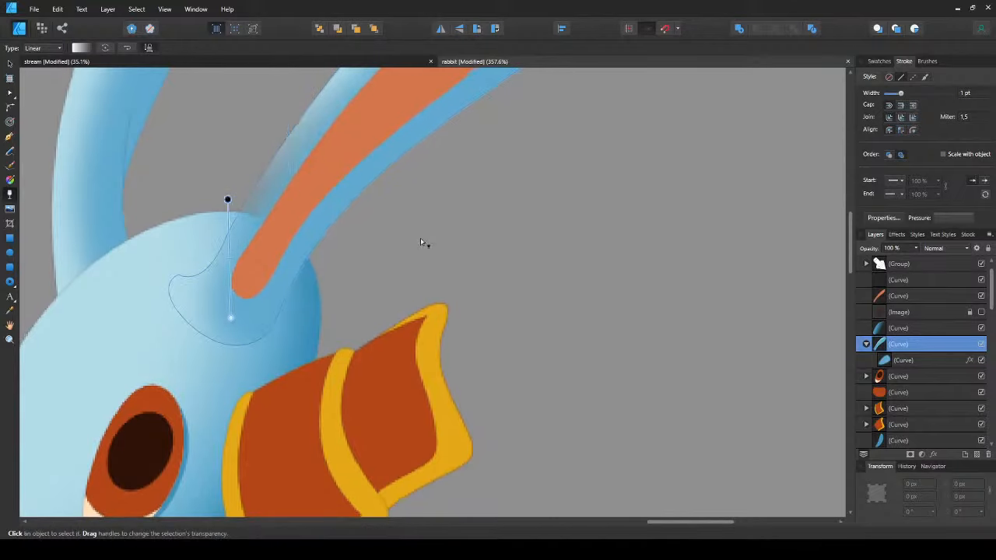
{"action": "key", "text": "ctrl+z"}
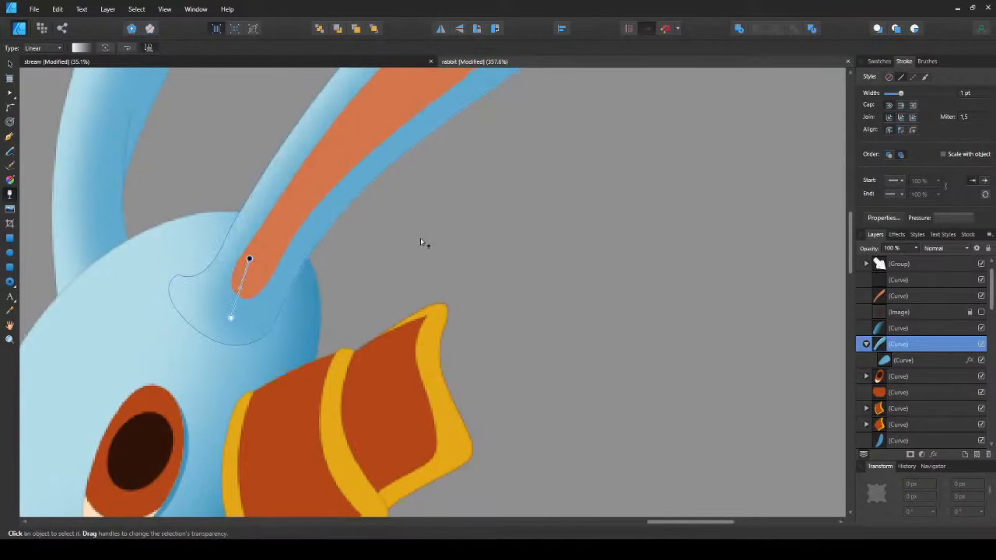
- Inspect the front ear's blend into the head, try separating the ear to the side, and undo that move
{"action": "left_click", "coordinate": [420, 242]}
{"action": "key", "text": "v"}
{"action": "left_click", "coordinate": [267, 312]}
{"action": "key", "text": "ctrl+d"}
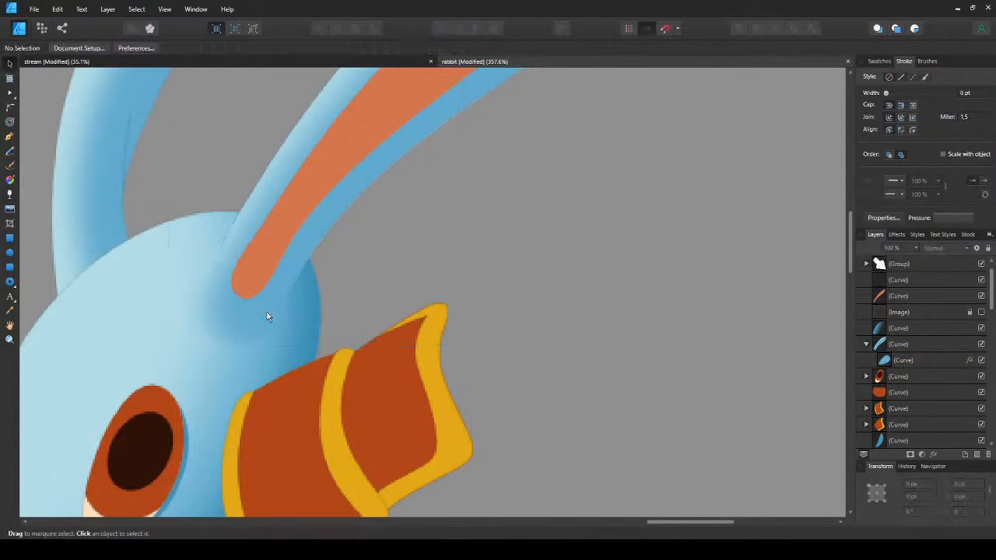
{"action": "left_click", "coordinate": [267, 312]}
{"action": "scroll", "coordinate": [267, 312], "scroll_direction": "down", "scroll_amount": 3}
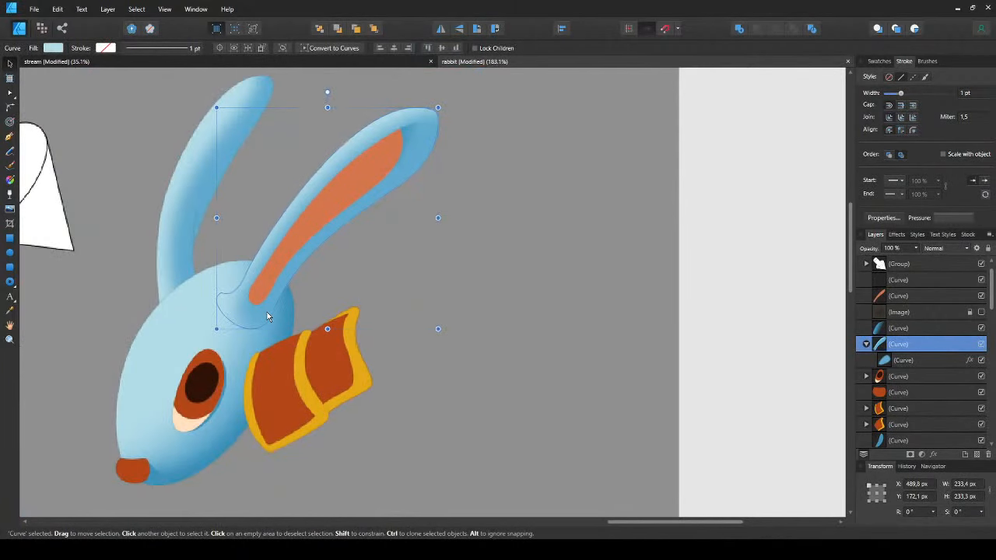
{"action": "left_click_drag", "start_coordinate": [267, 312], "coordinate": [437, 173]}
{"action": "key", "text": "y"}
{"action": "key", "text": "ctrl+z"}
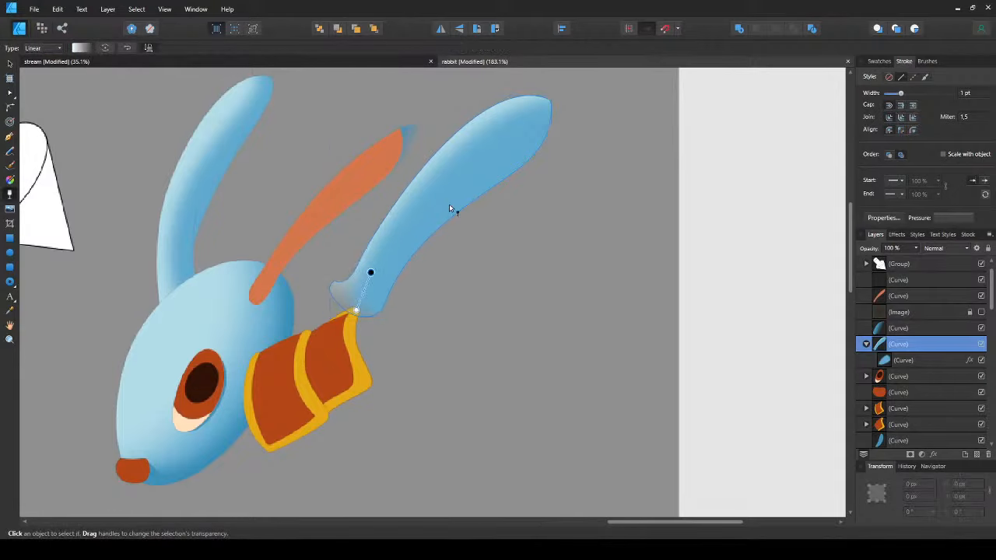
{"action": "key", "text": "ctrl+z"}
{"action": "key", "text": "v"}
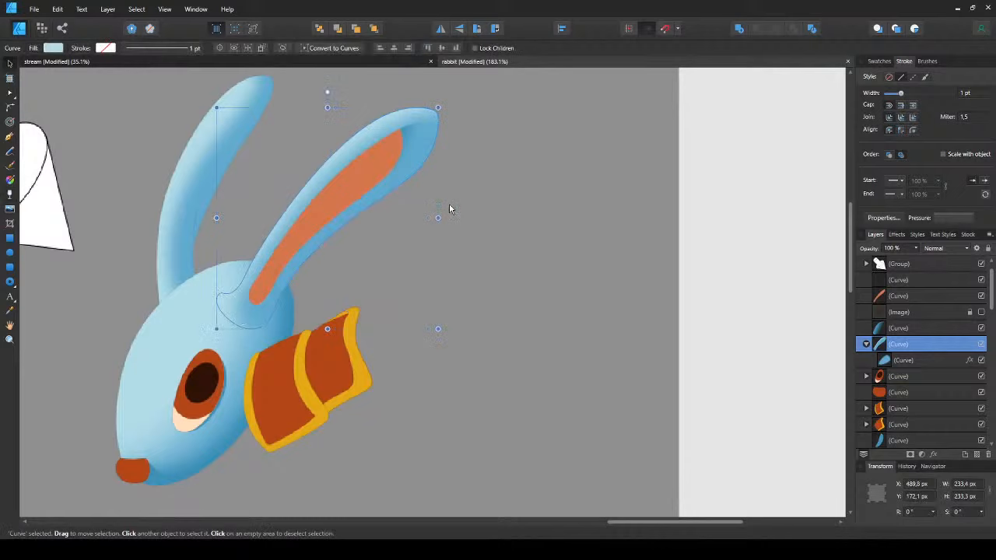
- Compare the ear's faded base off and on the head, restore the ear's position, and check its transparency line
{"action": "left_click", "coordinate": [404, 290]}
{"action": "key", "text": "ctrl+z"}
{"action": "left_click", "coordinate": [404, 289]}
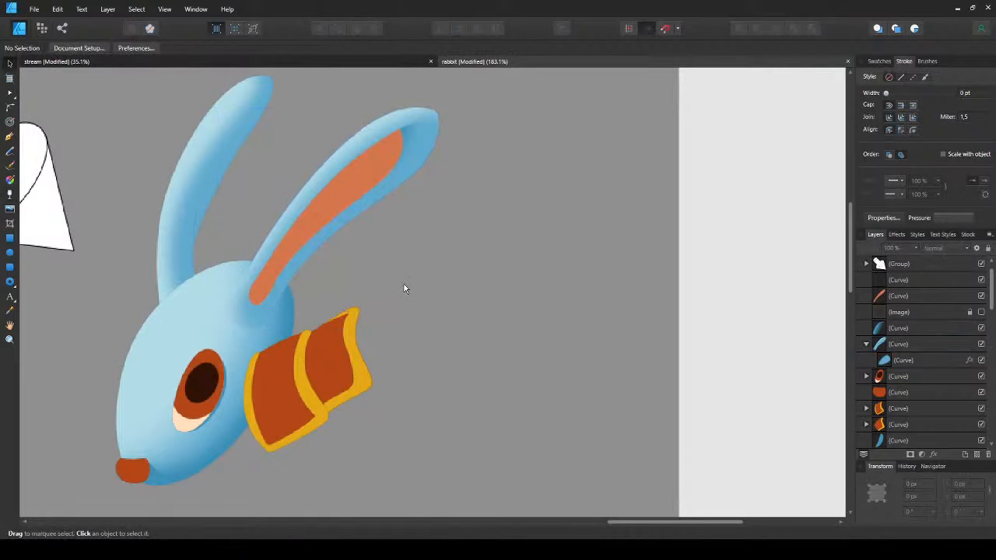
{"action": "left_click", "coordinate": [282, 315]}
{"action": "left_click_drag", "start_coordinate": [250, 321], "coordinate": [379, 287]}
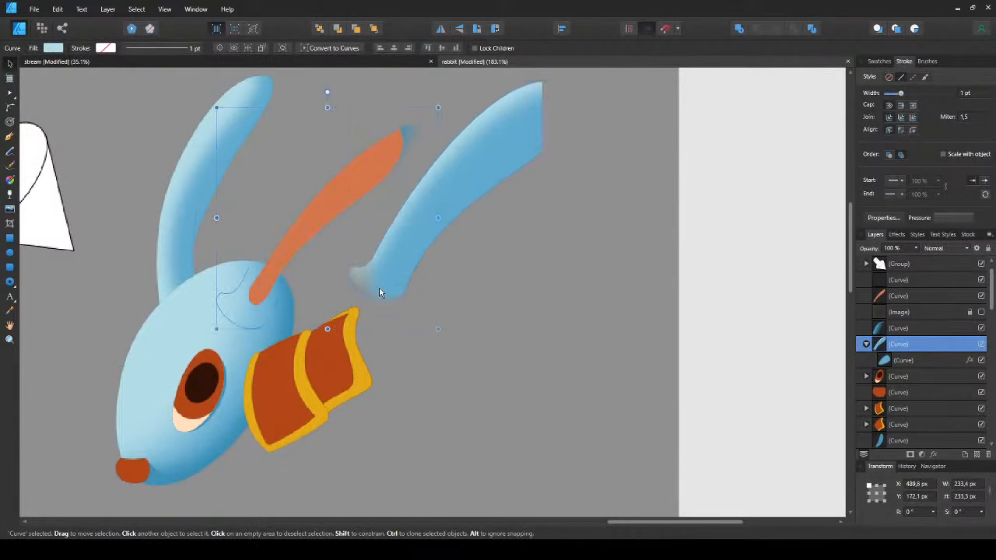
{"action": "key", "text": "ctrl+z"}
{"action": "key", "text": "g"}
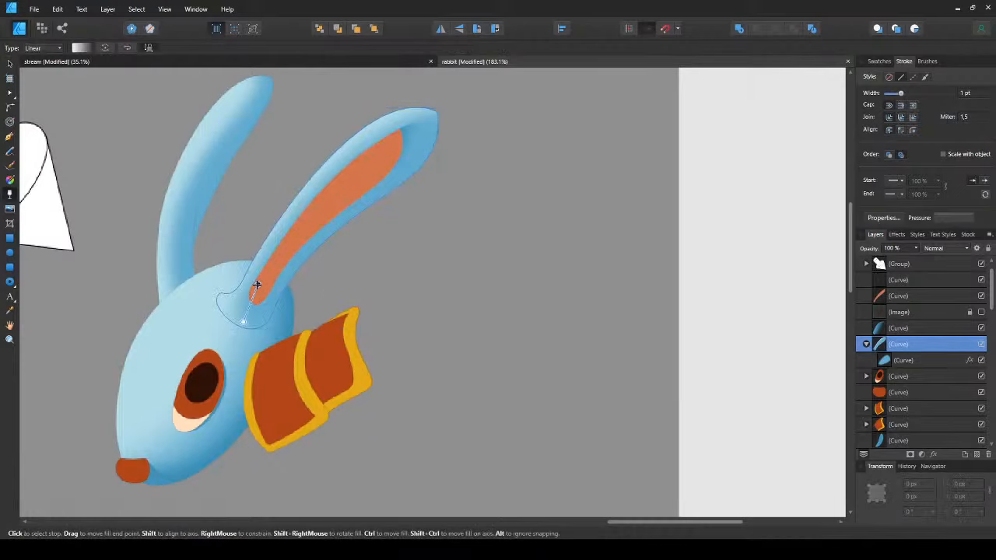
{"action": "key", "text": "v"}
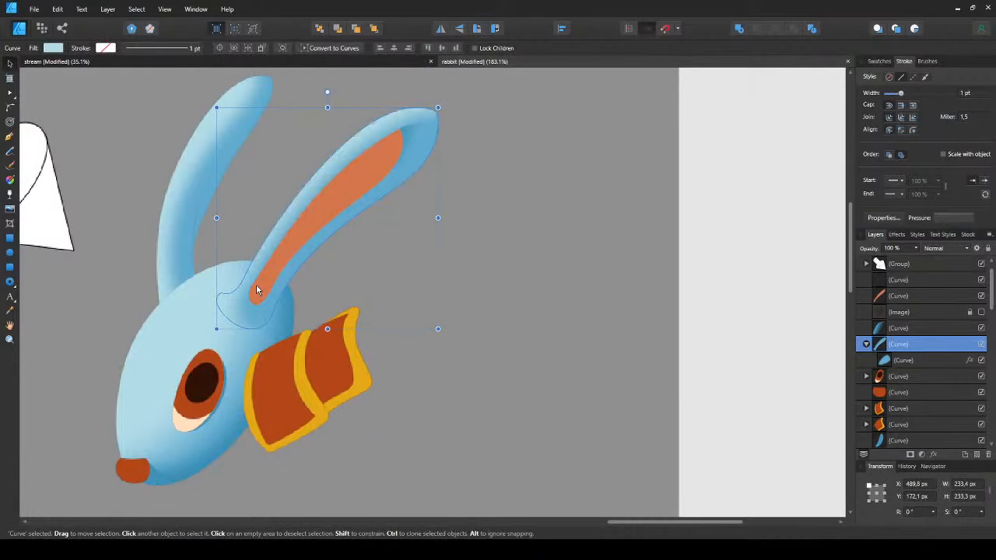
- Remove the linear transparency from the front ear's curve, leaving the ear in its original place
{"action": "key", "text": "g"}
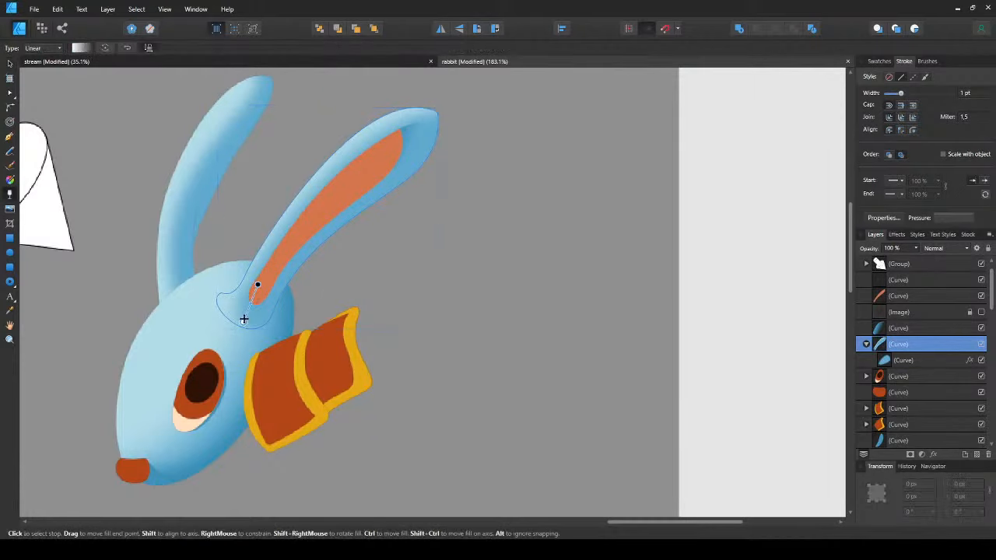
{"action": "key", "text": "v"}
{"action": "left_click", "coordinate": [430, 396]}
{"action": "left_click_drag", "start_coordinate": [239, 323], "coordinate": [370, 341]}
{"action": "key", "text": "ctrl+z"}
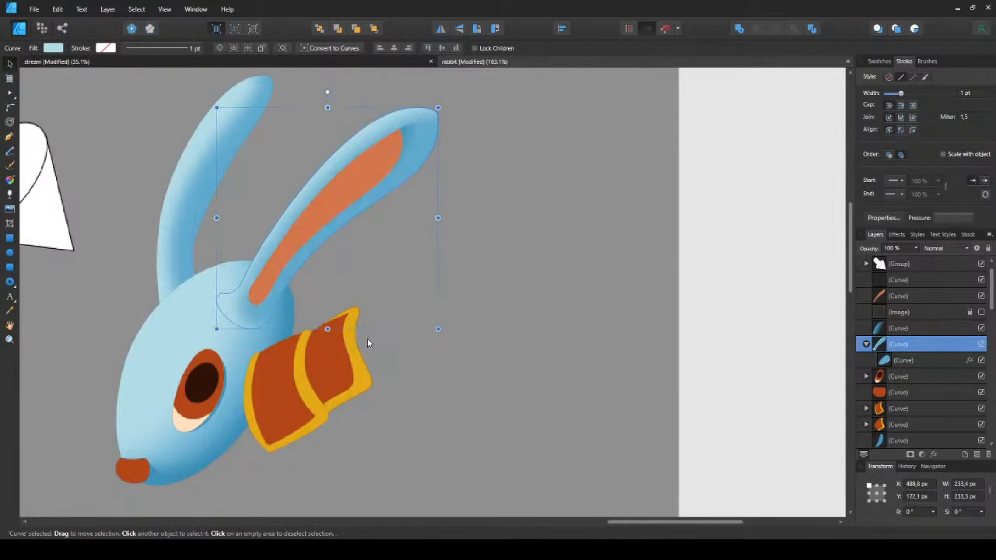
{"action": "key", "text": "y"}
{"action": "left_click_drag", "start_coordinate": [241, 334], "coordinate": [376, 311]}
{"action": "key", "text": "ctrl+z"}
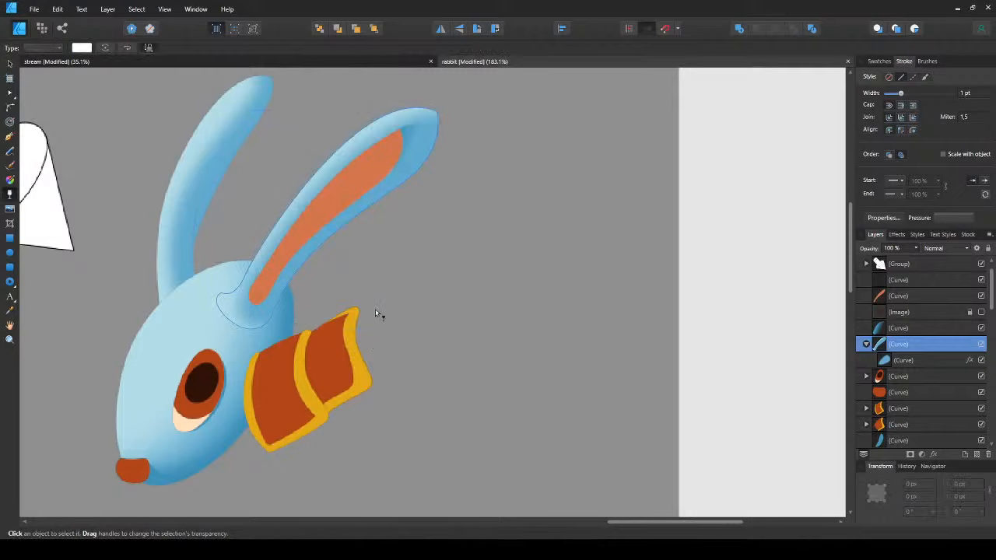
- Group the front ear's curve together with its nested blurred shading
{"action": "key", "text": "ctrl+d"}
{"action": "key", "text": "v"}
{"action": "left_click", "coordinate": [414, 153]}
{"action": "scroll", "coordinate": [416, 149], "scroll_direction": "up", "scroll_amount": 3}
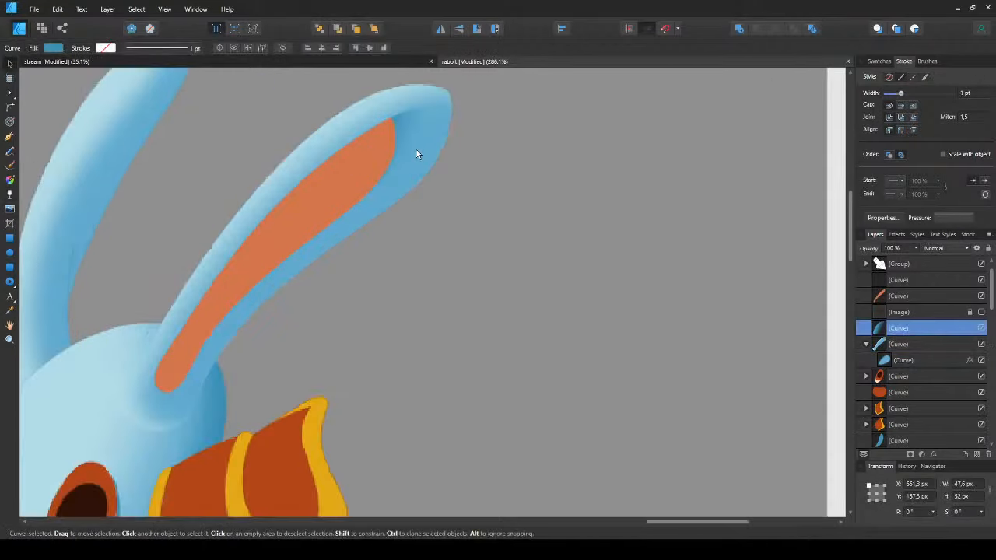
{"action": "left_click_drag", "start_coordinate": [443, 119], "coordinate": [472, 161]}
{"action": "key", "text": "ctrl+z"}
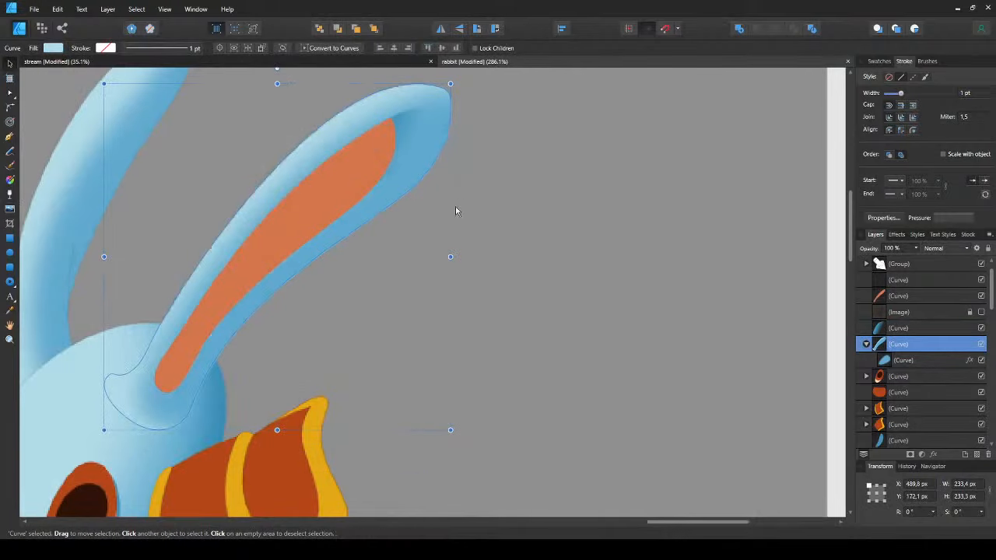
{"action": "key", "text": "ctrl+g"}
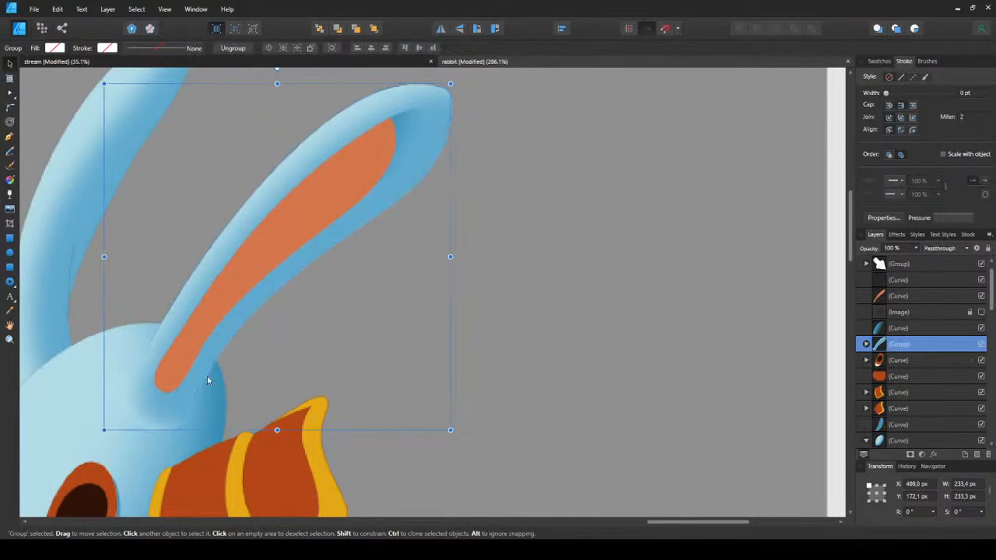
- Apply a transparency to the front ear's group so its rounded base fades into the head
{"action": "left_click_drag", "start_coordinate": [137, 400], "coordinate": [144, 288]}
{"action": "key", "text": "ctrl+z"}
{"action": "key", "text": "y"}
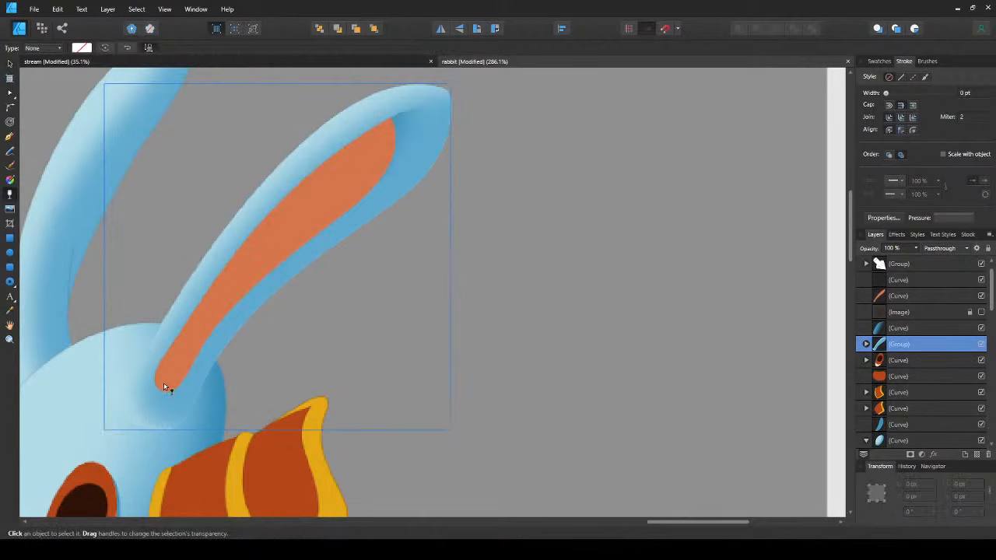
{"action": "left_click_drag", "start_coordinate": [154, 421], "coordinate": [517, 308]}
{"action": "key", "text": "v"}
{"action": "key", "text": "ctrl+d"}
{"action": "key", "text": "ctrl+z"}
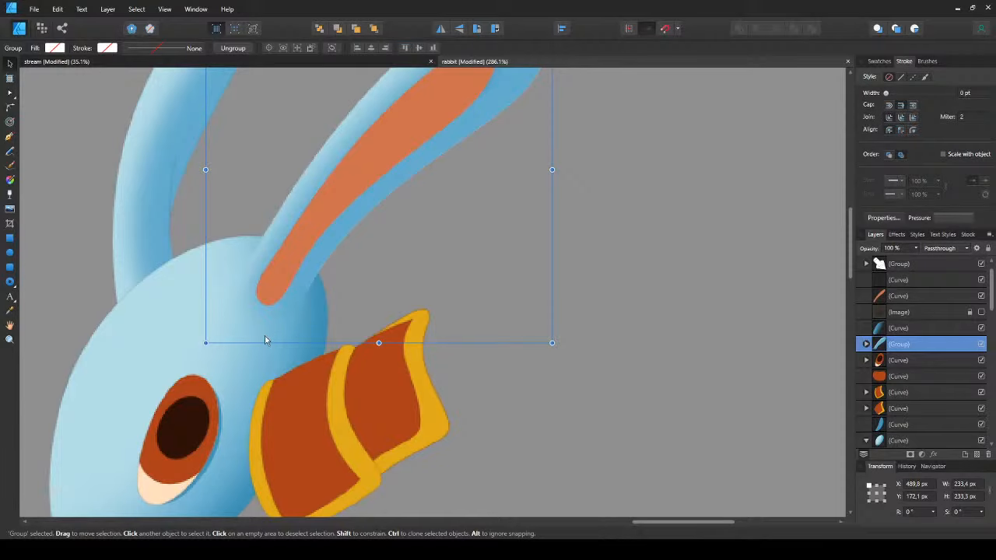
- Switch to the stream document and examine the lighting and shading of the illustrated study room
{"action": "scroll", "coordinate": [259, 328], "scroll_direction": "up", "scroll_amount": 2}
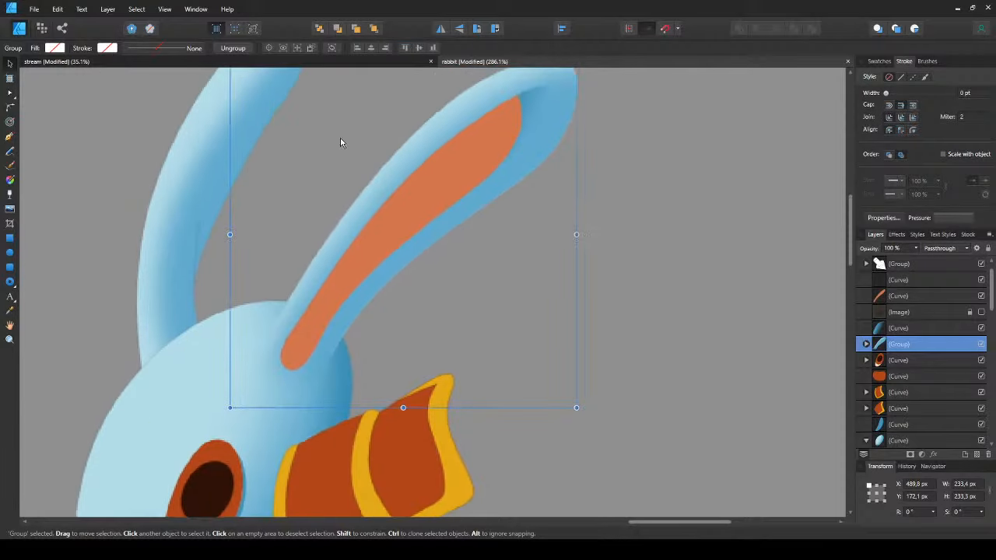
{"action": "scroll", "coordinate": [342, 133], "scroll_direction": "down", "scroll_amount": 6}
{"action": "scroll", "coordinate": [231, 296], "scroll_direction": "up", "scroll_amount": 6}
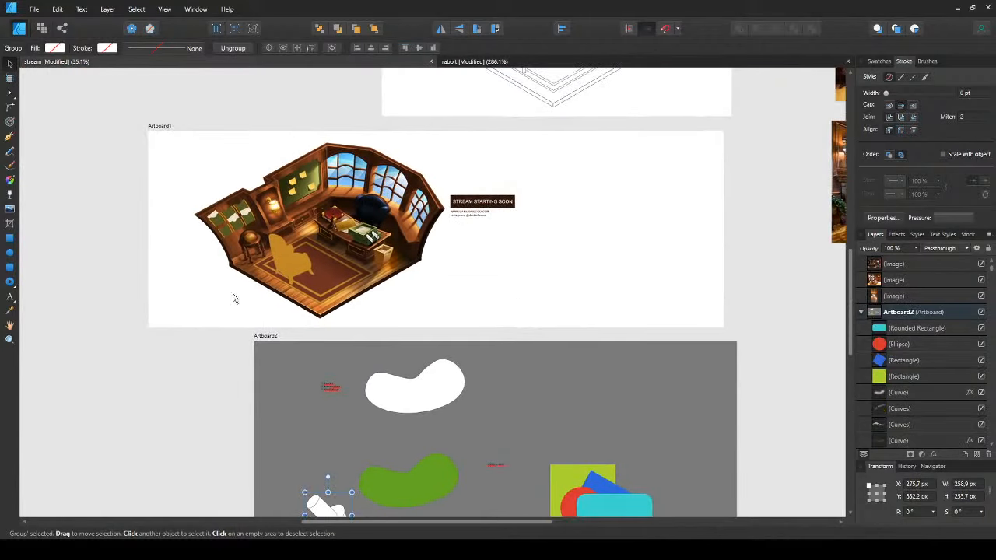
{"action": "scroll", "coordinate": [309, 181], "scroll_direction": "up", "scroll_amount": 3}
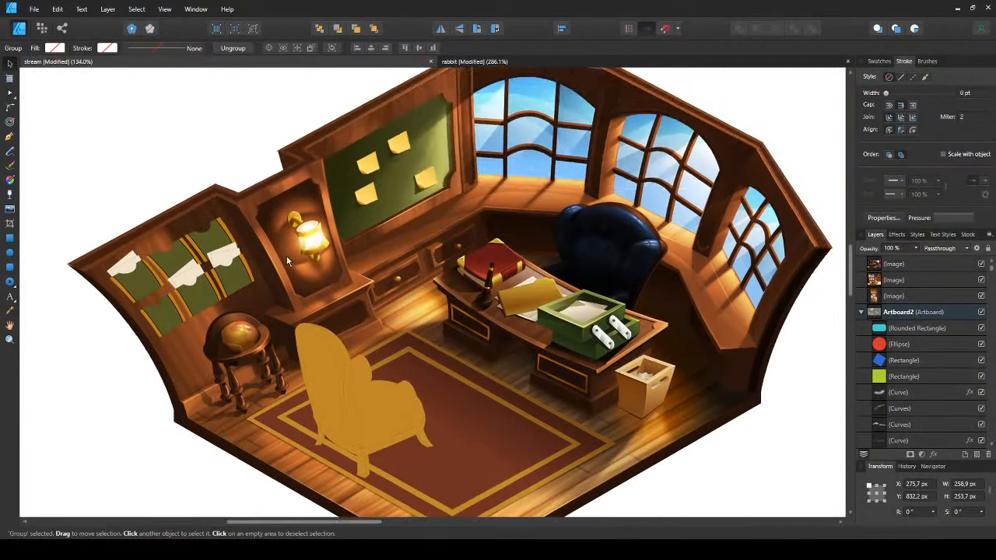
{"action": "scroll", "coordinate": [309, 181], "scroll_direction": "up", "scroll_amount": 3}
{"action": "scroll", "coordinate": [403, 283], "scroll_direction": "down", "scroll_amount": 3}
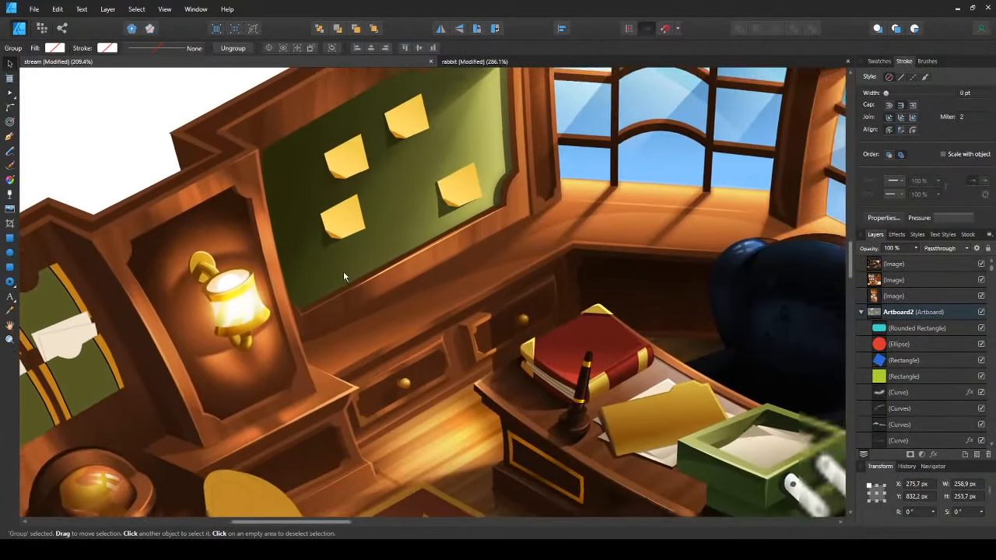
{"action": "scroll", "coordinate": [321, 188], "scroll_direction": "down", "scroll_amount": 2}
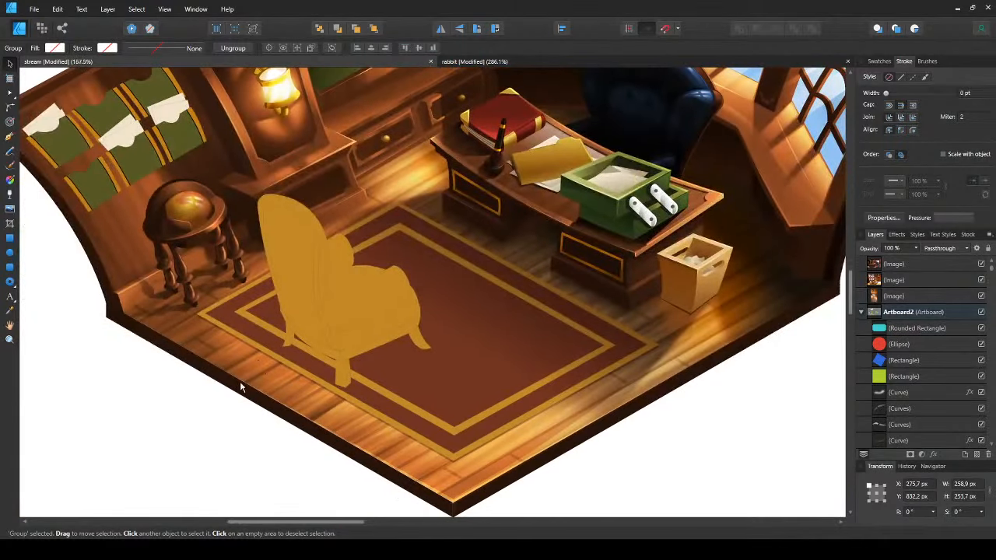
{"action": "scroll", "coordinate": [264, 345], "scroll_direction": "up", "scroll_amount": 5}
- Inspect how the room's wooden floor is built from nested groups and curves, and view the whole illustration again
{"action": "double_click", "coordinate": [295, 347]}
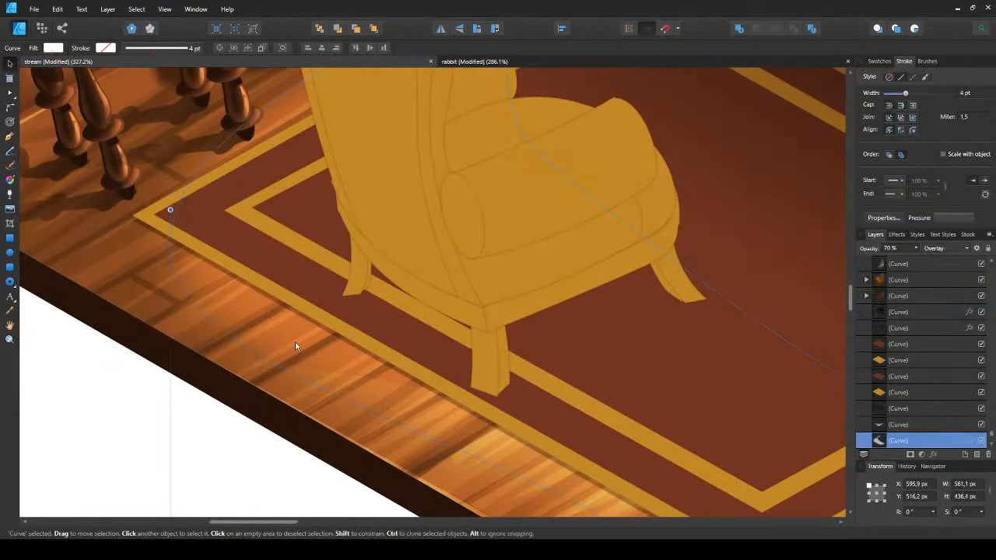
{"action": "left_click", "coordinate": [231, 348]}
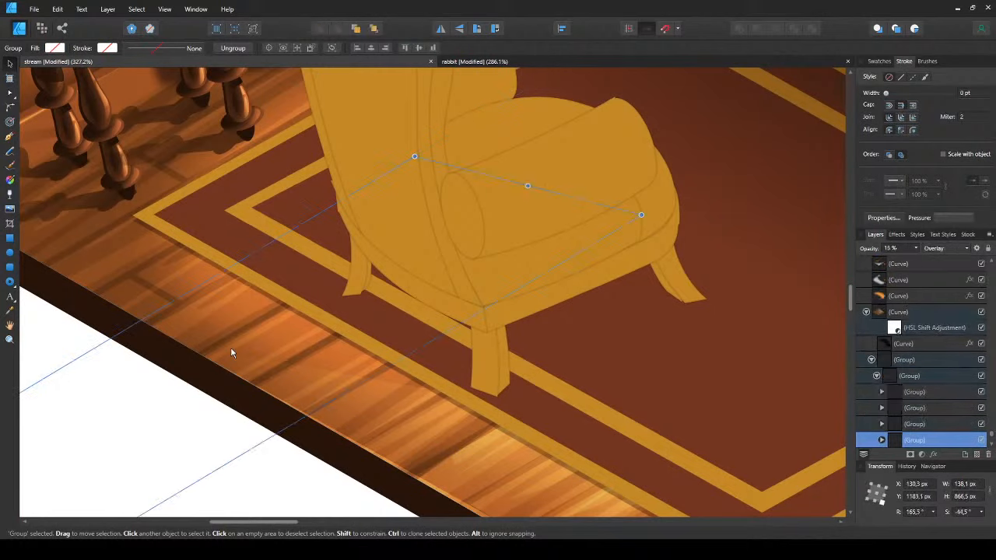
{"action": "double_click", "coordinate": [232, 352]}
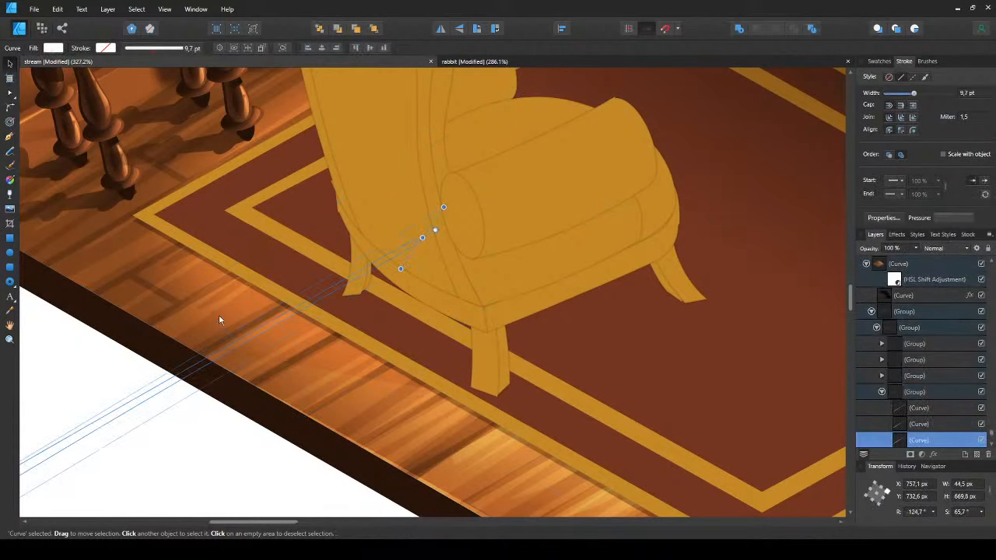
{"action": "left_click", "coordinate": [217, 314]}
{"action": "double_click", "coordinate": [197, 323]}
{"action": "key", "text": "m"}
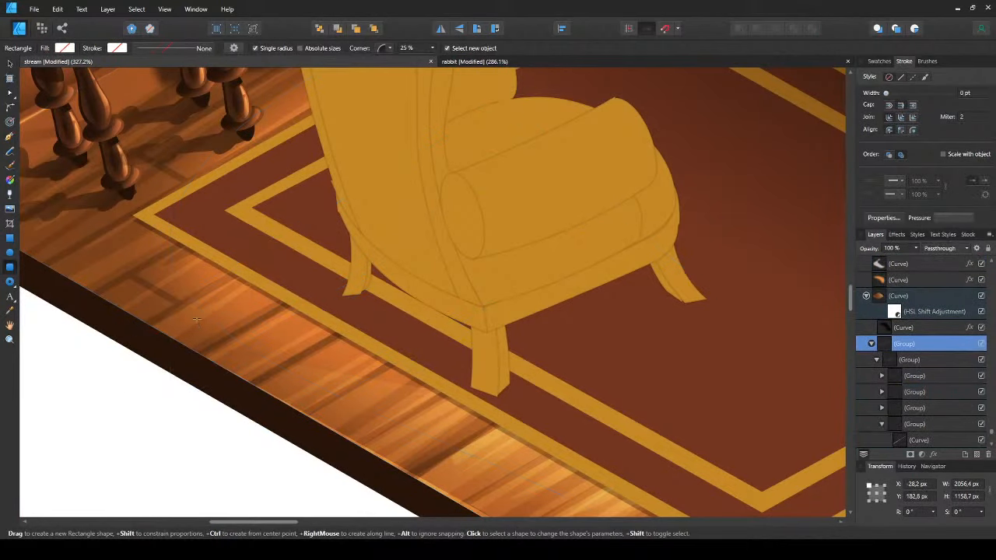
{"action": "key", "text": "v"}
{"action": "key", "text": "ctrl+d"}
{"action": "scroll", "coordinate": [196, 323], "scroll_direction": "down", "scroll_amount": 5}
{"action": "scroll", "coordinate": [197, 323], "scroll_direction": "down", "scroll_amount": 3}
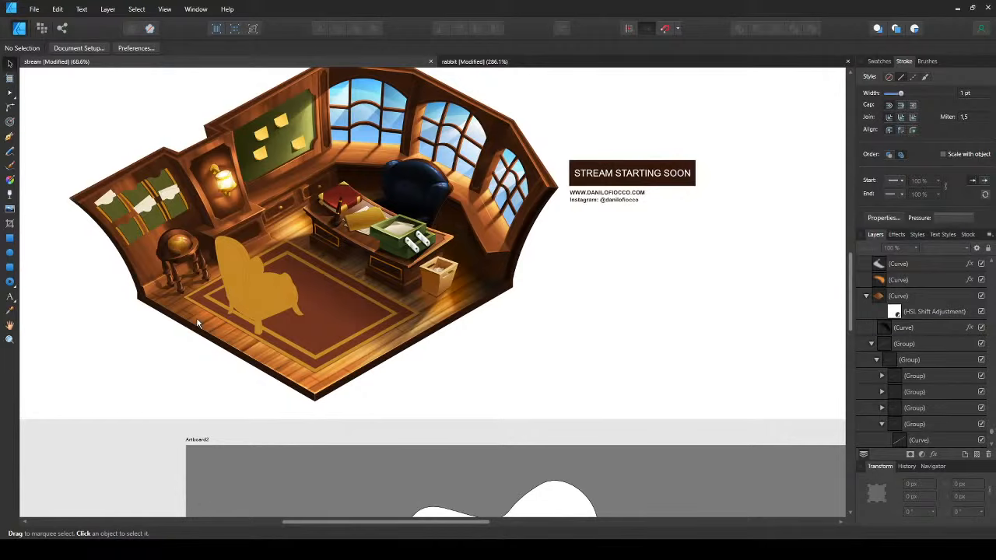
{"action": "scroll", "coordinate": [232, 173], "scroll_direction": "up", "scroll_amount": 3}
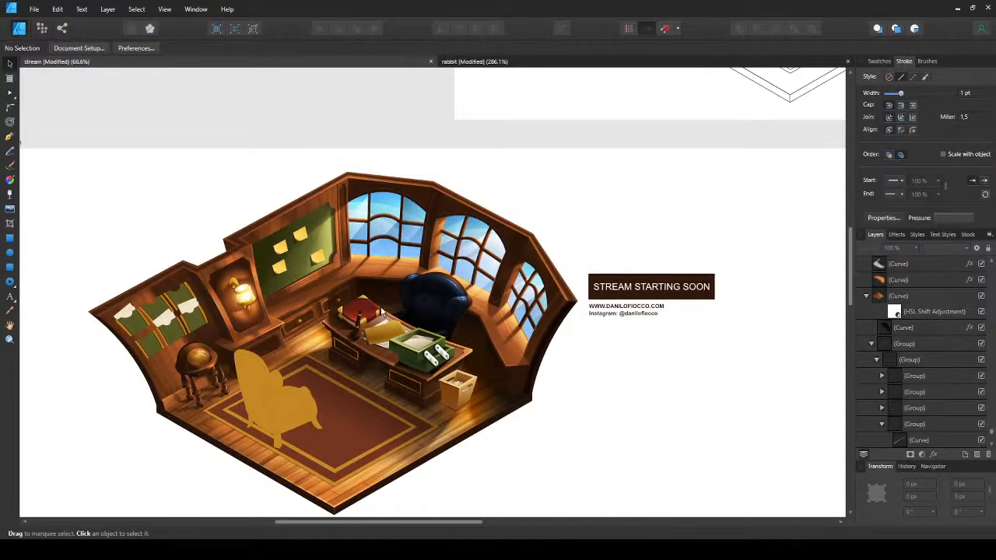
- Return to the rabbit document, clear the ear group's selection, and save the document
{"action": "left_click", "coordinate": [495, 62]}
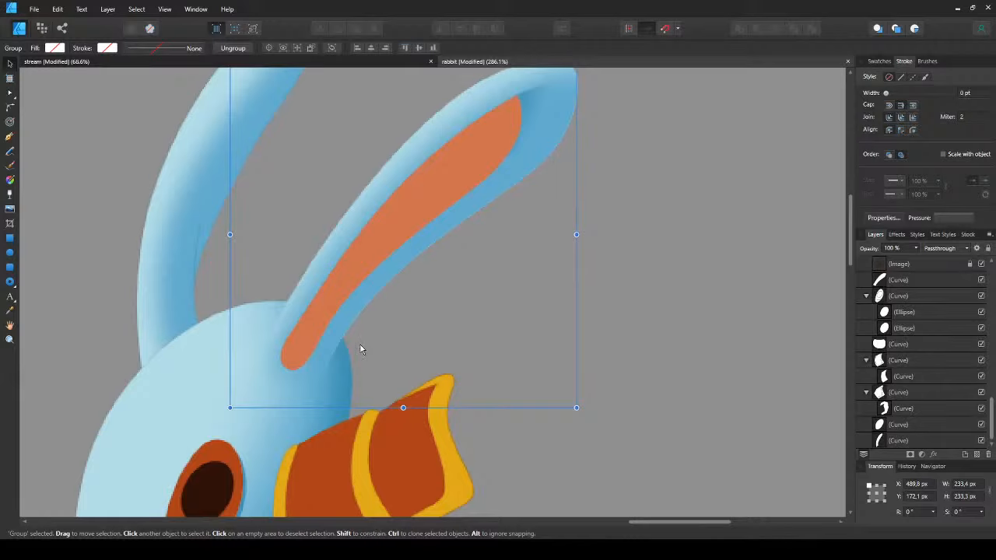
{"action": "left_click", "coordinate": [360, 347]}
{"action": "key", "text": "ctrl+s"}
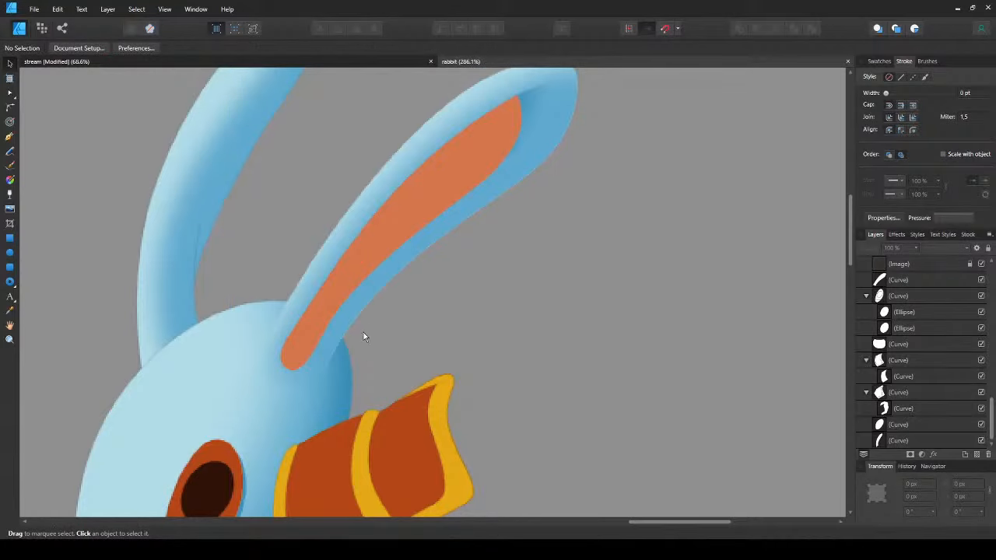
{"action": "scroll", "coordinate": [374, 311], "scroll_direction": "down", "scroll_amount": 2}
{"action": "scroll", "coordinate": [432, 248], "scroll_direction": "down", "scroll_amount": 2}
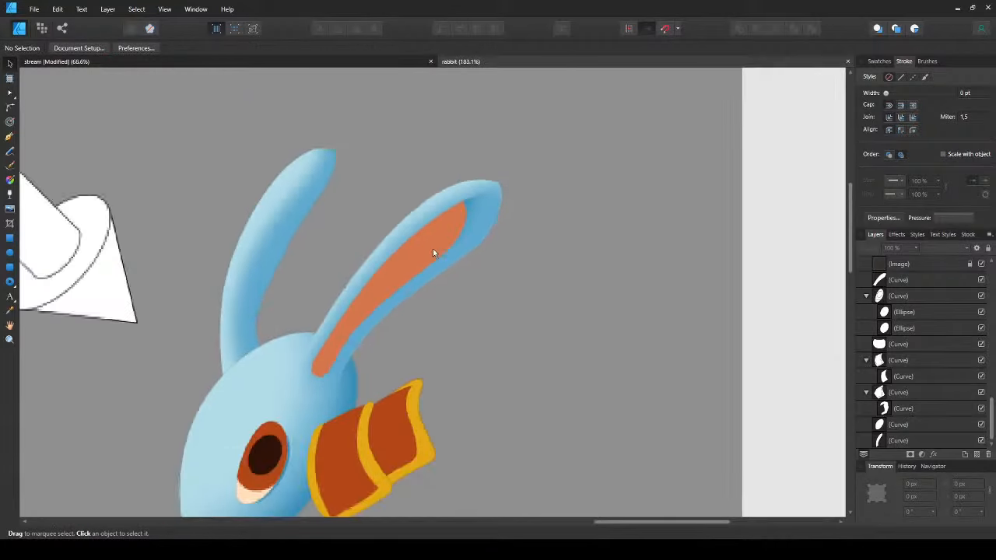
{"action": "scroll", "coordinate": [311, 381], "scroll_direction": "up", "scroll_amount": 4}
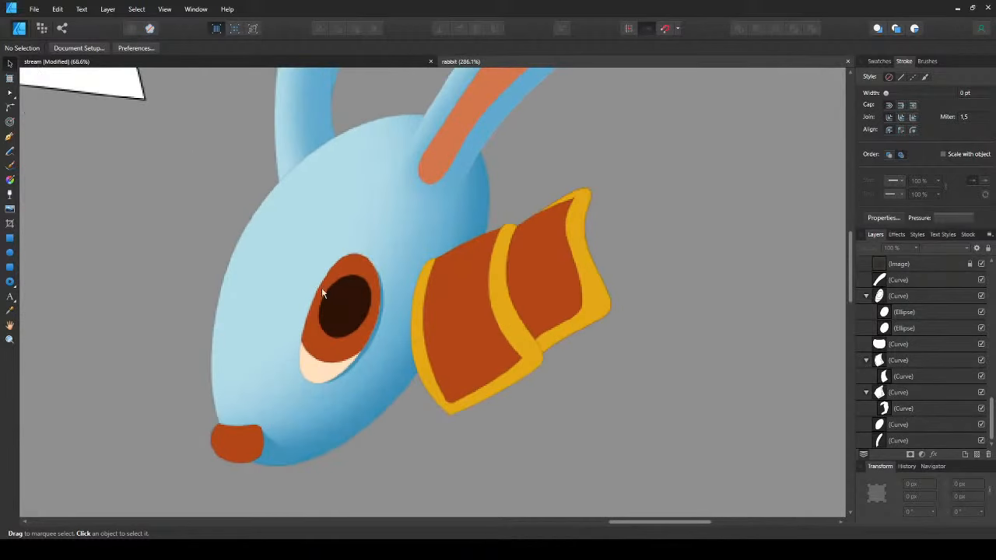
- Fill the iris ellipse with a gradient running from dark reddish brown at its upper part to orange at its lower part
{"action": "scroll", "coordinate": [322, 293], "scroll_direction": "down", "scroll_amount": 1}
{"action": "left_click", "coordinate": [323, 331]}
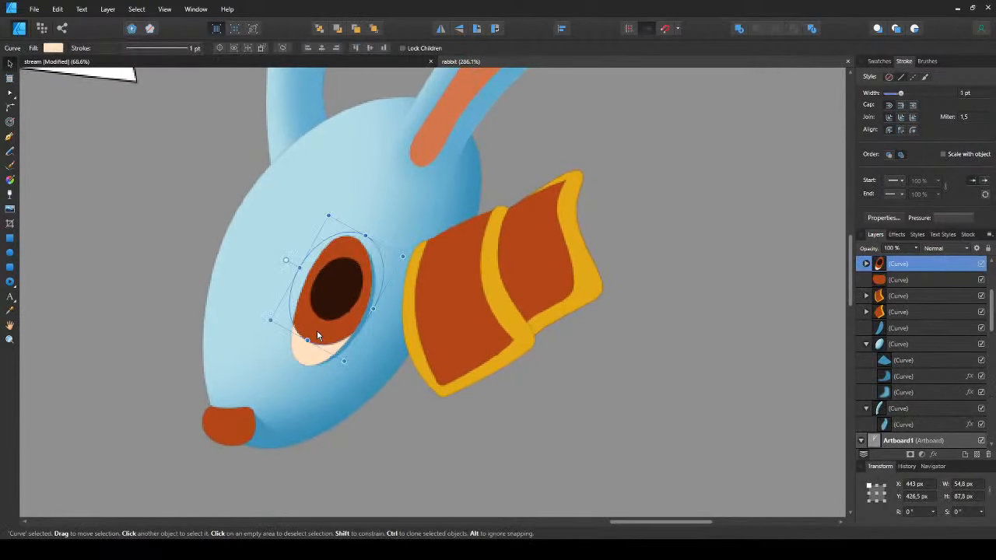
{"action": "double_click", "coordinate": [324, 332]}
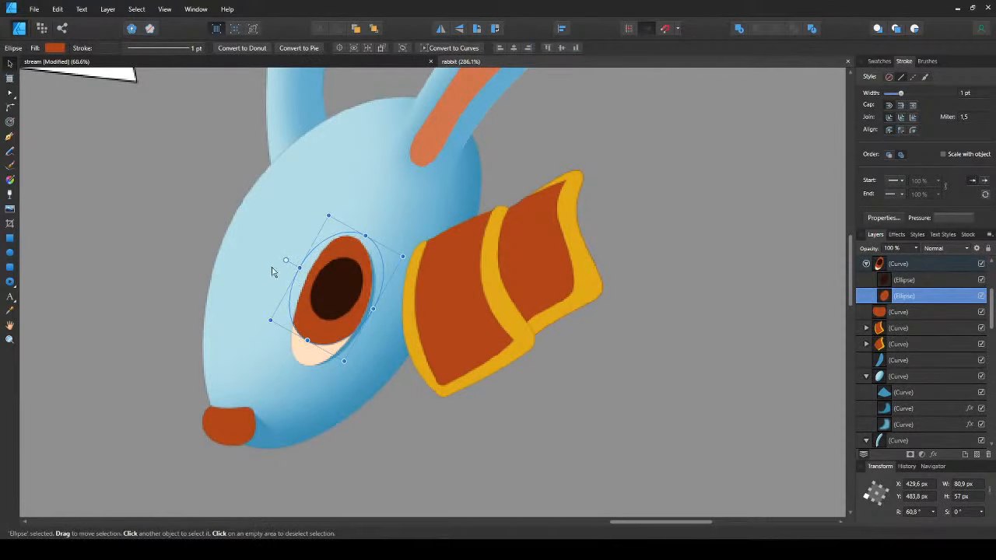
{"action": "left_click", "coordinate": [423, 443]}
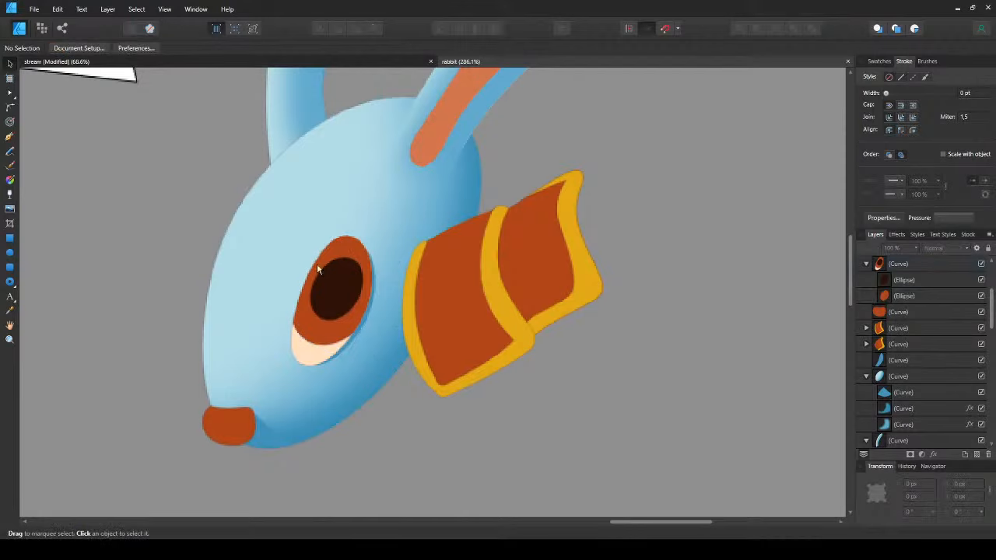
{"action": "scroll", "coordinate": [355, 296], "scroll_direction": "up", "scroll_amount": 3}
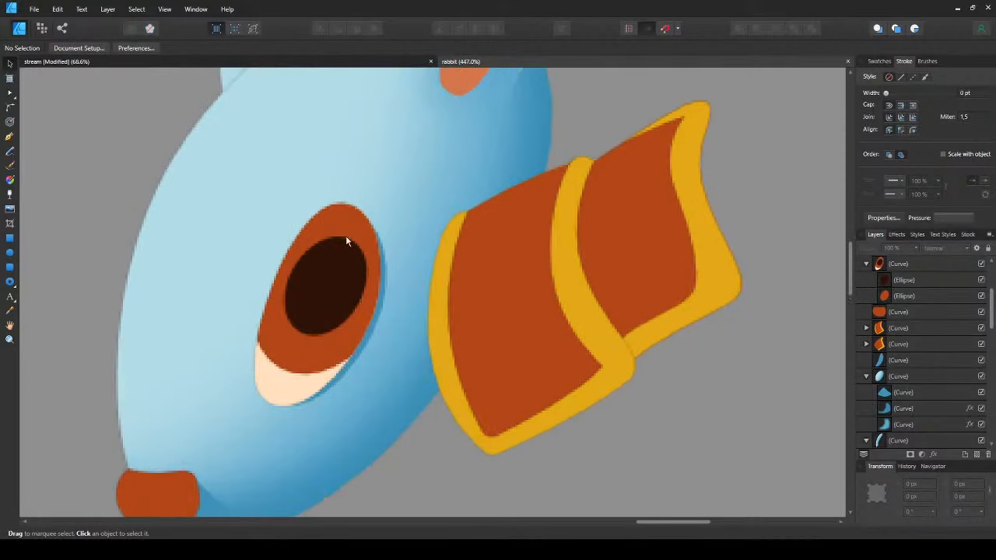
{"action": "left_click", "coordinate": [347, 233]}
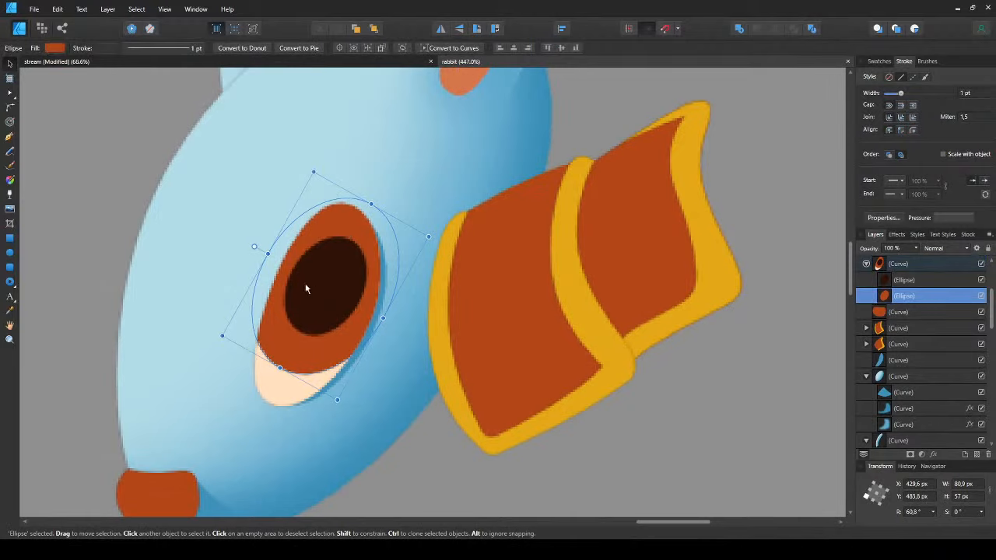
{"action": "key", "text": "g"}
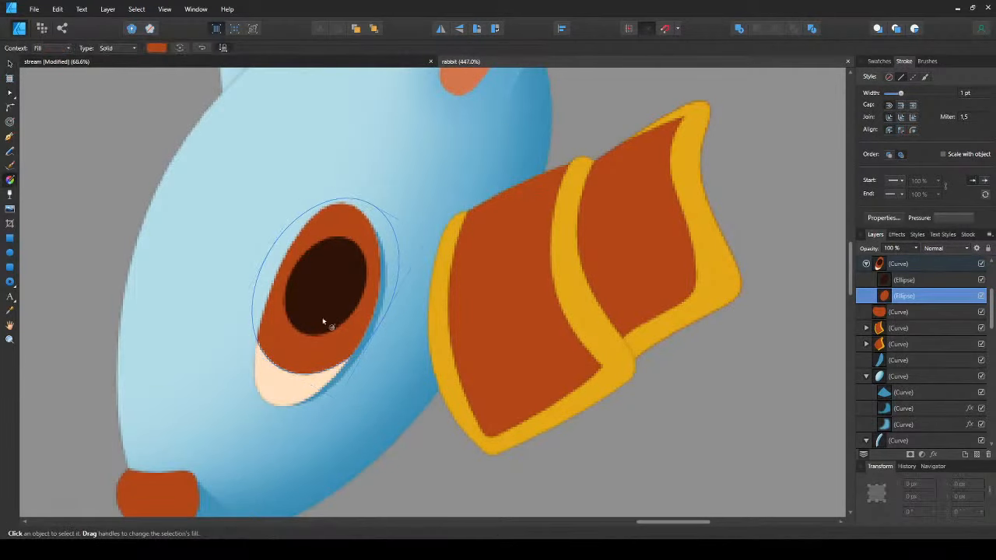
{"action": "mouse_move", "coordinate": [292, 243]}
{"action": "left_mouse_down"}
{"action": "mouse_move", "coordinate": [322, 285]}
{"action": "mouse_move", "coordinate": [371, 306]}
{"action": "mouse_move", "coordinate": [329, 351]}
{"action": "mouse_move", "coordinate": [249, 262]}
{"action": "mouse_move", "coordinate": [247, 199]}
{"action": "mouse_move", "coordinate": [318, 276]}
{"action": "mouse_move", "coordinate": [296, 256]}
{"action": "mouse_move", "coordinate": [303, 269]}
{"action": "left_mouse_up"}
{"action": "key", "text": "v"}
{"action": "key", "text": "ctrl+d"}
{"action": "scroll", "coordinate": [304, 275], "scroll_direction": "down", "scroll_amount": 5}
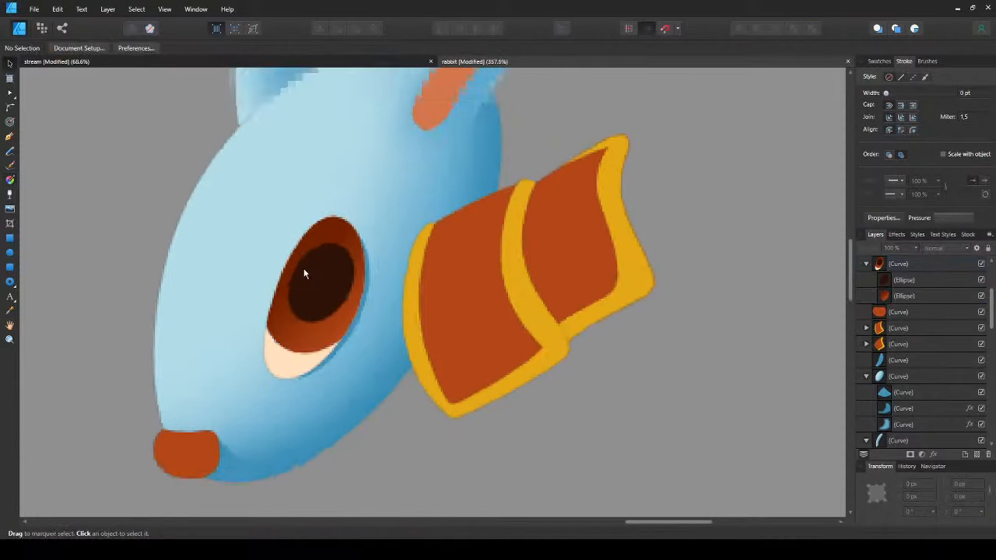
{"action": "scroll", "coordinate": [304, 279], "scroll_direction": "up", "scroll_amount": 4}
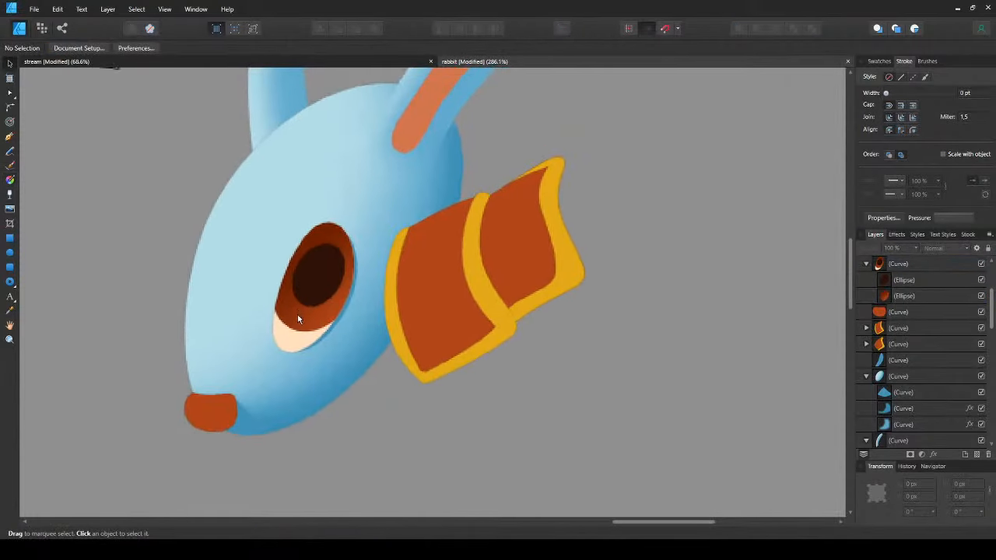
{"action": "left_click", "coordinate": [297, 314]}
{"action": "scroll", "coordinate": [297, 314], "scroll_direction": "up", "scroll_amount": 2}
{"action": "key", "text": "ctrl+d"}
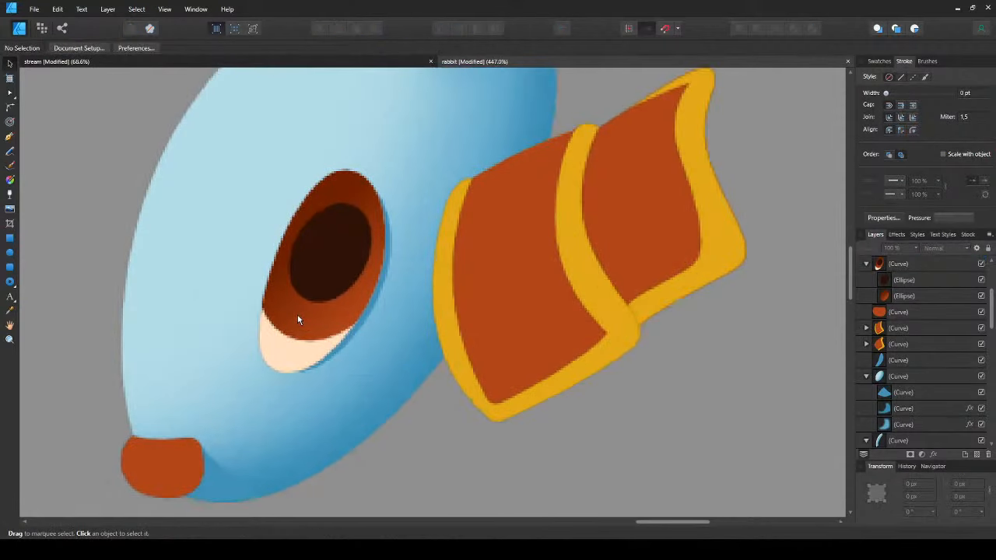
- Draw a closed crescent with the Pen tool on the iris below the pupil, about 44 by 42 px, and refine its outer nodes
{"action": "scroll", "coordinate": [343, 280], "scroll_direction": "up", "scroll_amount": 2}
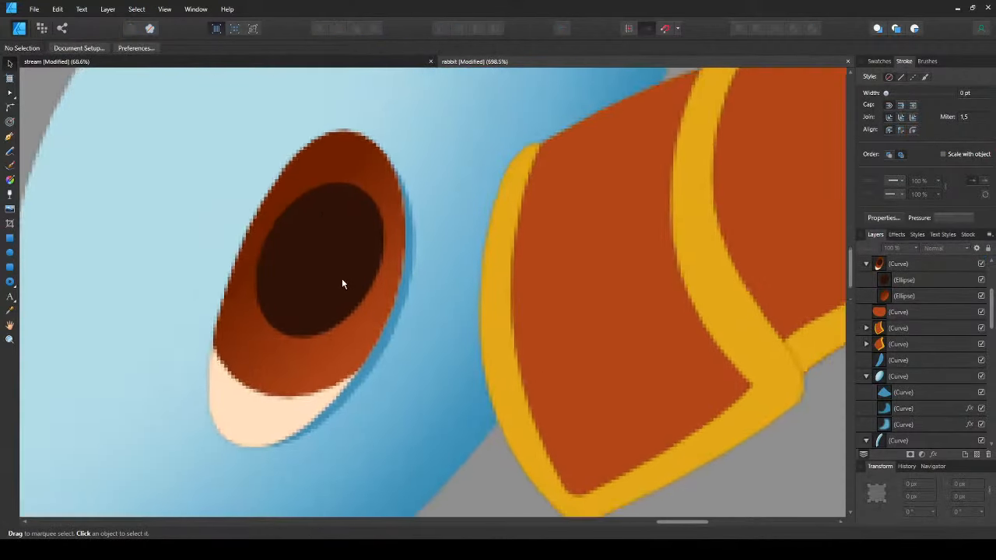
{"action": "left_click", "coordinate": [378, 251]}
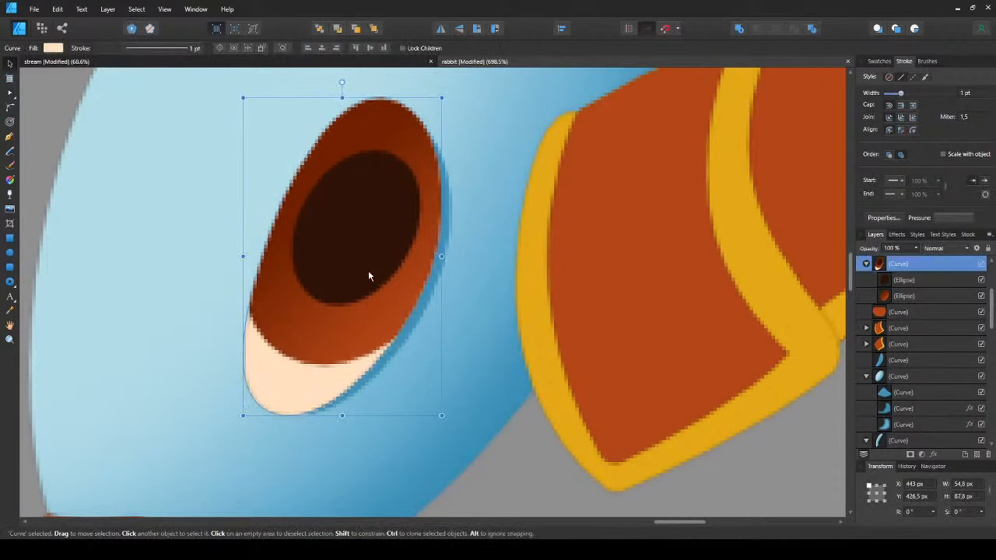
{"action": "key", "text": "ctrl+d"}
{"action": "key", "text": "p"}
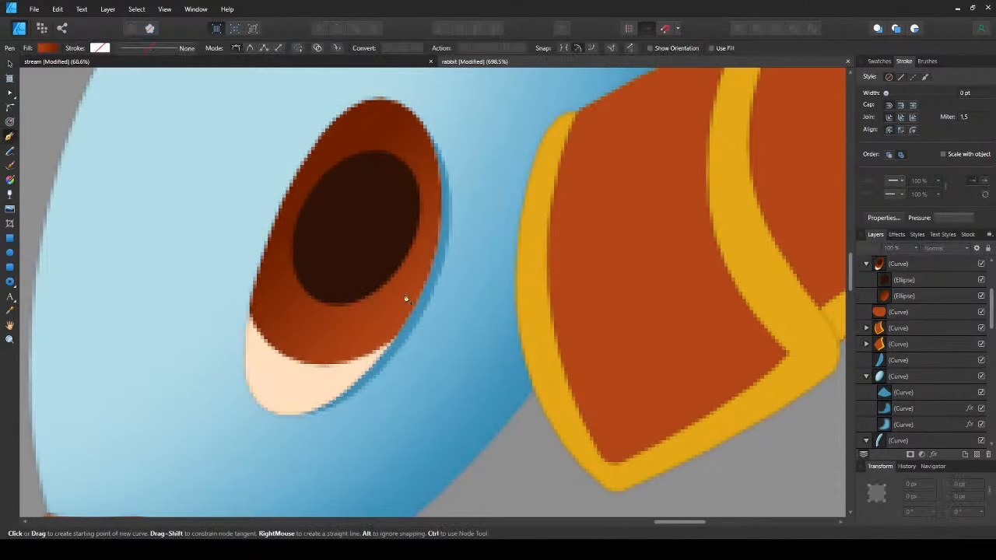
{"action": "left_click", "coordinate": [426, 205]}
{"action": "left_click_drag", "start_coordinate": [372, 301], "coordinate": [319, 317]}
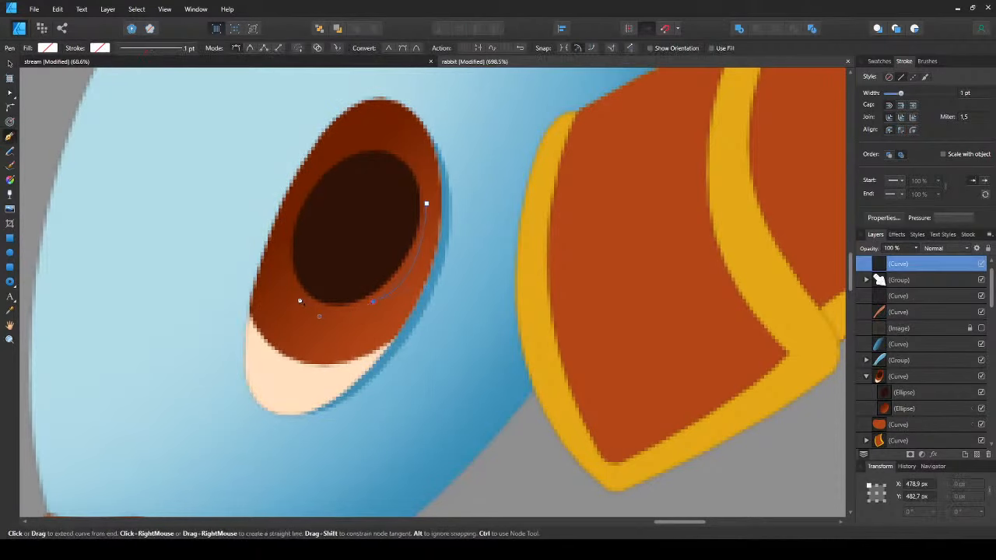
{"action": "left_click", "coordinate": [298, 296]}
{"action": "left_click_drag", "start_coordinate": [311, 351], "coordinate": [372, 355]}
{"action": "left_click", "coordinate": [419, 282]}
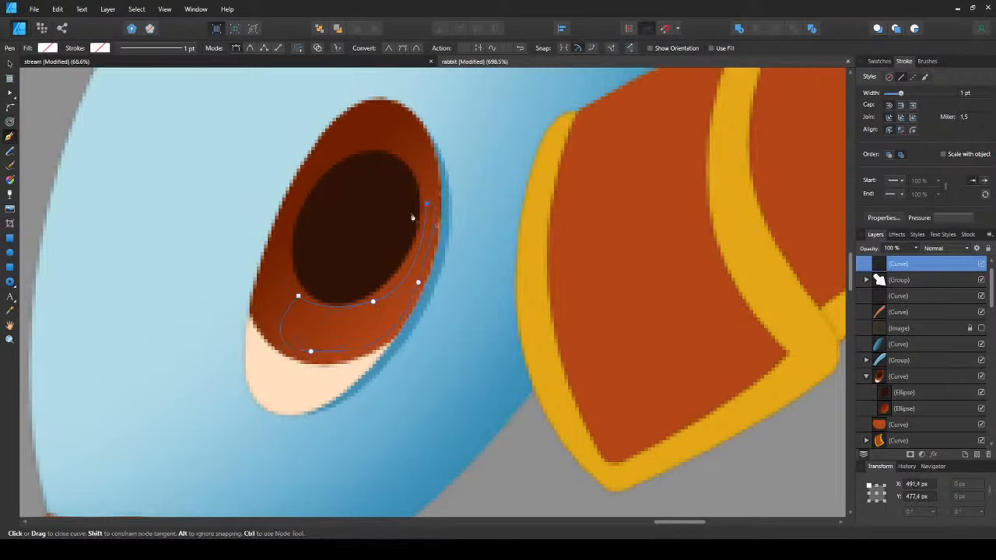
{"action": "key", "text": "a"}
{"action": "mouse_move", "coordinate": [419, 284]}
{"action": "left_mouse_down"}
{"action": "mouse_move", "coordinate": [430, 285]}
{"action": "mouse_move", "coordinate": [421, 282]}
{"action": "left_mouse_up"}
{"action": "left_click_drag", "start_coordinate": [403, 340], "coordinate": [404, 343]}
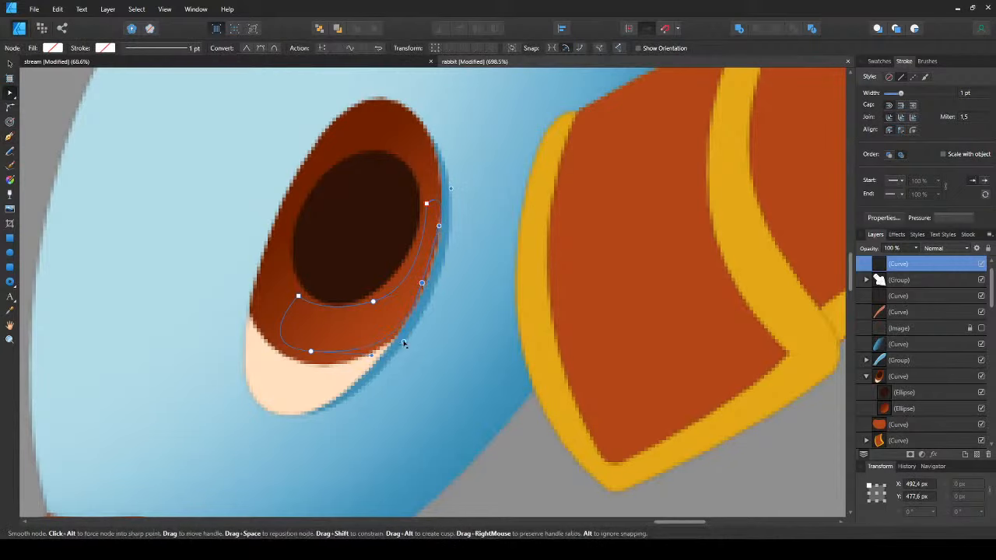
- Fill the iris crescent with white, set its blend mode to Overlay, and blur it into a soft glow
{"action": "key", "text": "v"}
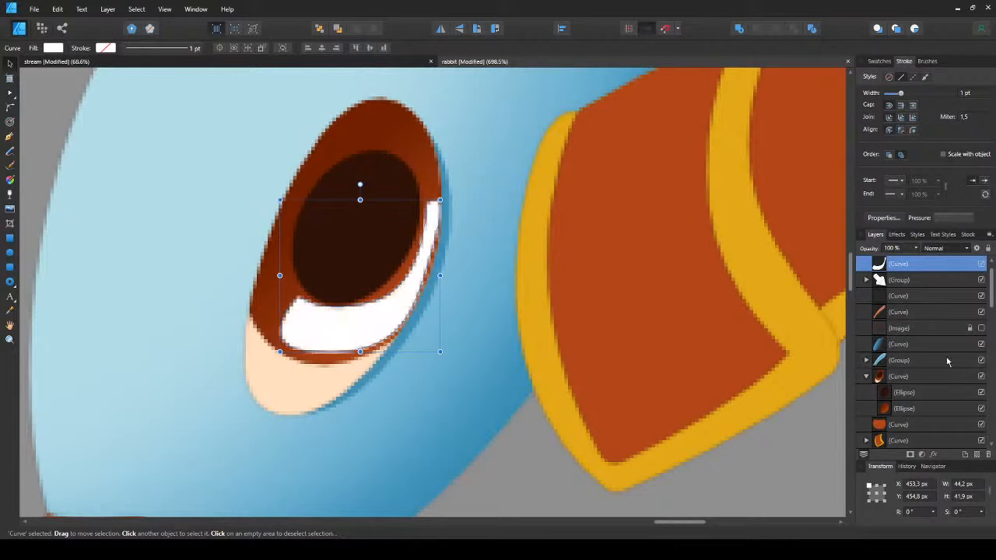
{"action": "left_click", "coordinate": [949, 399]}
{"action": "scroll", "coordinate": [369, 316], "scroll_direction": "down", "scroll_amount": 3}
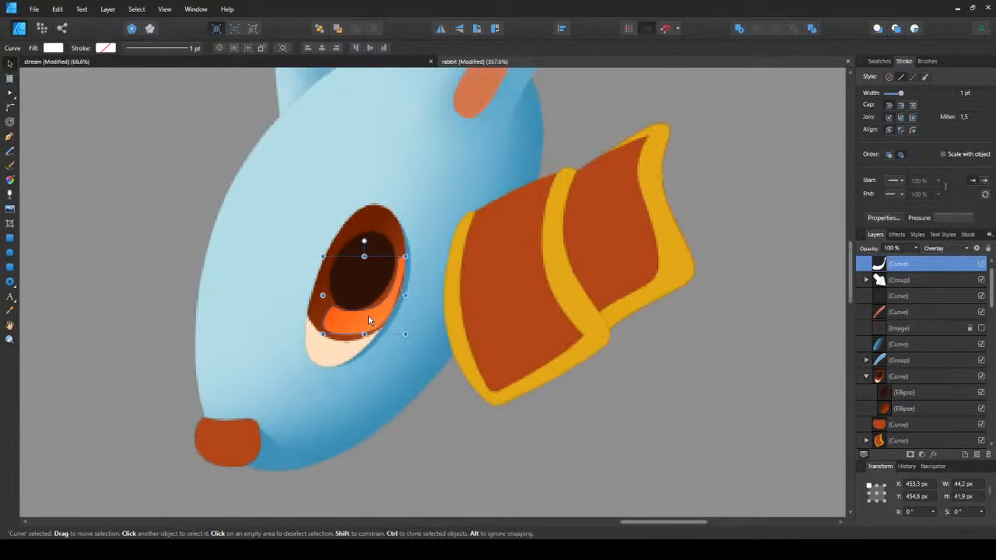
{"action": "scroll", "coordinate": [368, 319], "scroll_direction": "up", "scroll_amount": 2}
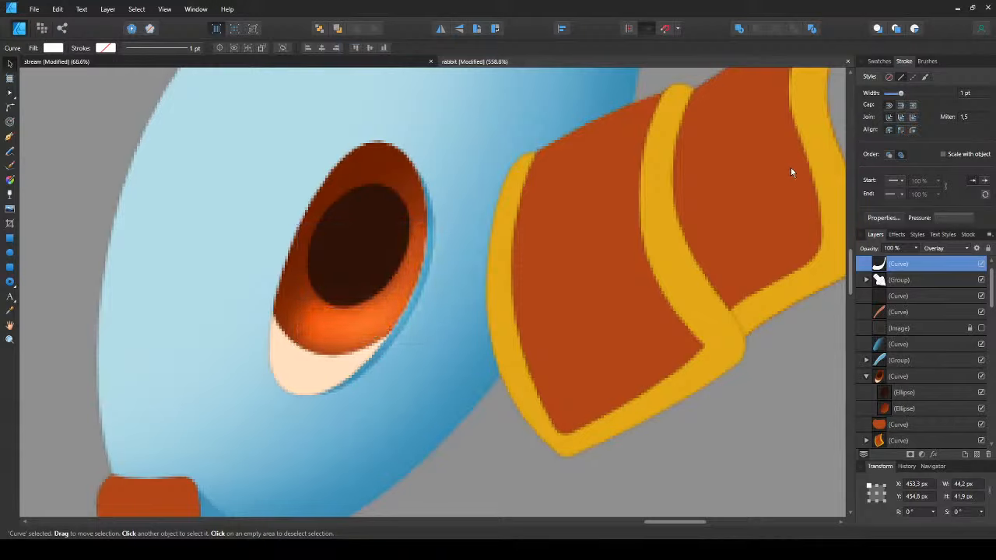
- Cut the blurred crescent and paste it inside the iris ellipse so that it is clipped to the iris
{"action": "key", "text": "Delete"}
{"action": "left_click", "coordinate": [310, 346]}
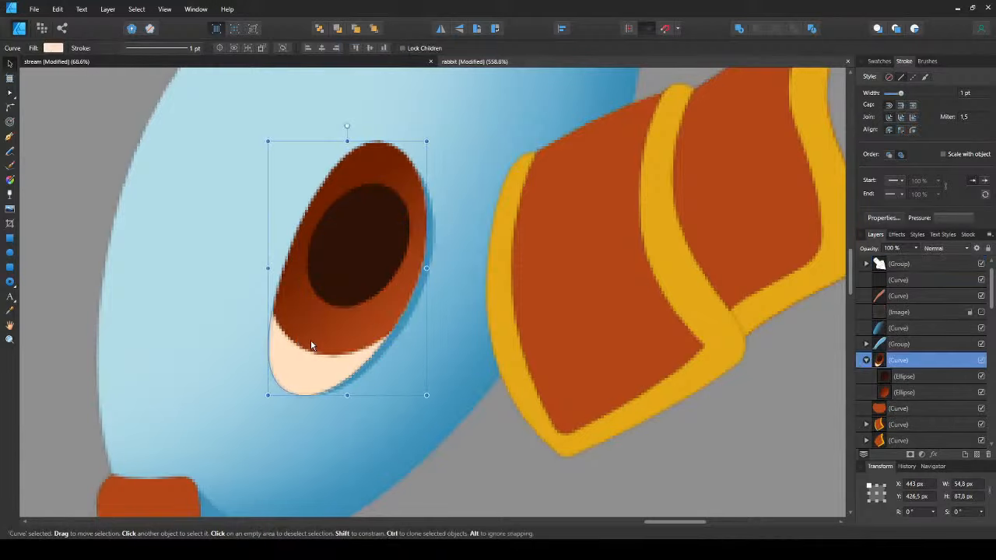
{"action": "double_click", "coordinate": [311, 343]}
{"action": "key", "text": "ctrl+alt+v"}
{"action": "key", "text": "ctrl+d"}
{"action": "left_click", "coordinate": [311, 343]}
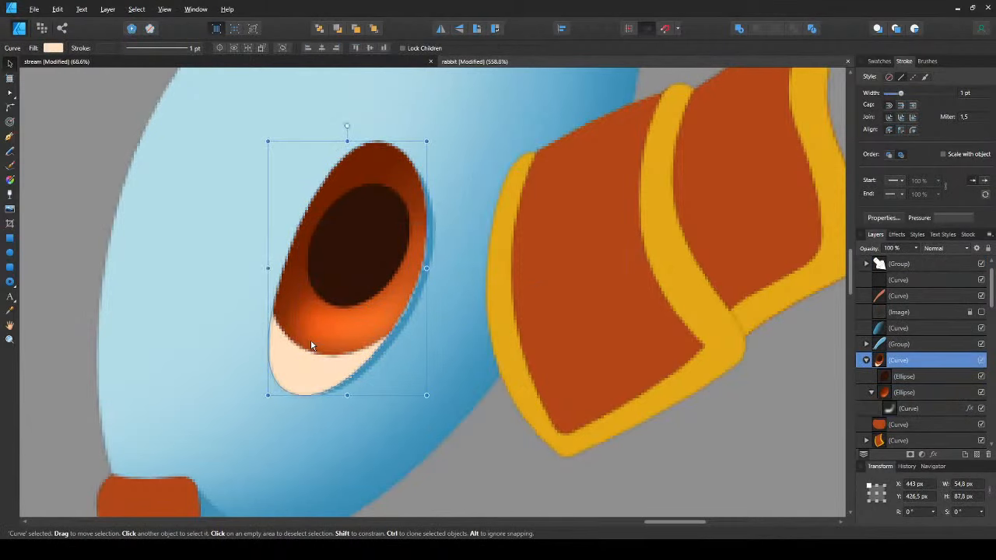
{"action": "double_click", "coordinate": [311, 345]}
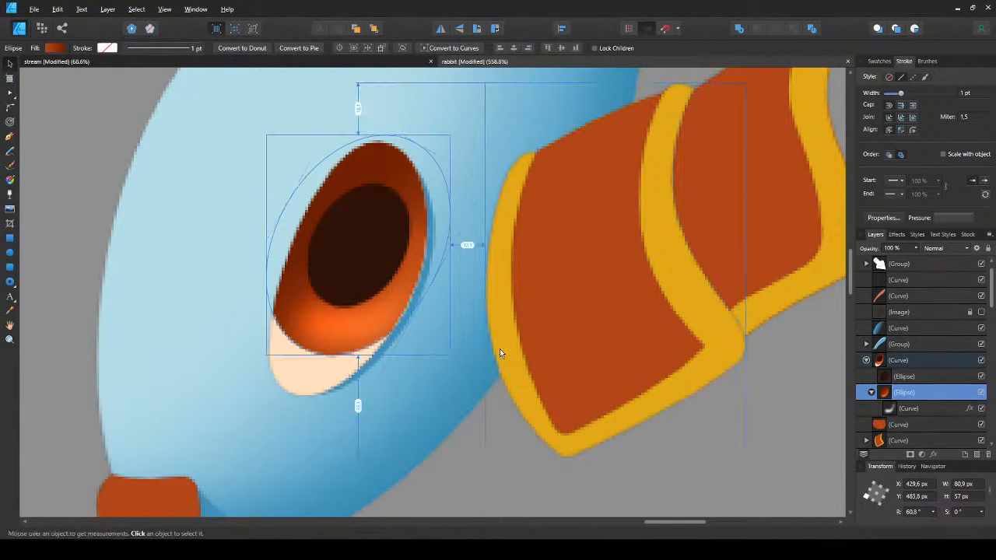
{"action": "key", "text": "ctrl+d"}
{"action": "scroll", "coordinate": [310, 302], "scroll_direction": "down", "scroll_amount": 5}
{"action": "scroll", "coordinate": [311, 302], "scroll_direction": "up", "scroll_amount": 3}
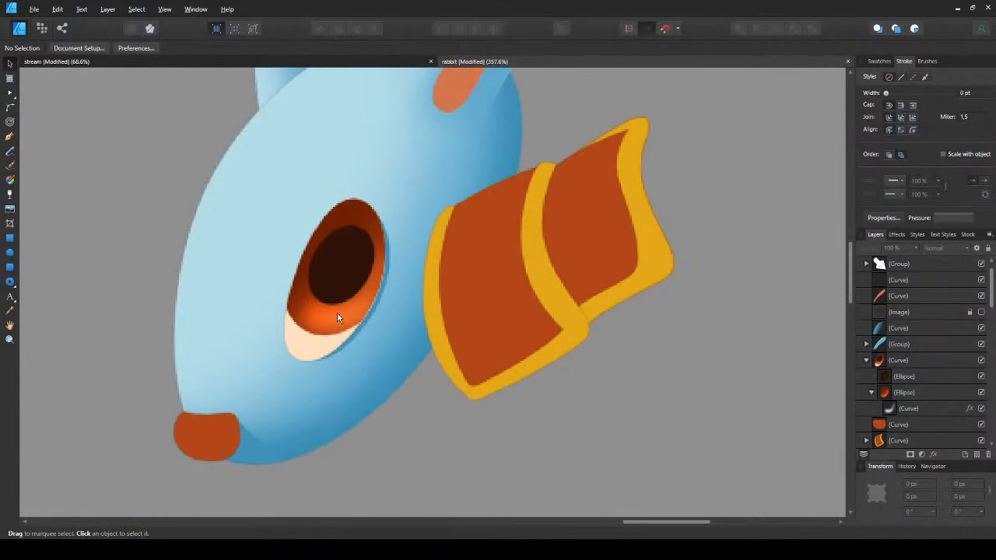
- Draw a second, smaller closed crescent with the Pen tool over the iris glow, about 35 by 29 px
{"action": "left_click", "coordinate": [337, 314]}
{"action": "scroll", "coordinate": [337, 314], "scroll_direction": "down", "scroll_amount": 3}
{"action": "key", "text": "ctrl+d"}
{"action": "scroll", "coordinate": [337, 314], "scroll_direction": "up", "scroll_amount": 4}
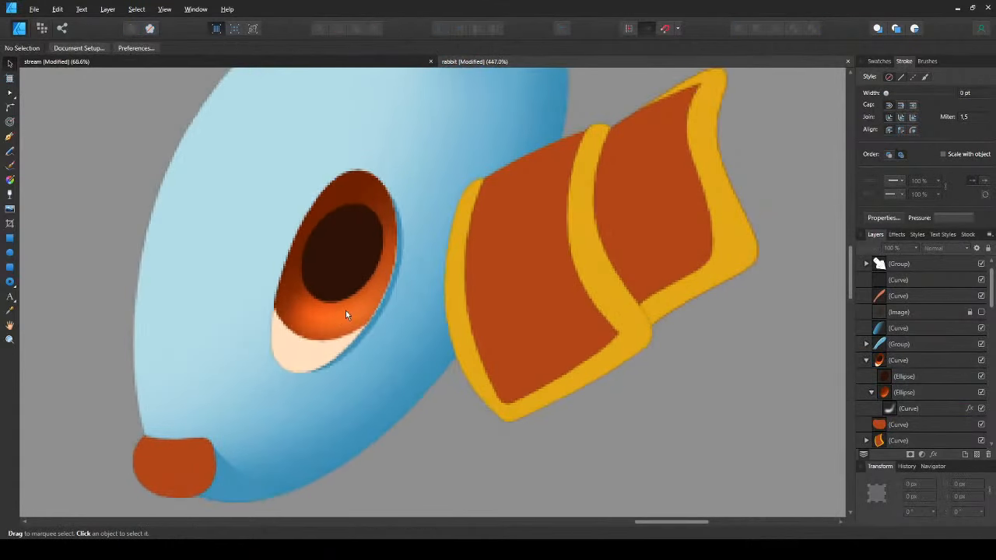
{"action": "double_click", "coordinate": [343, 309]}
{"action": "double_click", "coordinate": [341, 310]}
{"action": "key", "text": "ctrl+d"}
{"action": "scroll", "coordinate": [342, 321], "scroll_direction": "up", "scroll_amount": 2}
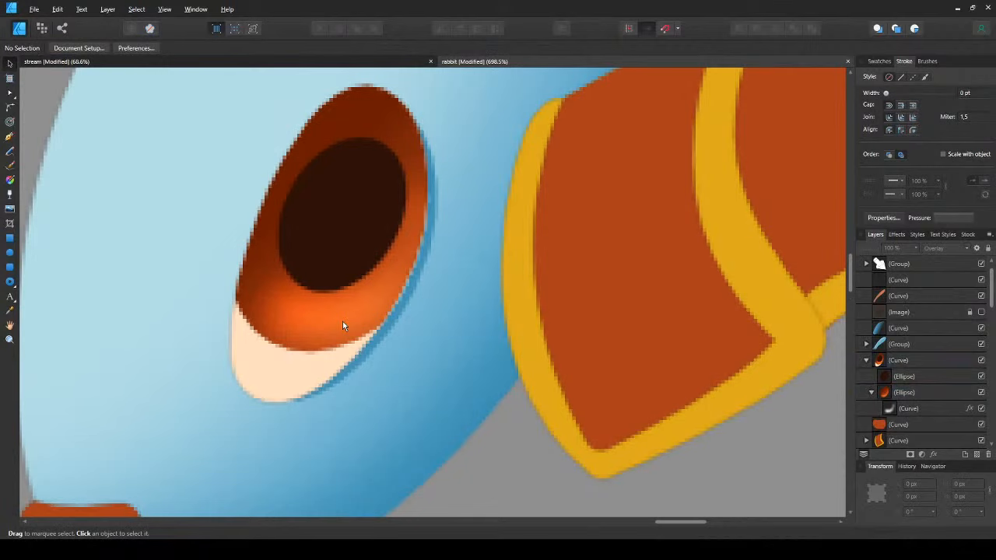
{"action": "key", "text": "p"}
{"action": "left_click_drag", "start_coordinate": [301, 308], "coordinate": [413, 250]}
{"action": "left_click_drag", "start_coordinate": [366, 319], "coordinate": [309, 345]}
{"action": "left_click", "coordinate": [301, 308]}
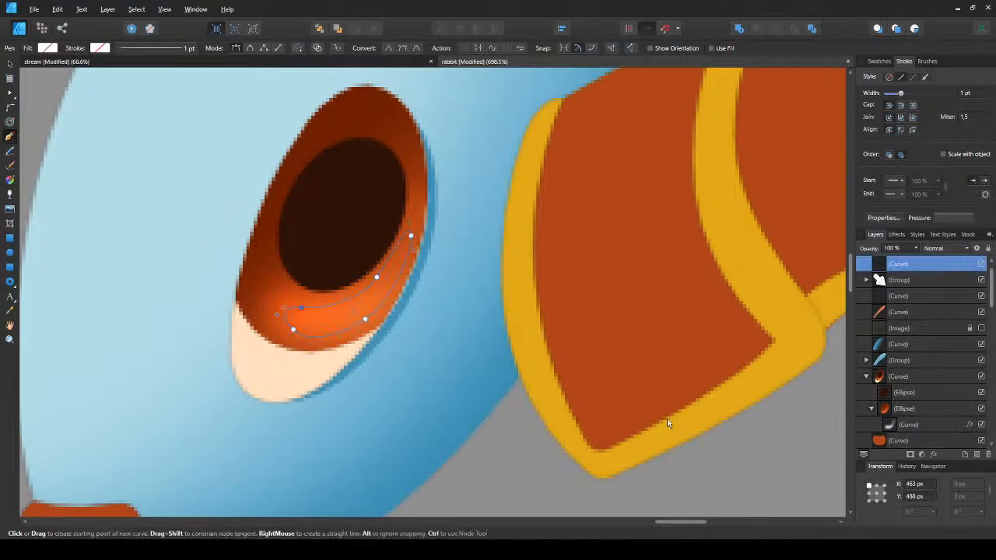
- Fill the smaller crescent with white, set its blend mode to Overlay, and blur it into a bright highlight
{"action": "key", "text": "v"}
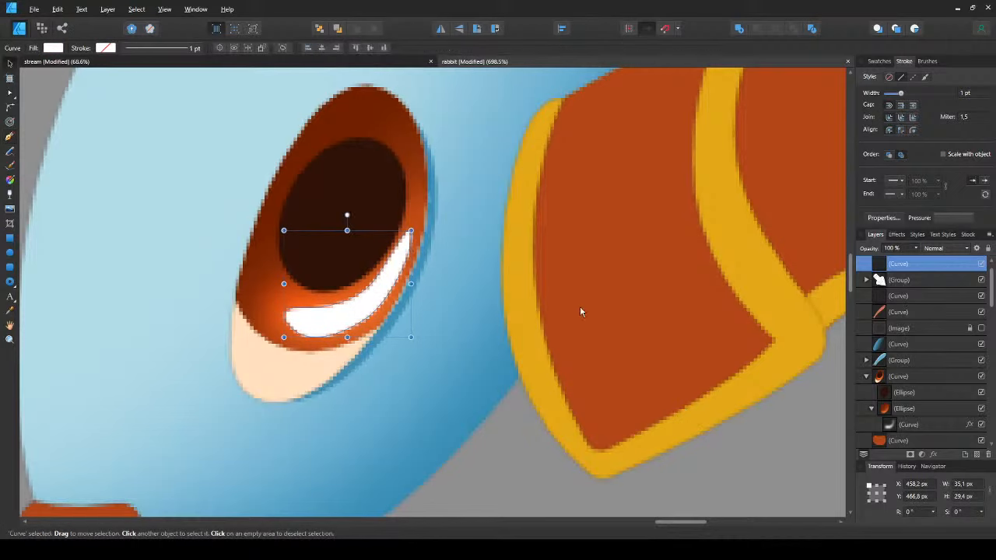
{"action": "key", "text": "shift+alt+o"}
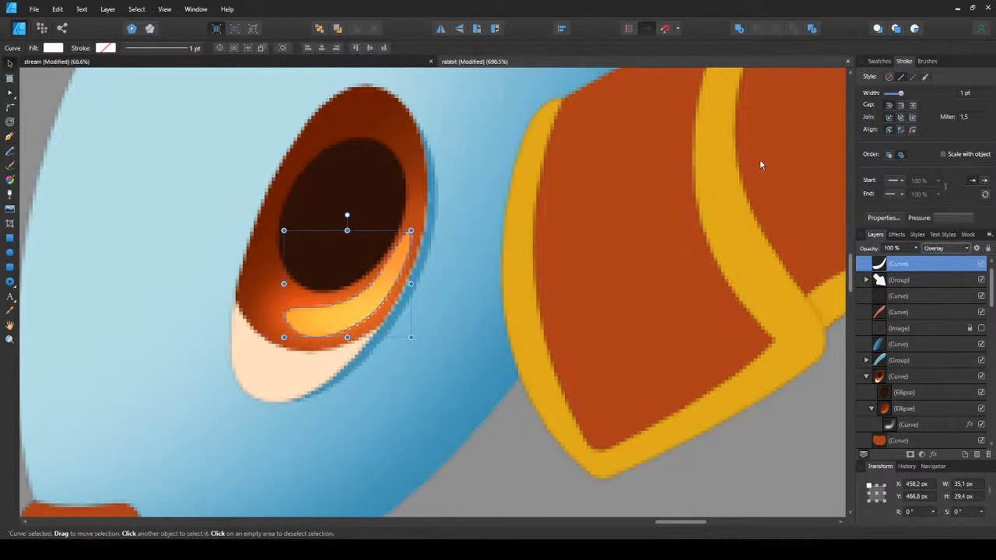
{"action": "left_click_drag", "start_coordinate": [761, 161], "coordinate": [788, 163]}
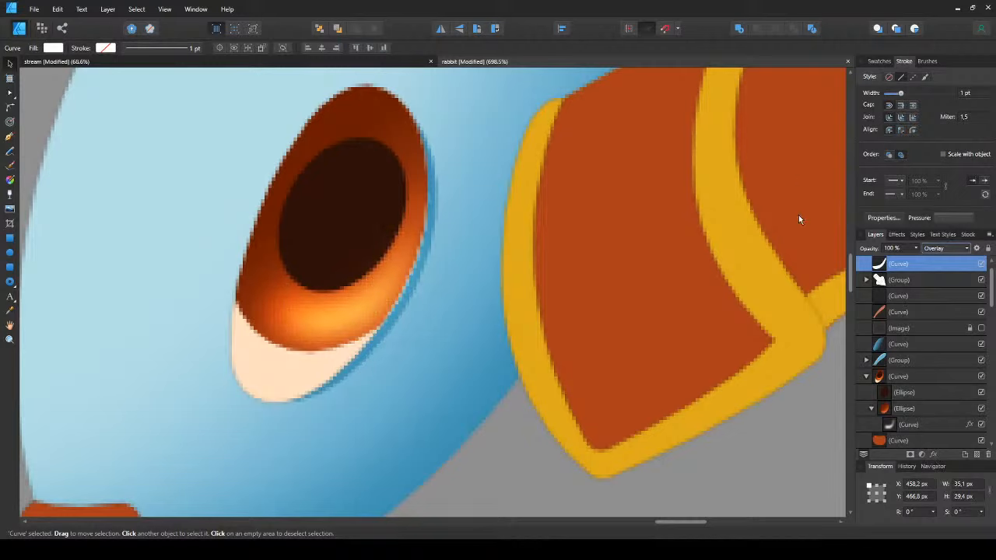
{"action": "left_click", "coordinate": [851, 360]}
{"action": "scroll", "coordinate": [408, 290], "scroll_direction": "down", "scroll_amount": 6}
{"action": "key", "text": "ctrl+d"}
{"action": "scroll", "coordinate": [396, 278], "scroll_direction": "up", "scroll_amount": 5}
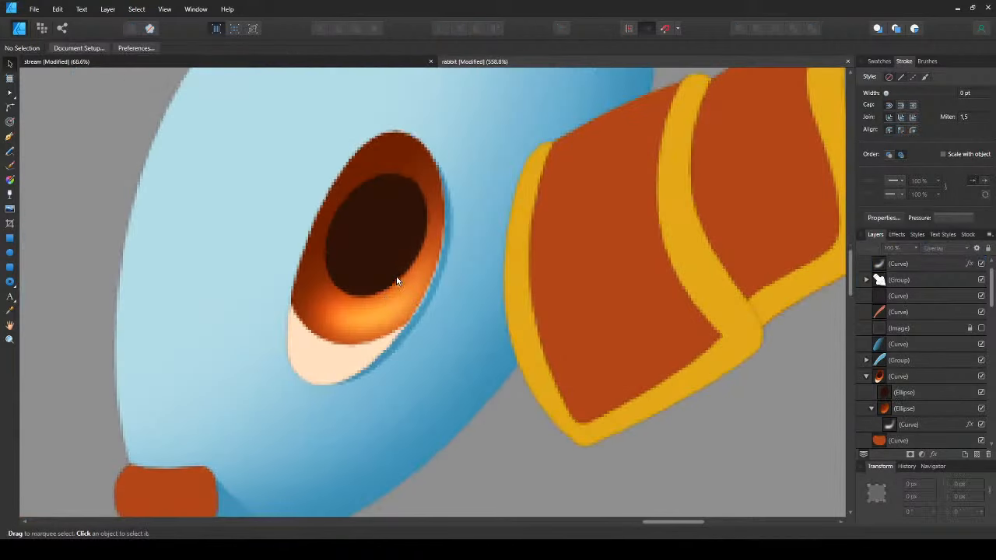
- Apply a transparency gradient to the smaller iris highlight so its end nearer the nose fades out
{"action": "left_click", "coordinate": [385, 305]}
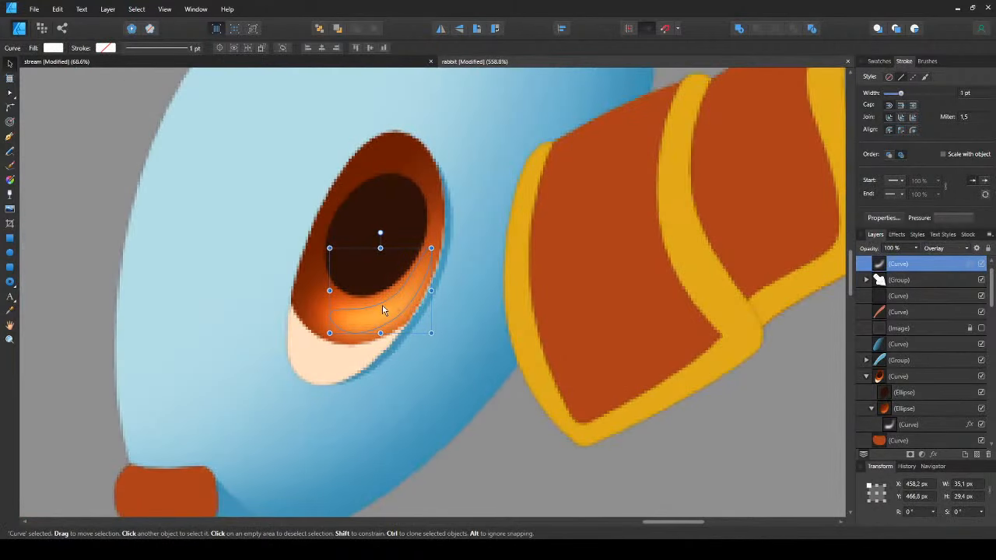
{"action": "key", "text": "y"}
{"action": "left_click_drag", "start_coordinate": [343, 312], "coordinate": [373, 307]}
{"action": "key", "text": "v"}
{"action": "key", "text": "ctrl+d"}
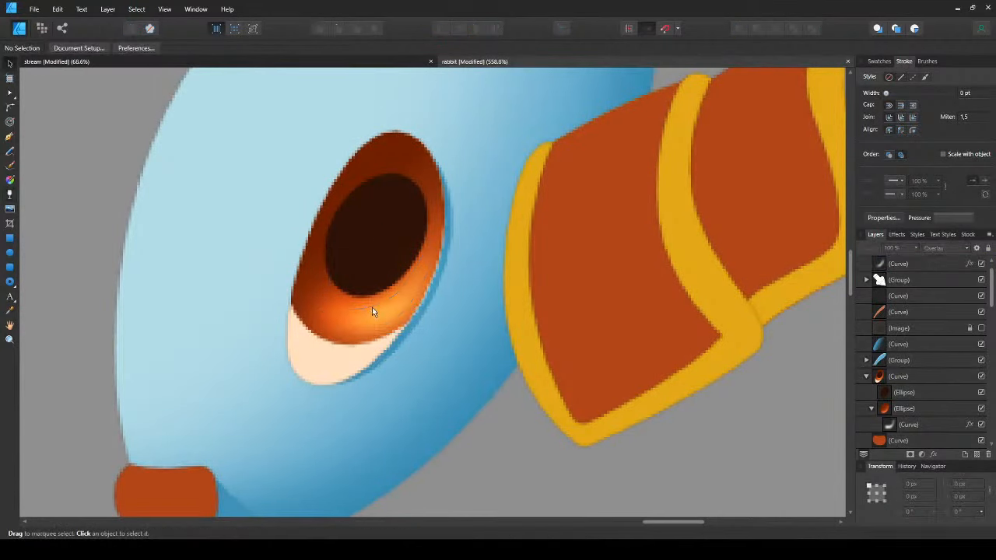
{"action": "scroll", "coordinate": [372, 309], "scroll_direction": "down", "scroll_amount": 5}
{"action": "scroll", "coordinate": [290, 291], "scroll_direction": "up", "scroll_amount": 4}
- Duplicate the iris ellipse and enlarge the copy slightly around the original, to about 88 by 62 px
{"action": "left_click", "coordinate": [327, 267]}
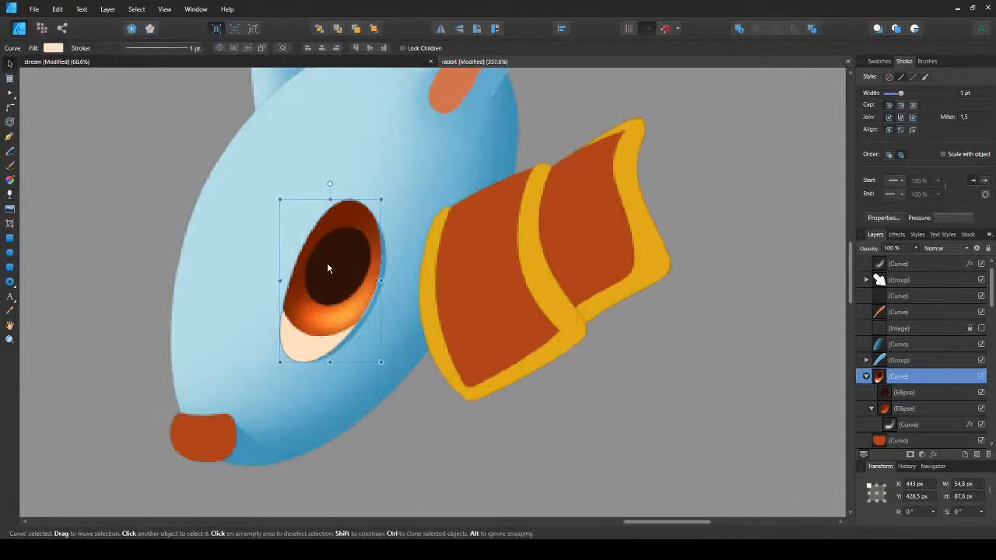
{"action": "key", "text": "ctrl+d"}
{"action": "left_click", "coordinate": [327, 262]}
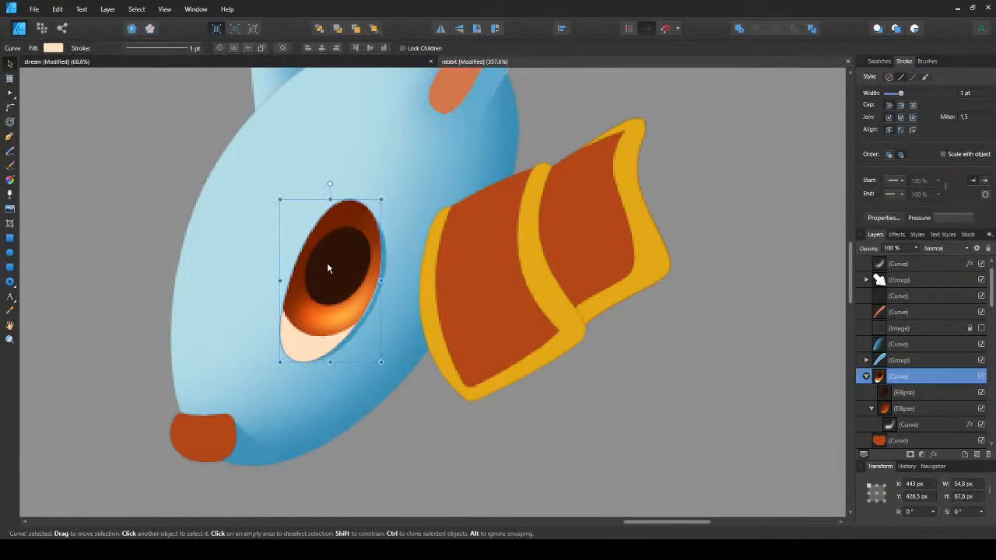
{"action": "left_click", "coordinate": [669, 369]}
{"action": "scroll", "coordinate": [373, 342], "scroll_direction": "up", "scroll_amount": 2}
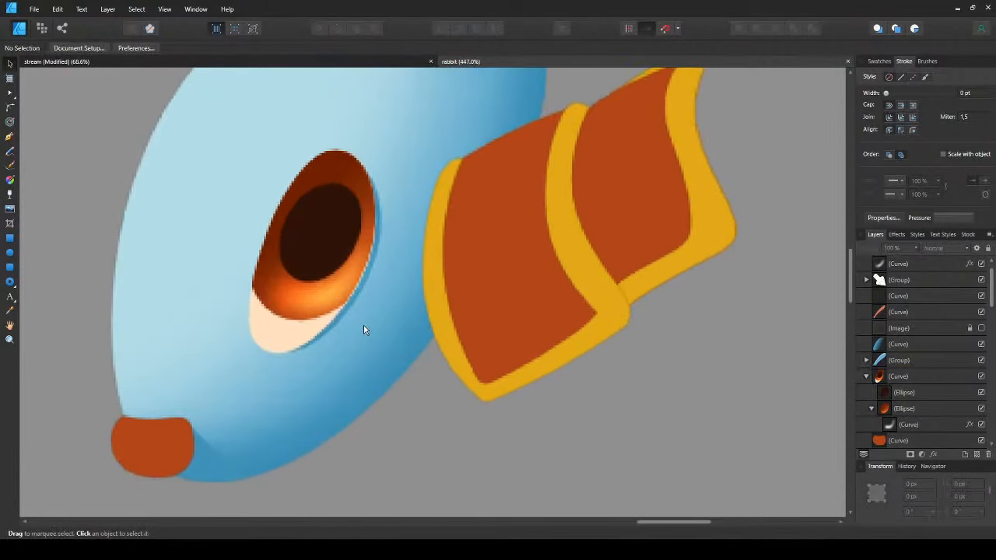
{"action": "scroll", "coordinate": [280, 331], "scroll_direction": "up", "scroll_amount": 2}
{"action": "double_click", "coordinate": [247, 264]}
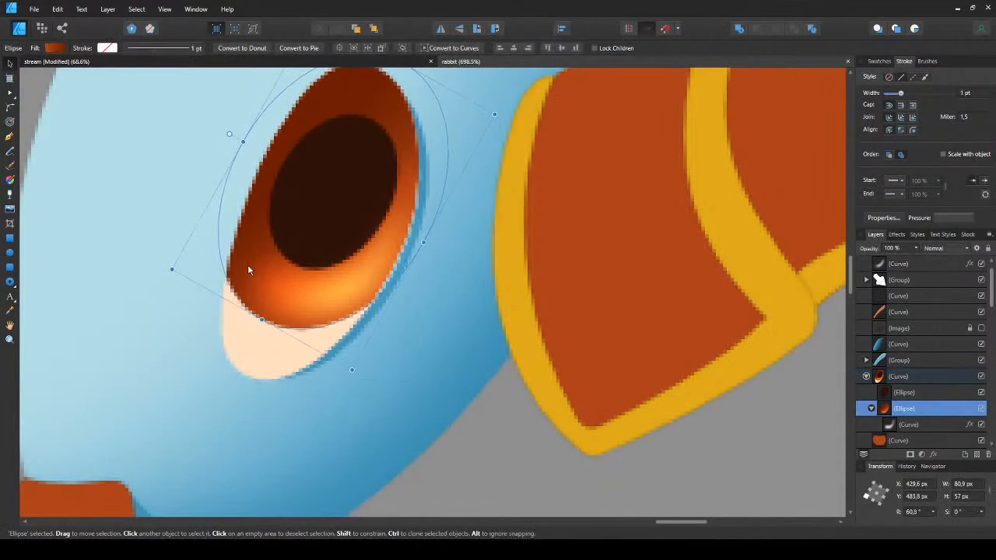
{"action": "mouse_move", "coordinate": [263, 245]}
{"action": "left_mouse_down"}
{"action": "mouse_move", "coordinate": [300, 267]}
{"action": "mouse_move", "coordinate": [262, 264]}
{"action": "left_mouse_up"}
{"action": "left_click_drag", "start_coordinate": [171, 269], "coordinate": [156, 277]}
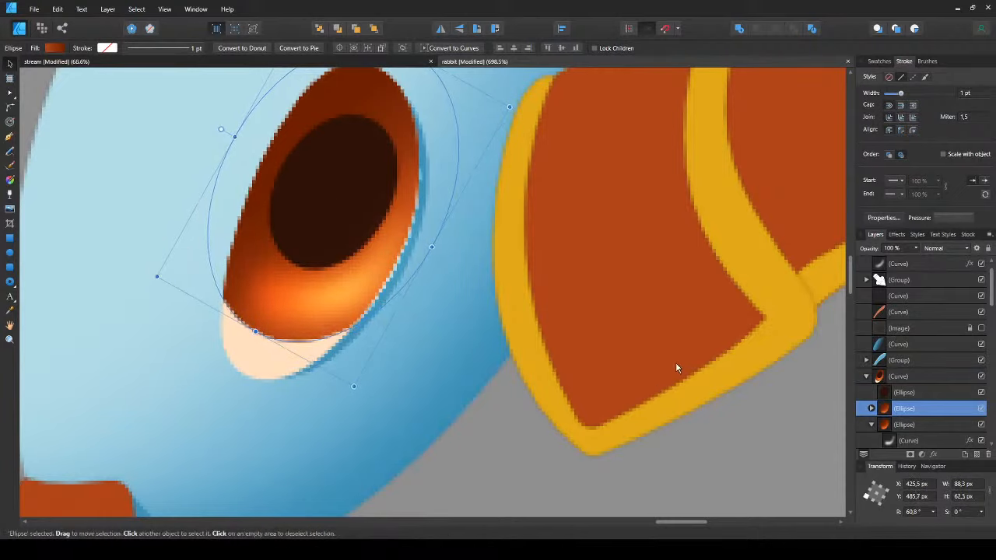
- Give the enlarged ellipse the pupil's dark brown fill and place it behind the iris as a dark rim
{"action": "key", "text": "space"}
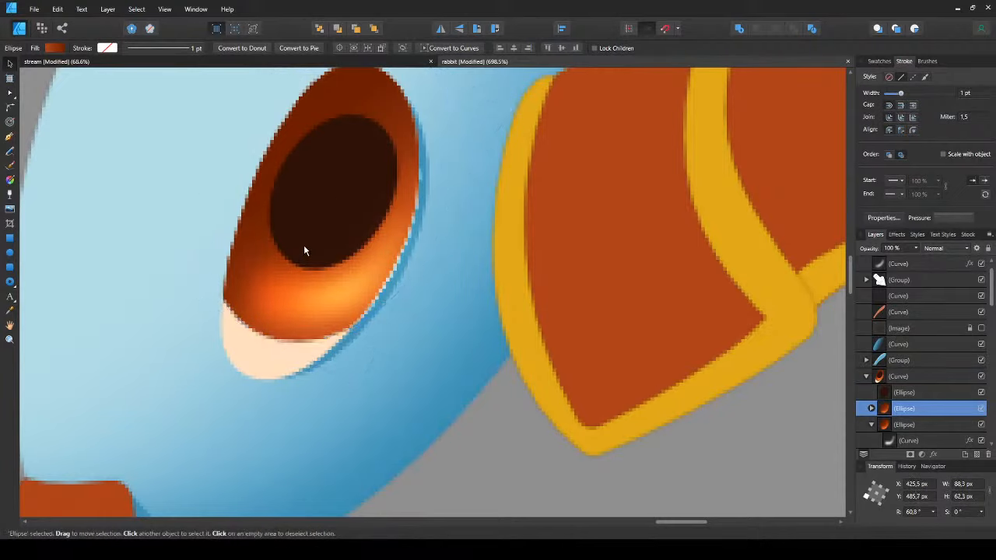
{"action": "key", "text": "ctrl+shift+v"}
{"action": "key", "text": "ctrl+bracketleft"}
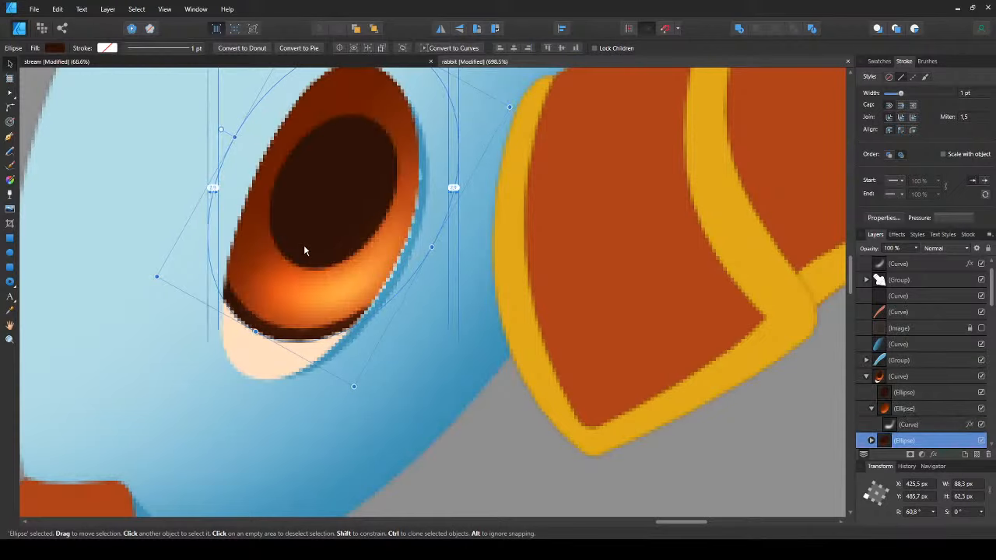
{"action": "scroll", "coordinate": [304, 245], "scroll_direction": "down", "scroll_amount": 4}
{"action": "key", "text": "ctrl+d"}
{"action": "left_click_drag", "start_coordinate": [299, 254], "coordinate": [346, 332]}
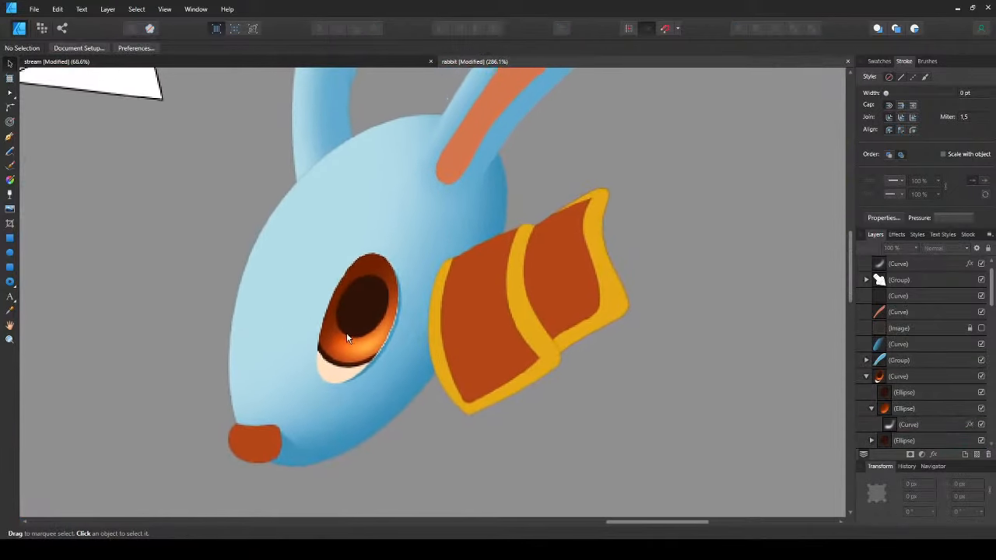
- Inspect the iris highlight's curve and examine the eye both close up and at 100% zoom
{"action": "scroll", "coordinate": [335, 319], "scroll_direction": "up", "scroll_amount": 2}
{"action": "scroll", "coordinate": [342, 315], "scroll_direction": "up", "scroll_amount": 1}
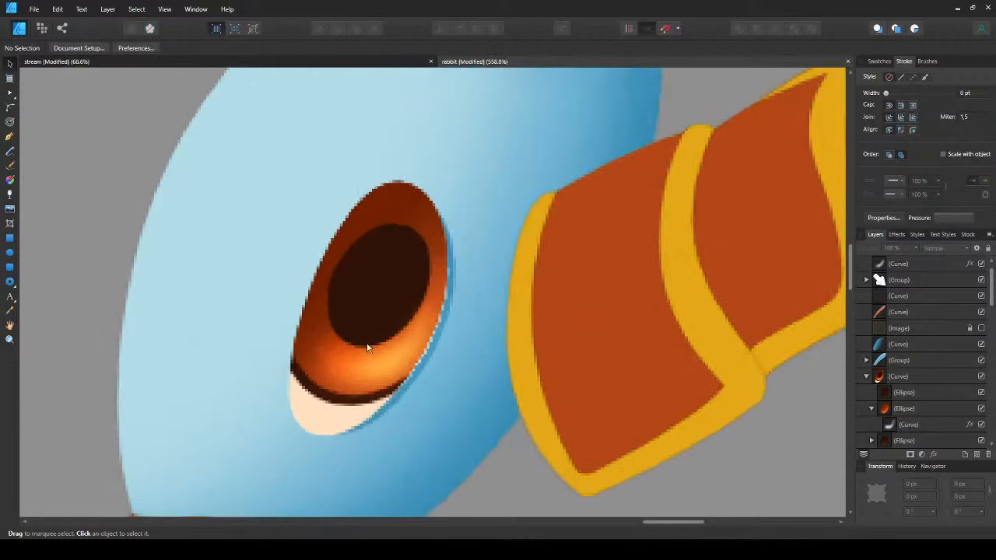
{"action": "left_click", "coordinate": [414, 357]}
{"action": "key", "text": "a"}
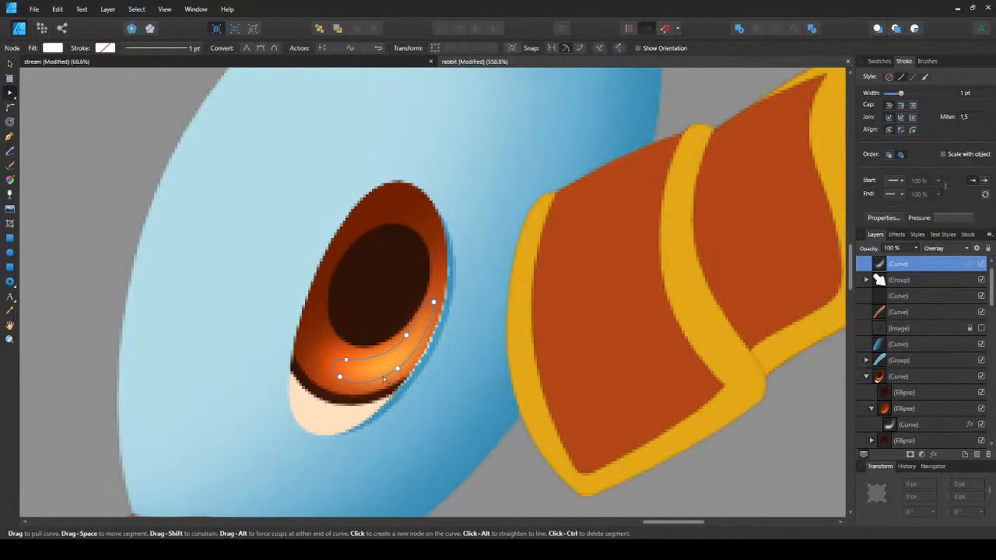
{"action": "key", "text": "v"}
{"action": "key", "text": "ctrl+1"}
{"action": "left_click", "coordinate": [393, 356]}
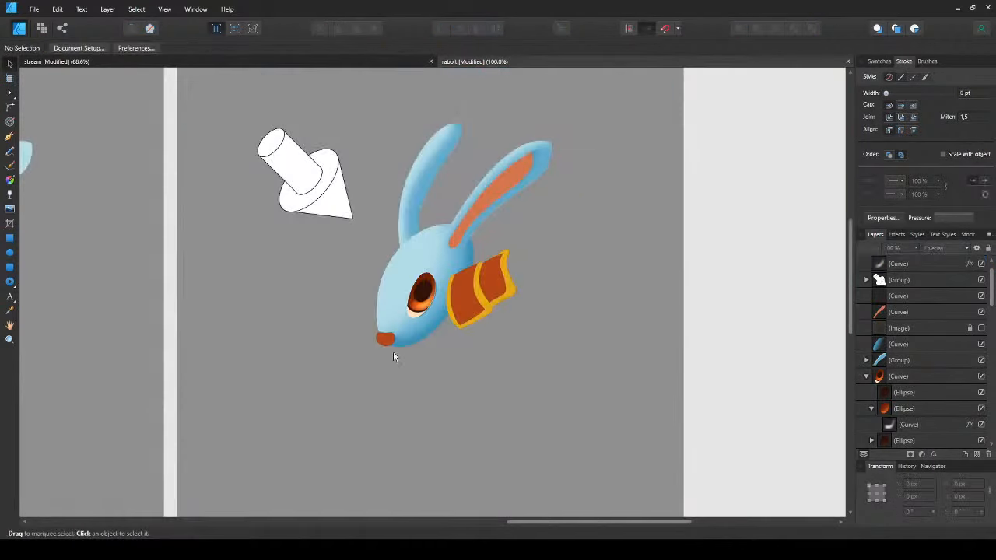
{"action": "scroll", "coordinate": [440, 296], "scroll_direction": "up", "scroll_amount": 3}
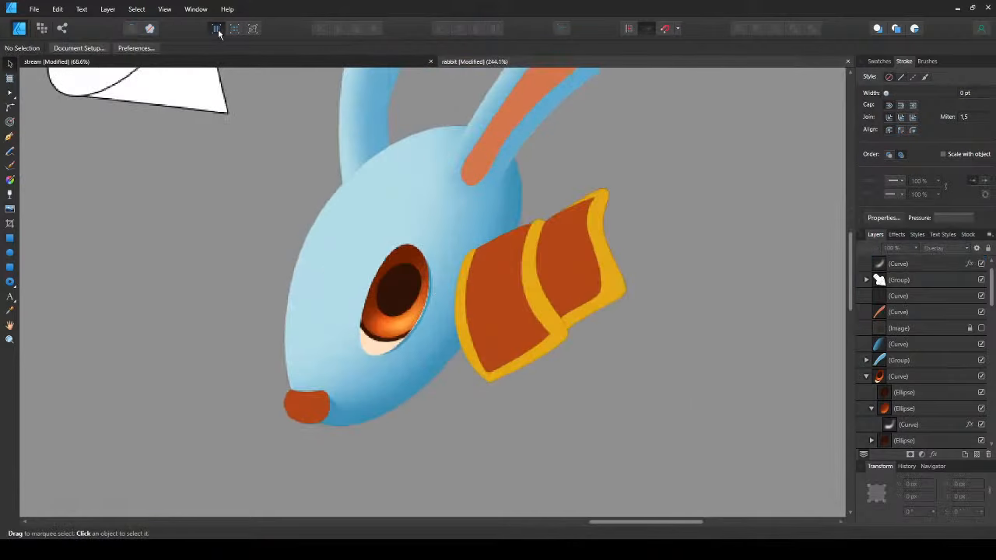
{"action": "scroll", "coordinate": [373, 297], "scroll_direction": "up", "scroll_amount": 3}
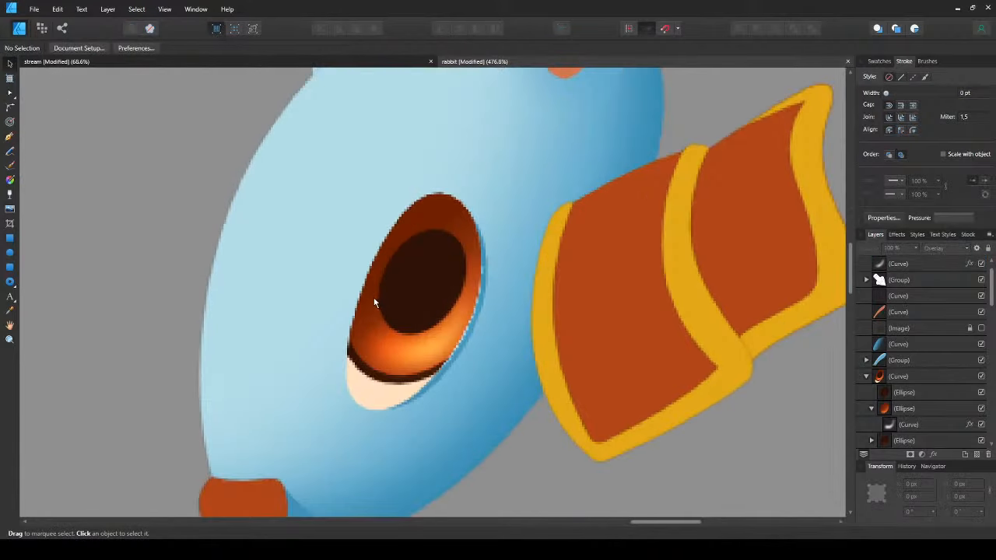
{"action": "scroll", "coordinate": [412, 312], "scroll_direction": "up", "scroll_amount": 1}
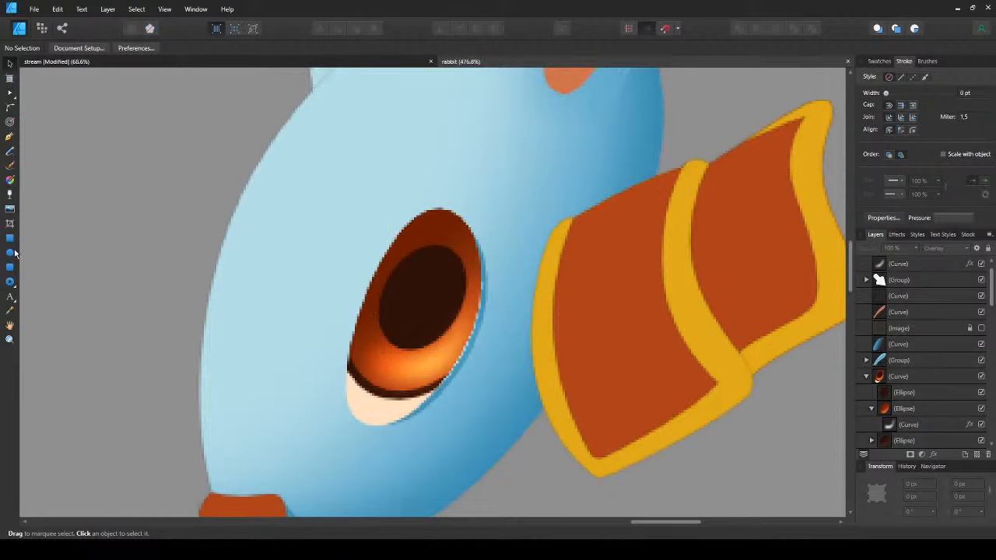
- Draw a closed white crescent reflection with the Pen tool along the pupil's nose-side edge, about 20 by 30 px
{"action": "key", "text": "p"}
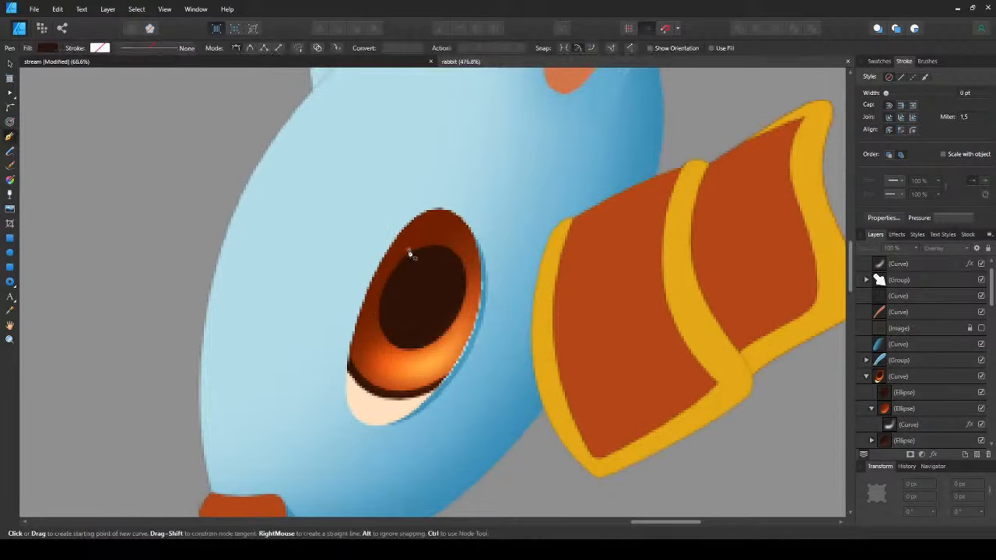
{"action": "left_click_drag", "start_coordinate": [377, 292], "coordinate": [423, 263]}
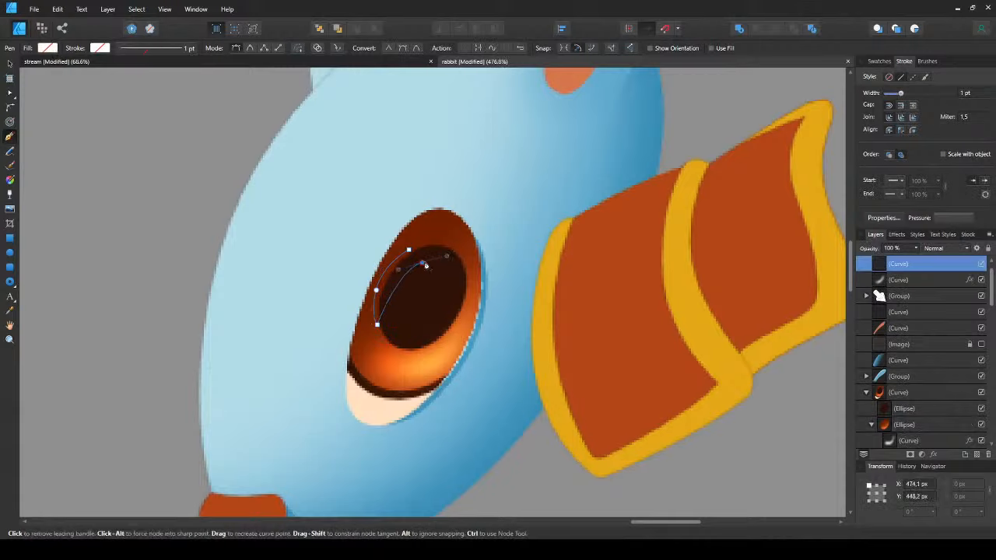
{"action": "left_click", "coordinate": [408, 252]}
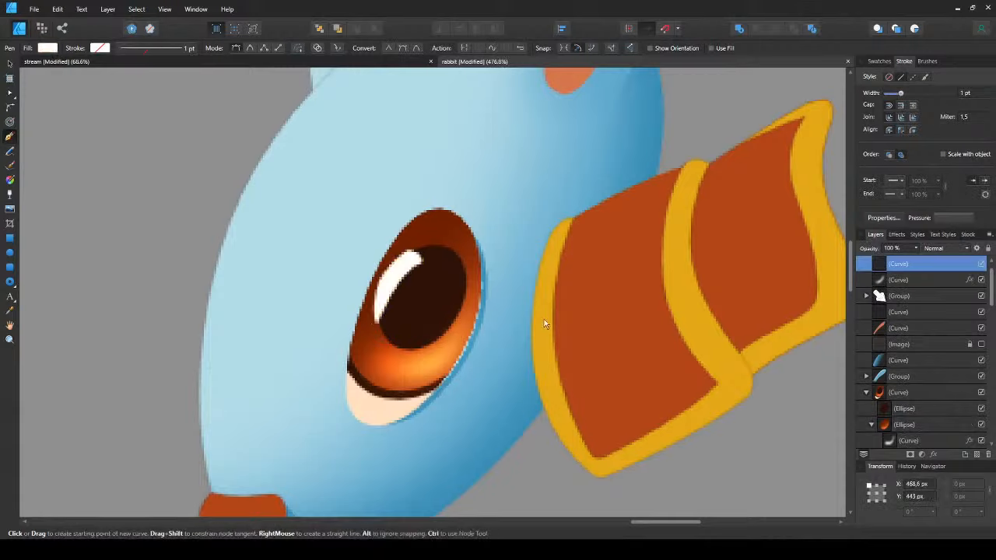
- Apply a linear transparency gradient across the white crescent so it fades between its outer edge and the pupil
{"action": "key", "text": "v"}
{"action": "key", "text": "y"}
{"action": "left_click_drag", "start_coordinate": [363, 262], "coordinate": [407, 286]}
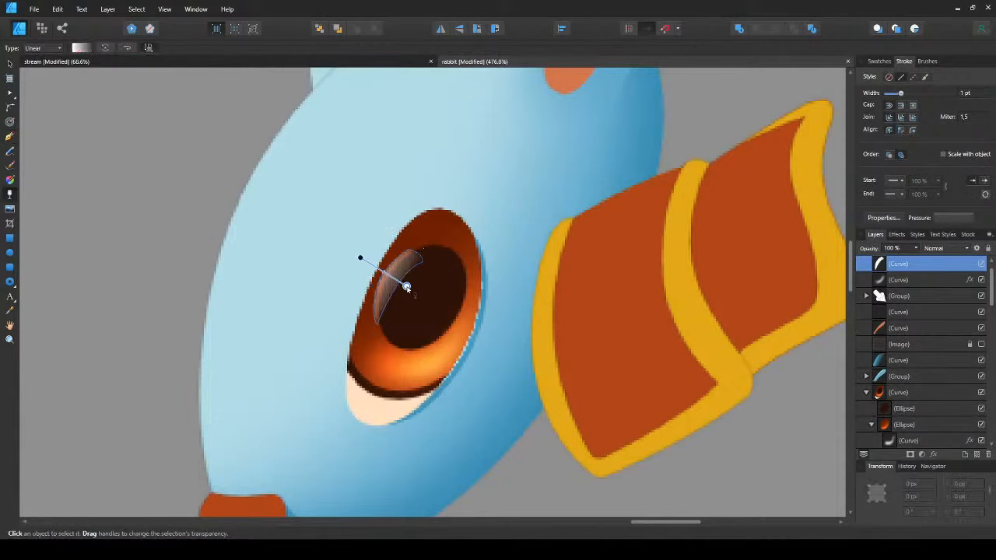
{"action": "key", "text": "v"}
{"action": "scroll", "coordinate": [406, 294], "scroll_direction": "down", "scroll_amount": 5}
{"action": "scroll", "coordinate": [401, 278], "scroll_direction": "up", "scroll_amount": 4}
{"action": "key", "text": "y"}
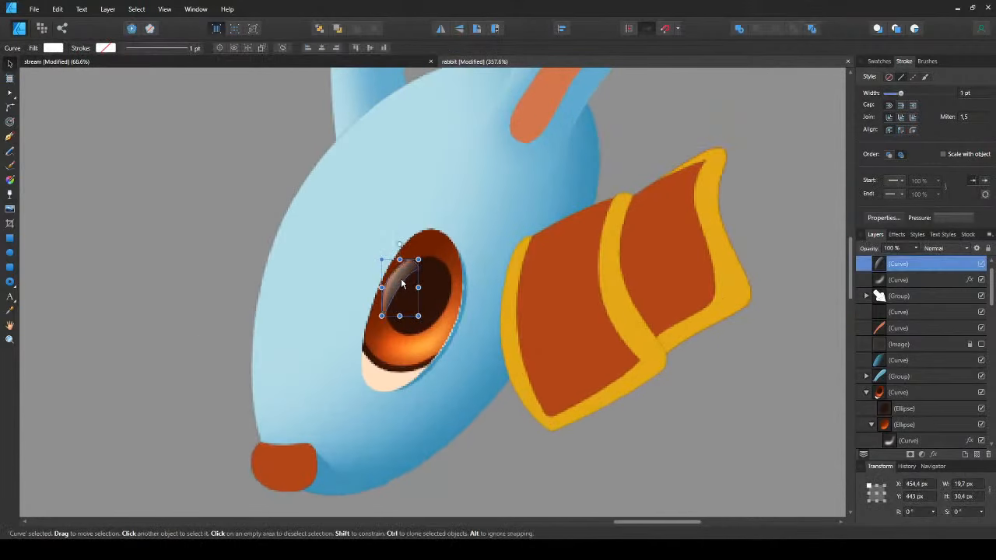
{"action": "left_click_drag", "start_coordinate": [372, 267], "coordinate": [398, 282]}
- Stretch and skew the crescent reflection along the pupil to about 20 by 40 px with a 7.7° shear
{"action": "key", "text": "v"}
{"action": "left_click", "coordinate": [378, 269]}
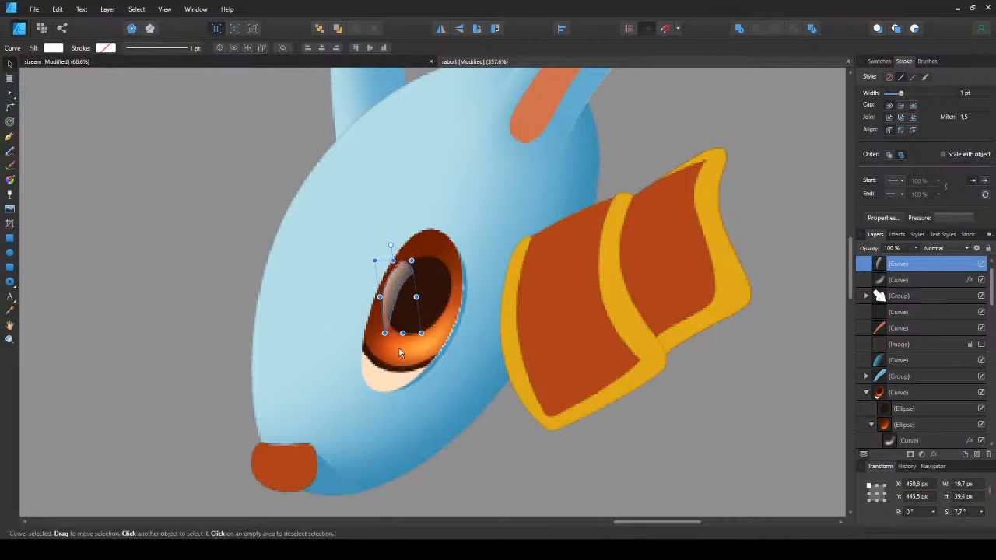
{"action": "key", "text": "ctrl+d"}
- Draw a small closed three-point reflection with the Pen tool over the pupil's upper edge, about 18 by 9 px
{"action": "scroll", "coordinate": [406, 264], "scroll_direction": "up", "scroll_amount": 3}
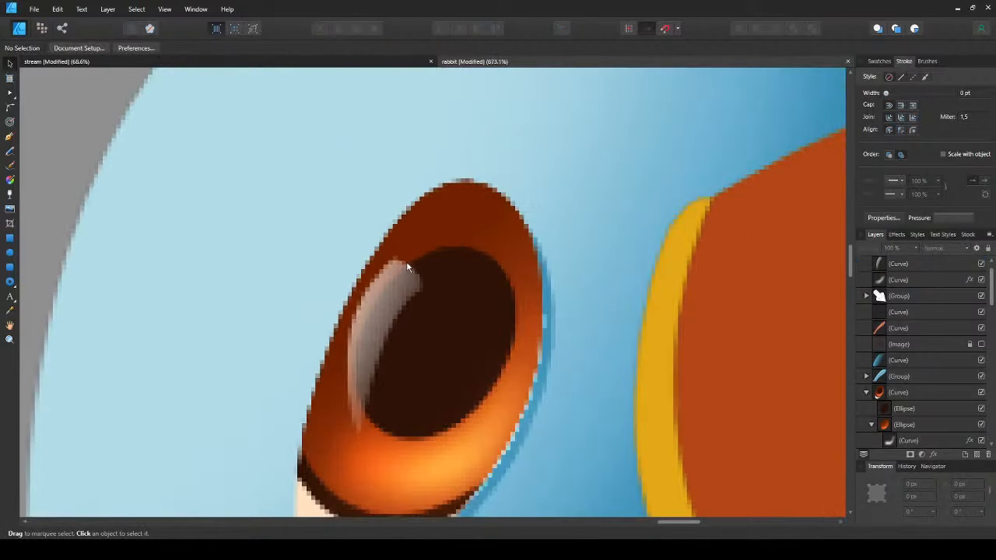
{"action": "key", "text": "p"}
{"action": "left_click", "coordinate": [404, 245]}
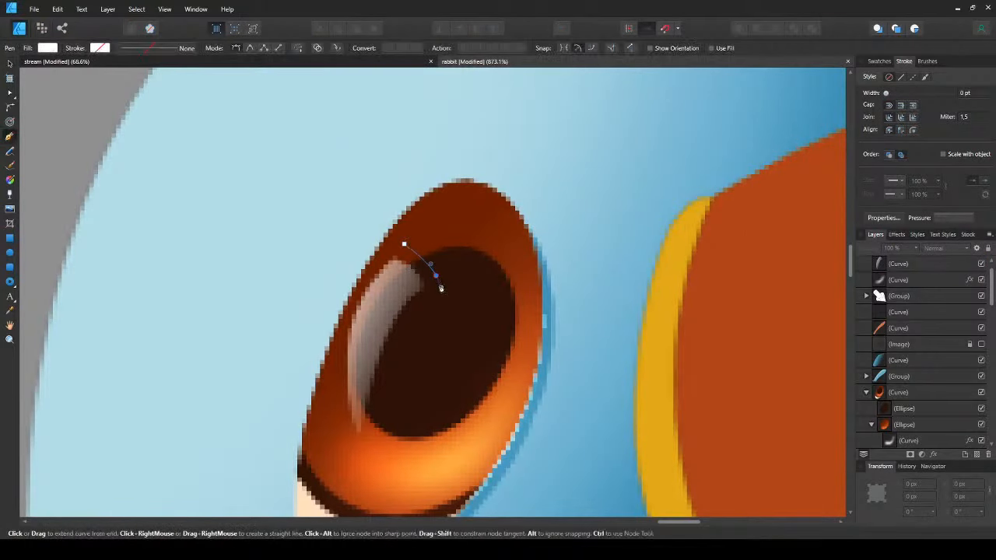
{"action": "left_click", "coordinate": [436, 274]}
{"action": "left_click_drag", "start_coordinate": [486, 246], "coordinate": [504, 251]}
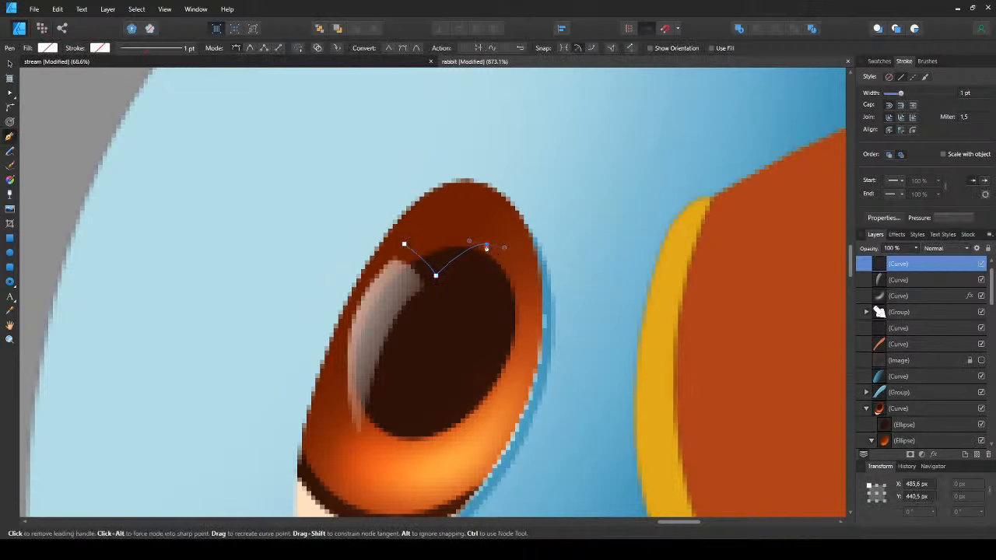
{"action": "left_click", "coordinate": [404, 246]}
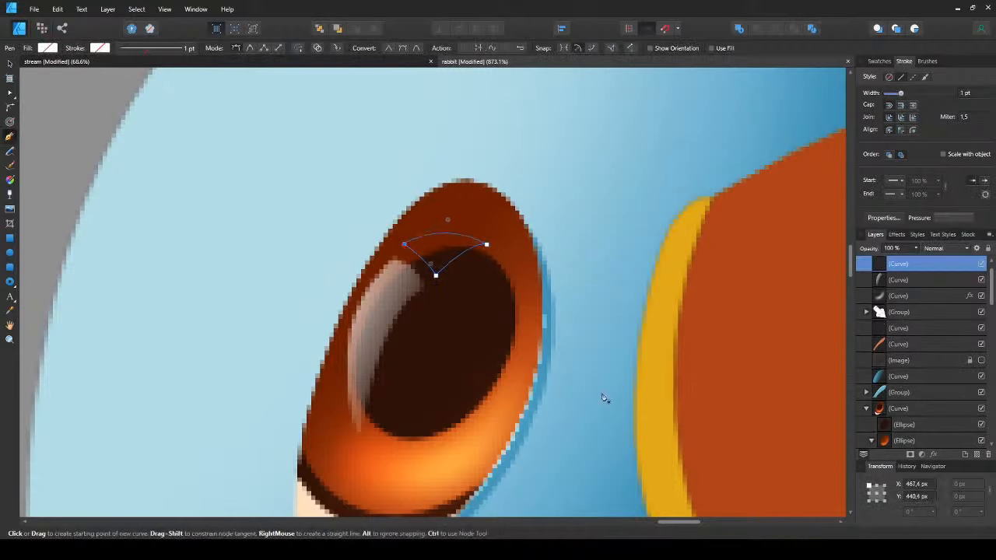
- Give the small upper reflection the crescent's white fading style and redirect its transparency gradient across the shape
{"action": "key", "text": "v"}
{"action": "left_click", "coordinate": [390, 282]}
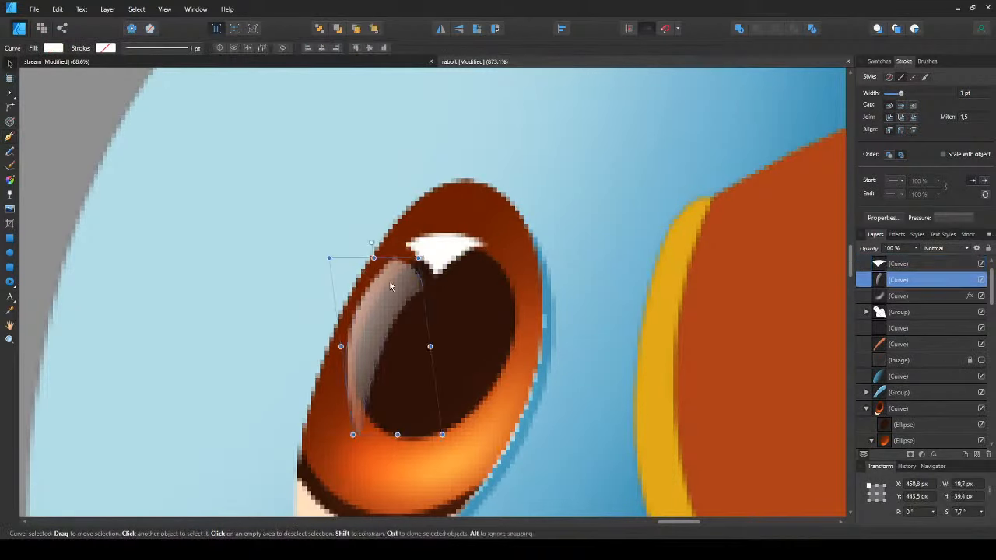
{"action": "left_click", "coordinate": [442, 247]}
{"action": "scroll", "coordinate": [441, 249], "scroll_direction": "down", "scroll_amount": 5}
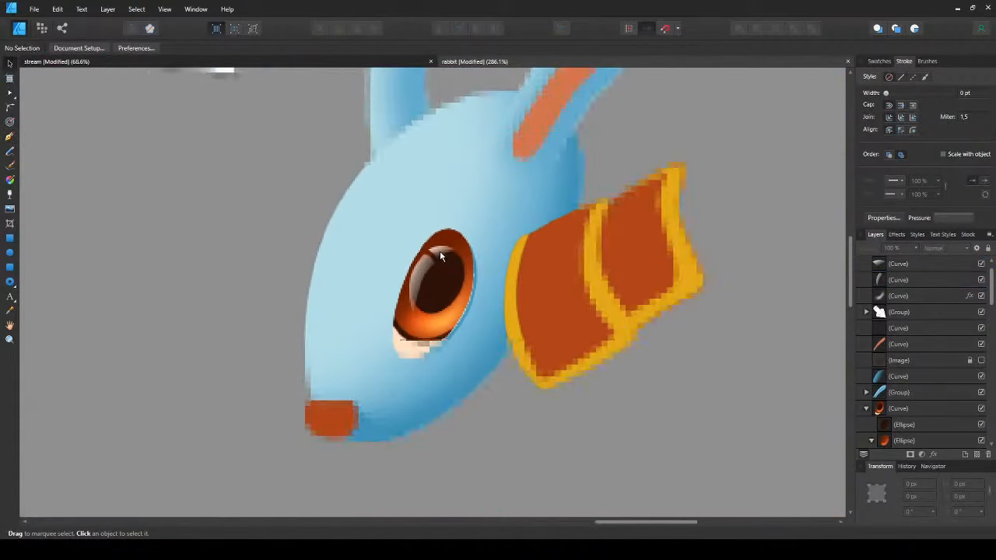
{"action": "scroll", "coordinate": [439, 250], "scroll_direction": "up", "scroll_amount": 5}
{"action": "key", "text": "g"}
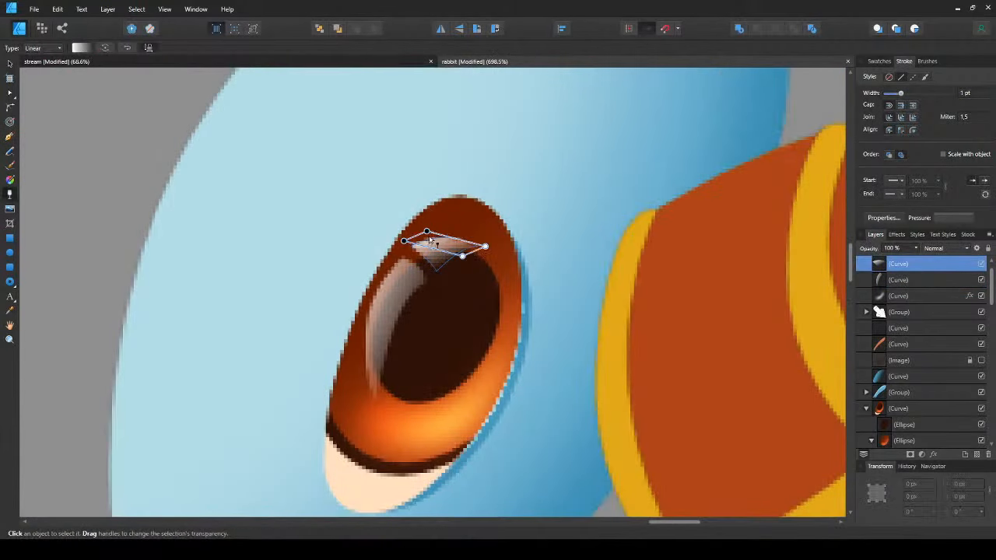
{"action": "left_click_drag", "start_coordinate": [449, 262], "coordinate": [422, 207]}
{"action": "key", "text": "v"}
- Examine the two pupil reflections and the whole eye from a distance and close up
{"action": "scroll", "coordinate": [424, 234], "scroll_direction": "down", "scroll_amount": 4}
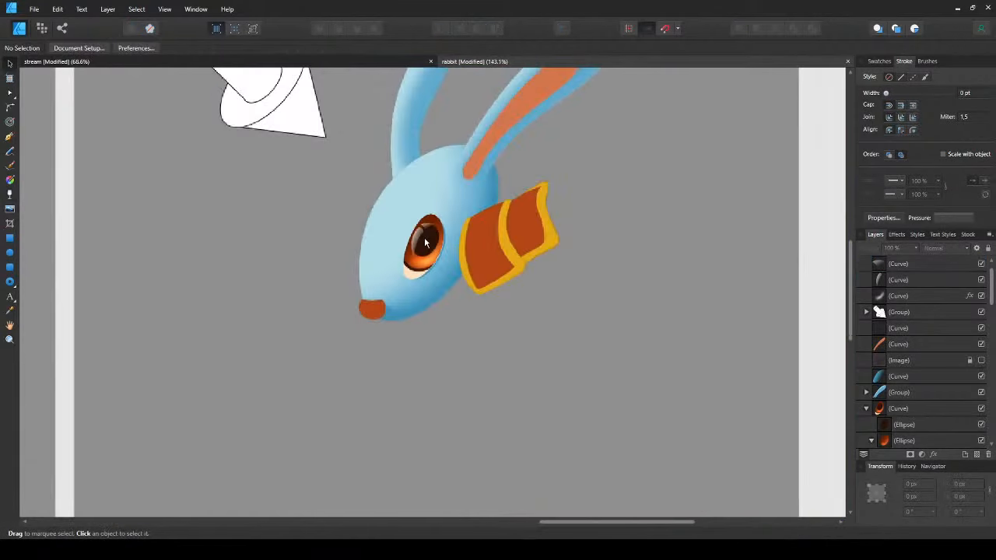
{"action": "scroll", "coordinate": [424, 236], "scroll_direction": "up", "scroll_amount": 3}
{"action": "left_click", "coordinate": [409, 230]}
{"action": "left_click", "coordinate": [435, 210], "text": "shift"}
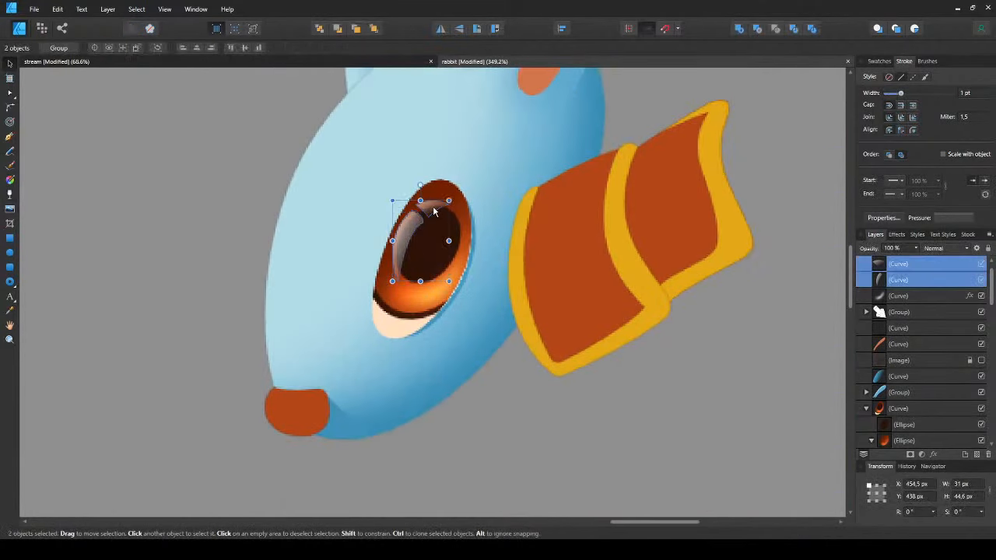
{"action": "key", "text": "ctrl+d"}
{"action": "scroll", "coordinate": [425, 255], "scroll_direction": "down", "scroll_amount": 4}
{"action": "scroll", "coordinate": [424, 236], "scroll_direction": "up", "scroll_amount": 4}
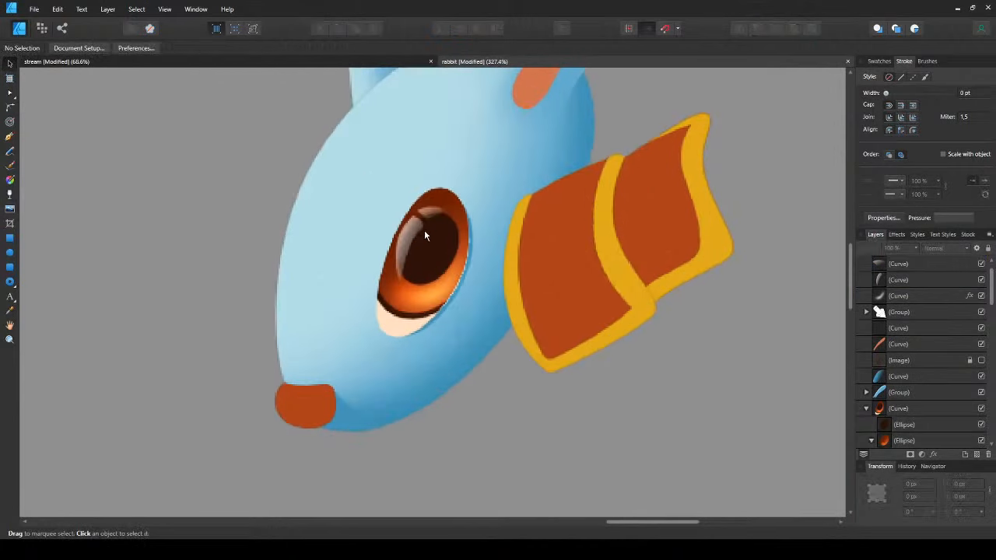
{"action": "left_click", "coordinate": [441, 204]}
{"action": "scroll", "coordinate": [441, 203], "scroll_direction": "up", "scroll_amount": 3}
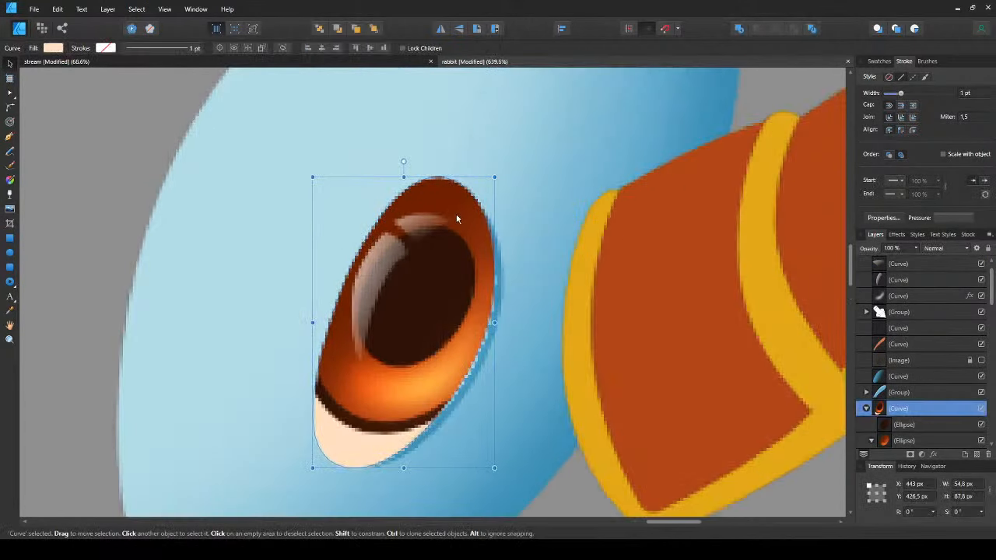
{"action": "key", "text": "ctrl+d"}
- Draw a large closed curved band with the Pen tool around the eye's upper and nose-side edge, overlapping the iris
{"action": "key", "text": "p"}
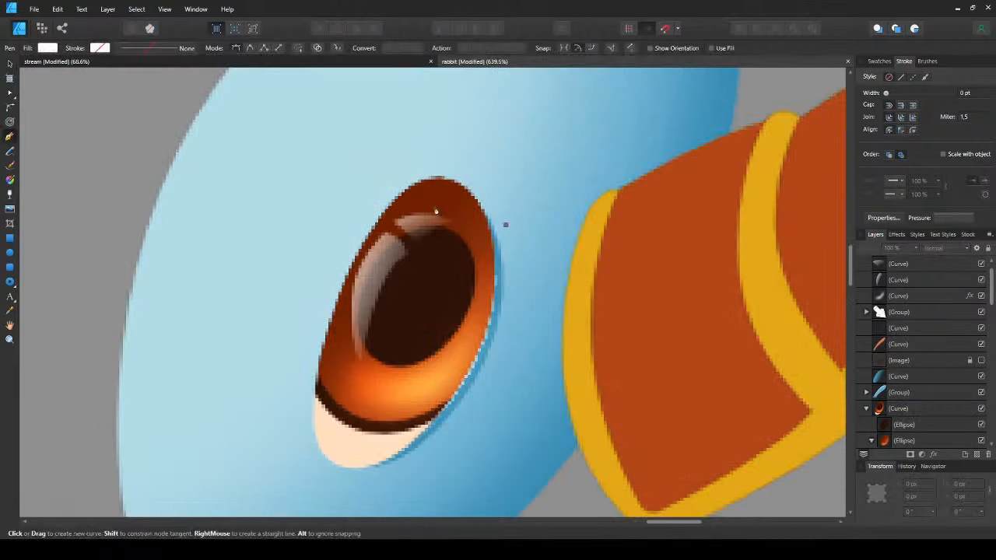
{"action": "left_click_drag", "start_coordinate": [409, 217], "coordinate": [372, 244]}
{"action": "left_click_drag", "start_coordinate": [338, 403], "coordinate": [356, 452]}
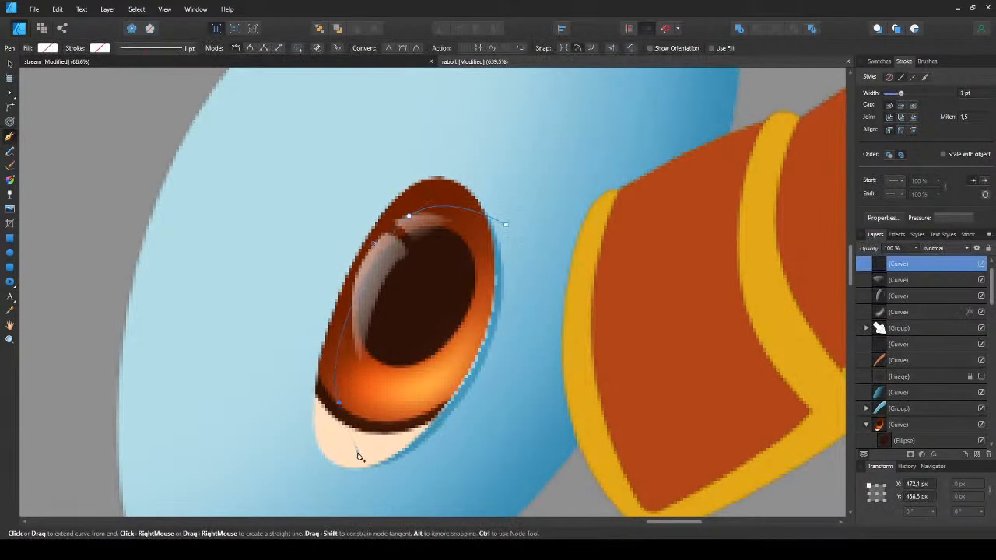
{"action": "left_click_drag", "start_coordinate": [267, 415], "coordinate": [257, 384]}
{"action": "left_click_drag", "start_coordinate": [297, 231], "coordinate": [325, 178]}
{"action": "left_click_drag", "start_coordinate": [453, 138], "coordinate": [504, 160]}
{"action": "left_click_drag", "start_coordinate": [543, 196], "coordinate": [532, 236]}
{"action": "left_click", "coordinate": [507, 226]}
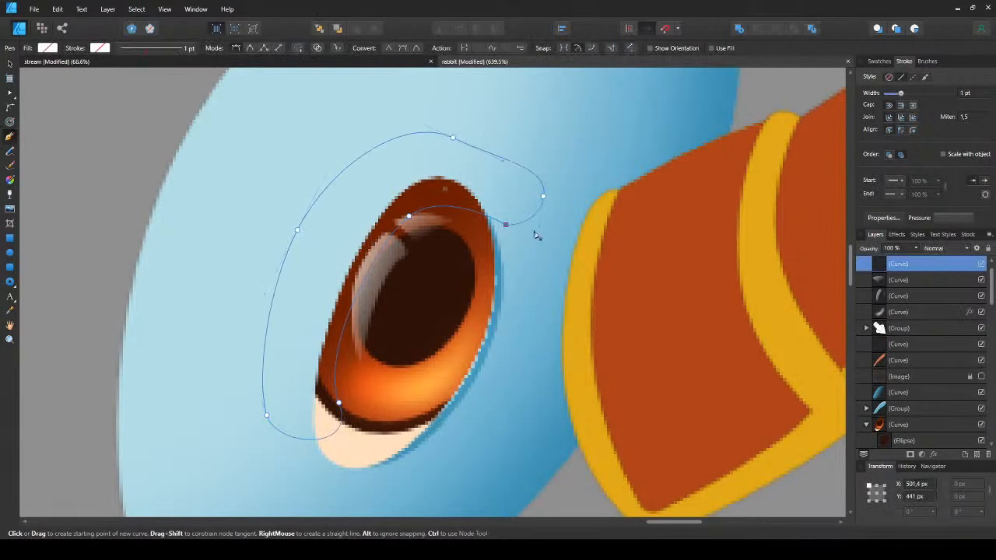
- Fill the curved band, about 85 by 93 px, with dark brown, nest it inside the iris ellipse and blur its edges
{"action": "key", "text": "ctrl+shift+v"}
{"action": "key", "text": "v"}
{"action": "key", "text": "ctrl+x"}
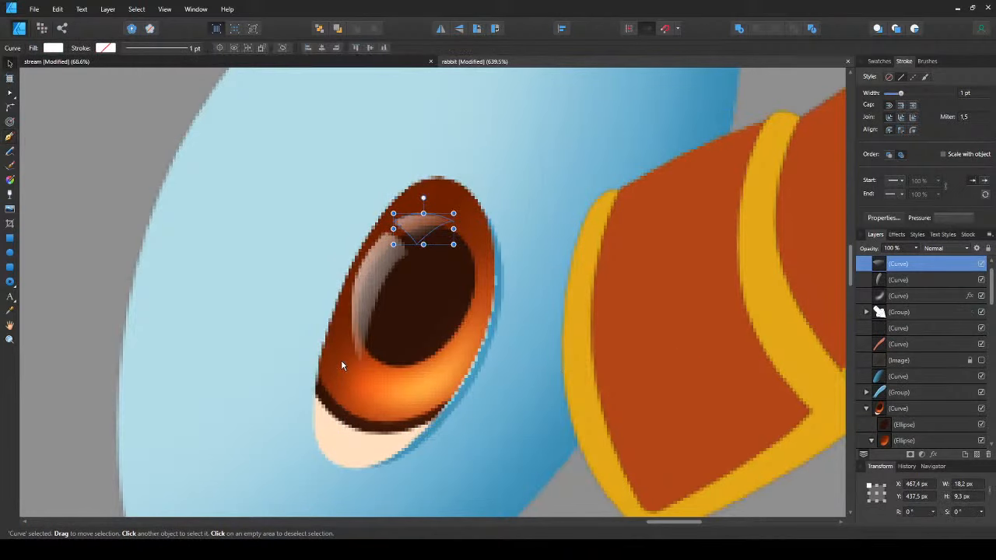
{"action": "left_click", "coordinate": [332, 360]}
{"action": "key", "text": "ctrl+alt+v"}
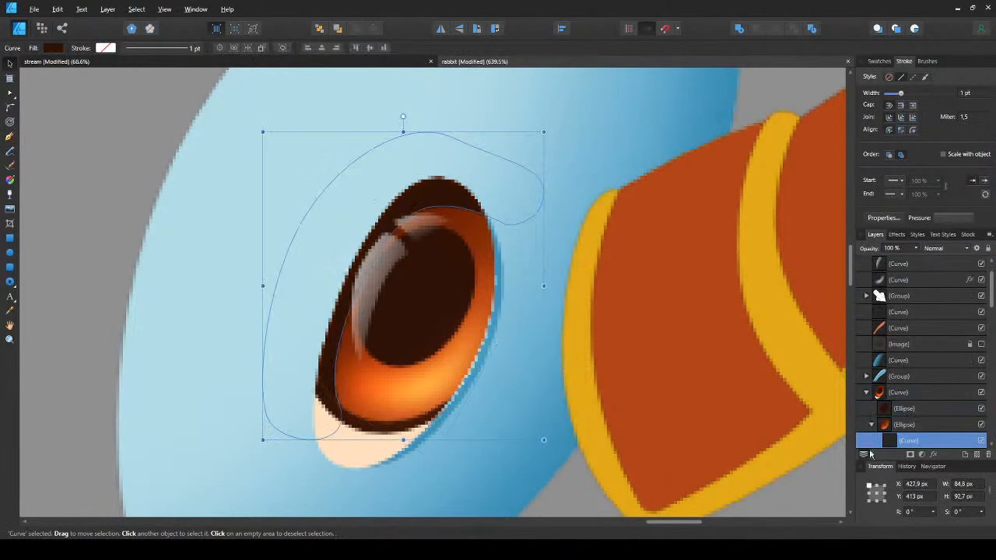
{"action": "key", "text": "ctrl+d"}
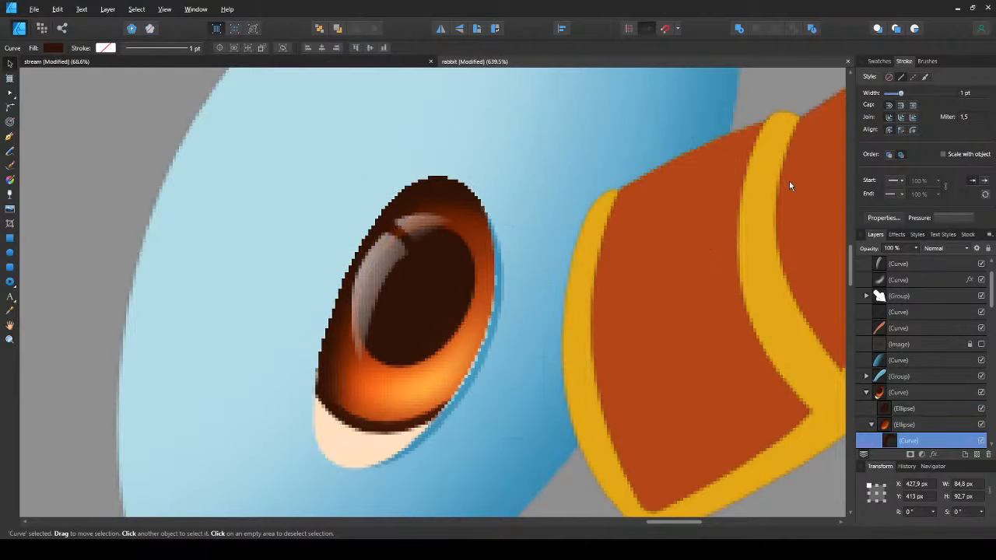
{"action": "key", "text": "ctrl+1"}
{"action": "left_click", "coordinate": [446, 367]}
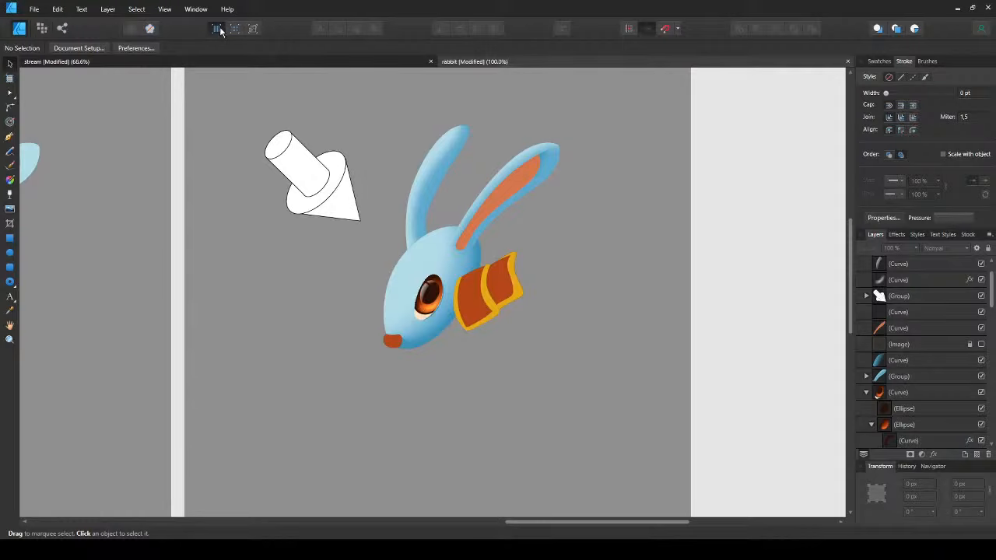
- Set the opacity of the blurred dark band inside the iris to 70%
{"action": "scroll", "coordinate": [380, 237], "scroll_direction": "up", "scroll_amount": 5}
{"action": "scroll", "coordinate": [380, 236], "scroll_direction": "down", "scroll_amount": 1}
{"action": "left_click_drag", "start_coordinate": [379, 237], "coordinate": [326, 220]}
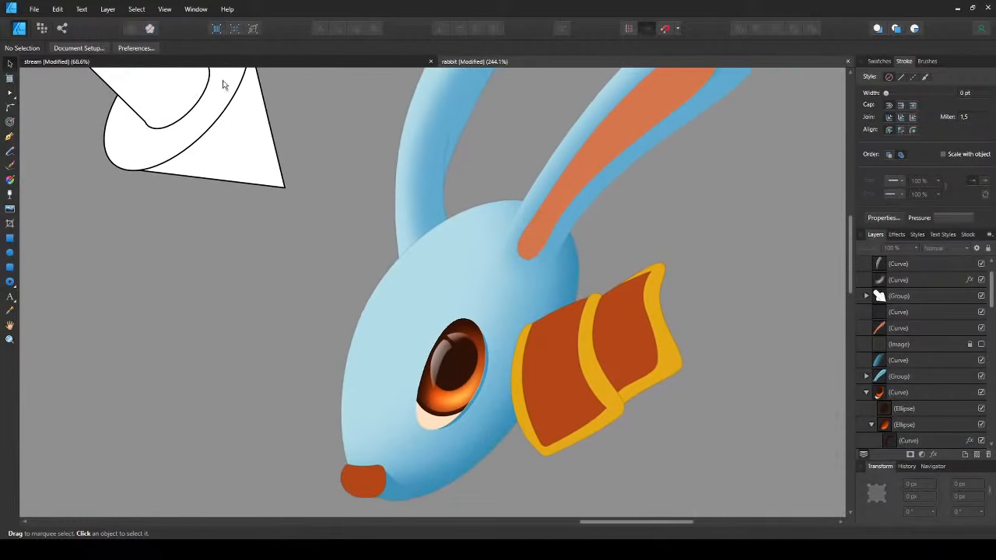
{"action": "left_click", "coordinate": [215, 29]}
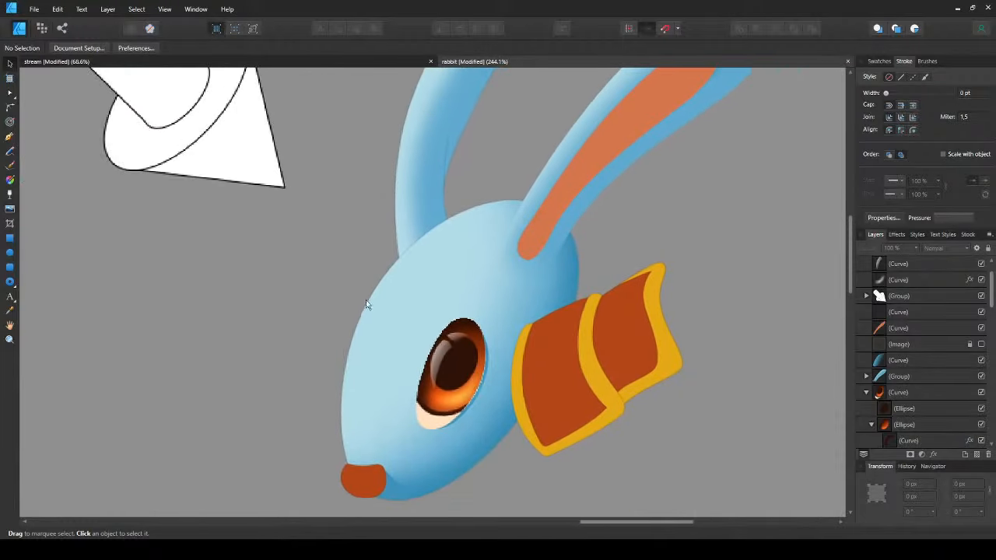
{"action": "scroll", "coordinate": [472, 336], "scroll_direction": "up", "scroll_amount": 2}
{"action": "left_click", "coordinate": [467, 325]}
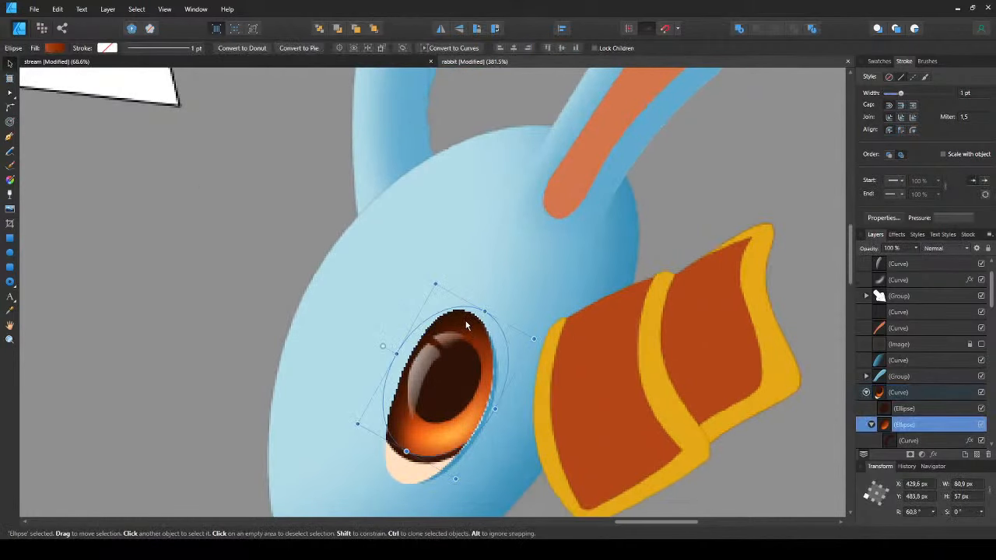
{"action": "left_click", "coordinate": [467, 326]}
{"action": "key", "text": "5"}
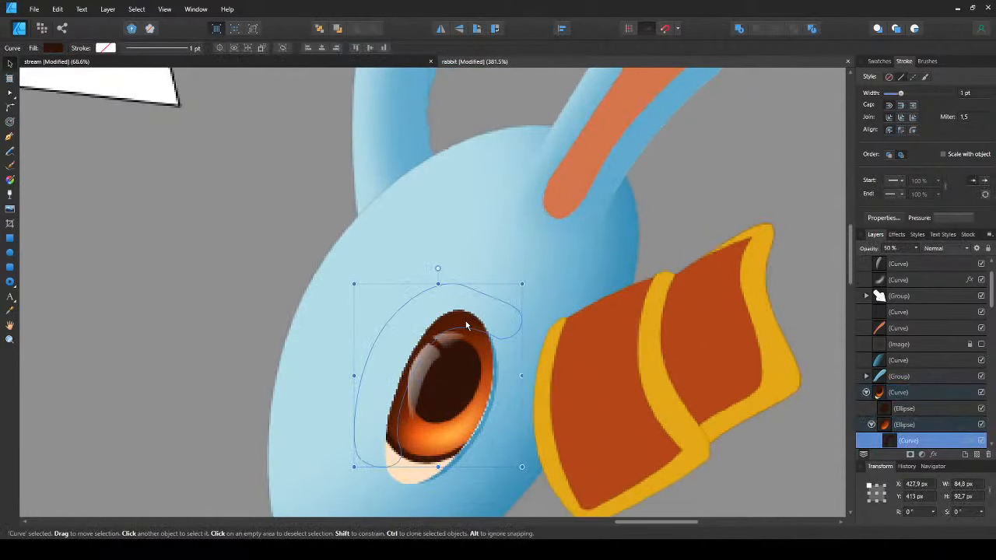
{"action": "key", "text": "7"}
{"action": "key", "text": "ctrl+d"}
- Inspect the shading shapes inside the iris and compare the eye close up and from a distance
{"action": "left_click", "coordinate": [410, 455]}
{"action": "left_click", "coordinate": [410, 455]}
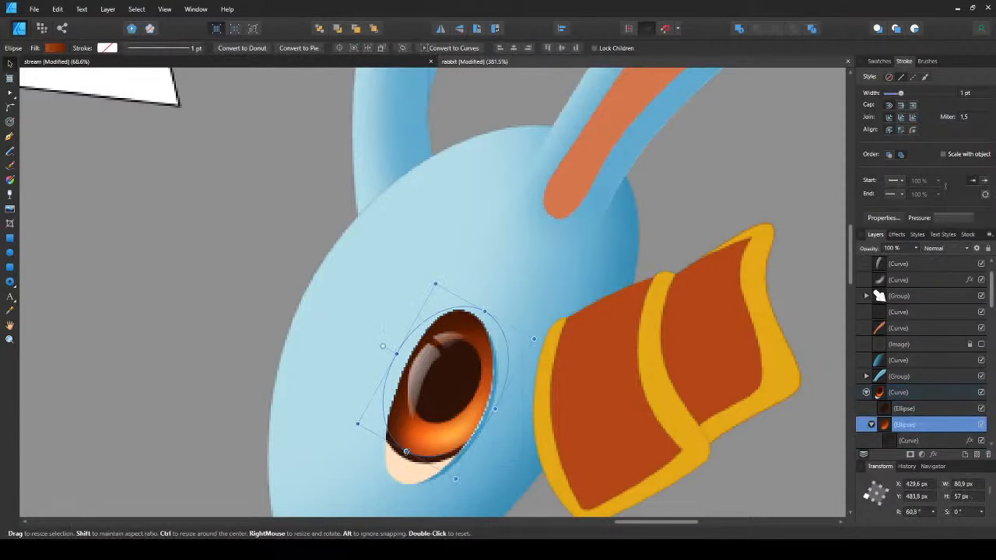
{"action": "left_click", "coordinate": [410, 464]}
{"action": "left_click", "coordinate": [412, 436]}
{"action": "key", "text": "ctrl+d"}
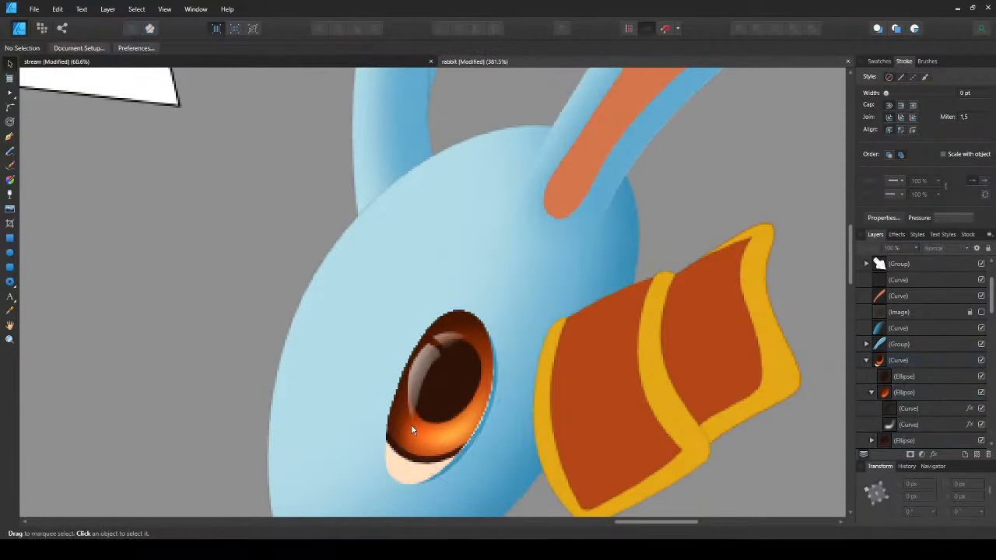
{"action": "scroll", "coordinate": [406, 404], "scroll_direction": "down", "scroll_amount": 5}
{"action": "scroll", "coordinate": [401, 398], "scroll_direction": "up", "scroll_amount": 4}
{"action": "left_click_drag", "start_coordinate": [419, 405], "coordinate": [300, 337]}
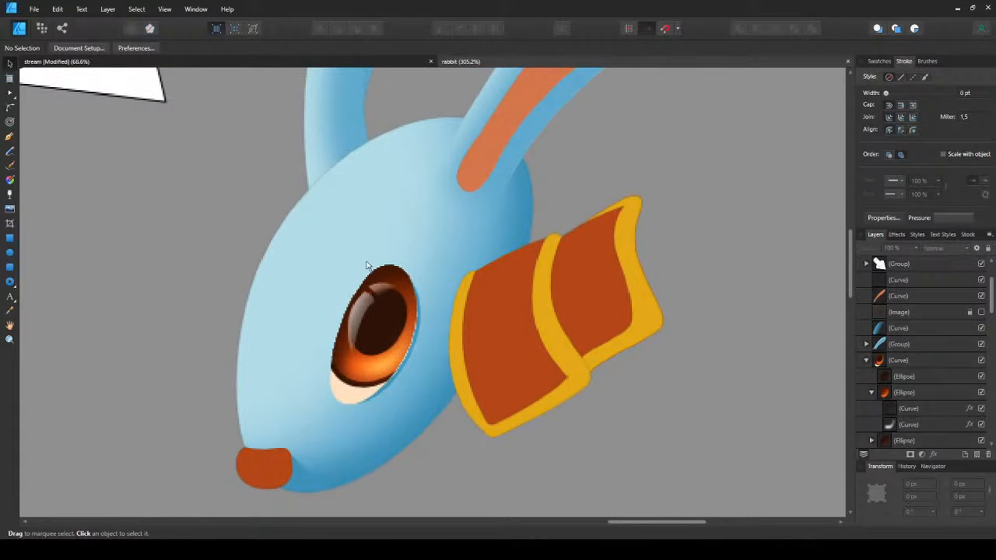
- Draw a closed shape with the Pen tool along the eye's upper and nose-side outline, about 43 by 84 px
{"action": "scroll", "coordinate": [368, 266], "scroll_direction": "up", "scroll_amount": 2}
{"action": "key", "text": "p"}
{"action": "left_click", "coordinate": [406, 261]}
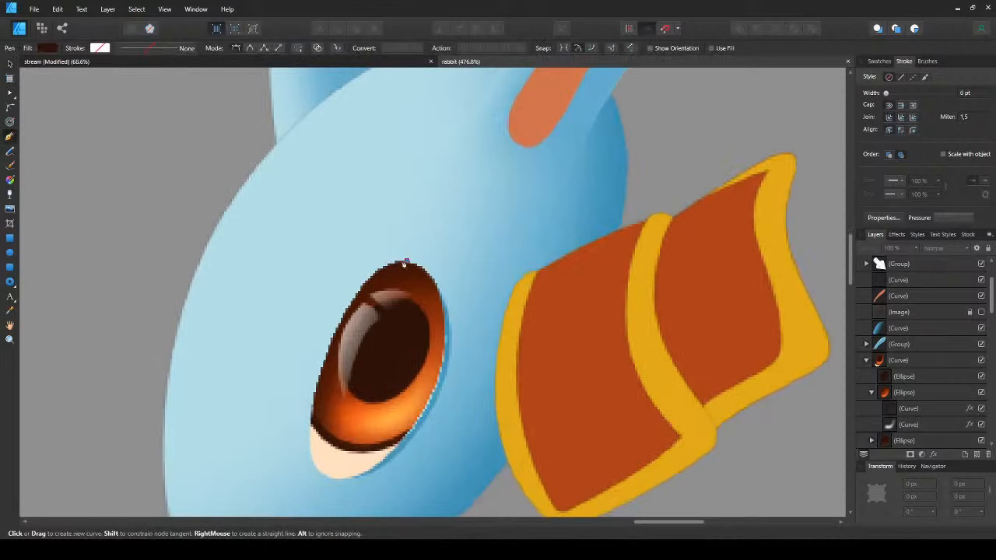
{"action": "left_click_drag", "start_coordinate": [351, 280], "coordinate": [324, 305]}
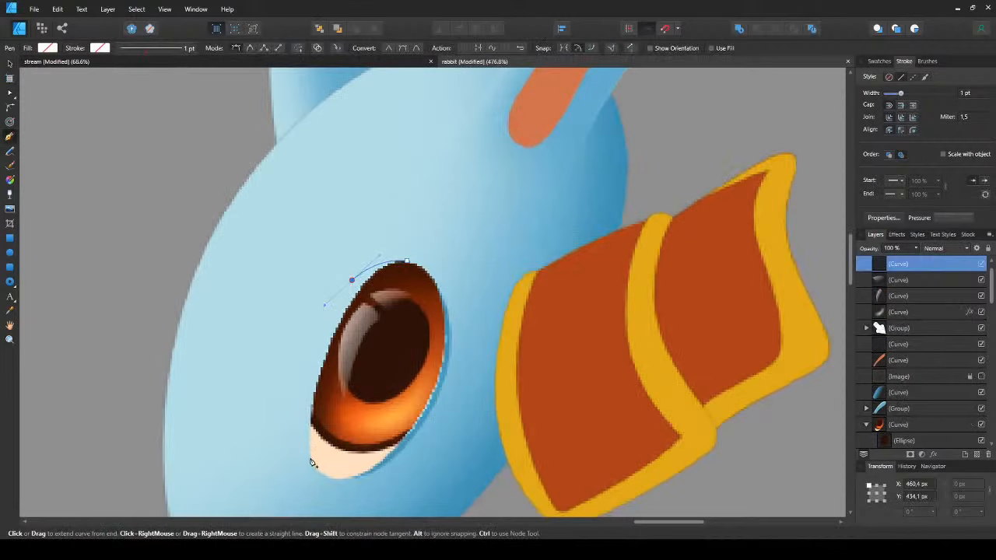
{"action": "left_click_drag", "start_coordinate": [316, 466], "coordinate": [352, 472]}
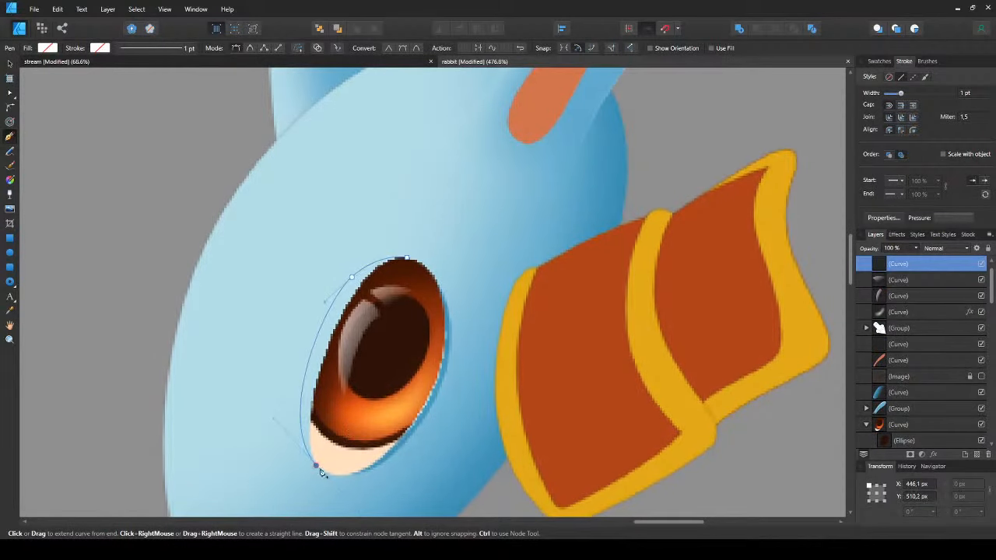
{"action": "left_click", "coordinate": [407, 260]}
{"action": "key", "text": "v"}
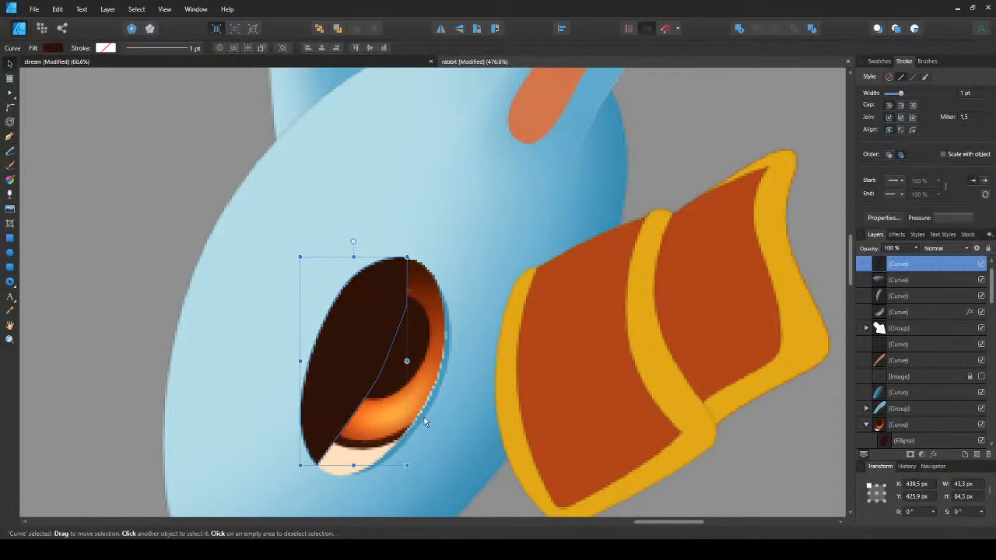
- Give the new eye-socket shape the blue style of the head's shading and place it directly above the head, behind the eye
{"action": "left_click", "coordinate": [420, 427]}
{"action": "left_click_drag", "start_coordinate": [420, 427], "coordinate": [505, 449]}
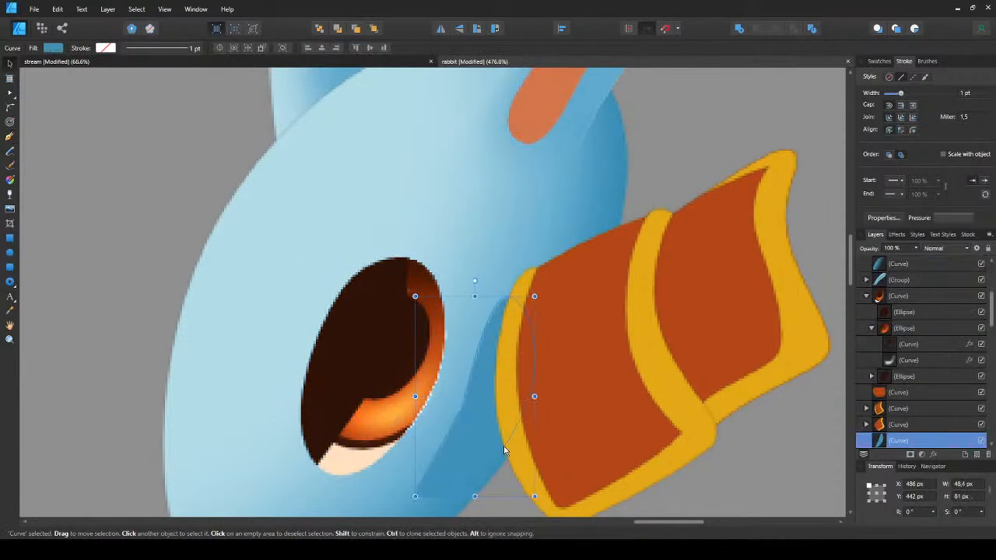
{"action": "key", "text": "ctrl+z"}
{"action": "key", "text": "ctrl+c"}
{"action": "left_click", "coordinate": [318, 380]}
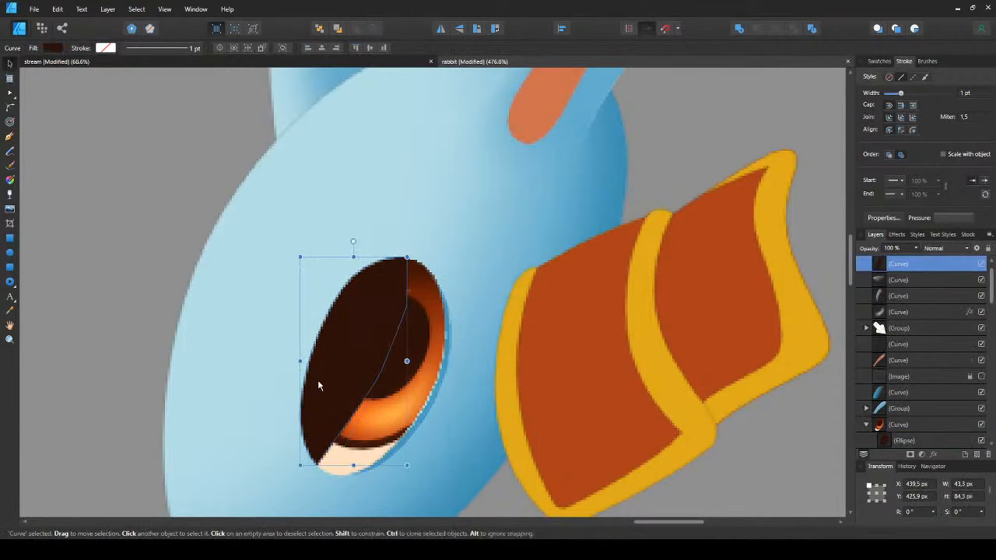
{"action": "key", "text": "ctrl+shift+v"}
{"action": "key", "text": "Delete"}
{"action": "left_click", "coordinate": [303, 319]}
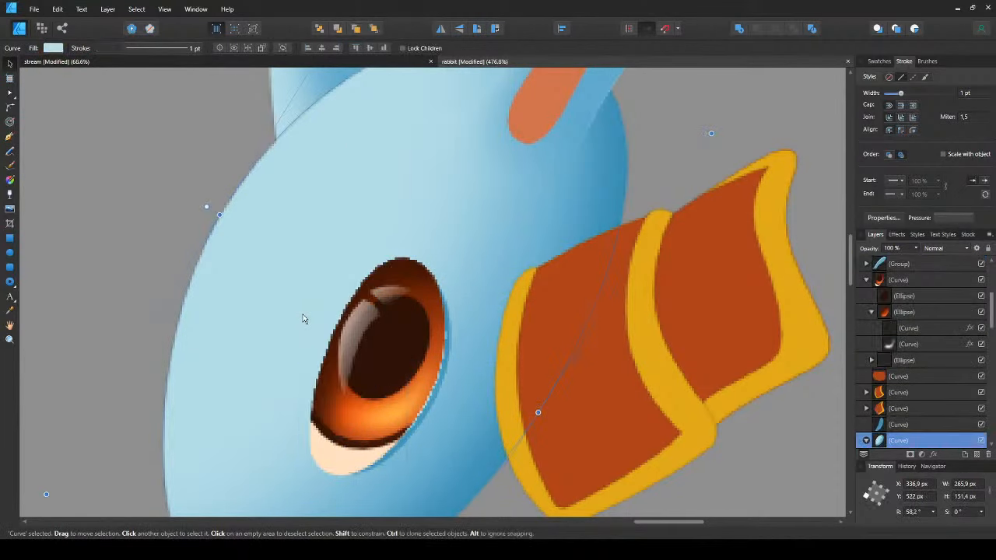
{"action": "key", "text": "ctrl+z"}
{"action": "scroll", "coordinate": [303, 316], "scroll_direction": "down", "scroll_amount": 3}
{"action": "scroll", "coordinate": [303, 316], "scroll_direction": "up", "scroll_amount": 2}
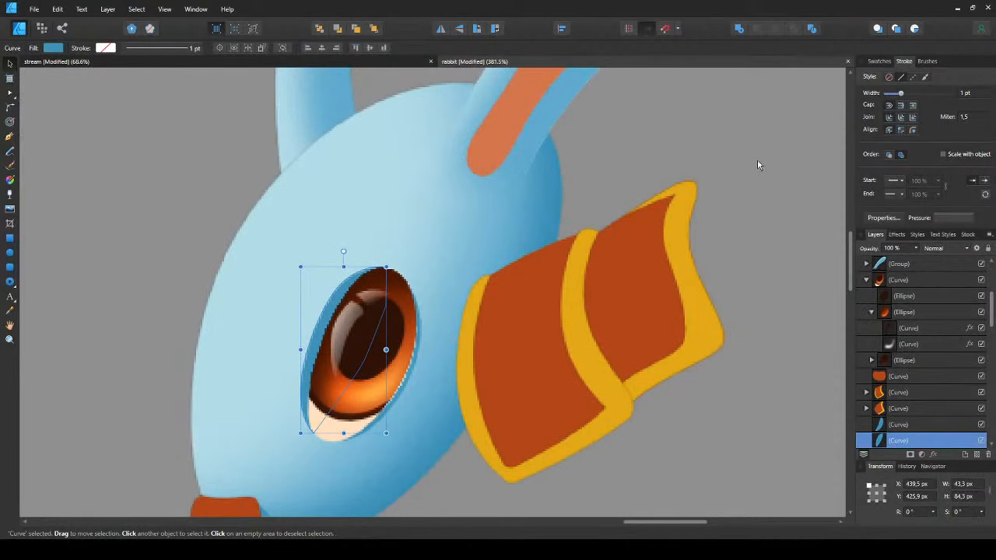
- Blur the blue eye-socket shadow and shift it slightly so it hugs the eye's upper nose-side edge
{"action": "key", "text": "Delete"}
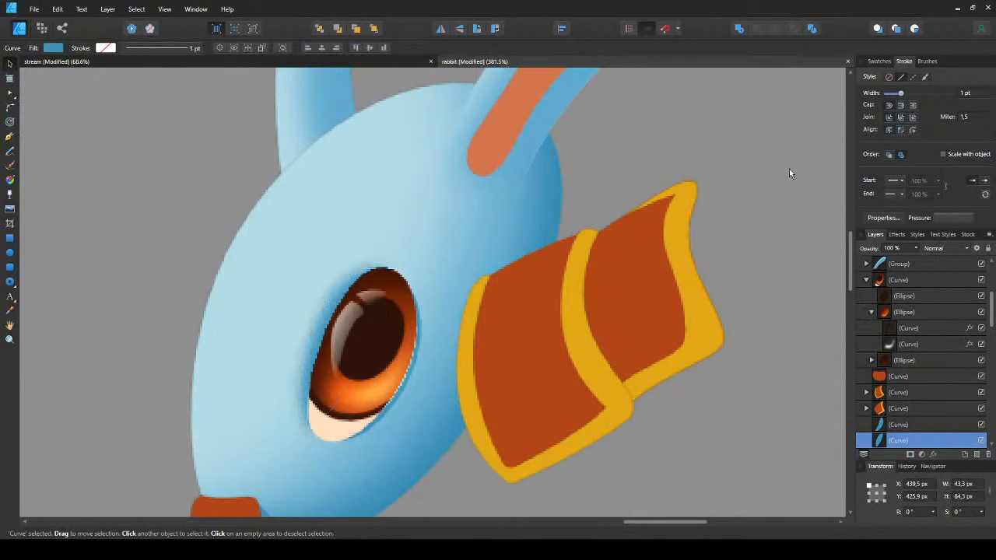
{"action": "key", "text": "ctrl+z"}
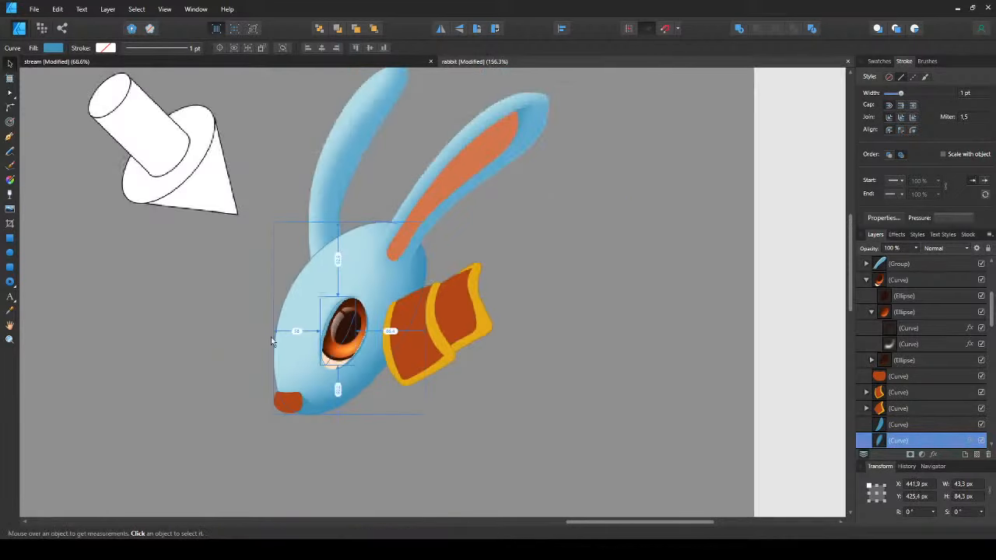
{"action": "key", "text": "ctrl+d"}
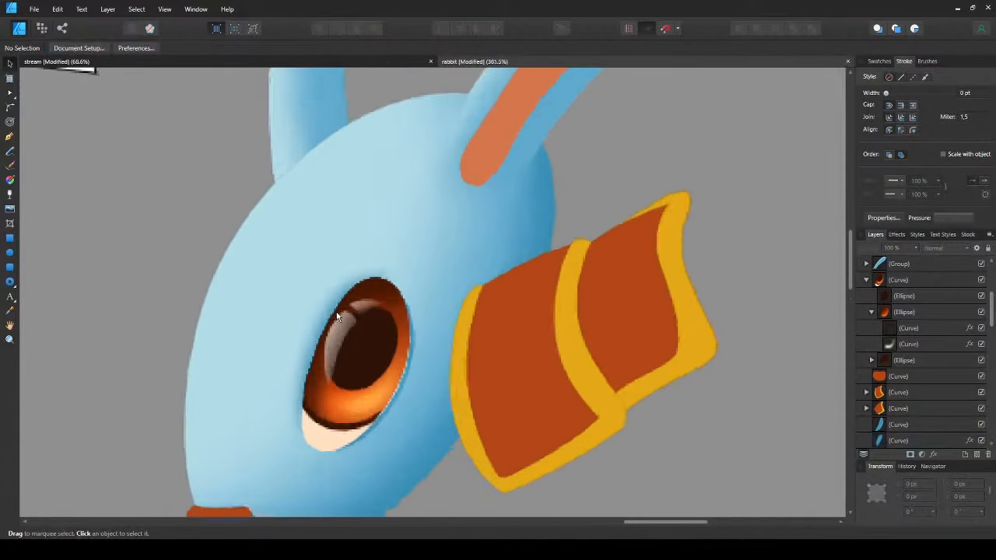
{"action": "scroll", "coordinate": [336, 315], "scroll_direction": "up", "scroll_amount": 2}
{"action": "left_click", "coordinate": [326, 300]}
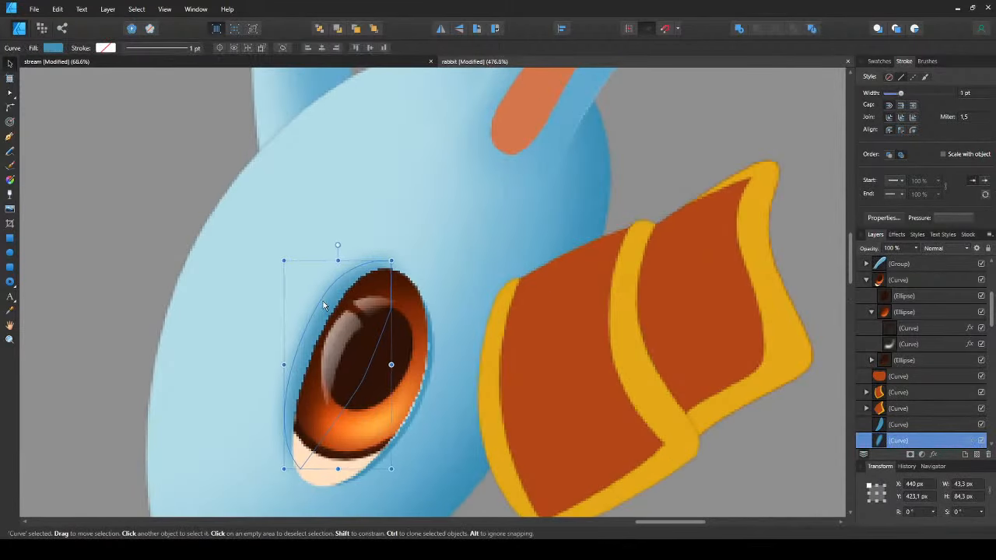
{"action": "left_click_drag", "start_coordinate": [392, 364], "coordinate": [394, 364]}
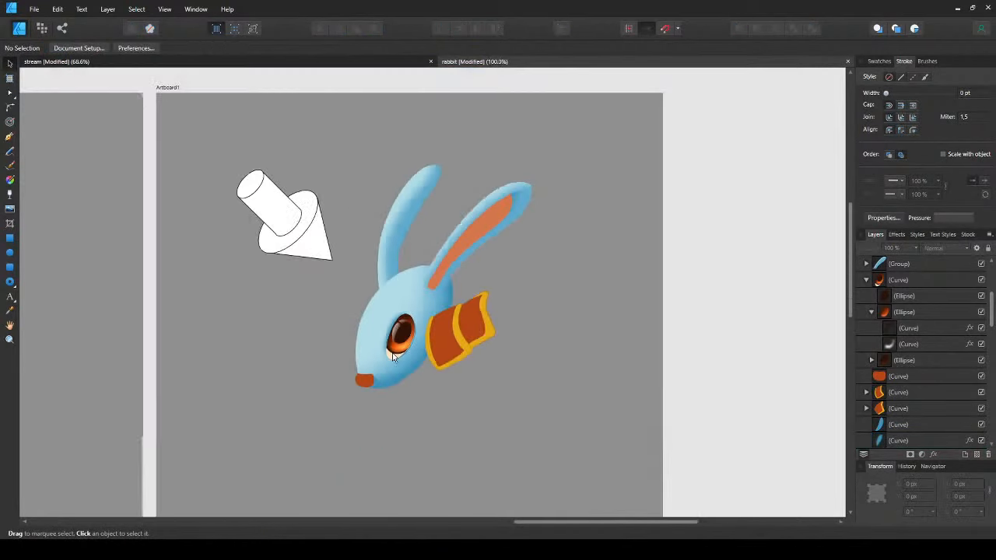
- Check the whole head and save the rabbit document
{"action": "scroll", "coordinate": [392, 273], "scroll_direction": "up", "scroll_amount": 3}
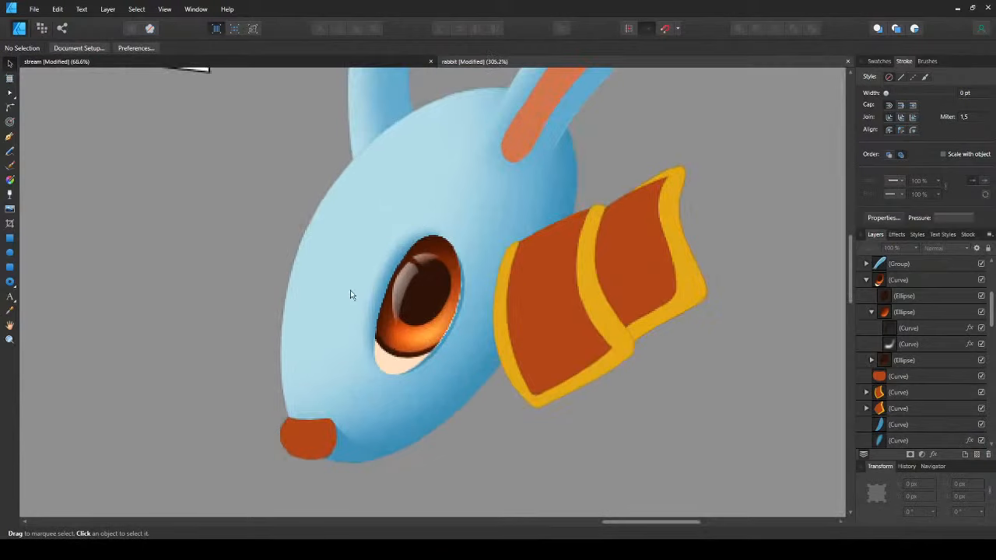
{"action": "scroll", "coordinate": [346, 257], "scroll_direction": "down", "scroll_amount": 2}
{"action": "left_click_drag", "start_coordinate": [330, 254], "coordinate": [331, 302]}
{"action": "key", "text": "ctrl+s"}
- Draw a closed white highlight shape with the Pen tool over the forehead and snout, forked beside the ear, about 135 by 206 px
{"action": "scroll", "coordinate": [298, 275], "scroll_direction": "up", "scroll_amount": 2}
{"action": "key", "text": "p"}
{"action": "left_click", "coordinate": [523, 123]}
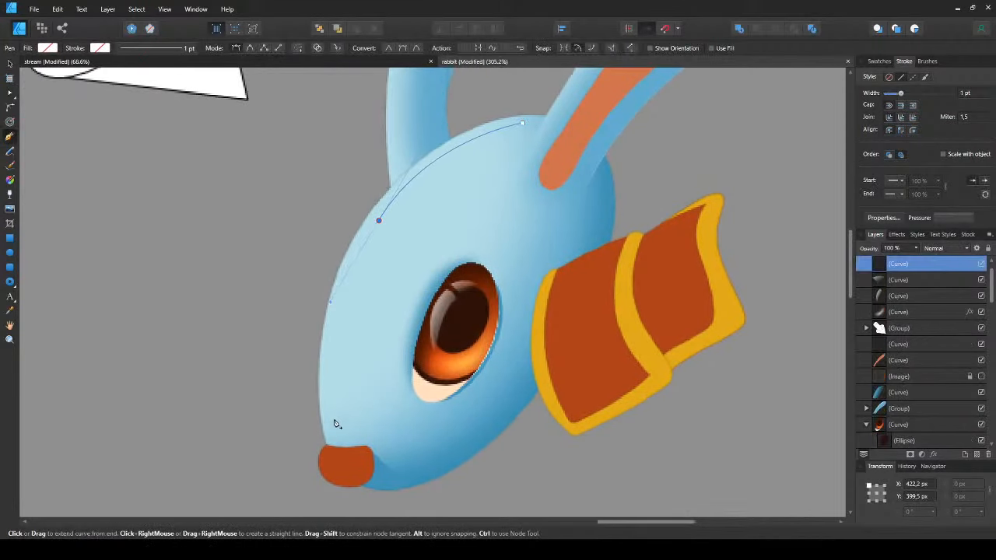
{"action": "key", "text": "ctrl+z"}
{"action": "left_click", "coordinate": [533, 119]}
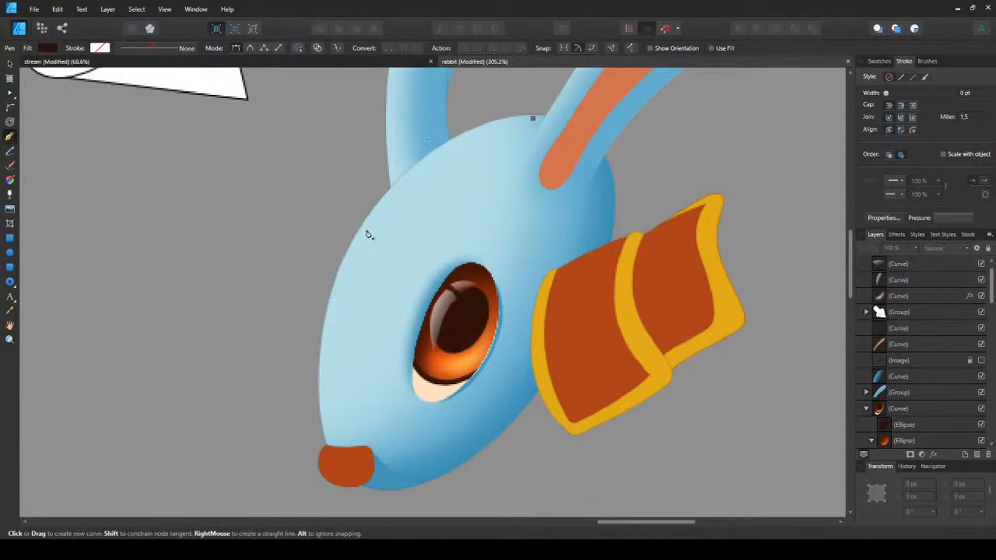
{"action": "left_click_drag", "start_coordinate": [368, 231], "coordinate": [320, 327]}
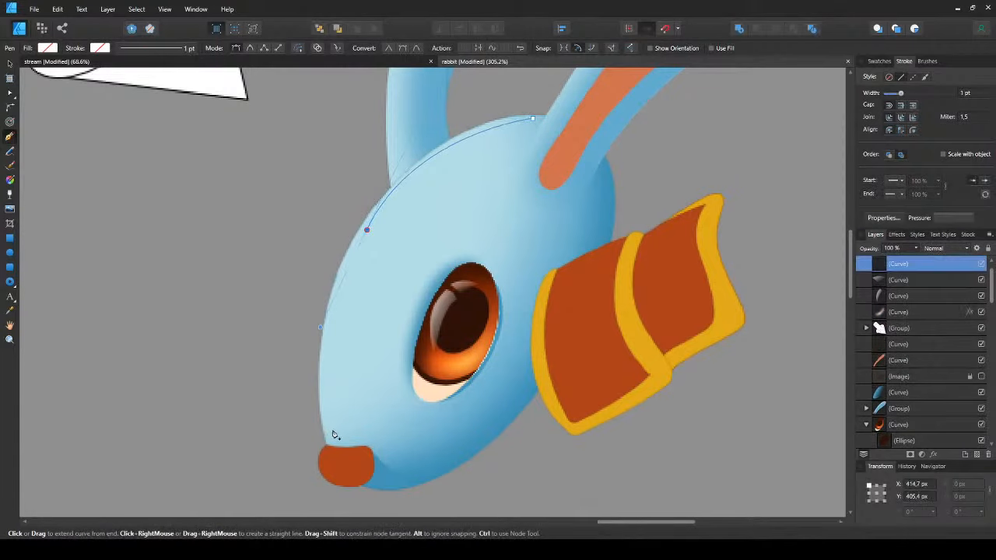
{"action": "left_click_drag", "start_coordinate": [334, 432], "coordinate": [391, 408]}
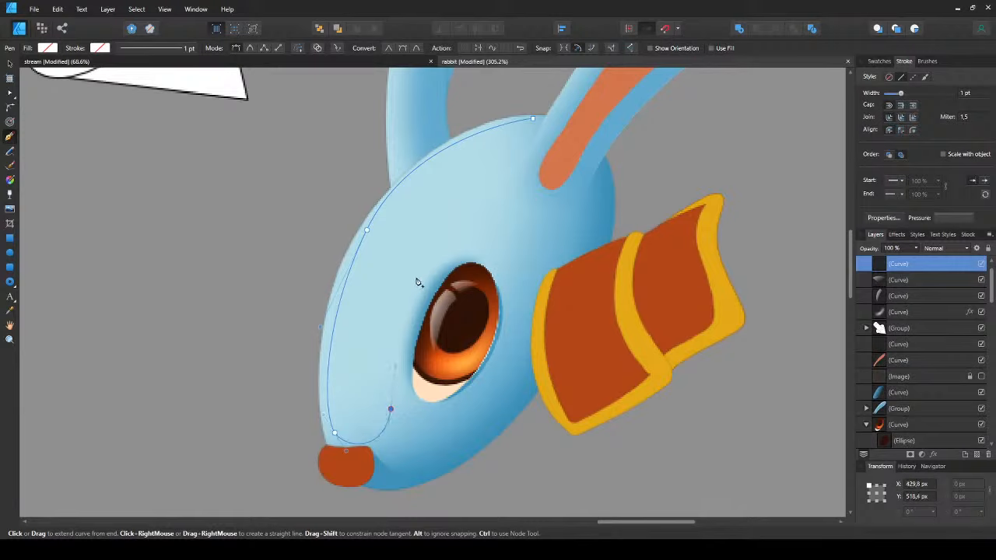
{"action": "left_click_drag", "start_coordinate": [431, 258], "coordinate": [464, 224]}
{"action": "left_click", "coordinate": [530, 219]}
{"action": "left_click", "coordinate": [490, 181]}
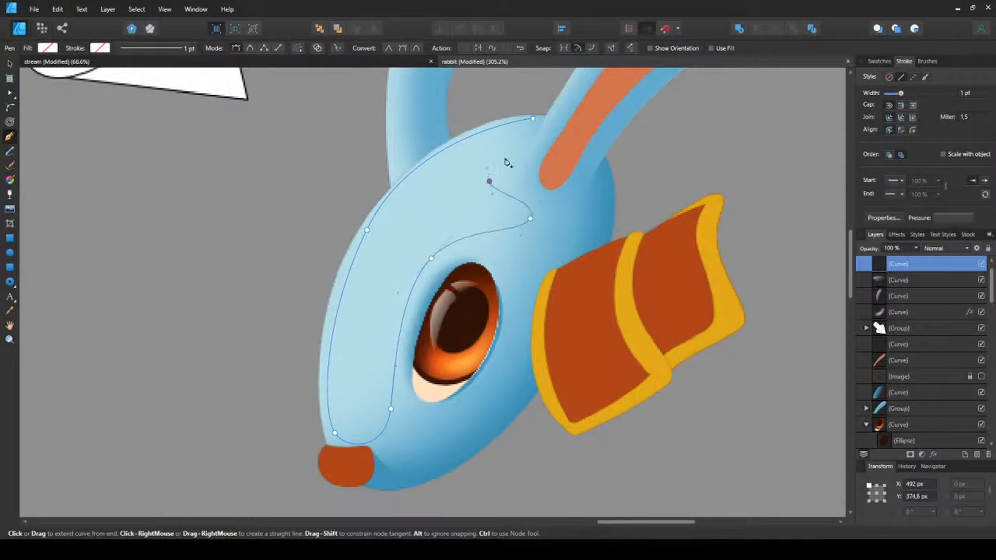
{"action": "left_click_drag", "start_coordinate": [532, 119], "coordinate": [498, 122]}
{"action": "key", "text": "v"}
{"action": "key", "text": "d"}
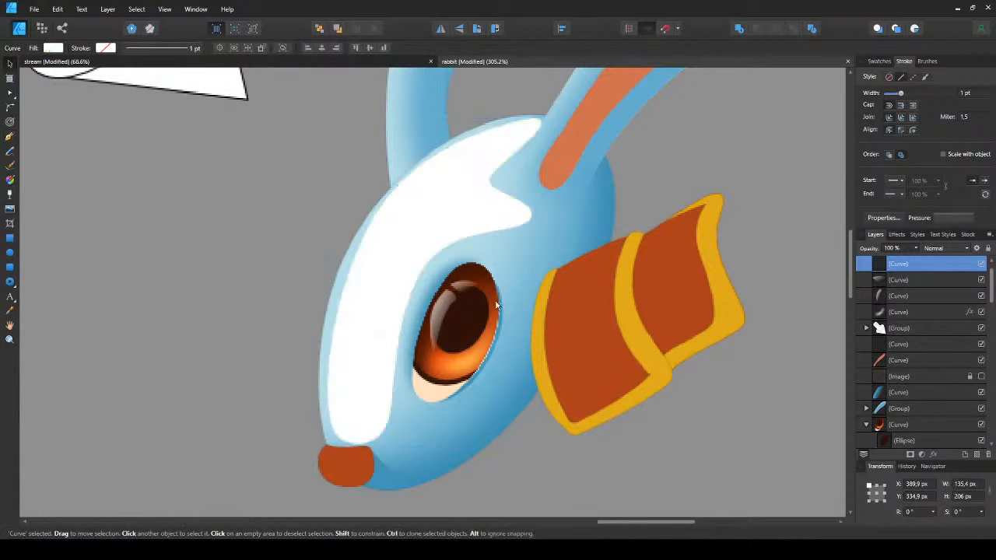
{"action": "left_click", "coordinate": [934, 248]}
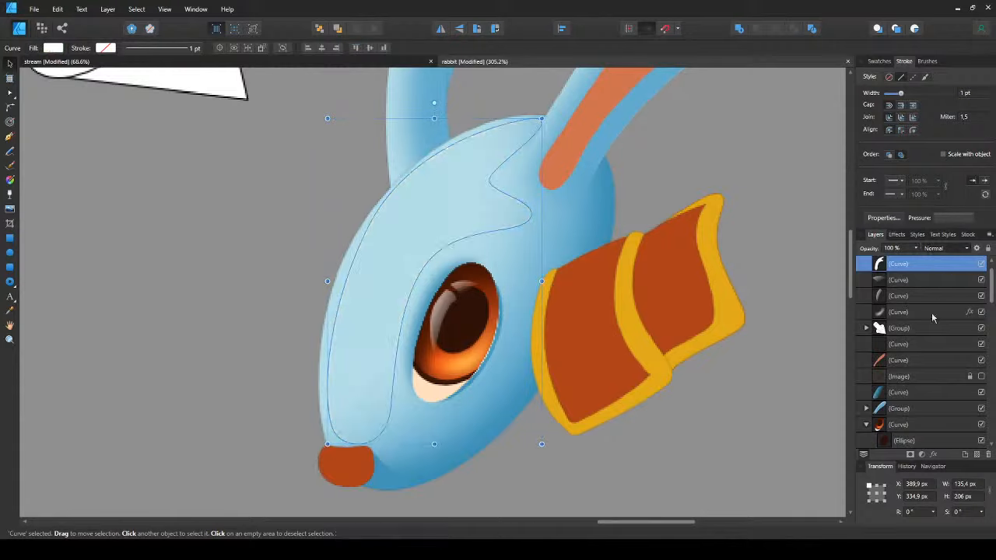
{"action": "left_click", "coordinate": [933, 401]}
{"action": "key", "text": "ctrl+z"}
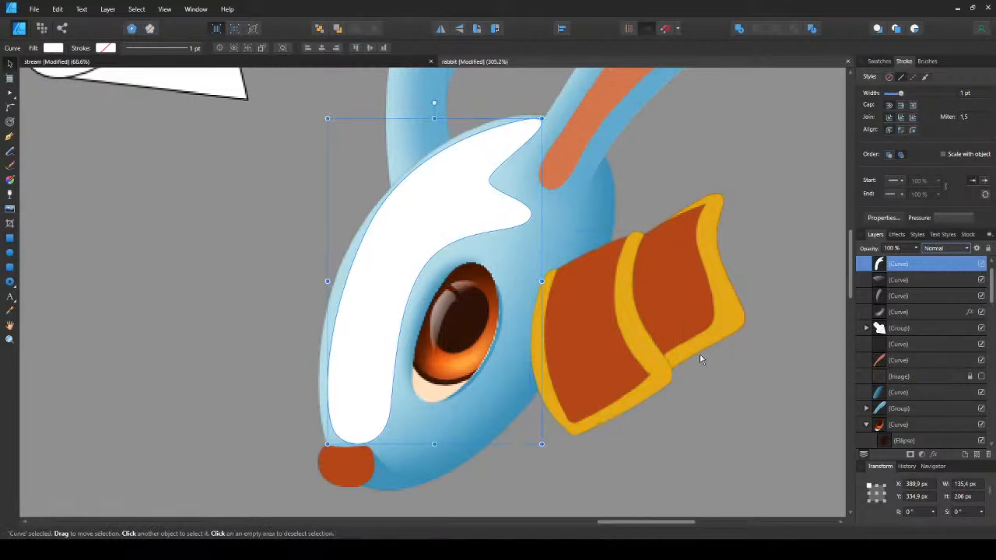
- Fill the forehead highlight shape with the light blue sampled from the back ear's lit edge
{"action": "key", "text": "y"}
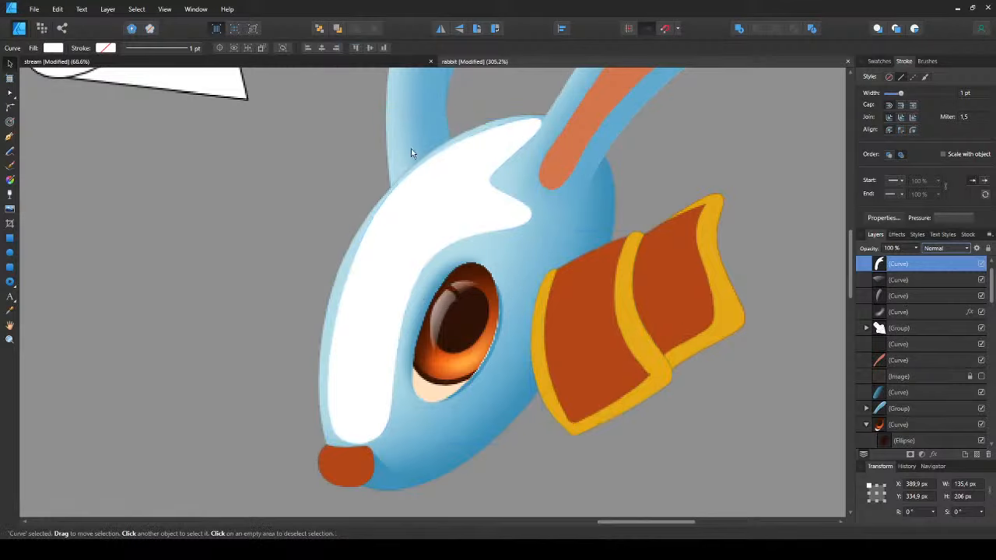
{"action": "left_click", "coordinate": [397, 164]}
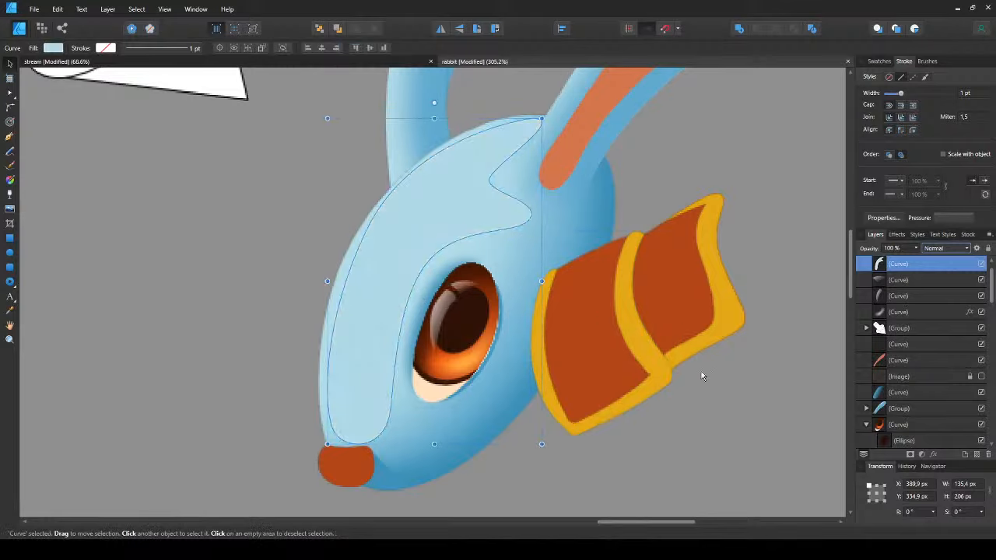
- Recolour the forehead highlight to a paler blue-white and blur its edges softly
{"action": "key", "text": "y"}
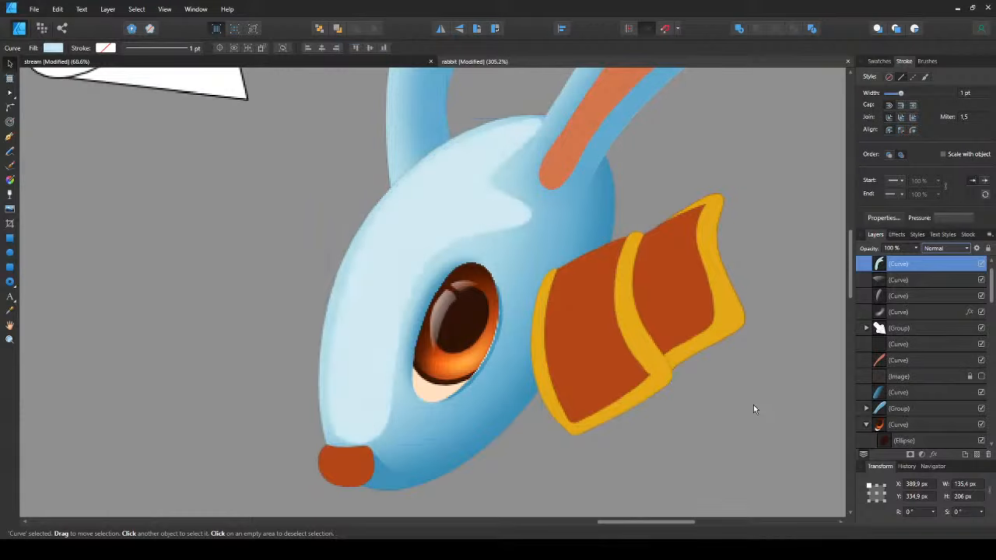
{"action": "left_click", "coordinate": [362, 287]}
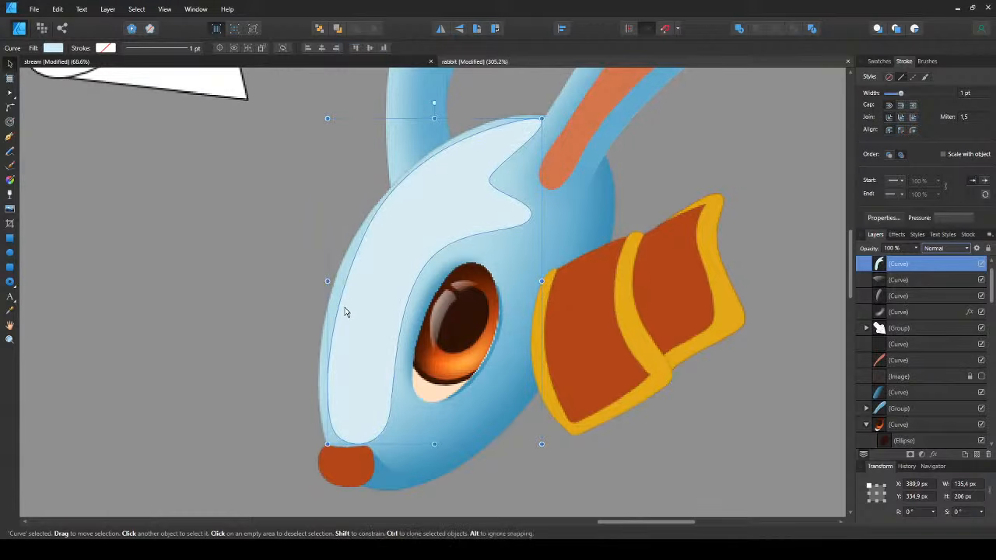
{"action": "key", "text": "a"}
{"action": "key", "text": "v"}
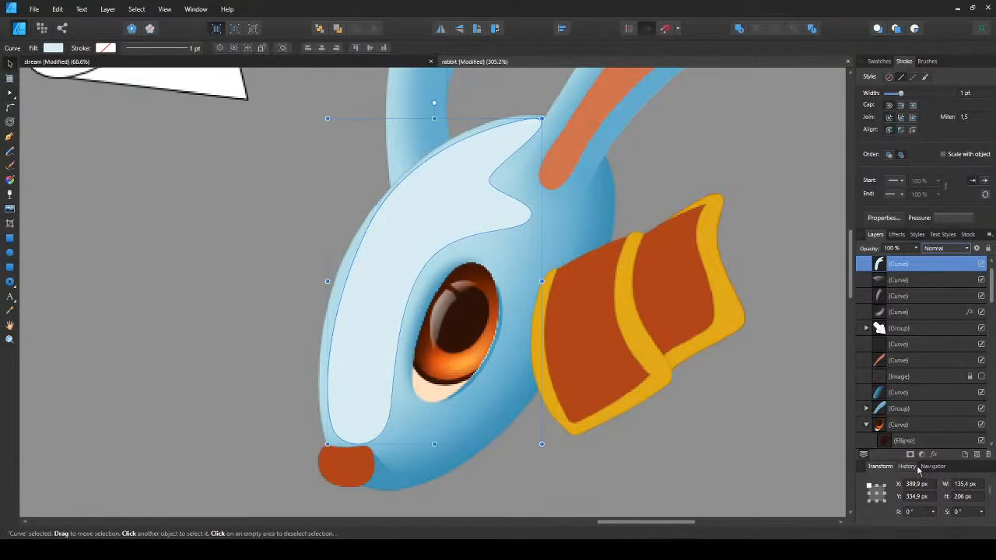
{"action": "left_click", "coordinate": [770, 160]}
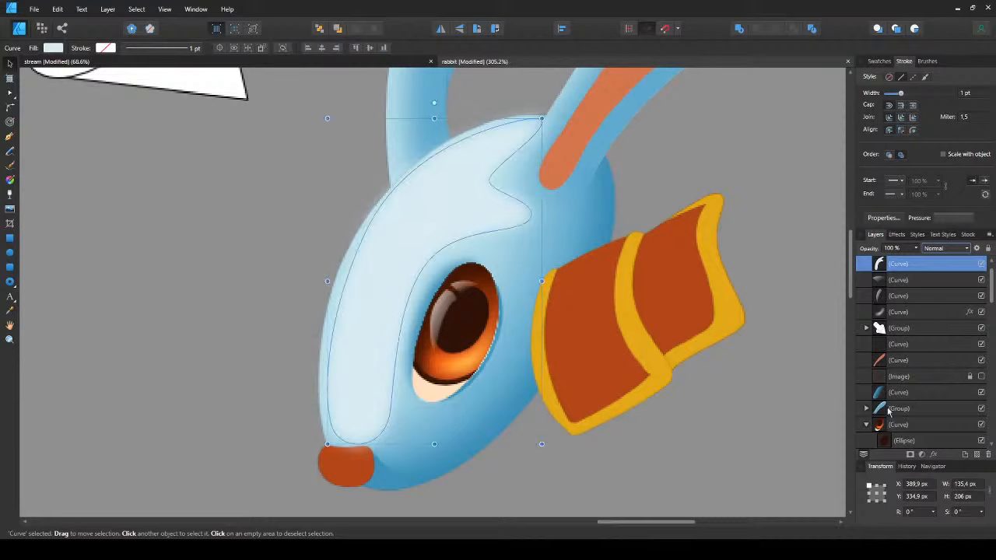
- Cut the blurred forehead highlight and paste it inside the head shape so it is clipped to the head's outline
{"action": "key", "text": "Delete"}
{"action": "left_click", "coordinate": [346, 279]}
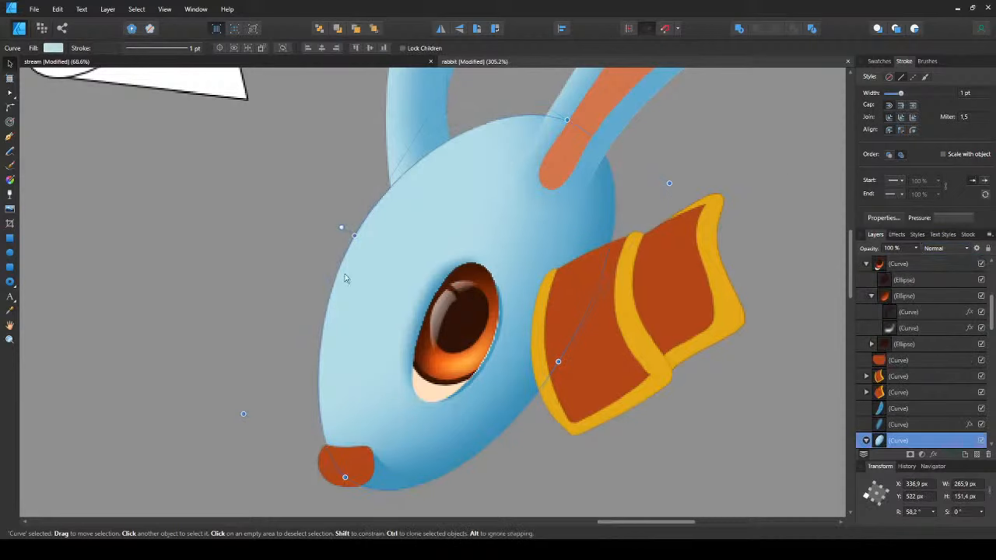
{"action": "key", "text": "ctrl+alt+v"}
{"action": "left_click_drag", "start_coordinate": [367, 255], "coordinate": [355, 236]}
{"action": "key", "text": "ctrl+z"}
{"action": "left_click", "coordinate": [239, 293]}
{"action": "scroll", "coordinate": [372, 224], "scroll_direction": "down", "scroll_amount": 5}
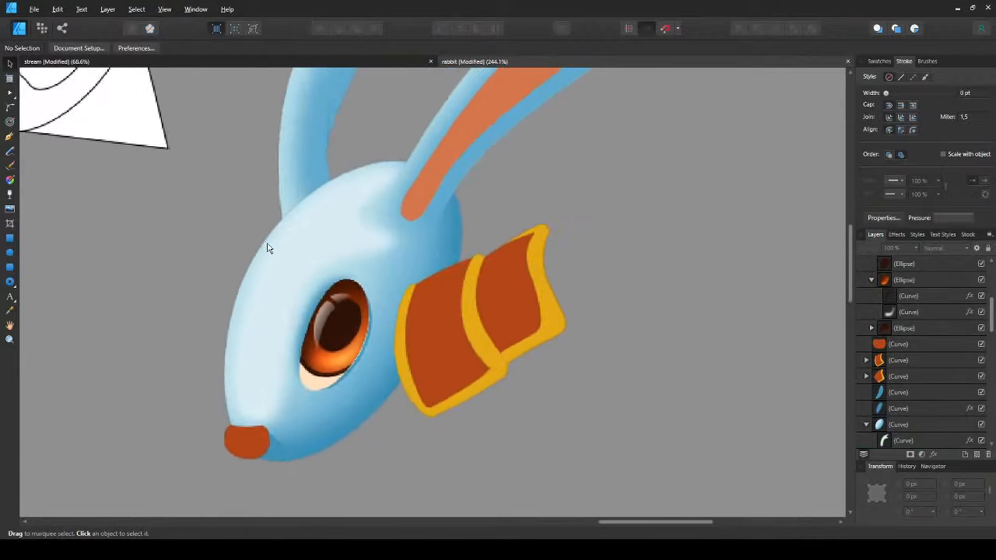
{"action": "scroll", "coordinate": [275, 235], "scroll_direction": "up", "scroll_amount": 1}
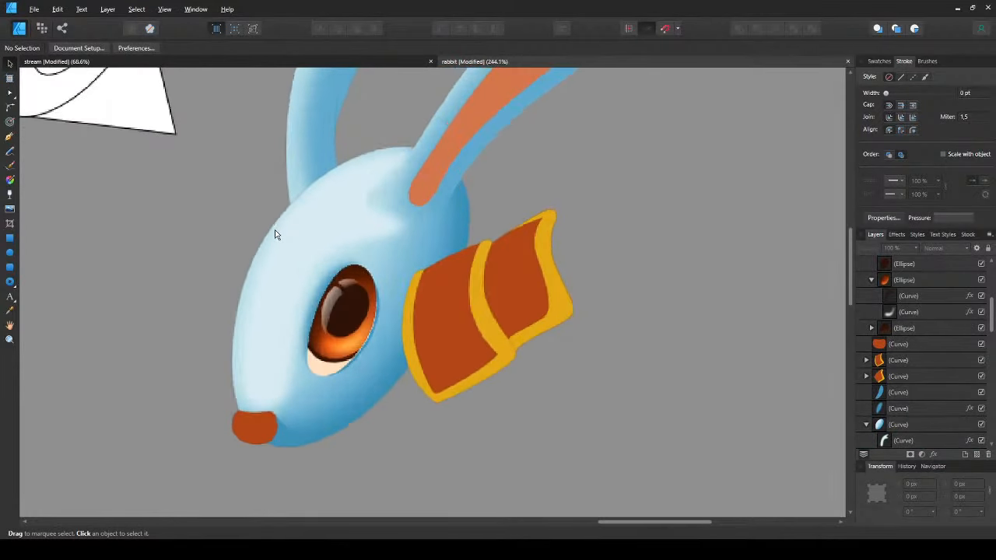
{"action": "scroll", "coordinate": [282, 248], "scroll_direction": "up", "scroll_amount": 1}
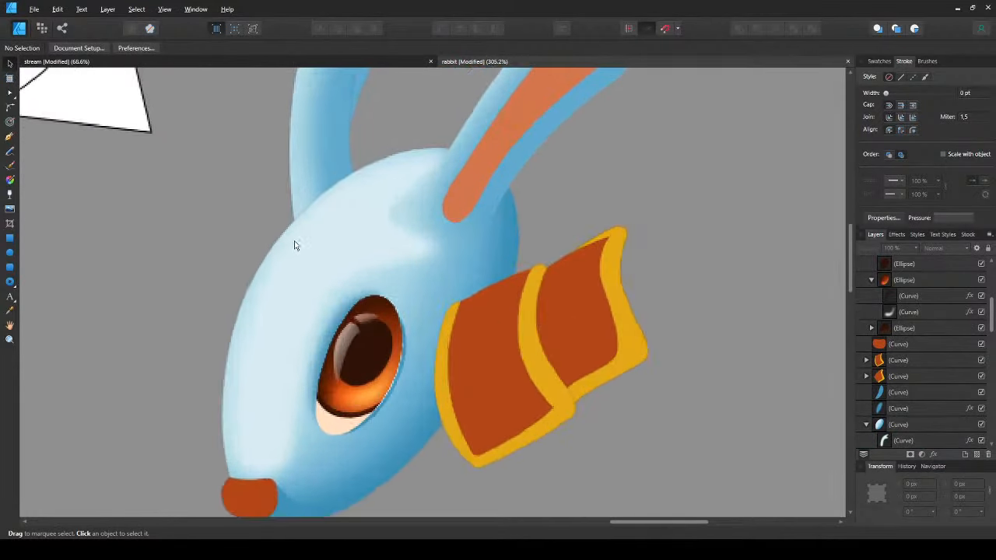
- Apply a short linear transparency to the forehead highlight, fading its lower fork toward the back of the head
{"action": "left_click", "coordinate": [309, 251]}
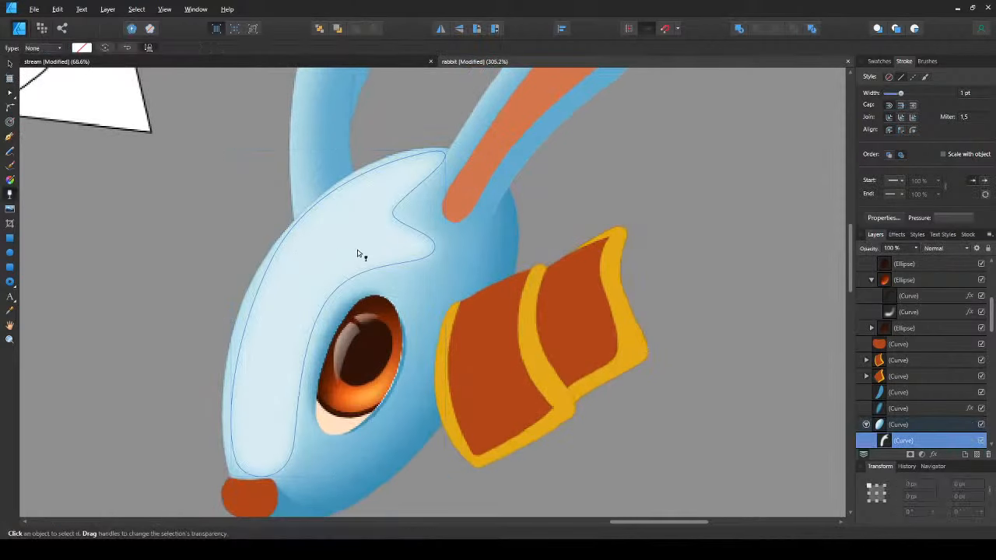
{"action": "key", "text": "ctrl+d"}
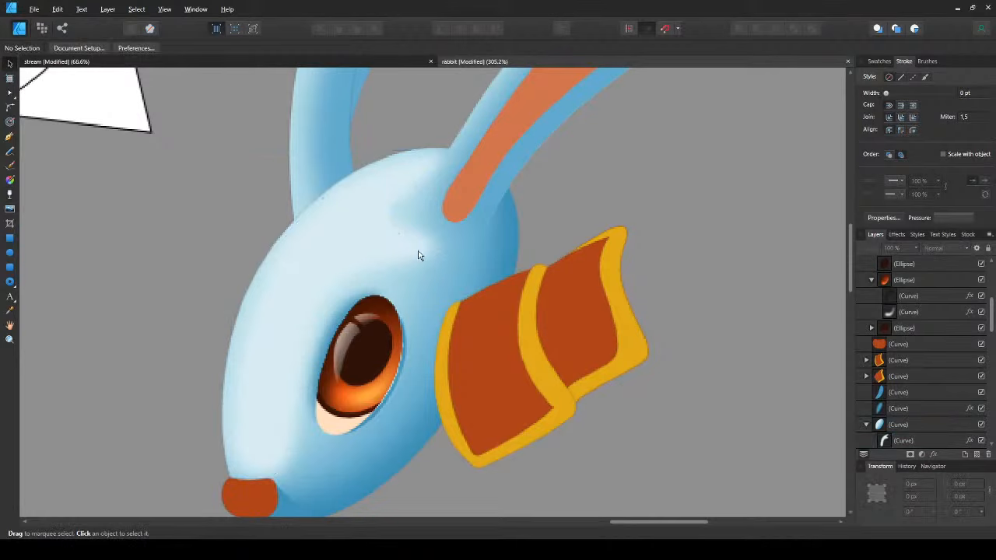
{"action": "double_click", "coordinate": [361, 247]}
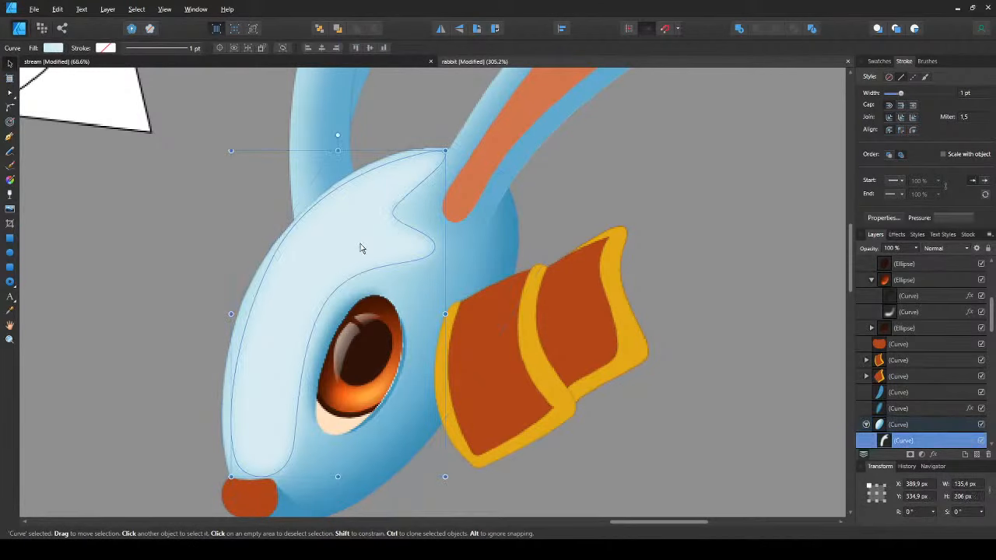
{"action": "key", "text": "y"}
{"action": "left_click_drag", "start_coordinate": [373, 231], "coordinate": [435, 252]}
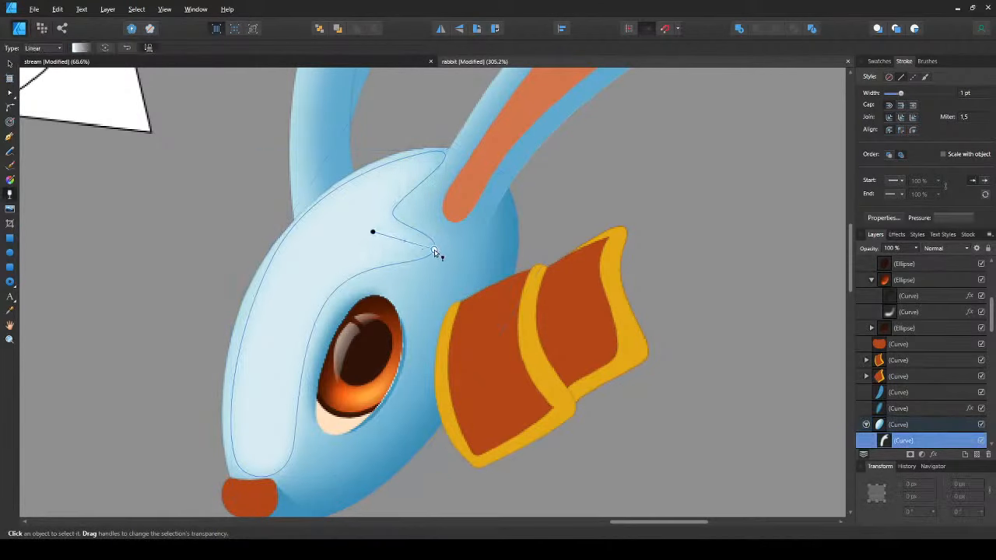
{"action": "key", "text": "ctrl+d"}
{"action": "double_click", "coordinate": [354, 233]}
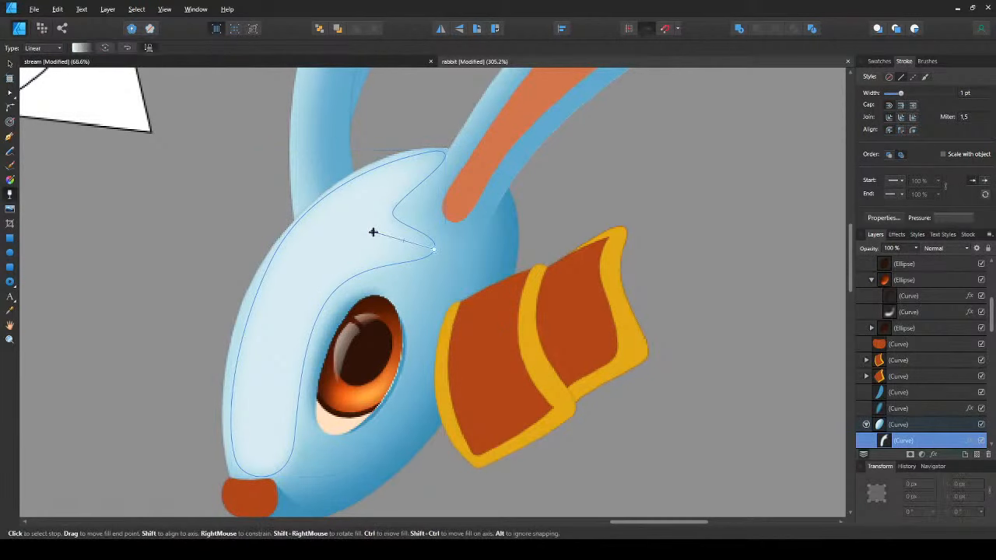
{"action": "mouse_move", "coordinate": [374, 232]}
{"action": "left_mouse_down"}
{"action": "mouse_move", "coordinate": [367, 240]}
{"action": "mouse_move", "coordinate": [350, 233]}
{"action": "mouse_move", "coordinate": [361, 242]}
{"action": "mouse_move", "coordinate": [382, 222]}
{"action": "mouse_move", "coordinate": [373, 215]}
{"action": "mouse_move", "coordinate": [384, 232]}
{"action": "left_mouse_up"}
{"action": "key", "text": "v"}
{"action": "key", "text": "ctrl+d"}
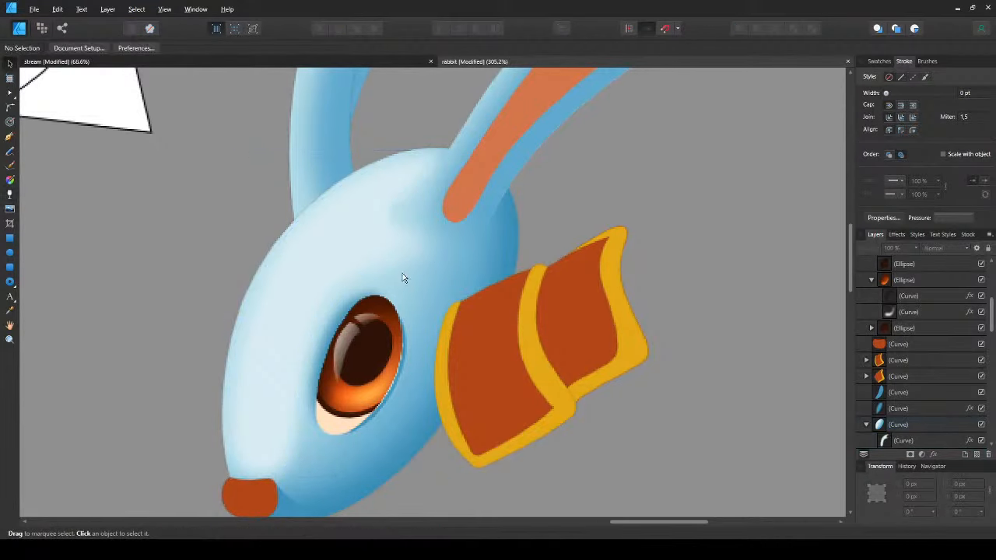
- Readjust the linear transparency on the front ear group so the ear's base blends into the head
{"action": "scroll", "coordinate": [424, 251], "scroll_direction": "up", "scroll_amount": 1}
{"action": "left_click", "coordinate": [424, 250]}
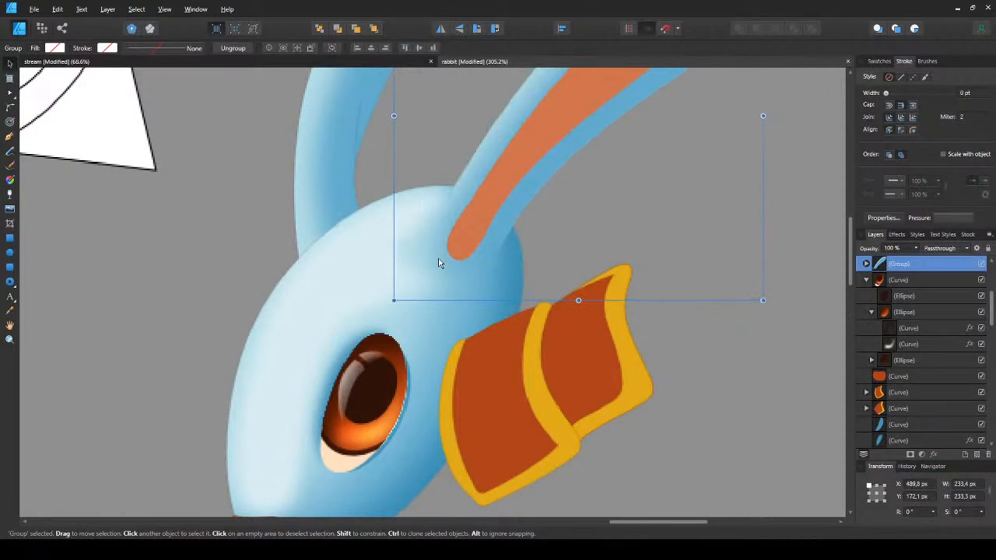
{"action": "key", "text": "g"}
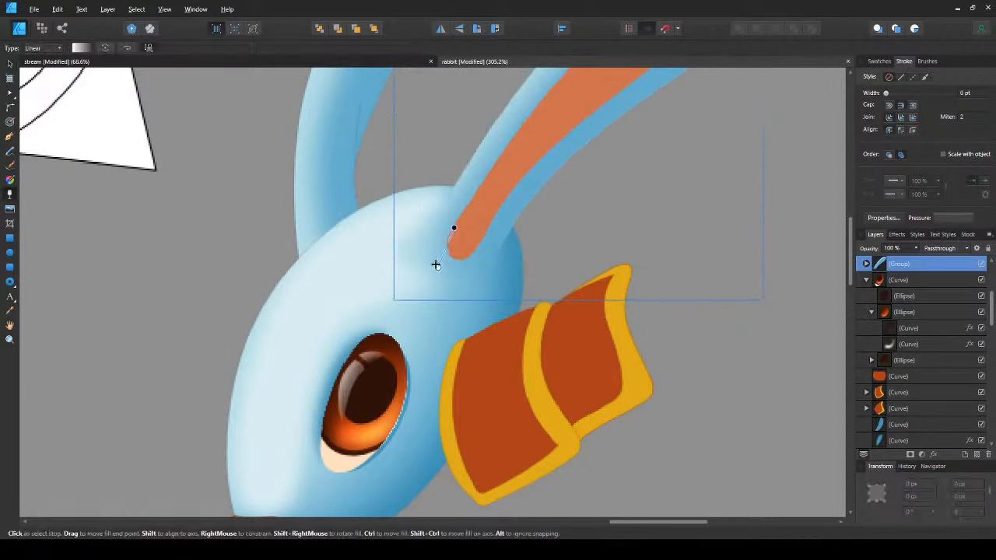
{"action": "left_click_drag", "start_coordinate": [436, 255], "coordinate": [462, 221]}
{"action": "key", "text": "v"}
{"action": "key", "text": "ctrl+d"}
{"action": "scroll", "coordinate": [460, 221], "scroll_direction": "down", "scroll_amount": 5}
{"action": "scroll", "coordinate": [410, 265], "scroll_direction": "up", "scroll_amount": 4}
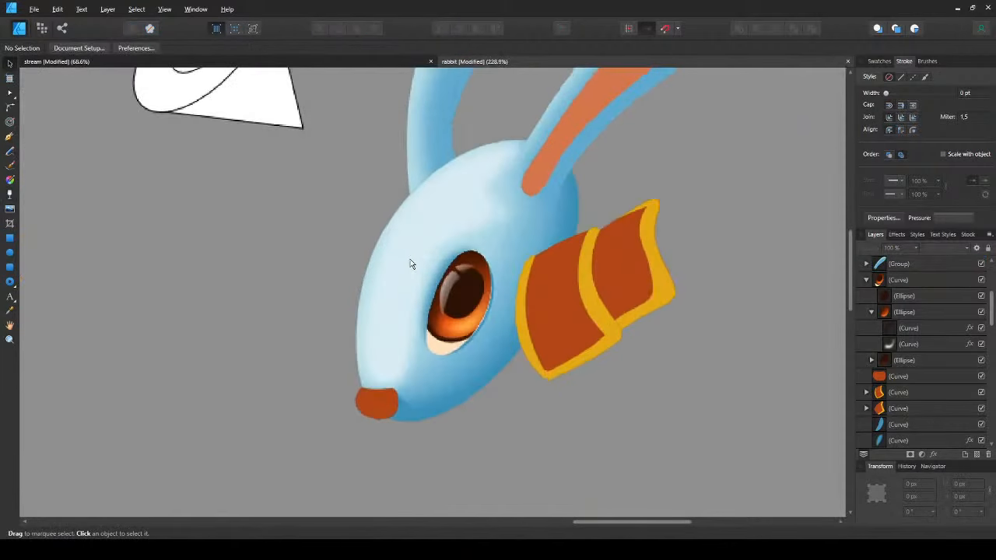
{"action": "left_click", "coordinate": [401, 283]}
{"action": "key", "text": "ctrl+d"}
{"action": "scroll", "coordinate": [417, 266], "scroll_direction": "up", "scroll_amount": 1}
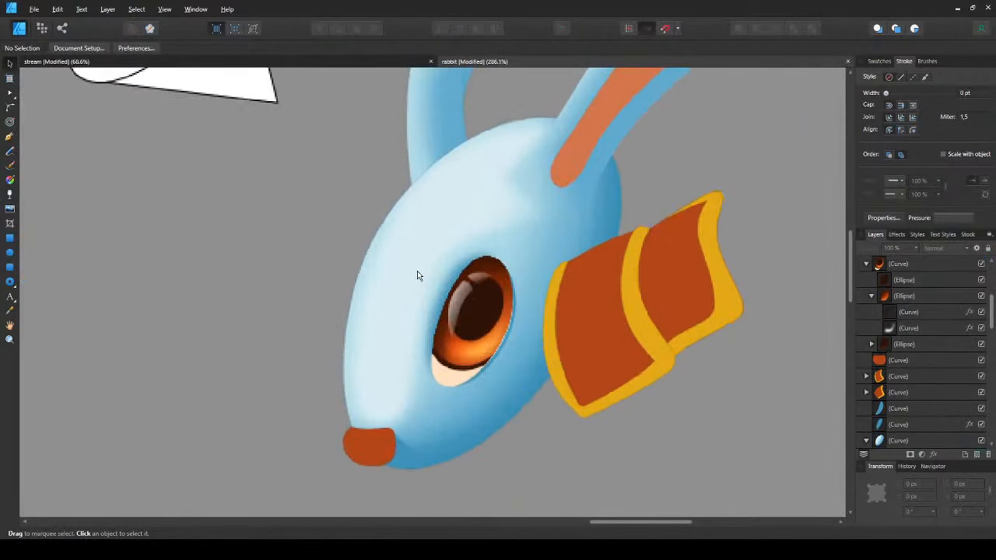
- Draw a closed crescent with the Pen tool along the eye's nose-side edge, about 35 by 76 px
{"action": "scroll", "coordinate": [417, 275], "scroll_direction": "up", "scroll_amount": 1}
{"action": "key", "text": "p"}
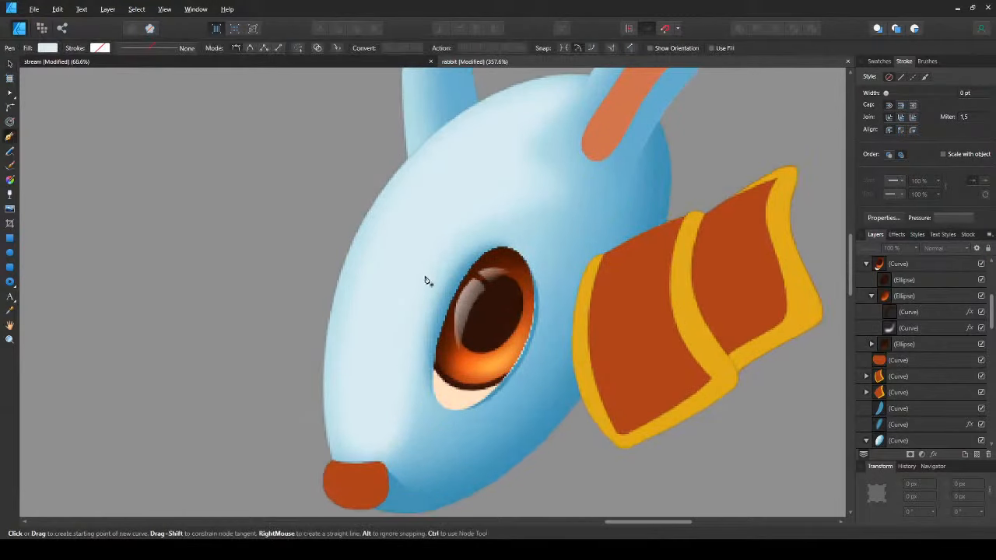
{"action": "left_click", "coordinate": [464, 246]}
{"action": "left_click_drag", "start_coordinate": [420, 324], "coordinate": [401, 367]}
{"action": "left_click_drag", "start_coordinate": [409, 293], "coordinate": [466, 270]}
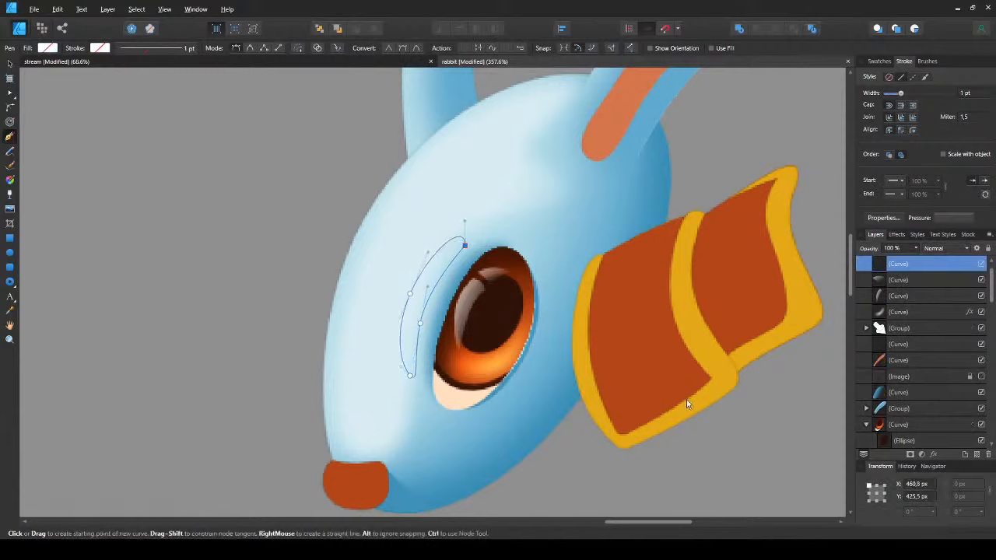
- Fill the crescent beside the eye with white and blur it into a soft highlight
{"action": "key", "text": "v"}
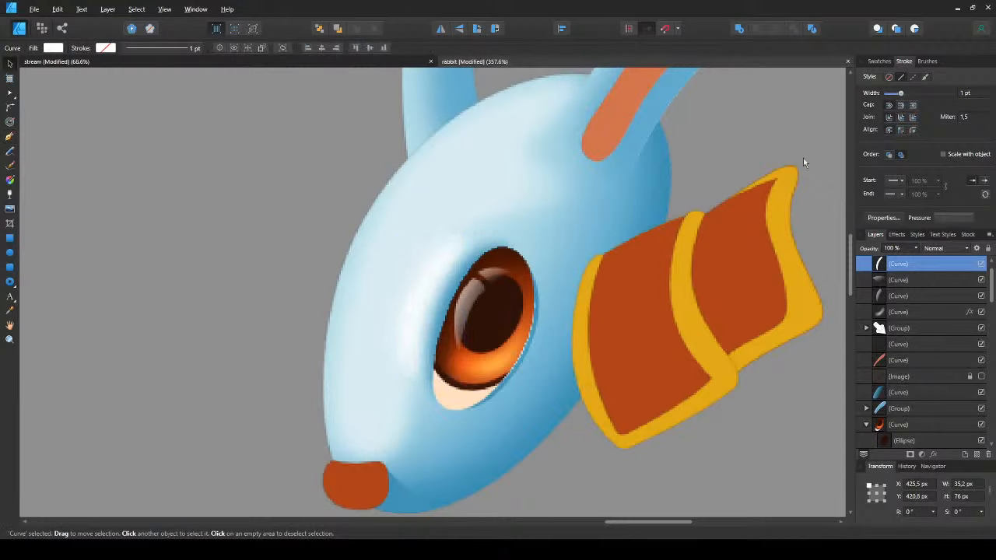
{"action": "key", "text": "ctrl+z"}
{"action": "left_click", "coordinate": [251, 301]}
{"action": "scroll", "coordinate": [272, 287], "scroll_direction": "down", "scroll_amount": 2}
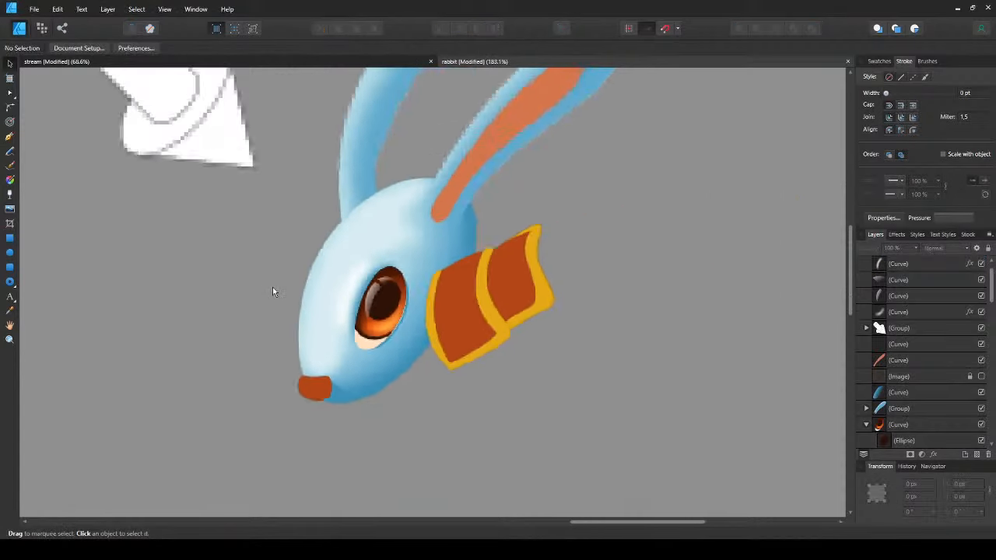
{"action": "scroll", "coordinate": [283, 287], "scroll_direction": "up", "scroll_amount": 2}
{"action": "left_click", "coordinate": [431, 304]}
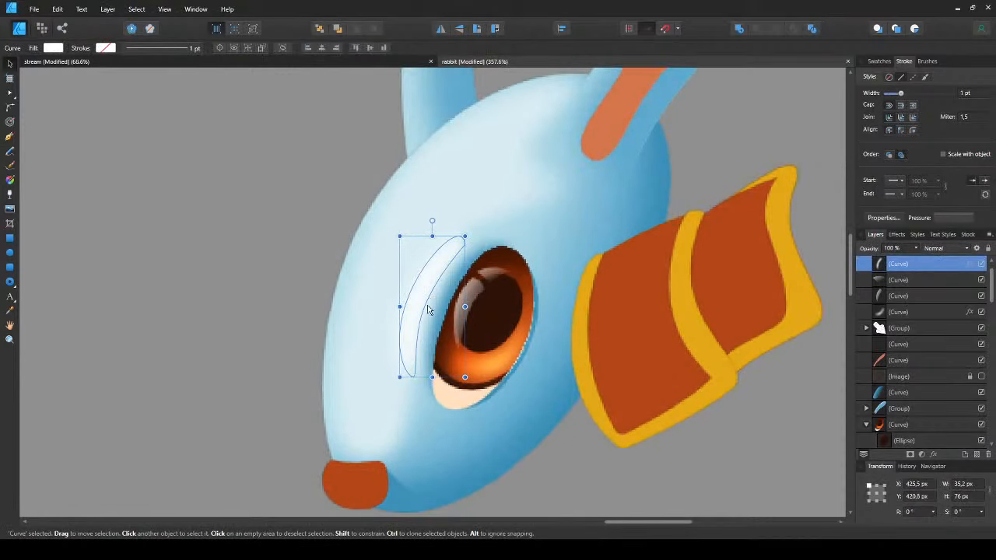
{"action": "left_click", "coordinate": [258, 319]}
{"action": "scroll", "coordinate": [403, 331], "scroll_direction": "down", "scroll_amount": 1}
- Draw a long closed highlight shape with the Pen tool along the forehead and snout edge, about 122 by 187 px
{"action": "key", "text": "p"}
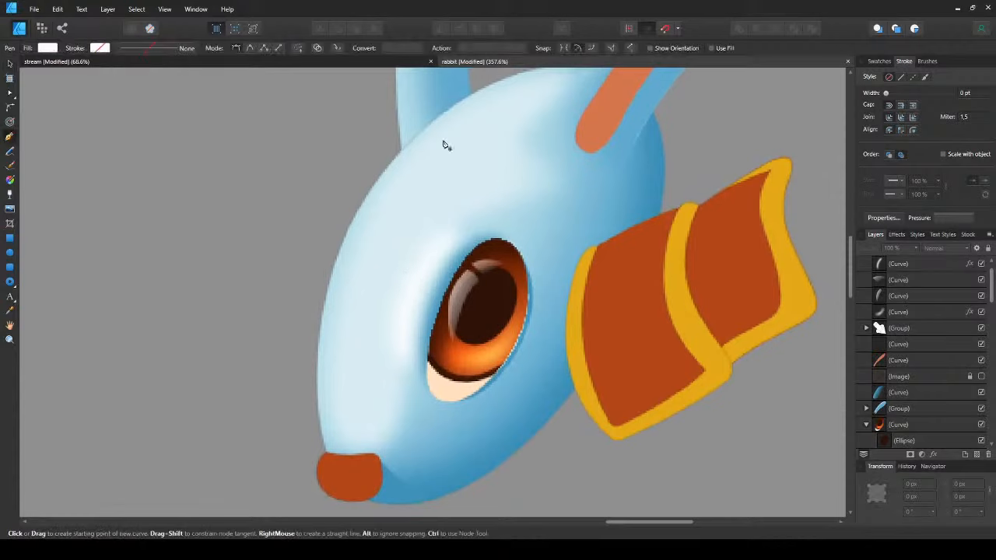
{"action": "left_click", "coordinate": [518, 82]}
{"action": "left_click_drag", "start_coordinate": [361, 228], "coordinate": [318, 320]}
{"action": "left_click_drag", "start_coordinate": [342, 418], "coordinate": [354, 444]}
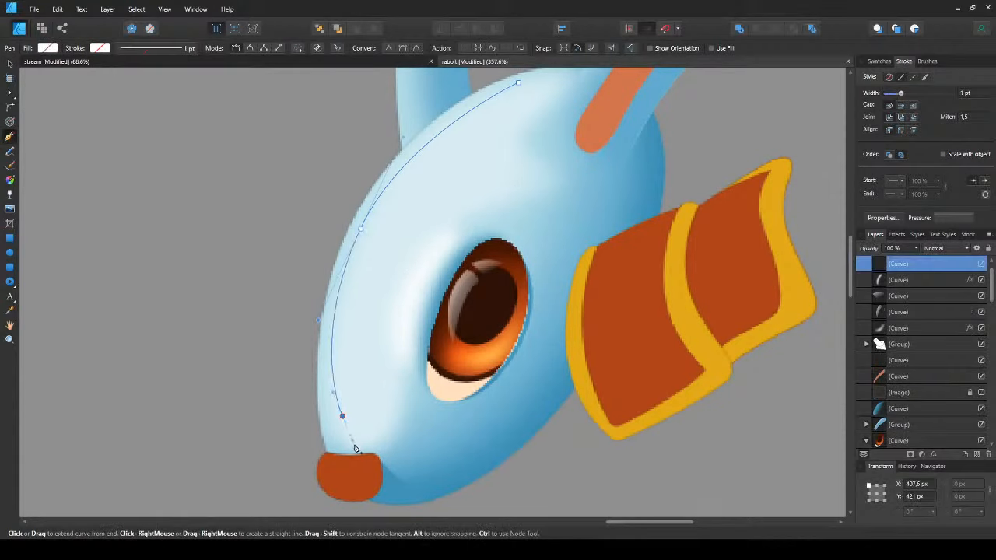
{"action": "left_click_drag", "start_coordinate": [376, 340], "coordinate": [366, 300]}
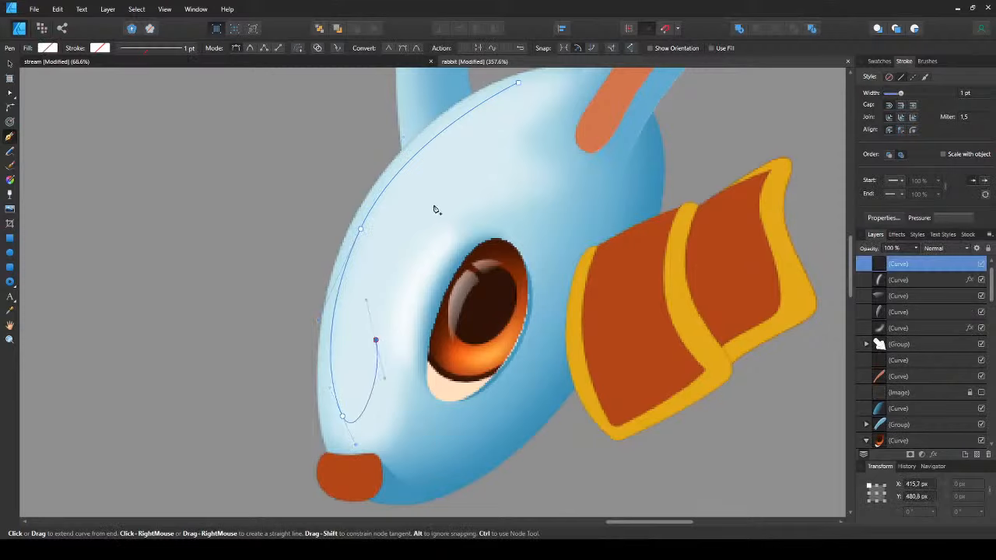
{"action": "left_click_drag", "start_coordinate": [432, 208], "coordinate": [476, 172]}
{"action": "left_click_drag", "start_coordinate": [508, 132], "coordinate": [392, 200]}
- Fill the long forehead and snout shape with white and blur its edges
{"action": "key", "text": "v"}
{"action": "left_click", "coordinate": [625, 348]}
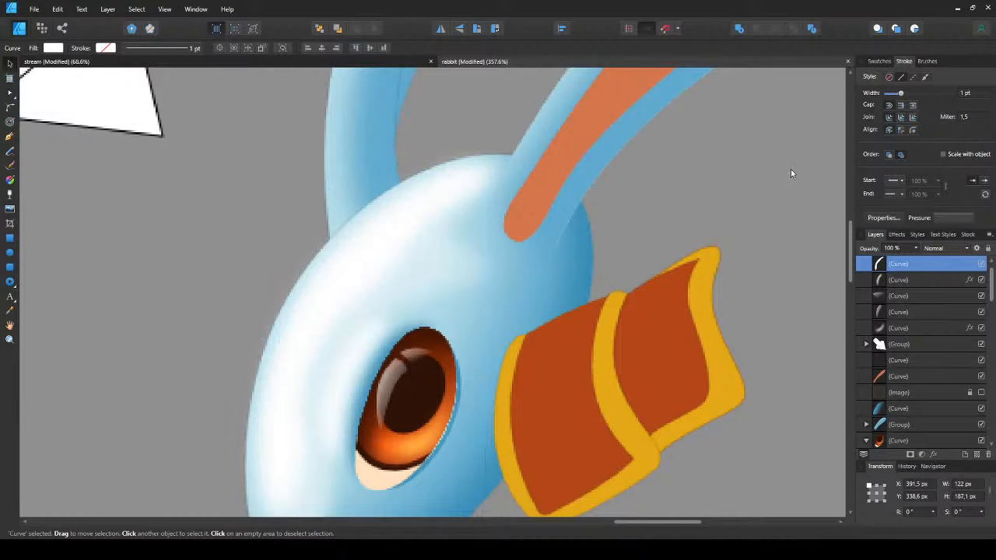
{"action": "scroll", "coordinate": [324, 241], "scroll_direction": "down", "scroll_amount": 3}
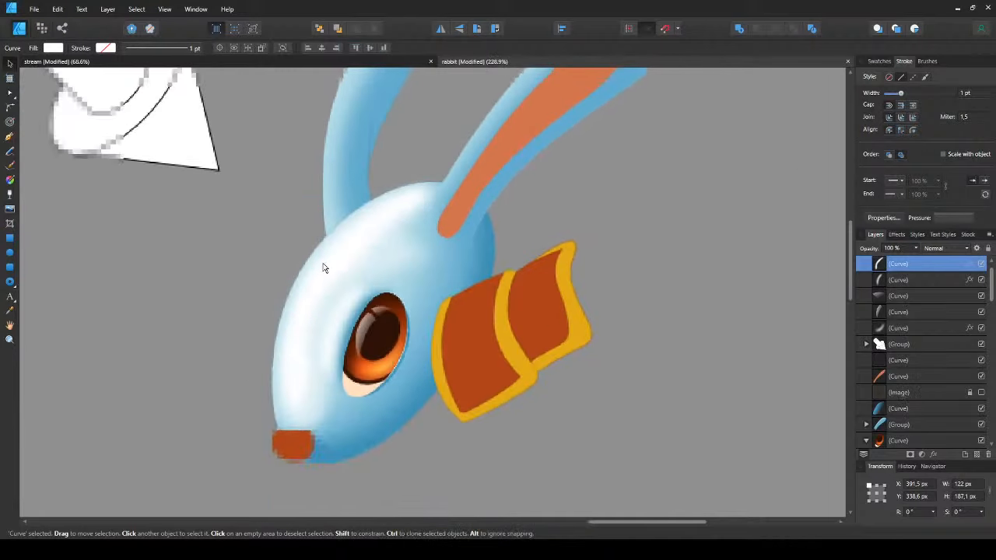
{"action": "left_click", "coordinate": [229, 306]}
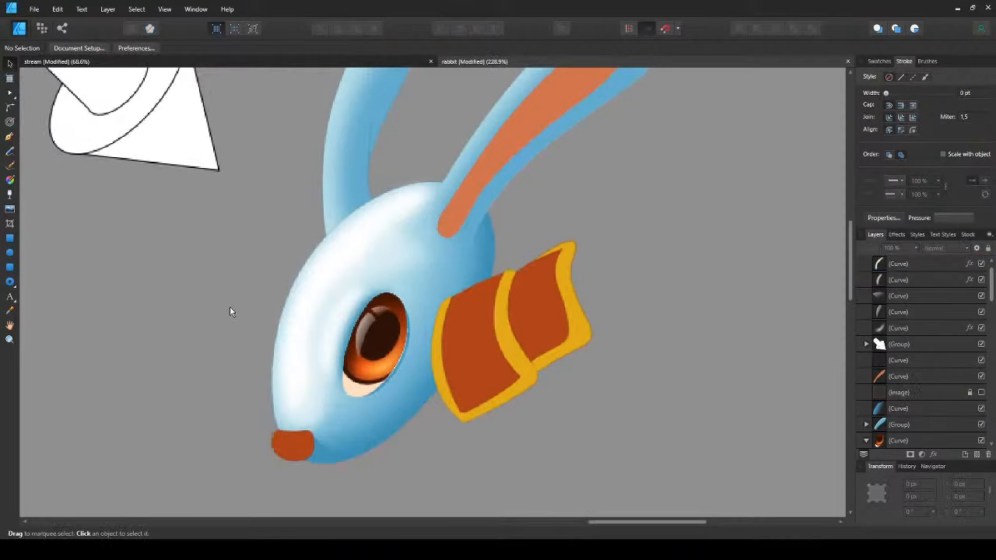
- Apply a linear transparency to the long white highlight, fading it from the head's outer edge toward the eye
{"action": "scroll", "coordinate": [290, 249], "scroll_direction": "up", "scroll_amount": 3}
{"action": "left_click", "coordinate": [346, 257]}
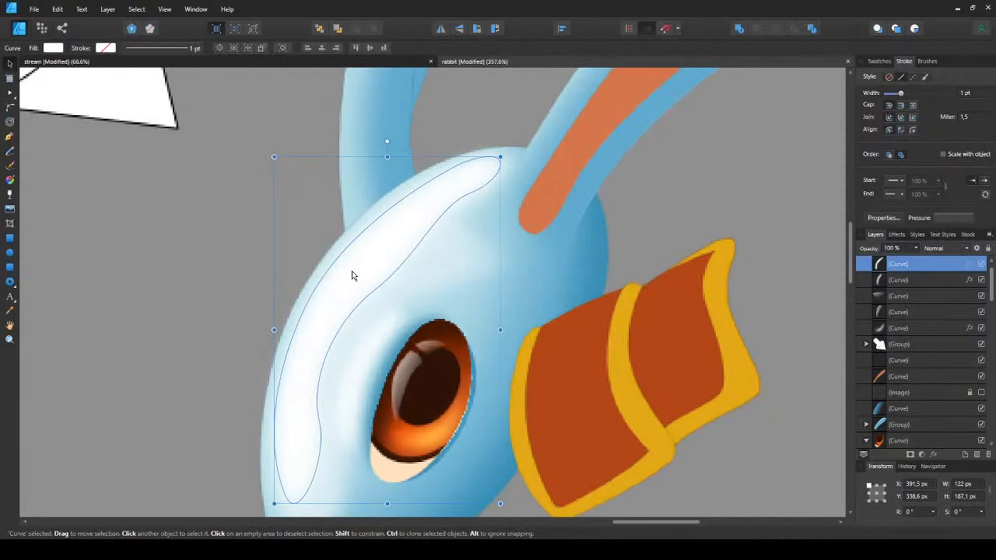
{"action": "key", "text": "y"}
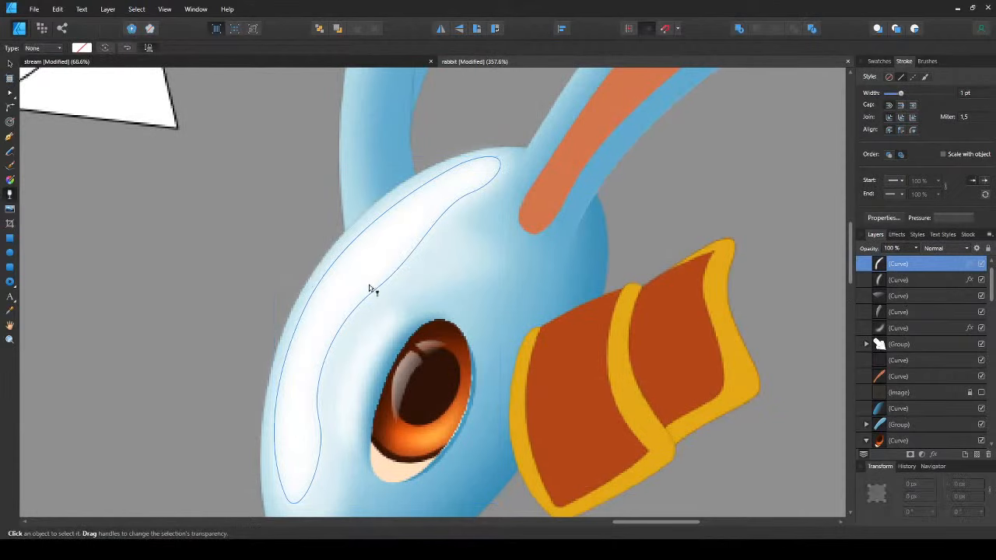
{"action": "left_click_drag", "start_coordinate": [315, 262], "coordinate": [377, 316]}
{"action": "left_click_drag", "start_coordinate": [315, 261], "coordinate": [330, 272]}
{"action": "key", "text": "v"}
{"action": "key", "text": "ctrl+d"}
{"action": "scroll", "coordinate": [329, 274], "scroll_direction": "down", "scroll_amount": 5}
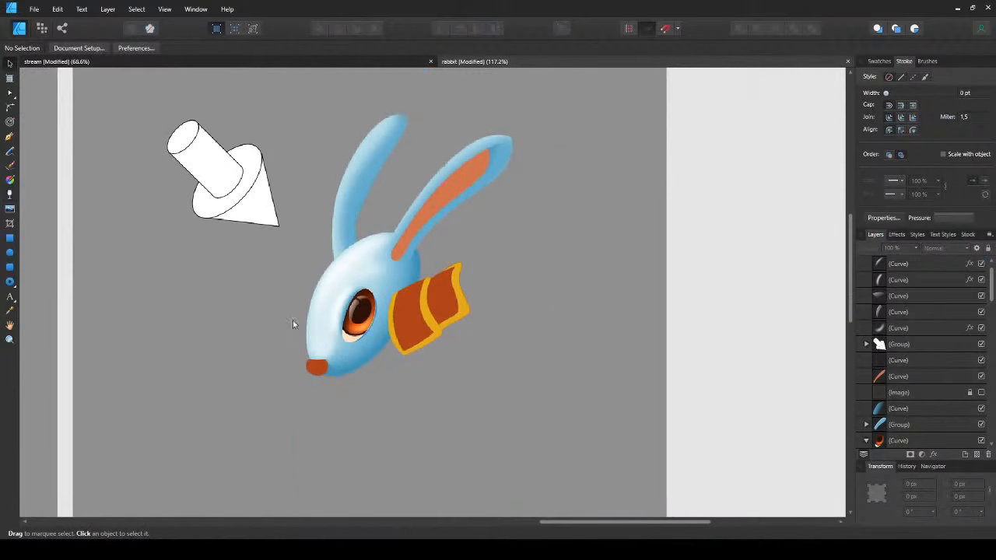
- Draw a thin closed highlight shape with the Pen tool along the lower jaw from scarf to nose, about 104 by 58 px
{"action": "scroll", "coordinate": [282, 311], "scroll_direction": "up", "scroll_amount": 1}
{"action": "scroll", "coordinate": [281, 314], "scroll_direction": "up", "scroll_amount": 1}
{"action": "scroll", "coordinate": [308, 319], "scroll_direction": "up", "scroll_amount": 1}
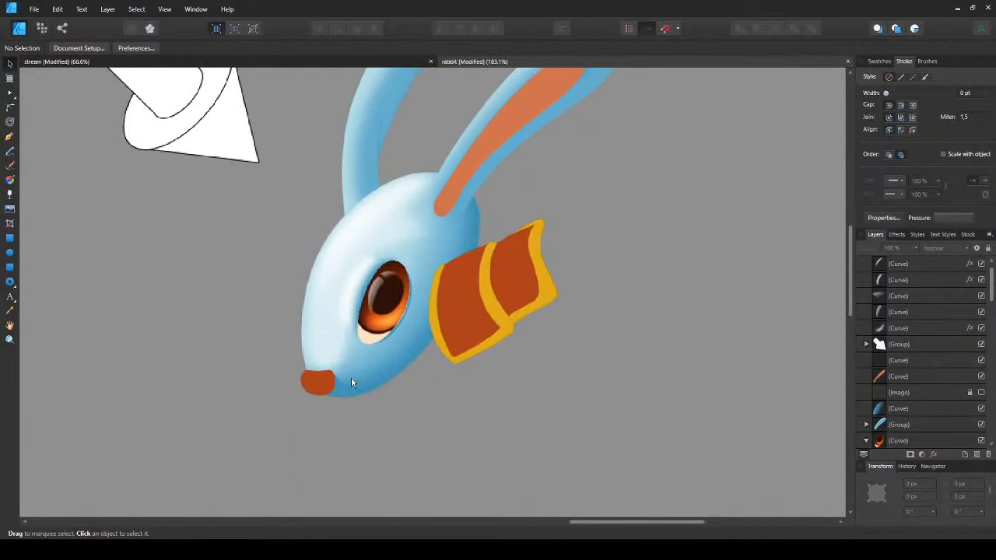
{"action": "scroll", "coordinate": [351, 377], "scroll_direction": "up", "scroll_amount": 1}
{"action": "left_click_drag", "start_coordinate": [402, 328], "coordinate": [359, 318]}
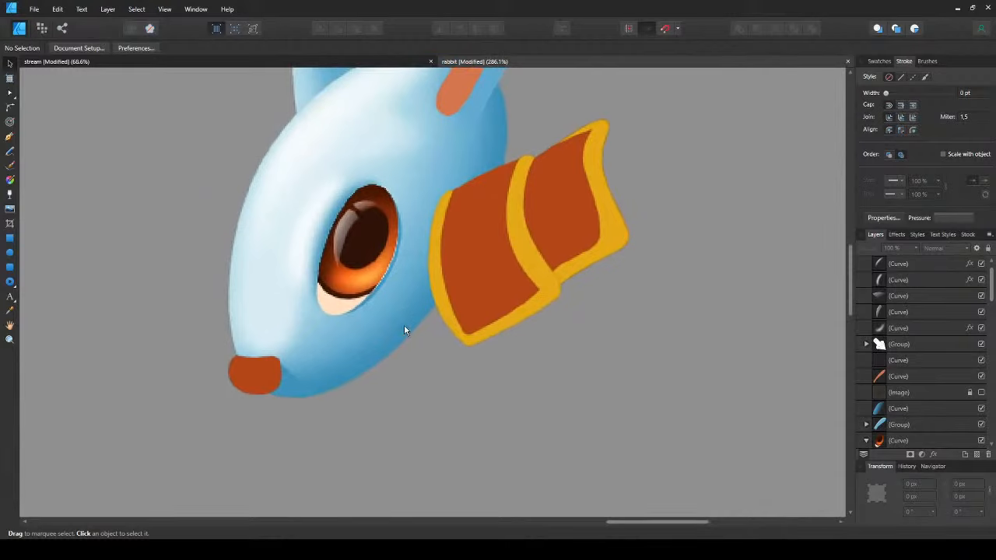
{"action": "key", "text": "p"}
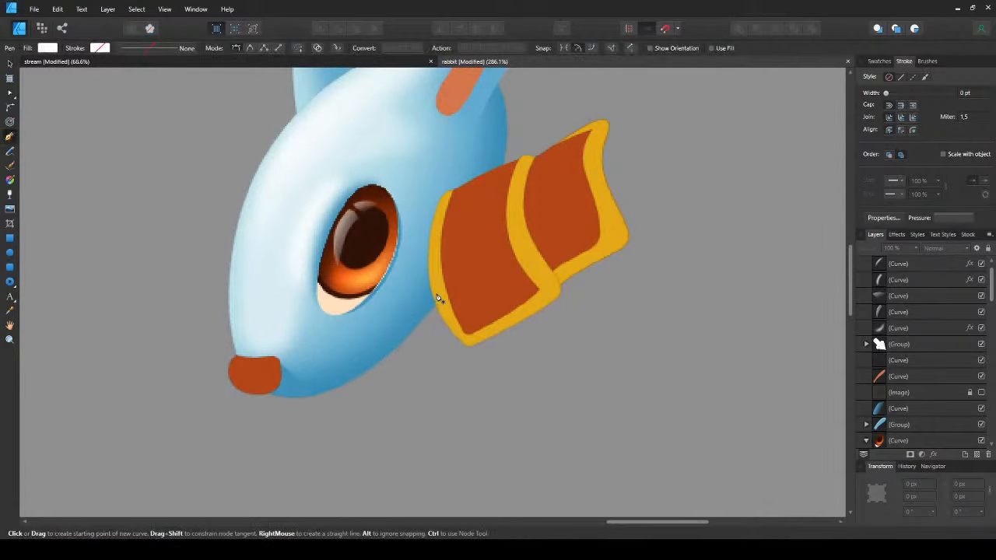
{"action": "left_click", "coordinate": [429, 305]}
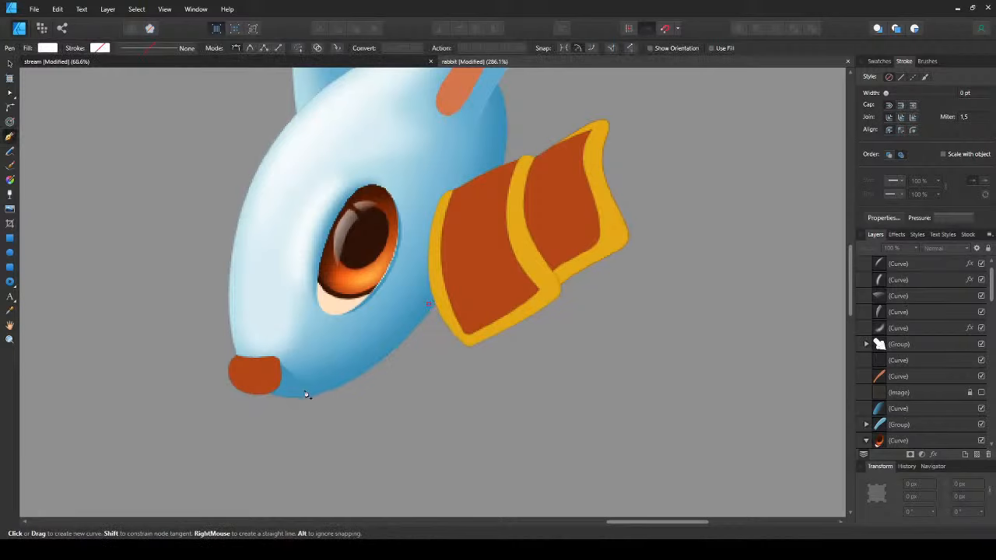
{"action": "left_click", "coordinate": [277, 391]}
{"action": "left_click", "coordinate": [277, 389]}
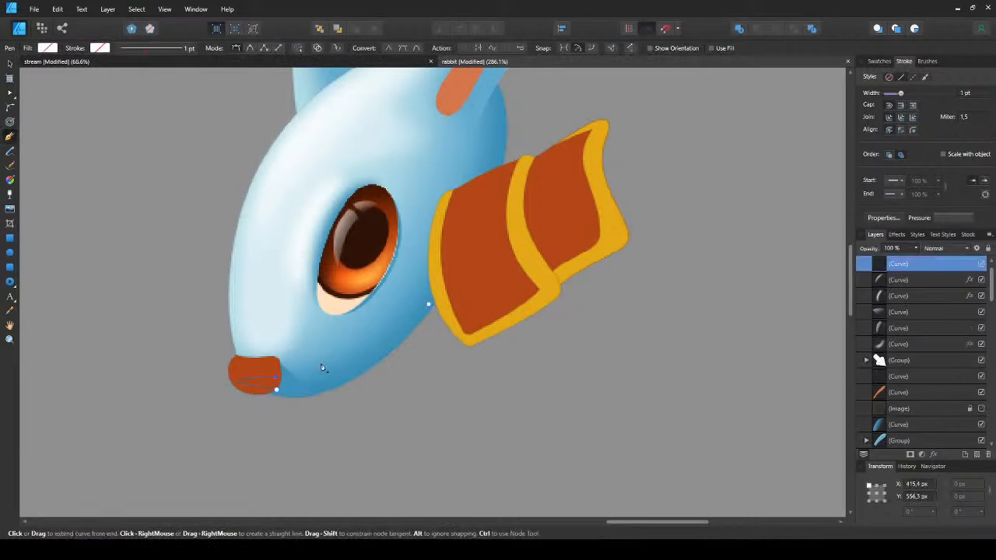
{"action": "left_click", "coordinate": [279, 393]}
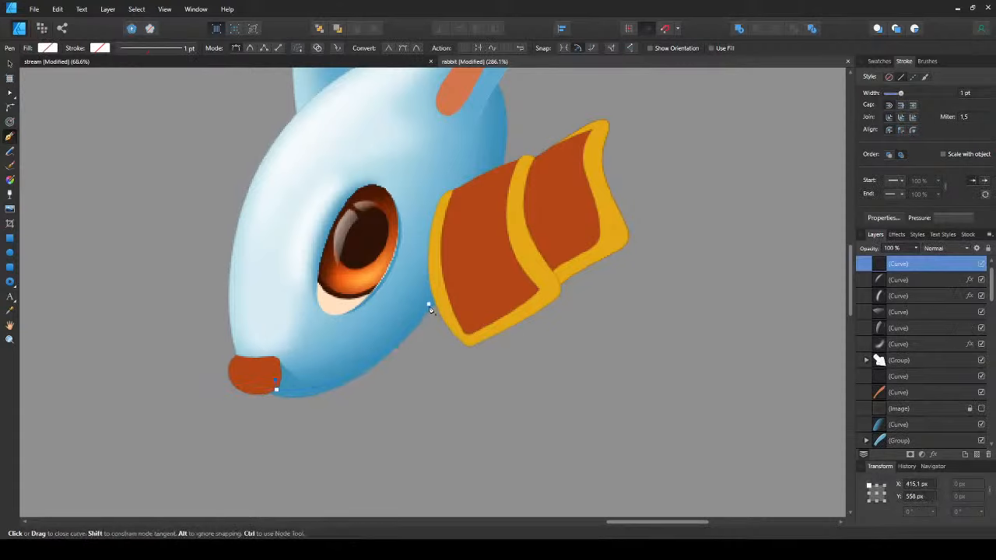
- Fill the thin jaw shape with the pale blue sampled from the snout and blur its edges
{"action": "key", "text": "v"}
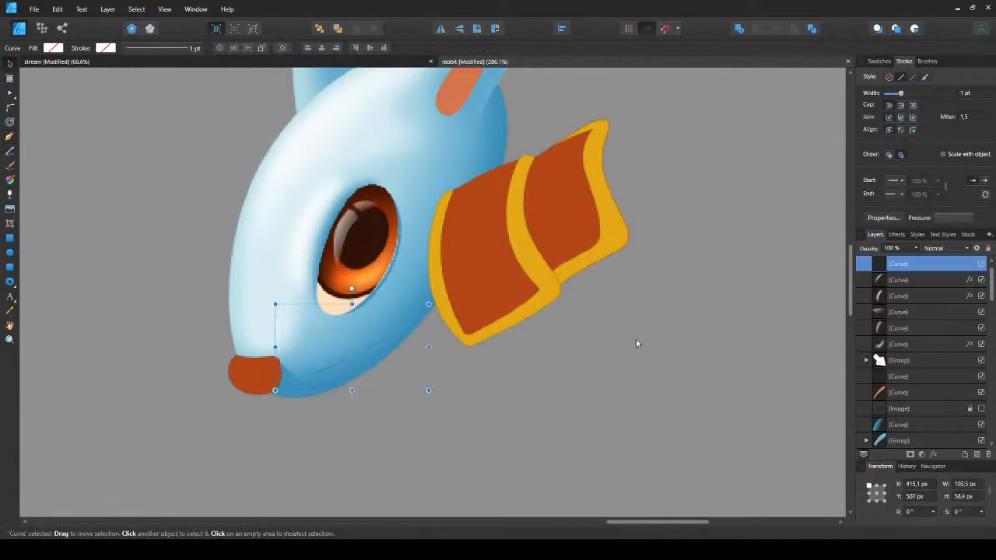
{"action": "left_click", "coordinate": [259, 329]}
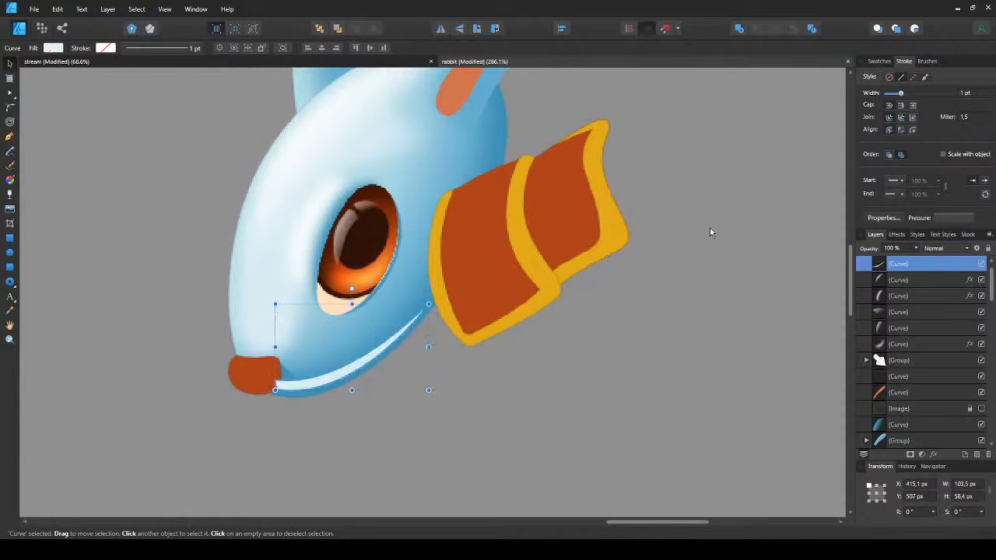
{"action": "left_click_drag", "start_coordinate": [752, 162], "coordinate": [790, 165]}
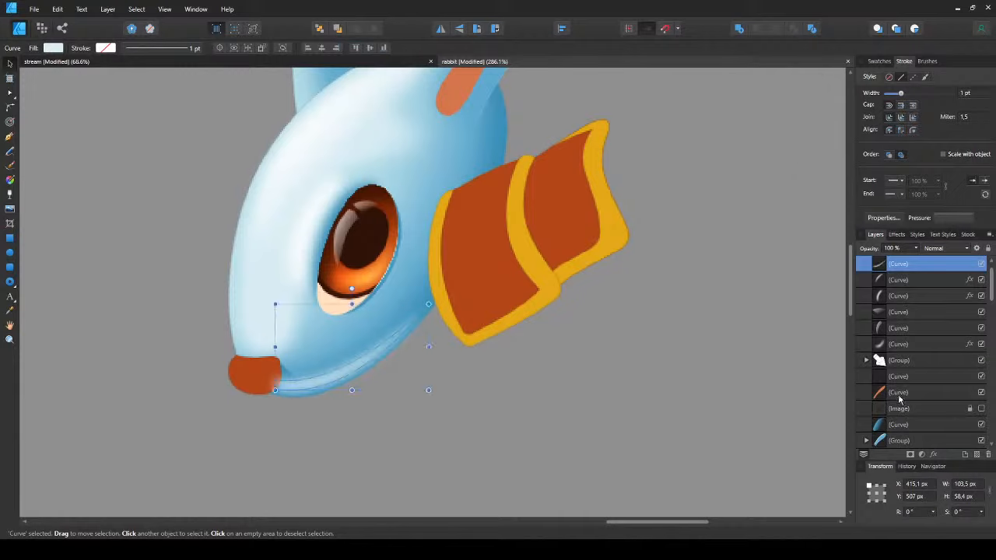
- Move the blurred jaw highlight down the layer order so it sits behind the nose and scarf, directly above the head's shading
{"action": "key", "text": "ctrl+x"}
{"action": "left_click", "coordinate": [370, 369]}
{"action": "key", "text": "ctrl+v"}
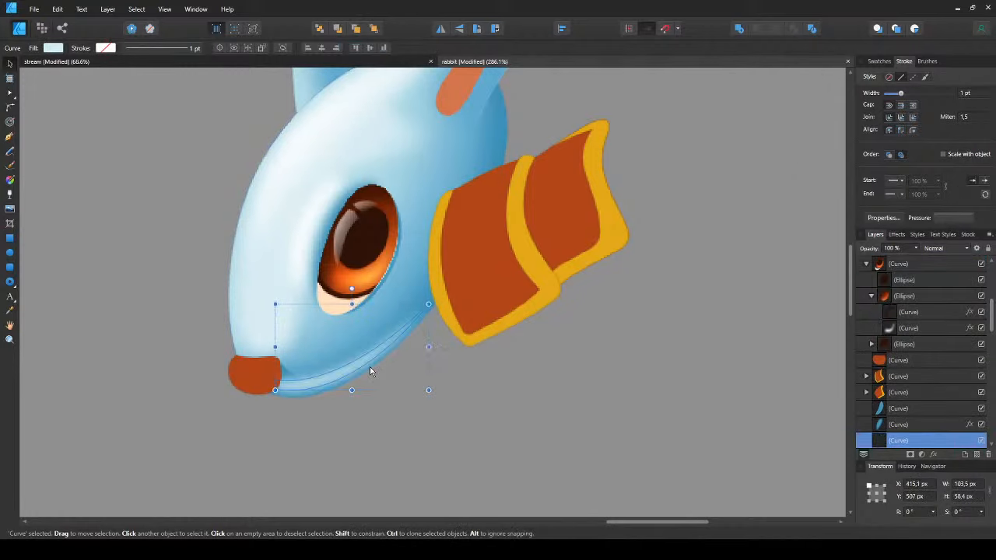
{"action": "key", "text": "ctrl+d"}
- Apply a linear transparency to the jaw highlight, fading it out toward the nose
{"action": "left_click", "coordinate": [353, 369]}
{"action": "key", "text": "g"}
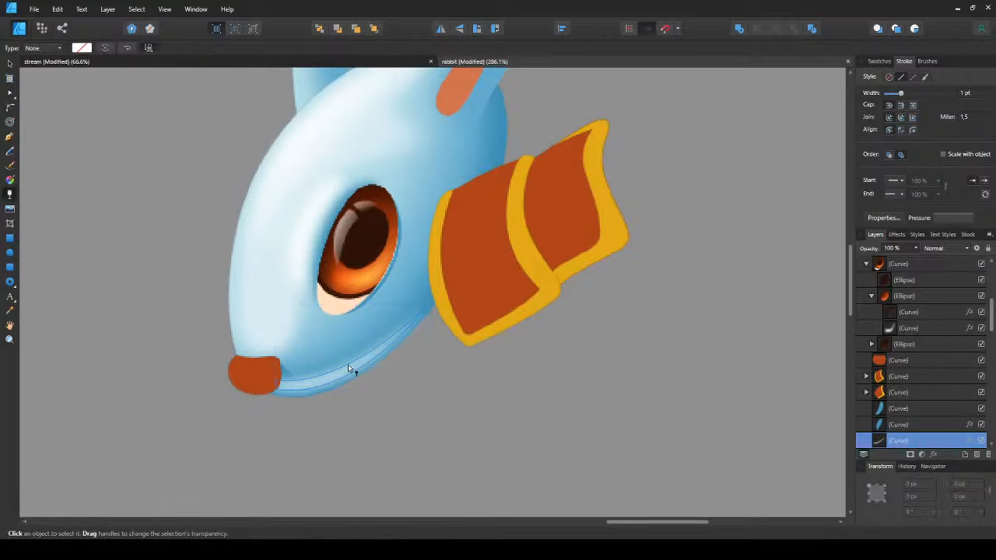
{"action": "left_click_drag", "start_coordinate": [343, 367], "coordinate": [286, 381]}
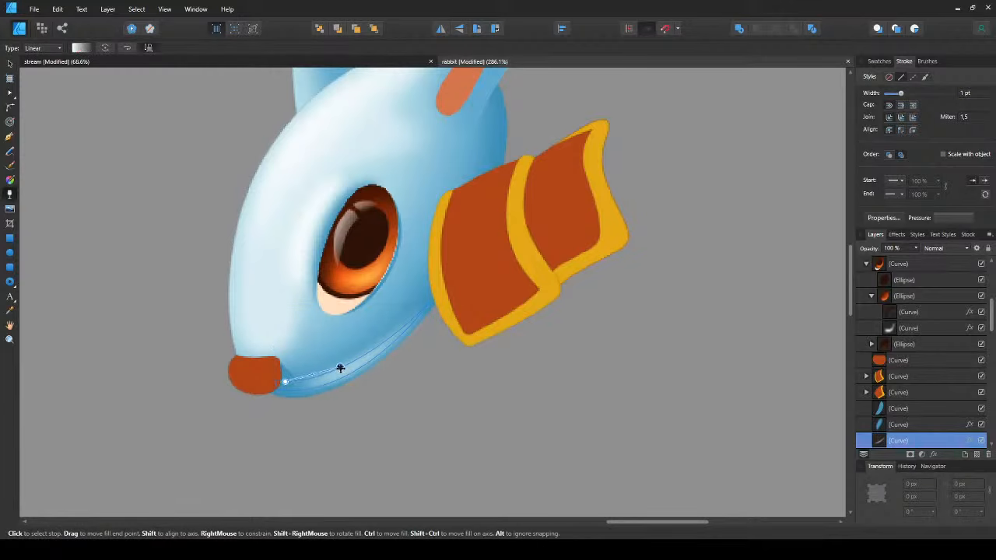
{"action": "key", "text": "v"}
{"action": "left_click", "coordinate": [350, 397]}
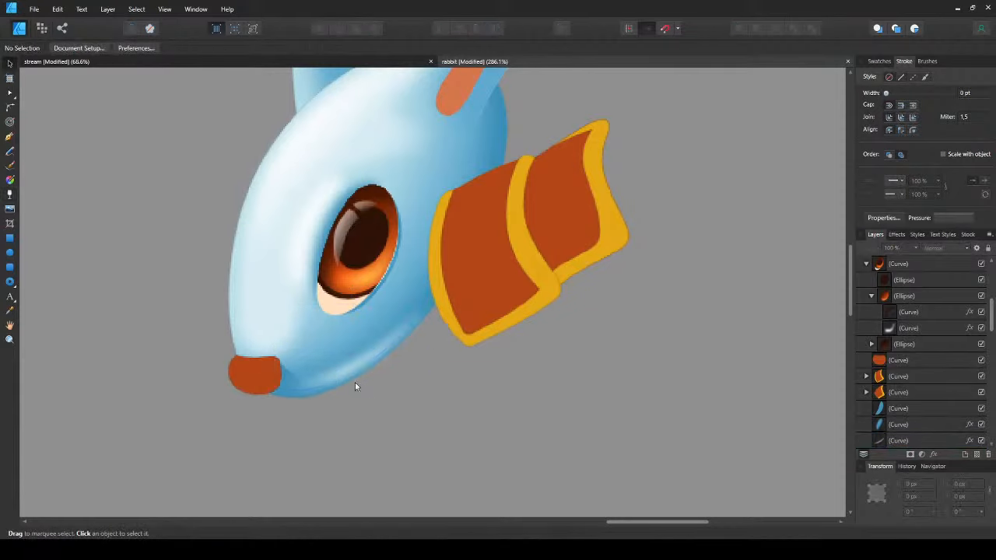
- Shift the jaw highlight's scarf-side node slightly upward, widening the shape, and set the highlight's opacity to 50%
{"action": "key", "text": "a"}
{"action": "left_click", "coordinate": [345, 363]}
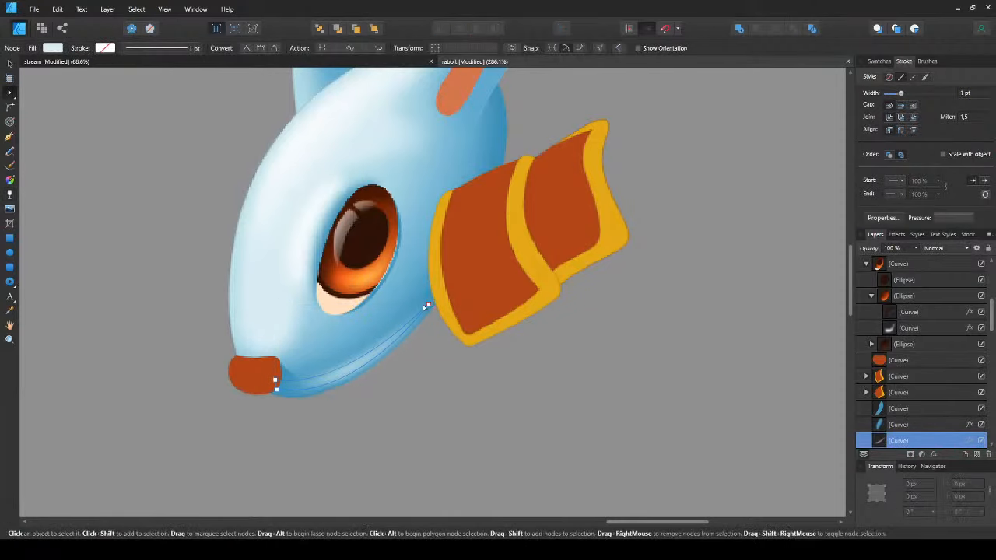
{"action": "left_click", "coordinate": [428, 304]}
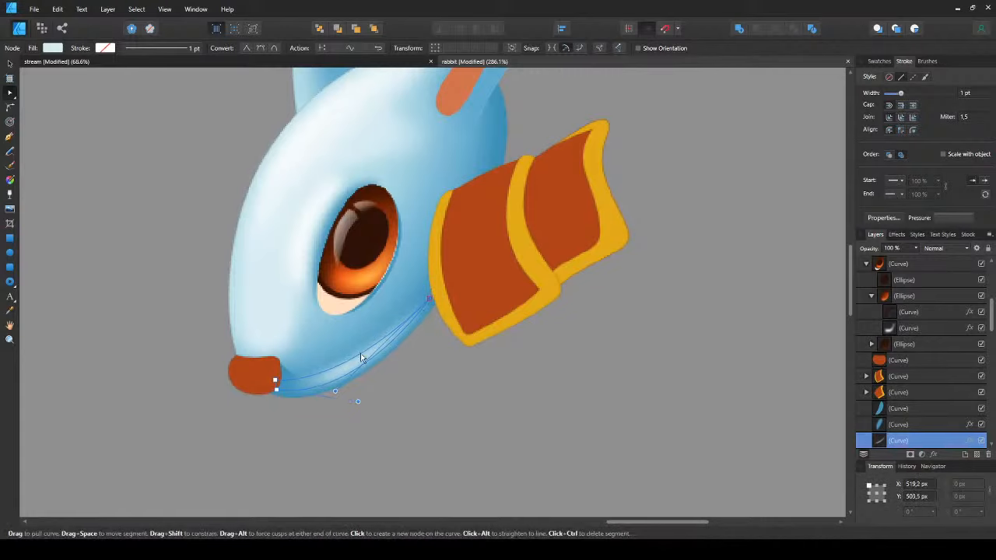
{"action": "key", "text": "v"}
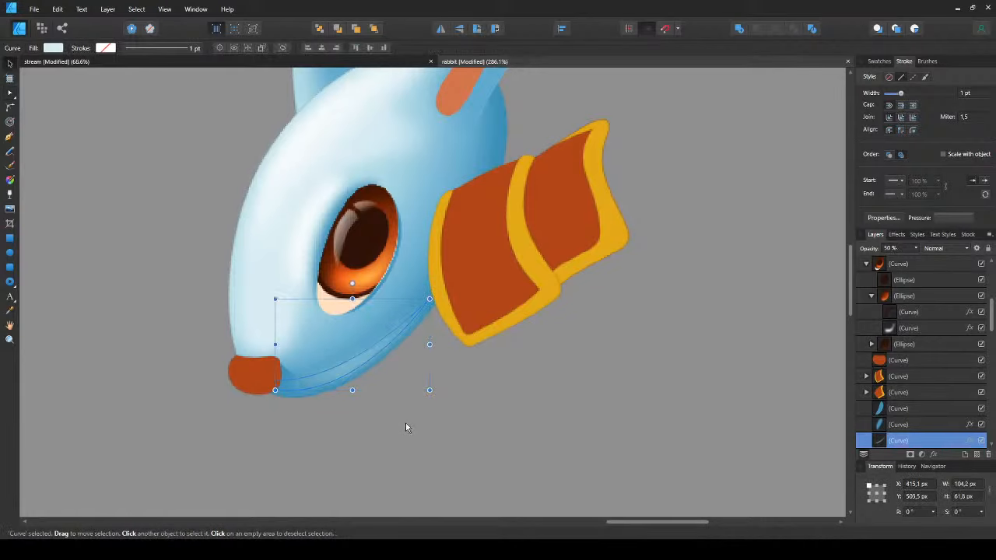
- Clip the light jaw highlight curve inside the head shape and nudge it down toward the lower jaw edge
{"action": "left_click", "coordinate": [405, 426]}
{"action": "scroll", "coordinate": [401, 352], "scroll_direction": "up", "scroll_amount": 1}
{"action": "left_click", "coordinate": [365, 375]}
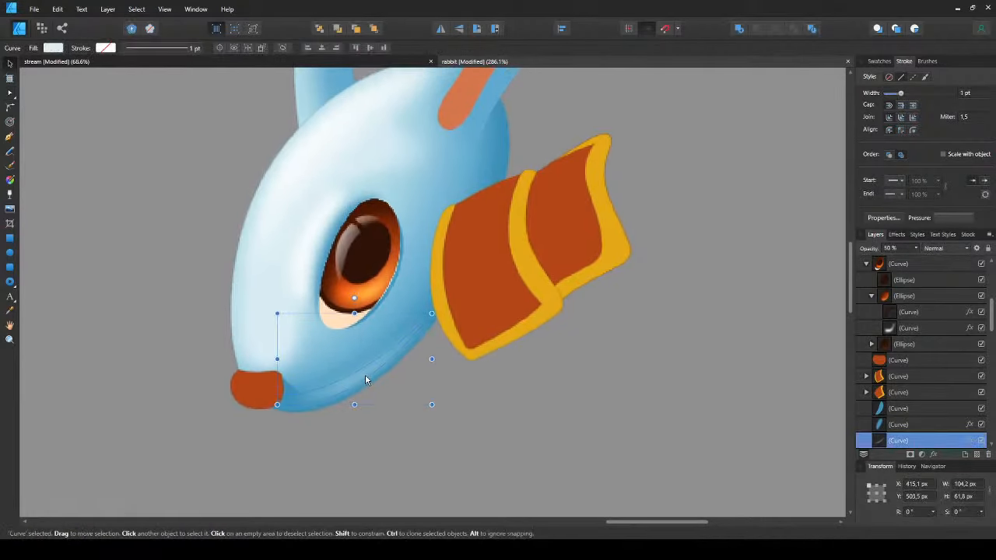
{"action": "left_click", "coordinate": [365, 380]}
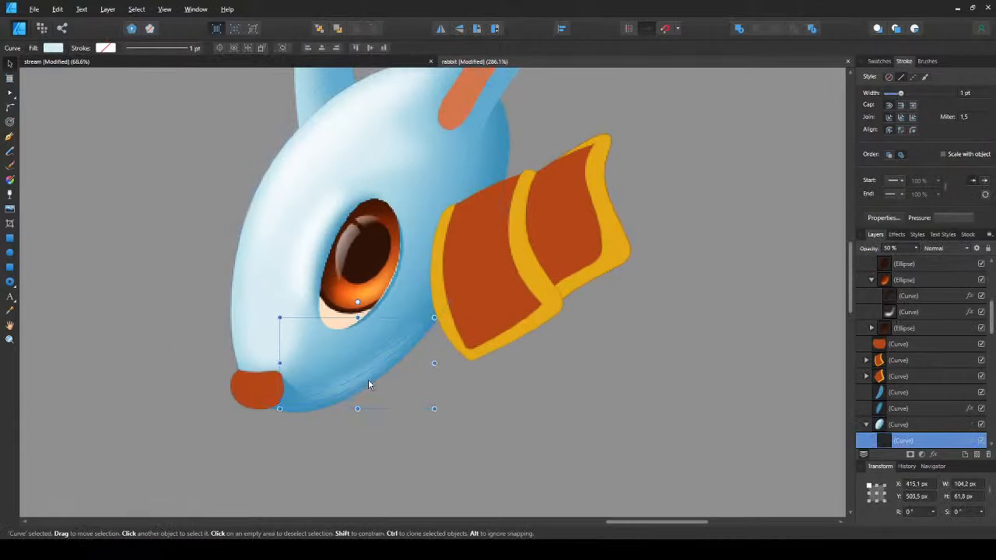
{"action": "left_click", "coordinate": [429, 454]}
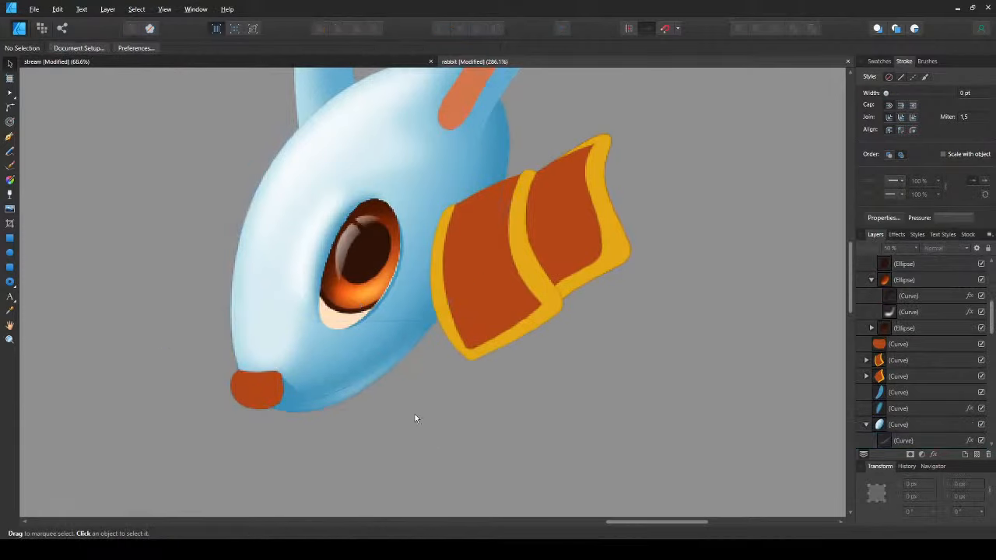
{"action": "left_click", "coordinate": [375, 375]}
{"action": "left_click", "coordinate": [375, 375]}
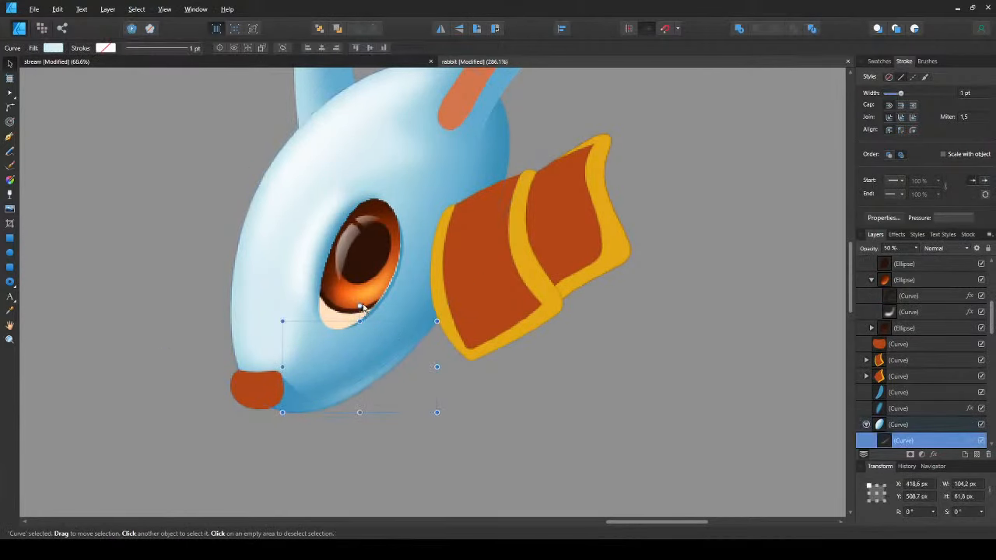
{"action": "left_click_drag", "start_coordinate": [363, 307], "coordinate": [460, 370]}
{"action": "left_click", "coordinate": [453, 458]}
- Darken the fill of the large shading curve at the back of the head to a deeper blue
{"action": "scroll", "coordinate": [385, 373], "scroll_direction": "down", "scroll_amount": 1}
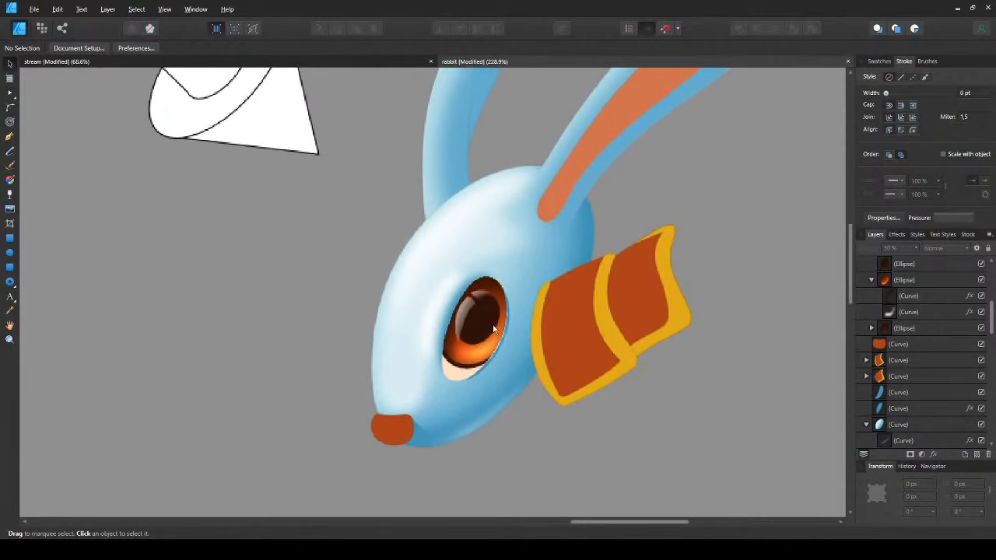
{"action": "left_click_drag", "start_coordinate": [537, 325], "coordinate": [440, 359]}
{"action": "scroll", "coordinate": [522, 268], "scroll_direction": "up", "scroll_amount": 3}
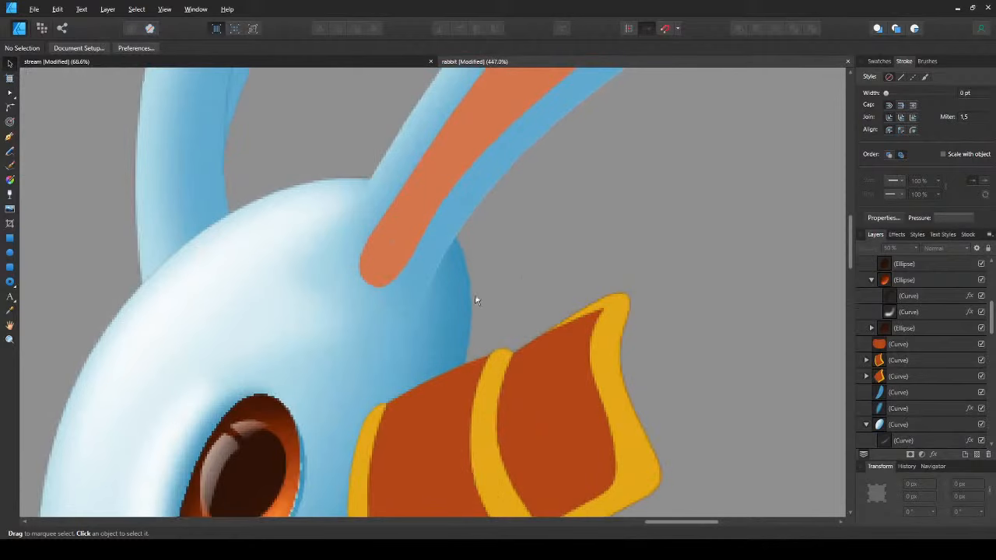
{"action": "scroll", "coordinate": [422, 356], "scroll_direction": "down", "scroll_amount": 3}
{"action": "scroll", "coordinate": [464, 308], "scroll_direction": "up", "scroll_amount": 2}
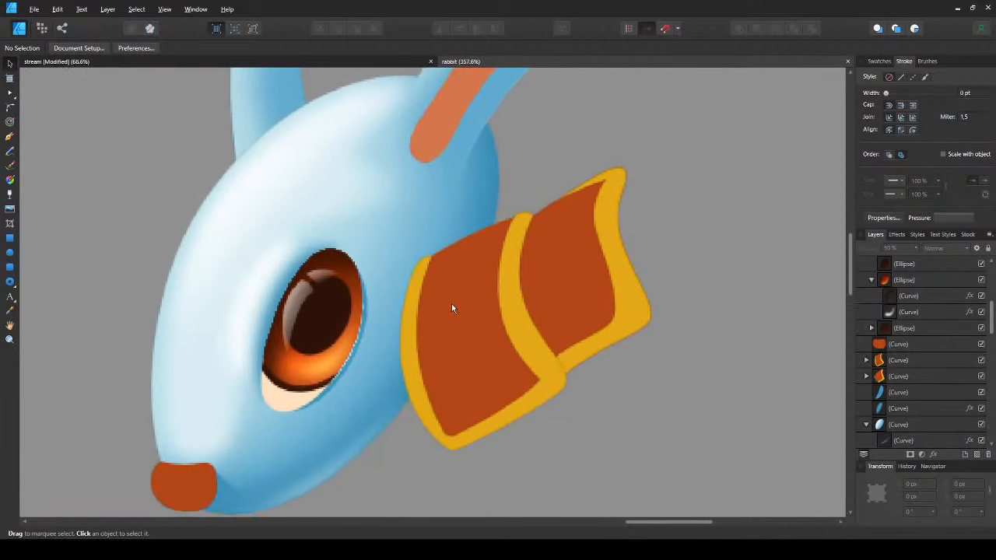
{"action": "double_click", "coordinate": [488, 224]}
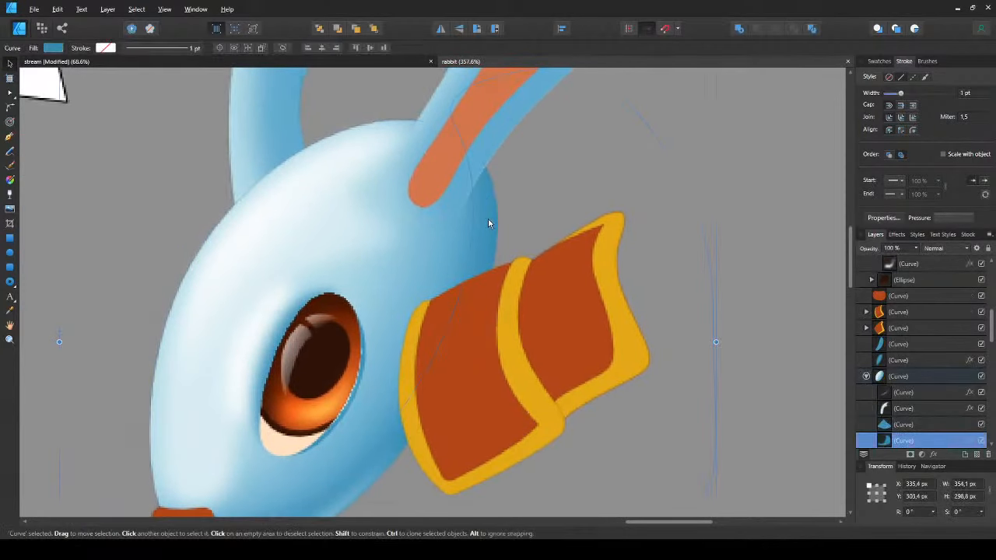
{"action": "scroll", "coordinate": [488, 224], "scroll_direction": "down", "scroll_amount": 1}
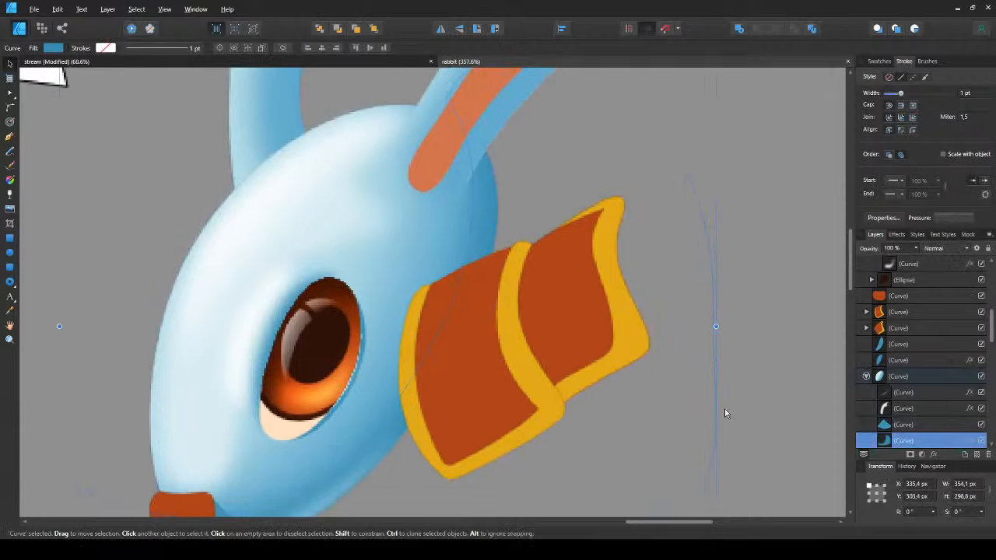
{"action": "left_click", "coordinate": [716, 403]}
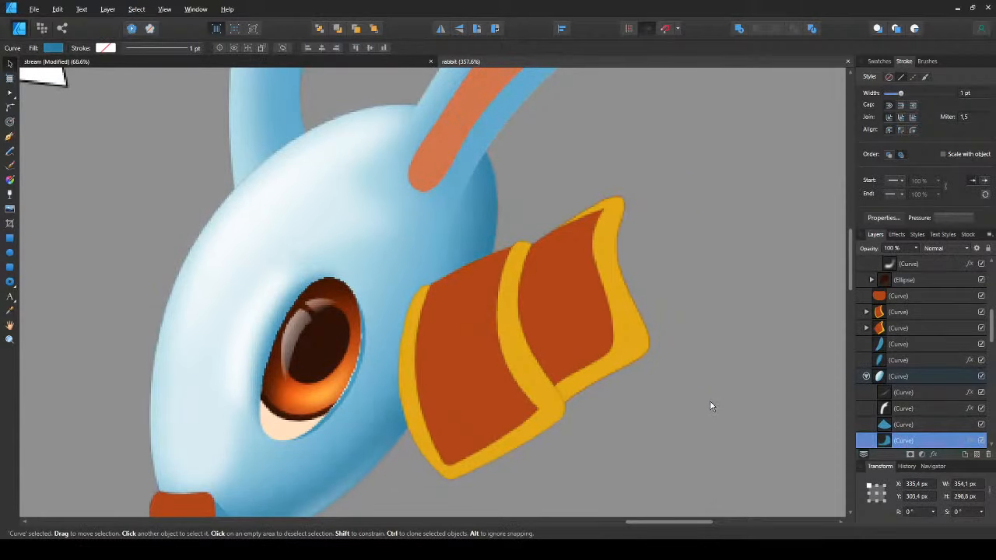
{"action": "left_click_drag", "start_coordinate": [715, 389], "coordinate": [729, 389]}
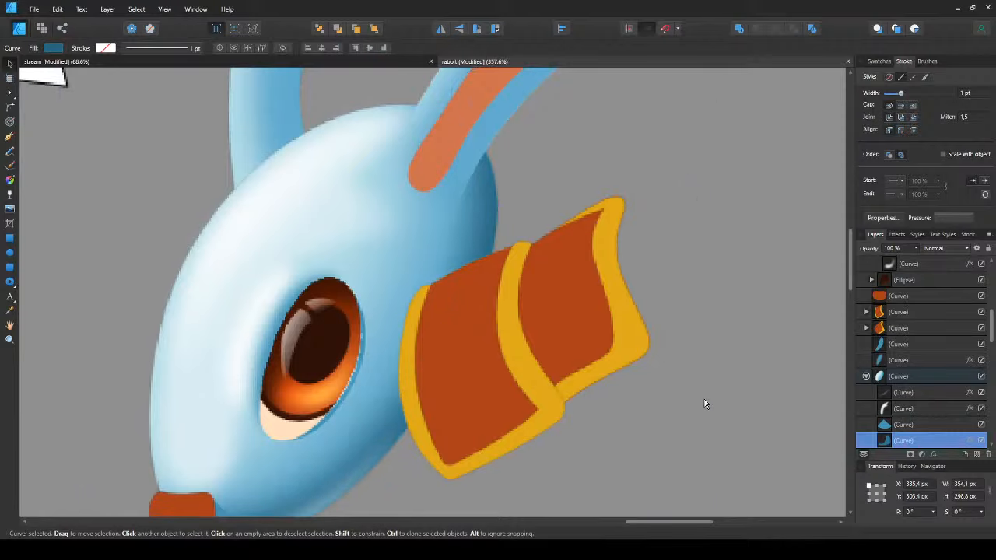
{"action": "scroll", "coordinate": [707, 402], "scroll_direction": "down", "scroll_amount": 5}
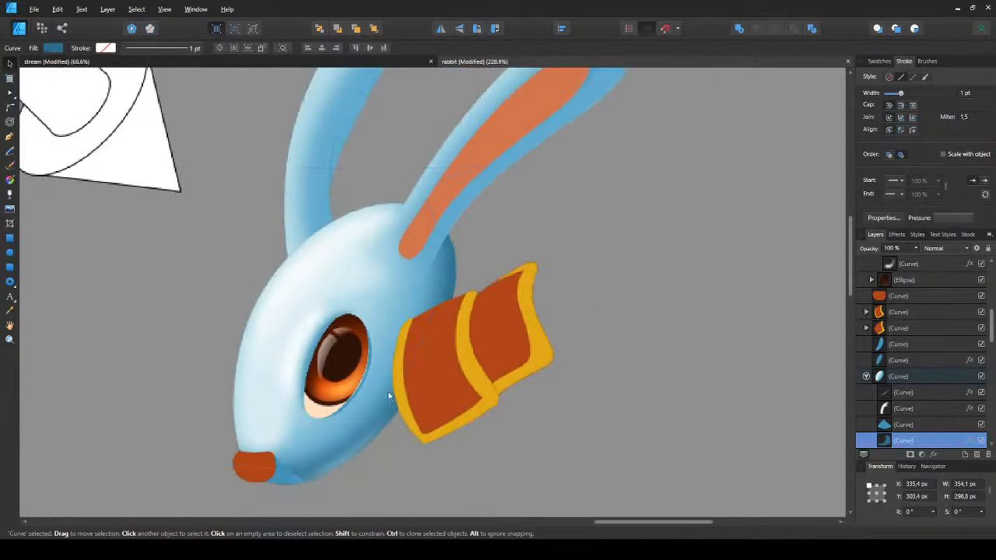
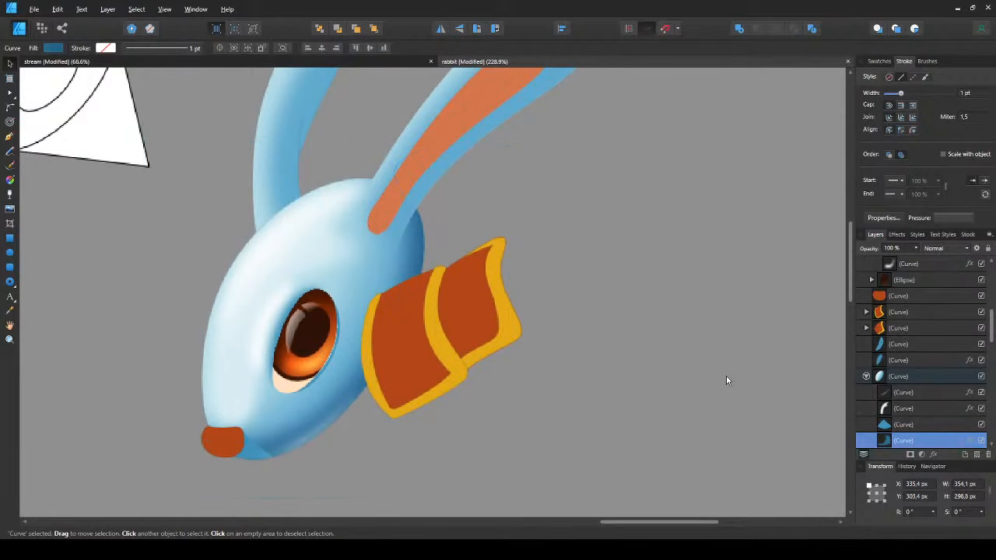
- Darken the blue chin patch beside the nose and send it behind the head's other shading curves
{"action": "scroll", "coordinate": [283, 409], "scroll_direction": "up", "scroll_amount": 3}
{"action": "left_click", "coordinate": [271, 409]}
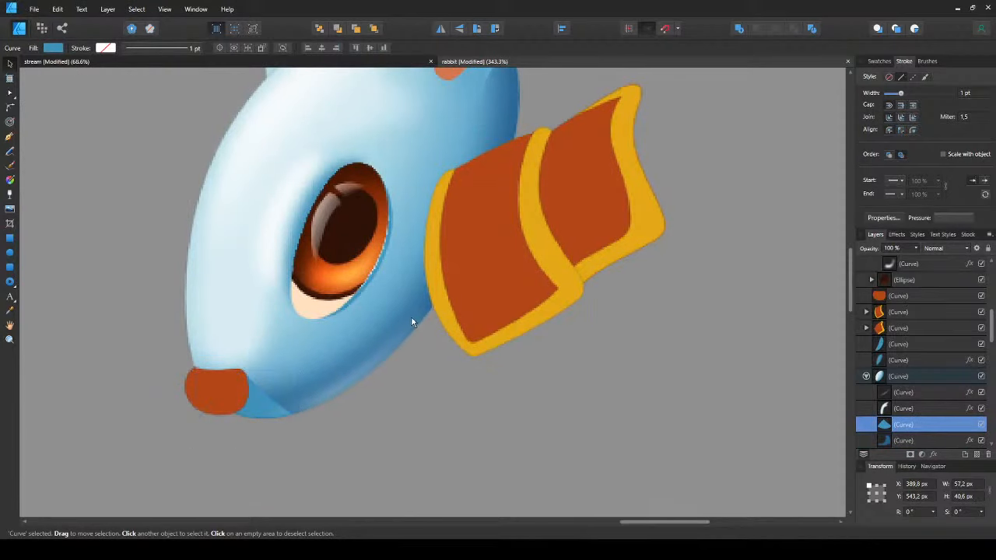
{"action": "left_click", "coordinate": [293, 412]}
{"action": "scroll", "coordinate": [292, 412], "scroll_direction": "up", "scroll_amount": 2}
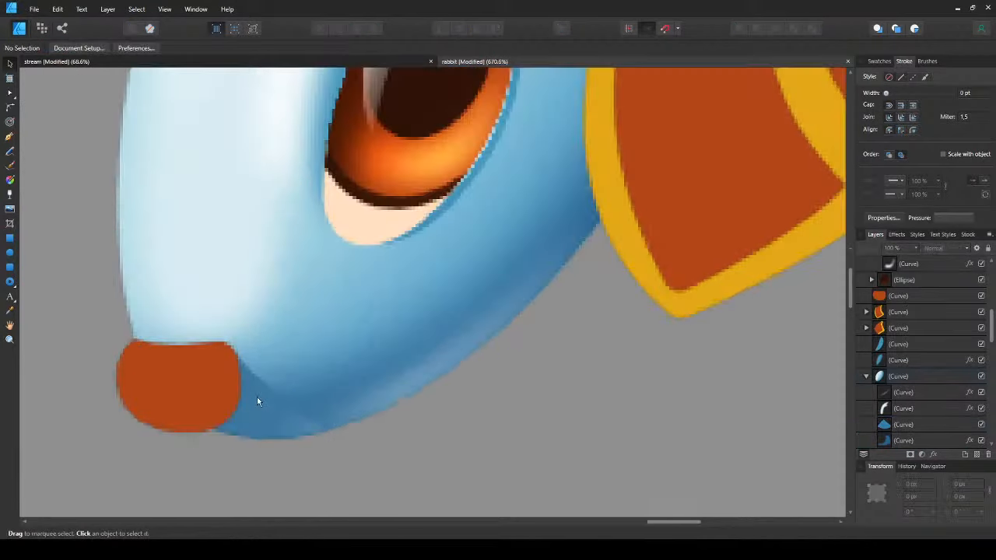
{"action": "double_click", "coordinate": [257, 395]}
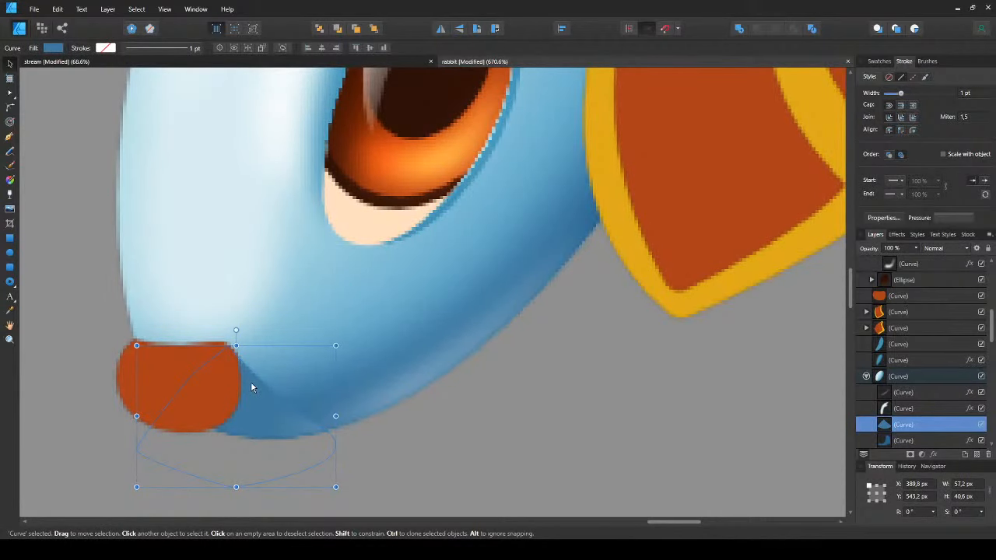
{"action": "key", "text": "ctrl+d"}
{"action": "scroll", "coordinate": [251, 387], "scroll_direction": "down", "scroll_amount": 3}
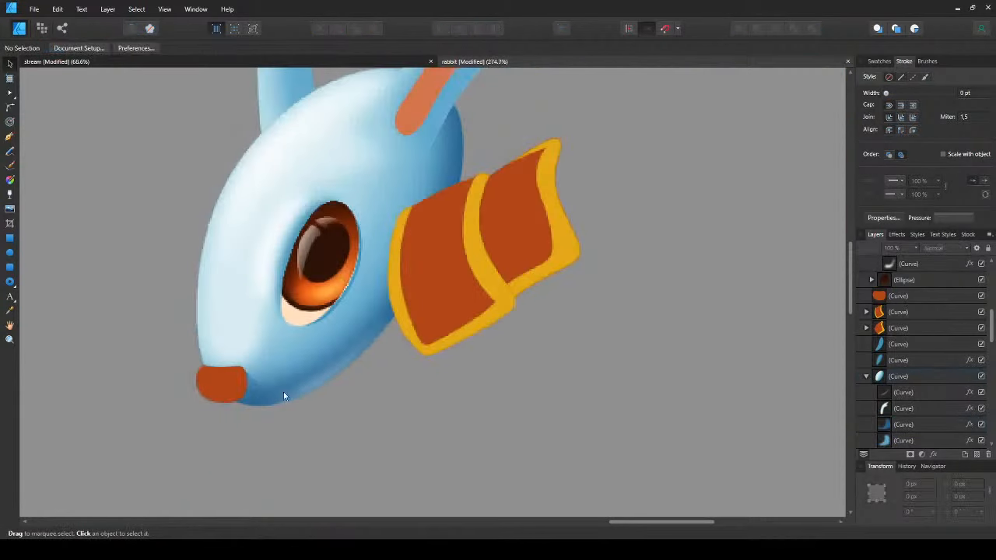
{"action": "left_click_drag", "start_coordinate": [317, 332], "coordinate": [348, 335]}
{"action": "scroll", "coordinate": [348, 340], "scroll_direction": "up", "scroll_amount": 8}
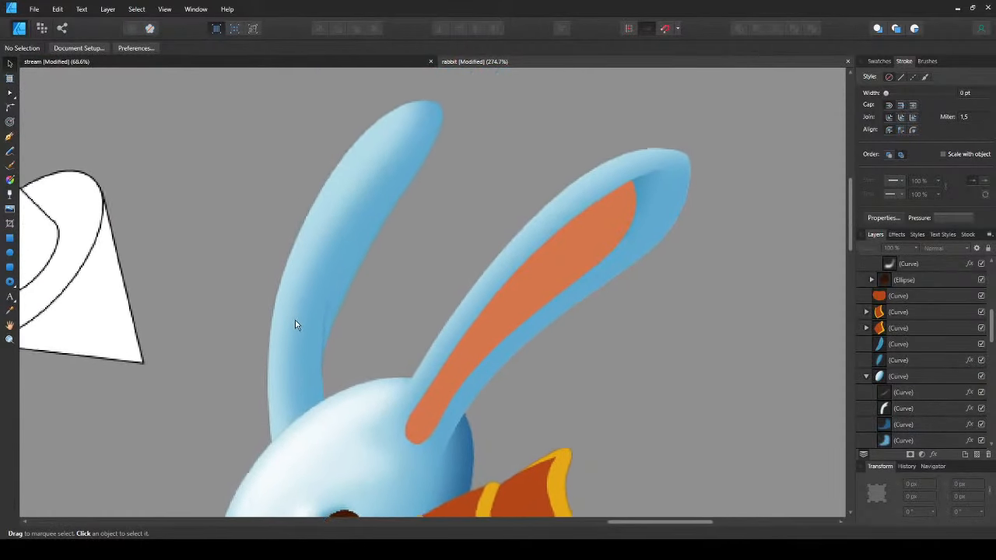
{"action": "key", "text": "p"}
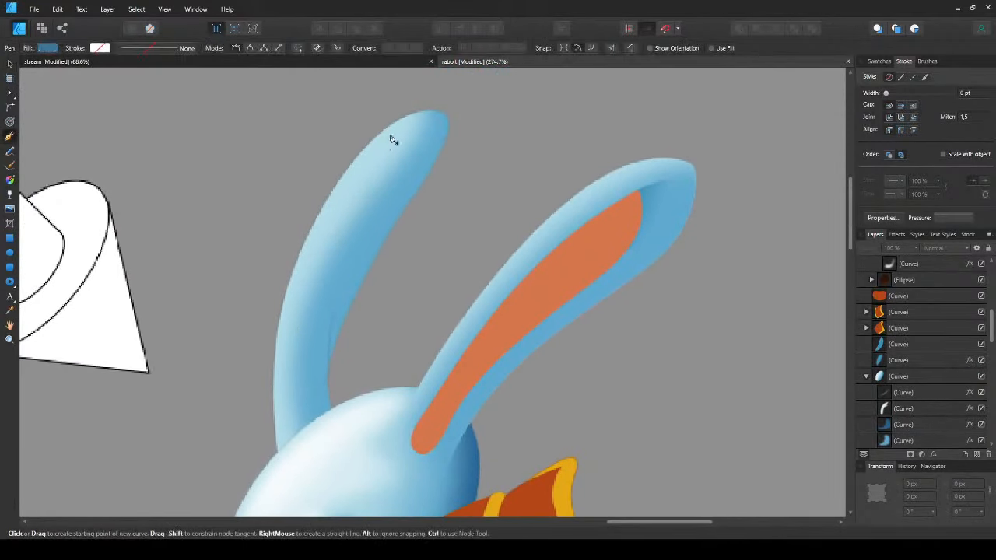
{"action": "left_click", "coordinate": [410, 121]}
{"action": "left_click_drag", "start_coordinate": [301, 253], "coordinate": [273, 360]}
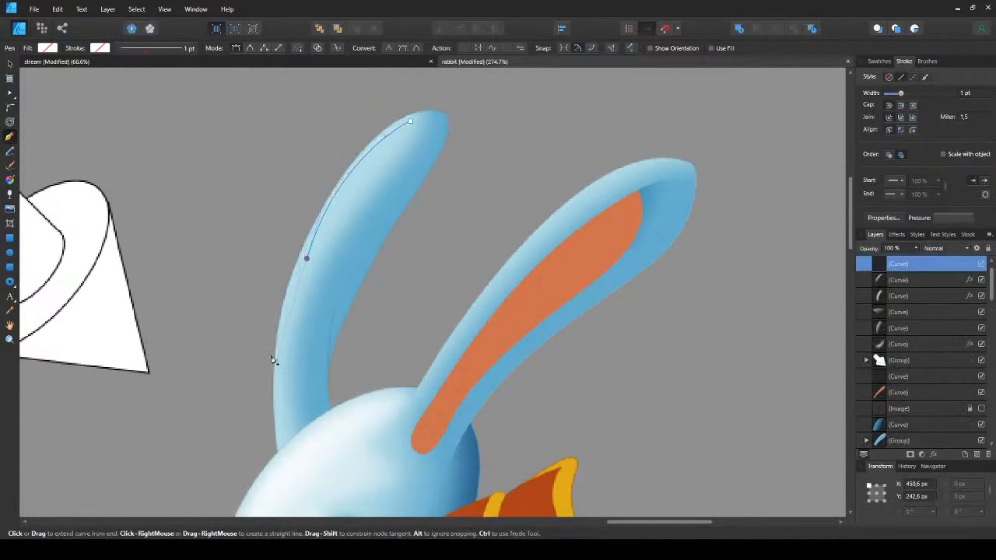
{"action": "key", "text": "ctrl+z"}
- Draw a closed highlight outline about 110 by 236 px along the left ear's outer edge with the Pen tool and smooth its inner curve
{"action": "left_click", "coordinate": [421, 115]}
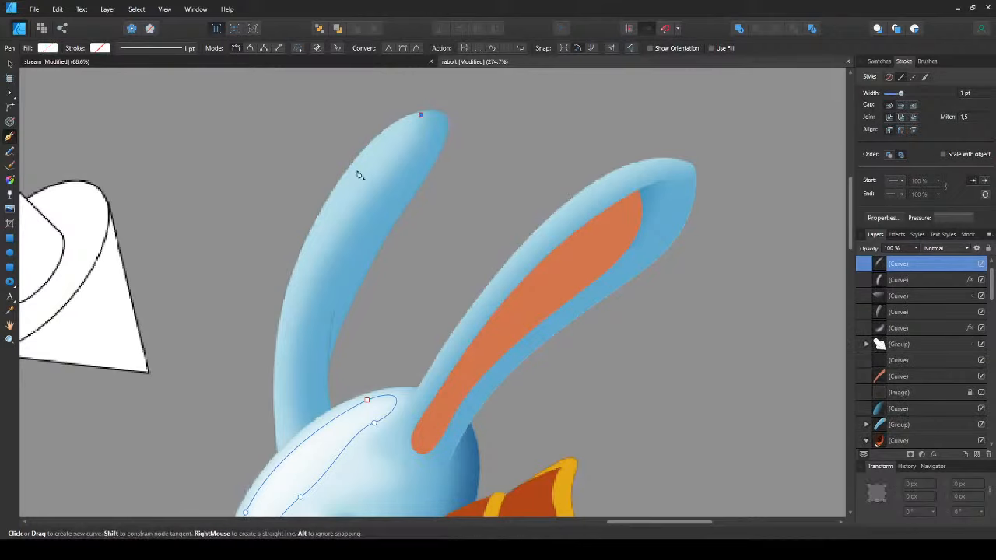
{"action": "left_click_drag", "start_coordinate": [319, 224], "coordinate": [285, 307]}
{"action": "left_click_drag", "start_coordinate": [278, 418], "coordinate": [286, 459]}
{"action": "left_click", "coordinate": [291, 449]}
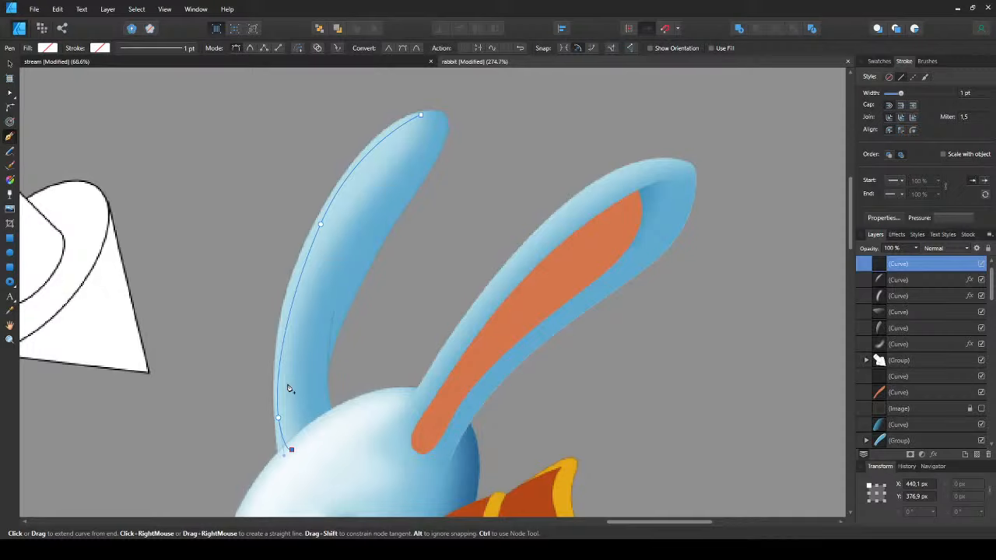
{"action": "left_click", "coordinate": [302, 447]}
{"action": "left_click", "coordinate": [294, 361]}
{"action": "left_click_drag", "start_coordinate": [338, 215], "coordinate": [363, 185]}
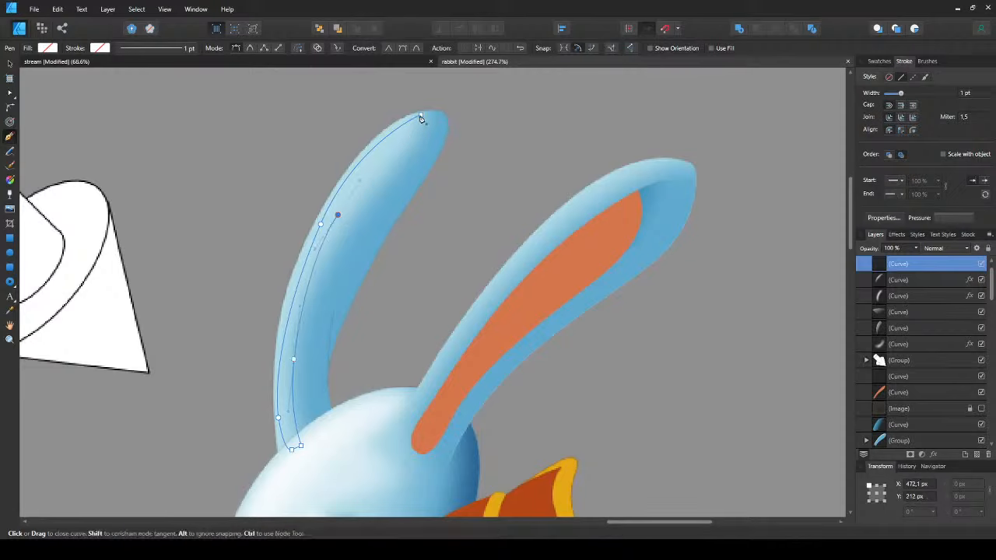
{"action": "left_click_drag", "start_coordinate": [421, 116], "coordinate": [374, 125]}
{"action": "key", "text": "a"}
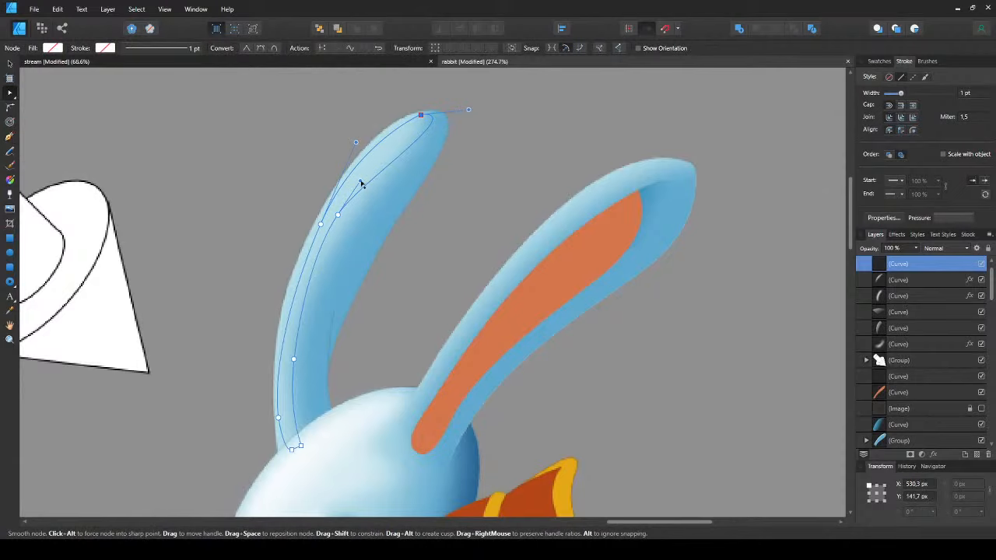
{"action": "left_click_drag", "start_coordinate": [361, 184], "coordinate": [367, 165]}
{"action": "key", "text": "v"}
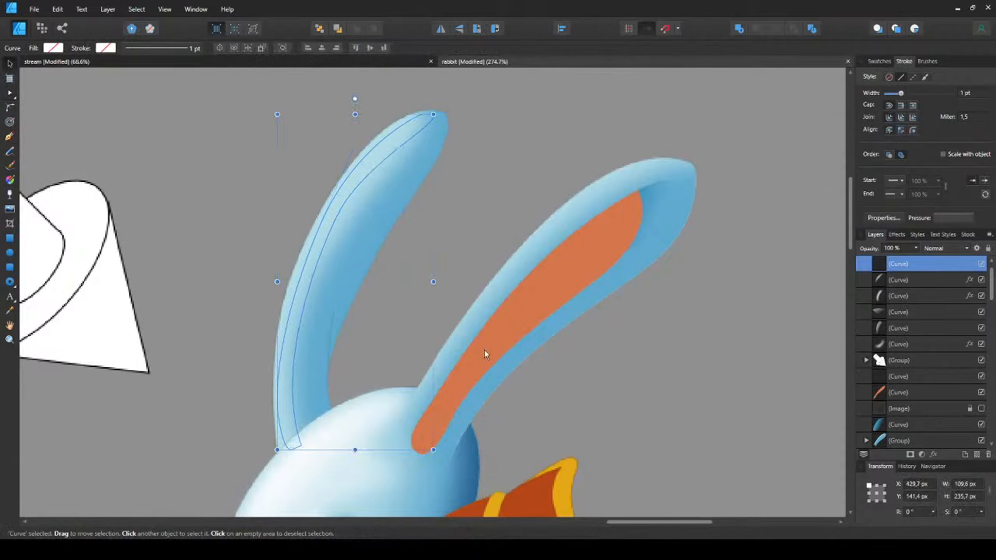
- Fill the new ear highlight with white and clip it inside the left ear shape
{"action": "left_click", "coordinate": [671, 424]}
{"action": "left_click", "coordinate": [327, 321]}
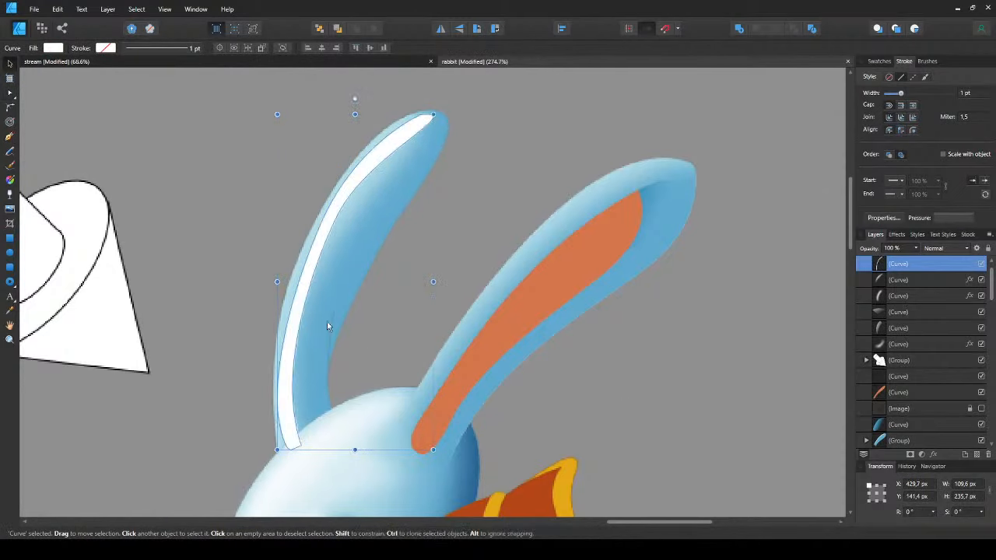
{"action": "double_click", "coordinate": [301, 279]}
{"action": "double_click", "coordinate": [301, 278]}
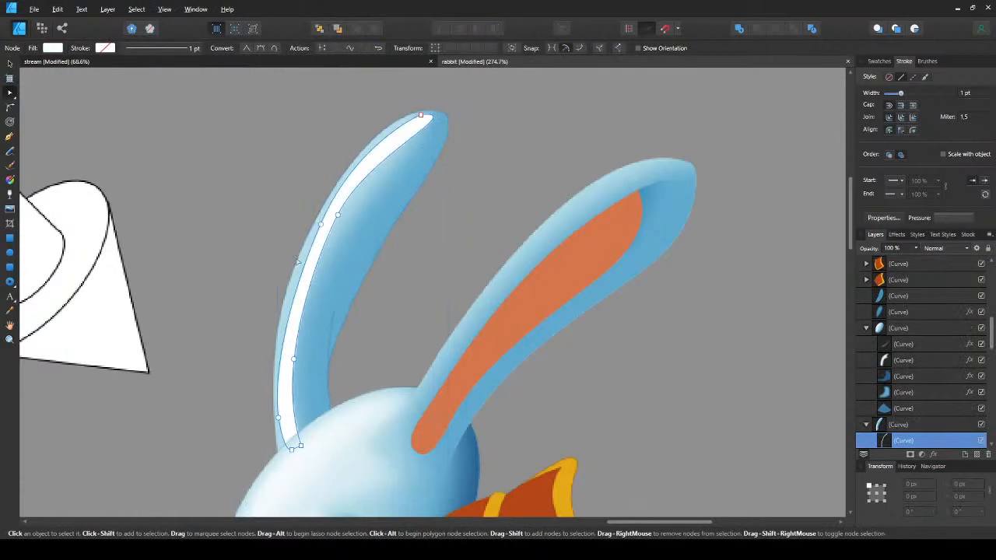
- Adjust the curve handle of the node on the ear highlight's outer edge to follow the ear's contour
{"action": "left_click", "coordinate": [320, 223]}
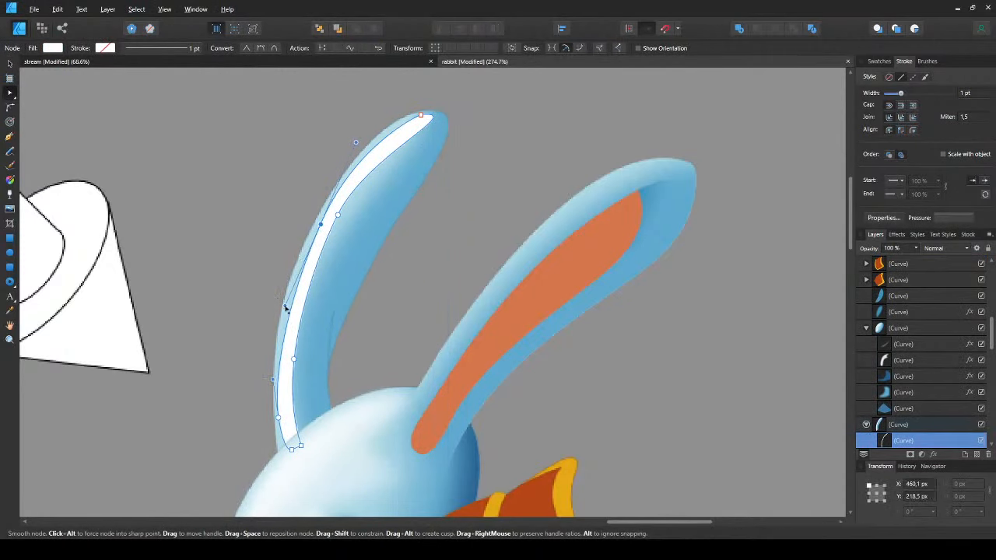
{"action": "left_click_drag", "start_coordinate": [286, 306], "coordinate": [281, 295]}
{"action": "key", "text": "v"}
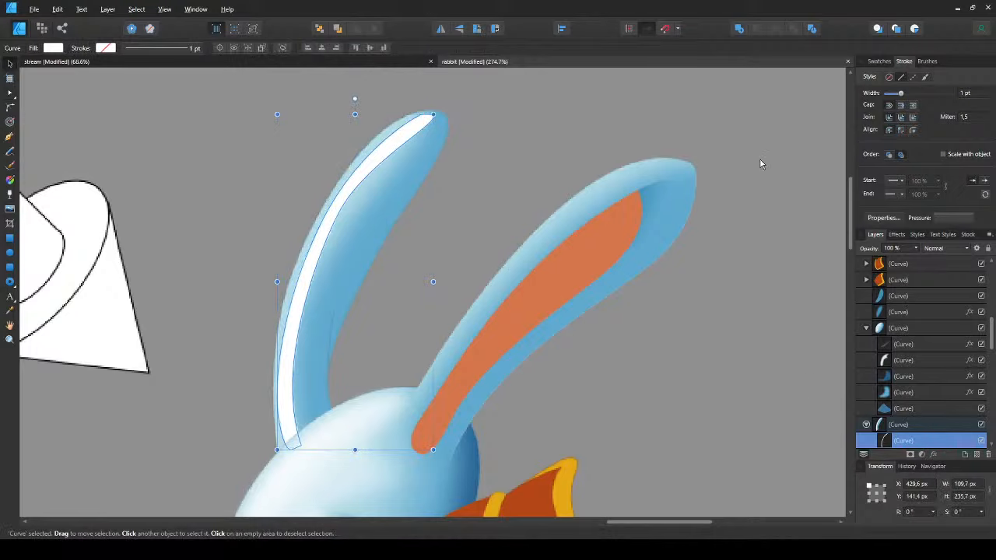
- Blur the white highlight so that it blends softly into the left ear
{"action": "left_click_drag", "start_coordinate": [760, 160], "coordinate": [792, 161]}
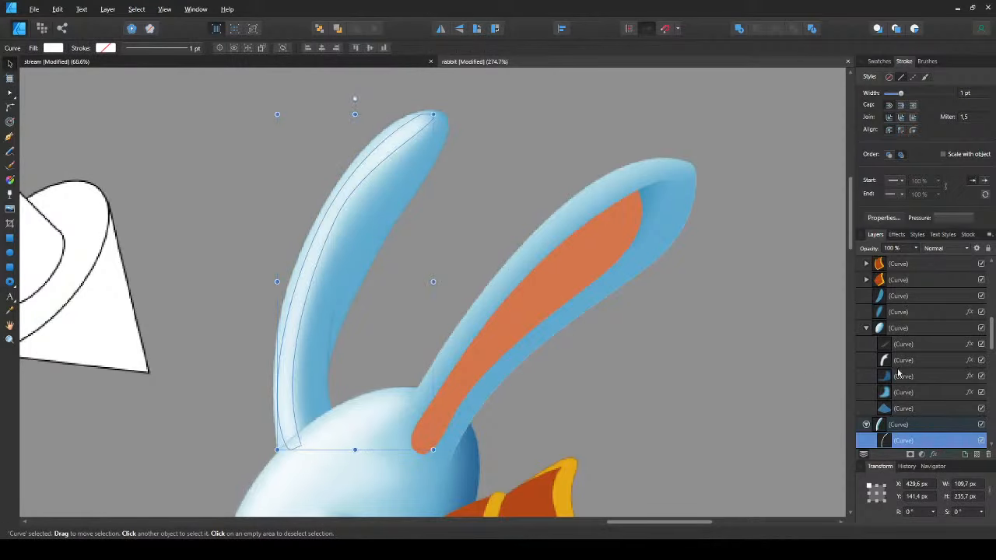
{"action": "scroll", "coordinate": [560, 291], "scroll_direction": "down", "scroll_amount": 3}
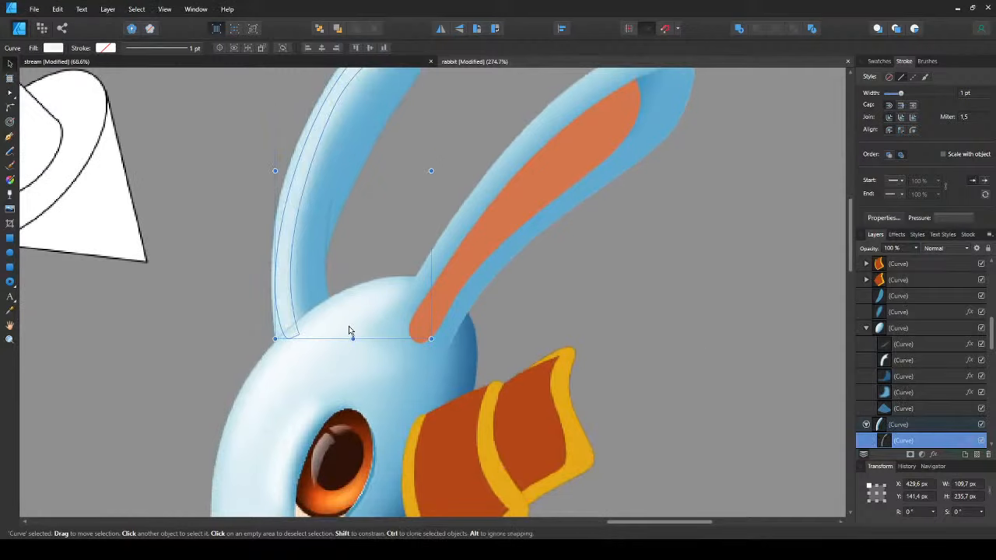
{"action": "scroll", "coordinate": [234, 294], "scroll_direction": "up", "scroll_amount": 3}
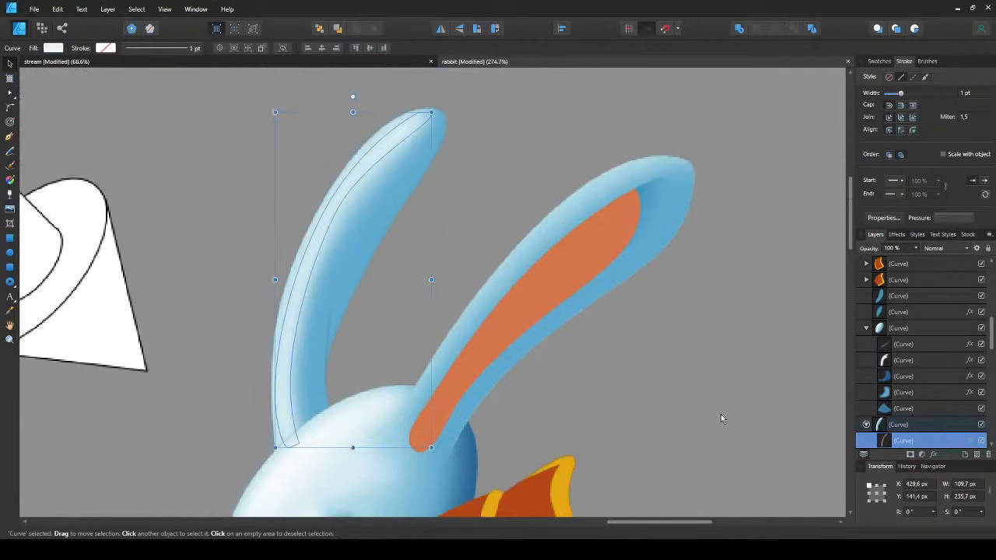
{"action": "left_click", "coordinate": [234, 275]}
{"action": "scroll", "coordinate": [233, 276], "scroll_direction": "down", "scroll_amount": 5}
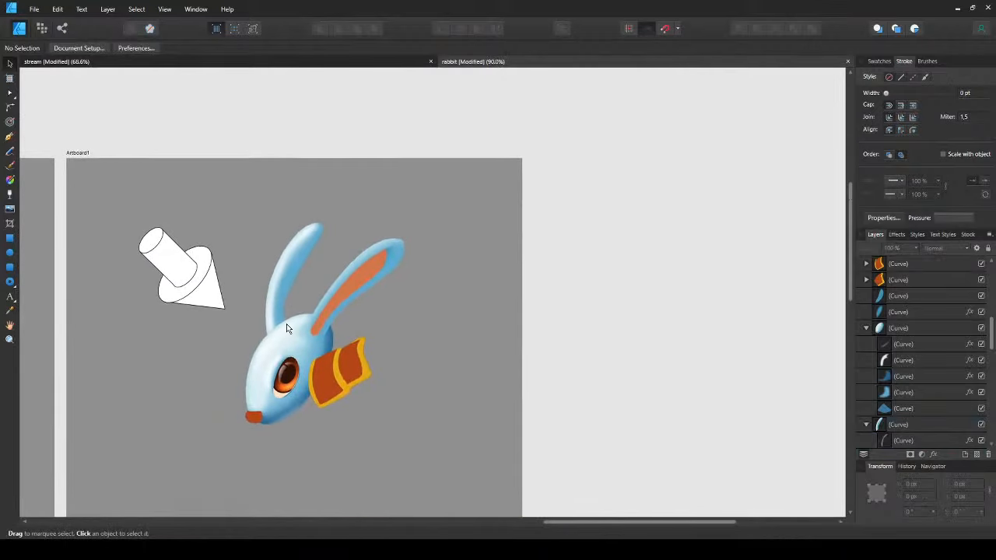
- Draw a short curve about 42 px tall along the lower inner edge of the left ear with the Pen tool
{"action": "scroll", "coordinate": [287, 327], "scroll_direction": "up", "scroll_amount": 3}
{"action": "left_click", "coordinate": [281, 240]}
{"action": "key", "text": "ctrl+d"}
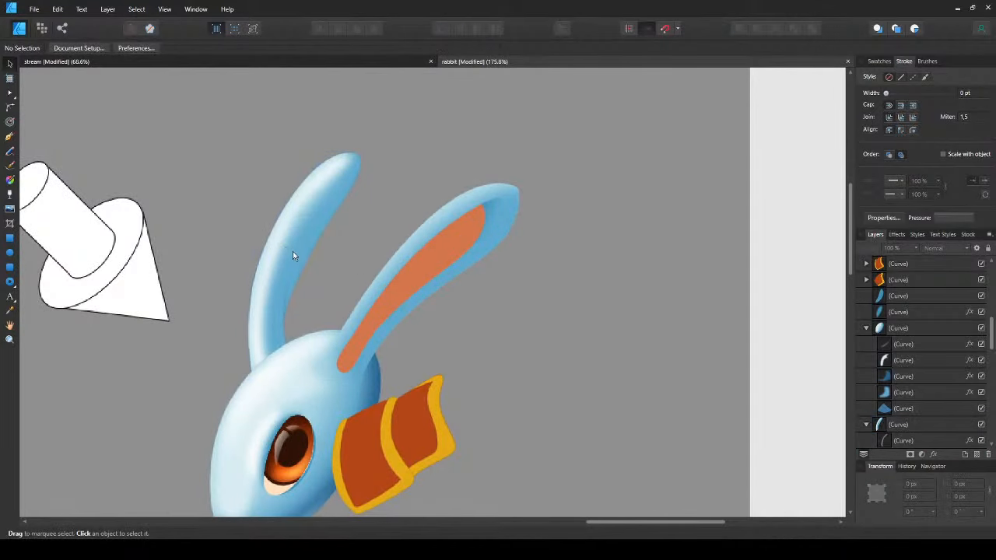
{"action": "scroll", "coordinate": [293, 251], "scroll_direction": "up", "scroll_amount": 4}
{"action": "left_click", "coordinate": [279, 330]}
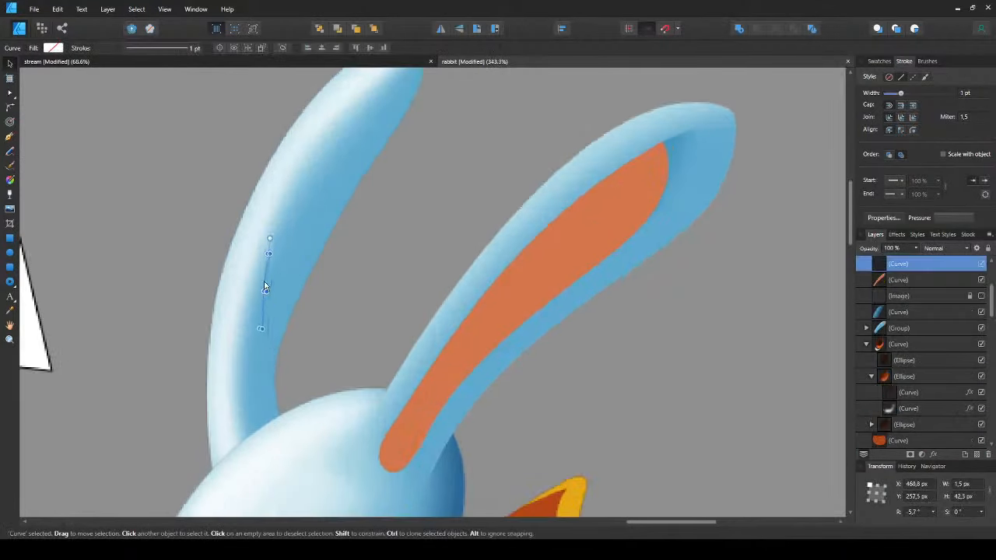
{"action": "key", "text": "ctrl+d"}
{"action": "scroll", "coordinate": [286, 322], "scroll_direction": "up", "scroll_amount": 2}
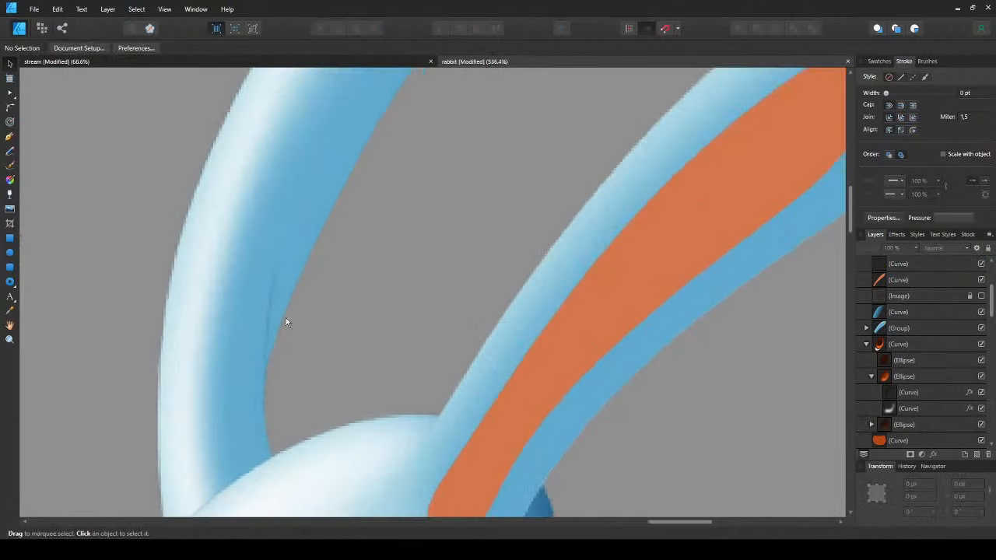
- Extend the short ear curve into a closed outline about 24 by 52 px that overlaps the ear's inner edge
{"action": "double_click", "coordinate": [276, 271]}
{"action": "left_click", "coordinate": [276, 269]}
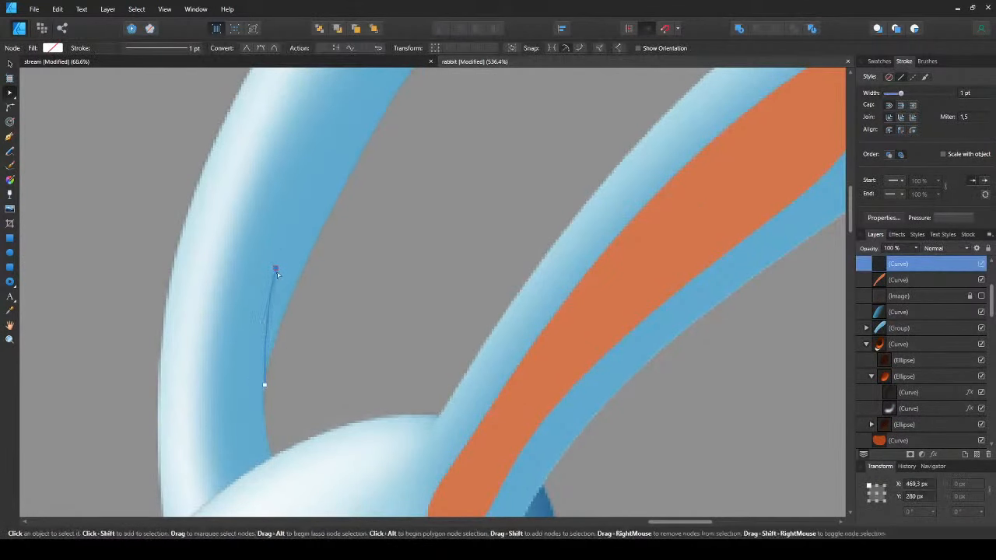
{"action": "key", "text": "p"}
{"action": "left_click_drag", "start_coordinate": [312, 302], "coordinate": [337, 313]}
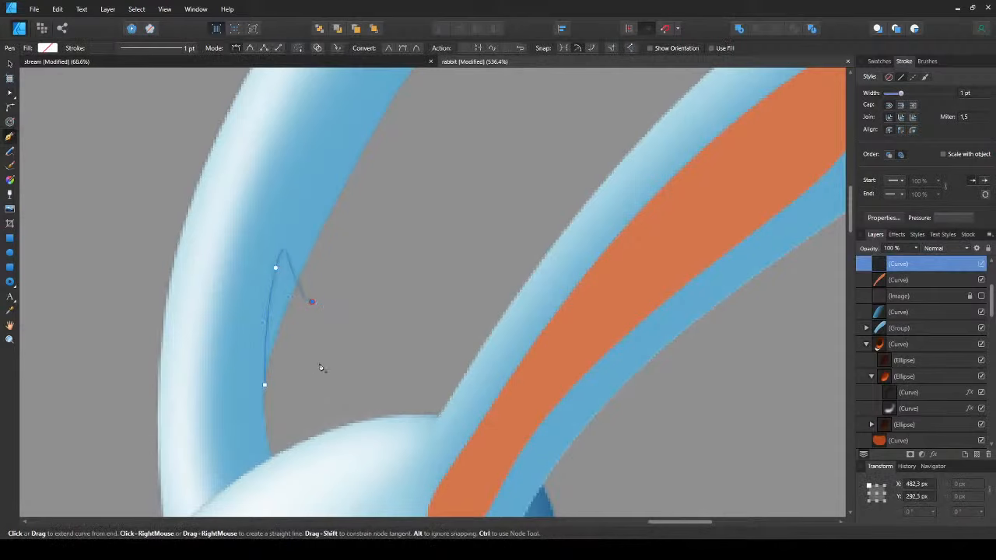
{"action": "left_click", "coordinate": [325, 397]}
{"action": "left_click", "coordinate": [263, 390]}
{"action": "key", "text": "v"}
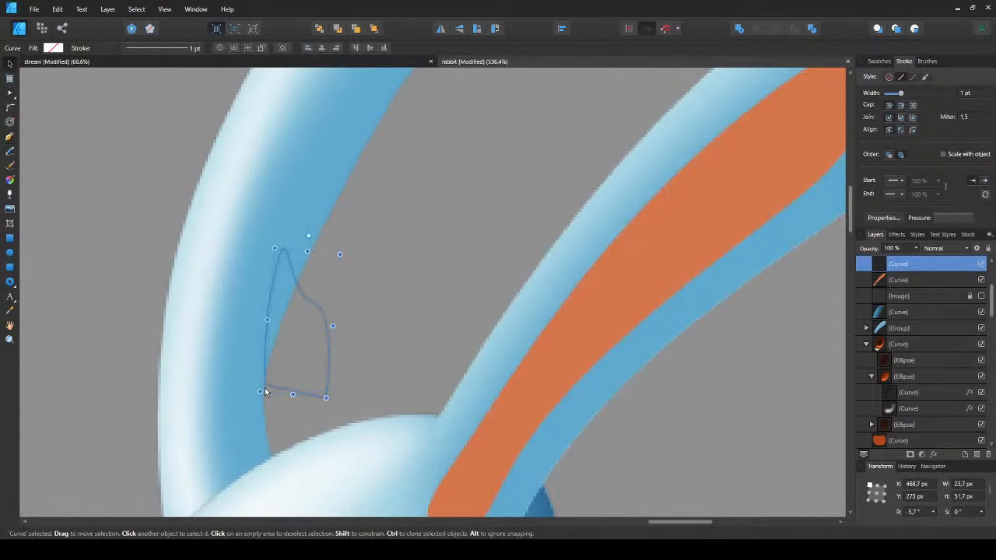
- Clip the closed outline inside the left ear shape and fill it with a darker blue
{"action": "left_click", "coordinate": [274, 320]}
{"action": "left_click", "coordinate": [286, 347]}
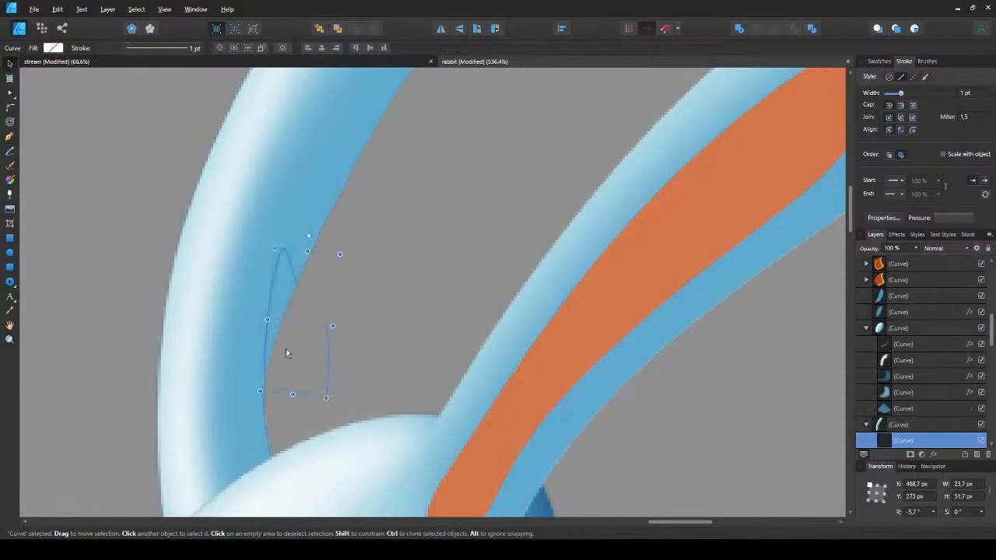
{"action": "left_click", "coordinate": [402, 325]}
{"action": "left_click", "coordinate": [287, 262]}
{"action": "scroll", "coordinate": [287, 261], "scroll_direction": "down", "scroll_amount": 2}
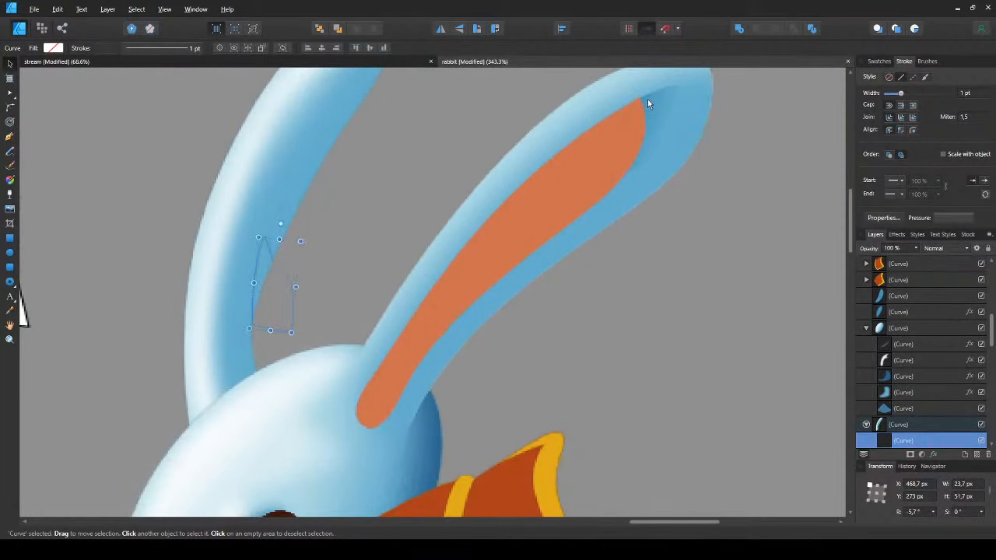
{"action": "key", "text": "ctrl+shift+v"}
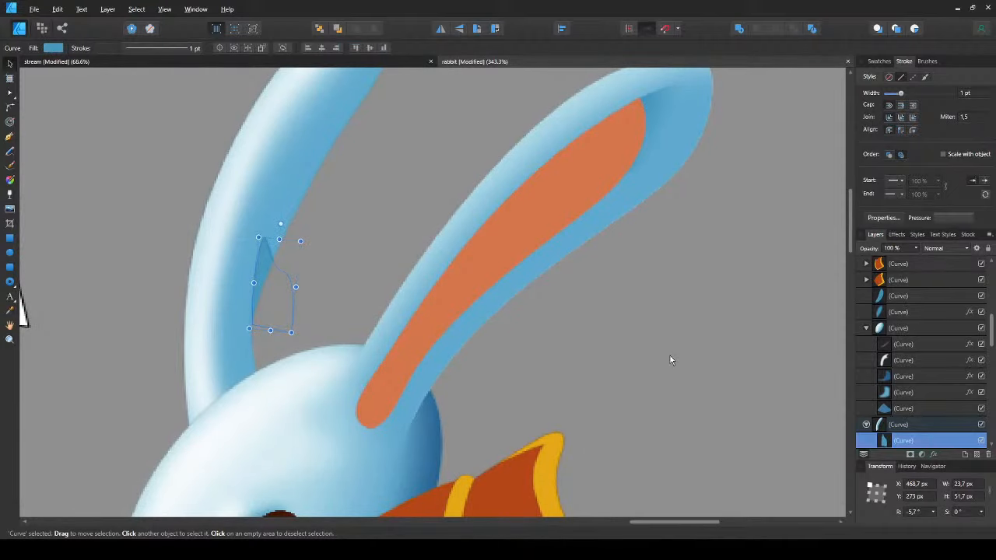
{"action": "left_click", "coordinate": [320, 257]}
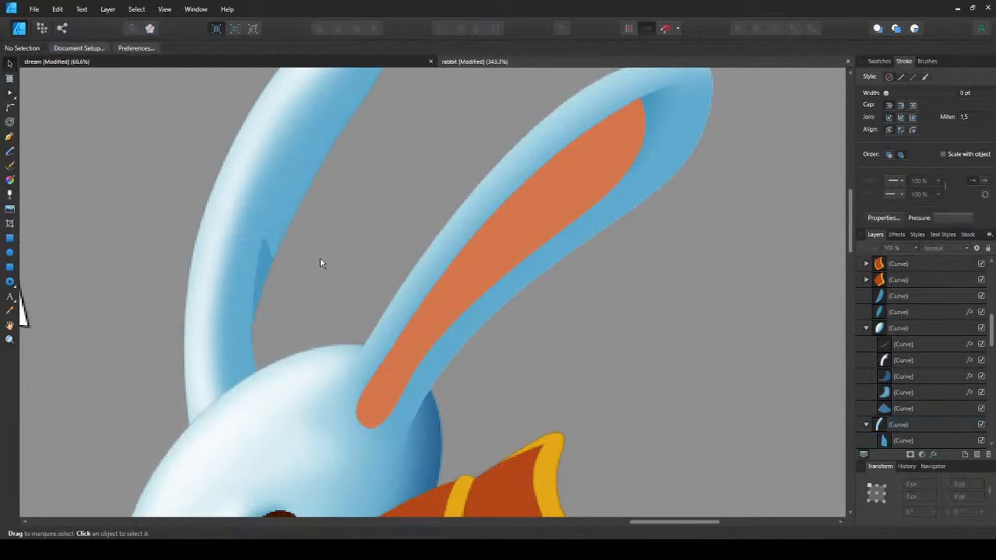
- Apply a linear transparency gradient across the upper part of the ear shadow and darken its blue fill
{"action": "left_click", "coordinate": [264, 267]}
{"action": "scroll", "coordinate": [268, 267], "scroll_direction": "up", "scroll_amount": 3}
{"action": "key", "text": "y"}
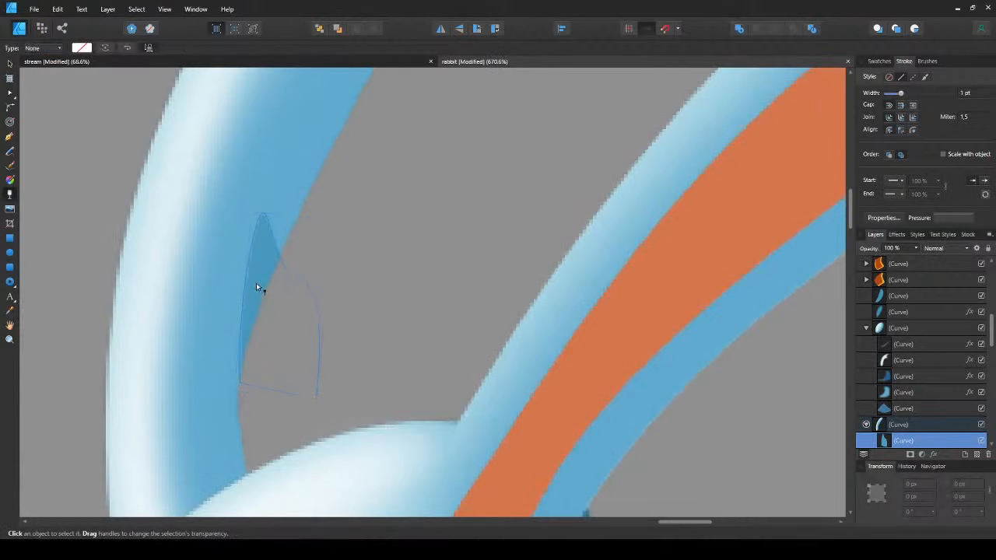
{"action": "mouse_move", "coordinate": [248, 266]}
{"action": "left_mouse_down"}
{"action": "mouse_move", "coordinate": [256, 274]}
{"action": "mouse_move", "coordinate": [280, 257]}
{"action": "mouse_move", "coordinate": [283, 271]}
{"action": "mouse_move", "coordinate": [277, 256]}
{"action": "left_mouse_up"}
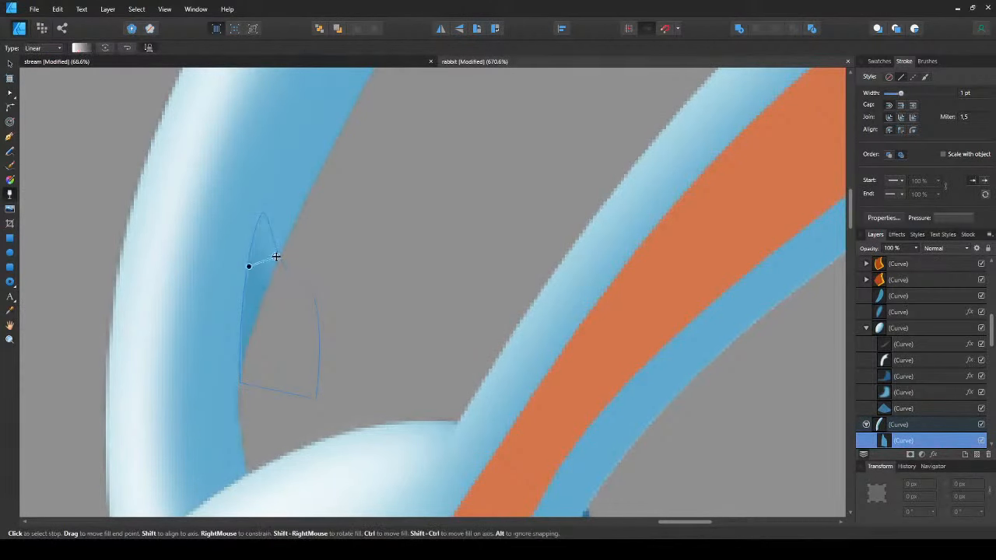
{"action": "key", "text": "v"}
{"action": "scroll", "coordinate": [384, 326], "scroll_direction": "down", "scroll_amount": 3}
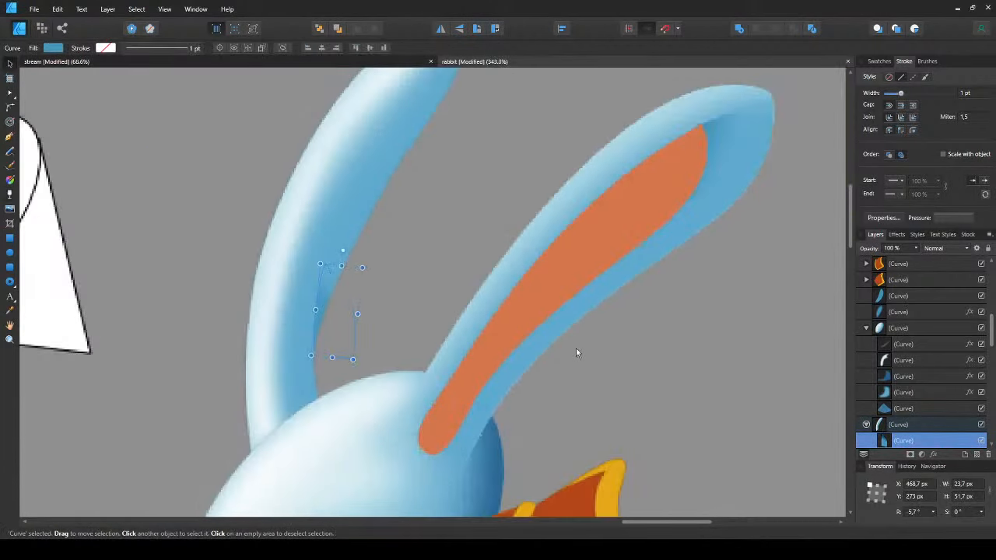
{"action": "scroll", "coordinate": [367, 308], "scroll_direction": "up", "scroll_amount": 2}
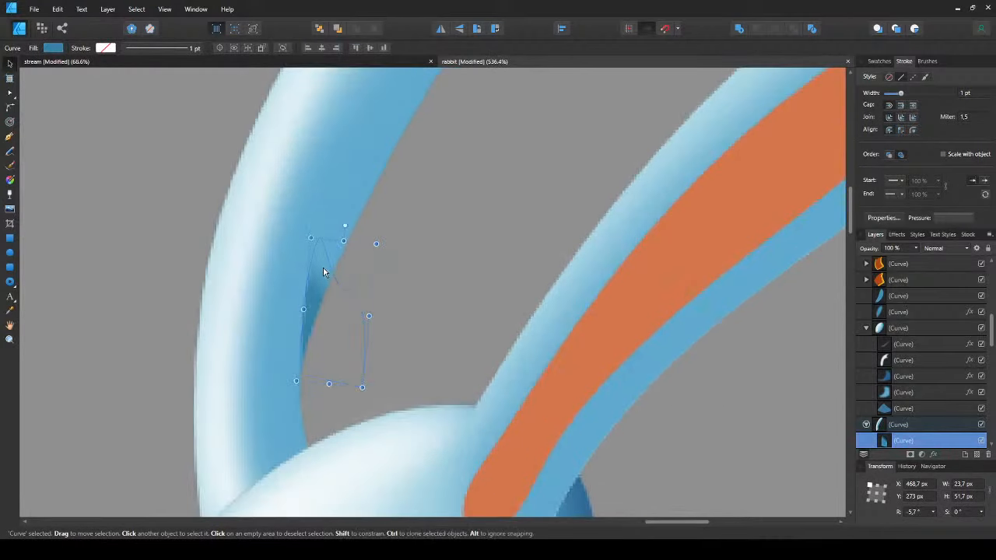
- Reshape the ear shadow by moving its top node upward and its outer node up and away from the ear
{"action": "key", "text": "a"}
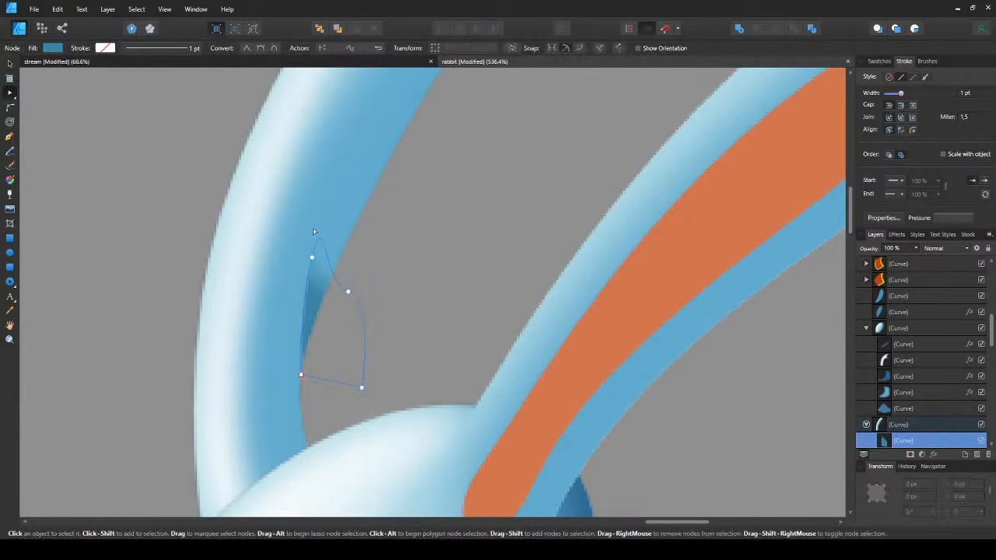
{"action": "left_click_drag", "start_coordinate": [315, 236], "coordinate": [313, 226]}
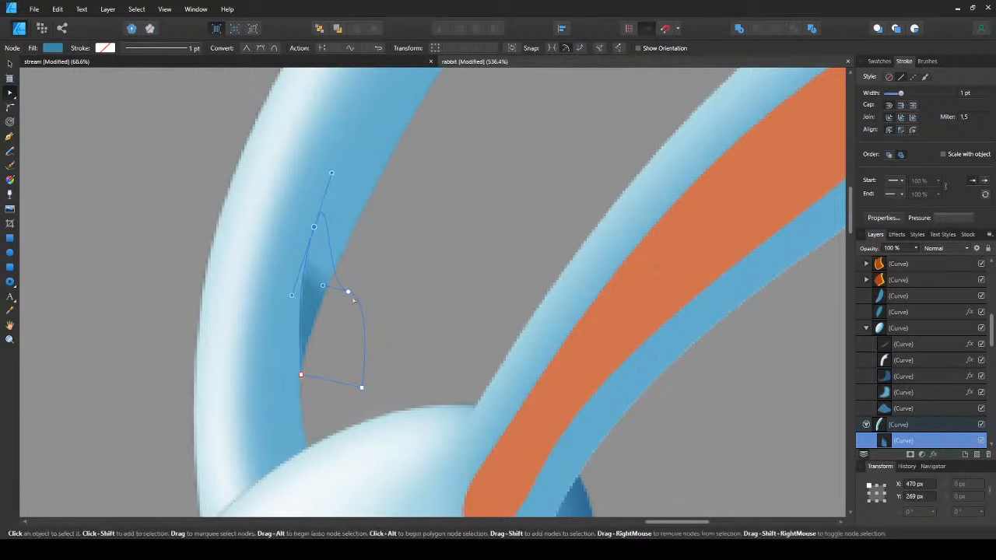
{"action": "left_click_drag", "start_coordinate": [348, 292], "coordinate": [377, 277]}
{"action": "key", "text": "v"}
{"action": "left_click", "coordinate": [373, 279]}
{"action": "scroll", "coordinate": [336, 293], "scroll_direction": "down", "scroll_amount": 2}
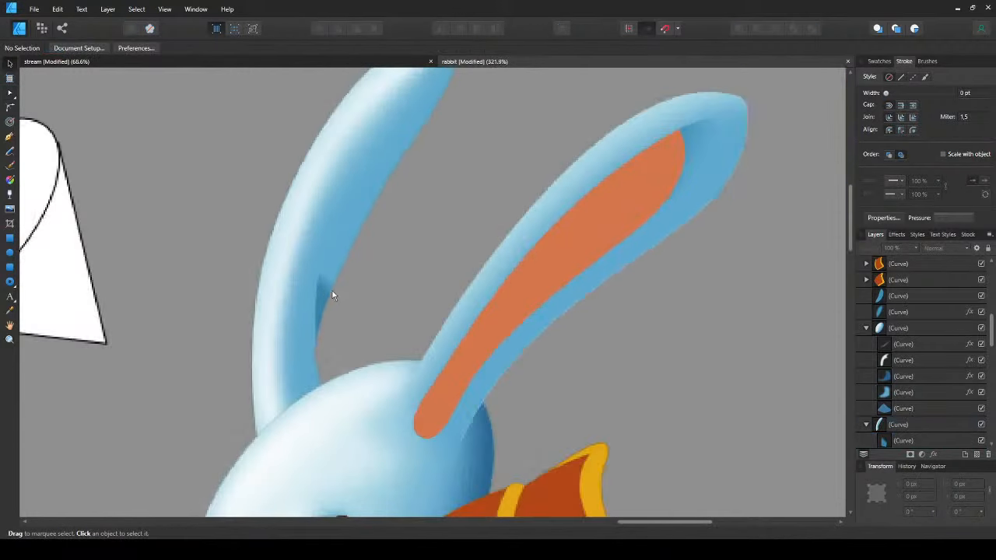
- Readjust the ear shadow's linear transparency so it fades out toward the ear's inner edge, and save the document
{"action": "double_click", "coordinate": [317, 290]}
{"action": "key", "text": "g"}
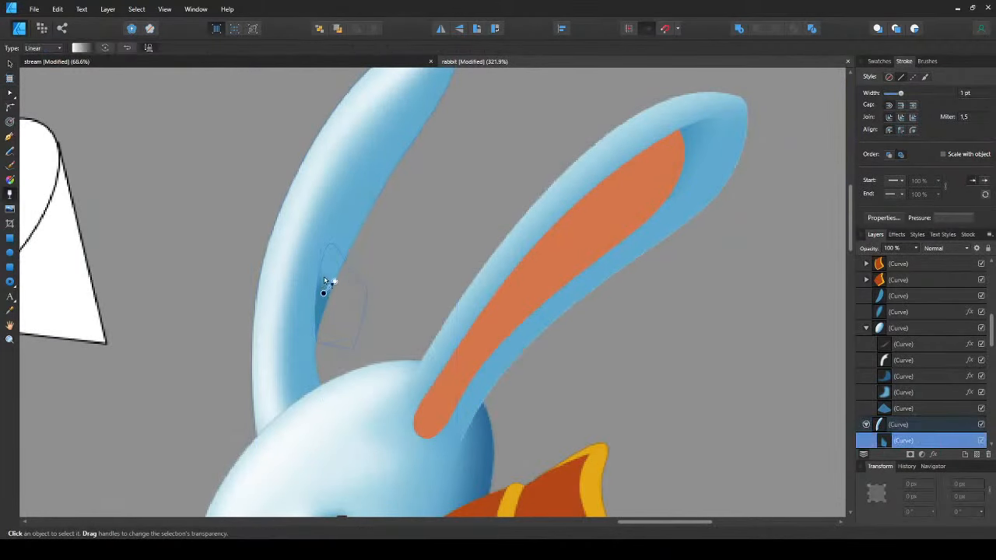
{"action": "mouse_move", "coordinate": [323, 292]}
{"action": "left_mouse_down"}
{"action": "mouse_move", "coordinate": [351, 282]}
{"action": "mouse_move", "coordinate": [341, 278]}
{"action": "left_mouse_up"}
{"action": "key", "text": "v"}
{"action": "left_click", "coordinate": [347, 277]}
{"action": "scroll", "coordinate": [349, 311], "scroll_direction": "down", "scroll_amount": 3}
{"action": "key", "text": "ctrl+s"}
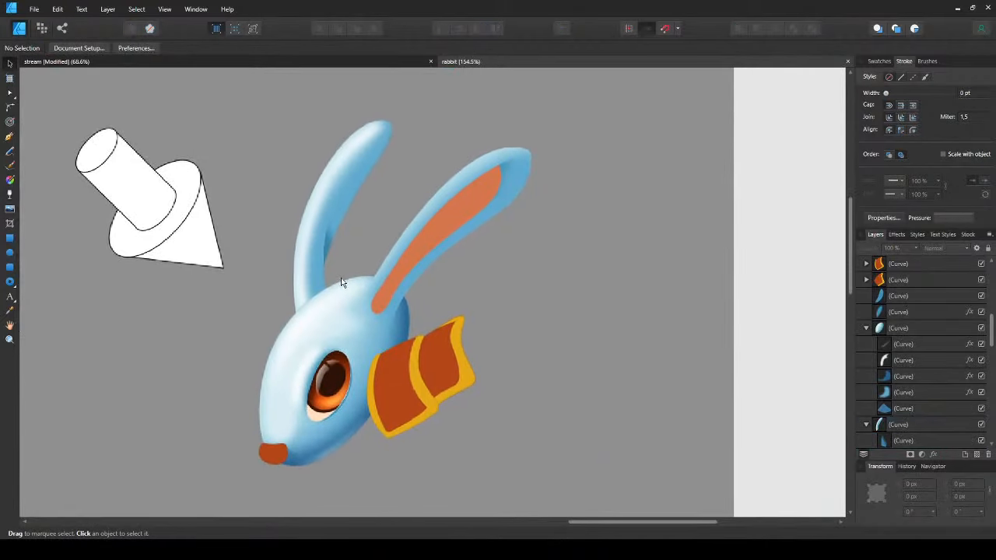
- Apply a linear gradient fill to the cream eye base, running diagonally across the area below the iris
{"action": "mouse_move", "coordinate": [260, 312]}
{"action": "left_mouse_down"}
{"action": "mouse_move", "coordinate": [259, 300]}
{"action": "mouse_move", "coordinate": [352, 206]}
{"action": "mouse_move", "coordinate": [306, 226]}
{"action": "left_mouse_up"}
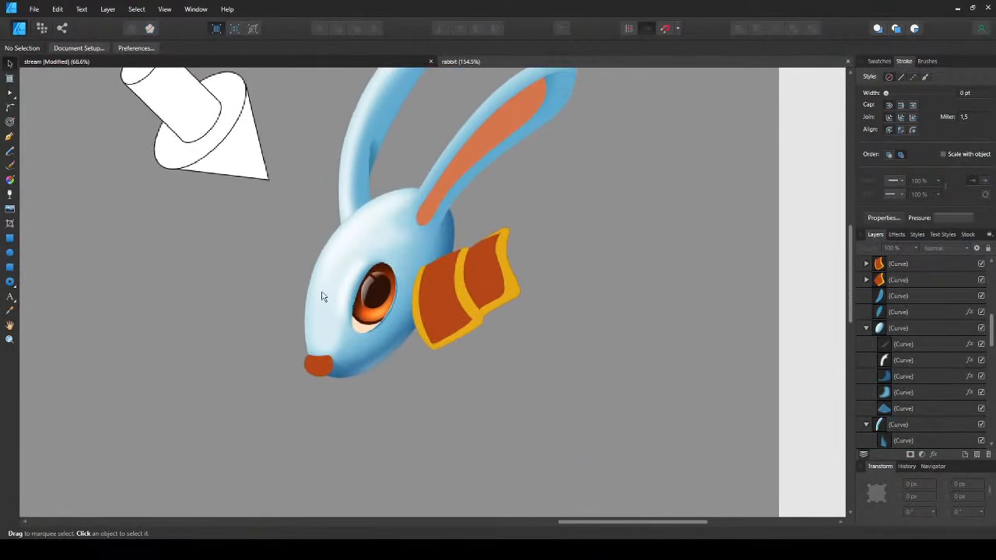
{"action": "scroll", "coordinate": [368, 311], "scroll_direction": "up", "scroll_amount": 2}
{"action": "scroll", "coordinate": [362, 336], "scroll_direction": "up", "scroll_amount": 3}
{"action": "left_click", "coordinate": [360, 343]}
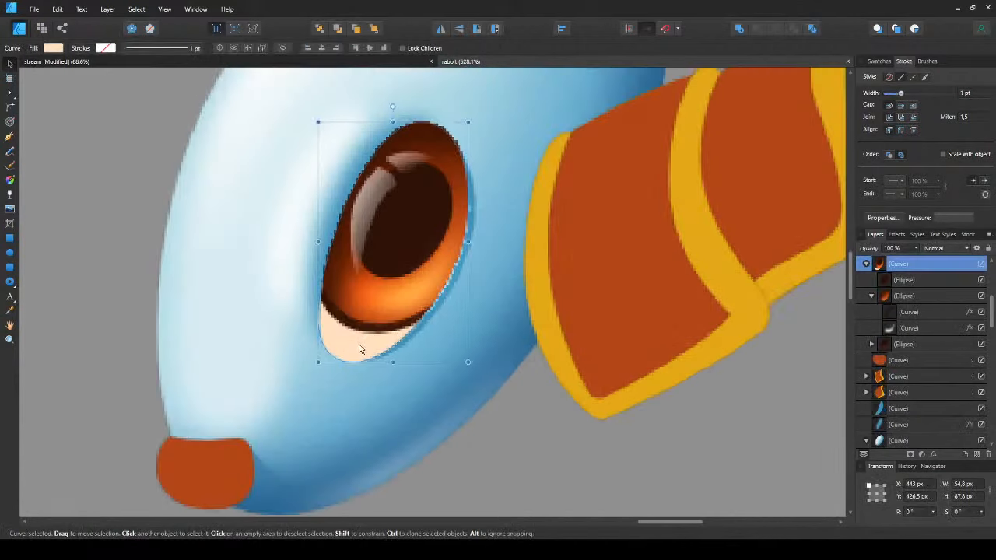
{"action": "key", "text": "g"}
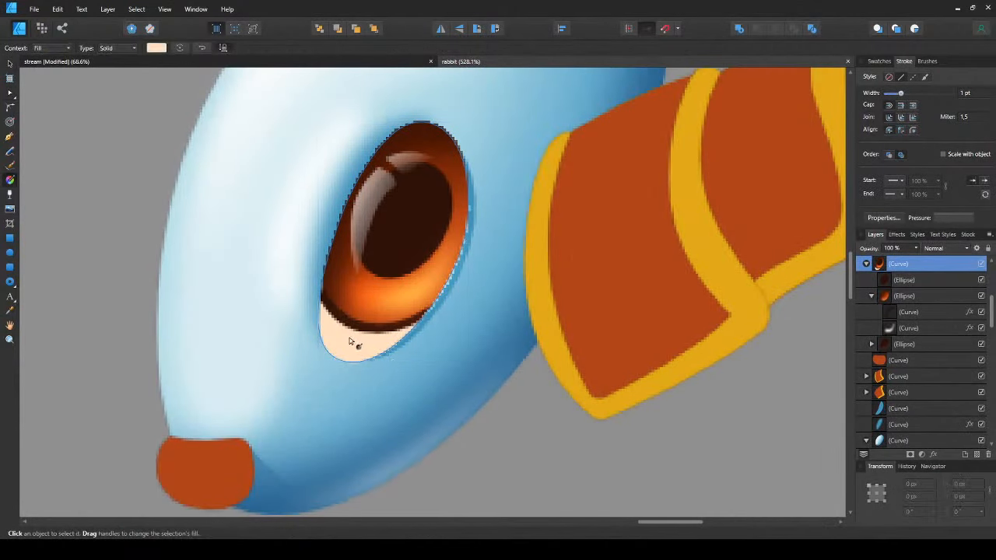
{"action": "left_click_drag", "start_coordinate": [328, 323], "coordinate": [374, 347]}
- Set the eye base gradient's end colour to a muted pinkish brown and shift its start slightly inward
{"action": "left_click_drag", "start_coordinate": [683, 379], "coordinate": [709, 392]}
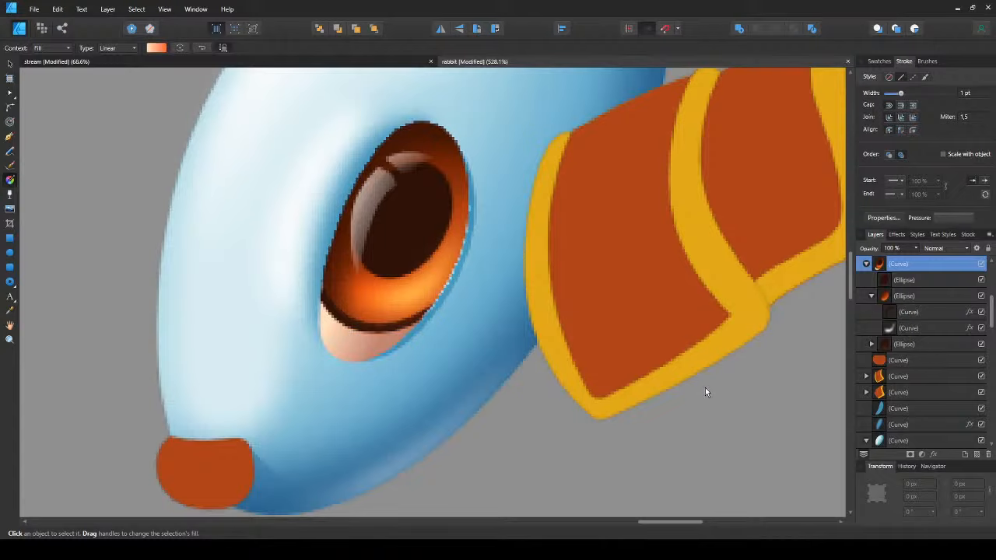
{"action": "left_click", "coordinate": [655, 373]}
{"action": "left_click_drag", "start_coordinate": [328, 321], "coordinate": [335, 320]}
{"action": "key", "text": "v"}
{"action": "key", "text": "ctrl+d"}
- Examine the shaded eye base and the eye's edges at close range and against the whole head
{"action": "scroll", "coordinate": [333, 332], "scroll_direction": "up", "scroll_amount": 3}
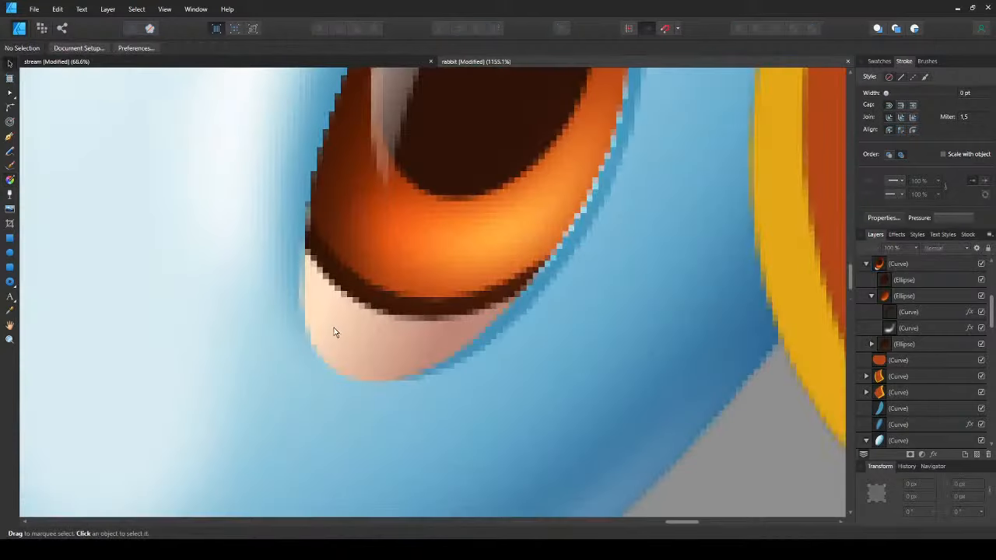
{"action": "scroll", "coordinate": [332, 323], "scroll_direction": "down", "scroll_amount": 1}
{"action": "key", "text": "p"}
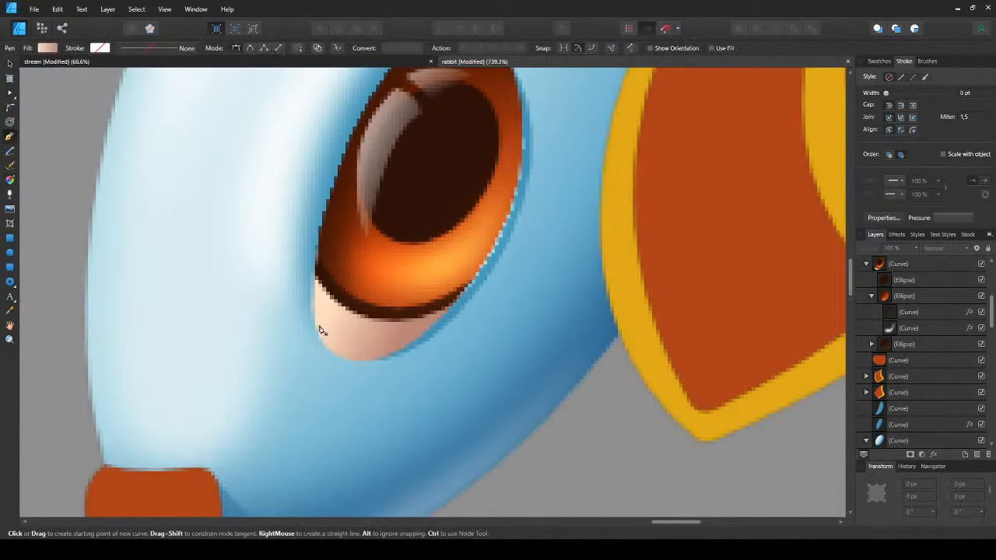
{"action": "key", "text": "v"}
{"action": "left_click_drag", "start_coordinate": [330, 278], "coordinate": [282, 404]}
{"action": "scroll", "coordinate": [296, 360], "scroll_direction": "down", "scroll_amount": 3}
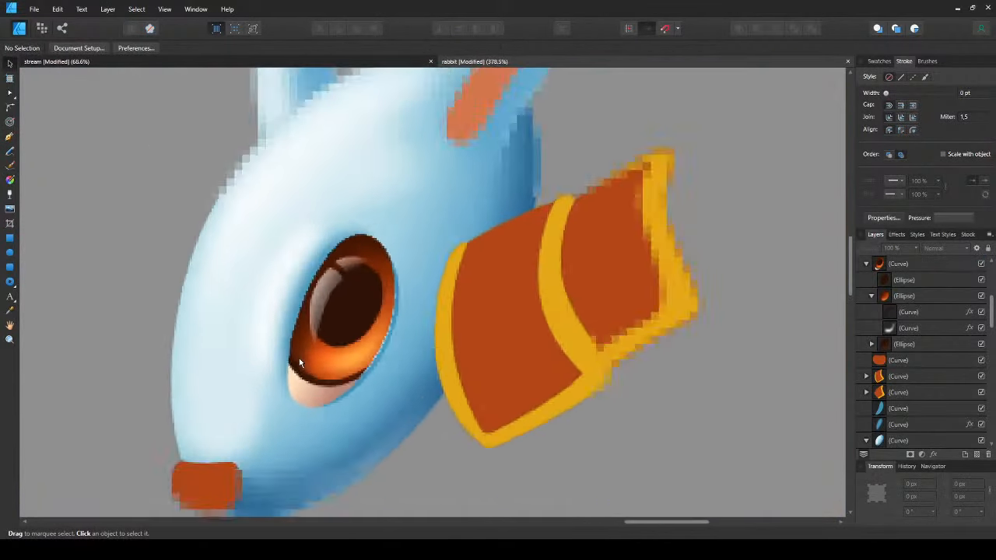
{"action": "scroll", "coordinate": [299, 363], "scroll_direction": "up", "scroll_amount": 2}
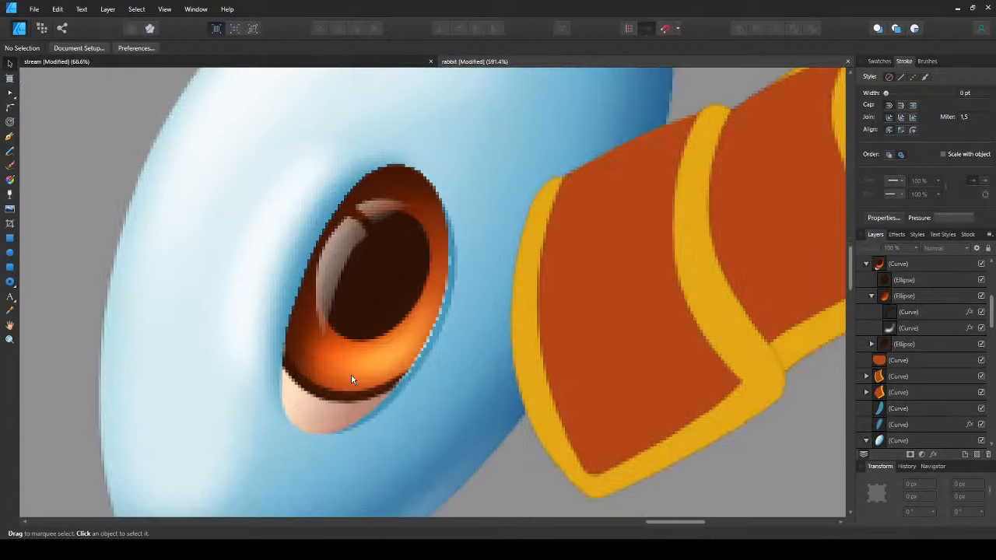
{"action": "scroll", "coordinate": [285, 396], "scroll_direction": "down", "scroll_amount": 1}
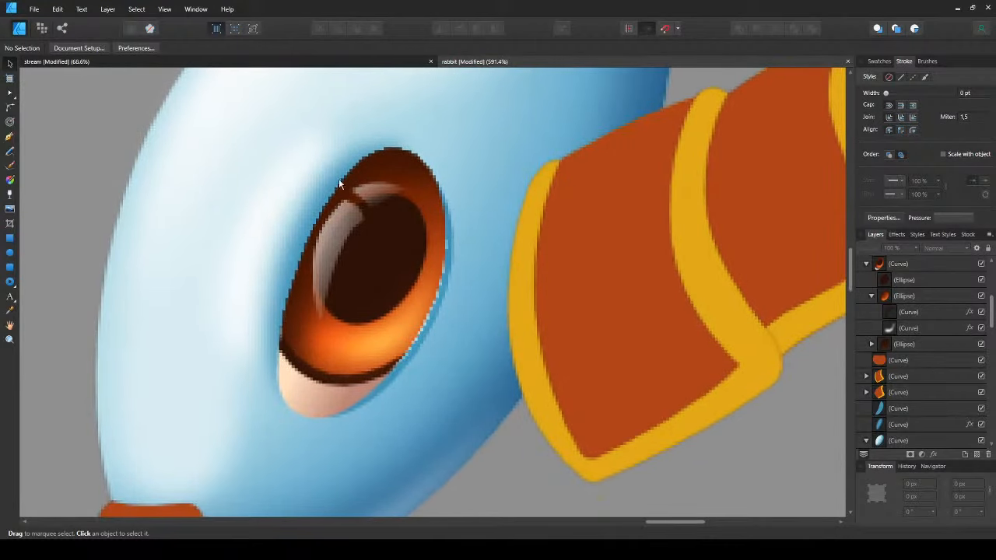
- Draw a closed outline about 57 by 100 px overlapping the eye's outer left edge with the Pen tool
{"action": "key", "text": "p"}
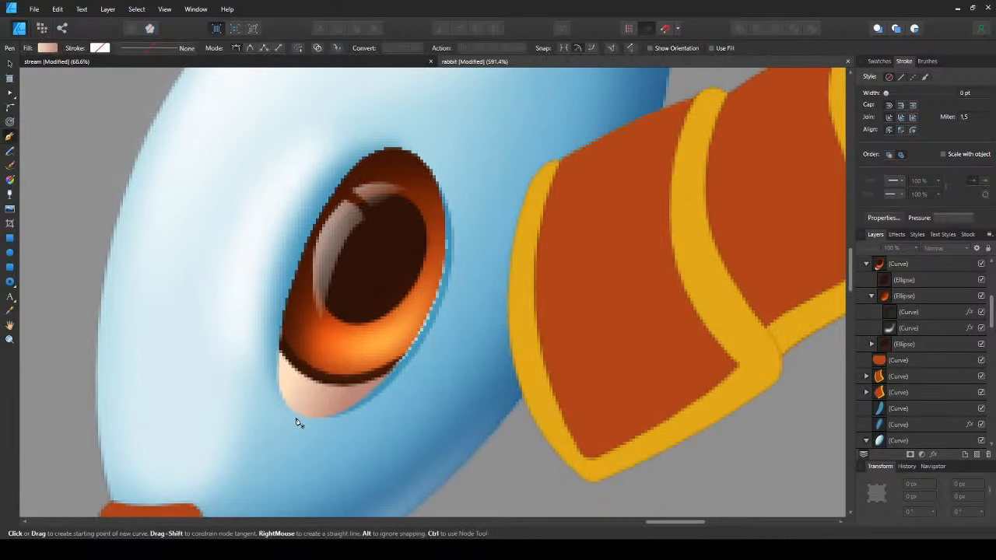
{"action": "left_click_drag", "start_coordinate": [292, 303], "coordinate": [318, 228]}
{"action": "left_click", "coordinate": [405, 147]}
{"action": "left_click", "coordinate": [370, 131]}
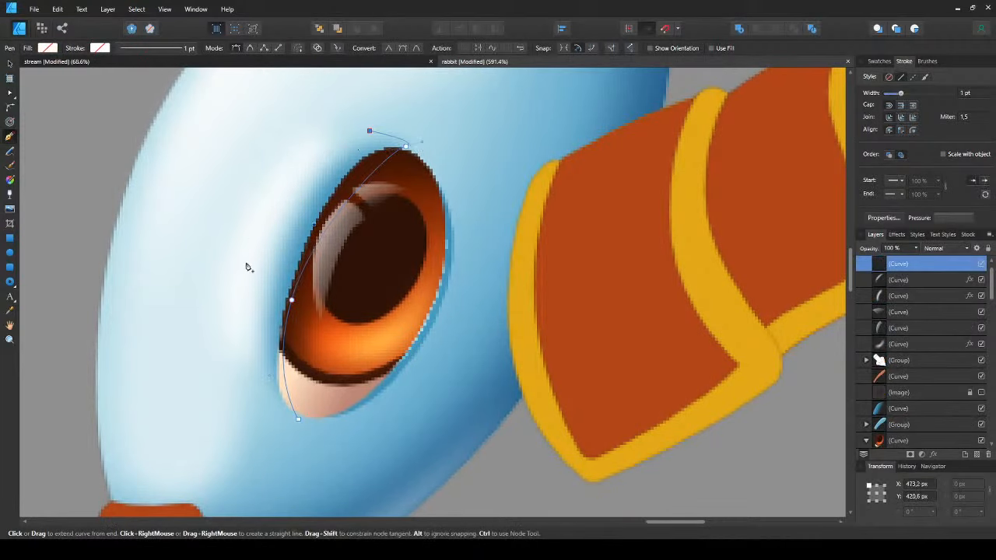
{"action": "left_click", "coordinate": [246, 248]}
{"action": "left_click", "coordinate": [233, 379]}
{"action": "left_click", "coordinate": [271, 436]}
{"action": "left_click", "coordinate": [296, 423]}
{"action": "key", "text": "v"}
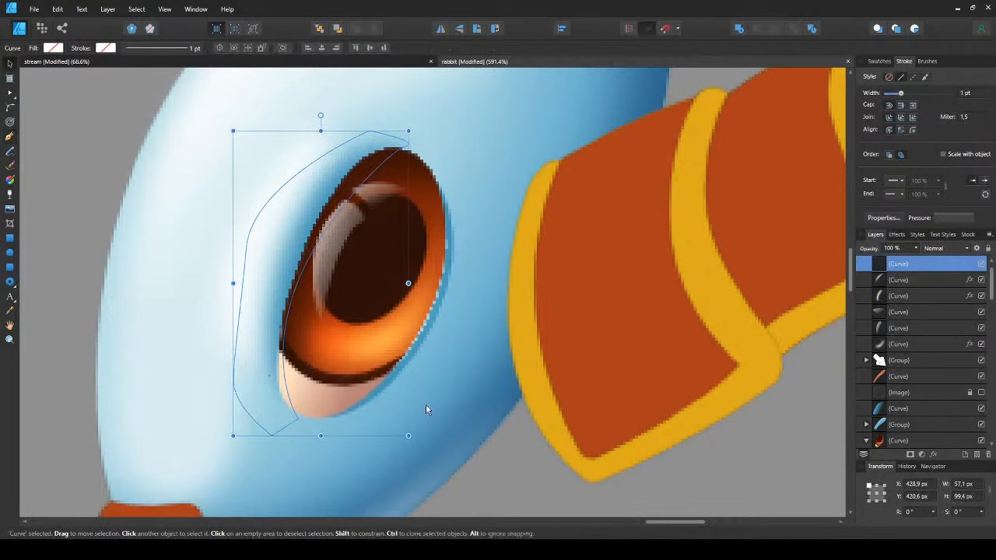
- Clip the new outline inside the eye shape and fill it with a muted pinkish brown
{"action": "left_click", "coordinate": [369, 390]}
{"action": "key", "text": "ctrl+x"}
{"action": "left_click", "coordinate": [294, 393]}
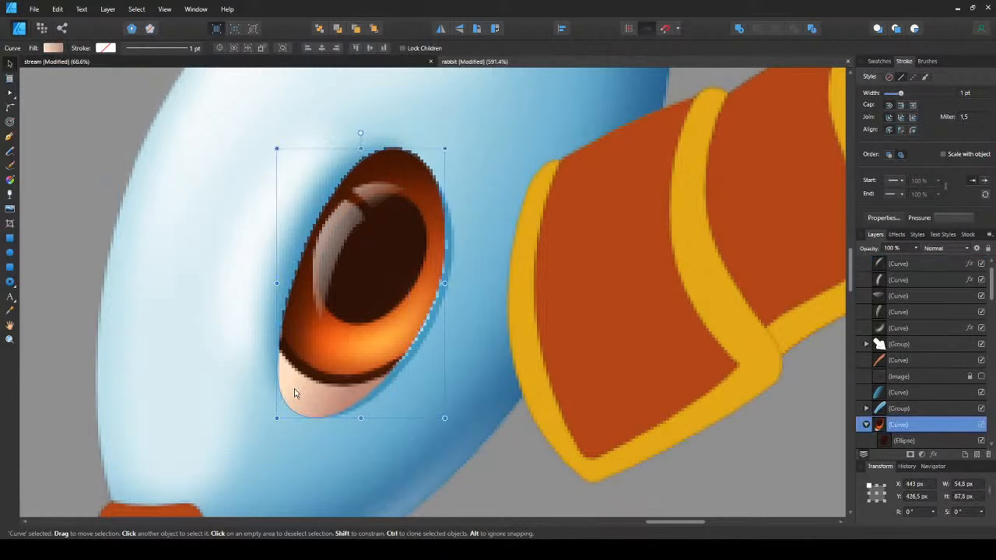
{"action": "key", "text": "ctrl+alt+v"}
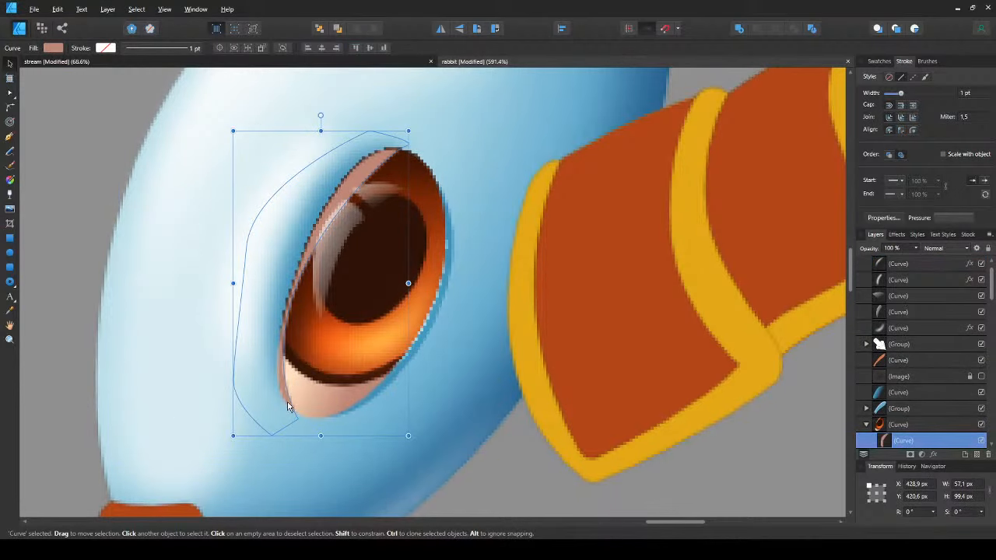
- Send the pinkish-brown shadow shape behind the iris so that it only shades the pale eye base
{"action": "key", "text": "ctrl+["}
{"action": "key", "text": "ctrl+d"}
{"action": "scroll", "coordinate": [292, 401], "scroll_direction": "down", "scroll_amount": 3}
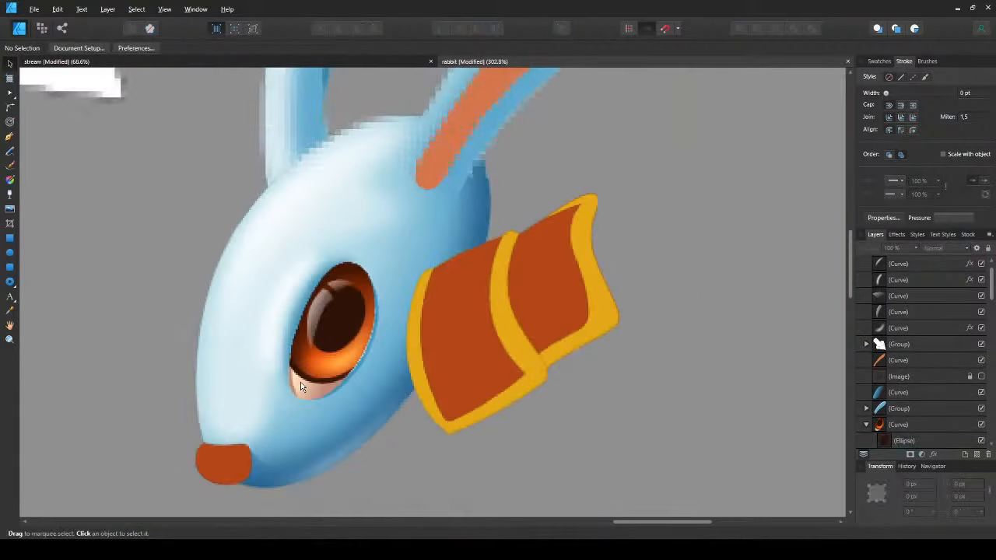
{"action": "scroll", "coordinate": [288, 381], "scroll_direction": "up", "scroll_amount": 5}
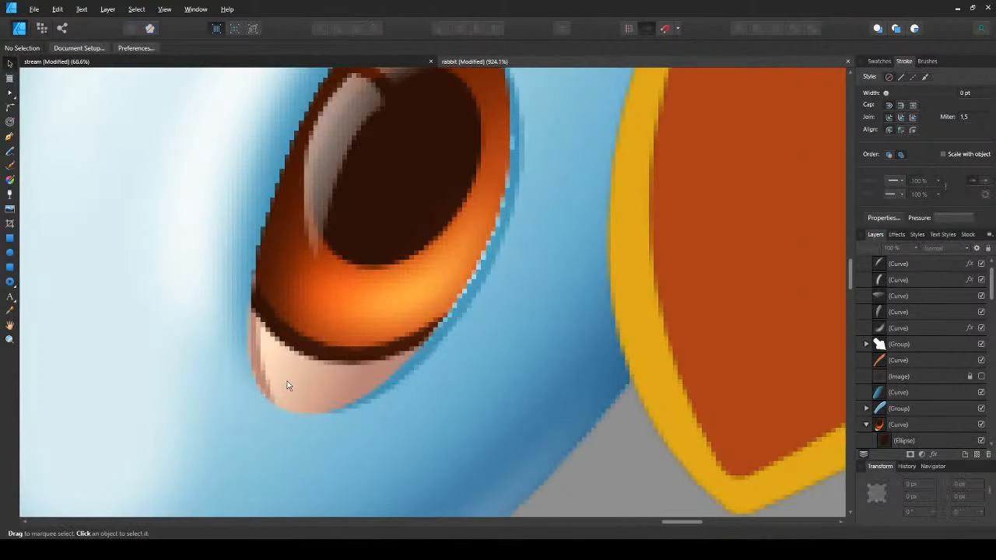
- Draw a closed, white-filled outline about 10 by 15 px on the pale eye base below the iris with the Pen tool
{"action": "key", "text": "p"}
{"action": "left_click", "coordinate": [263, 330]}
{"action": "left_click", "coordinate": [276, 391]}
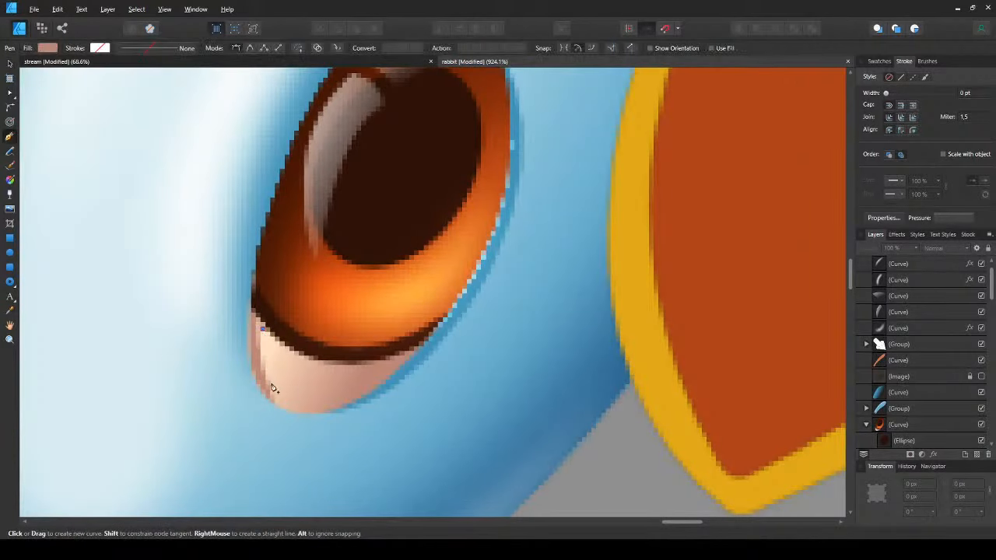
{"action": "left_click_drag", "start_coordinate": [309, 381], "coordinate": [305, 366]}
{"action": "left_click", "coordinate": [300, 358]}
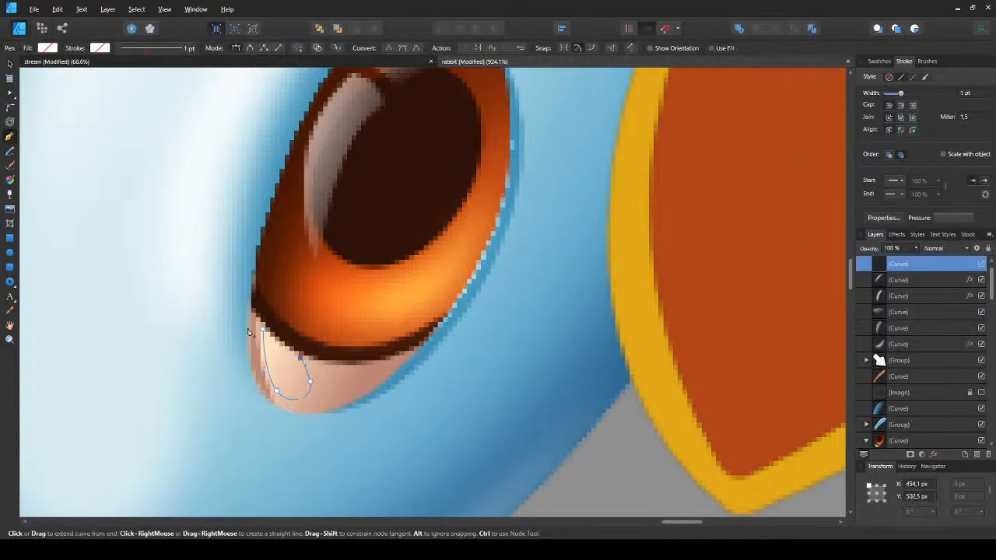
{"action": "left_click", "coordinate": [263, 330]}
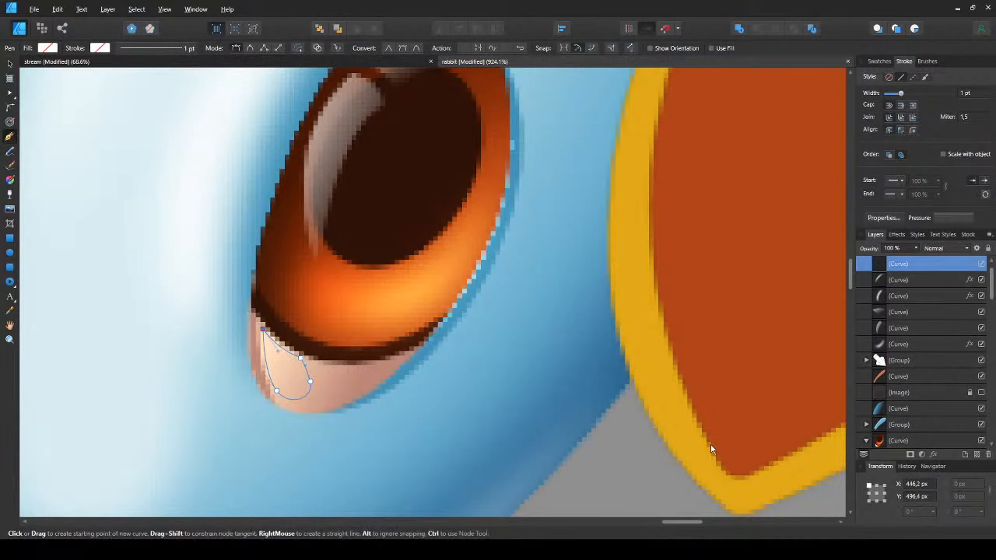
{"action": "scroll", "coordinate": [349, 351], "scroll_direction": "down", "scroll_amount": 6}
{"action": "scroll", "coordinate": [307, 368], "scroll_direction": "up", "scroll_amount": 4}
{"action": "key", "text": "v"}
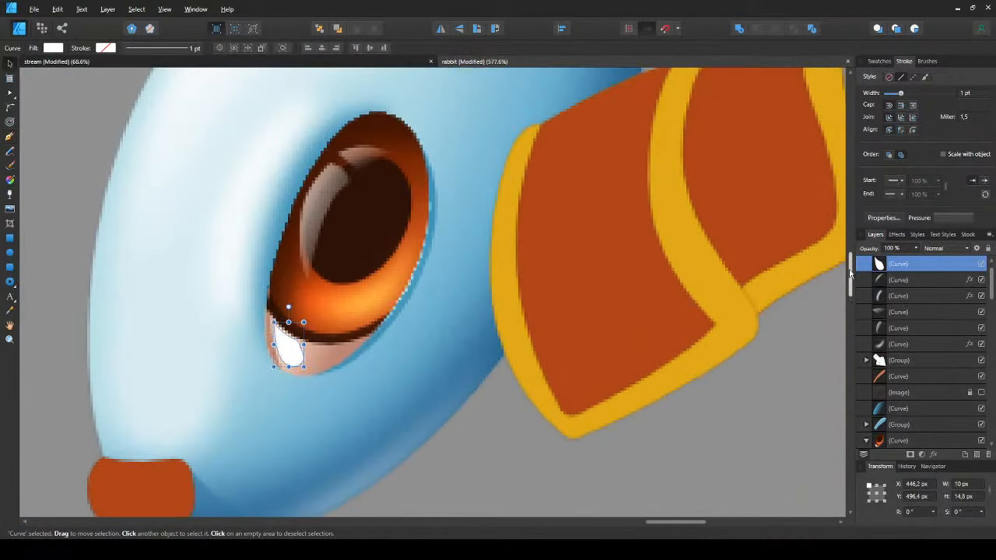
- Fade the small white highlight on the pale eye base with a linear transparency gradient and save the document
{"action": "left_click", "coordinate": [950, 395]}
{"action": "left_click", "coordinate": [933, 265]}
{"action": "key", "text": "g"}
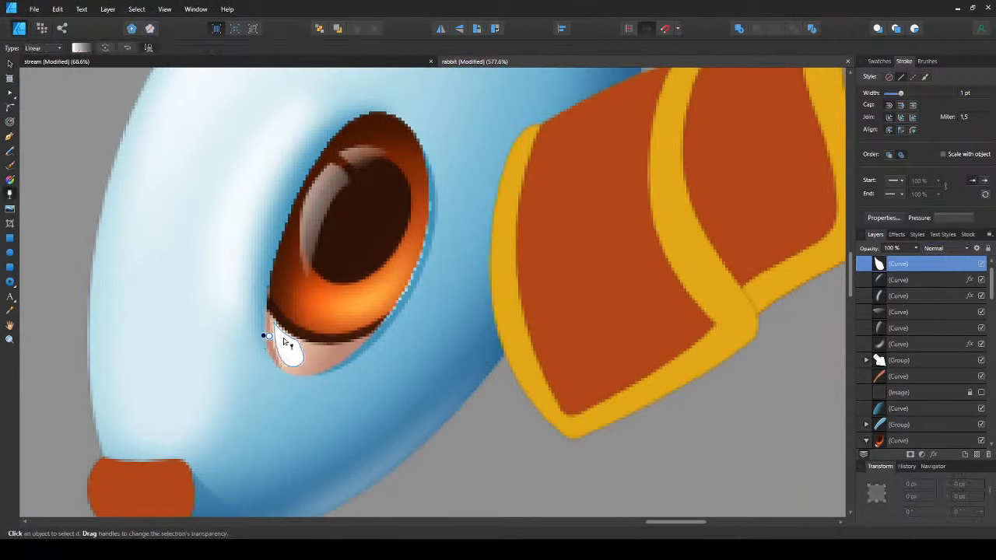
{"action": "left_click_drag", "start_coordinate": [263, 336], "coordinate": [384, 337]}
{"action": "key", "text": "v"}
{"action": "key", "text": "ctrl+d"}
{"action": "scroll", "coordinate": [298, 356], "scroll_direction": "down", "scroll_amount": 5}
{"action": "key", "text": "ctrl+s"}
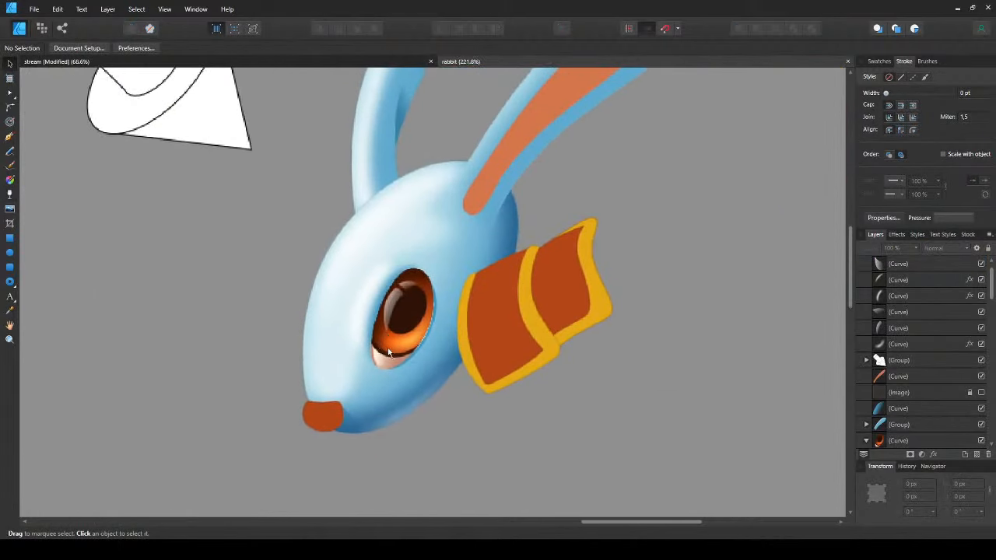
- Examine the eye at close range and check the shaded bean example on Artboard2 of the stream document
{"action": "scroll", "coordinate": [357, 328], "scroll_direction": "up", "scroll_amount": 4}
{"action": "left_click", "coordinate": [355, 324]}
{"action": "key", "text": "ctrl+d"}
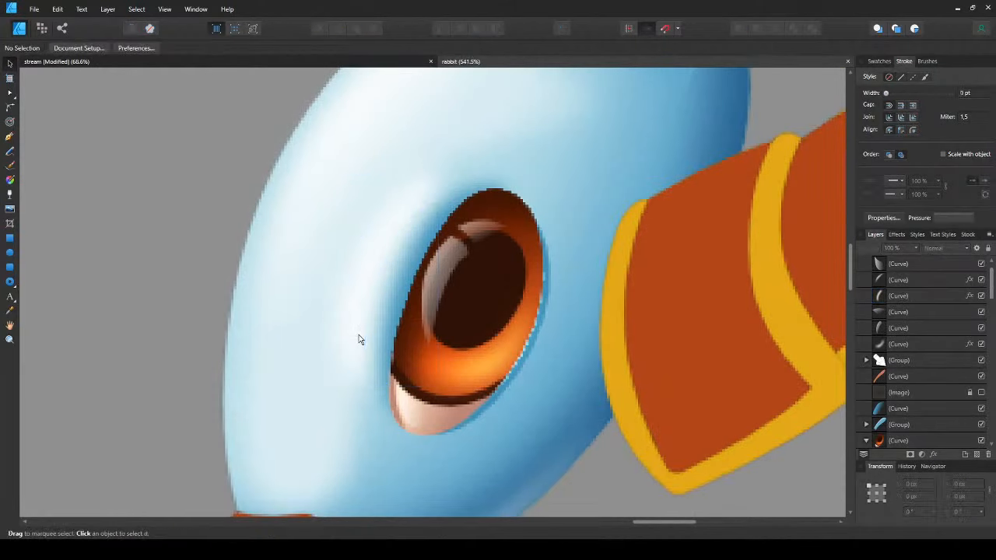
{"action": "left_click_drag", "start_coordinate": [371, 358], "coordinate": [263, 330]}
{"action": "key", "text": "p"}
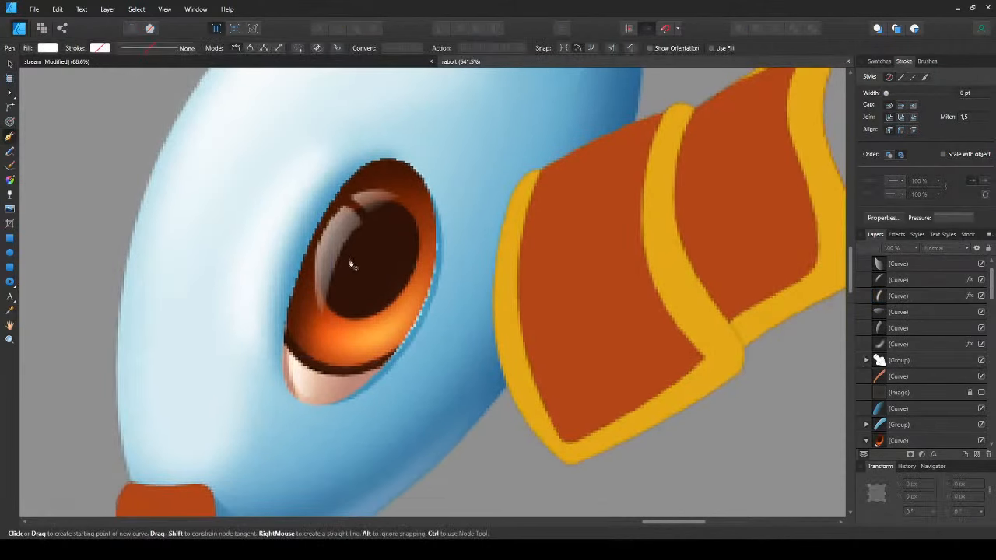
{"action": "left_click", "coordinate": [304, 66]}
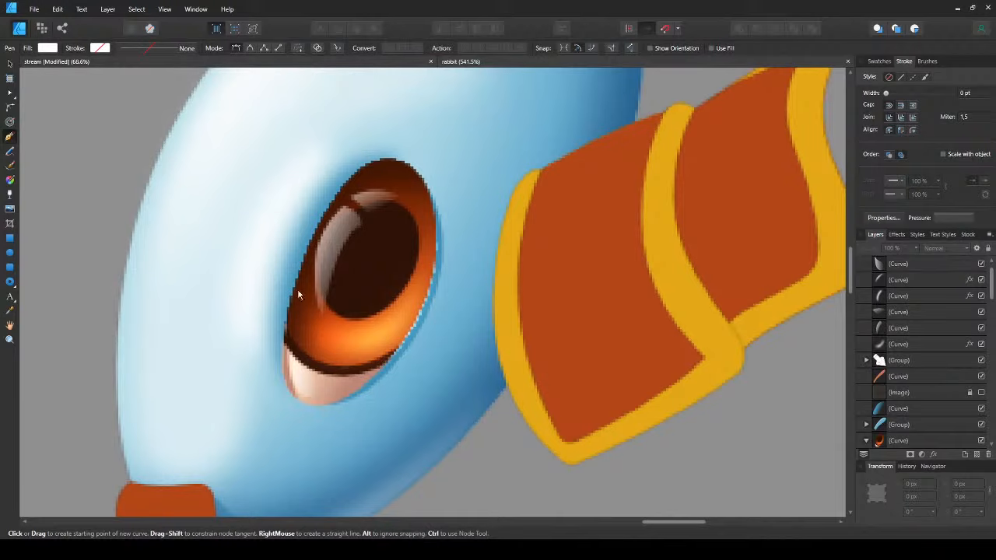
{"action": "scroll", "coordinate": [366, 316], "scroll_direction": "down", "scroll_amount": 7}
{"action": "left_click_drag", "start_coordinate": [386, 435], "coordinate": [375, 334]}
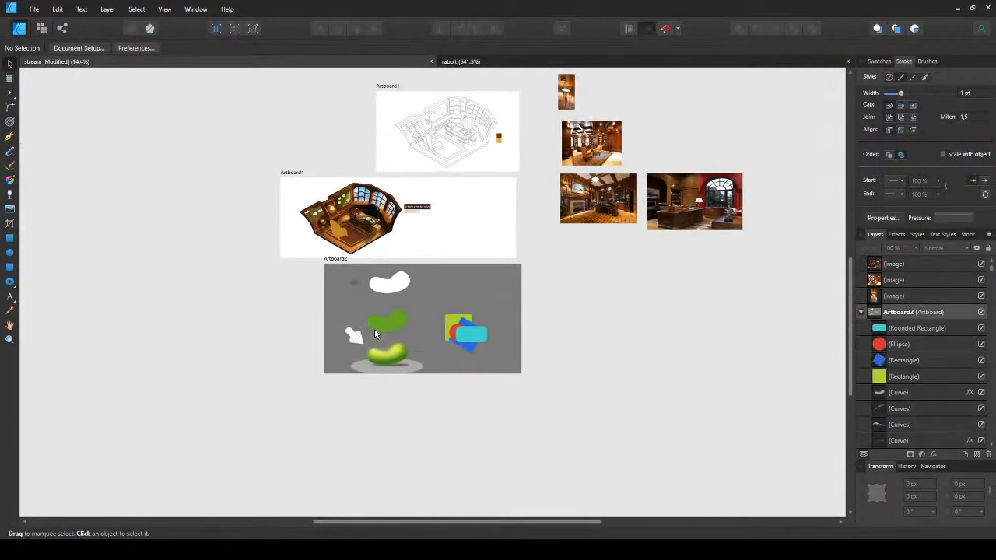
{"action": "scroll", "coordinate": [373, 351], "scroll_direction": "up", "scroll_amount": 8}
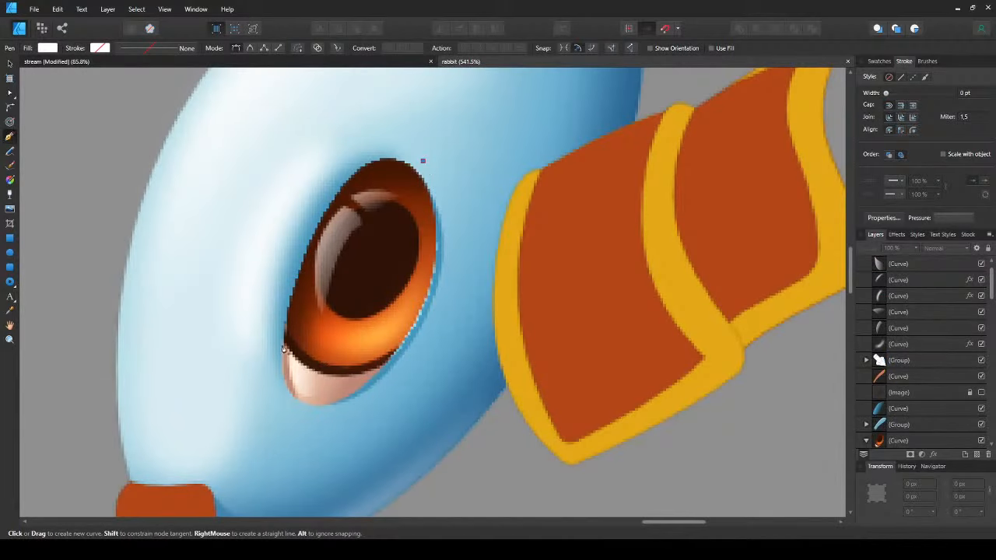
- Draw a closed outline about 96 by 94 px covering the eye's lower right part with the Pen tool
{"action": "left_click", "coordinate": [437, 178]}
{"action": "left_click_drag", "start_coordinate": [281, 321], "coordinate": [155, 342]}
{"action": "left_click", "coordinate": [259, 411]}
{"action": "left_click", "coordinate": [422, 430]}
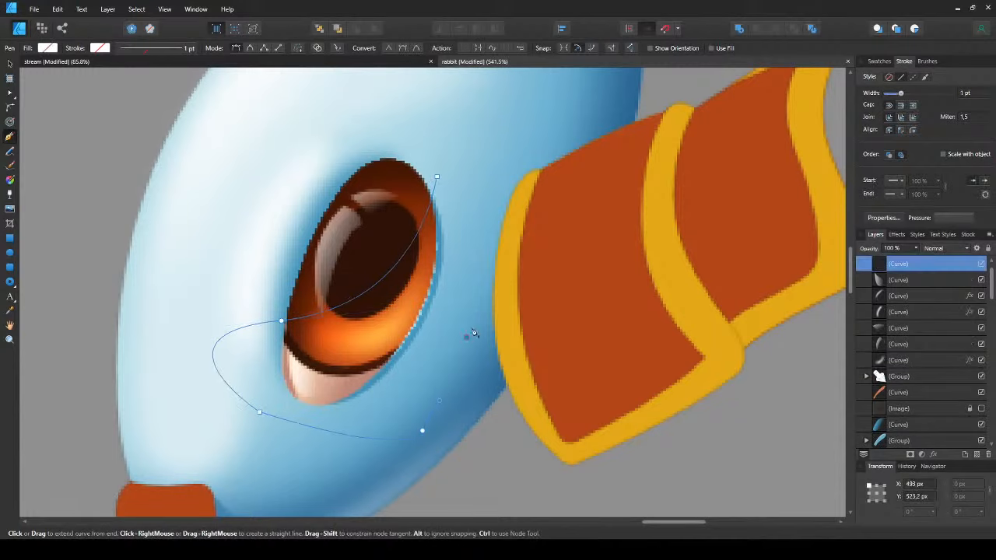
{"action": "left_click", "coordinate": [466, 337]}
{"action": "left_click", "coordinate": [477, 230]}
{"action": "left_click", "coordinate": [438, 179]}
{"action": "key", "text": "v"}
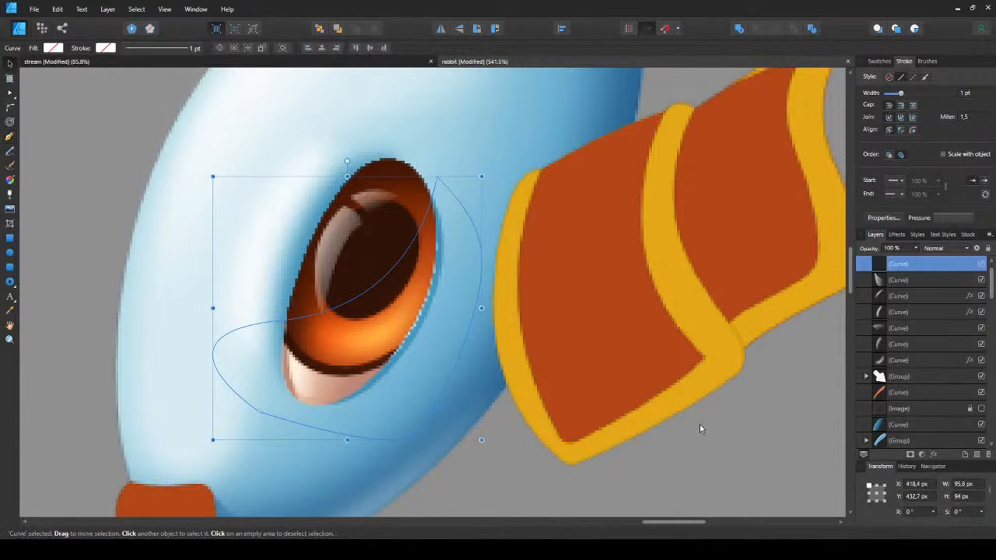
- Fill the new outline with white and fade it diagonally with a linear transparency gradient
{"action": "key", "text": "d"}
{"action": "key", "text": "y"}
{"action": "left_click_drag", "start_coordinate": [346, 294], "coordinate": [404, 372]}
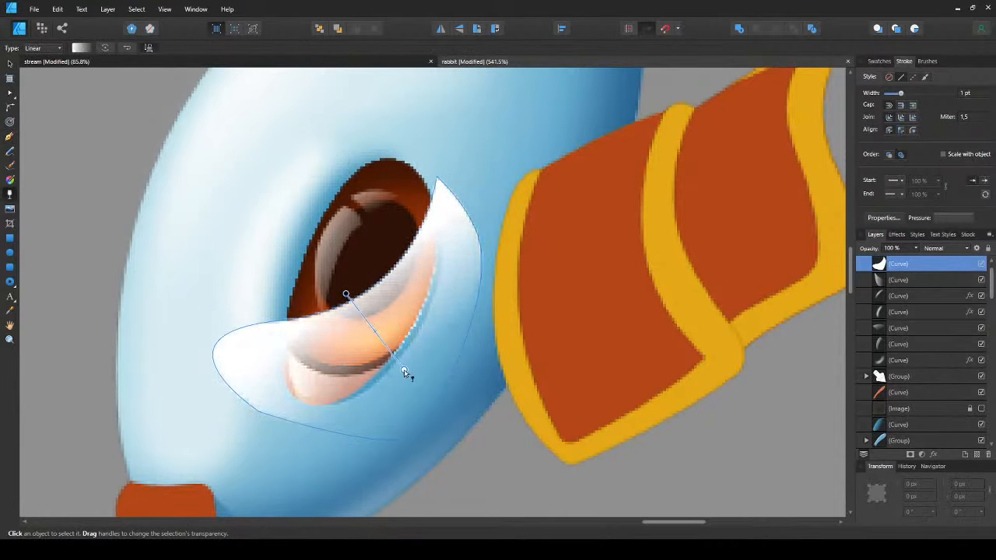
{"action": "key", "text": "v"}
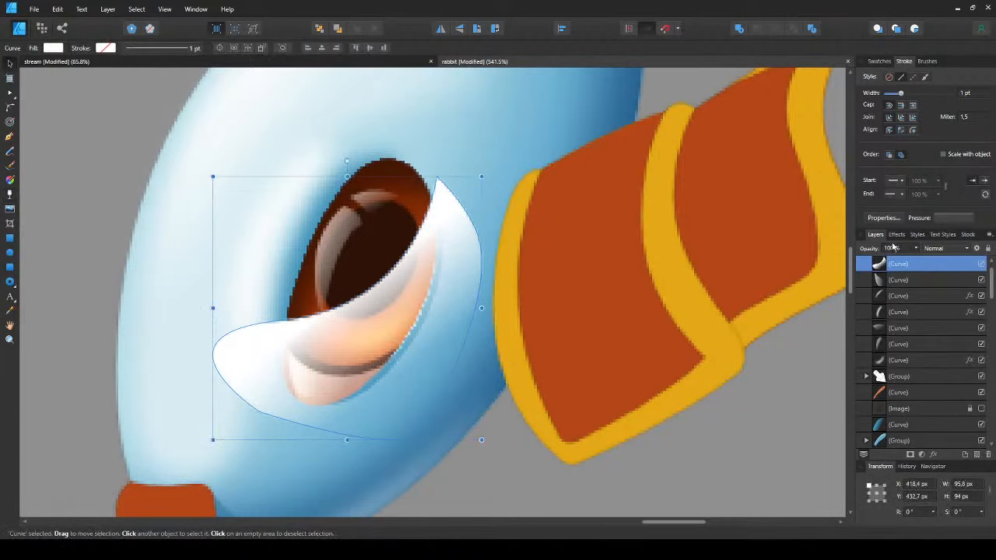
- Set the white shape's blend mode to Overlay and clip it inside the orange iris shape
{"action": "left_click", "coordinate": [944, 247]}
{"action": "left_click", "coordinate": [945, 400]}
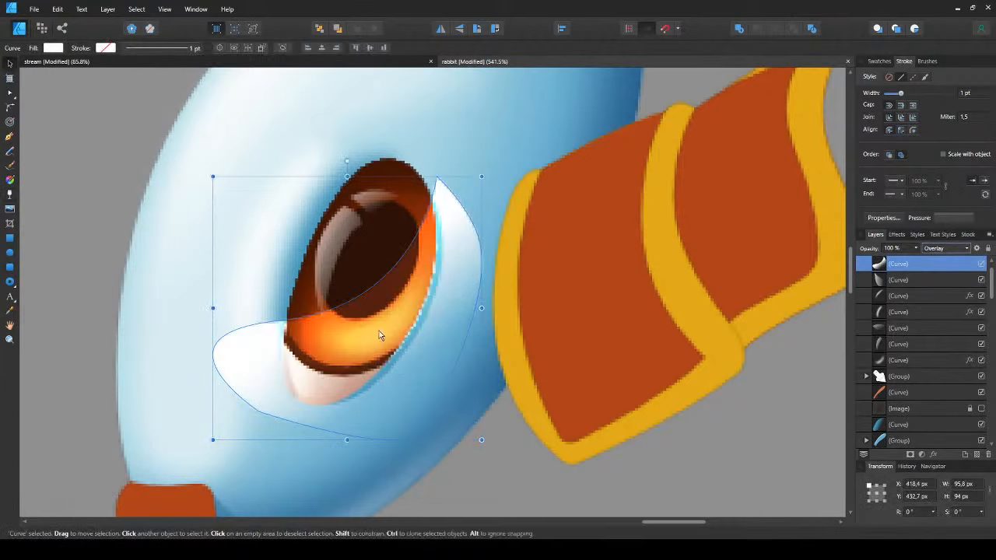
{"action": "key", "text": "Delete"}
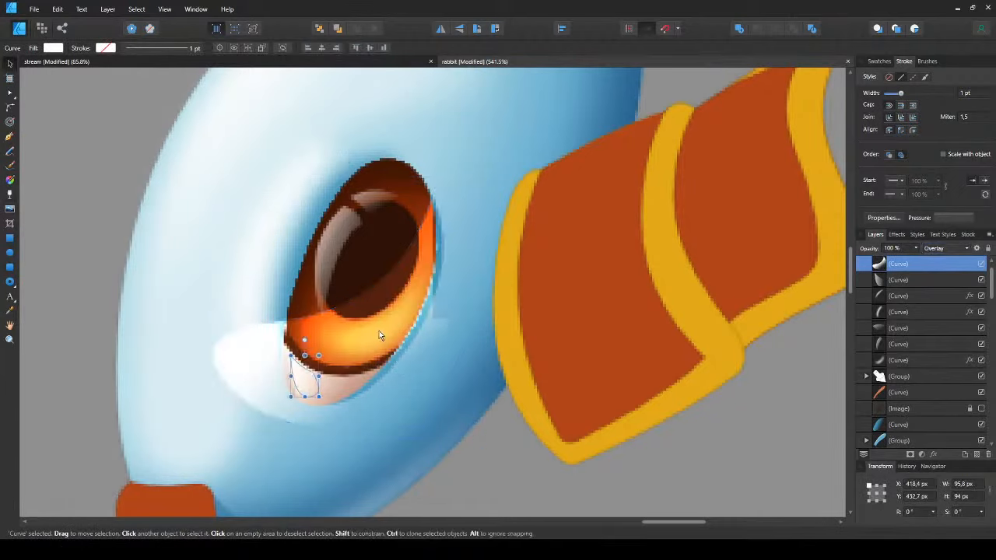
{"action": "left_click", "coordinate": [352, 341]}
{"action": "left_click", "coordinate": [343, 375]}
{"action": "key", "text": "ctrl+z"}
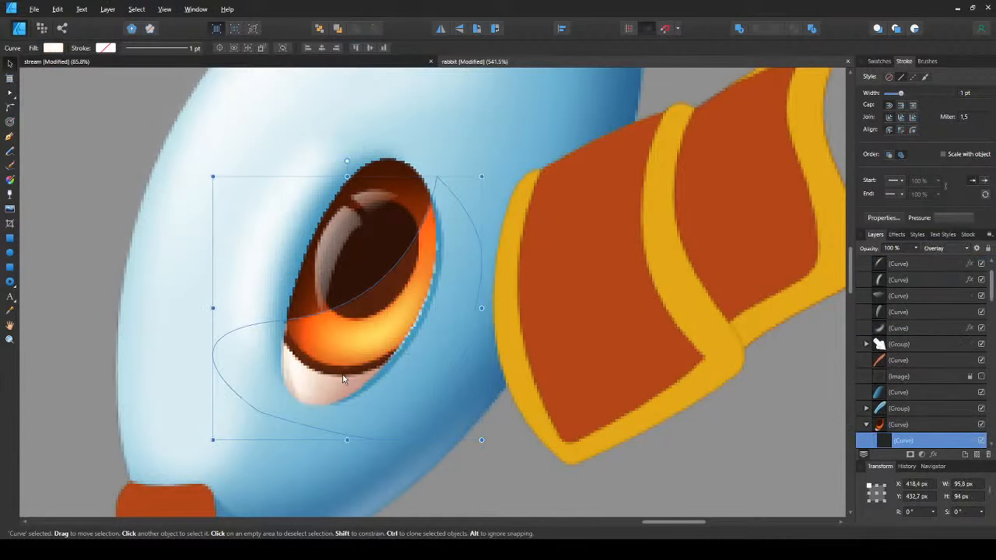
{"action": "scroll", "coordinate": [343, 374], "scroll_direction": "down", "scroll_amount": 2}
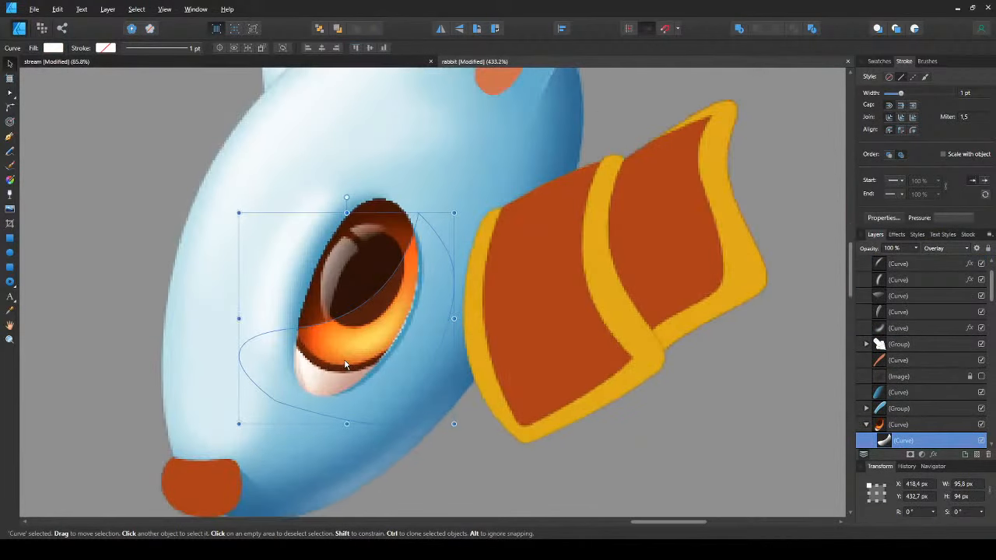
- Readjust the transparency gradient of the Overlay highlight across the iris and save the document
{"action": "key", "text": "y"}
{"action": "left_click_drag", "start_coordinate": [345, 309], "coordinate": [371, 341]}
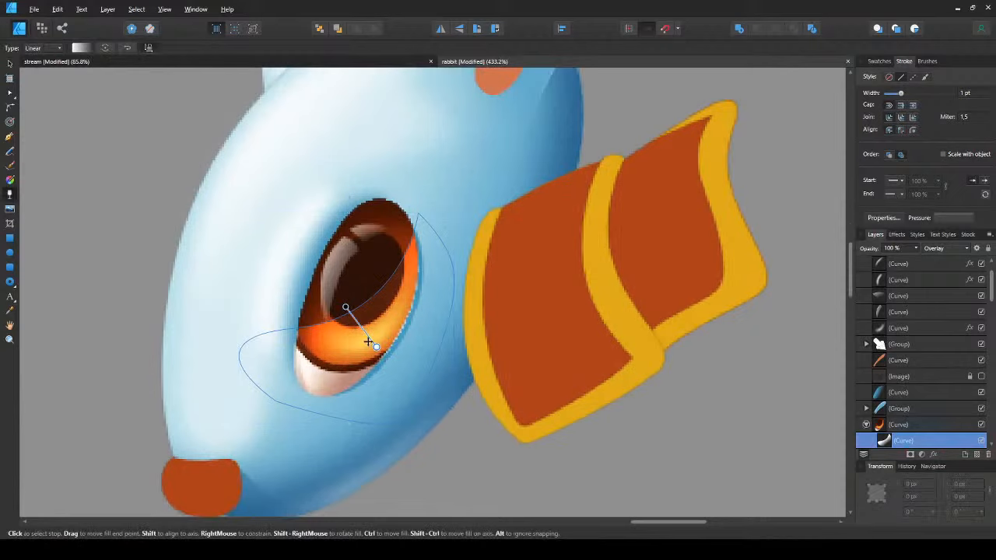
{"action": "left_click_drag", "start_coordinate": [346, 309], "coordinate": [313, 259]}
{"action": "key", "text": "v"}
{"action": "key", "text": "ctrl+d"}
{"action": "scroll", "coordinate": [312, 259], "scroll_direction": "down", "scroll_amount": 3}
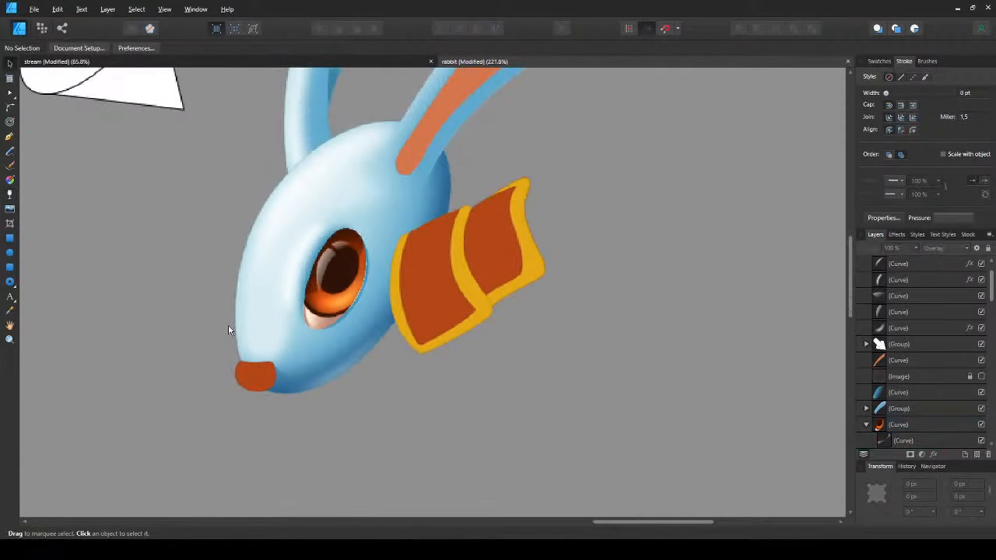
{"action": "scroll", "coordinate": [265, 304], "scroll_direction": "up", "scroll_amount": 2}
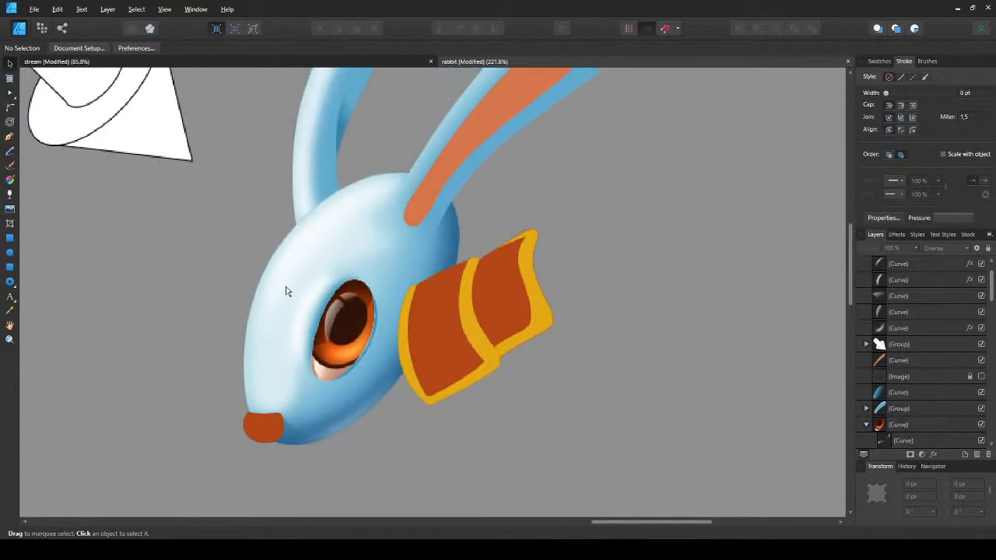
{"action": "key", "text": "ctrl+s"}
- Draw a closed outline about 249 by 227 px along the front ear's lower right edge with the Pen tool
{"action": "mouse_move", "coordinate": [440, 254]}
{"action": "left_mouse_down"}
{"action": "mouse_move", "coordinate": [360, 333]}
{"action": "mouse_move", "coordinate": [305, 344]}
{"action": "mouse_move", "coordinate": [393, 268]}
{"action": "mouse_move", "coordinate": [373, 336]}
{"action": "left_mouse_up"}
{"action": "scroll", "coordinate": [392, 268], "scroll_direction": "down", "scroll_amount": 1}
{"action": "scroll", "coordinate": [392, 269], "scroll_direction": "up", "scroll_amount": 1}
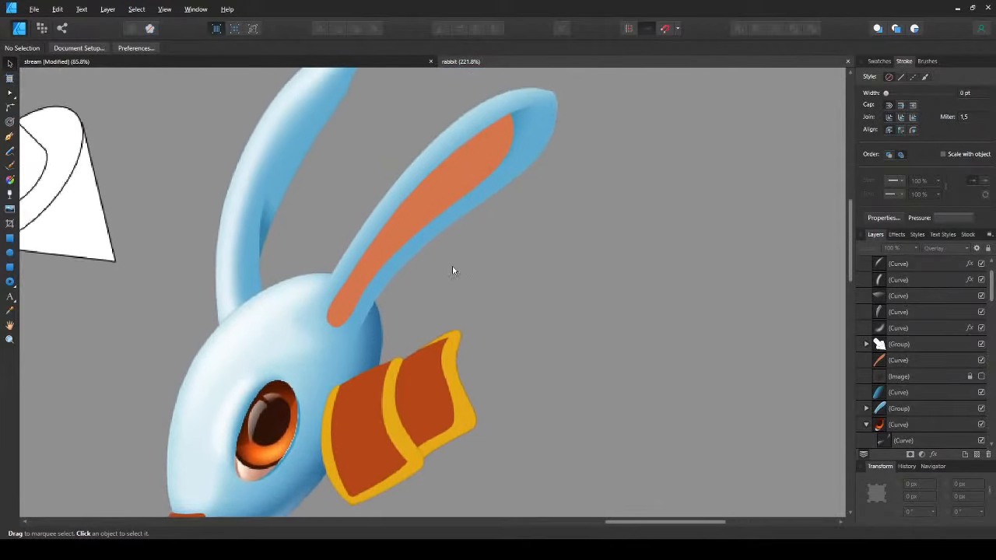
{"action": "left_click_drag", "start_coordinate": [452, 266], "coordinate": [440, 329]}
{"action": "key", "text": "p"}
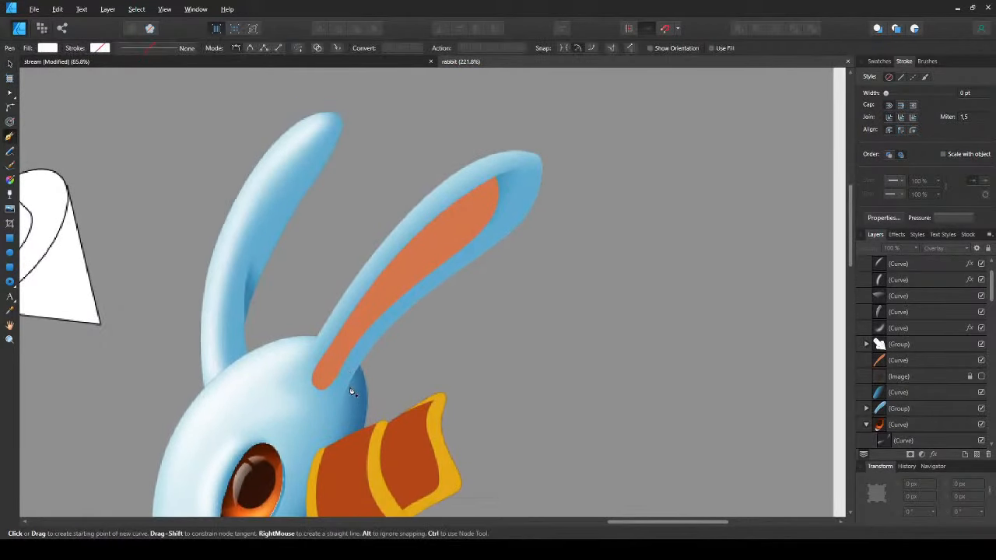
{"action": "left_click", "coordinate": [384, 319]}
{"action": "left_click", "coordinate": [433, 279]}
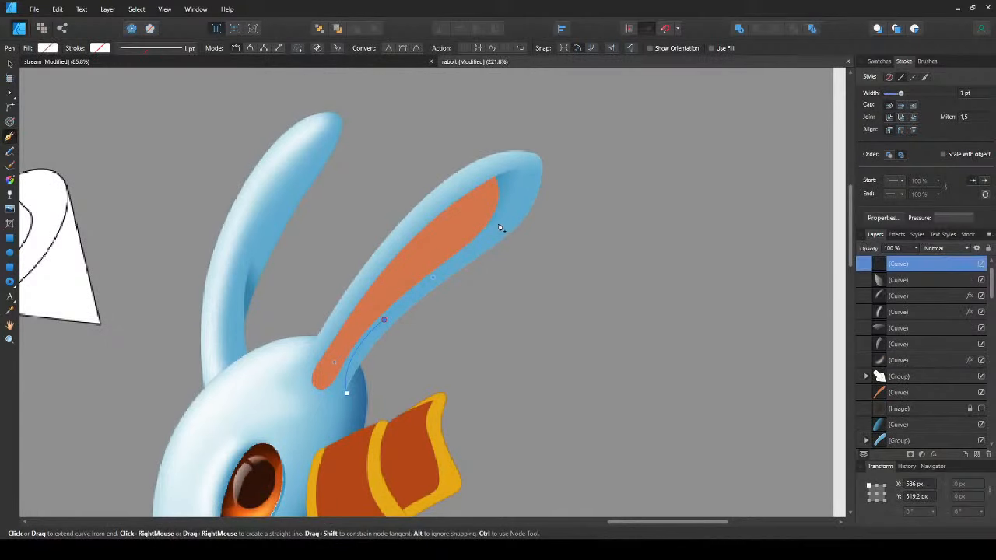
{"action": "left_click", "coordinate": [516, 204]}
{"action": "left_click", "coordinate": [525, 138]}
{"action": "left_click", "coordinate": [604, 313]}
{"action": "left_click", "coordinate": [464, 373]}
{"action": "left_click", "coordinate": [382, 383]}
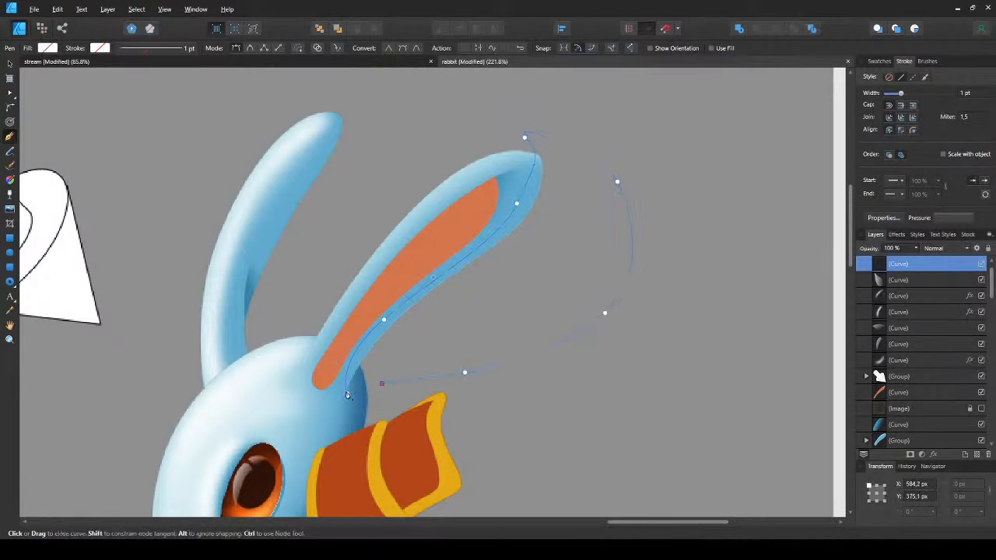
{"action": "left_click", "coordinate": [347, 393]}
{"action": "key", "text": "v"}
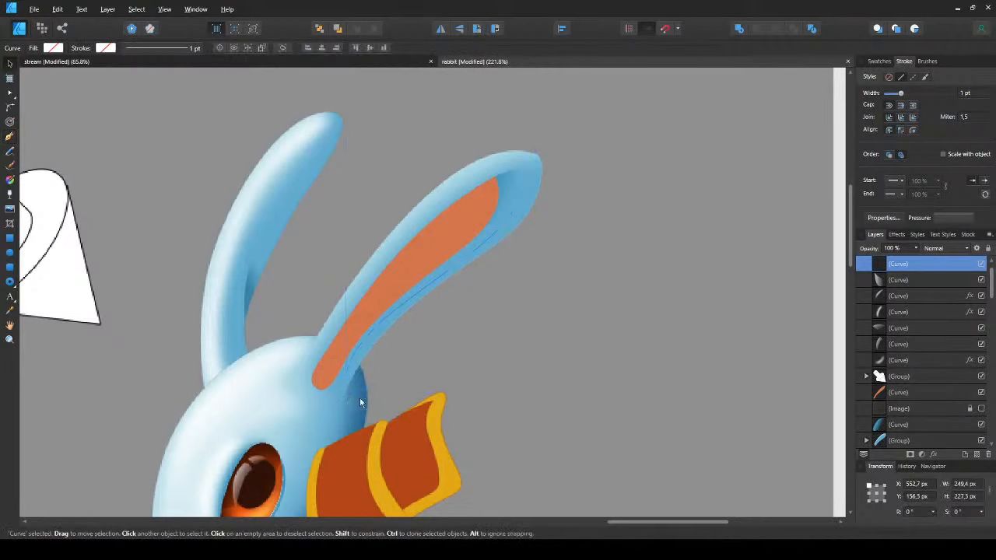
- Fill the new outline with dark blue and clip it inside the front ear's blue shape
{"action": "key", "text": "ctrl+z"}
{"action": "key", "text": "p"}
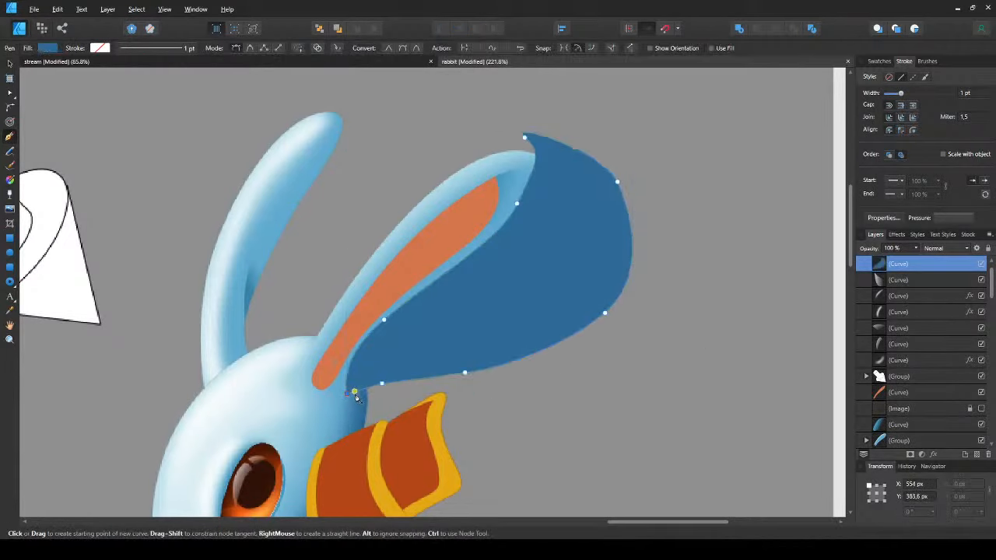
{"action": "key", "text": "ctrl+z"}
{"action": "key", "text": "v"}
{"action": "left_click", "coordinate": [503, 225]}
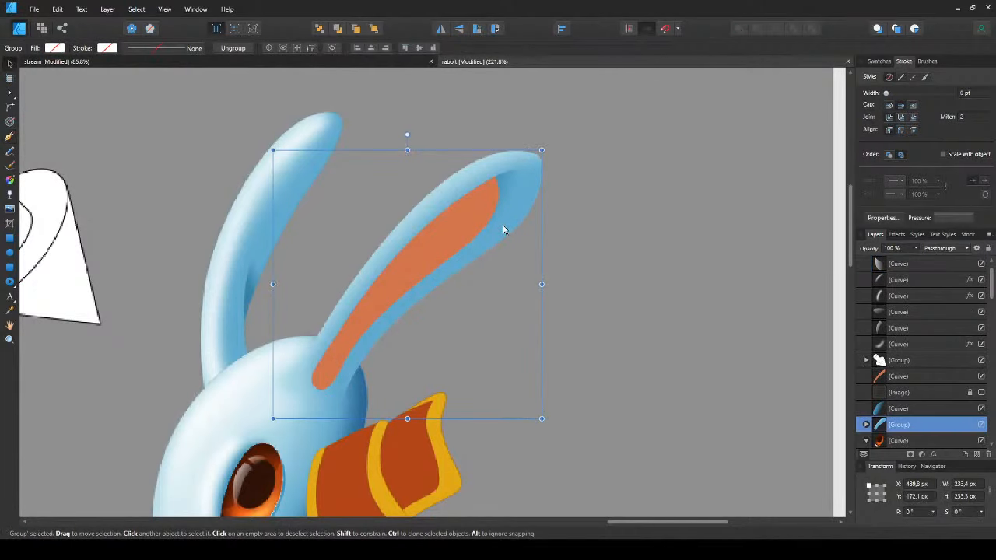
{"action": "left_click", "coordinate": [523, 227]}
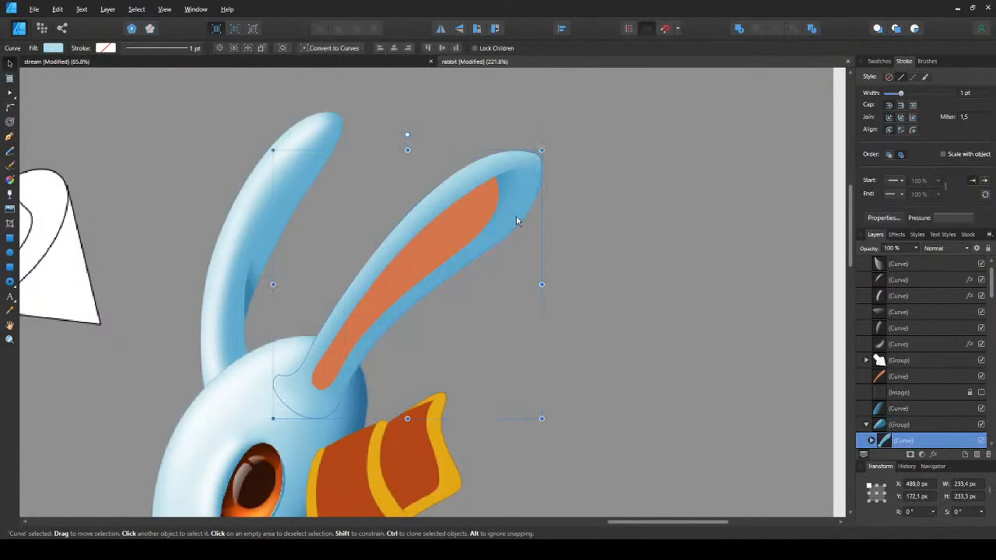
{"action": "key", "text": "ctrl+v"}
{"action": "left_click", "coordinate": [515, 217]}
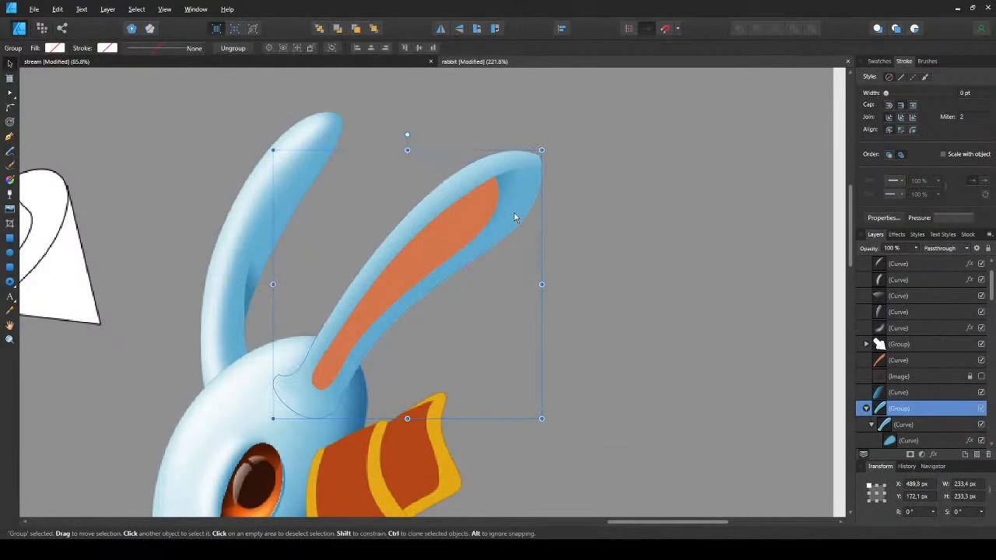
{"action": "double_click", "coordinate": [515, 217]}
{"action": "double_click", "coordinate": [515, 218]}
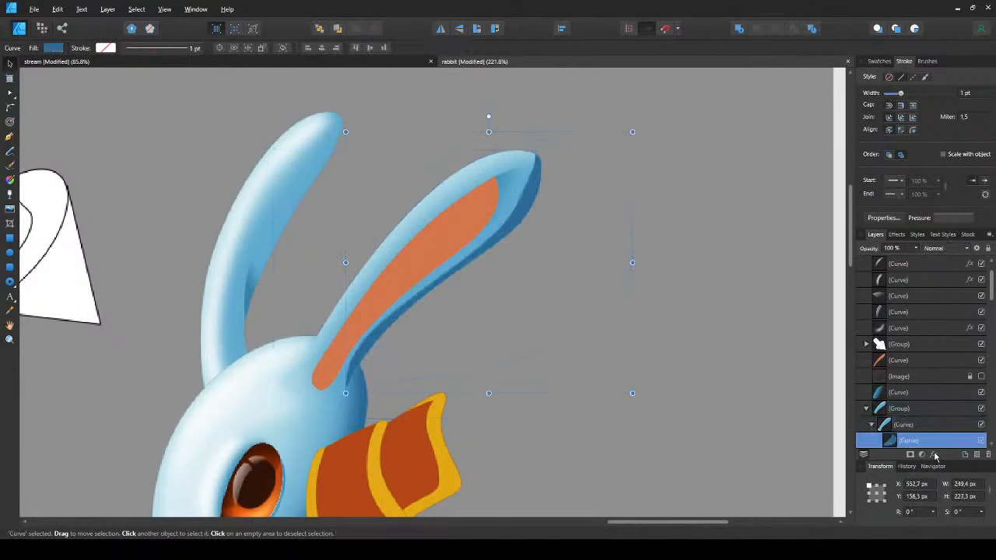
- Soften the dark blue shadow along the front ear's edge with a blur layer effect
{"action": "left_click_drag", "start_coordinate": [761, 157], "coordinate": [797, 167]}
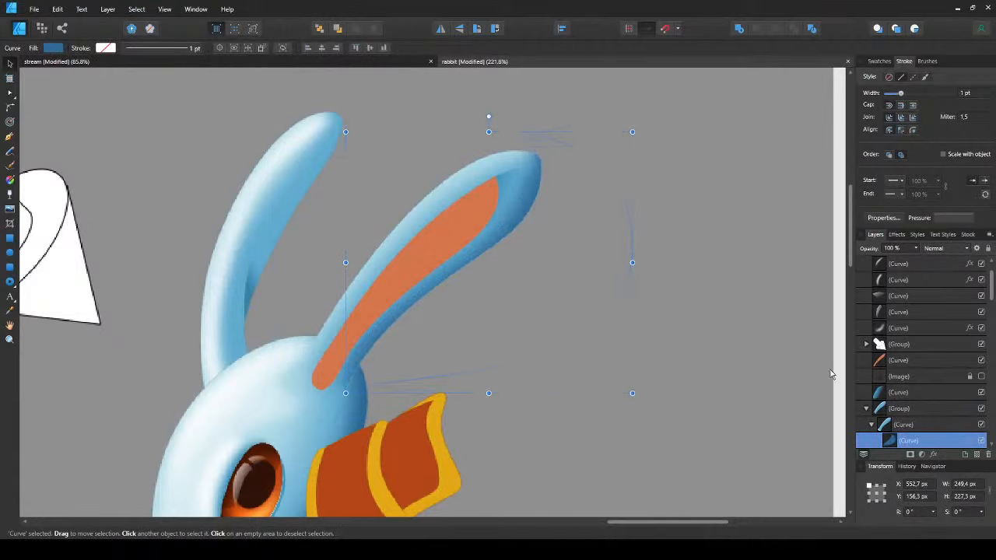
{"action": "left_click", "coordinate": [537, 420]}
{"action": "scroll", "coordinate": [472, 382], "scroll_direction": "down", "scroll_amount": 2}
{"action": "scroll", "coordinate": [473, 380], "scroll_direction": "down", "scroll_amount": 1}
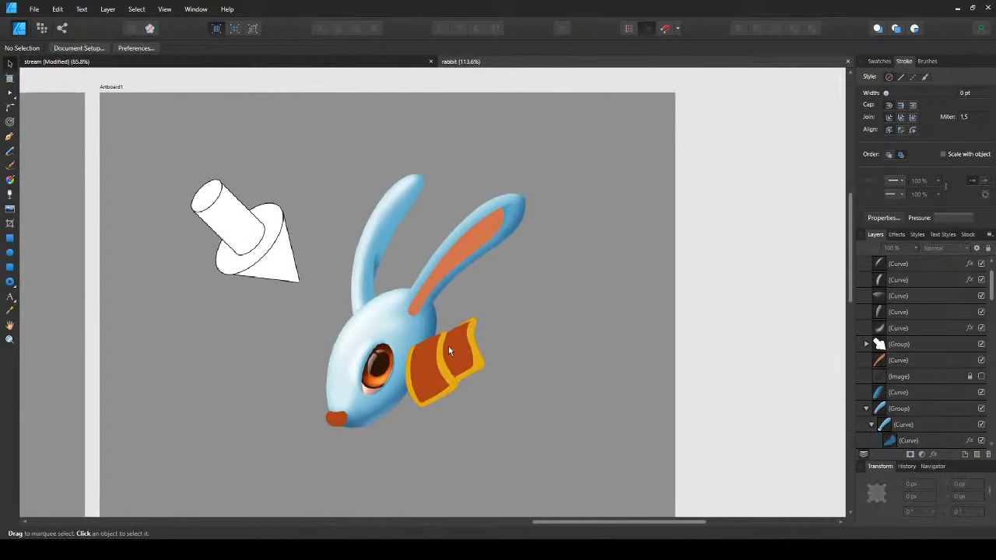
{"action": "scroll", "coordinate": [418, 316], "scroll_direction": "up", "scroll_amount": 2}
{"action": "scroll", "coordinate": [418, 317], "scroll_direction": "up", "scroll_amount": 2}
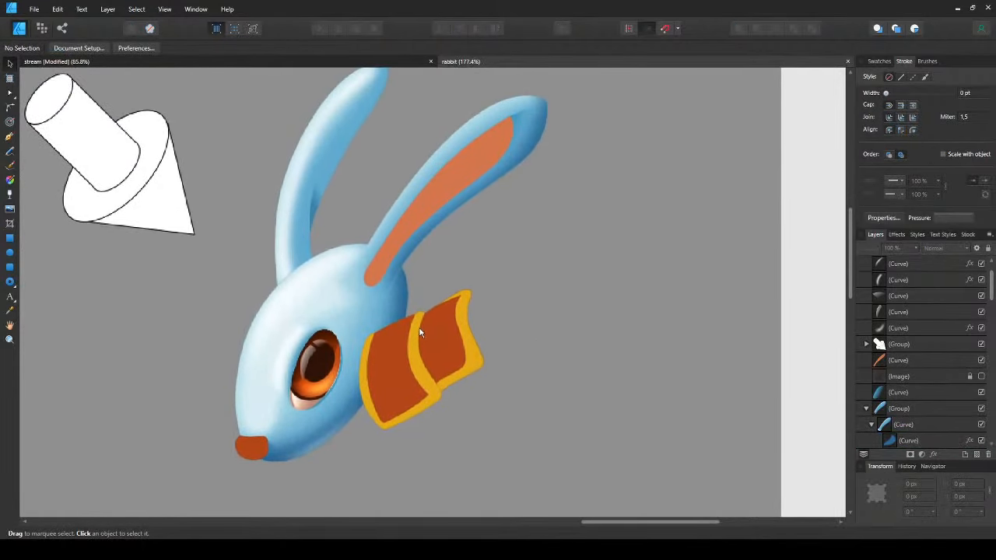
- Draw a closed outline about 192 by 182 px along the front ear's upper left rim with the Pen tool
{"action": "scroll", "coordinate": [271, 376], "scroll_direction": "down", "scroll_amount": 1}
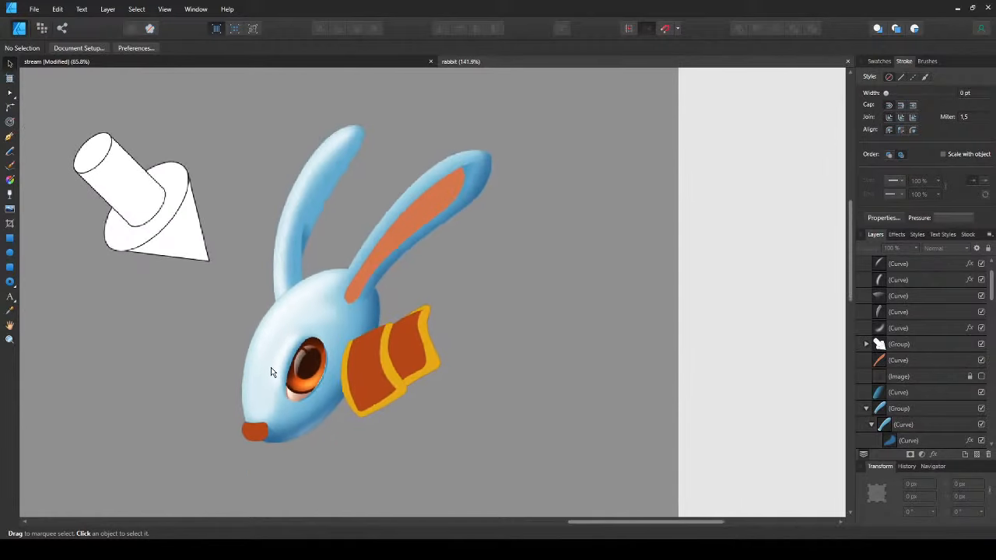
{"action": "scroll", "coordinate": [270, 367], "scroll_direction": "up", "scroll_amount": 1}
{"action": "scroll", "coordinate": [352, 273], "scroll_direction": "up", "scroll_amount": 3}
{"action": "key", "text": "p"}
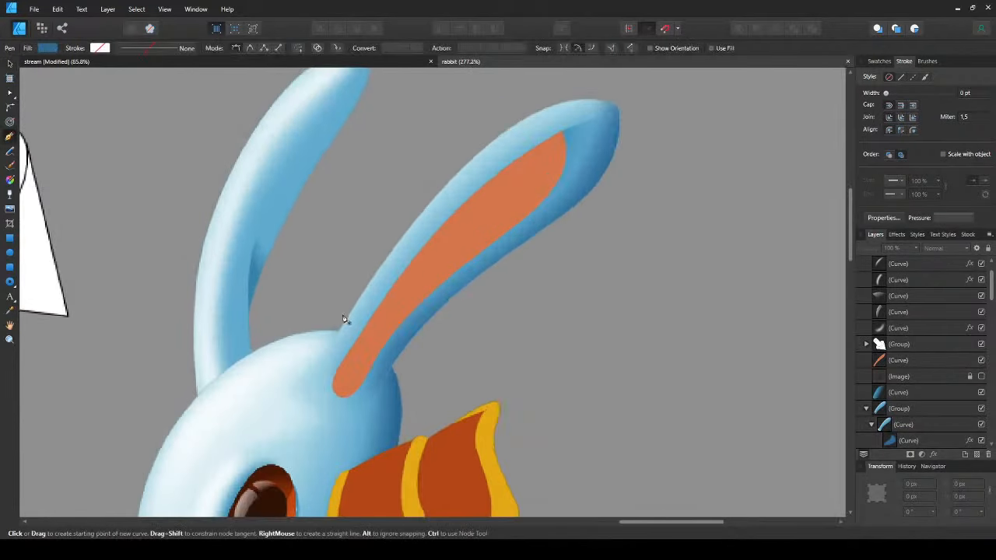
{"action": "left_click", "coordinate": [335, 359]}
{"action": "left_click_drag", "start_coordinate": [349, 300], "coordinate": [309, 361]}
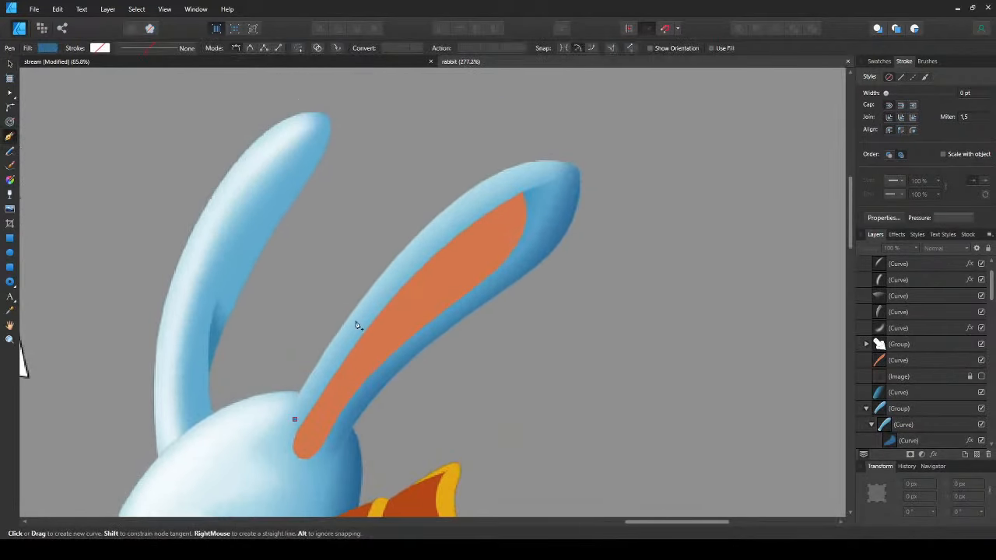
{"action": "left_click", "coordinate": [367, 295]}
{"action": "left_click_drag", "start_coordinate": [396, 266], "coordinate": [406, 247]}
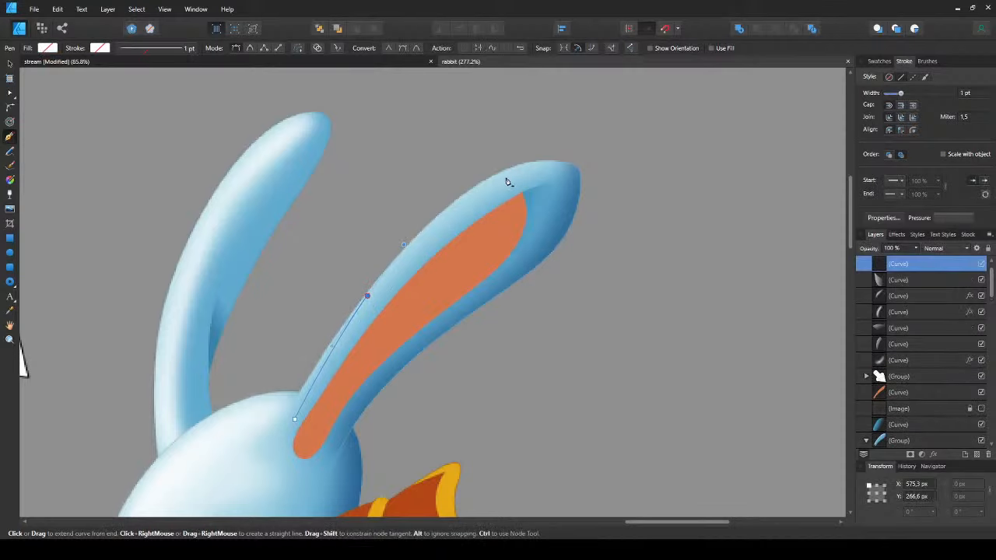
{"action": "mouse_move", "coordinate": [516, 170]}
{"action": "left_mouse_down"}
{"action": "mouse_move", "coordinate": [571, 171]}
{"action": "mouse_move", "coordinate": [527, 180]}
{"action": "left_mouse_up"}
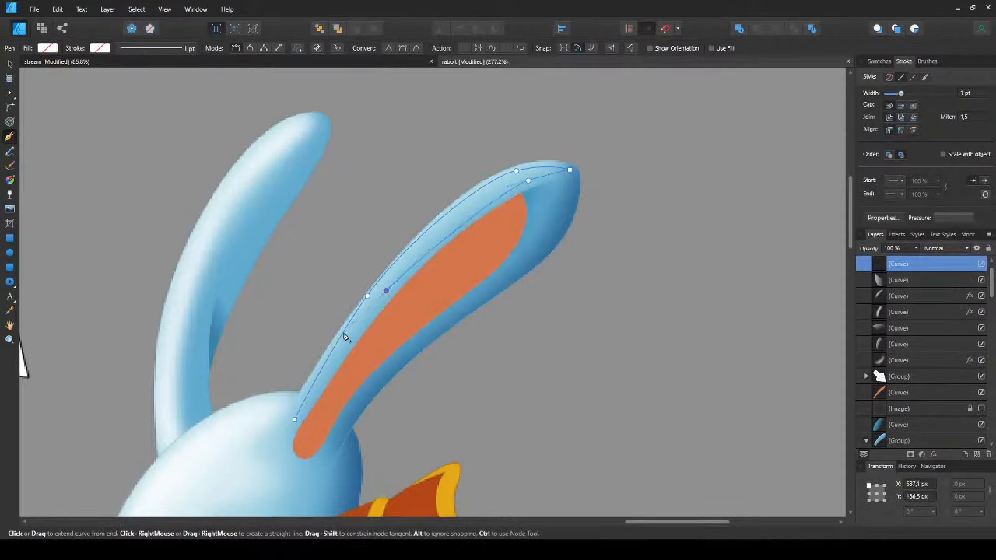
{"action": "left_click", "coordinate": [296, 419]}
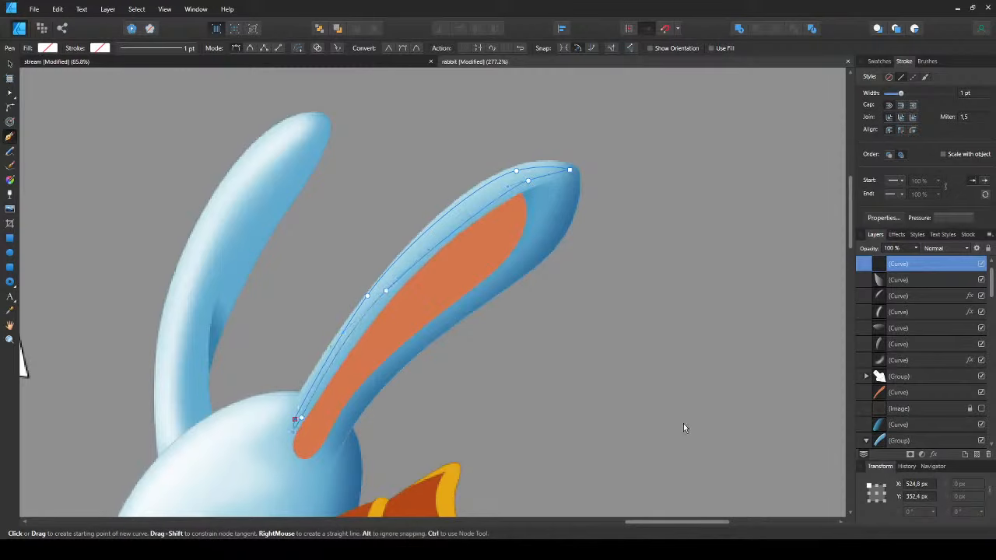
- Fill the ear rim outline with white and refine the middle node and handle of its inner edge
{"action": "key", "text": "a"}
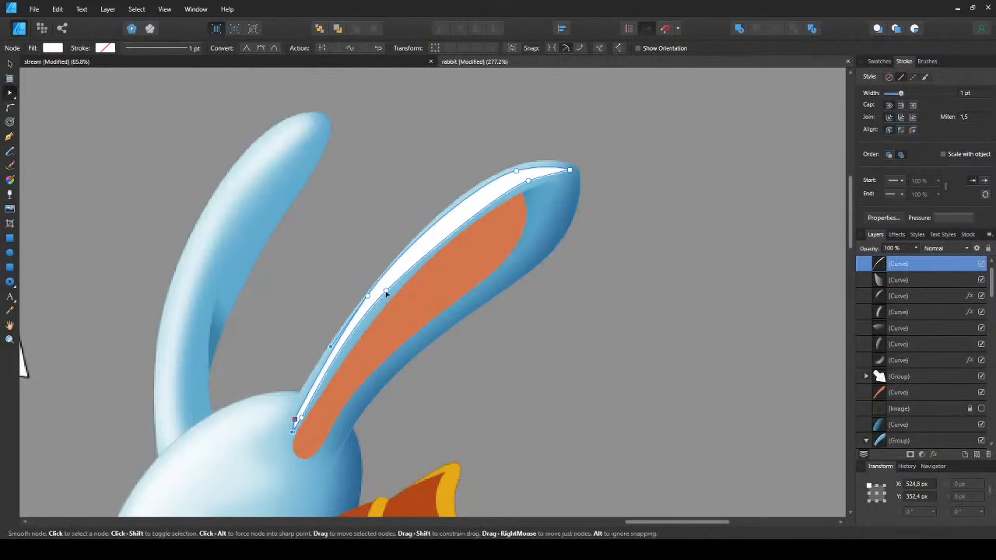
{"action": "left_click", "coordinate": [387, 293]}
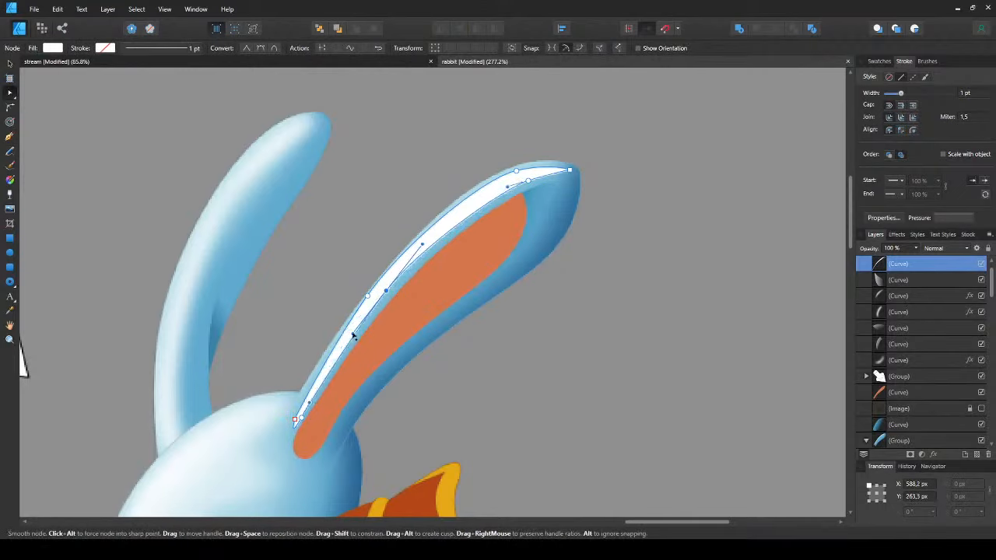
{"action": "left_click_drag", "start_coordinate": [353, 335], "coordinate": [351, 335]}
{"action": "left_click_drag", "start_coordinate": [386, 291], "coordinate": [384, 293]}
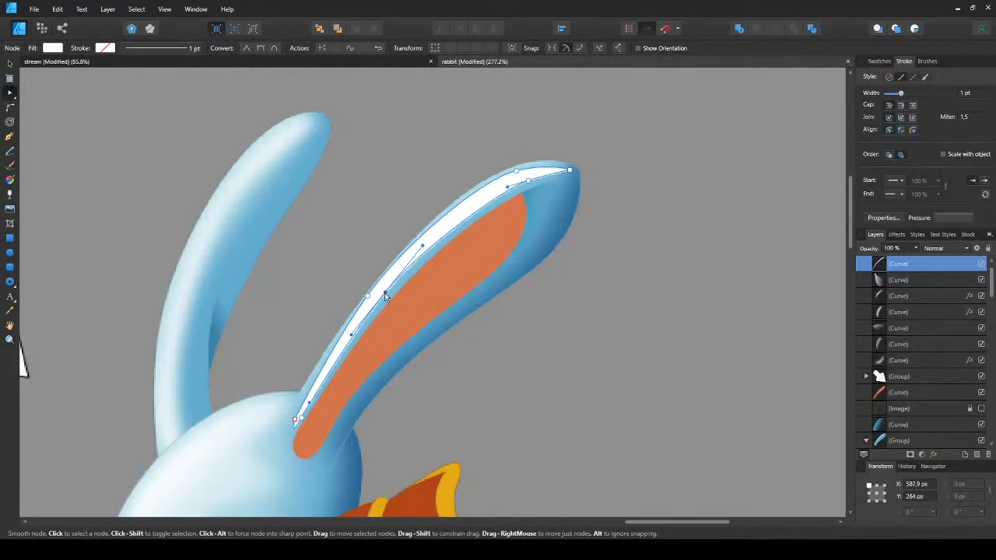
{"action": "key", "text": "v"}
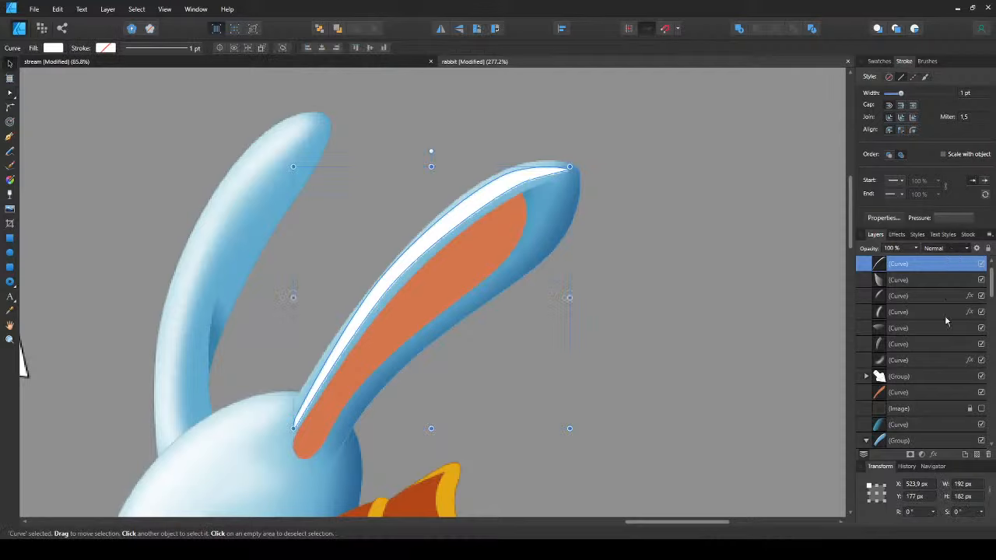
- Blend the white rim highlight with Overlay and a crosswise transparency gradient, blurred and clipped inside the front ear
{"action": "key", "text": "shift+alt+o"}
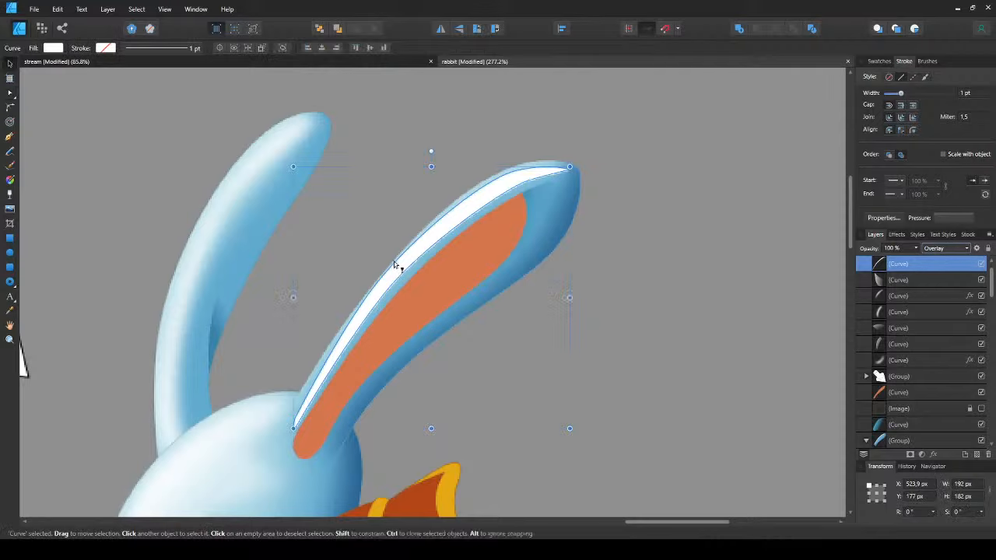
{"action": "key", "text": "y"}
{"action": "left_click_drag", "start_coordinate": [385, 247], "coordinate": [428, 285]}
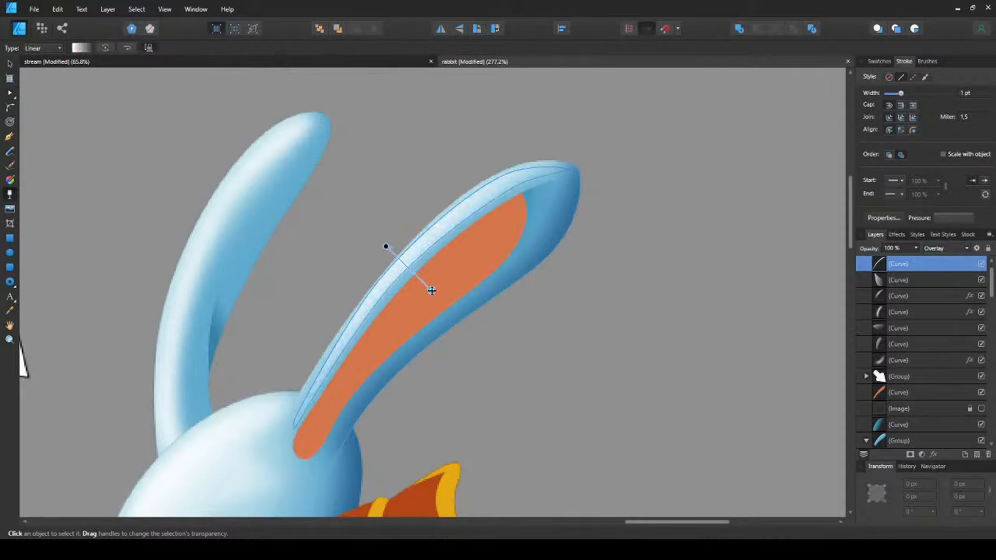
{"action": "key", "text": "v"}
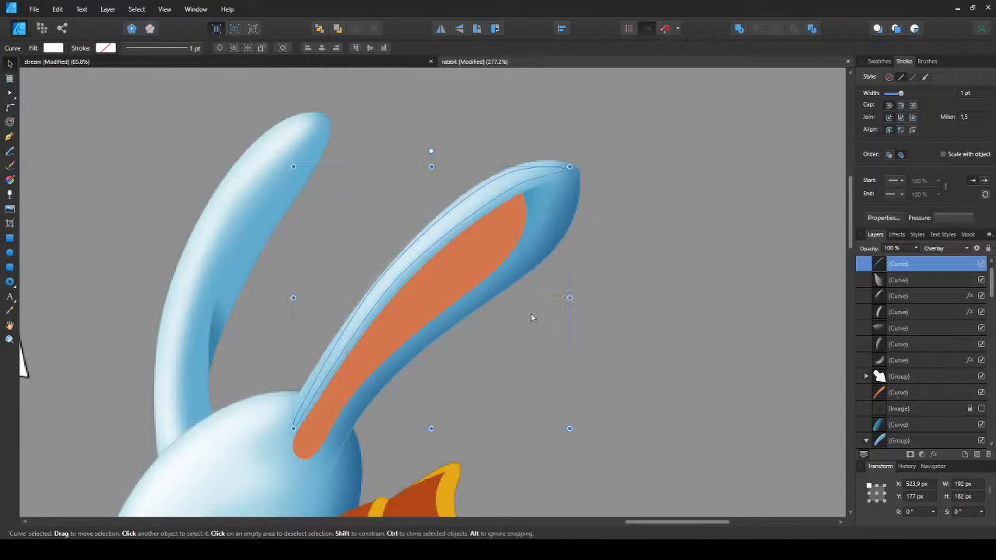
{"action": "left_click", "coordinate": [445, 218]}
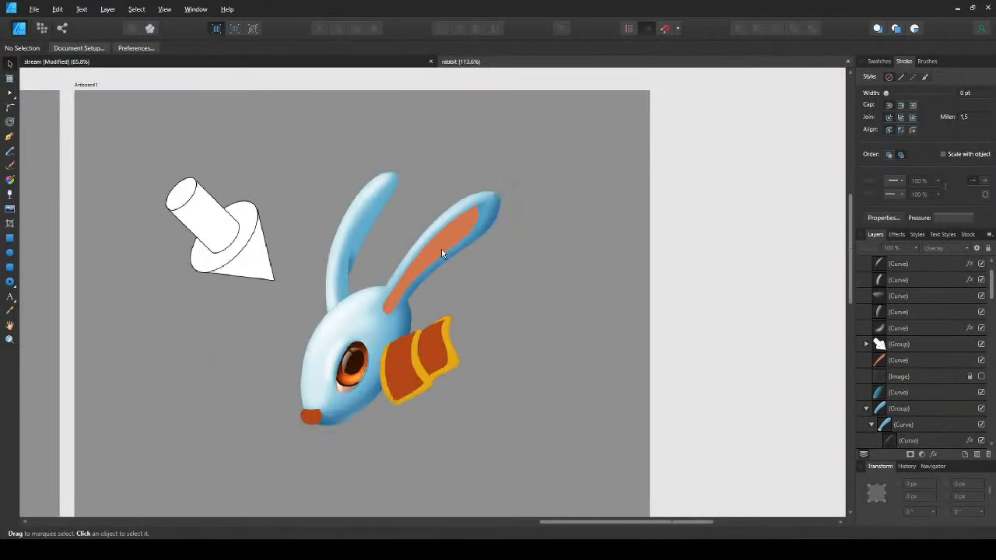
- Apply a linear gradient fill across the orange inner ear, from light orange at its lower edge to dark orange at its upper edge
{"action": "scroll", "coordinate": [442, 253], "scroll_direction": "up", "scroll_amount": 4}
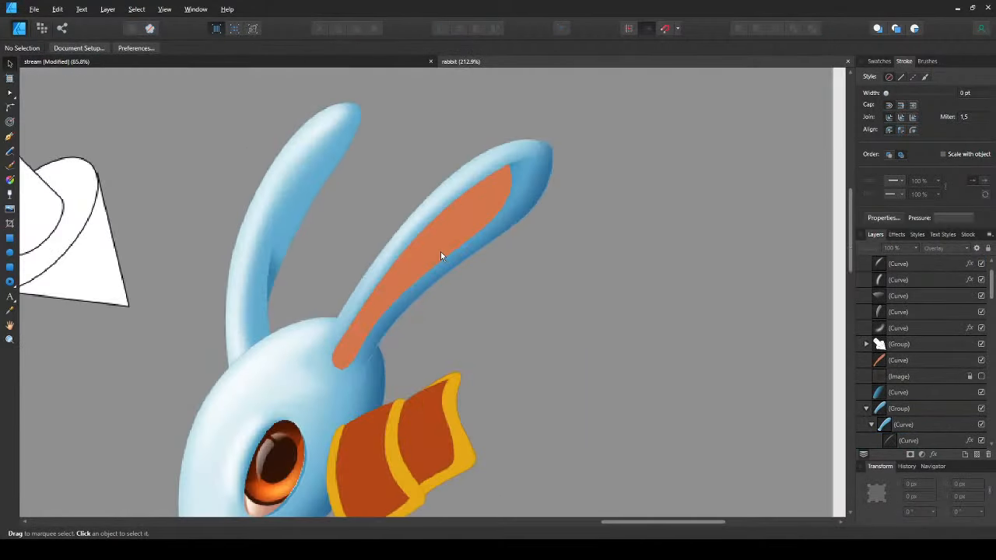
{"action": "left_click", "coordinate": [439, 250]}
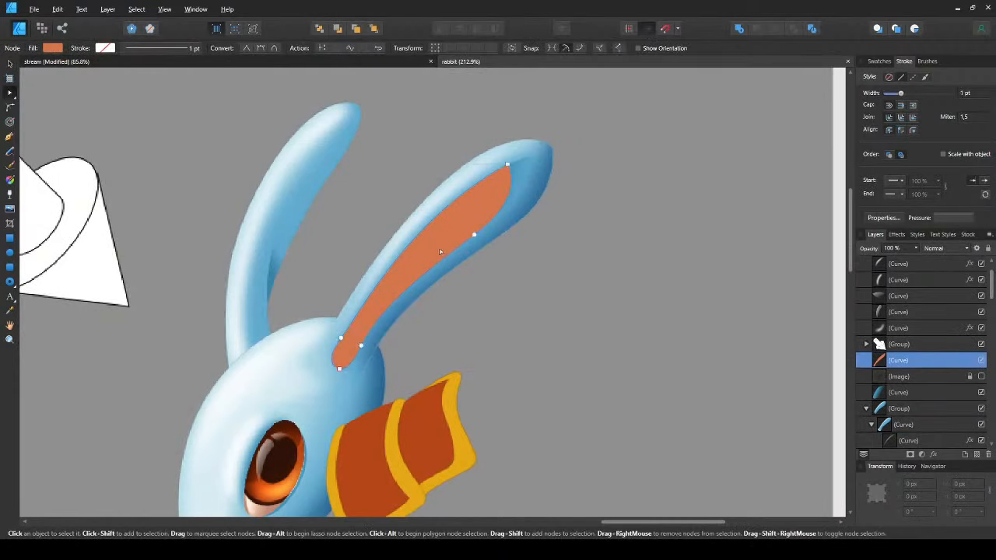
{"action": "left_click", "coordinate": [663, 368]}
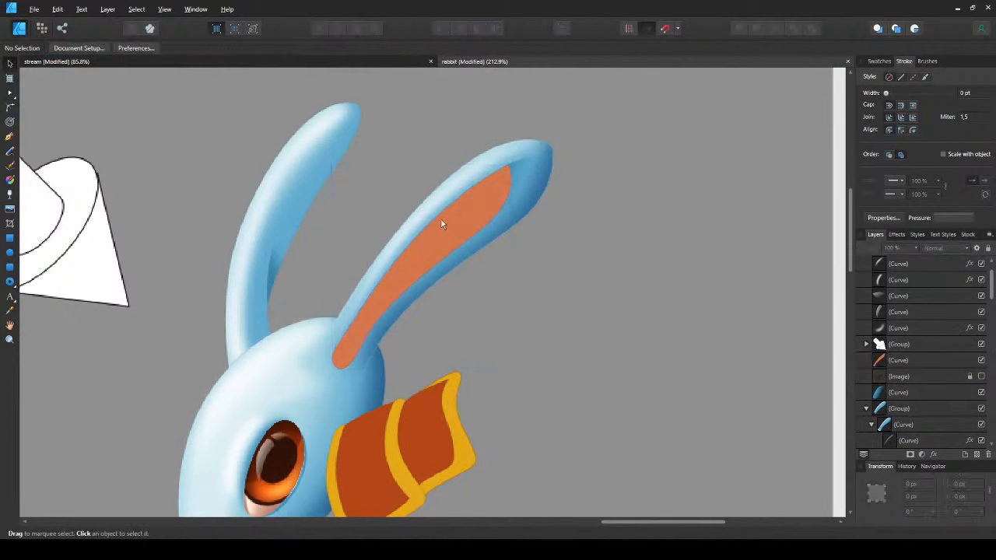
{"action": "scroll", "coordinate": [441, 222], "scroll_direction": "up", "scroll_amount": 4}
{"action": "left_click", "coordinate": [455, 262]}
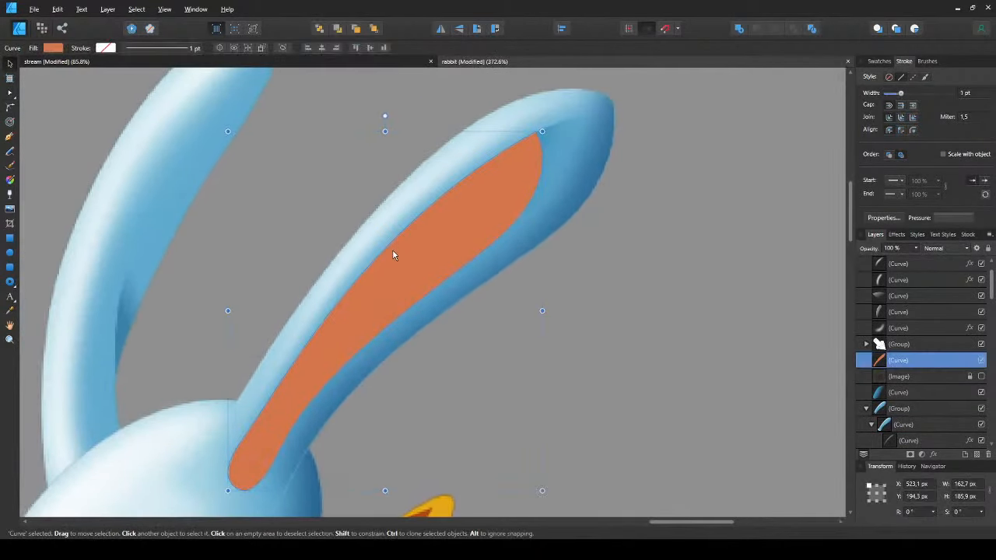
{"action": "key", "text": "g"}
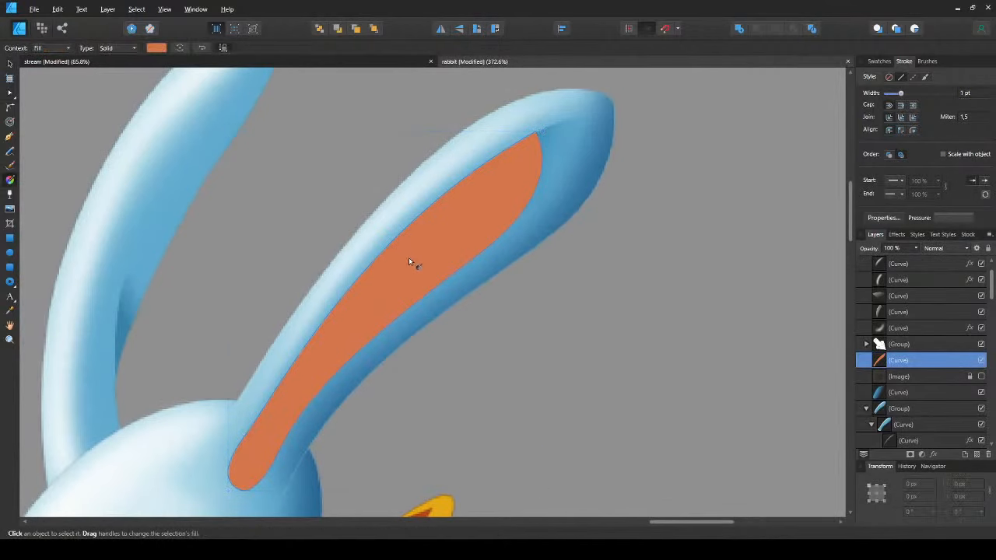
{"action": "mouse_move", "coordinate": [427, 287]}
{"action": "left_mouse_down"}
{"action": "mouse_move", "coordinate": [386, 263]}
{"action": "mouse_move", "coordinate": [399, 249]}
{"action": "mouse_move", "coordinate": [382, 249]}
{"action": "mouse_move", "coordinate": [402, 253]}
{"action": "mouse_move", "coordinate": [376, 238]}
{"action": "mouse_move", "coordinate": [385, 236]}
{"action": "left_mouse_up"}
{"action": "scroll", "coordinate": [382, 234], "scroll_direction": "down", "scroll_amount": 10}
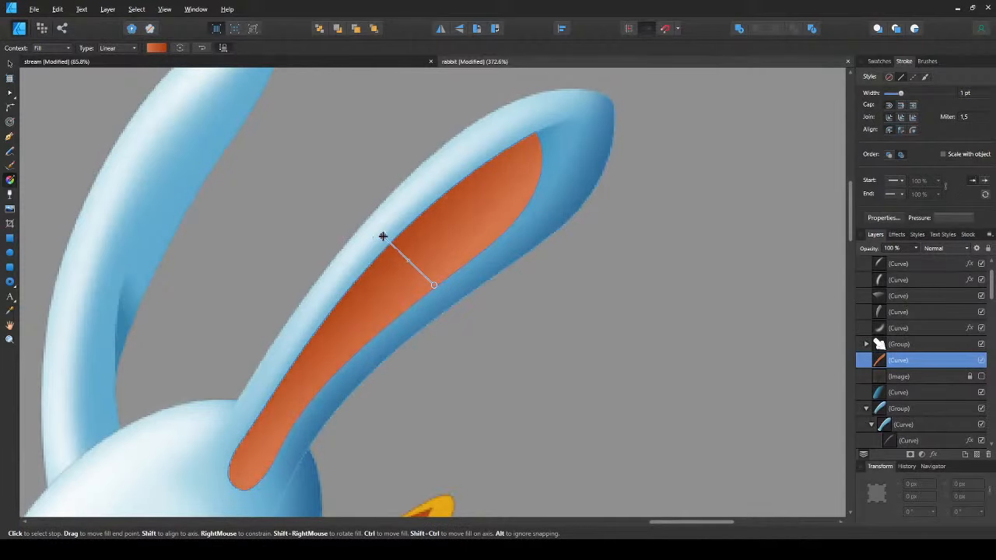
{"action": "key", "text": "v"}
{"action": "left_click", "coordinate": [462, 278]}
- Draw a closed white highlight shape about 144 by 147 px along the middle of the orange inner ear with the Pen tool
{"action": "scroll", "coordinate": [462, 278], "scroll_direction": "up", "scroll_amount": 5}
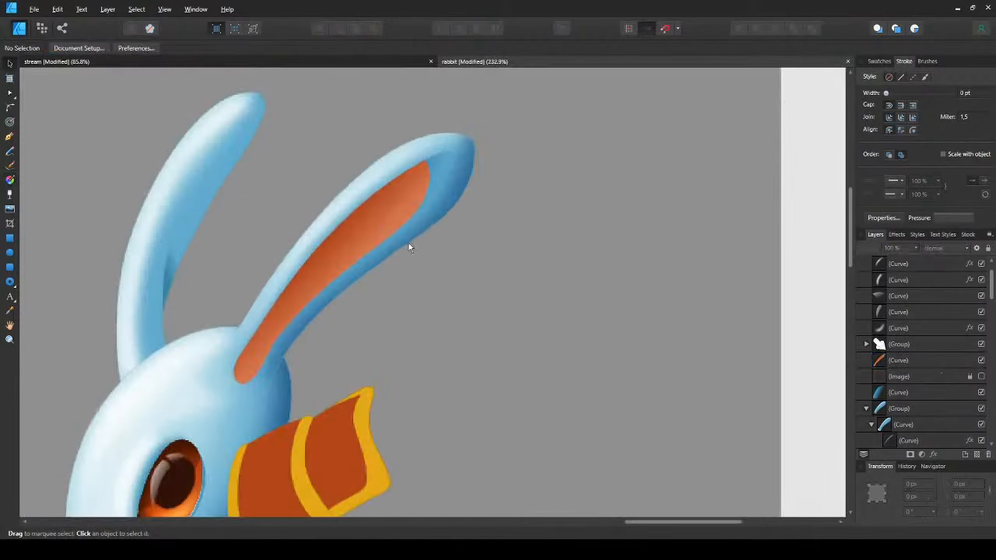
{"action": "left_click", "coordinate": [295, 309]}
{"action": "left_click", "coordinate": [376, 361]}
{"action": "left_click_drag", "start_coordinate": [318, 264], "coordinate": [386, 293]}
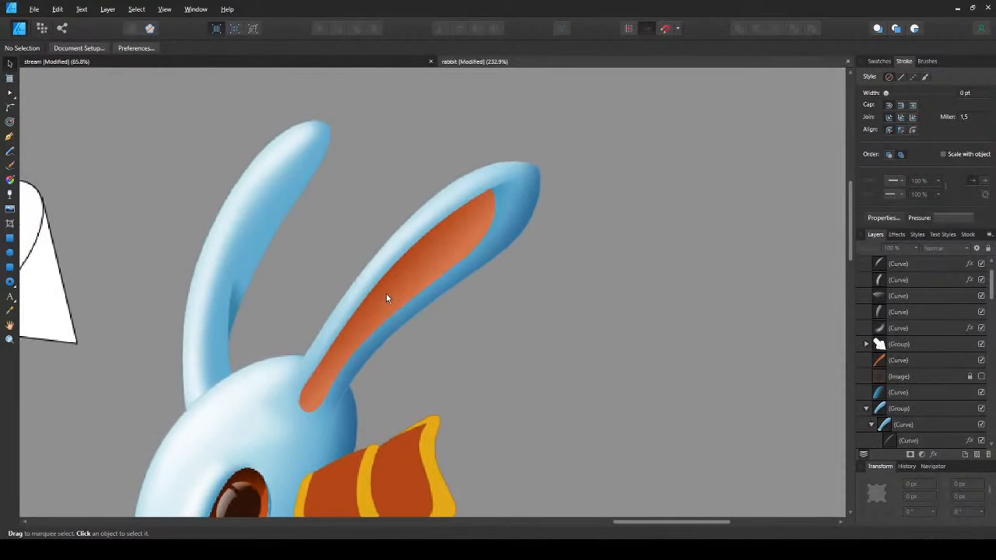
{"action": "key", "text": "p"}
{"action": "left_click", "coordinate": [482, 203]}
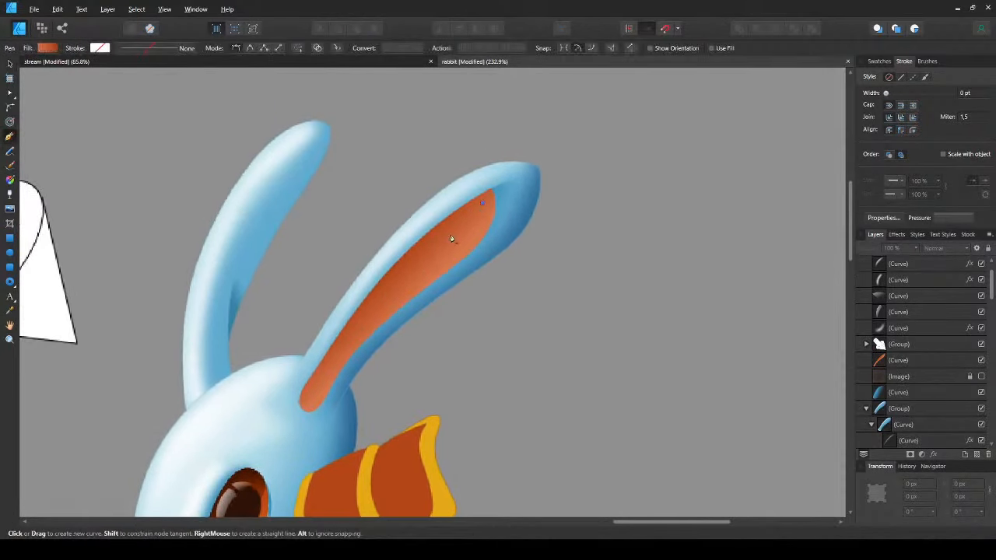
{"action": "left_click_drag", "start_coordinate": [390, 290], "coordinate": [352, 332]}
{"action": "left_click_drag", "start_coordinate": [319, 378], "coordinate": [315, 393]}
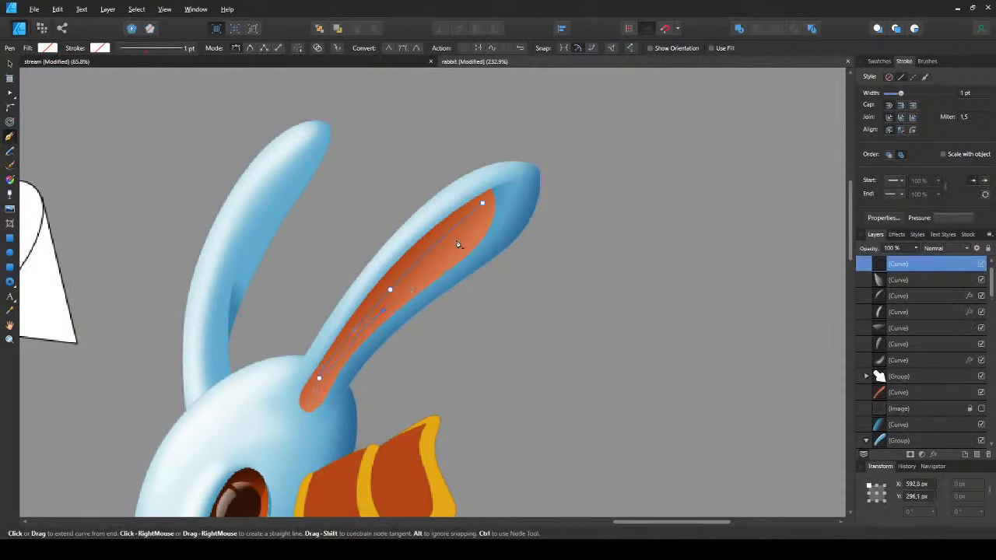
{"action": "left_click", "coordinate": [483, 204]}
{"action": "key", "text": "v"}
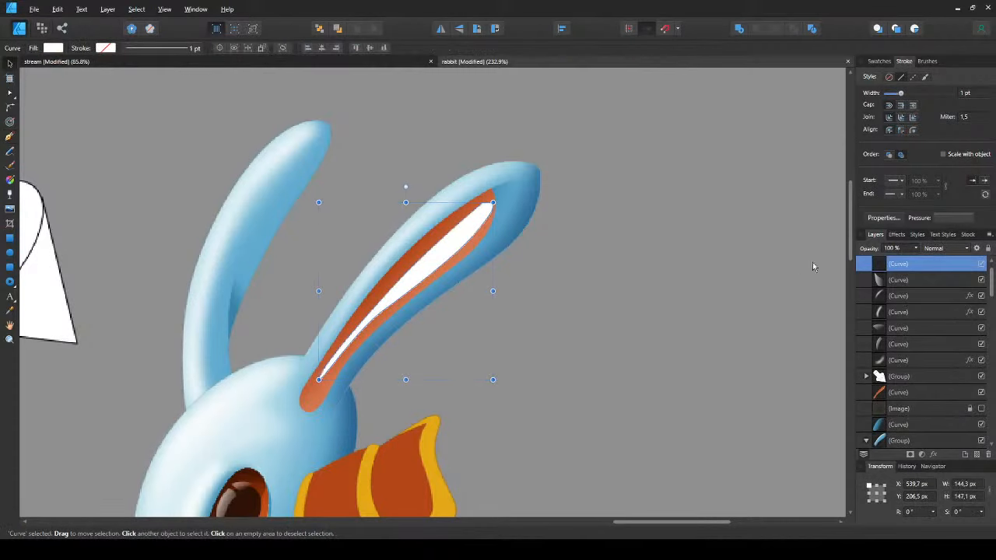
- Set the white inner-ear highlight to Overlay and soften it with a blur layer effect
{"action": "left_click", "coordinate": [949, 401]}
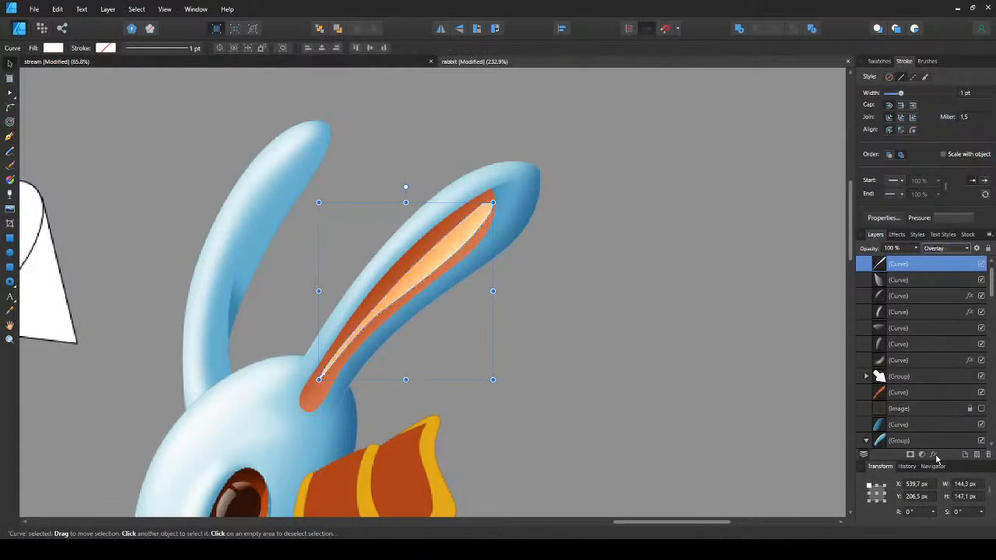
{"action": "left_click_drag", "start_coordinate": [759, 164], "coordinate": [797, 176]}
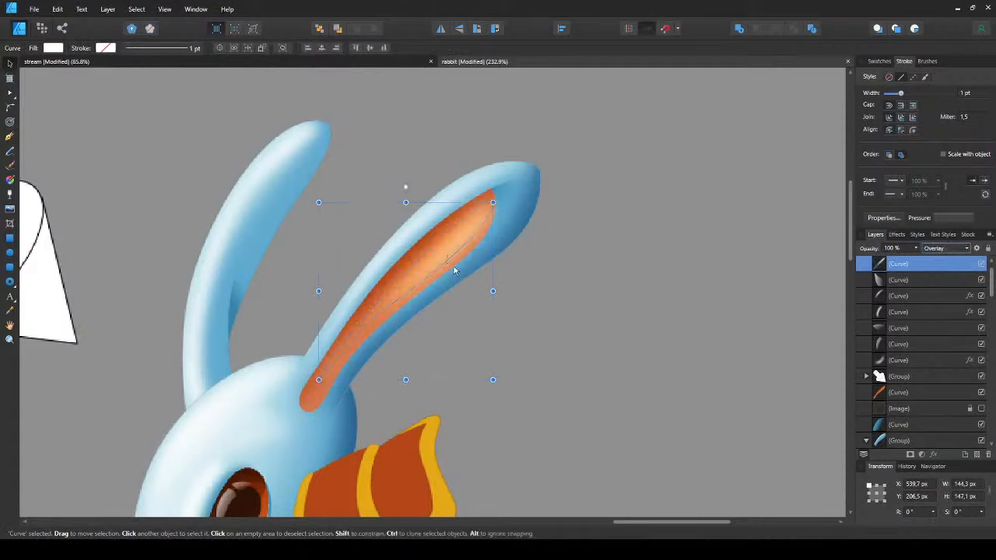
{"action": "key", "text": "ctrl+d"}
{"action": "scroll", "coordinate": [407, 280], "scroll_direction": "down", "scroll_amount": 4}
{"action": "scroll", "coordinate": [420, 273], "scroll_direction": "up", "scroll_amount": 4}
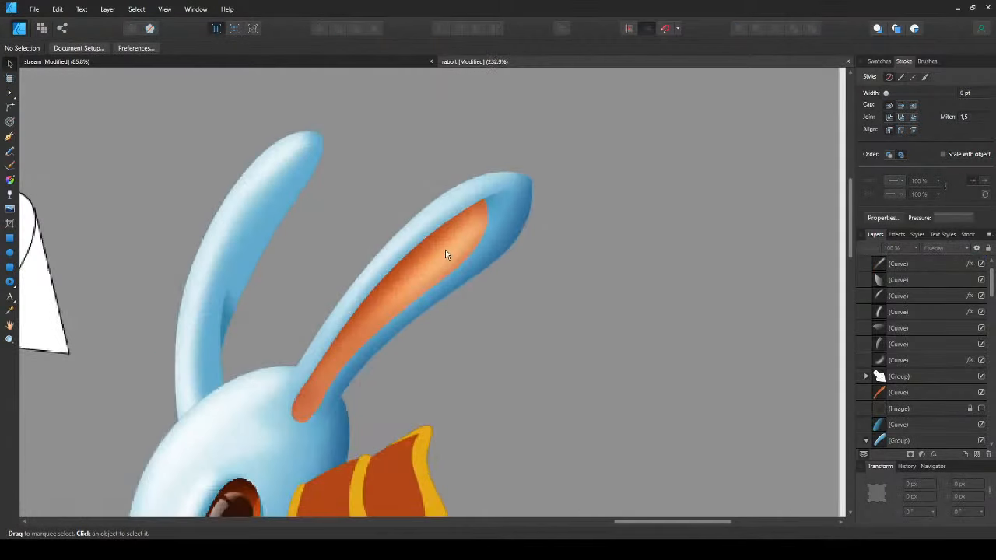
- Draw a second, smaller white highlight about 114 by 113 px inside the orange inner ear with the Pen tool
{"action": "key", "text": "p"}
{"action": "left_click", "coordinate": [445, 242]}
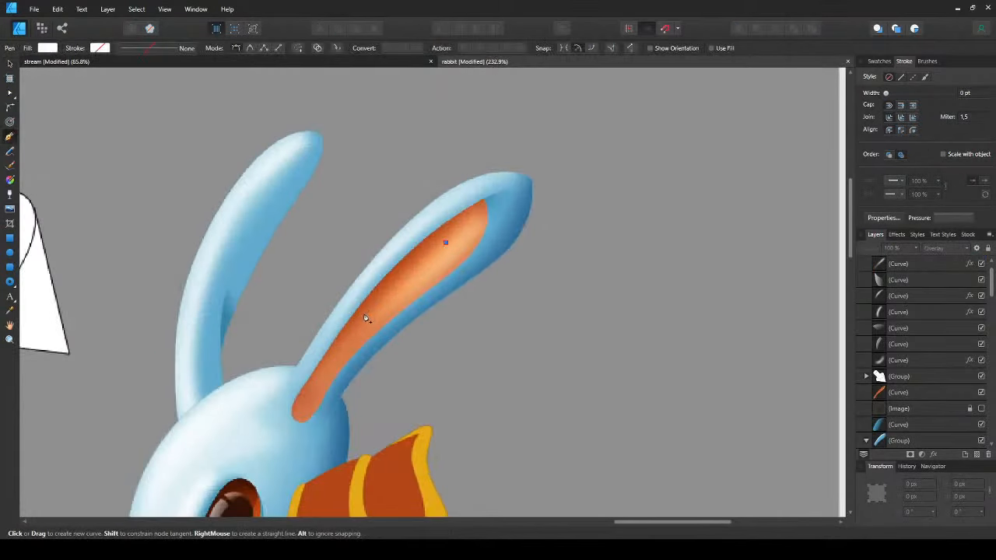
{"action": "left_click_drag", "start_coordinate": [364, 314], "coordinate": [337, 346]}
{"action": "left_click_drag", "start_coordinate": [319, 379], "coordinate": [378, 315]}
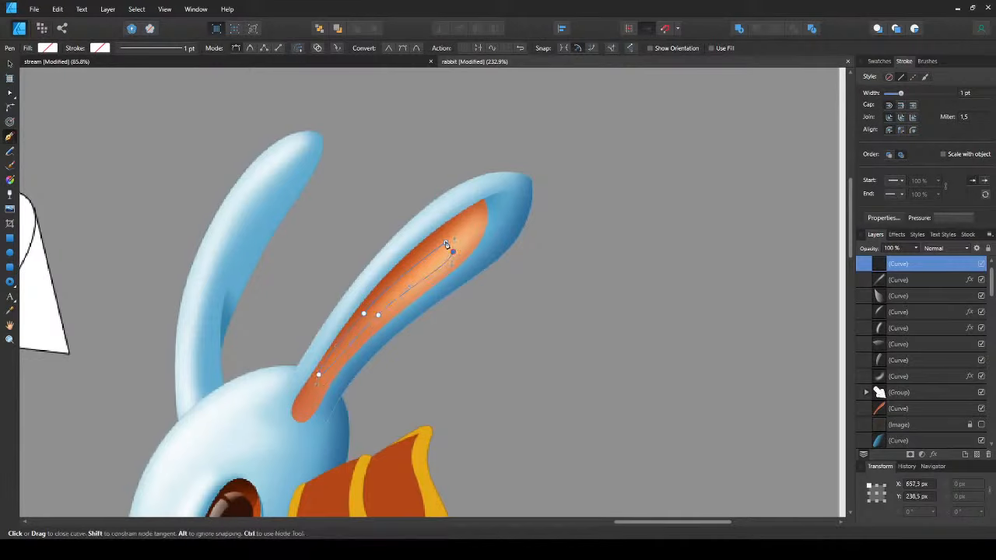
{"action": "left_click", "coordinate": [446, 243]}
{"action": "key", "text": "v"}
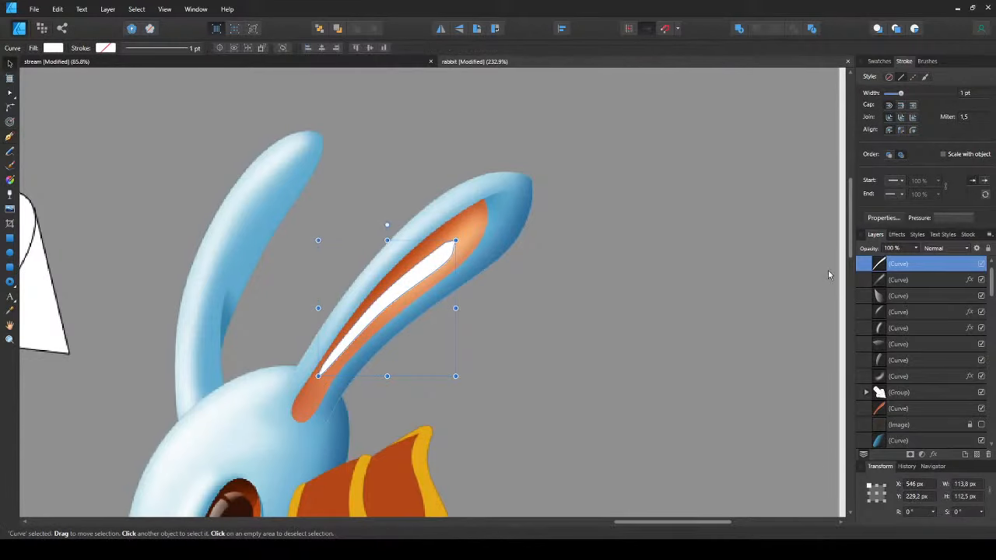
- Set the smaller inner-ear highlight to Overlay and round its upper tip by adjusting its nodes, curve handles and corner
{"action": "left_click", "coordinate": [942, 248]}
{"action": "left_click", "coordinate": [957, 393]}
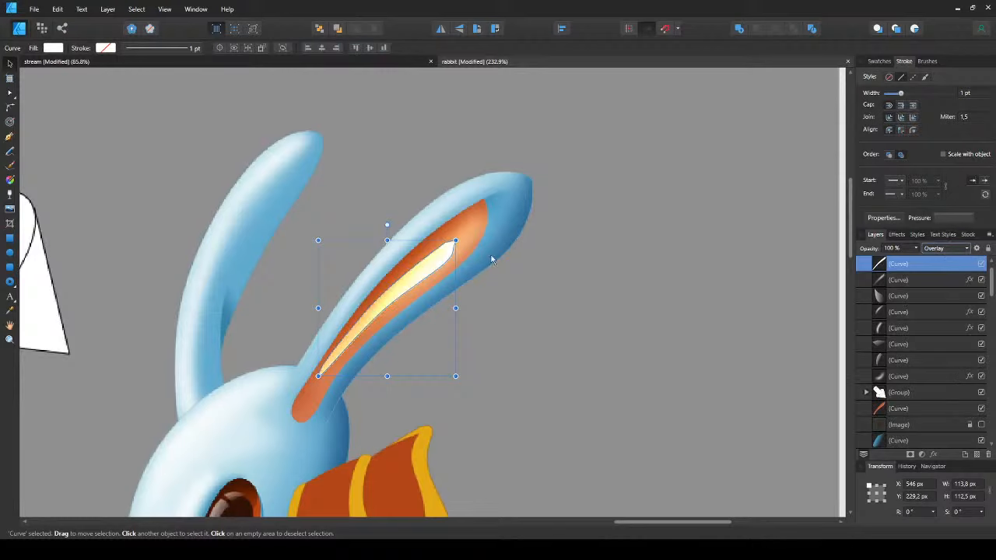
{"action": "scroll", "coordinate": [415, 223], "scroll_direction": "up", "scroll_amount": 5}
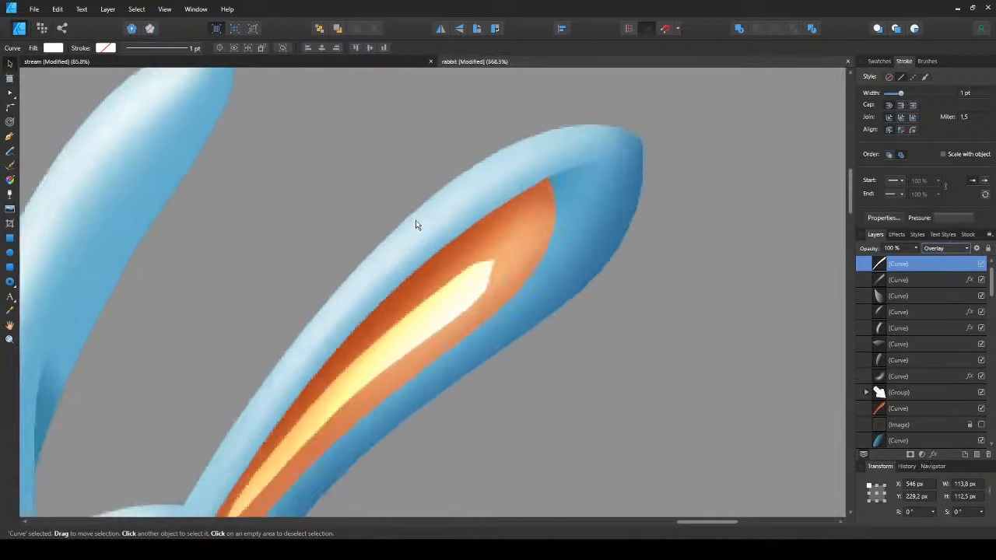
{"action": "key", "text": "a"}
{"action": "left_click_drag", "start_coordinate": [487, 274], "coordinate": [472, 273]}
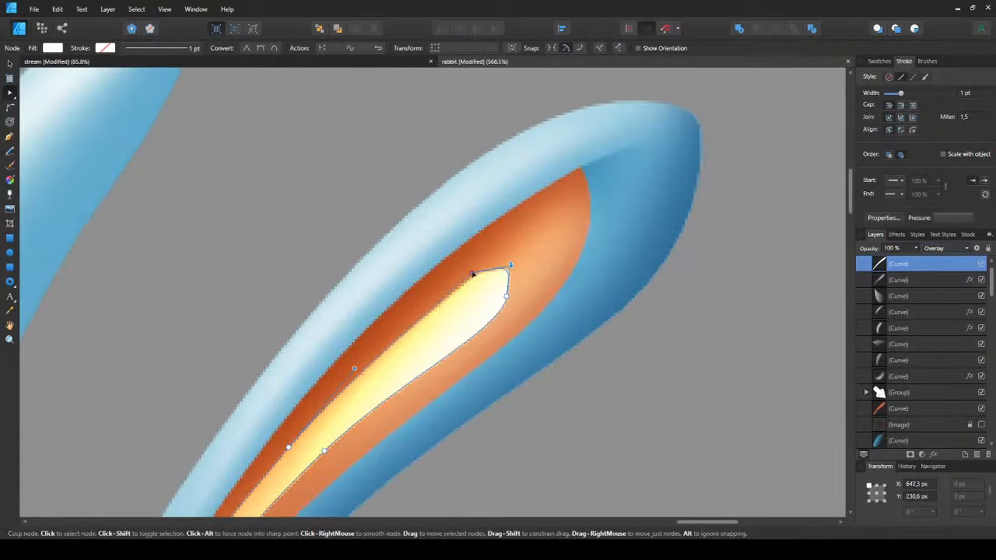
{"action": "left_click", "coordinate": [506, 296]}
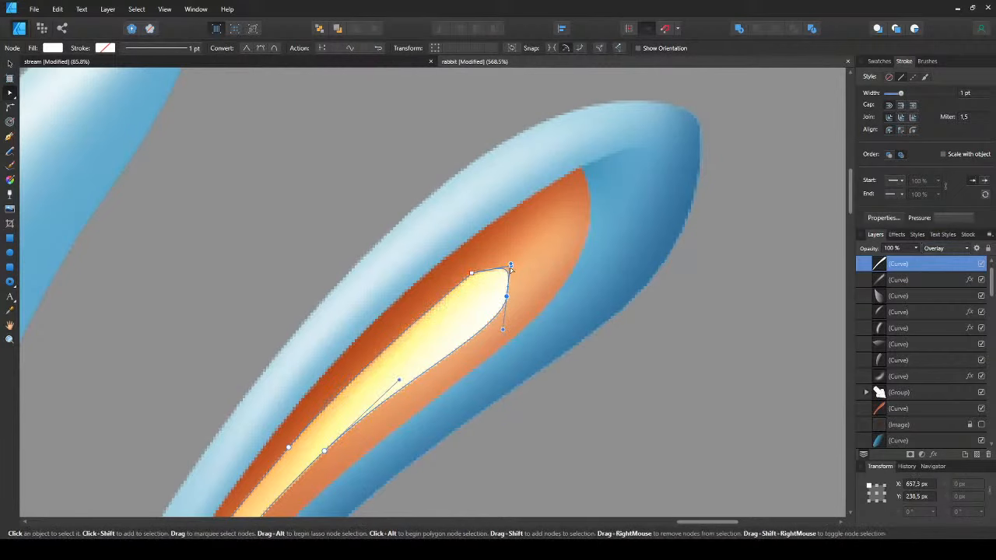
{"action": "scroll", "coordinate": [511, 269], "scroll_direction": "up", "scroll_amount": 4}
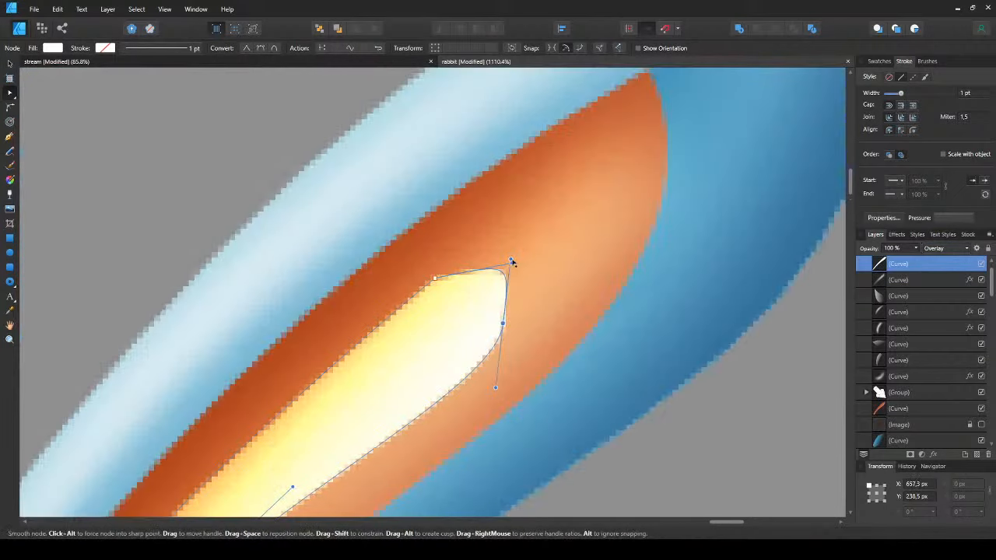
{"action": "left_click_drag", "start_coordinate": [511, 262], "coordinate": [538, 267]}
{"action": "key", "text": "c"}
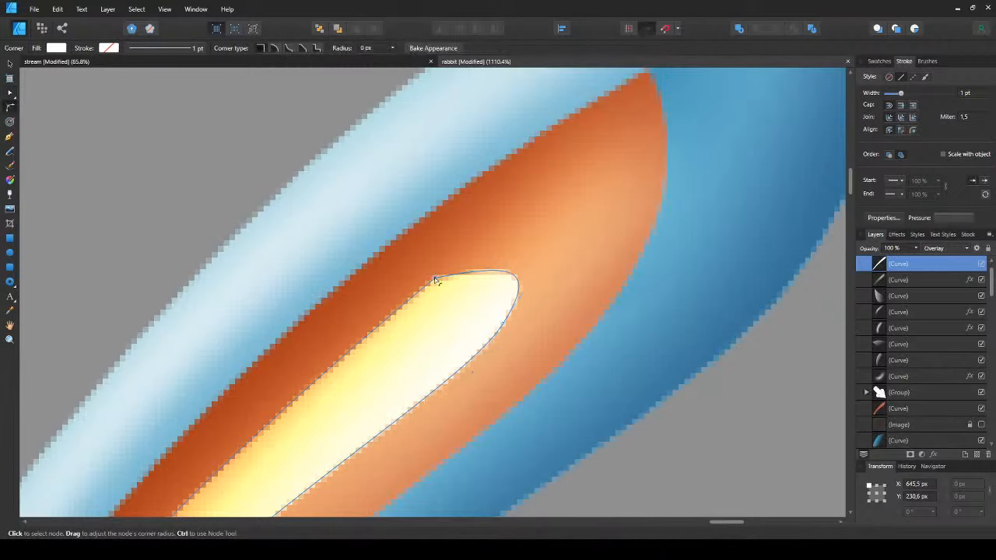
{"action": "scroll", "coordinate": [475, 276], "scroll_direction": "down", "scroll_amount": 8}
- Soften the smaller inner-ear highlight with a blur layer effect, deselect it and save the document
{"action": "key", "text": "v"}
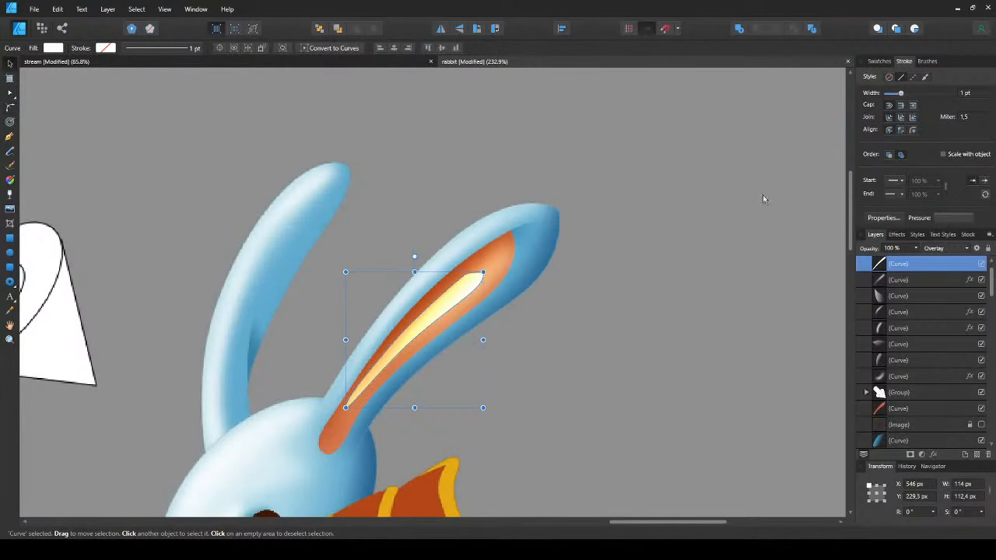
{"action": "left_click_drag", "start_coordinate": [759, 161], "coordinate": [804, 169]}
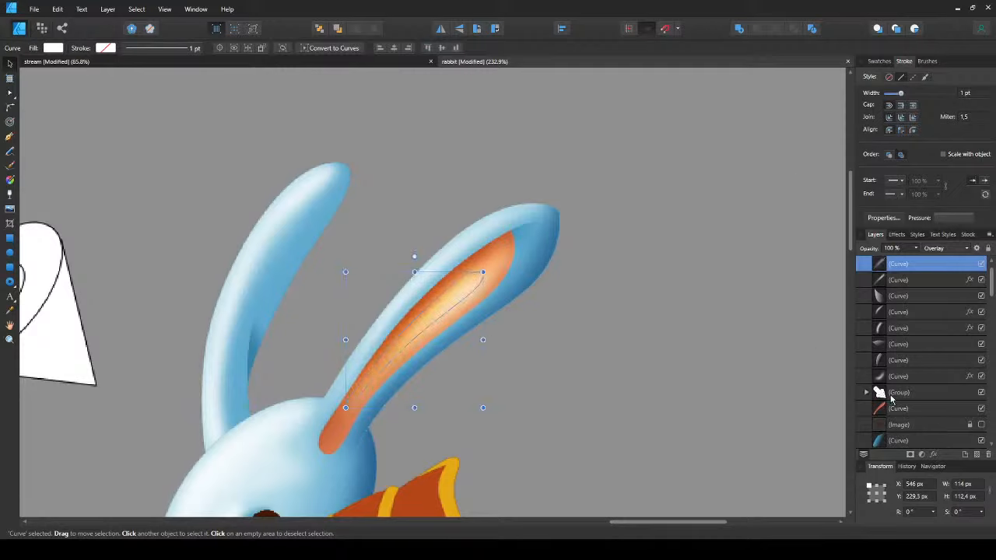
{"action": "left_click", "coordinate": [614, 356]}
{"action": "scroll", "coordinate": [389, 311], "scroll_direction": "down", "scroll_amount": 1}
{"action": "left_click_drag", "start_coordinate": [386, 249], "coordinate": [396, 267]}
{"action": "scroll", "coordinate": [309, 264], "scroll_direction": "up", "scroll_amount": 2}
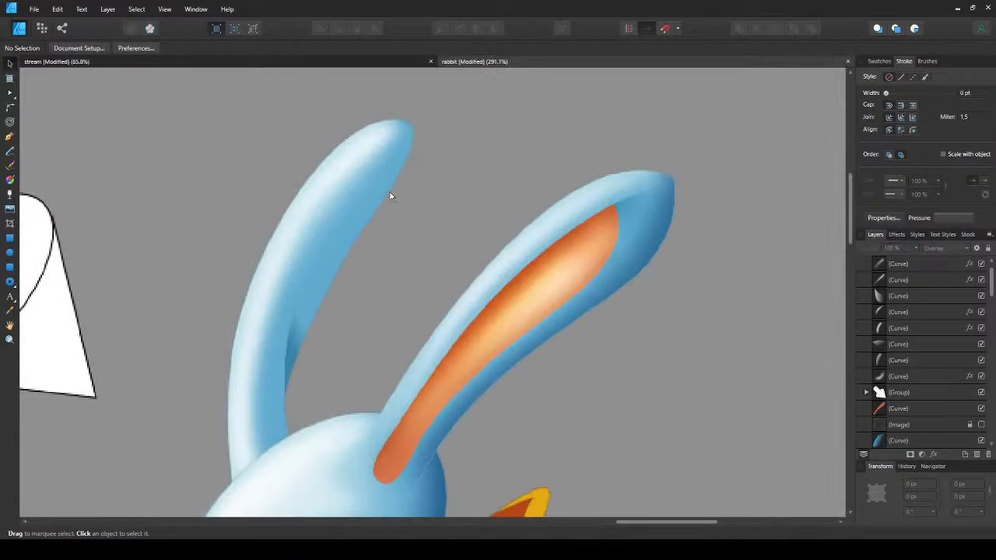
{"action": "key", "text": "ctrl+s"}
- Draw a closed shadow shape about 63 by 91 px over the lower end of the orange inner ear with the Pen tool
{"action": "left_click_drag", "start_coordinate": [382, 356], "coordinate": [366, 282]}
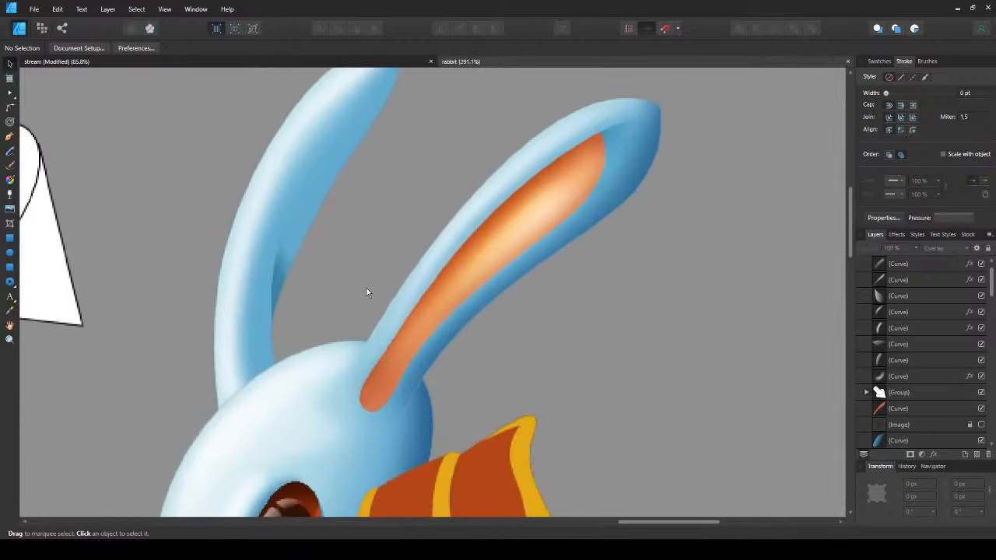
{"action": "scroll", "coordinate": [375, 325], "scroll_direction": "down", "scroll_amount": 2}
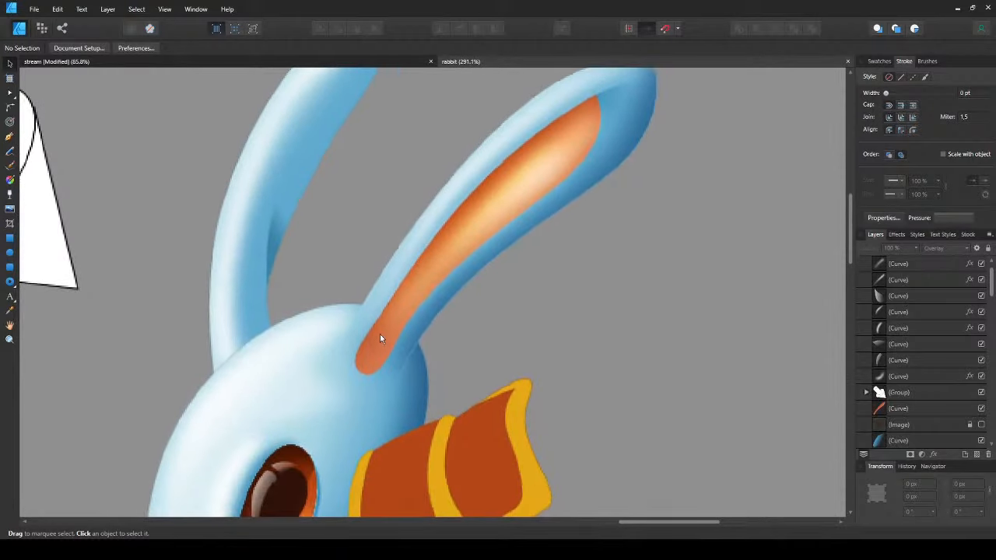
{"action": "key", "text": "p"}
{"action": "left_click", "coordinate": [402, 265]}
{"action": "left_click_drag", "start_coordinate": [397, 351], "coordinate": [411, 372]}
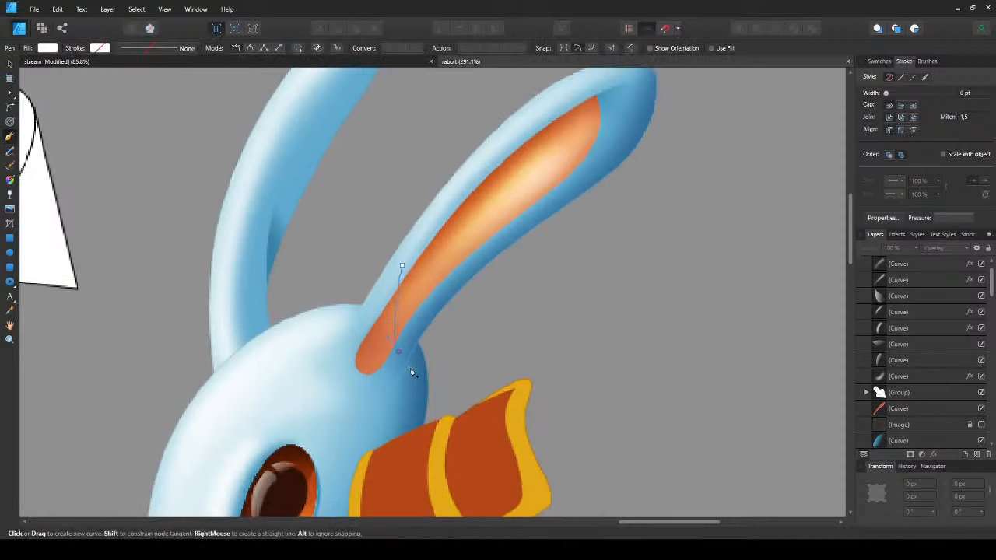
{"action": "left_click", "coordinate": [377, 400]}
{"action": "left_click", "coordinate": [313, 382]}
{"action": "left_click", "coordinate": [339, 306]}
{"action": "left_click", "coordinate": [402, 268]}
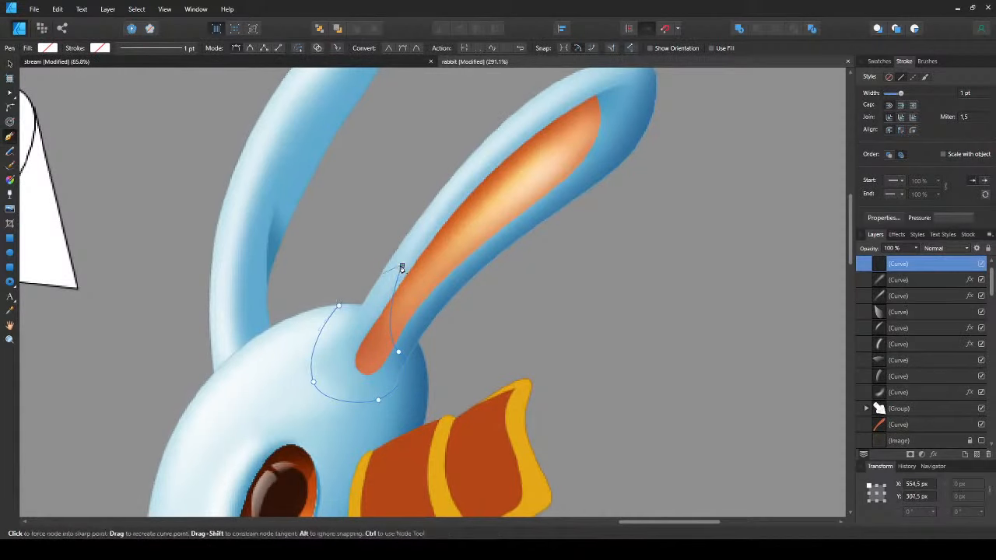
{"action": "key", "text": "v"}
- Fill the shadow shape with the dark orange of the inner ear's tip and nest it inside the inner ear curve
{"action": "left_click", "coordinate": [702, 354]}
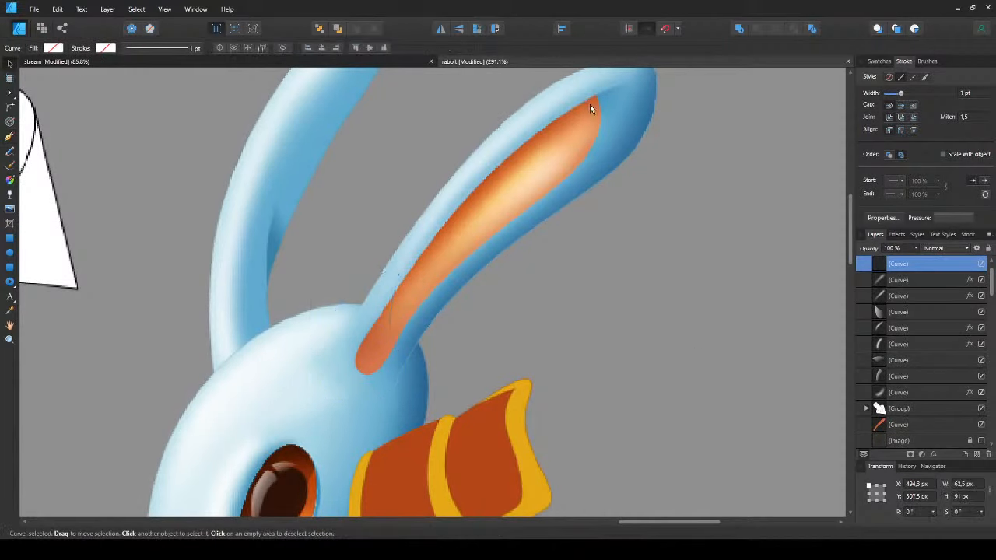
{"action": "key", "text": "ctrl+shift+v"}
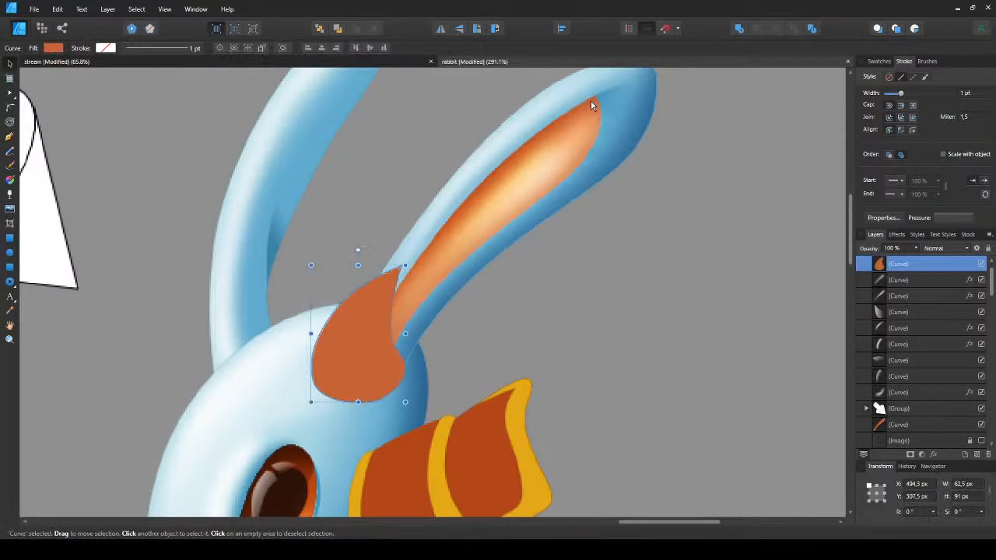
{"action": "left_click_drag", "start_coordinate": [87, 237], "coordinate": [165, 250]}
{"action": "left_click", "coordinate": [525, 243]}
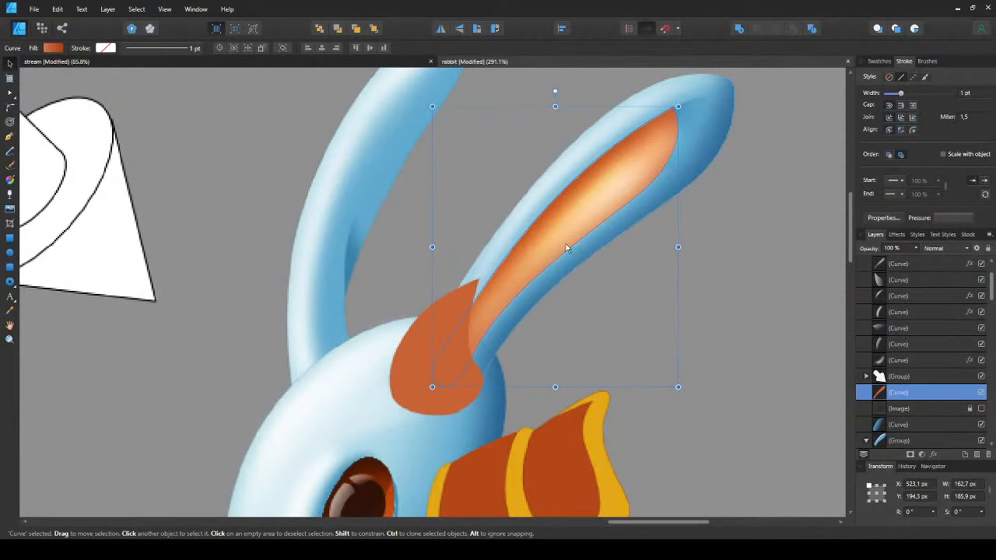
{"action": "scroll", "coordinate": [566, 243], "scroll_direction": "up", "scroll_amount": 1}
{"action": "scroll", "coordinate": [566, 243], "scroll_direction": "right", "scroll_amount": 1}
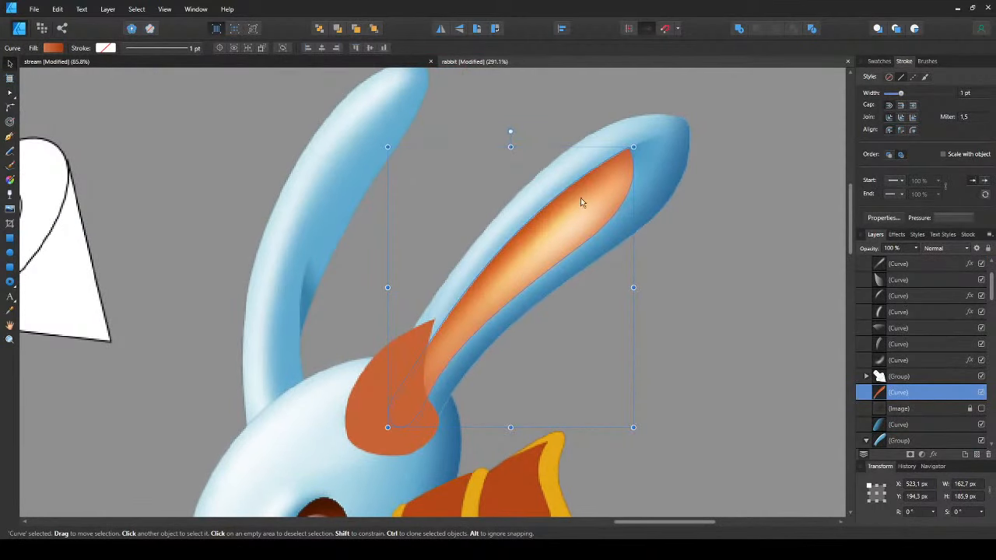
{"action": "scroll", "coordinate": [413, 312], "scroll_direction": "down", "scroll_amount": 3}
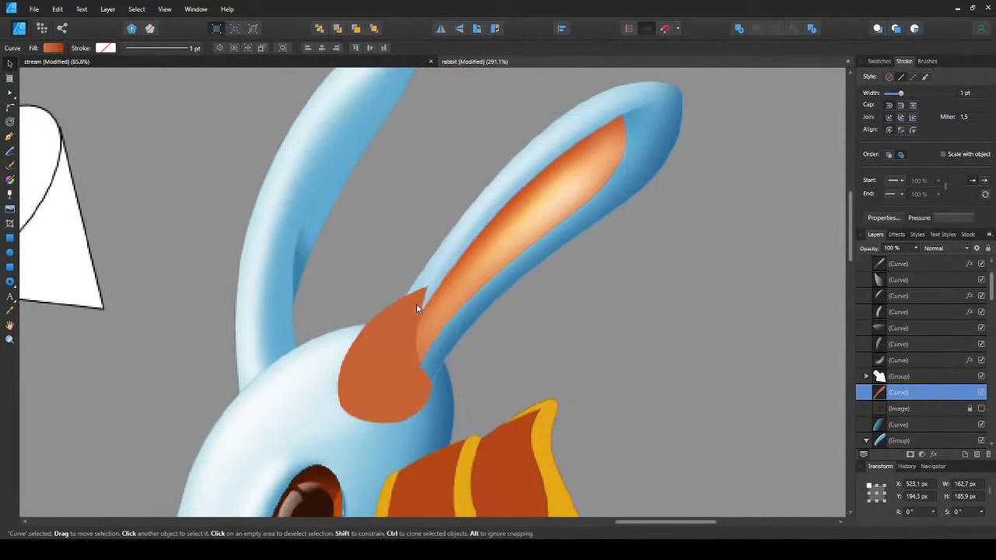
{"action": "left_click", "coordinate": [394, 341]}
{"action": "key", "text": "ctrl+x"}
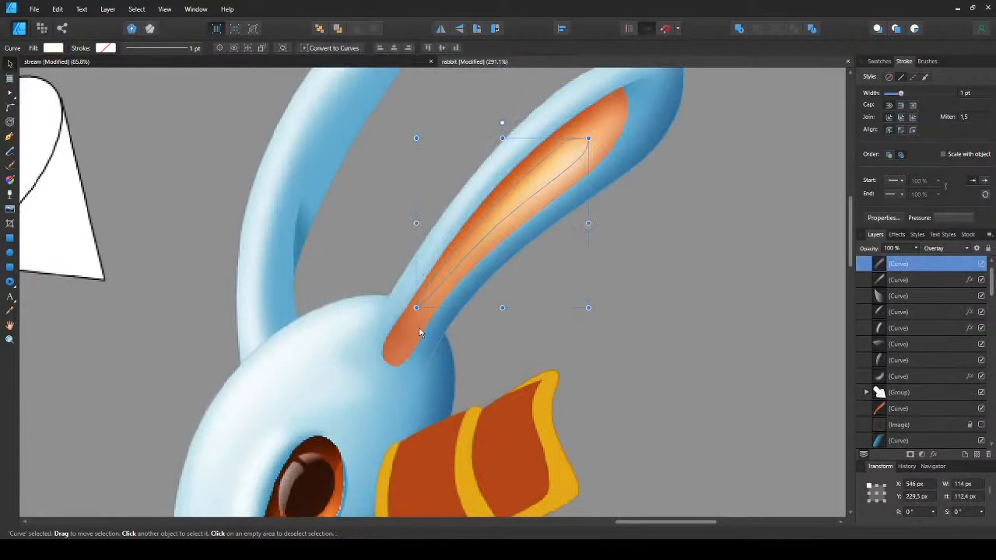
{"action": "left_click", "coordinate": [420, 330]}
{"action": "key", "text": "ctrl+alt+v"}
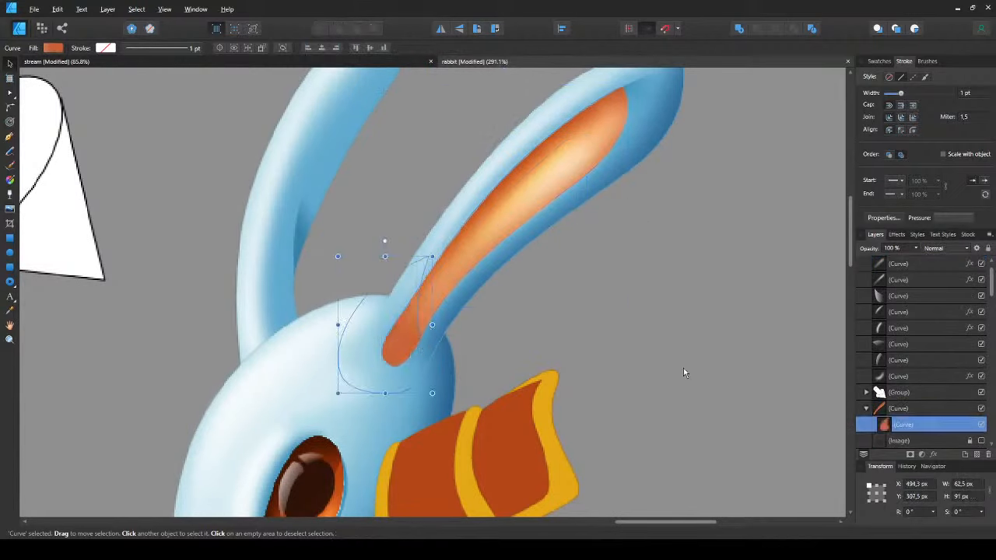
- Darken the nested inner-ear shadow's fill to brownish orange and soften it with a blur layer effect
{"action": "left_click", "coordinate": [703, 358]}
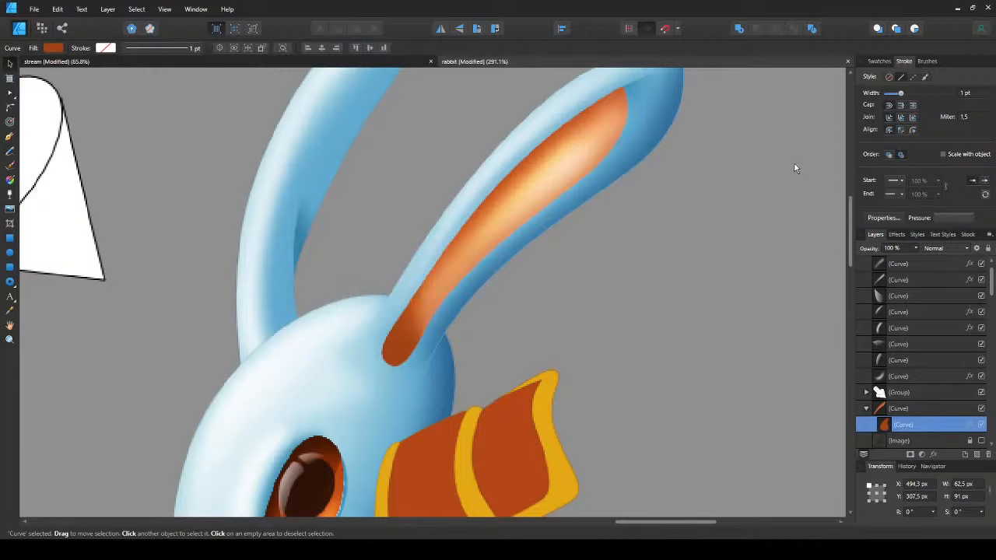
{"action": "left_click", "coordinate": [574, 320]}
{"action": "scroll", "coordinate": [358, 340], "scroll_direction": "down", "scroll_amount": 3}
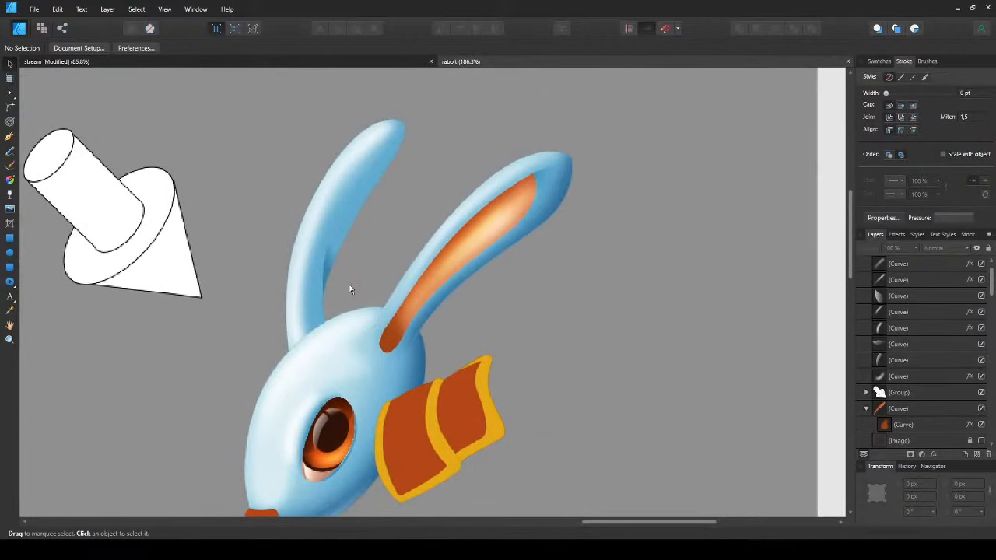
- Draw a closed shadow shape about 161 by 199 px along the right edge of the rabbit's left ear with the Pen tool
{"action": "scroll", "coordinate": [349, 287], "scroll_direction": "up", "scroll_amount": 3}
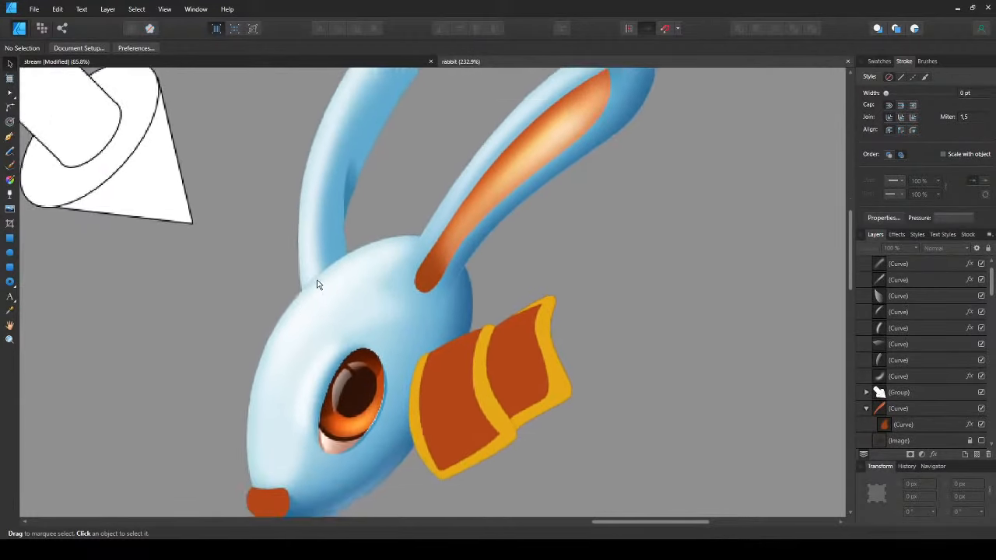
{"action": "left_click_drag", "start_coordinate": [310, 287], "coordinate": [277, 428]}
{"action": "scroll", "coordinate": [404, 204], "scroll_direction": "up", "scroll_amount": 1}
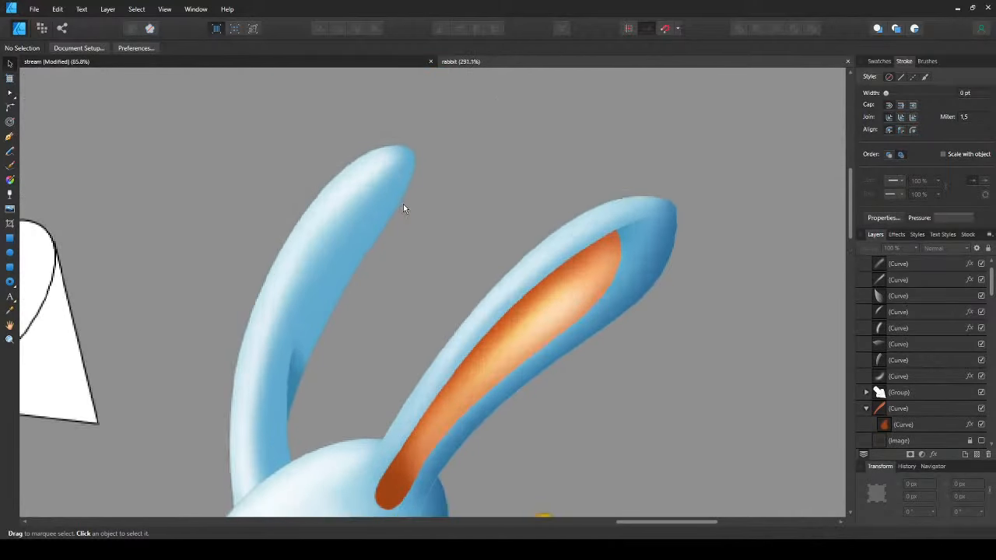
{"action": "key", "text": "p"}
{"action": "left_click", "coordinate": [404, 122]}
{"action": "mouse_move", "coordinate": [378, 212]}
{"action": "left_mouse_down"}
{"action": "mouse_move", "coordinate": [372, 236]}
{"action": "mouse_move", "coordinate": [337, 258]}
{"action": "left_mouse_up"}
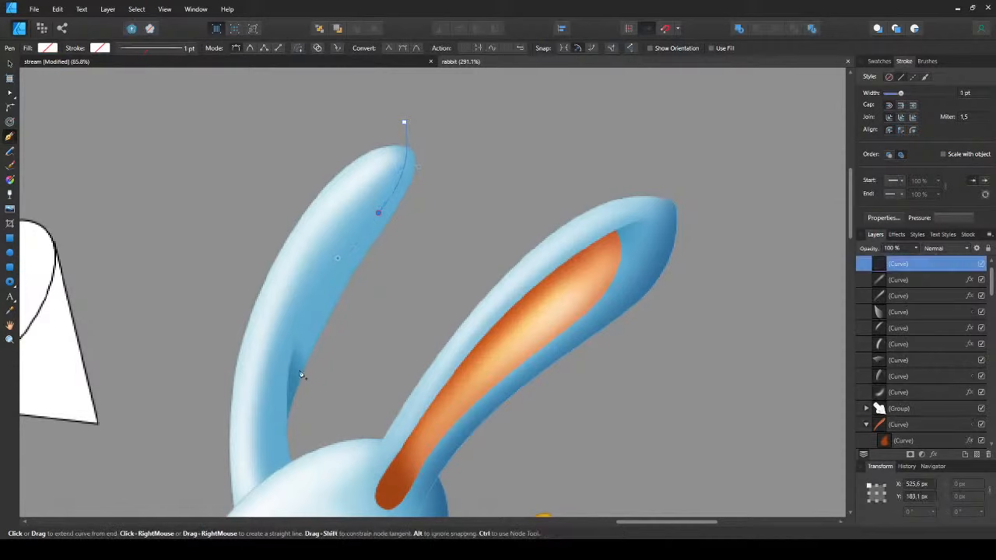
{"action": "left_click", "coordinate": [404, 342]}
{"action": "left_click", "coordinate": [500, 214]}
{"action": "left_click", "coordinate": [522, 131]}
{"action": "left_click", "coordinate": [404, 123]}
{"action": "key", "text": "v"}
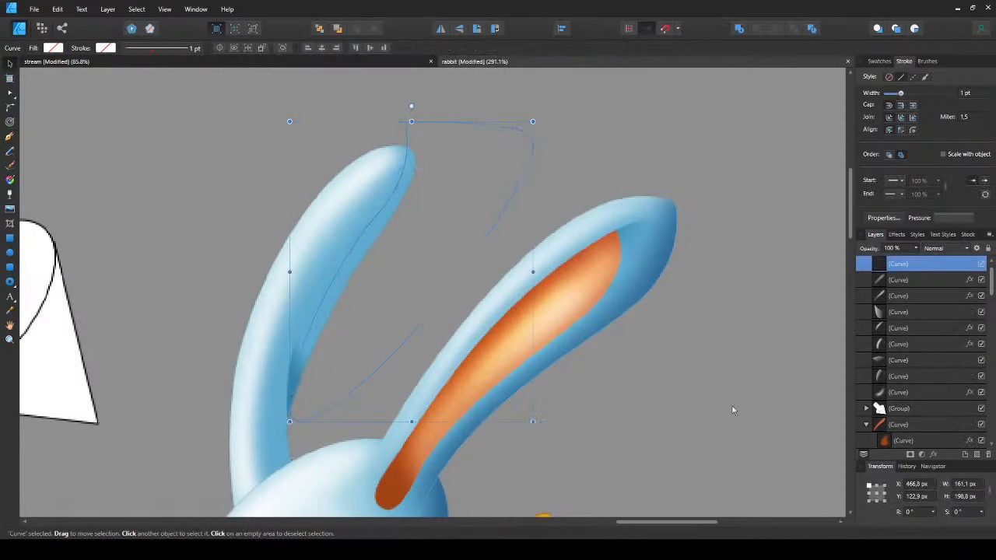
- Give the left ear's new shadow shape the dark blue fill and blur of the right ear's shadow curve
{"action": "key", "text": "ctrl+shift+v"}
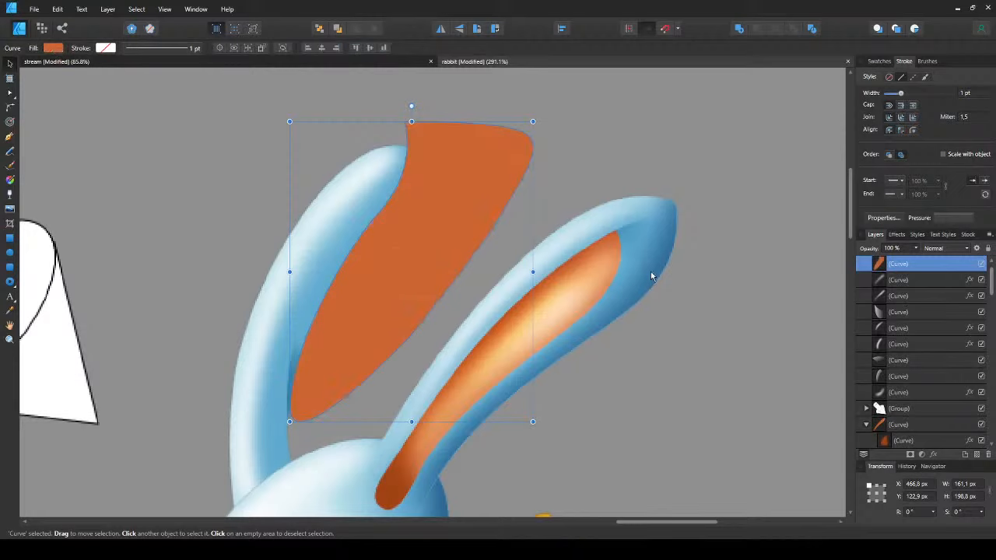
{"action": "left_click", "coordinate": [652, 275]}
{"action": "double_click", "coordinate": [655, 262]}
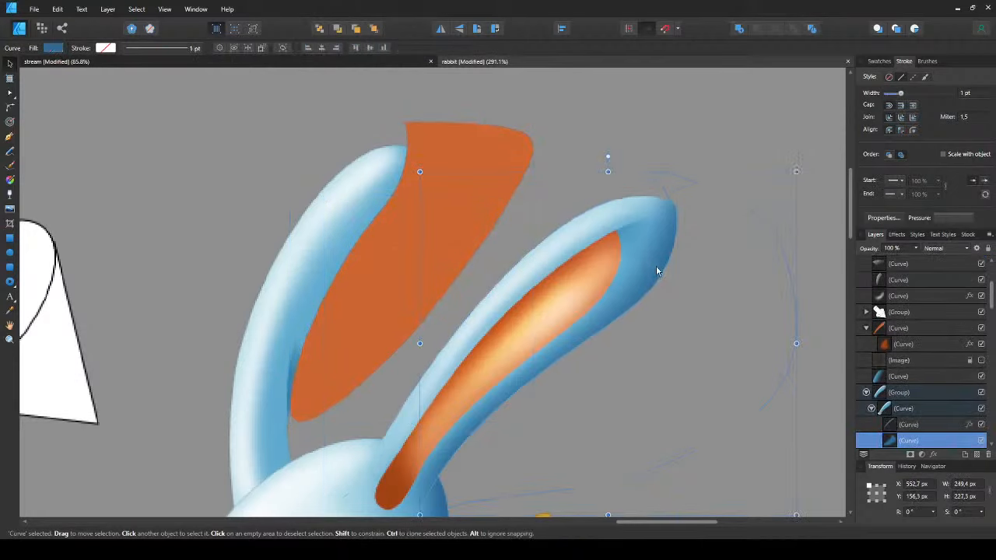
{"action": "double_click", "coordinate": [656, 267]}
{"action": "key", "text": "v"}
{"action": "left_click", "coordinate": [371, 247]}
{"action": "key", "text": "ctrl+z"}
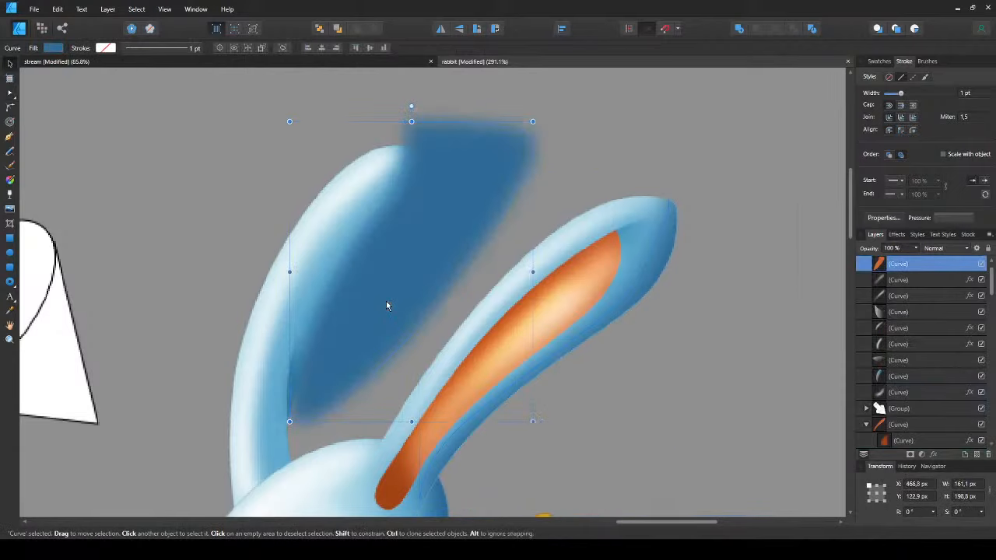
- Nest the blurred dark blue shadow inside the left ear's curve and deselect it
{"action": "key", "text": "ctrl+z"}
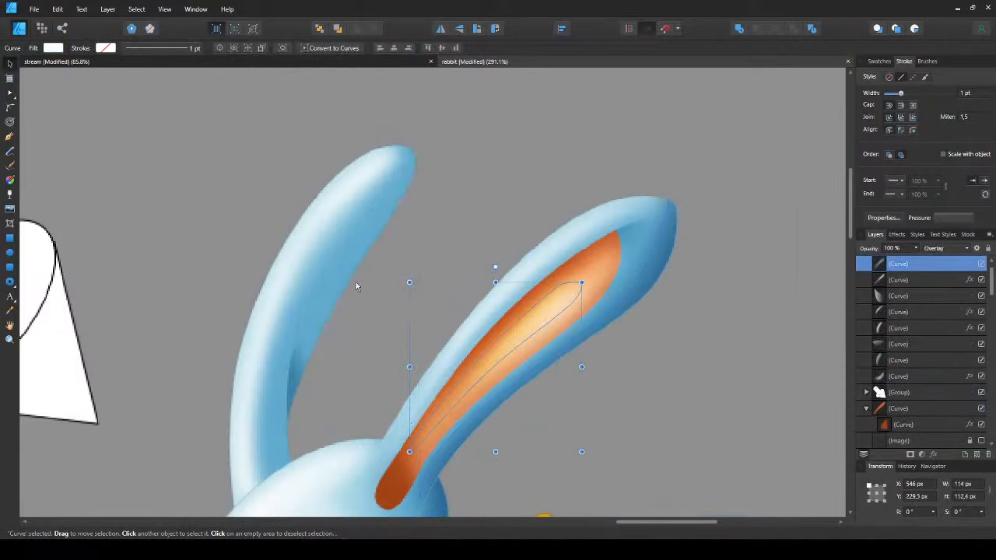
{"action": "left_click", "coordinate": [376, 232]}
{"action": "double_click", "coordinate": [376, 235]}
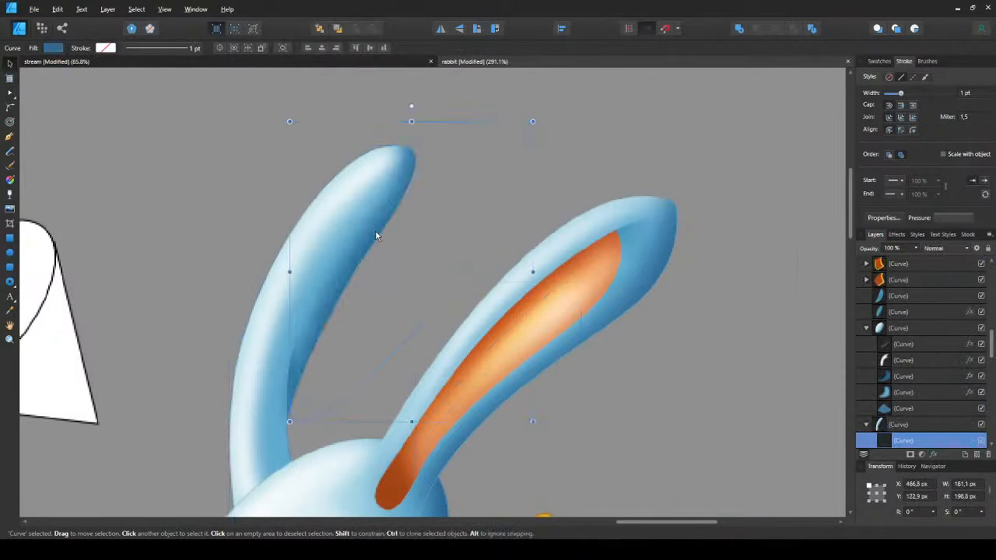
{"action": "scroll", "coordinate": [376, 235], "scroll_direction": "down", "scroll_amount": 3}
{"action": "scroll", "coordinate": [436, 278], "scroll_direction": "up", "scroll_amount": 3}
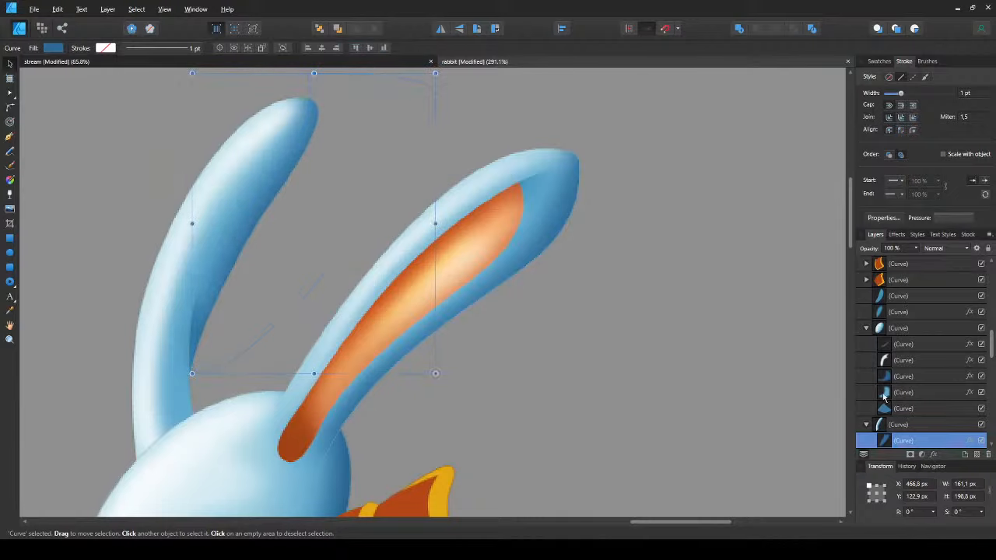
{"action": "left_click_drag", "start_coordinate": [204, 375], "coordinate": [281, 333]}
{"action": "left_click", "coordinate": [283, 333]}
- Draw a closed shadow shape about 38 by 90 px over the lower part of the left ear with the Pen tool
{"action": "scroll", "coordinate": [257, 350], "scroll_direction": "up", "scroll_amount": 3}
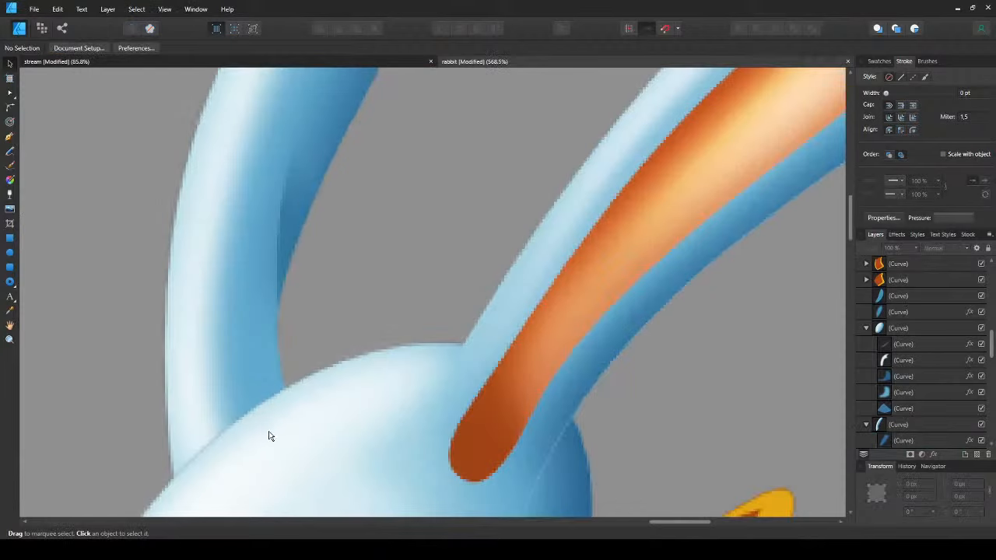
{"action": "key", "text": "p"}
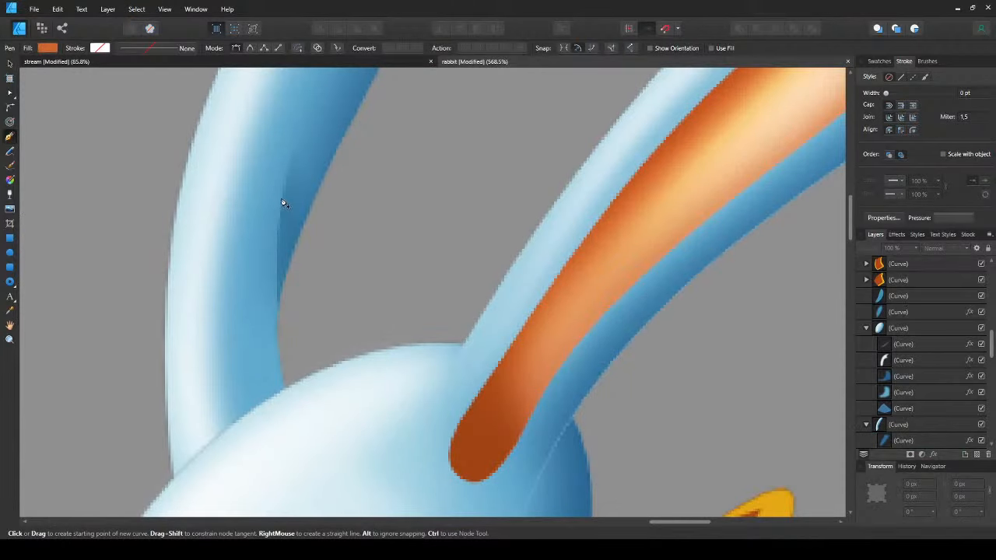
{"action": "left_click_drag", "start_coordinate": [263, 413], "coordinate": [312, 506]}
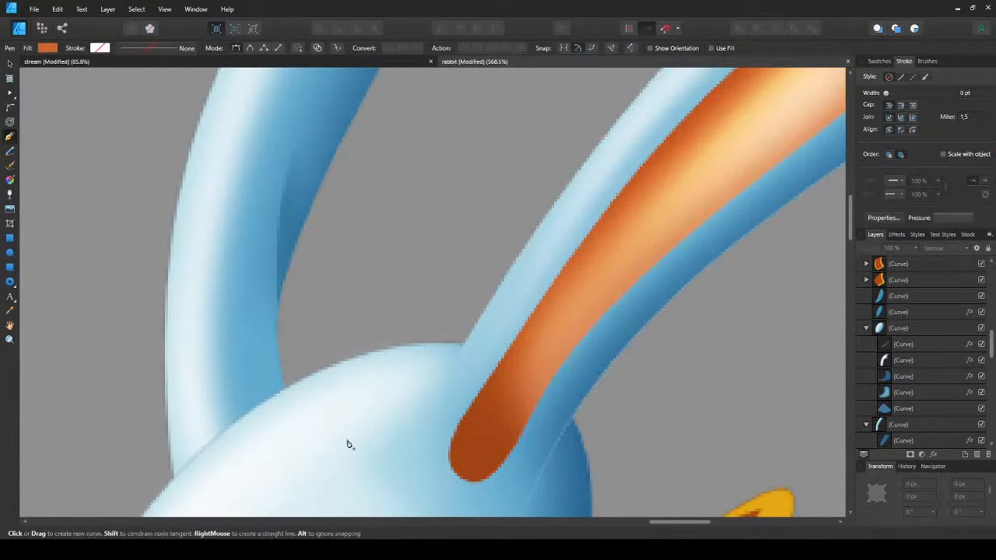
{"action": "left_click", "coordinate": [362, 332]}
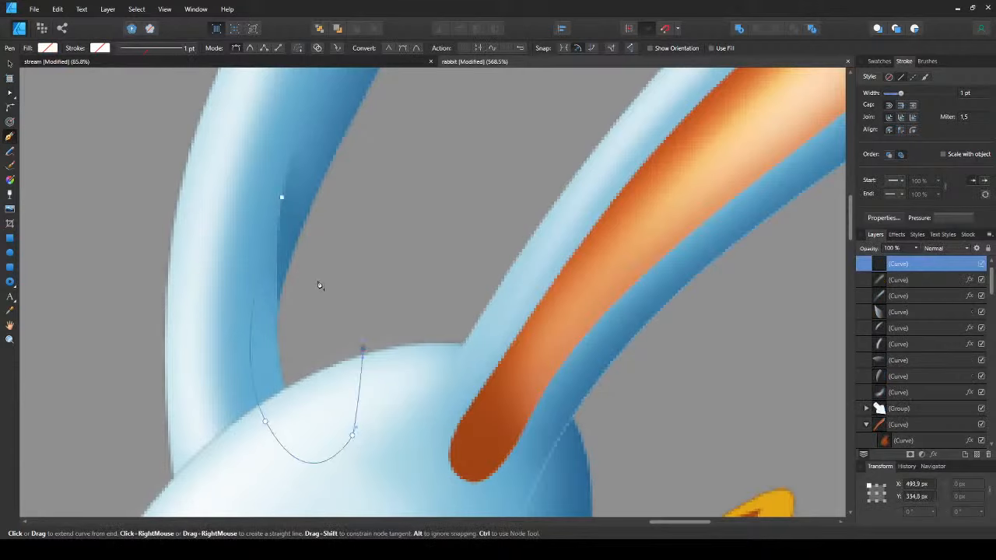
{"action": "left_click", "coordinate": [282, 197]}
- Give the lower ear shadow the dark blue fill and blur of the previous shadow, nested inside the left ear's curve, and deselect it
{"action": "key", "text": "v"}
{"action": "key", "text": "ctrl+shift+v"}
{"action": "key", "text": "ctrl+shift+bracketleft"}
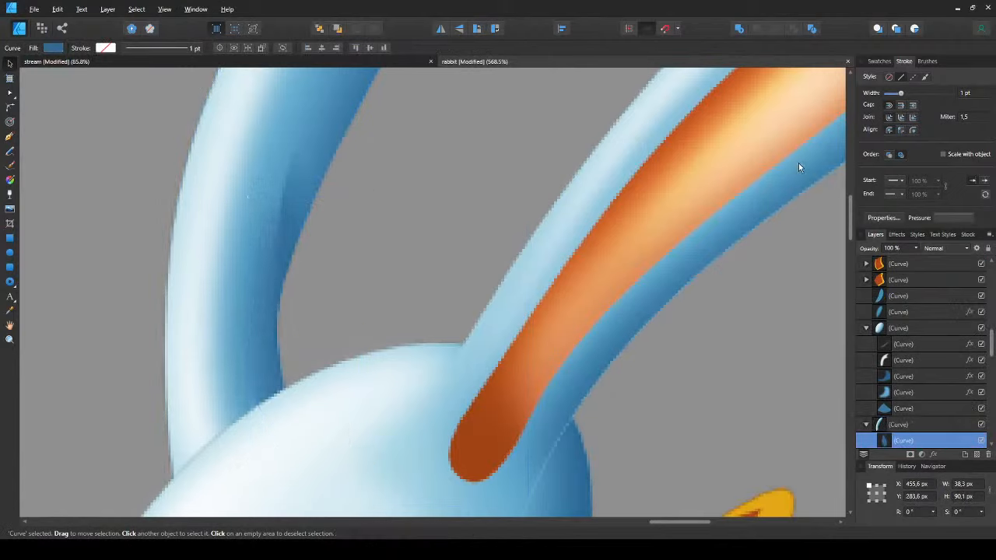
{"action": "key", "text": "ctrl+1"}
{"action": "key", "text": "ctrl+d"}
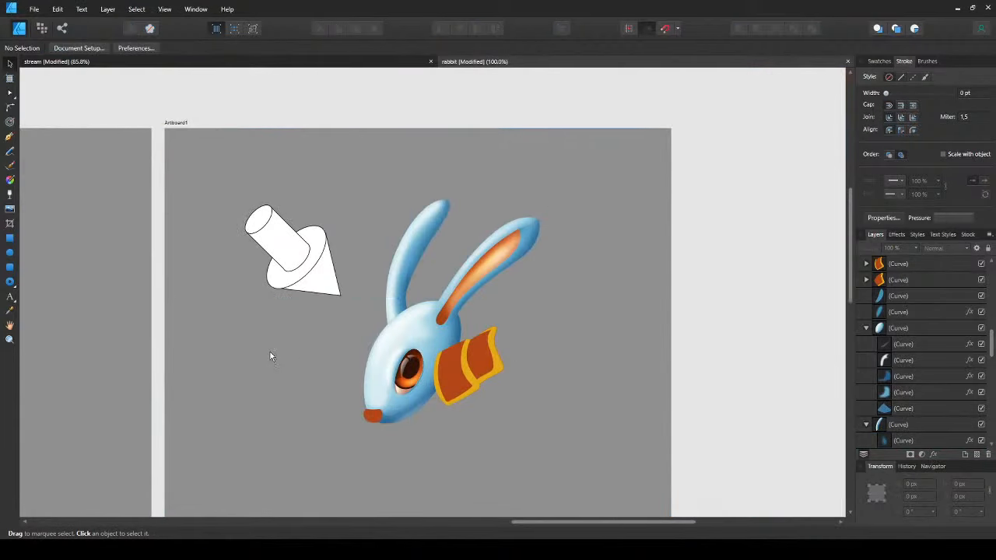
- Compare the shaded rabbit with the flat-coloured version on the neighbouring artboard and save the document
{"action": "scroll", "coordinate": [203, 345], "scroll_direction": "up", "scroll_amount": 3}
{"action": "scroll", "coordinate": [291, 312], "scroll_direction": "right", "scroll_amount": 3}
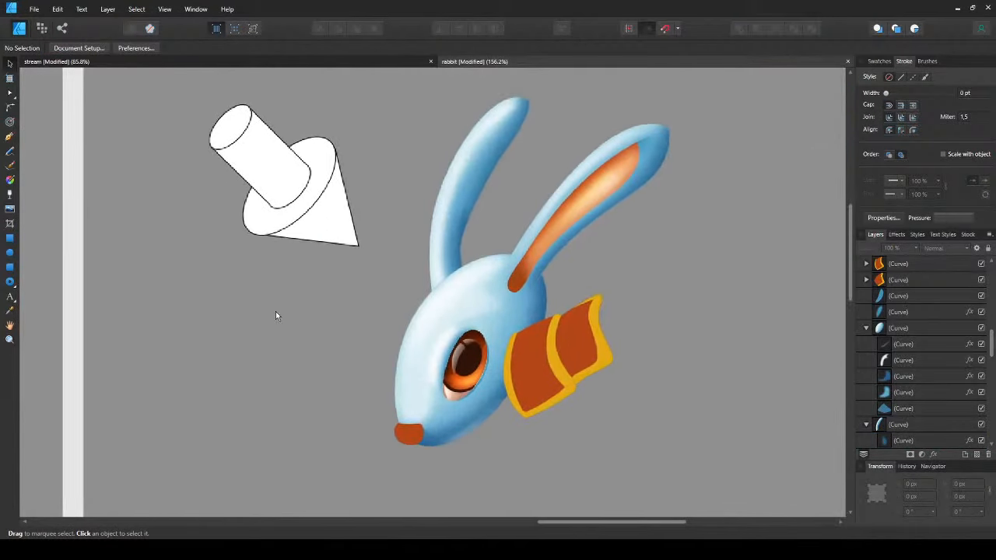
{"action": "scroll", "coordinate": [682, 335], "scroll_direction": "left", "scroll_amount": 8}
{"action": "scroll", "coordinate": [682, 334], "scroll_direction": "left", "scroll_amount": 4}
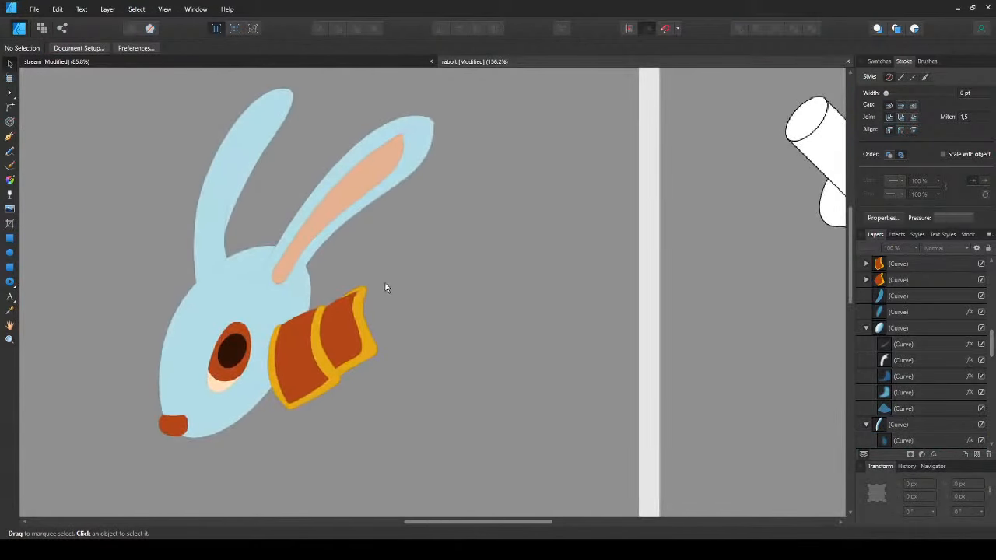
{"action": "scroll", "coordinate": [545, 245], "scroll_direction": "right", "scroll_amount": 20}
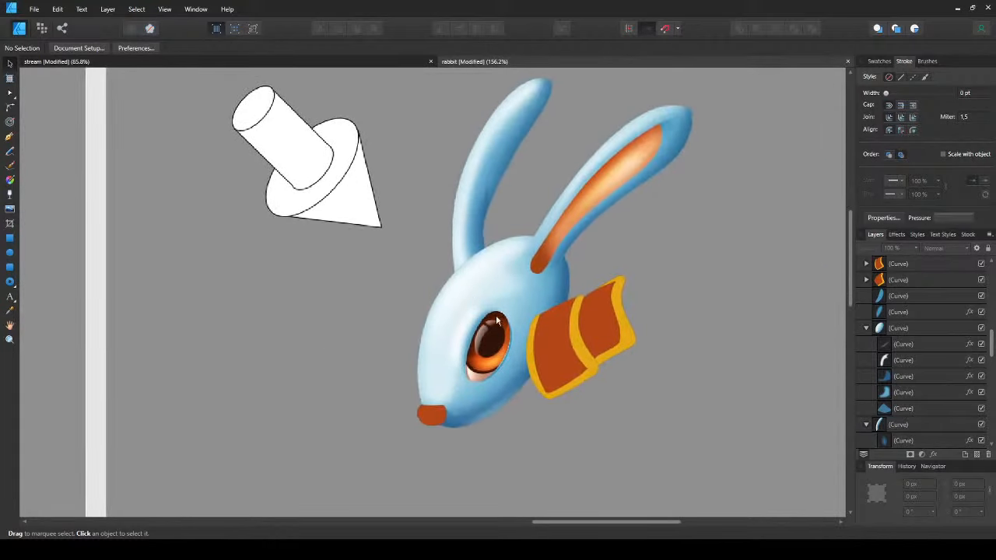
{"action": "scroll", "coordinate": [560, 278], "scroll_direction": "up", "scroll_amount": 5}
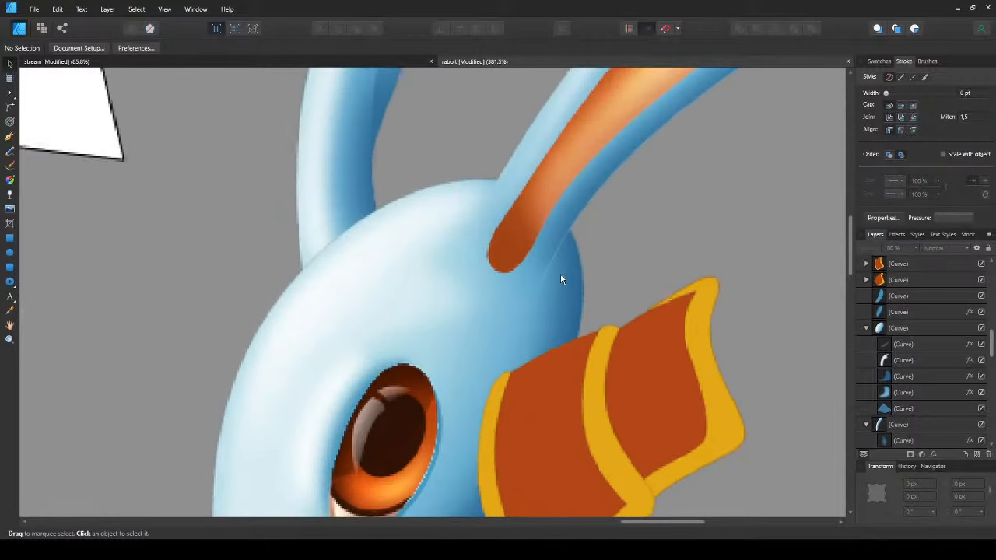
{"action": "key", "text": "ctrl+s"}
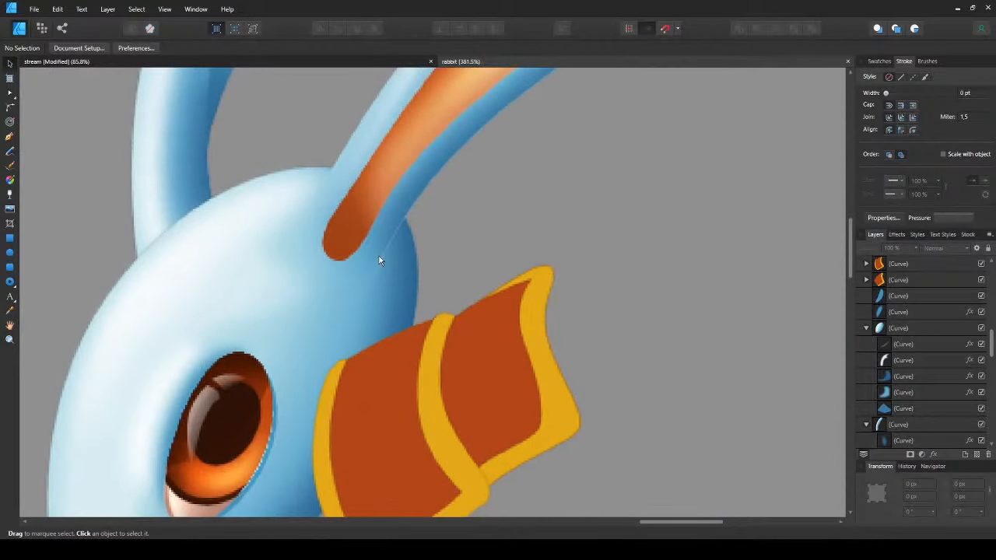
- Draw a small curved shape about 29 by 34 px at the back of the head beneath the right ear's base
{"action": "key", "text": "p"}
{"action": "left_click", "coordinate": [373, 280]}
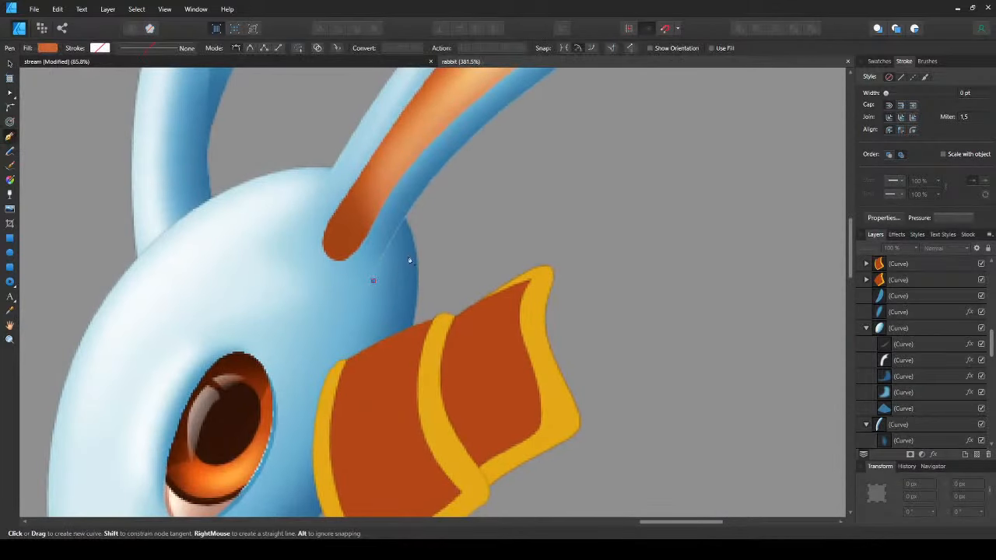
{"action": "left_click_drag", "start_coordinate": [422, 252], "coordinate": [442, 254]}
{"action": "left_click_drag", "start_coordinate": [412, 215], "coordinate": [413, 216]}
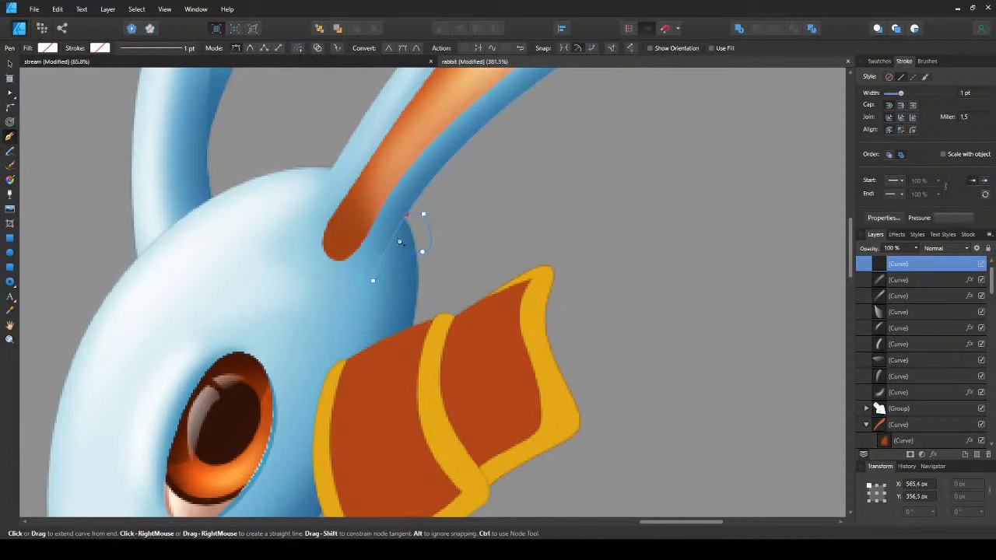
{"action": "key", "text": "v"}
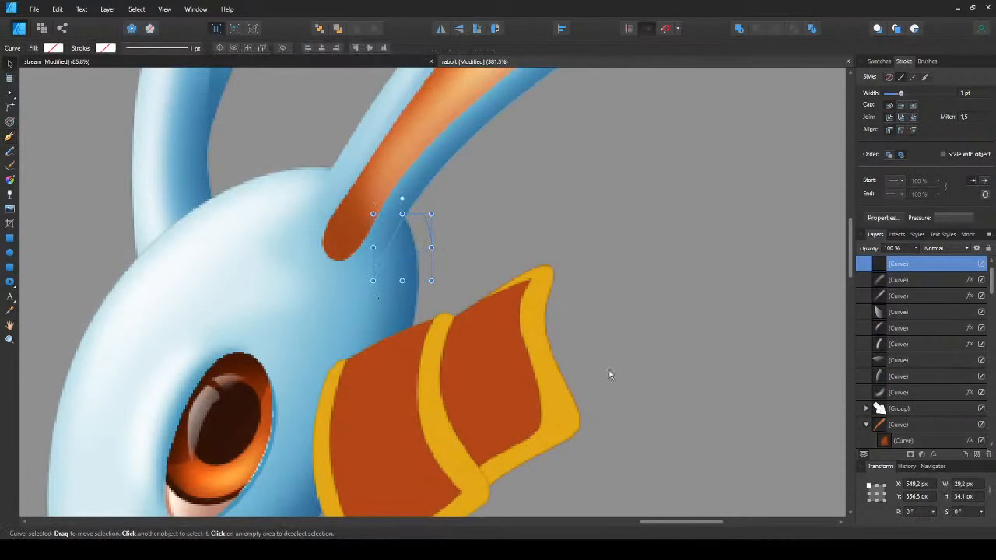
- Fill the small shape beneath the right ear with dark blue, nest it inside the head's curve and complete its outline
{"action": "key", "text": "g"}
{"action": "left_click", "coordinate": [413, 301]}
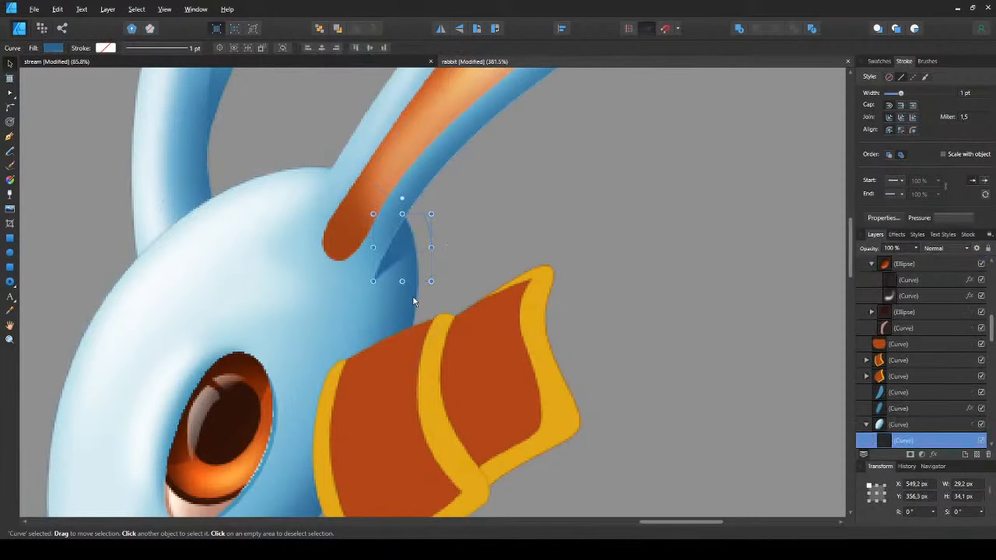
{"action": "key", "text": "ctrl+d"}
{"action": "left_click", "coordinate": [405, 248]}
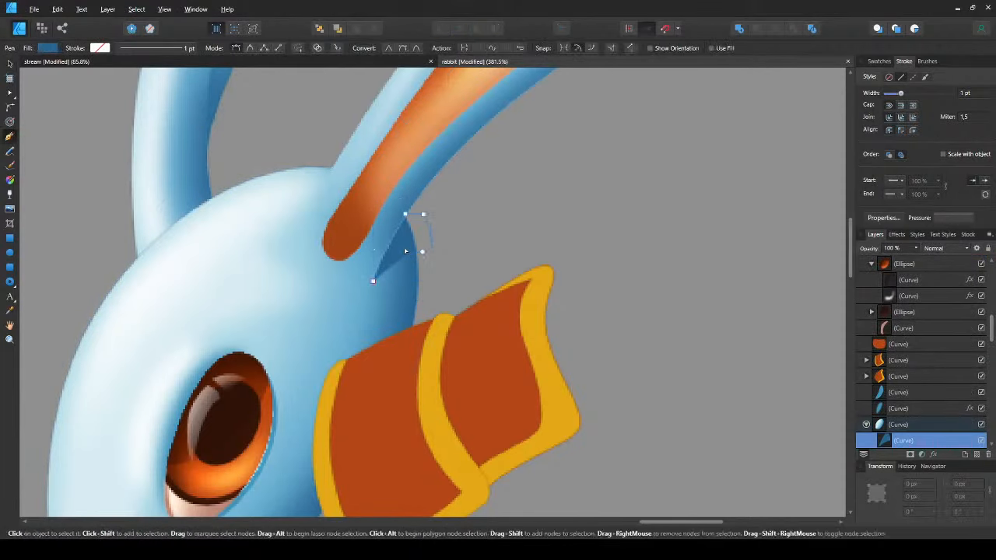
{"action": "key", "text": "ctrl+d"}
- Examine the rabbit's ears, head and eye at several zoom levels for areas that still need shading
{"action": "scroll", "coordinate": [406, 257], "scroll_direction": "down", "scroll_amount": 5}
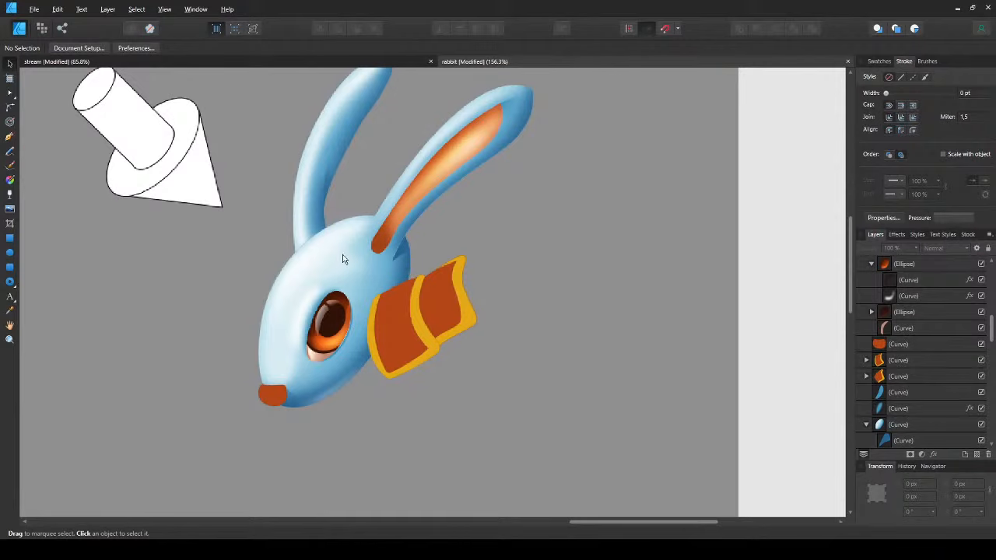
{"action": "scroll", "coordinate": [335, 260], "scroll_direction": "up", "scroll_amount": 2}
{"action": "left_click_drag", "start_coordinate": [348, 300], "coordinate": [344, 314]}
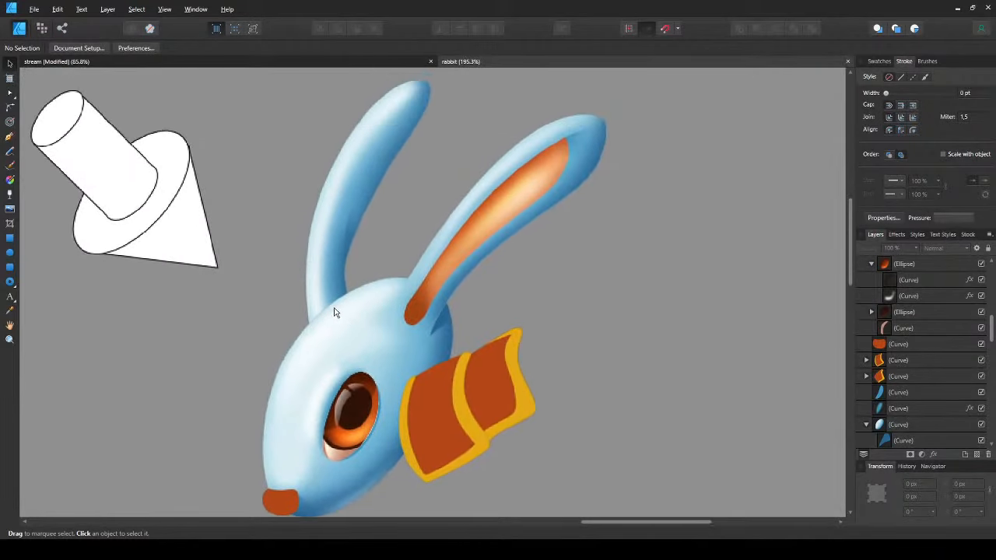
{"action": "scroll", "coordinate": [331, 309], "scroll_direction": "up", "scroll_amount": 2}
{"action": "left_click_drag", "start_coordinate": [318, 269], "coordinate": [331, 312]}
{"action": "scroll", "coordinate": [331, 312], "scroll_direction": "down", "scroll_amount": 2}
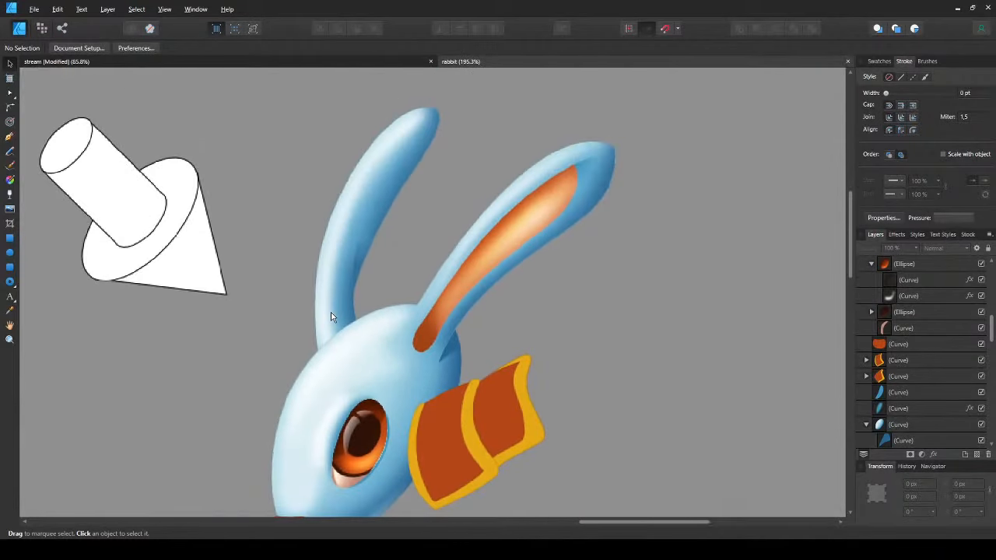
{"action": "left_click", "coordinate": [168, 263]}
{"action": "left_click", "coordinate": [225, 371]}
{"action": "left_click_drag", "start_coordinate": [225, 366], "coordinate": [257, 245]}
{"action": "scroll", "coordinate": [322, 303], "scroll_direction": "up", "scroll_amount": 2}
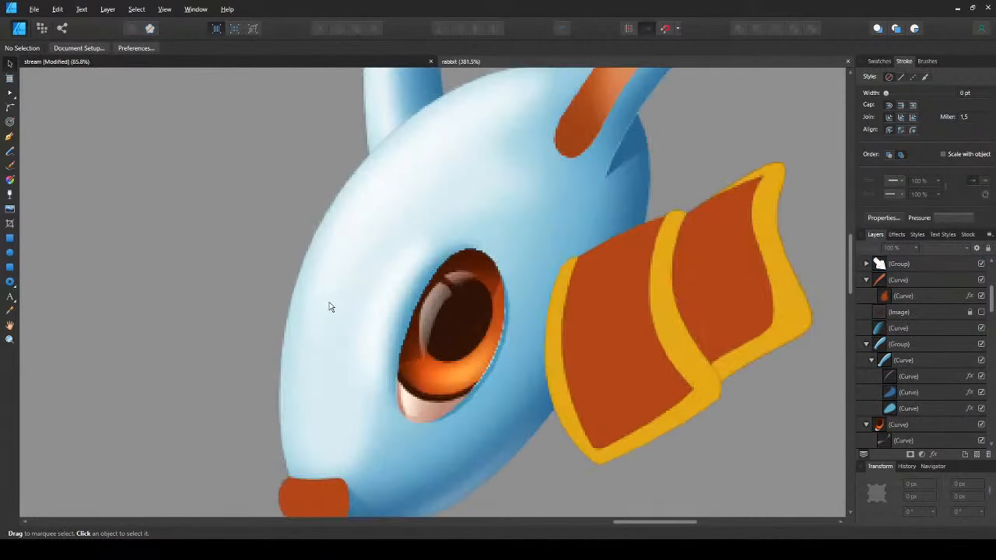
{"action": "left_click", "coordinate": [390, 334]}
{"action": "scroll", "coordinate": [371, 319], "scroll_direction": "down", "scroll_amount": 2}
{"action": "key", "text": "ctrl+d"}
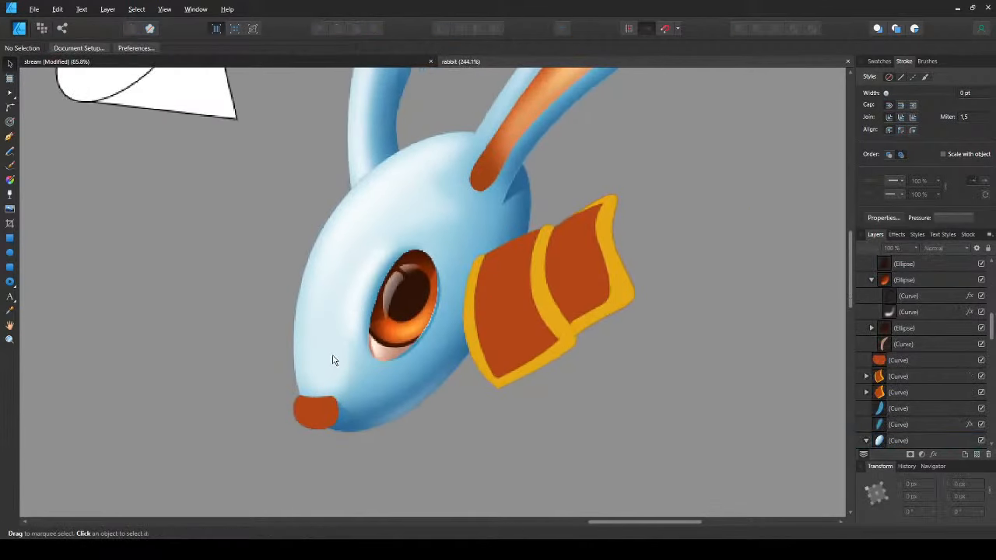
- Sketch an open trial curve across the upper part of the rabbit's nose with the Pen tool
{"action": "scroll", "coordinate": [315, 382], "scroll_direction": "up", "scroll_amount": 3}
{"action": "left_click", "coordinate": [314, 370]}
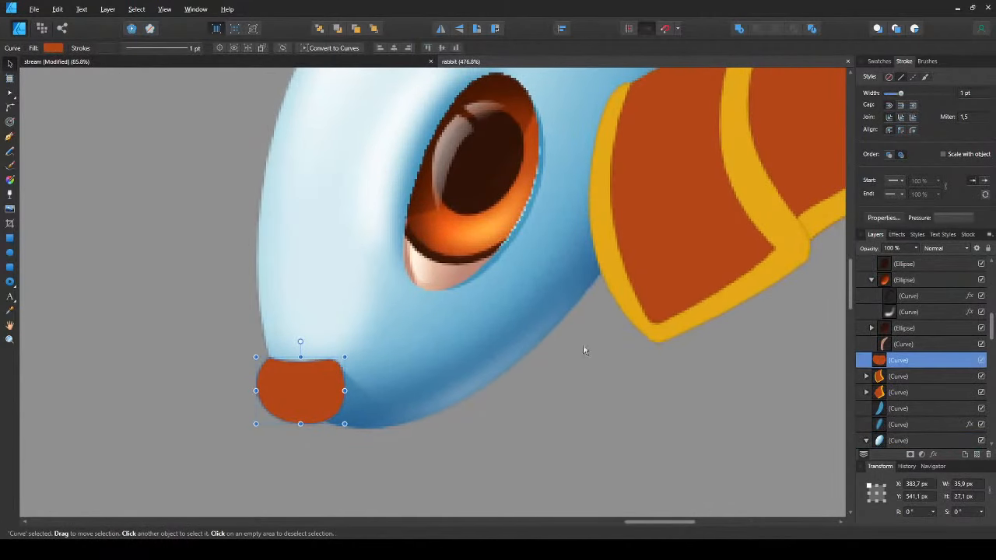
{"action": "left_click", "coordinate": [396, 447]}
{"action": "left_click_drag", "start_coordinate": [292, 391], "coordinate": [263, 365]}
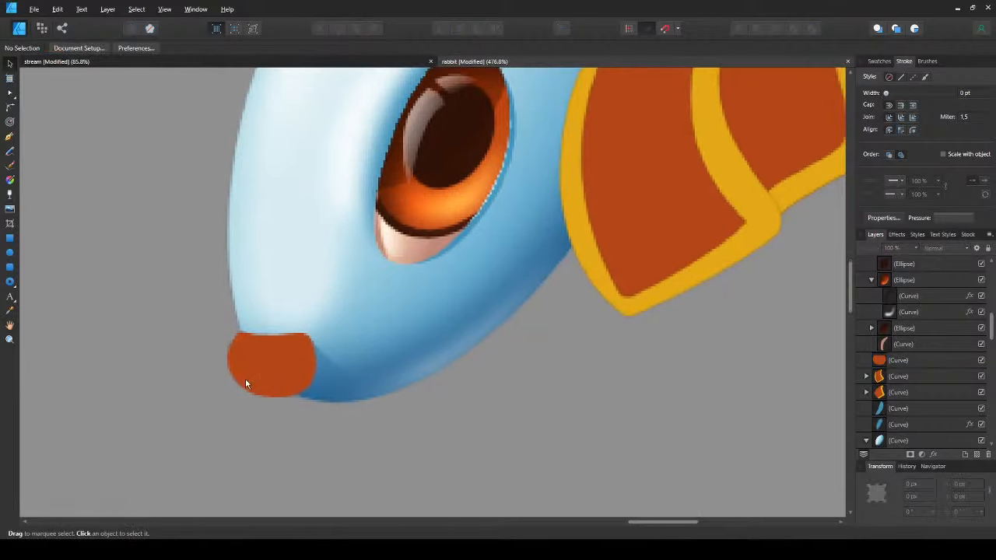
{"action": "key", "text": "p"}
{"action": "left_click", "coordinate": [213, 350]}
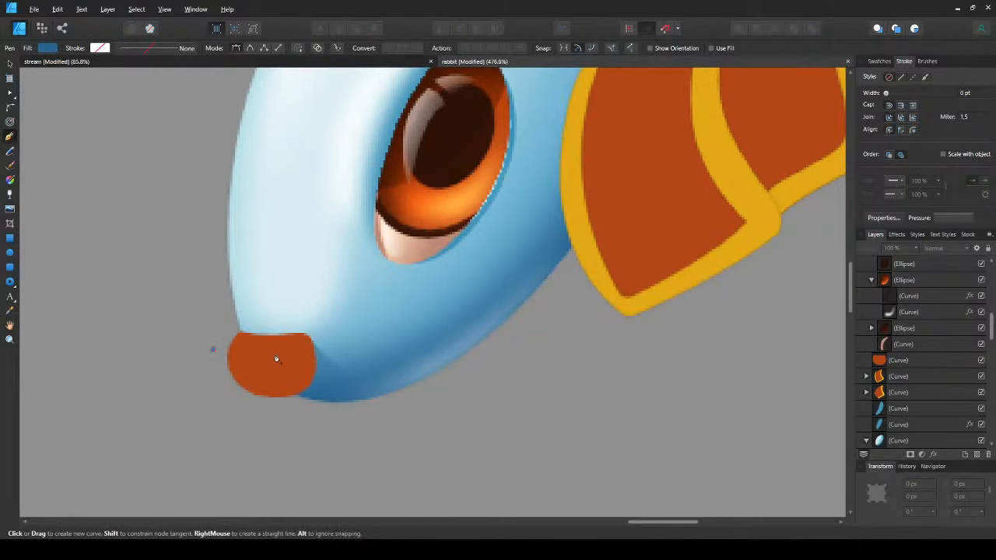
{"action": "left_click_drag", "start_coordinate": [290, 353], "coordinate": [313, 322]}
{"action": "key", "text": "v"}
{"action": "left_click", "coordinate": [281, 436]}
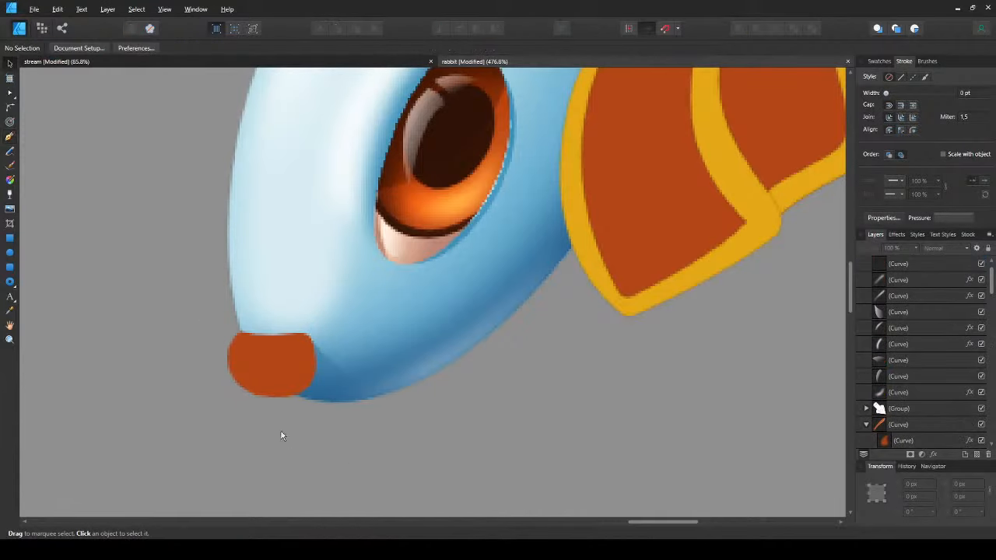
{"action": "left_click", "coordinate": [285, 352]}
{"action": "left_click", "coordinate": [668, 429]}
- Sketch a second trial curve down the side of the nose and delete both trial curves
{"action": "key", "text": "p"}
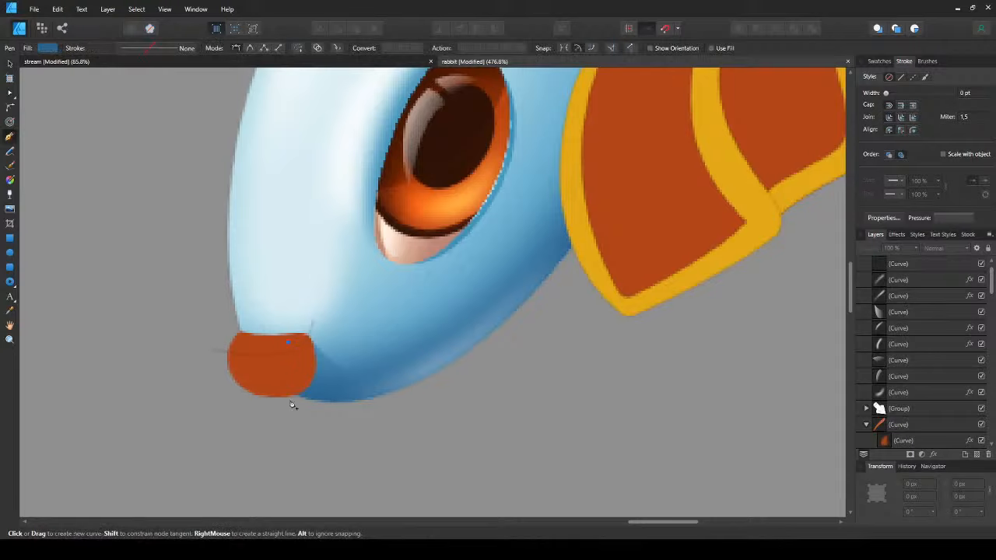
{"action": "left_click_drag", "start_coordinate": [290, 401], "coordinate": [270, 430]}
{"action": "key", "text": "v"}
{"action": "left_click", "coordinate": [354, 451]}
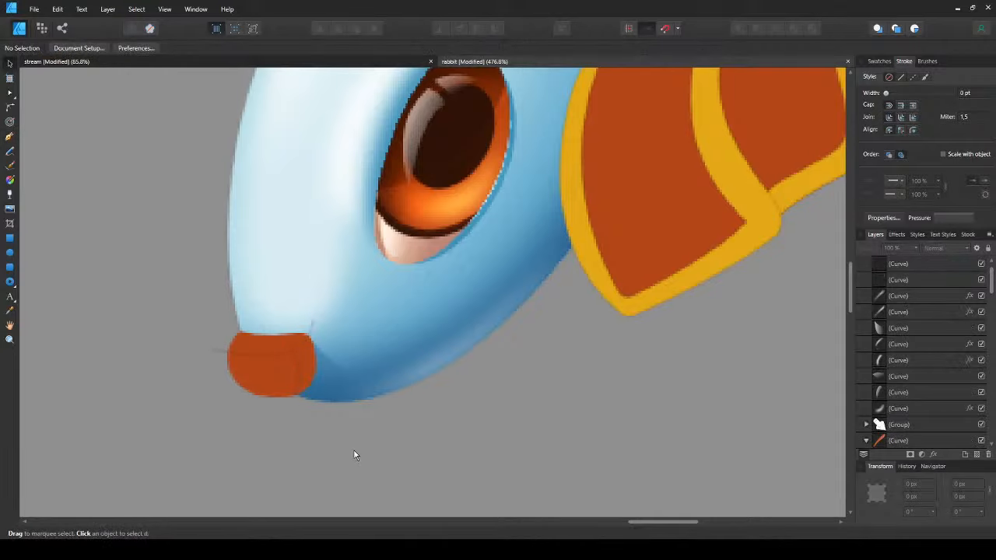
{"action": "left_click", "coordinate": [294, 360]}
{"action": "key", "text": "Delete"}
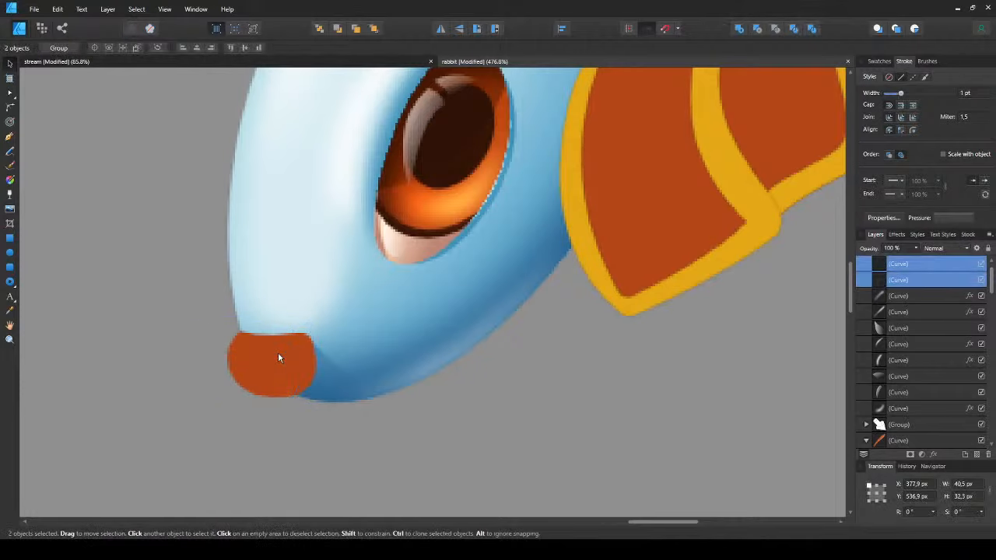
{"action": "key", "text": "Delete"}
- Draw a closed shadow shape about 80 by 55 px covering the nose's lower and right parts with the Pen tool
{"action": "key", "text": "p"}
{"action": "left_click", "coordinate": [314, 321]}
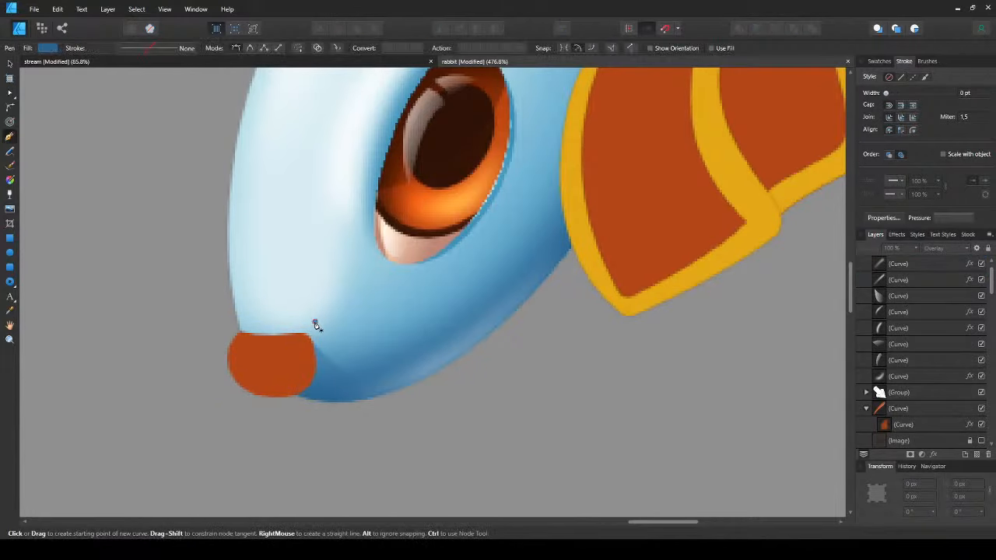
{"action": "left_click_drag", "start_coordinate": [288, 357], "coordinate": [269, 357]}
{"action": "left_click_drag", "start_coordinate": [208, 340], "coordinate": [178, 323]}
{"action": "left_click", "coordinate": [196, 390]}
{"action": "left_click", "coordinate": [279, 446]}
{"action": "left_click", "coordinate": [380, 431]}
{"action": "left_click", "coordinate": [384, 321]}
{"action": "left_click", "coordinate": [314, 321]}
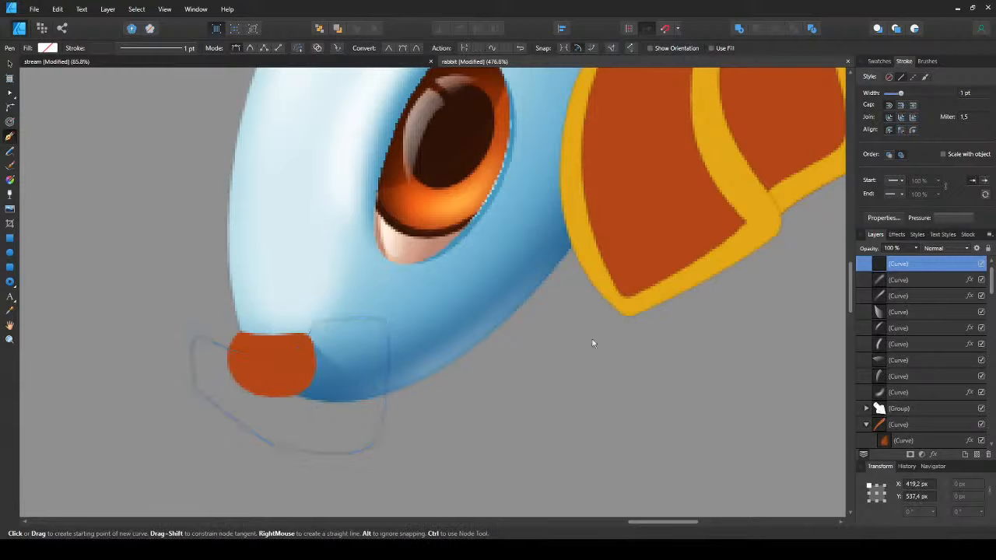
- Fill the nose shadow shape with the nose's orange-red and darken it to reddish brown
{"action": "left_click", "coordinate": [284, 374]}
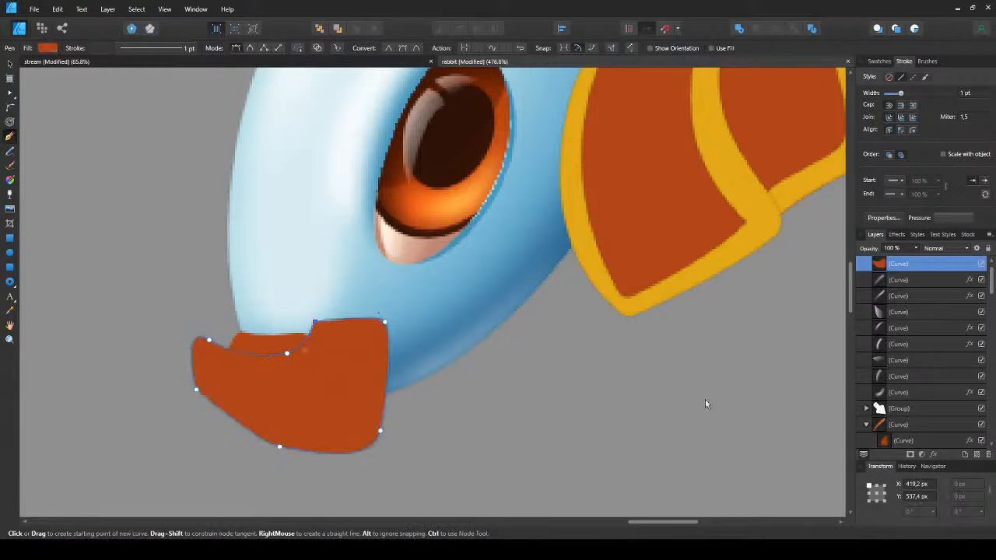
{"action": "left_click_drag", "start_coordinate": [708, 401], "coordinate": [700, 400]}
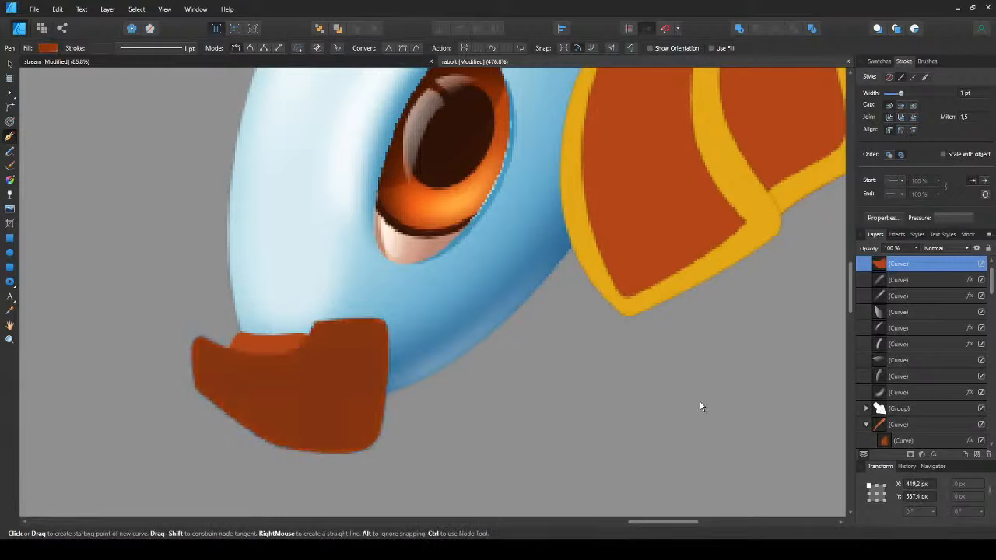
{"action": "left_click_drag", "start_coordinate": [658, 347], "coordinate": [665, 354]}
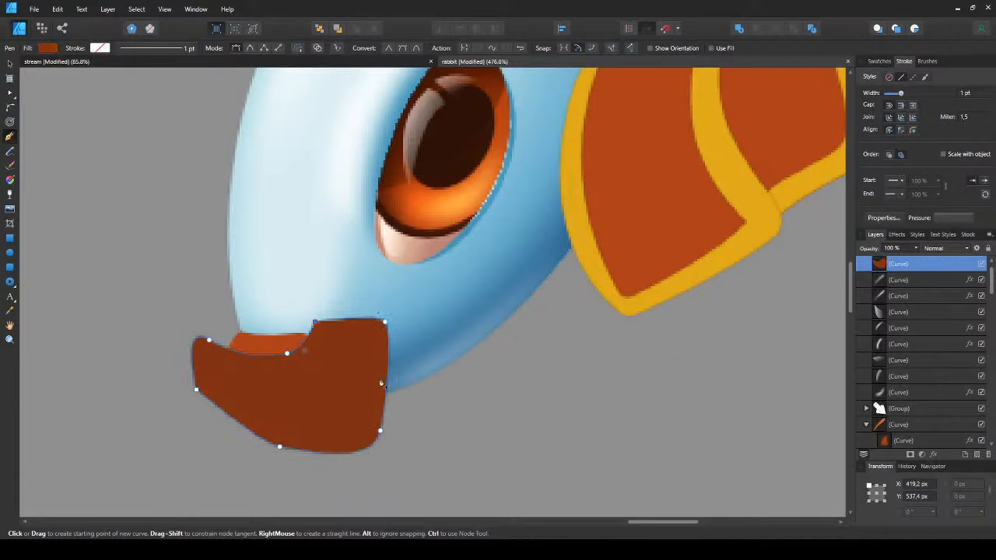
- Cut the reddish-brown shadow shape and paste it inside the nose's curve so the nose clips it
{"action": "key", "text": "v"}
{"action": "key", "text": "ctrl+x"}
{"action": "left_click", "coordinate": [275, 366]}
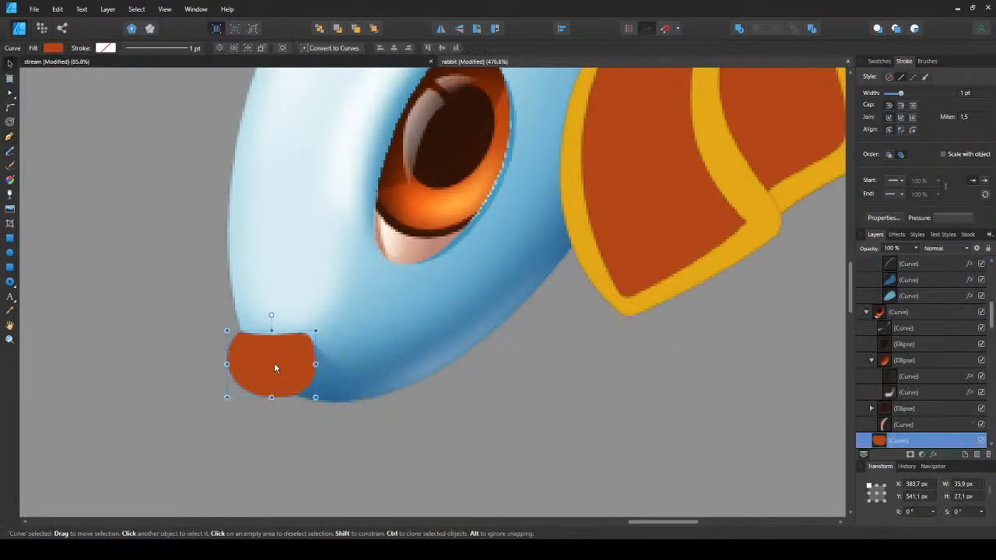
{"action": "key", "text": "ctrl+alt+v"}
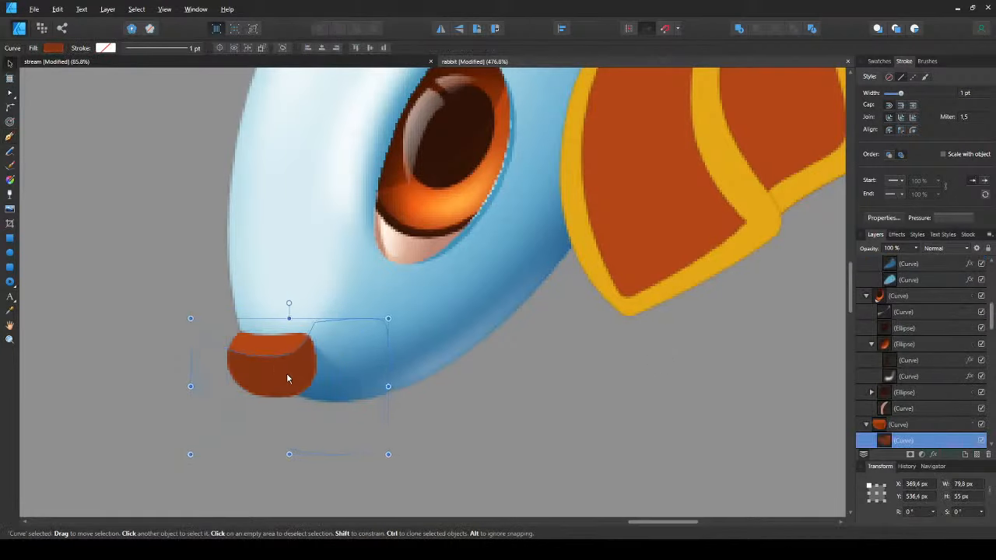
- Apply a soft blur effect to the reddish-brown shadow shape inside the nose
{"action": "left_click", "coordinate": [407, 444]}
{"action": "scroll", "coordinate": [296, 377], "scroll_direction": "down", "scroll_amount": 1}
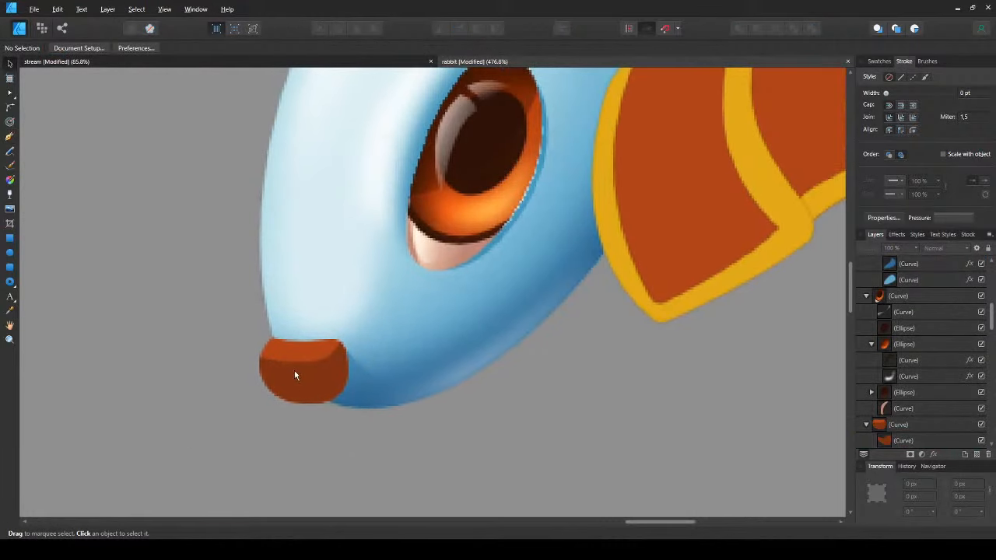
{"action": "left_click", "coordinate": [295, 372]}
{"action": "scroll", "coordinate": [294, 372], "scroll_direction": "down", "scroll_amount": 1}
{"action": "scroll", "coordinate": [295, 377], "scroll_direction": "up", "scroll_amount": 2}
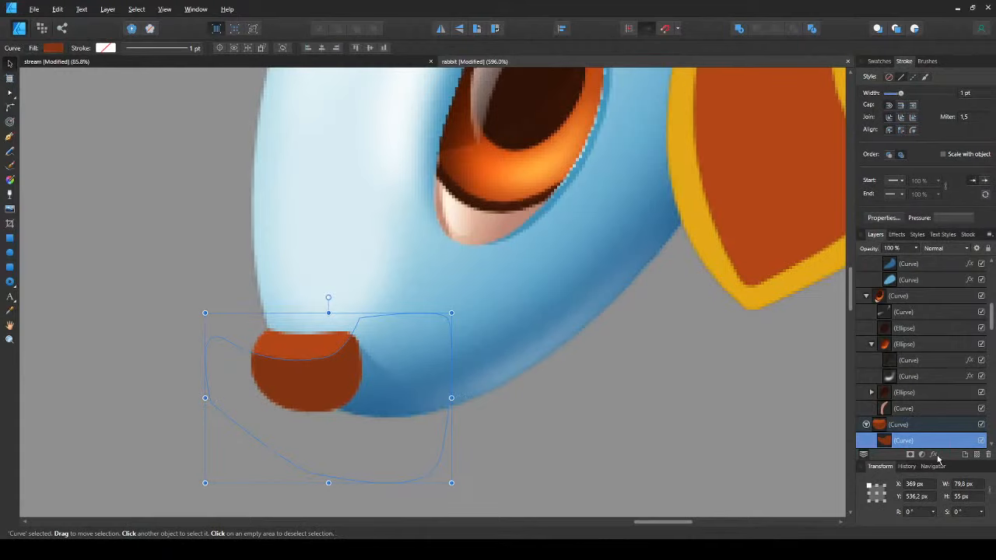
{"action": "key", "text": "space"}
{"action": "key", "text": "ctrl+d"}
{"action": "left_click_drag", "start_coordinate": [302, 350], "coordinate": [426, 346]}
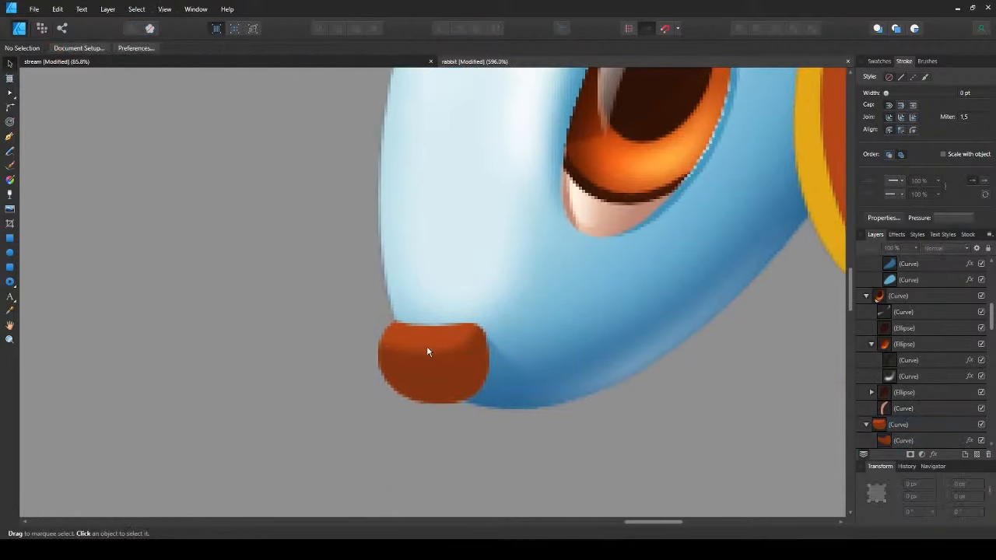
{"action": "scroll", "coordinate": [420, 357], "scroll_direction": "down", "scroll_amount": 4}
{"action": "scroll", "coordinate": [419, 357], "scroll_direction": "up", "scroll_amount": 4}
{"action": "left_click", "coordinate": [420, 360]}
{"action": "scroll", "coordinate": [420, 359], "scroll_direction": "down", "scroll_amount": 4}
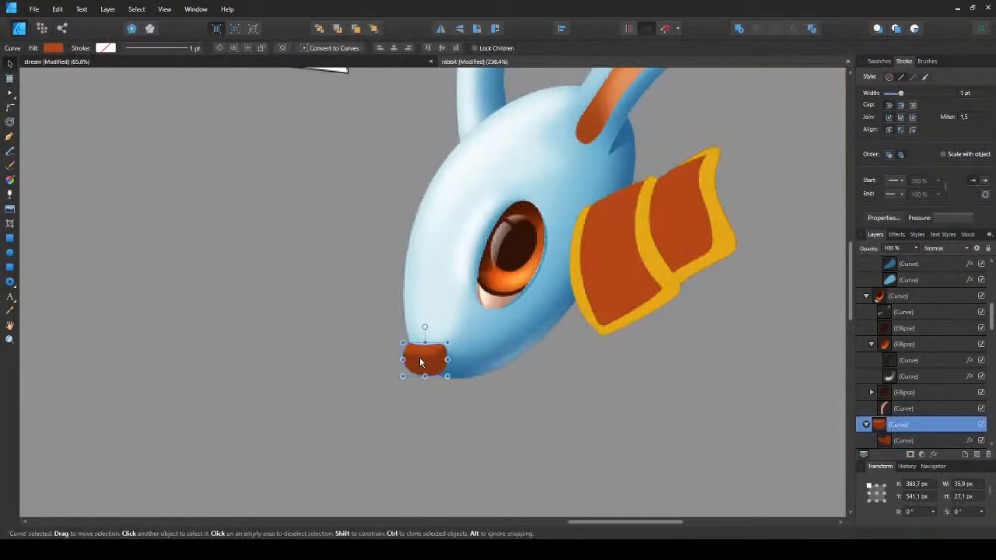
{"action": "scroll", "coordinate": [419, 359], "scroll_direction": "up", "scroll_amount": 3}
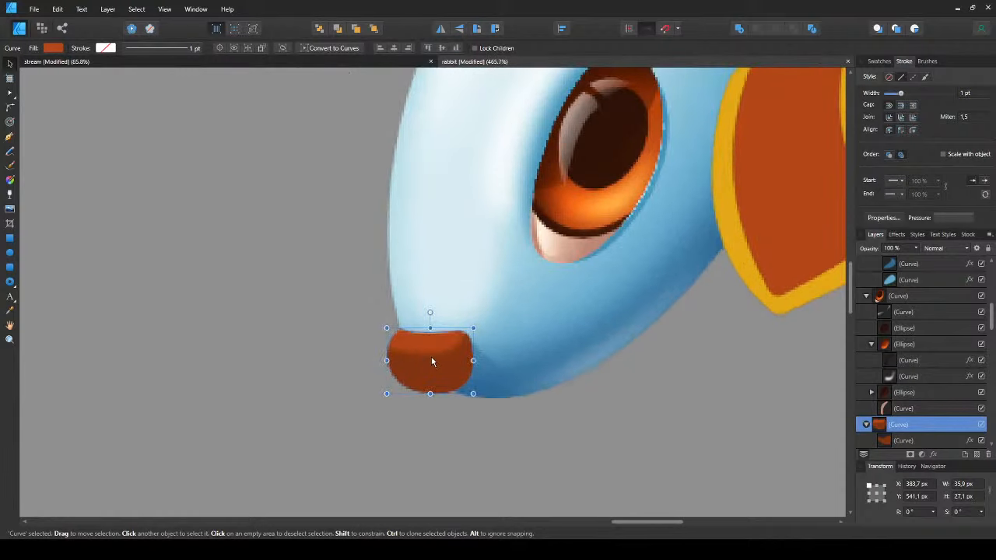
- Give the nose's shadow shape a linear gradient from reddish brown near its upper edge to dark brown at the nose's bottom
{"action": "double_click", "coordinate": [432, 358]}
{"action": "left_click", "coordinate": [236, 357]}
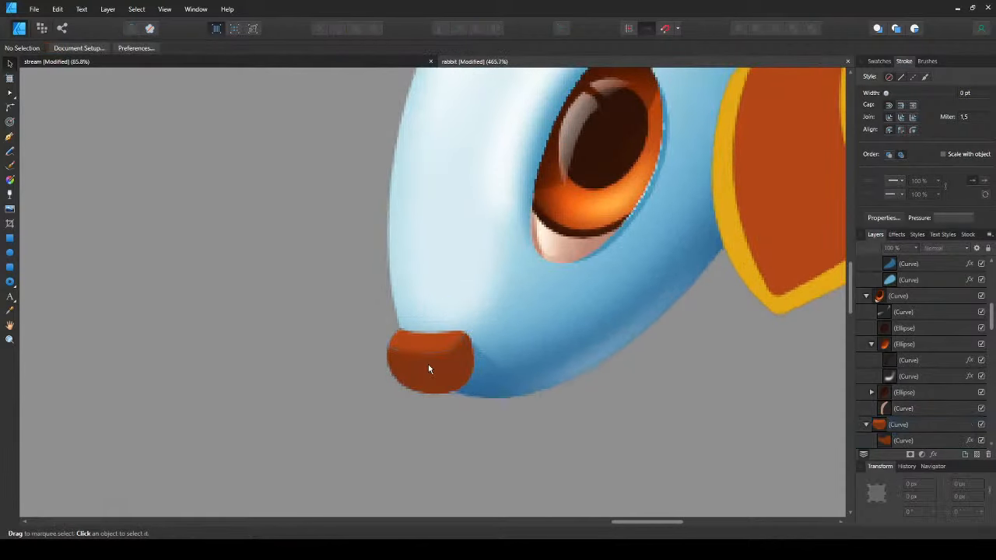
{"action": "double_click", "coordinate": [428, 367]}
{"action": "key", "text": "g"}
{"action": "left_click_drag", "start_coordinate": [430, 355], "coordinate": [441, 389]}
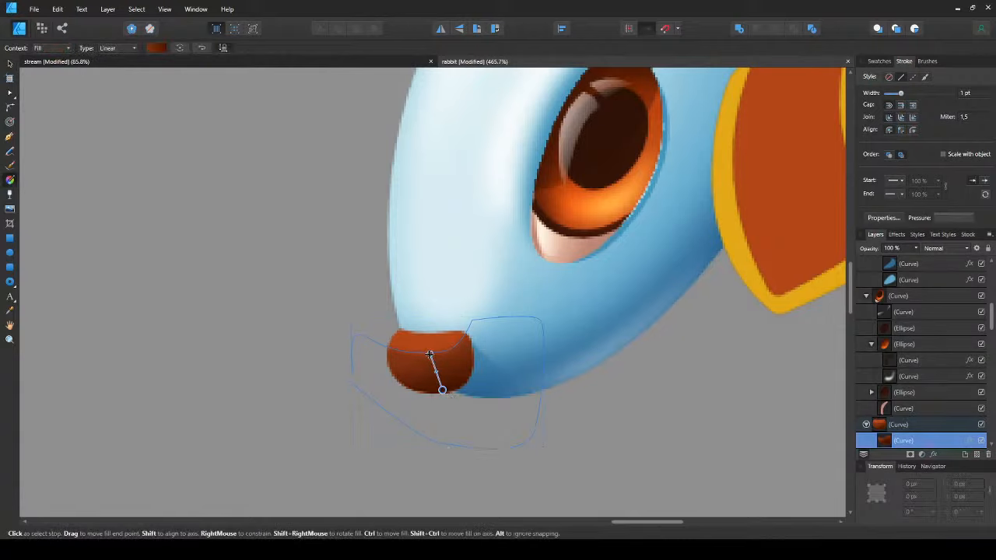
{"action": "key", "text": "v"}
{"action": "left_click", "coordinate": [284, 368]}
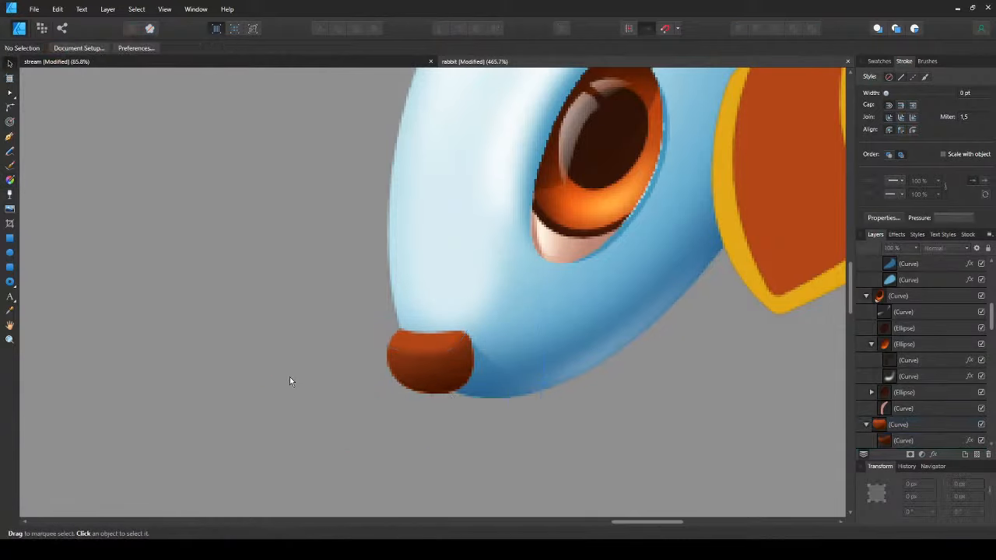
{"action": "left_click_drag", "start_coordinate": [289, 381], "coordinate": [251, 369]}
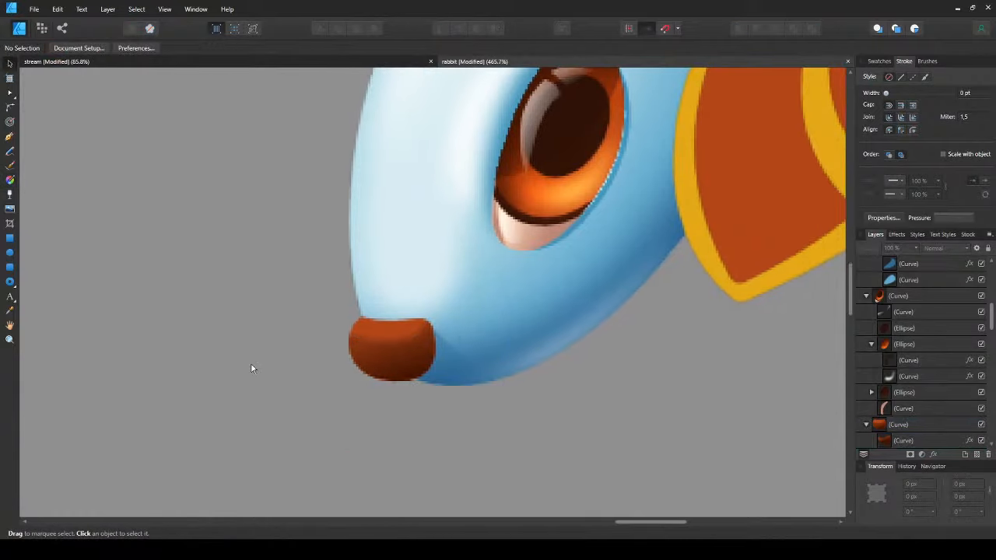
- Change the dark end of the nose shadow's gradient to a deep dark red
{"action": "left_click", "coordinate": [420, 369]}
{"action": "key", "text": "g"}
{"action": "mouse_move", "coordinate": [420, 369]}
{"action": "left_mouse_down"}
{"action": "mouse_move", "coordinate": [417, 388]}
{"action": "mouse_move", "coordinate": [404, 379]}
{"action": "left_mouse_up"}
{"action": "left_click", "coordinate": [678, 379]}
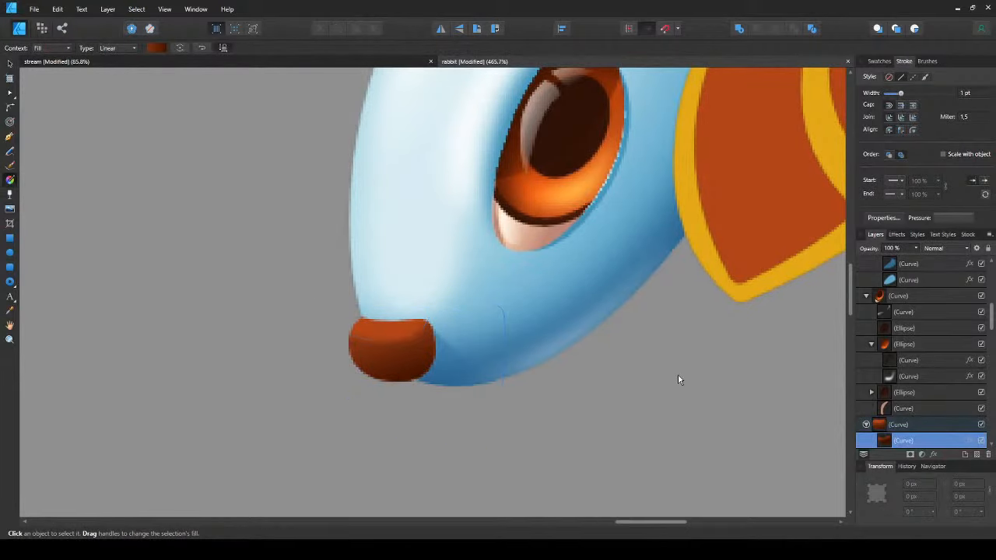
{"action": "left_click", "coordinate": [405, 372]}
{"action": "key", "text": "v"}
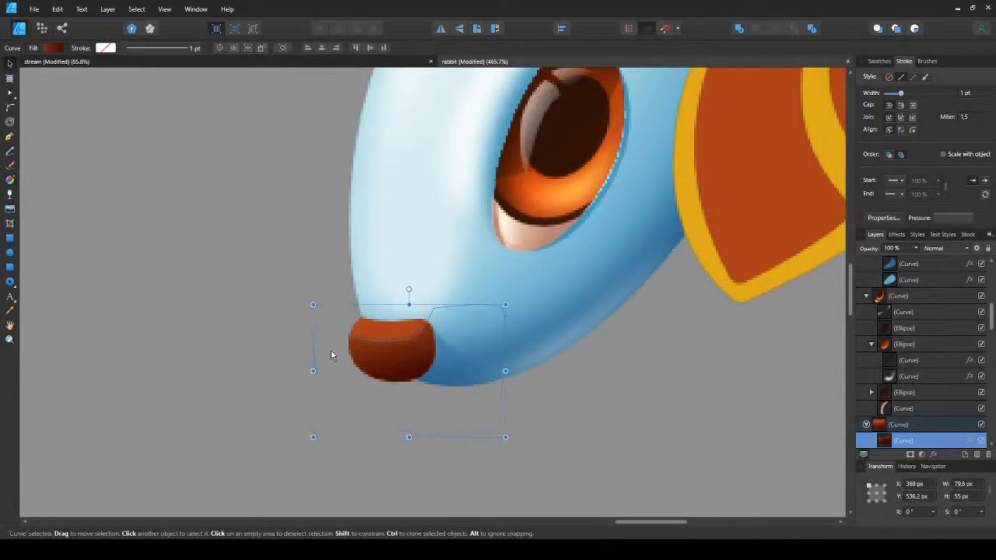
{"action": "left_click", "coordinate": [233, 342]}
- Draw a closed white highlight shape about 28 by 7 px along the nose's upper edge with the Pen tool
{"action": "scroll", "coordinate": [233, 342], "scroll_direction": "up", "scroll_amount": 1}
{"action": "scroll", "coordinate": [303, 348], "scroll_direction": "up", "scroll_amount": 1}
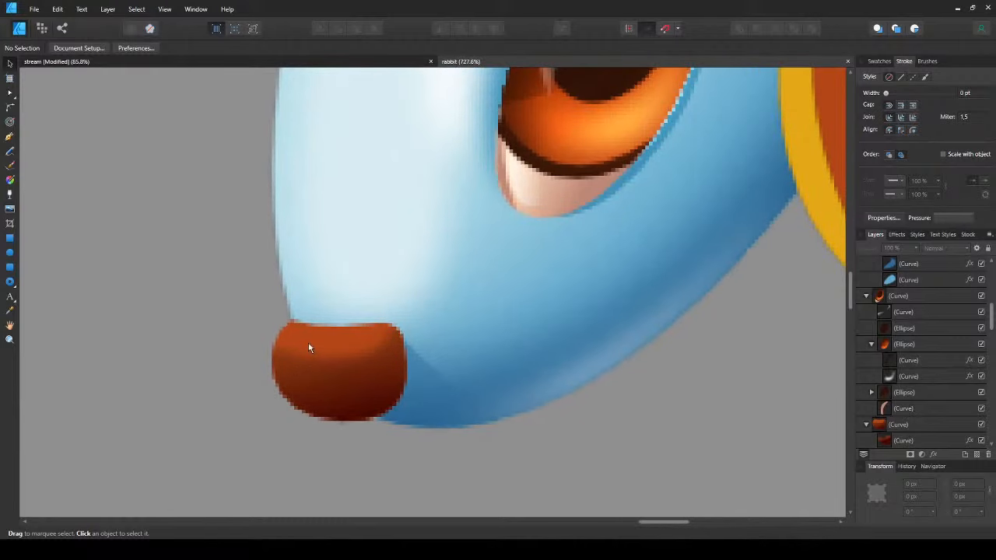
{"action": "key", "text": "p"}
{"action": "left_click", "coordinate": [291, 327]}
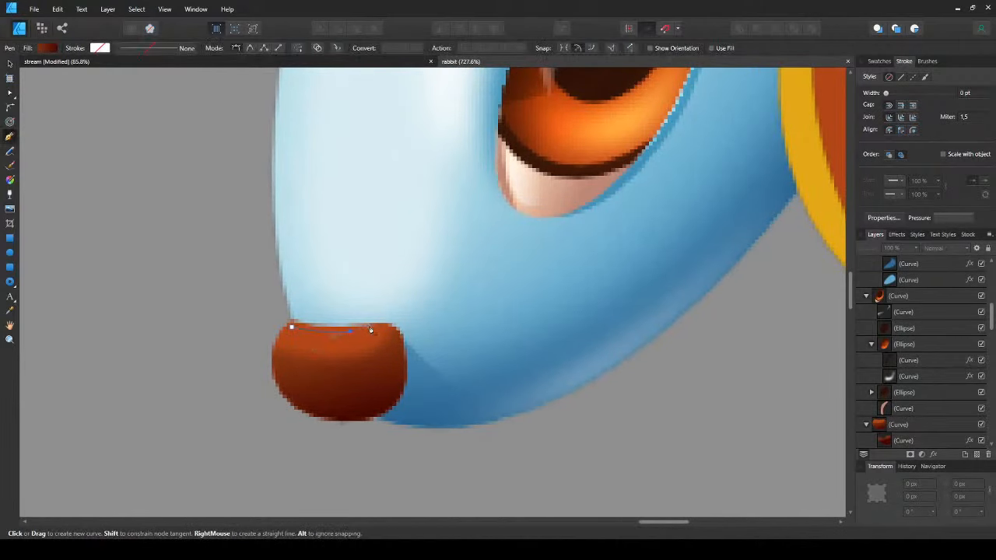
{"action": "mouse_move", "coordinate": [386, 330]}
{"action": "left_mouse_down"}
{"action": "mouse_move", "coordinate": [384, 347]}
{"action": "mouse_move", "coordinate": [346, 362]}
{"action": "mouse_move", "coordinate": [284, 340]}
{"action": "mouse_move", "coordinate": [305, 328]}
{"action": "left_mouse_up"}
{"action": "key", "text": "ctrl+z"}
{"action": "left_click", "coordinate": [527, 312]}
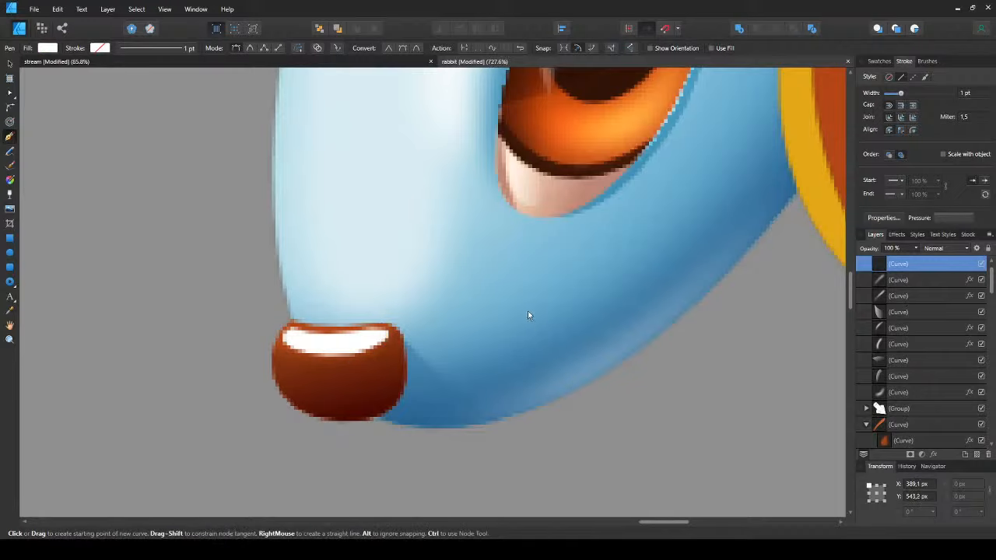
{"action": "key", "text": "v"}
{"action": "scroll", "coordinate": [672, 300], "scroll_direction": "down", "scroll_amount": 2}
{"action": "scroll", "coordinate": [677, 290], "scroll_direction": "up", "scroll_amount": 1}
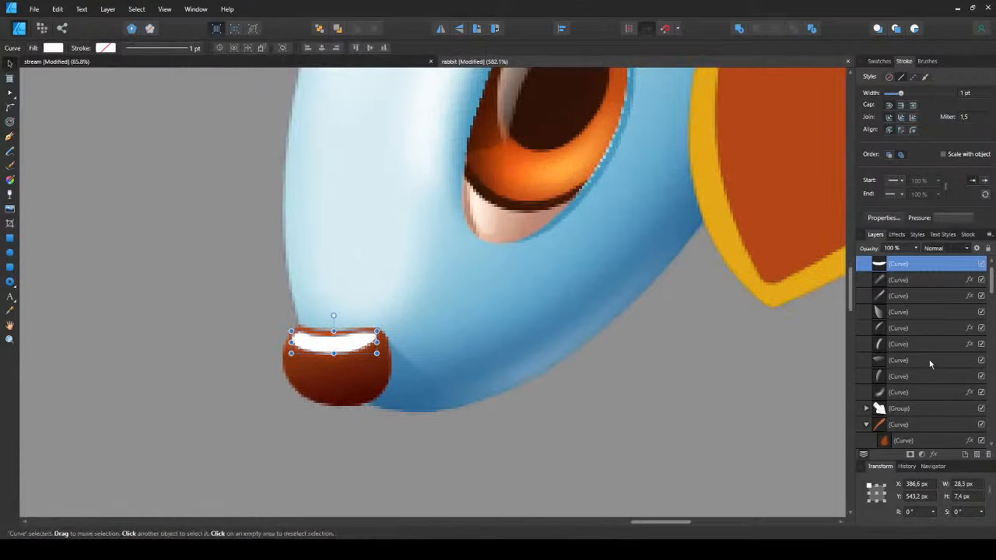
- Set the white nose highlight's blend mode to Overlay and soften it with a blur effect
{"action": "left_click", "coordinate": [935, 400]}
{"action": "left_click", "coordinate": [195, 363]}
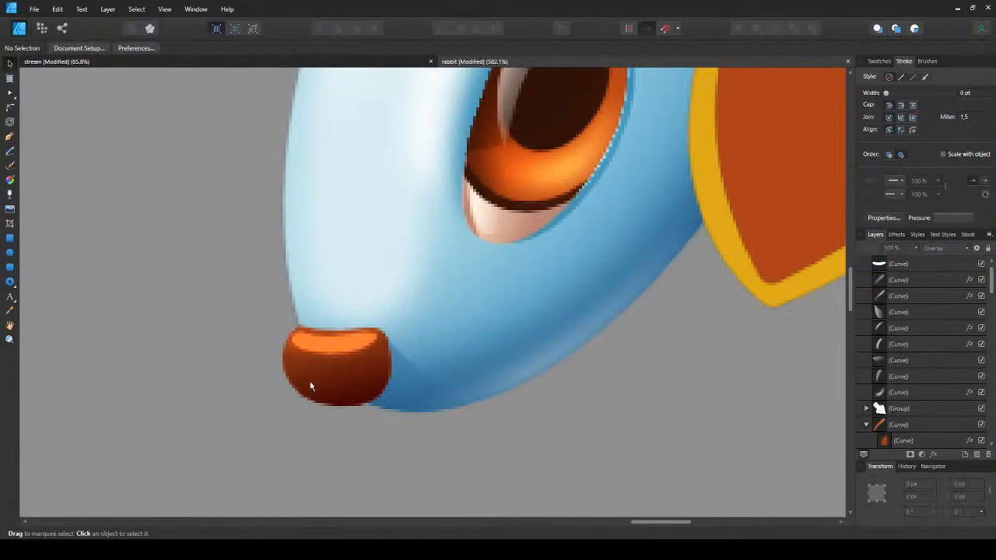
{"action": "left_click", "coordinate": [345, 353]}
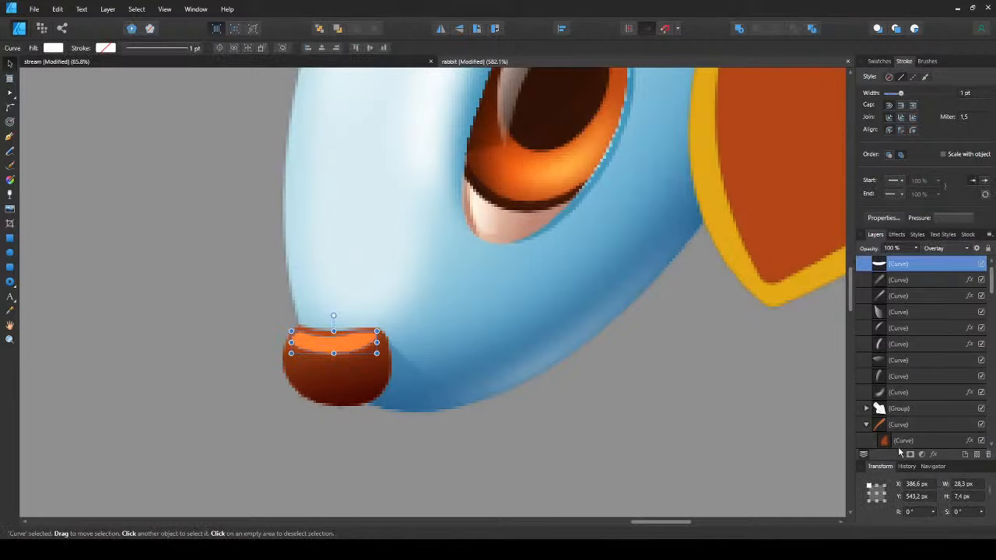
{"action": "left_click_drag", "start_coordinate": [760, 161], "coordinate": [784, 164]}
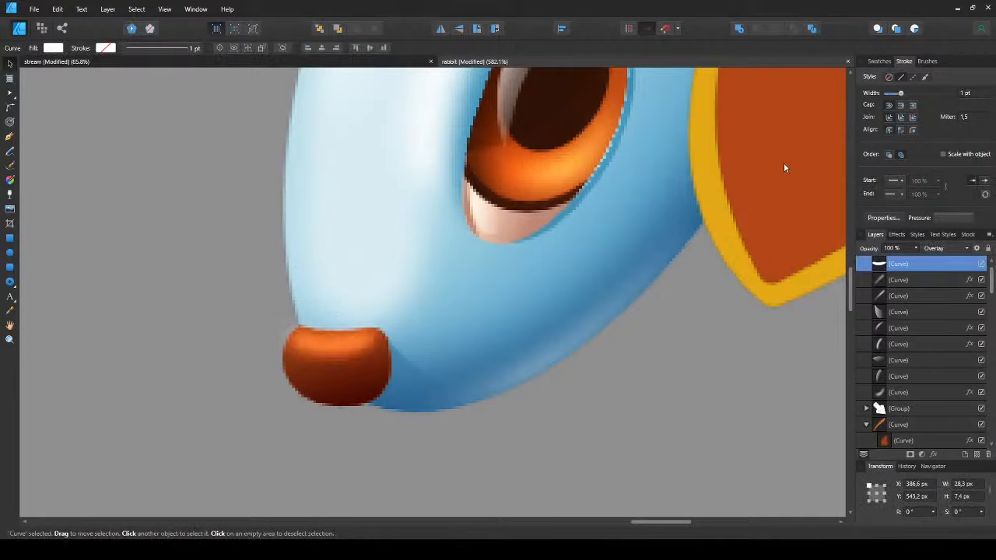
{"action": "left_click", "coordinate": [894, 401]}
- Cut the blurred highlight and paste it inside the nose's curve so the nose clips it
{"action": "key", "text": "ctrl+x"}
{"action": "left_click", "coordinate": [299, 350]}
{"action": "key", "text": "ctrl+alt+v"}
{"action": "left_click", "coordinate": [225, 364]}
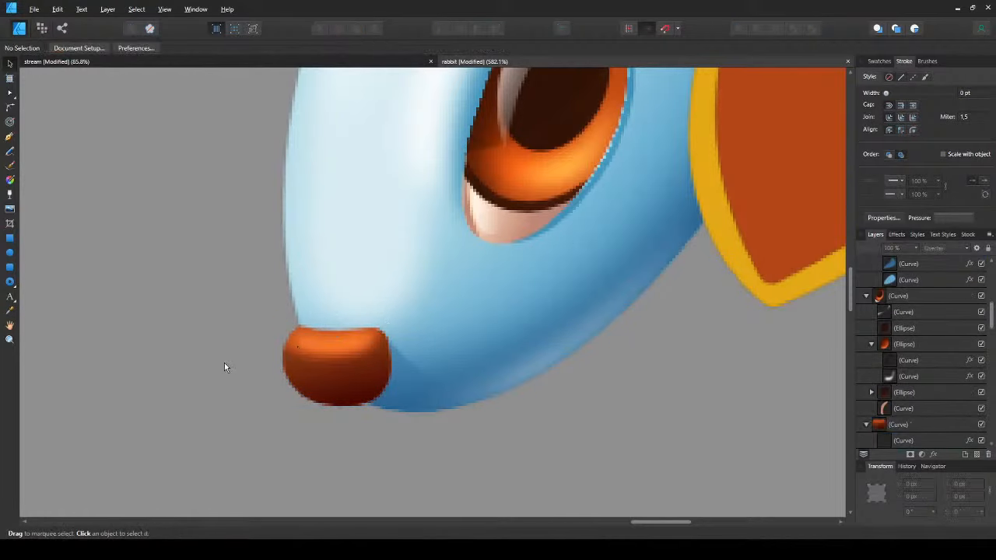
{"action": "scroll", "coordinate": [226, 365], "scroll_direction": "down", "scroll_amount": 6}
{"action": "scroll", "coordinate": [225, 362], "scroll_direction": "up", "scroll_amount": 5}
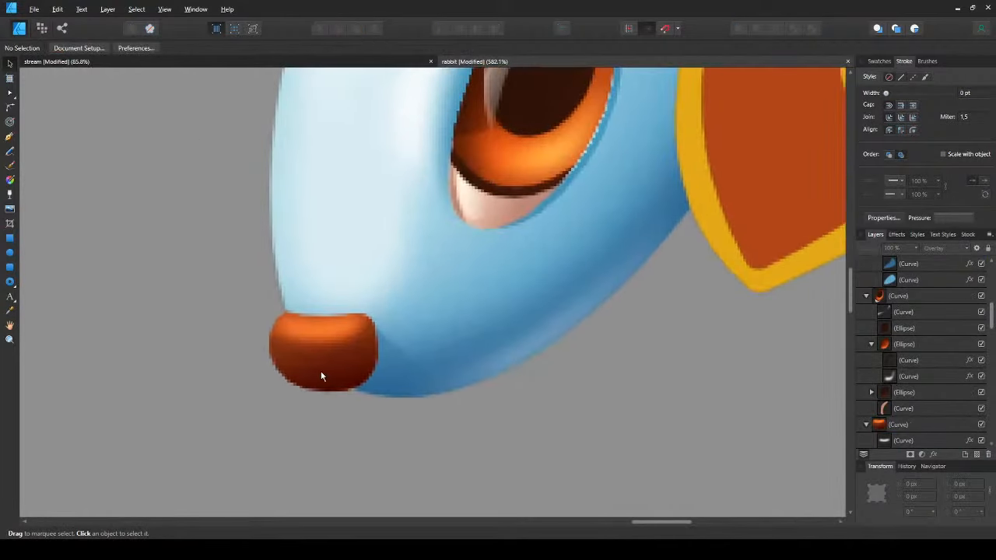
{"action": "scroll", "coordinate": [327, 362], "scroll_direction": "up", "scroll_amount": 2}
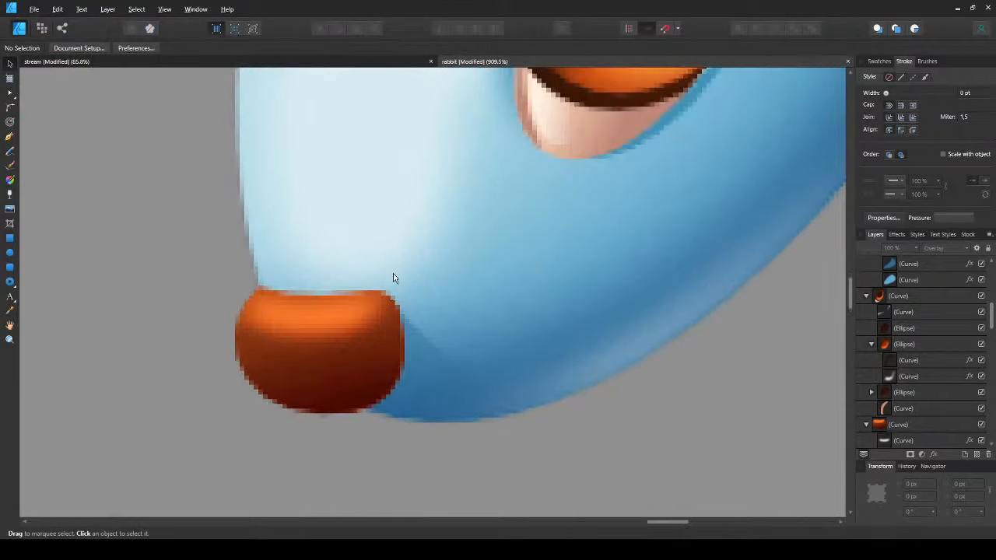
{"action": "scroll", "coordinate": [219, 350], "scroll_direction": "down", "scroll_amount": 3}
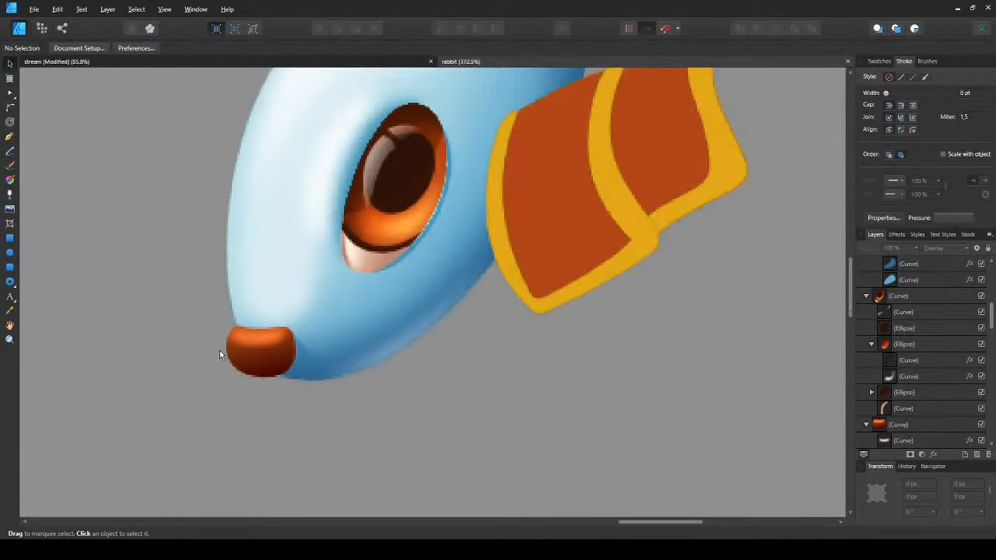
{"action": "left_click", "coordinate": [235, 344]}
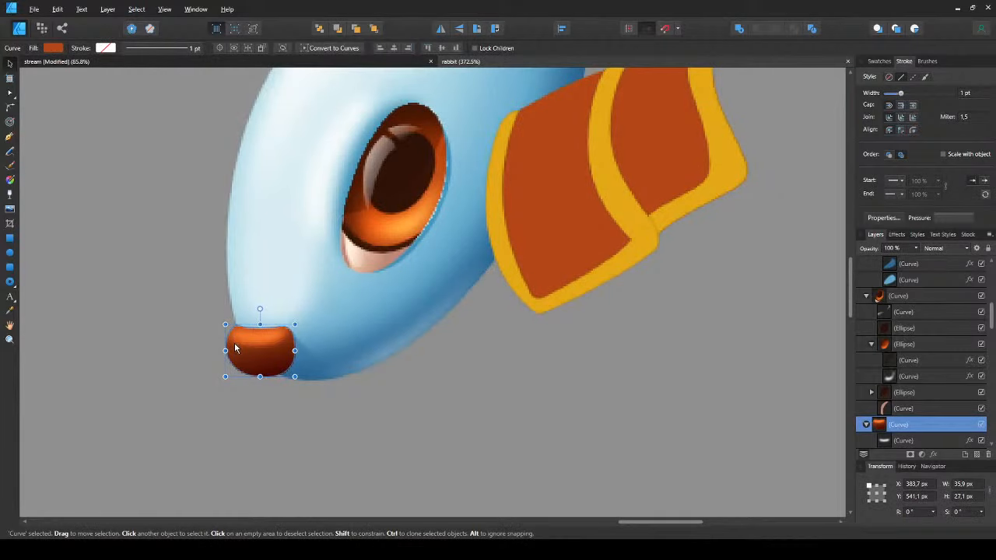
{"action": "key", "text": "ctrl+d"}
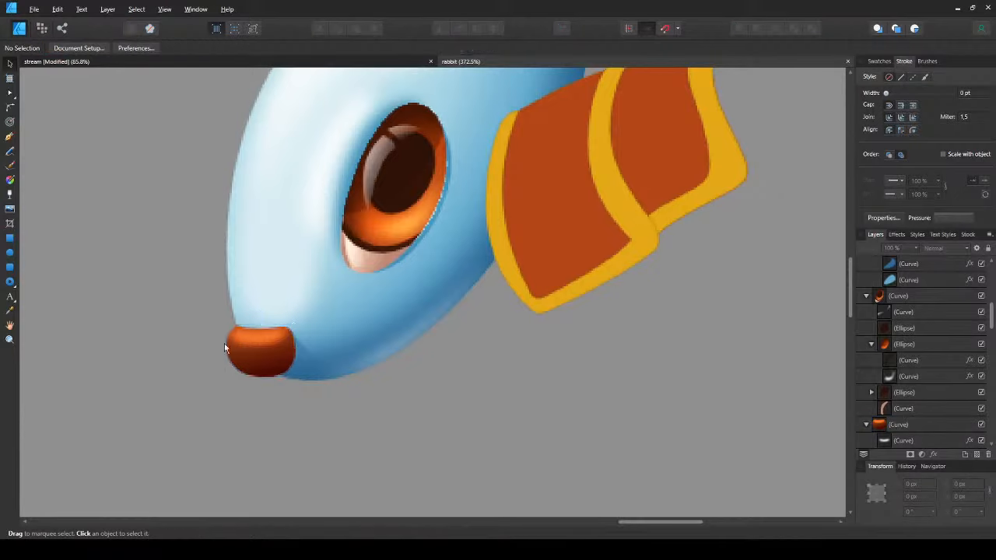
- Sketch an open trial curve across the nose along the highlight's lower edge and shift it slightly down and right
{"action": "scroll", "coordinate": [233, 345], "scroll_direction": "up", "scroll_amount": 3}
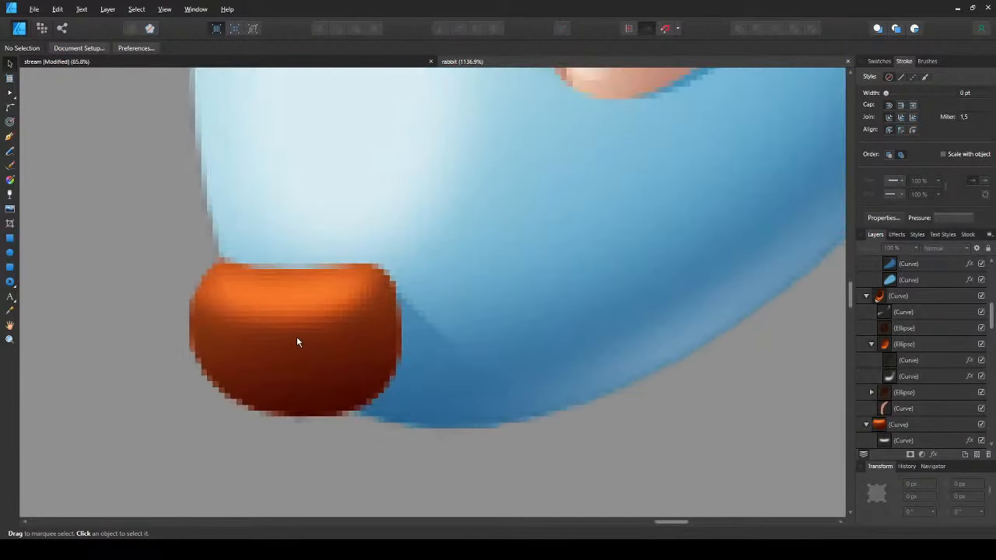
{"action": "key", "text": "p"}
{"action": "left_click", "coordinate": [209, 302]}
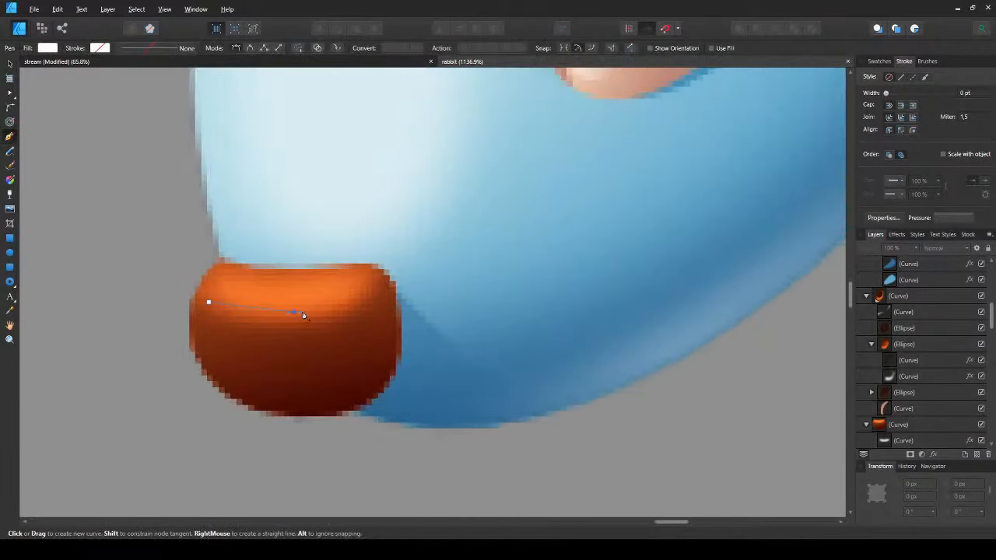
{"action": "left_click_drag", "start_coordinate": [337, 312], "coordinate": [336, 307]}
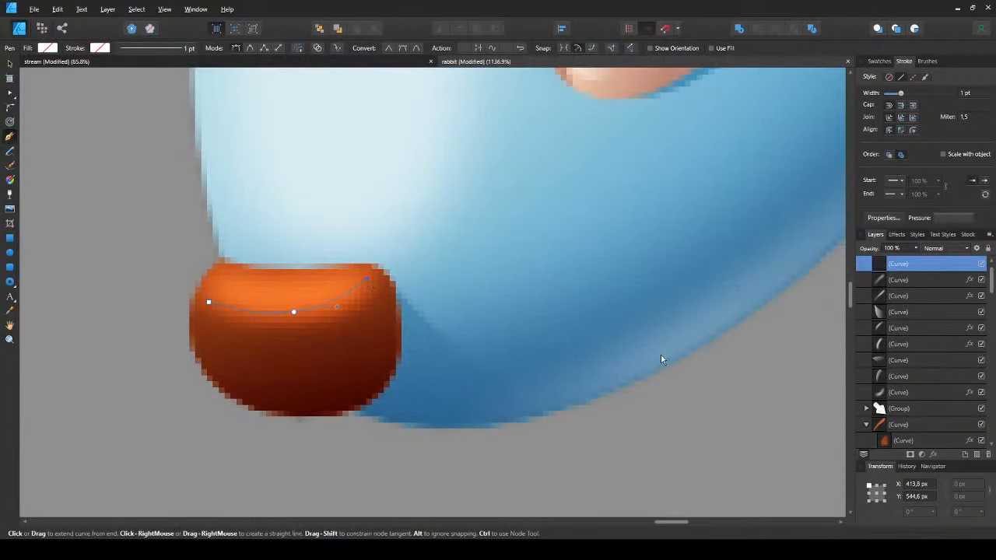
{"action": "key", "text": "Escape"}
{"action": "key", "text": "v"}
{"action": "key", "text": "ctrl+d"}
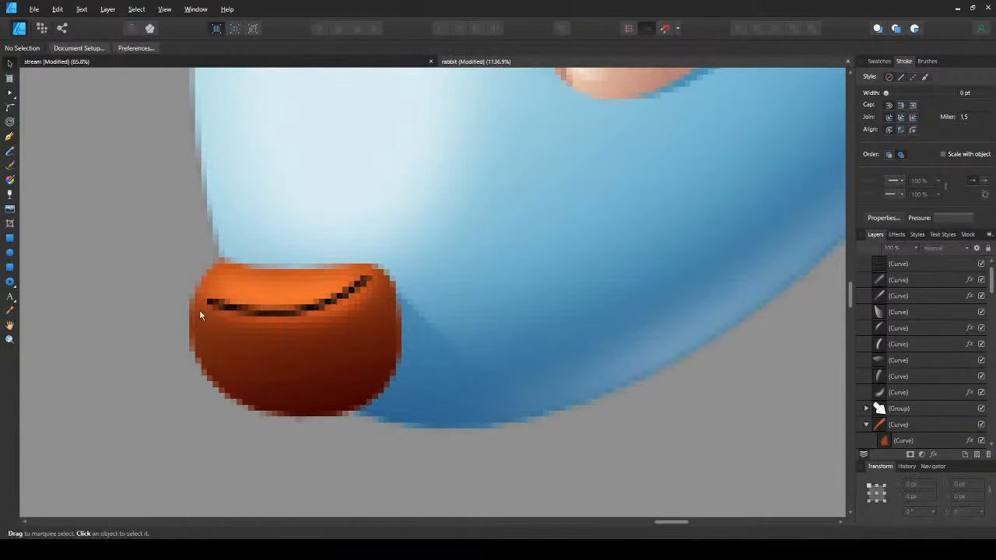
{"action": "left_click_drag", "start_coordinate": [291, 310], "coordinate": [303, 317]}
{"action": "key", "text": "ctrl+d"}
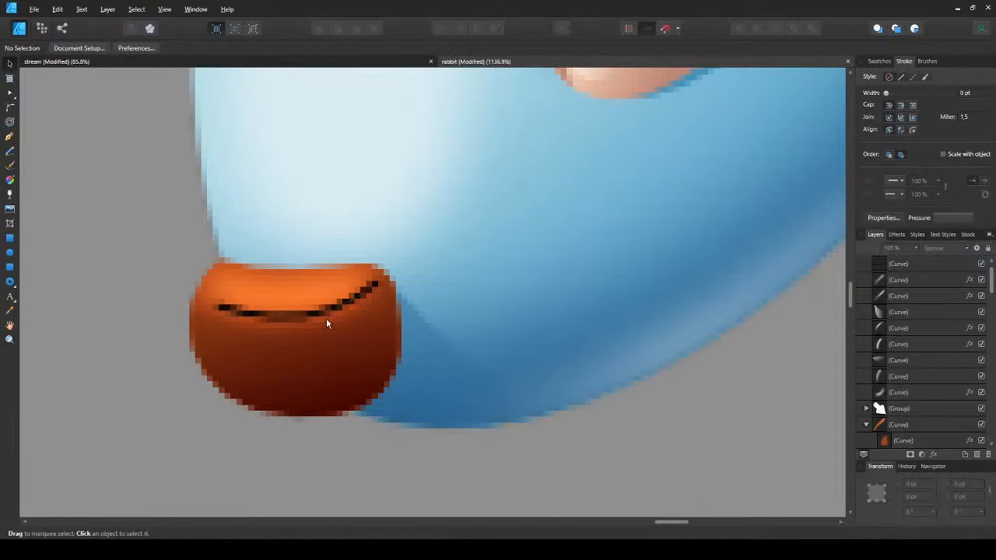
- Sketch a short second trial curve running down from the first one and delete both trial curves
{"action": "key", "text": "p"}
{"action": "left_click", "coordinate": [341, 308]}
{"action": "left_click", "coordinate": [341, 346]}
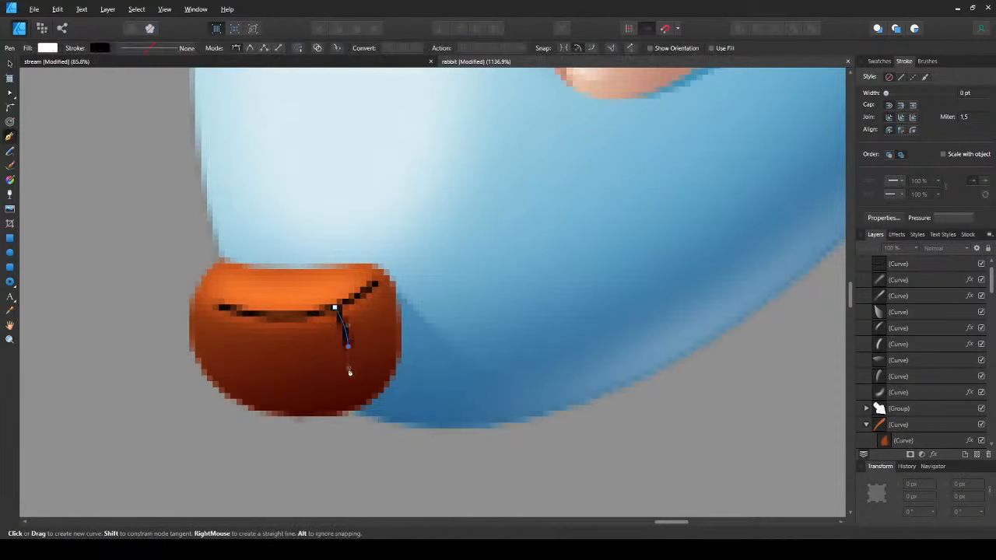
{"action": "key", "text": "Escape"}
{"action": "key", "text": "v"}
{"action": "key", "text": "ctrl+d"}
{"action": "scroll", "coordinate": [237, 387], "scroll_direction": "down", "scroll_amount": 3}
{"action": "scroll", "coordinate": [301, 366], "scroll_direction": "up", "scroll_amount": 2}
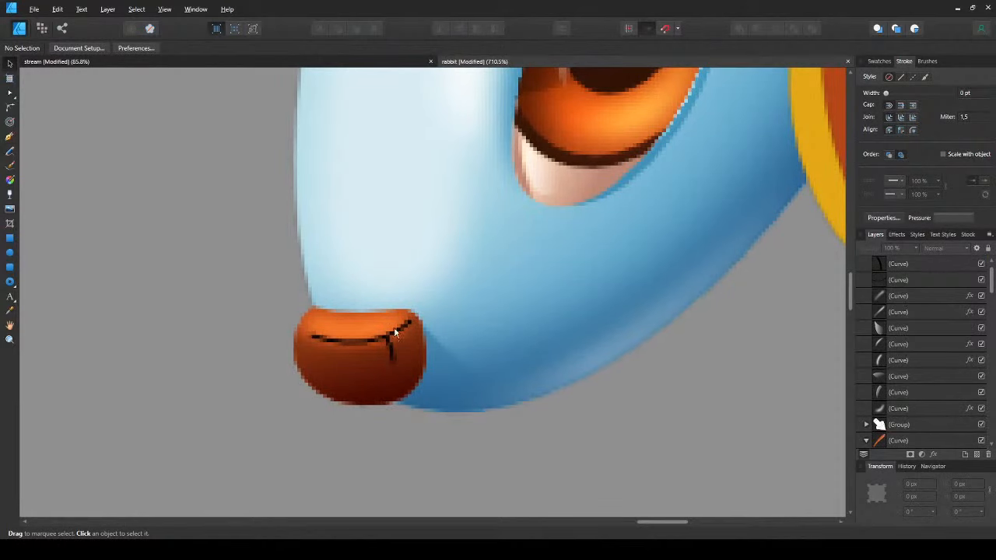
{"action": "left_click", "coordinate": [390, 348]}
{"action": "left_click", "coordinate": [364, 342], "text": "shift"}
{"action": "key", "text": "shift+alt+o"}
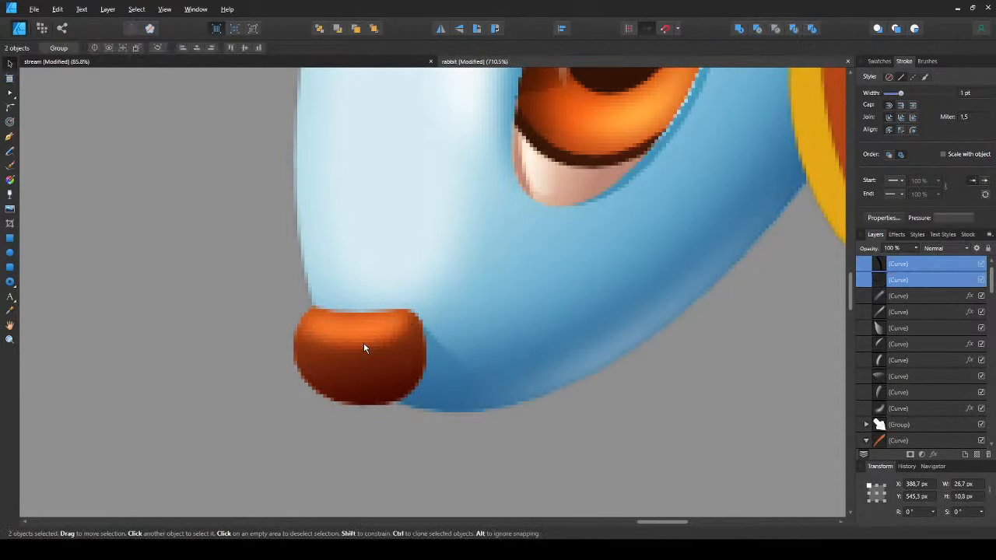
- Draw a closed, thin highlight shape about 26.5 × 14.8 px across the nose, with one tip curving up and another tapering down its right side
{"action": "scroll", "coordinate": [364, 343], "scroll_direction": "up", "scroll_amount": 2}
{"action": "key", "text": "p"}
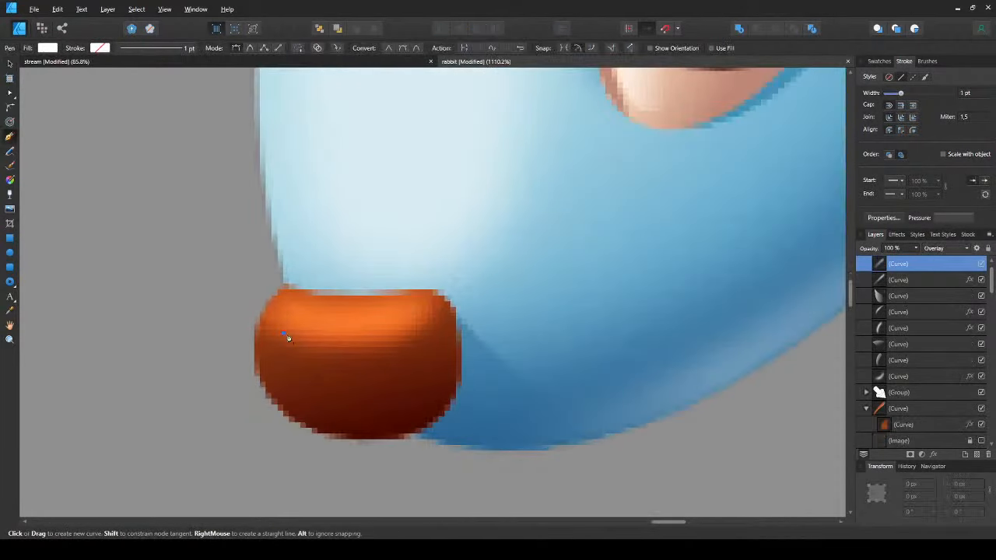
{"action": "left_click", "coordinate": [398, 338]}
{"action": "left_click", "coordinate": [434, 299]}
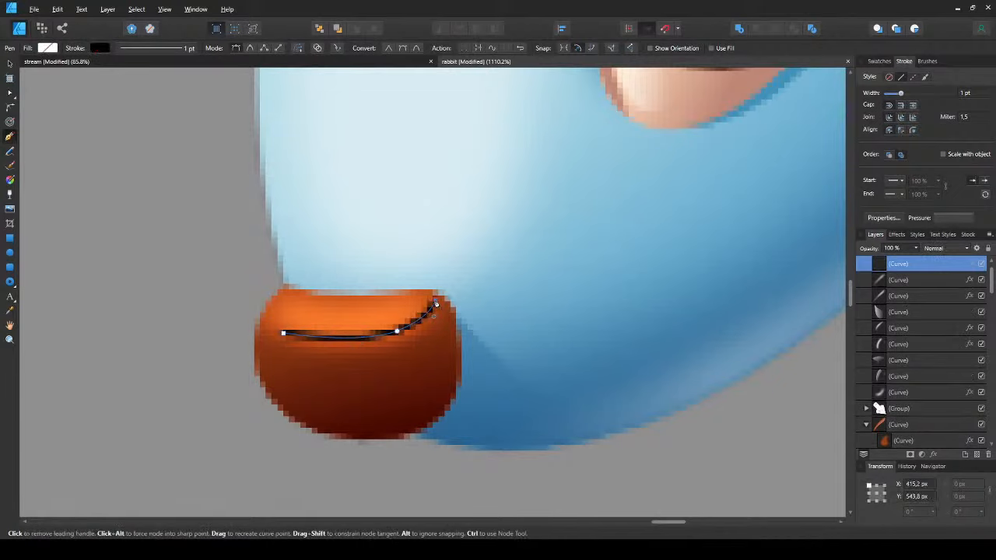
{"action": "left_click", "coordinate": [424, 330]}
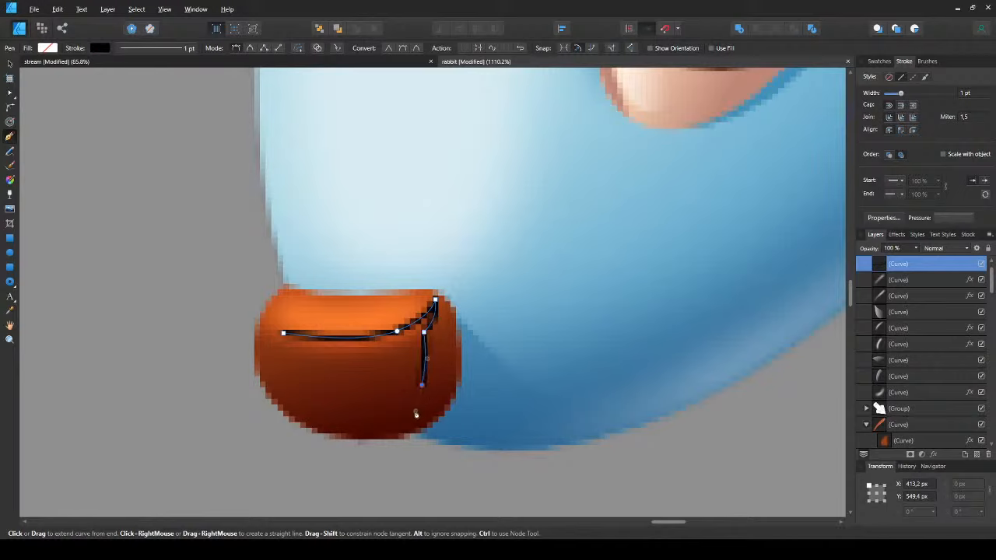
{"action": "left_click", "coordinate": [421, 383]}
{"action": "left_click", "coordinate": [407, 342]}
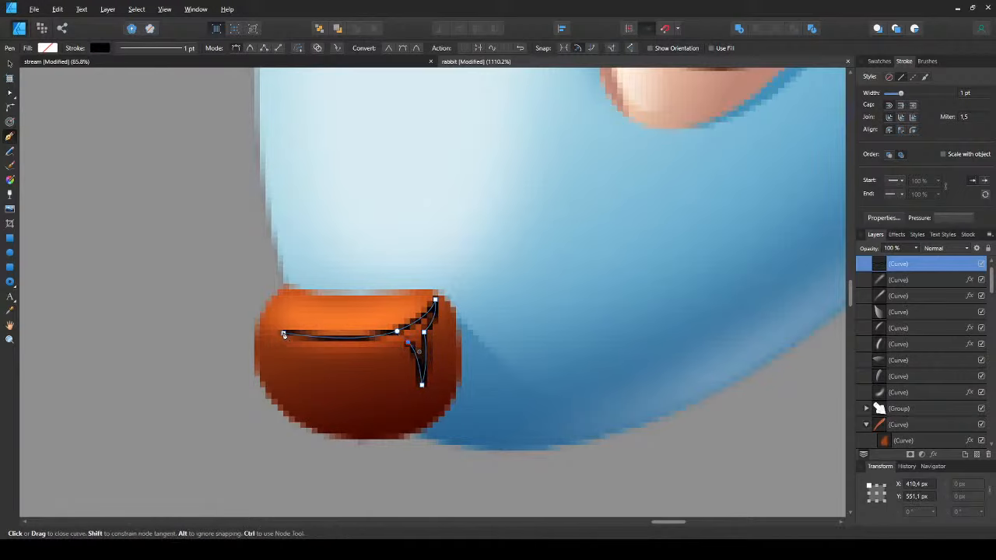
{"action": "left_click_drag", "start_coordinate": [286, 335], "coordinate": [204, 313]}
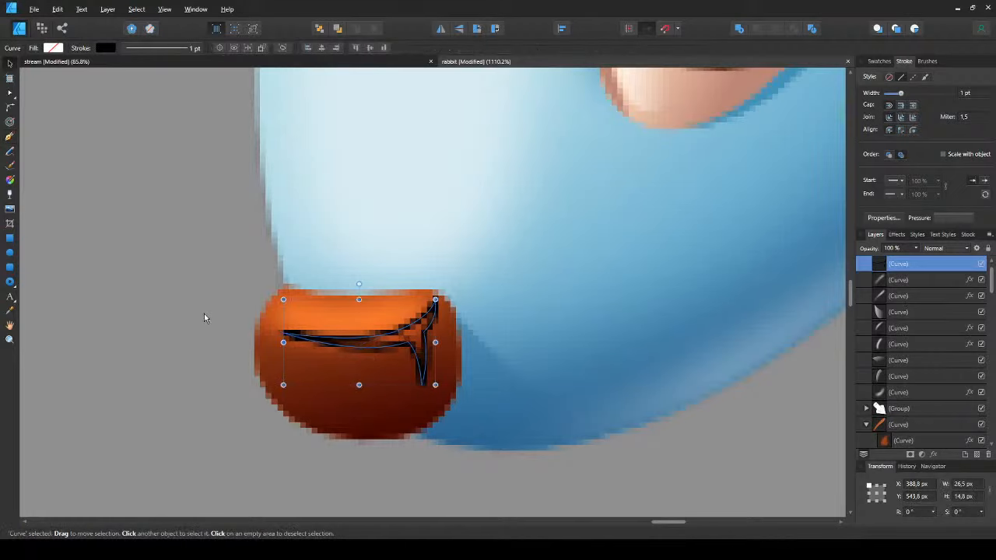
- Give the new nose highlight a white fill without a stroke and set its blend mode to Overlay
{"action": "scroll", "coordinate": [204, 314], "scroll_direction": "down", "scroll_amount": 3}
{"action": "key", "text": "v"}
{"action": "left_click", "coordinate": [190, 334]}
{"action": "left_click", "coordinate": [300, 329]}
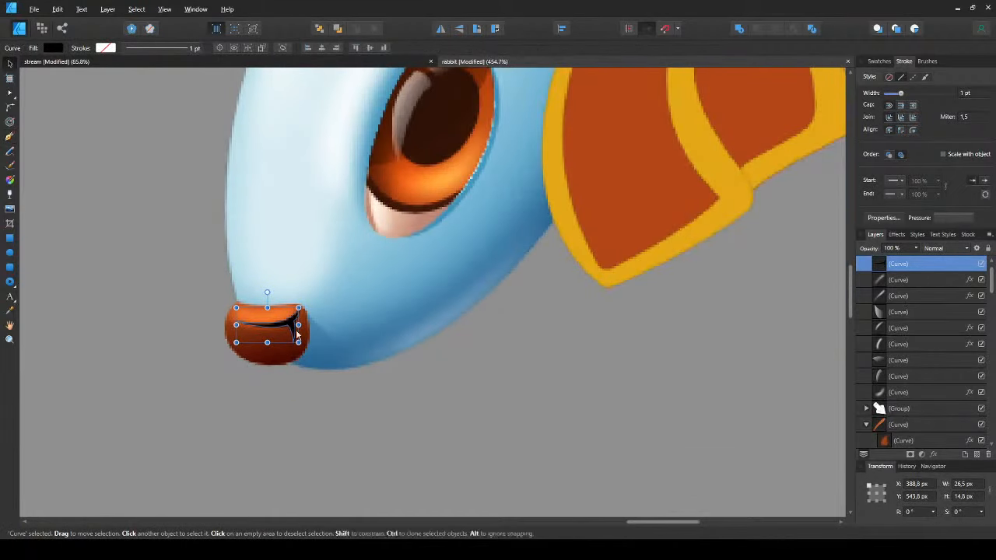
{"action": "left_click", "coordinate": [374, 418]}
{"action": "scroll", "coordinate": [250, 321], "scroll_direction": "up", "scroll_amount": 2}
{"action": "scroll", "coordinate": [305, 332], "scroll_direction": "down", "scroll_amount": 2}
{"action": "left_click", "coordinate": [304, 330]}
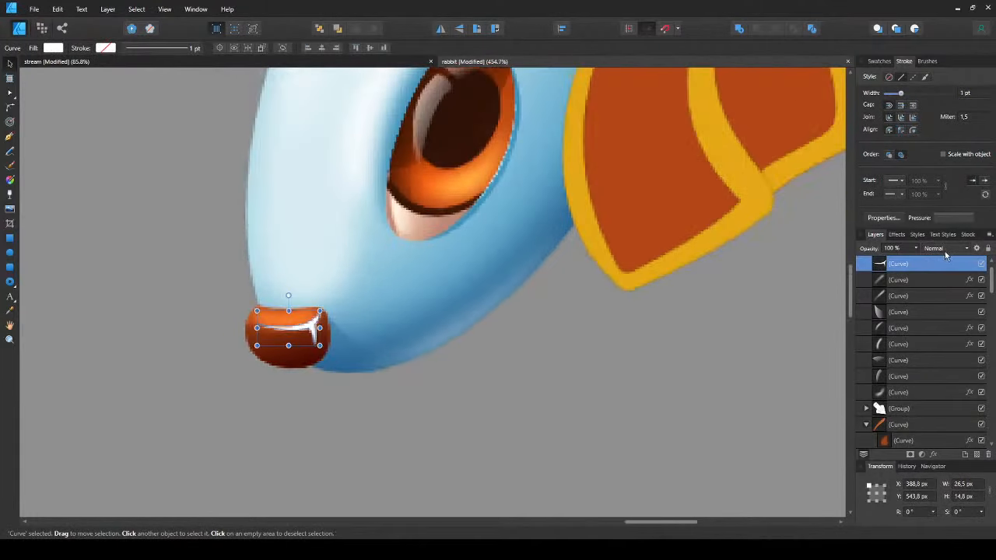
{"action": "left_click", "coordinate": [392, 434]}
- Apply a short transparency gradient to the nose highlight, running downward along its tapering right end
{"action": "scroll", "coordinate": [281, 354], "scroll_direction": "up", "scroll_amount": 1}
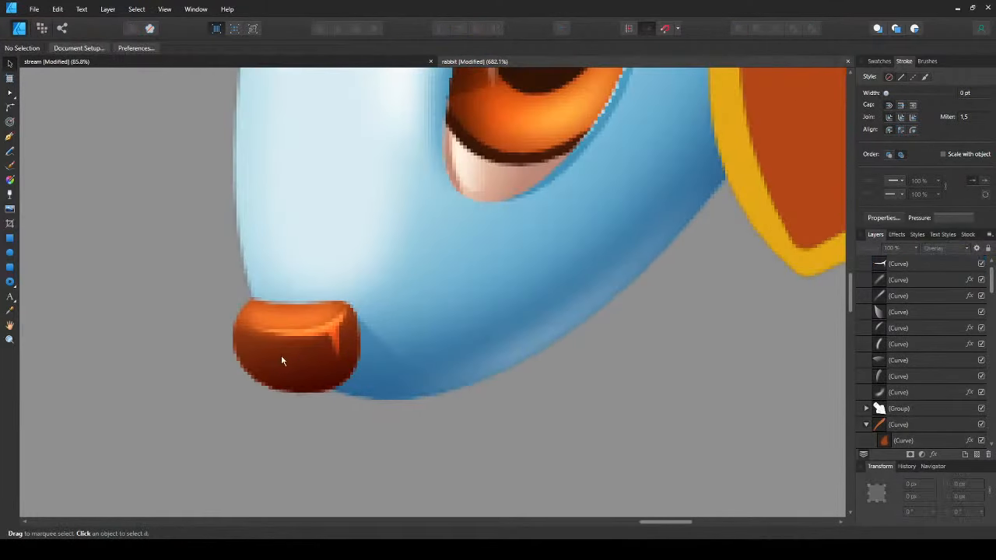
{"action": "scroll", "coordinate": [299, 350], "scroll_direction": "down", "scroll_amount": 3}
{"action": "scroll", "coordinate": [299, 350], "scroll_direction": "up", "scroll_amount": 1}
{"action": "scroll", "coordinate": [299, 355], "scroll_direction": "up", "scroll_amount": 3}
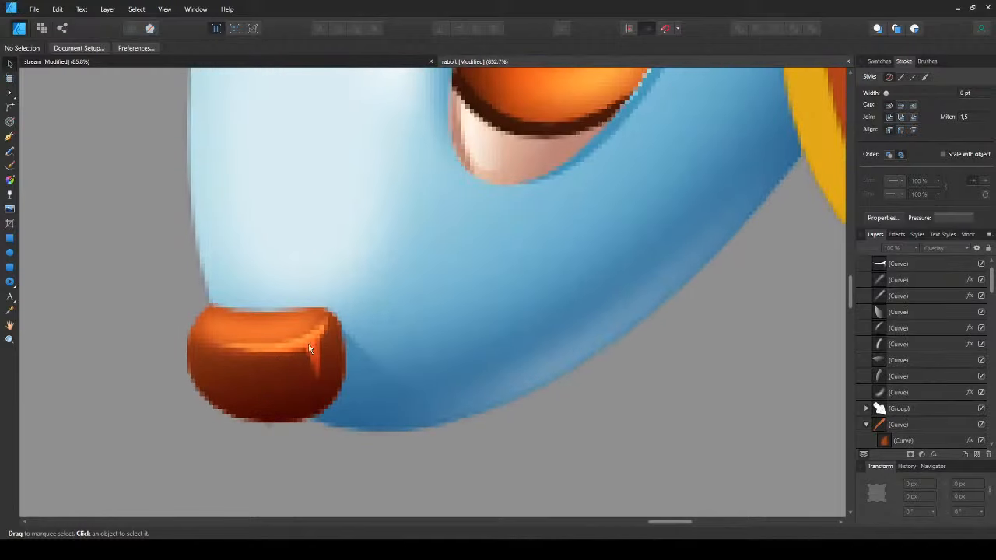
{"action": "left_click", "coordinate": [311, 346]}
{"action": "key", "text": "y"}
{"action": "left_click_drag", "start_coordinate": [310, 347], "coordinate": [320, 373]}
{"action": "key", "text": "v"}
{"action": "key", "text": "ctrl+d"}
- Draw an open guide curve with a black stroke from the forehead to the top of the nose, bent to follow the head's contour
{"action": "scroll", "coordinate": [314, 368], "scroll_direction": "down", "scroll_amount": 4}
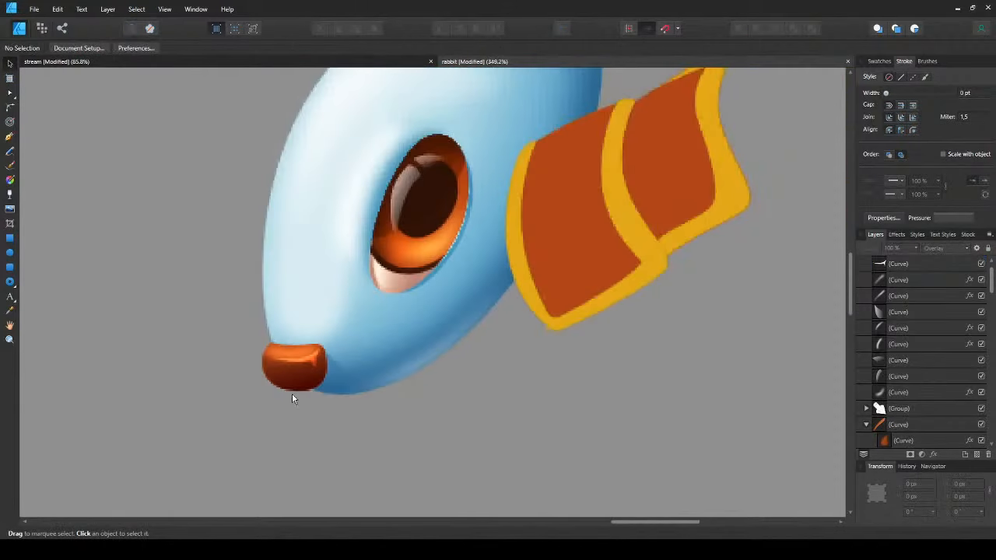
{"action": "scroll", "coordinate": [292, 396], "scroll_direction": "down", "scroll_amount": 1}
{"action": "left_click_drag", "start_coordinate": [256, 334], "coordinate": [299, 393]}
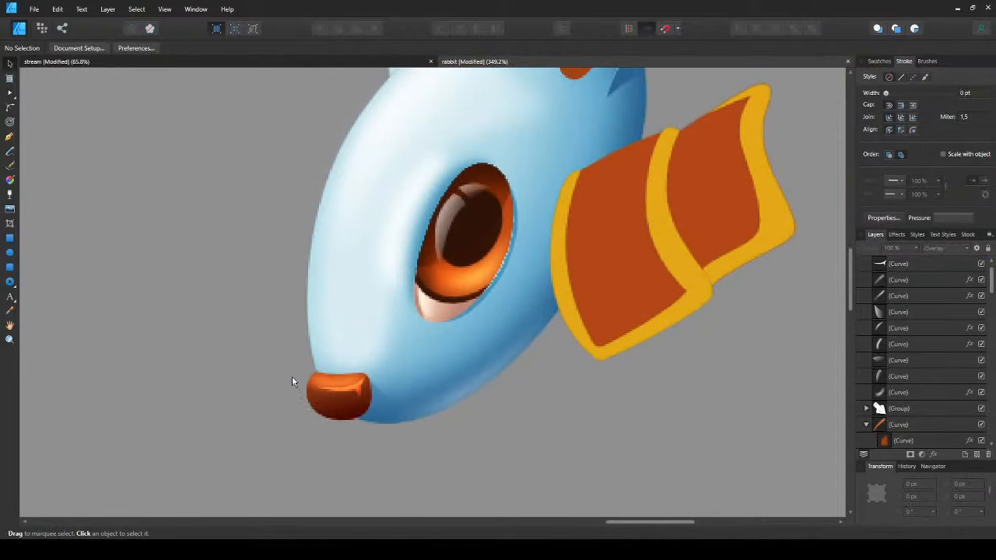
{"action": "left_click_drag", "start_coordinate": [291, 336], "coordinate": [299, 356]}
{"action": "scroll", "coordinate": [311, 396], "scroll_direction": "up", "scroll_amount": 1}
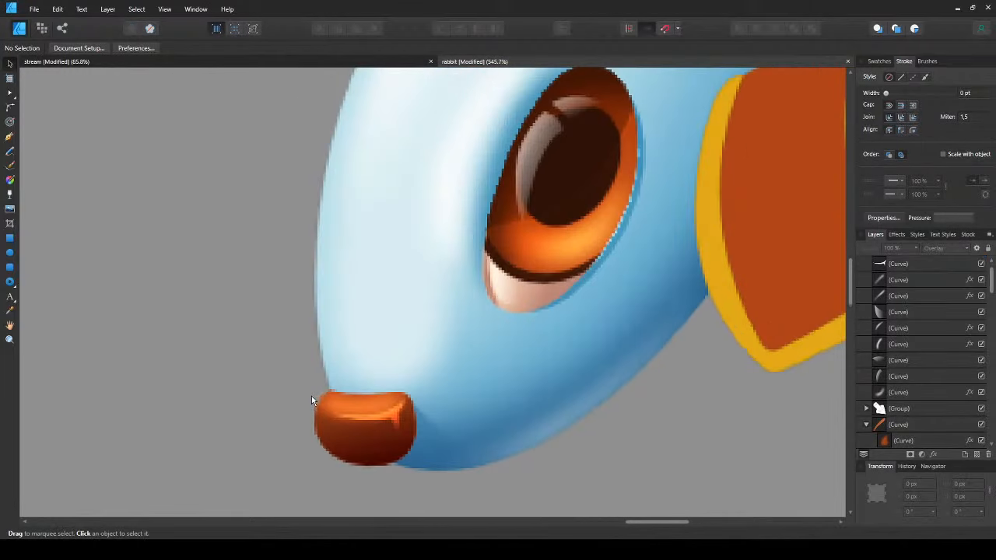
{"action": "scroll", "coordinate": [347, 341], "scroll_direction": "down", "scroll_amount": 1}
{"action": "scroll", "coordinate": [317, 396], "scroll_direction": "down", "scroll_amount": 2}
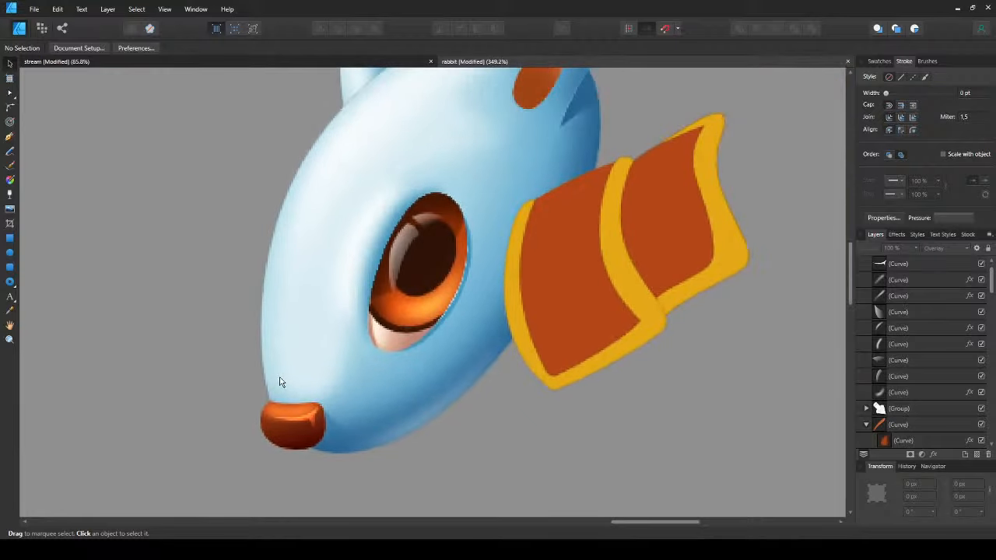
{"action": "key", "text": "p"}
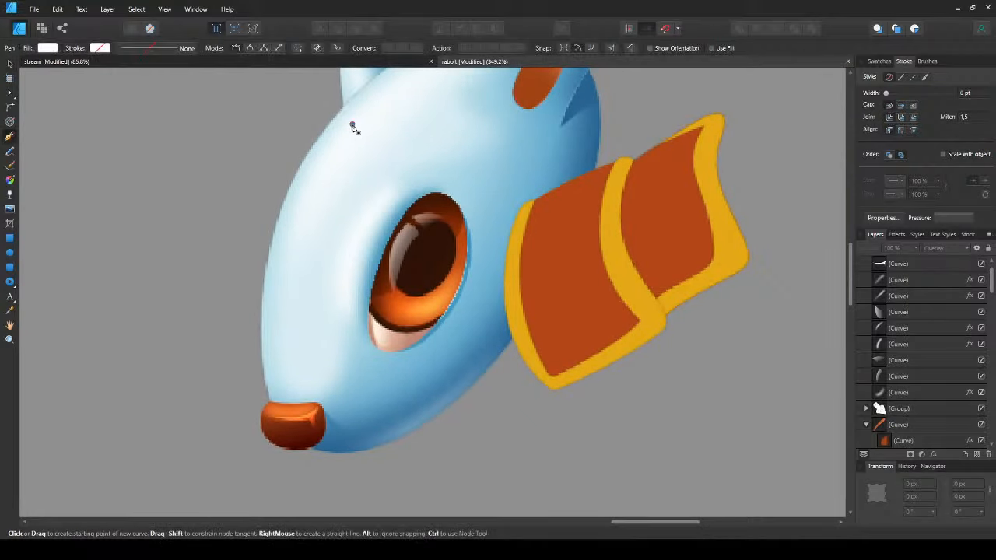
{"action": "left_click", "coordinate": [352, 124]}
{"action": "left_click", "coordinate": [287, 403]}
{"action": "left_click_drag", "start_coordinate": [290, 413], "coordinate": [303, 499]}
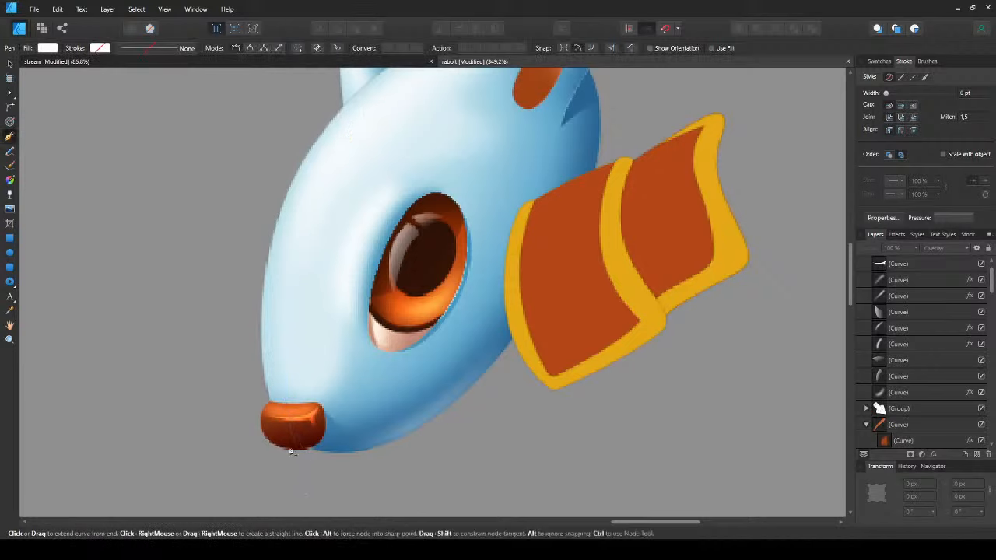
{"action": "key", "text": "a"}
{"action": "left_click_drag", "start_coordinate": [271, 310], "coordinate": [262, 266]}
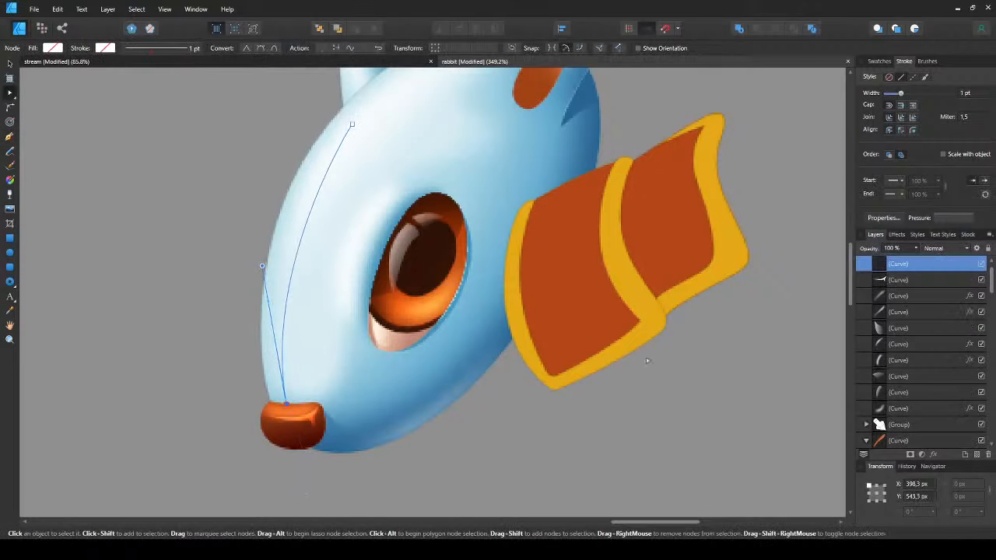
{"action": "left_click", "coordinate": [669, 436]}
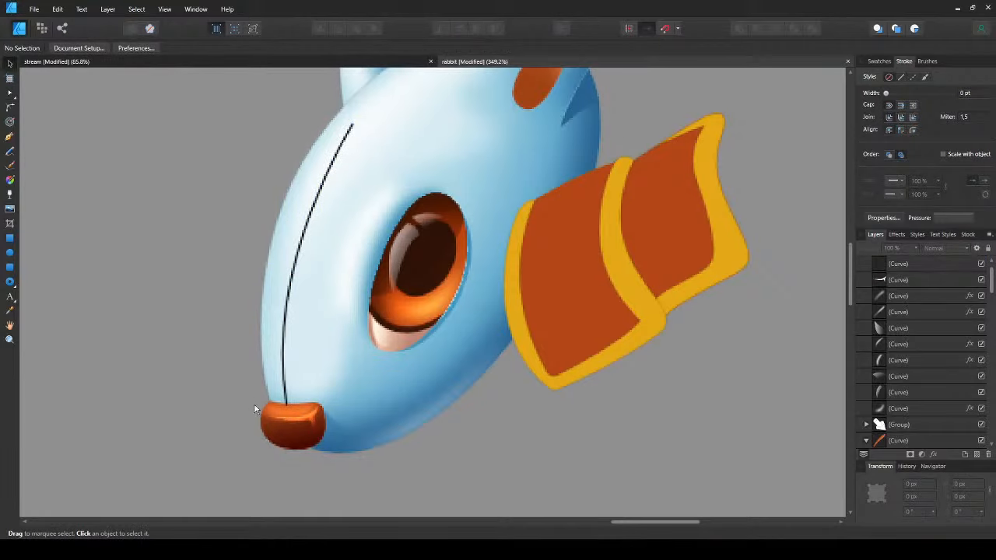
- Try narrowing the nose highlight to about 23.4 px wide and rotating it to -6°
{"action": "scroll", "coordinate": [283, 421], "scroll_direction": "up", "scroll_amount": 3}
{"action": "left_click", "coordinate": [282, 411]}
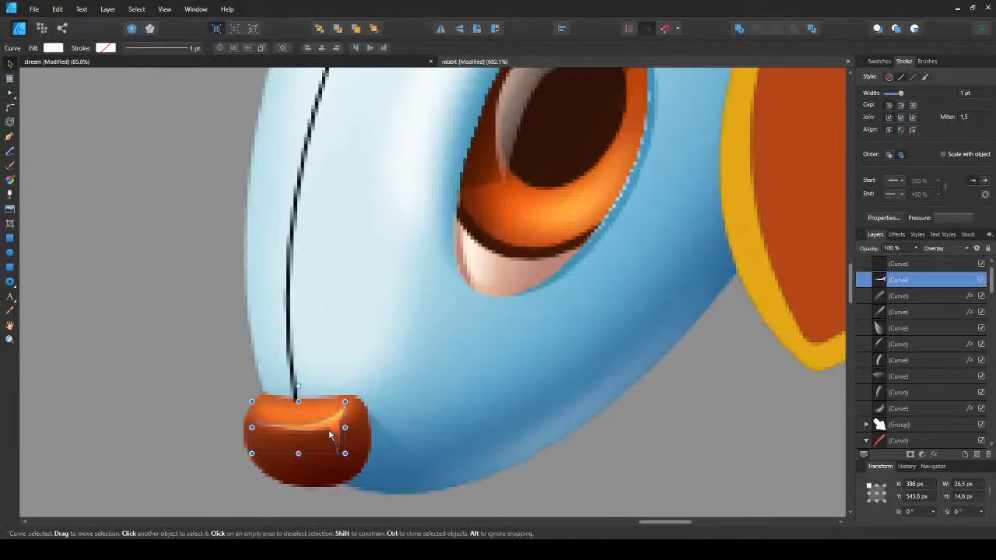
{"action": "left_click_drag", "start_coordinate": [355, 427], "coordinate": [337, 435]}
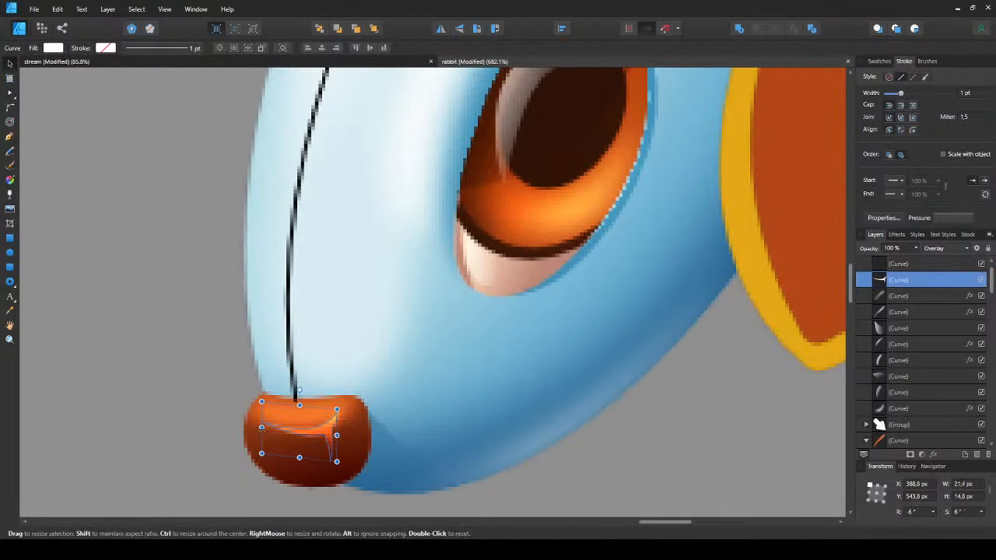
{"action": "left_click_drag", "start_coordinate": [261, 428], "coordinate": [255, 423]}
- Paste the reference picture beside the line-art rabbit, examine its nose up close, and undo the paste
{"action": "scroll", "coordinate": [255, 422], "scroll_direction": "down", "scroll_amount": 6}
{"action": "left_click_drag", "start_coordinate": [190, 376], "coordinate": [764, 387]}
{"action": "scroll", "coordinate": [334, 295], "scroll_direction": "down", "scroll_amount": 4}
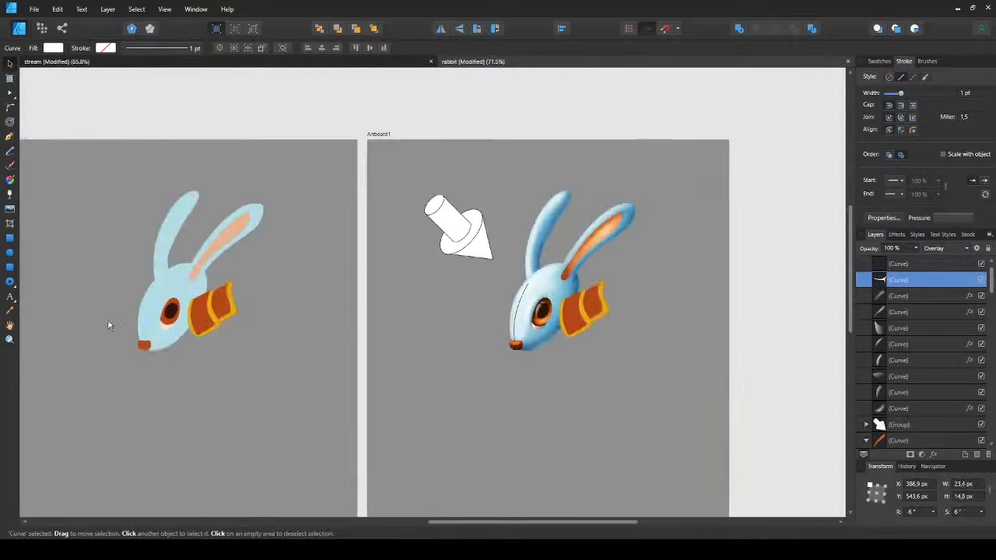
{"action": "left_click_drag", "start_coordinate": [109, 324], "coordinate": [696, 317]}
{"action": "left_click_drag", "start_coordinate": [424, 362], "coordinate": [329, 359]}
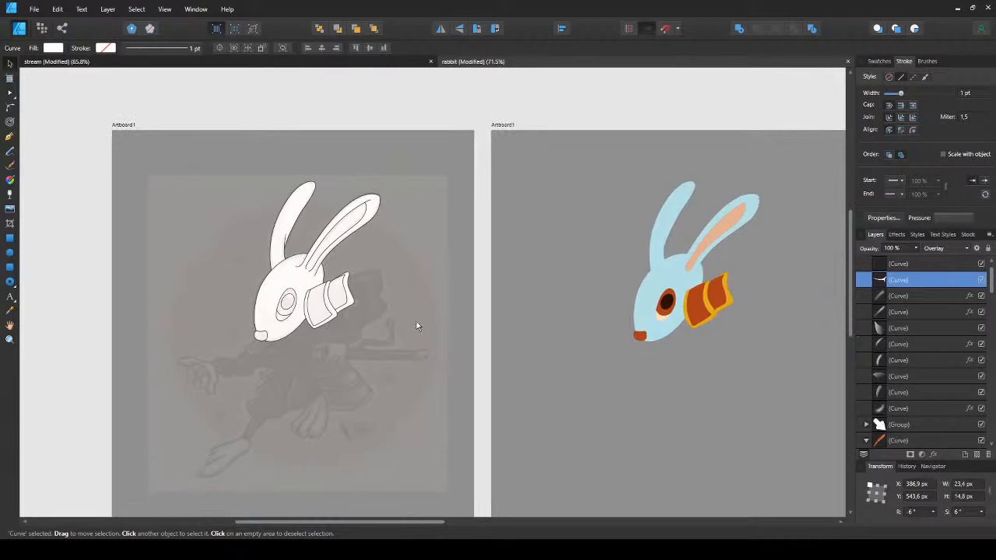
{"action": "key", "text": "ctrl+v"}
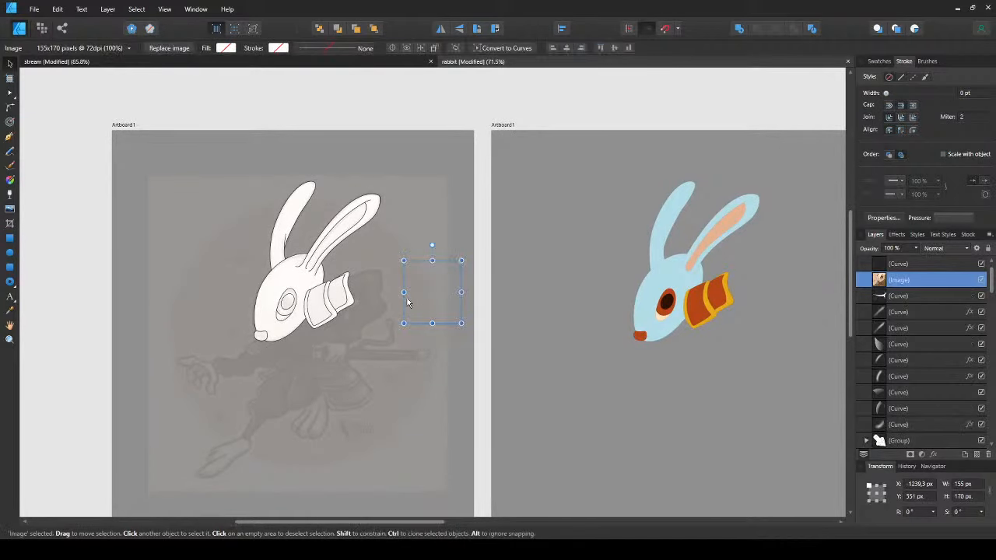
{"action": "scroll", "coordinate": [412, 302], "scroll_direction": "up", "scroll_amount": 5}
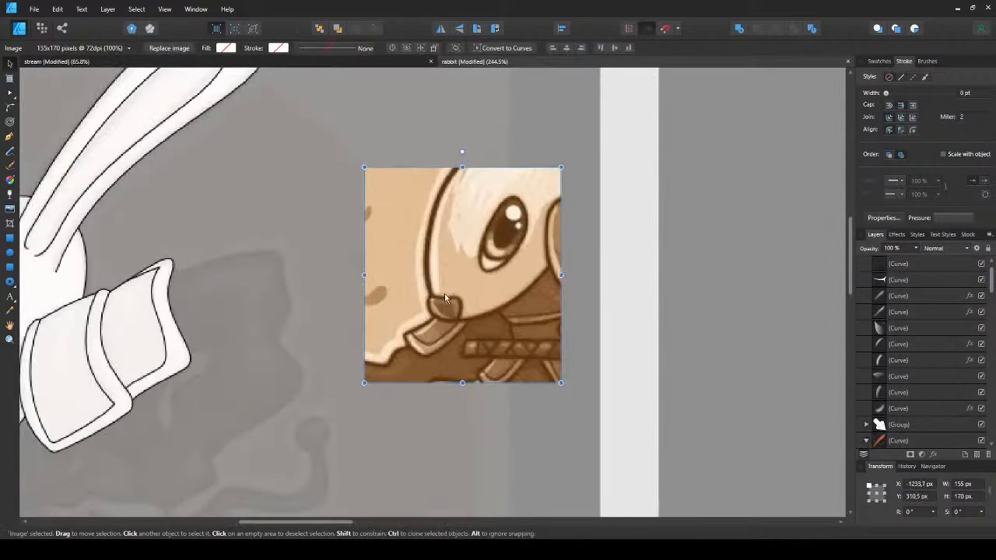
{"action": "scroll", "coordinate": [445, 298], "scroll_direction": "down", "scroll_amount": 5}
{"action": "key", "text": "ctrl+z"}
{"action": "scroll", "coordinate": [444, 294], "scroll_direction": "down", "scroll_amount": 3}
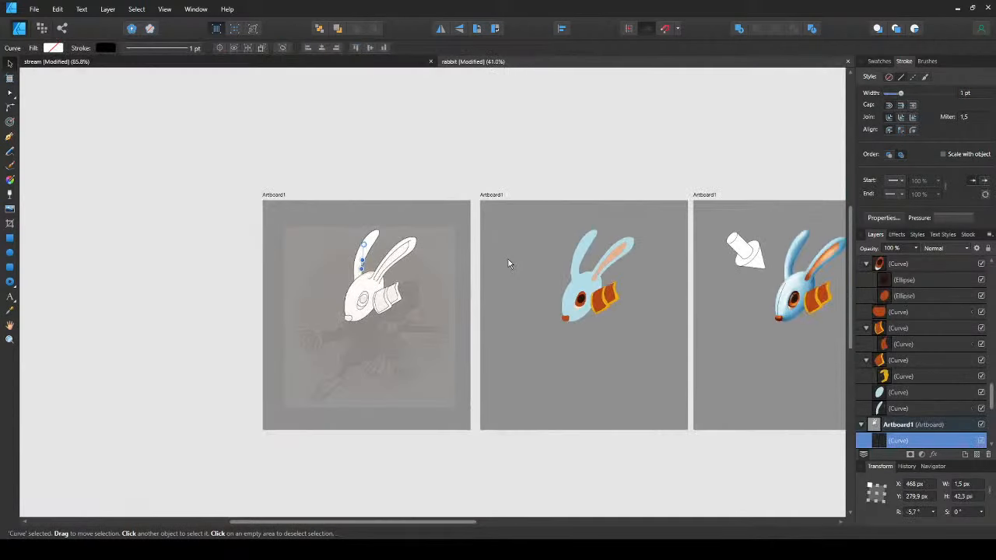
{"action": "scroll", "coordinate": [508, 263], "scroll_direction": "right", "scroll_amount": 5}
{"action": "scroll", "coordinate": [396, 265], "scroll_direction": "up", "scroll_amount": 6}
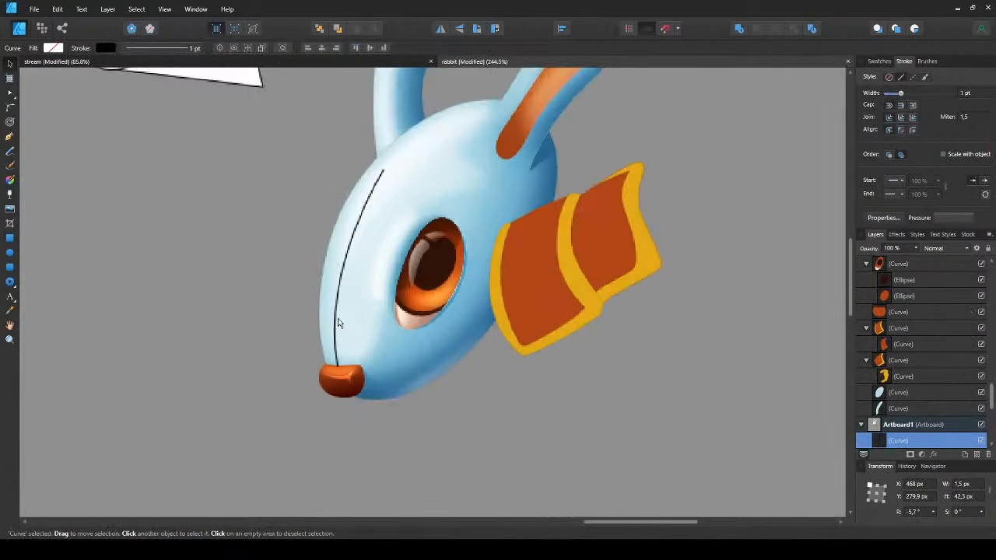
- Delete the forehead guide curve, then undo the deletion along with the nose highlight's resizing and rotation
{"action": "left_click", "coordinate": [336, 316]}
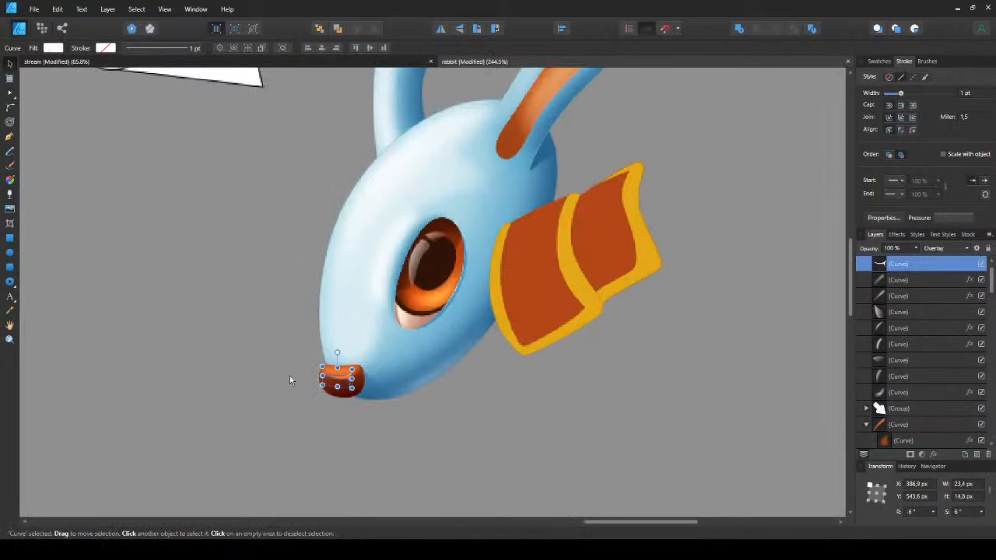
{"action": "key", "text": "ctrl+z"}
{"action": "key", "text": "ctrl+z"}
{"action": "key", "text": "ctrl+z"}
{"action": "key", "text": "ctrl+z"}
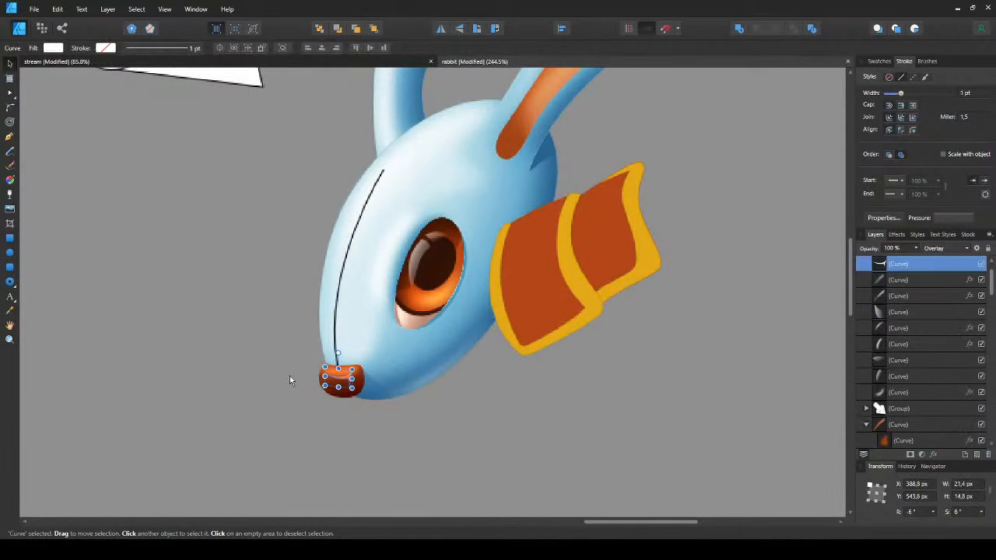
{"action": "left_click", "coordinate": [290, 376]}
- Draw a small closed crescent on the right part of the nose highlight, following its bend up toward the upper tip
{"action": "scroll", "coordinate": [355, 383], "scroll_direction": "up", "scroll_amount": 3}
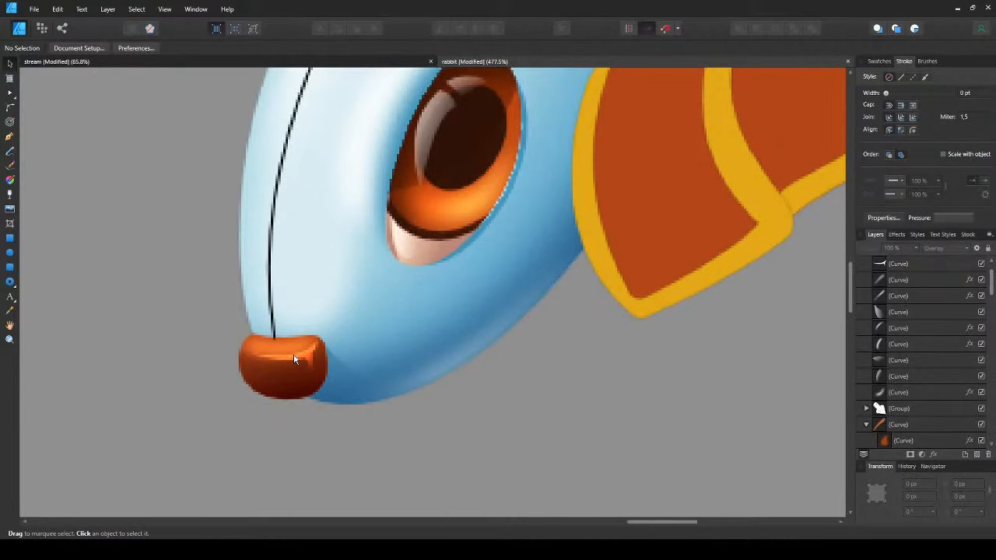
{"action": "left_click", "coordinate": [296, 207]}
{"action": "left_click", "coordinate": [162, 225]}
{"action": "scroll", "coordinate": [266, 358], "scroll_direction": "up", "scroll_amount": 2}
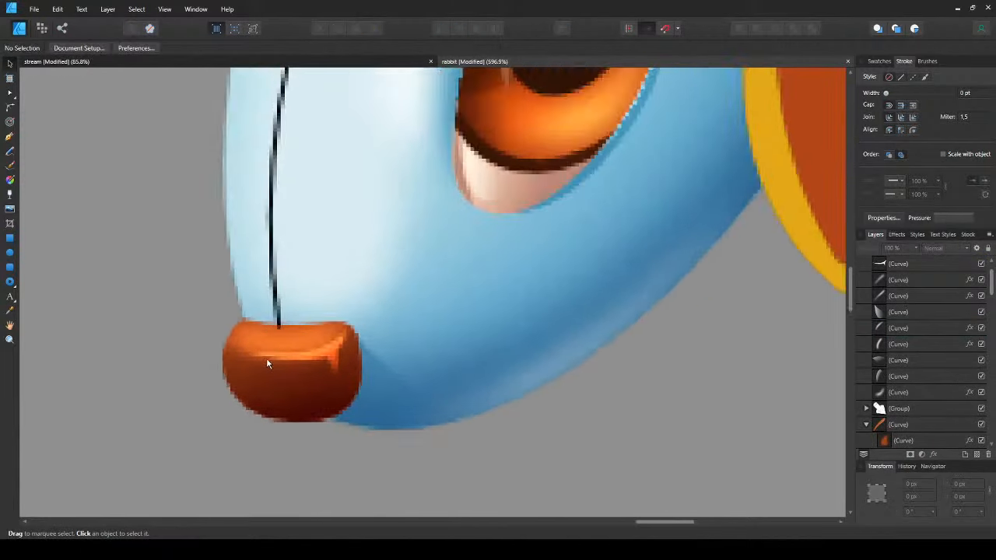
{"action": "scroll", "coordinate": [266, 363], "scroll_direction": "up", "scroll_amount": 2}
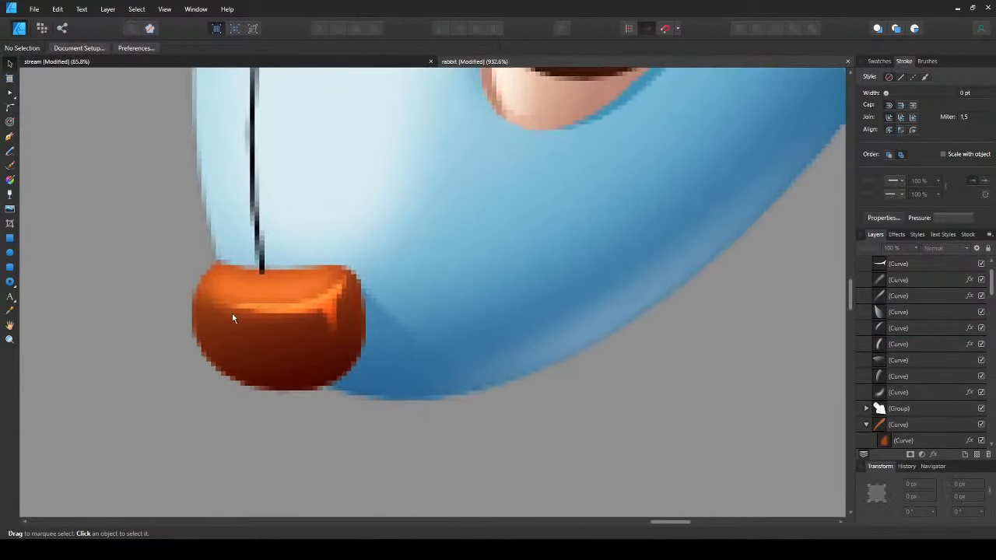
{"action": "key", "text": "p"}
{"action": "left_click", "coordinate": [326, 301]}
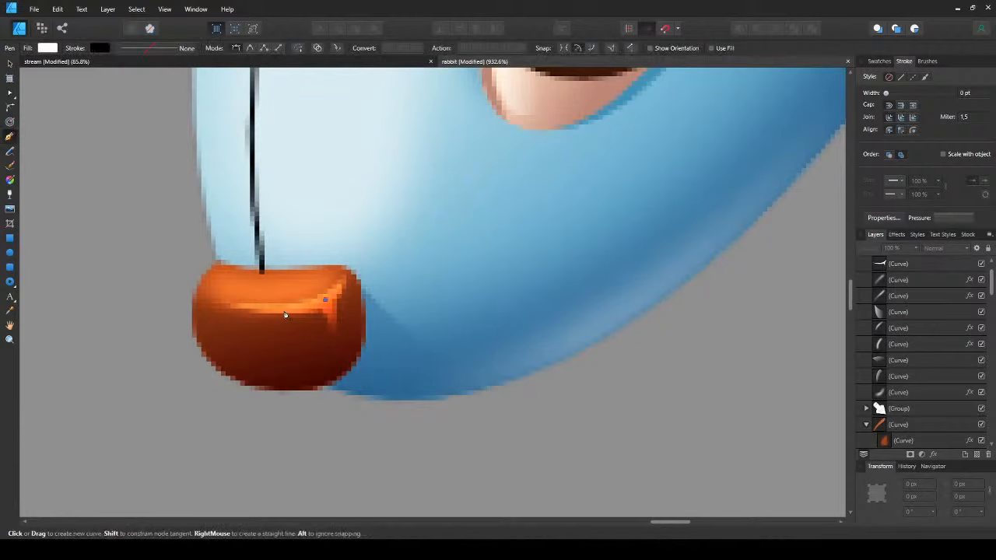
{"action": "left_click_drag", "start_coordinate": [280, 308], "coordinate": [344, 303]}
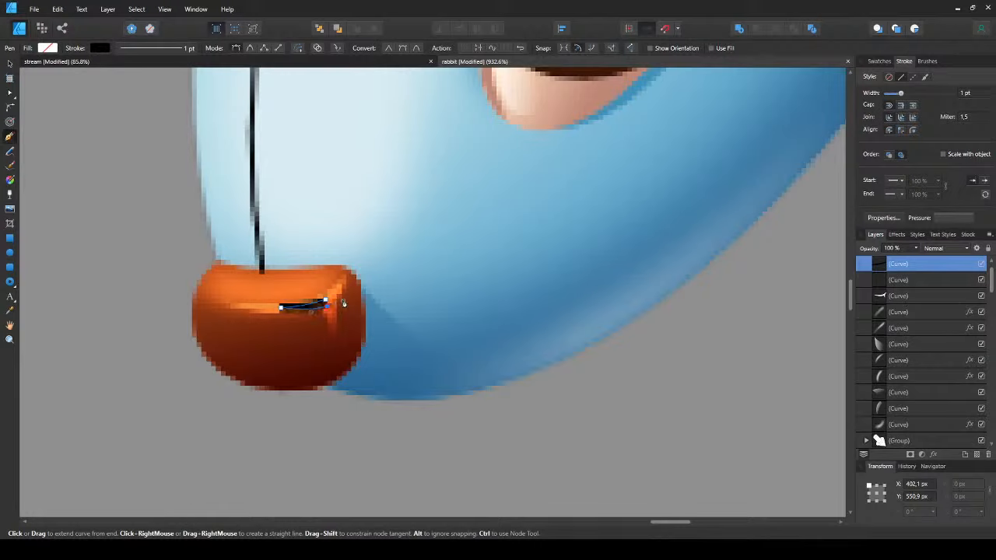
{"action": "left_click", "coordinate": [340, 289]}
{"action": "left_click", "coordinate": [325, 300]}
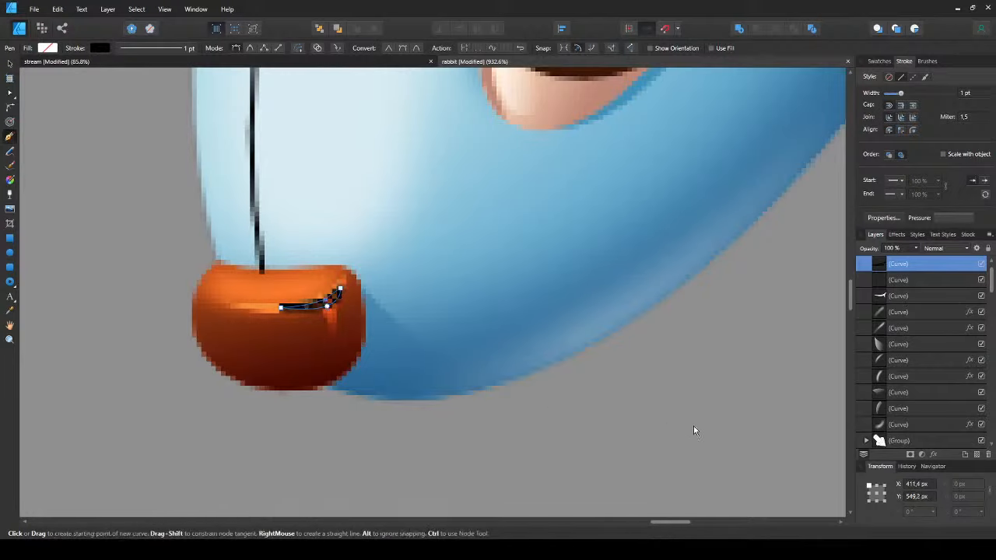
- Give the small crescent on the nose a solid white fill and no stroke
{"action": "key", "text": "shift+x"}
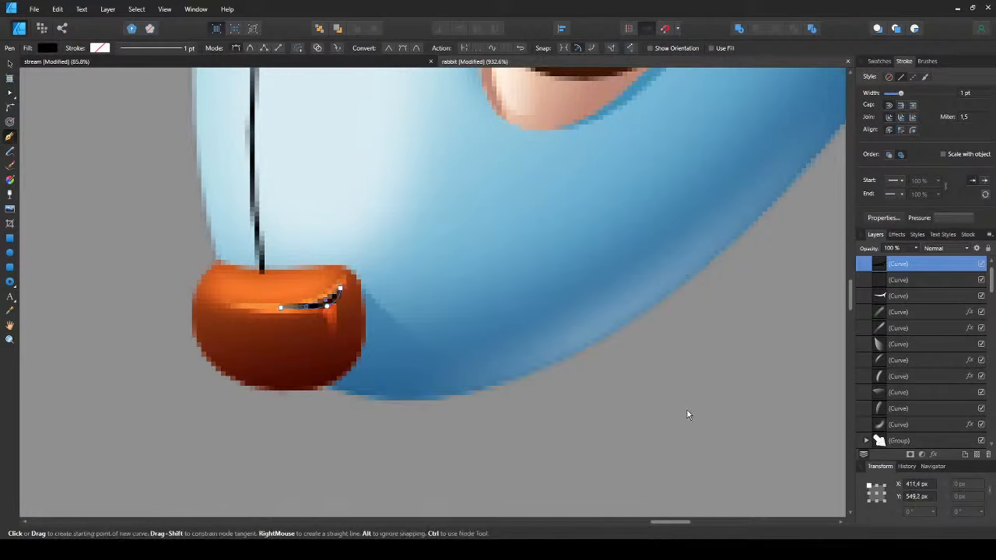
{"action": "key", "text": "d"}
{"action": "key", "text": "v"}
{"action": "left_click", "coordinate": [432, 424]}
- Draw a closed shape on the lower part of the nose, curved along its bottom edge and flat beneath the white highlight
{"action": "left_click_drag", "start_coordinate": [223, 316], "coordinate": [347, 319]}
{"action": "scroll", "coordinate": [355, 326], "scroll_direction": "down", "scroll_amount": 2}
{"action": "scroll", "coordinate": [355, 326], "scroll_direction": "up", "scroll_amount": 3}
{"action": "left_click_drag", "start_coordinate": [375, 359], "coordinate": [326, 351]}
{"action": "key", "text": "p"}
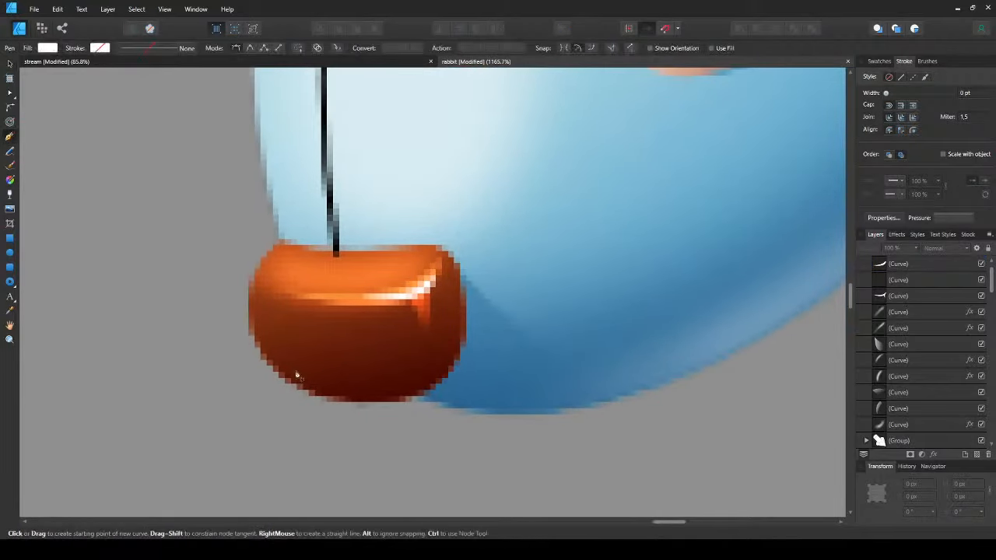
{"action": "left_click", "coordinate": [257, 319]}
{"action": "left_click_drag", "start_coordinate": [333, 391], "coordinate": [395, 399]}
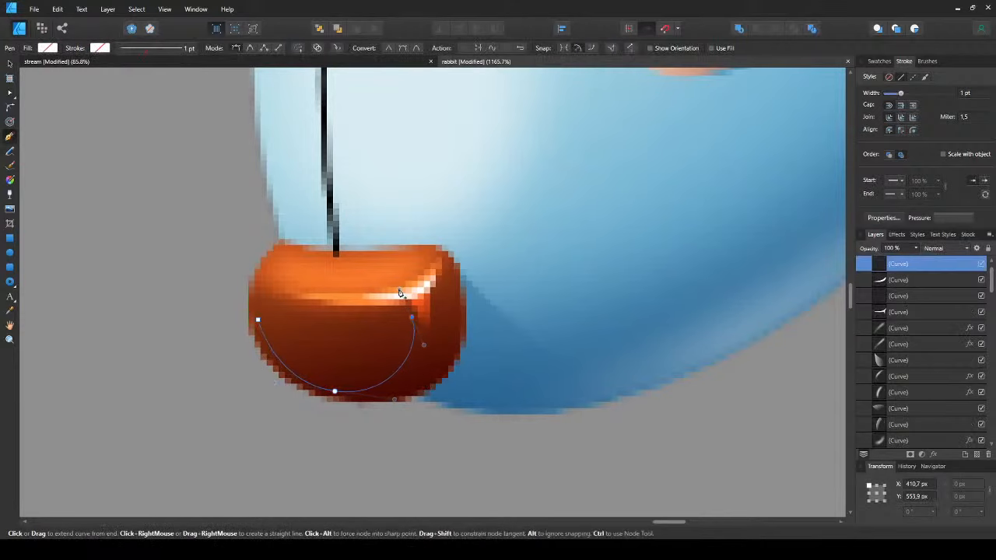
{"action": "left_click_drag", "start_coordinate": [410, 313], "coordinate": [394, 268]}
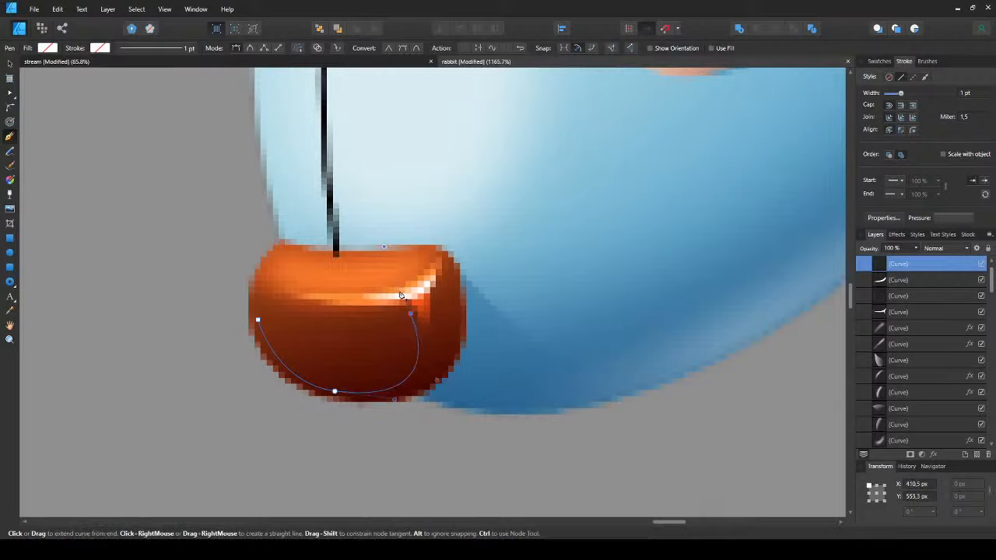
{"action": "left_click", "coordinate": [258, 320]}
- Fill the lower nose shape white with Overlay blending and a linear transparency fading upward from the nose's bottom edge
{"action": "key", "text": "v"}
{"action": "key", "text": "d"}
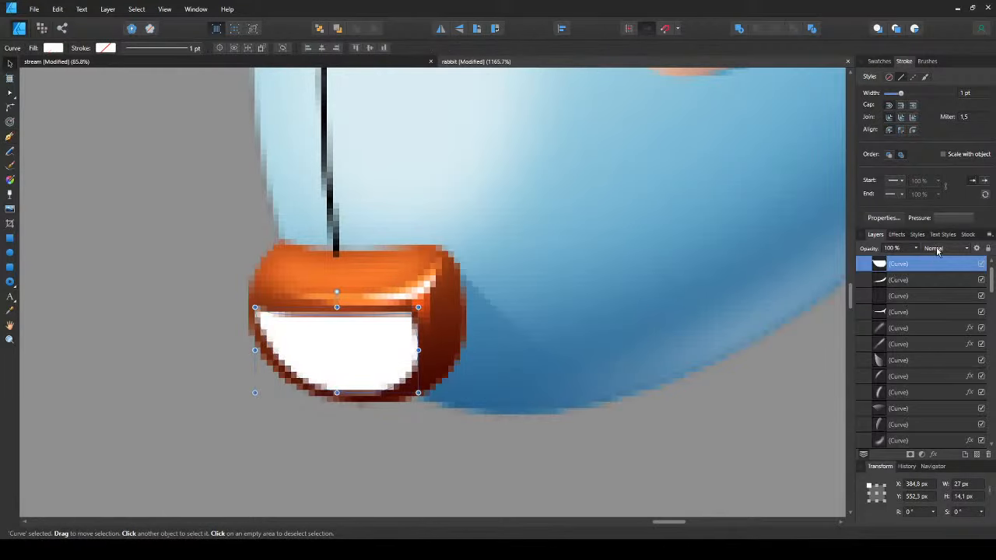
{"action": "left_click", "coordinate": [938, 249]}
{"action": "left_click", "coordinate": [940, 394]}
{"action": "key", "text": "y"}
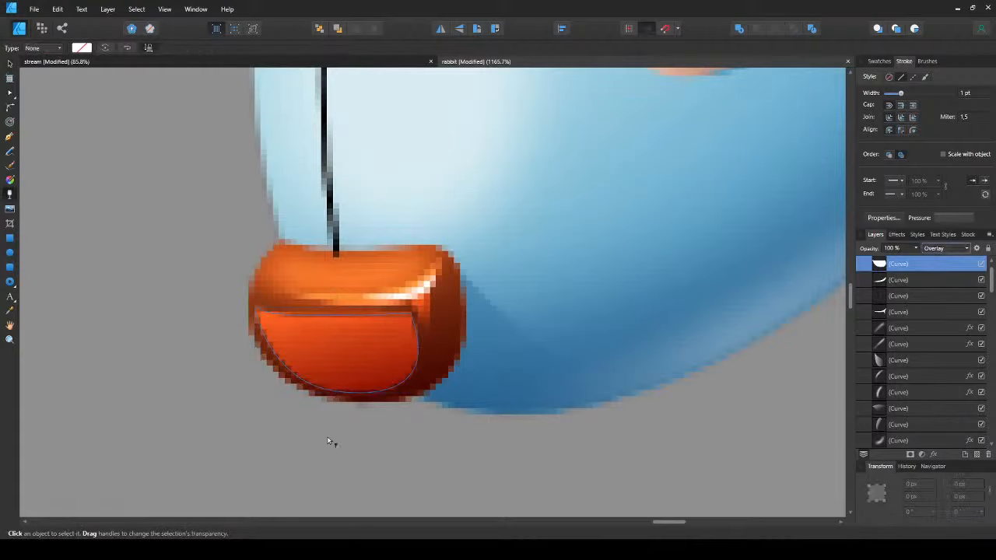
{"action": "mouse_move", "coordinate": [325, 422]}
{"action": "left_mouse_down"}
{"action": "mouse_move", "coordinate": [342, 341]}
{"action": "mouse_move", "coordinate": [334, 328]}
{"action": "left_mouse_up"}
{"action": "key", "text": "v"}
{"action": "key", "text": "ctrl+d"}
- Select all the nose pieces together, widen the nose slightly and rotate it a little
{"action": "scroll", "coordinate": [336, 335], "scroll_direction": "down", "scroll_amount": 1}
{"action": "scroll", "coordinate": [336, 339], "scroll_direction": "down", "scroll_amount": 5}
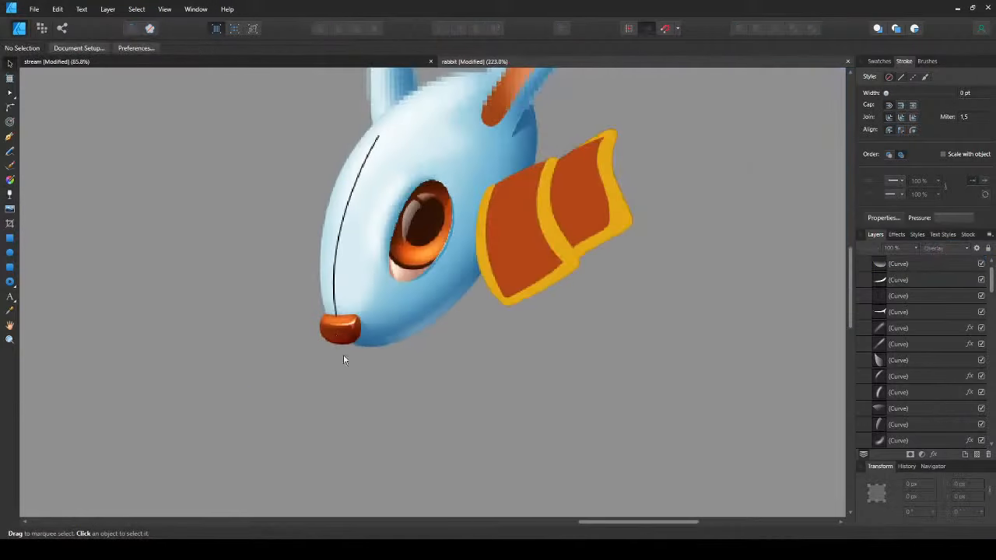
{"action": "scroll", "coordinate": [340, 362], "scroll_direction": "up", "scroll_amount": 3}
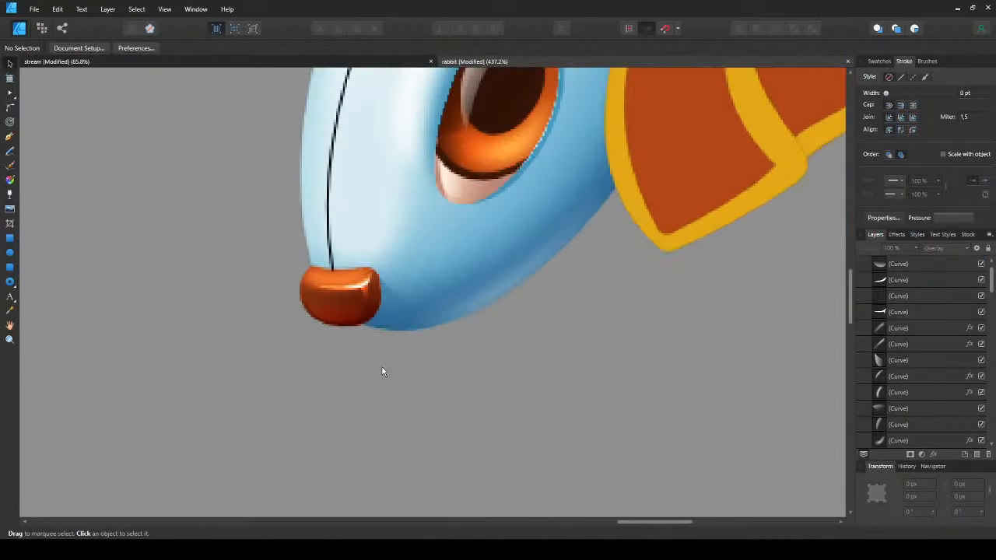
{"action": "left_click_drag", "start_coordinate": [381, 371], "coordinate": [272, 247]}
{"action": "left_click_drag", "start_coordinate": [381, 296], "coordinate": [374, 295]}
{"action": "left_click_drag", "start_coordinate": [299, 295], "coordinate": [282, 292]}
{"action": "left_click_drag", "start_coordinate": [332, 260], "coordinate": [340, 253]}
{"action": "left_click", "coordinate": [321, 380]}
{"action": "scroll", "coordinate": [321, 379], "scroll_direction": "down", "scroll_amount": 1}
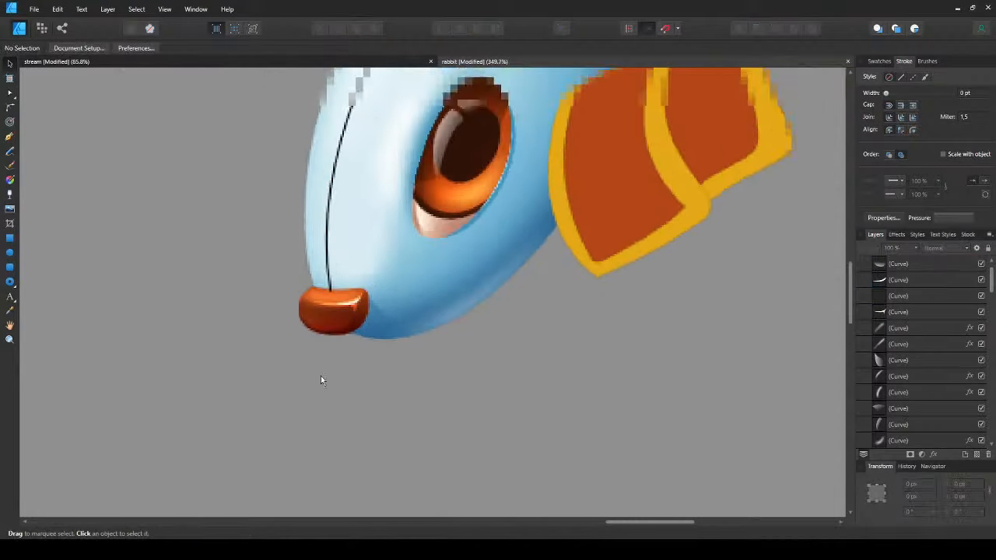
- Select the complete nose with its highlights again and narrow it slightly from its right side
{"action": "scroll", "coordinate": [320, 378], "scroll_direction": "down", "scroll_amount": 2}
{"action": "scroll", "coordinate": [321, 375], "scroll_direction": "up", "scroll_amount": 2}
{"action": "left_click_drag", "start_coordinate": [385, 379], "coordinate": [292, 282]}
{"action": "left_click_drag", "start_coordinate": [372, 318], "coordinate": [339, 318]}
{"action": "left_click", "coordinate": [349, 391]}
{"action": "scroll", "coordinate": [412, 274], "scroll_direction": "up", "scroll_amount": 1}
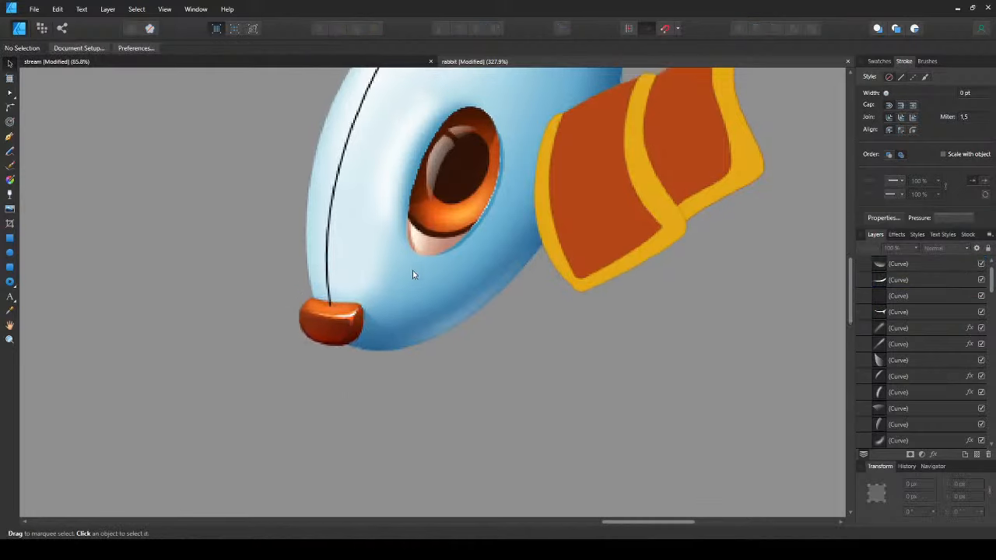
- Delete the black guide curve running down the rabbit's forehead to the nose
{"action": "scroll", "coordinate": [413, 275], "scroll_direction": "down", "scroll_amount": 2}
{"action": "left_click", "coordinate": [327, 317]}
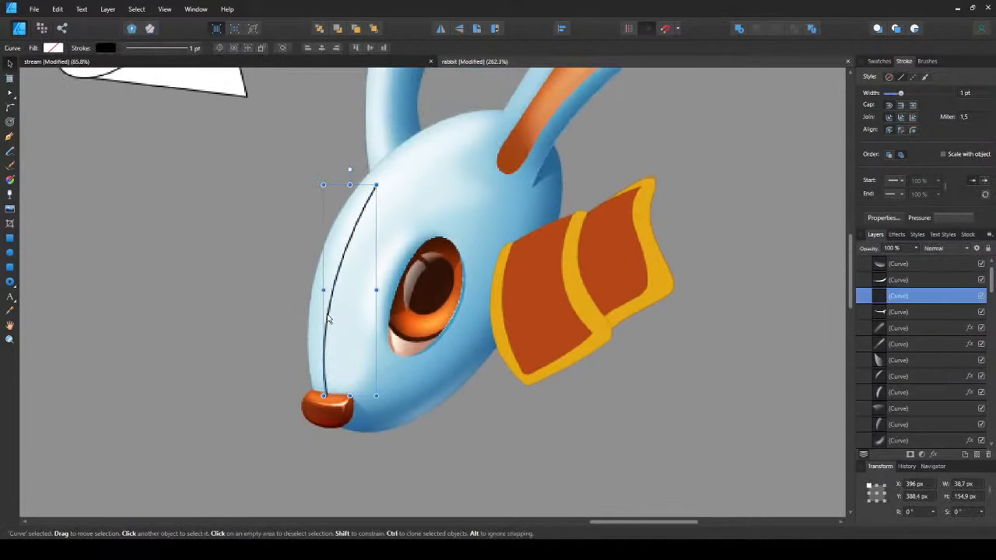
{"action": "key", "text": "Delete"}
- Examine the nose up close and inspect the head's upper contour where it meets the far ear
{"action": "scroll", "coordinate": [298, 421], "scroll_direction": "up", "scroll_amount": 5}
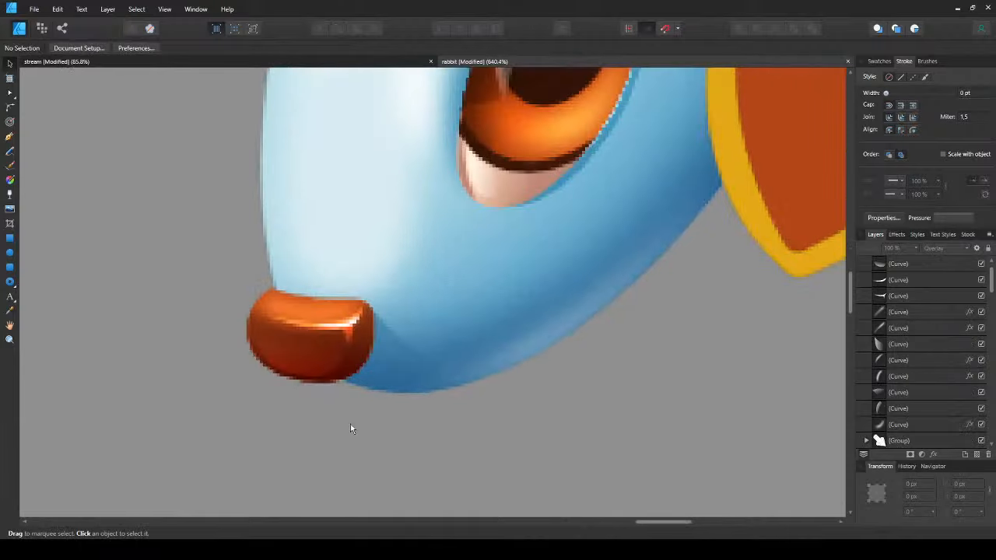
{"action": "scroll", "coordinate": [338, 368], "scroll_direction": "down", "scroll_amount": 5}
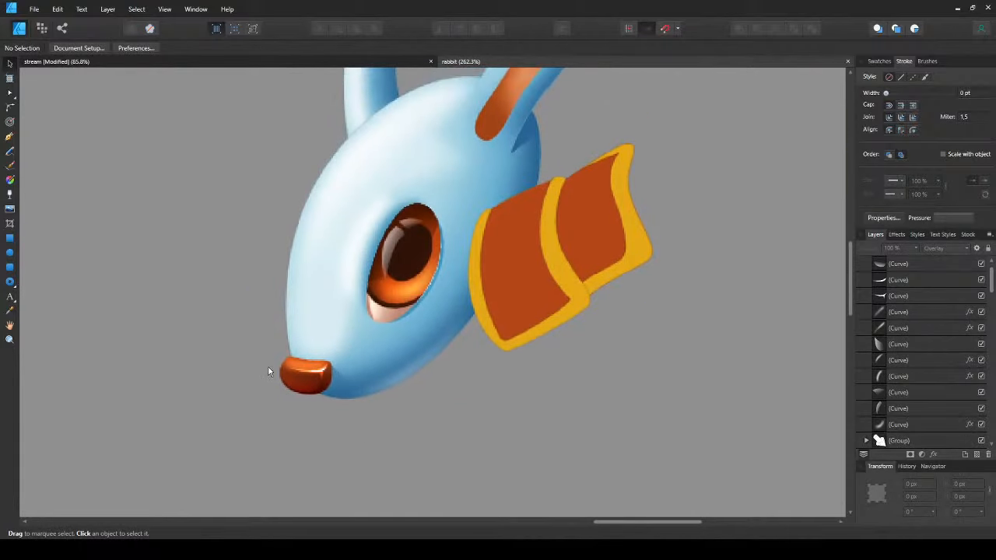
{"action": "scroll", "coordinate": [267, 366], "scroll_direction": "up", "scroll_amount": 2}
{"action": "left_click_drag", "start_coordinate": [351, 233], "coordinate": [350, 286]}
{"action": "scroll", "coordinate": [350, 287], "scroll_direction": "down", "scroll_amount": 1}
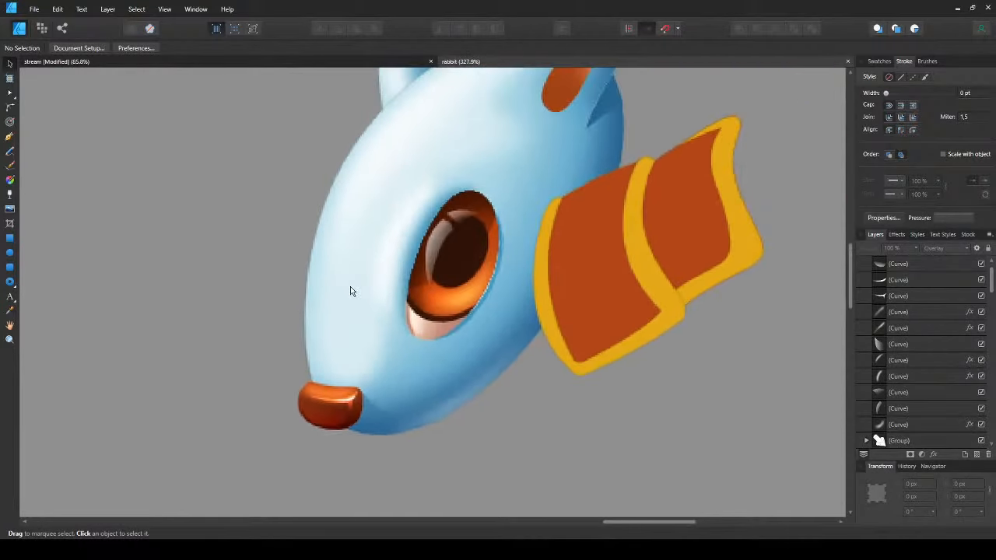
{"action": "left_click_drag", "start_coordinate": [342, 208], "coordinate": [350, 283]}
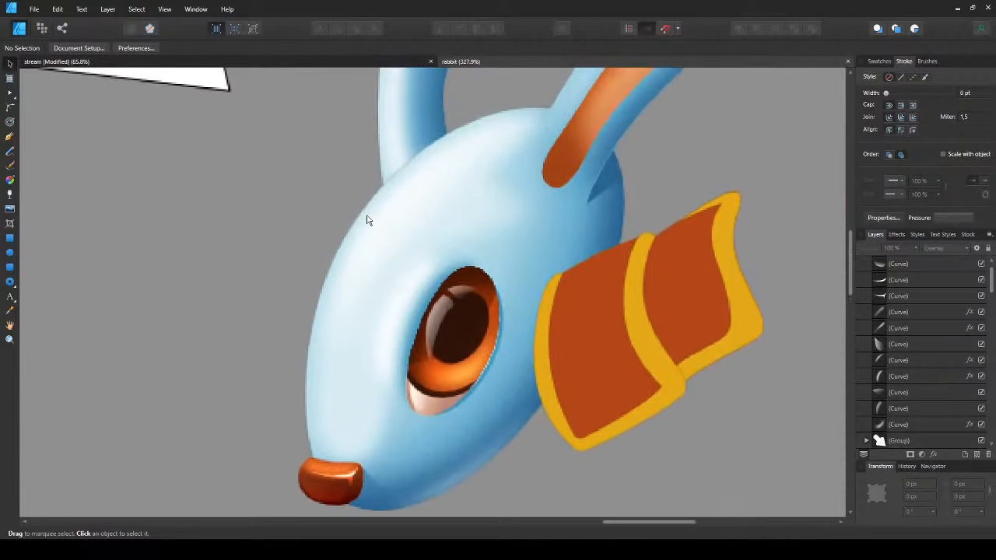
{"action": "left_click", "coordinate": [368, 220]}
{"action": "left_click", "coordinate": [313, 191]}
{"action": "scroll", "coordinate": [378, 156], "scroll_direction": "up", "scroll_amount": 4}
{"action": "left_click_drag", "start_coordinate": [400, 210], "coordinate": [388, 236]}
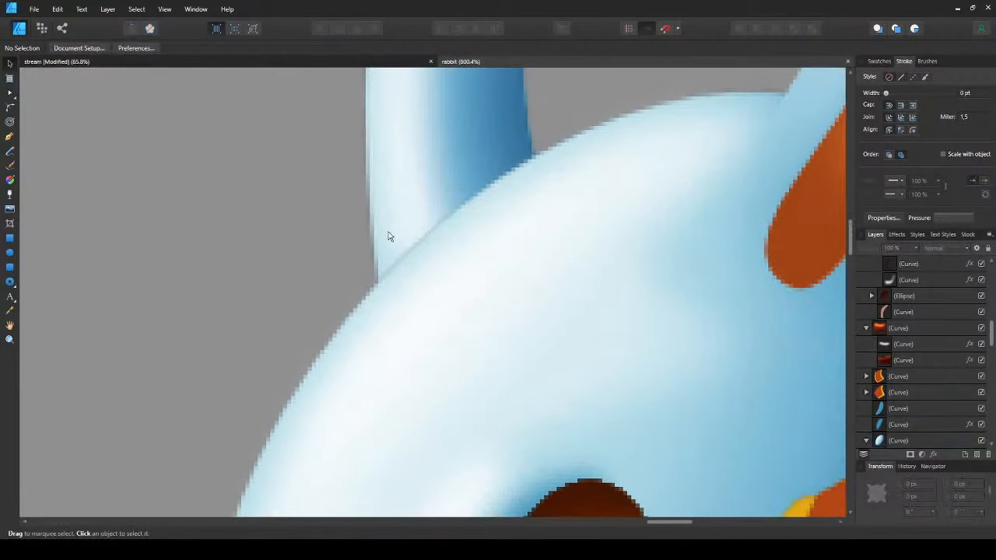
{"action": "left_click", "coordinate": [458, 306]}
{"action": "left_click", "coordinate": [445, 260]}
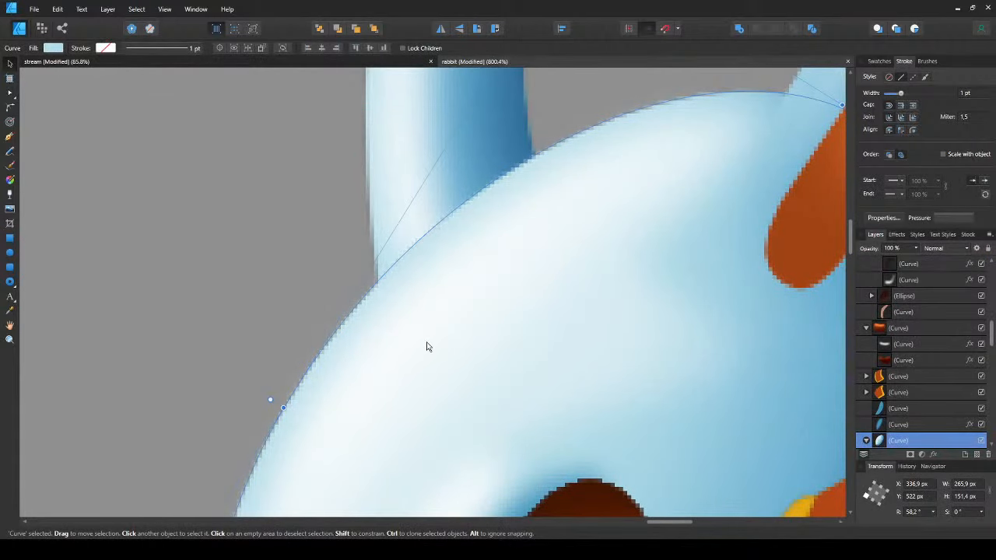
{"action": "scroll", "coordinate": [423, 340], "scroll_direction": "down", "scroll_amount": 1}
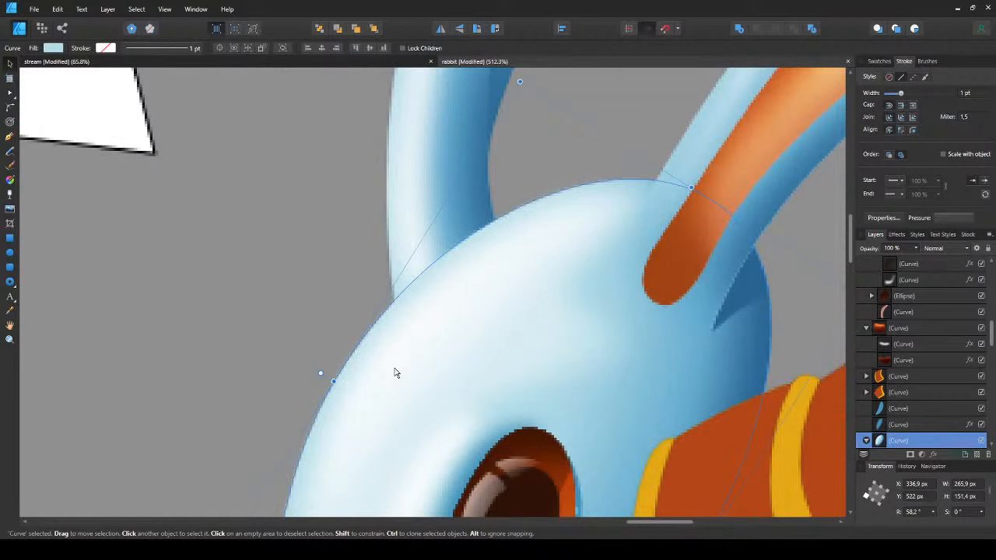
{"action": "left_click", "coordinate": [270, 385]}
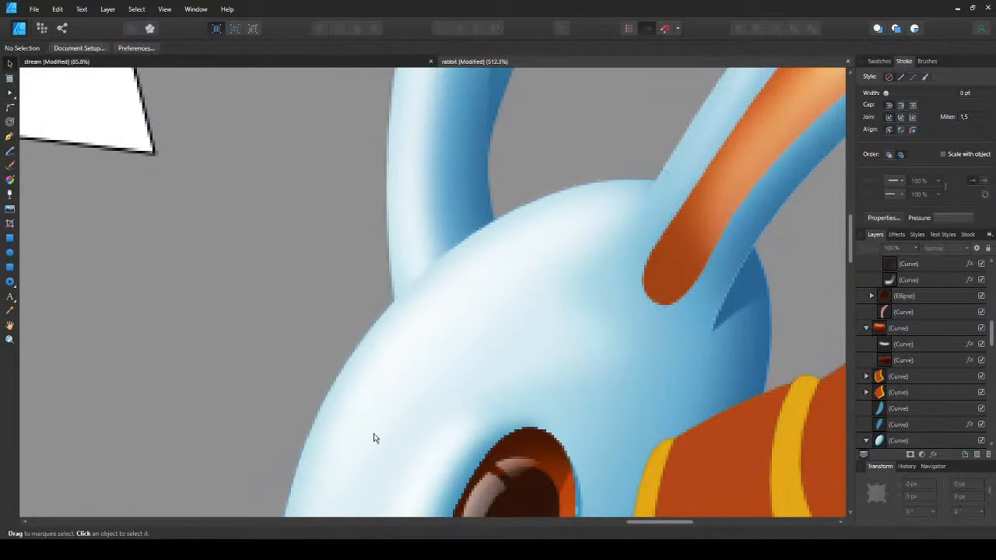
- Save the rabbit document
{"action": "scroll", "coordinate": [370, 348], "scroll_direction": "down", "scroll_amount": 1}
{"action": "scroll", "coordinate": [374, 381], "scroll_direction": "down", "scroll_amount": 1}
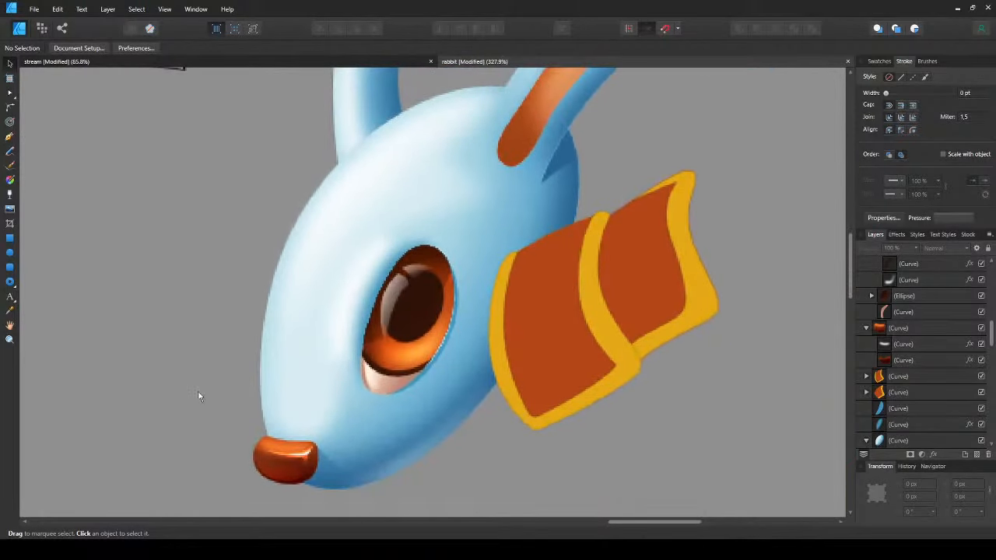
{"action": "left_click_drag", "start_coordinate": [430, 433], "coordinate": [424, 339]}
{"action": "key", "text": "ctrl+s"}
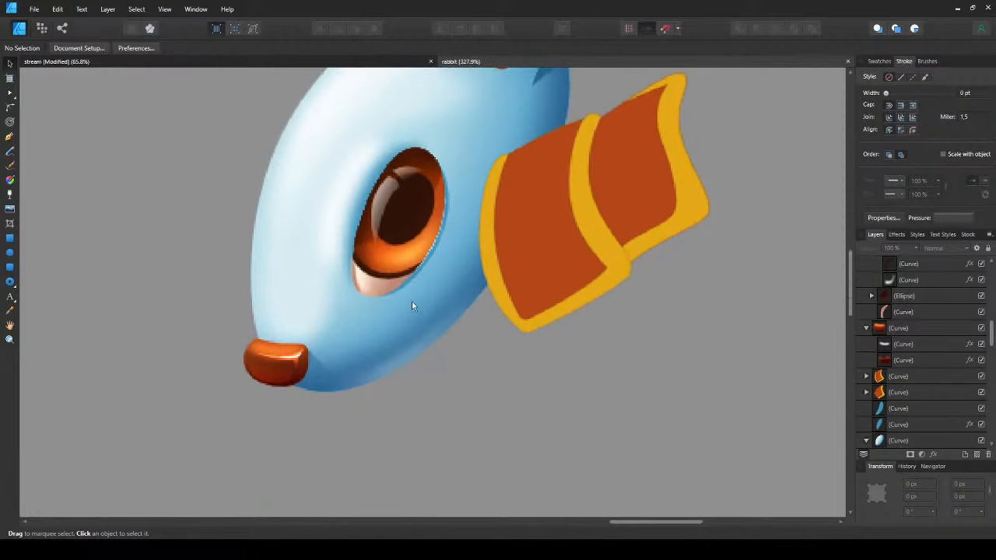
- Draw a closed curve just inside the head's front contour from nose to near ear, looping back well outside the head
{"action": "left_click_drag", "start_coordinate": [417, 287], "coordinate": [438, 330]}
{"action": "left_click_drag", "start_coordinate": [318, 298], "coordinate": [317, 357]}
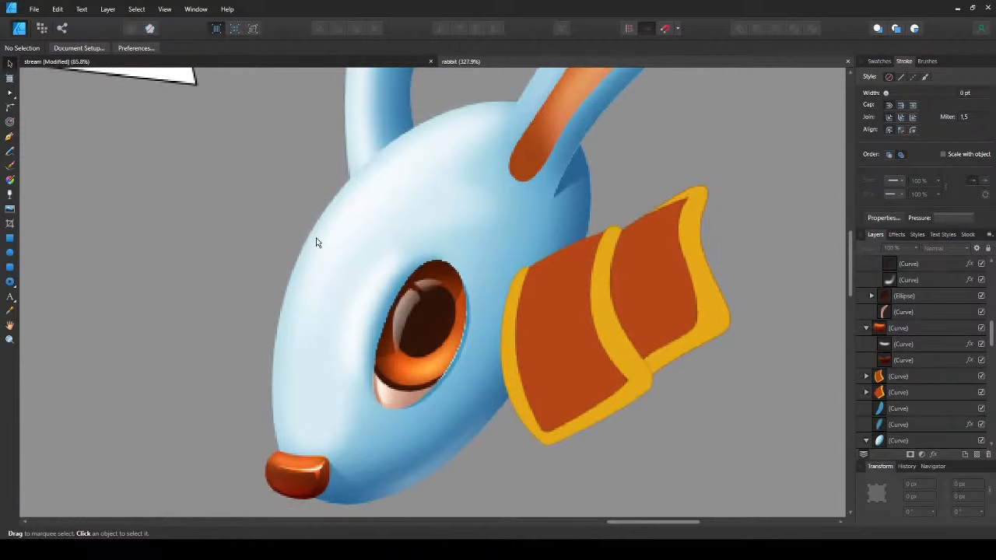
{"action": "key", "text": "p"}
{"action": "left_click", "coordinate": [286, 459]}
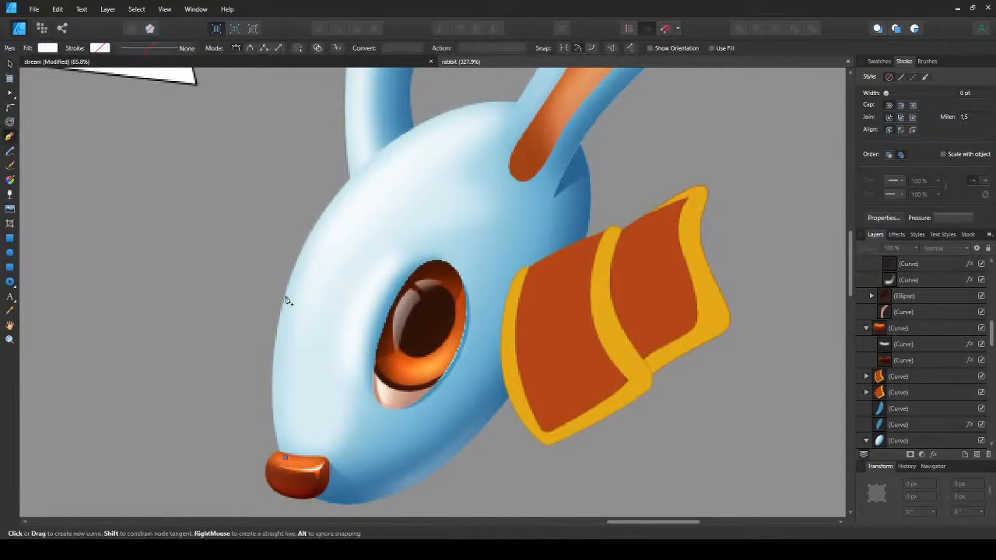
{"action": "left_click_drag", "start_coordinate": [304, 260], "coordinate": [350, 160]}
{"action": "left_click_drag", "start_coordinate": [523, 102], "coordinate": [606, 105]}
{"action": "left_click", "coordinate": [520, 80]}
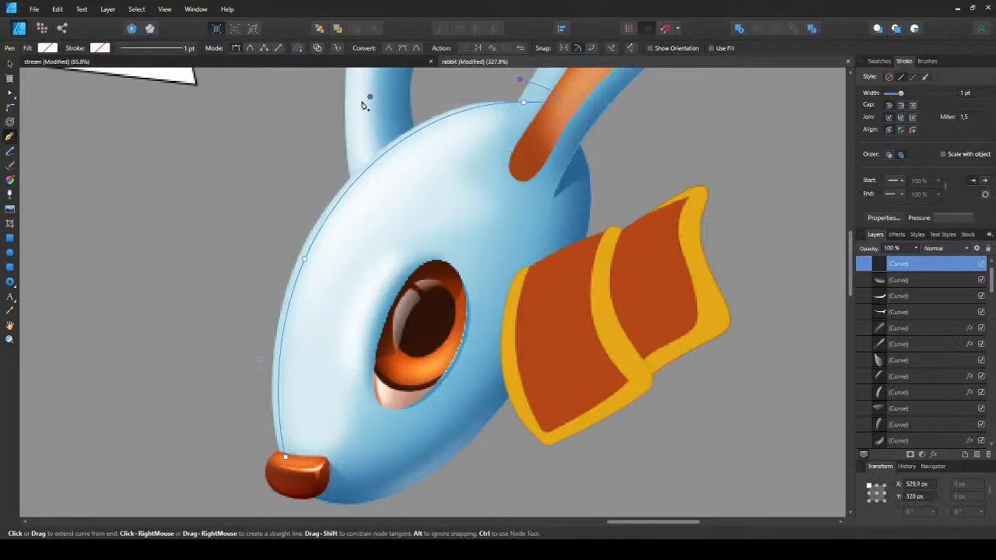
{"action": "left_click_drag", "start_coordinate": [369, 97], "coordinate": [344, 102]}
{"action": "left_click_drag", "start_coordinate": [243, 174], "coordinate": [204, 234]}
{"action": "left_click_drag", "start_coordinate": [182, 317], "coordinate": [190, 375]}
{"action": "left_click_drag", "start_coordinate": [225, 431], "coordinate": [266, 468]}
{"action": "left_click", "coordinate": [285, 457]}
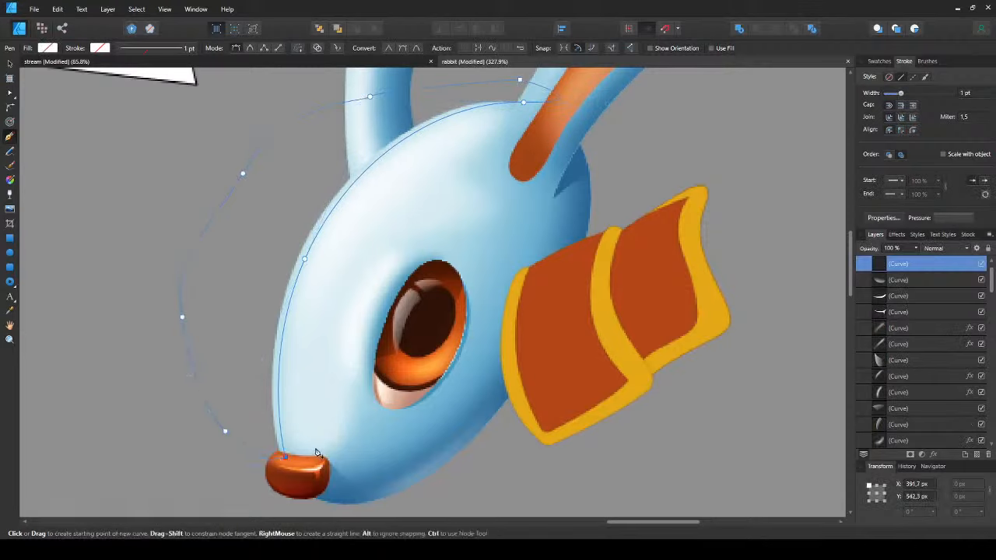
- Apply the copied white fill style to the head contour shape and nest it inside the head as a thin rim highlight
{"action": "key", "text": "v"}
{"action": "key", "text": "ctrl+shift+v"}
{"action": "key", "text": "ctrl+x"}
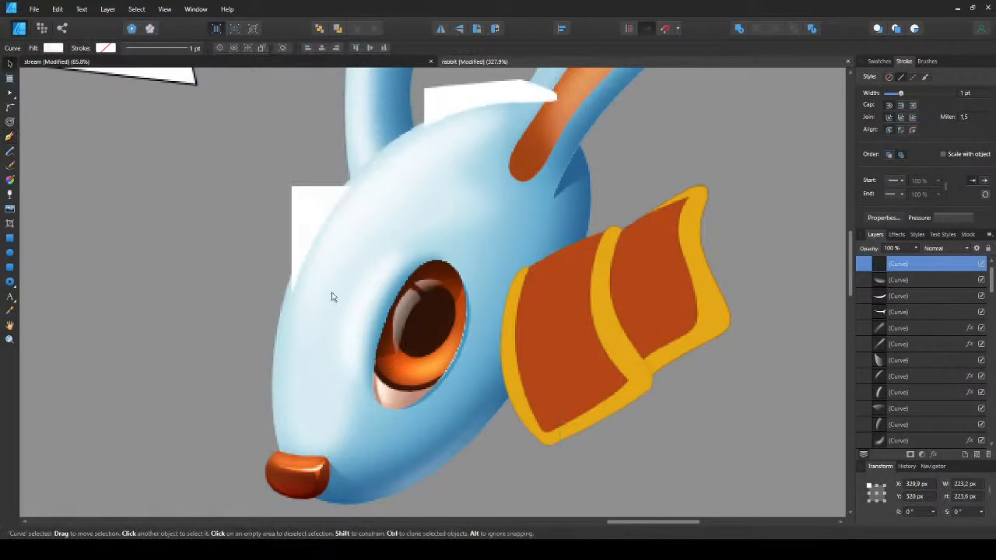
{"action": "left_click", "coordinate": [305, 256]}
{"action": "left_click", "coordinate": [303, 251]}
{"action": "key", "text": "ctrl+alt+v"}
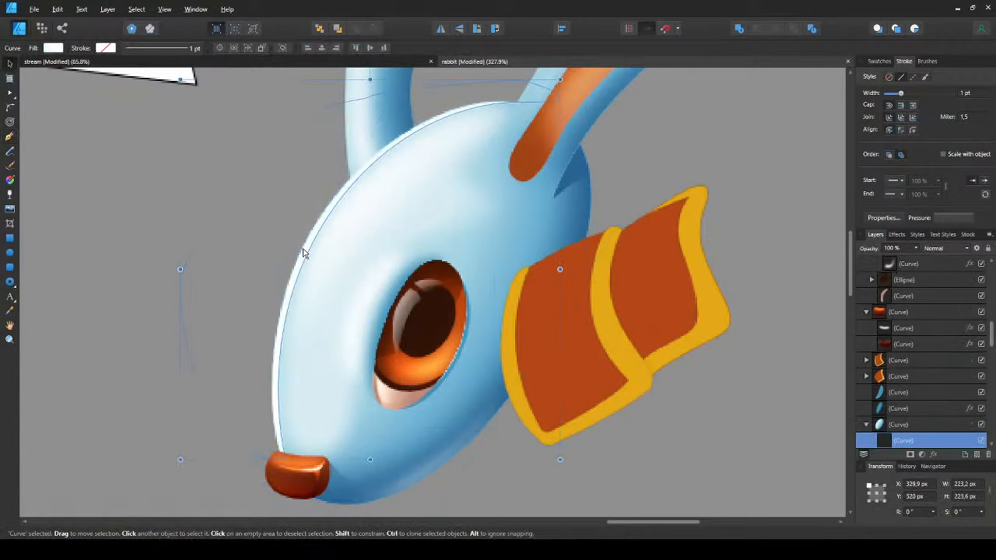
- Move the middle node of the head's white rim highlight slightly outward to thin the rim
{"action": "left_click", "coordinate": [274, 275]}
{"action": "double_click", "coordinate": [296, 281]}
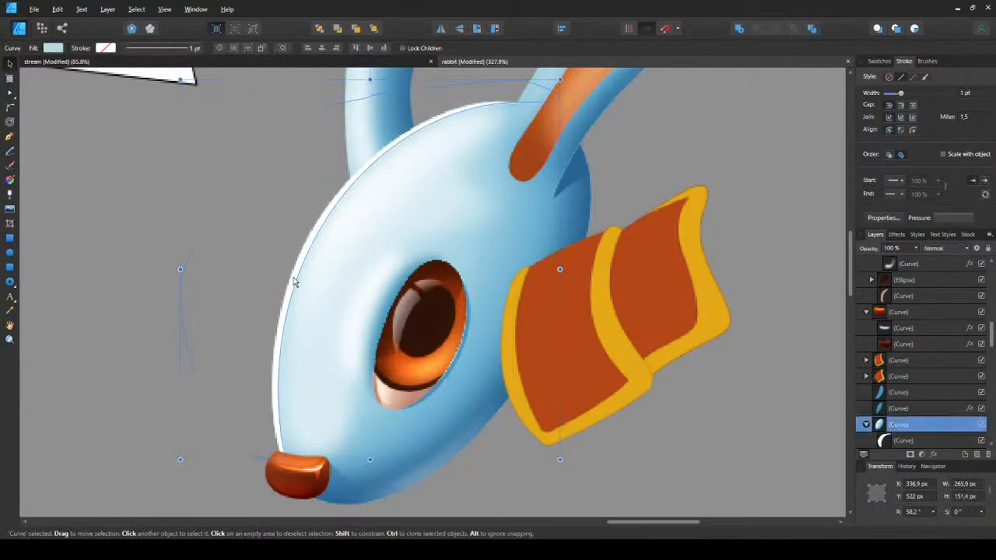
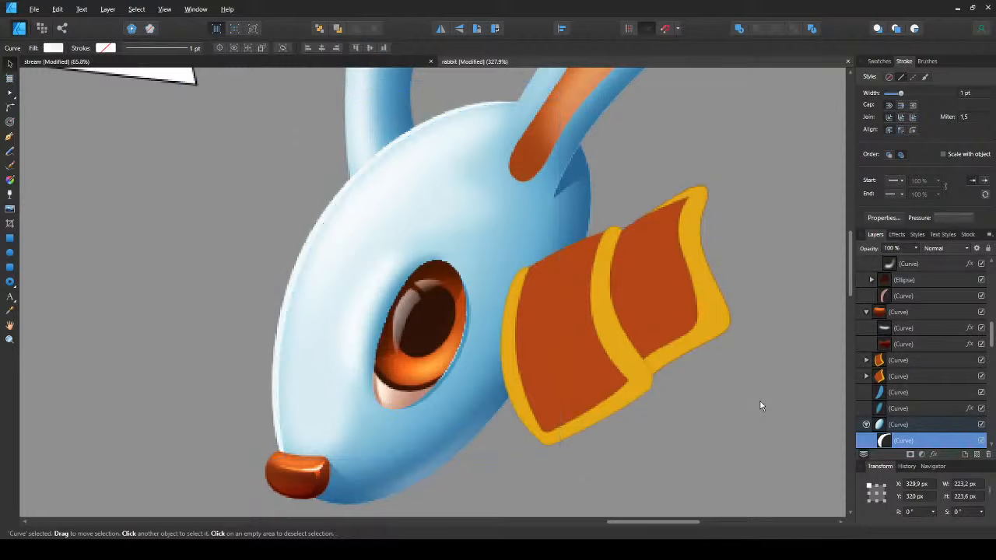
{"action": "double_click", "coordinate": [308, 262]}
{"action": "left_click_drag", "start_coordinate": [302, 263], "coordinate": [301, 266]}
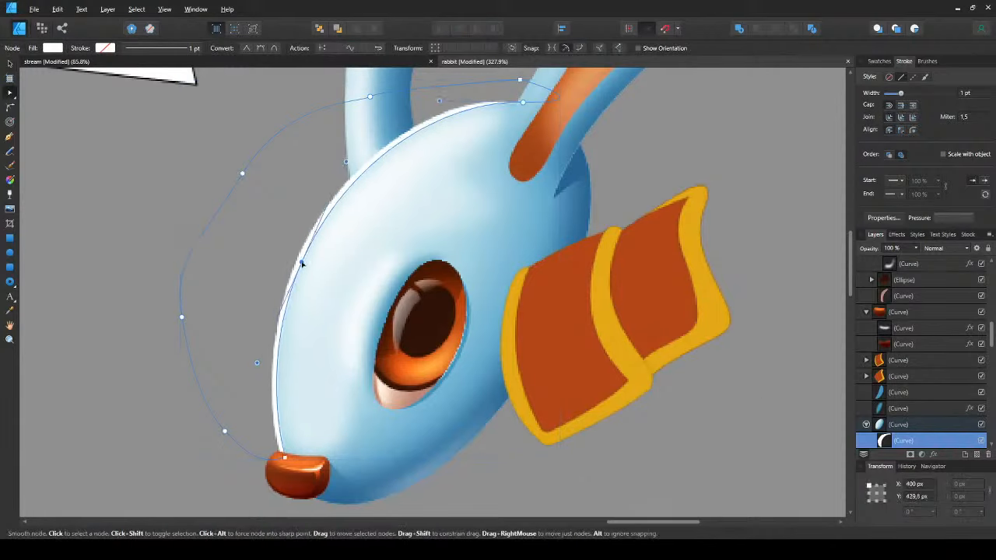
{"action": "scroll", "coordinate": [308, 312], "scroll_direction": "down", "scroll_amount": 4}
{"action": "key", "text": "ctrl+d"}
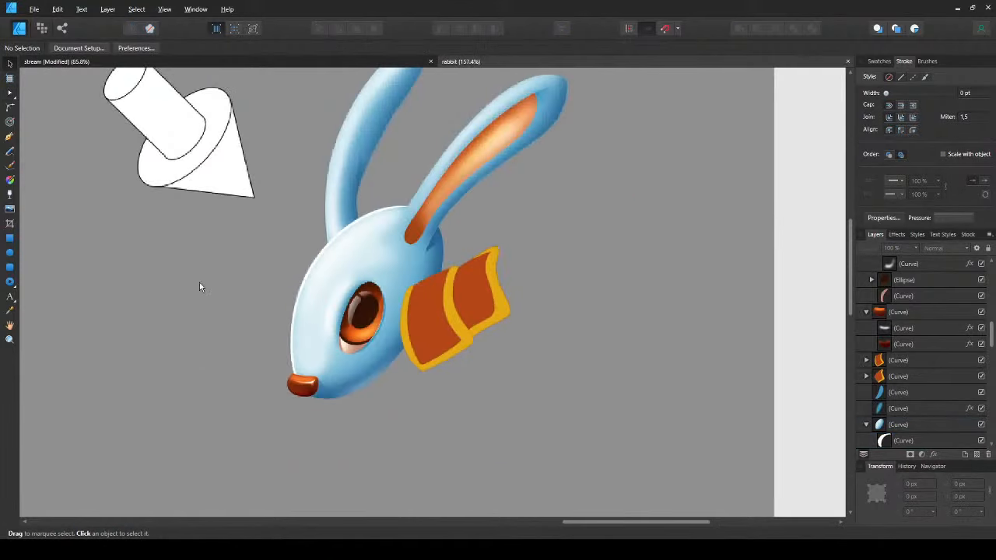
- Draw a closed curve just inside the far ear's outer contour from base to tip, looping back well outside the ear
{"action": "scroll", "coordinate": [307, 272], "scroll_direction": "up", "scroll_amount": 5}
{"action": "scroll", "coordinate": [262, 223], "scroll_direction": "down", "scroll_amount": 2}
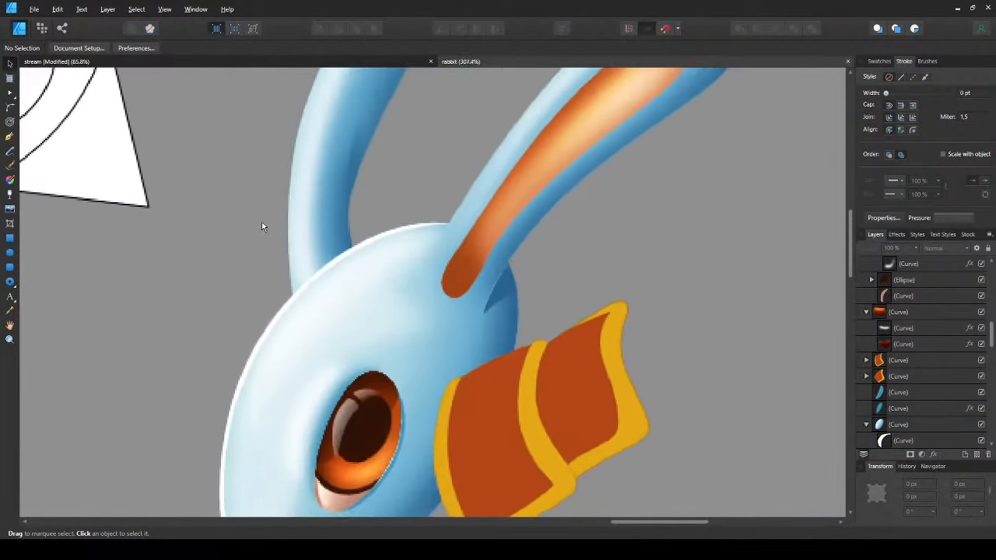
{"action": "left_click_drag", "start_coordinate": [301, 144], "coordinate": [278, 297]}
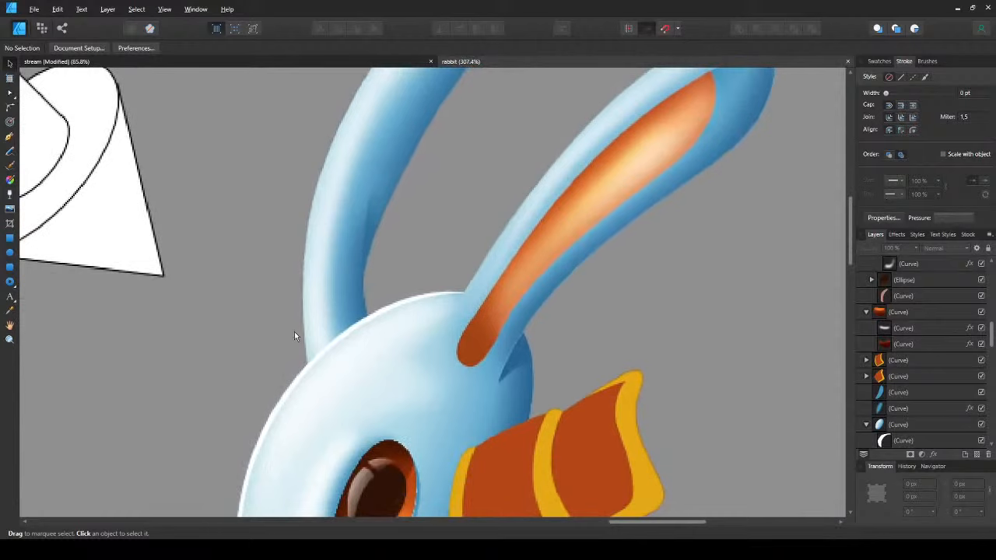
{"action": "key", "text": "p"}
{"action": "left_click", "coordinate": [315, 367]}
{"action": "mouse_move", "coordinate": [322, 251]}
{"action": "left_mouse_down"}
{"action": "mouse_move", "coordinate": [310, 306]}
{"action": "mouse_move", "coordinate": [351, 184]}
{"action": "left_mouse_up"}
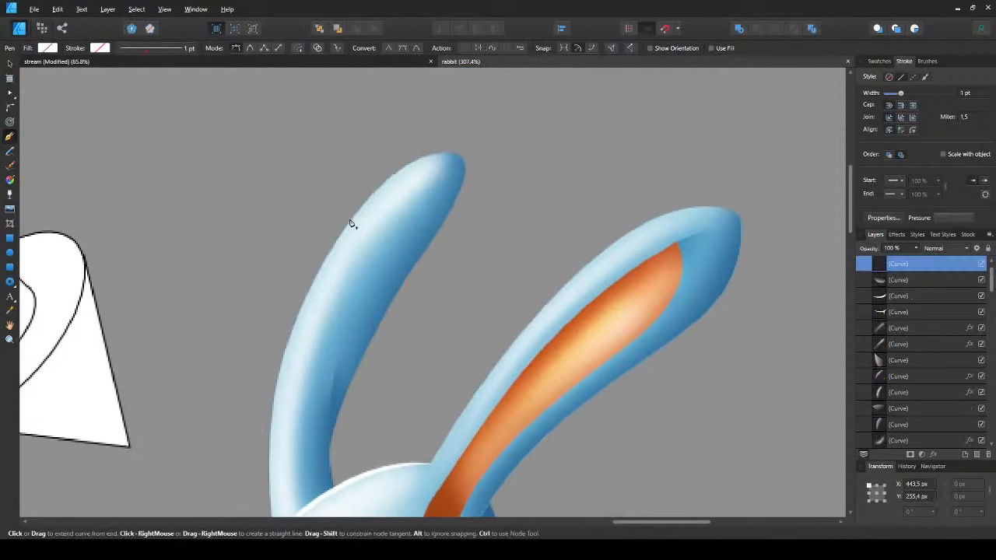
{"action": "left_click_drag", "start_coordinate": [461, 156], "coordinate": [495, 161]}
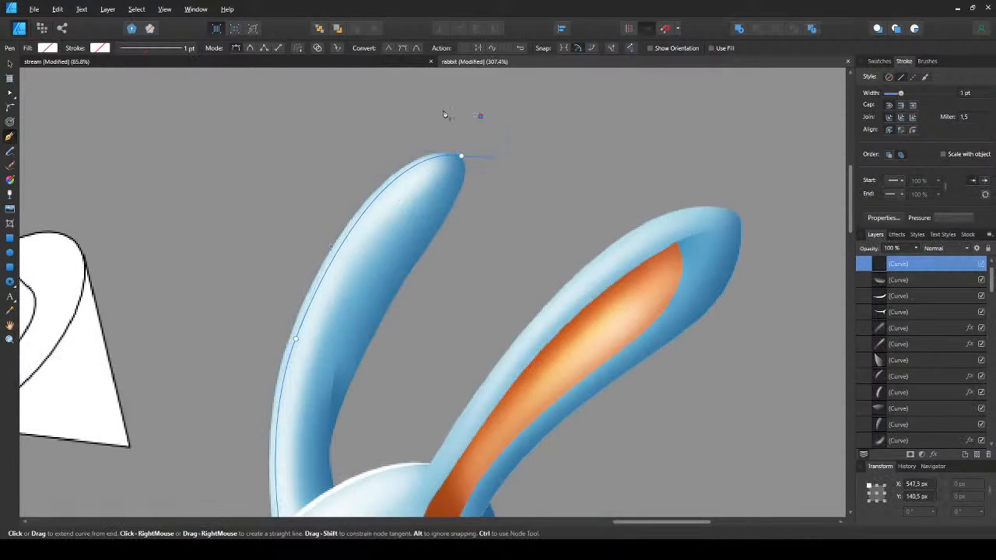
{"action": "left_click", "coordinate": [173, 287]}
{"action": "scroll", "coordinate": [228, 327], "scroll_direction": "down", "scroll_amount": 3}
{"action": "left_click", "coordinate": [221, 374]}
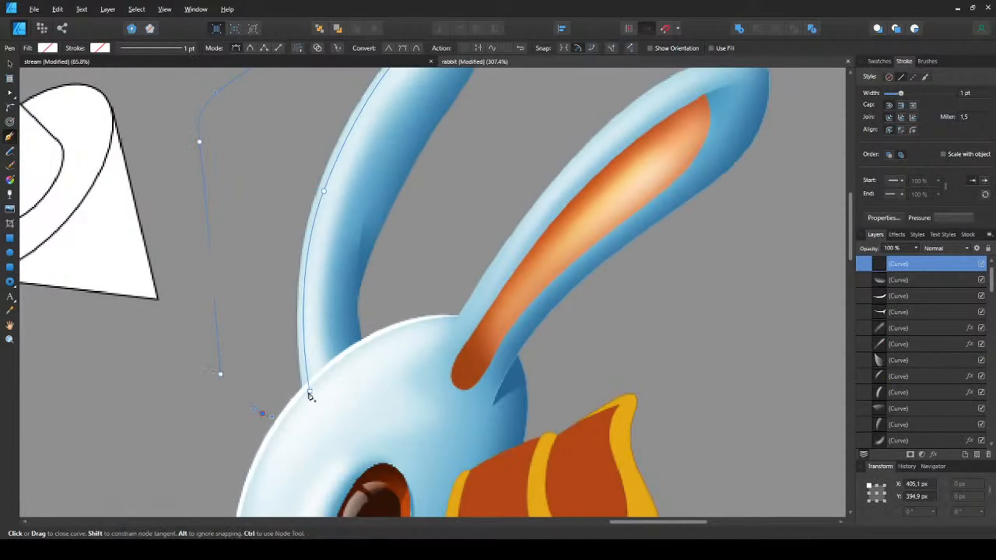
{"action": "left_click", "coordinate": [310, 395]}
- Apply the copied white fill style to the far ear's contour shape and nest it inside the ear as a thin rim highlight
{"action": "key", "text": "ctrl+shift+v"}
{"action": "key", "text": "v"}
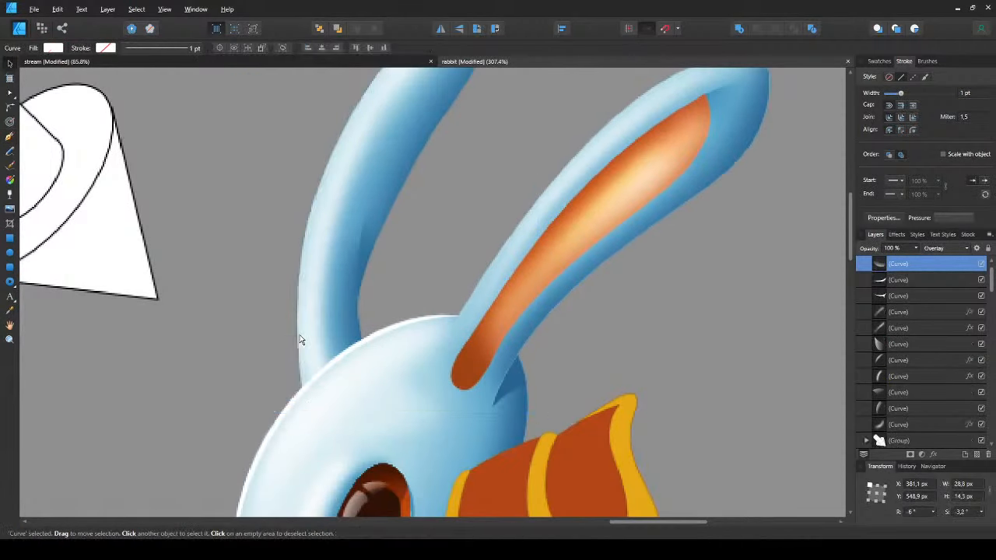
{"action": "left_click", "coordinate": [299, 339]}
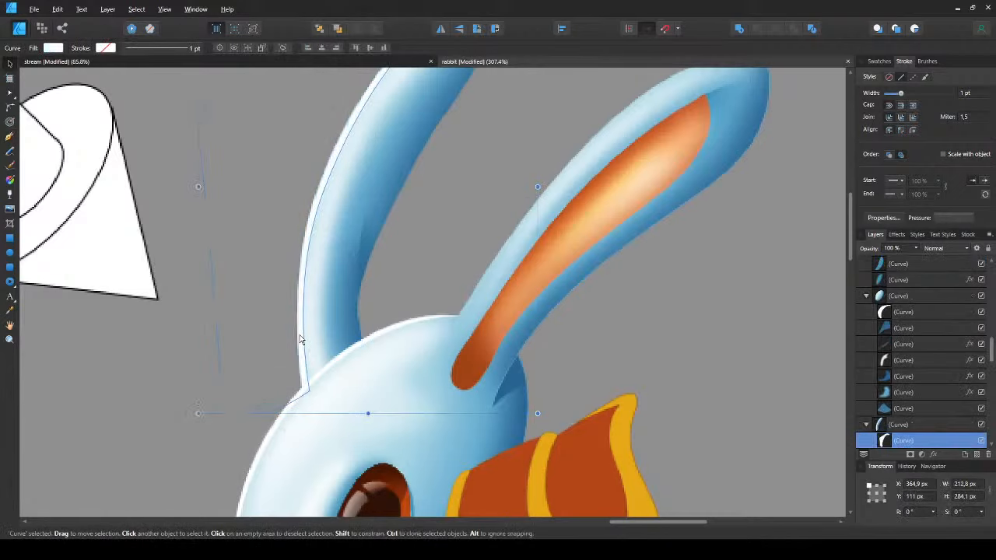
{"action": "key", "text": "ctrl+d"}
- Reshape the head's dark blue shadow by moving its nodes near the ear base, behind the head and beside the eye slightly inward
{"action": "scroll", "coordinate": [298, 337], "scroll_direction": "down", "scroll_amount": 3}
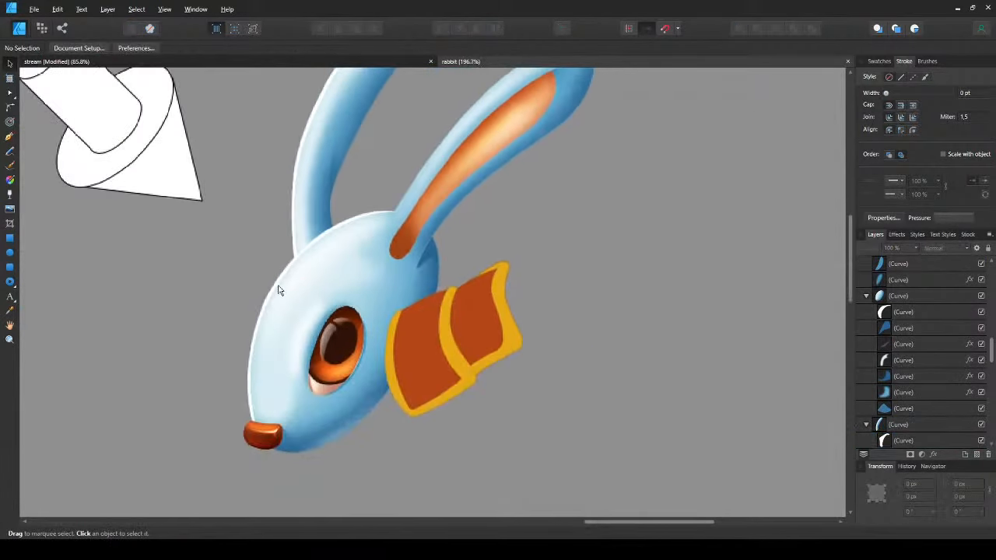
{"action": "scroll", "coordinate": [280, 291], "scroll_direction": "down", "scroll_amount": 2}
{"action": "scroll", "coordinate": [341, 317], "scroll_direction": "up", "scroll_amount": 3}
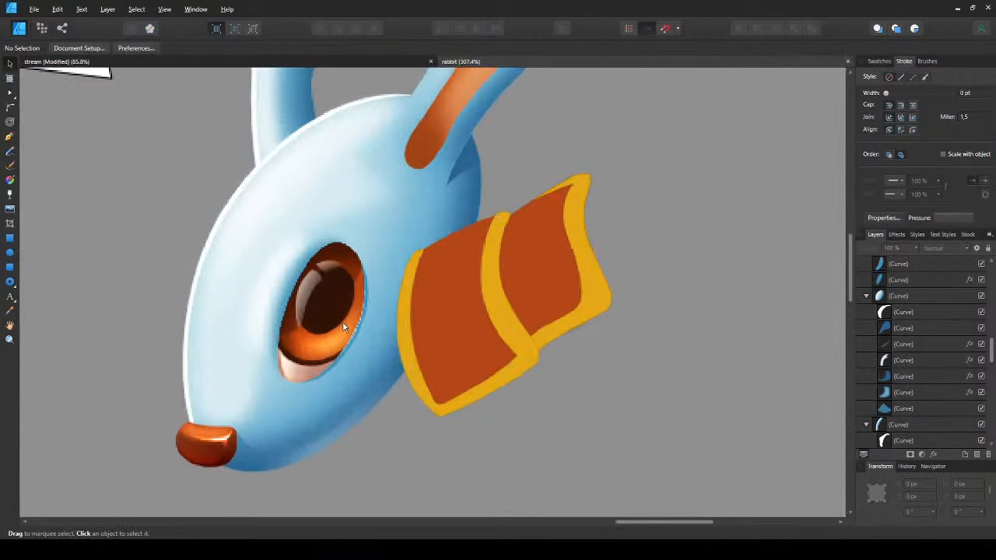
{"action": "left_click", "coordinate": [364, 387]}
{"action": "left_click", "coordinate": [364, 387]}
{"action": "key", "text": "a"}
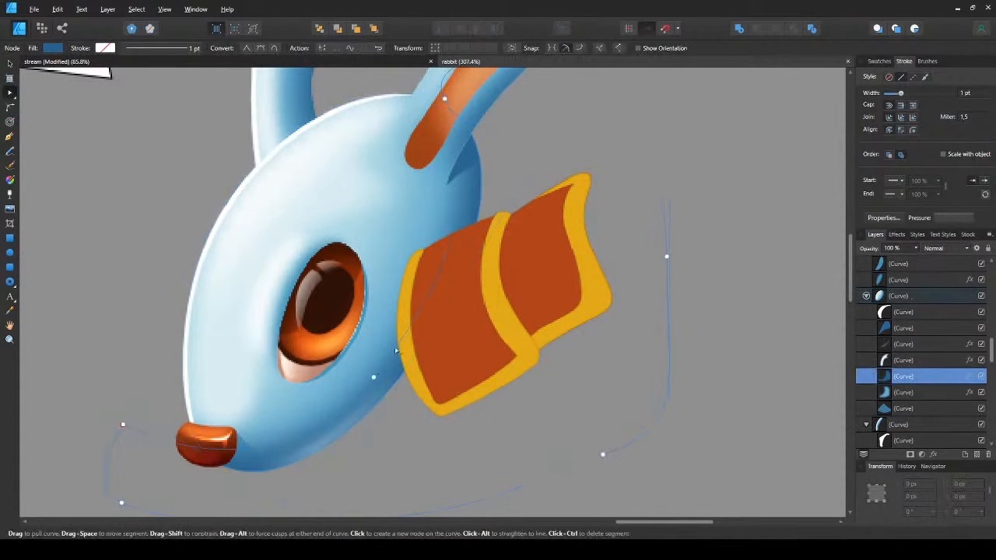
{"action": "left_click_drag", "start_coordinate": [364, 360], "coordinate": [366, 360]}
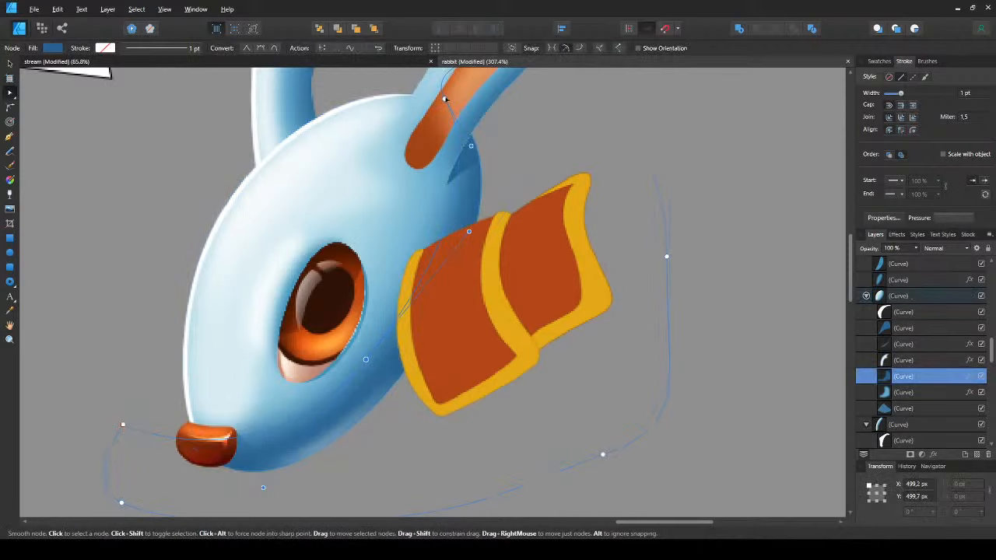
{"action": "left_click_drag", "start_coordinate": [449, 105], "coordinate": [428, 106]}
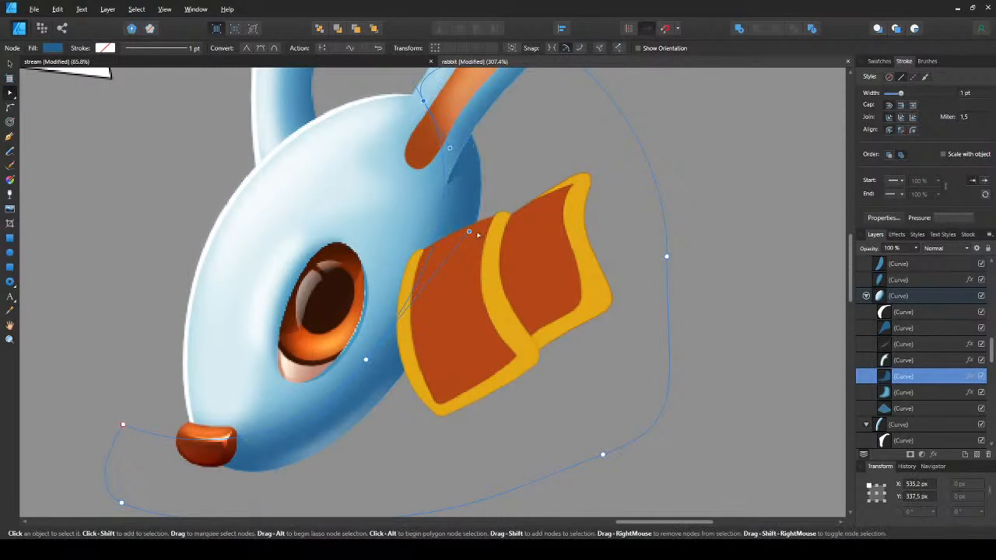
{"action": "left_click_drag", "start_coordinate": [470, 231], "coordinate": [458, 227]}
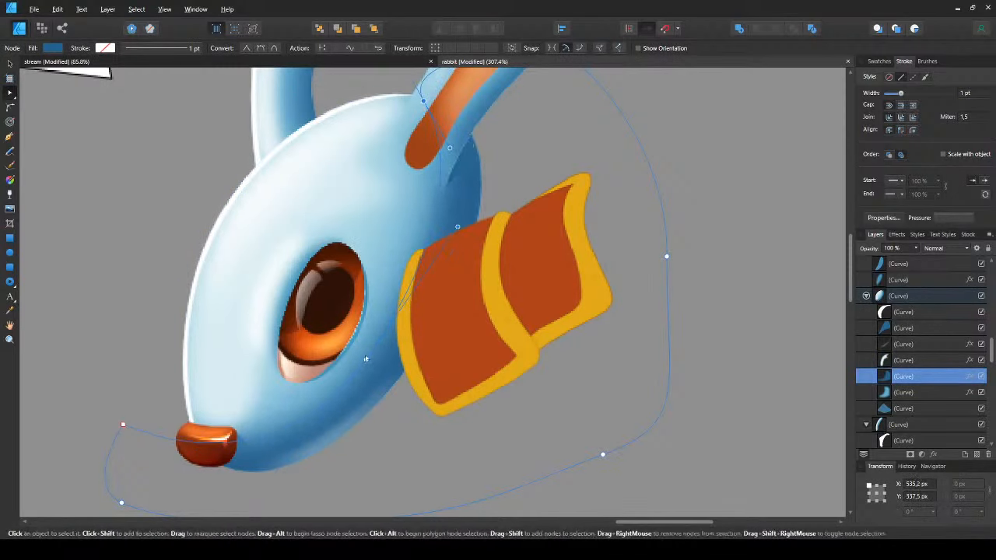
{"action": "left_click_drag", "start_coordinate": [365, 359], "coordinate": [362, 356]}
{"action": "key", "text": "v"}
{"action": "key", "text": "ctrl+d"}
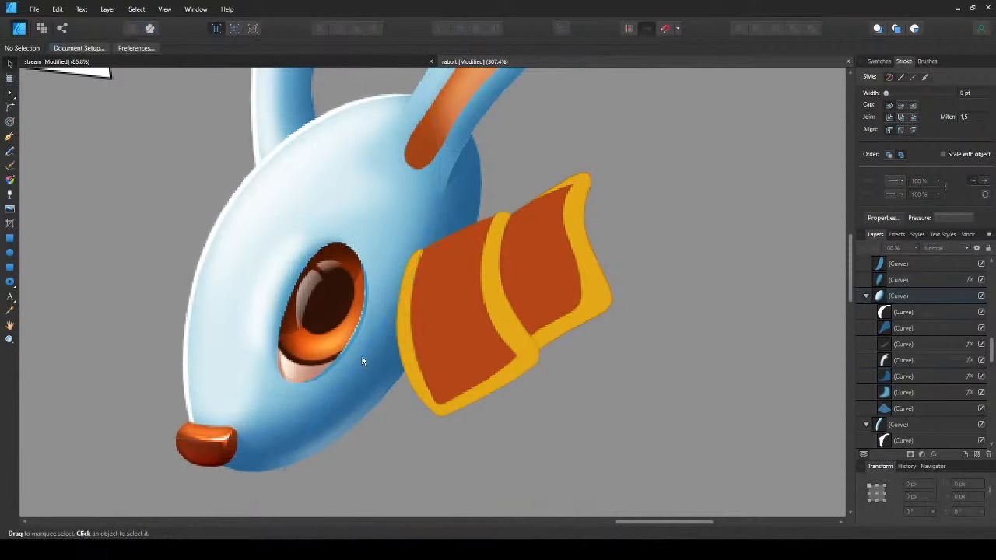
- Examine the shading and rim highlights on the rabbit's head and ears at several zoom levels
{"action": "scroll", "coordinate": [361, 355], "scroll_direction": "down", "scroll_amount": 5}
{"action": "scroll", "coordinate": [358, 363], "scroll_direction": "up", "scroll_amount": 4}
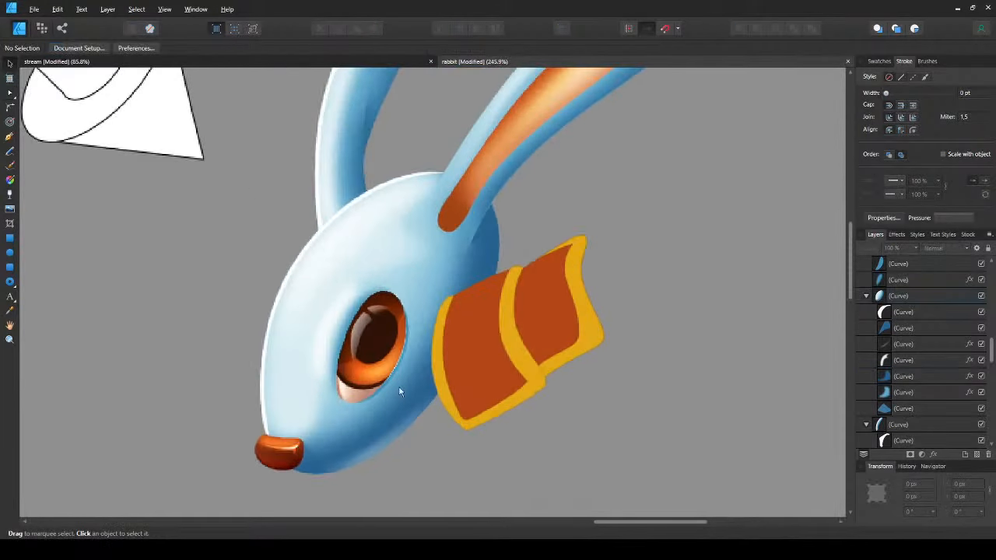
{"action": "scroll", "coordinate": [395, 356], "scroll_direction": "up", "scroll_amount": 3}
{"action": "scroll", "coordinate": [393, 354], "scroll_direction": "down", "scroll_amount": 6}
{"action": "scroll", "coordinate": [391, 366], "scroll_direction": "up", "scroll_amount": 1}
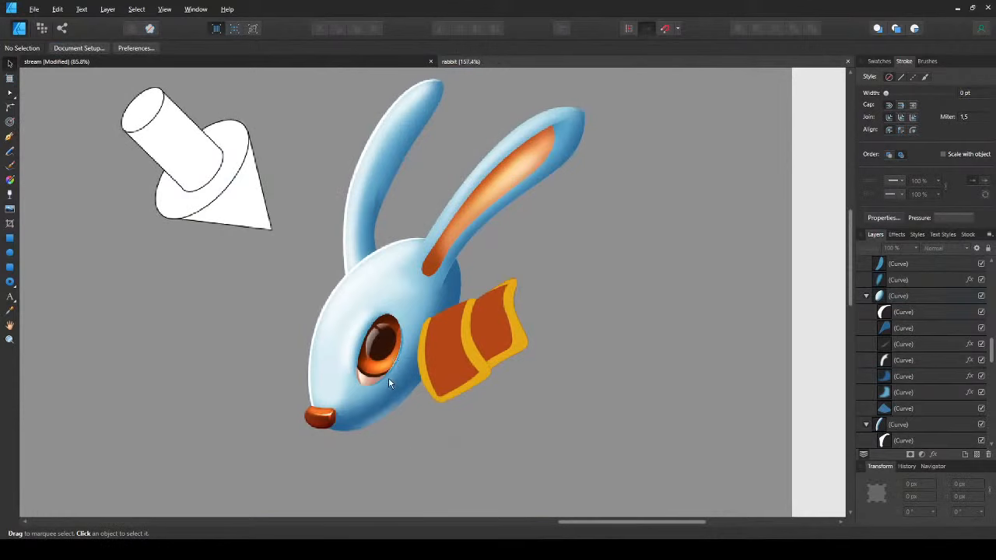
{"action": "left_click_drag", "start_coordinate": [389, 377], "coordinate": [354, 424]}
{"action": "left_click", "coordinate": [461, 227]}
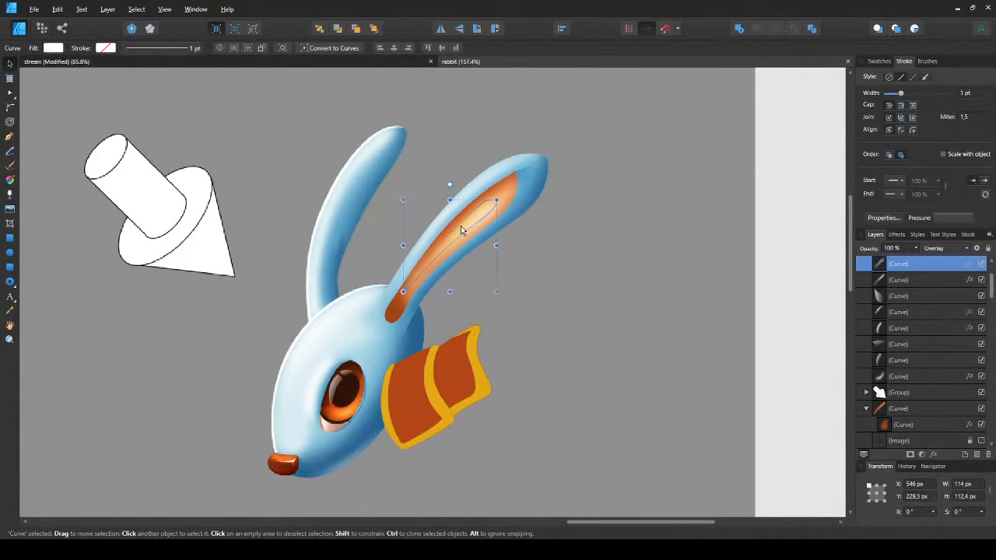
{"action": "left_click", "coordinate": [534, 333]}
{"action": "scroll", "coordinate": [498, 216], "scroll_direction": "up", "scroll_amount": 3}
{"action": "scroll", "coordinate": [449, 243], "scroll_direction": "down", "scroll_amount": 3}
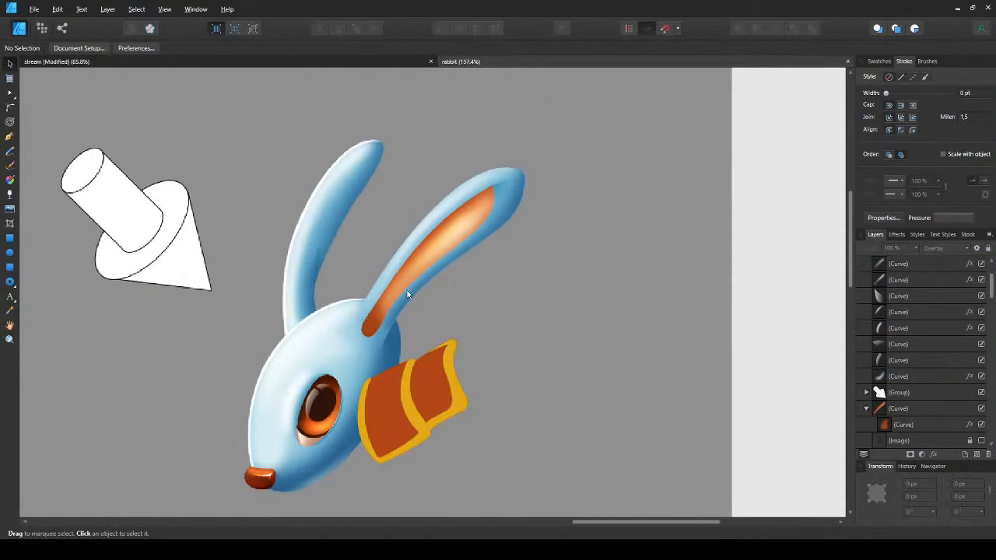
{"action": "scroll", "coordinate": [290, 375], "scroll_direction": "down", "scroll_amount": 1}
{"action": "scroll", "coordinate": [304, 392], "scroll_direction": "up", "scroll_amount": 3}
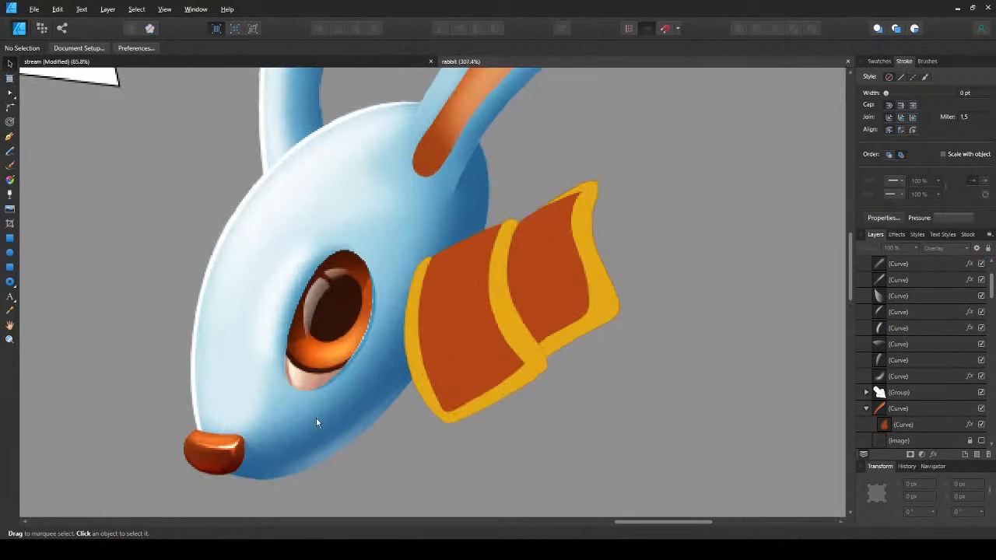
- Try to move the head's dark blue shadow node beside the eye further inward, and undo the attempt
{"action": "double_click", "coordinate": [316, 425]}
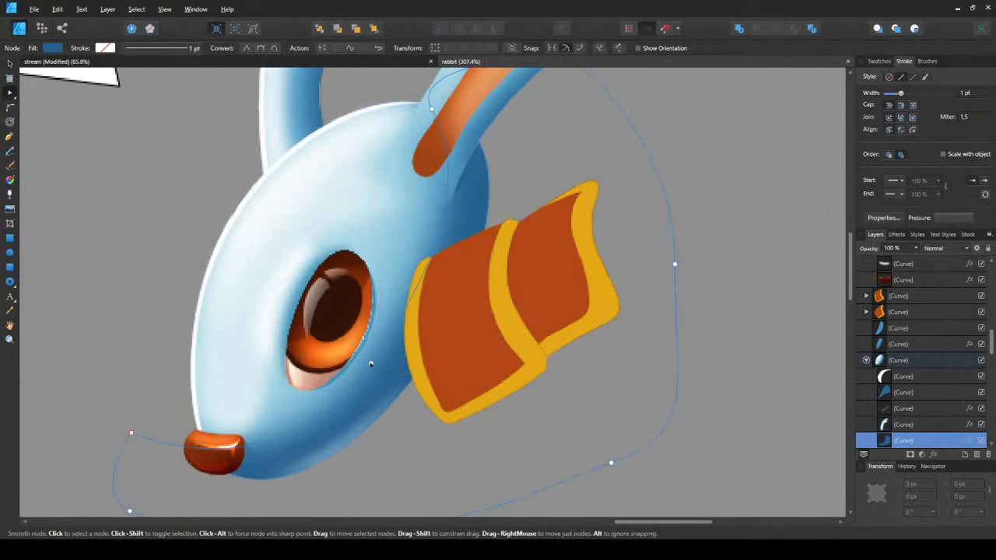
{"action": "mouse_move", "coordinate": [371, 363]}
{"action": "left_mouse_down"}
{"action": "mouse_move", "coordinate": [356, 345]}
{"action": "mouse_move", "coordinate": [375, 389]}
{"action": "mouse_move", "coordinate": [325, 343]}
{"action": "left_mouse_up"}
{"action": "key", "text": "y"}
{"action": "key", "text": "ctrl+z"}
{"action": "key", "text": "ctrl+z"}
{"action": "key", "text": "ctrl+z"}
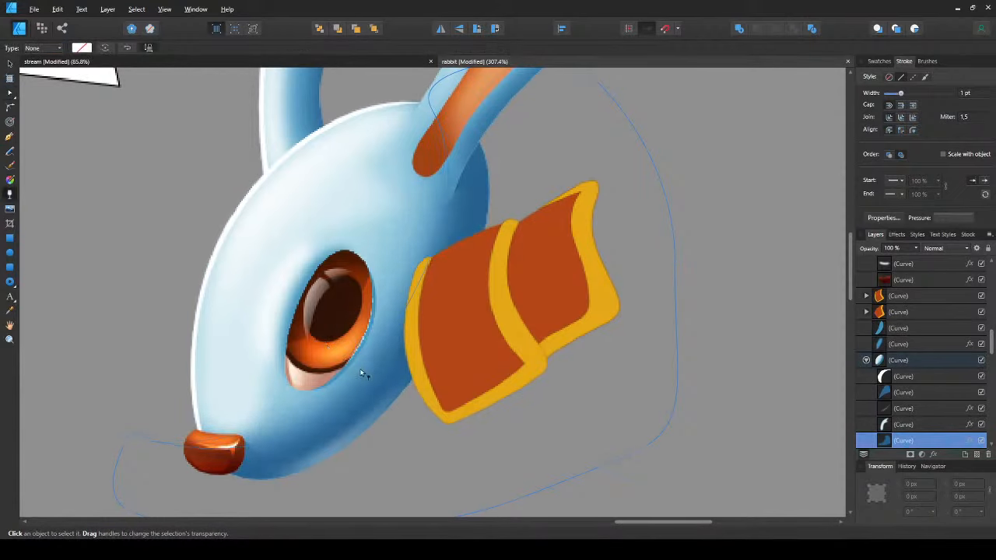
- Deselect the head's shadow shape and save the rabbit document
{"action": "key", "text": "a"}
{"action": "key", "text": "v"}
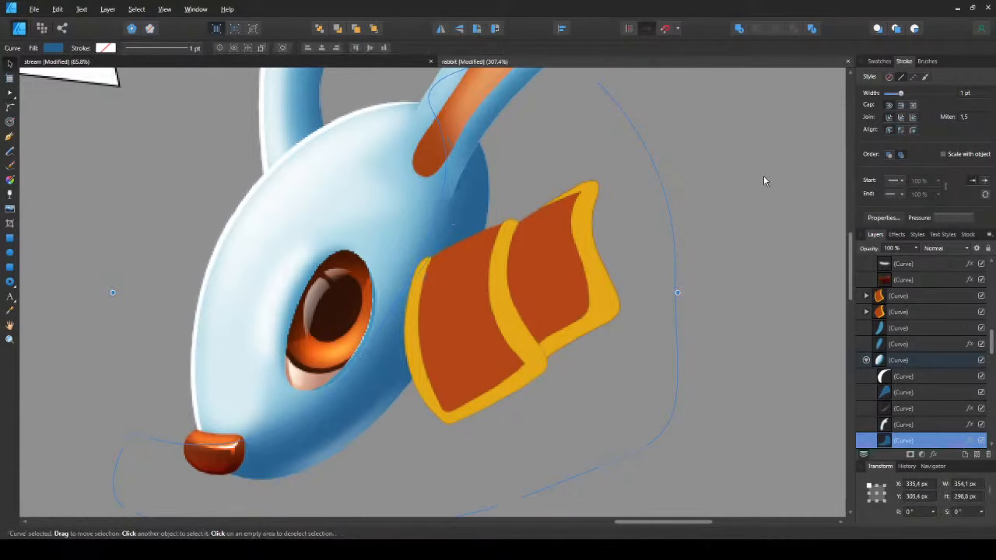
{"action": "left_click", "coordinate": [803, 159]}
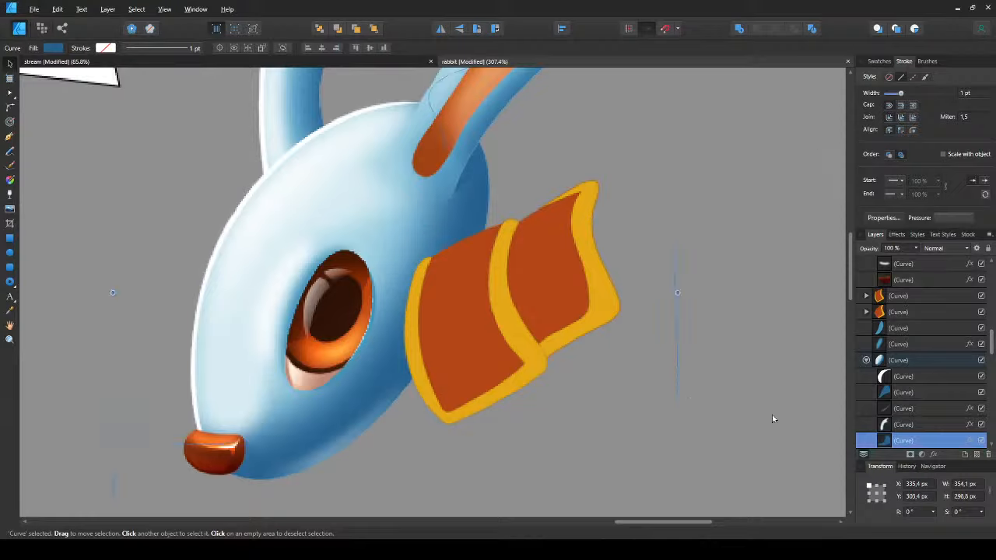
{"action": "left_click", "coordinate": [59, 343]}
{"action": "scroll", "coordinate": [247, 363], "scroll_direction": "down", "scroll_amount": 2}
{"action": "key", "text": "ctrl+s"}
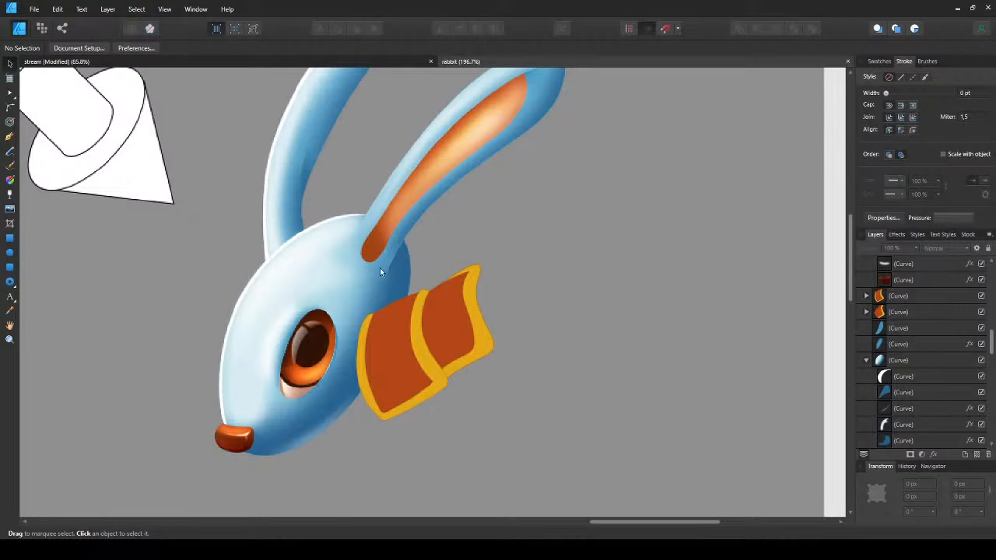
- Adjust the lower rear node of the near ear's base shape where it meets the back of the head
{"action": "scroll", "coordinate": [380, 267], "scroll_direction": "up", "scroll_amount": 5}
{"action": "left_click", "coordinate": [368, 290]}
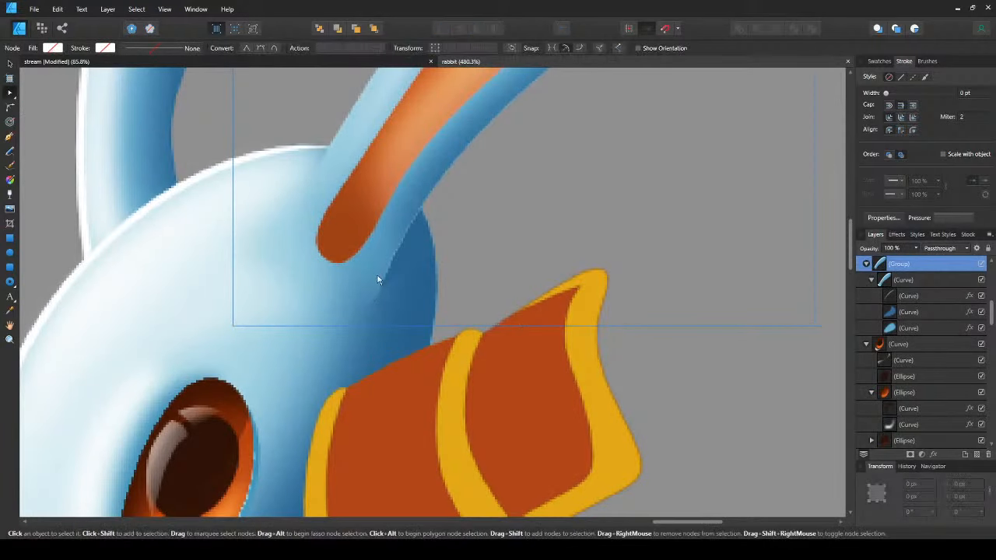
{"action": "left_click", "coordinate": [385, 277], "text": "ctrl"}
{"action": "key", "text": "a"}
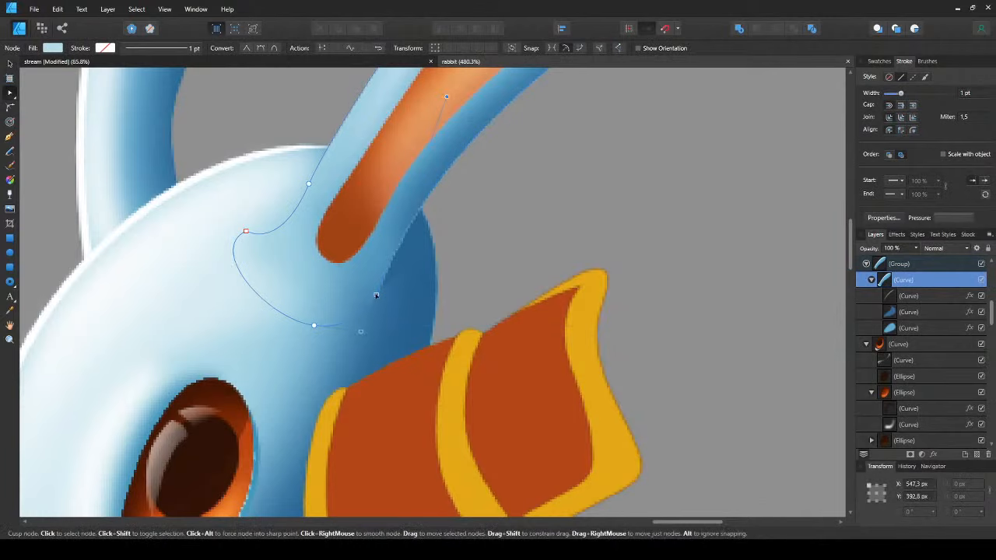
{"action": "key", "text": "v"}
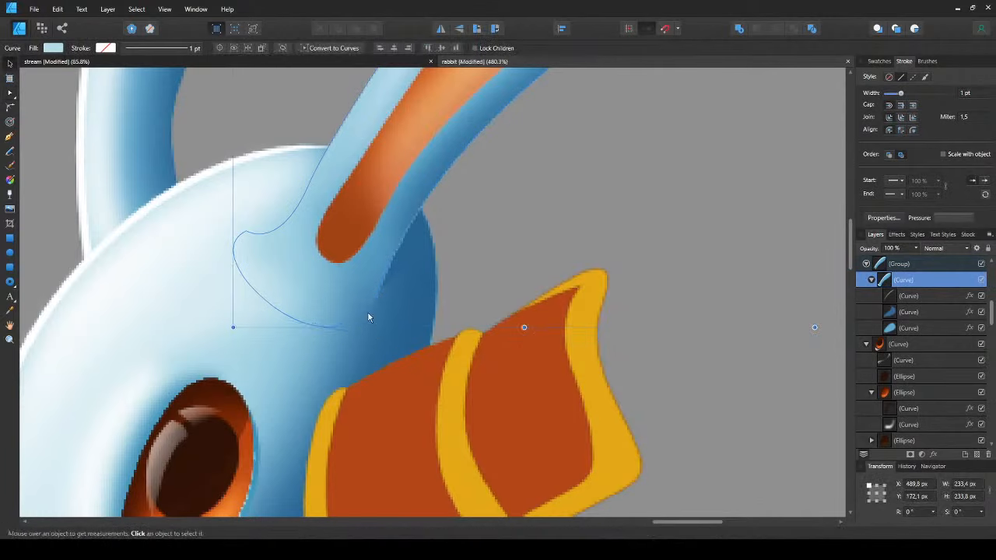
{"action": "key", "text": "ctrl+d"}
{"action": "scroll", "coordinate": [369, 285], "scroll_direction": "down", "scroll_amount": 4}
{"action": "scroll", "coordinate": [355, 319], "scroll_direction": "up", "scroll_amount": 3}
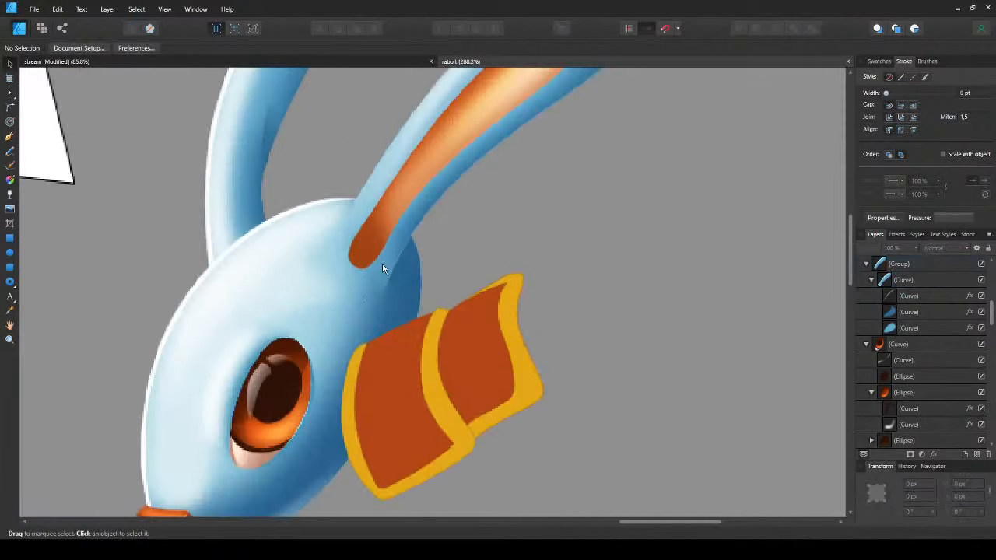
- Adjust the transparency gradient of the near ear group so its base blends into the head
{"action": "left_click", "coordinate": [384, 277]}
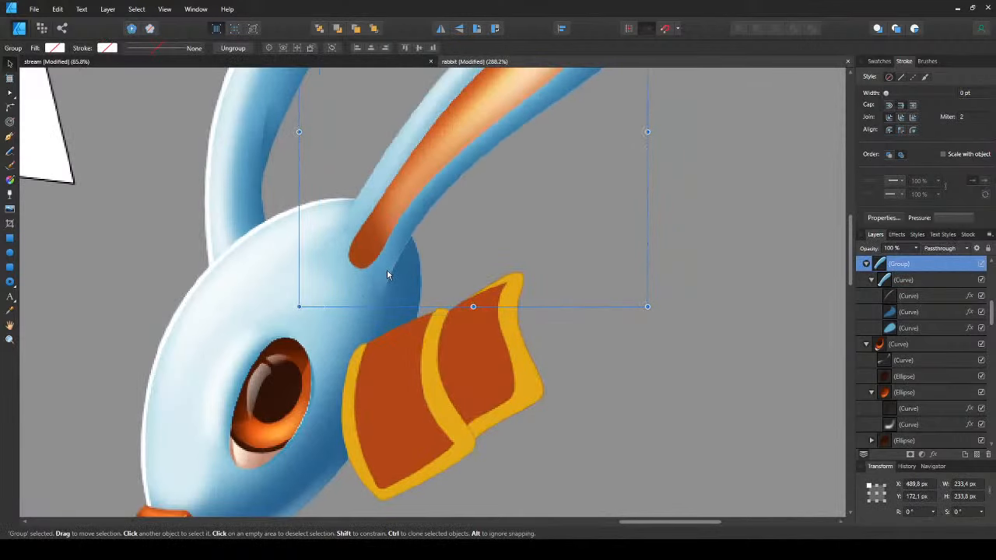
{"action": "key", "text": "y"}
{"action": "left_click_drag", "start_coordinate": [378, 263], "coordinate": [389, 275]}
{"action": "key", "text": "v"}
{"action": "key", "text": "ctrl+d"}
- Inspect the small dark shadow shape behind the near ear's base and the overall shading of the head
{"action": "scroll", "coordinate": [366, 334], "scroll_direction": "down", "scroll_amount": 1}
{"action": "left_click_drag", "start_coordinate": [366, 331], "coordinate": [364, 262]}
{"action": "scroll", "coordinate": [386, 241], "scroll_direction": "up", "scroll_amount": 2}
{"action": "left_click", "coordinate": [393, 216]}
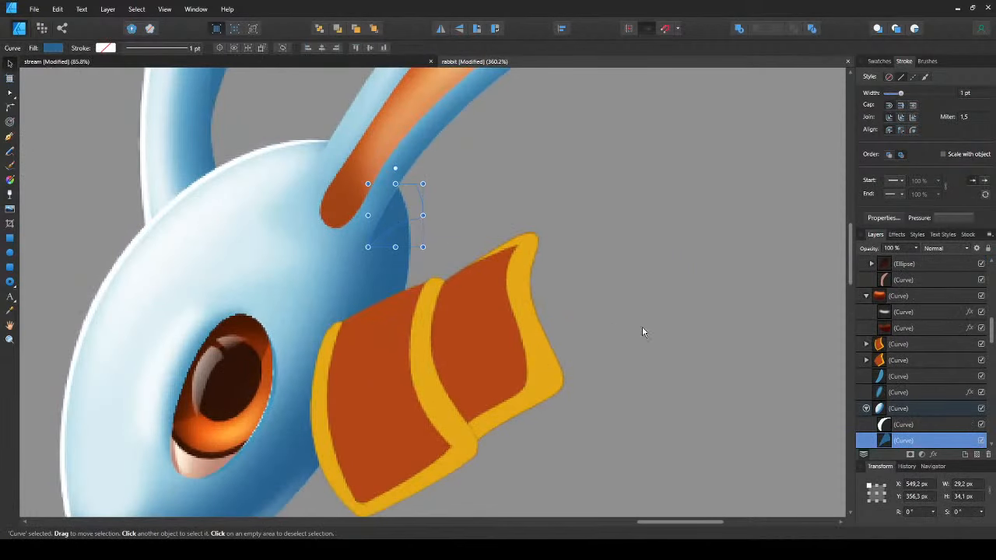
{"action": "left_click", "coordinate": [706, 352]}
{"action": "left_click", "coordinate": [663, 391]}
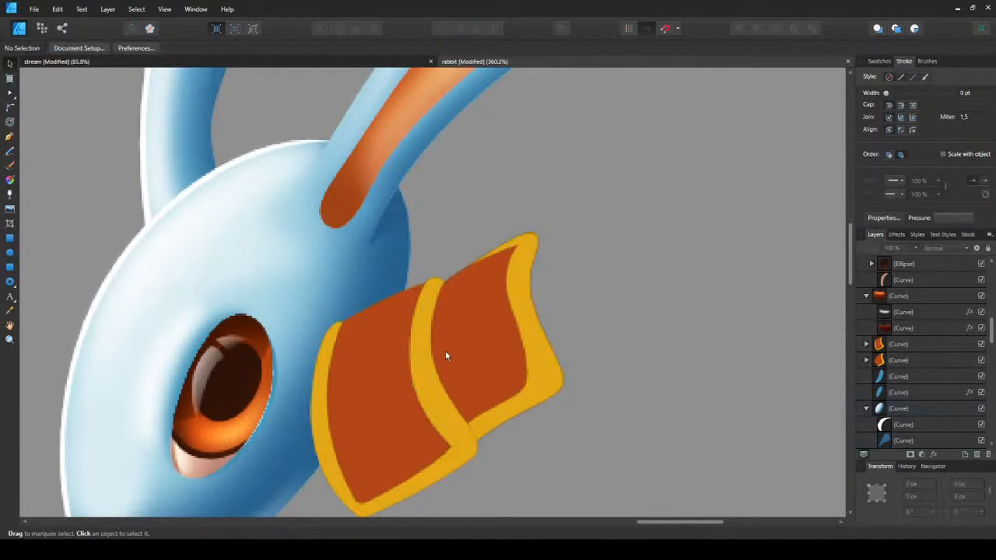
{"action": "scroll", "coordinate": [445, 351], "scroll_direction": "down", "scroll_amount": 3}
{"action": "scroll", "coordinate": [382, 345], "scroll_direction": "down", "scroll_amount": 2}
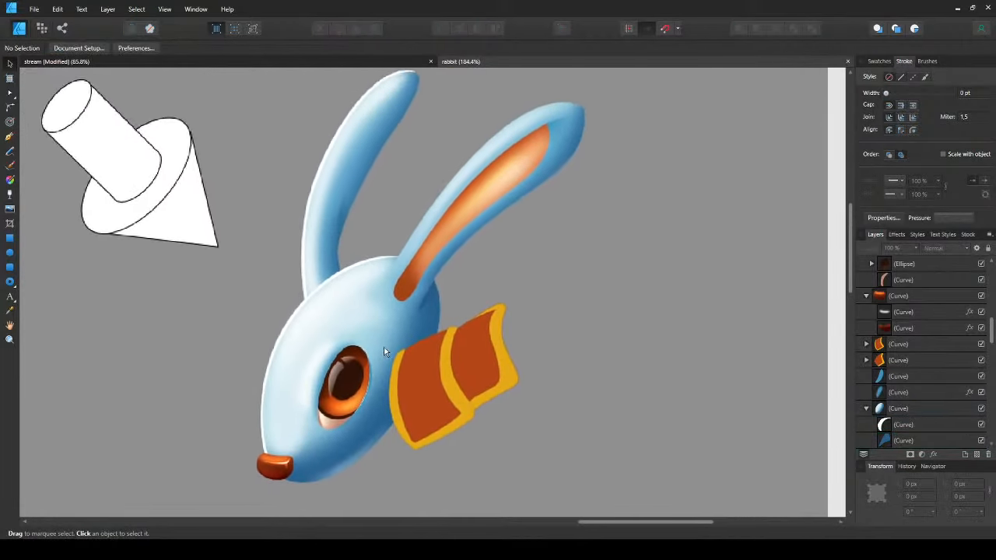
{"action": "scroll", "coordinate": [367, 332], "scroll_direction": "up", "scroll_amount": 4}
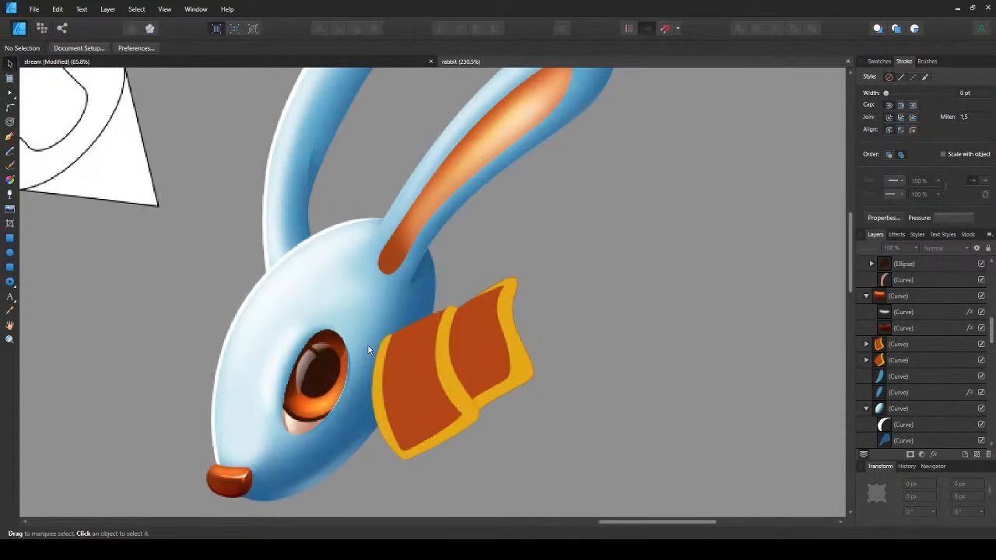
- Apply a linear gradient to the front segment's red panel, running from orange-red at the upper edge to dark reddish-brown below
{"action": "left_click_drag", "start_coordinate": [433, 340], "coordinate": [337, 322]}
{"action": "left_click", "coordinate": [403, 357]}
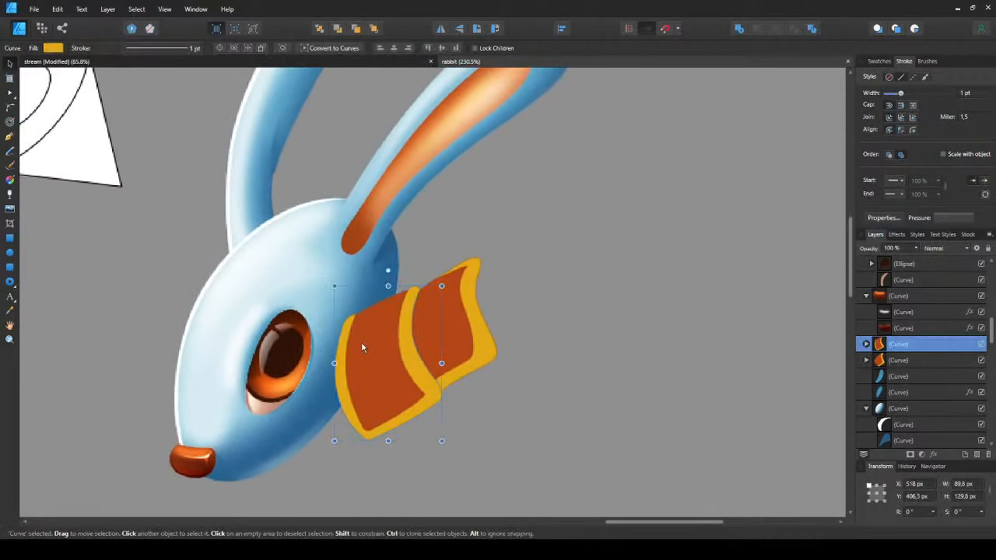
{"action": "double_click", "coordinate": [393, 369]}
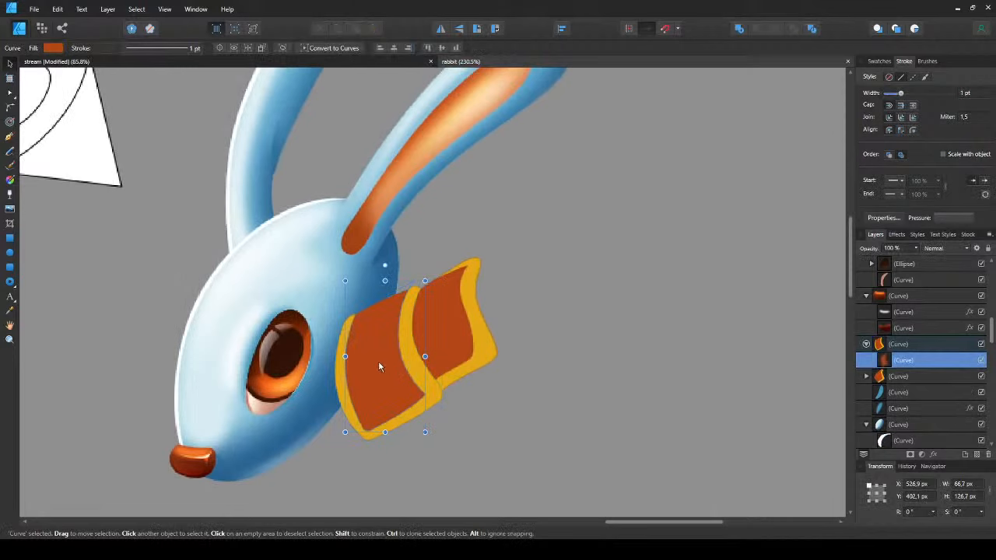
{"action": "key", "text": "ctrl+d"}
{"action": "left_click", "coordinate": [383, 335]}
{"action": "double_click", "coordinate": [380, 350]}
{"action": "left_click", "coordinate": [490, 402]}
{"action": "left_click", "coordinate": [371, 365]}
{"action": "double_click", "coordinate": [371, 363]}
{"action": "key", "text": "g"}
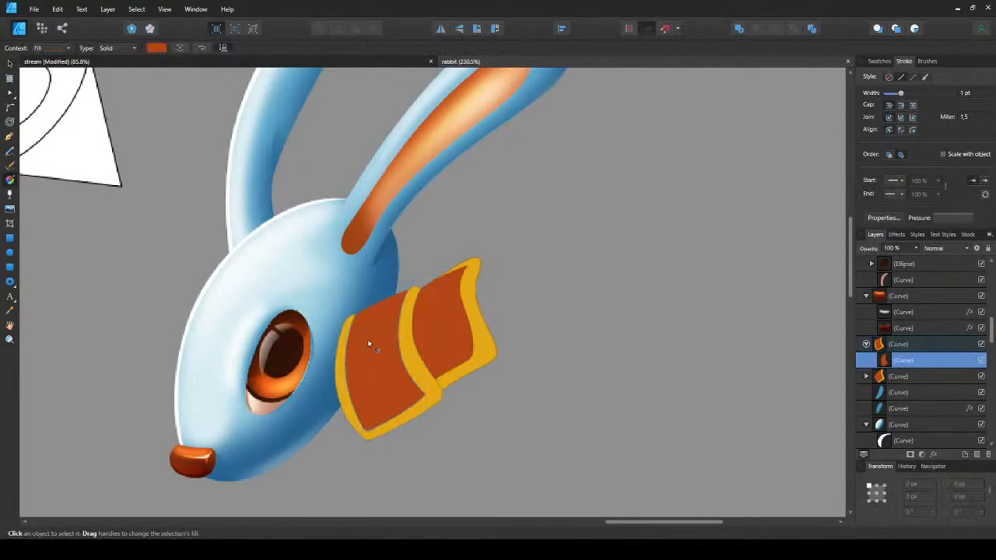
{"action": "left_click_drag", "start_coordinate": [367, 322], "coordinate": [407, 389]}
{"action": "key", "text": "v"}
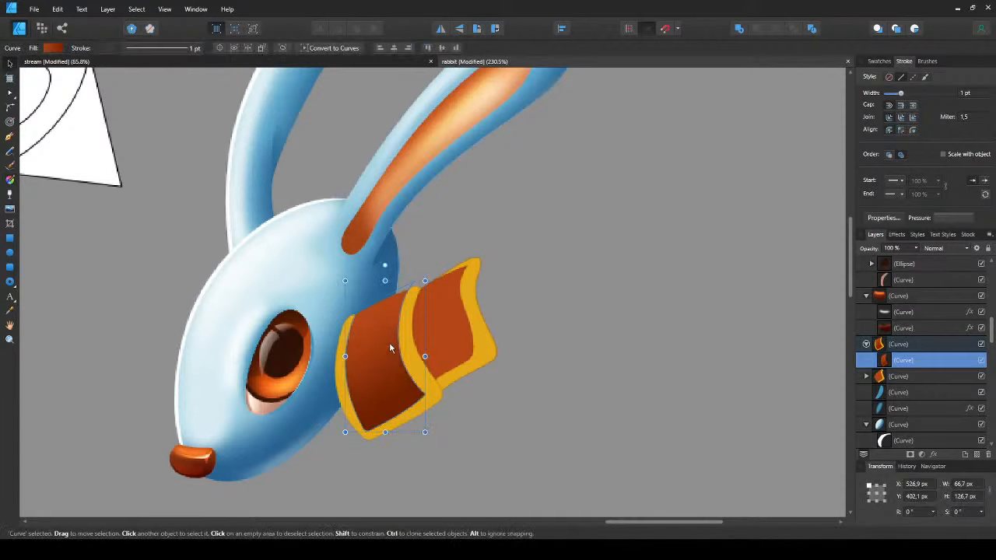
- Give the rear segment's red area a matching linear gradient from orange-red down to dark reddish-brown
{"action": "double_click", "coordinate": [436, 306]}
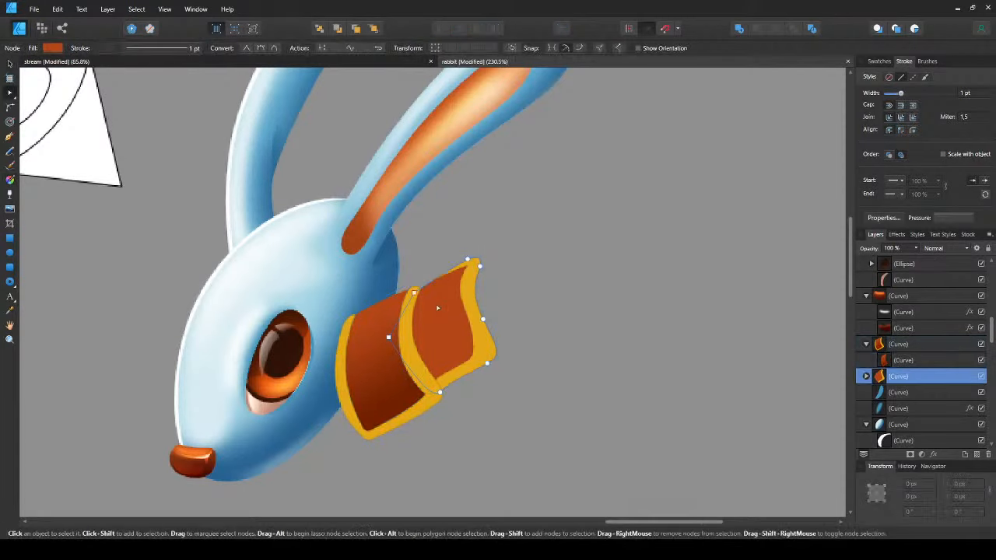
{"action": "key", "text": "g"}
{"action": "left_click_drag", "start_coordinate": [429, 290], "coordinate": [464, 352]}
{"action": "key", "text": "v"}
{"action": "left_click", "coordinate": [480, 418]}
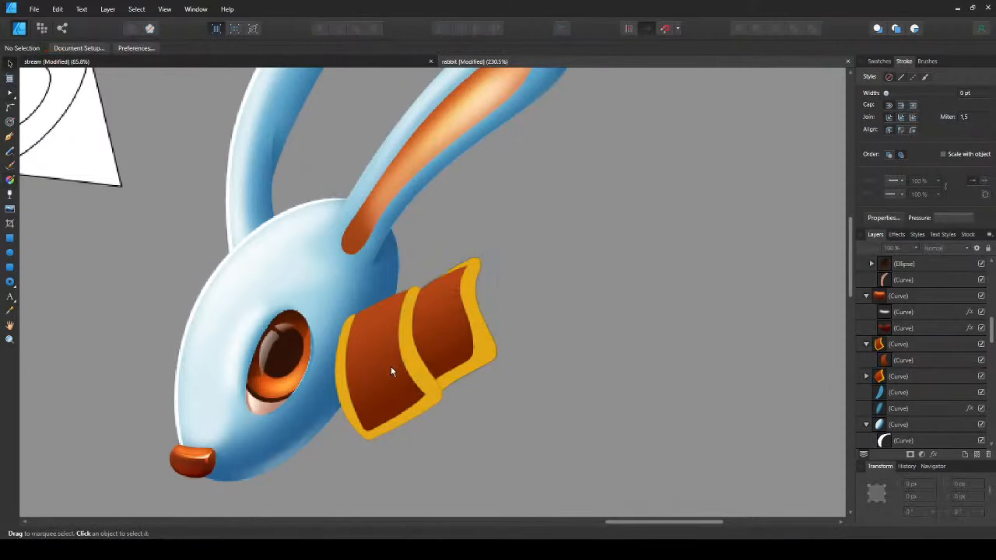
- Examine how the front and rear gold-trimmed segments overlap along the middle gold band
{"action": "scroll", "coordinate": [394, 366], "scroll_direction": "up", "scroll_amount": 4}
{"action": "scroll", "coordinate": [432, 383], "scroll_direction": "right", "scroll_amount": 4}
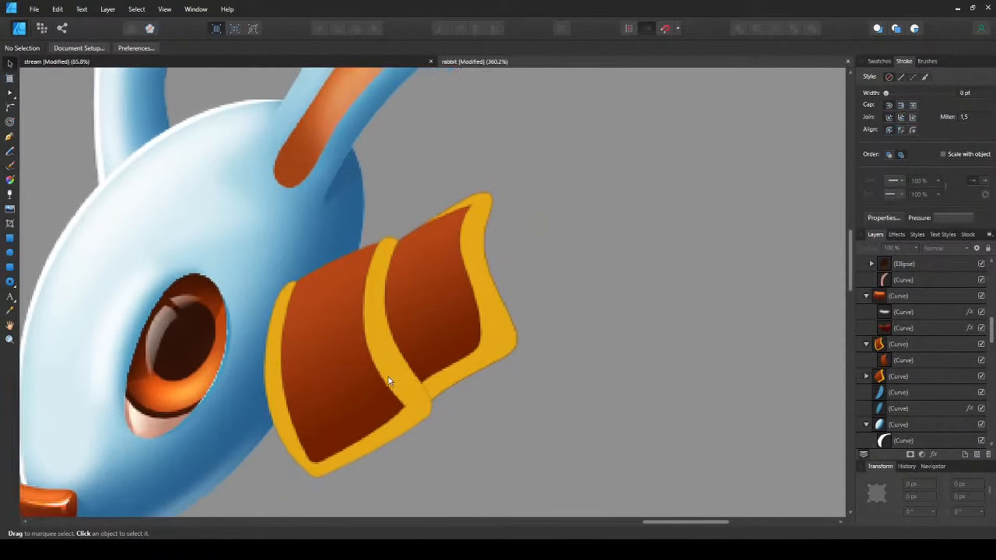
{"action": "left_click", "coordinate": [340, 293]}
{"action": "left_click_drag", "start_coordinate": [340, 289], "coordinate": [347, 320]}
{"action": "key", "text": "ctrl+z"}
{"action": "left_click", "coordinate": [409, 291]}
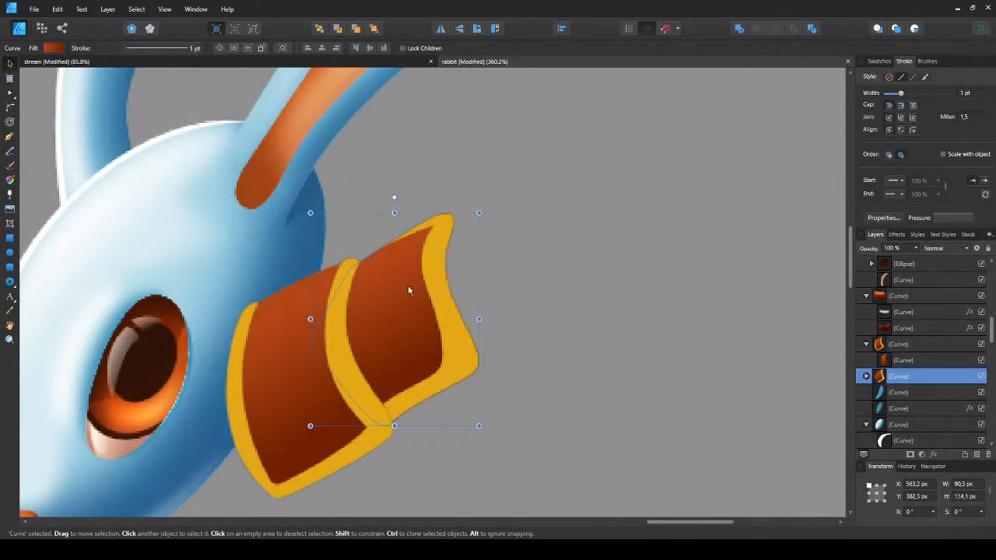
{"action": "left_click", "coordinate": [347, 271]}
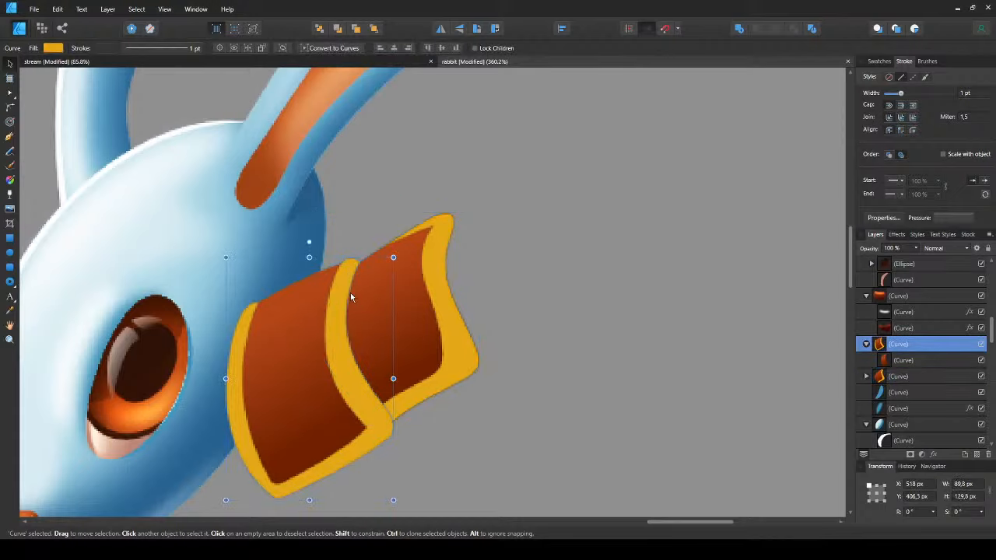
{"action": "left_click", "coordinate": [399, 292]}
{"action": "left_click", "coordinate": [549, 335]}
{"action": "scroll", "coordinate": [349, 296], "scroll_direction": "up", "scroll_amount": 1}
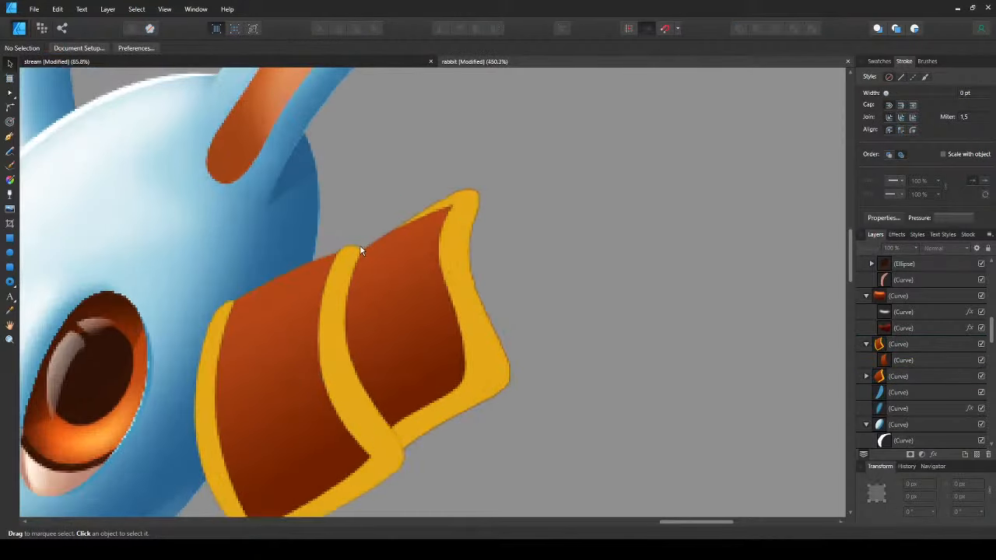
{"action": "scroll", "coordinate": [280, 243], "scroll_direction": "up", "scroll_amount": 2}
{"action": "scroll", "coordinate": [280, 243], "scroll_direction": "left", "scroll_amount": 2}
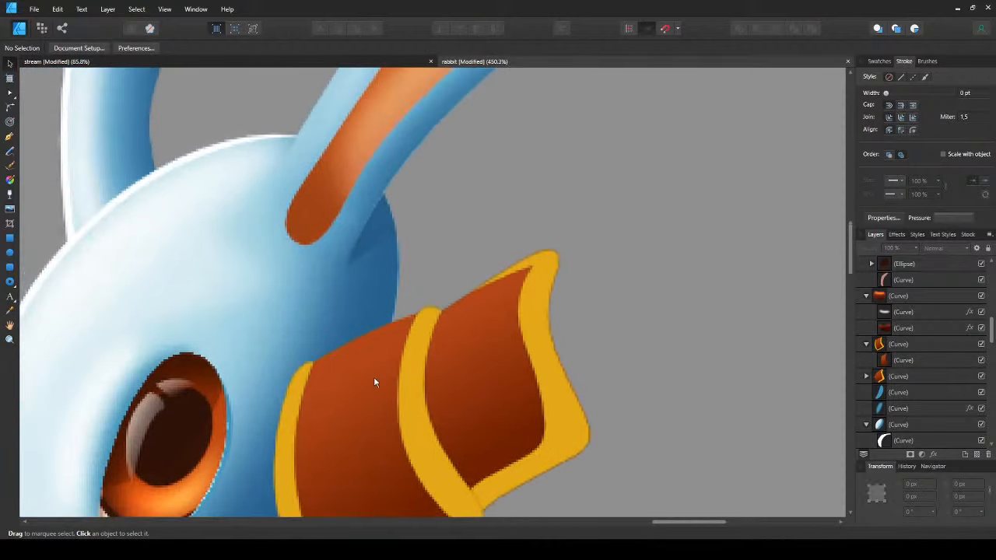
{"action": "scroll", "coordinate": [324, 297], "scroll_direction": "down", "scroll_amount": 2}
{"action": "scroll", "coordinate": [325, 297], "scroll_direction": "right", "scroll_amount": 2}
- Draw a closed curved strip with the Pen tool along the middle gold band's rear edge and fill it with dark reddish-brown
{"action": "key", "text": "p"}
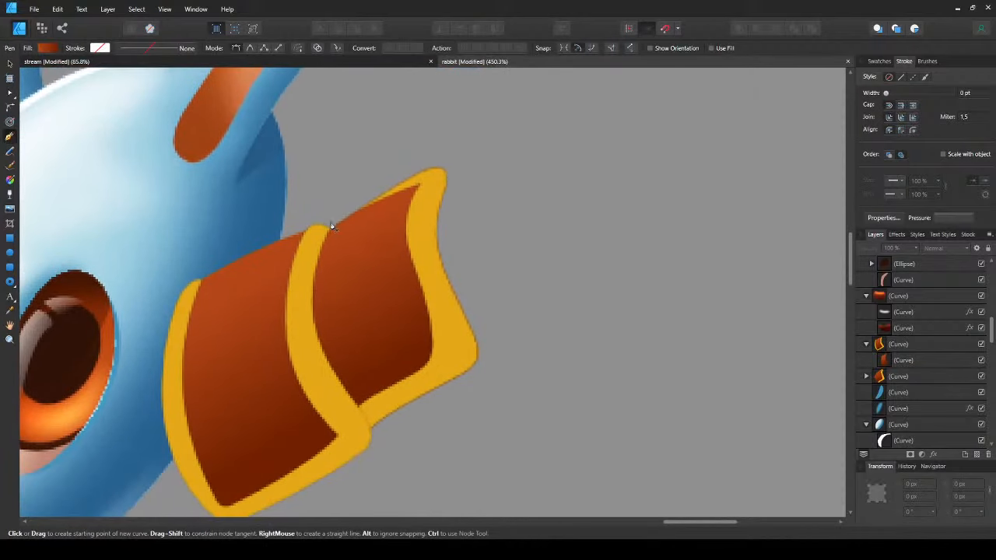
{"action": "left_click", "coordinate": [340, 211]}
{"action": "left_click_drag", "start_coordinate": [337, 350], "coordinate": [367, 402]}
{"action": "left_click", "coordinate": [387, 421]}
{"action": "left_click", "coordinate": [353, 428]}
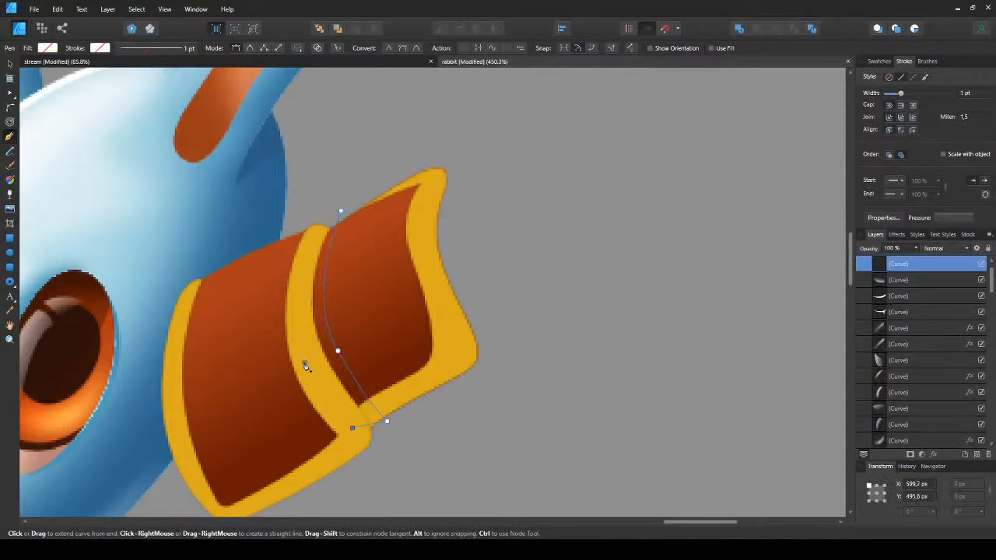
{"action": "left_click", "coordinate": [305, 364]}
{"action": "left_click", "coordinate": [288, 316]}
{"action": "left_click", "coordinate": [308, 230]}
{"action": "left_click", "coordinate": [340, 211]}
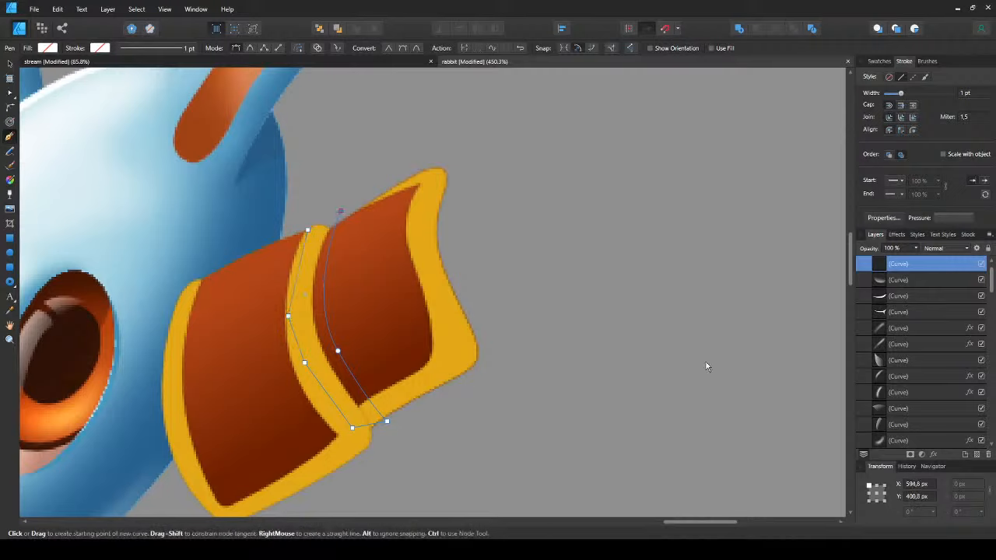
{"action": "key", "text": "g"}
{"action": "left_click", "coordinate": [394, 370]}
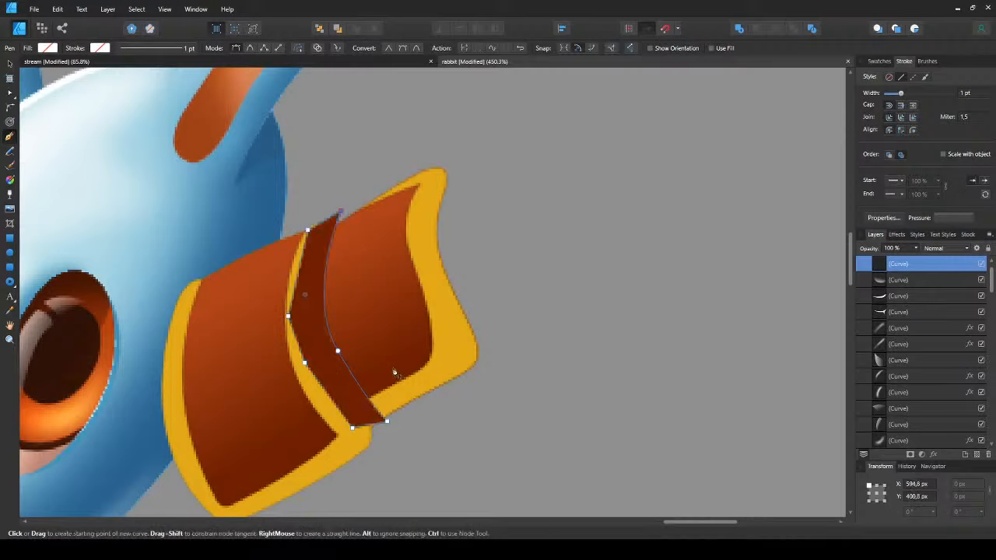
- Place the dark strip inside the rear segment so it forms a clipped shadow beside the middle gold band
{"action": "key", "text": "v"}
{"action": "key", "text": "Delete"}
{"action": "left_click", "coordinate": [350, 319]}
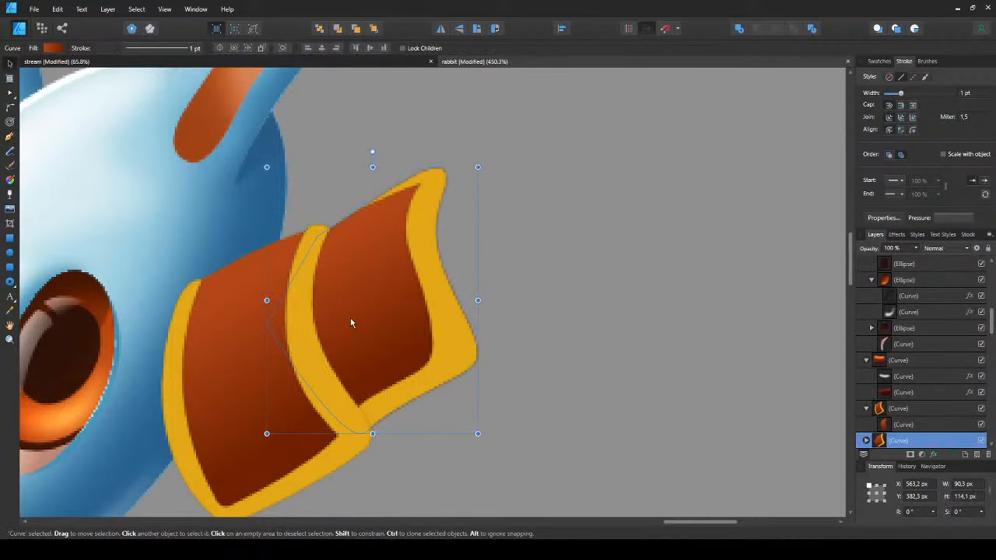
{"action": "key", "text": "ctrl+alt+v"}
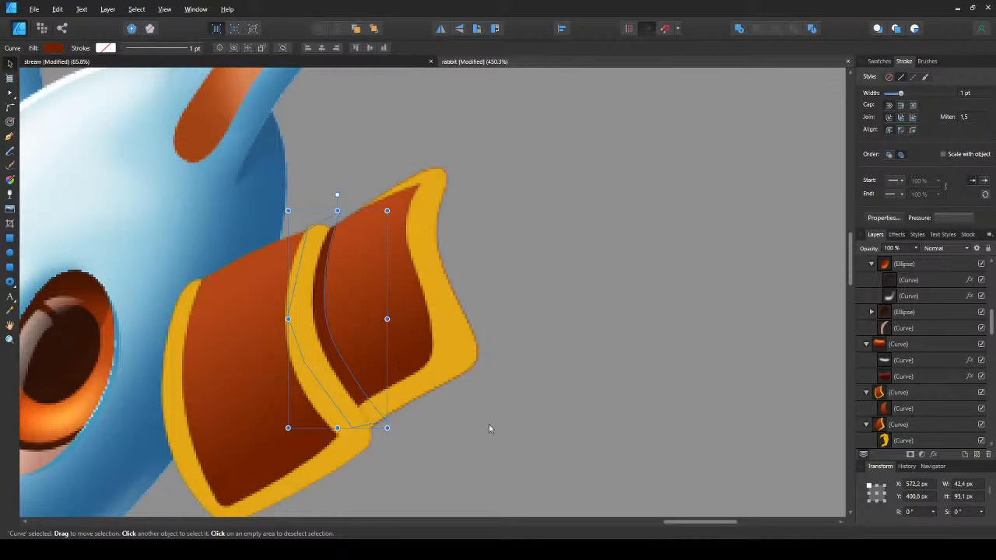
{"action": "left_click", "coordinate": [444, 430]}
{"action": "left_click_drag", "start_coordinate": [271, 380], "coordinate": [323, 330]}
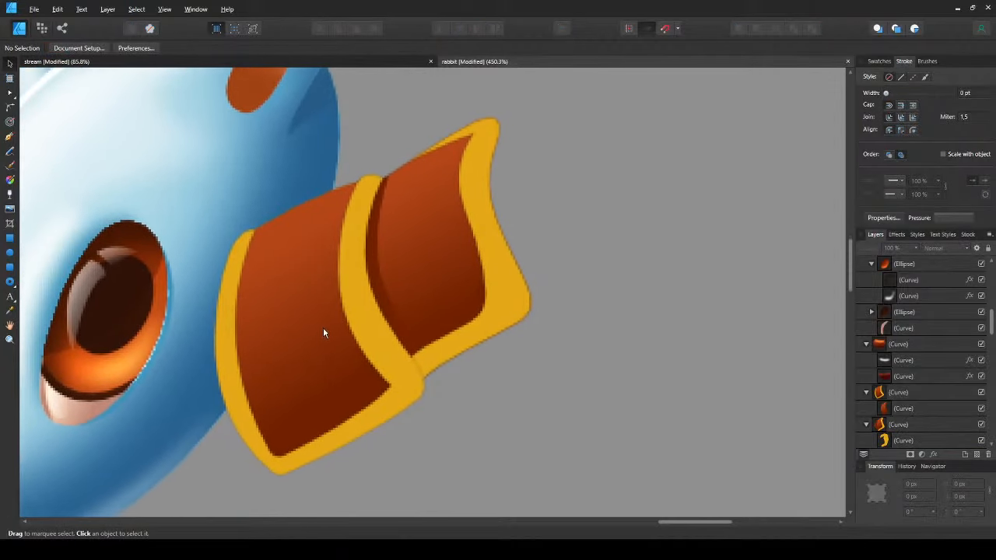
- Check which nested curve forms the rear segment's gold trim where it meets the front segment's lower corner
{"action": "scroll", "coordinate": [420, 352], "scroll_direction": "up", "scroll_amount": 2}
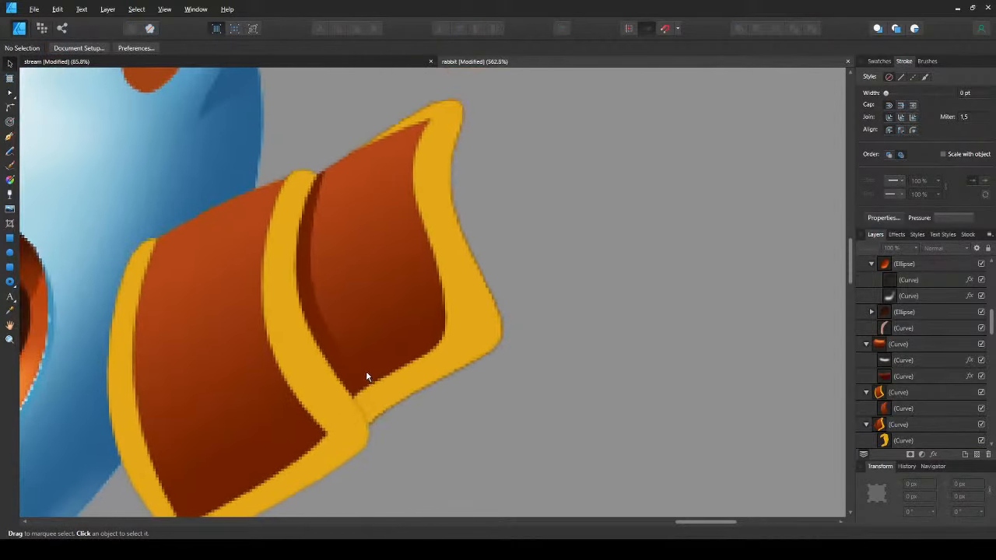
{"action": "left_click", "coordinate": [370, 413]}
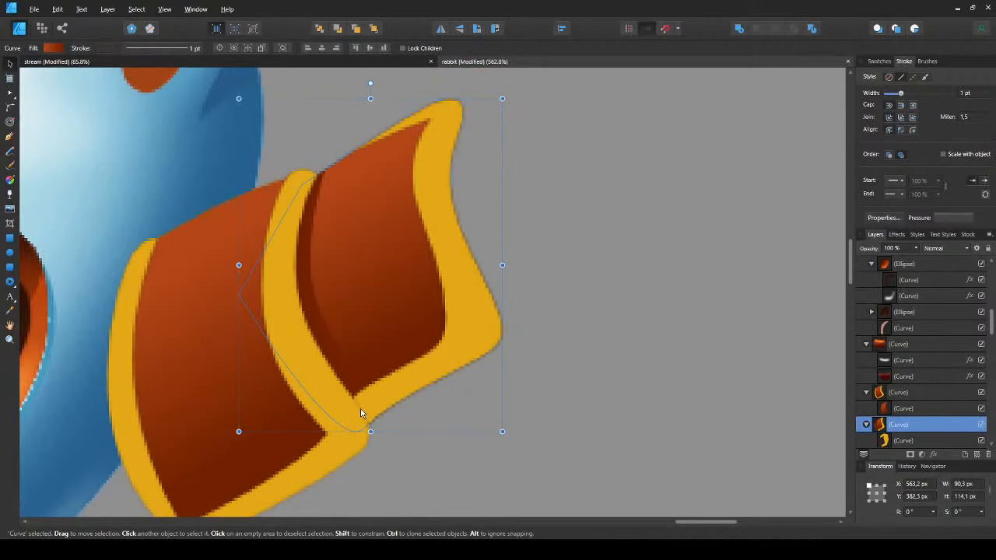
{"action": "left_click", "coordinate": [426, 436]}
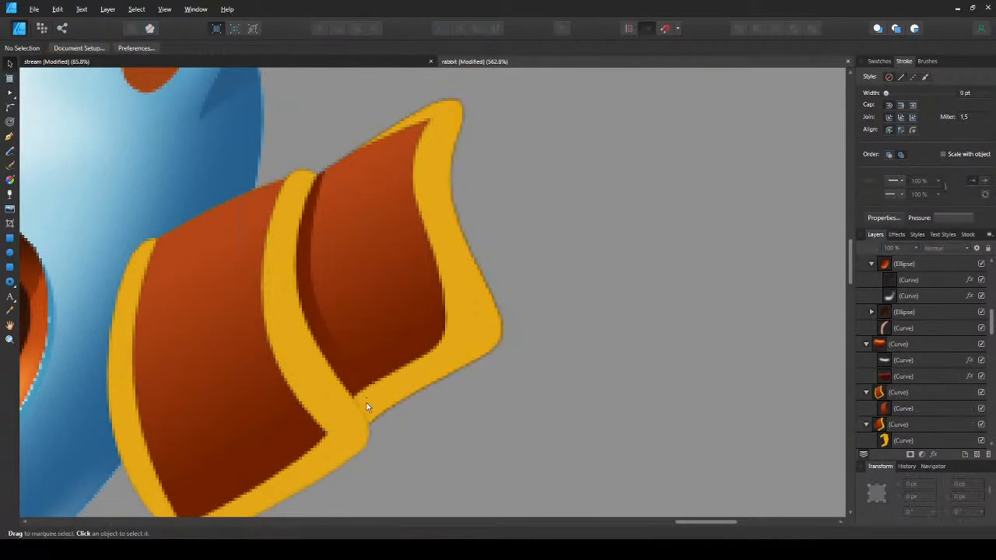
{"action": "left_click", "coordinate": [440, 127]}
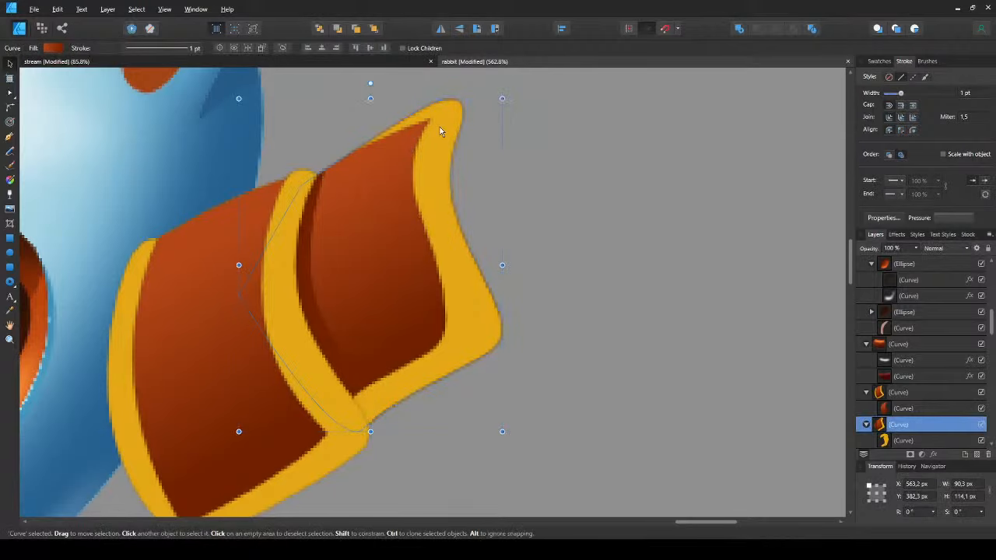
{"action": "left_click", "coordinate": [440, 128]}
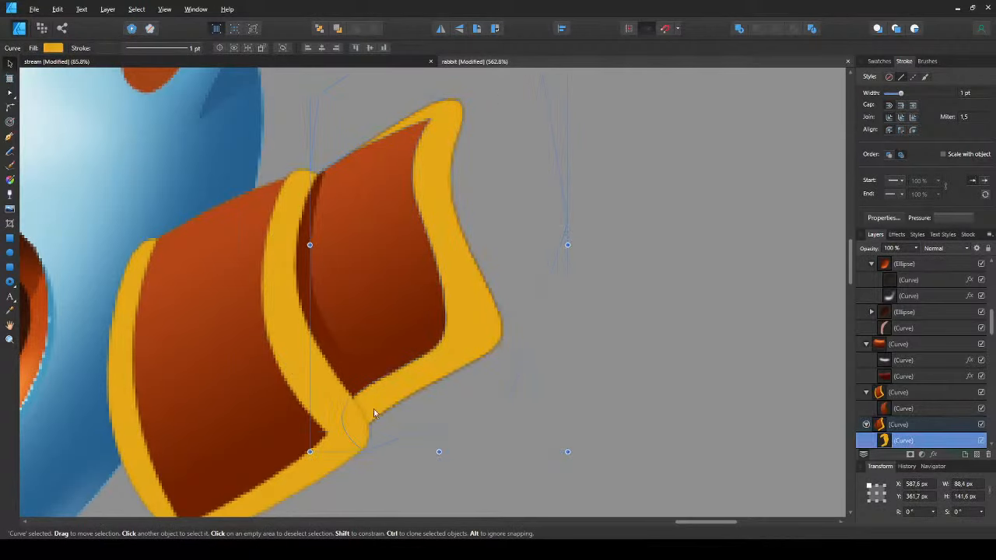
{"action": "key", "text": "ctrl+d"}
{"action": "key", "text": "p"}
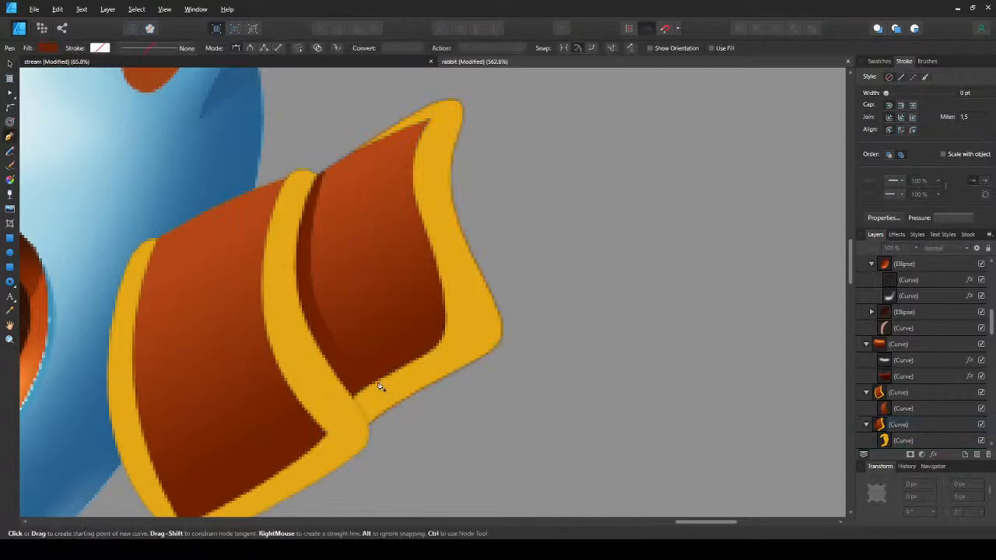
{"action": "left_click_drag", "start_coordinate": [366, 383], "coordinate": [395, 413]}
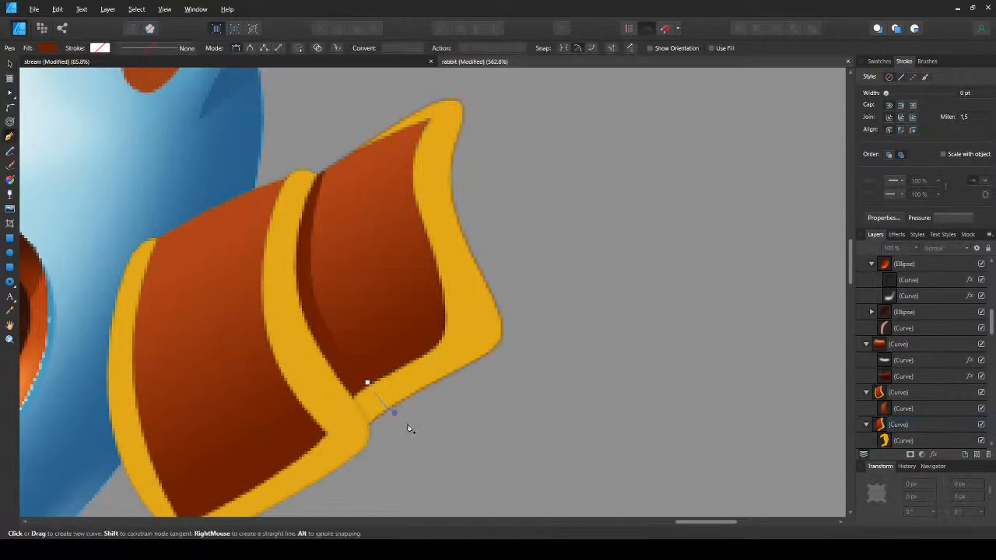
{"action": "key", "text": "Escape"}
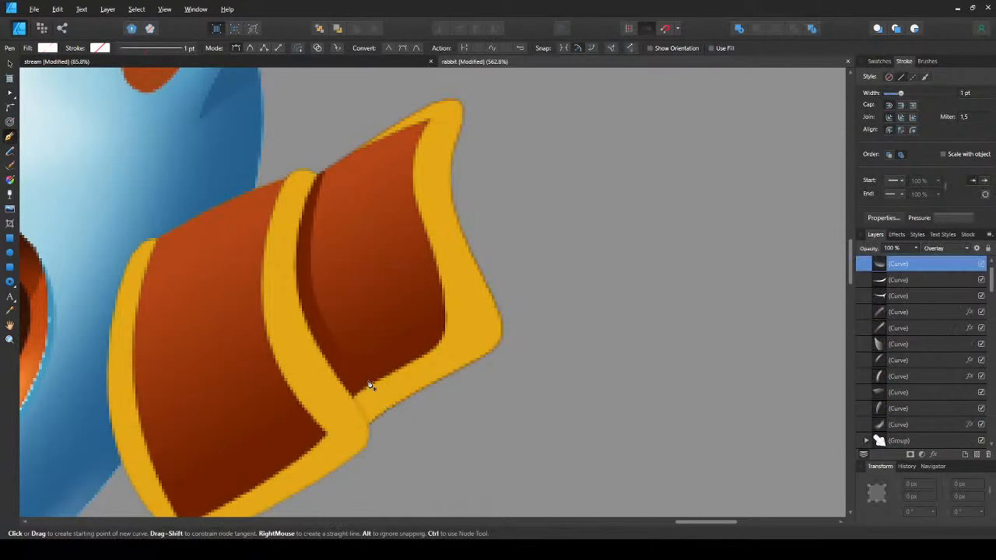
- Draw a small closed shadow shape over the lower gold trim where the two segments meet and fill it with darker gold
{"action": "left_click_drag", "start_coordinate": [375, 379], "coordinate": [397, 417]}
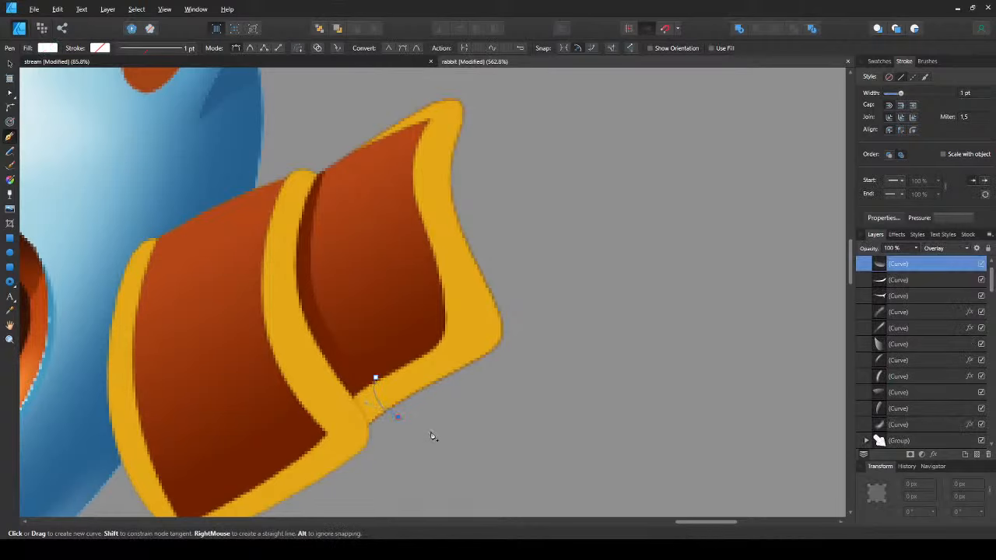
{"action": "left_click", "coordinate": [361, 447]}
{"action": "left_click", "coordinate": [331, 418]}
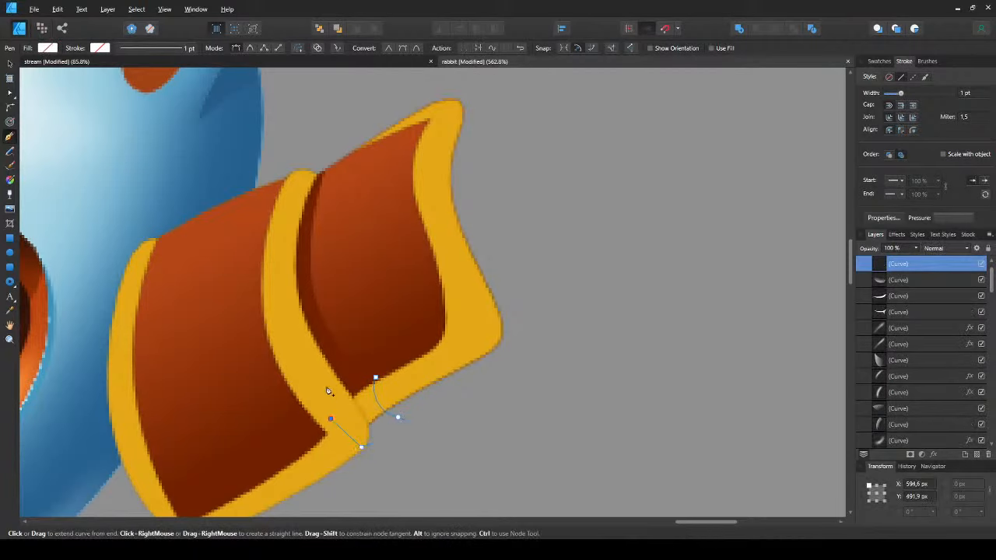
{"action": "left_click", "coordinate": [327, 386]}
{"action": "left_click", "coordinate": [375, 379]}
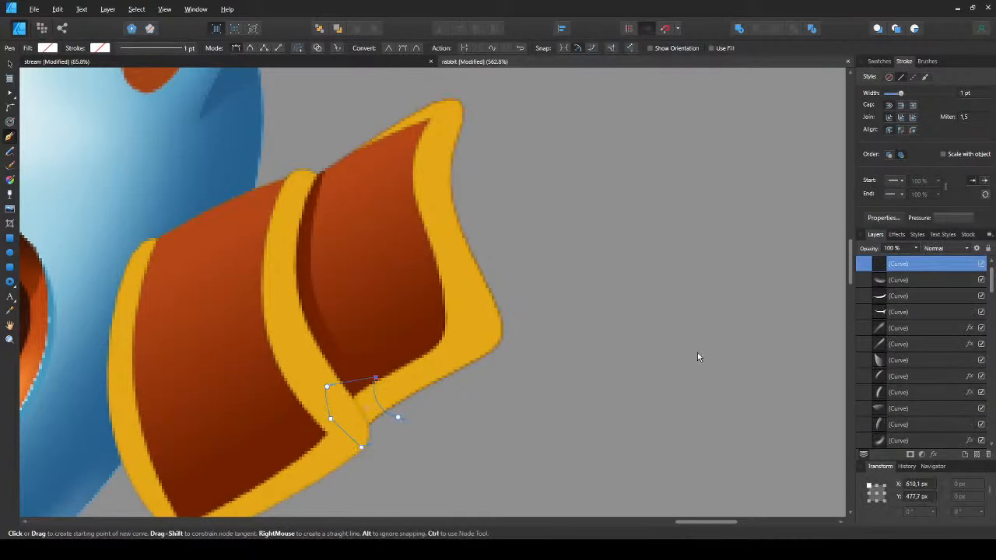
{"action": "key", "text": "ctrl+shift+v"}
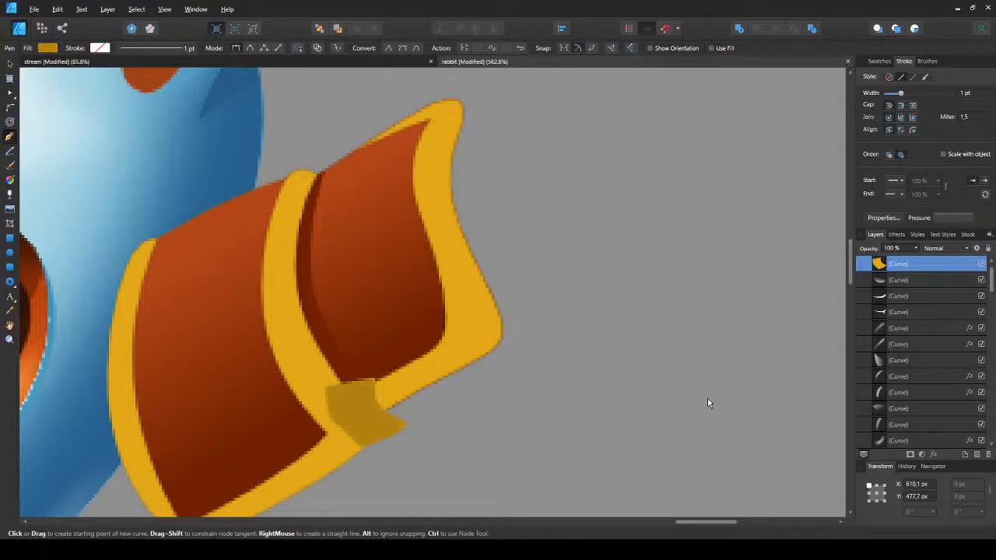
- Place the brownish-gold shadow shape inside the rear segment's gold trim so it is clipped behind the front segment's corner
{"action": "key", "text": "v"}
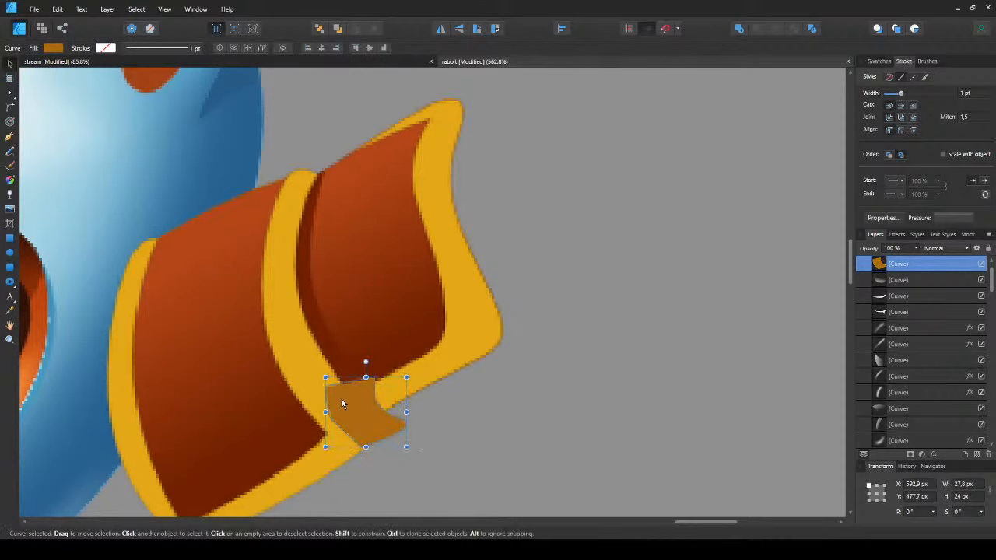
{"action": "key", "text": "Delete"}
{"action": "double_click", "coordinate": [378, 392]}
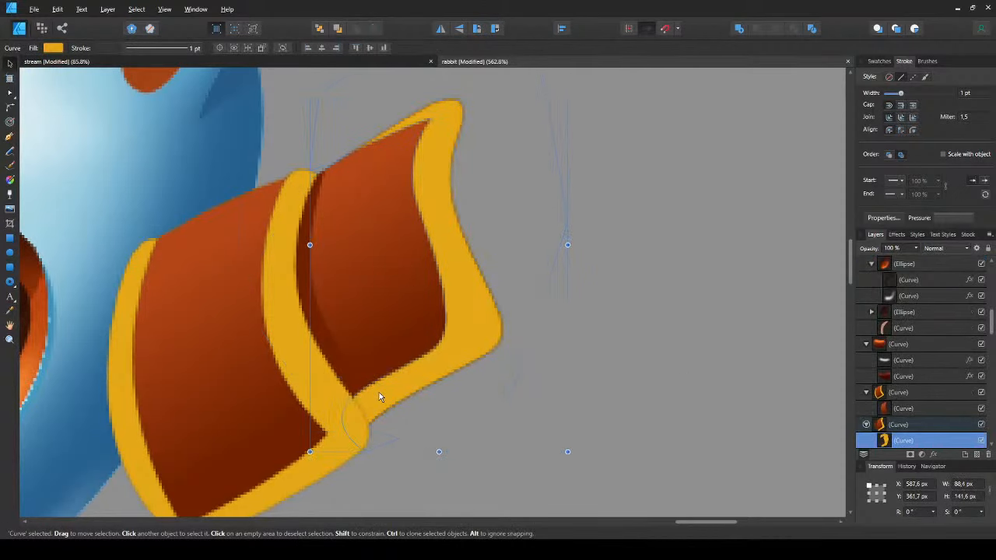
{"action": "key", "text": "ctrl+alt+v"}
{"action": "key", "text": "ctrl+d"}
{"action": "scroll", "coordinate": [379, 388], "scroll_direction": "down", "scroll_amount": 3}
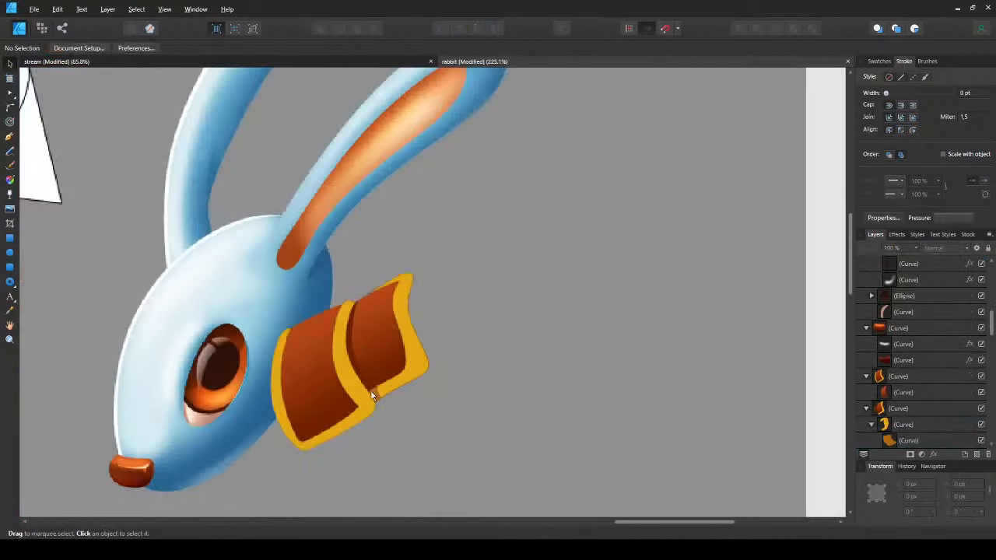
{"action": "scroll", "coordinate": [372, 396], "scroll_direction": "up", "scroll_amount": 3}
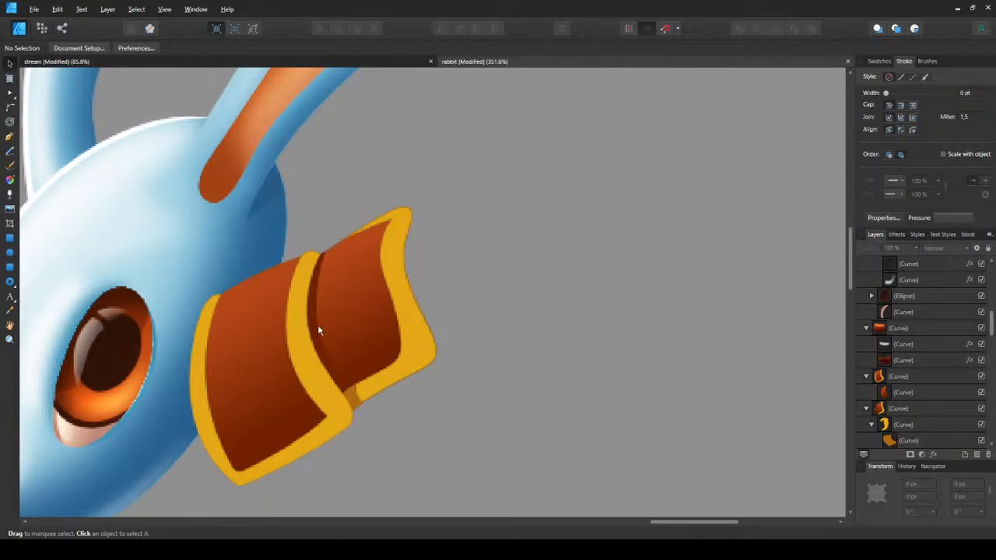
{"action": "scroll", "coordinate": [317, 331], "scroll_direction": "left", "scroll_amount": 3}
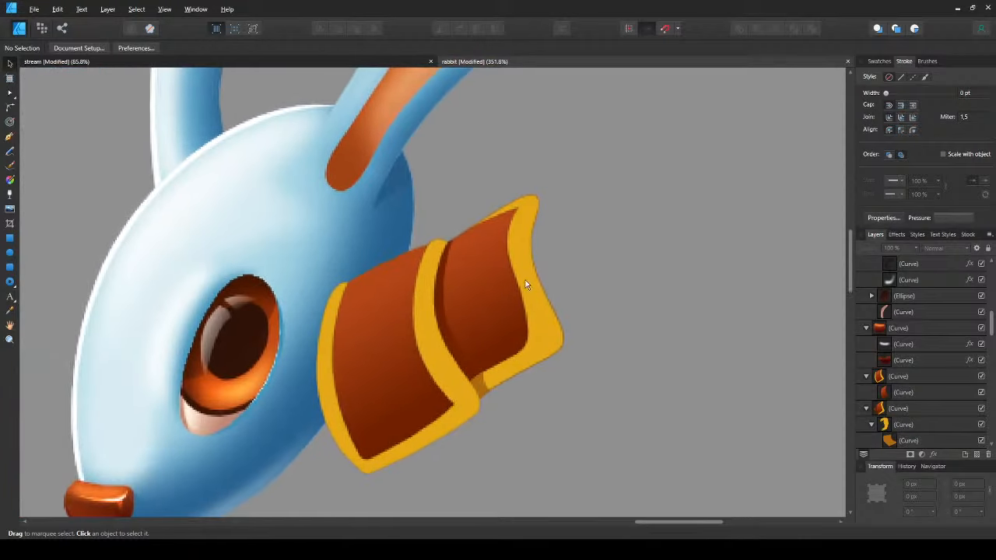
- Draw a closed shadow shape that follows the middle of the rear segment's lower and end gold trim and loops around outside it
{"action": "left_click_drag", "start_coordinate": [478, 344], "coordinate": [300, 359]}
{"action": "left_click_drag", "start_coordinate": [246, 397], "coordinate": [312, 347]}
{"action": "scroll", "coordinate": [303, 347], "scroll_direction": "up", "scroll_amount": 1}
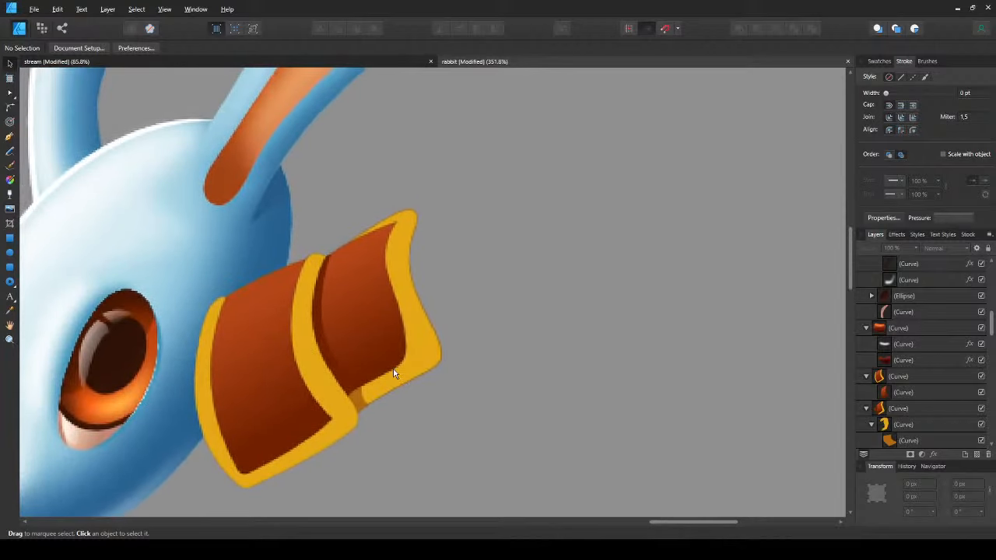
{"action": "key", "text": "p"}
{"action": "left_click", "coordinate": [348, 413]}
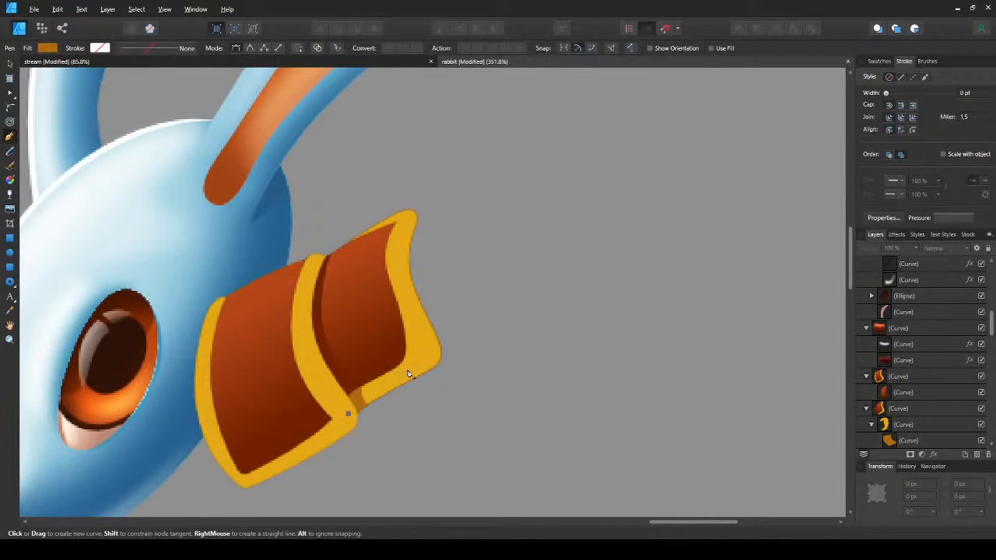
{"action": "left_click_drag", "start_coordinate": [411, 368], "coordinate": [439, 358]}
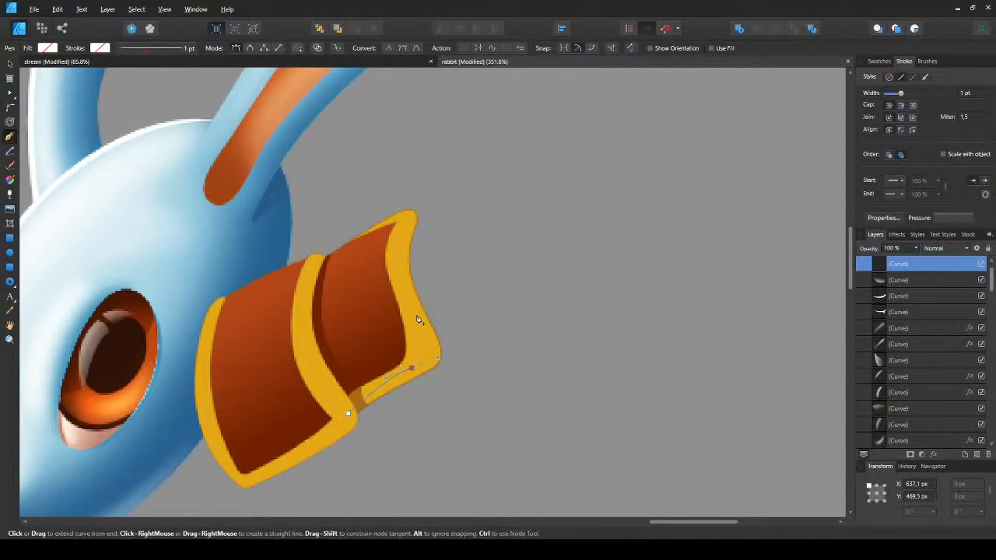
{"action": "left_click_drag", "start_coordinate": [410, 302], "coordinate": [395, 273]}
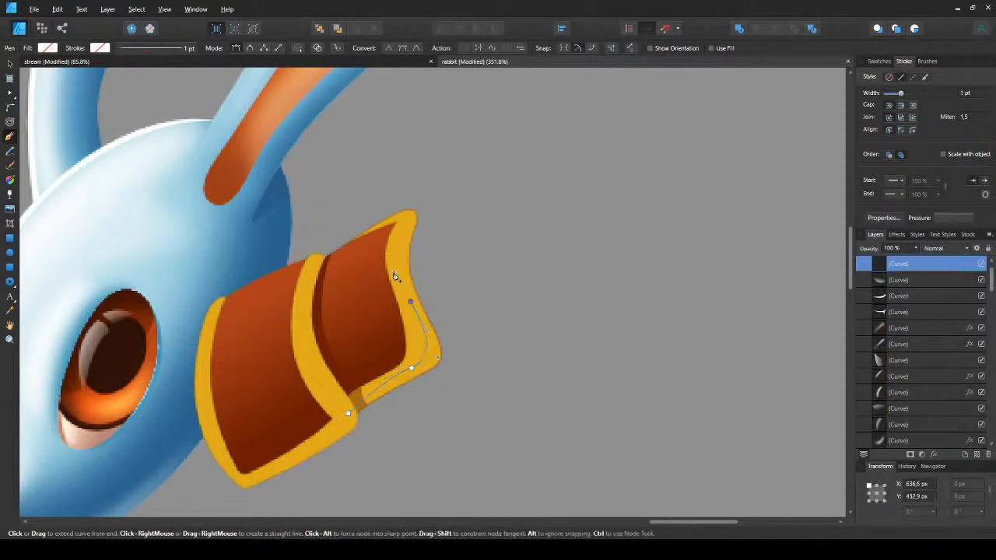
{"action": "left_click_drag", "start_coordinate": [402, 239], "coordinate": [387, 206]}
{"action": "left_click_drag", "start_coordinate": [438, 182], "coordinate": [542, 342]}
{"action": "left_click_drag", "start_coordinate": [531, 416], "coordinate": [431, 442]}
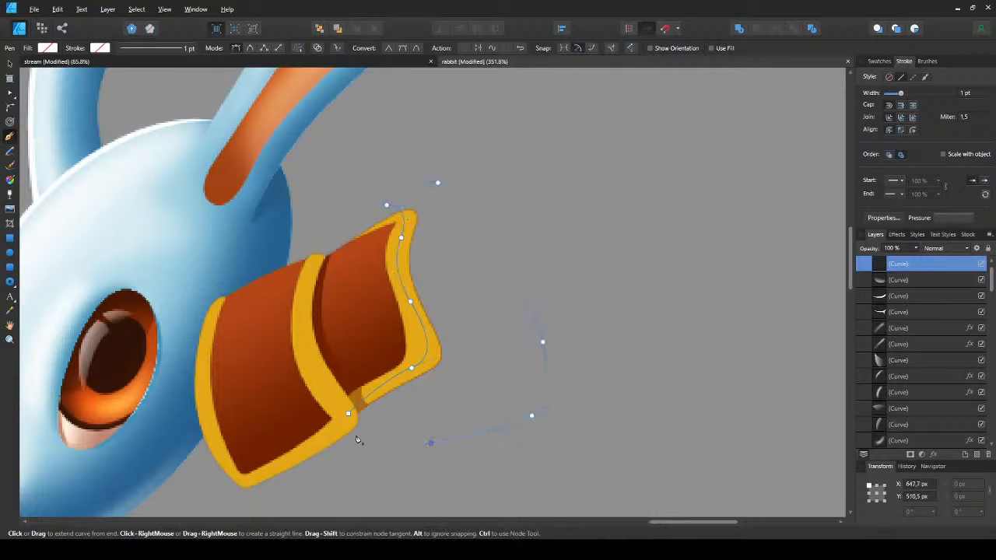
{"action": "left_click", "coordinate": [348, 413]}
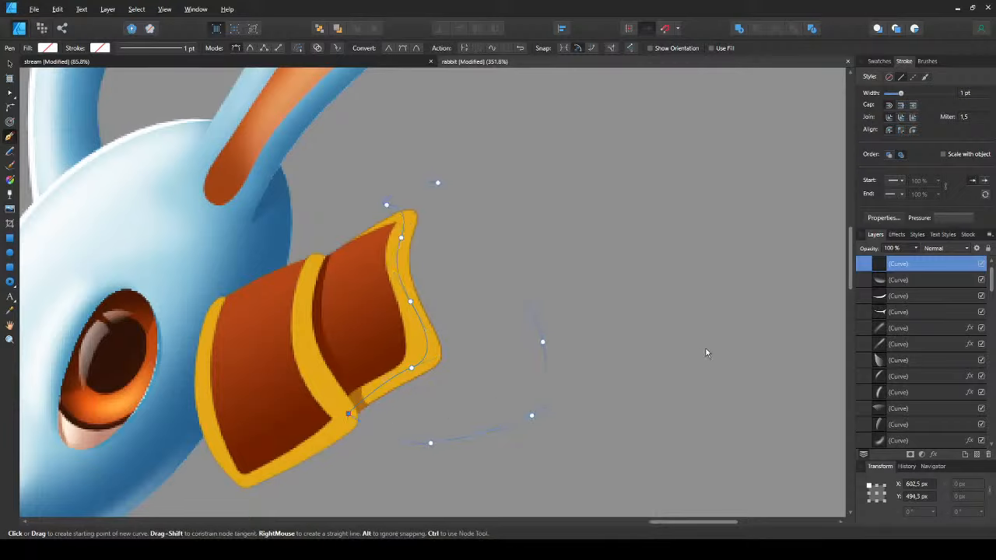
- Fill the shape with darker gold, place it clipped inside the rear segment's gold trim and soften its edge
{"action": "key", "text": "Escape"}
{"action": "left_click", "coordinate": [358, 394], "text": "ctrl"}
{"action": "key", "text": "shift+x"}
{"action": "key", "text": "v"}
{"action": "key", "text": "ctrl+x"}
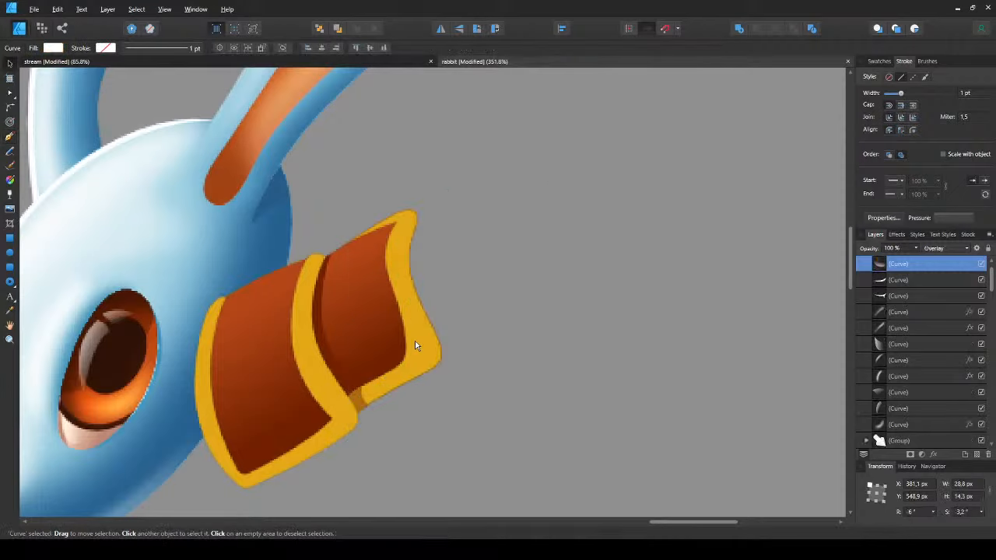
{"action": "left_click", "coordinate": [415, 339]}
{"action": "key", "text": "ctrl+alt+v"}
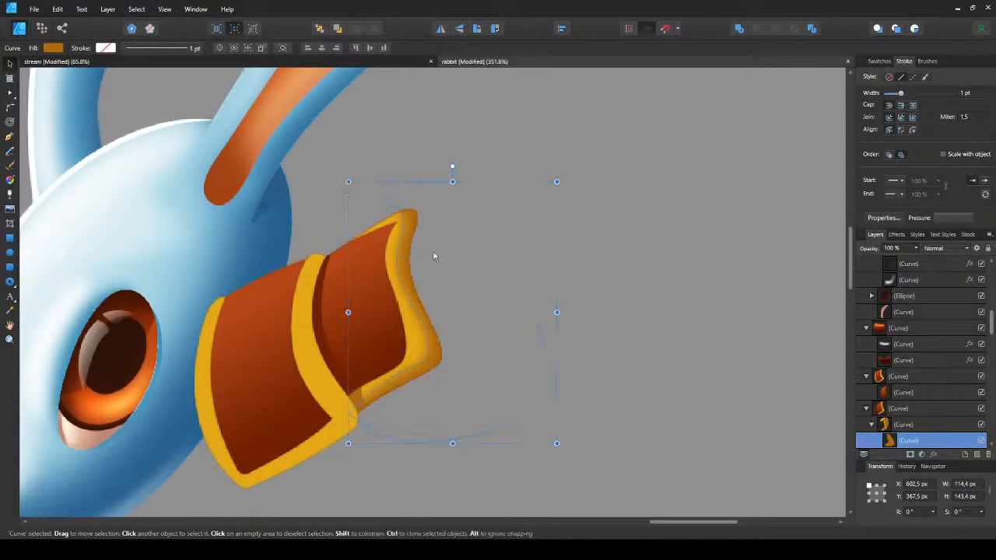
{"action": "left_click", "coordinate": [595, 292]}
{"action": "scroll", "coordinate": [367, 331], "scroll_direction": "up", "scroll_amount": 3}
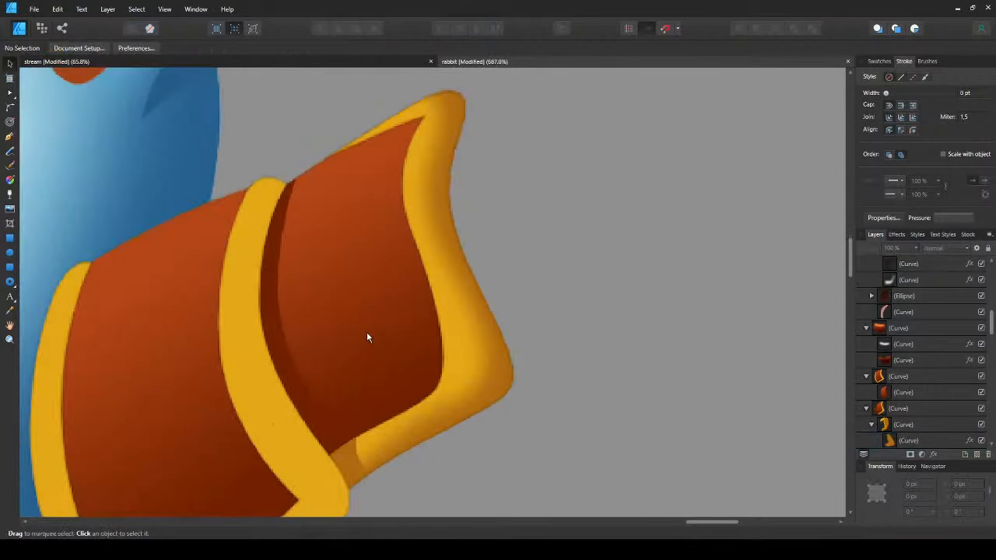
- Examine the rear segment's gold trim and pointed upper tip up close, checking which curves form them
{"action": "scroll", "coordinate": [367, 332], "scroll_direction": "down", "scroll_amount": 2}
{"action": "left_click", "coordinate": [419, 256]}
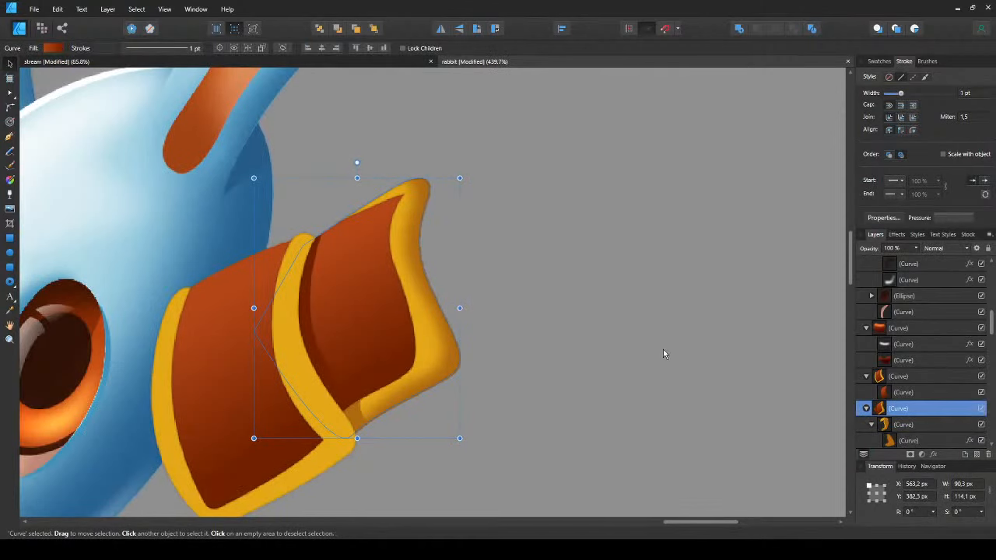
{"action": "scroll", "coordinate": [384, 249], "scroll_direction": "up", "scroll_amount": 3}
{"action": "scroll", "coordinate": [276, 208], "scroll_direction": "up", "scroll_amount": 2}
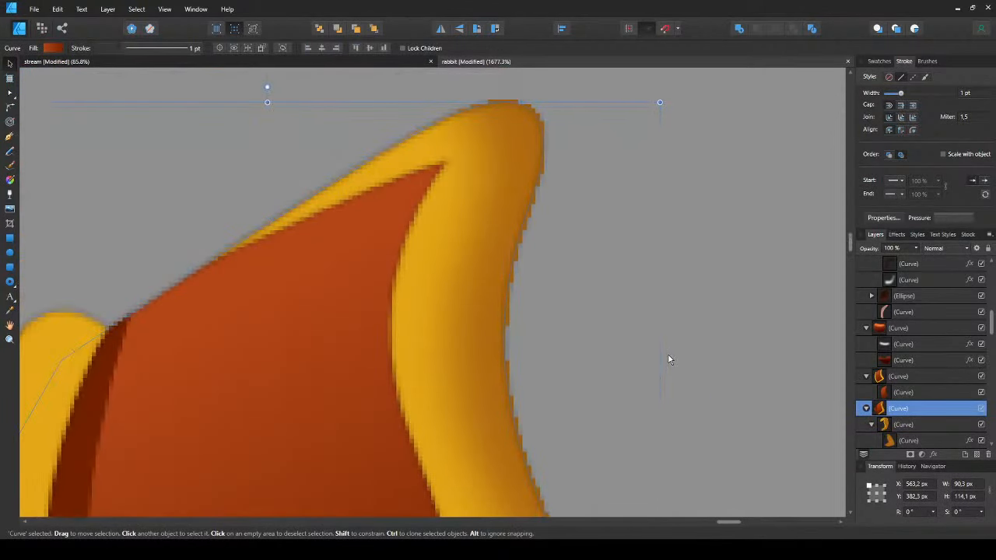
{"action": "scroll", "coordinate": [534, 327], "scroll_direction": "down", "scroll_amount": 3}
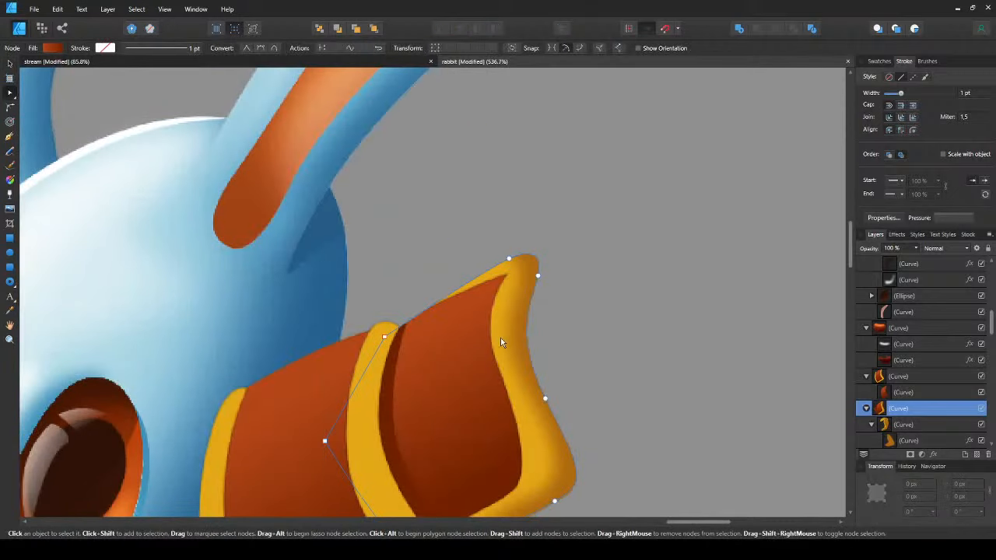
{"action": "left_click", "coordinate": [502, 339], "text": "ctrl"}
{"action": "scroll", "coordinate": [425, 311], "scroll_direction": "down", "scroll_amount": 1}
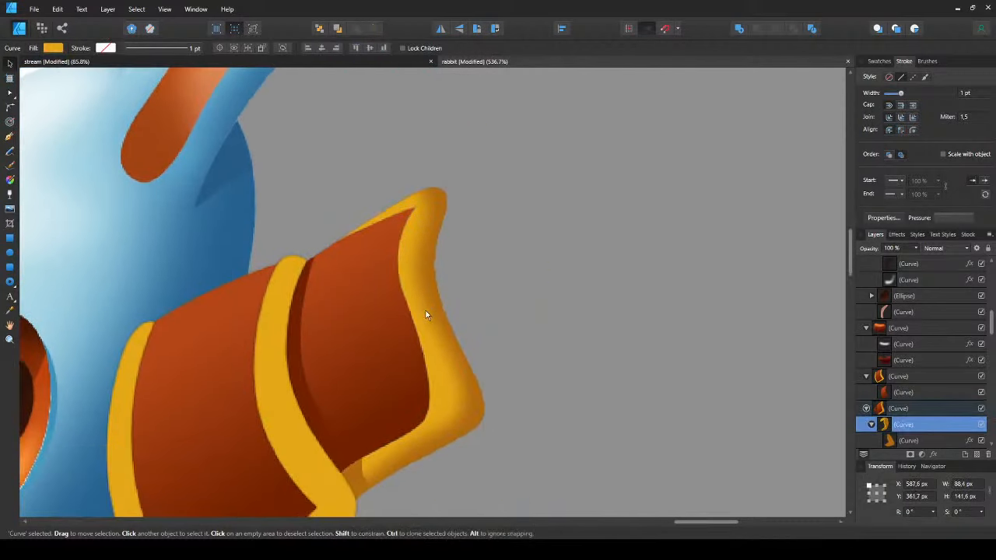
{"action": "key", "text": "ctrl+d"}
- Draw a closed shadow shape running down the middle gold band and along the front segment's lower trim, looping around outside it
{"action": "scroll", "coordinate": [411, 346], "scroll_direction": "down", "scroll_amount": 2}
{"action": "scroll", "coordinate": [409, 344], "scroll_direction": "up", "scroll_amount": 2}
{"action": "left_click_drag", "start_coordinate": [417, 350], "coordinate": [500, 318]}
{"action": "left_click_drag", "start_coordinate": [447, 363], "coordinate": [492, 290]}
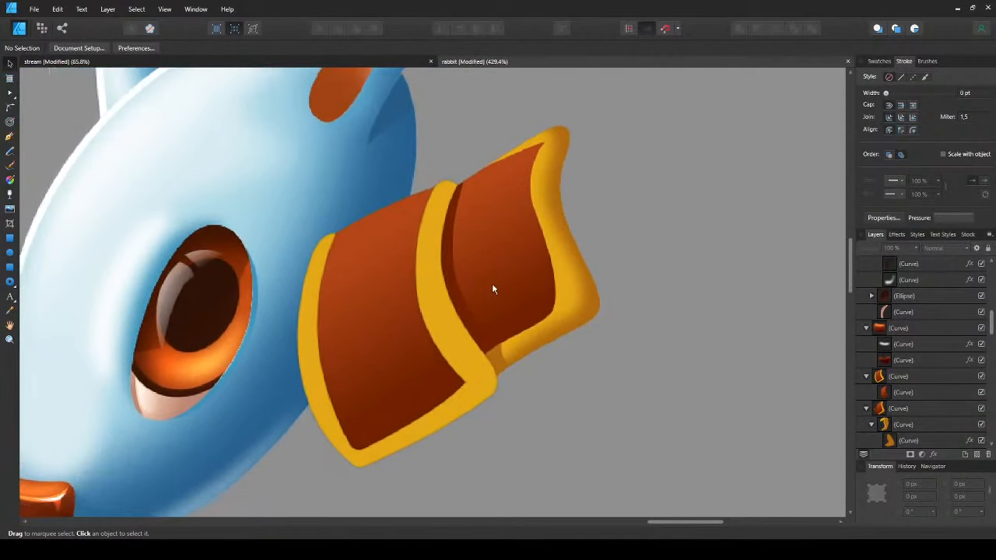
{"action": "key", "text": "p"}
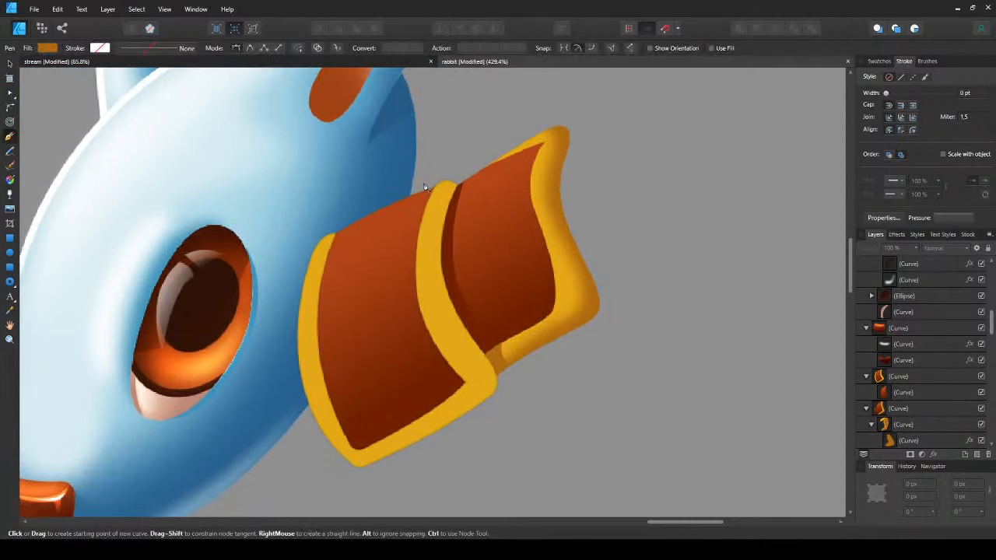
{"action": "left_click_drag", "start_coordinate": [428, 252], "coordinate": [426, 313]}
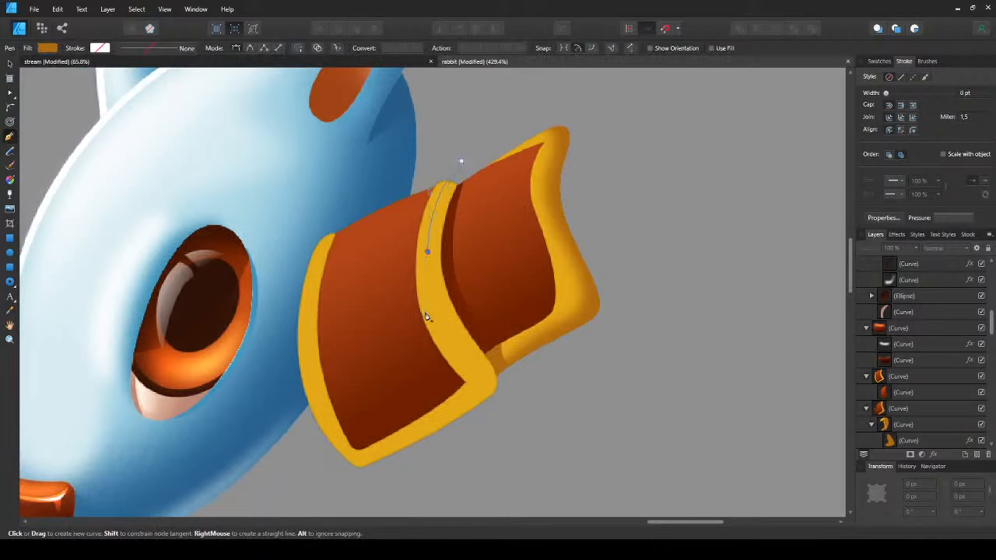
{"action": "left_click_drag", "start_coordinate": [474, 367], "coordinate": [491, 384]}
{"action": "left_click_drag", "start_coordinate": [425, 427], "coordinate": [386, 454]}
{"action": "left_click_drag", "start_coordinate": [329, 465], "coordinate": [309, 469]}
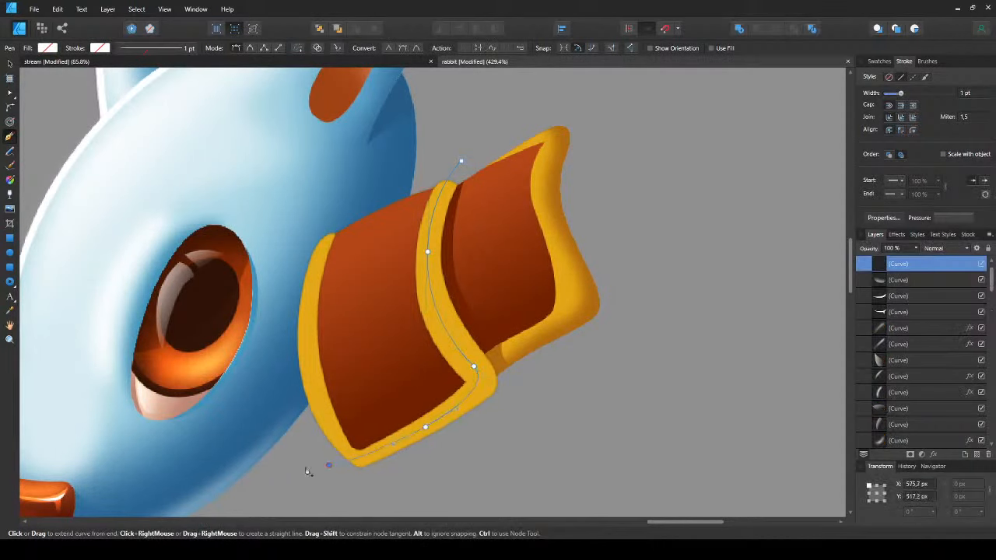
{"action": "left_click", "coordinate": [337, 493]}
{"action": "left_click", "coordinate": [459, 488]}
{"action": "left_click", "coordinate": [554, 429]}
{"action": "left_click", "coordinate": [568, 351]}
{"action": "left_click", "coordinate": [499, 182]}
{"action": "left_click", "coordinate": [461, 161]}
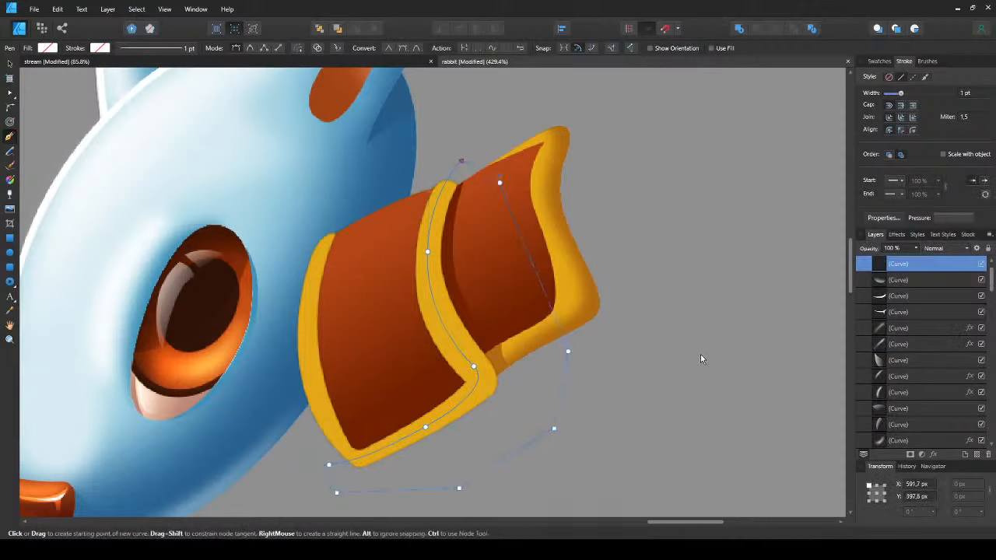
- Fill the shape with the same darker gold and place it clipped inside the front segment's gold base
{"action": "key", "text": "ctrl+shift+v"}
{"action": "key", "text": "v"}
{"action": "key", "text": "ctrl+x"}
{"action": "left_click", "coordinate": [440, 318]}
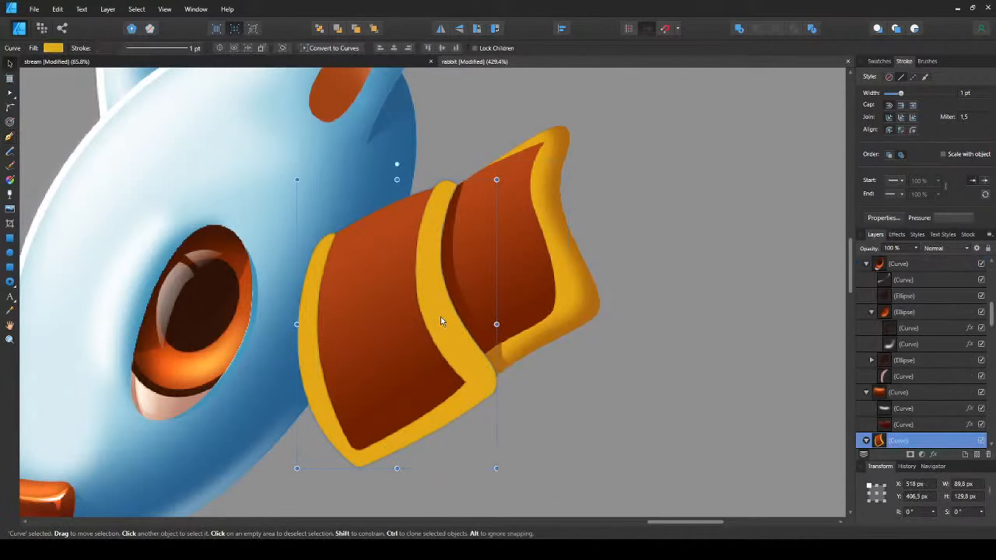
{"action": "key", "text": "ctrl+alt+v"}
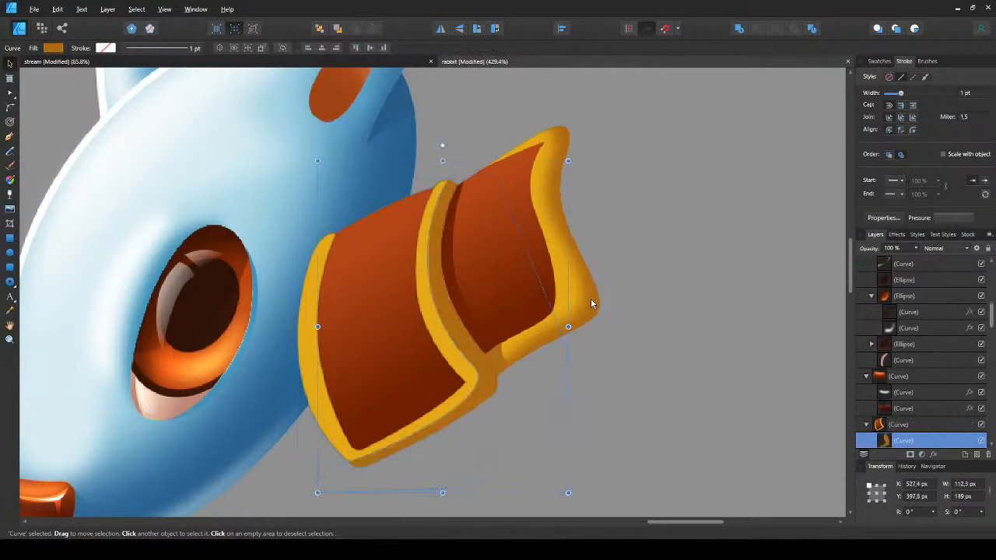
- Soften the front segment's new gold shadow to match the blurred shadow on the rear trim
{"action": "left_click", "coordinate": [591, 298]}
{"action": "left_click", "coordinate": [591, 298]}
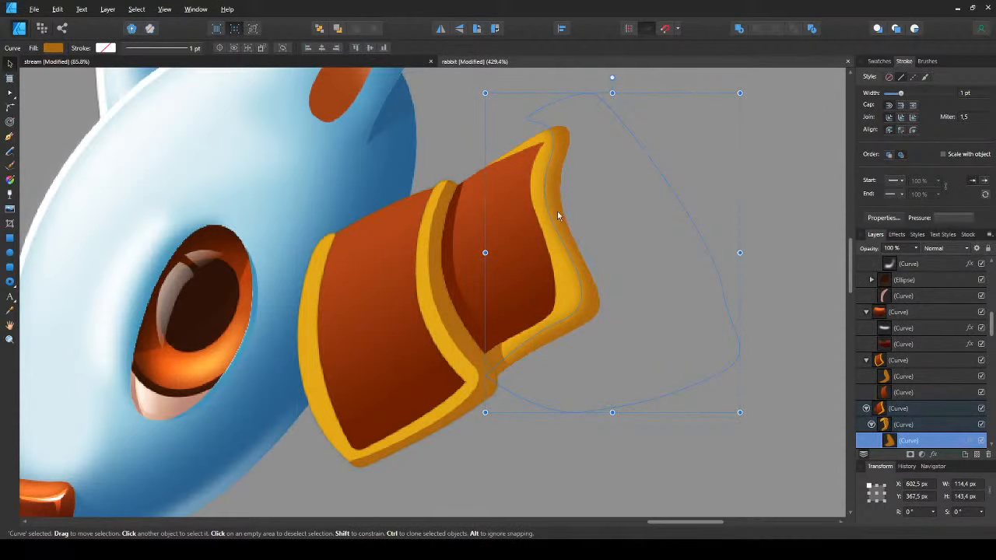
{"action": "left_click", "coordinate": [454, 328]}
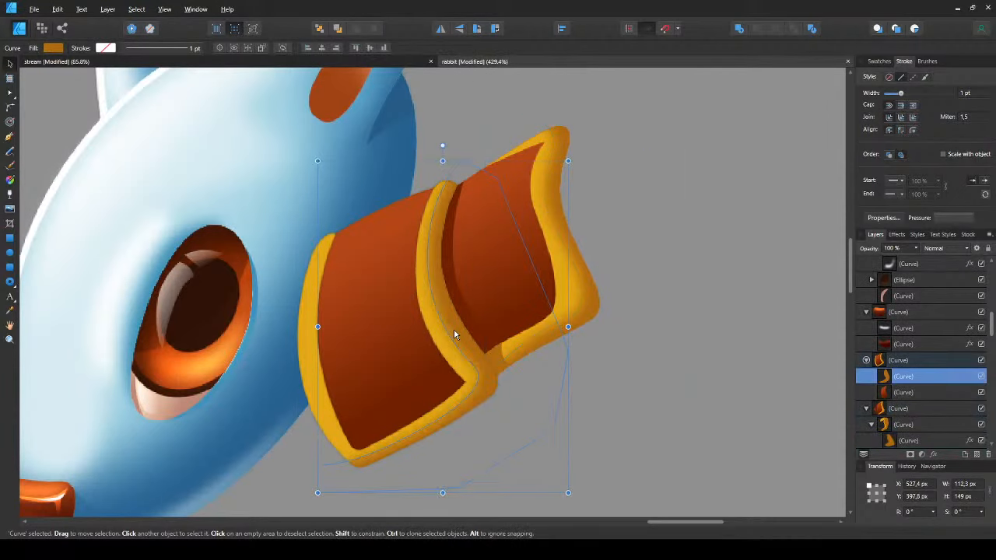
{"action": "key", "text": "ctrl+d"}
- Draw a narrow closed shadow shape along the inner side of the front segment's gold edge nearest the rabbit's face
{"action": "left_click_drag", "start_coordinate": [436, 374], "coordinate": [457, 350]}
{"action": "key", "text": "p"}
{"action": "left_click", "coordinate": [356, 195]}
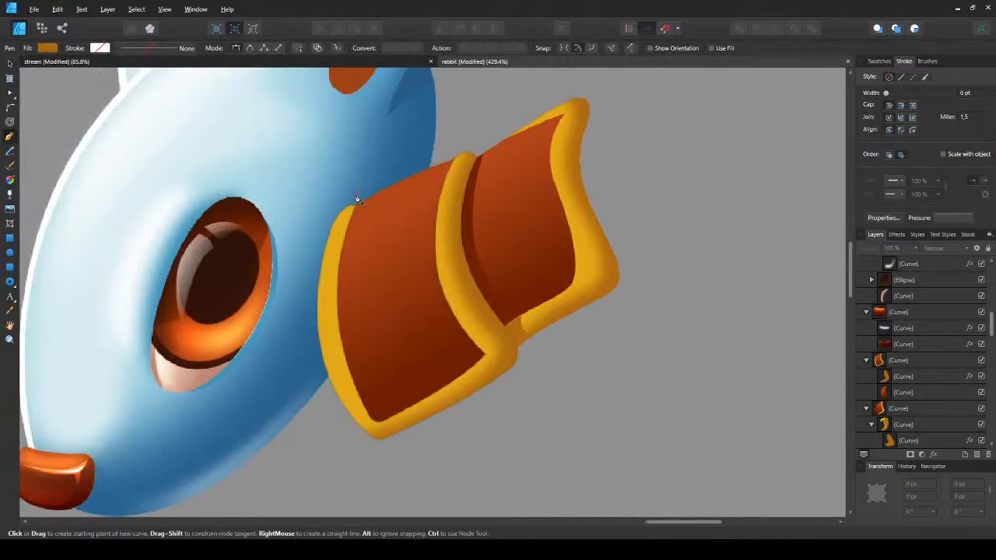
{"action": "left_click_drag", "start_coordinate": [326, 297], "coordinate": [330, 360]}
{"action": "left_click_drag", "start_coordinate": [379, 424], "coordinate": [395, 284]}
{"action": "left_click", "coordinate": [355, 194]}
- Fill the narrow shape with darker gold, clip it inside the front segment behind the red panel and soften it
{"action": "key", "text": "v"}
{"action": "key", "text": "ctrl+shift+v"}
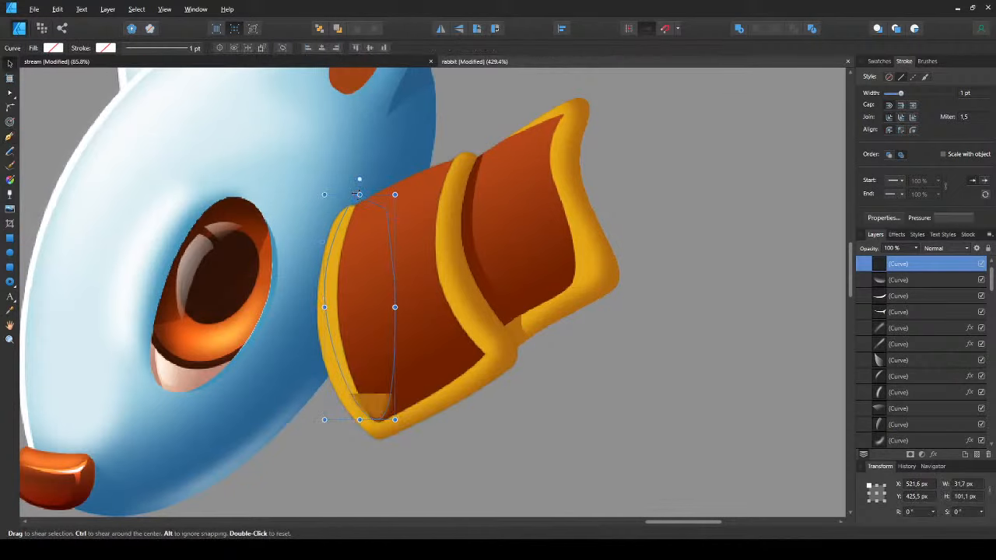
{"action": "key", "text": "ctrl+x"}
{"action": "left_click", "coordinate": [322, 278]}
{"action": "left_click", "coordinate": [323, 282]}
{"action": "key", "text": "a"}
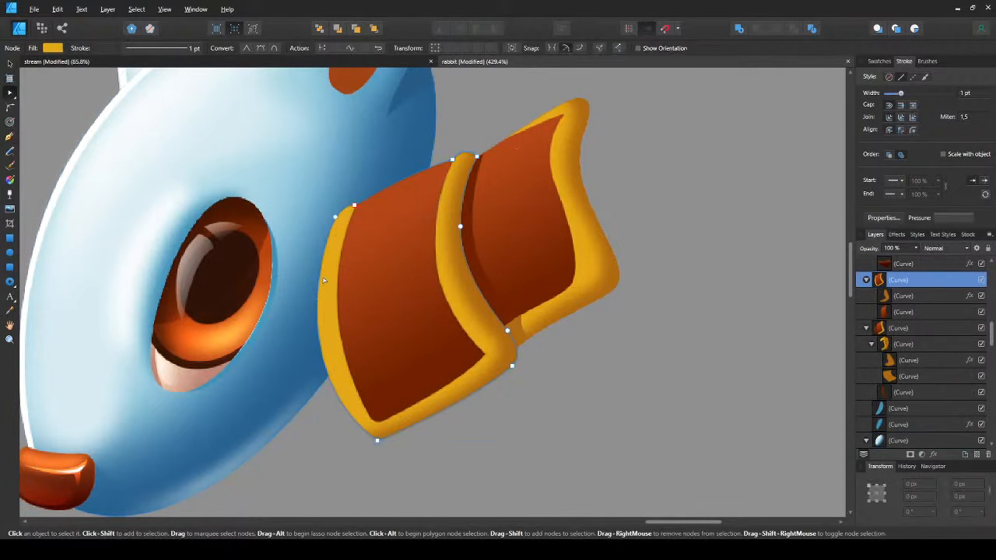
{"action": "key", "text": "ctrl+alt+v"}
{"action": "key", "text": "ctrl+shift+["}
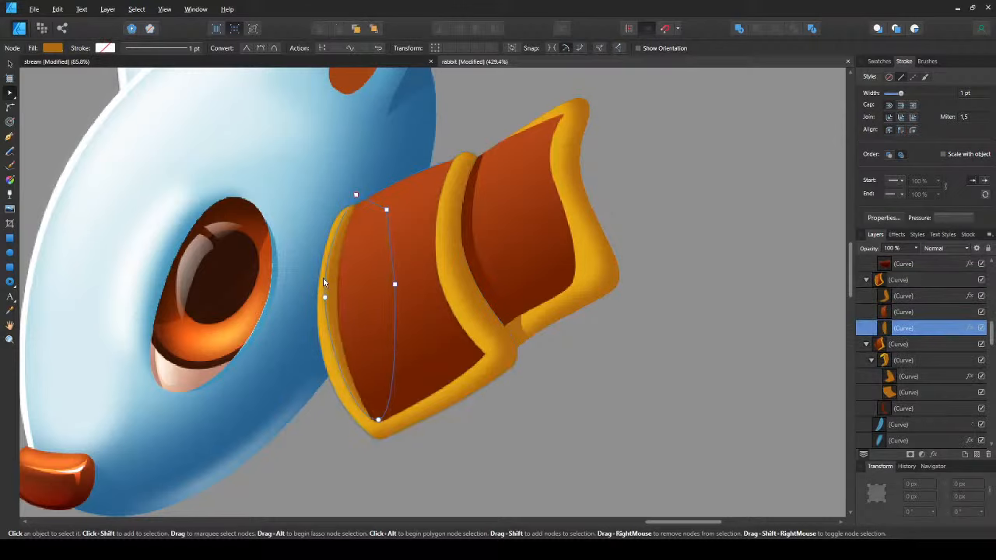
{"action": "key", "text": "v"}
{"action": "key", "text": "ctrl+d"}
- Check the front segment's gold base and red panel, and review the shading on the whole rabbit
{"action": "left_click", "coordinate": [333, 294]}
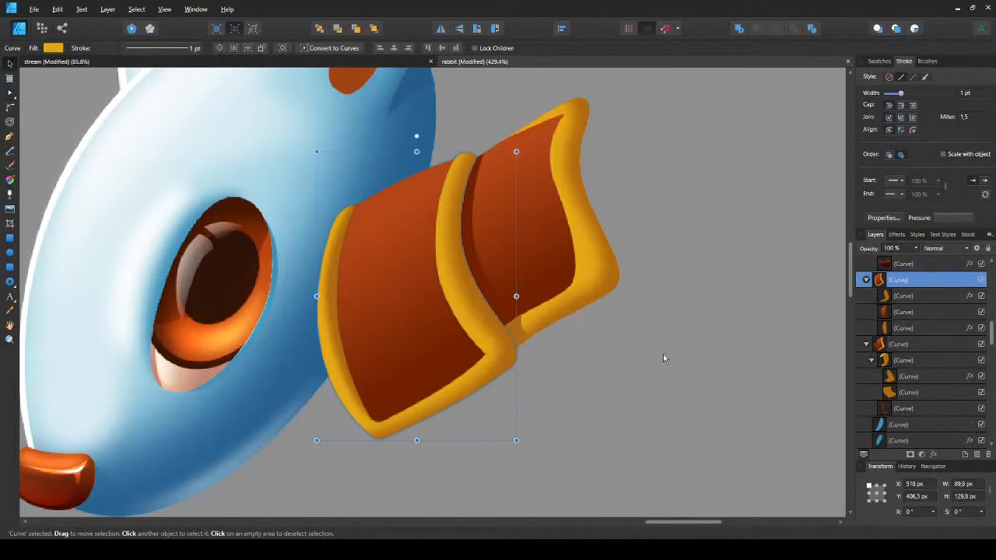
{"action": "double_click", "coordinate": [388, 319]}
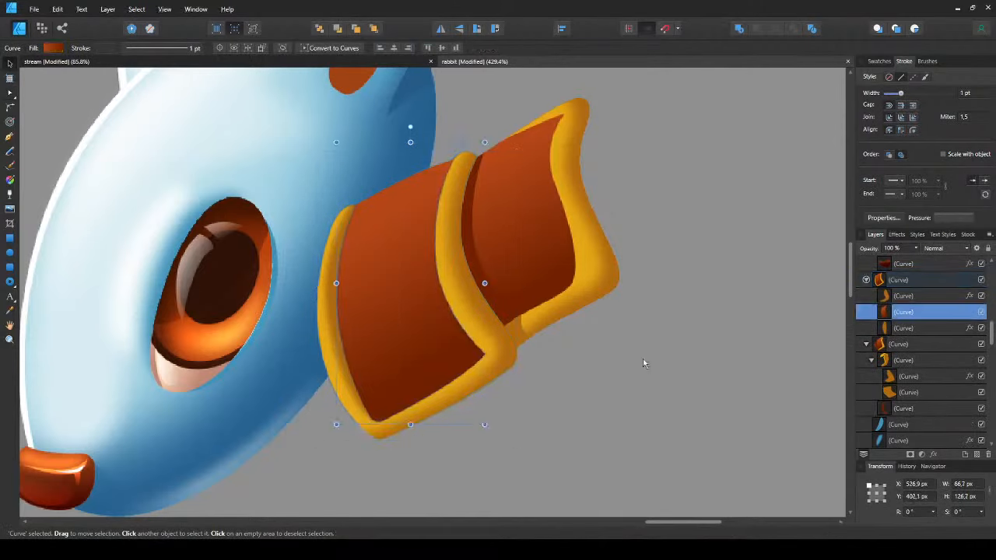
{"action": "left_click", "coordinate": [671, 371]}
{"action": "scroll", "coordinate": [471, 344], "scroll_direction": "down", "scroll_amount": 5}
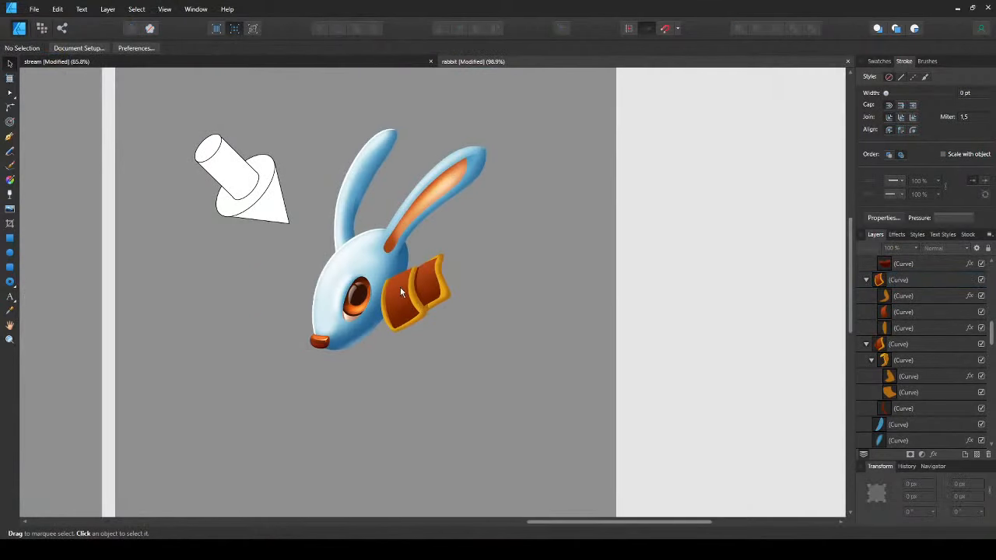
- Reshape the inner curve of the collar's gold trim nearest the rabbit's face by moving its middle-left node slightly
{"action": "scroll", "coordinate": [400, 287], "scroll_direction": "up", "scroll_amount": 3}
{"action": "scroll", "coordinate": [400, 285], "scroll_direction": "up", "scroll_amount": 2}
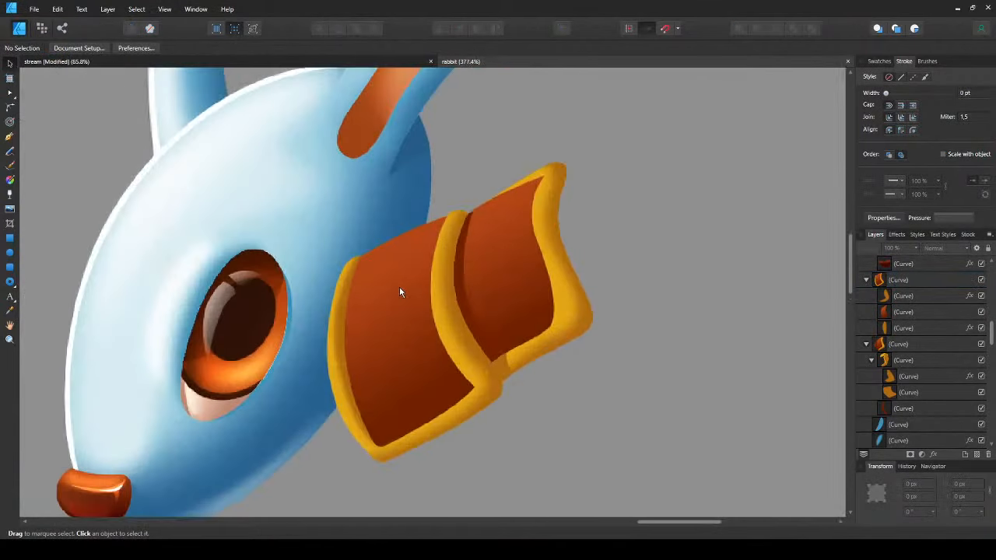
{"action": "double_click", "coordinate": [336, 320]}
{"action": "key", "text": "a"}
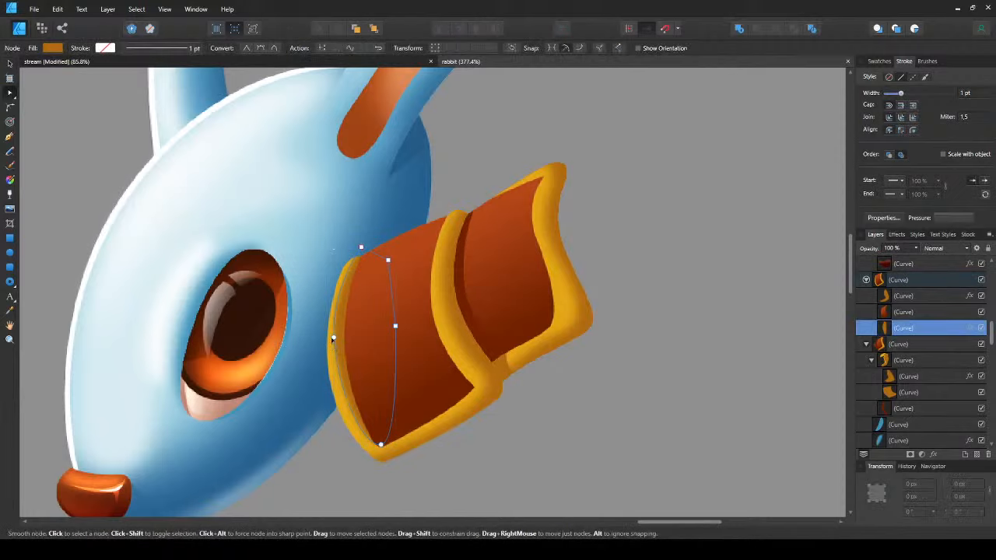
{"action": "left_click", "coordinate": [335, 340]}
{"action": "key", "text": "v"}
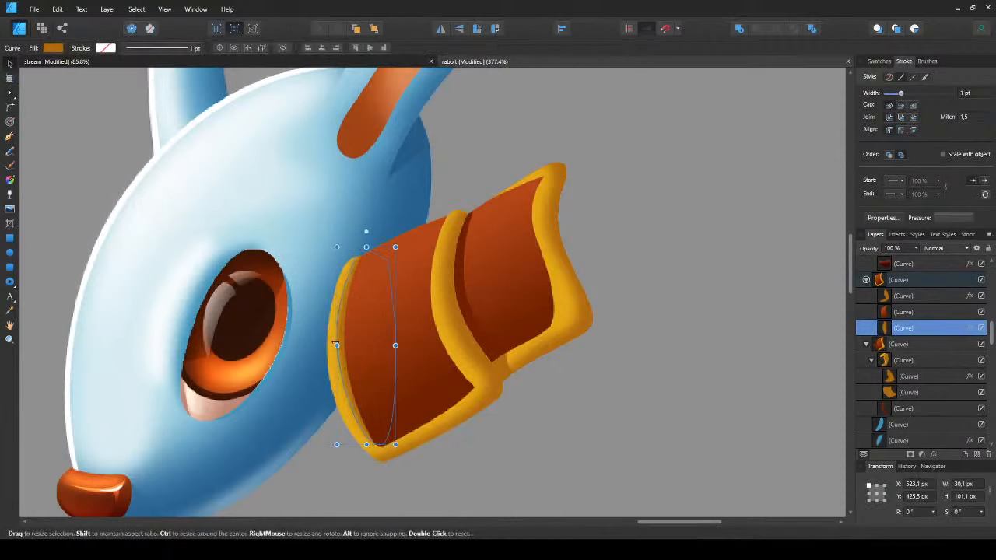
{"action": "scroll", "coordinate": [335, 338], "scroll_direction": "down", "scroll_amount": 7}
{"action": "left_click", "coordinate": [323, 363]}
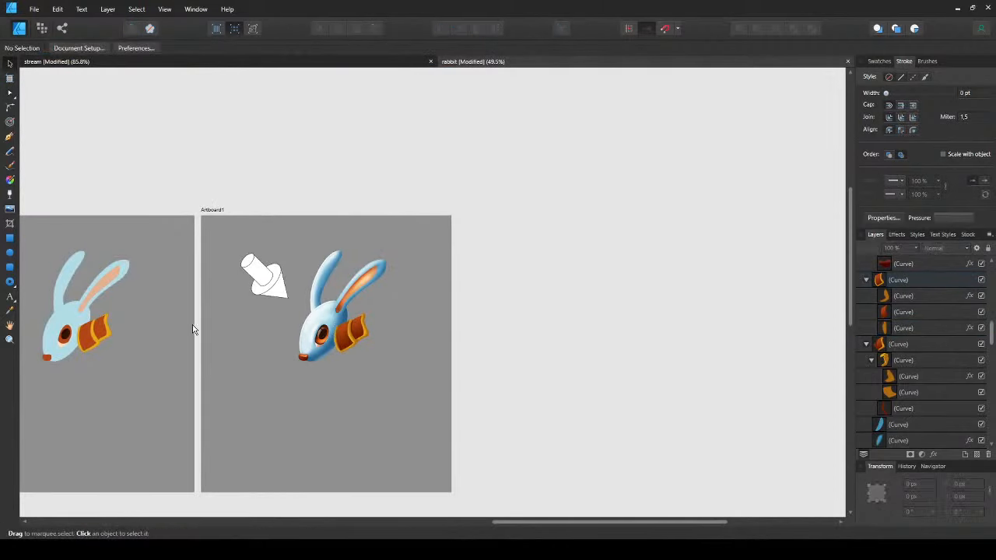
- Save the rabbit document
{"action": "left_click_drag", "start_coordinate": [200, 326], "coordinate": [325, 348]}
{"action": "scroll", "coordinate": [454, 366], "scroll_direction": "up", "scroll_amount": 3}
{"action": "key", "text": "ctrl+s"}
- Copy the hidden reference image from the flat-colour artboard onto the shaded rabbit's artboard and set its opacity to 100%
{"action": "scroll", "coordinate": [453, 367], "scroll_direction": "down", "scroll_amount": 6}
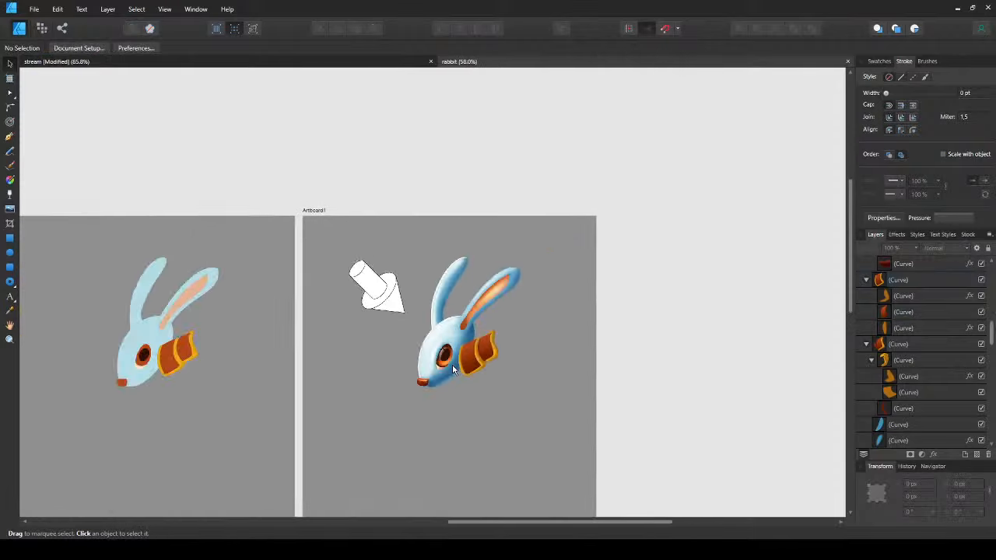
{"action": "left_click_drag", "start_coordinate": [249, 356], "coordinate": [309, 343]}
{"action": "scroll", "coordinate": [306, 366], "scroll_direction": "up", "scroll_amount": 4}
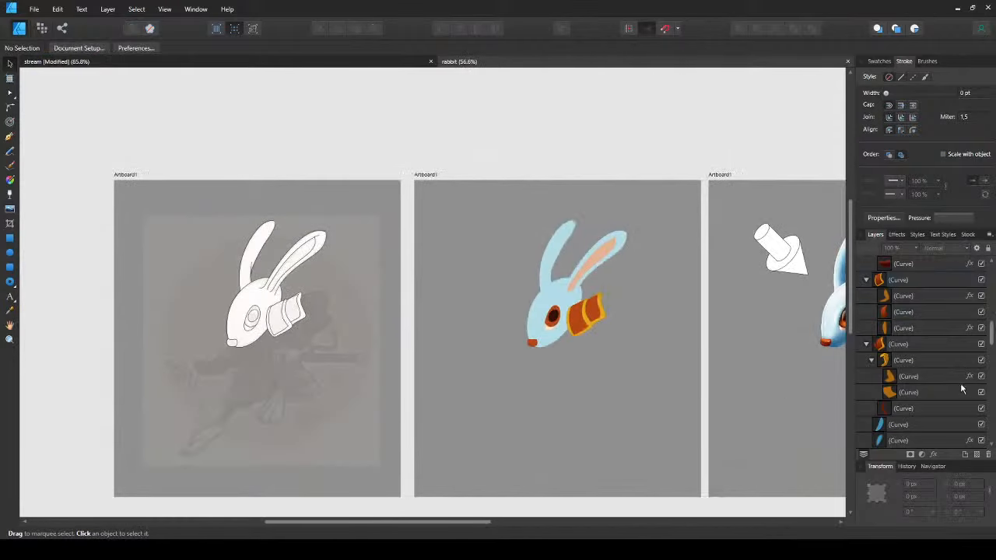
{"action": "scroll", "coordinate": [960, 382], "scroll_direction": "down", "scroll_amount": 3}
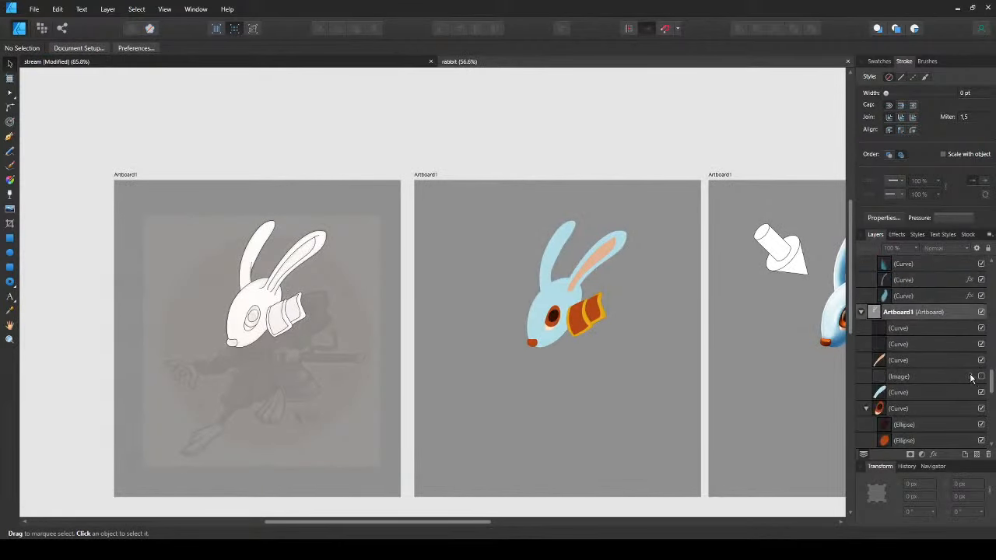
{"action": "left_click", "coordinate": [951, 377]}
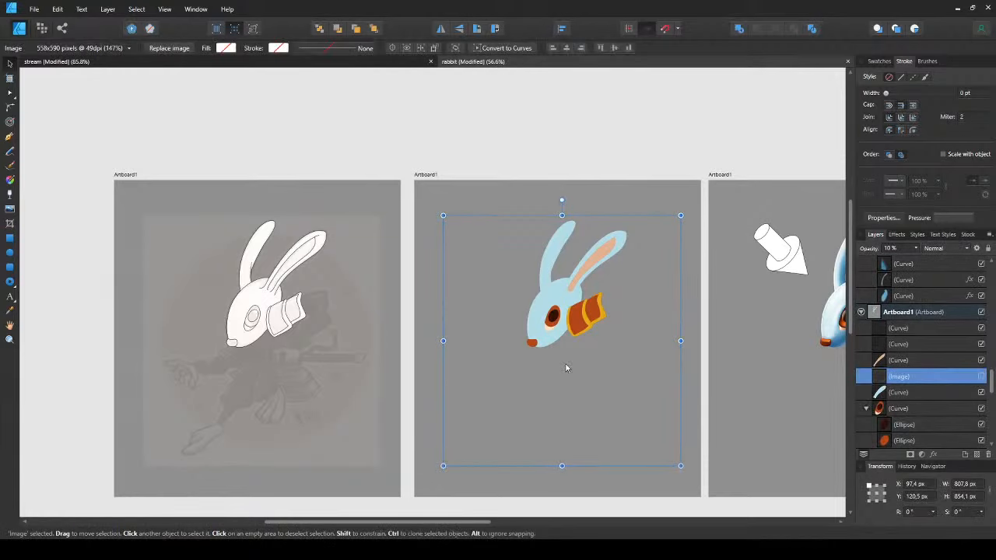
{"action": "scroll", "coordinate": [566, 368], "scroll_direction": "right", "scroll_amount": 10}
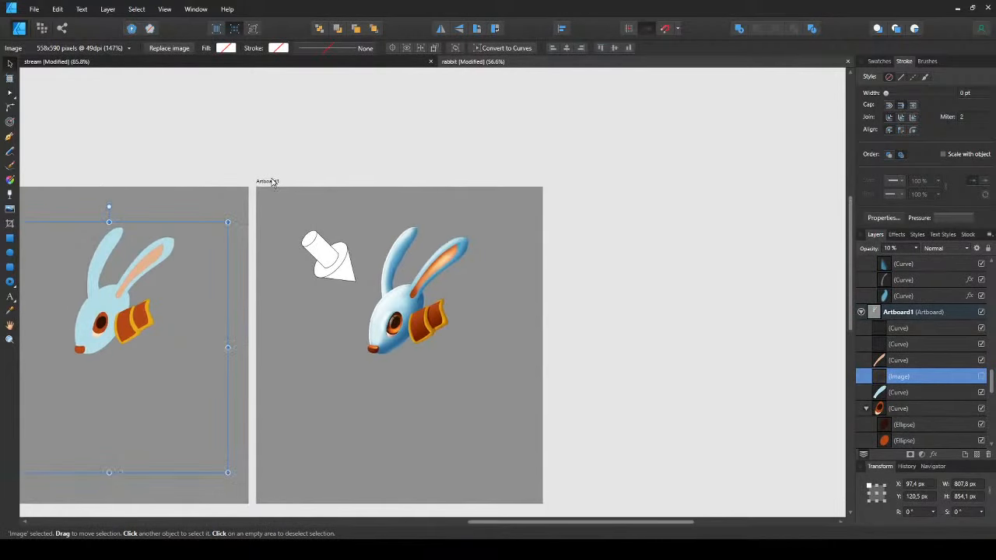
{"action": "left_click", "coordinate": [271, 182]}
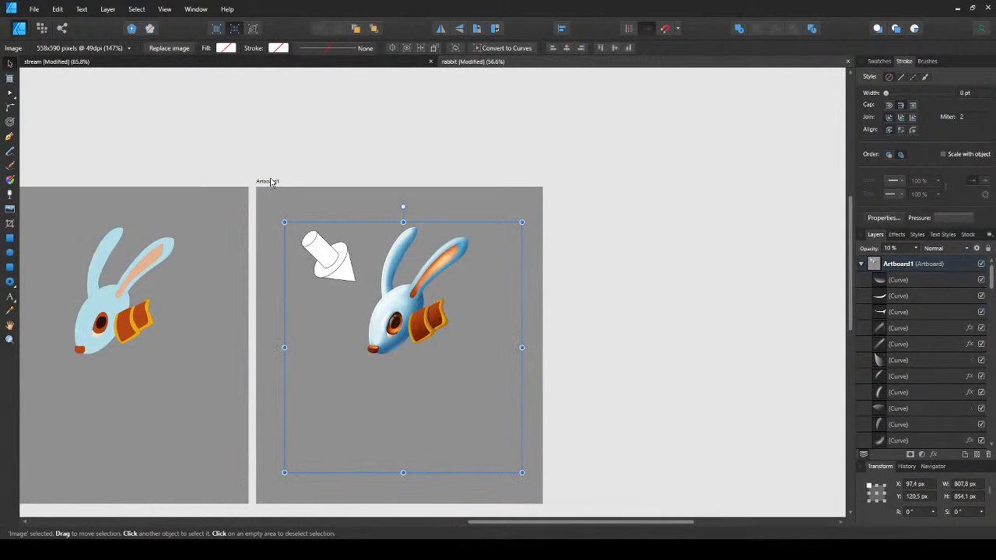
{"action": "scroll", "coordinate": [407, 300], "scroll_direction": "up", "scroll_amount": 3, "text": "ctrl"}
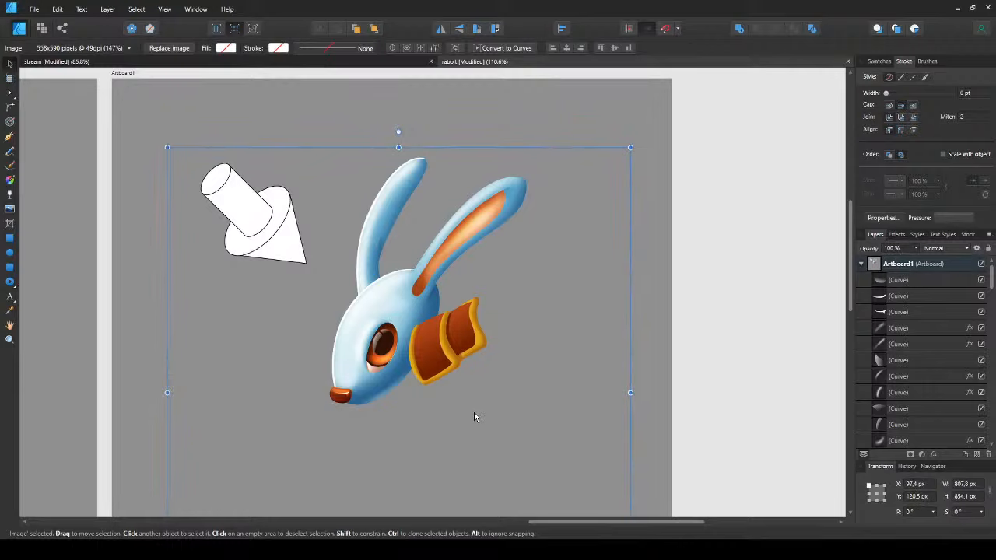
{"action": "scroll", "coordinate": [474, 417], "scroll_direction": "down", "scroll_amount": 4, "text": "ctrl"}
{"action": "left_click_drag", "start_coordinate": [472, 408], "coordinate": [544, 253]}
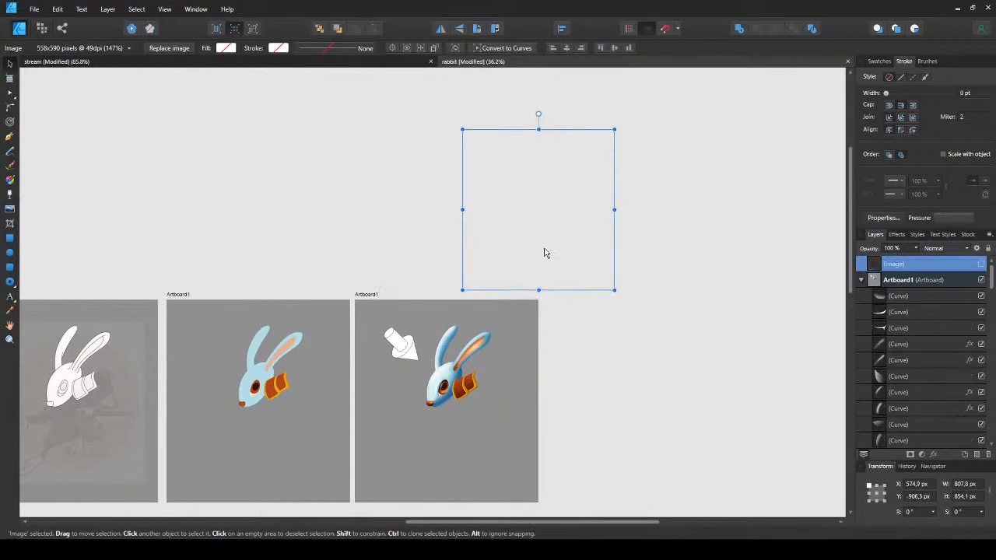
{"action": "key", "text": "ctrl+z"}
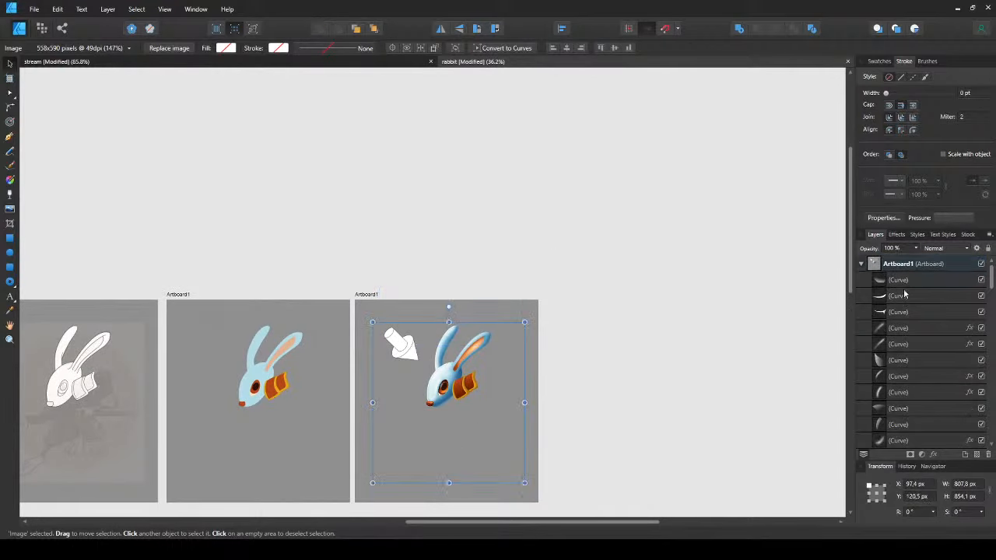
- Make the reference image visible on the shaded rabbit's artboard and place it behind the artwork
{"action": "left_click", "coordinate": [445, 344]}
{"action": "double_click", "coordinate": [362, 295]}
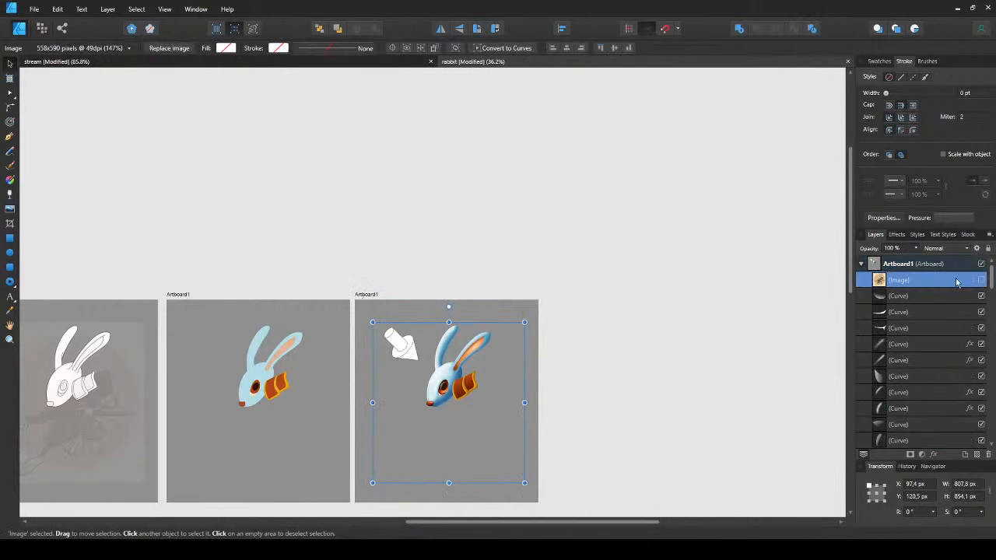
{"action": "left_click", "coordinate": [981, 281]}
{"action": "scroll", "coordinate": [472, 378], "scroll_direction": "up", "scroll_amount": 3}
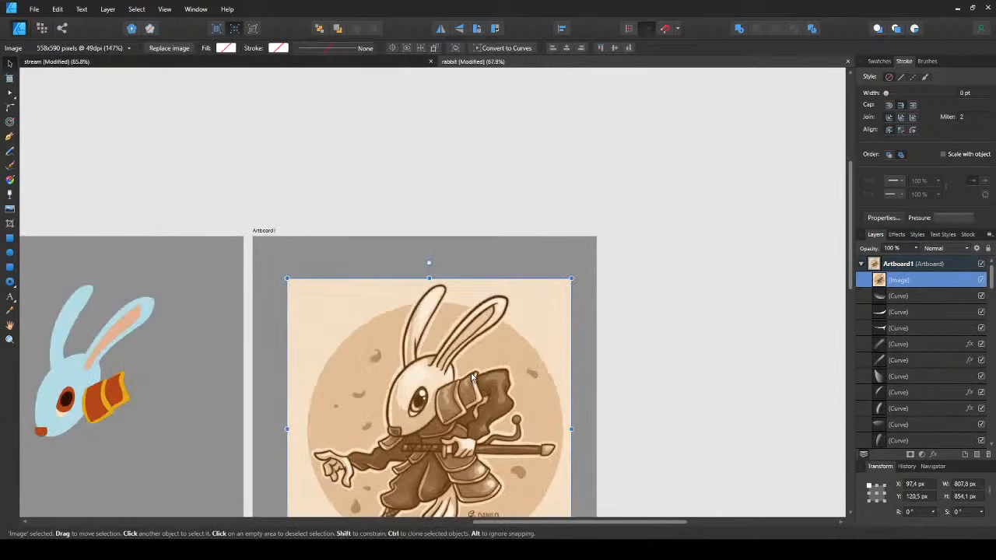
{"action": "scroll", "coordinate": [472, 378], "scroll_direction": "down", "scroll_amount": 2}
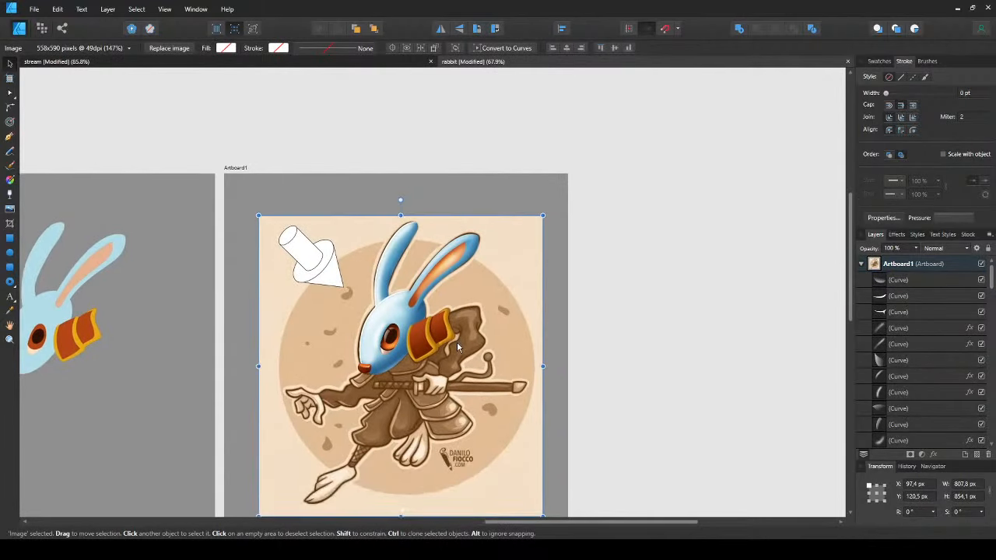
- Lower the reference image's opacity to 15% and deselect it
{"action": "key", "text": "2"}
{"action": "scroll", "coordinate": [458, 356], "scroll_direction": "up", "scroll_amount": 4}
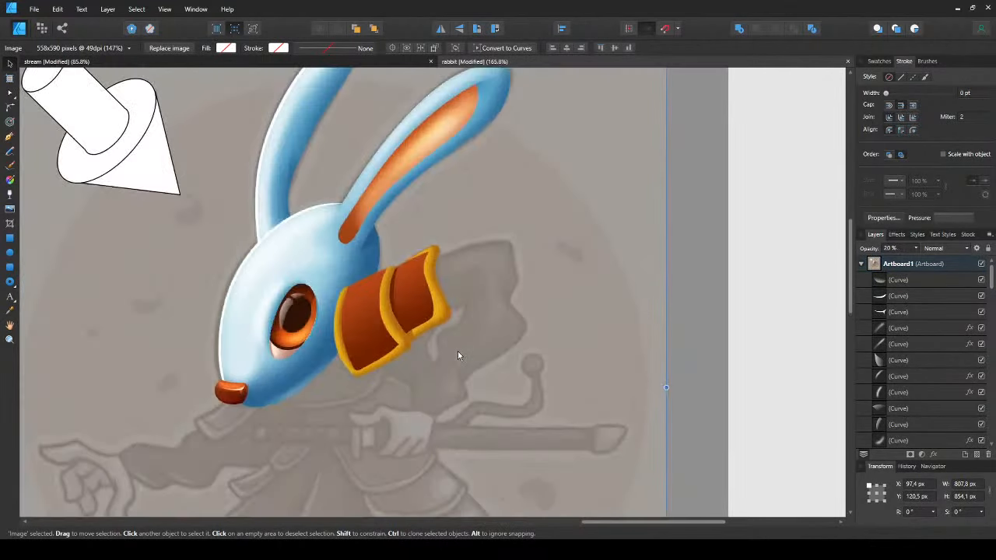
{"action": "key", "text": "1"}
{"action": "key", "text": "5"}
{"action": "key", "text": "ctrl+d"}
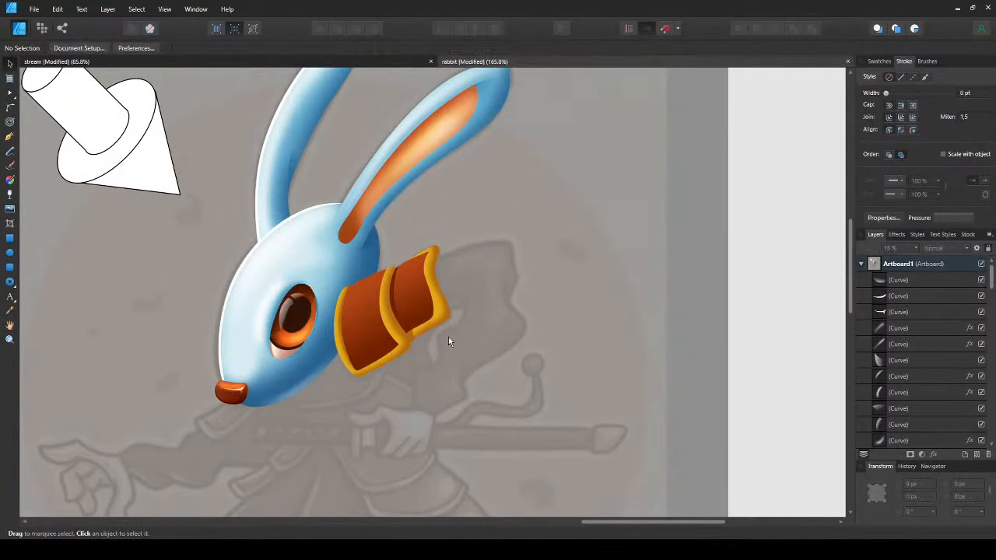
- Draw a closed highlight shape about 43 by 85 px with the Pen tool over the upper part of the collar's front red panel
{"action": "scroll", "coordinate": [312, 281], "scroll_direction": "up", "scroll_amount": 5}
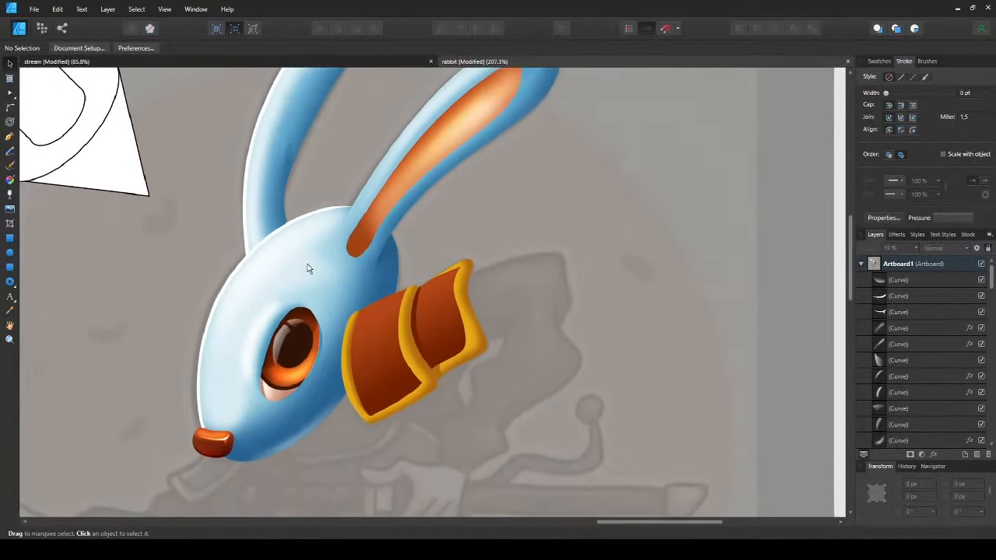
{"action": "scroll", "coordinate": [337, 334], "scroll_direction": "down", "scroll_amount": 3}
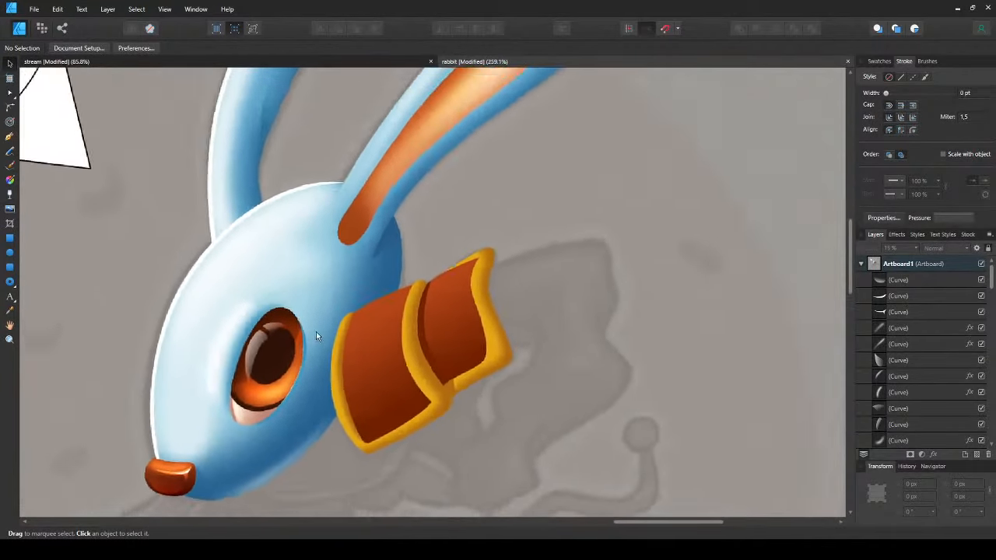
{"action": "scroll", "coordinate": [317, 324], "scroll_direction": "up", "scroll_amount": 2}
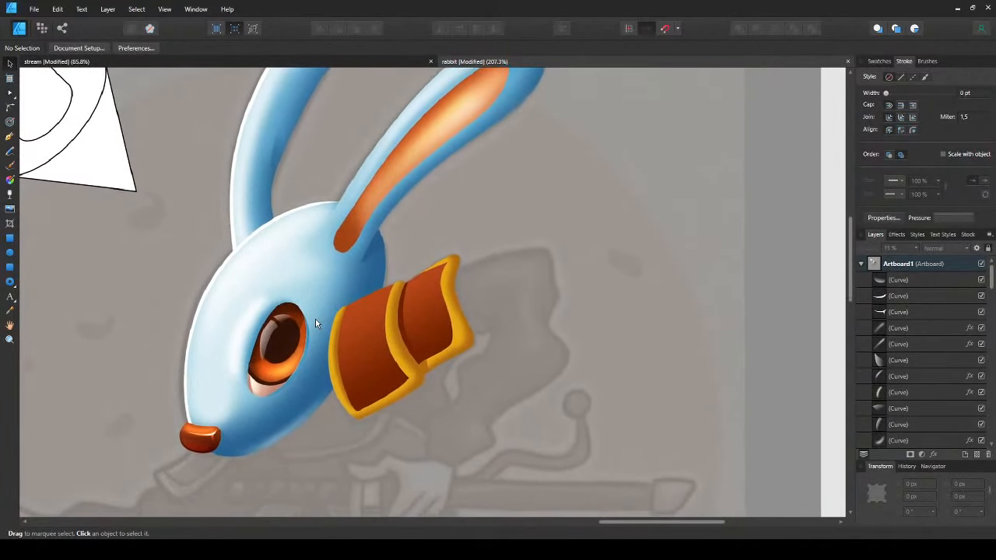
{"action": "scroll", "coordinate": [336, 323], "scroll_direction": "up", "scroll_amount": 1}
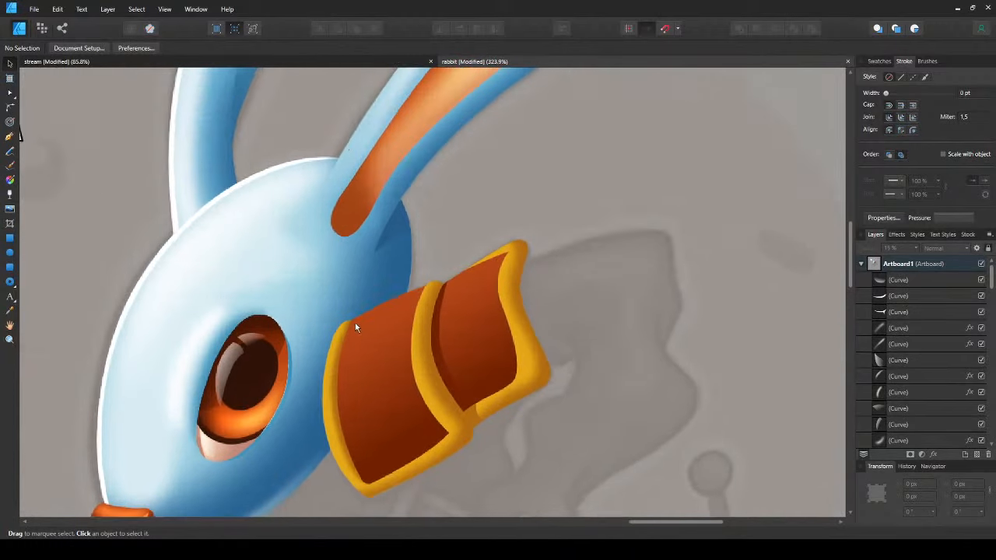
{"action": "key", "text": "p"}
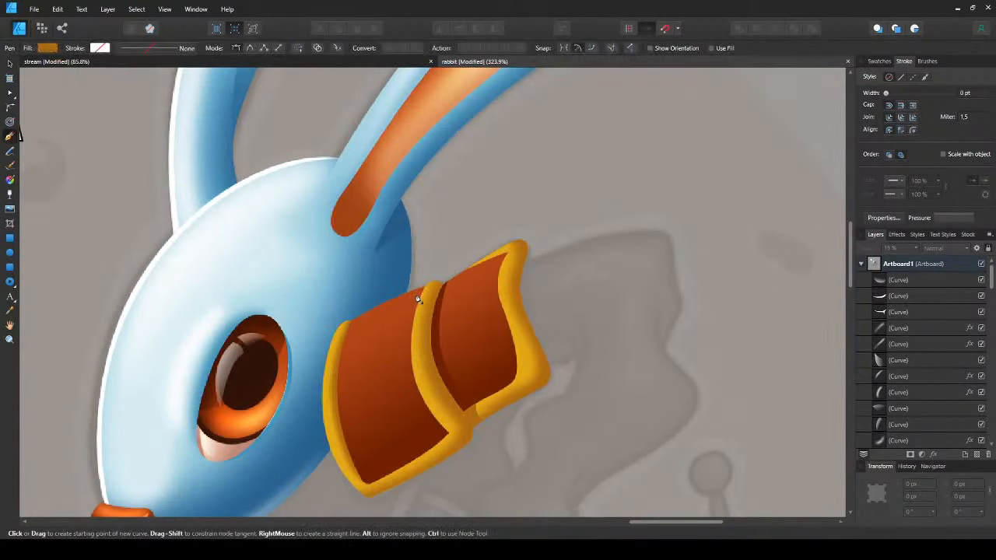
{"action": "left_click", "coordinate": [418, 295]}
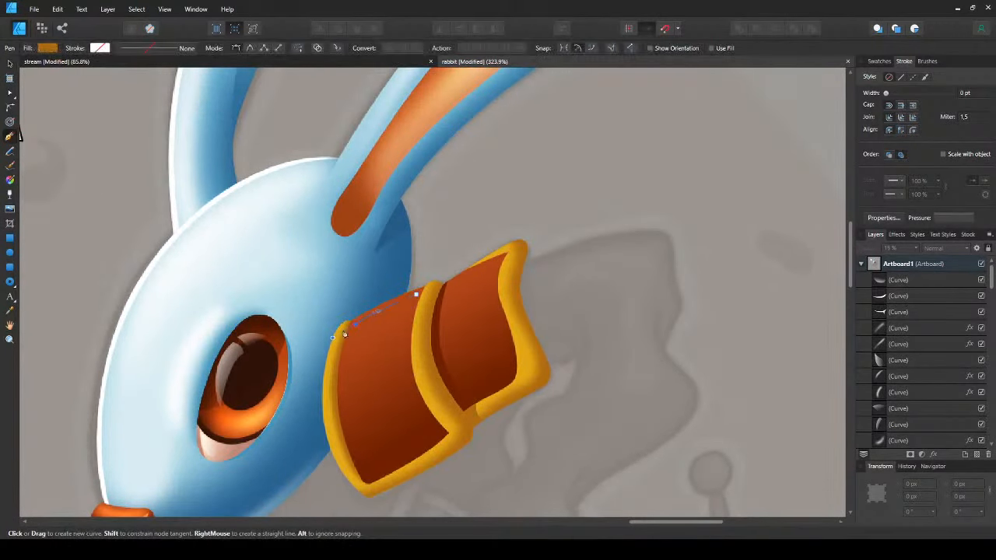
{"action": "left_click", "coordinate": [343, 334]}
{"action": "left_click_drag", "start_coordinate": [355, 450], "coordinate": [367, 510]}
{"action": "left_click", "coordinate": [354, 437]}
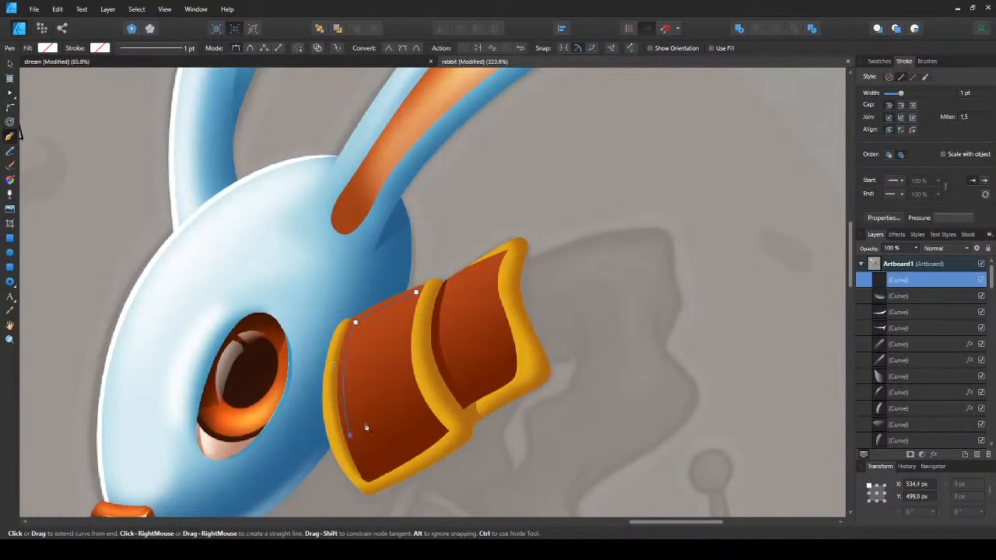
{"action": "left_click_drag", "start_coordinate": [408, 379], "coordinate": [406, 344]}
{"action": "left_click", "coordinate": [424, 276]}
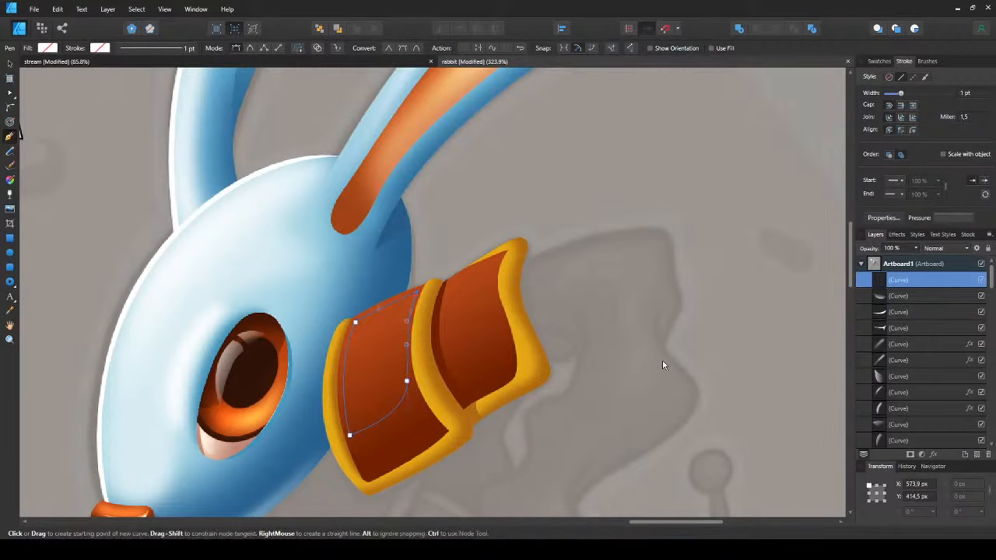
- Fill the front panel's highlight shape with white and fade it diagonally toward the lower right with a linear transparency gradient
{"action": "key", "text": "y"}
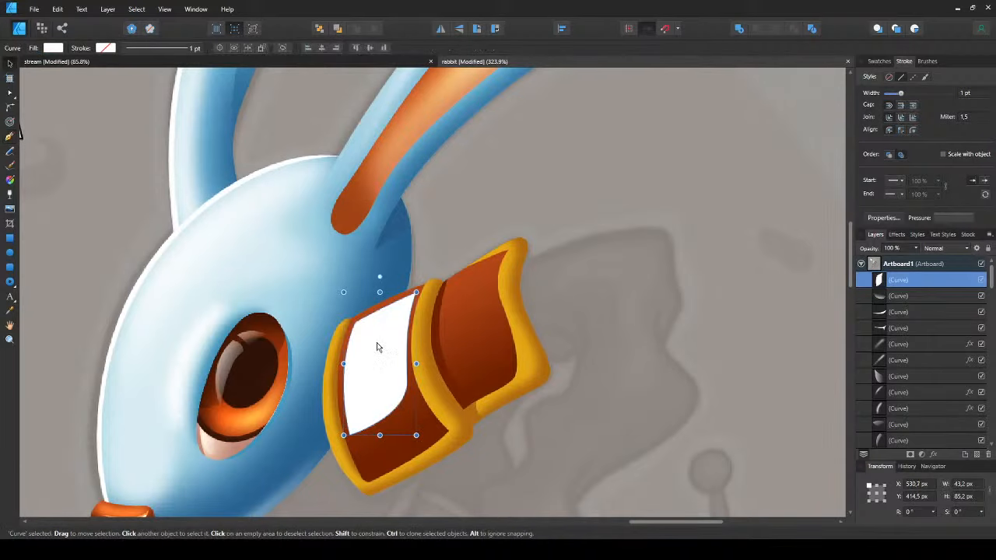
{"action": "left_click_drag", "start_coordinate": [338, 306], "coordinate": [456, 365]}
{"action": "key", "text": "v"}
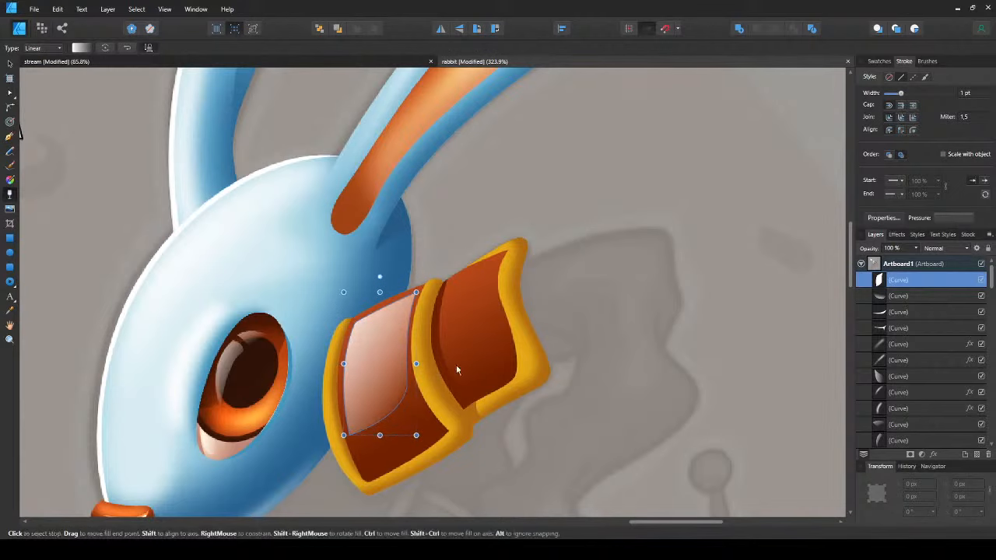
- Set the highlight shape's blend mode to Overlay and deselect it
{"action": "left_click", "coordinate": [934, 249]}
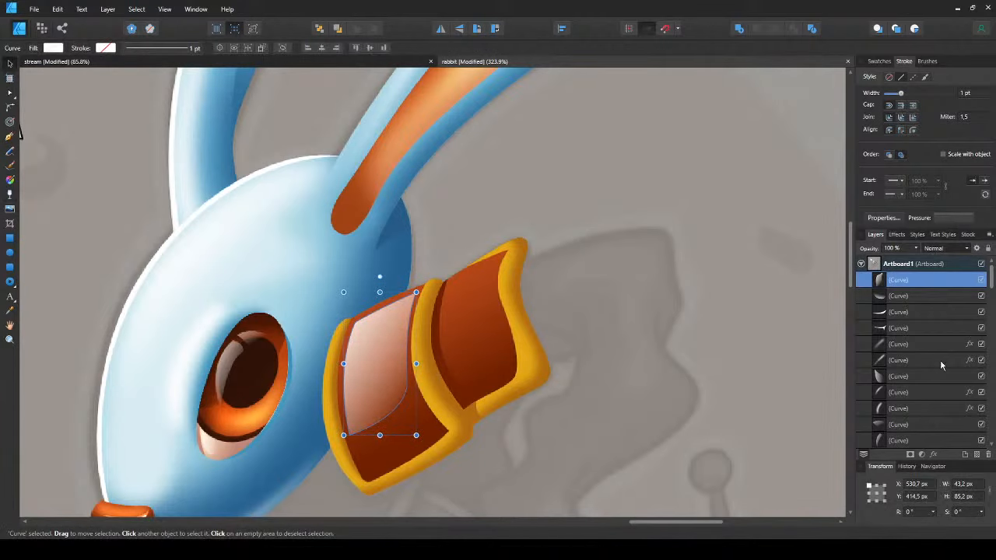
{"action": "left_click", "coordinate": [947, 400]}
{"action": "scroll", "coordinate": [368, 340], "scroll_direction": "down", "scroll_amount": 2}
{"action": "key", "text": "ctrl+d"}
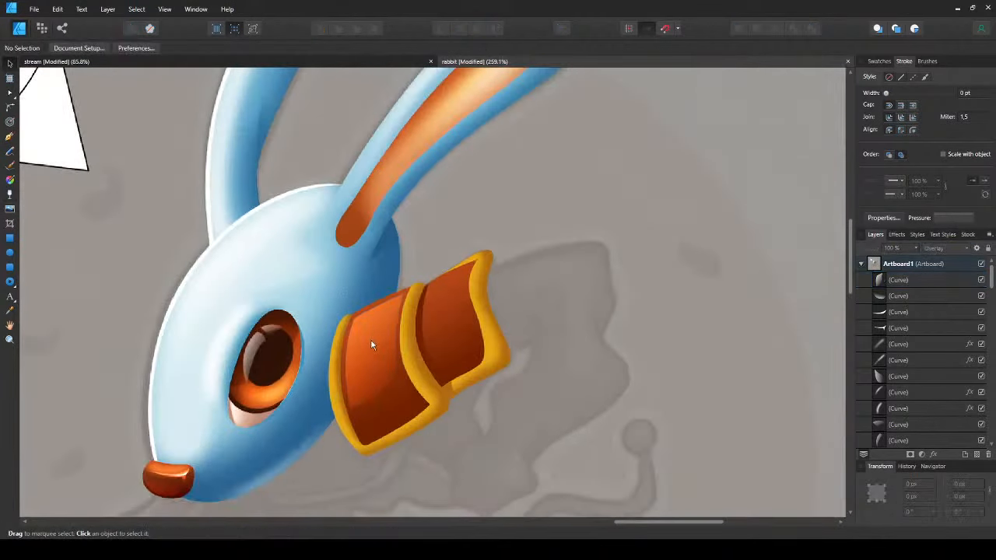
{"action": "scroll", "coordinate": [371, 345], "scroll_direction": "up", "scroll_amount": 1}
{"action": "left_click_drag", "start_coordinate": [369, 343], "coordinate": [353, 331]}
{"action": "left_click", "coordinate": [354, 330]}
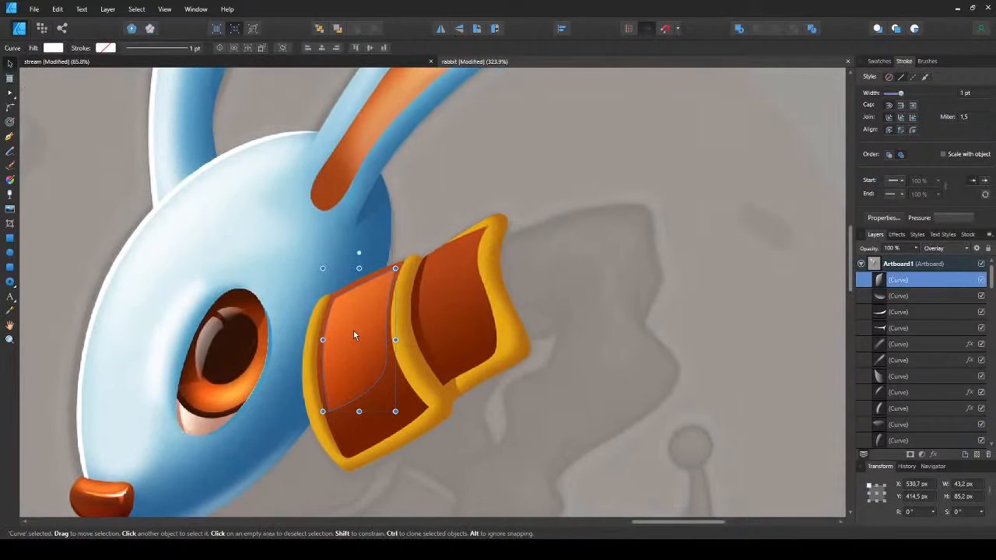
{"action": "key", "text": "ctrl+d"}
- Draw a closed highlight shape about 34 by 52 px with the Pen tool over the upper part of the collar's rear red panel
{"action": "scroll", "coordinate": [435, 278], "scroll_direction": "up", "scroll_amount": 2}
{"action": "key", "text": "p"}
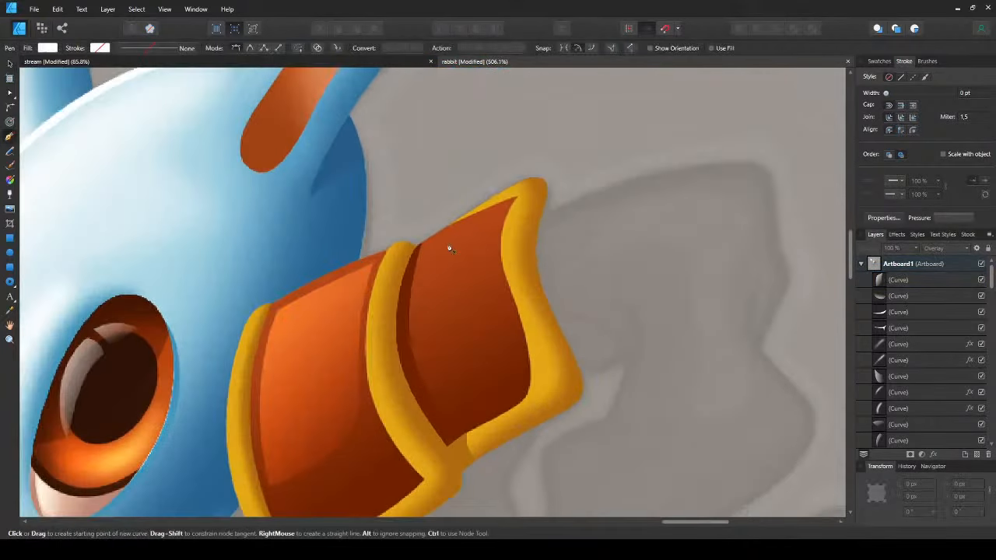
{"action": "left_click", "coordinate": [504, 207]}
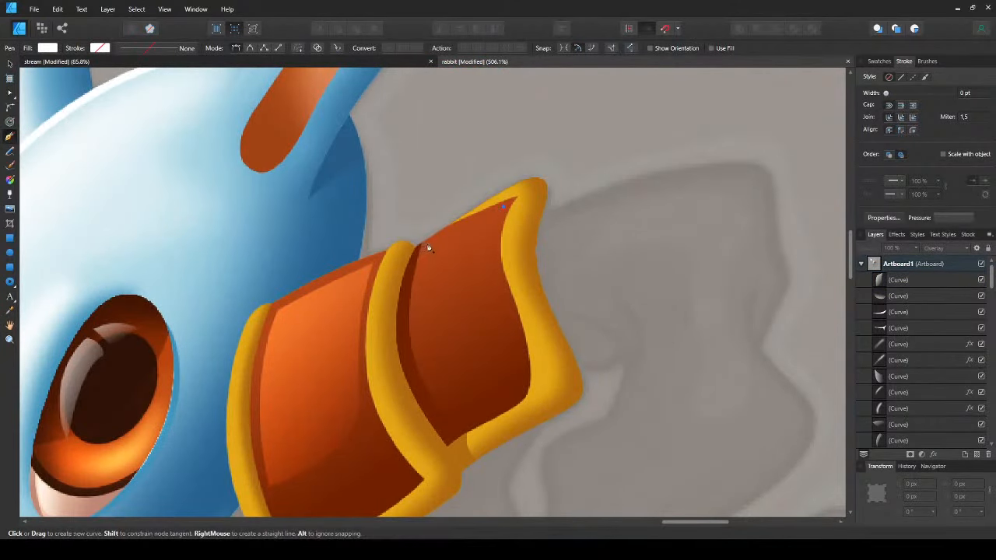
{"action": "left_click", "coordinate": [427, 245]}
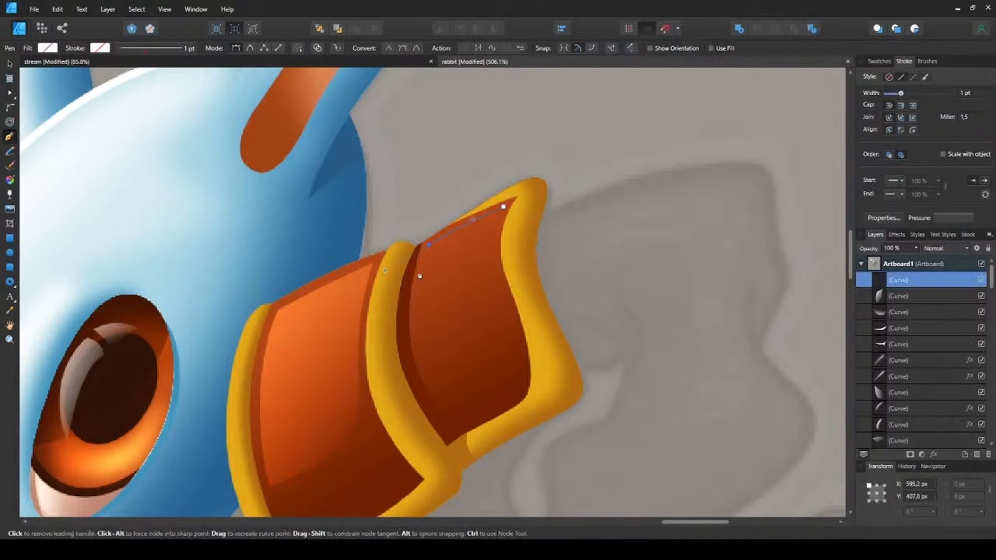
{"action": "left_click_drag", "start_coordinate": [418, 344], "coordinate": [431, 403]}
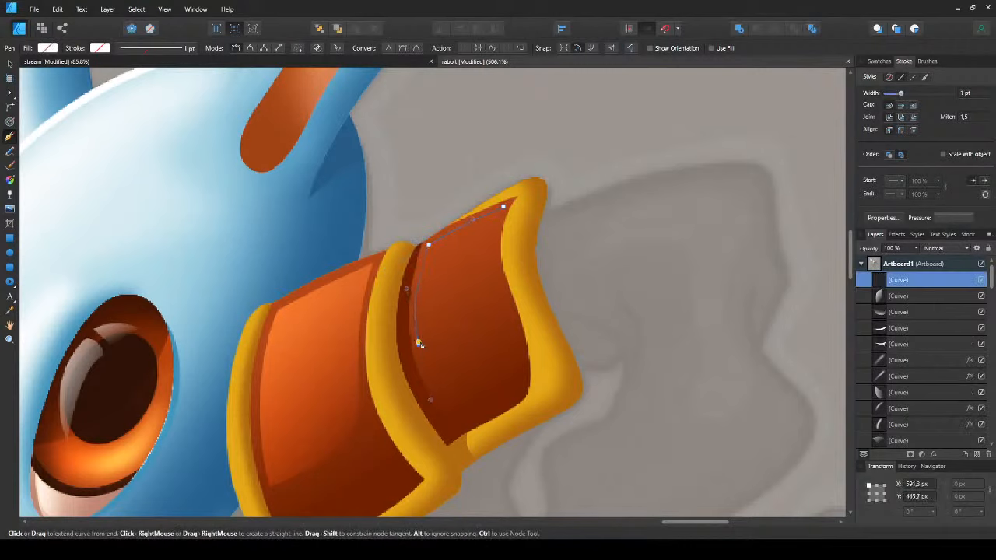
{"action": "left_click", "coordinate": [504, 209]}
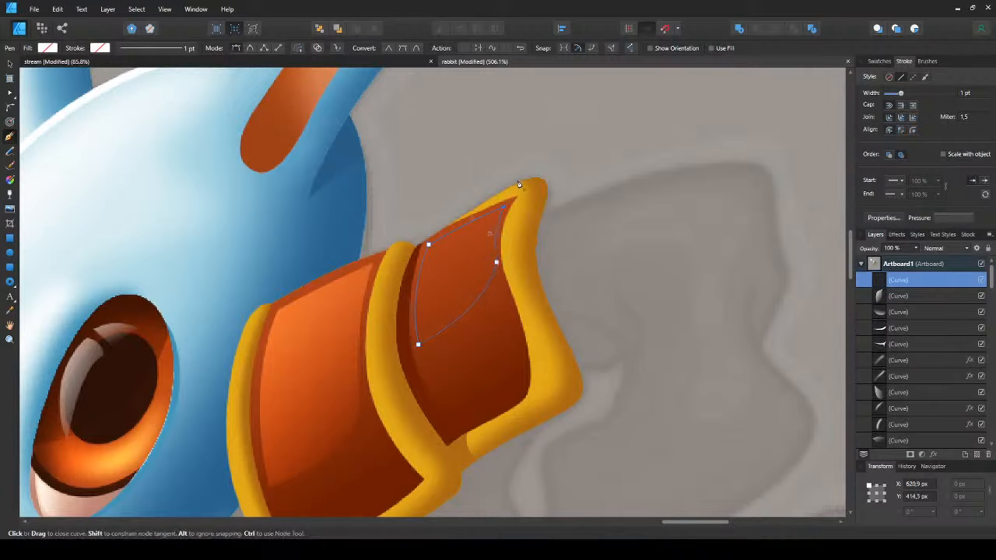
- Cut the rear panel's highlight shape, paste it just above the collar in the layer order, and make it visible
{"action": "key", "text": "v"}
{"action": "left_click", "coordinate": [53, 48]}
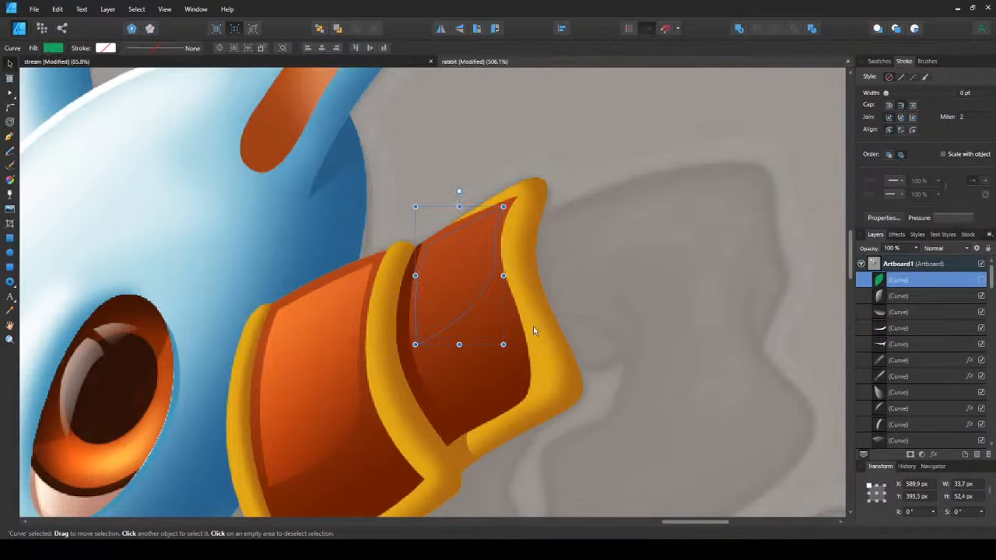
{"action": "mouse_move", "coordinate": [449, 252]}
{"action": "left_mouse_down"}
{"action": "mouse_move", "coordinate": [431, 191]}
{"action": "mouse_move", "coordinate": [448, 255]}
{"action": "left_mouse_up"}
{"action": "key", "text": "alt"}
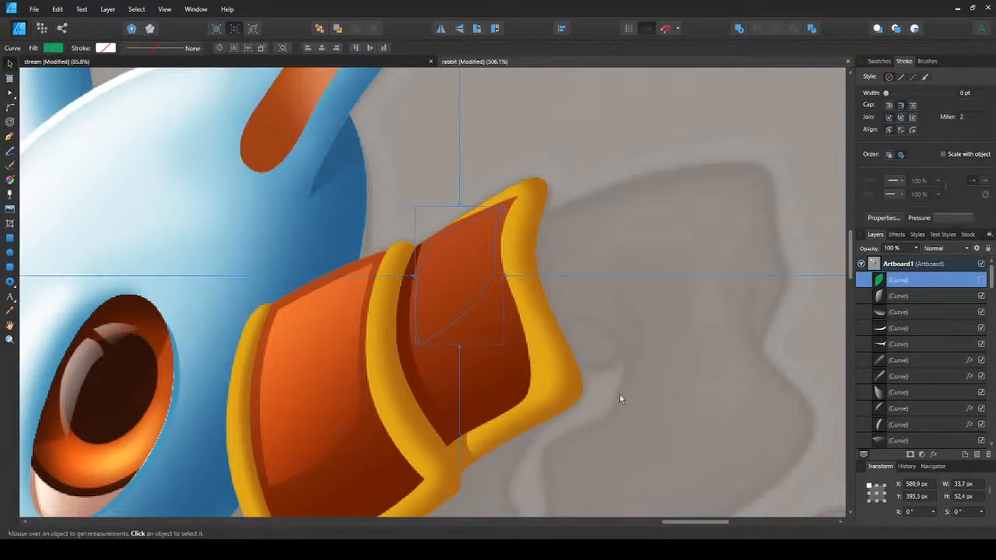
{"action": "key", "text": "ctrl+x"}
{"action": "left_click", "coordinate": [368, 335]}
{"action": "key", "text": "ctrl+v"}
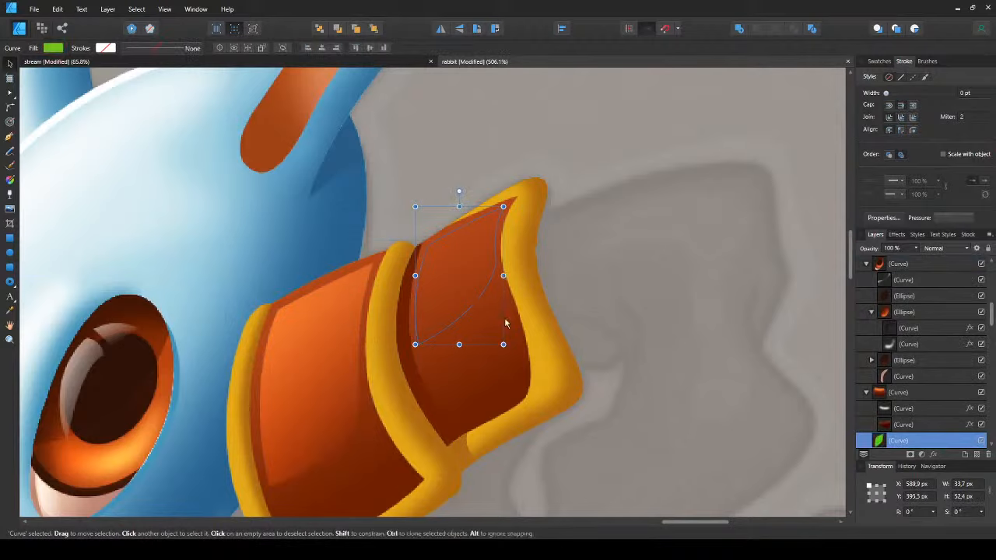
{"action": "left_click", "coordinate": [981, 441]}
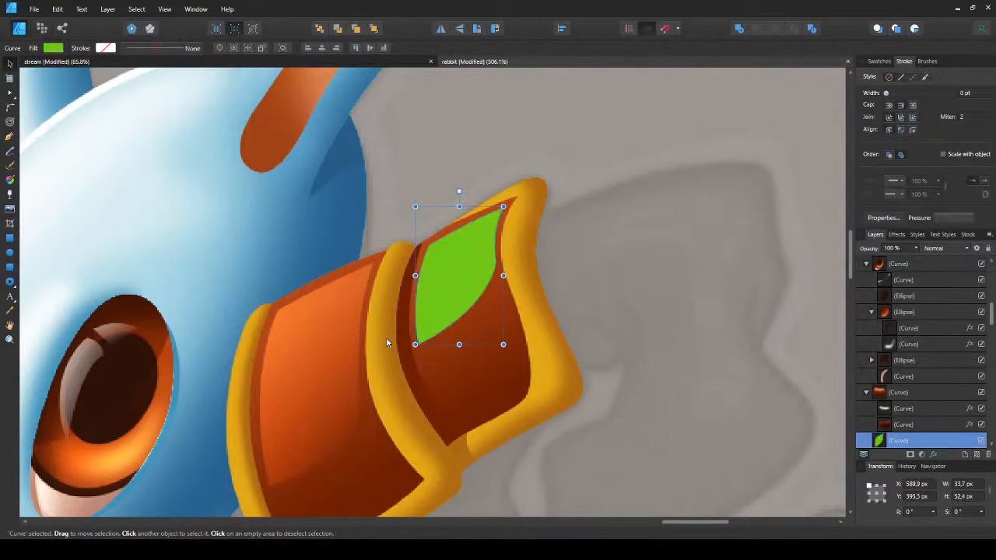
- Copy the front panel highlight's style and apply it to the new shape on the rear red panel
{"action": "left_click", "coordinate": [316, 333]}
{"action": "key", "text": "ctrl+c"}
{"action": "left_click", "coordinate": [425, 275]}
{"action": "key", "text": "ctrl+shift+v"}
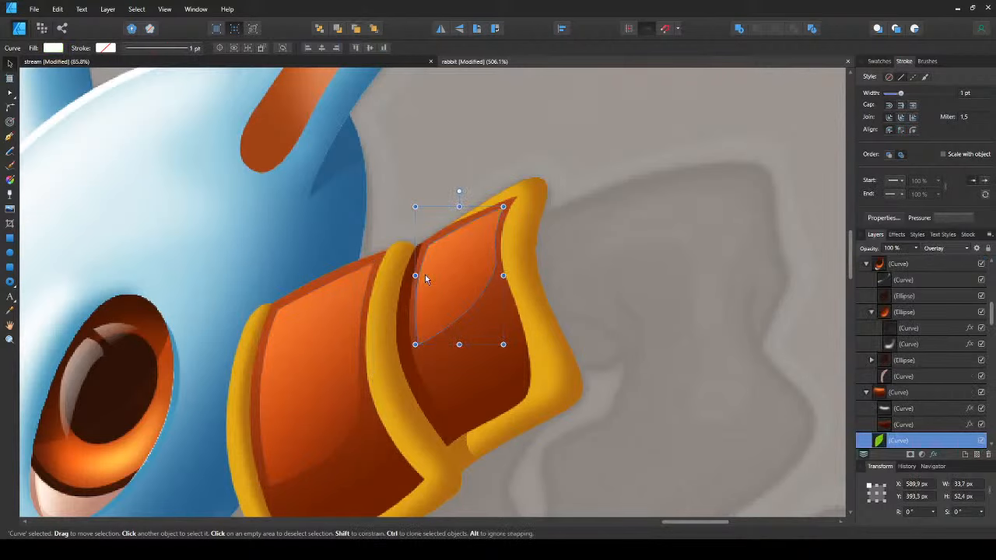
- Stretch the rear panel highlight's two lower nodes downward until the shape measures about 34 by 60 px
{"action": "scroll", "coordinate": [425, 275], "scroll_direction": "down", "scroll_amount": 2}
{"action": "scroll", "coordinate": [438, 289], "scroll_direction": "up", "scroll_amount": 2}
{"action": "key", "text": "a"}
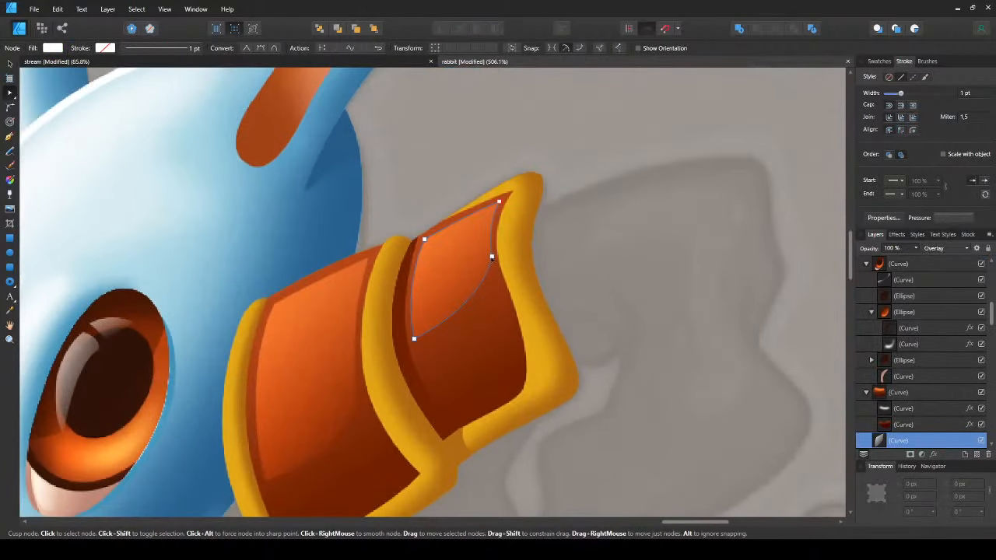
{"action": "left_click_drag", "start_coordinate": [492, 257], "coordinate": [496, 274]}
{"action": "left_click_drag", "start_coordinate": [414, 339], "coordinate": [416, 357]}
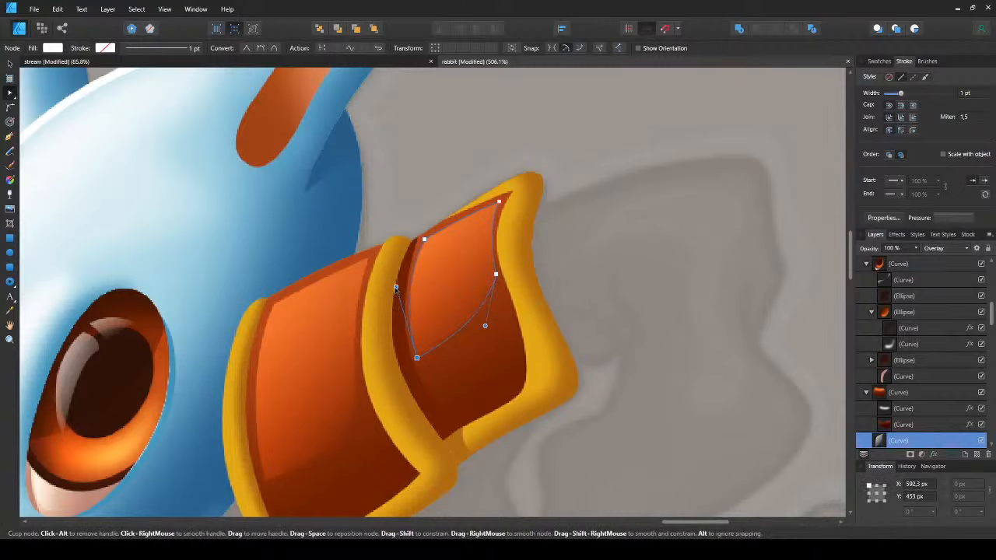
{"action": "key", "text": "v"}
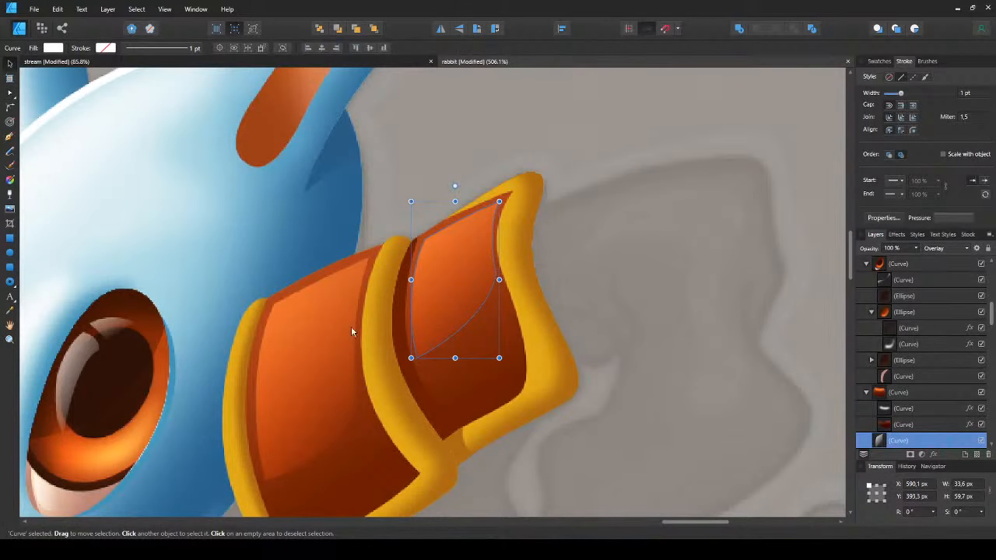
- Examine the highlights on both red collar panels, up close and against the whole head
{"action": "left_click_drag", "start_coordinate": [295, 342], "coordinate": [326, 284]}
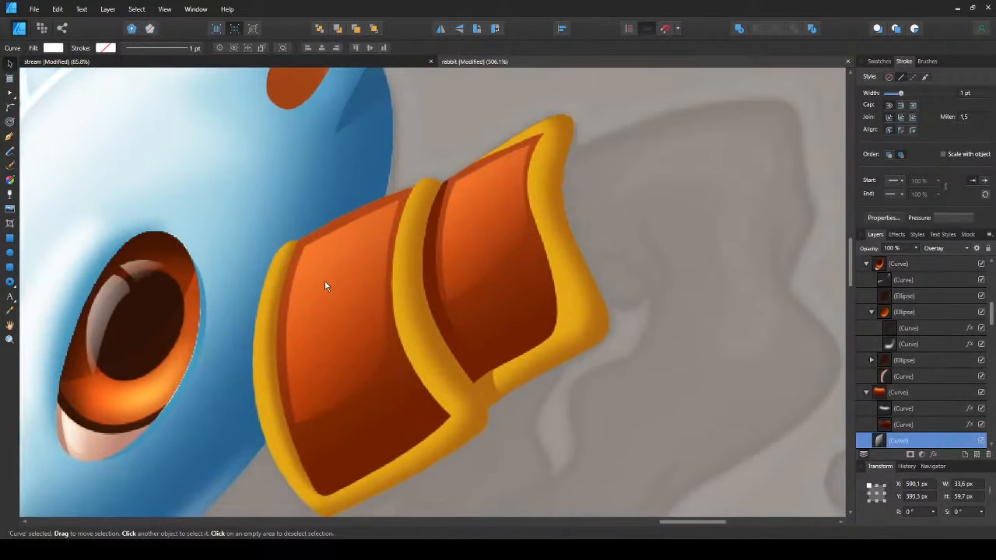
{"action": "left_click", "coordinate": [340, 250]}
{"action": "key", "text": "a"}
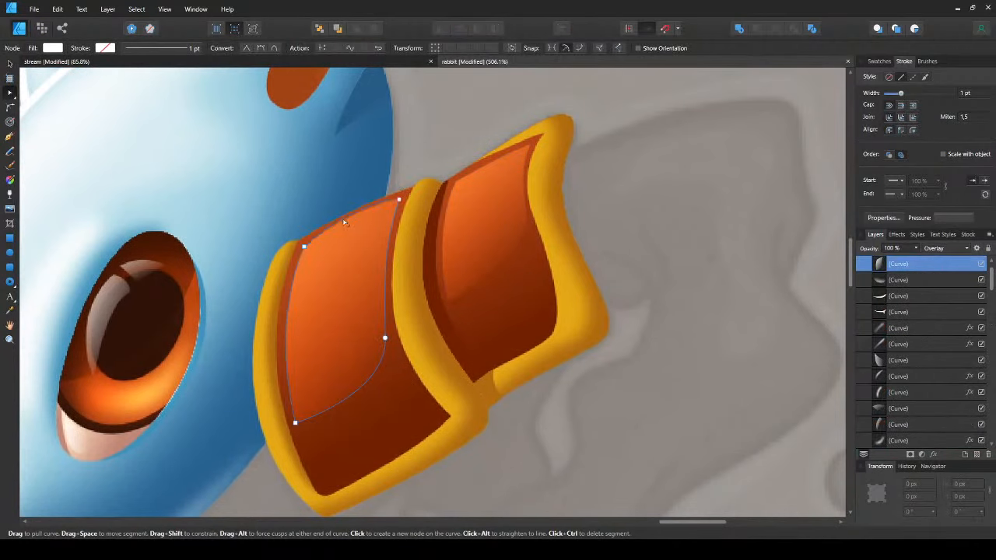
{"action": "key", "text": "v"}
{"action": "left_click", "coordinate": [468, 271], "text": "shift"}
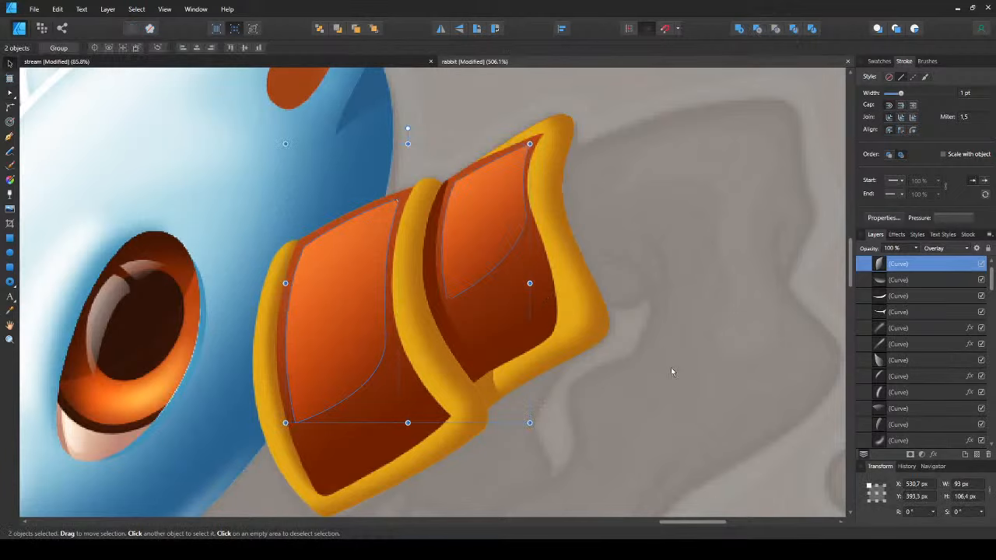
{"action": "key", "text": "ctrl+d"}
{"action": "scroll", "coordinate": [477, 341], "scroll_direction": "down", "scroll_amount": 4}
{"action": "scroll", "coordinate": [432, 312], "scroll_direction": "up", "scroll_amount": 3}
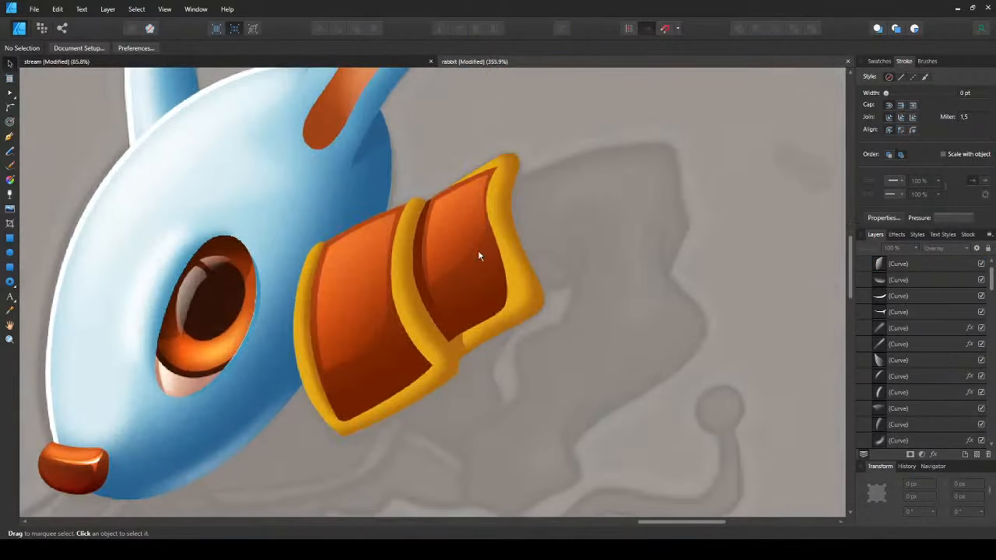
{"action": "scroll", "coordinate": [353, 350], "scroll_direction": "down", "scroll_amount": 4}
{"action": "scroll", "coordinate": [366, 321], "scroll_direction": "up", "scroll_amount": 3}
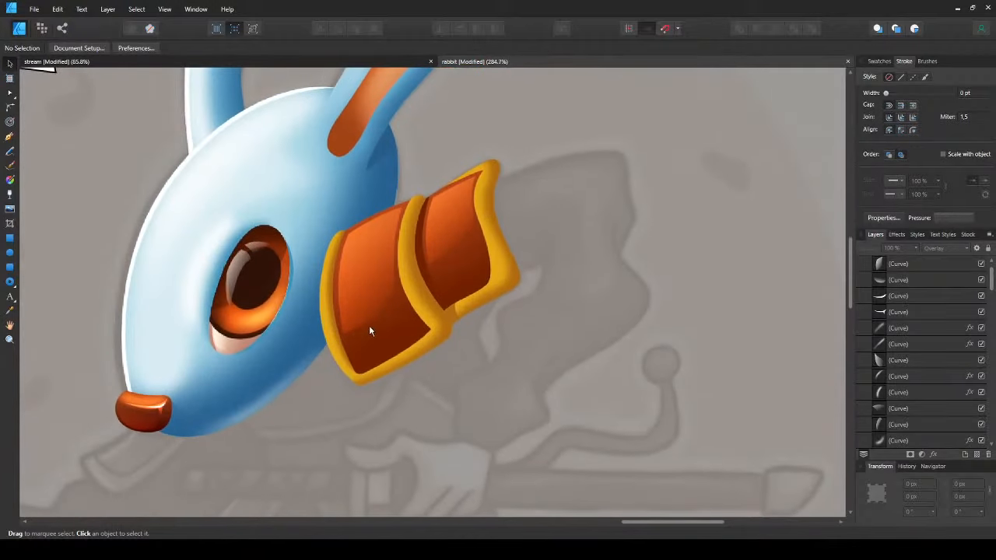
{"action": "left_click_drag", "start_coordinate": [369, 325], "coordinate": [362, 337]}
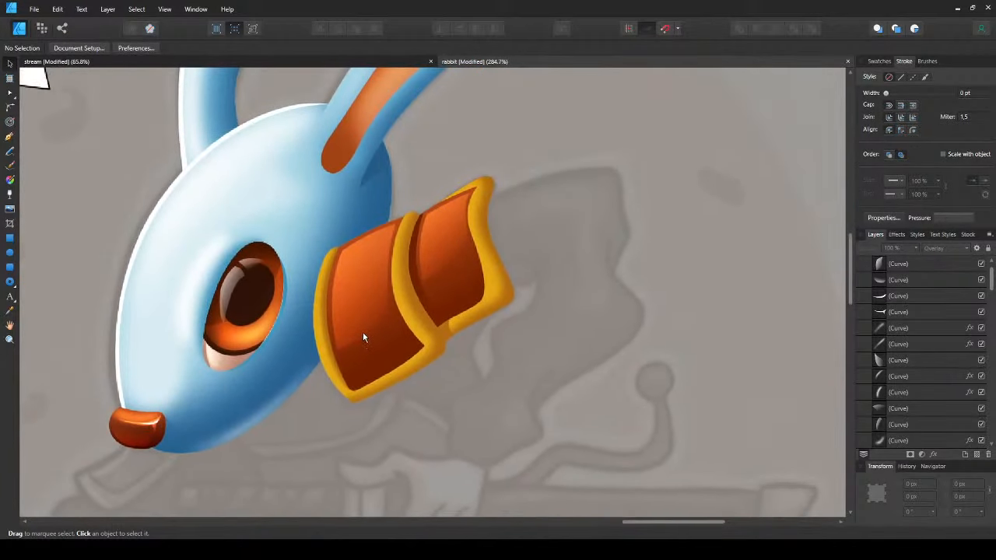
- Draw a closed shape about 33 by 42 px with the Pen tool along the lower outer corner of the rear red panel
{"action": "scroll", "coordinate": [362, 335], "scroll_direction": "up", "scroll_amount": 1}
{"action": "scroll", "coordinate": [430, 313], "scroll_direction": "up", "scroll_amount": 1}
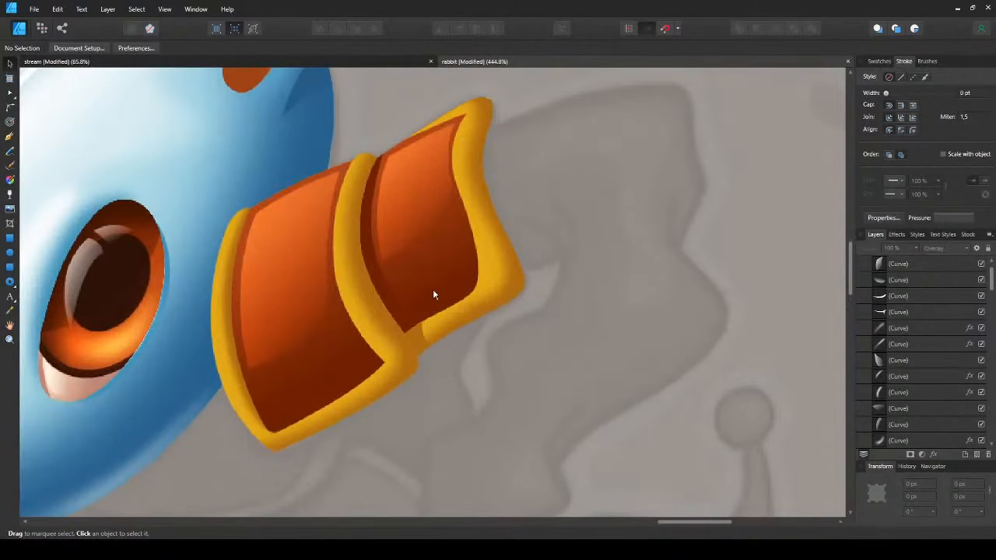
{"action": "key", "text": "p"}
{"action": "left_click", "coordinate": [418, 317]}
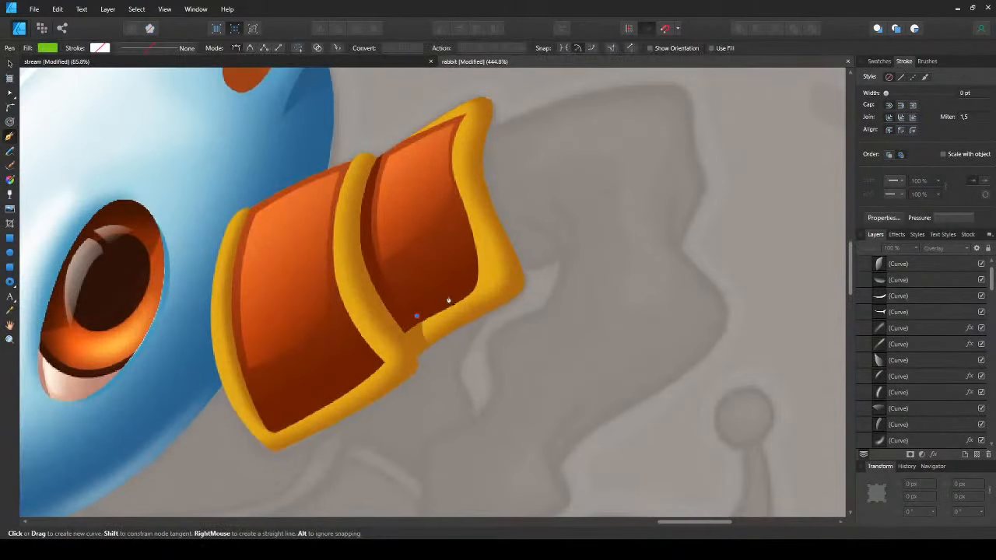
{"action": "left_click", "coordinate": [475, 281]}
{"action": "left_click", "coordinate": [464, 220]}
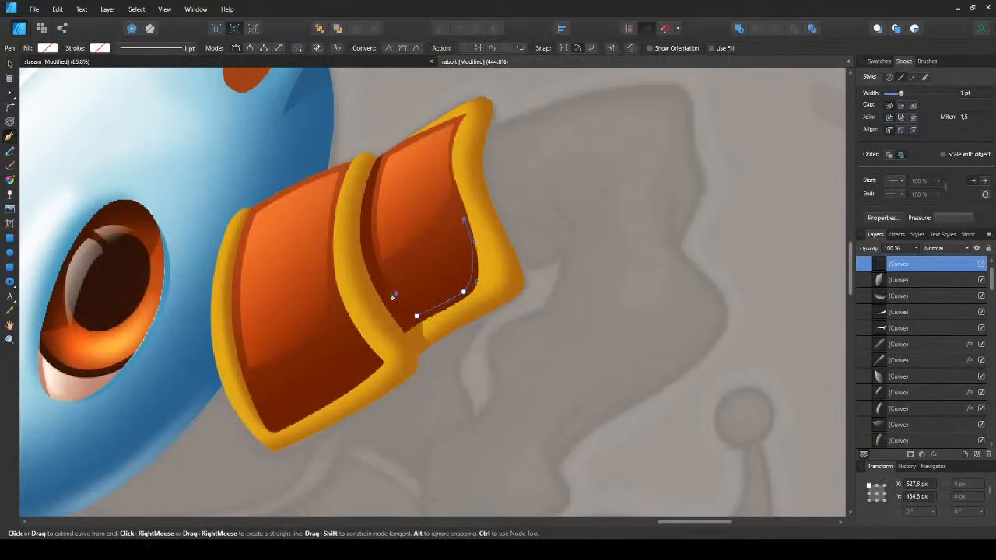
{"action": "left_click_drag", "start_coordinate": [395, 294], "coordinate": [345, 307]}
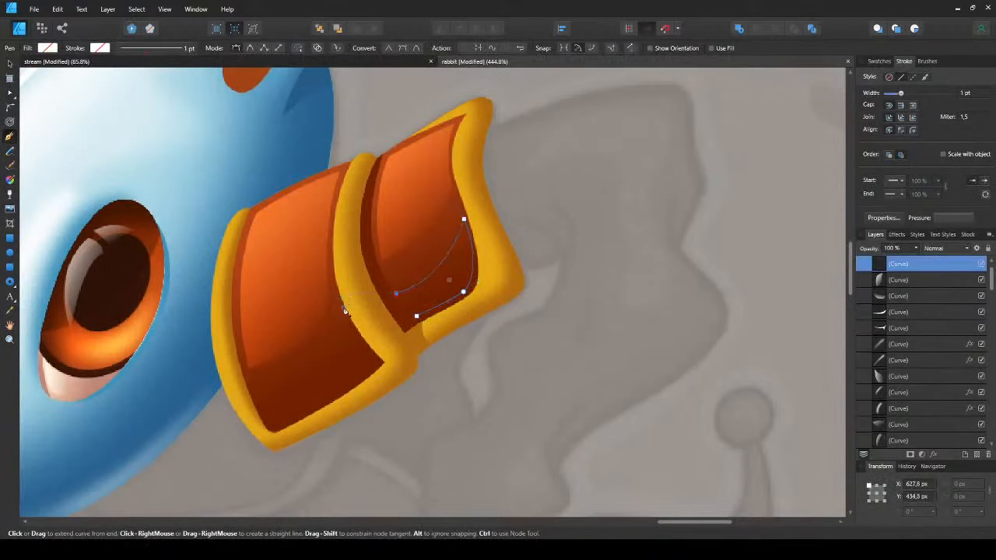
{"action": "left_click", "coordinate": [417, 318]}
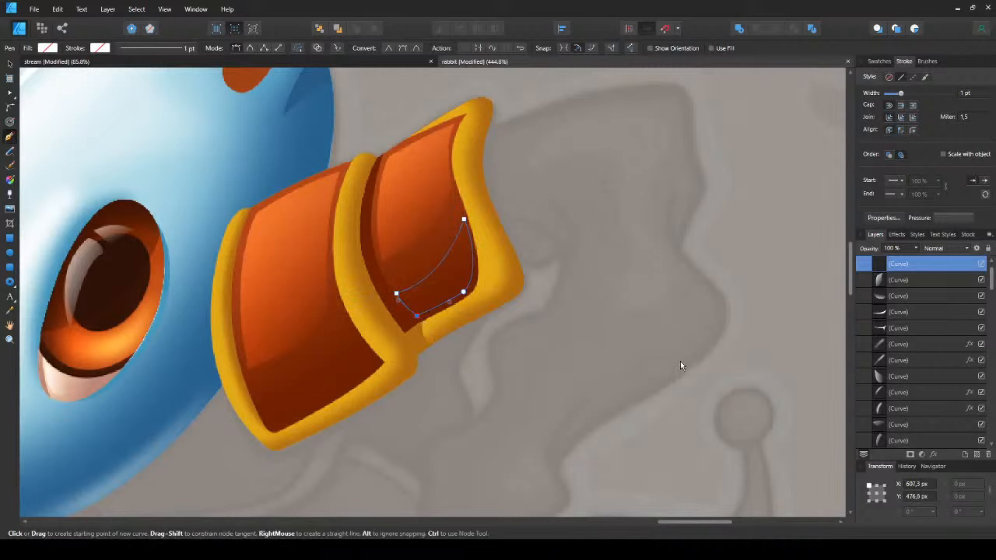
- Copy the rear panel's upper highlight style and apply it to the new lower shape
{"action": "key", "text": "v"}
{"action": "left_click", "coordinate": [411, 156]}
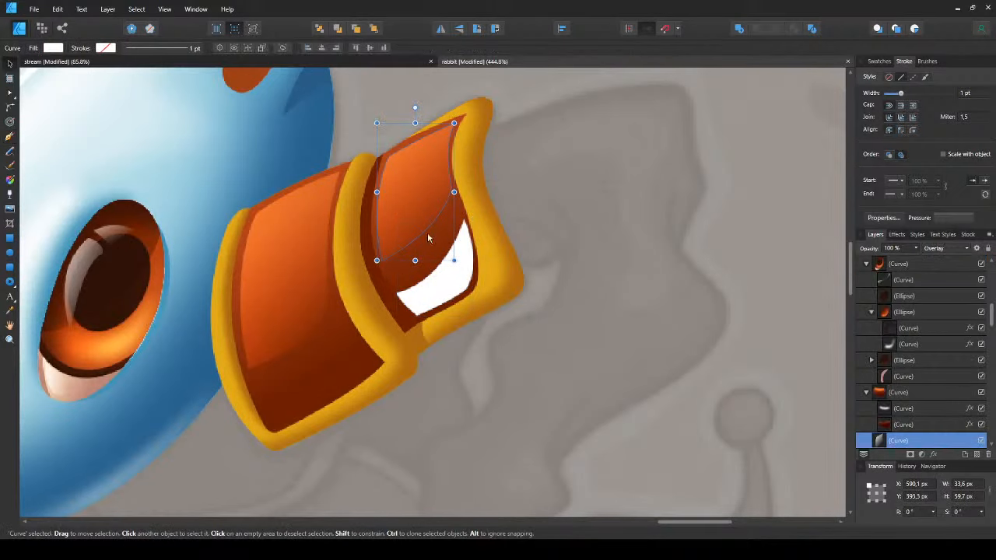
{"action": "key", "text": "ctrl+c"}
{"action": "left_click", "coordinate": [442, 297]}
{"action": "key", "text": "ctrl+shift+v"}
- Reverse the lower shape's transparency gradient, adjust it to fade toward the upper left, and save the document
{"action": "key", "text": "y"}
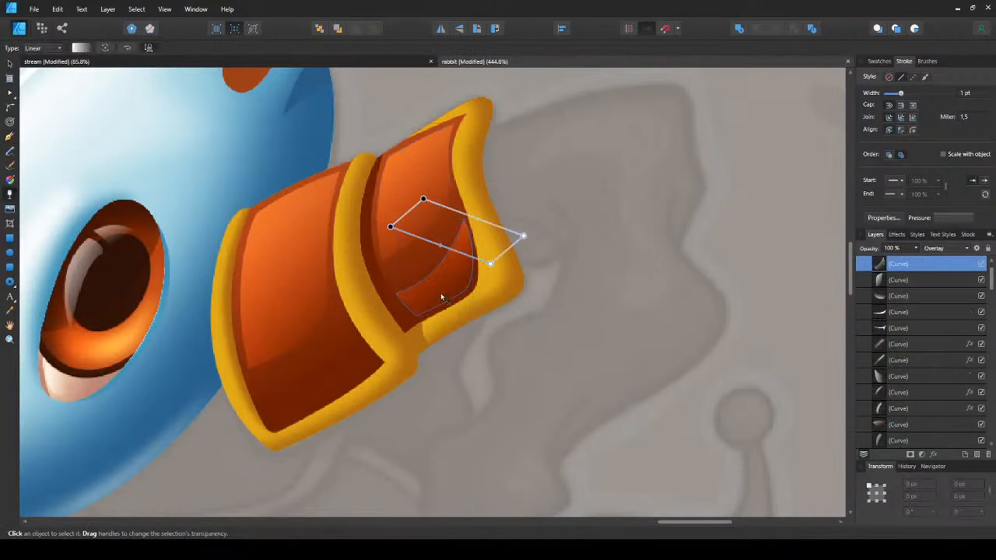
{"action": "left_click", "coordinate": [127, 48]}
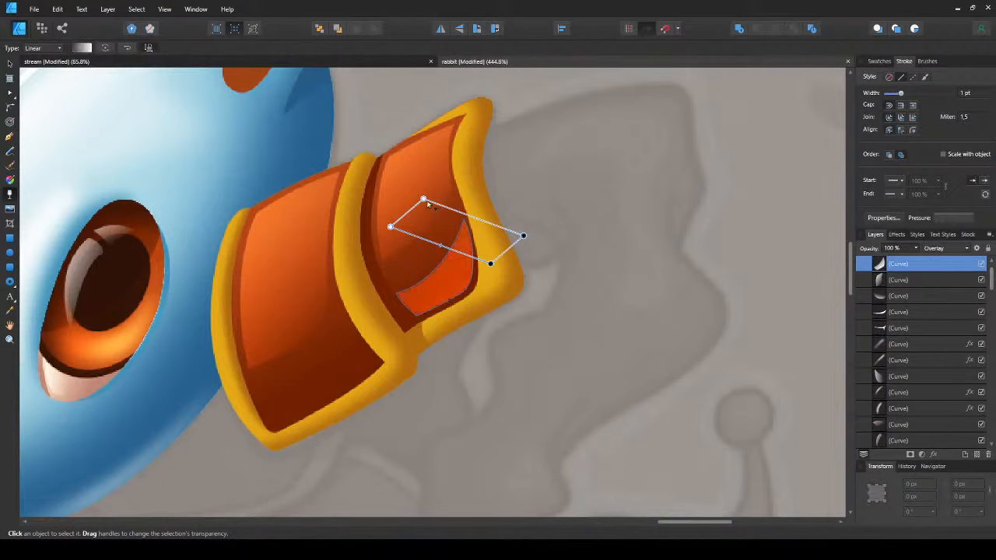
{"action": "left_click_drag", "start_coordinate": [428, 204], "coordinate": [434, 266]}
{"action": "key", "text": "v"}
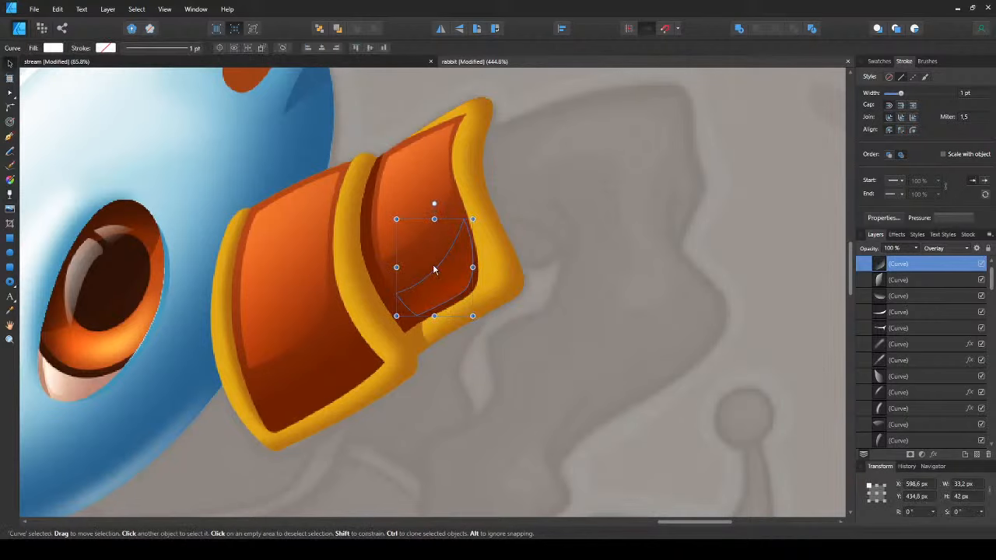
{"action": "scroll", "coordinate": [434, 268], "scroll_direction": "down", "scroll_amount": 4}
{"action": "key", "text": "ctrl+d"}
{"action": "key", "text": "ctrl+s"}
- Copy the rear panel's lower highlight onto the lower part of the front red panel and reshape its nodes to fit the panel's corners
{"action": "scroll", "coordinate": [430, 285], "scroll_direction": "up", "scroll_amount": 4}
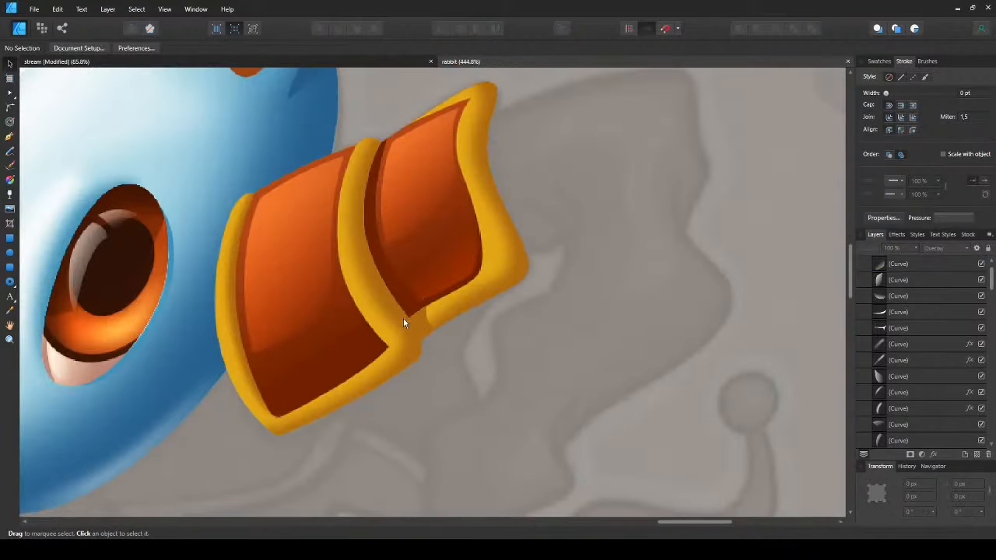
{"action": "left_click", "coordinate": [493, 246]}
{"action": "left_click_drag", "start_coordinate": [493, 246], "coordinate": [307, 349]}
{"action": "key", "text": "a"}
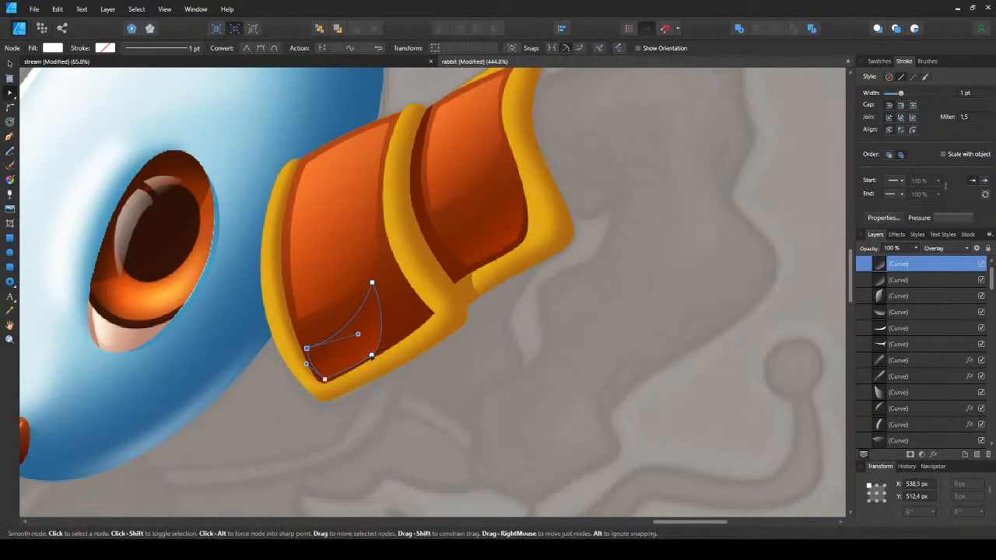
{"action": "left_click_drag", "start_coordinate": [371, 357], "coordinate": [411, 337]}
{"action": "left_click_drag", "start_coordinate": [435, 303], "coordinate": [384, 261]}
{"action": "left_click_drag", "start_coordinate": [383, 296], "coordinate": [388, 254]}
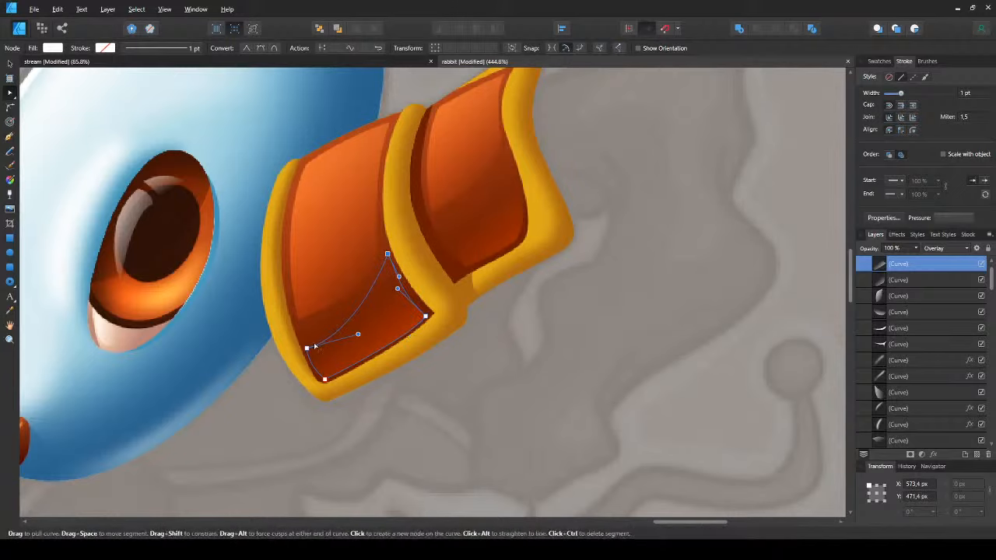
{"action": "left_click_drag", "start_coordinate": [306, 349], "coordinate": [394, 392]}
- Adjust the gradient of the front panel's lower highlight, deselect it, and save the document
{"action": "key", "text": "g"}
{"action": "left_click_drag", "start_coordinate": [344, 333], "coordinate": [356, 324]}
{"action": "key", "text": "v"}
{"action": "key", "text": "ctrl+d"}
{"action": "key", "text": "ctrl+0"}
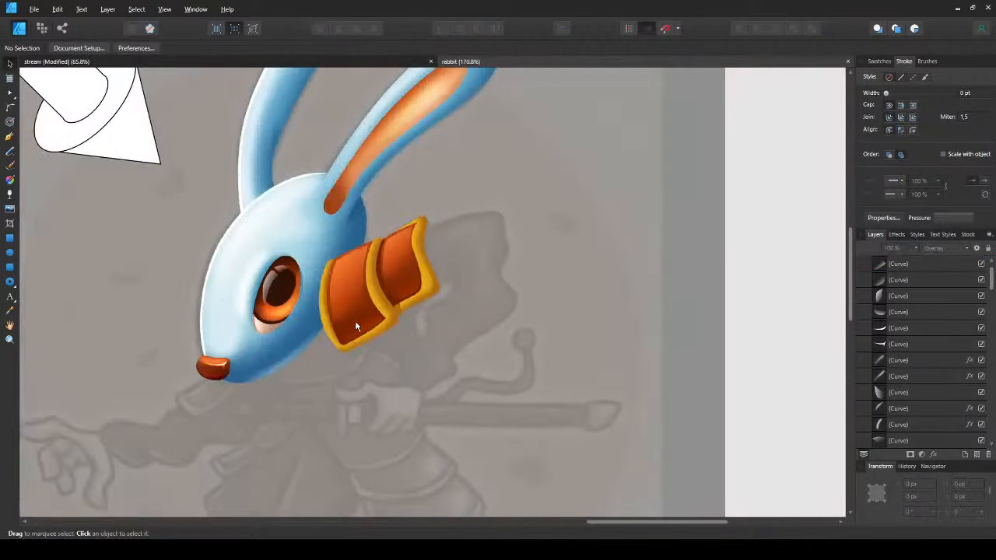
- Duplicate the dark gold shading curve nested inside the collar shape
{"action": "scroll", "coordinate": [356, 327], "scroll_direction": "up", "scroll_amount": 5}
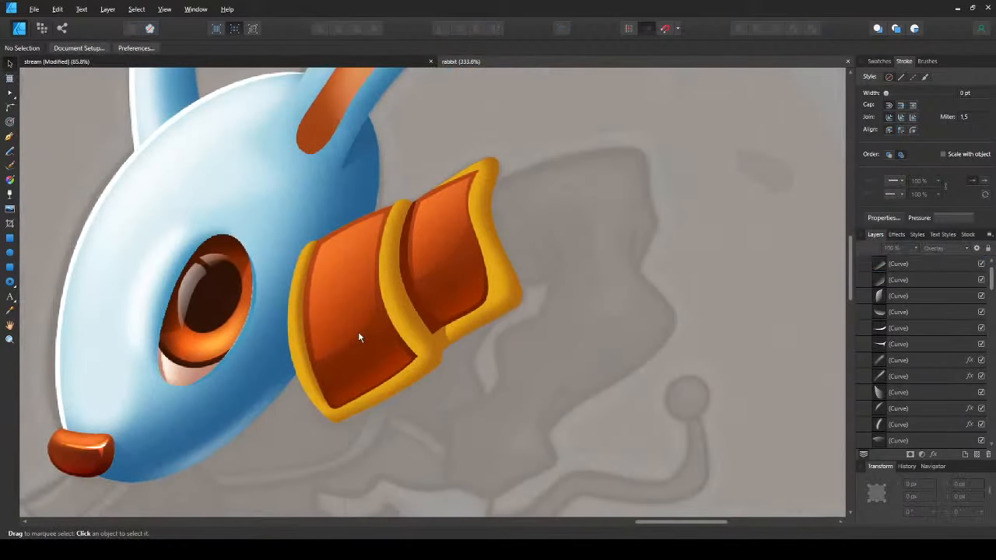
{"action": "left_click", "coordinate": [400, 306]}
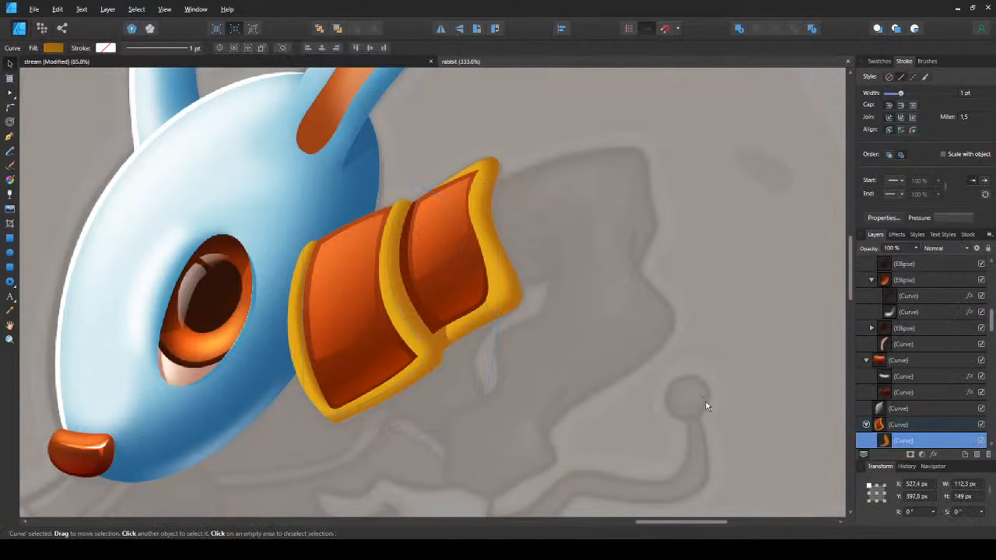
{"action": "key", "text": "ctrl+j"}
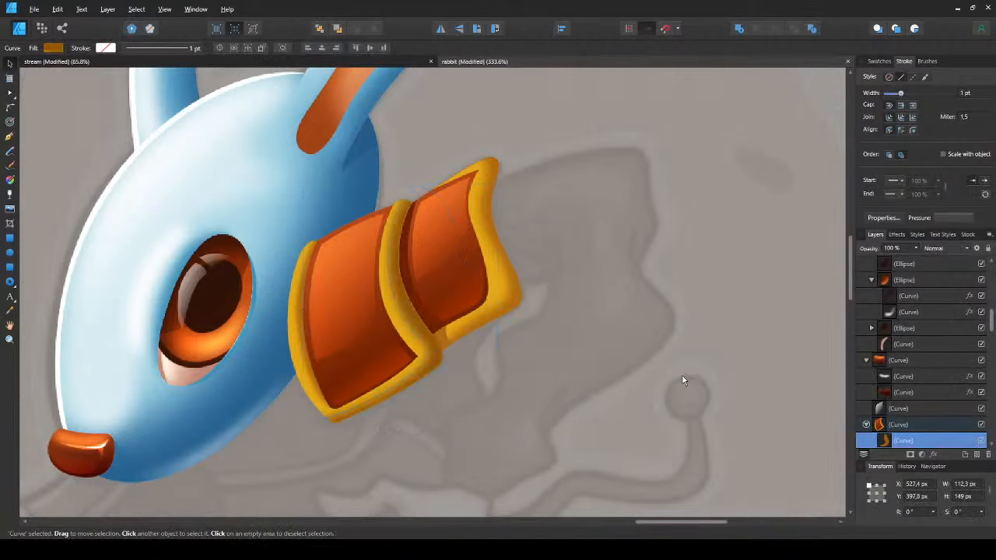
- Recolour the shading curves nested in the front and rear gold trims to a darker reddish brown, deselect, and save the document
{"action": "key", "text": "ctrl+j"}
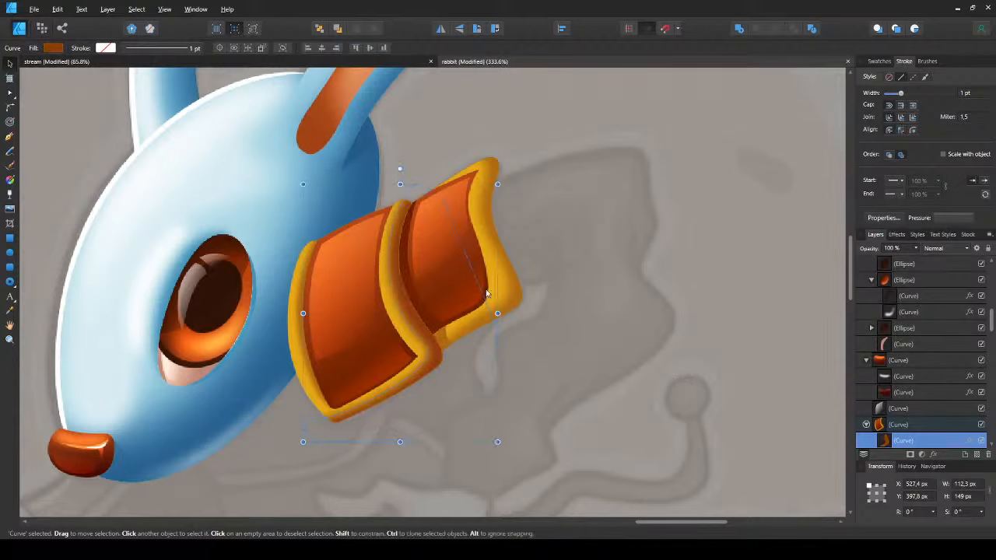
{"action": "double_click", "coordinate": [514, 297]}
{"action": "double_click", "coordinate": [515, 297]}
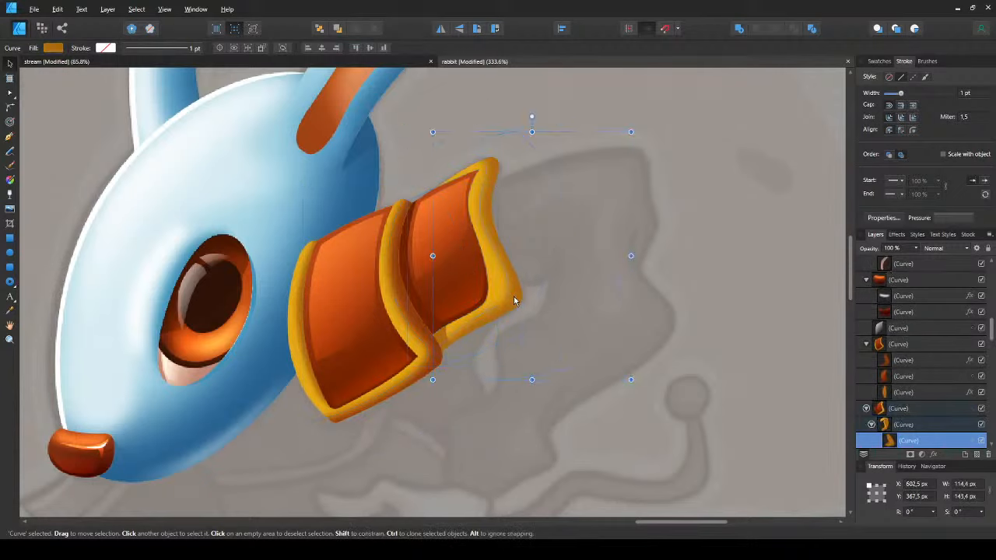
{"action": "key", "text": "Escape"}
{"action": "key", "text": "ctrl+s"}
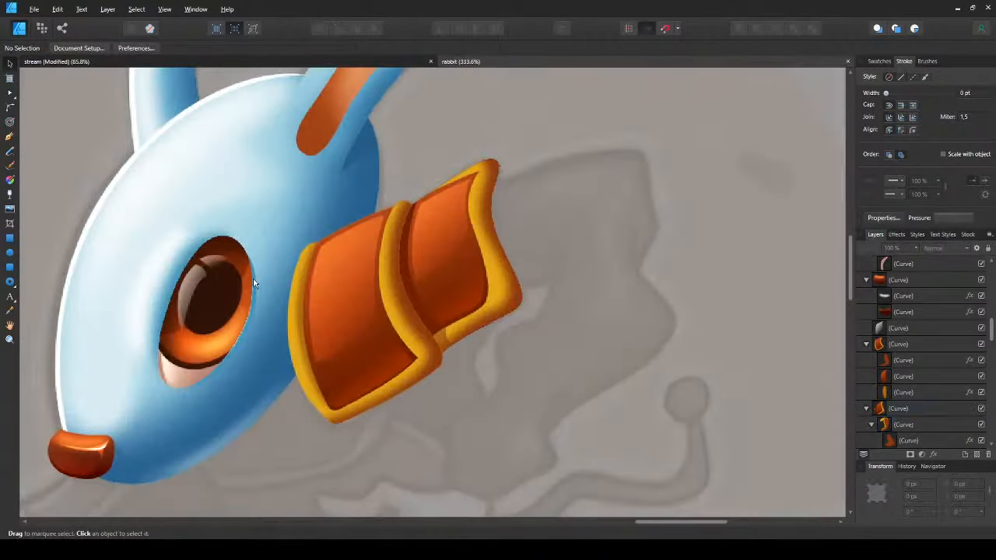
- Recolour the shading curve on the front panel's trim nearest the head to the same dark reddish brown and deselect it
{"action": "left_click_drag", "start_coordinate": [253, 277], "coordinate": [391, 296]}
{"action": "scroll", "coordinate": [344, 293], "scroll_direction": "down", "scroll_amount": 3}
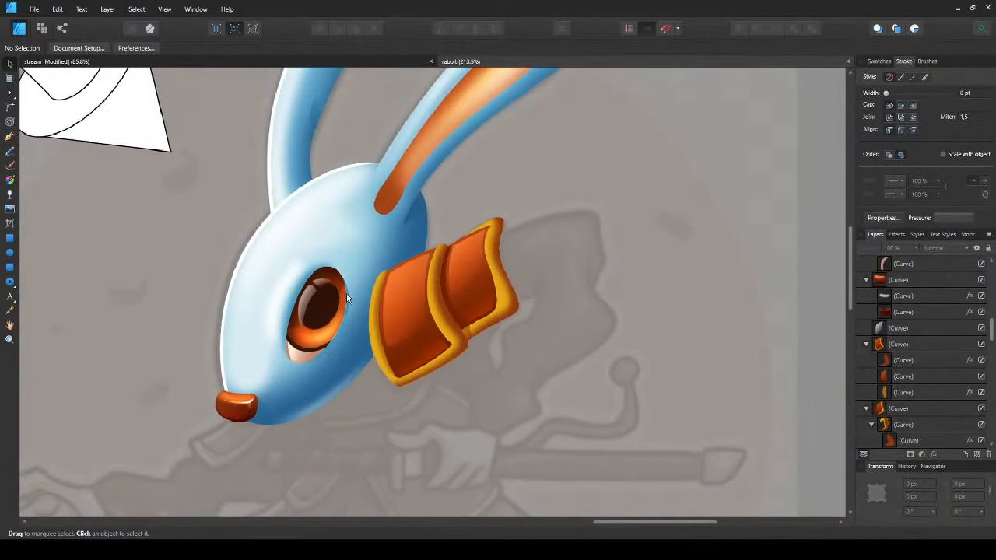
{"action": "left_click_drag", "start_coordinate": [216, 280], "coordinate": [221, 285]}
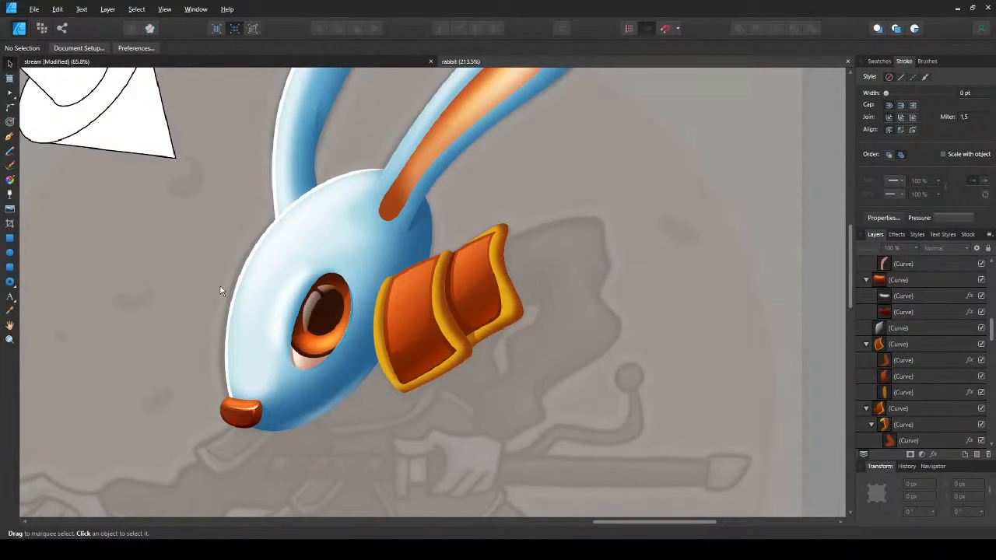
{"action": "scroll", "coordinate": [293, 266], "scroll_direction": "up", "scroll_amount": 6}
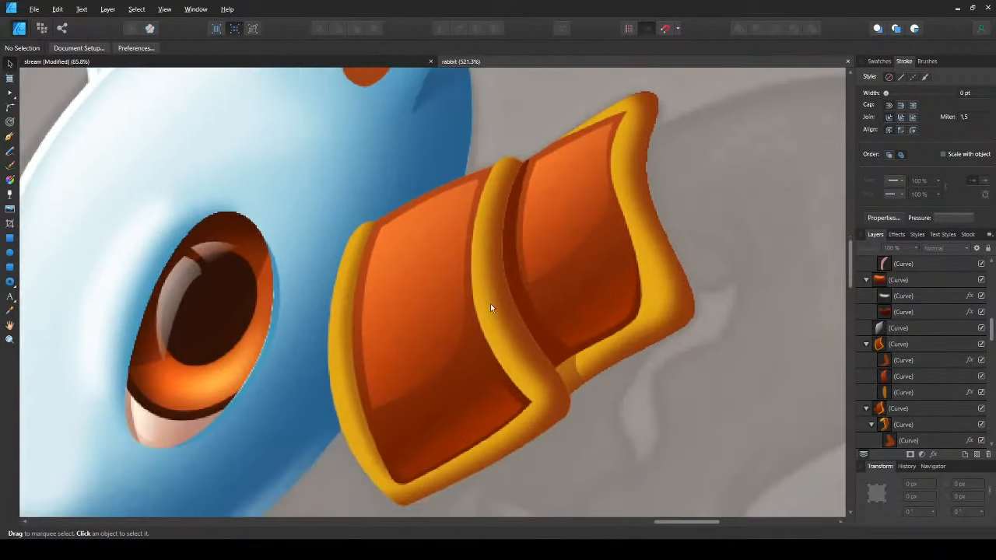
{"action": "left_click", "coordinate": [502, 311]}
{"action": "double_click", "coordinate": [502, 312]}
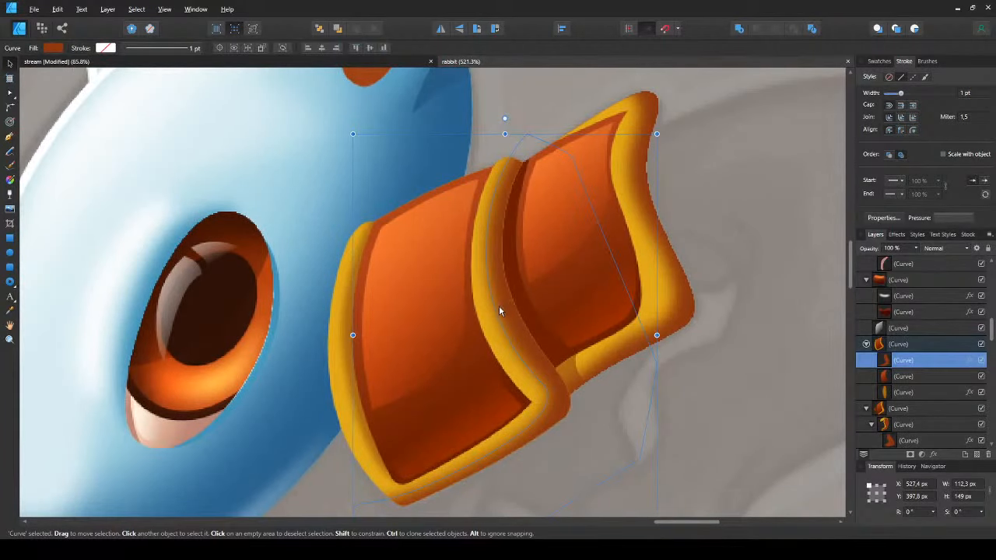
{"action": "double_click", "coordinate": [344, 318]}
{"action": "scroll", "coordinate": [345, 317], "scroll_direction": "down", "scroll_amount": 1}
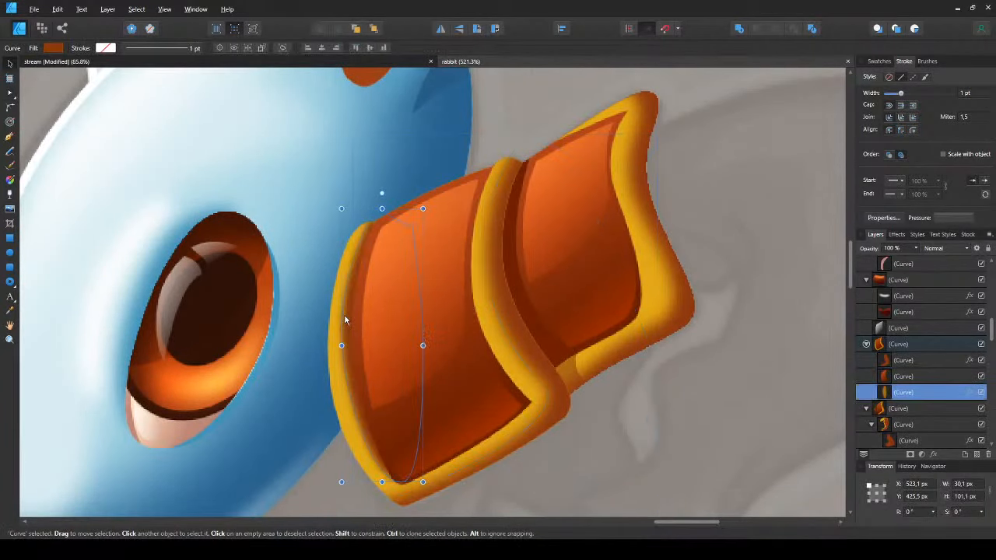
{"action": "key", "text": "ctrl+d"}
- Draw a thin closed highlight shape with the Pen tool along the inner edge of the rear panel's outer gold trim
{"action": "scroll", "coordinate": [344, 314], "scroll_direction": "down", "scroll_amount": 3}
{"action": "scroll", "coordinate": [400, 264], "scroll_direction": "up", "scroll_amount": 4}
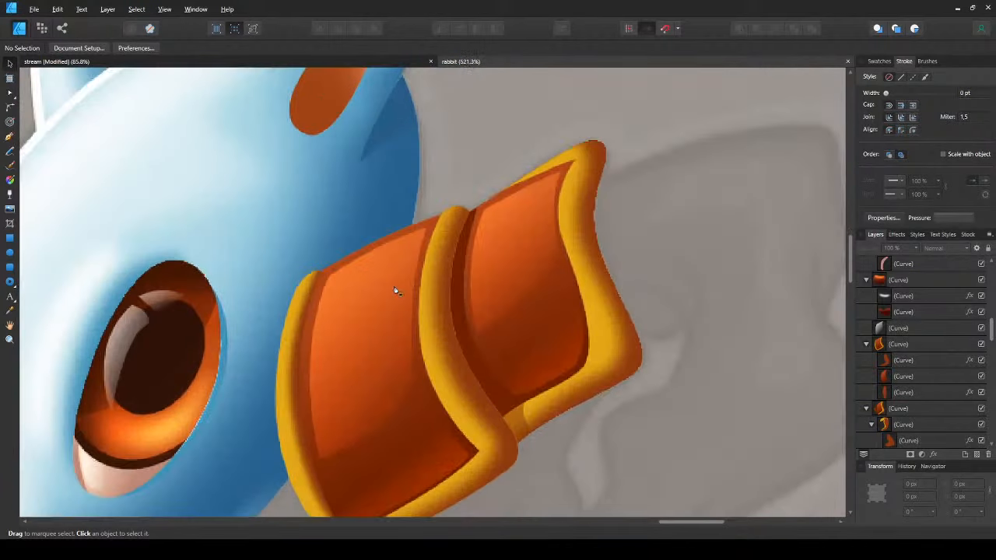
{"action": "key", "text": "p"}
{"action": "key", "text": "v"}
{"action": "scroll", "coordinate": [431, 243], "scroll_direction": "right", "scroll_amount": 2}
{"action": "key", "text": "p"}
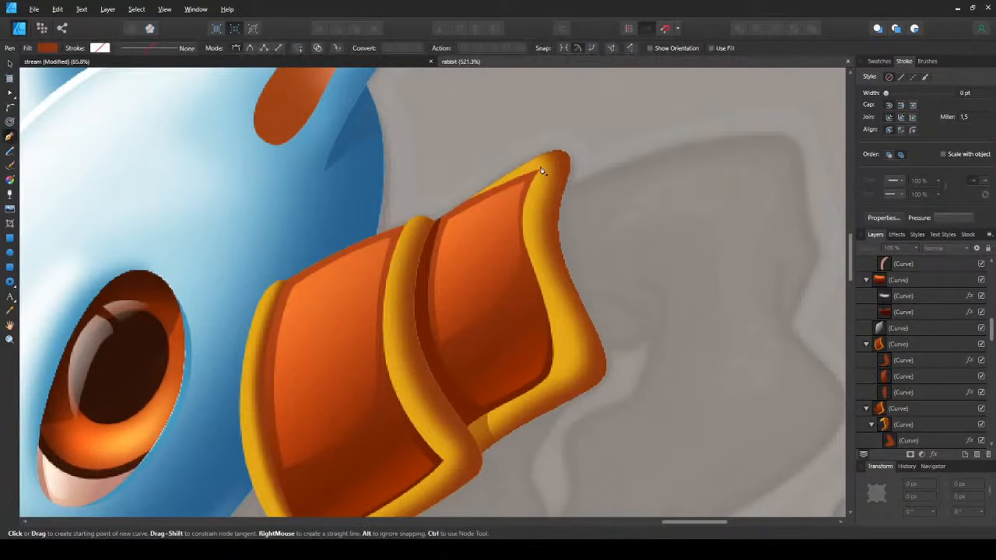
{"action": "left_click", "coordinate": [532, 165]}
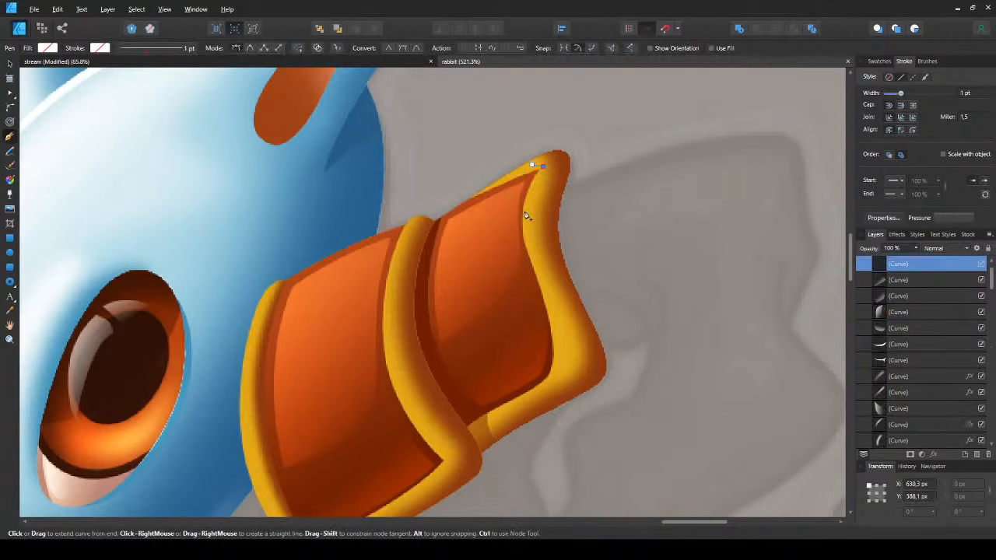
{"action": "left_click_drag", "start_coordinate": [526, 230], "coordinate": [535, 264]}
{"action": "left_click_drag", "start_coordinate": [557, 346], "coordinate": [551, 381]}
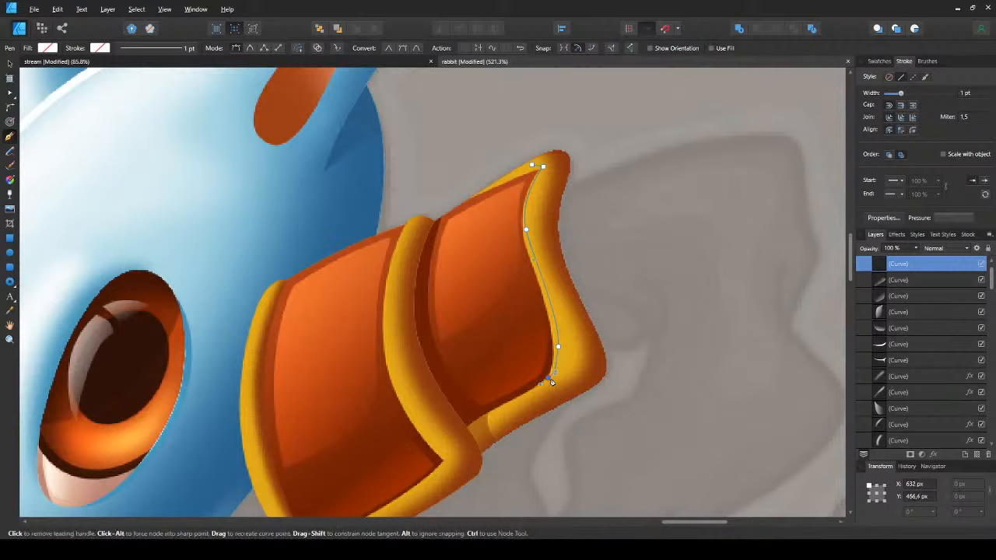
{"action": "left_click", "coordinate": [551, 382]}
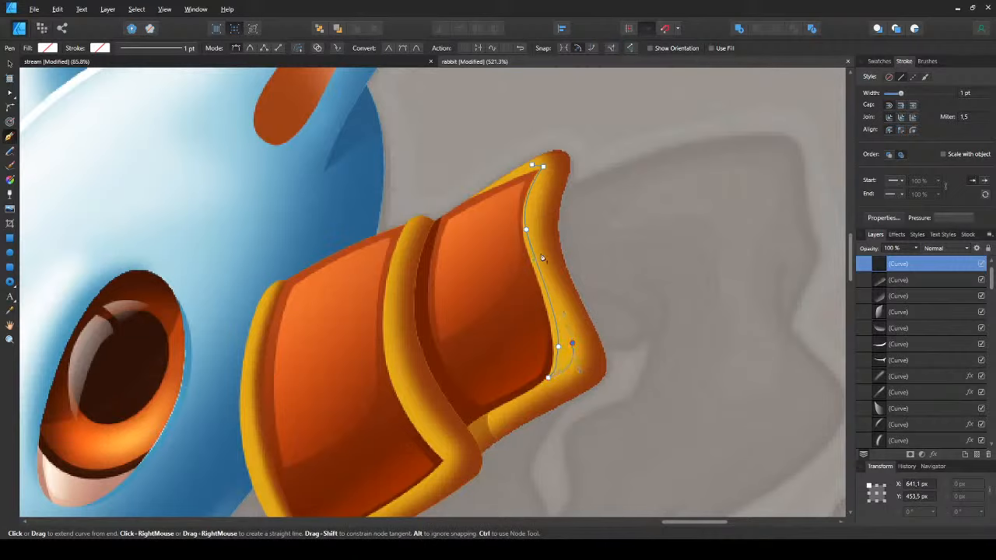
{"action": "left_click", "coordinate": [533, 227]}
{"action": "left_click", "coordinate": [529, 169]}
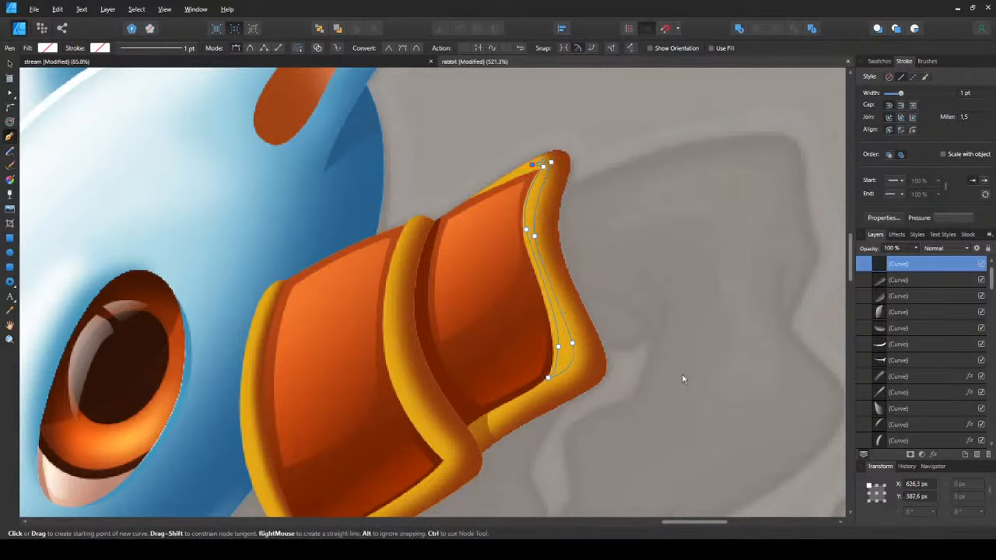
- Fill the rear trim highlight with white, set its blend mode to Overlay, soften it with a blur effect, and deselect it
{"action": "key", "text": "v"}
{"action": "left_click", "coordinate": [945, 249]}
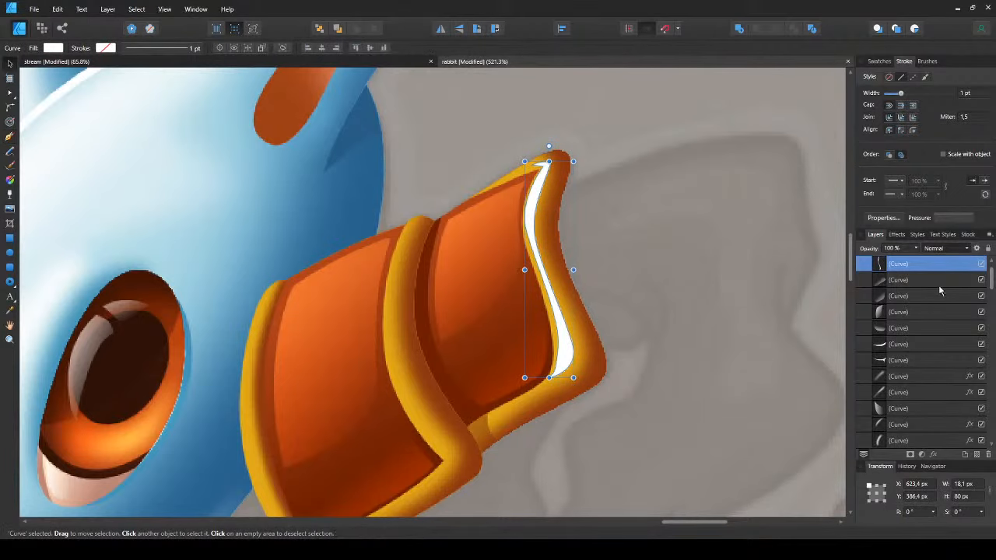
{"action": "left_click", "coordinate": [935, 400]}
{"action": "key", "text": "ctrl+d"}
{"action": "scroll", "coordinate": [543, 309], "scroll_direction": "down", "scroll_amount": 5}
{"action": "left_click", "coordinate": [543, 309]}
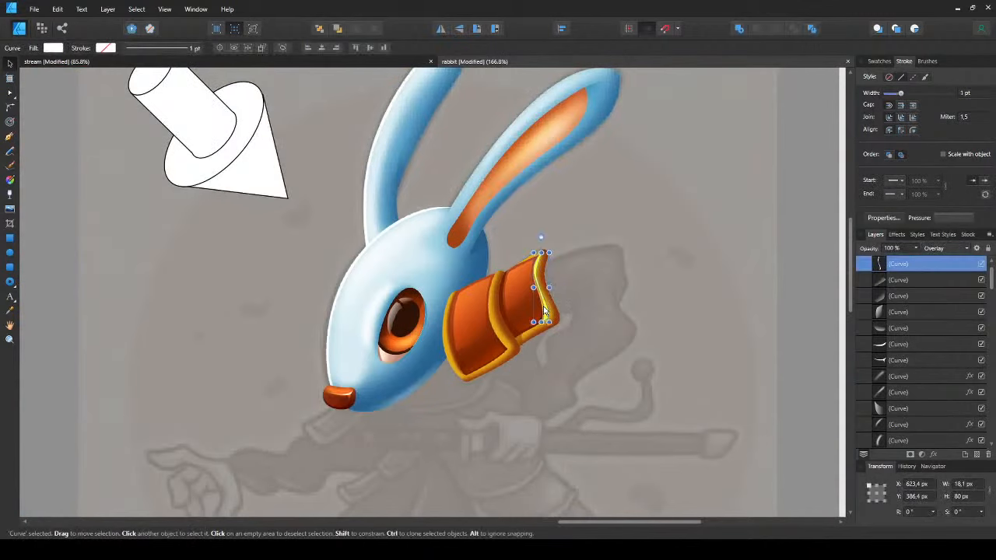
{"action": "scroll", "coordinate": [537, 312], "scroll_direction": "up", "scroll_amount": 3}
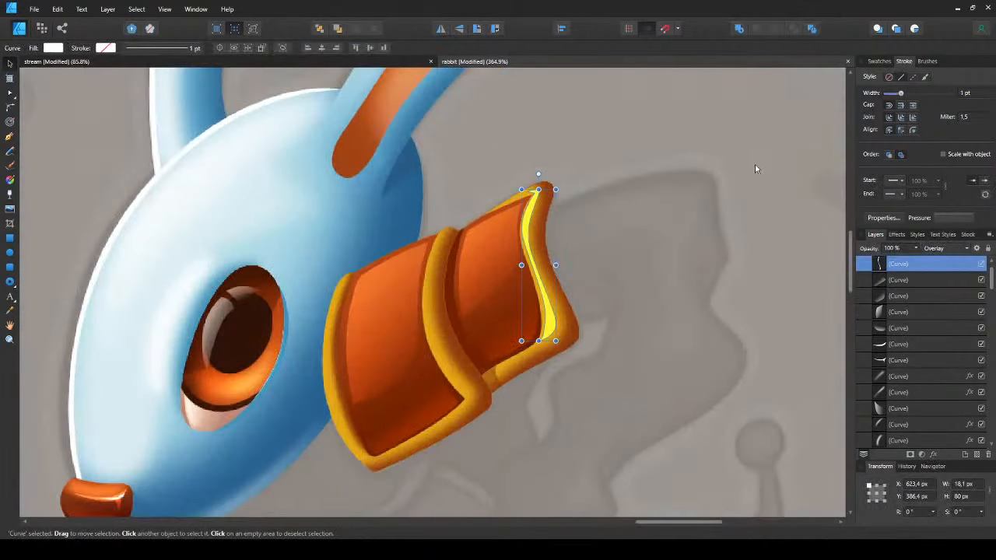
{"action": "key", "text": "space"}
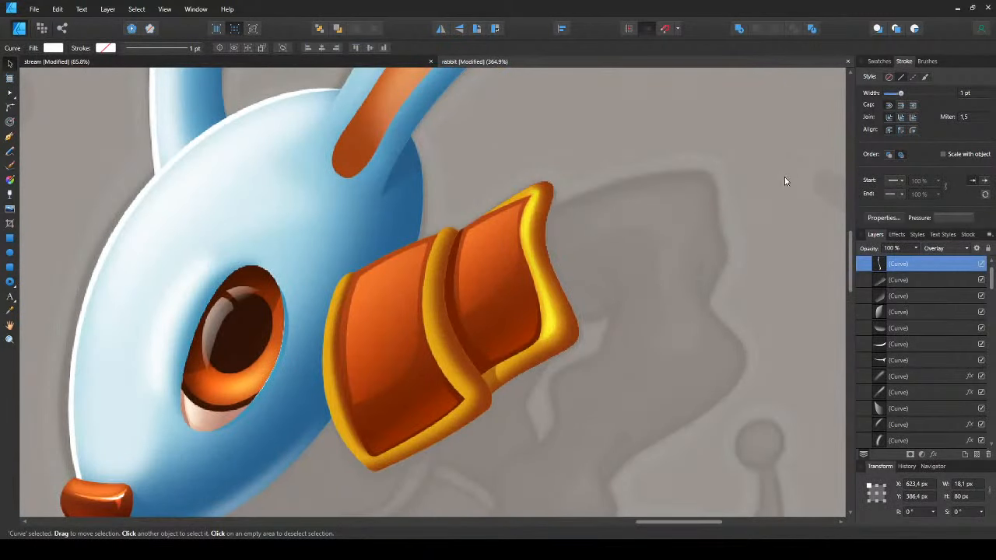
{"action": "left_click", "coordinate": [777, 371]}
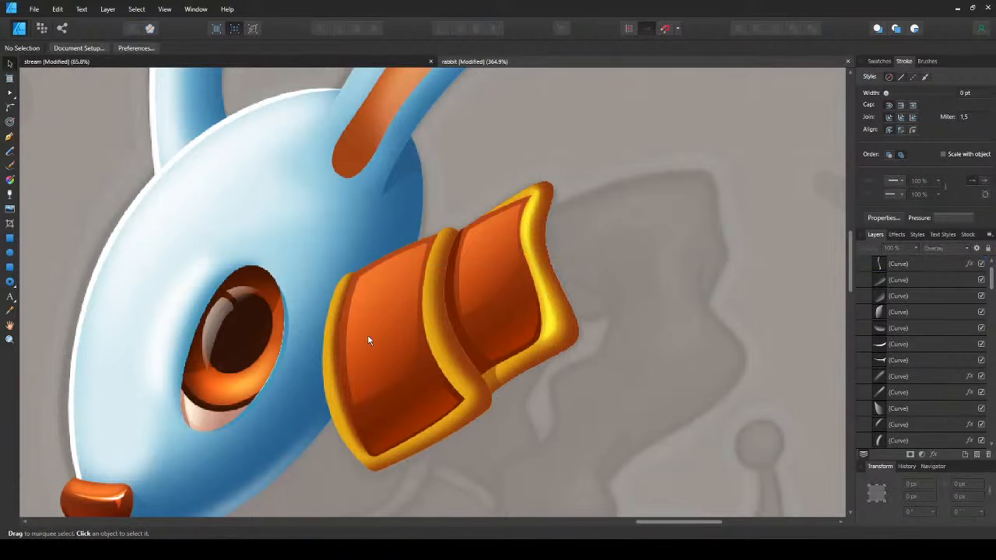
- Draw a thin white crescent highlight along the inner edge of the gold trim between the two red panels
{"action": "scroll", "coordinate": [401, 282], "scroll_direction": "down", "scroll_amount": 2}
{"action": "scroll", "coordinate": [372, 274], "scroll_direction": "up", "scroll_amount": 4}
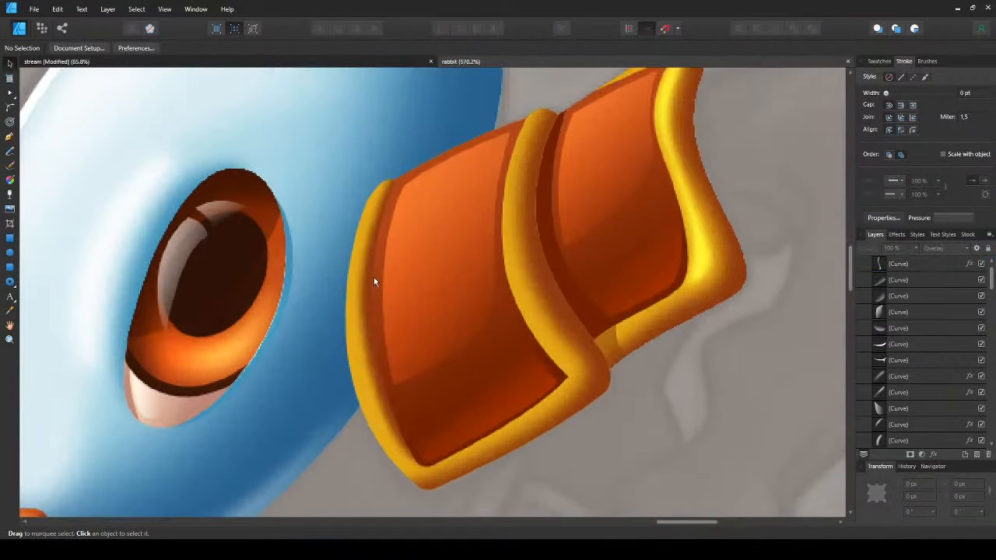
{"action": "key", "text": "p"}
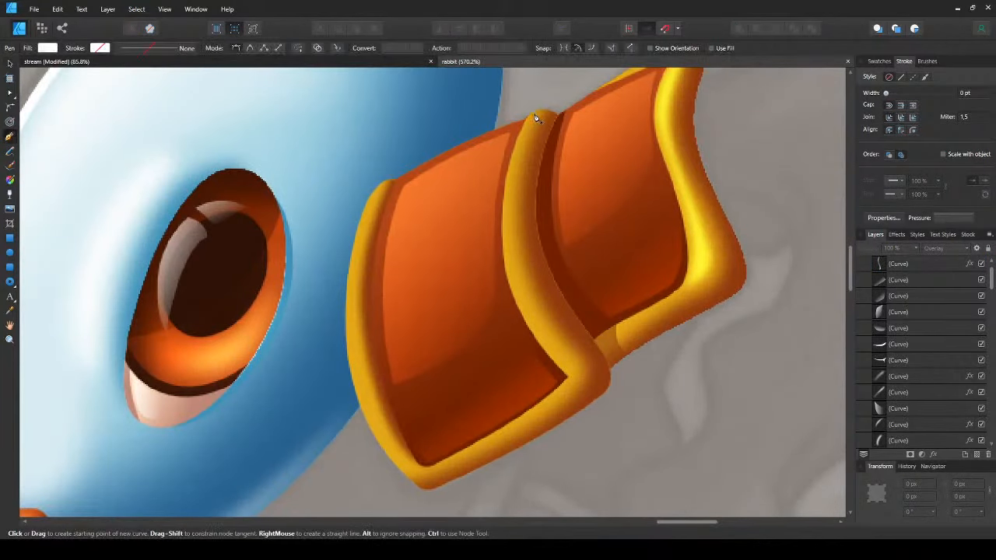
{"action": "left_click", "coordinate": [534, 115]}
{"action": "left_click_drag", "start_coordinate": [506, 218], "coordinate": [509, 263]}
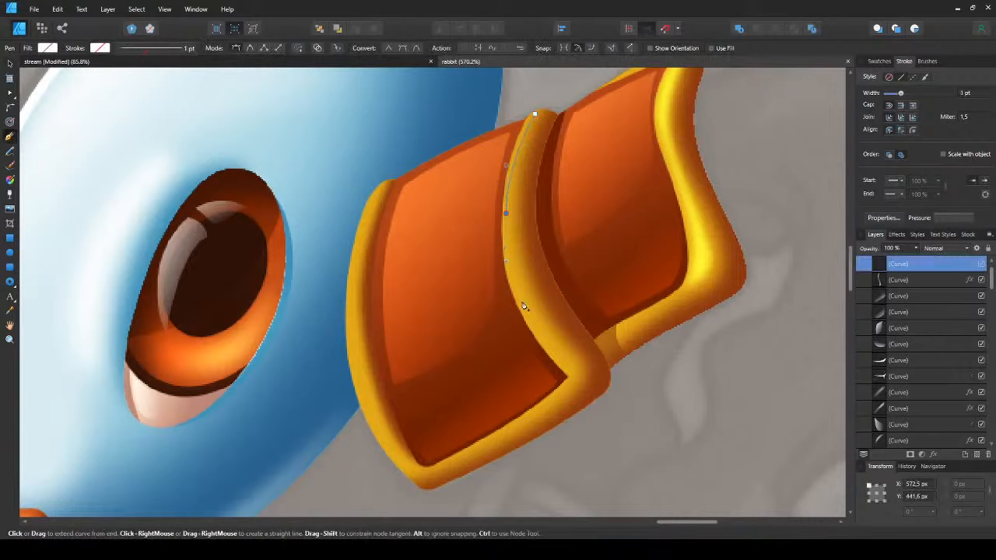
{"action": "left_click_drag", "start_coordinate": [532, 324], "coordinate": [549, 349]}
{"action": "left_click", "coordinate": [567, 360]}
{"action": "left_click_drag", "start_coordinate": [522, 264], "coordinate": [516, 223]}
{"action": "left_click", "coordinate": [536, 116]}
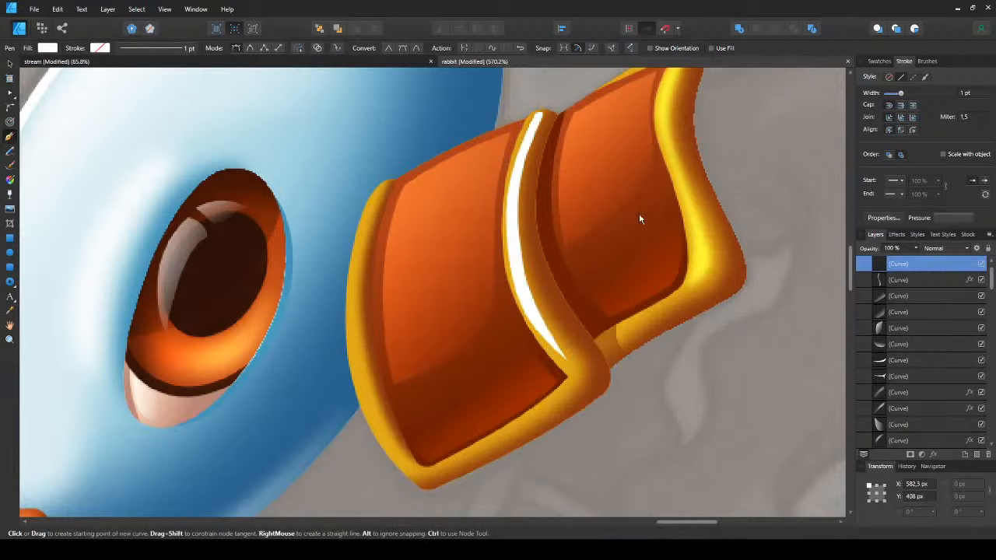
- Apply the rear trim highlight's soft Overlay style to the middle trim highlight, deselect it, and save the document
{"action": "key", "text": "v"}
{"action": "key", "text": "ctrl+shift+v"}
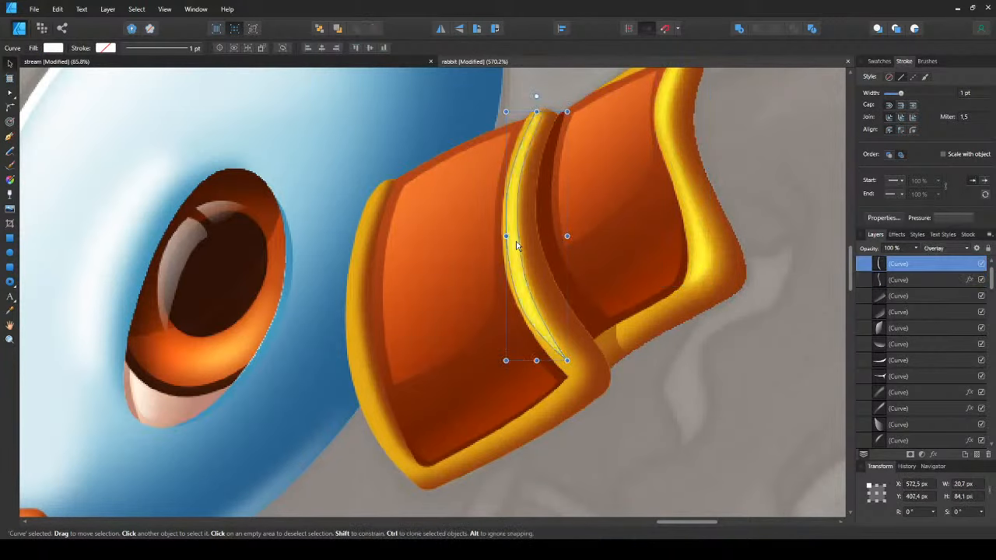
{"action": "key", "text": "ctrl+d"}
{"action": "scroll", "coordinate": [517, 243], "scroll_direction": "down", "scroll_amount": 7}
{"action": "key", "text": "ctrl+s"}
- Draw a thin closed highlight shape along the outer edge of the front panel's gold trim beside the head
{"action": "scroll", "coordinate": [491, 249], "scroll_direction": "up", "scroll_amount": 5}
{"action": "left_click_drag", "start_coordinate": [471, 234], "coordinate": [449, 221]}
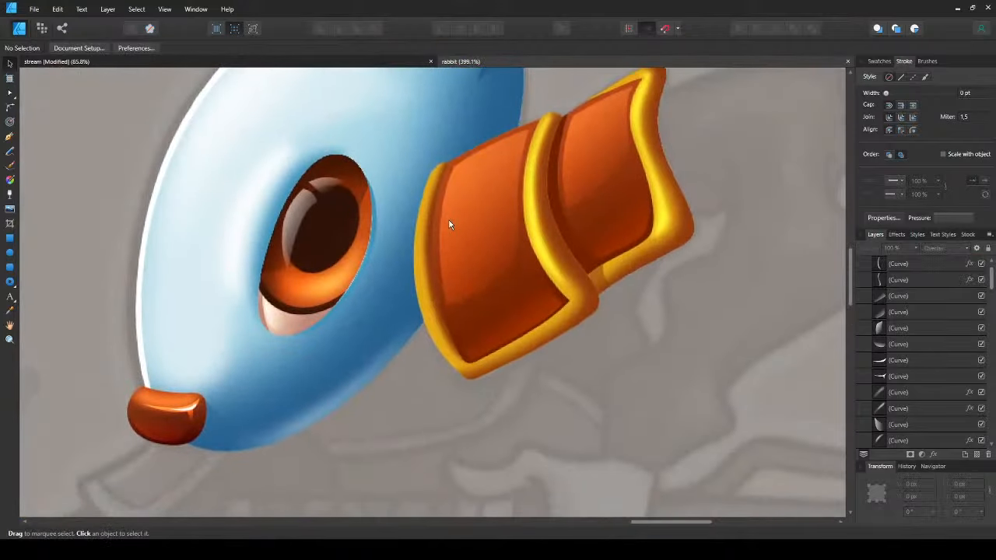
{"action": "key", "text": "p"}
{"action": "left_click", "coordinate": [433, 170]}
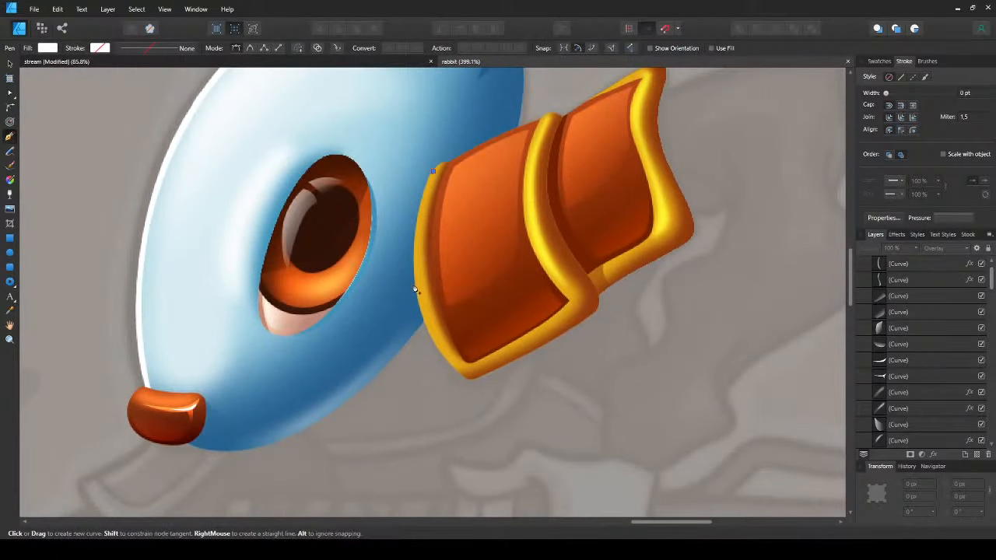
{"action": "left_click_drag", "start_coordinate": [417, 292], "coordinate": [485, 367]}
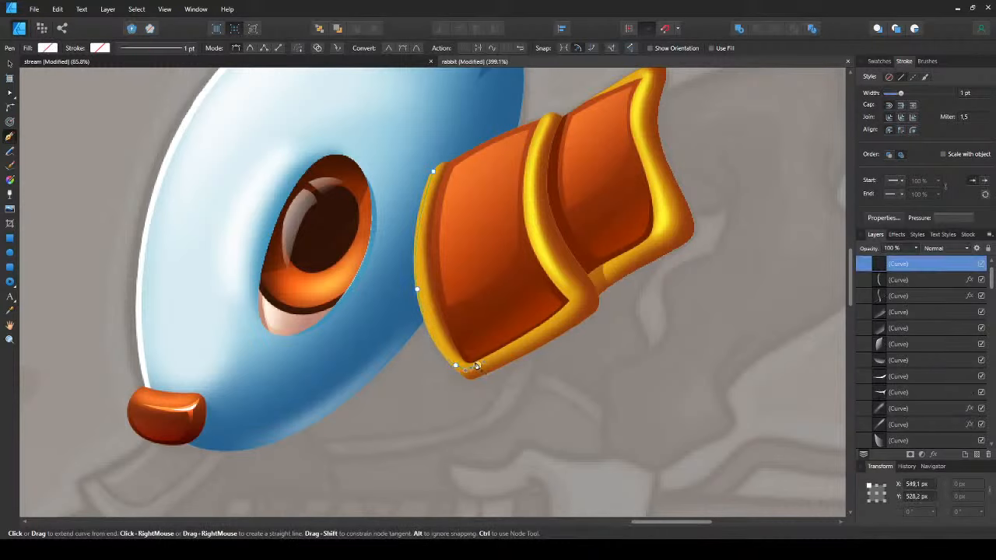
{"action": "left_click", "coordinate": [442, 341]}
{"action": "left_click", "coordinate": [432, 170]}
{"action": "key", "text": "v"}
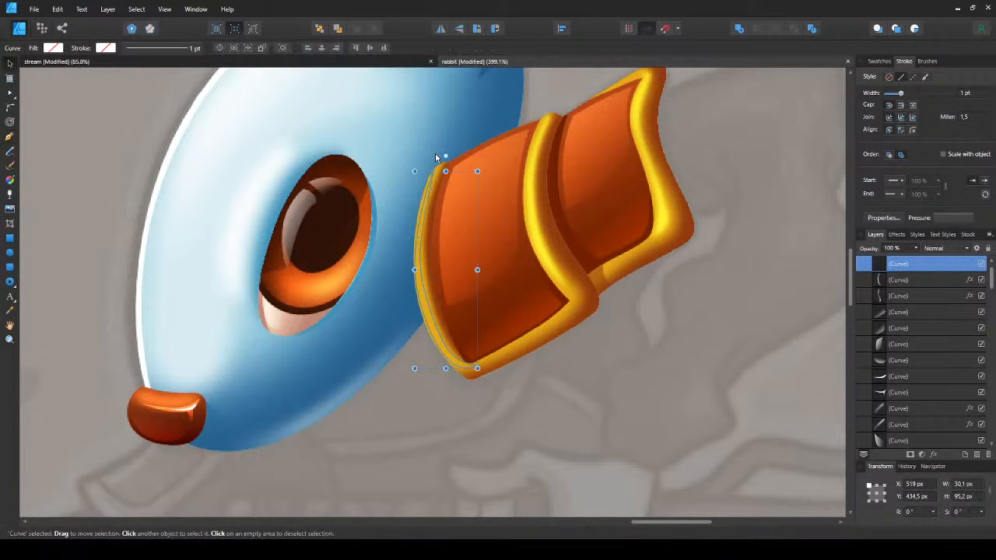
- Give the head-side trim highlight the same soft Overlay style, deselect it, and save the document
{"action": "key", "text": "ctrl+shift+v"}
{"action": "key", "text": "ctrl+d"}
{"action": "scroll", "coordinate": [427, 218], "scroll_direction": "down", "scroll_amount": 3}
{"action": "key", "text": "ctrl+s"}
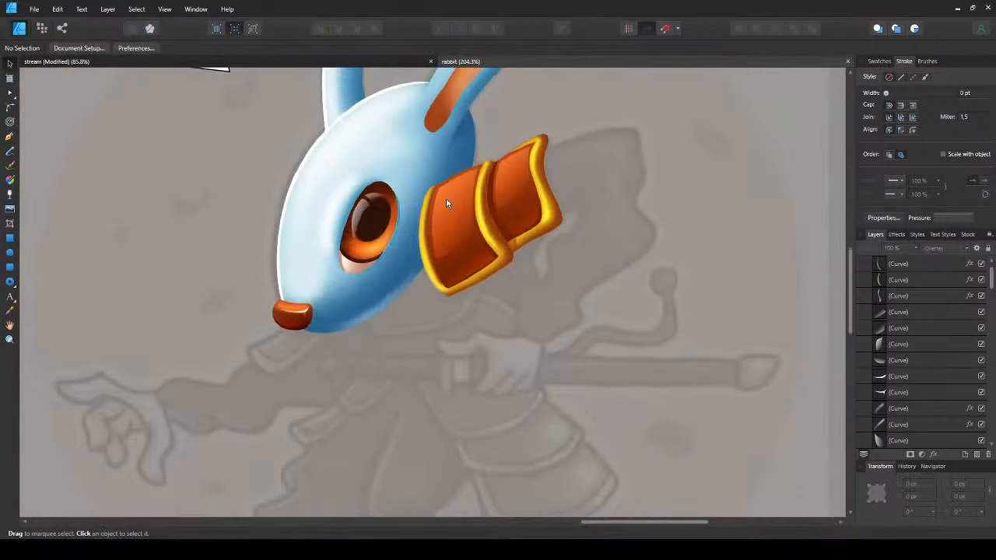
- Draw a large closed shape with a wavy upper edge across the lower parts of both collar panels and fill it white
{"action": "scroll", "coordinate": [390, 247], "scroll_direction": "up", "scroll_amount": 3}
{"action": "scroll", "coordinate": [374, 239], "scroll_direction": "down", "scroll_amount": 2}
{"action": "scroll", "coordinate": [369, 261], "scroll_direction": "up", "scroll_amount": 1}
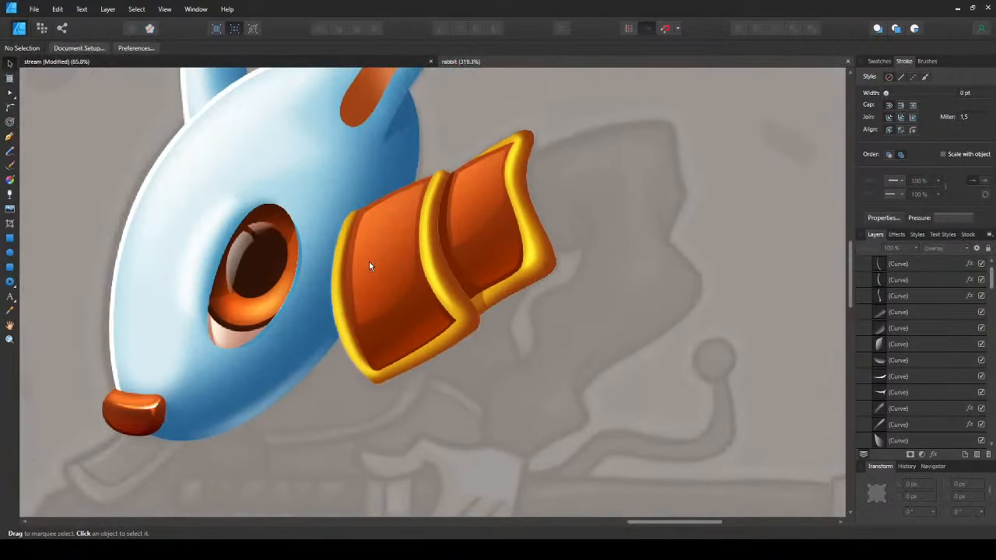
{"action": "key", "text": "p"}
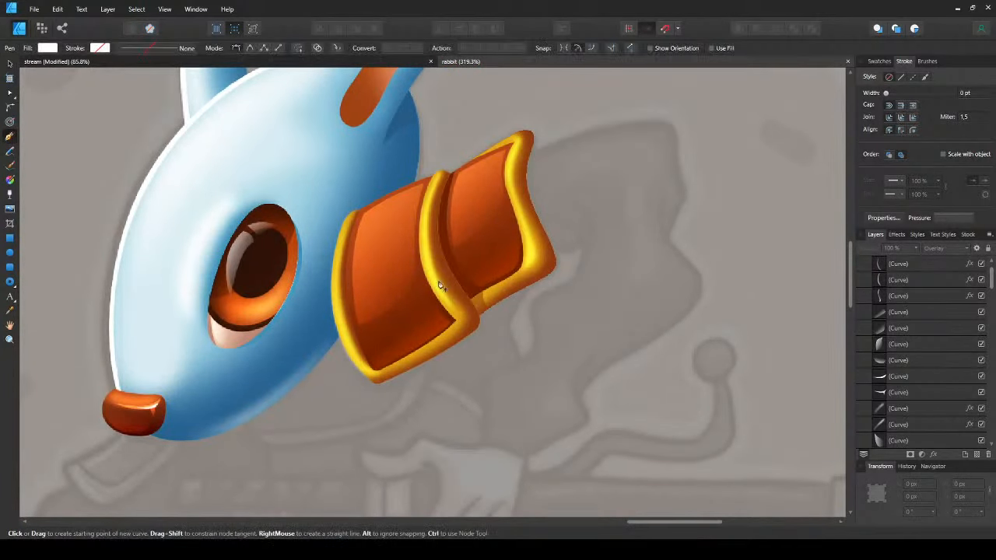
{"action": "left_click", "coordinate": [333, 269]}
{"action": "left_click_drag", "start_coordinate": [447, 232], "coordinate": [518, 170]}
{"action": "left_click", "coordinate": [515, 352]}
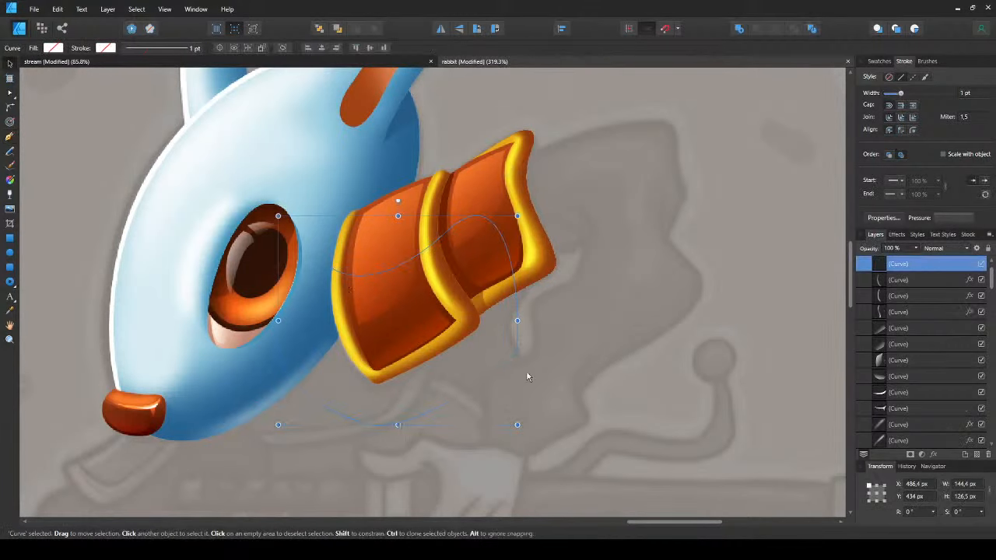
{"action": "key", "text": "v"}
{"action": "key", "text": "d"}
- Fade the large white shape downward with a linear transparency gradient and set its blend mode to Overlay
{"action": "key", "text": "y"}
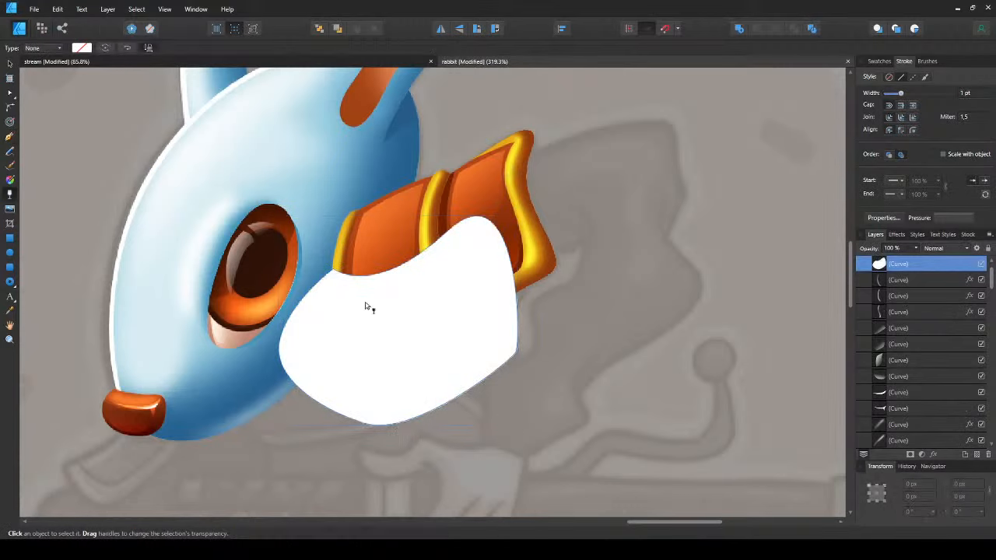
{"action": "left_click_drag", "start_coordinate": [372, 252], "coordinate": [393, 313]}
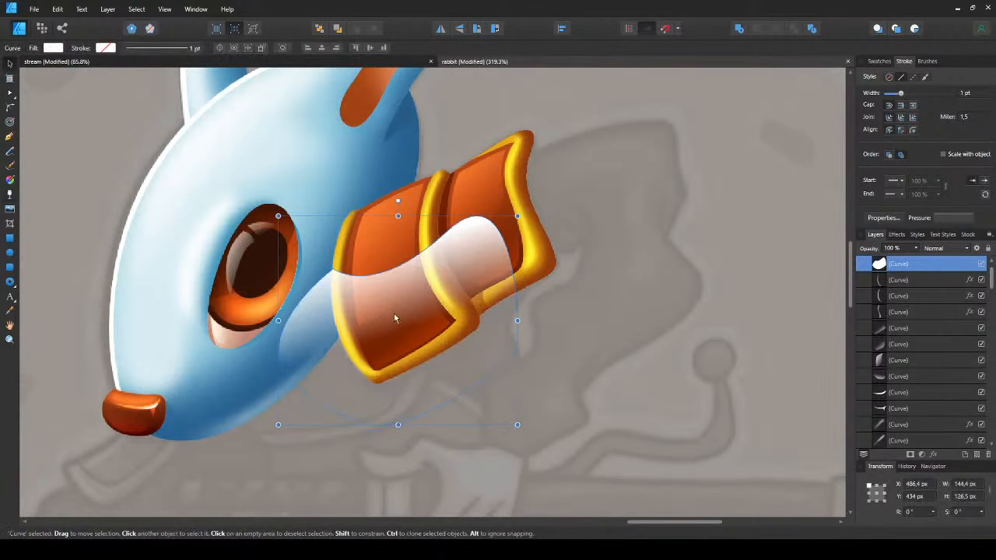
{"action": "key", "text": "v"}
{"action": "left_click", "coordinate": [932, 248]}
{"action": "left_click", "coordinate": [932, 398]}
{"action": "left_click", "coordinate": [402, 287]}
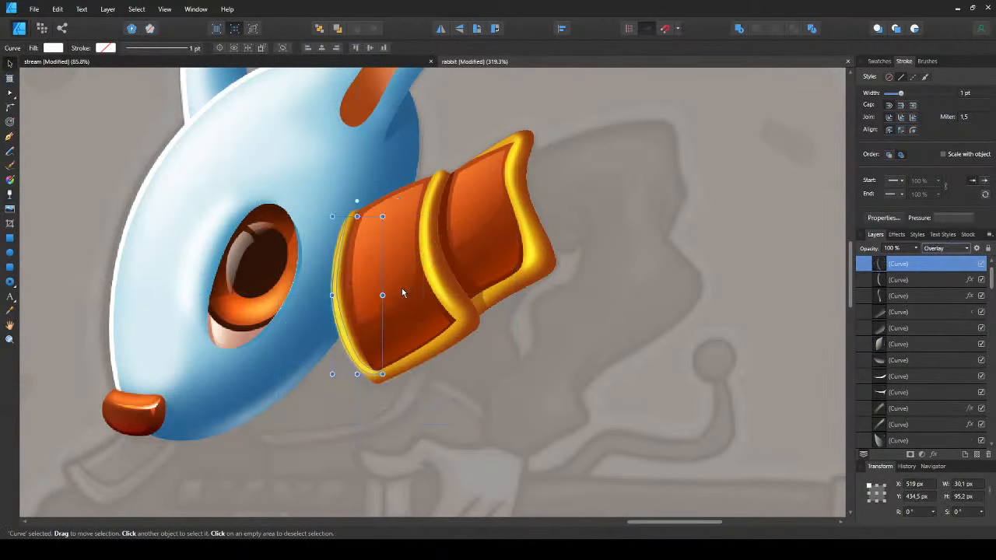
- Move the large wavy Overlay highlight inside the front collar panel's red area so the panel clips it
{"action": "left_click", "coordinate": [427, 312]}
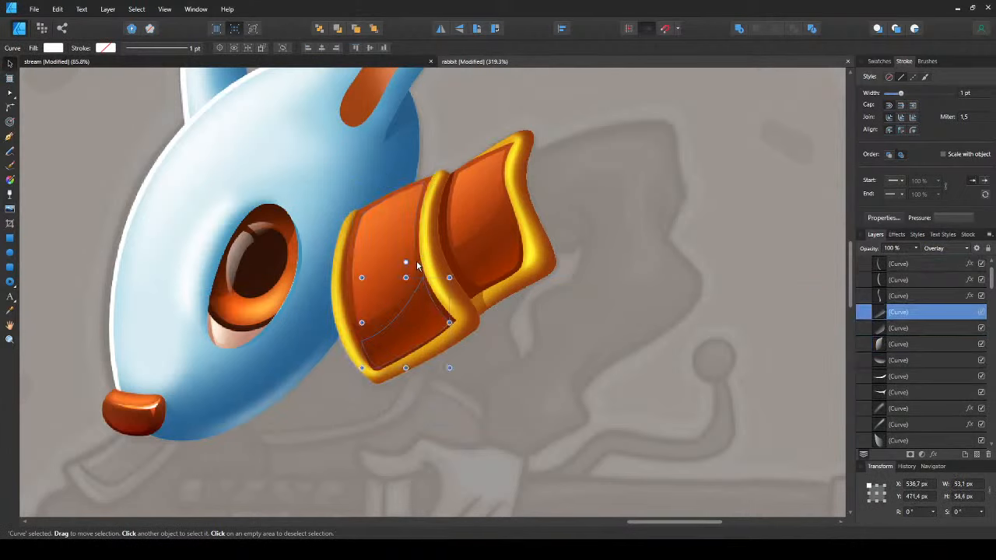
{"action": "left_click", "coordinate": [418, 269]}
{"action": "left_click", "coordinate": [418, 270]}
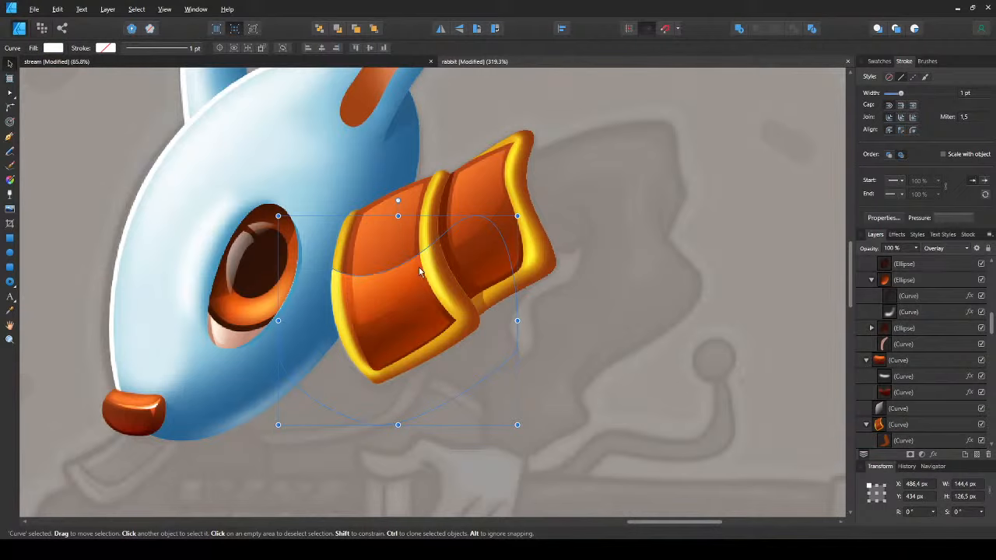
{"action": "left_click", "coordinate": [418, 270]}
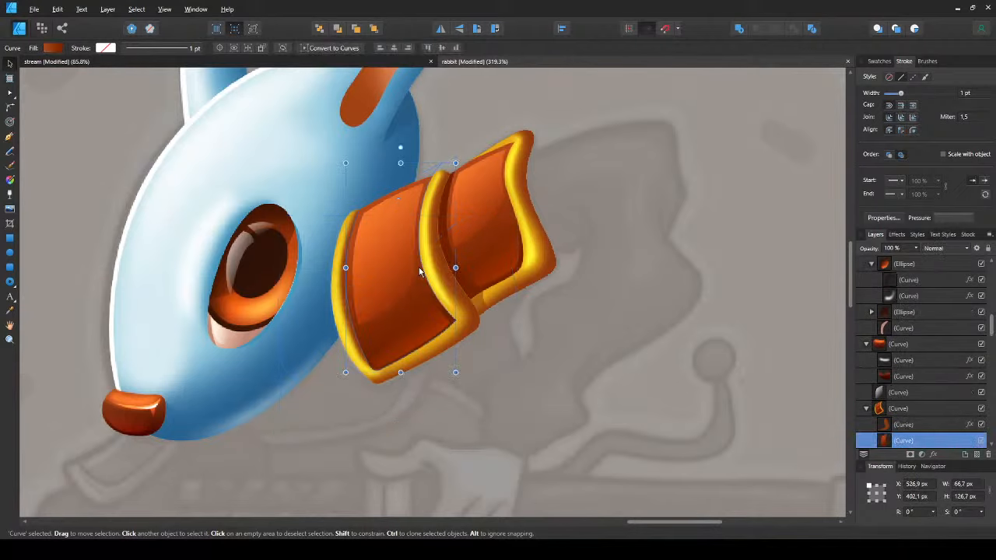
{"action": "left_click", "coordinate": [419, 270]}
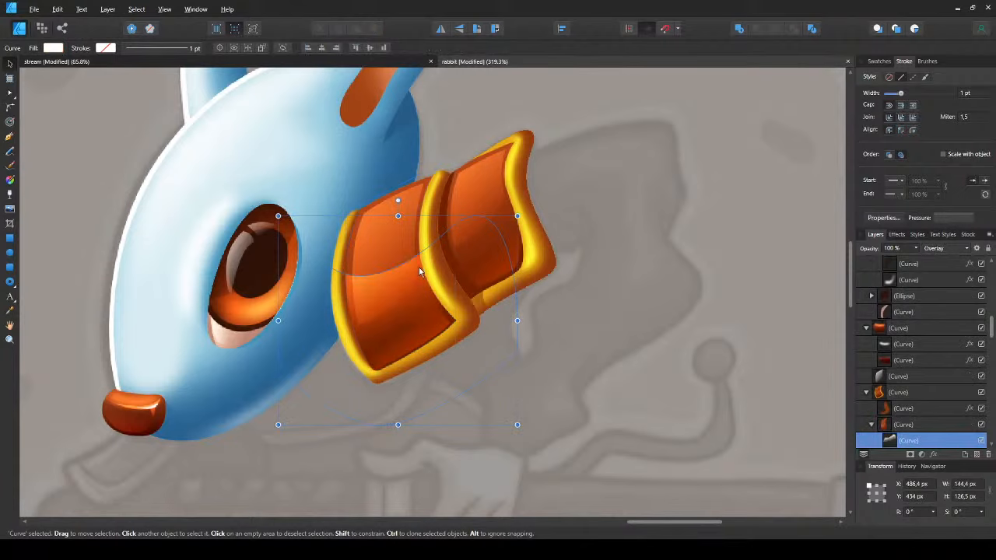
- Extend the clipped wavy highlight's linear transparency gradient toward the front panel's upper edge and deselect it
{"action": "key", "text": "g"}
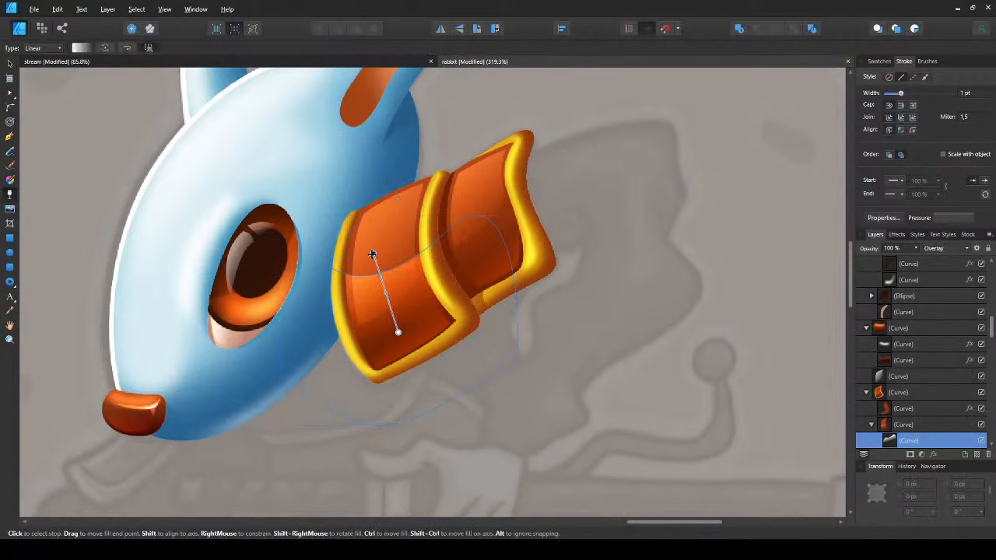
{"action": "left_click_drag", "start_coordinate": [377, 256], "coordinate": [364, 220]}
{"action": "key", "text": "ctrl+d"}
{"action": "key", "text": "y"}
{"action": "scroll", "coordinate": [364, 225], "scroll_direction": "down", "scroll_amount": 2}
{"action": "scroll", "coordinate": [449, 224], "scroll_direction": "up", "scroll_amount": 2}
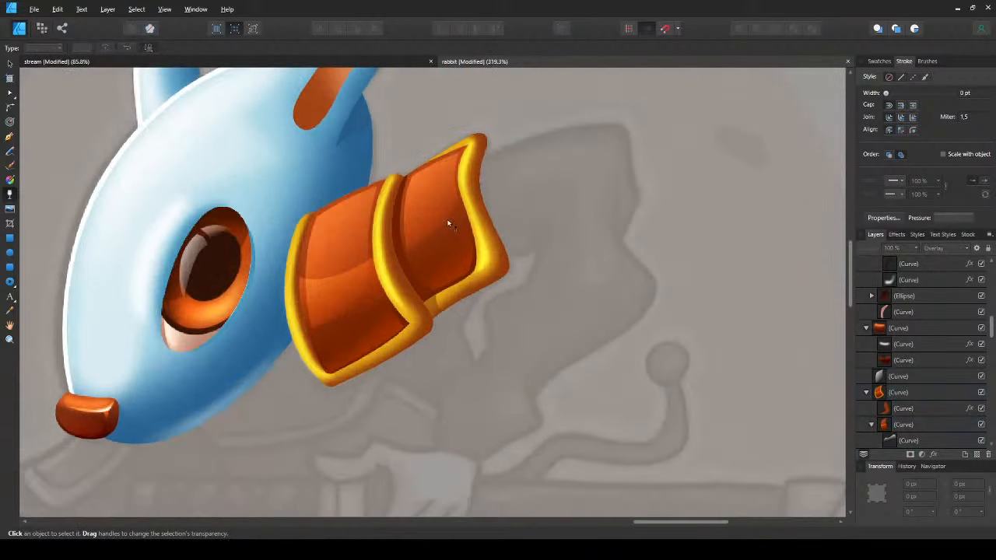
- Paste a copy of the wavy highlight inside the rear collar piece and shift it up across the red panel
{"action": "key", "text": "a"}
{"action": "left_click", "coordinate": [455, 221]}
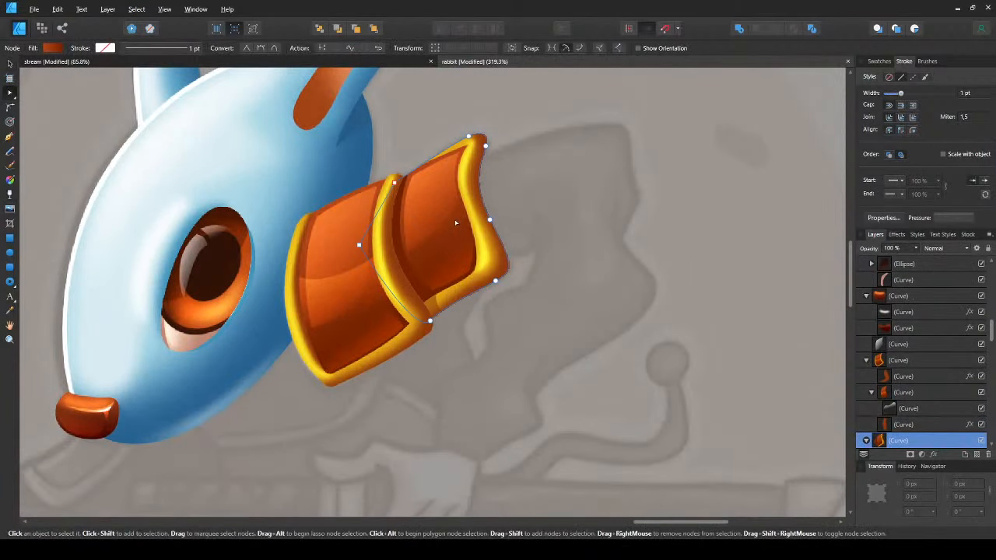
{"action": "key", "text": "v"}
{"action": "key", "text": "ctrl+shift+v"}
{"action": "key", "text": "ctrl+z"}
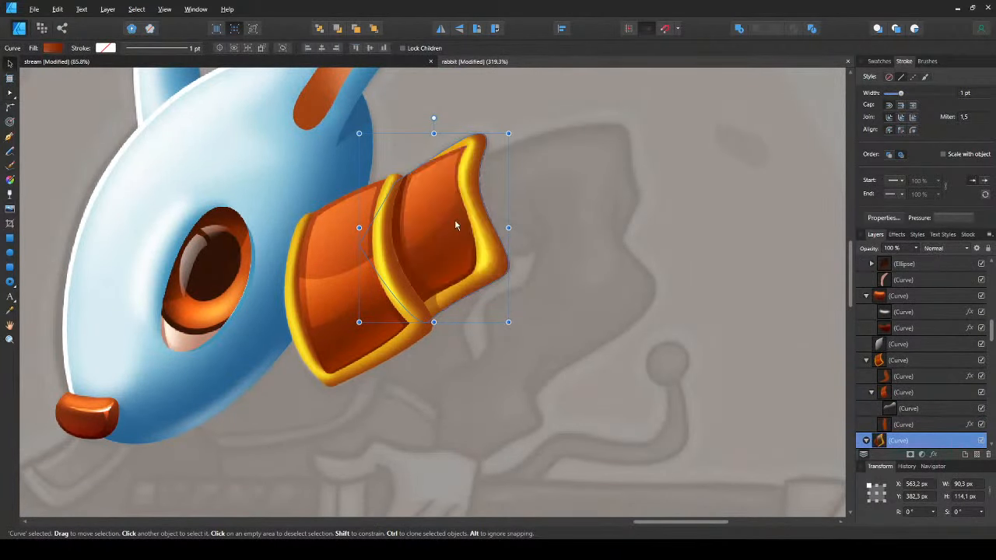
{"action": "key", "text": "ctrl+shift+z"}
{"action": "key", "text": "ctrl+z"}
{"action": "key", "text": "ctrl+v"}
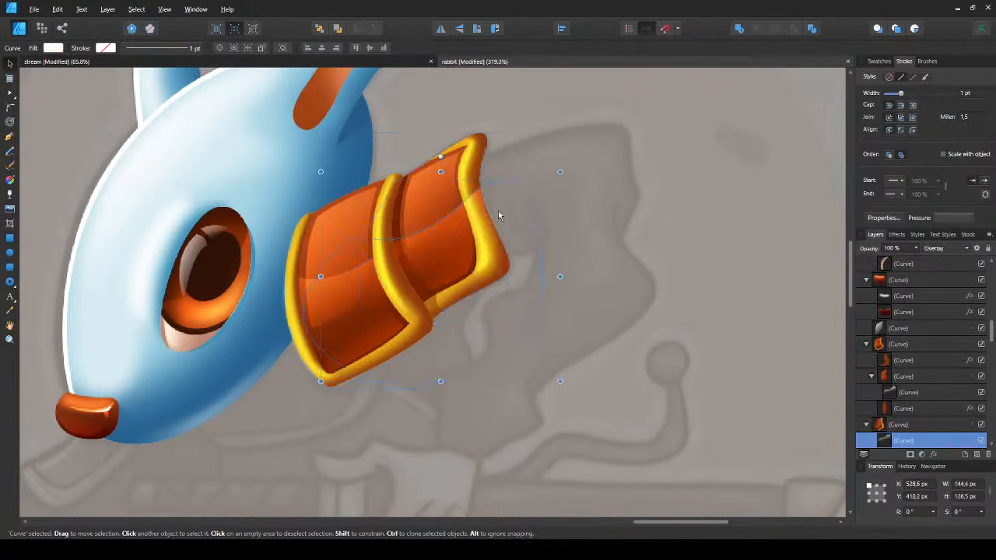
{"action": "left_click_drag", "start_coordinate": [491, 204], "coordinate": [489, 203]}
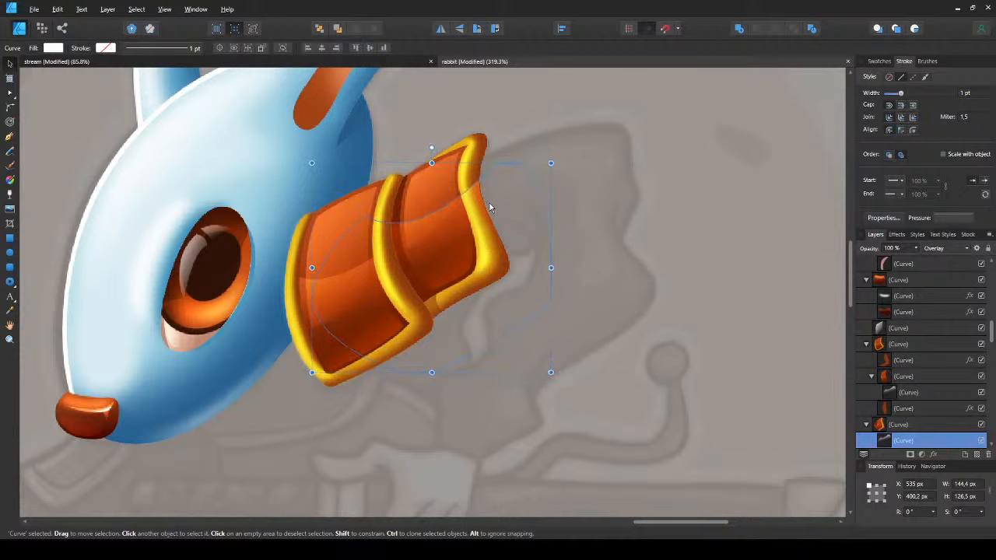
{"action": "key", "text": "ctrl+d"}
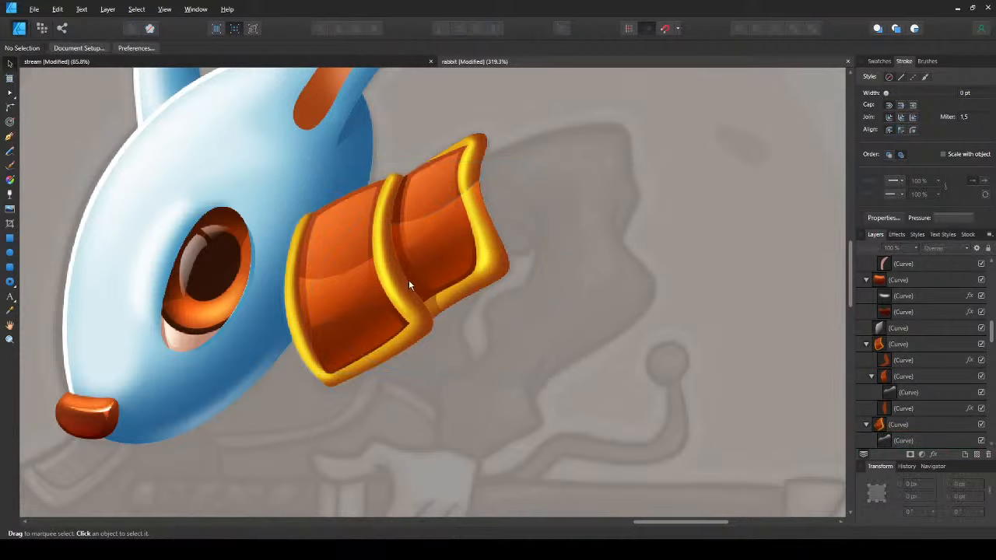
- Nest the wavy highlight copy inside the rear collar's red panel at its raised position and save the document
{"action": "left_click", "coordinate": [428, 234]}
{"action": "left_click", "coordinate": [460, 225]}
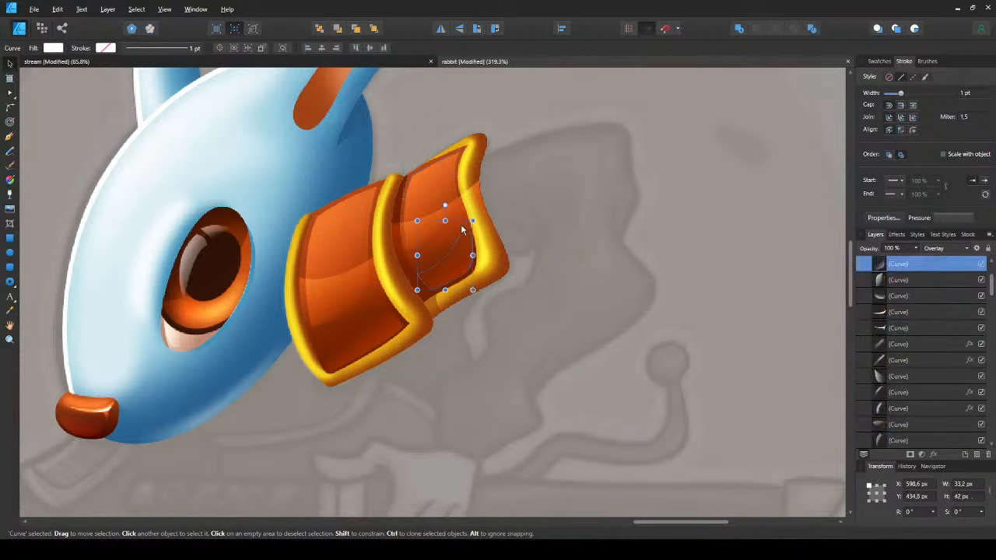
{"action": "left_click", "coordinate": [458, 225]}
{"action": "double_click", "coordinate": [457, 224]}
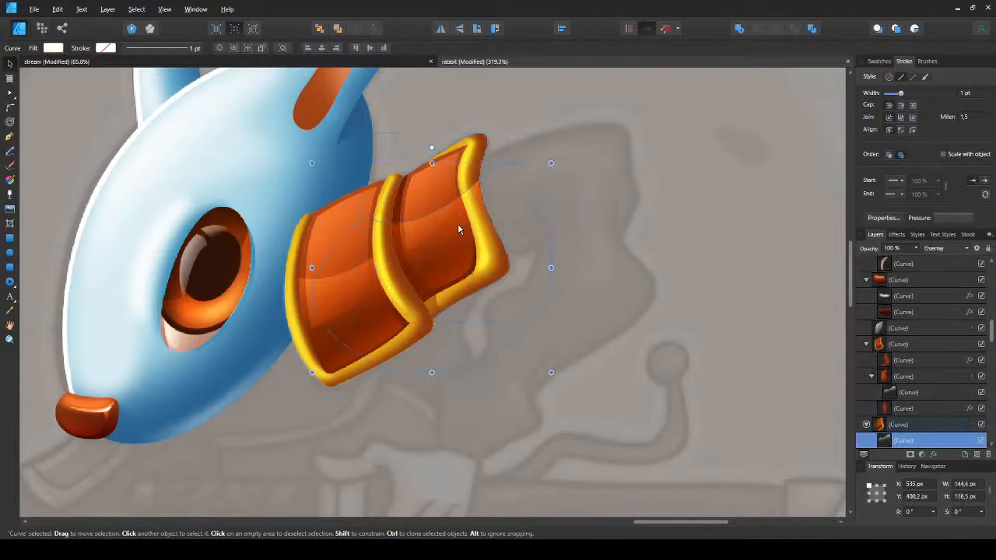
{"action": "left_click", "coordinate": [458, 227]}
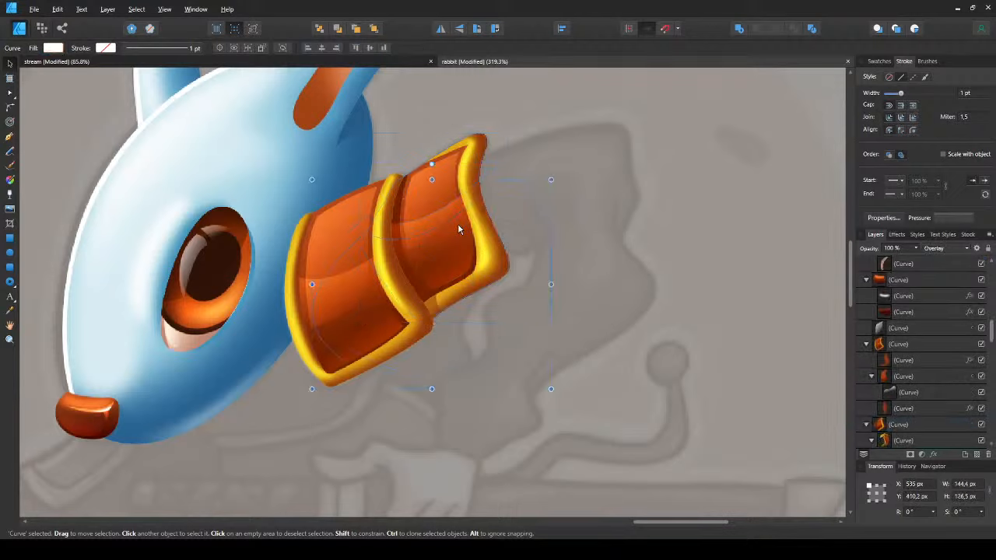
{"action": "left_click", "coordinate": [459, 227]}
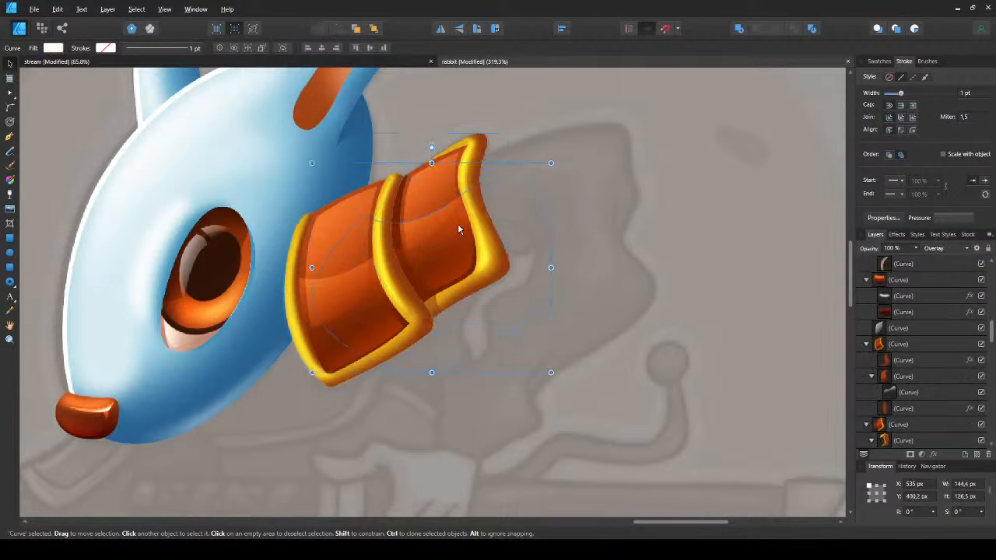
{"action": "left_click", "coordinate": [457, 228]}
{"action": "key", "text": "ctrl+d"}
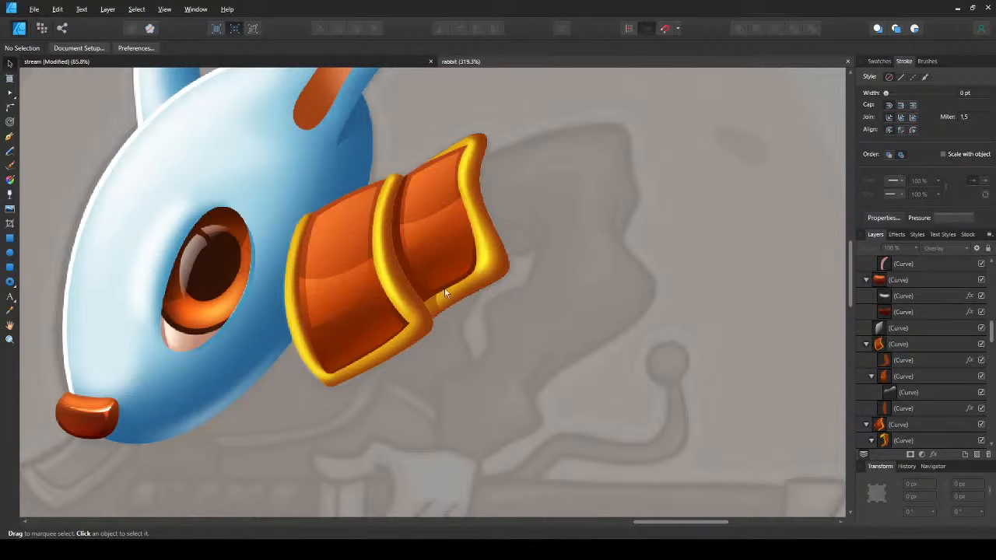
- Draw a closed crescent shape about 34 by 55 px along the upper head-side corner of the front red panel
{"action": "scroll", "coordinate": [305, 267], "scroll_direction": "up", "scroll_amount": 3}
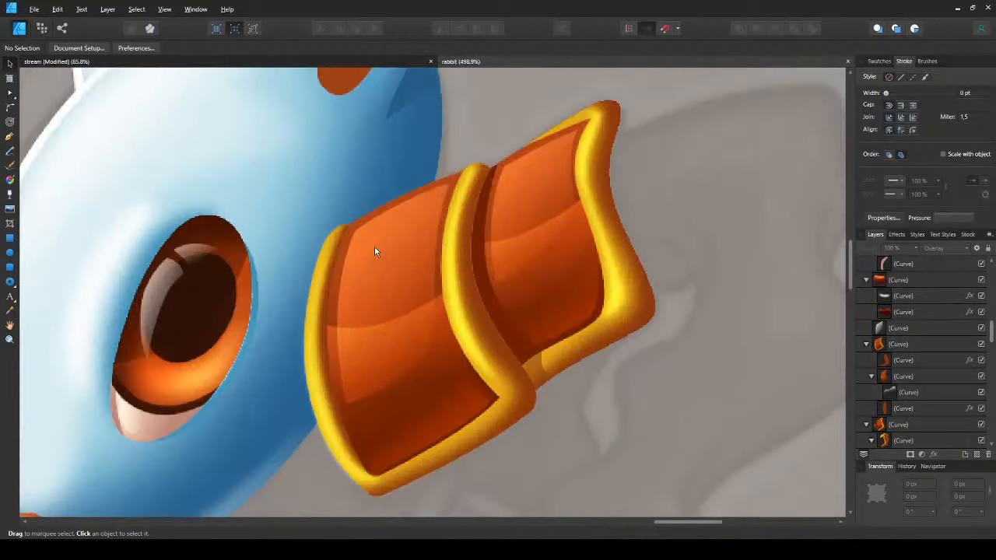
{"action": "left_click", "coordinate": [434, 192]}
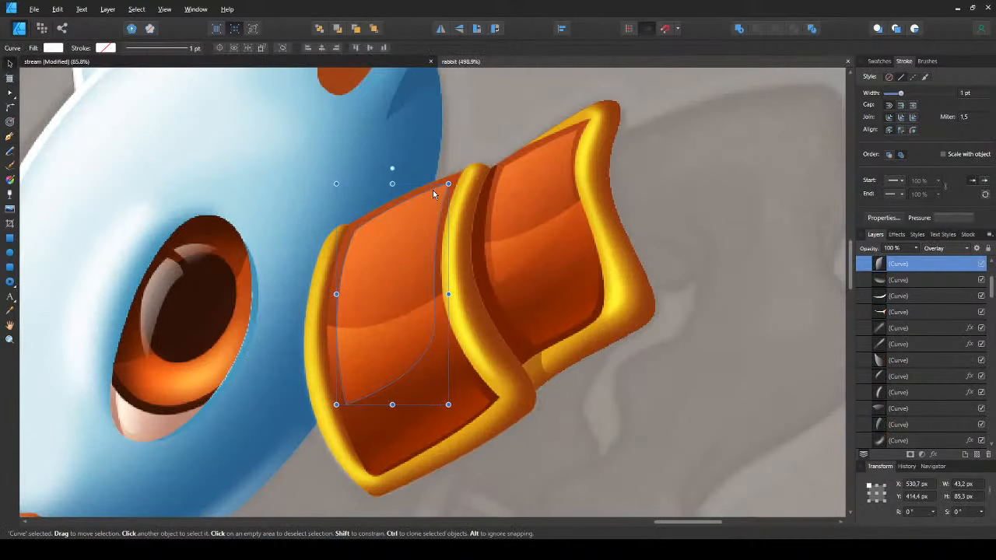
{"action": "left_click", "coordinate": [669, 364]}
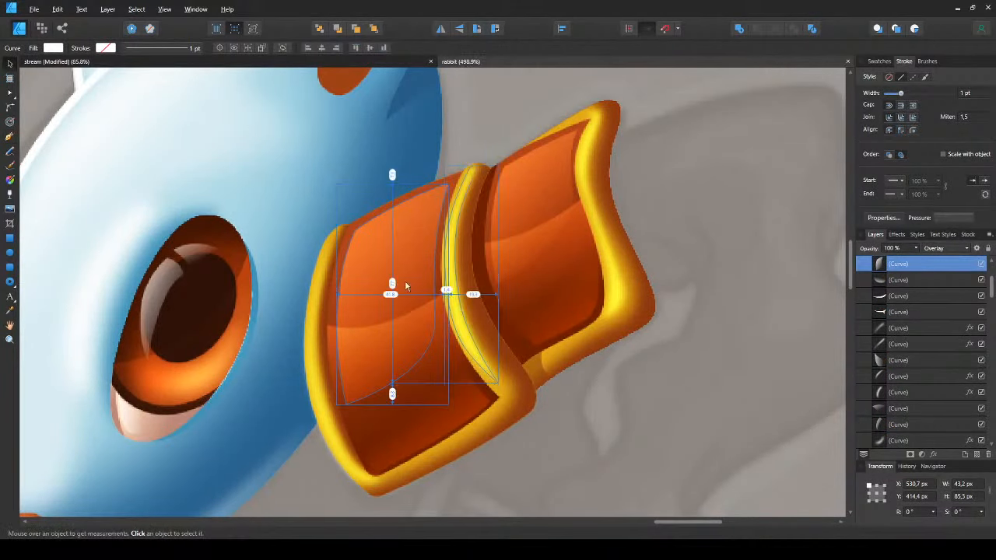
{"action": "key", "text": "p"}
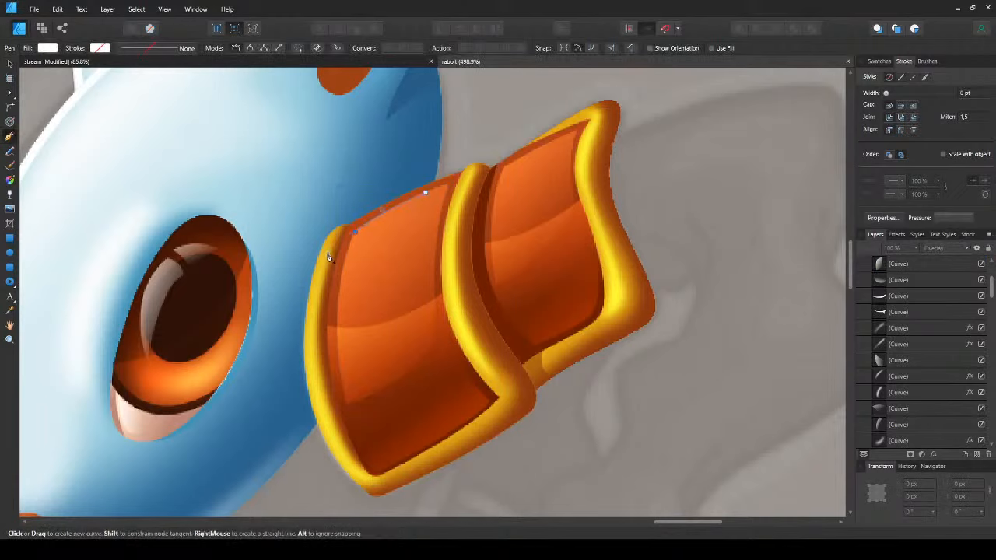
{"action": "left_click", "coordinate": [355, 233]}
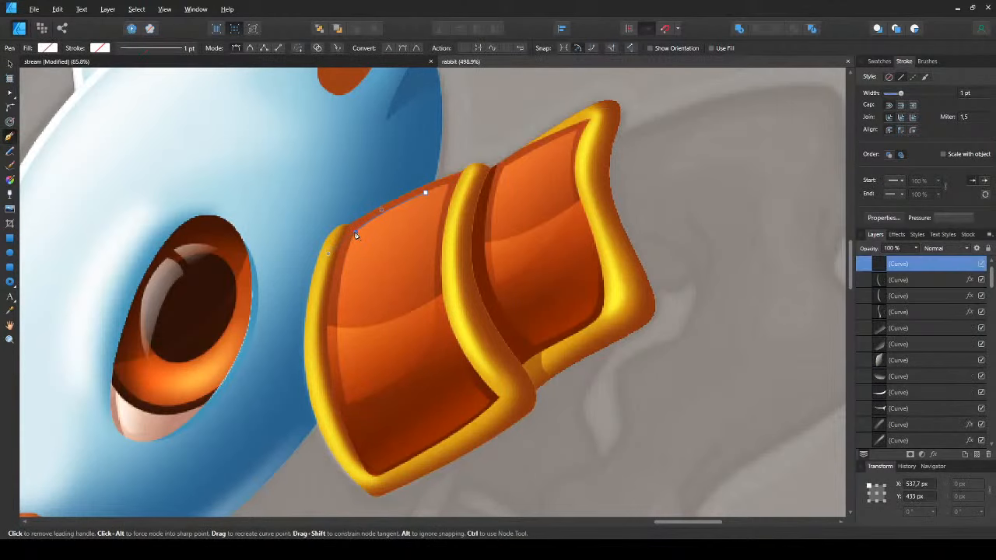
{"action": "left_click", "coordinate": [340, 298]}
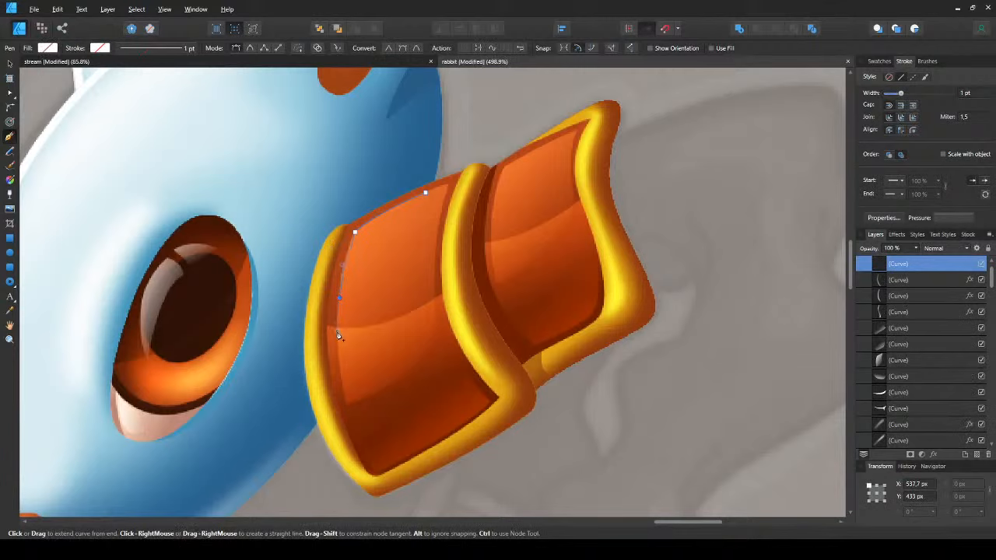
{"action": "left_click_drag", "start_coordinate": [338, 335], "coordinate": [338, 333]}
{"action": "left_click_drag", "start_coordinate": [426, 194], "coordinate": [502, 148]}
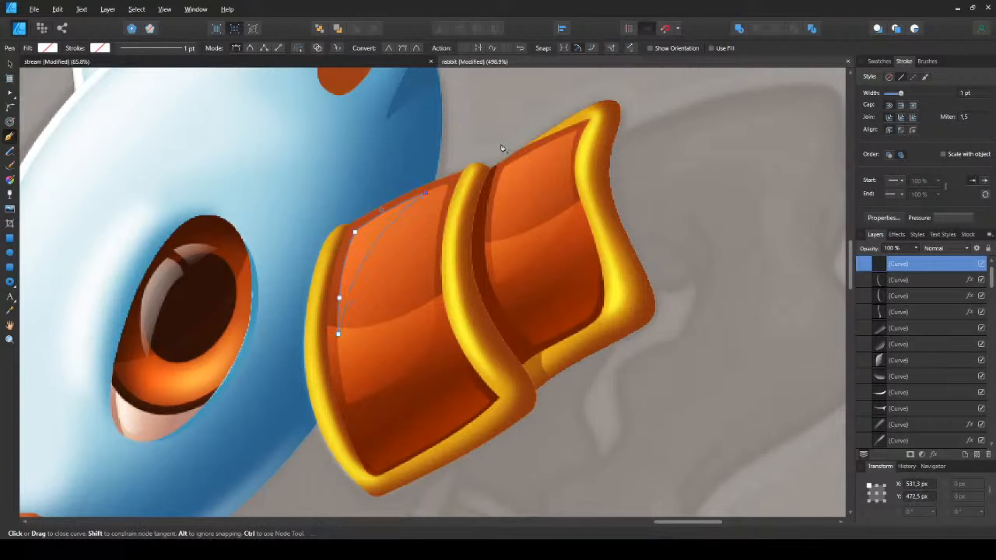
{"action": "key", "text": "v"}
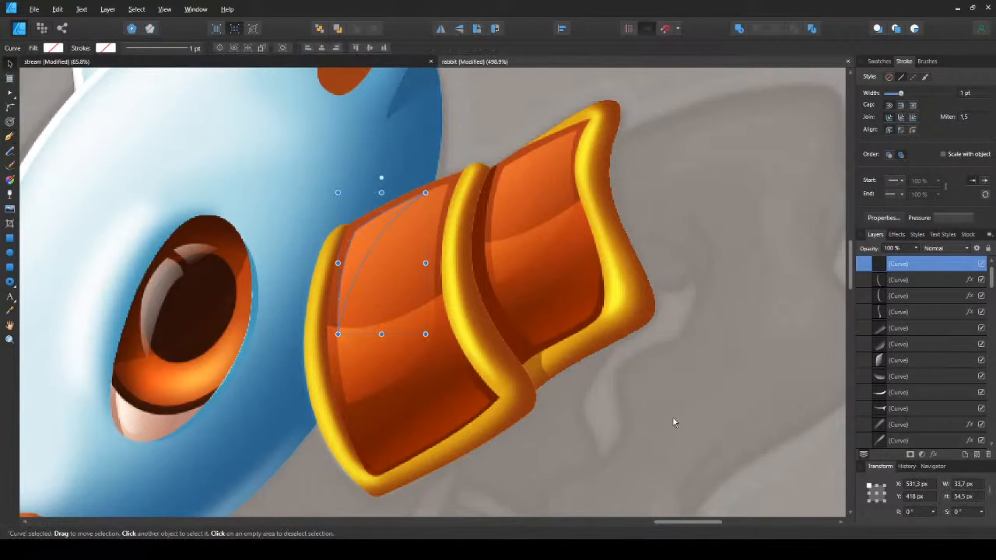
- Fill the crescent white, fade it toward the panel's middle with a linear transparency gradient, and deselect it
{"action": "key", "text": "d"}
{"action": "key", "text": "y"}
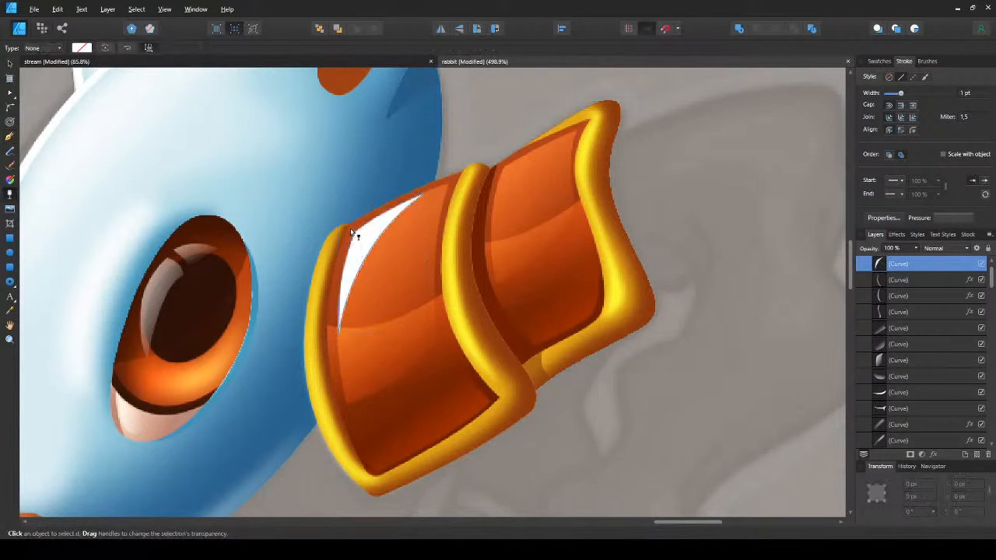
{"action": "left_click_drag", "start_coordinate": [345, 221], "coordinate": [384, 251]}
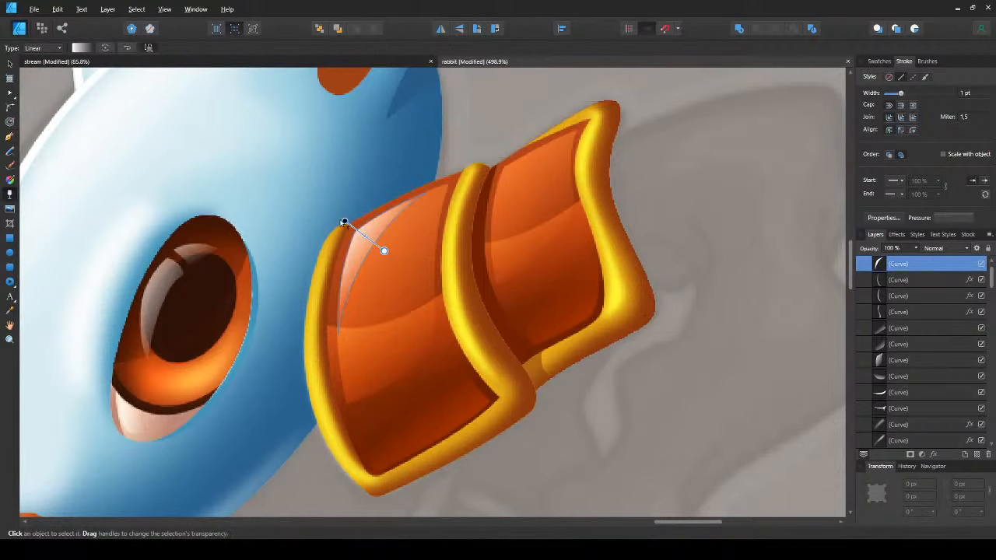
{"action": "left_click_drag", "start_coordinate": [345, 221], "coordinate": [315, 205]}
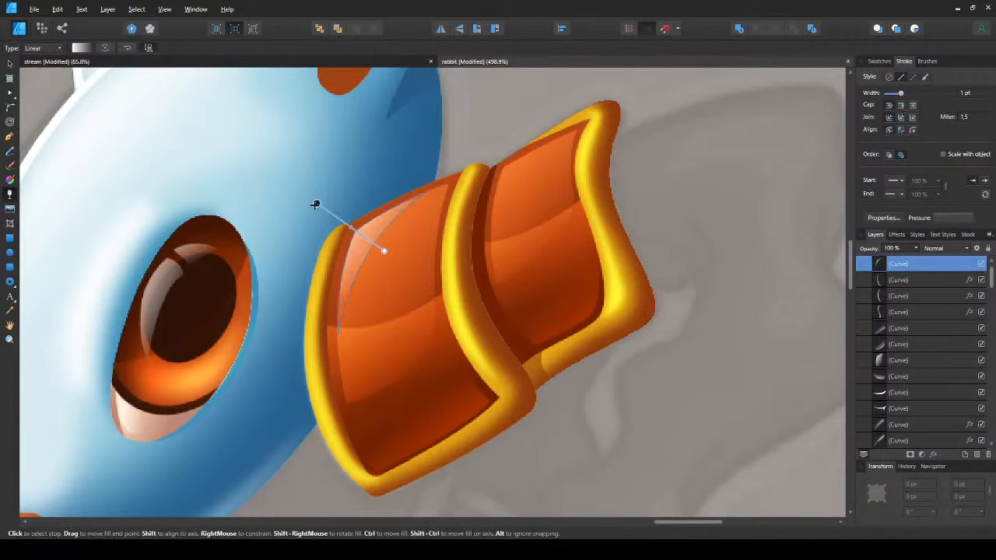
{"action": "key", "text": "v"}
{"action": "key", "text": "ctrl+d"}
- Compare the shaded rabbit with the flat-color and line-art versions on the other artboards
{"action": "scroll", "coordinate": [317, 222], "scroll_direction": "down", "scroll_amount": 4}
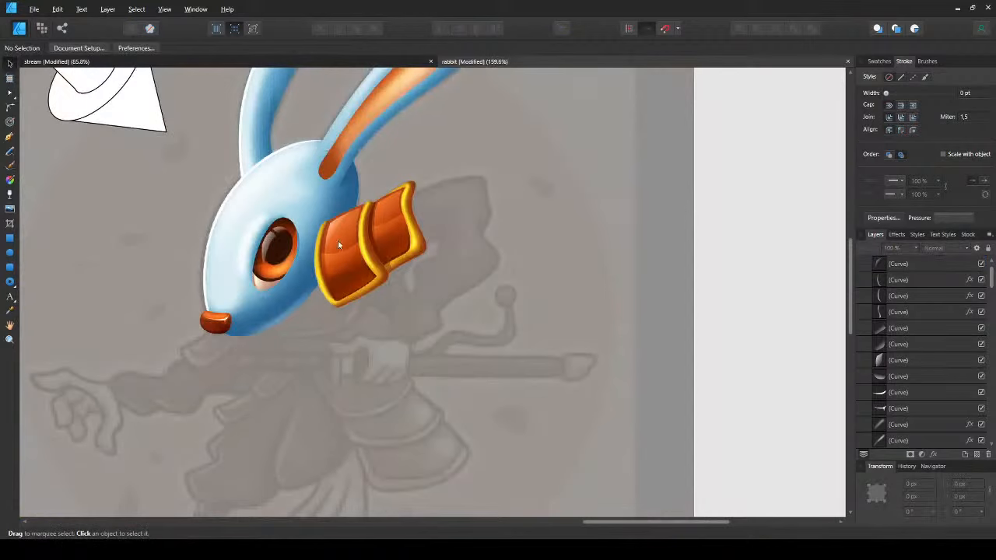
{"action": "scroll", "coordinate": [303, 249], "scroll_direction": "down", "scroll_amount": 6}
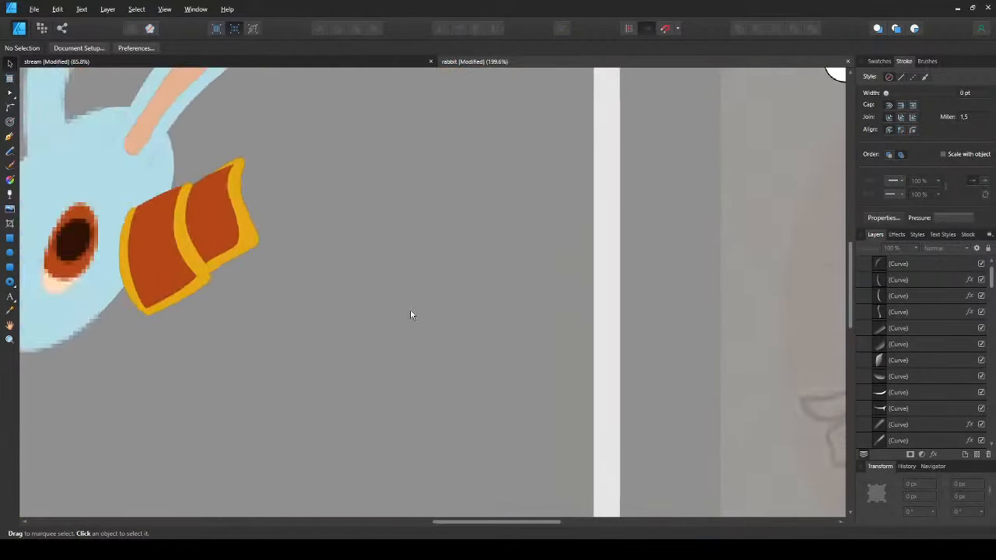
{"action": "scroll", "coordinate": [189, 289], "scroll_direction": "left", "scroll_amount": 5}
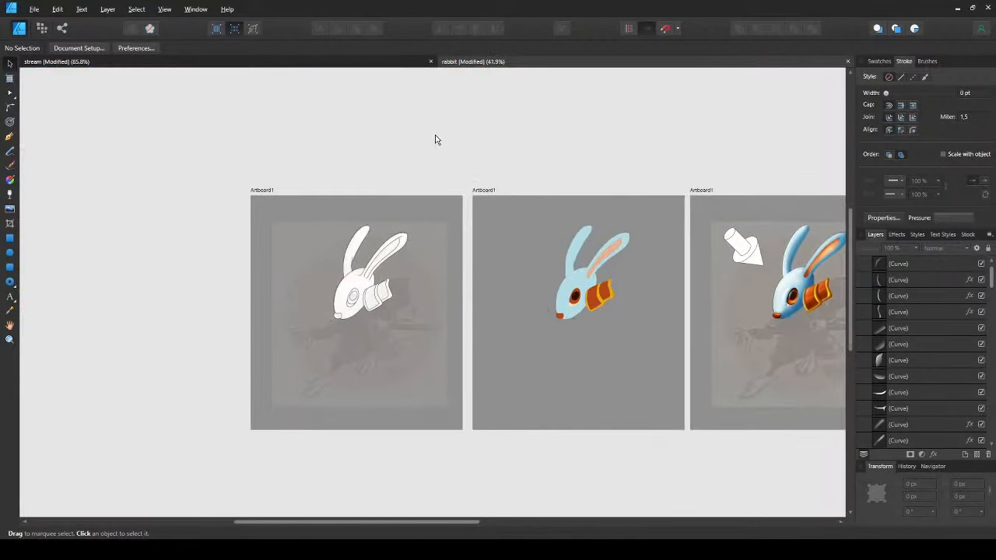
{"action": "scroll", "coordinate": [545, 252], "scroll_direction": "right", "scroll_amount": 1}
{"action": "scroll", "coordinate": [423, 330], "scroll_direction": "up", "scroll_amount": 6}
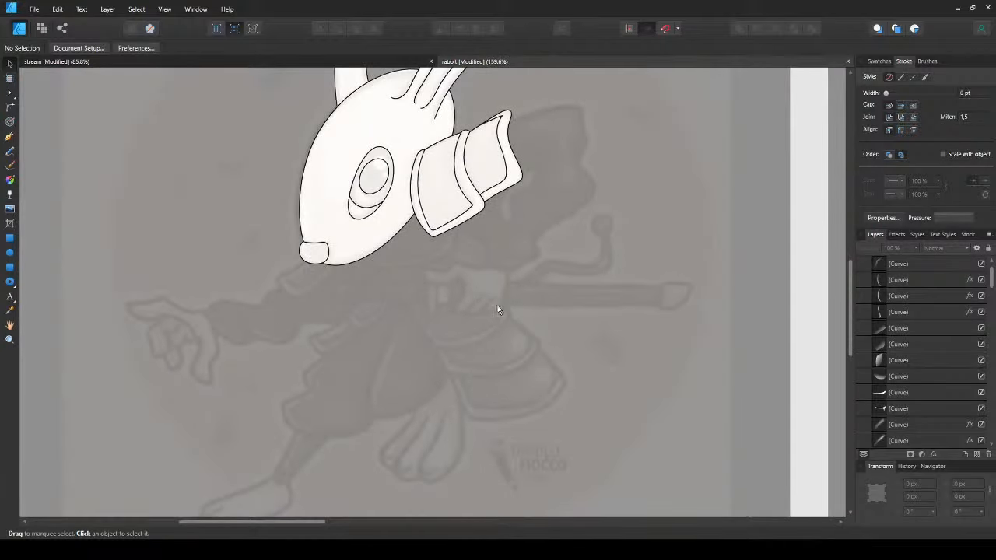
{"action": "scroll", "coordinate": [522, 278], "scroll_direction": "down", "scroll_amount": 3}
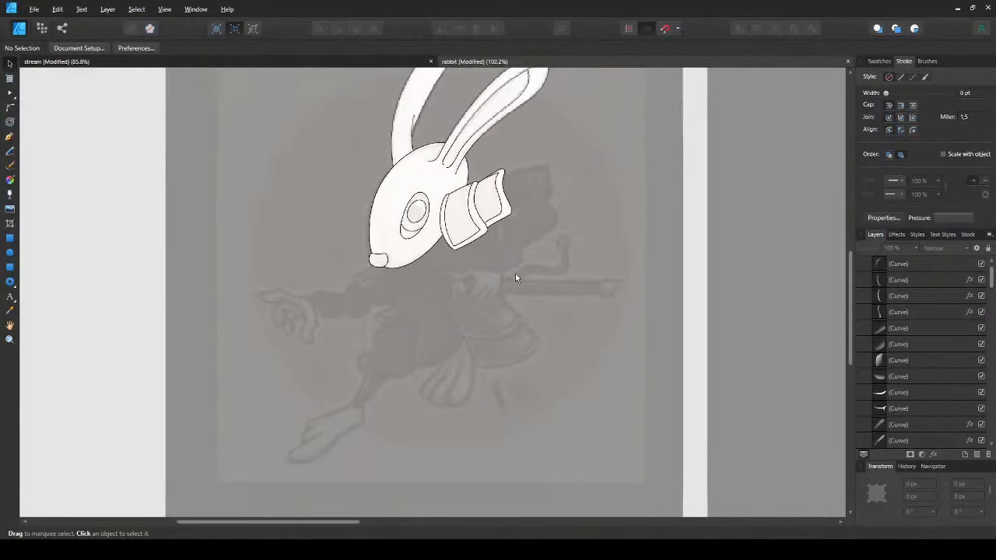
{"action": "scroll", "coordinate": [489, 273], "scroll_direction": "right", "scroll_amount": 6}
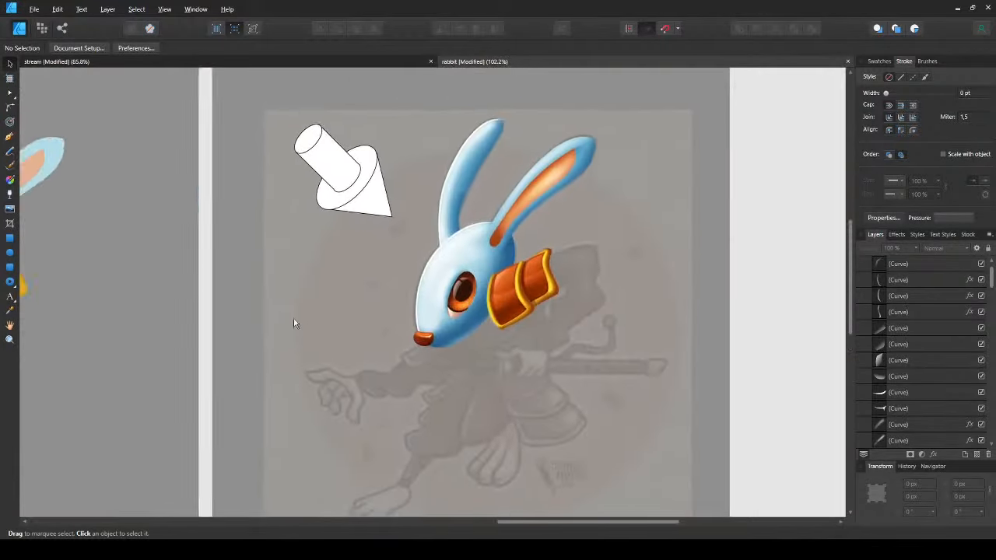
{"action": "scroll", "coordinate": [294, 317], "scroll_direction": "right", "scroll_amount": 3}
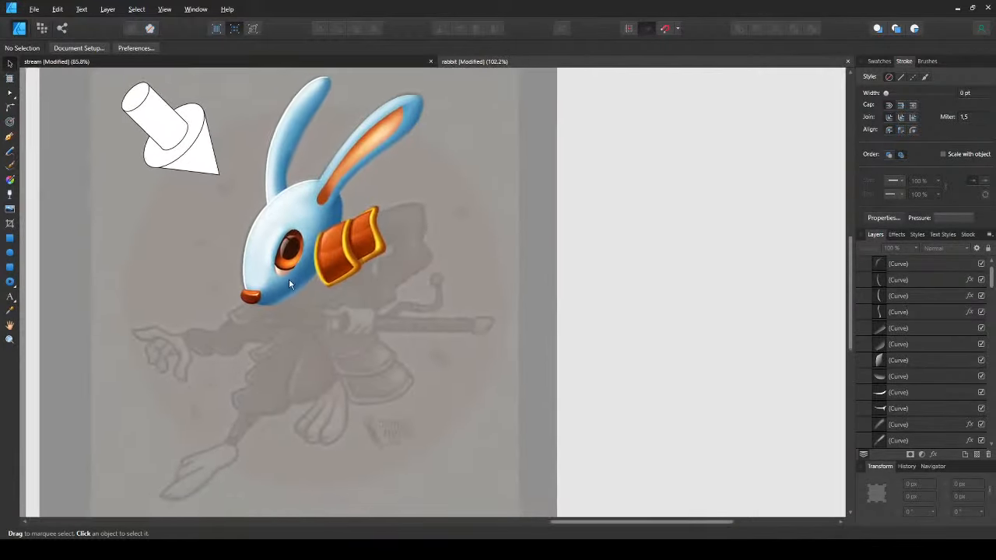
{"action": "scroll", "coordinate": [288, 278], "scroll_direction": "up", "scroll_amount": 4}
{"action": "scroll", "coordinate": [284, 233], "scroll_direction": "up", "scroll_amount": 1}
- Shorten the front panel crescent's linear transparency gradient by moving its outer end closer to the panel corner, and deselect it
{"action": "left_click", "coordinate": [284, 233]}
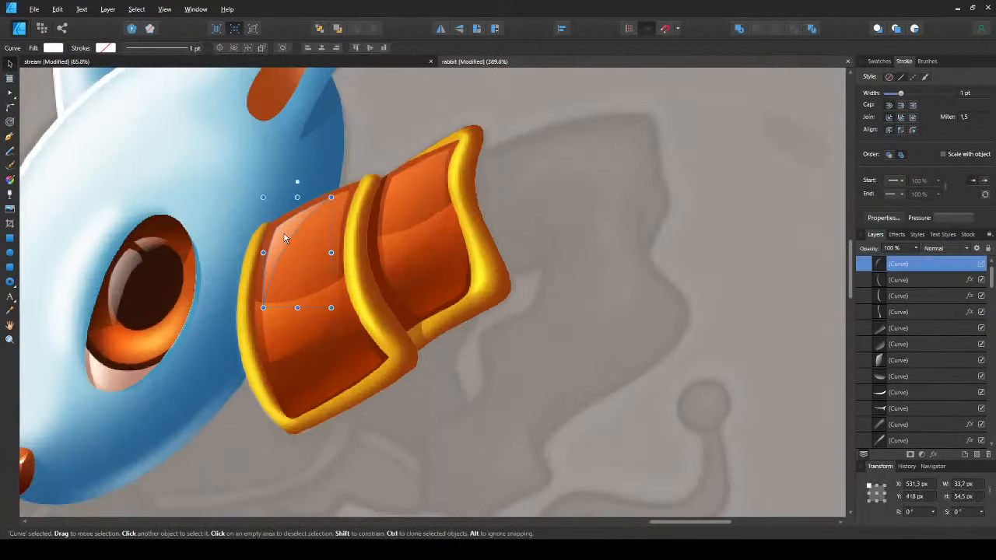
{"action": "key", "text": "y"}
{"action": "left_click_drag", "start_coordinate": [246, 207], "coordinate": [260, 218]}
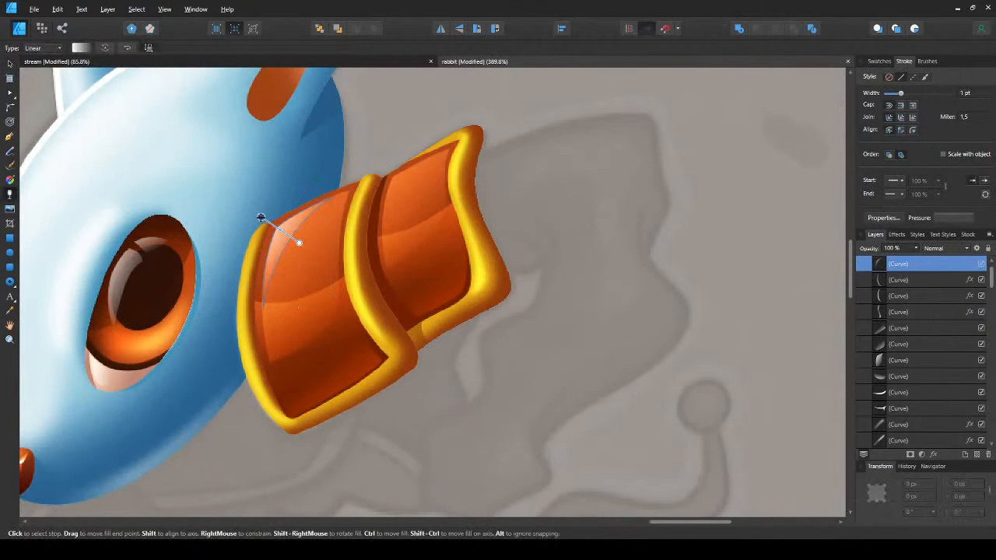
{"action": "left_click", "coordinate": [260, 218]}
{"action": "key", "text": "v"}
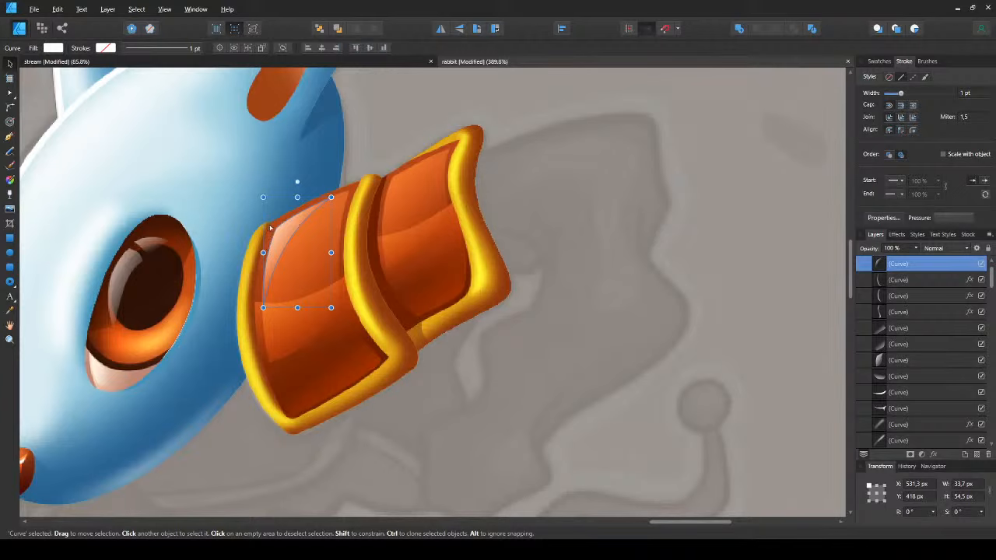
{"action": "key", "text": "a"}
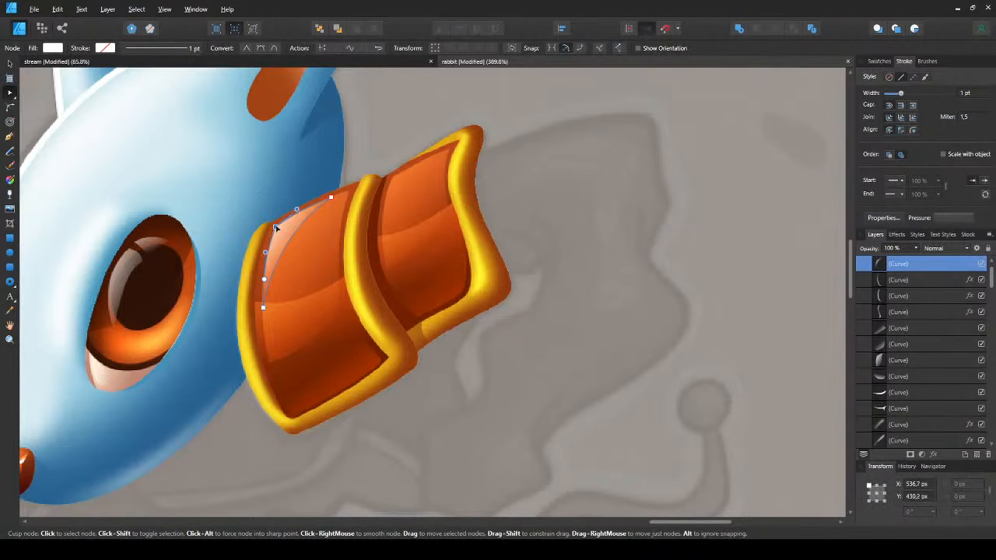
{"action": "key", "text": "ctrl+d"}
{"action": "scroll", "coordinate": [277, 228], "scroll_direction": "up", "scroll_amount": 3}
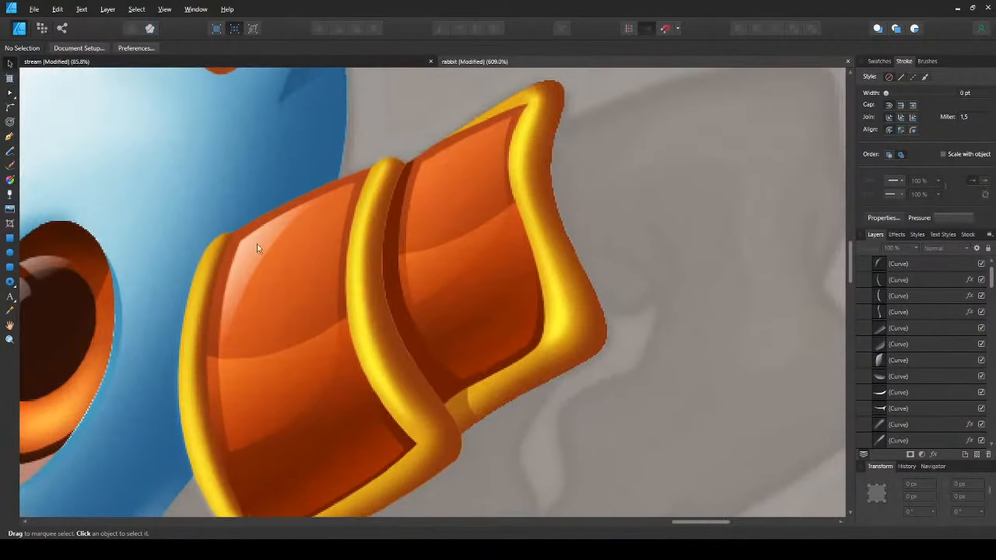
- Nudge the front panel's white crescent 1 px toward the head, deselect it, and save the document
{"action": "left_click", "coordinate": [254, 252]}
{"action": "key", "text": "Left"}
{"action": "key", "text": "Down"}
{"action": "key", "text": "Right"}
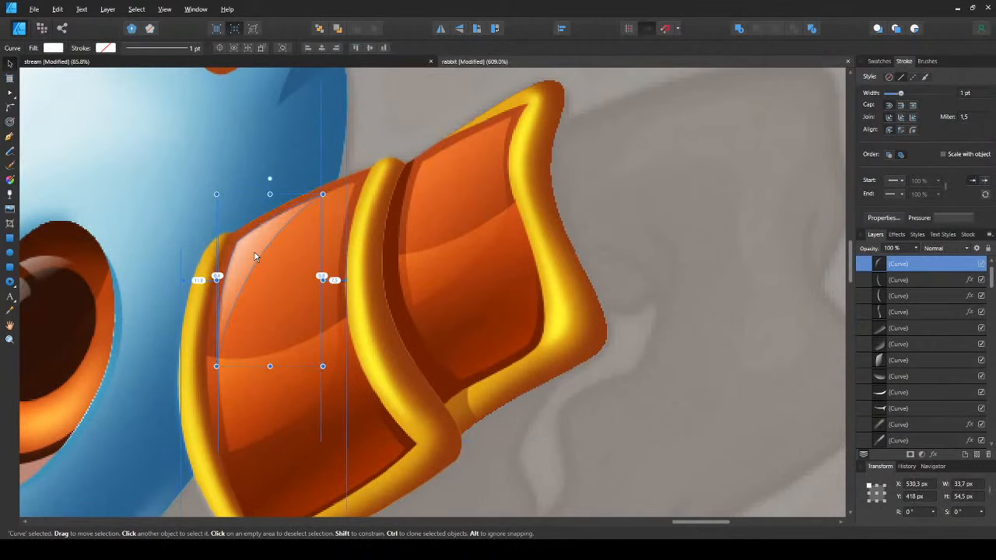
{"action": "key", "text": "ctrl+d"}
{"action": "key", "text": "ctrl+s"}
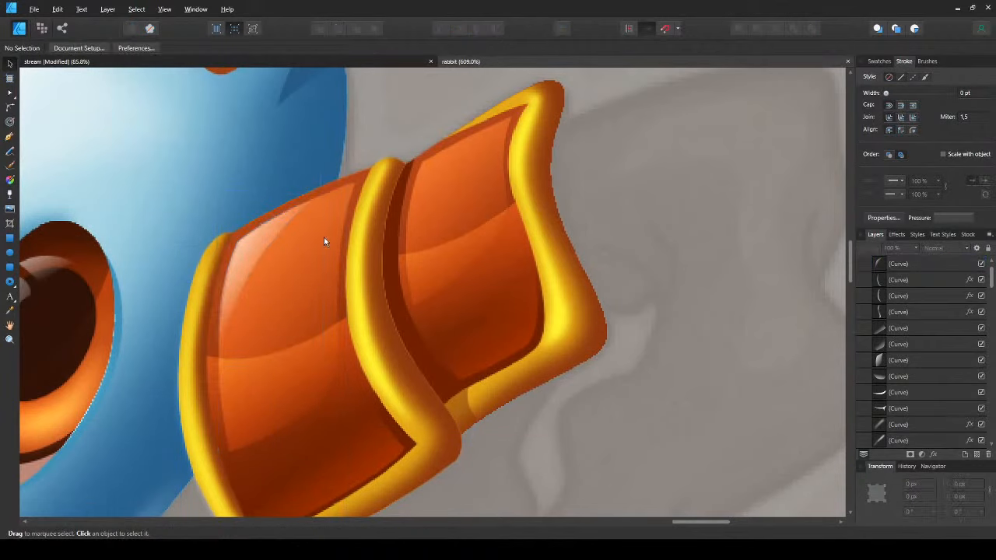
{"action": "left_click_drag", "start_coordinate": [338, 232], "coordinate": [303, 285]}
{"action": "left_click", "coordinate": [406, 233]}
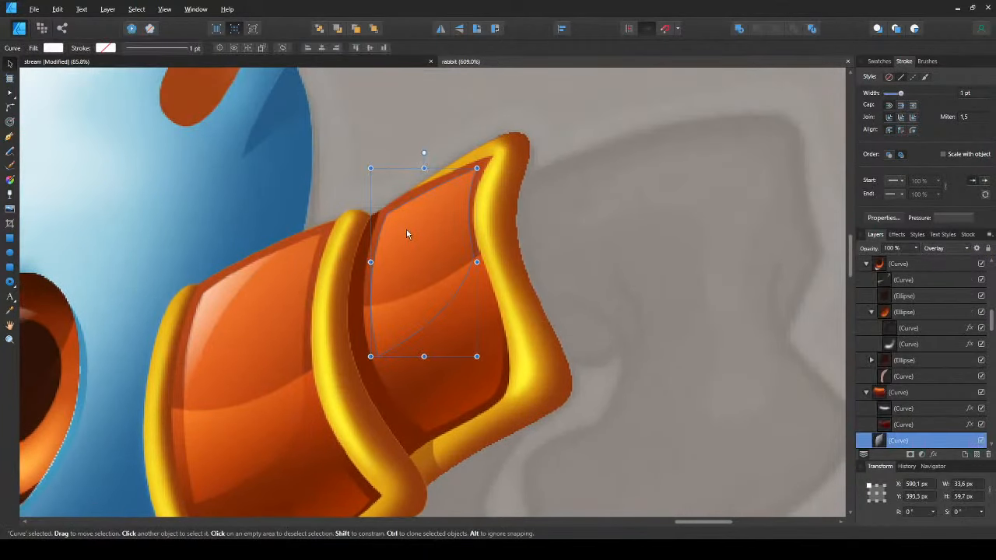
{"action": "key", "text": "a"}
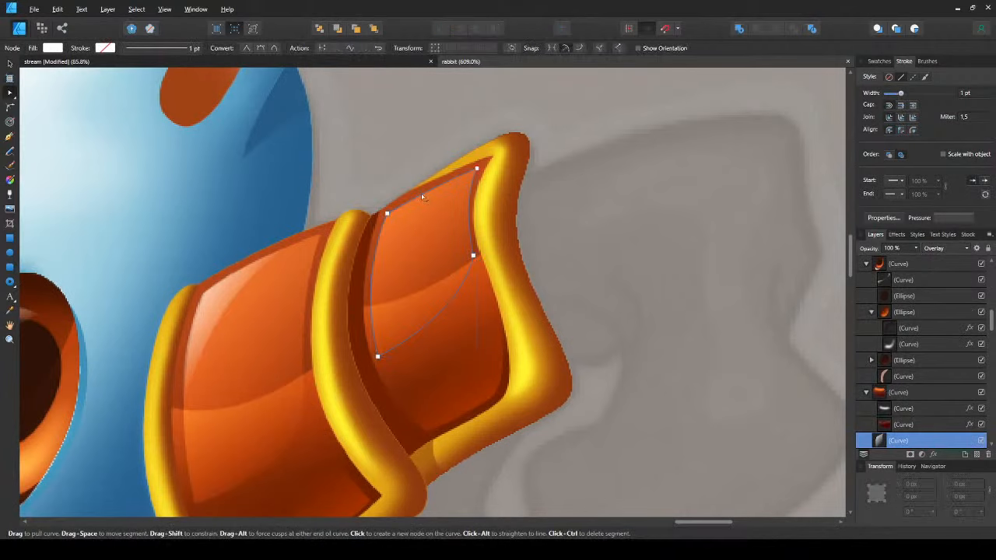
{"action": "key", "text": "v"}
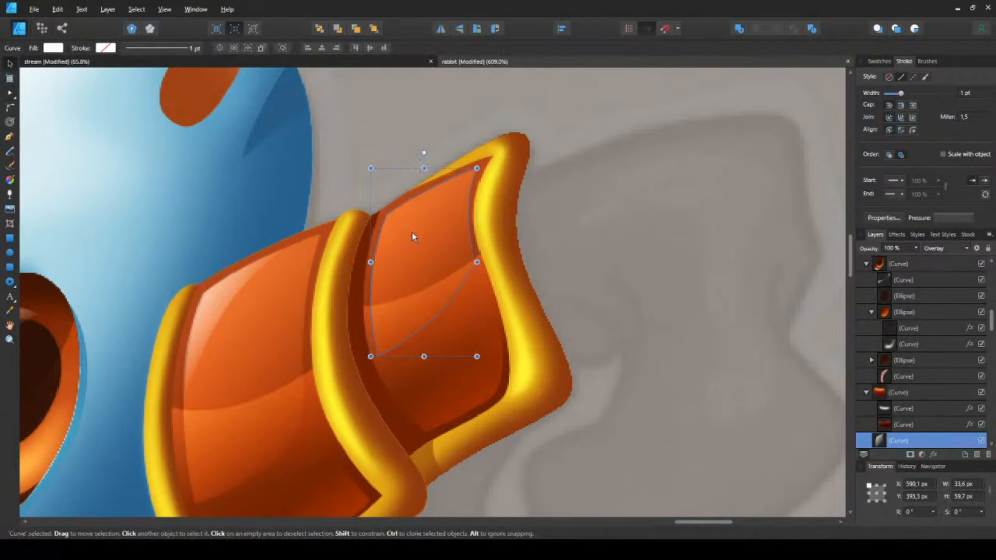
{"action": "key", "text": "ctrl+d"}
- Copy the front panel's crescent to the matching corner of the rear red panel and reshape its inner side to follow the panel edge
{"action": "left_click", "coordinate": [238, 288]}
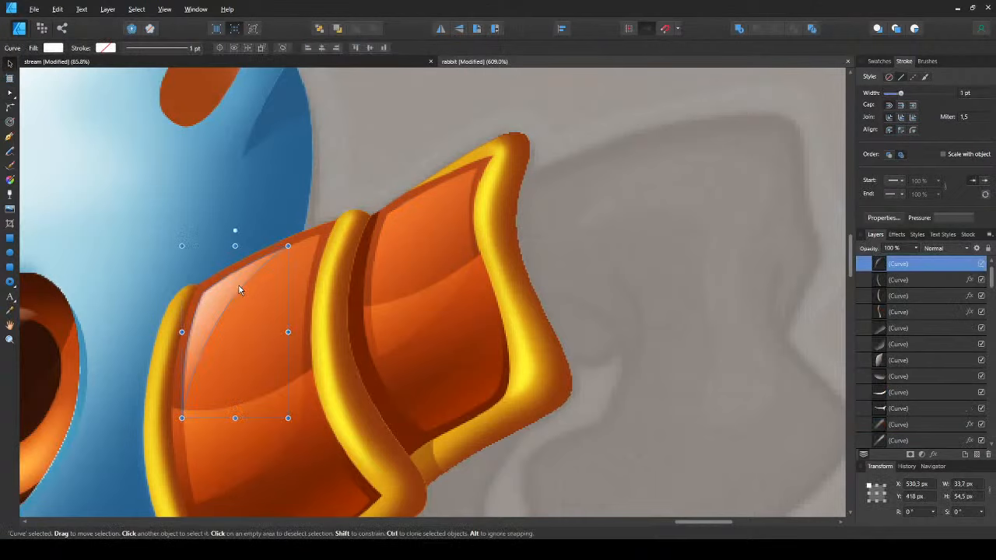
{"action": "left_click", "coordinate": [416, 208]}
{"action": "left_click_drag", "start_coordinate": [421, 212], "coordinate": [422, 211]}
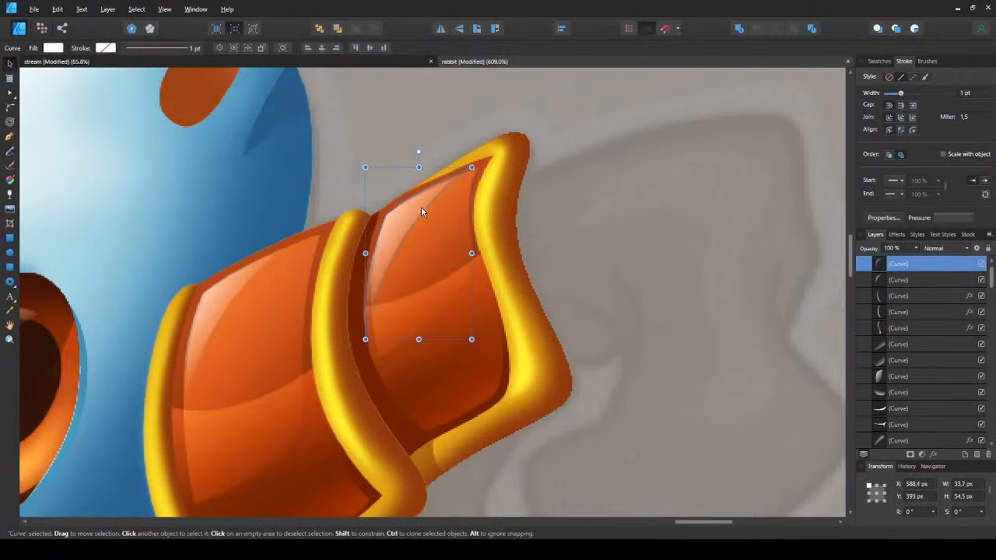
{"action": "key", "text": "a"}
{"action": "left_click", "coordinate": [365, 294]}
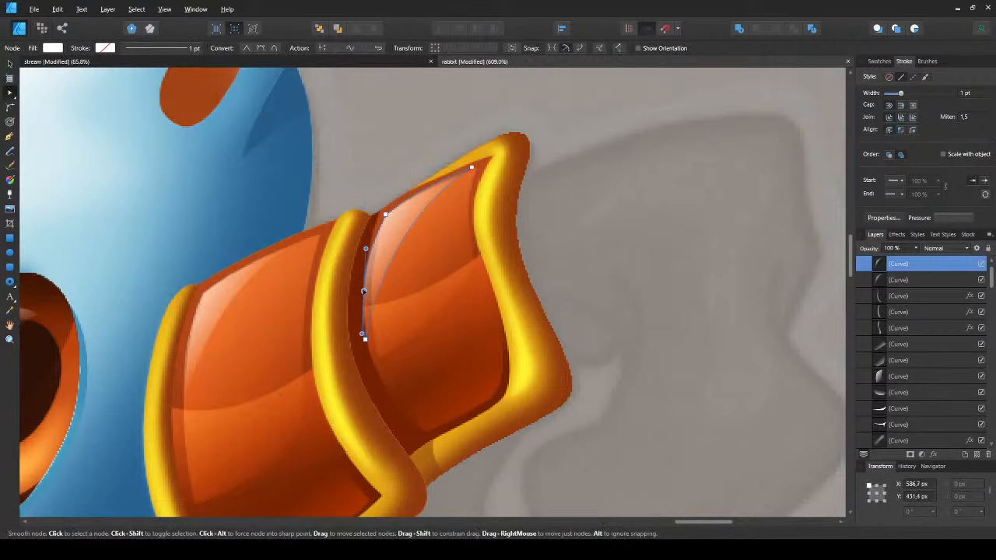
{"action": "left_click", "coordinate": [368, 252]}
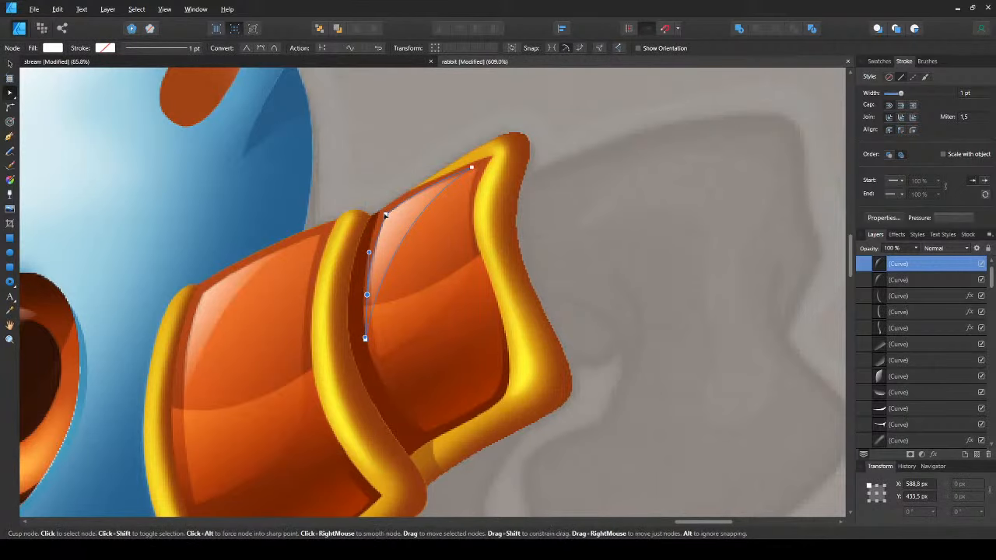
{"action": "key", "text": "v"}
{"action": "key", "text": "ctrl+d"}
{"action": "scroll", "coordinate": [409, 215], "scroll_direction": "down", "scroll_amount": 5}
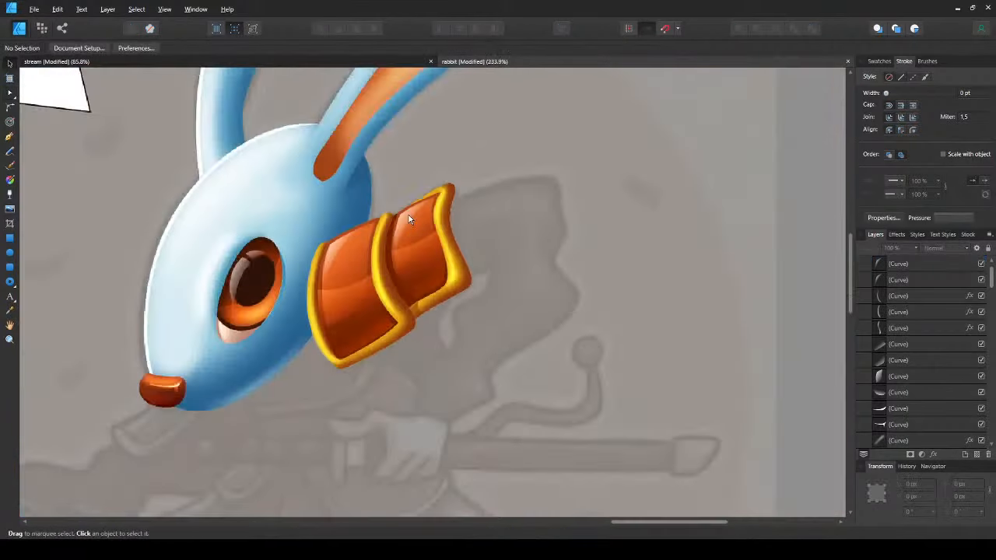
- Set the blend mode of both red-panel crescents to Overlay and deselect them
{"action": "scroll", "coordinate": [409, 215], "scroll_direction": "up", "scroll_amount": 2}
{"action": "left_click", "coordinate": [408, 214]}
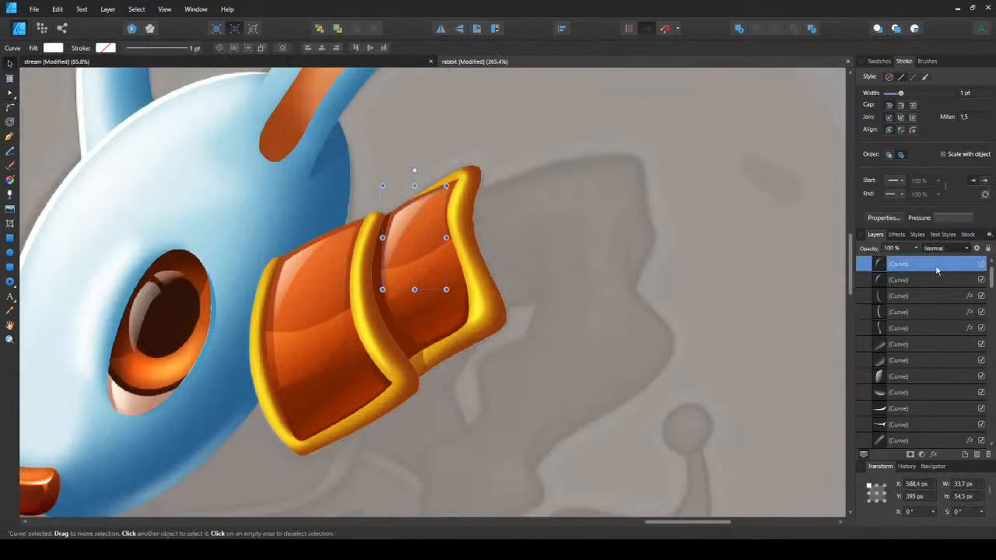
{"action": "left_click", "coordinate": [942, 397]}
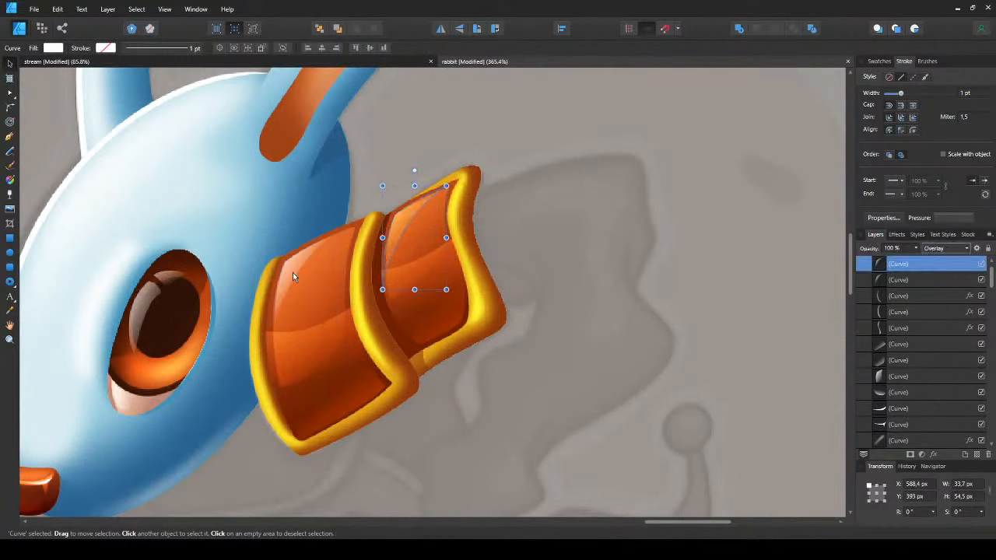
{"action": "left_click", "coordinate": [292, 273]}
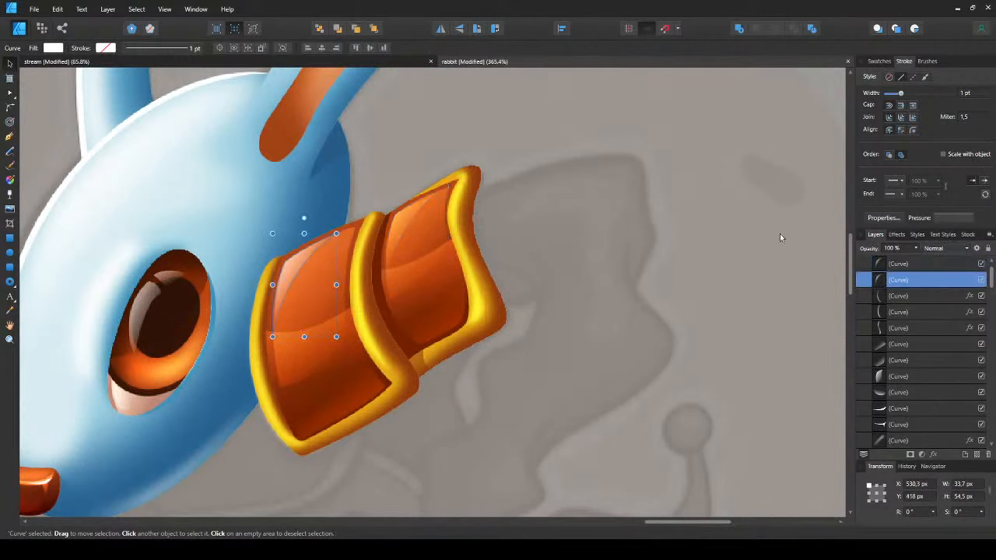
{"action": "left_click", "coordinate": [946, 399]}
{"action": "key", "text": "ctrl+d"}
{"action": "scroll", "coordinate": [342, 259], "scroll_direction": "down", "scroll_amount": 3}
{"action": "scroll", "coordinate": [330, 261], "scroll_direction": "up", "scroll_amount": 3}
{"action": "scroll", "coordinate": [324, 274], "scroll_direction": "up", "scroll_amount": 2}
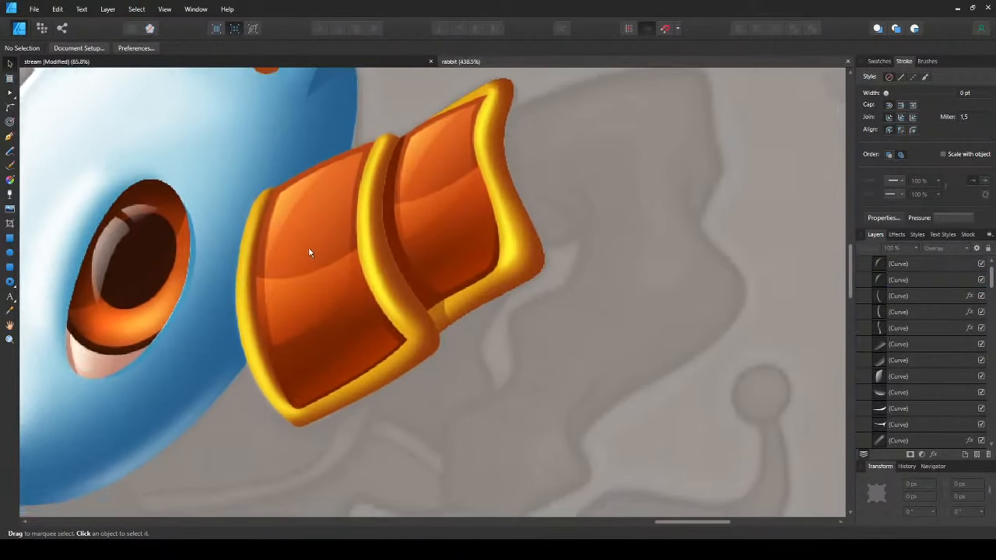
{"action": "scroll", "coordinate": [323, 262], "scroll_direction": "up", "scroll_amount": 1}
- Draw a closed sliver about 6 by 37 px along the upper part of the middle gold trim and fill it white
{"action": "key", "text": "p"}
{"action": "left_click", "coordinate": [403, 145]}
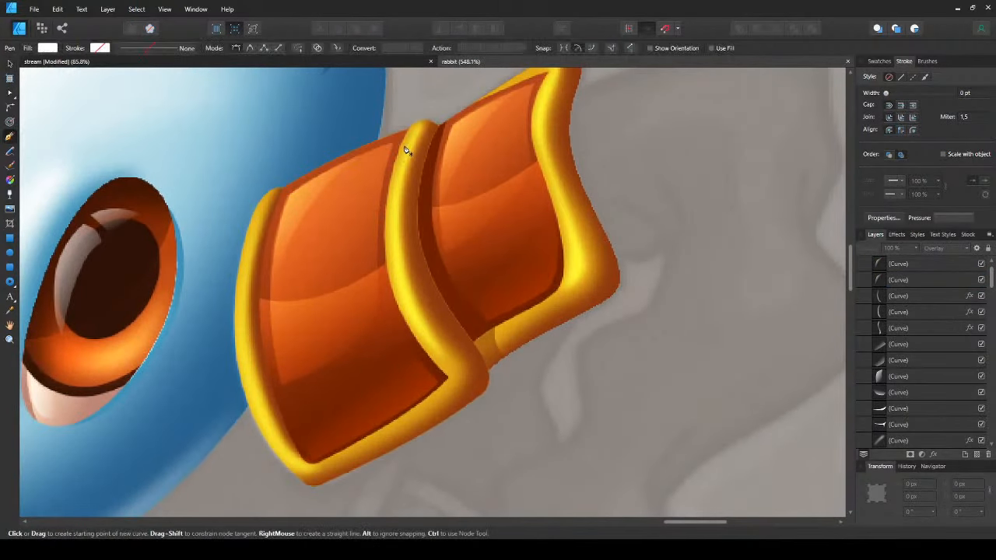
{"action": "left_click_drag", "start_coordinate": [388, 235], "coordinate": [395, 267]}
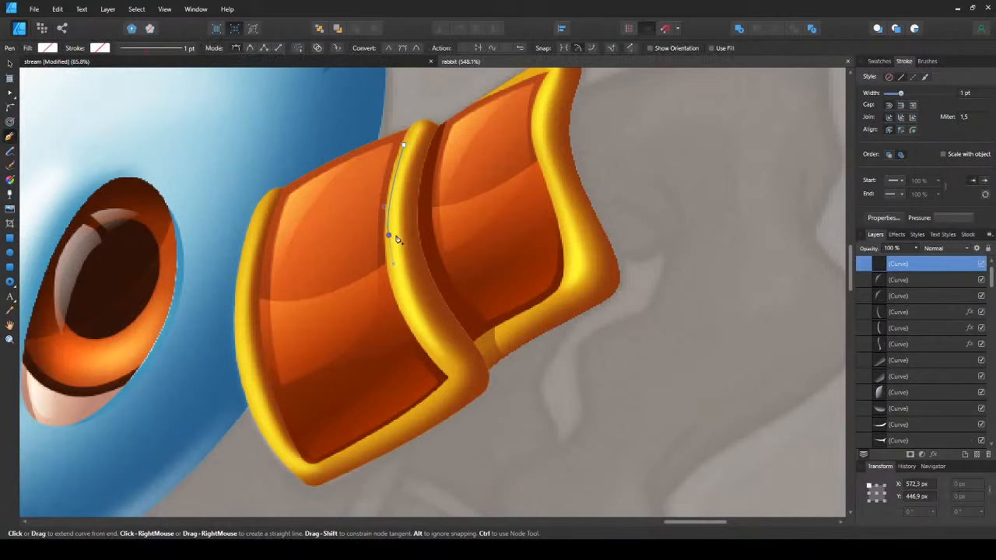
{"action": "key", "text": "Escape"}
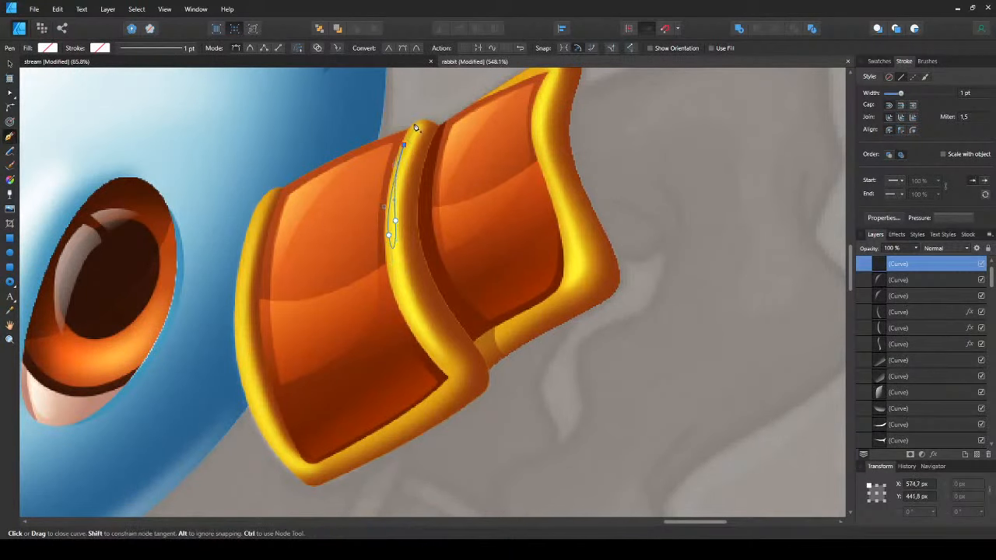
{"action": "left_click", "coordinate": [706, 418]}
{"action": "key", "text": "v"}
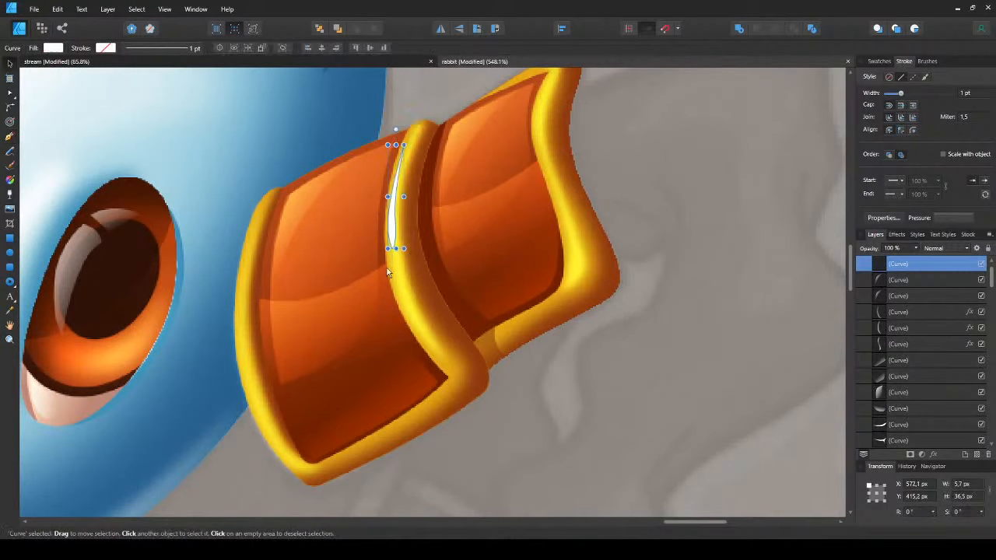
{"action": "key", "text": "ctrl+d"}
- Copy the white sliver to the upper part of the rear gold trim and shorten it to about 29 px high
{"action": "left_click_drag", "start_coordinate": [390, 265], "coordinate": [288, 326]}
{"action": "left_click", "coordinate": [296, 278]}
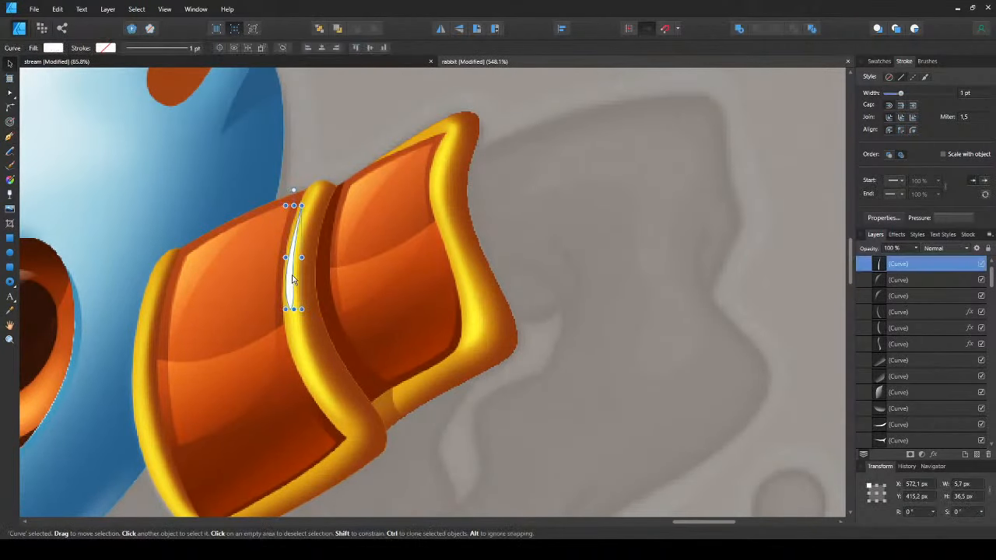
{"action": "left_click_drag", "start_coordinate": [295, 277], "coordinate": [440, 208]}
{"action": "key", "text": "a"}
{"action": "key", "text": "v"}
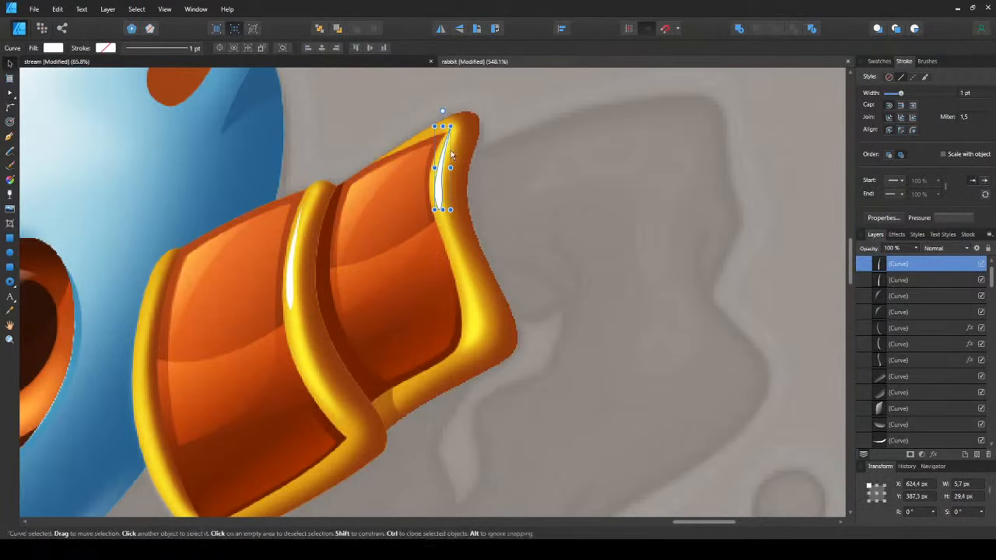
{"action": "key", "text": "a"}
{"action": "key", "text": "Escape"}
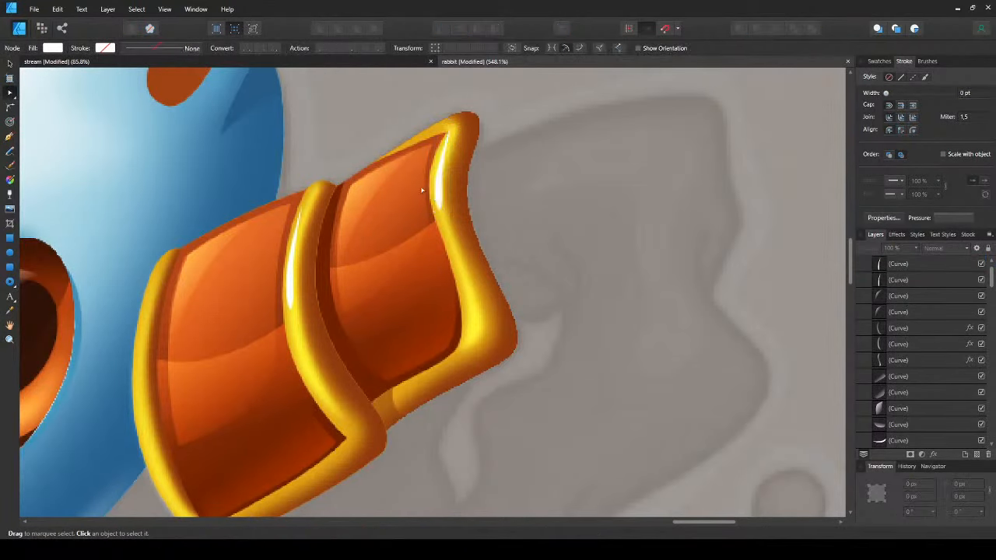
- Draw a closed crescent about 13 by 32 px around the lower bend of the rear gold trim and fill it white
{"action": "scroll", "coordinate": [423, 192], "scroll_direction": "down", "scroll_amount": 5}
{"action": "scroll", "coordinate": [410, 265], "scroll_direction": "up", "scroll_amount": 5}
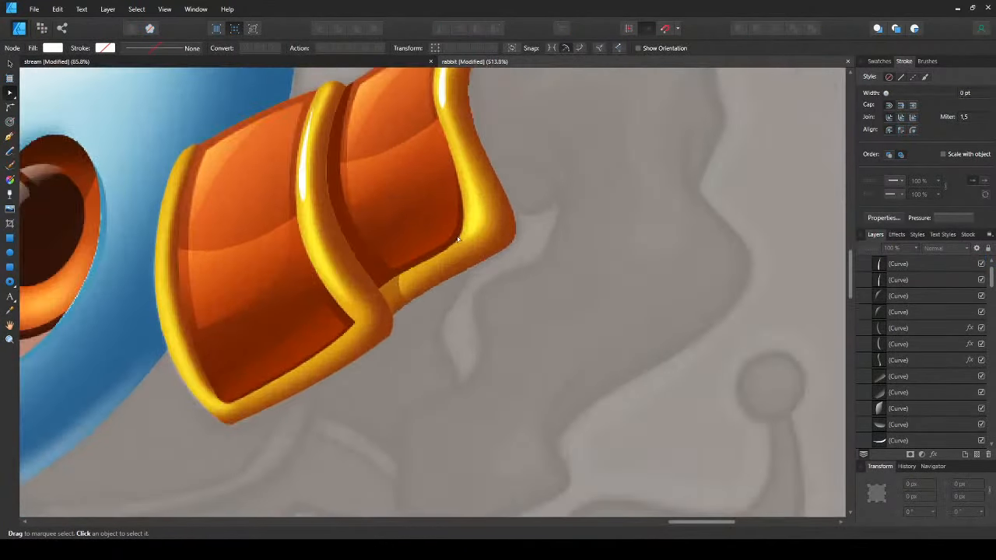
{"action": "key", "text": "p"}
{"action": "left_click", "coordinate": [448, 259]}
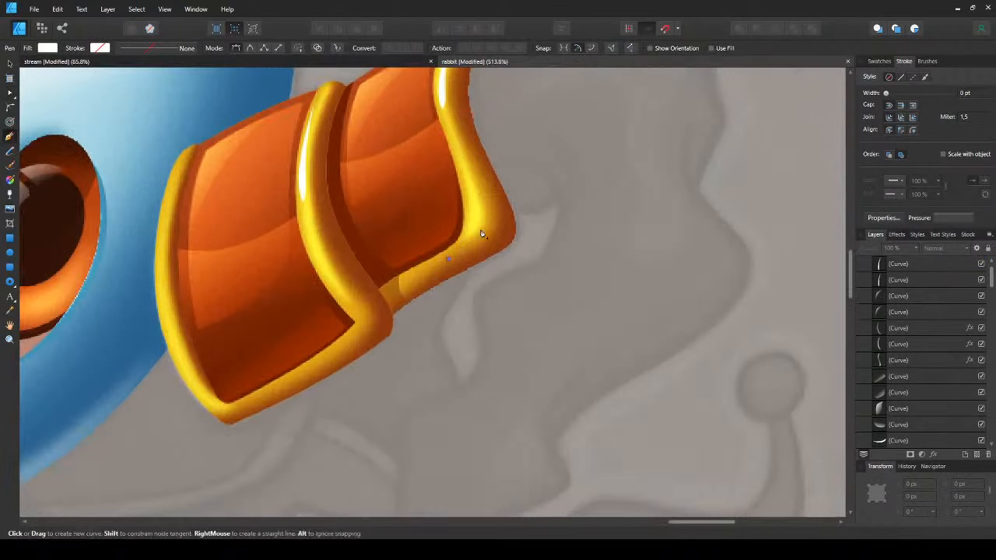
{"action": "left_click_drag", "start_coordinate": [481, 227], "coordinate": [484, 207]}
{"action": "left_click", "coordinate": [464, 175]}
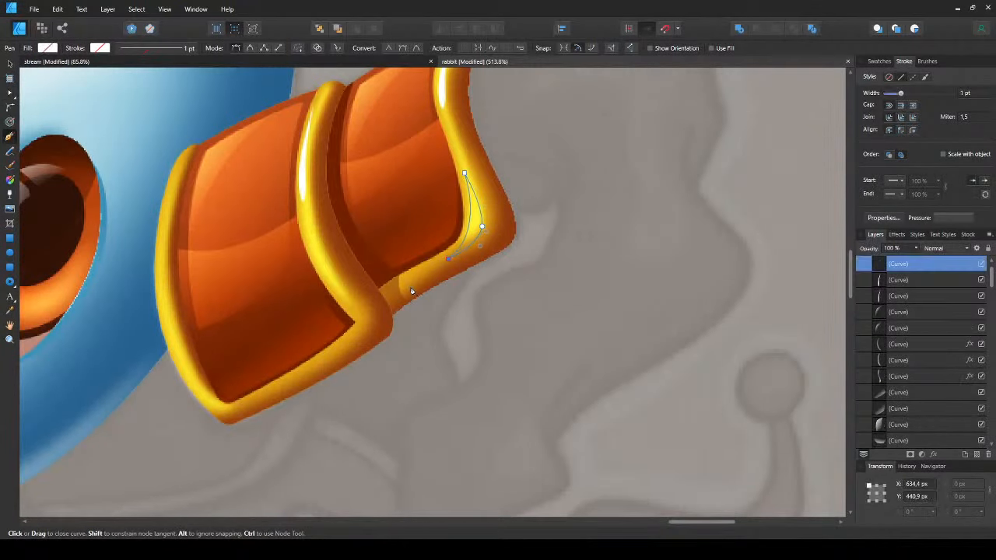
{"action": "key", "text": "v"}
{"action": "key", "text": "ctrl+shift+v"}
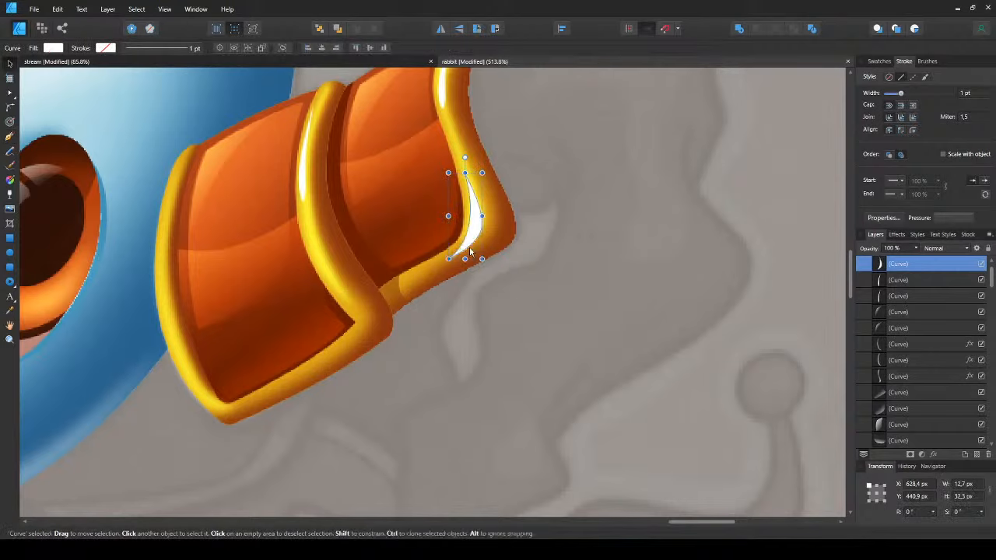
{"action": "key", "text": "ctrl+d"}
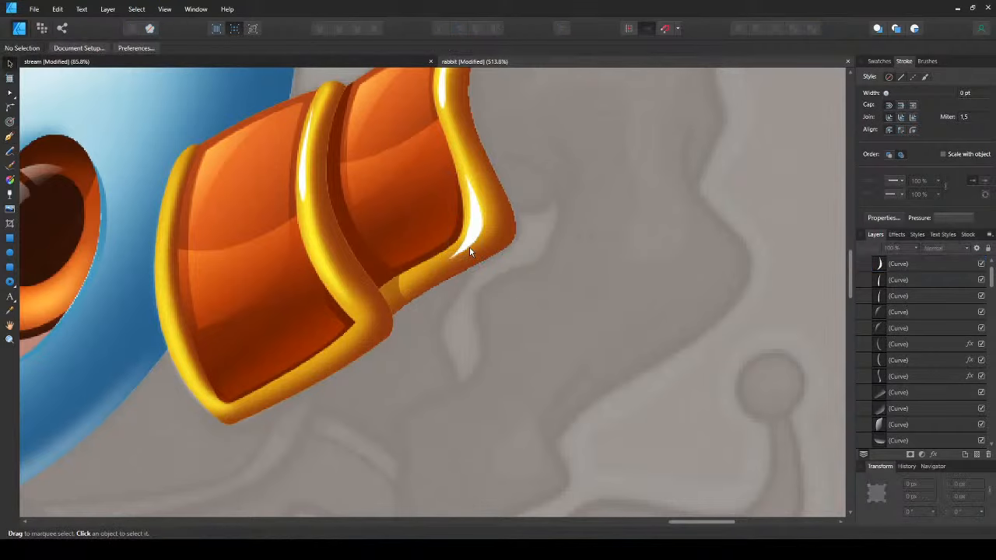
- Draw a narrow curved band across the rear trim's white crescent and subtract it to split the highlight in two
{"action": "key", "text": "p"}
{"action": "left_click", "coordinate": [461, 222]}
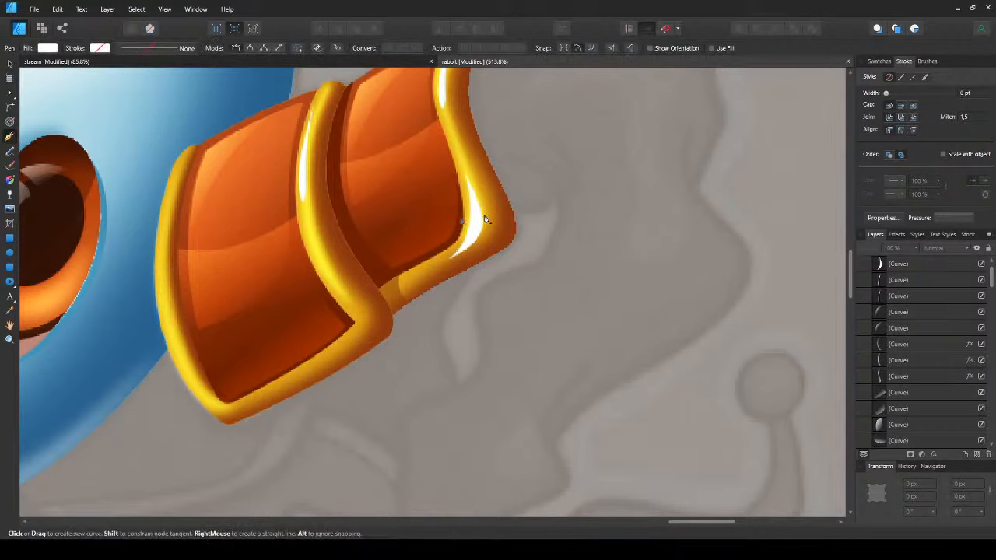
{"action": "mouse_move", "coordinate": [485, 215]}
{"action": "left_mouse_down"}
{"action": "mouse_move", "coordinate": [503, 216]}
{"action": "mouse_move", "coordinate": [453, 231]}
{"action": "left_mouse_up"}
{"action": "left_click", "coordinate": [495, 231]}
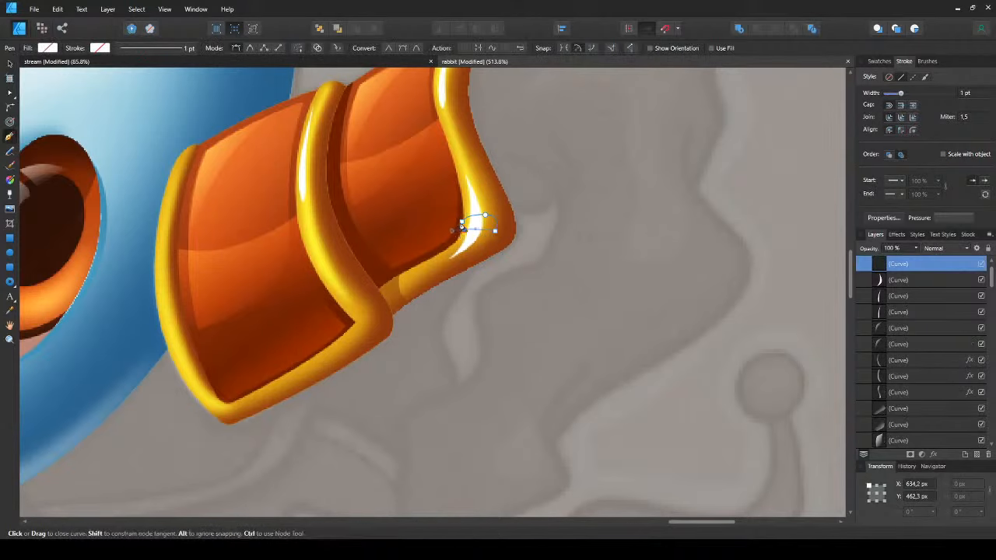
{"action": "left_click", "coordinate": [462, 222]}
{"action": "key", "text": "v"}
{"action": "left_click", "coordinate": [474, 236], "text": "shift"}
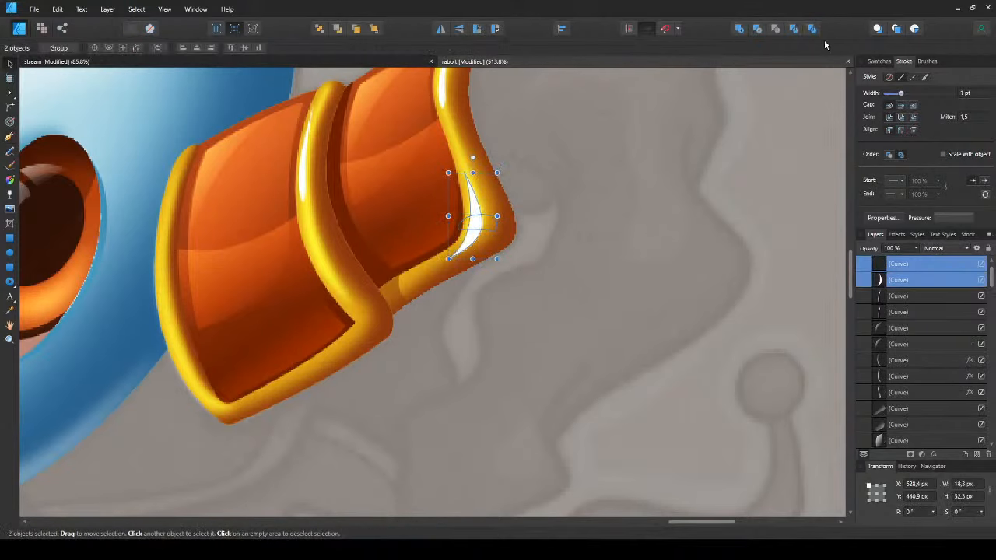
{"action": "left_click", "coordinate": [758, 31]}
{"action": "key", "text": "ctrl+d"}
{"action": "scroll", "coordinate": [444, 309], "scroll_direction": "down", "scroll_amount": 2}
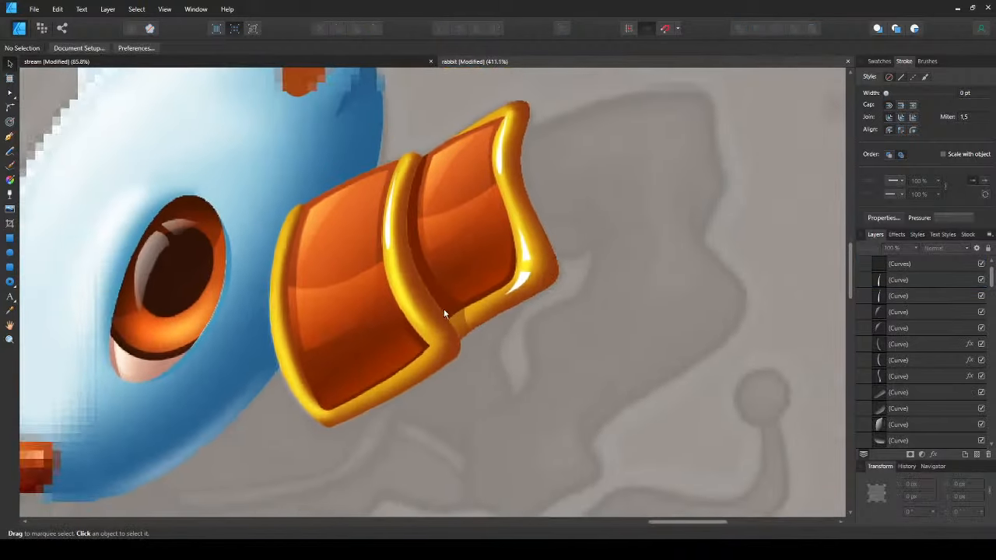
- Copy the white sliver from the middle gold trim onto the upper part of the front gold trim
{"action": "scroll", "coordinate": [449, 308], "scroll_direction": "up", "scroll_amount": 2}
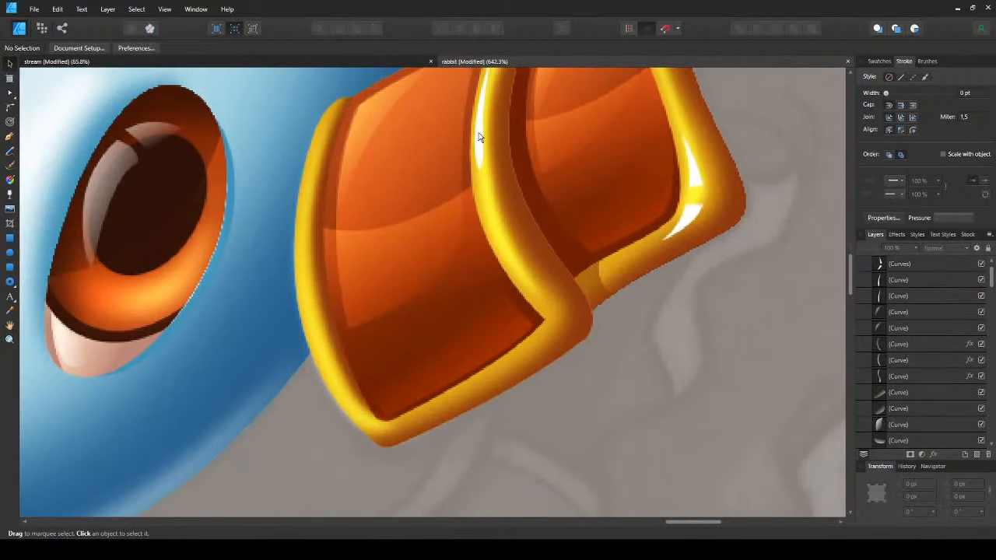
{"action": "left_click", "coordinate": [480, 137]}
{"action": "mouse_move", "coordinate": [479, 137]}
{"action": "left_mouse_down", "text": "ctrl"}
{"action": "mouse_move", "coordinate": [290, 230]}
{"action": "mouse_move", "coordinate": [302, 246]}
{"action": "mouse_move", "coordinate": [297, 204]}
{"action": "left_mouse_up", "text": "ctrl"}
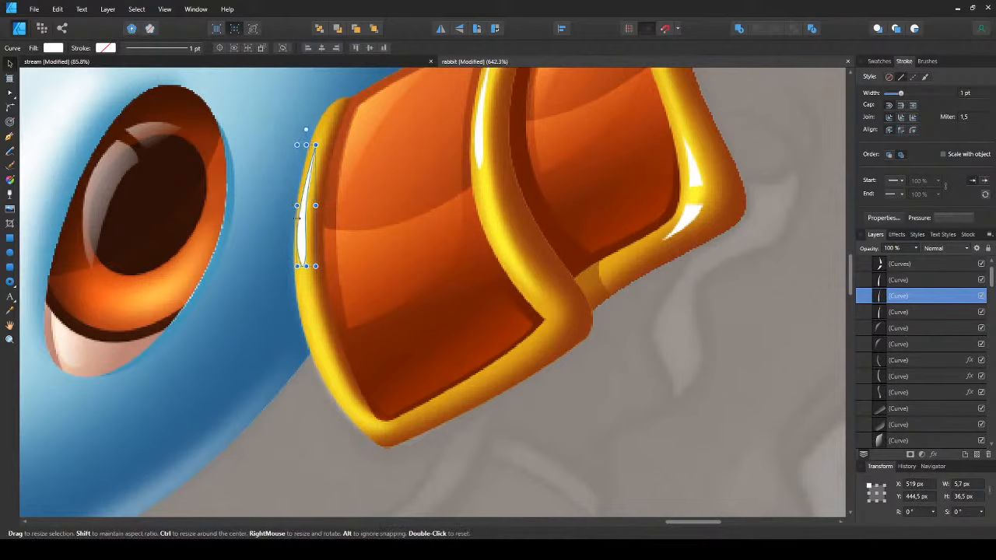
{"action": "key", "text": "ctrl+d"}
{"action": "scroll", "coordinate": [297, 219], "scroll_direction": "down", "scroll_amount": 4}
{"action": "left_click_drag", "start_coordinate": [304, 210], "coordinate": [370, 260]}
{"action": "scroll", "coordinate": [369, 256], "scroll_direction": "down", "scroll_amount": 2}
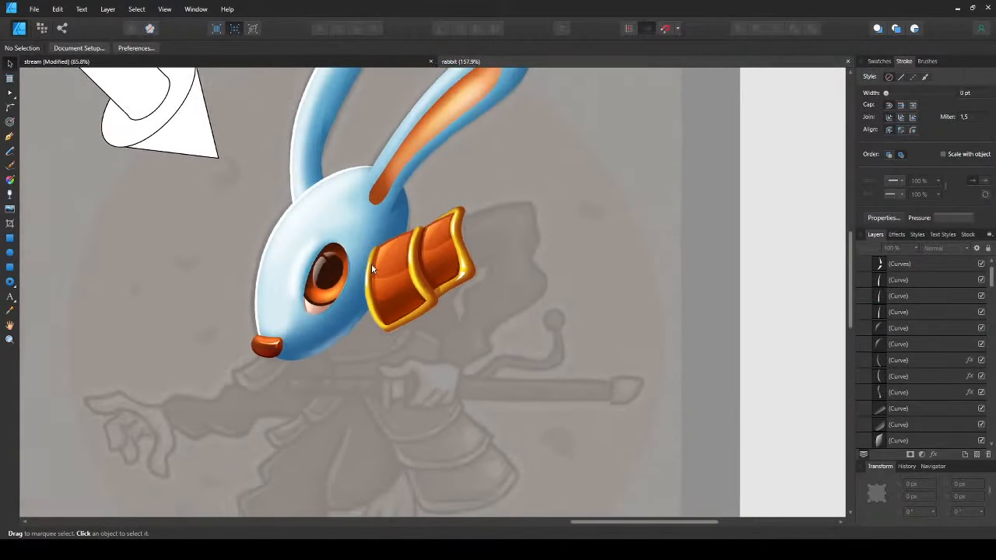
- Draw a closed crescent about 24 by 54 px along the back edge of the head above the collar and fill it white
{"action": "scroll", "coordinate": [371, 263], "scroll_direction": "up", "scroll_amount": 4}
{"action": "key", "text": "p"}
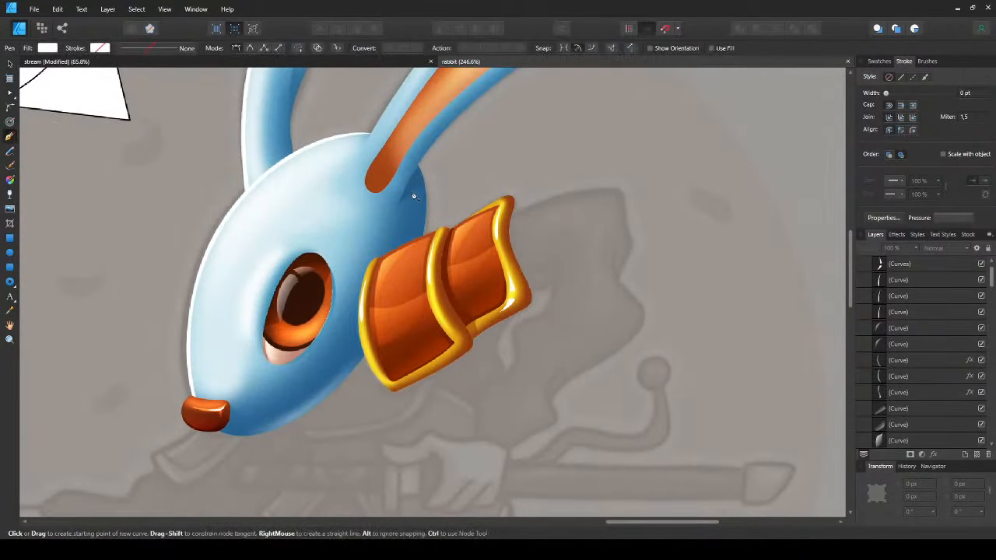
{"action": "mouse_move", "coordinate": [402, 257]}
{"action": "left_mouse_down"}
{"action": "mouse_move", "coordinate": [381, 279]}
{"action": "mouse_move", "coordinate": [392, 262]}
{"action": "left_mouse_up"}
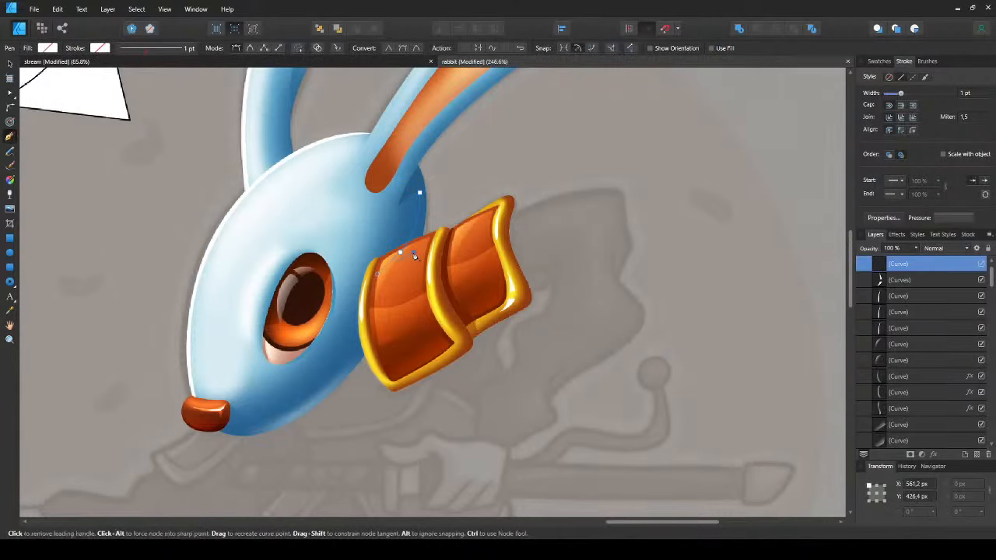
{"action": "scroll", "coordinate": [414, 252], "scroll_direction": "up", "scroll_amount": 4}
{"action": "left_click_drag", "start_coordinate": [426, 136], "coordinate": [409, 104]}
- Apply the style of the head's light-blue lower reflection to the white crescent and clip the crescent inside the head shape
{"action": "key", "text": "v"}
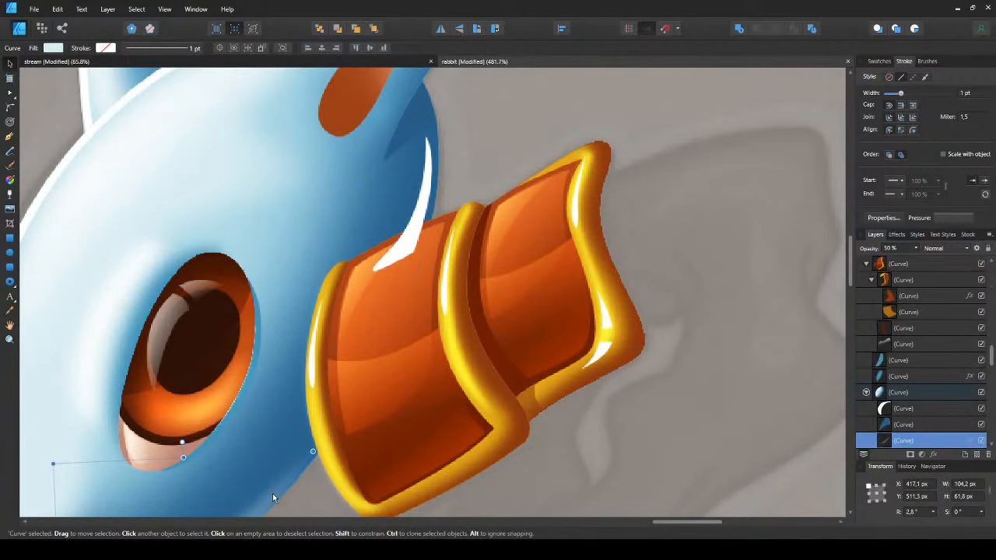
{"action": "key", "text": "ctrl+shift+bracketleft"}
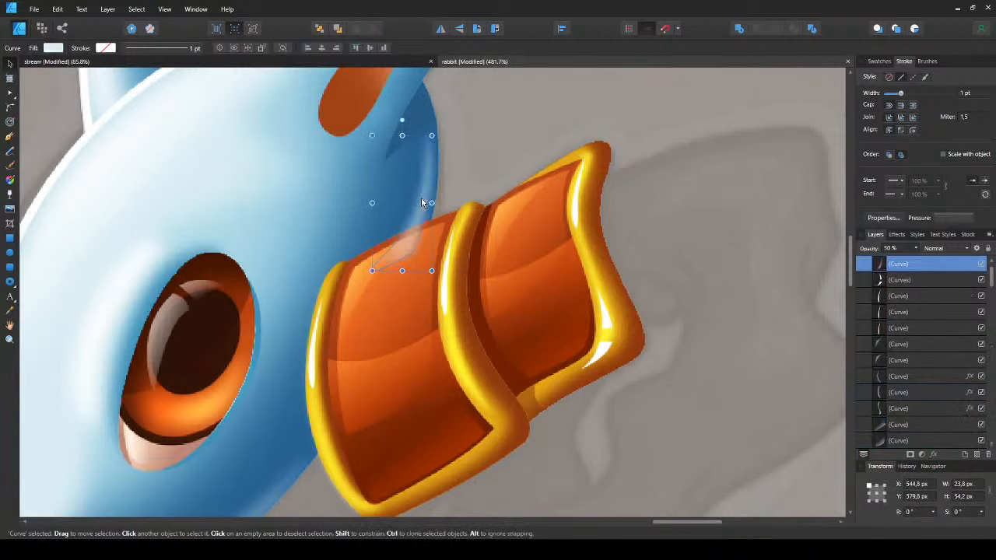
{"action": "key", "text": "9"}
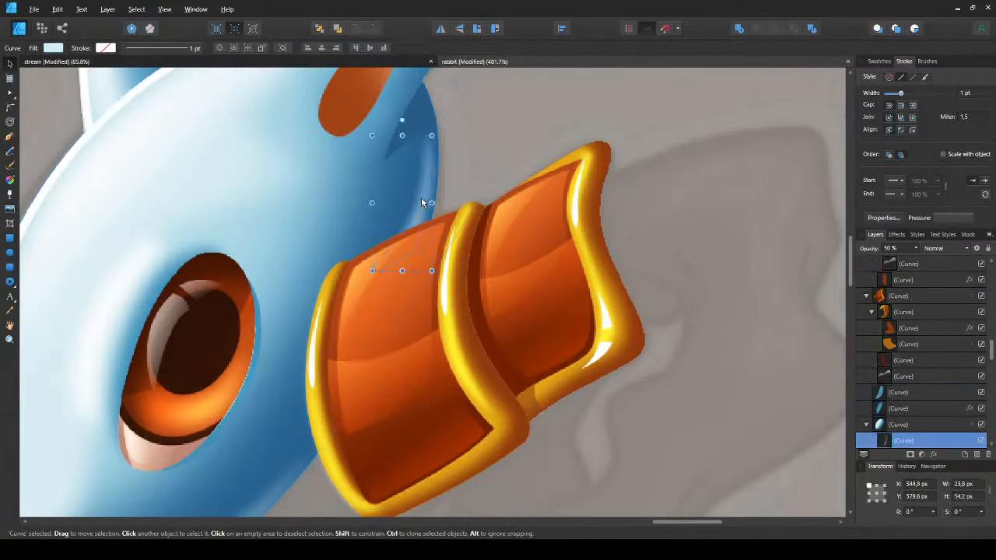
- Fade the crescent reflection toward its lower end with a linear transparency and set its opacity to 50%
{"action": "key", "text": "y"}
{"action": "left_click_drag", "start_coordinate": [397, 236], "coordinate": [400, 278]}
{"action": "key", "text": "5"}
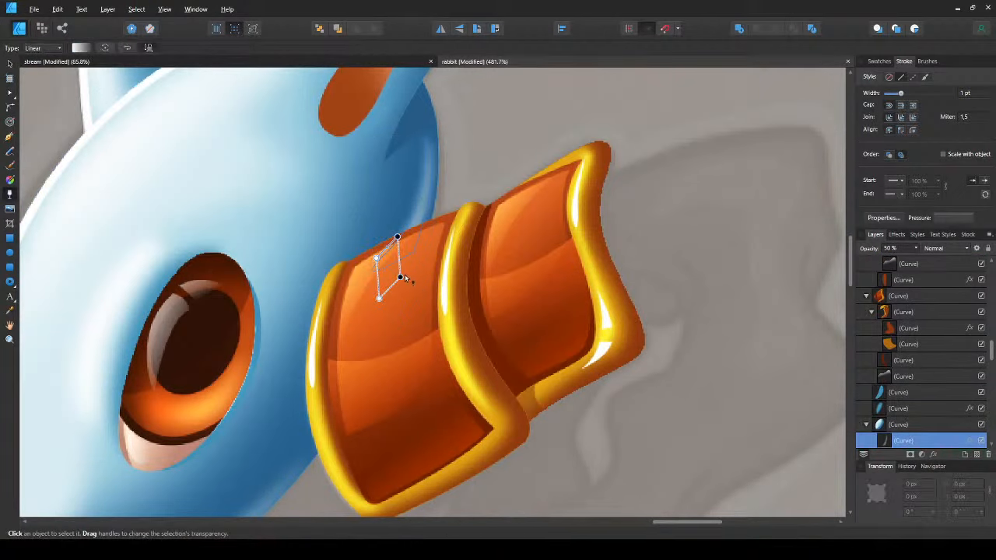
{"action": "left_click_drag", "start_coordinate": [376, 258], "coordinate": [397, 207]}
{"action": "key", "text": "v"}
{"action": "key", "text": "ctrl+d"}
{"action": "scroll", "coordinate": [389, 218], "scroll_direction": "down", "scroll_amount": 6}
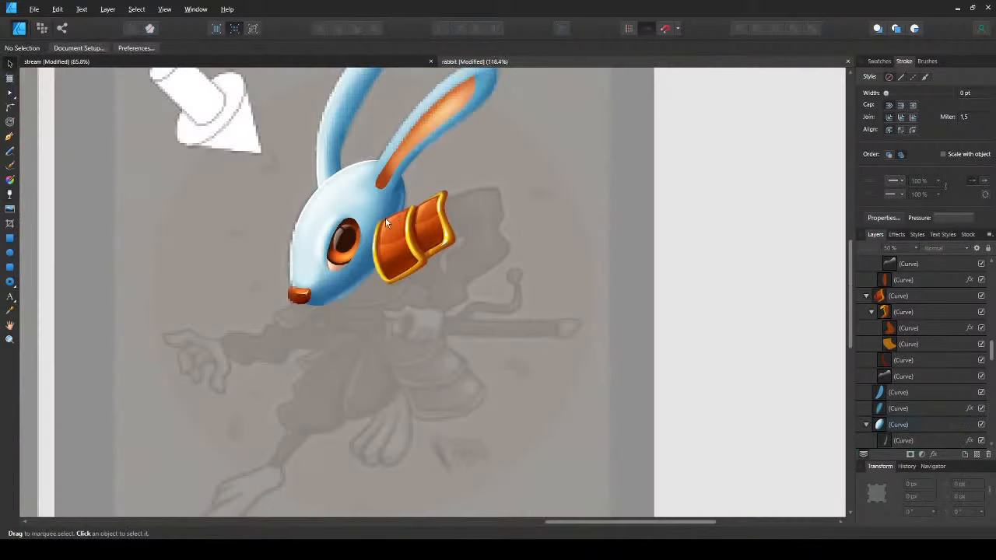
- Check the new reflection at the back of the head and save the rabbit document
{"action": "scroll", "coordinate": [366, 224], "scroll_direction": "up", "scroll_amount": 4}
{"action": "left_click", "coordinate": [431, 190]}
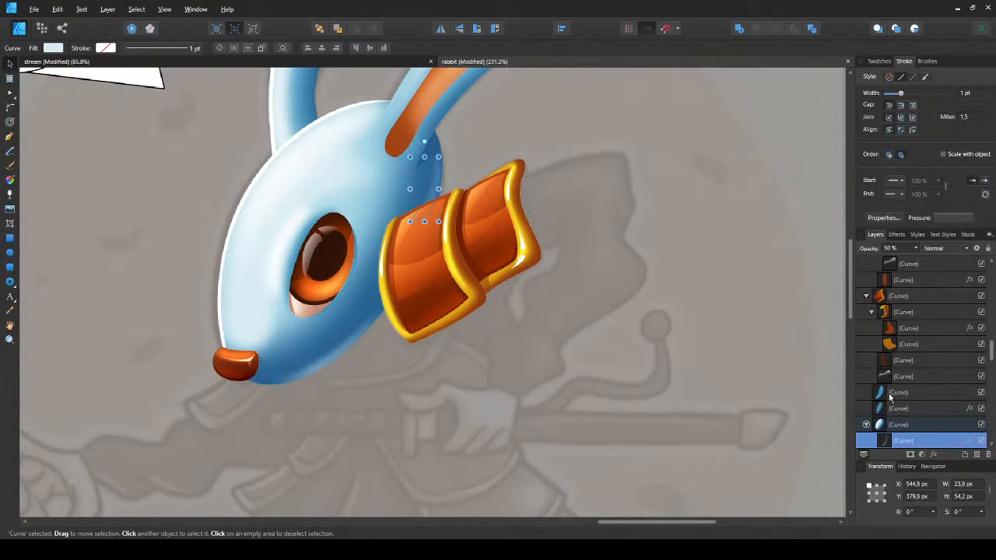
{"action": "key", "text": "ctrl+d"}
{"action": "key", "text": "ctrl+s"}
{"action": "scroll", "coordinate": [421, 238], "scroll_direction": "up", "scroll_amount": 3}
{"action": "left_click_drag", "start_coordinate": [384, 201], "coordinate": [446, 278]}
{"action": "scroll", "coordinate": [449, 268], "scroll_direction": "down", "scroll_amount": 2}
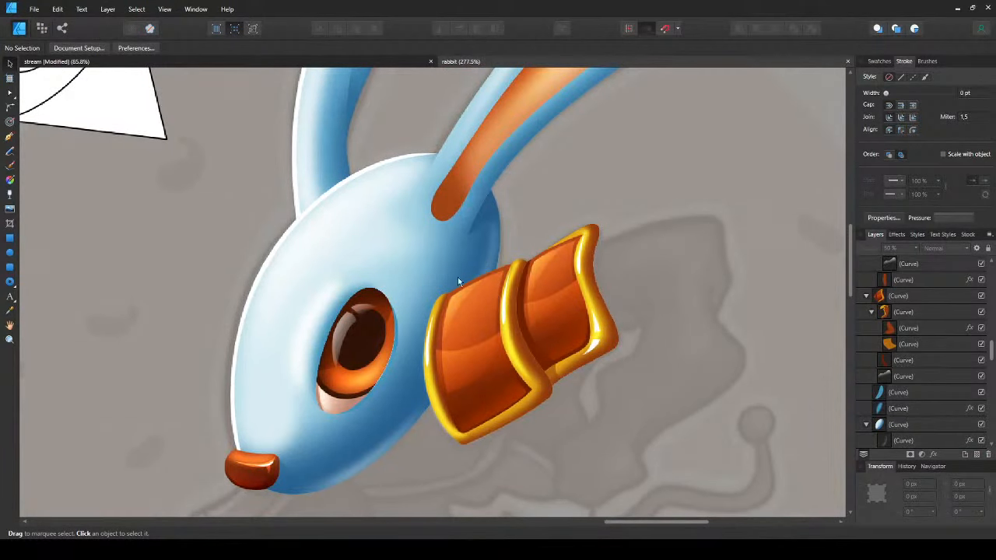
- Draw a closed patch about 41 by 32 px on the head just above the front collar panel and fill it orange
{"action": "scroll", "coordinate": [476, 286], "scroll_direction": "up", "scroll_amount": 3}
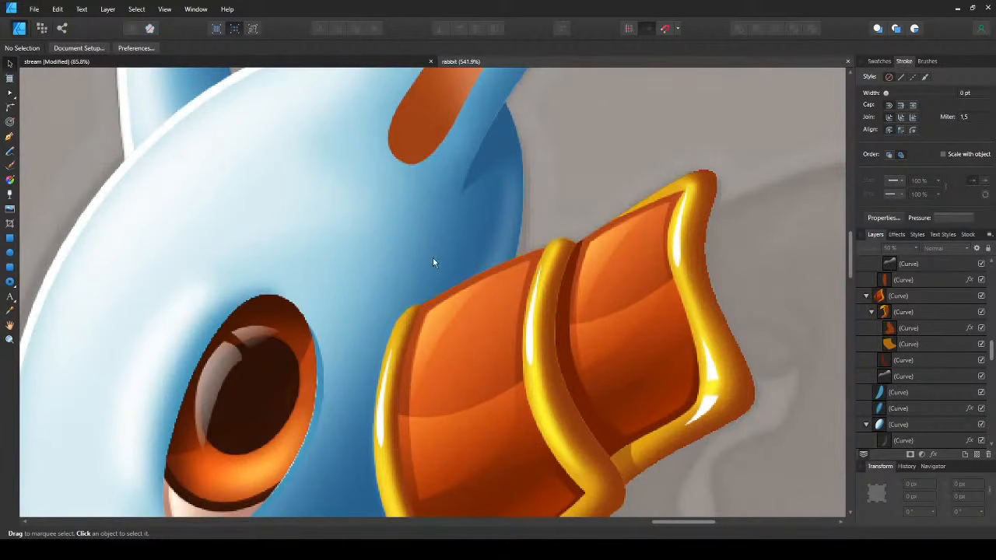
{"action": "key", "text": "p"}
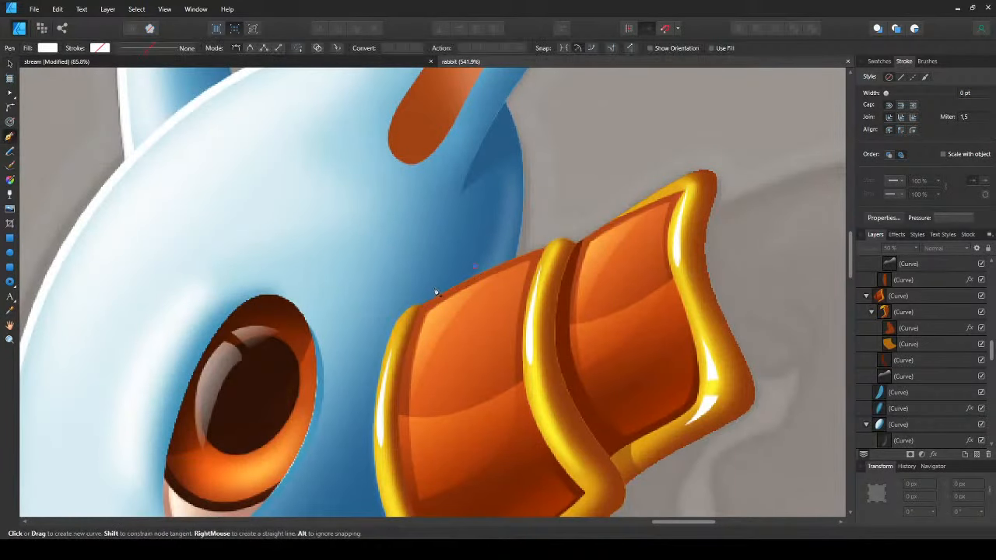
{"action": "left_click_drag", "start_coordinate": [421, 297], "coordinate": [408, 307]}
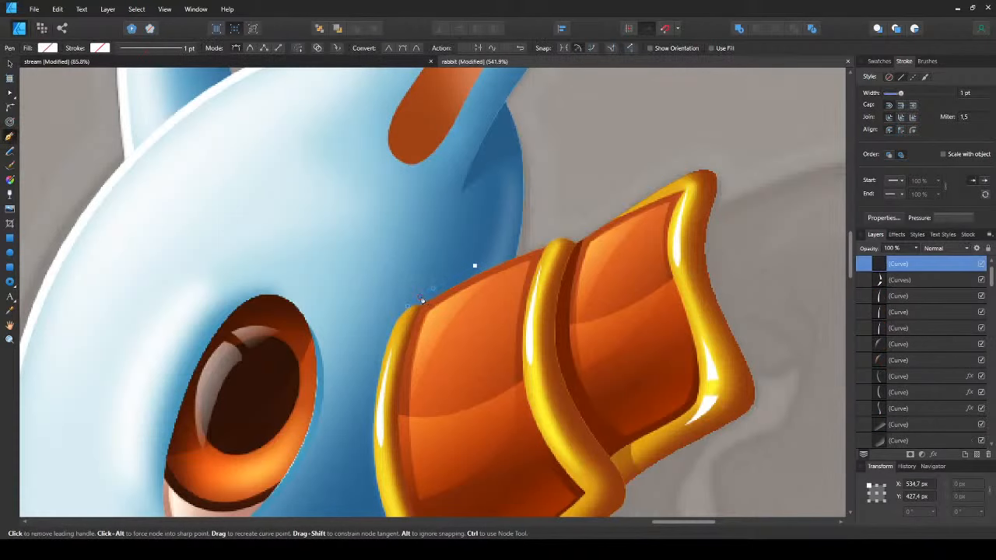
{"action": "left_click_drag", "start_coordinate": [365, 245], "coordinate": [342, 232]}
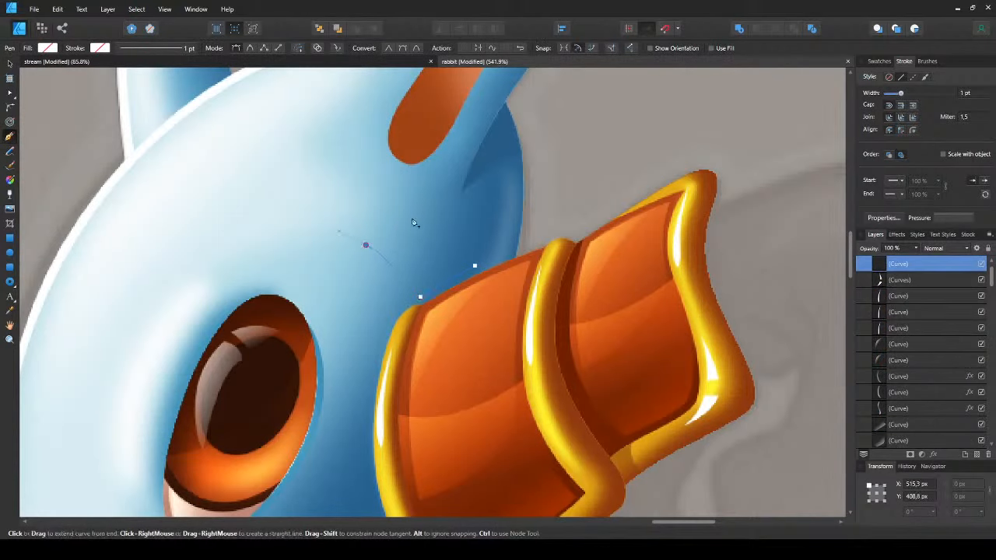
{"action": "left_click", "coordinate": [474, 266]}
{"action": "key", "text": "v"}
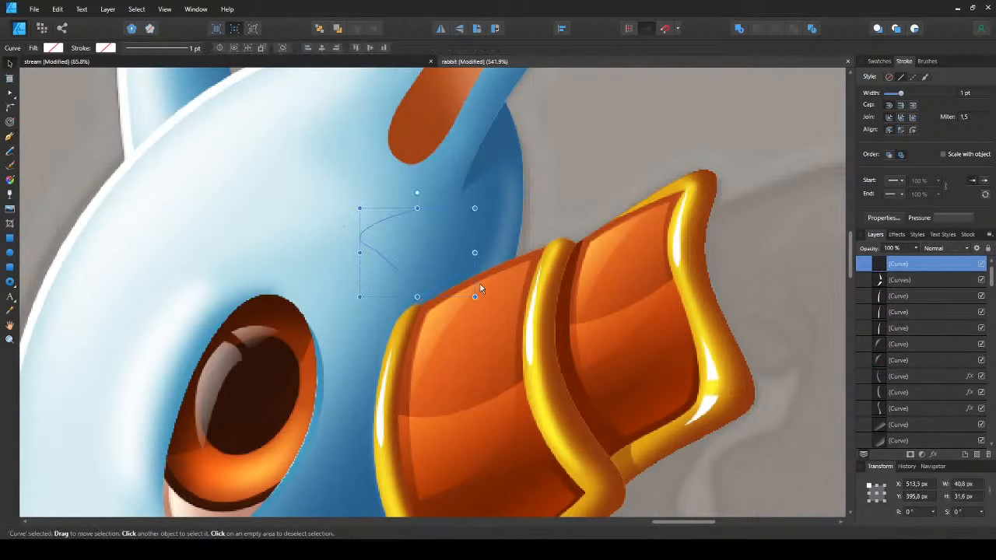
{"action": "key", "text": "ctrl+shift+v"}
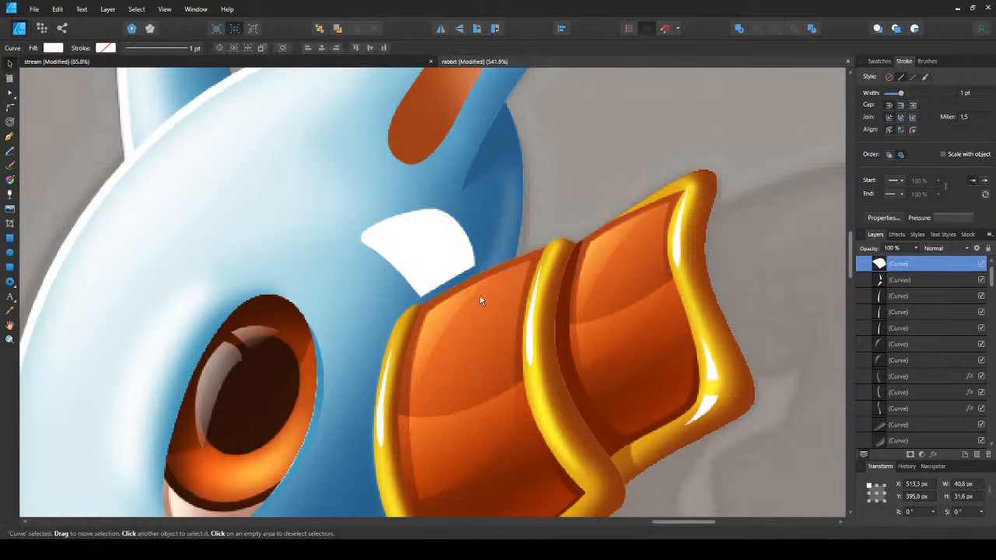
{"action": "key", "text": "ctrl+shift+v"}
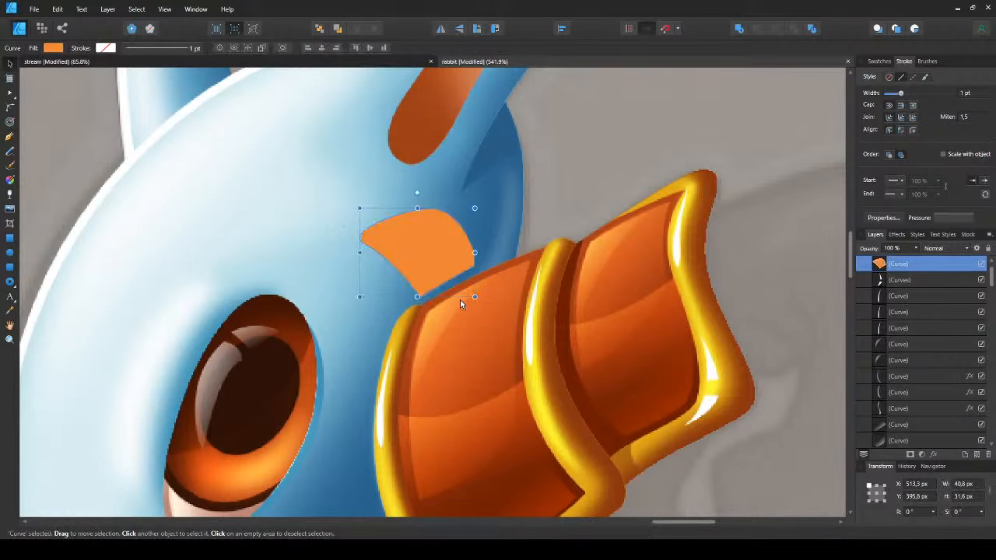
- Fade the orange patch away from the collar with a linear transparency and blur its edges
{"action": "key", "text": "y"}
{"action": "left_click_drag", "start_coordinate": [445, 297], "coordinate": [394, 216]}
{"action": "key", "text": "v"}
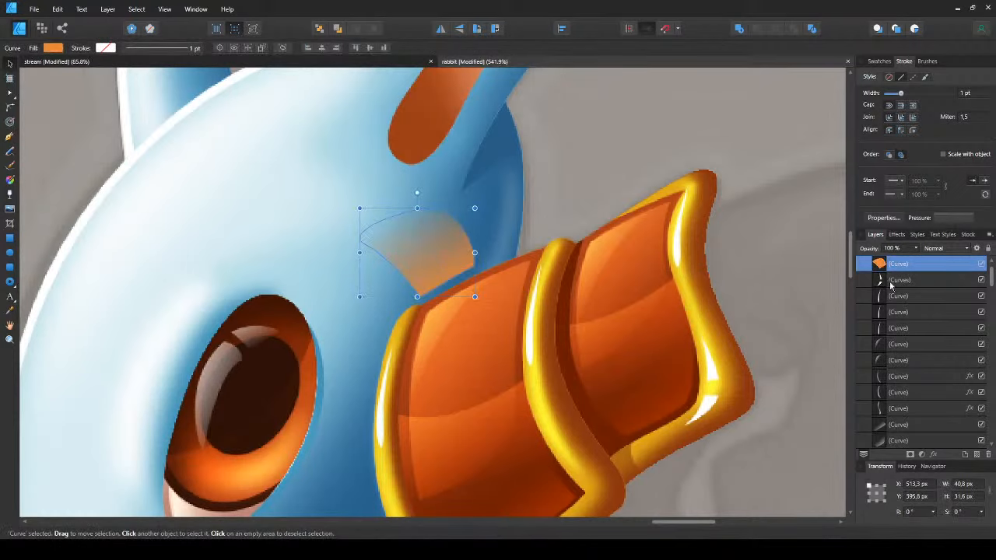
{"action": "left_click_drag", "start_coordinate": [752, 162], "coordinate": [789, 165]}
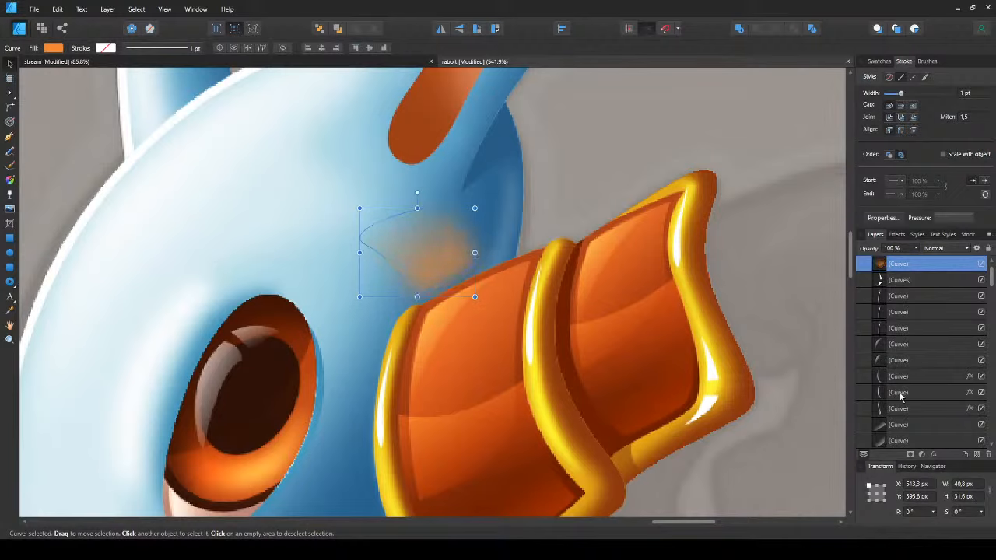
- Set the orange patch's opacity to 50% and shift it about 2 px down toward the collar
{"action": "key", "text": "3"}
{"action": "key", "text": "4"}
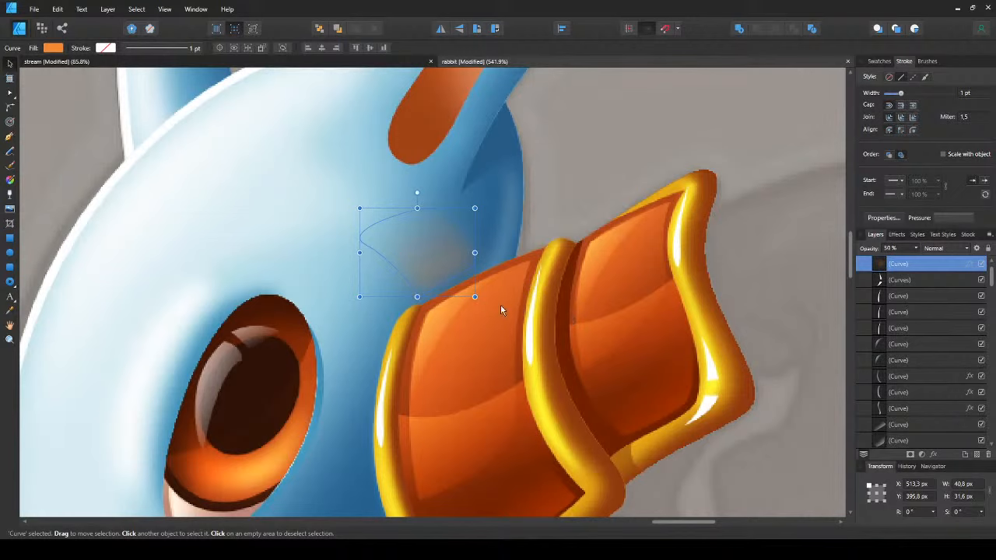
{"action": "scroll", "coordinate": [447, 300], "scroll_direction": "down", "scroll_amount": 5}
{"action": "key", "text": "ctrl+d"}
{"action": "left_click_drag", "start_coordinate": [431, 308], "coordinate": [400, 282]}
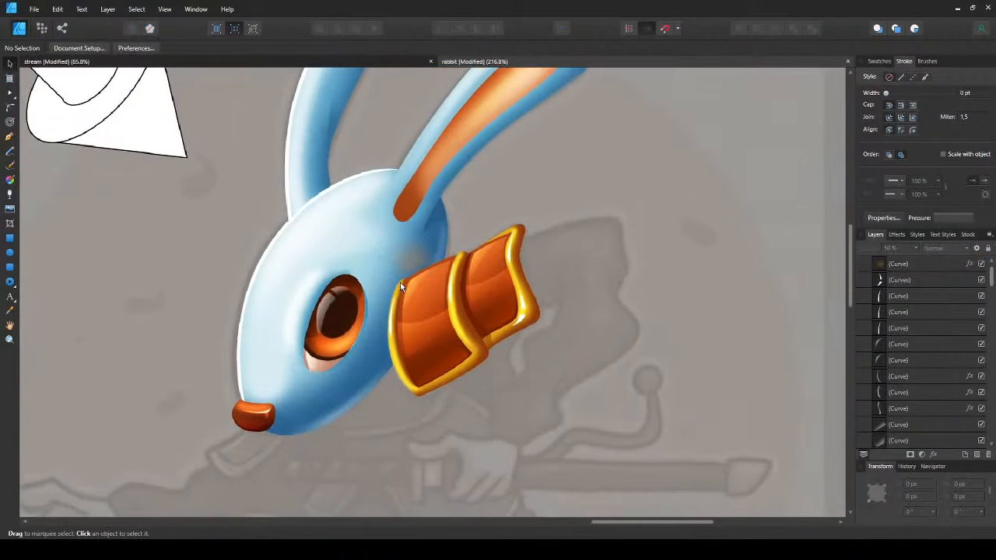
{"action": "scroll", "coordinate": [401, 286], "scroll_direction": "up", "scroll_amount": 4}
{"action": "left_click", "coordinate": [418, 236]}
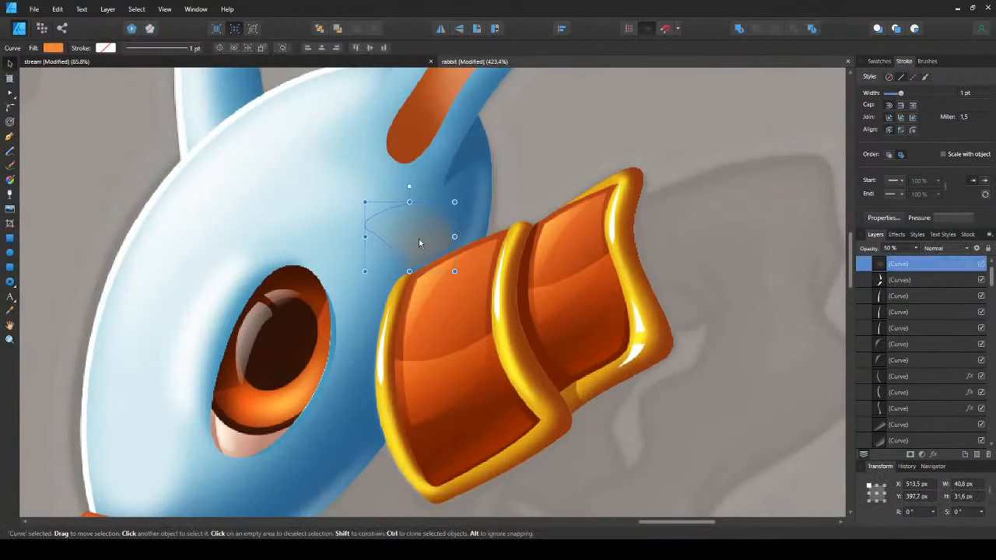
{"action": "scroll", "coordinate": [419, 243], "scroll_direction": "down", "scroll_amount": 4}
{"action": "scroll", "coordinate": [419, 244], "scroll_direction": "up", "scroll_amount": 5}
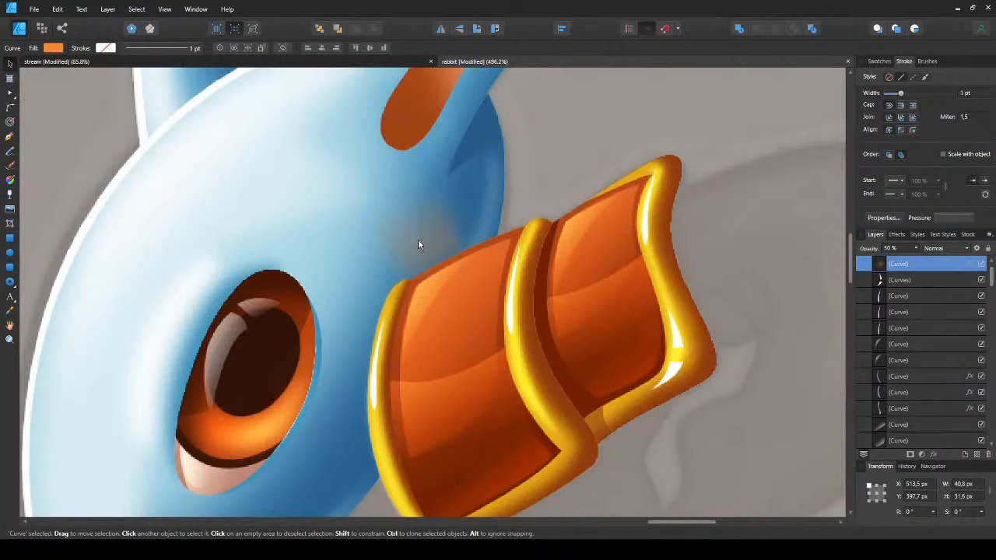
- Reshape the orange patch's nodes to widen the glow to about 53 by 35 px
{"action": "key", "text": "a"}
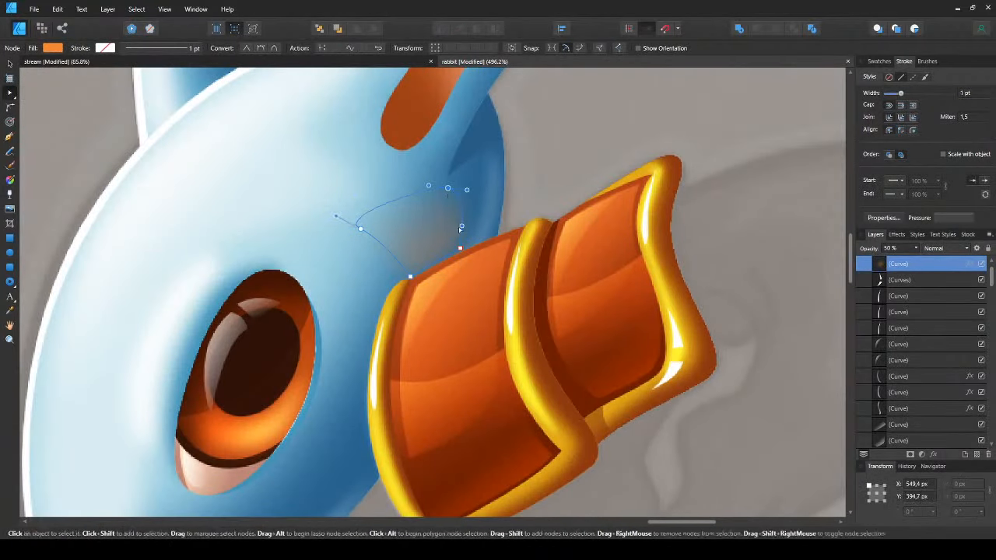
{"action": "key", "text": "v"}
{"action": "left_click", "coordinate": [509, 215]}
{"action": "scroll", "coordinate": [498, 215], "scroll_direction": "down", "scroll_amount": 5}
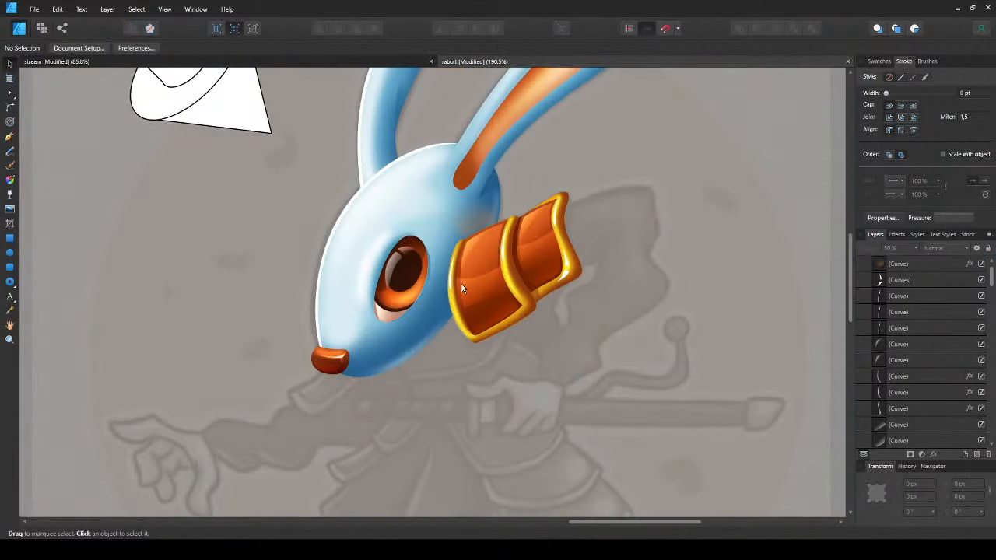
{"action": "scroll", "coordinate": [459, 288], "scroll_direction": "up", "scroll_amount": 2}
- Delete the orange glow patch from the head and save the document
{"action": "left_click", "coordinate": [477, 199]}
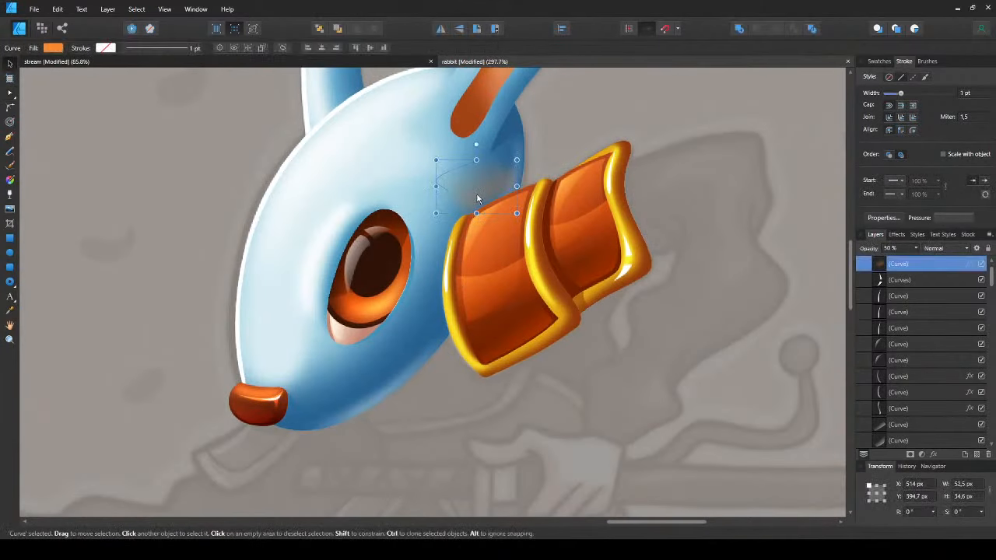
{"action": "key", "text": "Delete"}
{"action": "key", "text": "ctrl+d"}
{"action": "key", "text": "ctrl+s"}
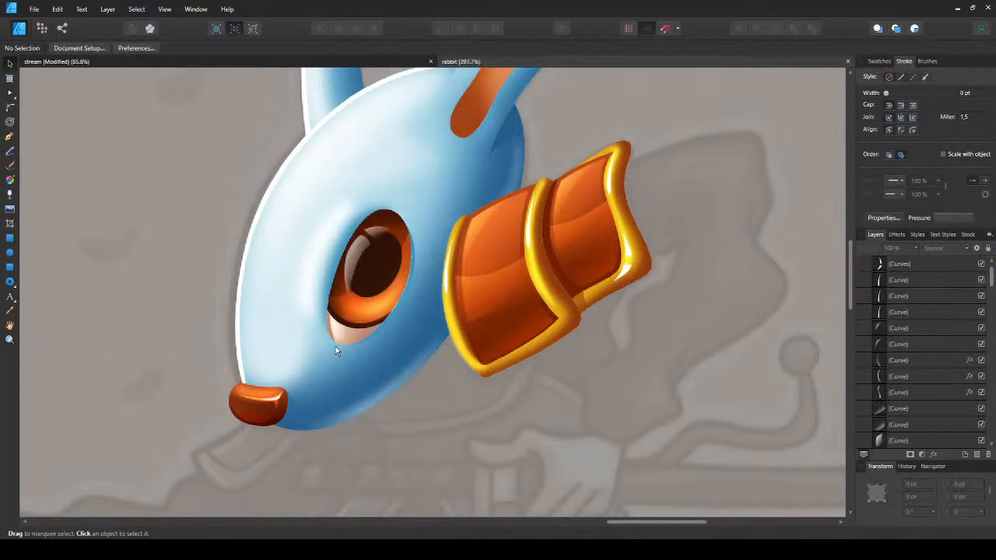
- Examine the shading of the rabbit's head, ears and collar from afar and close up
{"action": "left_click_drag", "start_coordinate": [336, 347], "coordinate": [308, 292]}
{"action": "scroll", "coordinate": [308, 293], "scroll_direction": "down", "scroll_amount": 2}
{"action": "scroll", "coordinate": [300, 336], "scroll_direction": "up", "scroll_amount": 1}
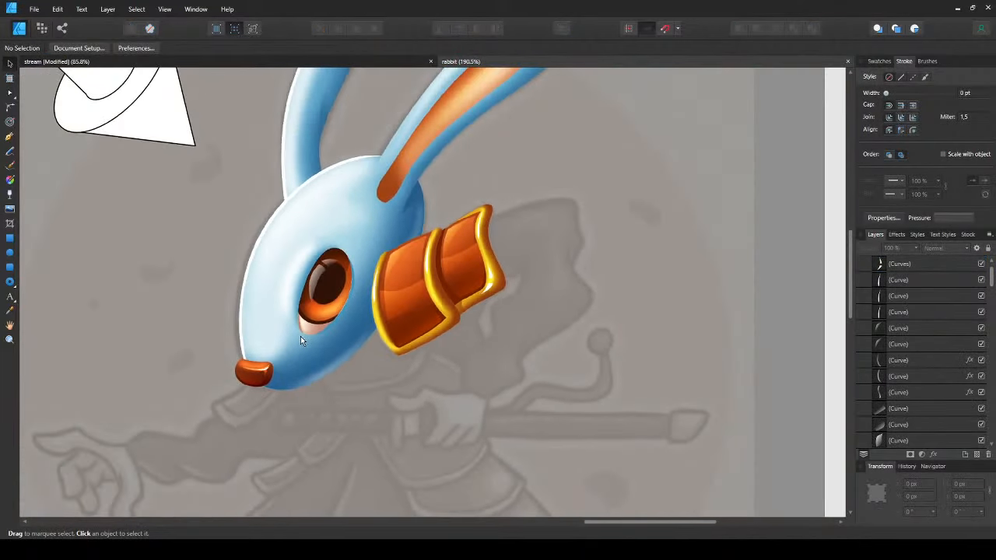
{"action": "scroll", "coordinate": [314, 223], "scroll_direction": "down", "scroll_amount": 1}
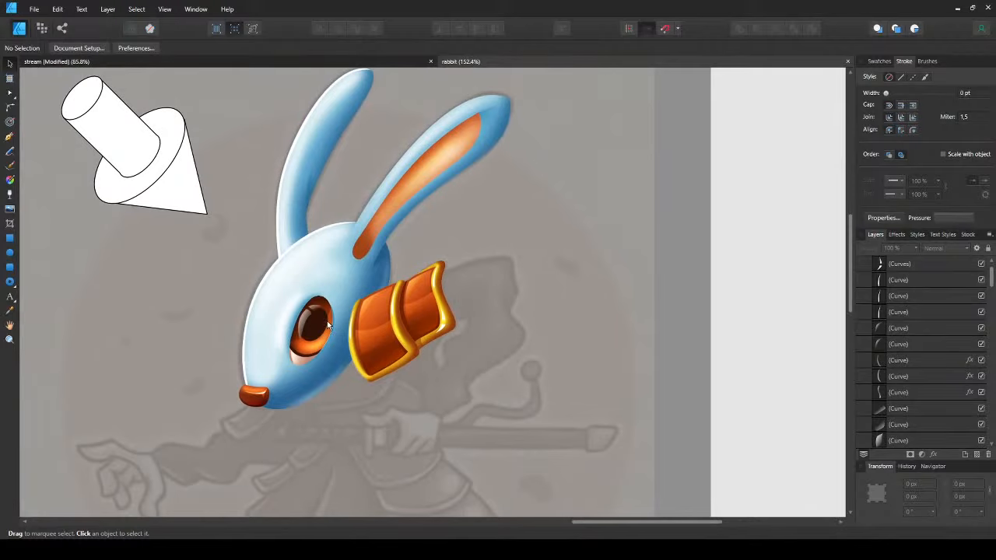
{"action": "scroll", "coordinate": [330, 365], "scroll_direction": "up", "scroll_amount": 2}
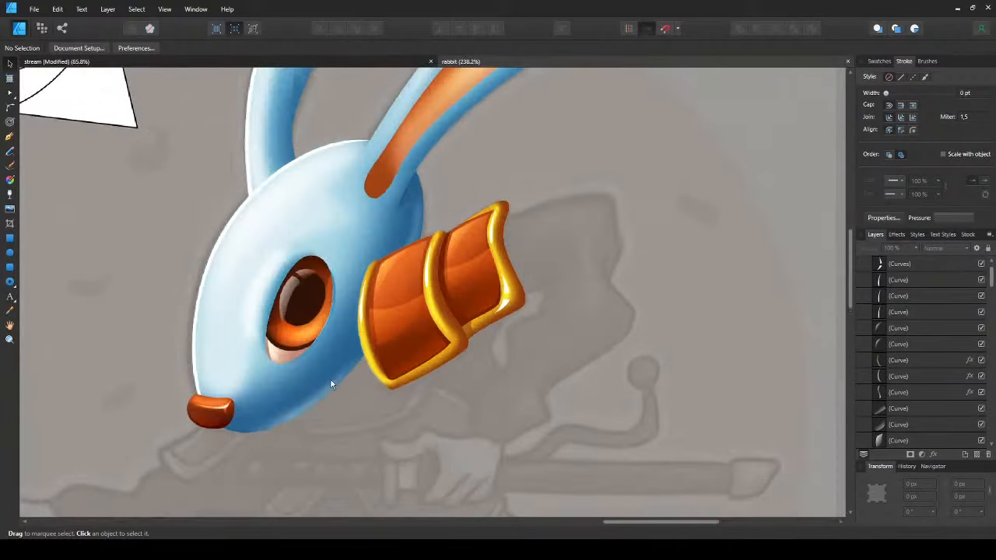
{"action": "left_click_drag", "start_coordinate": [341, 354], "coordinate": [354, 353]}
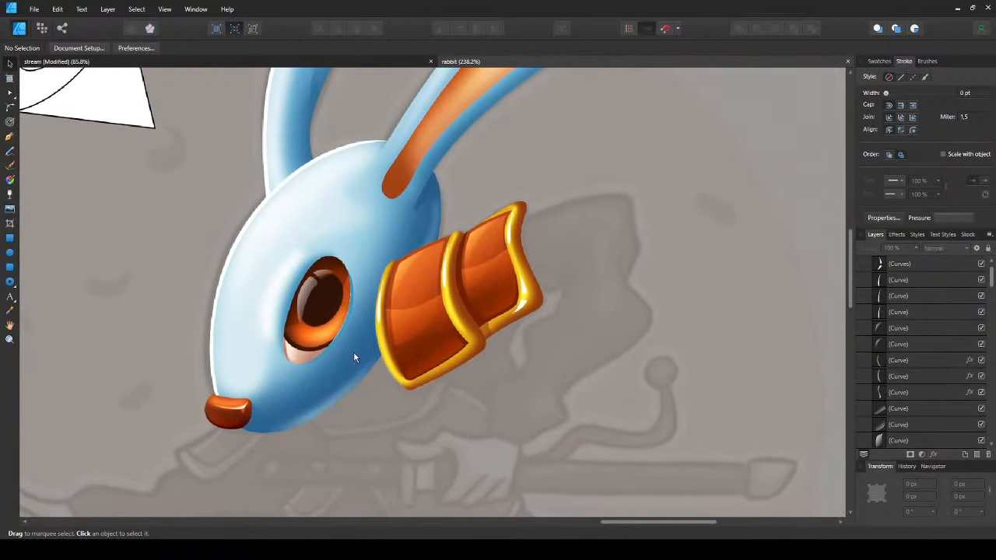
{"action": "scroll", "coordinate": [381, 372], "scroll_direction": "up", "scroll_amount": 2}
{"action": "scroll", "coordinate": [381, 372], "scroll_direction": "down", "scroll_amount": 2}
{"action": "scroll", "coordinate": [473, 366], "scroll_direction": "up", "scroll_amount": 3}
- Draw a thin closed crescent highlight about 53 by 43 px along the front collar panel's lower gold trim, wrapping around its outer corner
{"action": "left_click_drag", "start_coordinate": [472, 366], "coordinate": [446, 378]}
{"action": "key", "text": "p"}
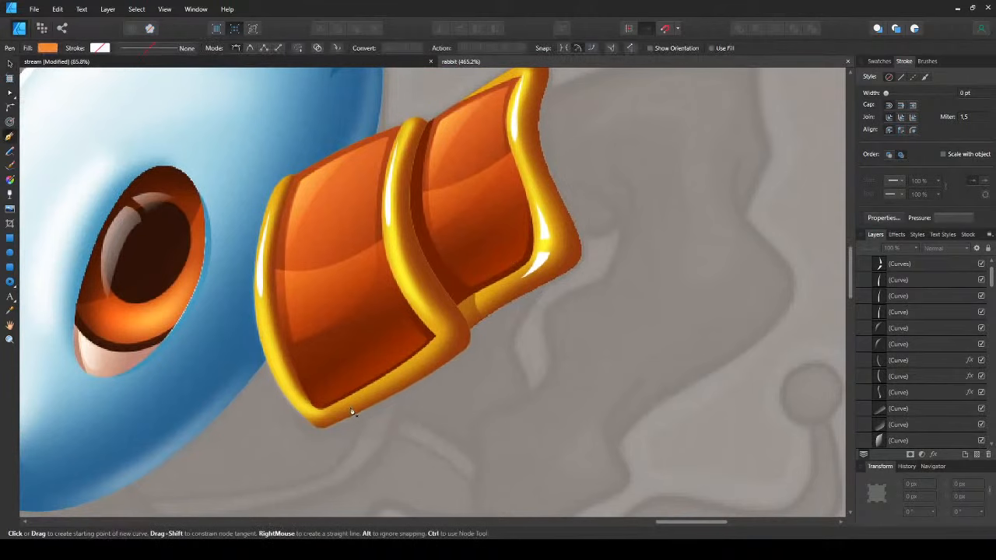
{"action": "scroll", "coordinate": [340, 422], "scroll_direction": "up", "scroll_amount": 3}
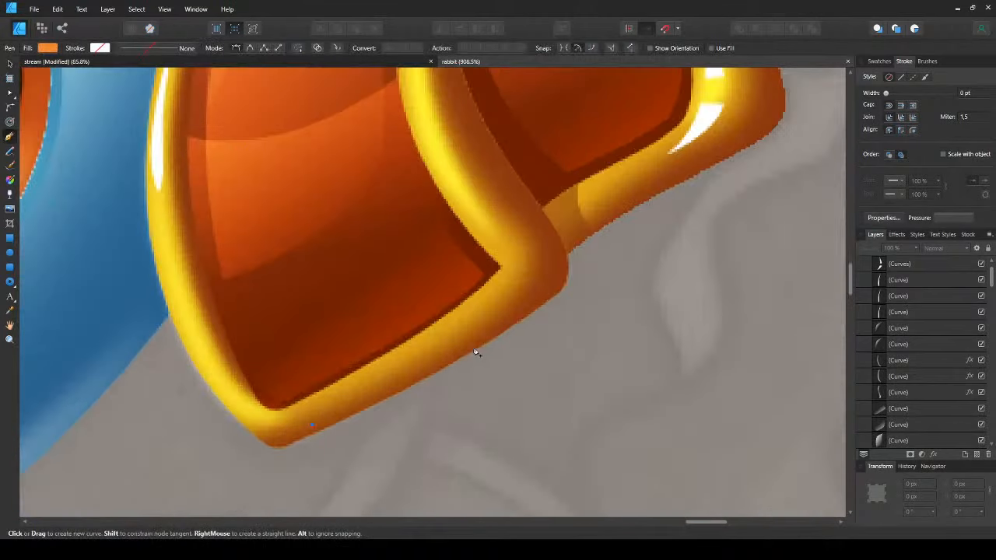
{"action": "left_click_drag", "start_coordinate": [475, 343], "coordinate": [512, 317]}
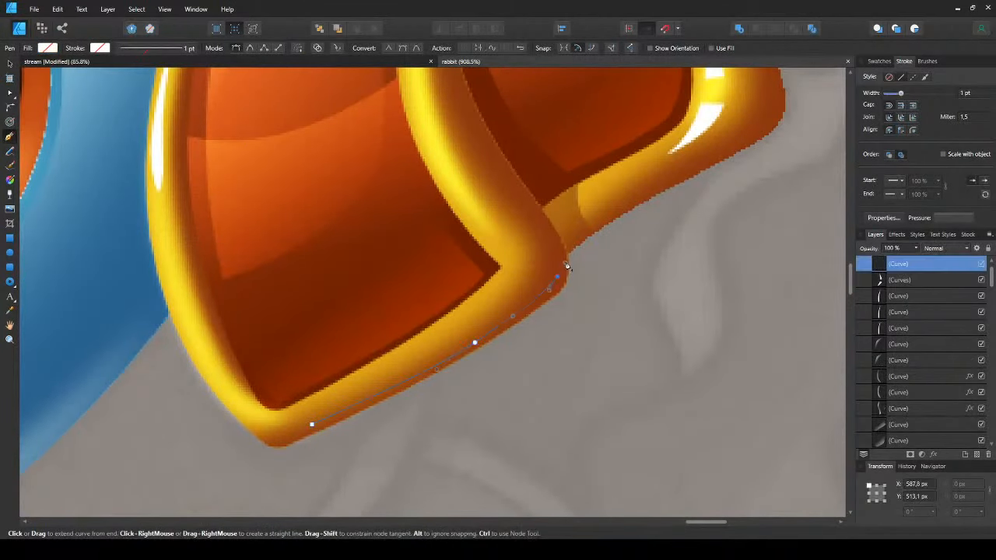
{"action": "left_click_drag", "start_coordinate": [558, 276], "coordinate": [544, 224]}
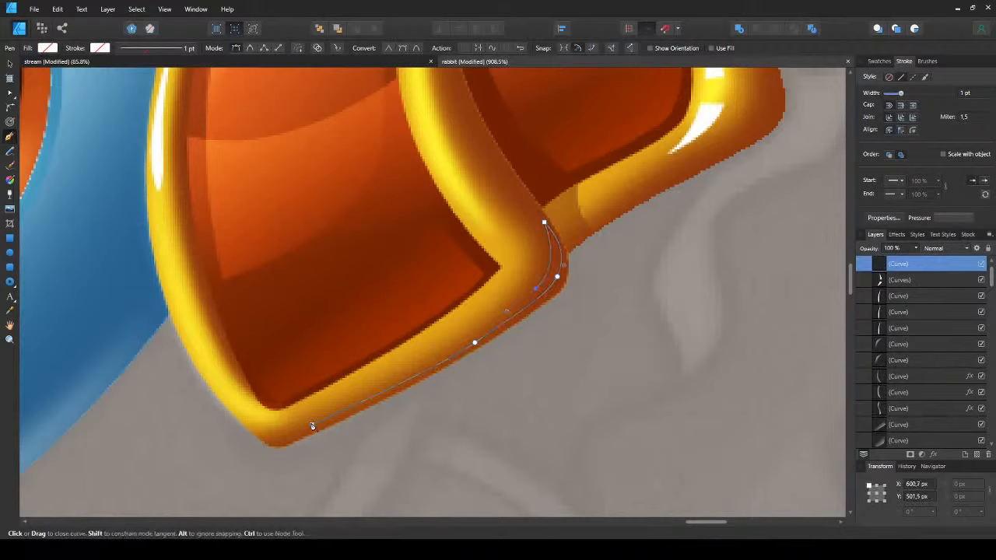
{"action": "left_click", "coordinate": [311, 426]}
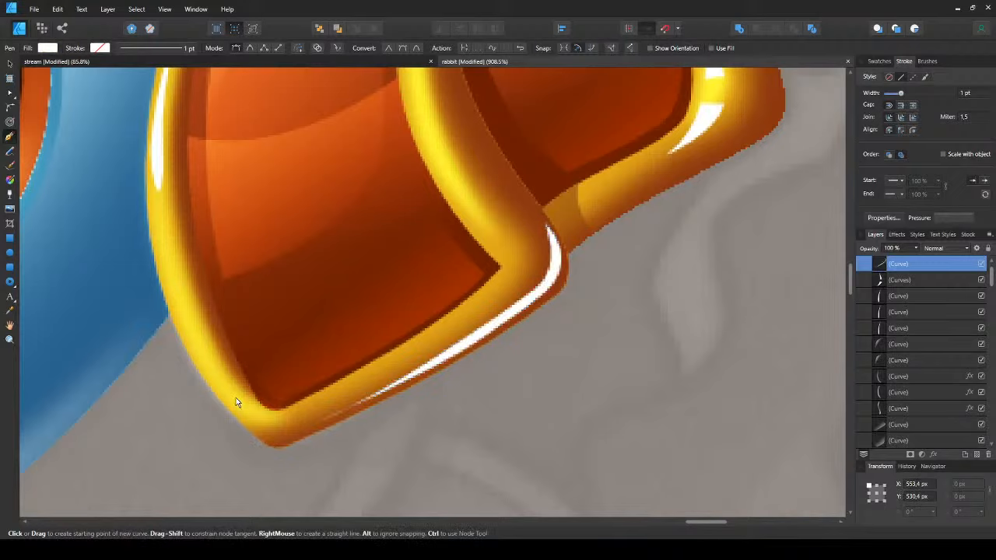
- Fill the crescent highlight with yellow, blur it softly into the gold trim and nudge it toward the trim's edge
{"action": "key", "text": "v"}
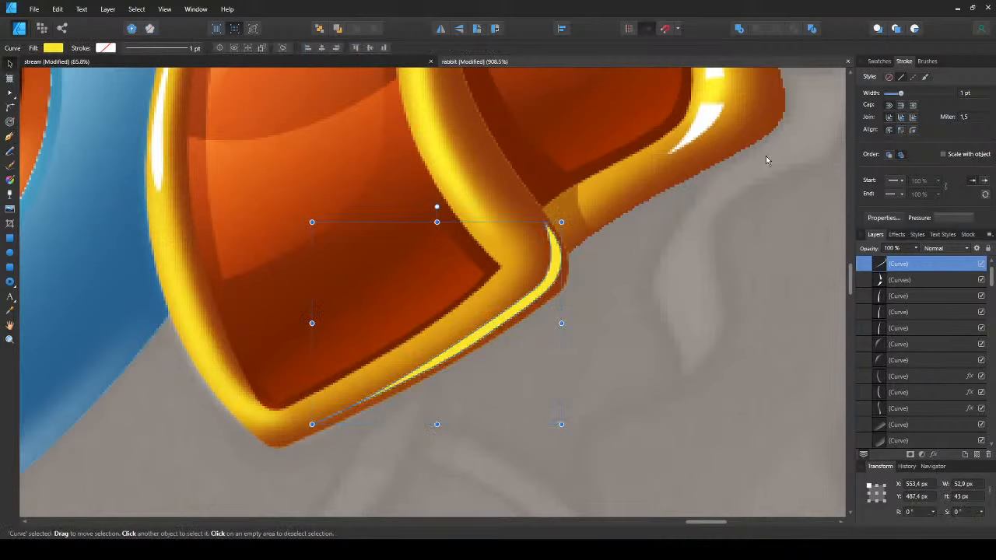
{"action": "left_click_drag", "start_coordinate": [765, 156], "coordinate": [779, 162]}
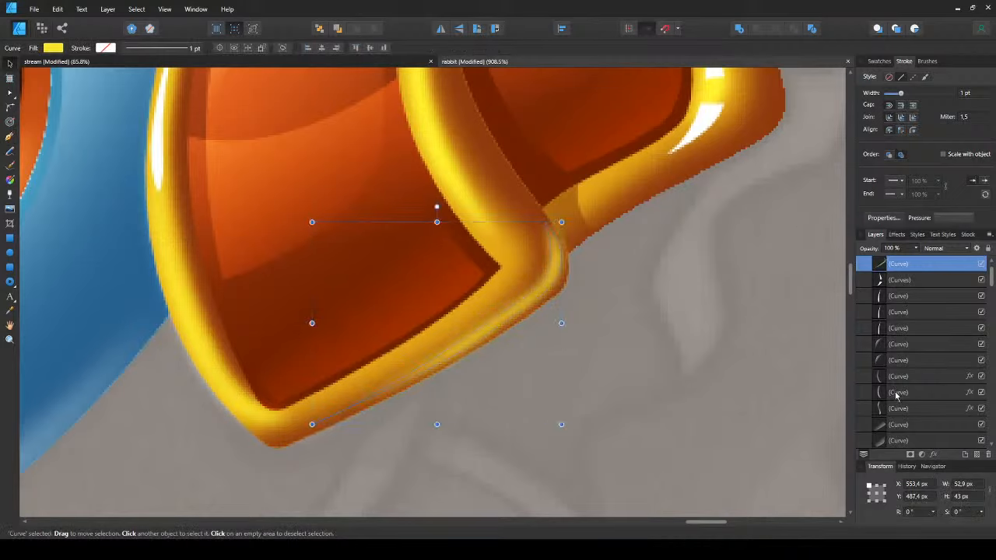
{"action": "left_click_drag", "start_coordinate": [545, 301], "coordinate": [547, 287]}
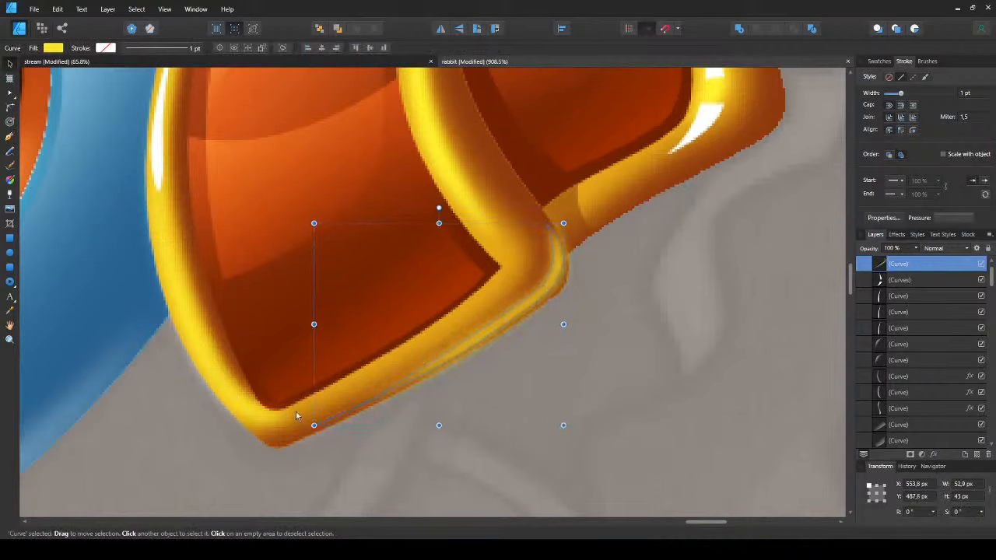
- Shear the yellow highlight by about 0.5° to follow the trim's lower edge and save the document
{"action": "left_click_drag", "start_coordinate": [310, 323], "coordinate": [309, 320]}
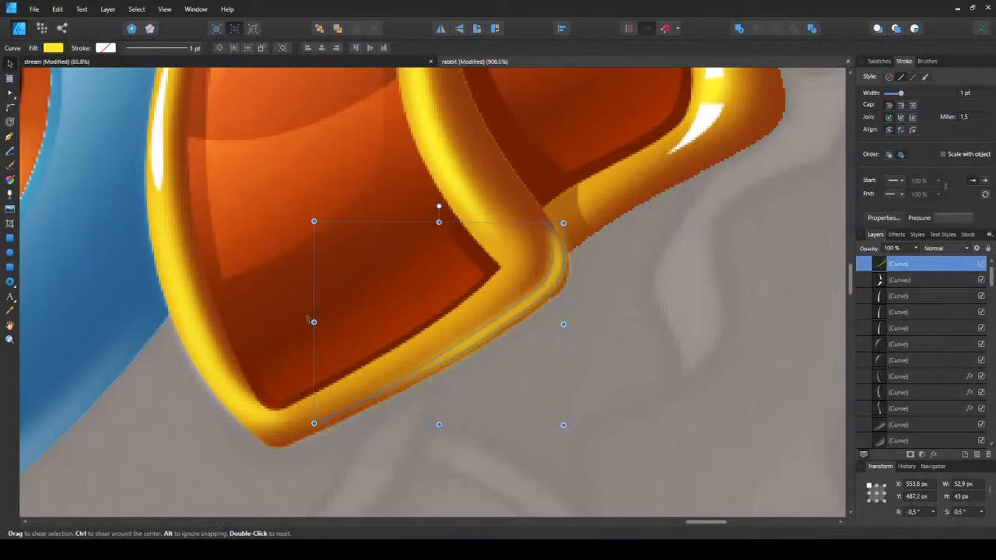
{"action": "scroll", "coordinate": [309, 320], "scroll_direction": "down", "scroll_amount": 5}
{"action": "key", "text": "ctrl+d"}
{"action": "scroll", "coordinate": [308, 321], "scroll_direction": "down", "scroll_amount": 1}
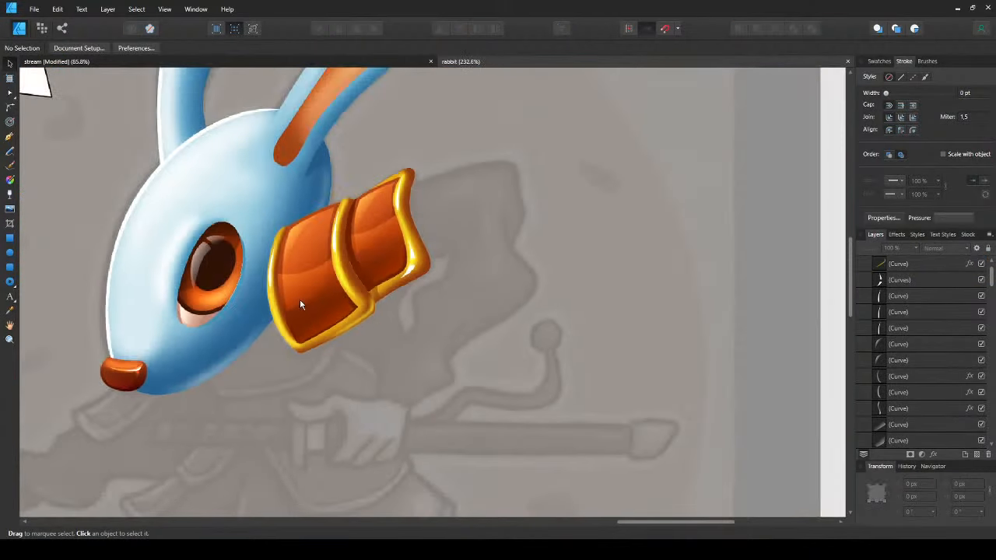
- Examine the shading of the collar trims, eye and whole head from afar and close up
{"action": "scroll", "coordinate": [304, 343], "scroll_direction": "down", "scroll_amount": 1}
{"action": "scroll", "coordinate": [283, 324], "scroll_direction": "up", "scroll_amount": 2}
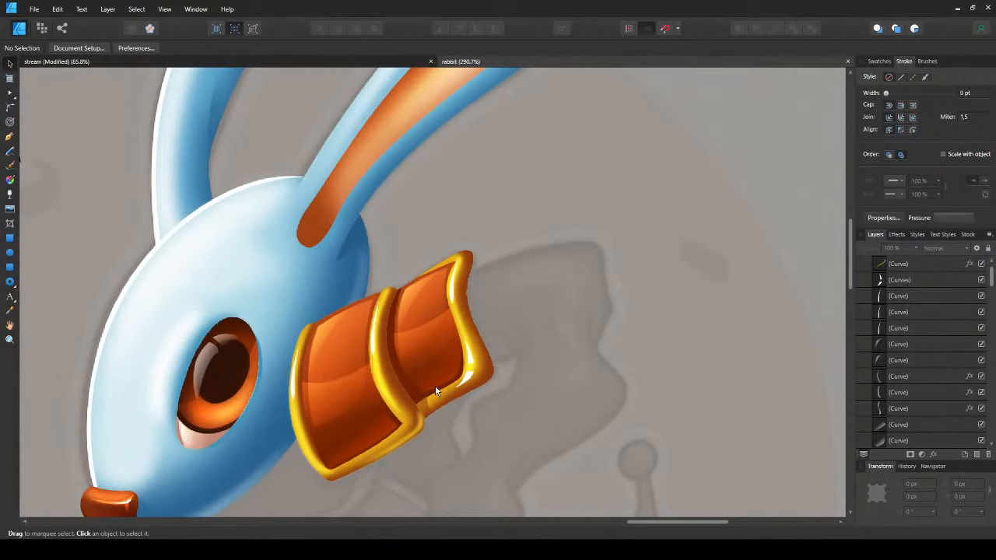
{"action": "scroll", "coordinate": [373, 357], "scroll_direction": "down", "scroll_amount": 2}
{"action": "scroll", "coordinate": [375, 369], "scroll_direction": "up", "scroll_amount": 1}
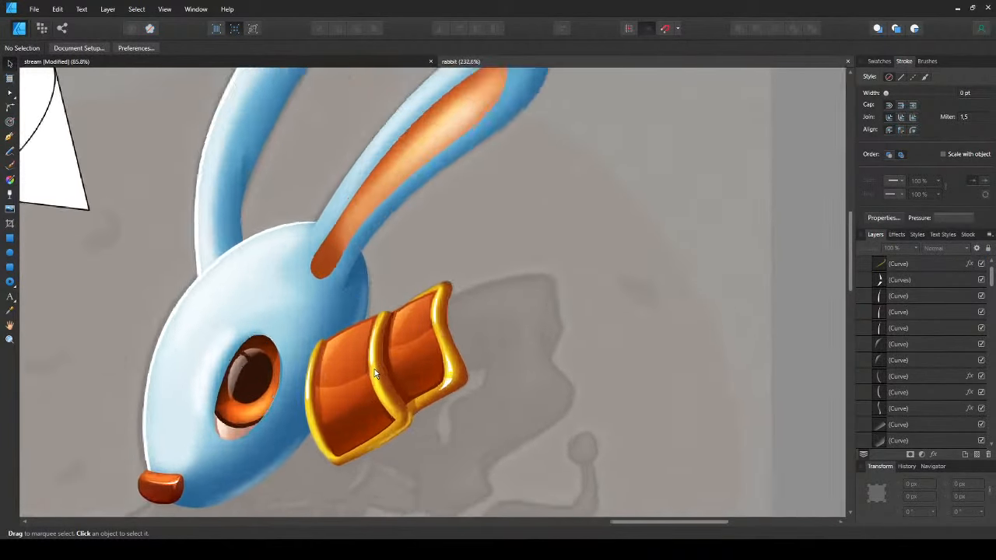
{"action": "scroll", "coordinate": [376, 374], "scroll_direction": "down", "scroll_amount": 1}
{"action": "scroll", "coordinate": [303, 389], "scroll_direction": "down", "scroll_amount": 1}
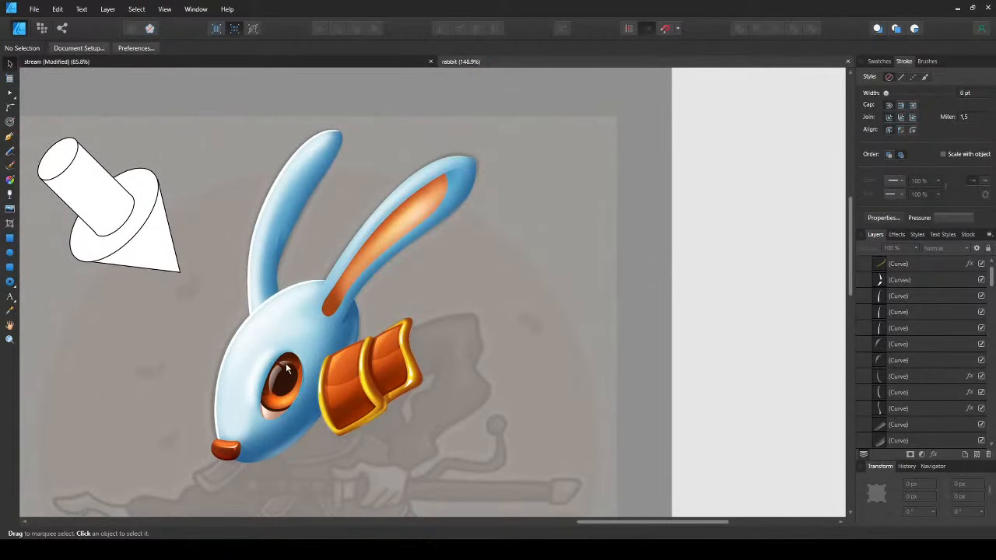
{"action": "left_click_drag", "start_coordinate": [287, 364], "coordinate": [309, 383]}
{"action": "scroll", "coordinate": [308, 380], "scroll_direction": "up", "scroll_amount": 1}
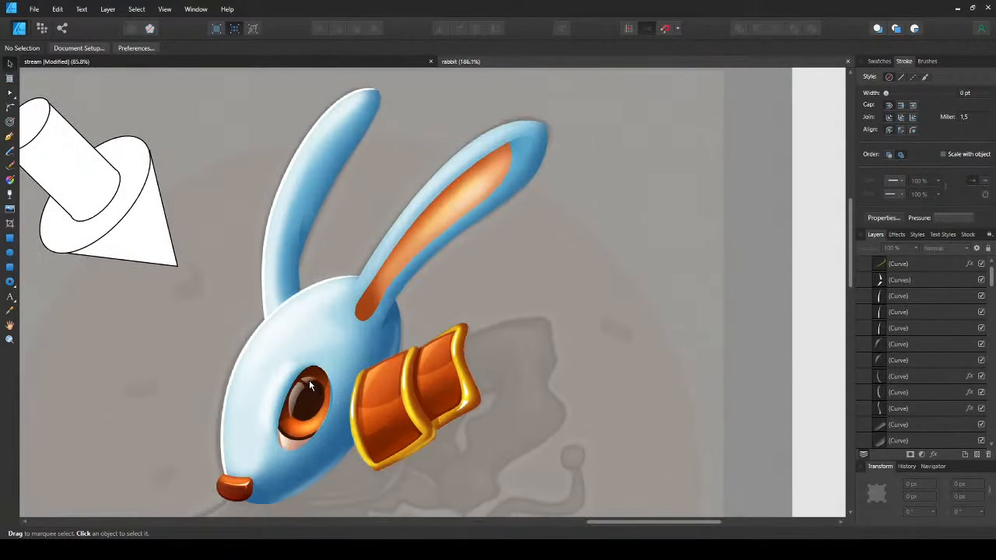
{"action": "scroll", "coordinate": [308, 380], "scroll_direction": "down", "scroll_amount": 1}
{"action": "left_click_drag", "start_coordinate": [305, 379], "coordinate": [348, 379]}
{"action": "left_click", "coordinate": [327, 362]}
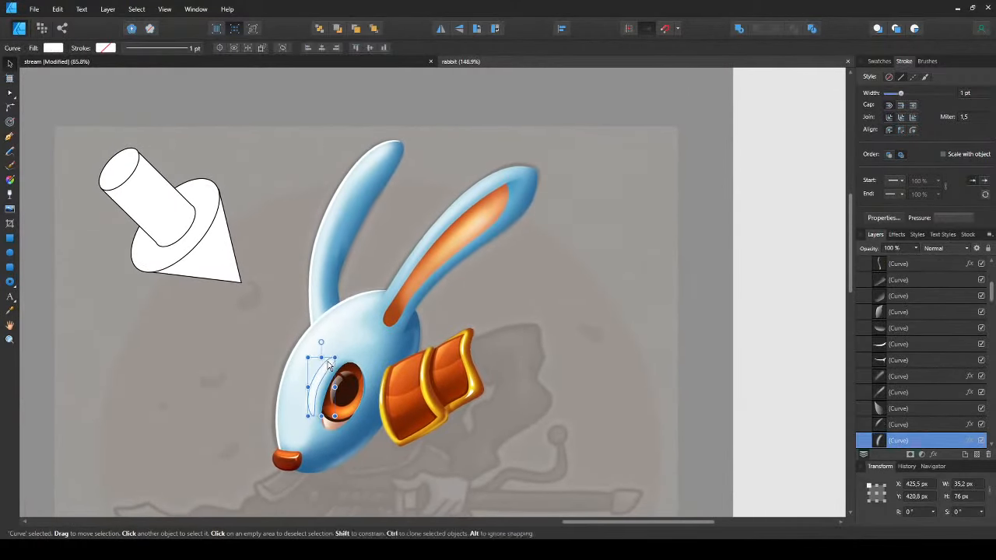
{"action": "left_click", "coordinate": [91, 341]}
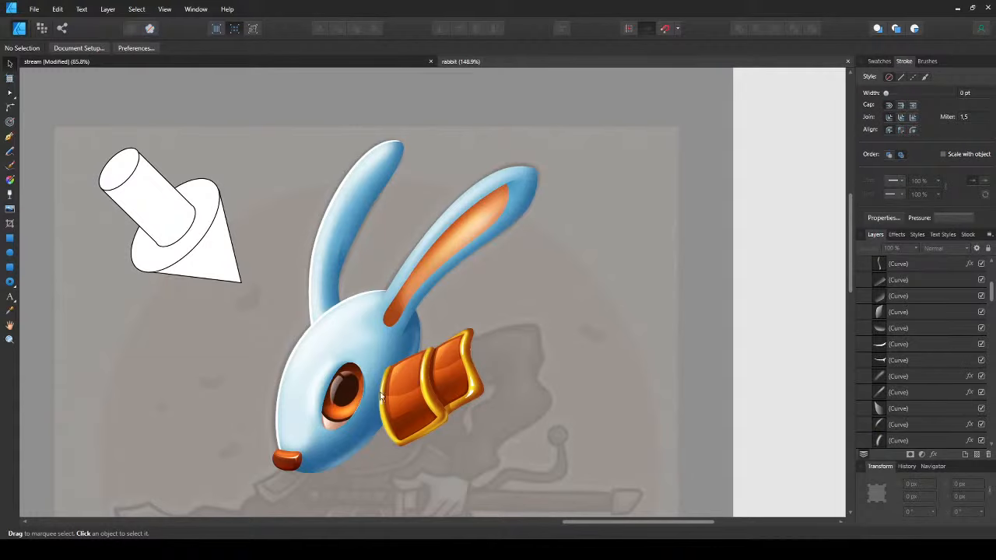
{"action": "left_click_drag", "start_coordinate": [311, 381], "coordinate": [303, 359]}
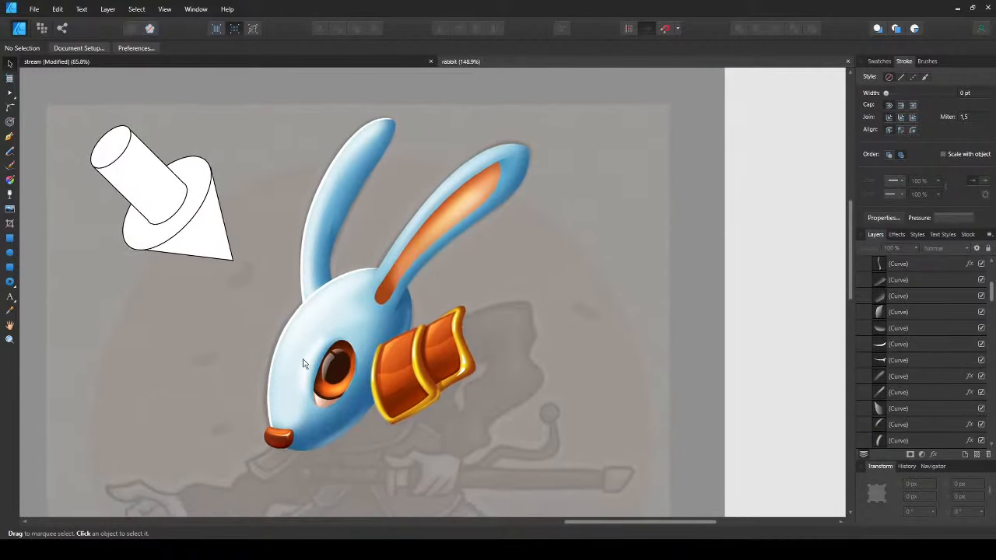
- Cover the rabbit with a black rectangle about 533 by 512 px and set its blend mode to Color for a greyscale check
{"action": "left_click", "coordinate": [10, 238]}
{"action": "mouse_move", "coordinate": [227, 367]}
{"action": "left_mouse_down"}
{"action": "mouse_move", "coordinate": [217, 360]}
{"action": "mouse_move", "coordinate": [218, 373]}
{"action": "left_mouse_up"}
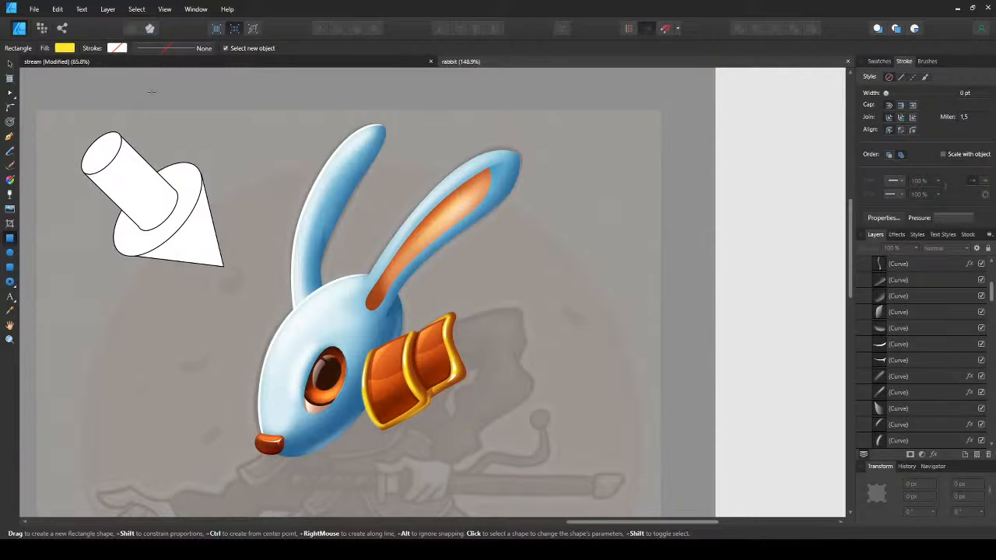
{"action": "mouse_move", "coordinate": [152, 92]}
{"action": "left_mouse_down"}
{"action": "mouse_move", "coordinate": [423, 355]}
{"action": "mouse_move", "coordinate": [550, 434]}
{"action": "mouse_move", "coordinate": [563, 487]}
{"action": "left_mouse_up"}
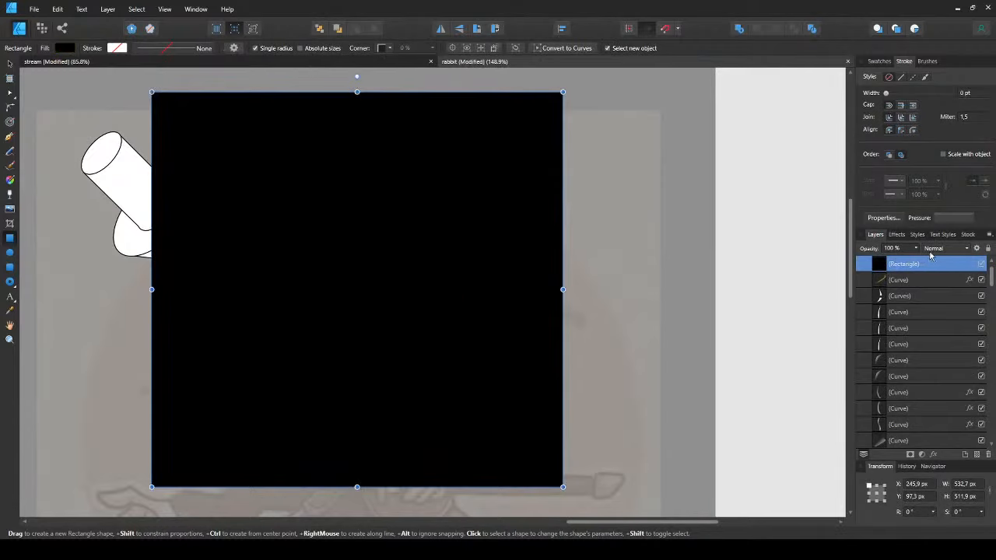
{"action": "left_click", "coordinate": [931, 252]}
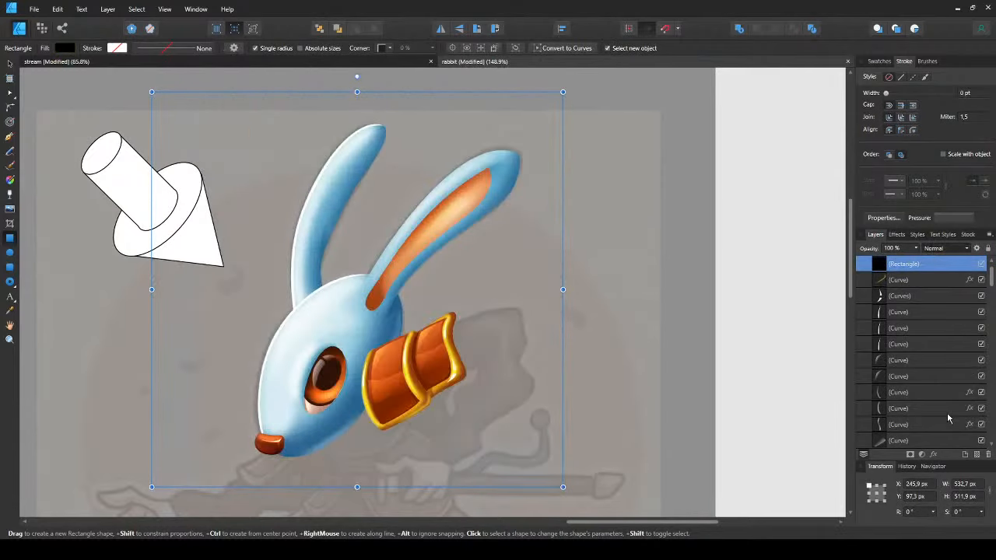
{"action": "left_click", "coordinate": [945, 410]}
{"action": "key", "text": "v"}
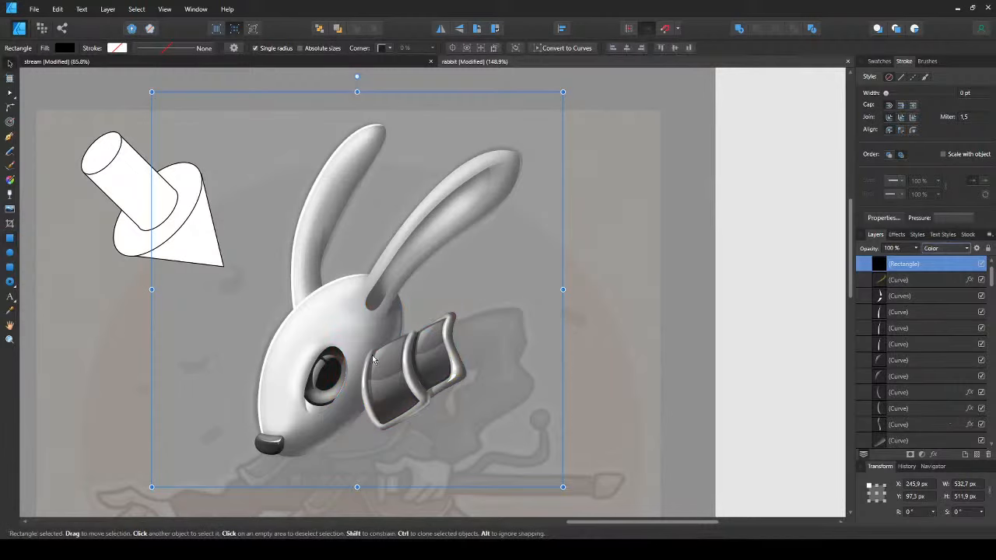
- Check the tonal values of the head, ears and collar under the Color-mode rectangle, moving it around, and delete it
{"action": "left_click_drag", "start_coordinate": [381, 372], "coordinate": [334, 330]}
{"action": "left_click", "coordinate": [599, 261]}
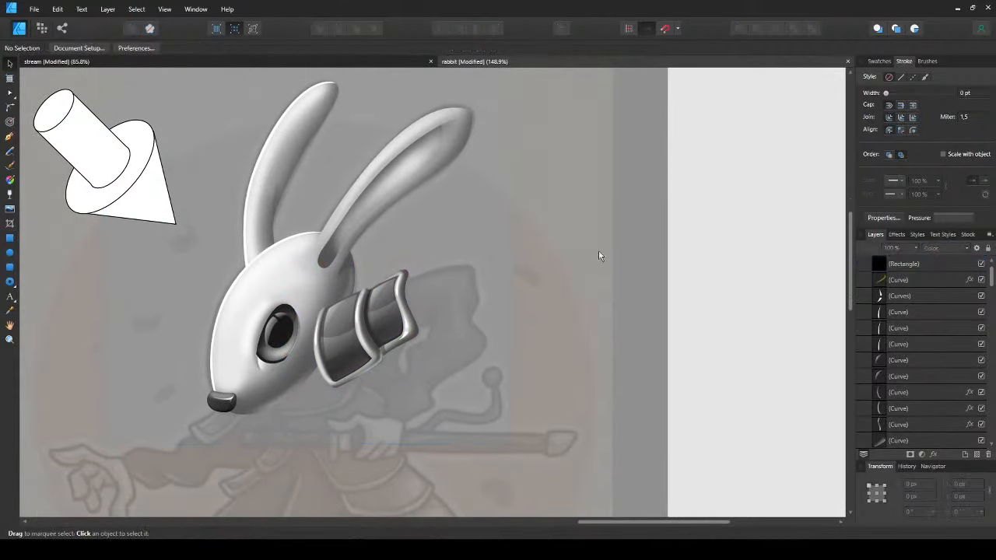
{"action": "left_click", "coordinate": [369, 333]}
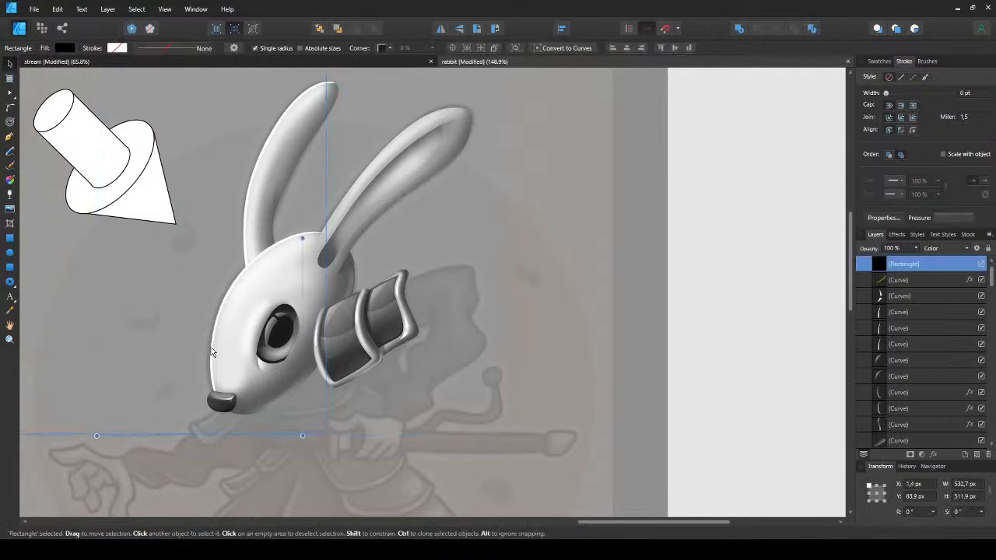
{"action": "mouse_move", "coordinate": [456, 358]}
{"action": "left_mouse_down"}
{"action": "mouse_move", "coordinate": [183, 351]}
{"action": "mouse_move", "coordinate": [477, 367]}
{"action": "mouse_move", "coordinate": [194, 349]}
{"action": "mouse_move", "coordinate": [451, 368]}
{"action": "left_mouse_up"}
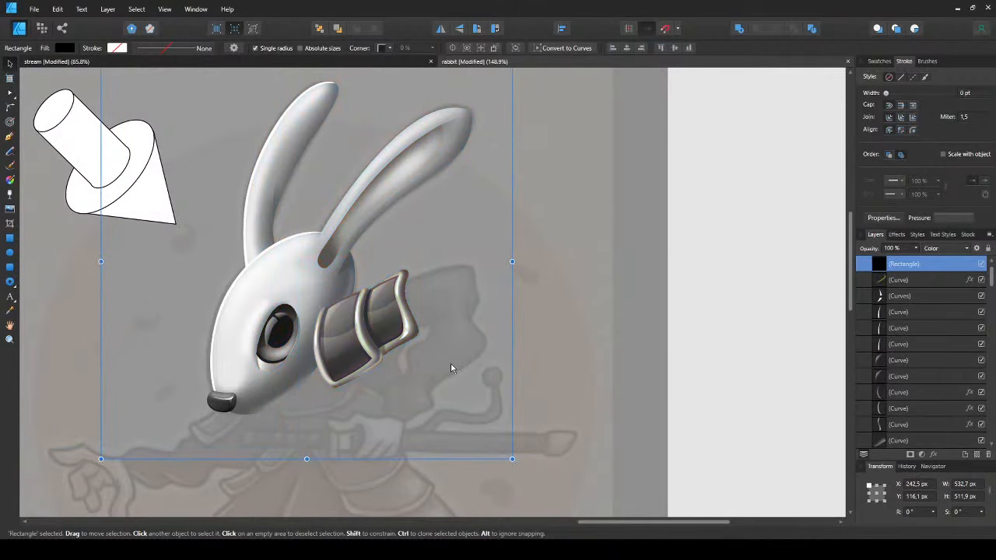
{"action": "scroll", "coordinate": [391, 354], "scroll_direction": "down", "scroll_amount": 2}
{"action": "scroll", "coordinate": [349, 338], "scroll_direction": "up", "scroll_amount": 4}
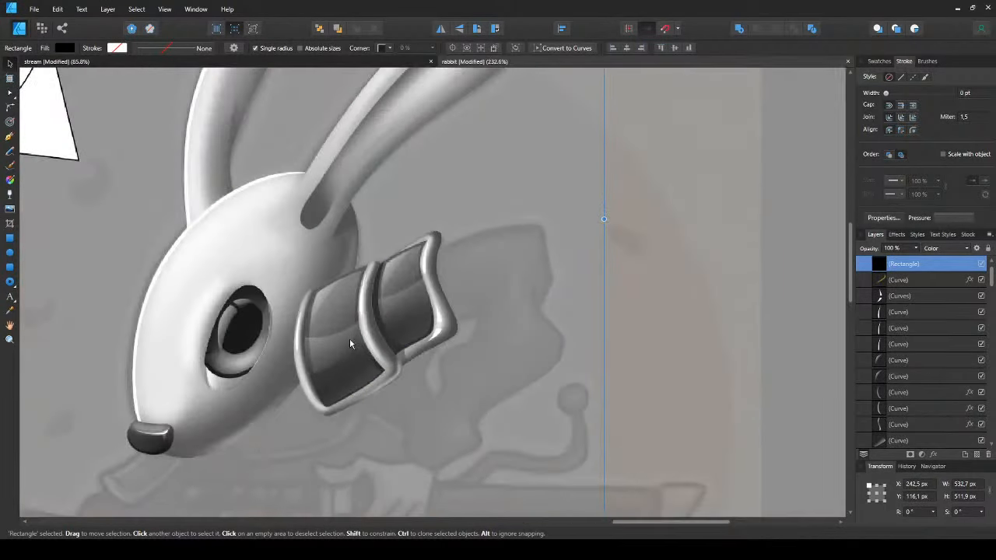
{"action": "key", "text": "Delete"}
{"action": "key", "text": "ctrl+d"}
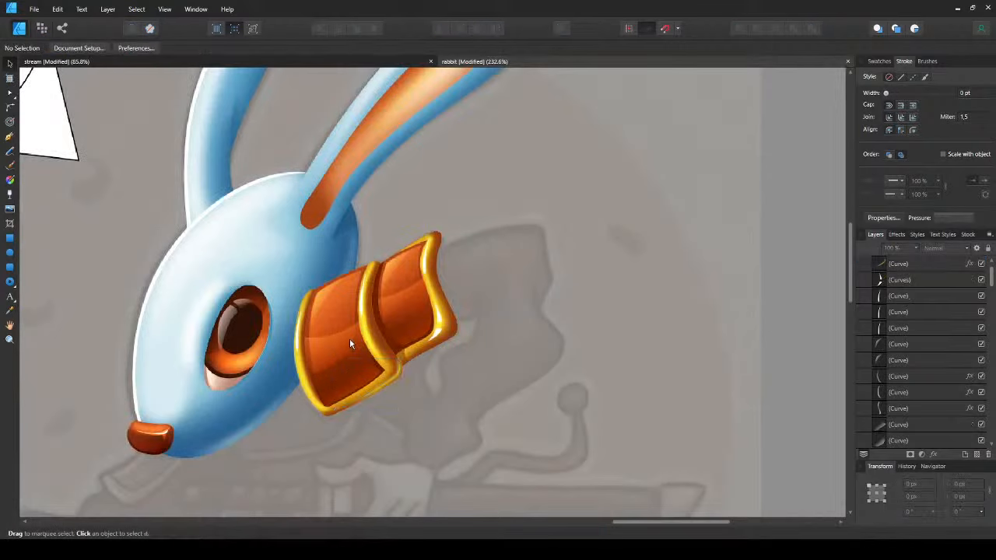
- Examine the full-colour ears, eye and collar trims at different zoom levels
{"action": "scroll", "coordinate": [349, 338], "scroll_direction": "down", "scroll_amount": 3}
{"action": "scroll", "coordinate": [362, 344], "scroll_direction": "up", "scroll_amount": 1}
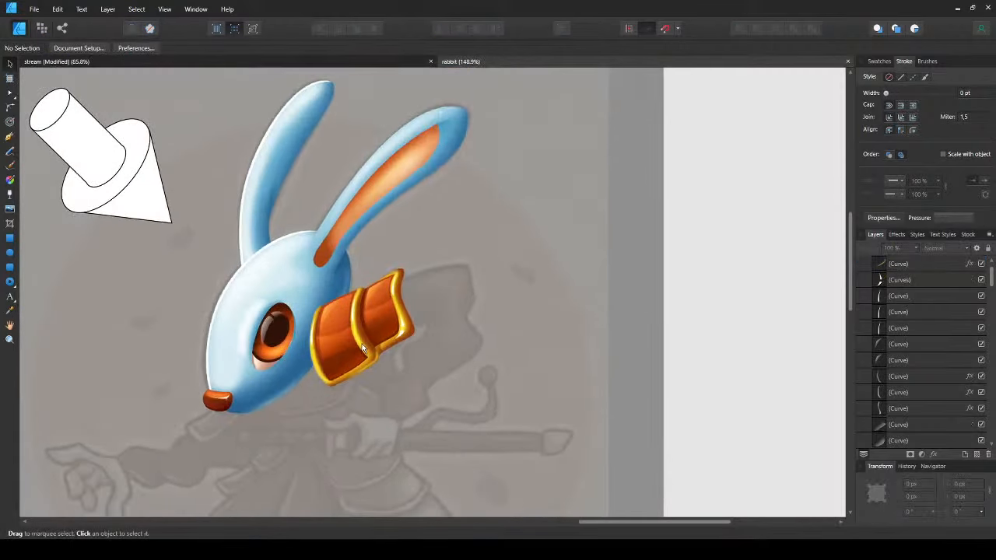
{"action": "scroll", "coordinate": [363, 345], "scroll_direction": "up", "scroll_amount": 2}
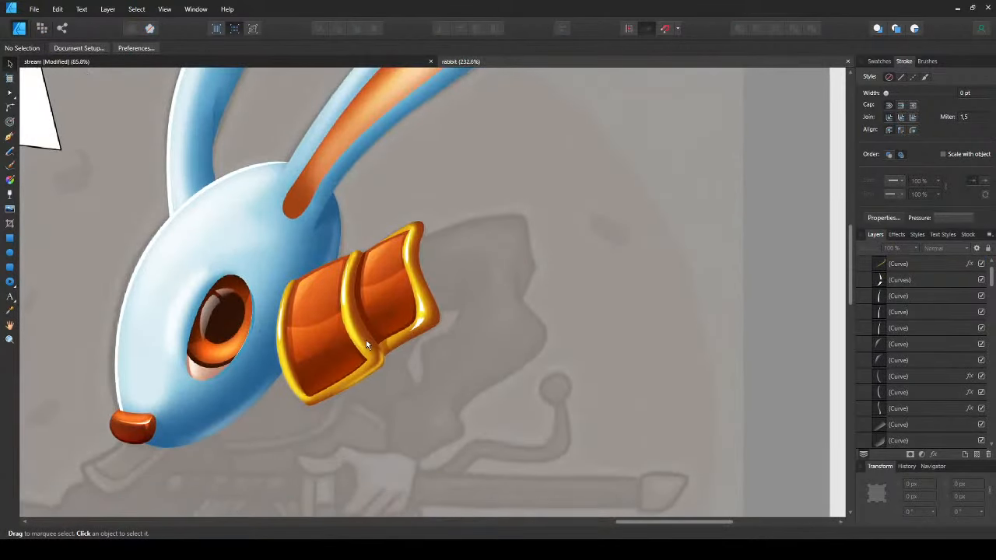
{"action": "scroll", "coordinate": [367, 344], "scroll_direction": "down", "scroll_amount": 2}
{"action": "scroll", "coordinate": [257, 374], "scroll_direction": "up", "scroll_amount": 2}
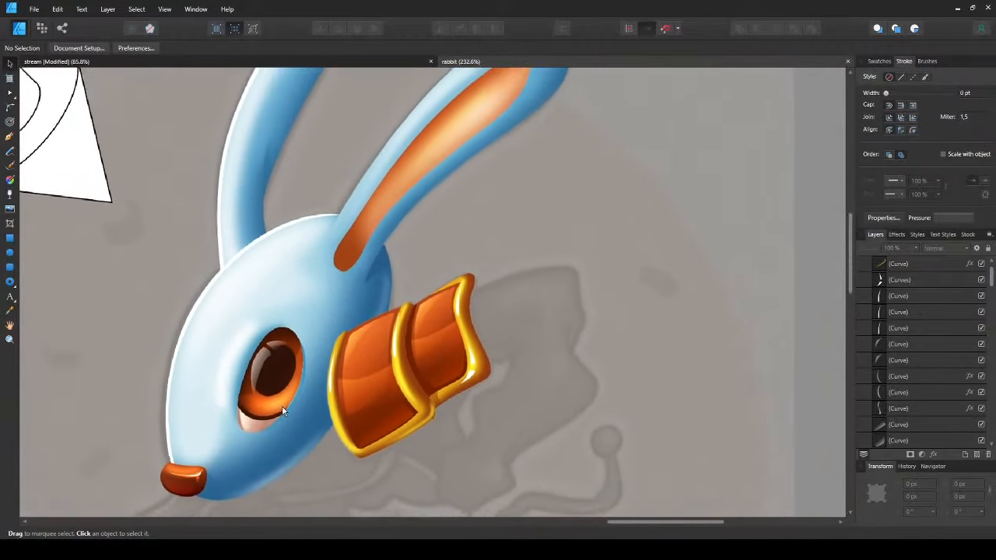
{"action": "scroll", "coordinate": [288, 421], "scroll_direction": "down", "scroll_amount": 1}
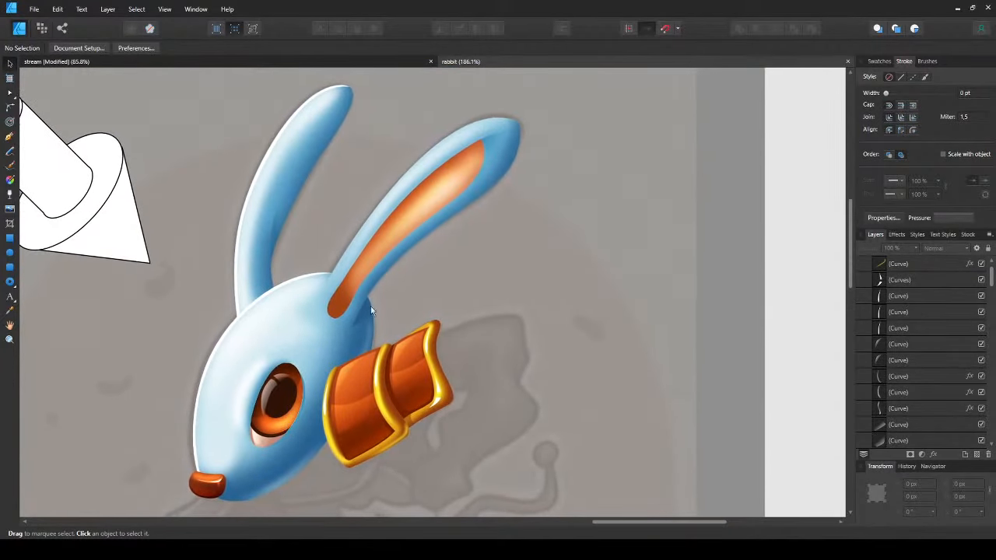
- Draw a closed white shape about 223 by 214 px along the lower edge of the orange-lined ear, extending out over the background
{"action": "scroll", "coordinate": [516, 173], "scroll_direction": "up", "scroll_amount": 2}
{"action": "key", "text": "p"}
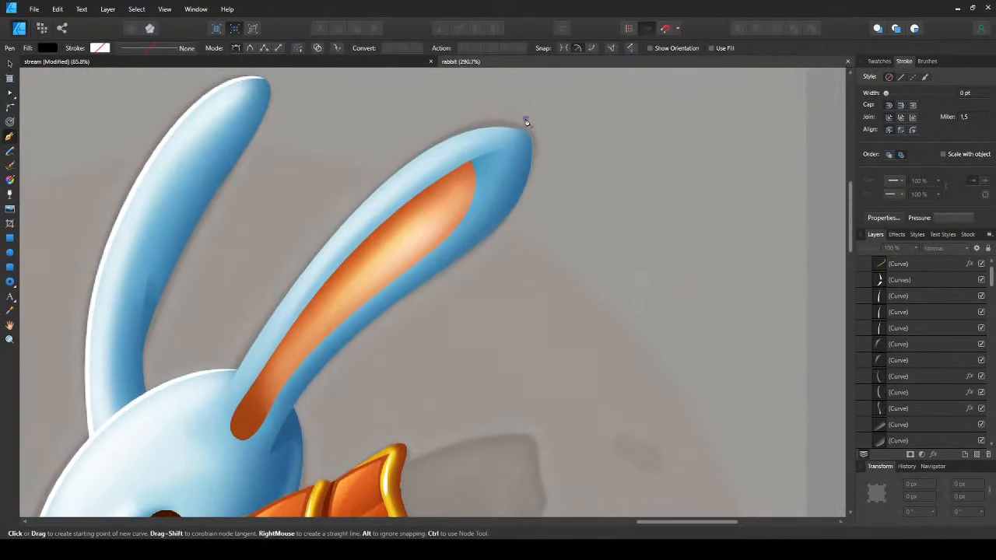
{"action": "left_click", "coordinate": [525, 119]}
{"action": "left_click", "coordinate": [481, 240]}
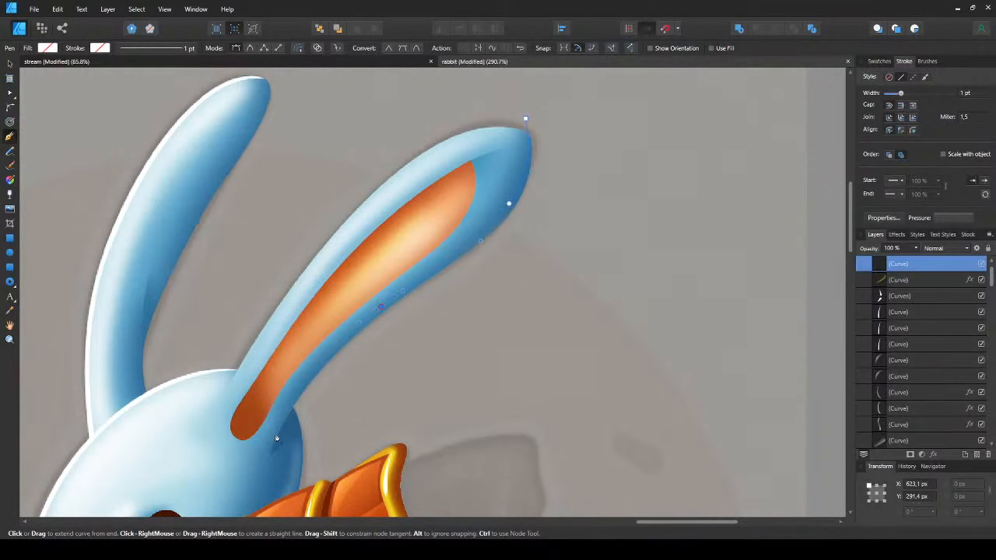
{"action": "left_click_drag", "start_coordinate": [274, 442], "coordinate": [264, 485]}
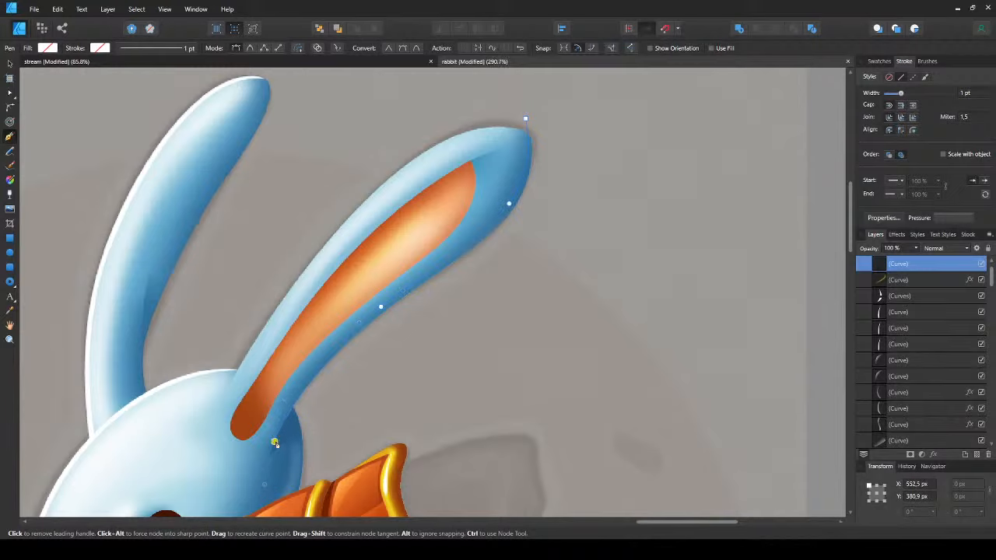
{"action": "left_click", "coordinate": [433, 378]}
{"action": "left_click", "coordinate": [575, 270]}
{"action": "left_click", "coordinate": [603, 159]}
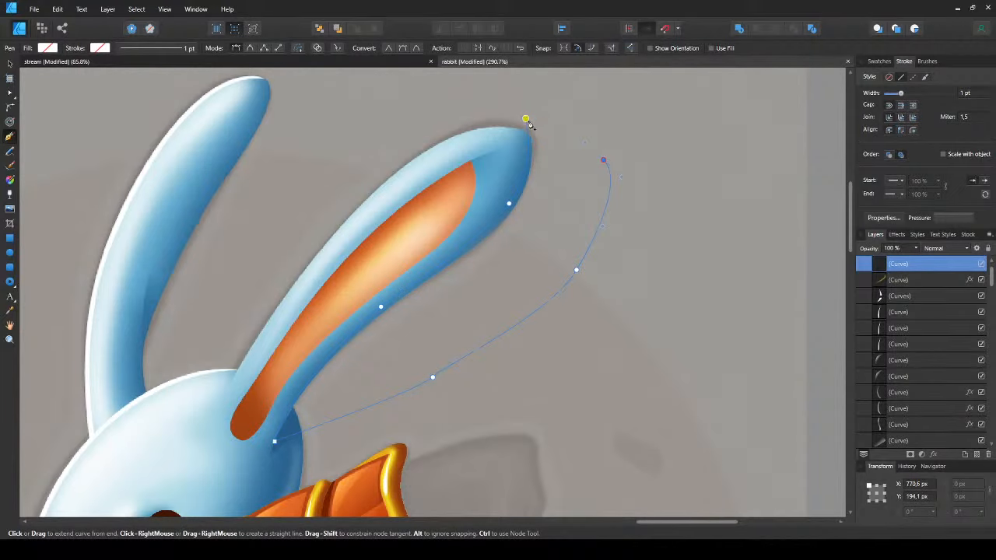
{"action": "left_click", "coordinate": [526, 119]}
{"action": "key", "text": "d"}
{"action": "key", "text": "v"}
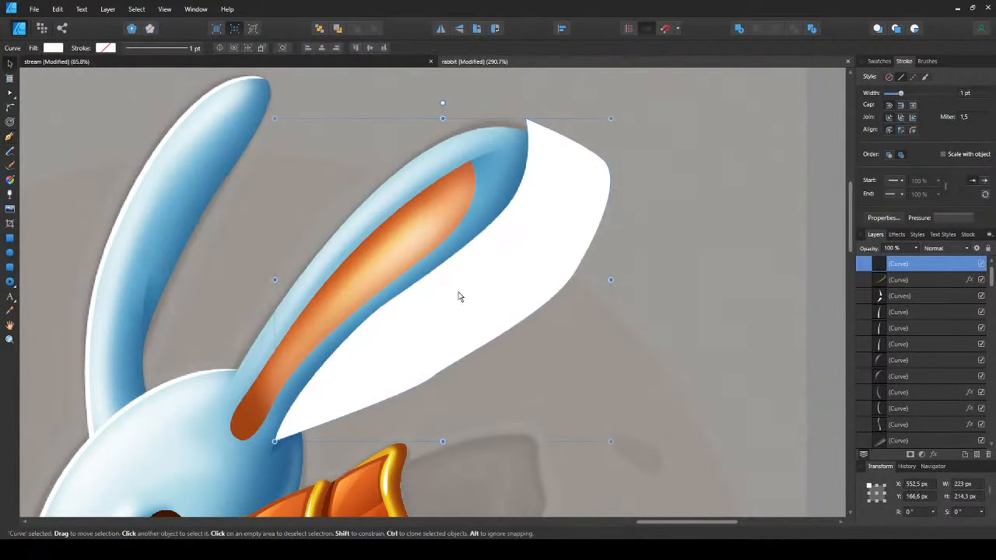
- Nest the white shape inside the orange-lined ear's blue body and turn it into a soft pale-blue highlight with blurred edges
{"action": "key", "text": "ctrl+x"}
{"action": "left_click", "coordinate": [453, 266]}
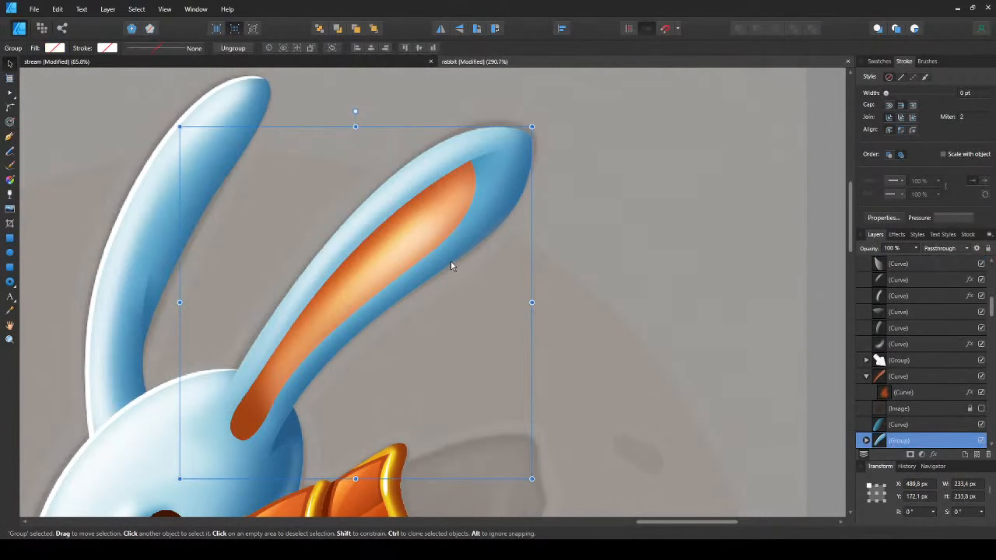
{"action": "key", "text": "ctrl+alt+v"}
{"action": "key", "text": "ctrl+alt+v"}
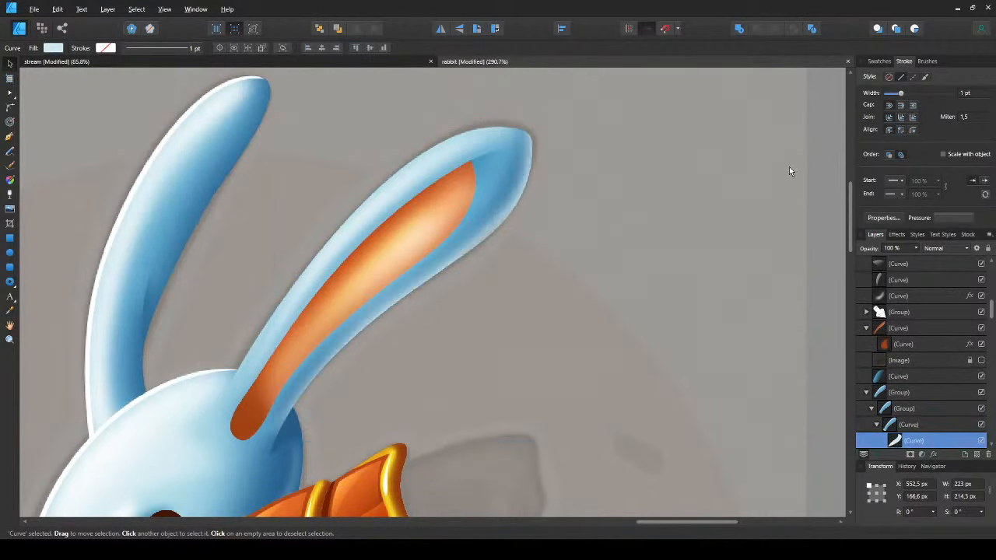
{"action": "left_click", "coordinate": [570, 266]}
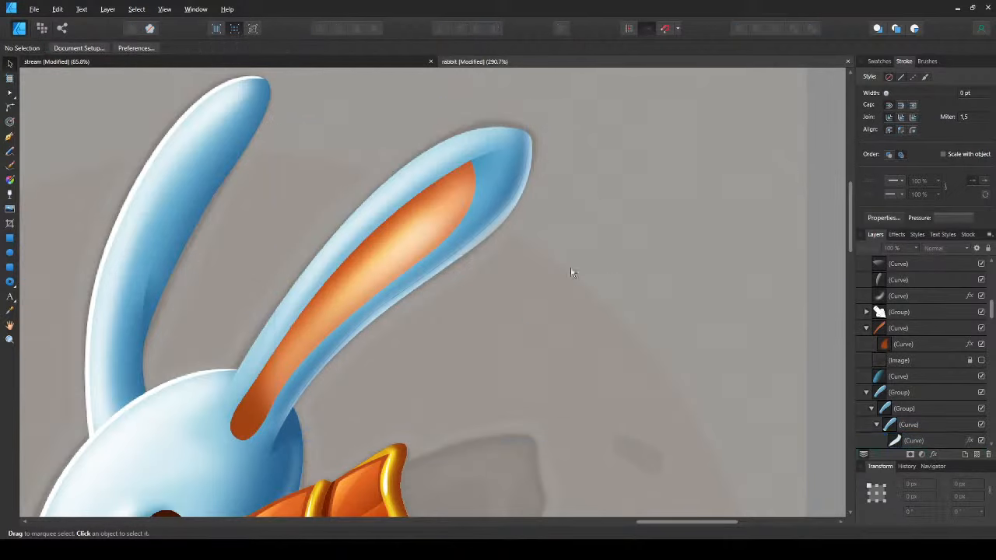
{"action": "scroll", "coordinate": [429, 292], "scroll_direction": "down", "scroll_amount": 4}
{"action": "scroll", "coordinate": [429, 292], "scroll_direction": "up", "scroll_amount": 4}
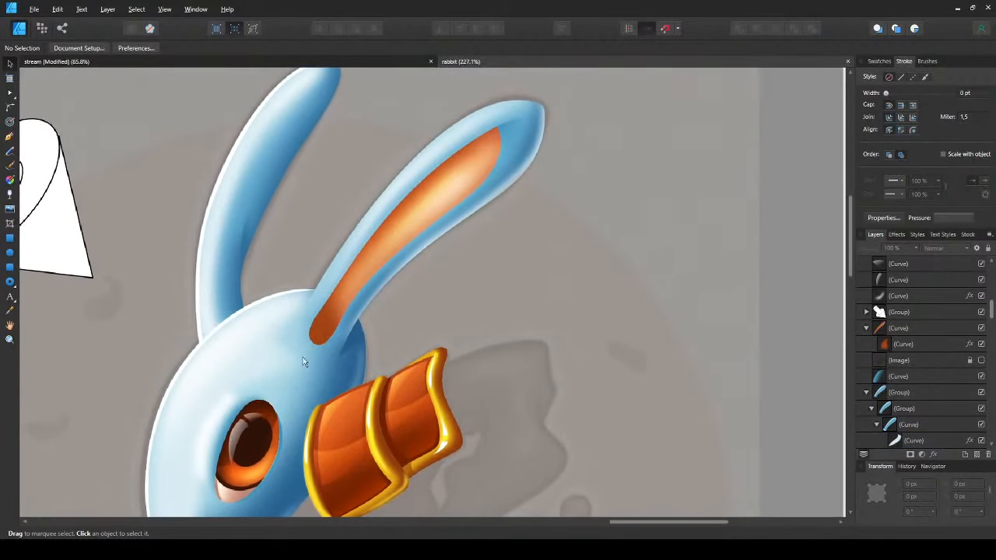
- Draw a closed shape about 72 by 64 px over the lower end of the orange inner ear and the adjoining head
{"action": "scroll", "coordinate": [325, 327], "scroll_direction": "up", "scroll_amount": 2}
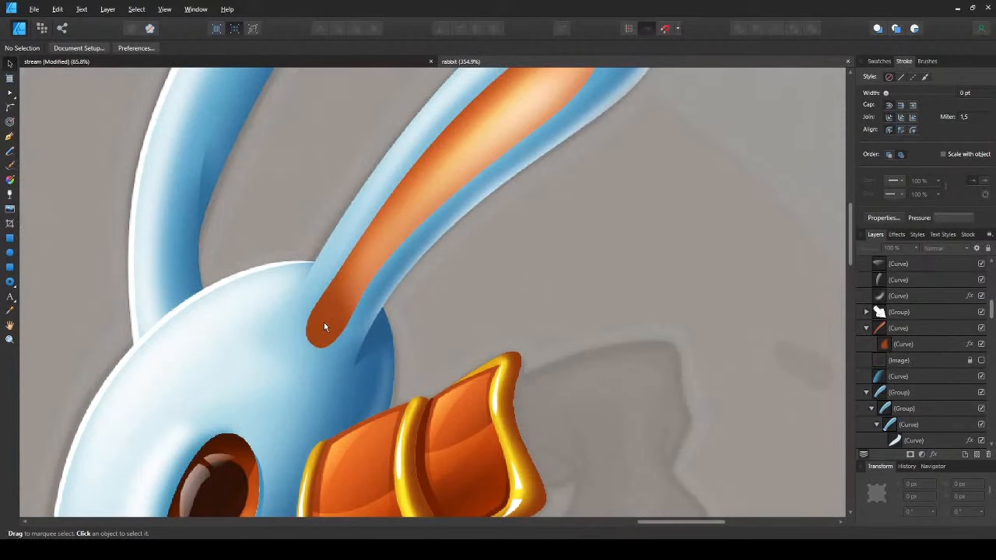
{"action": "key", "text": "p"}
{"action": "left_click", "coordinate": [325, 277]}
{"action": "left_click_drag", "start_coordinate": [352, 326], "coordinate": [401, 306]}
{"action": "left_click_drag", "start_coordinate": [341, 391], "coordinate": [324, 395]}
{"action": "left_click_drag", "start_coordinate": [243, 353], "coordinate": [240, 345]}
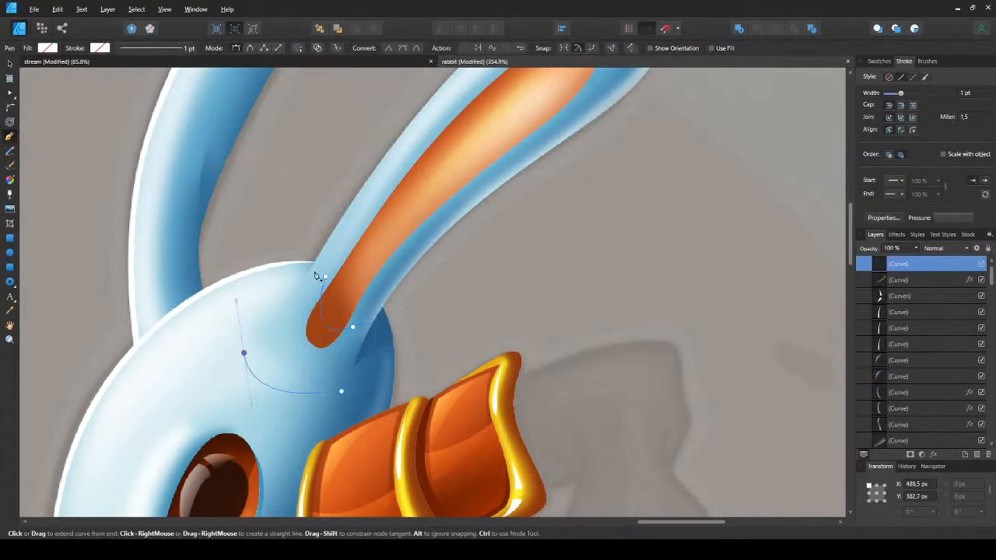
{"action": "left_click", "coordinate": [327, 279]}
{"action": "key", "text": "v"}
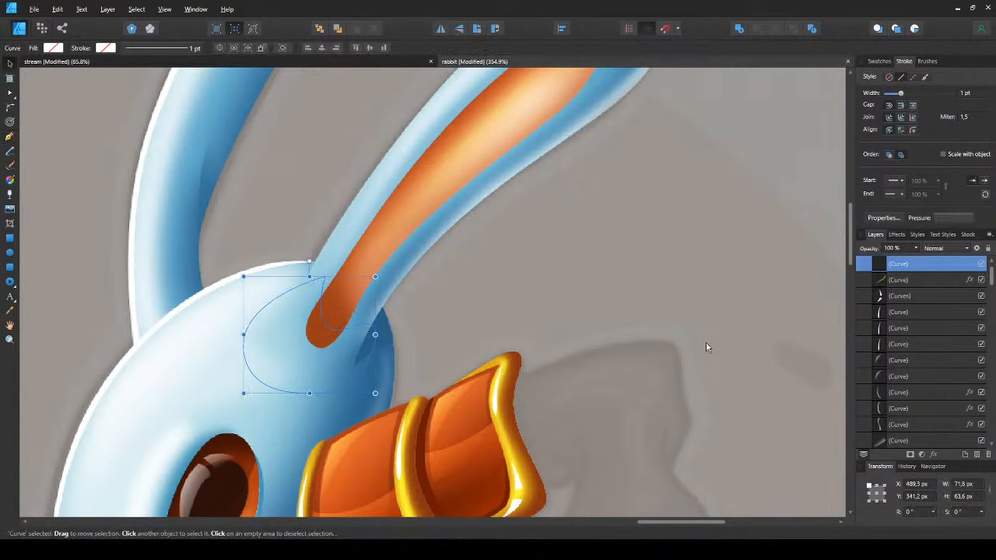
- Nest the new shape inside the orange inner ear, fill it dark brown and blur it into a soft shadow
{"action": "key", "text": "g"}
{"action": "key", "text": "p"}
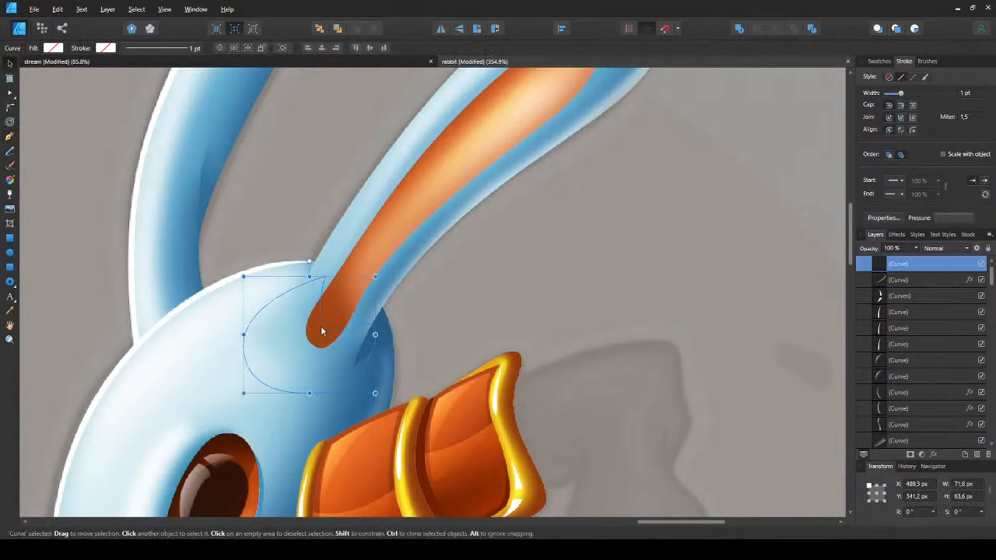
{"action": "key", "text": "ctrl+shift+v"}
{"action": "key", "text": "ctrl+x"}
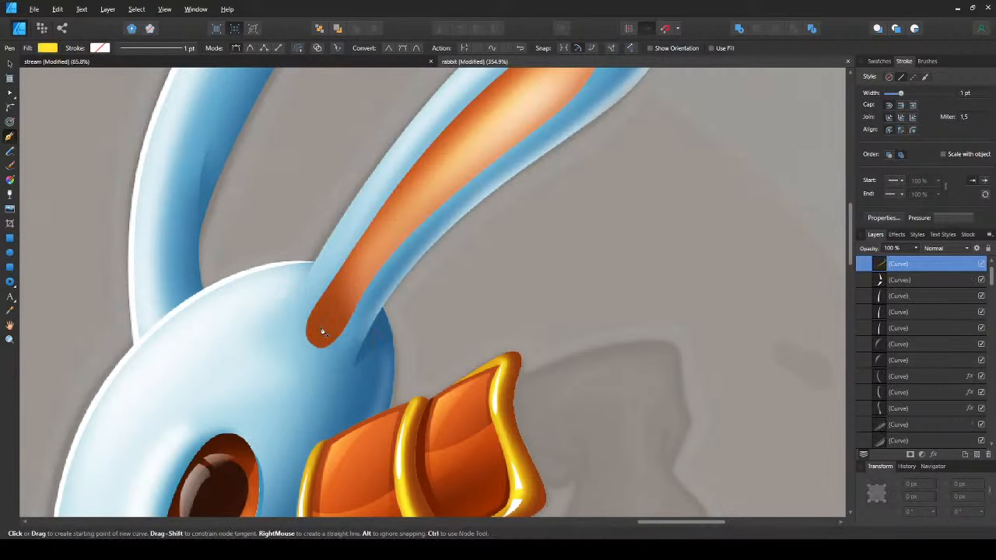
{"action": "key", "text": "ctrl+alt+v"}
{"action": "key", "text": "v"}
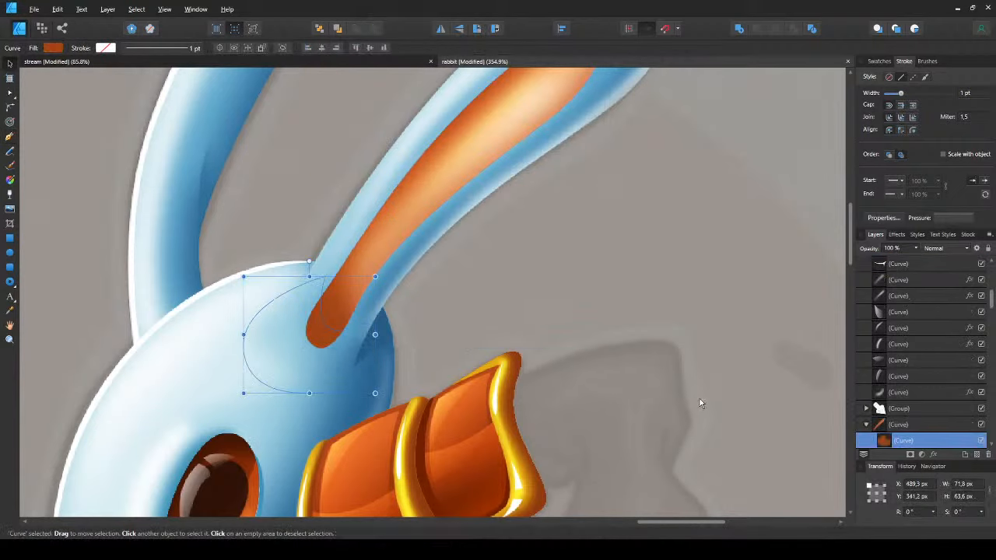
{"action": "left_click_drag", "start_coordinate": [704, 399], "coordinate": [692, 393]}
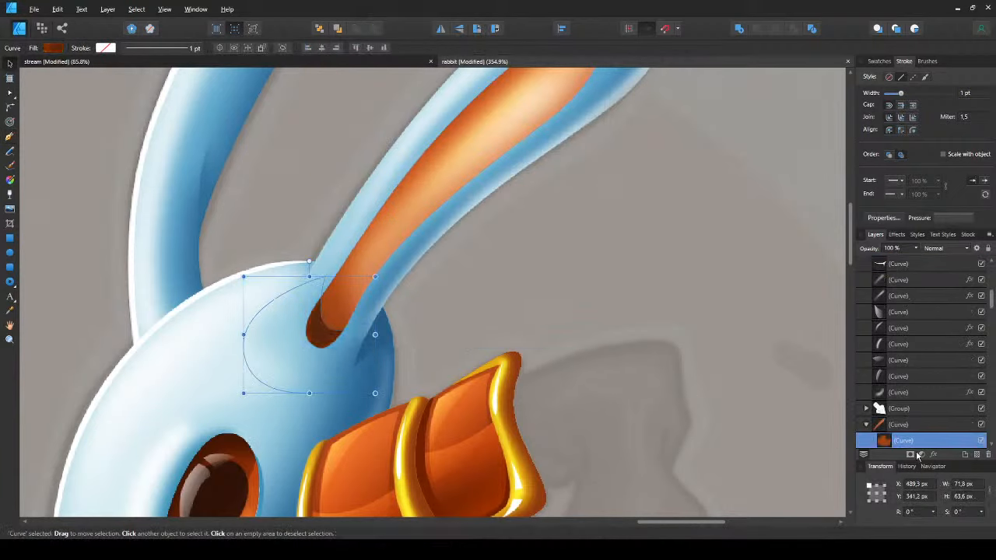
{"action": "left_click", "coordinate": [779, 164]}
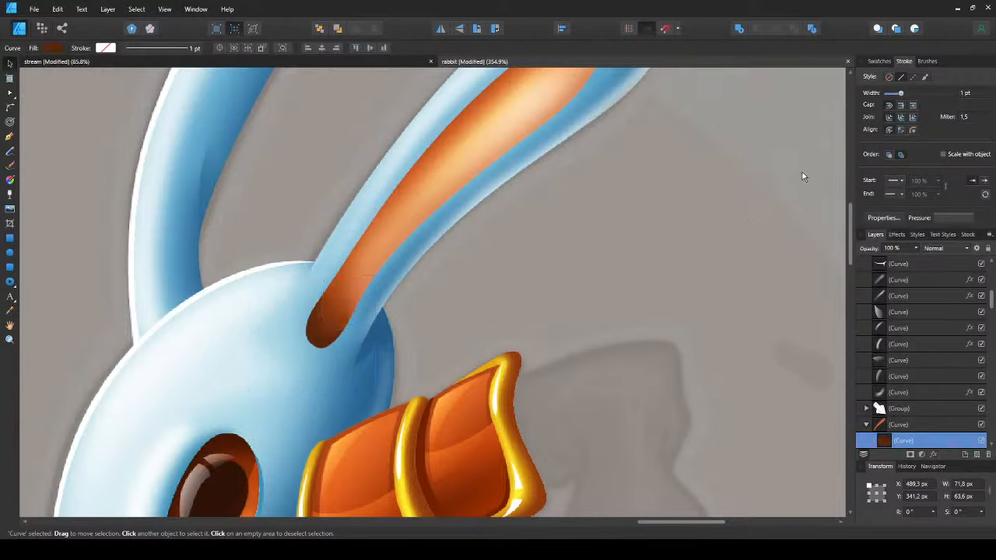
{"action": "left_click", "coordinate": [476, 322]}
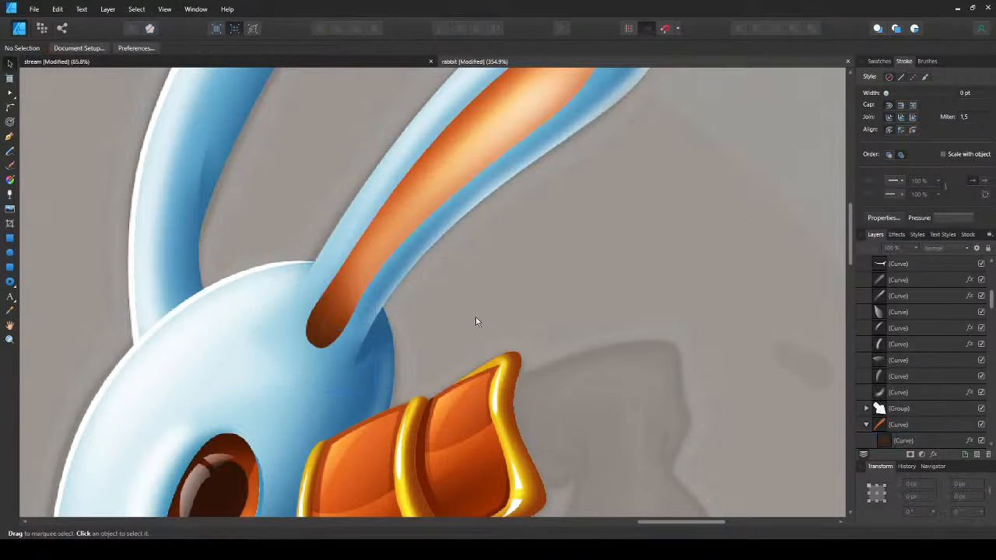
- Deselect the dark shadow at the inner ear's base and save the rabbit document
{"action": "scroll", "coordinate": [476, 321], "scroll_direction": "down", "scroll_amount": 3}
{"action": "left_click", "coordinate": [399, 322]}
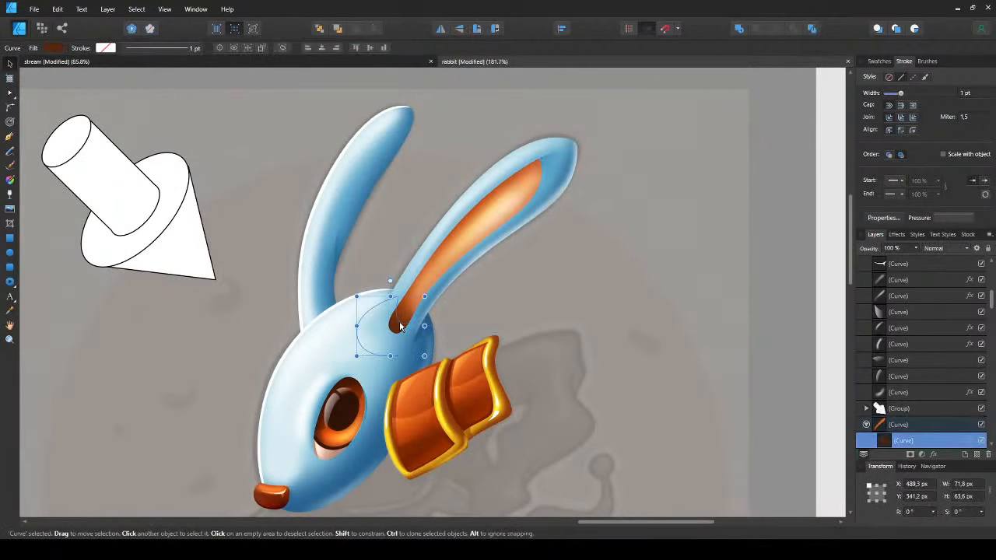
{"action": "key", "text": "ctrl+d"}
{"action": "key", "text": "ctrl+s"}
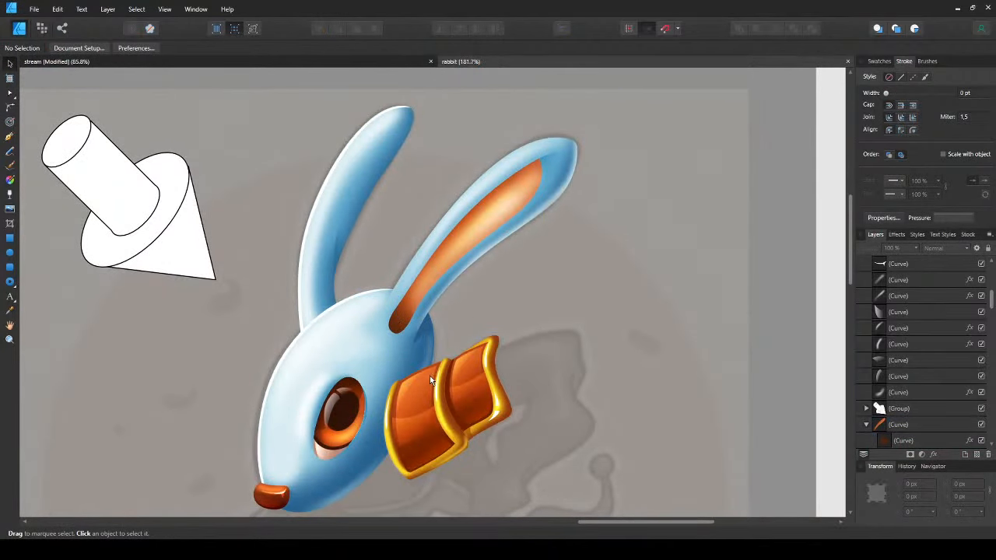
- Examine the inner ear shading, the ear's nested layers, the head and the collar at different zoom levels
{"action": "scroll", "coordinate": [327, 383], "scroll_direction": "down", "scroll_amount": 2}
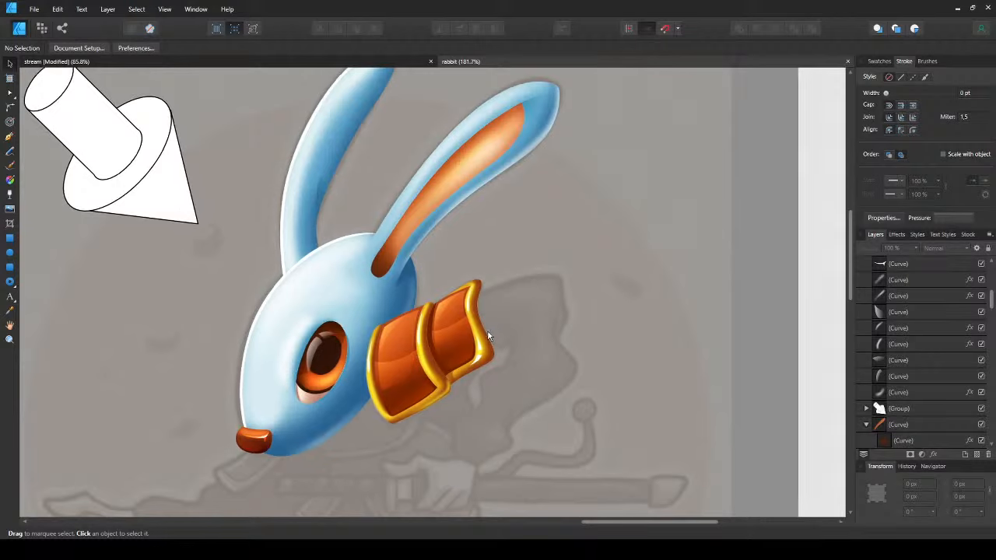
{"action": "left_click_drag", "start_coordinate": [488, 330], "coordinate": [444, 385]}
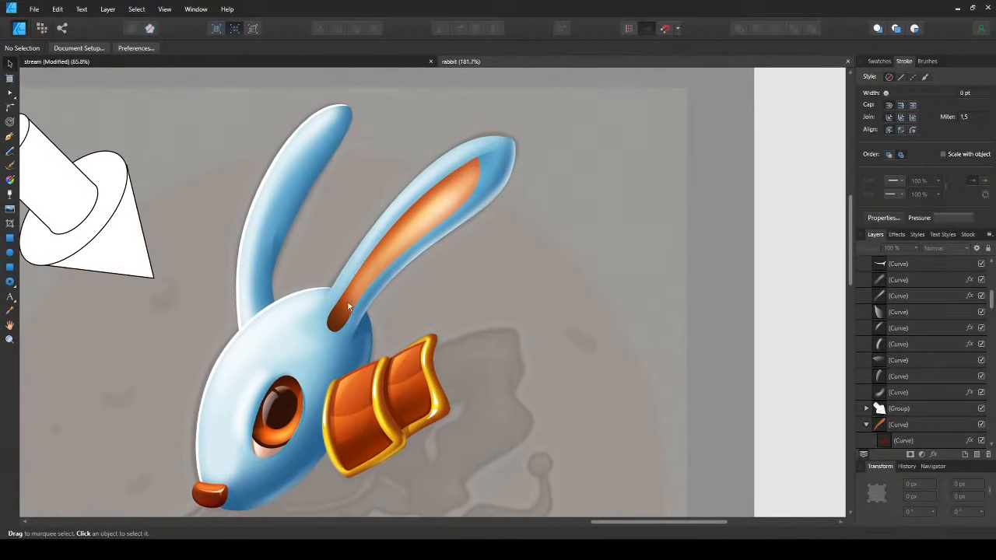
{"action": "left_click", "coordinate": [337, 324]}
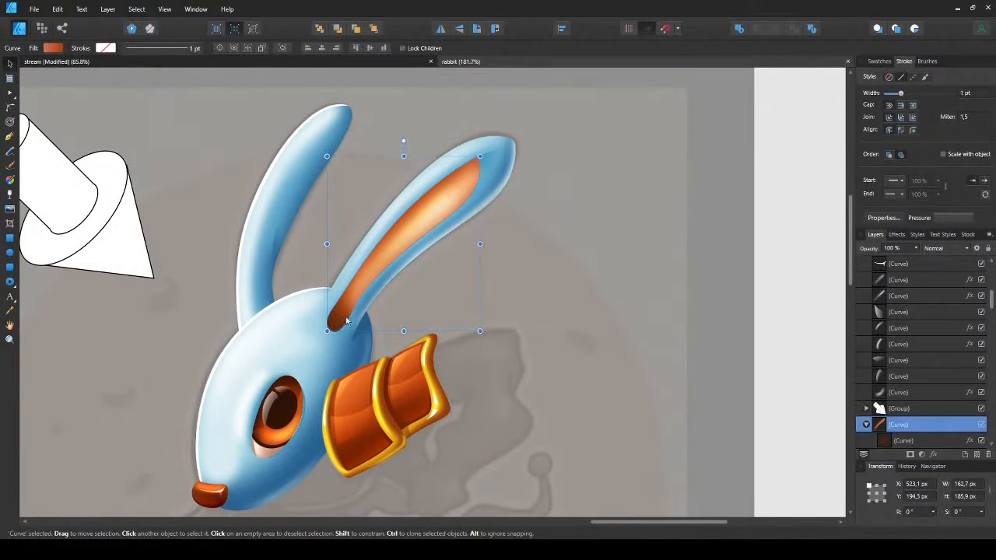
{"action": "double_click", "coordinate": [335, 320]}
{"action": "key", "text": "ctrl+d"}
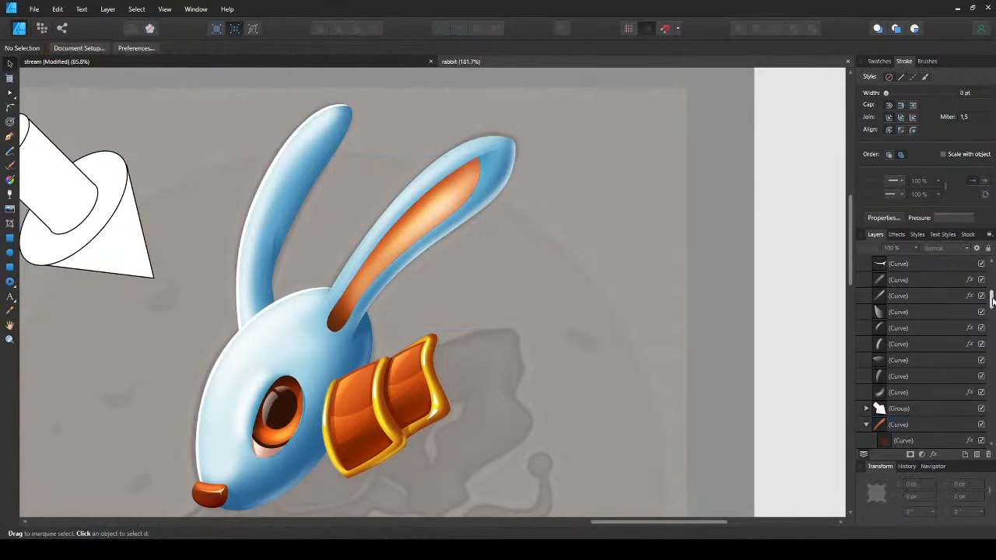
{"action": "left_click_drag", "start_coordinate": [992, 298], "coordinate": [992, 319]}
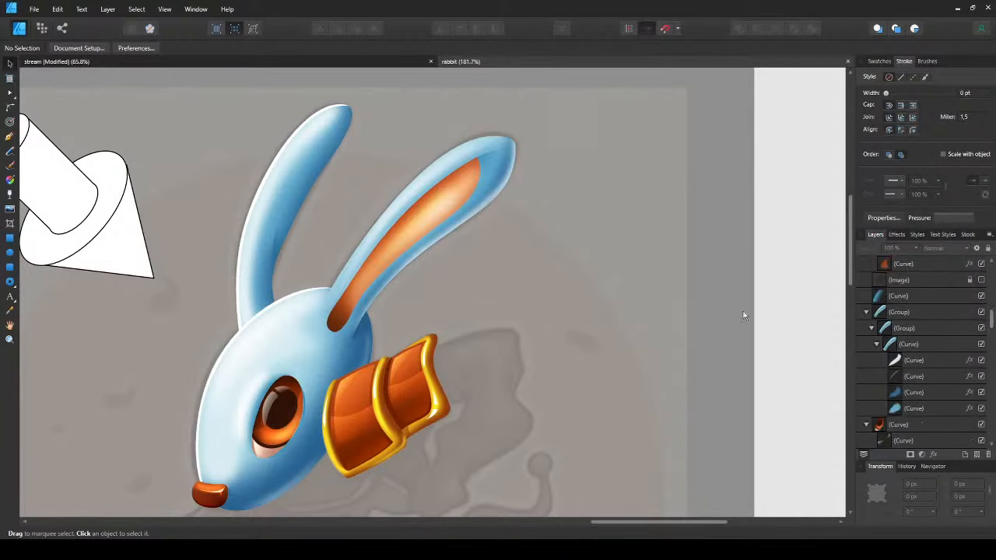
{"action": "scroll", "coordinate": [233, 327], "scroll_direction": "down", "scroll_amount": 3}
{"action": "scroll", "coordinate": [285, 315], "scroll_direction": "up", "scroll_amount": 3}
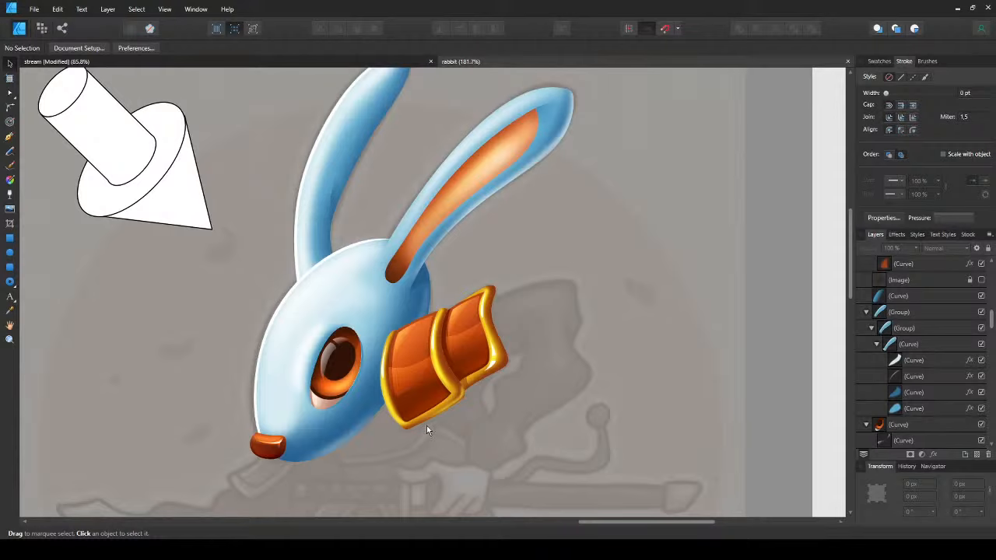
{"action": "scroll", "coordinate": [229, 326], "scroll_direction": "down", "scroll_amount": 1}
{"action": "scroll", "coordinate": [269, 299], "scroll_direction": "up", "scroll_amount": 3}
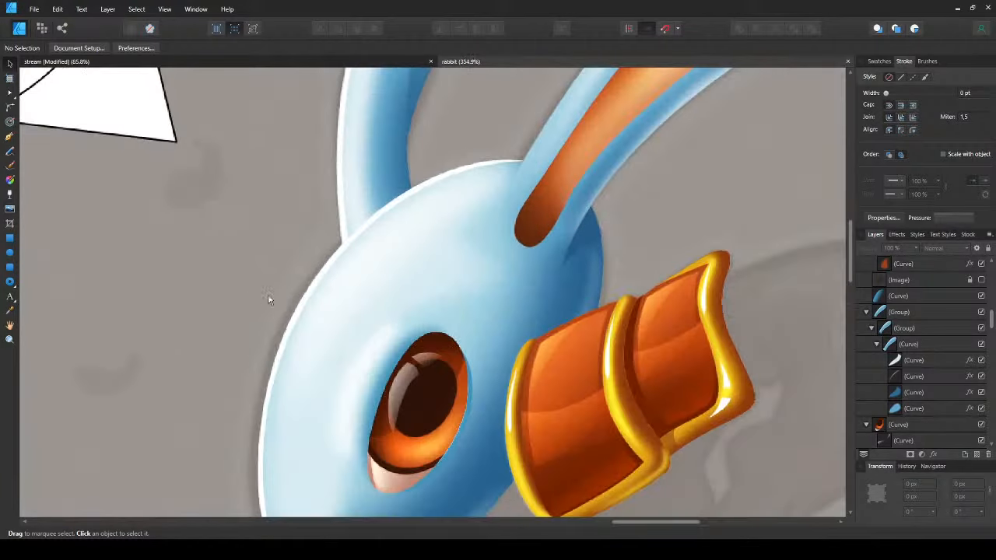
{"action": "double_click", "coordinate": [303, 299]}
{"action": "key", "text": "ctrl+z"}
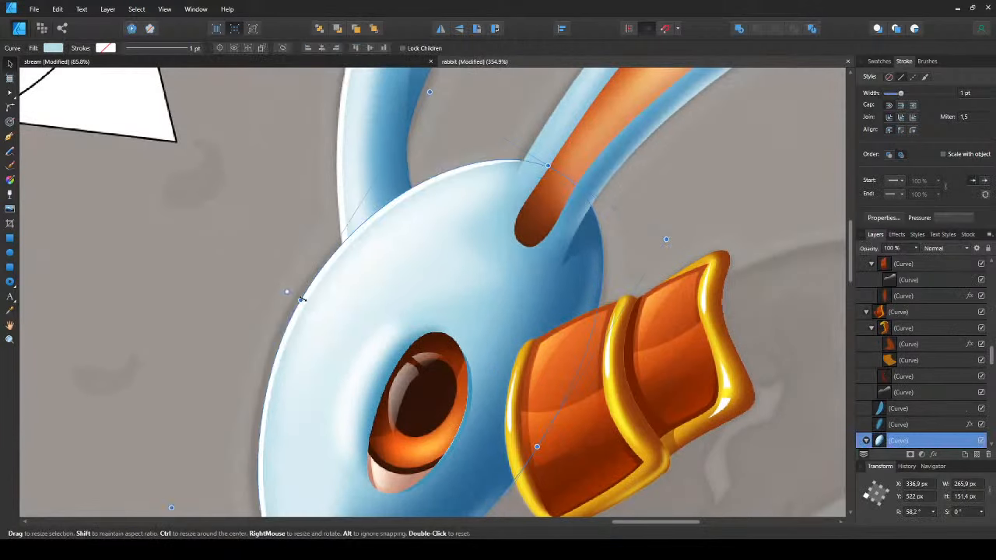
{"action": "left_click", "coordinate": [283, 331]}
{"action": "scroll", "coordinate": [280, 331], "scroll_direction": "down", "scroll_amount": 3}
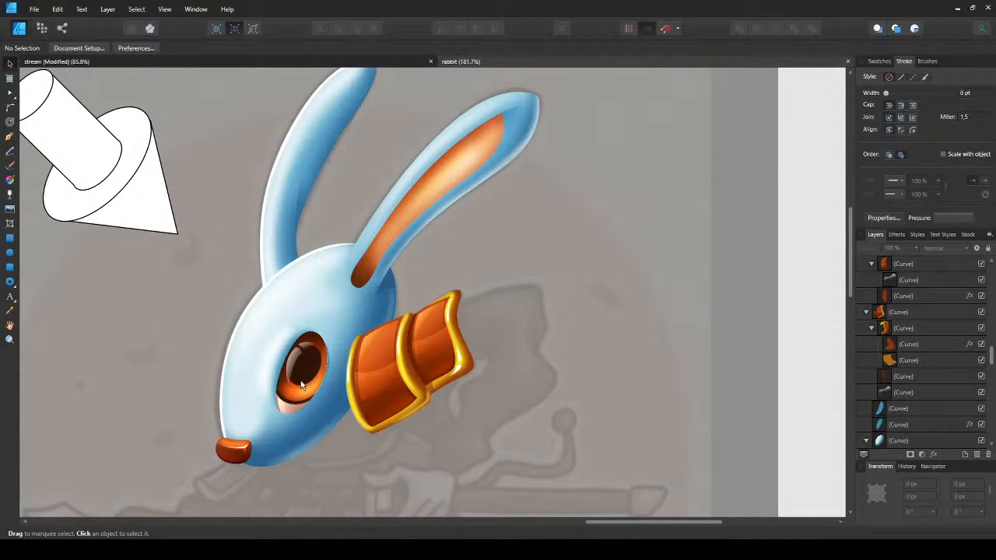
- Adjust a node of the reflection shape on the upper part of the rabbit's eye
{"action": "left_click", "coordinate": [301, 385]}
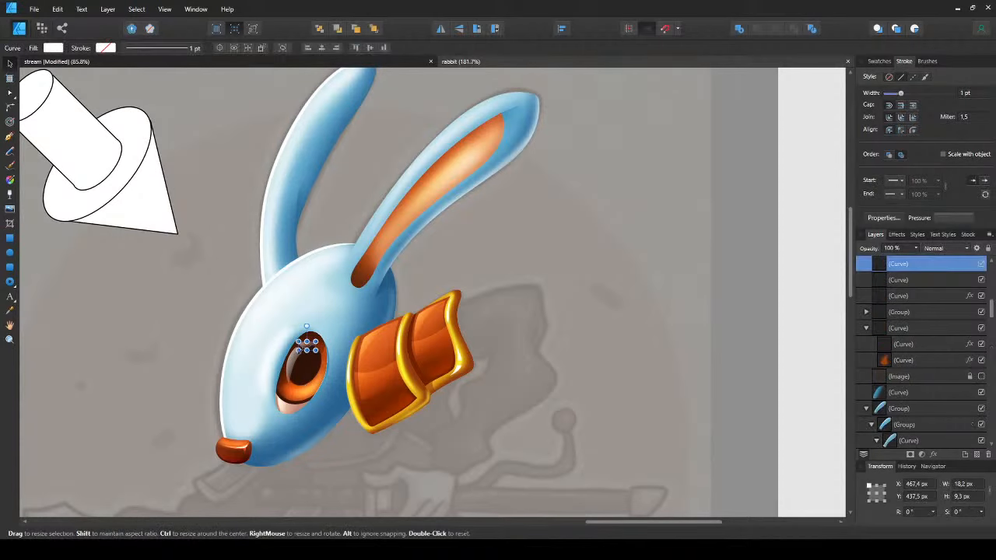
{"action": "scroll", "coordinate": [301, 386], "scroll_direction": "up", "scroll_amount": 3}
{"action": "left_click", "coordinate": [287, 384]}
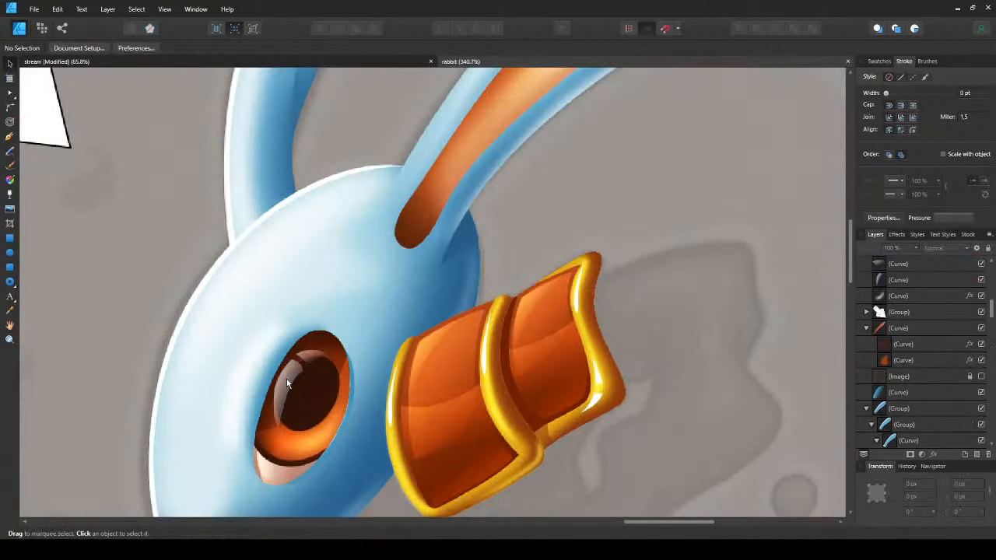
{"action": "scroll", "coordinate": [287, 372], "scroll_direction": "up", "scroll_amount": 3}
{"action": "key", "text": "a"}
{"action": "left_click_drag", "start_coordinate": [294, 352], "coordinate": [296, 351]}
{"action": "key", "text": "ctrl+d"}
{"action": "scroll", "coordinate": [295, 351], "scroll_direction": "down", "scroll_amount": 4}
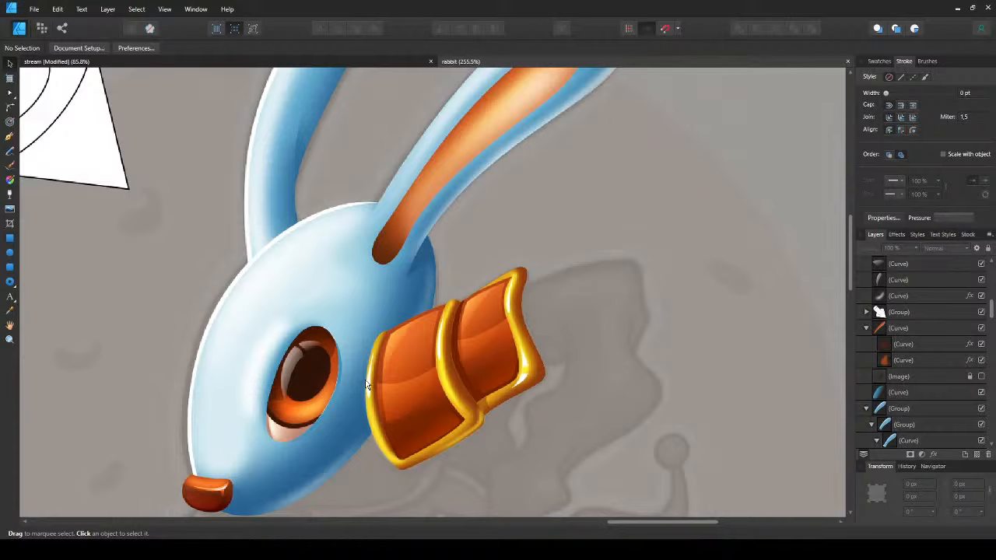
- Examine the eye, head, ears and collar shading from the whole figure and from closer in
{"action": "scroll", "coordinate": [367, 386], "scroll_direction": "down", "scroll_amount": 5}
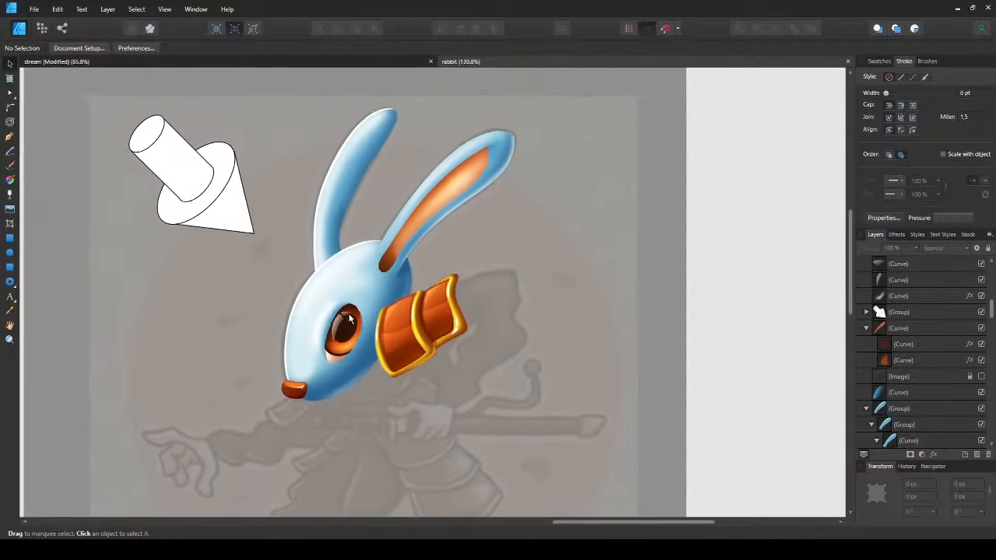
{"action": "scroll", "coordinate": [378, 341], "scroll_direction": "up", "scroll_amount": 2}
{"action": "scroll", "coordinate": [421, 383], "scroll_direction": "up", "scroll_amount": 3}
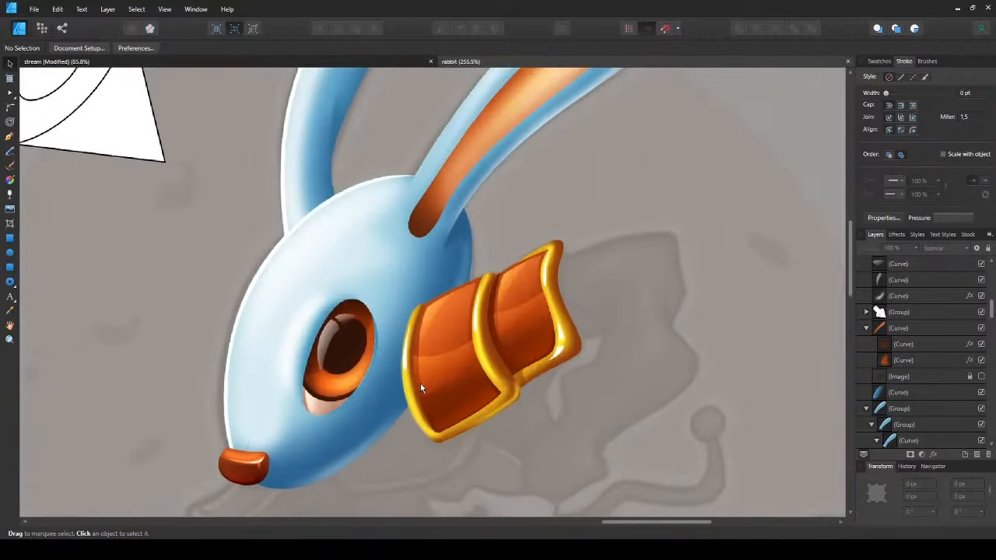
{"action": "scroll", "coordinate": [378, 379], "scroll_direction": "down", "scroll_amount": 3}
{"action": "scroll", "coordinate": [552, 420], "scroll_direction": "up", "scroll_amount": 2}
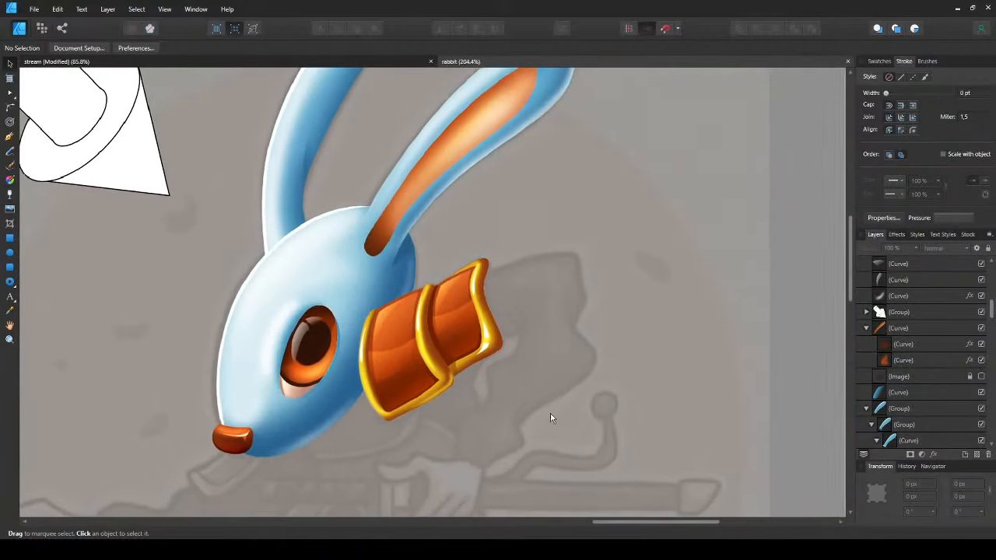
{"action": "left_click_drag", "start_coordinate": [556, 448], "coordinate": [547, 459]}
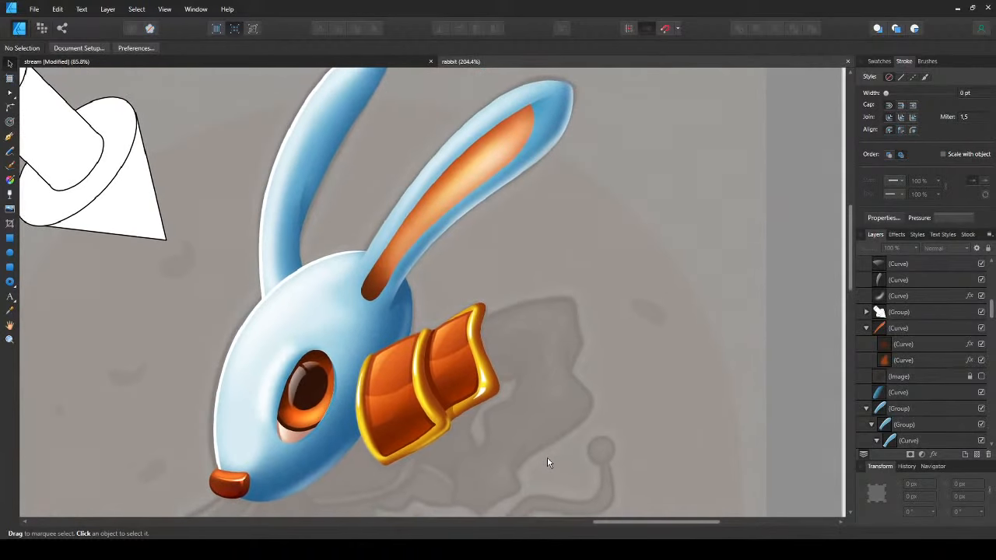
- Reshape the head's large pale highlight by moving its node beside the orange-lined ear's base slightly closer to the ear
{"action": "left_click", "coordinate": [340, 288]}
{"action": "left_click", "coordinate": [324, 300]}
{"action": "left_click", "coordinate": [318, 296]}
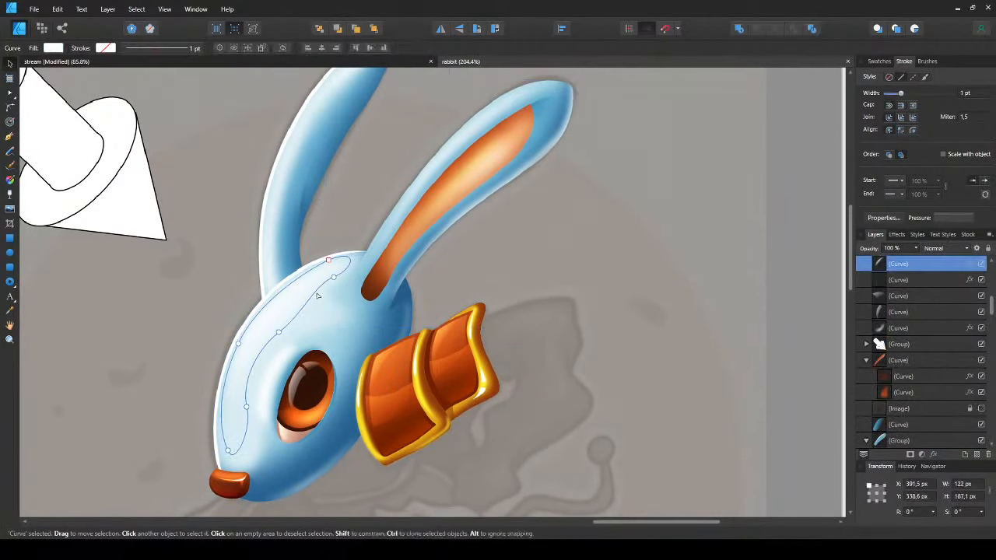
{"action": "key", "text": "a"}
{"action": "scroll", "coordinate": [319, 303], "scroll_direction": "up", "scroll_amount": 2}
{"action": "left_click", "coordinate": [335, 365]}
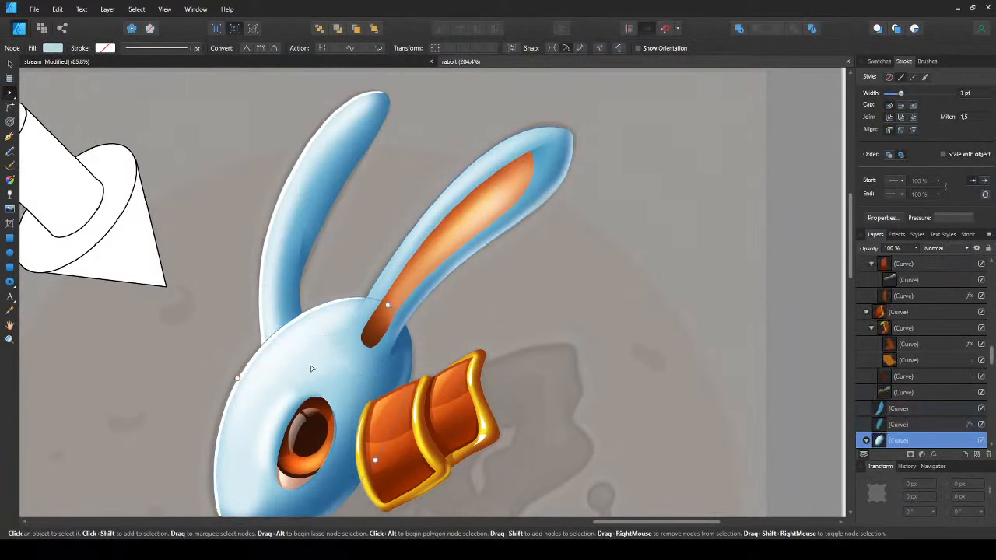
{"action": "left_click", "coordinate": [311, 368]}
{"action": "left_click", "coordinate": [356, 333]}
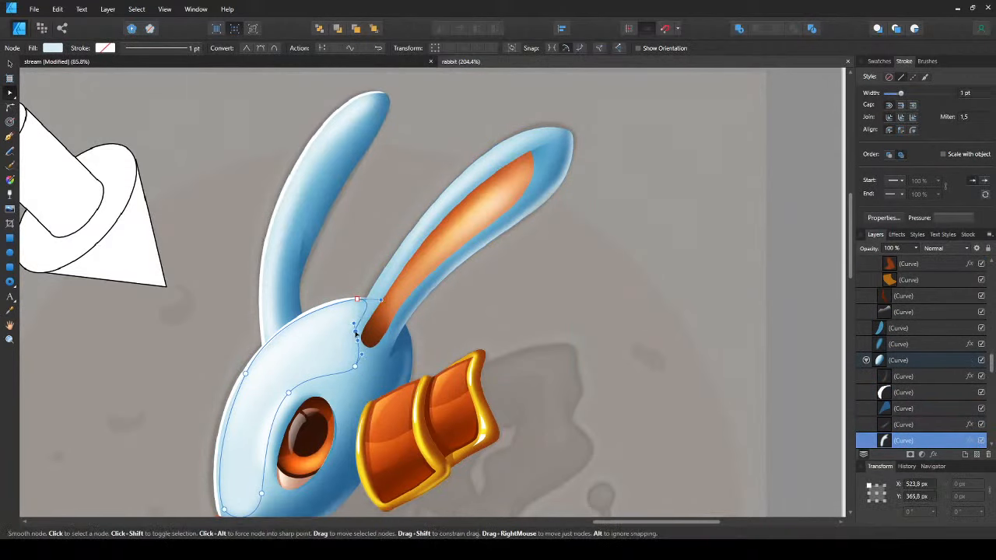
{"action": "left_click_drag", "start_coordinate": [355, 333], "coordinate": [358, 327]}
{"action": "key", "text": "v"}
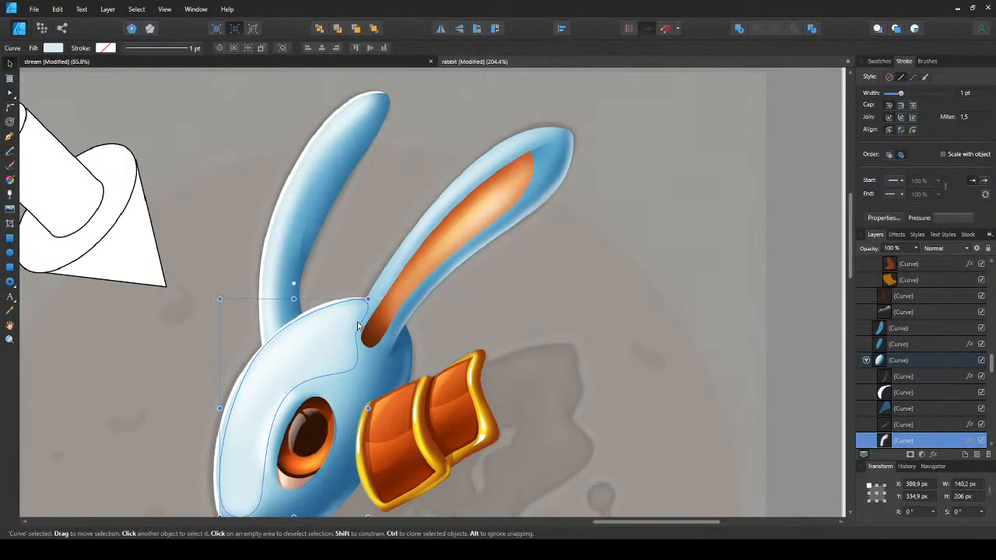
- Examine the rabbit's head highlight, ears, eye and collar shading up close and from the whole figure
{"action": "key", "text": "ctrl+d"}
{"action": "scroll", "coordinate": [358, 327], "scroll_direction": "up", "scroll_amount": 2}
{"action": "scroll", "coordinate": [359, 268], "scroll_direction": "up", "scroll_amount": 2}
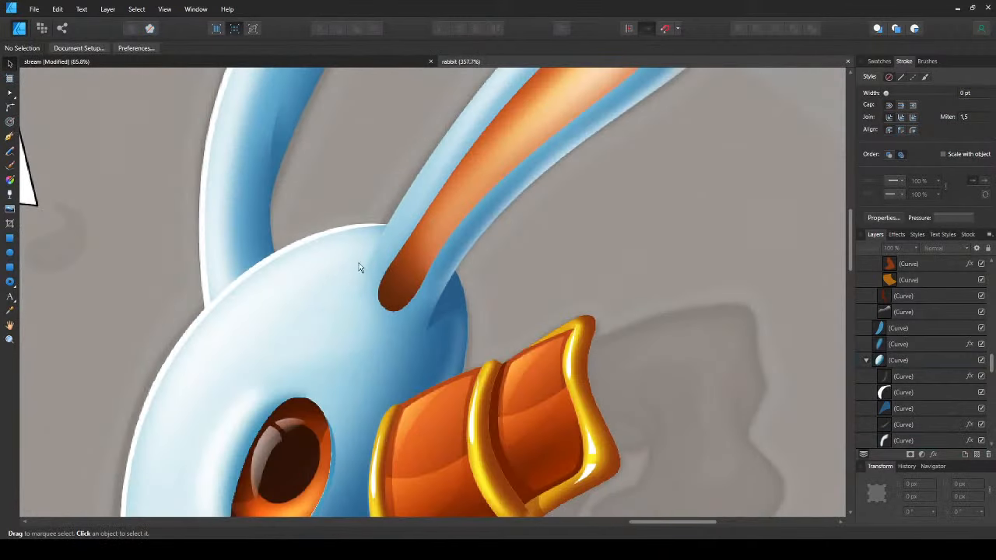
{"action": "left_click", "coordinate": [348, 276]}
{"action": "scroll", "coordinate": [347, 275], "scroll_direction": "down", "scroll_amount": 1}
{"action": "key", "text": "ctrl+d"}
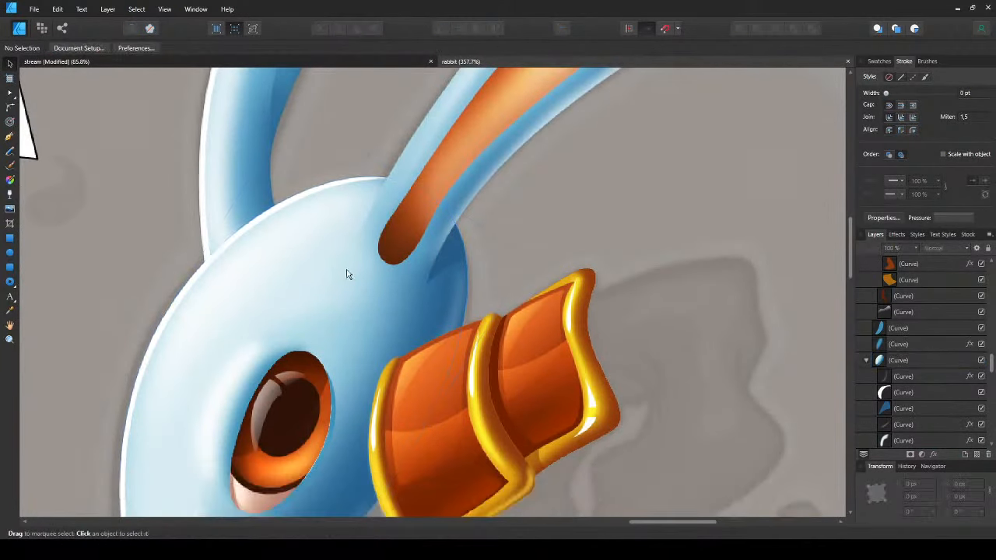
{"action": "scroll", "coordinate": [348, 274], "scroll_direction": "down", "scroll_amount": 4}
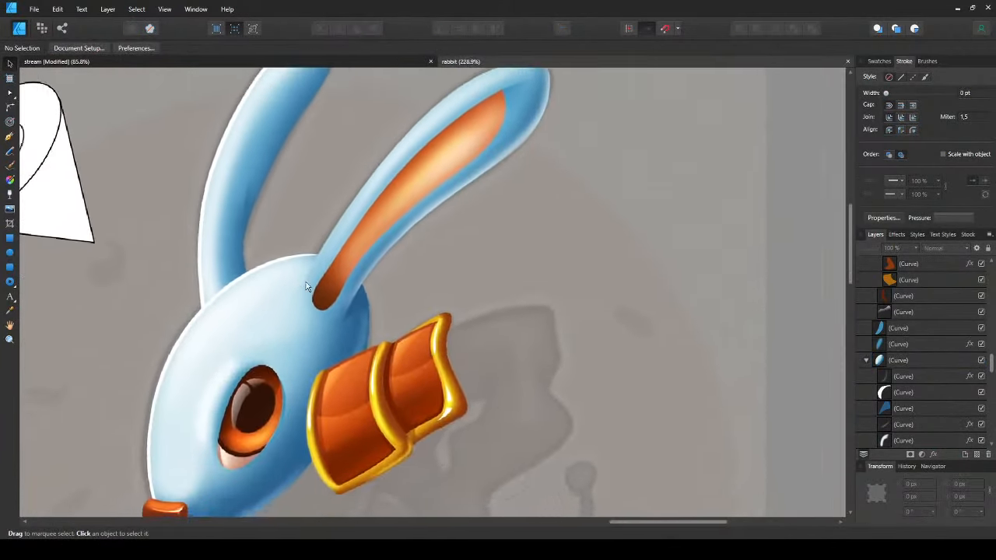
{"action": "left_click_drag", "start_coordinate": [306, 282], "coordinate": [448, 201]}
{"action": "scroll", "coordinate": [415, 334], "scroll_direction": "down", "scroll_amount": 1}
{"action": "left_click_drag", "start_coordinate": [507, 354], "coordinate": [420, 408]}
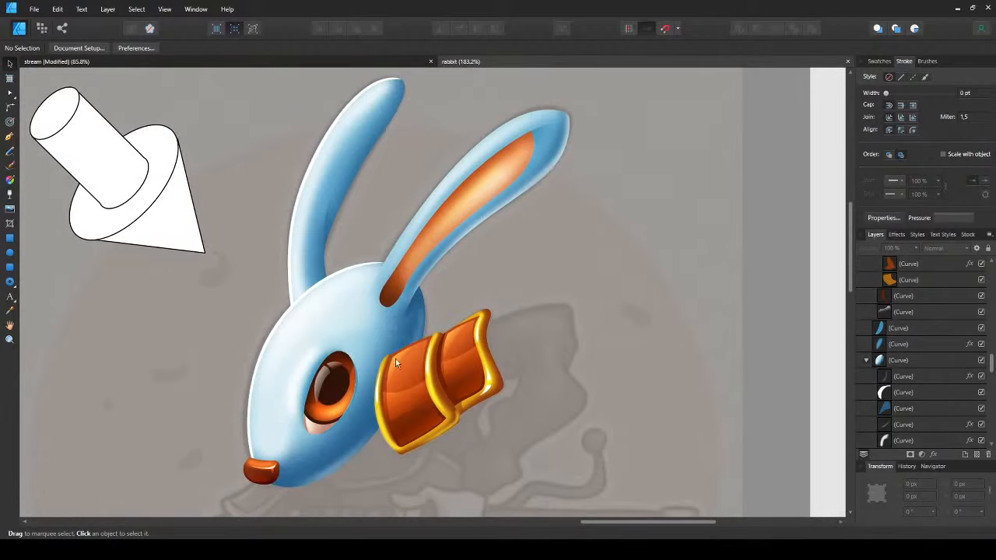
{"action": "scroll", "coordinate": [265, 332], "scroll_direction": "down", "scroll_amount": 2}
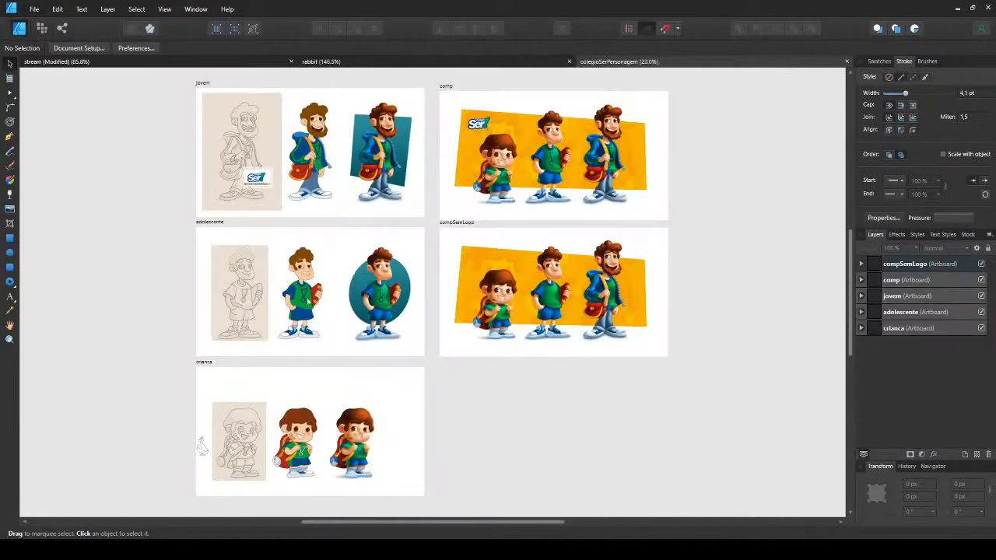
- Compare the flat and shaded versions of the adolescent character's face in the colegioSerPersonagem document, checking the base face curve of each
{"action": "scroll", "coordinate": [306, 297], "scroll_direction": "up", "scroll_amount": 8}
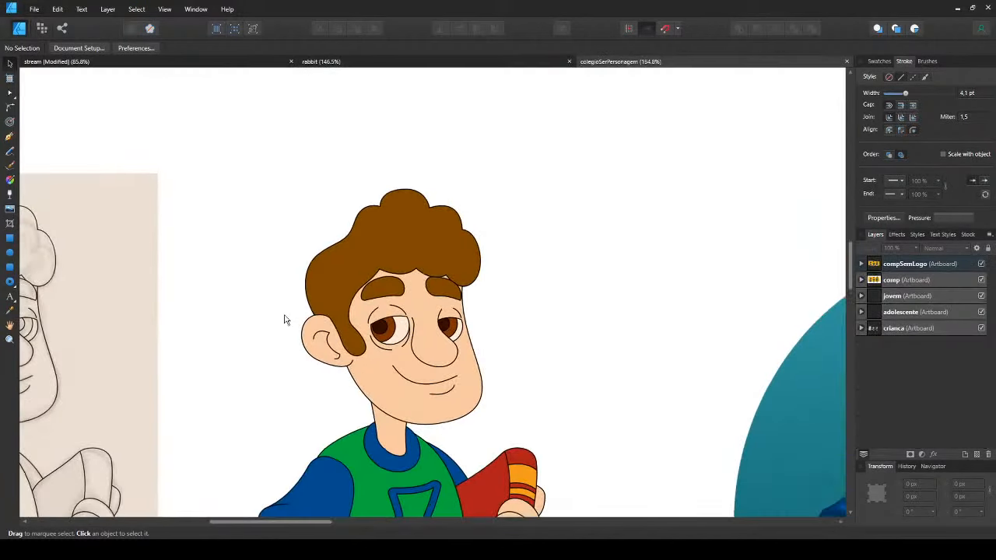
{"action": "mouse_move", "coordinate": [261, 361]}
{"action": "left_mouse_down"}
{"action": "mouse_move", "coordinate": [480, 262]}
{"action": "mouse_move", "coordinate": [129, 274]}
{"action": "left_mouse_up"}
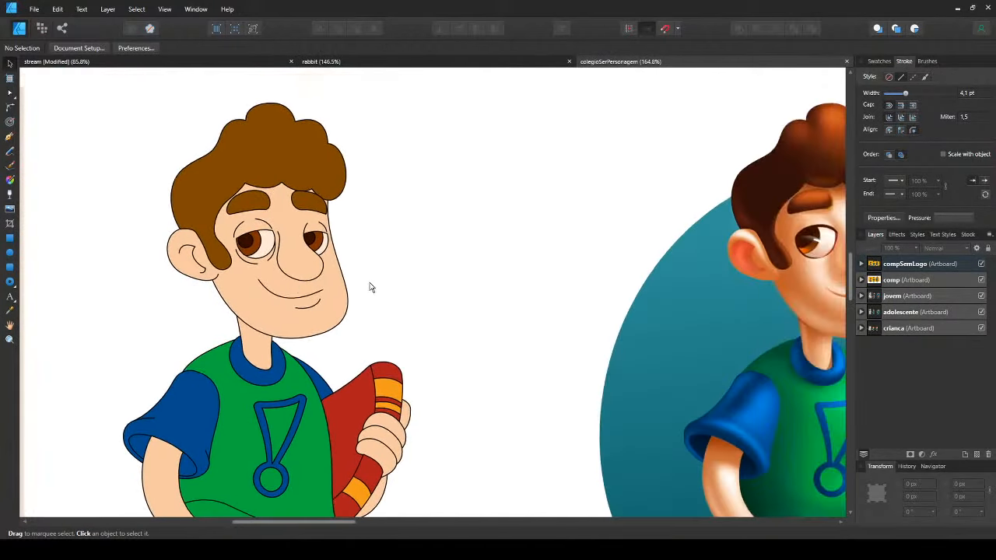
{"action": "left_click_drag", "start_coordinate": [370, 287], "coordinate": [169, 287]}
{"action": "scroll", "coordinate": [309, 278], "scroll_direction": "up", "scroll_amount": 3}
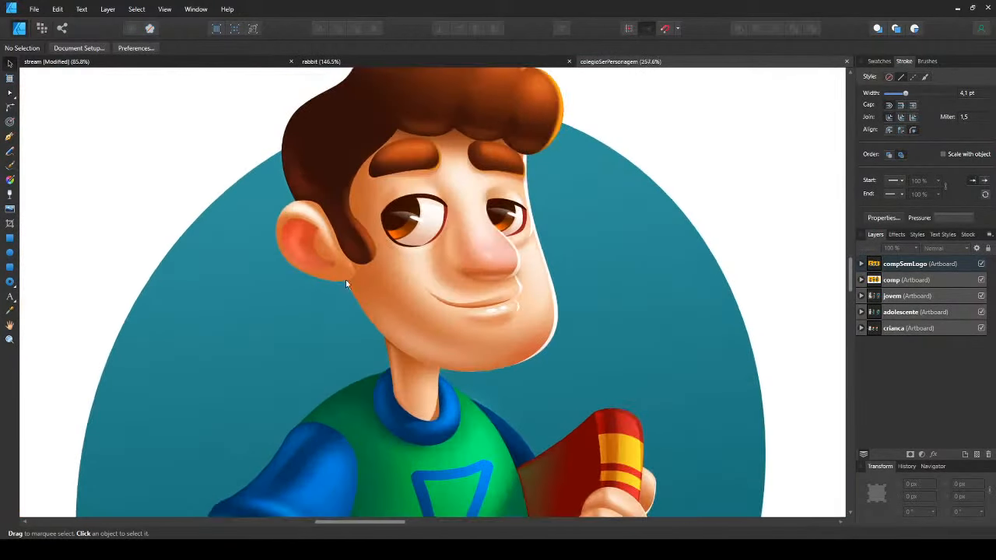
{"action": "left_click", "coordinate": [376, 287]}
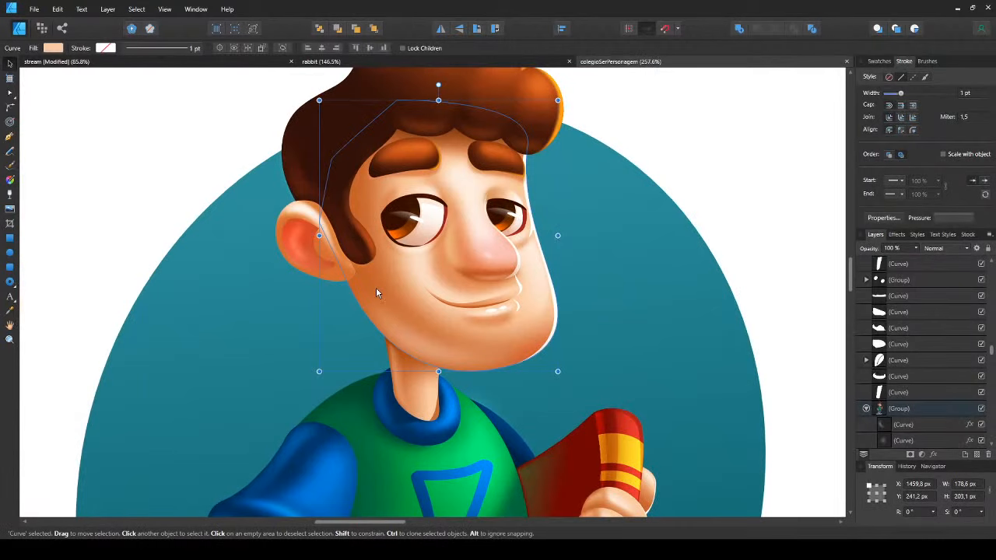
{"action": "scroll", "coordinate": [264, 296], "scroll_direction": "down", "scroll_amount": 5}
{"action": "left_click_drag", "start_coordinate": [267, 297], "coordinate": [413, 305]}
{"action": "left_click", "coordinate": [221, 302]}
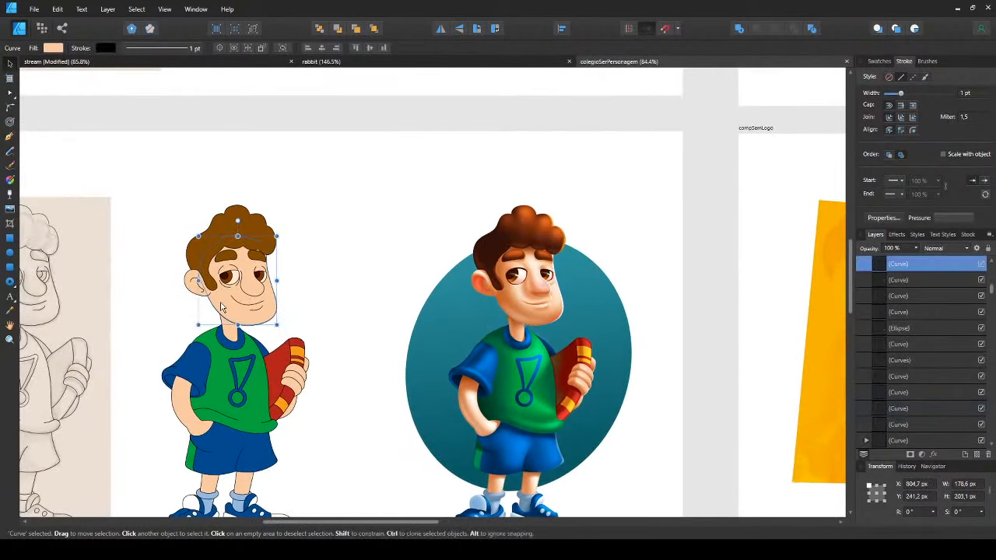
{"action": "scroll", "coordinate": [221, 302], "scroll_direction": "up", "scroll_amount": 3}
{"action": "key", "text": "ctrl+d"}
- Draw a broad curved Pen shape from the hair across the mouth and around the flat character's jaw, with a salmon pink fill
{"action": "key", "text": "p"}
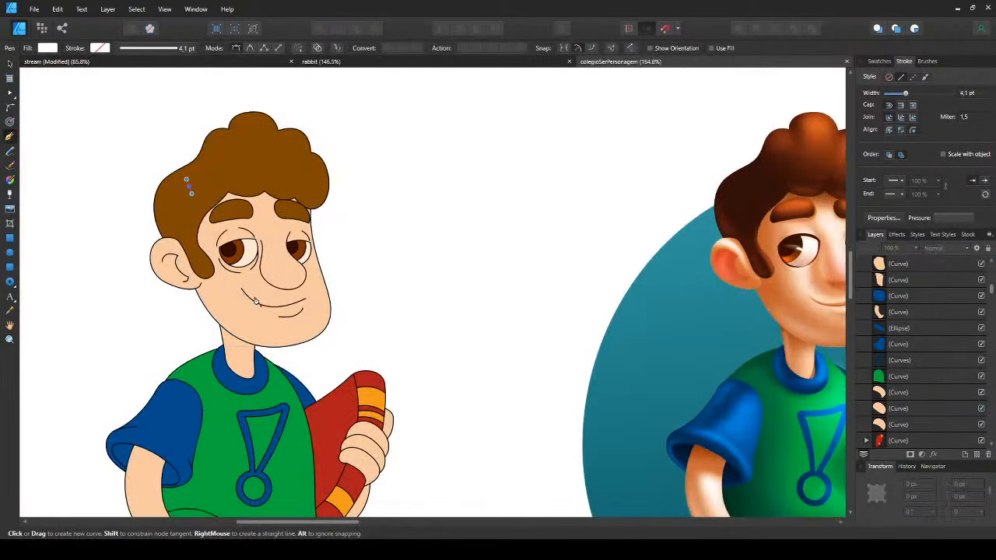
{"action": "left_click", "coordinate": [190, 187]}
{"action": "left_click_drag", "start_coordinate": [263, 303], "coordinate": [327, 321]}
{"action": "left_click_drag", "start_coordinate": [353, 284], "coordinate": [389, 346]}
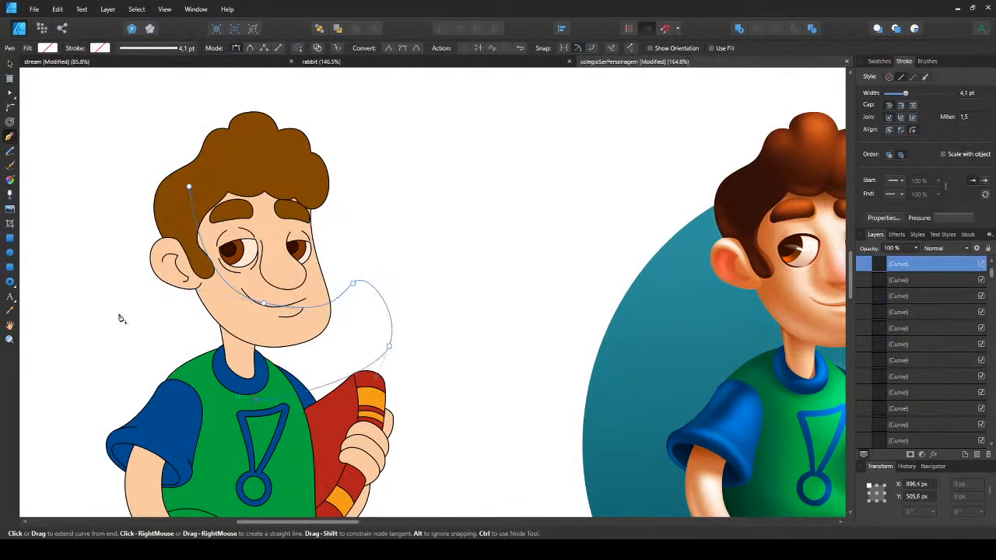
{"action": "left_click_drag", "start_coordinate": [113, 306], "coordinate": [93, 195]}
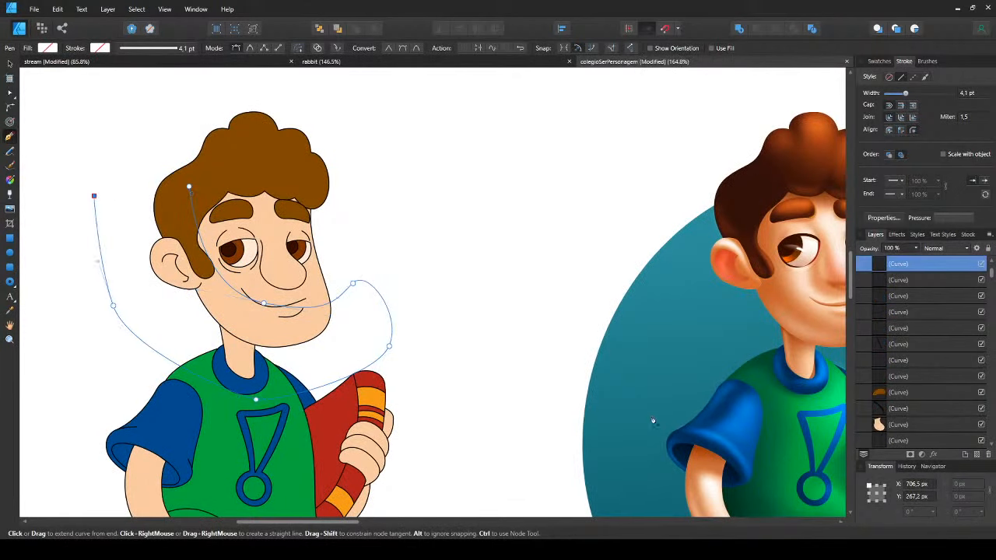
{"action": "left_click", "coordinate": [599, 367]}
{"action": "key", "text": "v"}
{"action": "left_click_drag", "start_coordinate": [517, 284], "coordinate": [504, 300]}
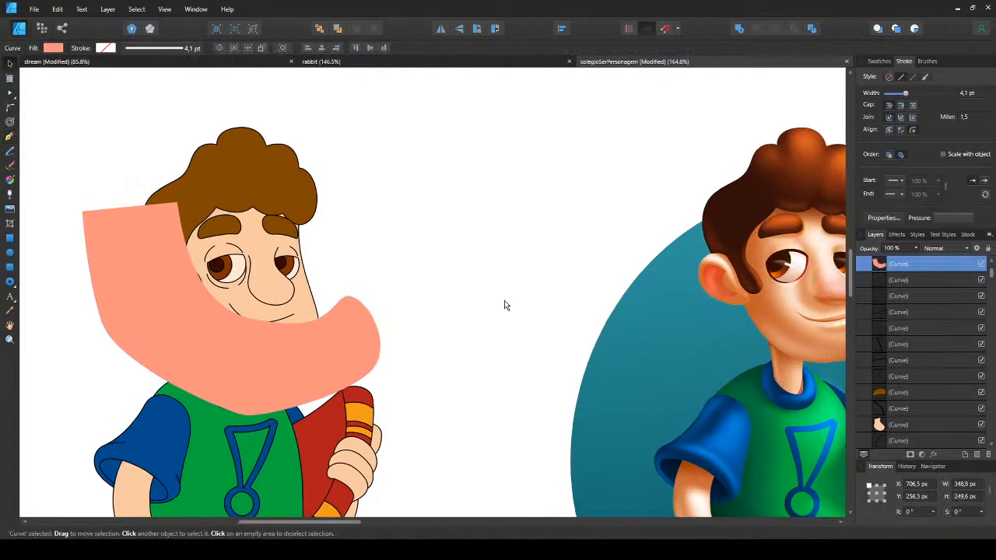
- Try moving the large orange shading shape nested inside the shaded adolescent's face, and undo the move
{"action": "left_click_drag", "start_coordinate": [523, 340], "coordinate": [227, 328]}
{"action": "scroll", "coordinate": [419, 285], "scroll_direction": "up", "scroll_amount": 3}
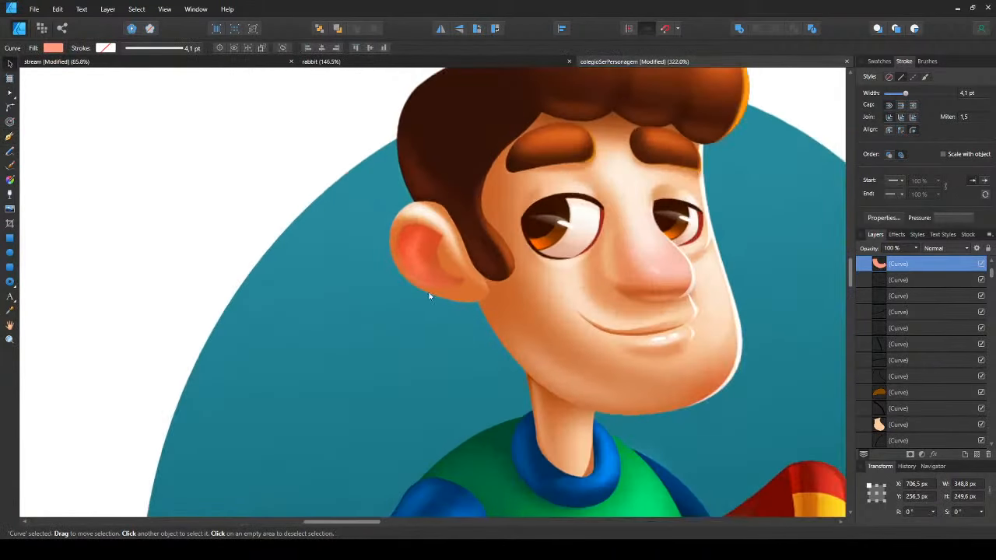
{"action": "double_click", "coordinate": [517, 304]}
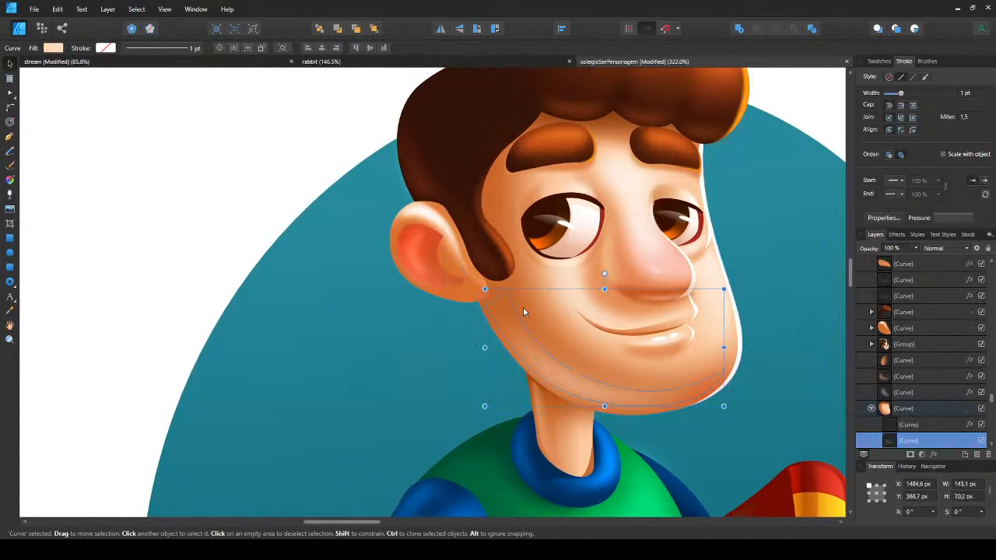
{"action": "left_click", "coordinate": [523, 307]}
{"action": "mouse_move", "coordinate": [523, 307]}
{"action": "left_mouse_down"}
{"action": "mouse_move", "coordinate": [359, 294]}
{"action": "mouse_move", "coordinate": [432, 263]}
{"action": "mouse_move", "coordinate": [446, 343]}
{"action": "mouse_move", "coordinate": [535, 222]}
{"action": "left_mouse_up"}
{"action": "key", "text": "ctrl+z"}
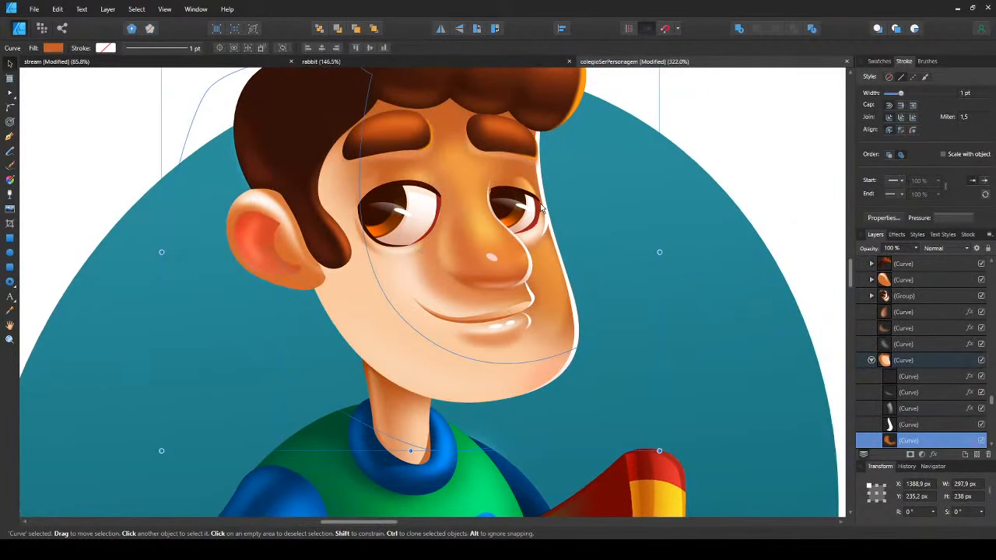
- Examine the blurred jaw shading curve and the nose group on the shaded adolescent's face
{"action": "left_click", "coordinate": [396, 354]}
{"action": "mouse_move", "coordinate": [396, 360]}
{"action": "left_mouse_down"}
{"action": "mouse_move", "coordinate": [432, 324]}
{"action": "mouse_move", "coordinate": [380, 347]}
{"action": "mouse_move", "coordinate": [361, 373]}
{"action": "left_mouse_up"}
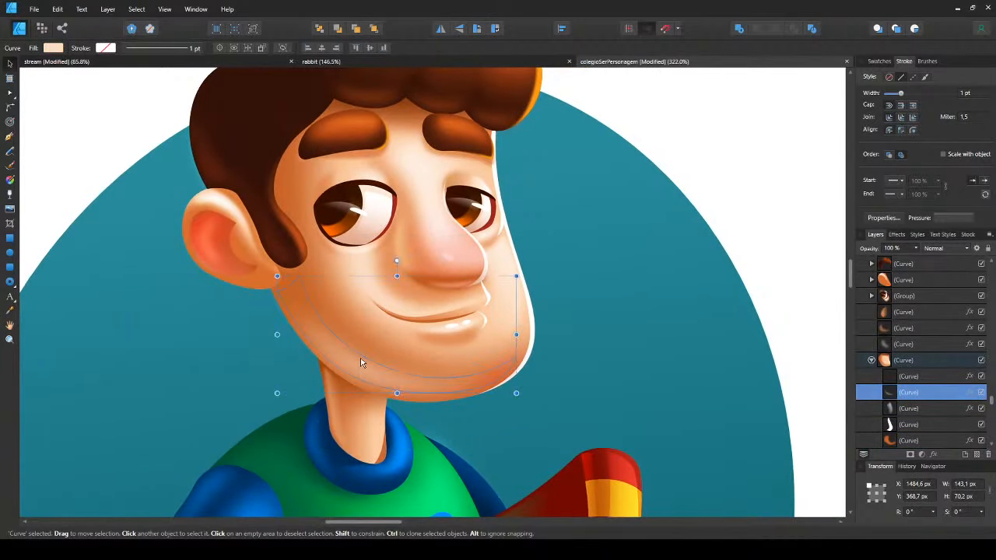
{"action": "key", "text": "ctrl+d"}
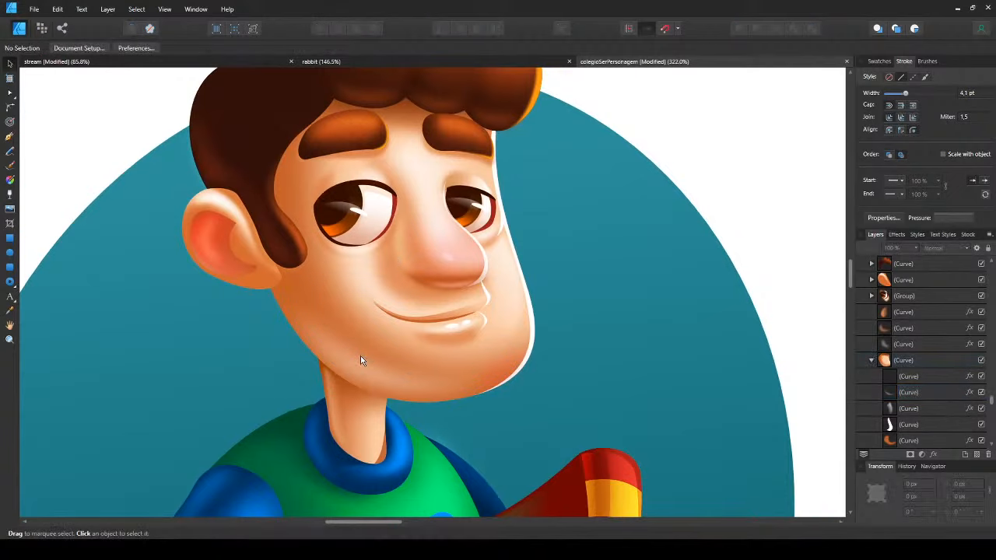
{"action": "left_click", "coordinate": [466, 263]}
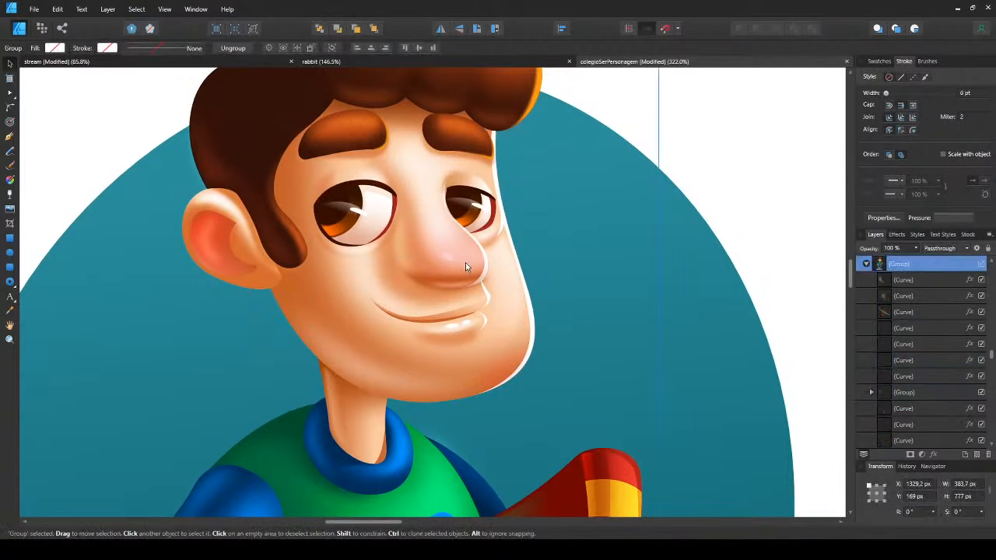
{"action": "double_click", "coordinate": [465, 263]}
{"action": "double_click", "coordinate": [465, 262]}
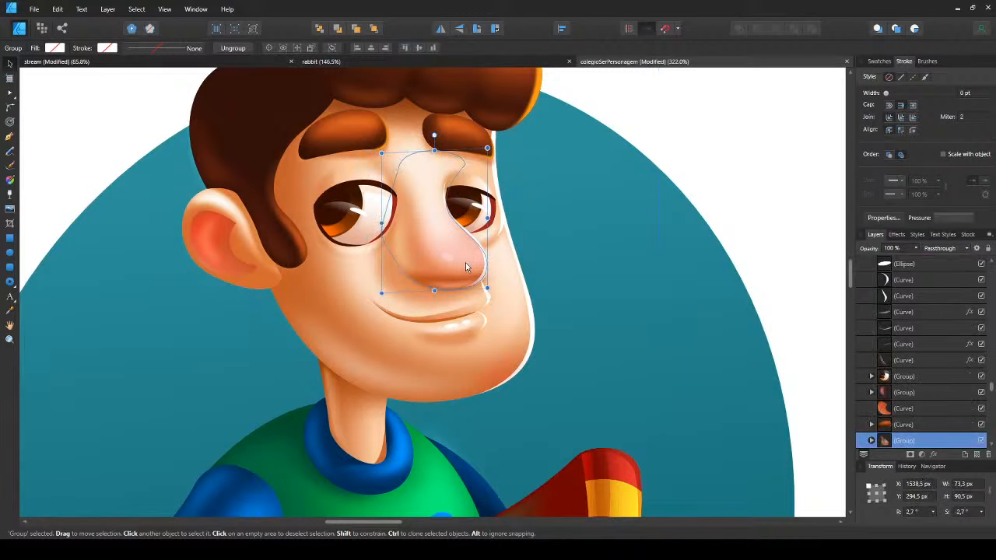
{"action": "key", "text": "ctrl+d"}
{"action": "scroll", "coordinate": [465, 262], "scroll_direction": "down", "scroll_amount": 3}
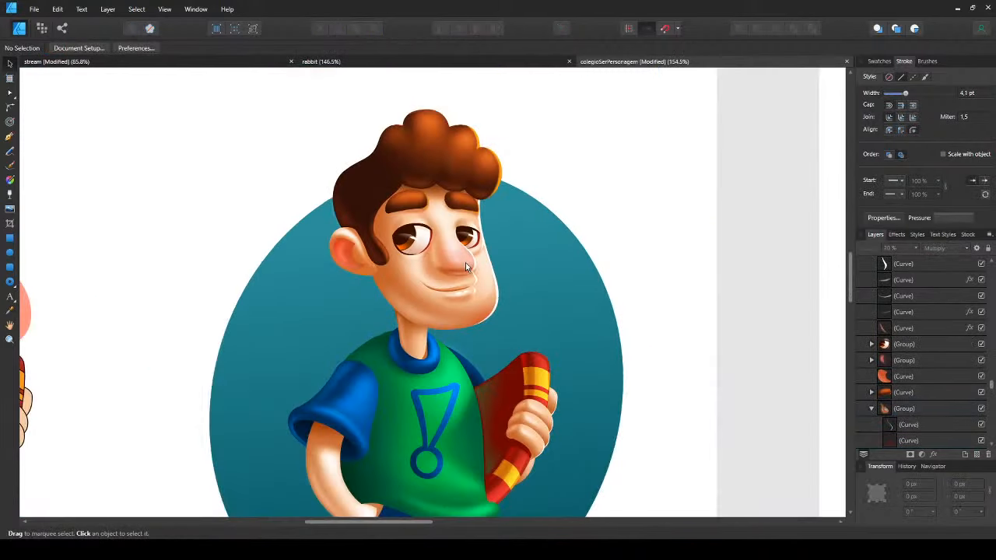
- Examine the shading of the adolescent's clothes and shoes, and the older character's jacket, bag, jeans and shoes
{"action": "scroll", "coordinate": [465, 262], "scroll_direction": "down", "scroll_amount": 3}
{"action": "scroll", "coordinate": [402, 268], "scroll_direction": "down", "scroll_amount": 2}
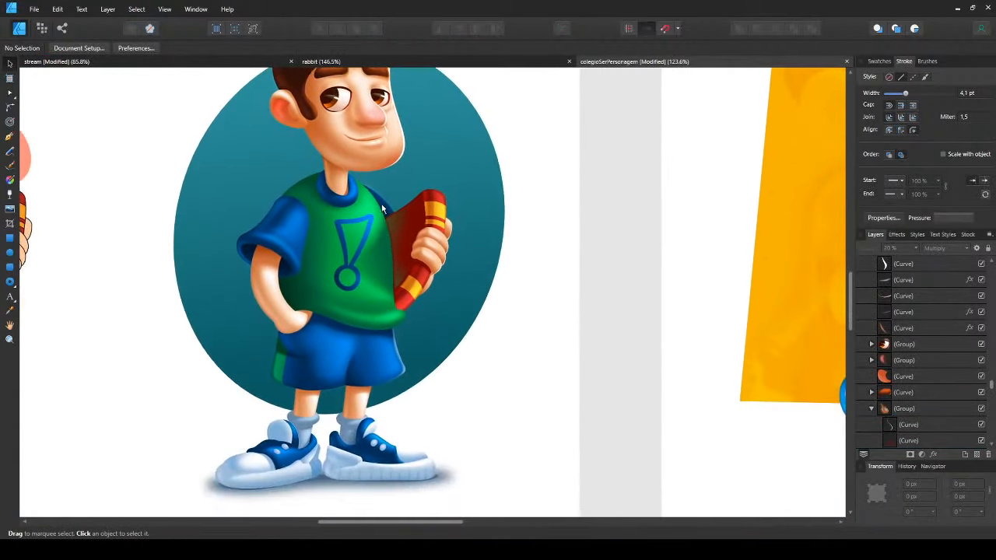
{"action": "scroll", "coordinate": [344, 262], "scroll_direction": "up", "scroll_amount": 3}
{"action": "scroll", "coordinate": [327, 252], "scroll_direction": "up", "scroll_amount": 3}
{"action": "scroll", "coordinate": [327, 252], "scroll_direction": "down", "scroll_amount": 5}
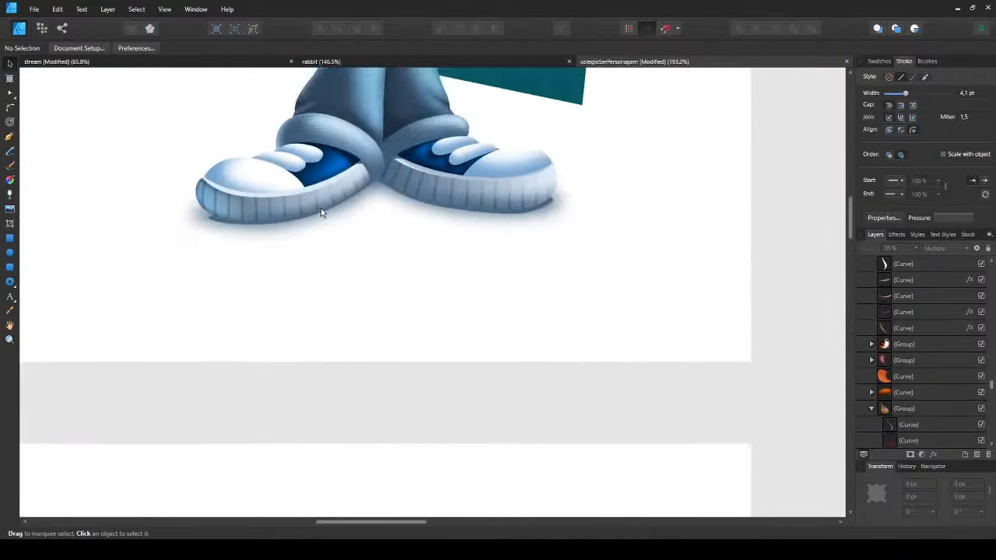
{"action": "scroll", "coordinate": [326, 232], "scroll_direction": "up", "scroll_amount": 4}
{"action": "scroll", "coordinate": [337, 147], "scroll_direction": "down", "scroll_amount": 2}
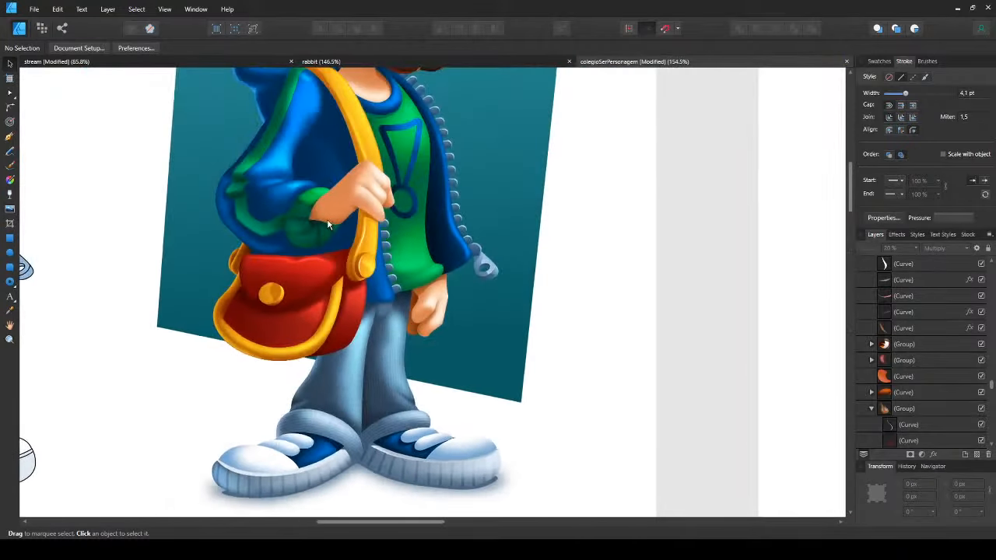
{"action": "scroll", "coordinate": [327, 233], "scroll_direction": "up", "scroll_amount": 5}
{"action": "scroll", "coordinate": [303, 336], "scroll_direction": "down", "scroll_amount": 4}
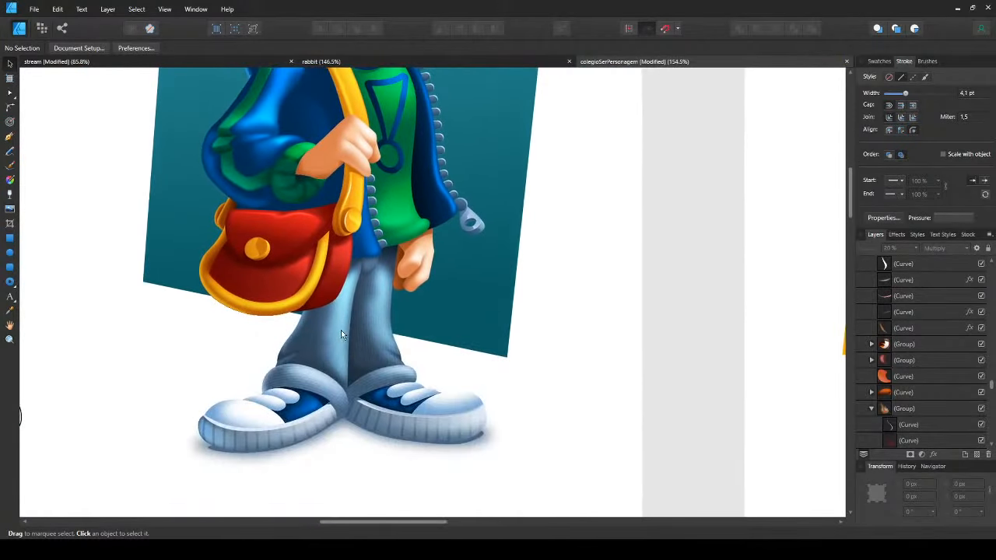
{"action": "scroll", "coordinate": [345, 333], "scroll_direction": "up", "scroll_amount": 3}
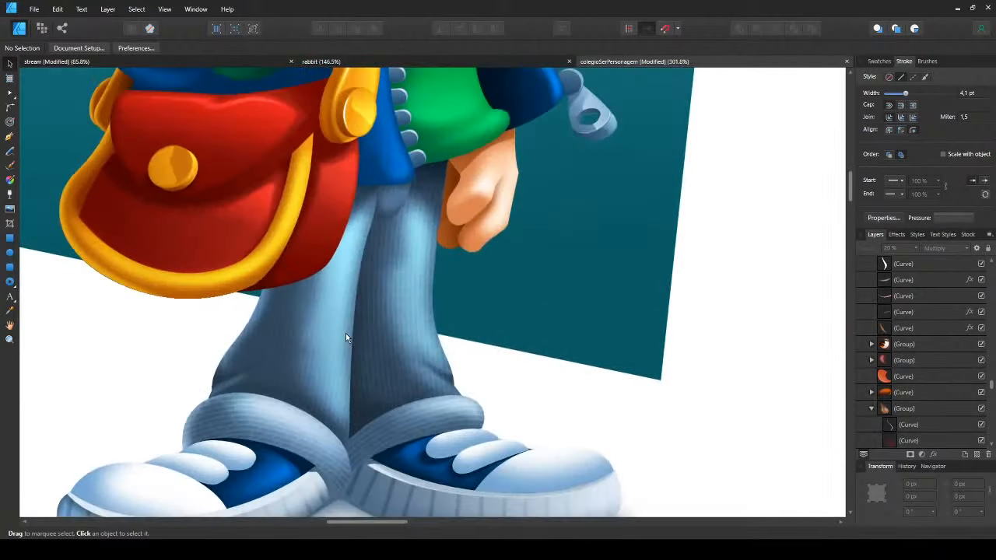
{"action": "scroll", "coordinate": [344, 331], "scroll_direction": "down", "scroll_amount": 2}
{"action": "scroll", "coordinate": [370, 365], "scroll_direction": "up", "scroll_amount": 3}
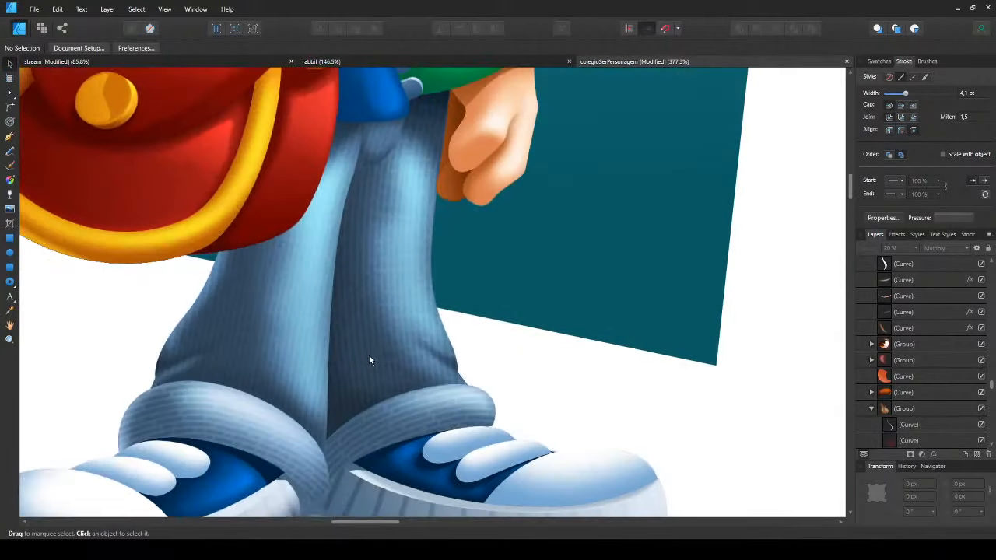
- Bend the nested textured stripe stroke that runs down the older character's inner jeans leg, using the Node tool
{"action": "left_click", "coordinate": [407, 419]}
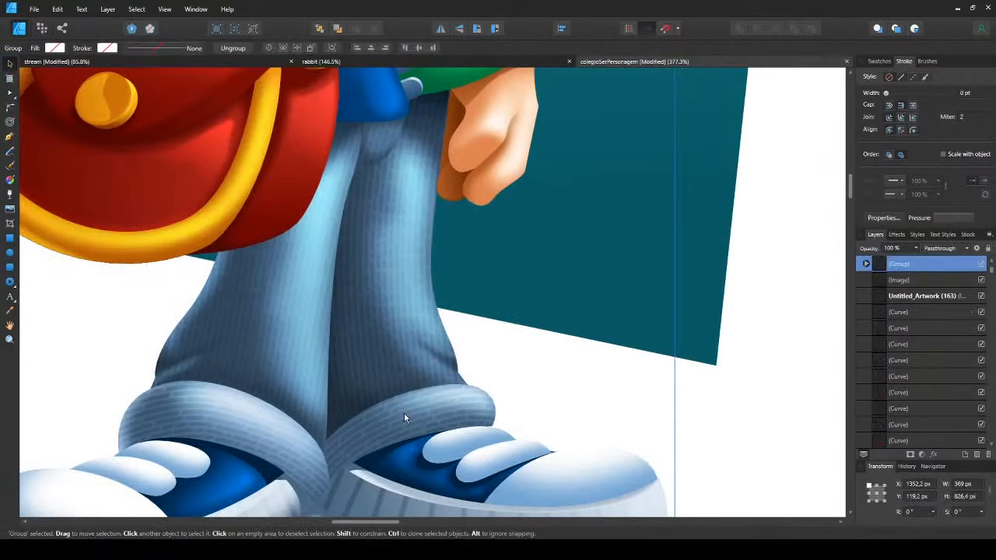
{"action": "double_click", "coordinate": [389, 340]}
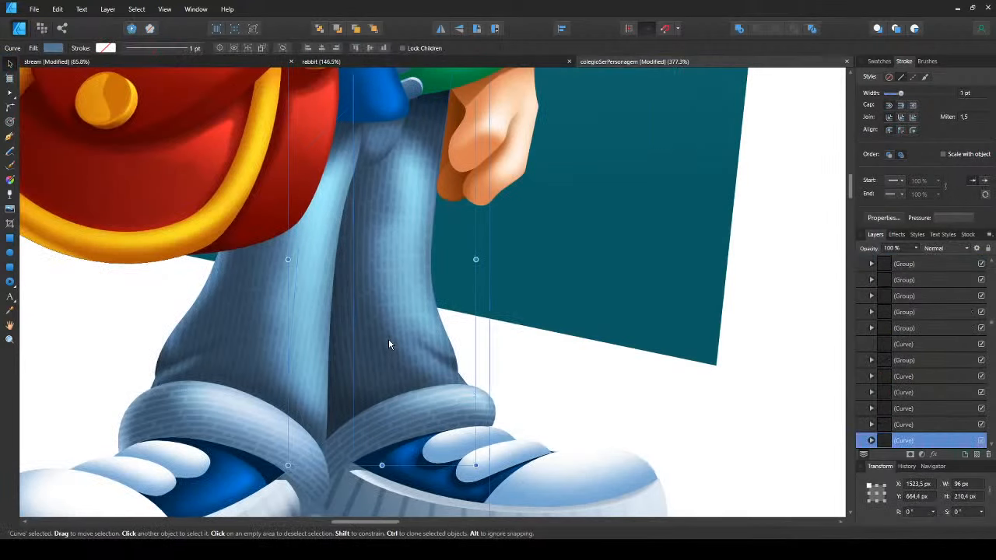
{"action": "double_click", "coordinate": [389, 344]}
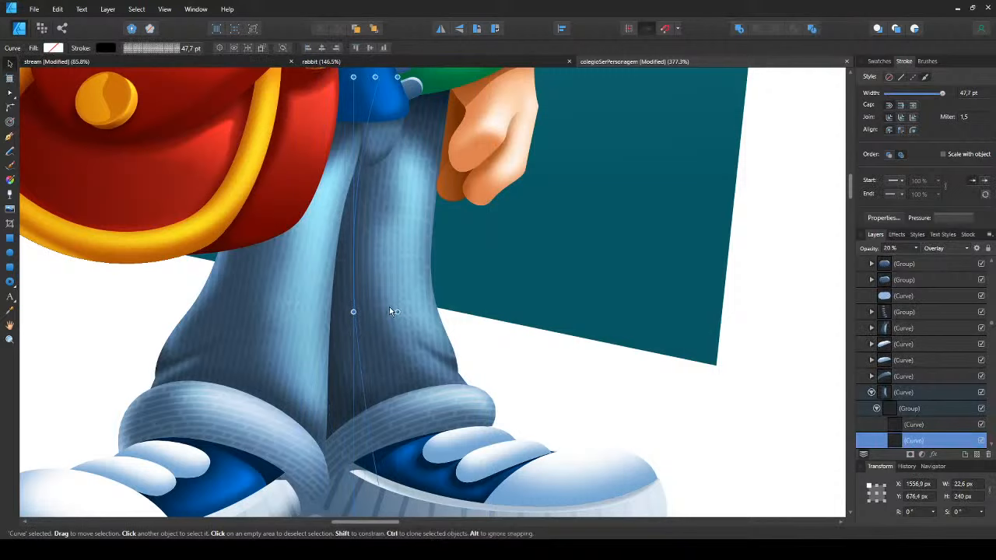
{"action": "key", "text": "a"}
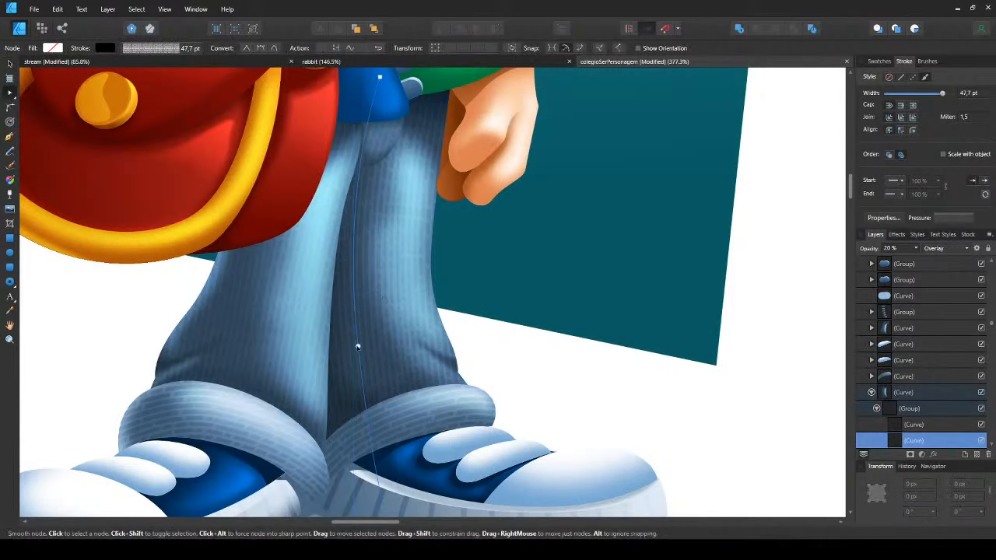
{"action": "left_click", "coordinate": [357, 344]}
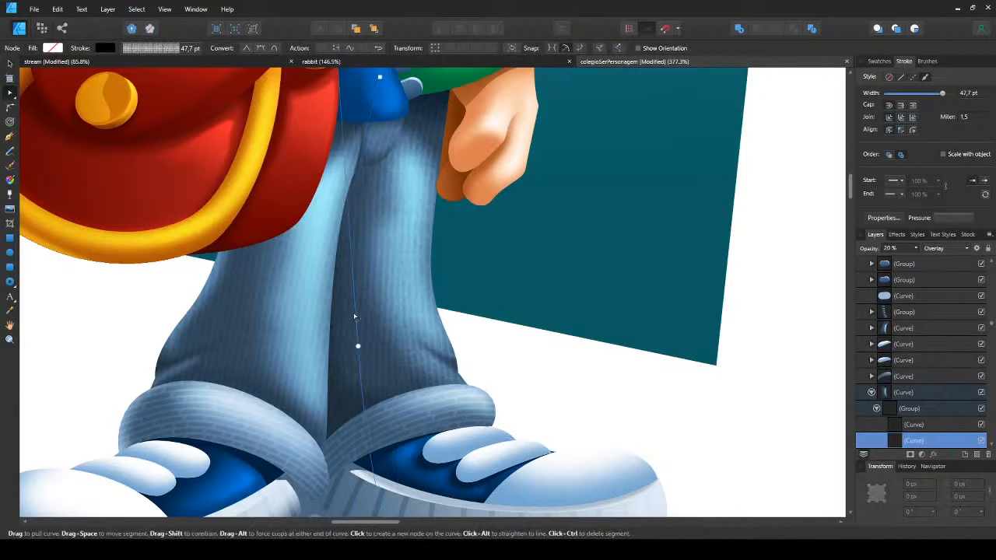
{"action": "mouse_move", "coordinate": [354, 328]}
{"action": "left_mouse_down"}
{"action": "mouse_move", "coordinate": [376, 330]}
{"action": "mouse_move", "coordinate": [354, 311]}
{"action": "mouse_move", "coordinate": [366, 325]}
{"action": "left_mouse_up"}
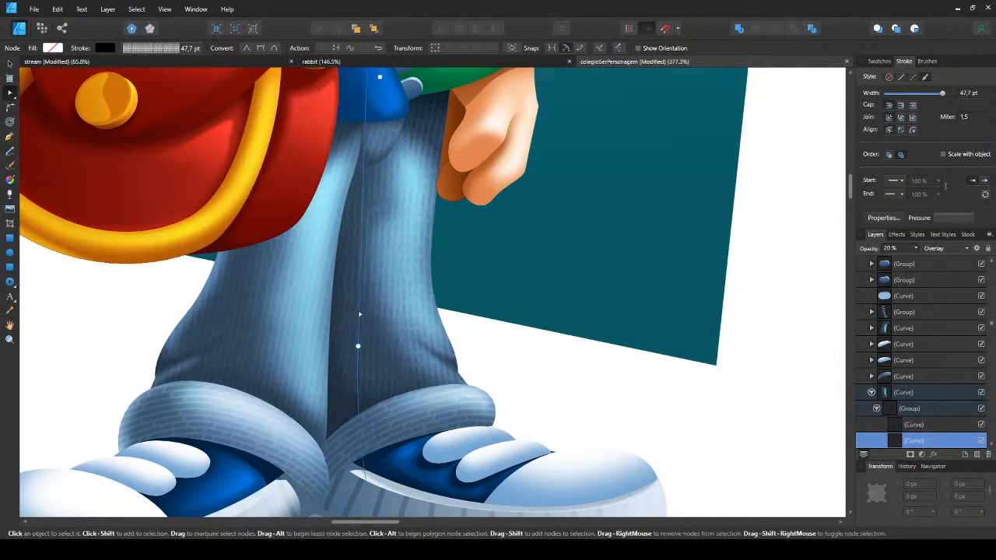
{"action": "scroll", "coordinate": [359, 313], "scroll_direction": "down", "scroll_amount": 5}
{"action": "key", "text": "ctrl+d"}
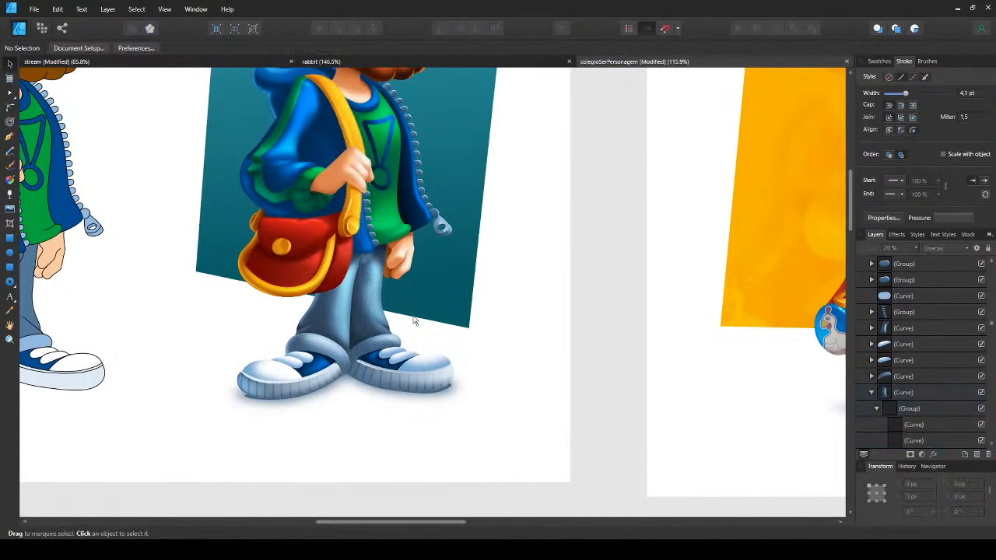
- Close the colegioSerPersonagem document and return to the rabbit illustration
{"action": "scroll", "coordinate": [468, 352], "scroll_direction": "down", "scroll_amount": 5}
{"action": "scroll", "coordinate": [467, 352], "scroll_direction": "down", "scroll_amount": 2}
{"action": "scroll", "coordinate": [459, 345], "scroll_direction": "up", "scroll_amount": 2}
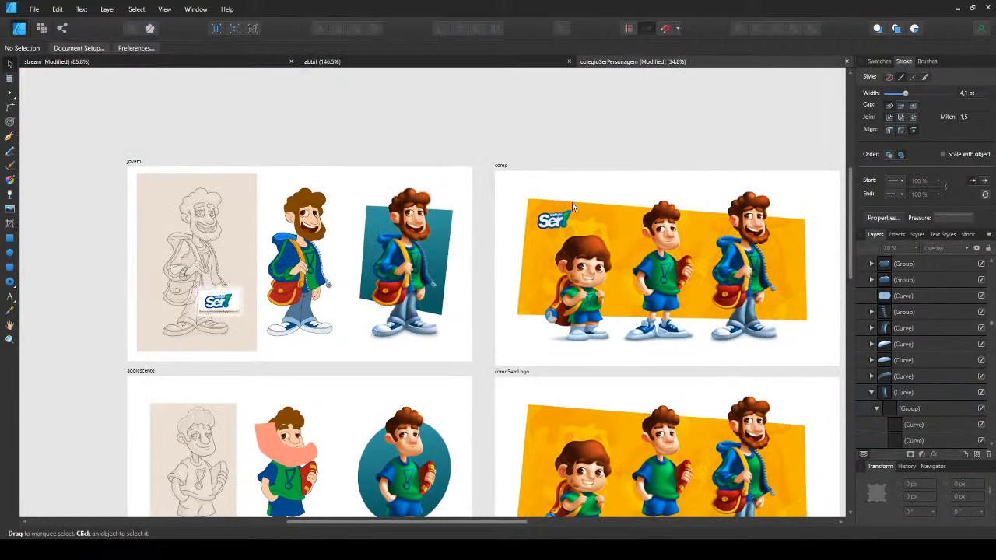
{"action": "key", "text": "ctrl+w"}
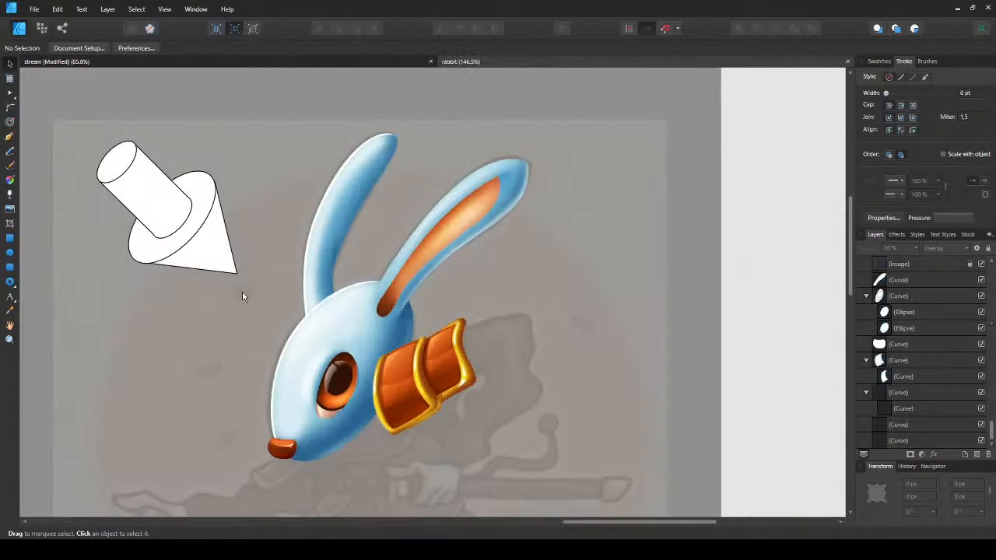
- Duplicate the rabbit artboard and place the copy directly beside the original
{"action": "left_click_drag", "start_coordinate": [427, 393], "coordinate": [323, 319]}
{"action": "scroll", "coordinate": [324, 318], "scroll_direction": "down", "scroll_amount": 4}
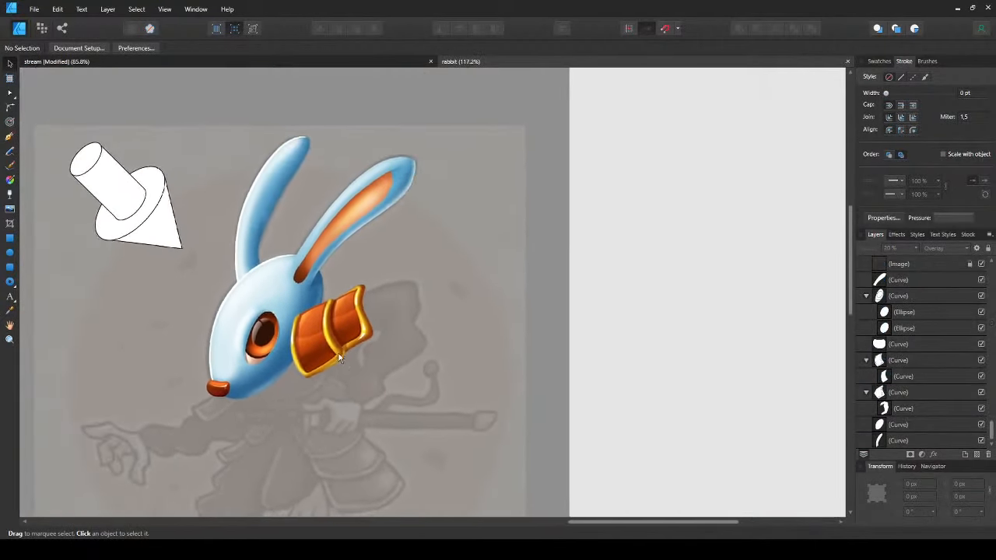
{"action": "scroll", "coordinate": [369, 331], "scroll_direction": "down", "scroll_amount": 2}
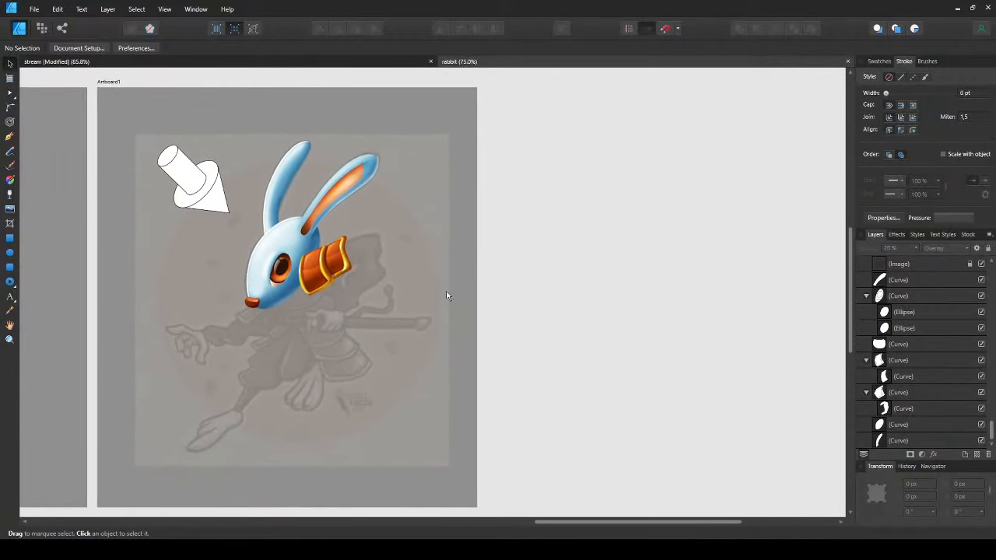
{"action": "scroll", "coordinate": [177, 154], "scroll_direction": "up", "scroll_amount": 2}
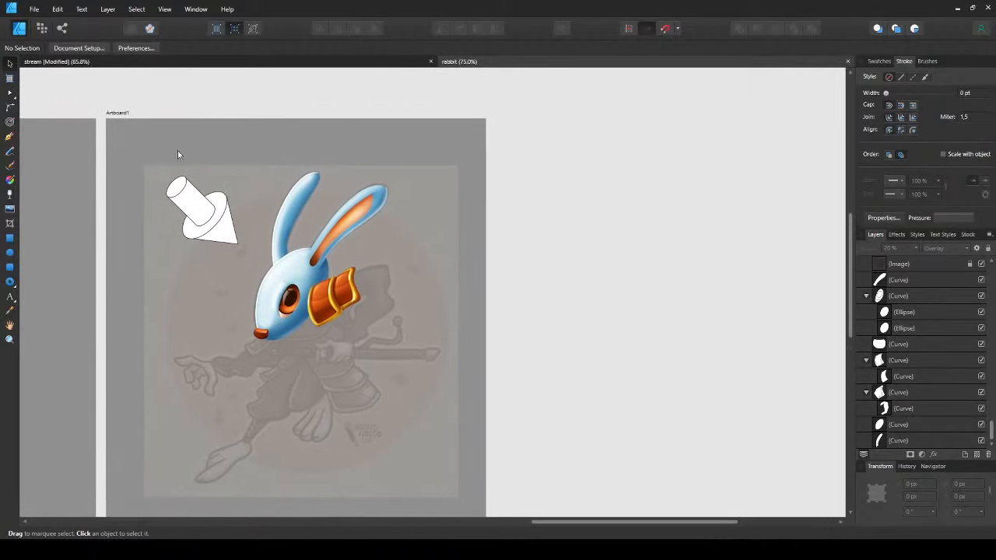
{"action": "left_click", "coordinate": [126, 113]}
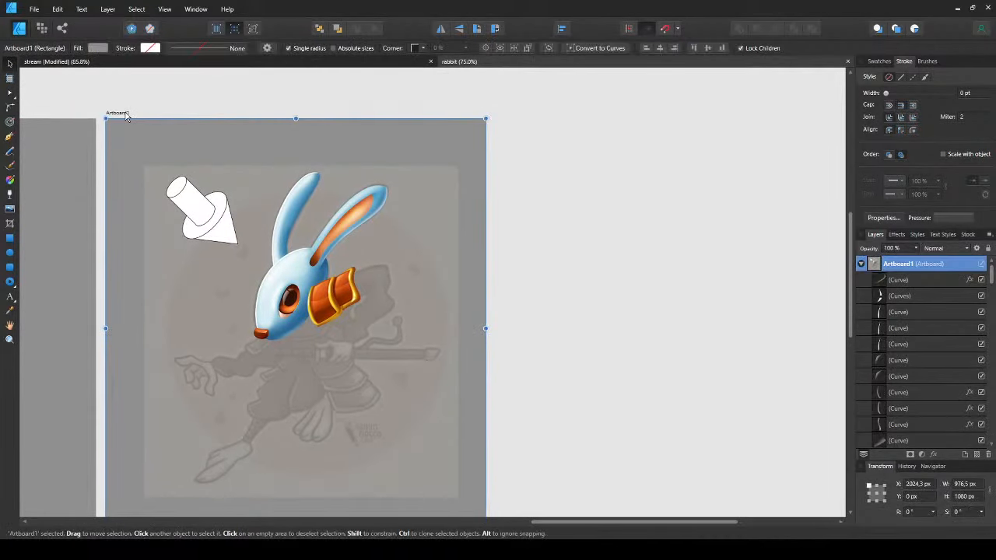
{"action": "mouse_move", "coordinate": [125, 115]}
{"action": "left_mouse_down"}
{"action": "mouse_move", "coordinate": [471, 117]}
{"action": "mouse_move", "coordinate": [527, 136]}
{"action": "left_mouse_up"}
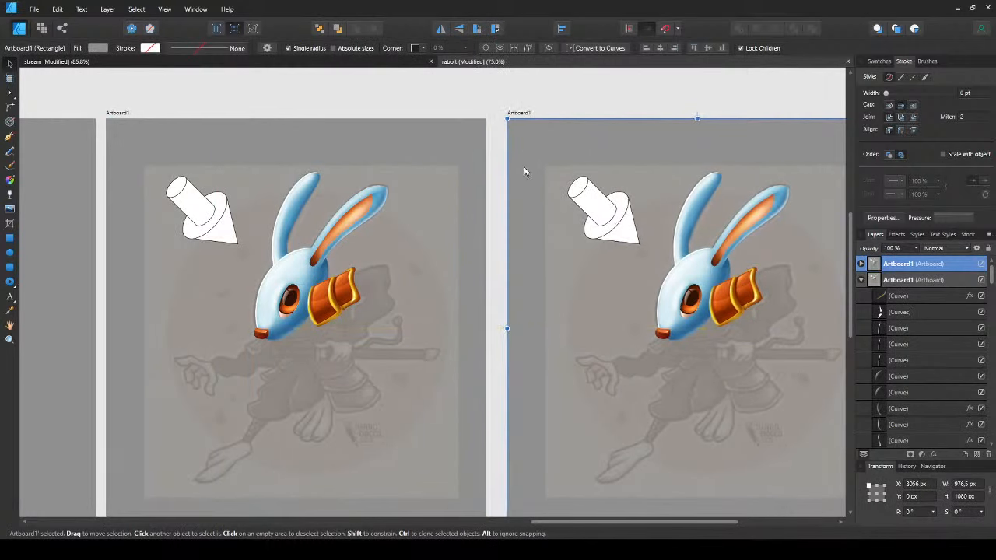
- Delete the white arrow-shaped group from the duplicated rabbit artboard
{"action": "mouse_move", "coordinate": [532, 242]}
{"action": "left_mouse_down"}
{"action": "mouse_move", "coordinate": [380, 214]}
{"action": "mouse_move", "coordinate": [207, 215]}
{"action": "left_mouse_up"}
{"action": "left_click", "coordinate": [316, 178]}
{"action": "left_click", "coordinate": [298, 191]}
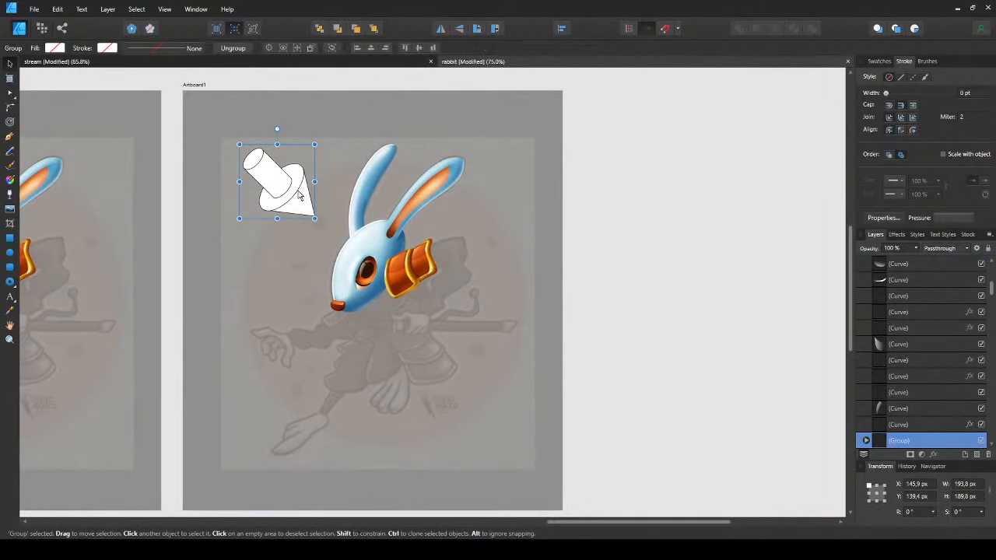
{"action": "key", "text": "Delete"}
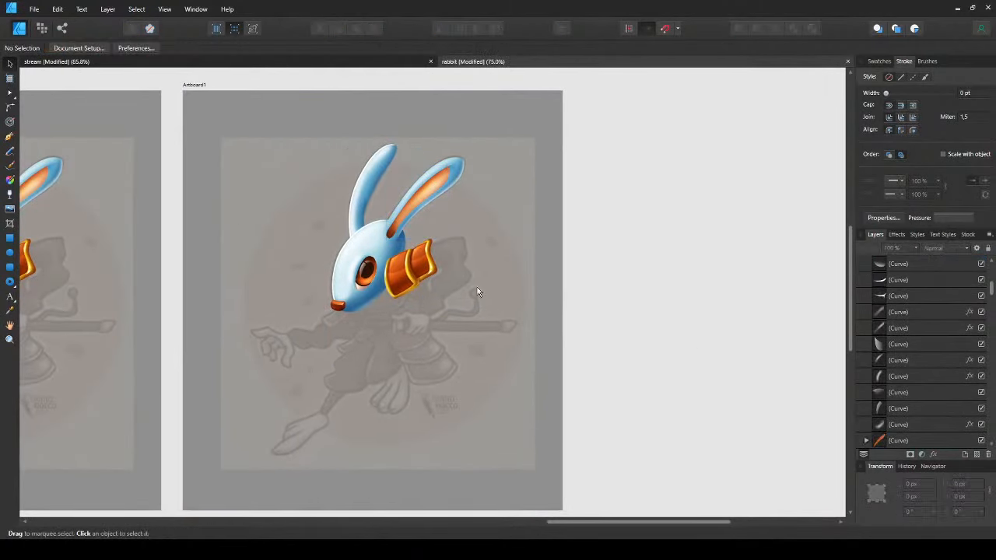
- Try deleting the hidden image layer from the duplicated artboard, and undo the deletion
{"action": "left_click", "coordinate": [369, 302]}
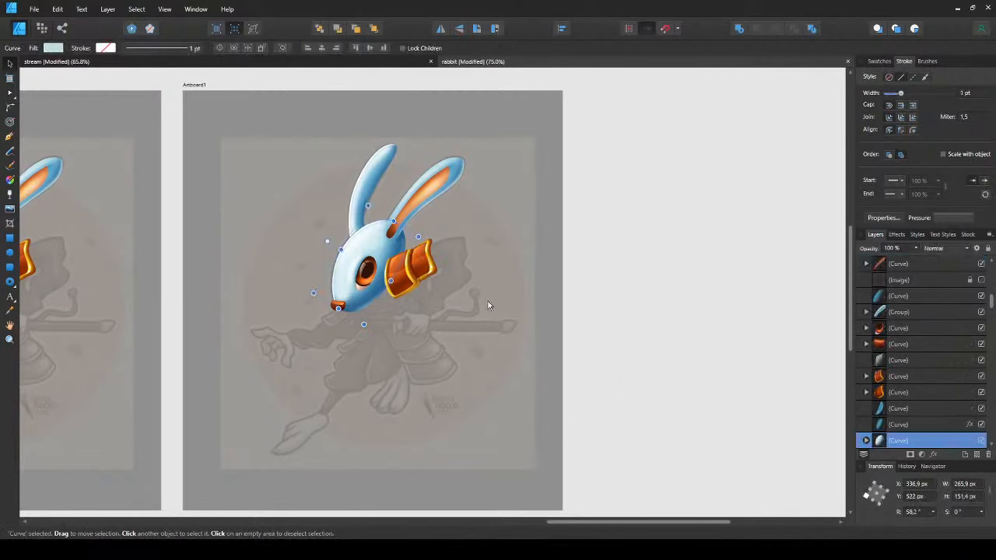
{"action": "scroll", "coordinate": [939, 345], "scroll_direction": "down", "scroll_amount": 5}
{"action": "scroll", "coordinate": [940, 341], "scroll_direction": "down", "scroll_amount": 3}
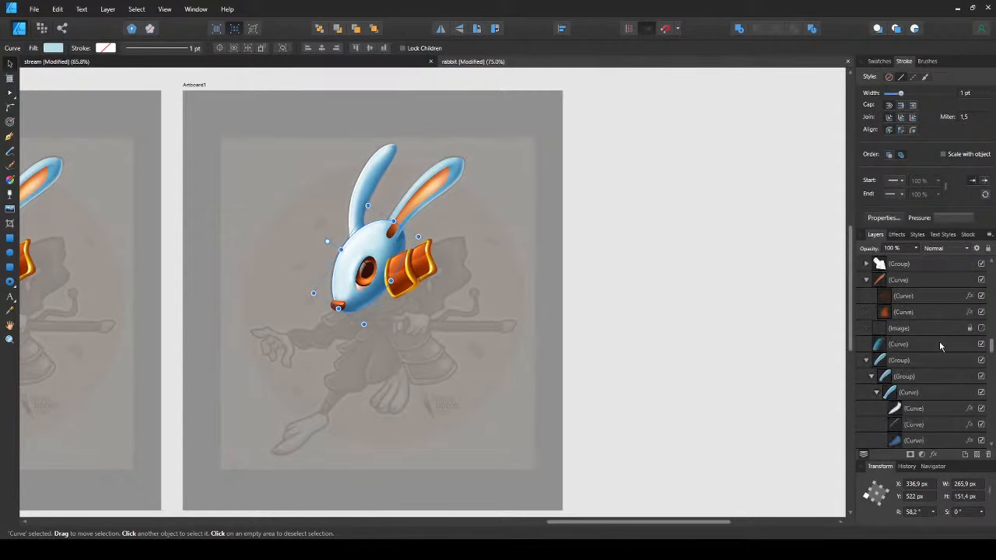
{"action": "scroll", "coordinate": [972, 332], "scroll_direction": "down", "scroll_amount": 5}
{"action": "scroll", "coordinate": [969, 331], "scroll_direction": "down", "scroll_amount": 3}
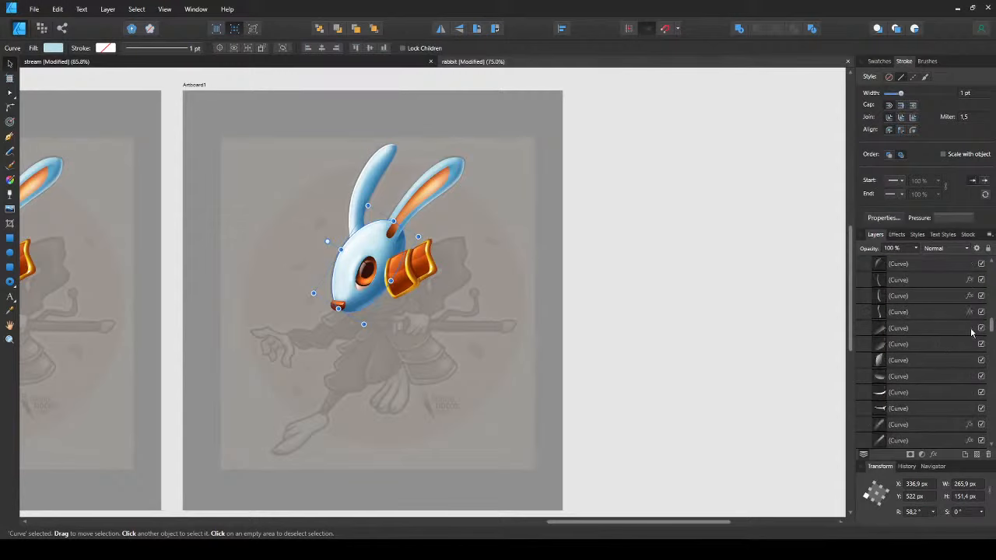
{"action": "scroll", "coordinate": [955, 313], "scroll_direction": "down", "scroll_amount": 5}
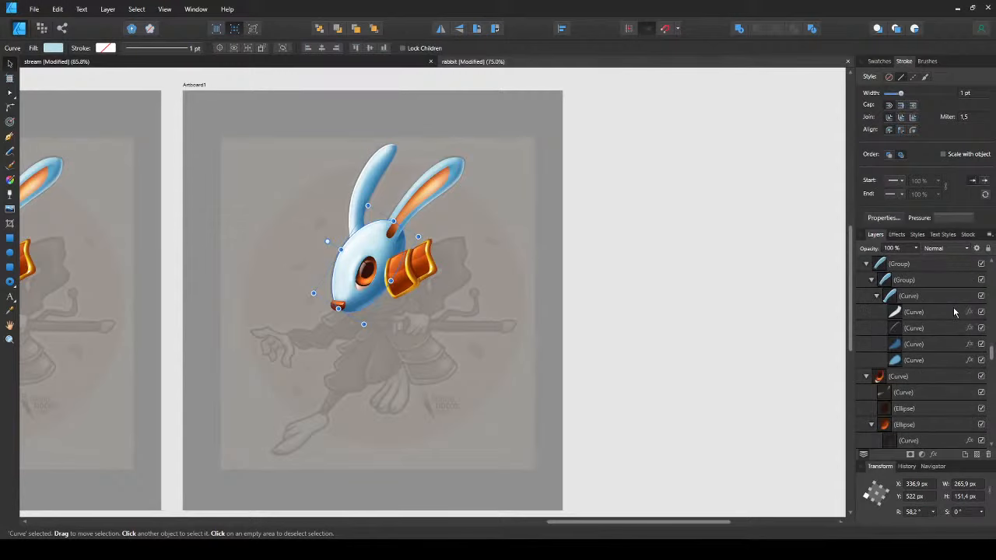
{"action": "left_click", "coordinate": [184, 85]}
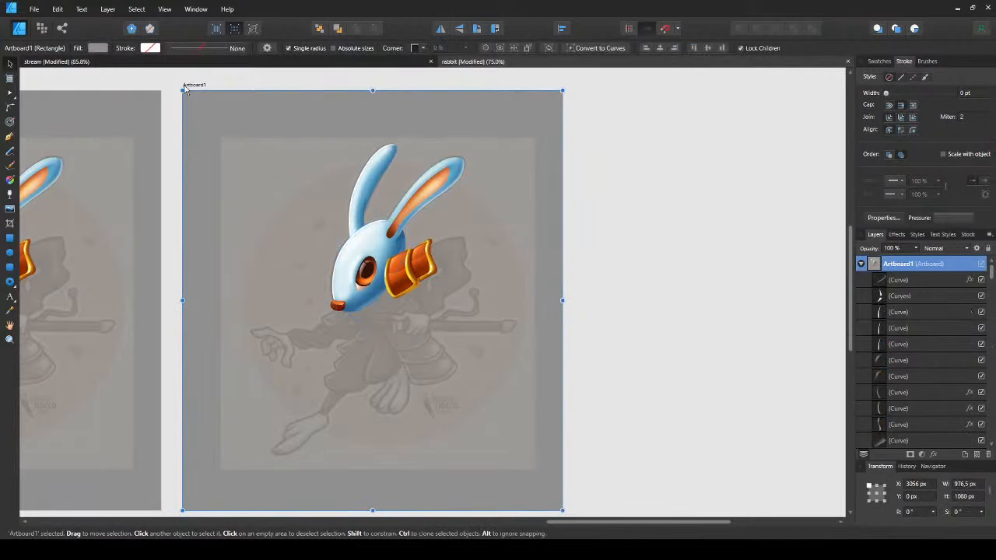
{"action": "scroll", "coordinate": [911, 385], "scroll_direction": "down", "scroll_amount": 5}
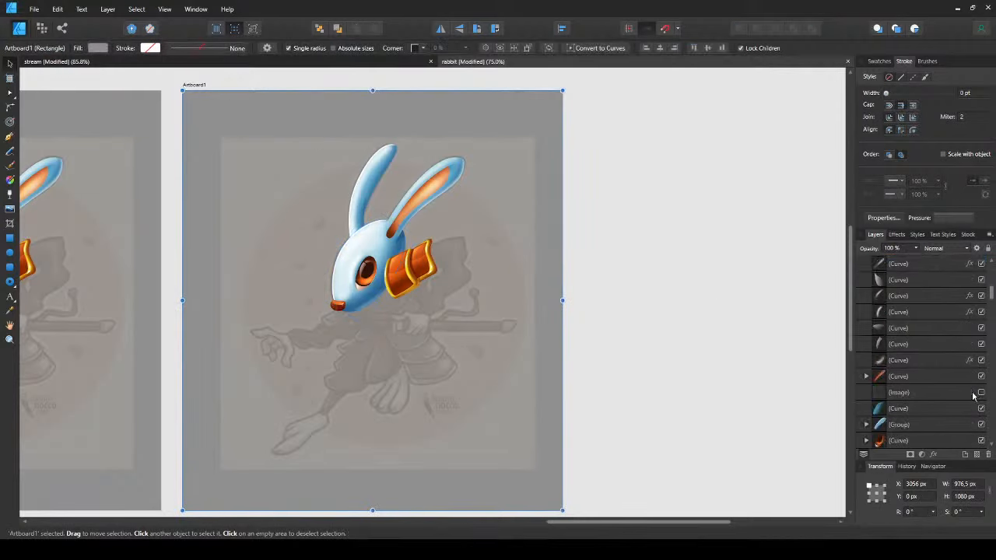
{"action": "left_click", "coordinate": [969, 397]}
{"action": "key", "text": "Delete"}
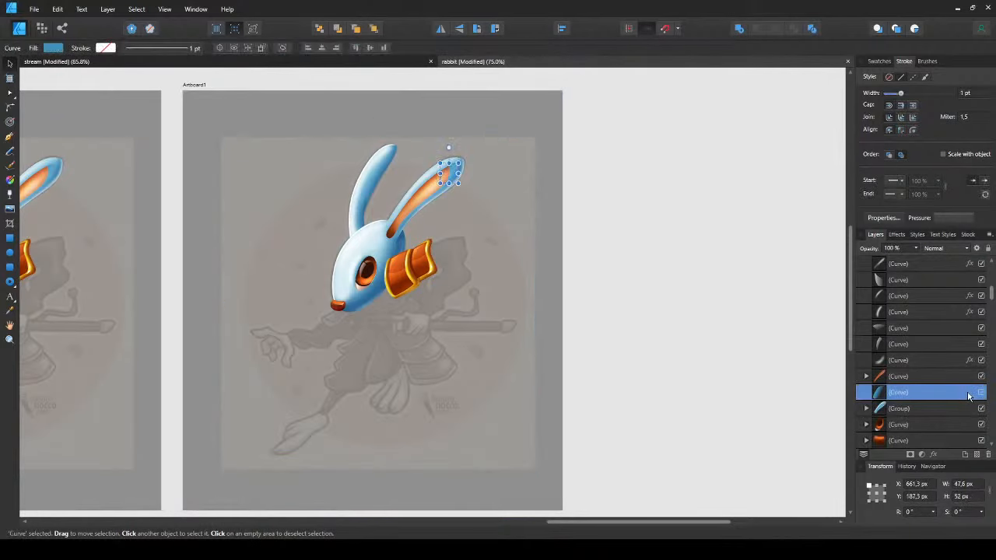
{"action": "key", "text": "ctrl+z"}
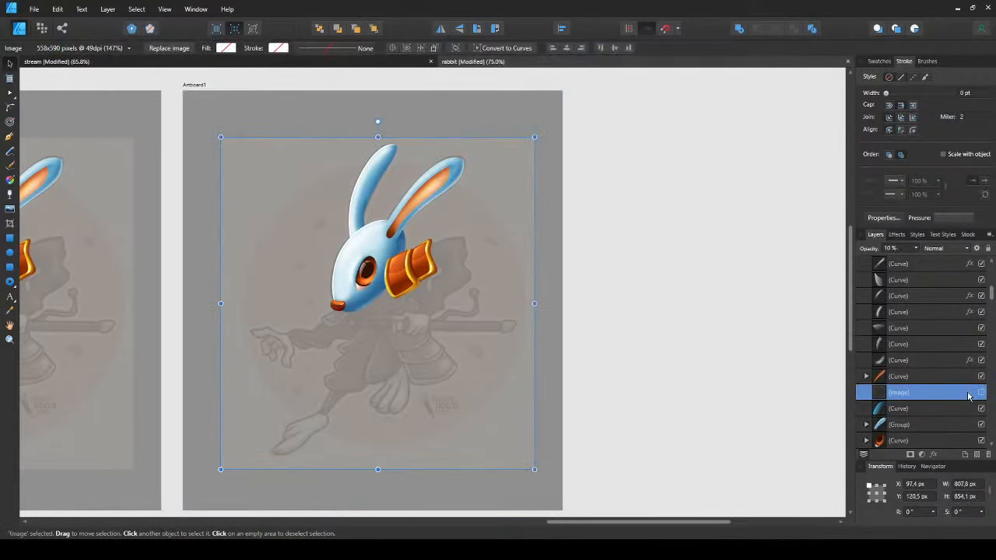
- Delete the hidden image layer from the original rabbit artboard
{"action": "left_click", "coordinate": [905, 412]}
{"action": "scroll", "coordinate": [918, 399], "scroll_direction": "down", "scroll_amount": 5}
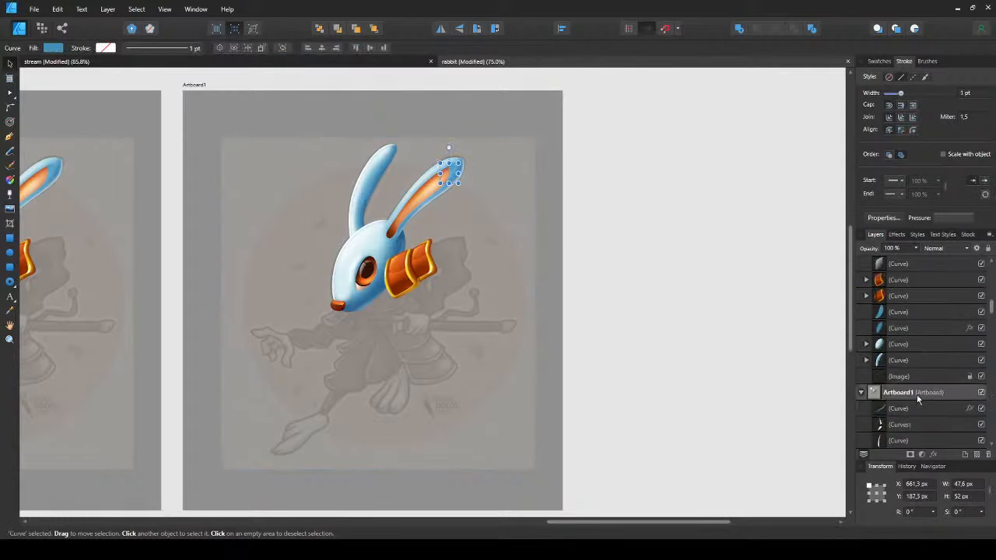
{"action": "scroll", "coordinate": [917, 399], "scroll_direction": "down", "scroll_amount": 5}
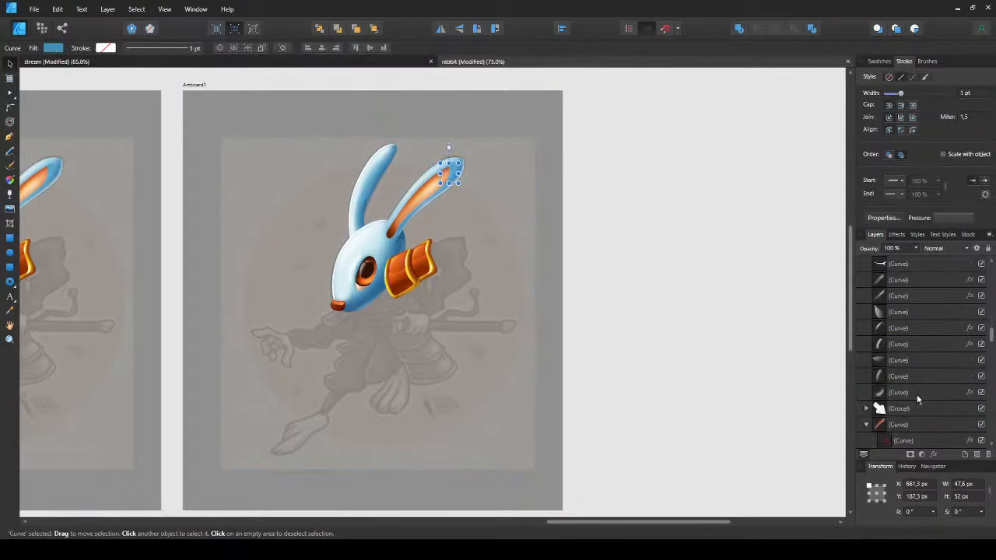
{"action": "scroll", "coordinate": [917, 400], "scroll_direction": "up", "scroll_amount": 3}
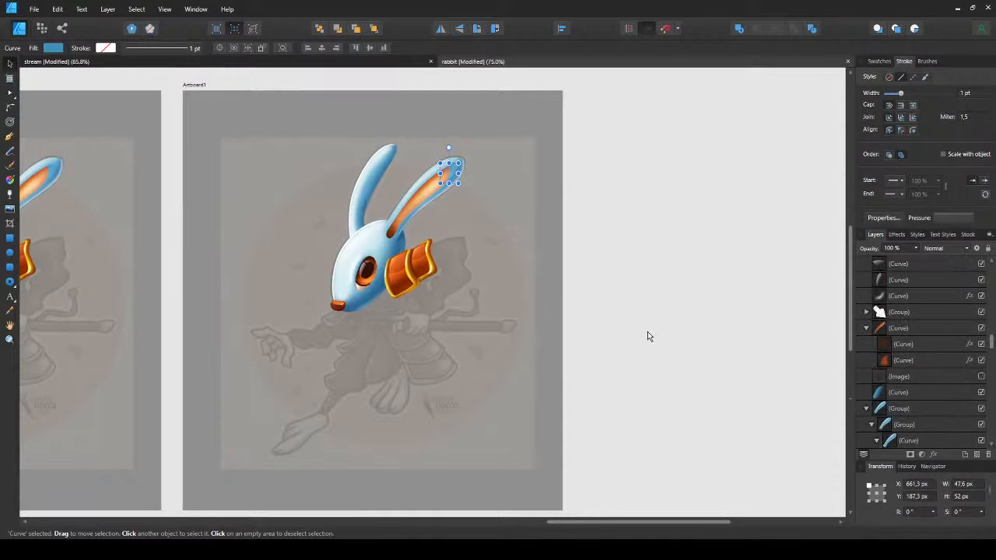
{"action": "left_click", "coordinate": [925, 382]}
{"action": "key", "text": "Delete"}
{"action": "left_click", "coordinate": [455, 381]}
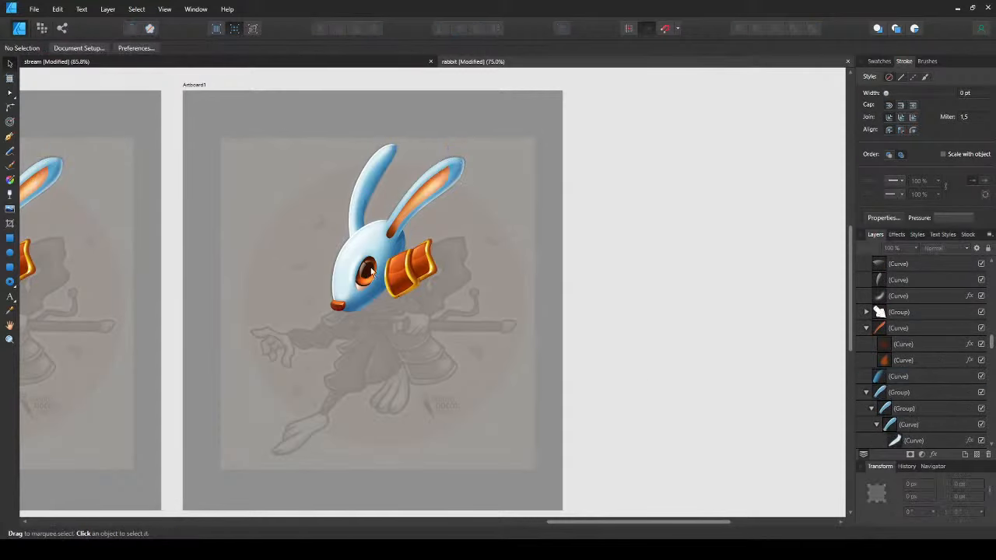
- Delete the locked background sketch image behind the rabbit on the duplicated artboard
{"action": "left_click", "coordinate": [371, 271]}
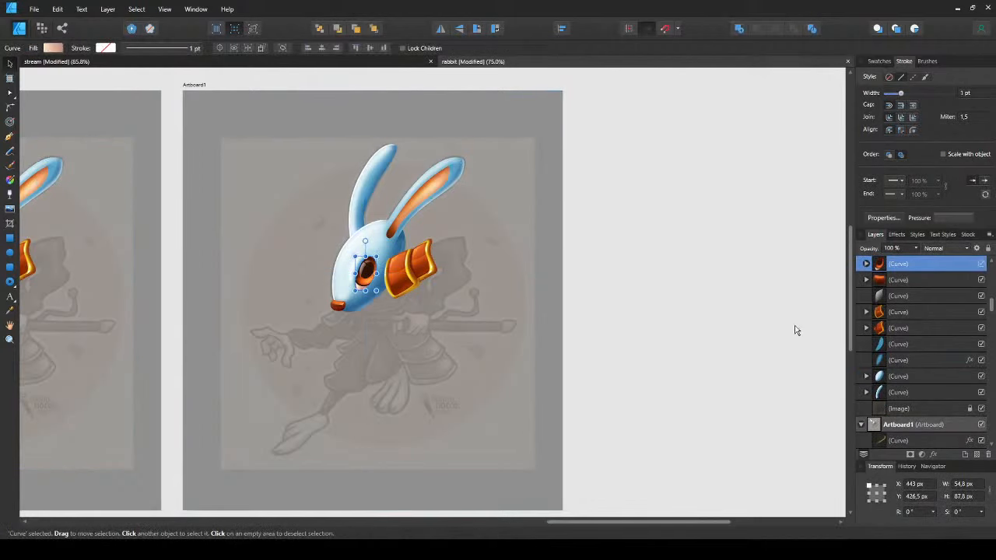
{"action": "scroll", "coordinate": [895, 320], "scroll_direction": "down", "scroll_amount": 5}
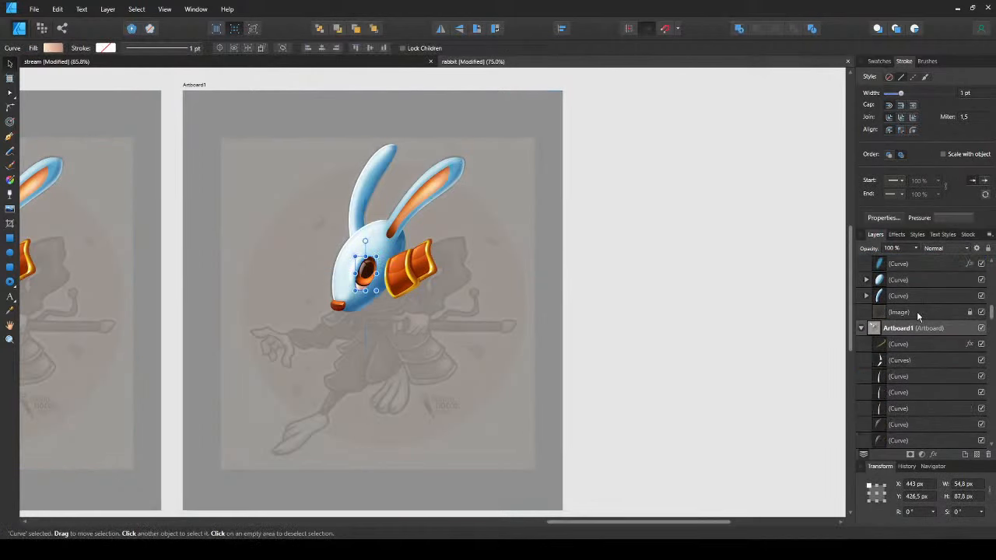
{"action": "left_click", "coordinate": [968, 314]}
{"action": "key", "text": "Delete"}
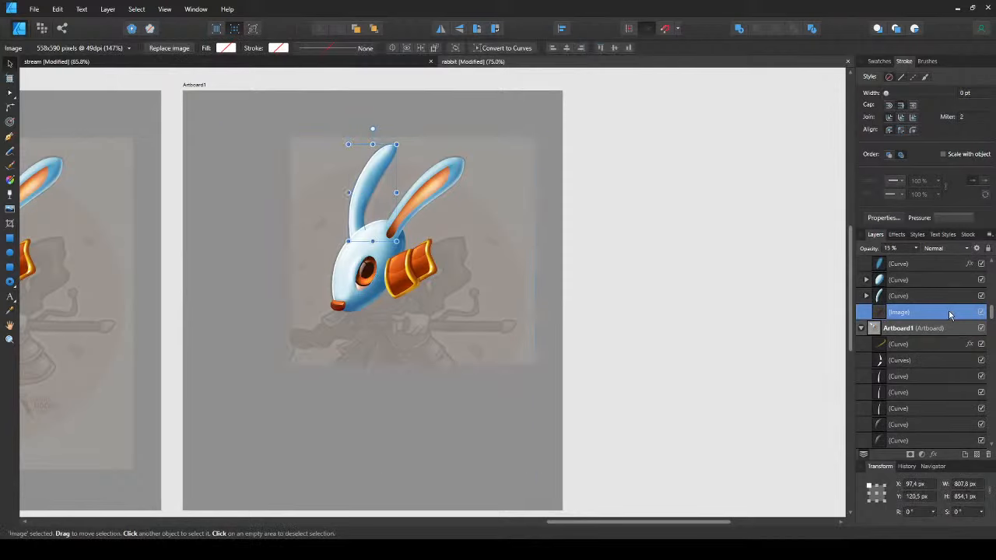
{"action": "left_click", "coordinate": [489, 350]}
- Group all the objects of the rabbit's head on the duplicated artboard, and duplicate the group in place
{"action": "scroll", "coordinate": [369, 343], "scroll_direction": "up", "scroll_amount": 3}
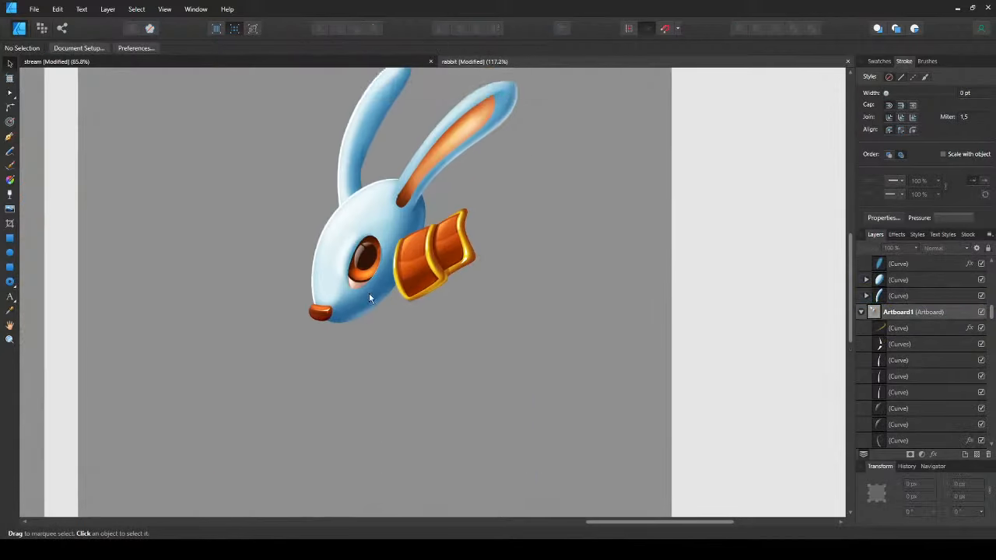
{"action": "scroll", "coordinate": [541, 184], "scroll_direction": "right", "scroll_amount": 2}
{"action": "scroll", "coordinate": [528, 225], "scroll_direction": "up", "scroll_amount": 1}
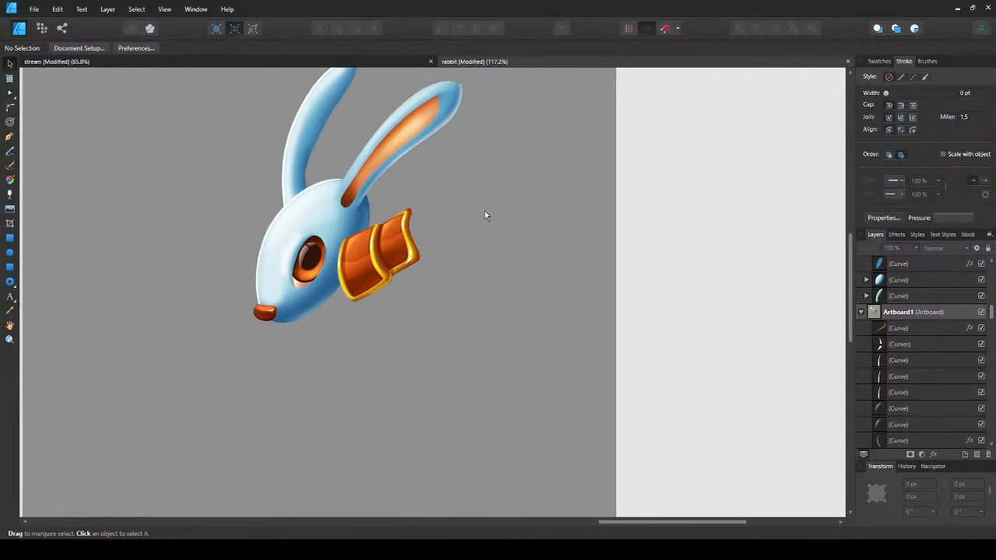
{"action": "scroll", "coordinate": [345, 381], "scroll_direction": "down", "scroll_amount": 2}
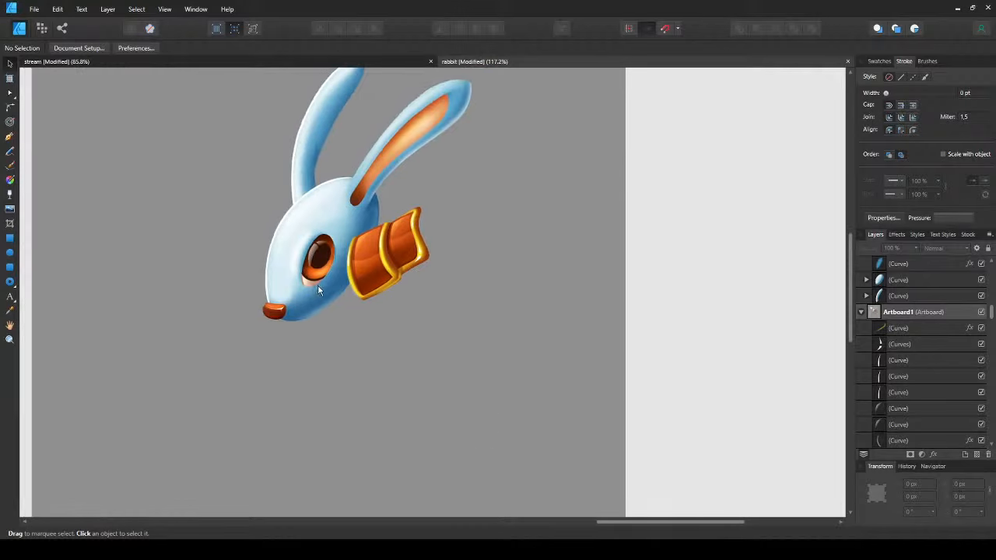
{"action": "left_click_drag", "start_coordinate": [580, 390], "coordinate": [298, 110]}
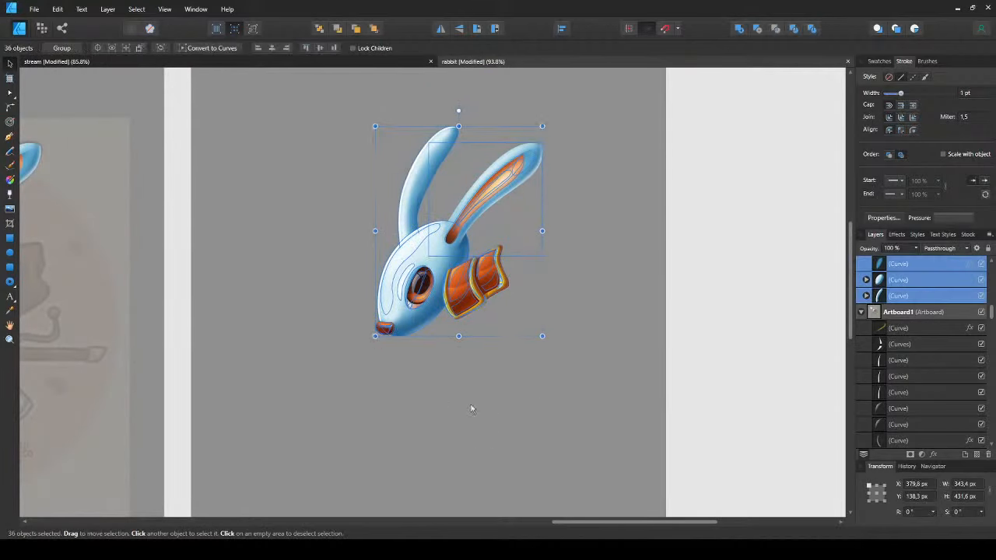
{"action": "key", "text": "ctrl+g"}
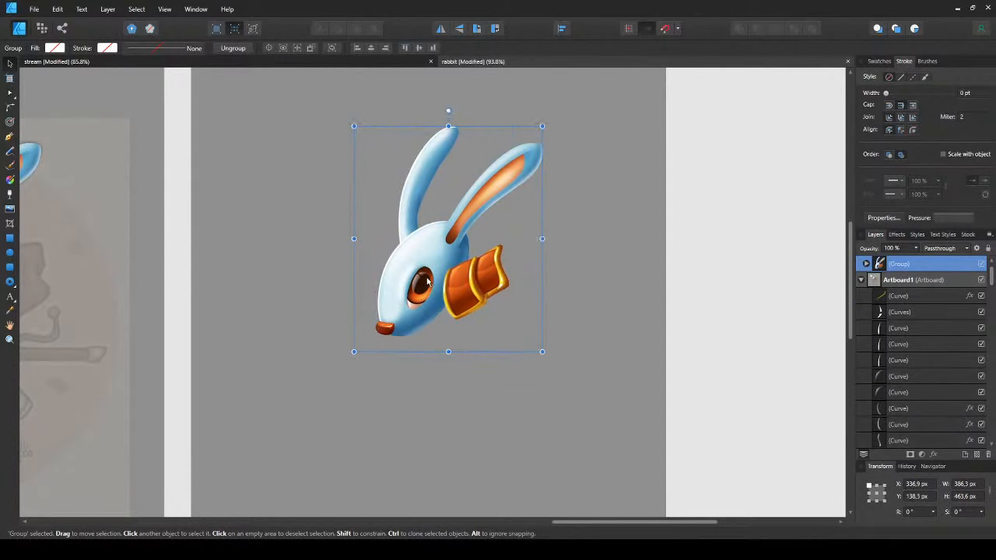
{"action": "key", "text": "ctrl+j"}
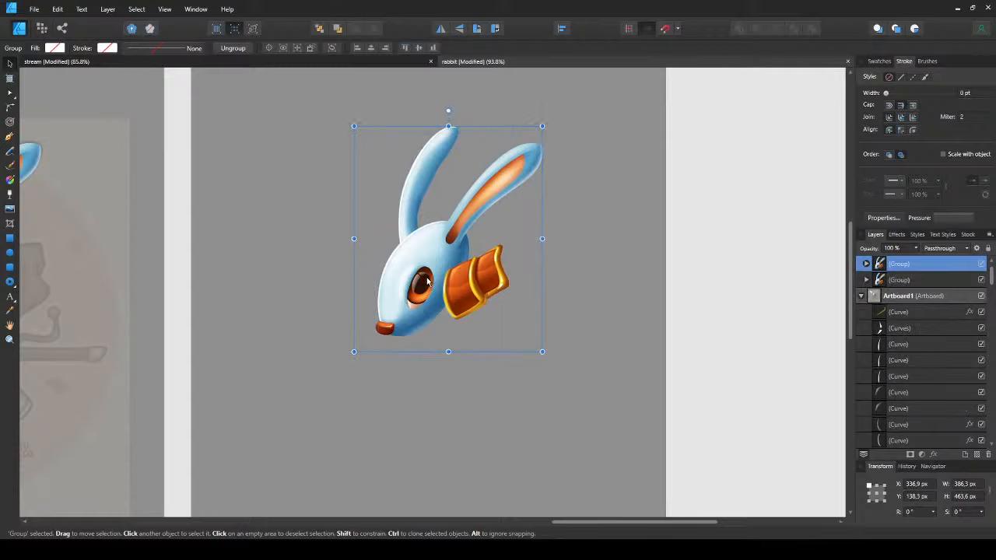
- Try moving the duplicated rabbit head group away from the original group, undo the moves, and reselect the group
{"action": "left_click_drag", "start_coordinate": [426, 281], "coordinate": [470, 291]}
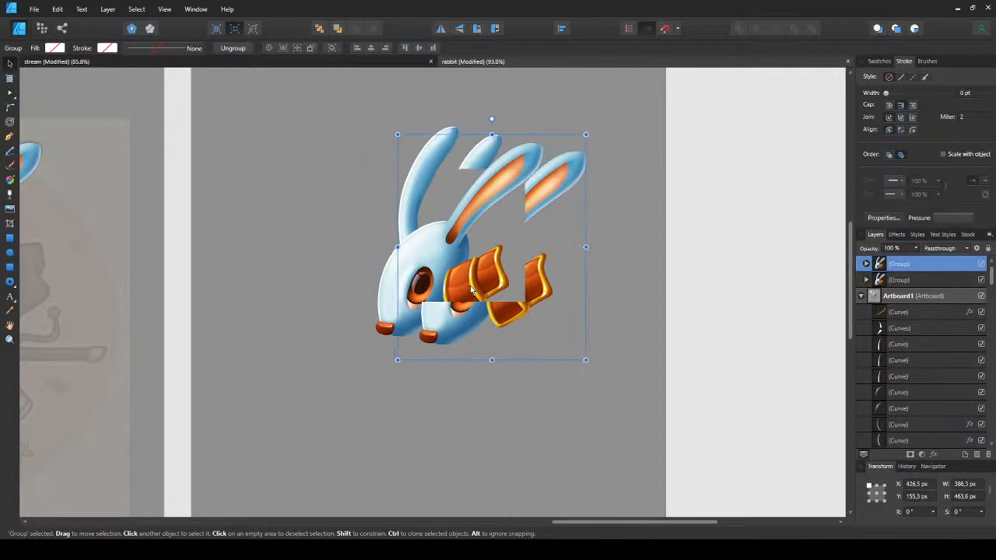
{"action": "key", "text": "ctrl+z"}
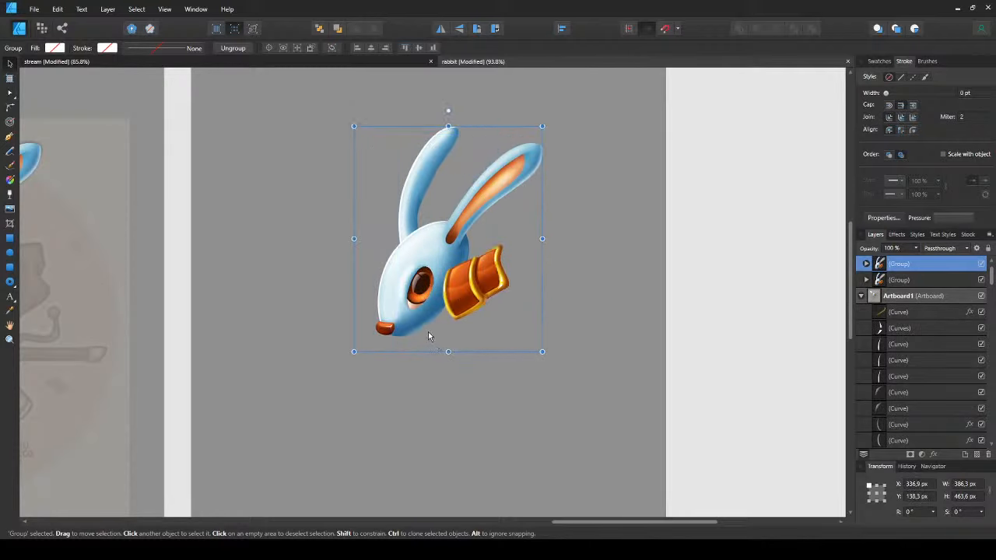
{"action": "left_click_drag", "start_coordinate": [423, 276], "coordinate": [465, 289]}
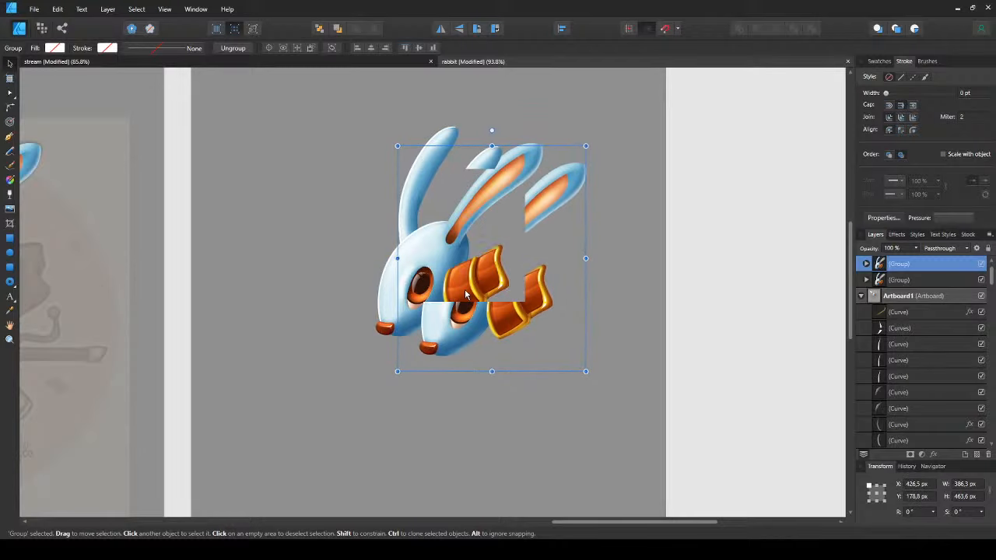
{"action": "key", "text": "ctrl+z"}
{"action": "key", "text": "ctrl+z"}
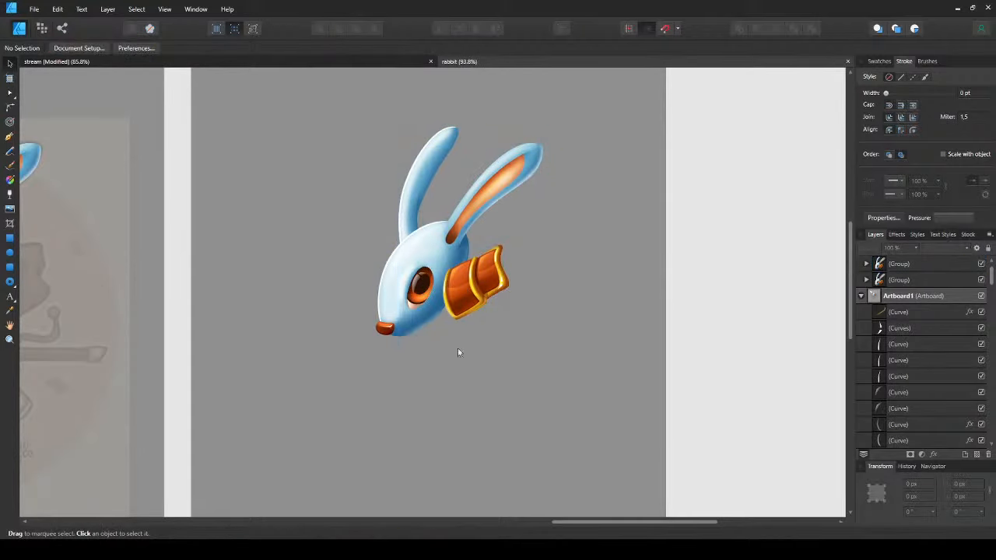
{"action": "left_click", "coordinate": [473, 292]}
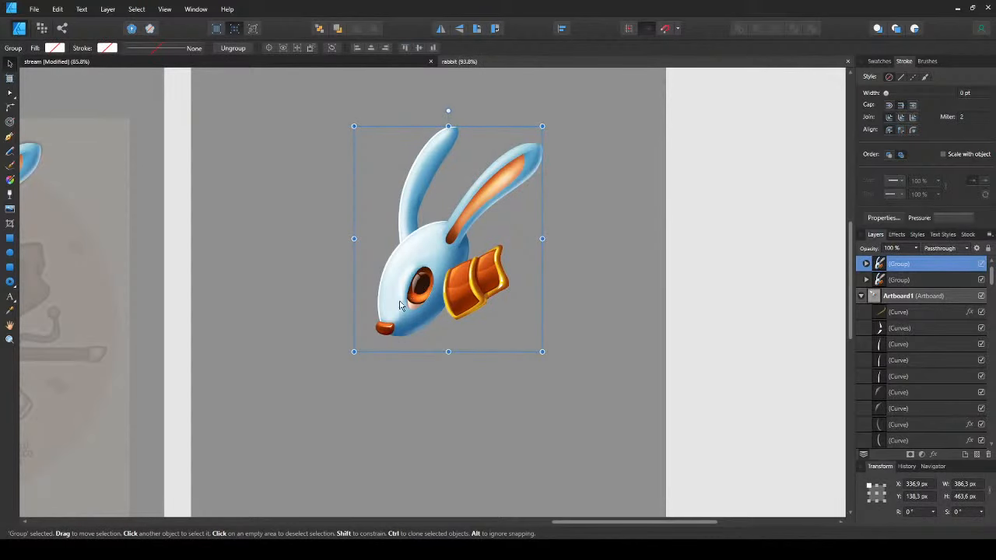
{"action": "left_click", "coordinate": [470, 382]}
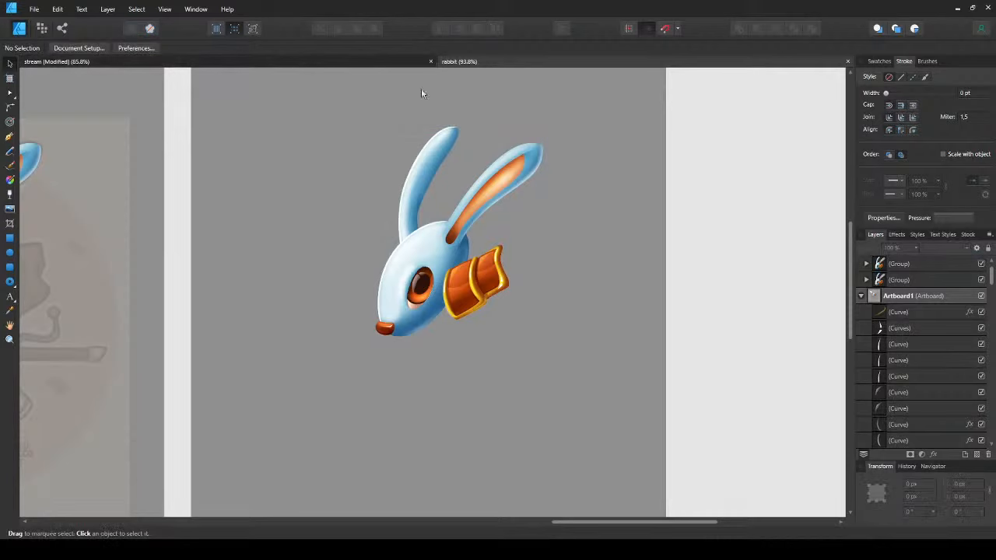
{"action": "left_click", "coordinate": [387, 330]}
{"action": "left_click_drag", "start_coordinate": [400, 295], "coordinate": [481, 336]}
{"action": "key", "text": "ctrl+z"}
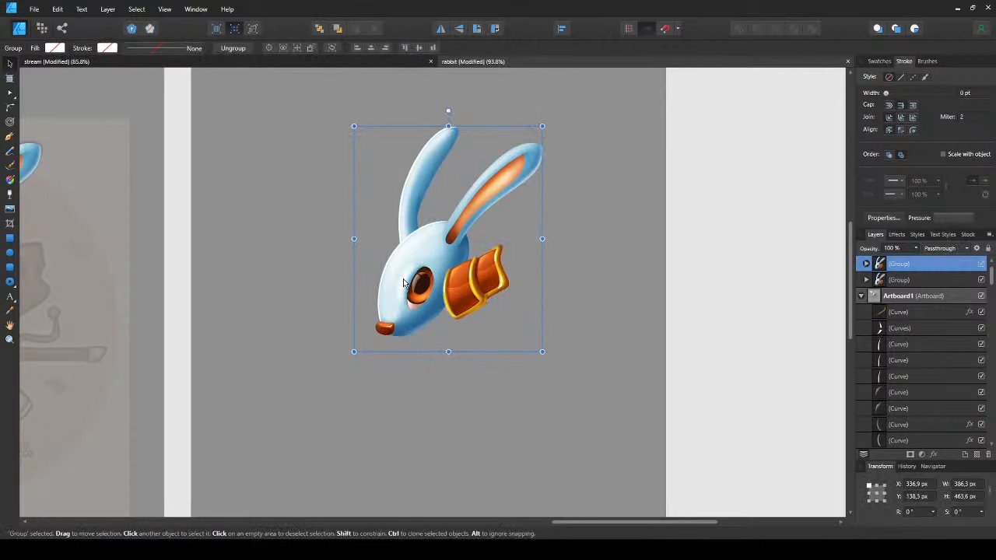
{"action": "left_click_drag", "start_coordinate": [430, 268], "coordinate": [460, 269]}
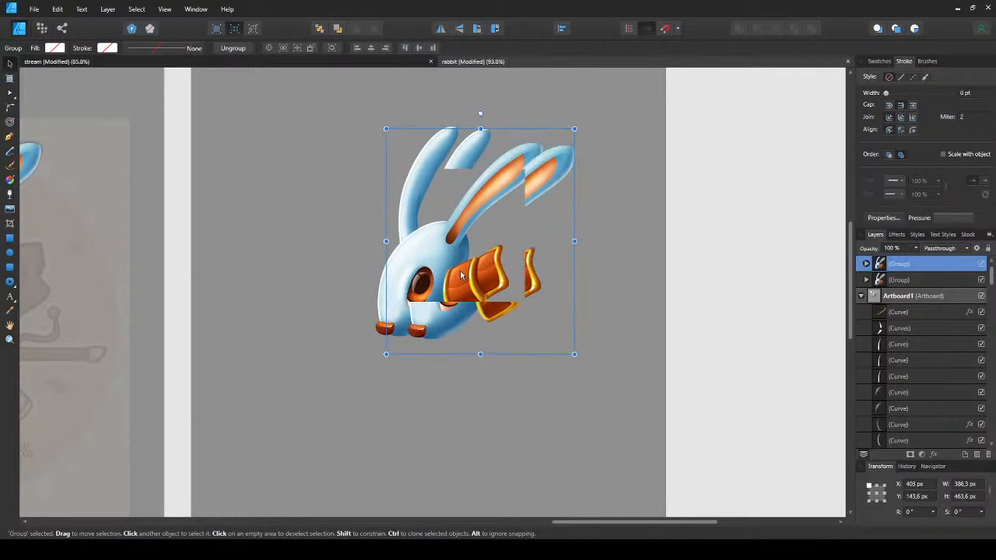
{"action": "key", "text": "ctrl+z"}
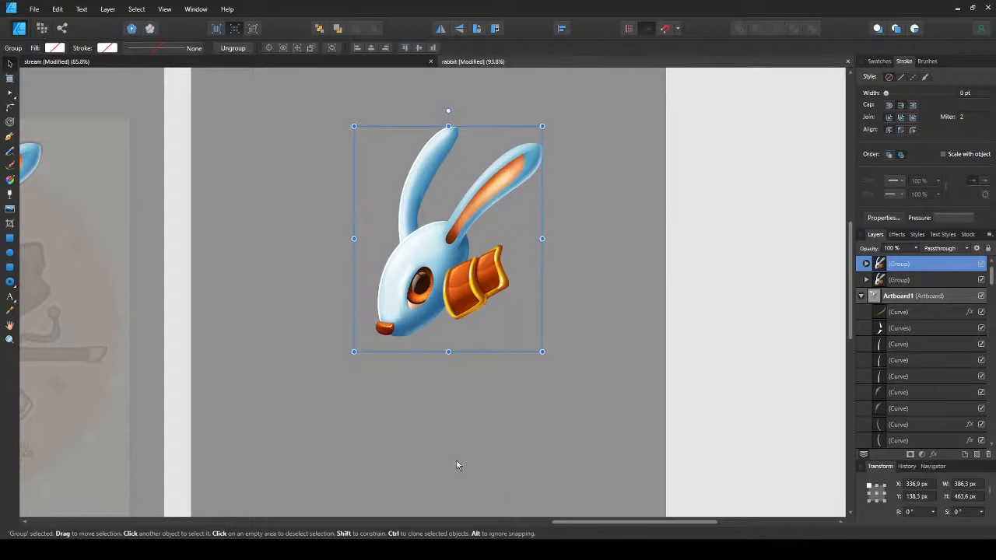
- Rasterize the top copy of the rabbit head group into a pixel layer and test moving it, undoing the moves
{"action": "key", "text": "ctrl+shift+r"}
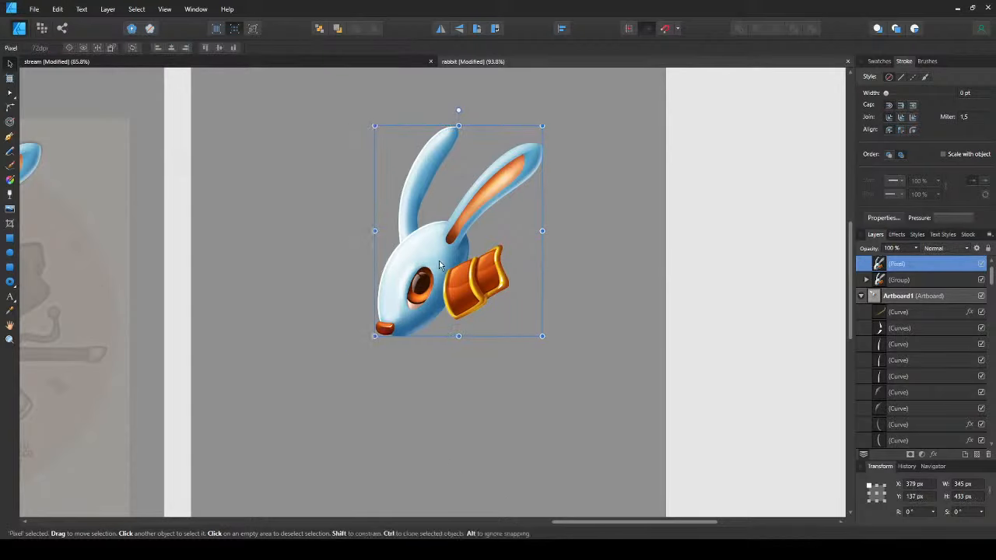
{"action": "left_click_drag", "start_coordinate": [439, 261], "coordinate": [506, 295]}
{"action": "key", "text": "ctrl+z"}
{"action": "mouse_move", "coordinate": [410, 279]}
{"action": "left_mouse_down"}
{"action": "mouse_move", "coordinate": [506, 310]}
{"action": "mouse_move", "coordinate": [510, 301]}
{"action": "left_mouse_up"}
{"action": "key", "text": "ctrl+z"}
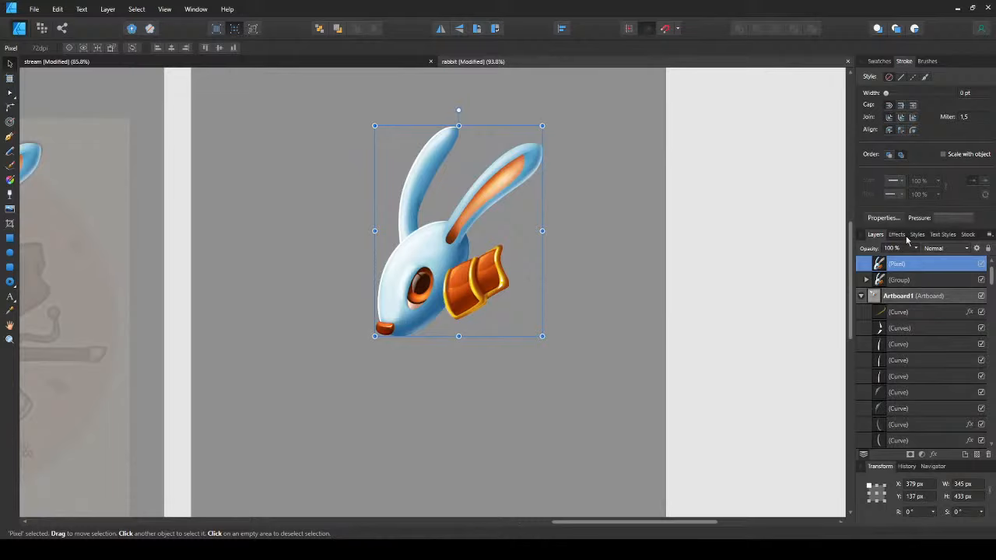
- Add an HSL Shift adjustment to the pixel rabbit head, shifting its orange tones to red and its blues to teal
{"action": "key", "text": "ctrl+u"}
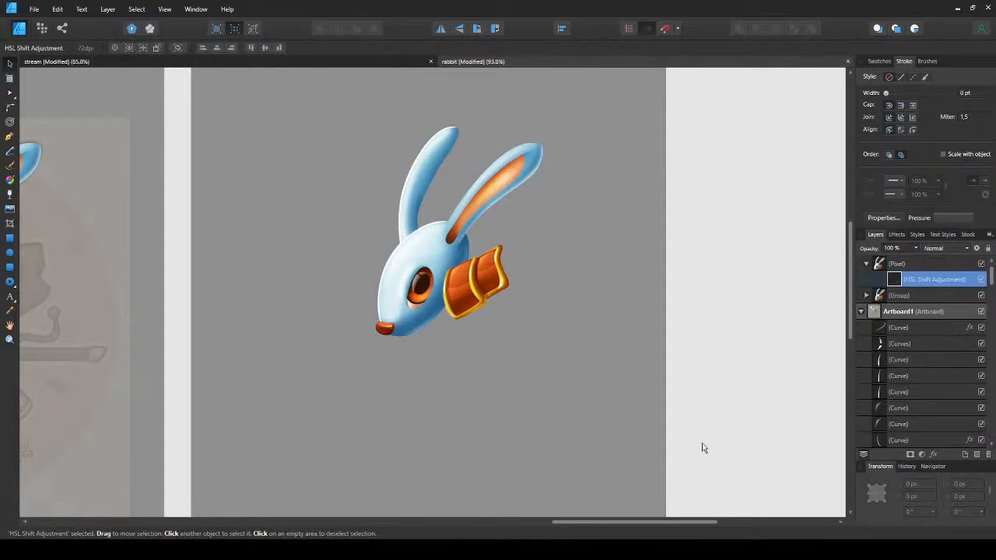
{"action": "mouse_move", "coordinate": [703, 440]}
{"action": "left_mouse_down"}
{"action": "mouse_move", "coordinate": [694, 429]}
{"action": "mouse_move", "coordinate": [717, 437]}
{"action": "left_mouse_up"}
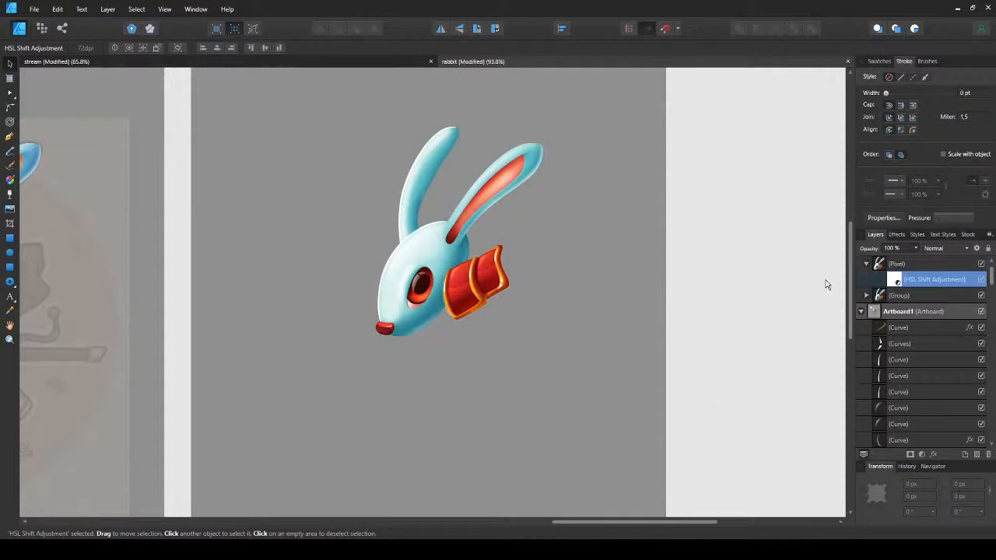
{"action": "left_click", "coordinate": [545, 378]}
- Group the recoloured pixel rabbit head together with its HSL adjustment, then try moving the group aside and undo the move
{"action": "left_click", "coordinate": [429, 286]}
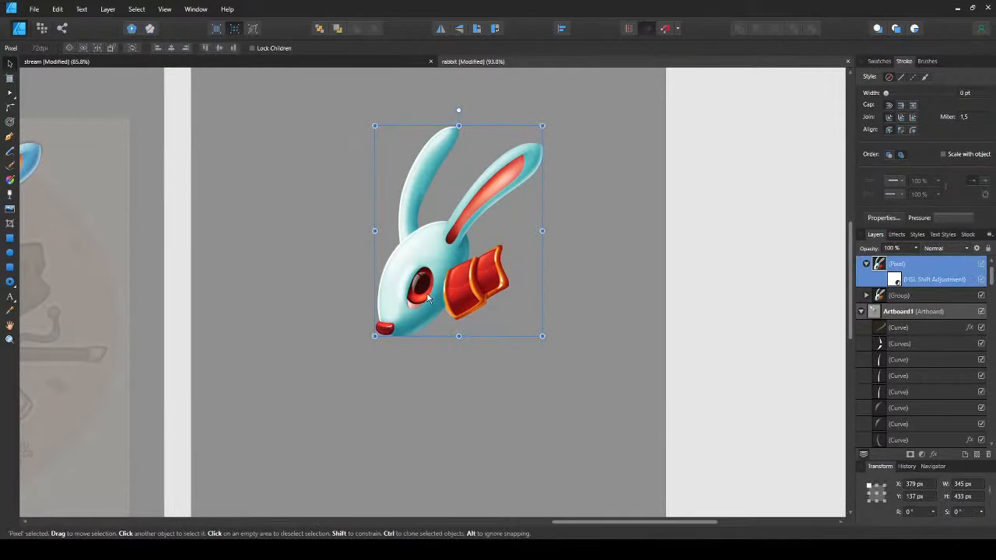
{"action": "key", "text": "ctrl+g"}
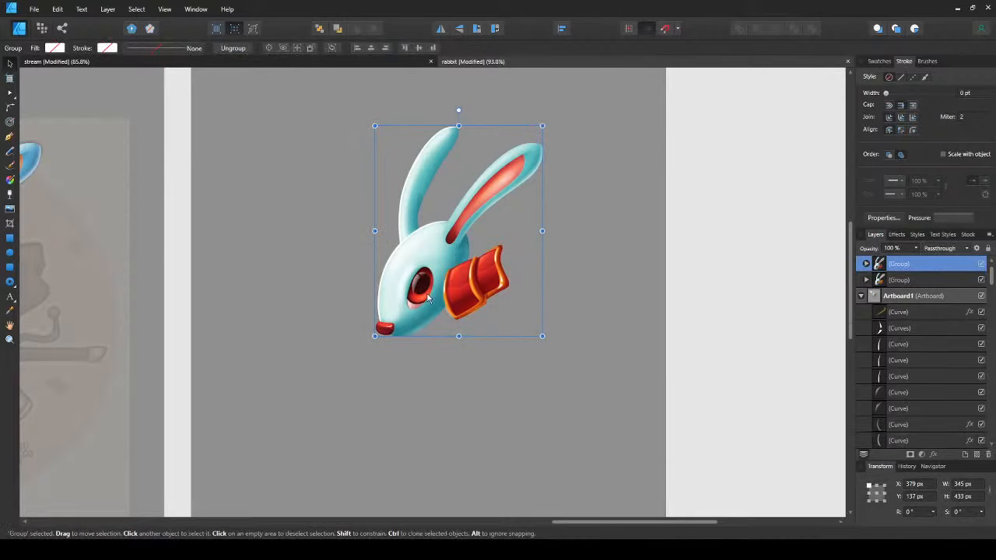
{"action": "left_click_drag", "start_coordinate": [428, 298], "coordinate": [456, 298]}
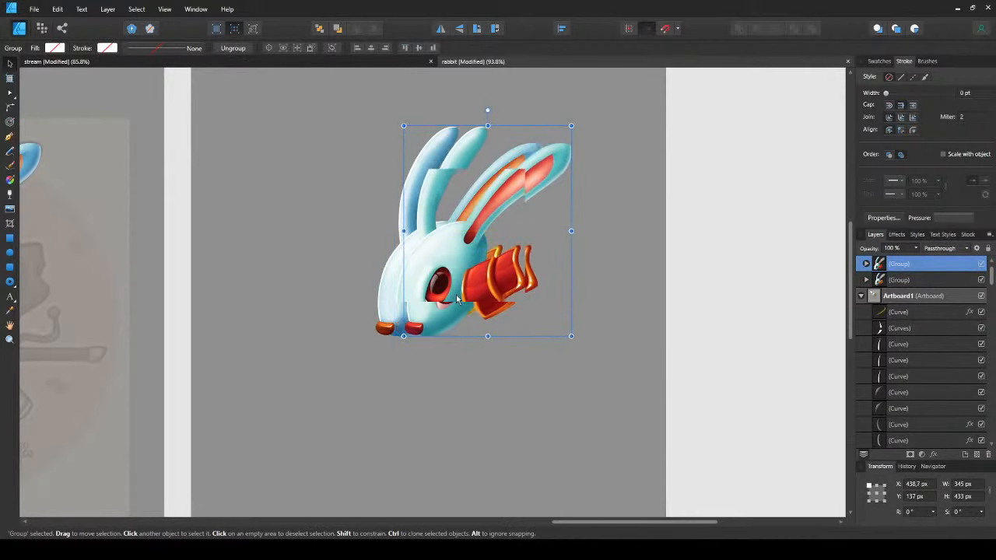
{"action": "key", "text": "ctrl+z"}
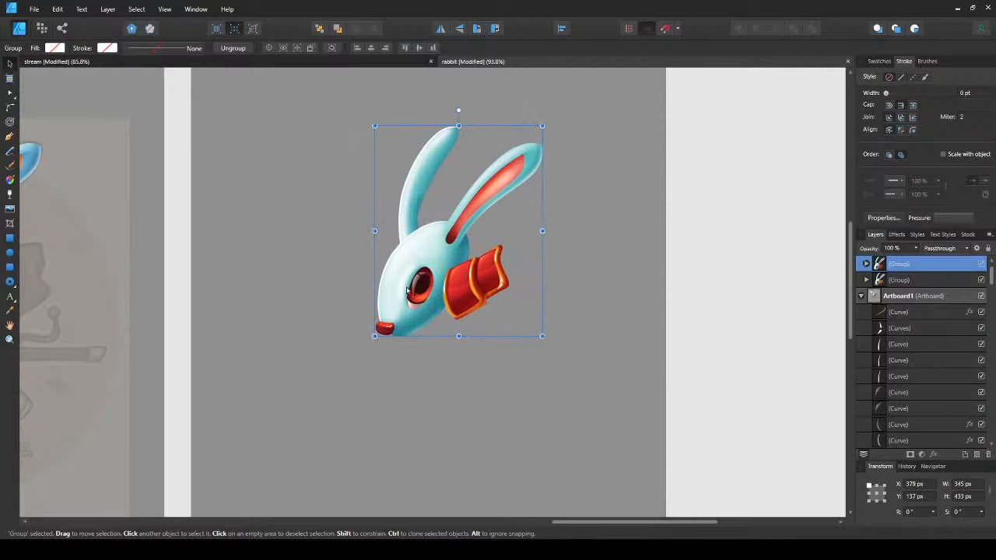
- Fade the recoloured rabbit group with a linear transparency gradient running from below the hat up to the base of the left ear
{"action": "key", "text": "y"}
{"action": "left_click_drag", "start_coordinate": [458, 314], "coordinate": [397, 219]}
{"action": "key", "text": "v"}
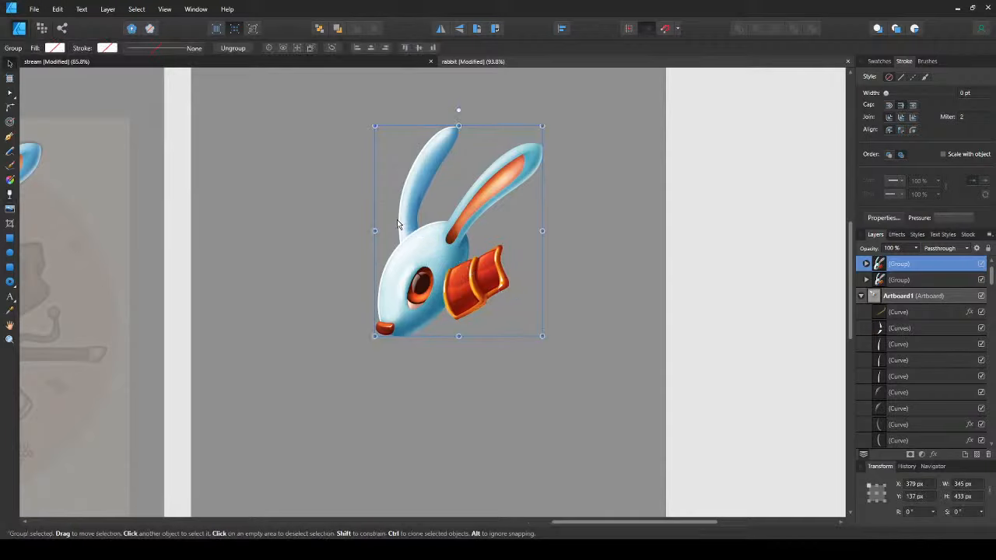
{"action": "left_click_drag", "start_coordinate": [446, 299], "coordinate": [557, 379]}
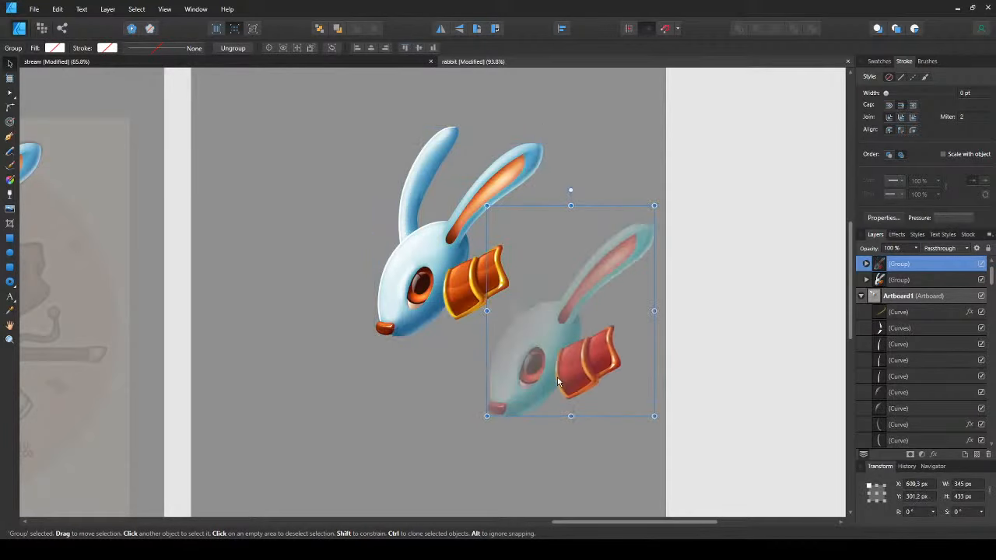
{"action": "key", "text": "ctrl+z"}
{"action": "left_click", "coordinate": [460, 387]}
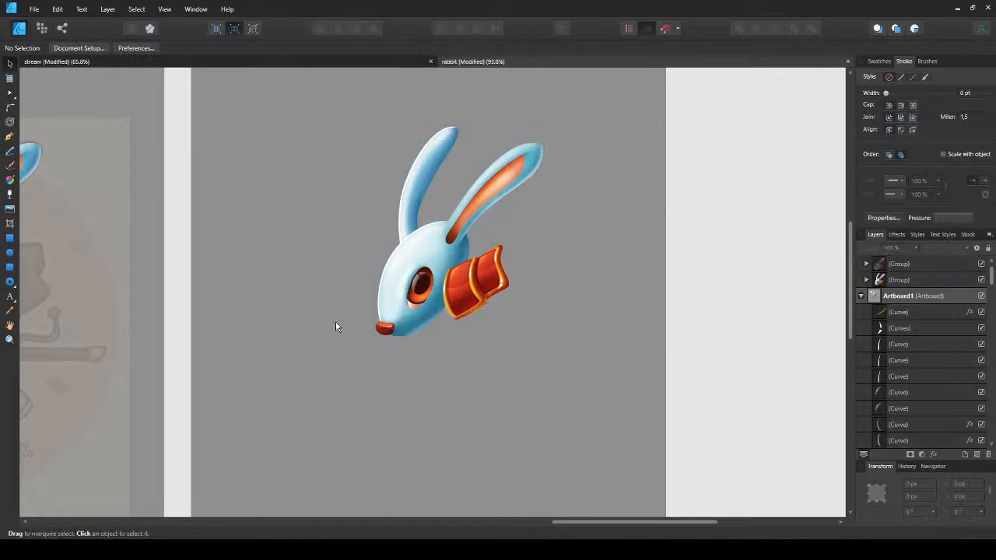
{"action": "scroll", "coordinate": [336, 320], "scroll_direction": "down", "scroll_amount": 2}
{"action": "scroll", "coordinate": [290, 340], "scroll_direction": "up", "scroll_amount": 3}
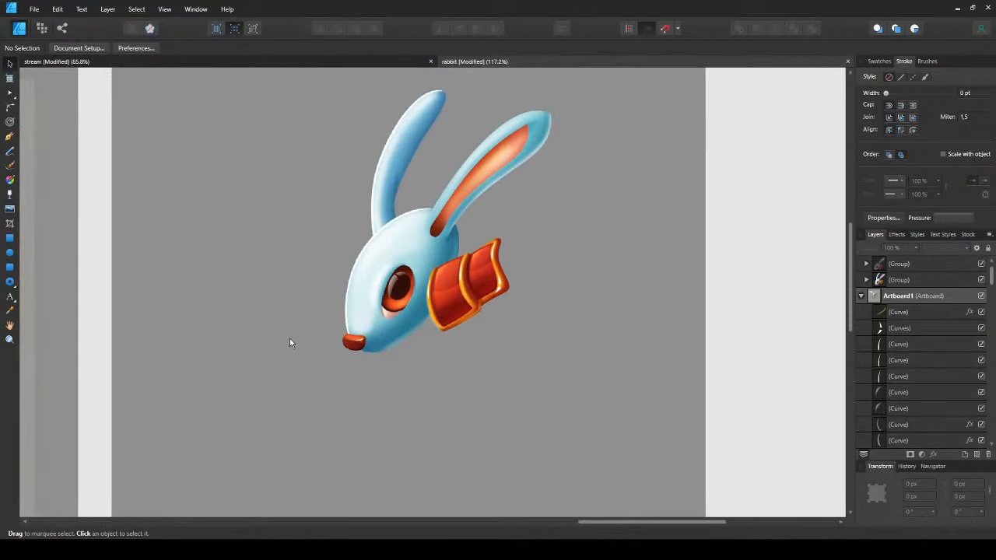
- Place a duplicate of the original-coloured vector rabbit head group to the left of the recoloured head
{"action": "left_click", "coordinate": [446, 315]}
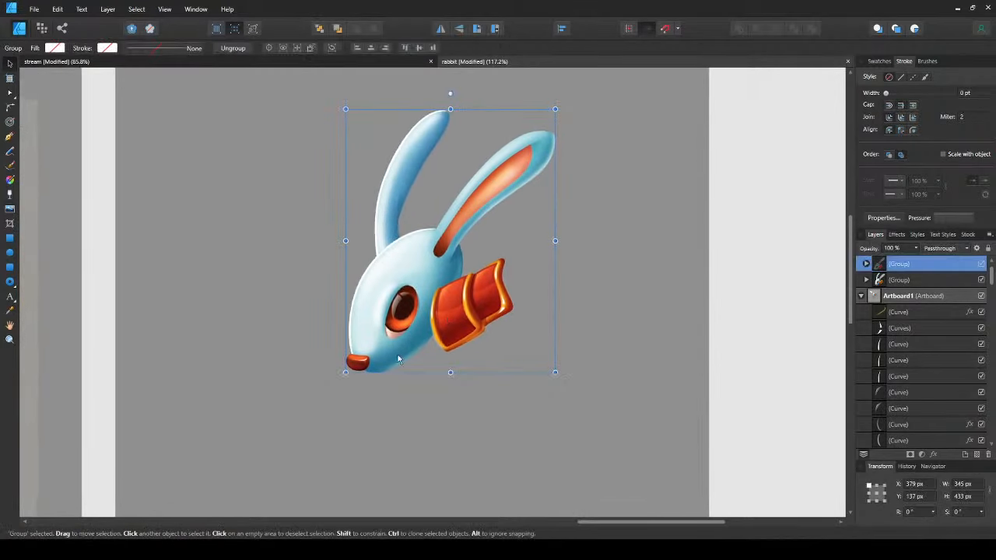
{"action": "scroll", "coordinate": [379, 343], "scroll_direction": "left", "scroll_amount": 6}
{"action": "scroll", "coordinate": [707, 345], "scroll_direction": "right", "scroll_amount": 6}
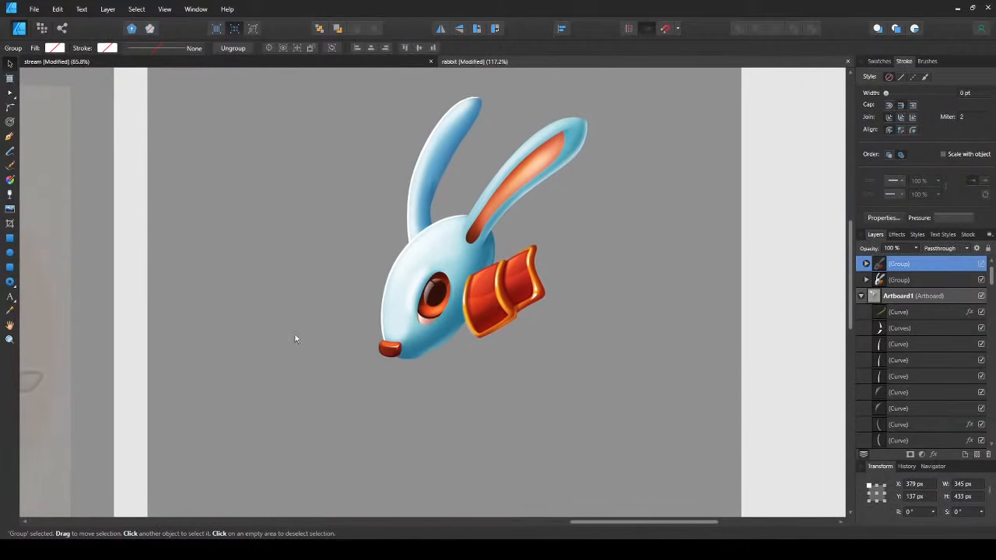
{"action": "left_click", "coordinate": [470, 301]}
{"action": "left_click_drag", "start_coordinate": [470, 301], "coordinate": [248, 297]}
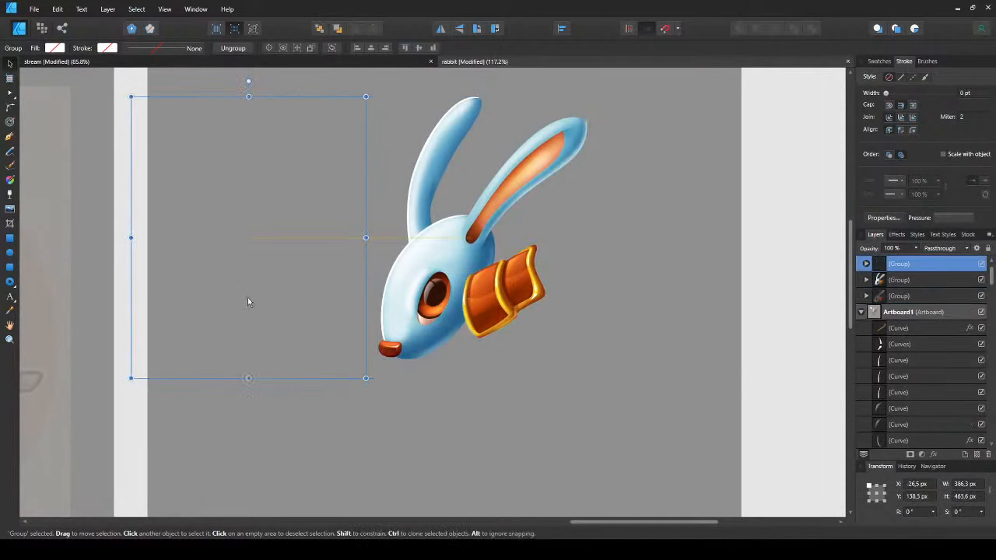
- Send the original vector head group behind the recoloured faded group, check the blended result, and save the rabbit document
{"action": "left_click", "coordinate": [461, 298]}
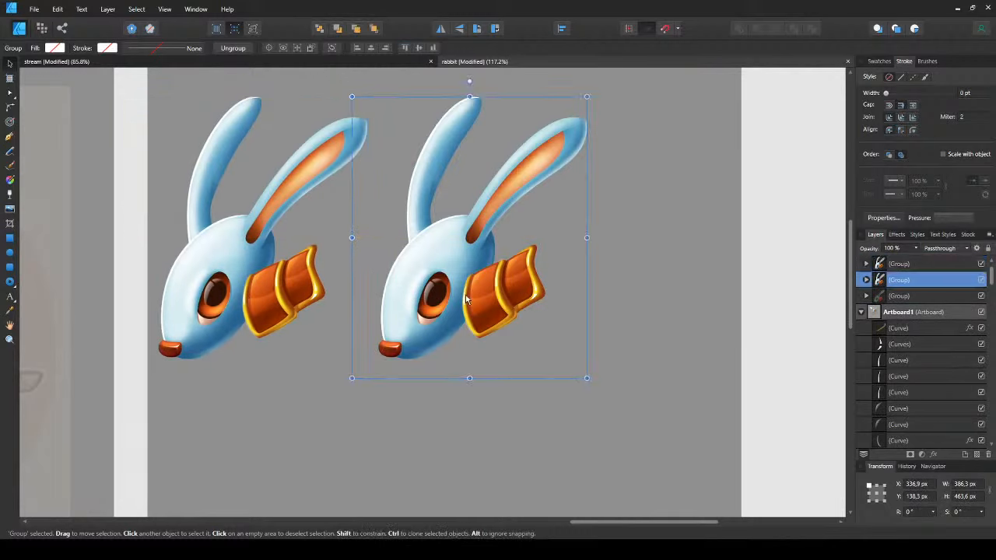
{"action": "left_click", "coordinate": [469, 406]}
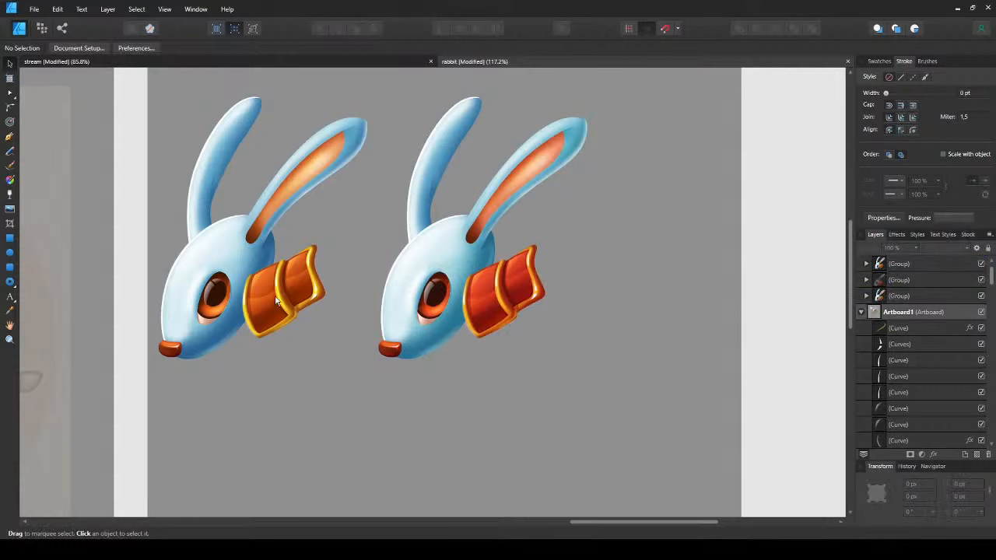
{"action": "left_click", "coordinate": [439, 321]}
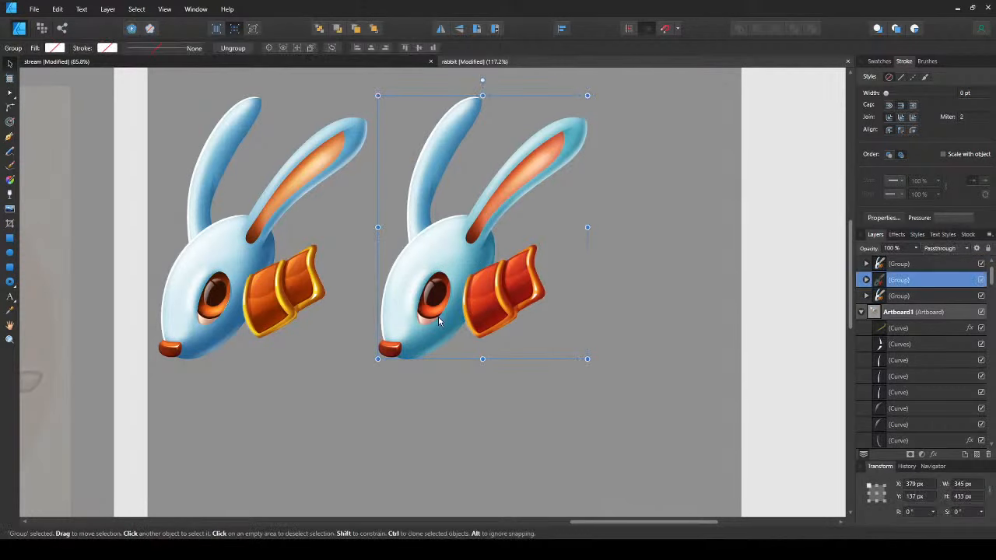
{"action": "key", "text": "ctrl+s"}
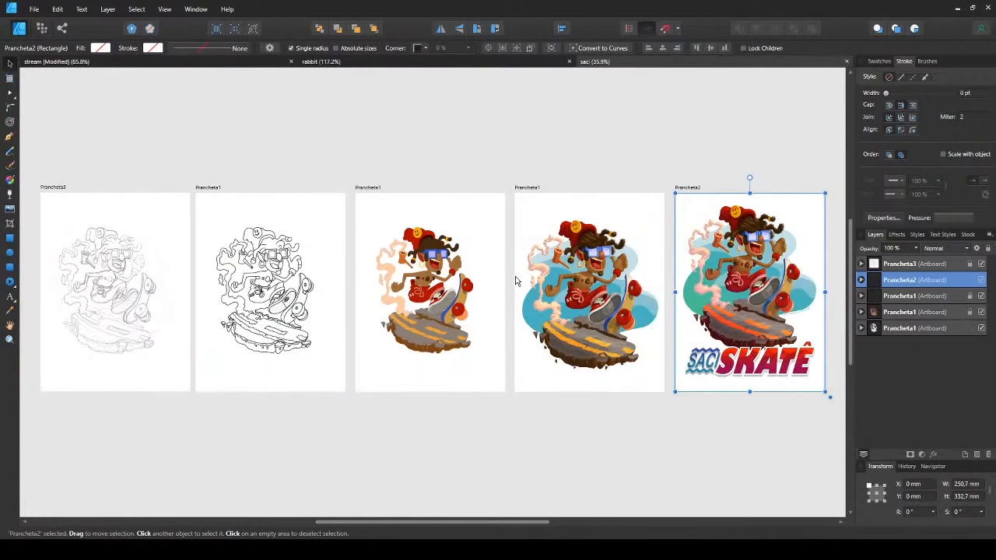
- Examine the saci document's artboards in order, from the pencil sketch through line art and flat colours to the shaded character
{"action": "scroll", "coordinate": [514, 278], "scroll_direction": "up", "scroll_amount": 2}
{"action": "mouse_move", "coordinate": [512, 275]}
{"action": "left_mouse_down"}
{"action": "mouse_move", "coordinate": [395, 278]}
{"action": "mouse_move", "coordinate": [250, 261]}
{"action": "left_mouse_up"}
{"action": "left_click_drag", "start_coordinate": [113, 247], "coordinate": [584, 220]}
{"action": "scroll", "coordinate": [583, 220], "scroll_direction": "up", "scroll_amount": 1}
{"action": "left_click_drag", "start_coordinate": [198, 230], "coordinate": [601, 206]}
{"action": "scroll", "coordinate": [392, 202], "scroll_direction": "up", "scroll_amount": 2}
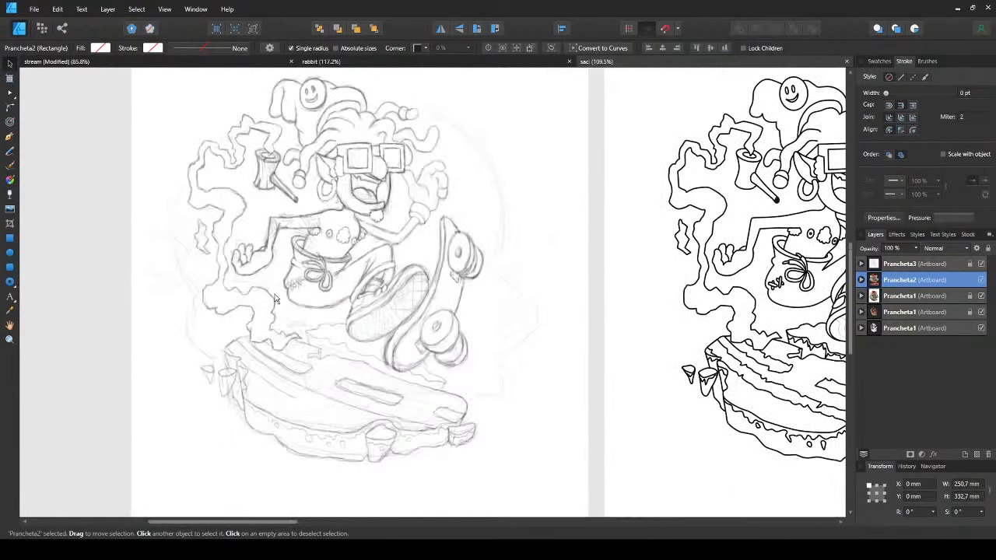
{"action": "scroll", "coordinate": [420, 238], "scroll_direction": "right", "scroll_amount": 7}
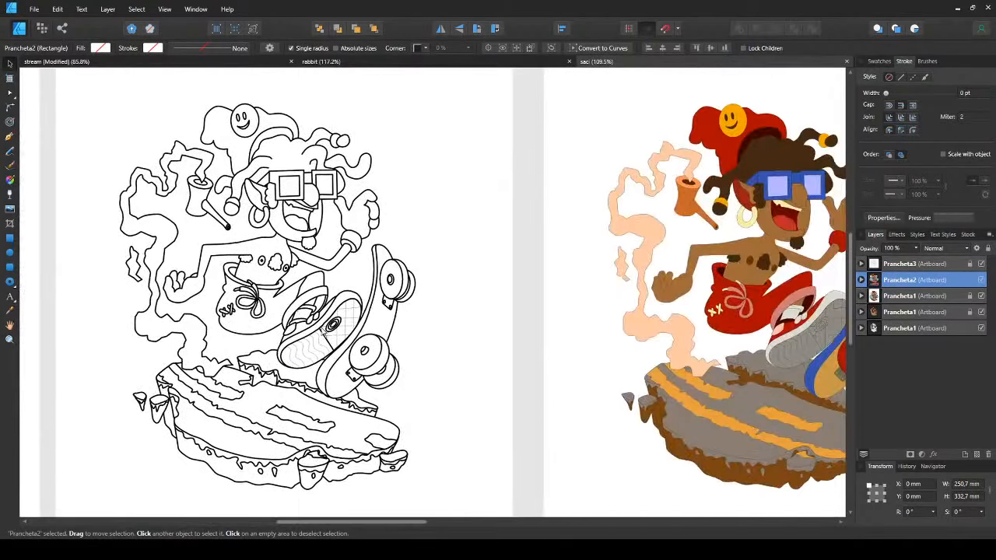
{"action": "scroll", "coordinate": [420, 315], "scroll_direction": "right", "scroll_amount": 4}
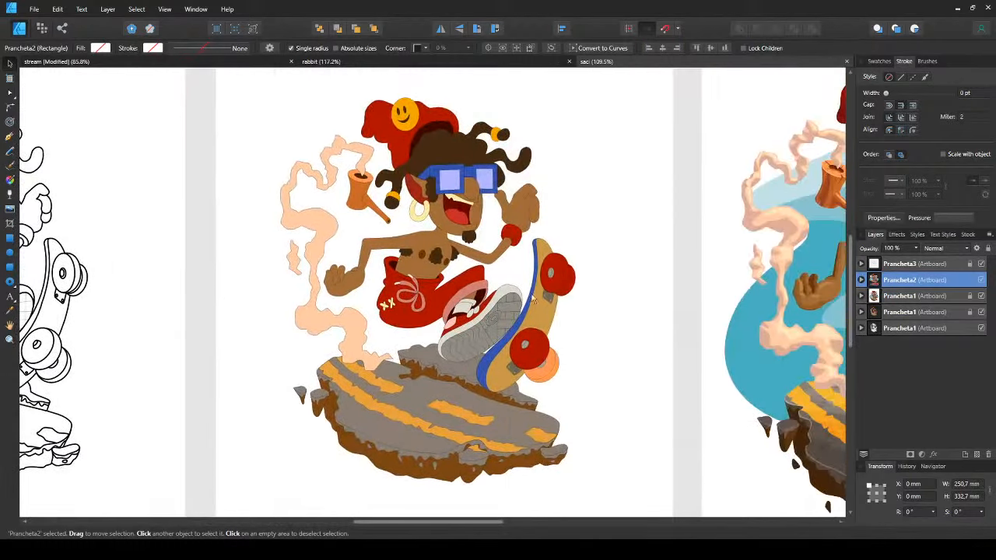
{"action": "scroll", "coordinate": [534, 299], "scroll_direction": "up", "scroll_amount": 1}
{"action": "scroll", "coordinate": [534, 299], "scroll_direction": "right", "scroll_amount": 7}
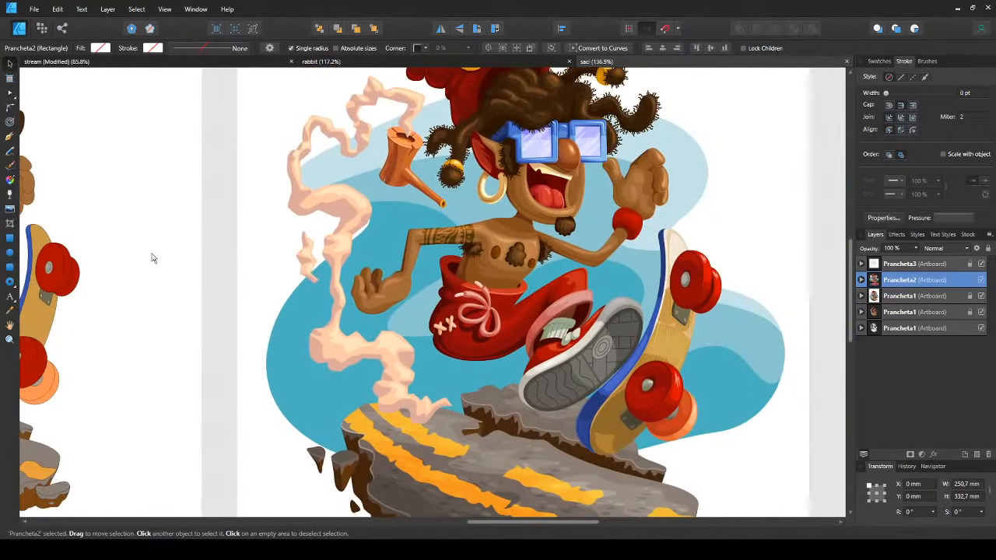
- Inspect the shaded skateboarder up close, looking at the face, arm tattoo, chest, shorts, shoe and skateboard shading
{"action": "scroll", "coordinate": [313, 237], "scroll_direction": "right", "scroll_amount": 3}
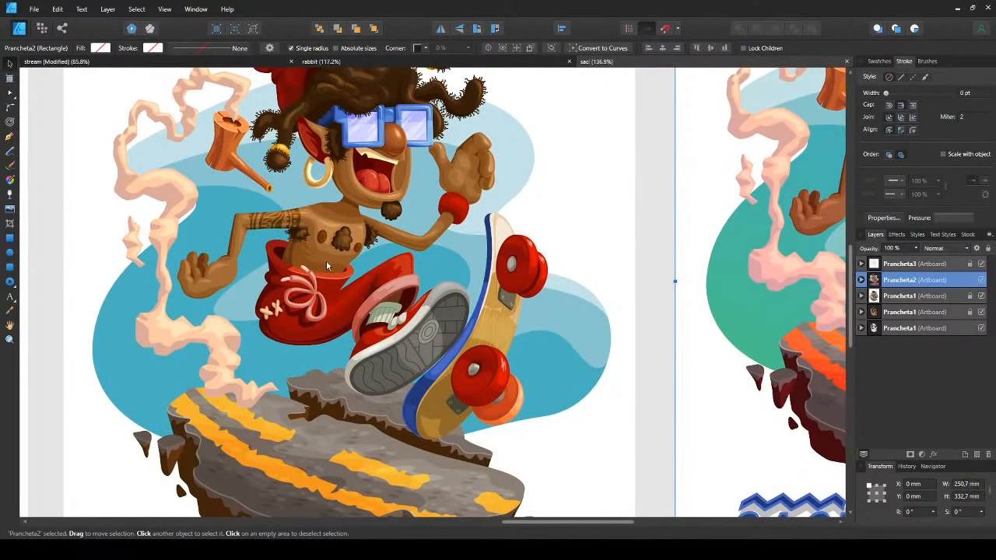
{"action": "scroll", "coordinate": [327, 268], "scroll_direction": "up", "scroll_amount": 2, "text": "ctrl"}
{"action": "scroll", "coordinate": [327, 268], "scroll_direction": "up", "scroll_amount": 2, "text": "ctrl"}
{"action": "scroll", "coordinate": [326, 268], "scroll_direction": "up", "scroll_amount": 1}
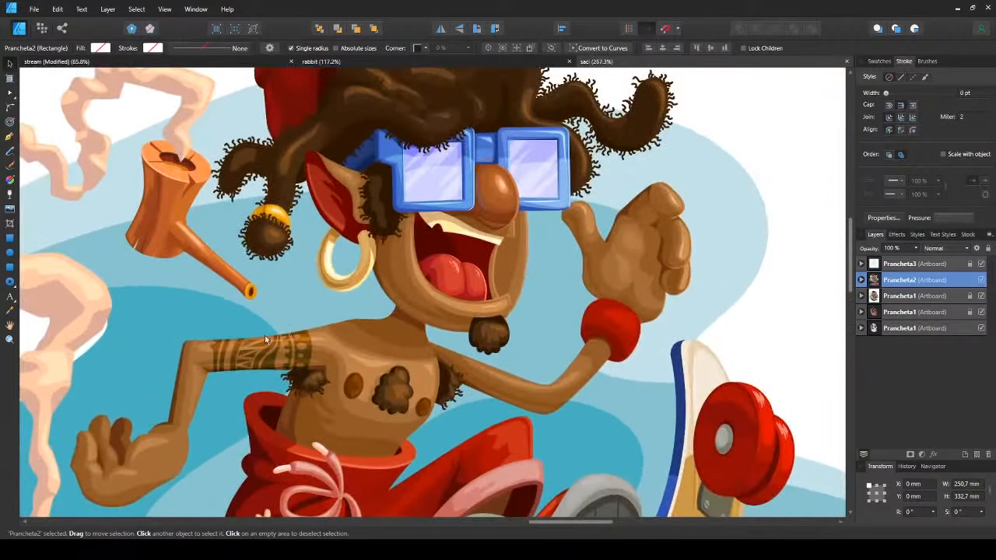
{"action": "scroll", "coordinate": [266, 339], "scroll_direction": "up", "scroll_amount": 1}
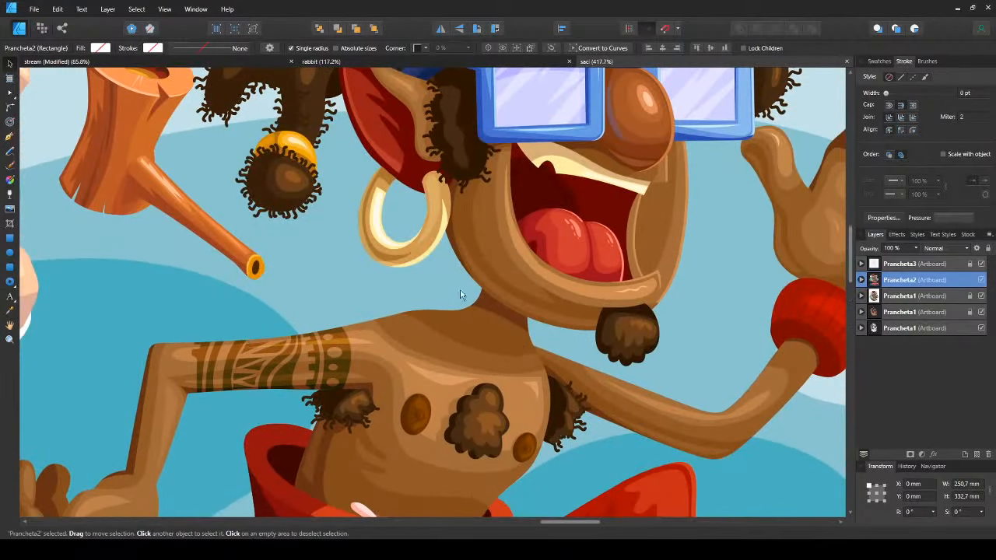
{"action": "scroll", "coordinate": [551, 241], "scroll_direction": "down", "scroll_amount": 1}
{"action": "scroll", "coordinate": [552, 241], "scroll_direction": "down", "scroll_amount": 1}
{"action": "left_click_drag", "start_coordinate": [552, 241], "coordinate": [442, 244]}
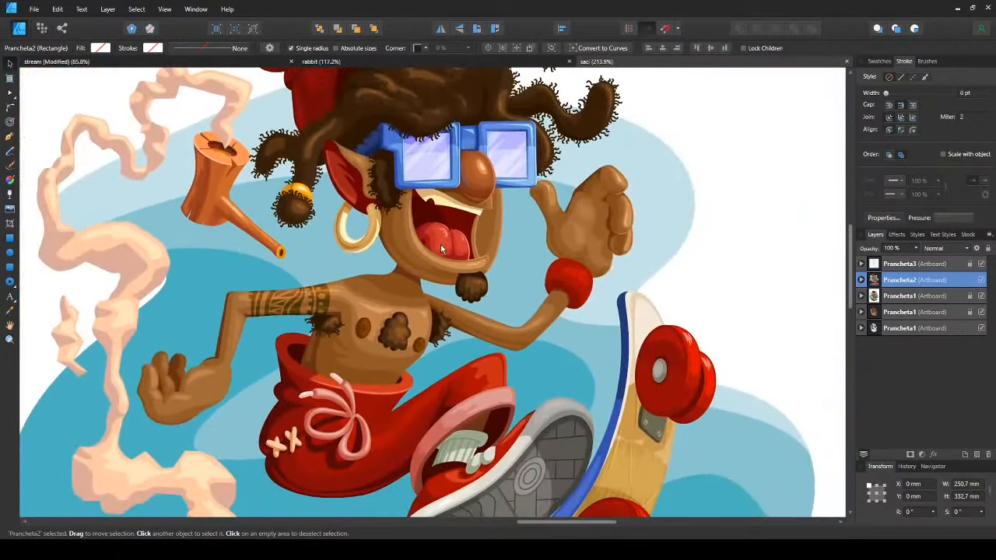
{"action": "scroll", "coordinate": [456, 299], "scroll_direction": "down", "scroll_amount": 1}
{"action": "left_click_drag", "start_coordinate": [456, 298], "coordinate": [259, 244]}
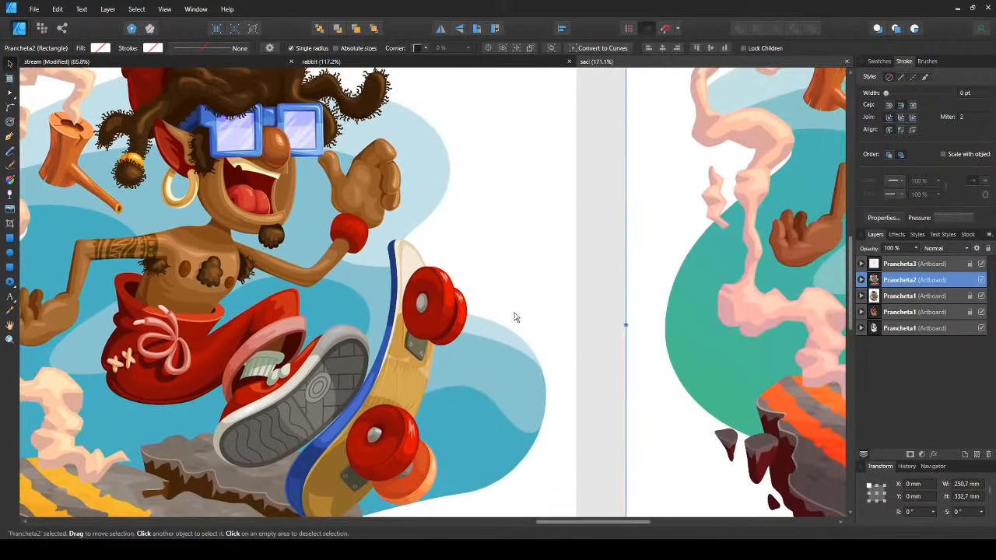
- Compare the shaded skateboarder artboard with the final recoloured artboard carrying the SACI SKATÊ lettering
{"action": "scroll", "coordinate": [514, 312], "scroll_direction": "down", "scroll_amount": 1}
{"action": "left_click_drag", "start_coordinate": [514, 312], "coordinate": [565, 271]}
{"action": "scroll", "coordinate": [525, 233], "scroll_direction": "down", "scroll_amount": 1}
{"action": "scroll", "coordinate": [519, 344], "scroll_direction": "down", "scroll_amount": 1}
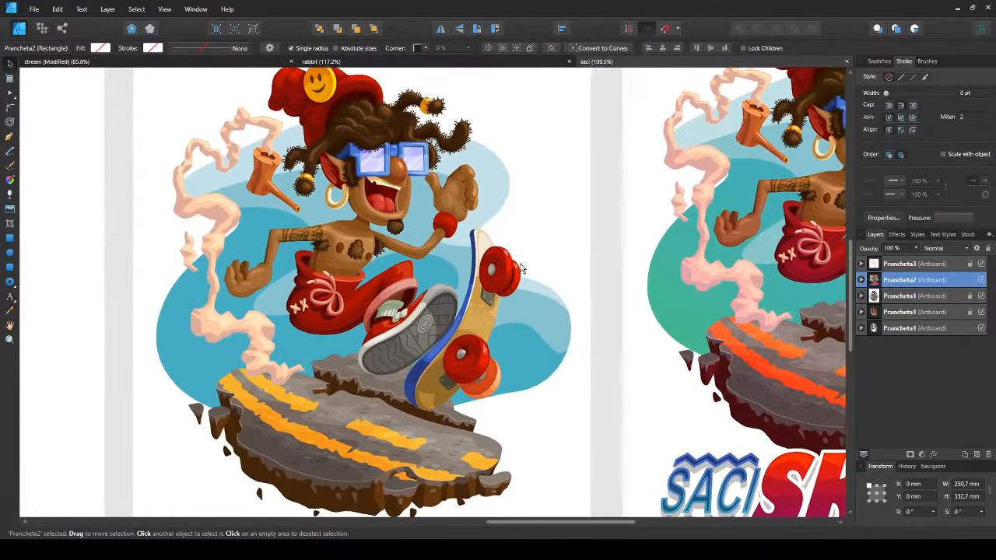
{"action": "left_click_drag", "start_coordinate": [519, 345], "coordinate": [260, 299]}
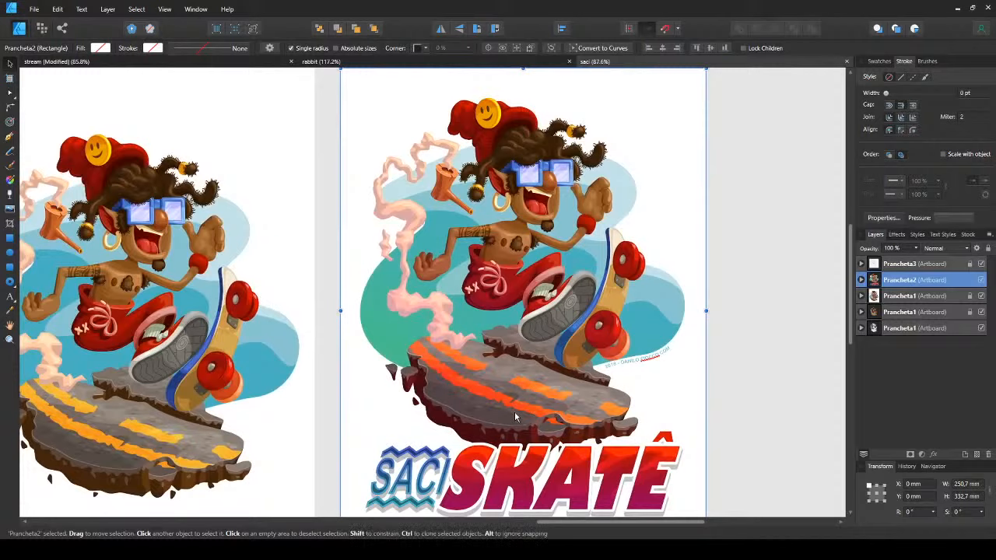
{"action": "mouse_move", "coordinate": [354, 372]}
{"action": "left_mouse_down"}
{"action": "mouse_move", "coordinate": [484, 368]}
{"action": "mouse_move", "coordinate": [369, 383]}
{"action": "left_mouse_up"}
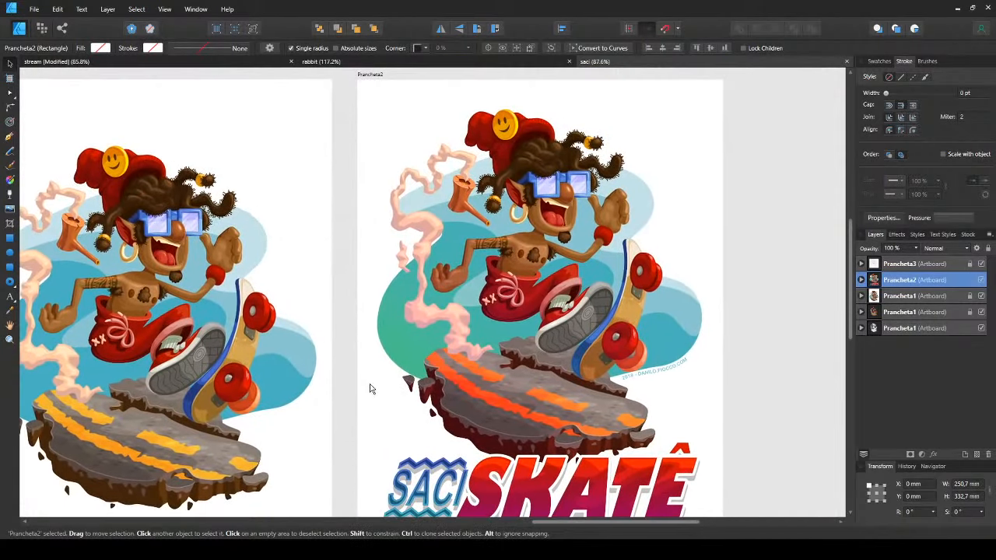
- Switch to the rabbit document, delete the original-coloured head group beside the recoloured head, and save the document
{"action": "left_click_drag", "start_coordinate": [505, 399], "coordinate": [347, 371]}
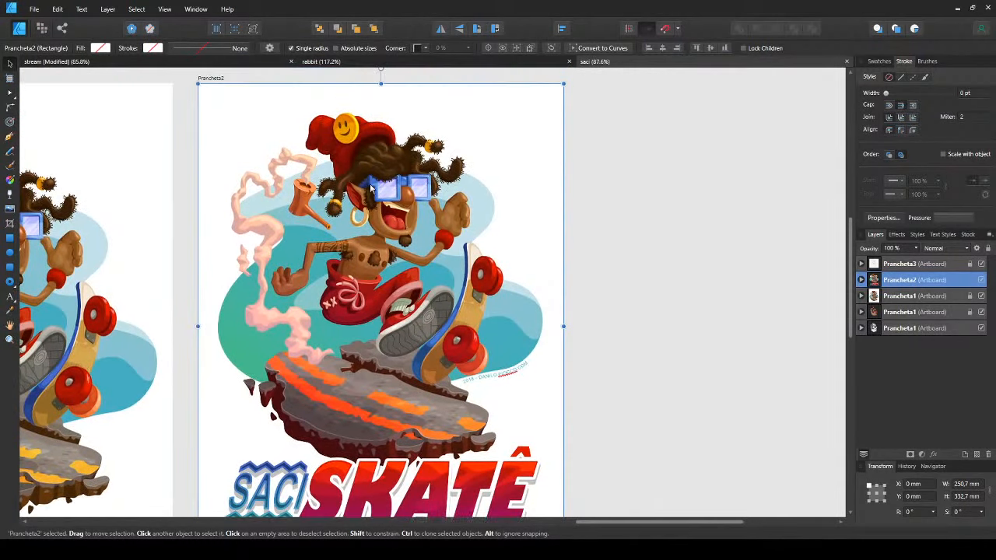
{"action": "left_click", "coordinate": [502, 65]}
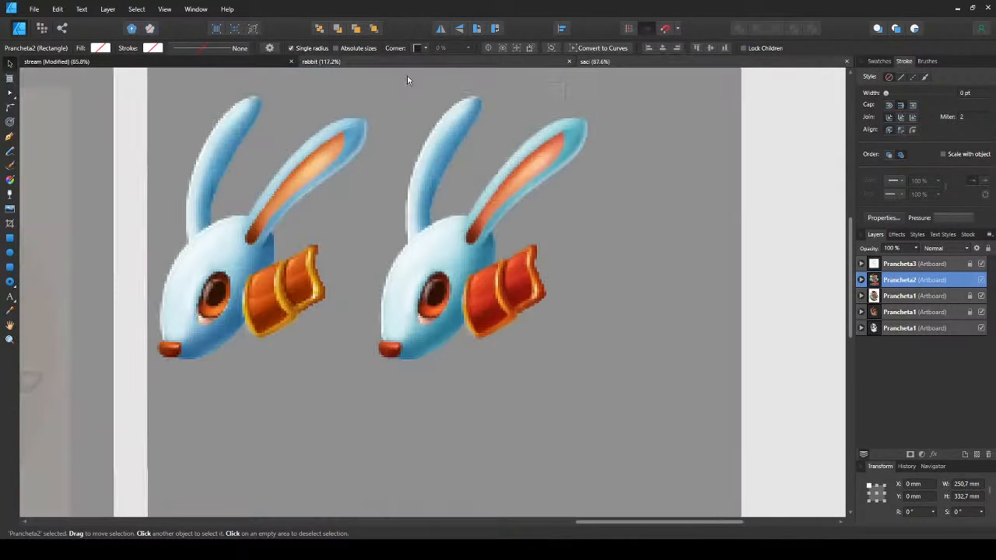
{"action": "left_click", "coordinate": [322, 340]}
{"action": "scroll", "coordinate": [323, 340], "scroll_direction": "down", "scroll_amount": 4}
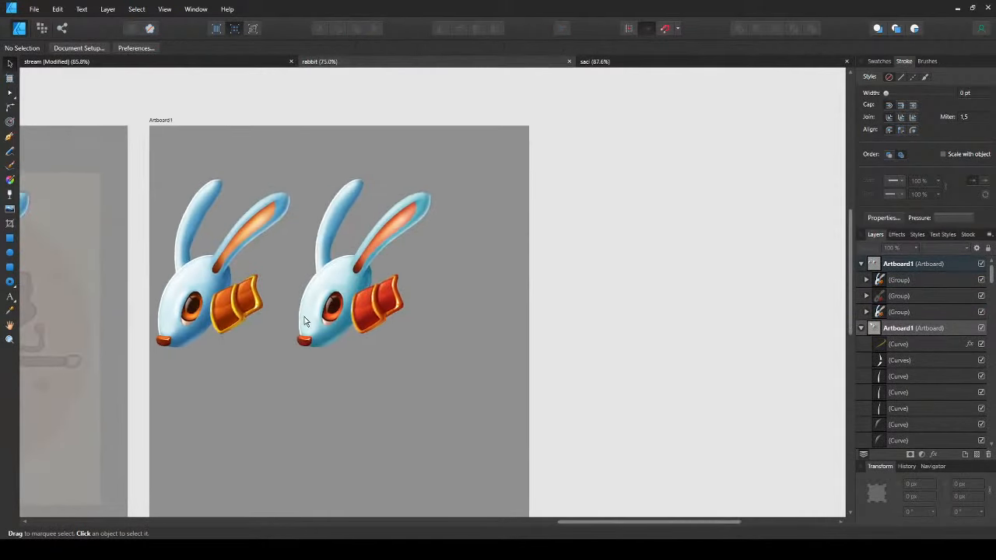
{"action": "left_click_drag", "start_coordinate": [520, 385], "coordinate": [218, 309]}
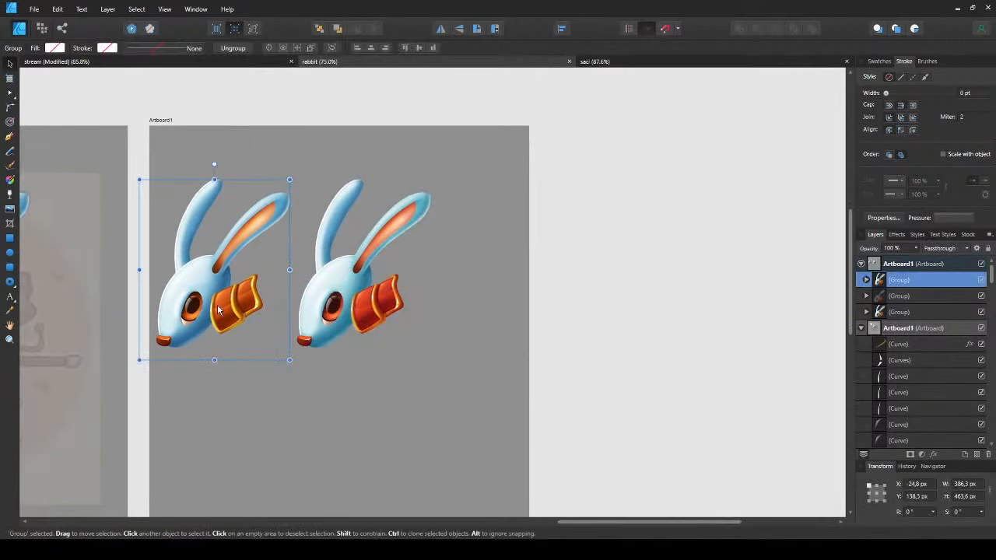
{"action": "left_click", "coordinate": [379, 362]}
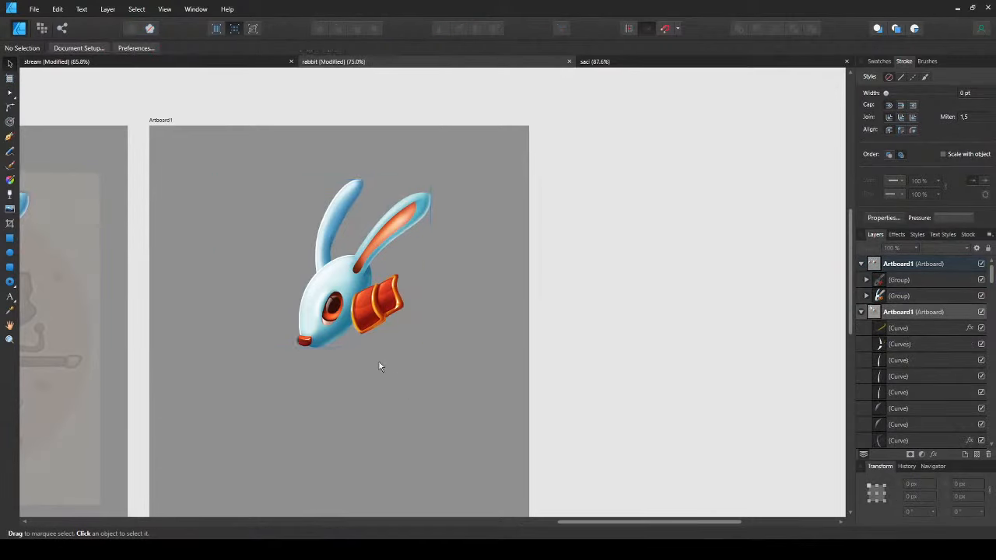
- Compare the recoloured rabbit head with the original vector head on the neighbouring sketch artboard
{"action": "scroll", "coordinate": [356, 343], "scroll_direction": "up", "scroll_amount": 4}
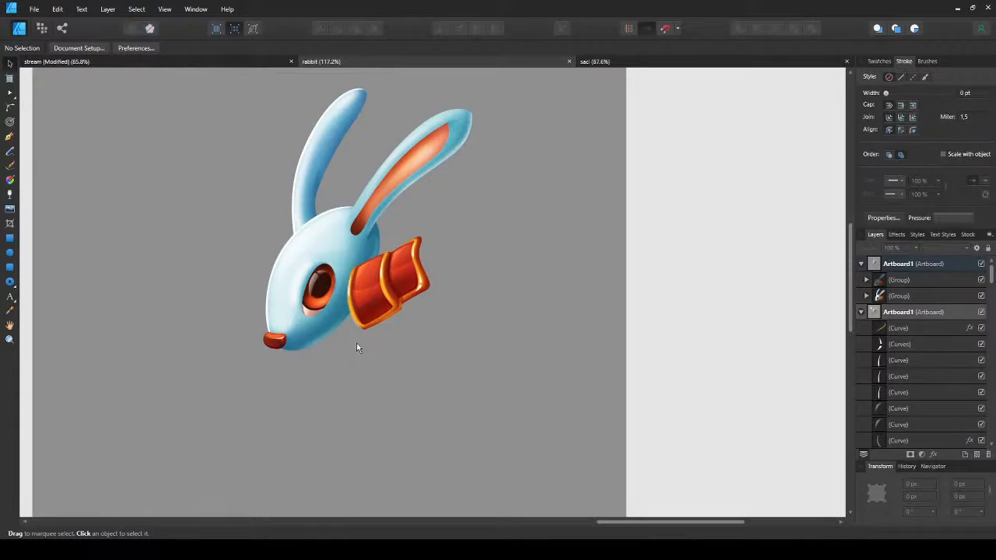
{"action": "left_click_drag", "start_coordinate": [295, 222], "coordinate": [367, 280]}
{"action": "scroll", "coordinate": [367, 280], "scroll_direction": "up", "scroll_amount": 1}
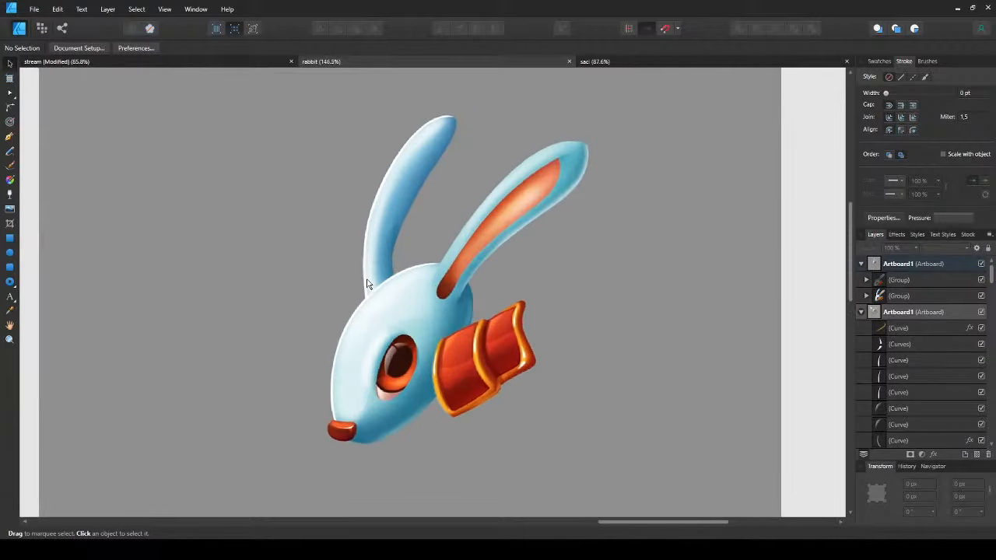
{"action": "scroll", "coordinate": [367, 284], "scroll_direction": "down", "scroll_amount": 1}
{"action": "scroll", "coordinate": [578, 328], "scroll_direction": "down", "scroll_amount": 1}
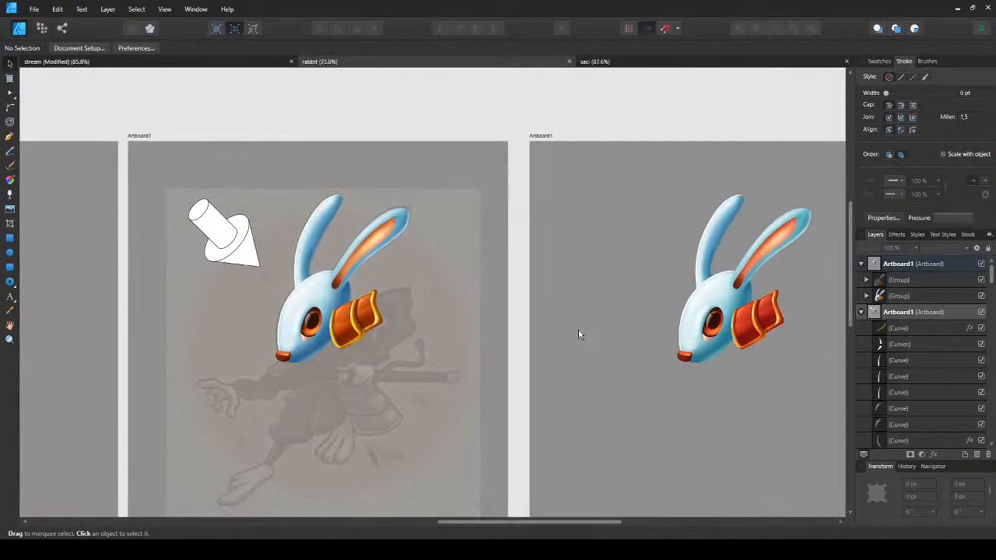
{"action": "scroll", "coordinate": [304, 282], "scroll_direction": "up", "scroll_amount": 2}
{"action": "left_click_drag", "start_coordinate": [578, 328], "coordinate": [398, 316]}
{"action": "scroll", "coordinate": [284, 302], "scroll_direction": "down", "scroll_amount": 2}
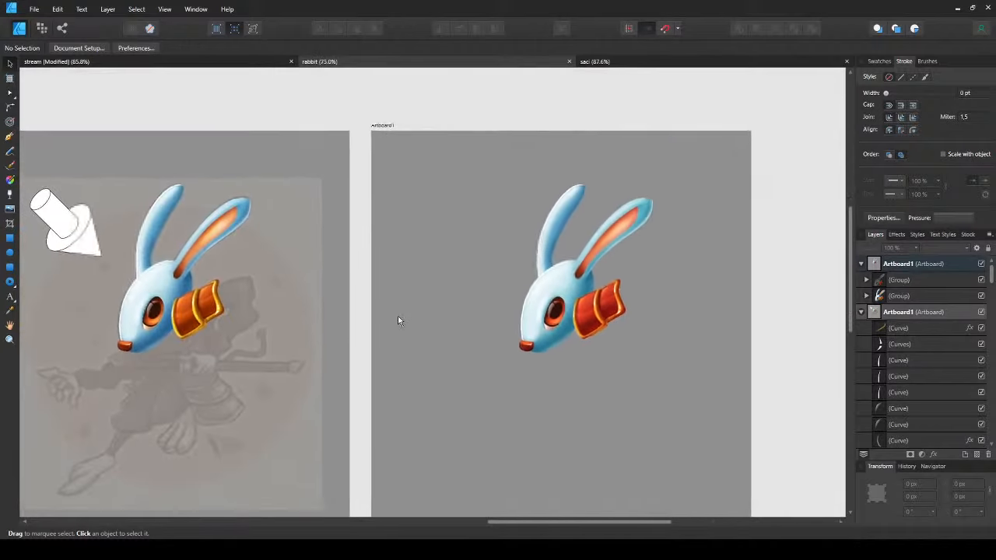
{"action": "mouse_move", "coordinate": [228, 329]}
{"action": "left_mouse_down"}
{"action": "mouse_move", "coordinate": [484, 333]}
{"action": "mouse_move", "coordinate": [400, 321]}
{"action": "mouse_move", "coordinate": [230, 327]}
{"action": "left_mouse_up"}
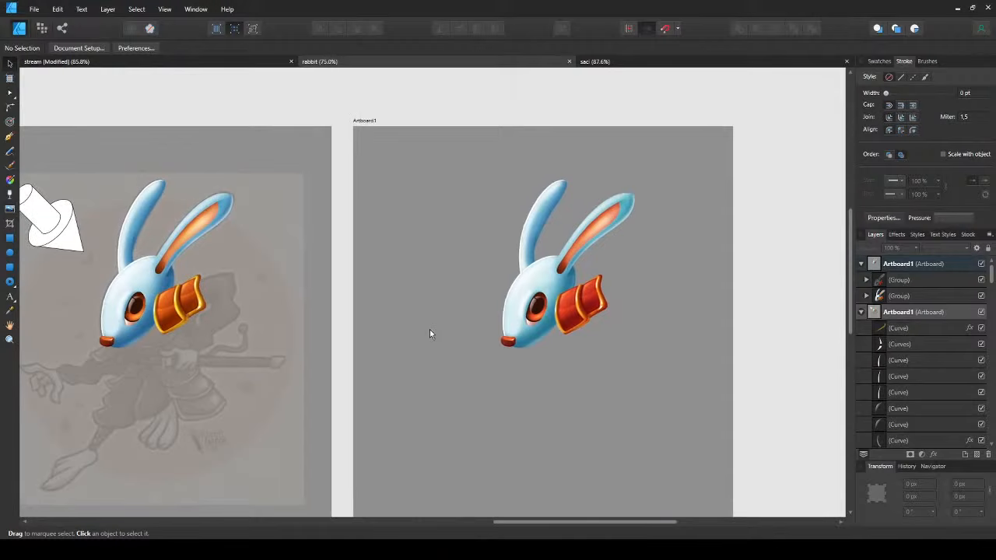
{"action": "left_click_drag", "start_coordinate": [168, 340], "coordinate": [309, 328]}
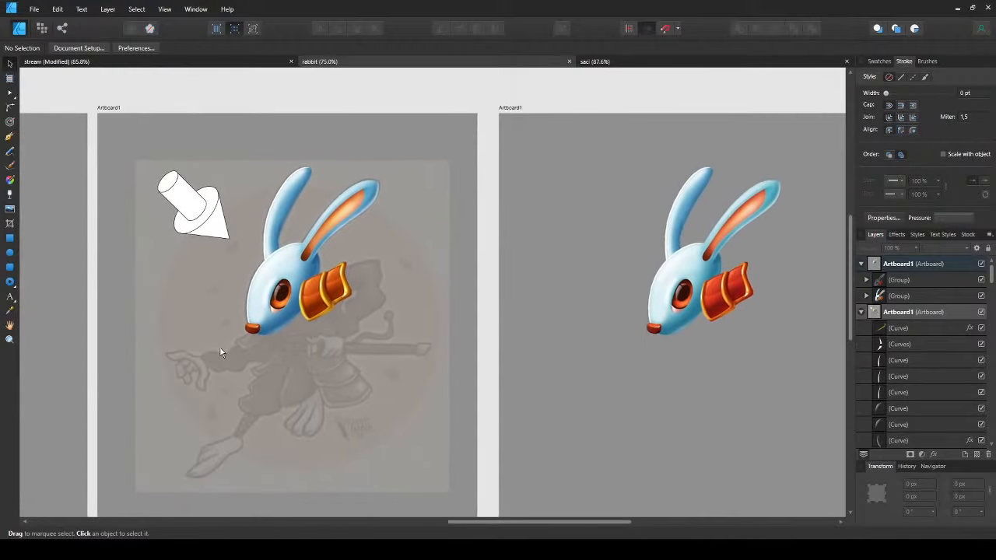
{"action": "left_click_drag", "start_coordinate": [221, 353], "coordinate": [290, 318]}
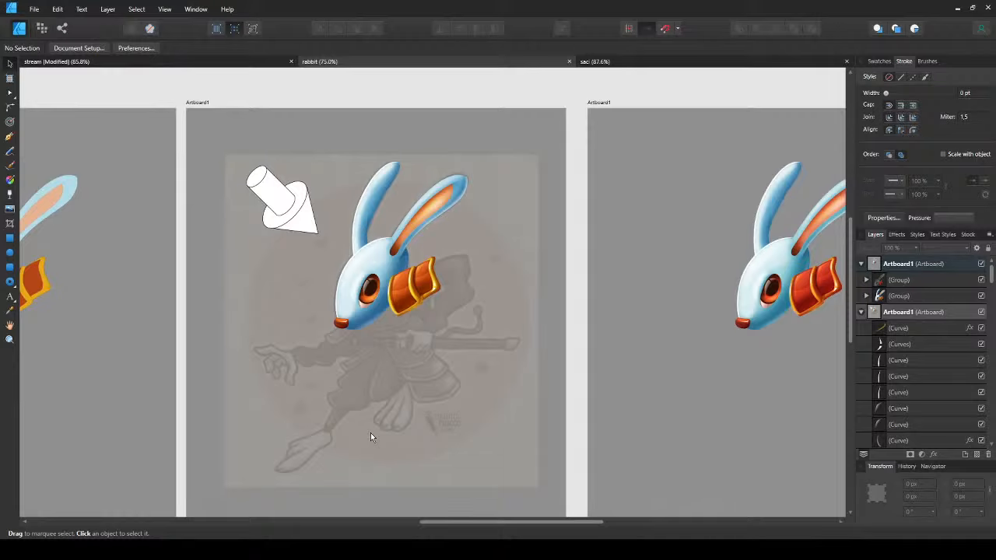
{"action": "left_click_drag", "start_coordinate": [651, 262], "coordinate": [320, 285]}
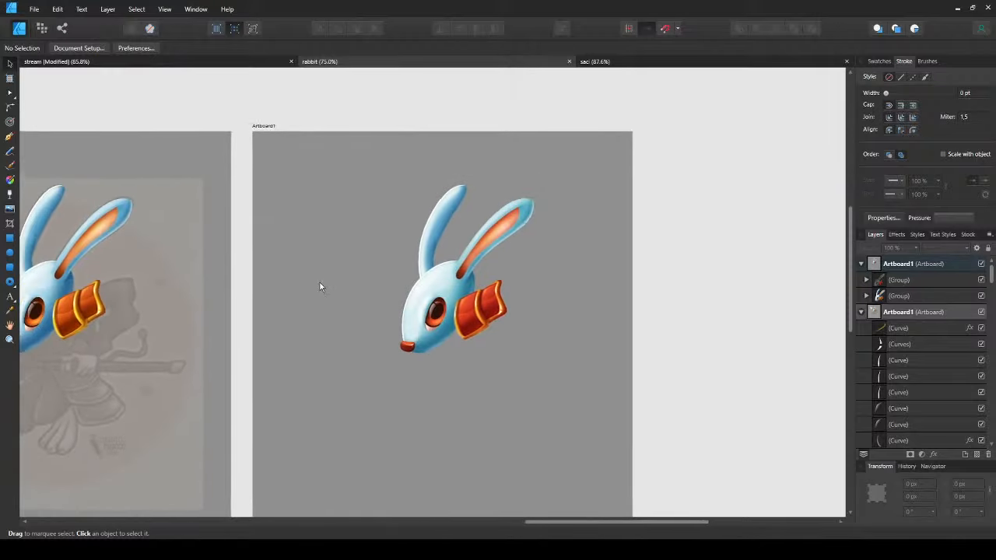
- Inspect the recoloured rabbit head up close and check which pixel layer it consists of
{"action": "scroll", "coordinate": [422, 320], "scroll_direction": "up", "scroll_amount": 4}
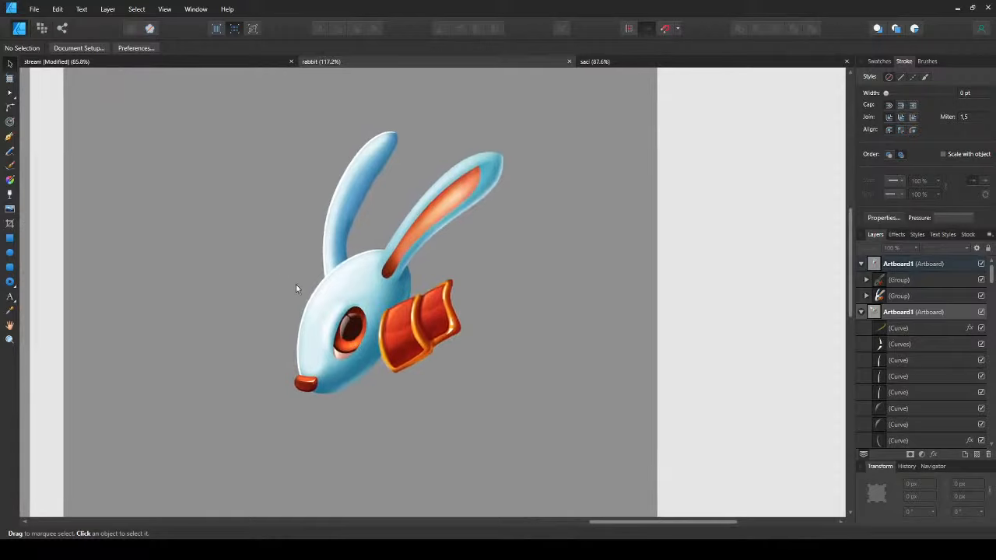
{"action": "left_click", "coordinate": [379, 297]}
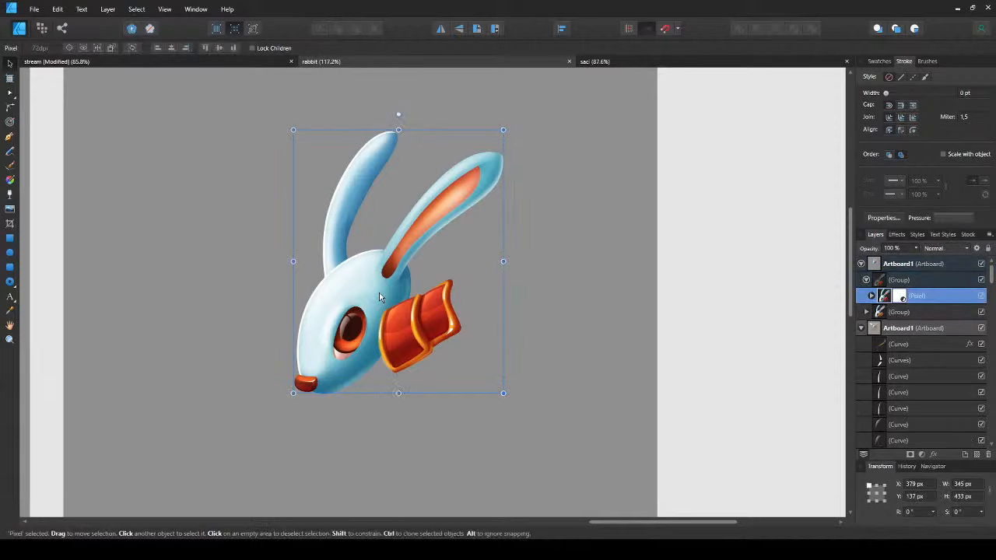
{"action": "left_click", "coordinate": [225, 245]}
{"action": "left_click_drag", "start_coordinate": [225, 242], "coordinate": [286, 306]}
{"action": "scroll", "coordinate": [237, 284], "scroll_direction": "down", "scroll_amount": 1}
{"action": "scroll", "coordinate": [233, 287], "scroll_direction": "up", "scroll_amount": 1}
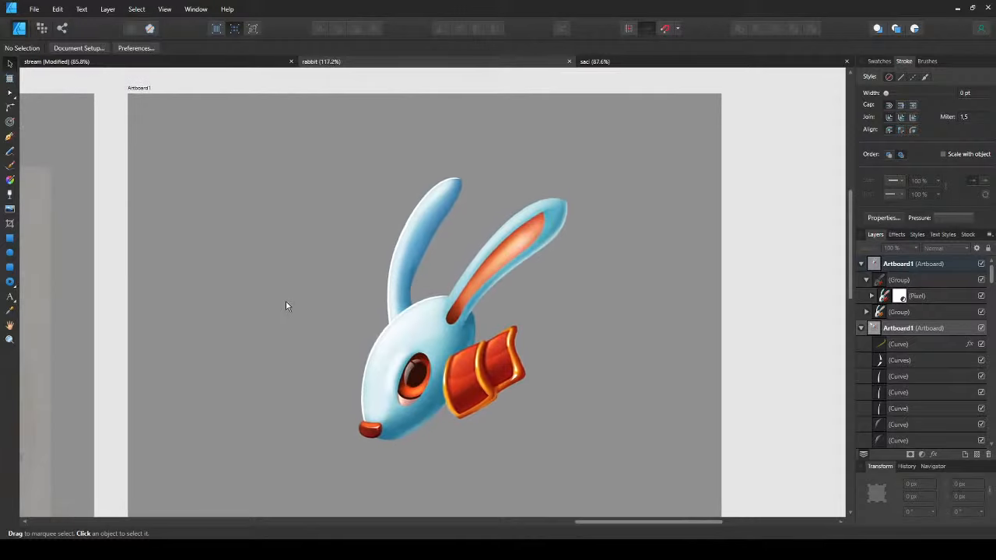